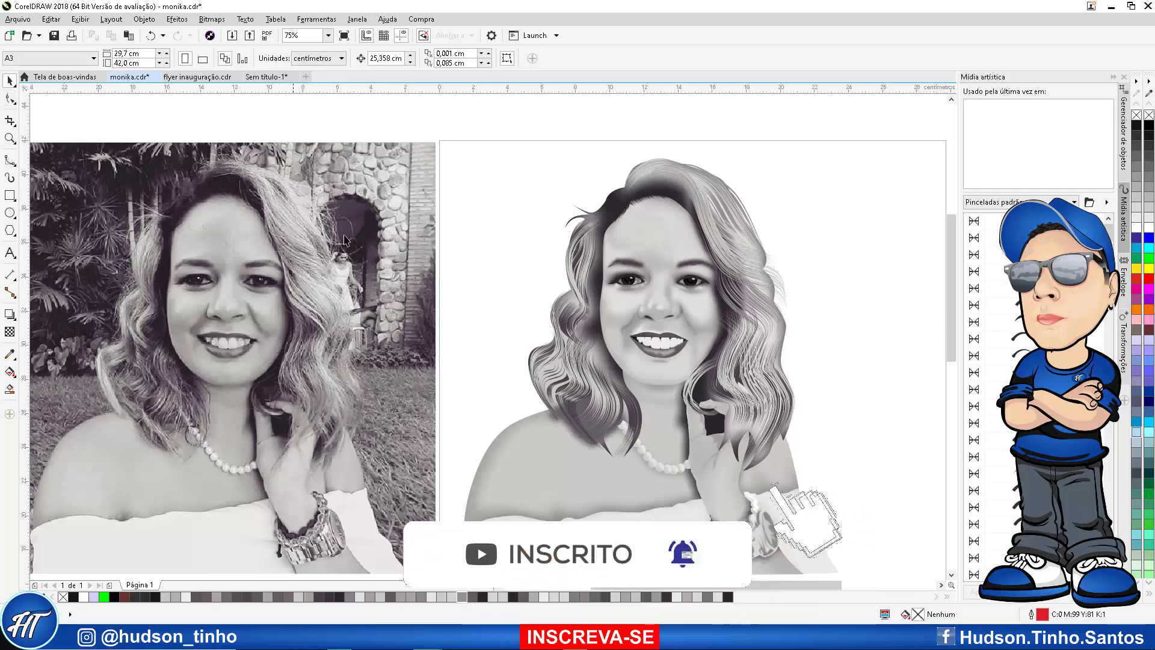
click(18, 19)
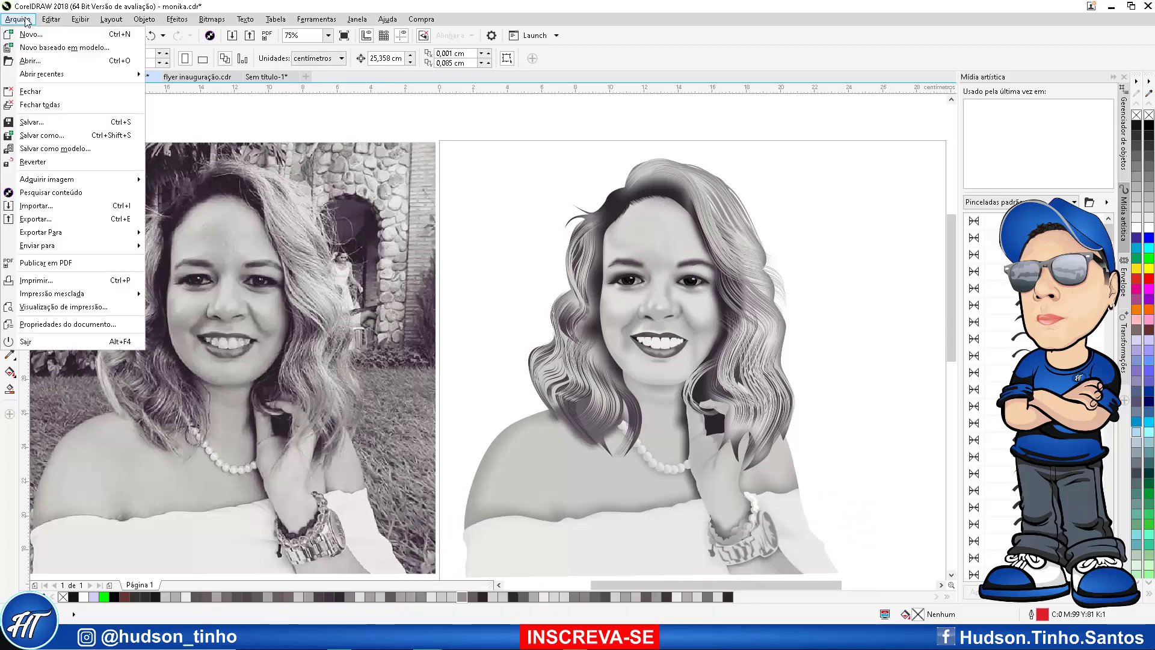
click(27, 32)
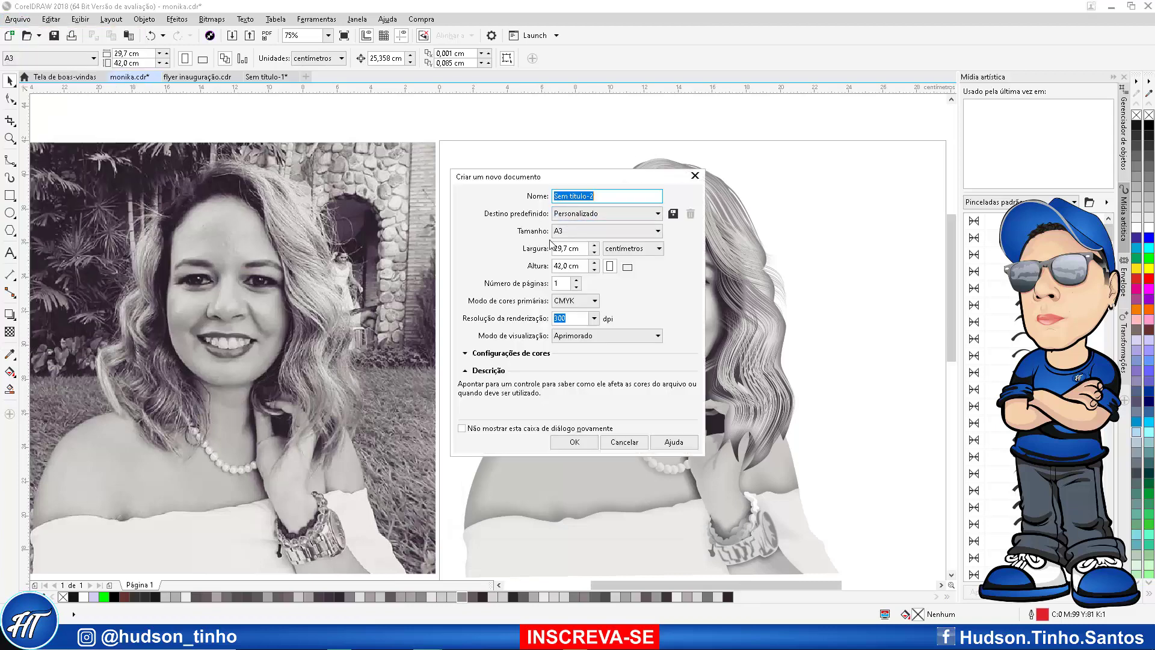
click(654, 231)
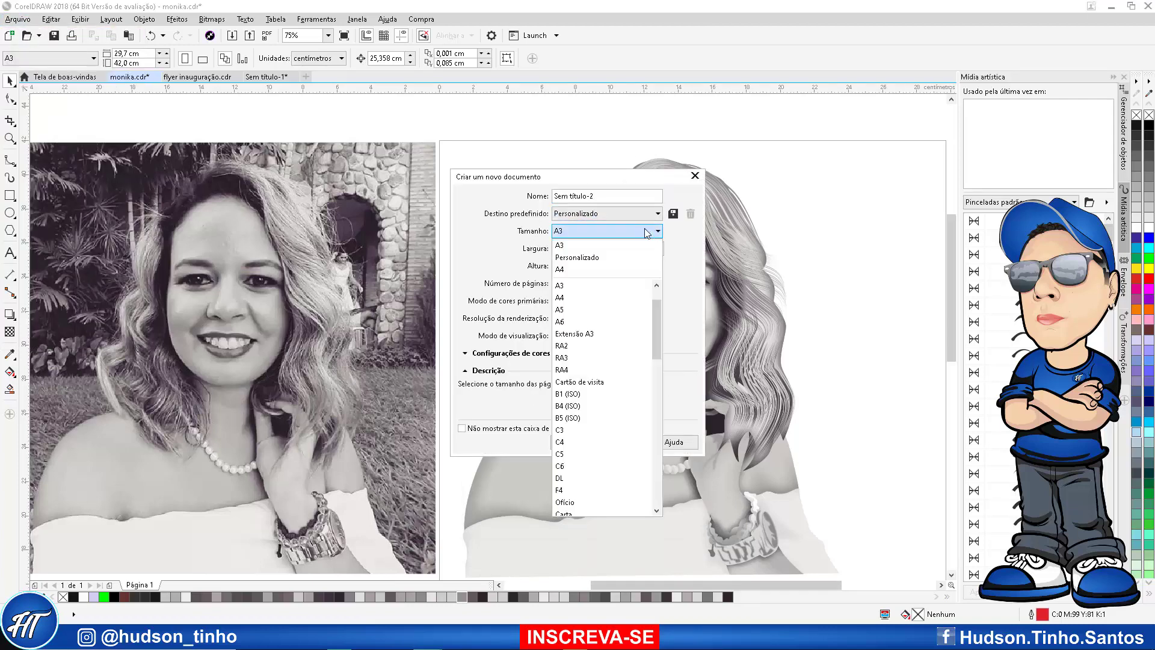
click(637, 249)
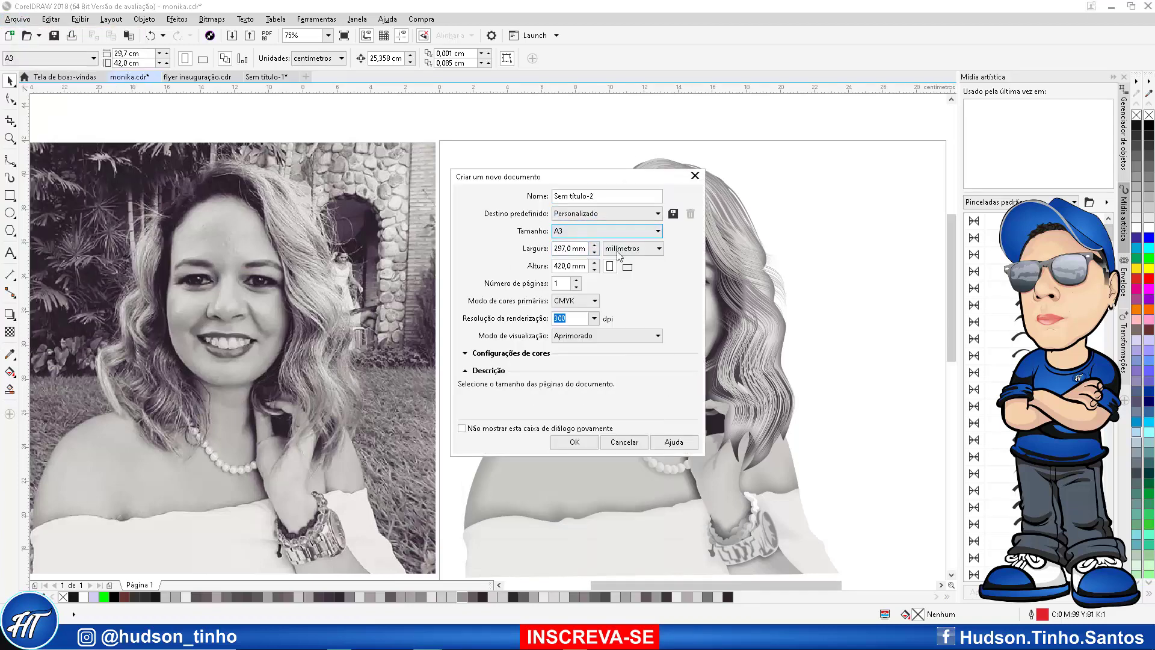
click(659, 251)
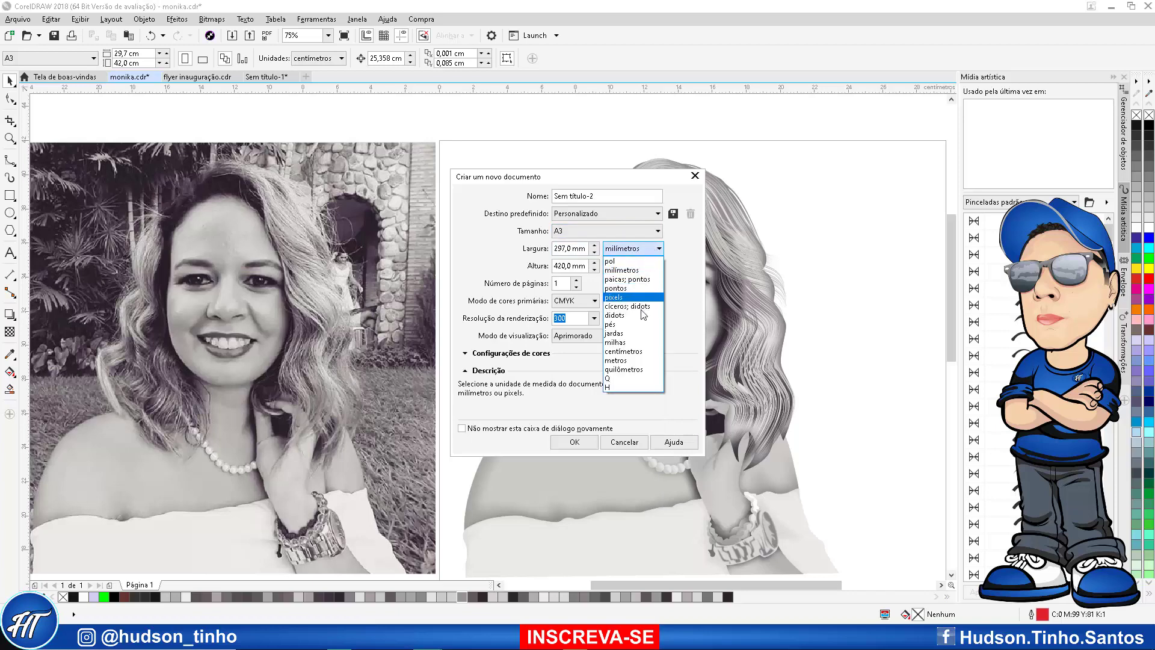
click(678, 327)
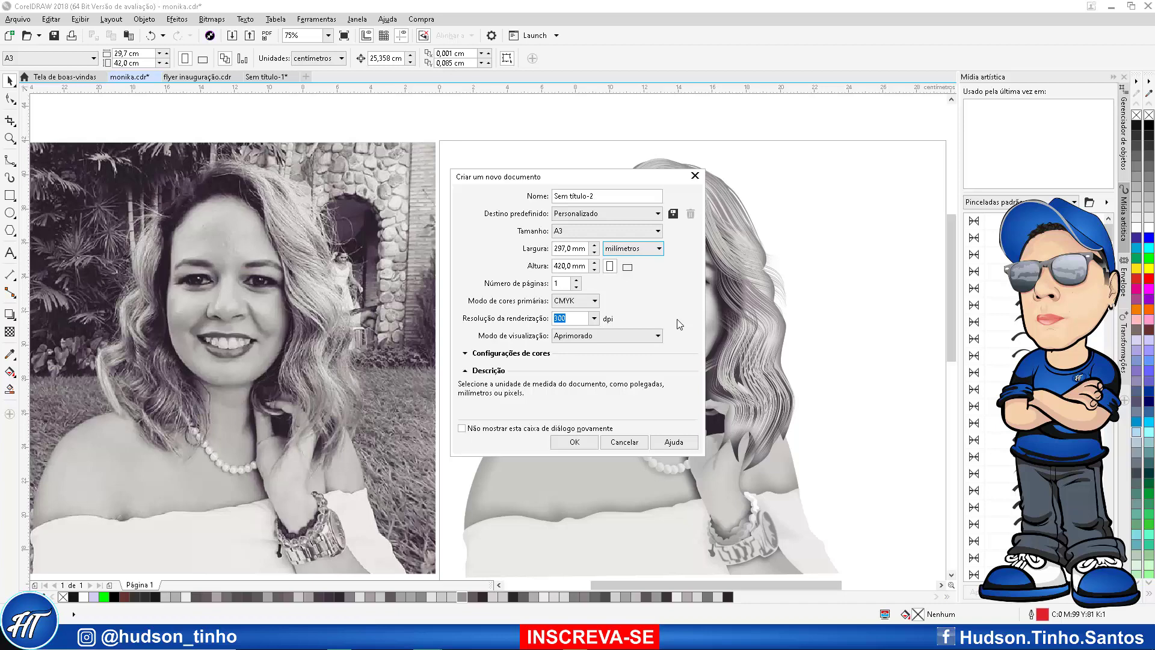
click(659, 252)
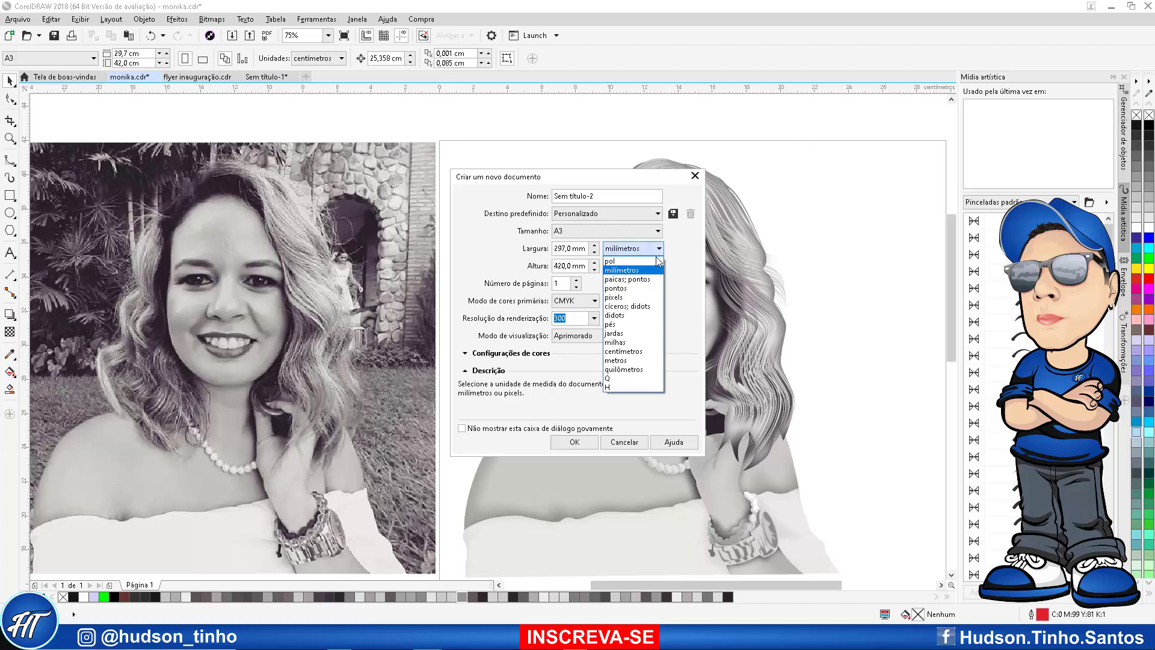
click(632, 353)
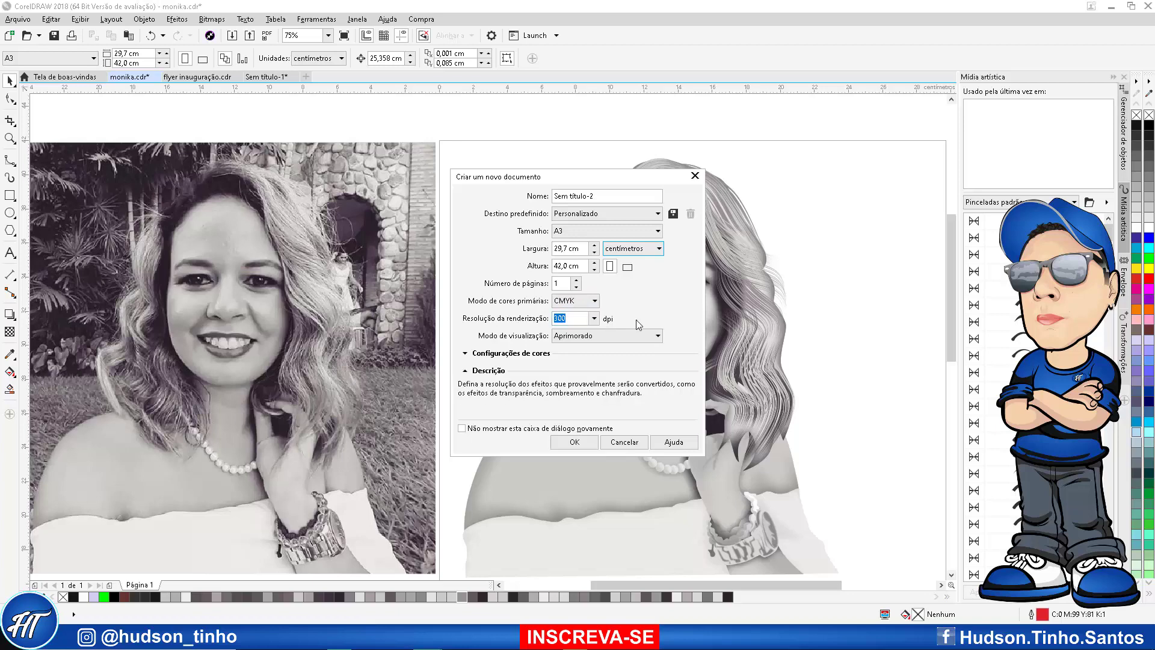
click(624, 442)
click(267, 77)
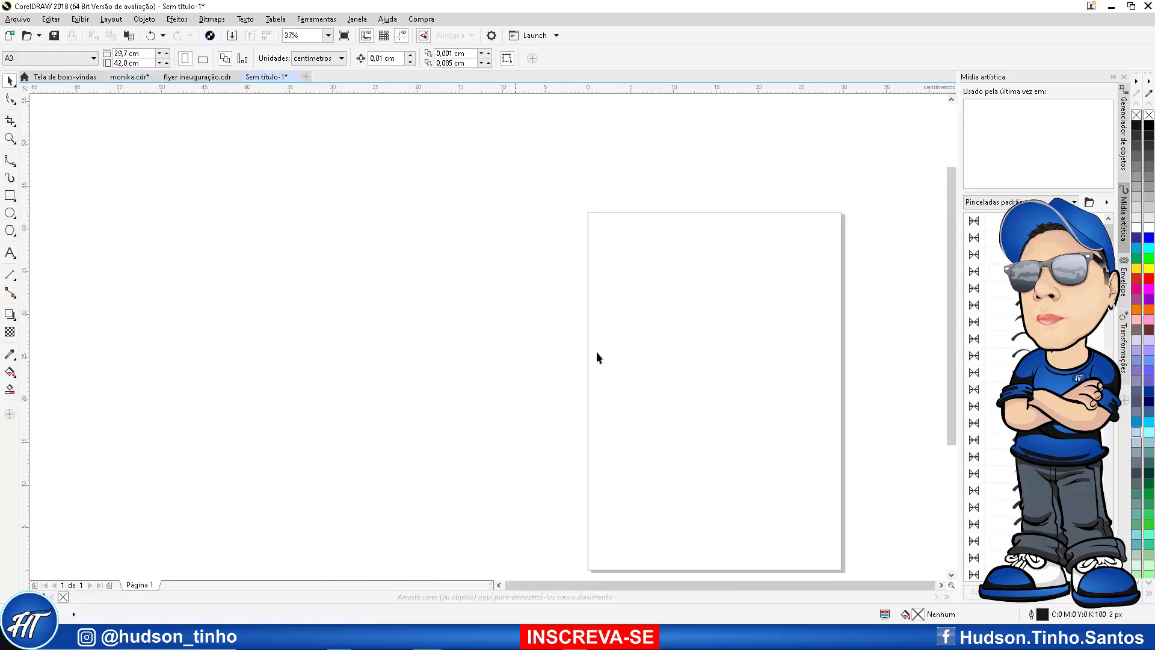
drag(950, 334, 948, 348)
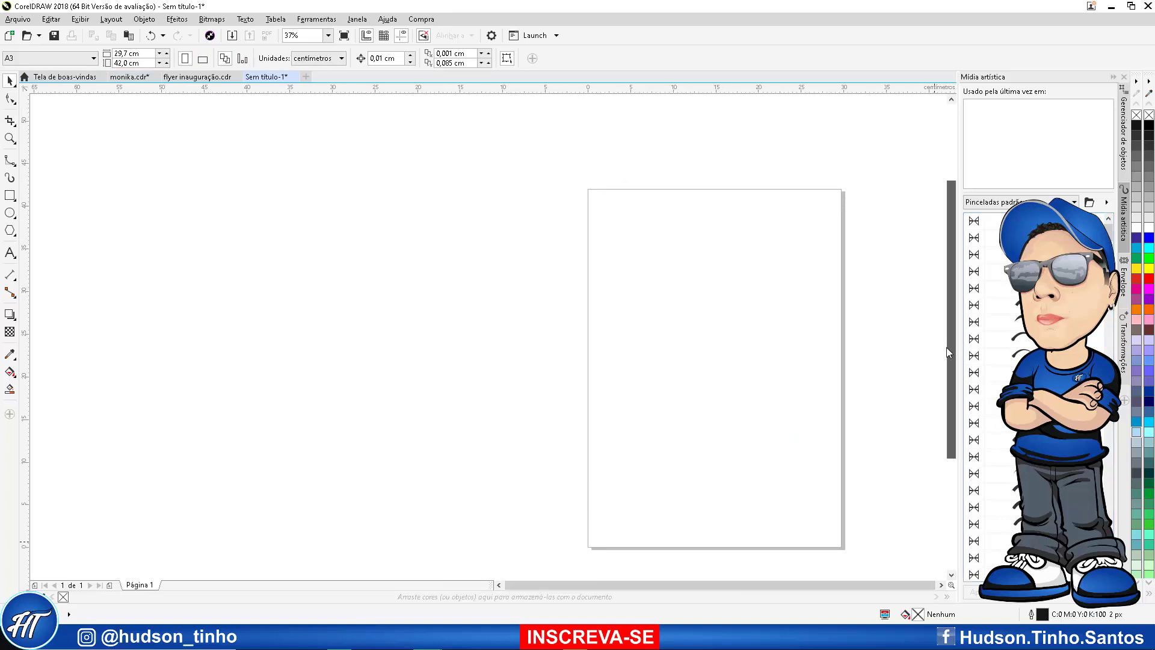
click(942, 585)
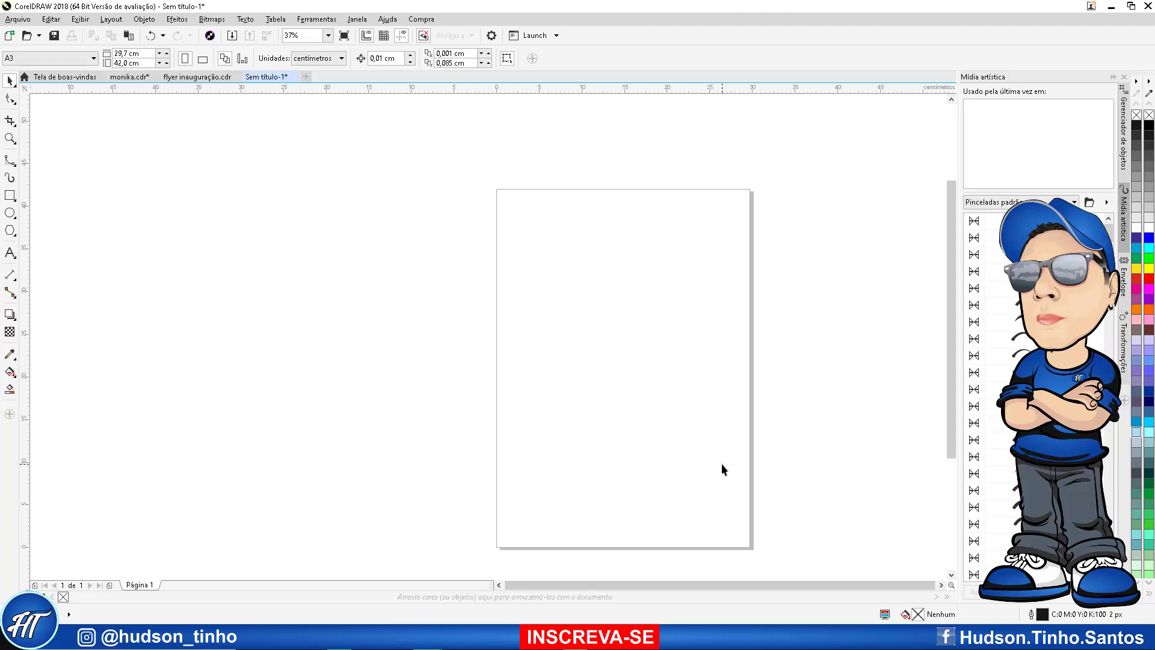
right_click(414, 248)
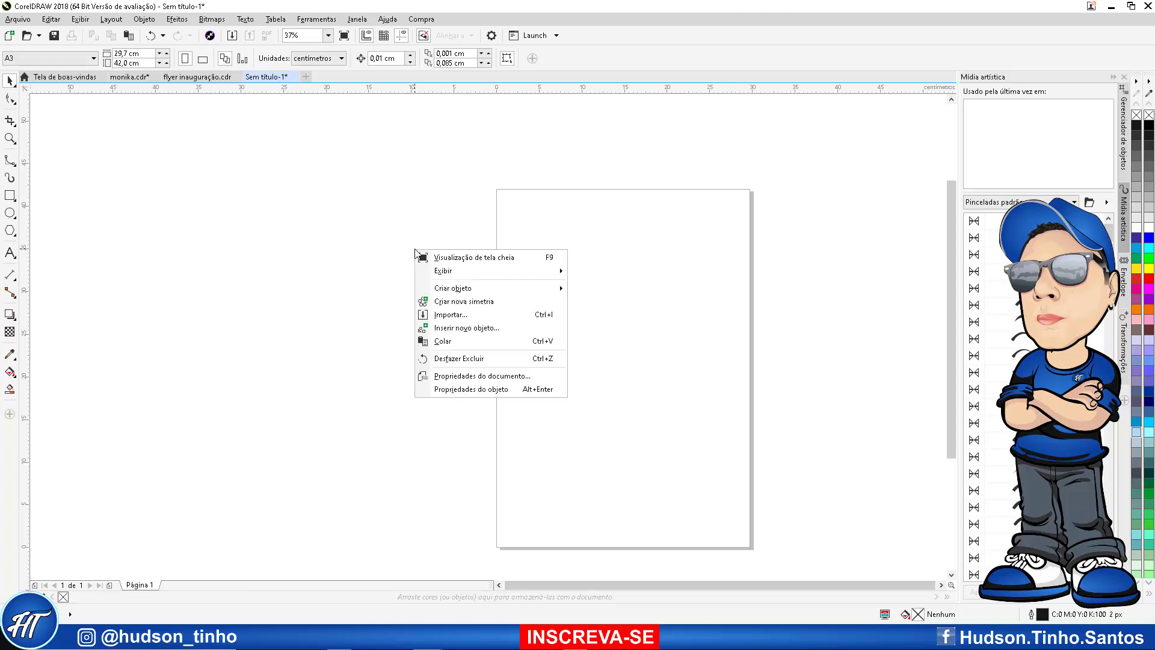
click(472, 314)
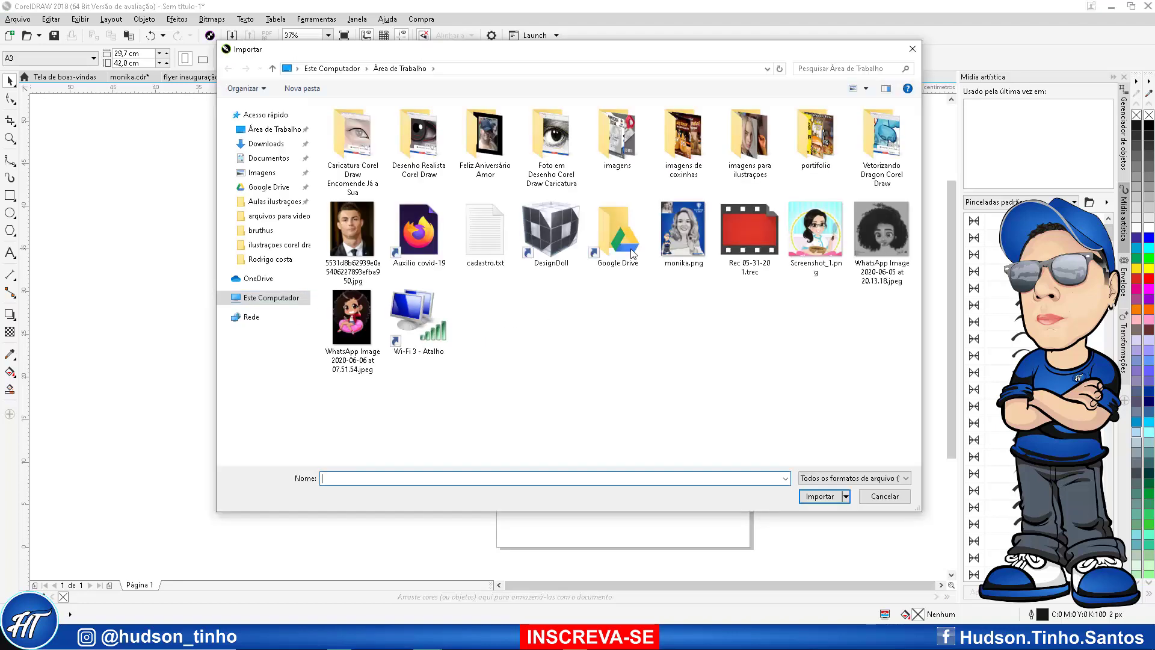
click(359, 223)
click(816, 499)
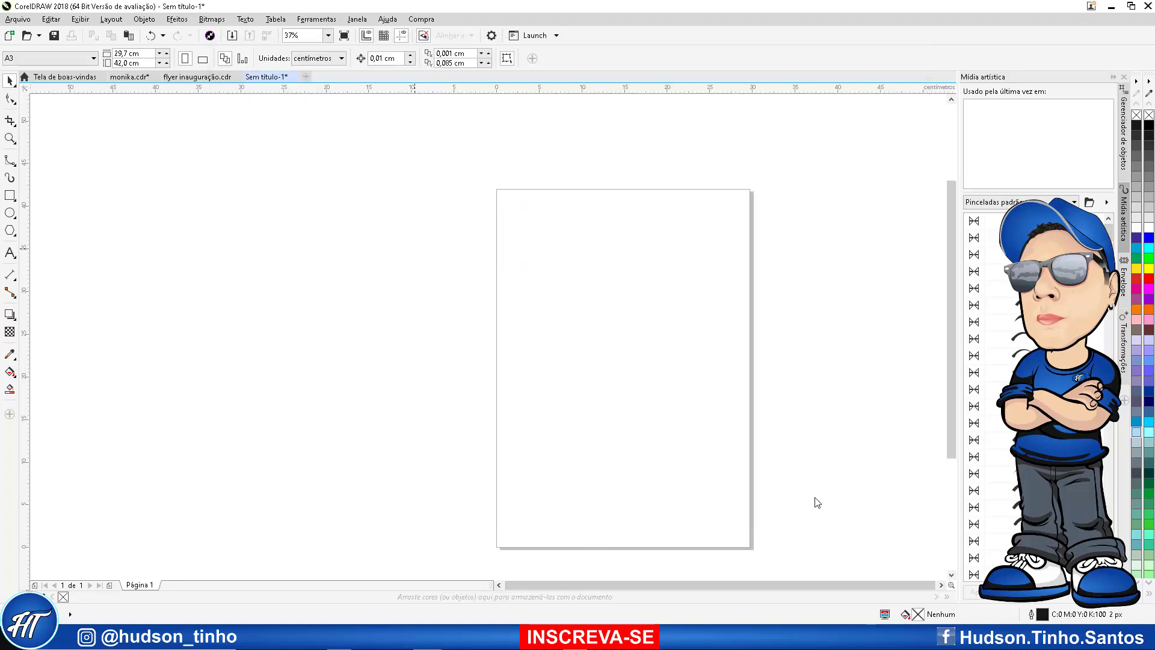
drag(265, 183, 581, 471)
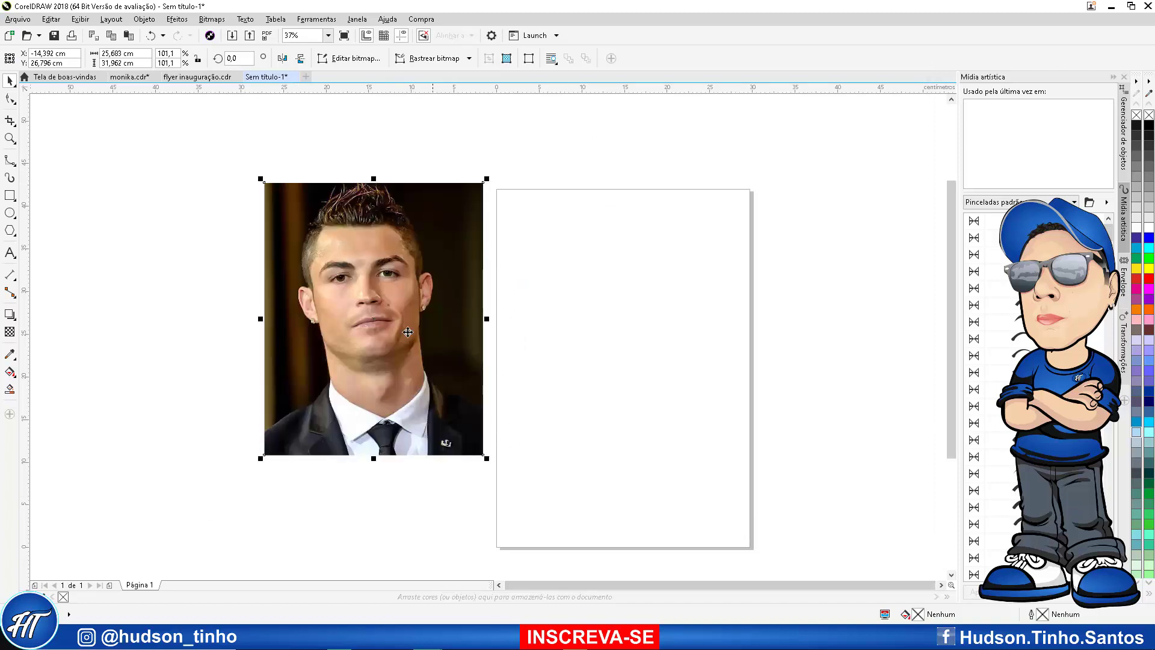
drag(363, 276, 393, 292)
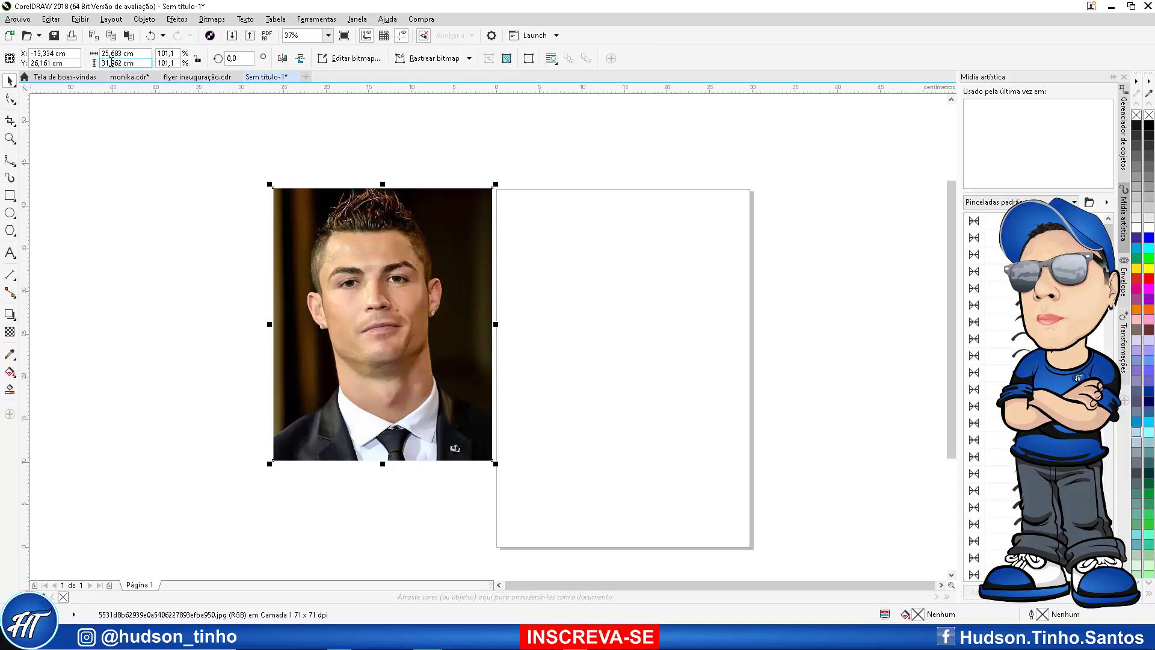
Copy the photo's width and use it as the document's nudge distance of 25,683 cm
drag(123, 54, 103, 56)
key(ctrl+c)
right_click(108, 57)
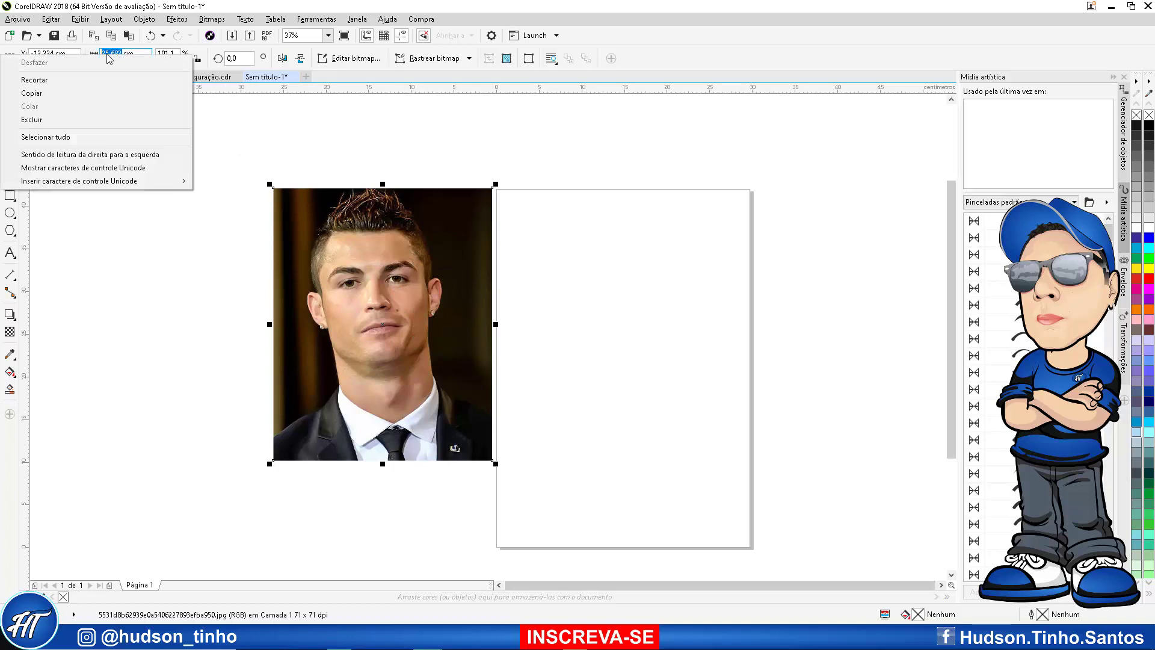
click(53, 93)
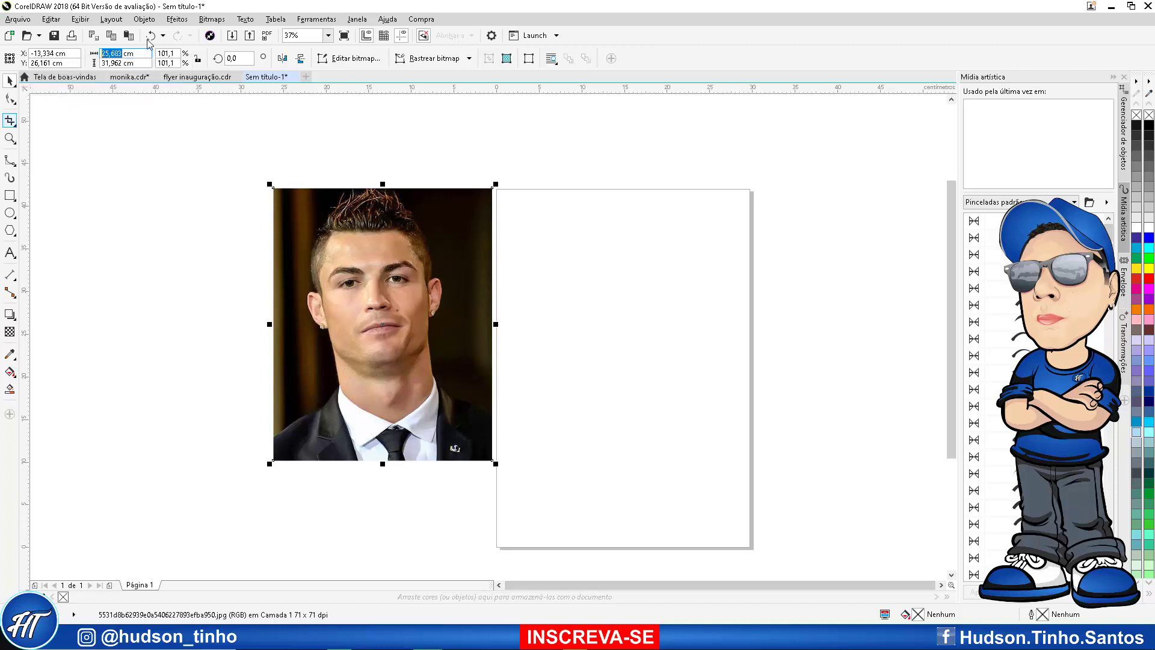
click(218, 168)
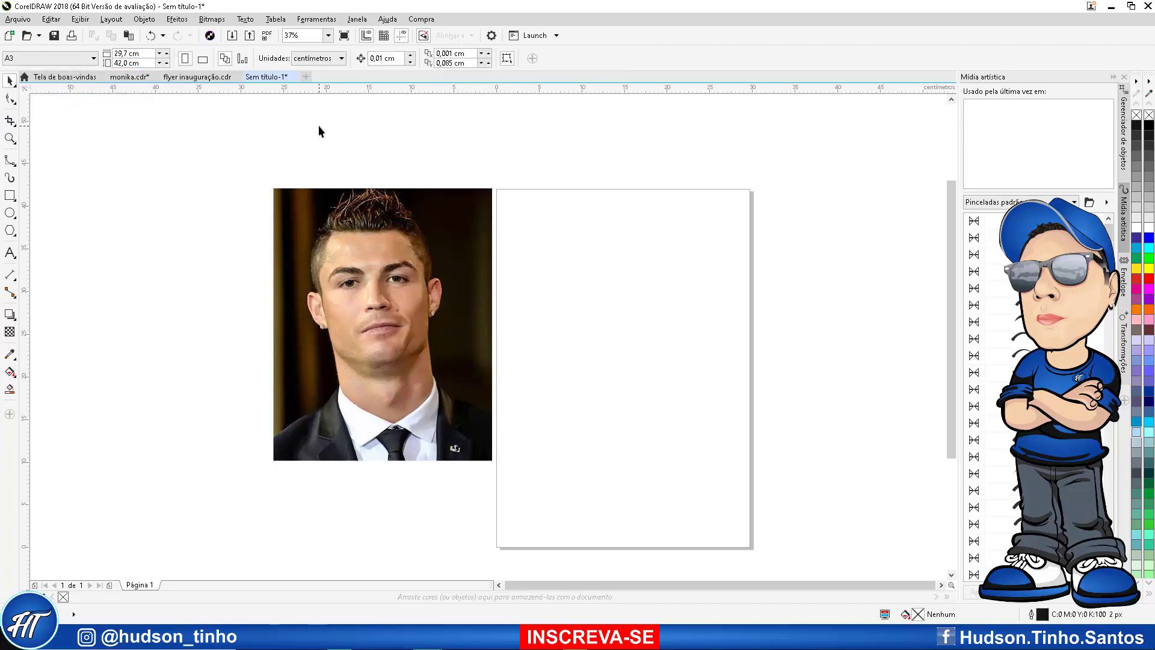
click(381, 58)
drag(384, 59, 373, 59)
key(ctrl+v)
right_click(347, 264)
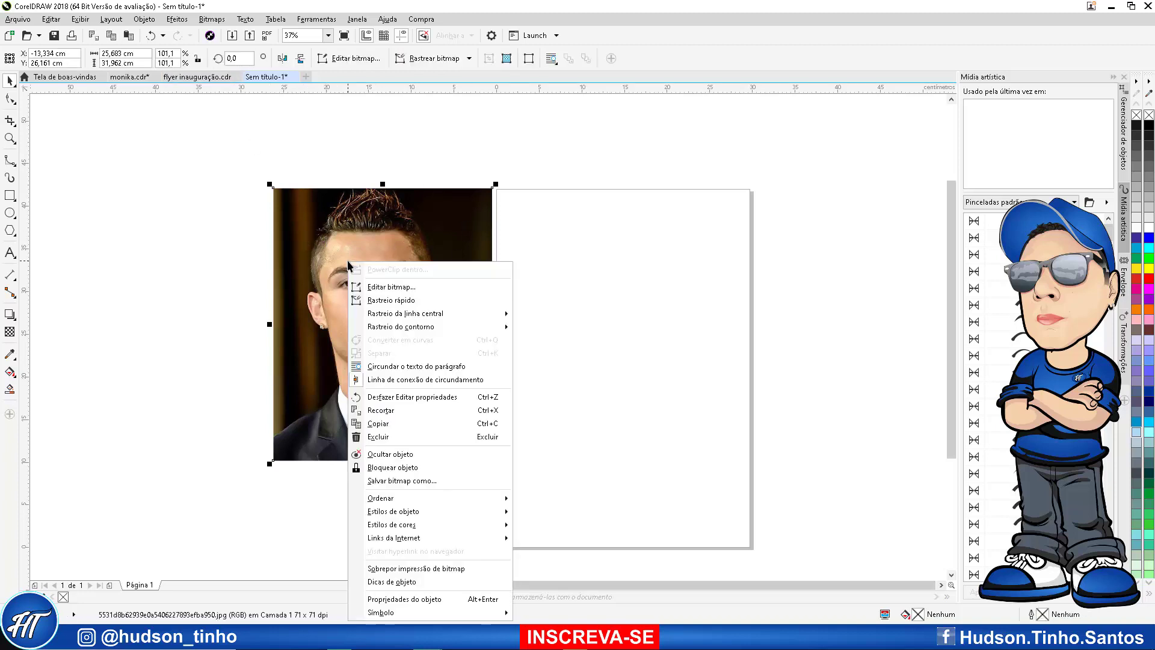
click(294, 235)
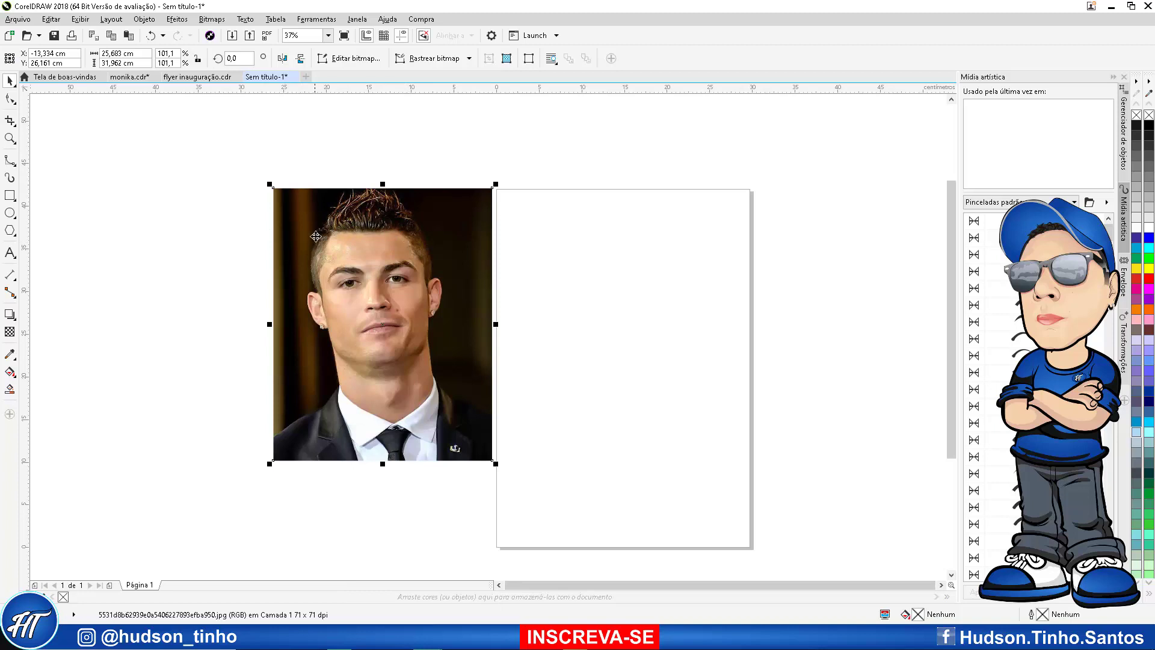
click(184, 201)
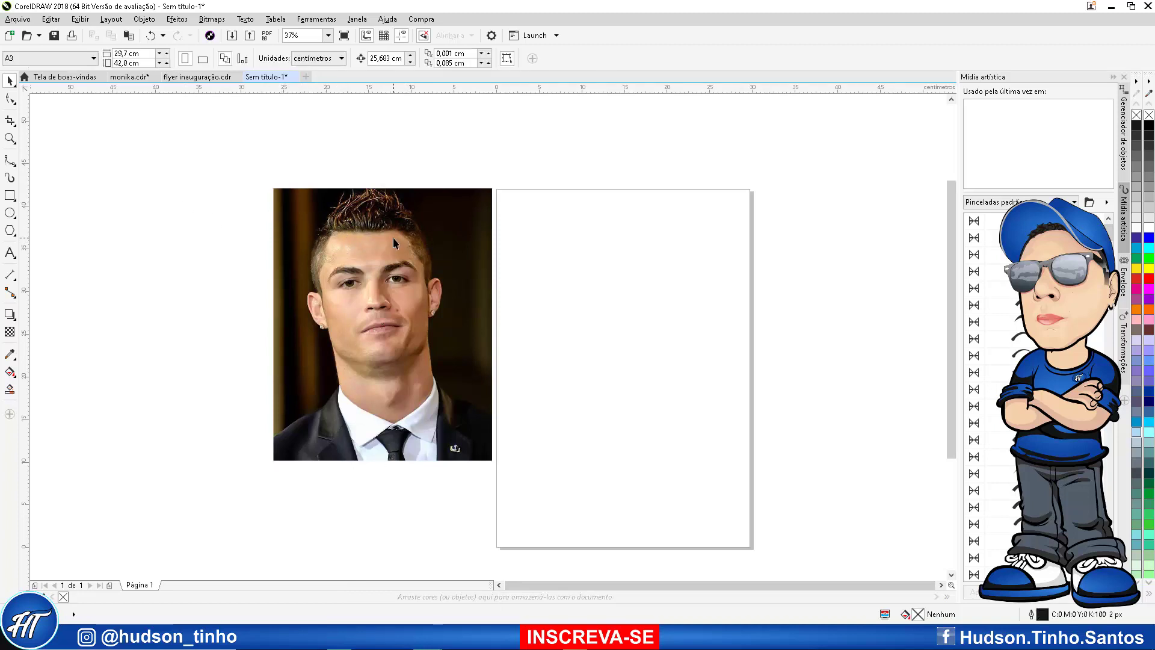
Convert the portrait photo to an 8-bit greyscale (Tons de cinza) bitmap at 300 dpi
click(393, 237)
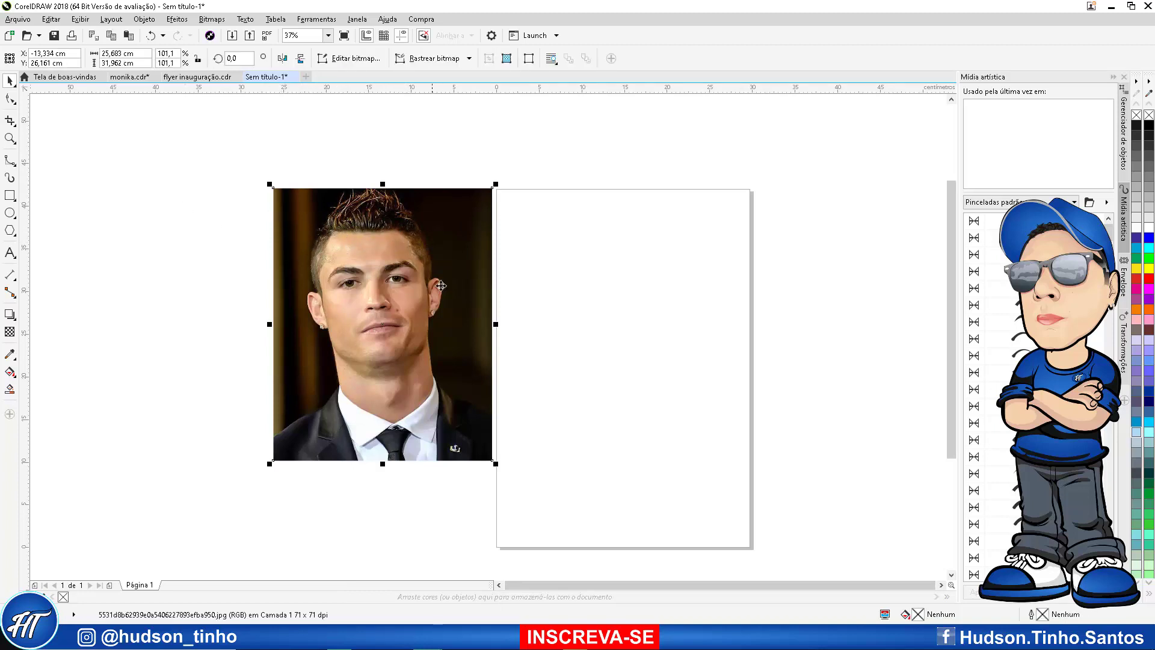
click(206, 21)
click(247, 36)
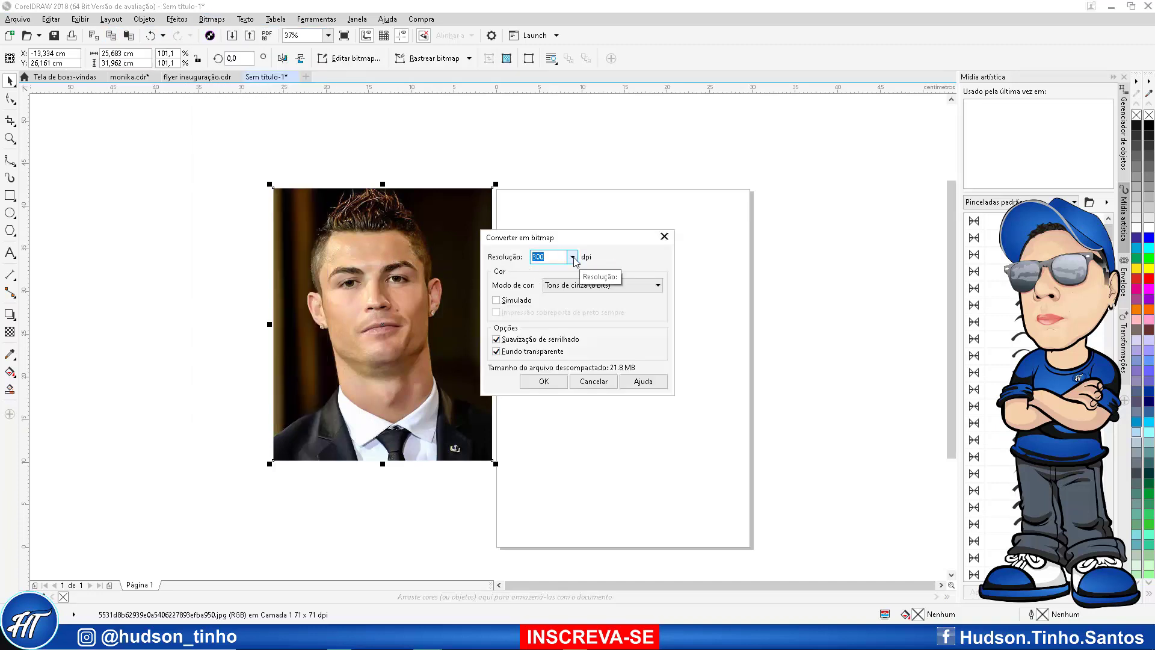
click(656, 287)
click(570, 317)
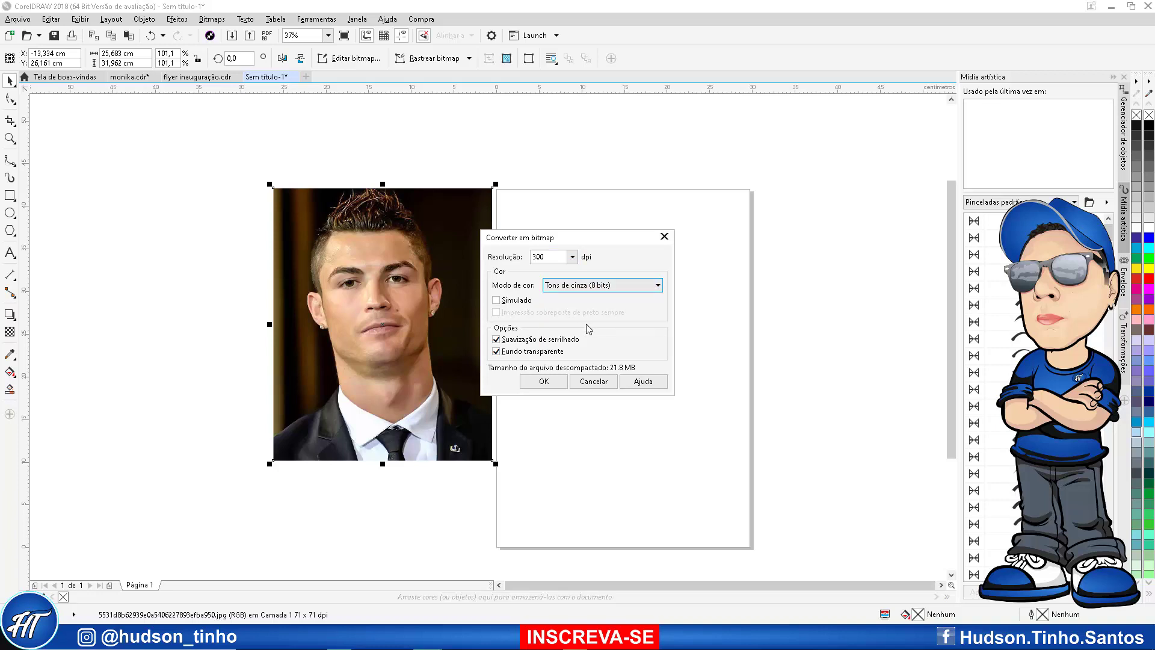
click(544, 381)
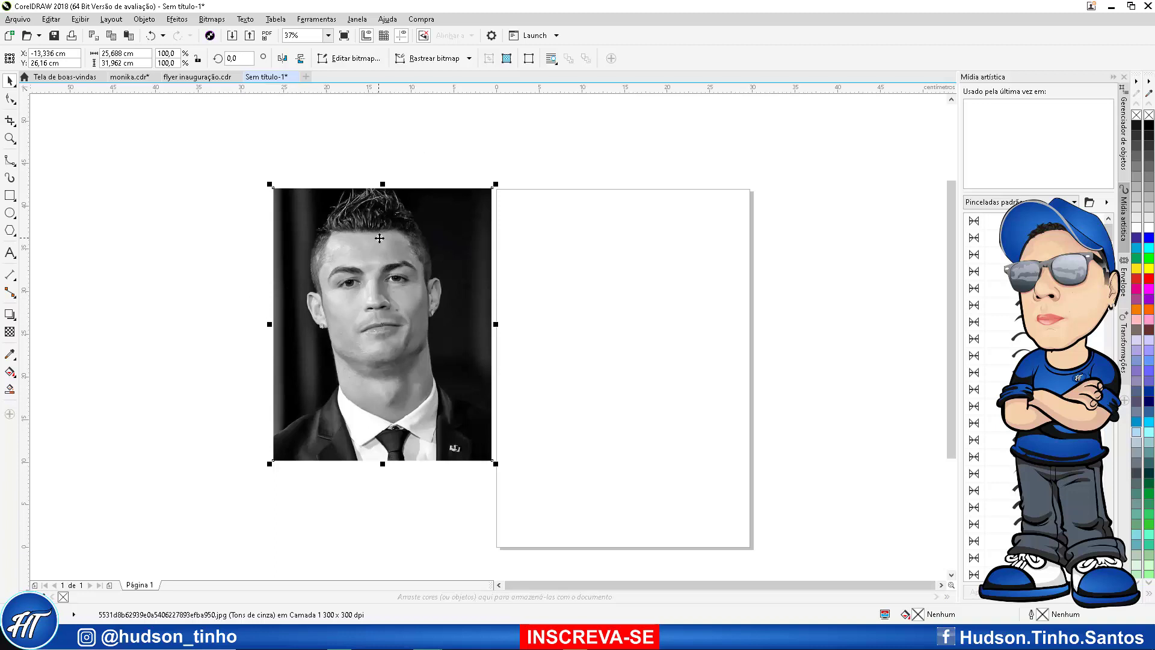
Adjust the greyscale photo with Brilho/Contraste/Intensidade, setting contrast to 16 and intensity to 10
click(178, 20)
mouse_move(182, 35)
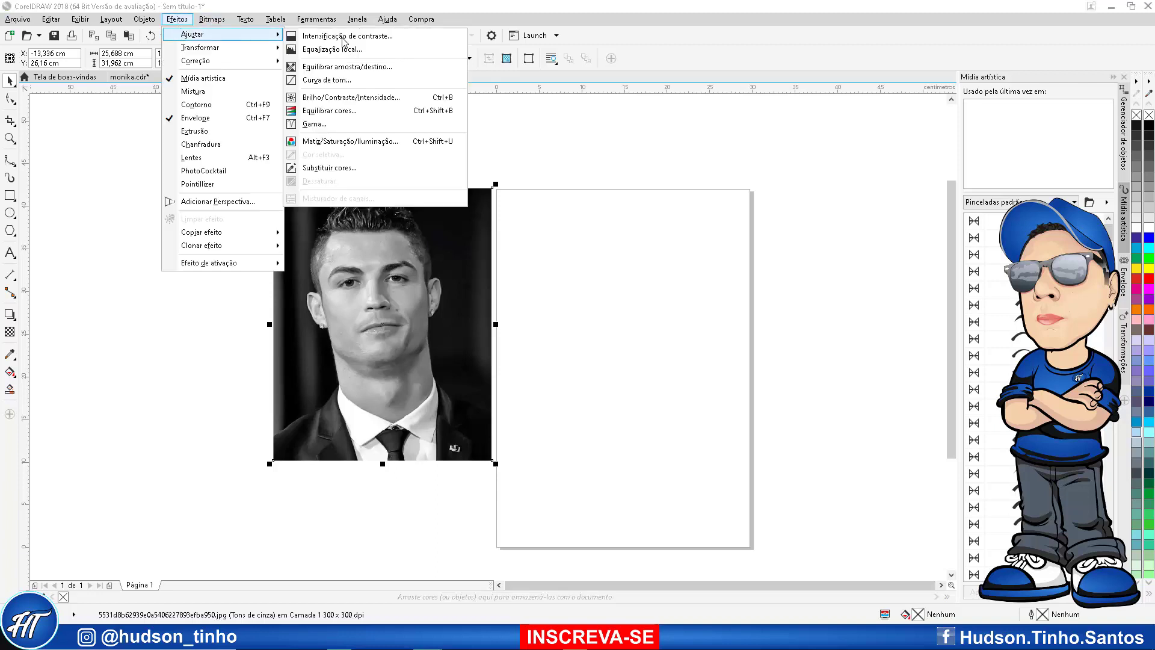
click(397, 99)
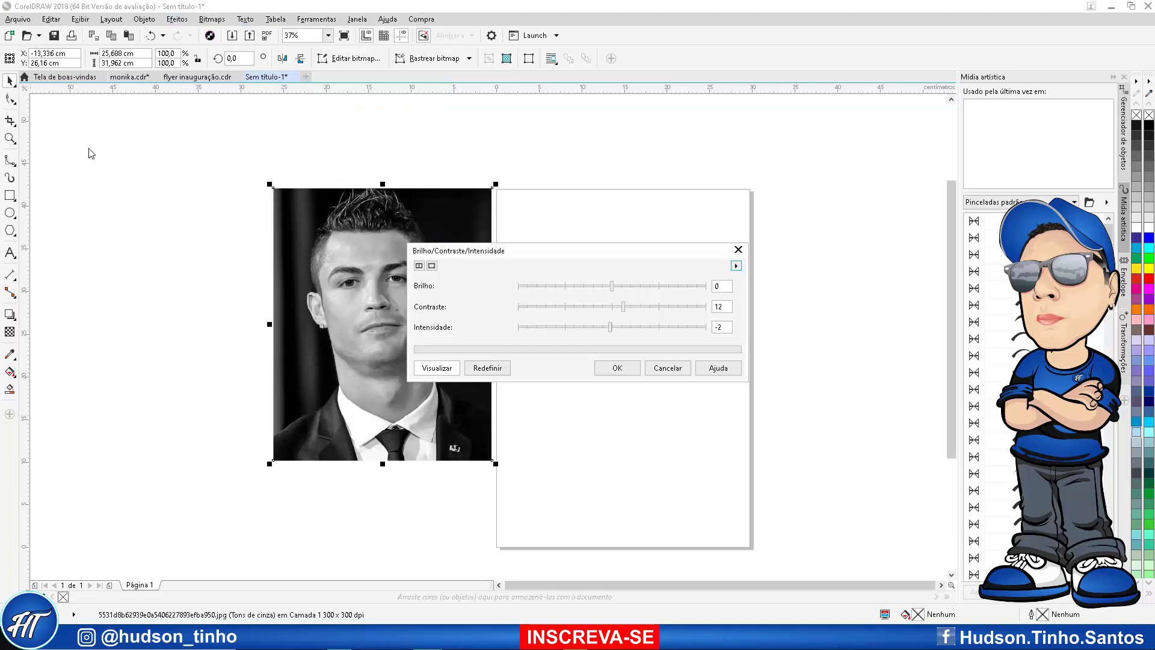
click(604, 308)
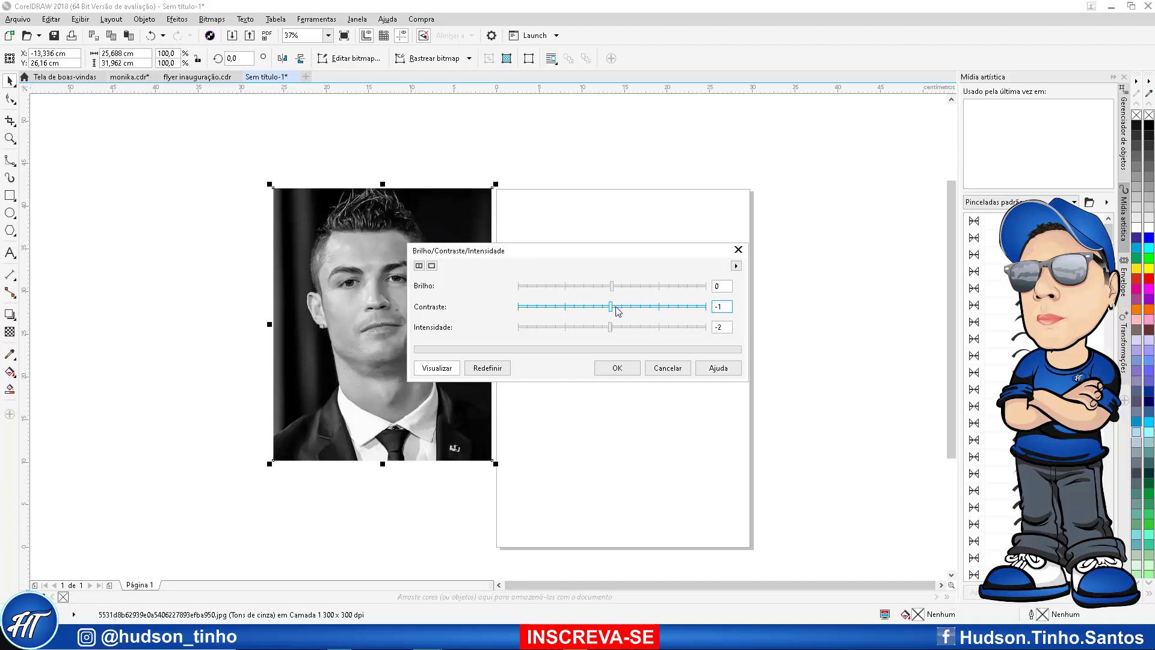
drag(618, 311, 627, 307)
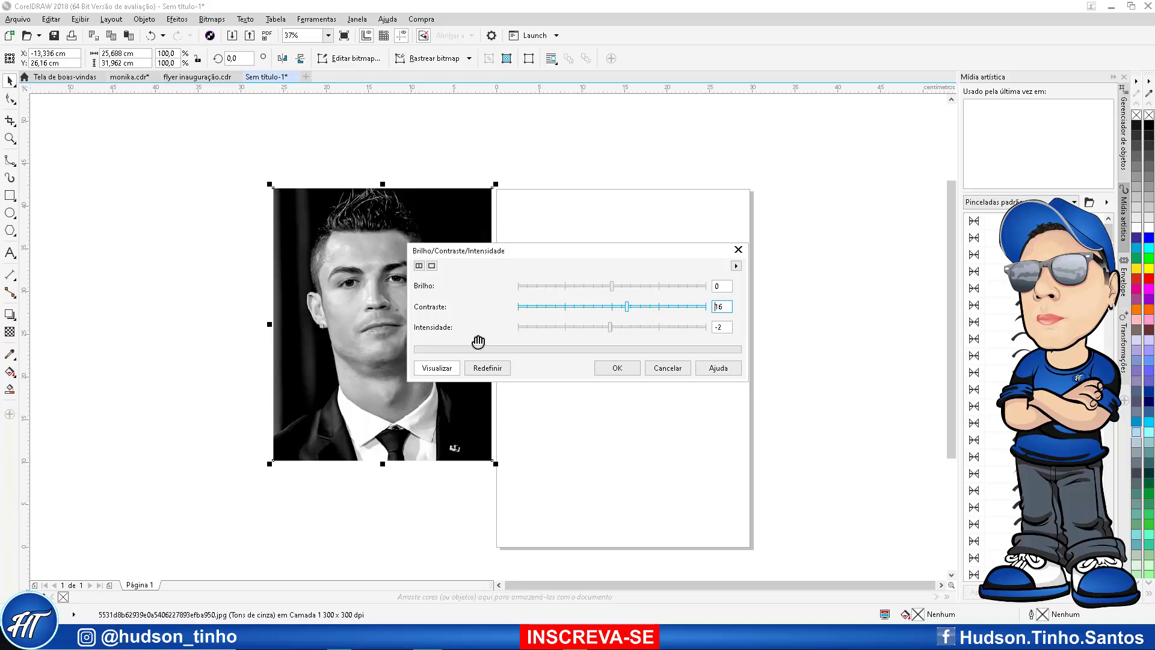
drag(523, 253, 597, 247)
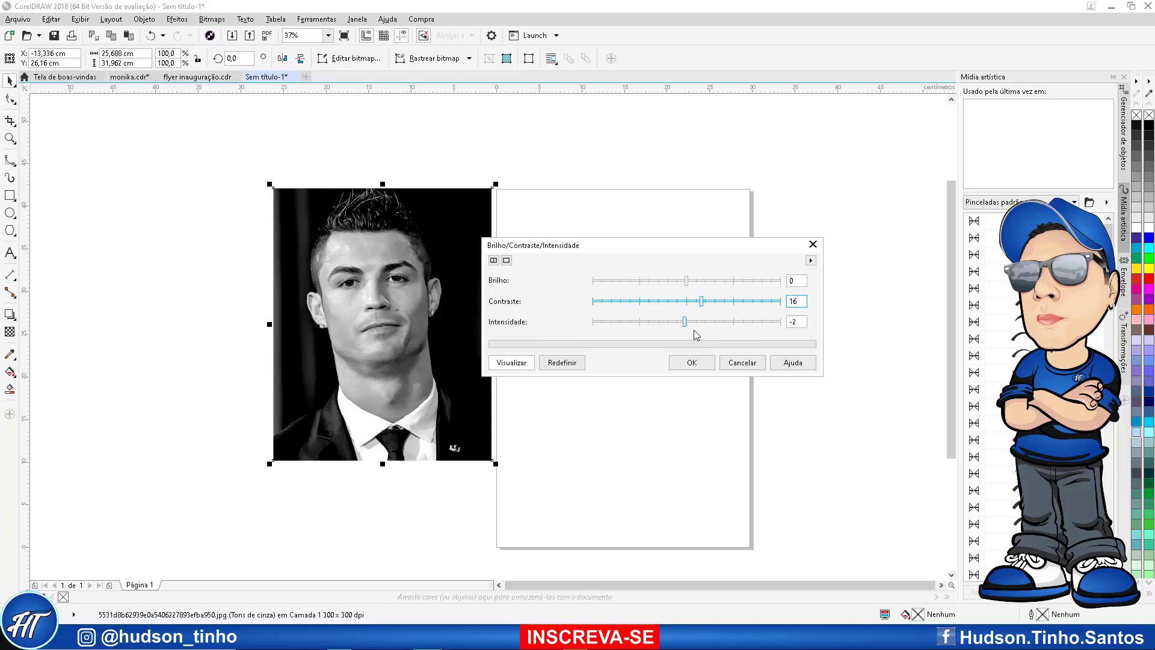
drag(698, 325, 706, 325)
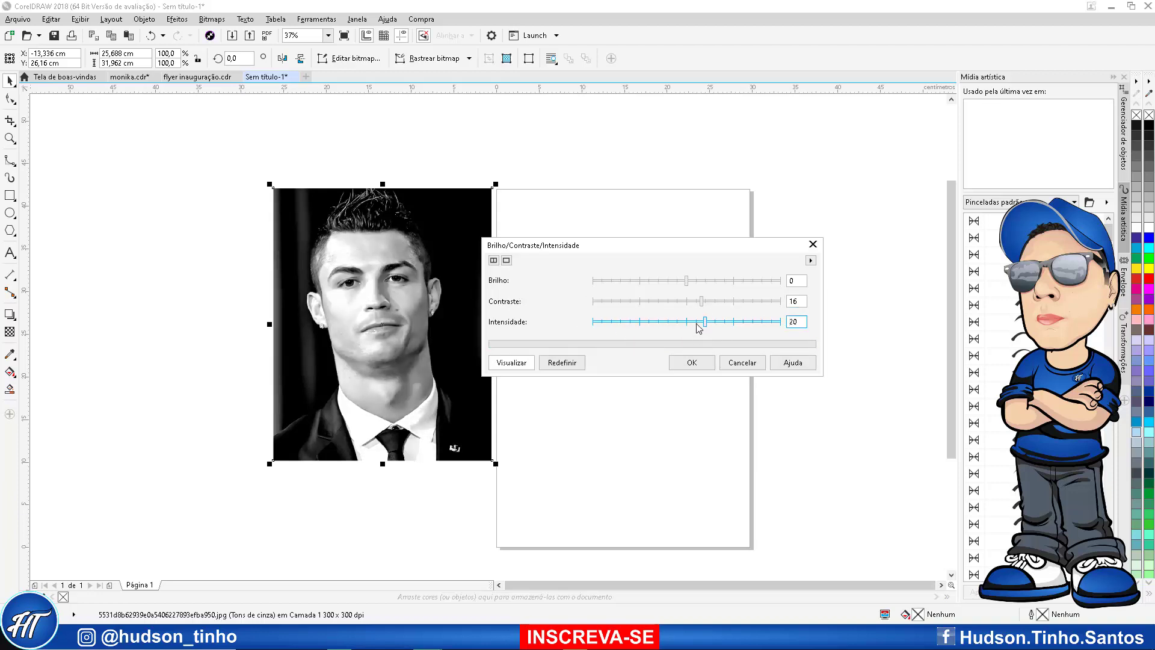
click(698, 325)
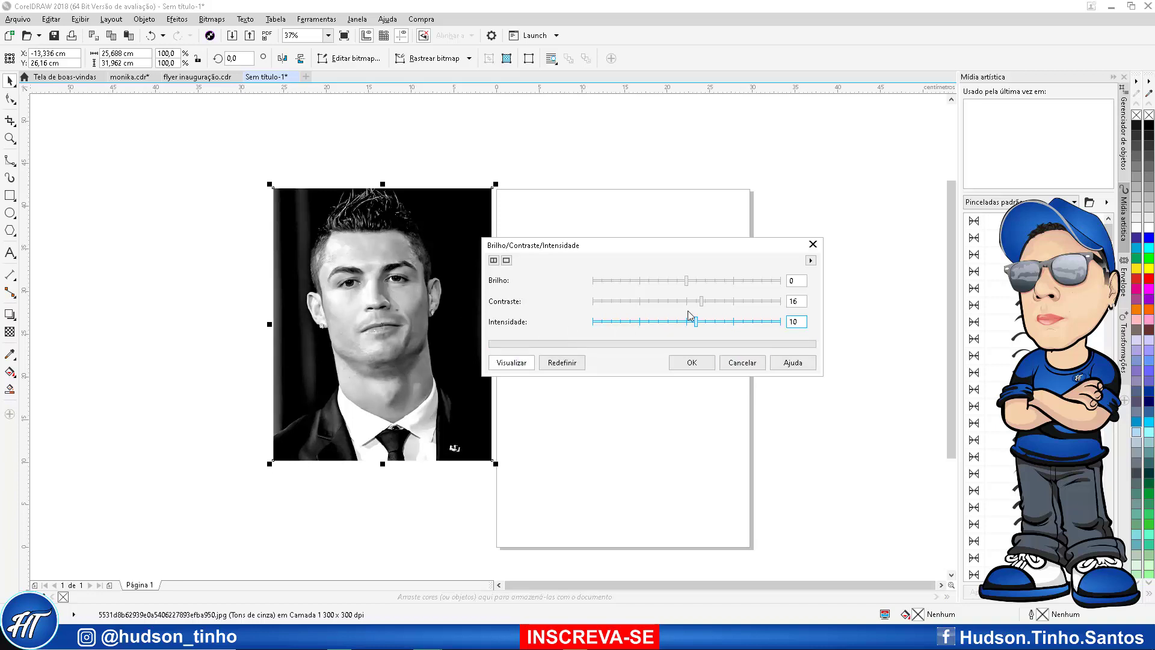
click(690, 363)
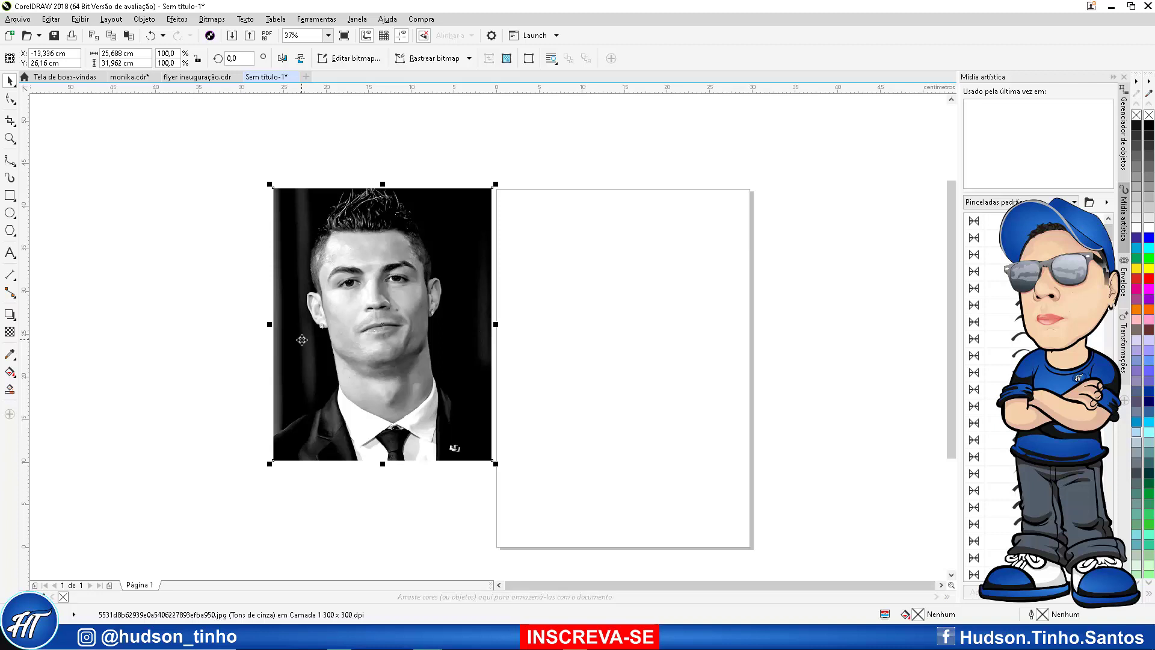
Lock the greyscale portrait photo so that it stays fixed while drawing over it
right_click(385, 236)
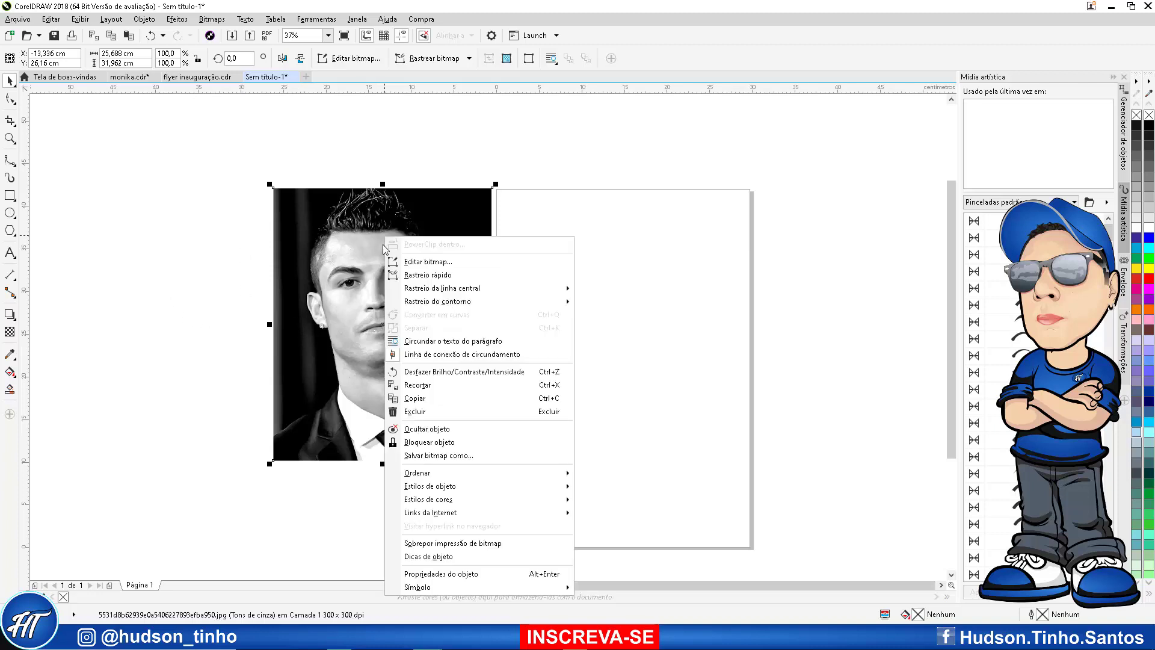
click(429, 442)
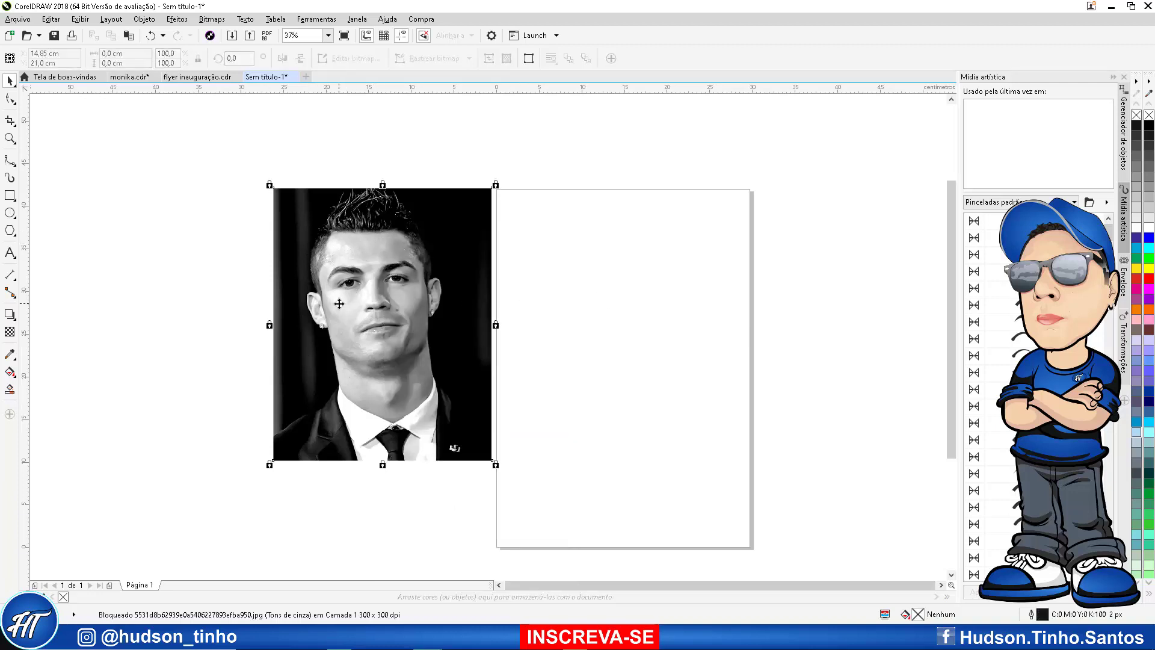
For the Caneta tool, set the default graphic outline to light teal (C55 M1 Y27 K0) with width Esp. mínima
click(9, 163)
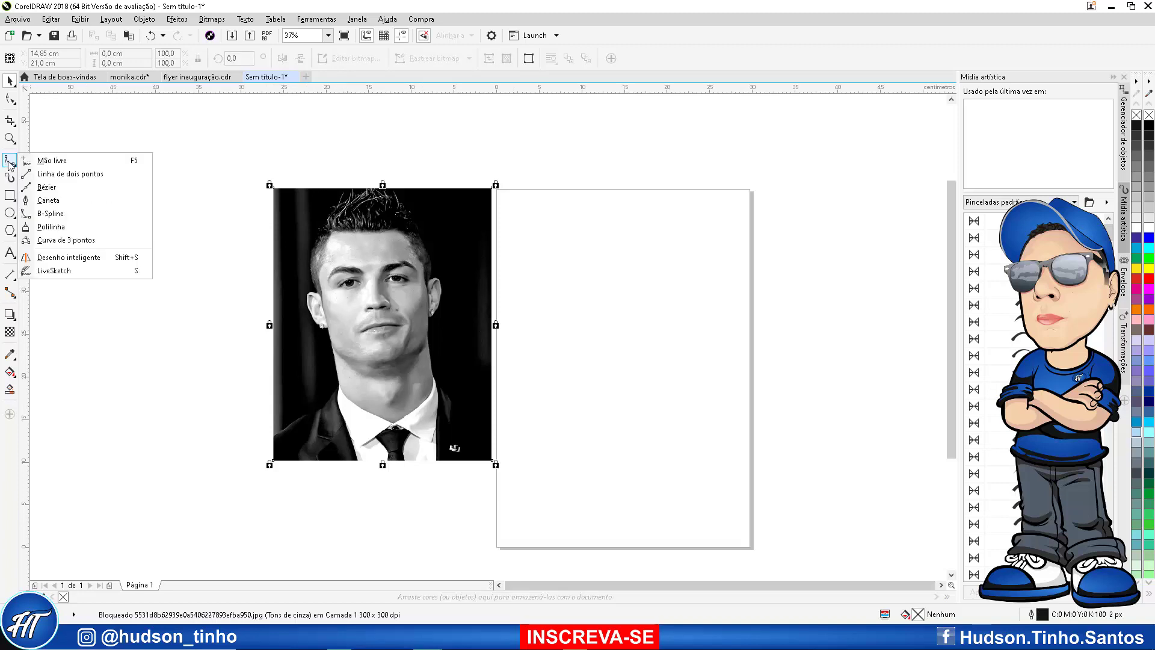
click(49, 201)
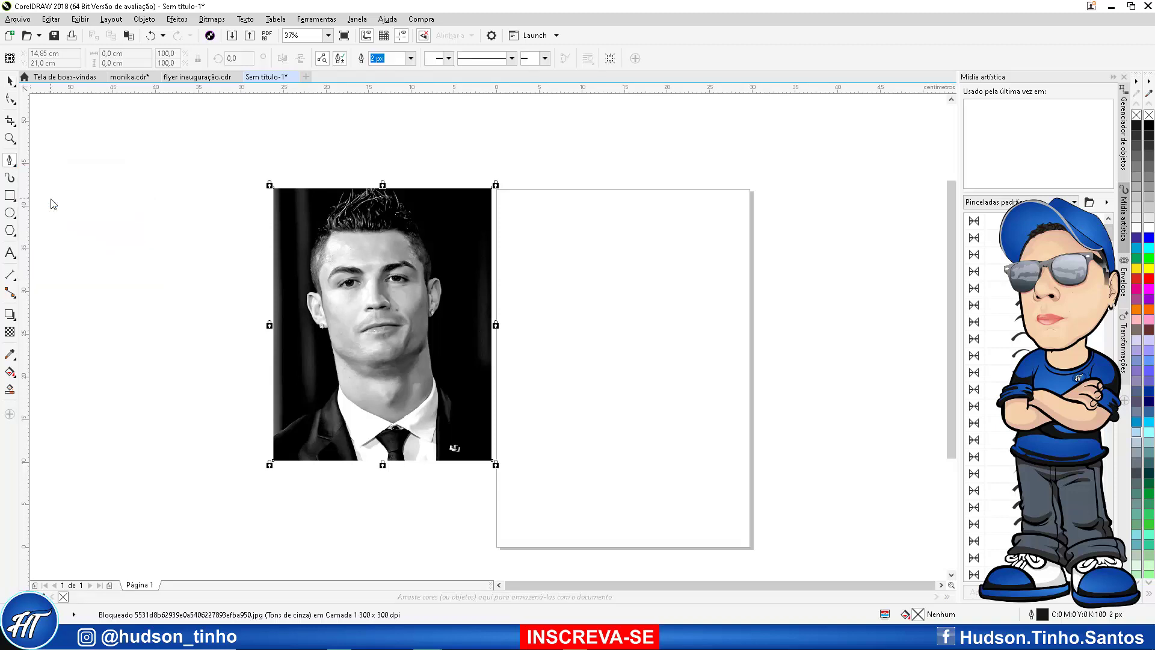
key(Return)
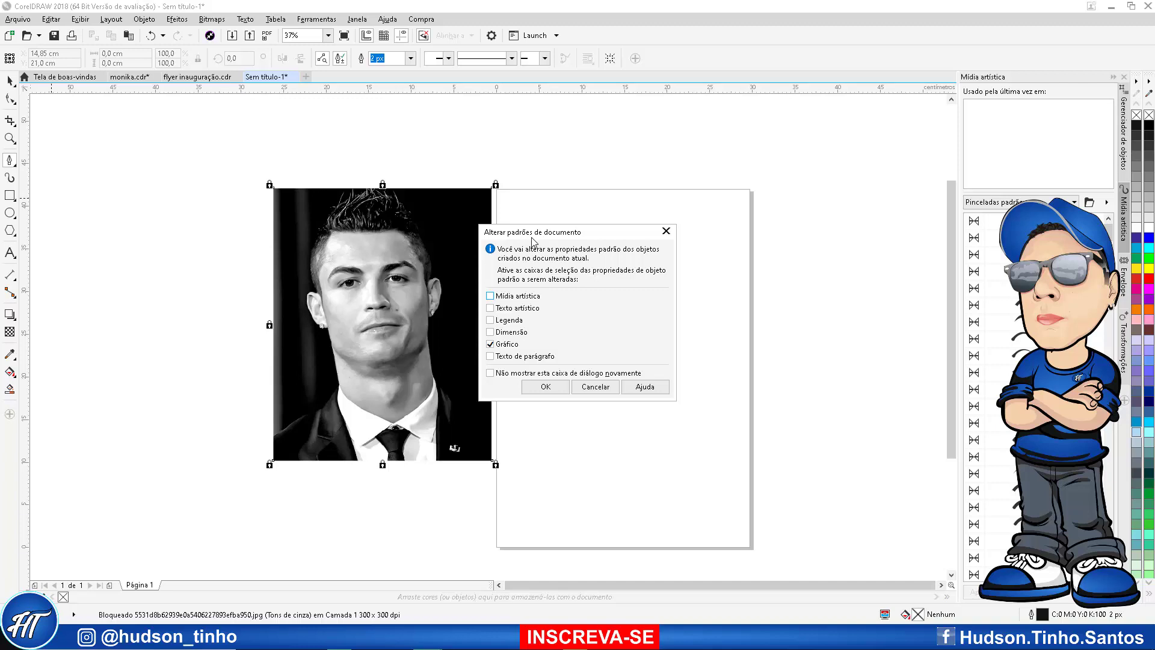
click(545, 388)
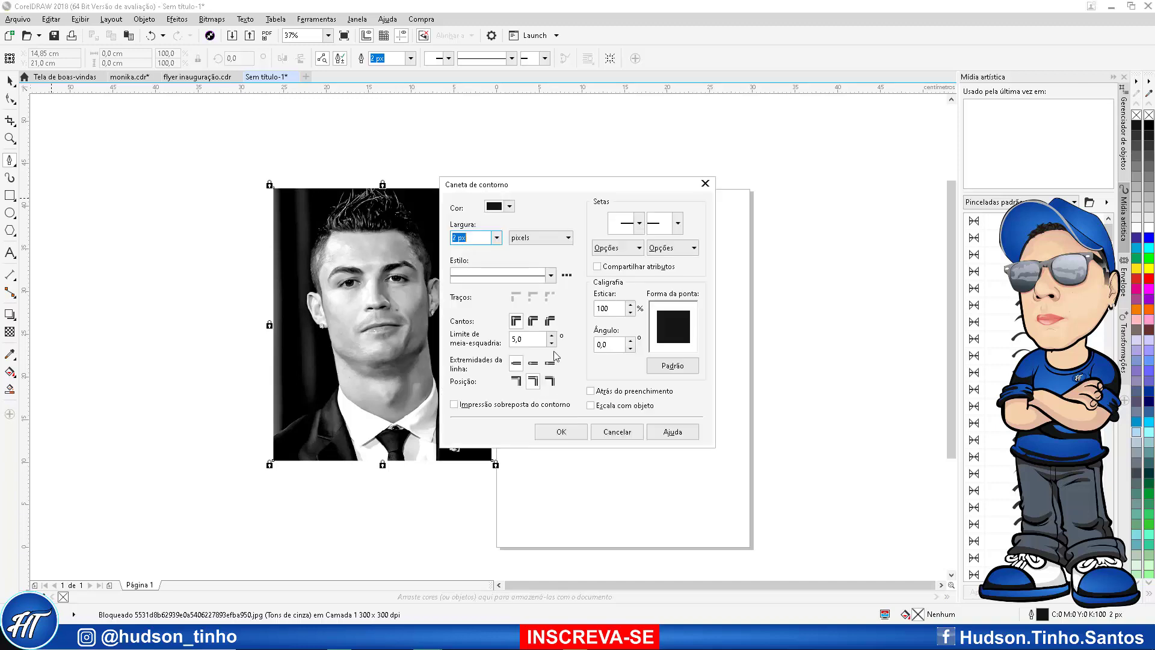
click(516, 208)
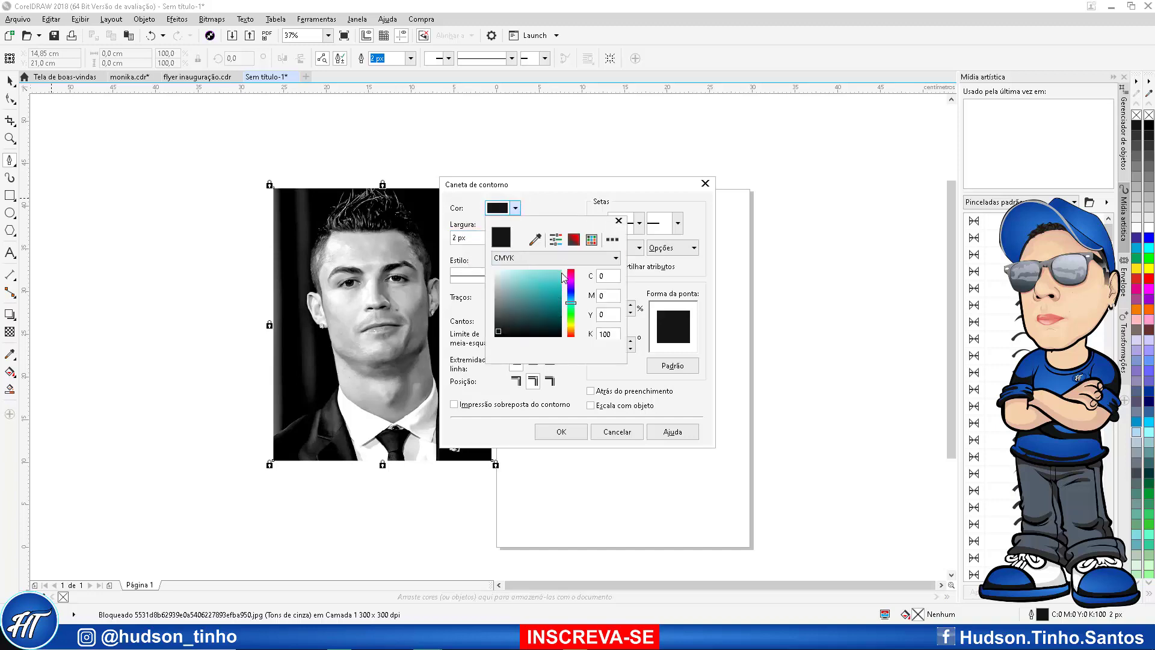
click(561, 273)
drag(566, 270, 561, 270)
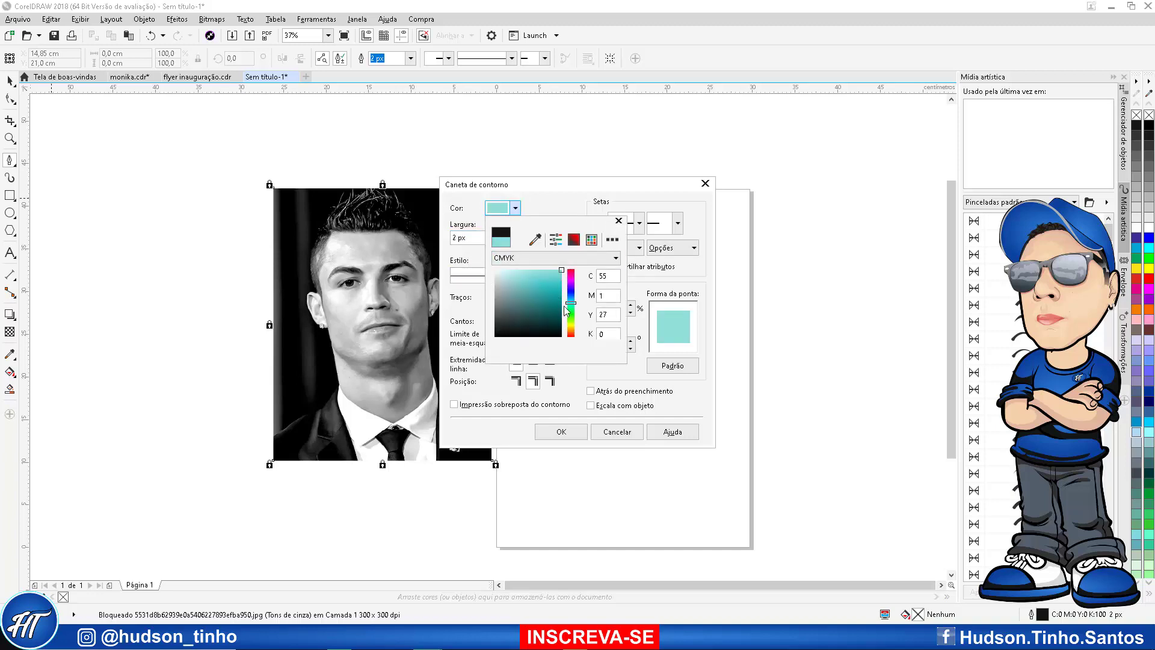
click(619, 221)
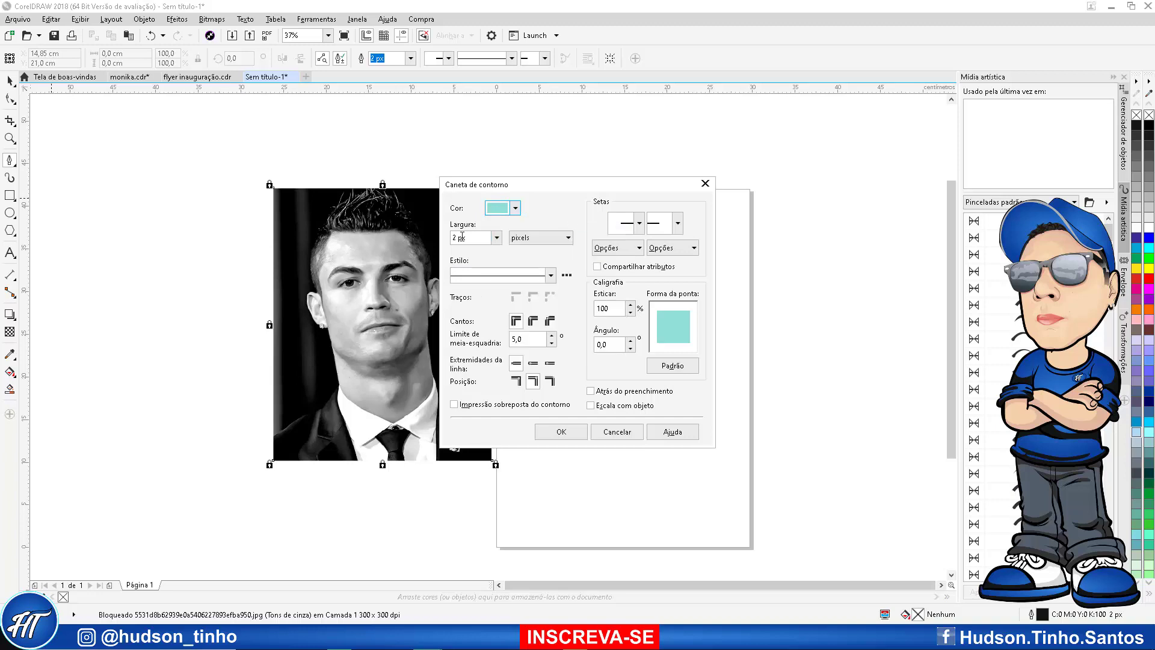
click(497, 238)
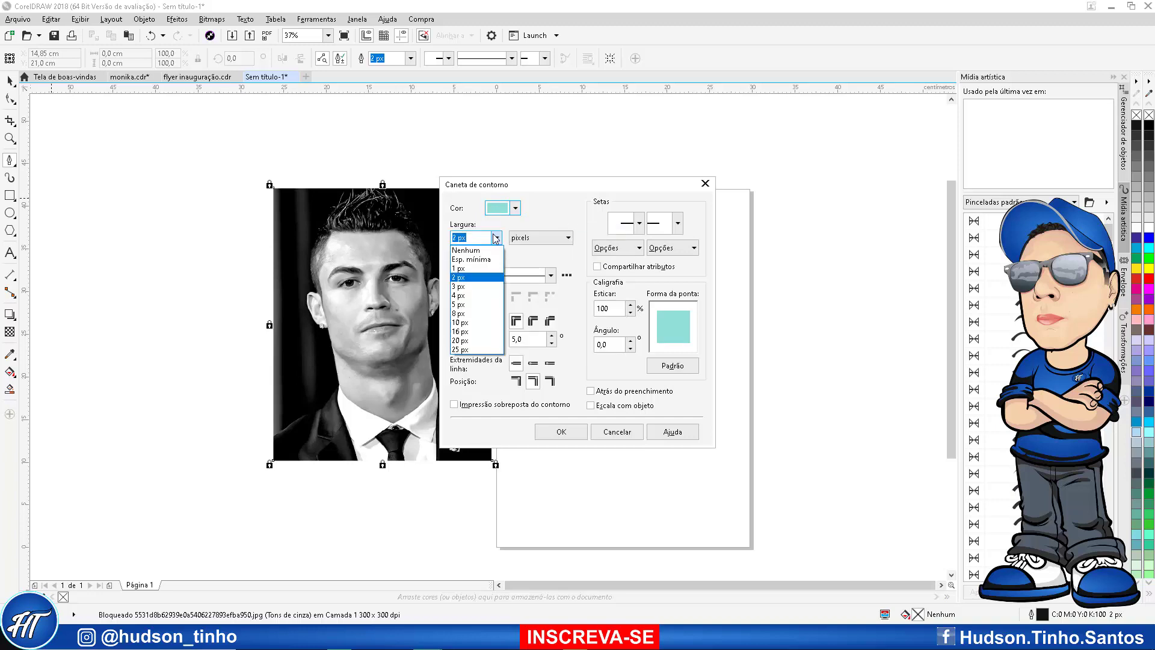
click(492, 260)
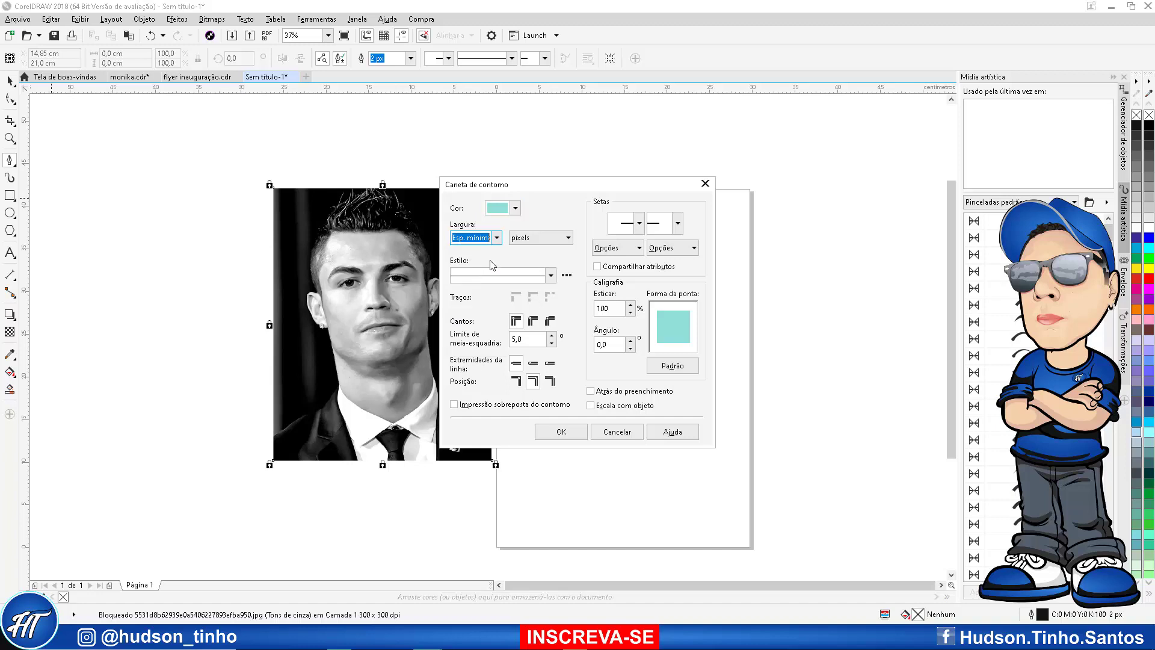
click(561, 432)
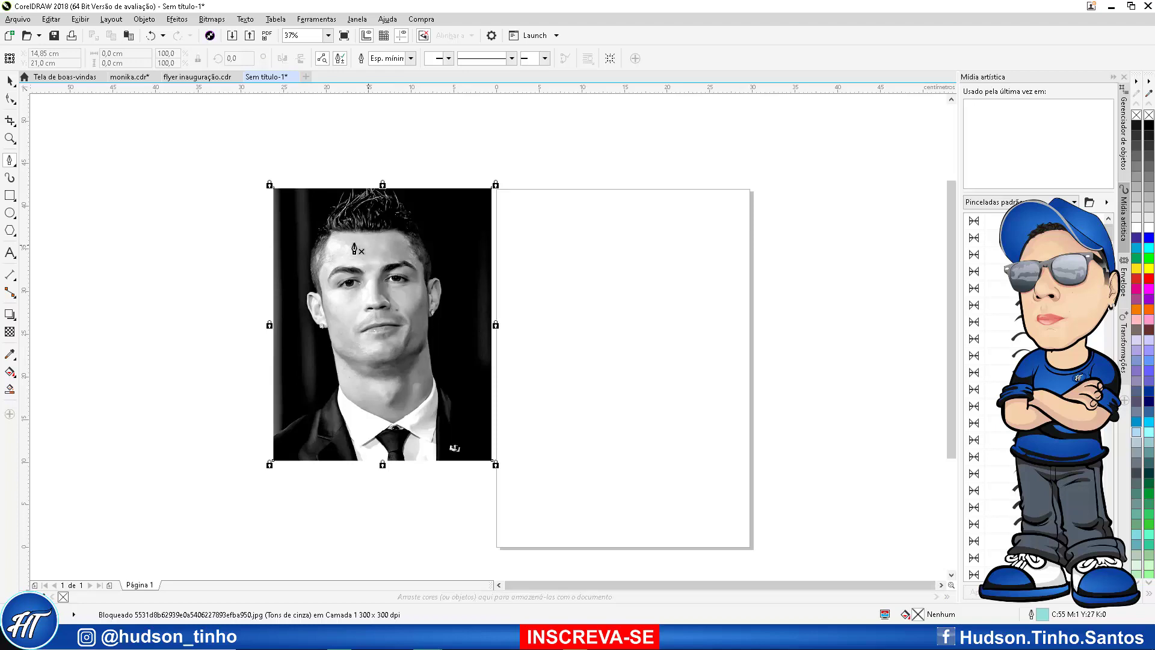
Trace the lower edge of the left-hand eye's upper lash line, from the outer corner around the inner corner, about 2.4 cm wide
scroll(314, 291, up, 3)
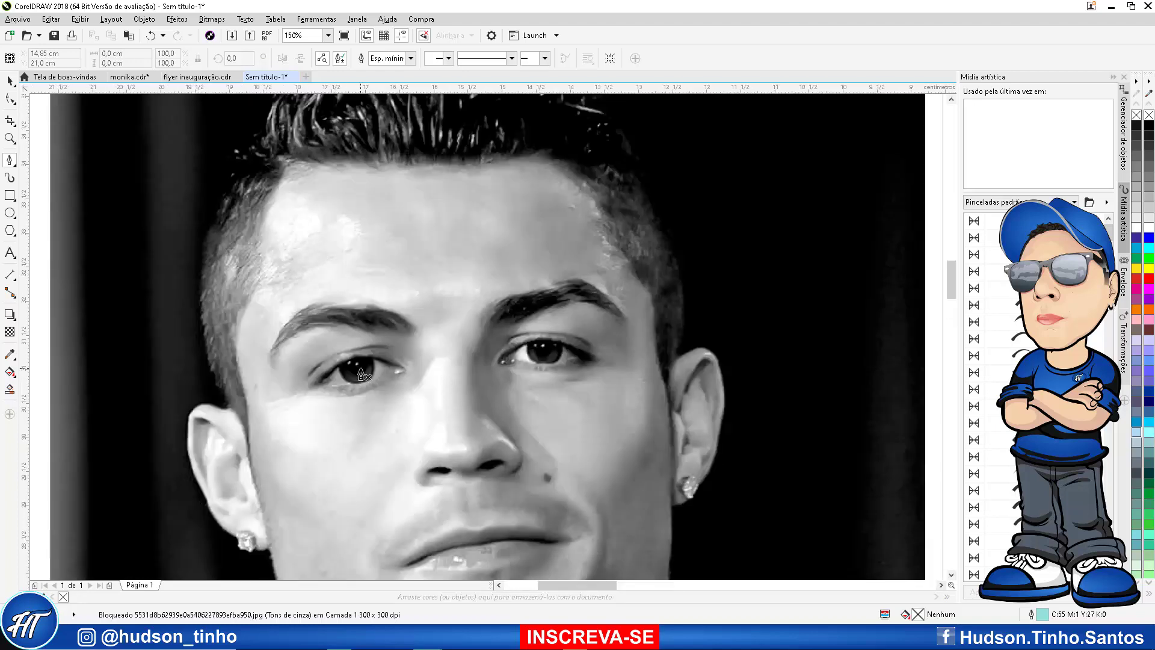
scroll(352, 338, up, 3)
scroll(641, 321, down, 2)
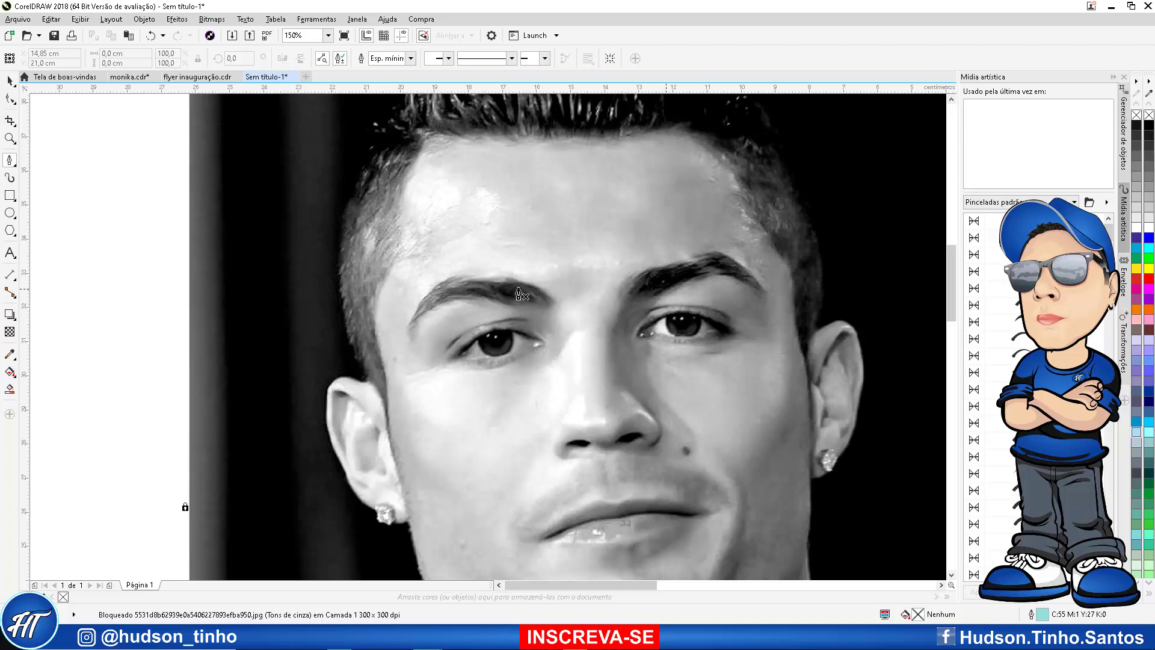
scroll(464, 322, up, 4)
scroll(475, 367, down, 3)
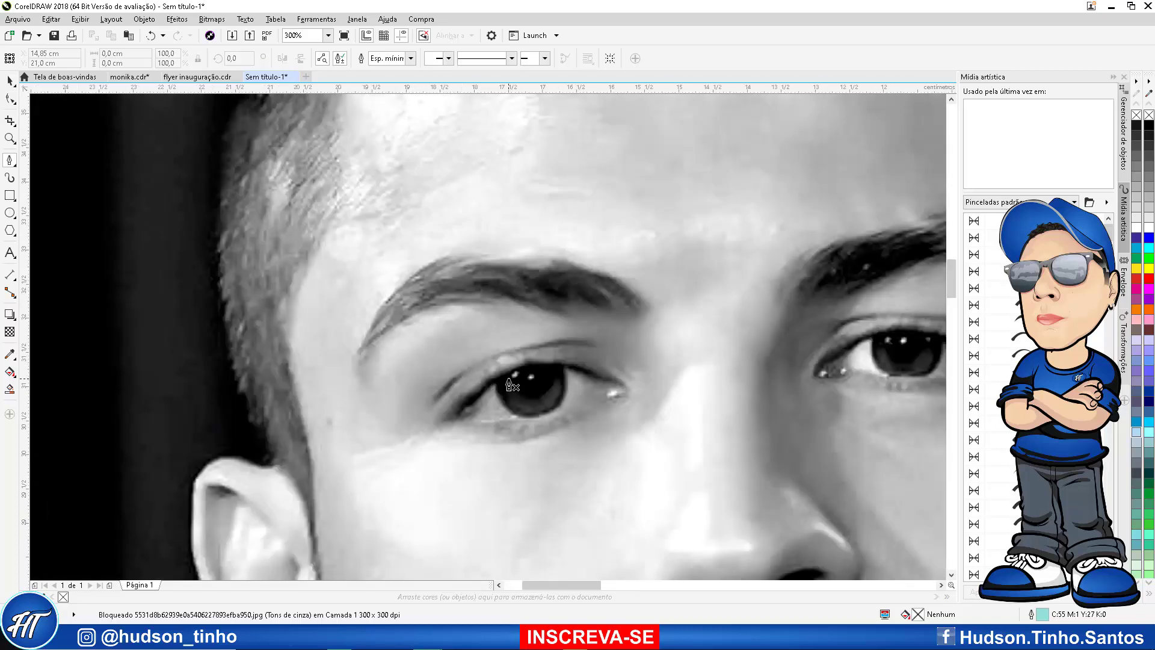
scroll(511, 388, up, 3)
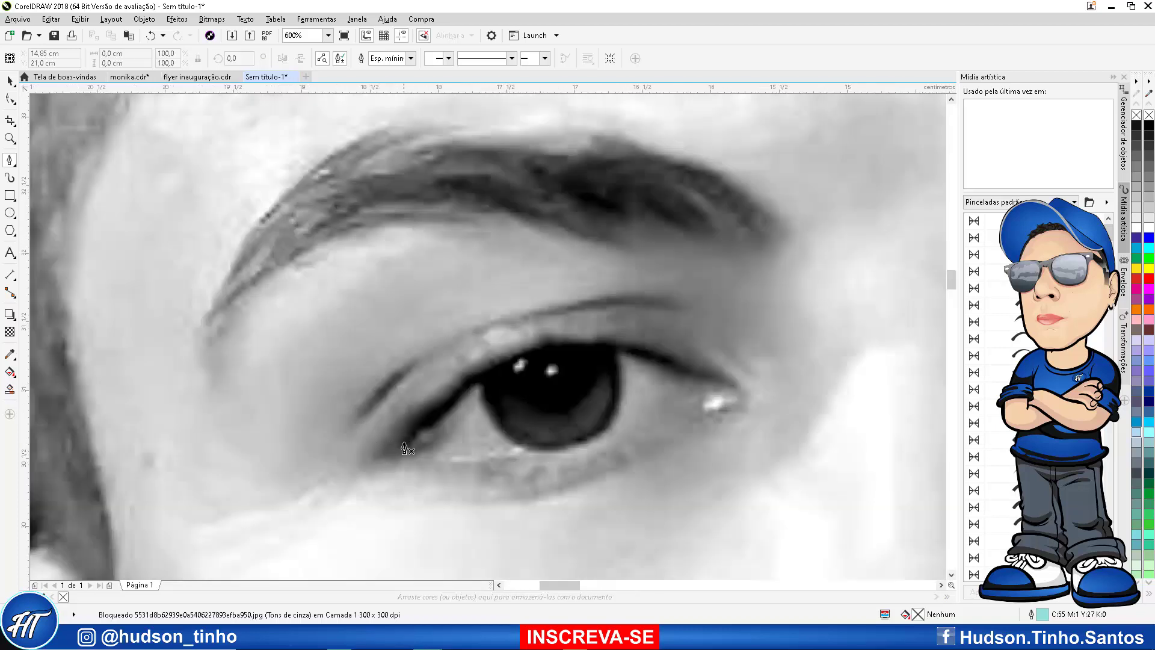
click(401, 442)
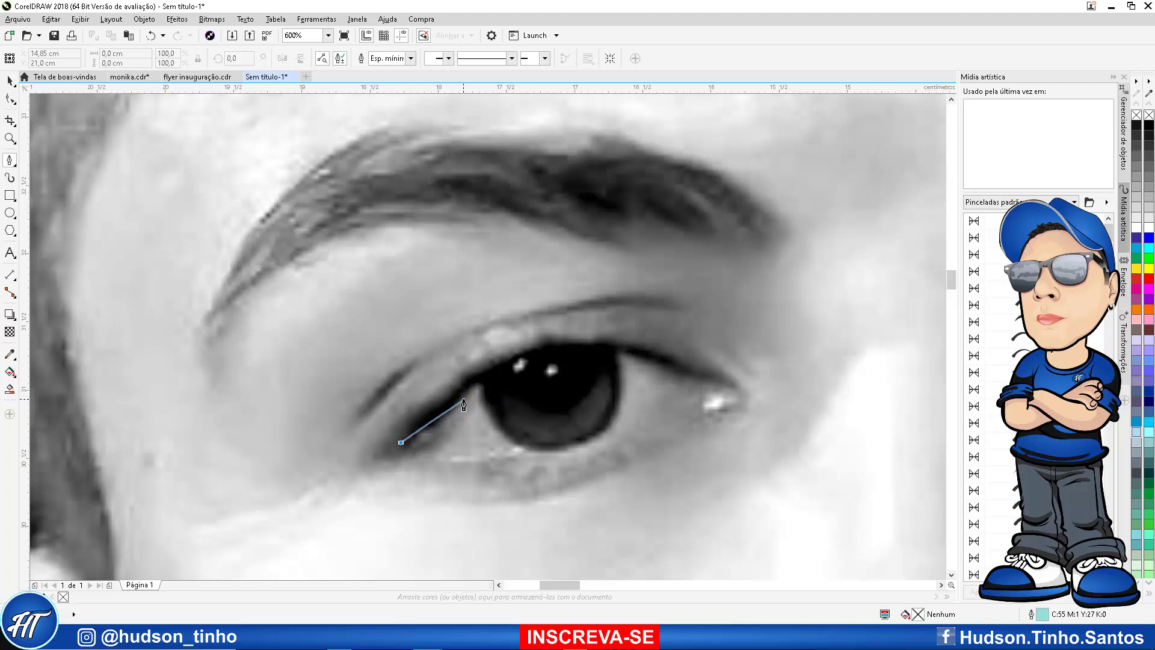
drag(454, 413, 476, 387)
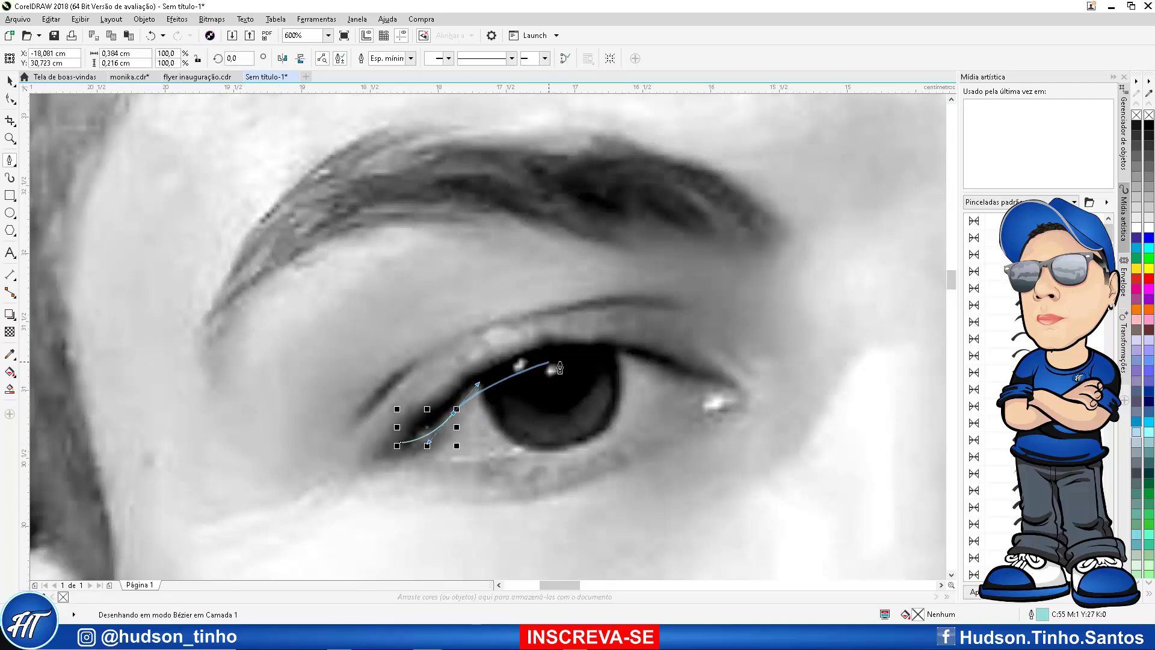
drag(586, 355, 633, 356)
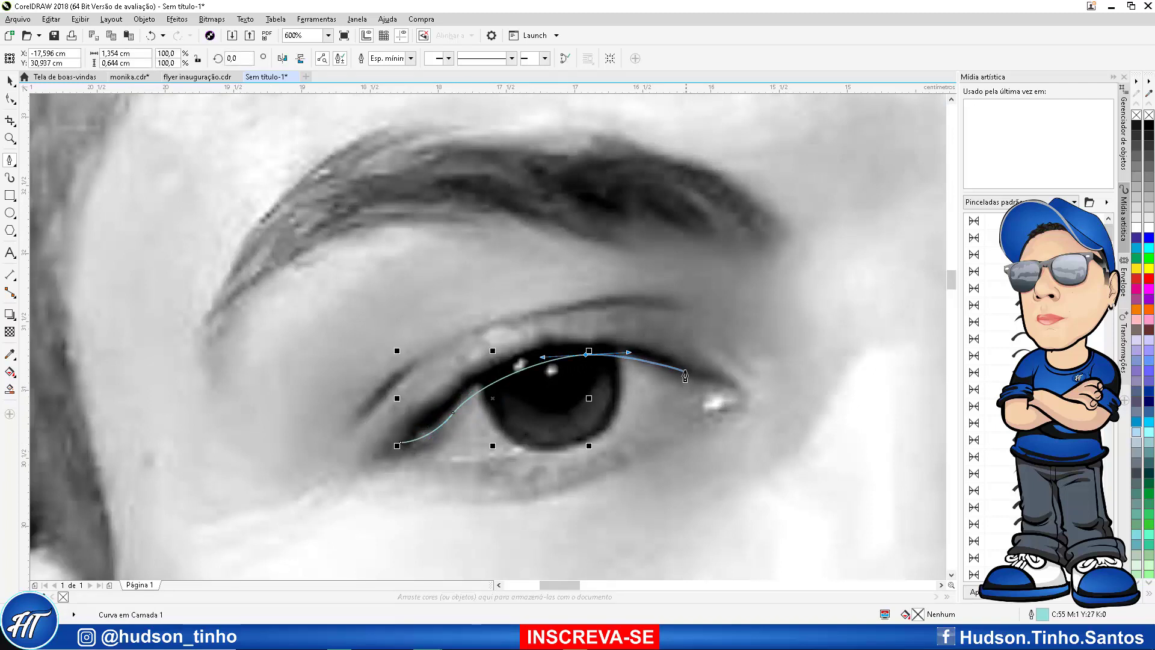
drag(692, 378, 689, 419)
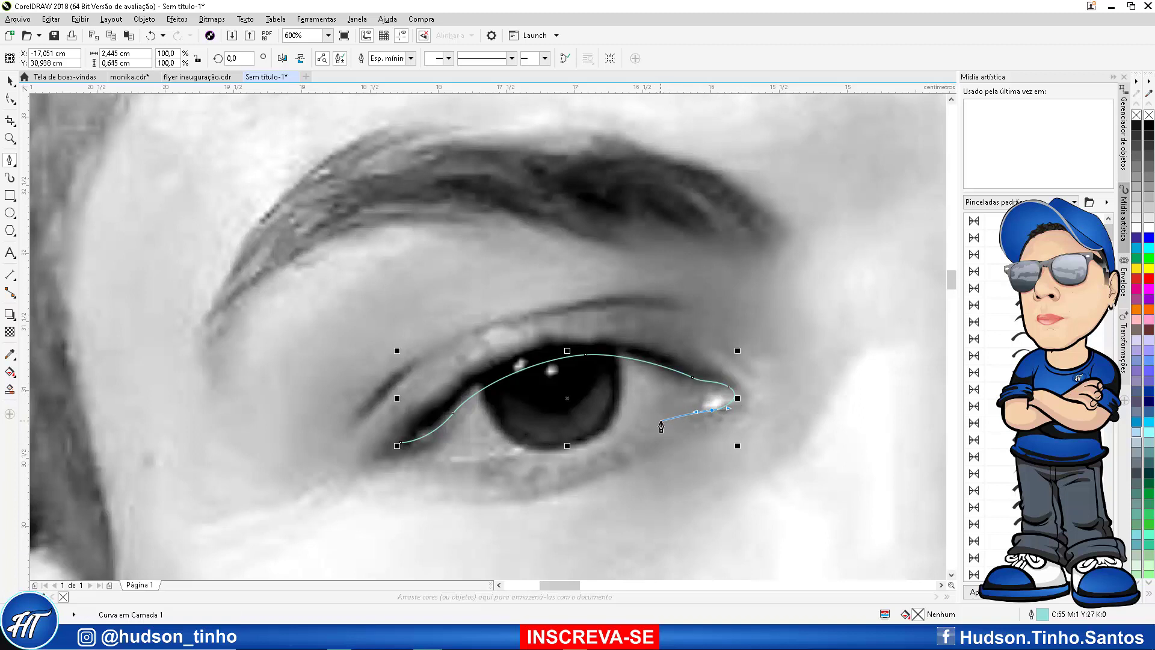
click(660, 421)
Trace back around the inner corner and along the lash line's upper edge, closing the shape at about 2.5 by 0.74 cm
scroll(747, 421, up, 2)
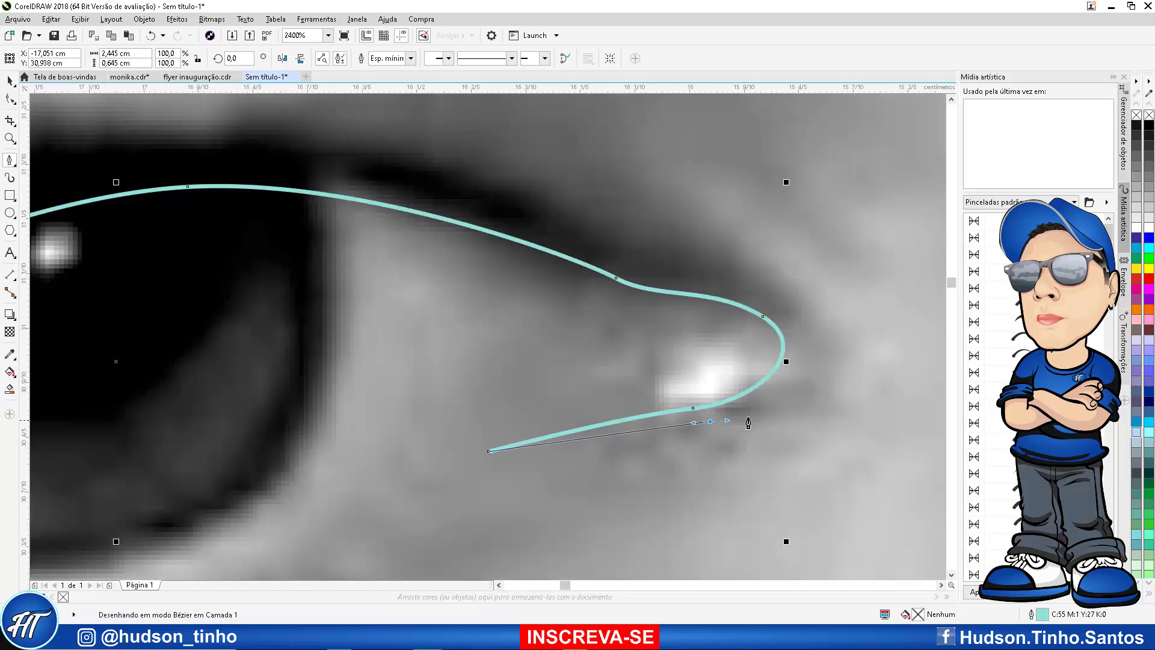
drag(804, 328, 791, 267)
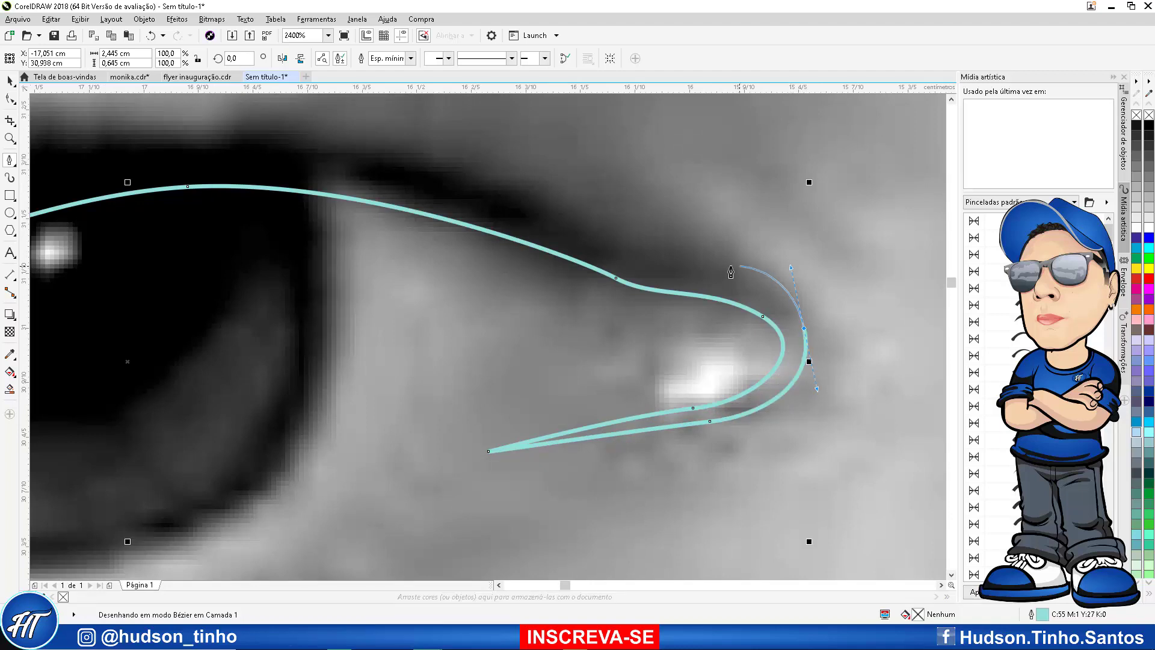
drag(623, 272, 593, 262)
scroll(767, 269, down, 2)
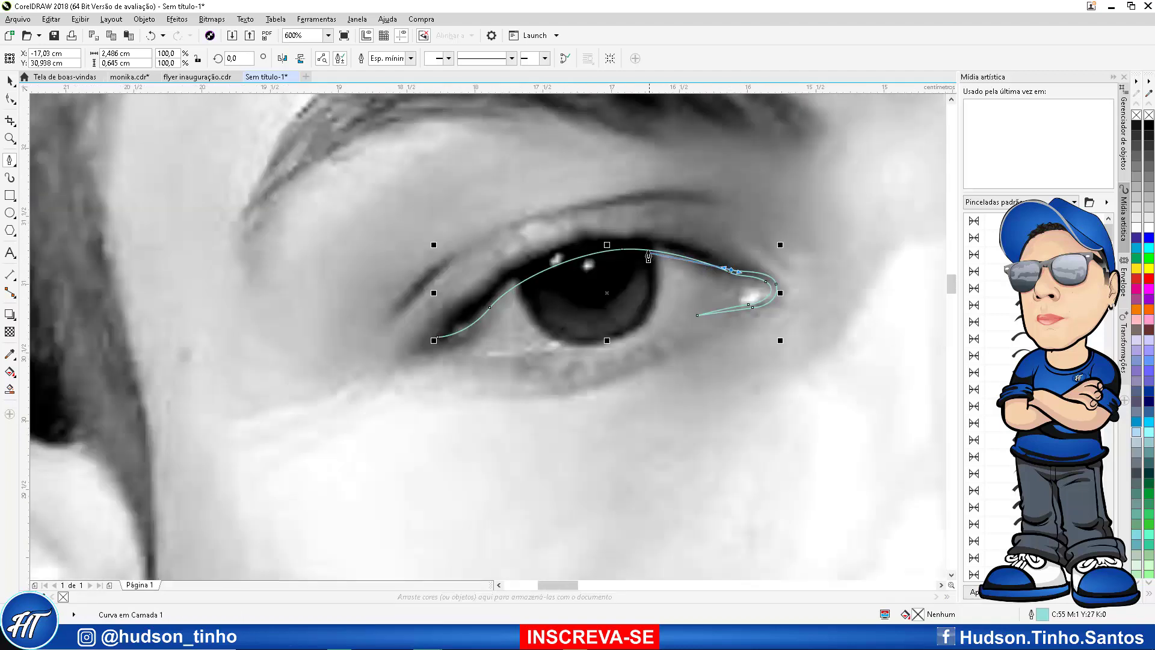
scroll(643, 232, up, 2)
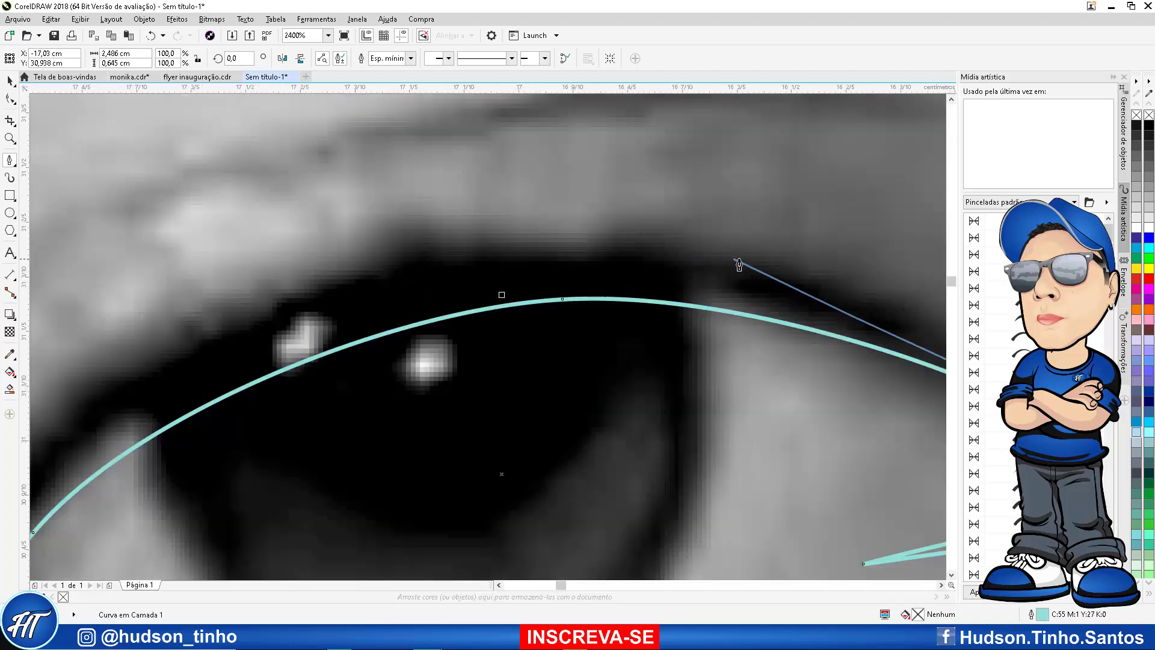
drag(740, 265, 574, 223)
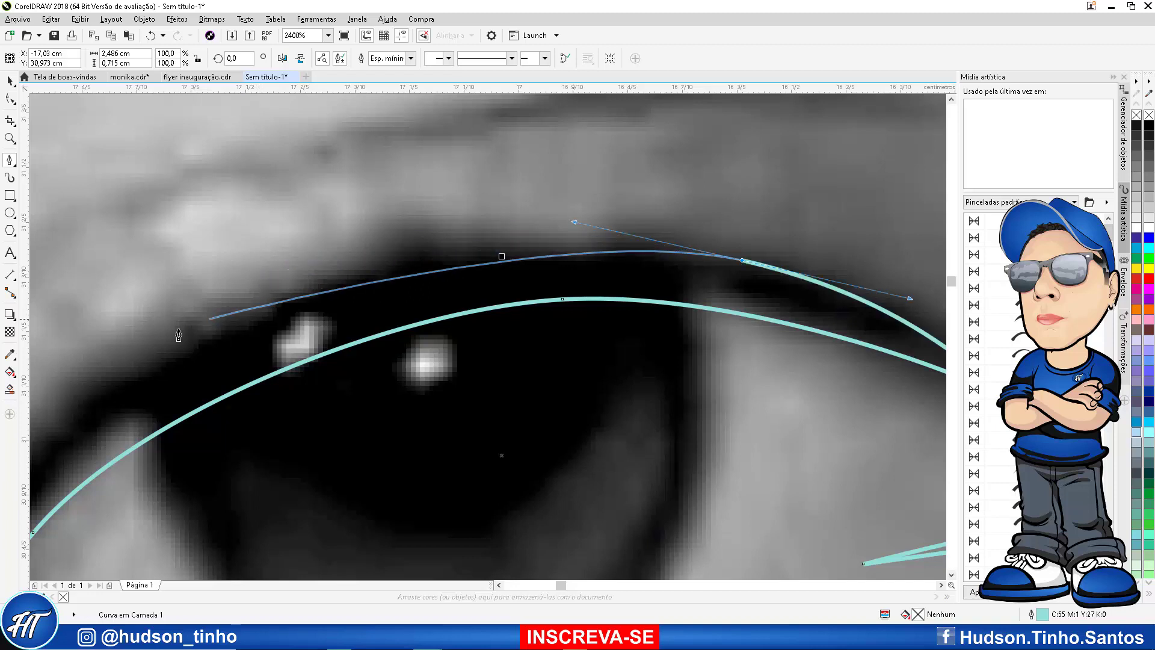
drag(210, 319, 122, 346)
scroll(572, 322, down, 1)
scroll(261, 408, up, 1)
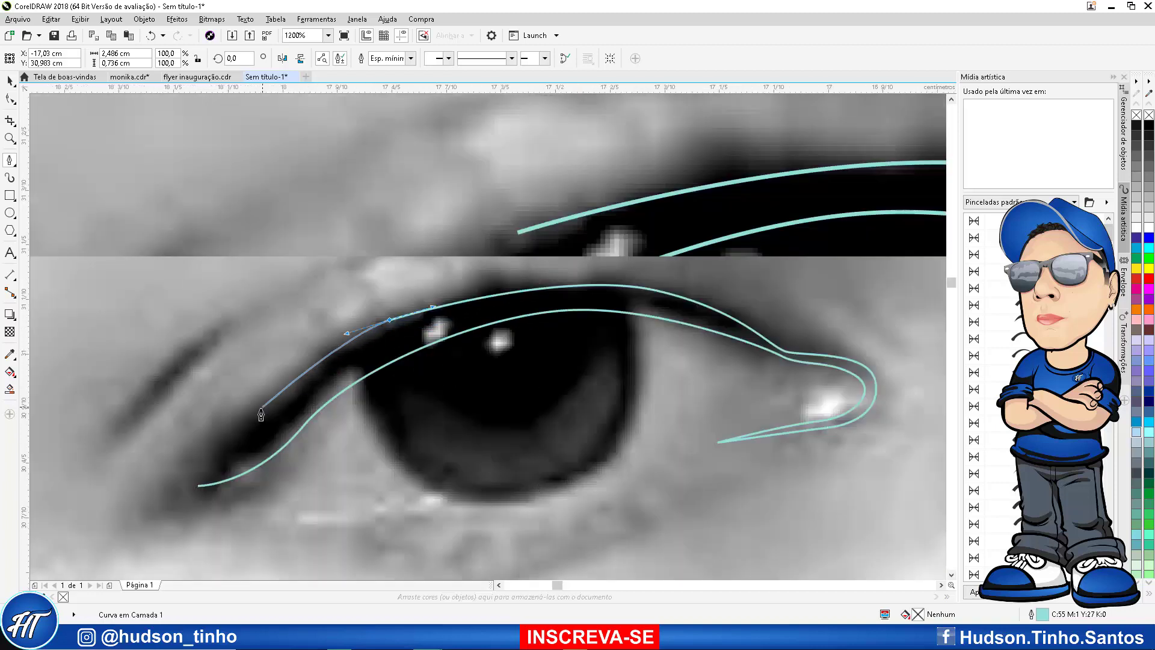
scroll(261, 414, up, 1)
drag(133, 564, 194, 528)
scroll(433, 266, down, 1)
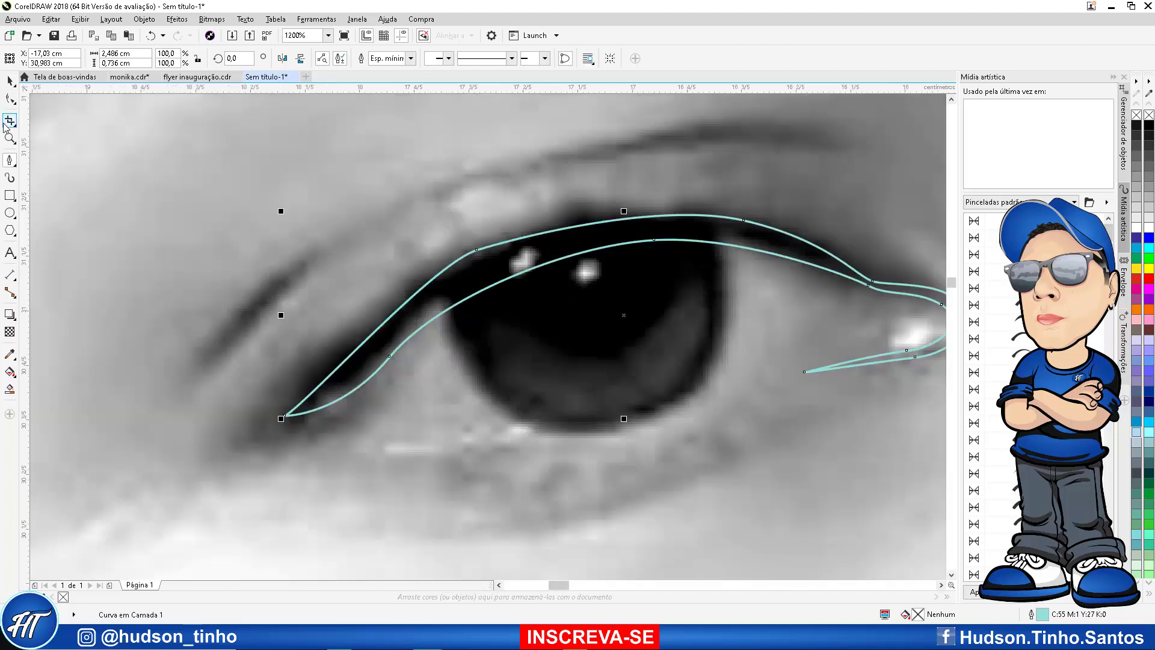
Reshape the lash line's upper edge above the outer side of the iris by adjusting its node and curve handle
click(10, 98)
click(478, 251)
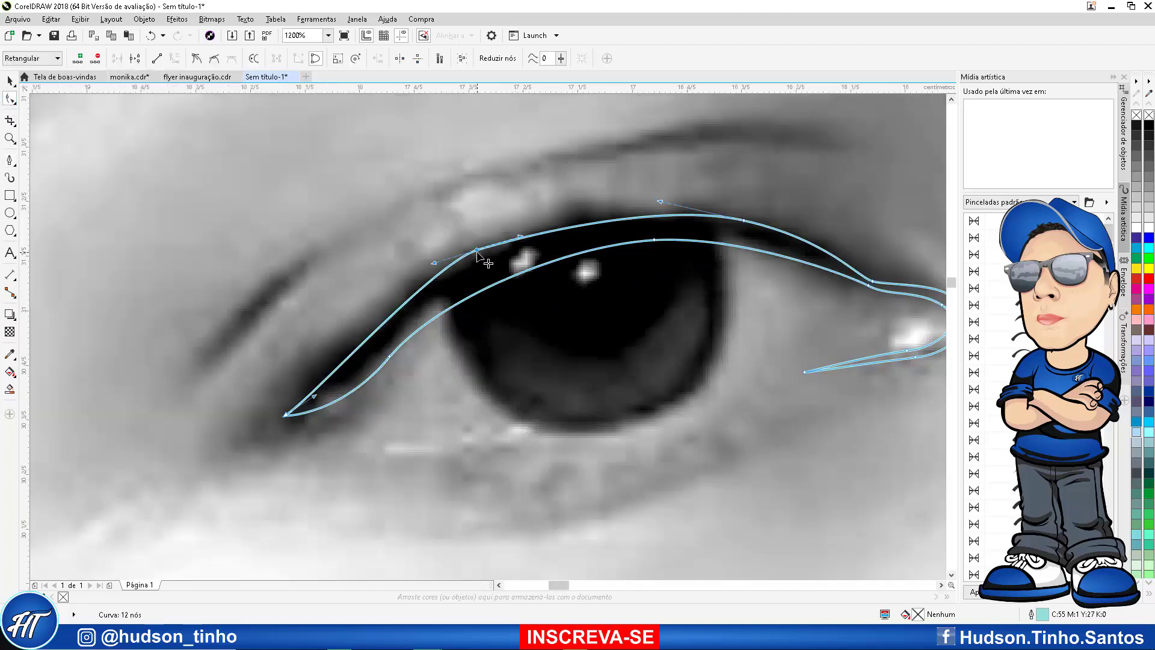
drag(441, 271, 477, 255)
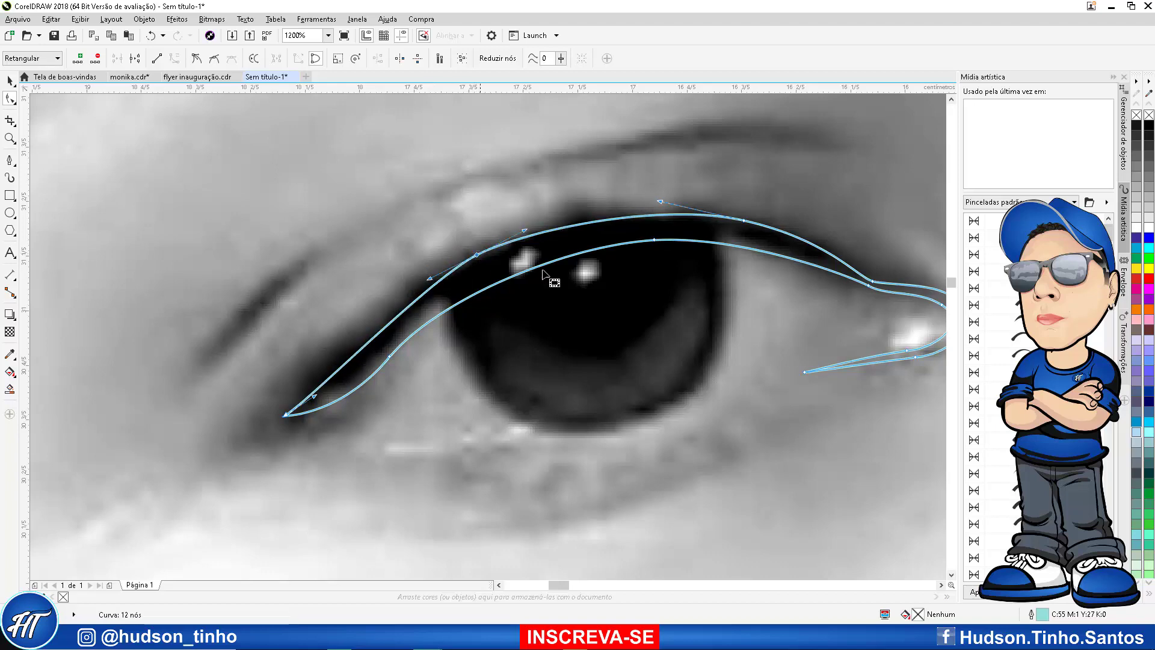
Adjust the nodes at the eye's inner corner, extending the pointed tip toward the iris and narrowing the band around the tear duct
scroll(806, 278, down, 1)
scroll(806, 301, up, 1)
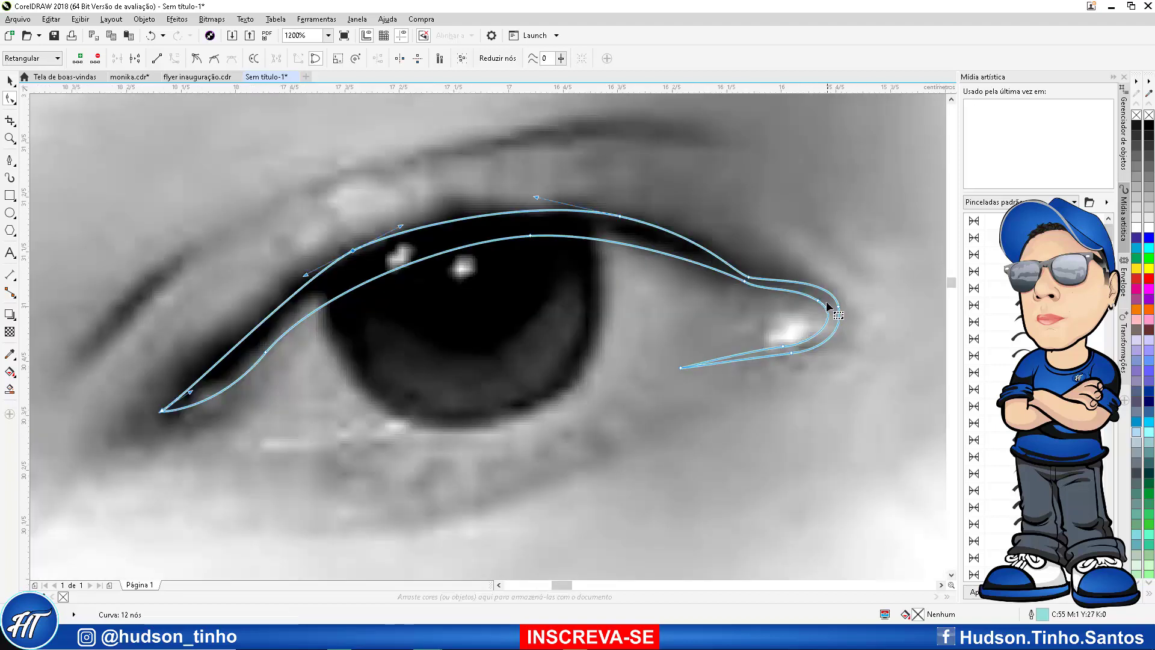
click(820, 299)
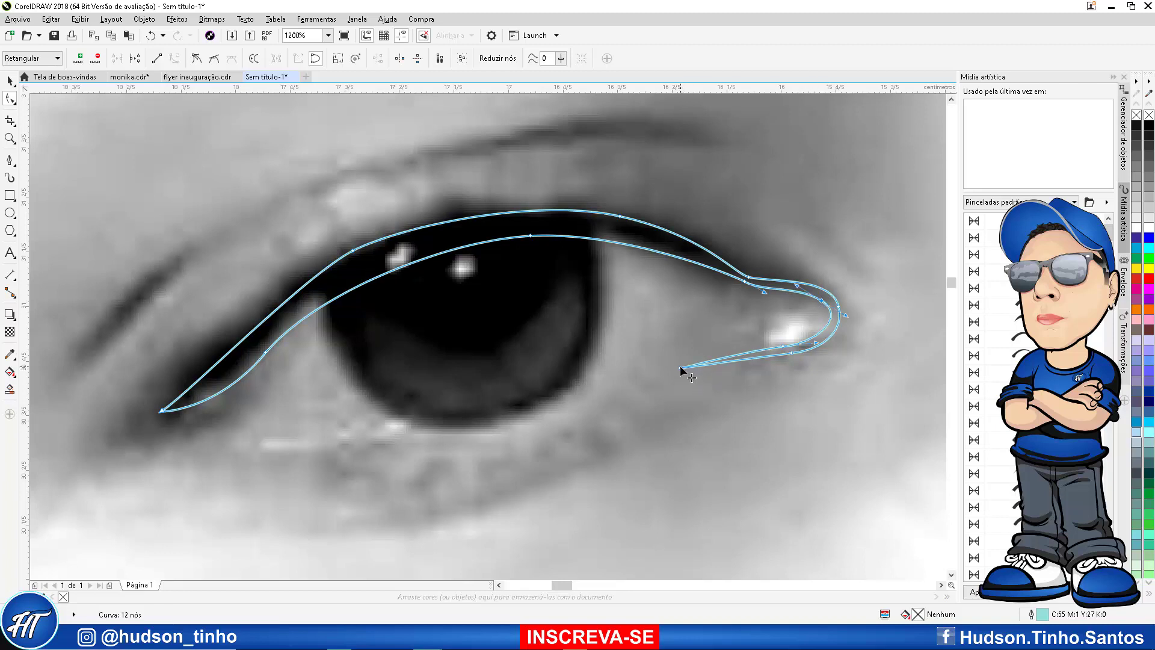
drag(681, 367, 650, 356)
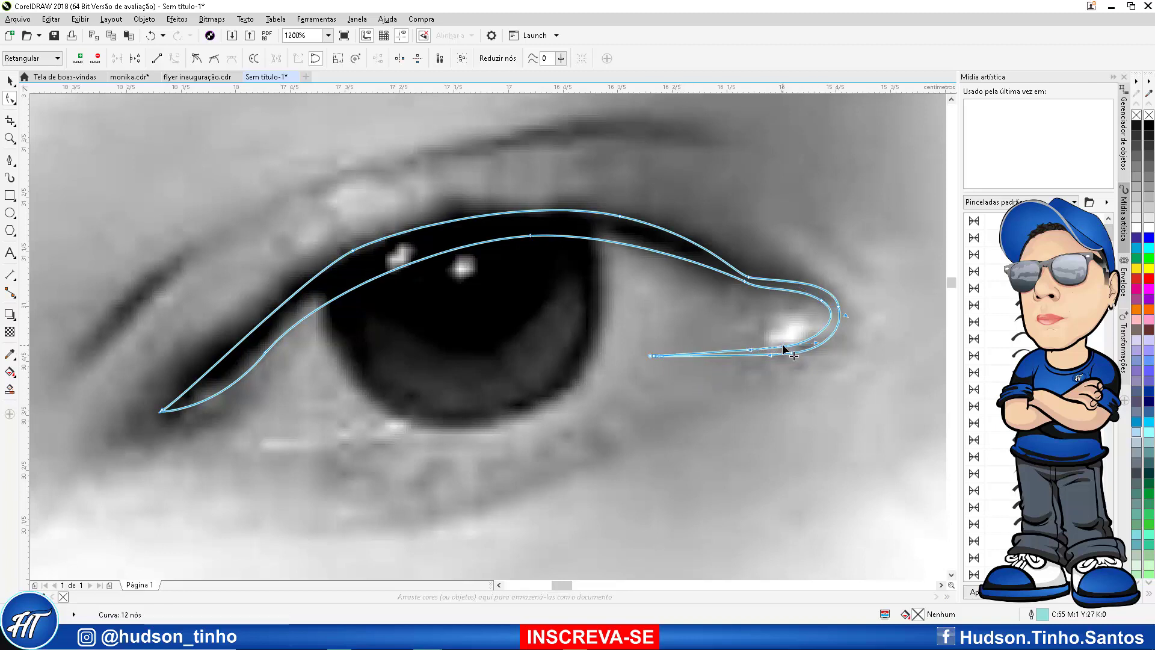
mouse_move(783, 346)
mouse_down()
mouse_move(769, 338)
mouse_move(774, 346)
mouse_up()
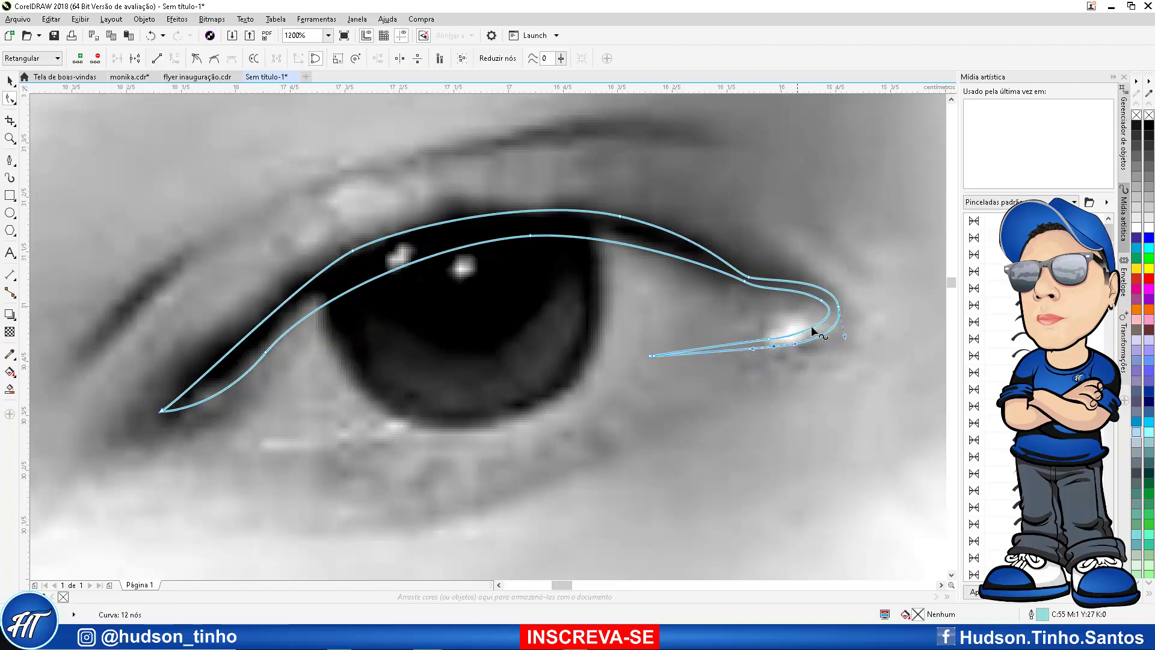
click(837, 308)
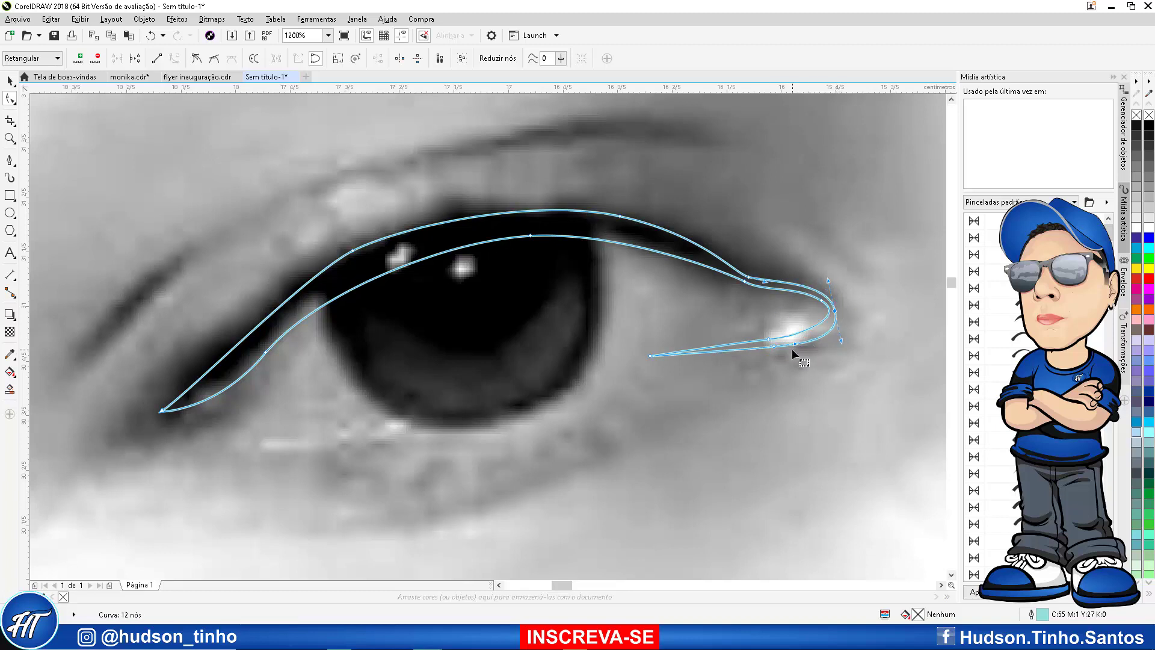
click(774, 346)
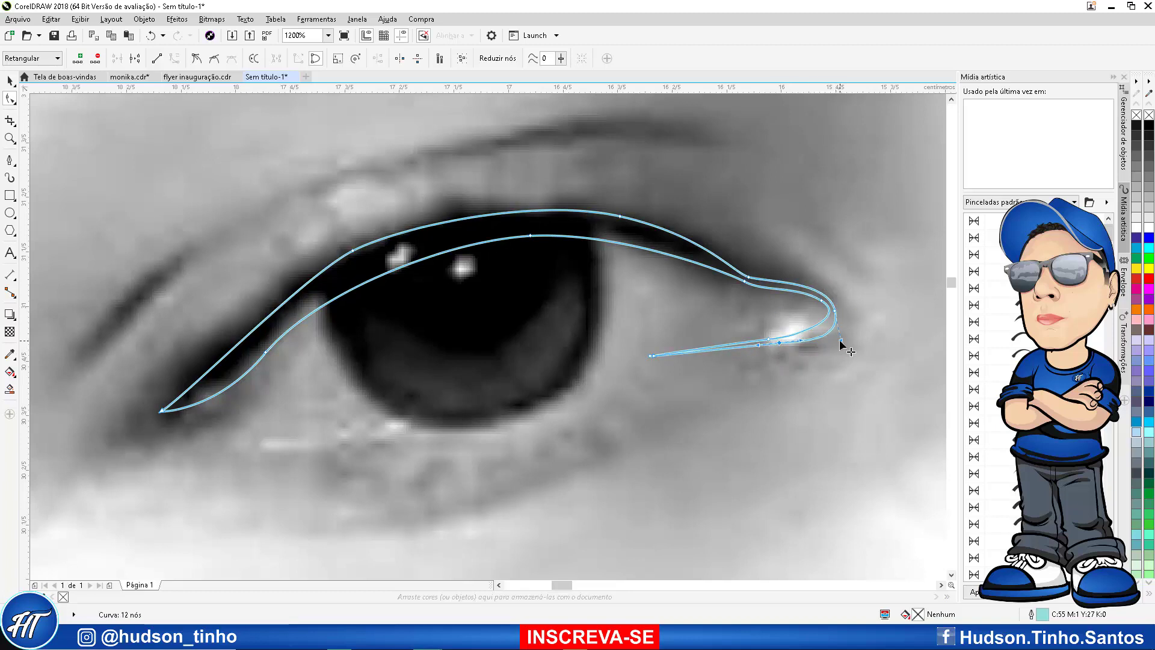
Draw a closed lower lash line shape with the Pen tool from the iris's bottom edge to the outer corner, about 0.87 by 0.2 cm
click(833, 308)
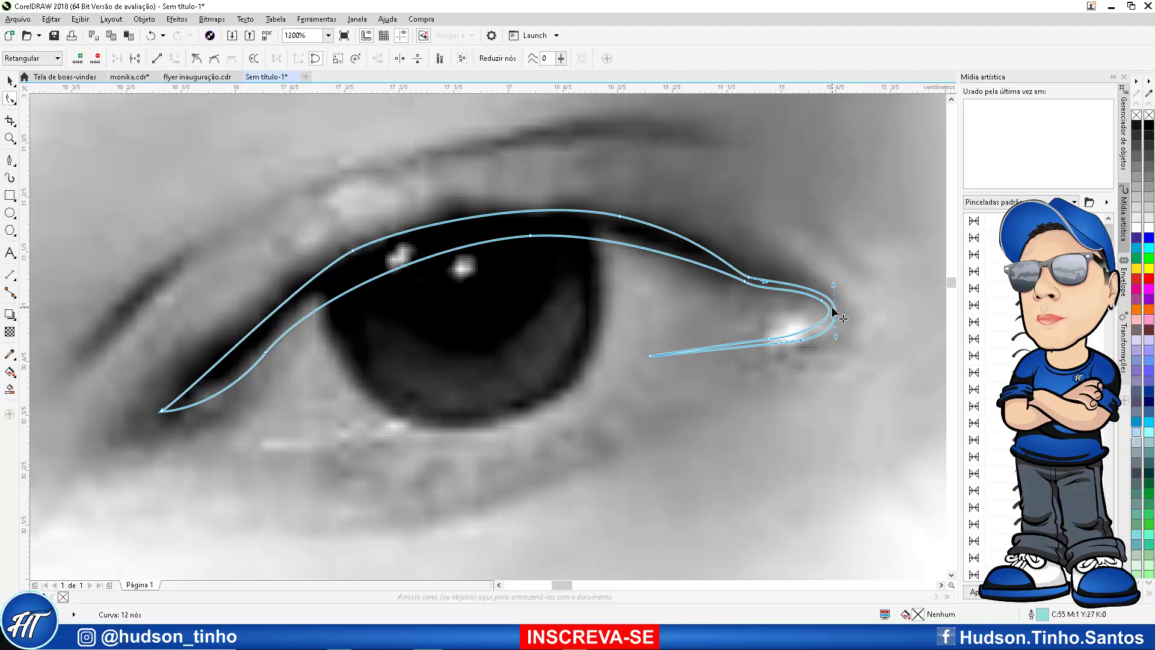
scroll(571, 324, down, 2)
scroll(544, 321, up, 1)
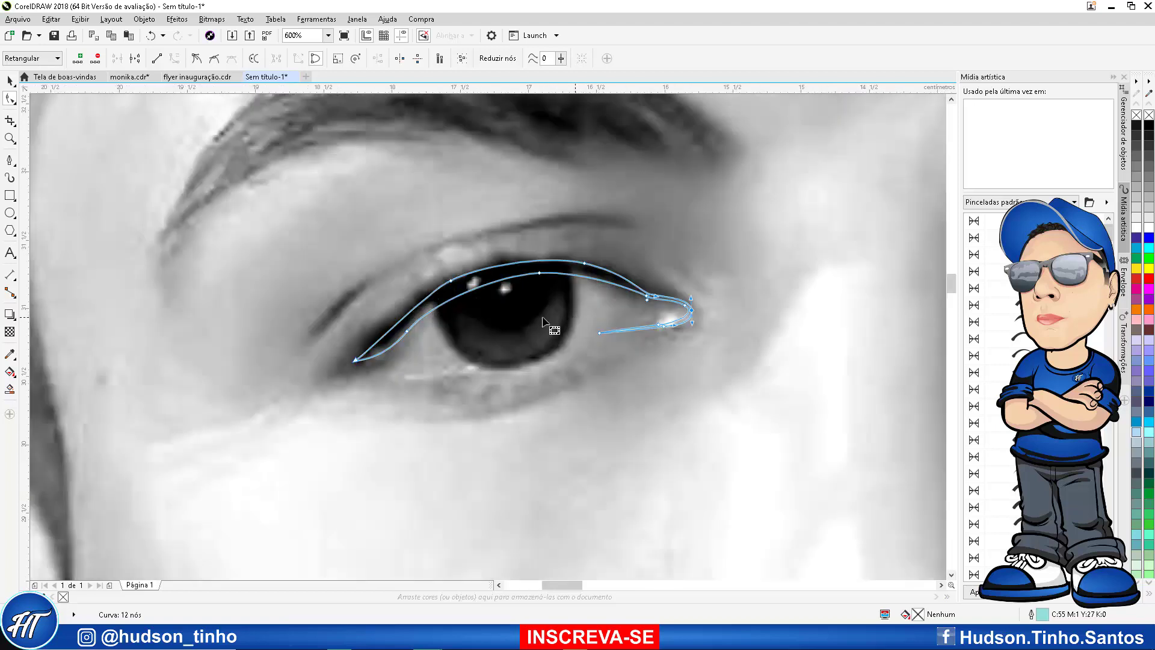
click(10, 160)
scroll(421, 376, up, 2)
scroll(409, 377, down, 1)
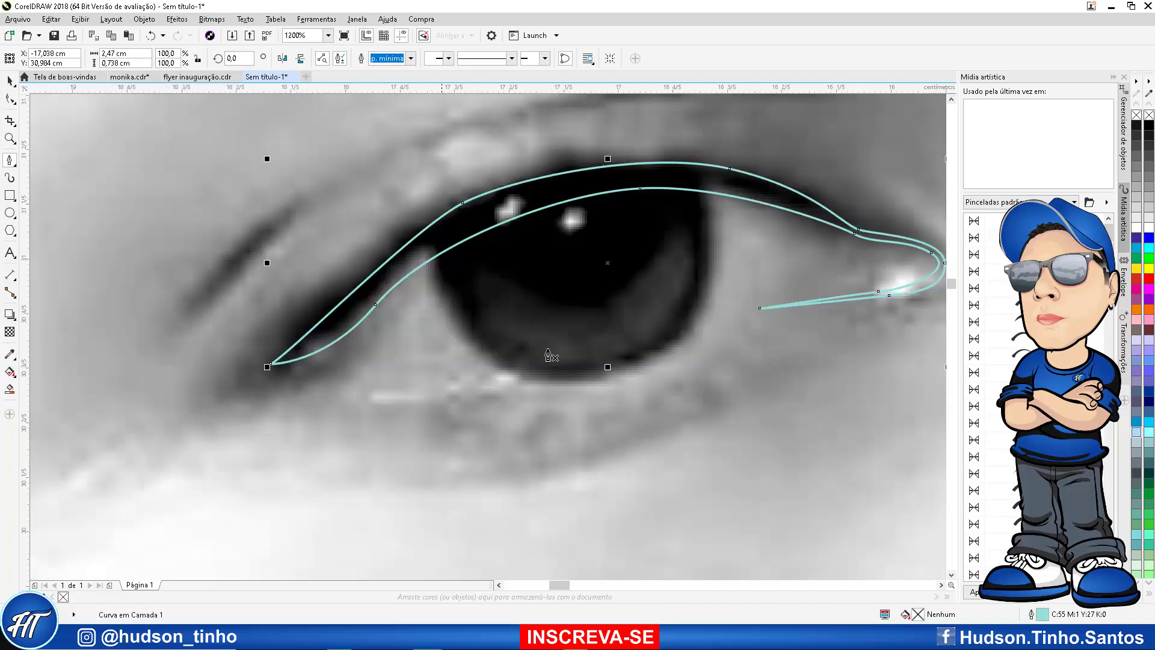
click(555, 383)
click(488, 383)
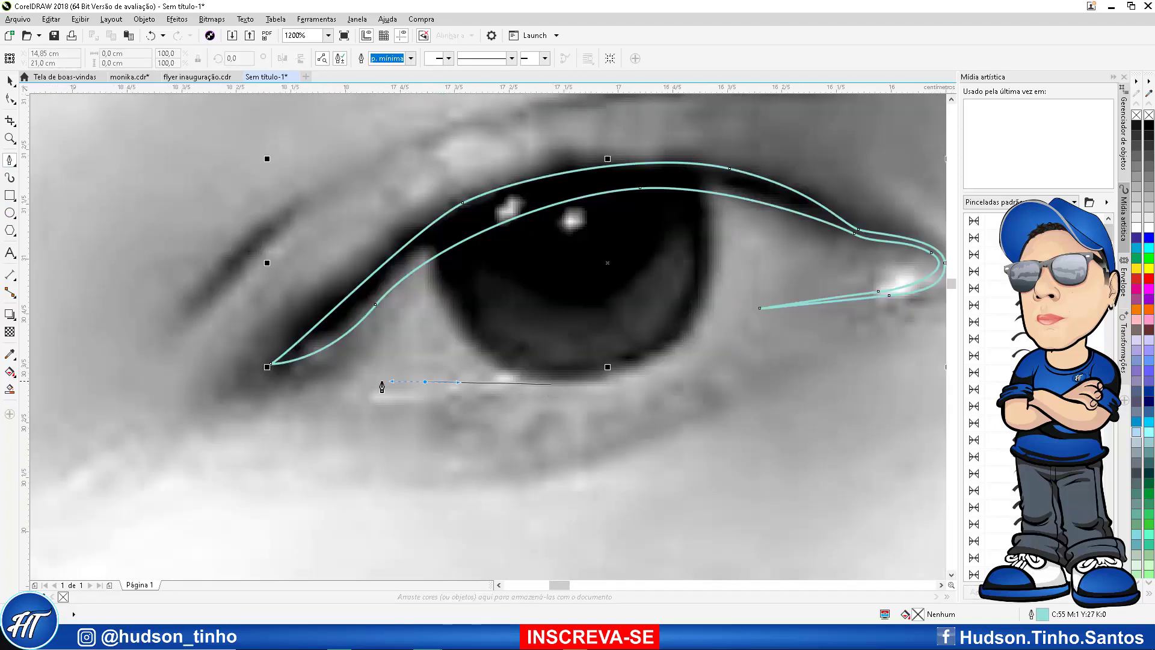
click(422, 382)
click(314, 350)
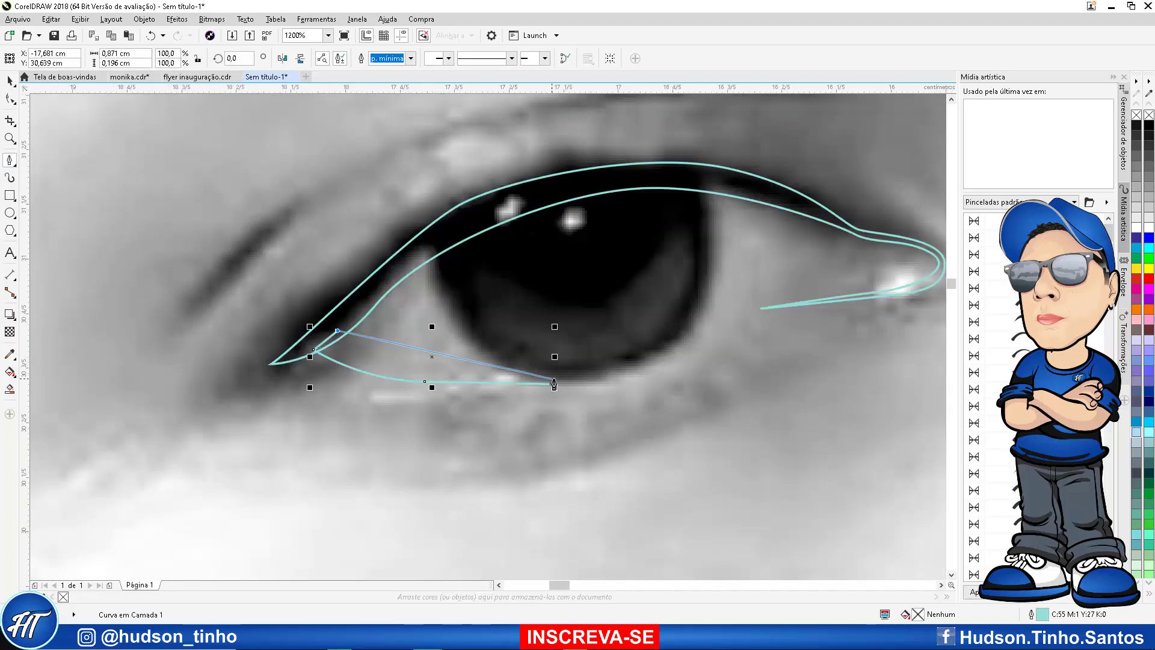
click(554, 384)
drag(550, 384, 337, 380)
Draw a narrow inward-curving band beside the tear duct, joining the upper lash line to the lower corner tip, about 0.08 by 0.28 cm
scroll(392, 372, down, 2)
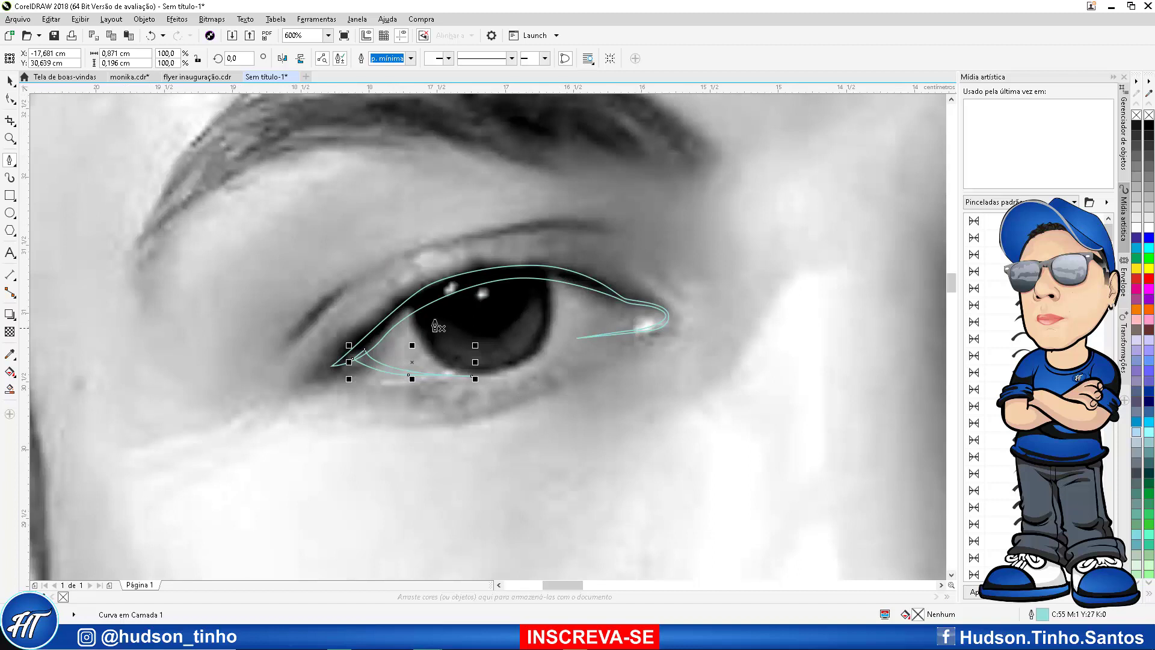
scroll(632, 333, up, 2)
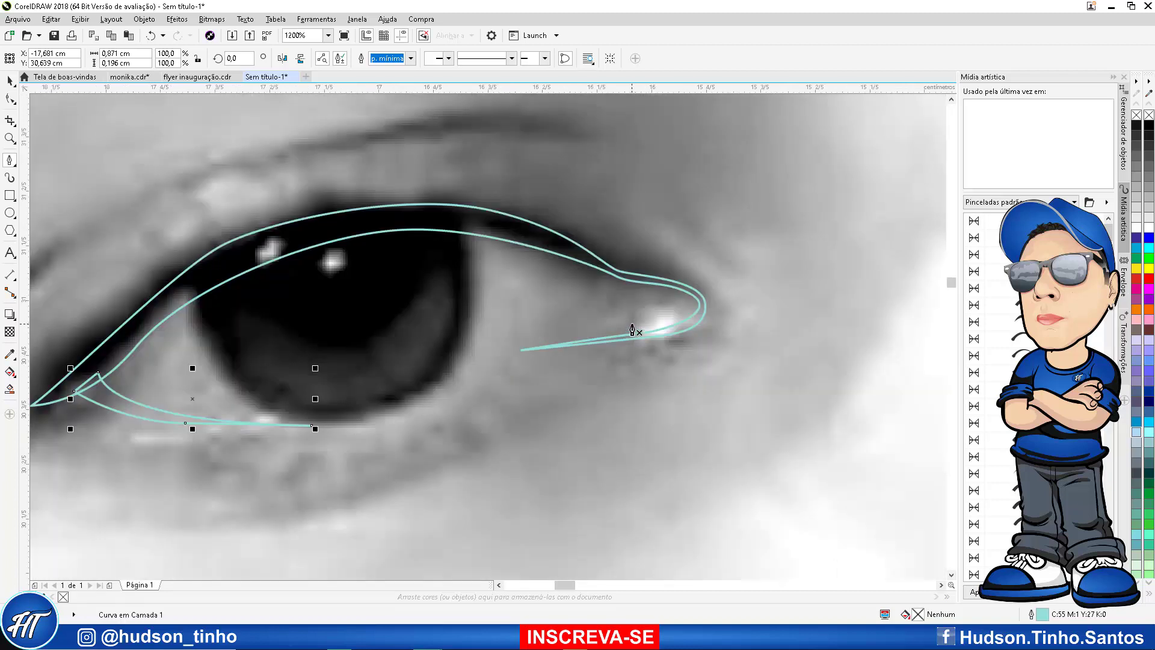
scroll(612, 283, up, 2)
click(585, 253)
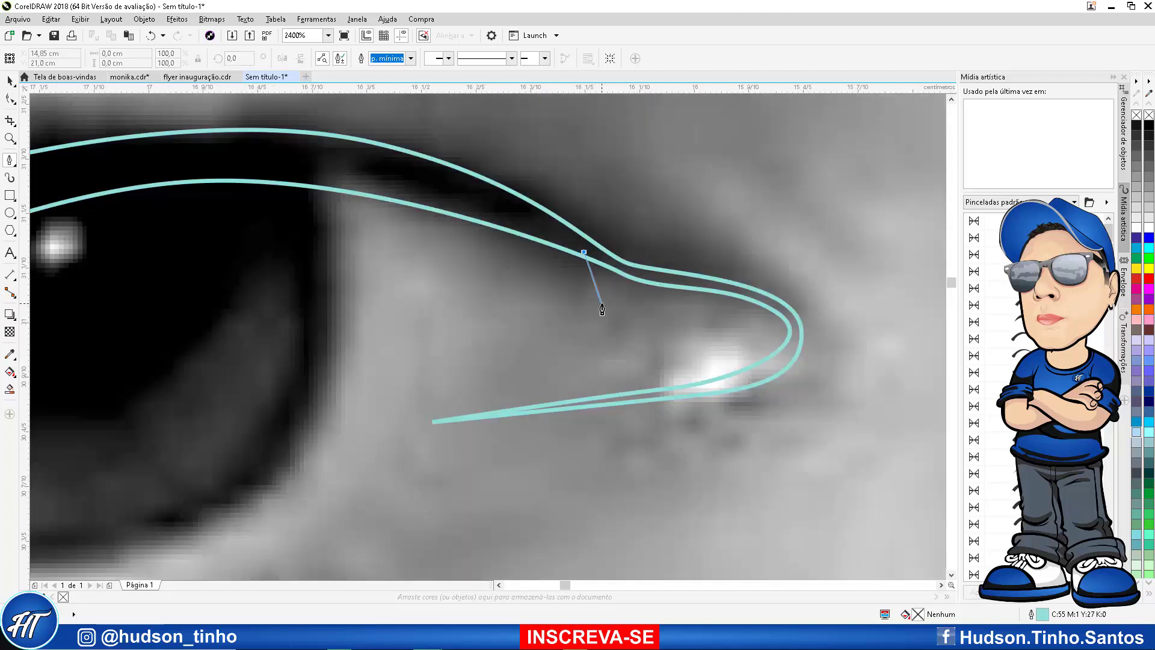
mouse_move(602, 304)
mouse_down()
mouse_move(609, 337)
mouse_move(619, 276)
mouse_up()
key(Escape)
click(584, 402)
click(627, 398)
click(625, 272)
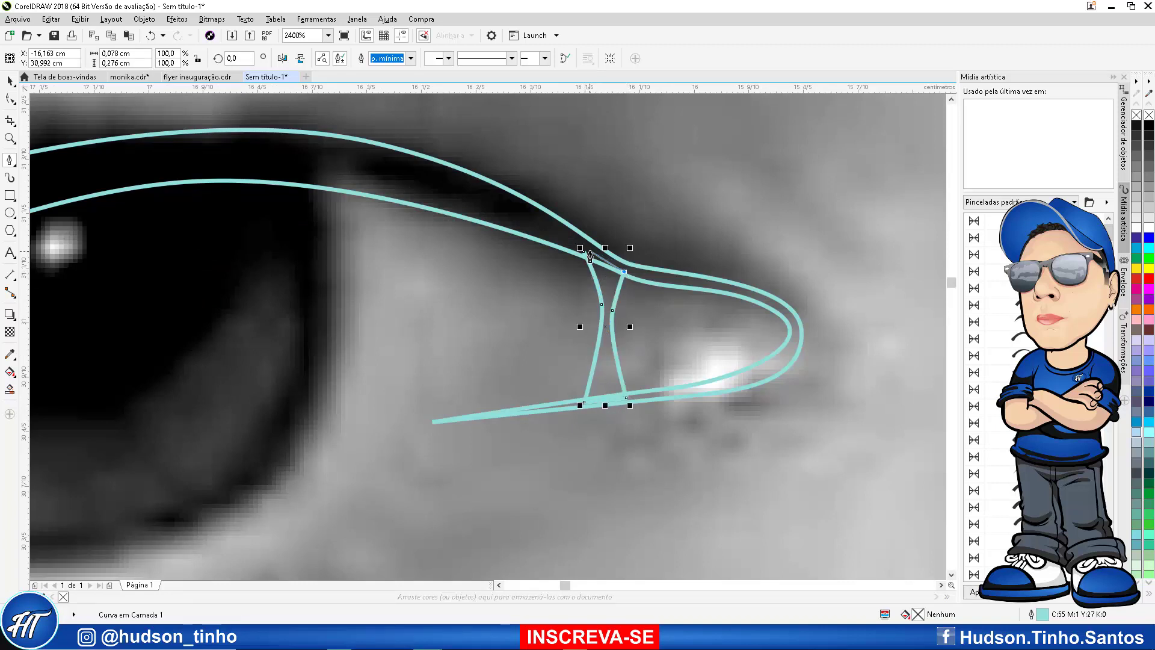
click(584, 252)
Select the upper lash line, the lower lash shape and the tear duct band, and weld them into one curve
scroll(572, 322, down, 2)
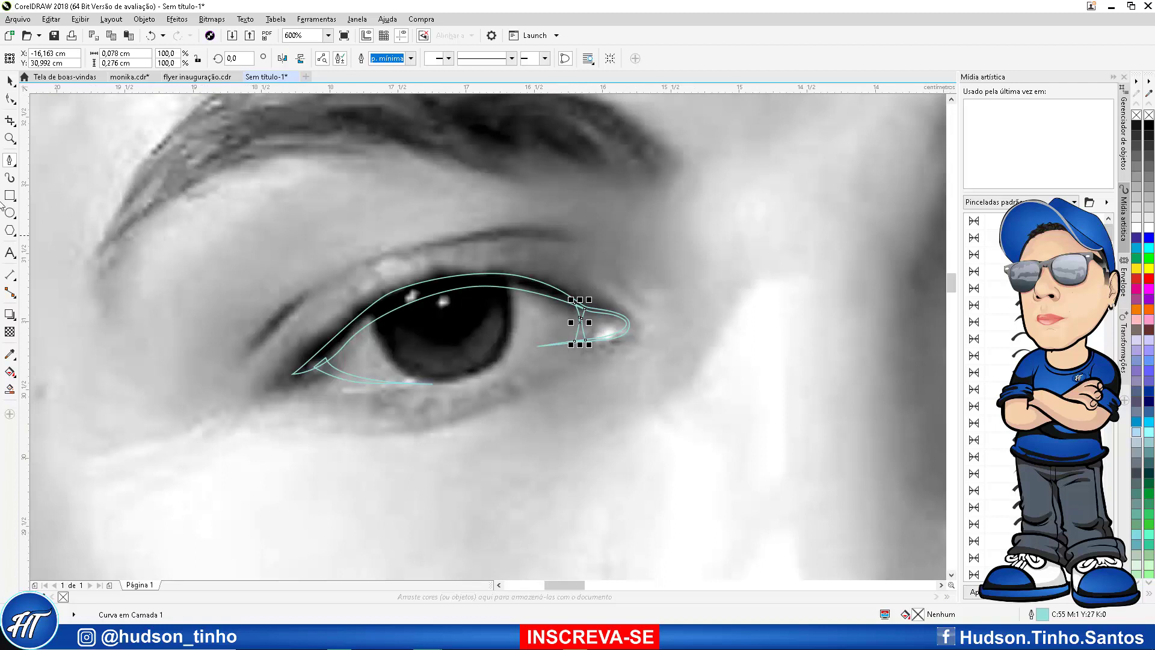
click(9, 80)
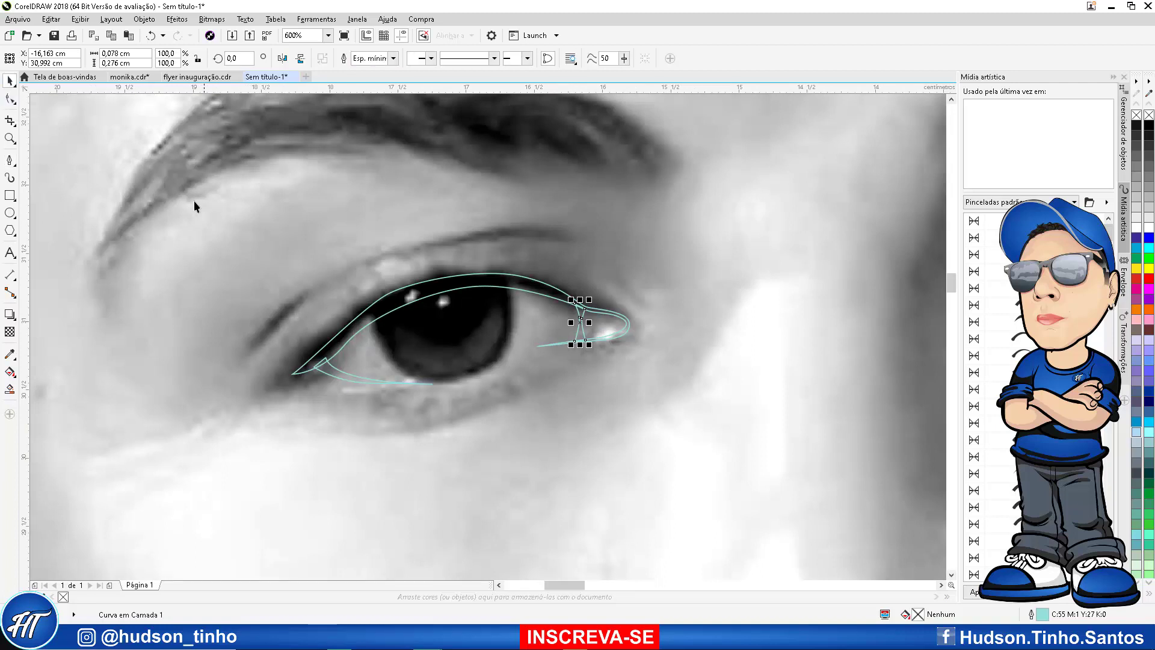
drag(195, 203, 693, 458)
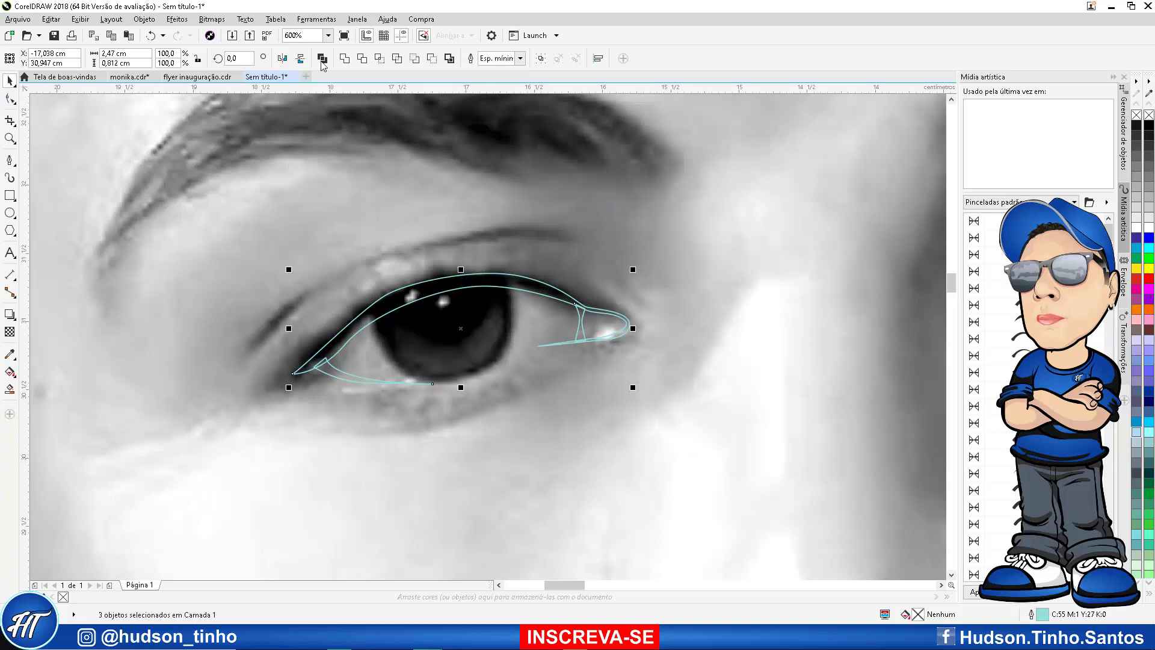
click(344, 58)
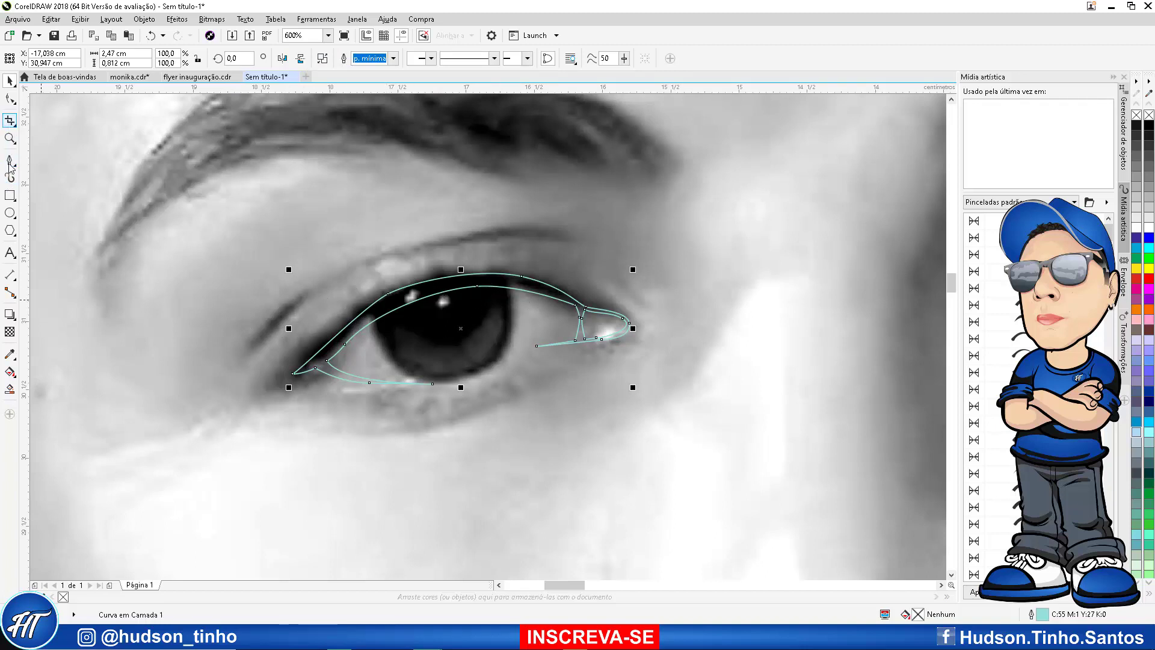
Sample the near-black tone from the photo's upper lash area, fill the welded lash shape with it, and deselect the shape
click(11, 355)
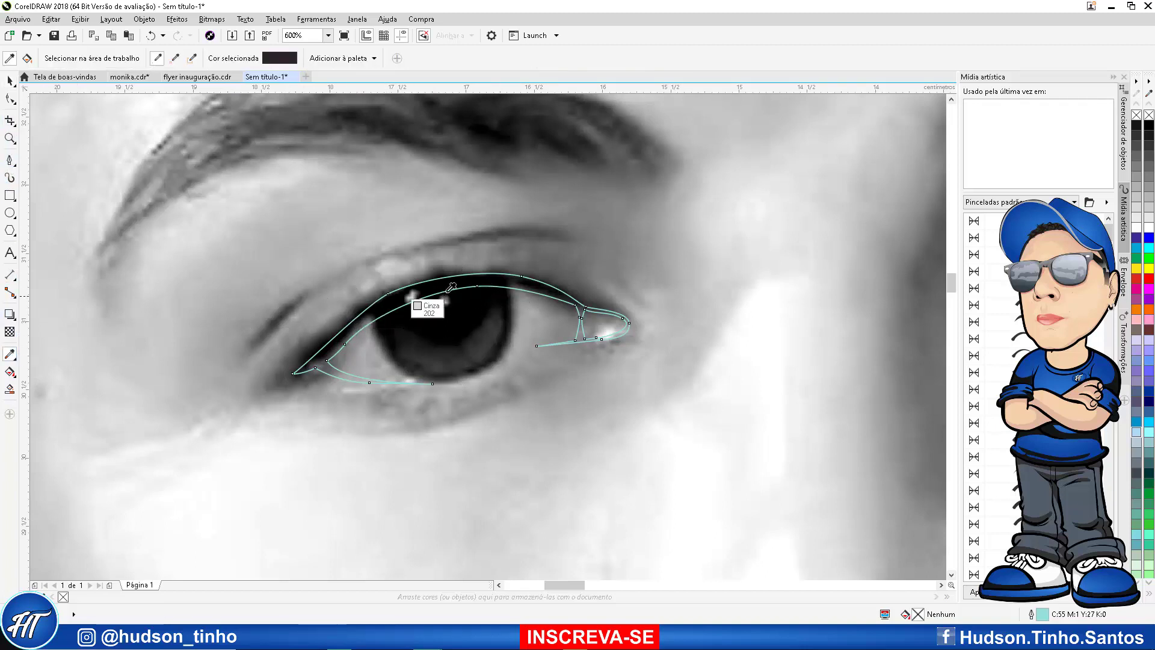
click(534, 277)
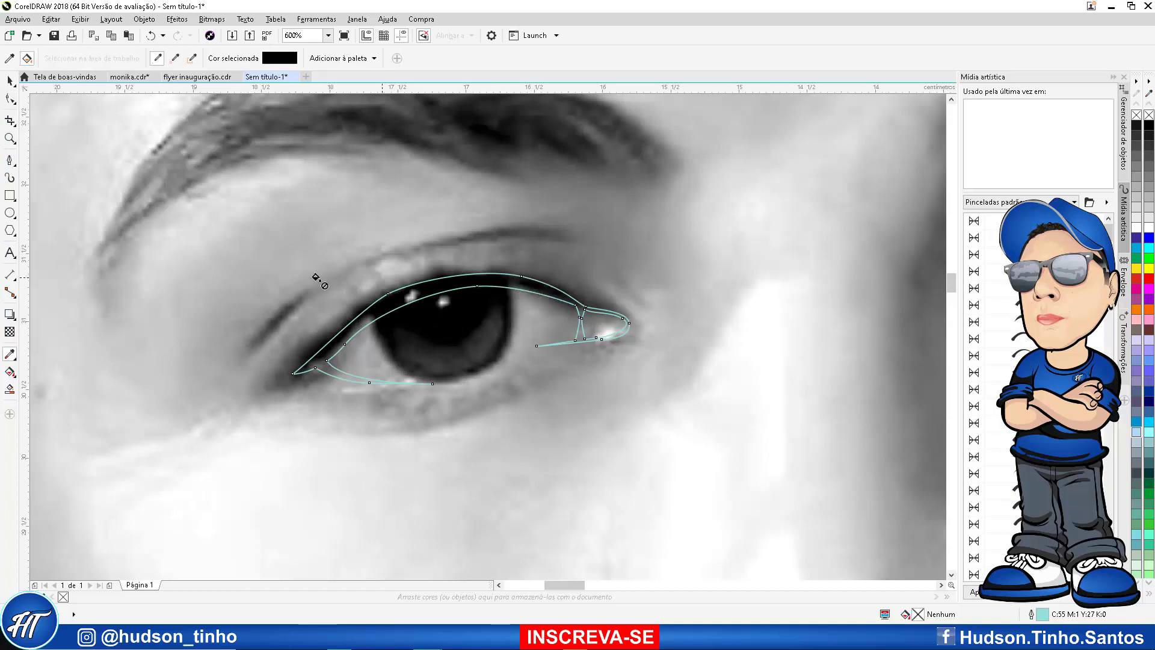
click(495, 278)
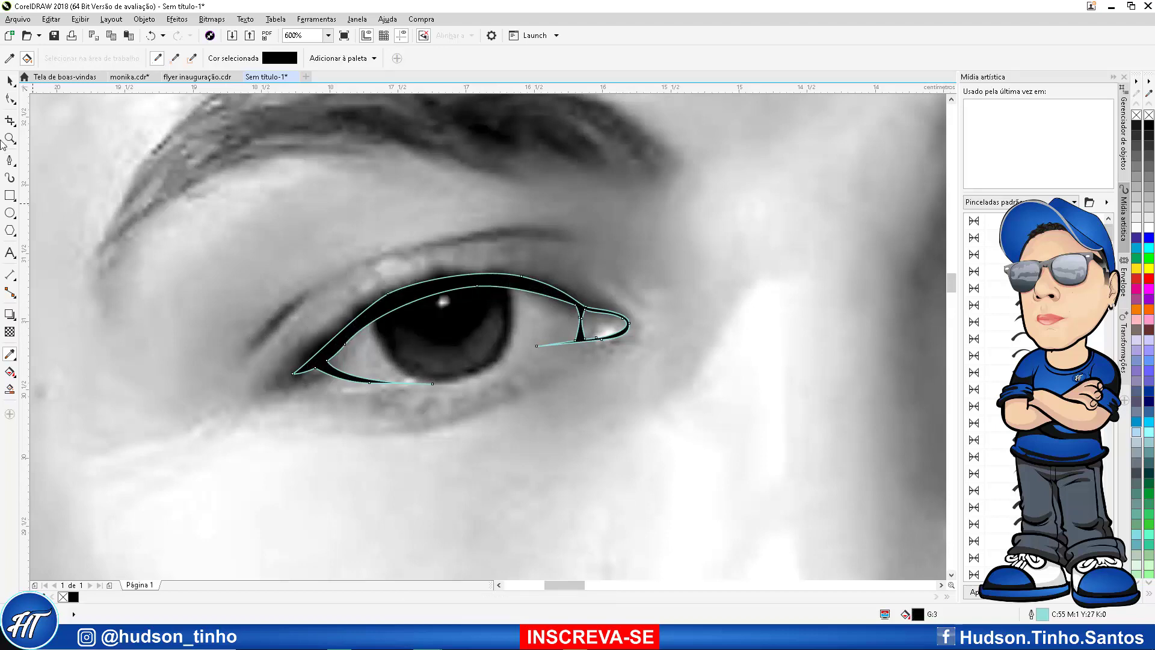
click(11, 82)
key(Escape)
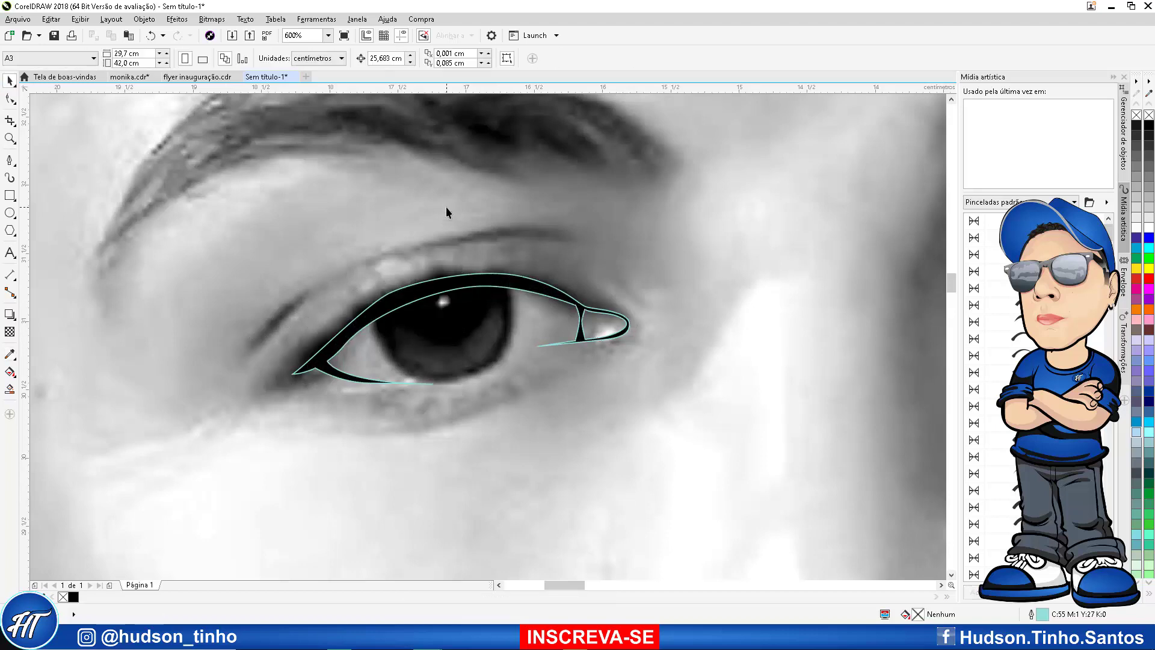
Start tracing the eye opening inside the black lash shape, along the upper lid and around the inner corner, about 2.2 cm wide
scroll(366, 218, down, 2)
scroll(386, 238, up, 3)
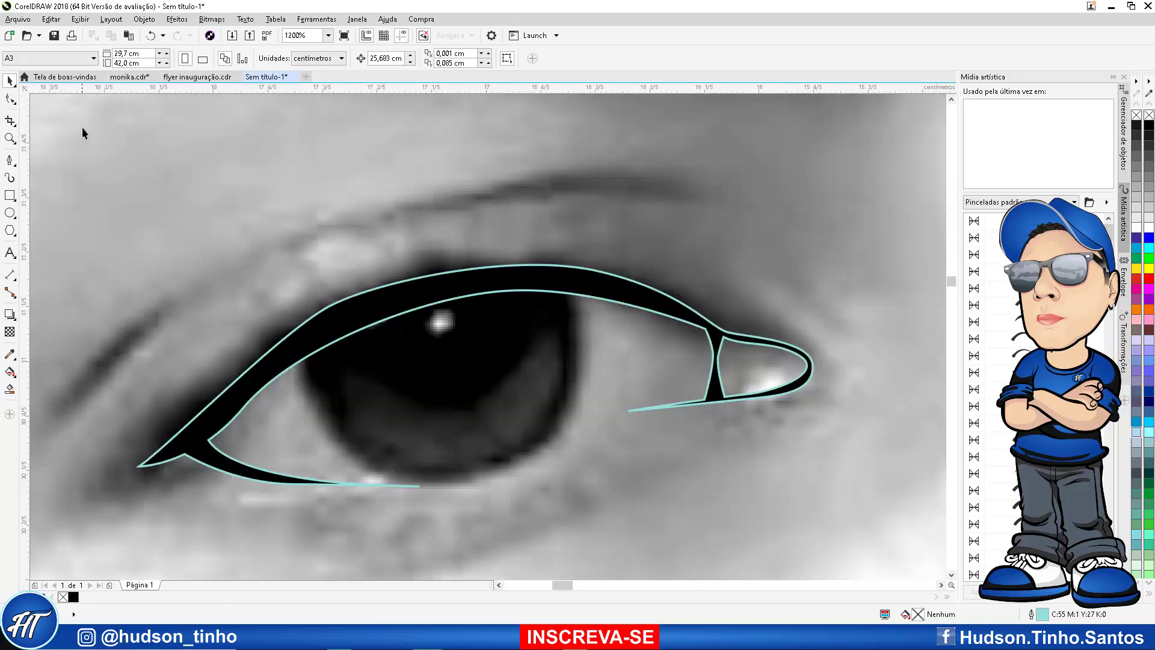
click(9, 160)
click(202, 434)
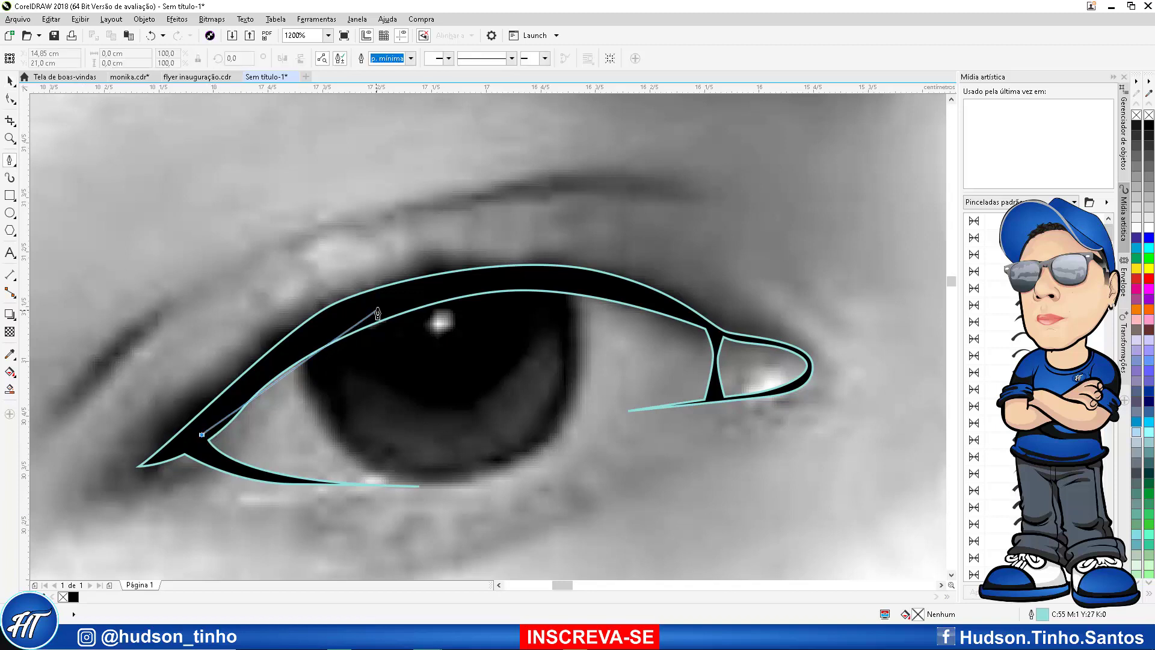
drag(381, 306, 461, 275)
click(601, 281)
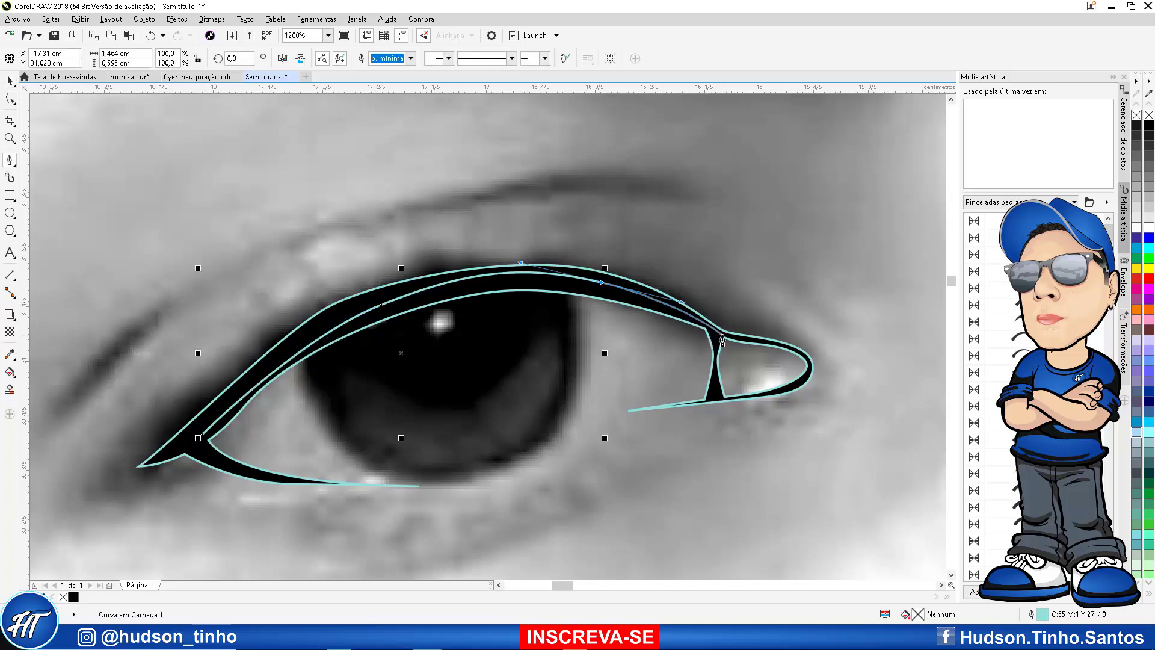
drag(722, 334, 738, 340)
drag(812, 365, 678, 402)
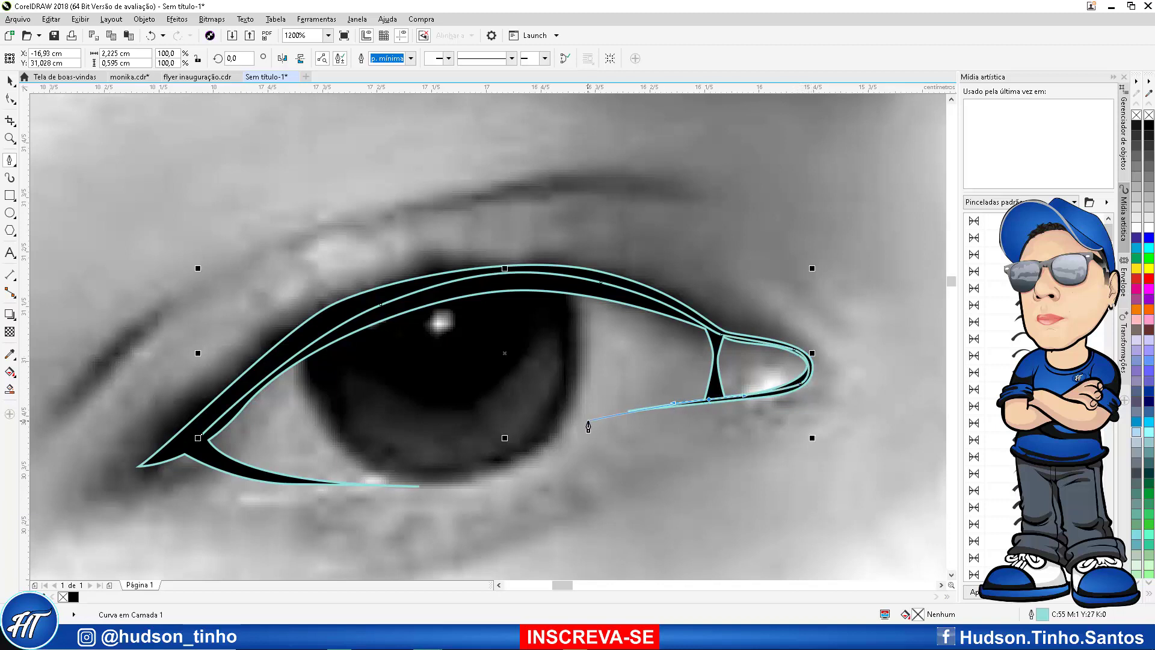
Continue the eye-opening outline along the lower lid beneath the iris and close it at the outer corner, about 2.23 by 0.79 cm
drag(581, 423, 557, 430)
drag(416, 487, 335, 493)
click(220, 467)
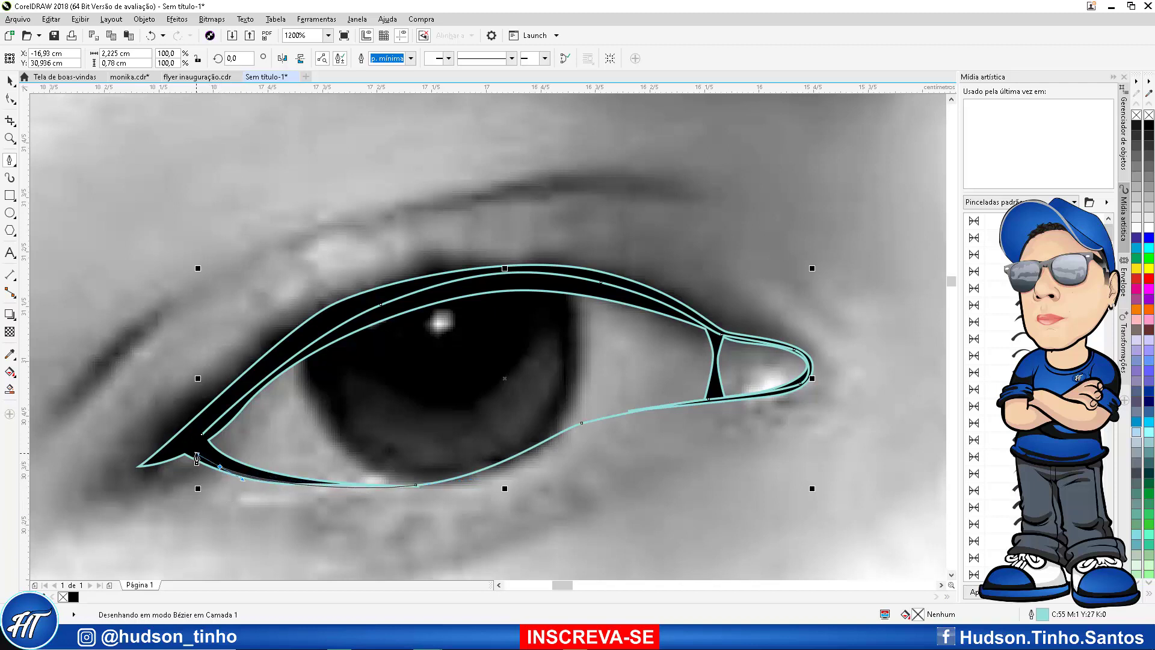
click(202, 434)
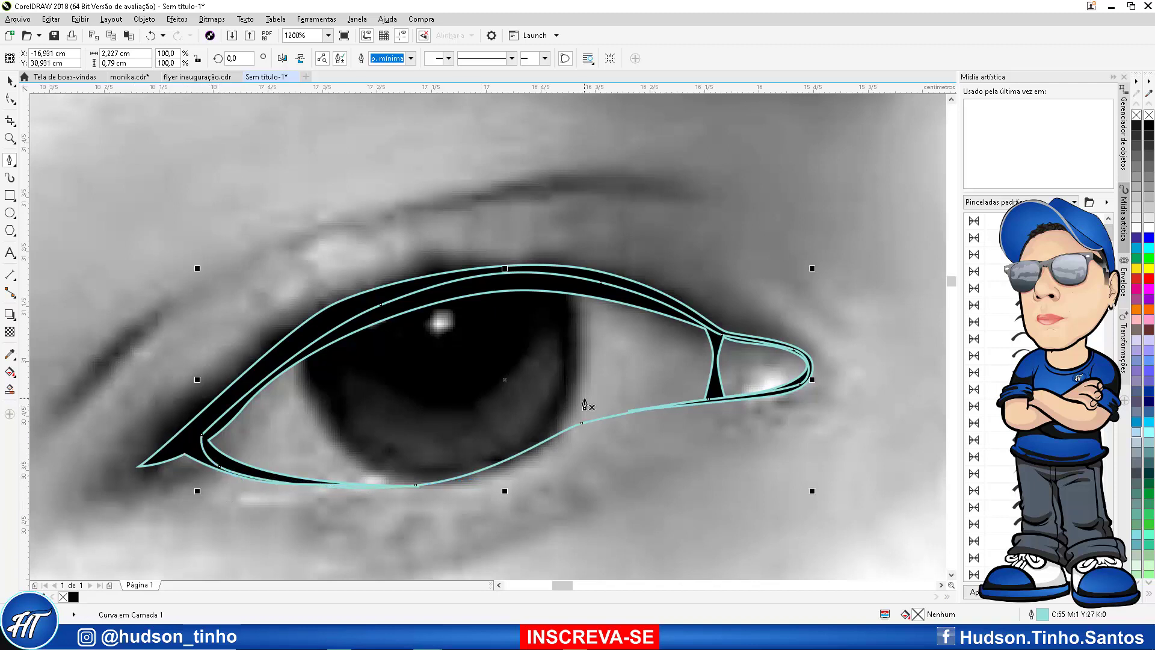
Place the eye-opening shape directly in front of the reference photo, behind the black lash shape, and colour its outline red
right_click(491, 376)
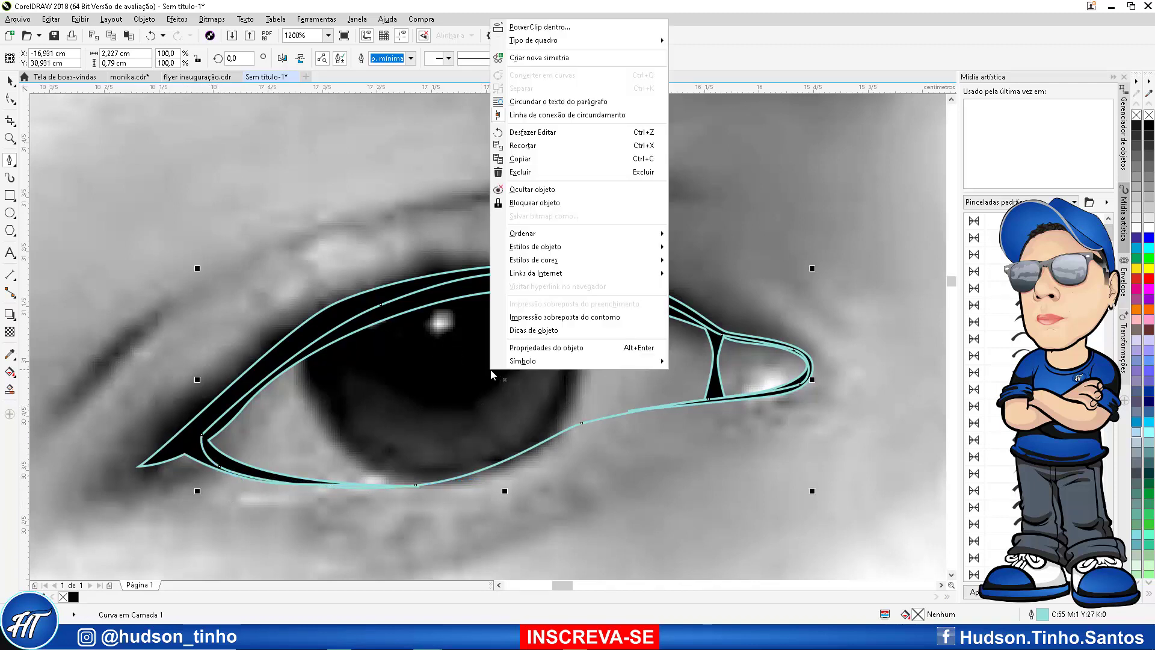
mouse_move(534, 234)
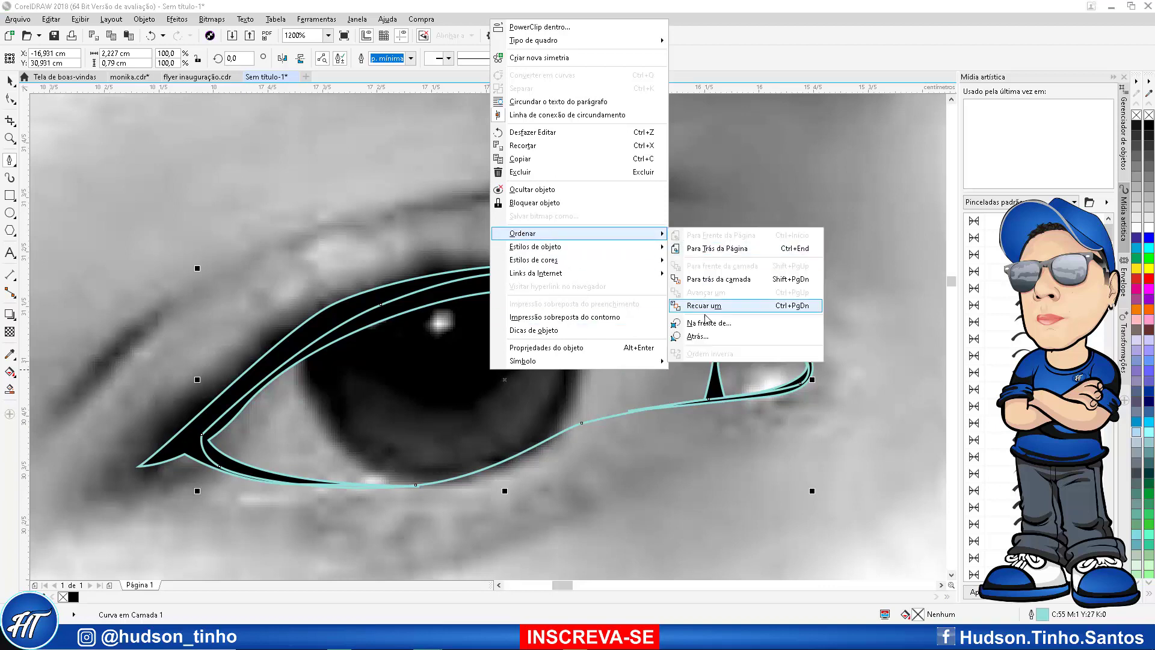
click(709, 323)
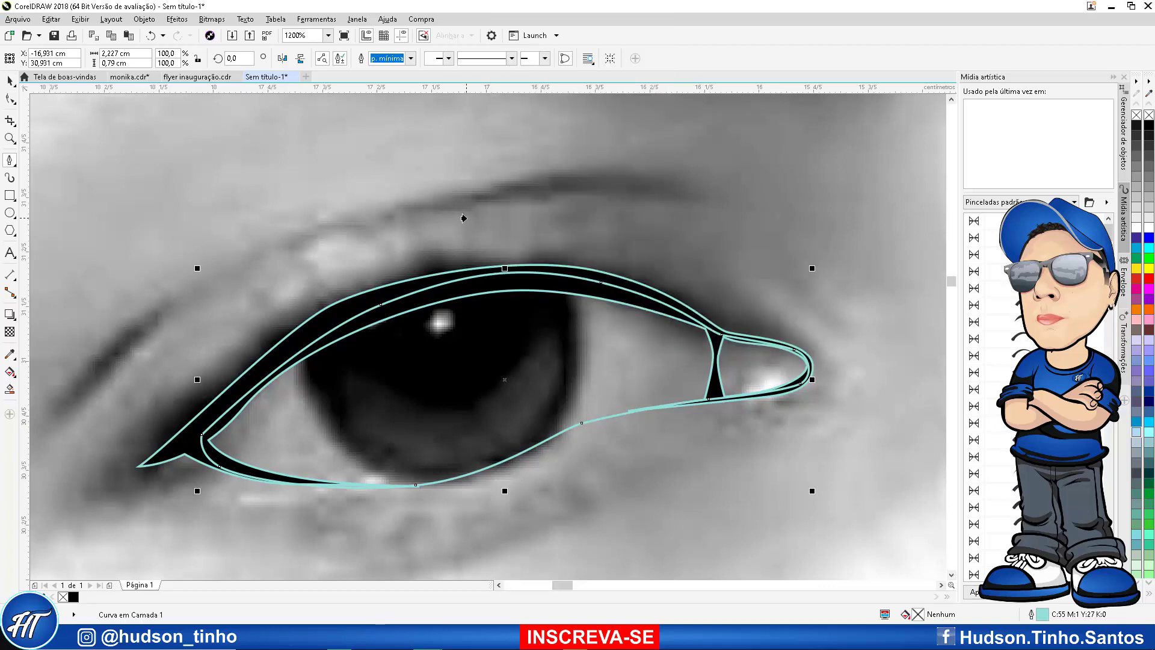
click(295, 219)
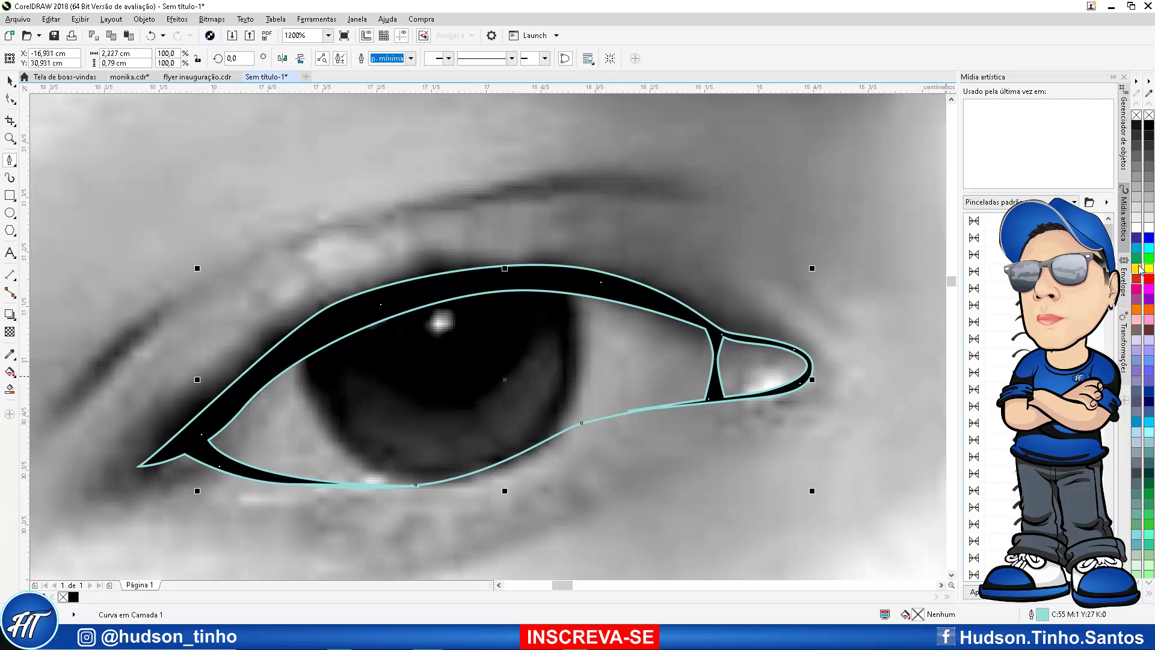
right_click(1150, 279)
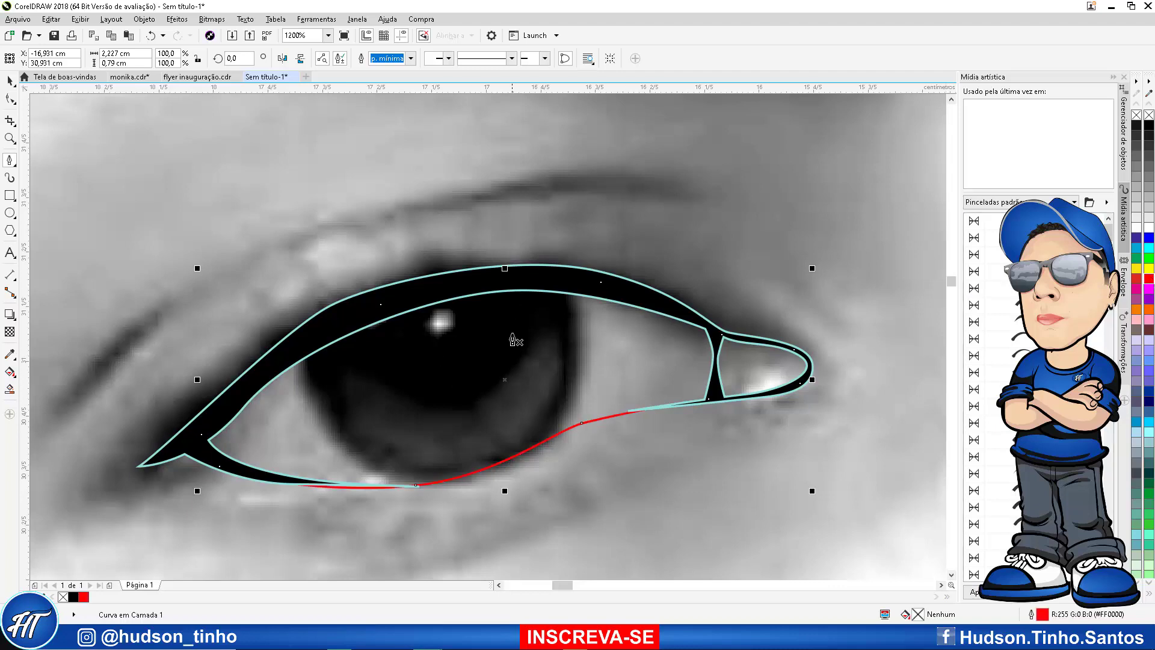
Draw a circle over the iris, enlarge it to about 0.96 cm in diameter, and move it up to match the iris's lower edge
scroll(503, 329, down, 1)
scroll(529, 335, up, 1)
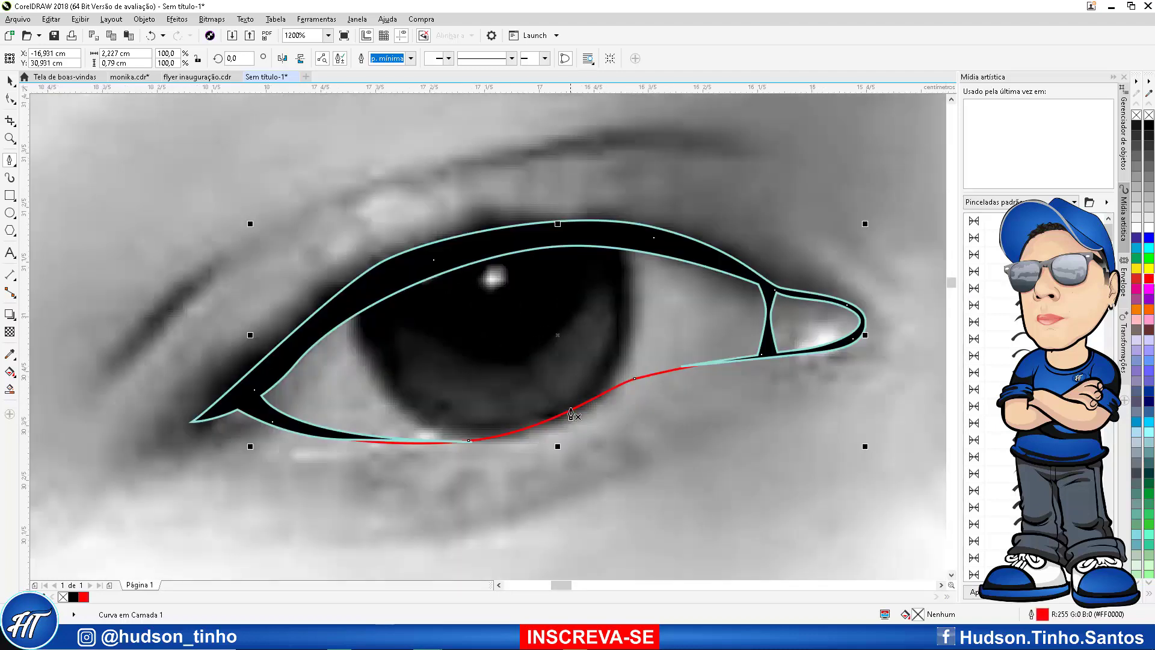
click(8, 214)
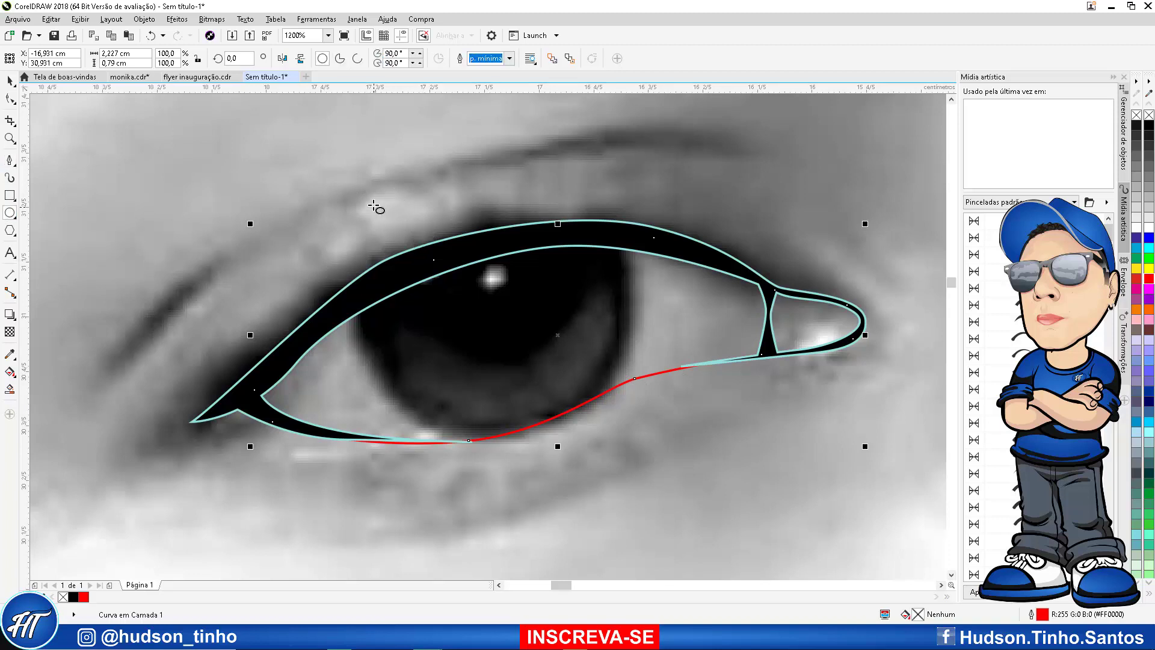
drag(374, 205, 622, 355)
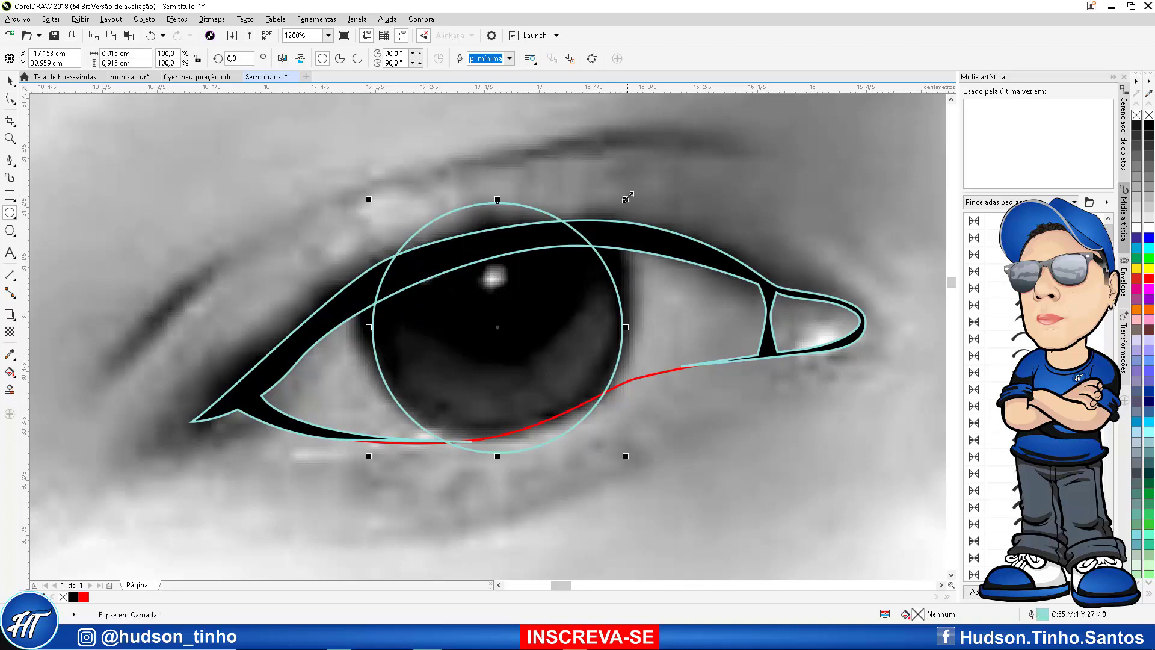
drag(626, 199, 638, 184)
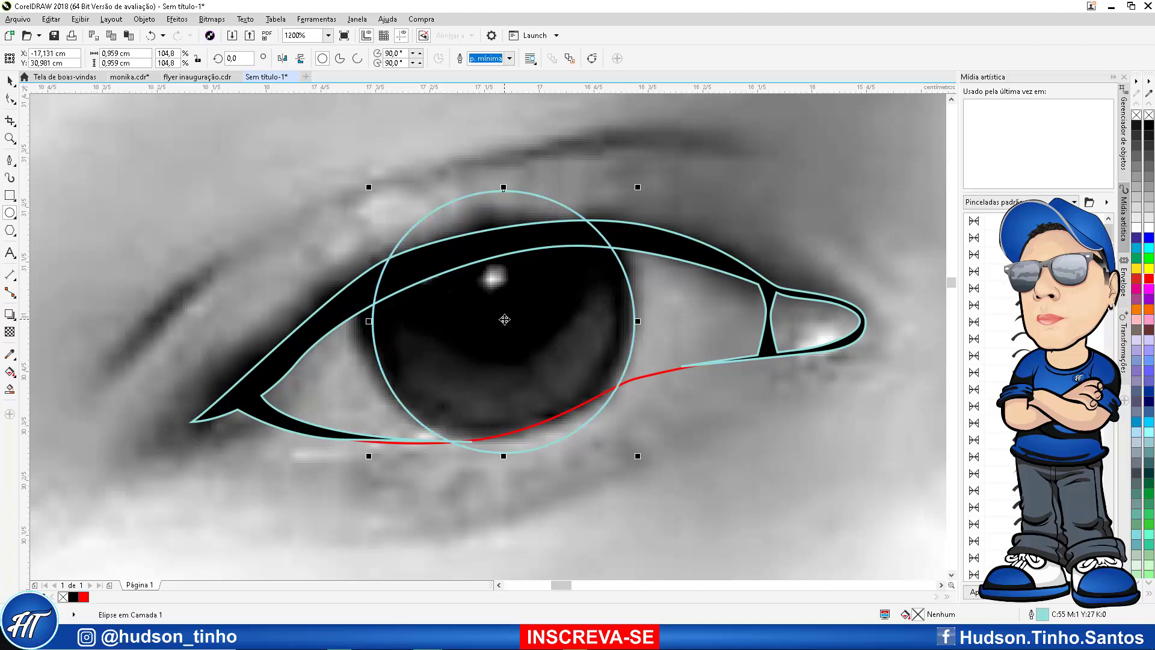
drag(501, 318, 501, 310)
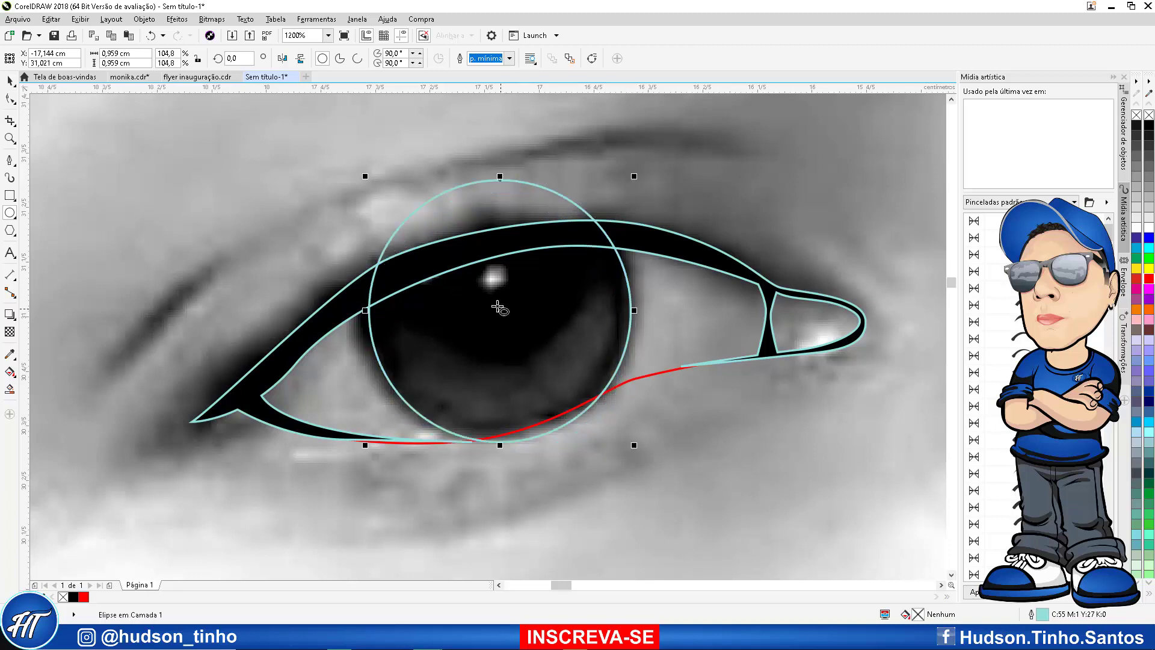
Select the iris circle together with the red eye-opening shape and create their intersection
click(10, 80)
shift+click(368, 389)
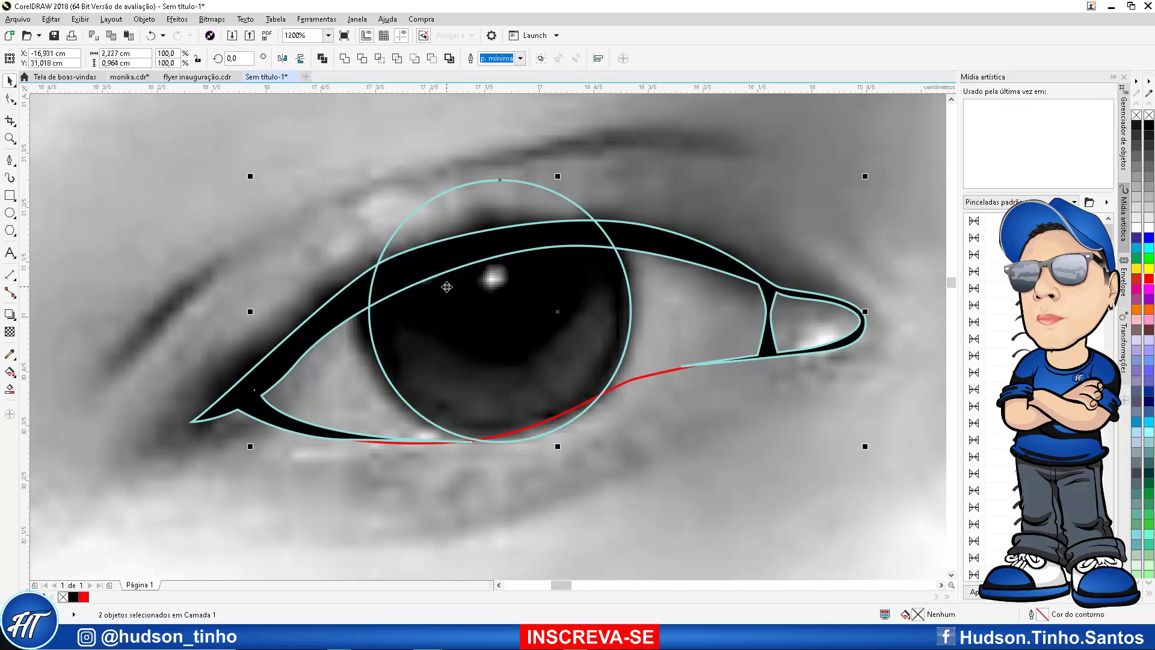
click(378, 58)
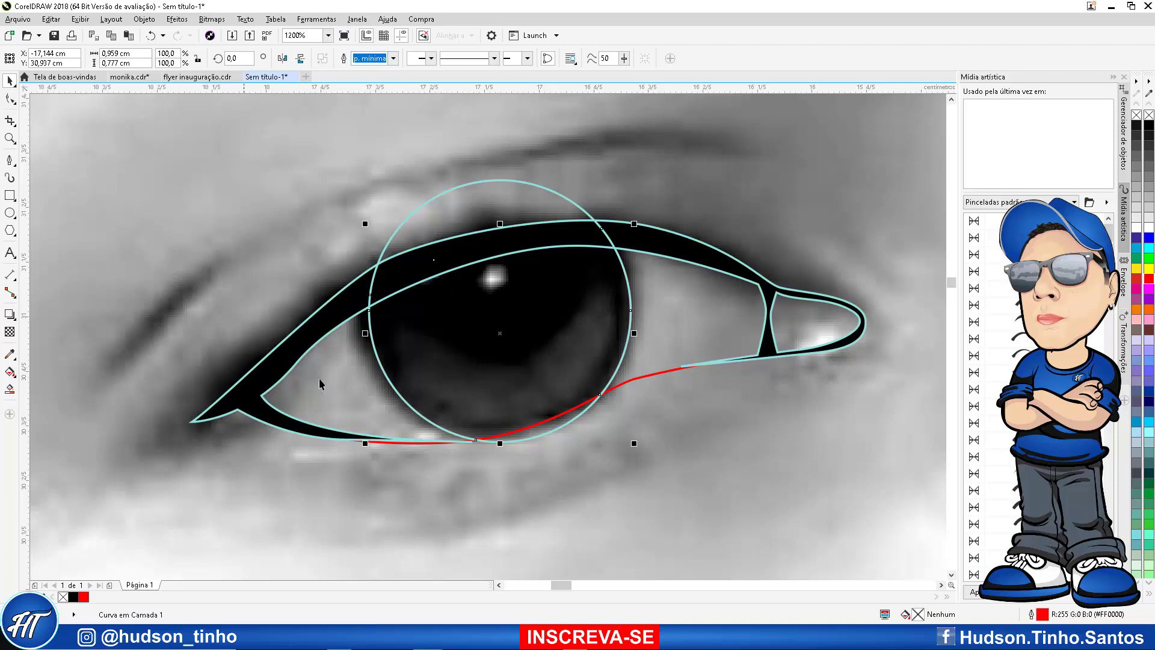
Shrink the iris circle to about 0.89 cm in diameter and create its intersection with the red iris shape
click(565, 199)
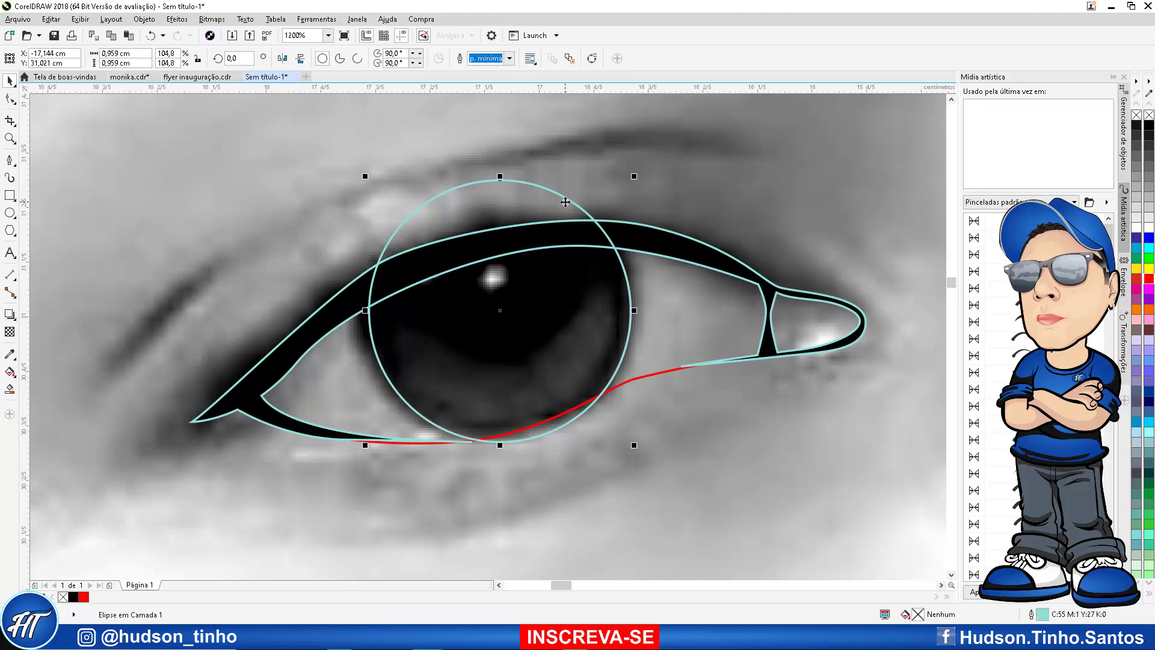
drag(634, 176, 624, 186)
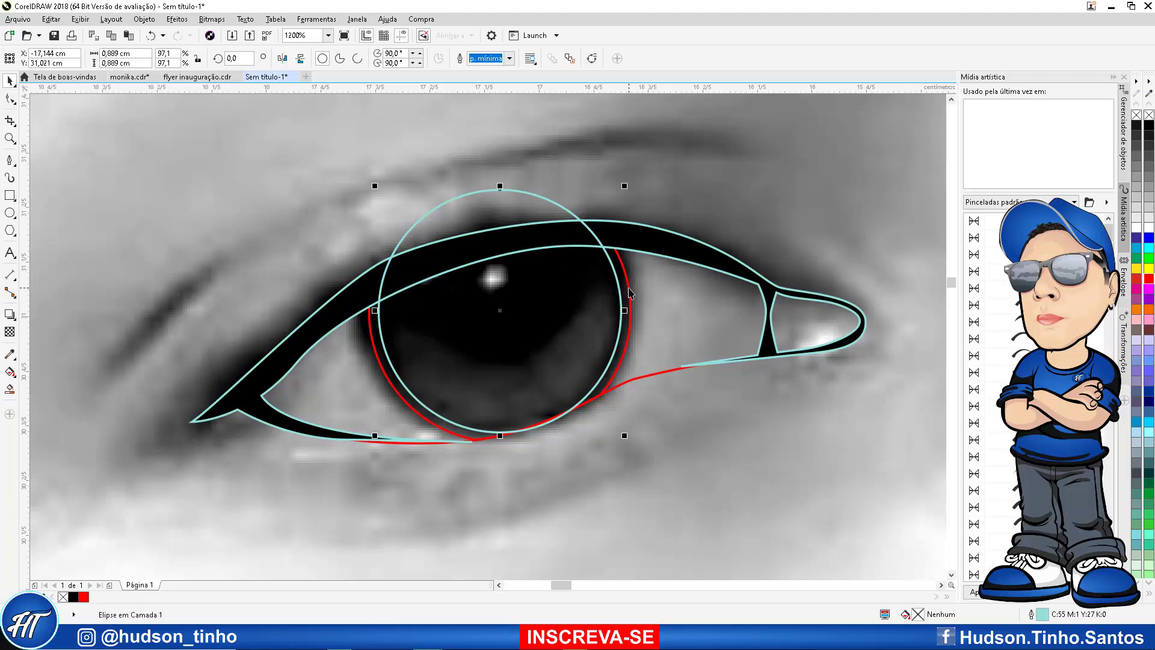
shift+click(630, 288)
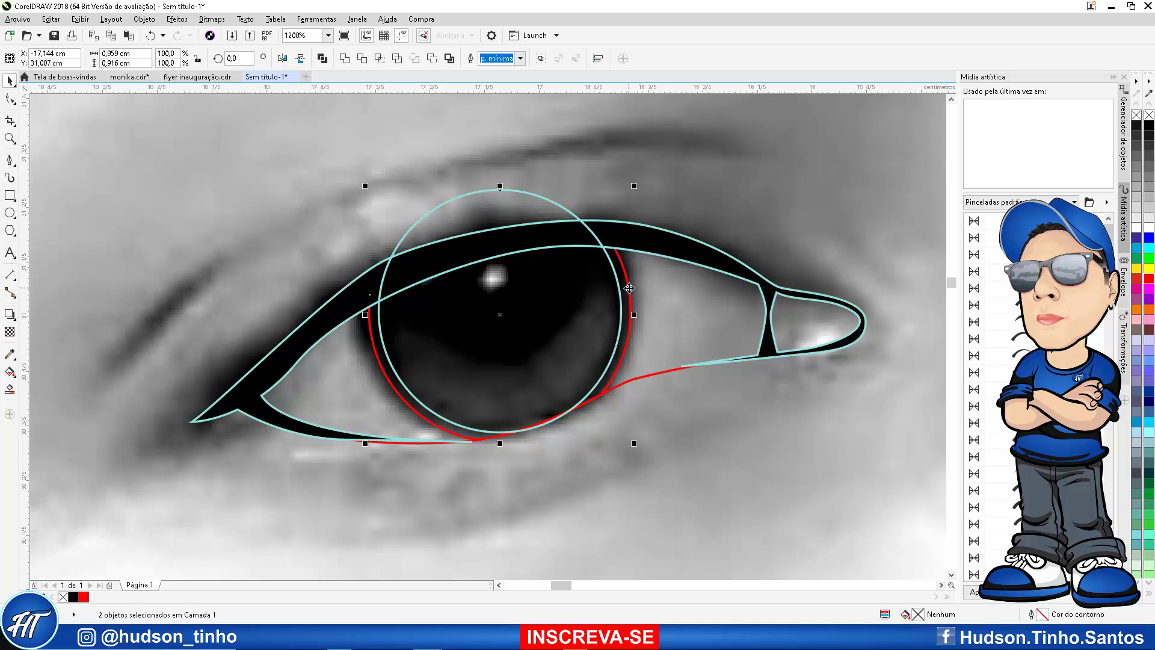
click(379, 58)
click(490, 151)
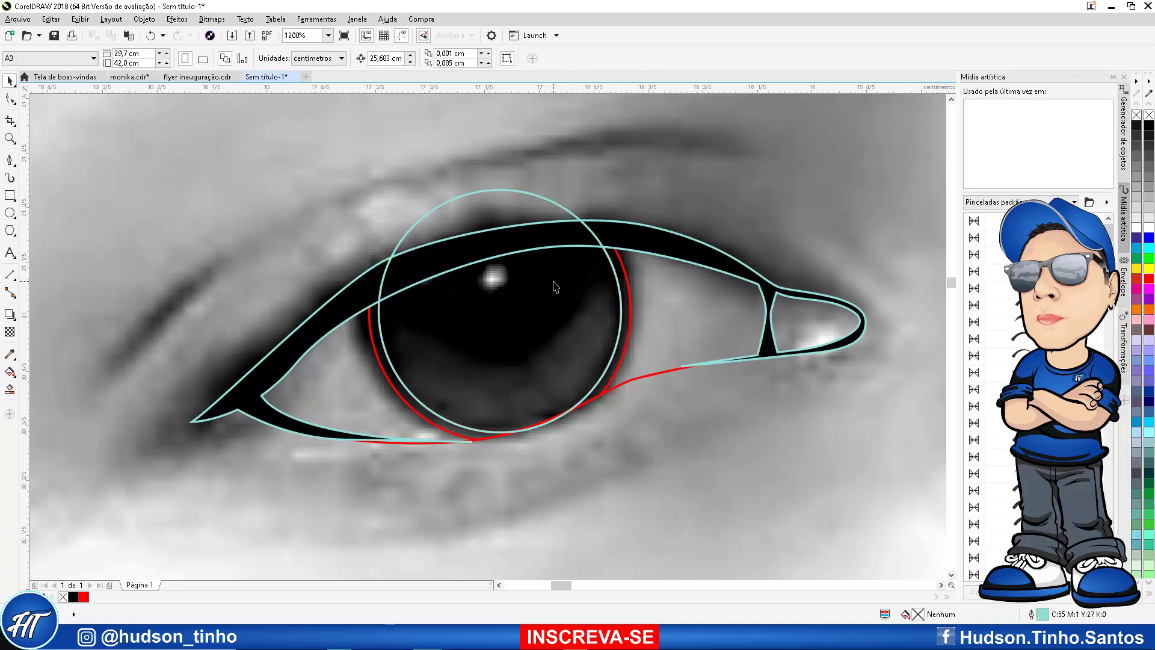
Shrink the remaining circle to about 0.32 cm in diameter as the pupil and fill it black
click(566, 265)
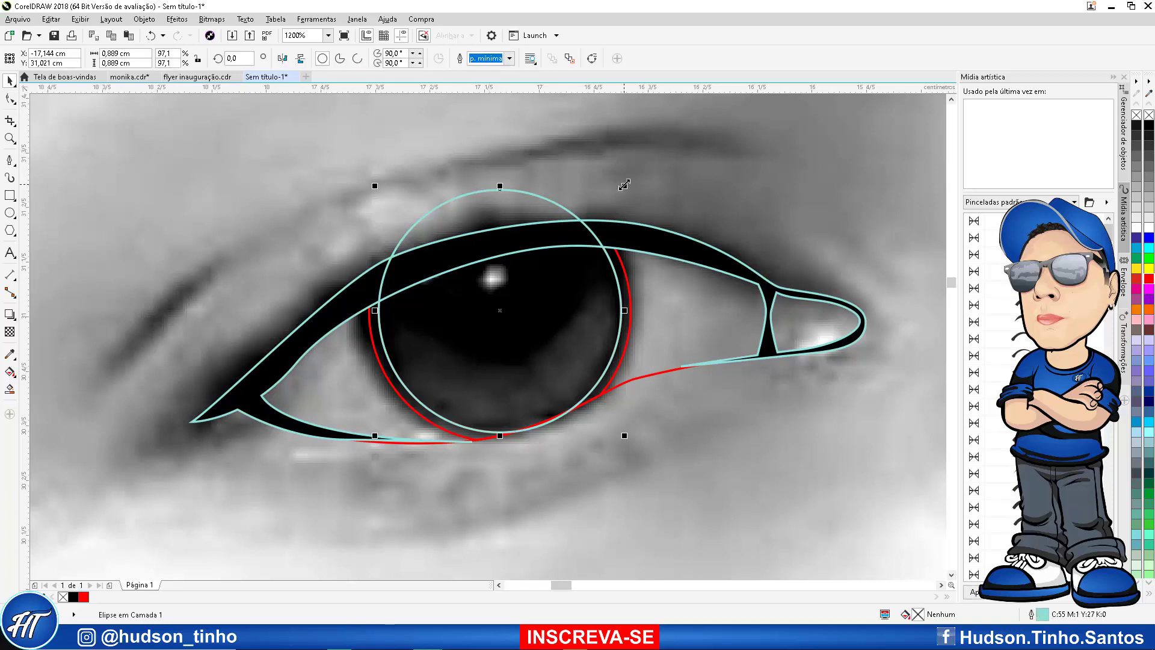
drag(625, 185, 550, 239)
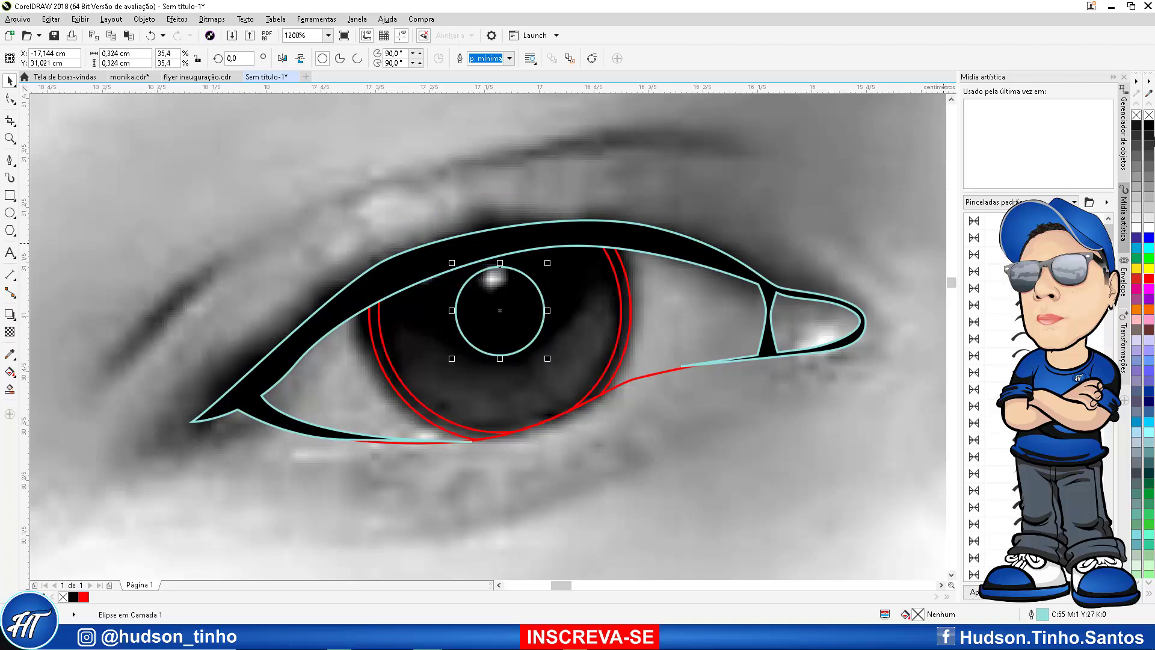
click(1148, 127)
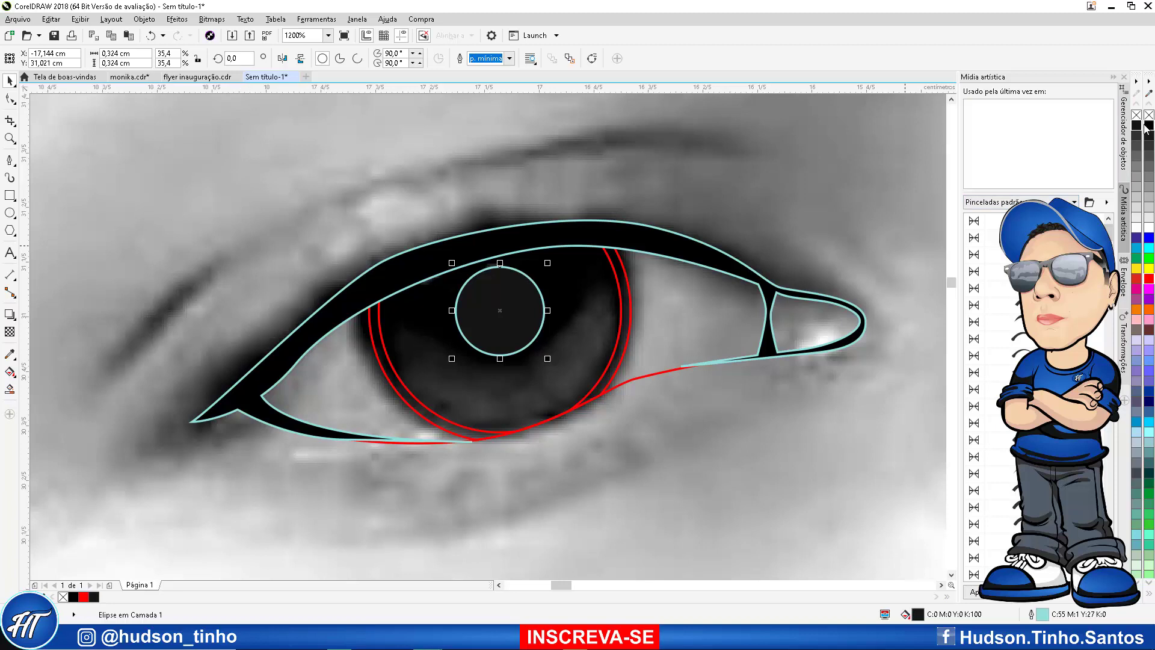
key(Escape)
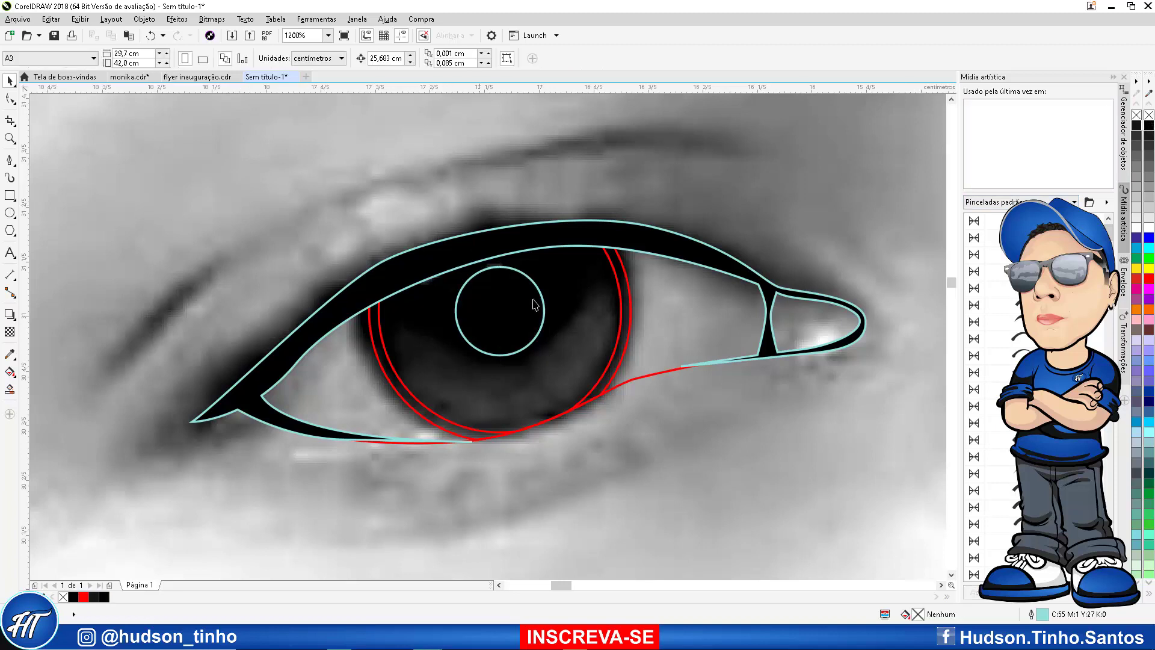
Draw a closed crescent with the Pen tool over the lighter lower part of the iris, about 0.78 by 0.47 cm
click(612, 282)
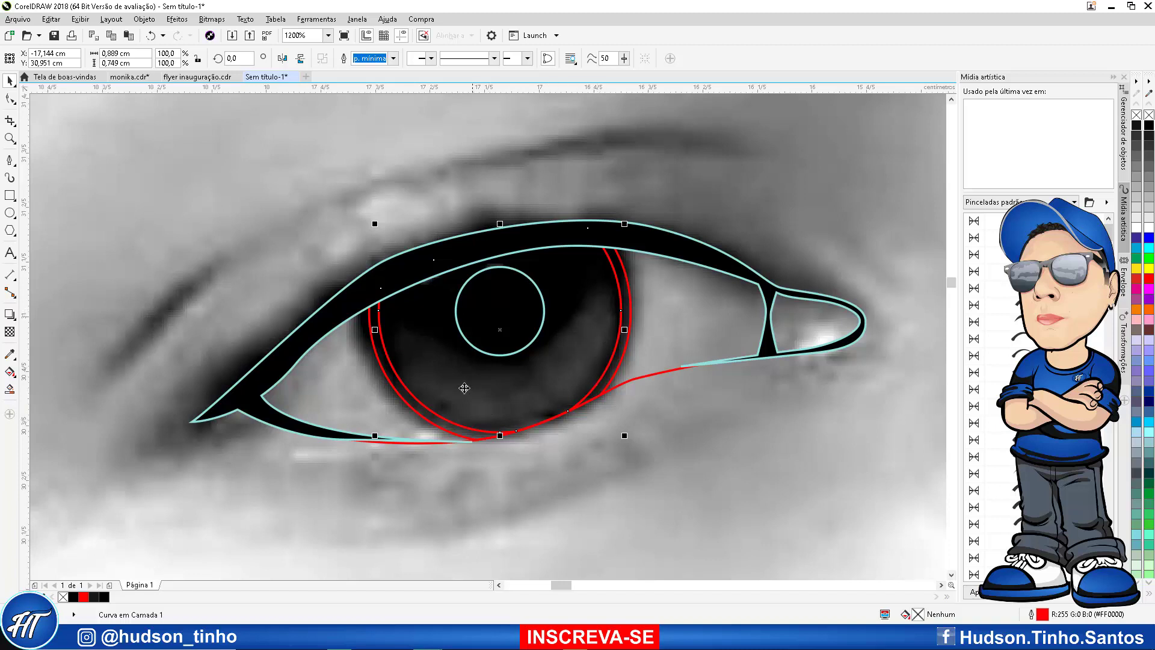
click(9, 160)
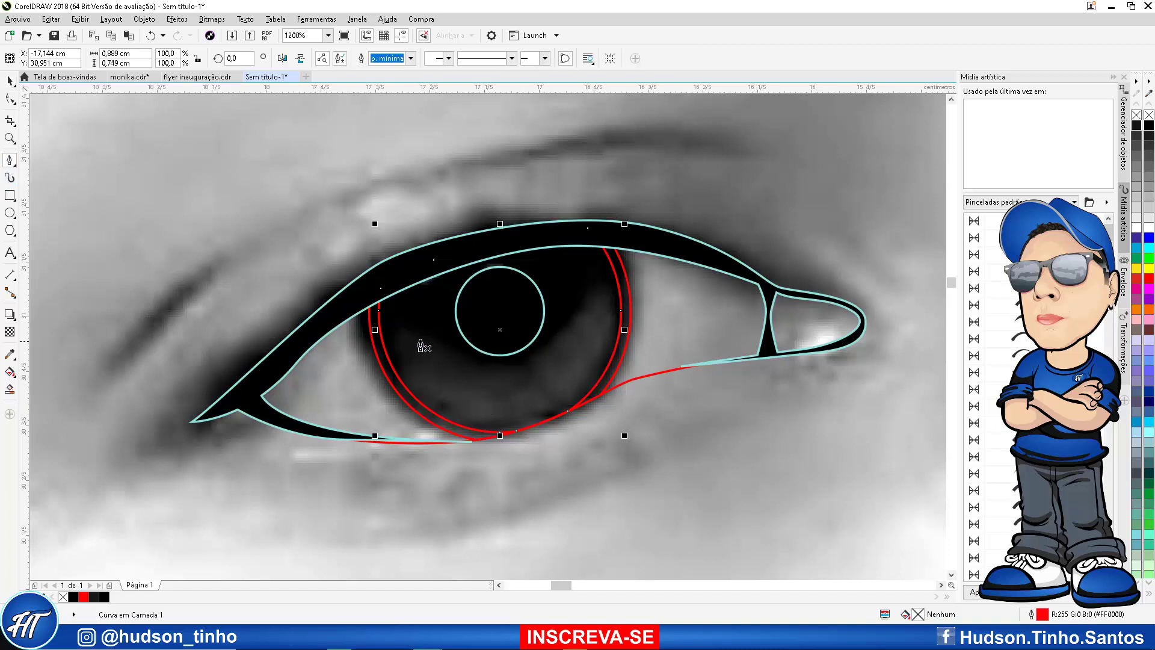
click(419, 338)
drag(488, 365, 516, 368)
drag(566, 331, 591, 305)
click(606, 290)
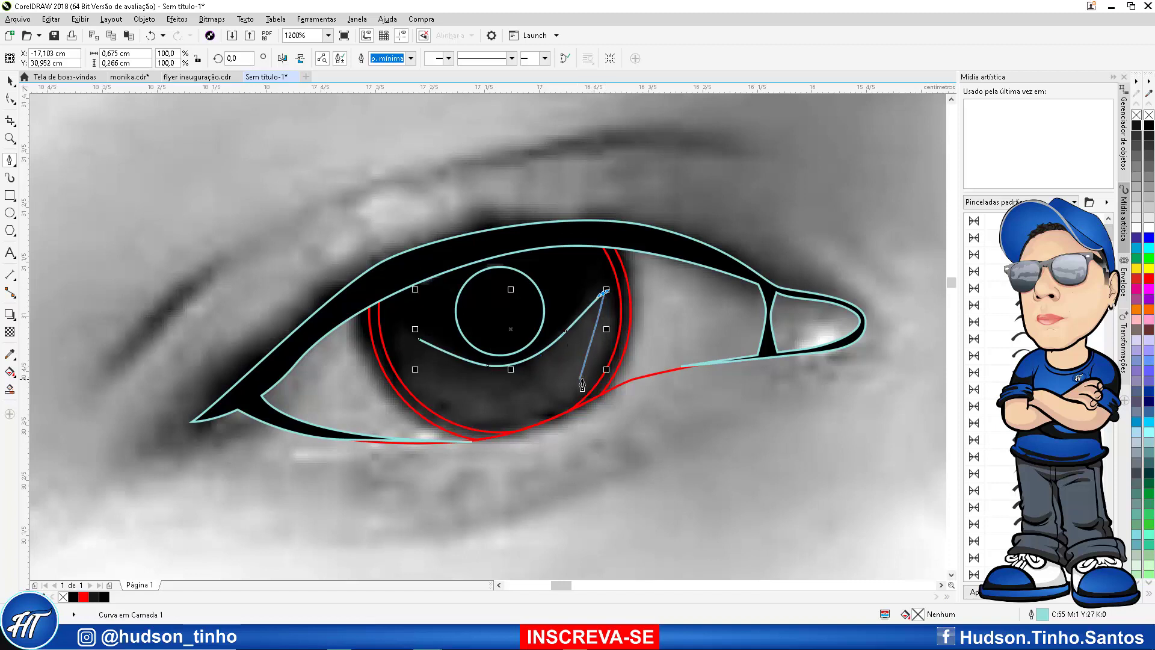
drag(588, 376, 564, 413)
drag(484, 422, 519, 424)
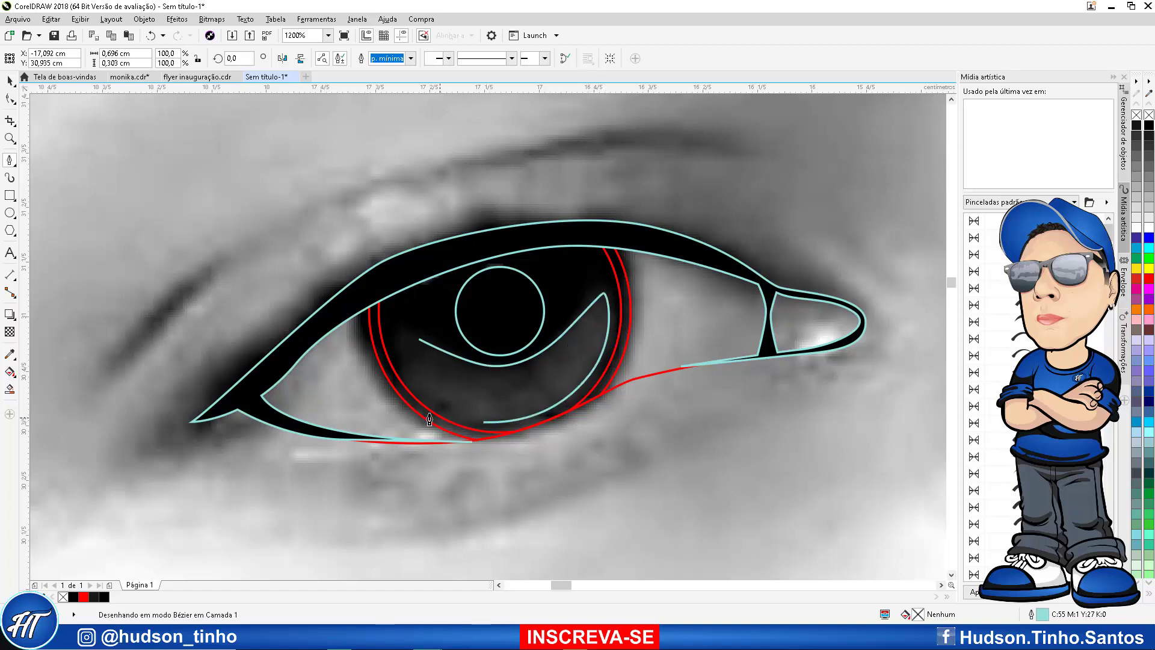
click(399, 356)
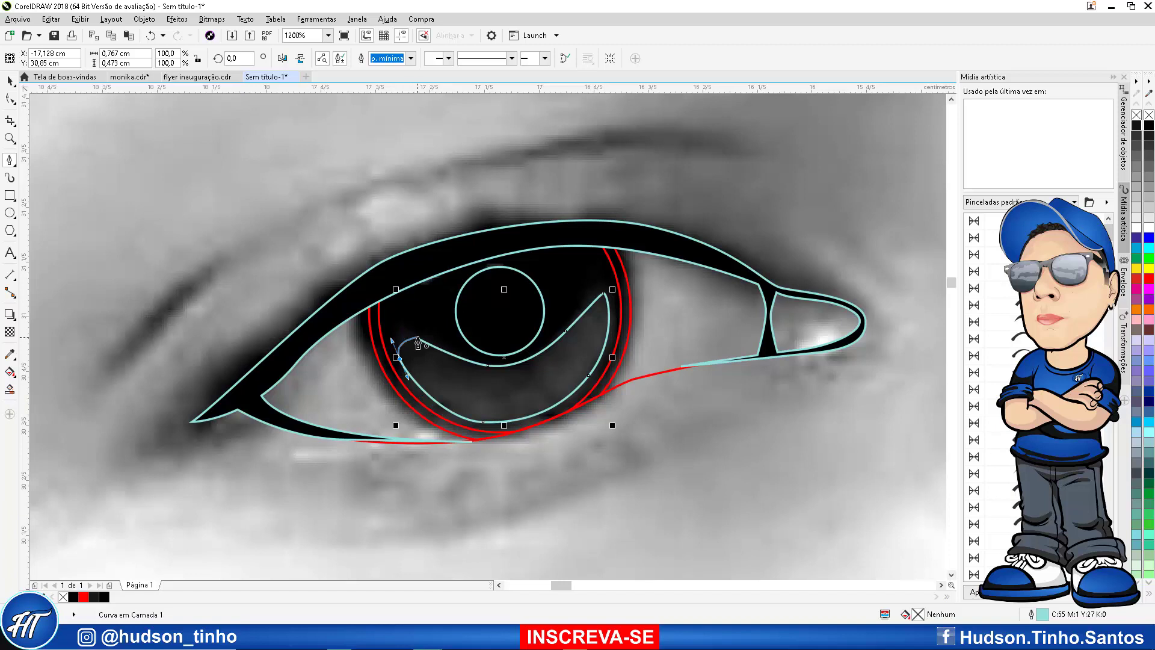
drag(403, 331, 404, 333)
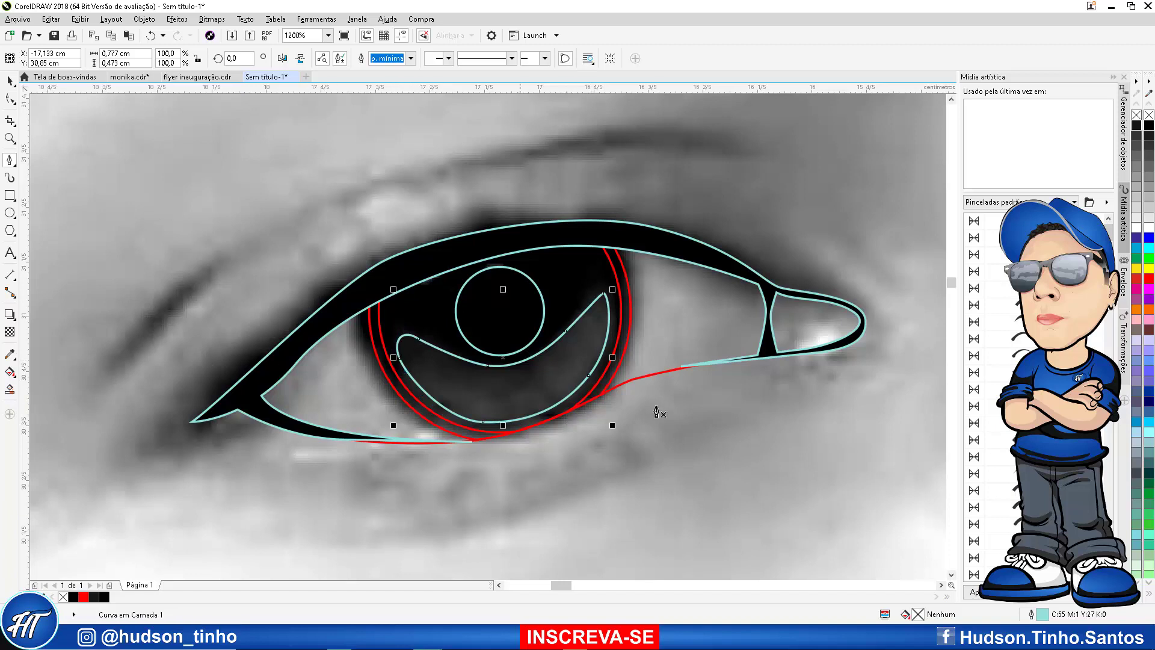
Sample the dark grey of the photo's lower iris and fill the crescent with it
click(9, 354)
click(515, 402)
click(490, 395)
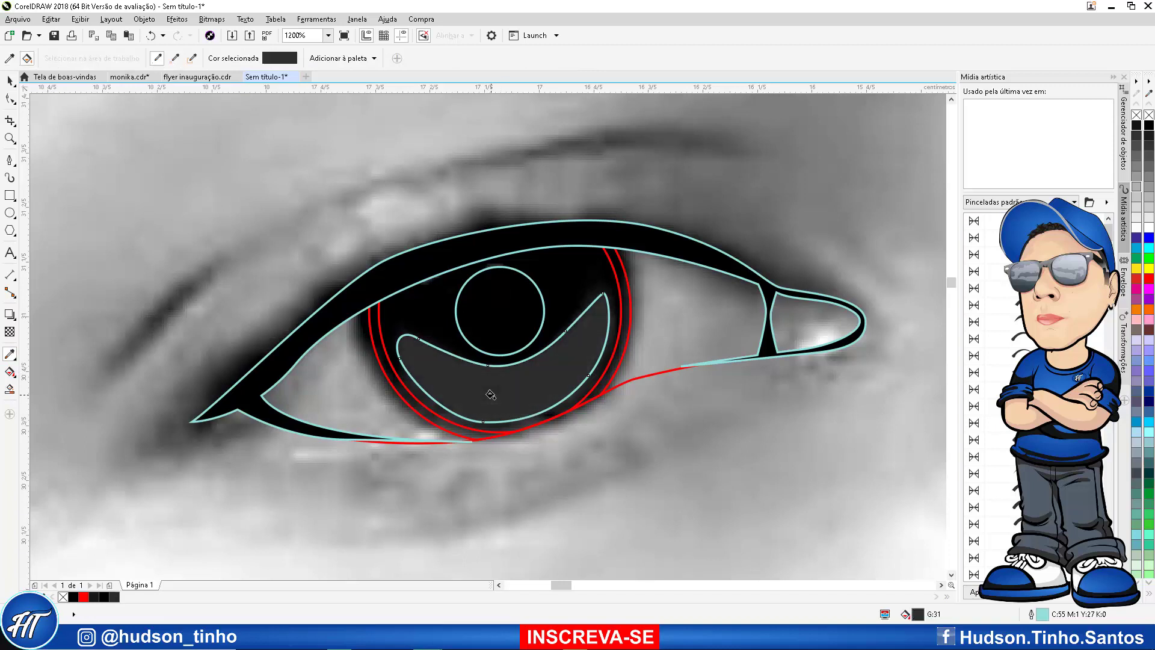
click(10, 80)
Draw a small ellipse about 0.08 by 0.06 cm at the pupil's upper edge as the highlight and fill it white
click(10, 212)
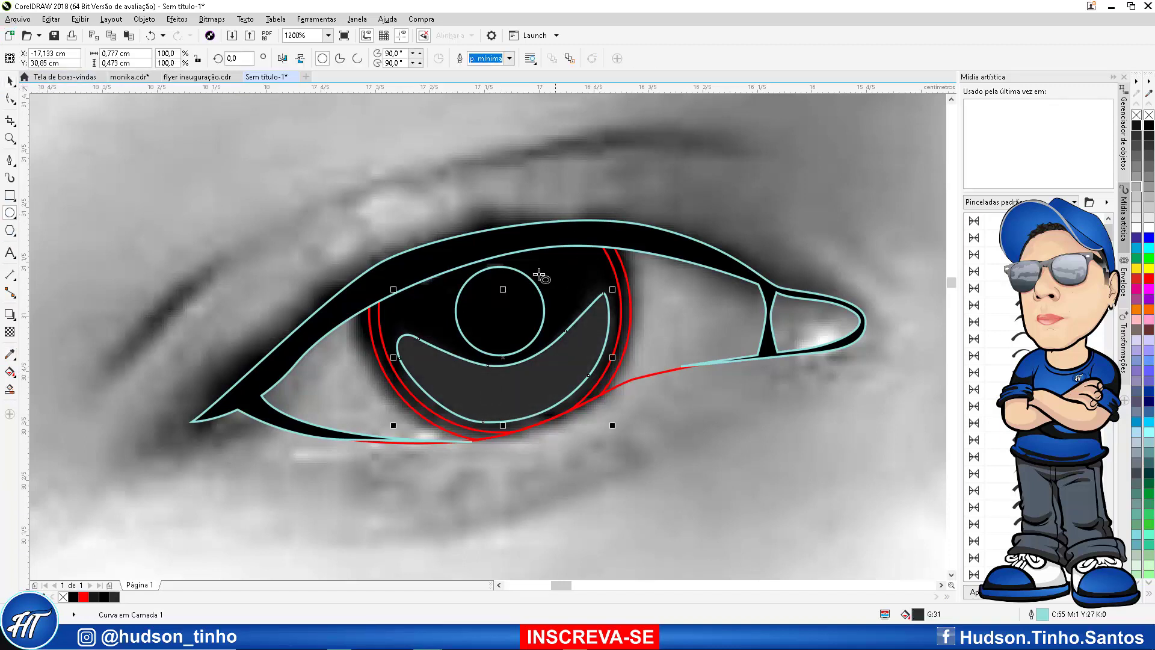
drag(510, 262, 491, 280)
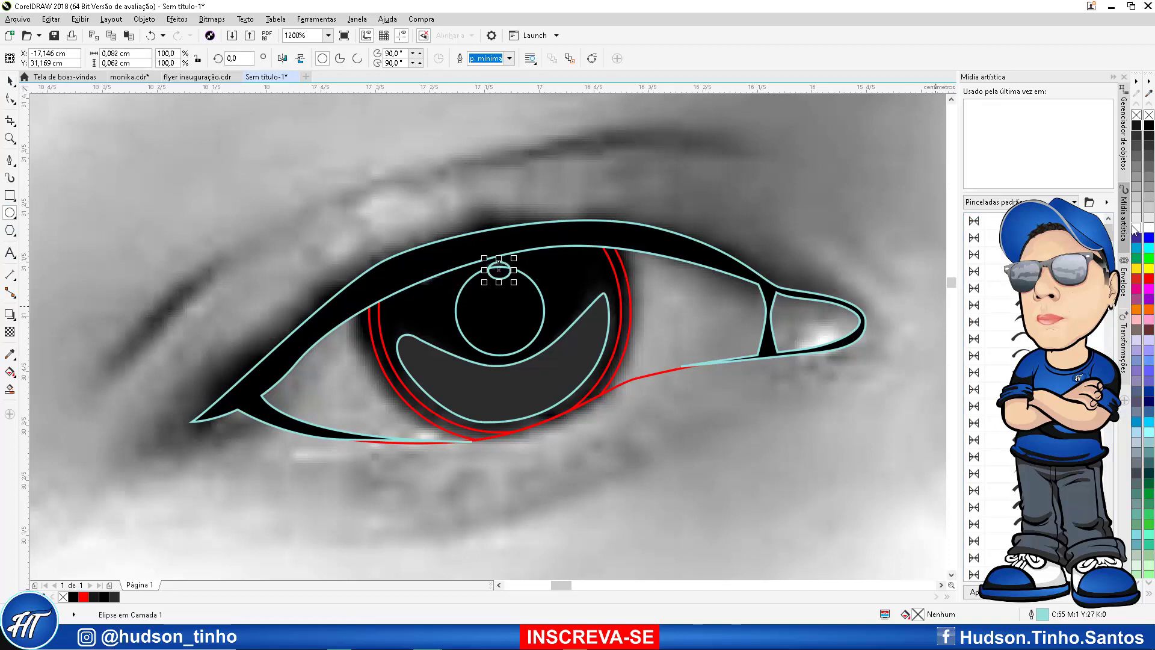
click(1135, 229)
click(9, 82)
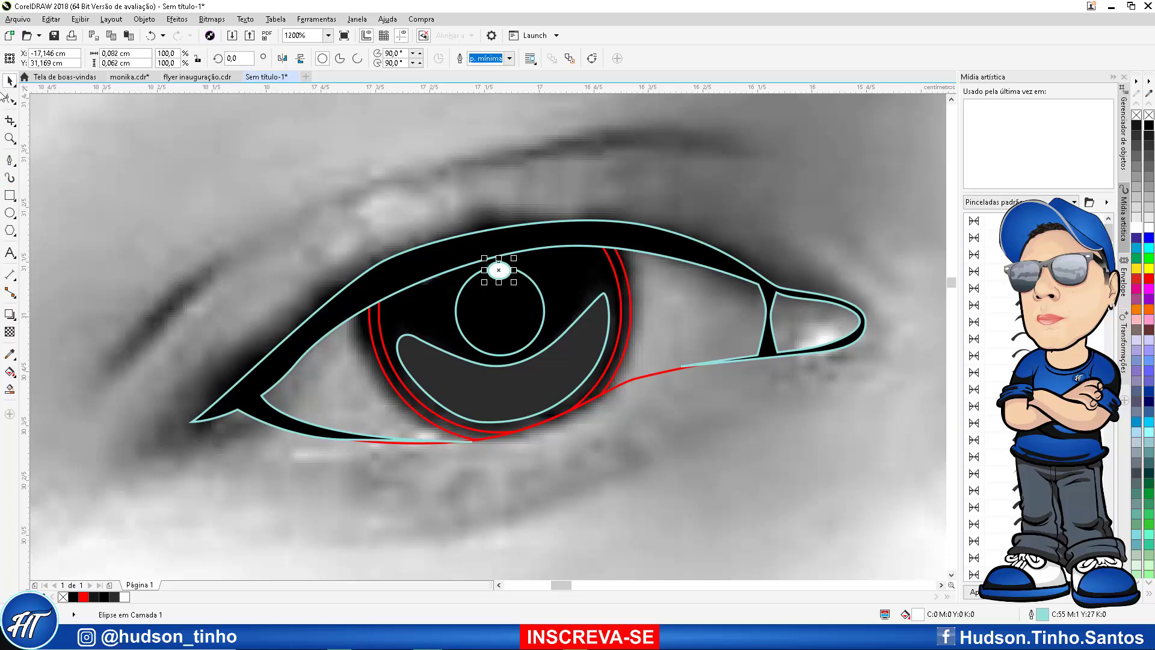
Apply a linear transparency to the grey crescent, opaque at the iris's lower edge and fading out towards the pupil
click(560, 393)
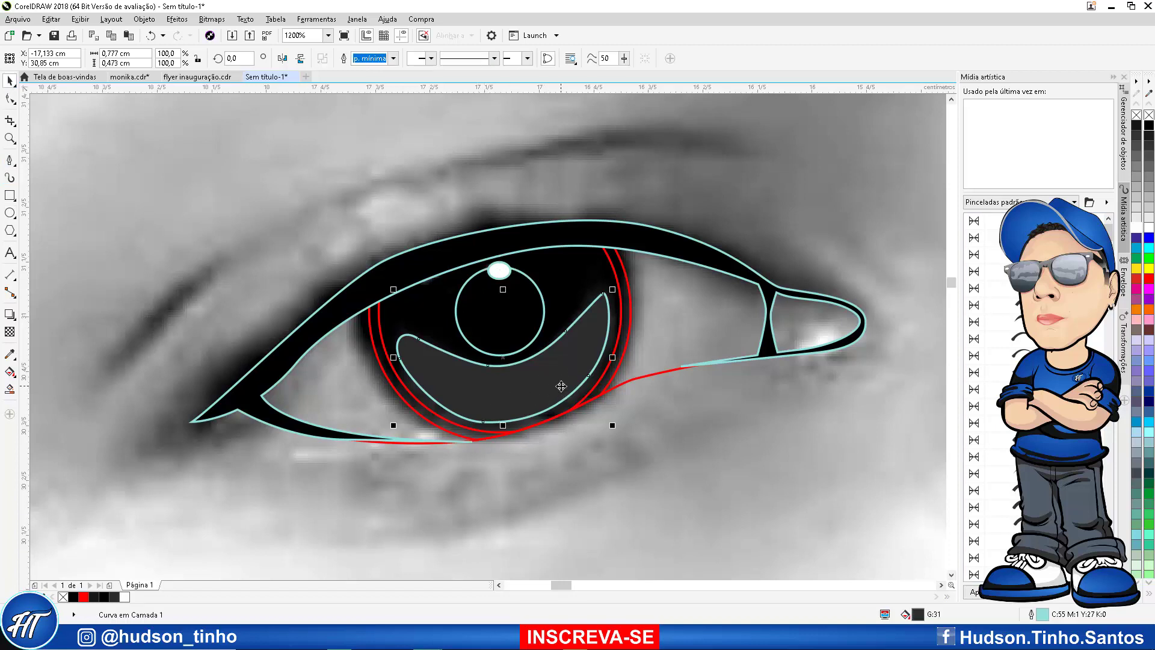
click(10, 332)
drag(507, 397, 504, 322)
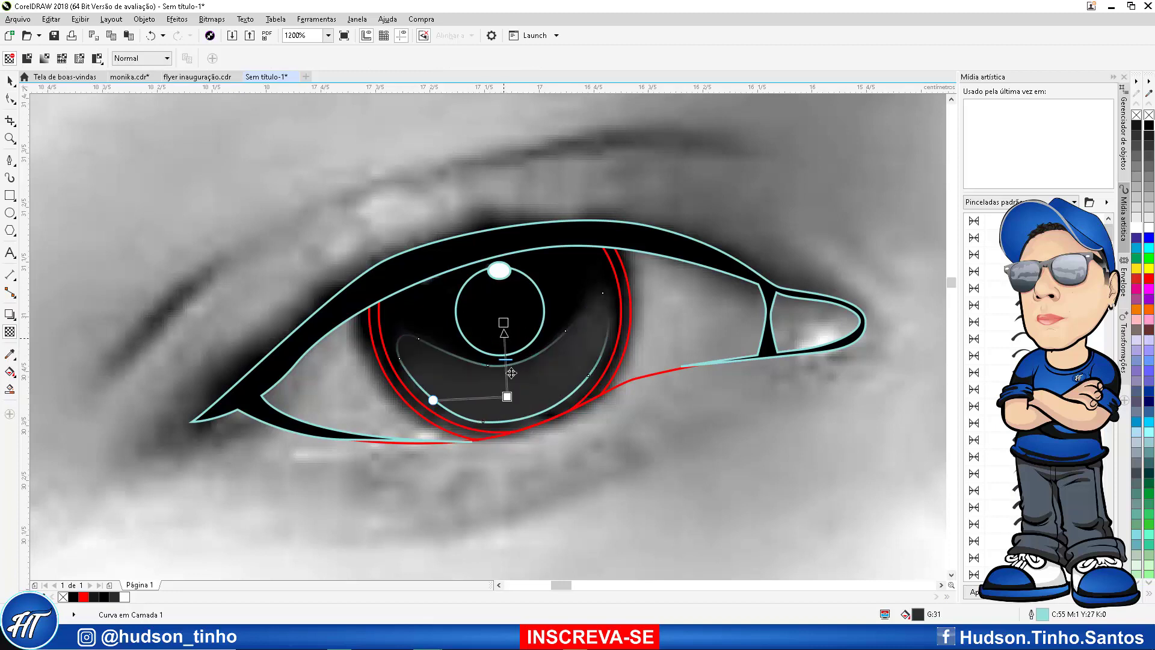
drag(507, 396, 511, 430)
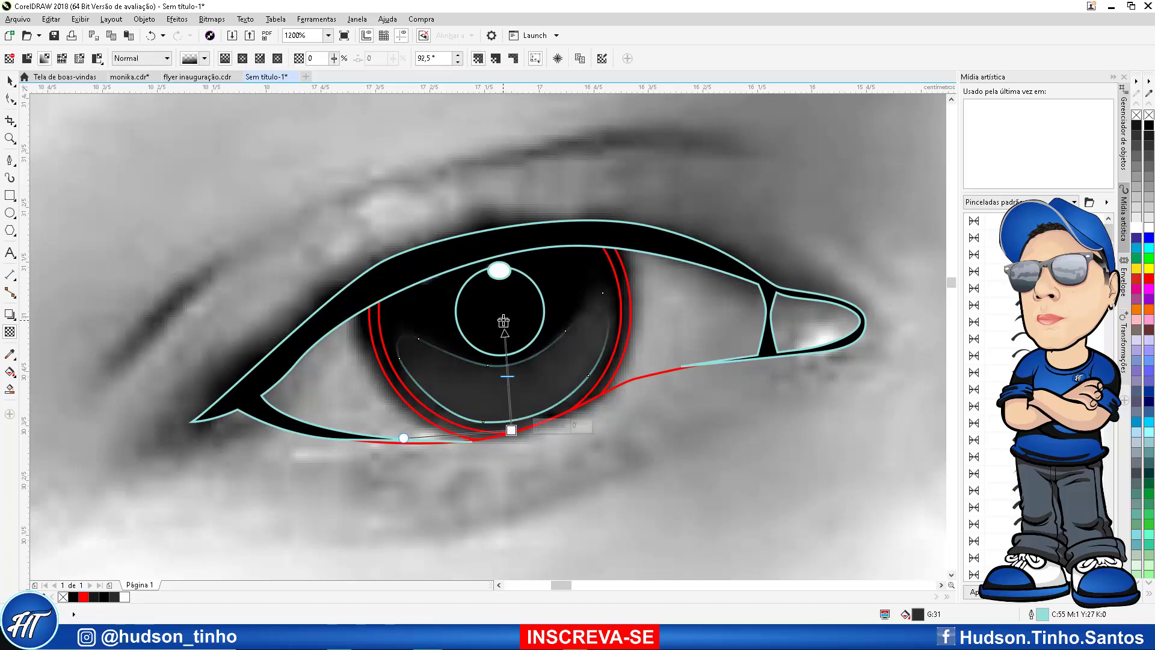
drag(504, 322, 504, 331)
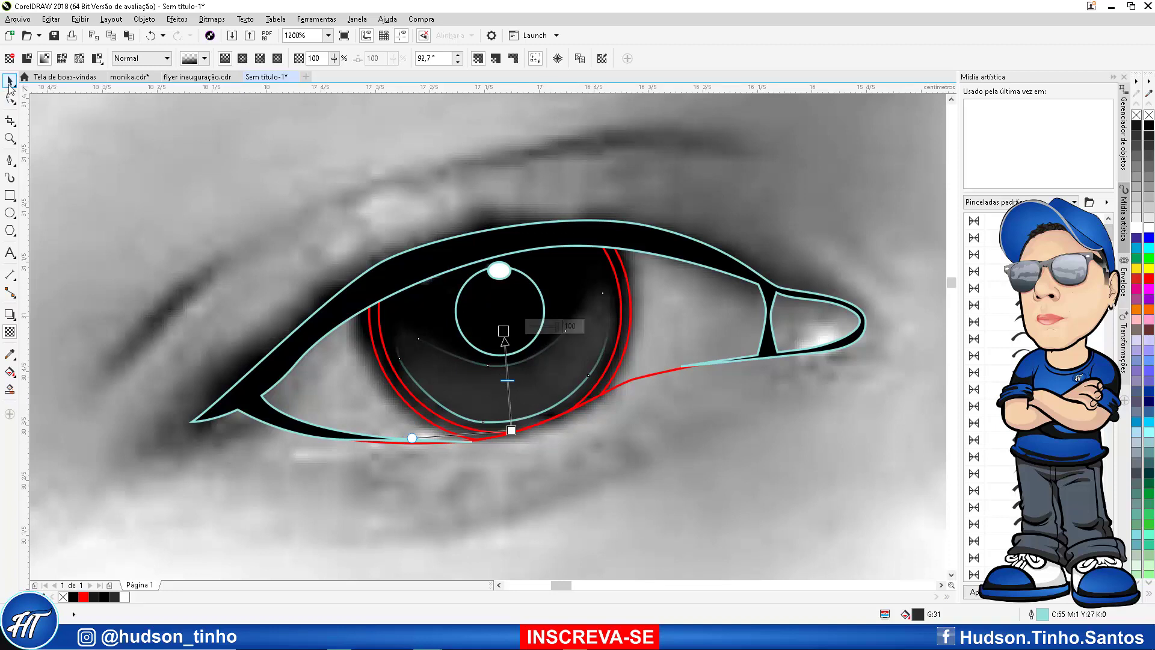
click(9, 81)
scroll(459, 308, down, 2)
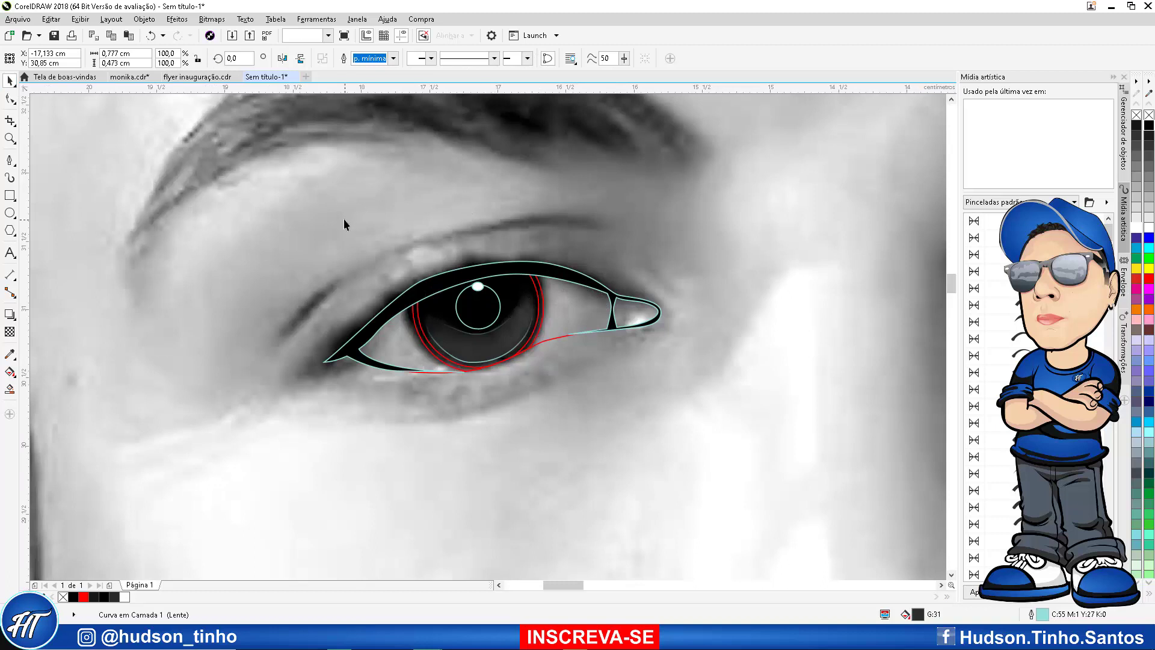
key(Escape)
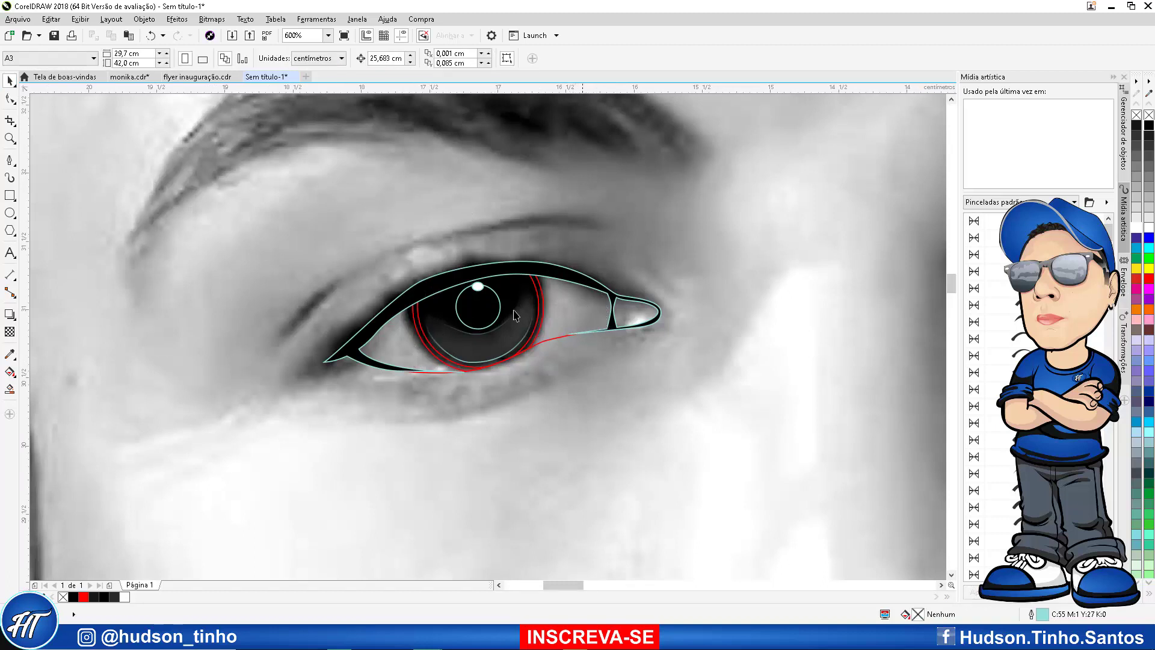
Draw a closed shape looping around the upper eye and both corners, its inner edge curving across the iris, about 3.17 by 1.65 cm
click(10, 159)
click(444, 399)
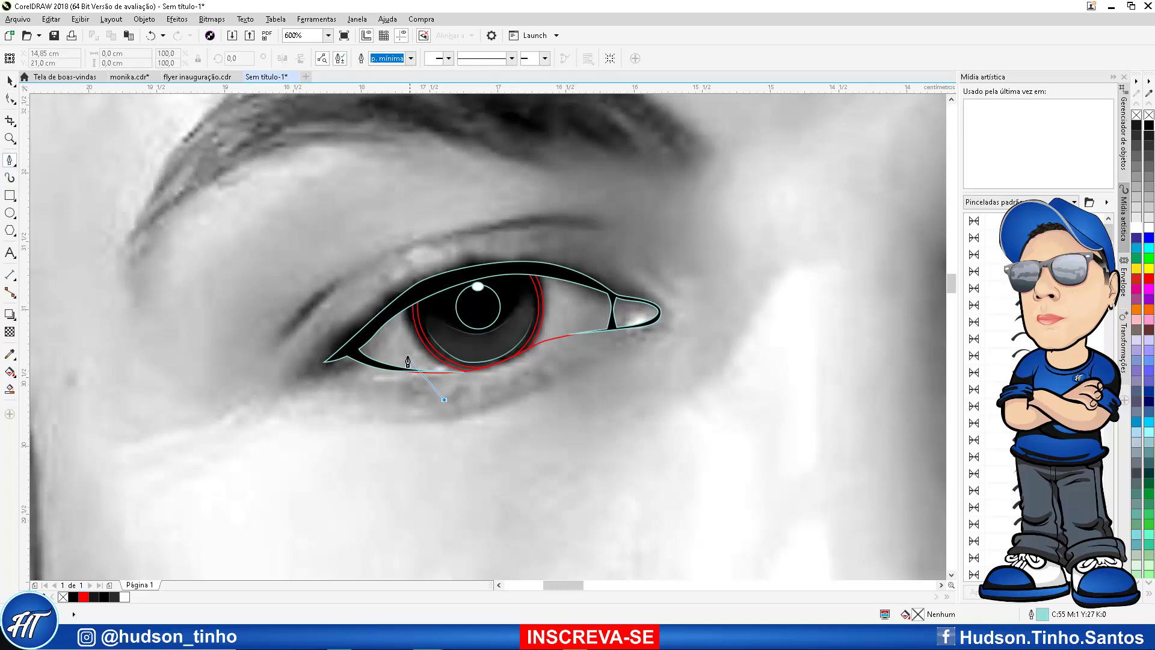
click(406, 351)
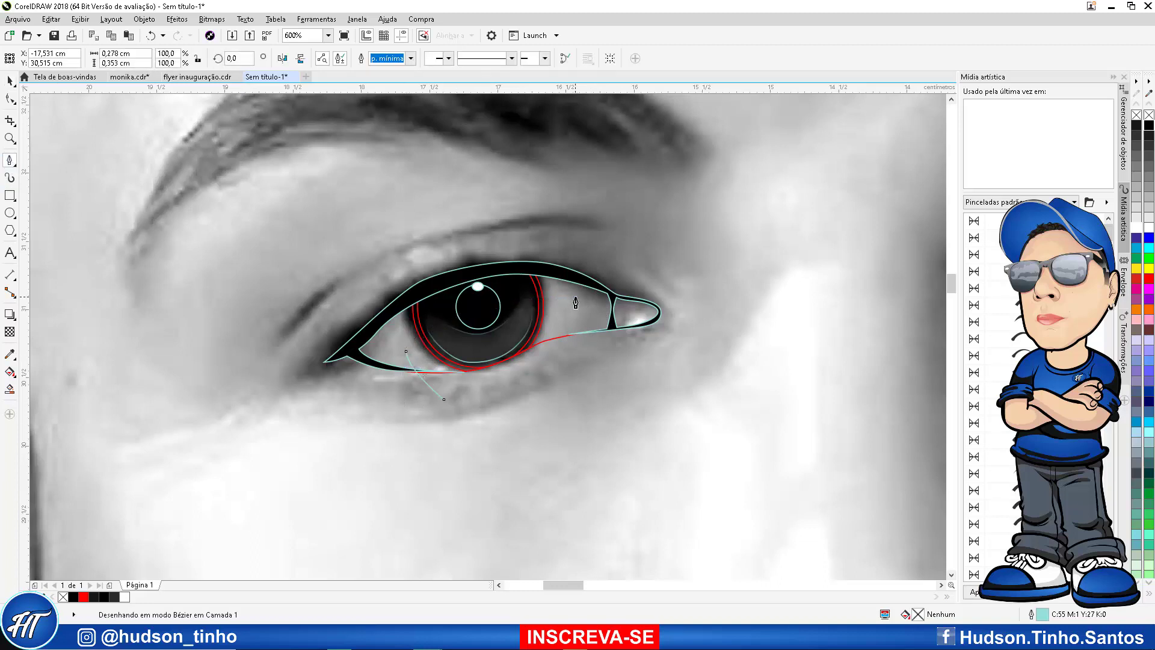
drag(529, 298, 576, 298)
click(576, 351)
drag(705, 286, 692, 221)
drag(397, 223, 299, 263)
drag(279, 347, 297, 394)
drag(378, 424, 418, 420)
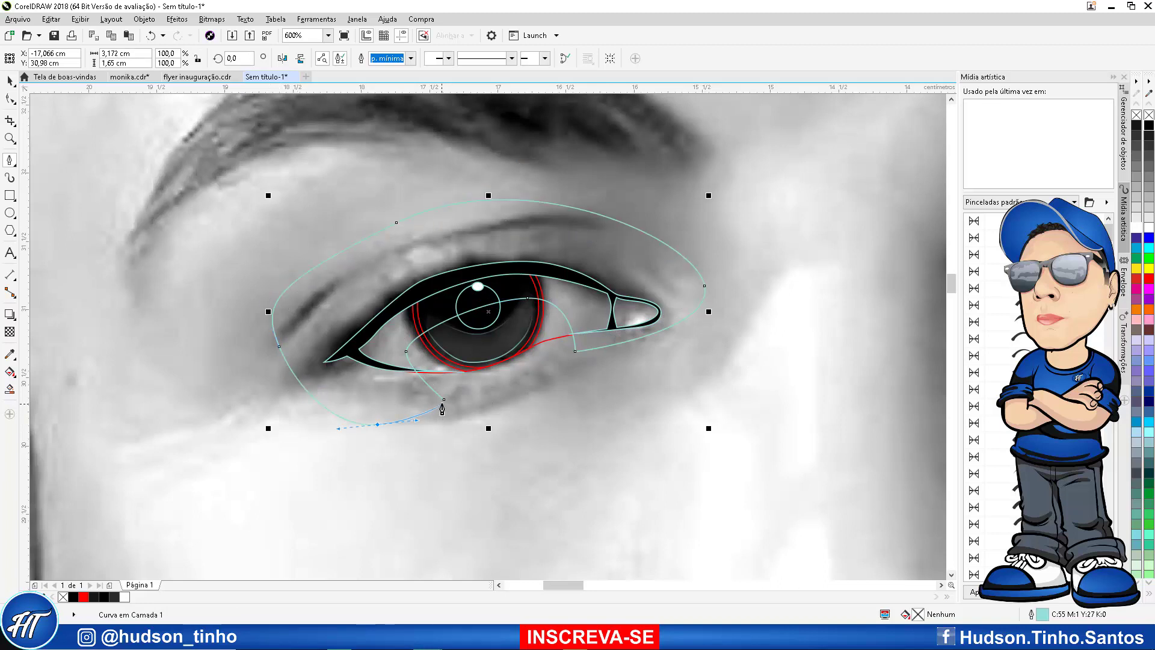
click(443, 400)
click(10, 82)
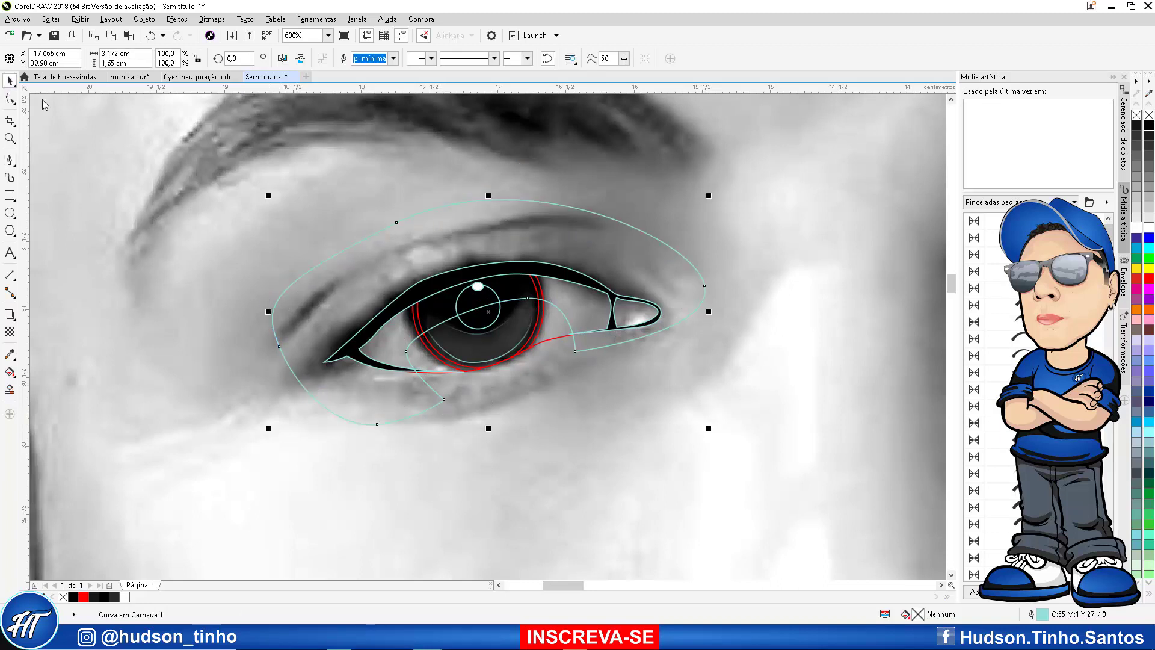
Intersect the large surrounding shape with the red eye-opening shape and delete the surrounding shape
click(554, 330)
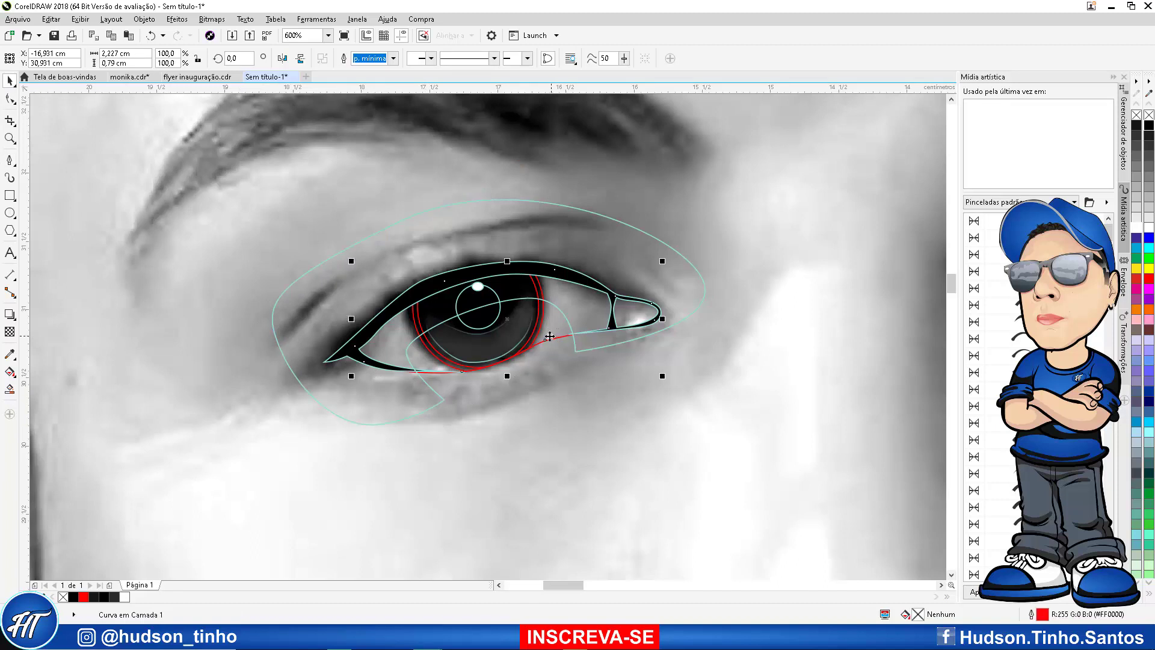
click(300, 304)
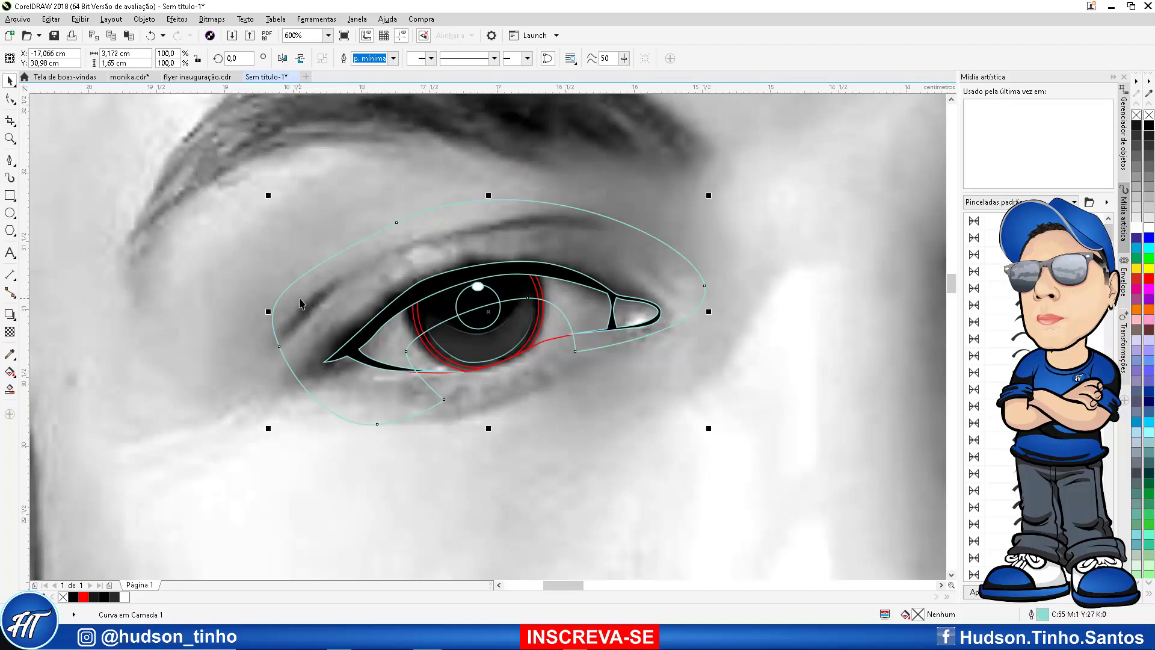
shift+click(553, 332)
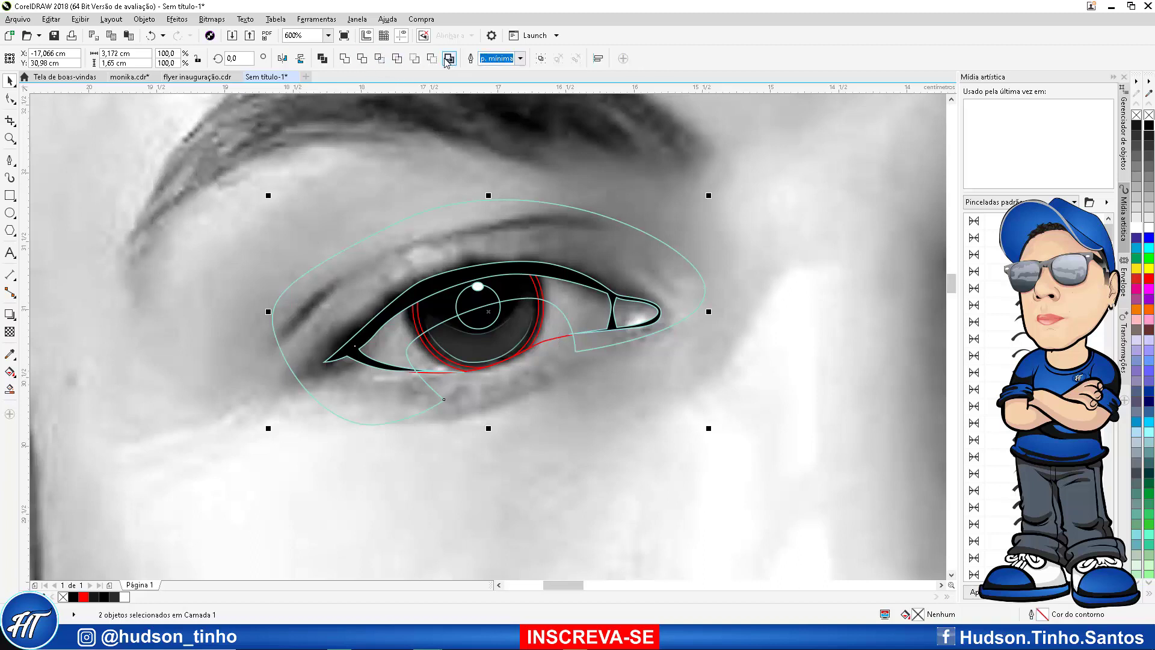
click(376, 59)
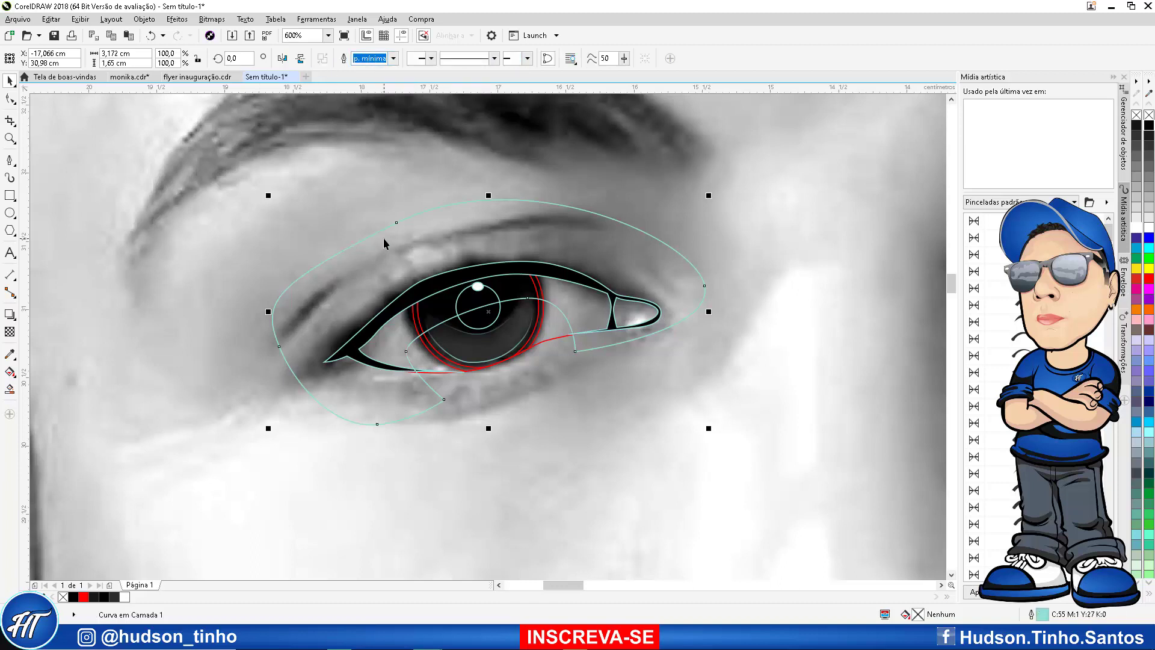
key(Escape)
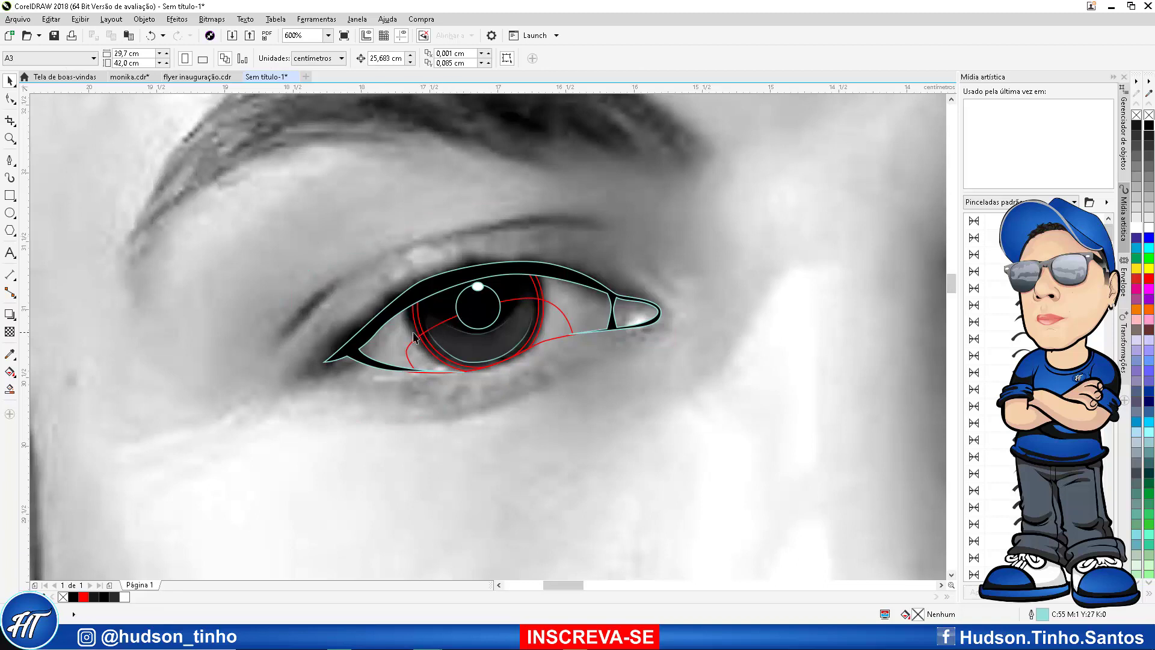
Fill the intersected upper-eye shading shape with grey 122 sampled from the photo's eye white and remove its outline
scroll(414, 335, up, 1)
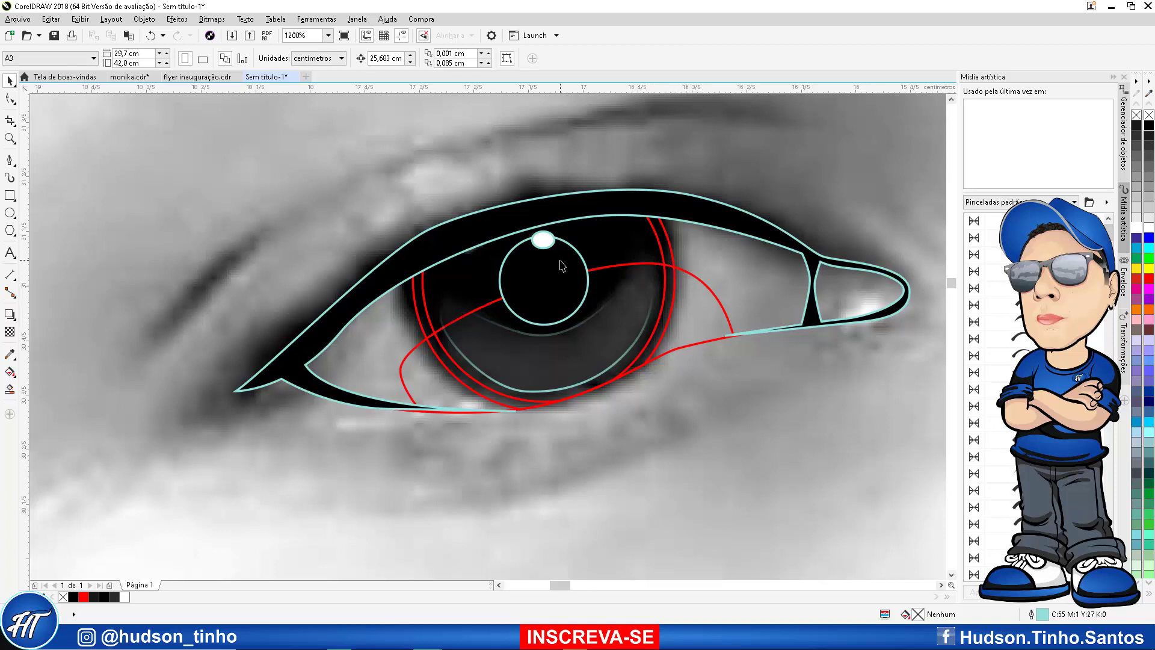
click(407, 355)
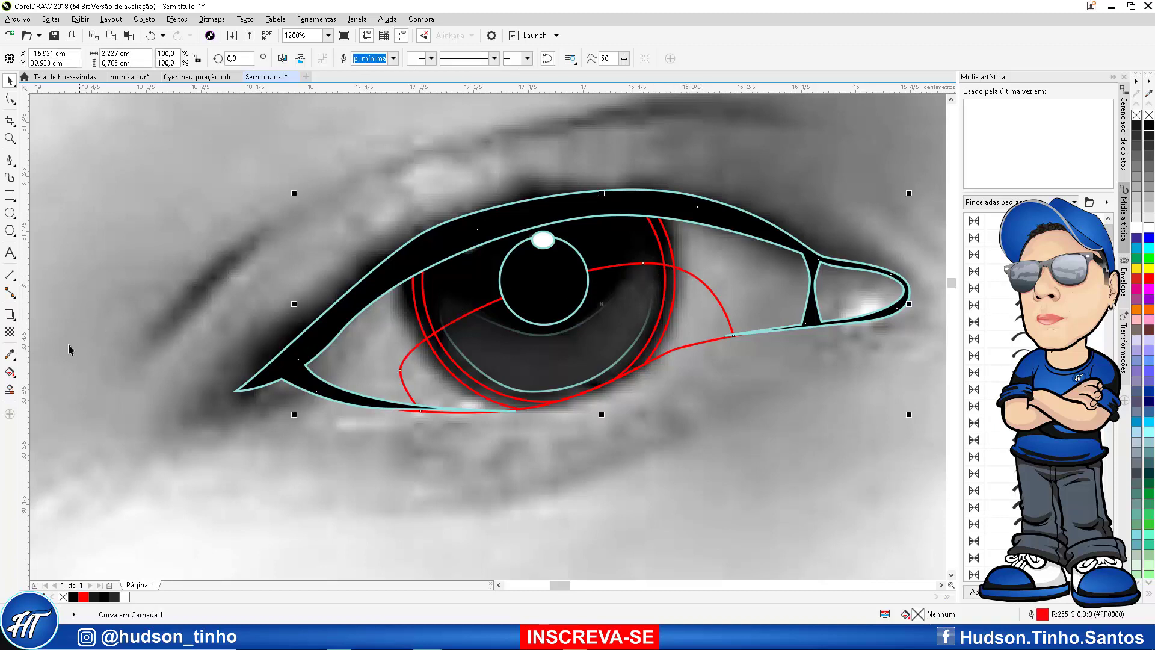
click(11, 354)
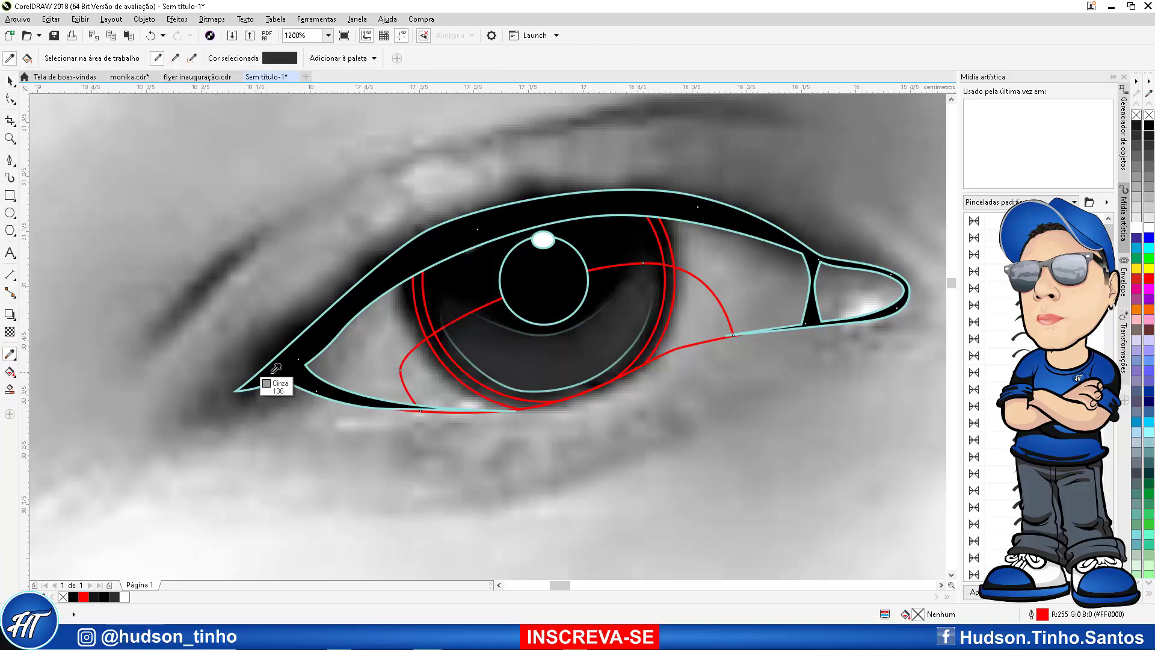
click(360, 347)
click(375, 331)
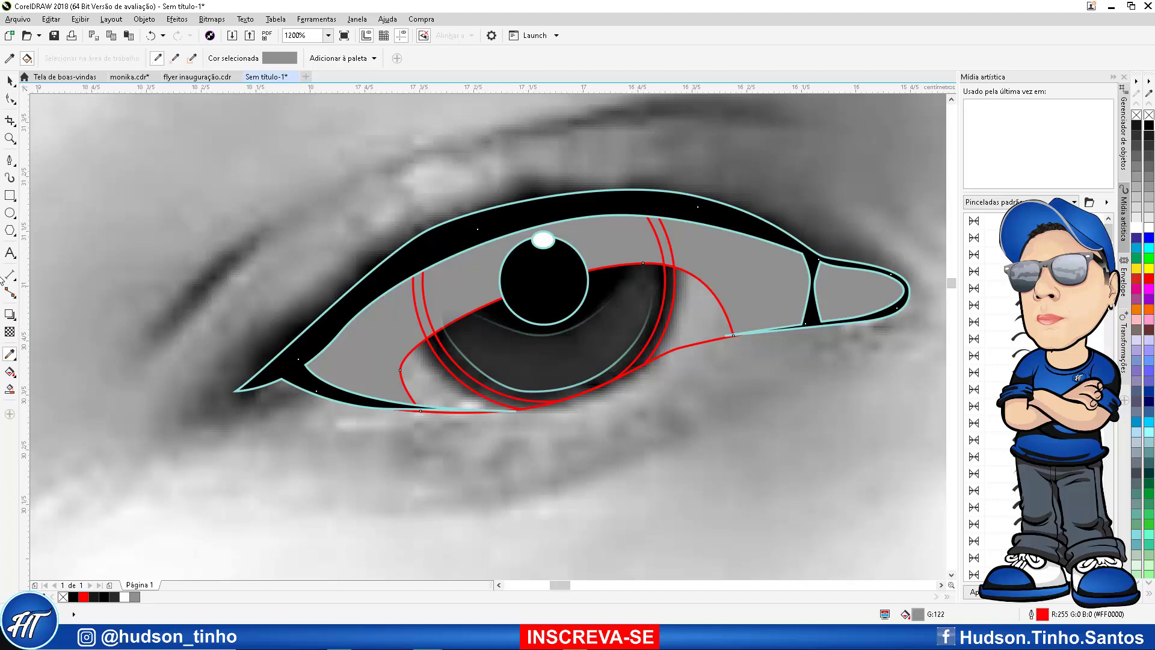
click(10, 80)
click(355, 331)
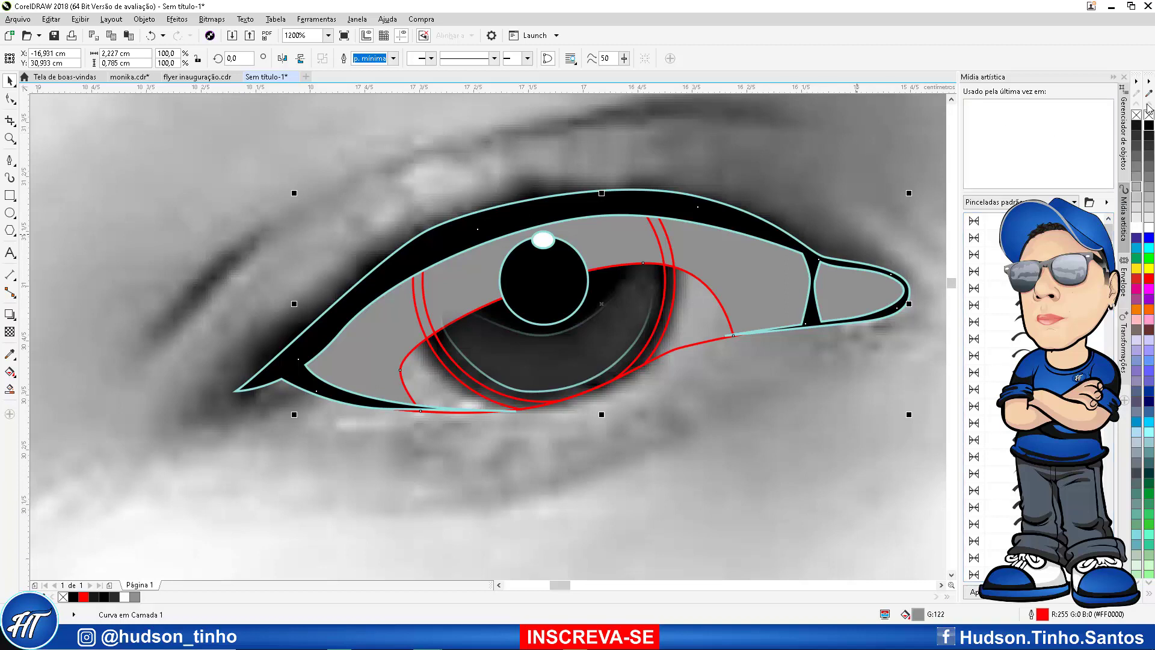
right_click(1137, 116)
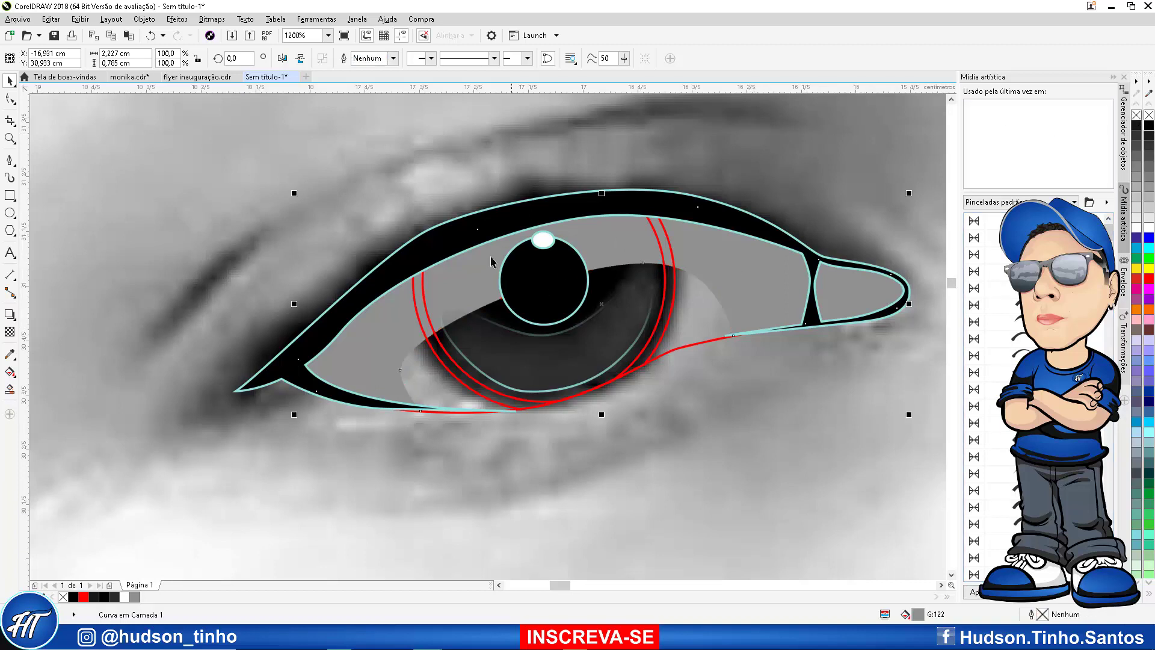
Convert the grey shading shape to a 300 dpi bitmap in RGB colour (24-bit) with a transparent background
click(205, 19)
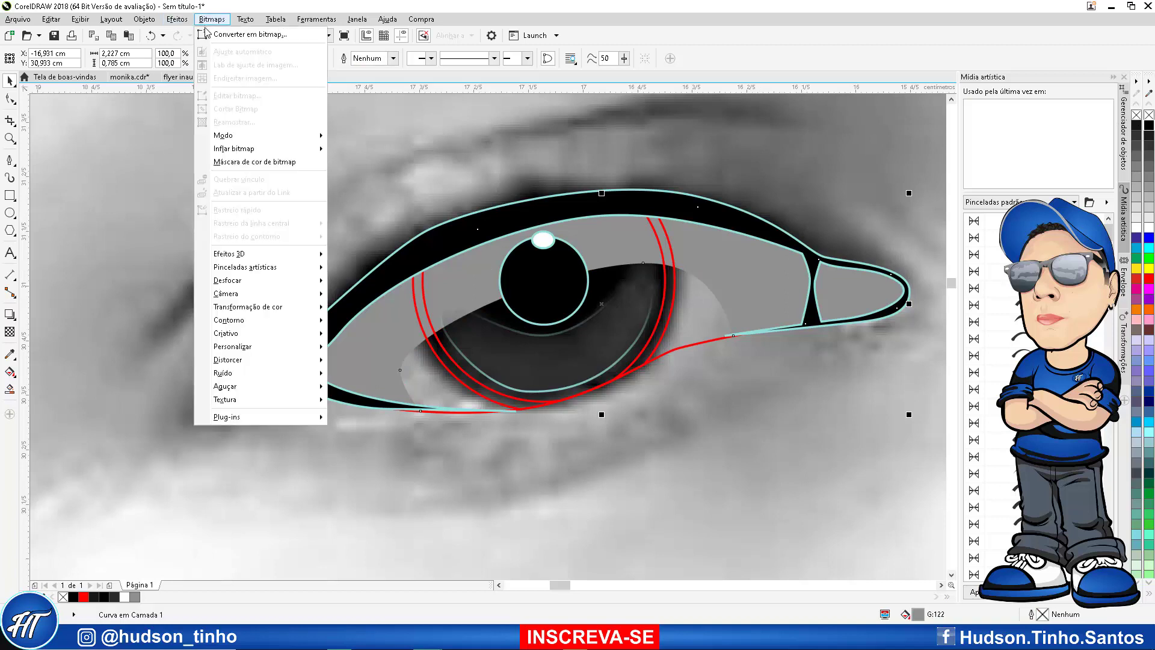
click(218, 32)
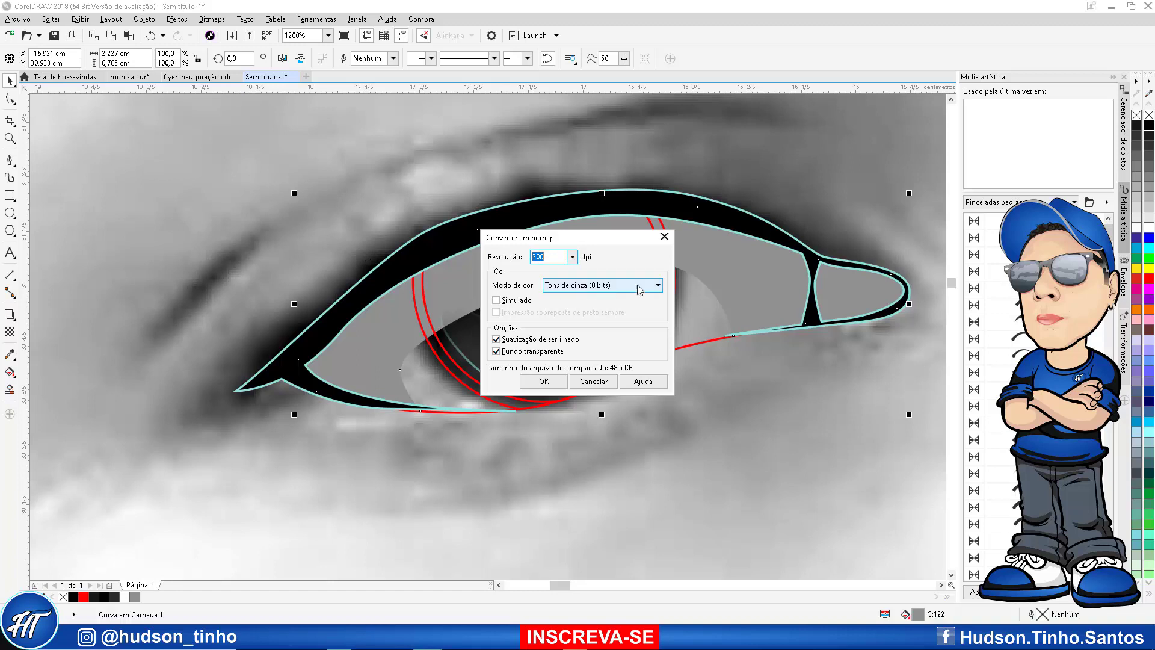
click(659, 287)
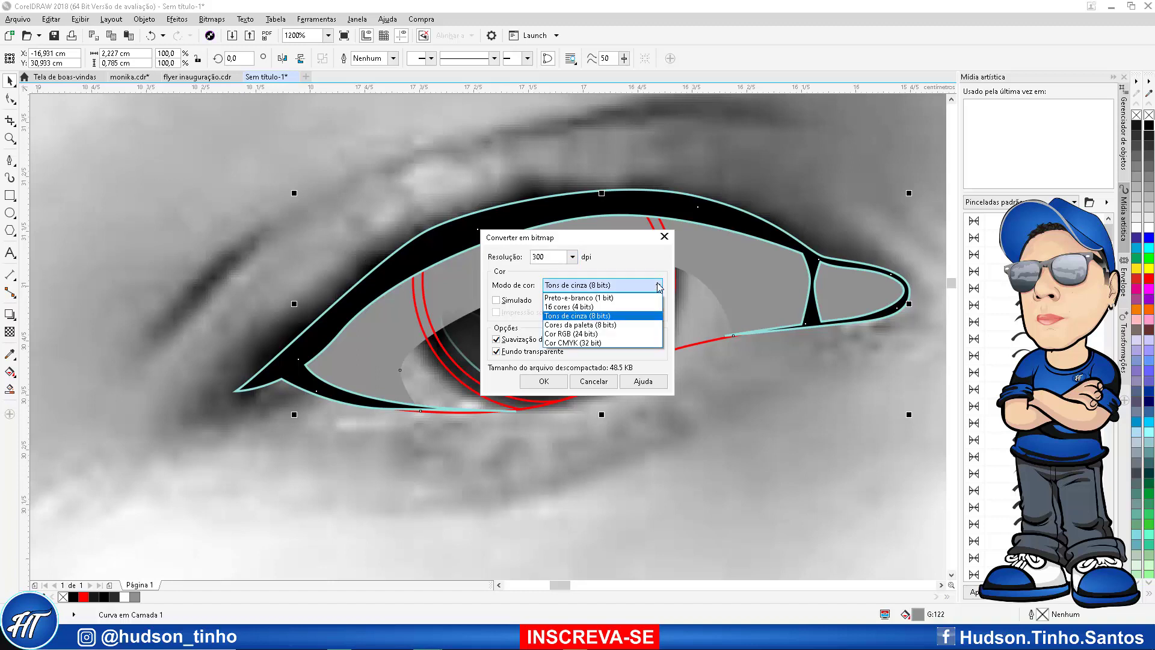
click(597, 335)
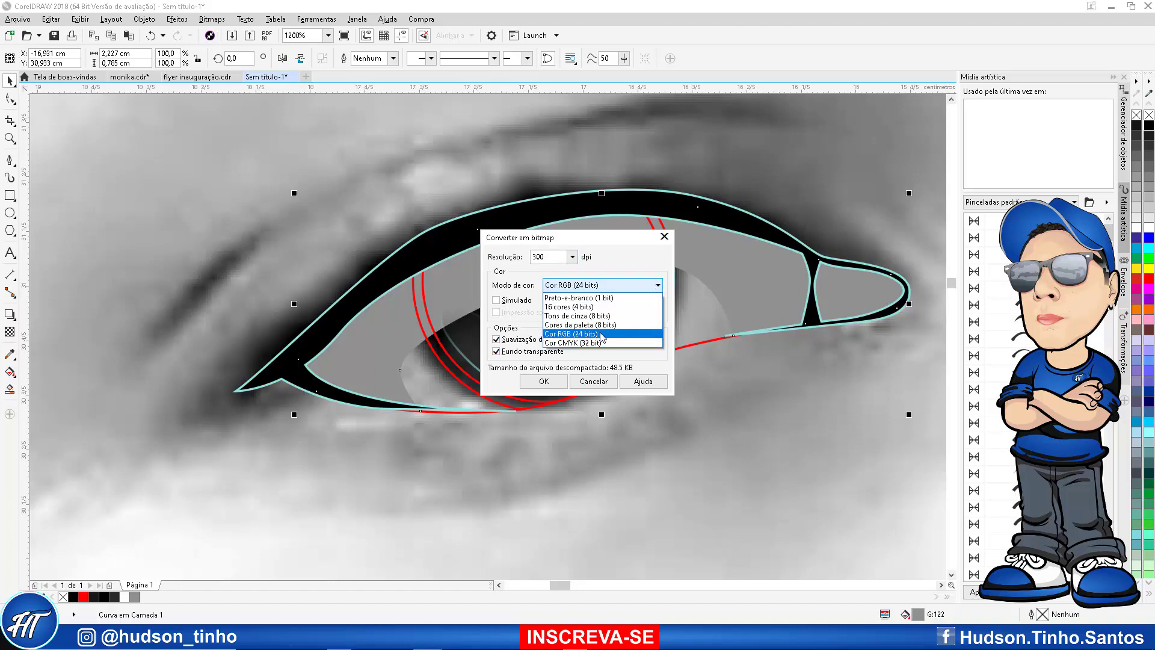
click(553, 384)
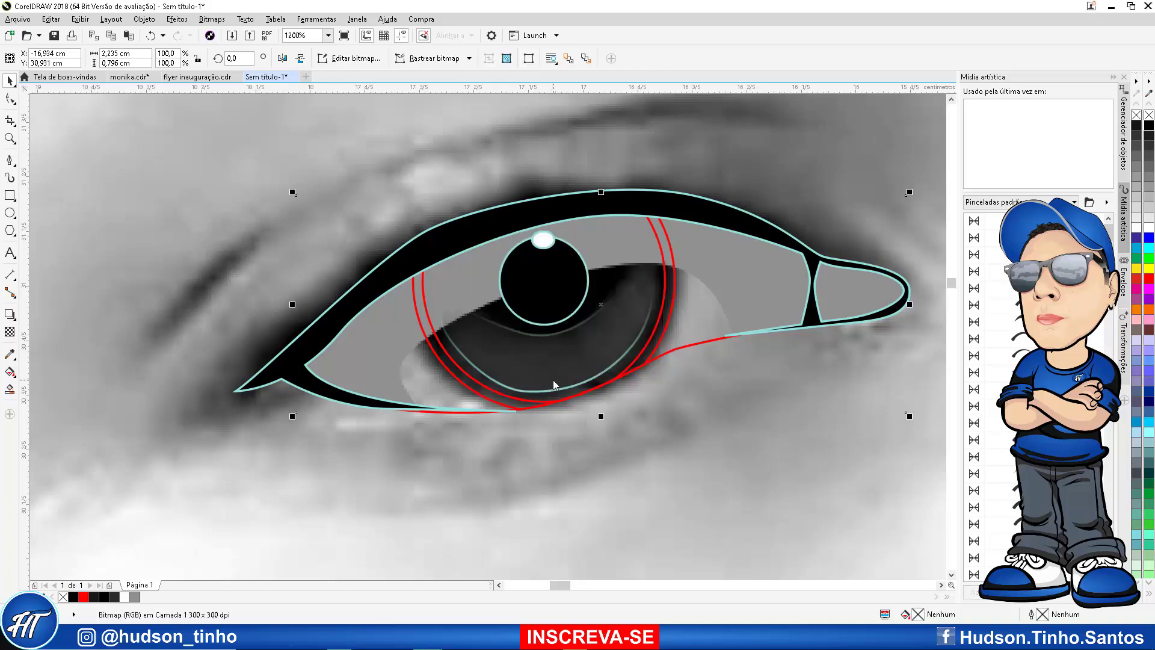
Apply a Gaussian blur with a radius of 13 pixels to the grey shading bitmap
click(206, 23)
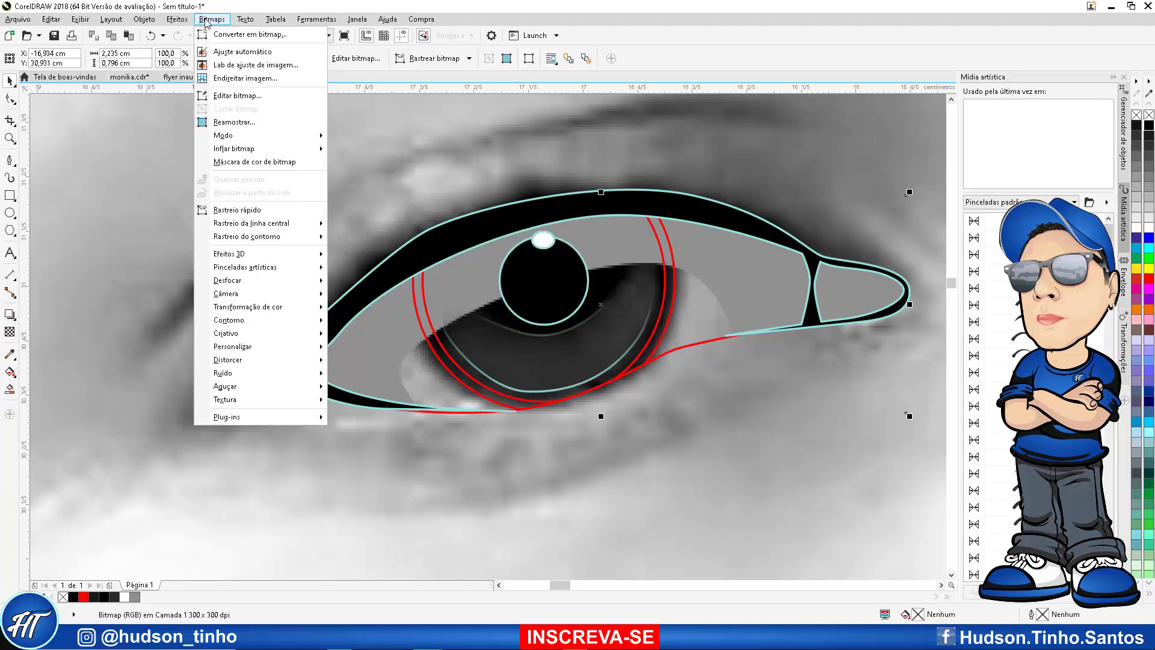
mouse_move(251, 283)
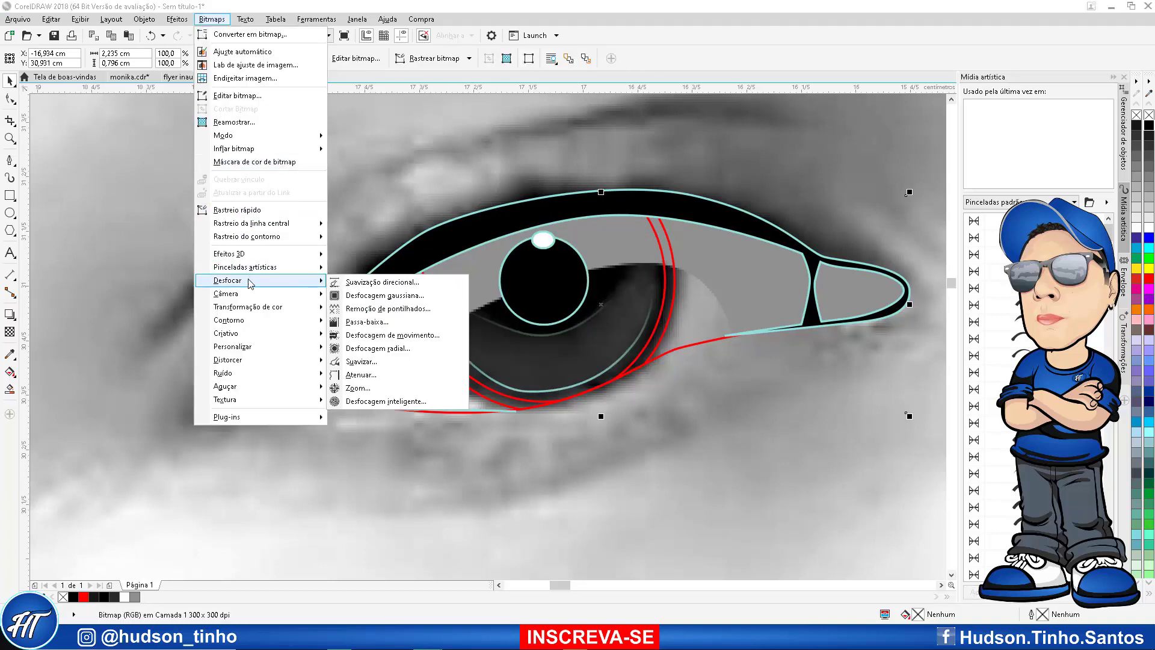
click(421, 295)
drag(505, 275, 539, 287)
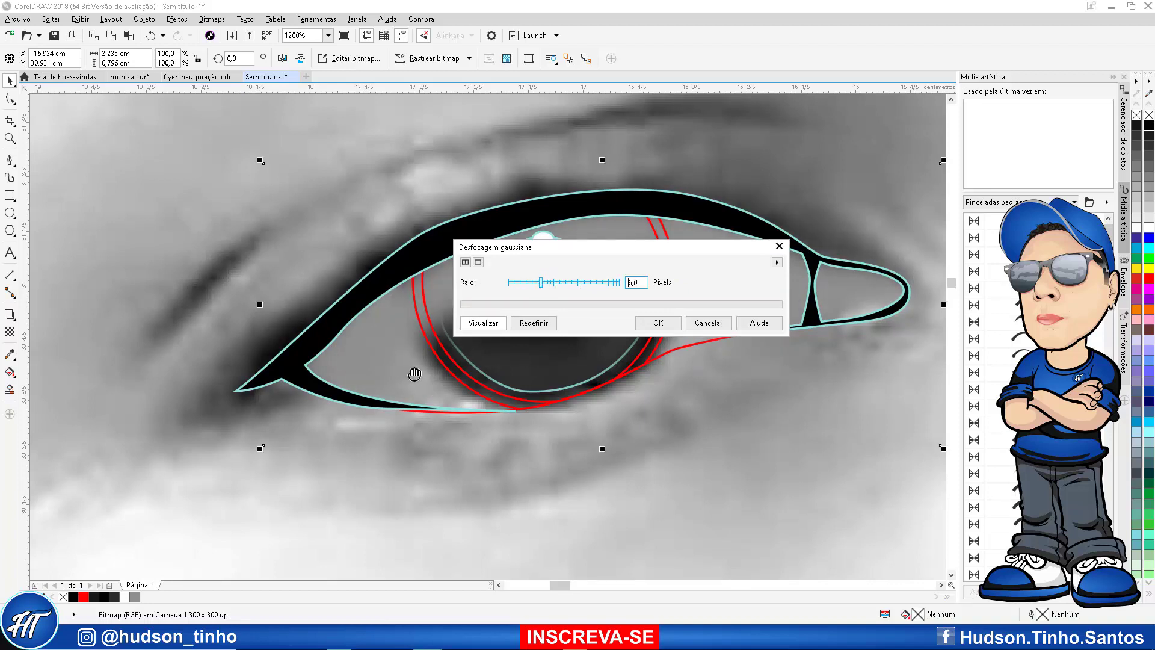
click(559, 287)
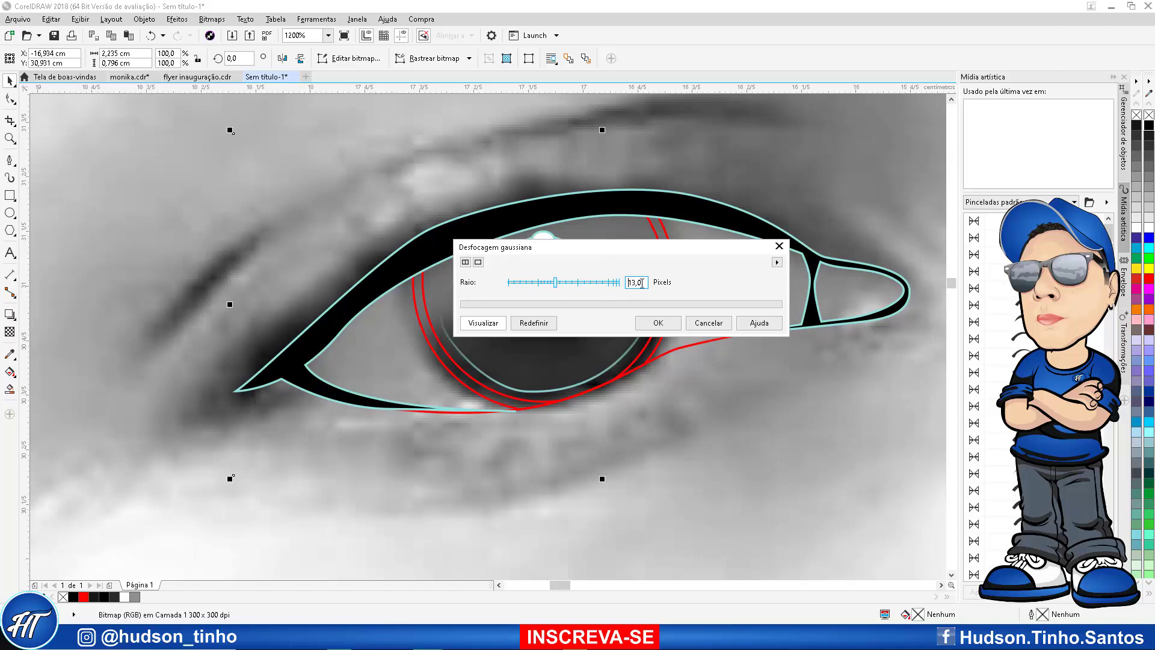
click(665, 319)
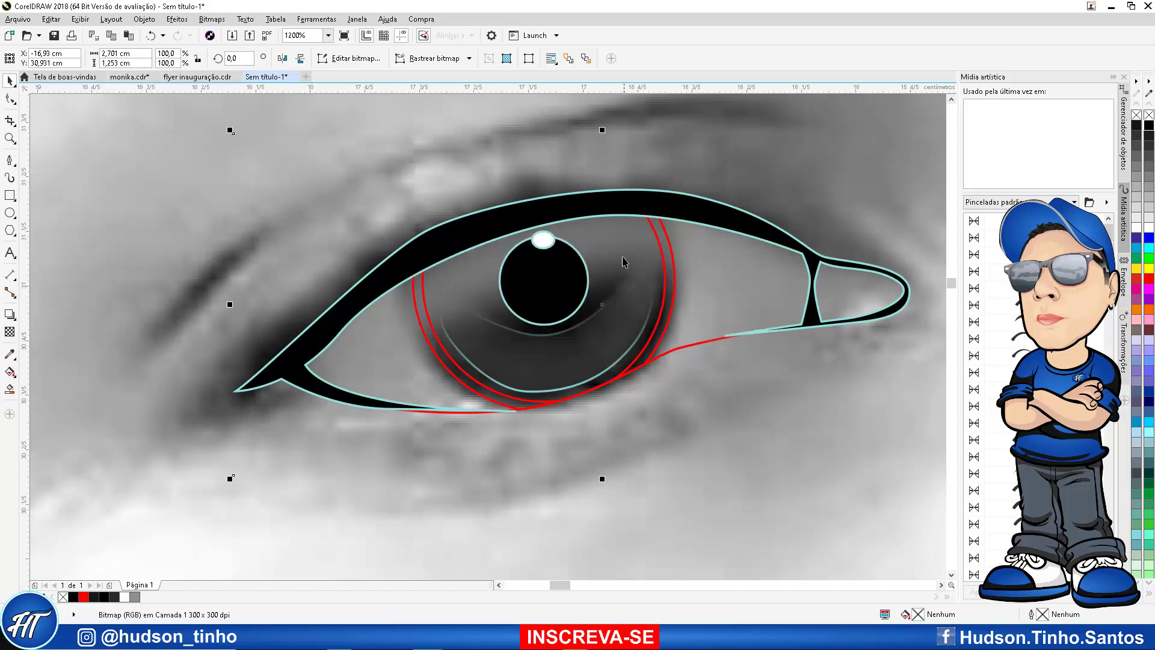
PowerClip the blurred shading bitmap inside the red eye-opening shape and clear the selection
scroll(589, 245, down, 2)
scroll(539, 232, up, 1)
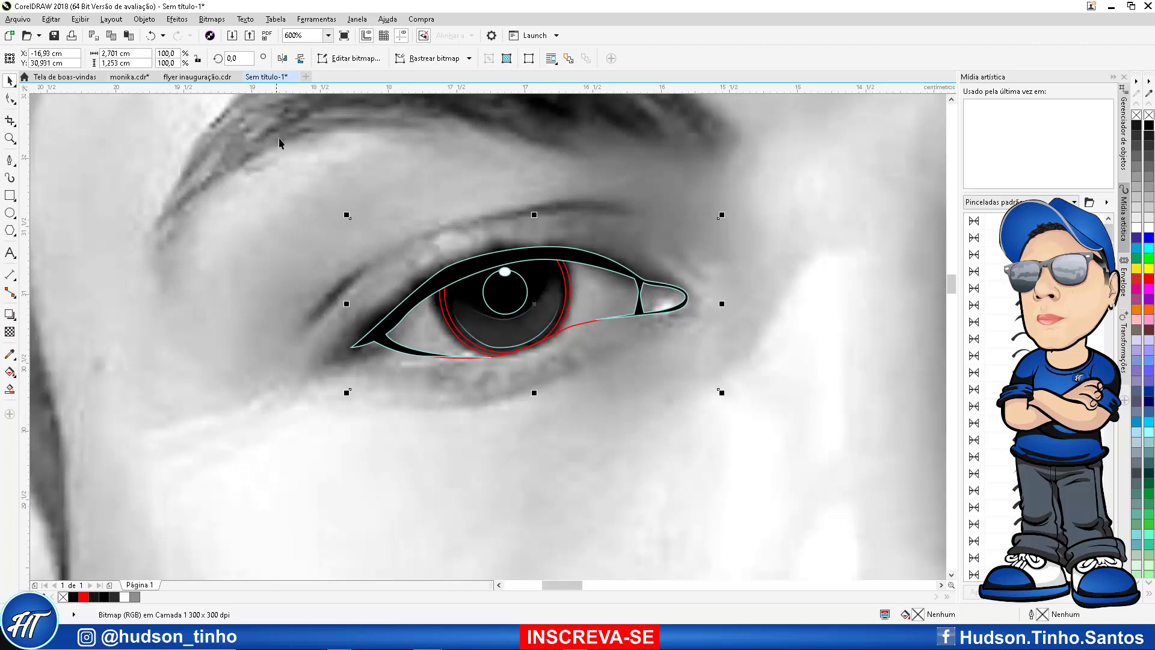
click(144, 19)
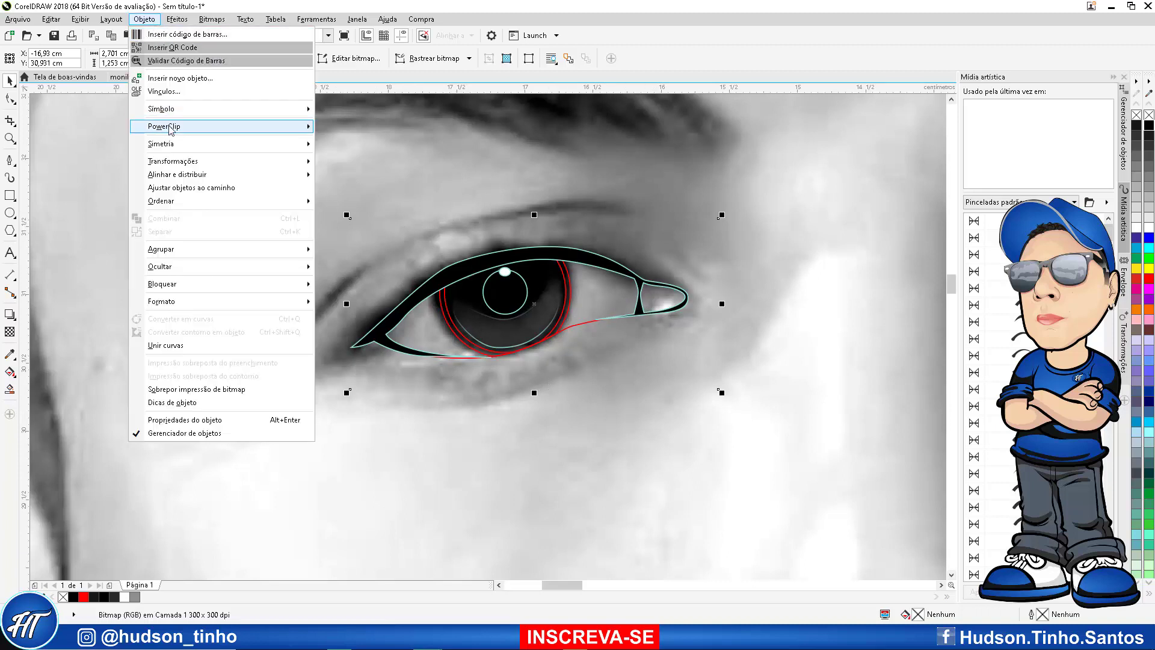
mouse_move(175, 131)
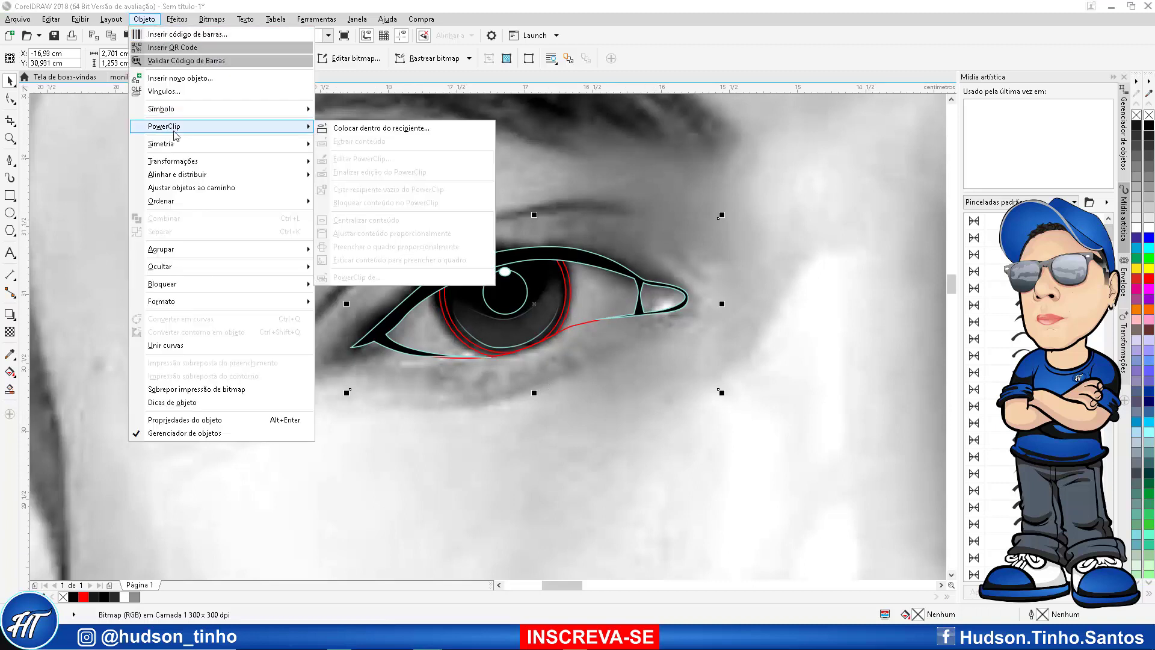
click(386, 131)
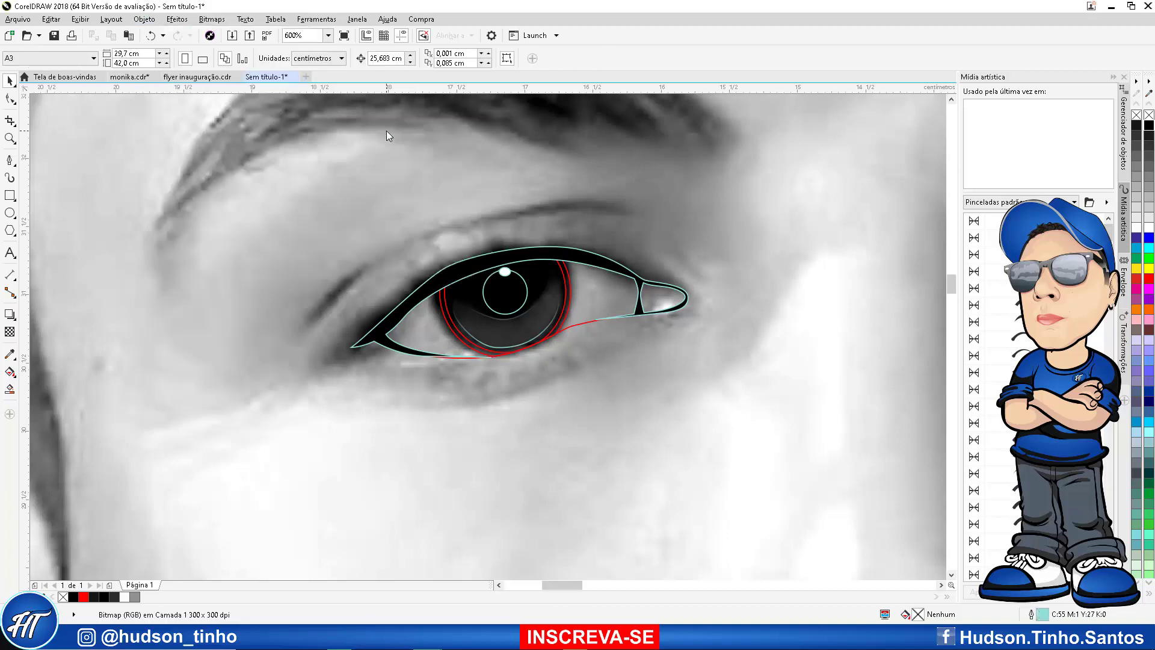
click(437, 345)
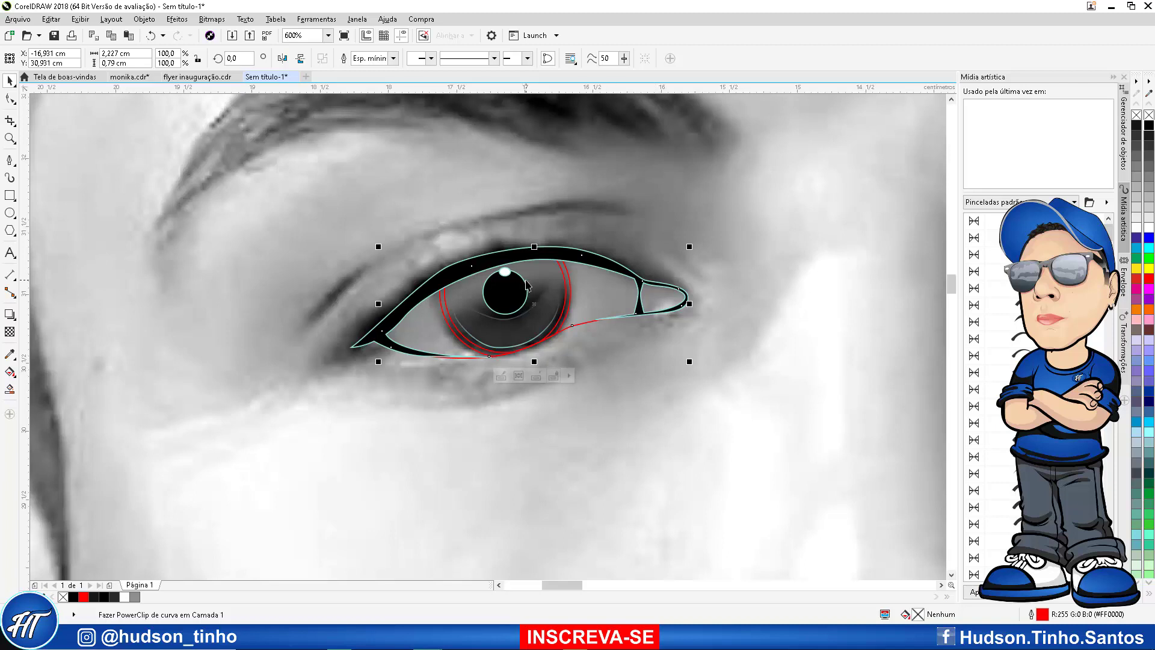
key(Escape)
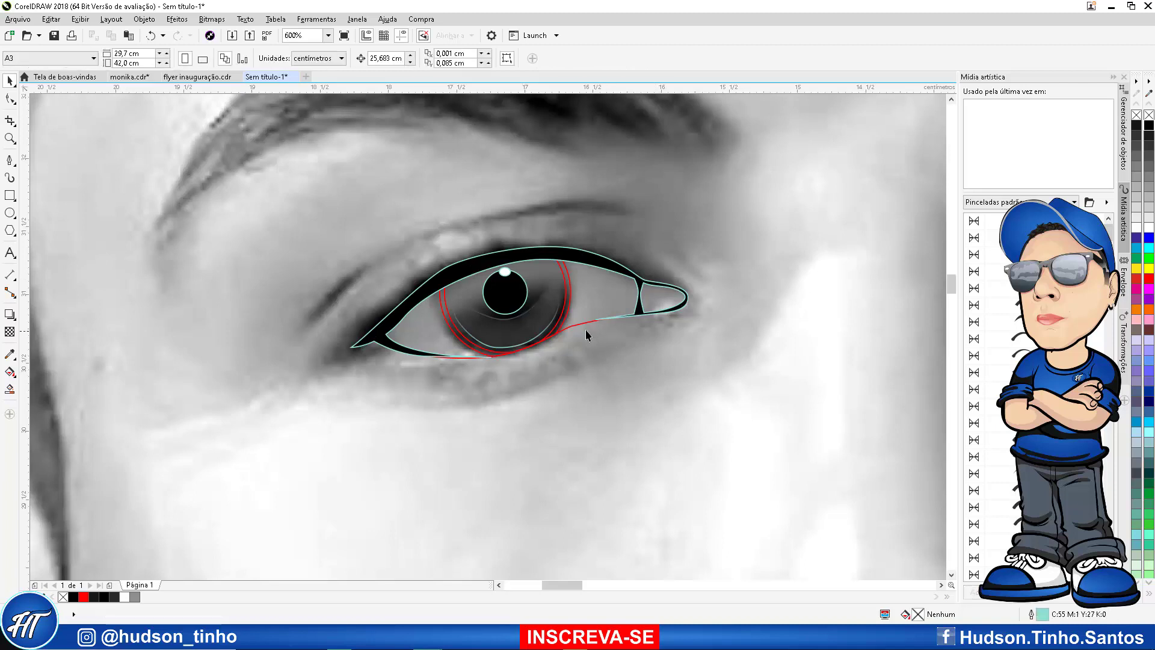
Fill the outer red iris outline with black (#000000)
scroll(533, 283, up, 2)
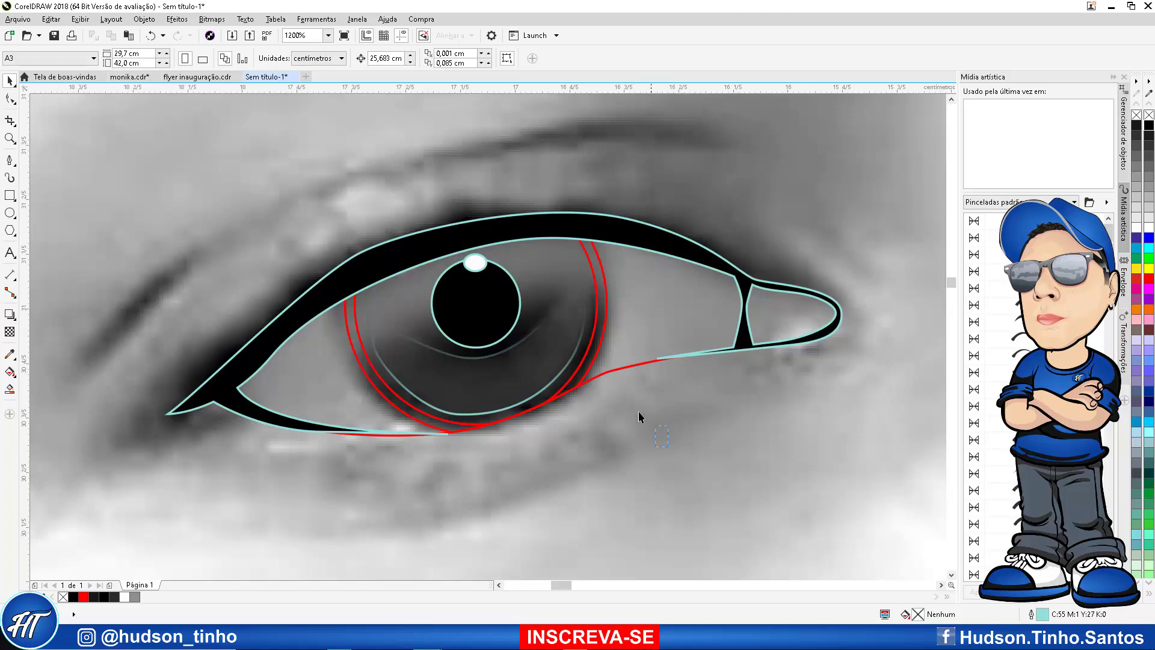
drag(639, 416, 291, 174)
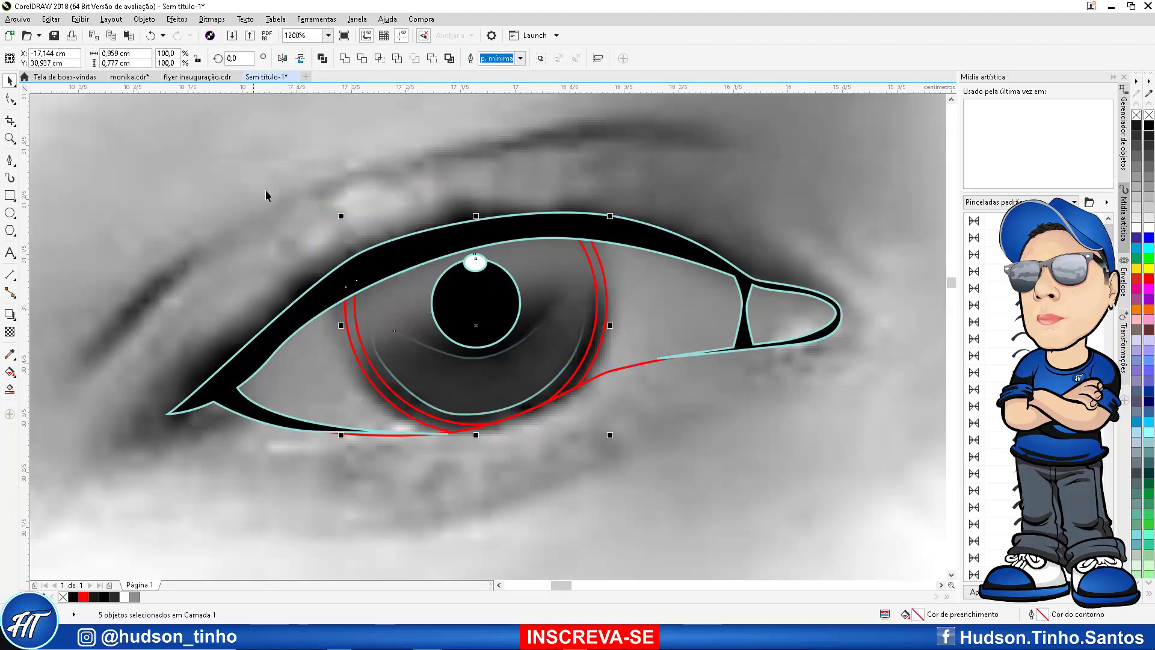
click(333, 128)
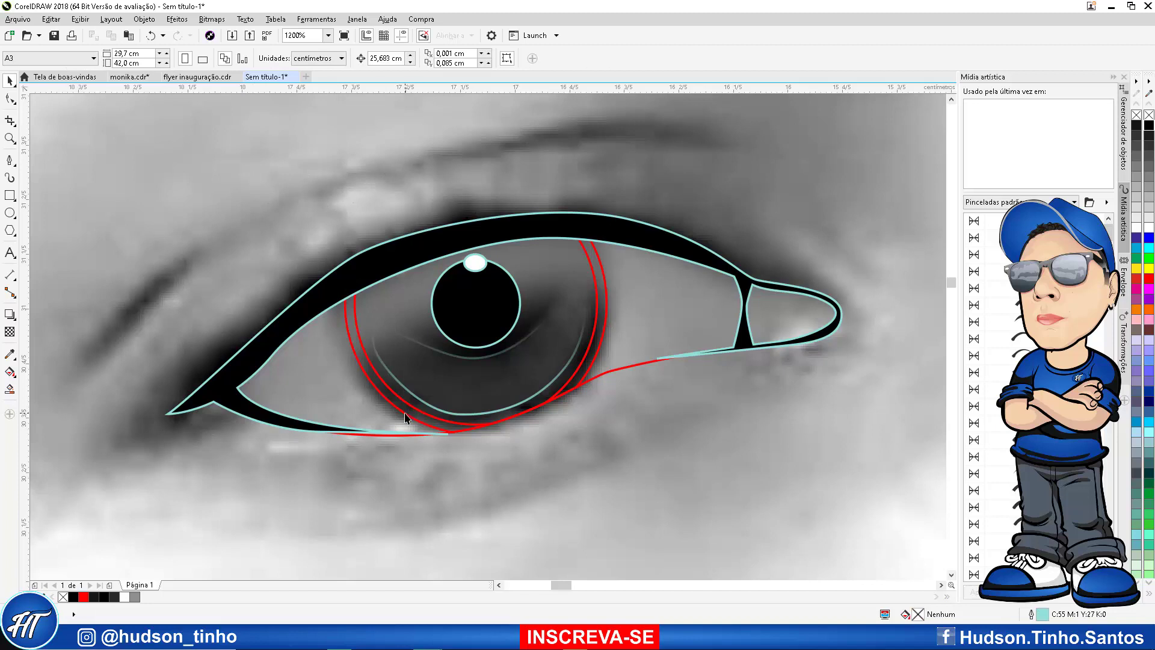
click(406, 415)
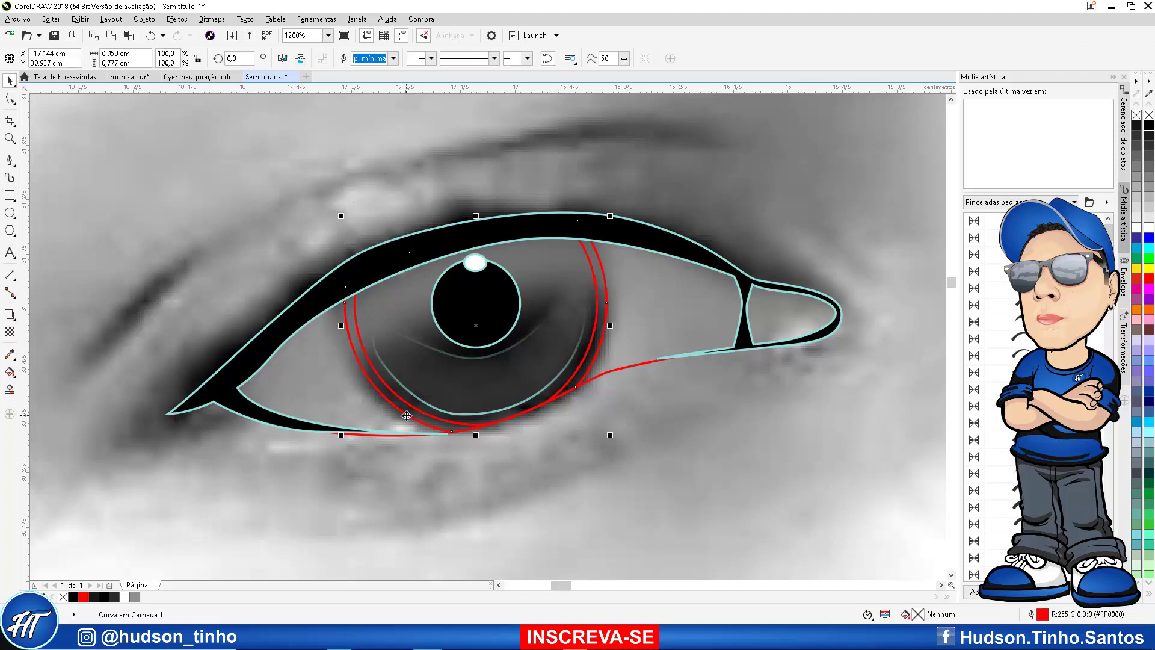
click(1149, 128)
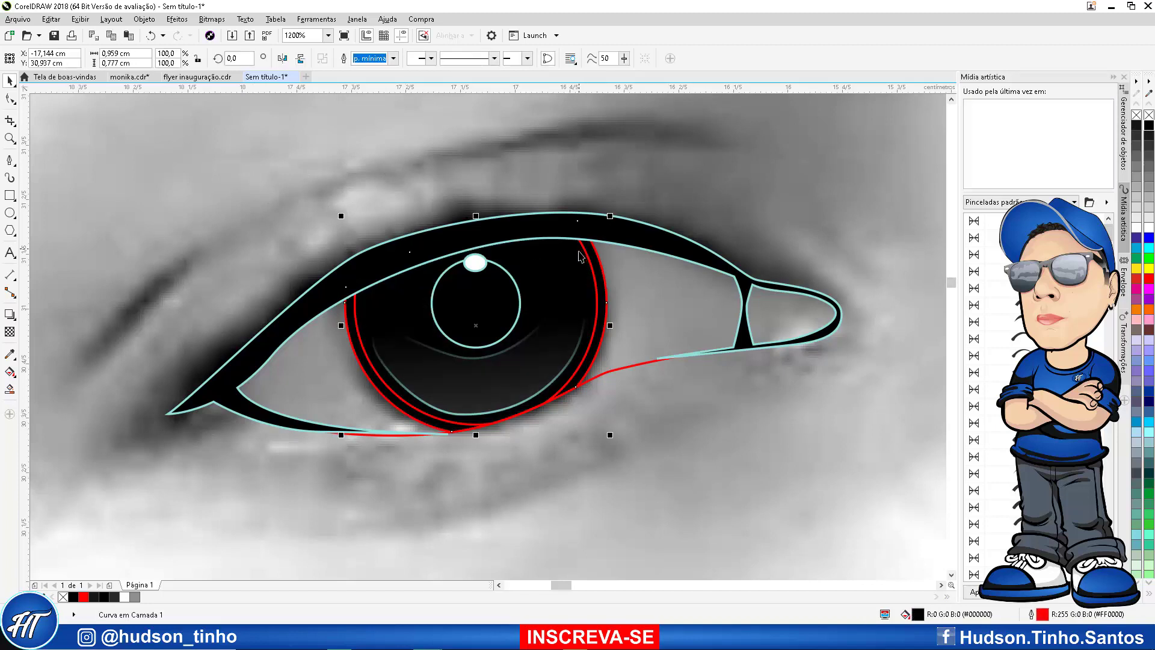
Try dark grey fills such as #1A1A1A on the inner iris shape and settle on black (#000000)
click(577, 269)
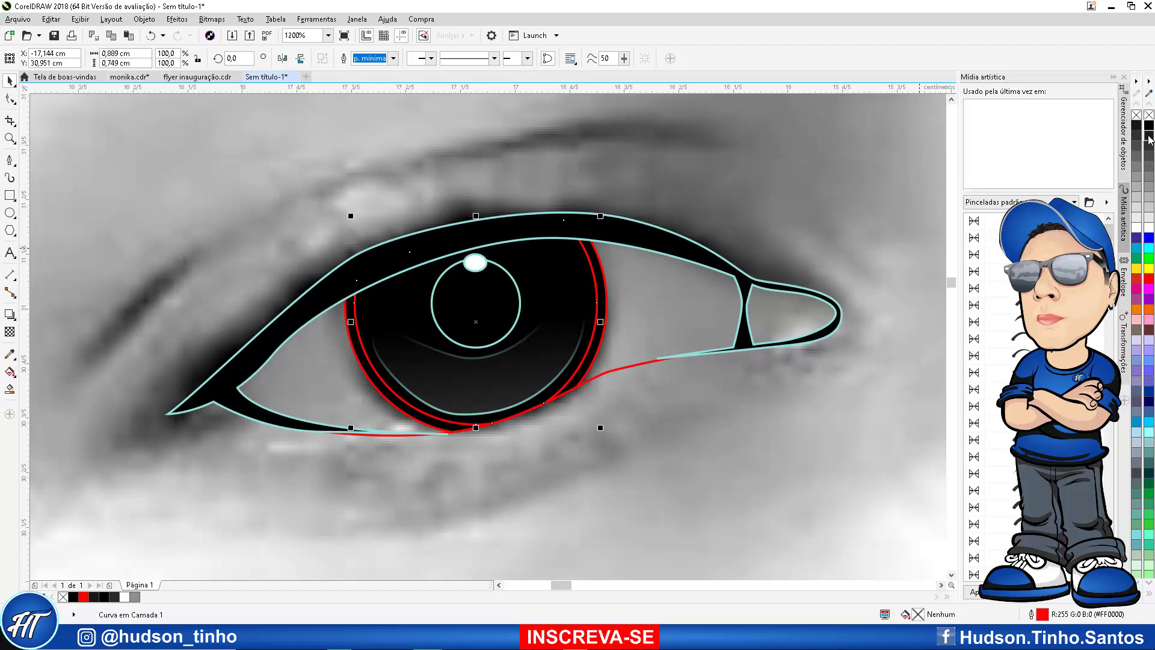
click(1150, 135)
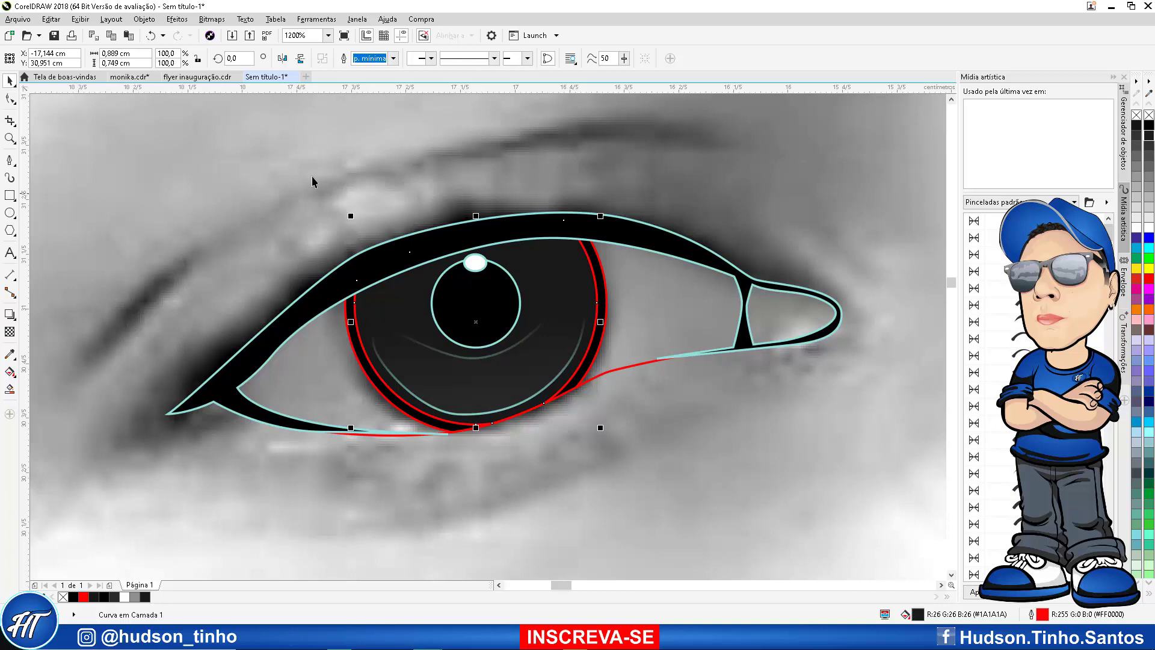
click(1138, 139)
click(1151, 131)
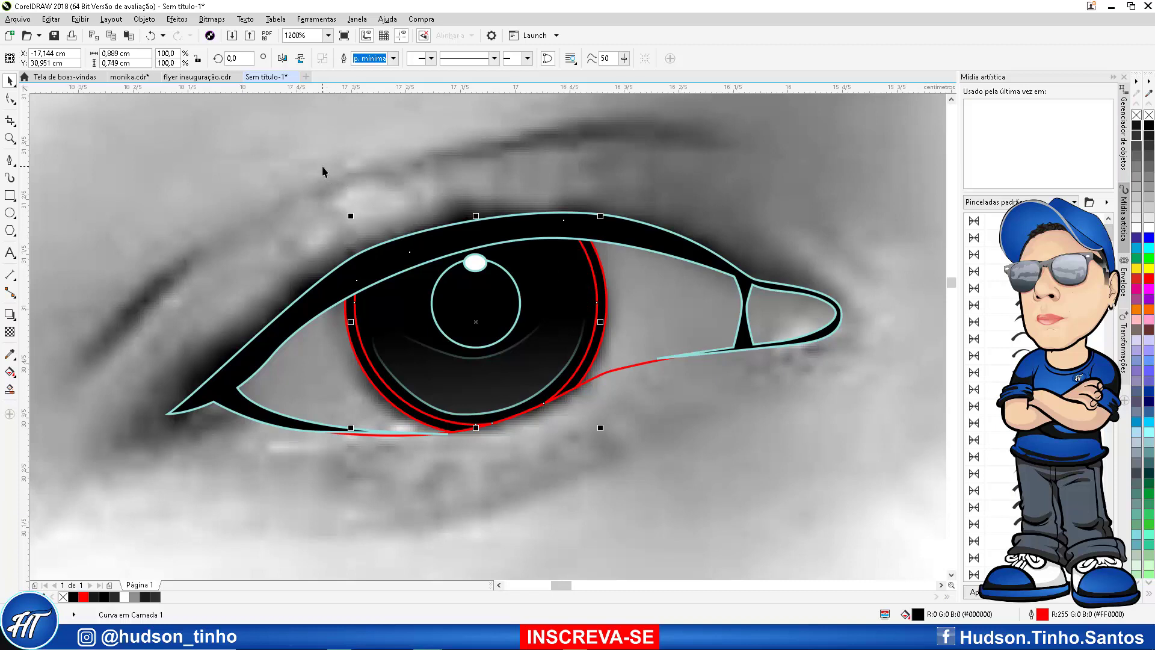
Remove the outlines from the five iris, pupil and highlight objects and group them
drag(322, 171, 673, 466)
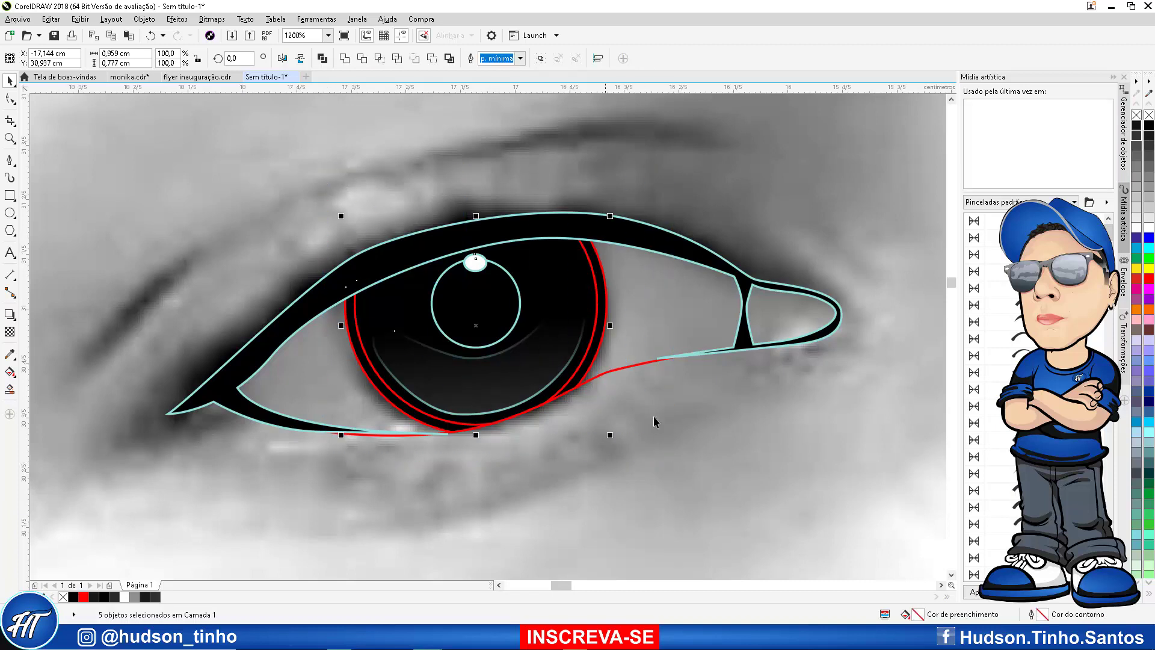
right_click(1137, 115)
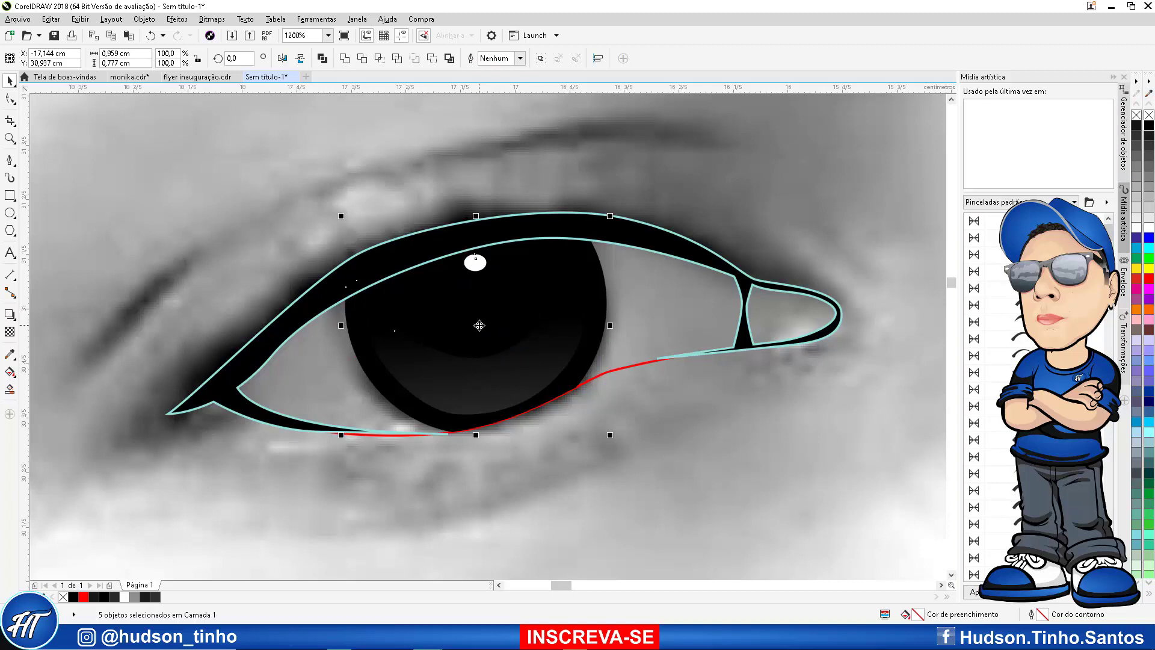
key(ctrl+g)
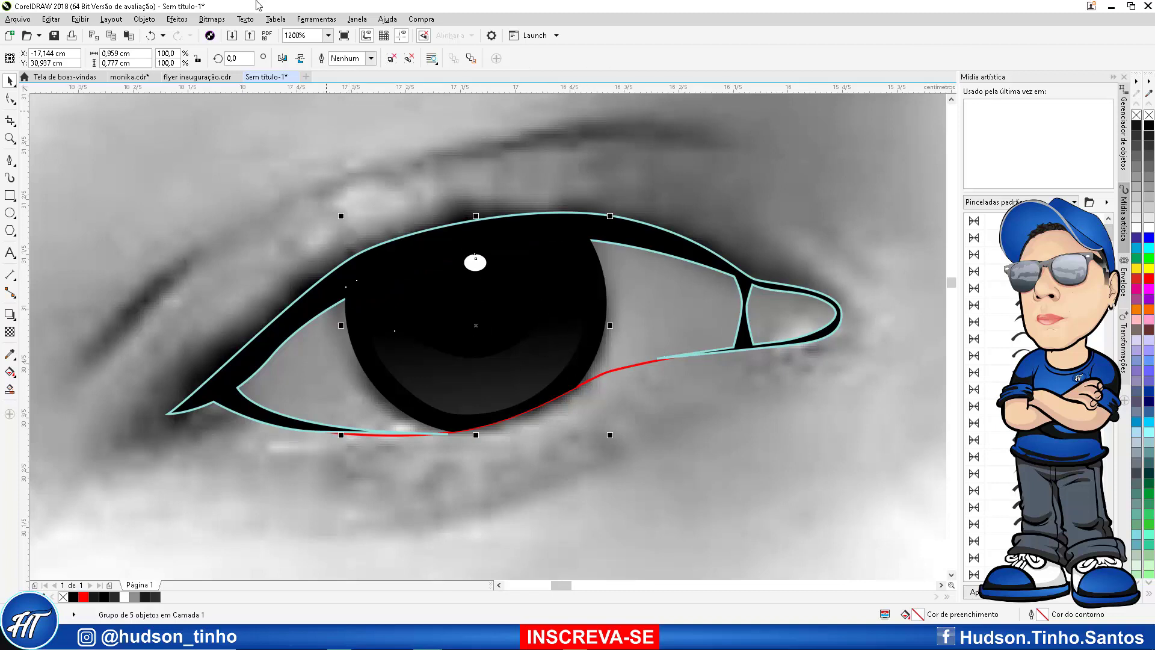
PowerClip the grouped iris inside the red eye-opening shape
click(150, 19)
mouse_move(178, 134)
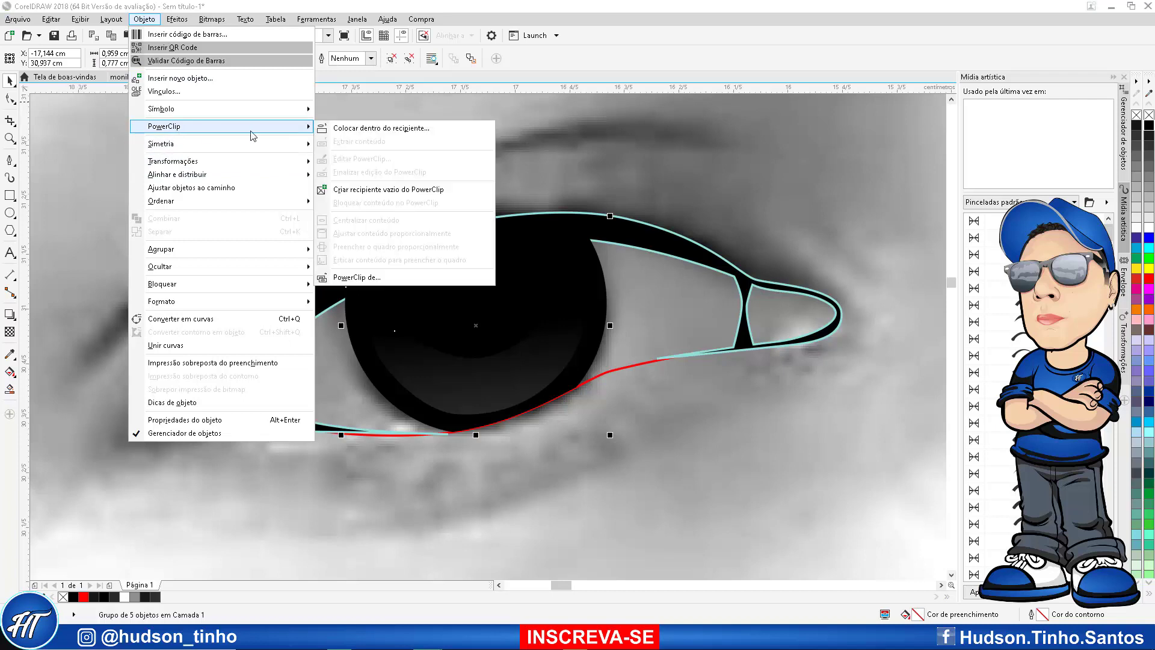
click(349, 126)
click(658, 313)
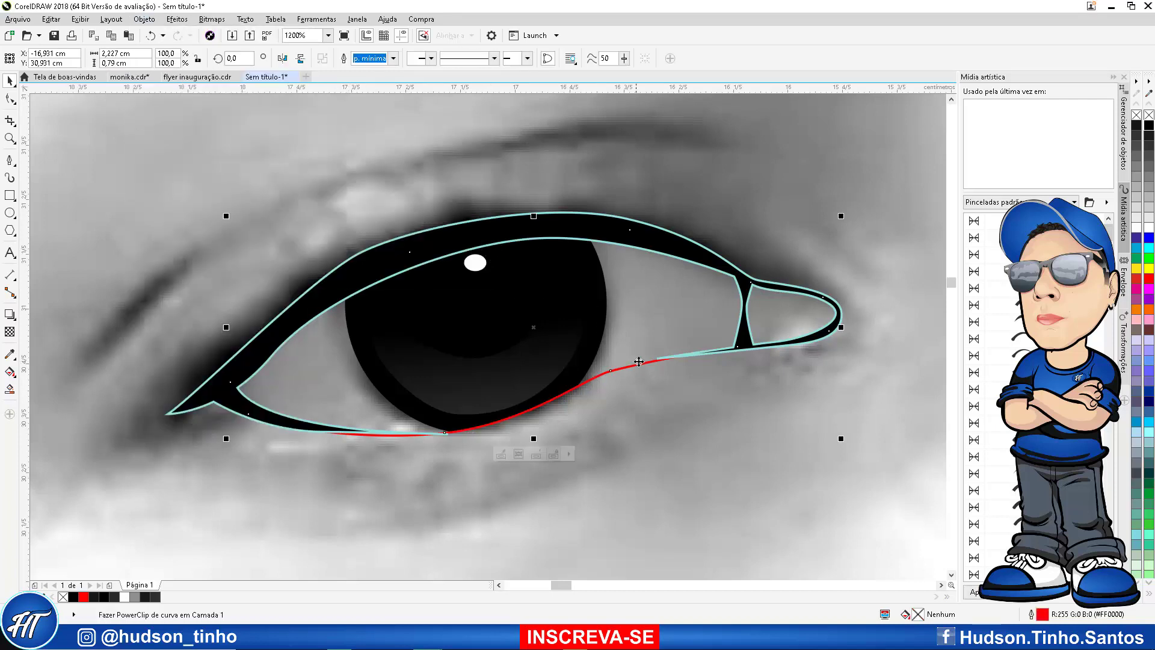
Fill the eye-opening shape around the iris with 10% black (C:0 M:0 Y:0 K:10)
click(1136, 217)
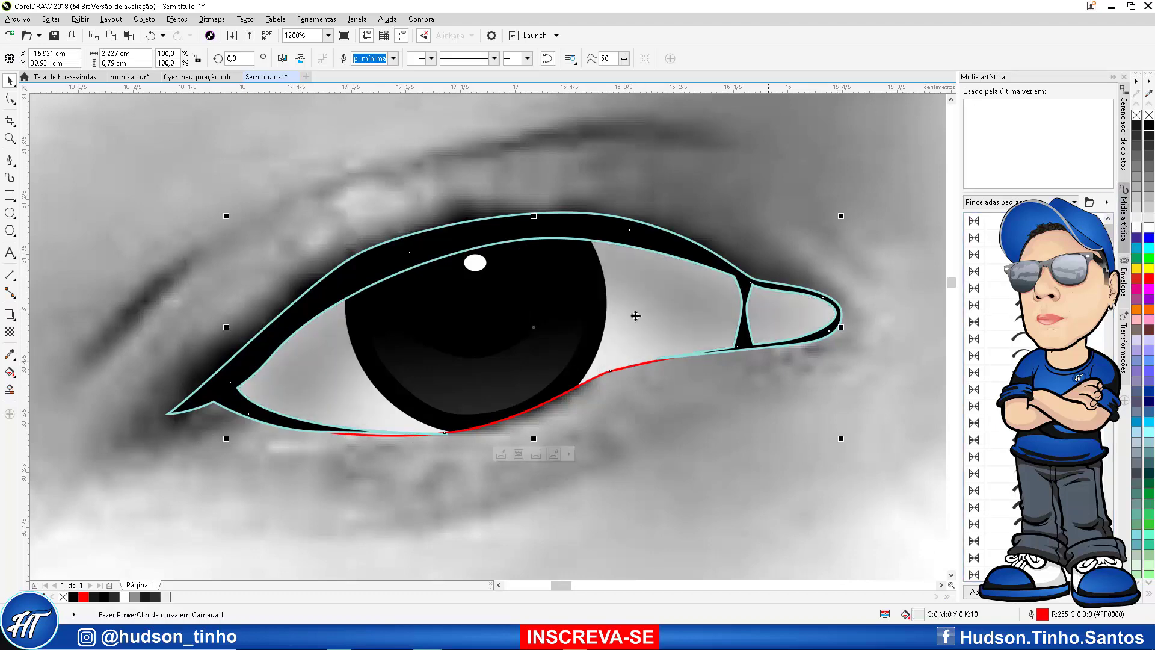
scroll(414, 316, down, 2)
click(327, 255)
scroll(447, 325, up, 2)
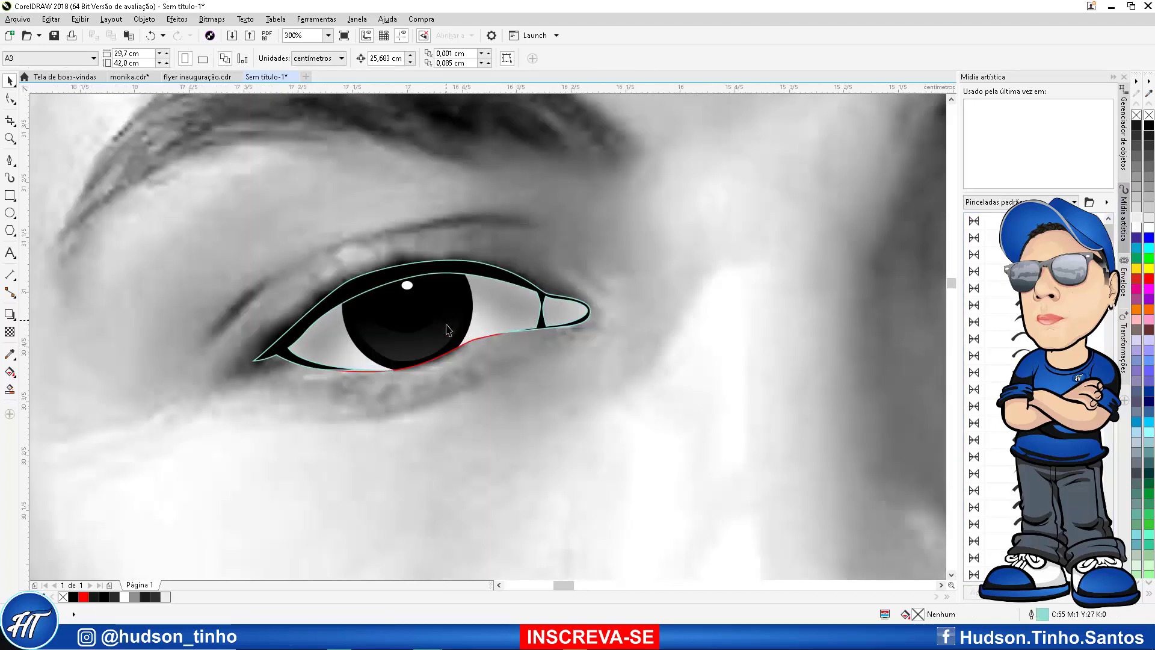
Remove the outlines from both objects of the traced eye, the black eyelid shape and the eye opening
click(539, 334)
scroll(518, 305, down, 4)
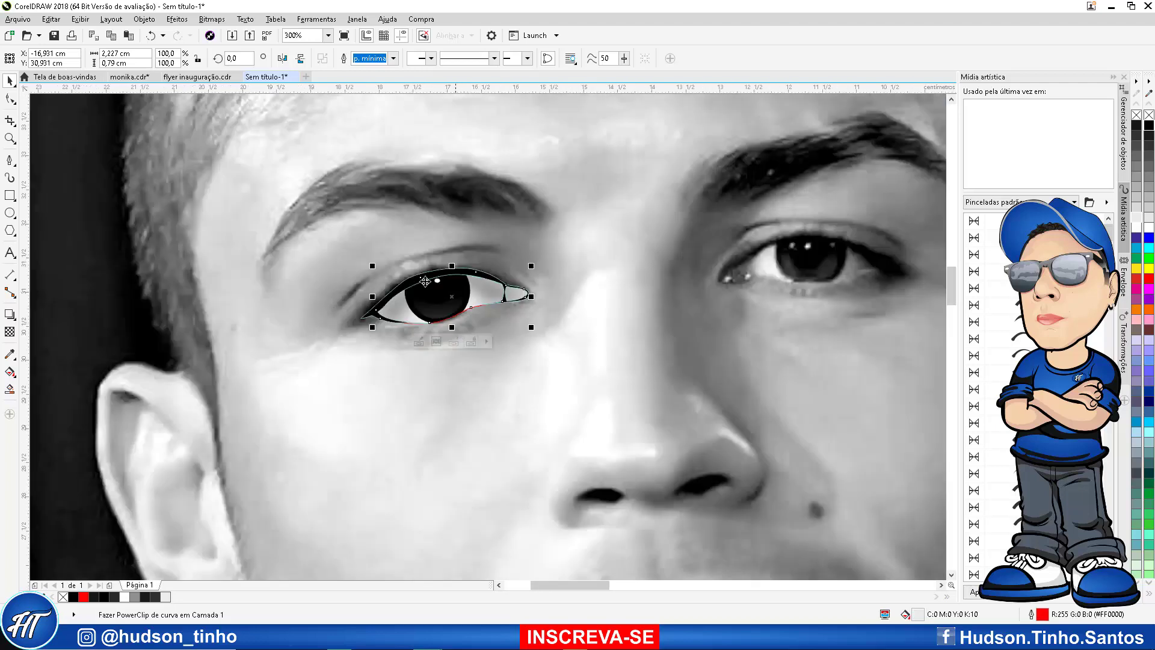
key(Escape)
drag(301, 231, 620, 390)
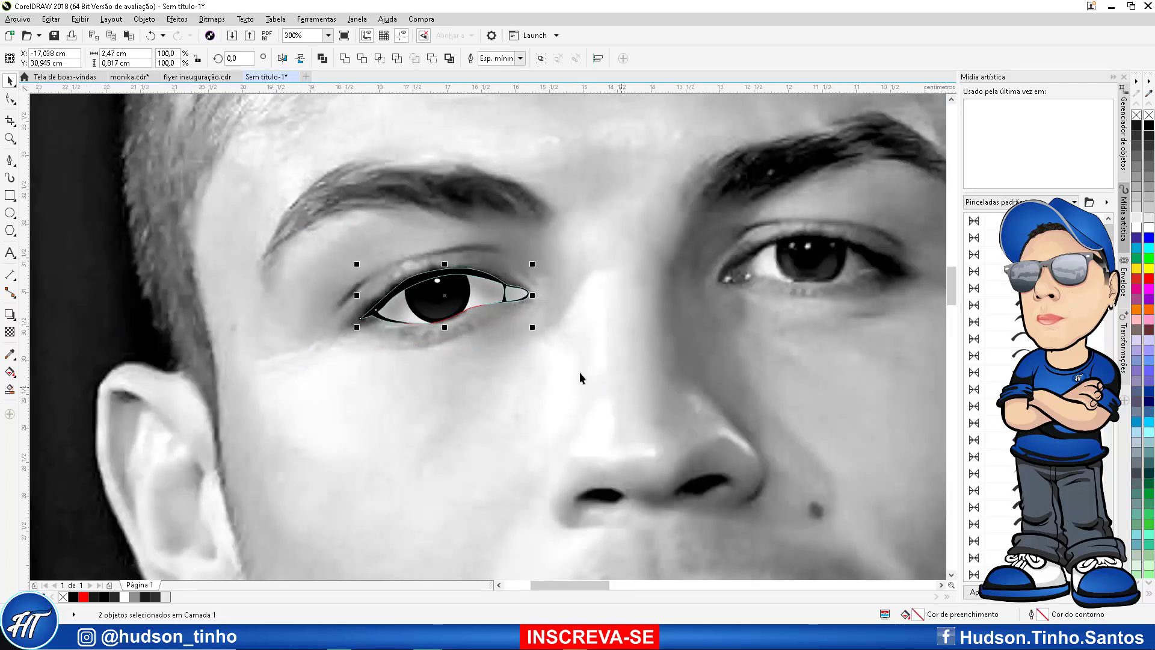
right_click(1137, 116)
scroll(407, 265, up, 2)
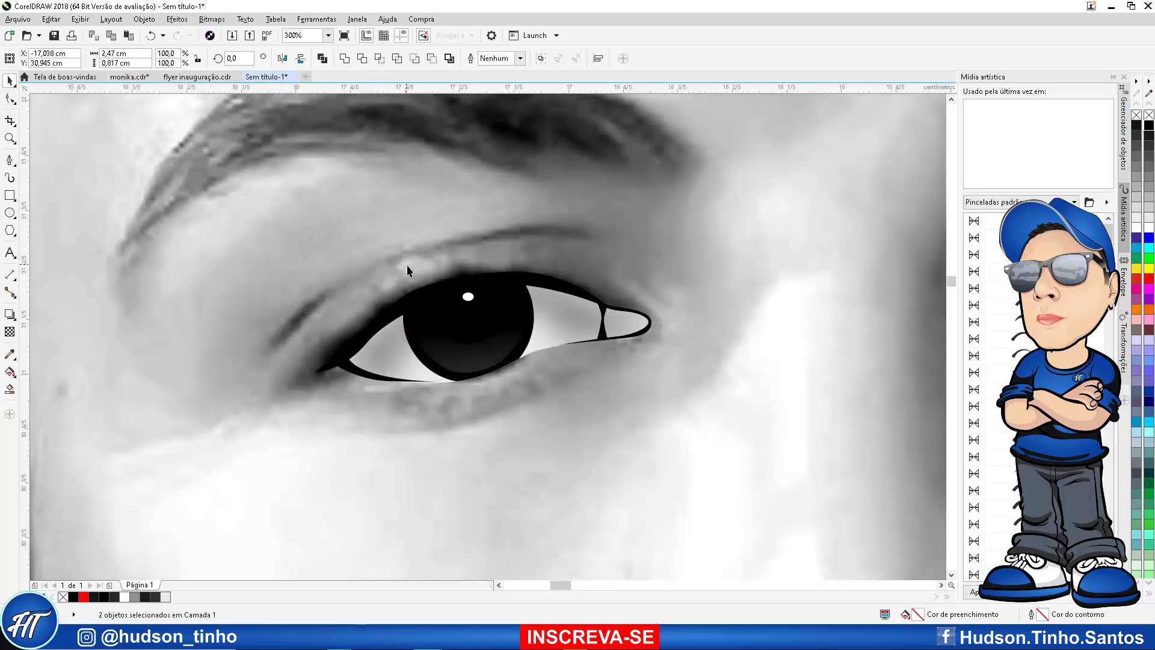
scroll(403, 323, down, 1)
click(346, 306)
scroll(475, 316, down, 3)
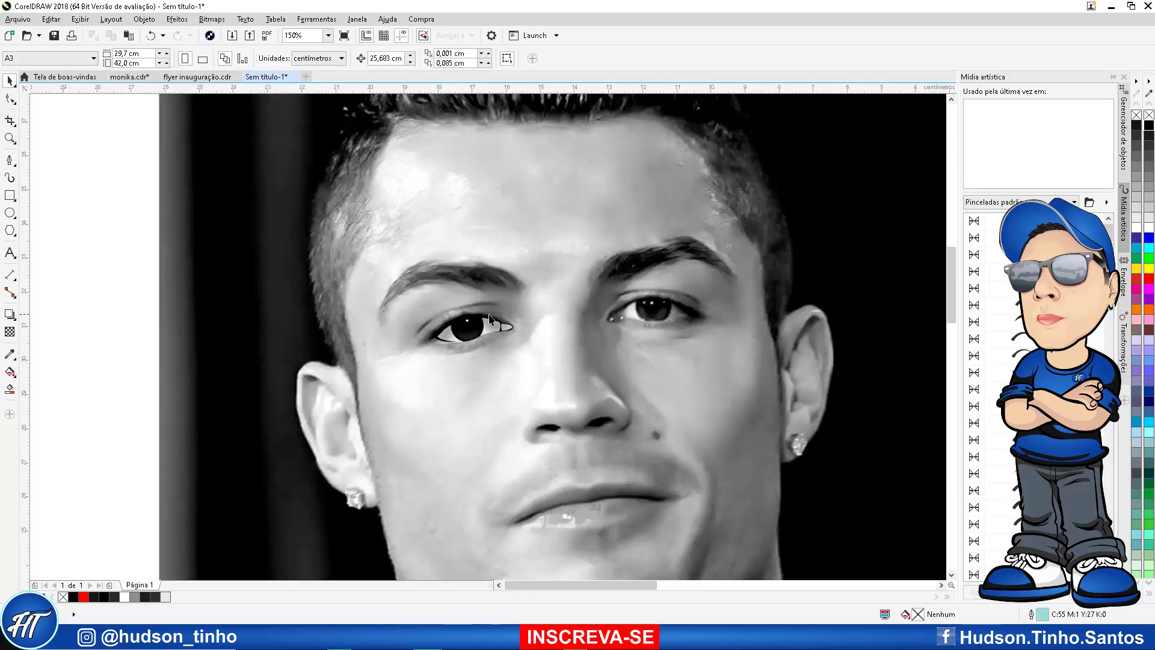
scroll(446, 320, up, 1)
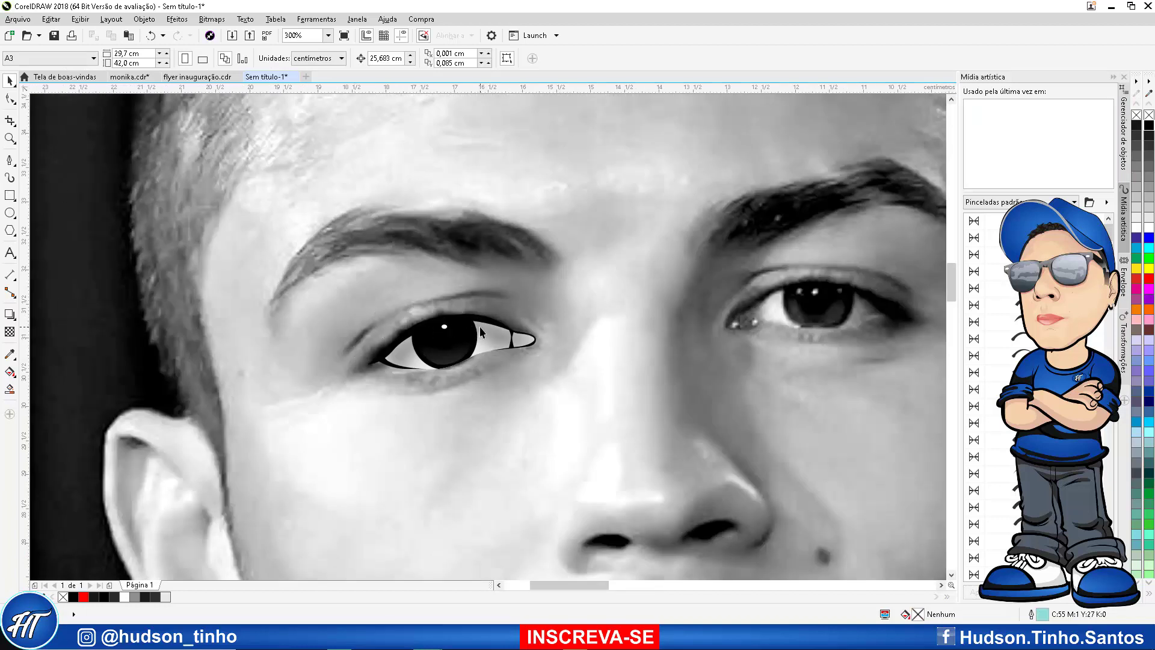
Trace the upper eyelid crease with the Pen tool as a thin closed curve about 2.4 cm wide and 0.85 cm high
click(9, 160)
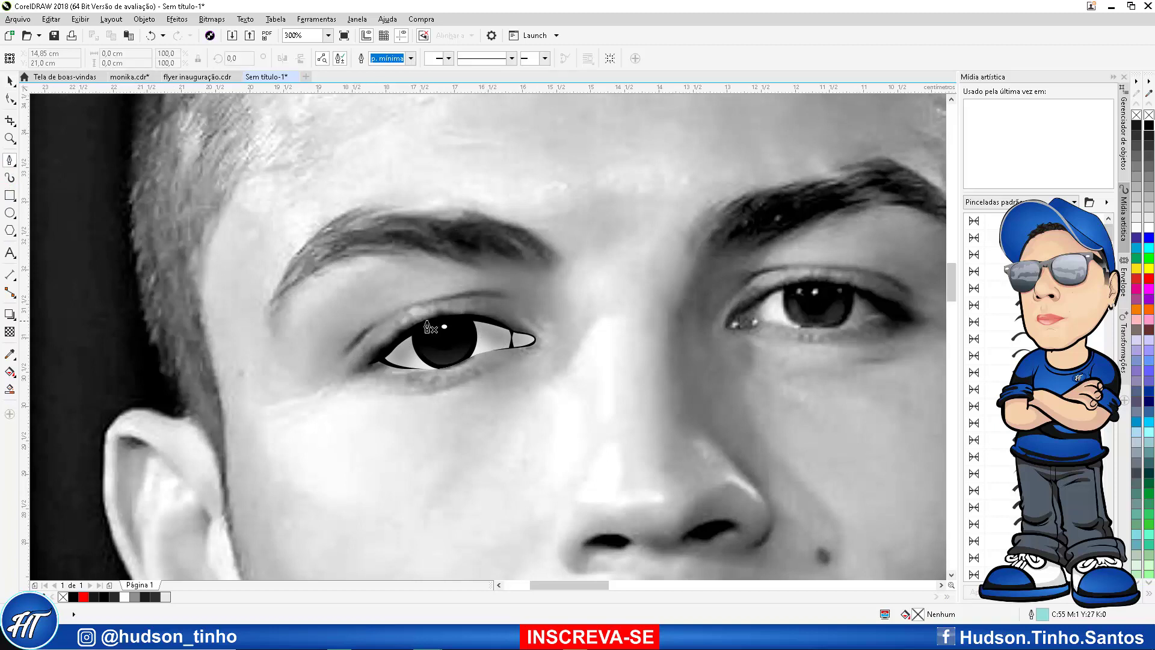
scroll(428, 322, up, 1)
click(269, 383)
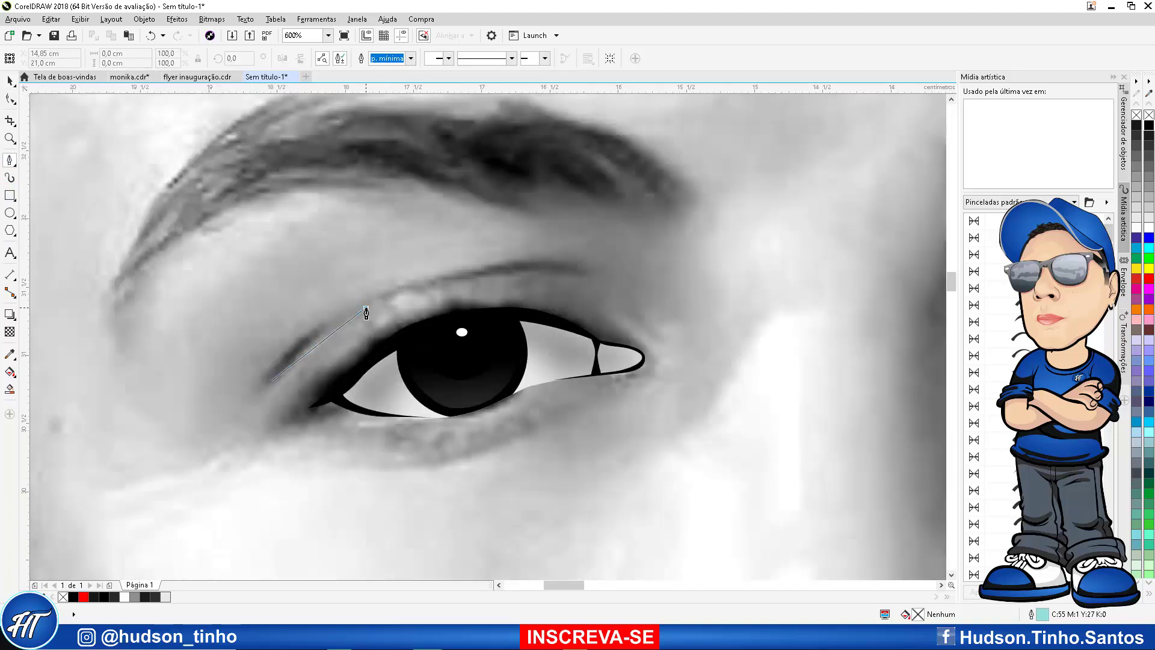
drag(367, 307, 412, 286)
mouse_move(516, 273)
mouse_down()
mouse_move(553, 268)
mouse_move(497, 270)
mouse_up()
click(599, 280)
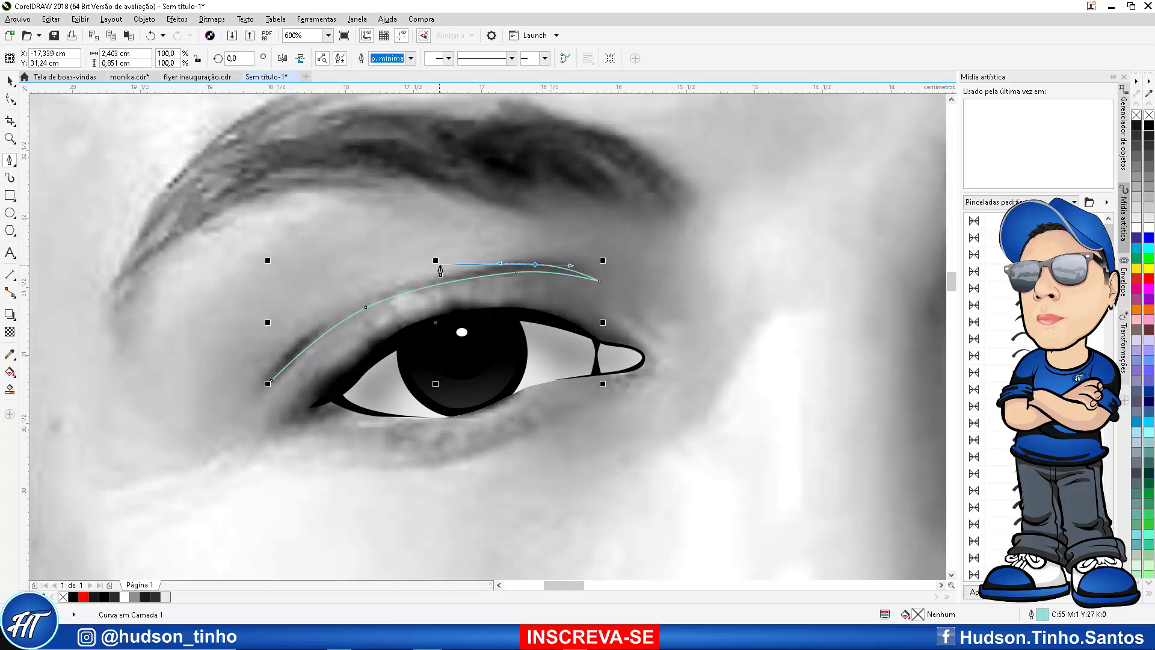
scroll(435, 275, up, 1)
drag(430, 282, 376, 310)
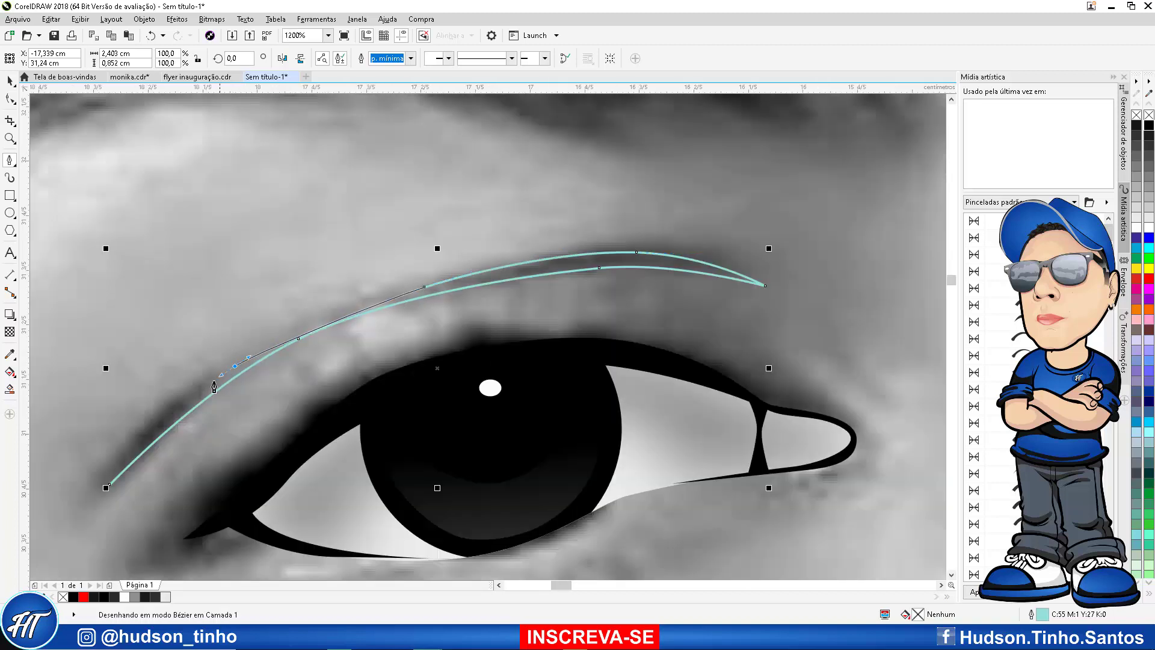
drag(235, 366, 197, 399)
click(131, 449)
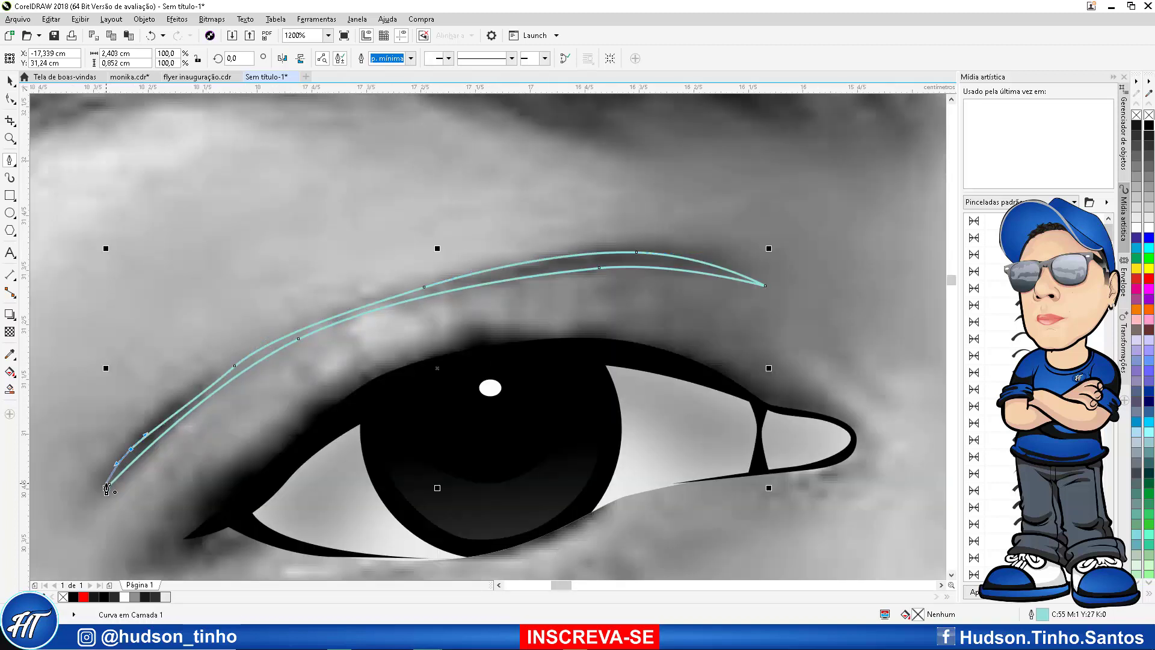
click(108, 485)
Trace the crease below the same eye as a thin closed curve about 1.37 cm wide and 0.33 cm high
scroll(412, 235, down, 2)
scroll(464, 340, up, 2)
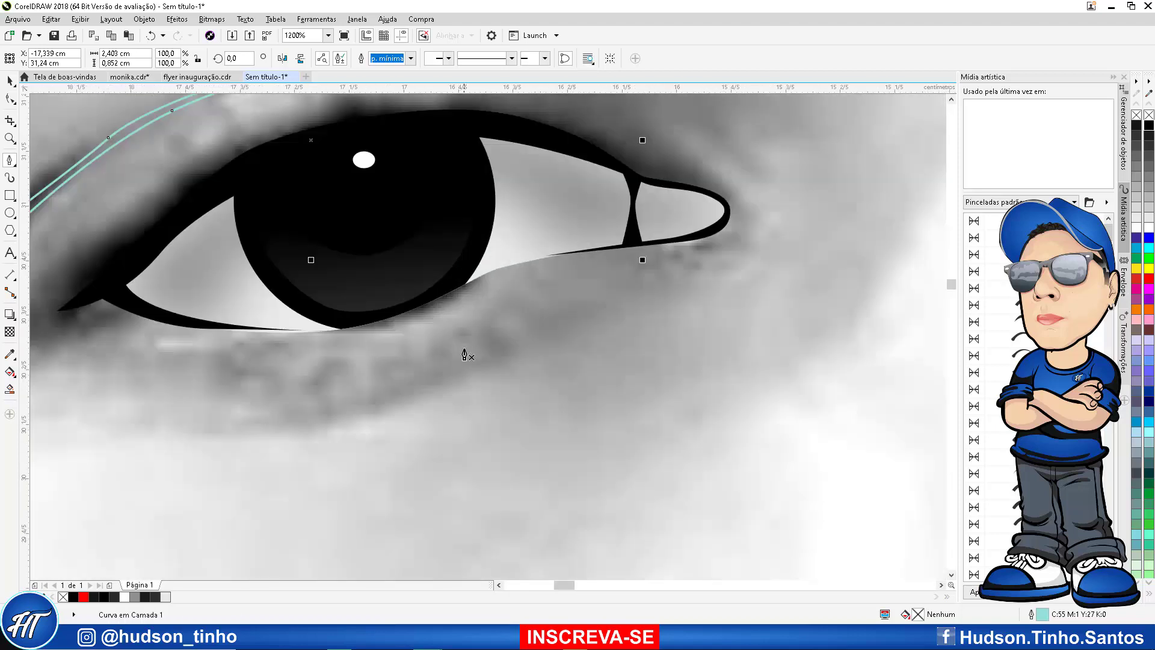
click(530, 342)
drag(348, 417, 258, 449)
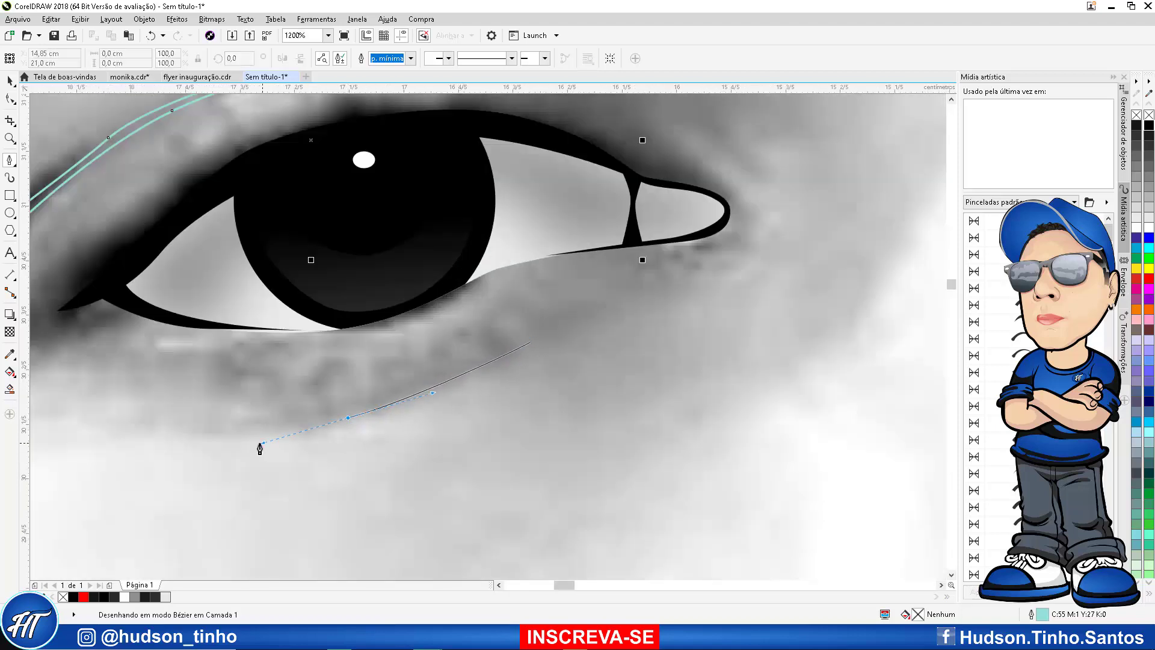
click(156, 423)
click(531, 341)
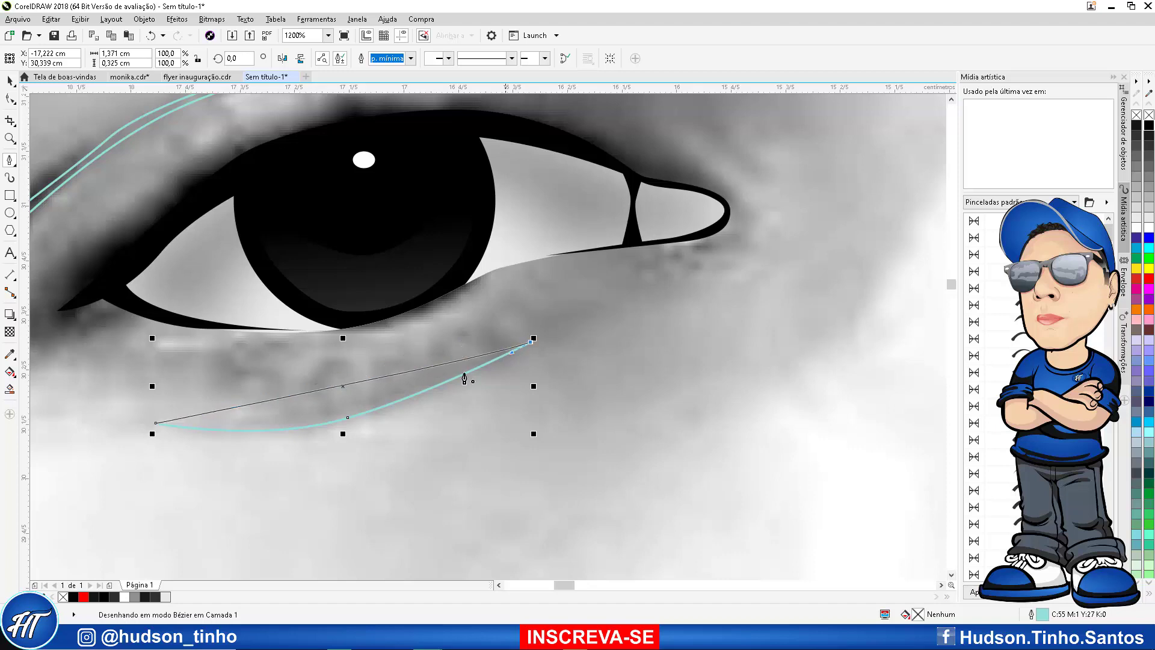
scroll(550, 335, down, 3)
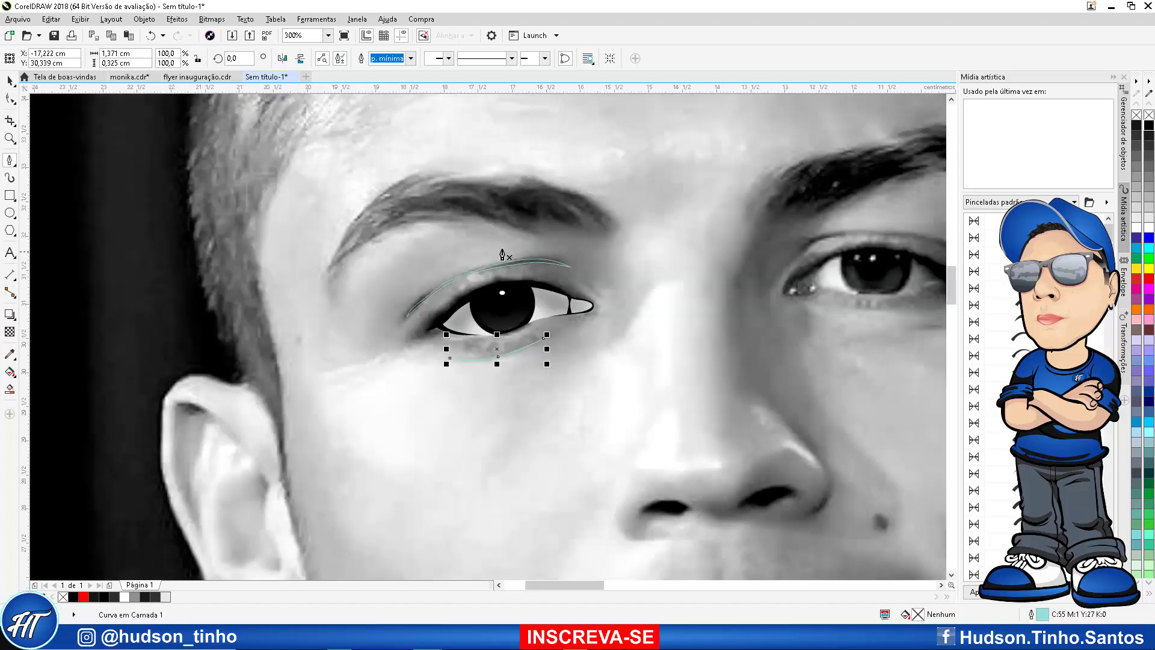
Draw two tiny closed wrinkle curves beyond the eye's outer corner, about 0.13 × 0.09 cm and 0.11 × 0.09 cm
scroll(368, 364, up, 3)
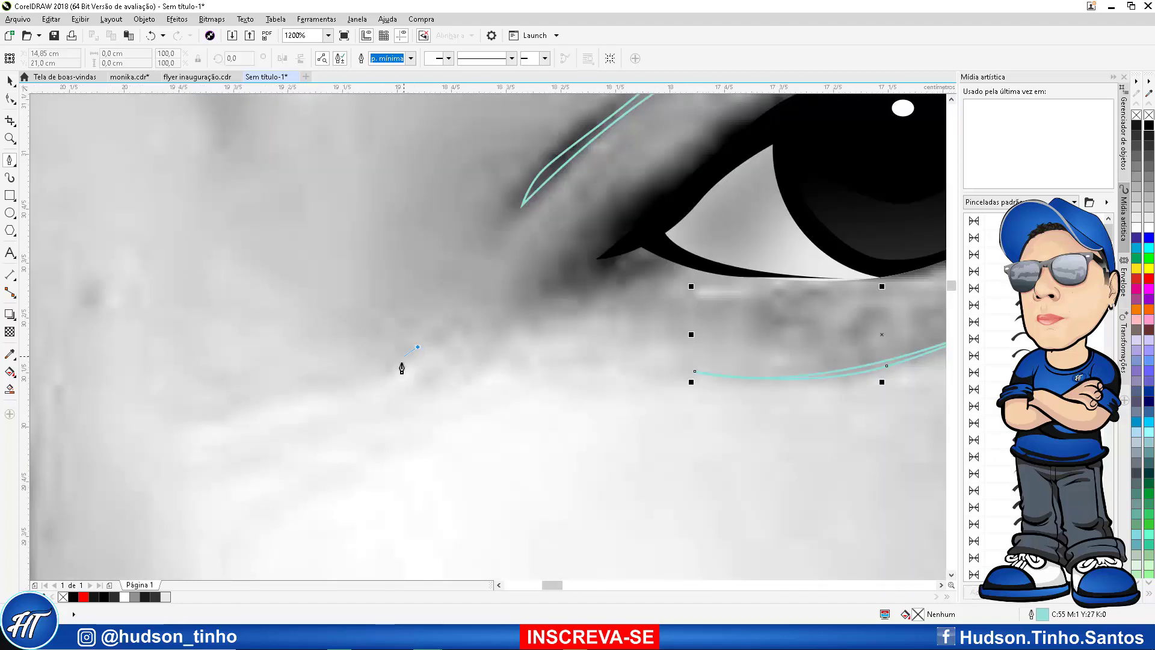
drag(400, 369, 386, 373)
drag(425, 340, 385, 453)
scroll(413, 357, up, 3)
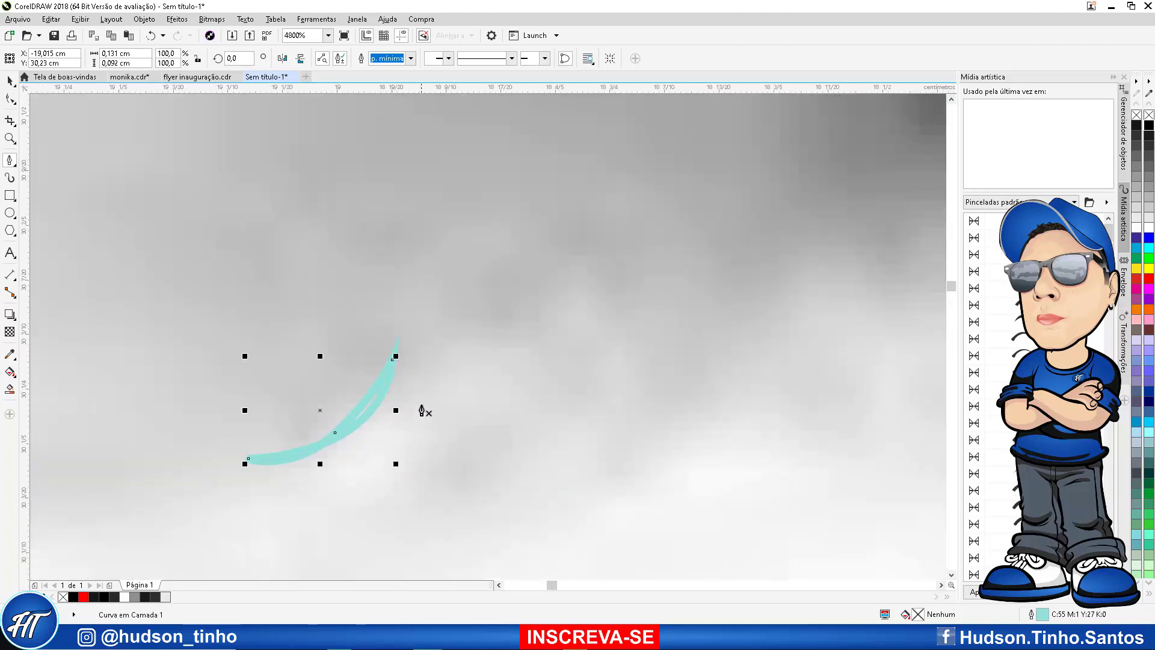
click(425, 388)
click(307, 491)
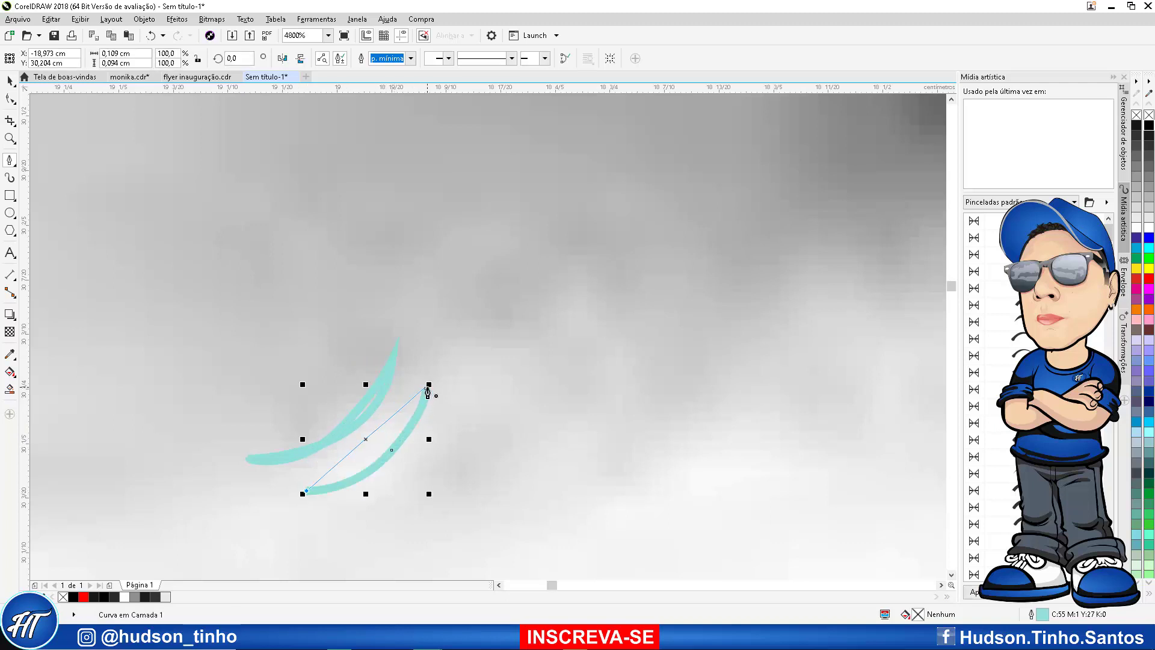
click(426, 389)
scroll(470, 297, down, 8)
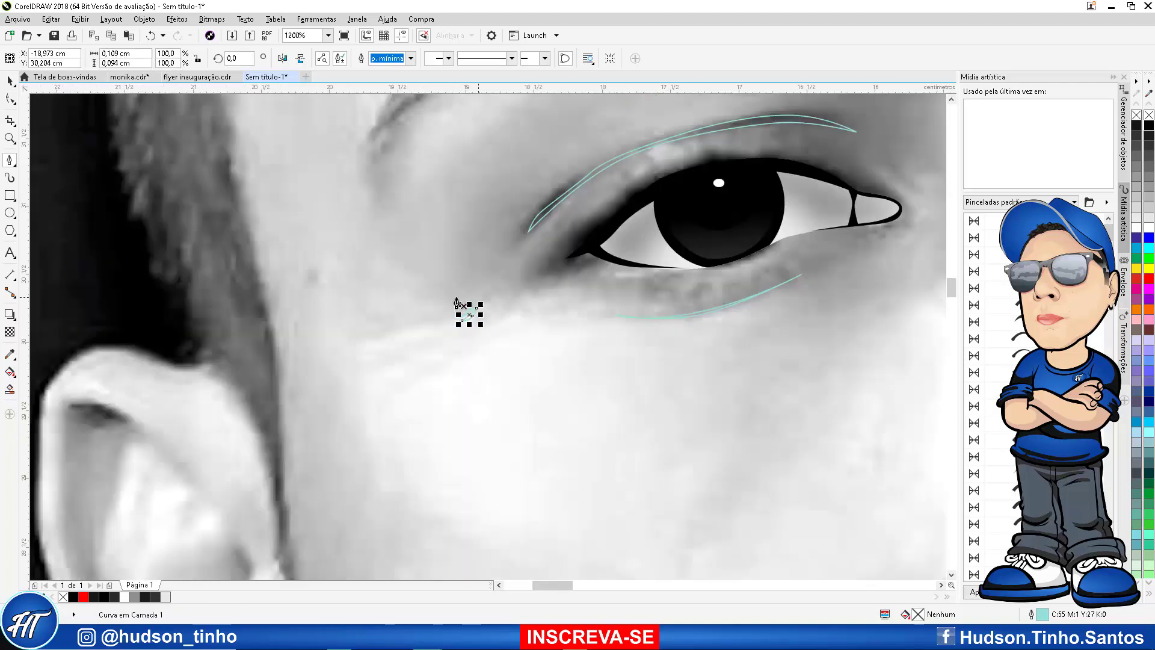
Sample the dark grey of the upper eyelid crease from the photo and fill the traced upper crease with it
scroll(523, 170, down, 5)
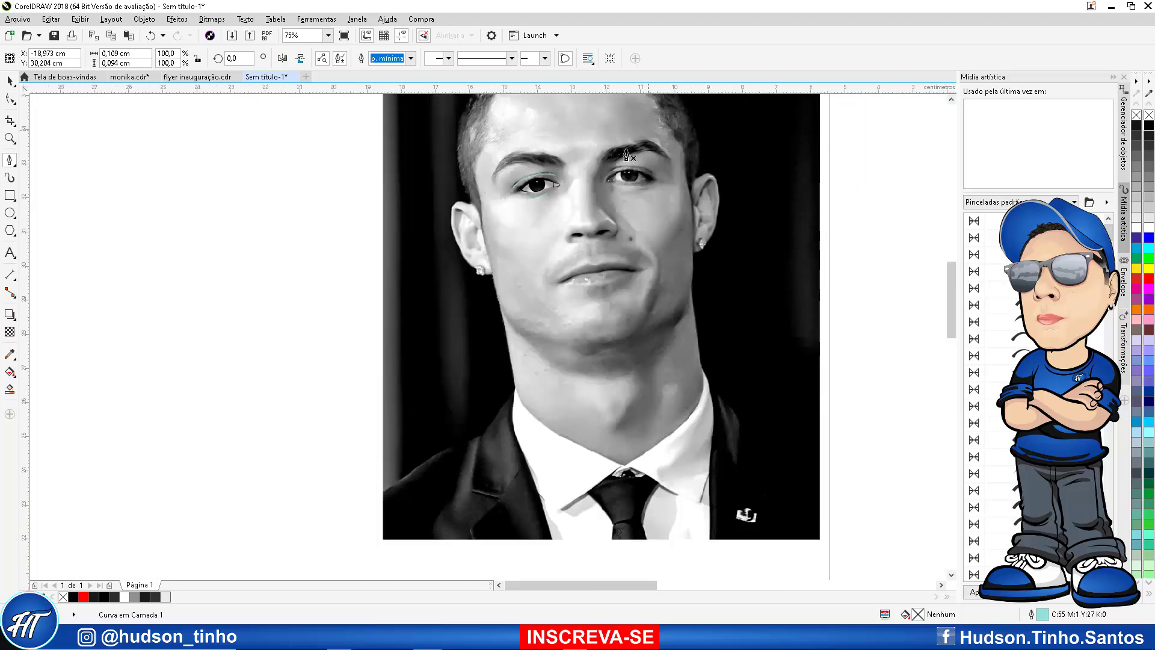
scroll(295, 202, up, 5)
key(space)
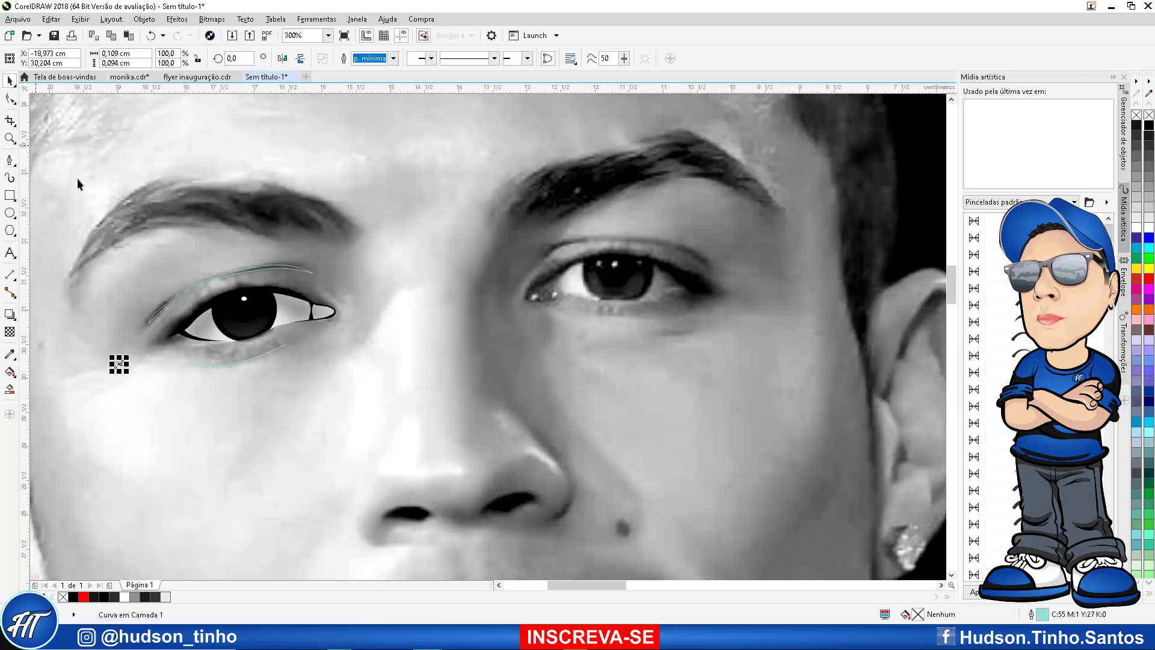
scroll(269, 276, up, 4)
key(i)
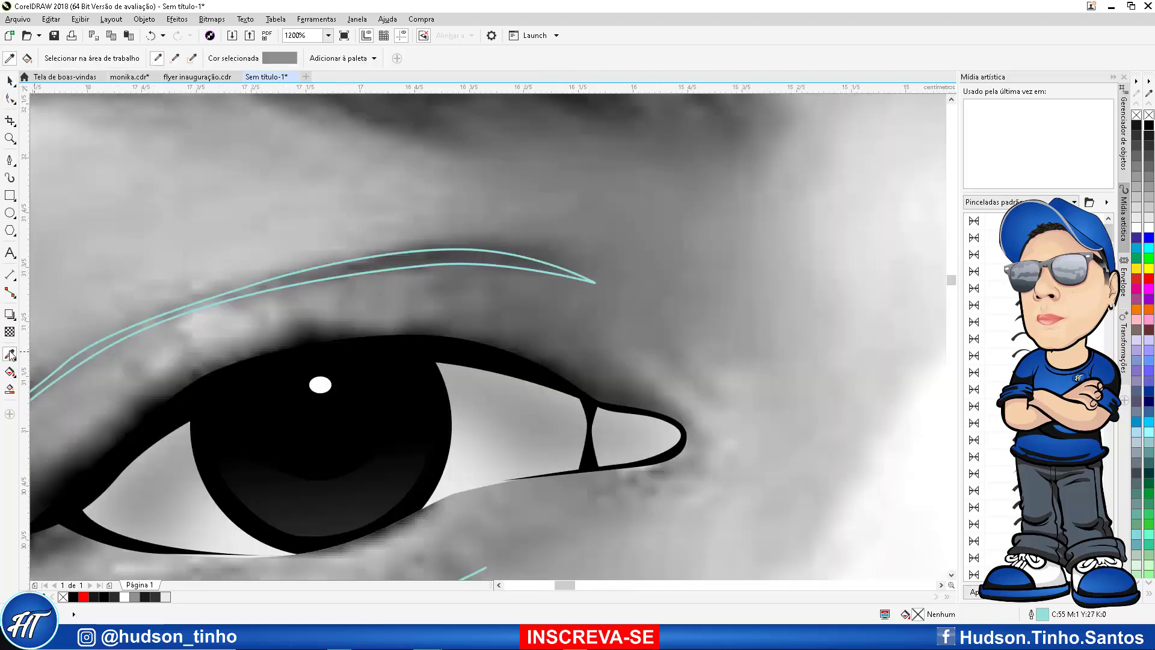
click(456, 259)
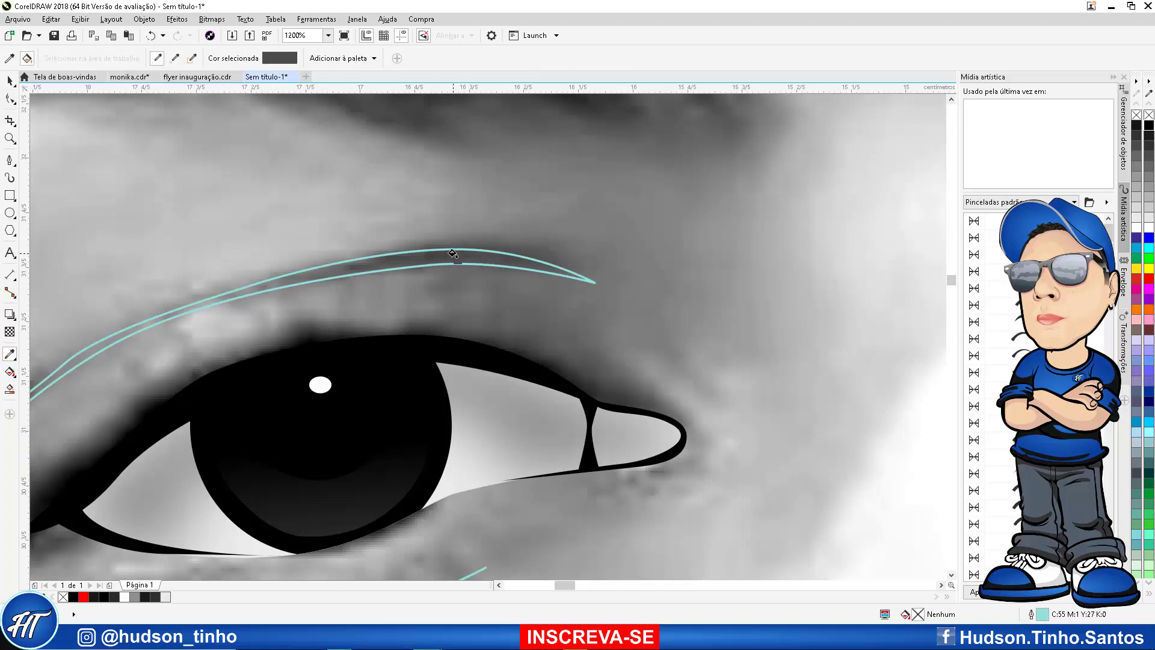
click(437, 255)
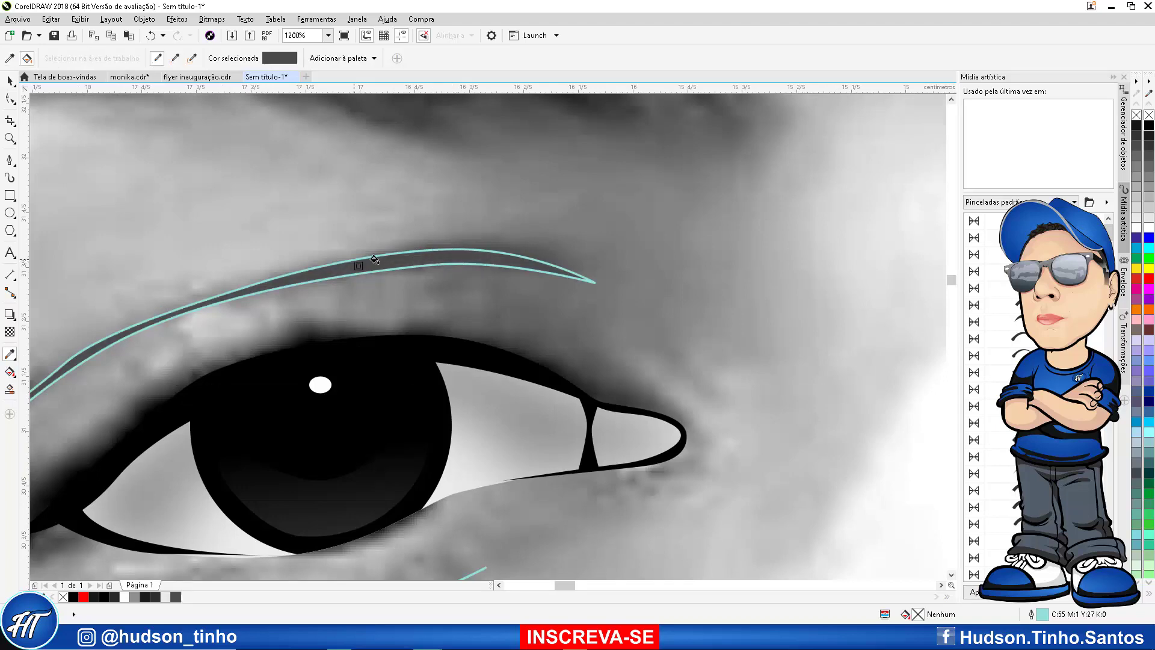
scroll(444, 256, down, 4)
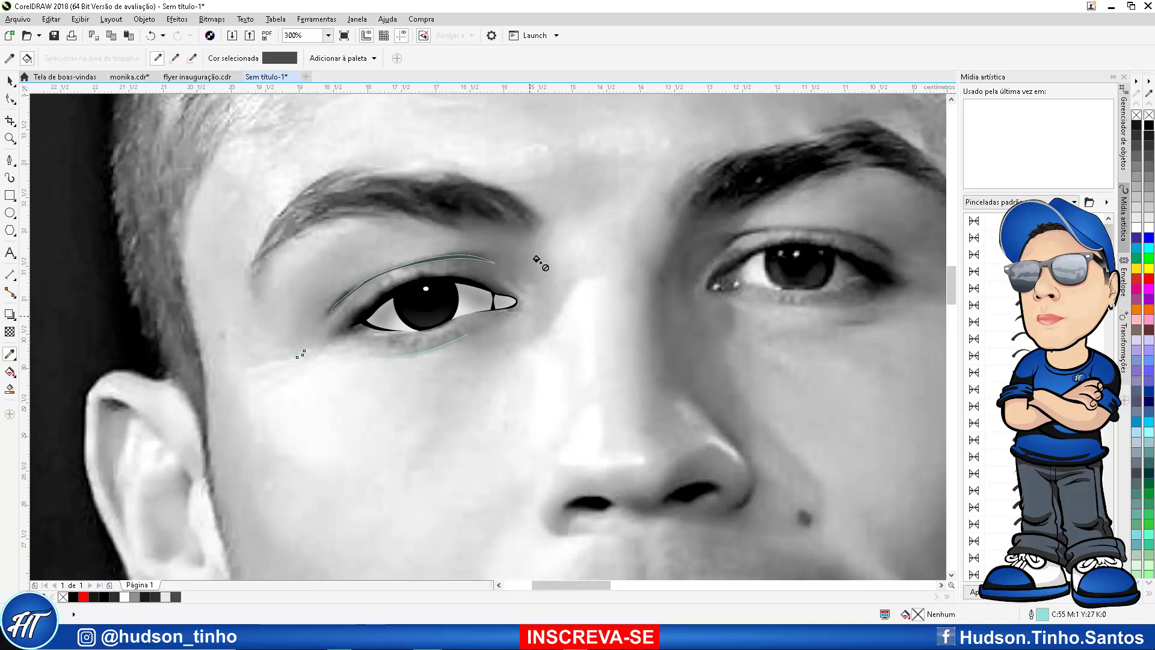
Fill the lower eyelid crease and the two small wrinkle shapes with the same sampled dark grey
click(10, 80)
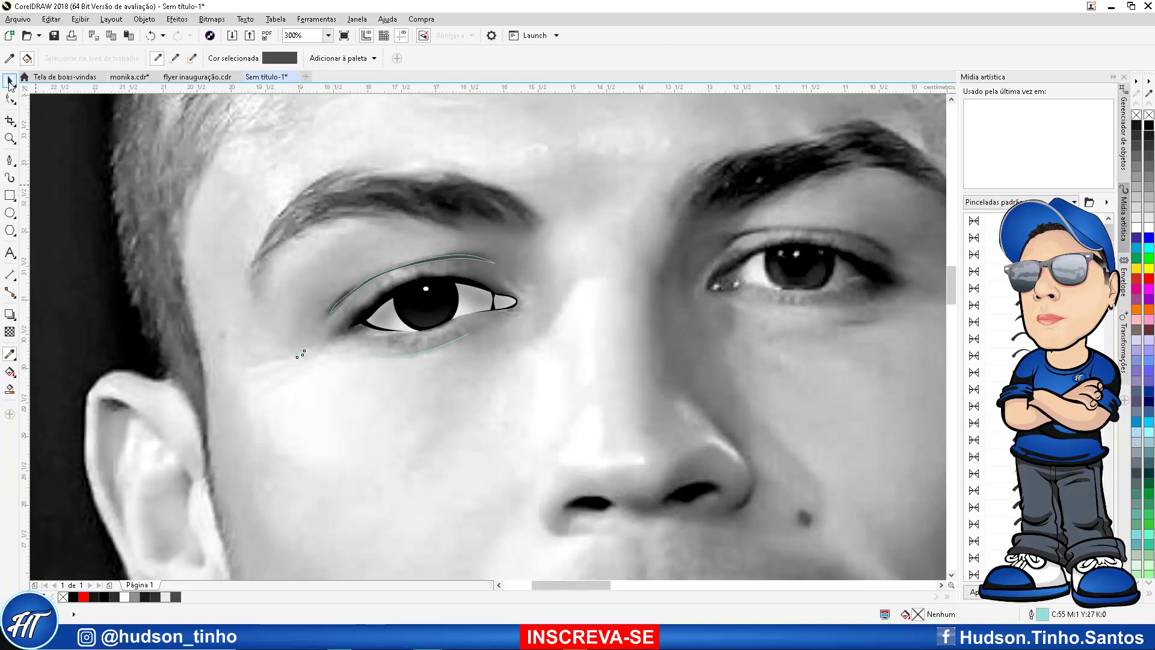
click(427, 349)
click(177, 597)
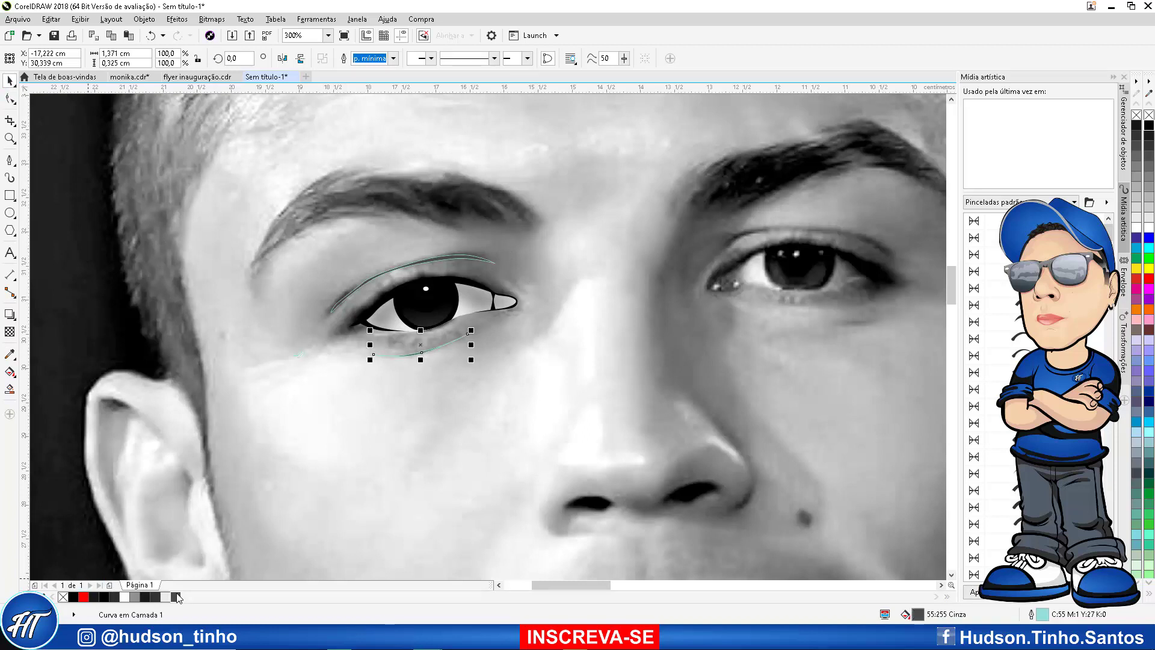
click(166, 323)
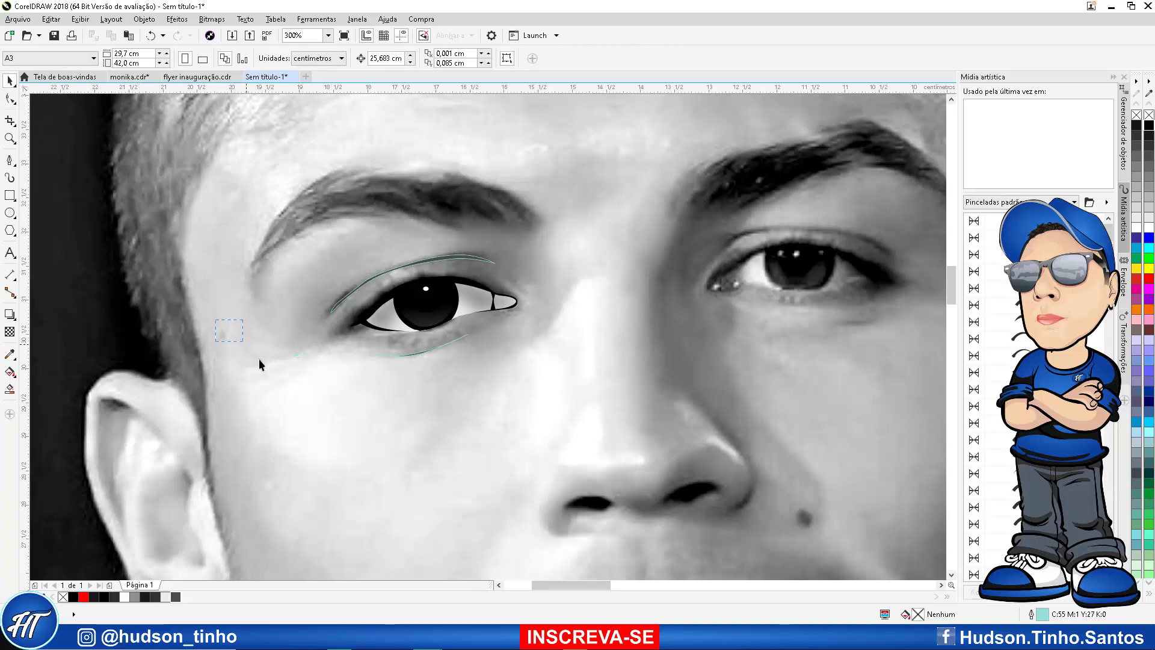
drag(335, 432, 346, 439)
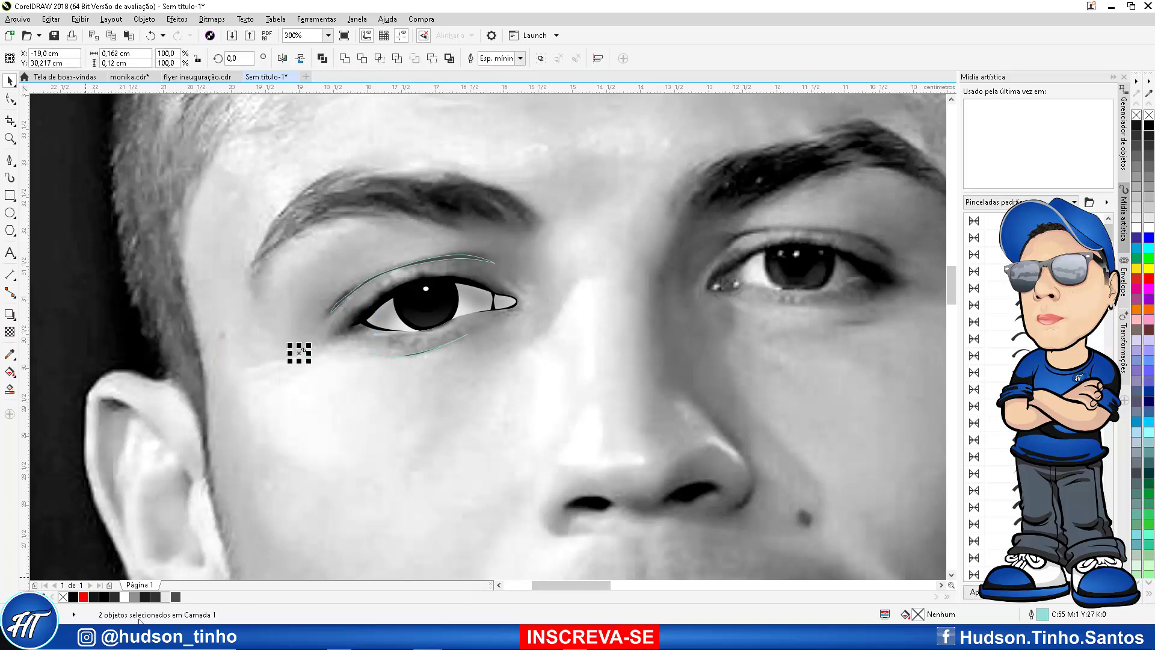
Remove the outlines from all six objects of the eye, including the creases and wrinkles
drag(214, 199, 676, 476)
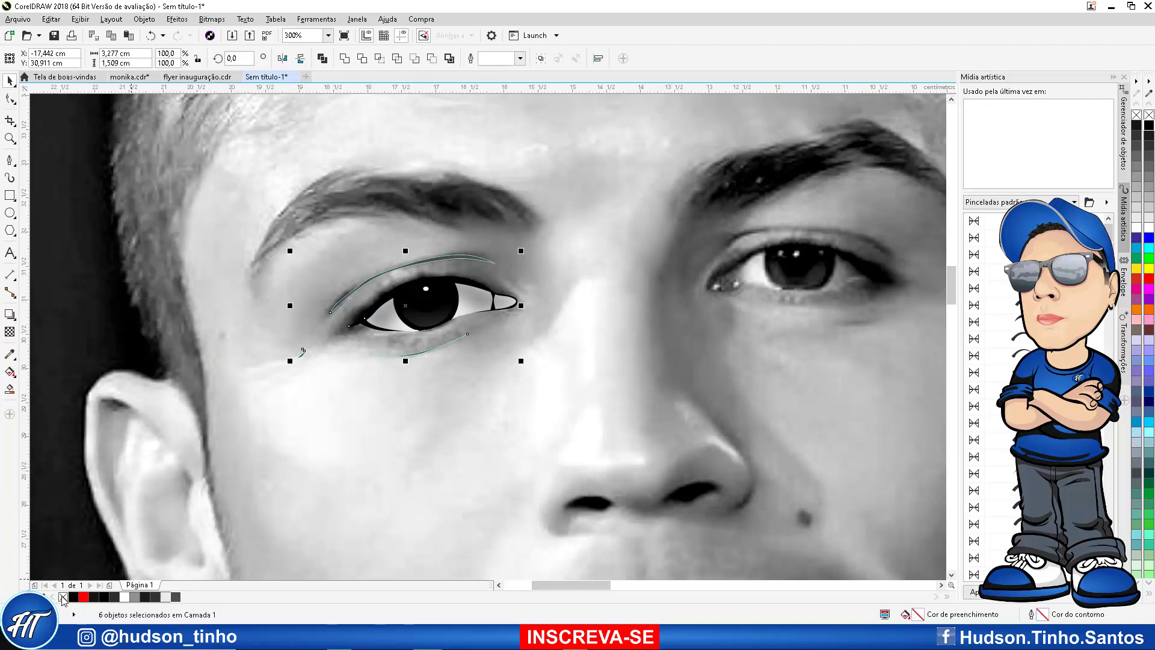
right_click(62, 598)
click(202, 445)
scroll(419, 251, up, 2)
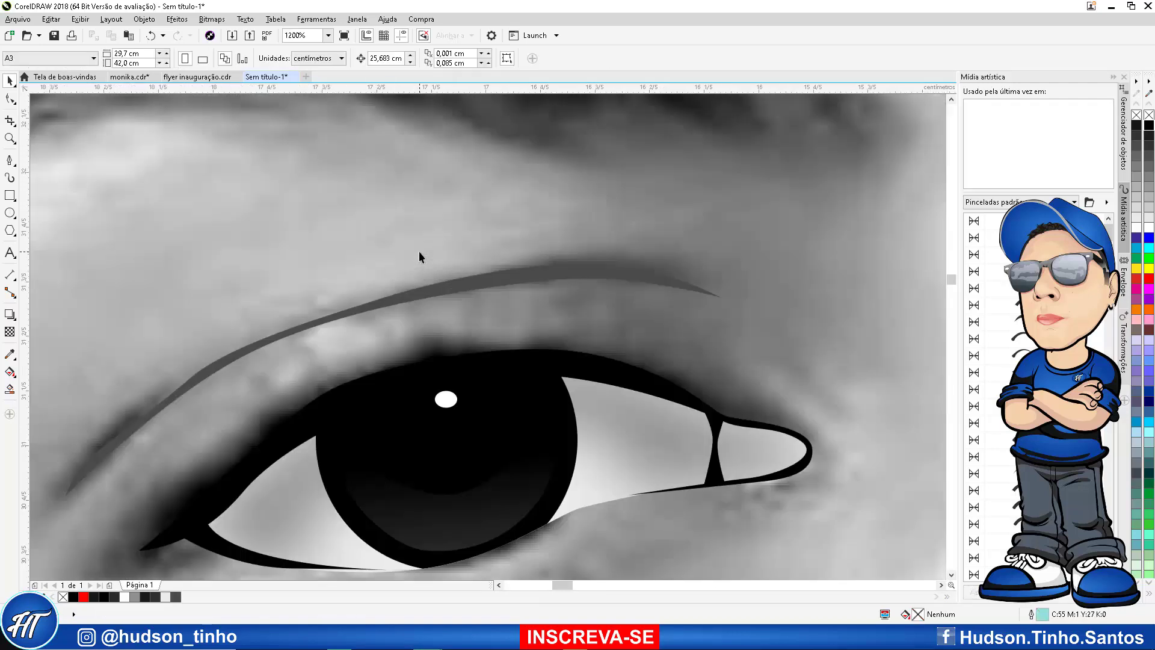
Trace the underside of the left-hand eyebrow with the Pen tool, starting from its outer tail and running about 2.1 cm inward
scroll(434, 292, down, 2)
scroll(435, 292, up, 2)
scroll(434, 292, down, 5)
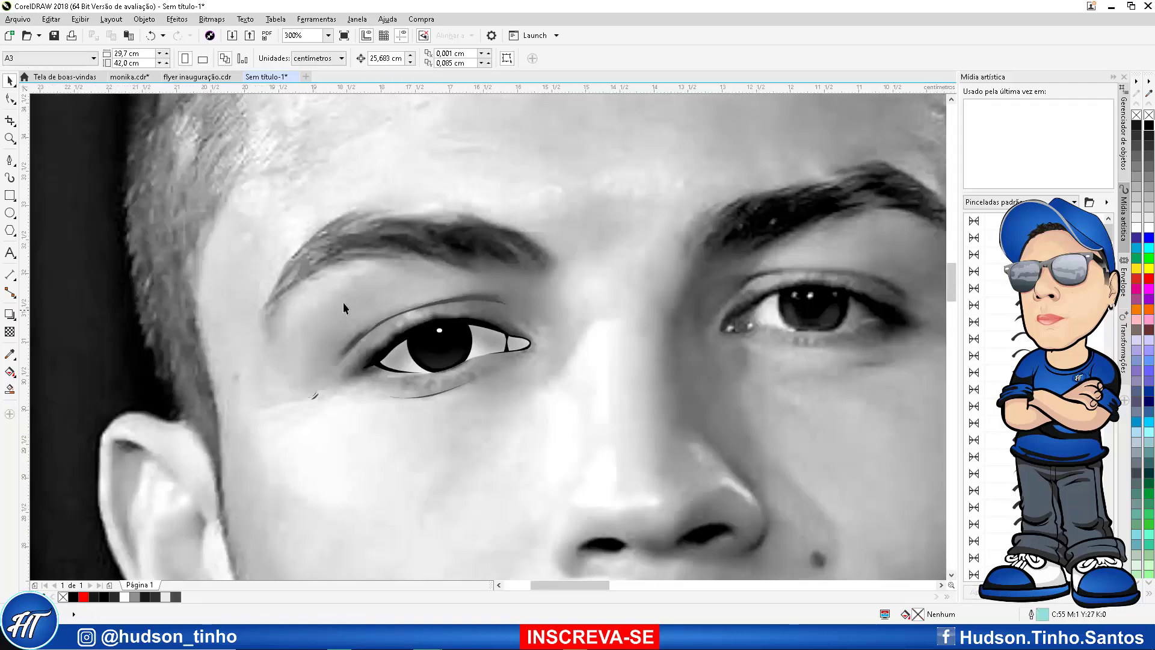
scroll(464, 280, up, 1)
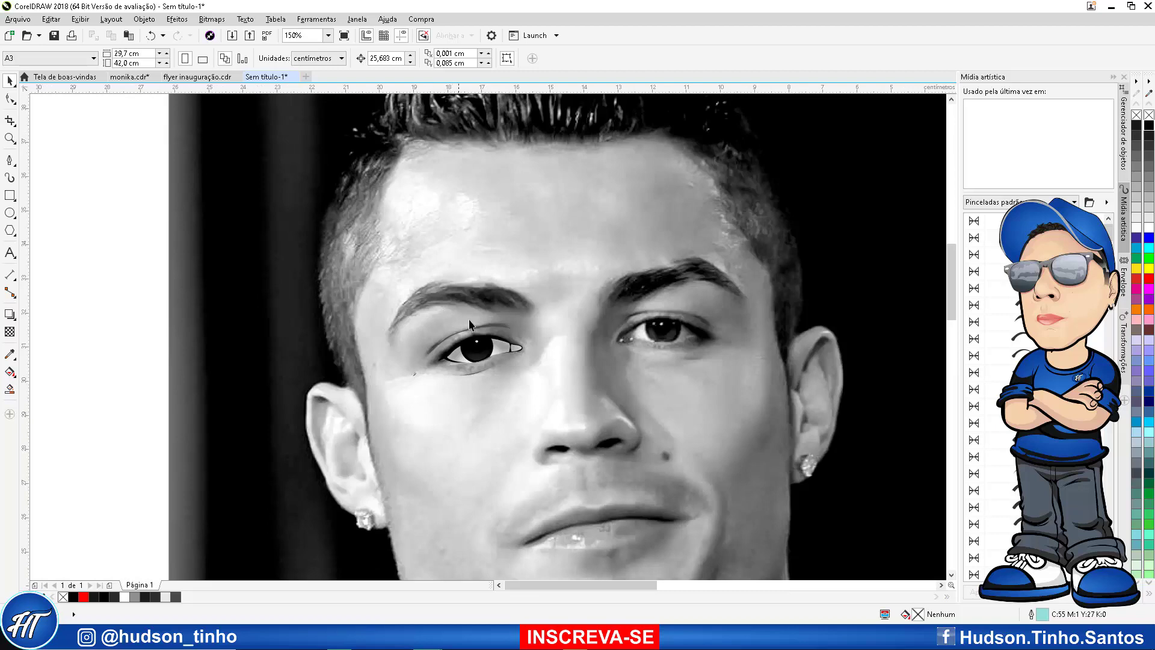
click(10, 159)
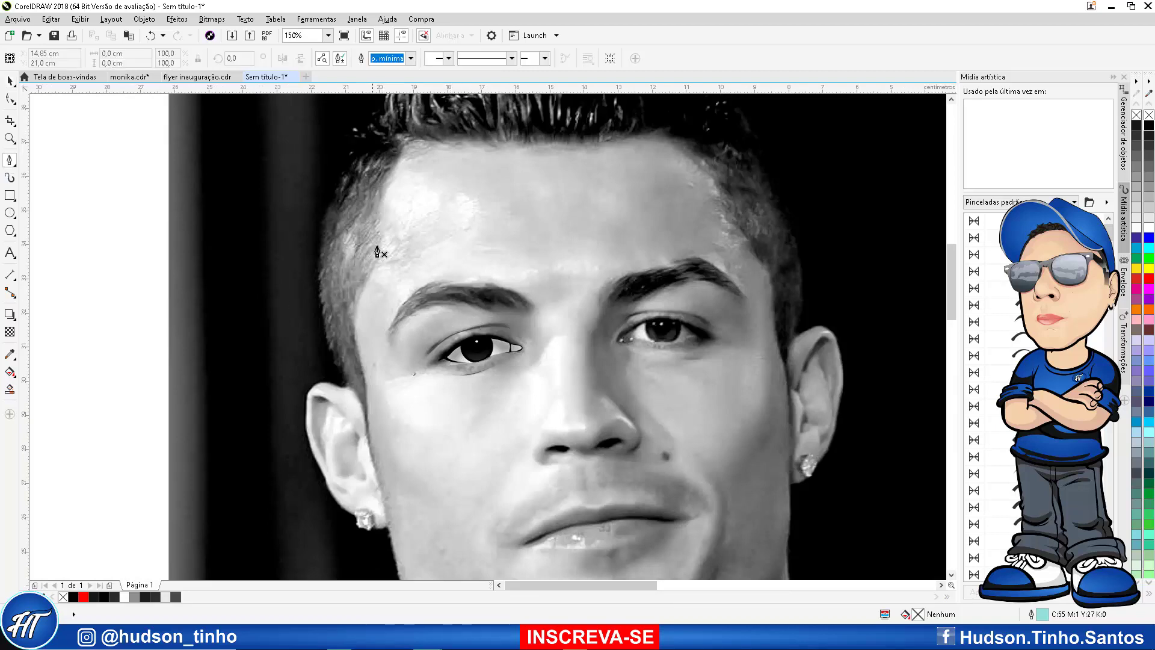
scroll(337, 277, up, 1)
scroll(492, 342, up, 1)
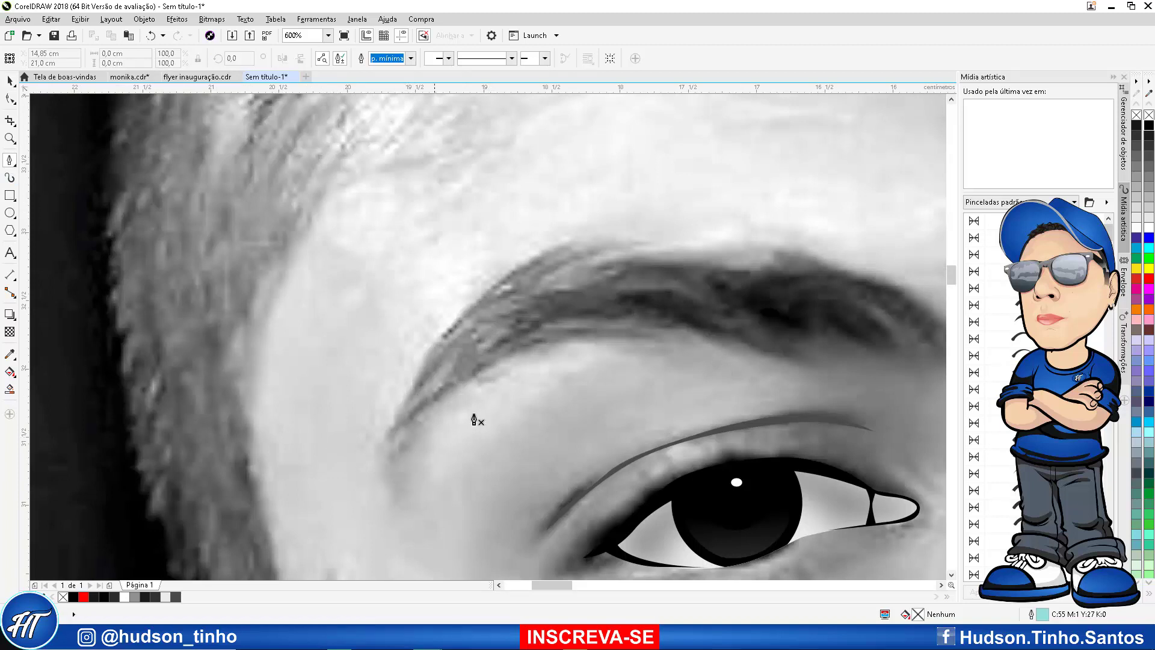
scroll(487, 318, down, 1)
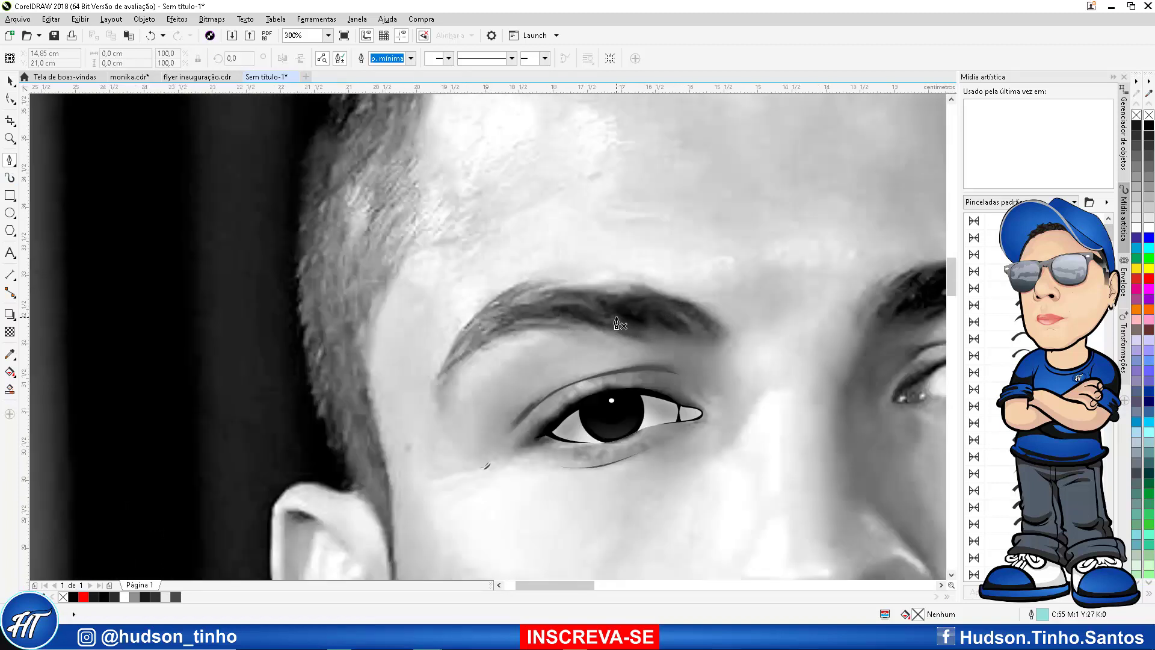
click(442, 390)
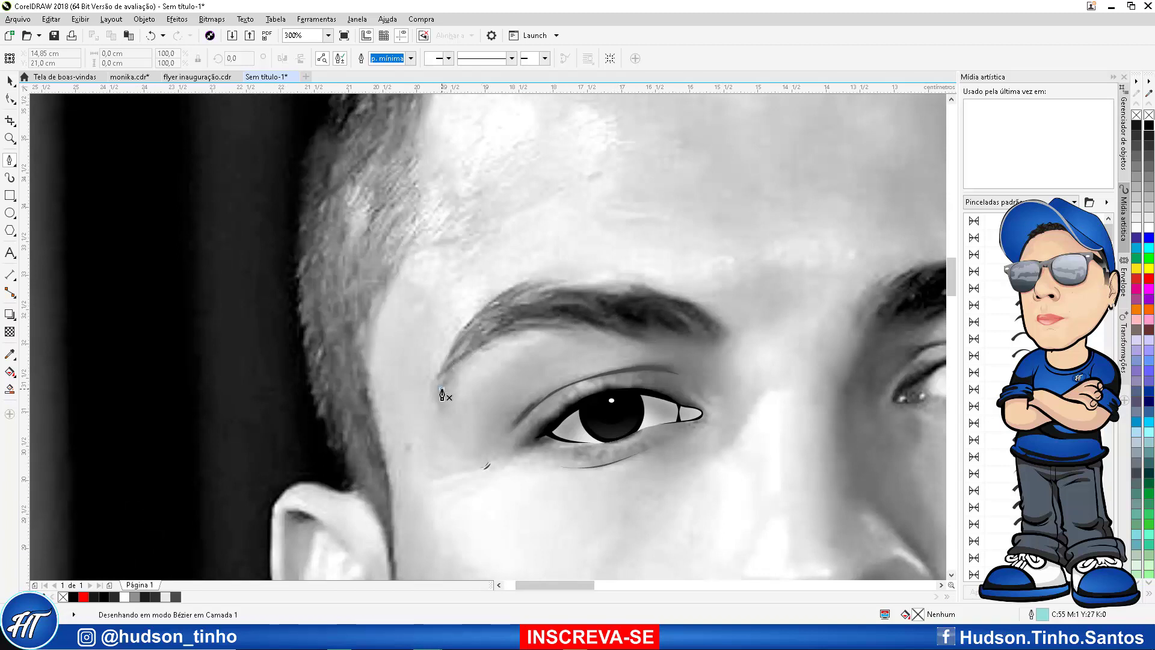
scroll(458, 363, up, 2)
drag(470, 347, 507, 311)
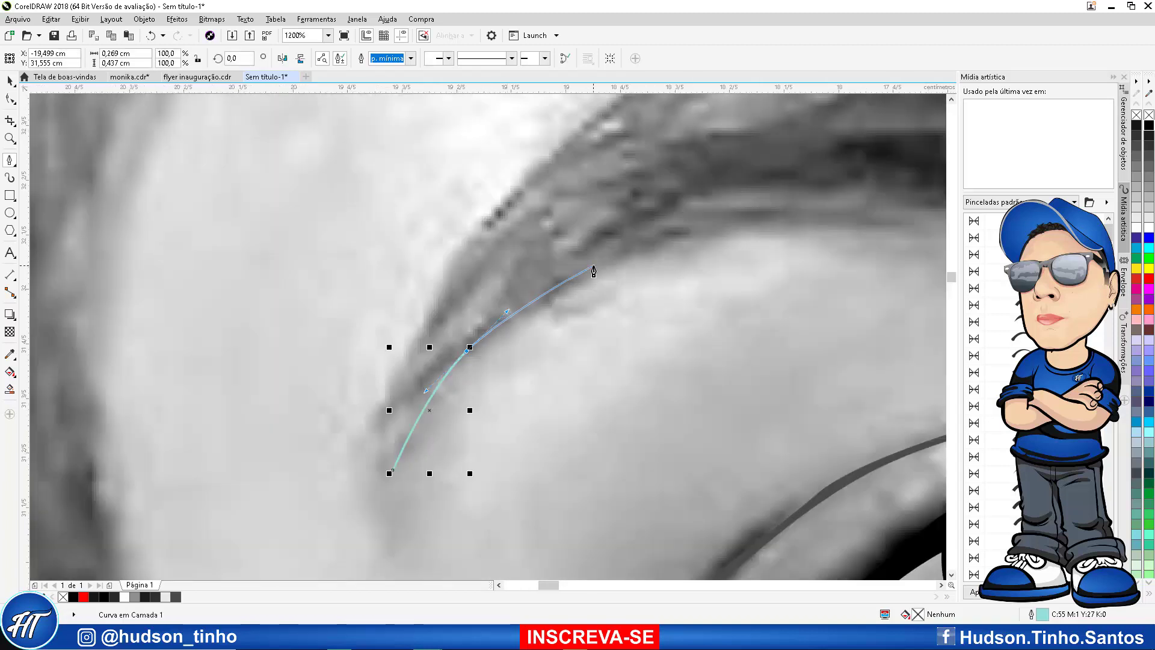
click(712, 228)
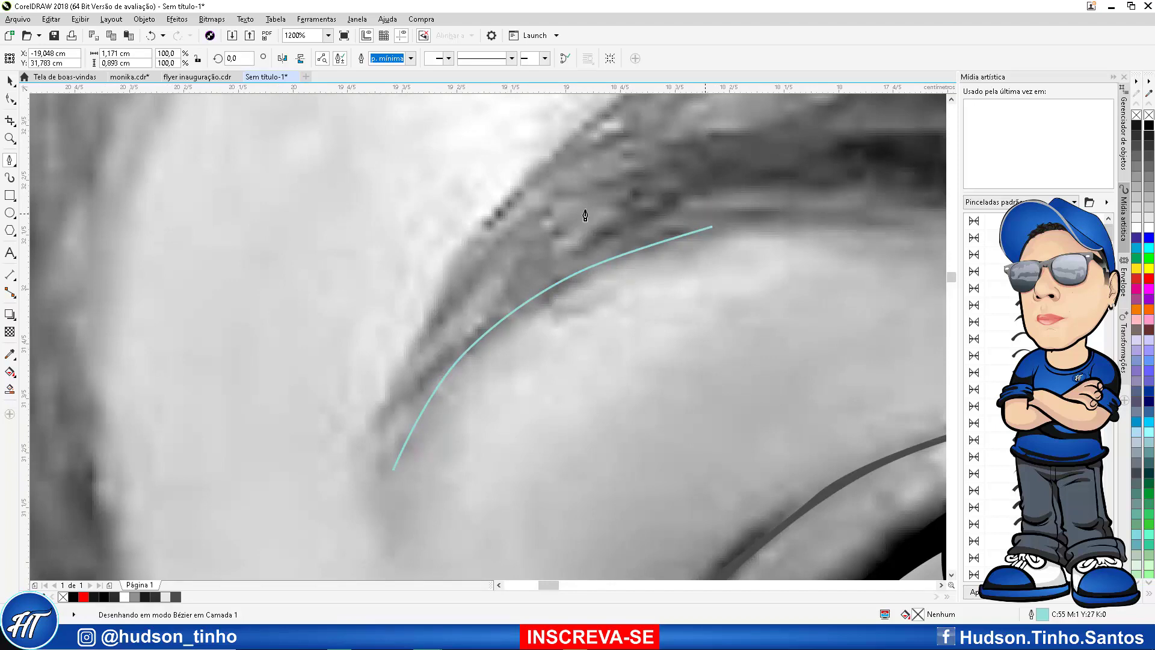
scroll(586, 216, down, 2)
scroll(602, 241, up, 1)
drag(697, 240, 662, 217)
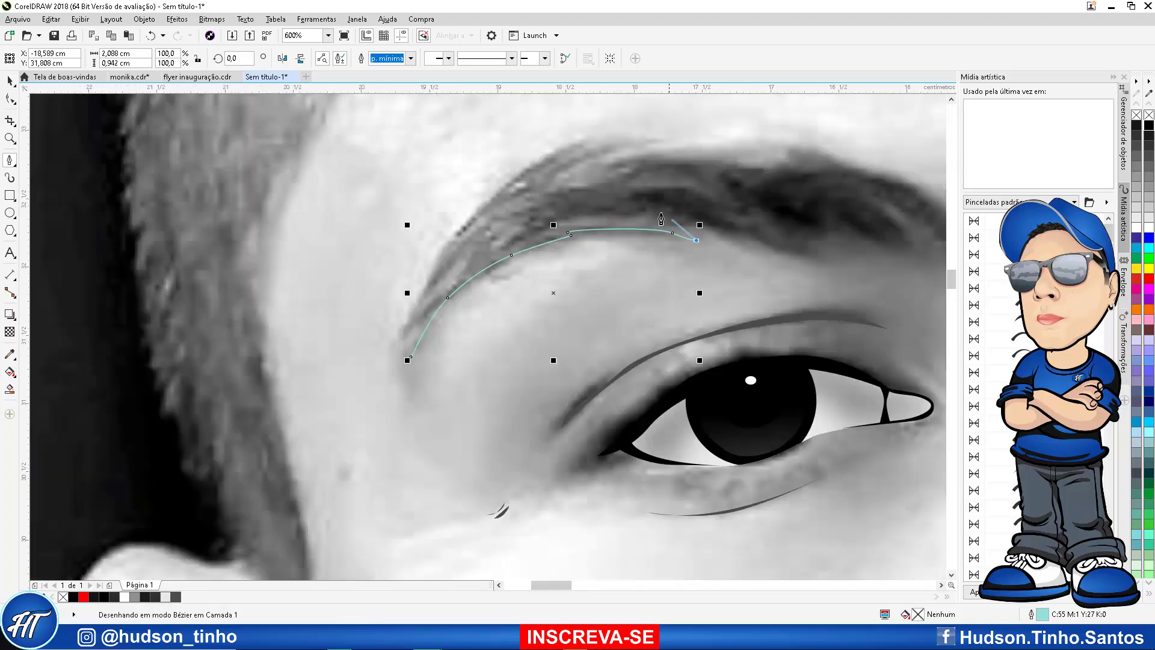
Continue the left-hand eyebrow's lower edge to its inner end with pointed hair notches, making the curve about 4.05 cm wide
click(655, 217)
click(732, 235)
drag(834, 256, 894, 249)
click(809, 237)
scroll(606, 194, down, 2)
scroll(694, 202, up, 2)
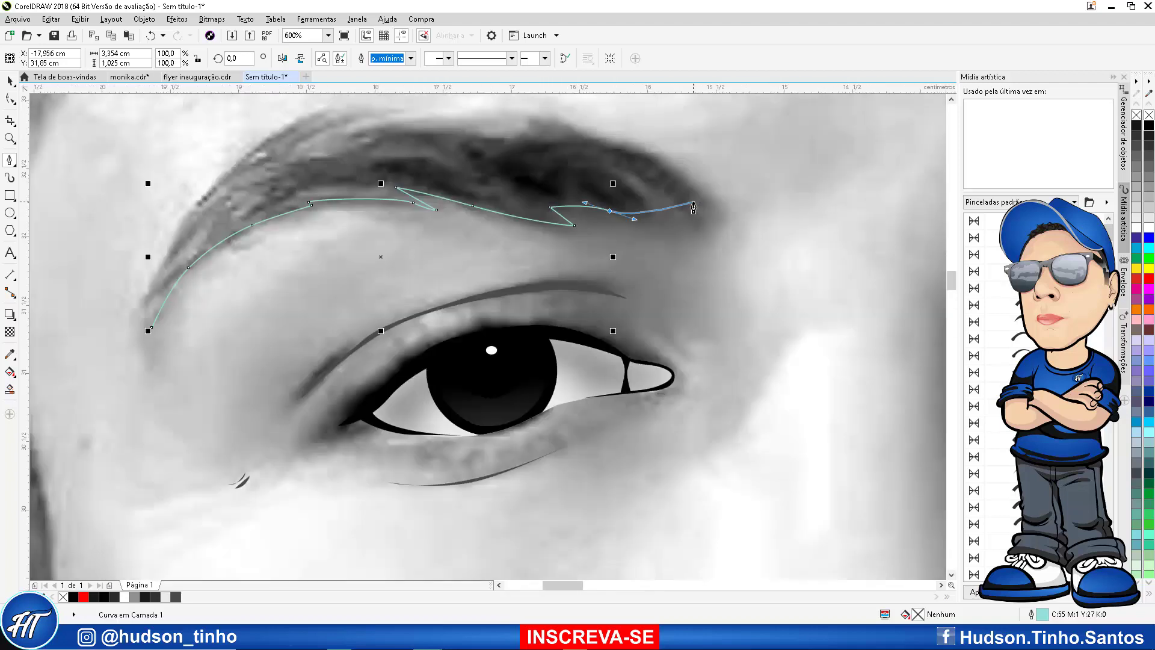
drag(667, 215, 670, 204)
click(650, 181)
click(704, 215)
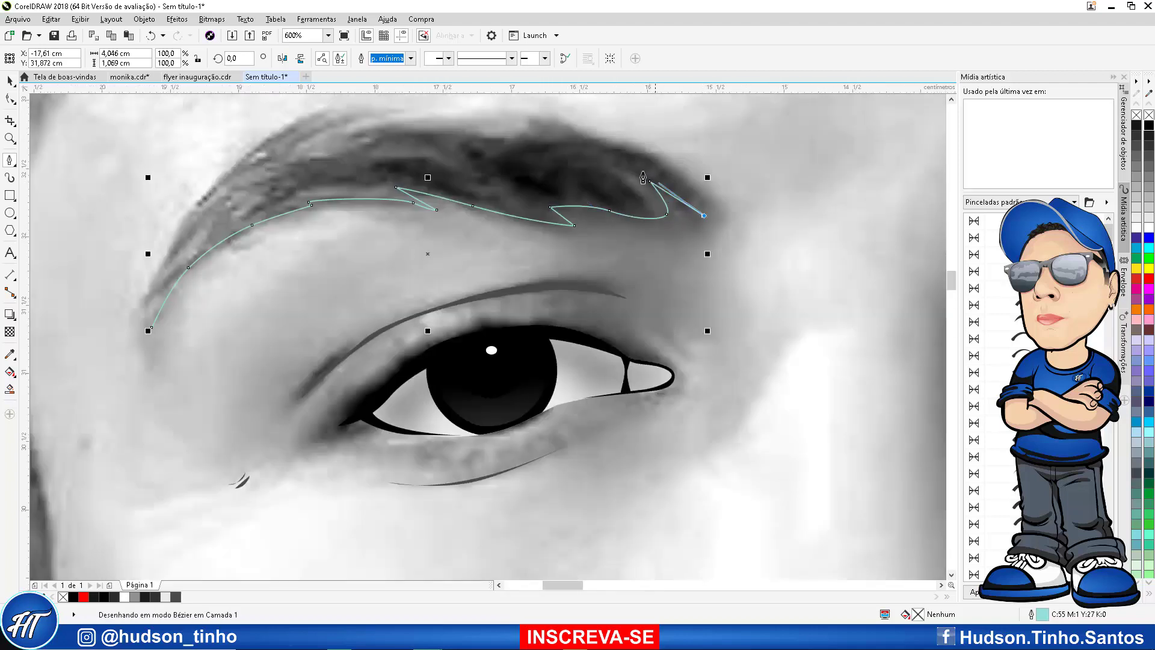
Trace the left-hand eyebrow's upper edge back to the outer tail and close the shape, about 4.05 × 1.64 cm
click(635, 157)
click(572, 129)
drag(492, 129, 234, 154)
click(437, 118)
click(381, 104)
drag(178, 237, 159, 278)
click(151, 329)
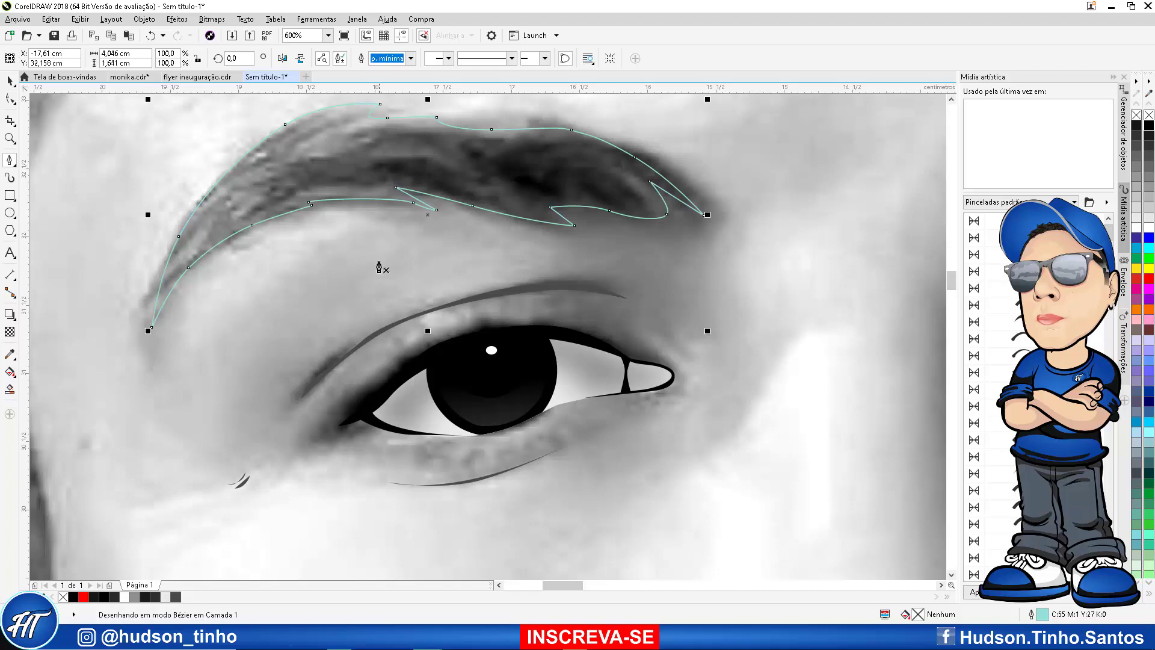
scroll(383, 267, down, 2)
scroll(367, 253, up, 1)
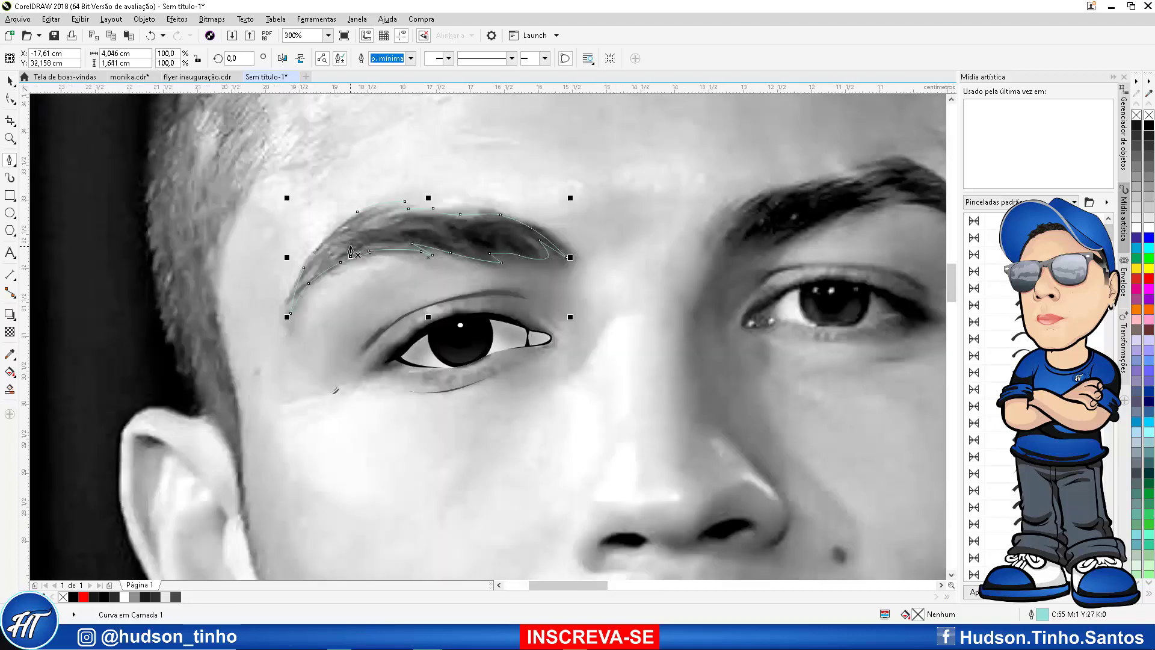
Fill the left-hand eyebrow shape with a dark grey (G:36) sampled from the photo's brow and remove its outline
click(10, 355)
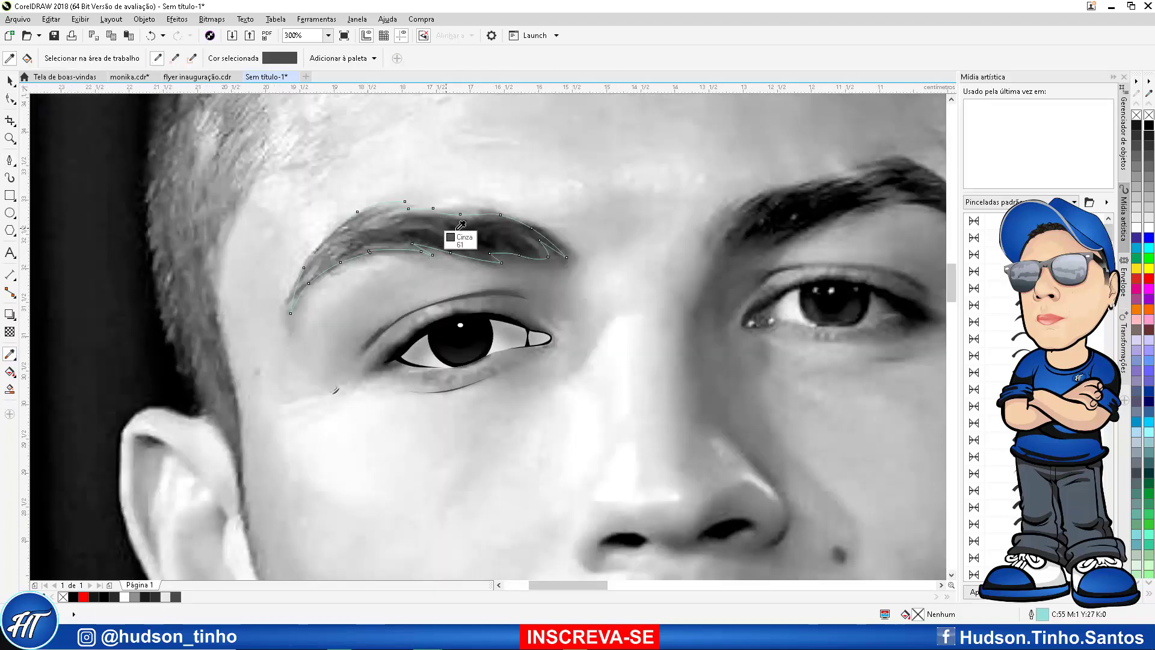
click(457, 226)
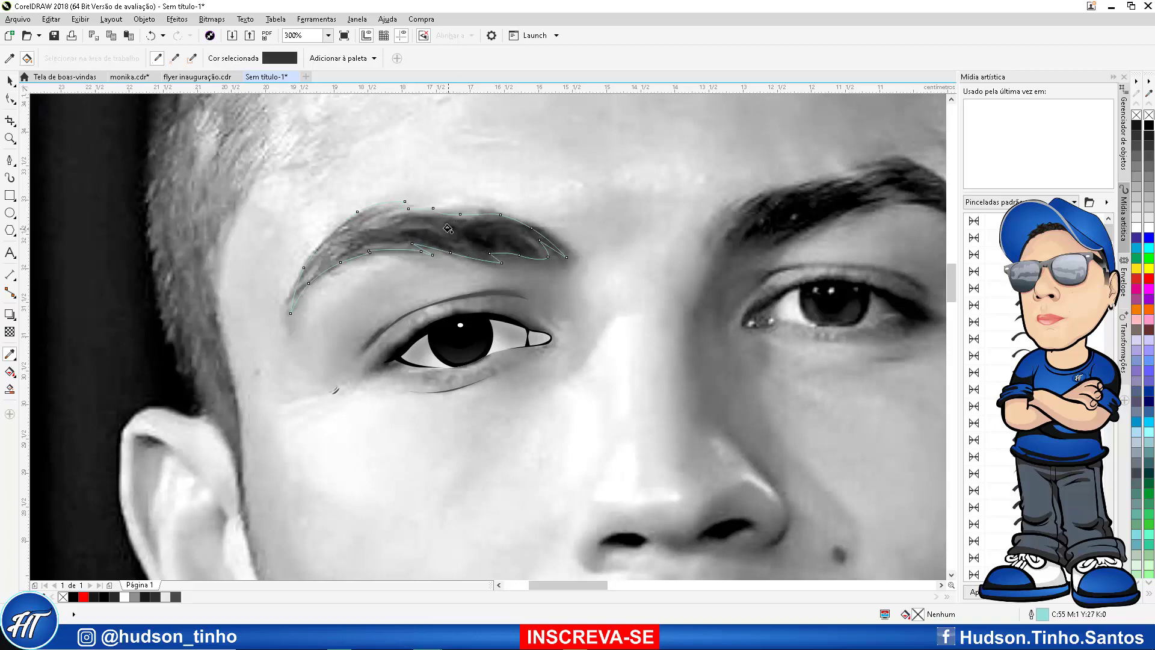
click(447, 229)
click(16, 83)
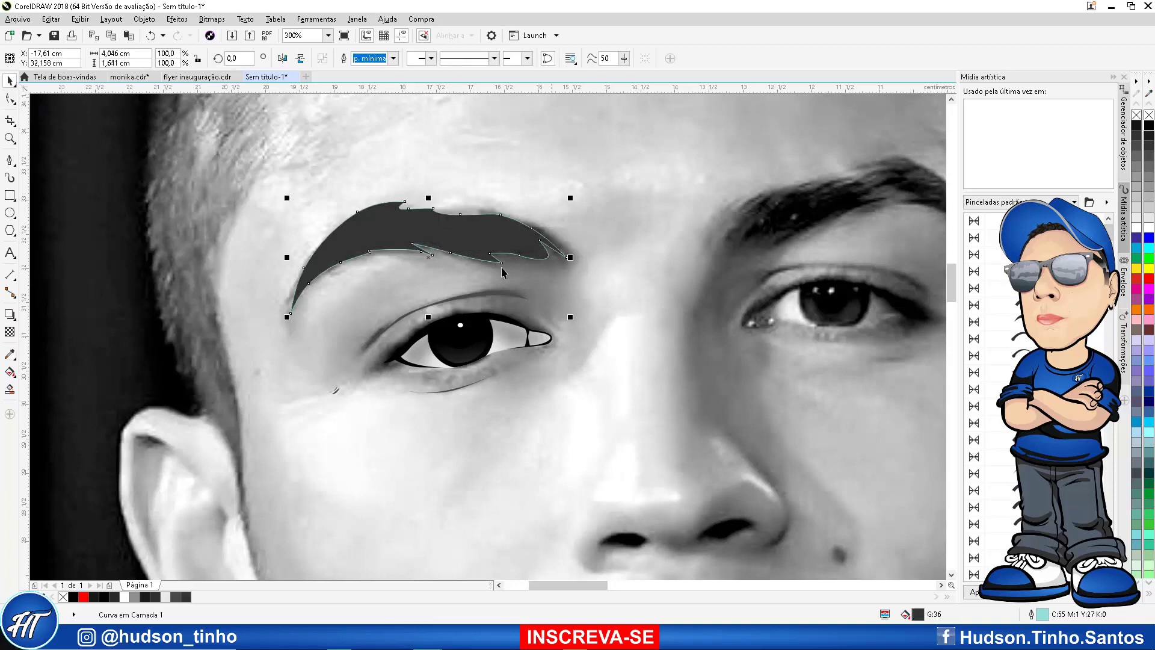
right_click(1136, 115)
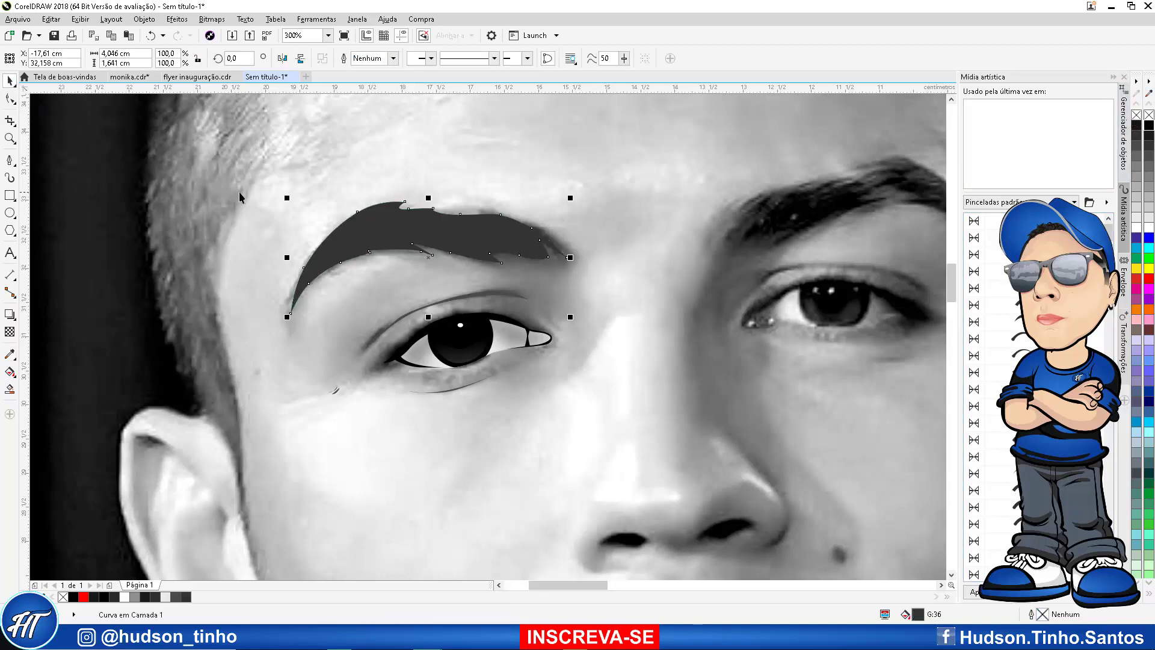
click(235, 195)
scroll(542, 356, down, 1)
scroll(543, 356, down, 2)
scroll(530, 343, up, 2)
click(509, 316)
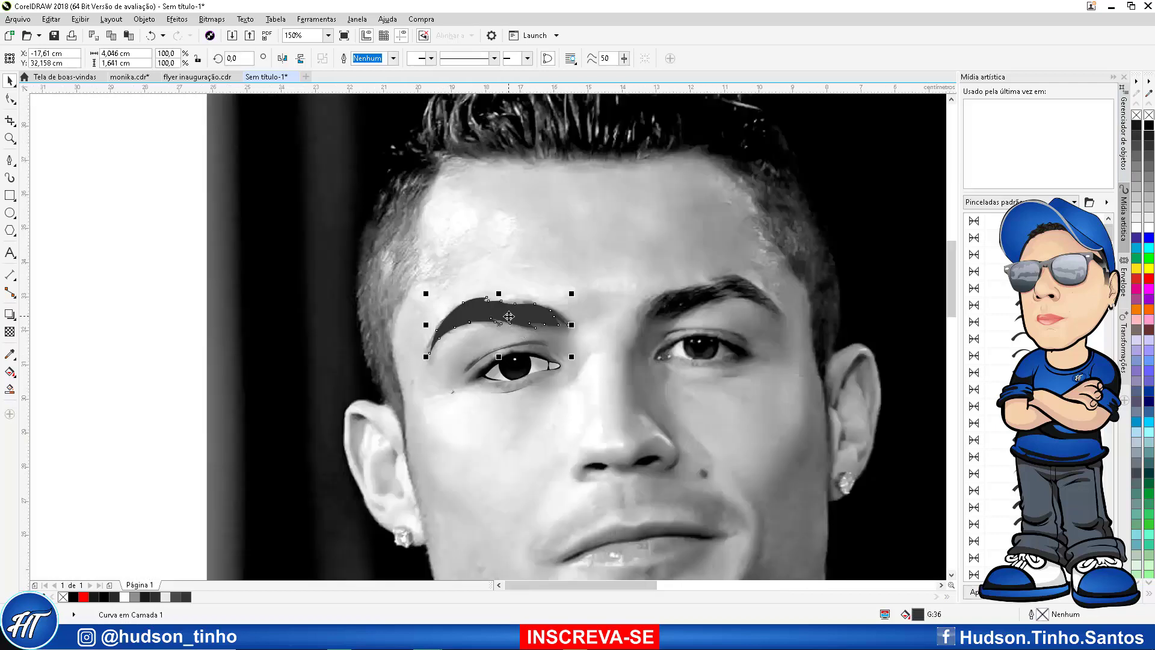
Trace the right-hand eye's upper lid contour and lower lid line with the Pen tool, following the photo from the outer corner
scroll(626, 322, down, 2)
scroll(662, 331, up, 2)
scroll(713, 337, down, 2)
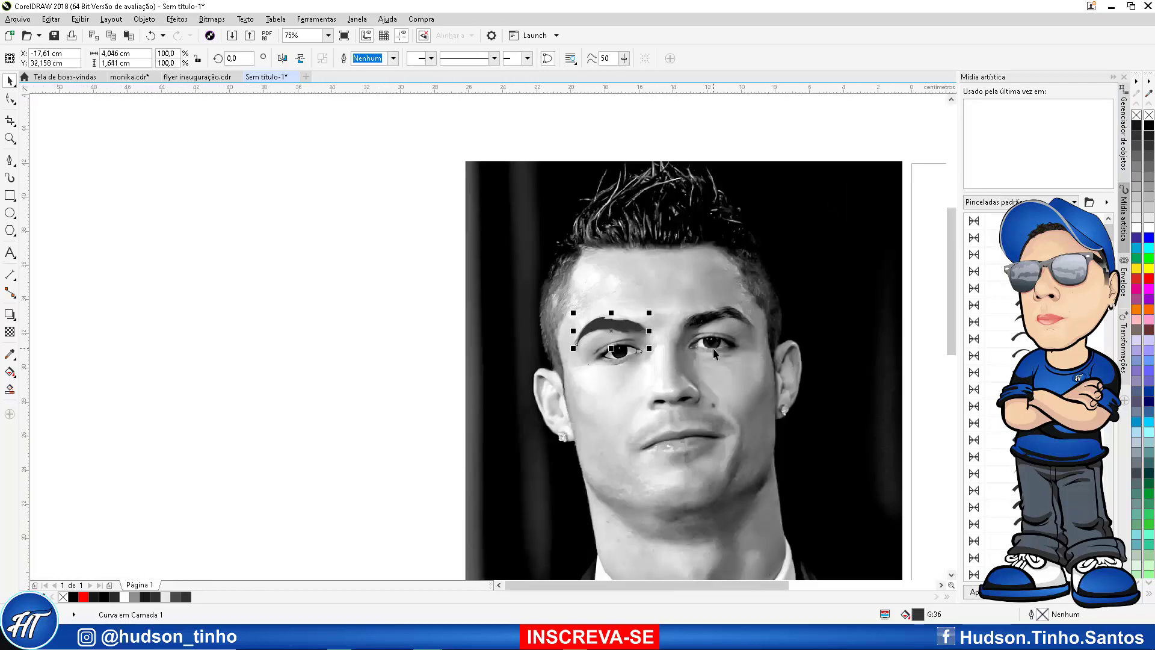
scroll(715, 337, up, 4)
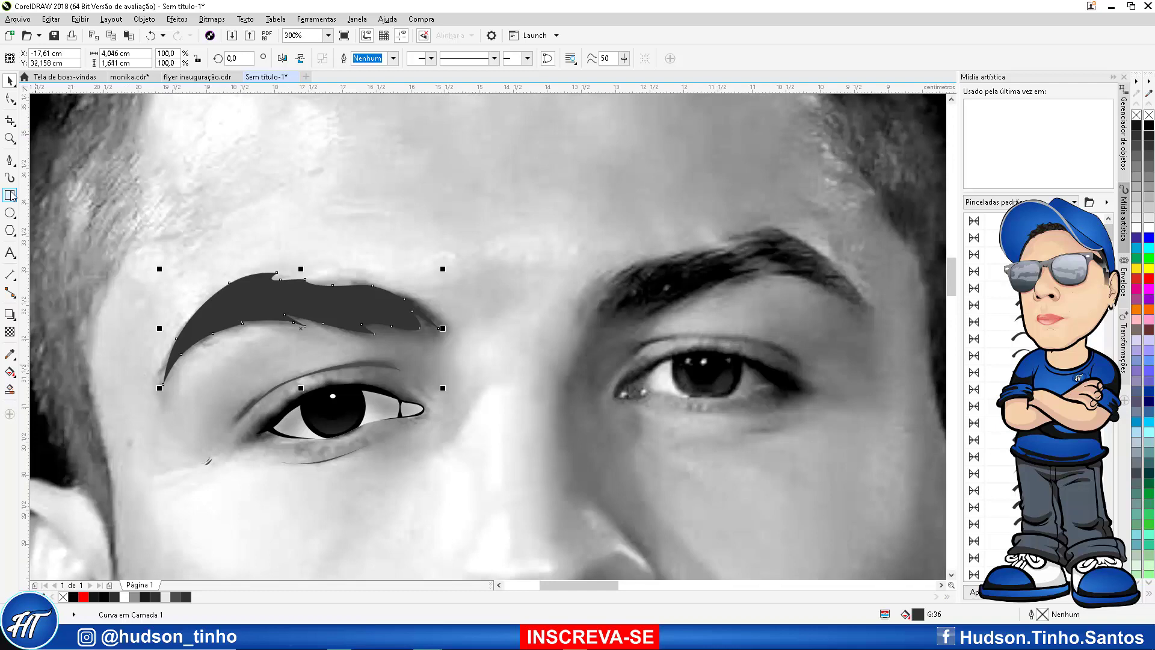
click(9, 160)
scroll(810, 397, up, 2)
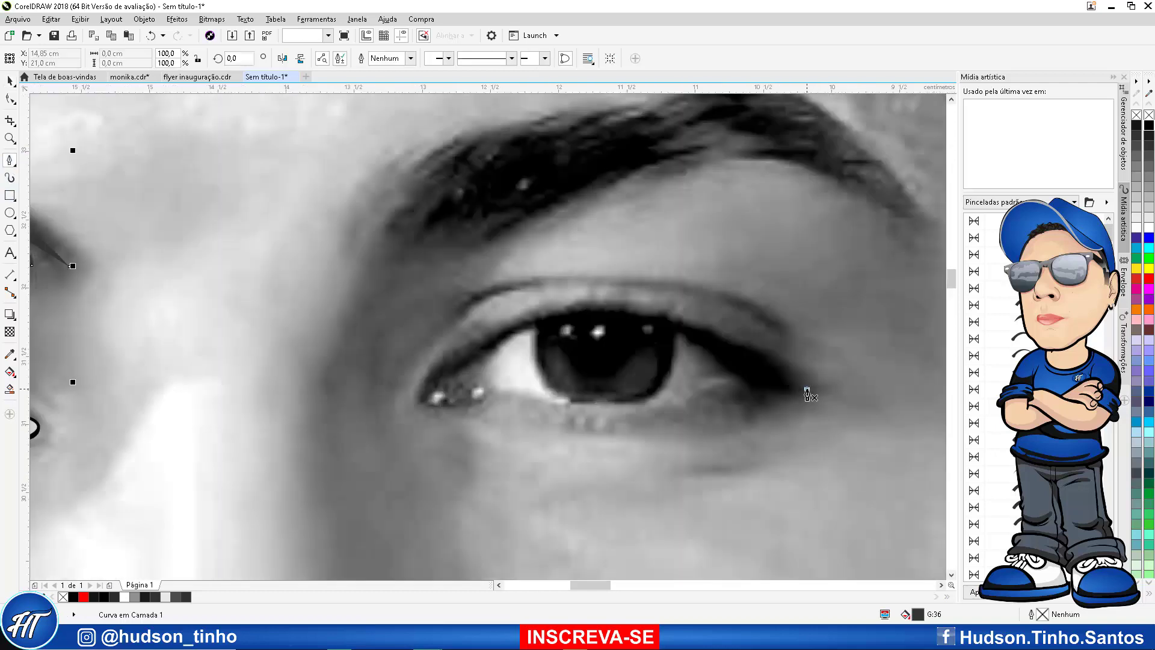
click(807, 390)
click(744, 392)
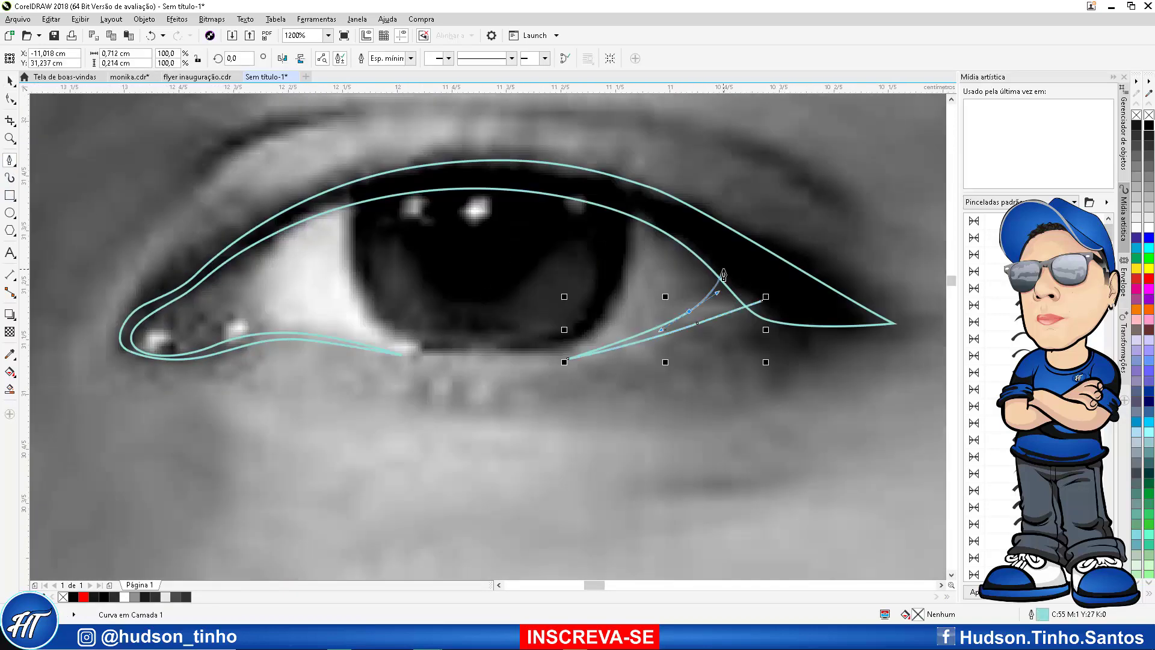
scroll(780, 260, up, 1)
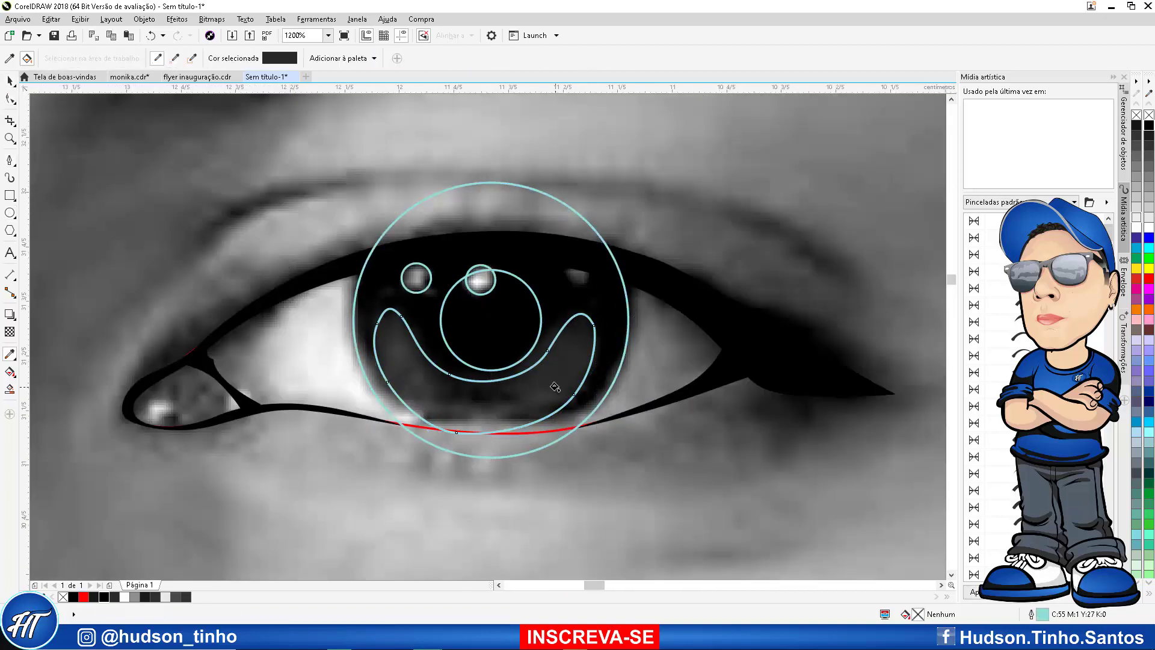
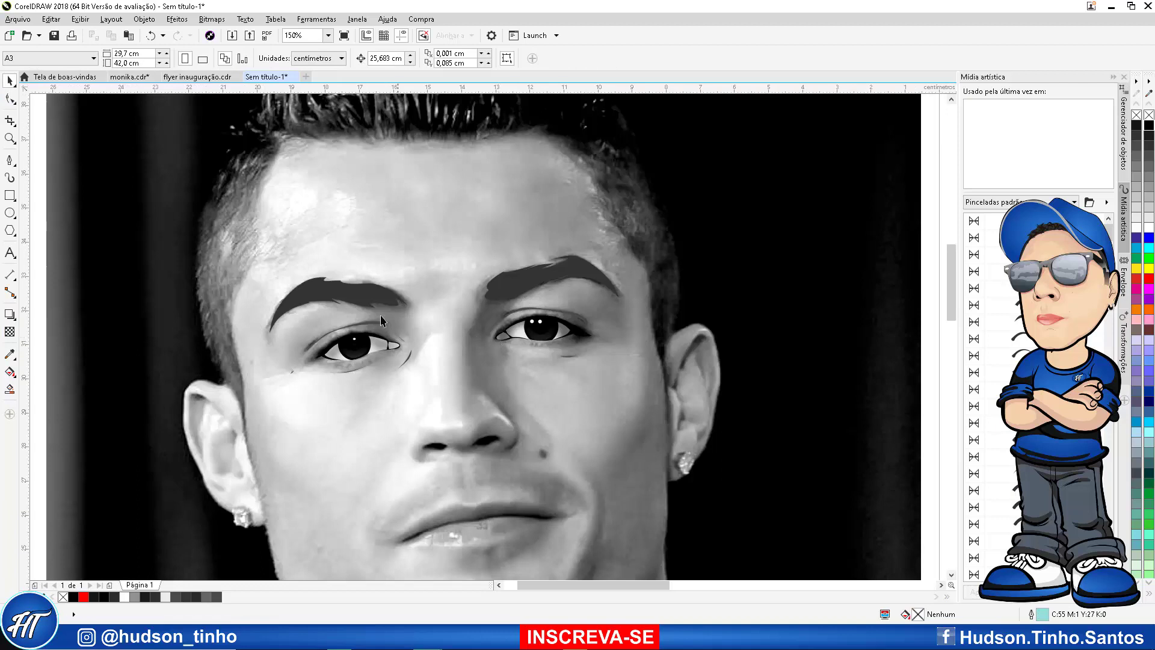
Select all 15 traced eye and eyebrow objects and move them 25.683 cm sideways off the photo onto the blank A3 page
scroll(381, 320, down, 2)
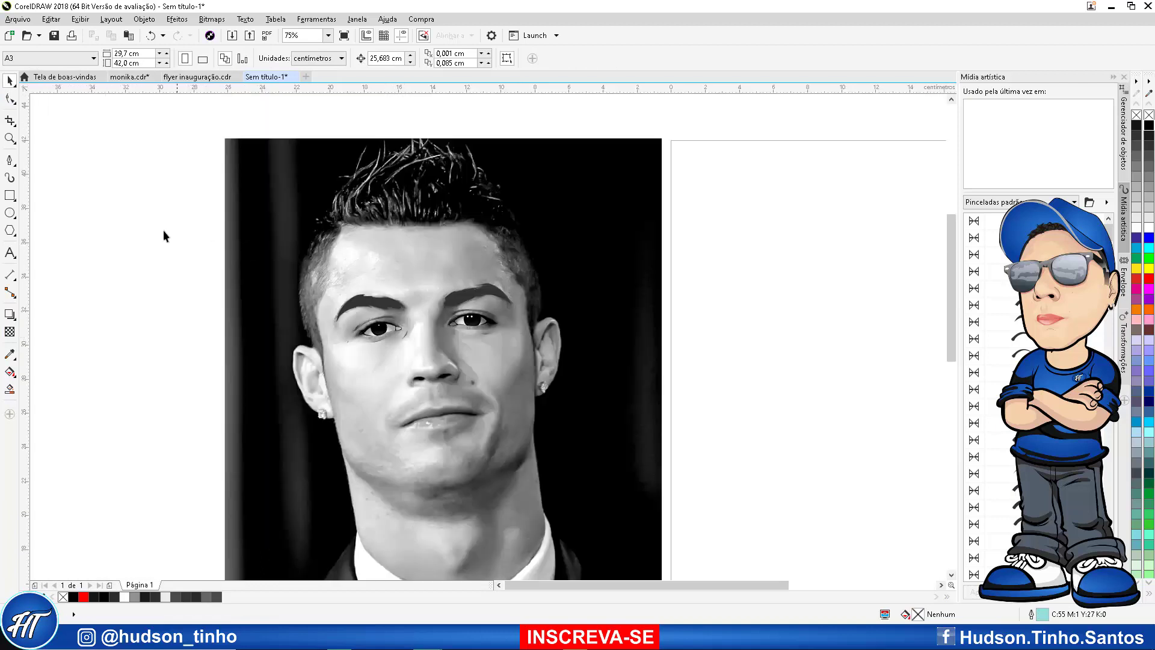
drag(214, 242, 597, 387)
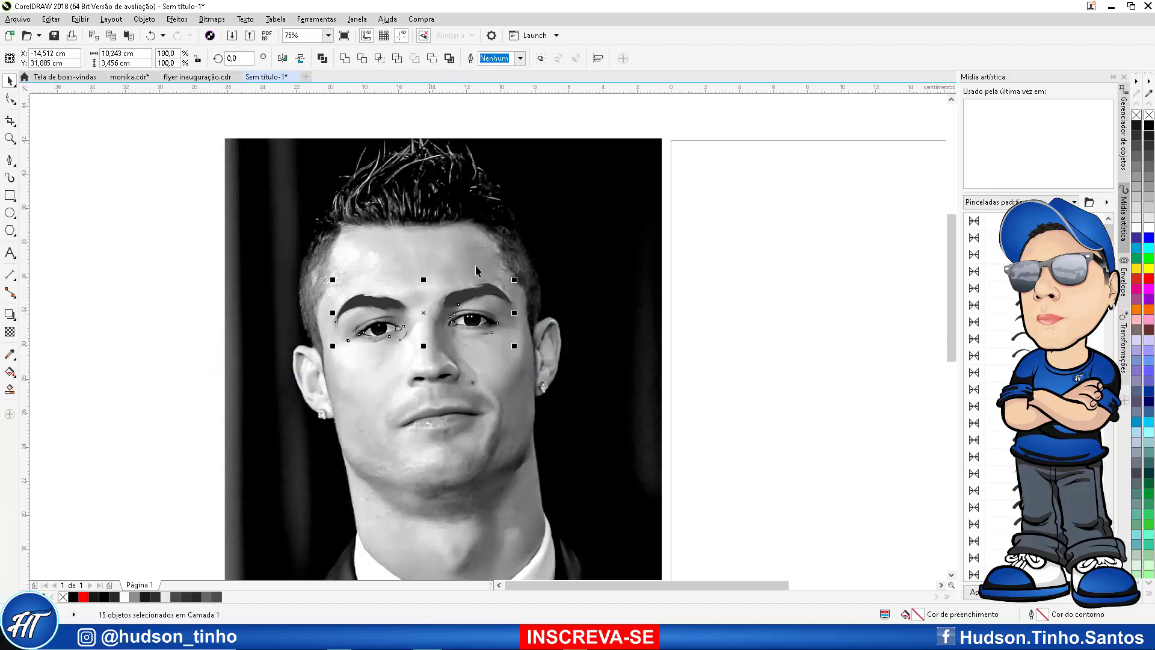
scroll(472, 292, down, 2)
scroll(558, 306, up, 2)
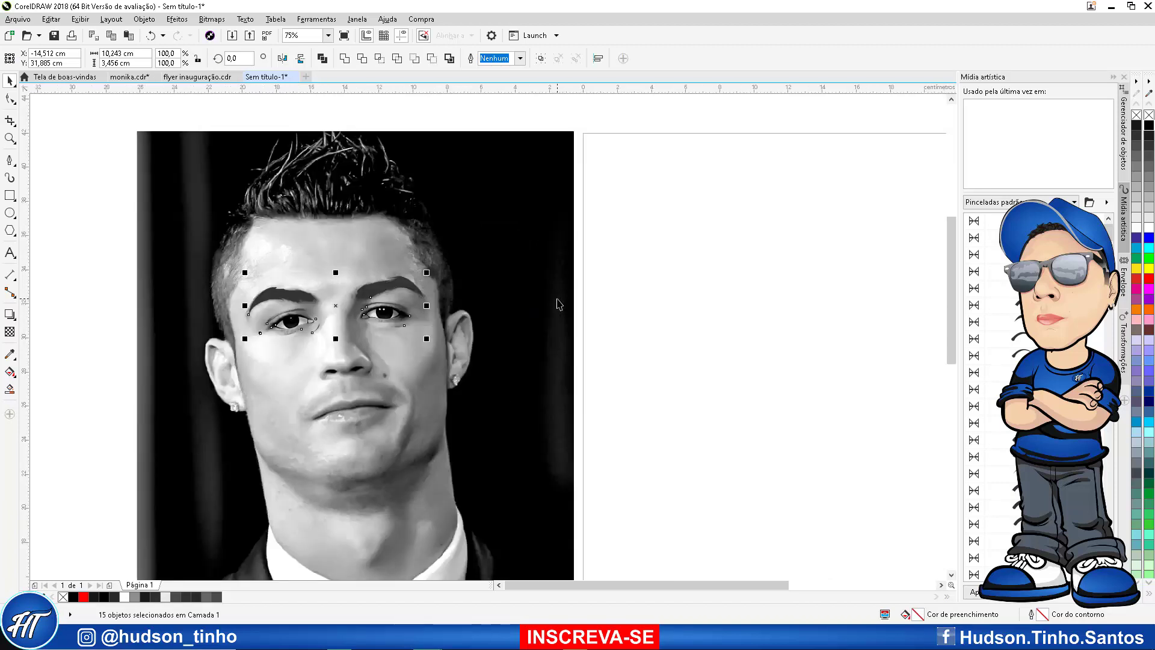
scroll(556, 306, down, 2)
key(ctrl+r)
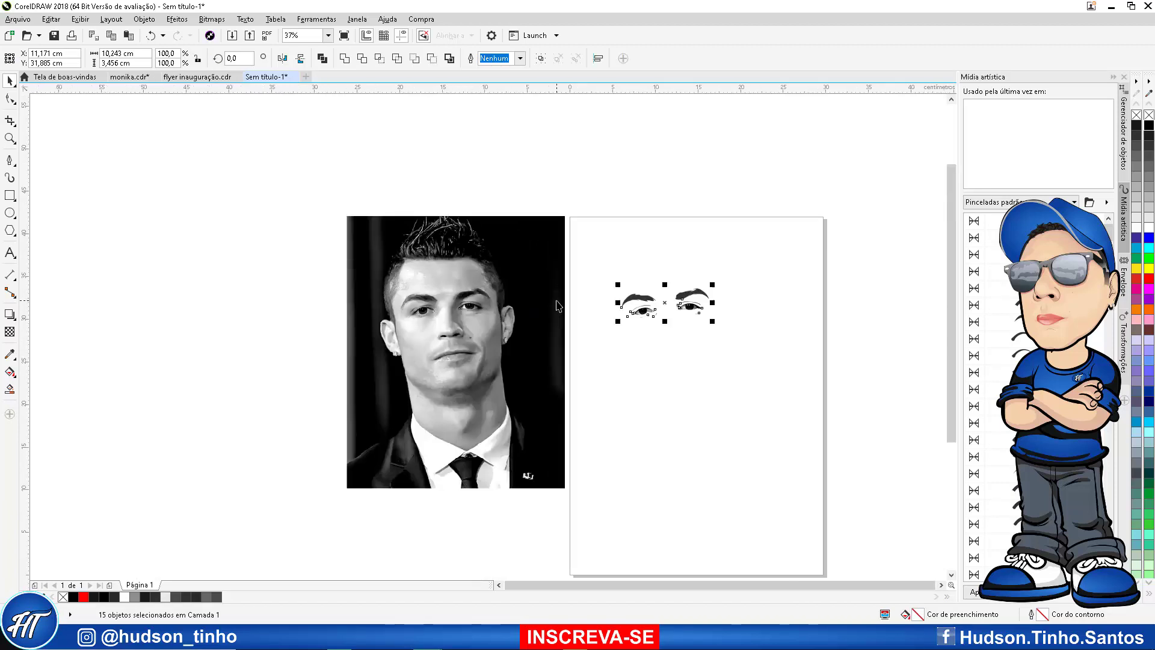
scroll(682, 308, up, 4)
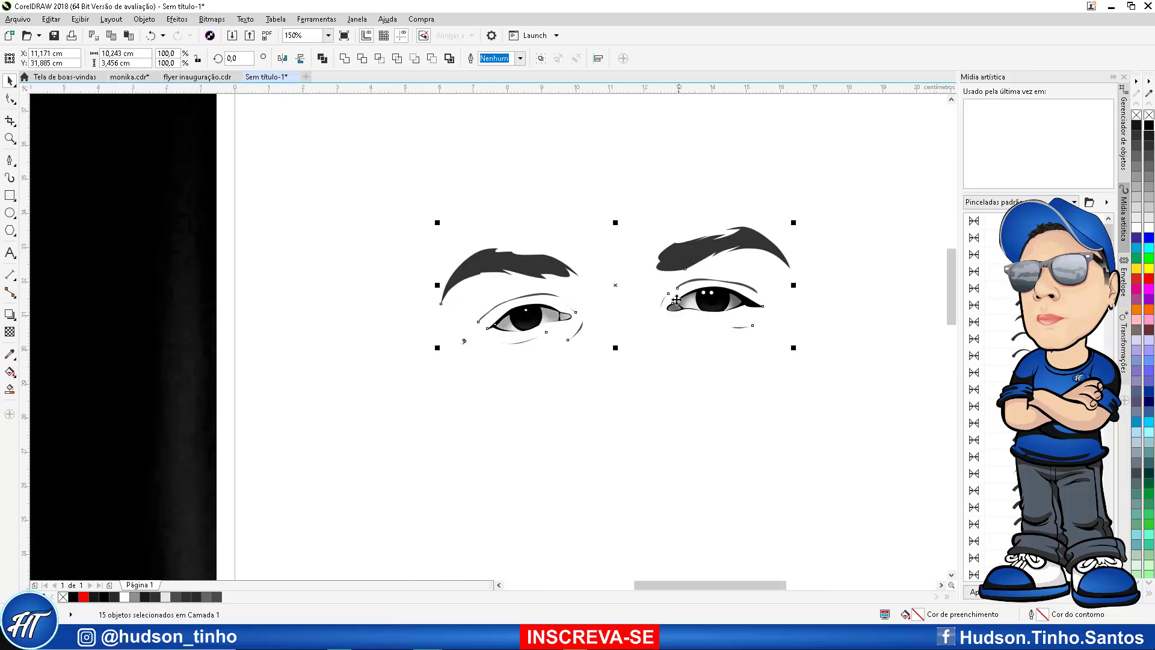
scroll(476, 297, down, 4)
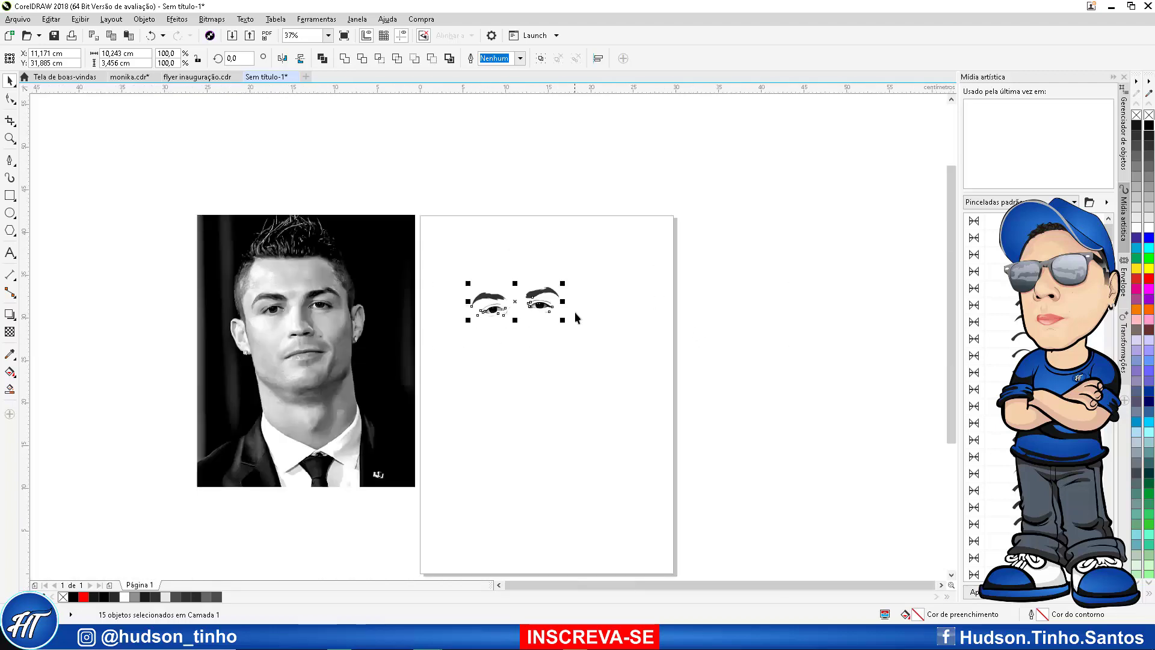
Trace the bright spot in the left-hand eye's inner corner with the Pen tool, about 0.15 × 0.10 cm
scroll(265, 307, up, 4)
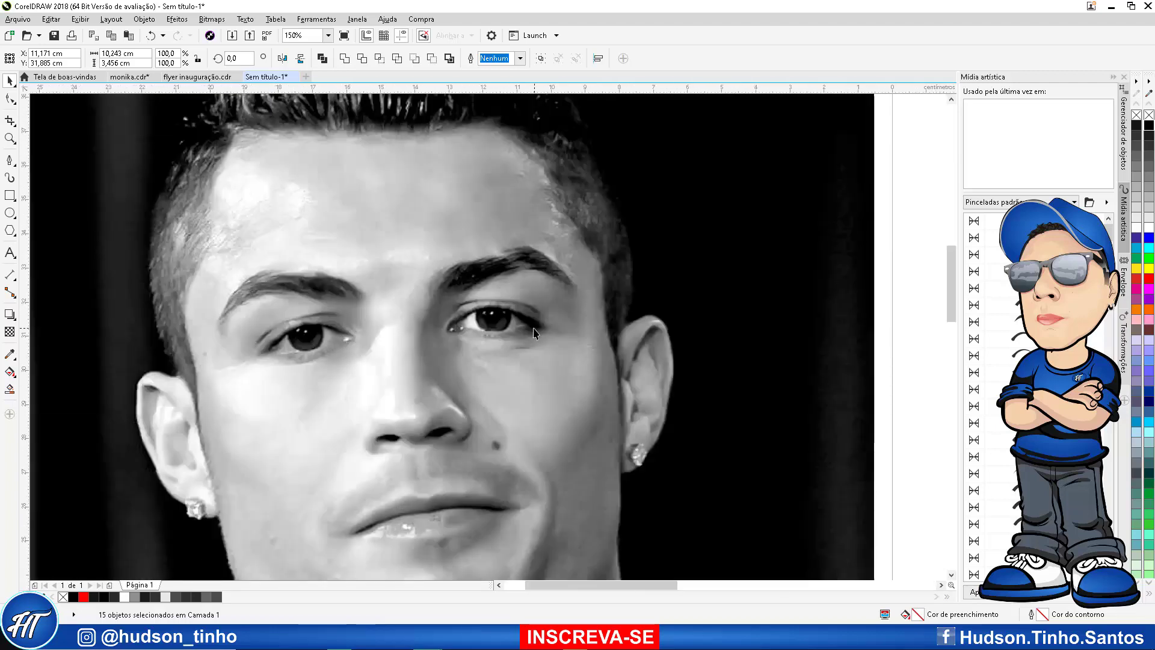
scroll(424, 308, down, 2)
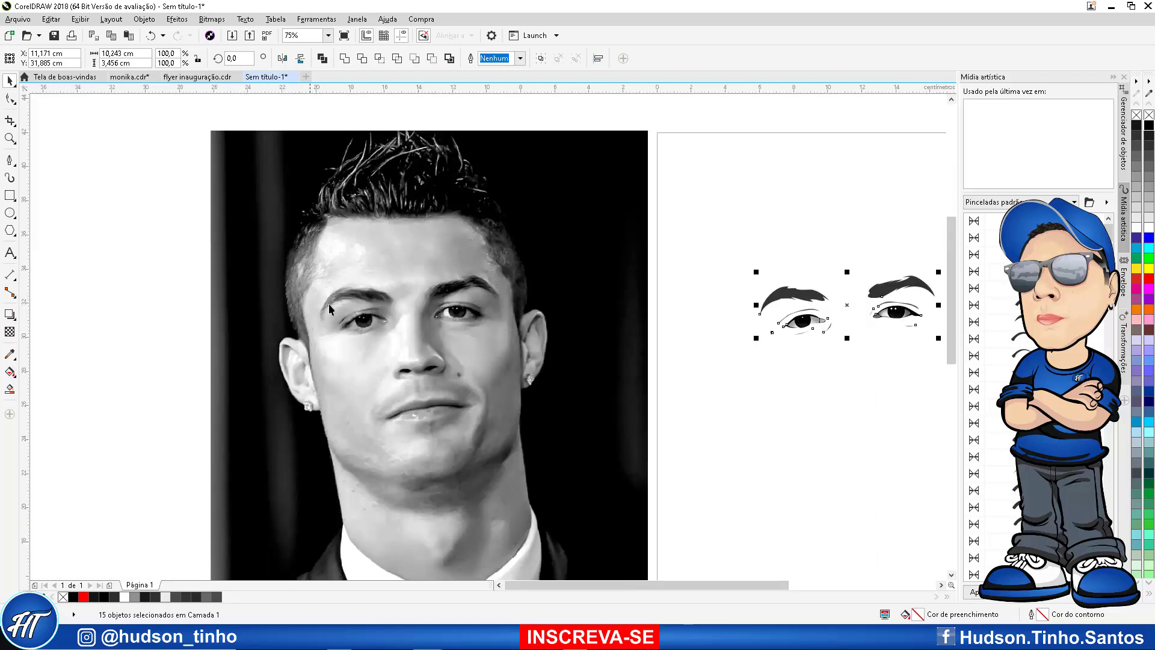
scroll(361, 331, up, 2)
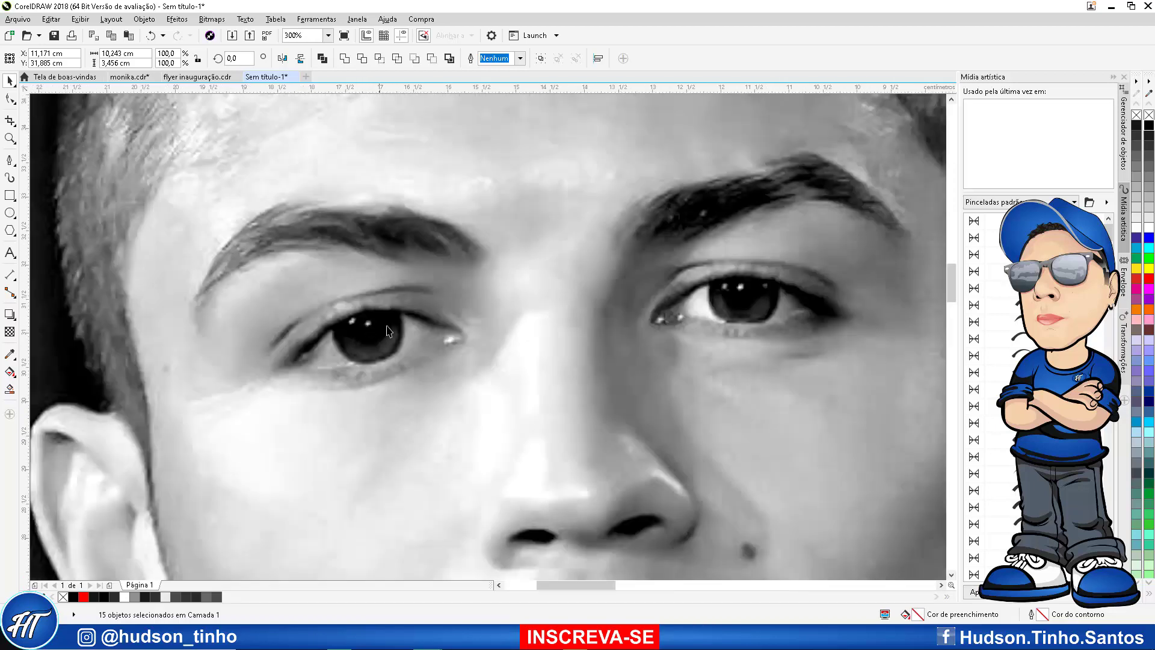
click(10, 161)
scroll(437, 343, up, 2)
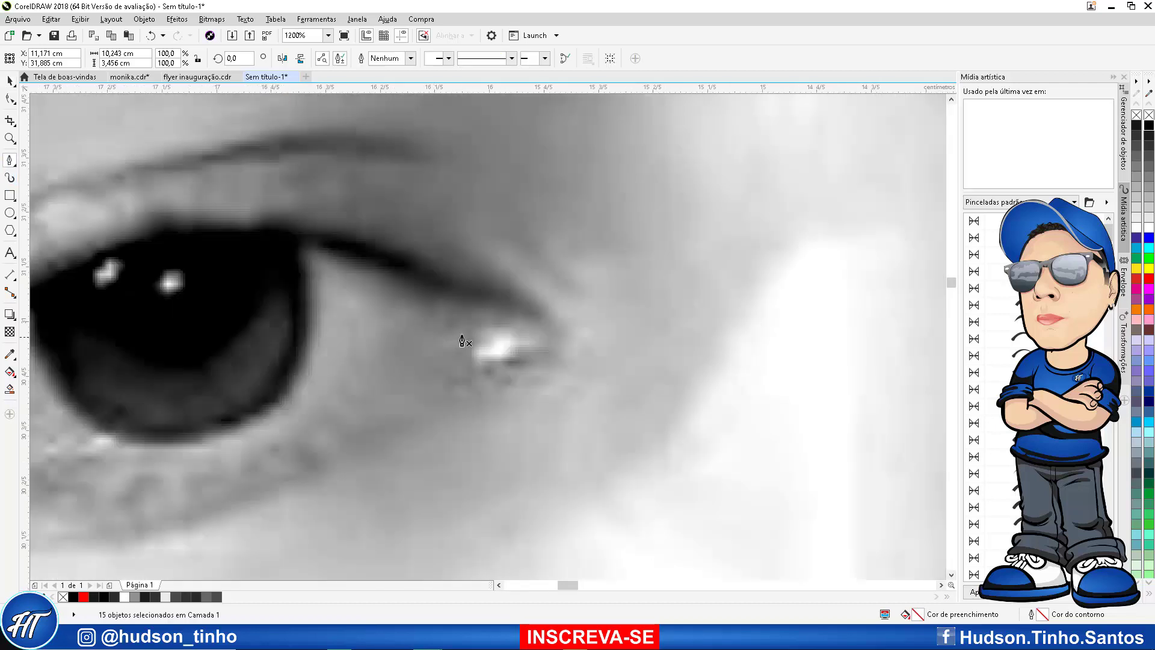
scroll(482, 342, up, 1)
click(488, 336)
mouse_move(484, 351)
mouse_down()
mouse_move(471, 362)
mouse_move(478, 378)
mouse_up()
mouse_move(513, 375)
mouse_down()
mouse_move(546, 355)
mouse_move(532, 323)
mouse_up()
drag(517, 322, 505, 326)
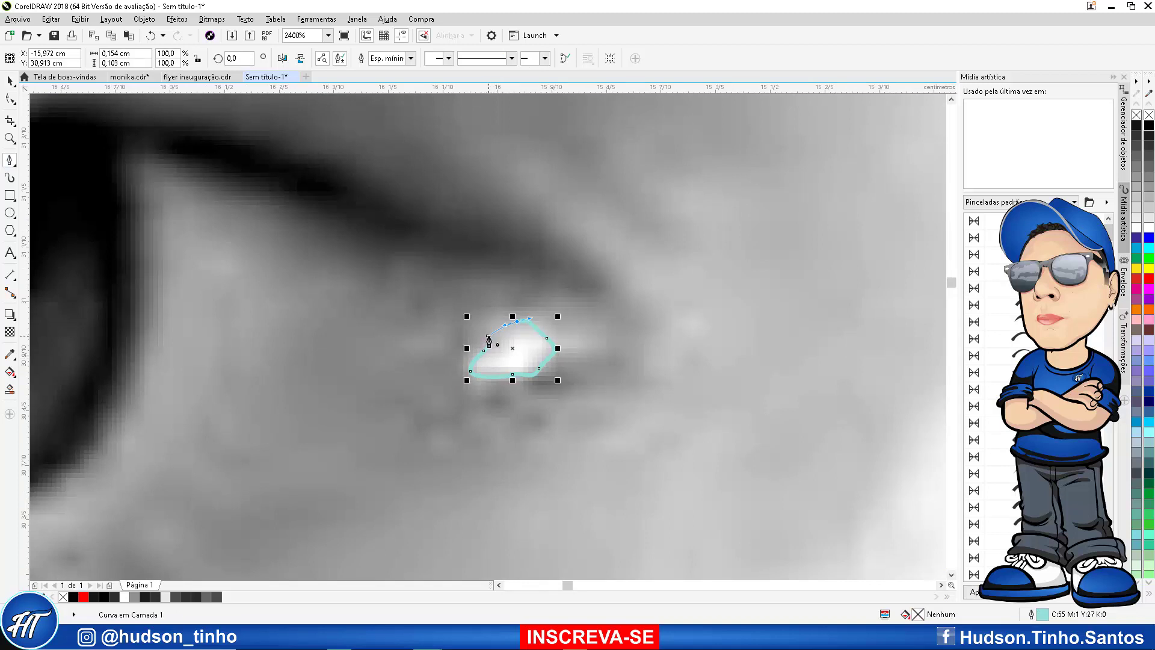
Trace the outer of the two catchlights in the left-hand iris as a closed shape, about 0.11 × 0.10 cm
scroll(489, 342, down, 2)
scroll(364, 321, up, 1)
click(376, 302)
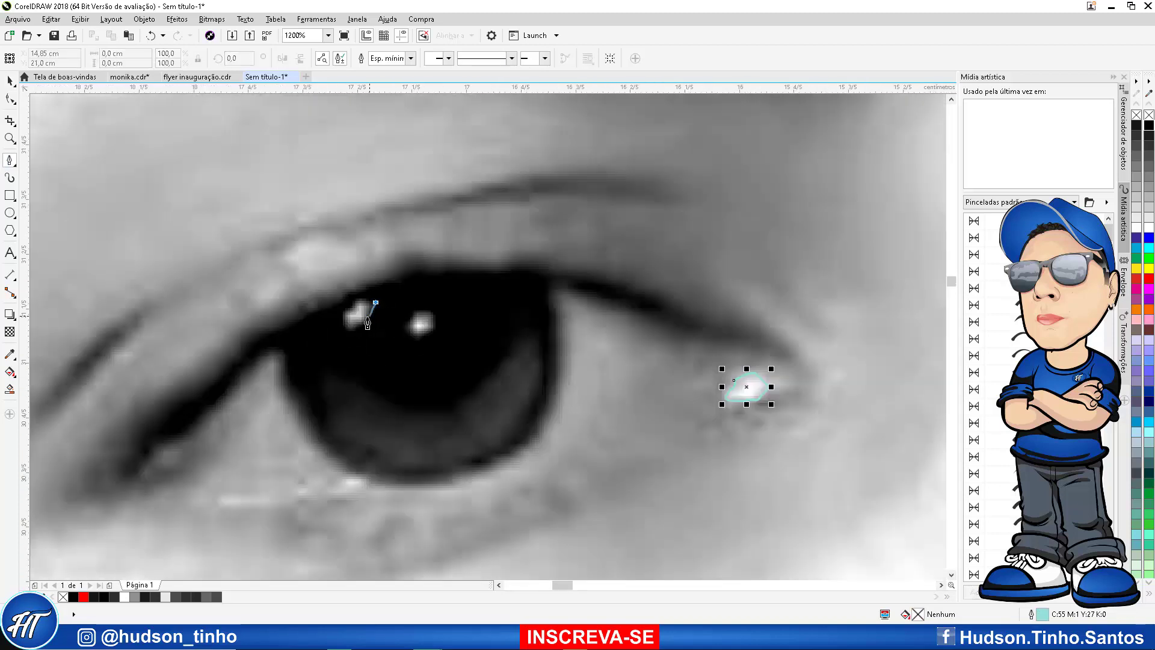
click(369, 316)
drag(362, 331, 355, 330)
click(347, 321)
click(352, 312)
click(355, 303)
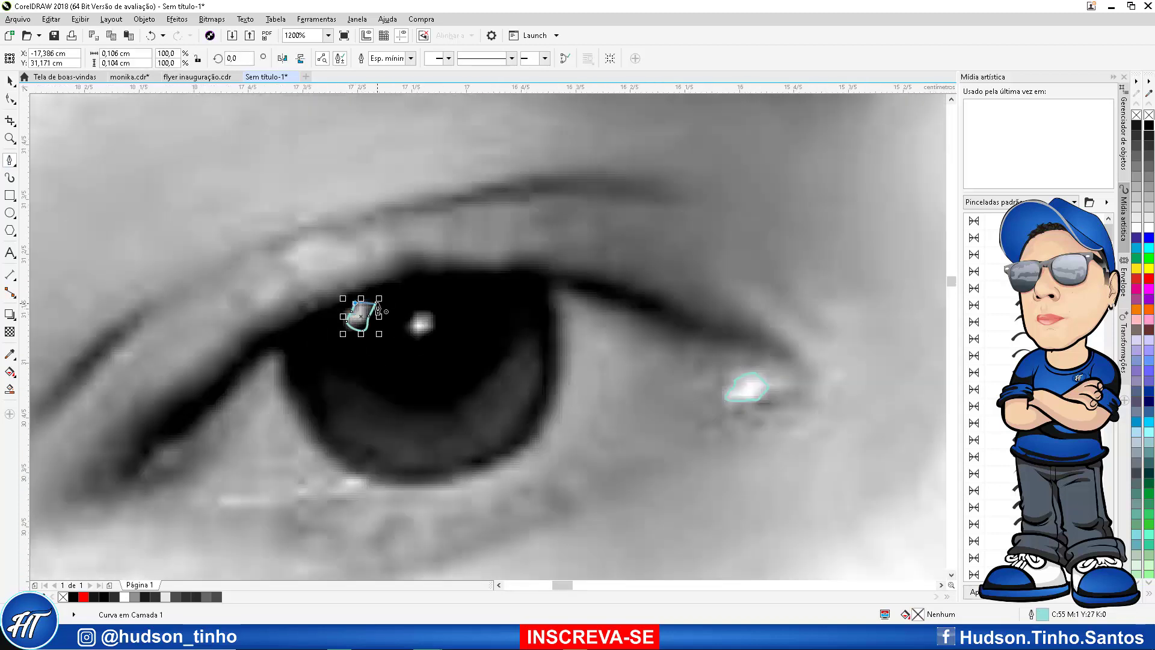
Trace a thin curved highlight at the left-hand eye's outer corner, about 0.14 × 0.12 cm
click(183, 441)
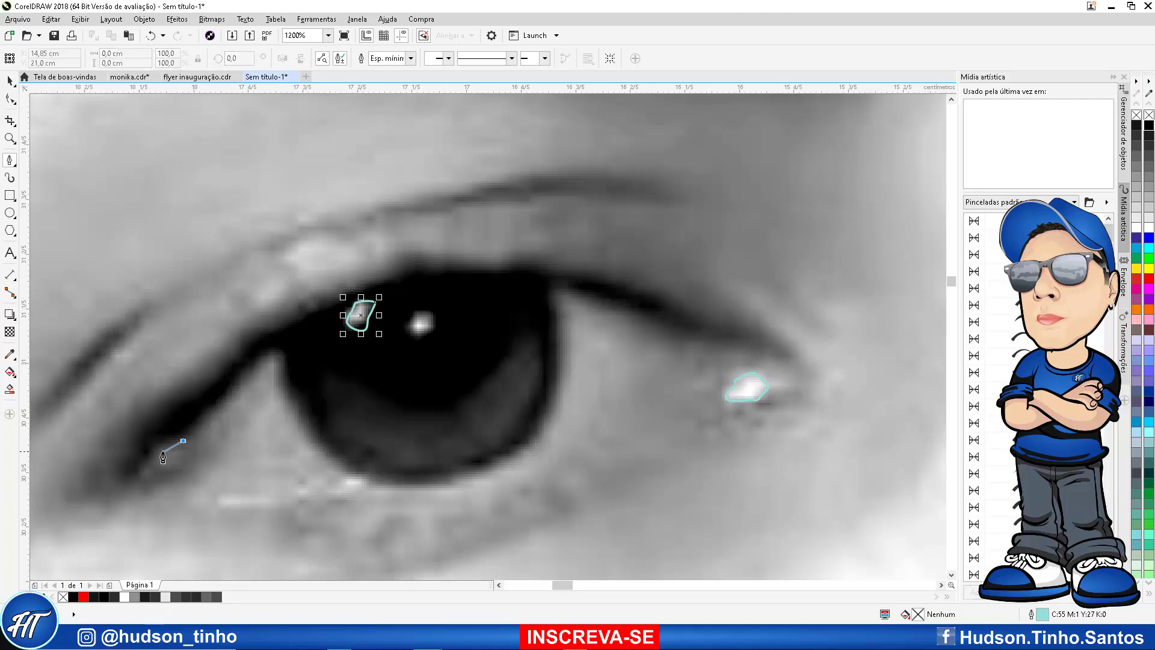
drag(162, 452, 166, 432)
click(142, 475)
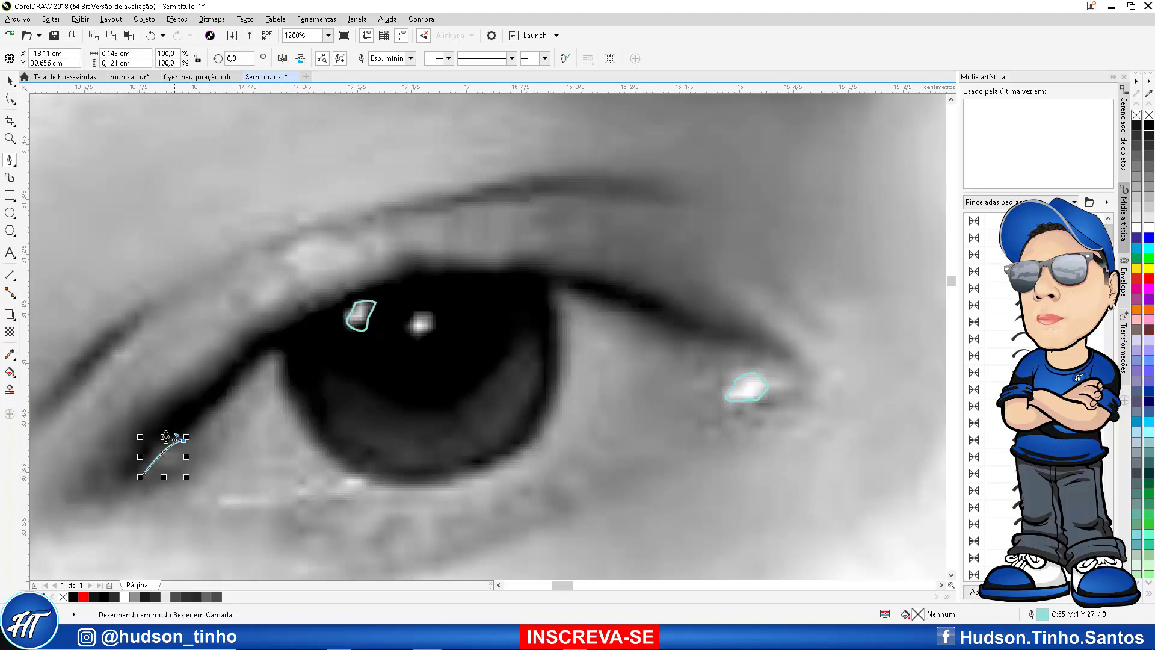
Trace the right-hand eye's inner-corner bright spot nearest the iris as a closed shape, about 0.13 × 0.09 cm
scroll(165, 455, down, 3)
scroll(240, 279, up, 3)
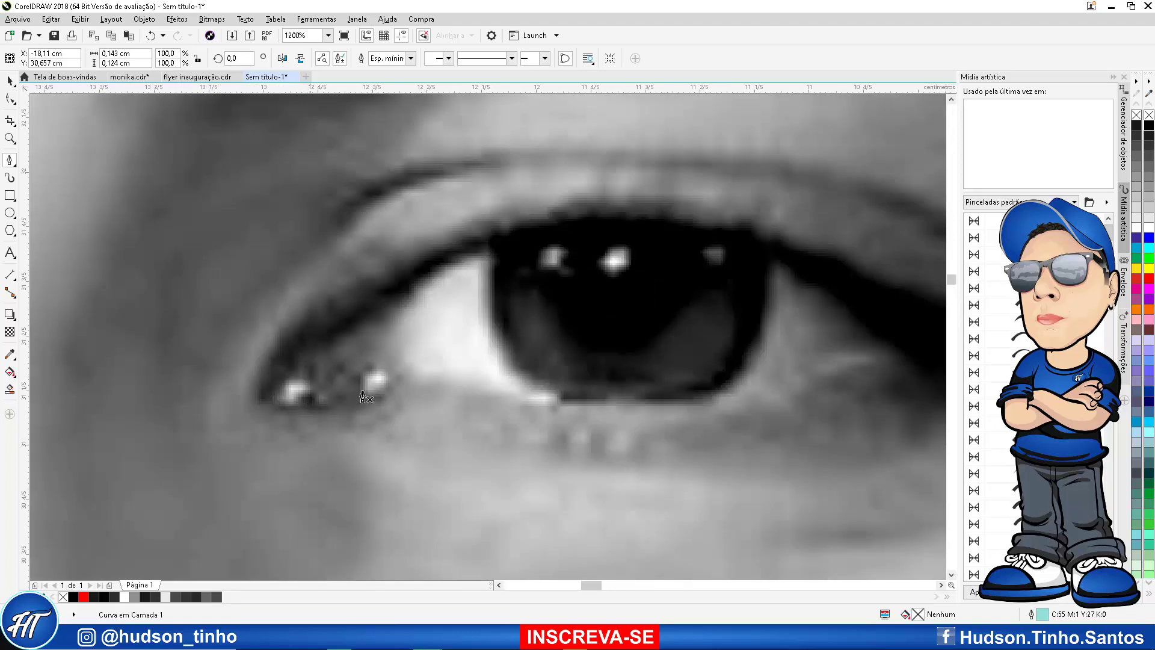
click(379, 372)
drag(382, 385, 354, 389)
click(351, 375)
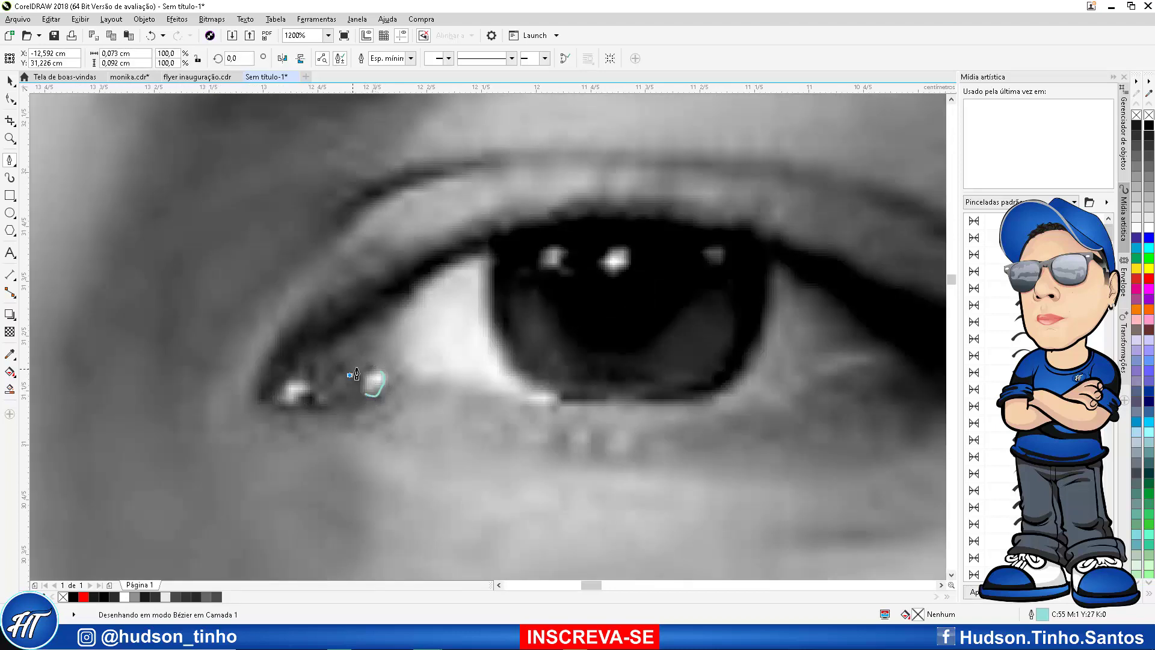
scroll(370, 367, up, 2)
click(412, 385)
scroll(412, 388, down, 3)
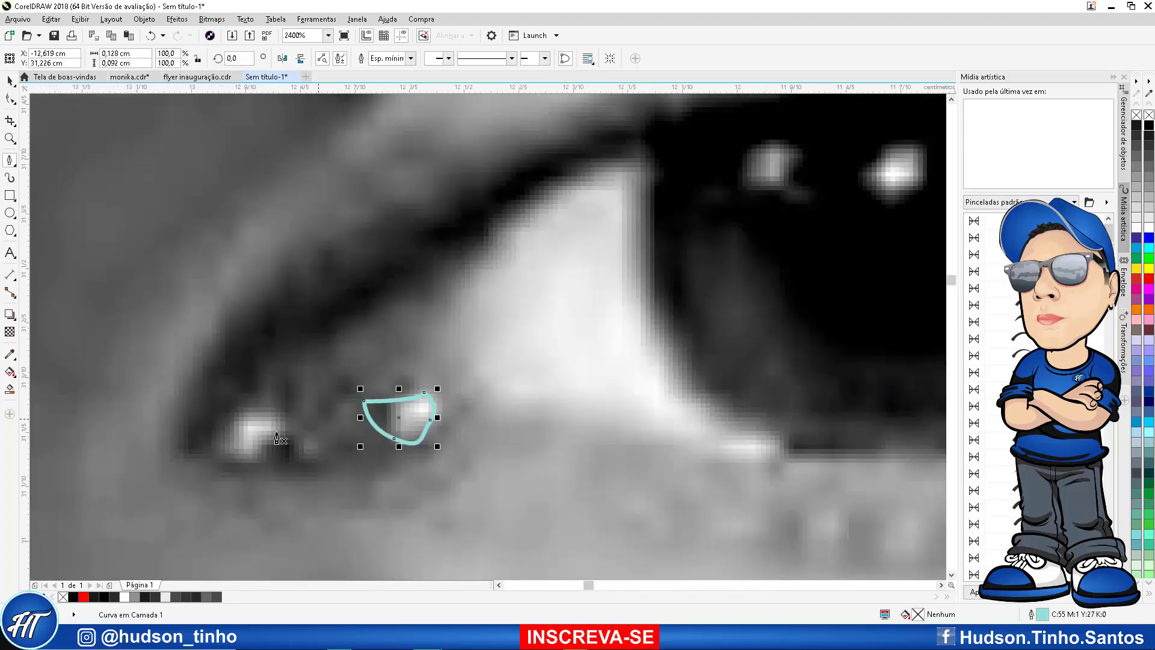
Trace the bright spot at the innermost tip of the right-hand eye as a closed, notched shape
scroll(259, 452, up, 3)
click(258, 446)
drag(192, 407, 157, 402)
mouse_move(130, 446)
mouse_down()
mouse_move(125, 468)
mouse_move(164, 490)
mouse_move(201, 478)
mouse_up()
click(202, 455)
click(259, 451)
Trace a small highlight between the two inner-corner shapes of the right-hand eye, about 0.07 × 0.05 cm
click(286, 455)
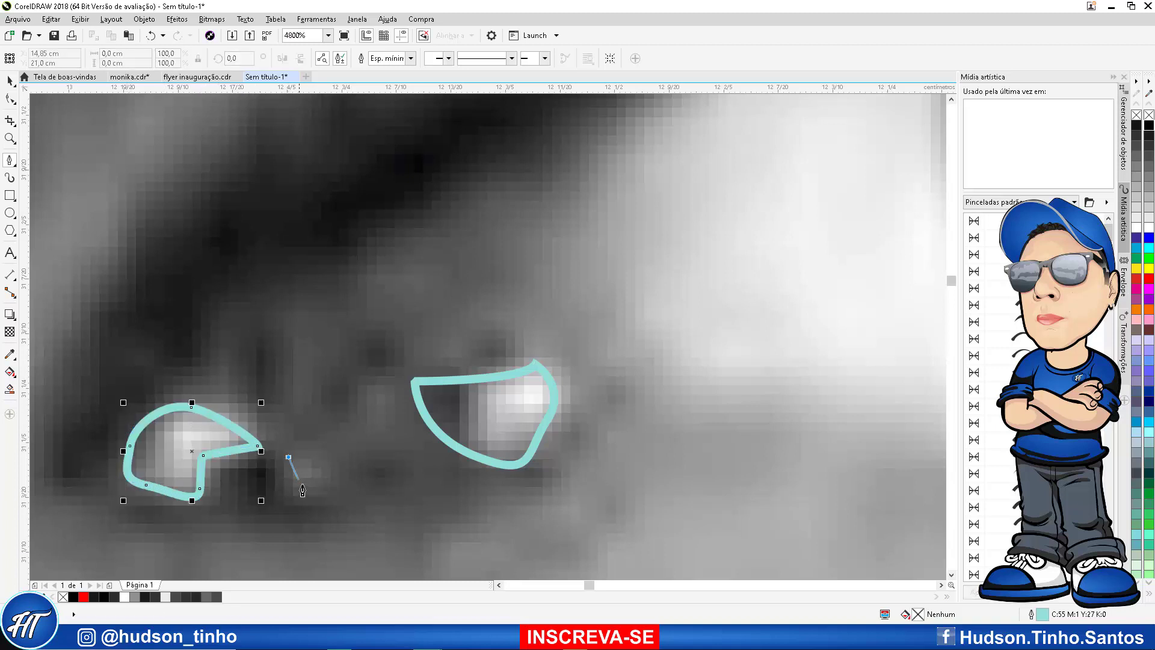
drag(334, 493, 357, 483)
click(367, 466)
drag(313, 438, 311, 453)
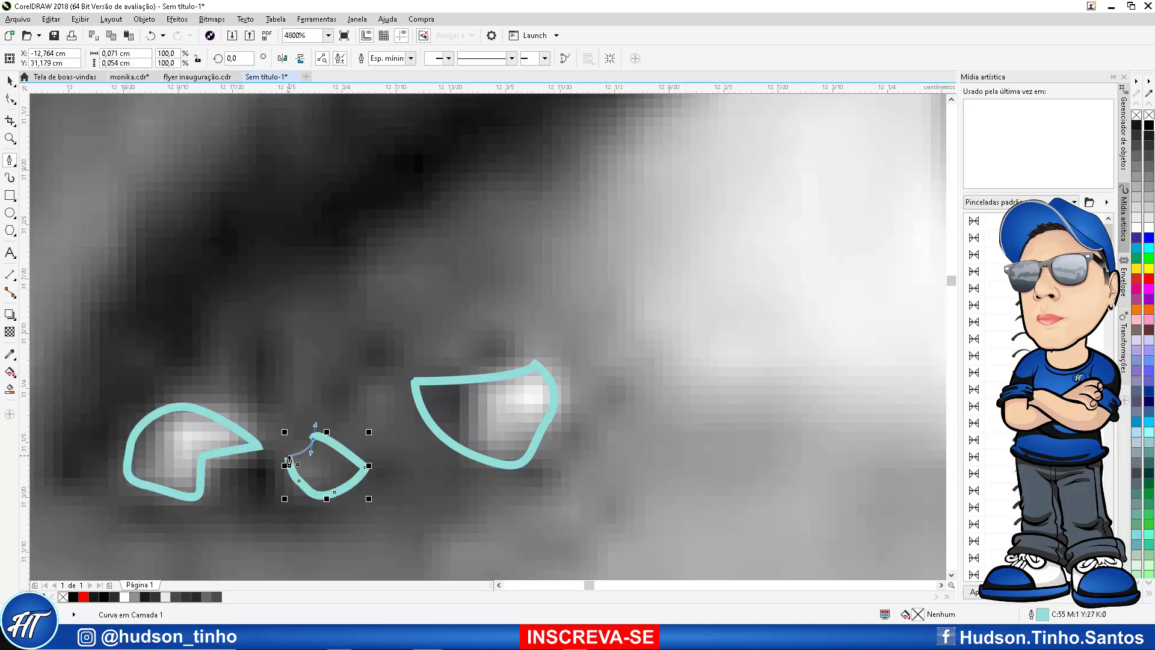
click(288, 462)
Trace the right-hand iris's catchlight nearest the nose as a closed crescent, about 0.11 × 0.08 cm
scroll(289, 462, down, 2)
scroll(510, 317, up, 1)
click(505, 301)
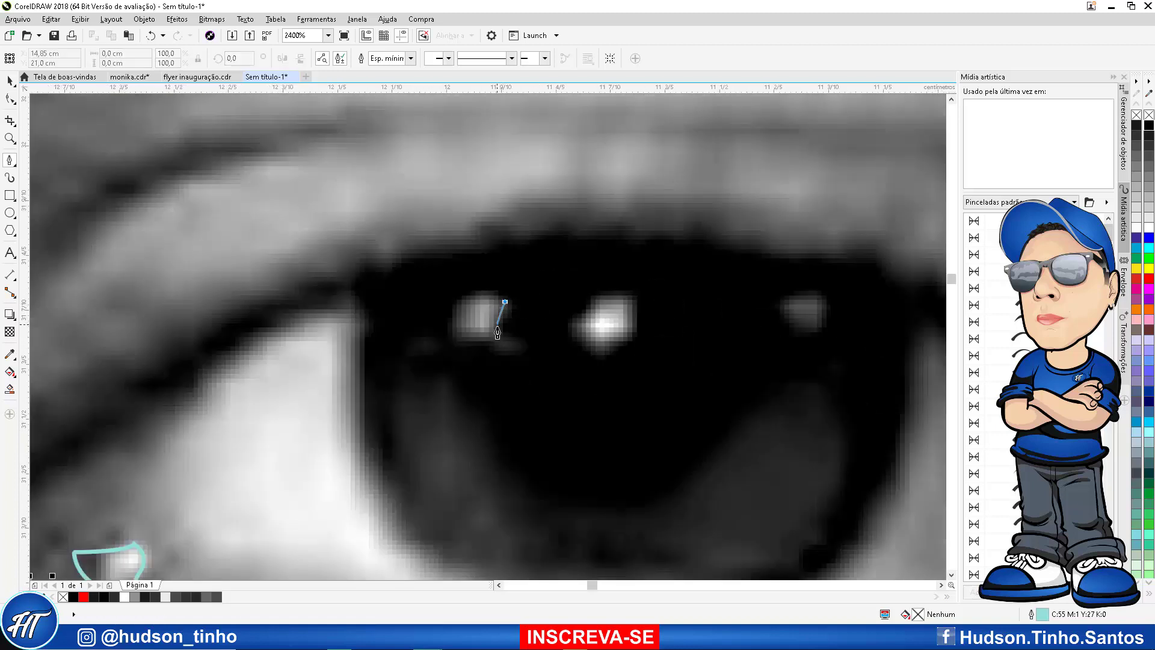
drag(497, 324, 472, 287)
click(523, 339)
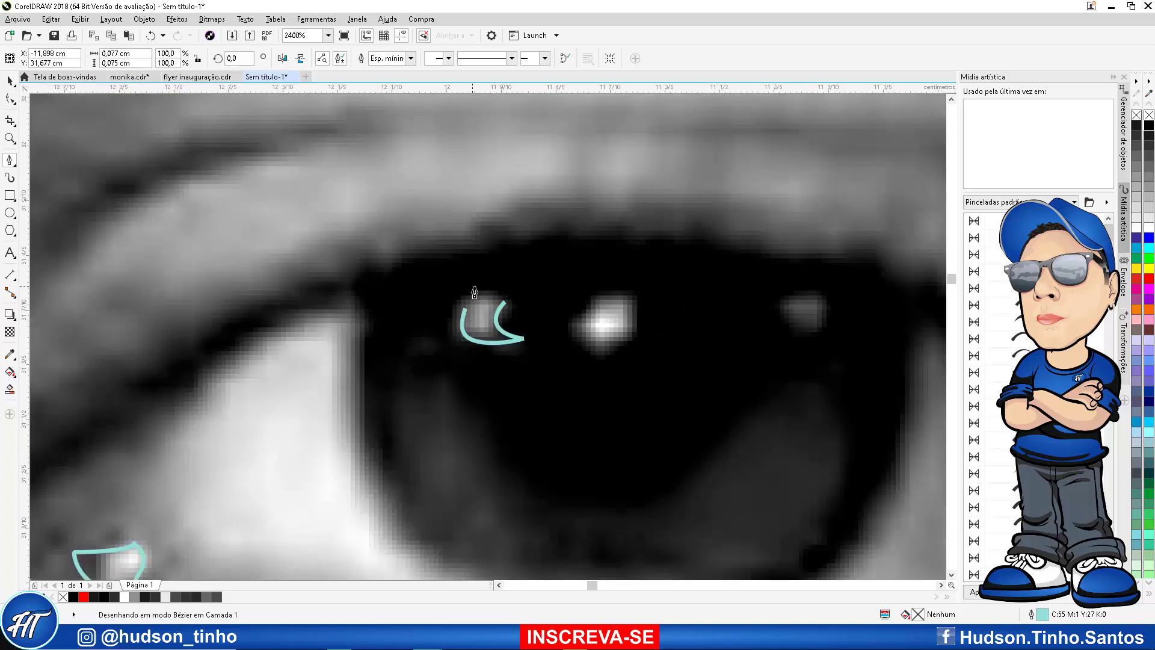
click(503, 304)
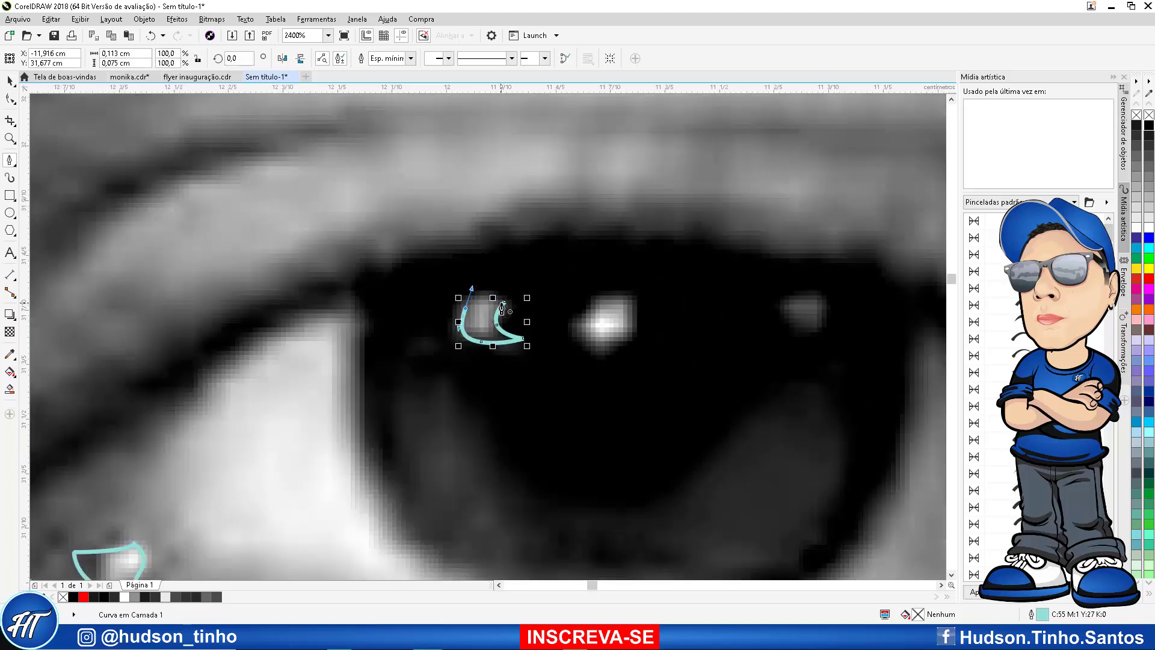
Trace the faint catchlight on the outer side of the right-hand iris as a closed shape, about 0.08 × 0.07 cm
click(783, 297)
drag(813, 325, 826, 304)
click(827, 293)
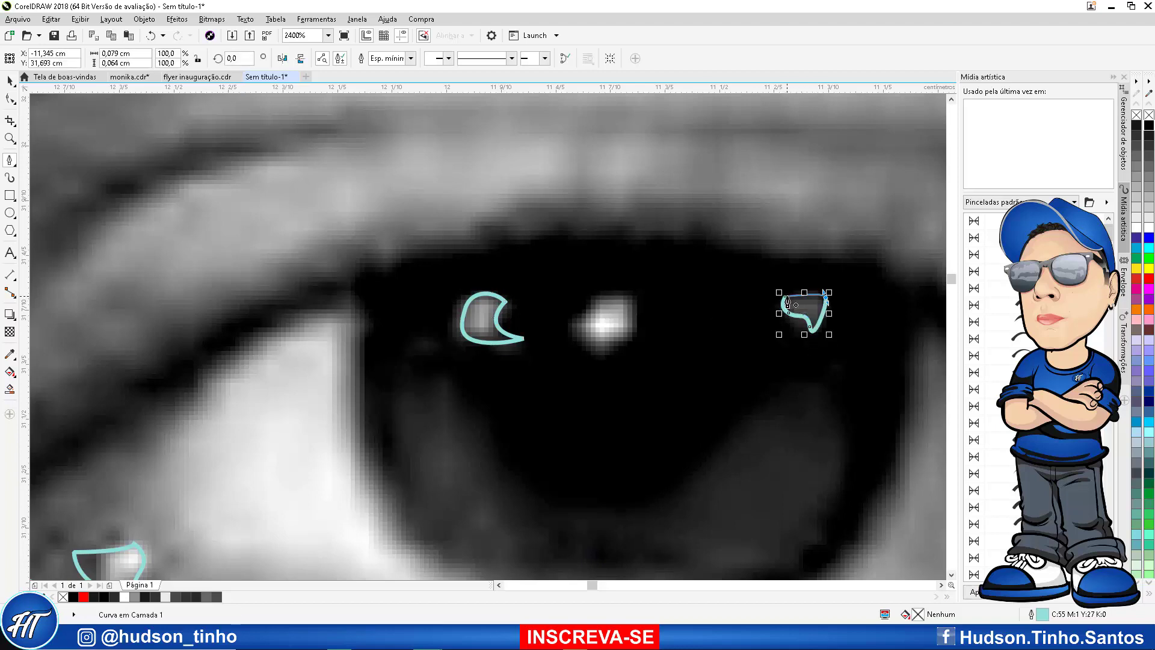
Trace a thin closed highlight between the right-hand iris and the eye's outer corner, about 0.28 × 0.05 cm
scroll(685, 292, down, 2)
scroll(820, 337, down, 1)
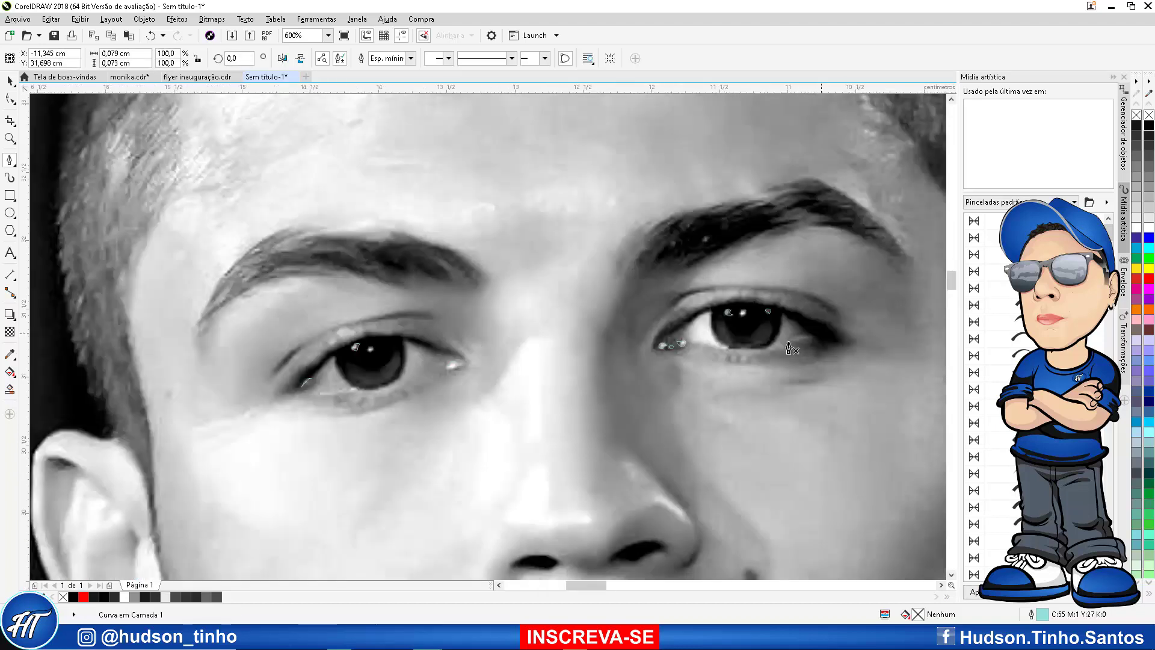
scroll(849, 331, up, 2)
click(776, 330)
click(795, 335)
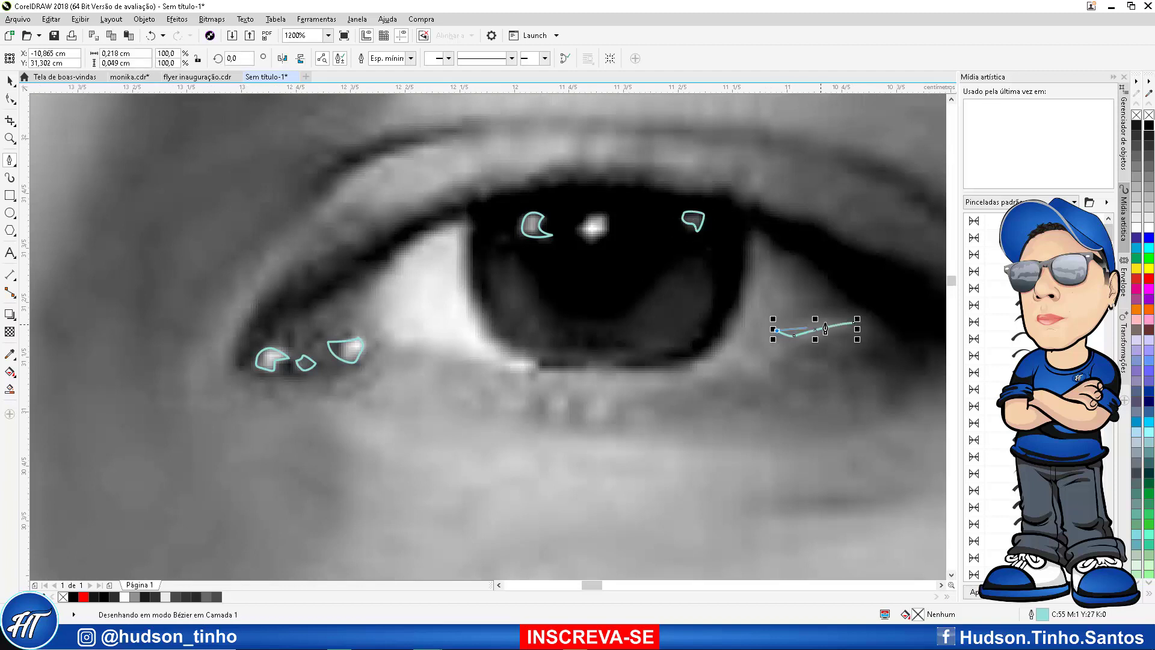
click(856, 323)
click(776, 330)
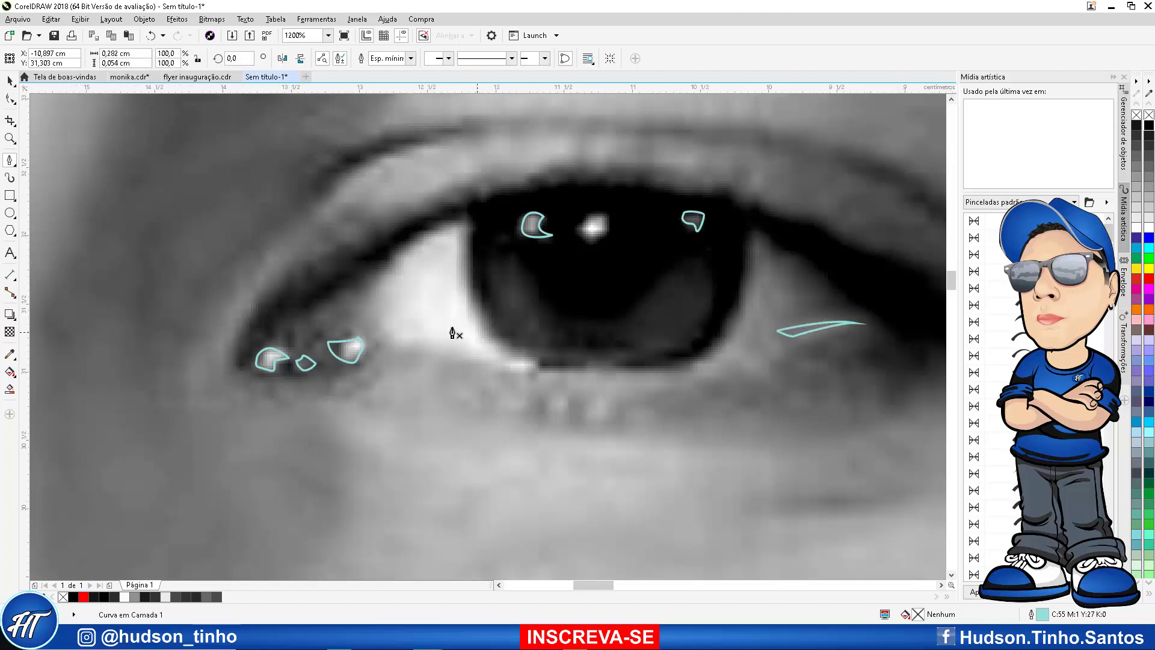
Fill the three traced highlights of the left-hand eye with white and remove their outlines
scroll(457, 330, down, 2)
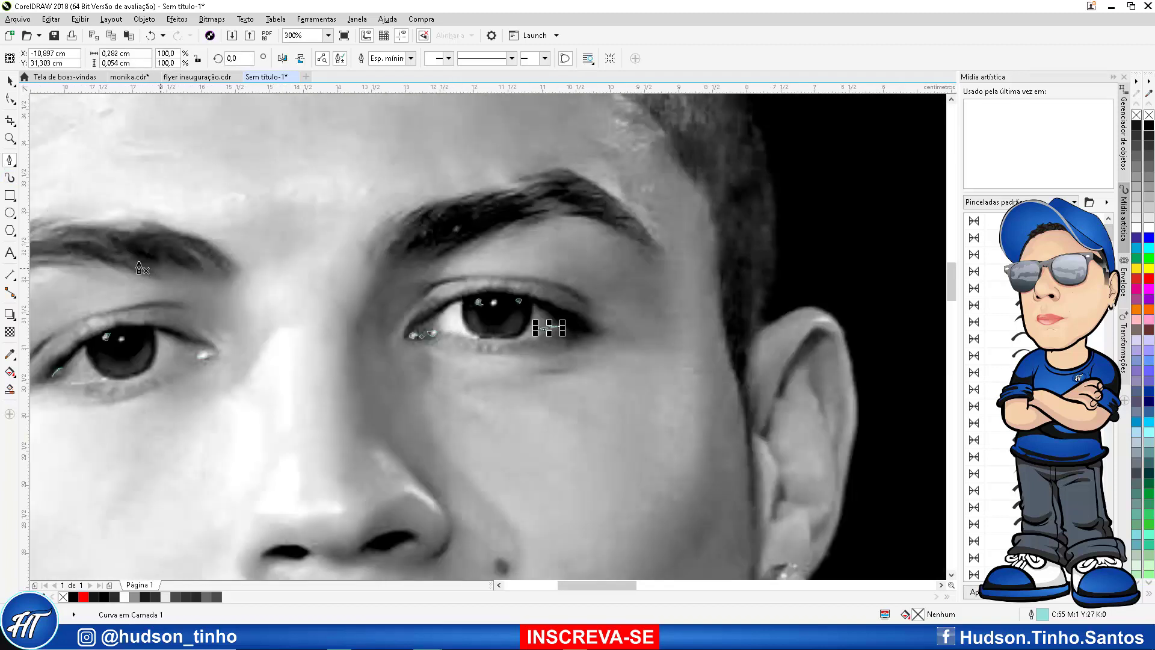
click(9, 82)
scroll(452, 295, down, 1)
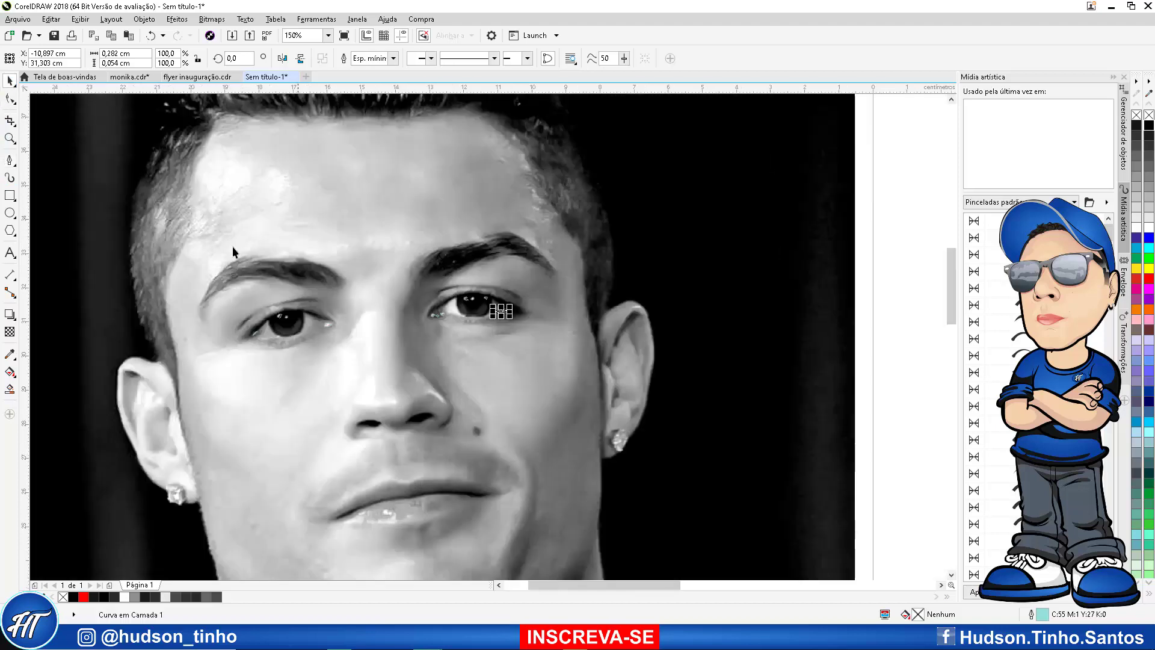
scroll(253, 258, up, 1)
drag(226, 289, 571, 474)
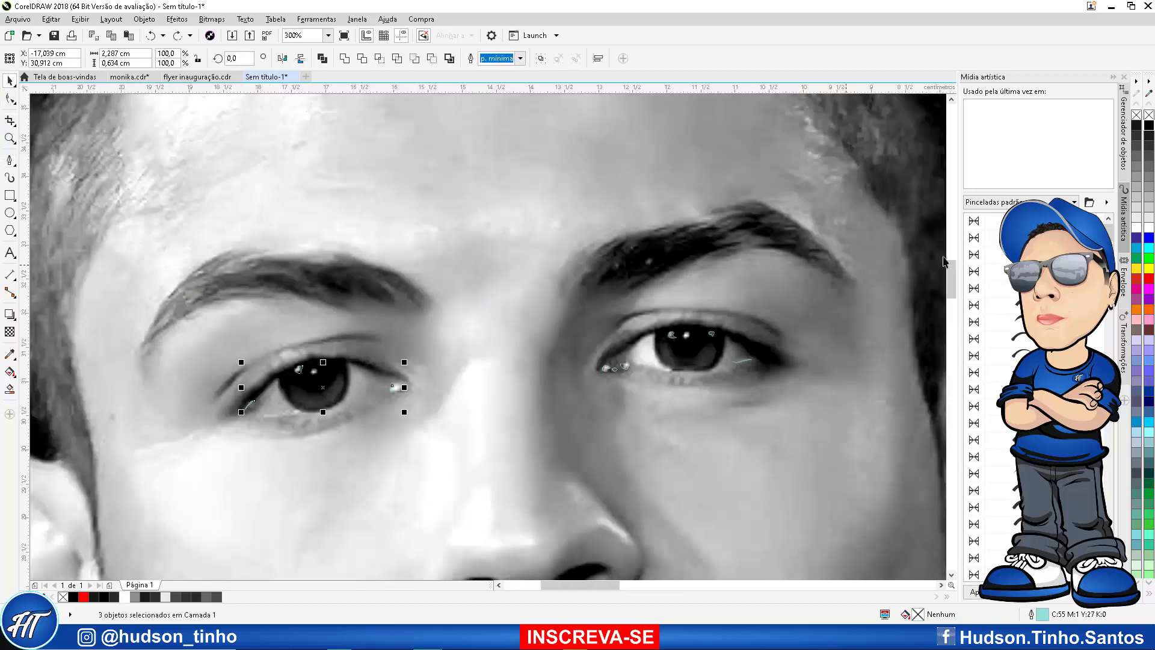
click(1137, 231)
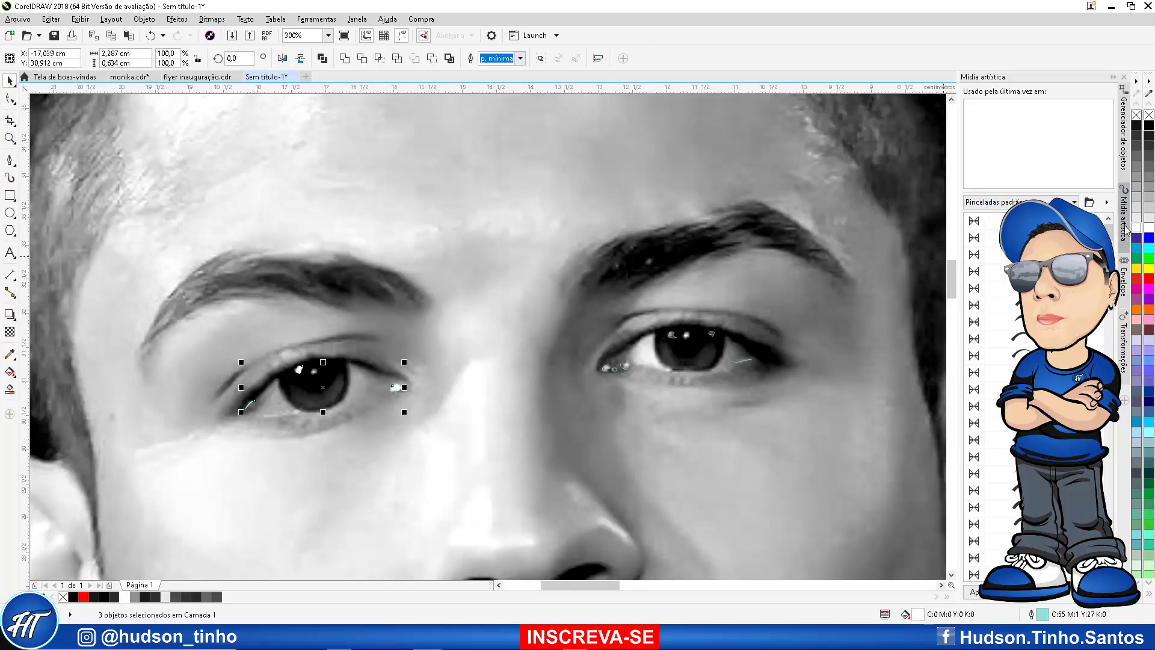
right_click(1149, 115)
Fill the six traced highlights of the right-hand eye with white and remove their outlines
drag(587, 259, 863, 463)
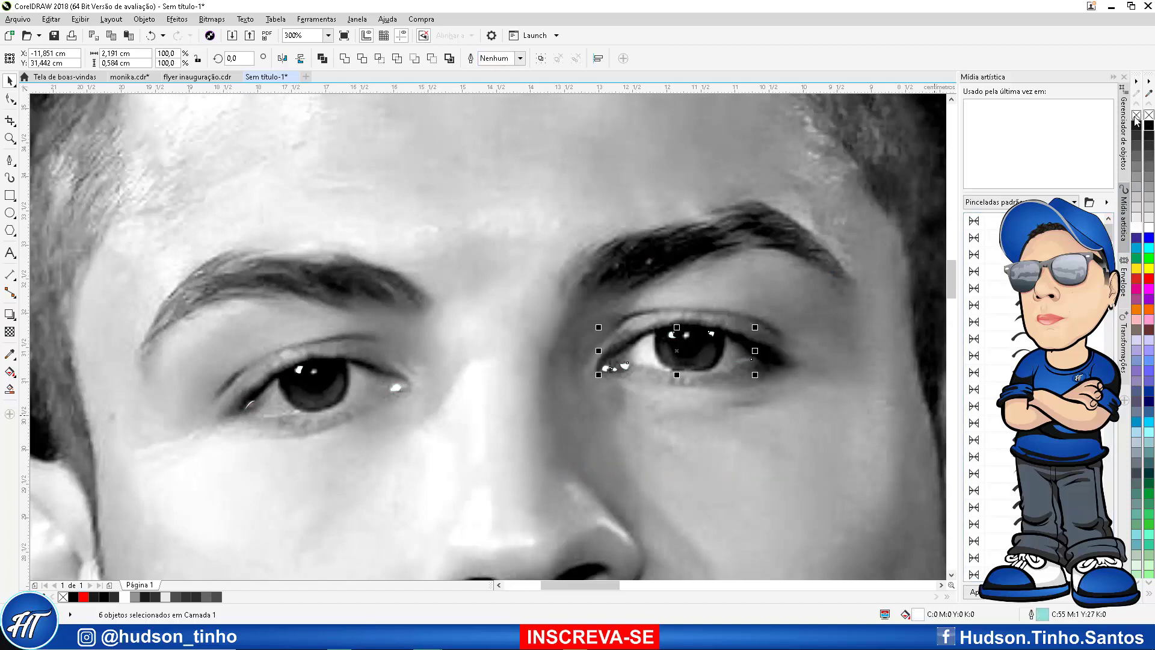
click(751, 365)
scroll(752, 364, up, 2)
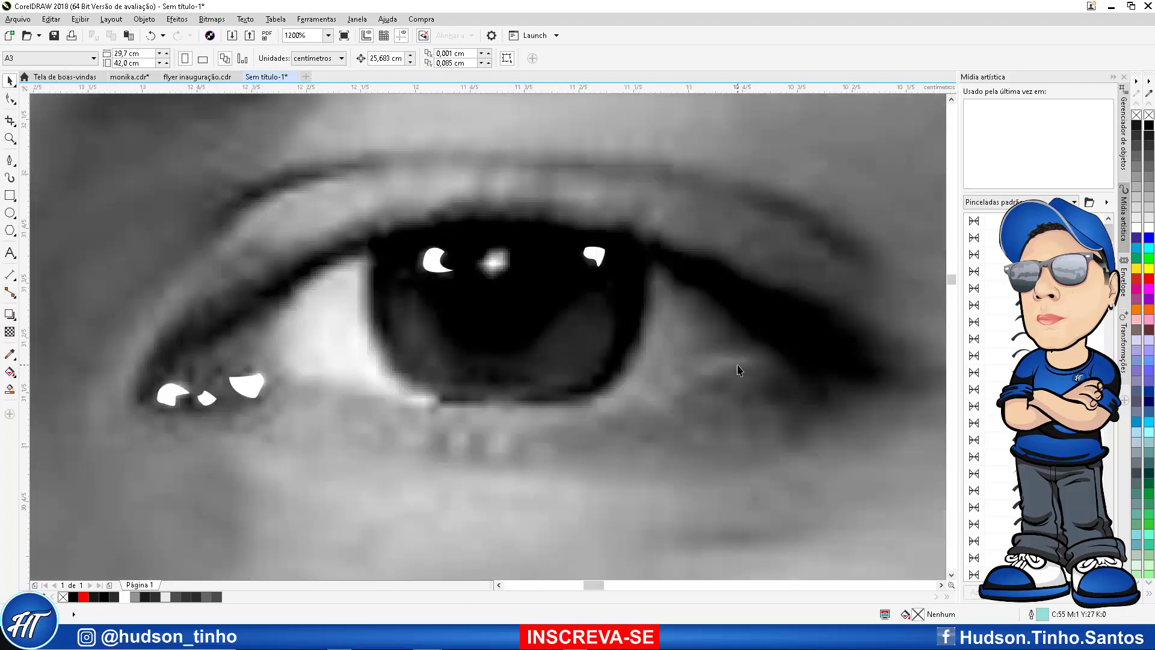
scroll(739, 371, down, 2)
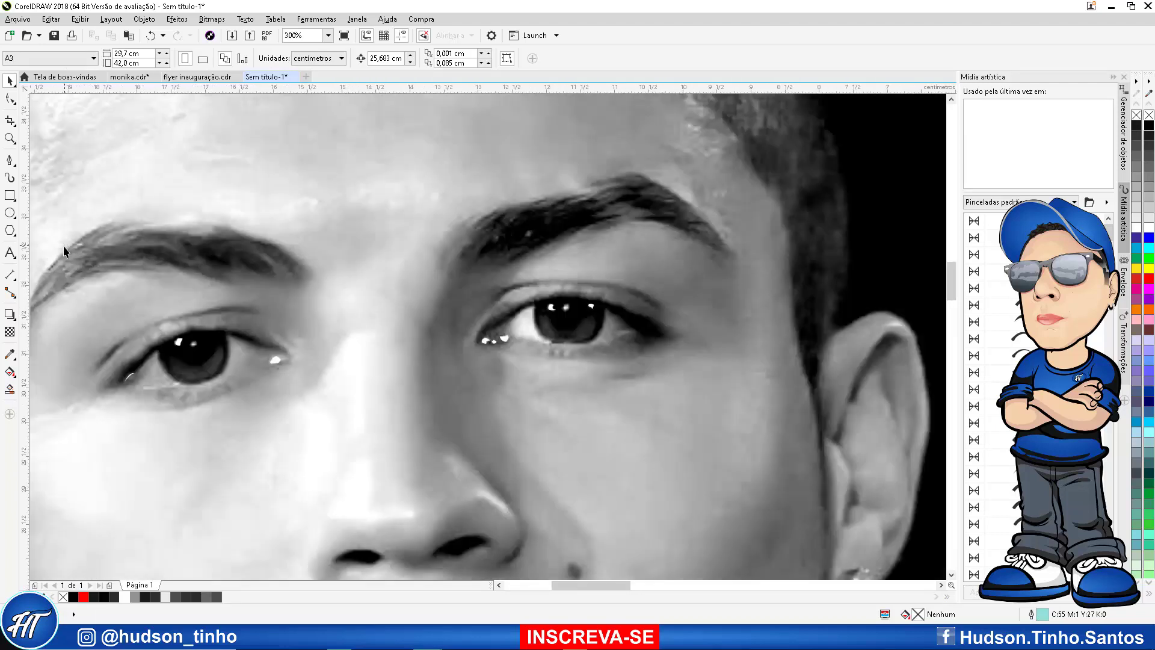
Convert the left-hand eye's three white highlights into a single RGB bitmap at 300 dpi
drag(65, 251, 395, 485)
click(212, 19)
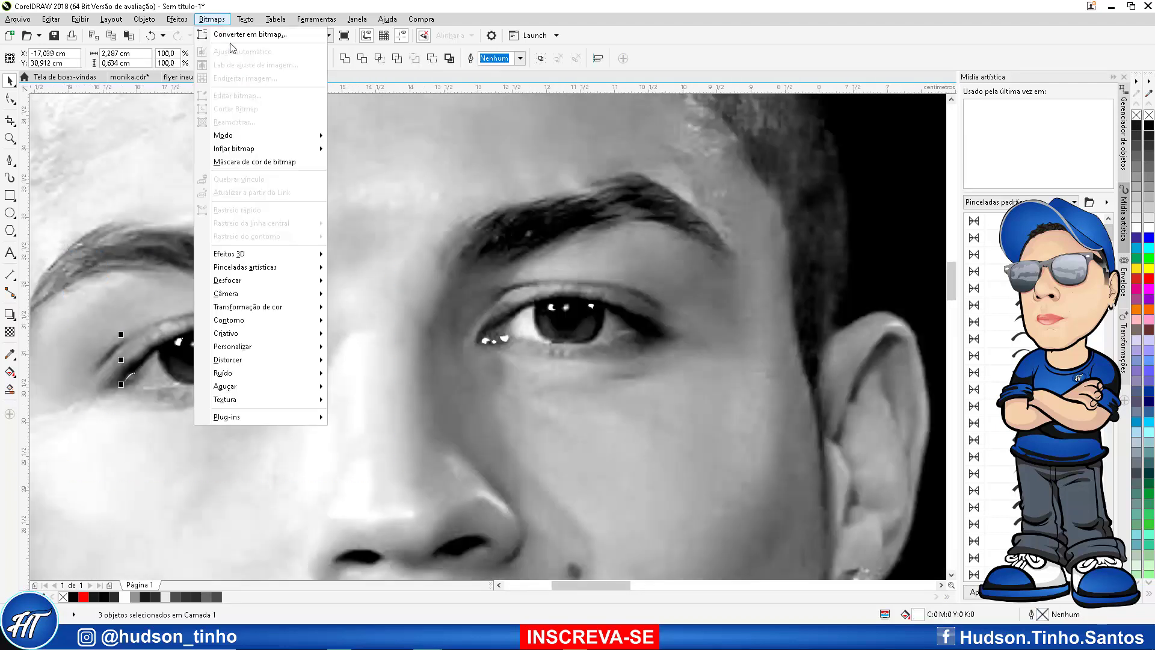
click(232, 33)
click(545, 385)
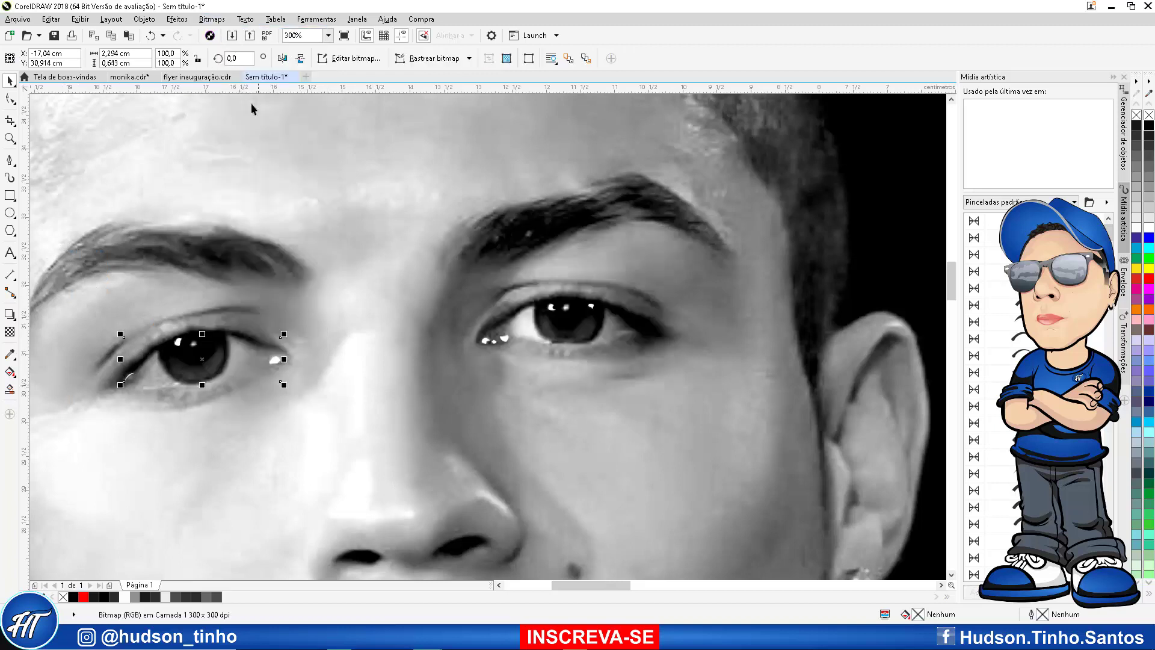
Convert the right-hand eye's six highlights into one 24-bit RGB bitmap at 300 dpi, with anti-aliasing and a transparent background
drag(464, 220, 789, 373)
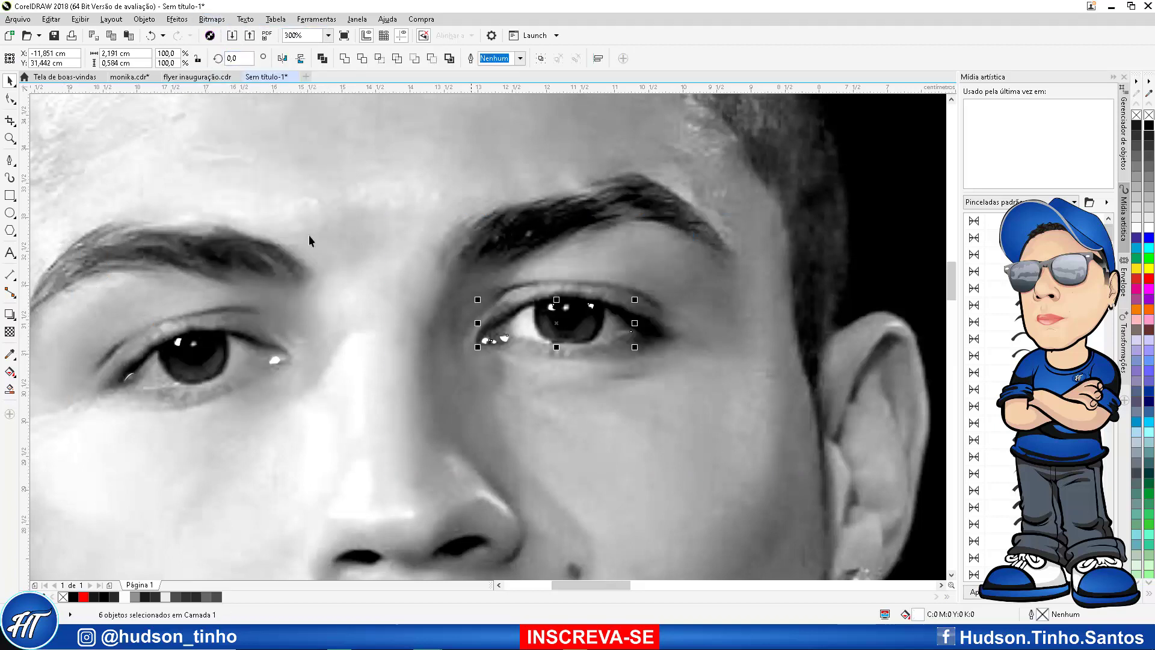
click(213, 20)
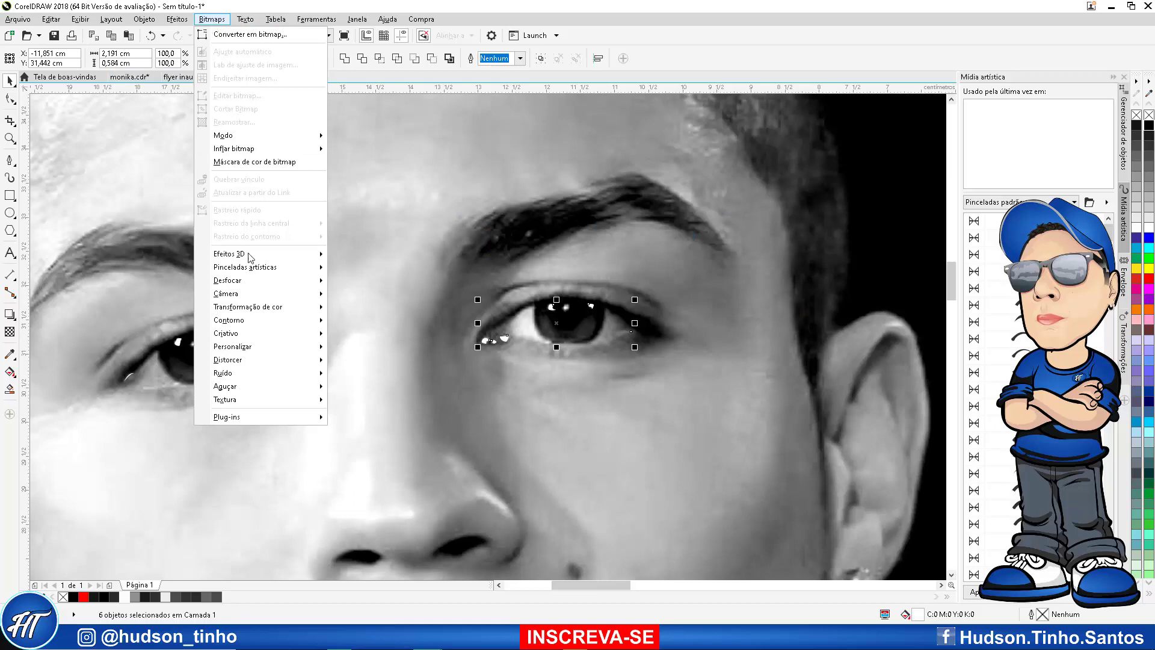
click(247, 34)
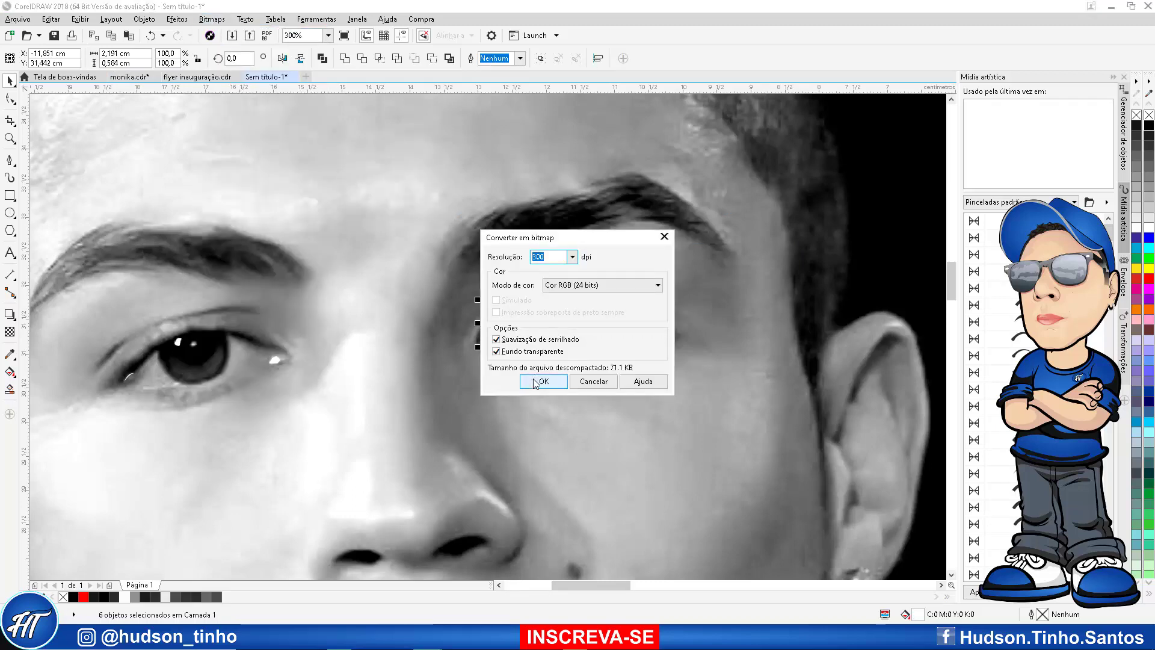
click(537, 383)
Select both highlight bitmaps and repeat the 25.683 cm sideways move to place them over the traced eyes on the page
scroll(534, 367, down, 2)
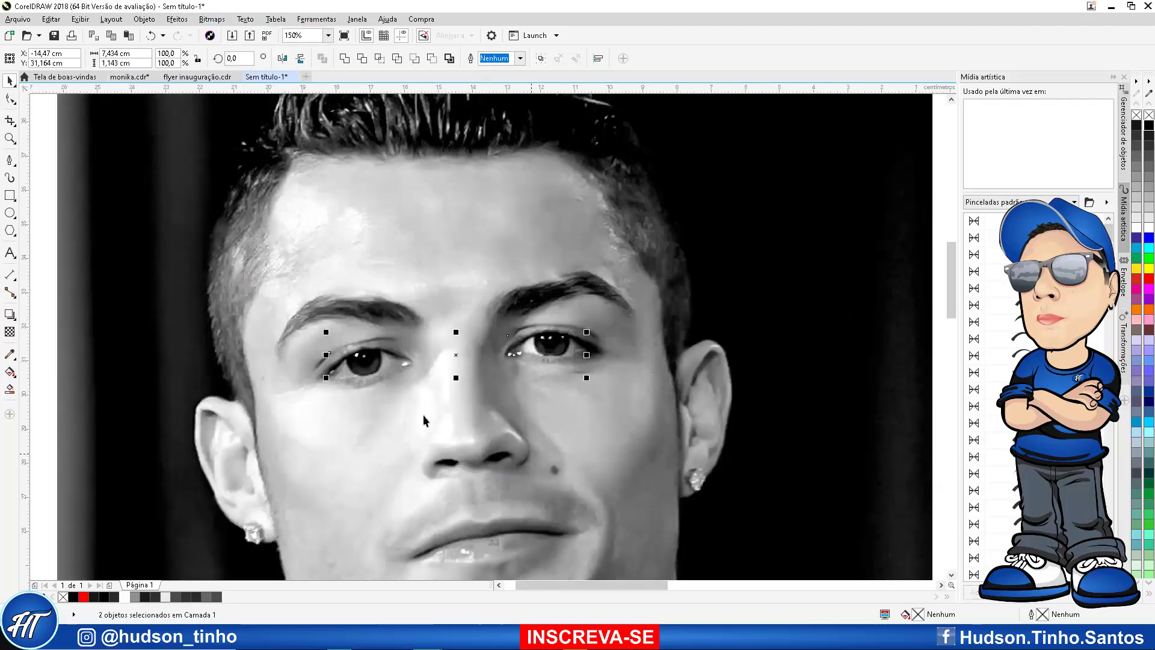
scroll(396, 414, down, 1)
key(ctrl+r)
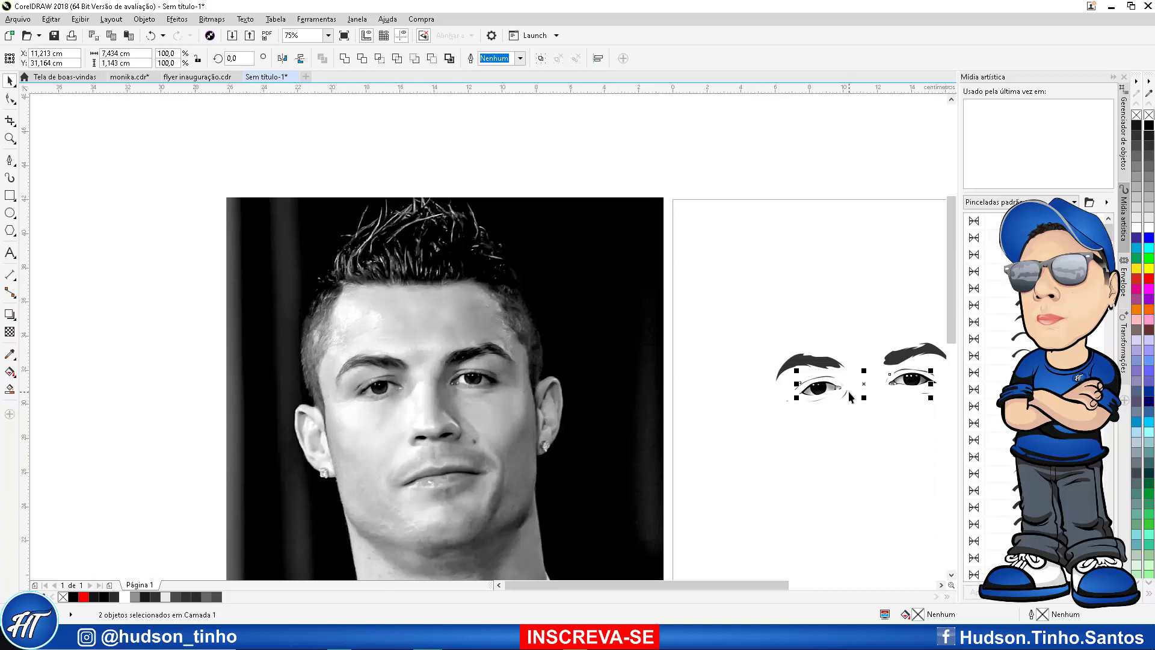
Undo the joint move of both highlight bitmaps and shift only the left-hand eye's bitmap 25.683 cm sideways onto its traced eye
scroll(903, 377, up, 2)
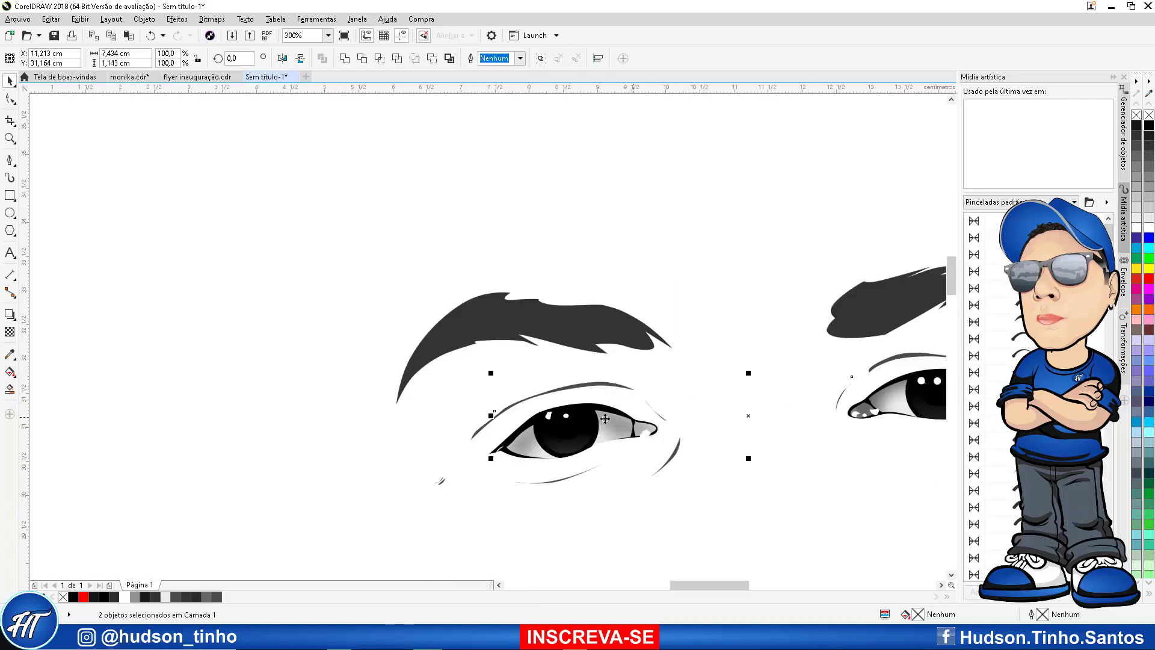
scroll(636, 431, down, 2)
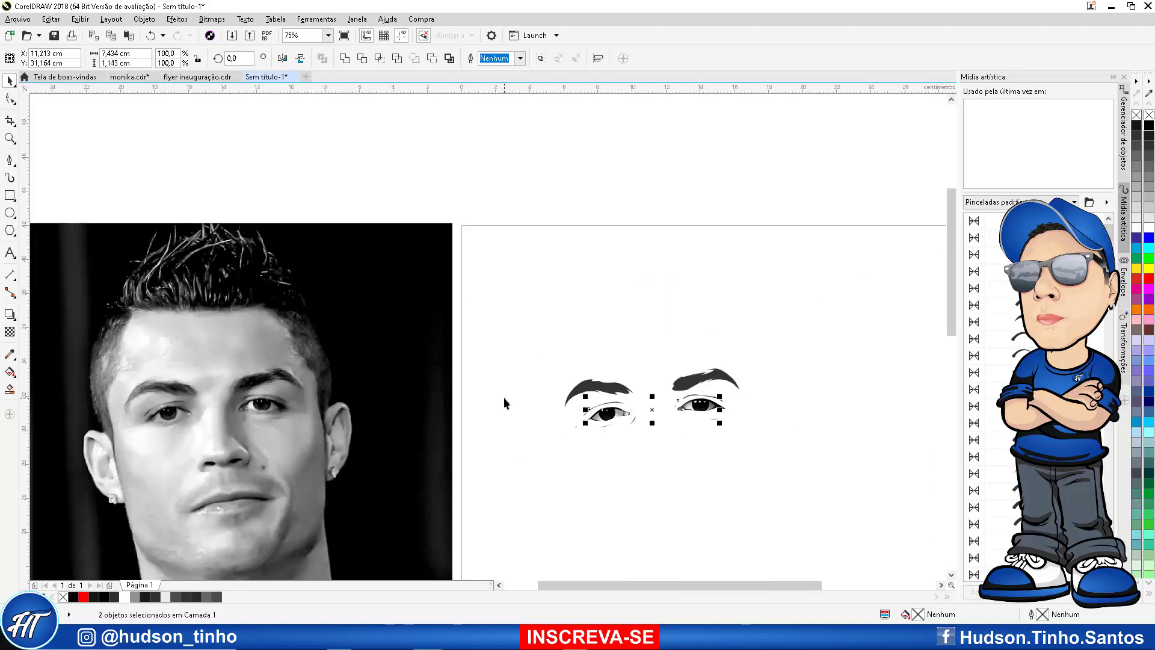
key(ctrl+z)
key(Escape)
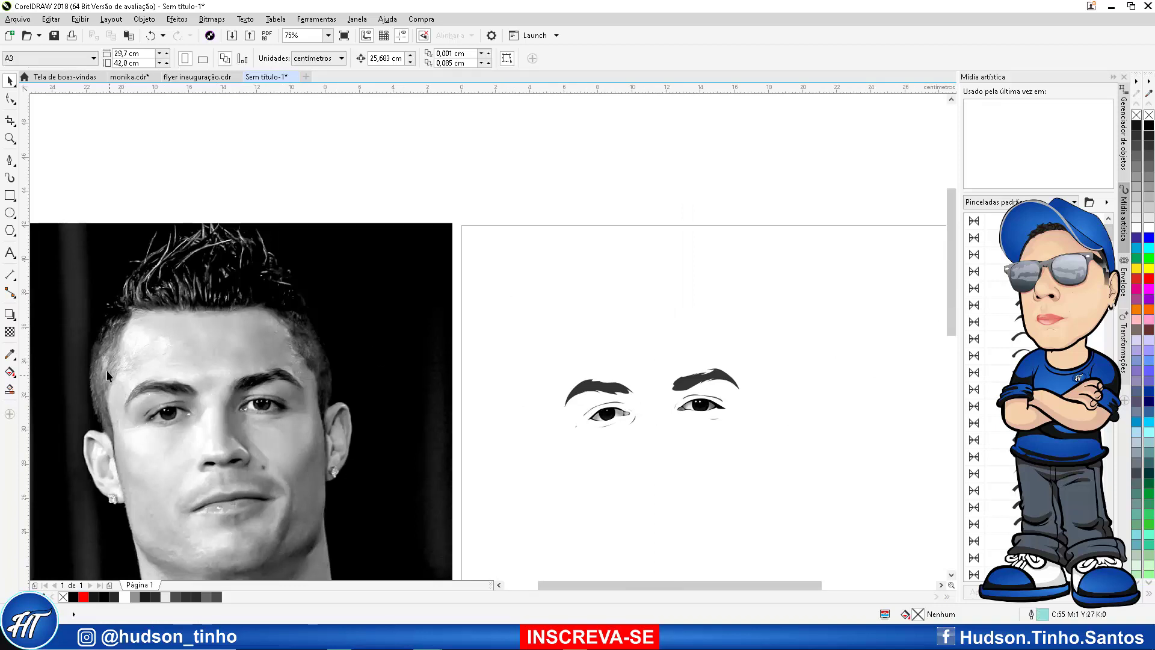
click(191, 421)
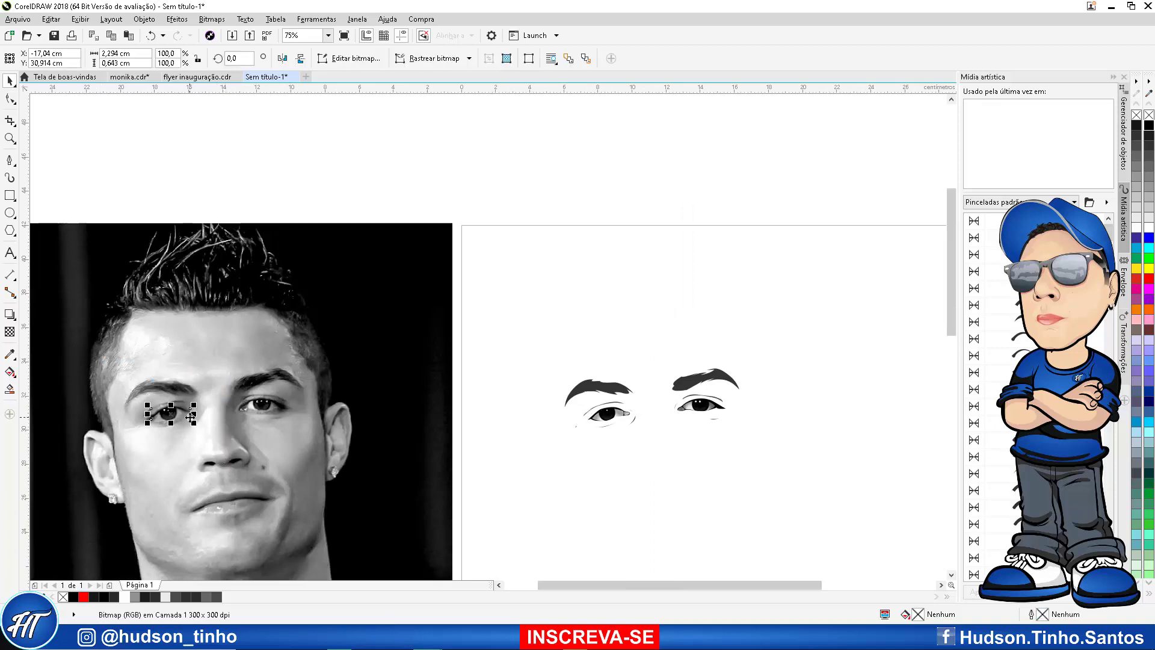
key(ctrl+r)
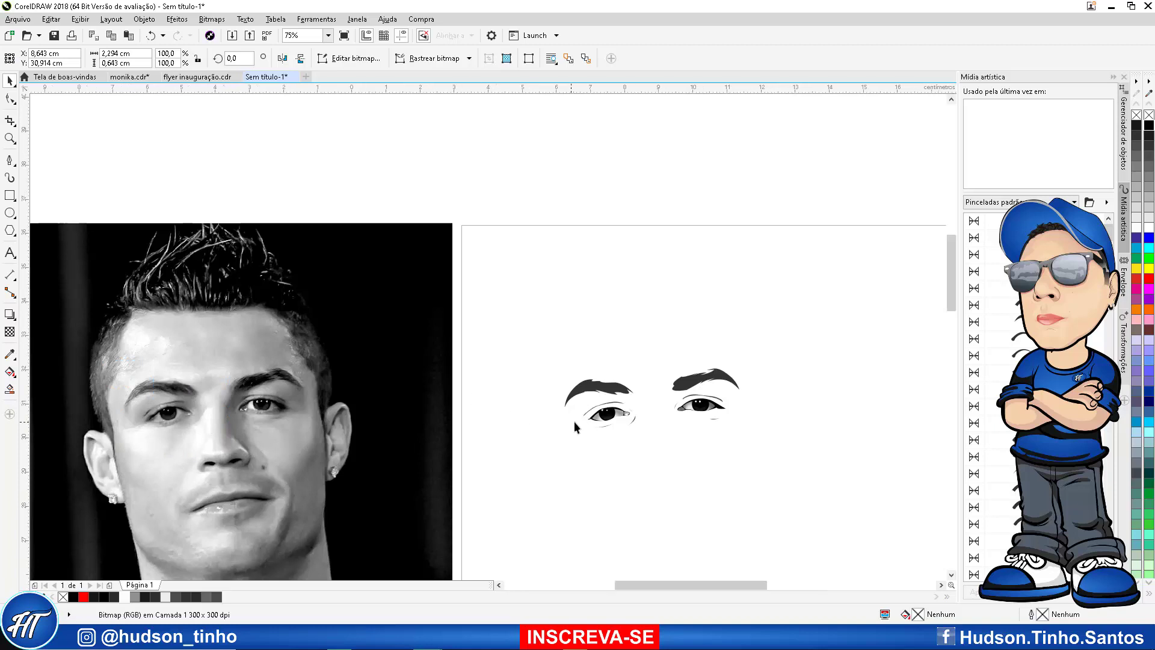
Apply a Gaussian blur with a 3.0-pixel radius to the left-hand eye's highlight bitmap
key(shift+F2)
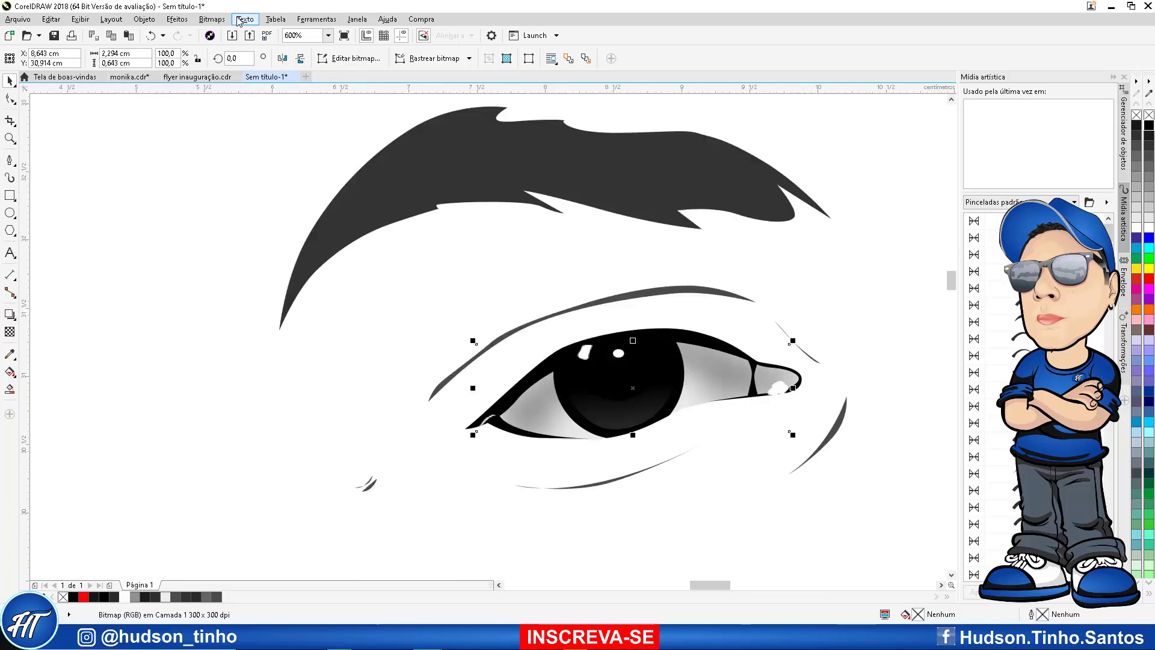
click(212, 18)
mouse_move(241, 282)
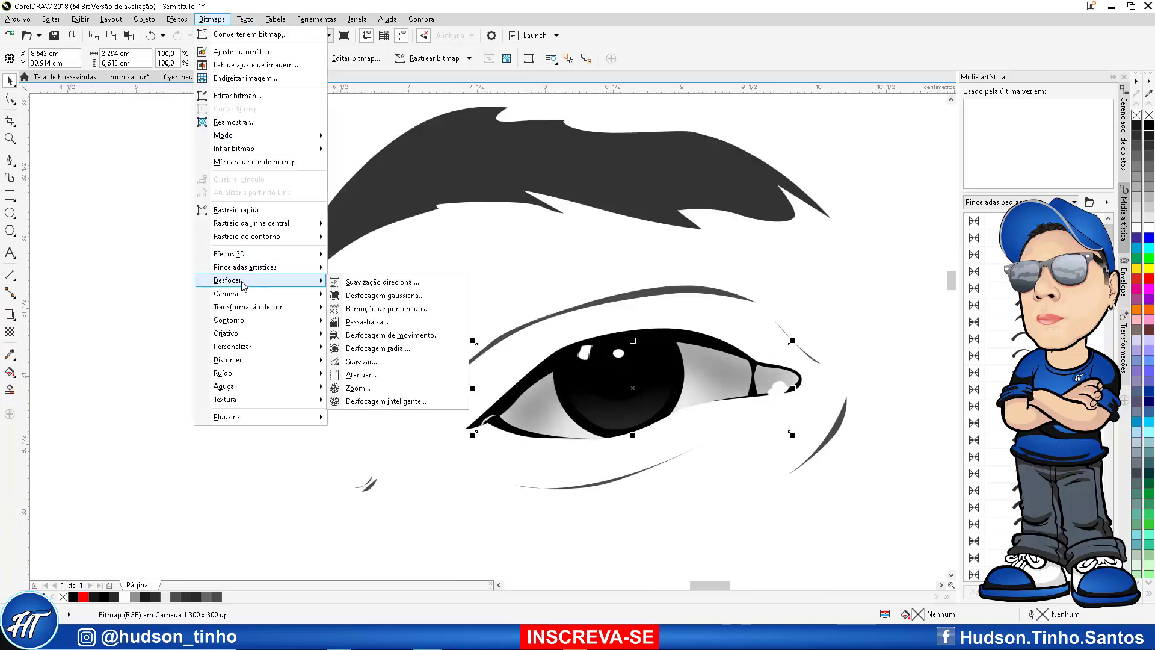
click(391, 293)
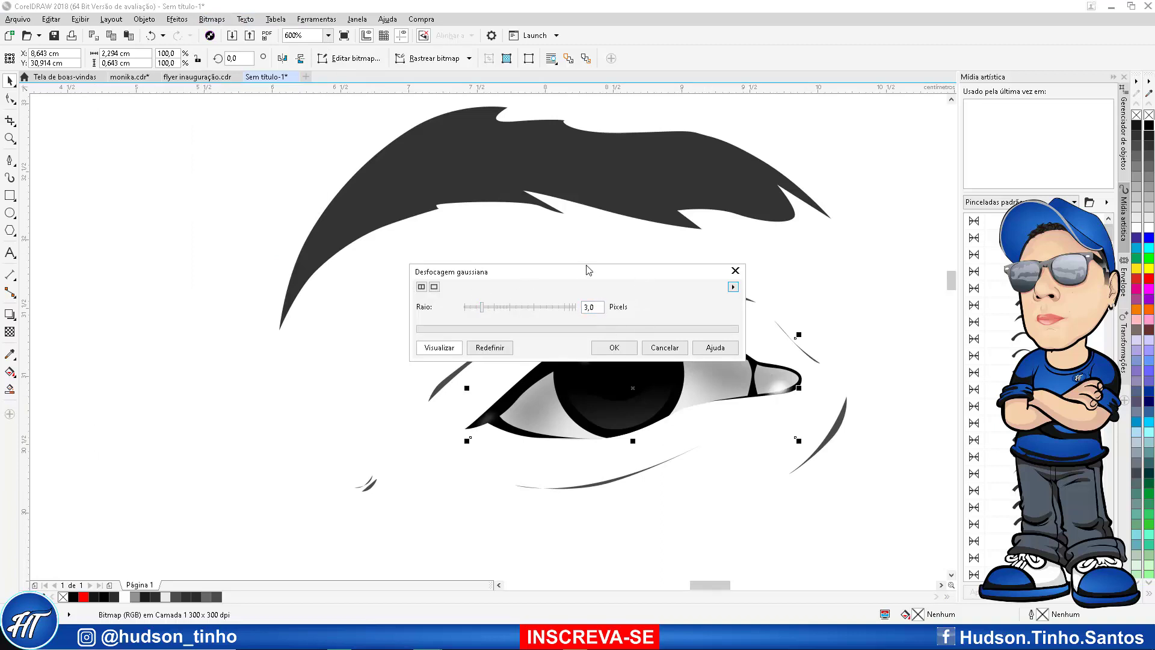
drag(588, 270, 511, 262)
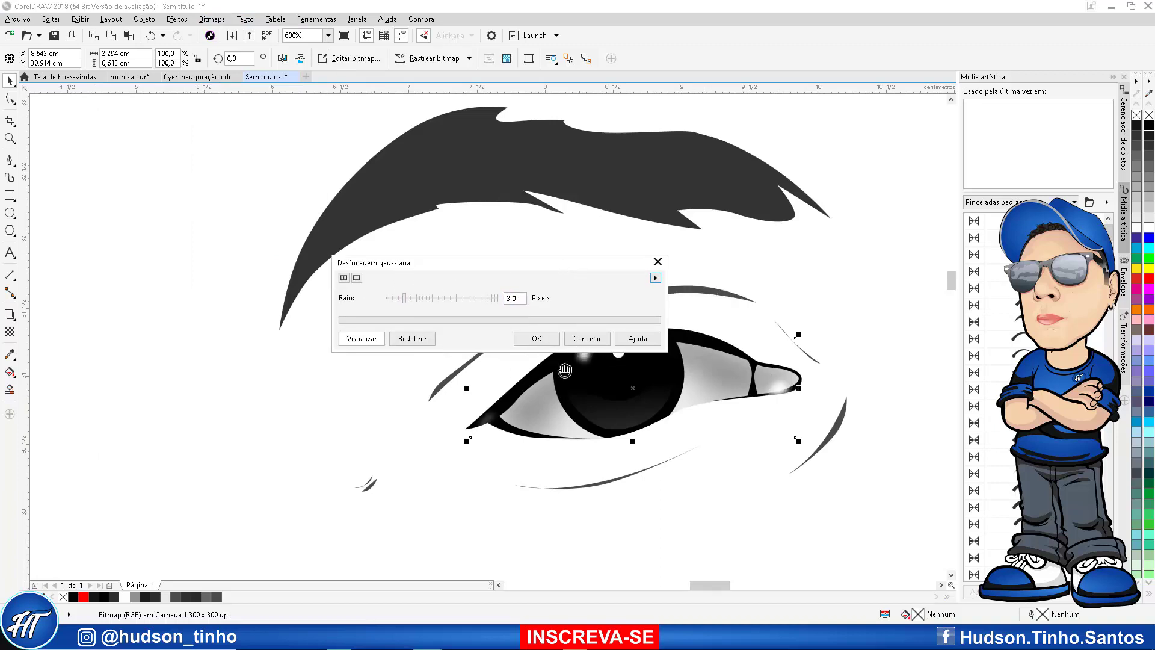
click(531, 344)
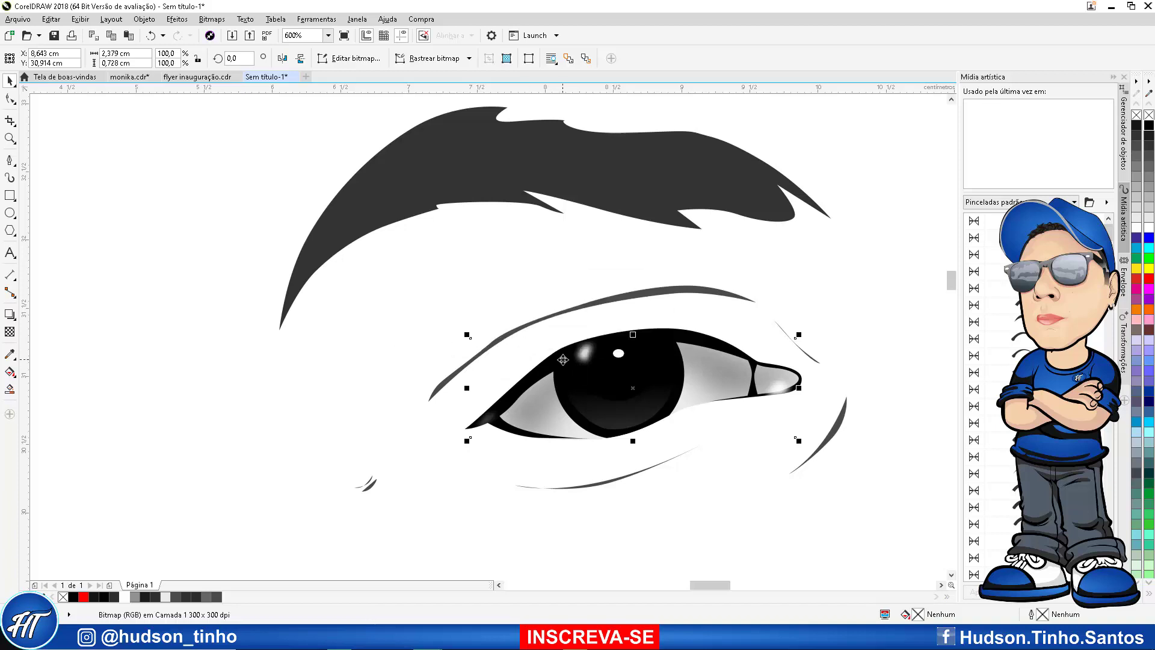
Send the left-hand eye's blurred highlights to the back and PowerClip them inside that eye's light grey shape
key(shift+Page_Down)
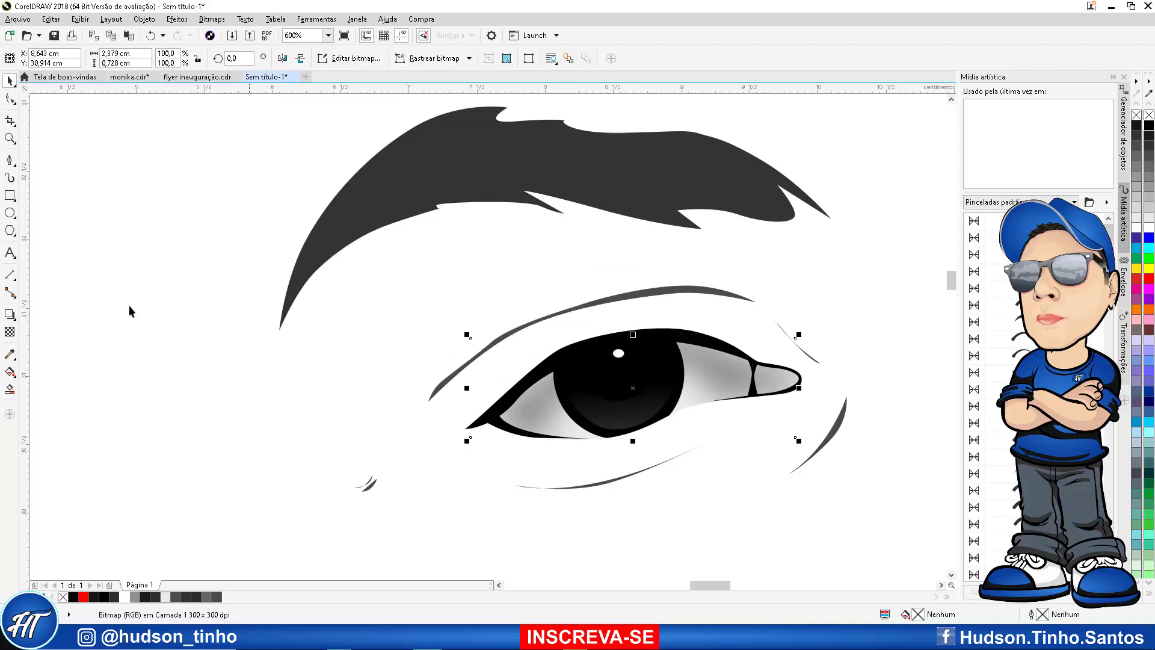
click(144, 19)
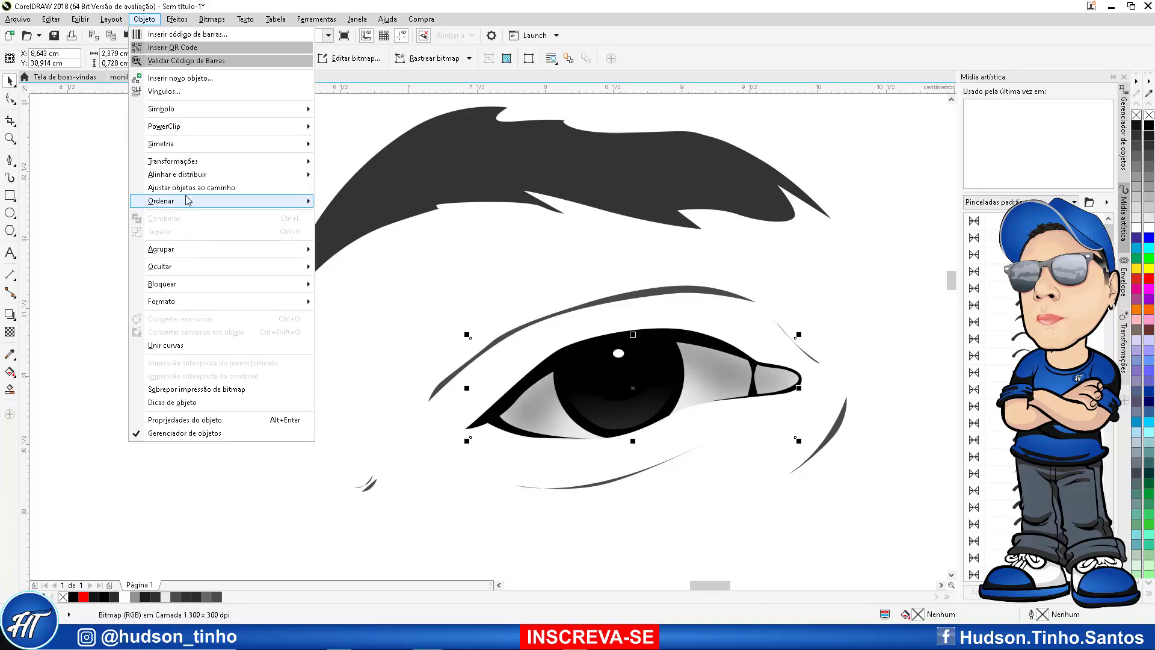
mouse_move(175, 128)
click(354, 129)
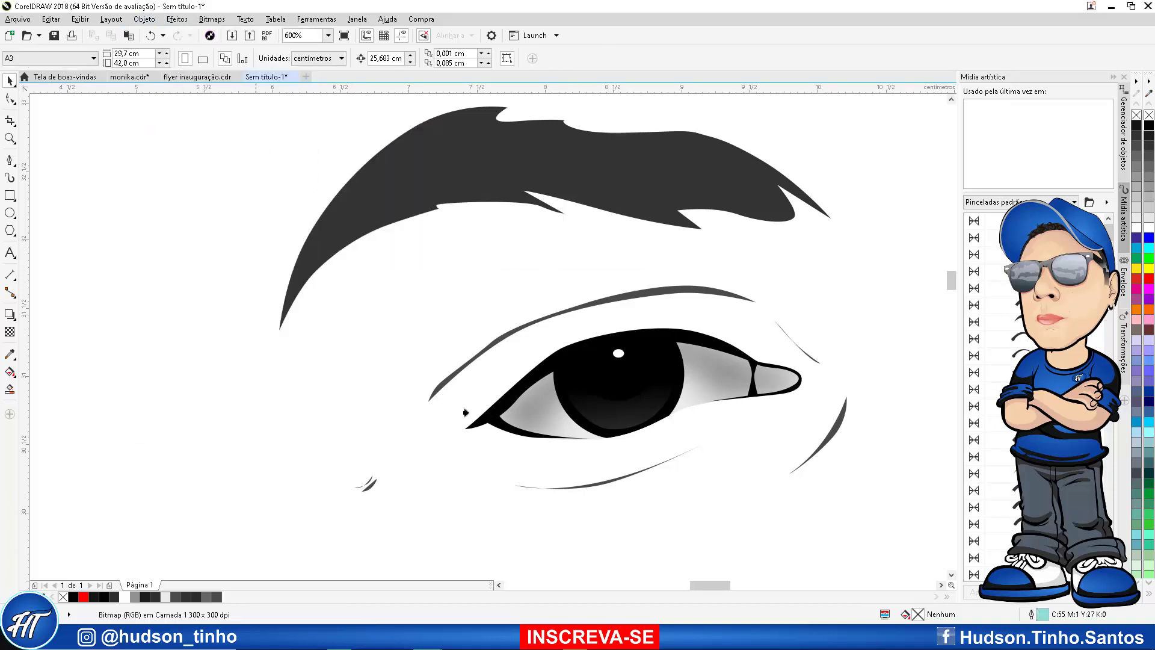
click(767, 377)
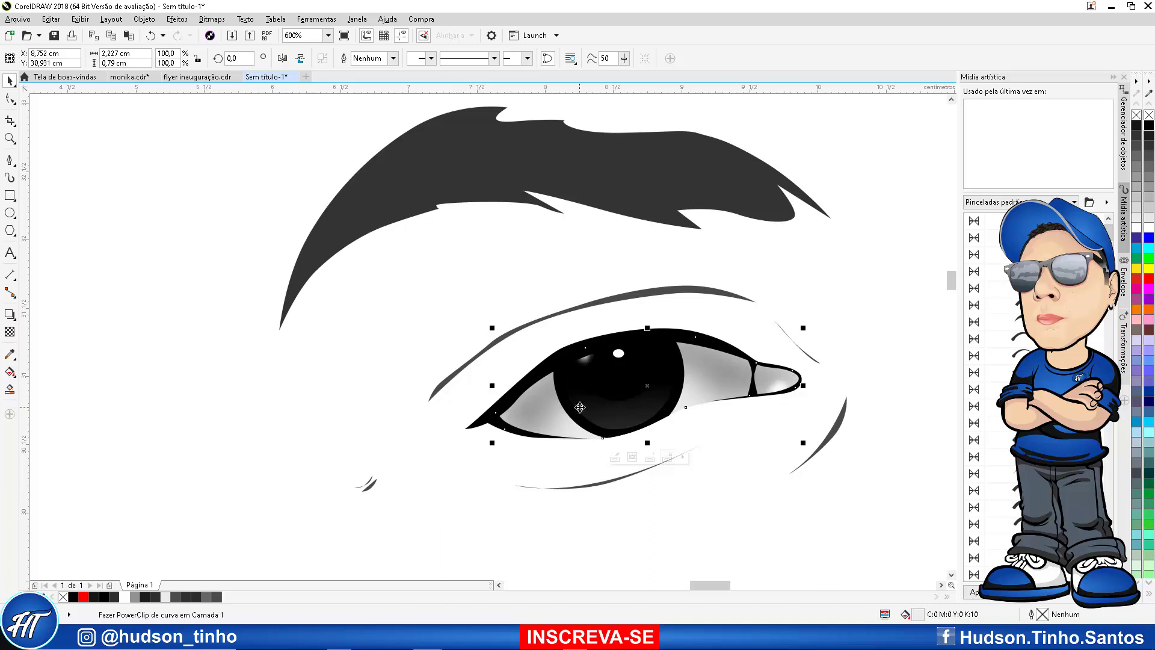
Select the right-hand eye's highlight bitmap on the photo and move it 25.683 cm sideways onto its traced eye
scroll(716, 370, down, 3)
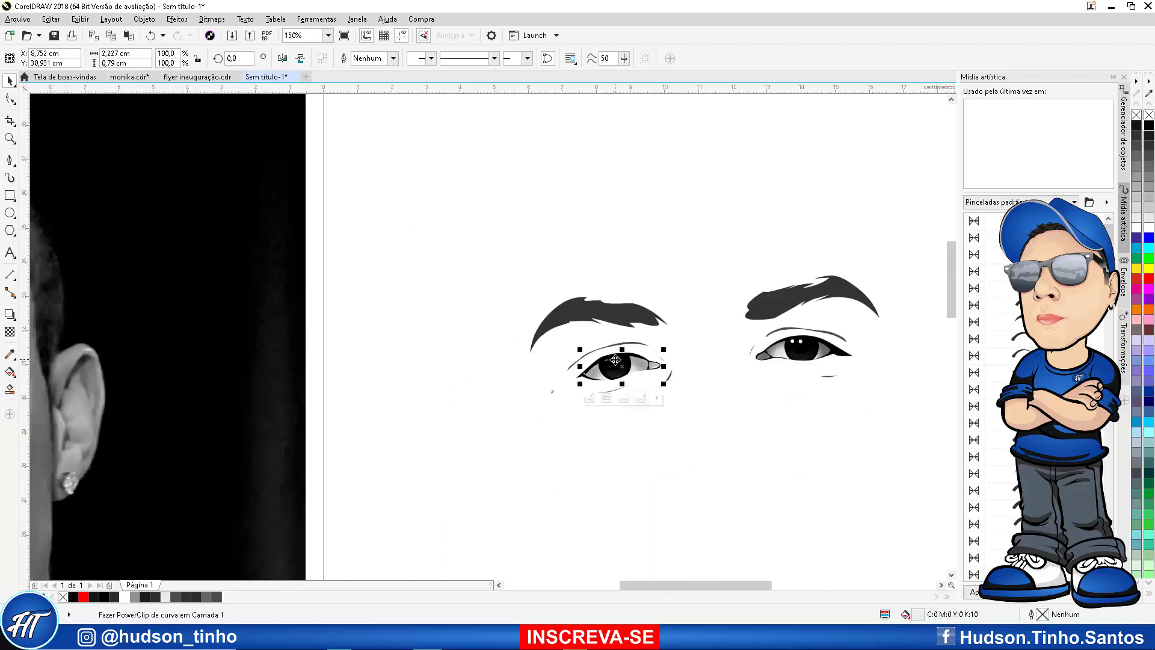
drag(266, 316, 442, 393)
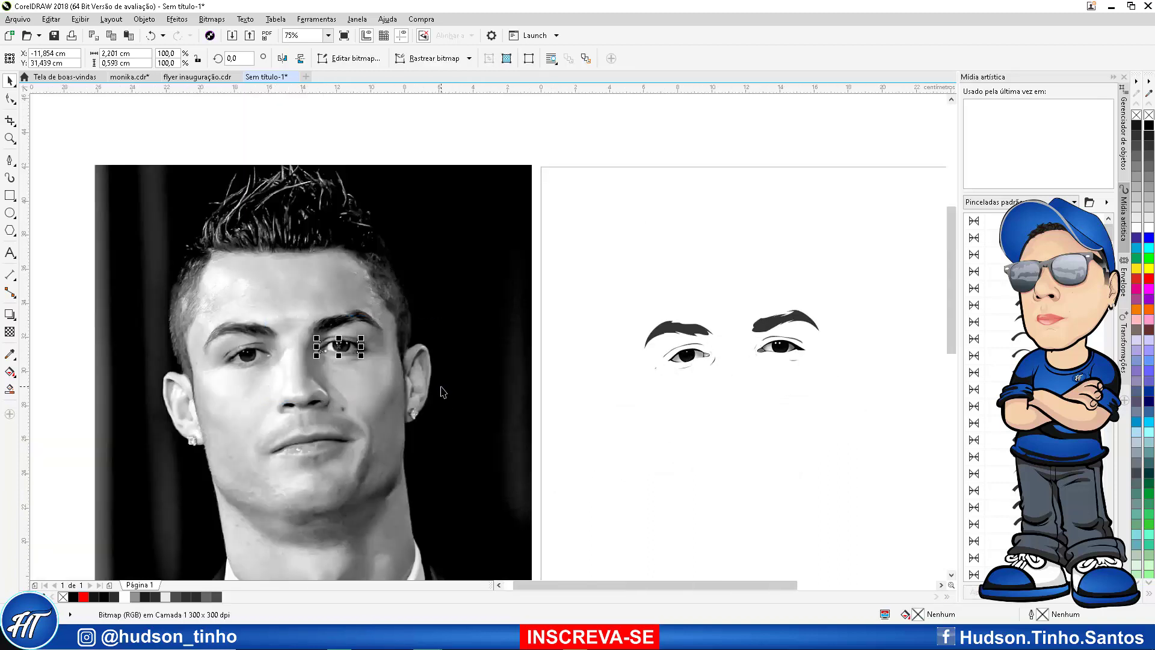
key(Right)
scroll(821, 328, up, 2)
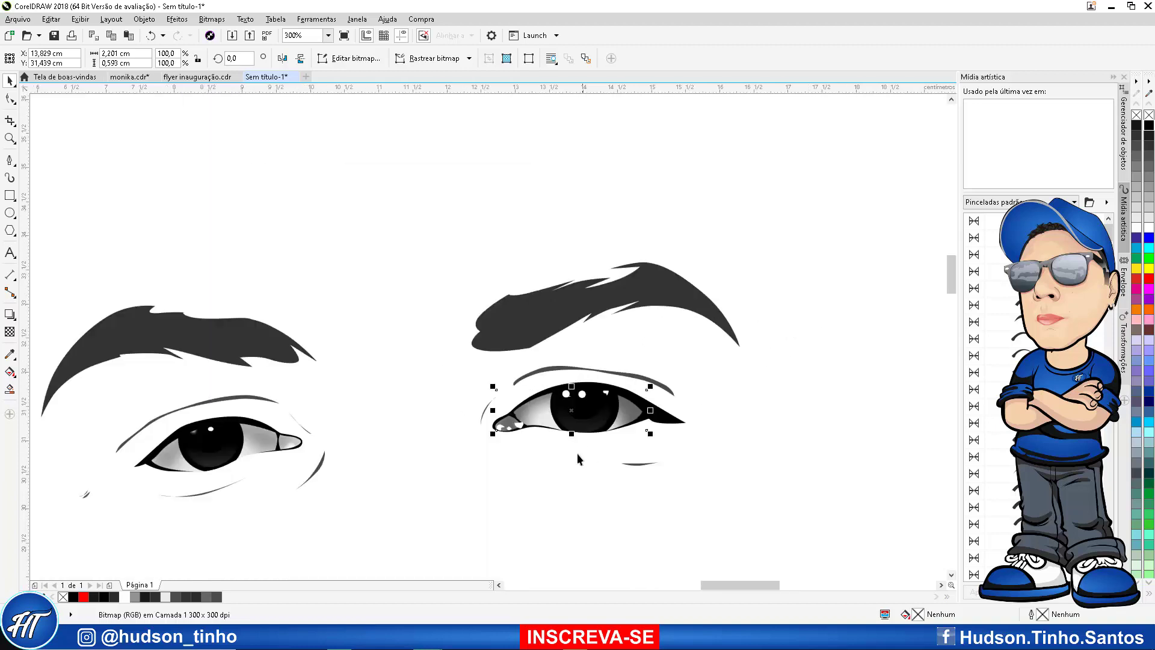
scroll(583, 454, up, 1)
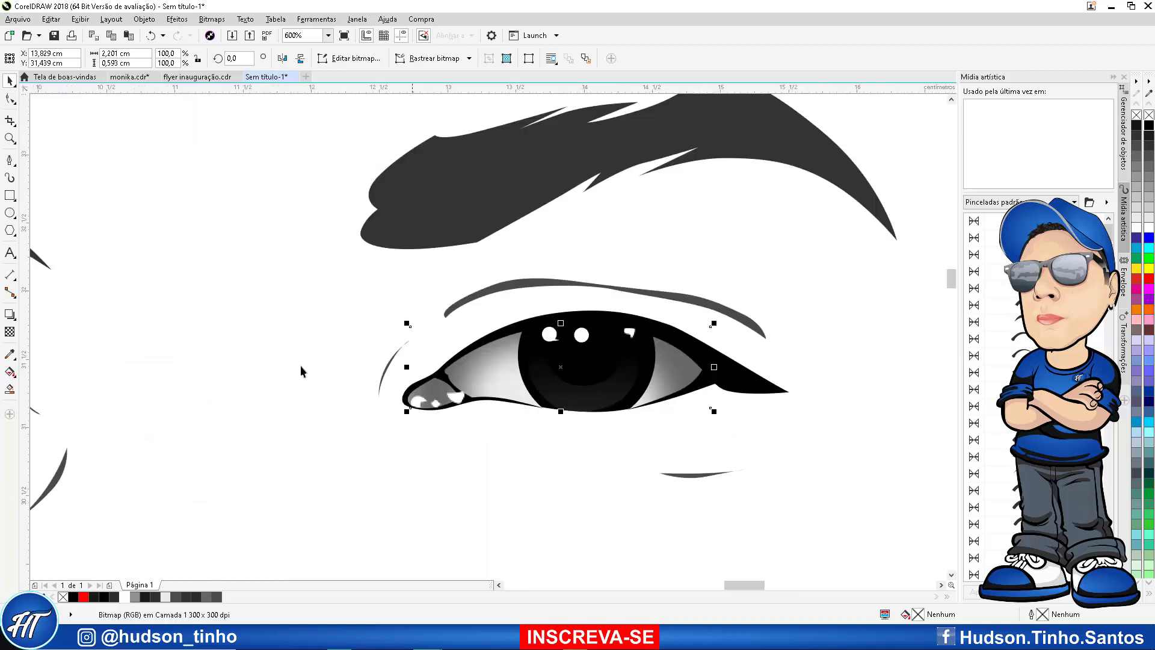
Soften the right-hand eye's highlight bitmap with a Gaussian blur
click(212, 19)
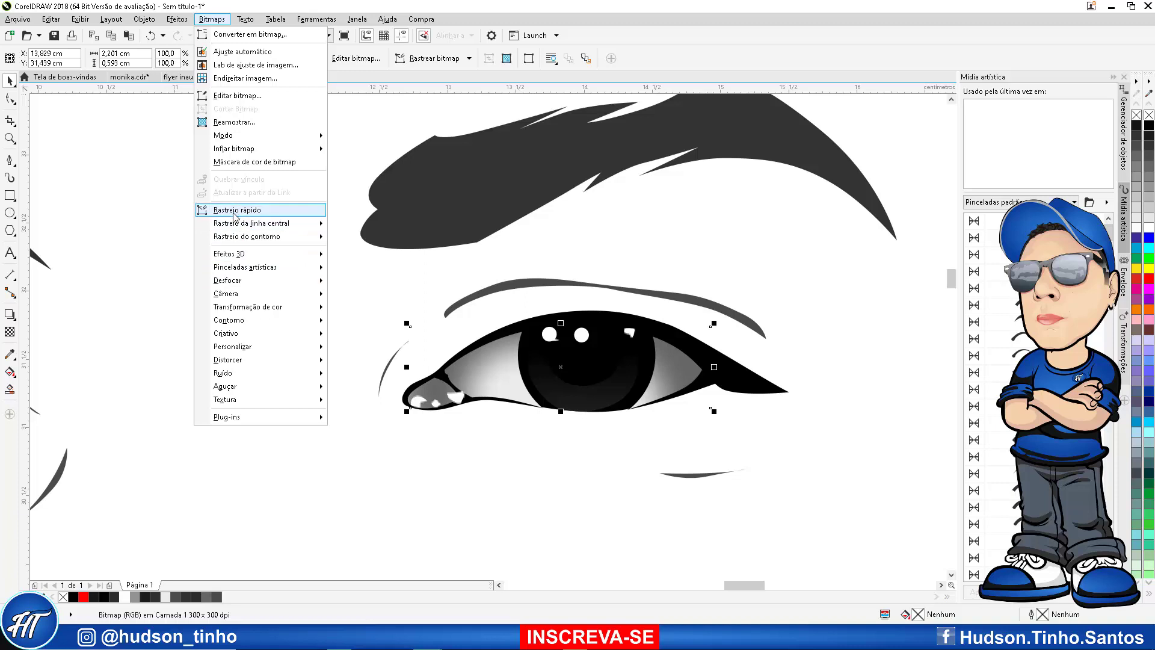
mouse_move(290, 281)
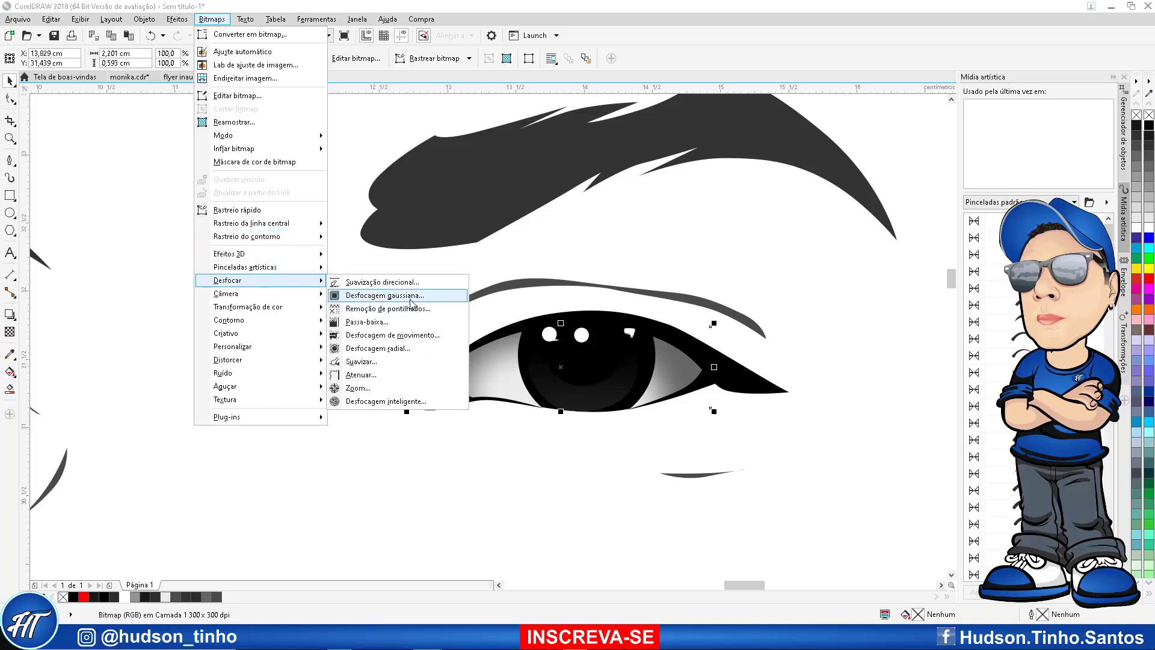
click(415, 295)
click(611, 344)
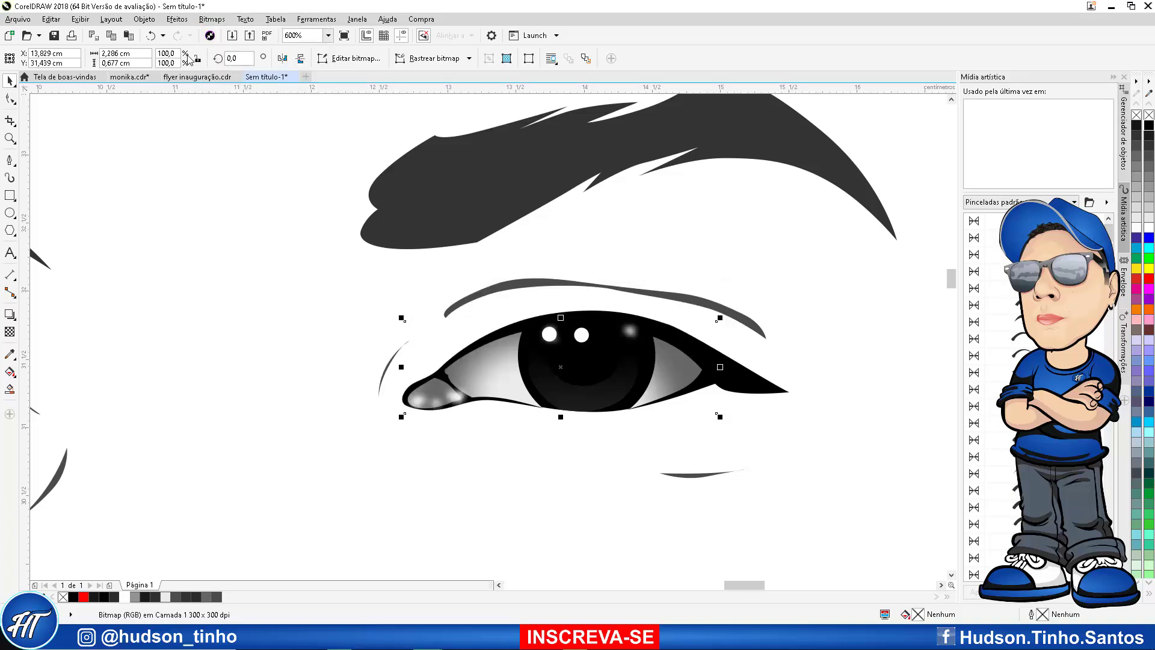
Send the right-hand eye's blurred highlights to the back, PowerClip them inside that eye's shape and deselect everything
key(shift+Page_Down)
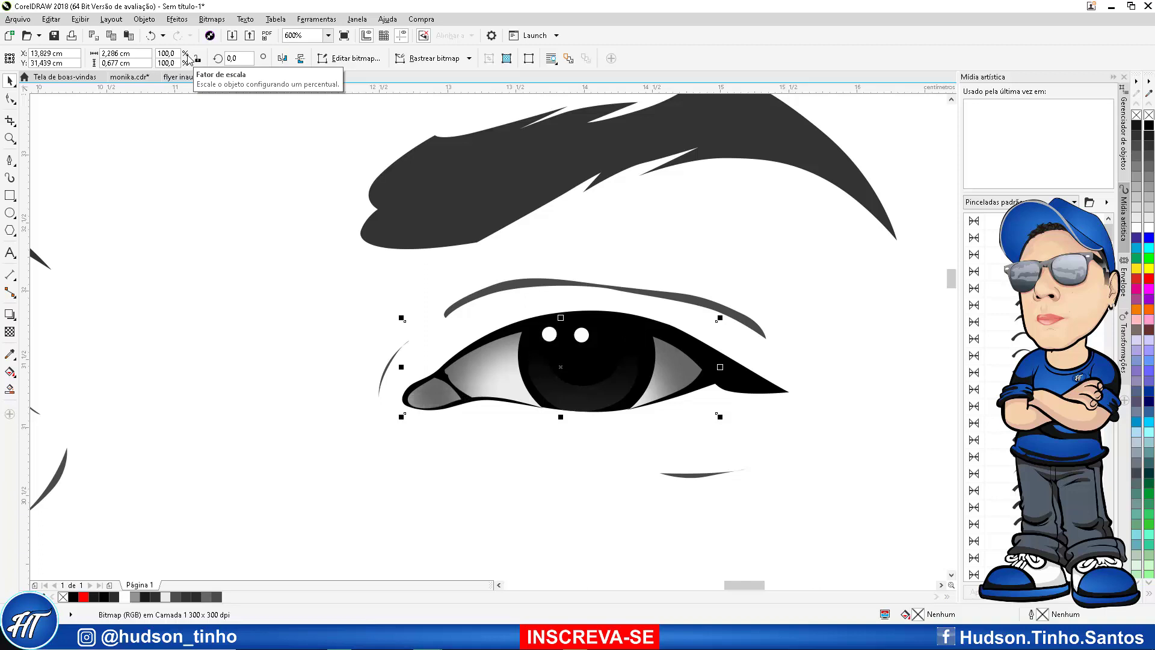
click(143, 19)
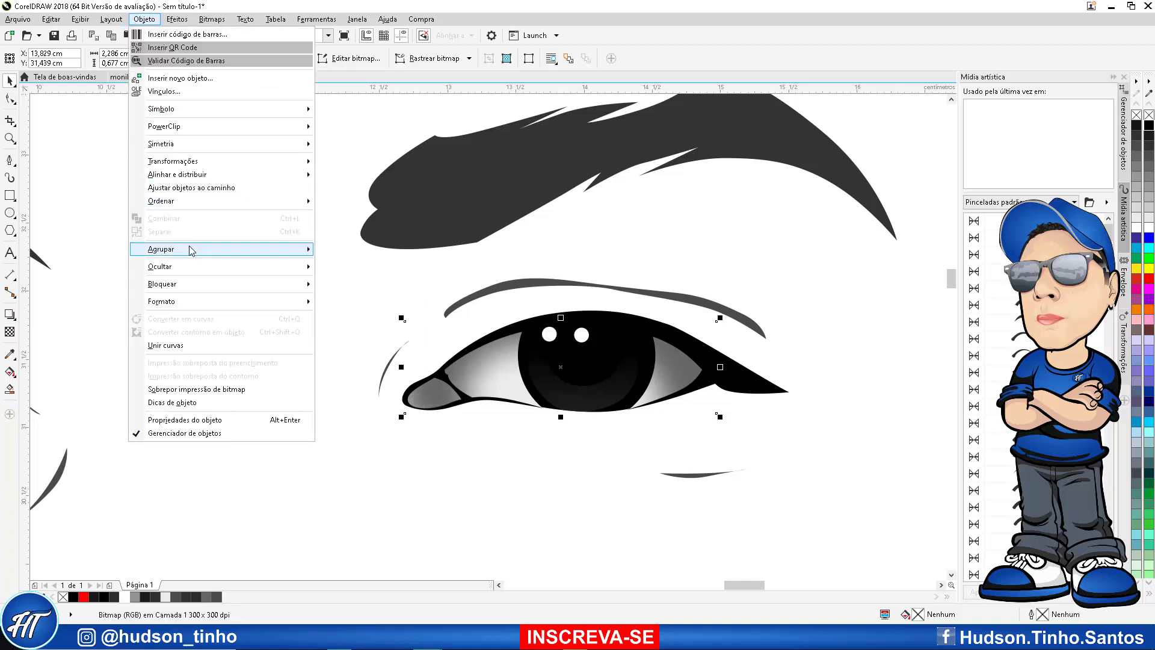
mouse_move(232, 128)
click(354, 134)
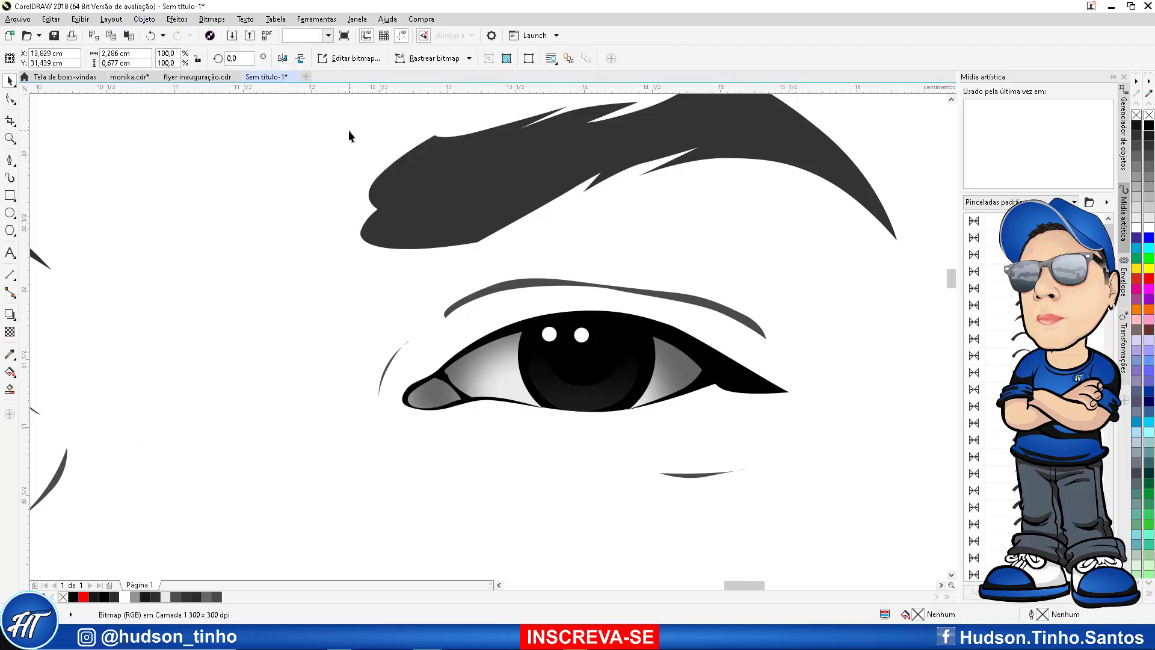
click(538, 381)
click(400, 305)
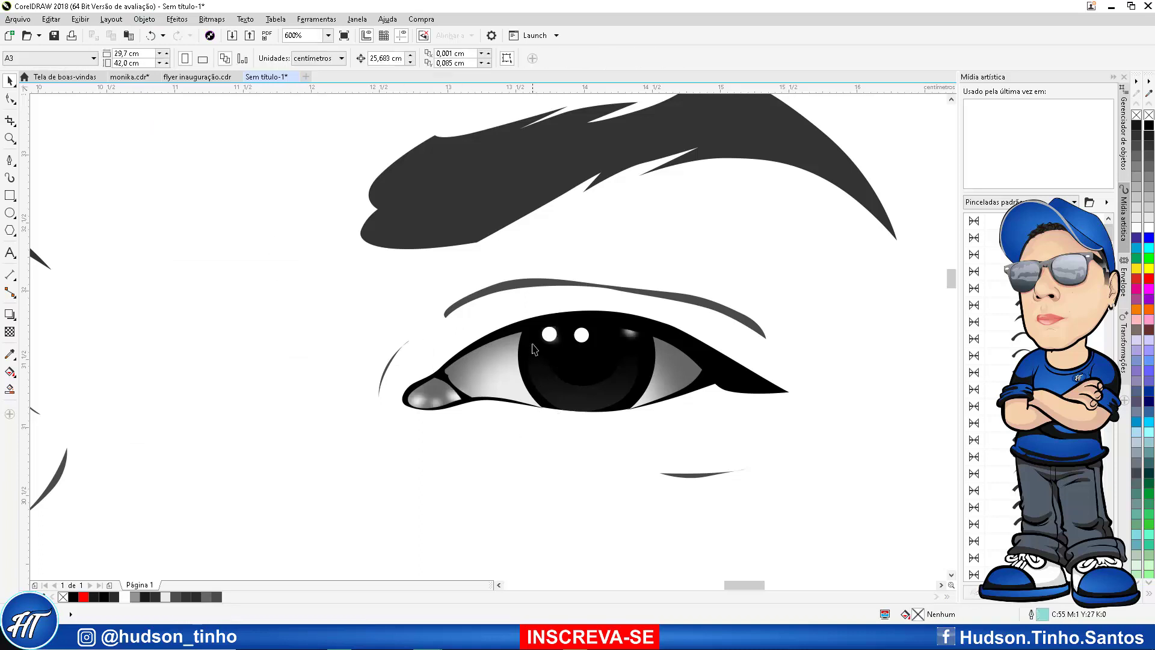
Start a face outline on the reference photo with the Pen tool, curving from the chin up the right-hand jaw to the ear
scroll(620, 340, down, 3)
scroll(568, 326, up, 1)
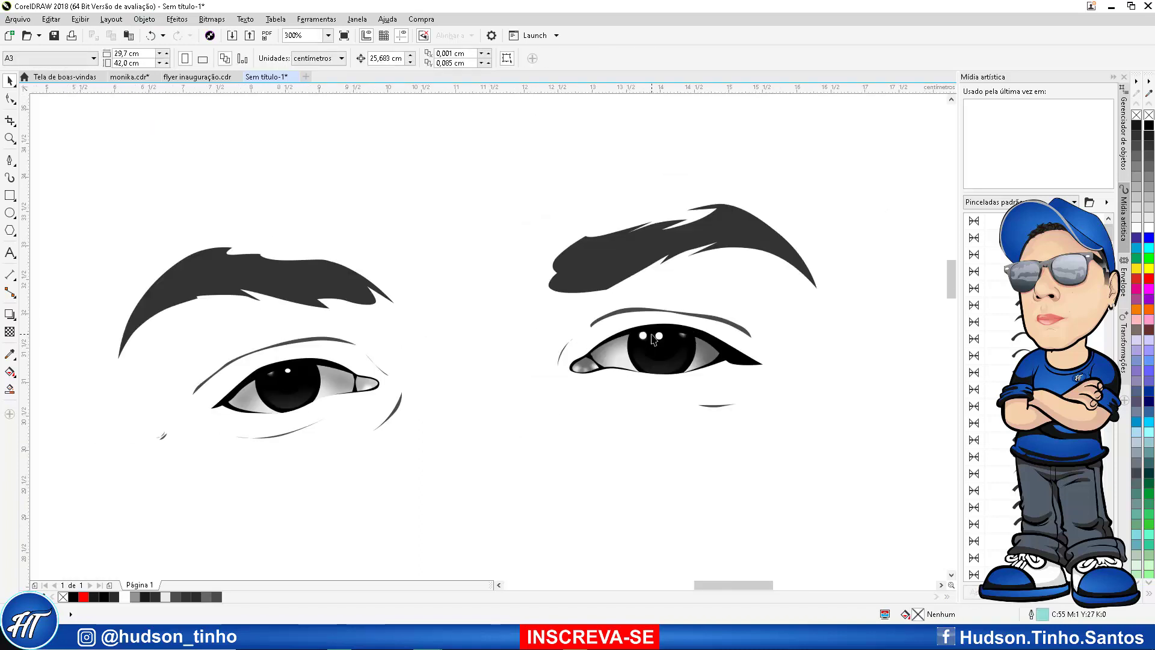
scroll(616, 365, down, 3)
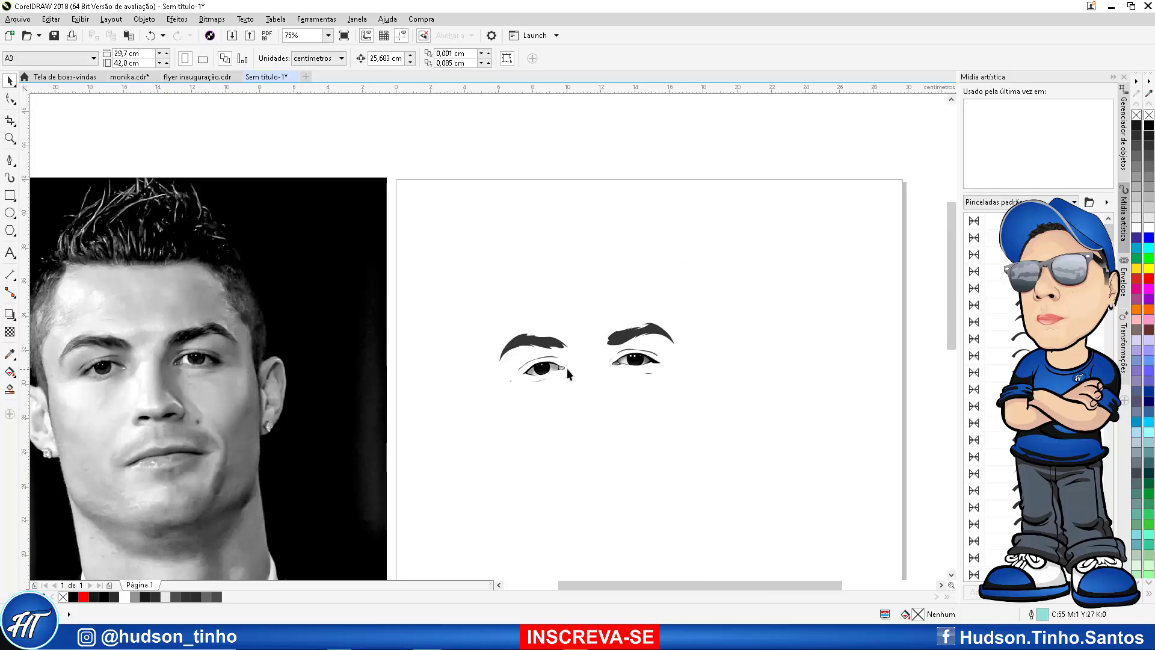
scroll(567, 369, down, 2)
scroll(544, 373, up, 3)
scroll(784, 355, down, 3)
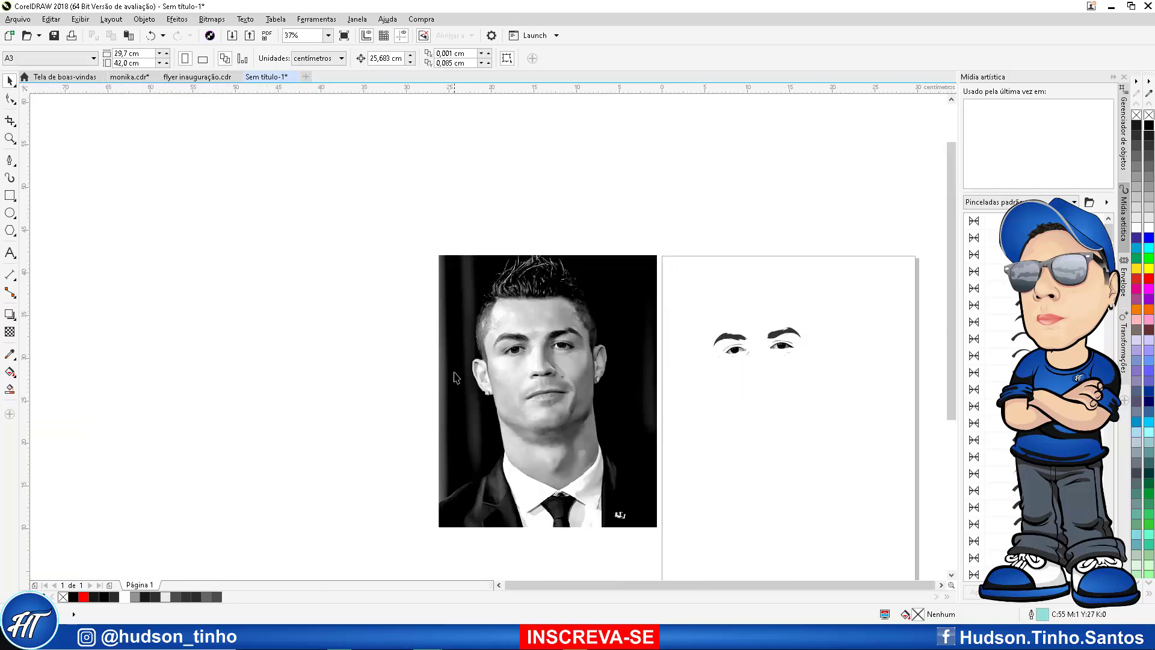
scroll(456, 377, up, 2)
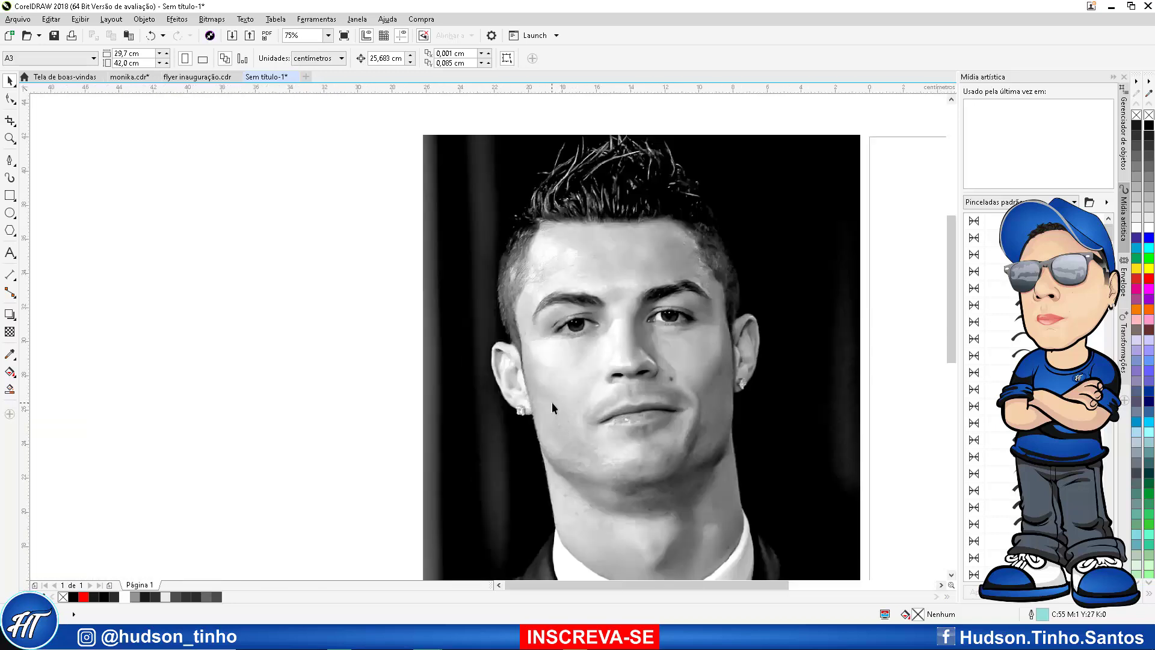
click(10, 160)
scroll(725, 462, up, 2)
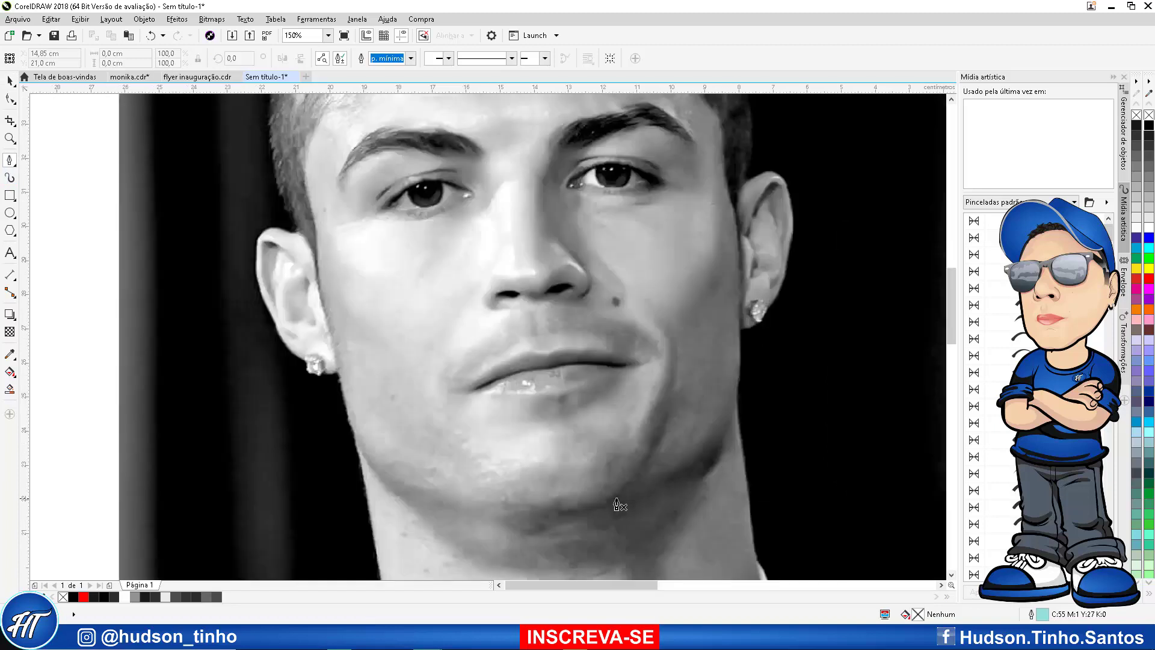
click(624, 499)
drag(700, 463, 719, 455)
drag(743, 369, 742, 340)
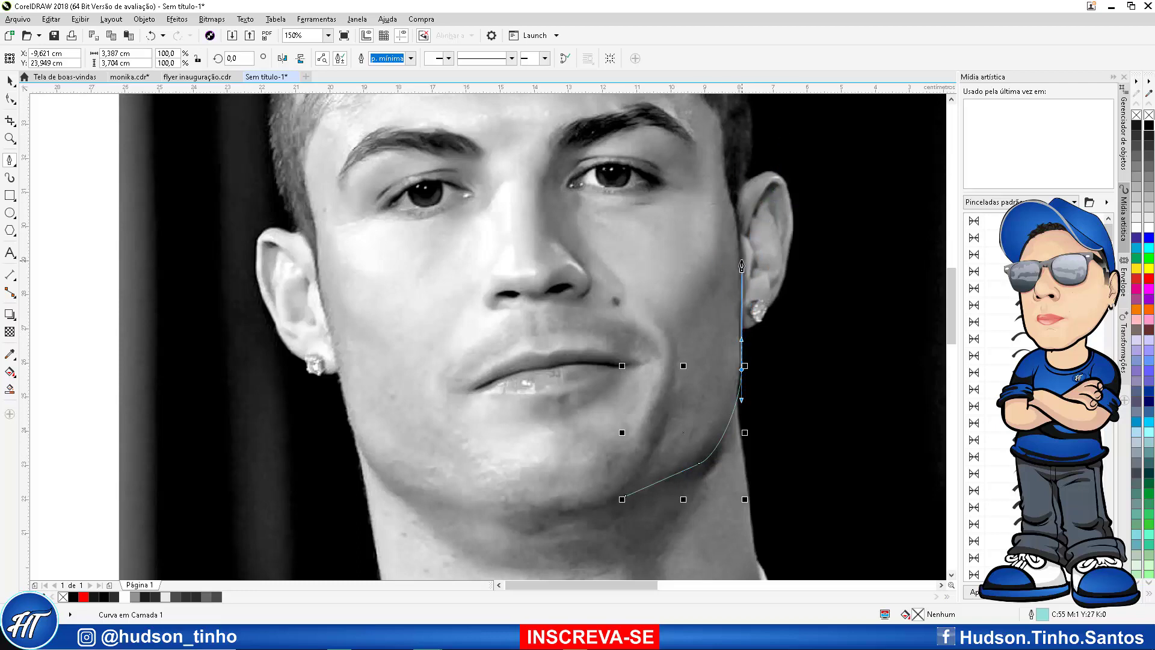
drag(741, 257, 741, 247)
Try to extend the face outline from the right-hand ear up past the temple, and undo those last two nodes
drag(735, 178, 747, 104)
scroll(780, 177, down, 2)
scroll(765, 142, up, 2)
scroll(798, 281, down, 2)
scroll(802, 222, up, 2)
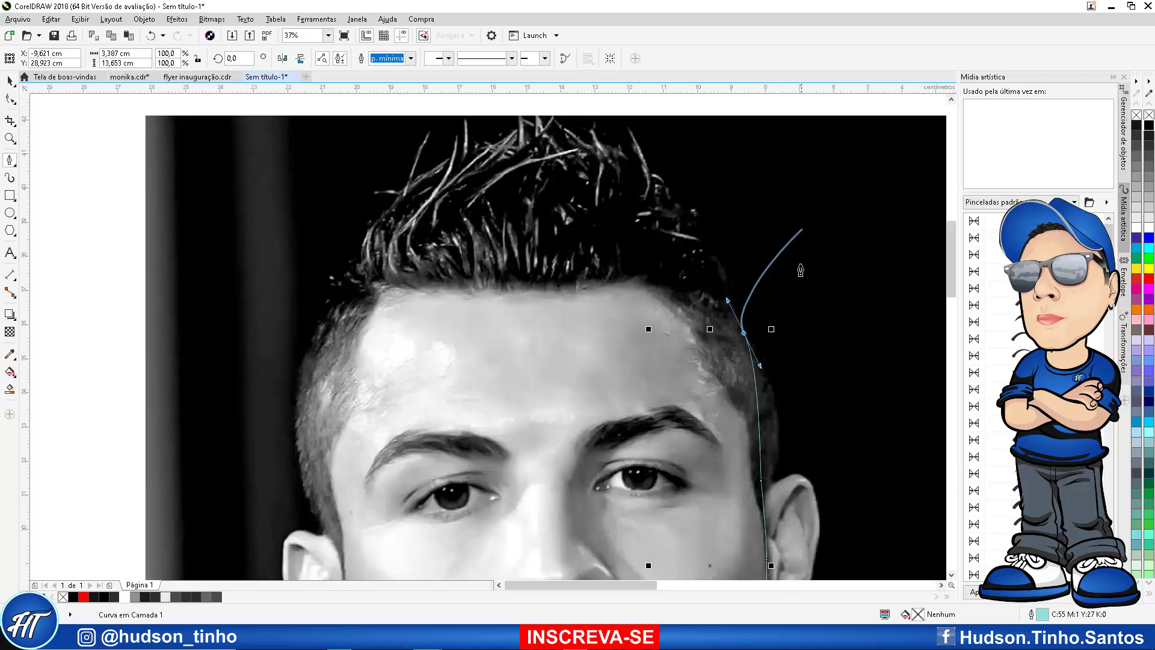
key(ctrl+z)
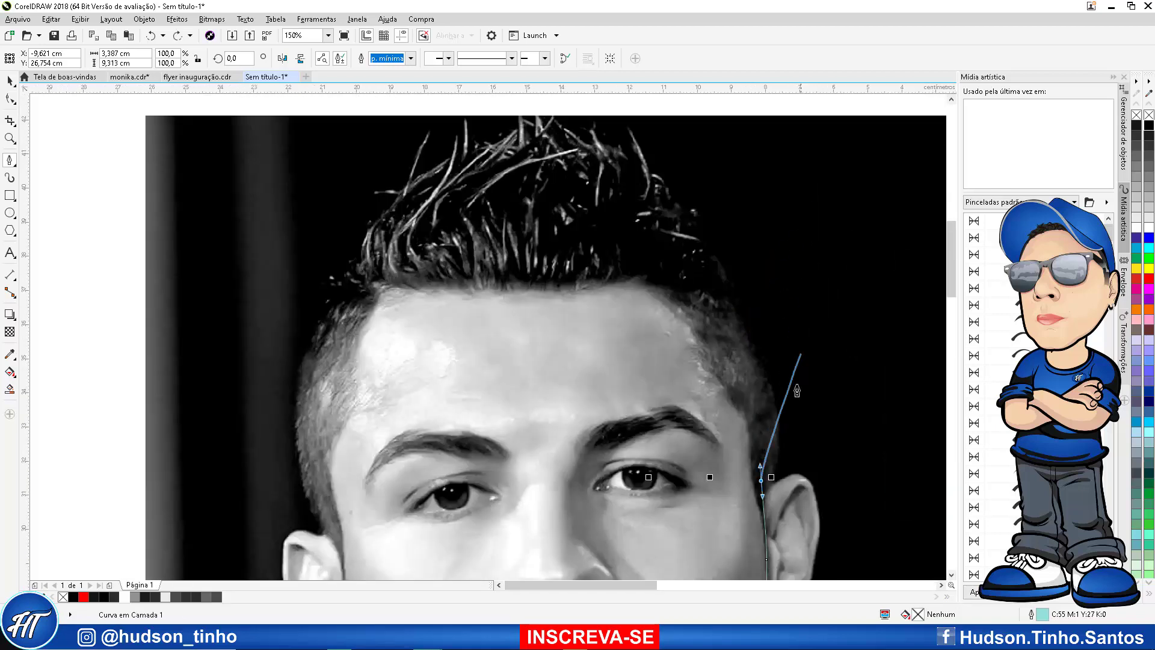
key(ctrl+z)
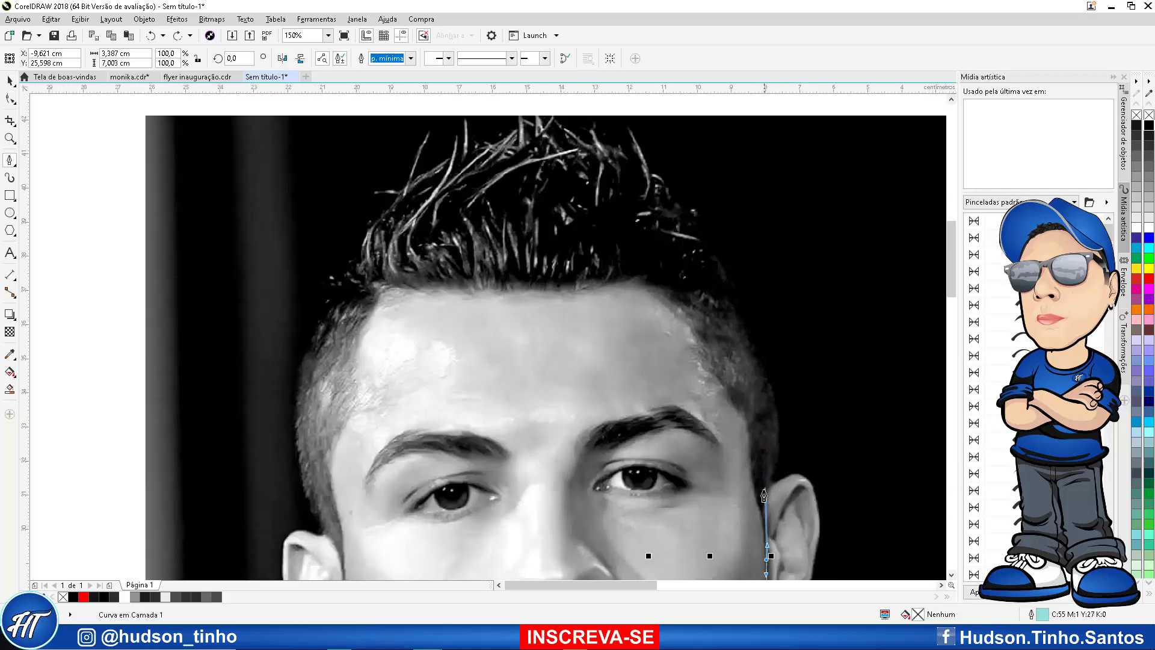
Continue the face outline from the right-hand ear over the temple and through the hairline to the top of the left-hand ear
click(766, 492)
drag(779, 424, 781, 403)
drag(735, 312, 706, 286)
drag(586, 222, 472, 226)
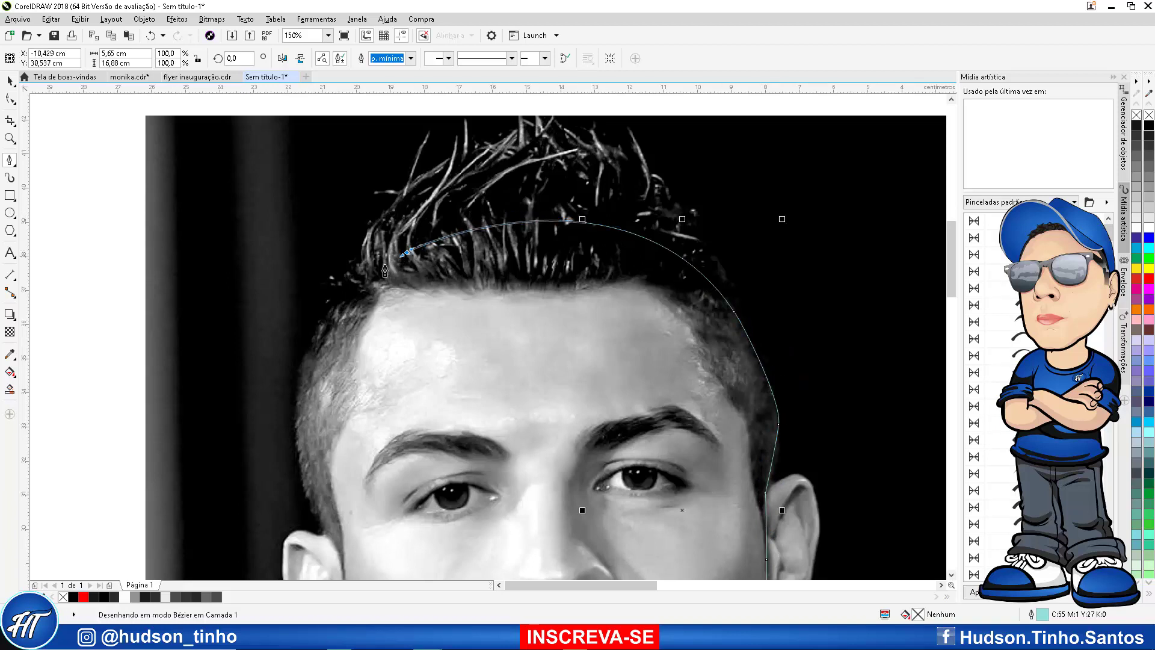
drag(328, 301, 316, 322)
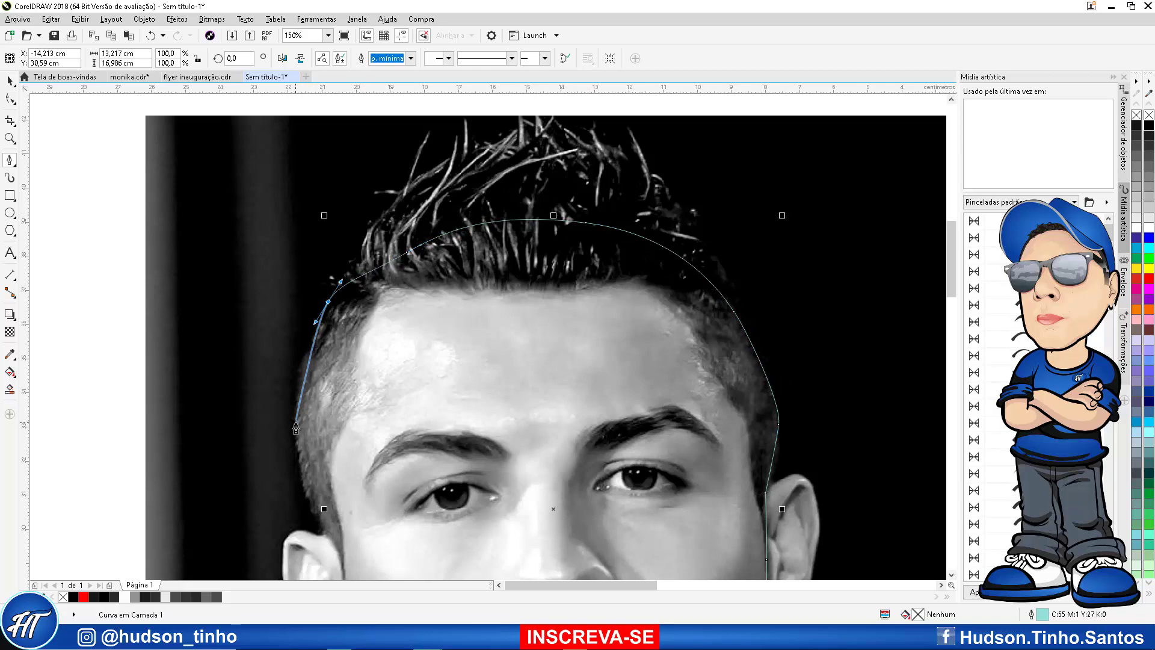
drag(295, 423, 297, 435)
drag(312, 504, 287, 488)
click(324, 534)
scroll(313, 547, up, 2)
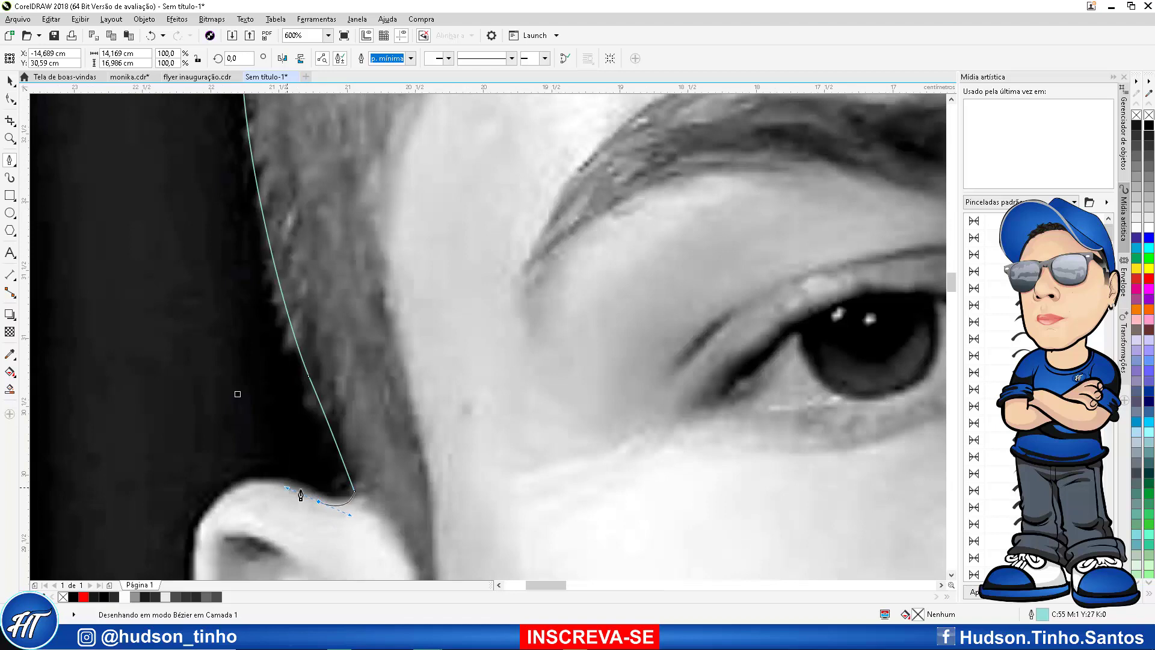
scroll(287, 492, down, 2)
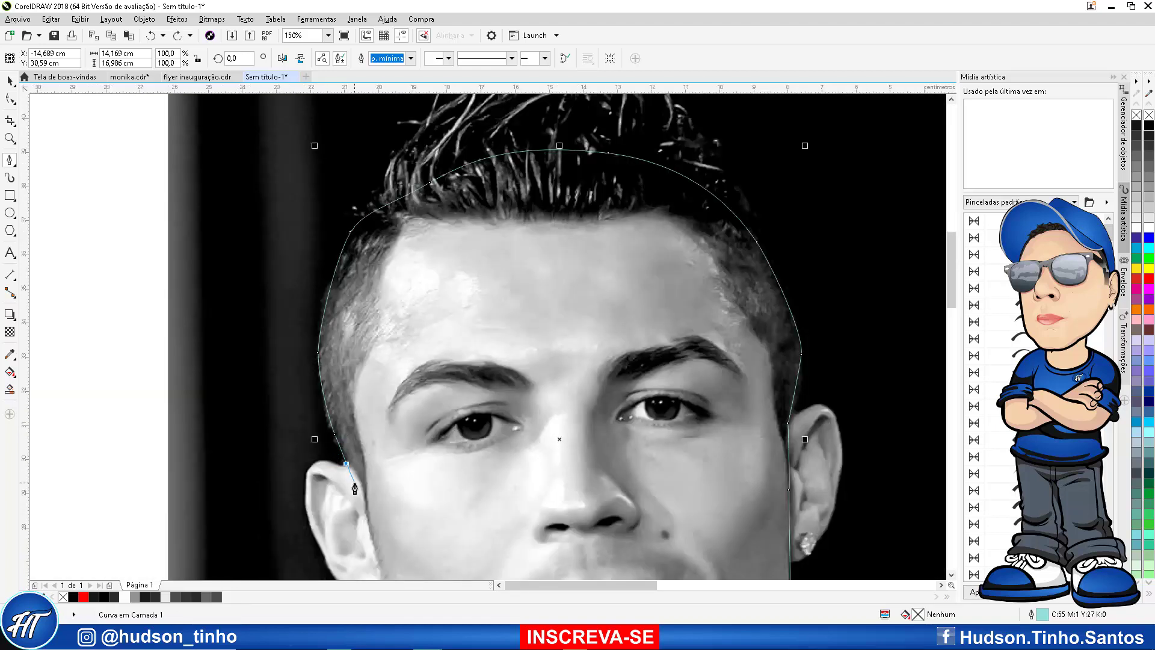
Trace the face outline down the left-hand jaw and along the chin, closing it at the starting node
scroll(355, 489, down, 2)
scroll(370, 403, up, 2)
scroll(392, 428, up, 1)
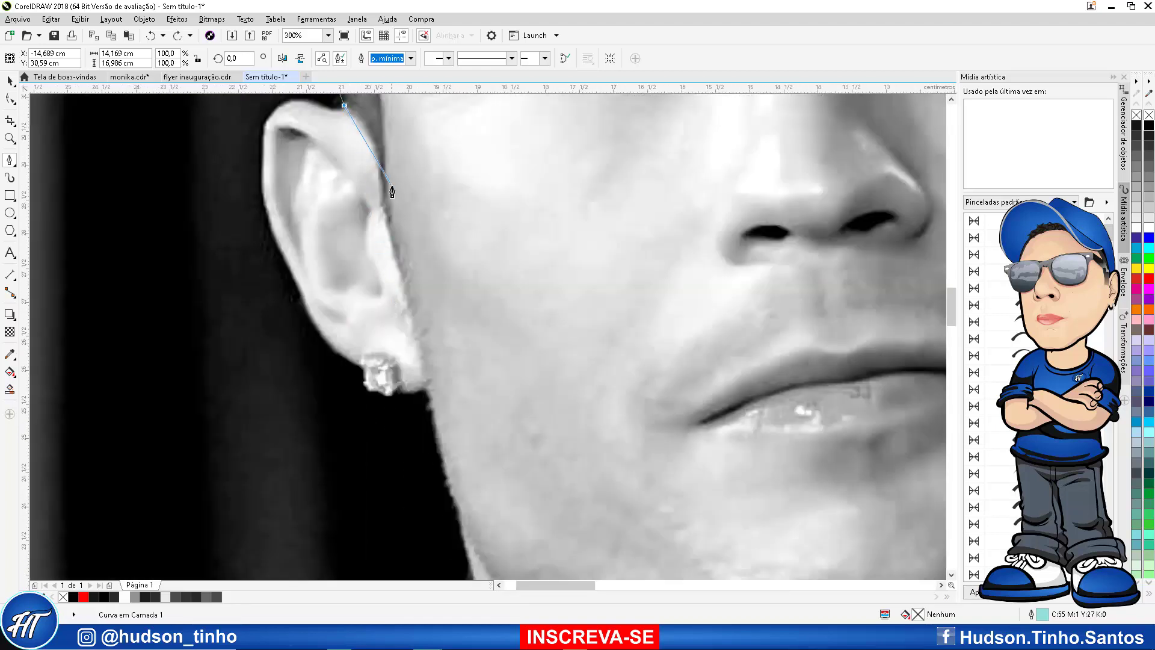
click(382, 199)
click(455, 501)
scroll(309, 415, down, 1)
scroll(370, 467, up, 1)
drag(432, 462, 555, 502)
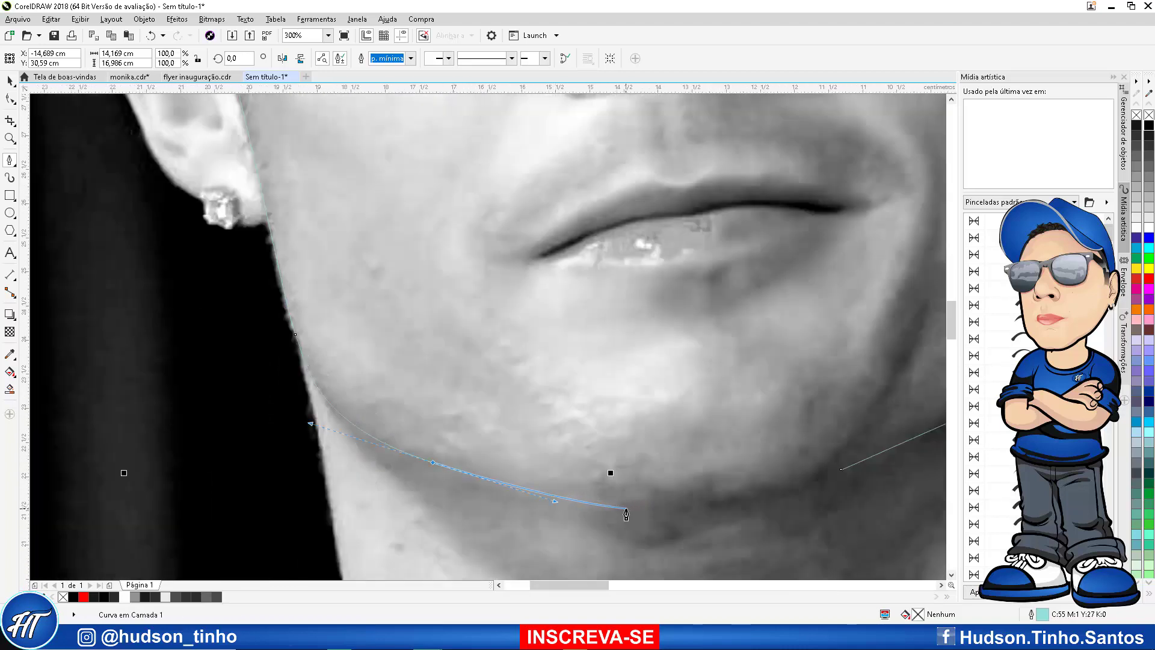
click(616, 510)
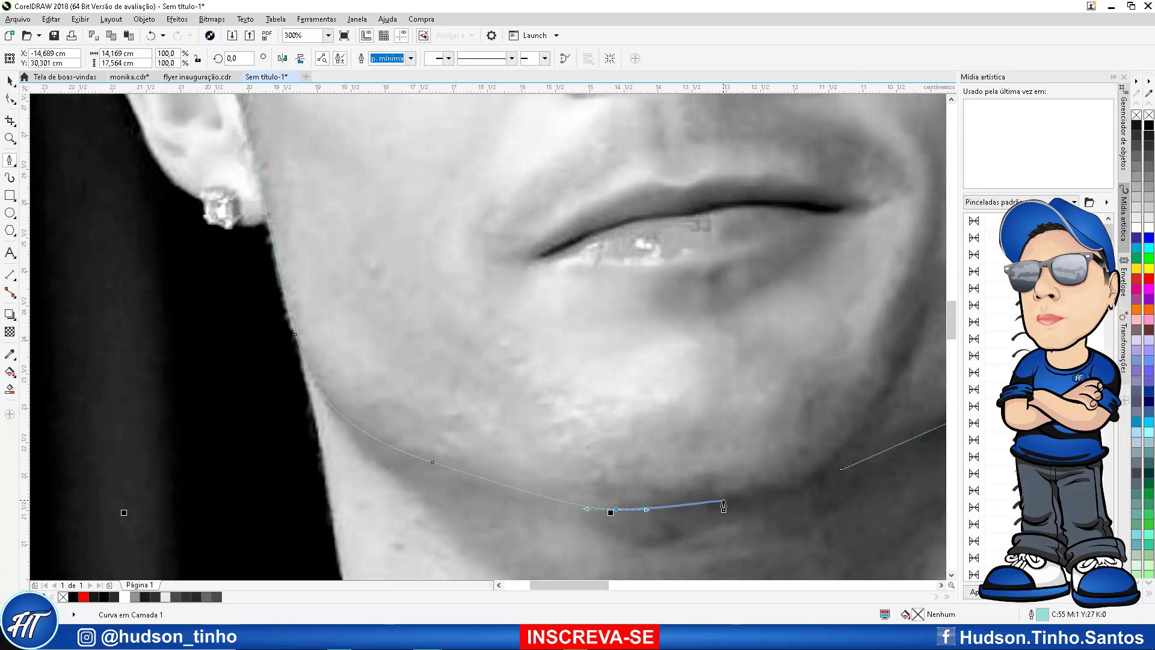
click(723, 500)
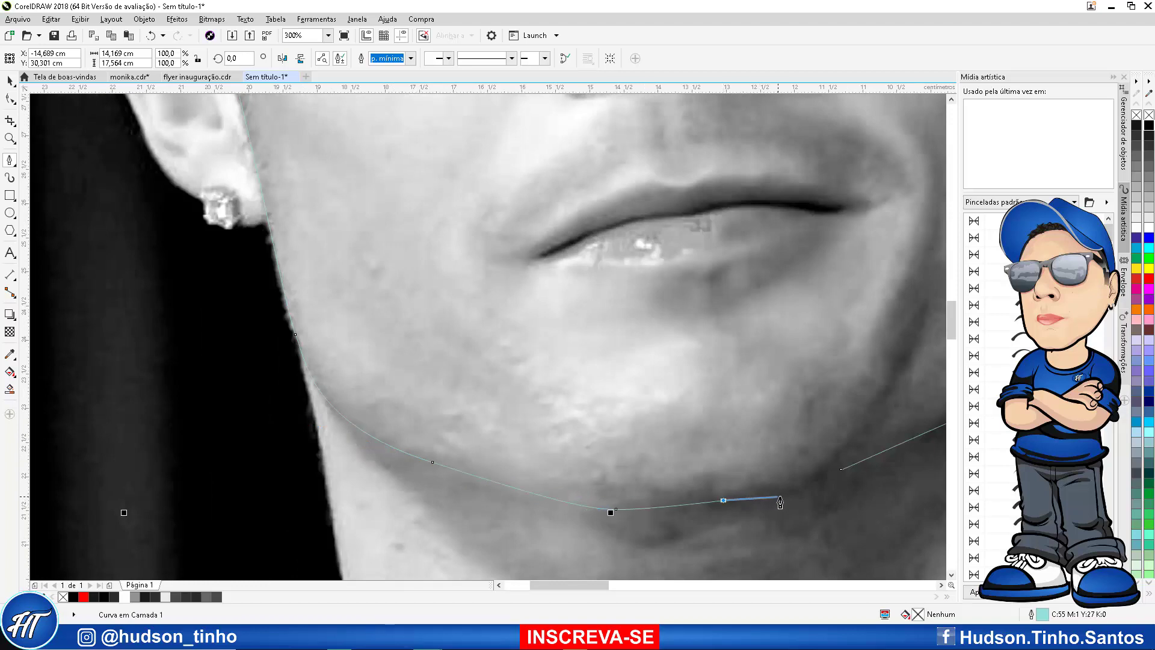
click(842, 469)
scroll(484, 470, down, 4)
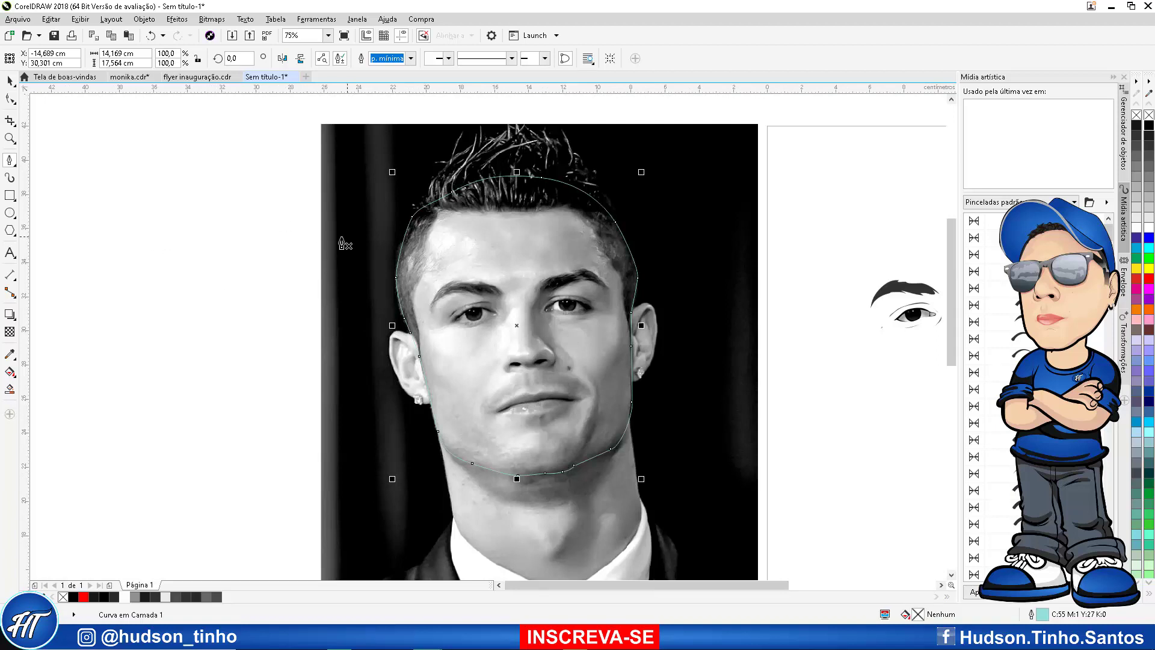
Fill the closed face outline with the mid grey G:145 sampled from the photo's right-hand cheek
click(11, 355)
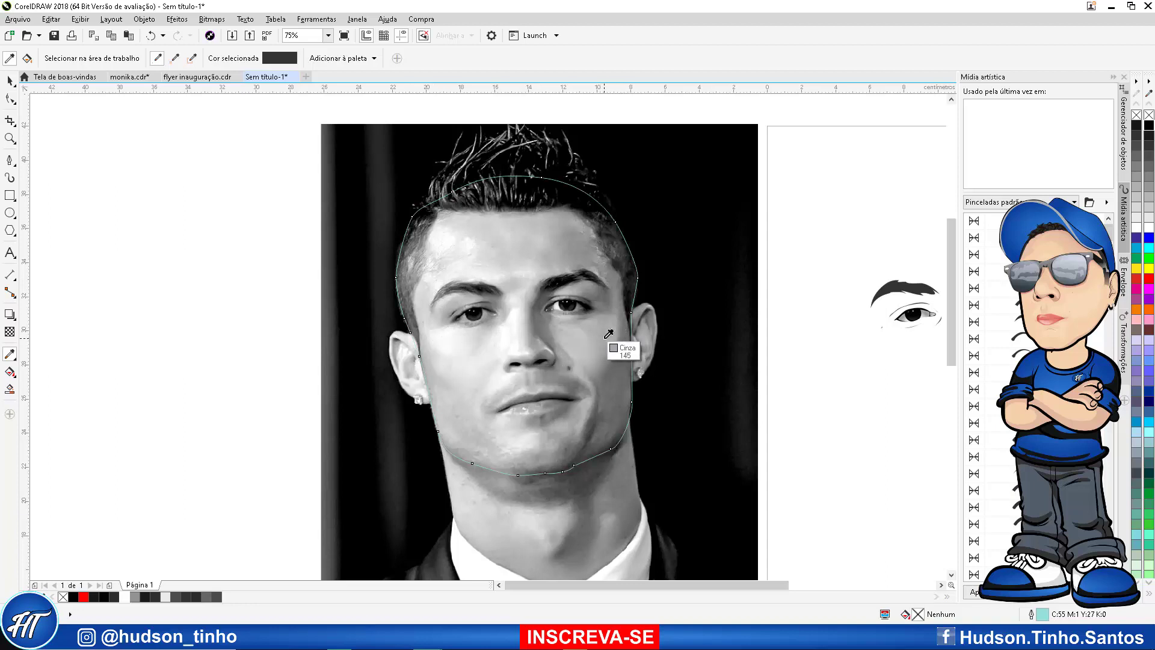
click(602, 337)
click(580, 335)
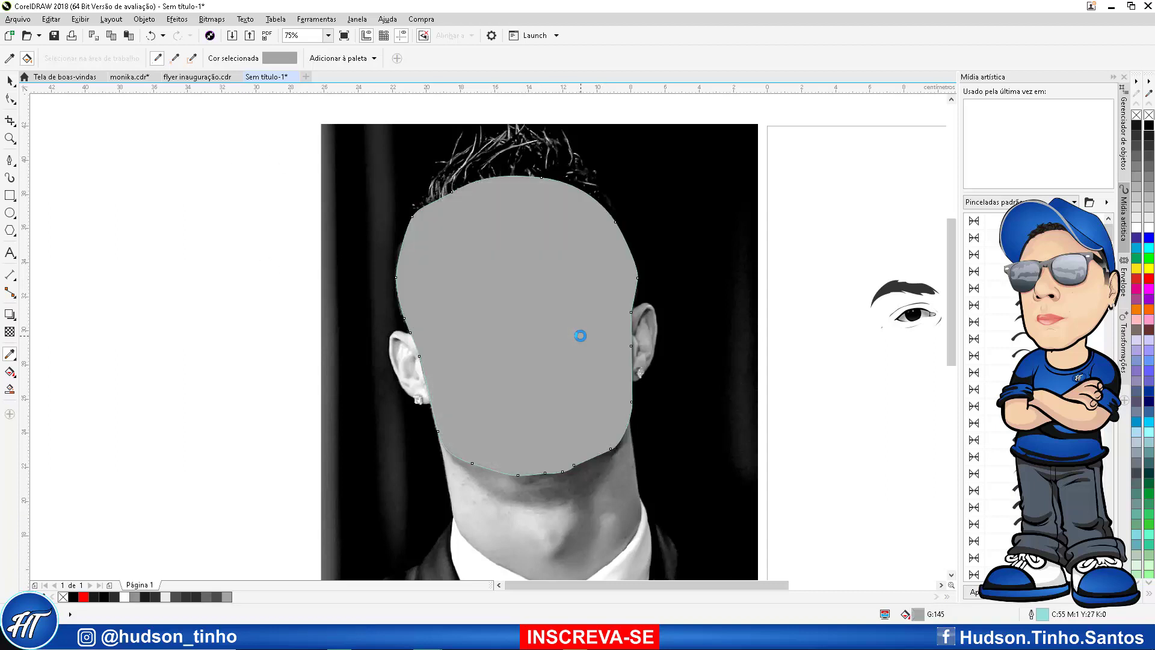
Move the filled face shape from the photo onto the page, aligned behind the drawn eyes and eyebrows
click(11, 84)
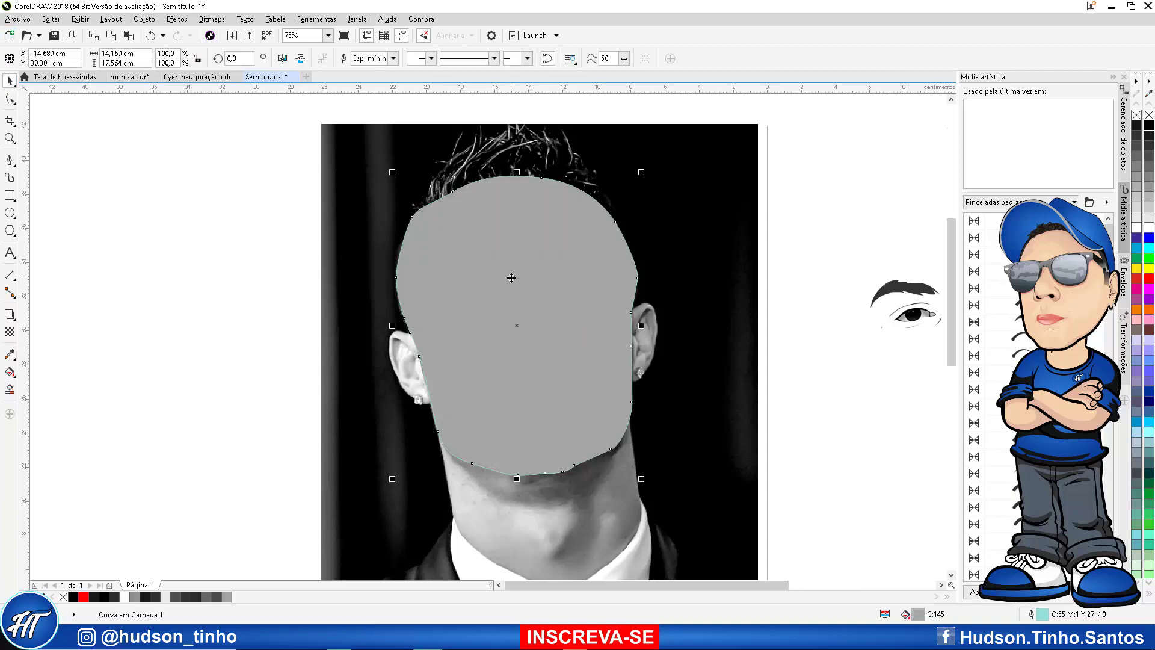
scroll(502, 271, down, 2)
drag(522, 289, 741, 289)
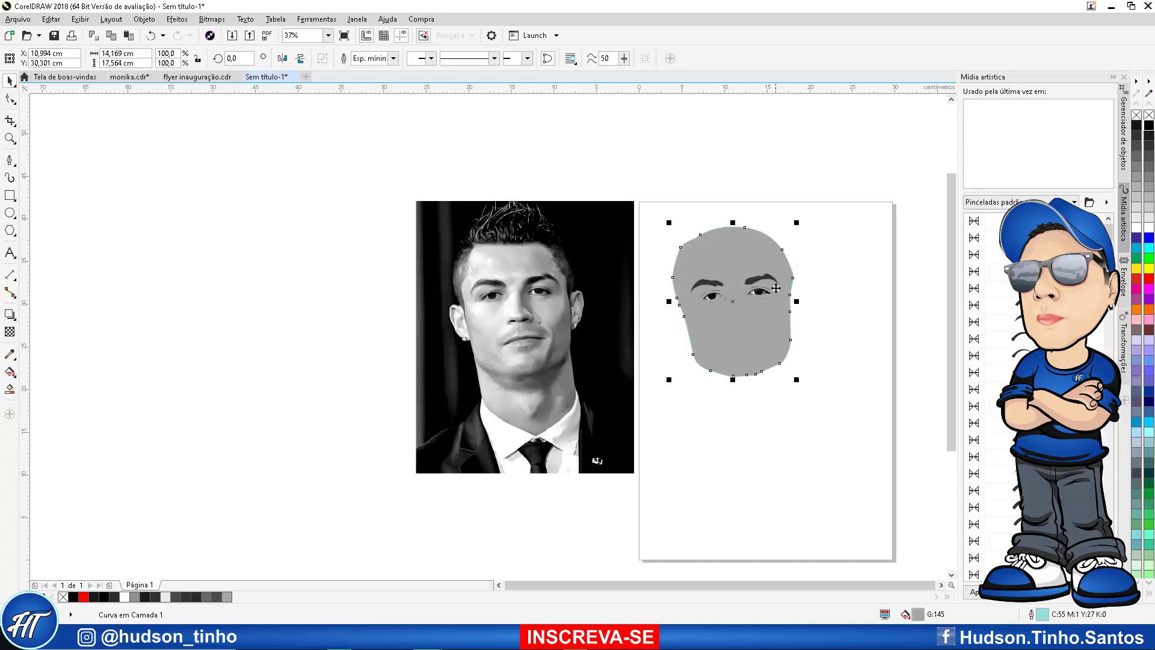
Fill the face shape with the light grey G:215 sampled below the photo's mouth, remove its outline and deselect it
scroll(740, 283, up, 2)
scroll(728, 301, down, 1)
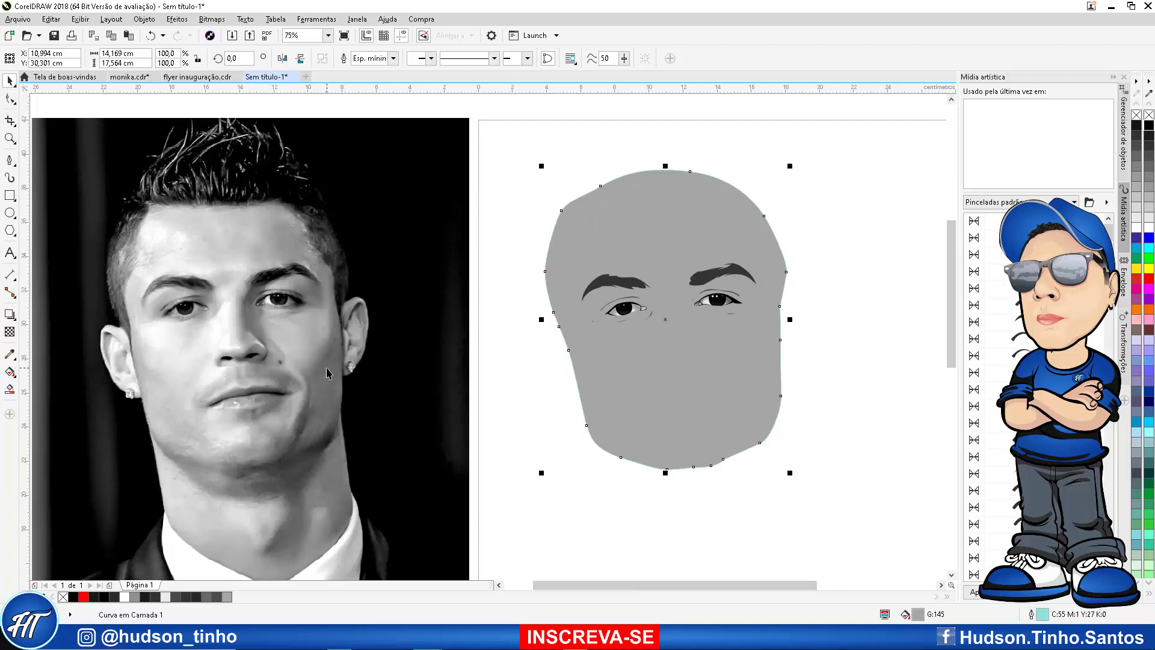
click(10, 355)
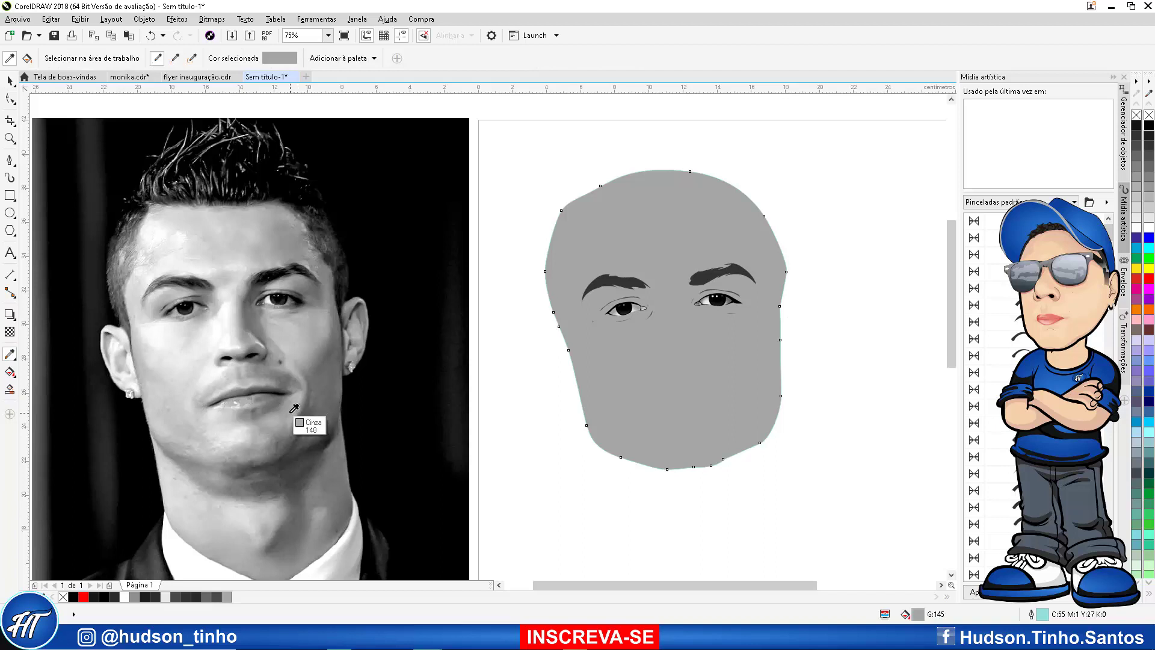
click(254, 418)
click(694, 369)
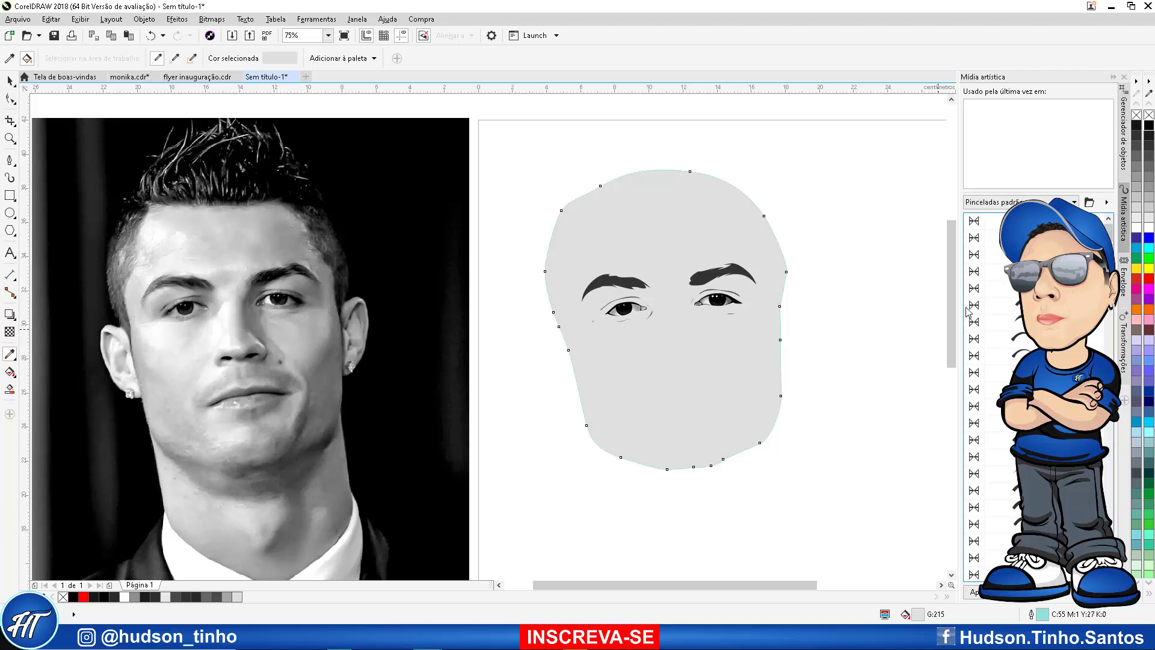
right_click(1137, 116)
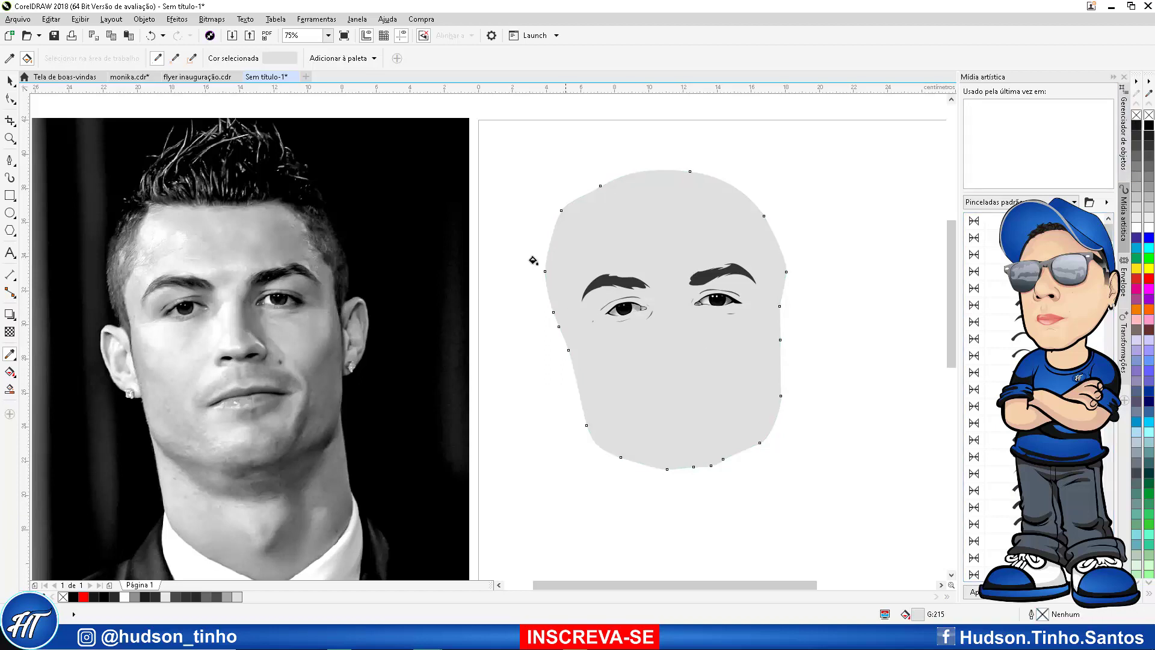
click(9, 80)
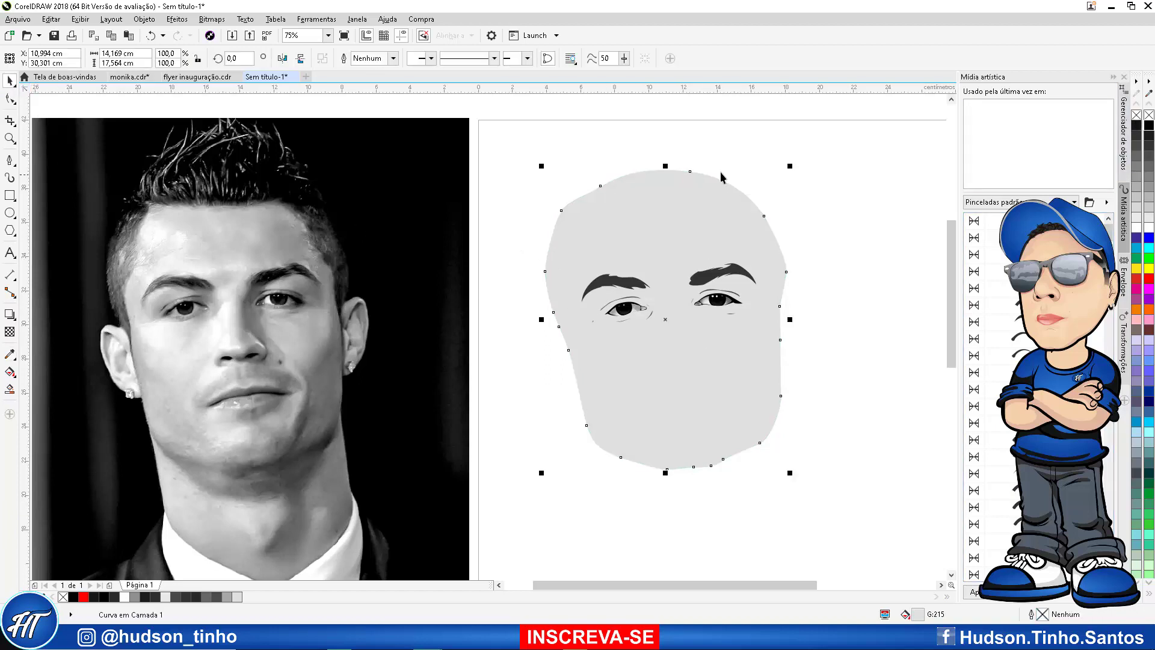
click(752, 177)
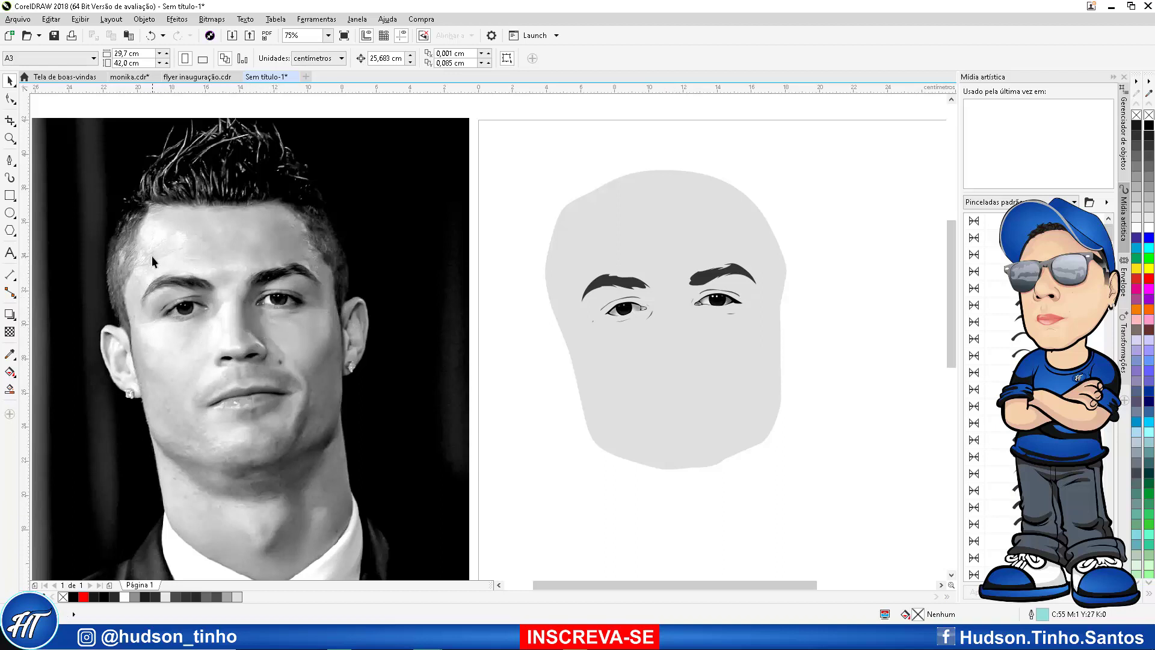
Activate the Pen tool for tracing another shape on the reference photo
click(9, 161)
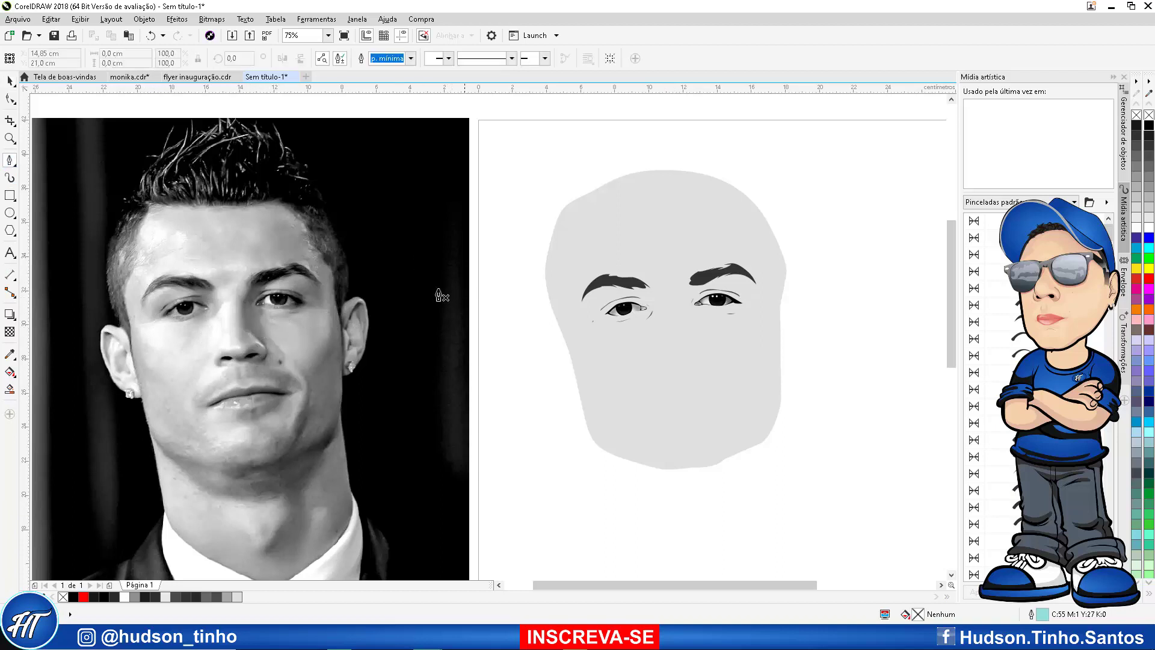
Start a Pen tool outline of the shadow around the left-hand eye, tracing along the eyebrow down to the nose bridge
scroll(143, 292, up, 2)
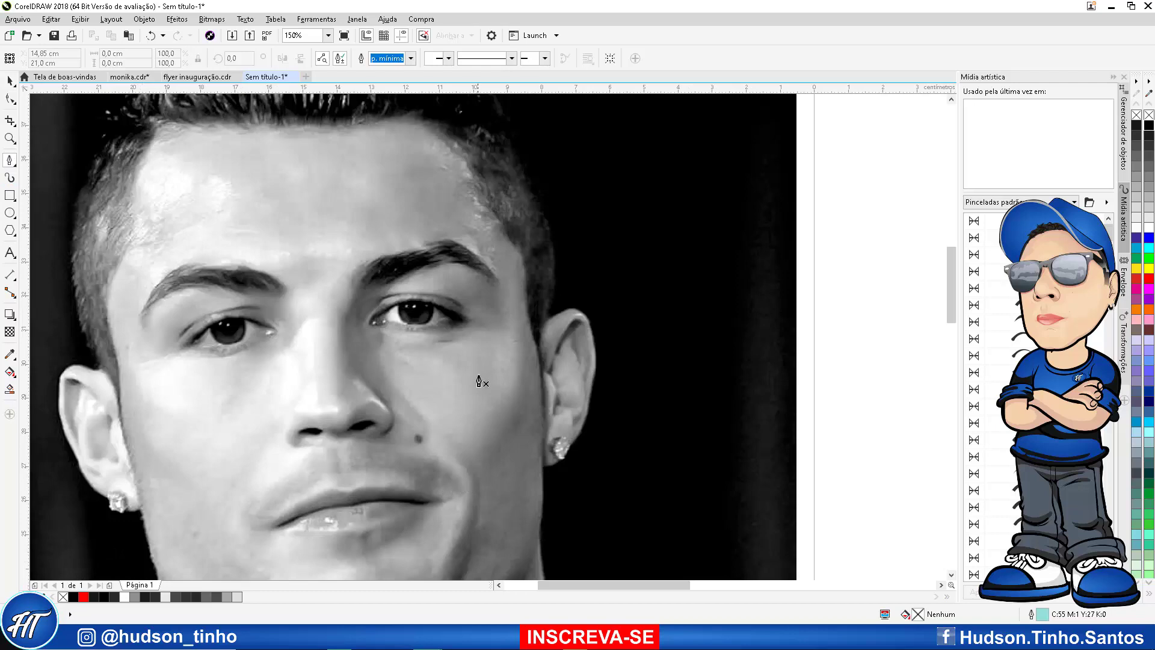
scroll(479, 381, down, 4)
scroll(438, 369, up, 4)
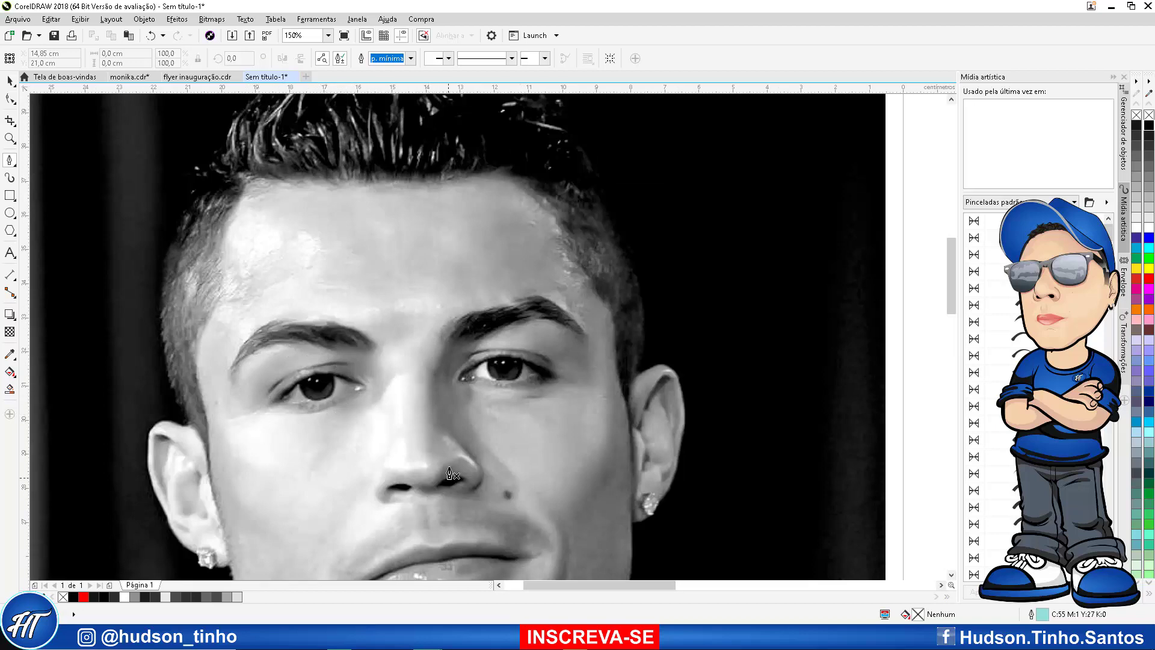
scroll(450, 474, down, 2)
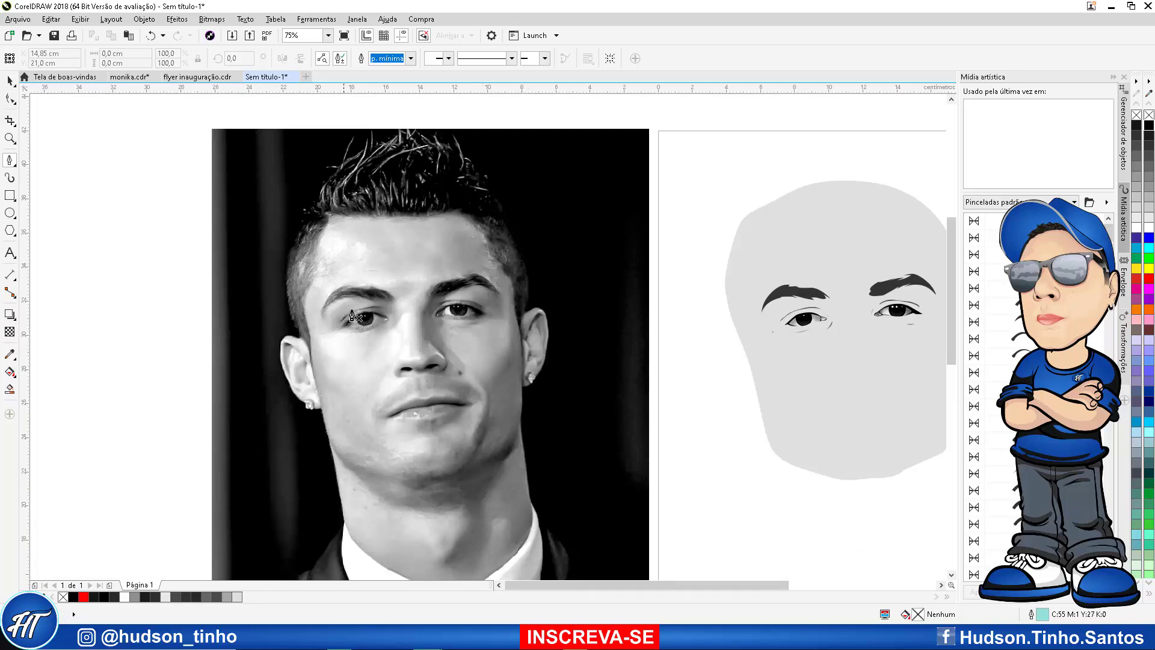
scroll(352, 317, up, 4)
click(223, 439)
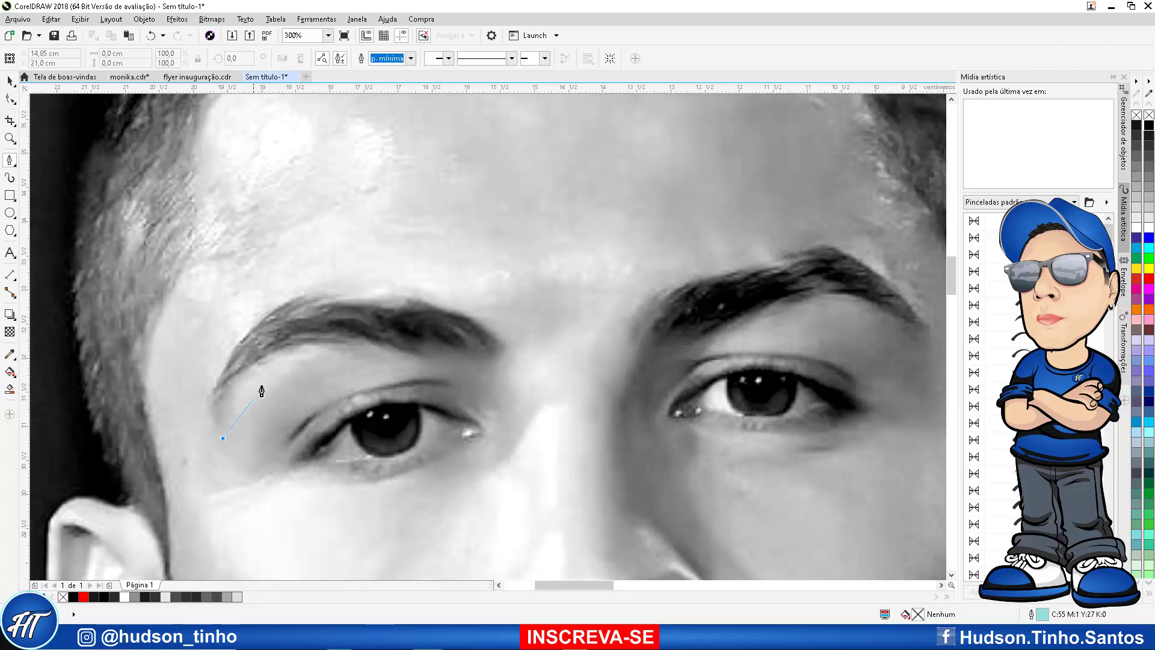
drag(373, 325, 262, 319)
drag(361, 305, 392, 306)
drag(484, 337, 532, 405)
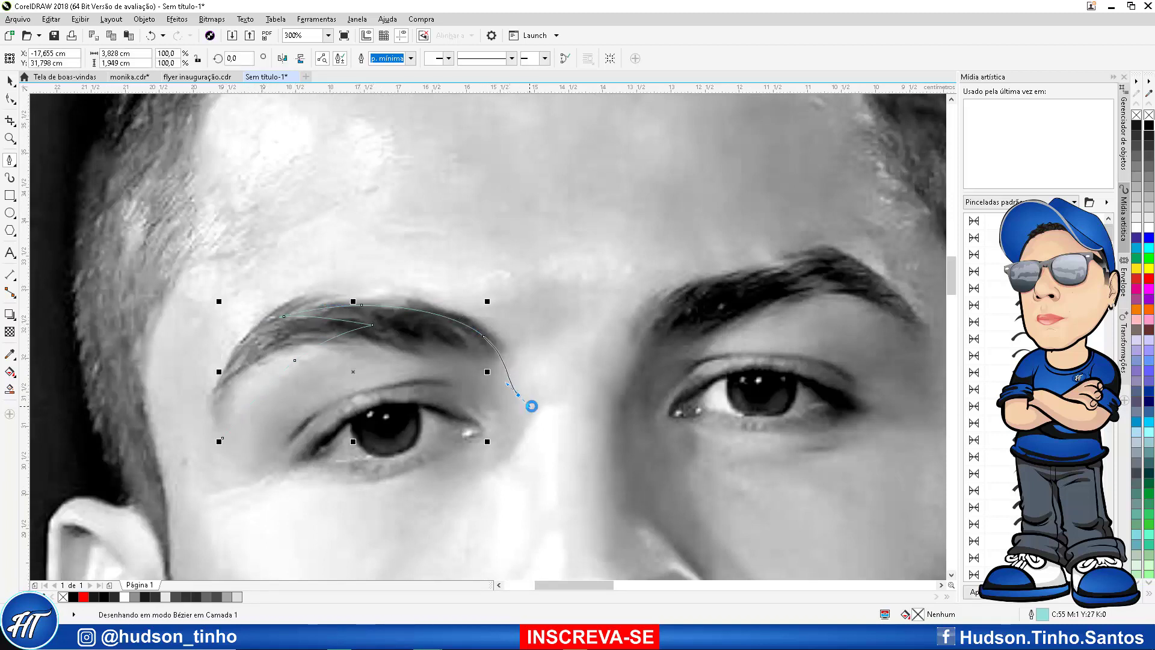
Continue the left-hand eye shadow outline beneath the eye and close it at the brow's outer end, about 5.1 × 2.6 cm
click(548, 395)
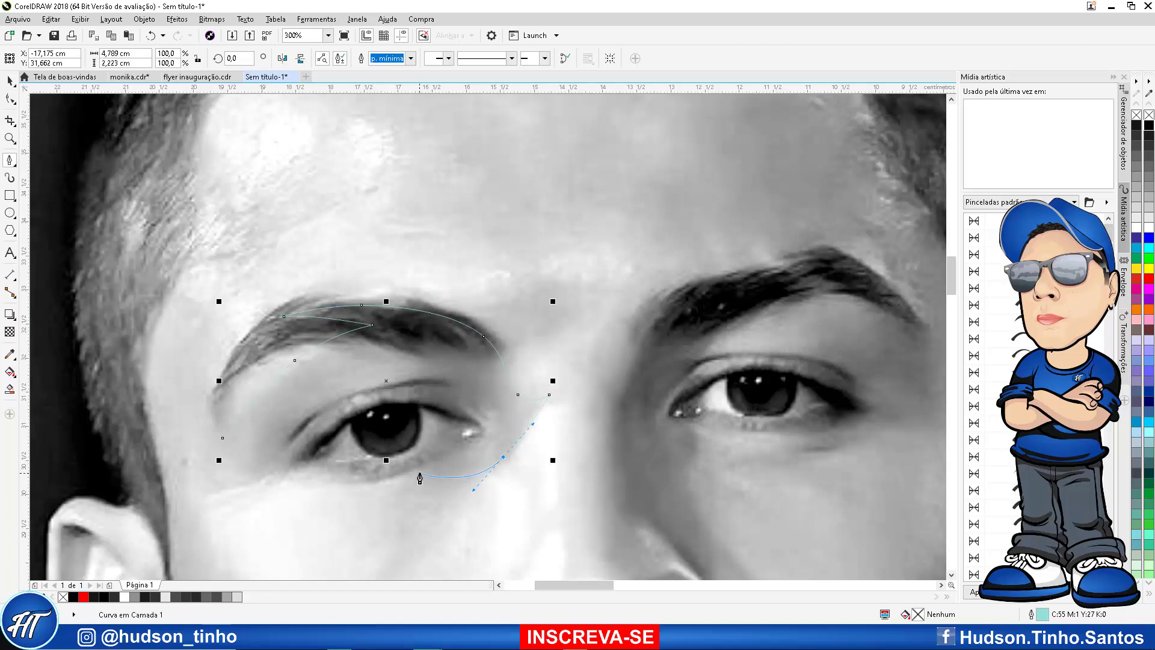
drag(415, 472, 315, 465)
click(297, 480)
drag(251, 481, 214, 414)
scroll(213, 413, down, 2)
scroll(320, 419, up, 2)
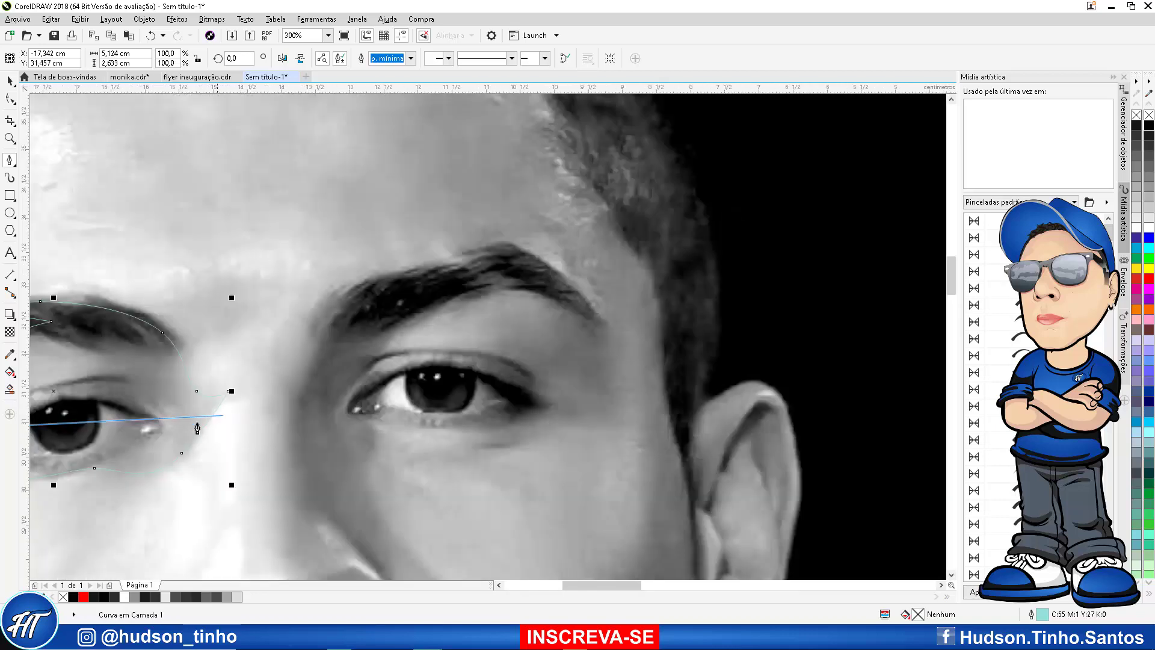
scroll(319, 419, down, 2)
scroll(310, 424, up, 3)
scroll(245, 481, up, 1)
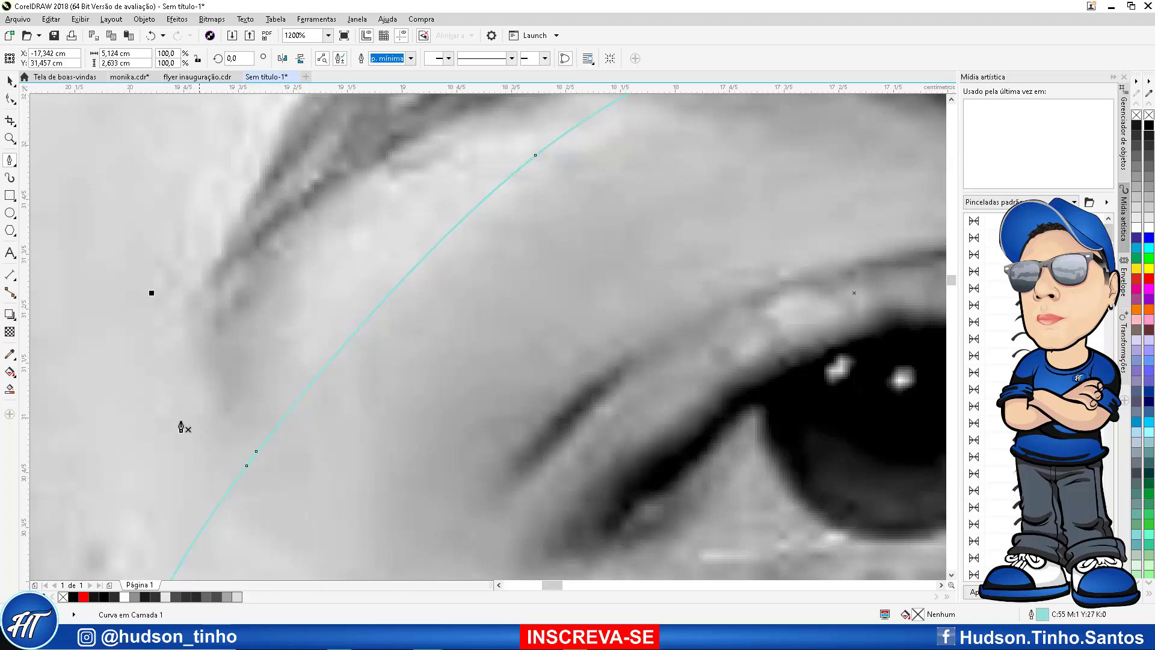
Start a second shadow outline at the right-hand eyebrow's outer end, curving around the eye corner and beneath the lower lid
scroll(180, 422, down, 2)
scroll(700, 377, down, 2)
scroll(692, 387, up, 2)
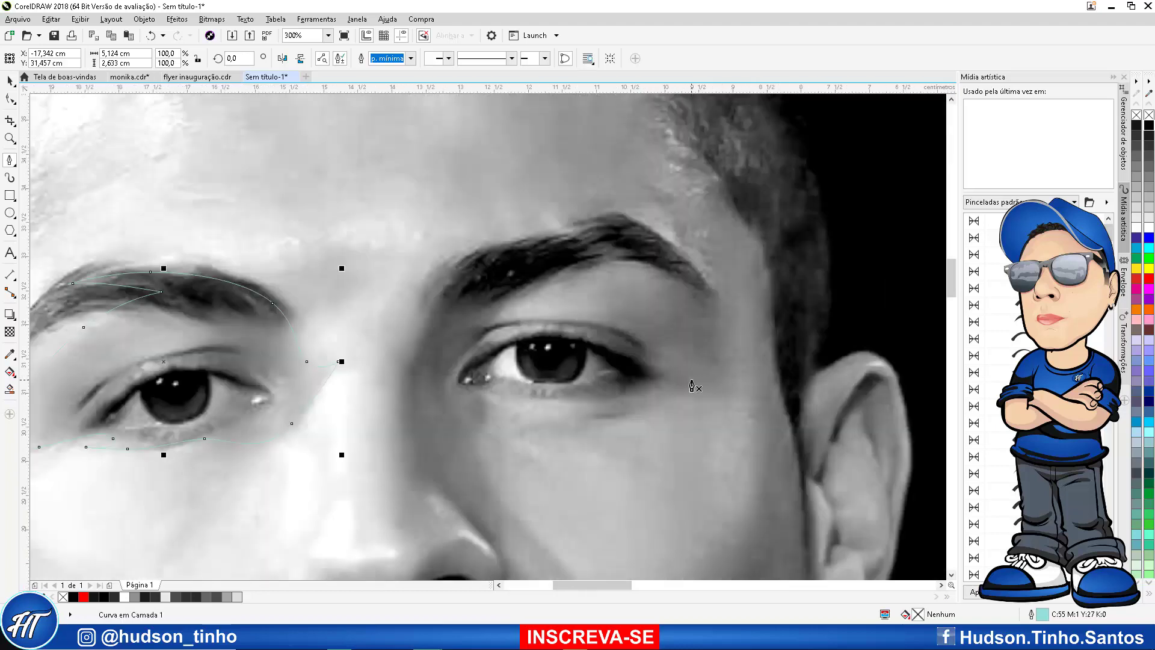
click(683, 277)
drag(730, 340, 746, 370)
drag(701, 402, 671, 402)
click(630, 402)
click(573, 404)
click(622, 411)
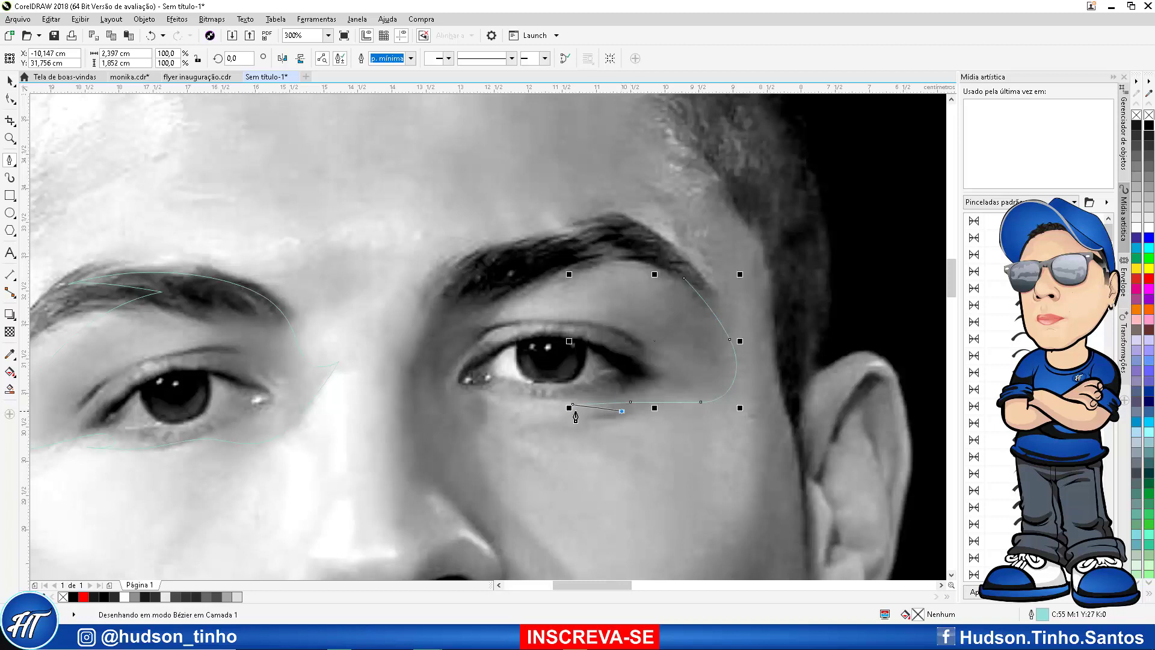
click(546, 408)
drag(487, 400, 483, 415)
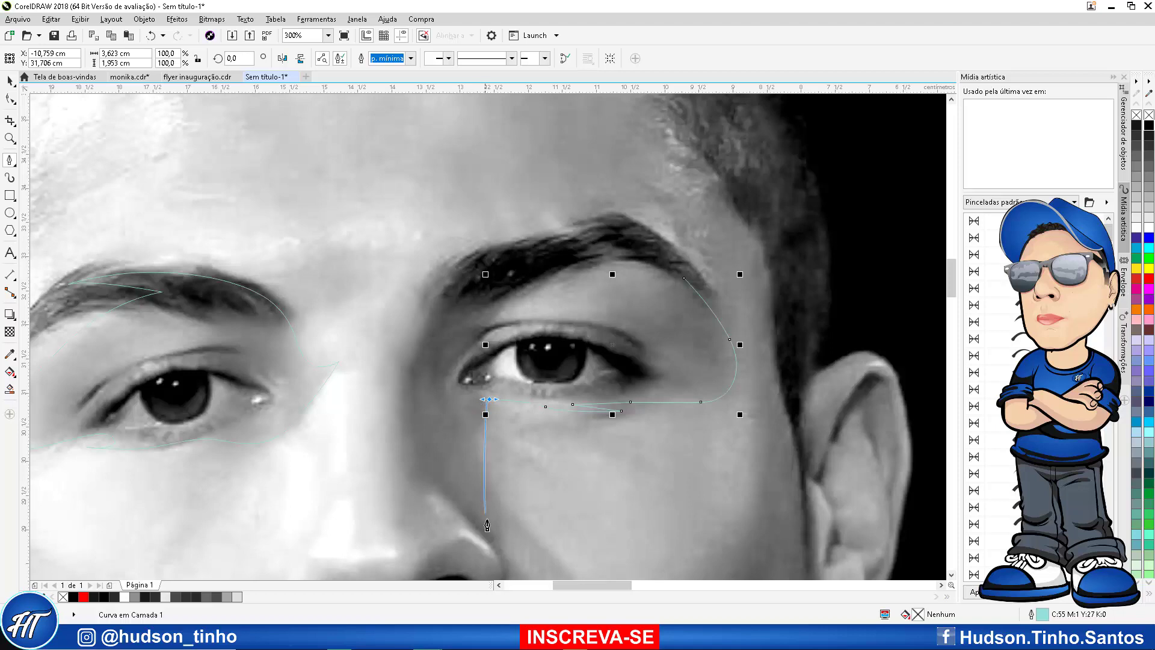
Extend the second shadow outline down between nose and cheek past the mole, and back beneath the nostrils
scroll(442, 378, down, 2)
scroll(456, 402, up, 2)
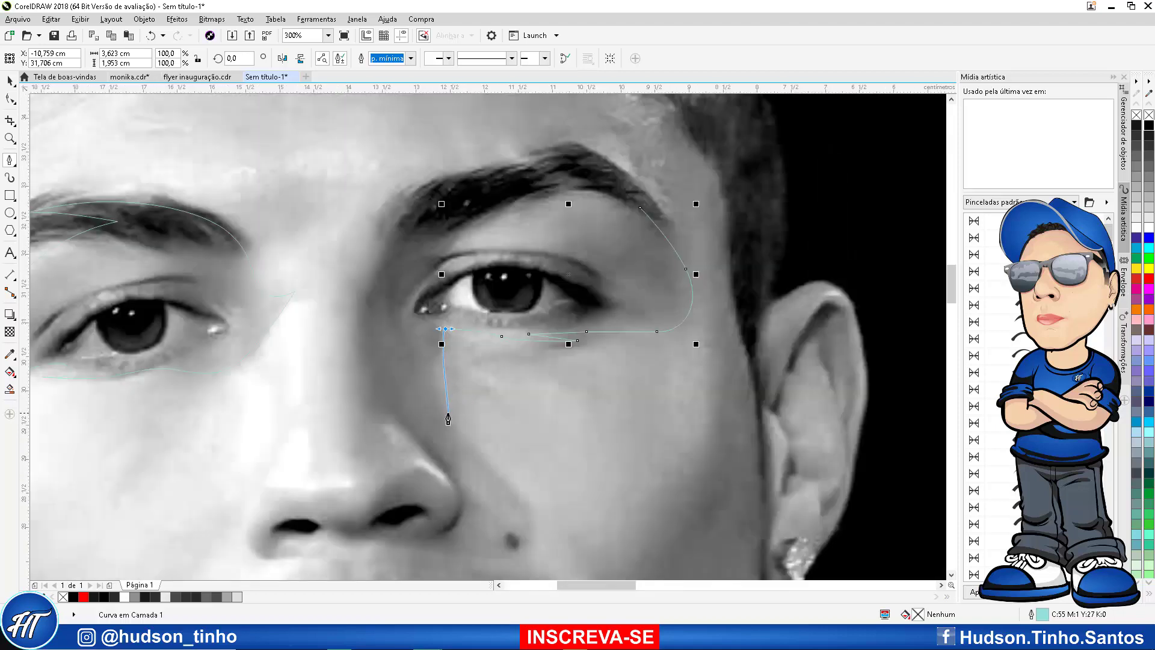
drag(448, 418, 521, 499)
click(519, 495)
click(517, 550)
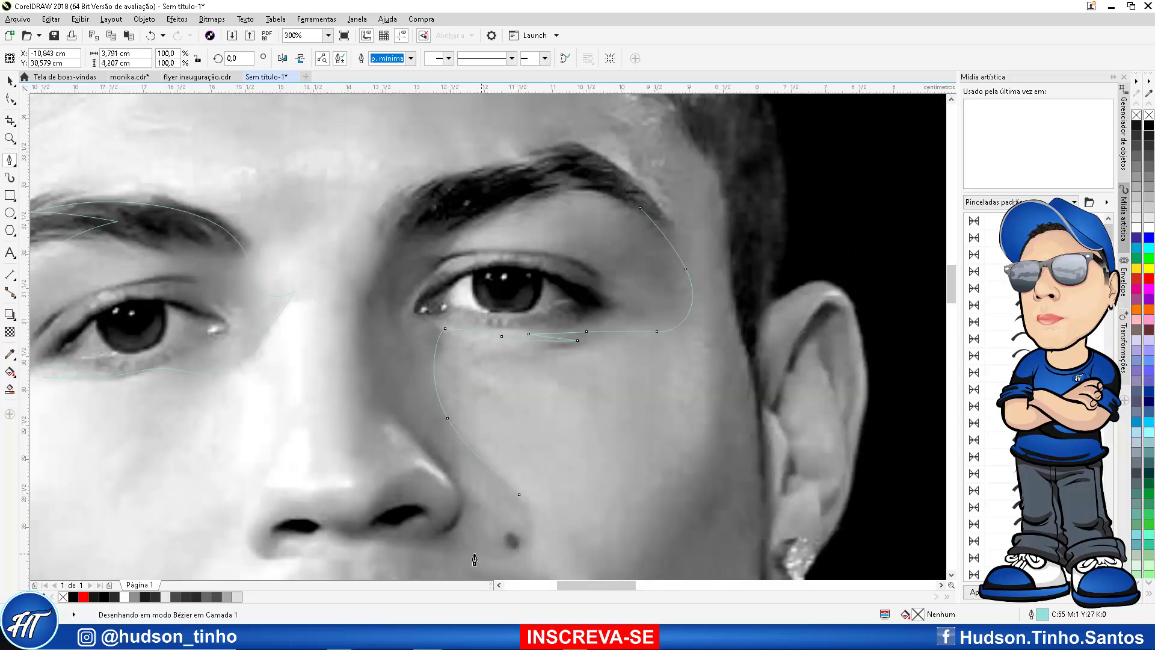
drag(384, 545, 349, 540)
click(321, 532)
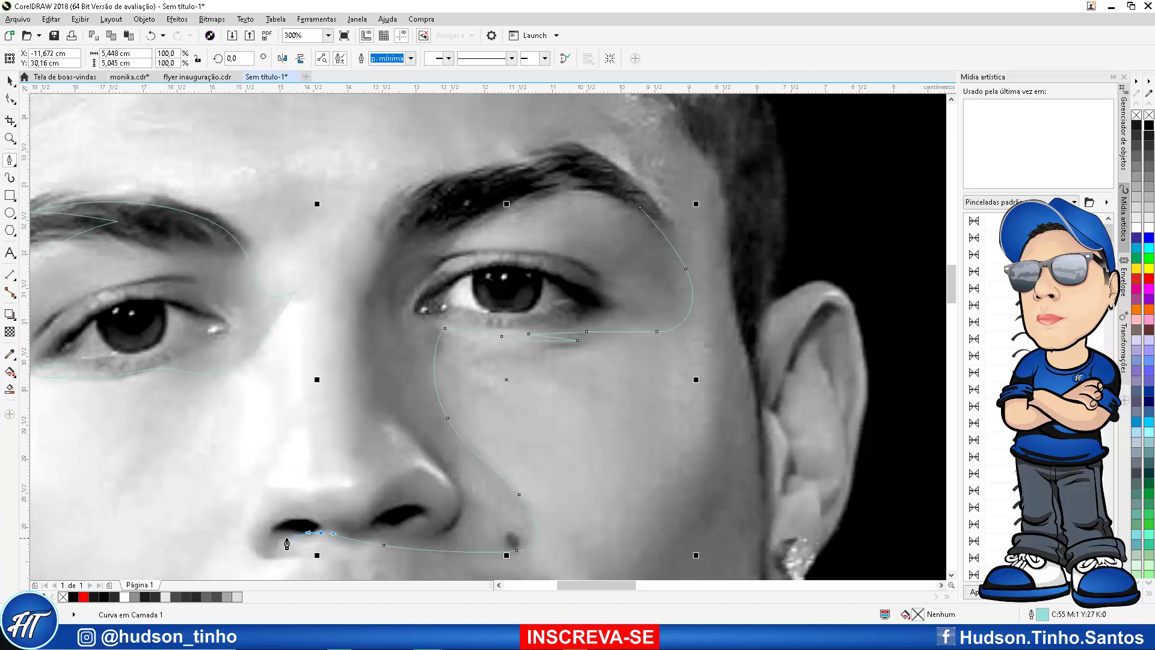
Trace the nose tip, bridge and right-hand eyebrow and close the second shadow outline, about 6.5 × 5.8 cm overall
click(287, 538)
mouse_move(283, 553)
mouse_down()
mouse_move(250, 548)
mouse_move(251, 505)
mouse_move(333, 500)
mouse_move(343, 485)
mouse_move(408, 469)
mouse_move(356, 433)
mouse_up()
click(283, 497)
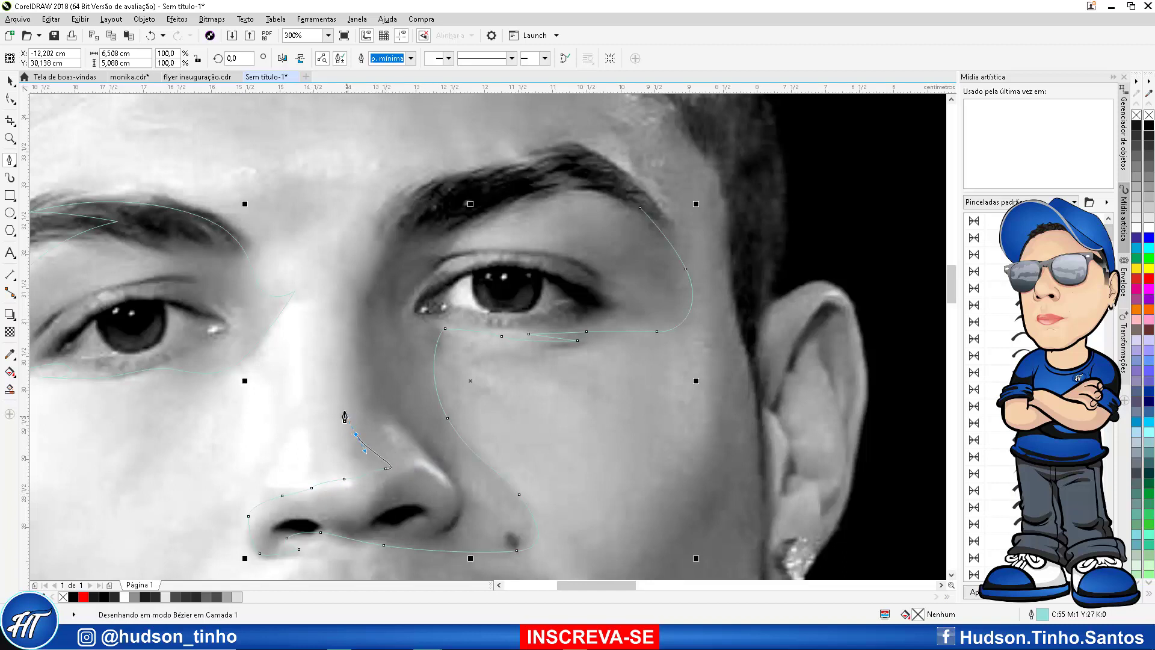
drag(336, 315, 339, 283)
drag(383, 205, 640, 185)
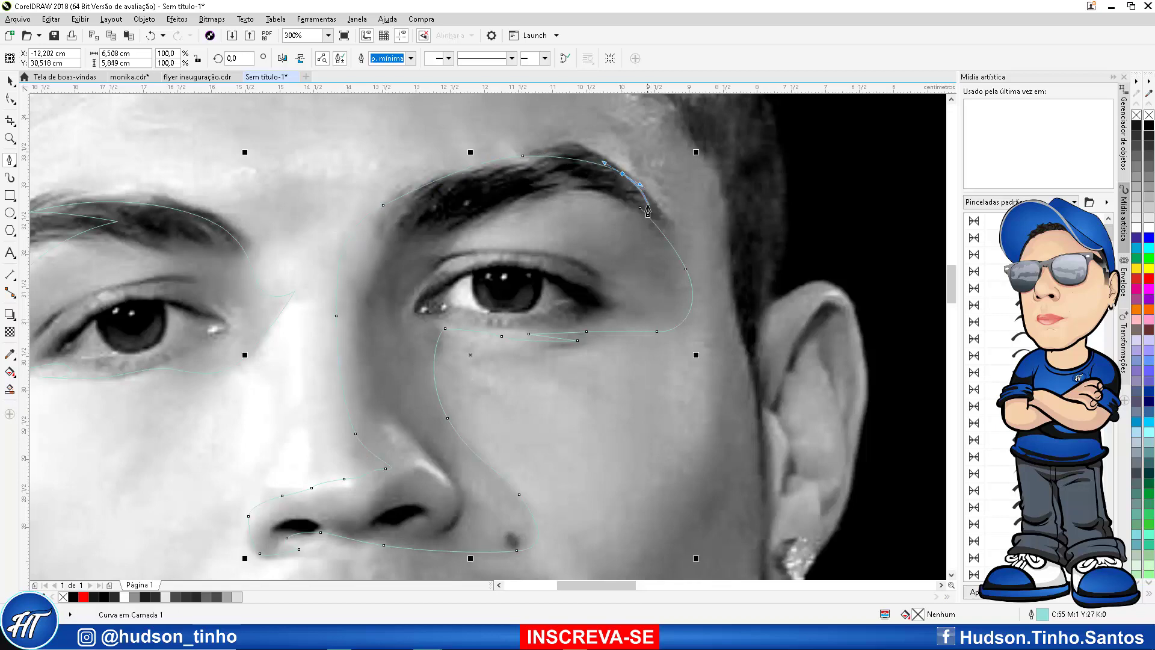
click(643, 212)
Start a lower-face shadow outline from beneath the nose, tracing down through the upper lip, lower lip and chin
scroll(451, 242, down, 3)
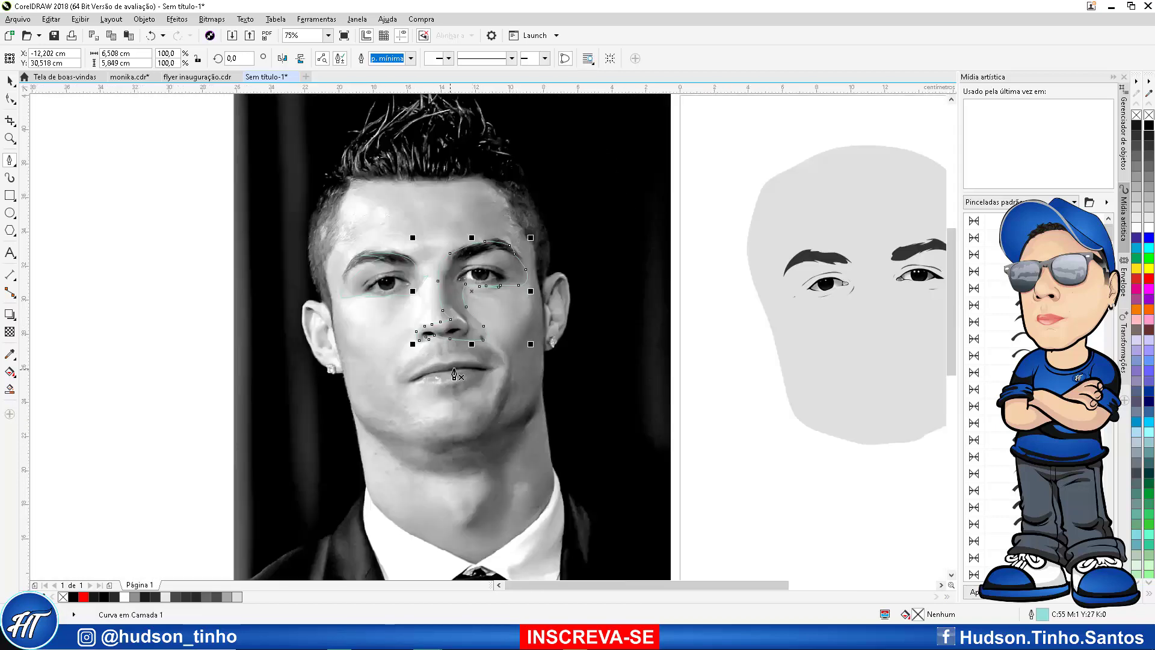
scroll(457, 373, up, 2)
click(442, 314)
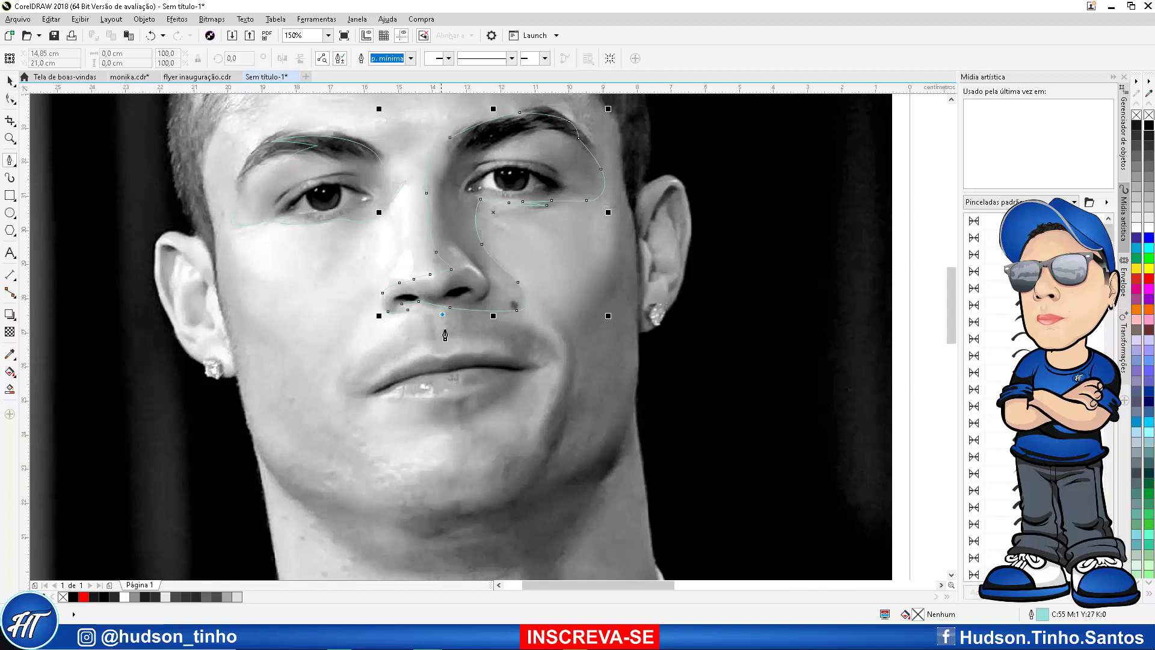
click(446, 342)
drag(511, 349, 411, 394)
drag(429, 413, 454, 444)
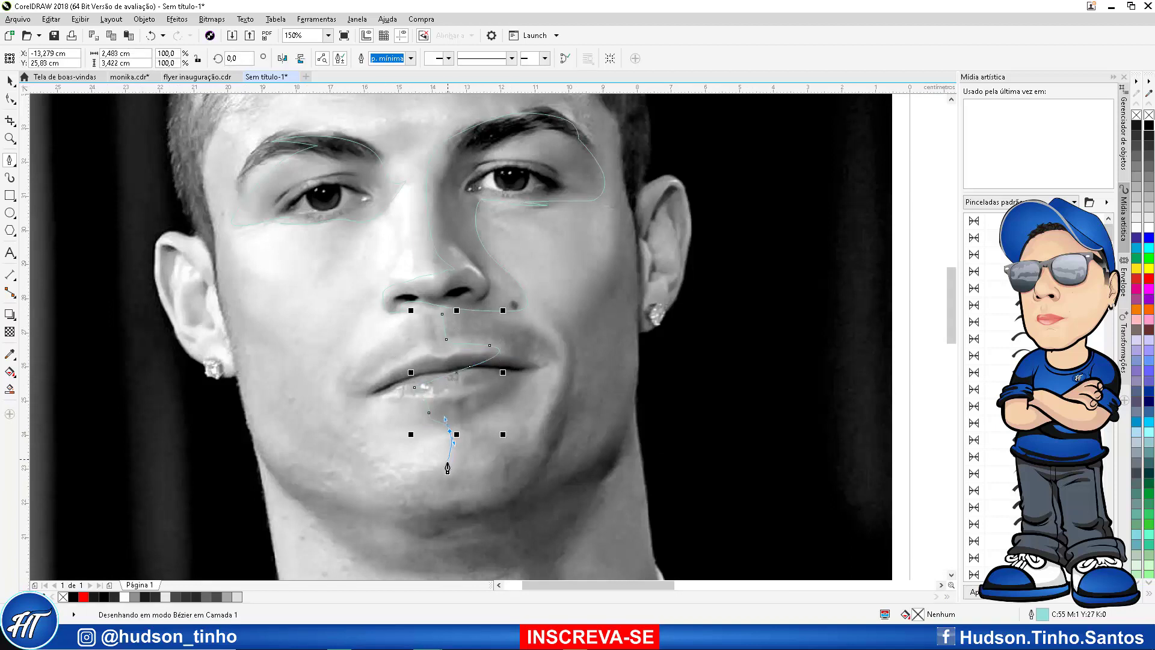
click(426, 472)
click(402, 505)
Continue the lower-face shadow outline along the chin and jaw, and up the face's right-hand edge beside the ear
drag(499, 512, 537, 506)
click(557, 482)
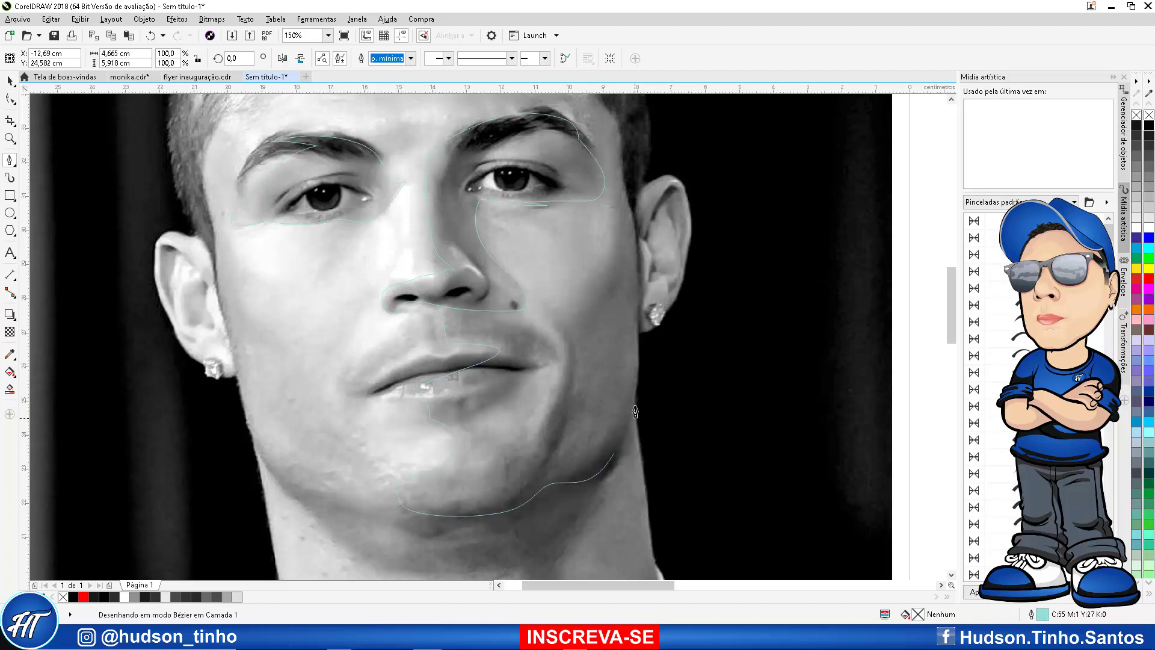
drag(614, 452, 633, 420)
click(640, 360)
click(635, 229)
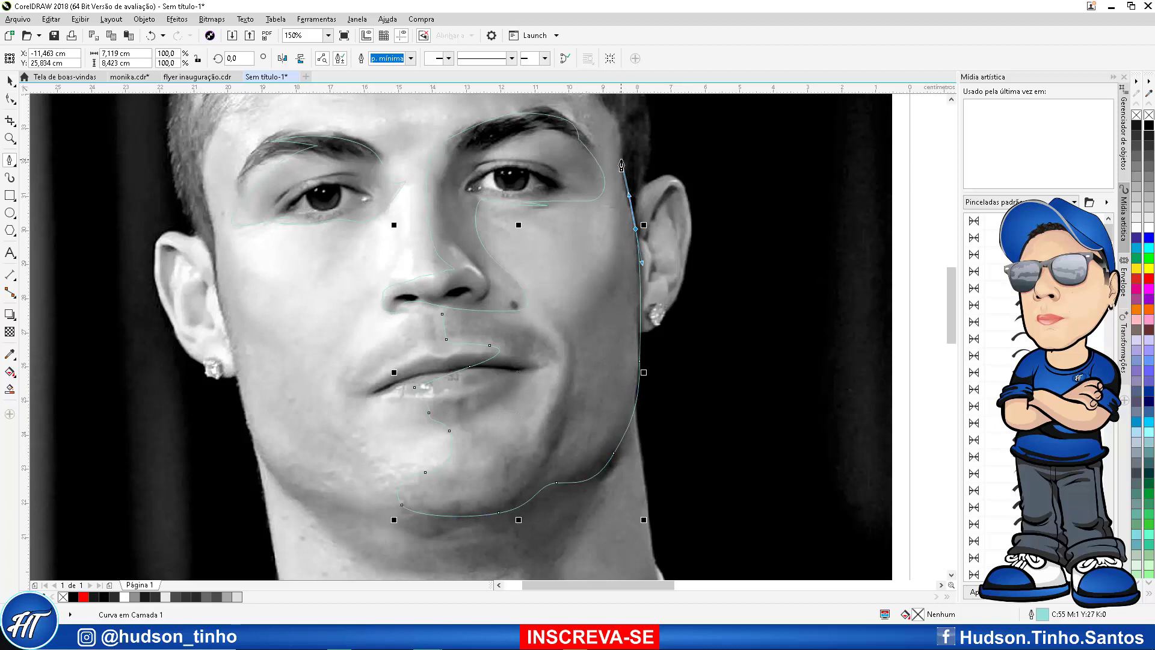
Trace the shadow's inner edge down the cheek and around the mouth corner, and close it beneath the nose, about 7.1 × 10.5 cm
drag(621, 160, 546, 301)
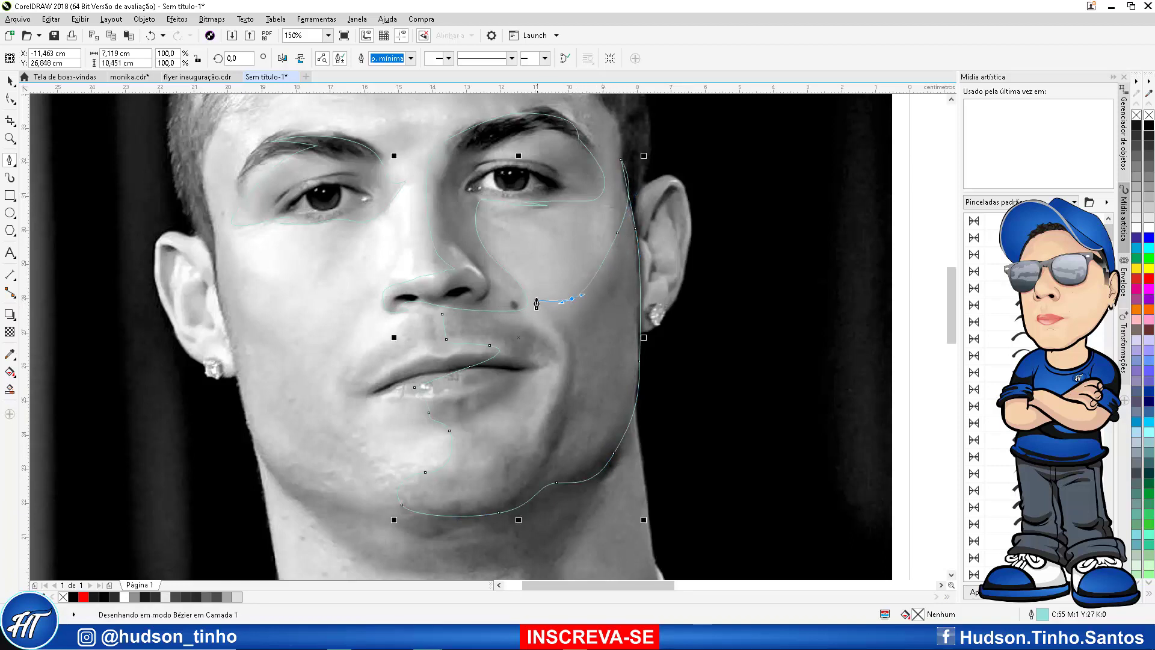
click(536, 297)
drag(572, 354, 572, 353)
click(565, 351)
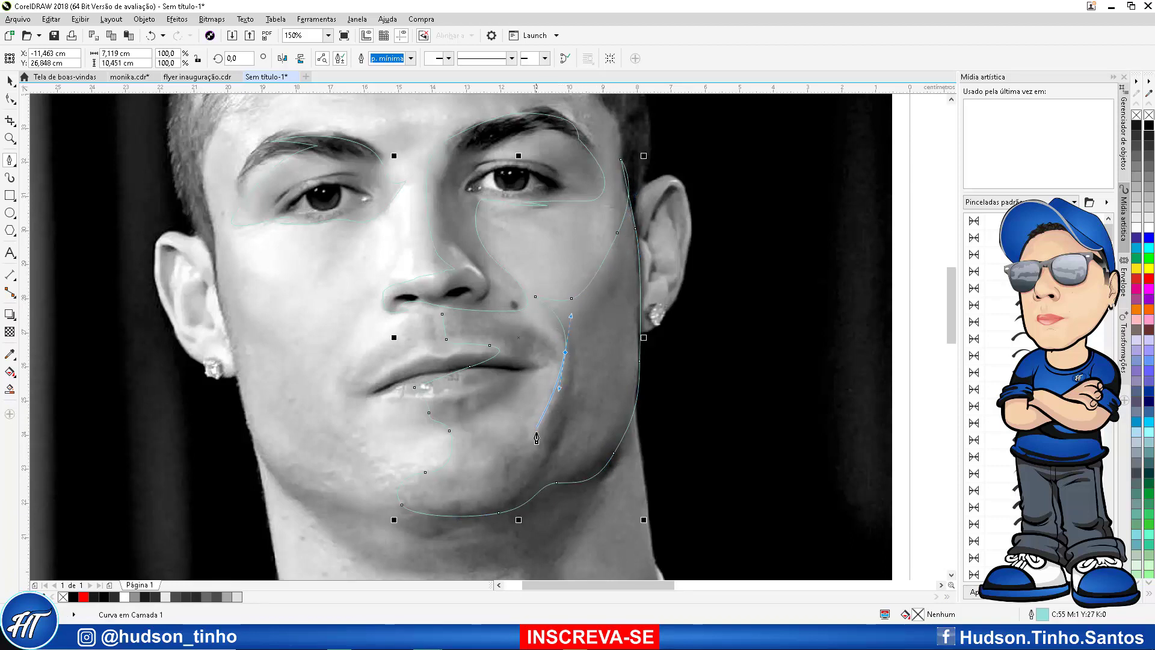
drag(537, 431, 512, 445)
click(506, 428)
click(525, 391)
click(540, 367)
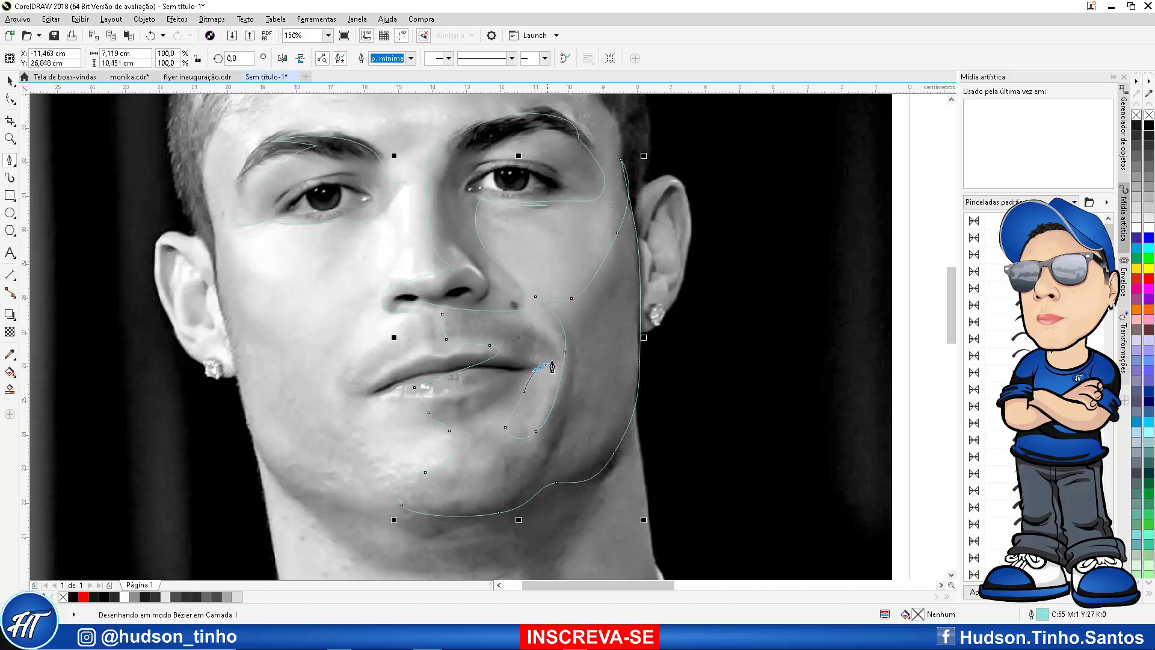
drag(556, 345, 514, 324)
scroll(444, 319, up, 2)
scroll(436, 330, up, 5)
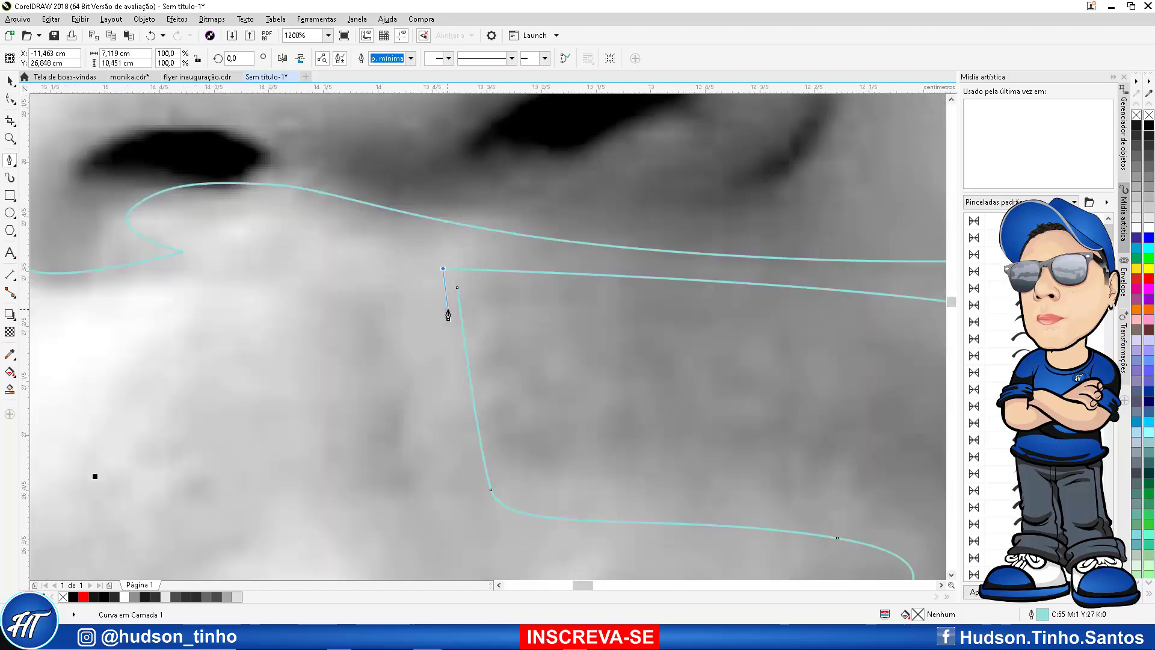
Draw a small closed shadow shape in the groove between nose and upper lip, about 0.46 × 0.82 cm
click(377, 309)
click(403, 453)
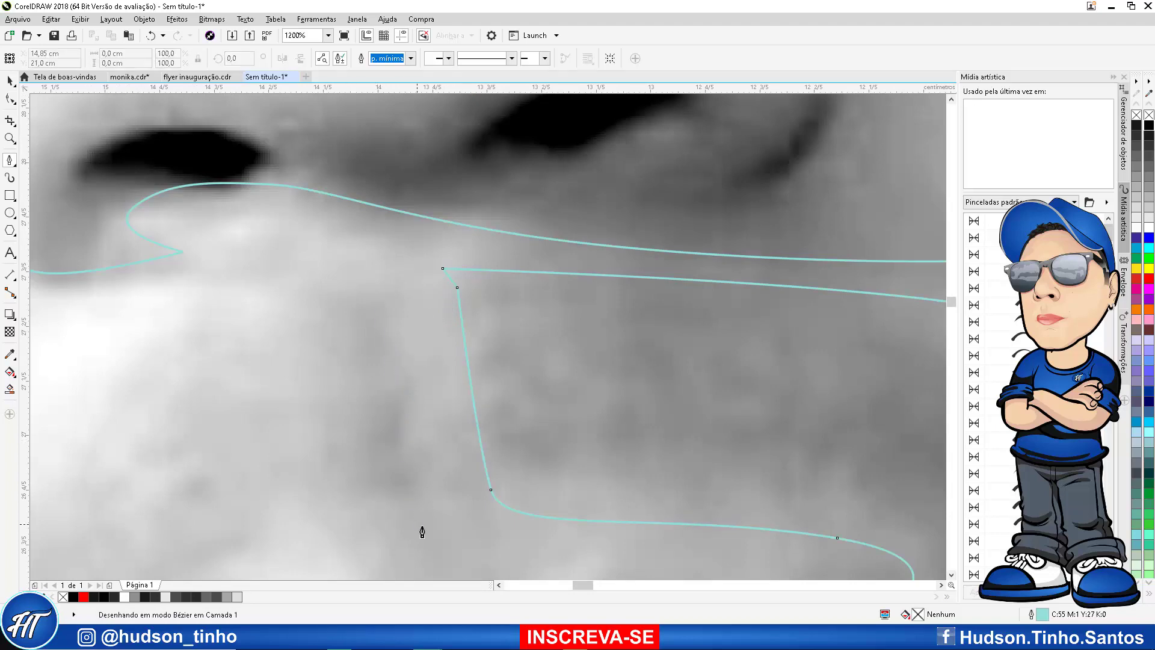
click(423, 526)
click(304, 527)
click(378, 310)
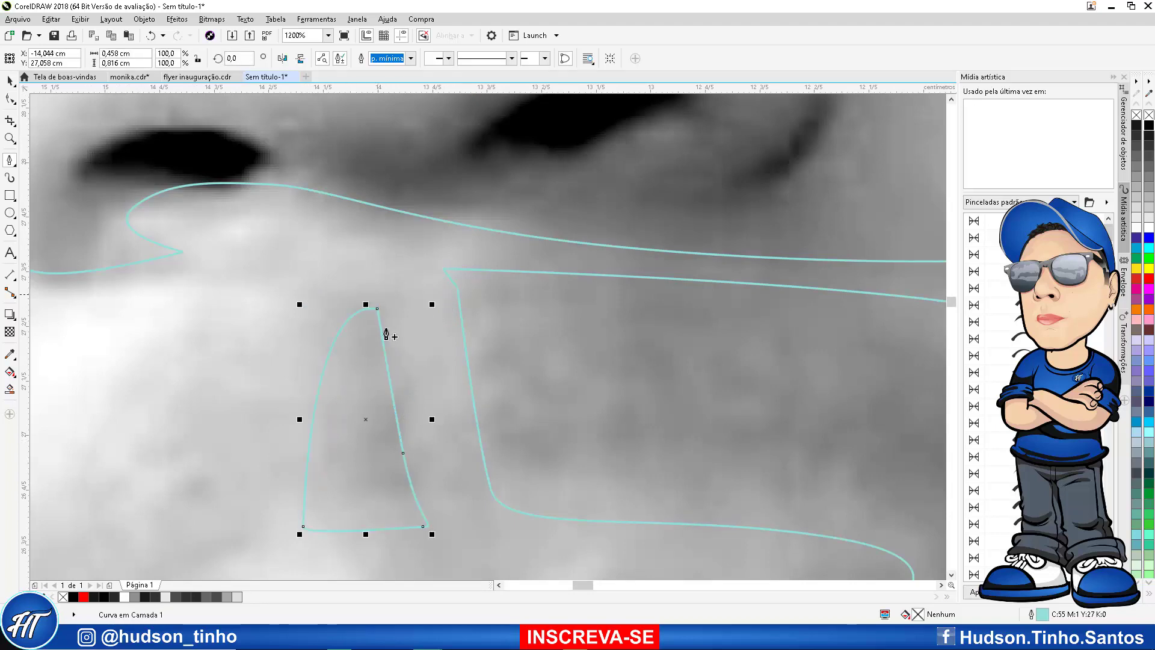
Draw a closed shadow shape between the two eyebrows, about 2.5 × 0.9 cm
scroll(387, 328, down, 7)
scroll(463, 374, up, 3)
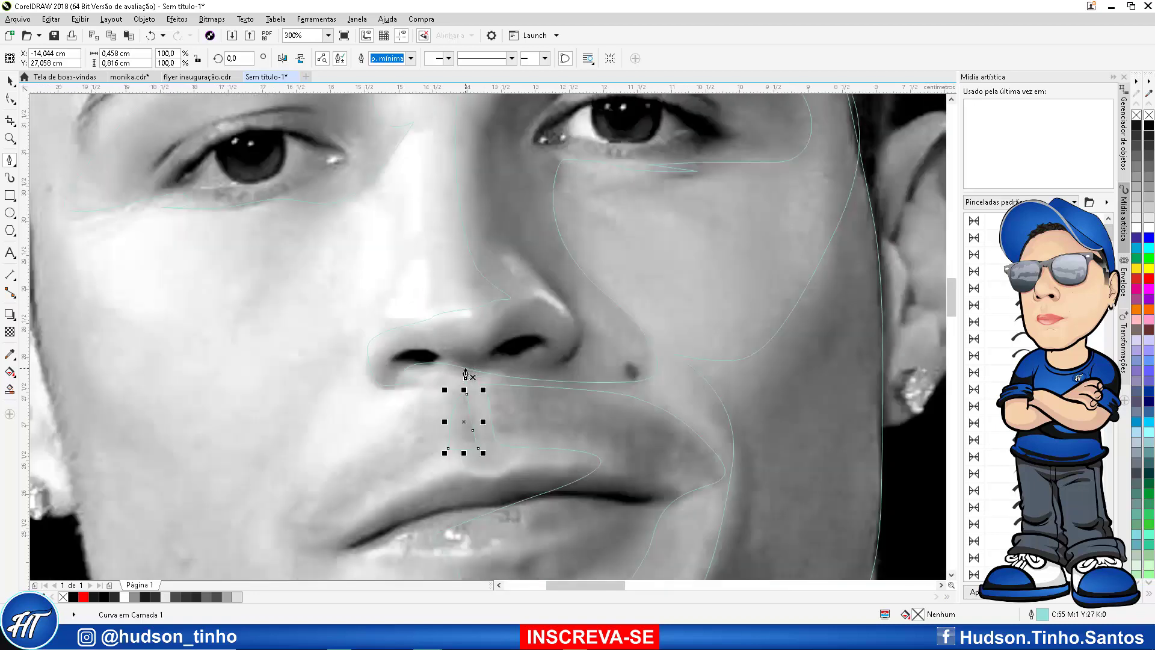
scroll(481, 385, down, 3)
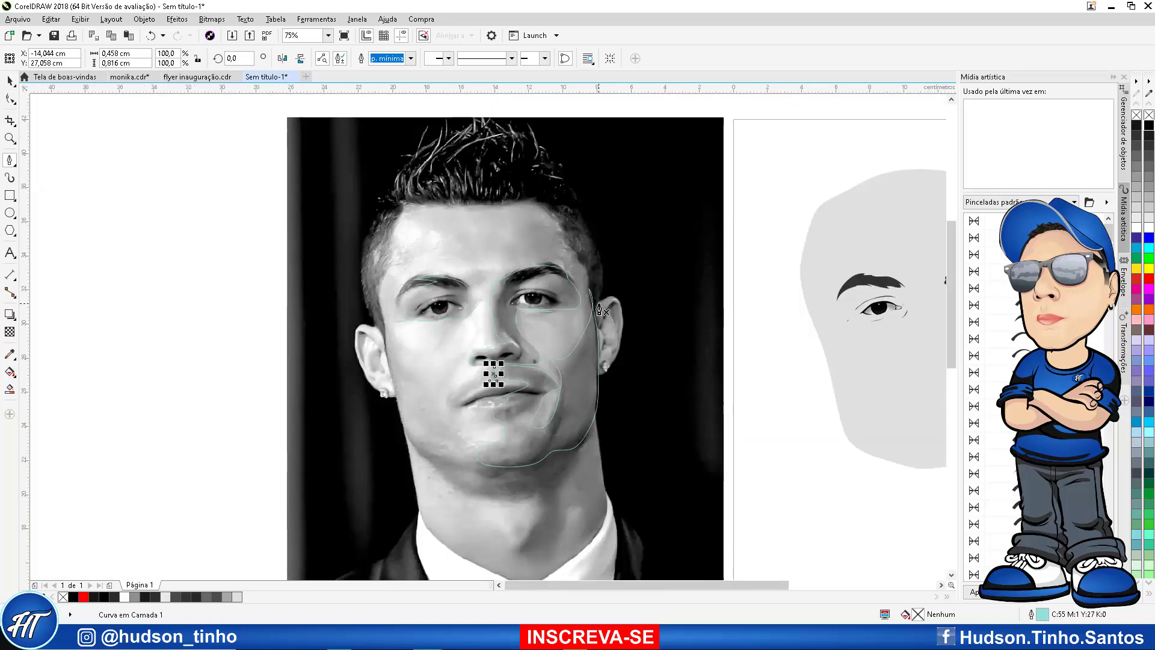
scroll(485, 227, up, 3)
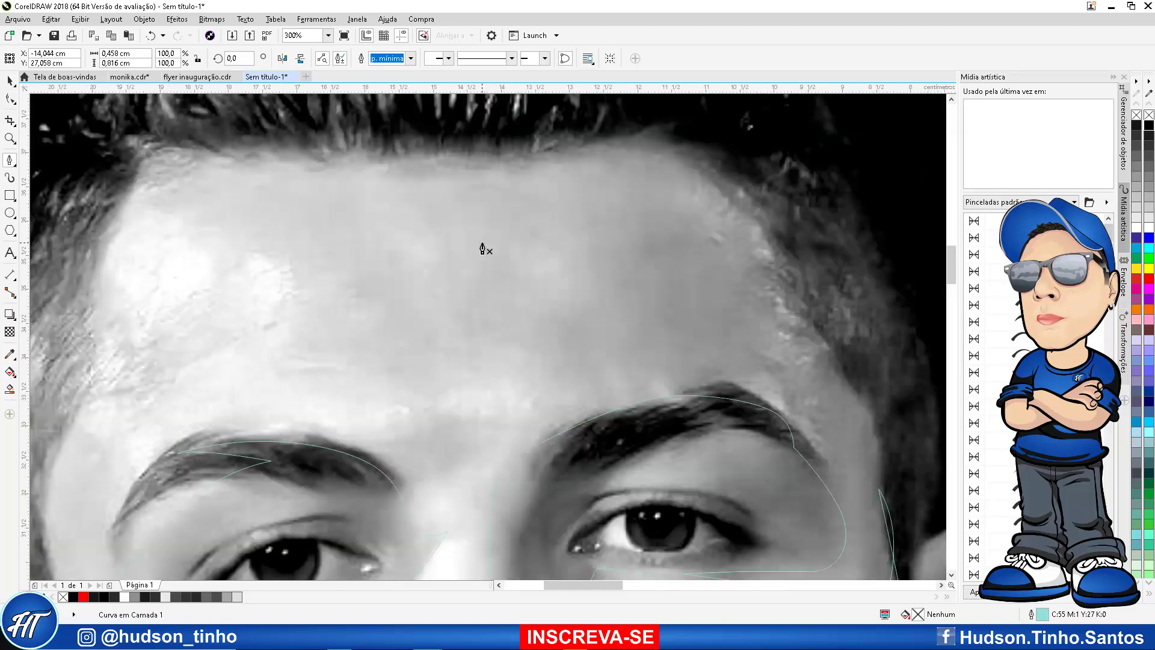
scroll(352, 258, down, 3)
scroll(227, 270, up, 3)
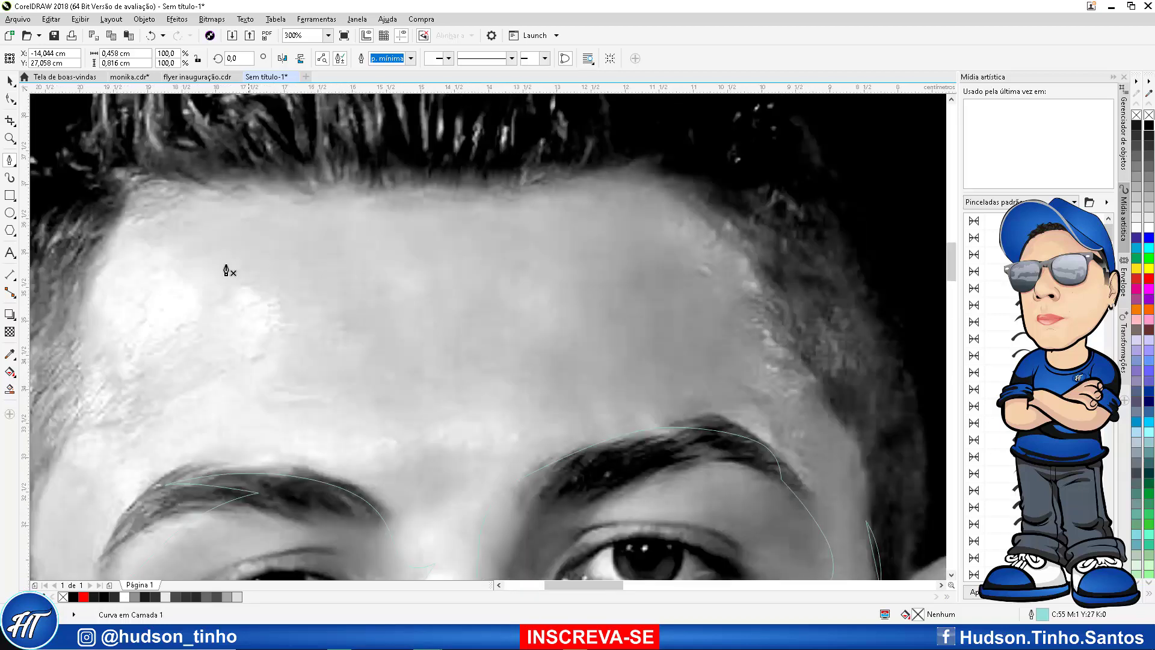
click(504, 461)
drag(442, 505, 412, 518)
click(378, 497)
click(329, 468)
drag(451, 448, 461, 444)
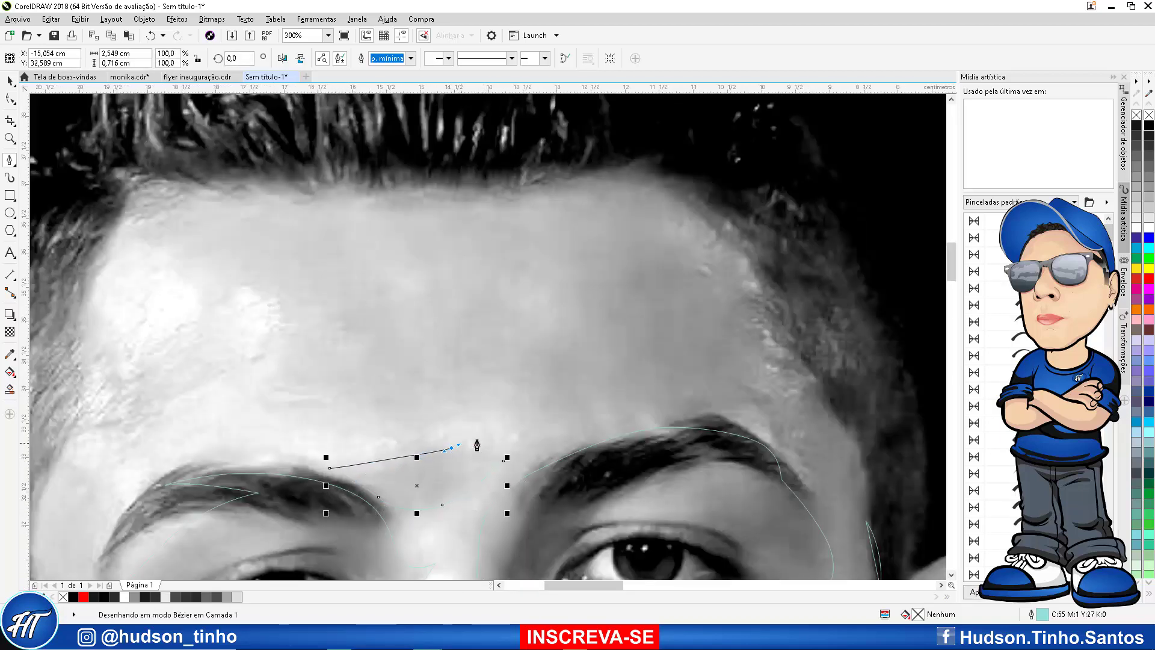
click(504, 462)
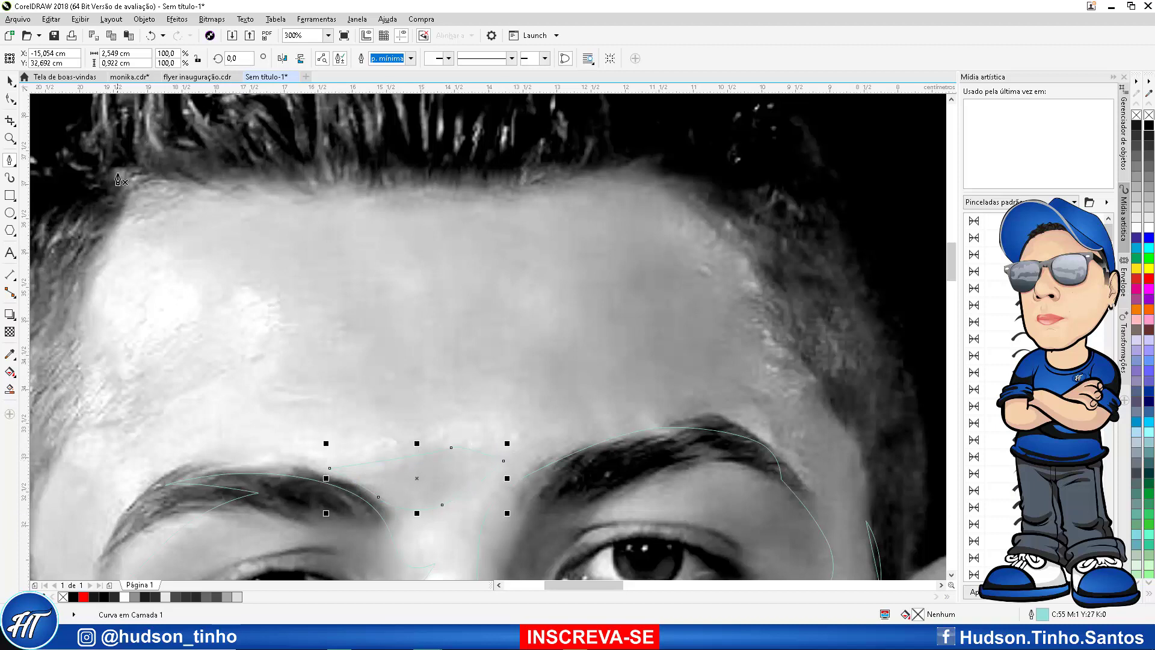
Start the forehead shadow outline at the left-hand hairline, curving down past the highlight to the area above the nose bridge
click(172, 179)
drag(180, 271, 239, 301)
drag(317, 308, 345, 341)
drag(355, 398, 355, 411)
drag(425, 424, 461, 425)
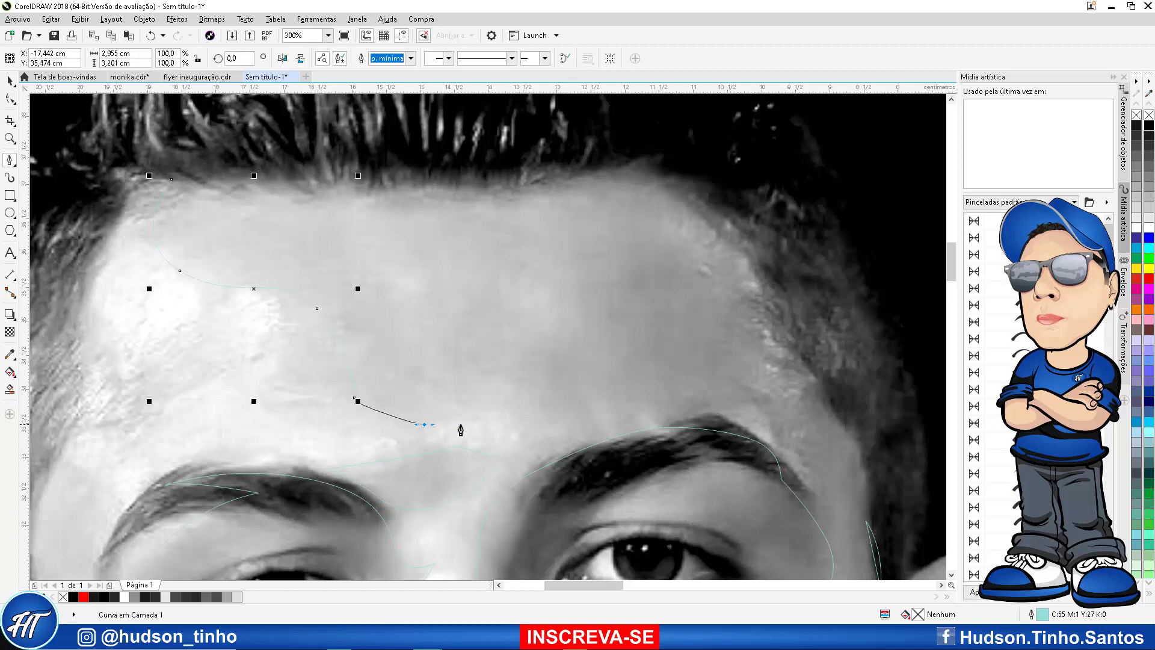
click(424, 425)
Trace the forehead shadow above the right-hand eyebrow, up the temple and back along the hairline, closing it at about 10.1 × 5.3 cm
drag(588, 429, 800, 427)
click(828, 474)
drag(769, 259, 730, 163)
drag(591, 128, 536, 126)
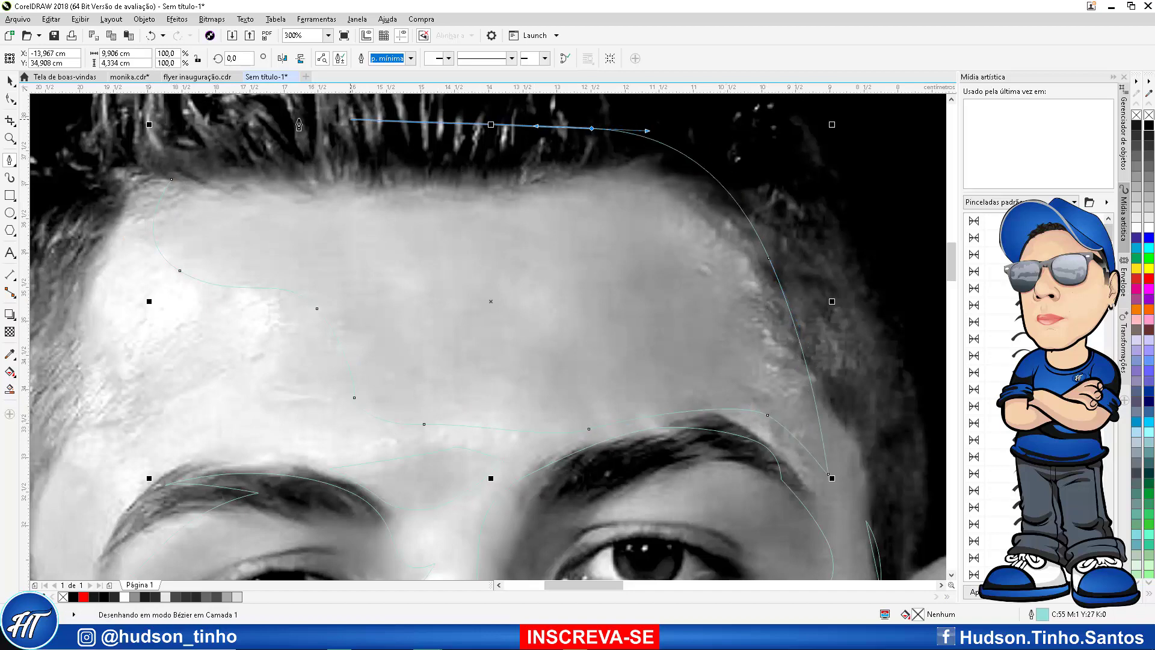
drag(282, 119, 256, 123)
drag(145, 157, 132, 172)
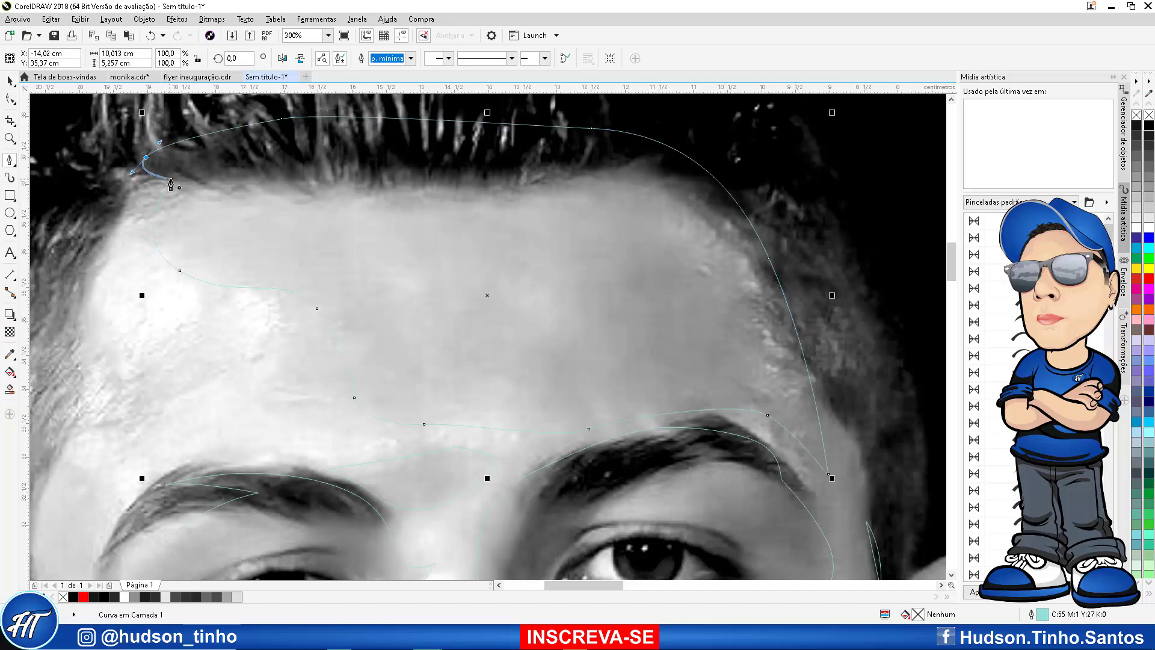
click(171, 185)
Start a shadow outline on the left-hand cheek, running inward beside the mouth corner and down to the chin
key(F4)
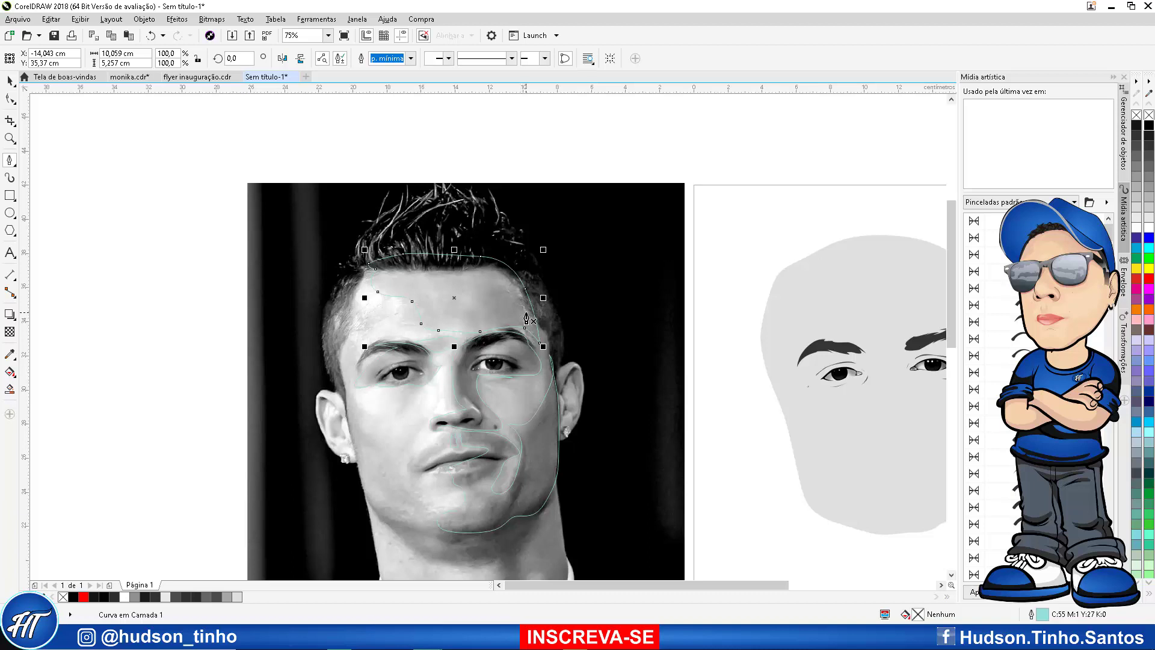
click(355, 403)
click(366, 446)
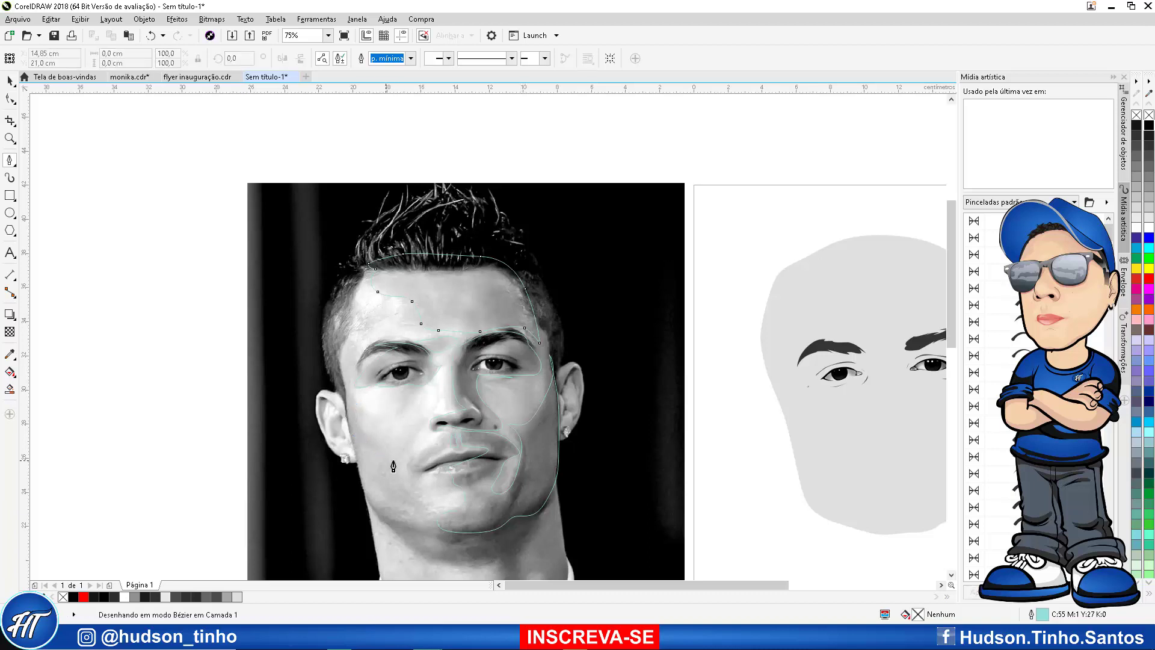
click(405, 452)
drag(433, 511, 377, 520)
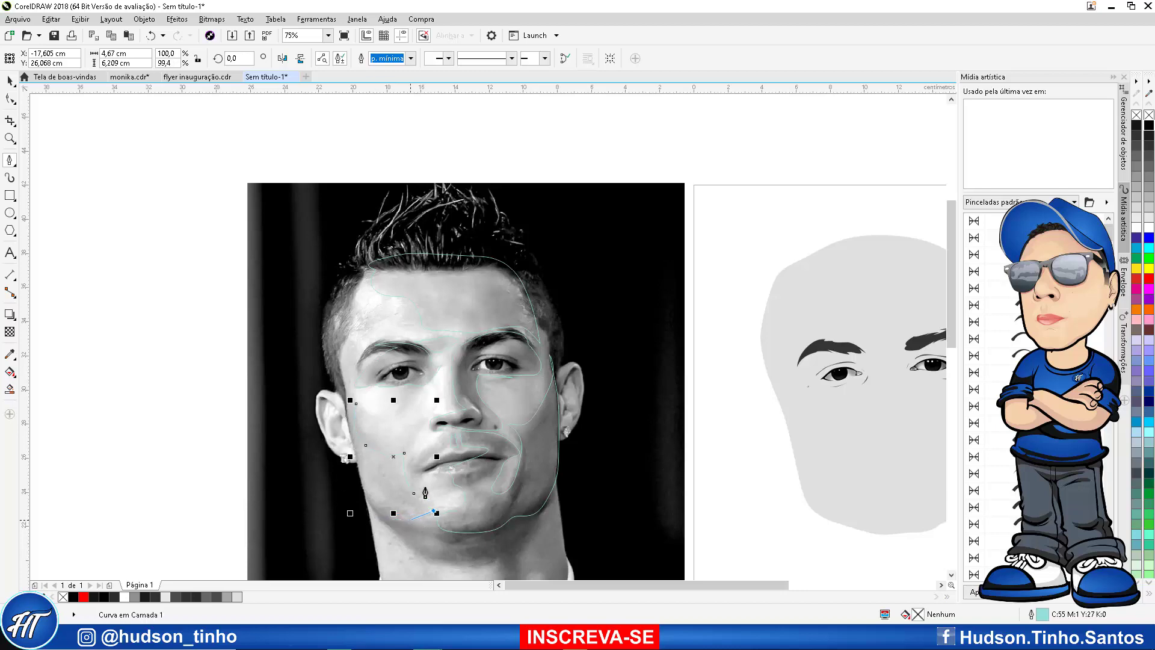
Continue the cheek shadow outline under the chin, along the left-hand jaw and up past the ear to the temple
scroll(424, 491, up, 1)
scroll(411, 486, up, 2)
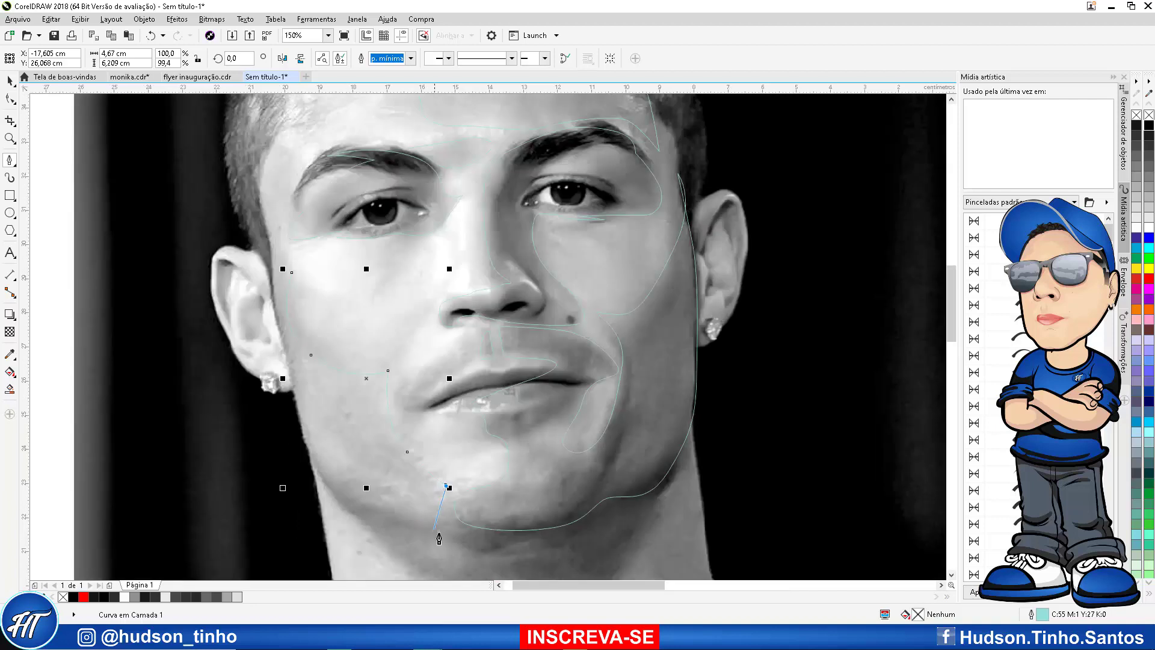
click(444, 522)
drag(350, 507, 324, 489)
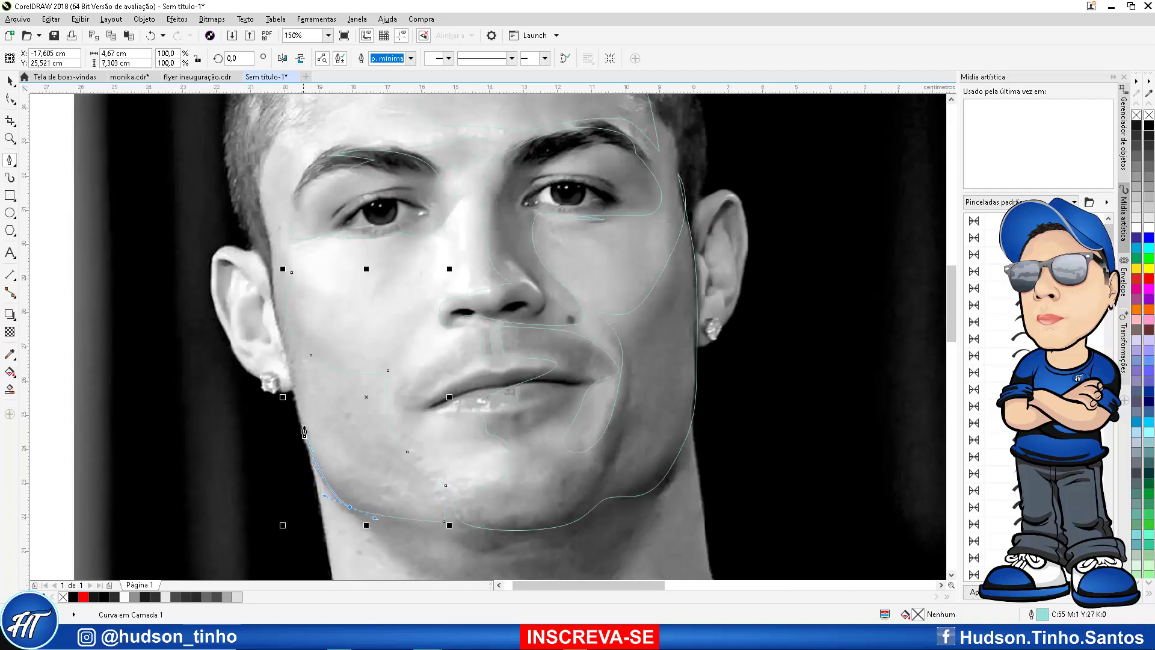
drag(304, 425, 298, 404)
drag(274, 299, 259, 212)
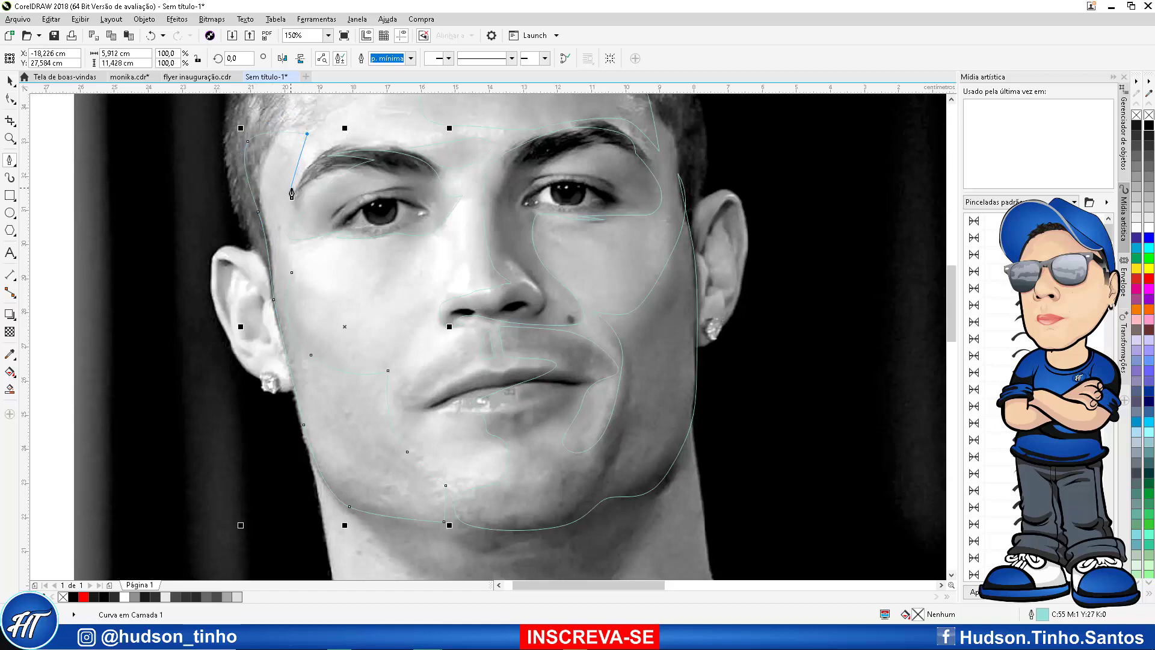
Trace from the eyebrow tip down beside the left-hand eye and close the cheek shadow shape, about 5.9 × 11.4 cm
scroll(292, 192, up, 4)
click(297, 216)
drag(268, 373, 278, 446)
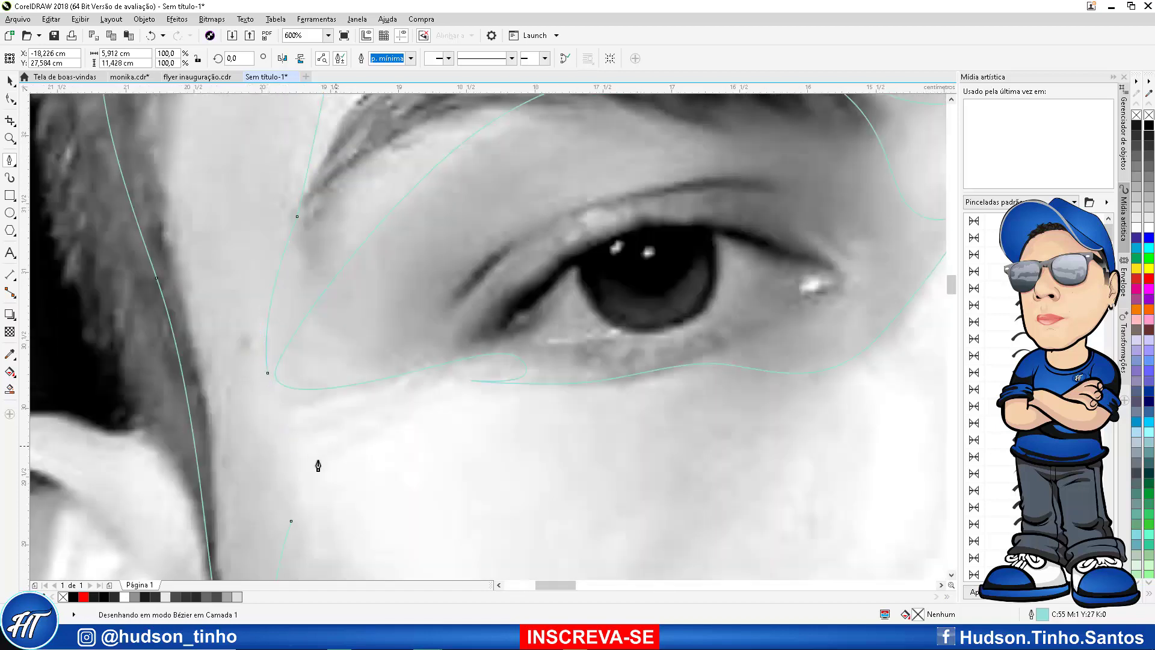
click(336, 446)
scroll(390, 375, down, 4)
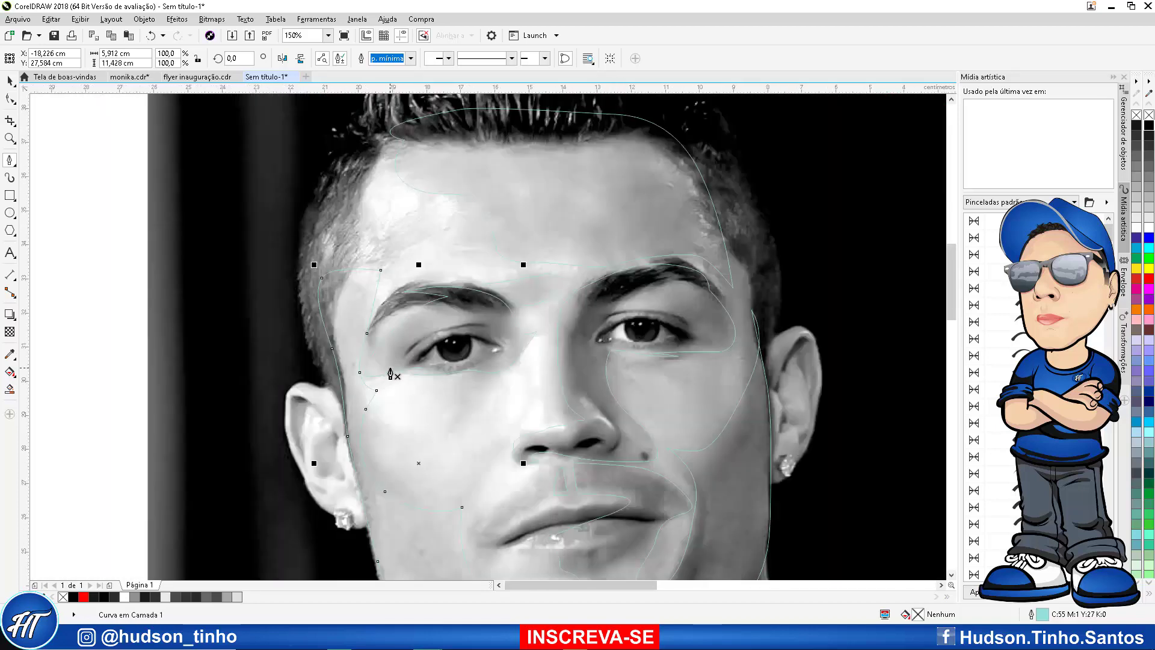
Select all traced shadow shapes, sample a mid-grey from the photo's forehead and fill the shapes with it
scroll(391, 374, down, 4)
click(9, 80)
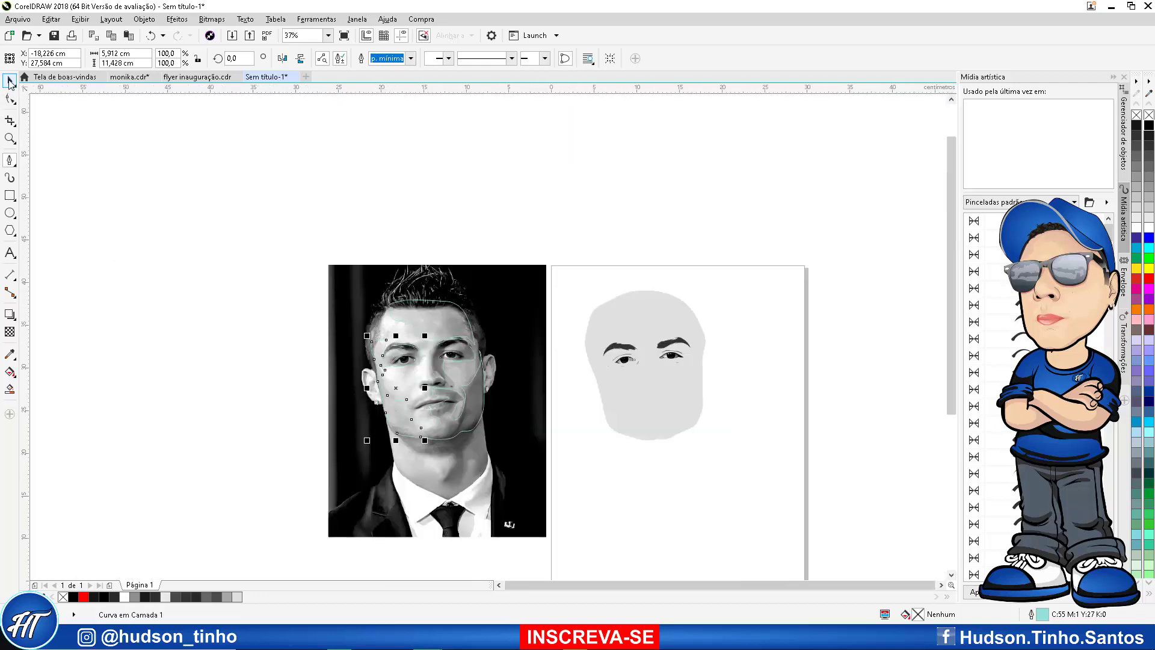
drag(308, 262, 549, 512)
scroll(464, 354, up, 4)
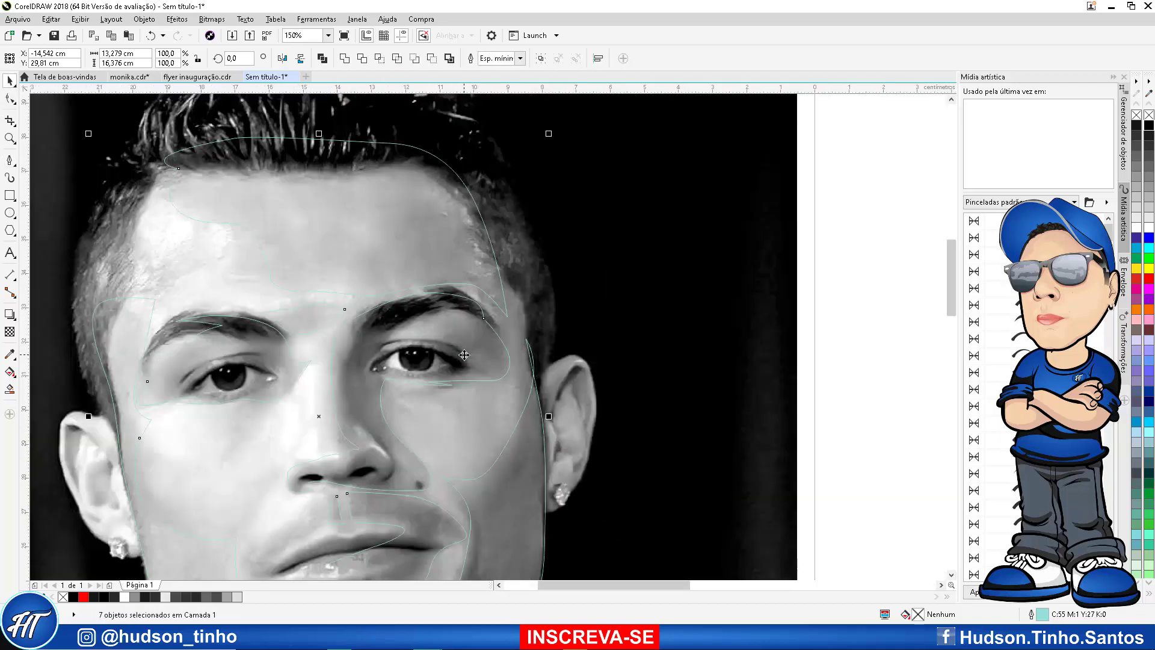
click(9, 356)
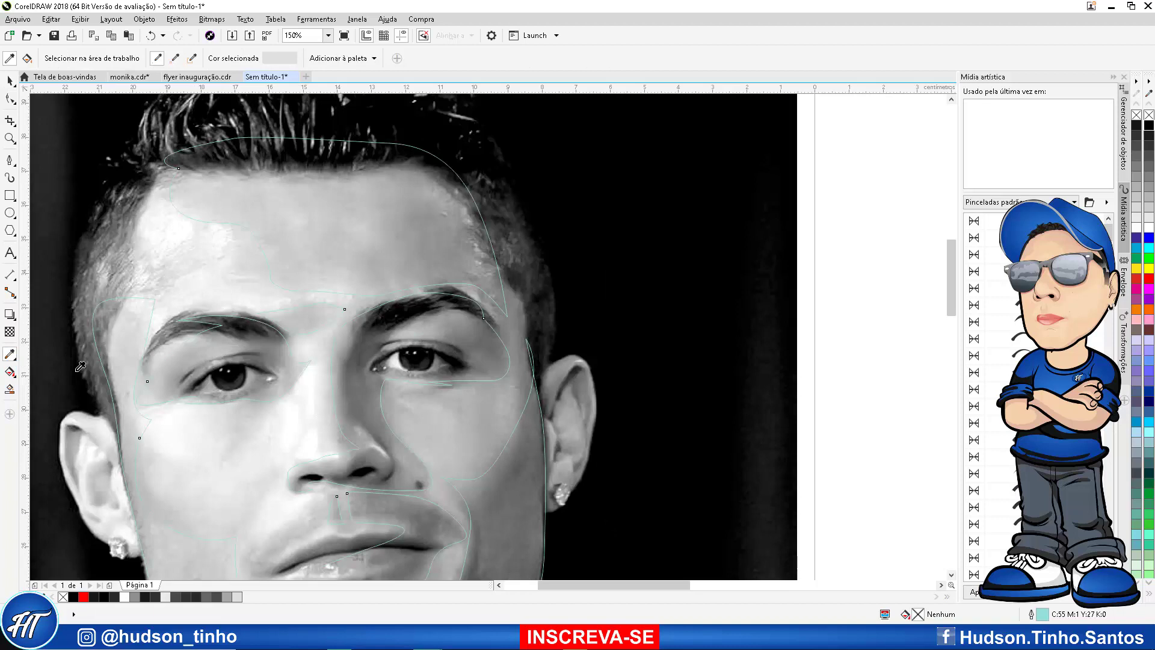
click(396, 264)
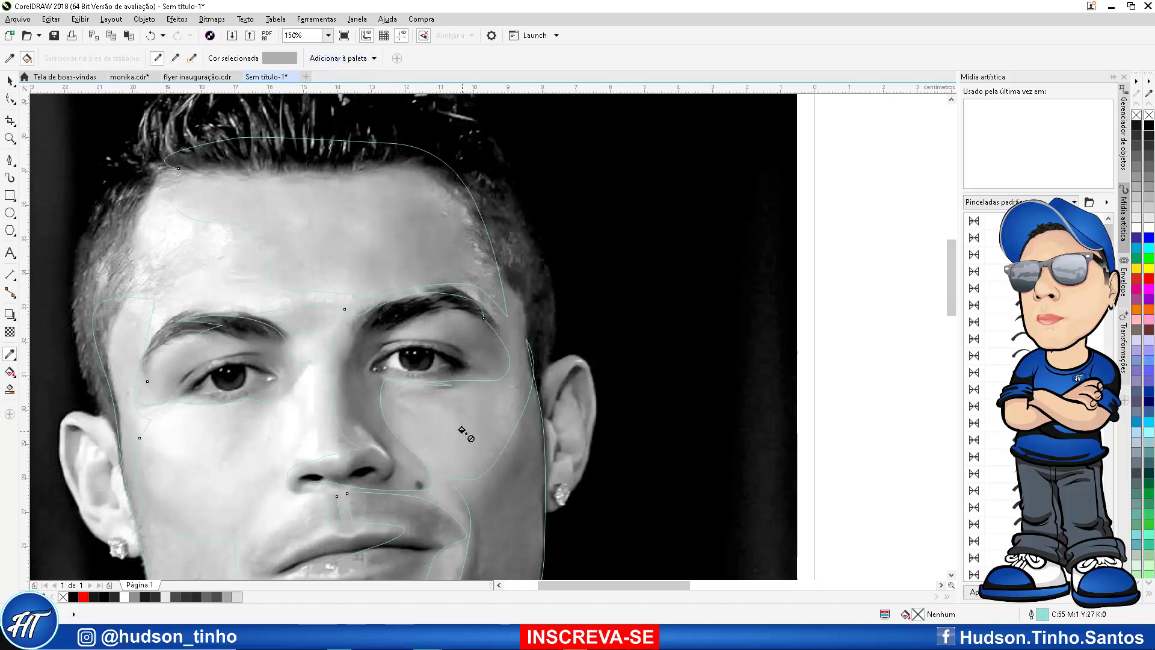
click(387, 219)
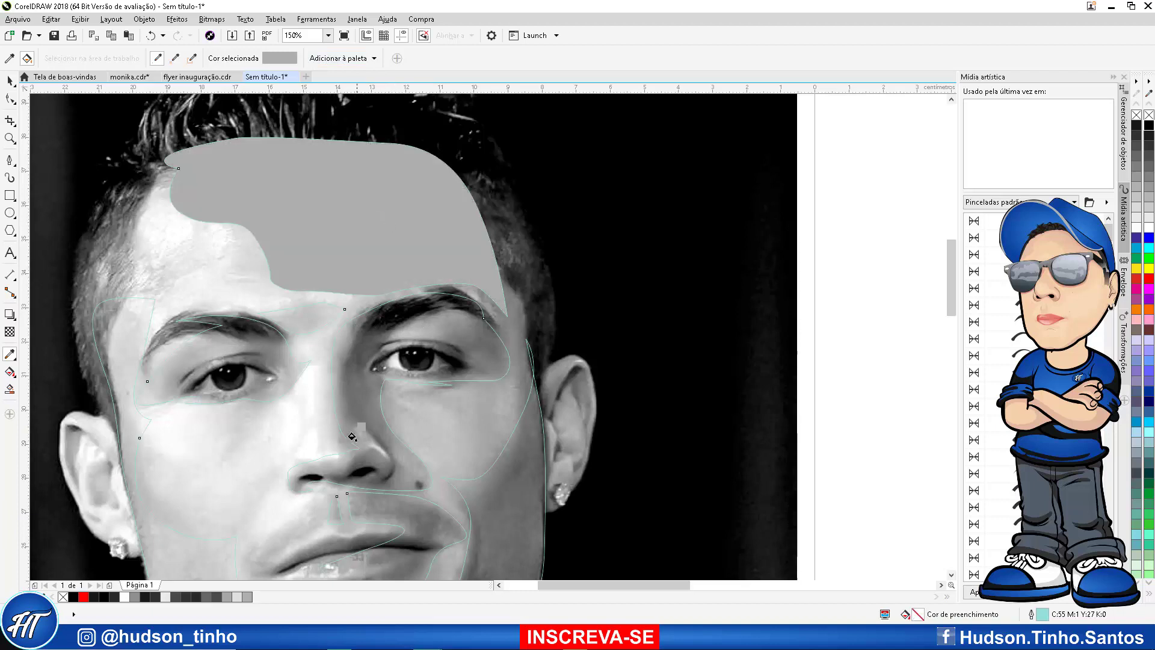
click(355, 423)
click(503, 486)
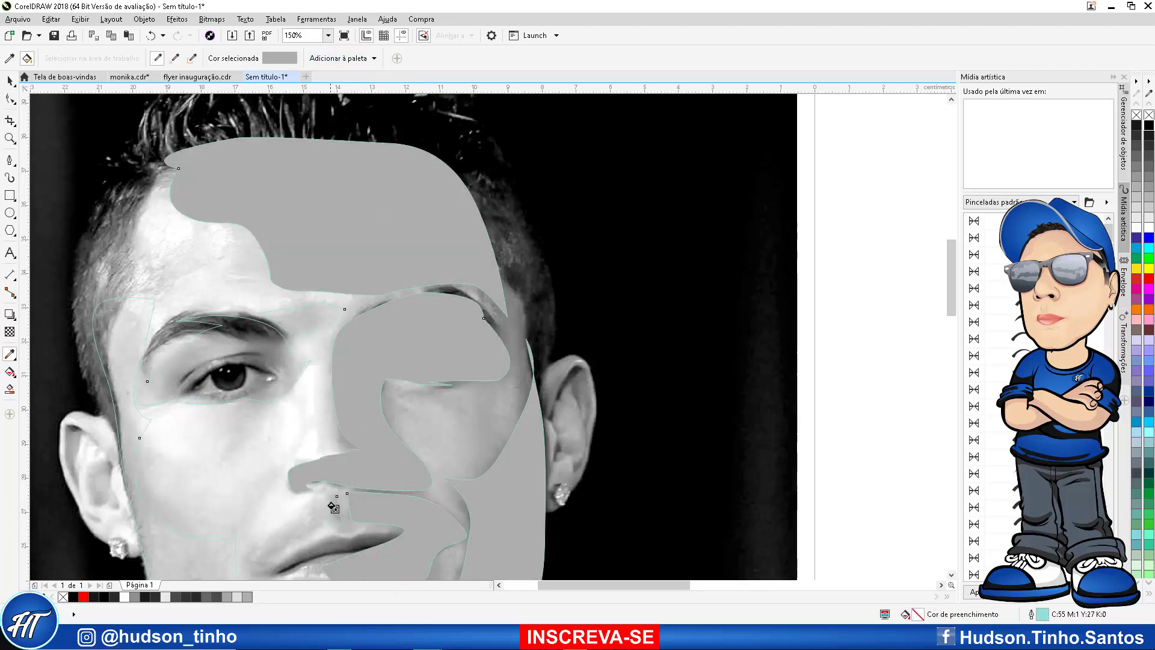
click(208, 355)
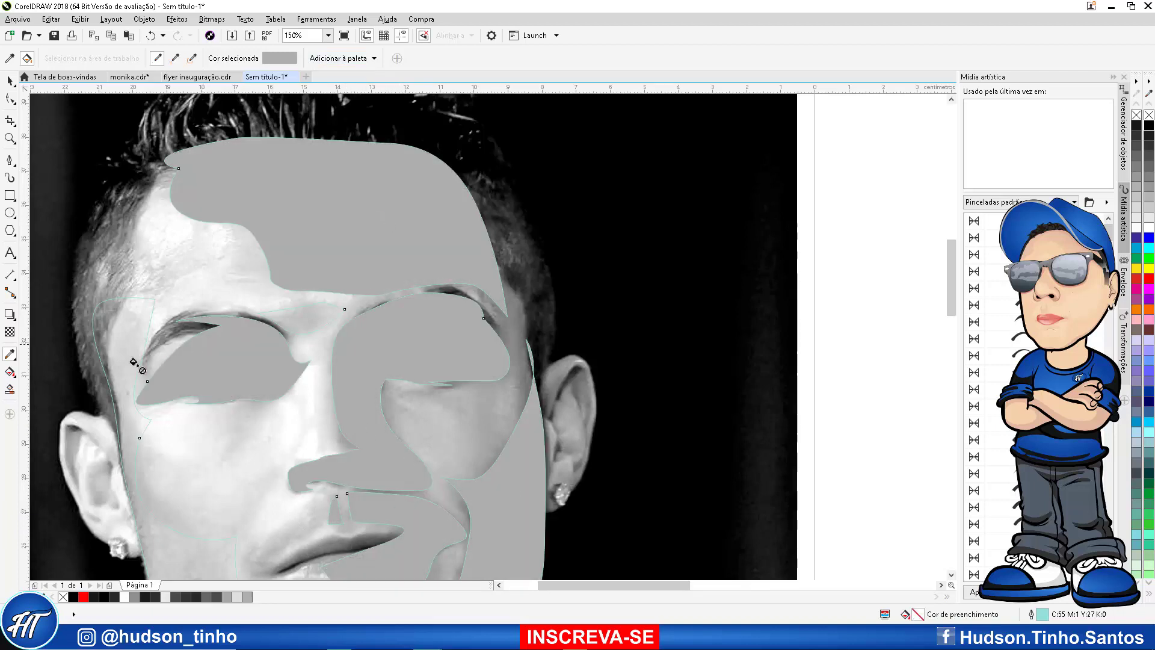
click(107, 343)
Remove the outline from all the grey shadow shapes
scroll(346, 301, down, 4)
scroll(356, 374, up, 4)
scroll(557, 384, down, 4)
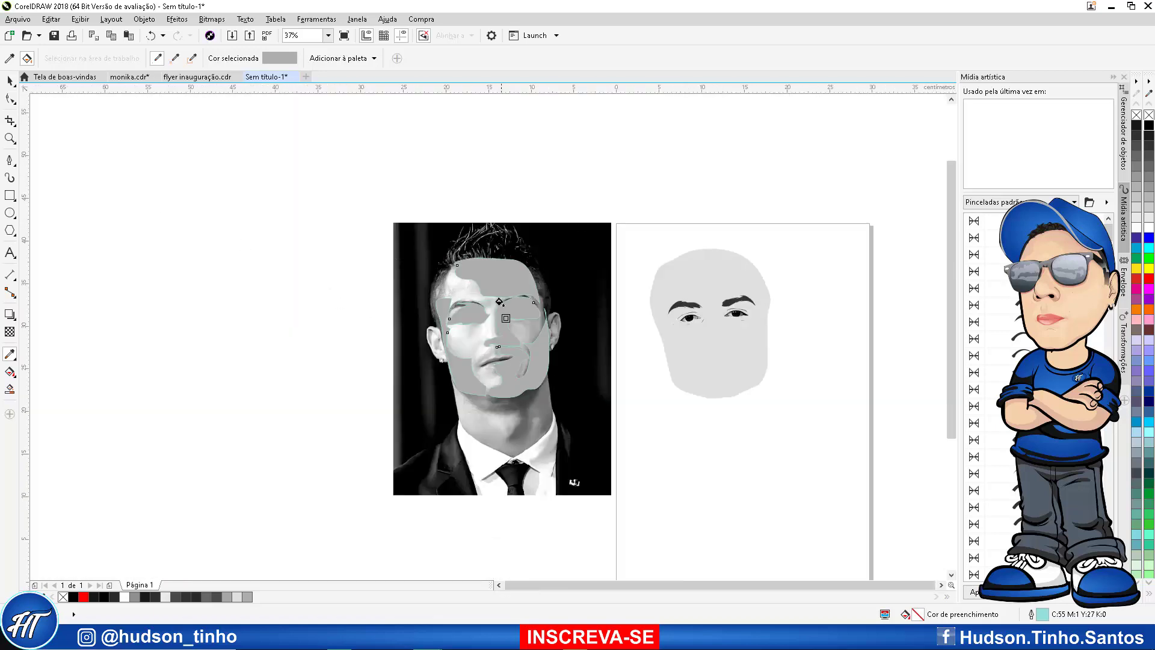
double_click(10, 82)
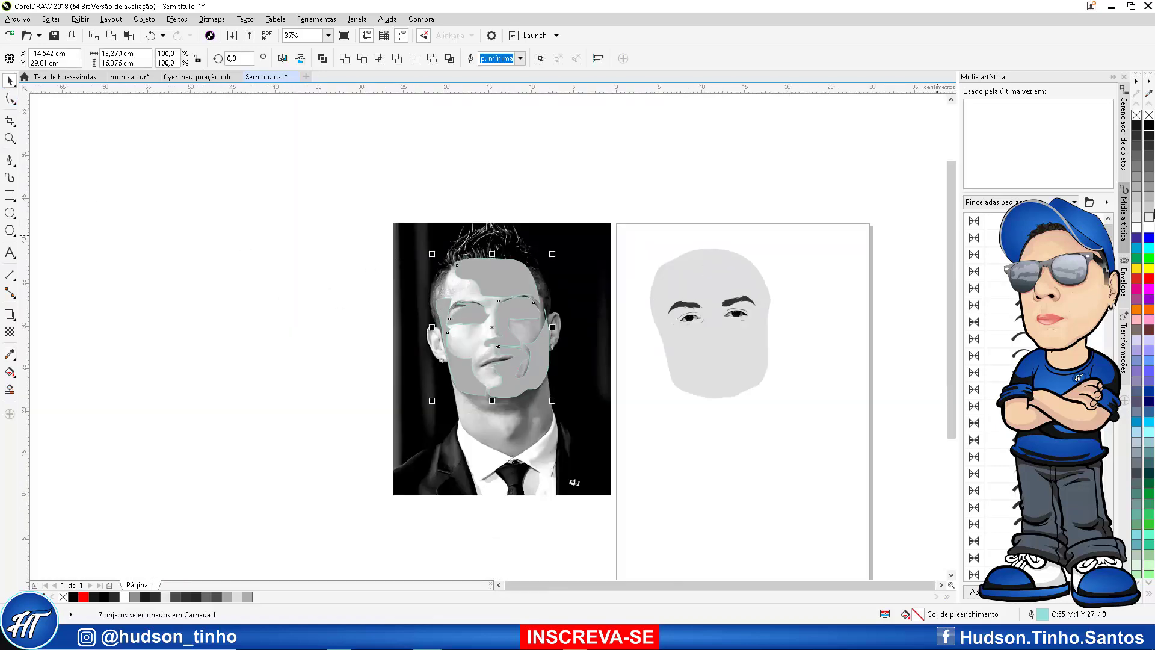
right_click(1137, 116)
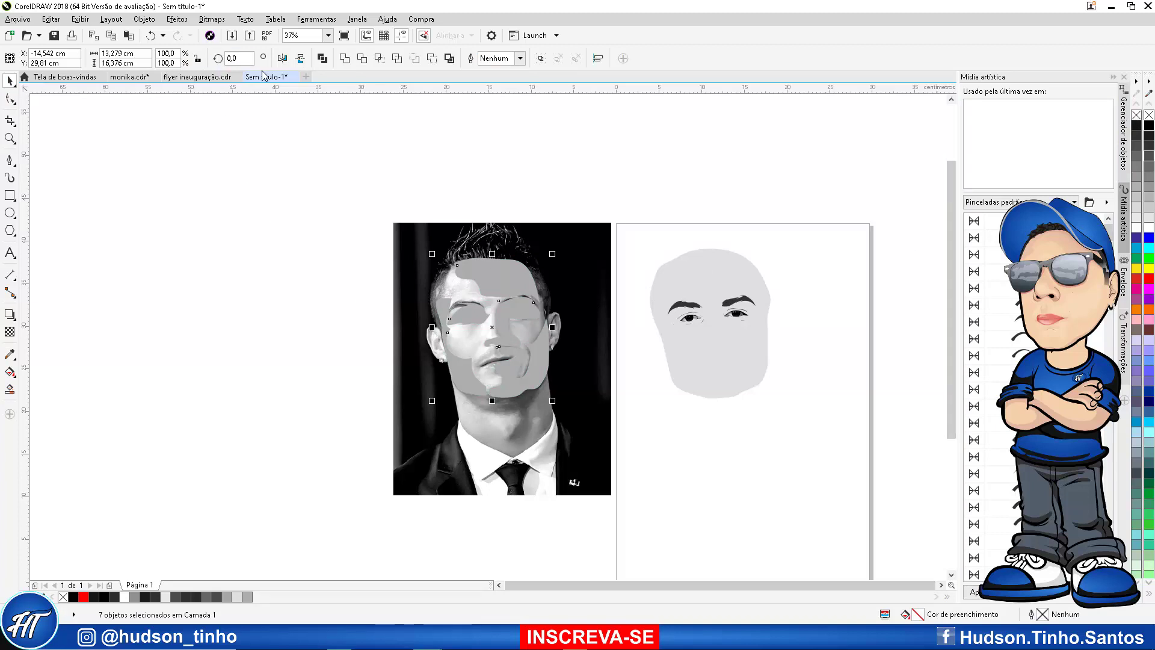
Shift the shadow shapes 25.683 cm horizontally onto the drawn face and weld them into a single curve
key(ctrl+r)
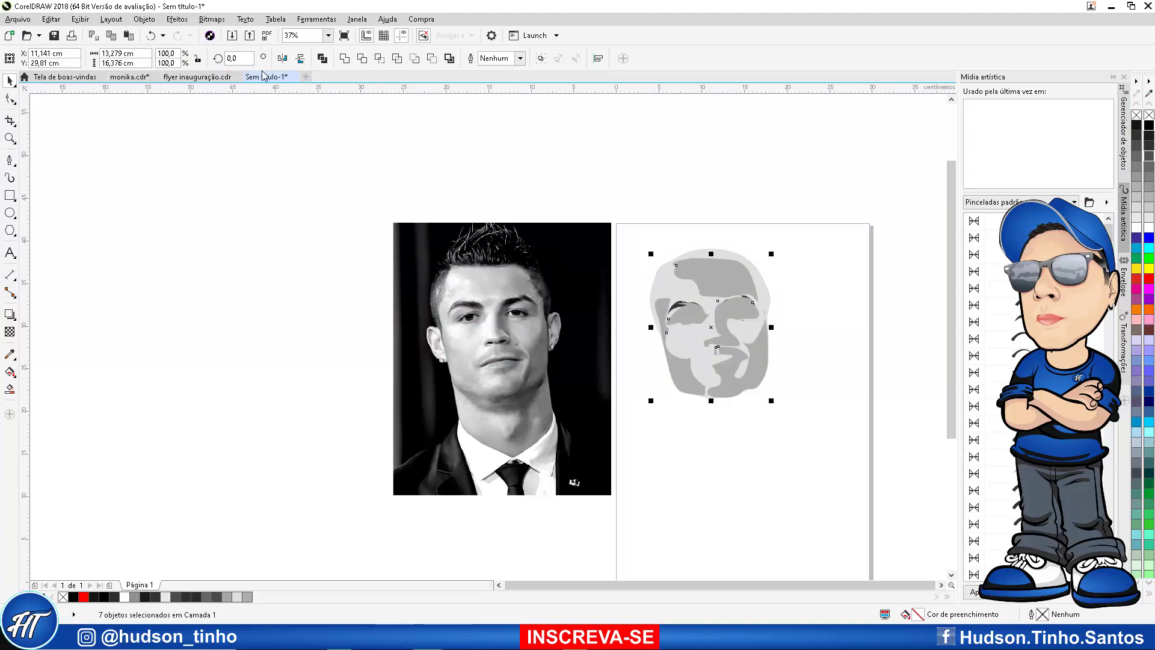
scroll(762, 295, up, 2)
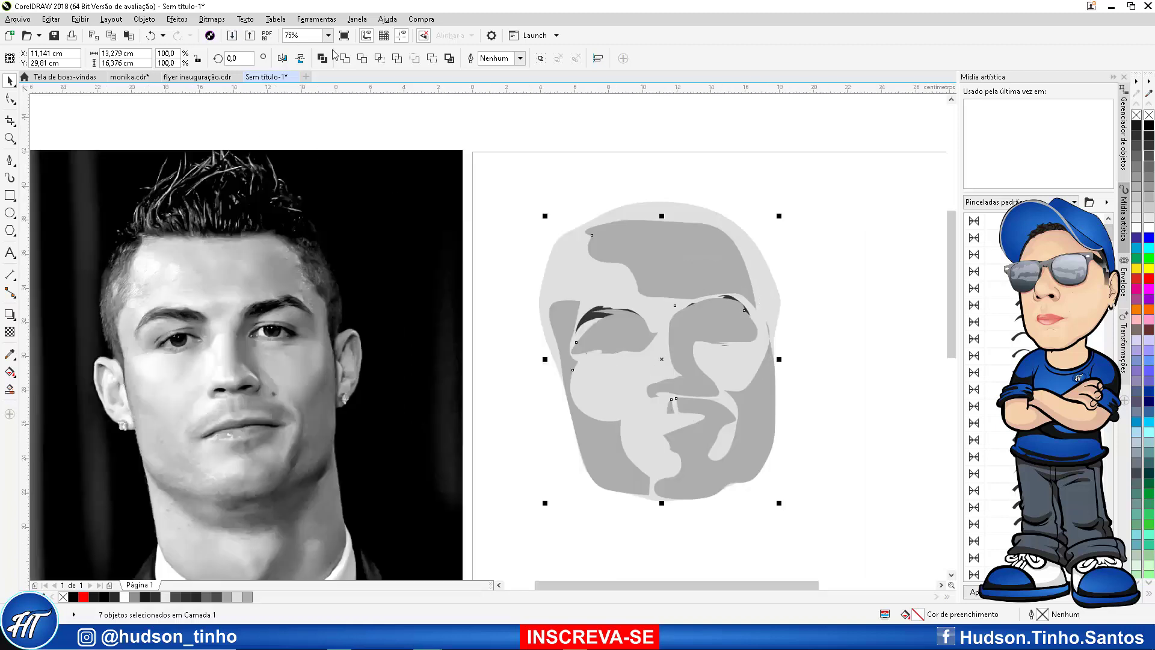
click(347, 60)
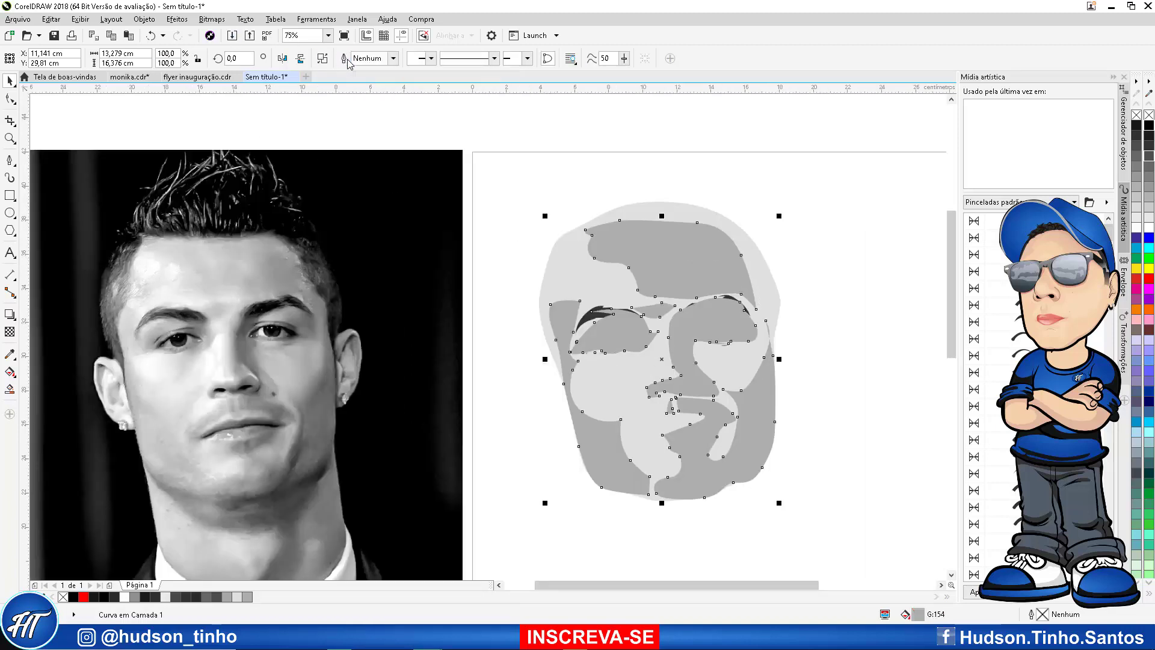
Convert the welded shadow curve to an RGB bitmap at 300 dpi
click(144, 19)
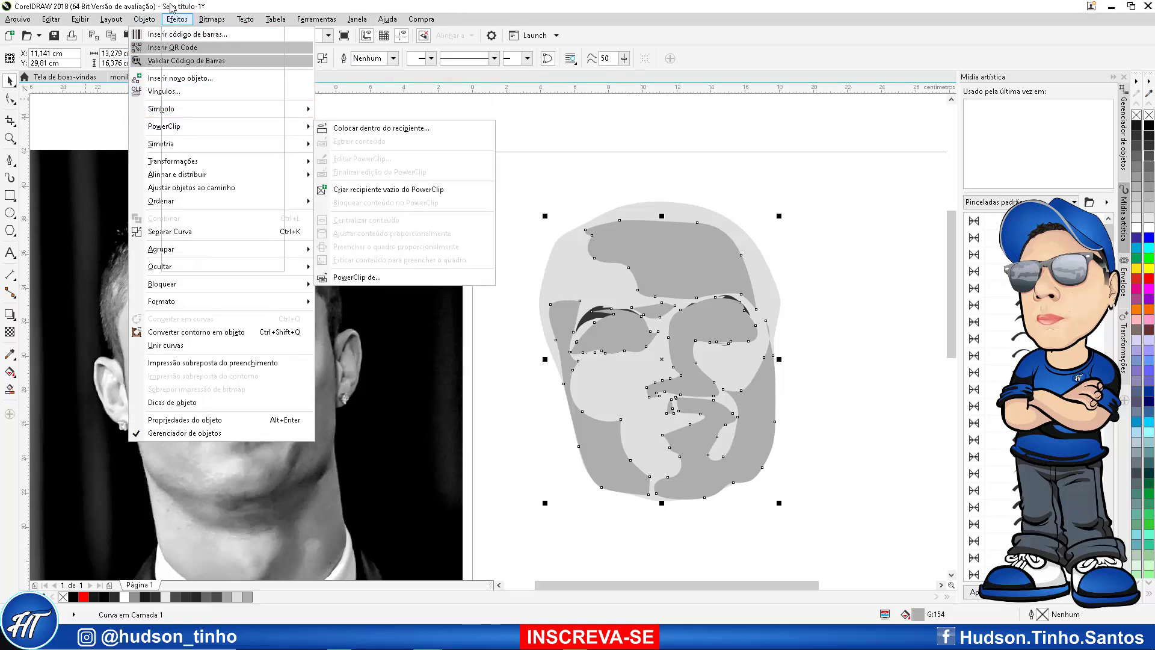
click(216, 20)
click(218, 21)
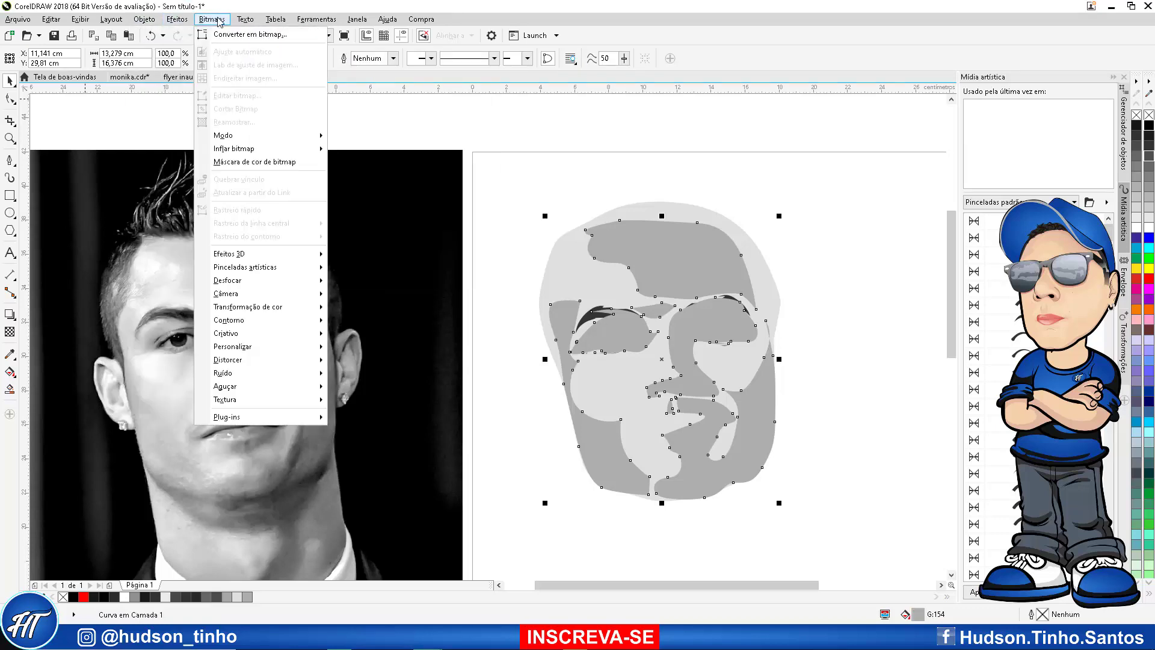
click(250, 34)
click(549, 380)
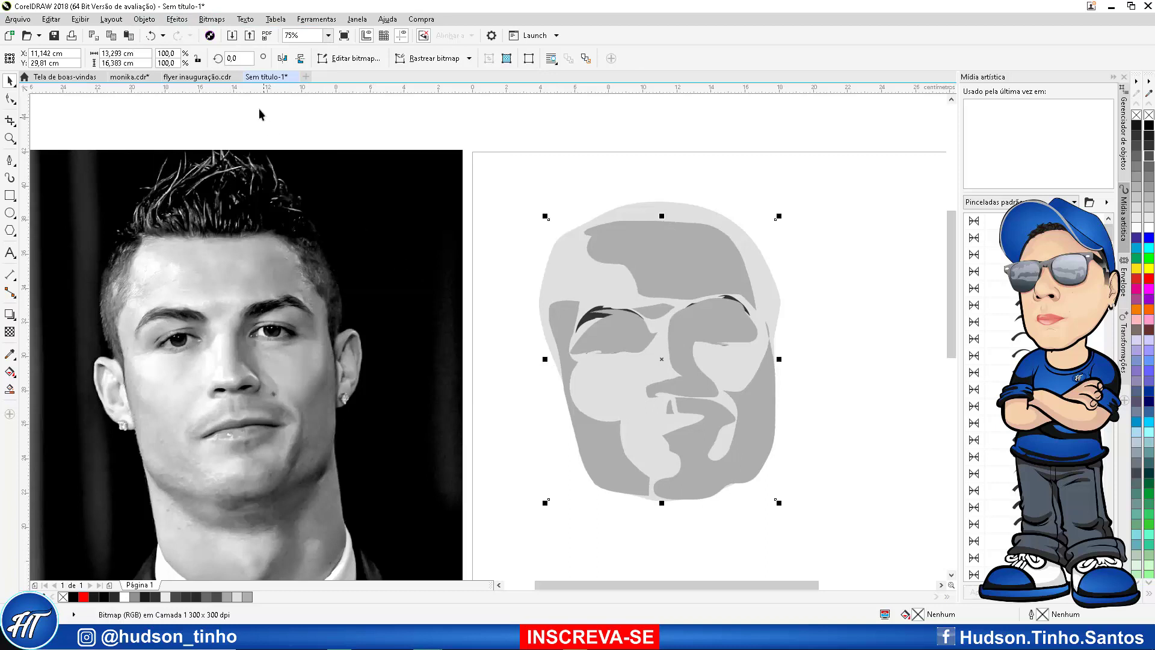
Apply a Gaussian blur to the shadow bitmap, adjusting the radius until its edges blend softly into the face
click(212, 18)
mouse_move(251, 285)
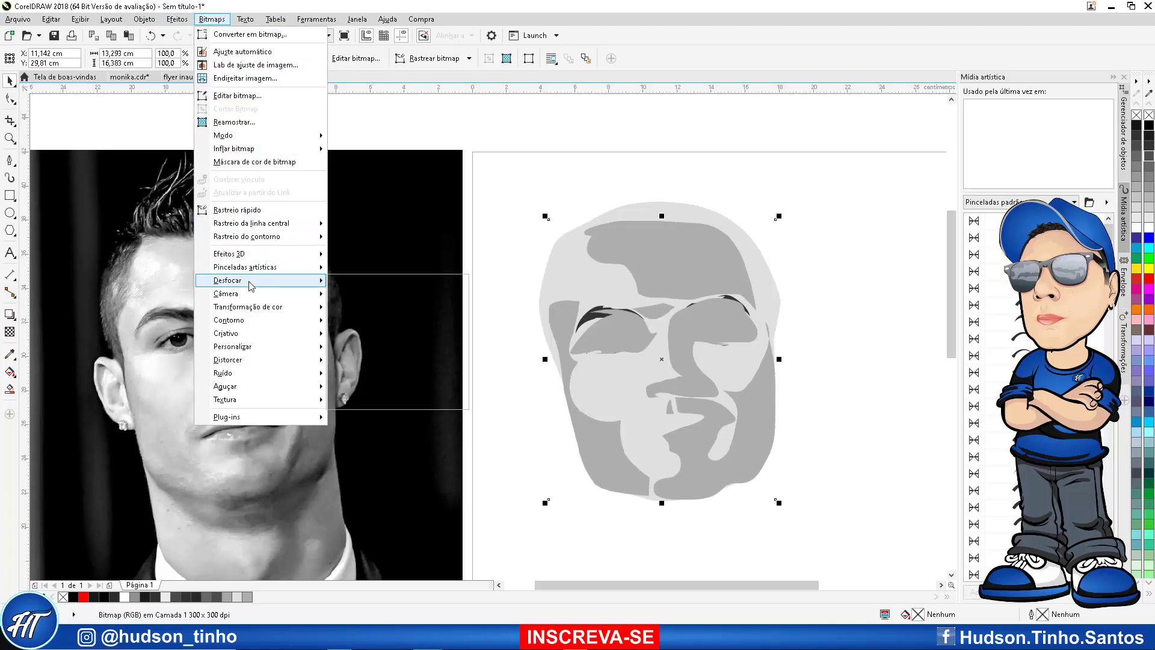
click(391, 296)
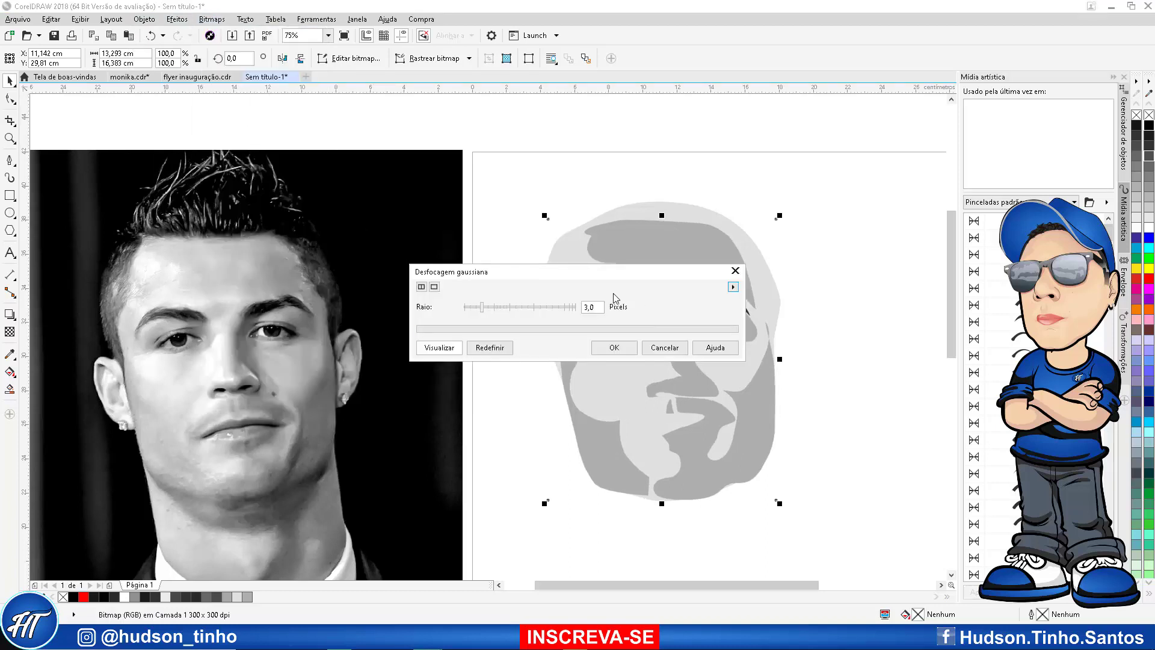
drag(570, 278, 363, 260)
drag(304, 288, 324, 294)
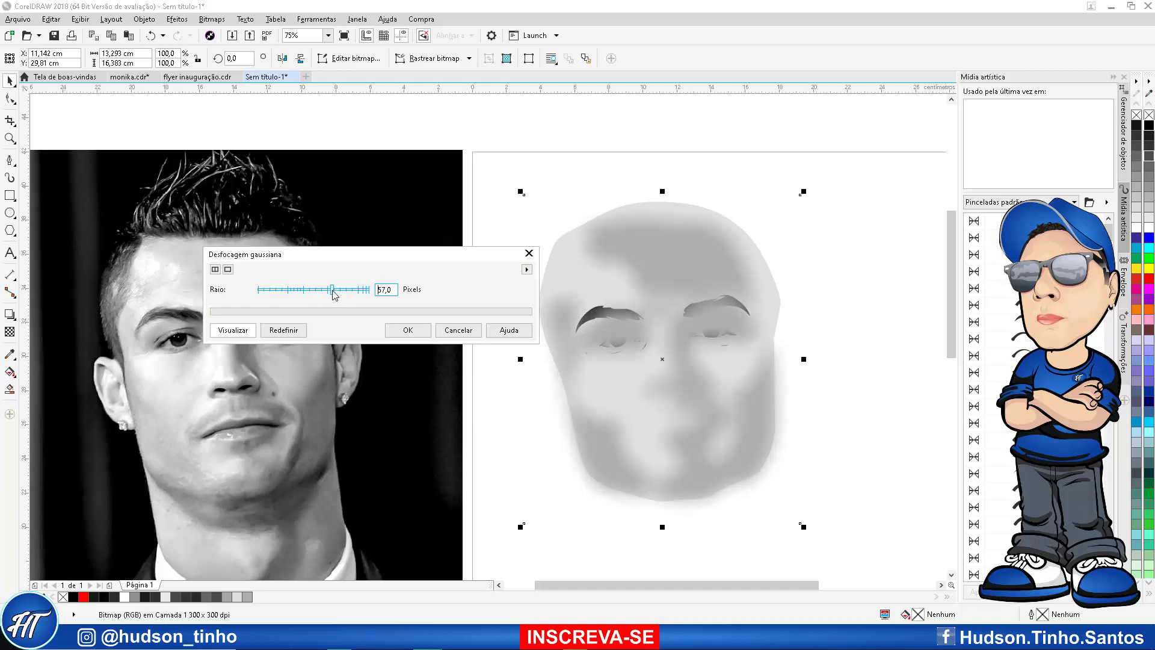
drag(330, 292, 325, 290)
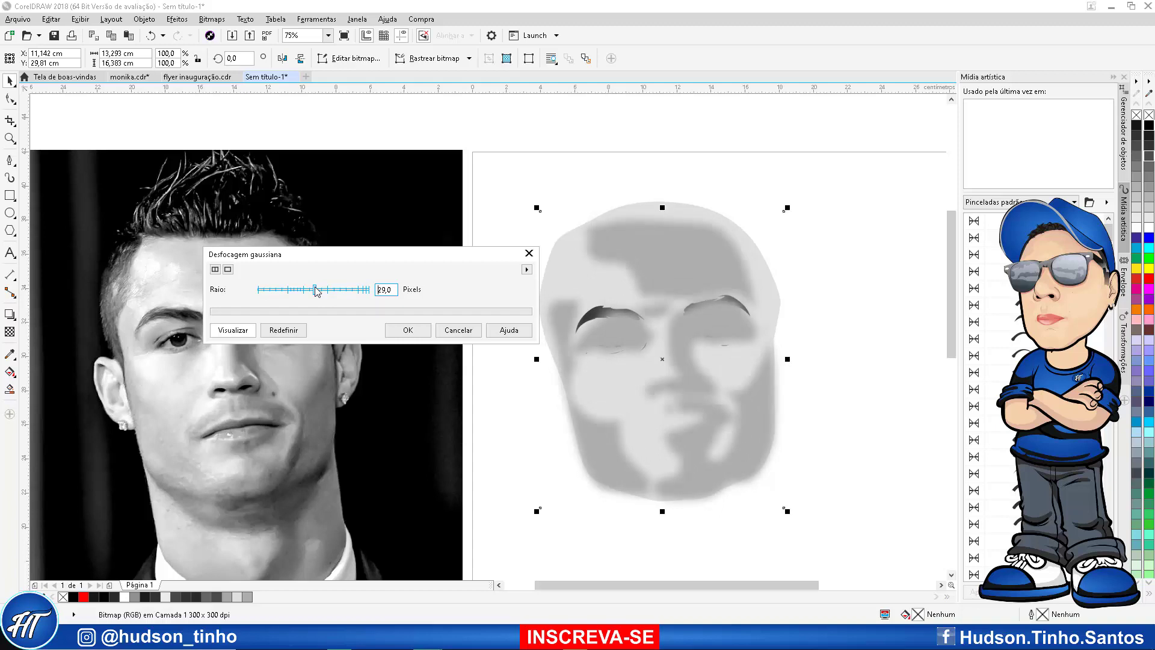
drag(318, 292, 321, 293)
click(408, 331)
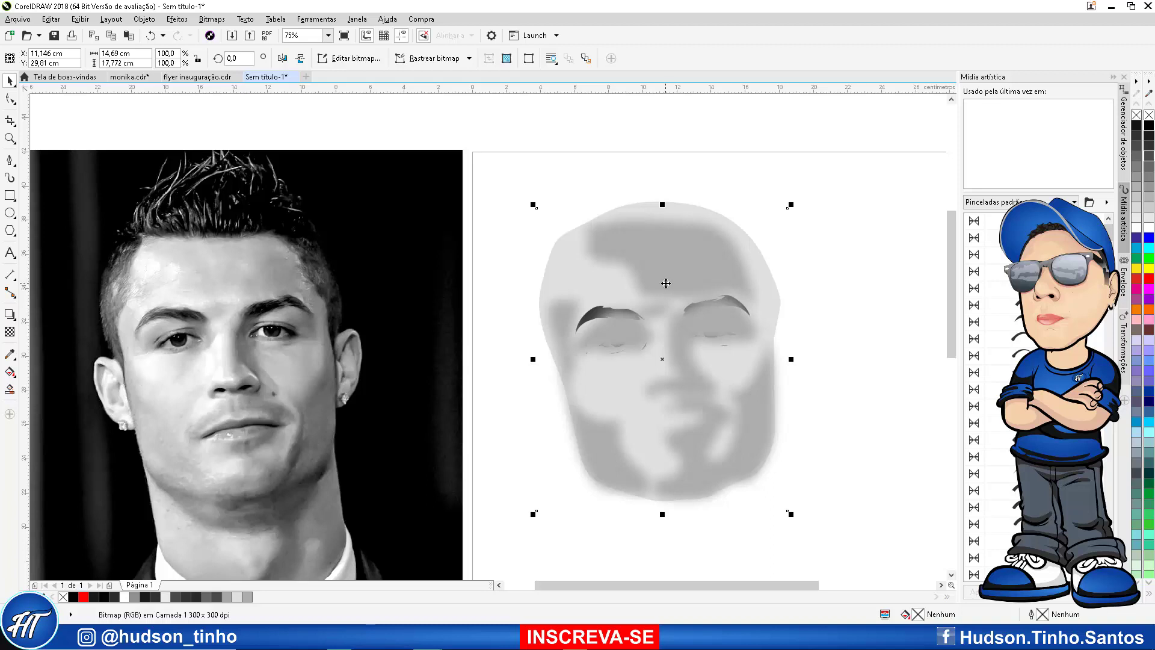
PowerClip the blurred shadow bitmap inside the light-grey face shape and deselect it
click(139, 20)
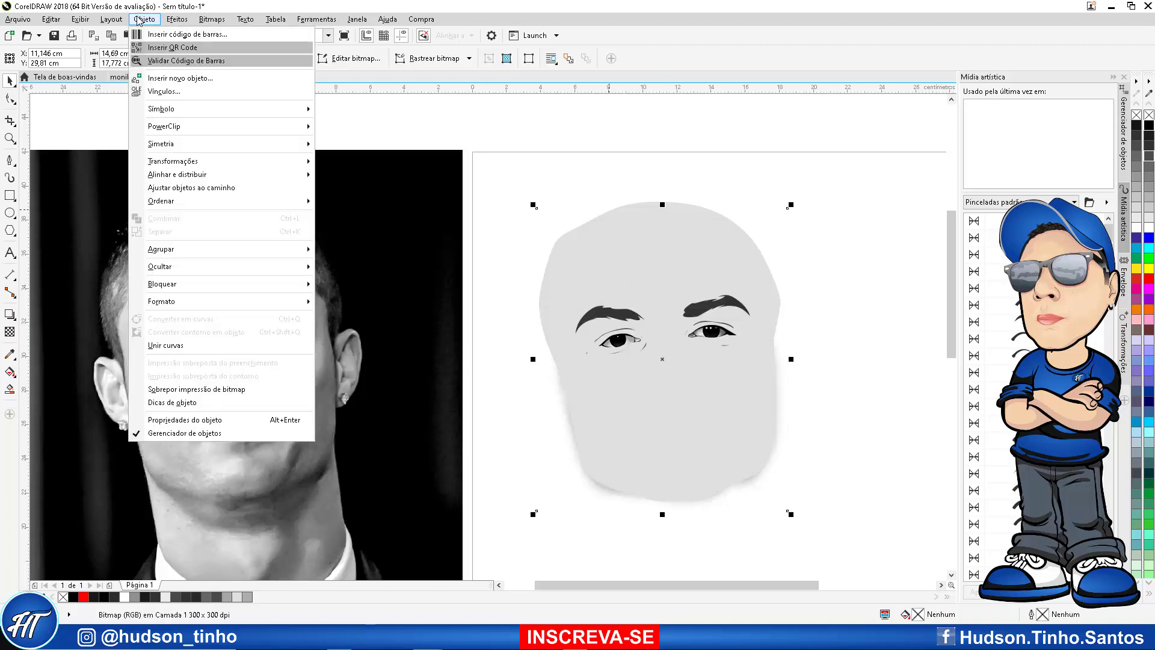
mouse_move(180, 125)
click(336, 124)
click(562, 258)
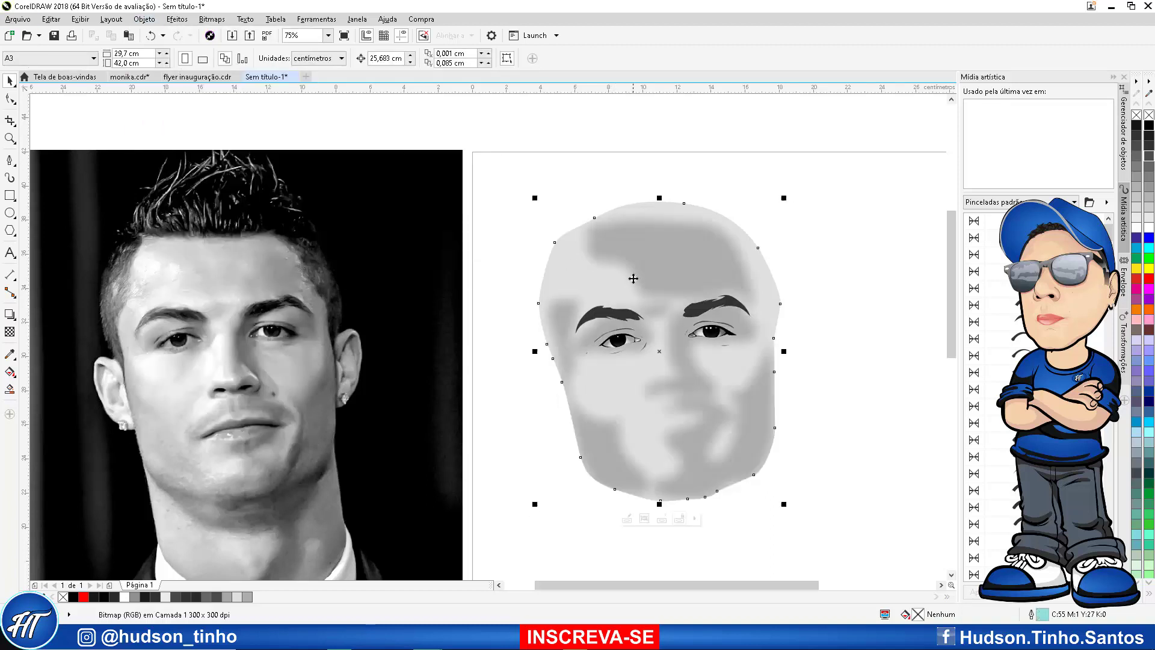
click(549, 125)
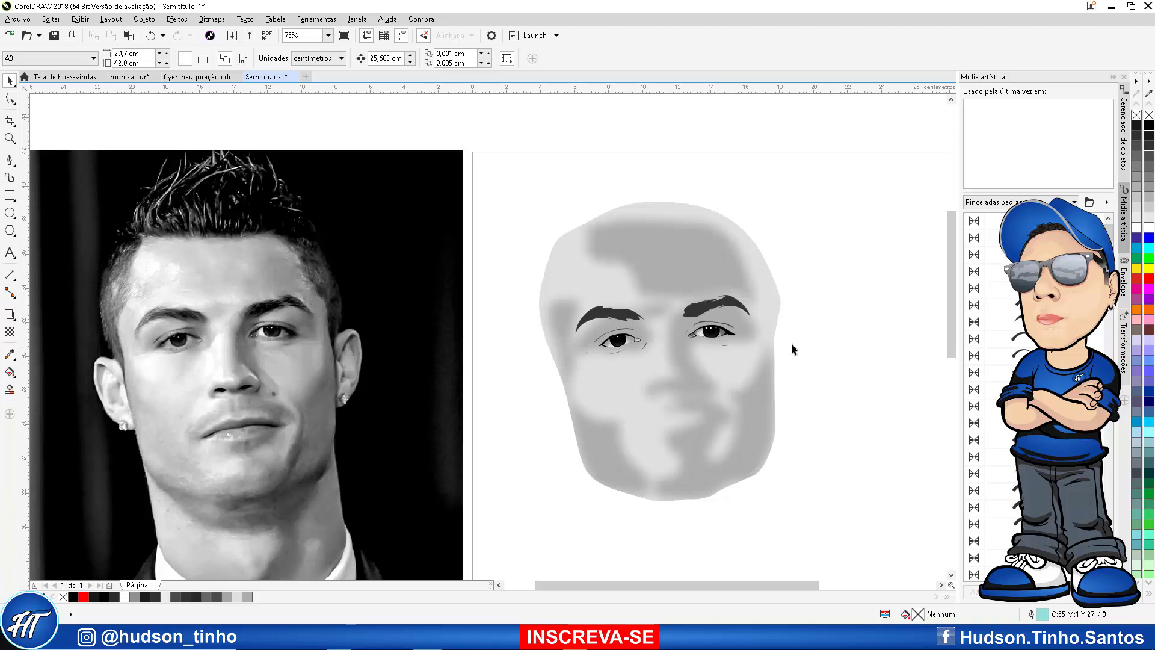
Trace the left nostril in the reference photo with the Pen tool as a closed shape about 0.72 cm wide
click(10, 159)
scroll(213, 384, up, 4)
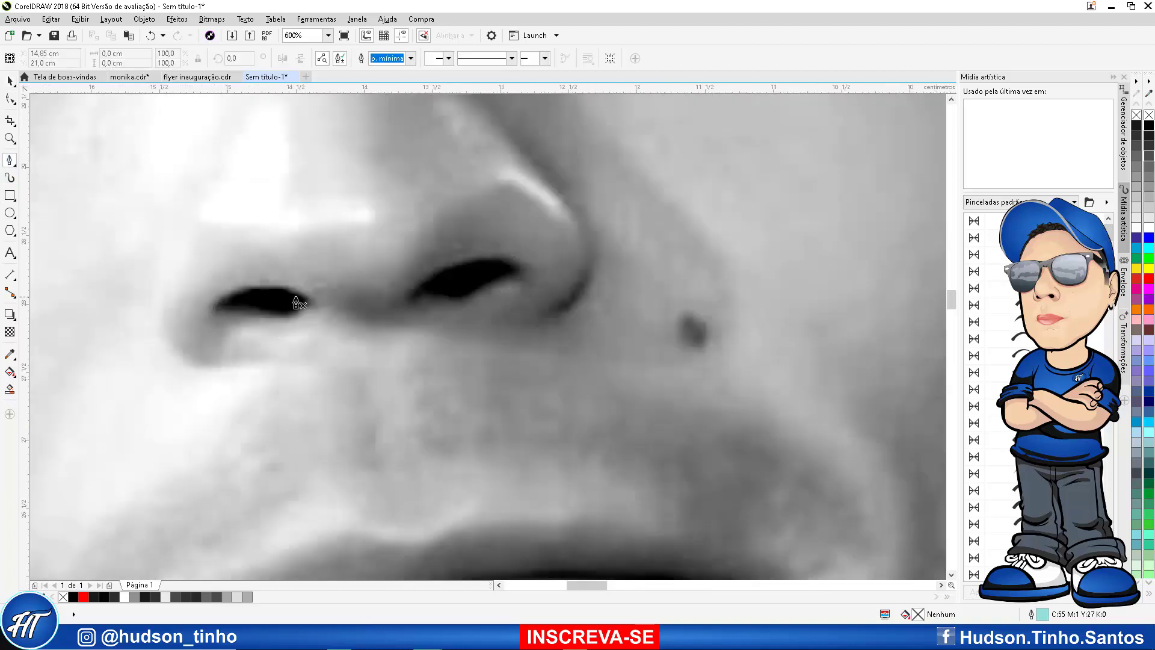
click(312, 301)
click(214, 308)
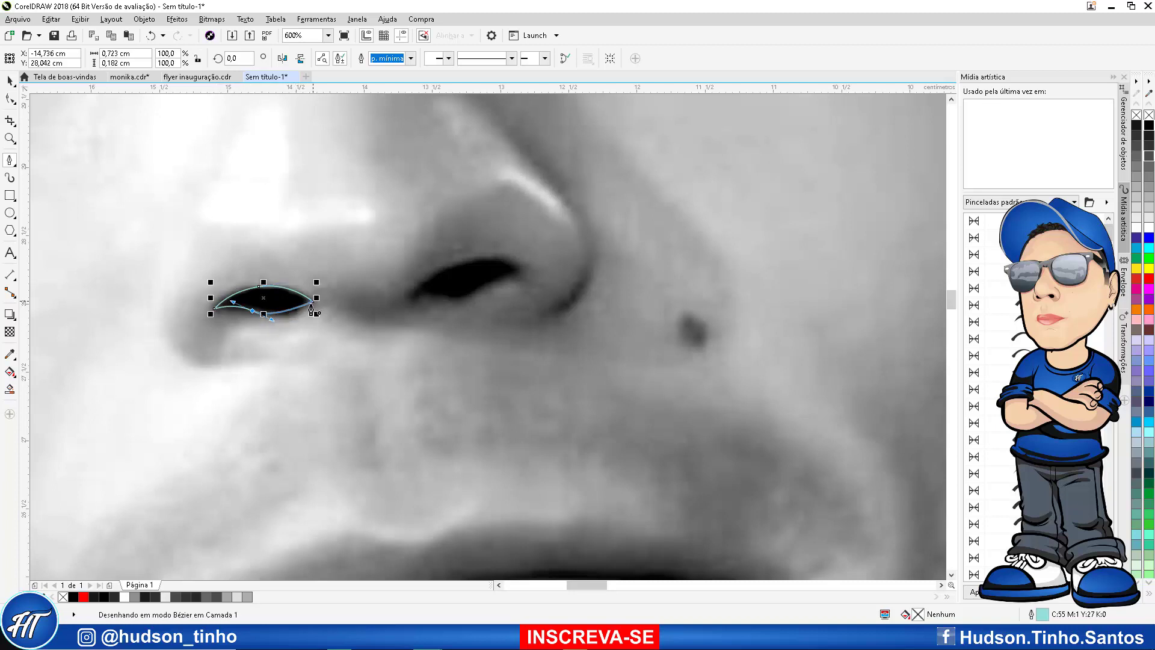
drag(314, 300, 293, 323)
Trace the right nostril in the photo as a closed curved shape about 0.87 cm wide and 0.29 cm high
click(403, 300)
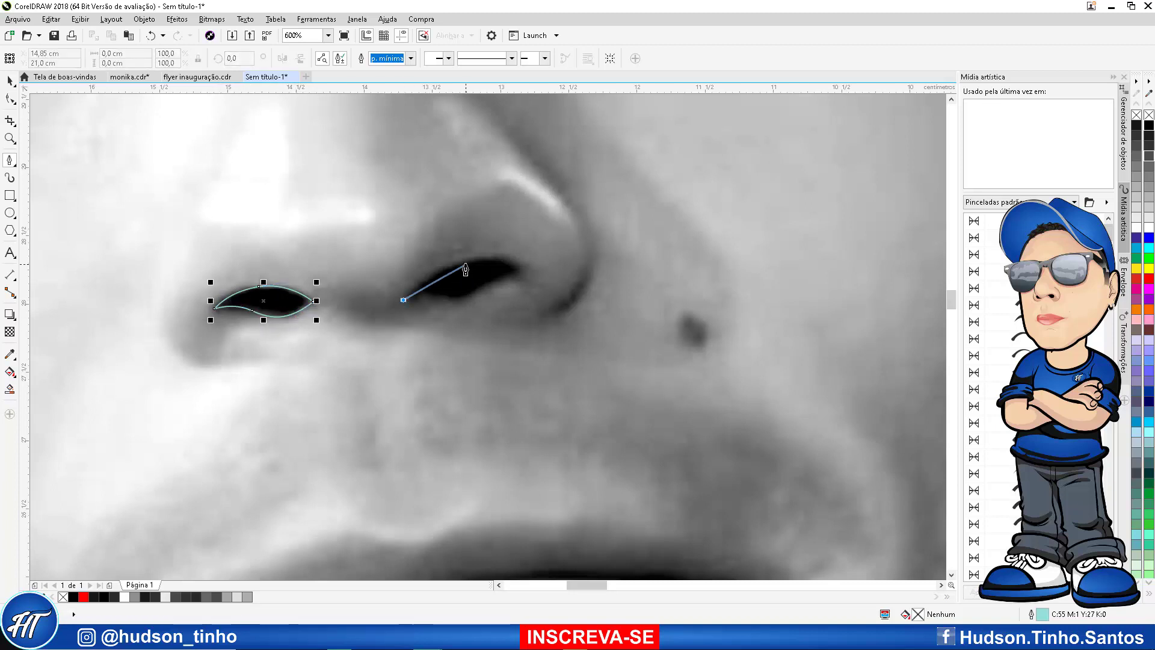
mouse_move(465, 263)
mouse_down()
mouse_move(502, 252)
mouse_move(464, 299)
mouse_up()
click(521, 274)
drag(446, 299, 413, 299)
click(404, 300)
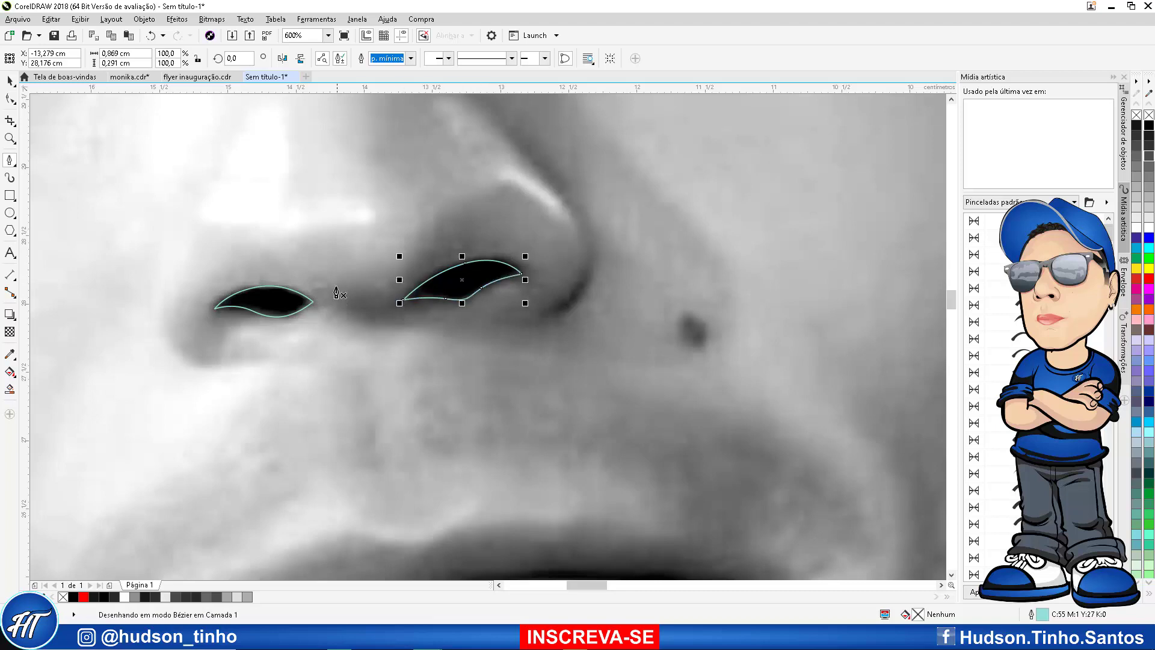
scroll(366, 278, down, 1)
scroll(367, 283, down, 1)
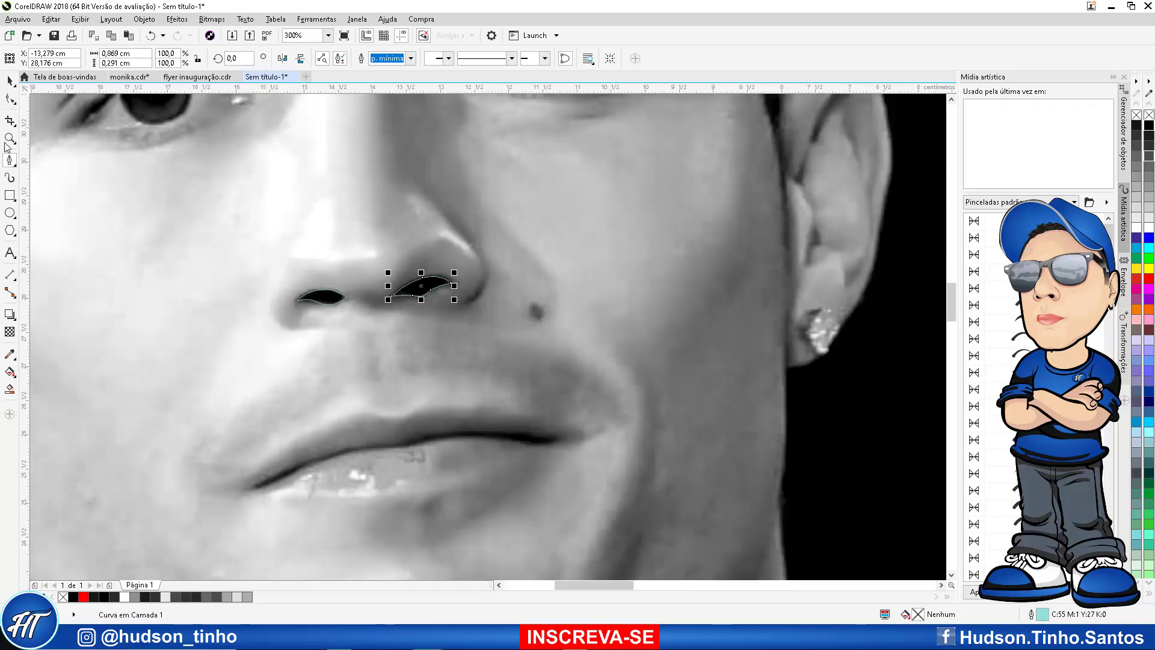
Fill both traced nostrils with the black sampled from the photo using the color eyedropper
click(9, 80)
drag(217, 227, 586, 424)
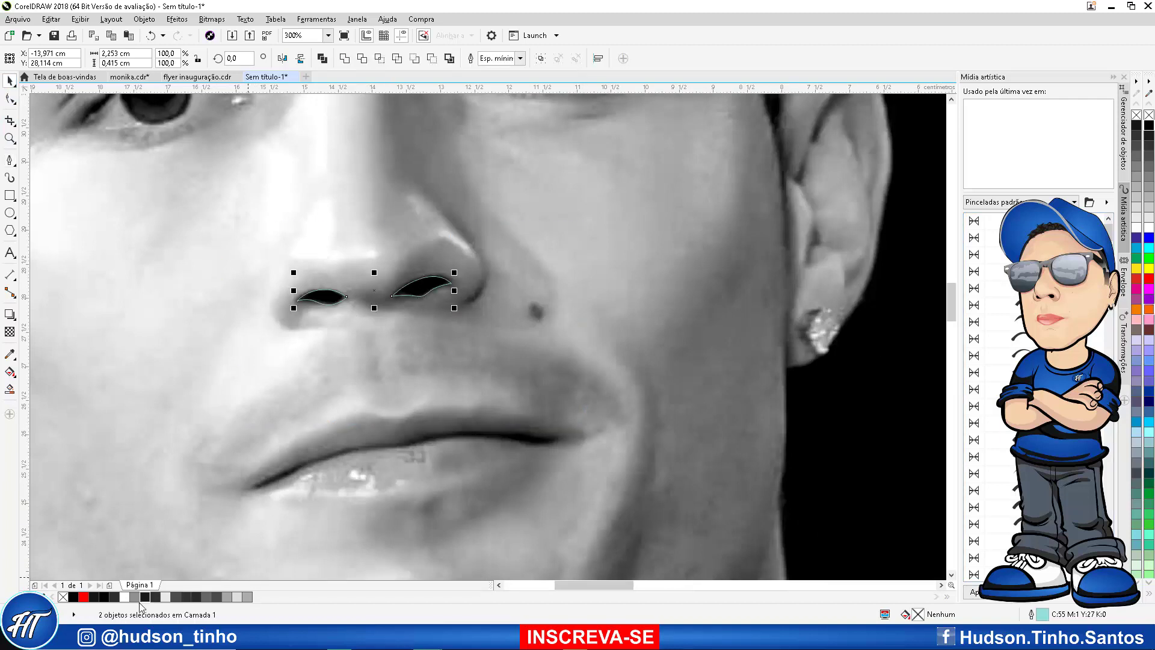
click(10, 354)
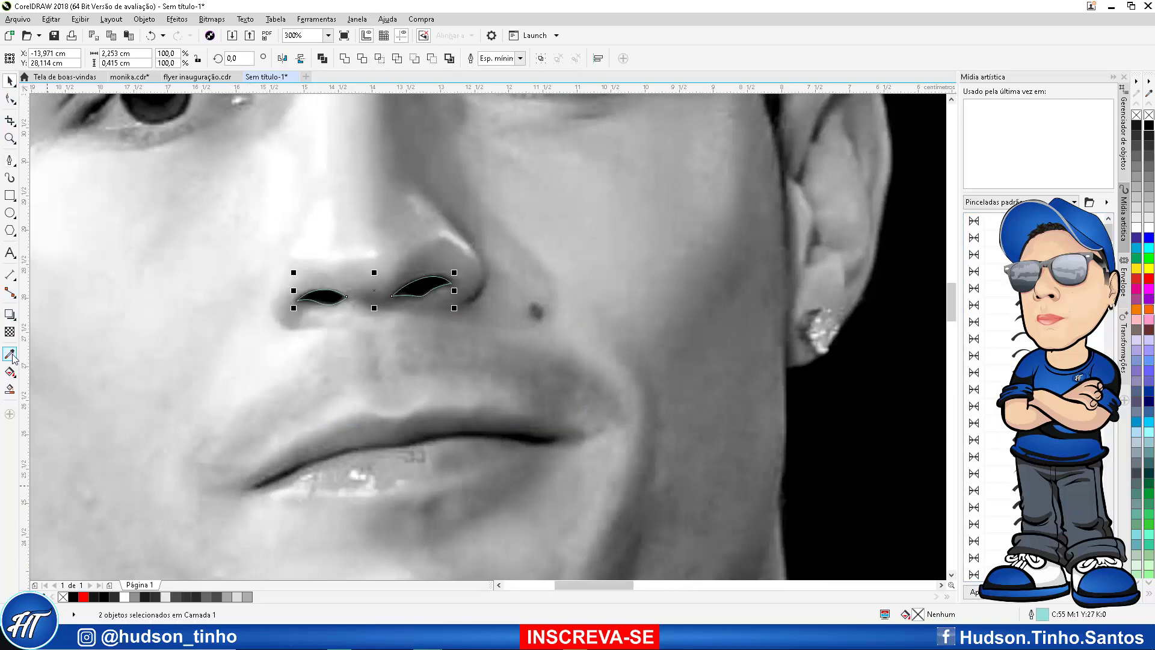
click(421, 281)
scroll(328, 296, up, 4)
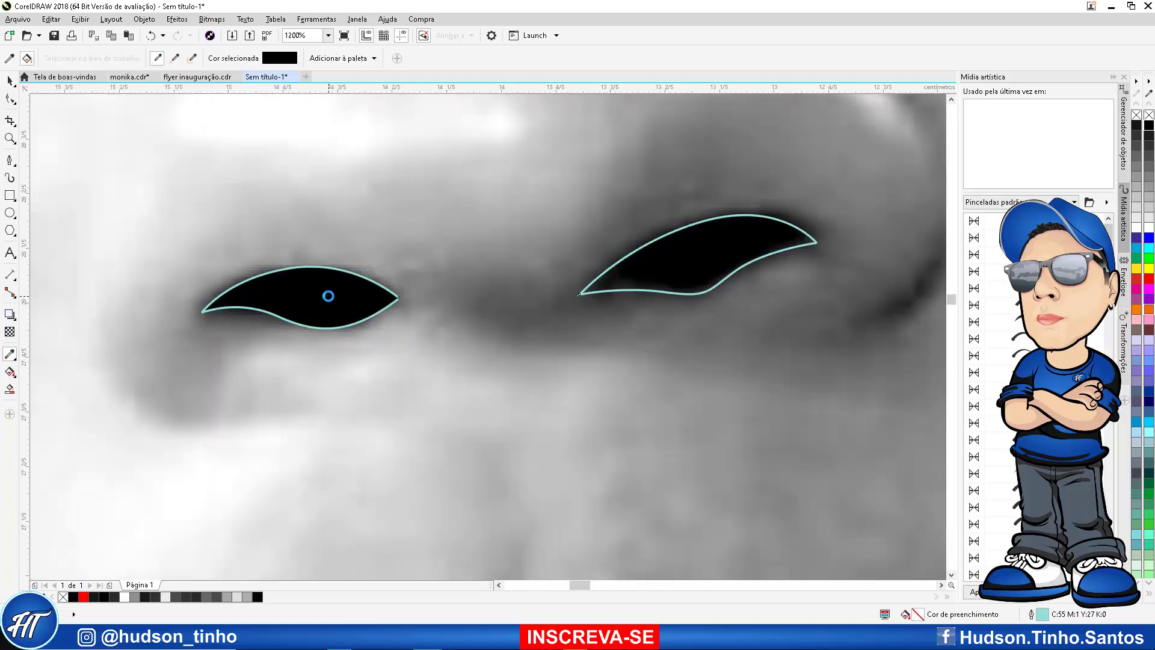
click(733, 244)
scroll(565, 359, down, 4)
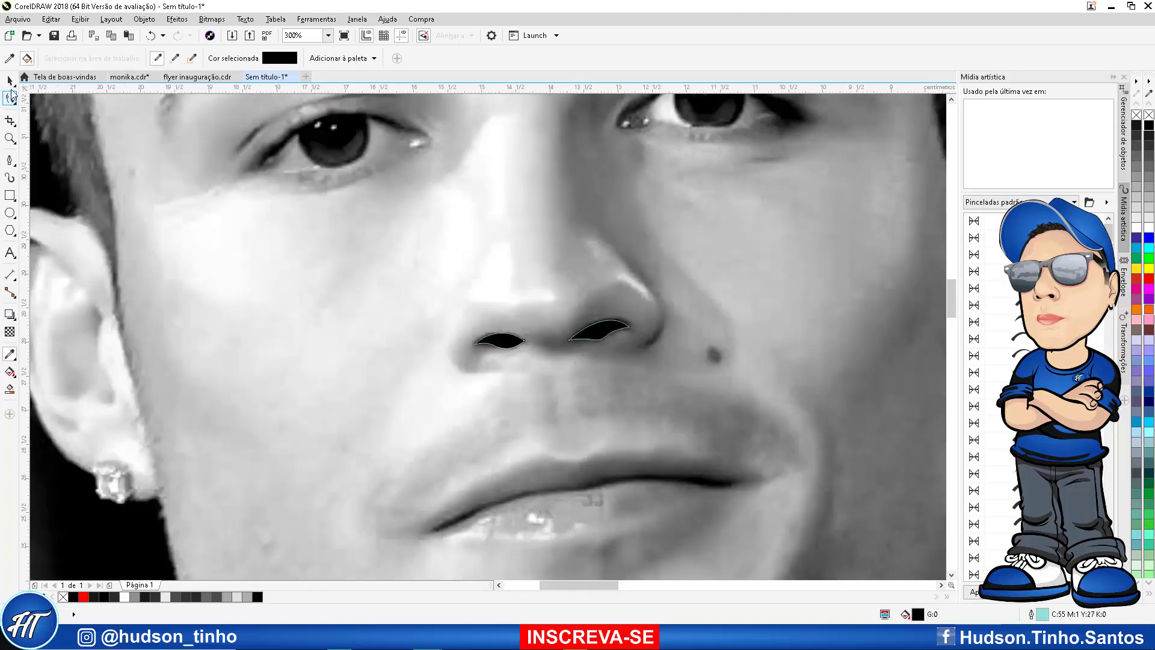
Remove the outline from both nostrils and shift them 25.683 cm horizontally onto the drawn face
click(10, 80)
drag(231, 183, 882, 535)
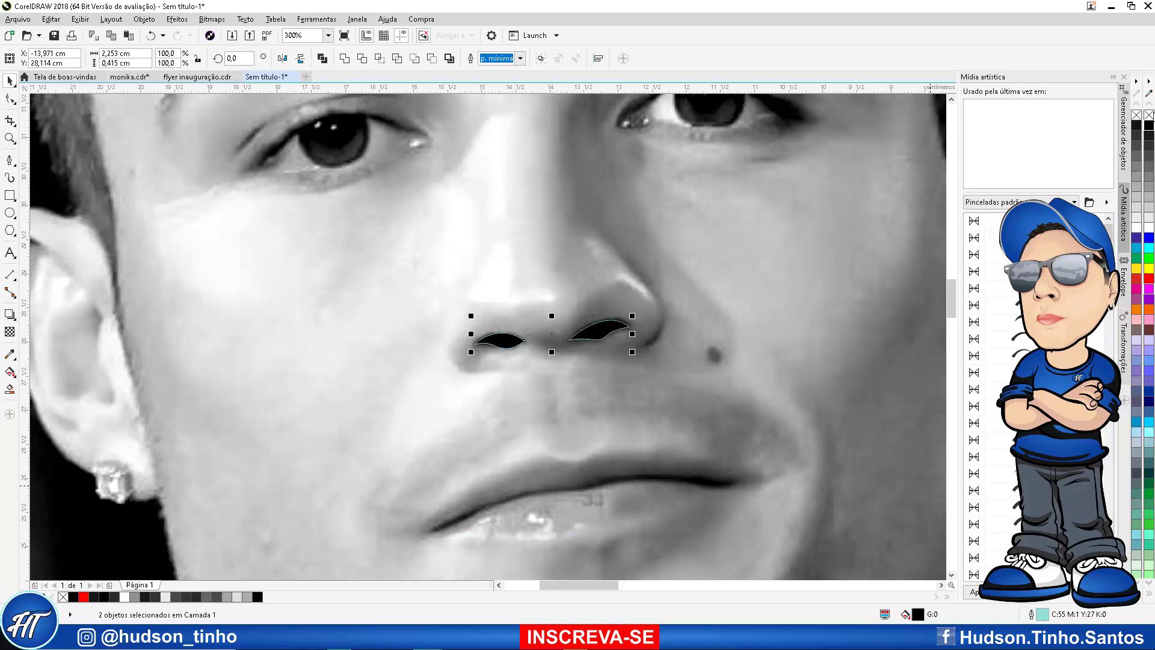
right_click(1138, 115)
scroll(331, 367, down, 4)
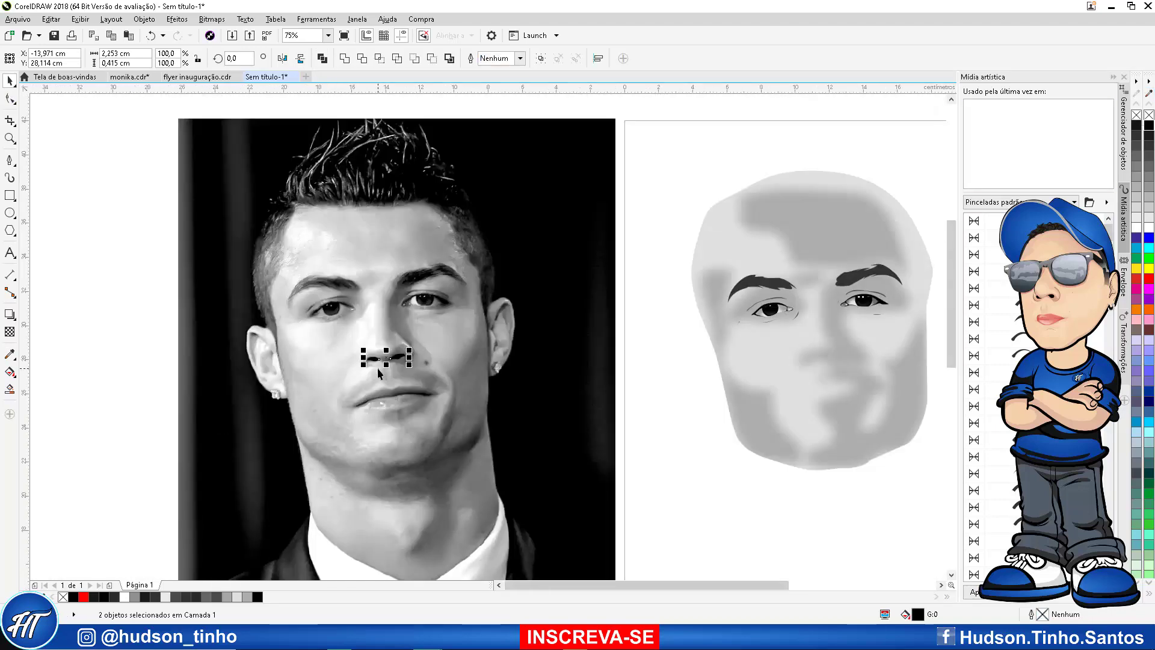
key(Right)
click(655, 404)
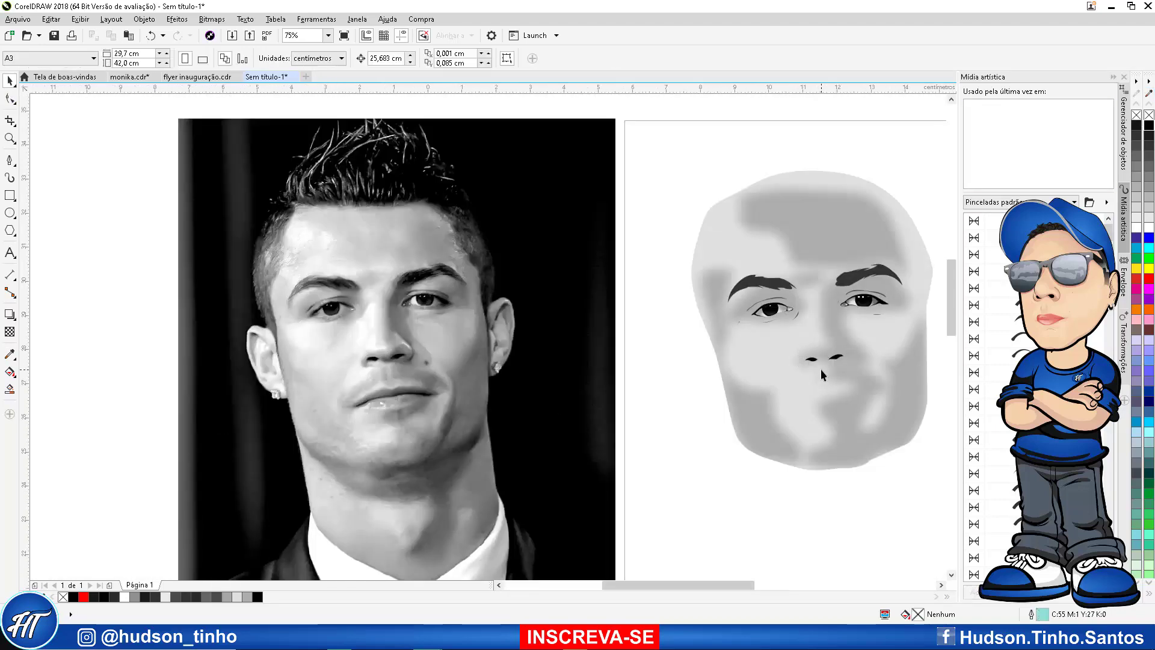
scroll(821, 369, up, 4)
scroll(815, 330, down, 4)
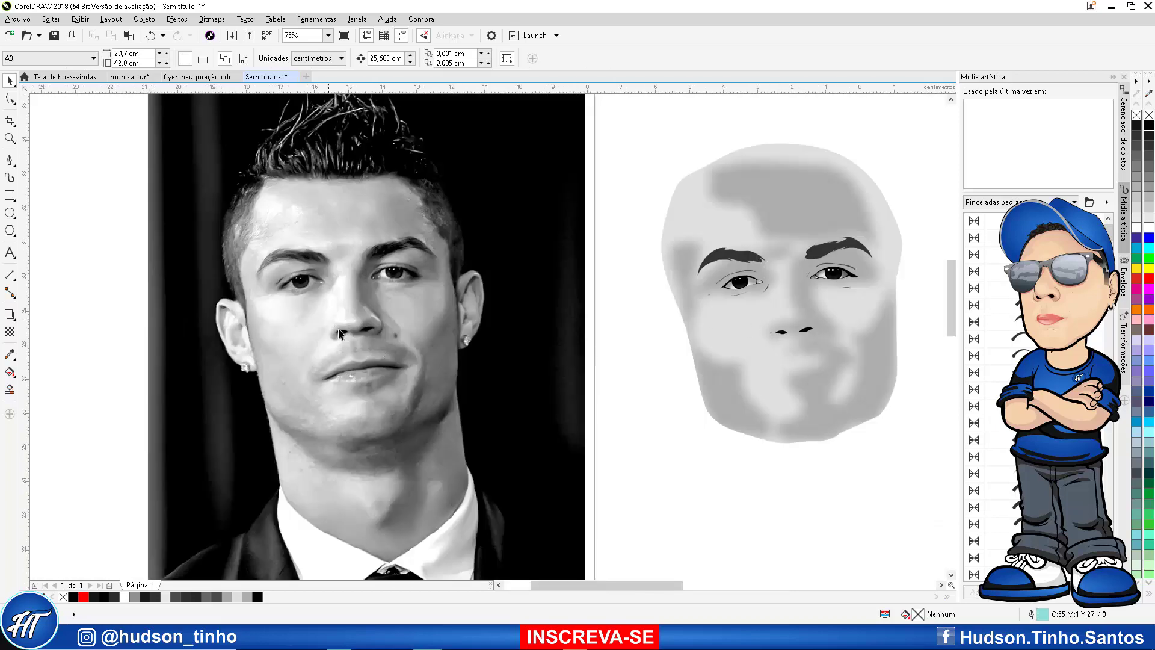
Trace a thin closed contour along the nose's right wing with the Pen tool, about 0.89 cm wide and 1.71 cm high
scroll(333, 323, up, 4)
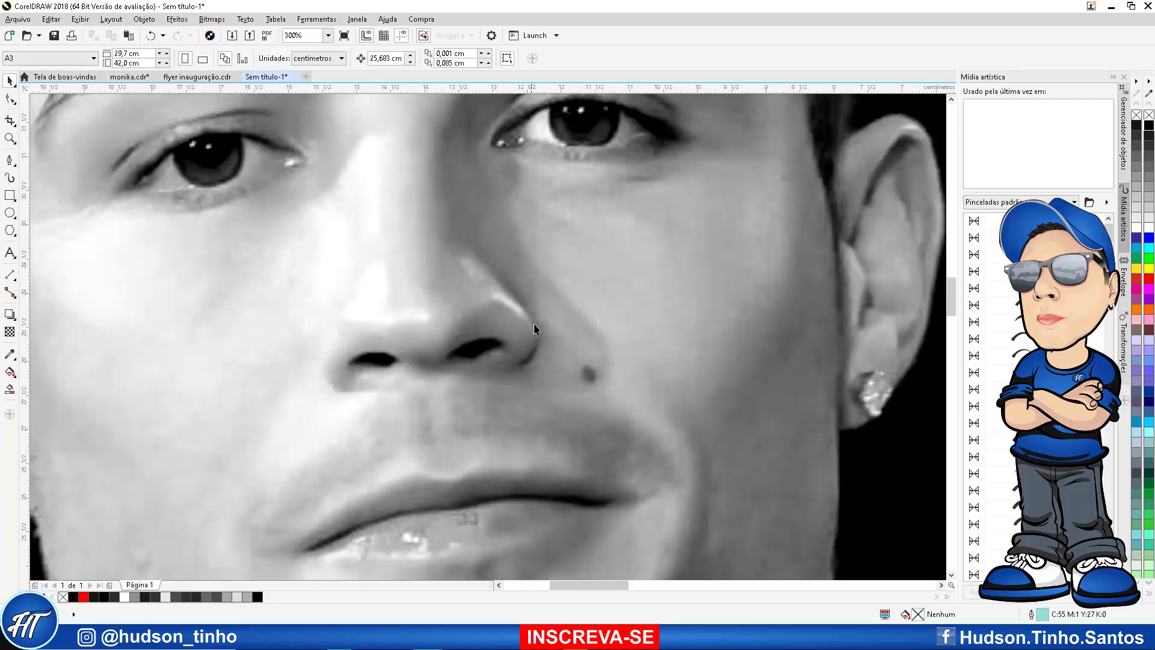
click(10, 160)
scroll(529, 307, up, 2)
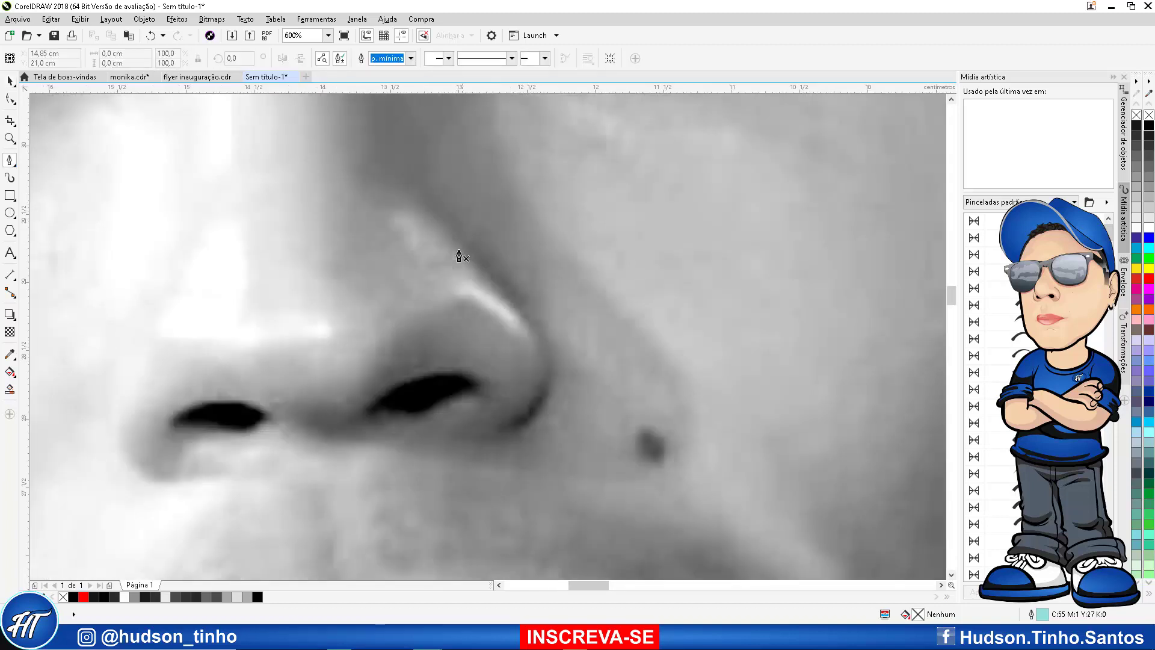
click(430, 205)
drag(512, 293, 535, 317)
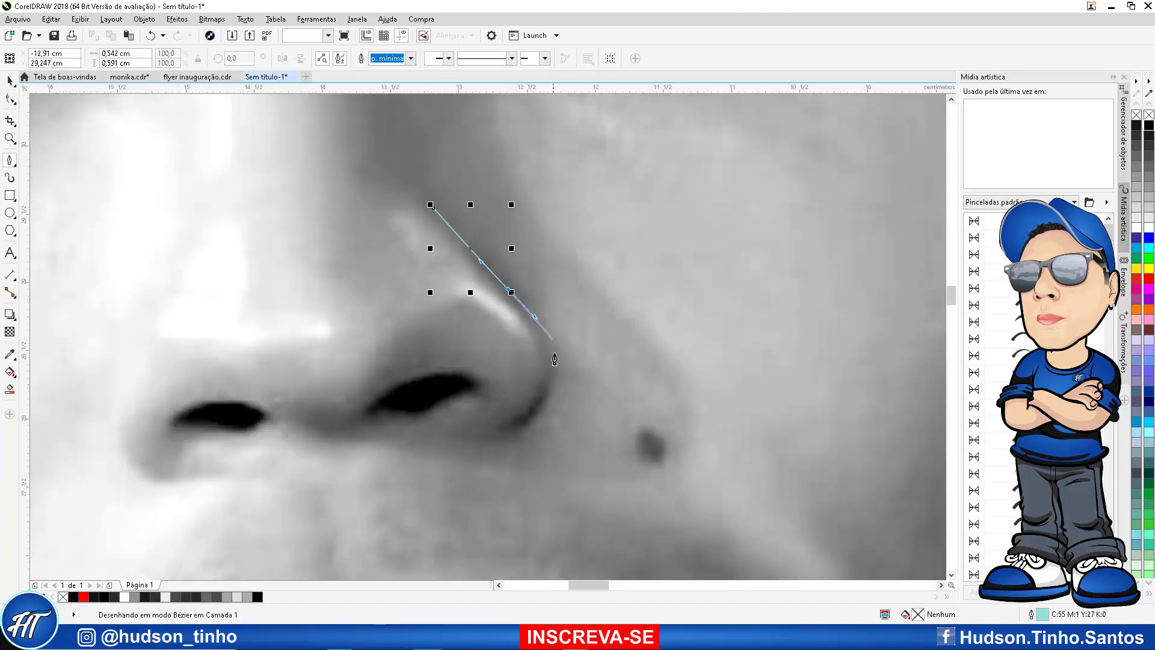
drag(555, 364, 560, 392)
drag(520, 427, 499, 435)
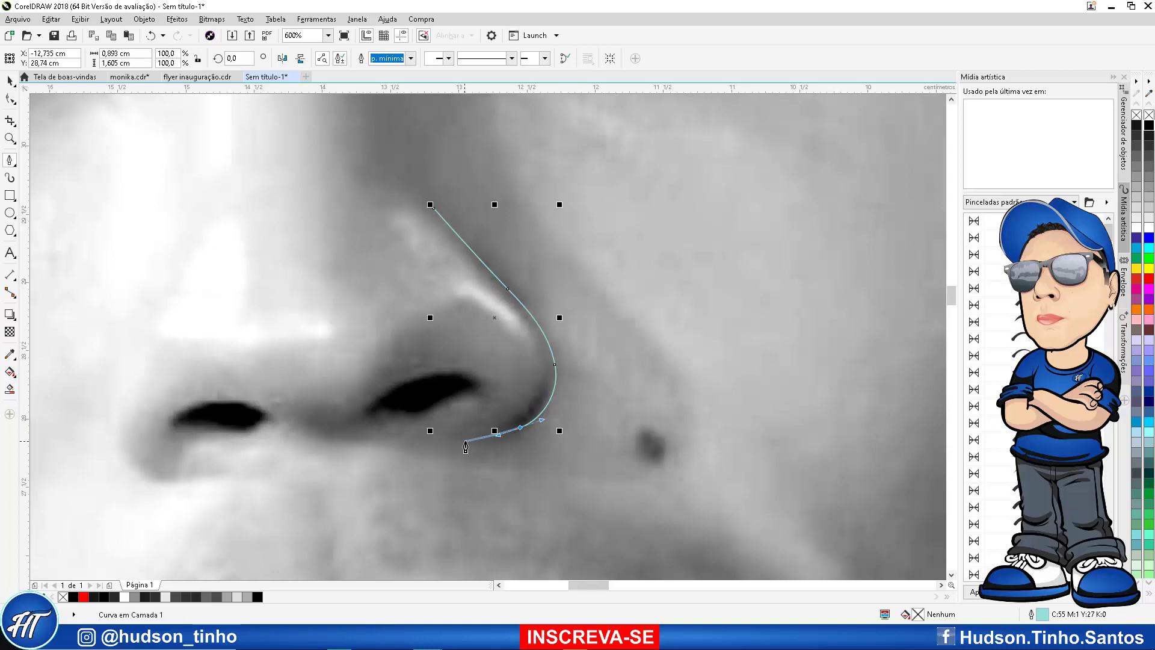
click(465, 443)
drag(535, 326, 515, 307)
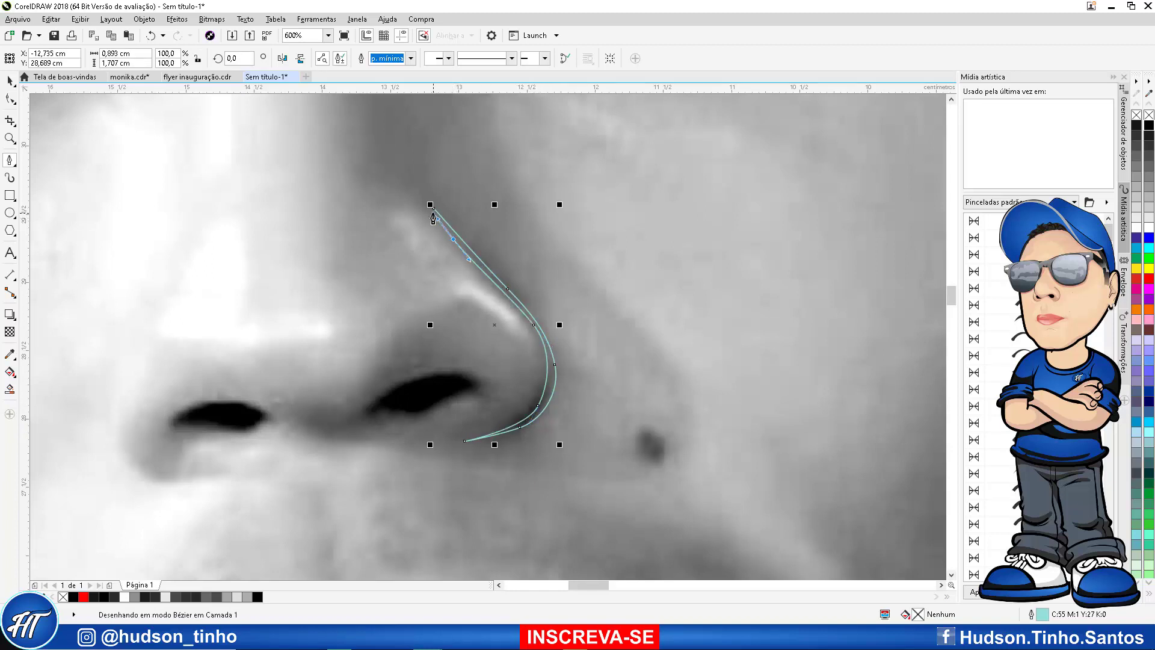
click(433, 211)
Trace a thin curved contour around the nose's left wing, about 0.46 cm wide and 0.62 cm high
click(181, 478)
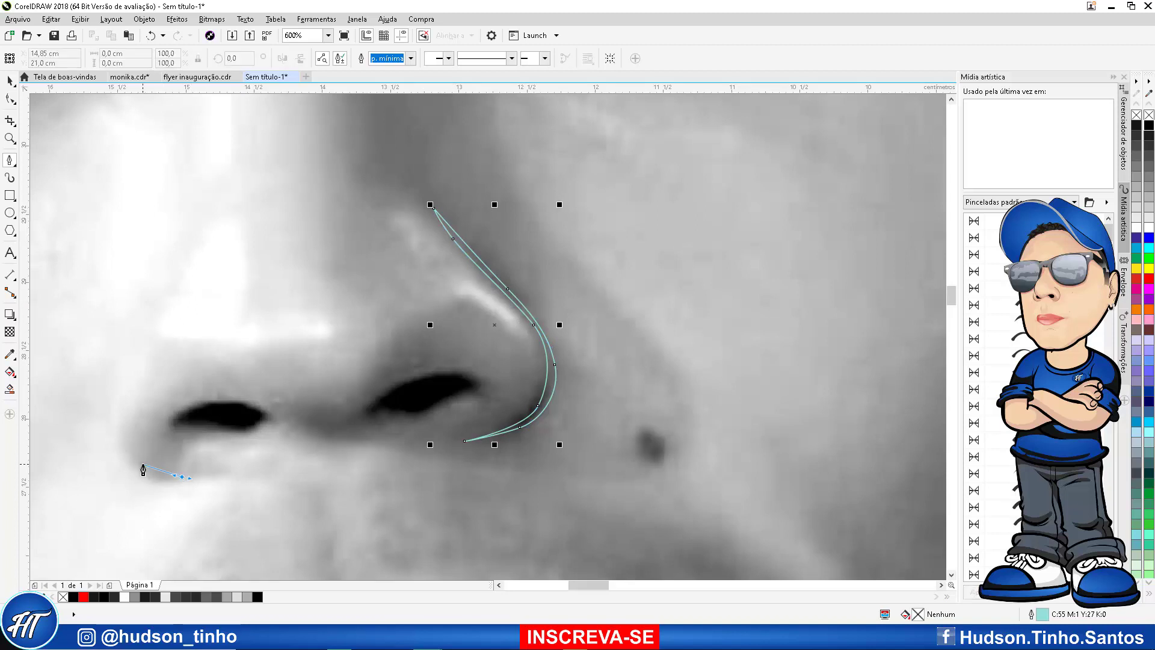
drag(141, 463, 119, 437)
click(120, 395)
drag(179, 475, 116, 498)
key(ctrl+z)
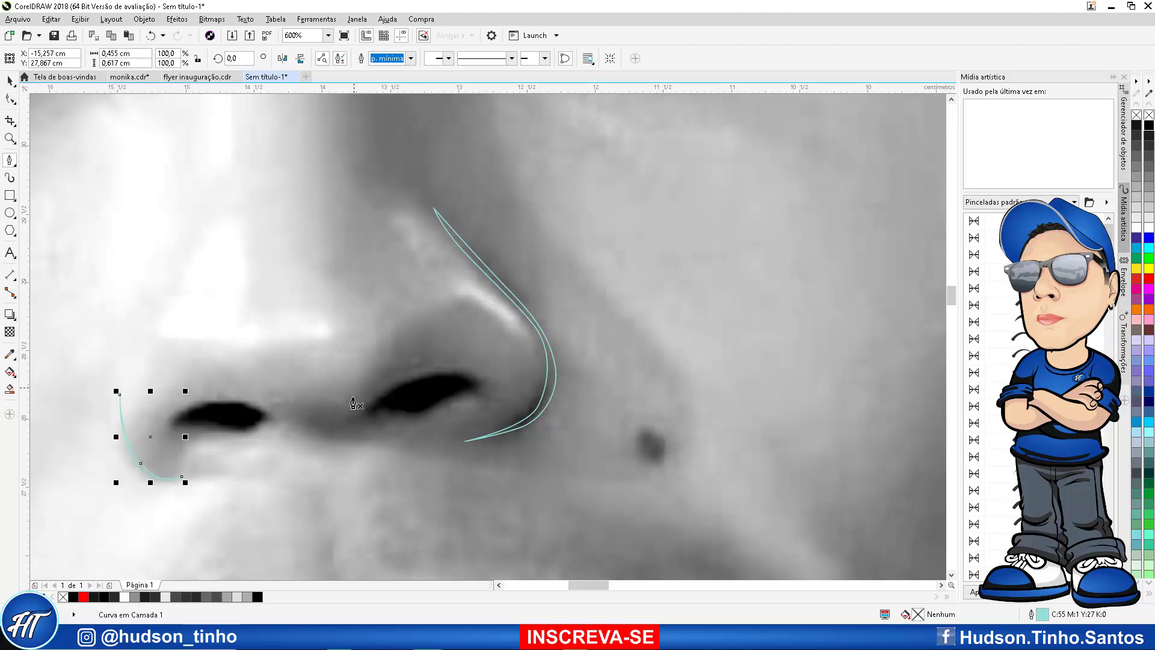
Trace a thin closed contour under the nose tip between the nostrils, about 0.77 cm wide and 0.27 cm high
click(279, 417)
mouse_move(313, 431)
mouse_down()
mouse_move(337, 438)
mouse_move(372, 414)
mouse_up()
click(384, 396)
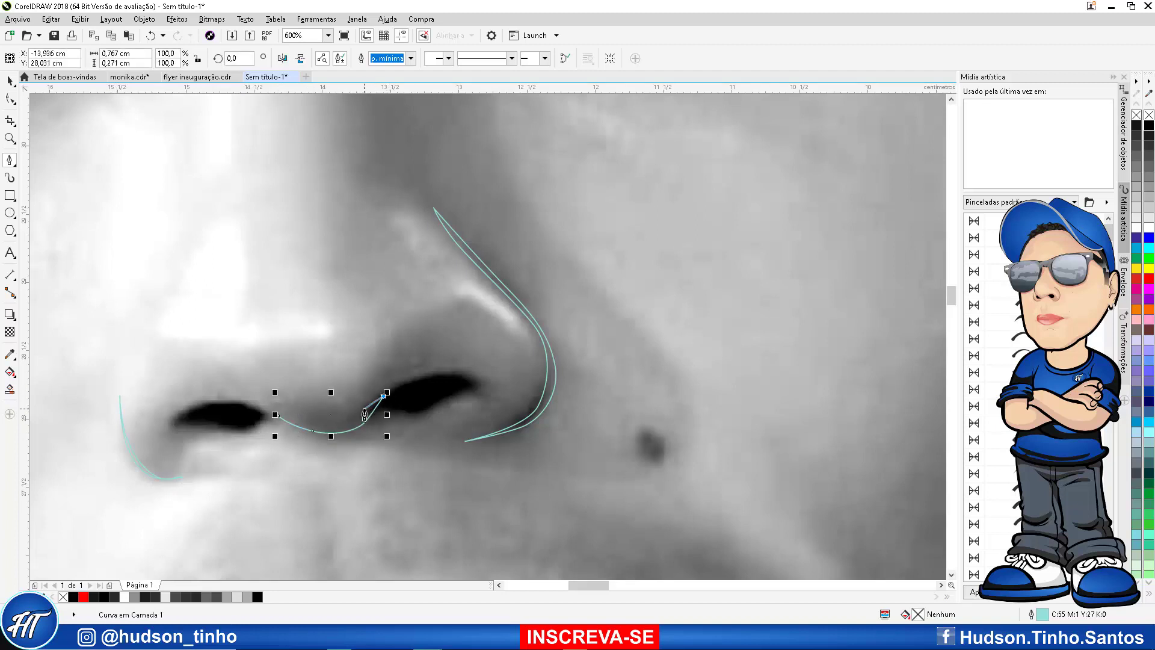
click(366, 418)
scroll(361, 422, up, 2)
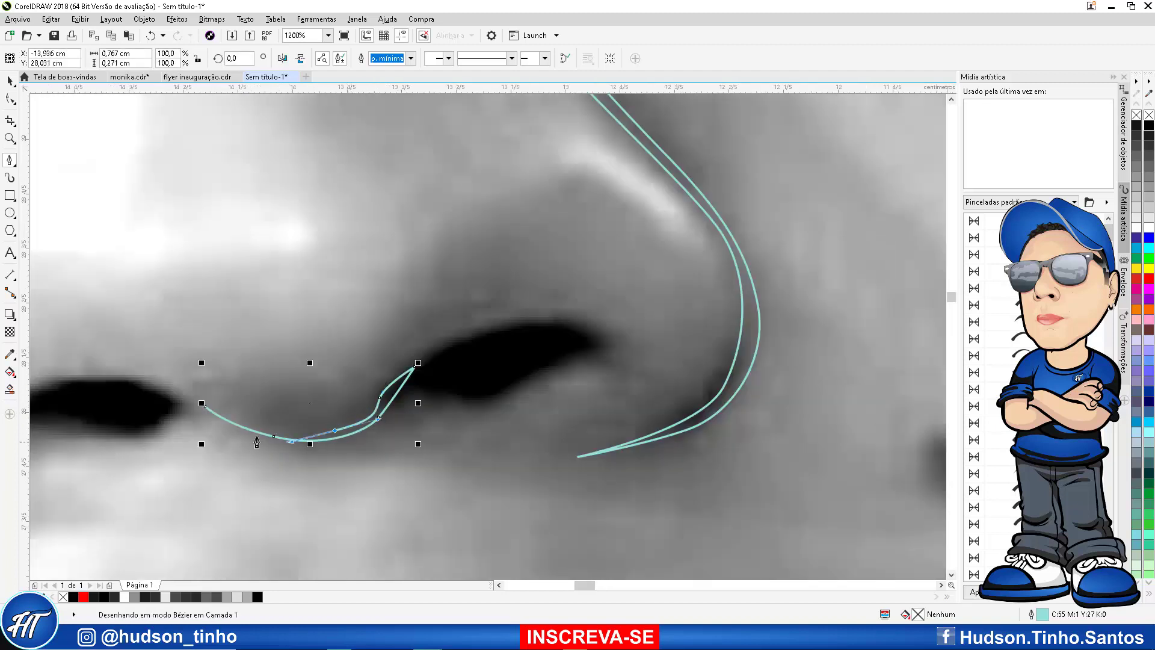
click(209, 407)
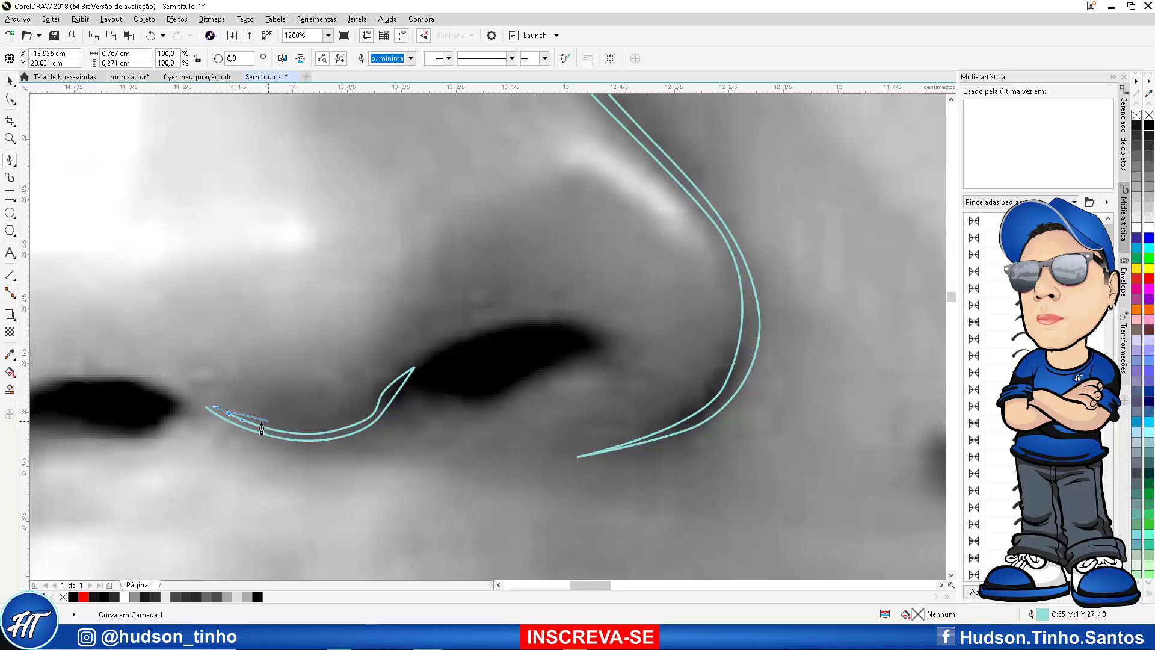
scroll(203, 405, up, 2)
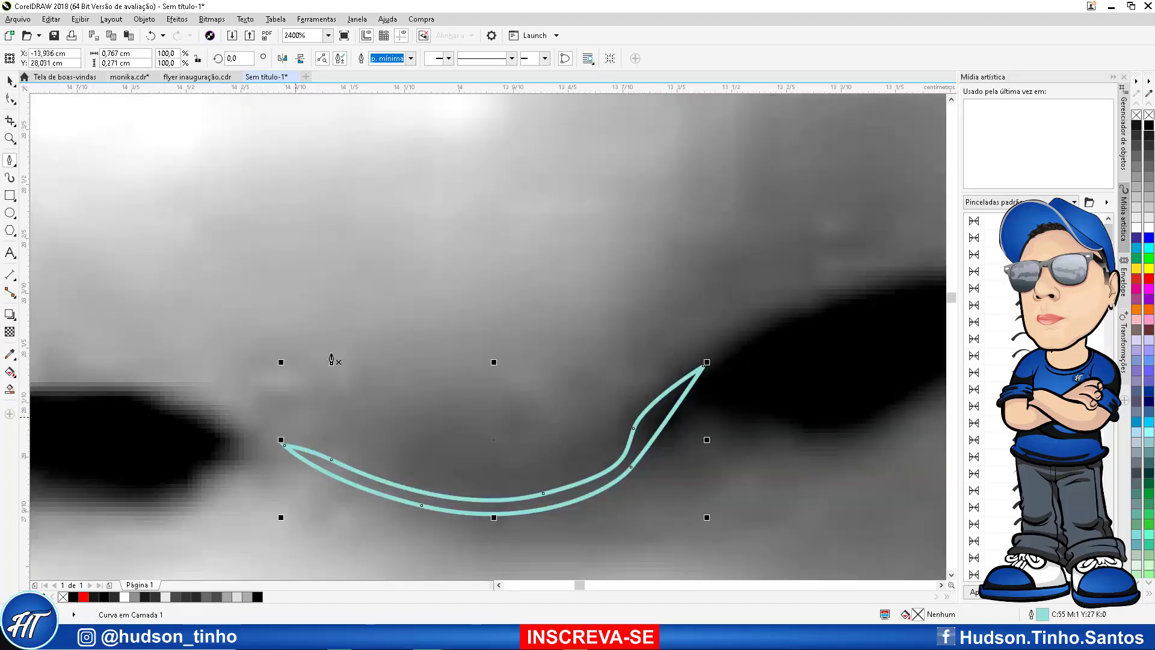
scroll(330, 358, down, 4)
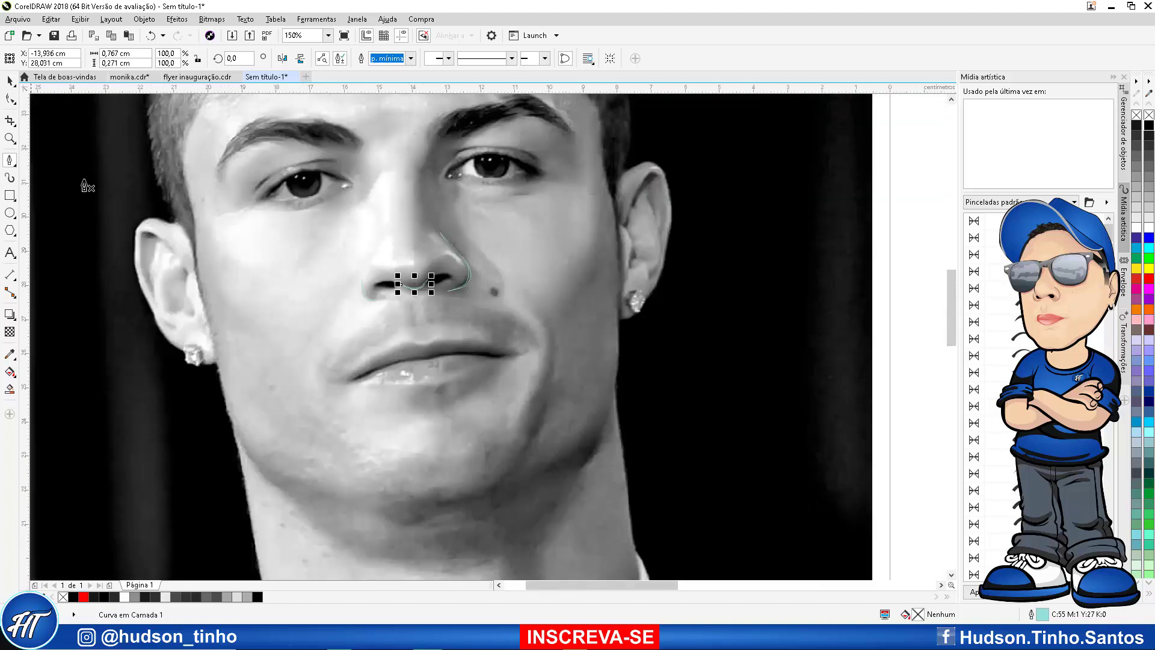
Fill the three traced nose contours with dark grey and remove their outlines
scroll(423, 265, up, 2)
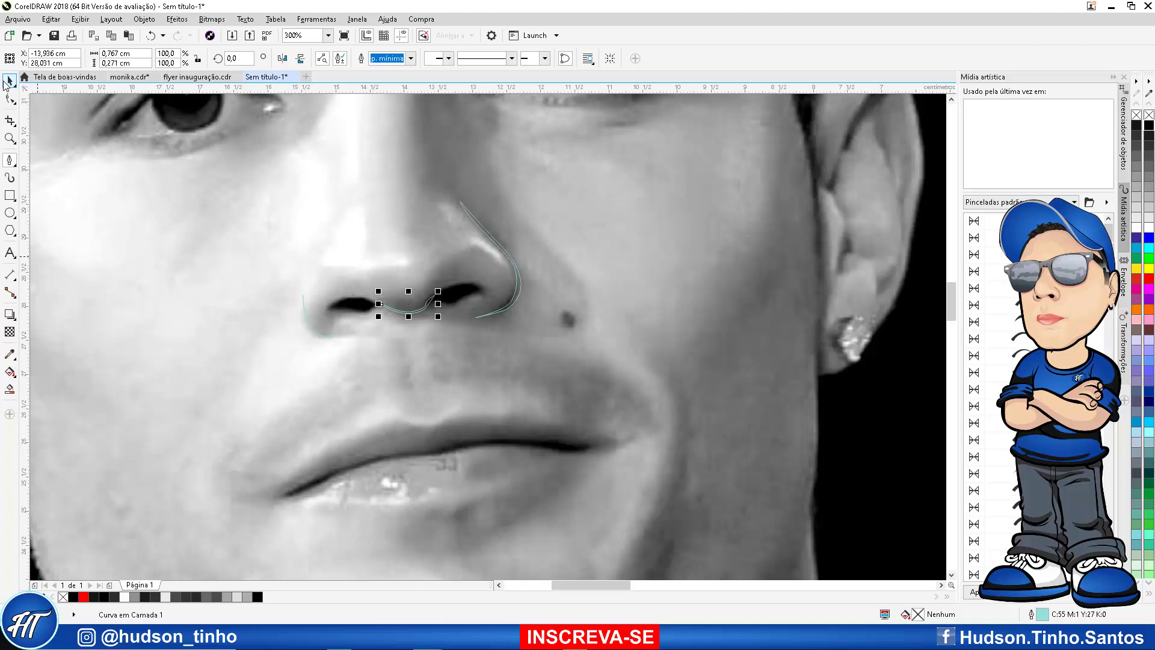
click(6, 82)
drag(222, 152, 608, 427)
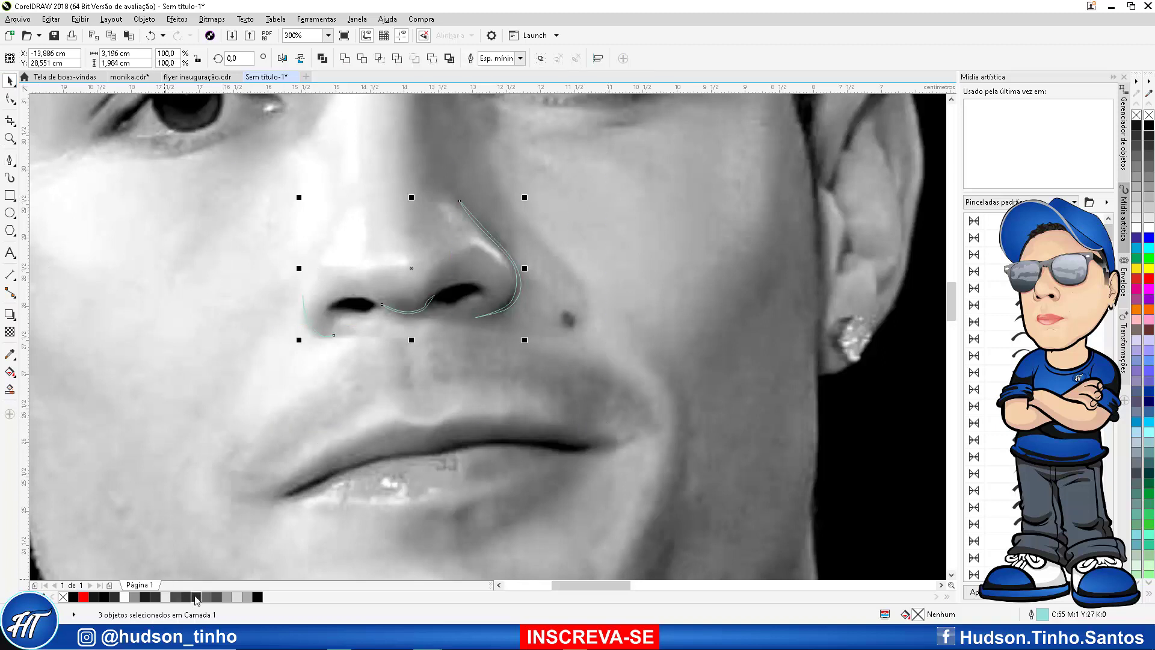
click(195, 597)
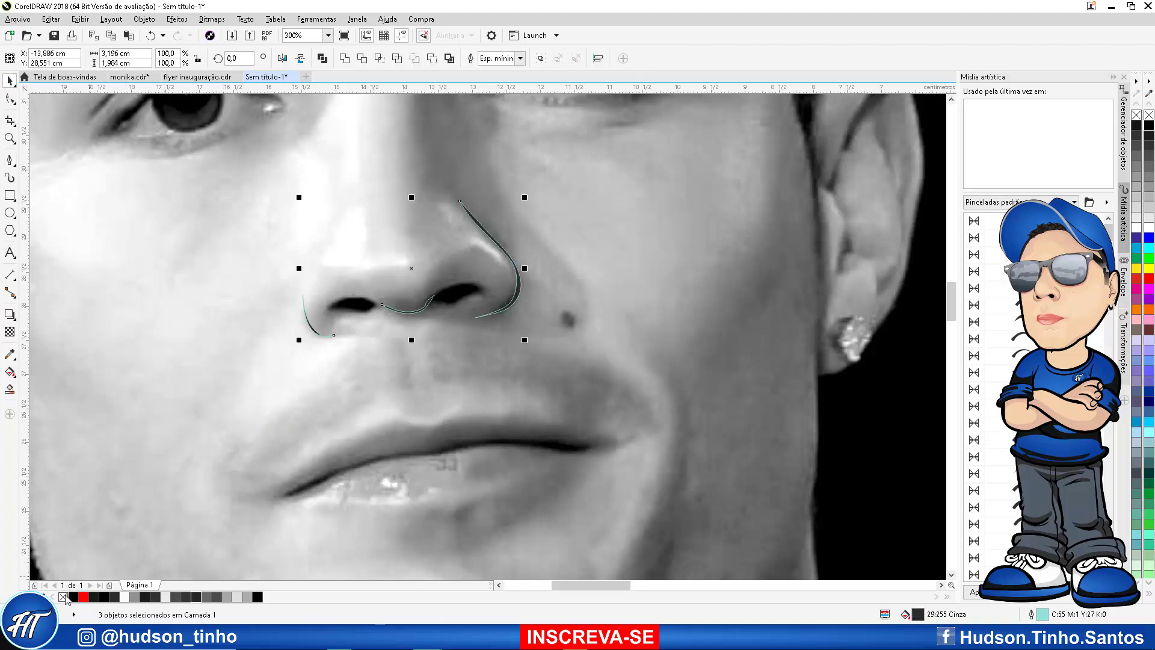
right_click(64, 597)
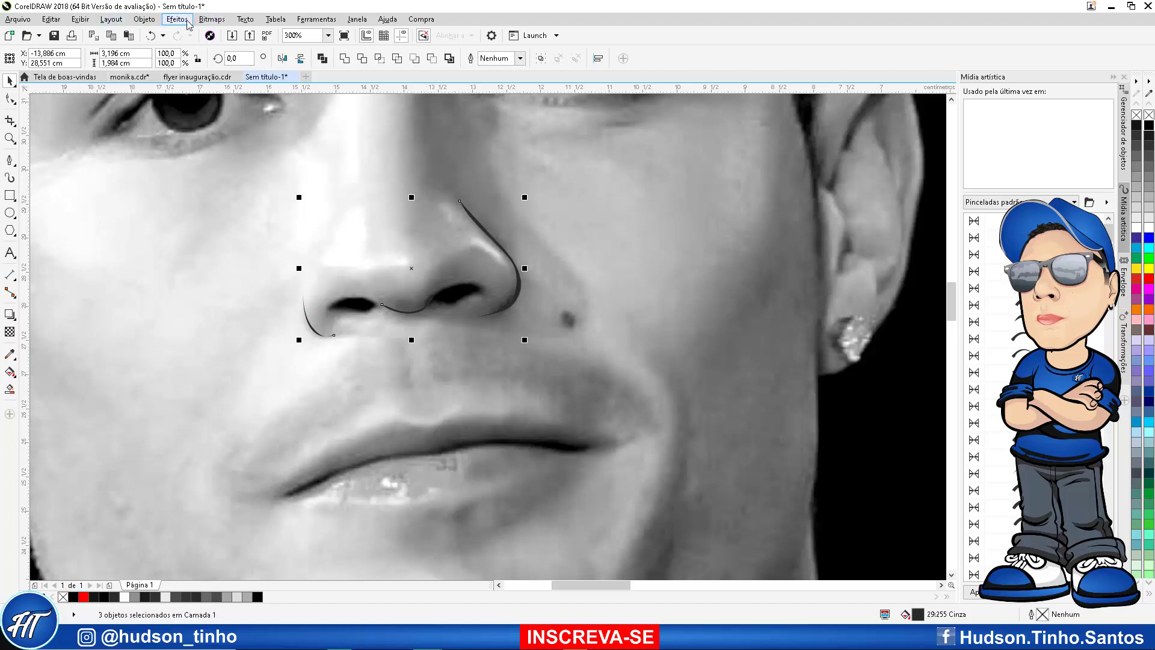
Convert the nose contours to an RGB bitmap at 300 dpi and shift it 25.683 cm horizontally onto the drawn face
click(212, 18)
click(235, 30)
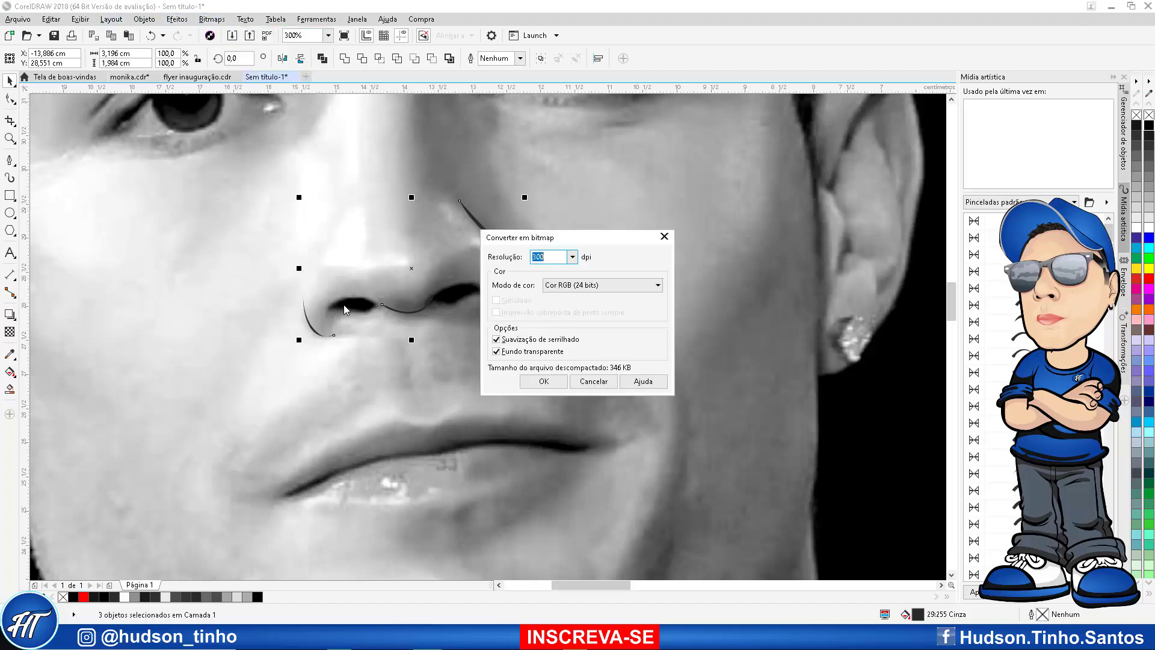
click(544, 381)
scroll(338, 309, down, 5)
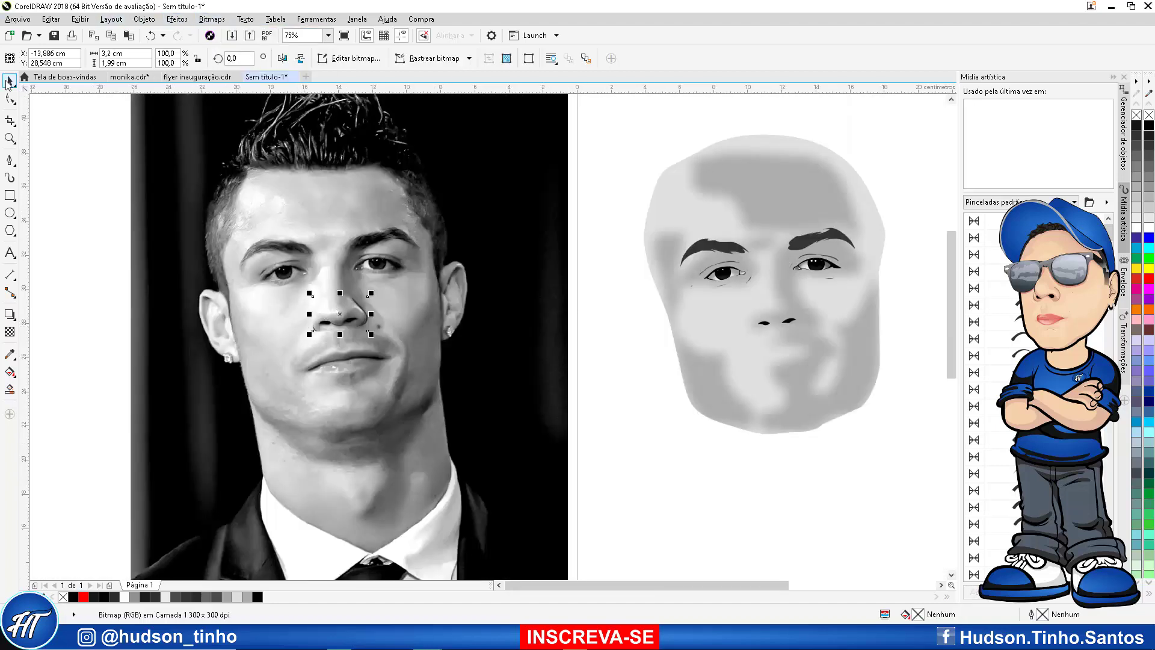
key(Right)
scroll(861, 309, up, 4)
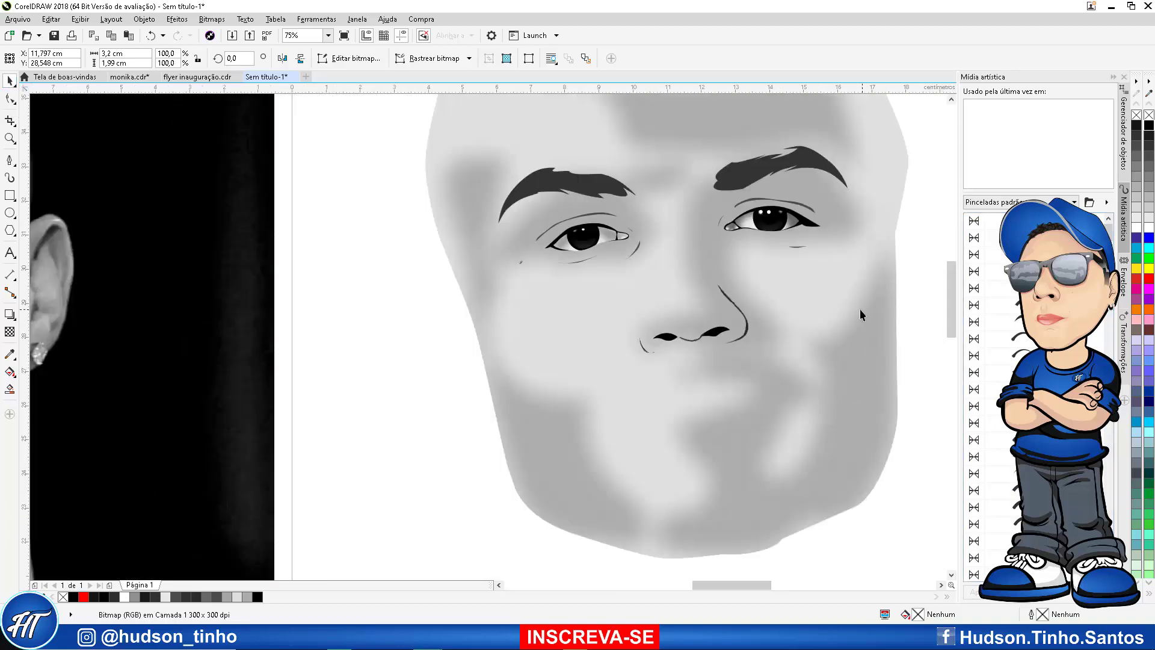
Apply a Gaussian blur with a 6.4-pixel radius to the nose contour bitmap
click(216, 23)
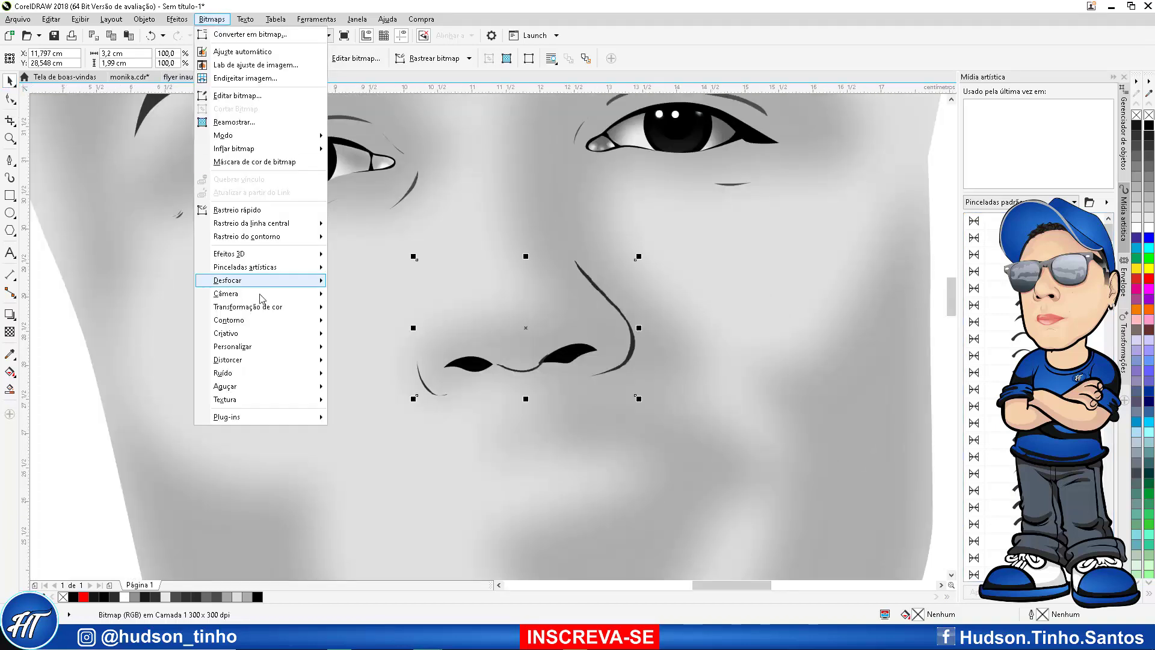
mouse_move(261, 283)
click(385, 295)
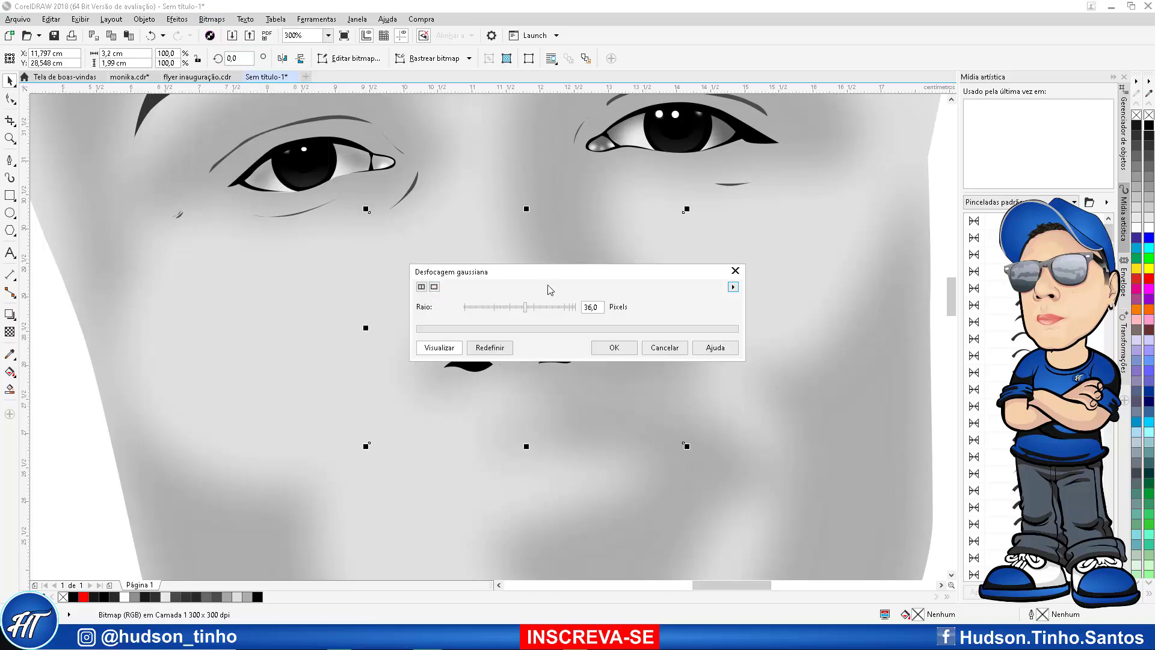
drag(525, 268, 293, 210)
drag(294, 248, 254, 250)
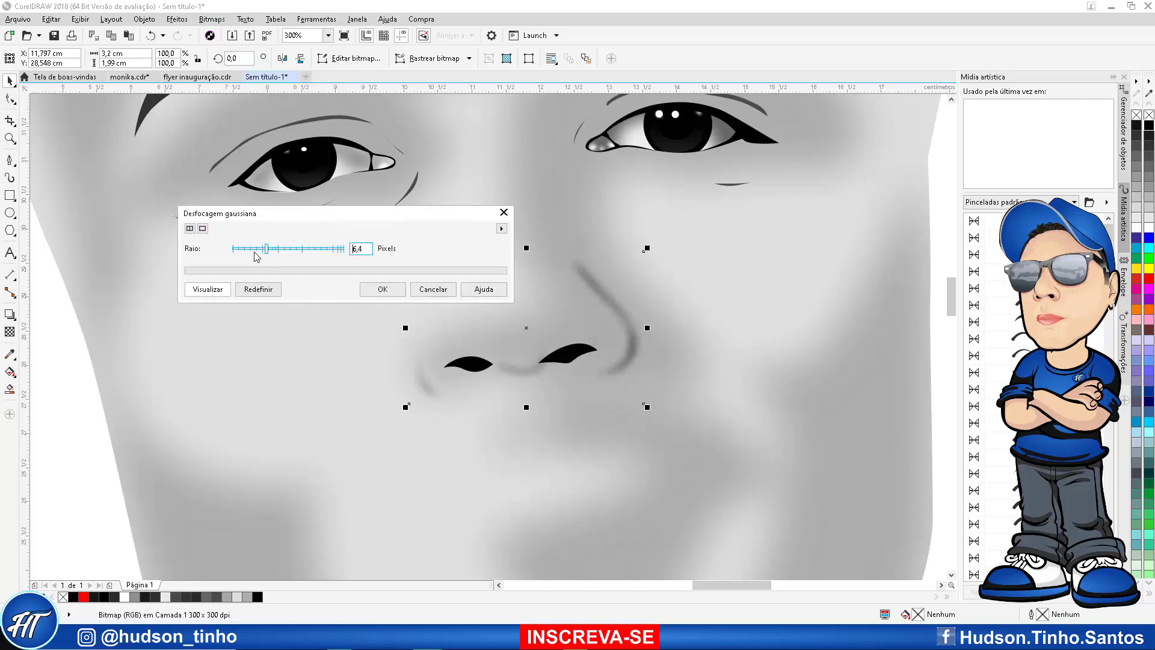
click(383, 289)
scroll(642, 303, down, 4)
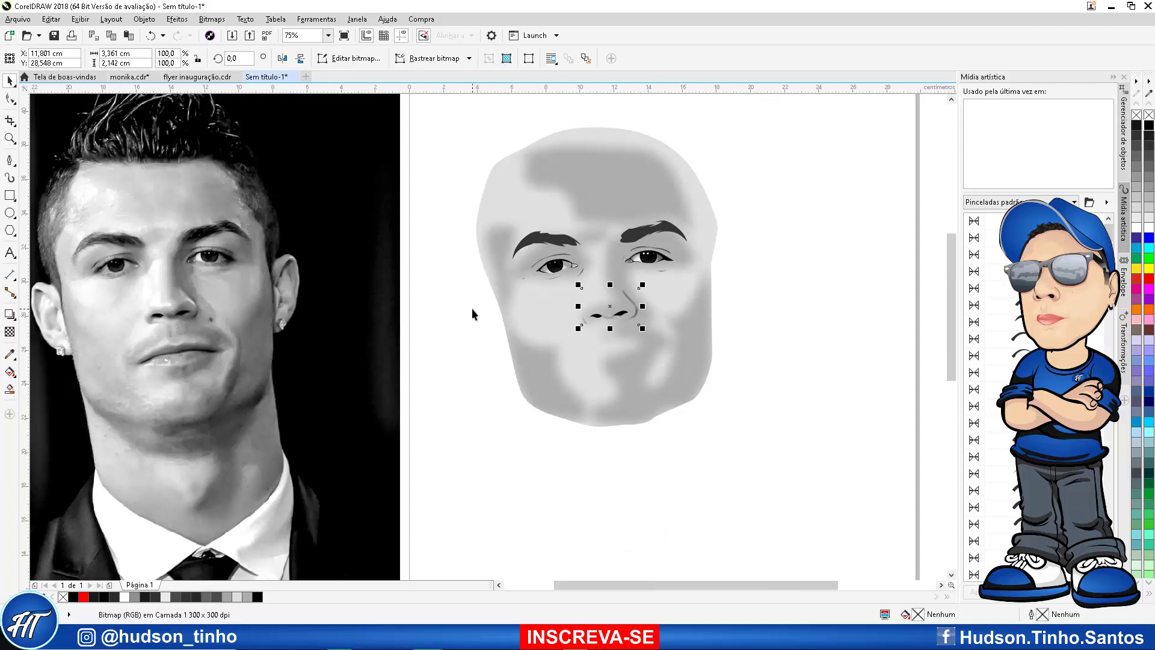
click(472, 308)
click(630, 301)
scroll(599, 286, up, 3)
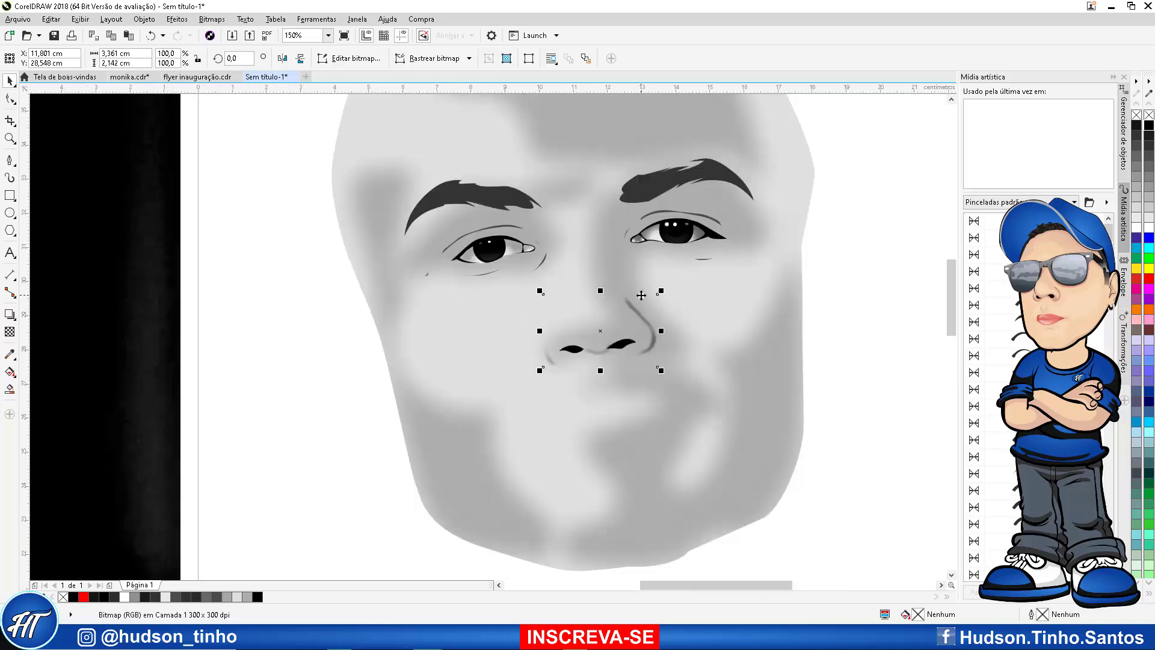
scroll(641, 295, down, 2)
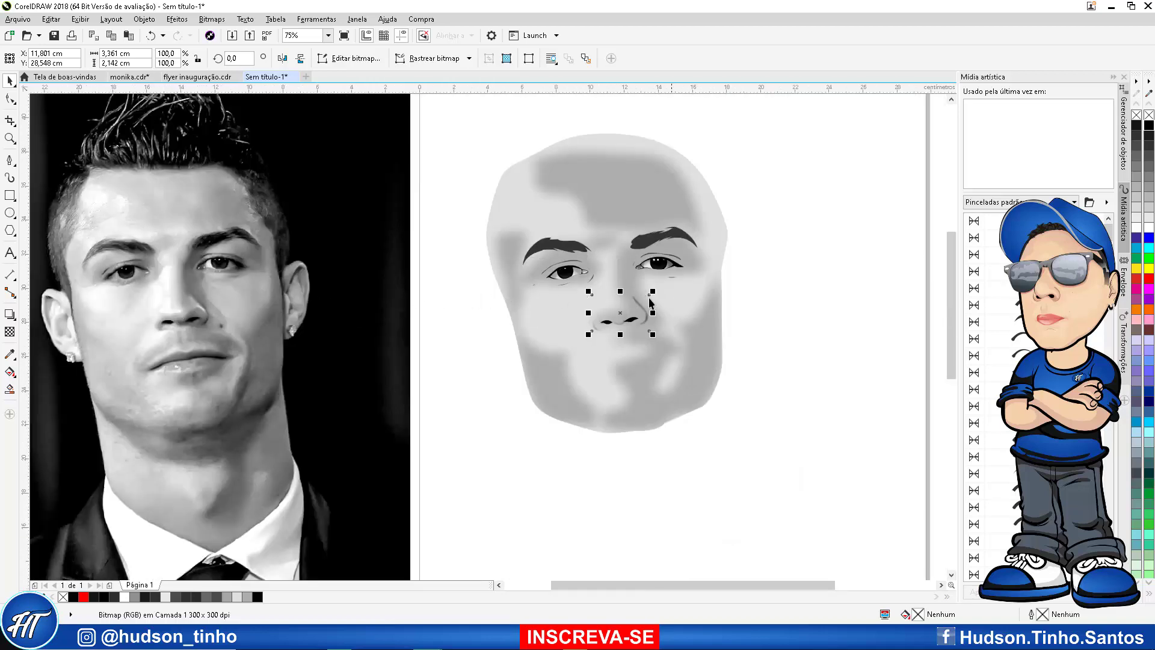
scroll(650, 303, up, 2)
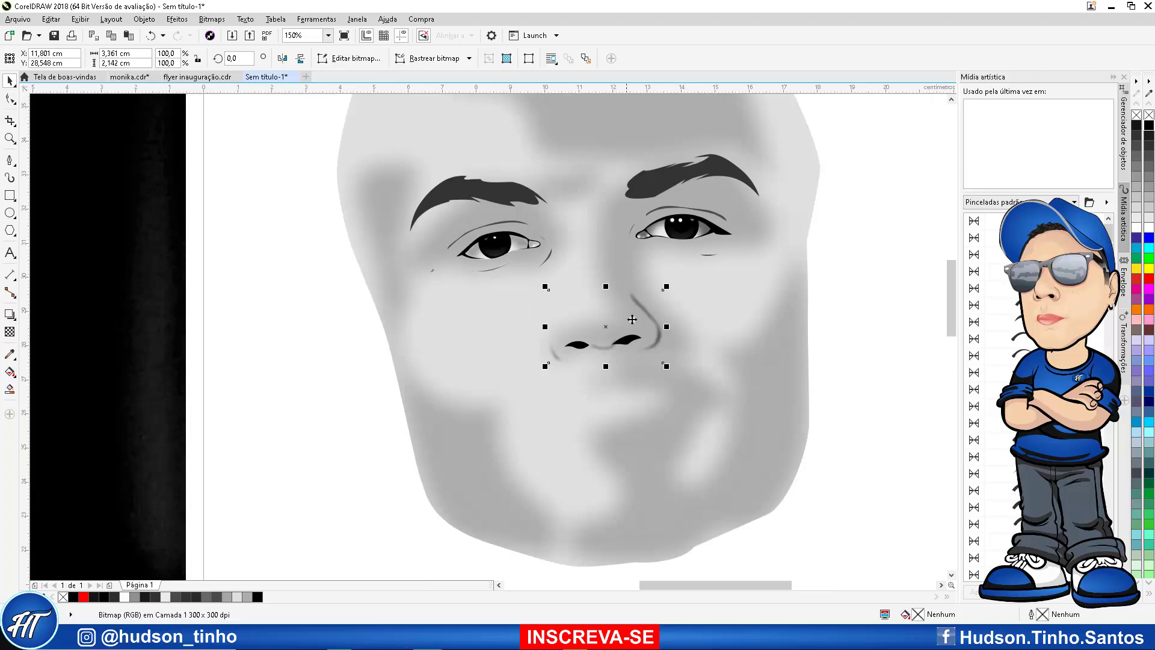
scroll(639, 339, down, 3)
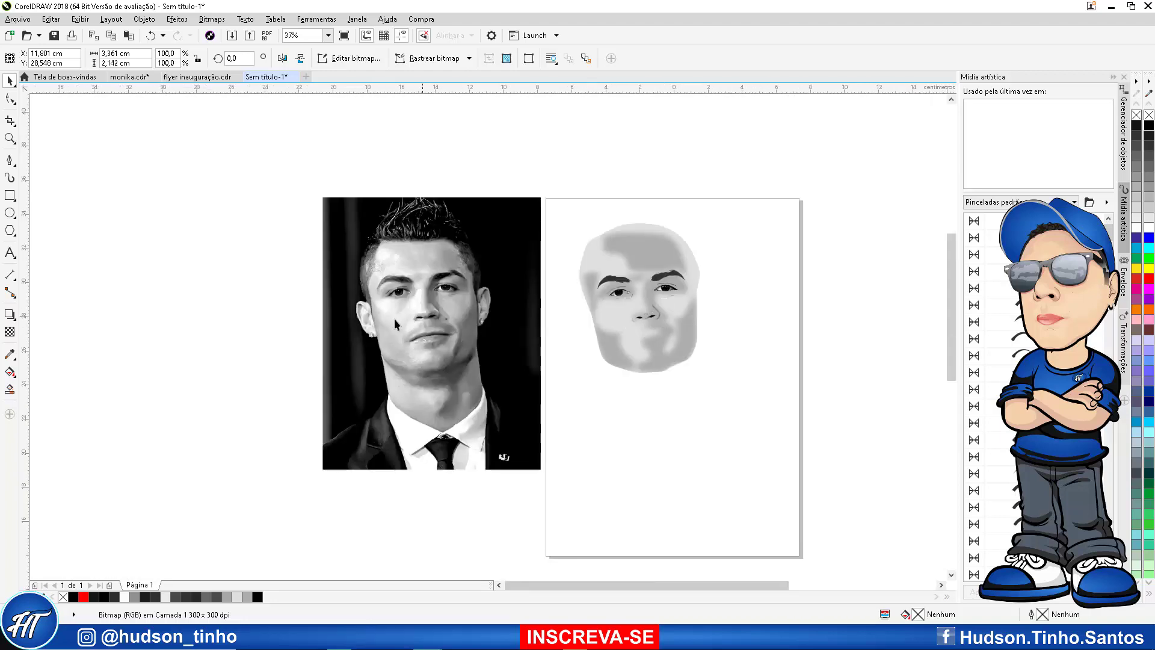
On the reference photo, start a nose shadow outline from the left nostril's inner end, over the right nostril and around the wing highlight
scroll(395, 319, up, 3)
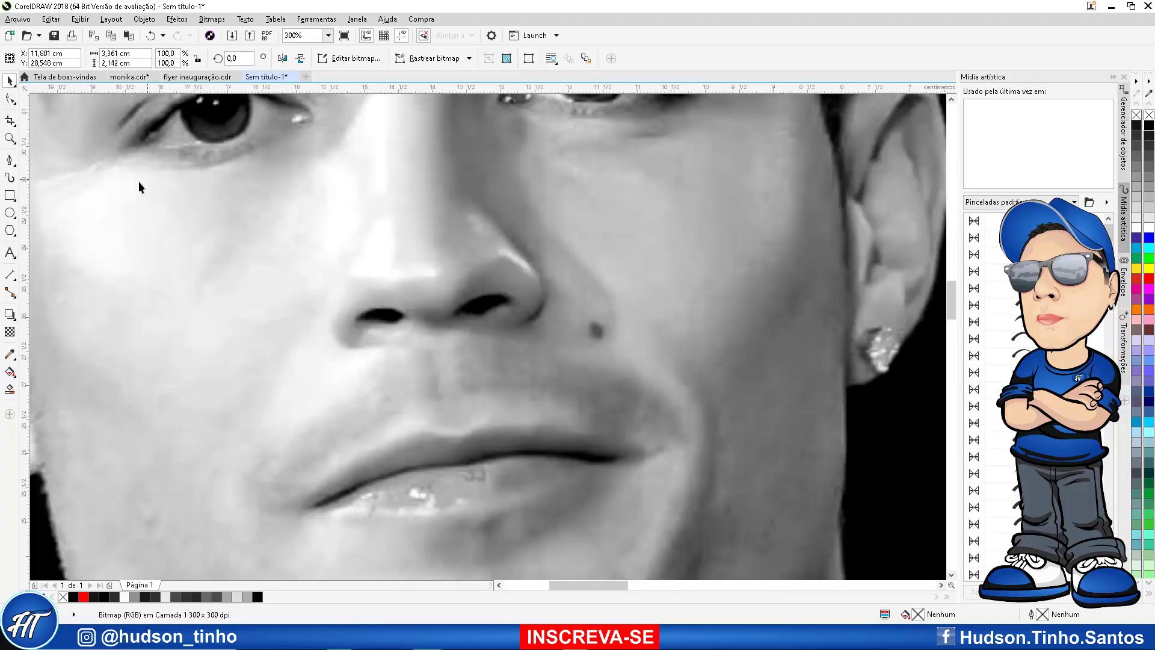
click(9, 160)
scroll(400, 305, up, 2)
click(394, 294)
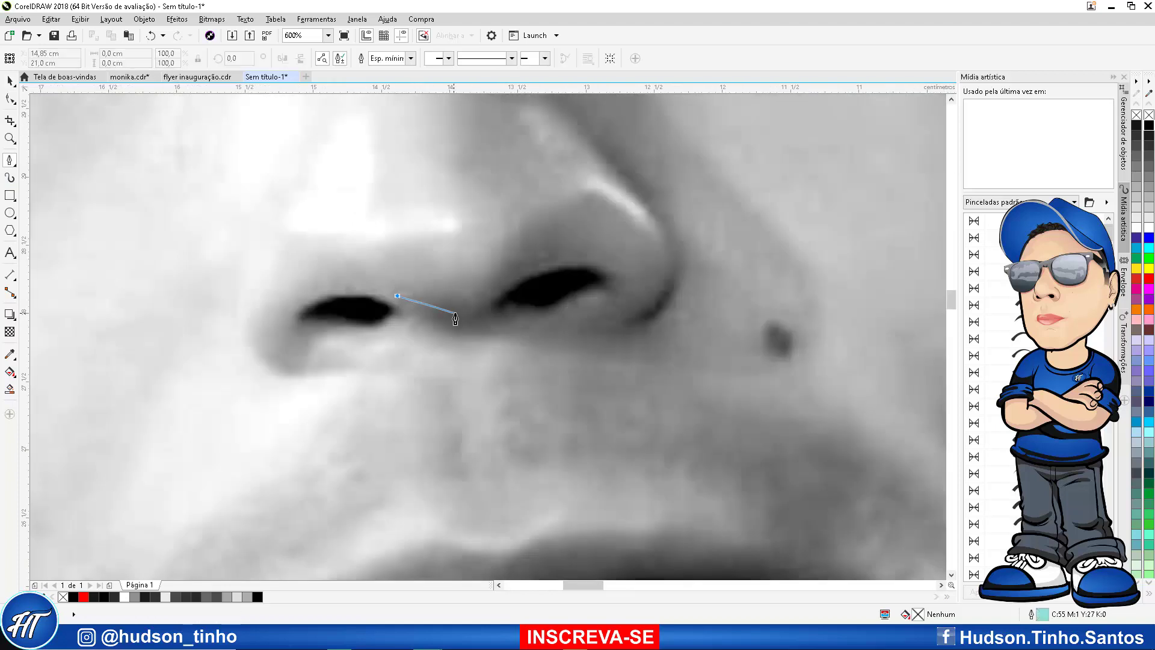
drag(464, 314, 530, 219)
drag(581, 204, 582, 153)
click(651, 230)
scroll(582, 152, down, 2)
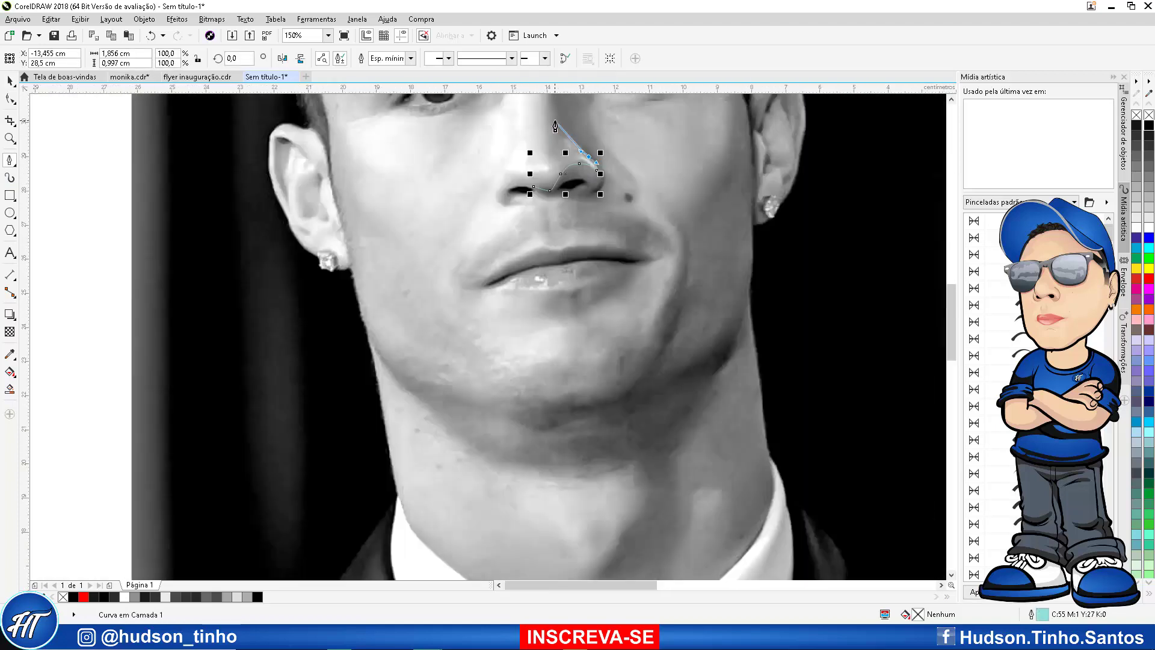
scroll(558, 123, up, 2)
click(585, 158)
drag(581, 192, 585, 220)
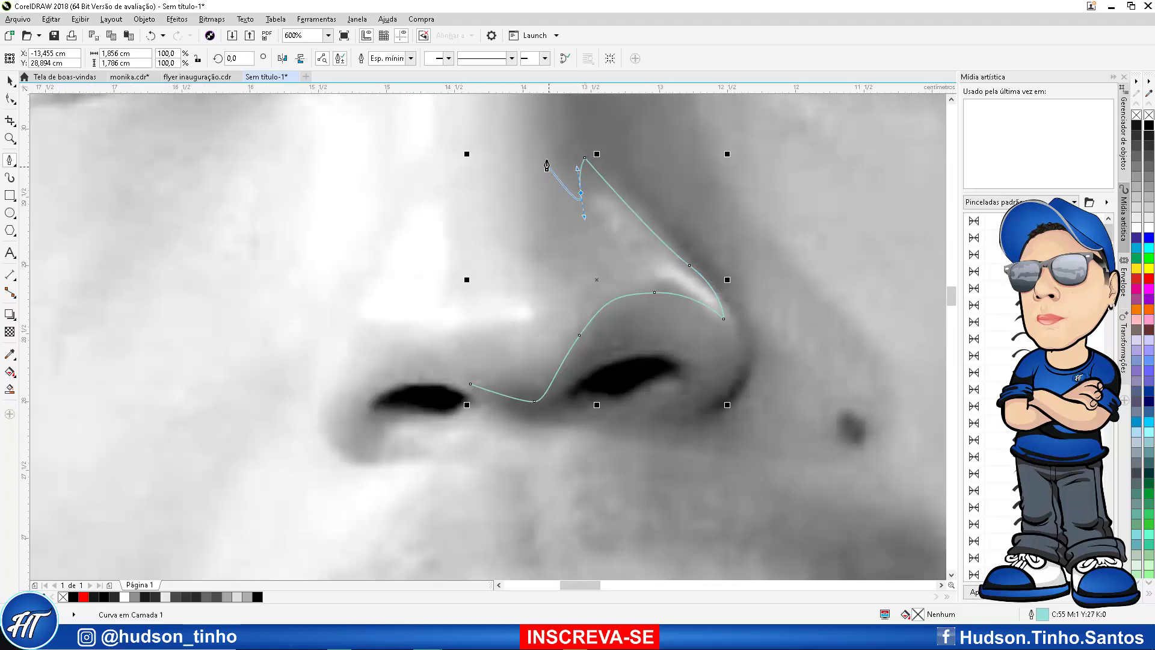
drag(545, 156, 547, 169)
Continue the nose shadow outline up the bridge into the right eyebrow and around that eye's inner corner
scroll(529, 203, down, 2)
scroll(536, 196, up, 1)
scroll(521, 195, down, 2)
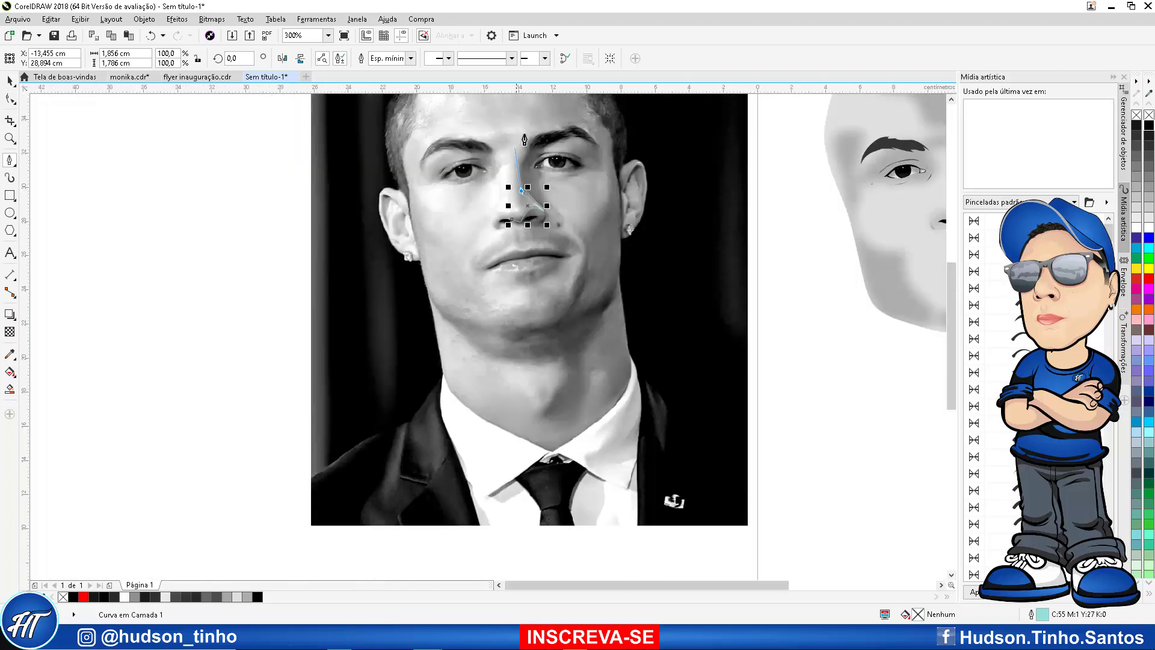
scroll(526, 141, up, 2)
drag(519, 242, 524, 214)
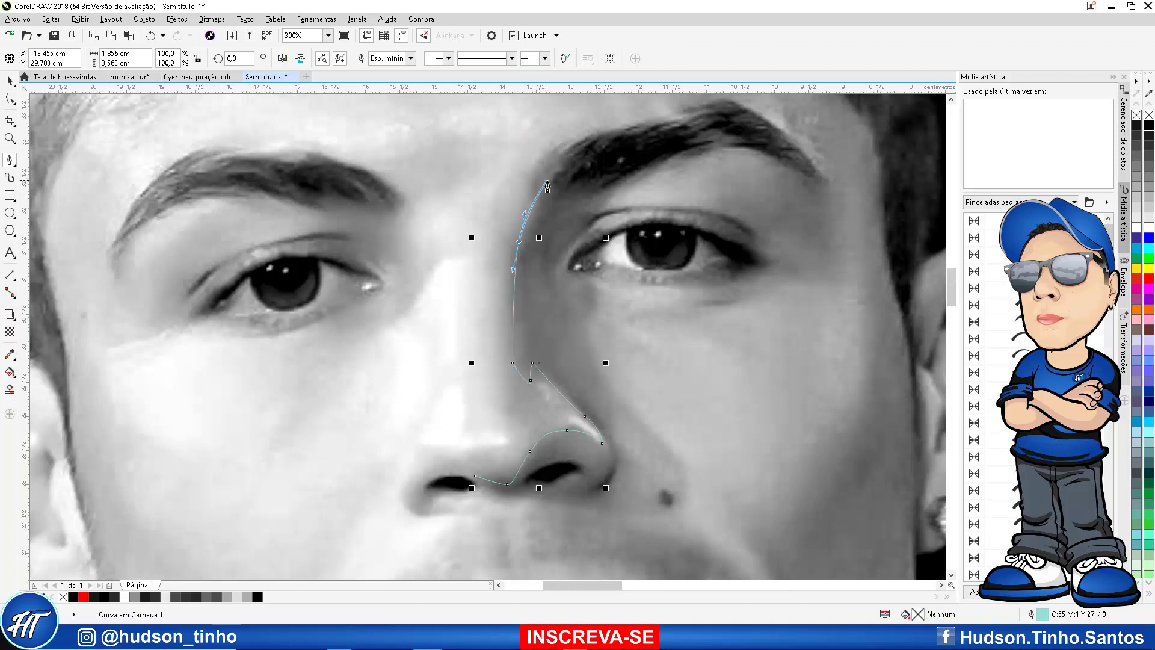
drag(550, 172, 566, 155)
click(626, 160)
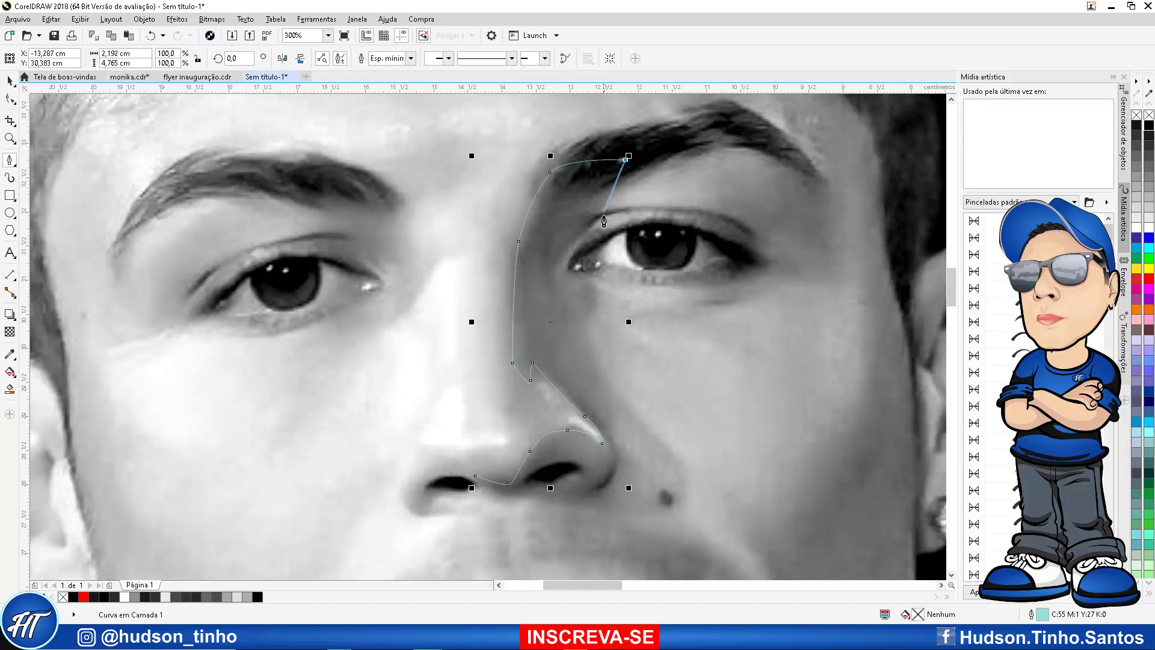
drag(604, 214, 618, 210)
click(637, 205)
drag(572, 247, 596, 293)
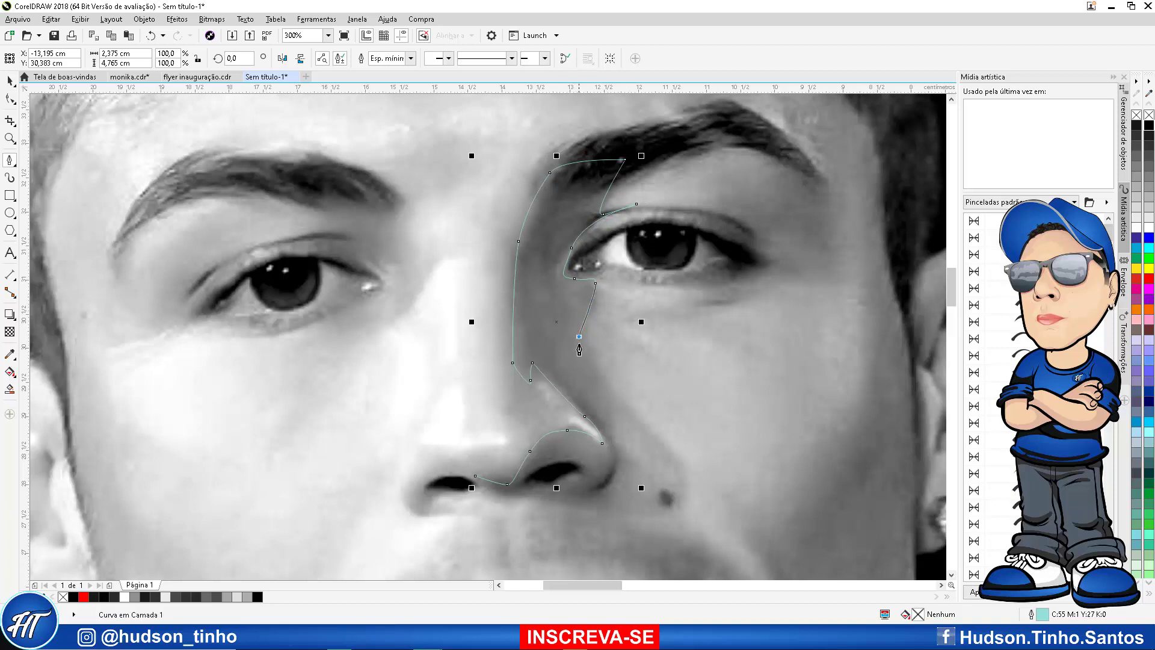
Bring the outline down the nose's right side and under the nostrils, closing a shape about 2.4 cm wide and 4.9 cm high
drag(579, 346, 593, 410)
drag(614, 449, 569, 496)
scroll(532, 493, up, 1)
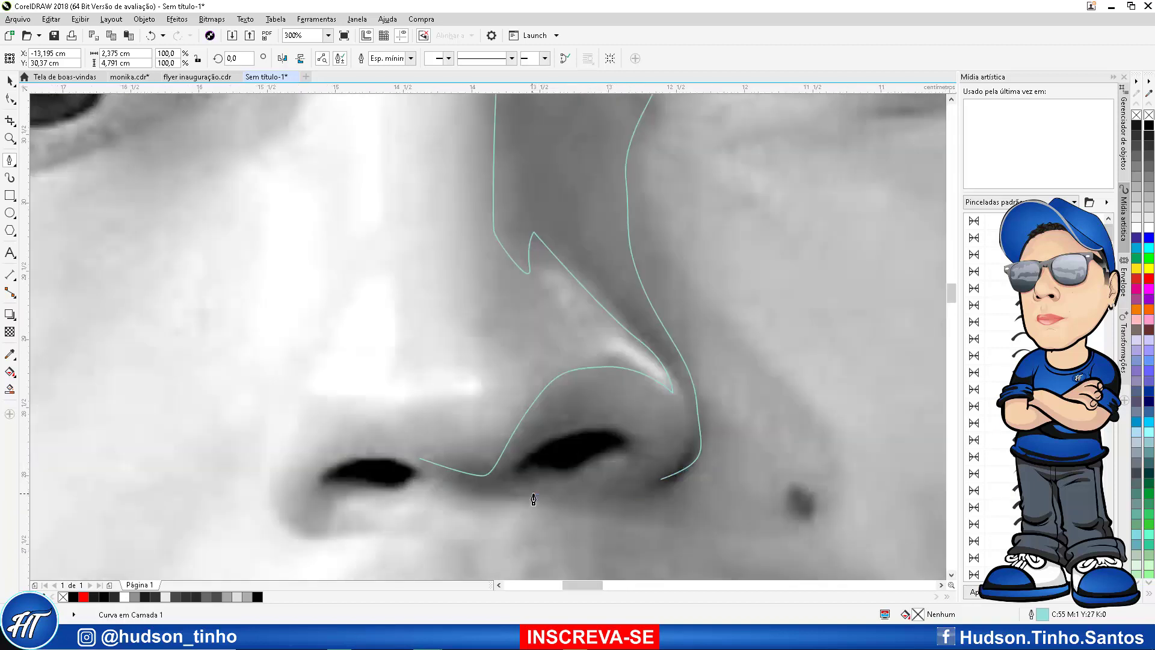
click(533, 489)
drag(461, 489, 420, 486)
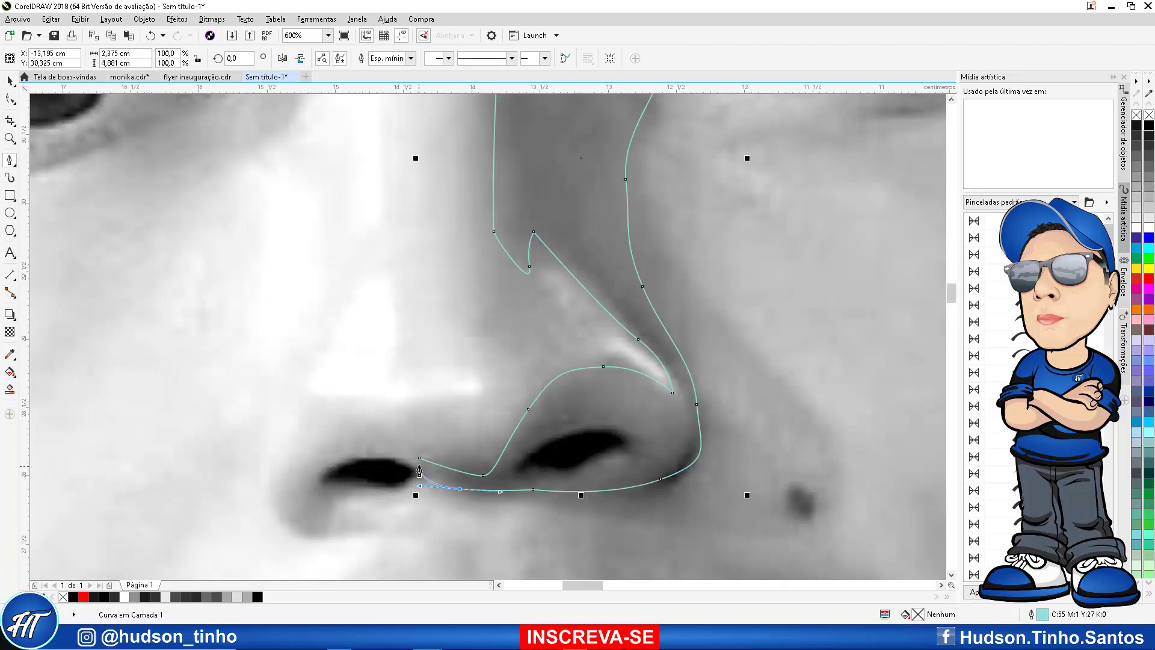
scroll(421, 466, down, 2)
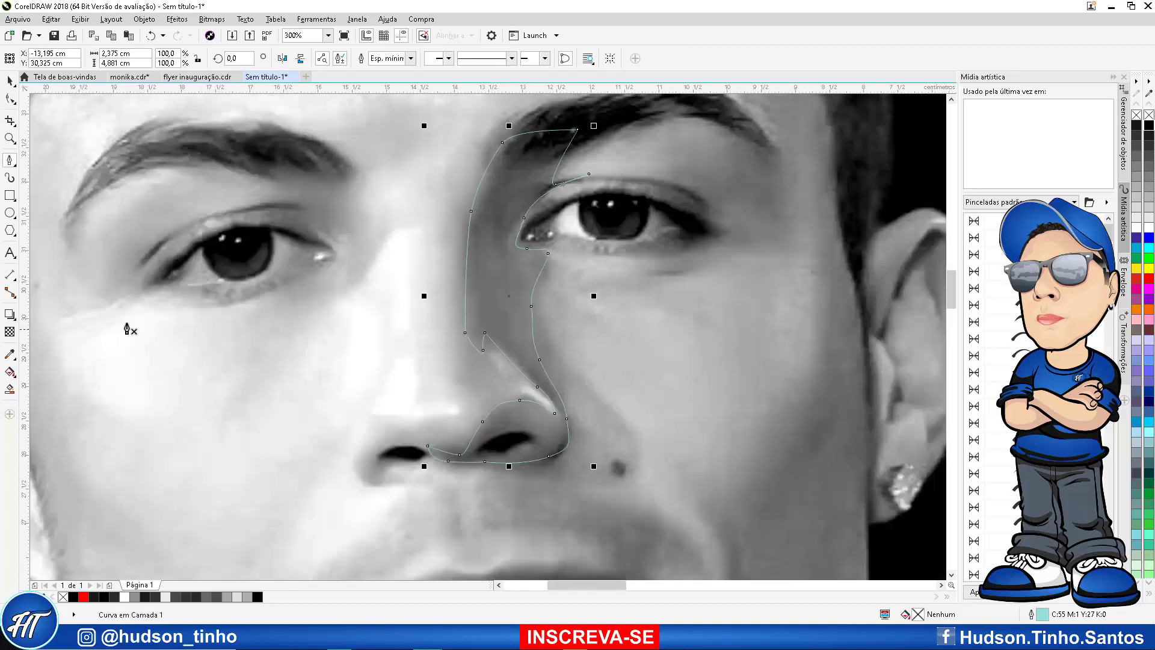
Fill the nose shadow shape with dark grey (G:81) sampled from the photo's nose bridge and remove its outline
click(10, 355)
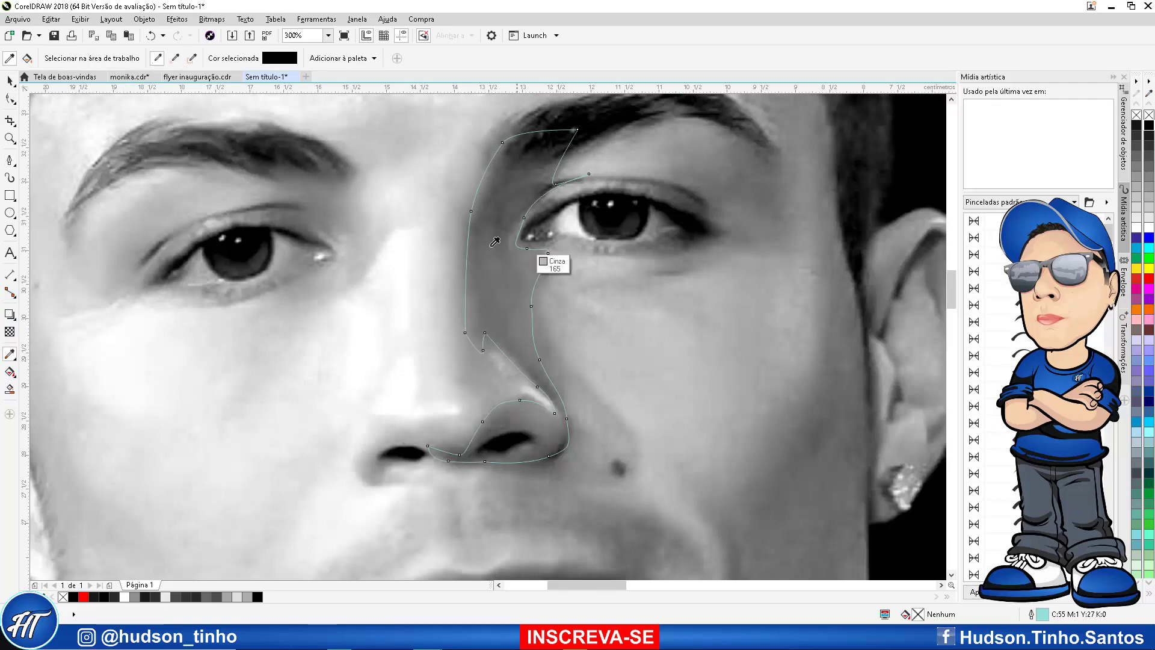
click(495, 243)
click(487, 270)
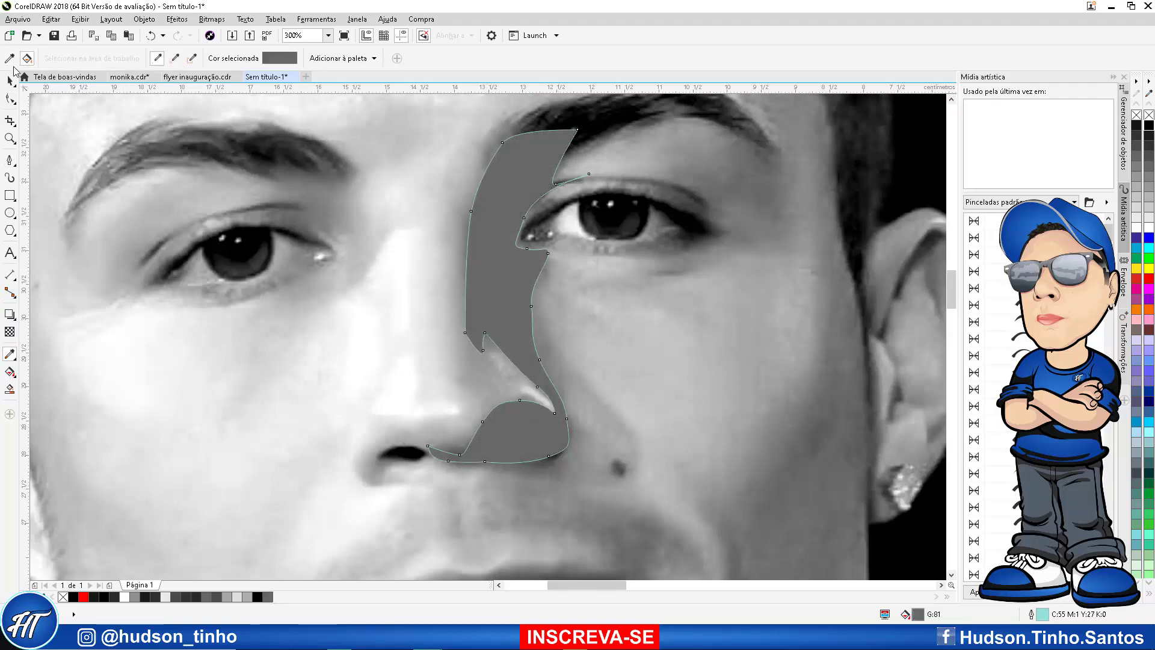
click(10, 80)
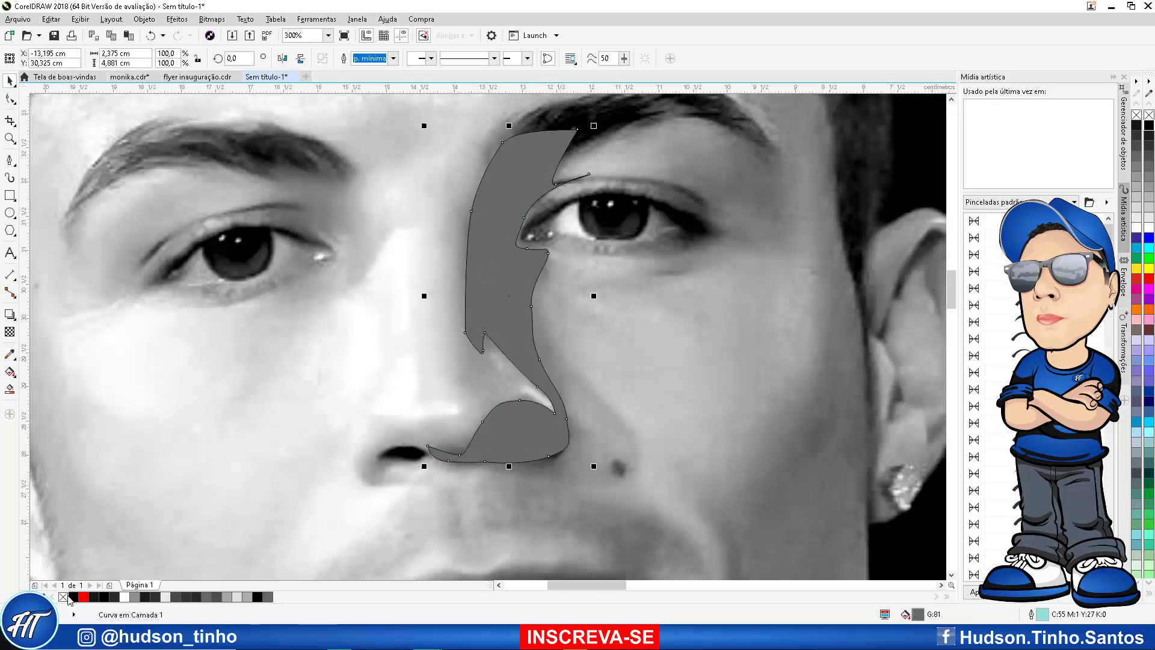
scroll(238, 425, down, 4)
right_click(67, 600)
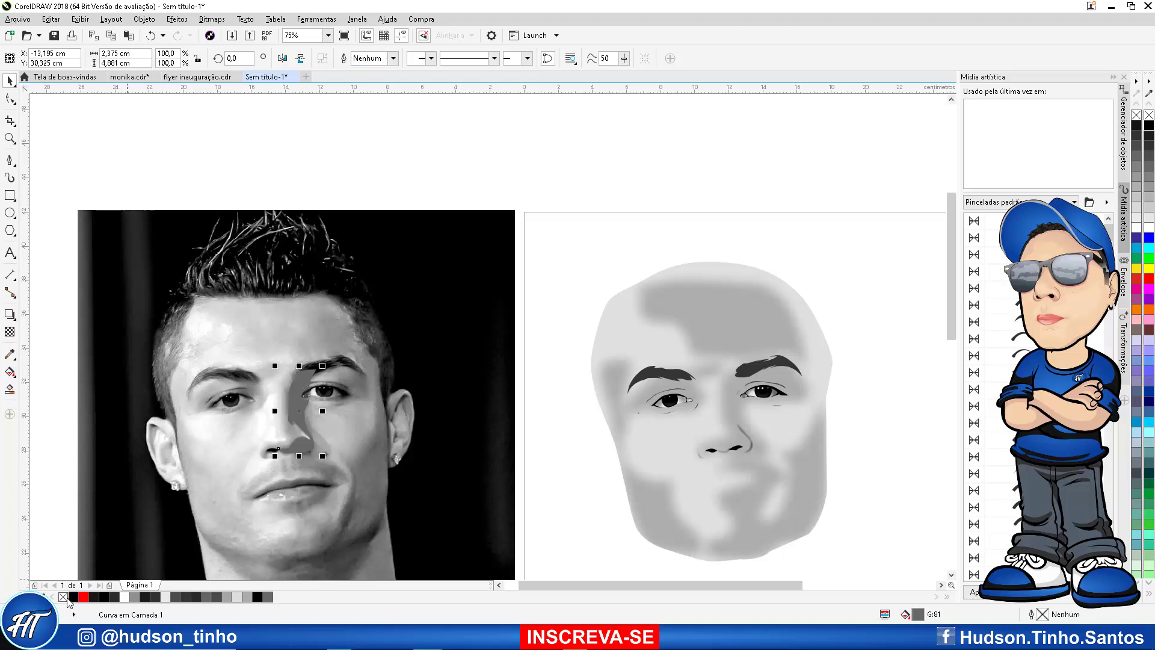
Shift the nose shadow 25.683 cm horizontally onto the drawn face and convert it to a 300 dpi RGB bitmap with transparent background
key(Right)
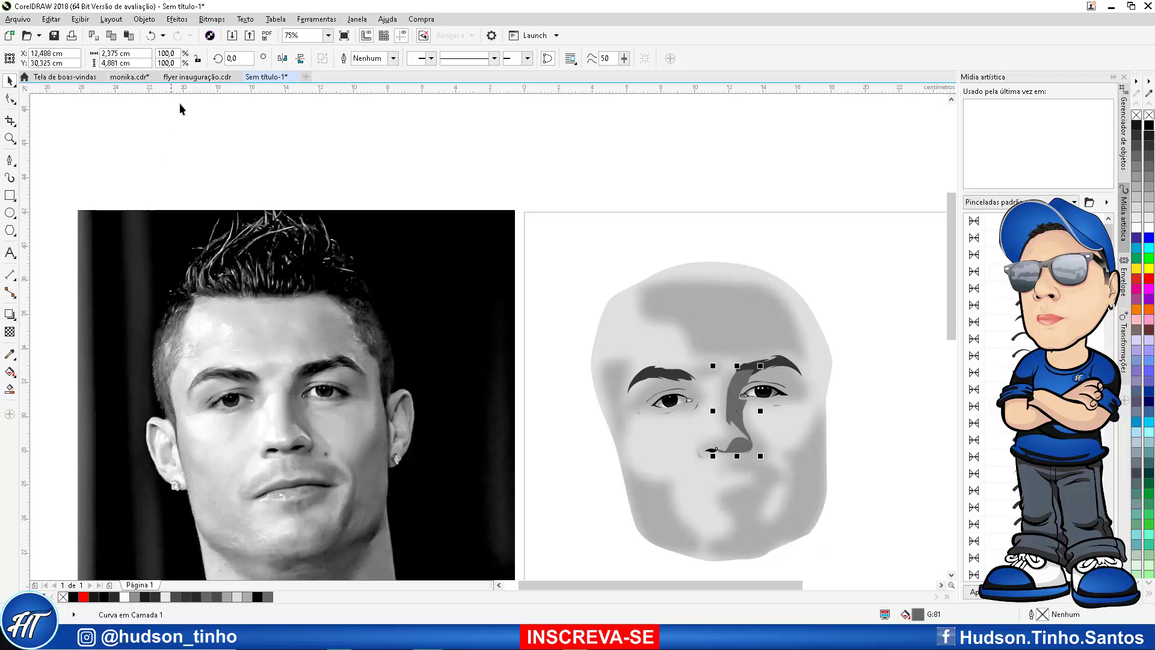
click(220, 20)
click(241, 37)
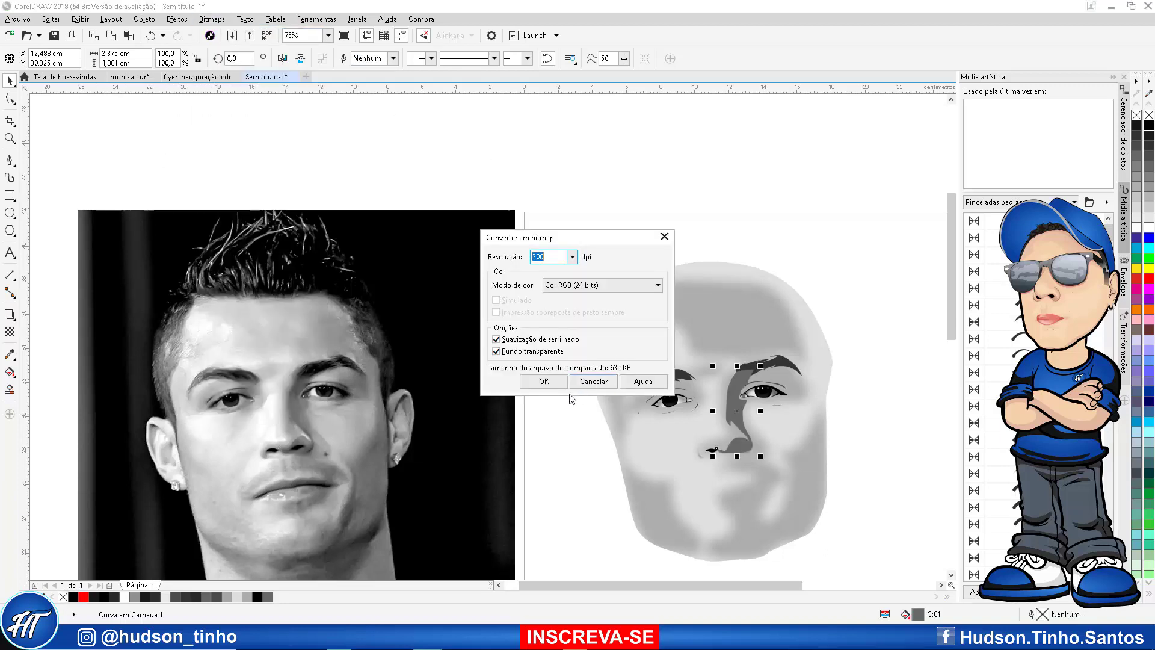
click(545, 382)
Apply a Gaussian blur to the nose shadow bitmap, adjusting the radius until its edges blend softly into the face
click(226, 20)
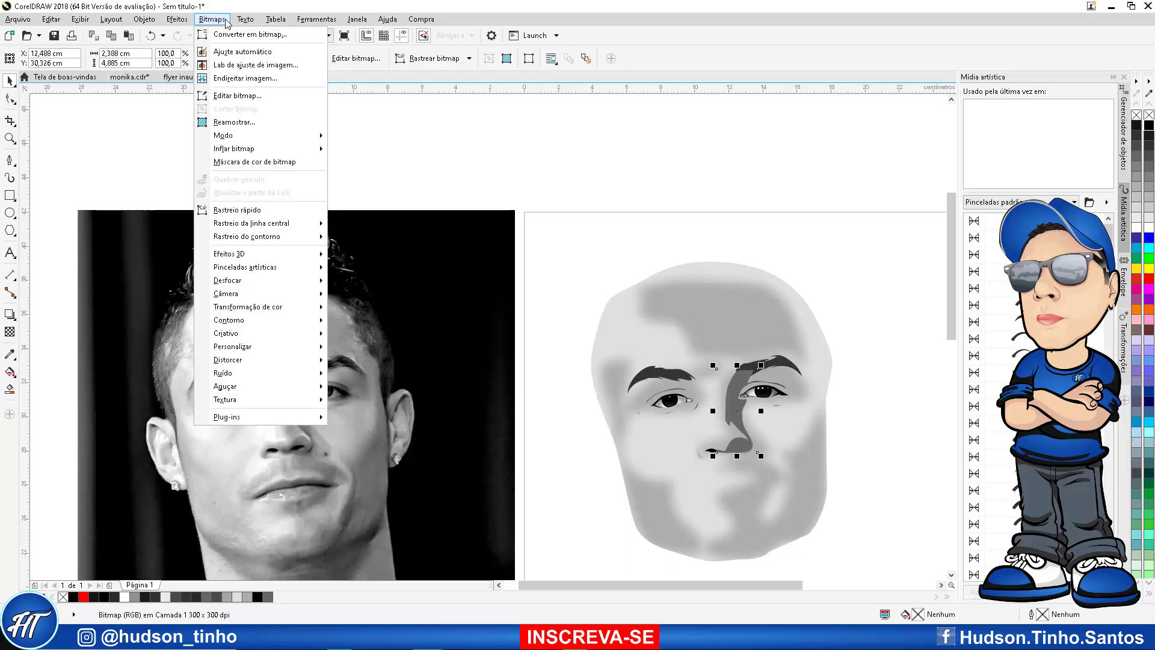
mouse_move(250, 281)
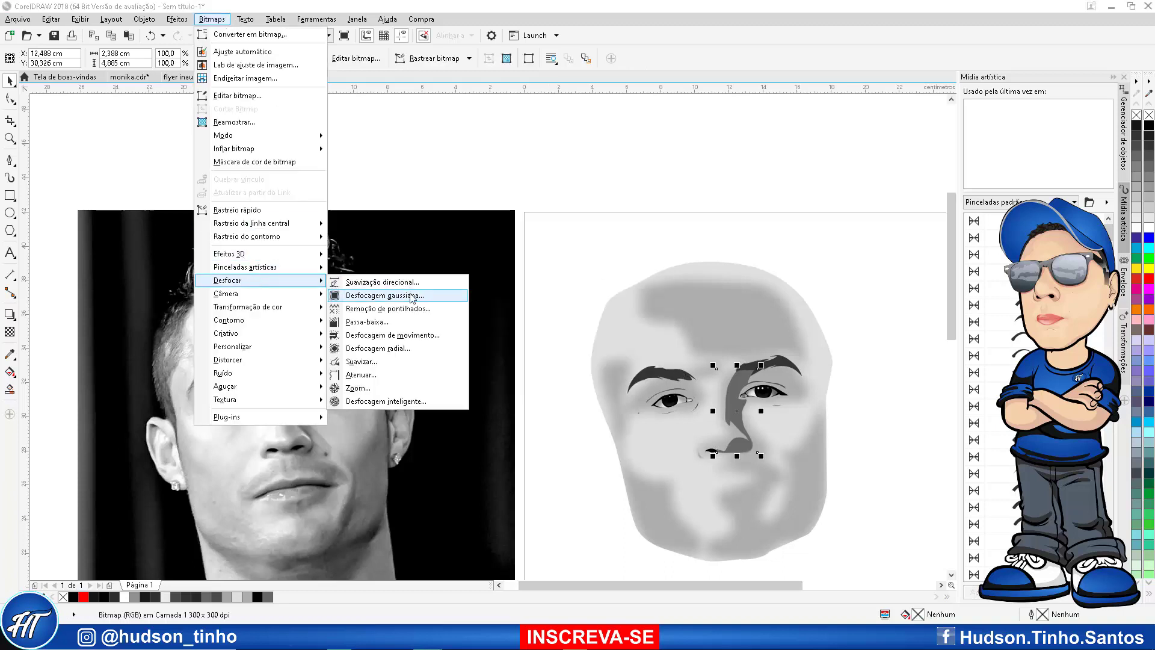
click(413, 295)
drag(505, 311, 520, 310)
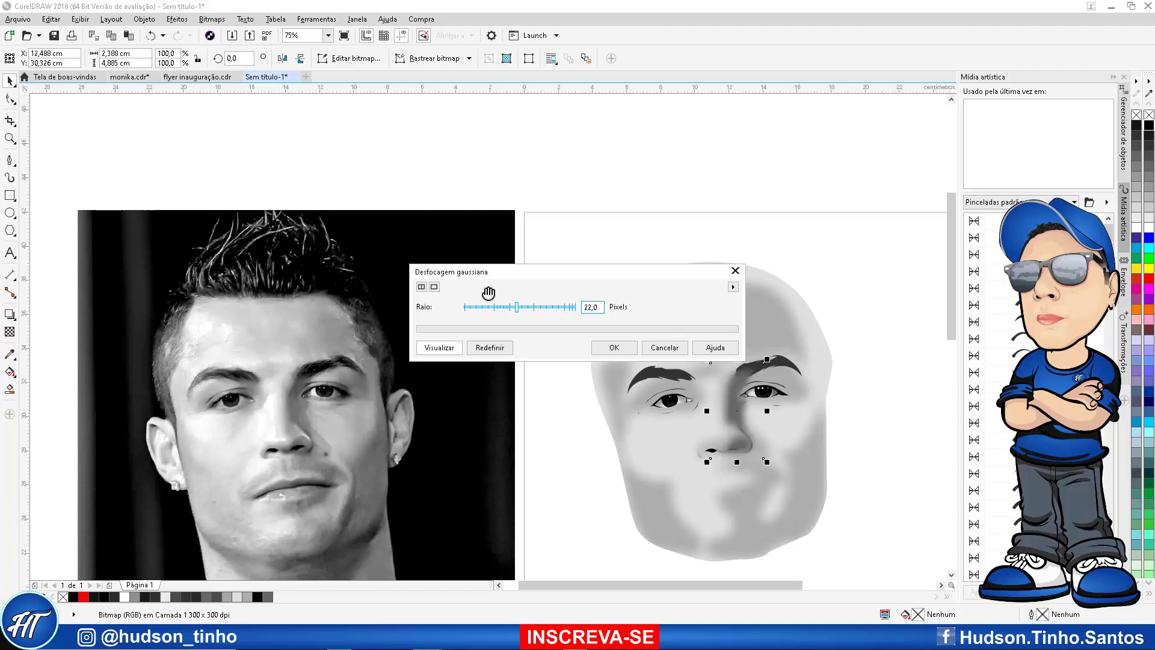
drag(516, 310, 514, 312)
click(596, 347)
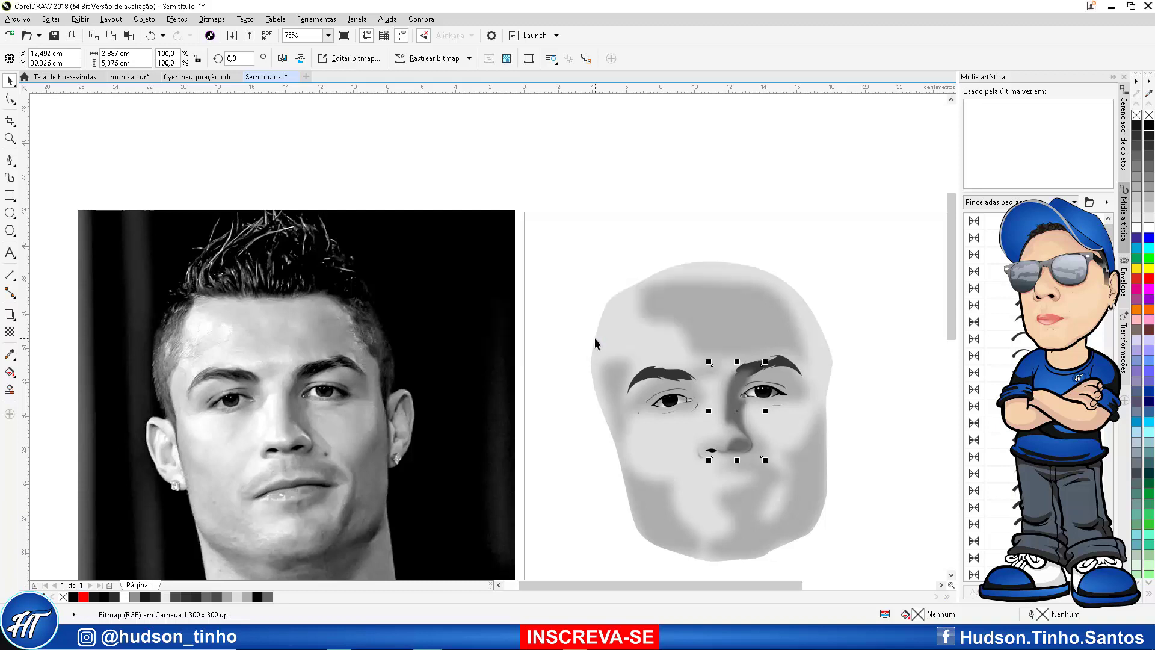
Place the blurred nose shadow inside the face shape as a PowerClip and deselect the face
scroll(720, 406, up, 4)
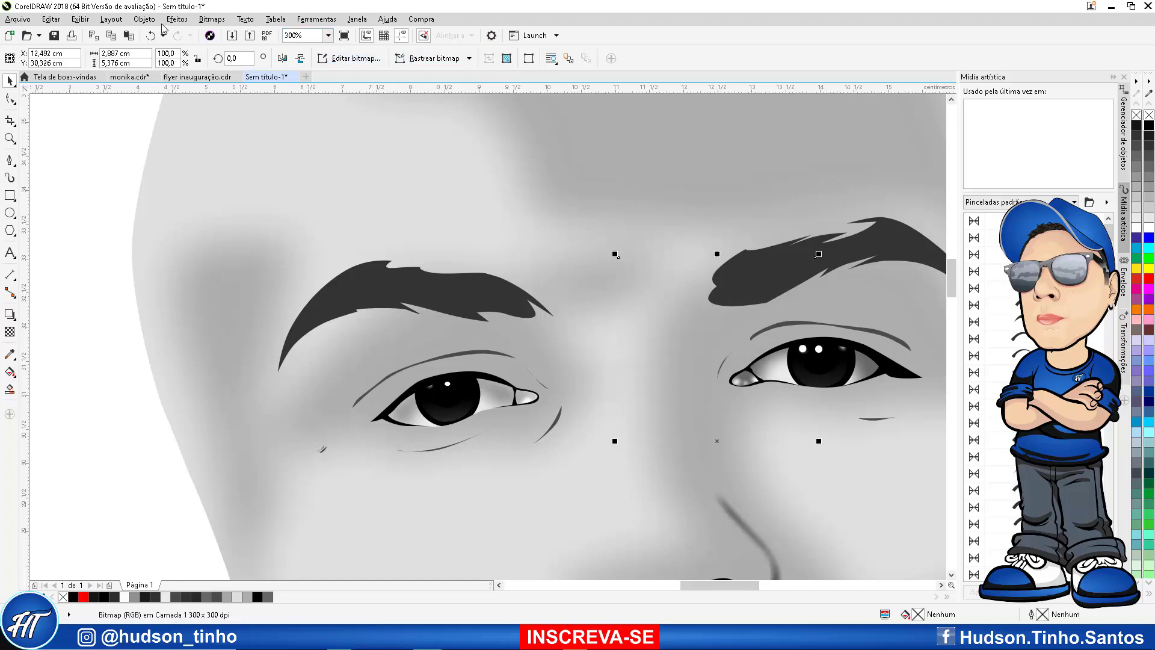
click(144, 19)
mouse_move(256, 127)
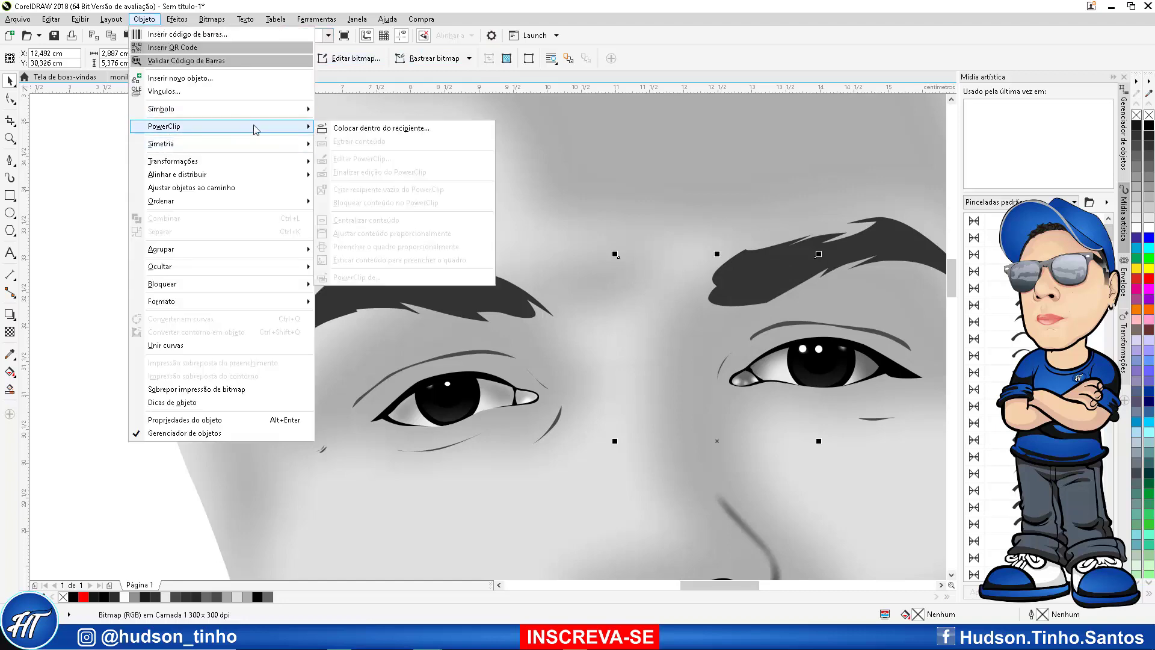
click(358, 131)
click(686, 383)
scroll(536, 329, down, 2)
scroll(536, 420, up, 2)
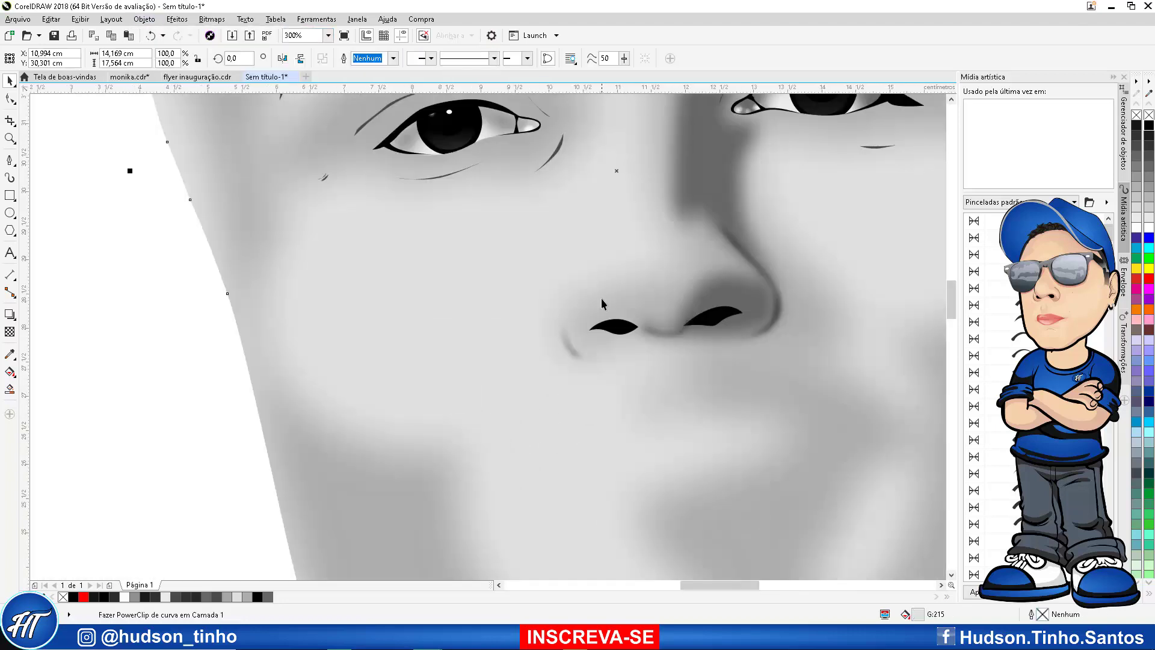
scroll(602, 301, down, 3)
scroll(503, 265, up, 2)
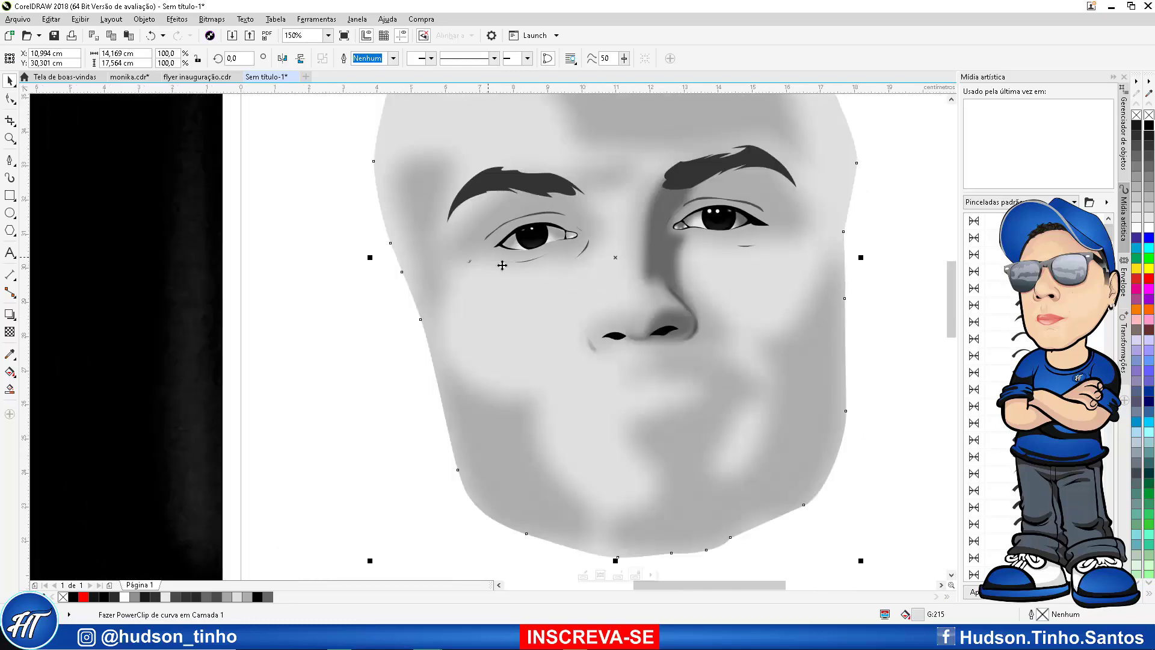
click(398, 344)
scroll(716, 325, down, 3)
scroll(512, 326, up, 3)
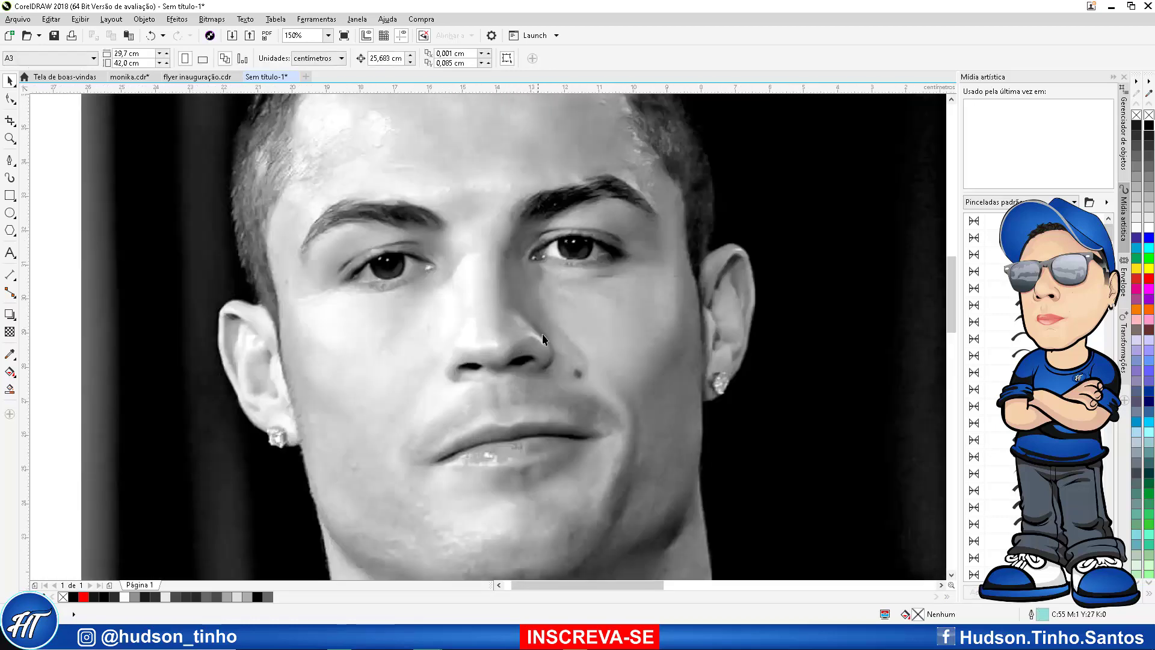
scroll(546, 336, up, 2)
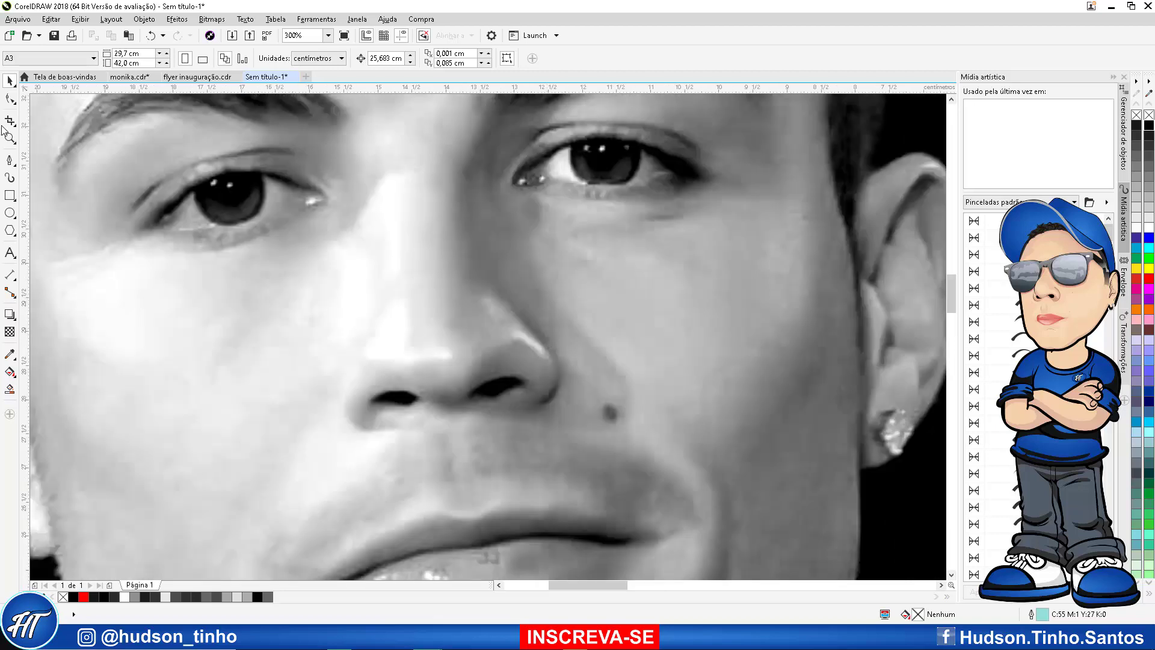
Trace the photo's nose with the Pen tool along the right nostril wing, beneath the tip and up its left side
click(10, 159)
scroll(448, 364, up, 2)
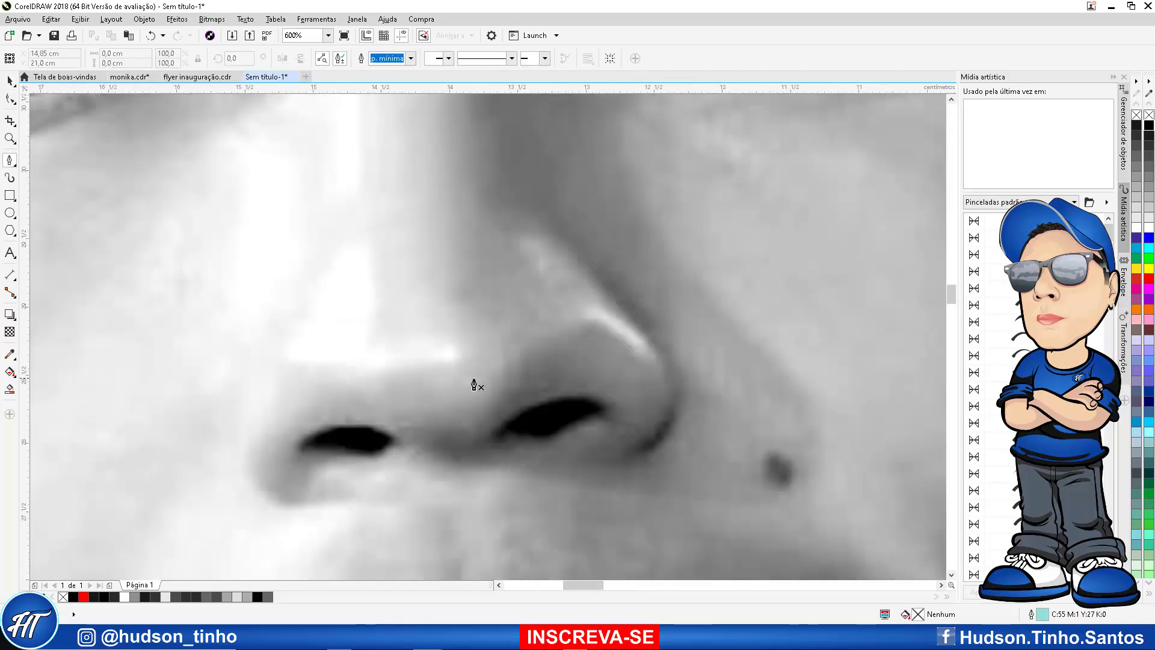
scroll(434, 335, down, 2)
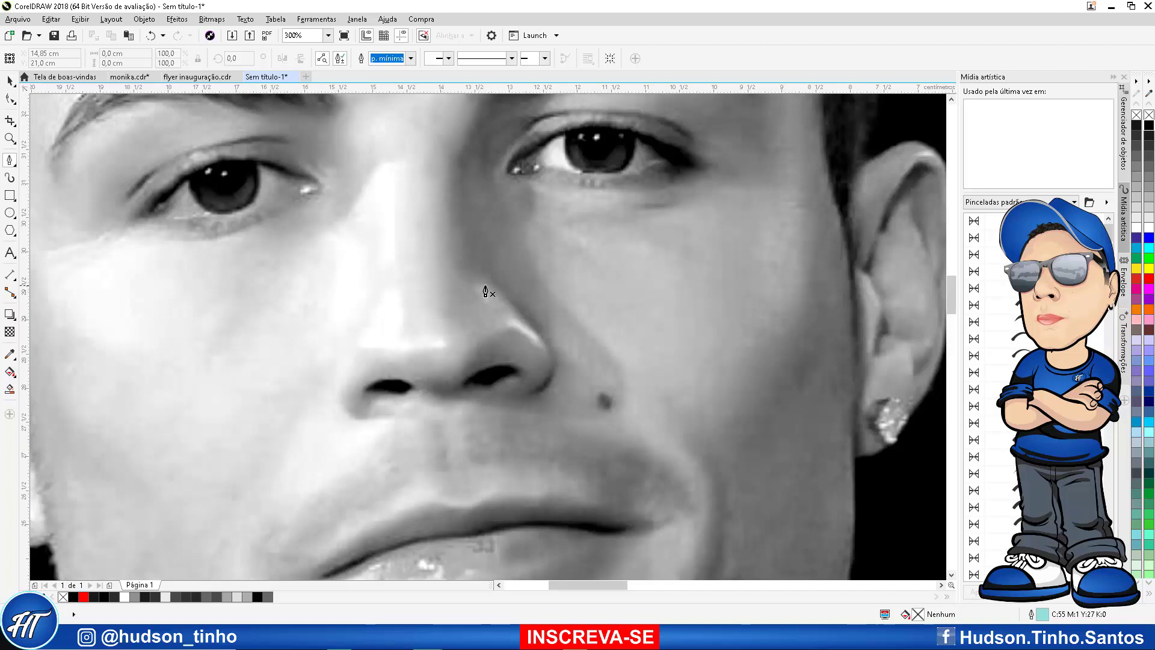
scroll(525, 335, up, 2)
click(436, 240)
drag(522, 305, 561, 345)
click(574, 389)
click(515, 333)
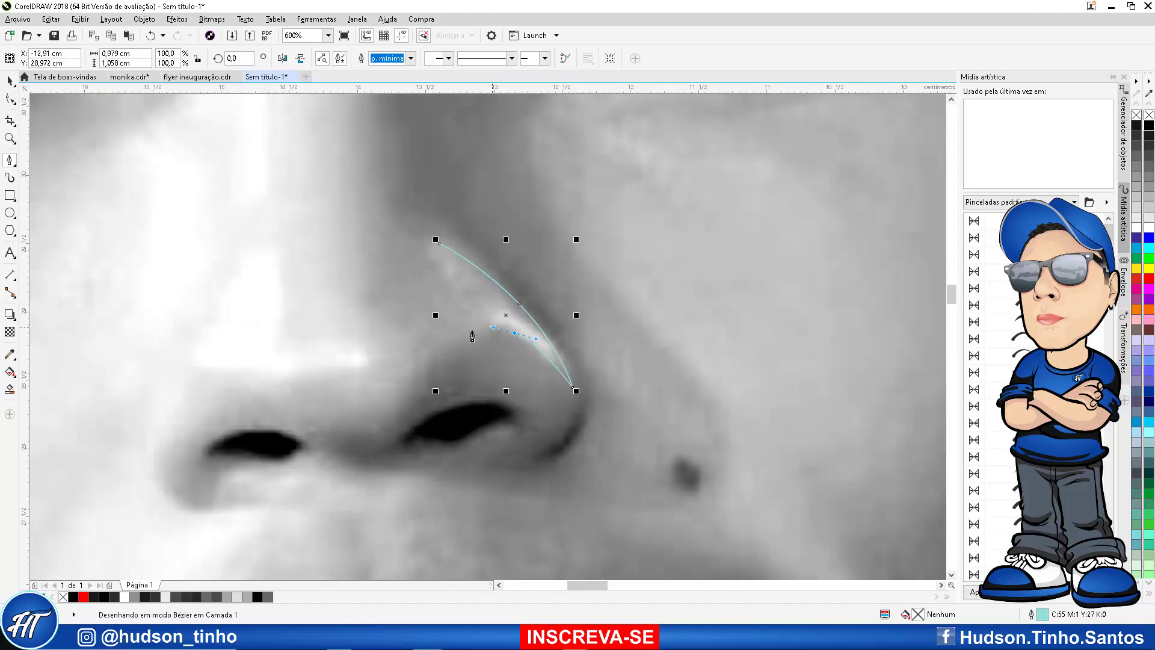
drag(440, 358, 314, 391)
click(277, 378)
click(277, 289)
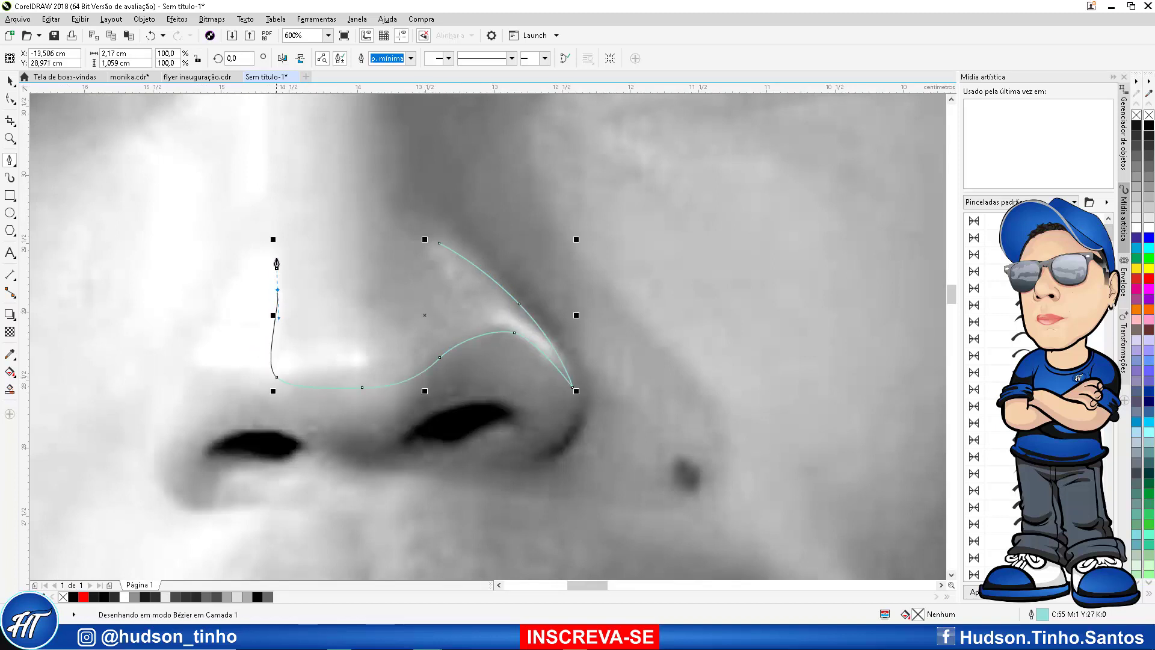
Continue the outline up and around the nose bridge and back to the nostril wing, closing a shape about 2.59 by 3.52 cm
drag(269, 243, 270, 176)
click(219, 297)
scroll(359, 246, down, 2)
scroll(336, 179, up, 2)
click(328, 203)
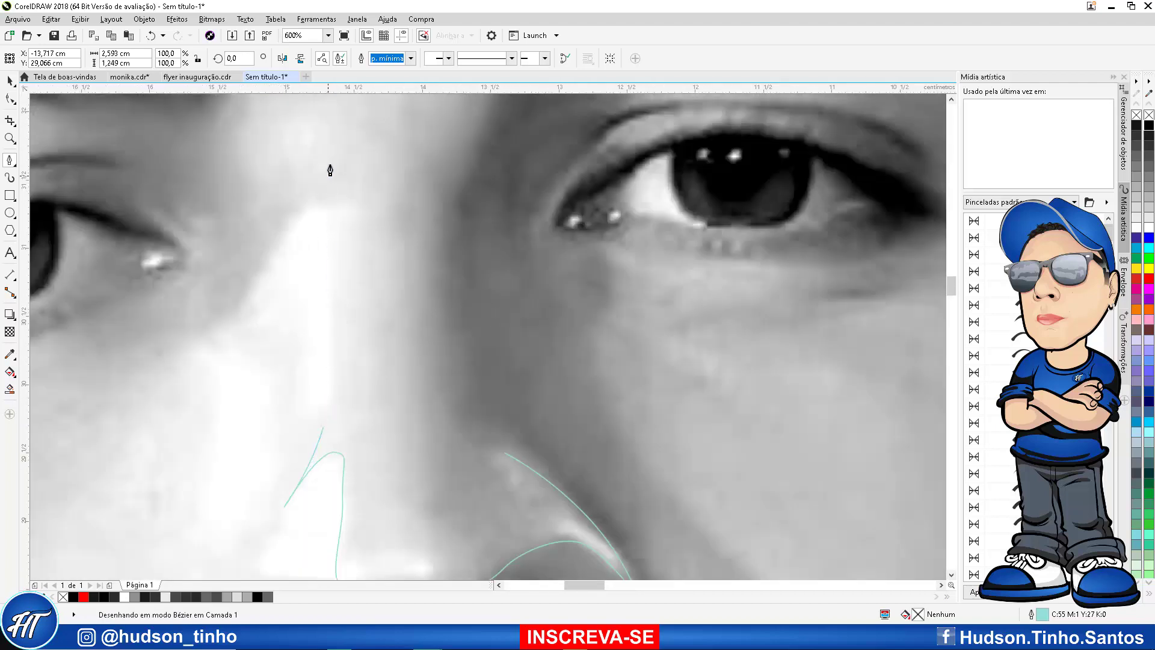
drag(339, 138, 364, 95)
drag(443, 136, 468, 156)
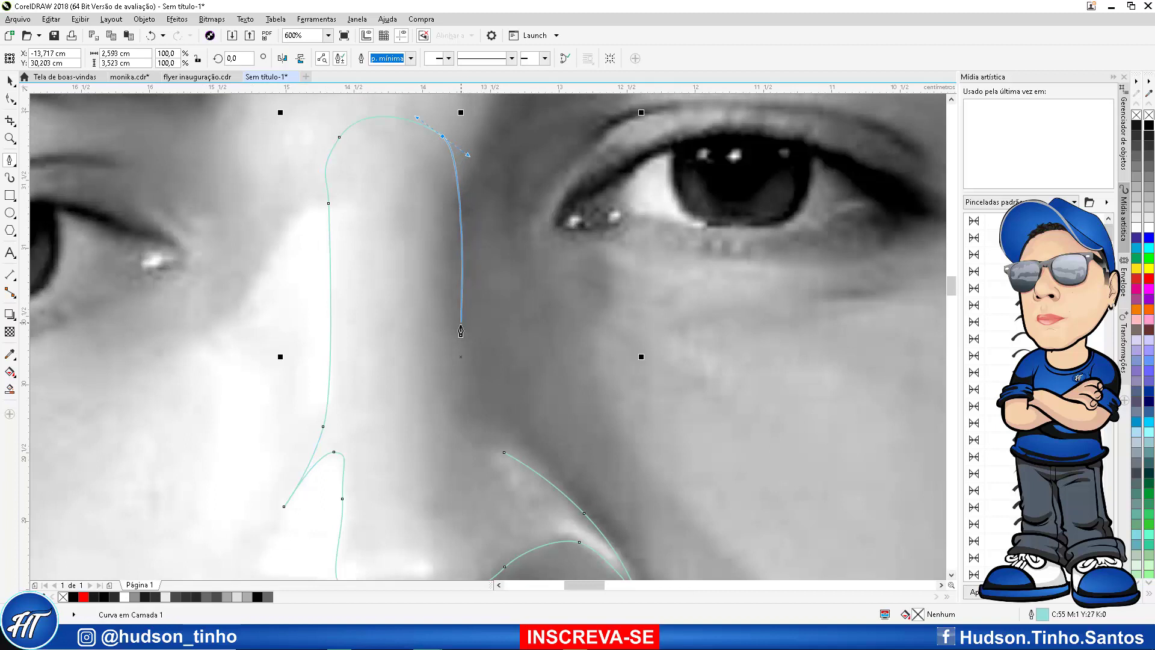
click(460, 329)
drag(461, 437, 491, 458)
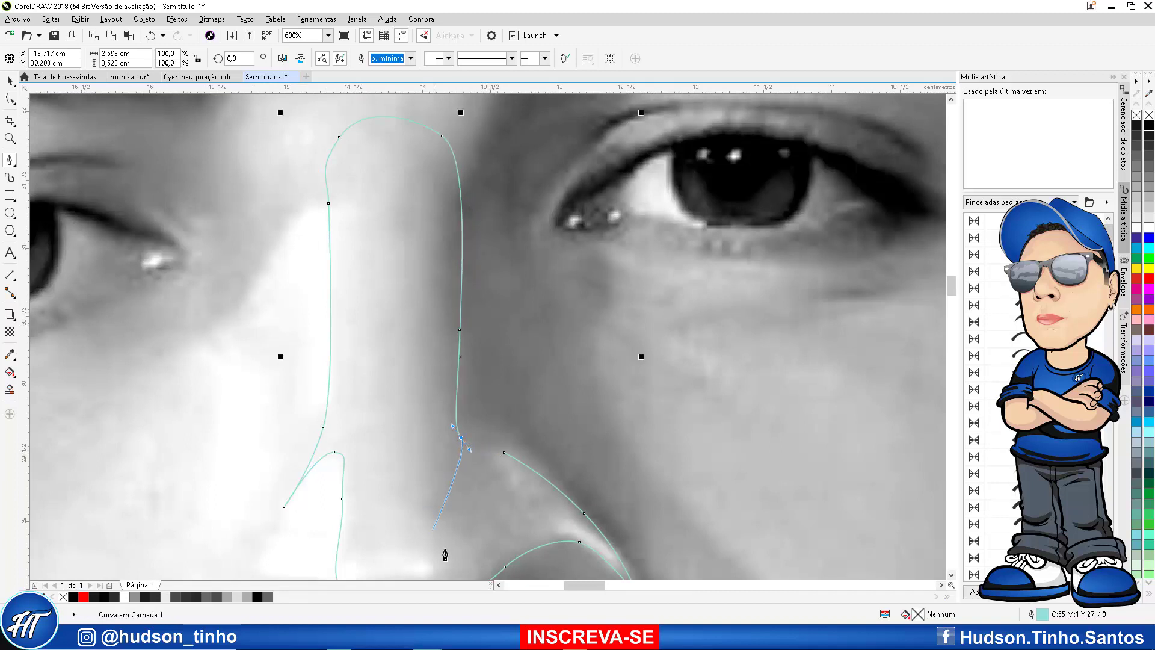
click(448, 567)
drag(508, 528, 537, 520)
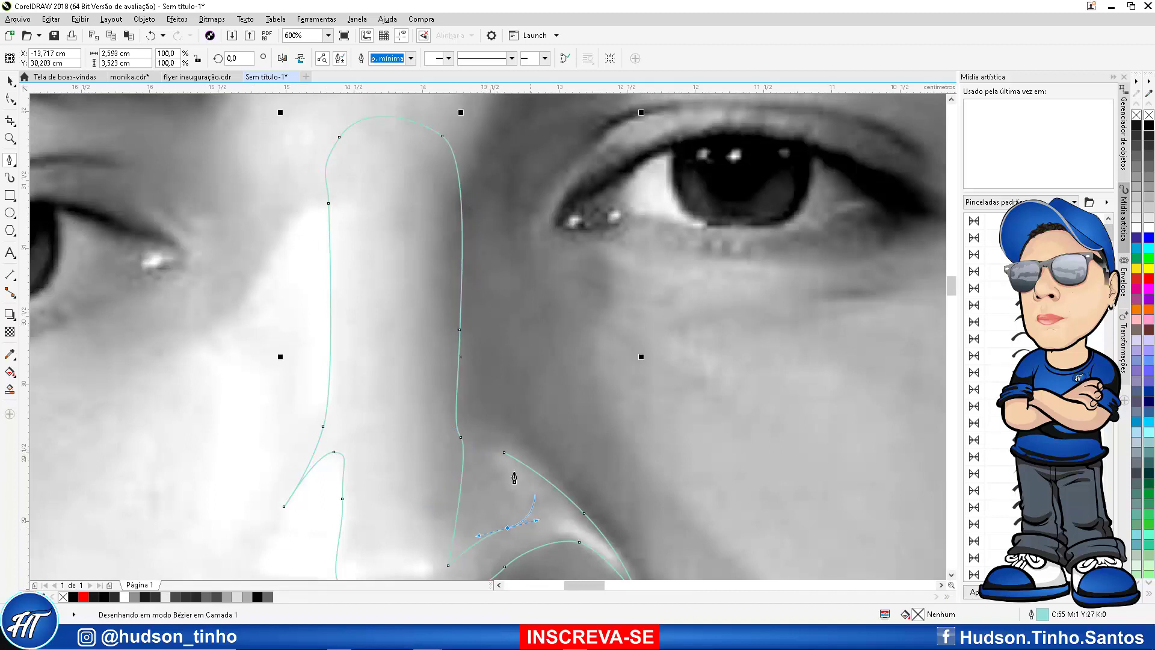
click(505, 453)
scroll(506, 464, down, 2)
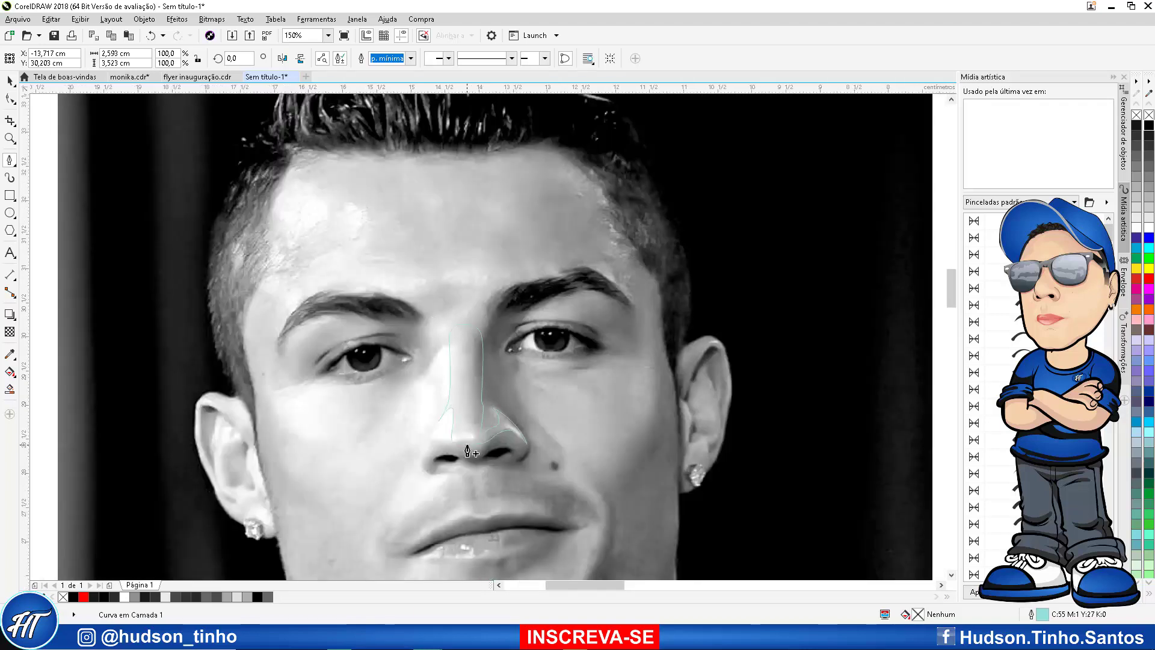
Draw a closed curved shape about 0.77 by 0.94 cm around the outer edge of the photo's left nostril
scroll(367, 468, up, 1)
scroll(367, 469, up, 1)
click(472, 443)
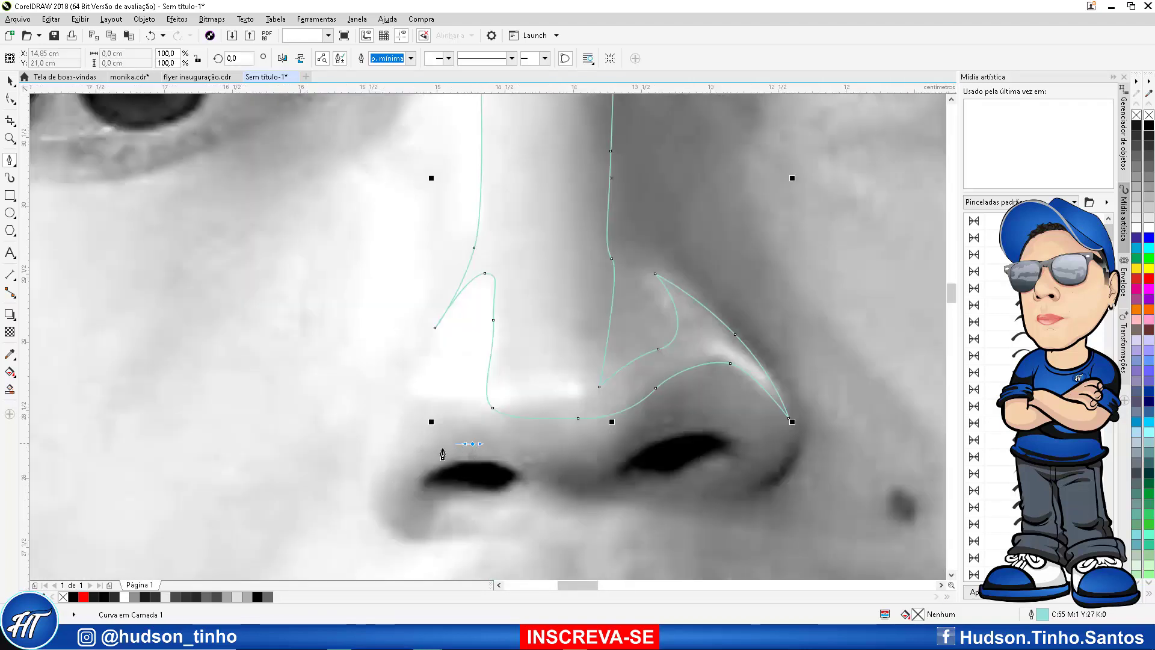
drag(412, 465, 394, 480)
drag(406, 523, 413, 532)
click(422, 532)
drag(385, 513, 369, 480)
click(393, 418)
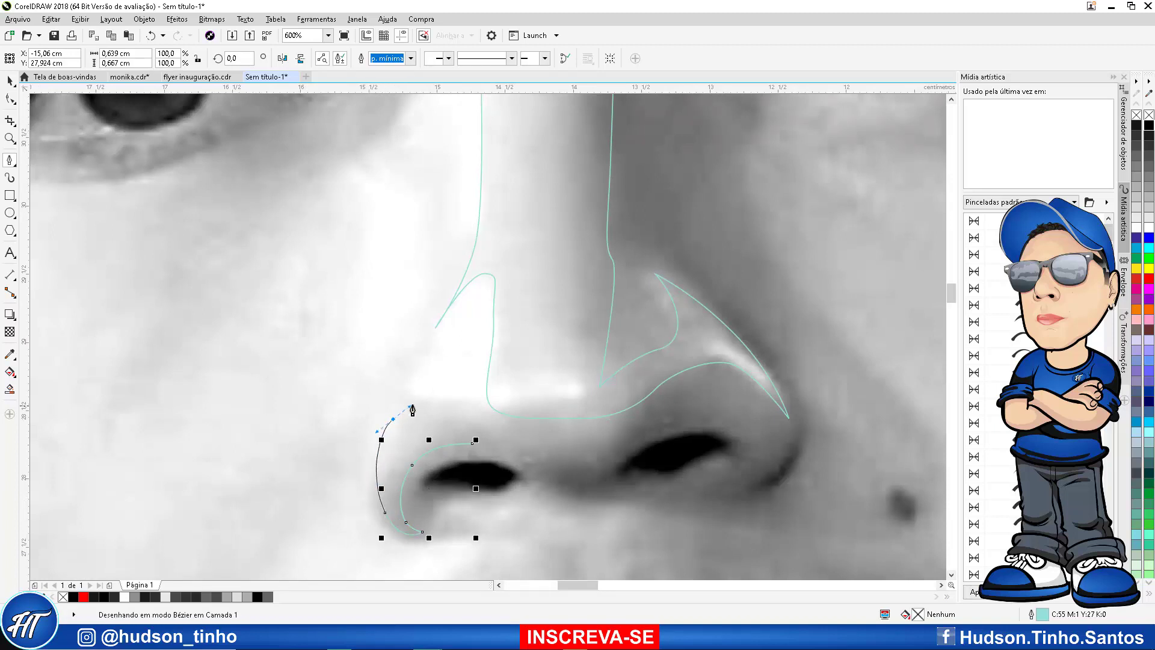
click(454, 409)
drag(481, 411, 473, 451)
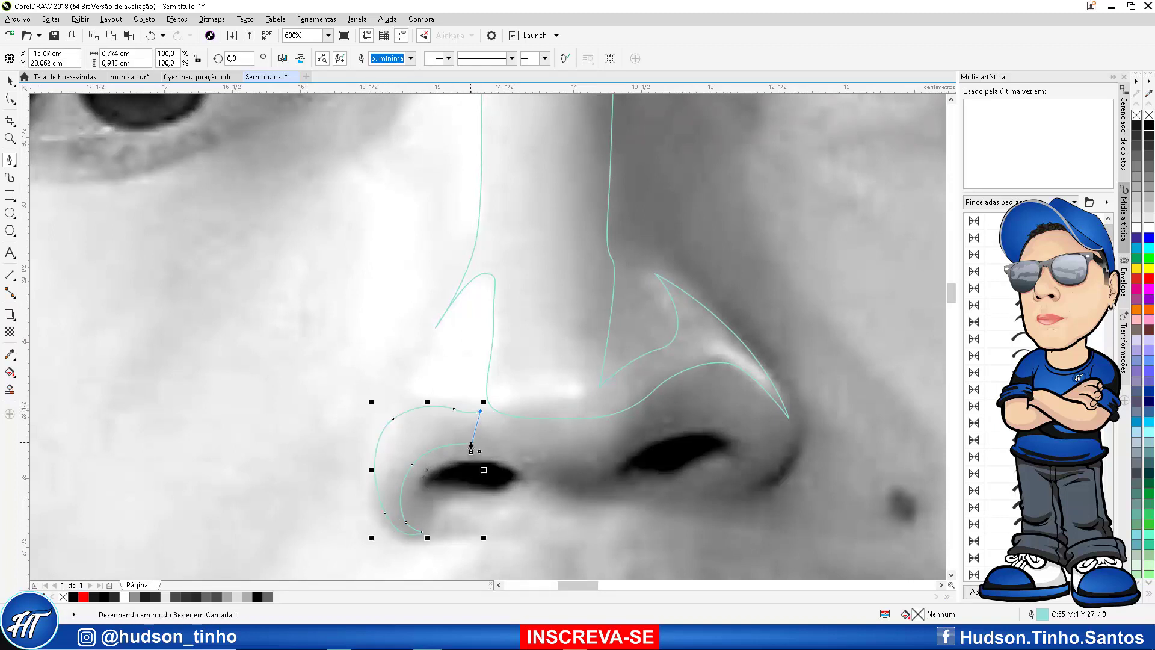
scroll(458, 371, down, 2)
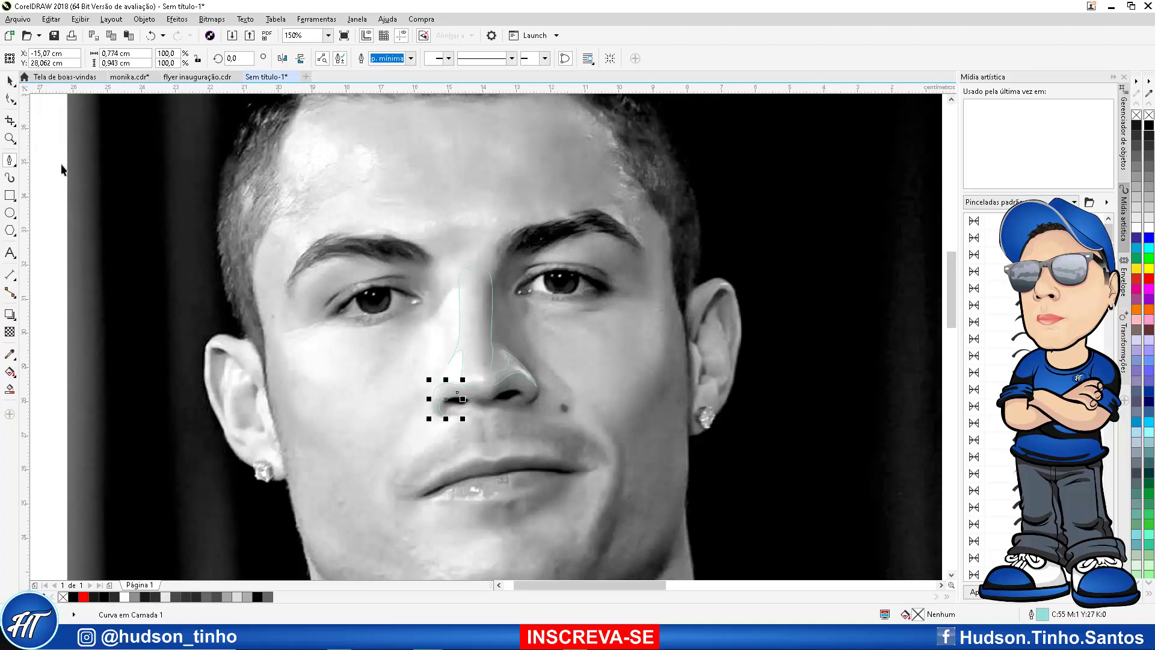
Select both the nostril shape and the nose bridge shape and weld them into one curve
key(space)
shift+click(457, 327)
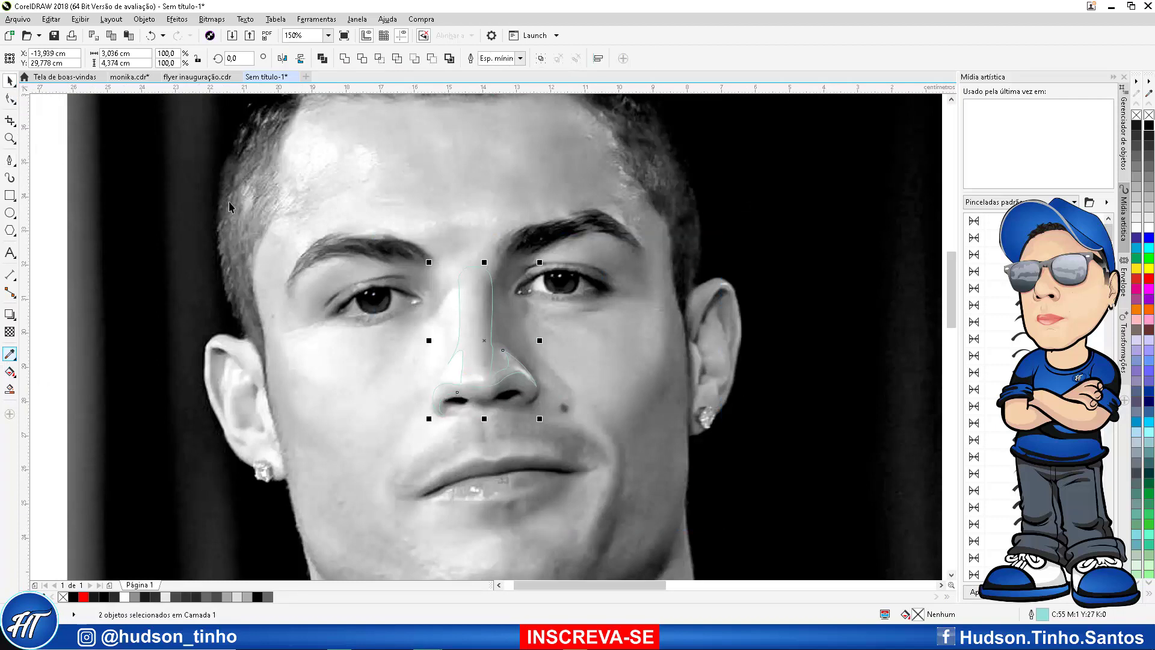
click(344, 59)
Fill the welded nose shape with mid grey (G:146) sampled from the photo's nostril wing and remove its outline
click(9, 354)
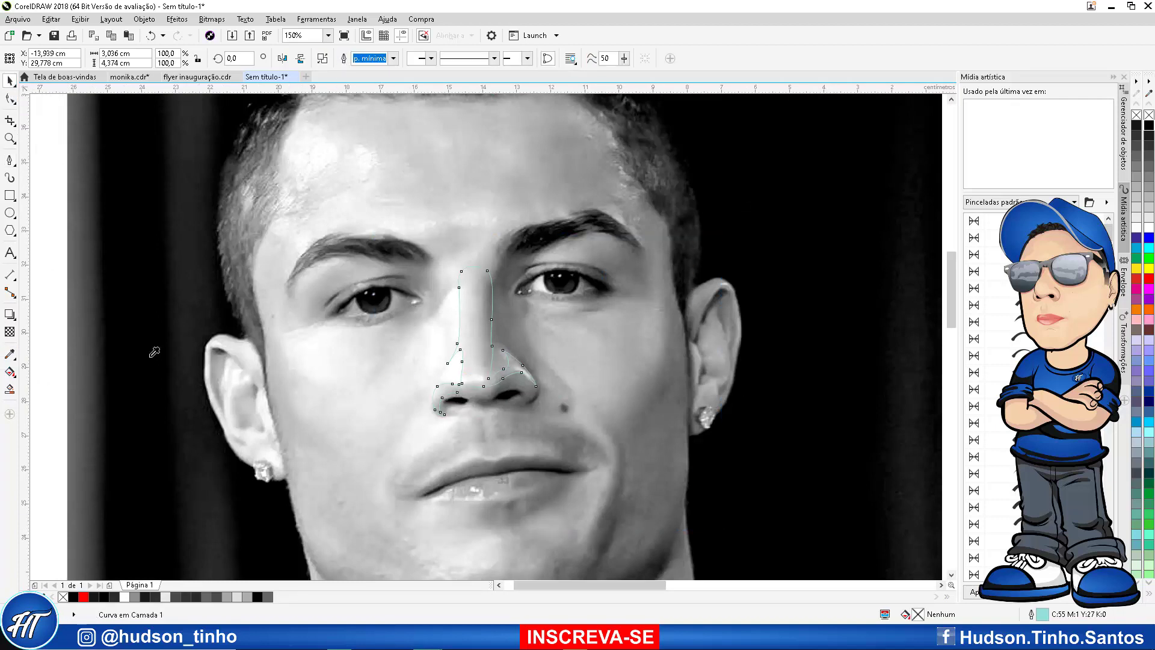
scroll(489, 373, up, 1)
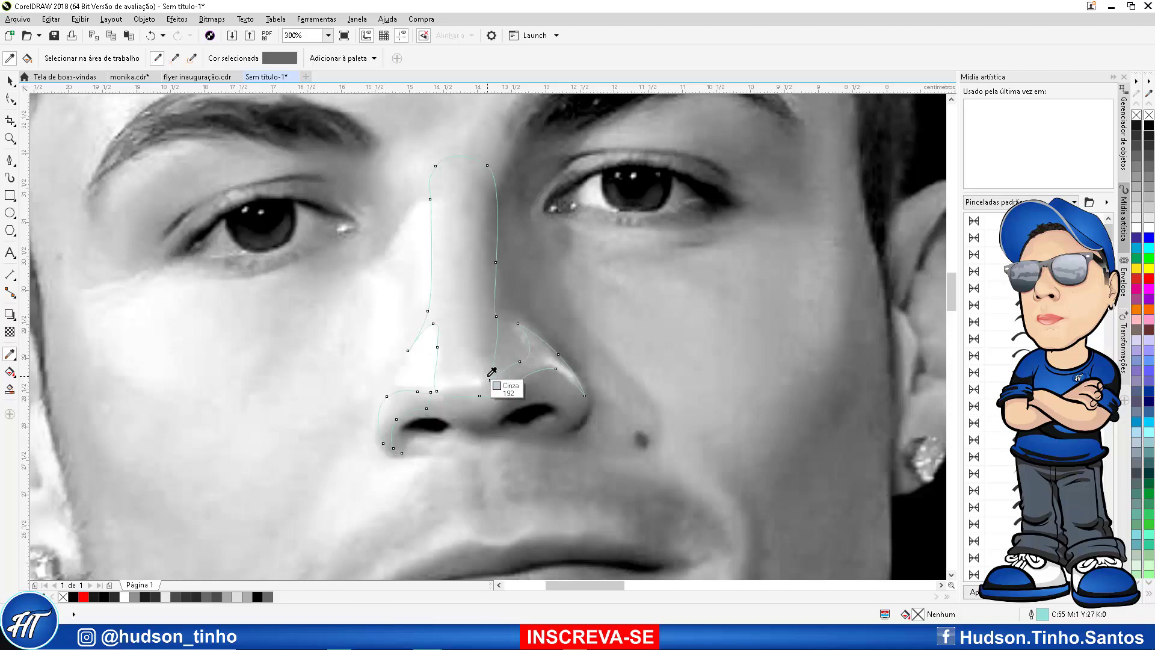
click(542, 355)
click(536, 350)
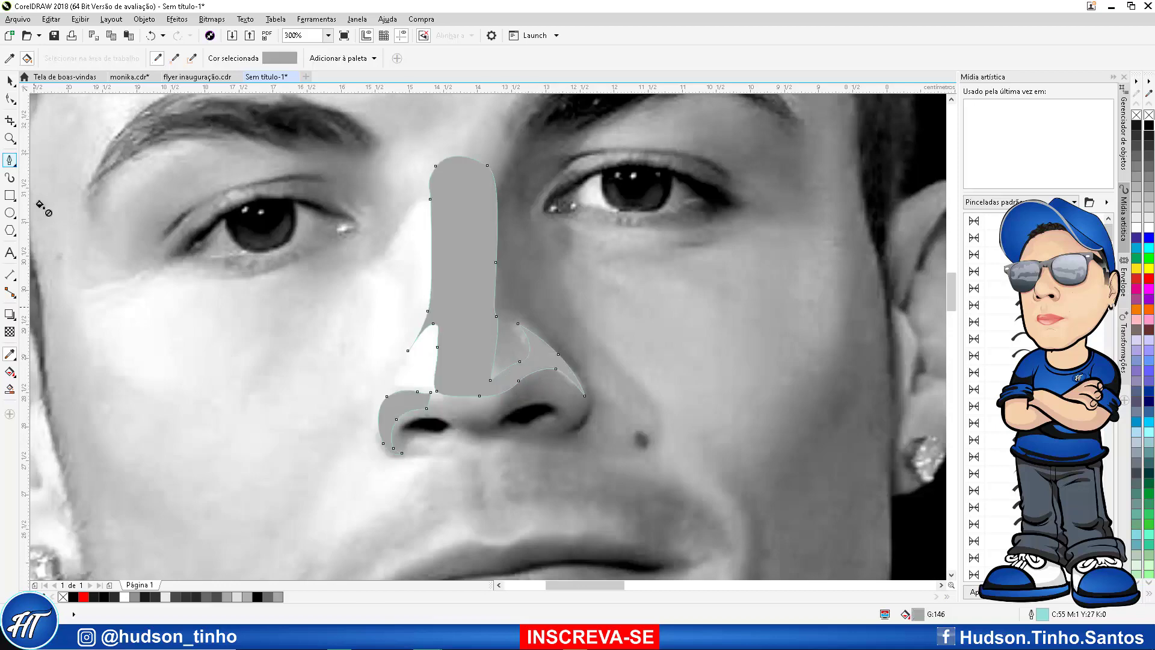
right_click(63, 597)
Shift the grey nose shape 25.683 cm horizontally onto the drawn face
scroll(289, 484, down, 2)
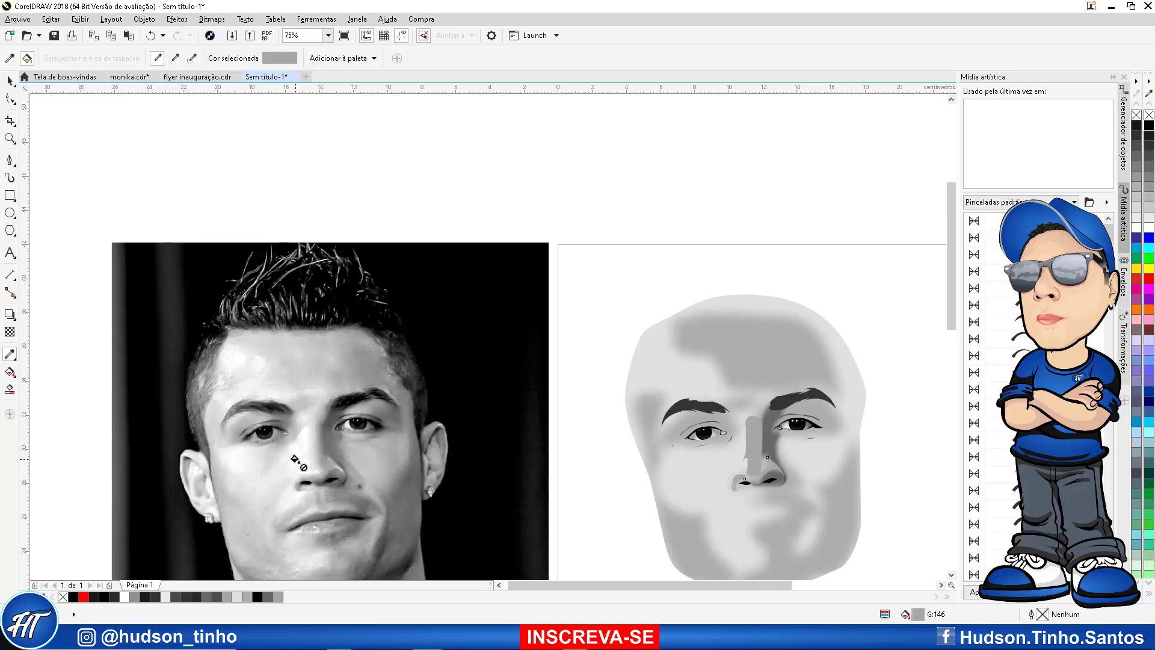
scroll(769, 460, up, 2)
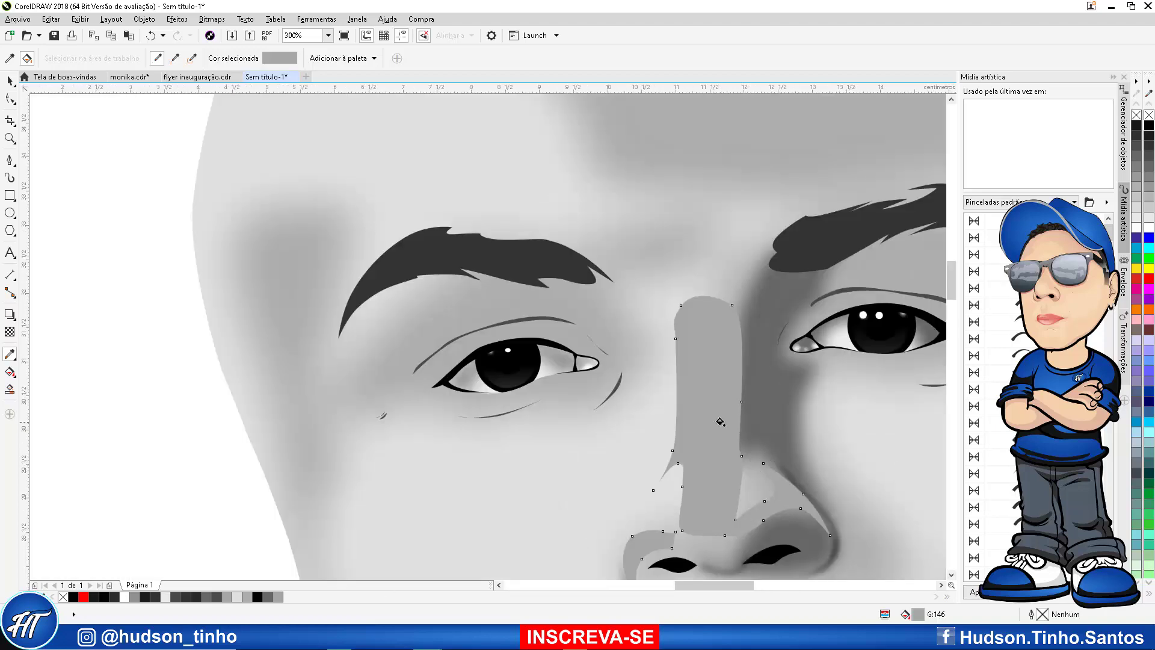
scroll(538, 421, down, 2)
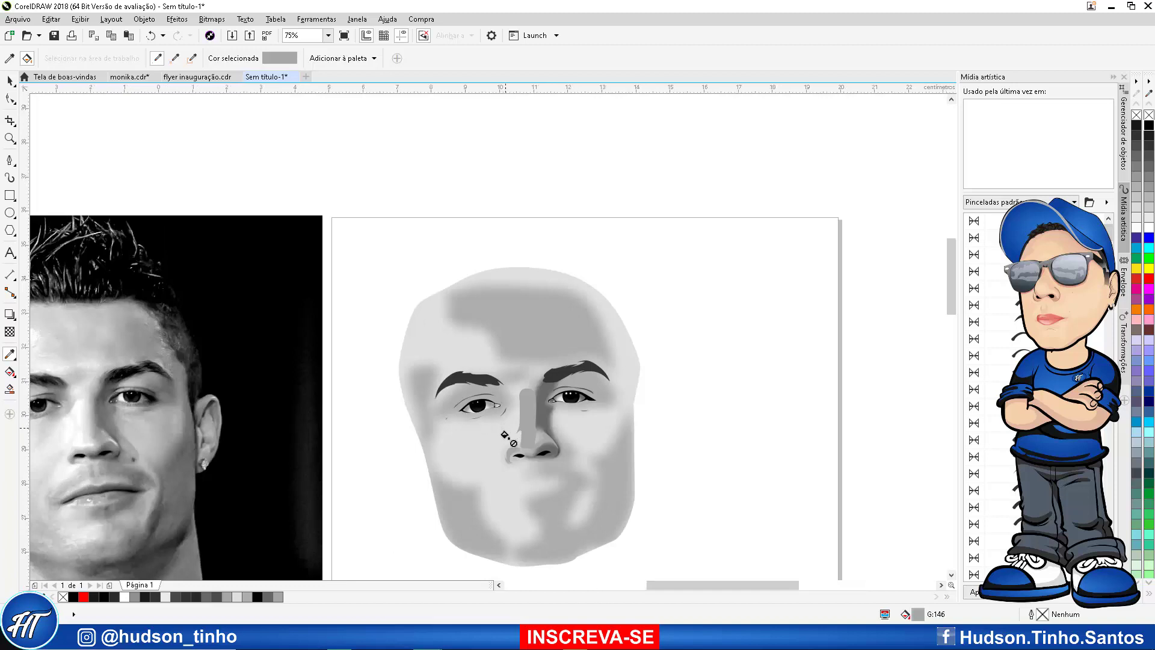
scroll(506, 435, up, 2)
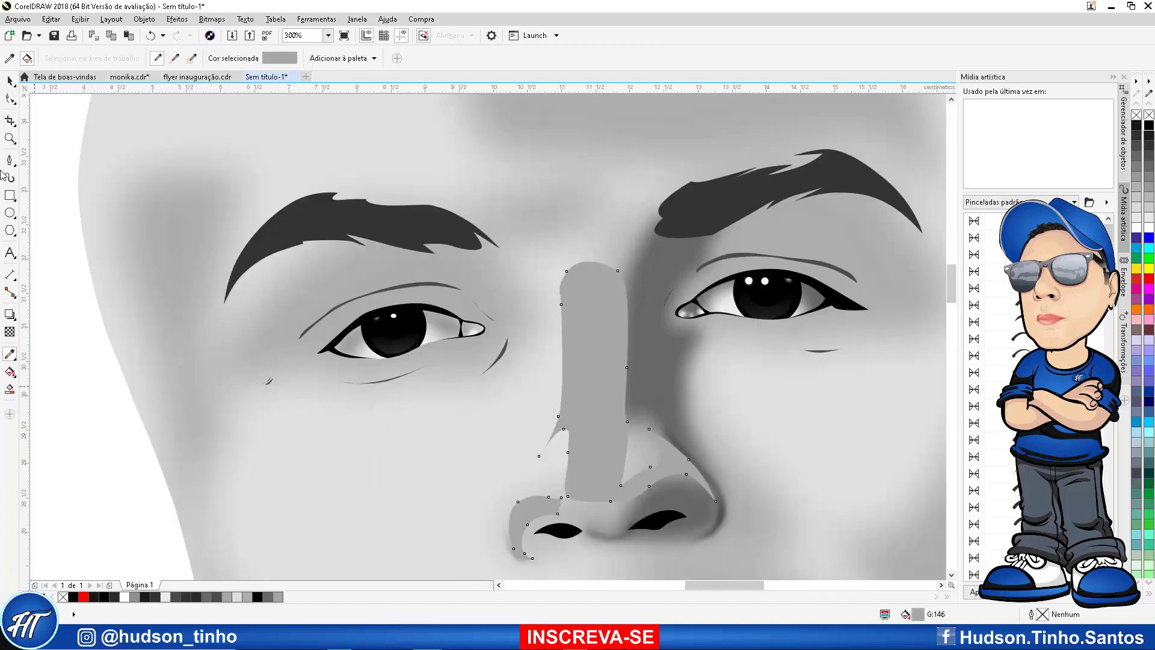
click(10, 80)
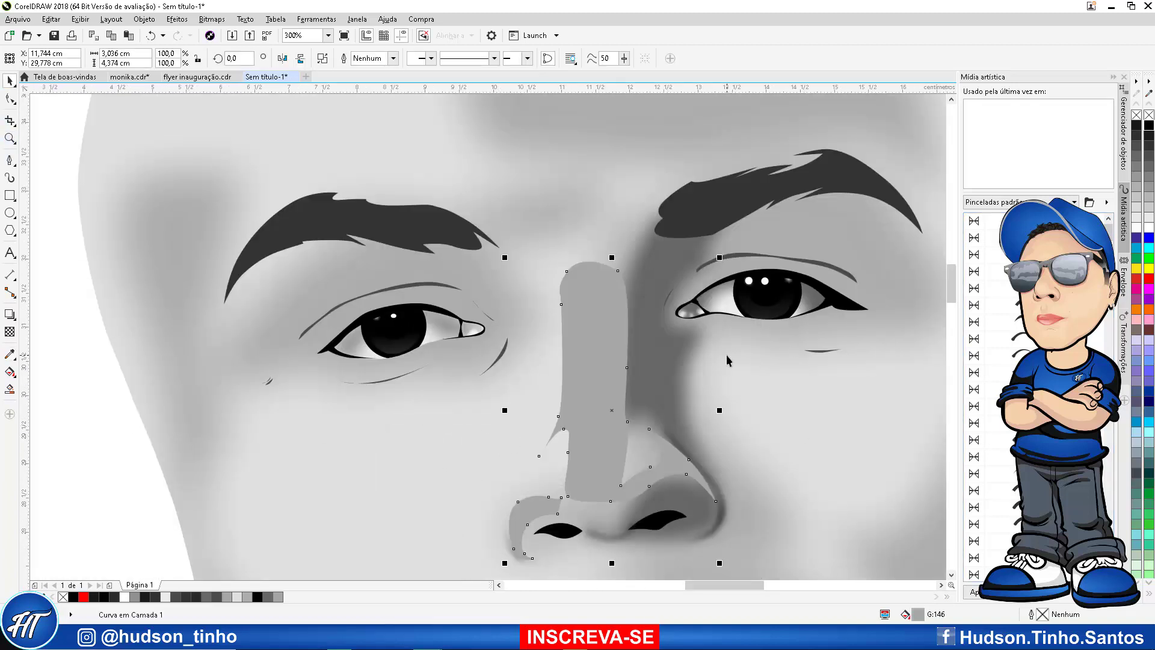
Change the nose shape's fill to a uniform lighter grey with a greyscale level of 197
key(F11)
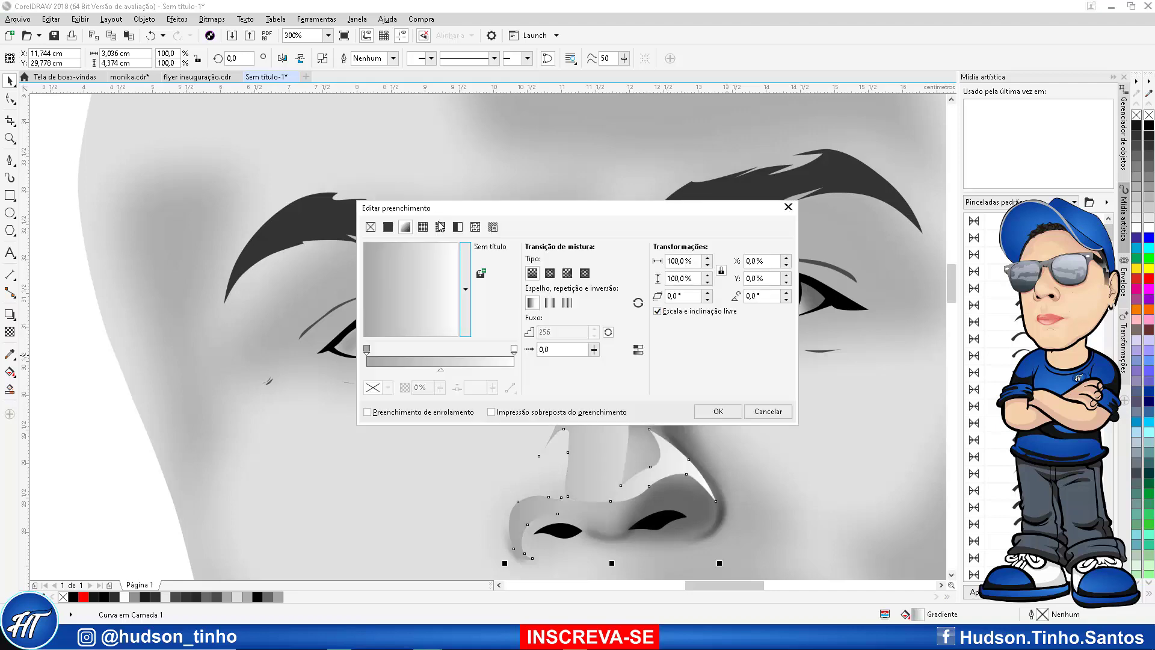
drag(445, 242, 682, 84)
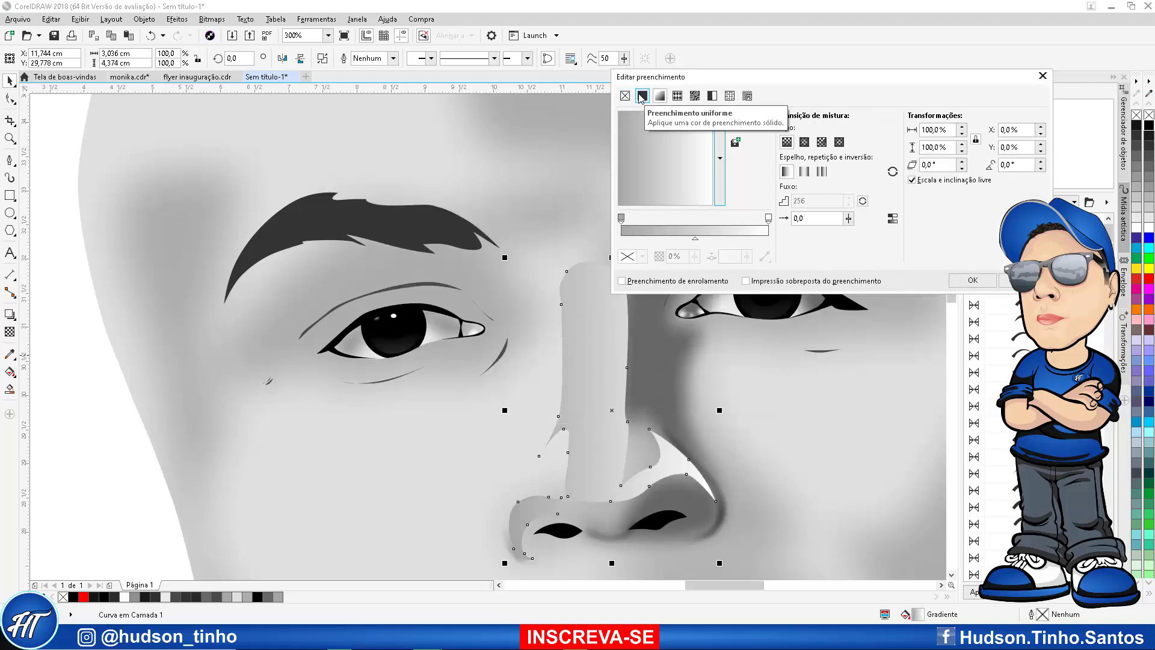
click(642, 96)
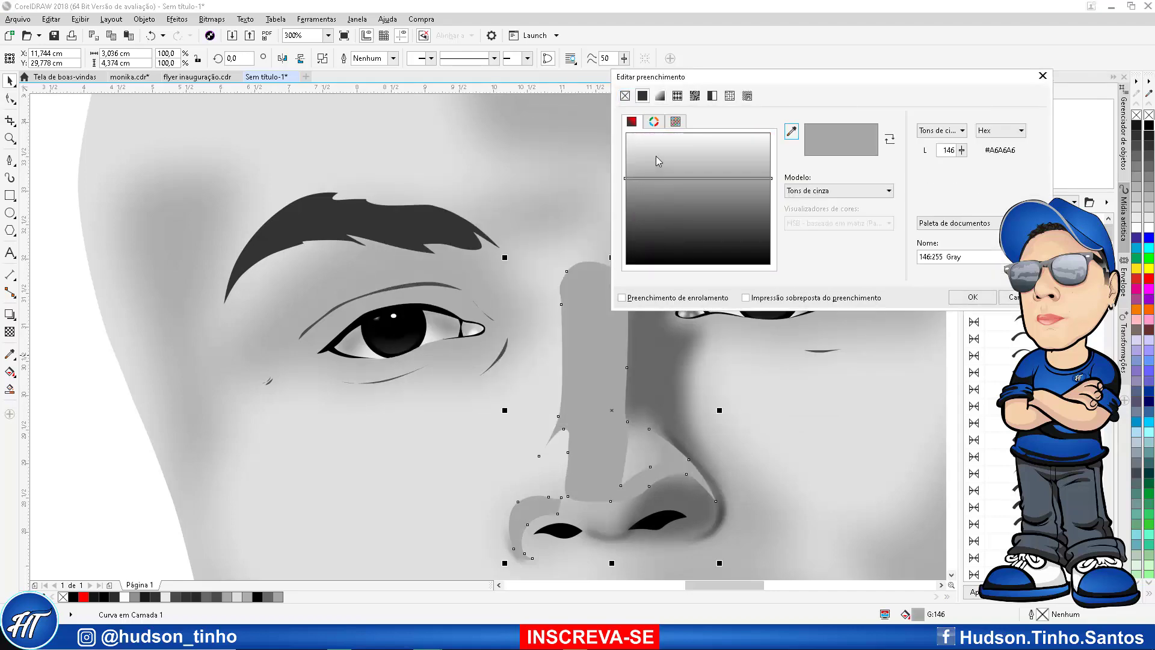
click(655, 155)
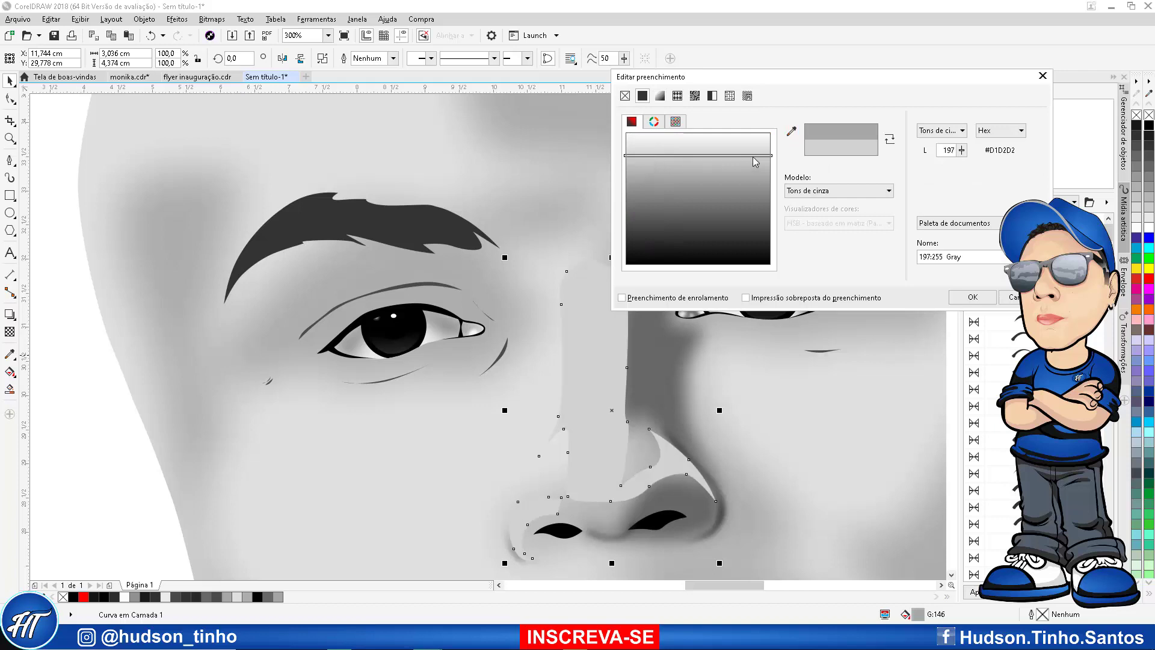
click(654, 121)
click(675, 121)
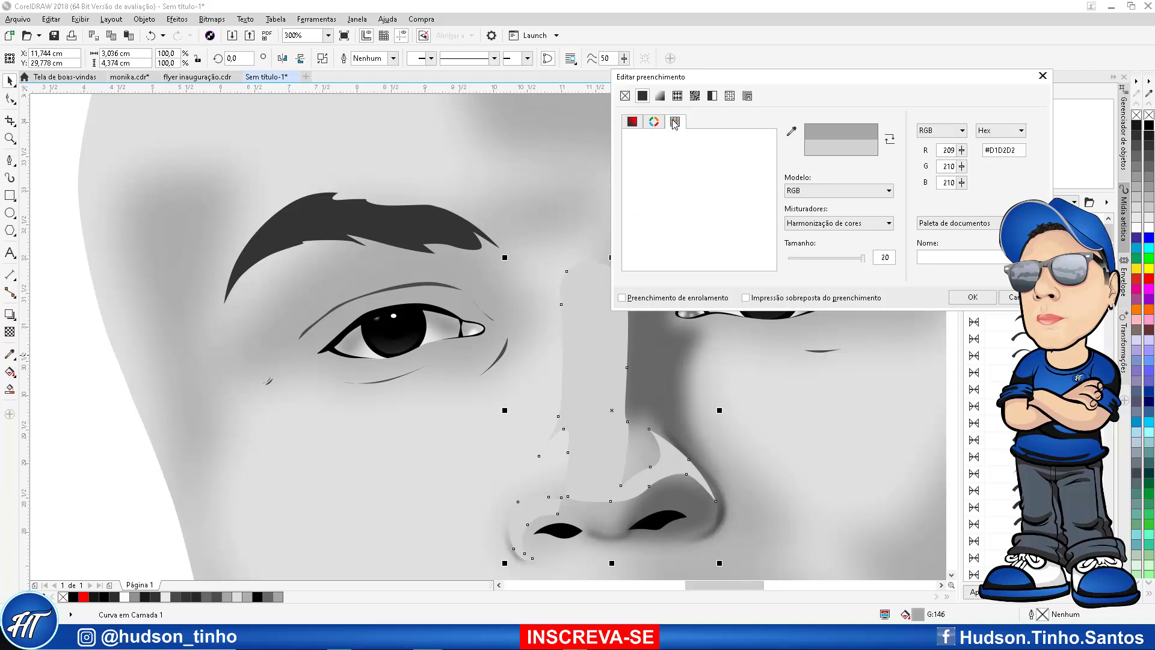
click(642, 121)
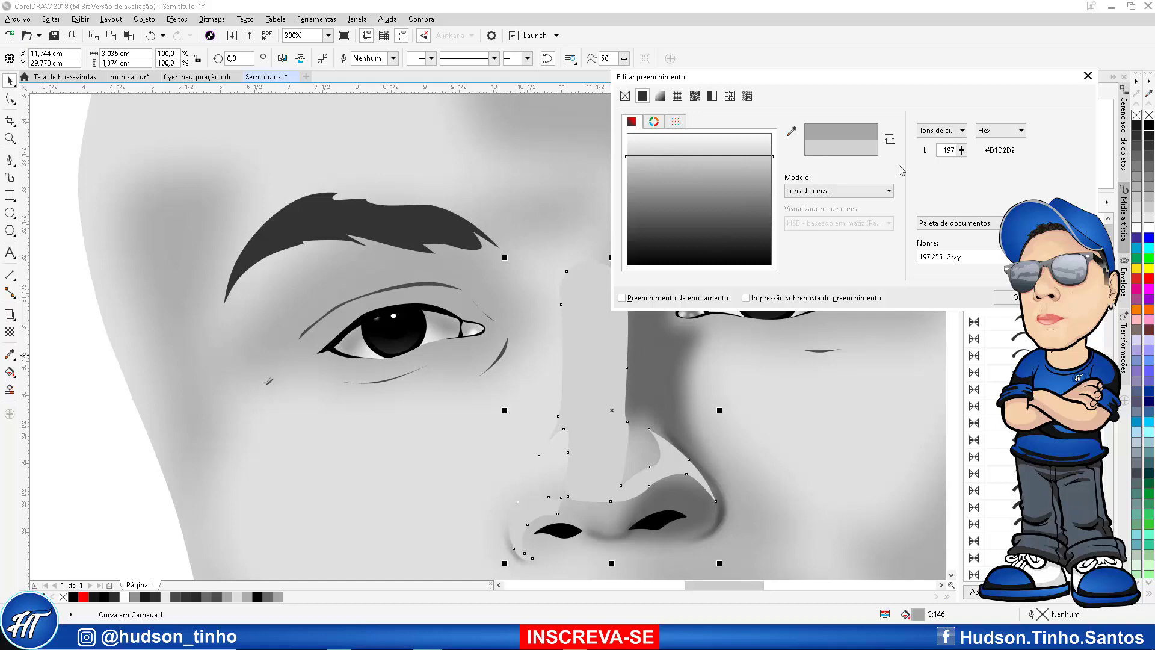
click(1008, 297)
Convert the light grey nose shape to a 300 dpi, 24-bit RGB bitmap with anti-aliasing and transparent background
scroll(691, 356, down, 4)
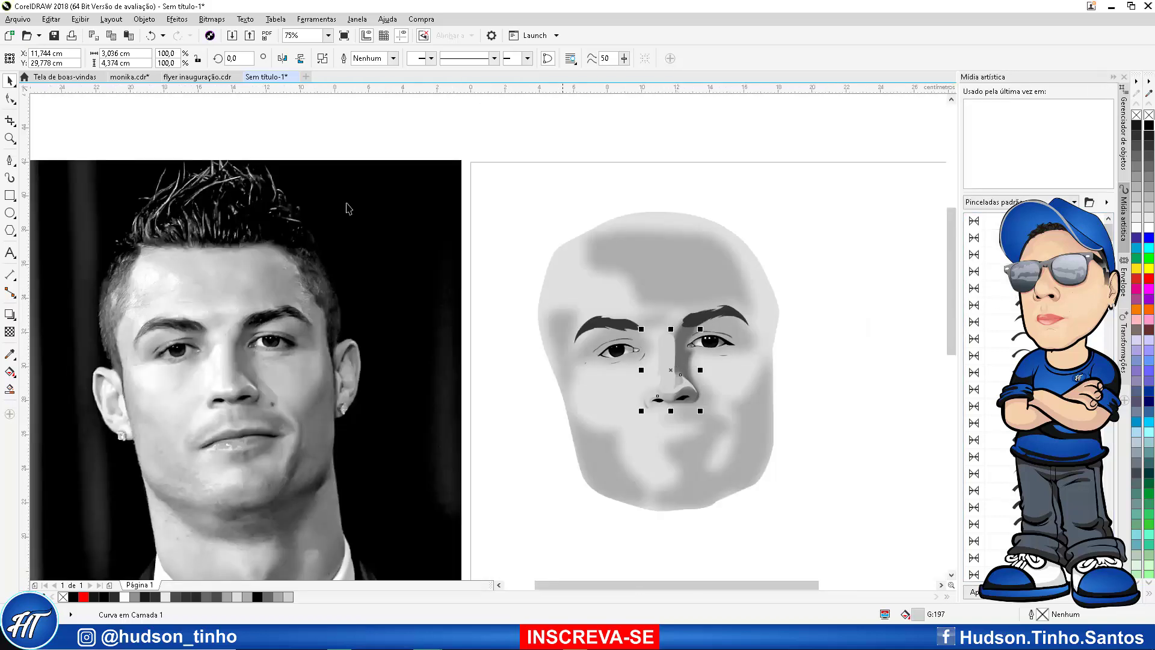
click(212, 19)
click(235, 33)
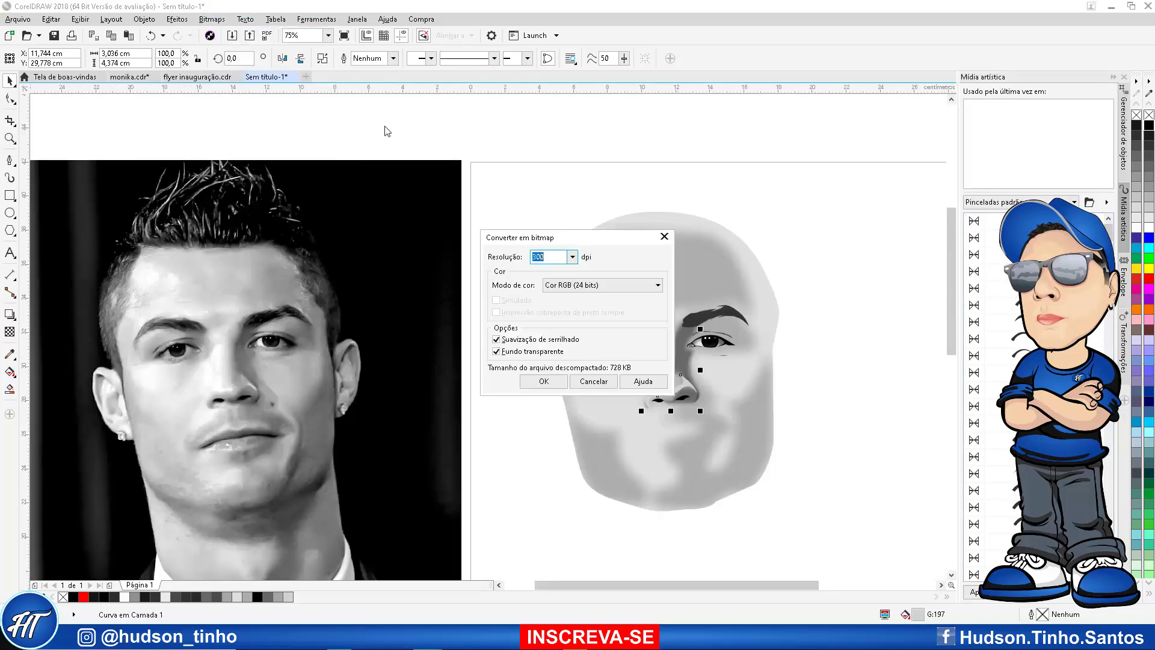
click(543, 381)
Apply a Gaussian blur with a radius of 9 pixels to the light nose bitmap
scroll(513, 286, up, 4)
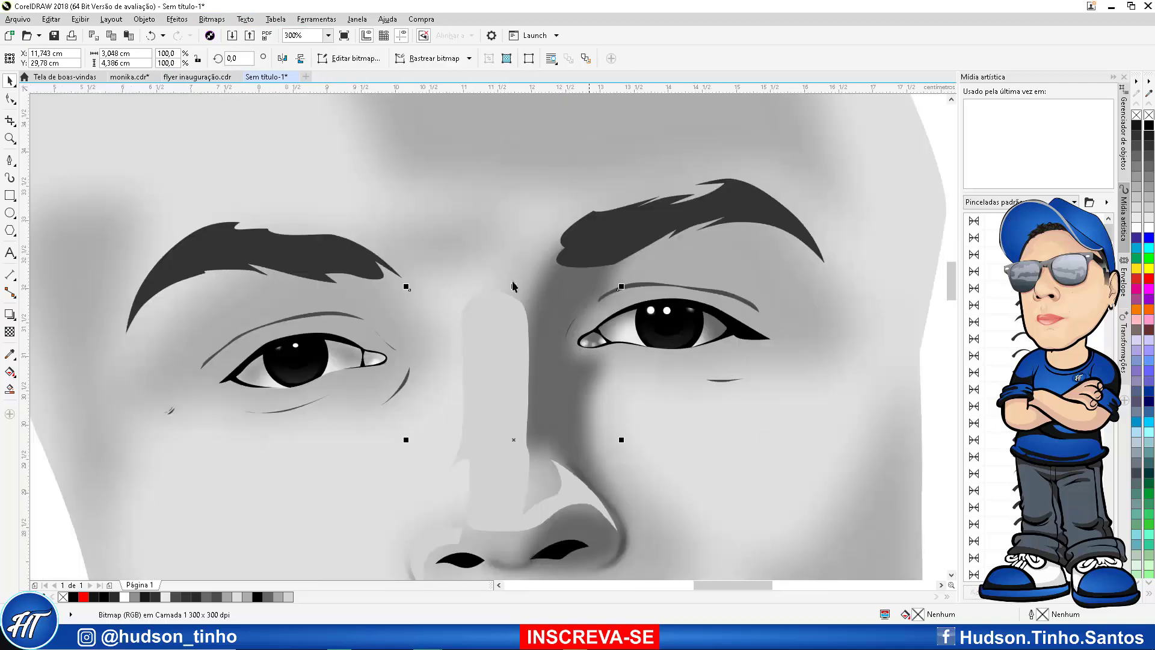
click(211, 19)
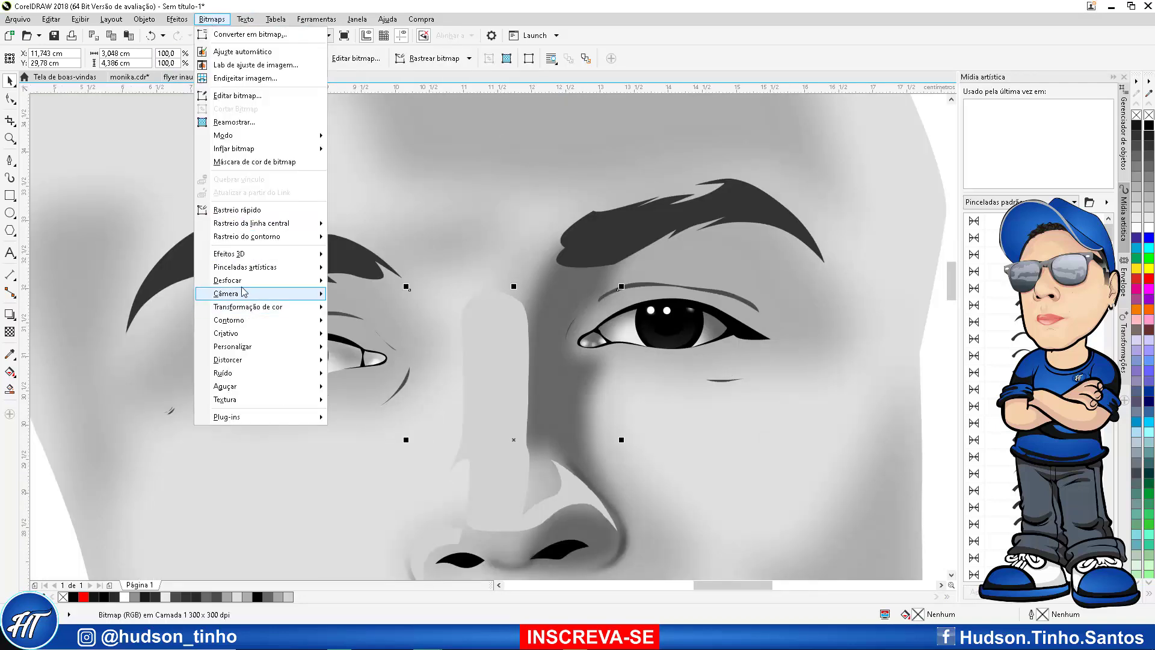
mouse_move(244, 281)
click(373, 296)
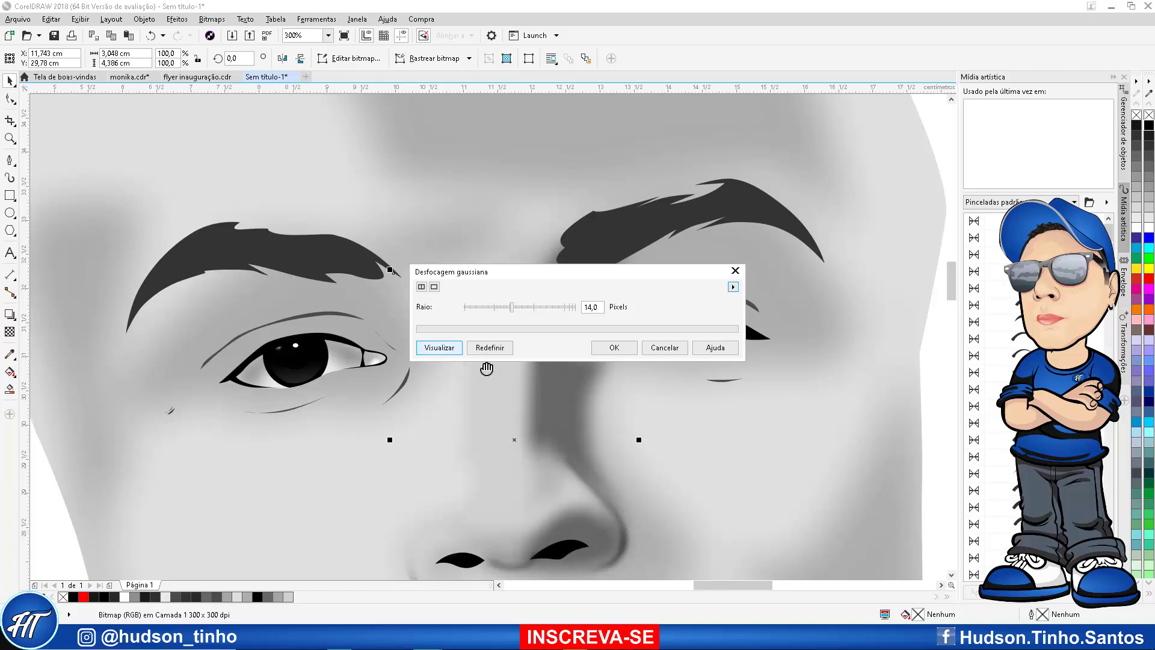
click(502, 307)
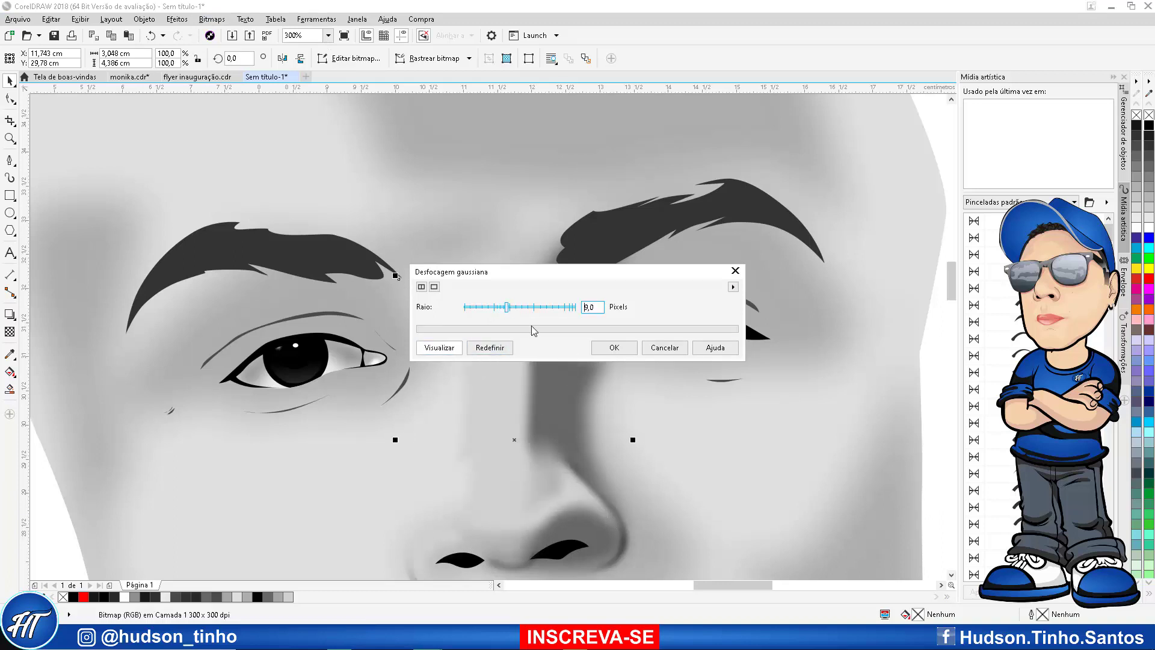
click(614, 347)
scroll(584, 339, down, 2)
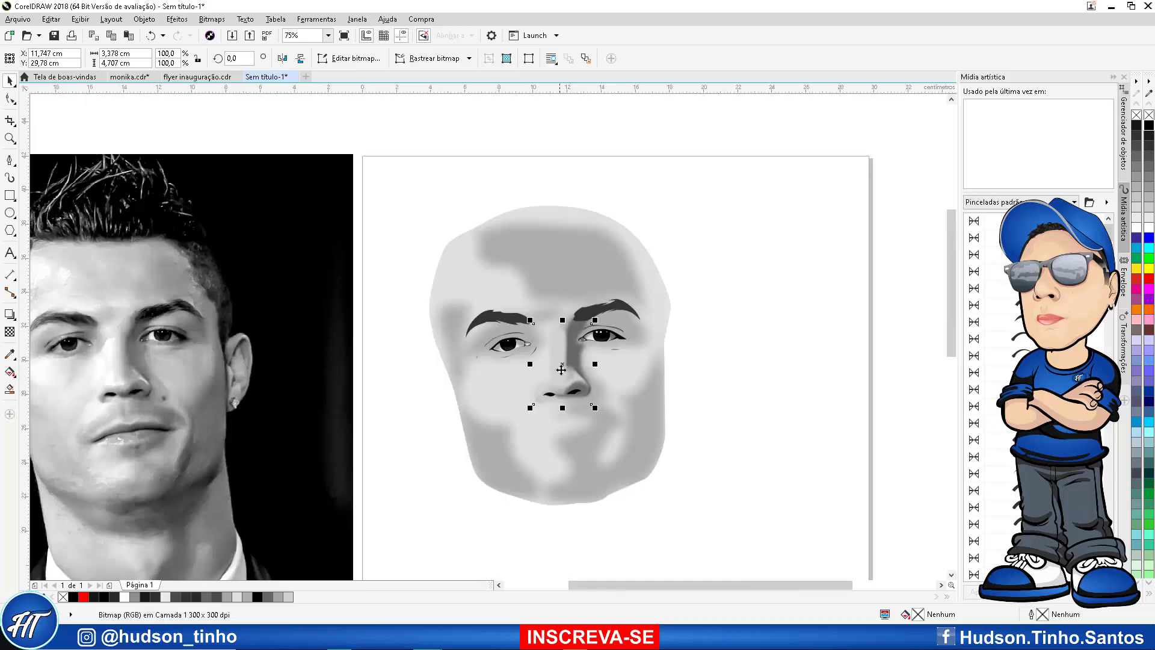
Place the blurred light nose bitmap inside the base face shape with PowerClip
scroll(563, 371, up, 2)
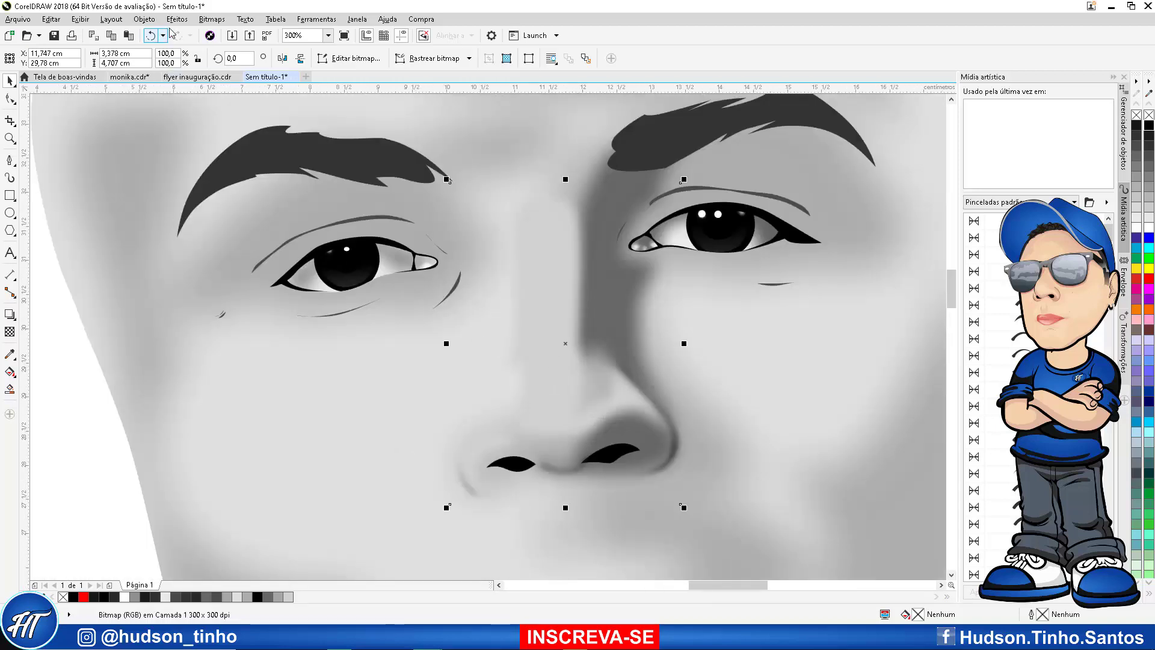
key(Delete)
drag(588, 380, 587, 380)
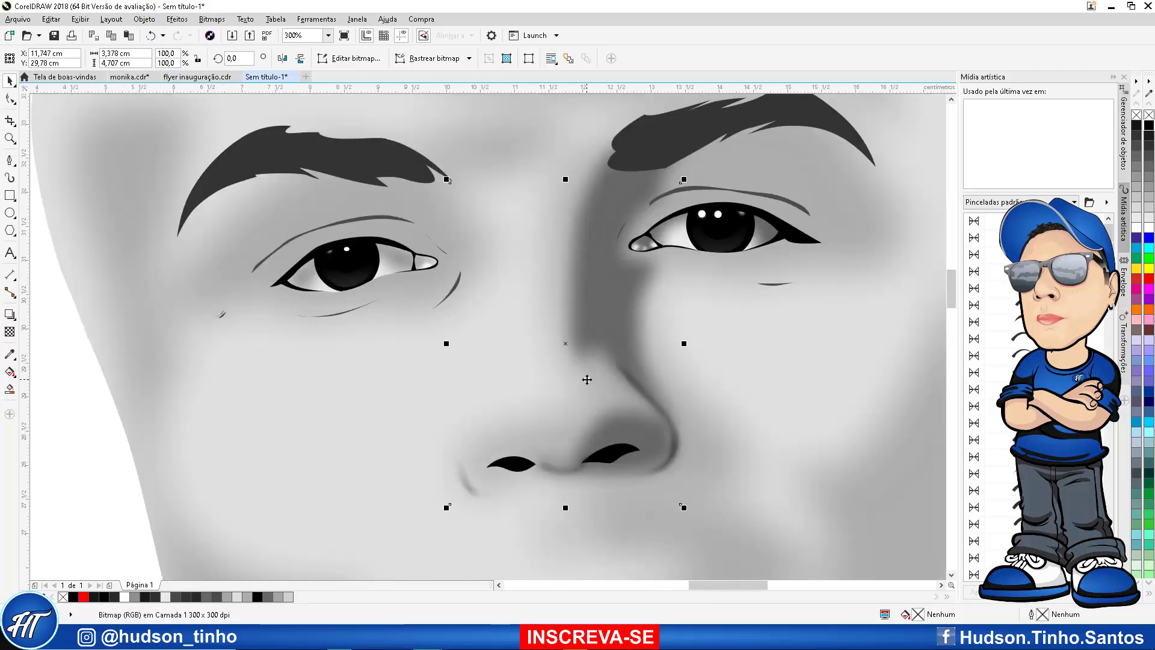
click(145, 19)
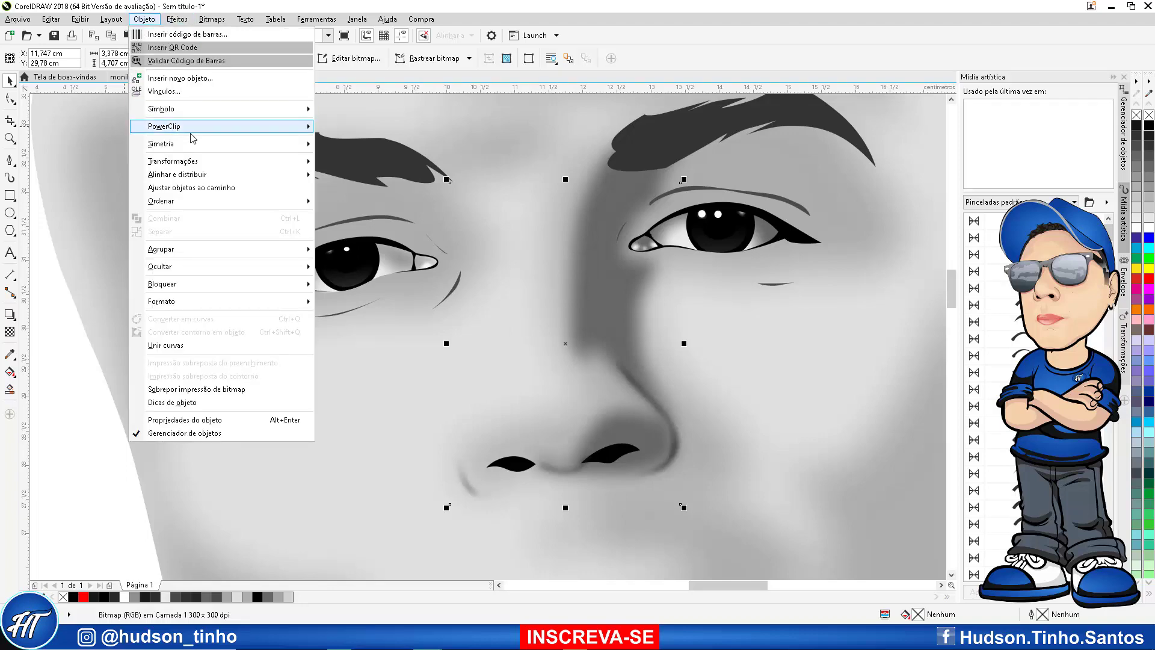
mouse_move(194, 132)
click(337, 132)
click(505, 269)
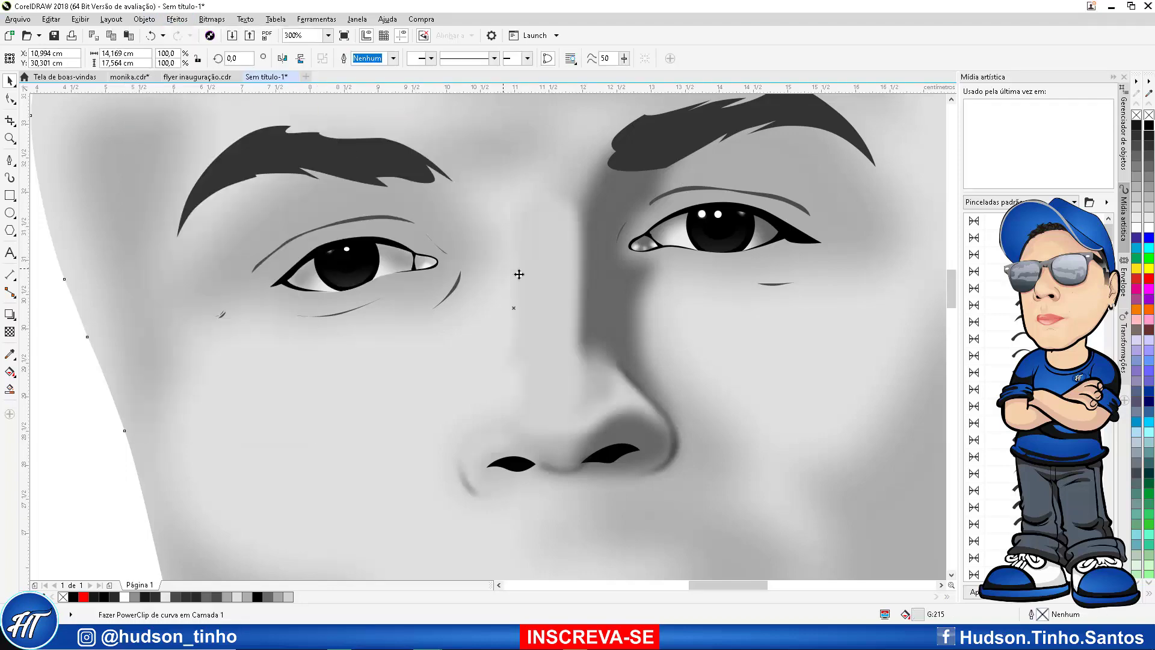
scroll(568, 320, down, 2)
key(Escape)
Trace the thin curved highlight along the nostril wing on the reference photo with the Pen tool
scroll(572, 319, up, 4)
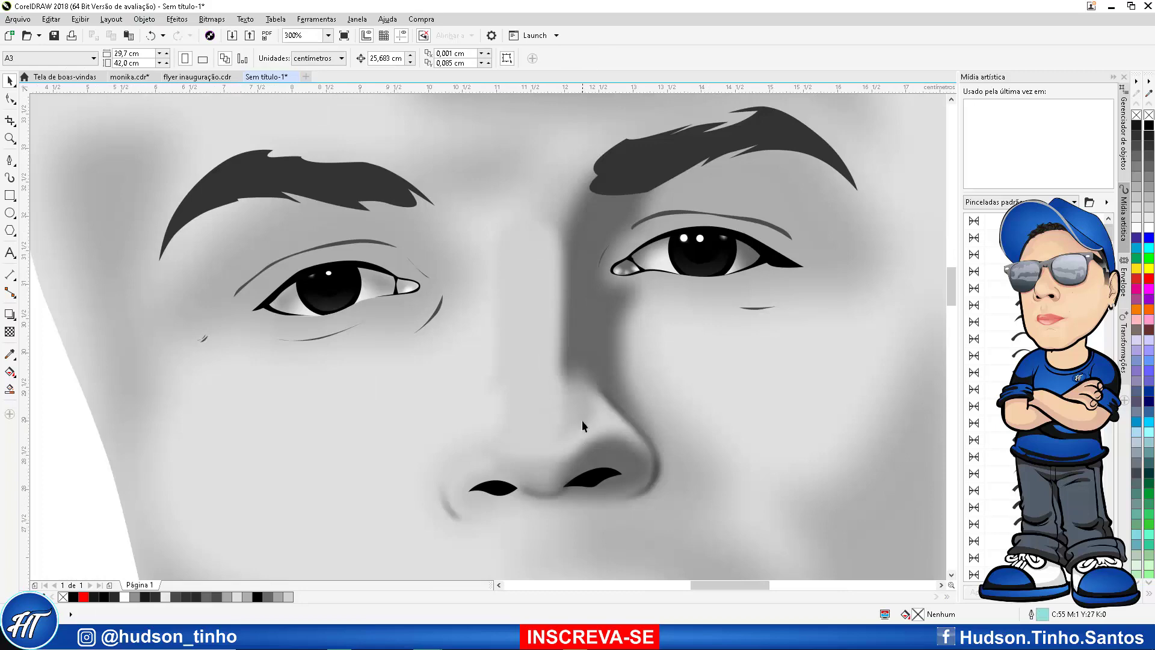
scroll(583, 420, down, 4)
scroll(673, 377, up, 4)
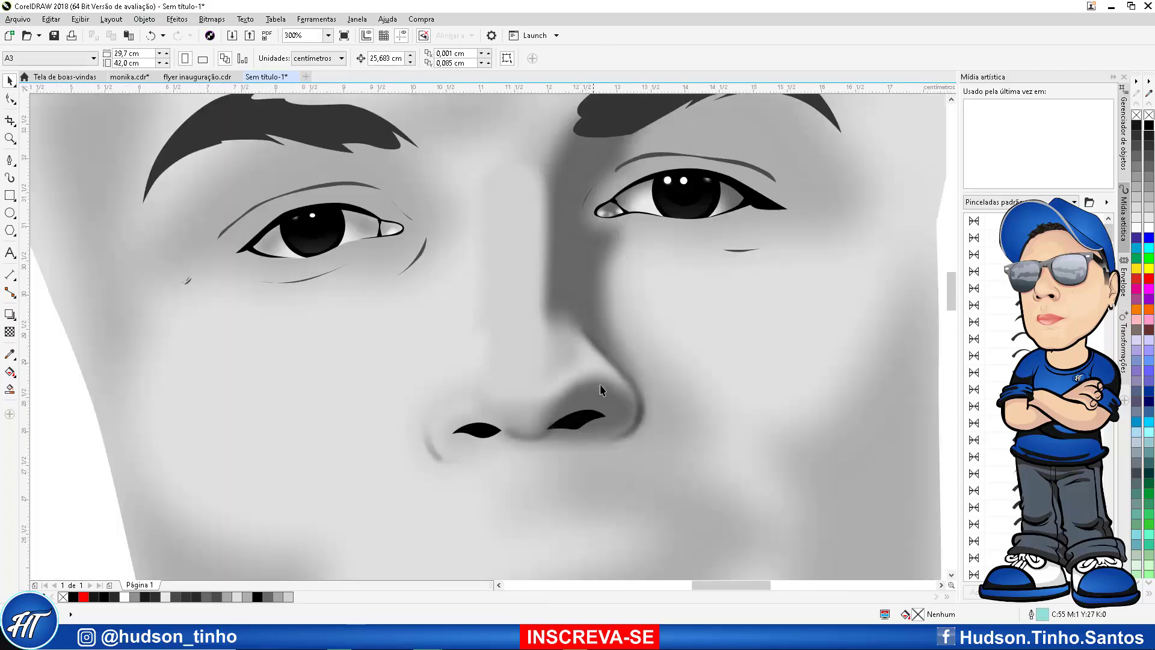
scroll(589, 396, down, 4)
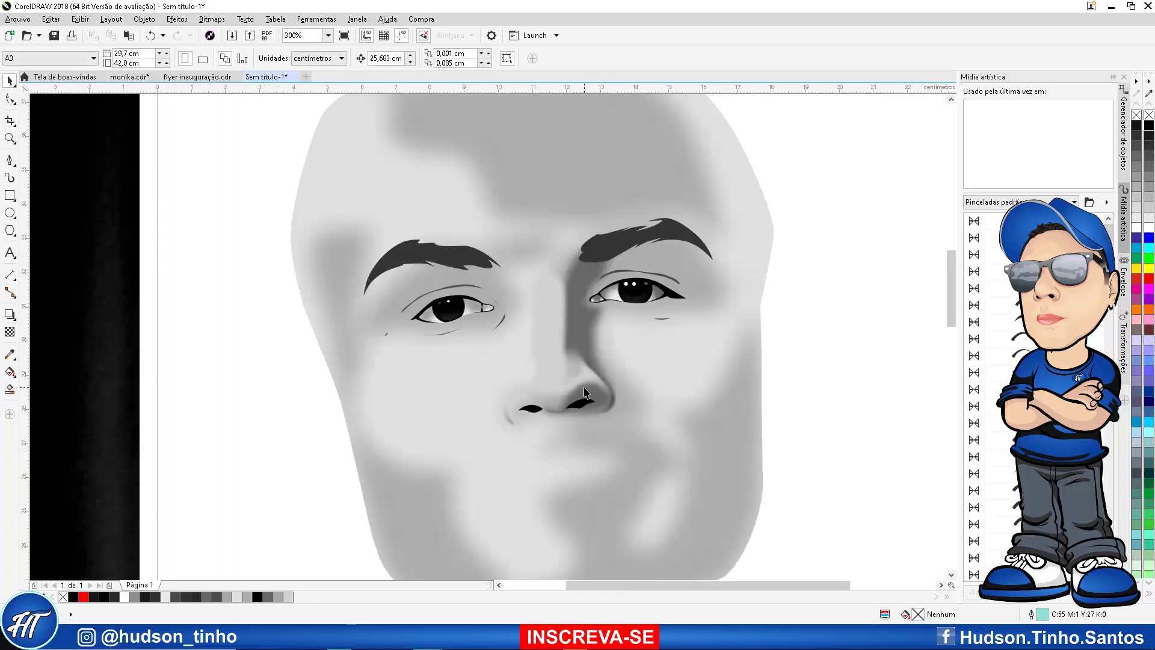
scroll(53, 370, up, 4)
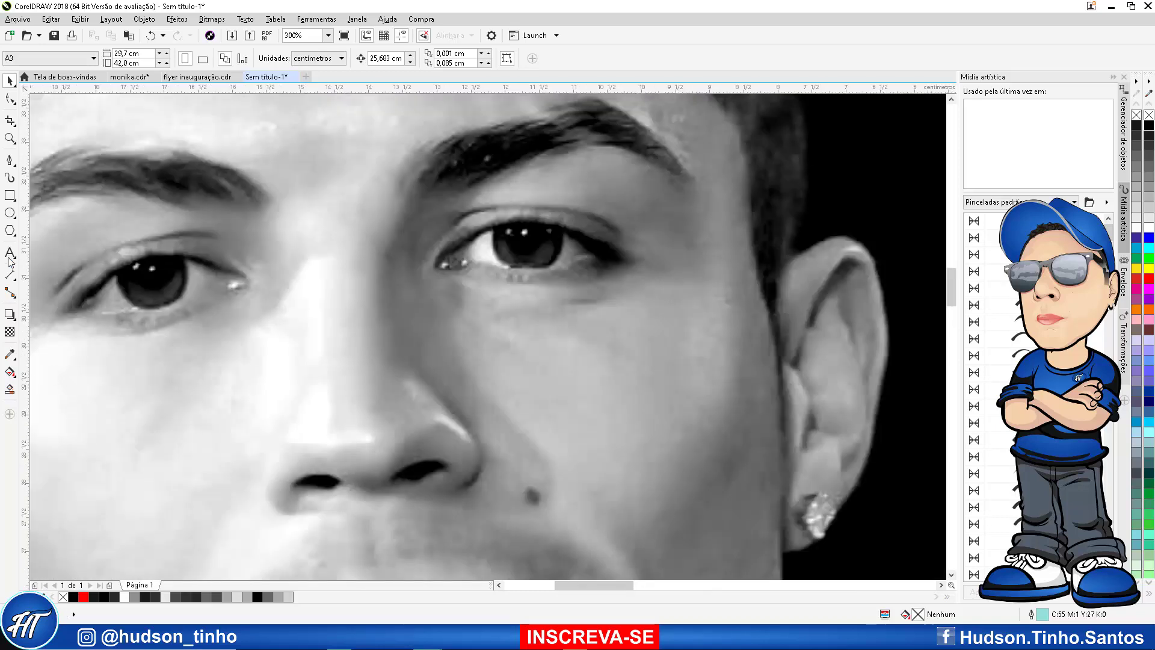
click(10, 162)
scroll(432, 427, up, 2)
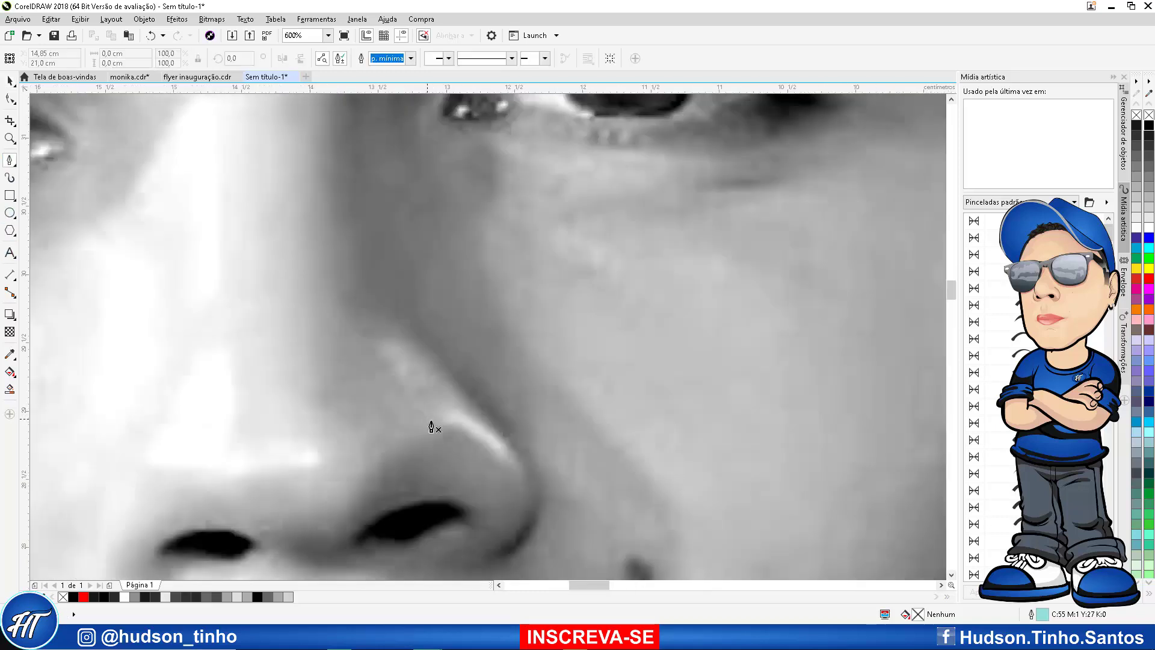
click(519, 467)
click(444, 417)
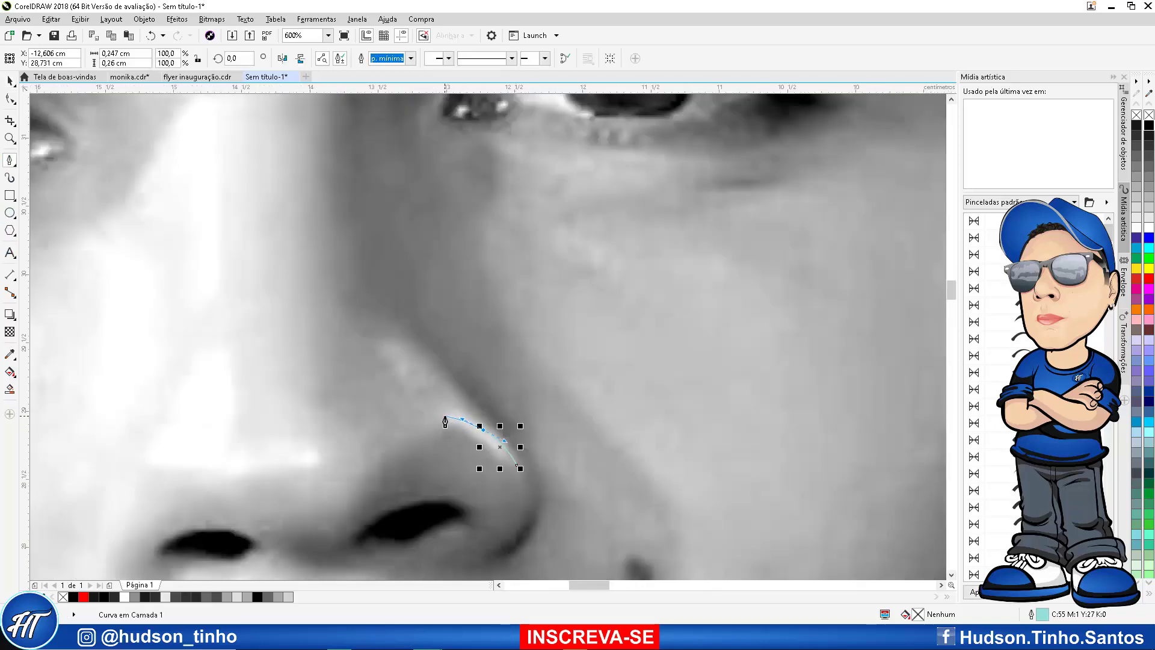
drag(492, 449, 504, 462)
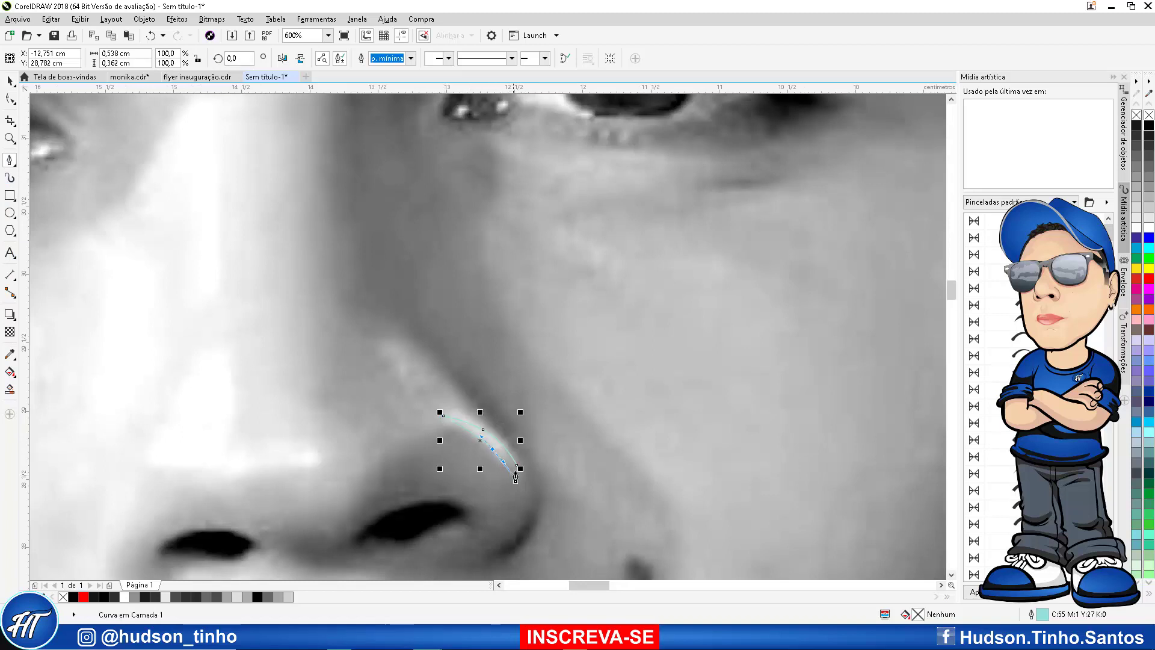
Draw a small closed oval around the bright spot beside the nose tip on the reference photo
click(324, 452)
drag(318, 466, 276, 461)
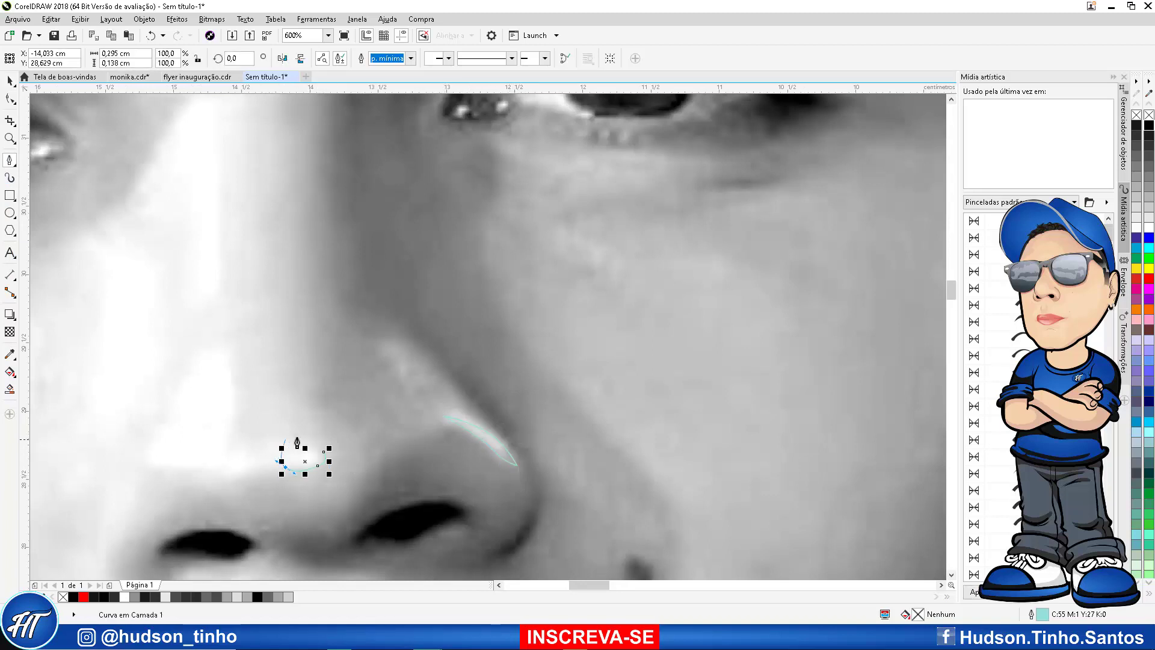
click(326, 455)
Trace the triangular highlight on the reference nose tip as a closed shape about 0.75 by 1.05 cm
click(225, 352)
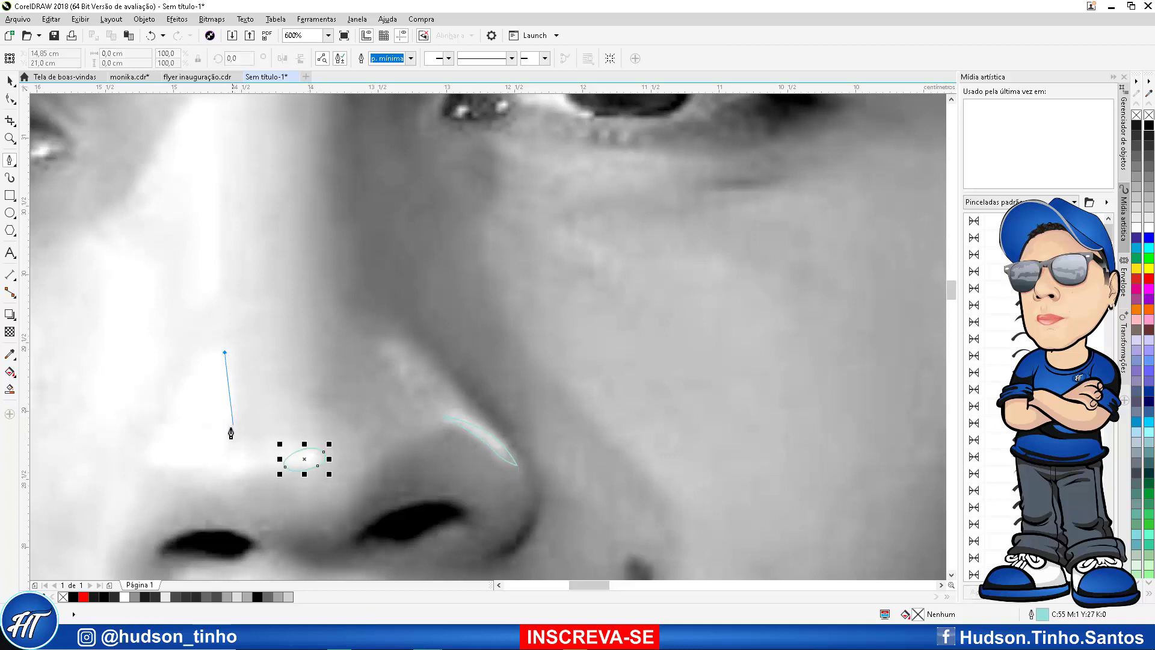
drag(231, 427, 149, 471)
click(147, 475)
drag(169, 424, 227, 325)
click(199, 335)
Trace the highlight on the reference nose bridge as a closed shape about 0.8 by 1.62 cm
scroll(263, 333, down, 2)
scroll(238, 289, up, 2)
click(329, 240)
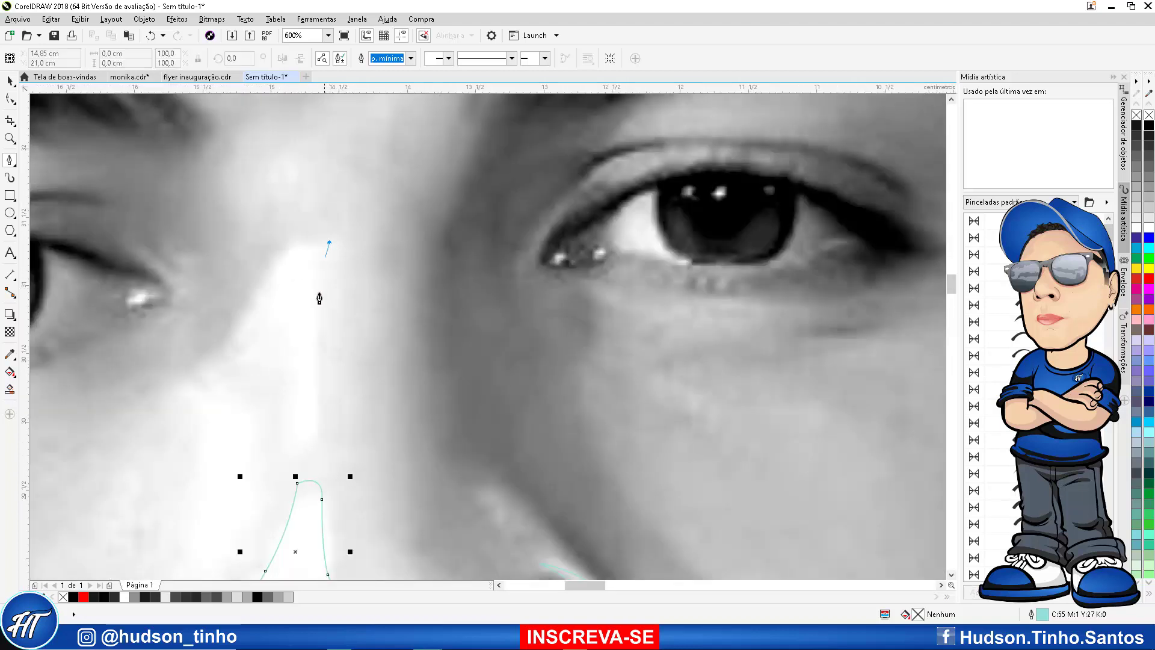
click(318, 369)
click(325, 442)
click(289, 444)
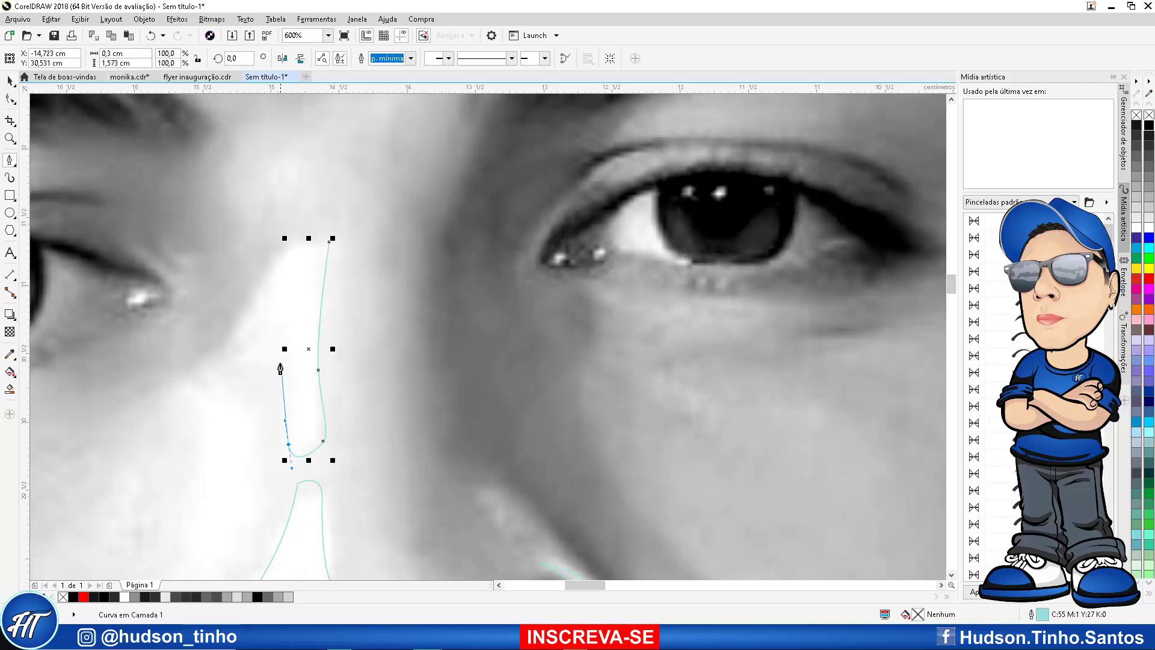
drag(278, 361, 240, 361)
click(221, 366)
drag(281, 252, 302, 223)
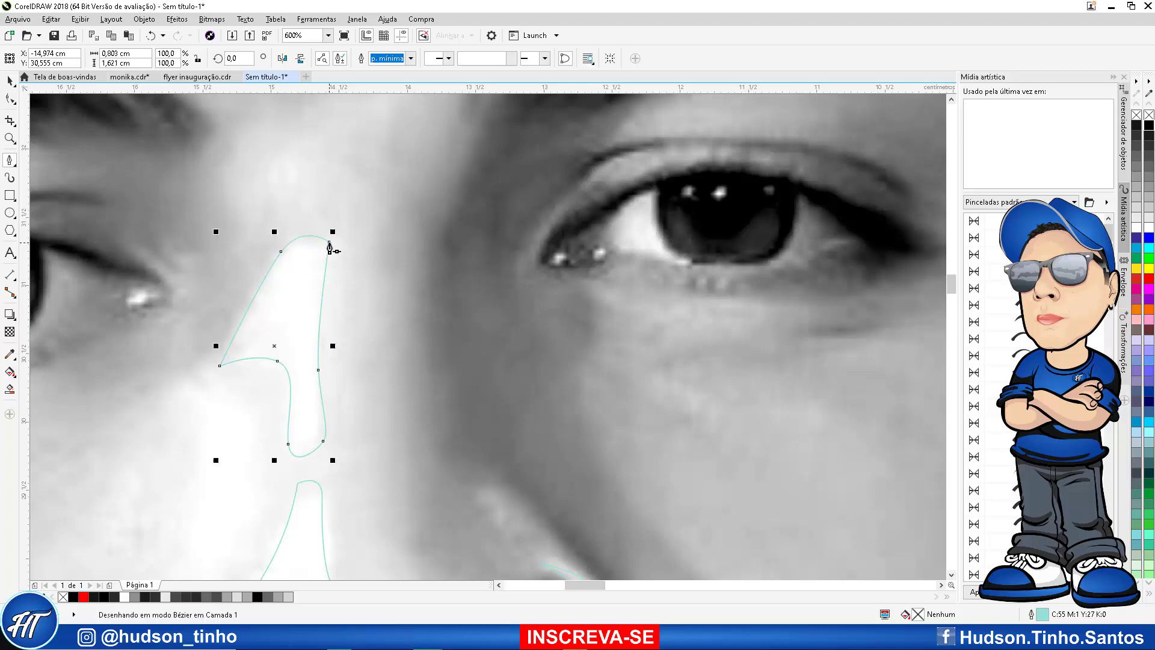
Fill the bridge, nose-tip, oval and nostril highlight shapes with white sampled using the Color Eyedropper
scroll(373, 337, down, 4)
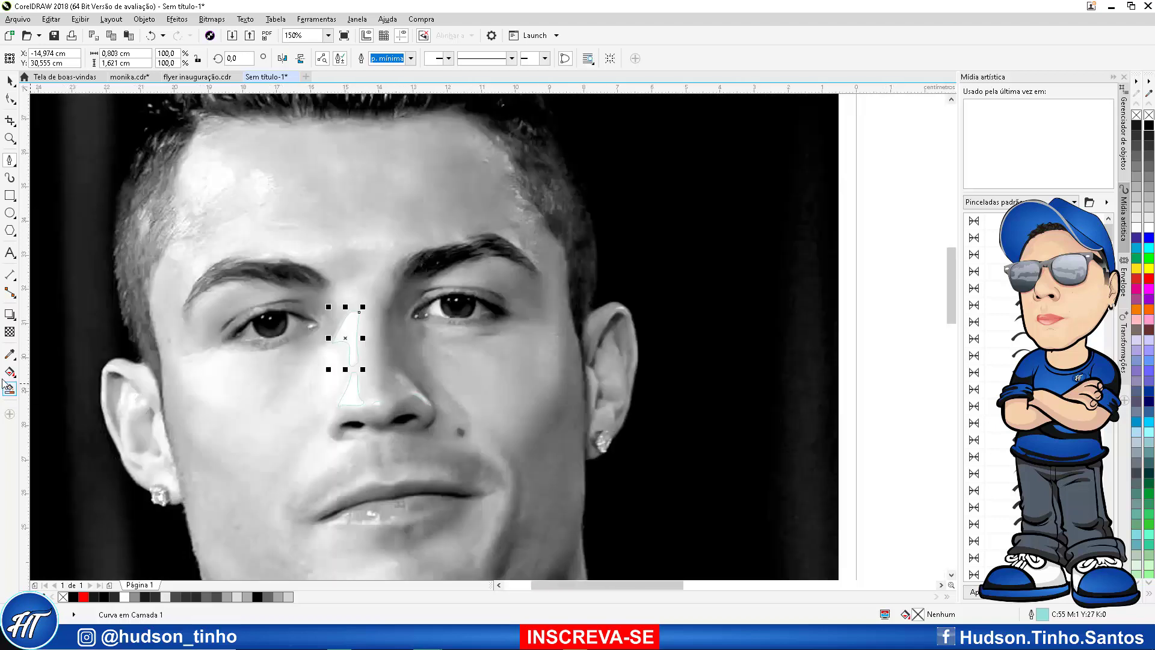
click(9, 354)
scroll(360, 411, up, 4)
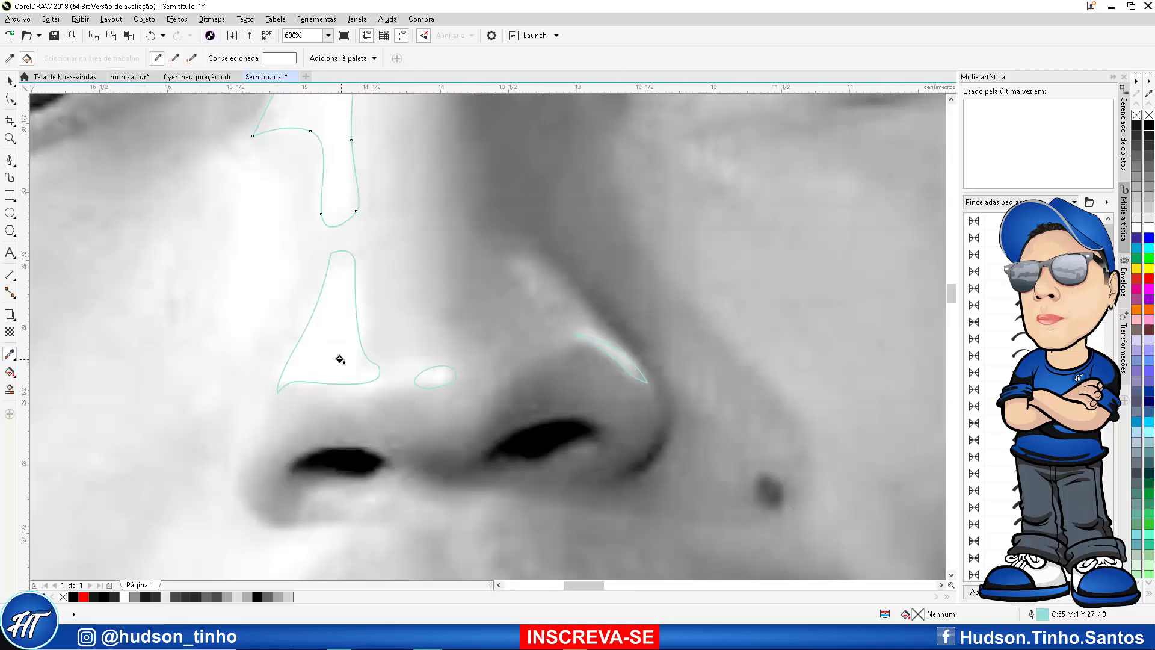
click(335, 188)
click(342, 345)
click(429, 378)
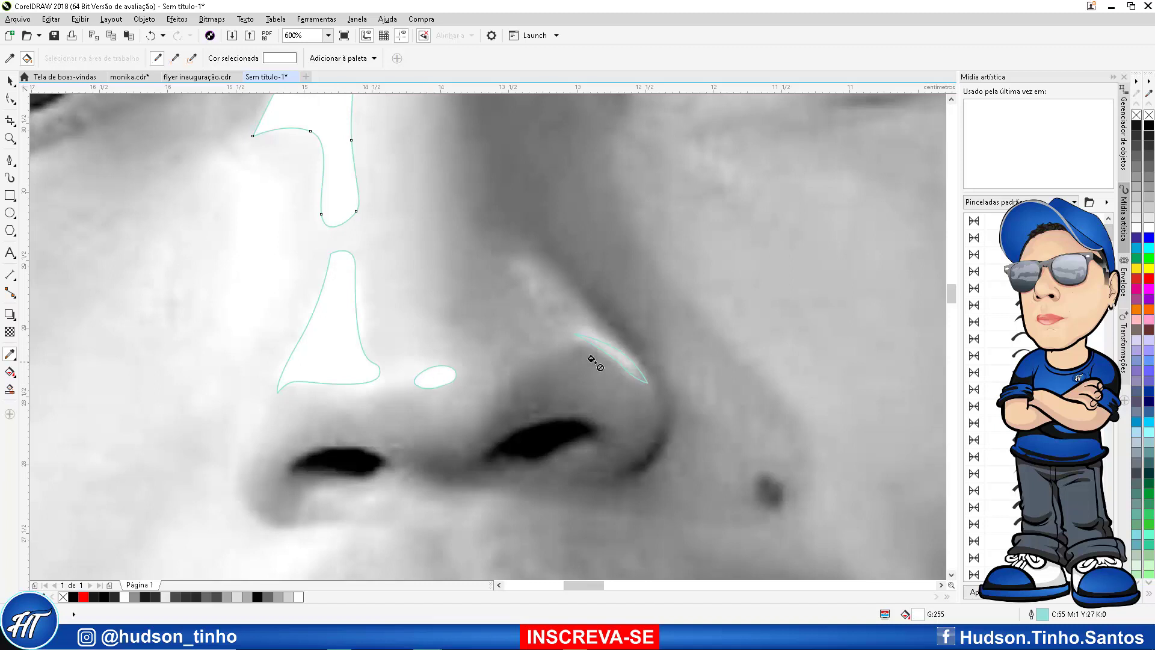
click(615, 356)
Remove the outlines from all four white nose highlight shapes
scroll(383, 371, down, 2)
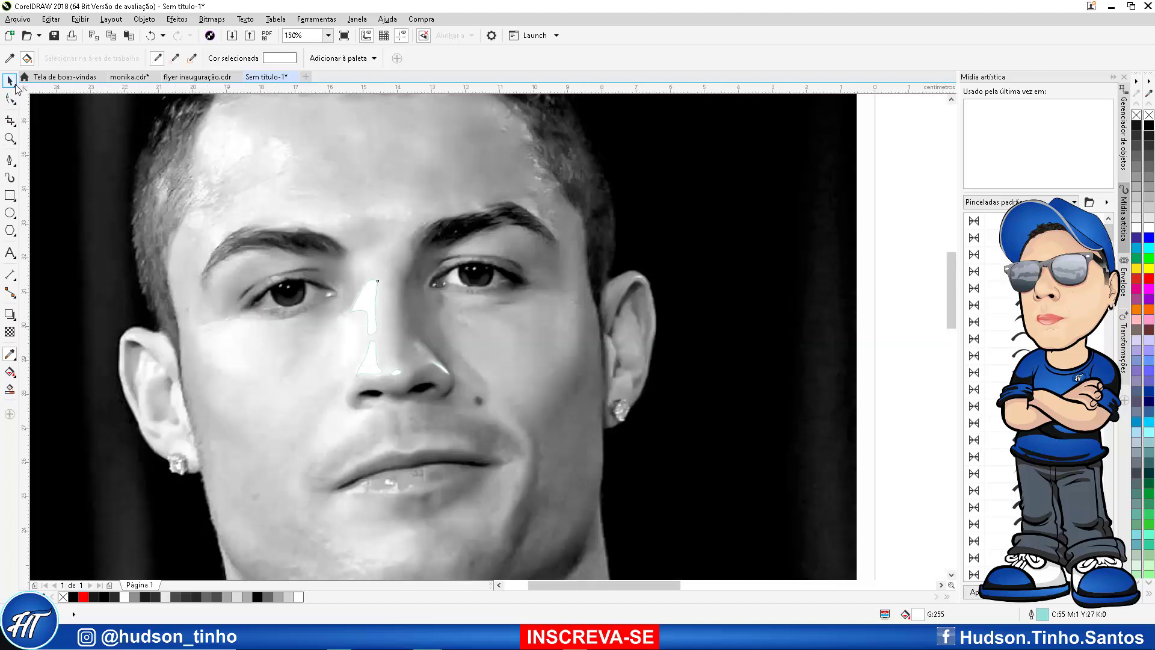
click(9, 81)
drag(286, 237, 550, 445)
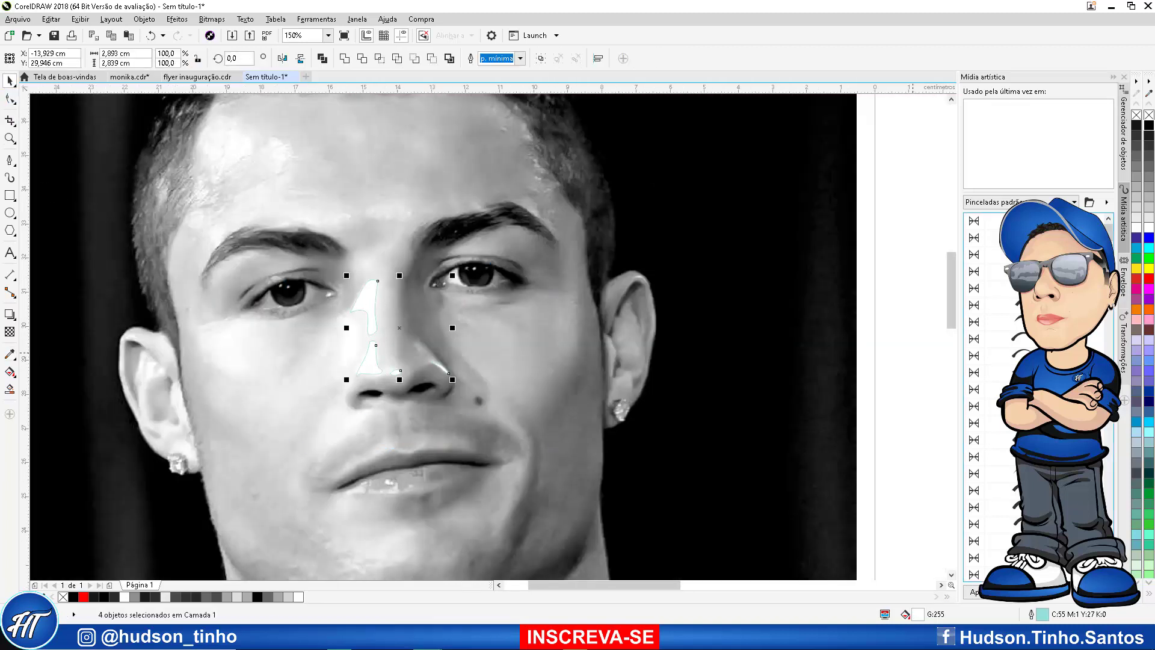
right_click(1136, 118)
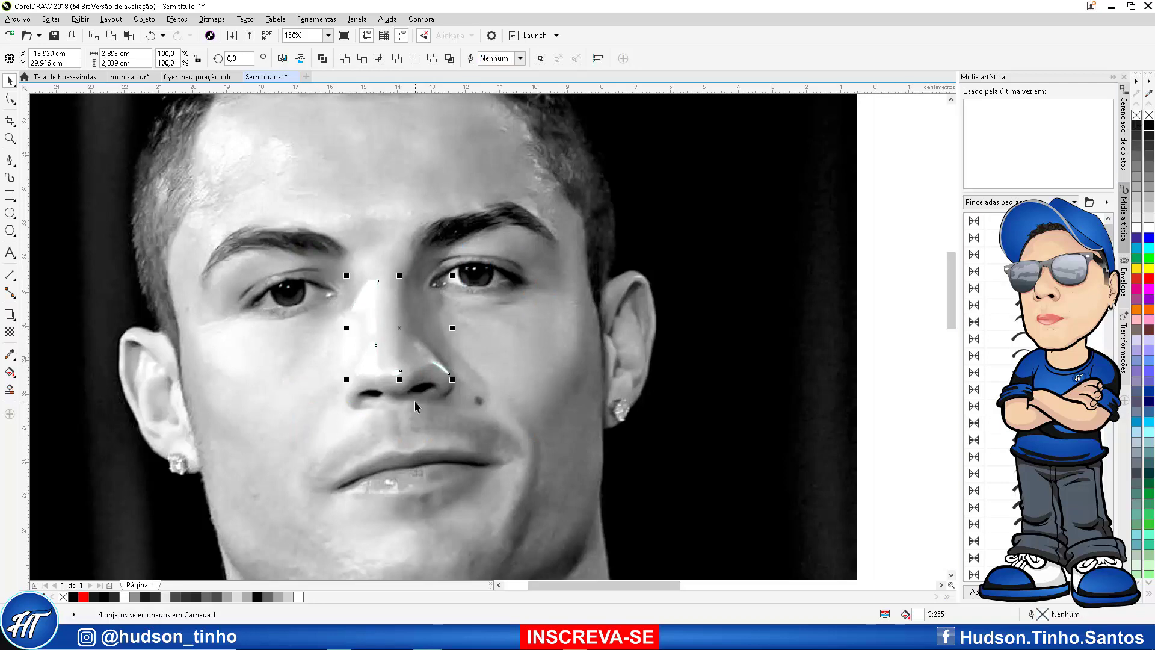
scroll(465, 363, down, 2)
scroll(486, 357, up, 2)
click(255, 287)
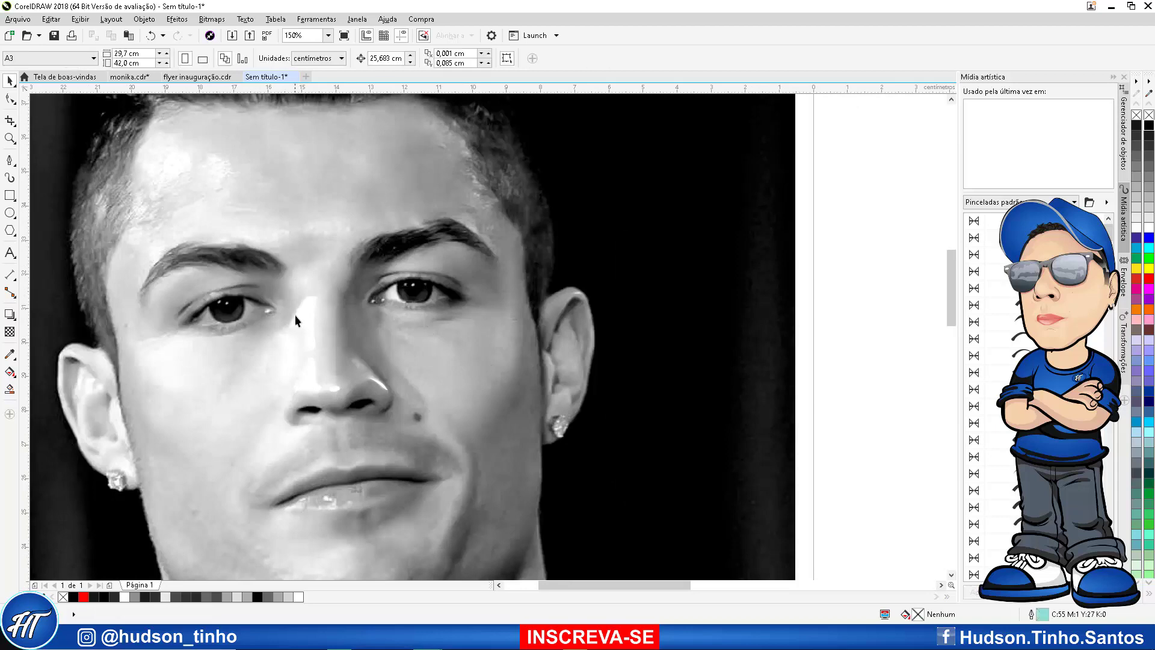
Shift the nose bridge highlight 25.683 cm horizontally onto the drawn face
click(294, 316)
scroll(294, 315, down, 2)
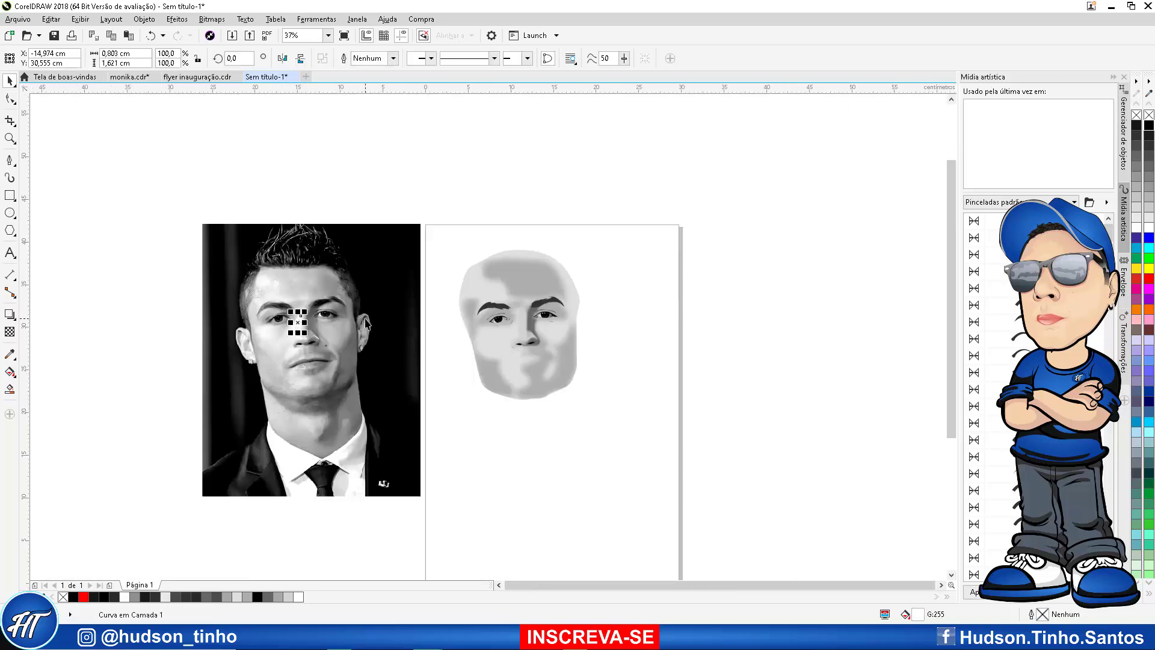
drag(299, 319, 519, 319)
Convert the nose bridge highlight to a 300 dpi RGB bitmap
scroll(536, 316, up, 3)
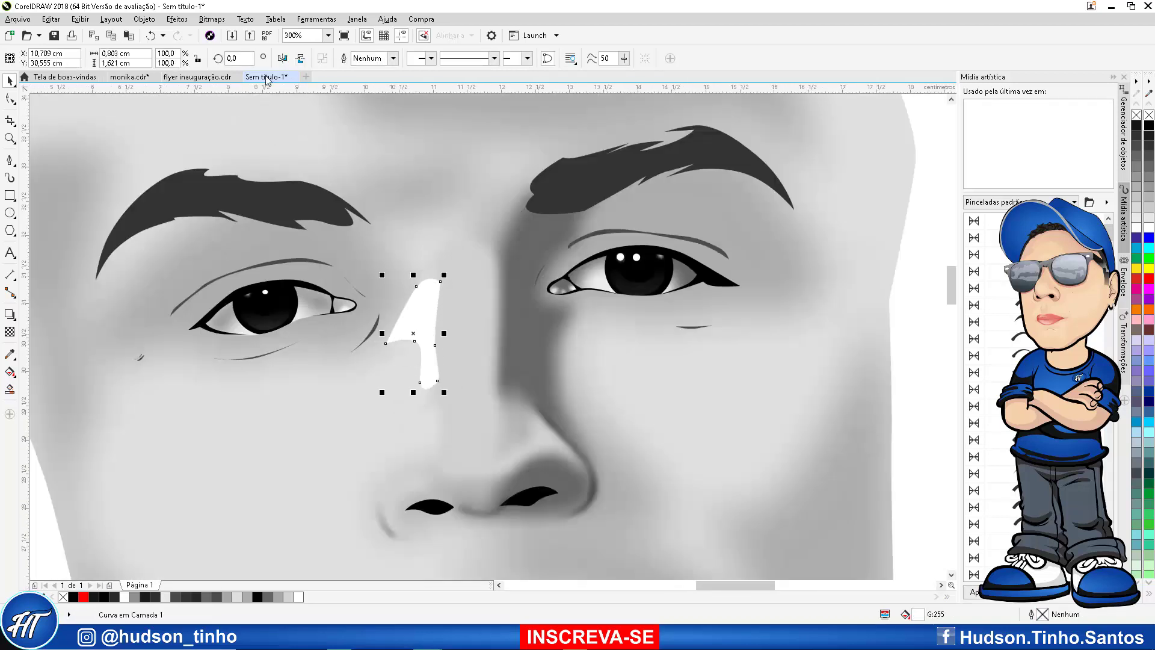
click(212, 18)
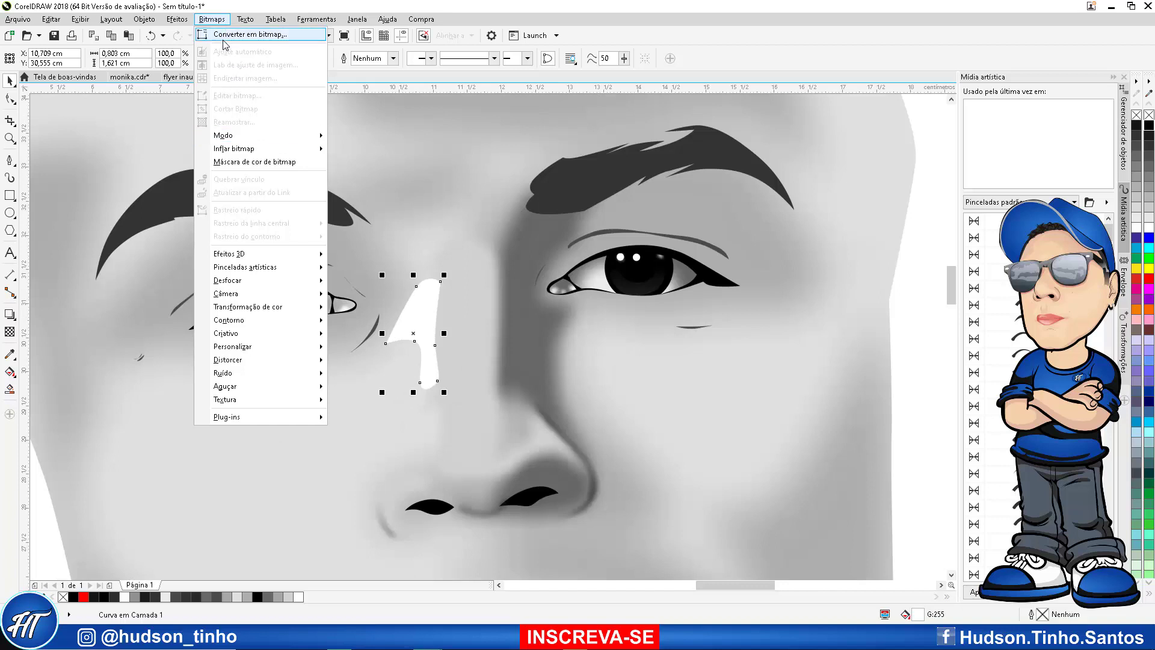
click(223, 39)
click(533, 383)
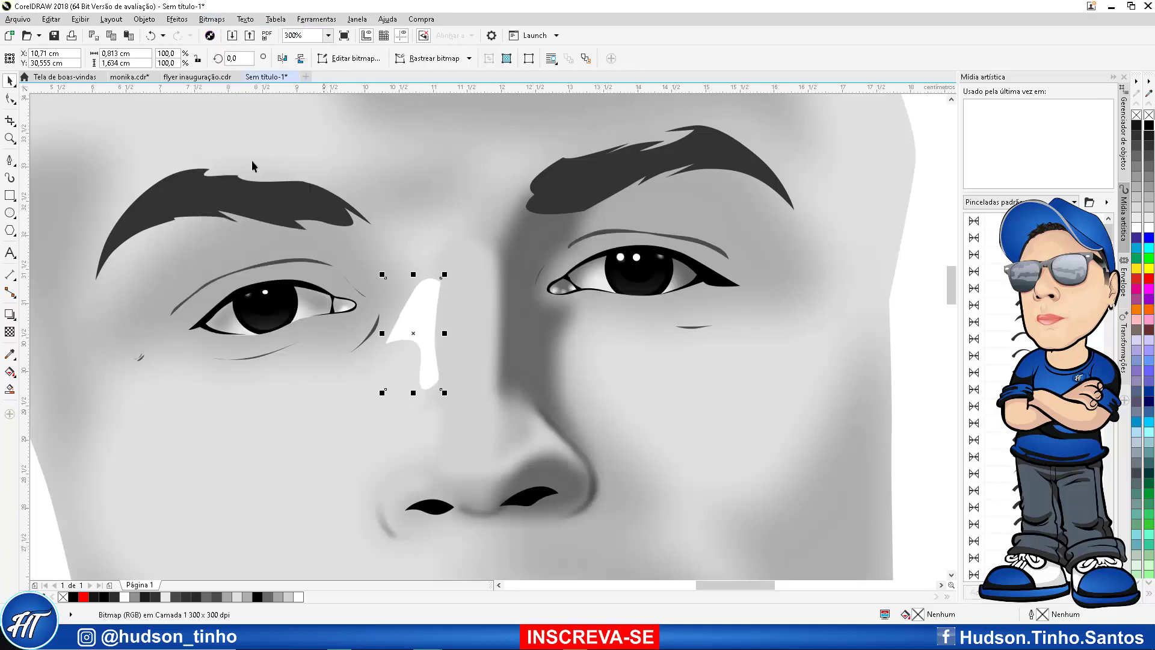
Apply a Gaussian blur with a radius of 15.7 pixels to the nose bridge highlight bitmap
click(212, 19)
mouse_move(264, 280)
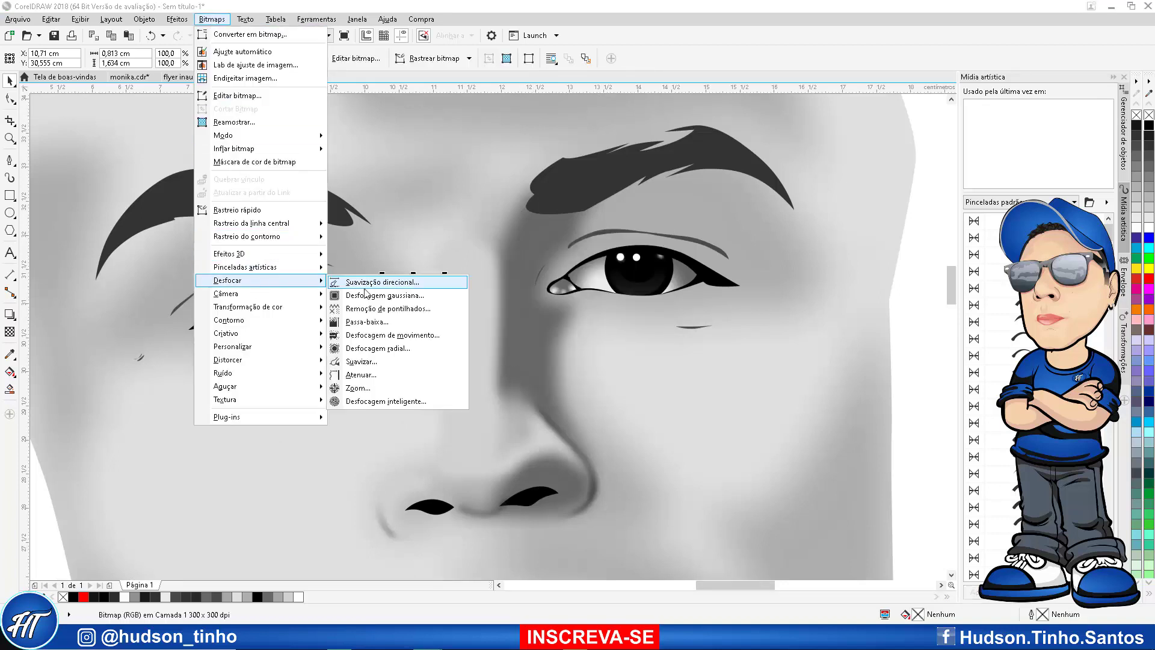
click(367, 295)
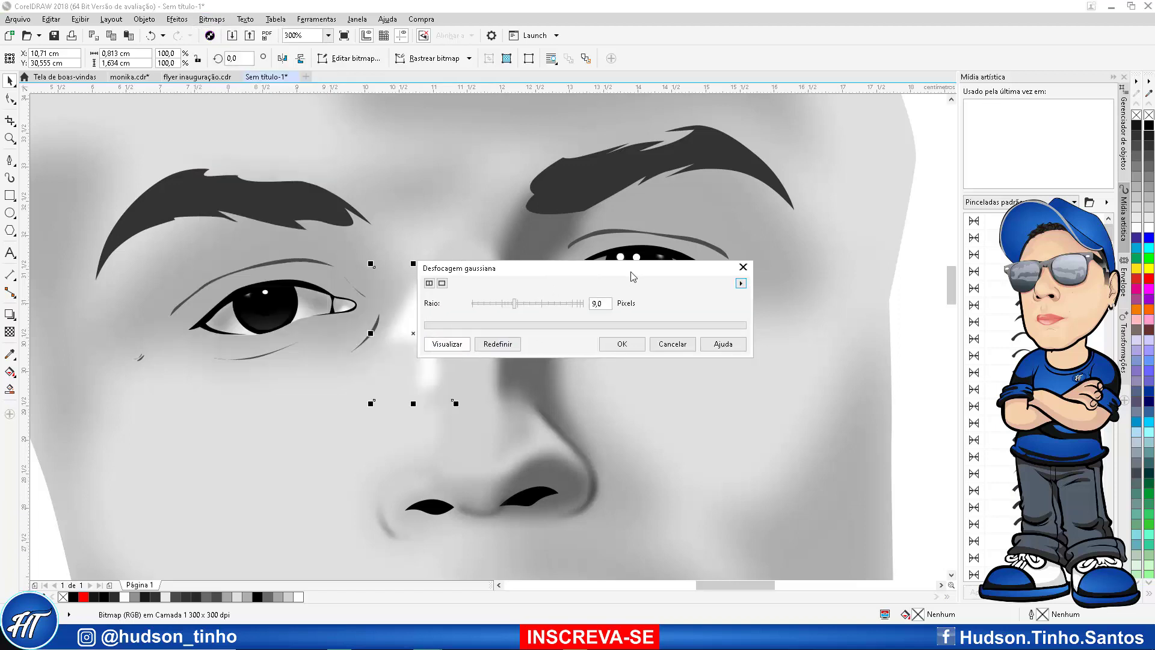
drag(632, 272, 763, 270)
drag(656, 305, 659, 306)
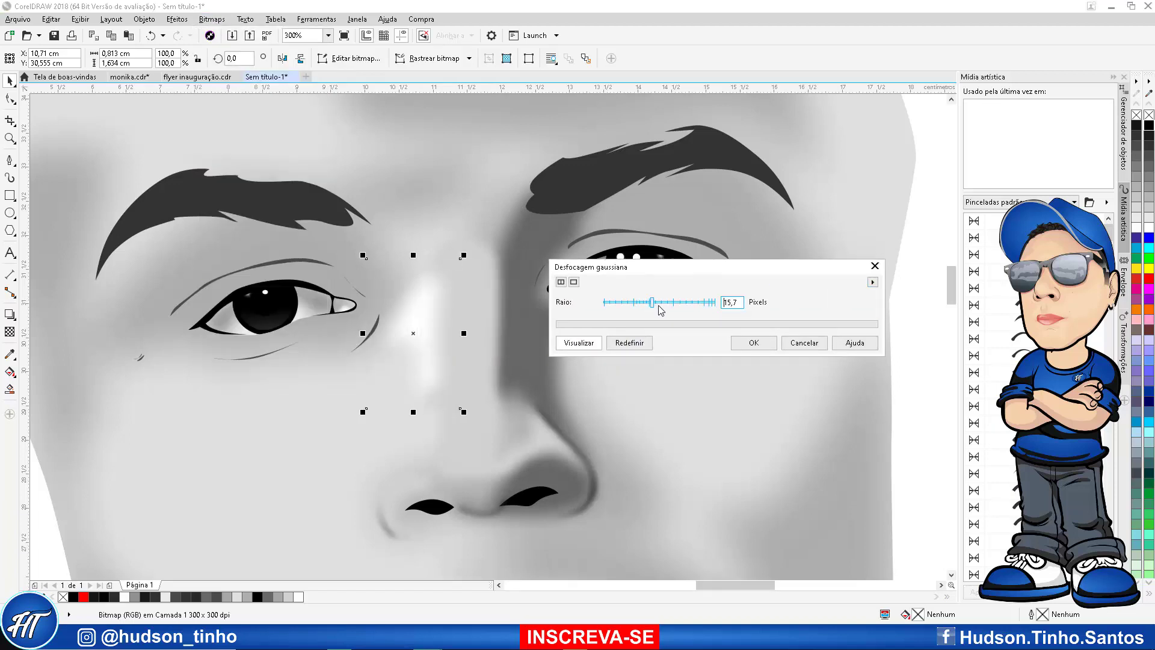
click(754, 344)
Shift the triangular nose-tip highlight 25.683 cm horizontally onto the drawn face
scroll(557, 288, down, 4)
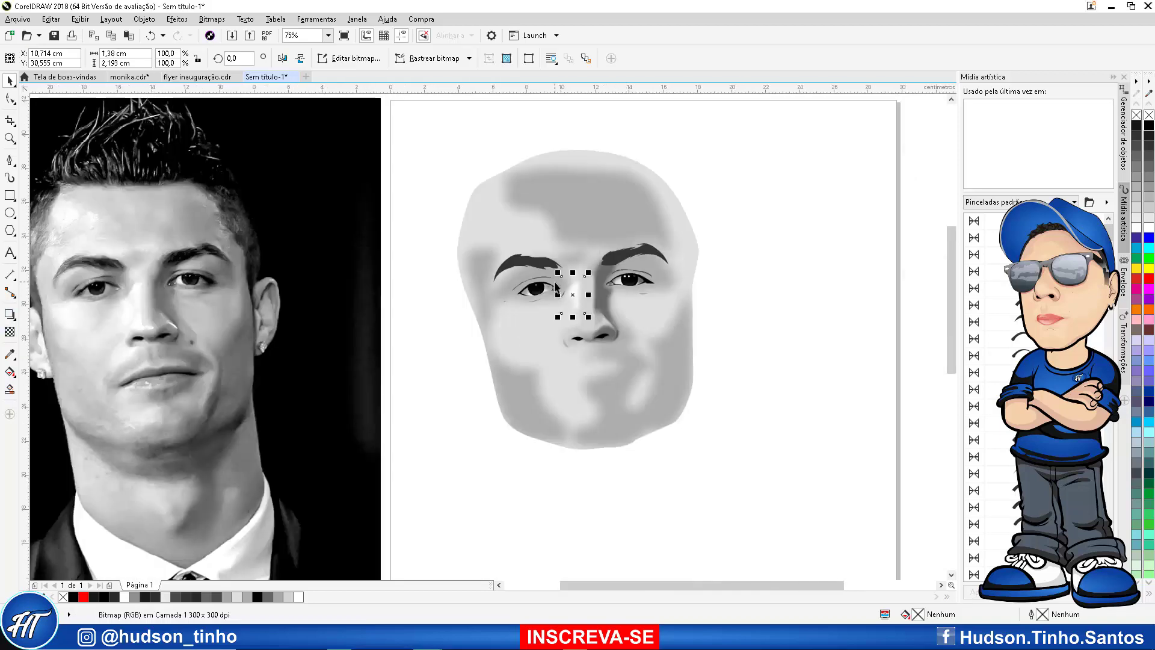
click(142, 340)
click(138, 322)
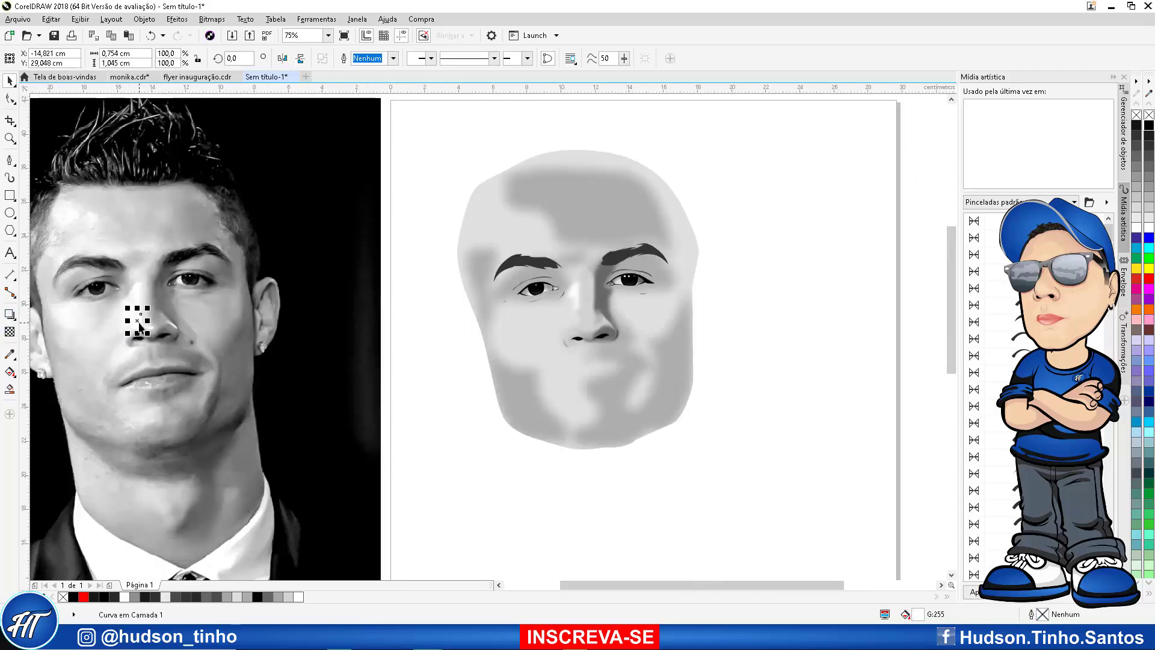
scroll(133, 306, up, 2)
key(Right)
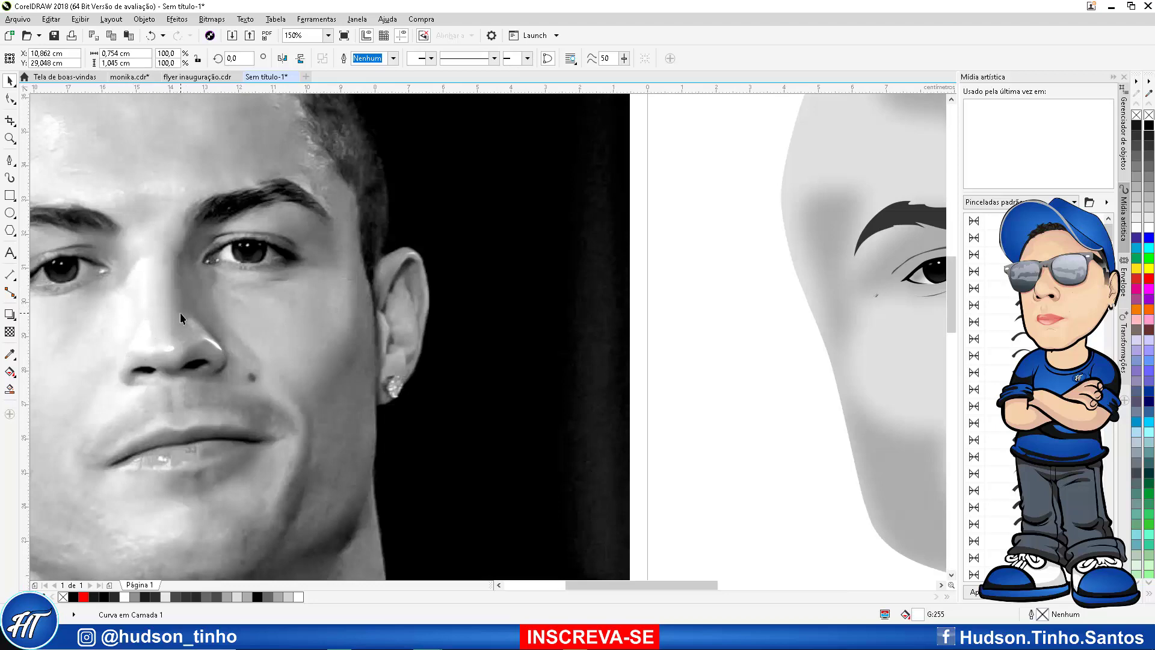
Convert the triangular nose-tip highlight to a 300 dpi RGB bitmap
scroll(565, 338, down, 1)
scroll(789, 335, up, 2)
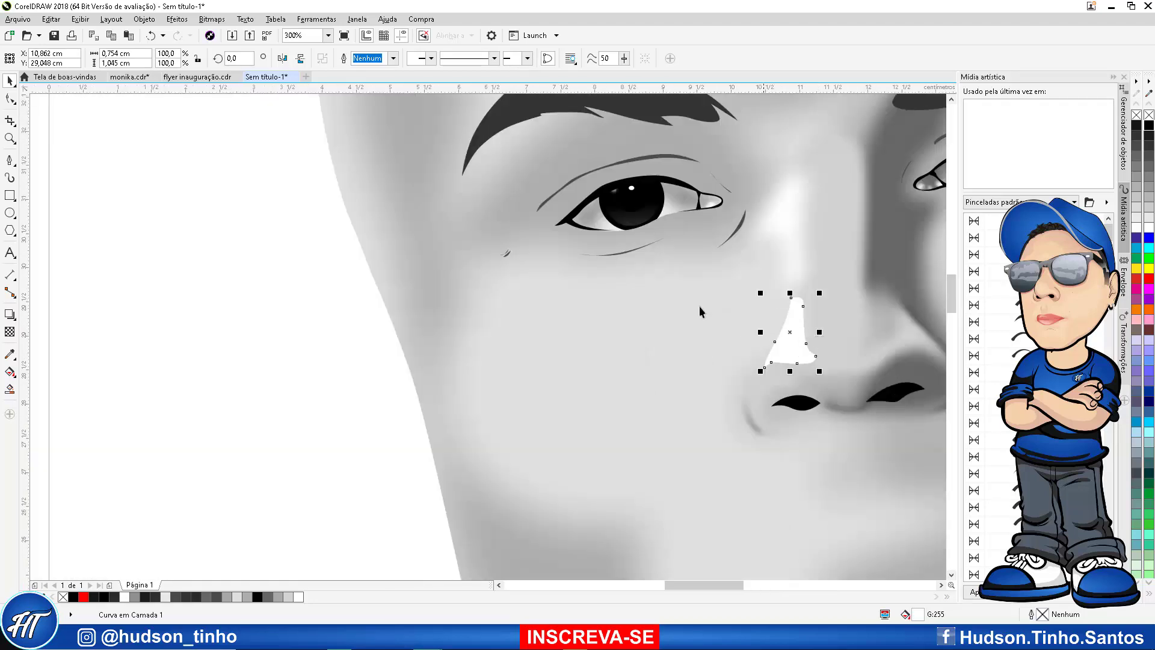
click(213, 23)
click(218, 34)
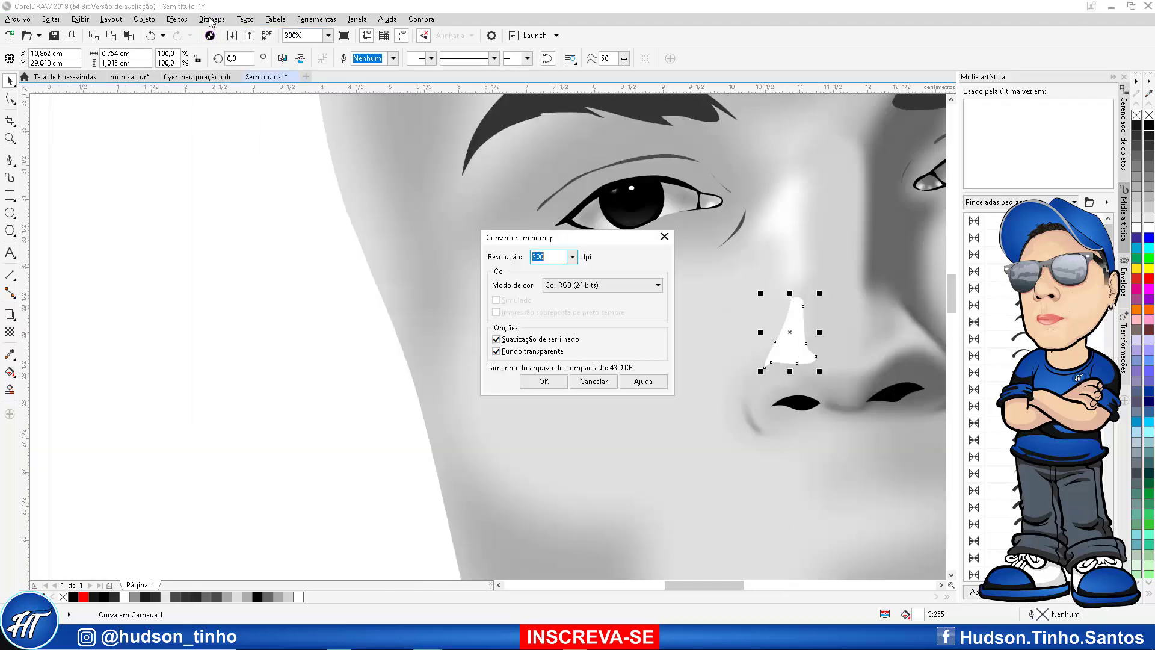
click(555, 381)
Apply a Gaussian blur with a radius of 9.4 pixels to the triangular nose-tip highlight bitmap
click(211, 18)
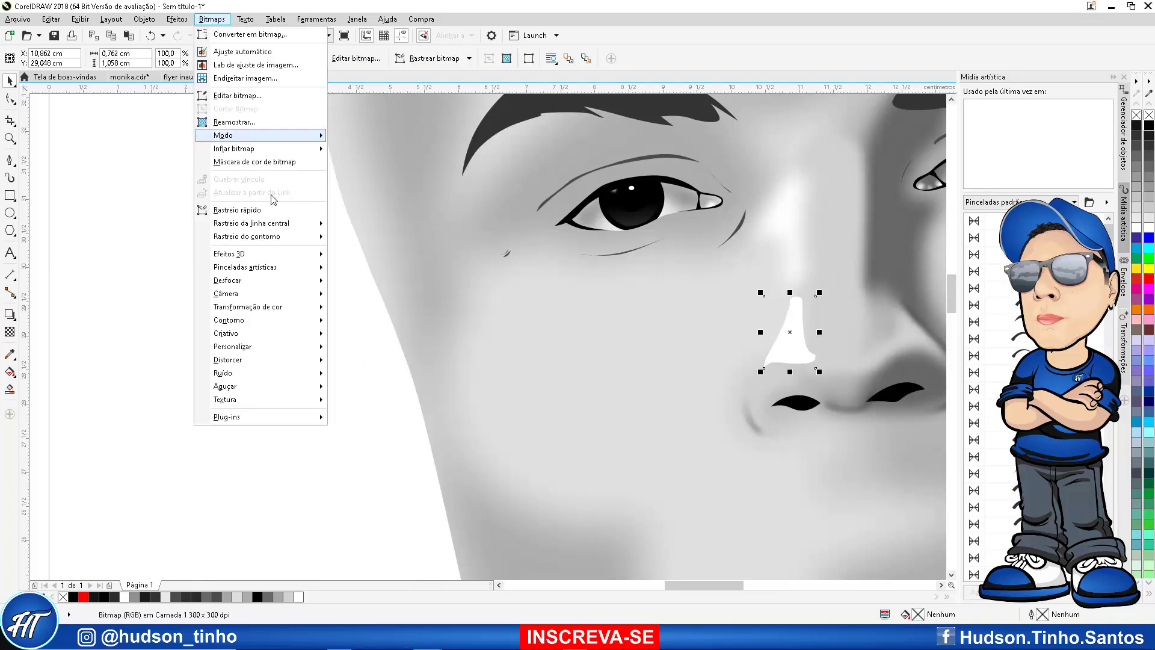
mouse_move(264, 281)
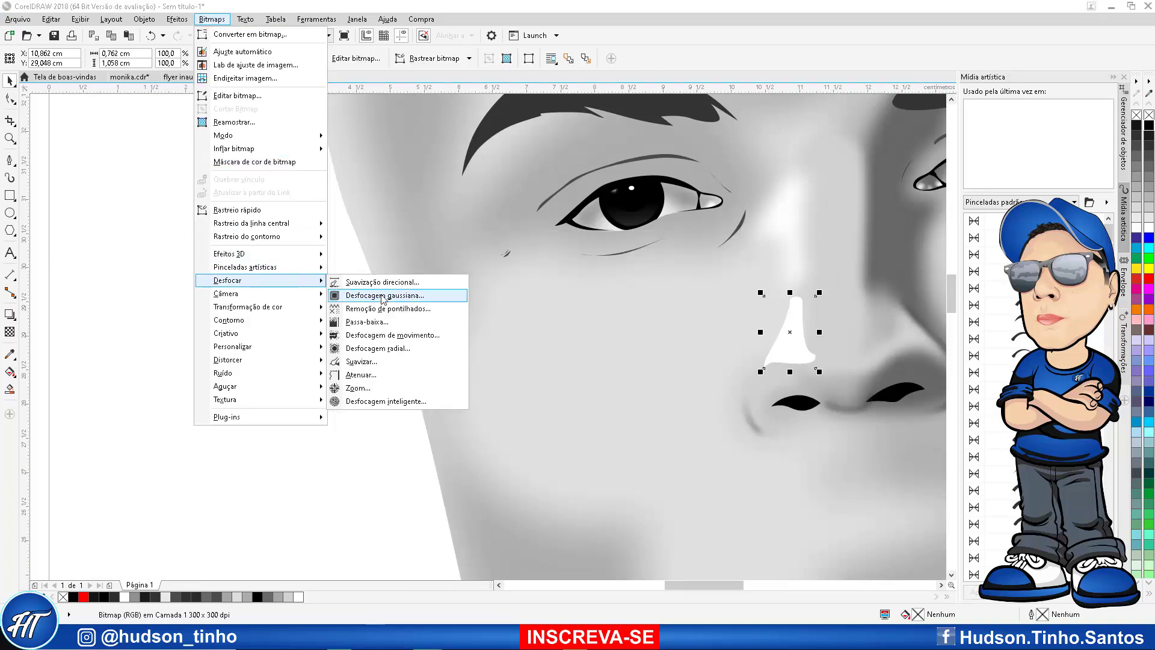
click(421, 294)
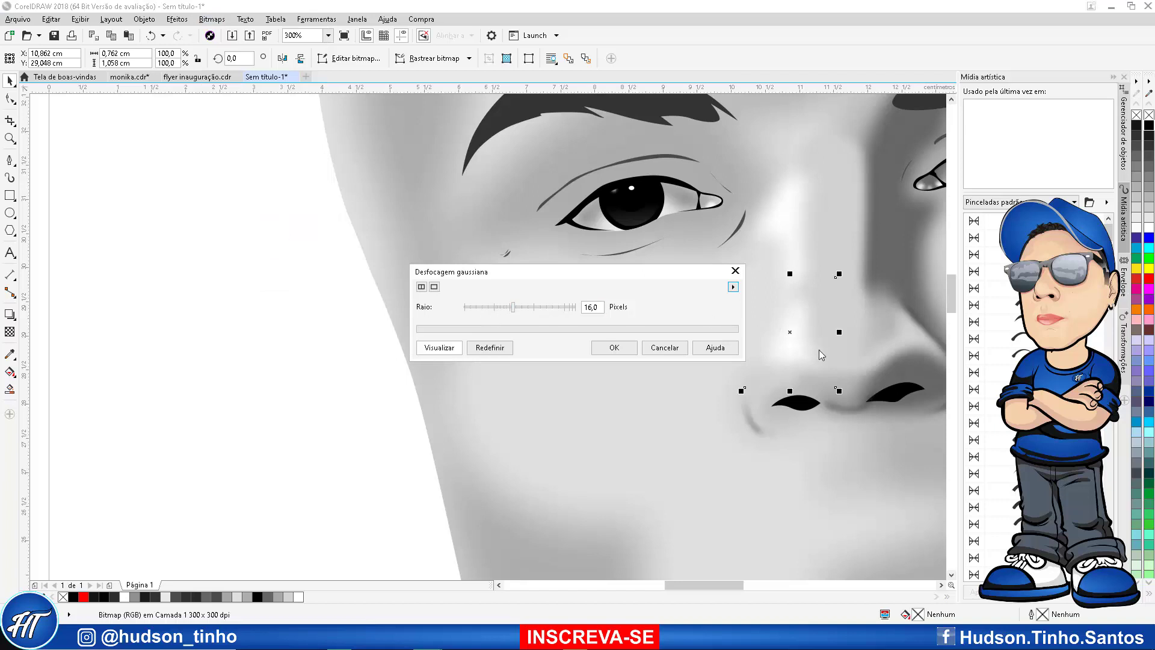
click(508, 307)
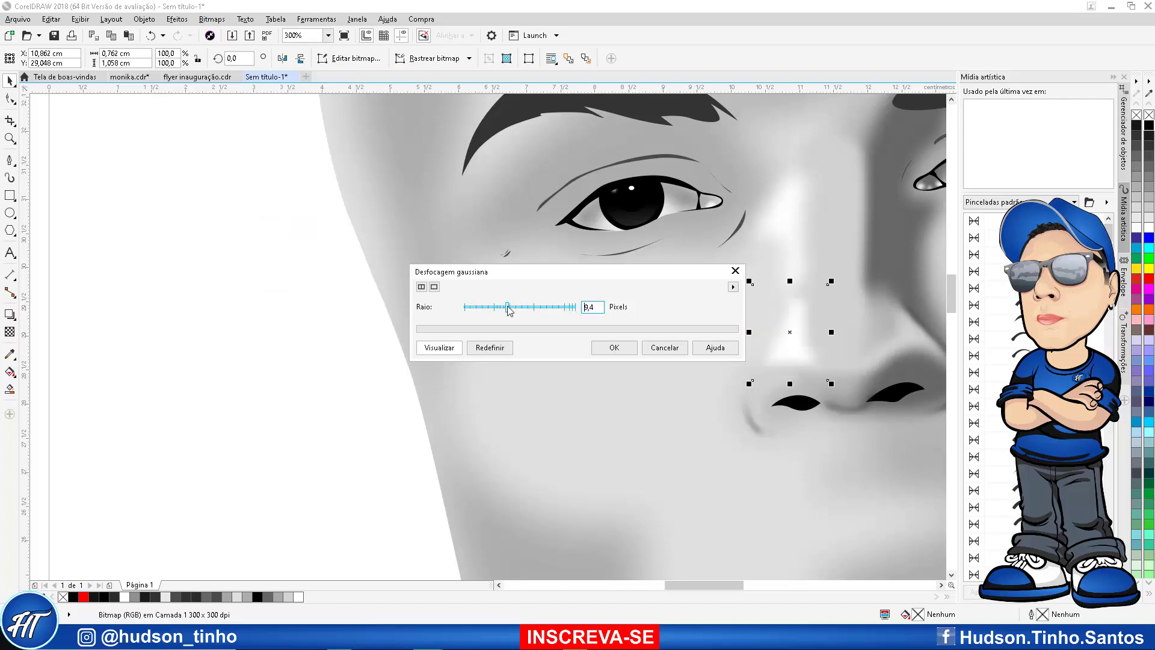
click(614, 347)
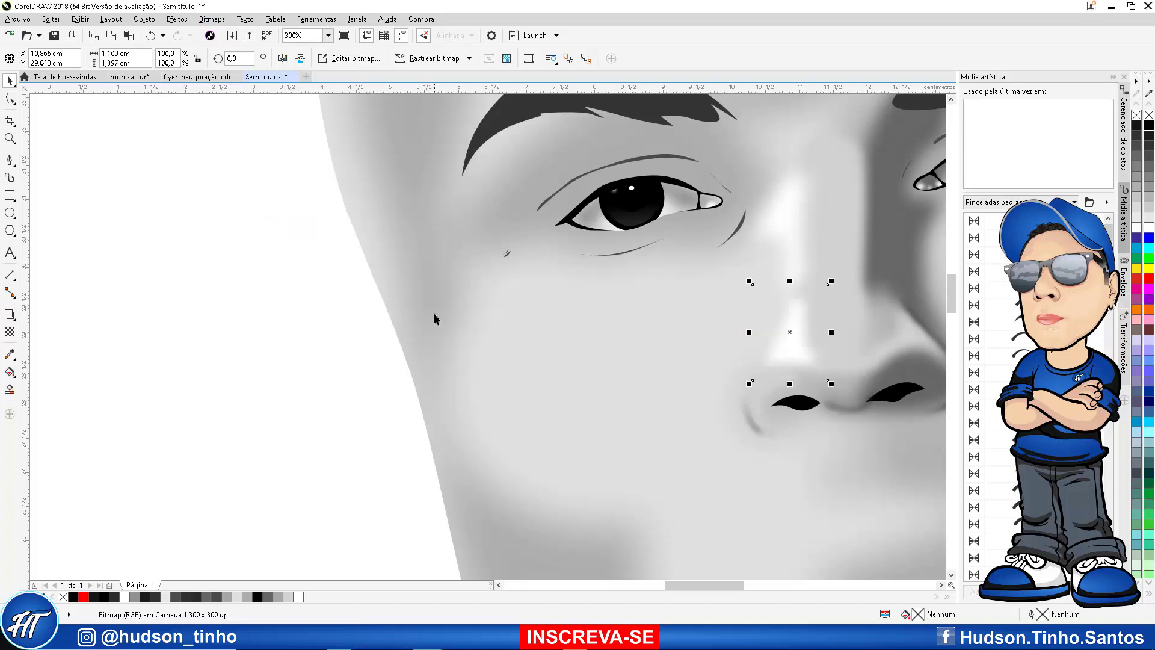
Shift the two small remaining nose highlights on the reference photo 25.683 cm horizontally onto the drawn face
scroll(434, 313, down, 4)
mouse_move(367, 277)
mouse_down()
mouse_move(442, 356)
mouse_move(493, 379)
mouse_up()
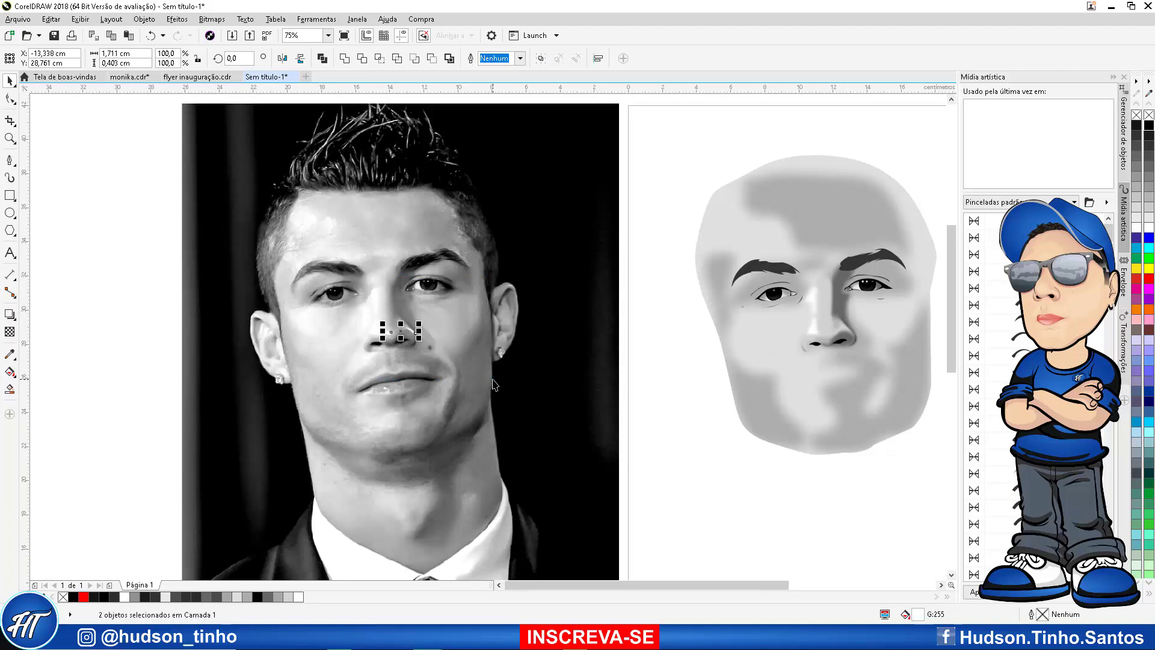
drag(409, 306, 850, 306)
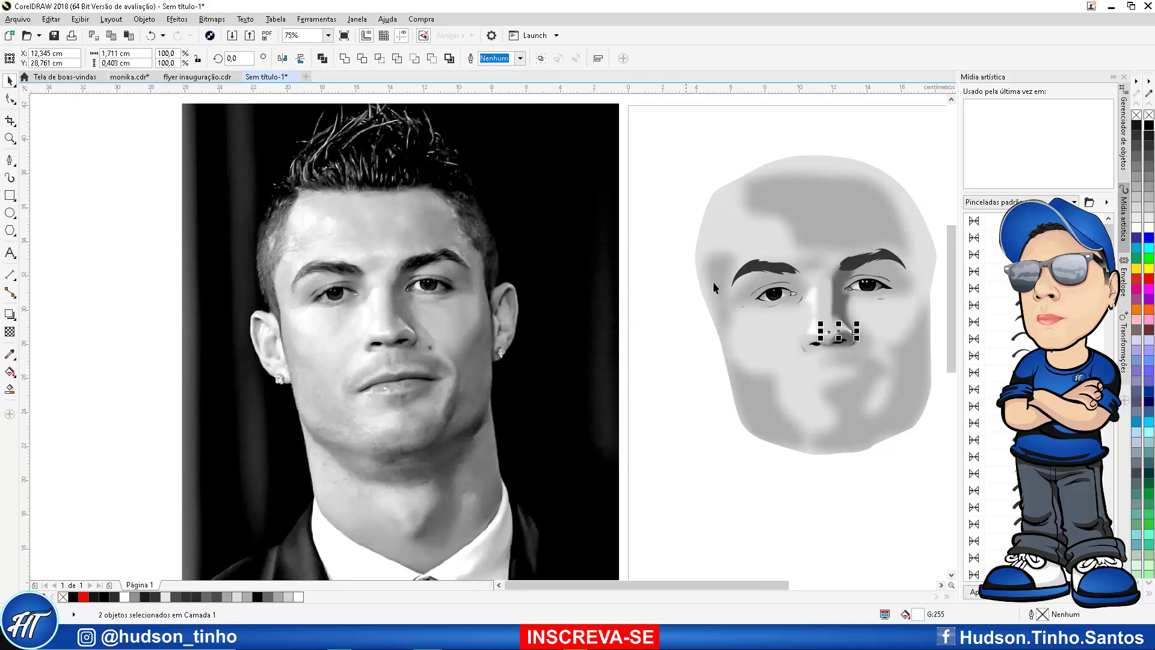
Convert the thin curved highlight on the nostril wing to a 300 dpi RGB bitmap
scroll(826, 355, up, 4)
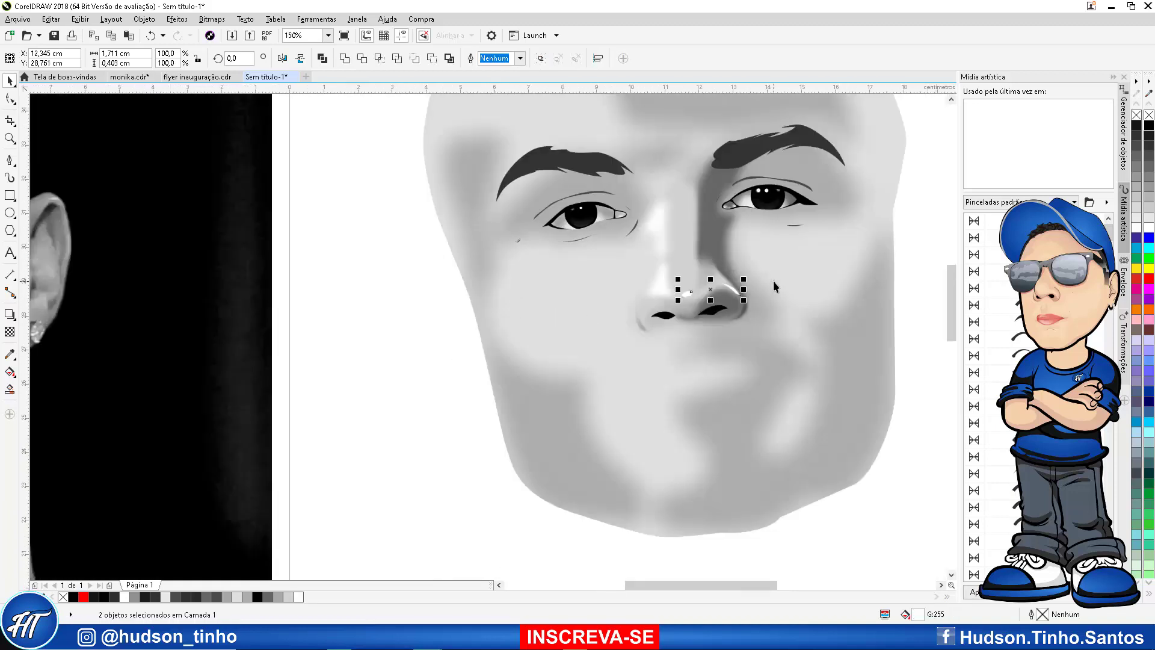
click(774, 280)
scroll(730, 294, up, 4)
click(701, 298)
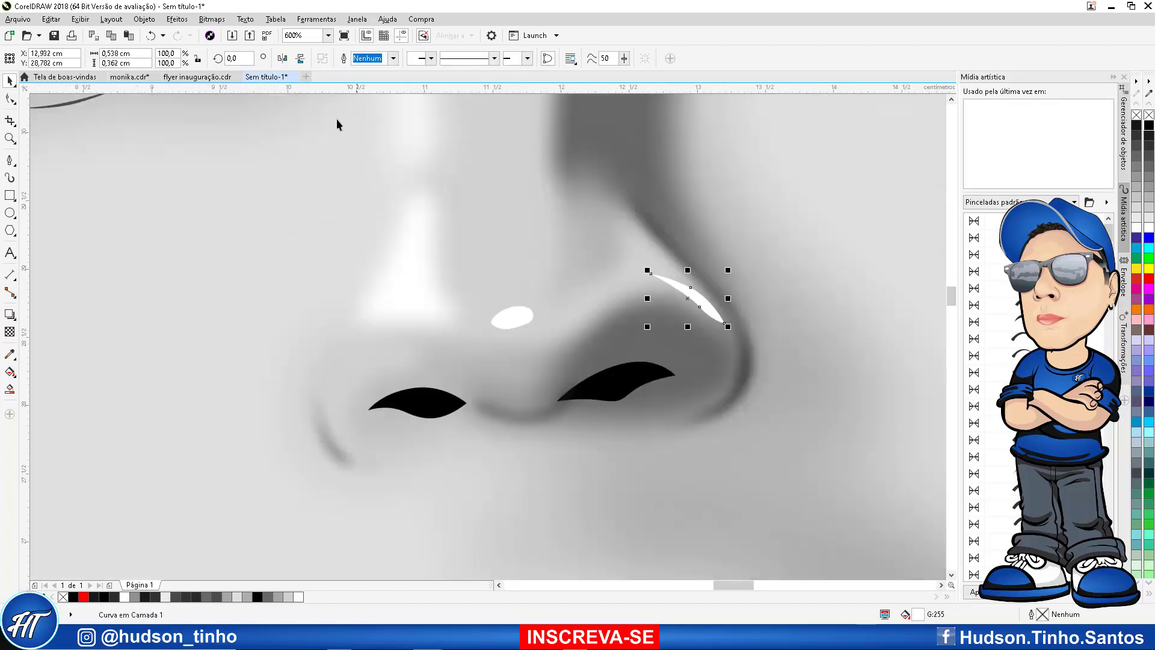
click(230, 19)
click(232, 27)
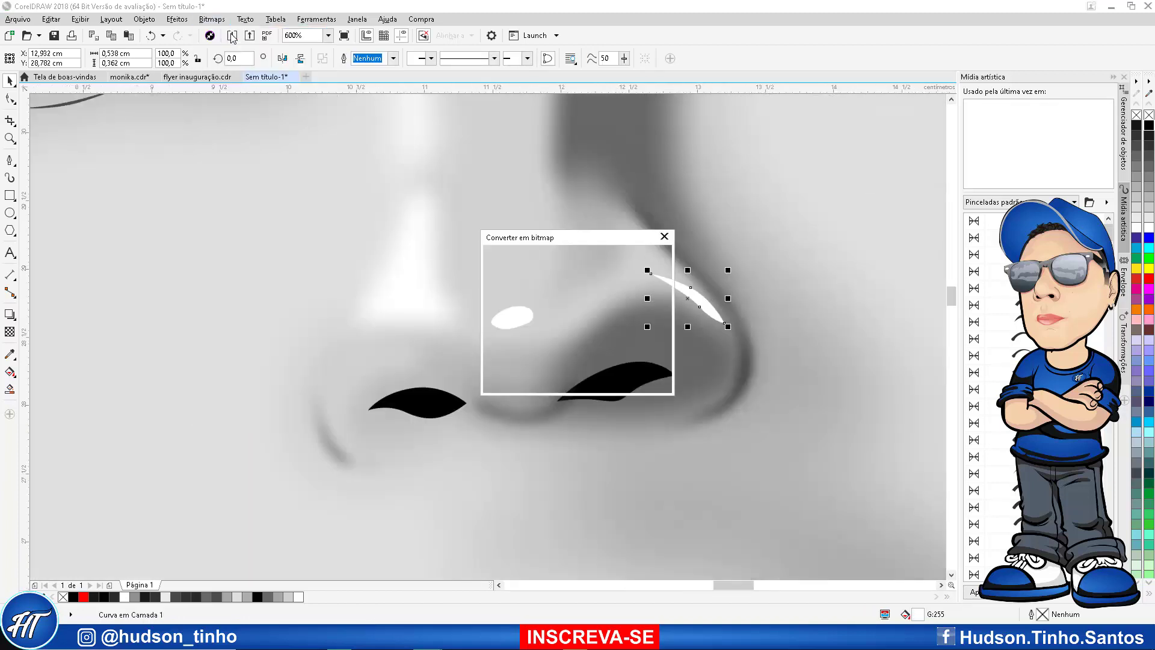
click(531, 381)
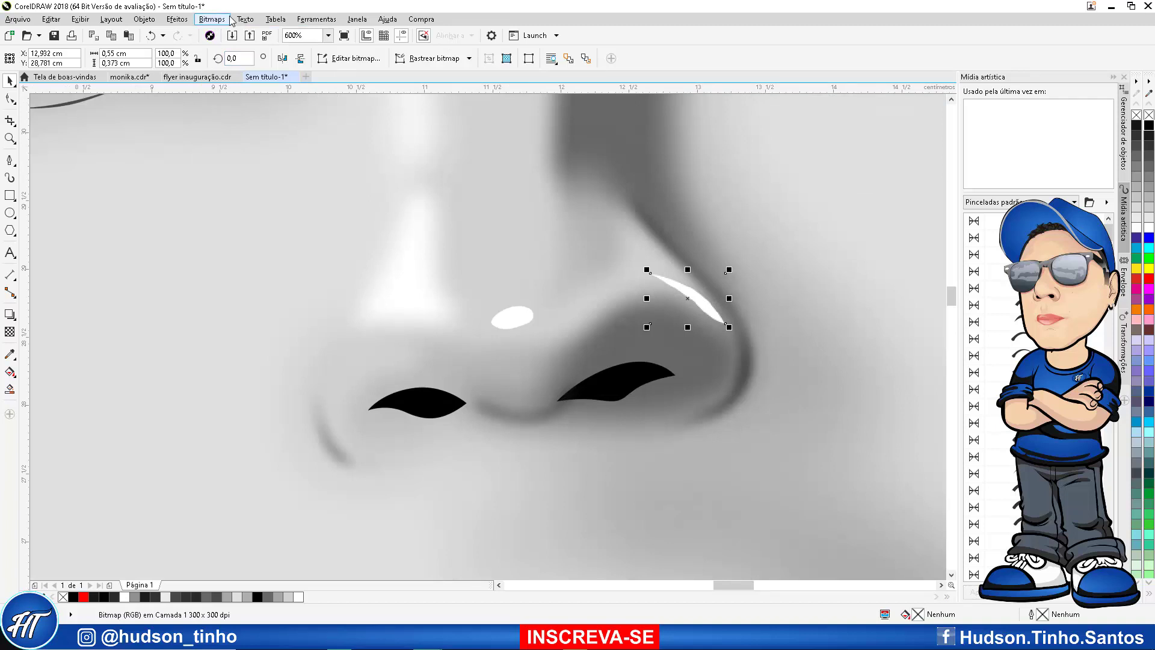
Apply a Gaussian blur with a radius of 4.8 pixels to the curved nostril-wing highlight bitmap
click(212, 19)
mouse_move(278, 281)
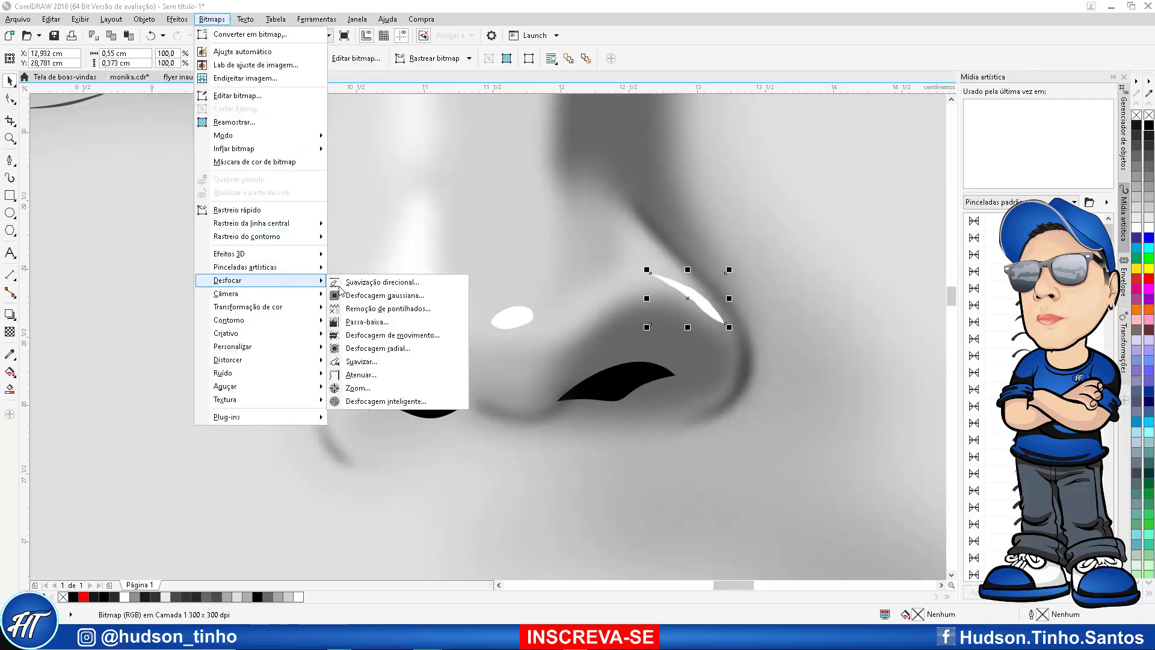
click(395, 295)
drag(610, 268, 347, 218)
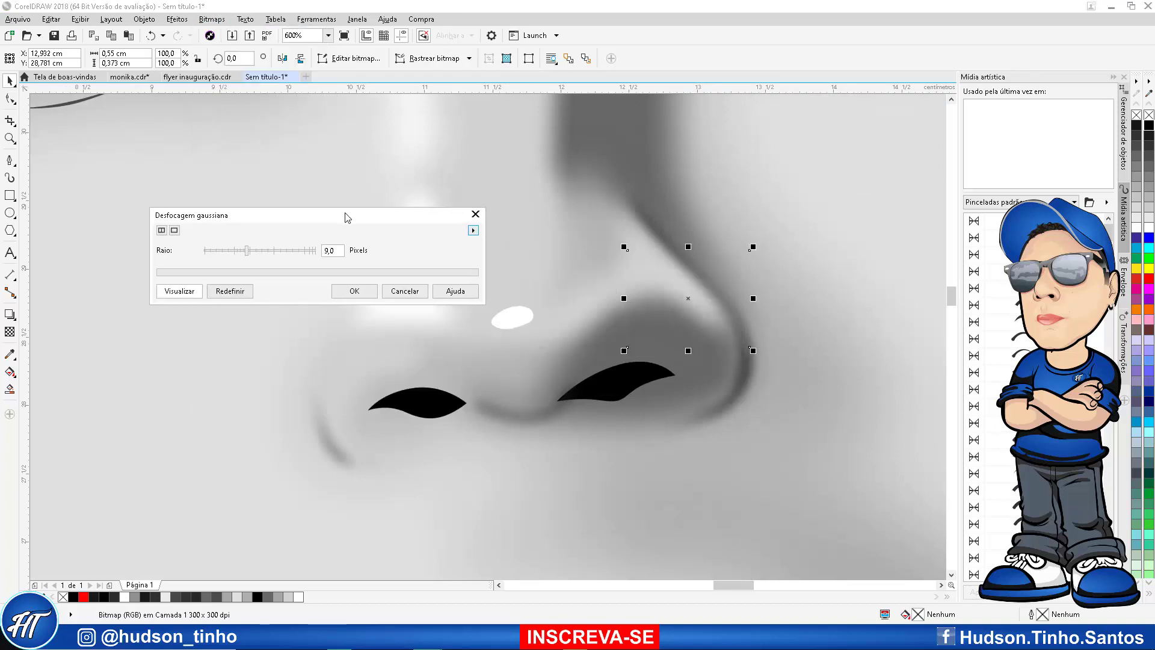
drag(247, 251, 232, 253)
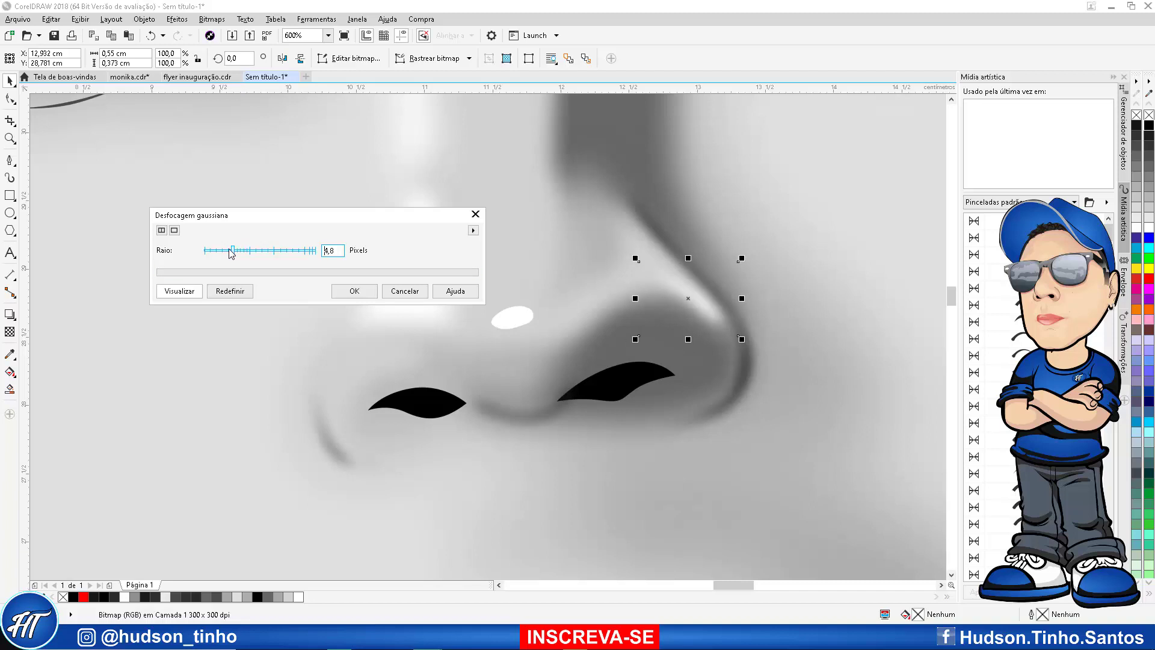
click(355, 291)
click(418, 286)
Convert the small oval nose-tip highlight to a 300 dpi RGB bitmap
click(492, 315)
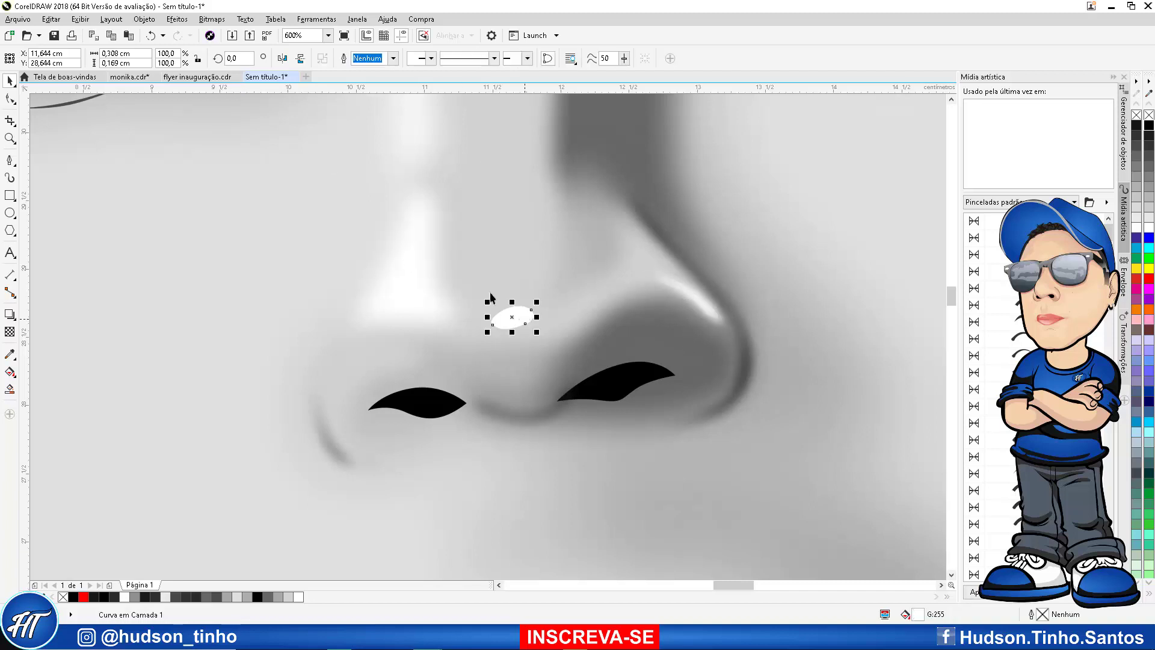
click(203, 23)
click(221, 35)
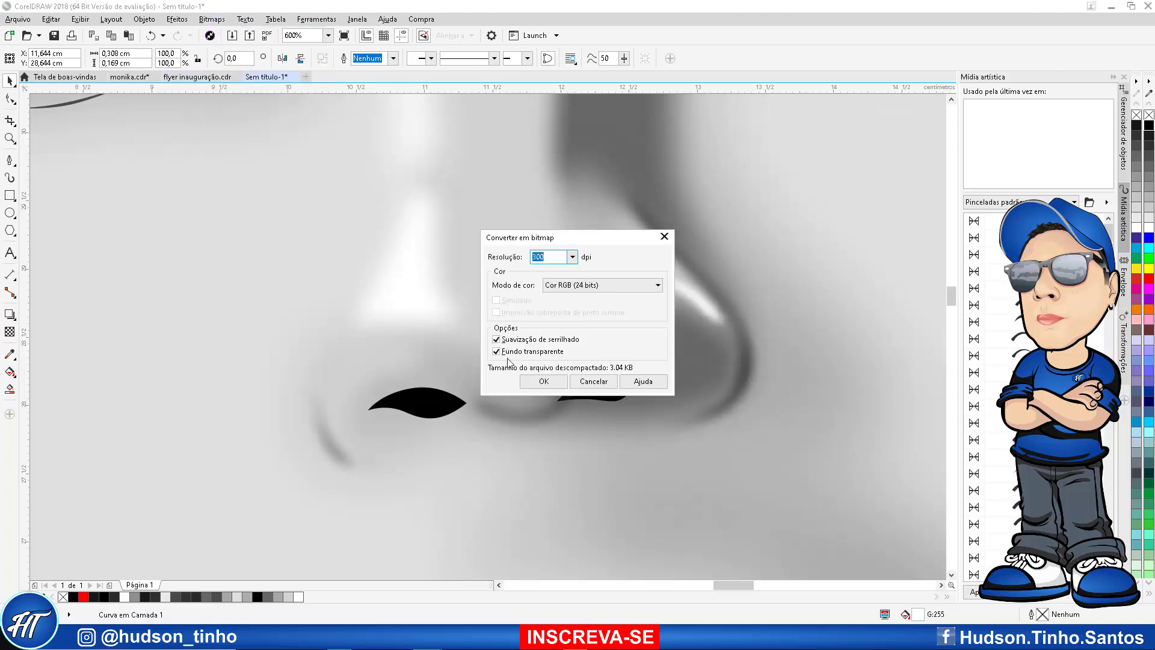
click(544, 383)
Apply a slight Gaussian blur to the small oval nose-tip highlight bitmap
click(211, 19)
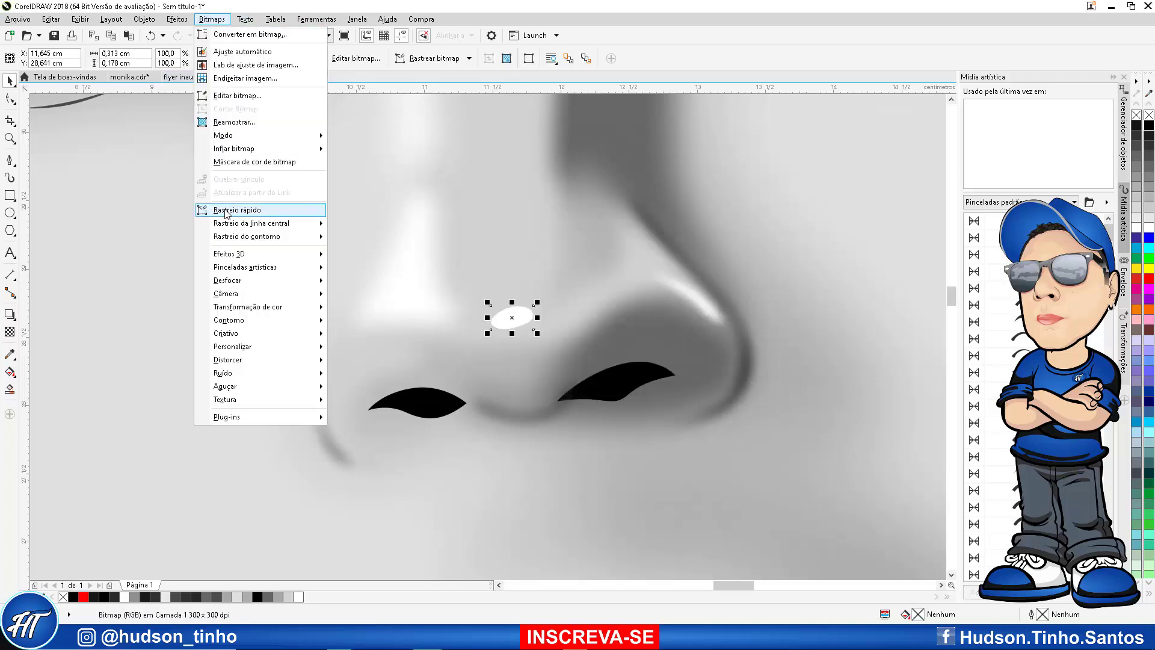
mouse_move(241, 280)
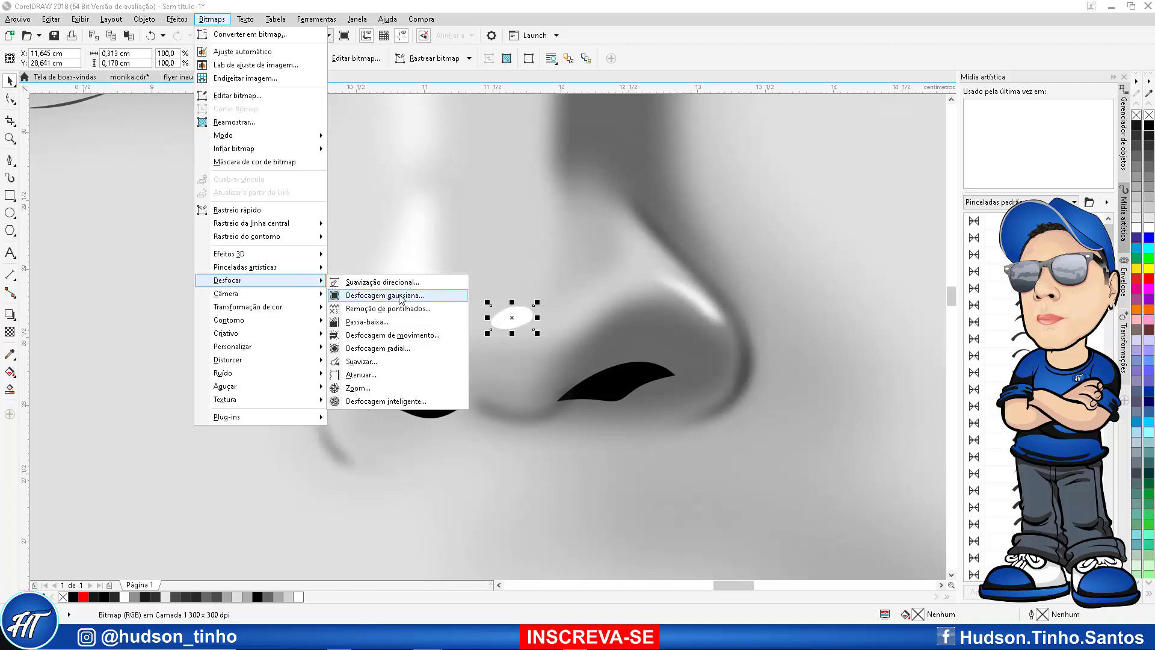
click(370, 298)
drag(486, 271, 234, 154)
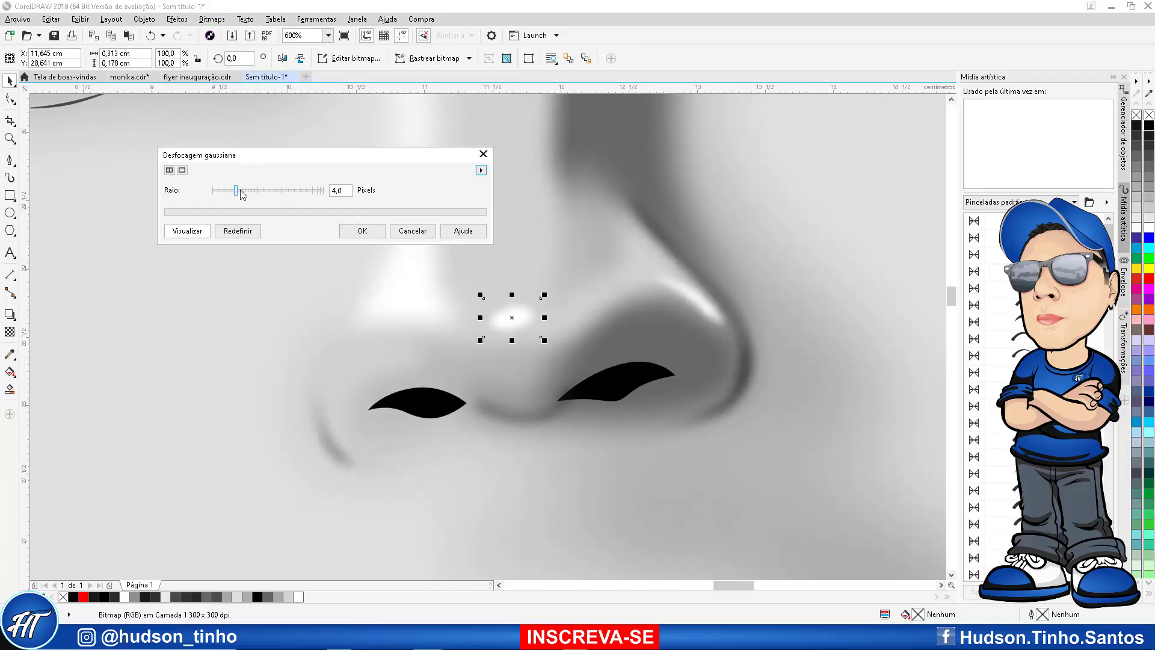
click(240, 190)
click(367, 230)
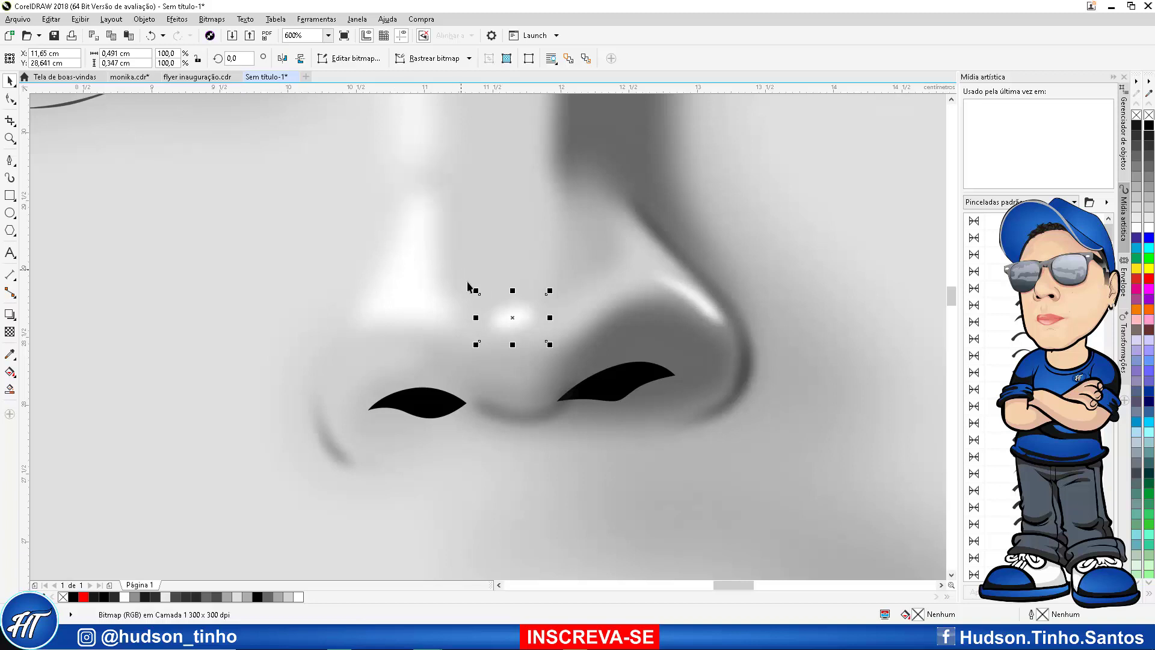
Group the four blurred nose highlights and send the group to the back of the layer
scroll(471, 289, down, 2)
scroll(526, 262, down, 1)
click(385, 241)
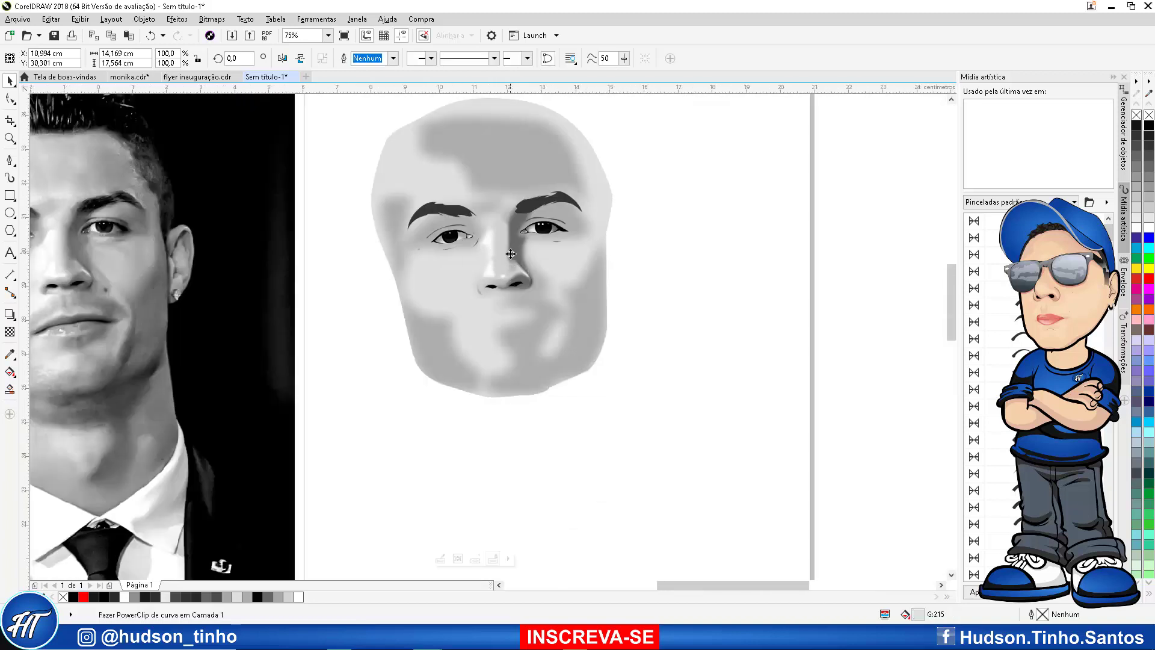
scroll(508, 253, up, 1)
click(468, 280)
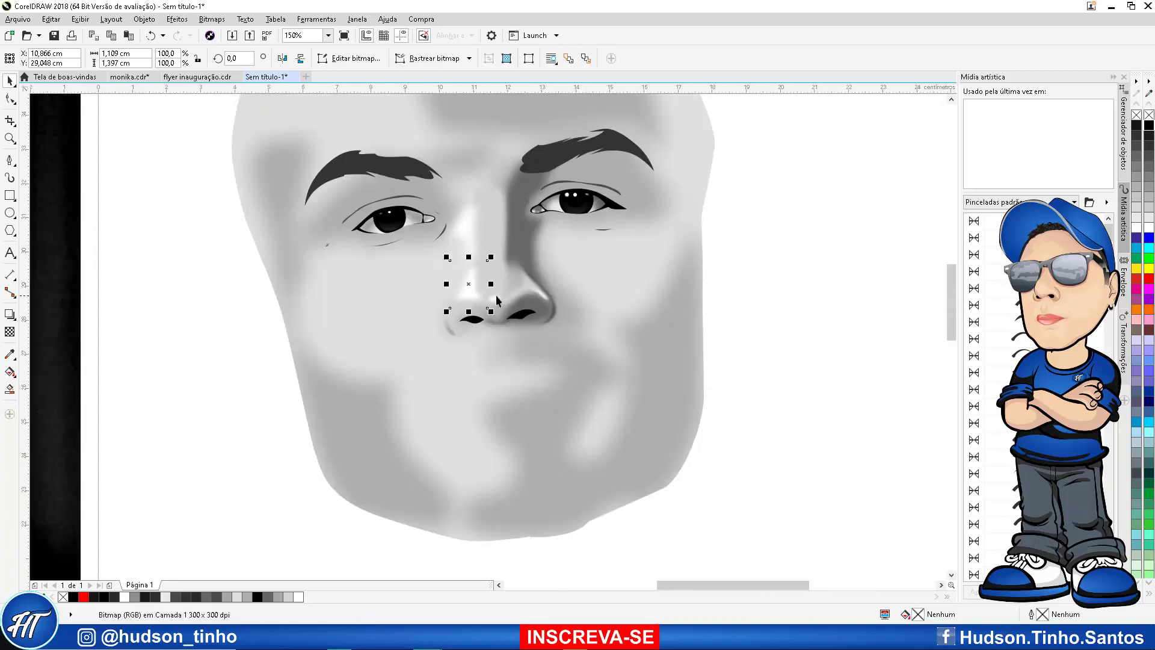
click(543, 298)
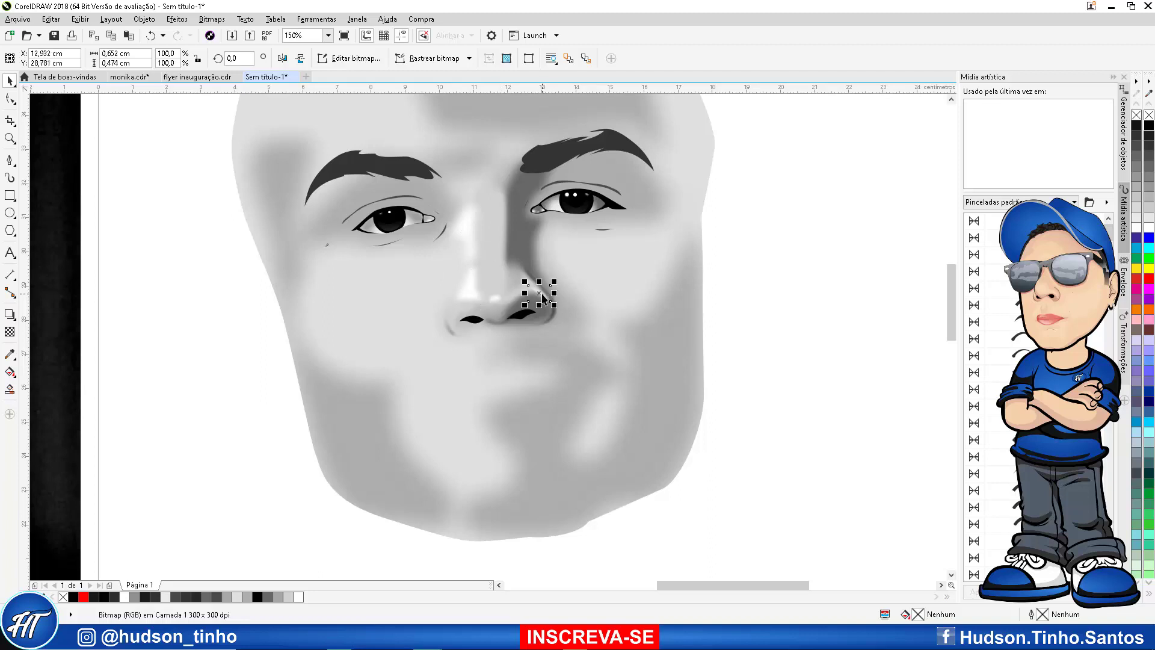
shift+click(496, 298)
shift+click(468, 290)
shift+click(464, 231)
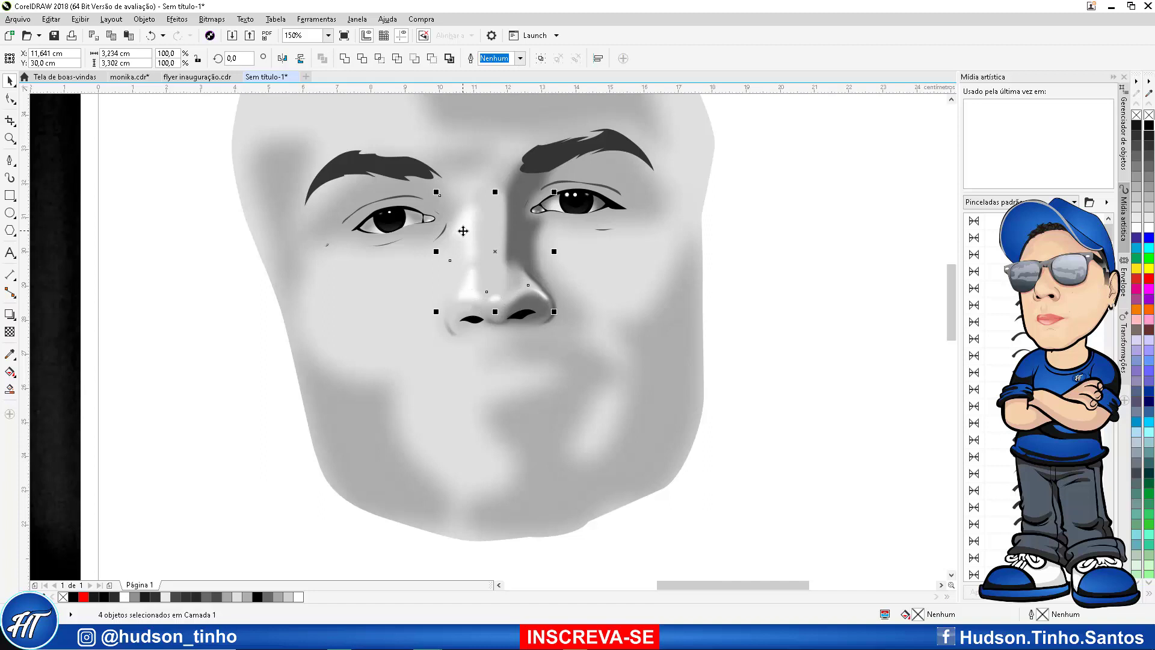
right_click(464, 232)
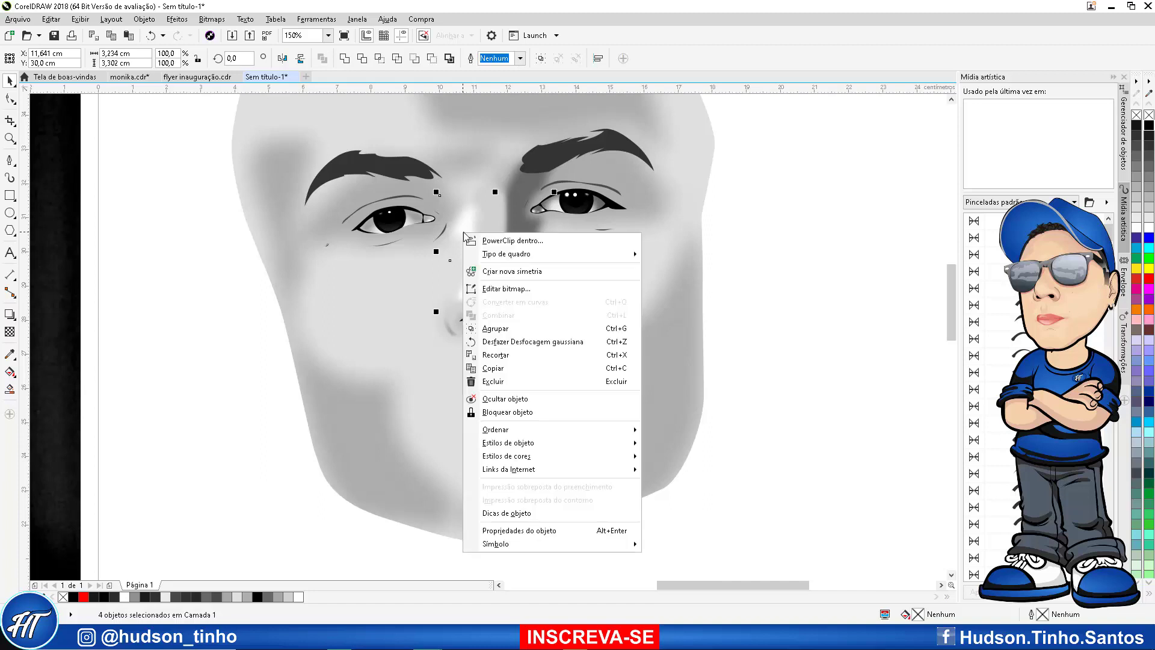
click(496, 329)
key(shift+Page_Down)
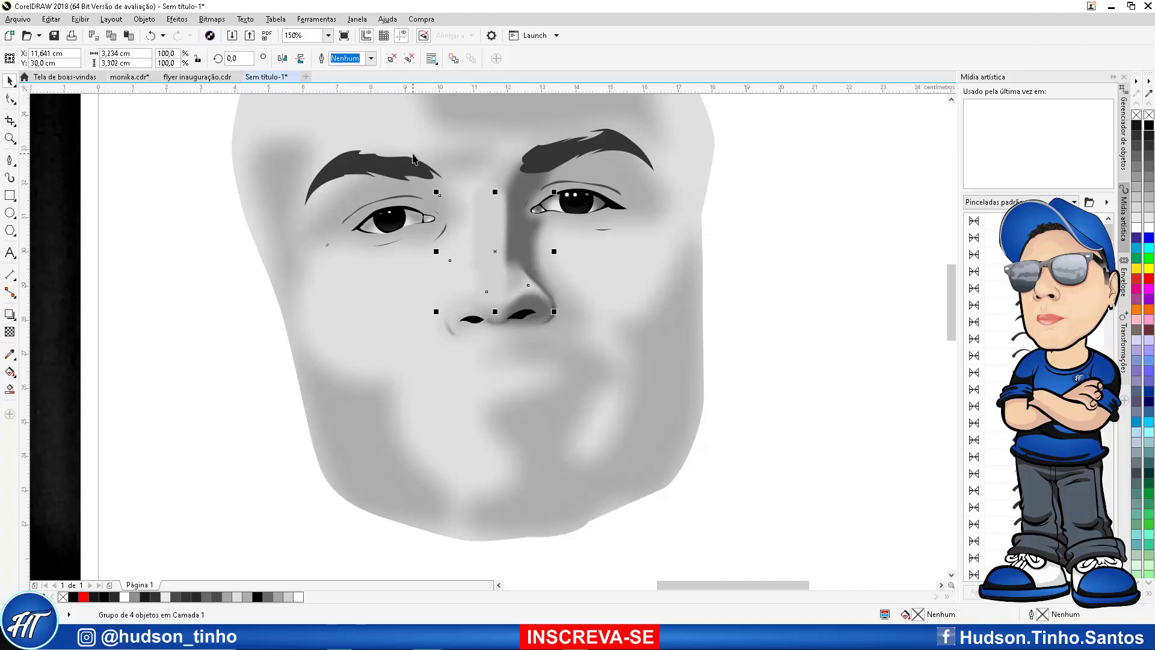
Place the grouped nose highlights inside the face shape as PowerClip content
click(145, 19)
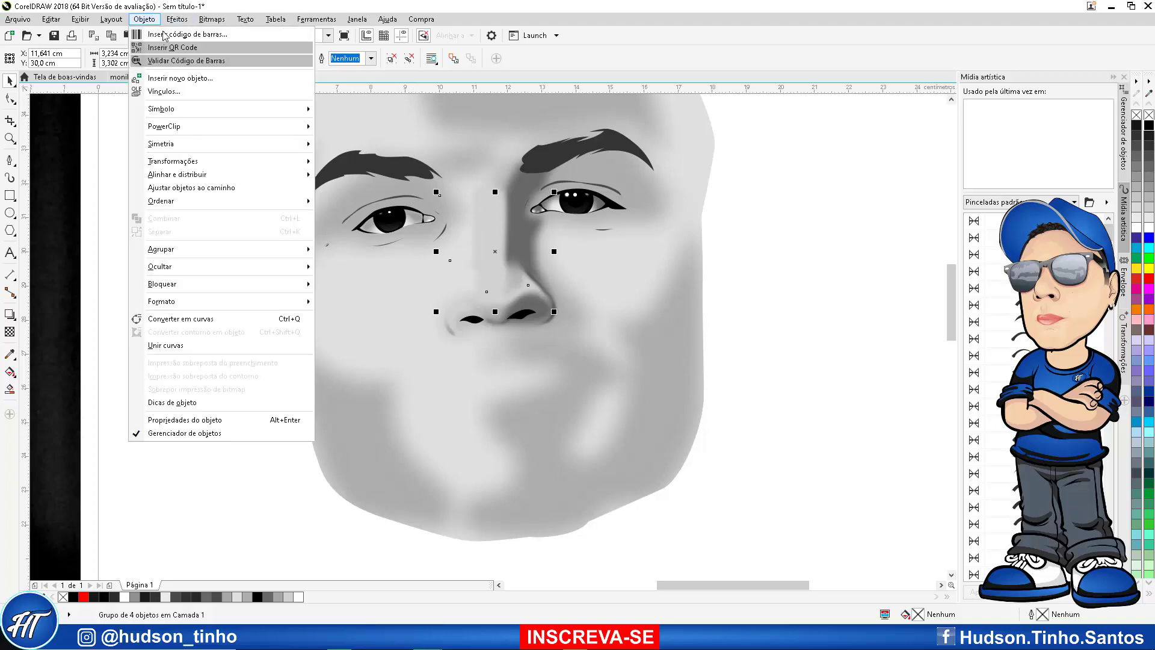
mouse_move(199, 128)
click(385, 126)
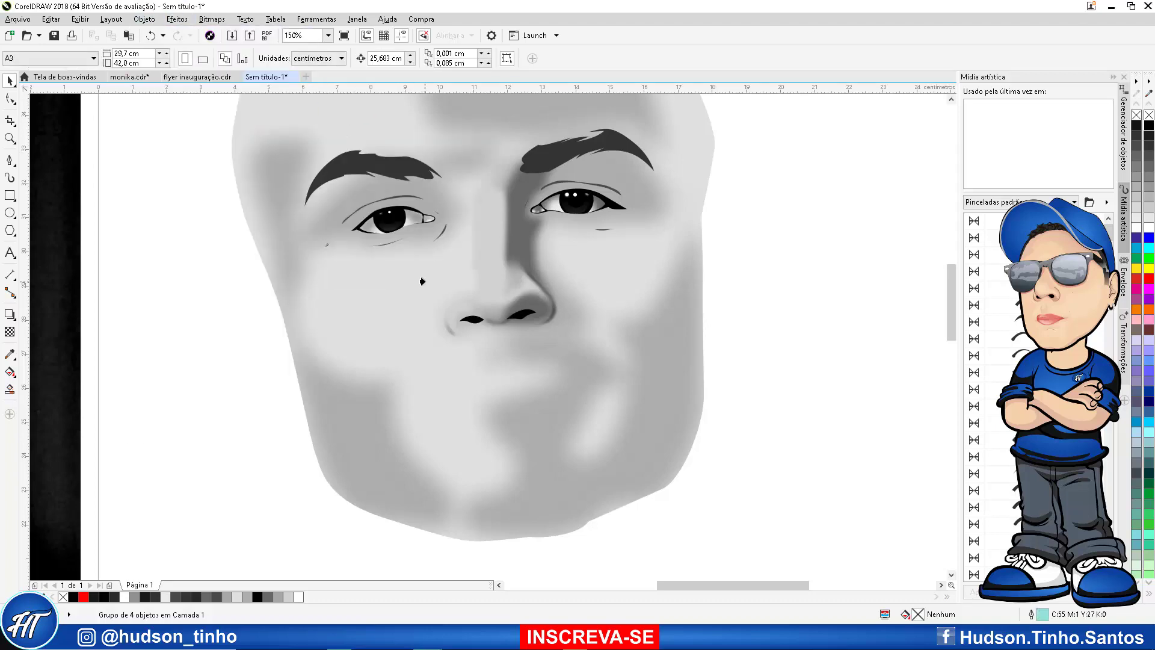
click(426, 280)
scroll(618, 267, down, 2)
click(518, 265)
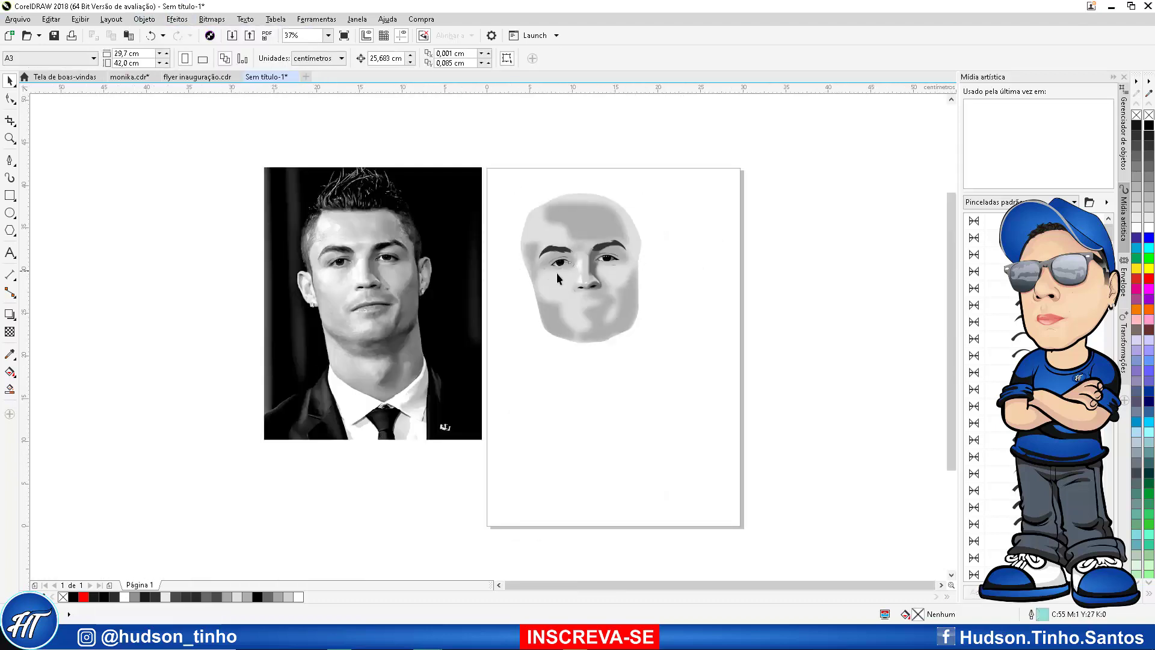
Trace the bright highlight on the upper left forehead of the reference photo with the Pen tool, about 1.6 × 2.1 cm
scroll(560, 271, up, 2)
scroll(684, 294, down, 1)
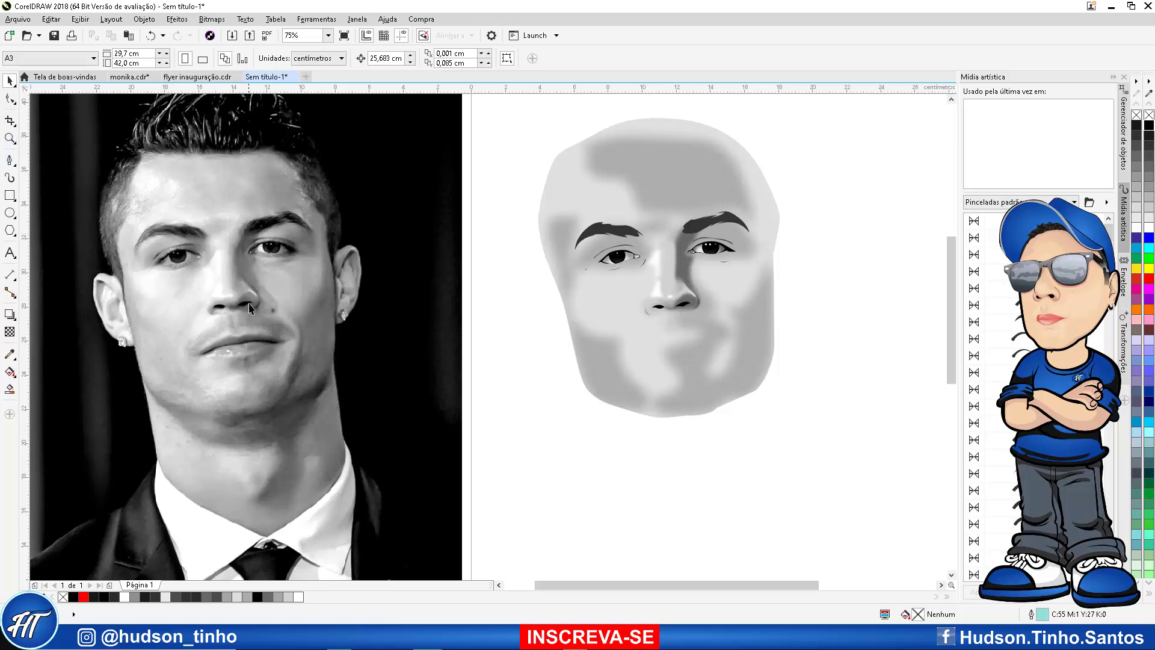
scroll(665, 260, up, 2)
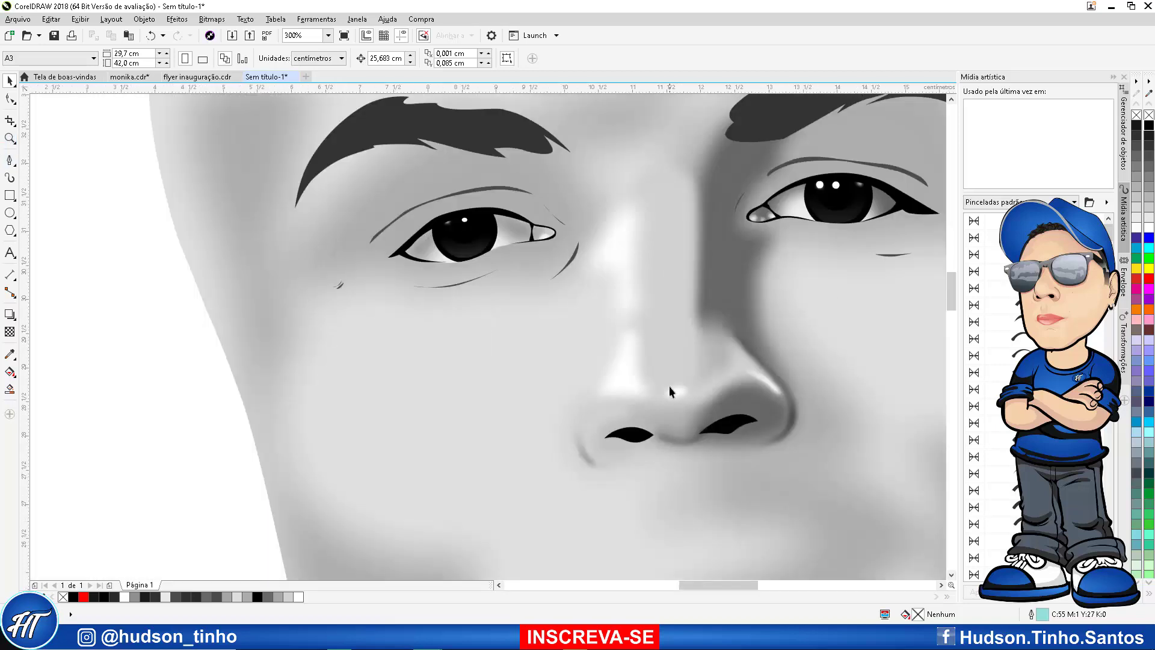
scroll(704, 379, down, 2)
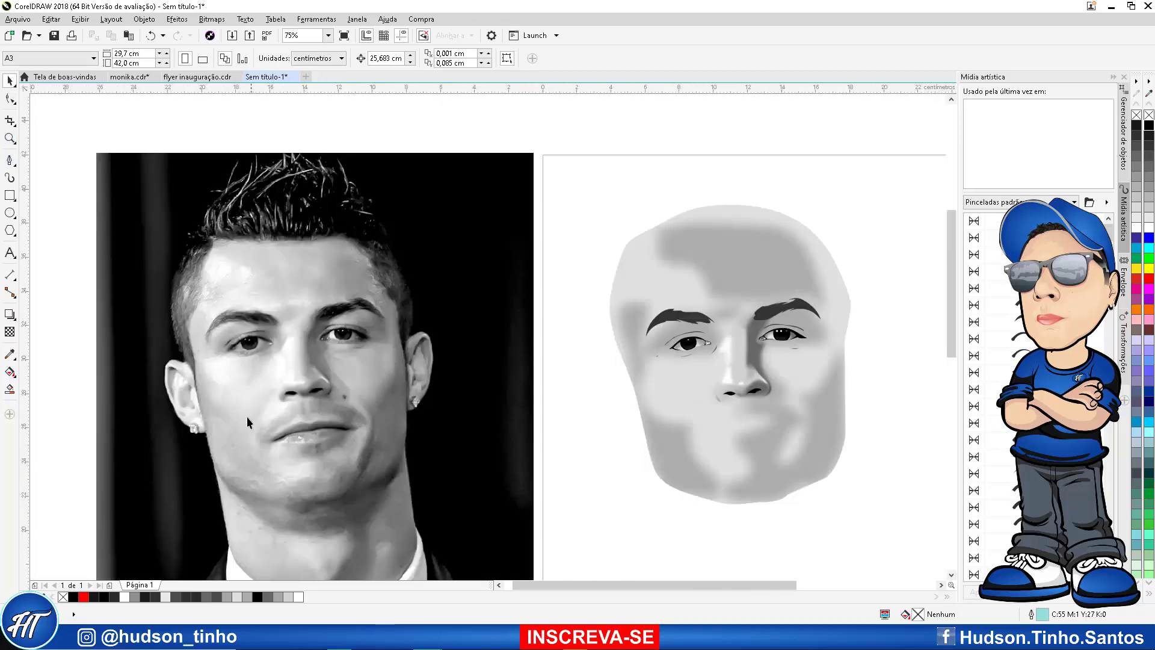
click(8, 160)
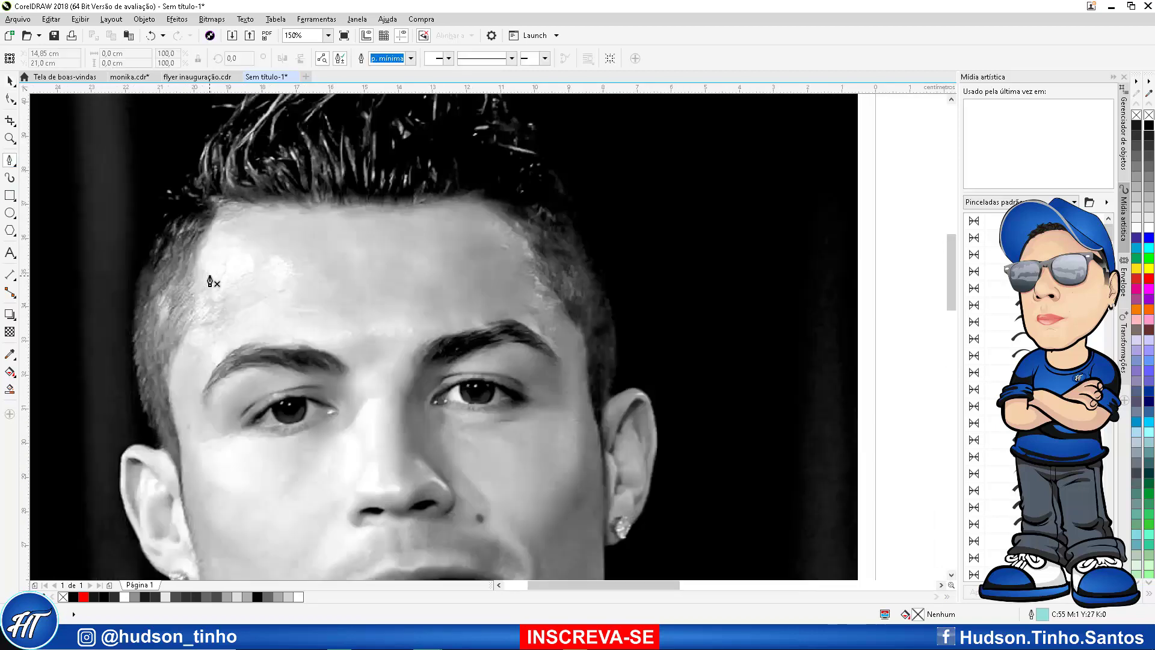
scroll(215, 279, up, 1)
scroll(220, 237, up, 1)
click(217, 217)
click(248, 245)
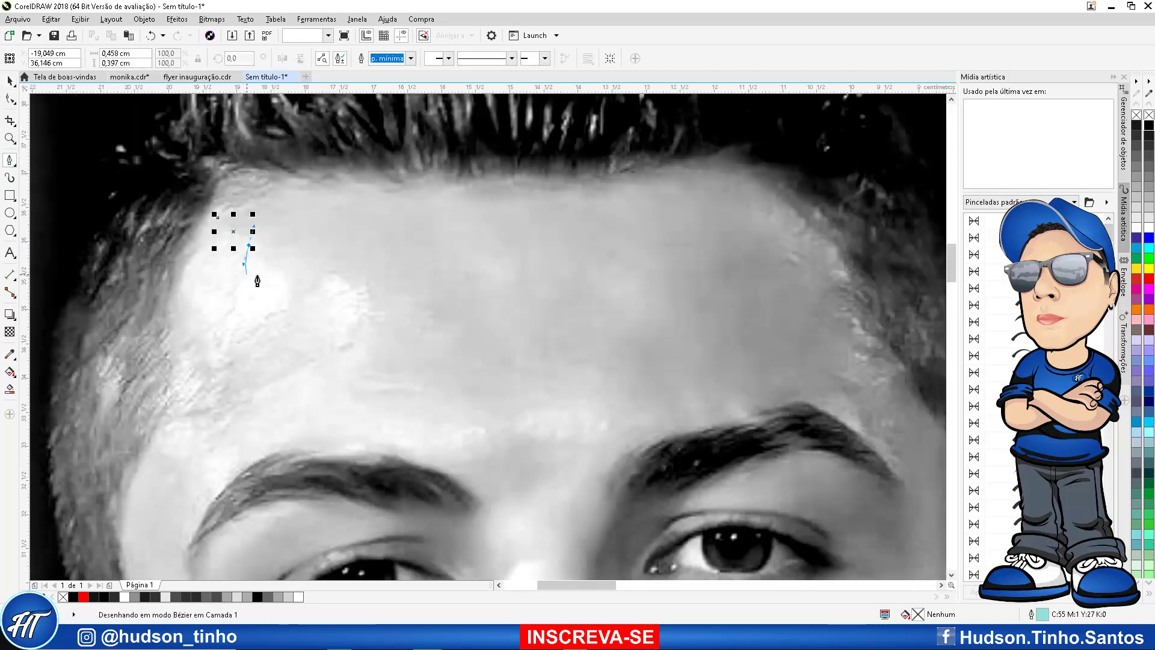
click(272, 267)
drag(292, 302, 280, 325)
click(239, 331)
click(212, 361)
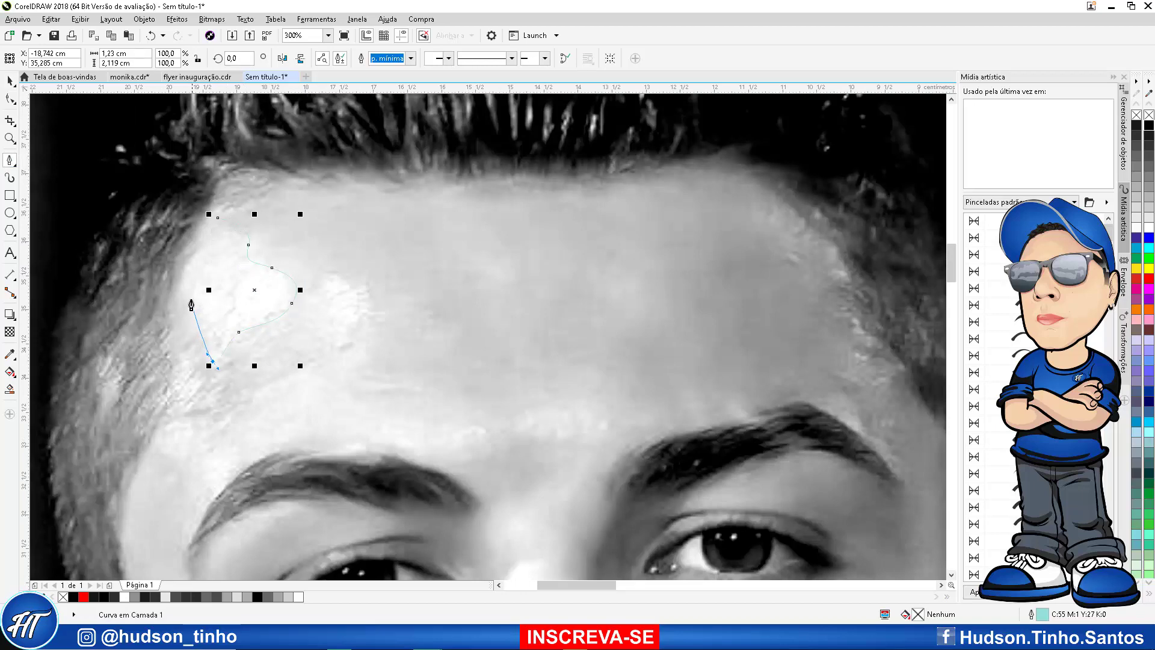
click(192, 305)
click(189, 257)
click(216, 220)
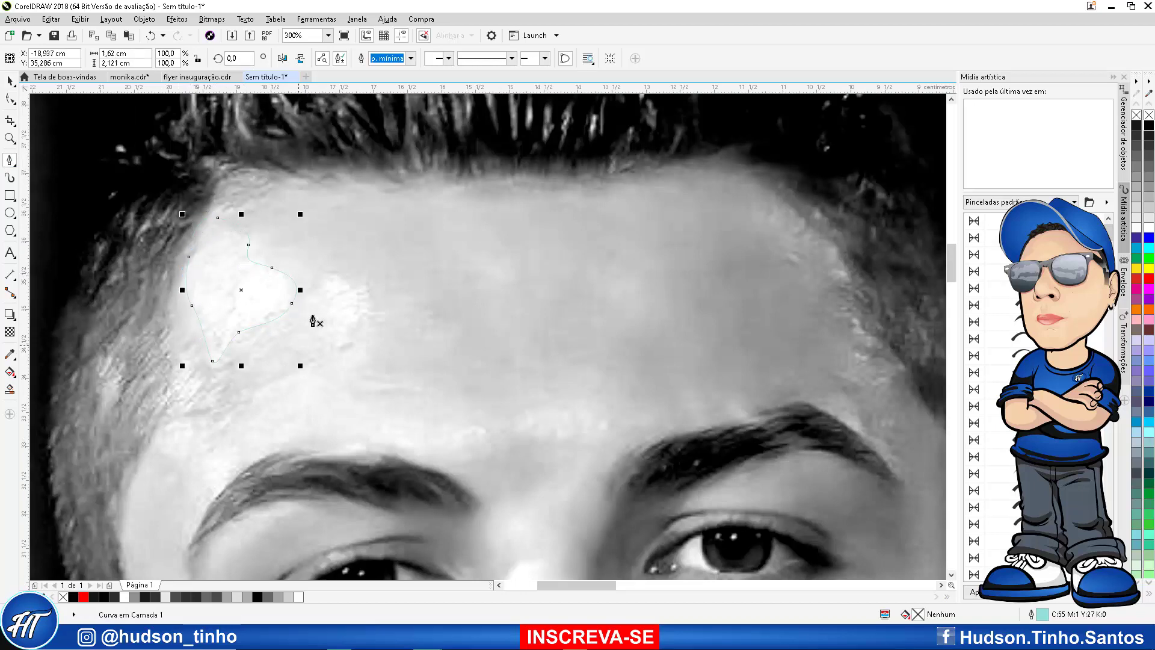
Trace the smaller forehead highlight beside the first one as a closed curve about 0.8 × 1.3 cm
click(314, 281)
click(330, 324)
click(328, 367)
drag(362, 310, 385, 294)
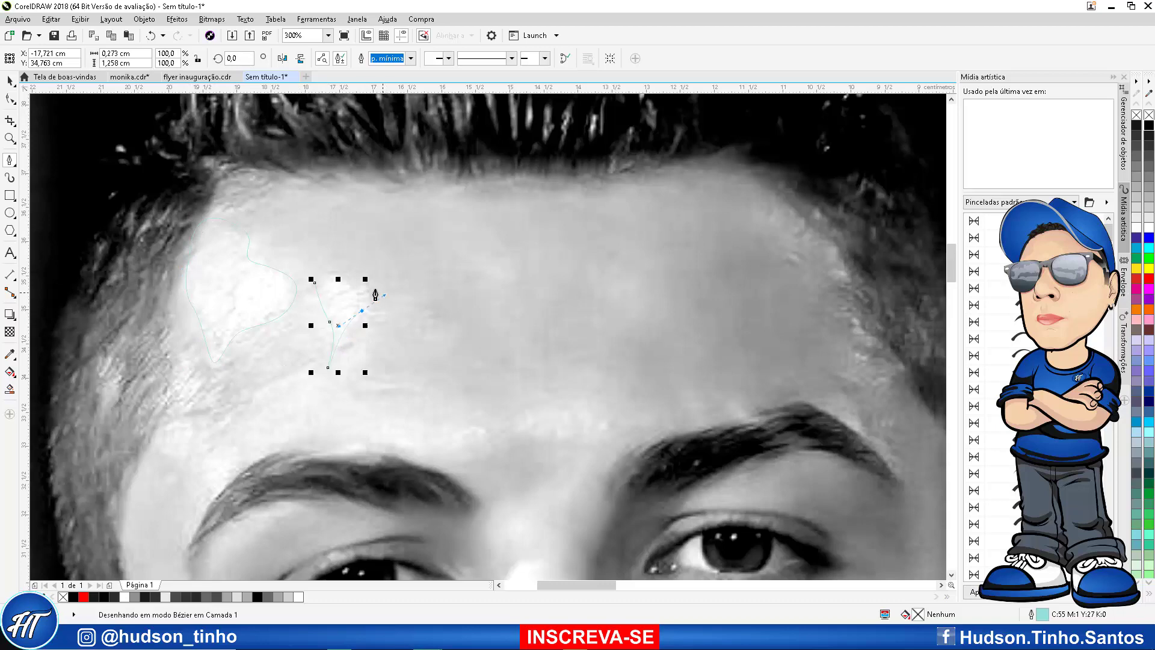
click(314, 283)
mouse_move(314, 281)
mouse_down()
mouse_move(335, 271)
mouse_move(306, 289)
mouse_up()
click(315, 282)
Trace the long curved highlight above the photo's left eyebrow, wrapping around its outer end, about 4.3 × 1.8 cm
scroll(313, 331, down, 3)
scroll(432, 394, up, 3)
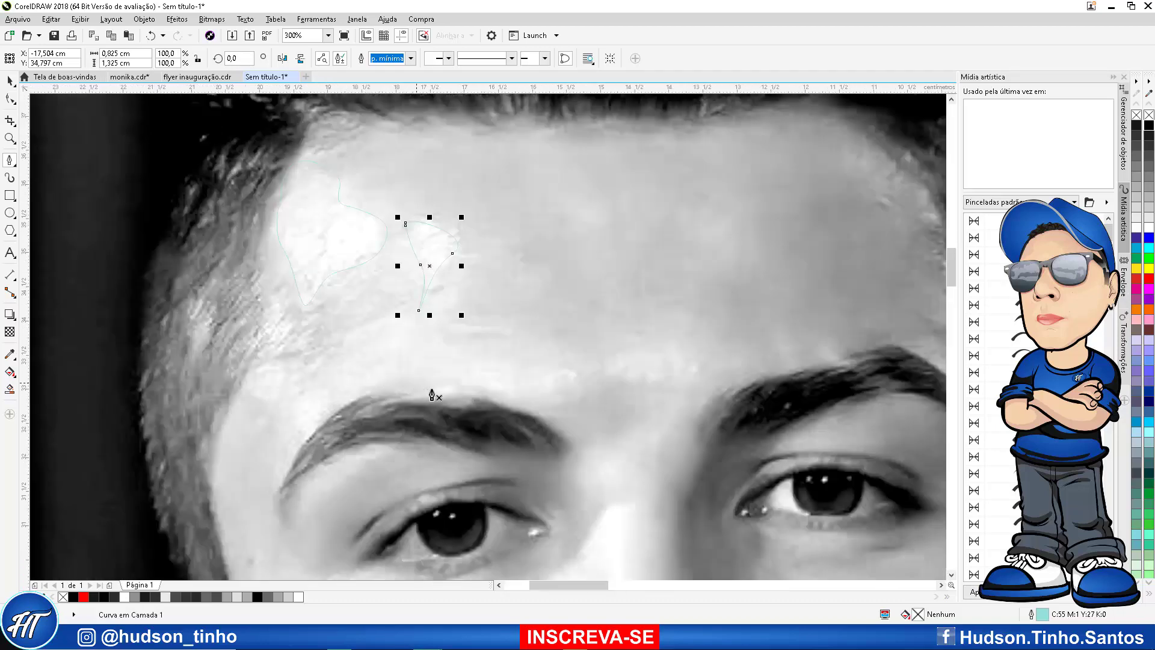
click(542, 385)
click(423, 342)
click(333, 354)
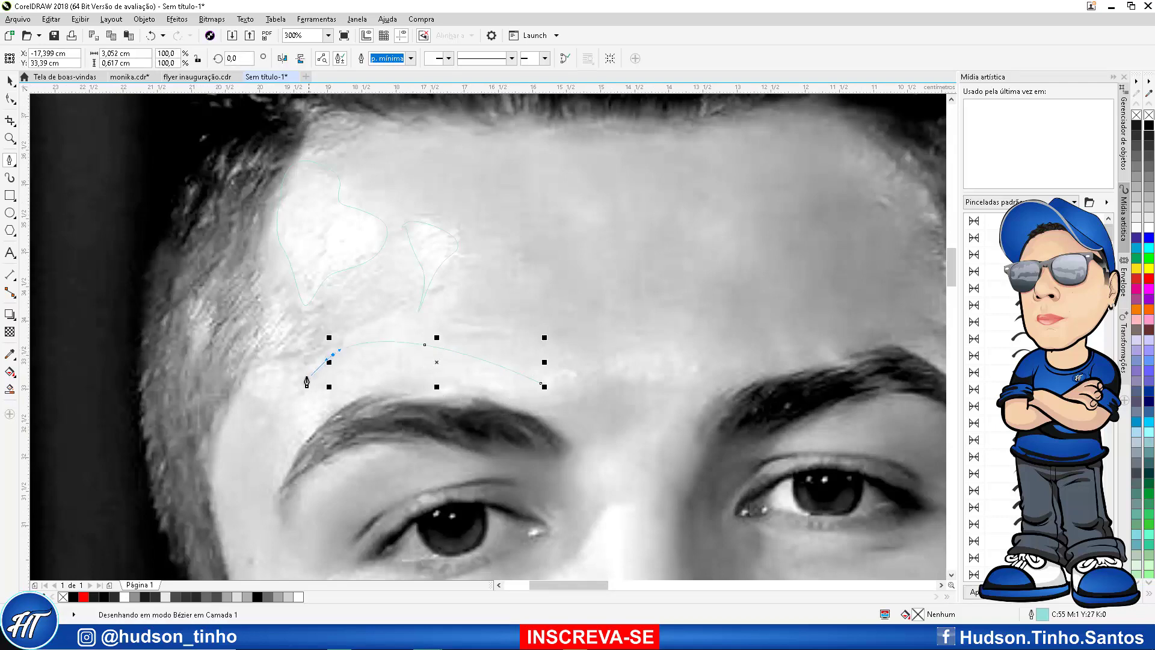
drag(299, 377, 246, 394)
drag(282, 409, 299, 449)
click(296, 466)
drag(346, 398, 450, 379)
click(464, 383)
click(450, 396)
drag(514, 399, 523, 398)
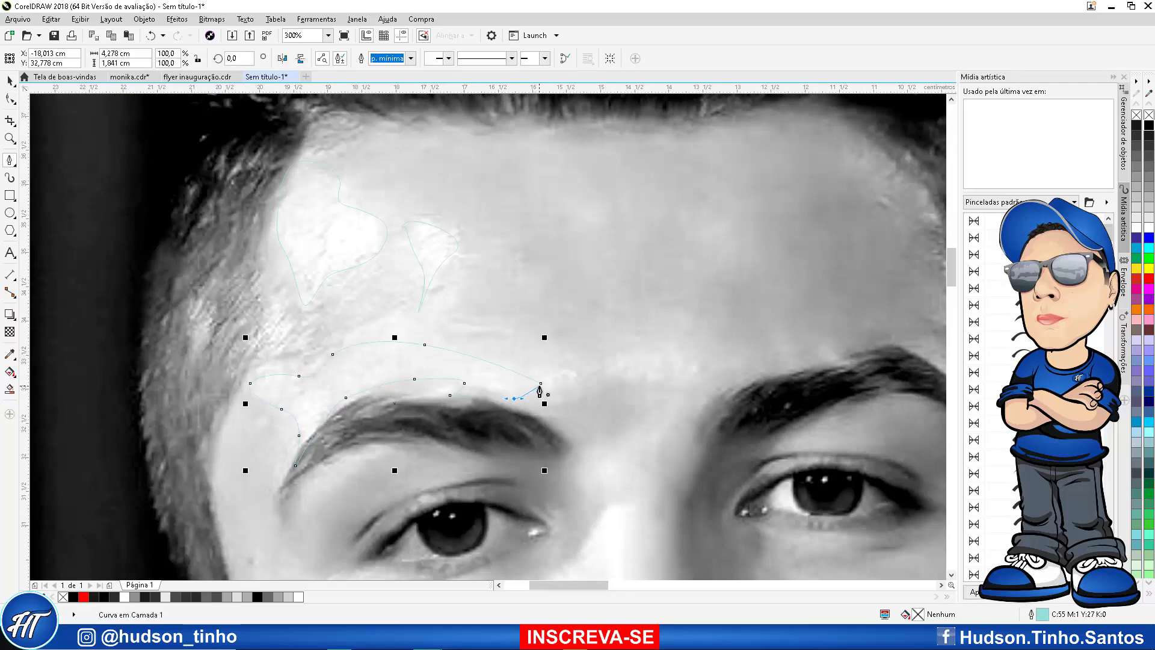
click(541, 384)
Trace a narrow highlight along the upper outer edge of the photo's right eyebrow, about 0.7 × 0.5 cm
scroll(381, 355, down, 1)
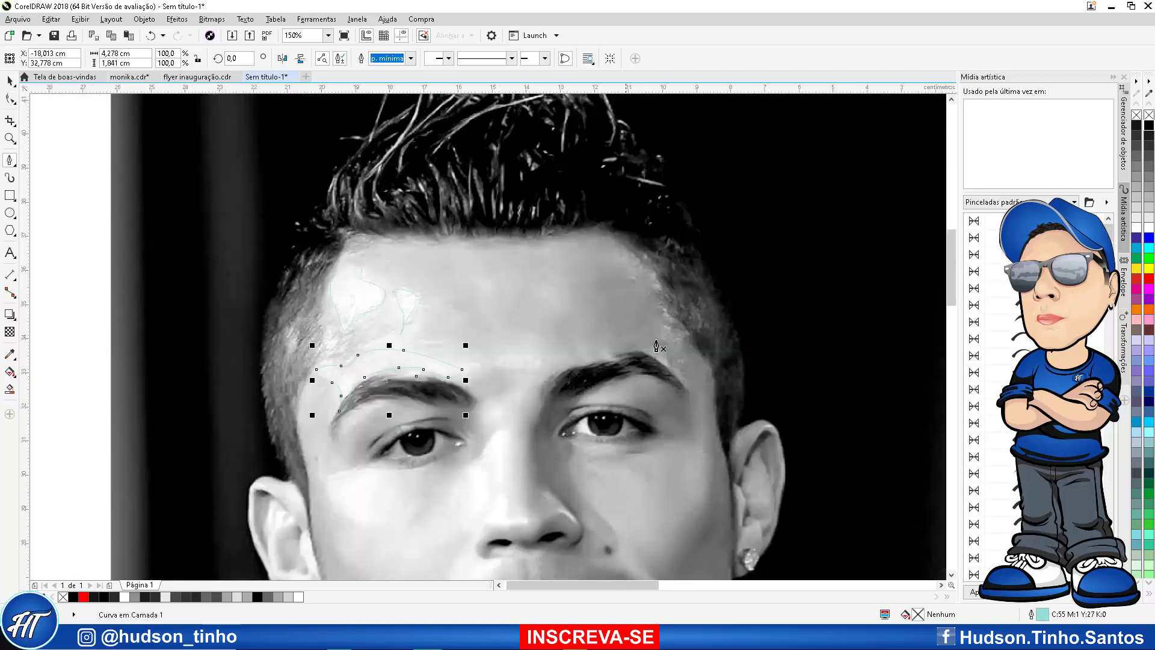
scroll(660, 344, up, 2)
click(611, 387)
click(685, 438)
click(706, 455)
drag(683, 403, 639, 388)
click(611, 390)
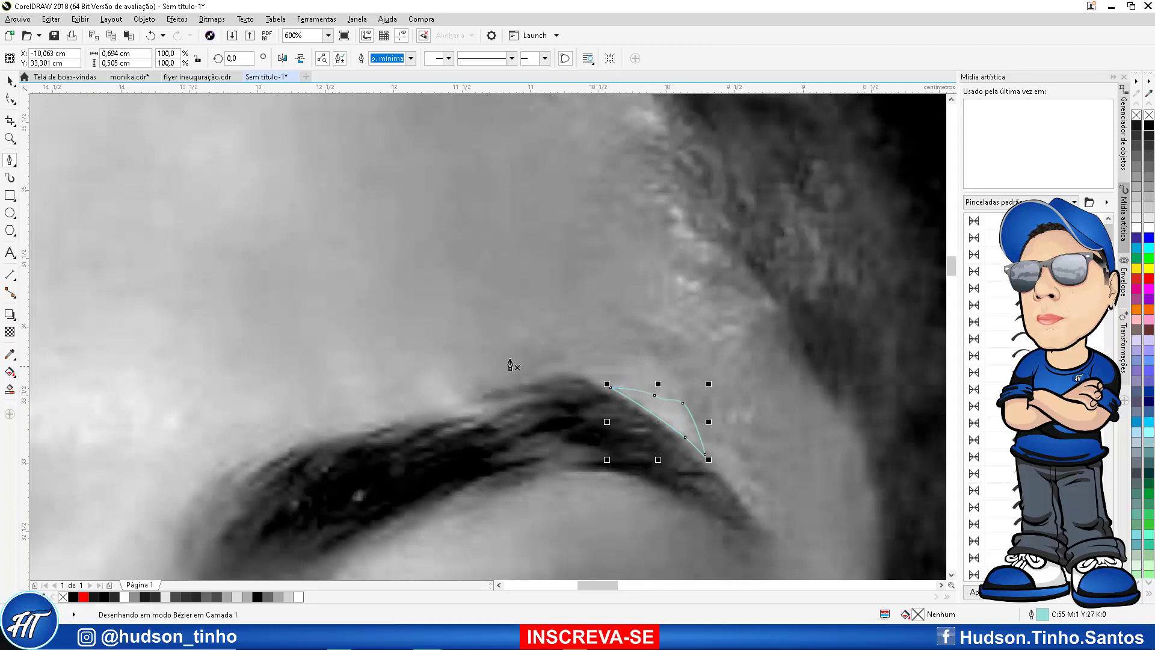
Trace the pointed highlight above the middle of the photo's right eyebrow as a closed curve
click(443, 375)
click(461, 391)
click(484, 409)
drag(400, 429, 417, 395)
Trace a thin highlight above the inner end of the photo's right eyebrow, about 0.6 × 0.25 cm
click(368, 421)
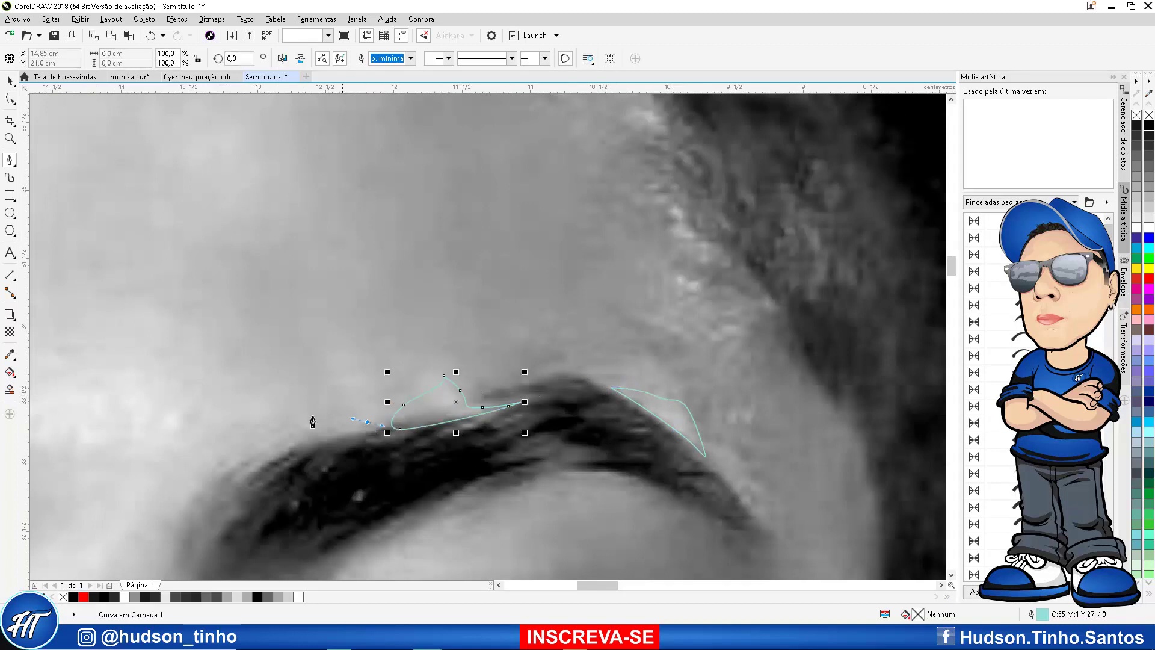
click(307, 431)
click(288, 455)
click(352, 431)
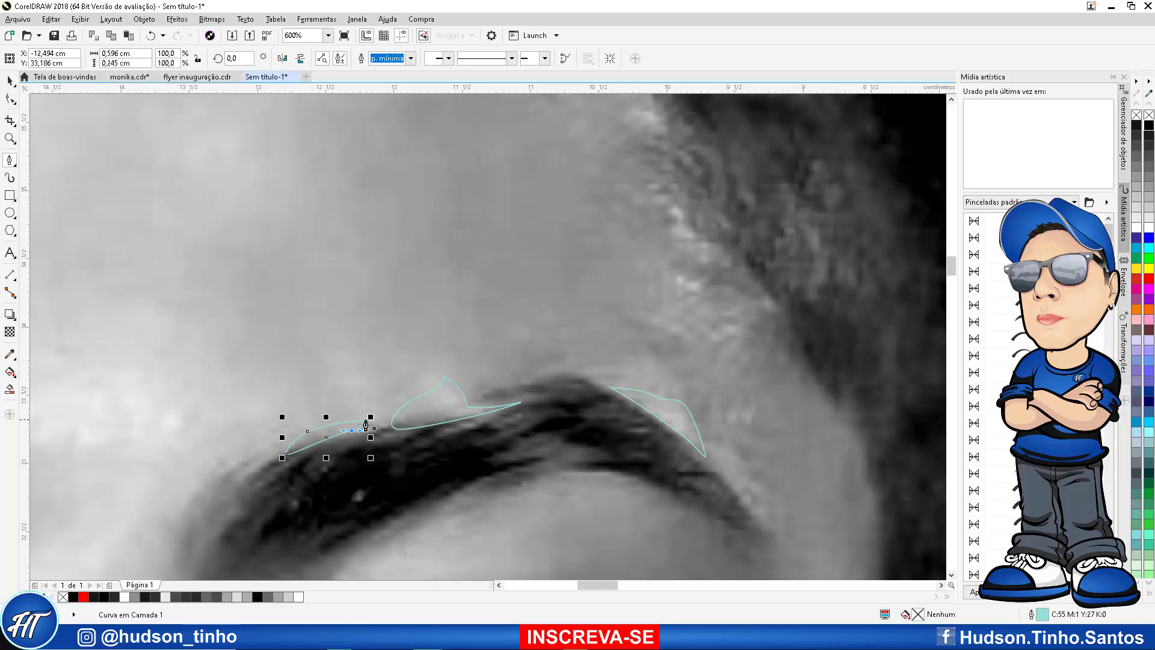
click(368, 422)
Trace the small highlight on the upper eyelid of the photo's left eye, about 0.56 × 0.3 cm
scroll(460, 366, down, 2)
scroll(509, 364, up, 2)
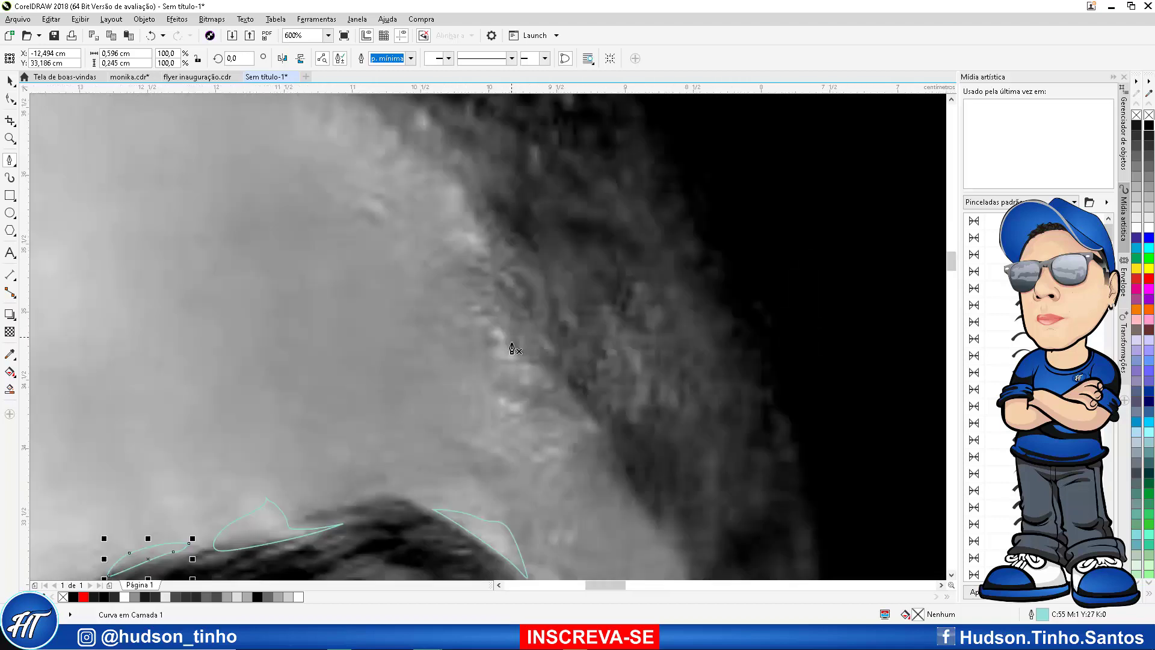
scroll(515, 334, down, 3)
scroll(365, 439, up, 2)
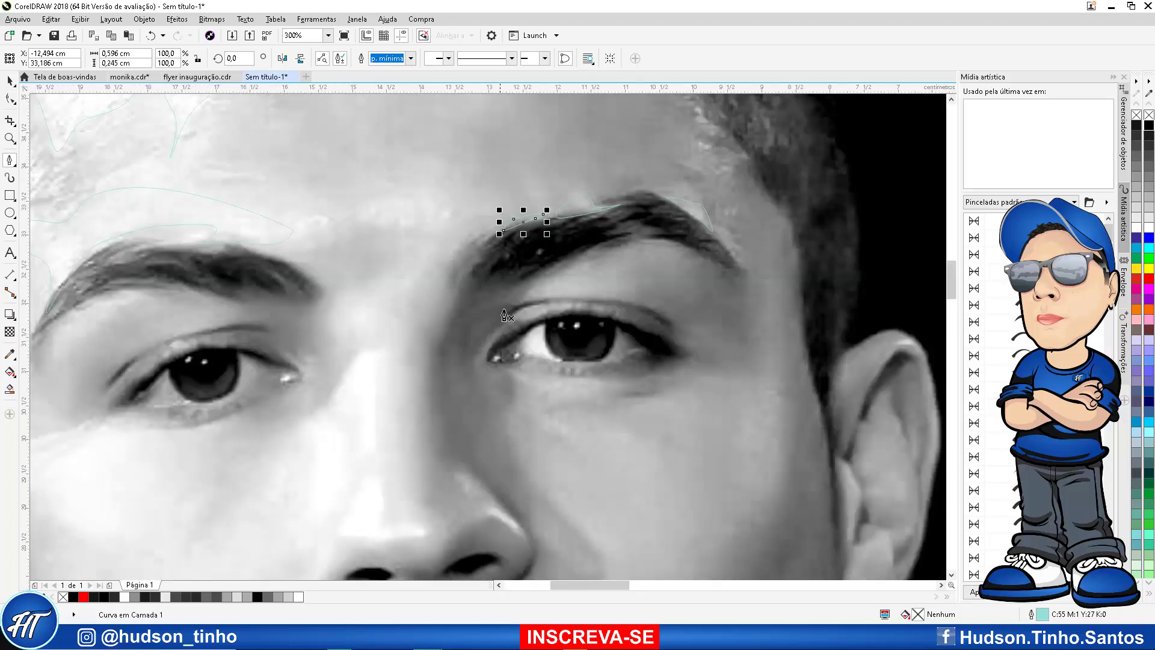
scroll(354, 445, down, 1)
scroll(351, 340, up, 2)
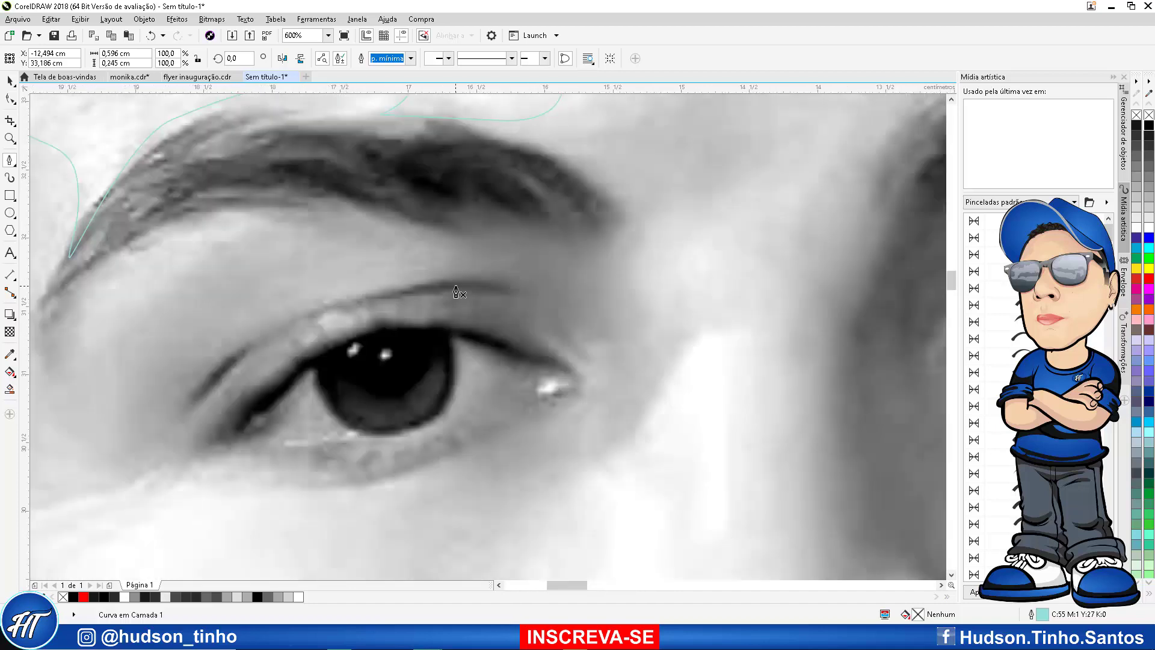
click(346, 310)
mouse_move(357, 313)
mouse_down()
mouse_move(375, 318)
mouse_move(294, 351)
mouse_up()
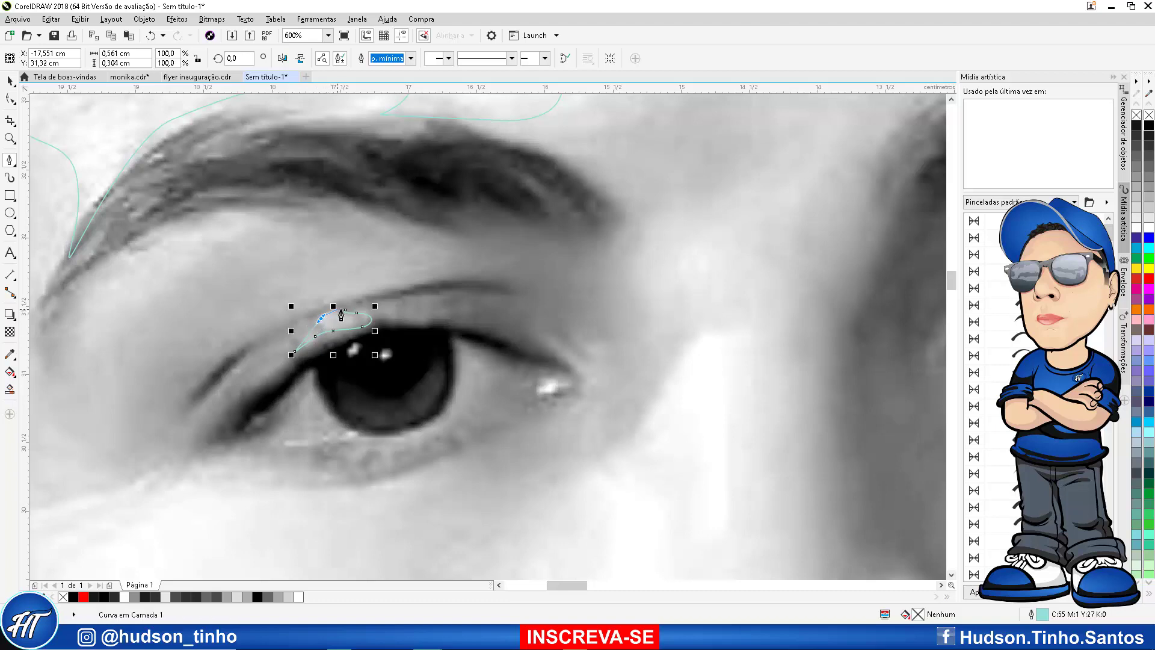
click(347, 319)
Trace a small highlight below the outer corner of the photo's left eye, about 0.6 × 0.34 cm
scroll(347, 319, down, 2)
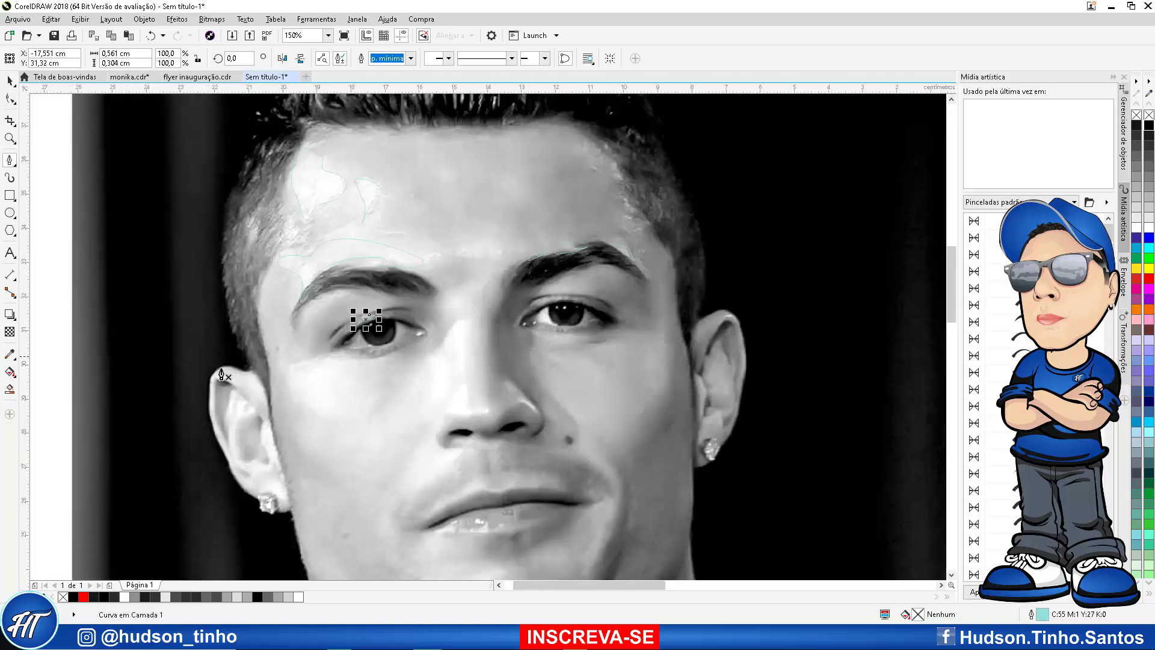
scroll(240, 379, up, 1)
click(390, 315)
click(365, 323)
drag(350, 323, 382, 335)
click(390, 314)
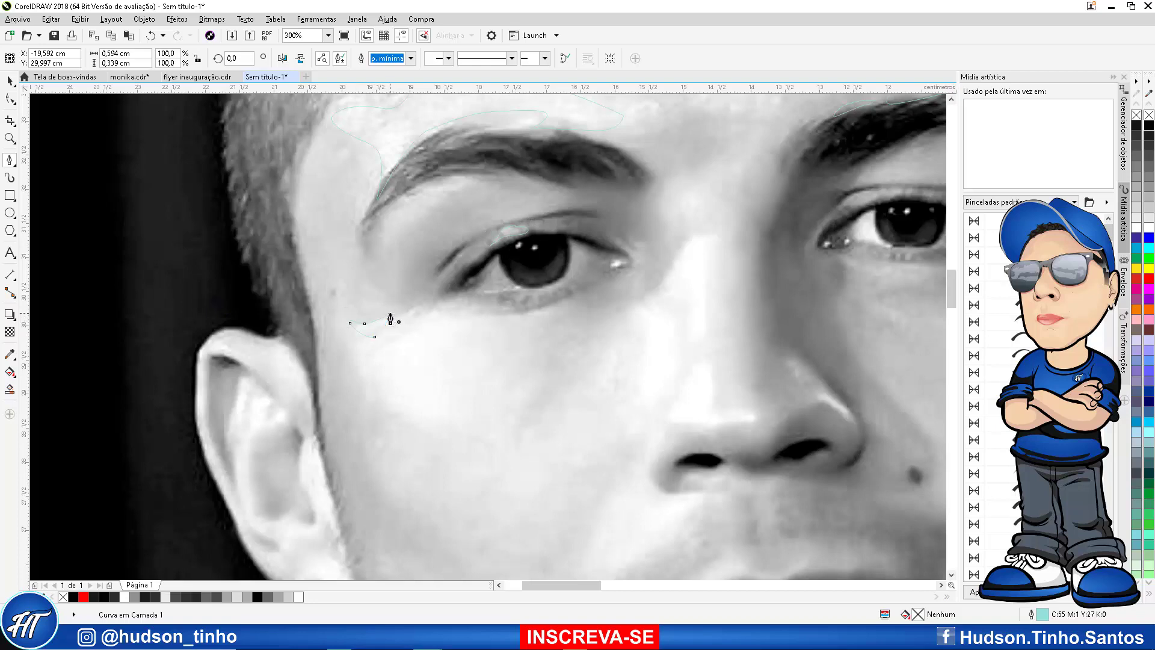
Trace a slim slanted highlight beside the one below the left eye's outer corner, about 0.4 × 0.5 cm
click(420, 305)
click(410, 320)
double_click(393, 343)
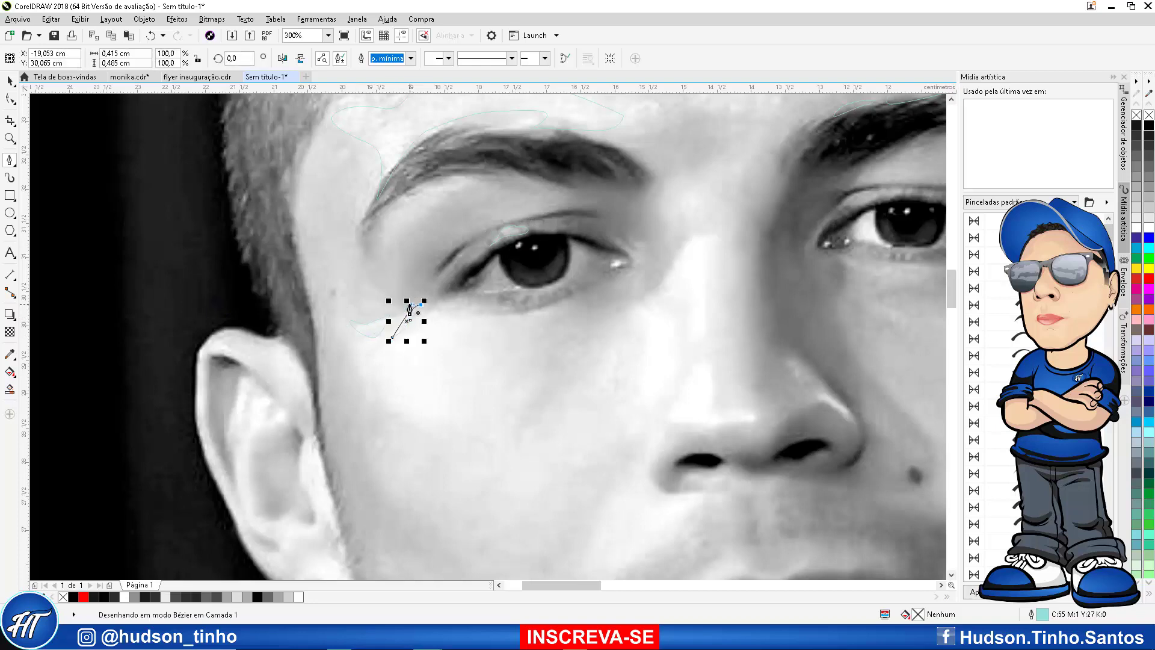
Trace the highlight running from the left nostril down to the mouth corner, about 1.7 × 2.8 cm
scroll(393, 343, down, 2)
scroll(405, 343, up, 2)
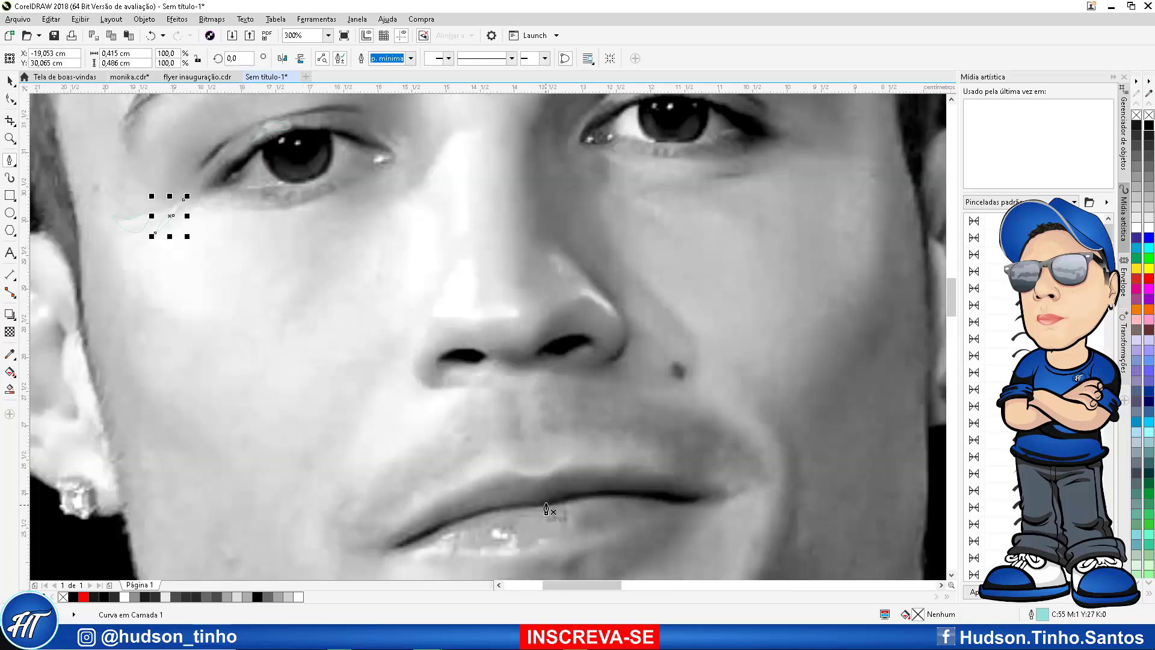
click(467, 385)
click(456, 415)
click(420, 445)
click(382, 476)
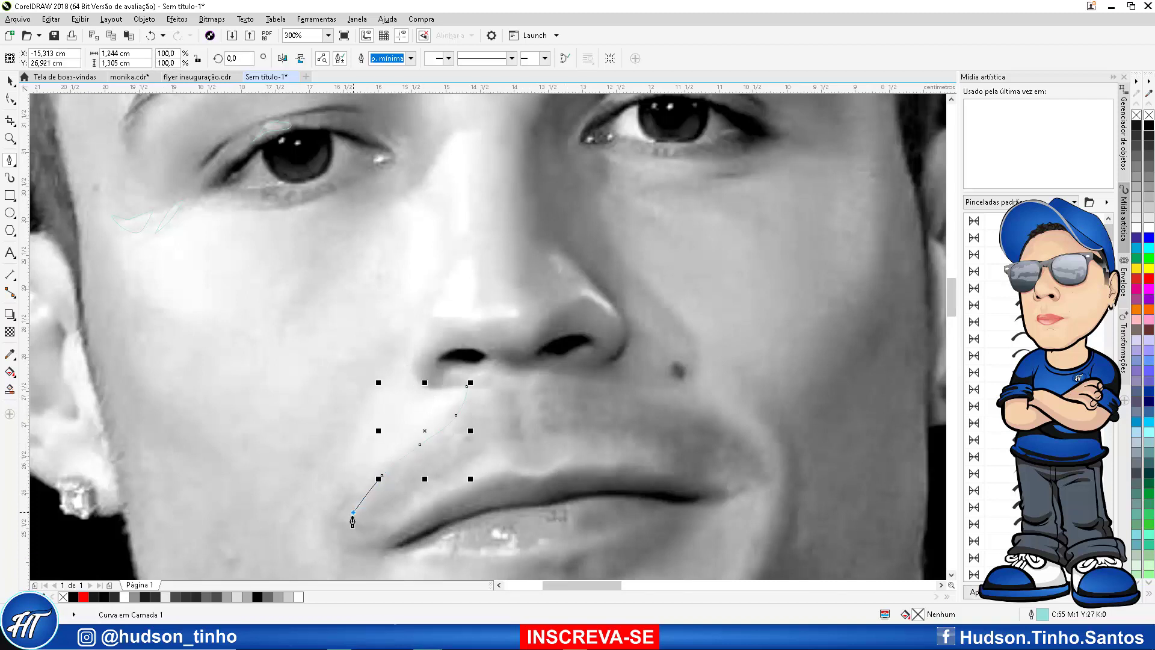
click(352, 529)
drag(357, 444, 391, 366)
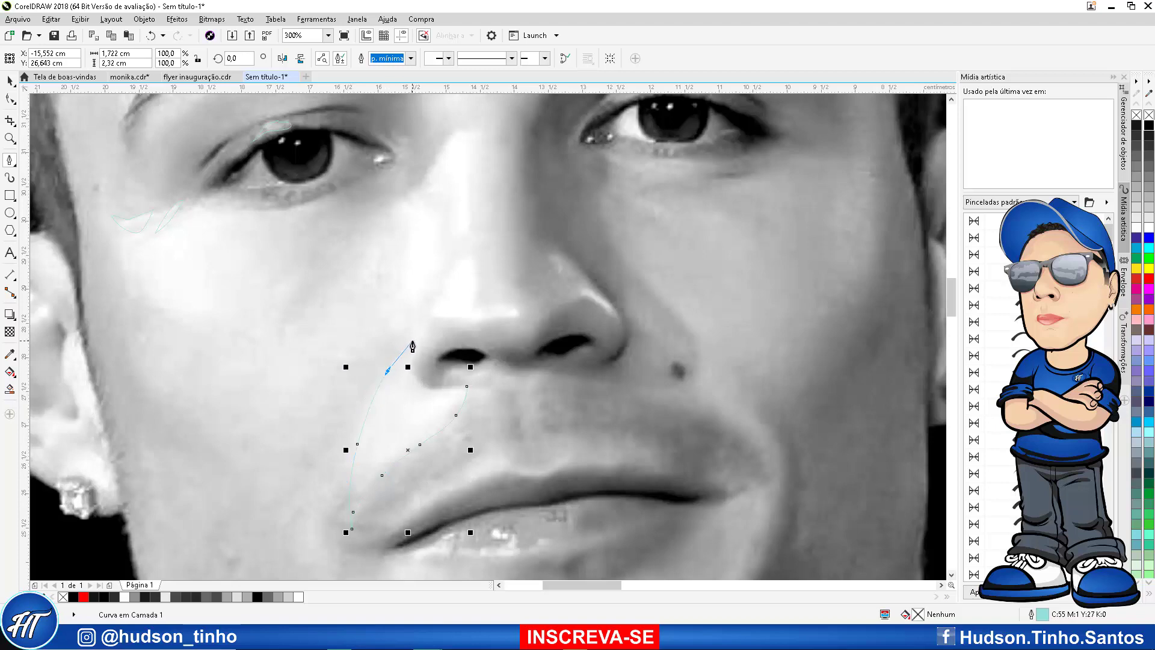
click(411, 341)
click(422, 381)
click(467, 385)
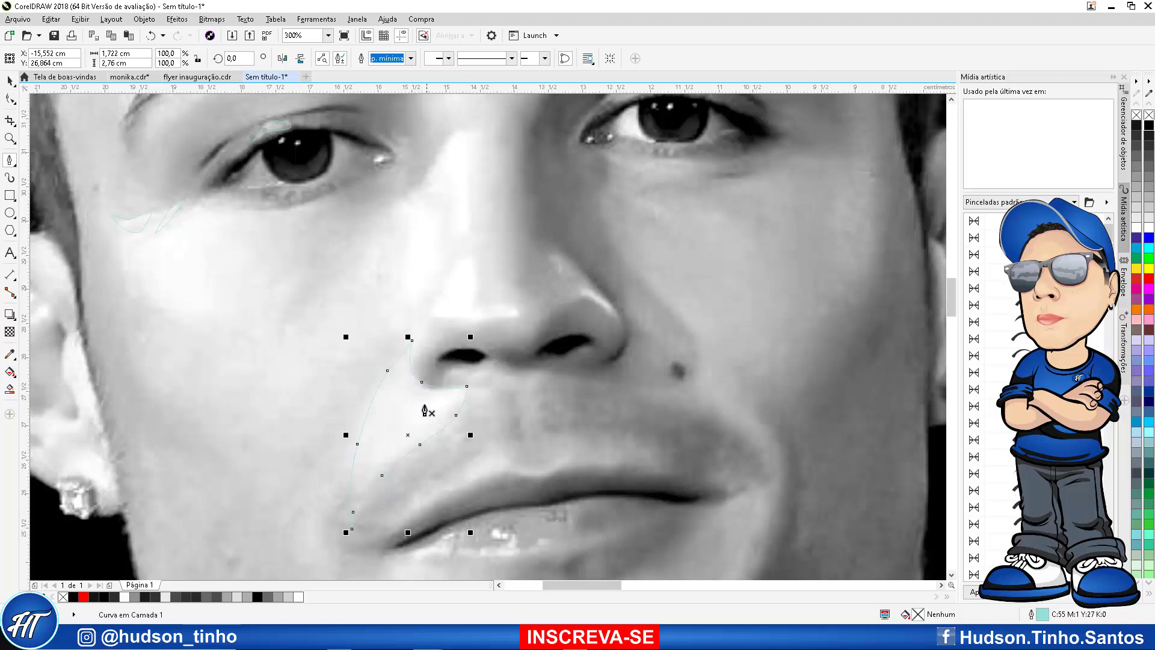
Trace the large cheek highlight below the photo's left eye as a closed curve about 3.3 × 1.8 cm
scroll(425, 411, down, 3)
scroll(442, 331, up, 2)
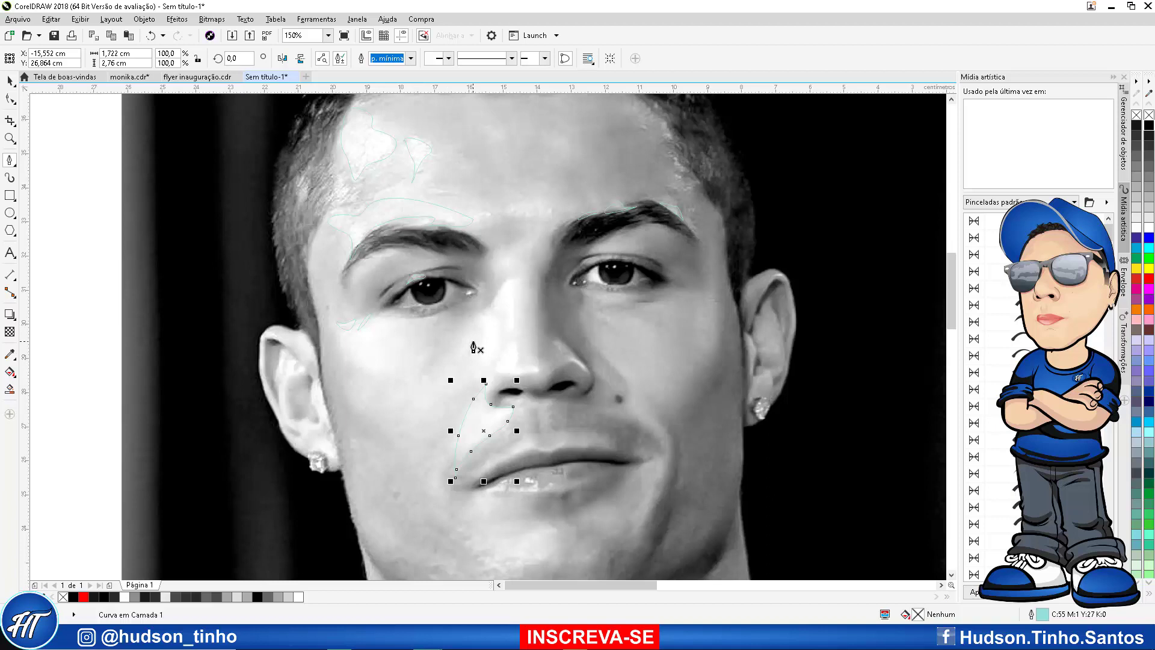
drag(442, 327, 432, 352)
drag(425, 368, 402, 313)
click(331, 337)
drag(422, 323, 432, 327)
click(443, 330)
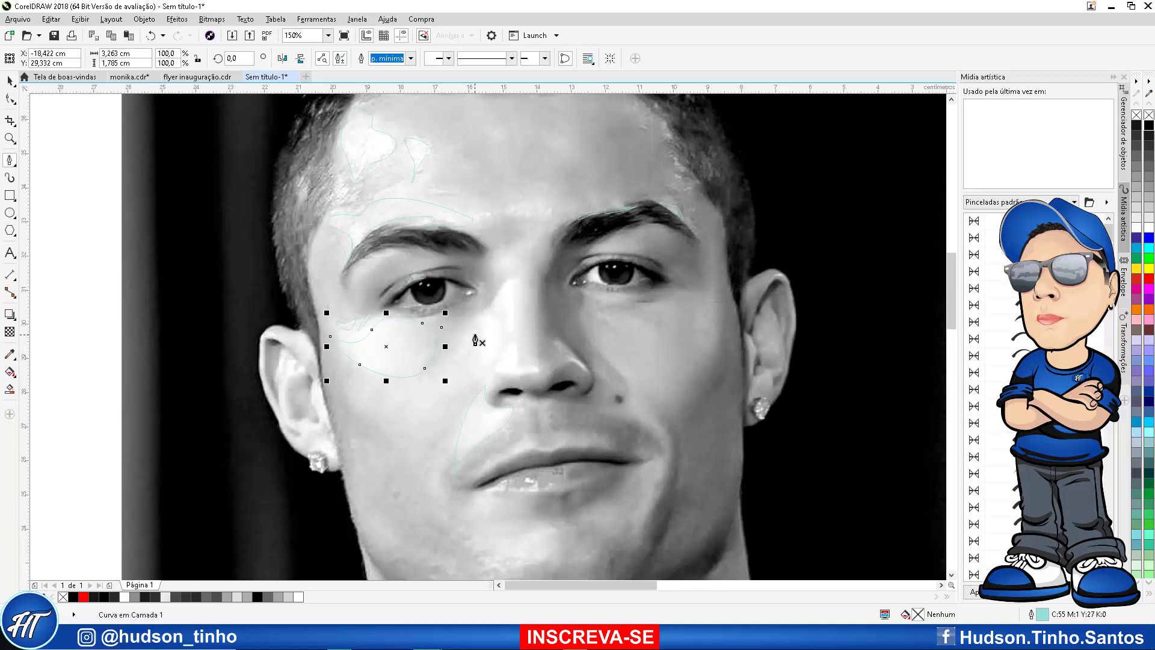
Trace the thin highlight under the lower lid of the photo's right eye, about 1.4 × 0.2 cm
scroll(667, 315, up, 2)
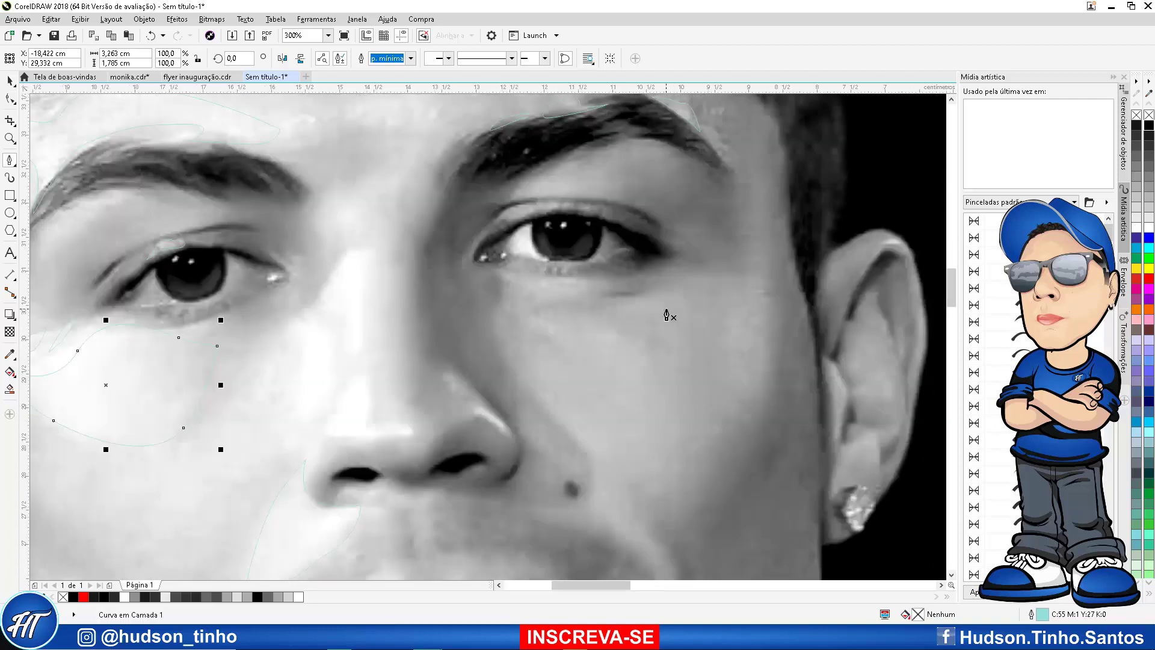
click(515, 273)
mouse_move(571, 278)
mouse_down()
mouse_move(588, 280)
mouse_move(535, 292)
mouse_up()
click(612, 276)
click(511, 277)
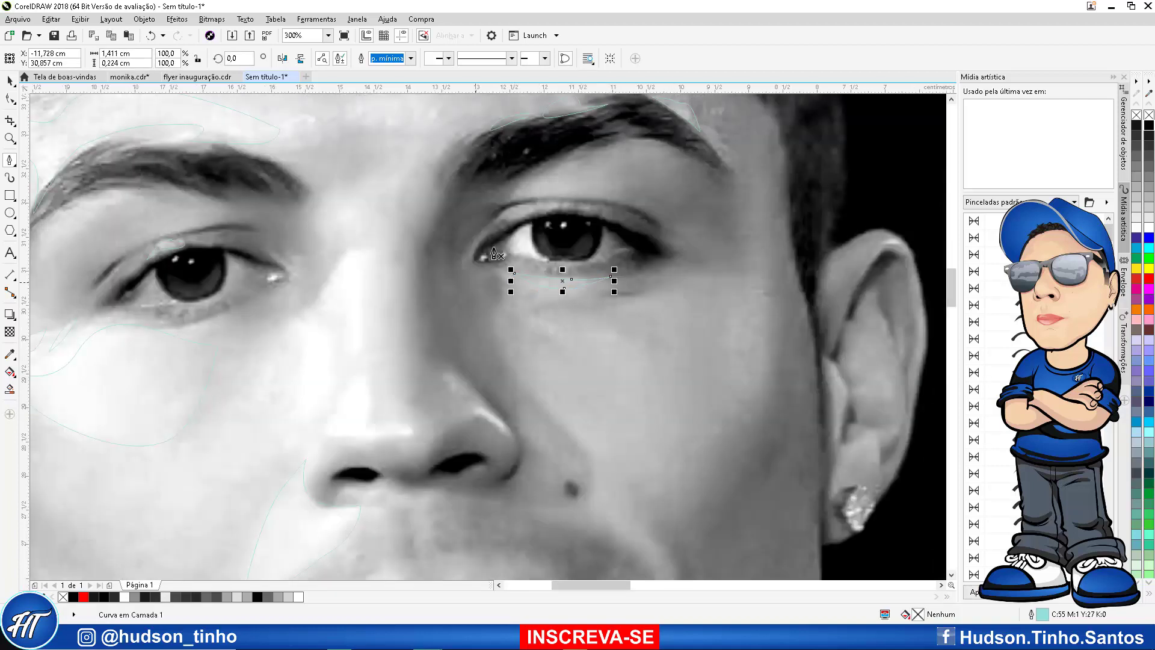
Trace the chin highlight below the lower lip, about 2.5 × 1.5 cm, and leave the Pen tool
scroll(513, 214, up, 1)
scroll(593, 210, down, 2)
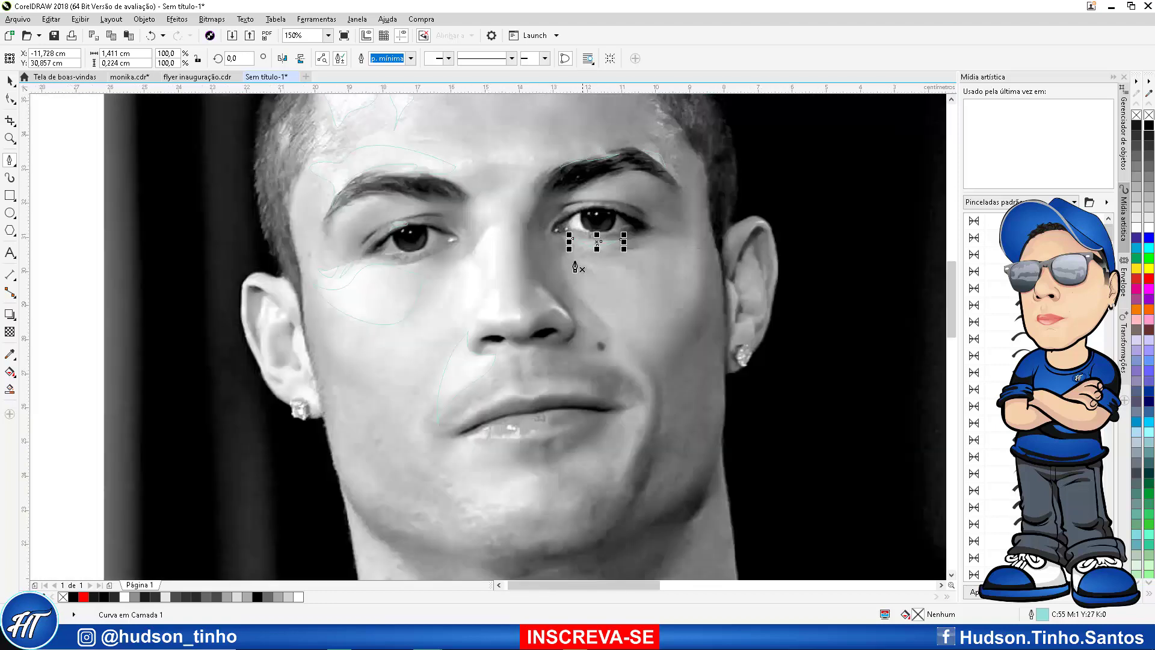
scroll(539, 298, up, 1)
scroll(540, 304, down, 4)
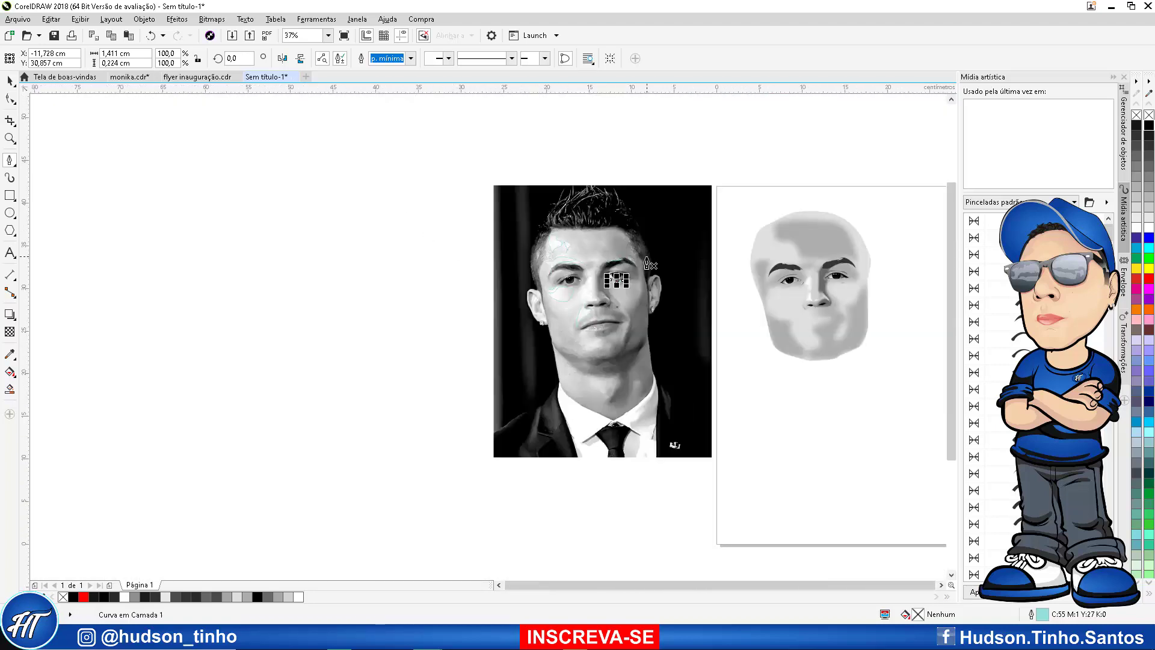
scroll(603, 267, up, 2)
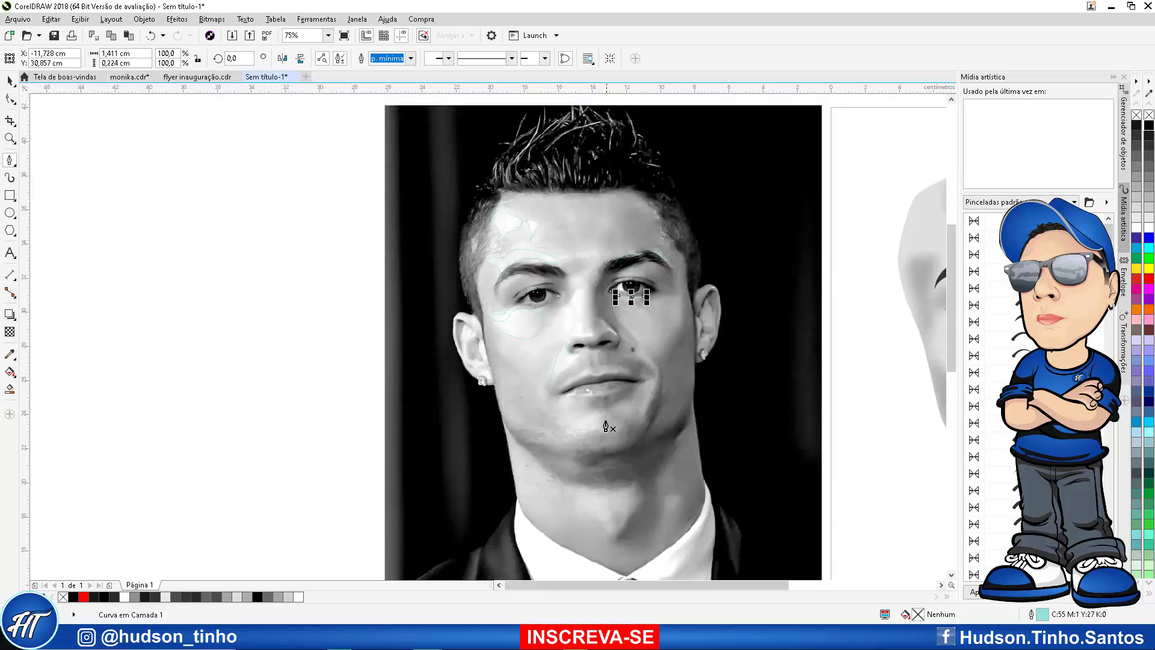
scroll(606, 426, up, 4)
click(583, 437)
drag(478, 449, 450, 437)
drag(429, 398, 432, 371)
drag(476, 350, 551, 387)
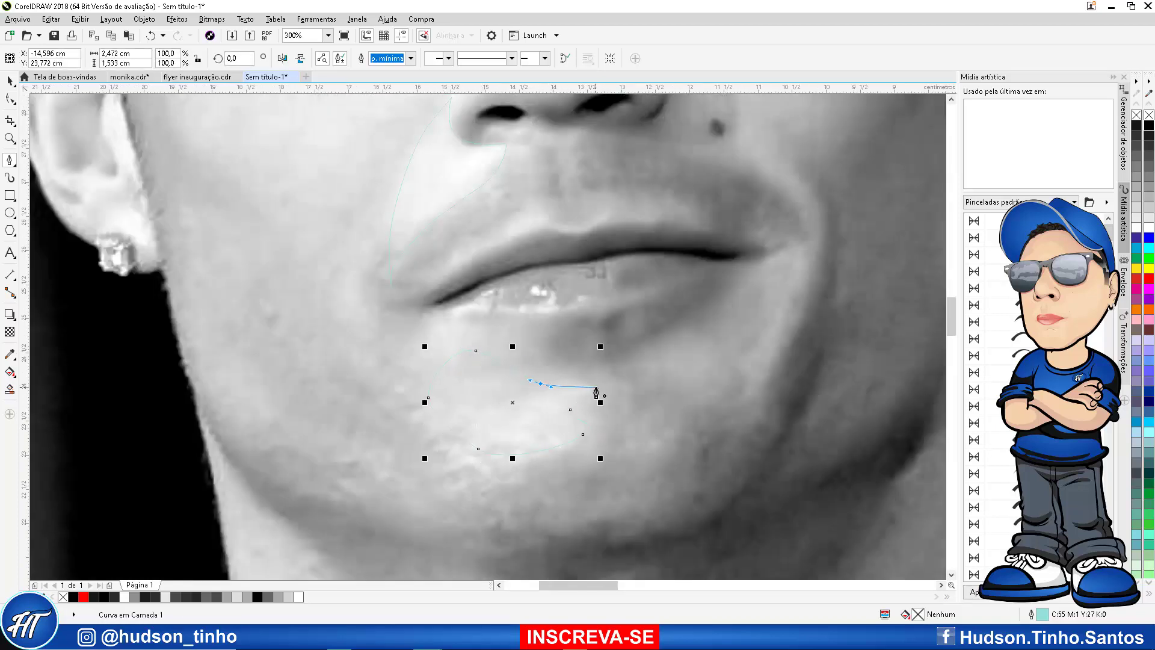
scroll(518, 385, down, 4)
click(11, 84)
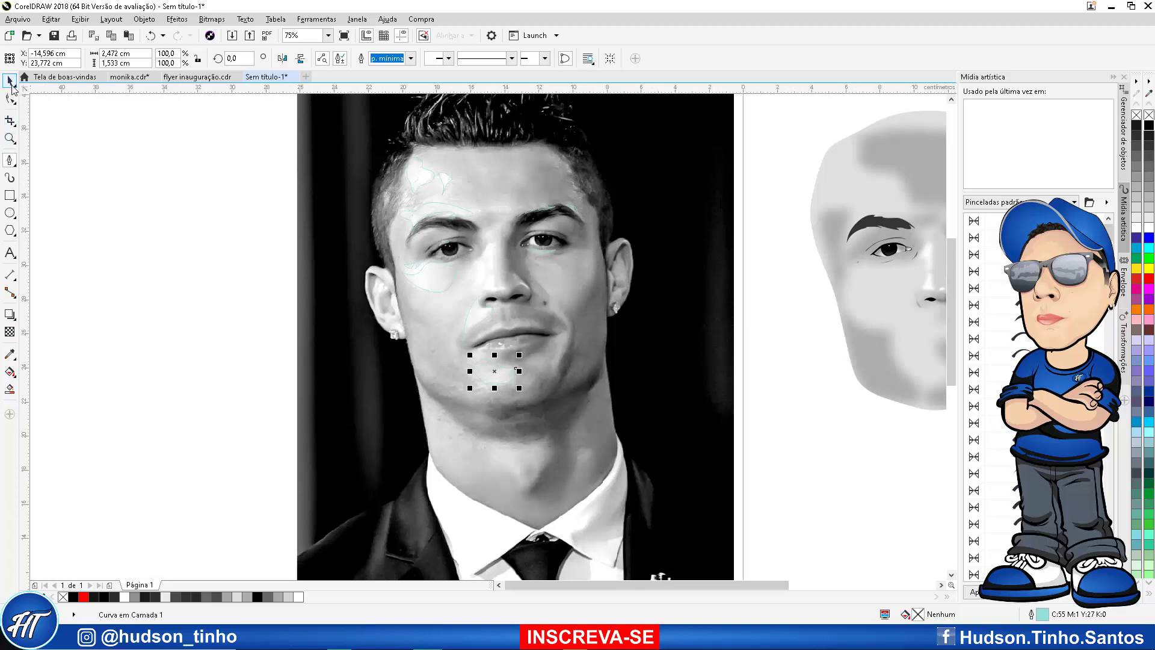
Set the outlines of all the traced highlight curves on the photo to red
drag(284, 142, 690, 486)
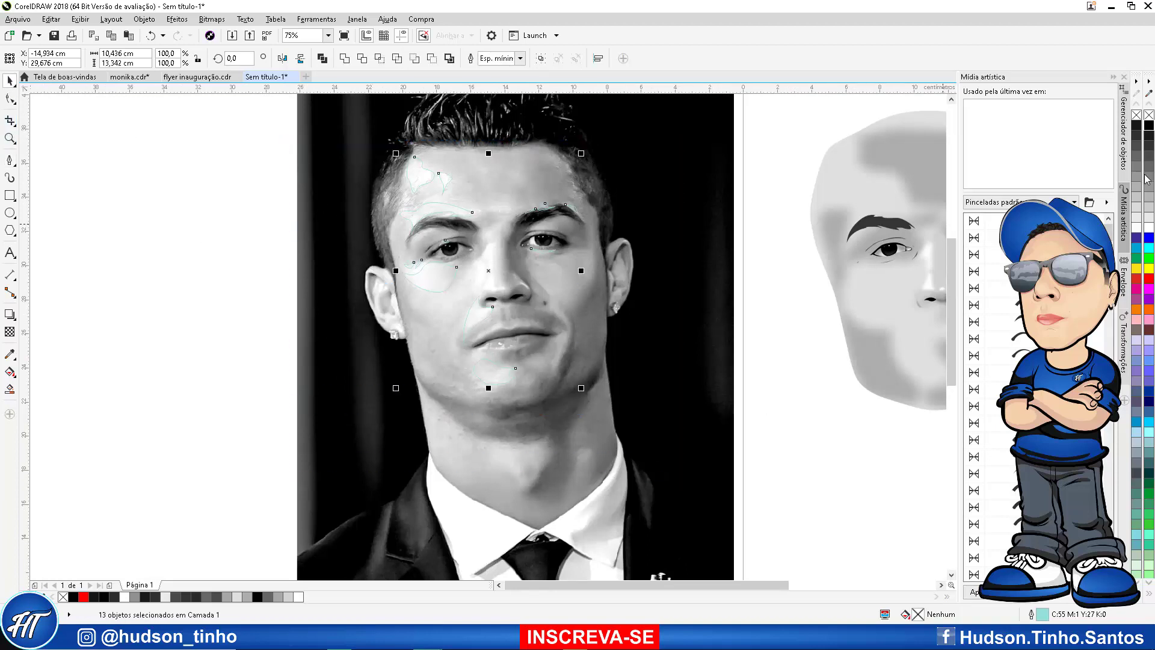
right_click(1136, 282)
scroll(437, 234, up, 2)
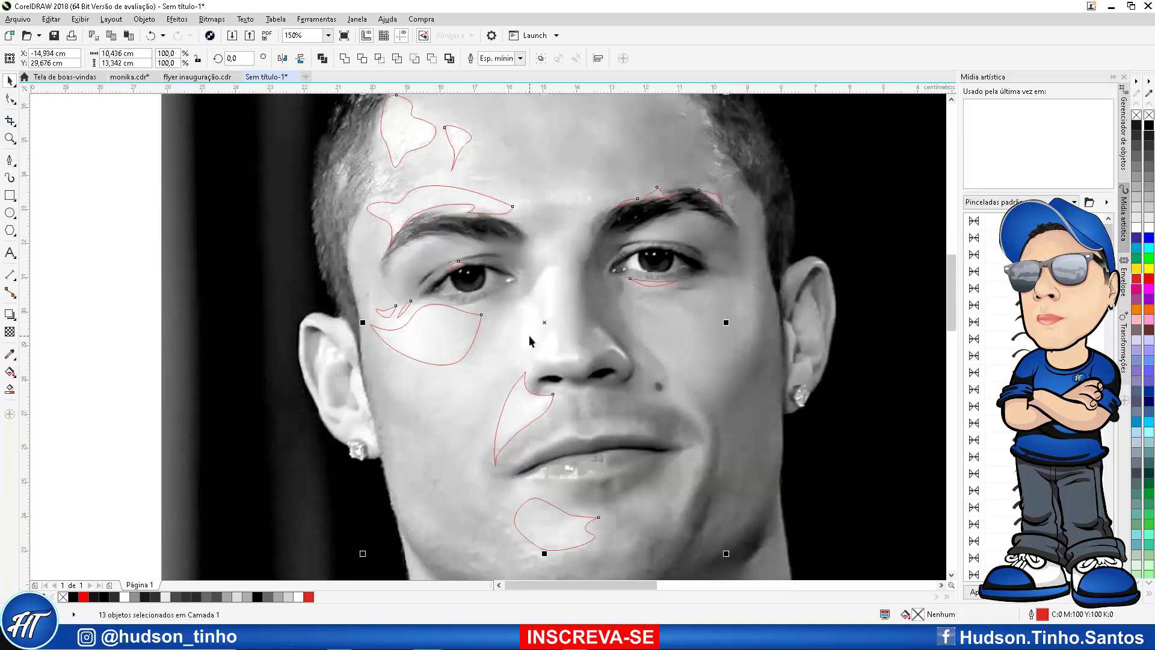
click(259, 208)
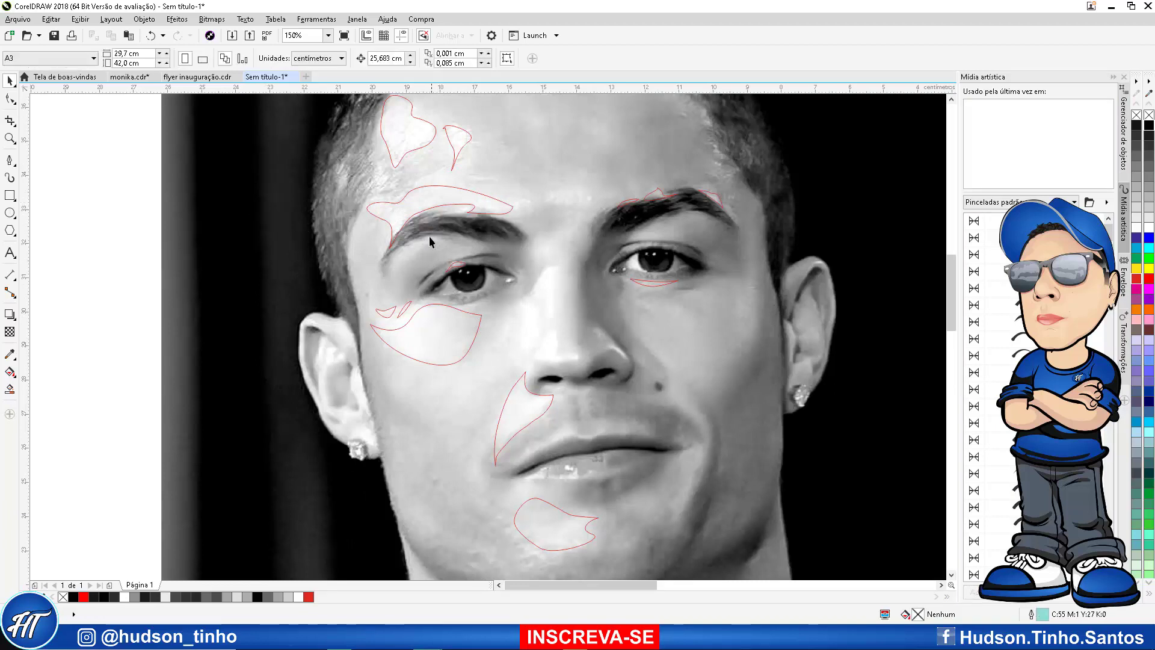
Fill the forehead highlights with white, and the left eyebrow and large cheek highlights with near-white greys sampled from the photo
click(10, 355)
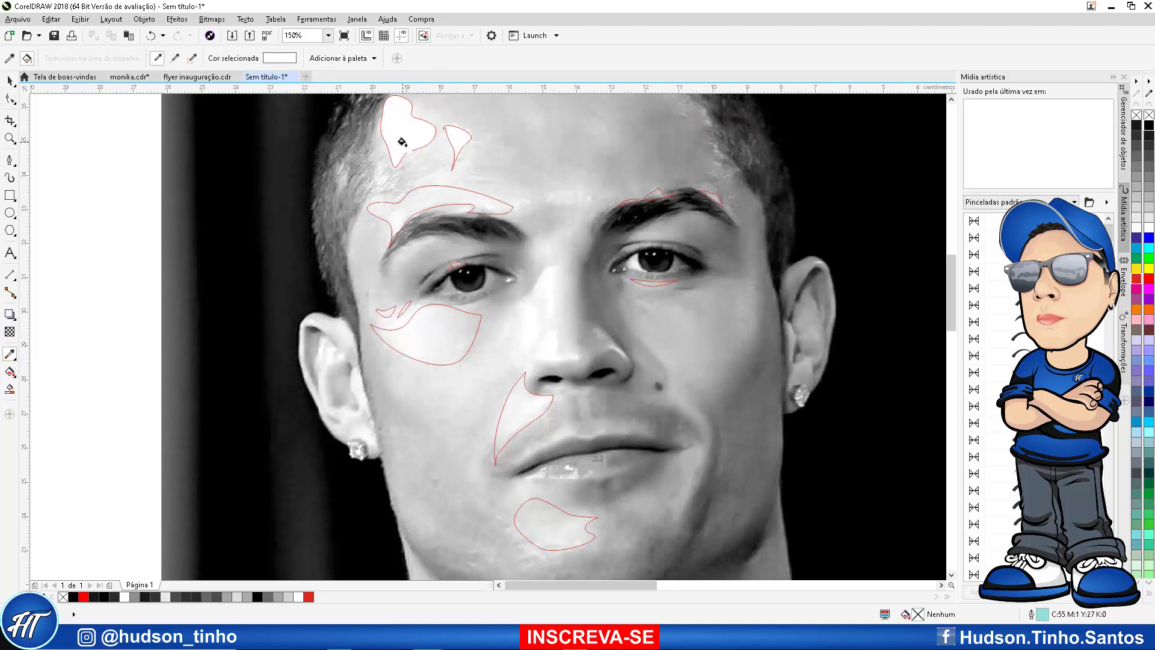
key(shift)
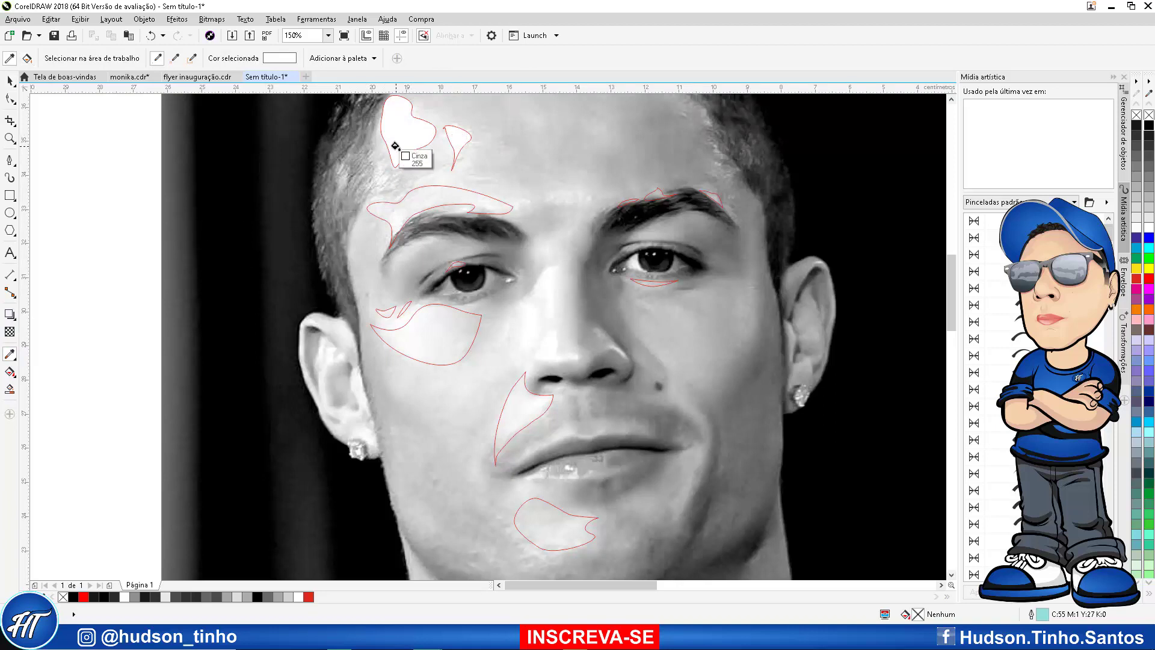
click(436, 193)
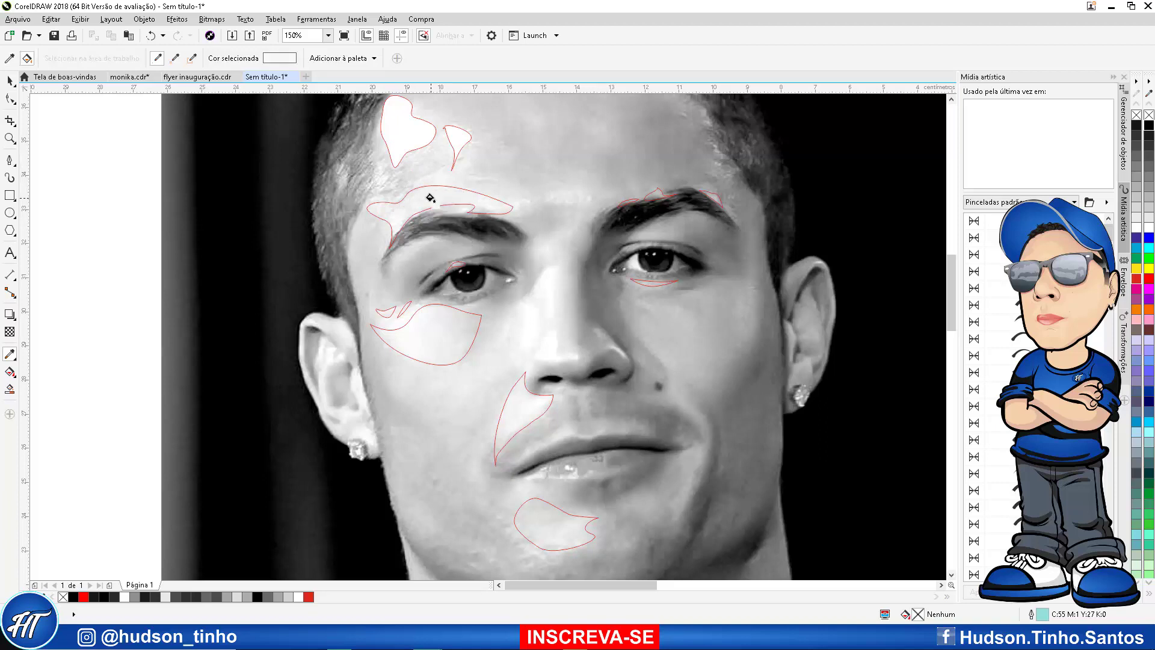
click(431, 197)
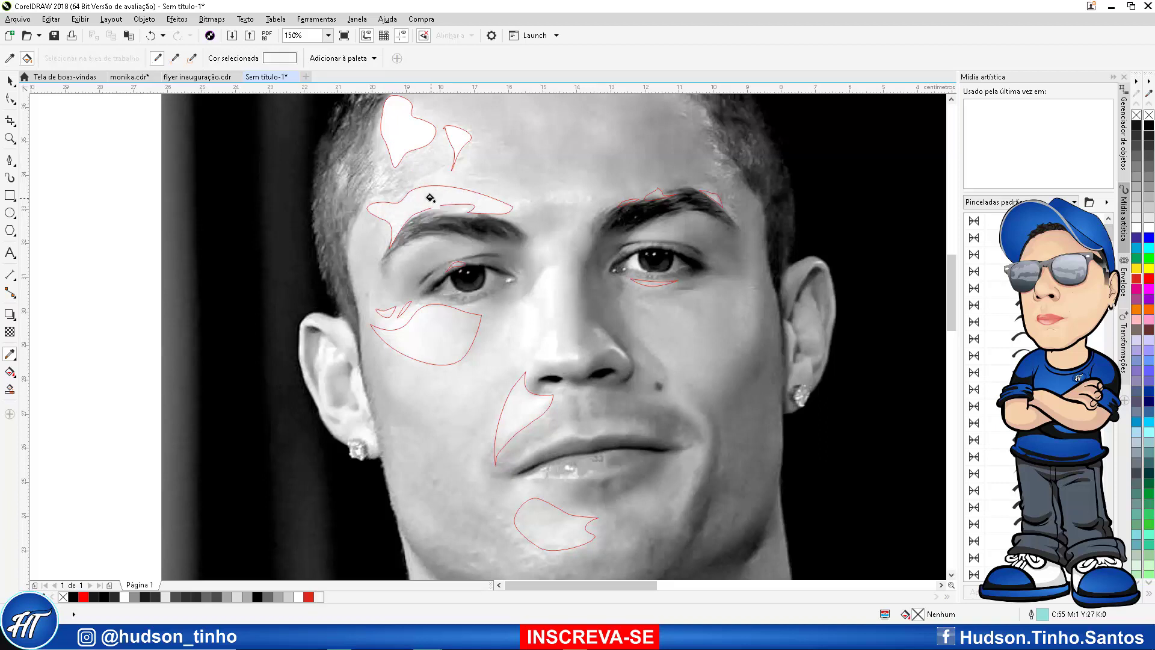
click(423, 329)
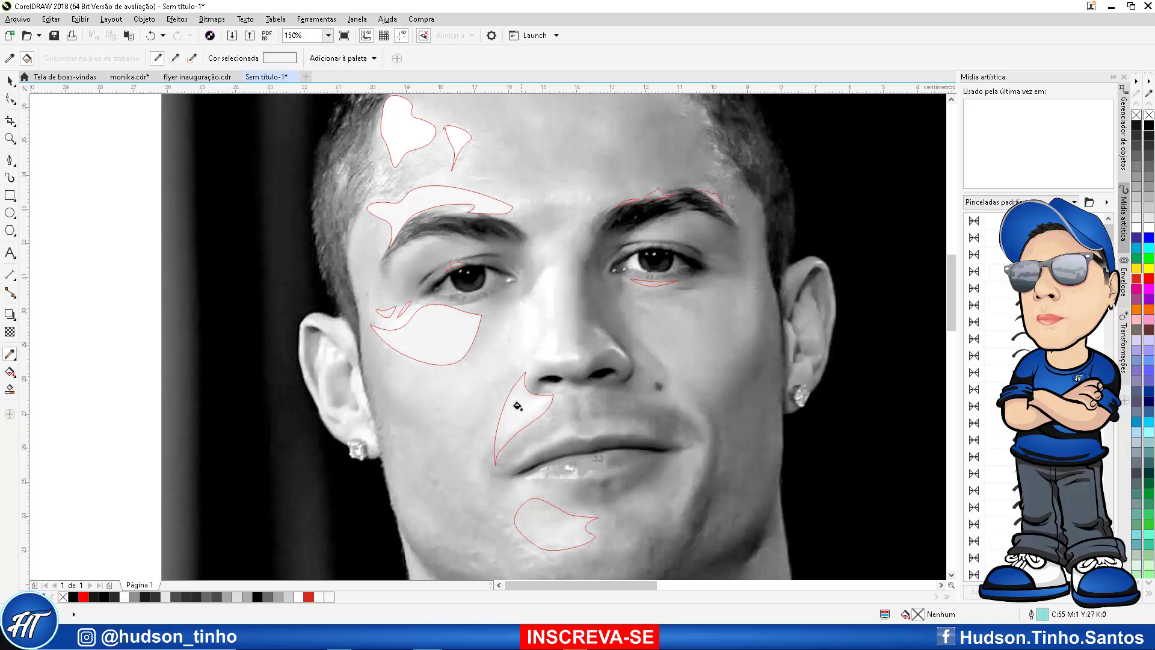
Fill the nostril-to-mouth highlight and the chin highlight with light tones sampled from the photo
scroll(382, 304, up, 4)
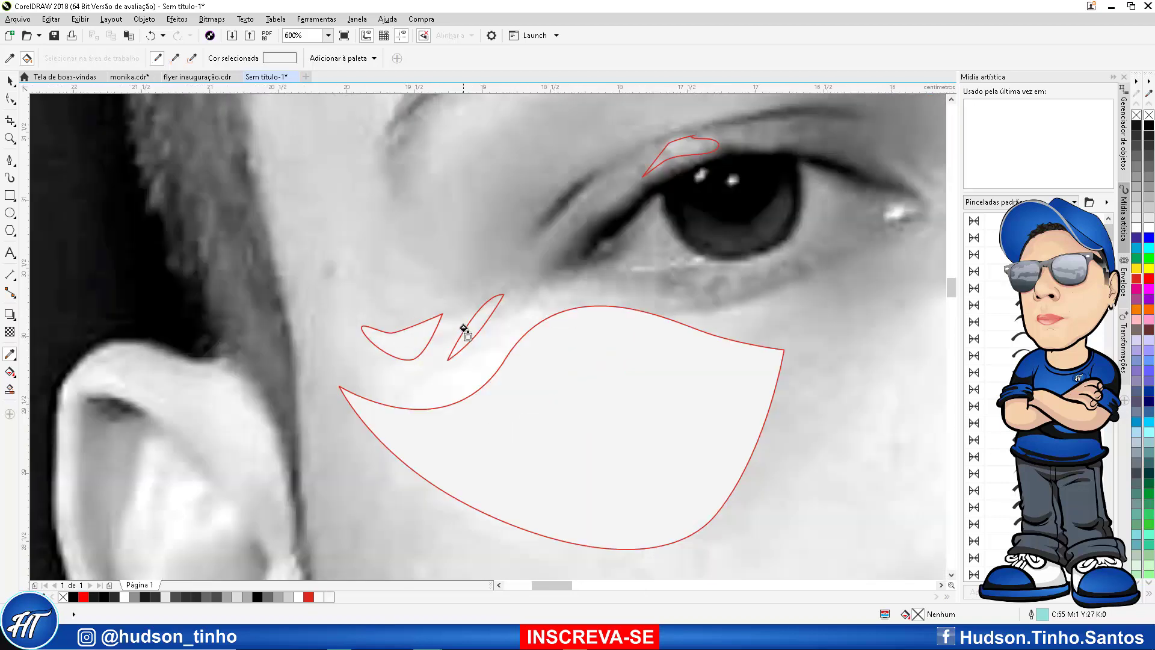
scroll(330, 305, down, 6)
scroll(484, 403, up, 2)
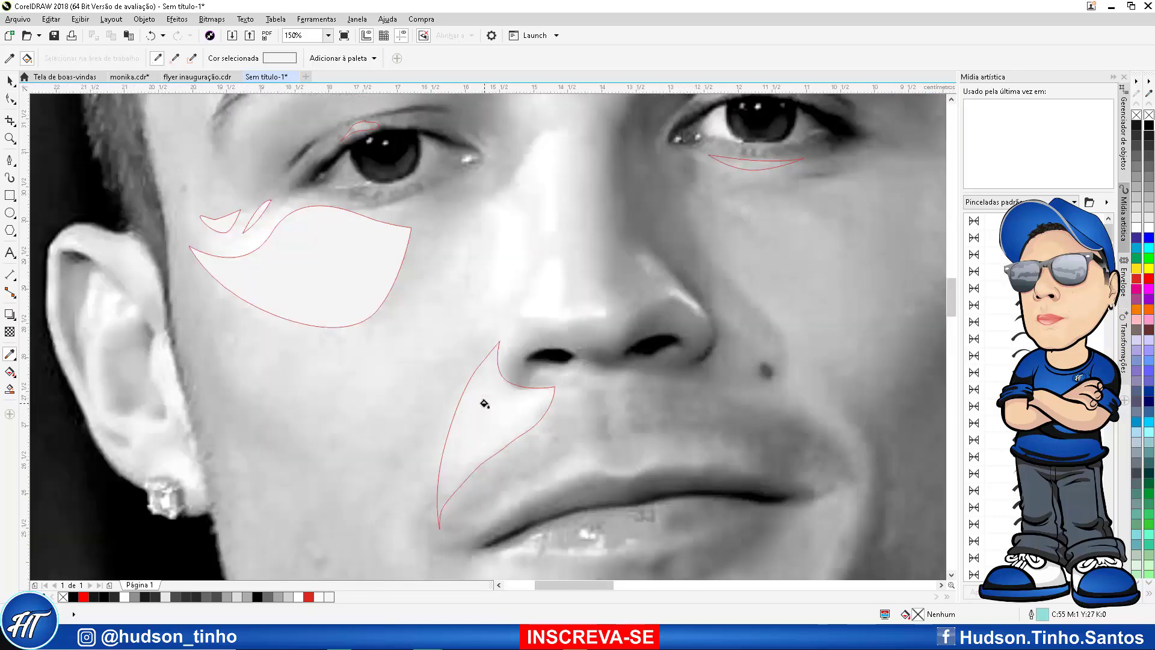
scroll(484, 404, up, 4)
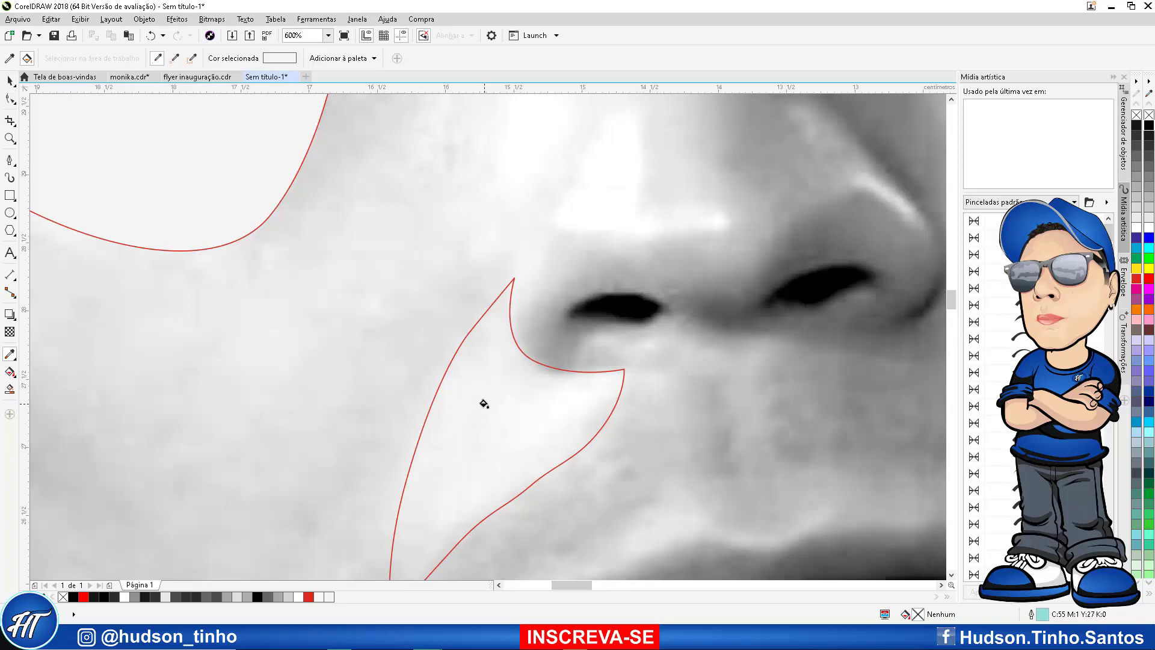
click(514, 433)
scroll(514, 434, down, 4)
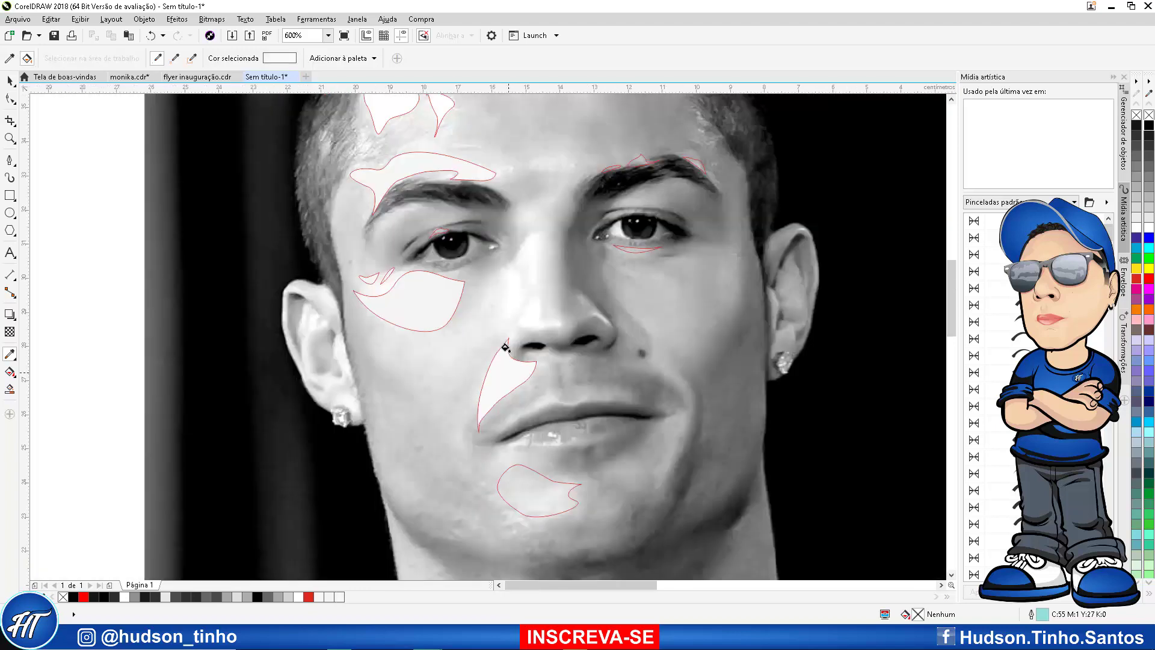
click(538, 493)
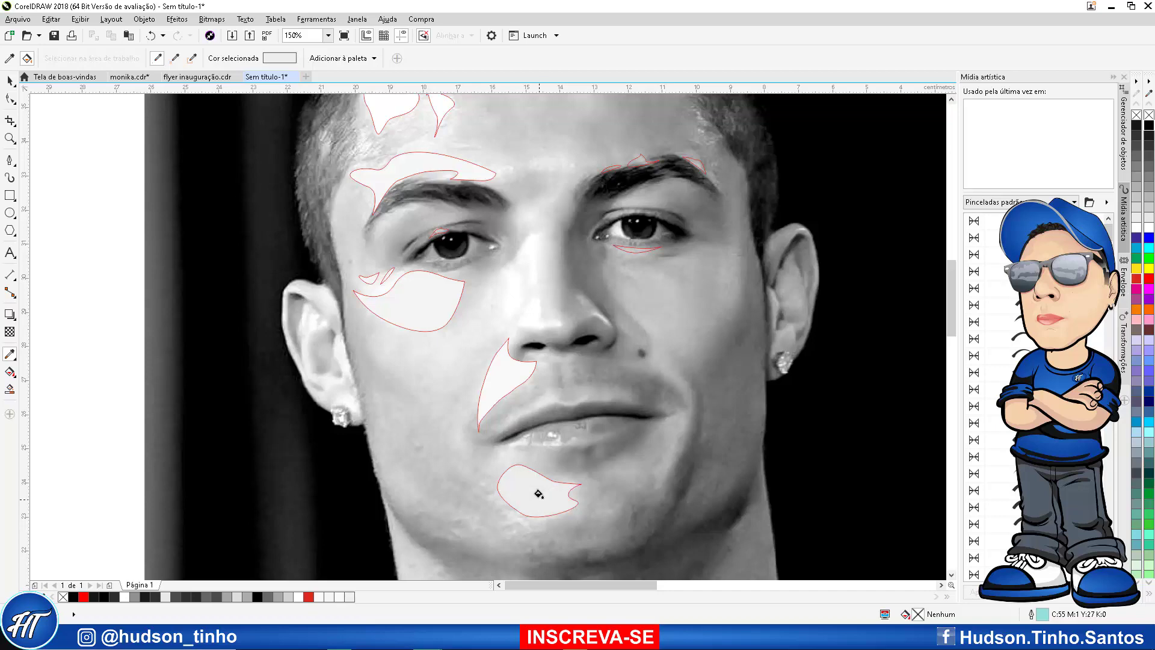
Fill the thin highlight under the photo's right eye with a light grey sampled from the skin there
scroll(659, 226, up, 4)
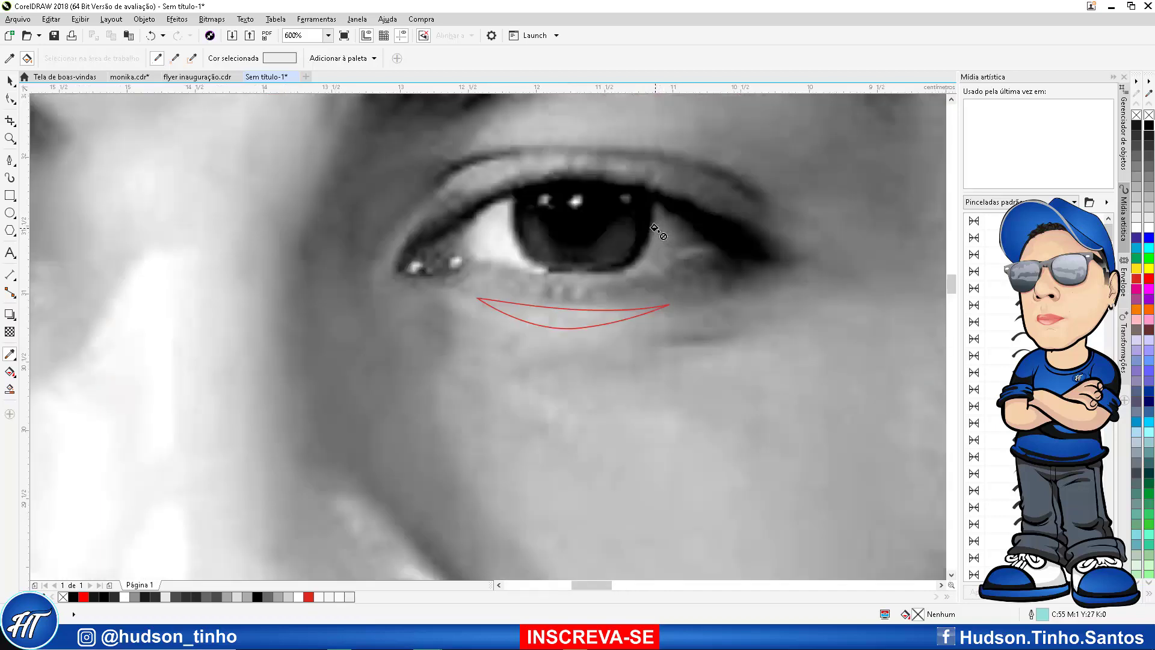
click(564, 319)
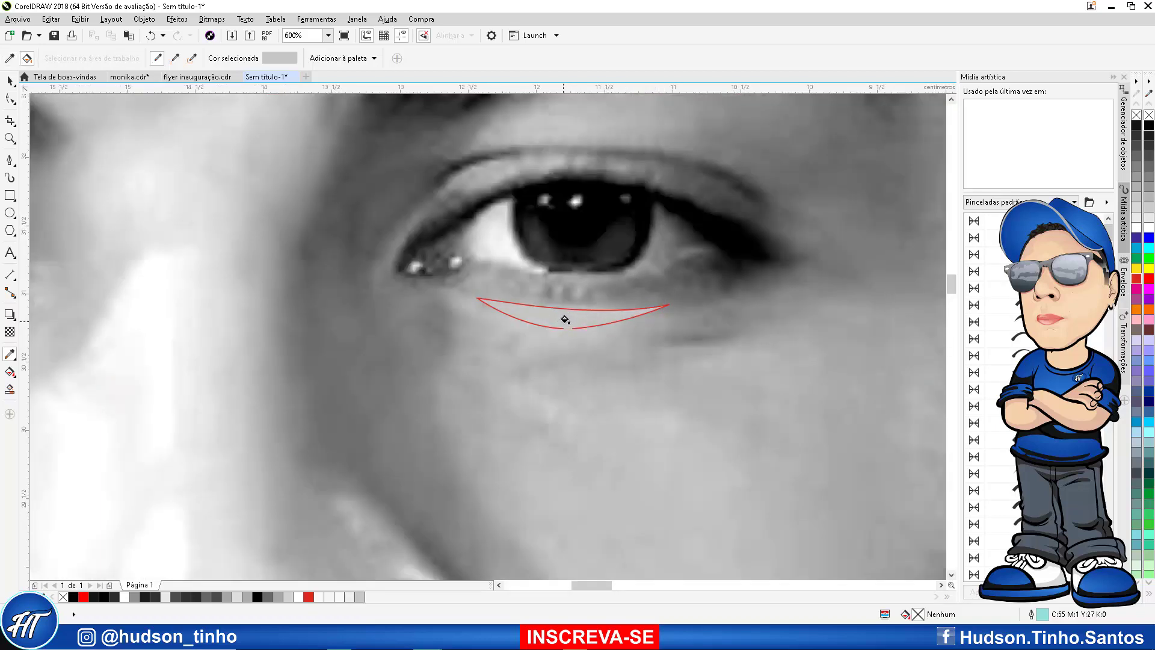
scroll(560, 289, down, 4)
Fill the highlights along the upper edge of the photo's right eyebrow with a light grey sampled from the photo
scroll(572, 154, up, 4)
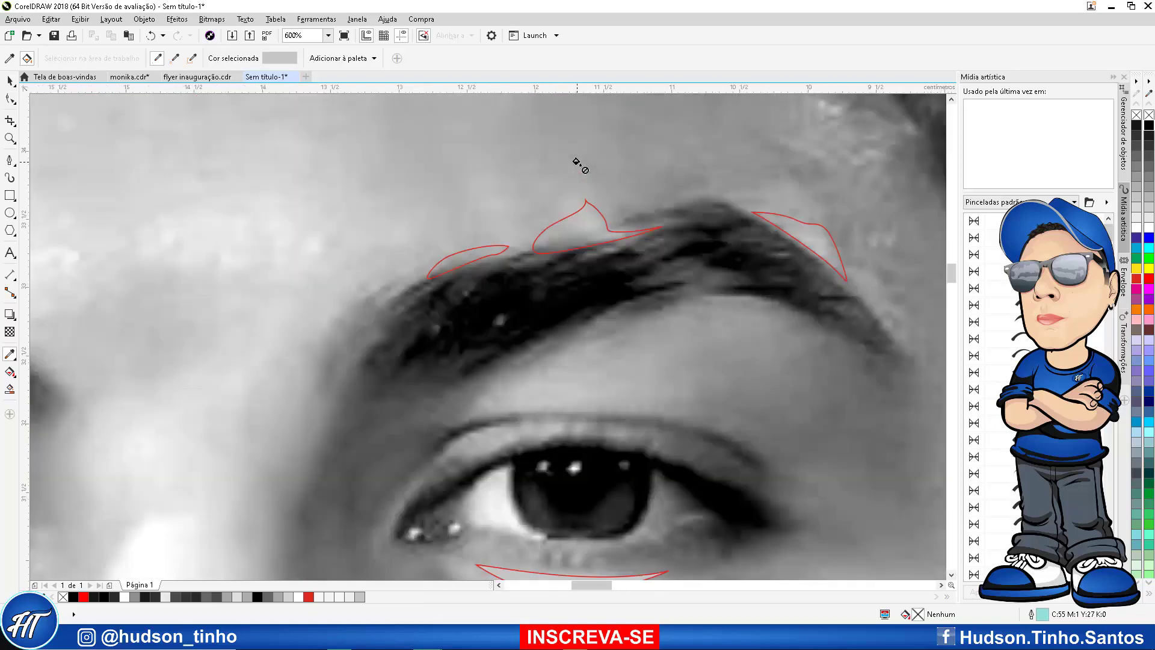
click(587, 219)
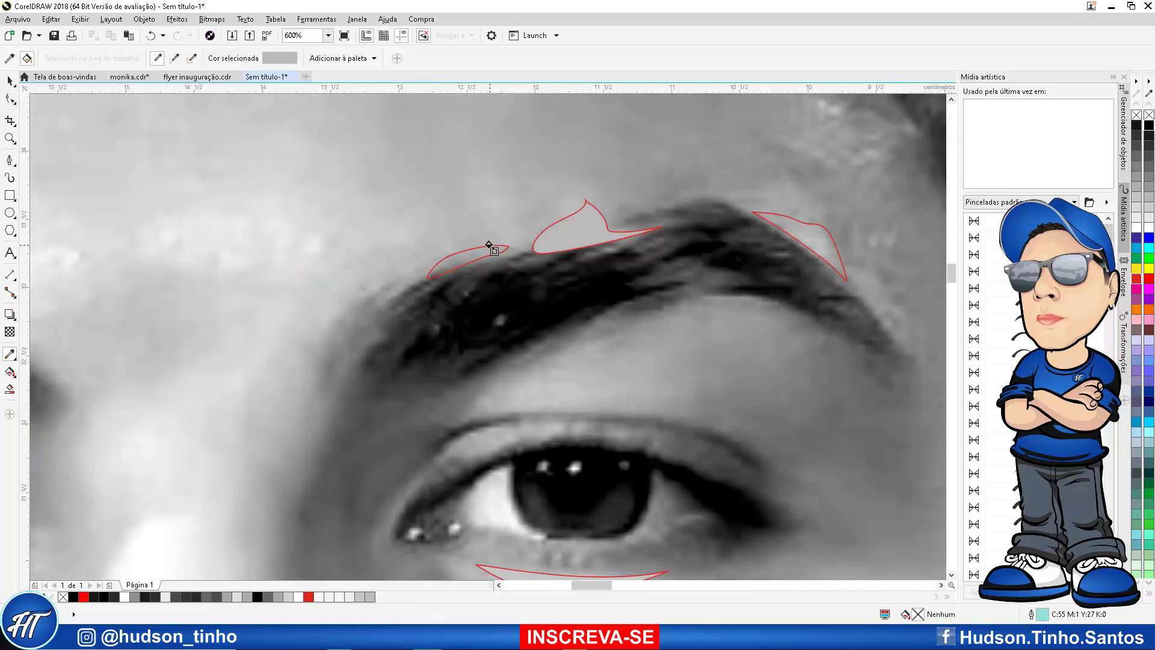
key(ctrl+z)
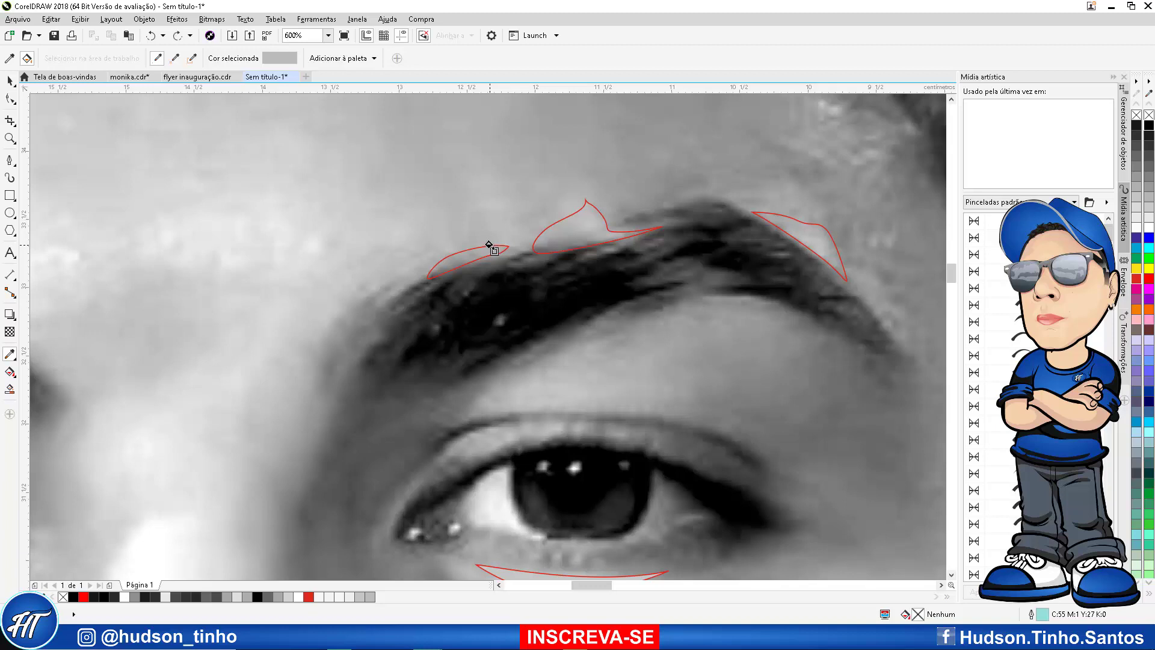
key(shift)
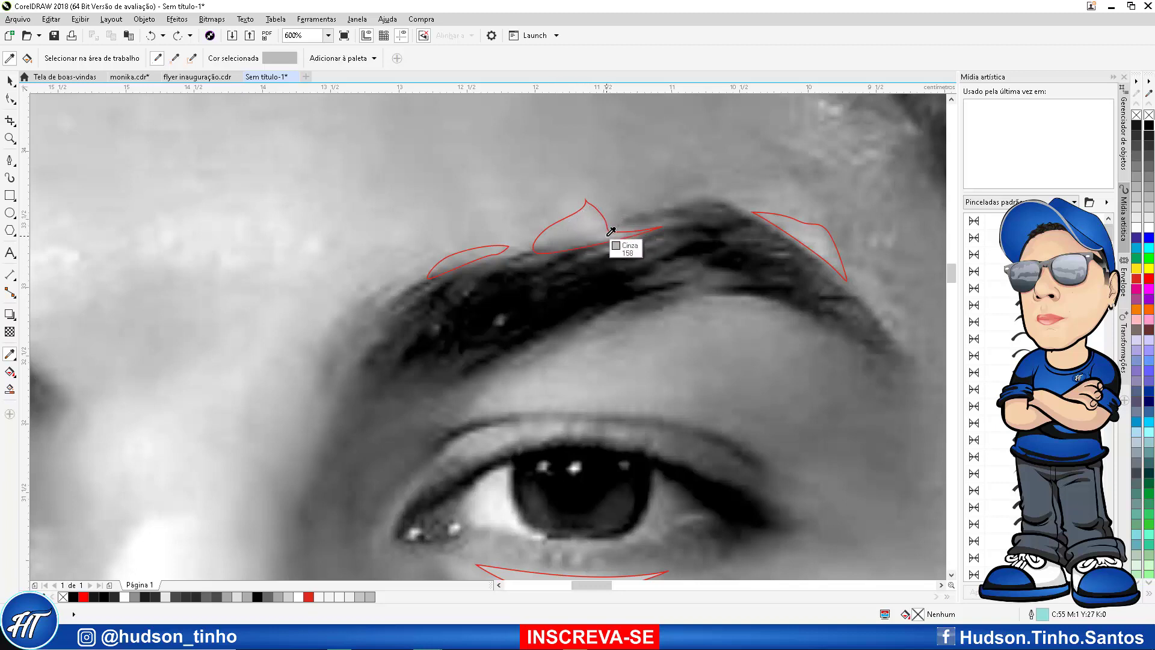
click(595, 217)
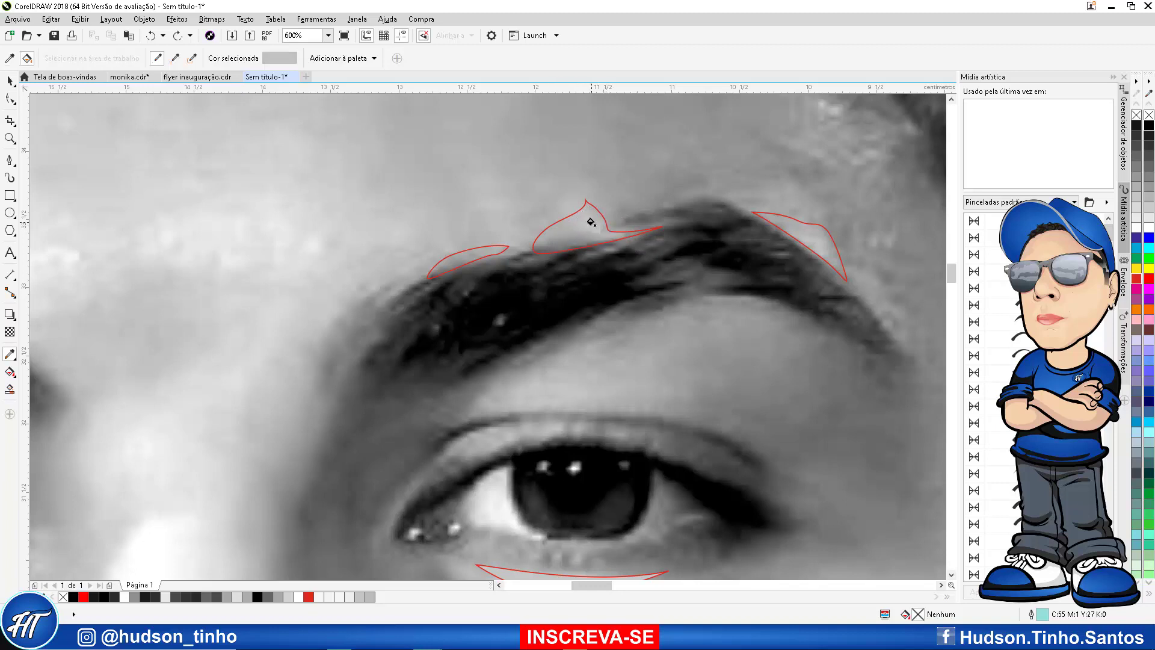
click(562, 238)
click(469, 252)
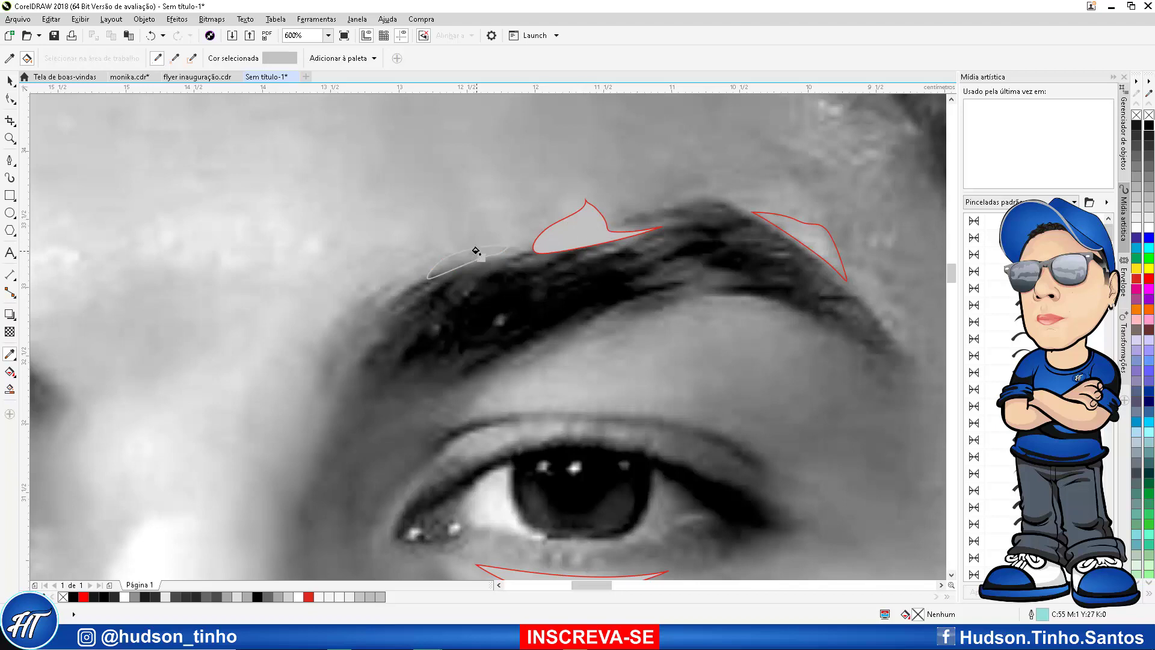
scroll(474, 250, up, 3)
scroll(474, 251, down, 3)
scroll(806, 220, up, 3)
scroll(819, 265, down, 3)
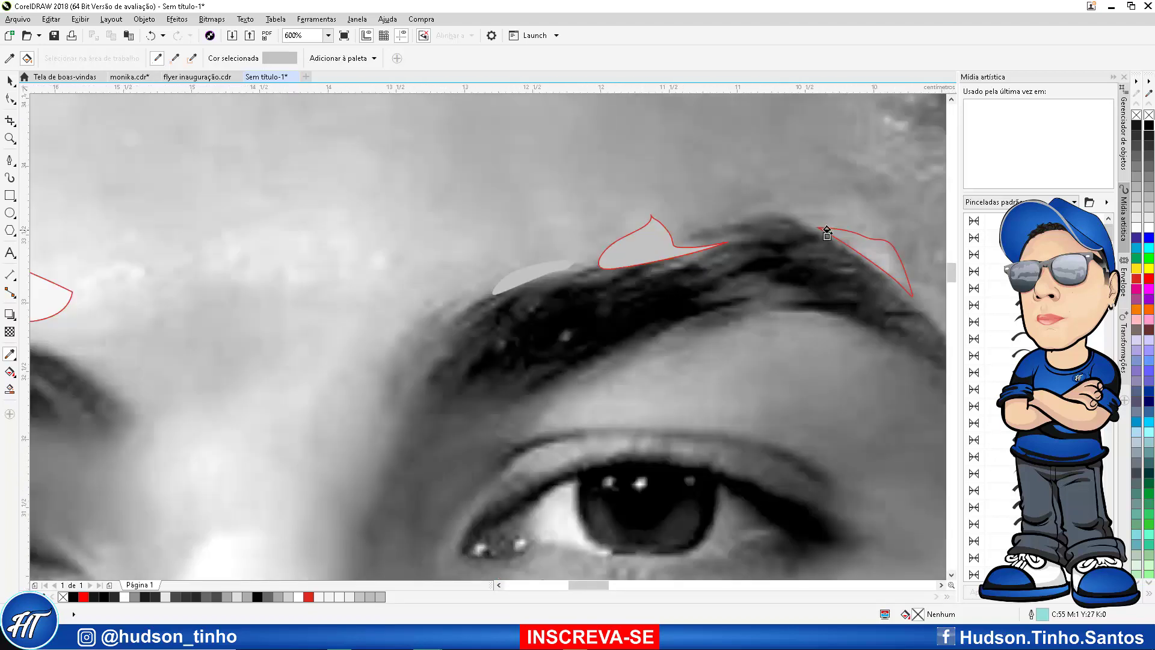
scroll(855, 283, up, 1)
scroll(634, 237, down, 5)
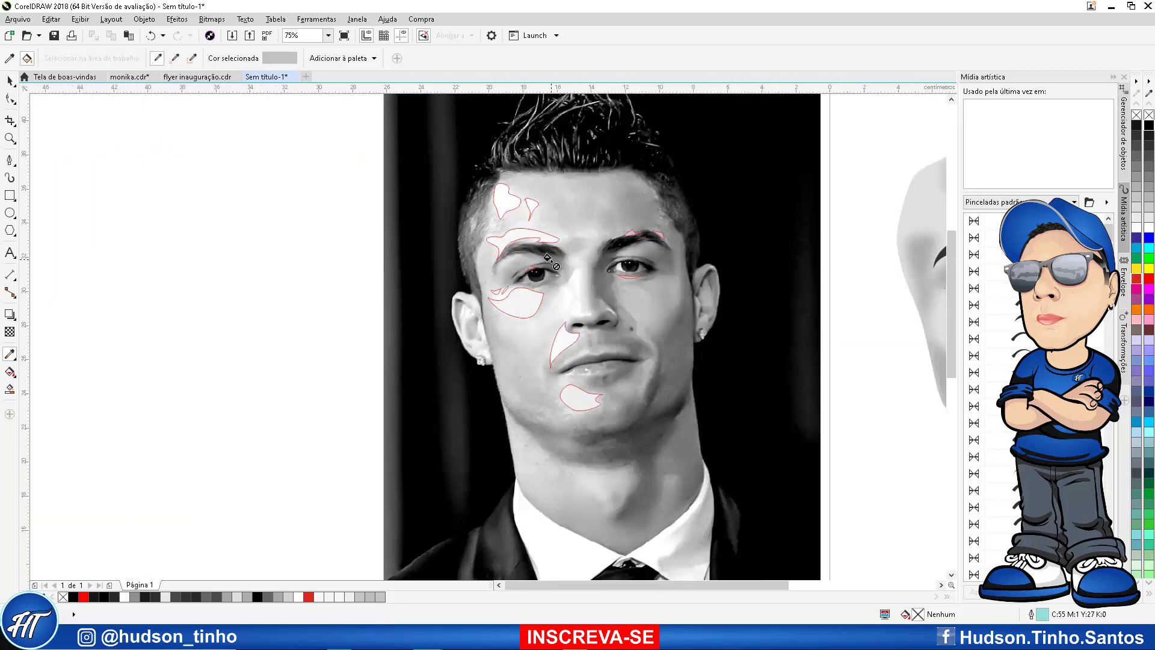
Remove the outlines from all the filled highlight shapes on the photo
click(9, 80)
drag(364, 154, 772, 467)
right_click(1136, 115)
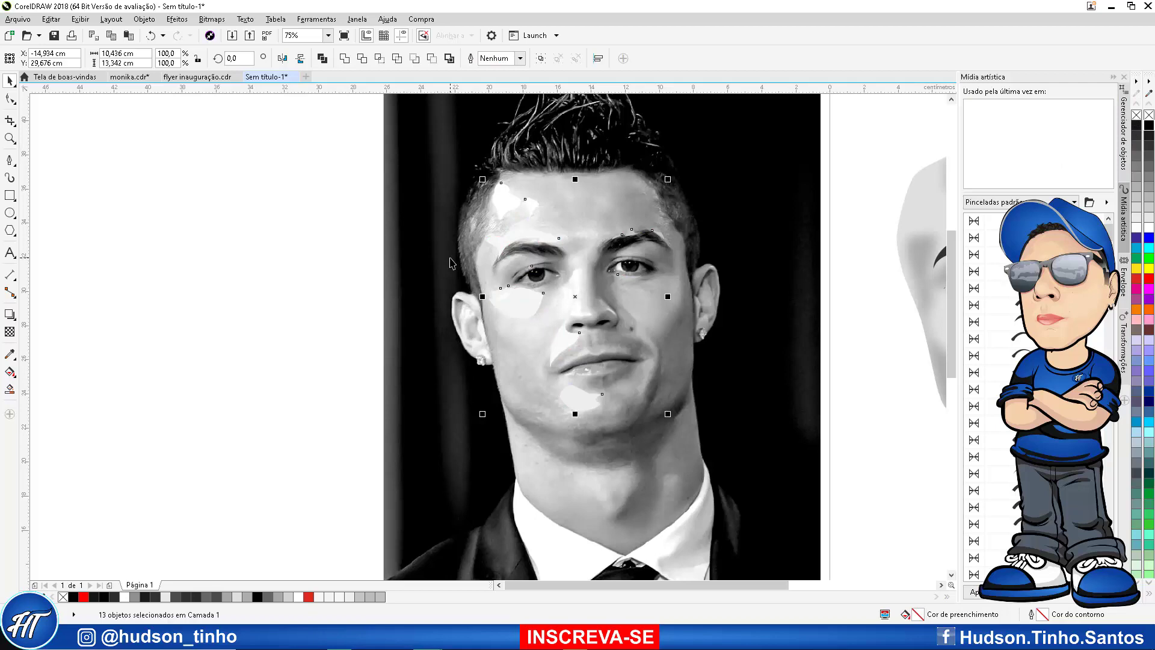
Move the two white forehead highlights from the photo onto the same place on the vector face's forehead
drag(382, 157, 553, 226)
scroll(537, 193, up, 3)
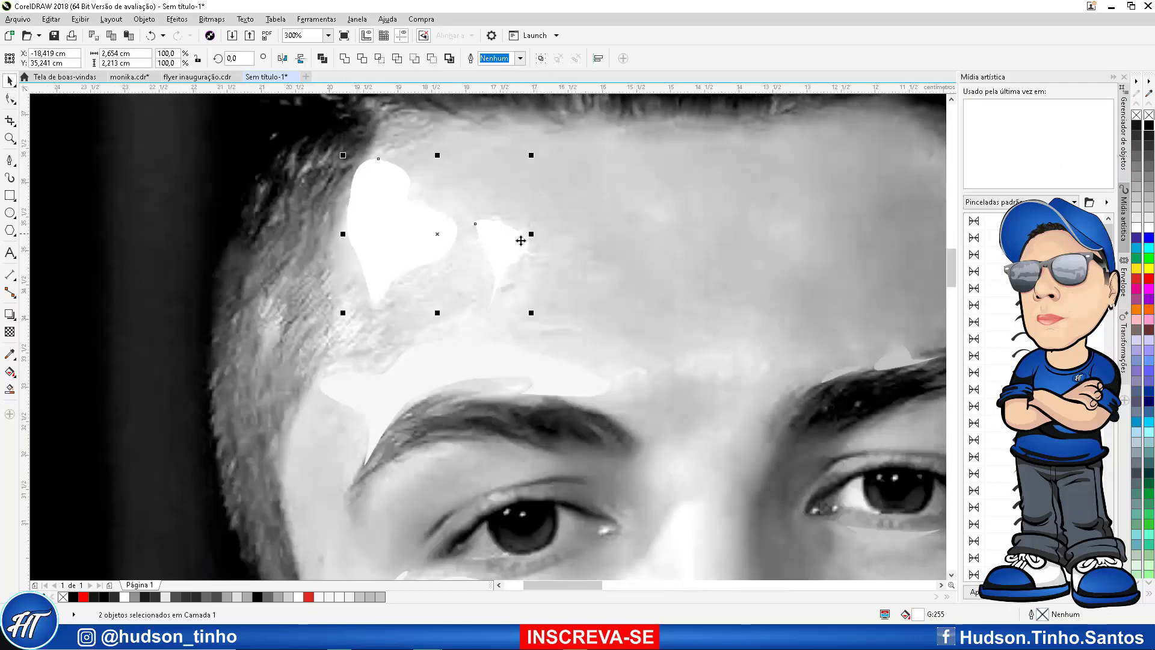
scroll(397, 211, down, 3)
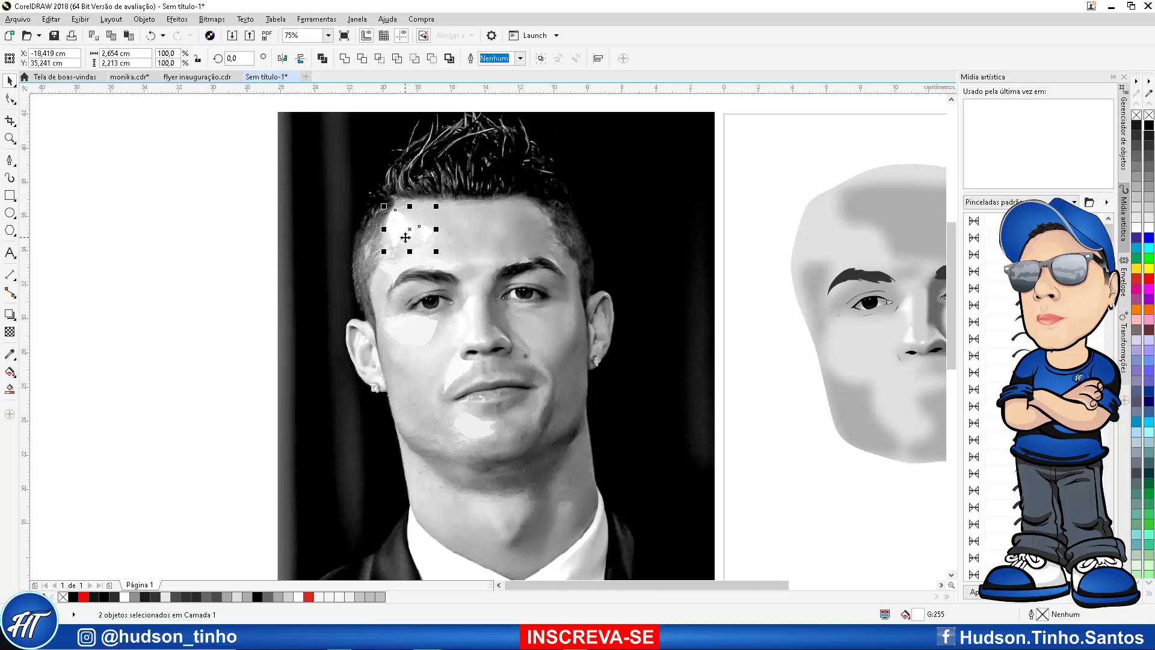
drag(406, 237, 846, 237)
scroll(846, 229, up, 4)
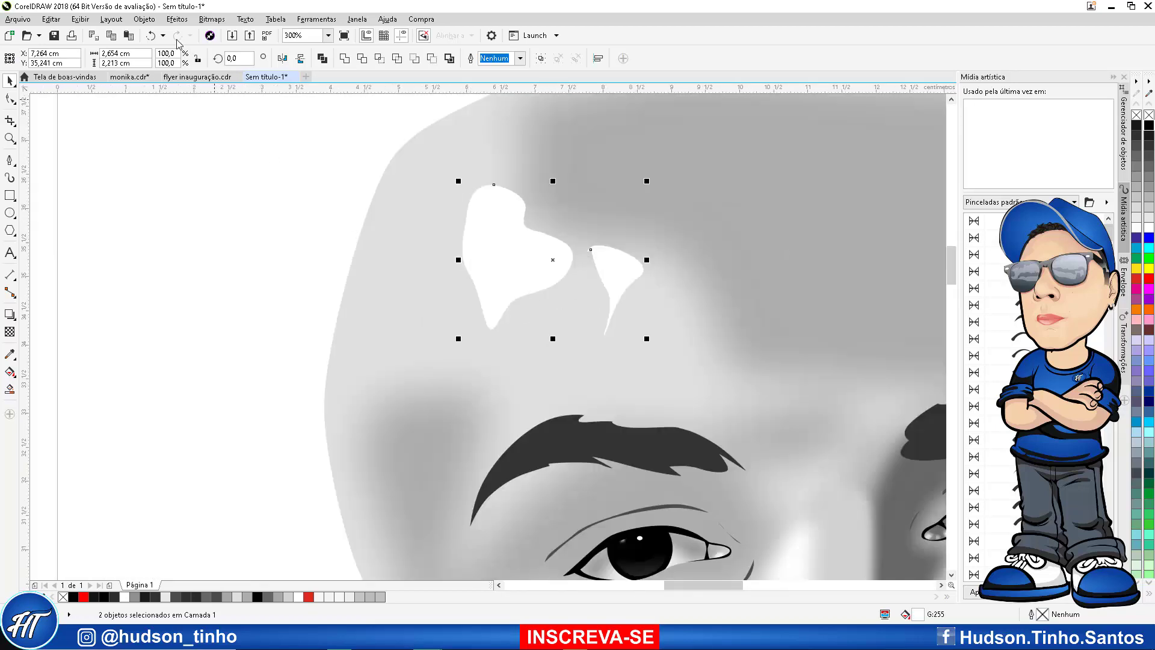
Convert the two forehead highlights to a 300 dpi, 24-bit RGB bitmap with a transparent background
click(212, 19)
click(231, 34)
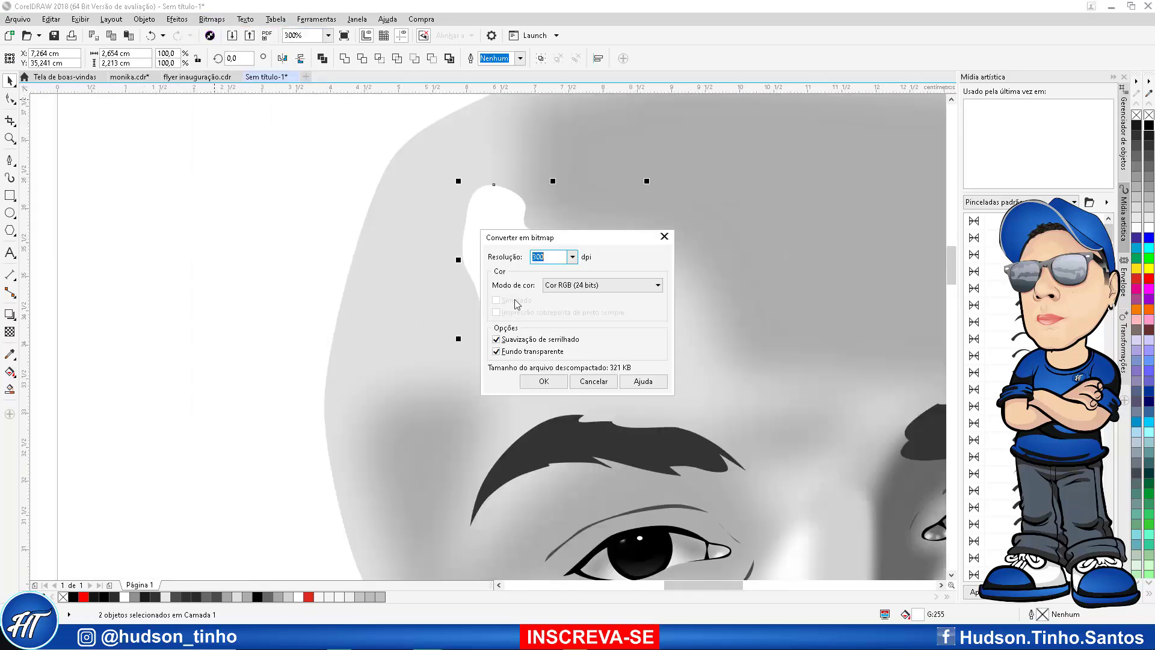
click(545, 381)
Apply a Gaussian blur with a 22-pixel radius to the forehead highlight bitmap and deselect it
click(212, 19)
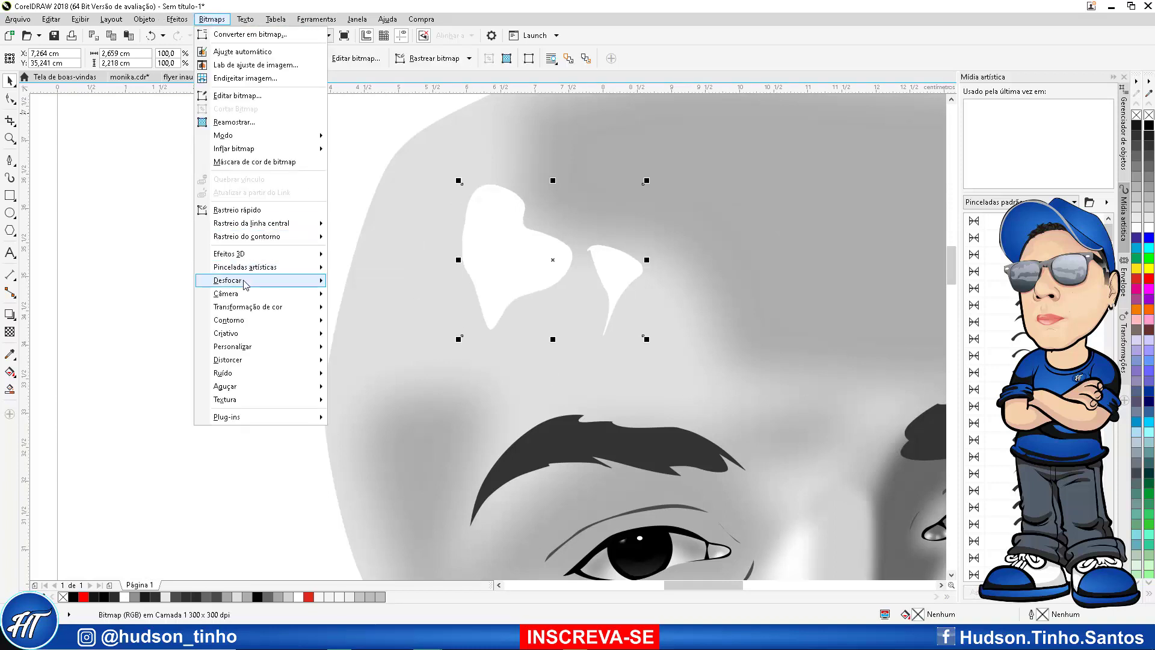
mouse_move(245, 283)
click(422, 295)
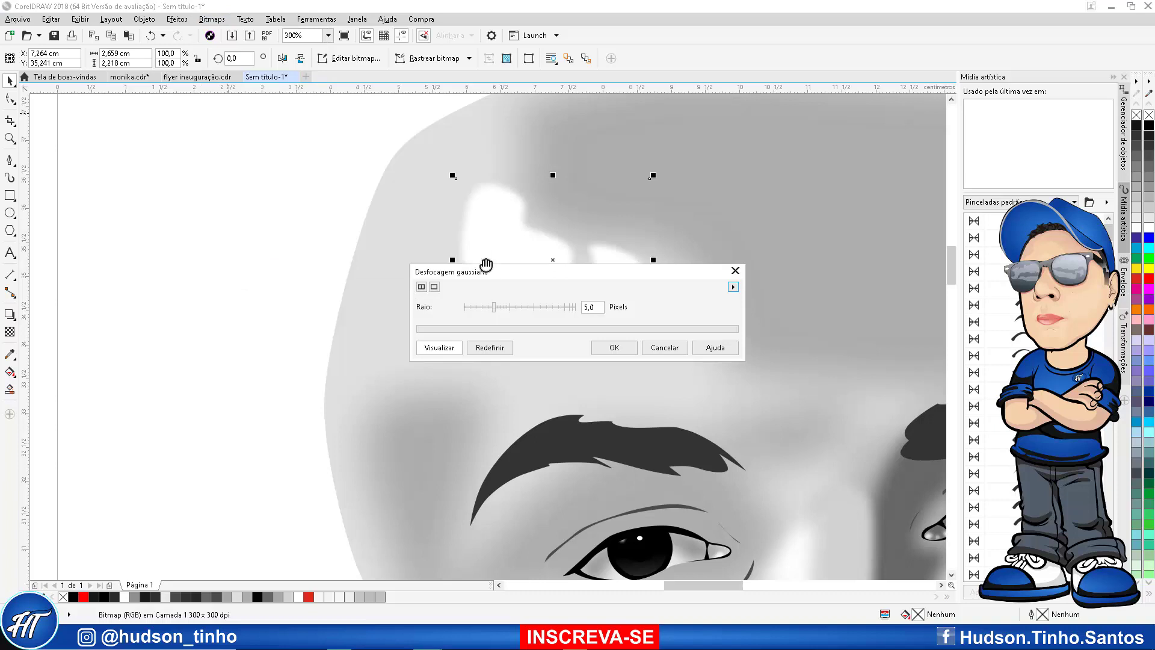
drag(430, 274, 331, 427)
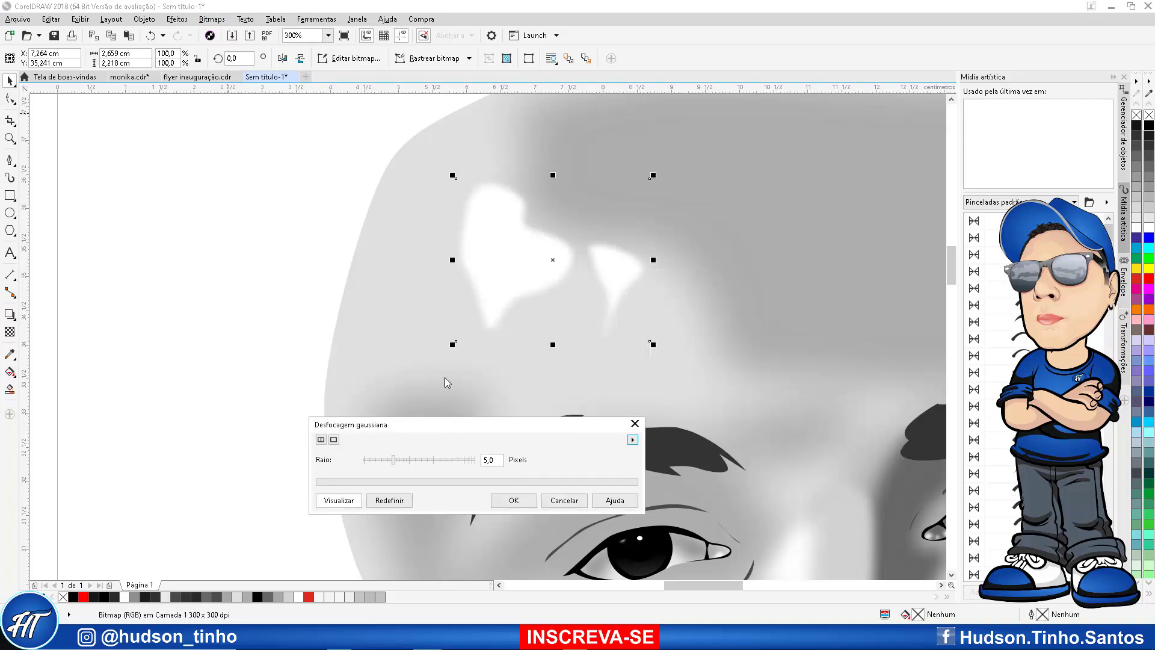
click(422, 459)
click(414, 461)
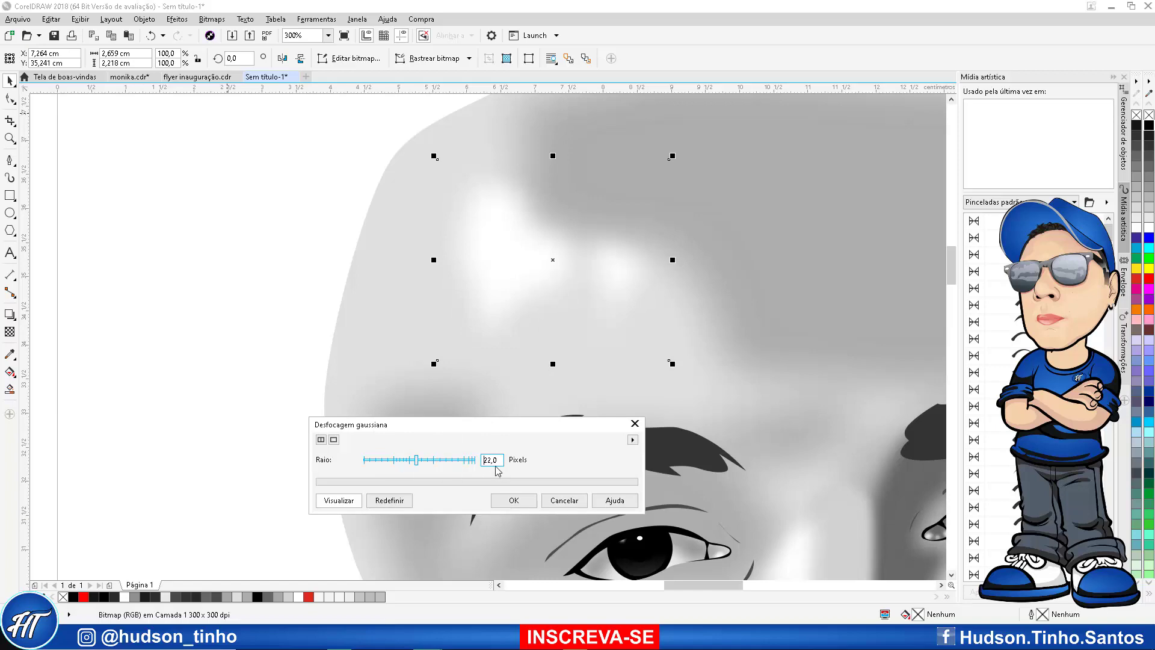
click(514, 500)
scroll(506, 325, down, 4)
key(Escape)
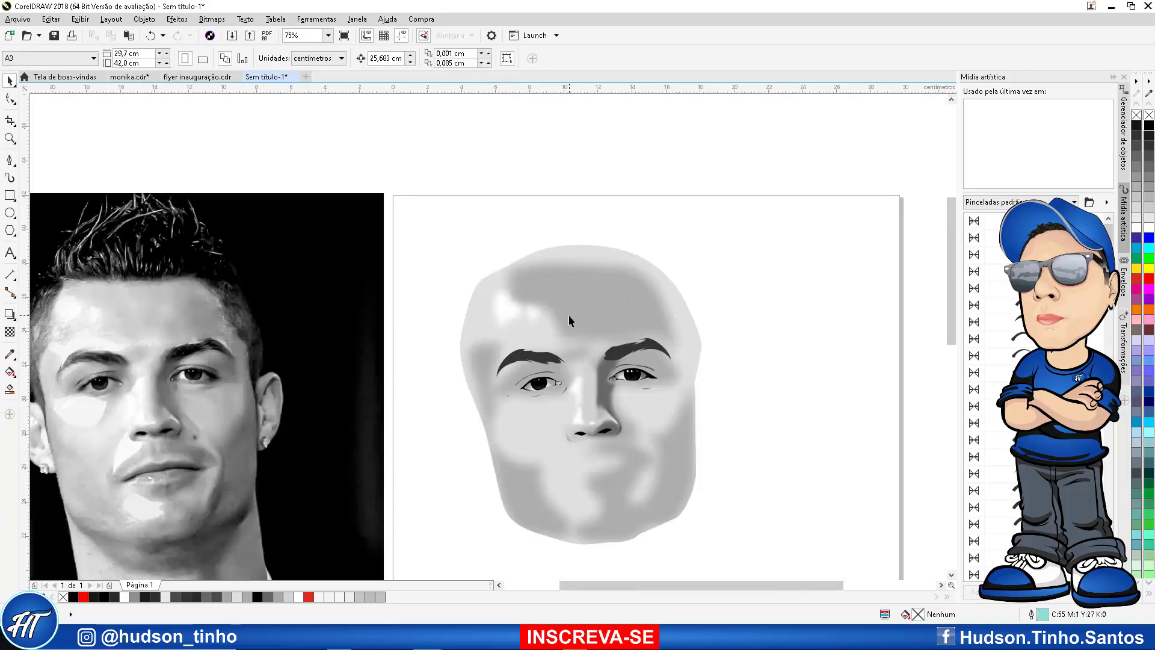
Move the highlight above the left eyebrow from the photo onto the same place on the vector face
scroll(569, 315, down, 2)
scroll(340, 340, up, 2)
click(300, 378)
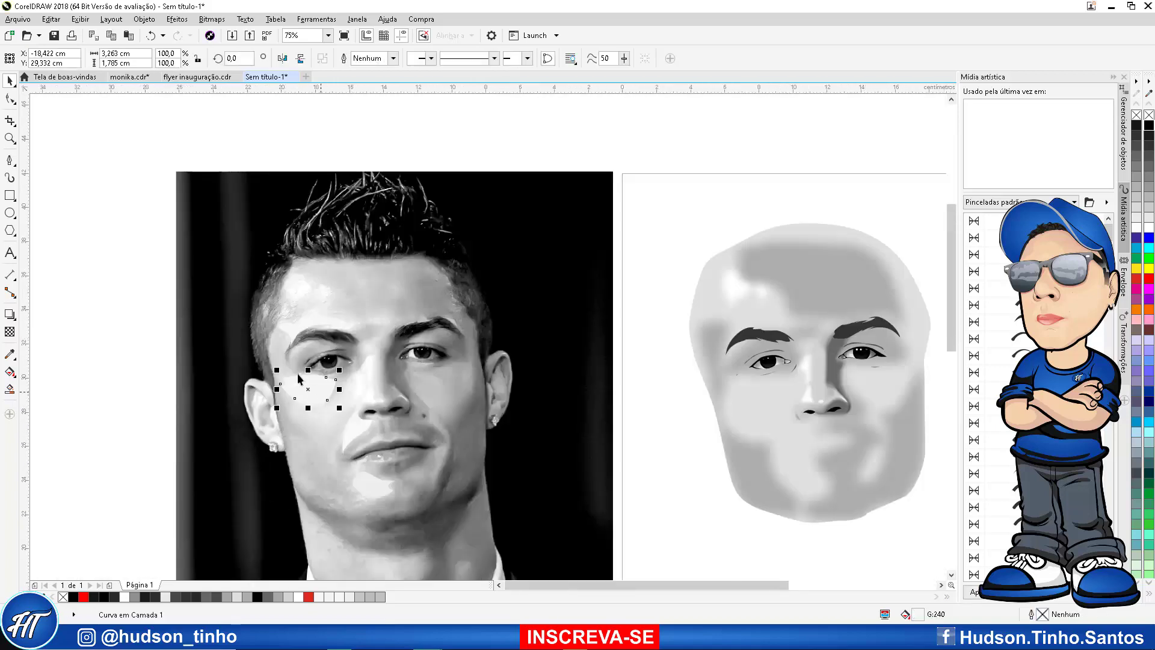
click(319, 318)
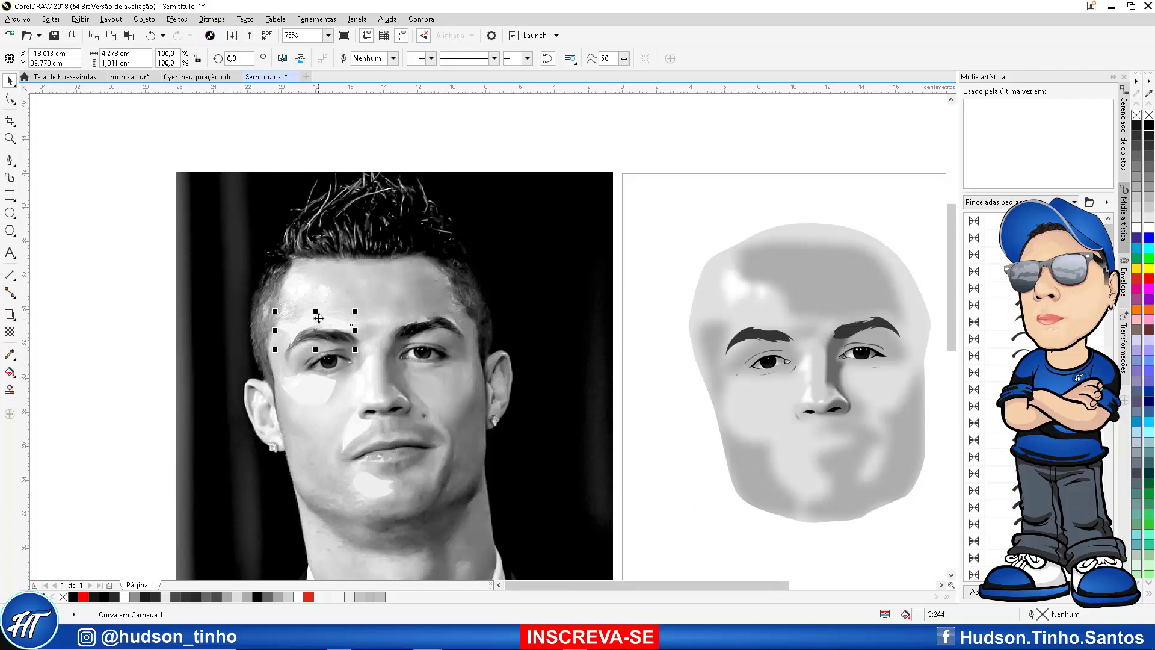
drag(319, 317, 761, 319)
scroll(765, 322, up, 2)
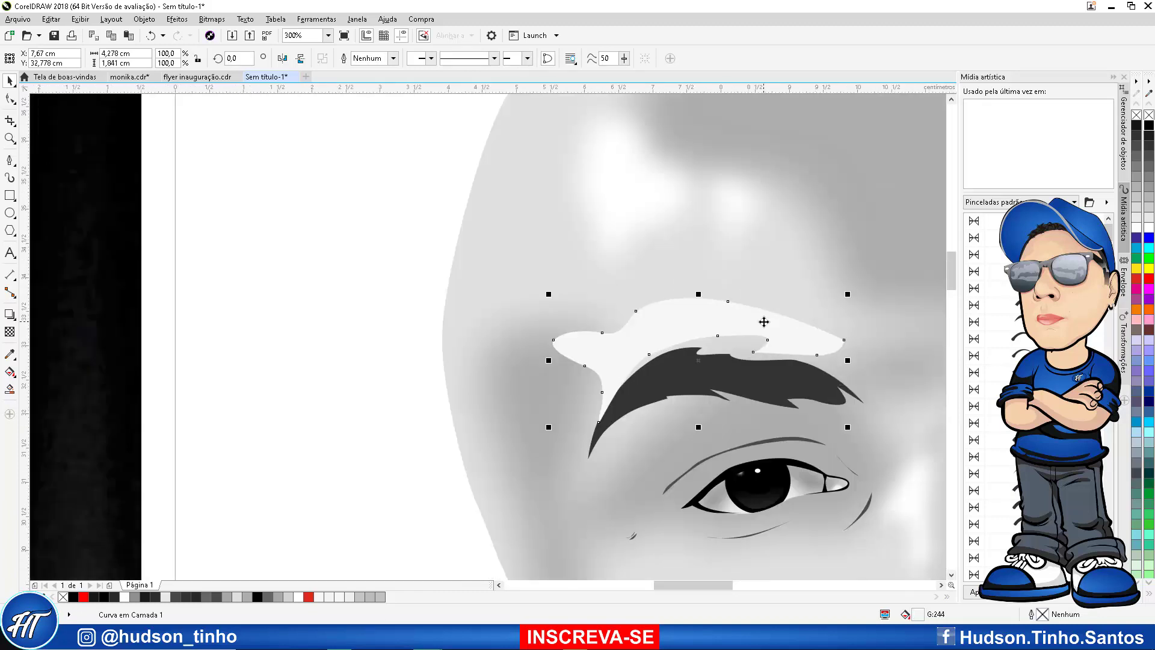
Convert the eyebrow highlight to a 300 dpi, 24-bit RGB bitmap with a transparent background
click(213, 19)
click(228, 35)
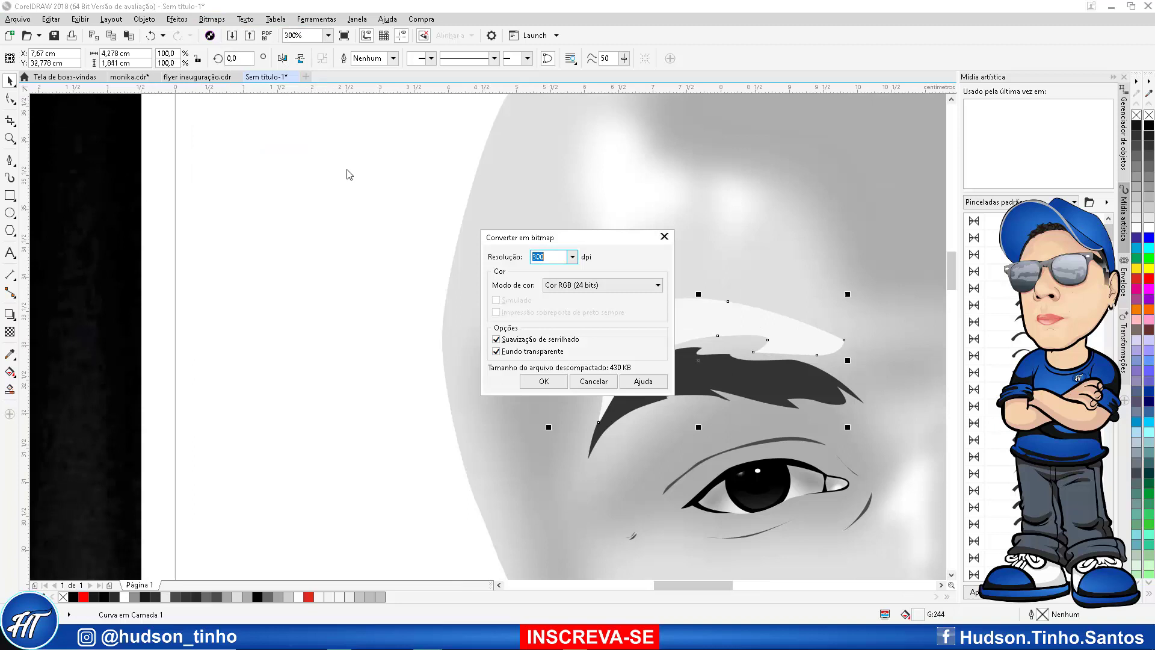
click(543, 382)
Apply a Gaussian blur with a radius of about 12 pixels to the eyebrow highlight bitmap
click(212, 19)
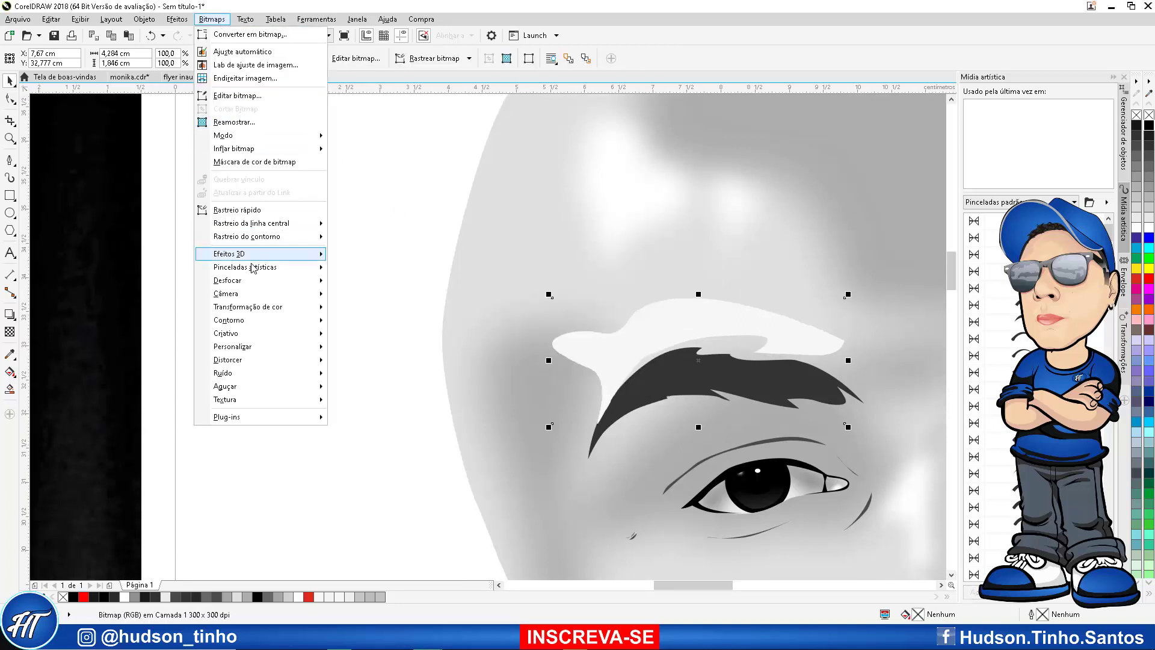
mouse_move(248, 281)
click(379, 307)
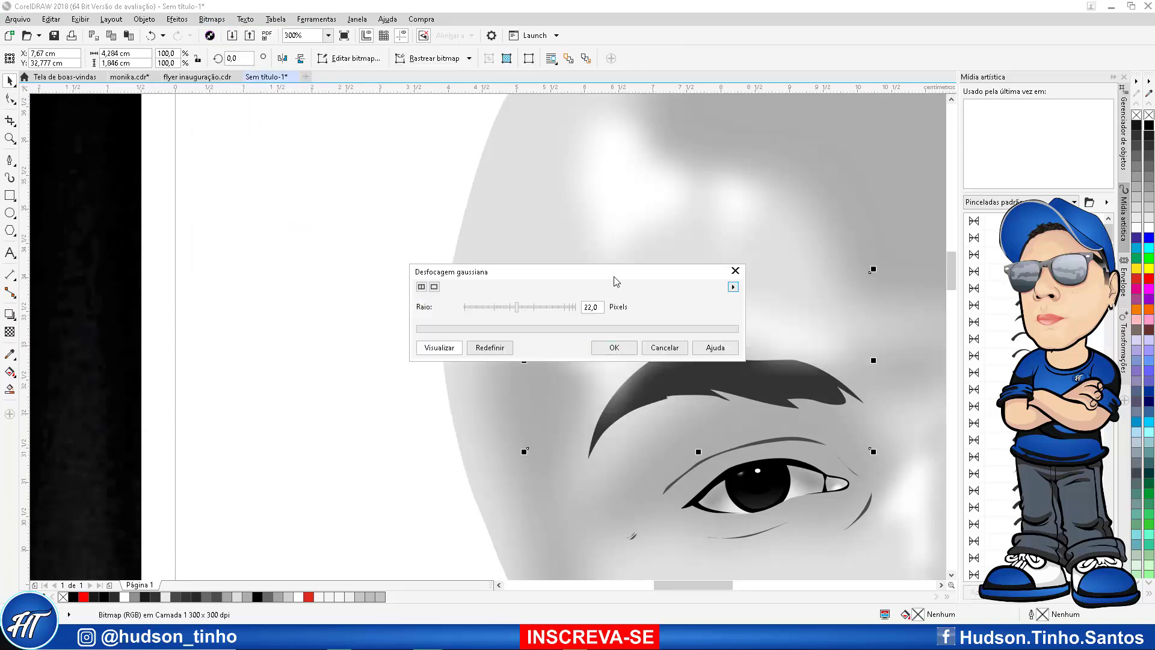
drag(614, 279, 382, 354)
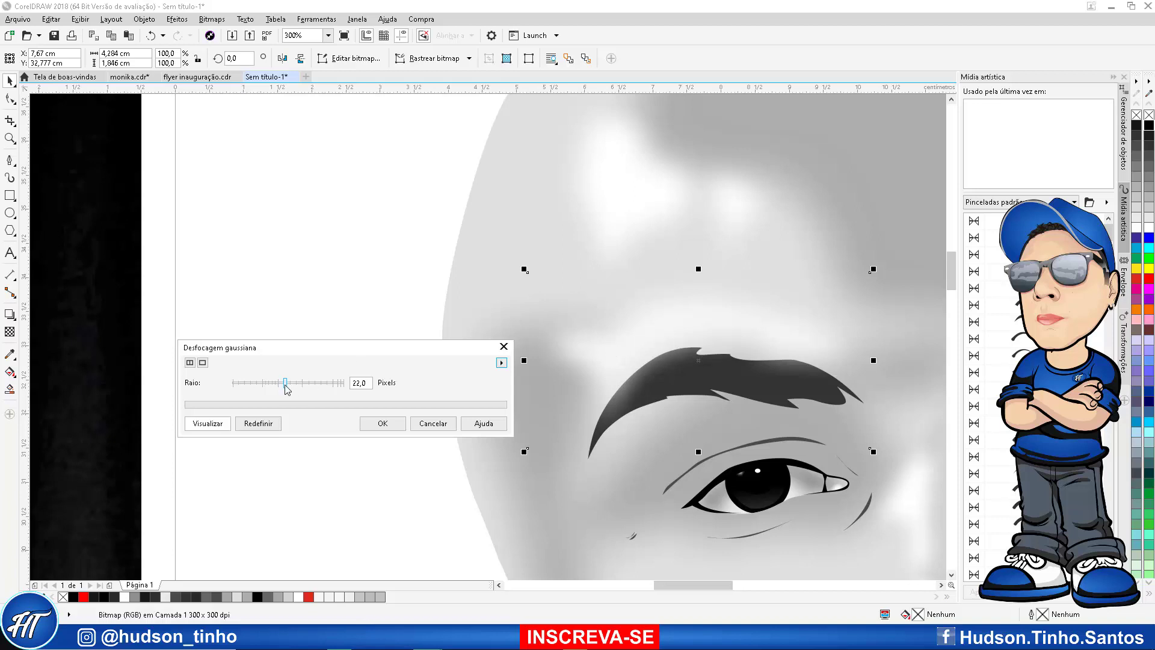
drag(286, 385, 281, 386)
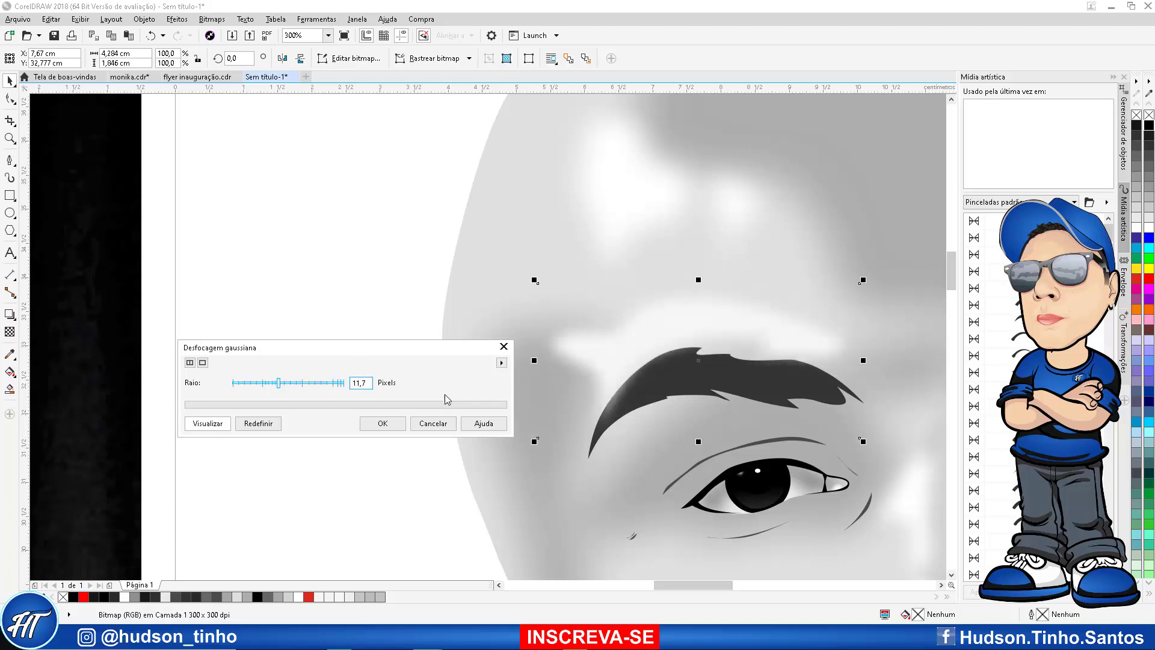
click(385, 424)
Move the highlight under the left eye from the photo onto the matching cheek area of the vector face
scroll(612, 325, down, 4)
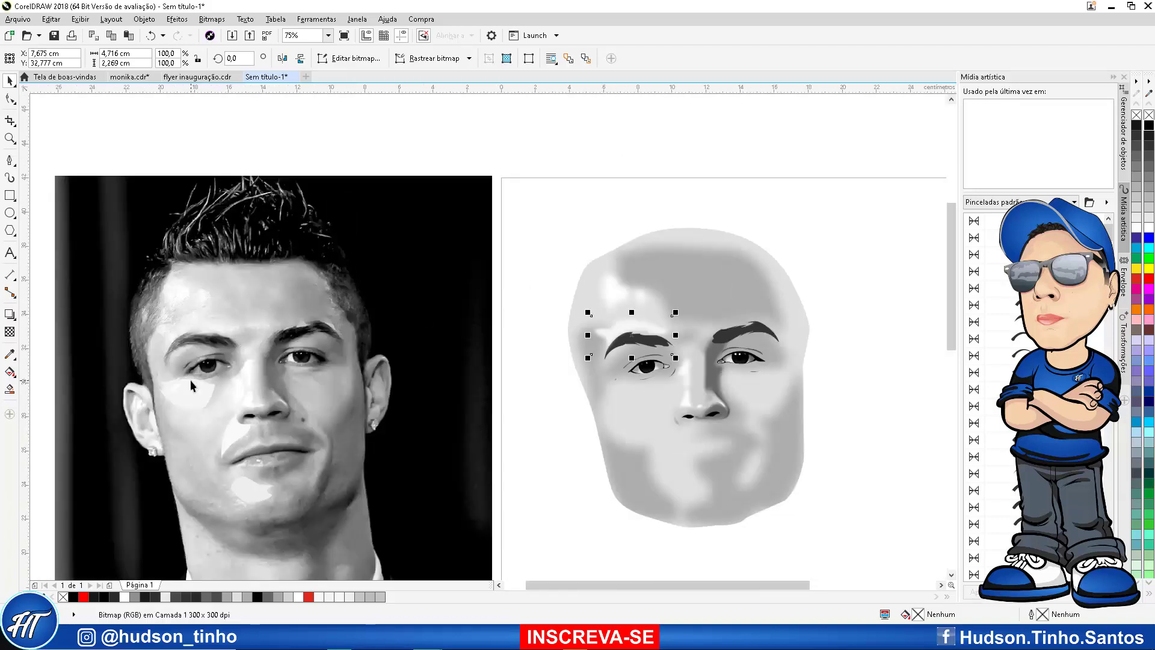
click(190, 381)
drag(190, 379, 631, 384)
scroll(653, 383, up, 4)
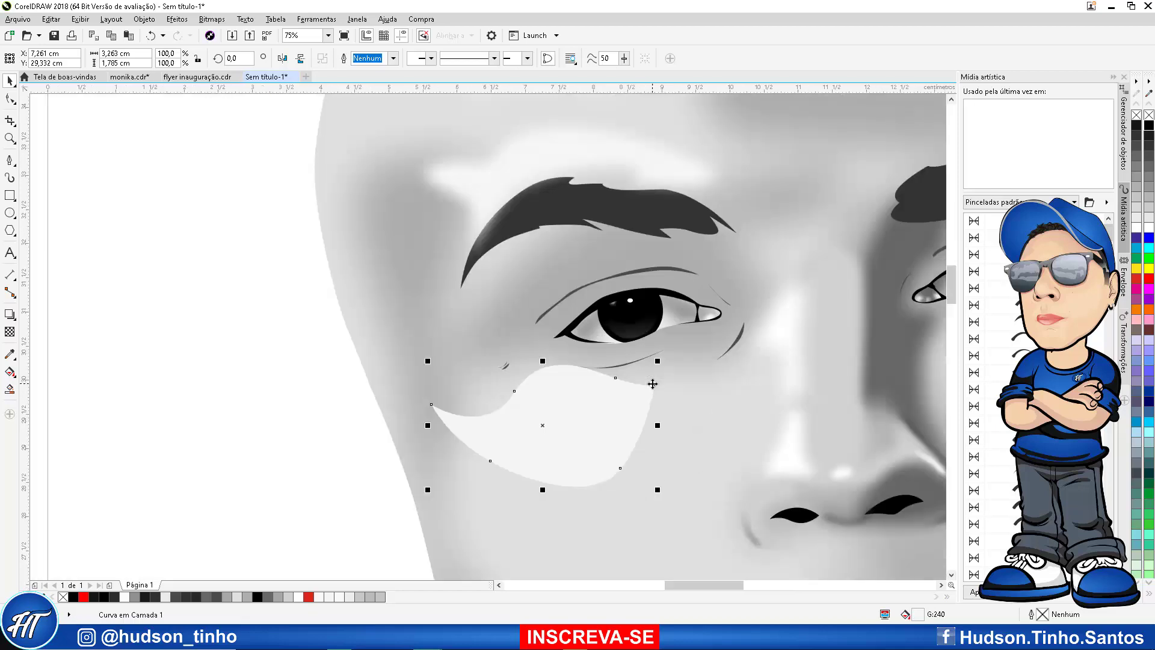
Convert the under-eye highlight to a 300 dpi RGB bitmap
click(145, 19)
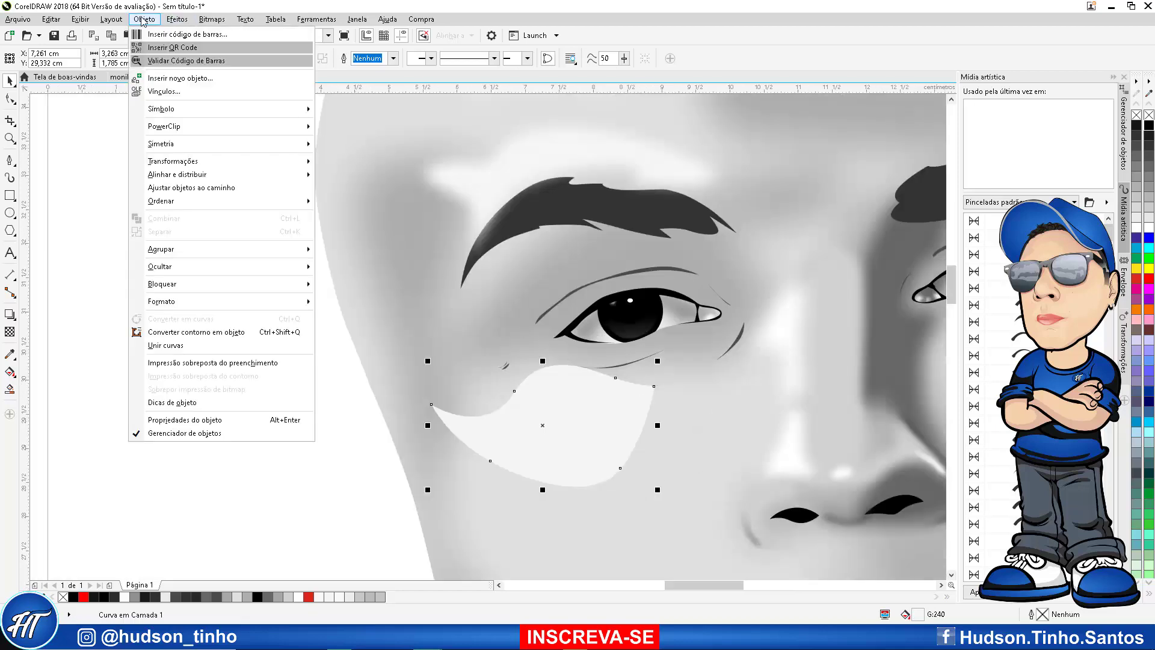
mouse_move(202, 25)
click(249, 34)
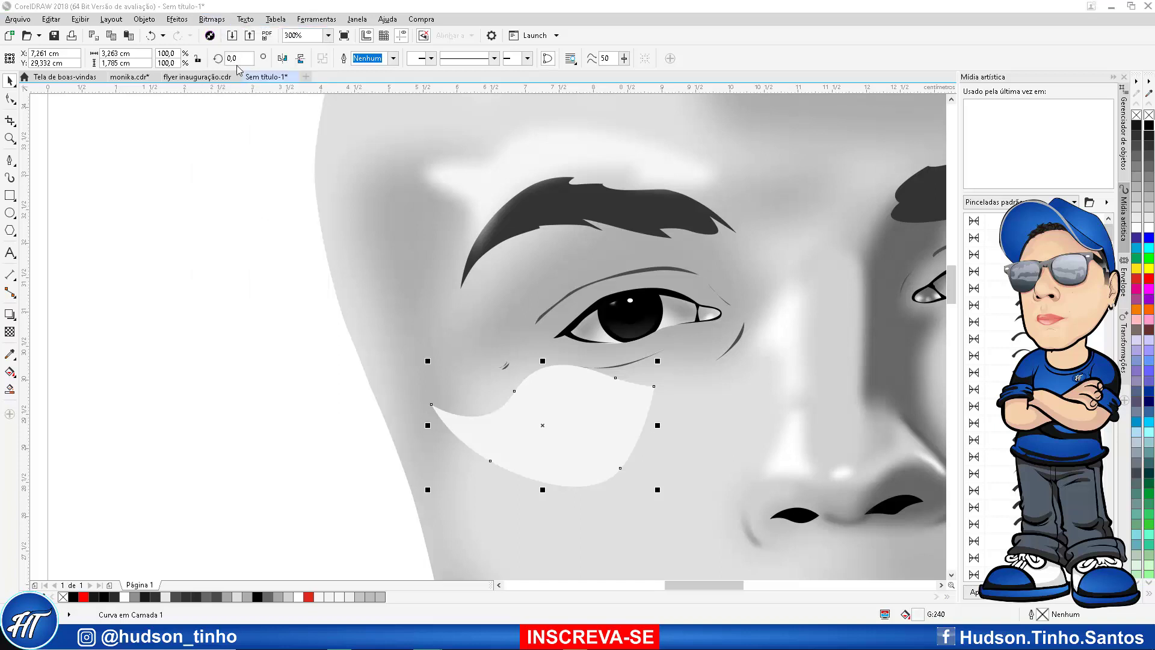
click(522, 381)
Apply a Gaussian blur with a 12-pixel radius to the under-eye highlight bitmap
click(212, 19)
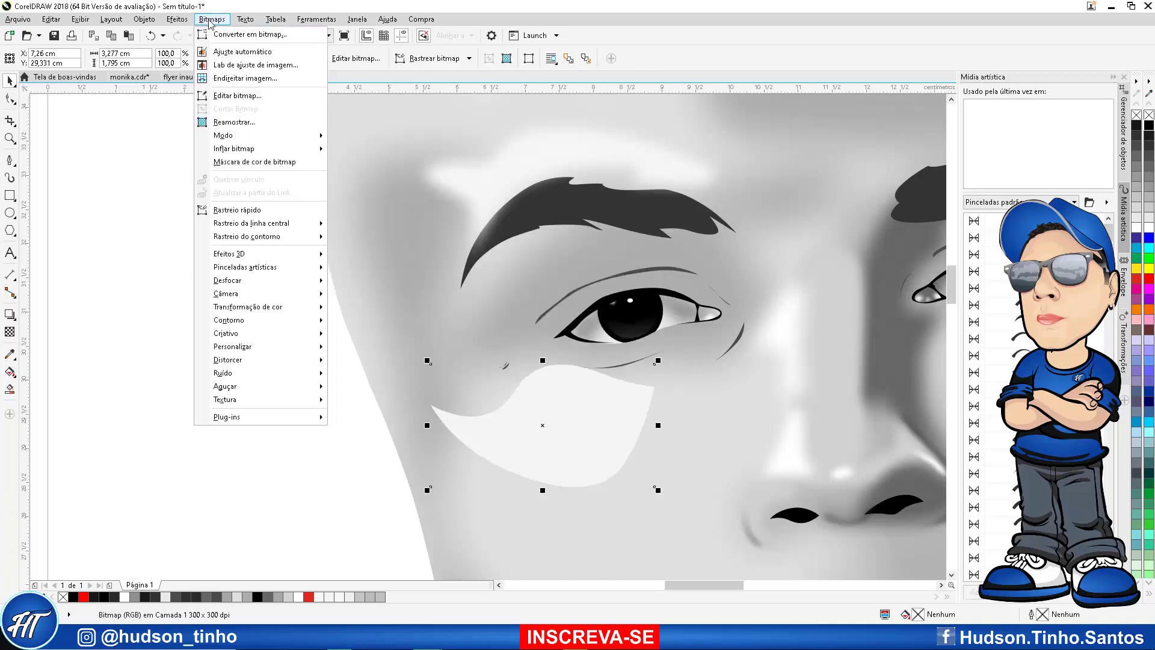
mouse_move(253, 282)
click(481, 298)
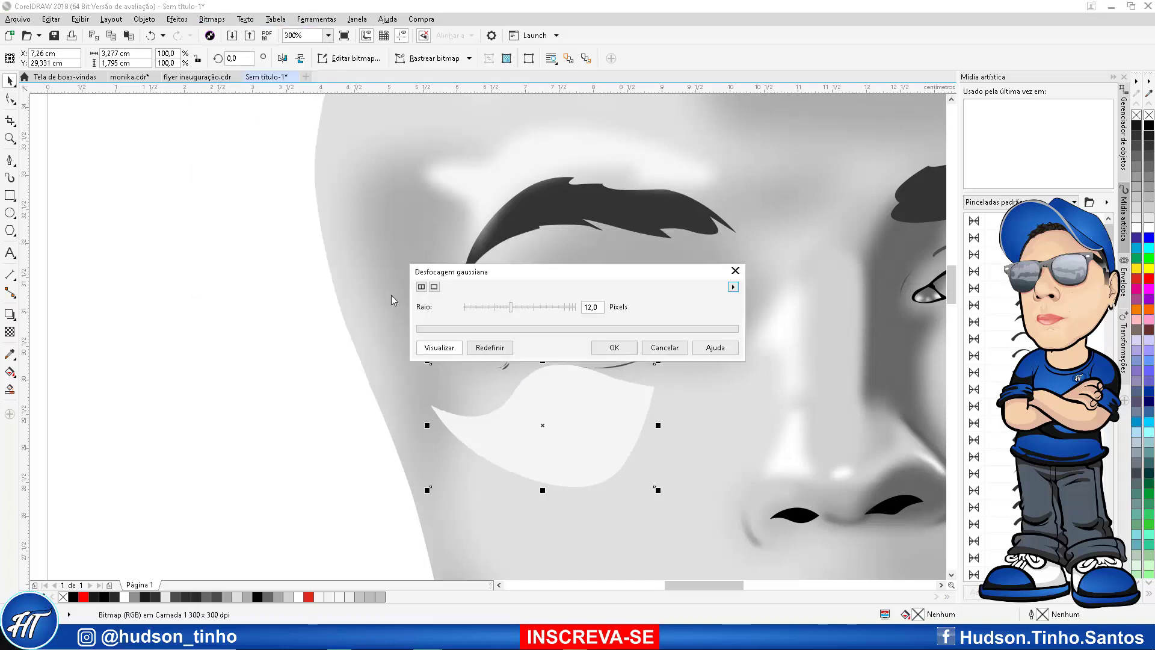
click(614, 347)
Select the chin highlight on the photo and repeat the last move to place it on the vector face's chin
scroll(459, 274, down, 2)
scroll(697, 265, down, 3)
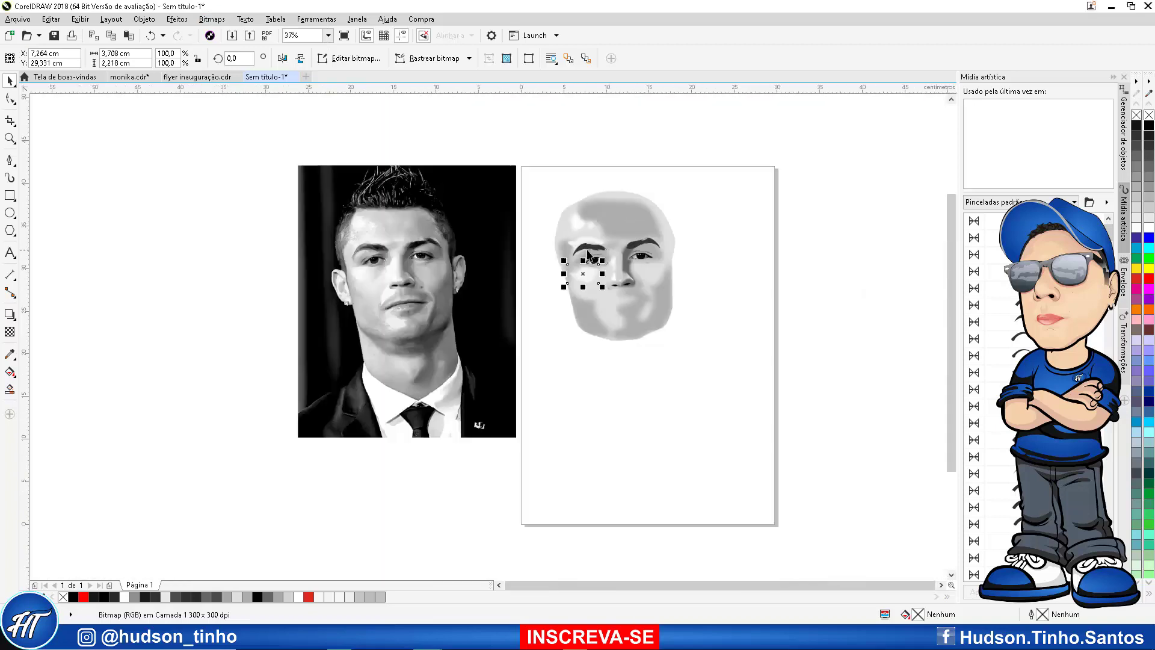
scroll(320, 294, up, 3)
click(320, 294)
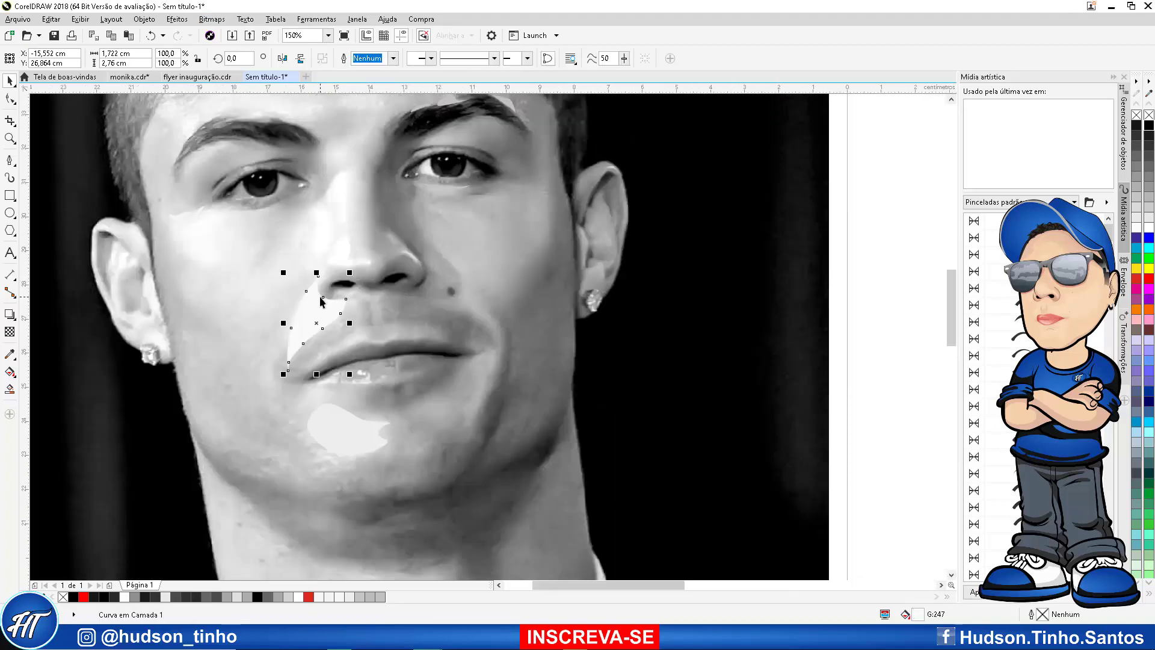
click(354, 439)
key(ctrl+r)
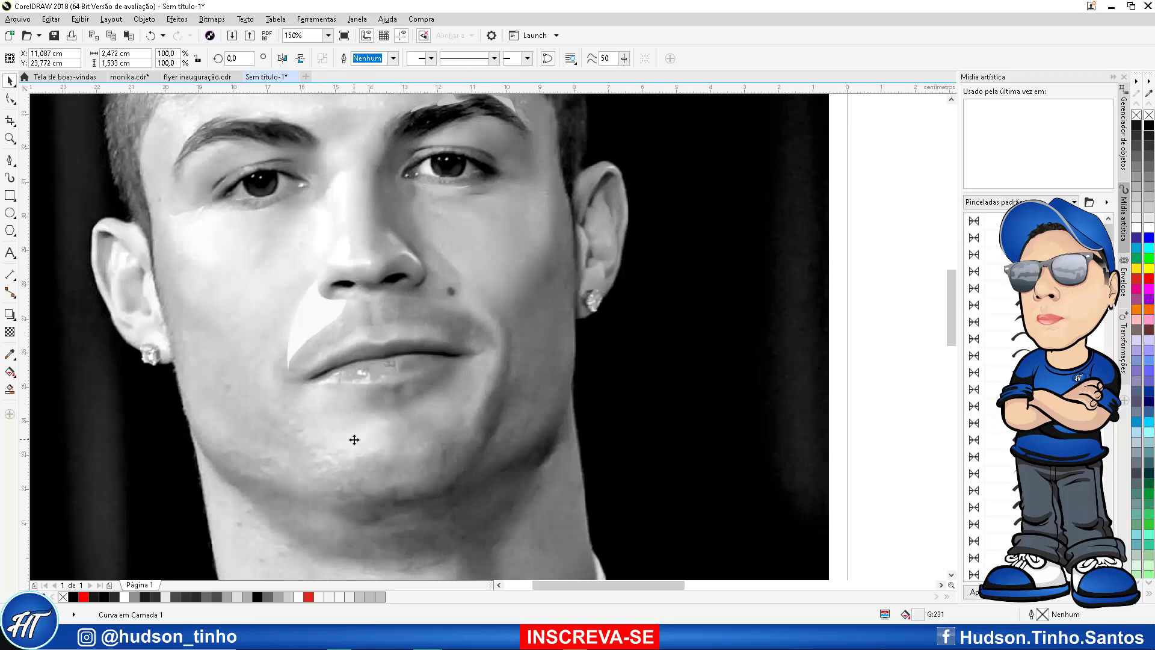
scroll(330, 421, down, 2)
scroll(647, 380, up, 2)
scroll(499, 410, down, 2)
scroll(421, 443, up, 2)
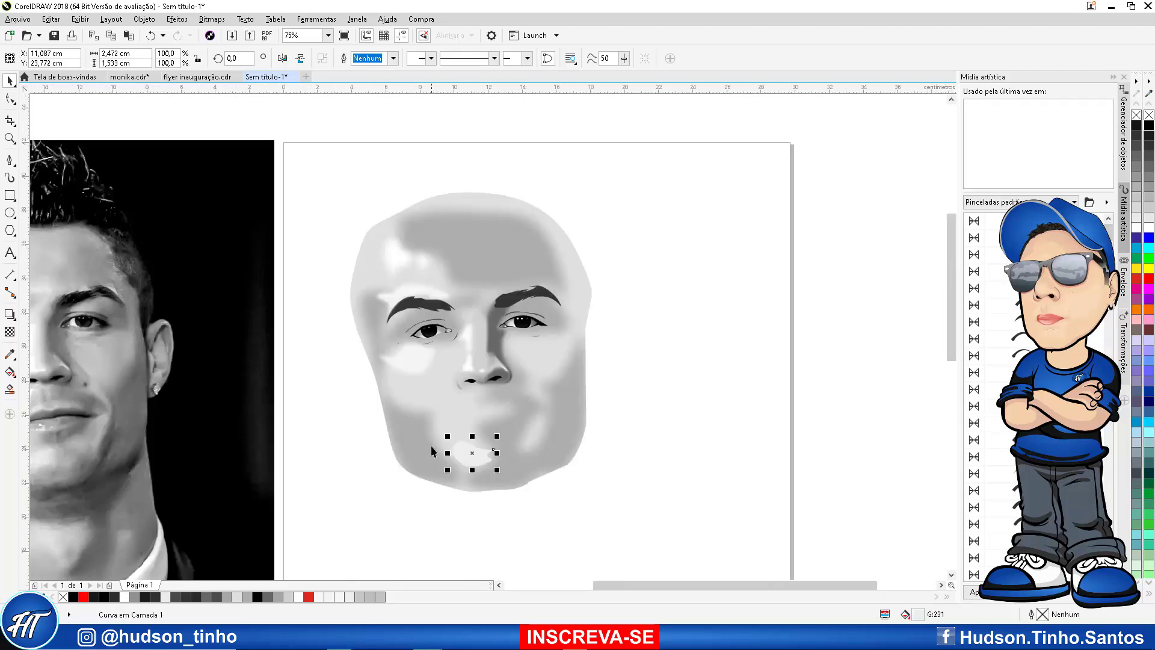
Convert the chin highlight on the vector face to a 300 dpi RGB bitmap
click(145, 19)
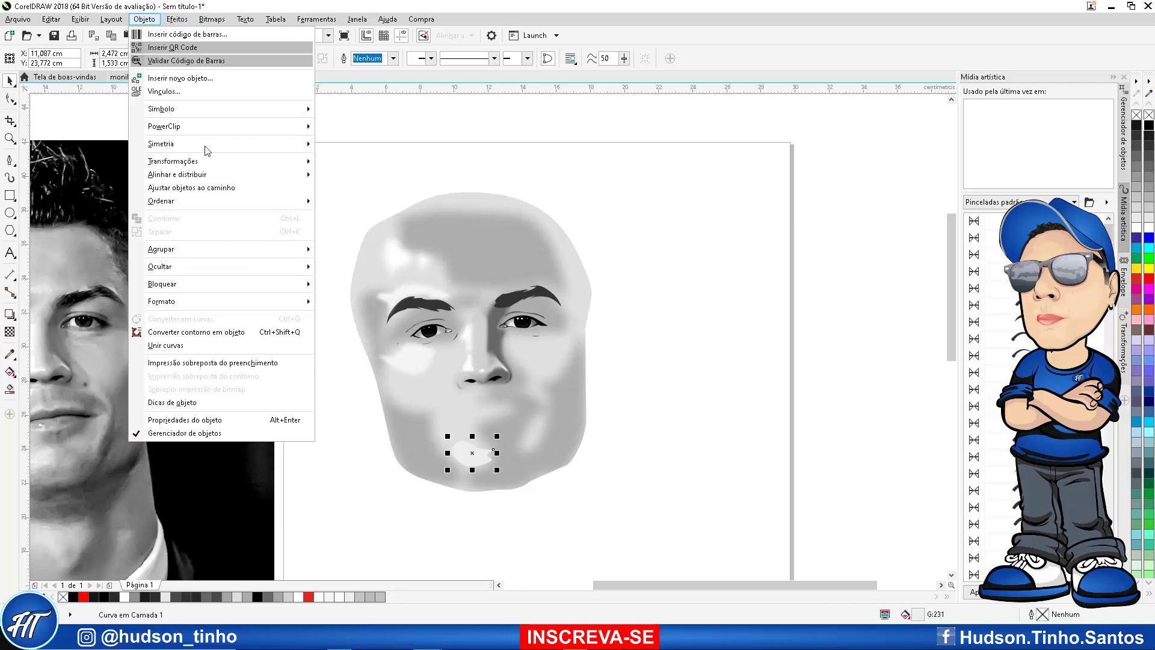
click(223, 20)
click(217, 20)
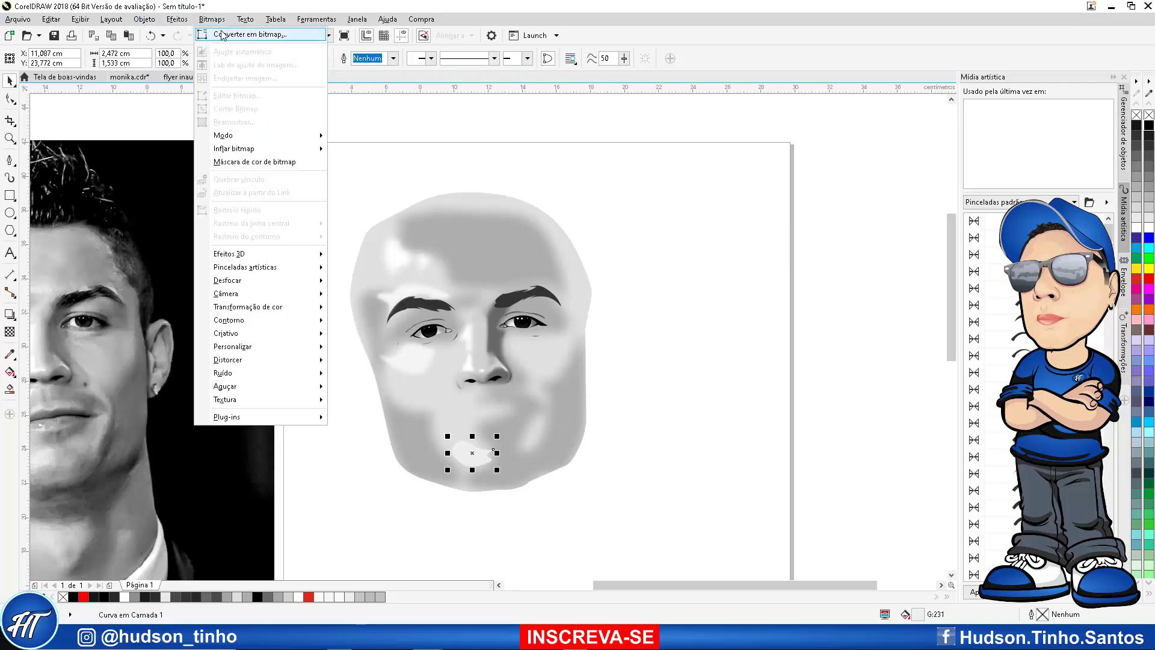
click(246, 35)
click(532, 380)
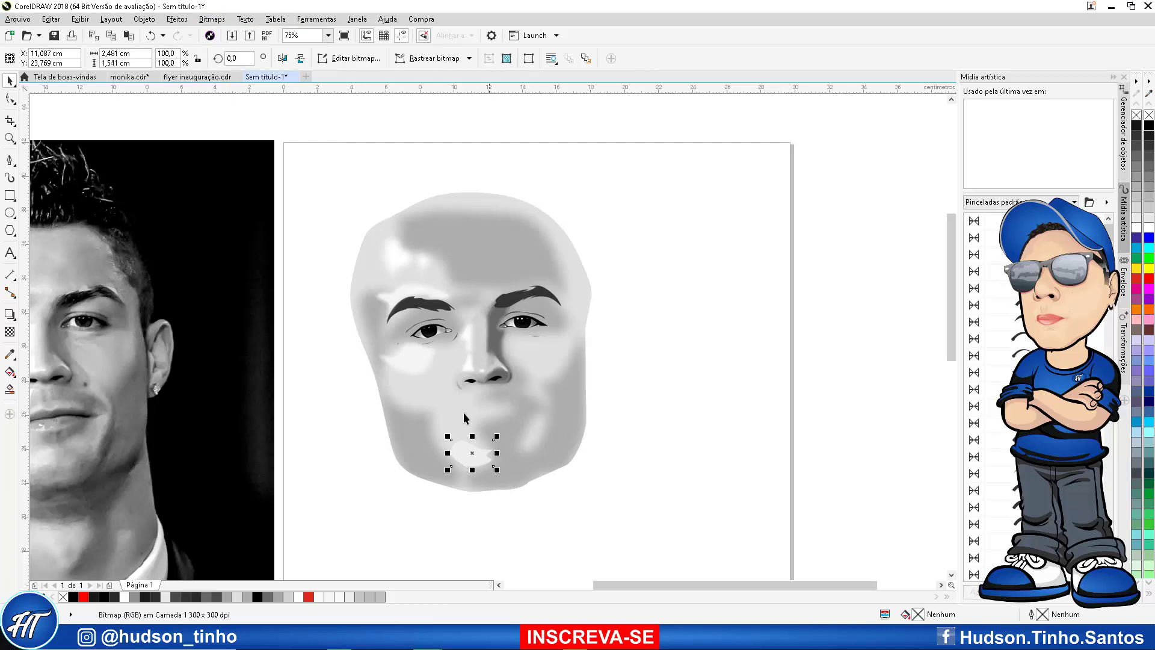
Apply a Gaussian blur with a 15-pixel radius to the highlight bitmap on the chin
click(212, 19)
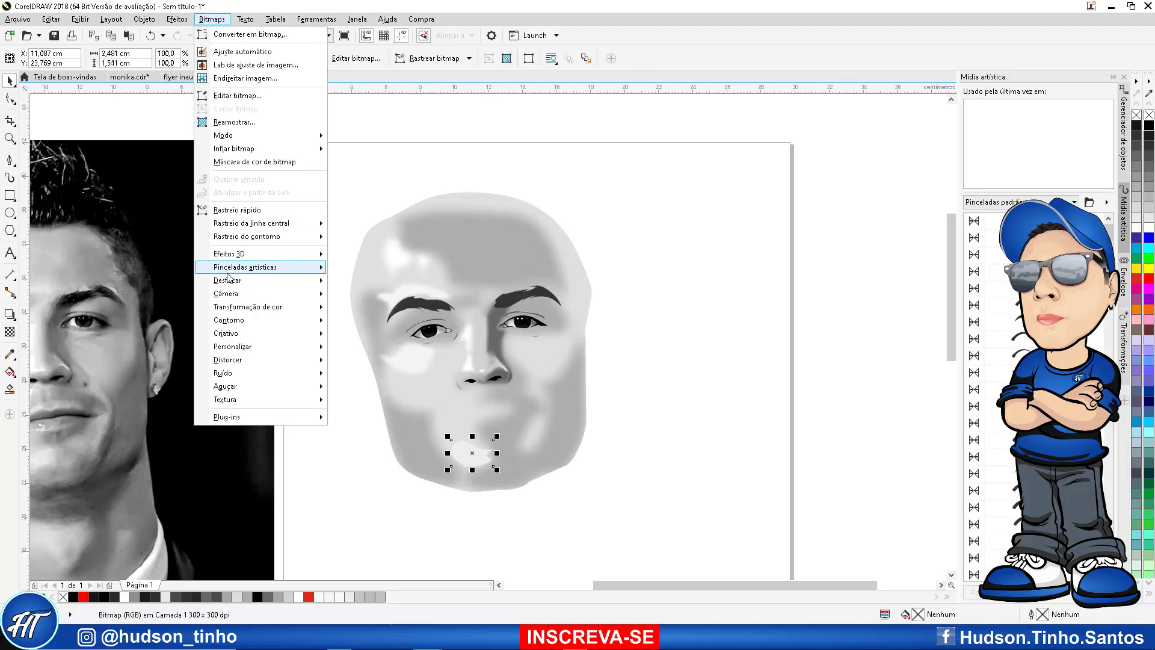
mouse_move(229, 280)
click(383, 295)
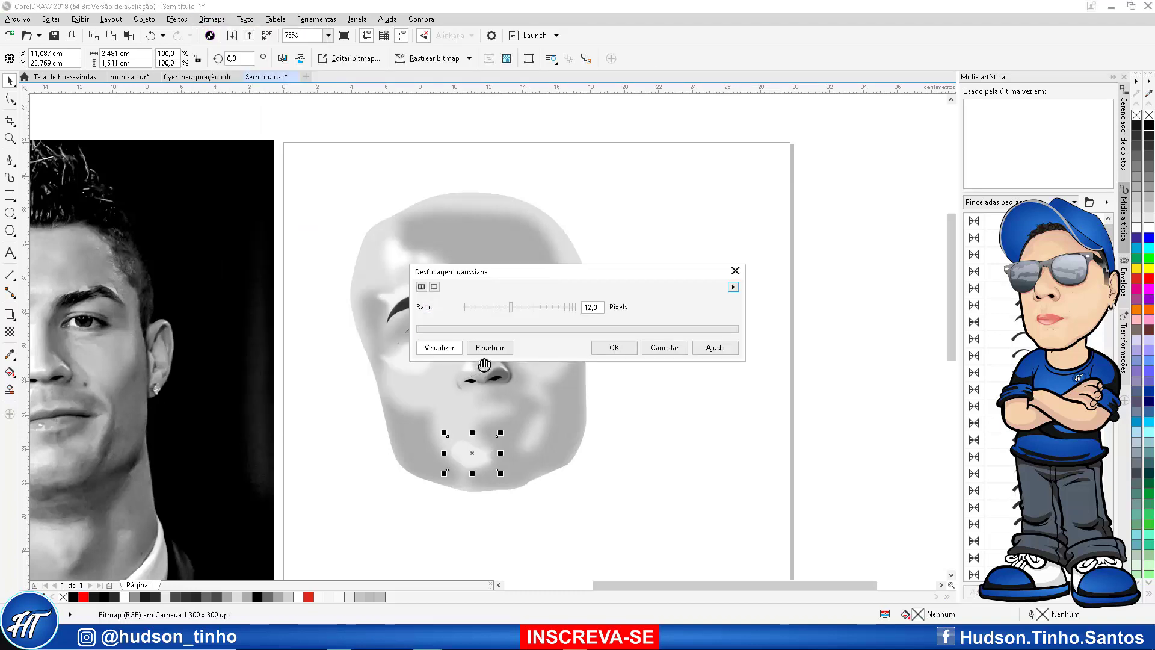
click(513, 306)
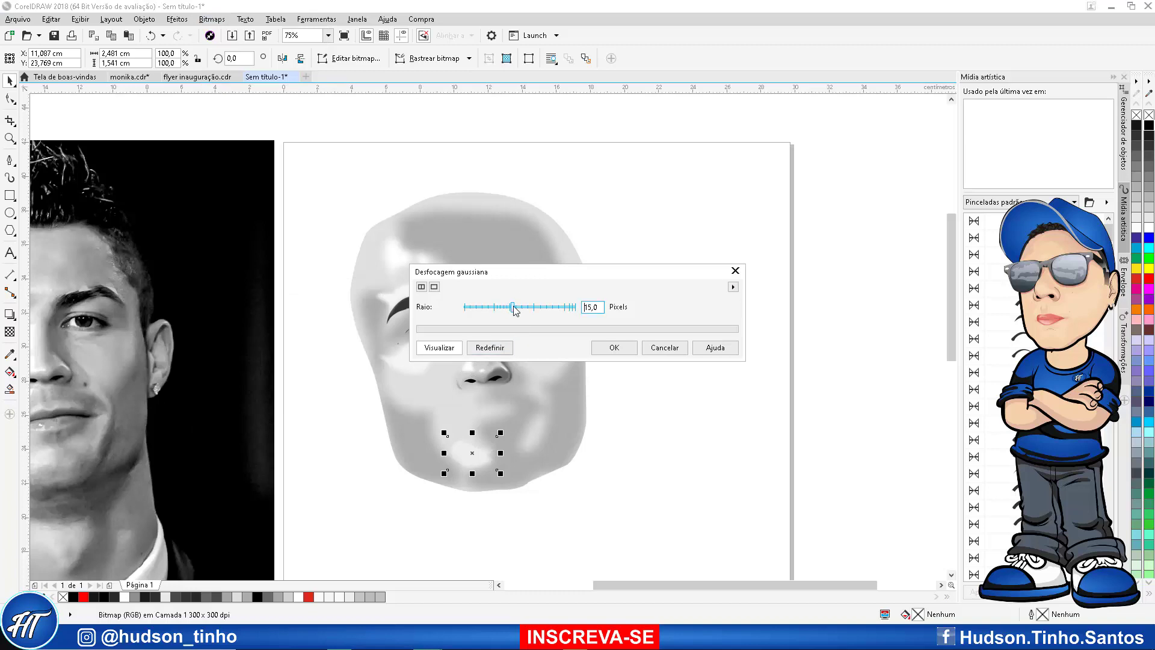
click(620, 349)
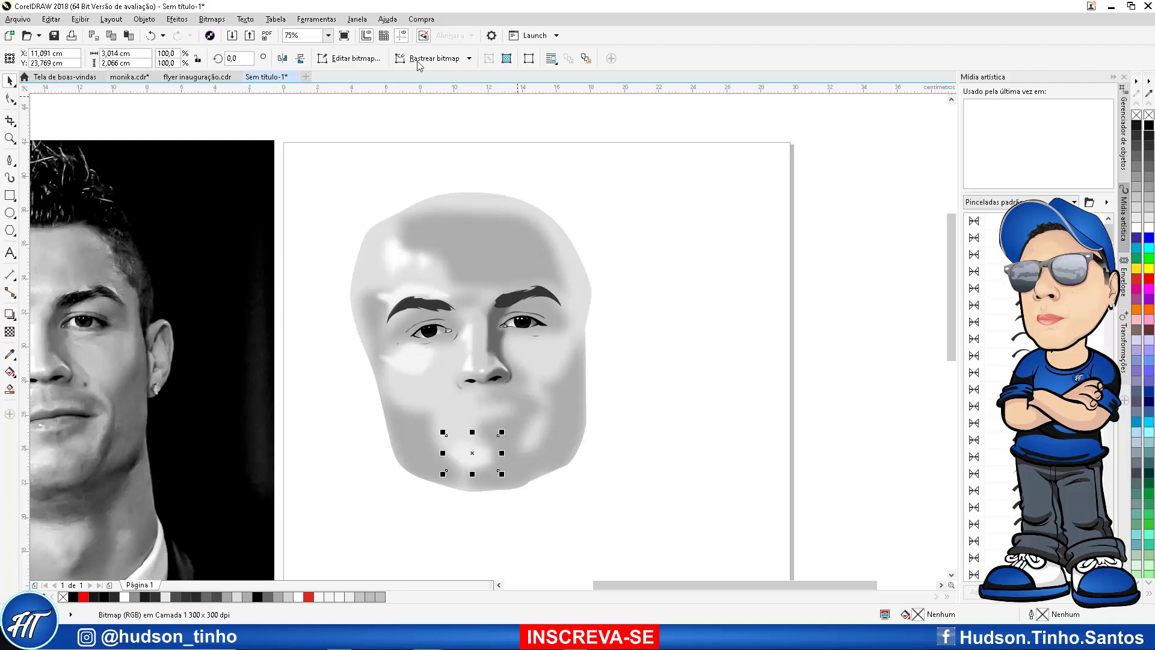
Move the light highlight shape between the nose and mouth corner from the reference photo onto the face drawing
scroll(475, 294, down, 2)
scroll(227, 338, up, 2)
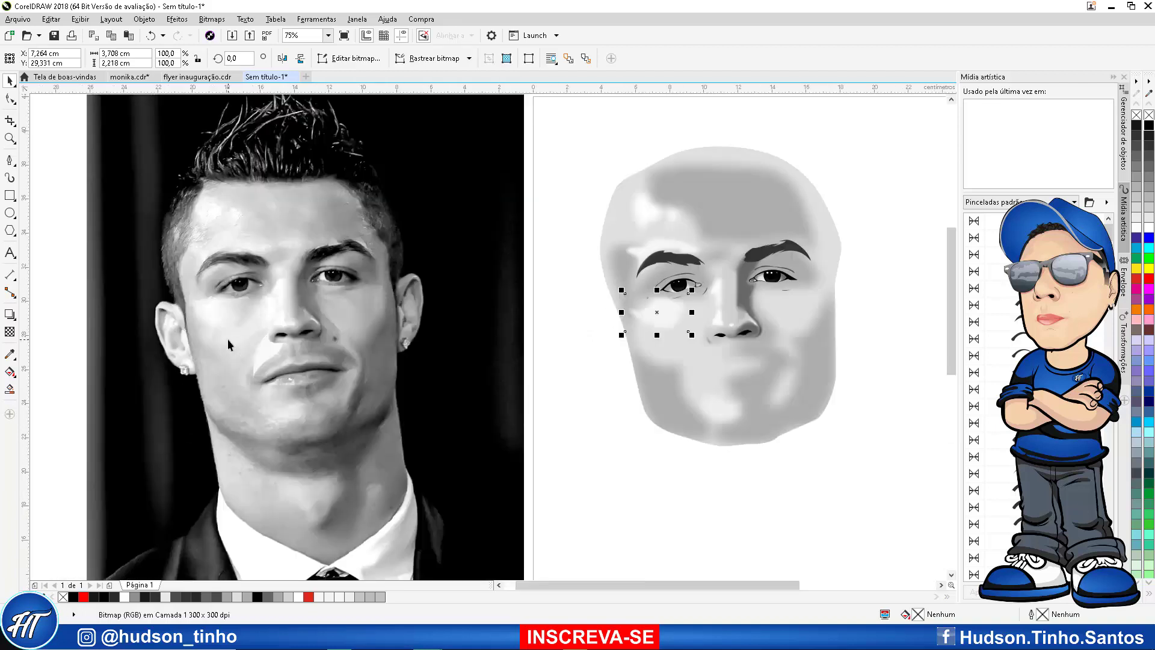
click(259, 348)
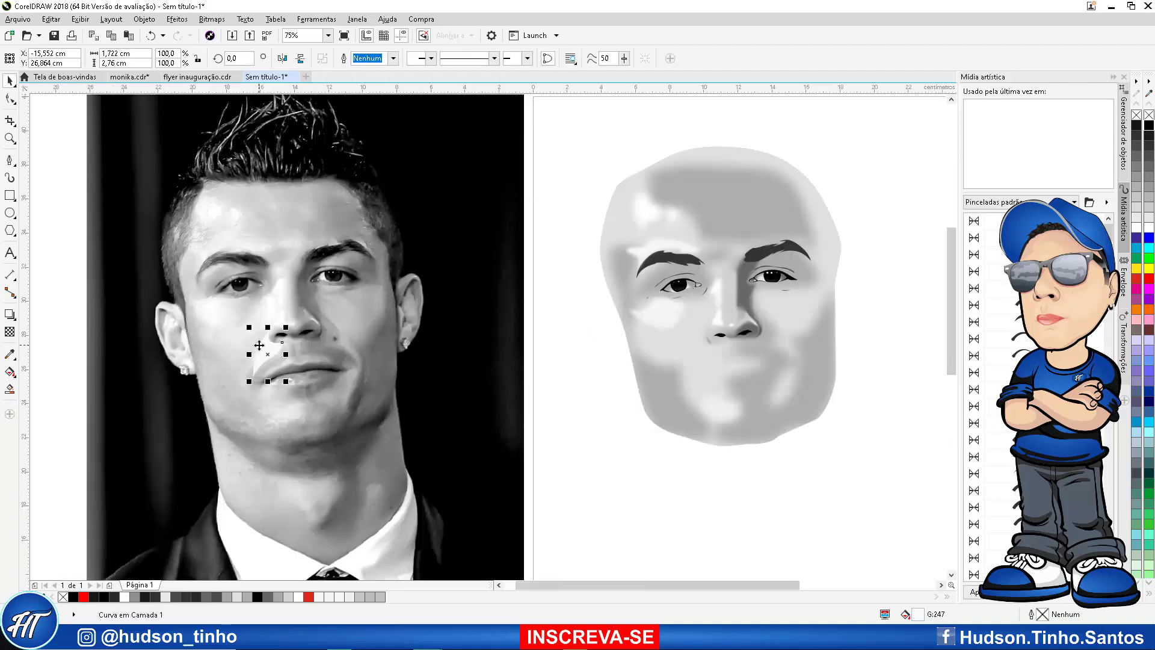
key(Right)
scroll(720, 344, up, 4)
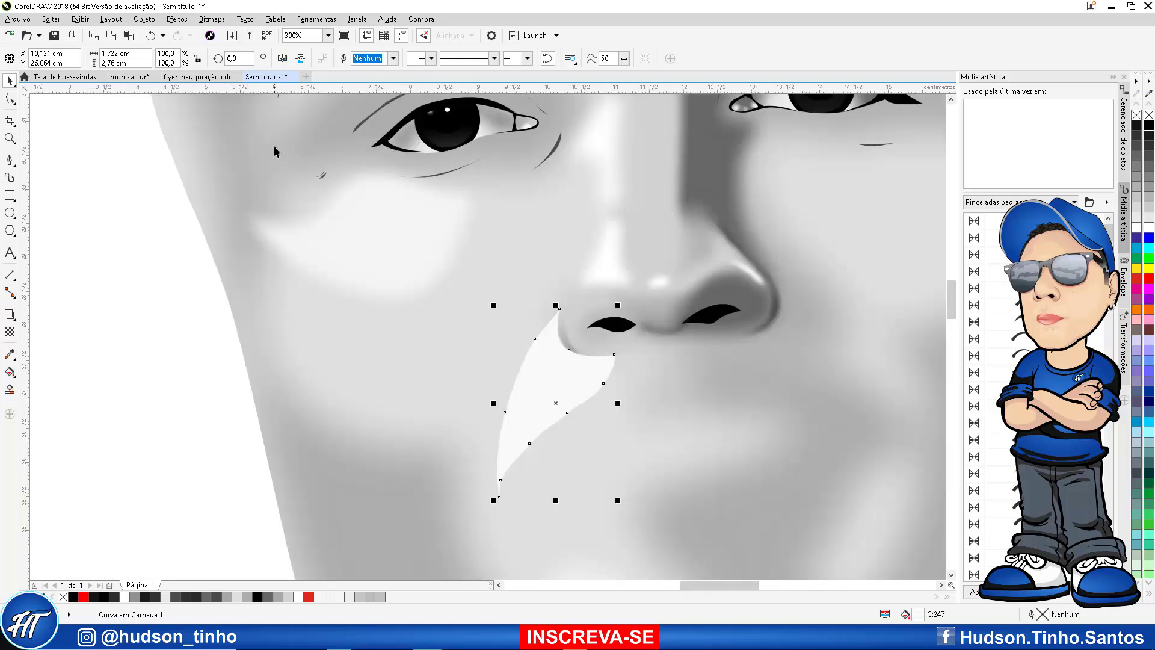
Convert the highlight shape beside the nose into a 300 dpi RGB bitmap
click(144, 18)
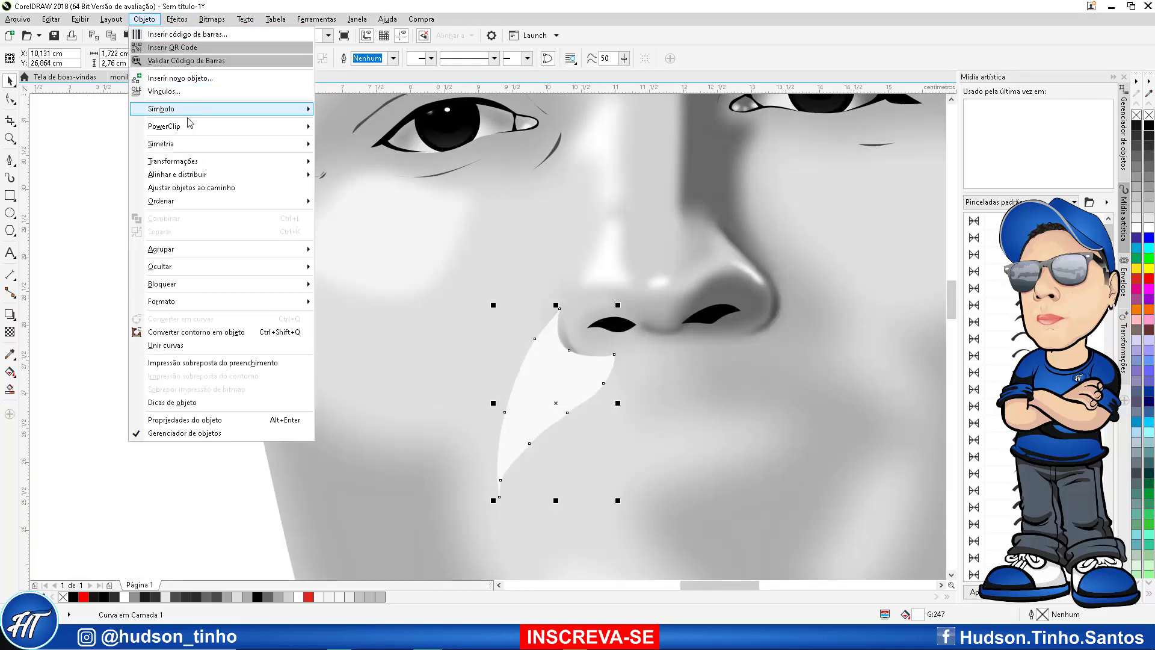
click(212, 19)
click(212, 19)
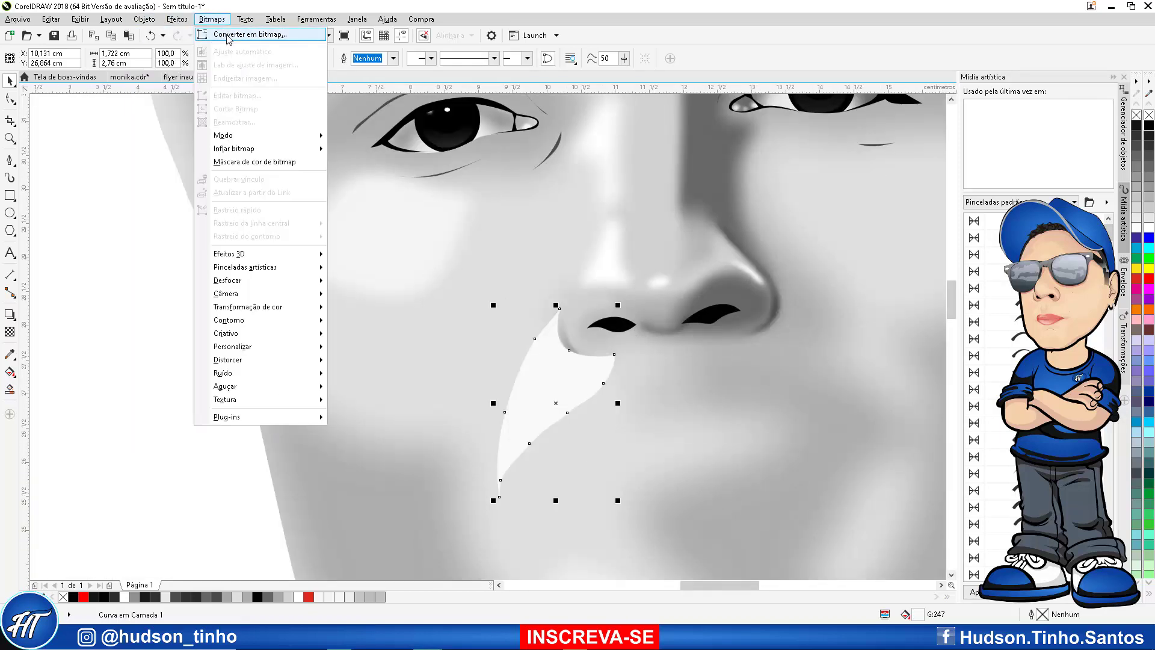
click(235, 34)
click(544, 381)
Apply a Gaussian blur with a 15-pixel radius to the highlight bitmap beside the nose
click(212, 19)
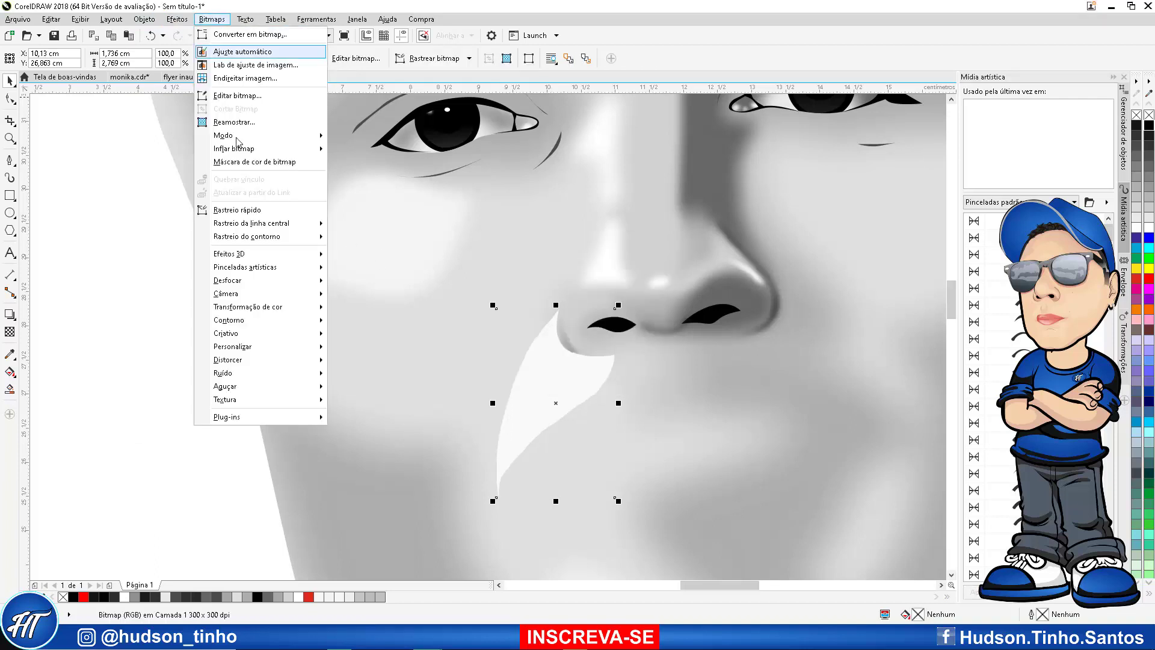
mouse_move(257, 287)
click(433, 294)
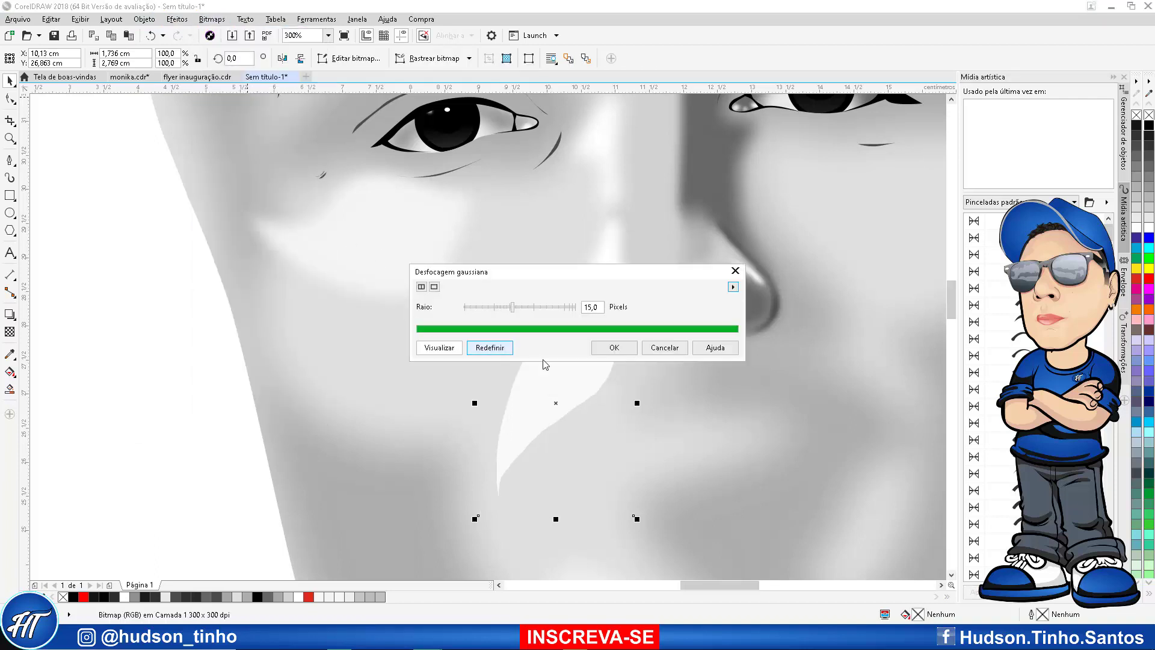
drag(542, 276, 435, 178)
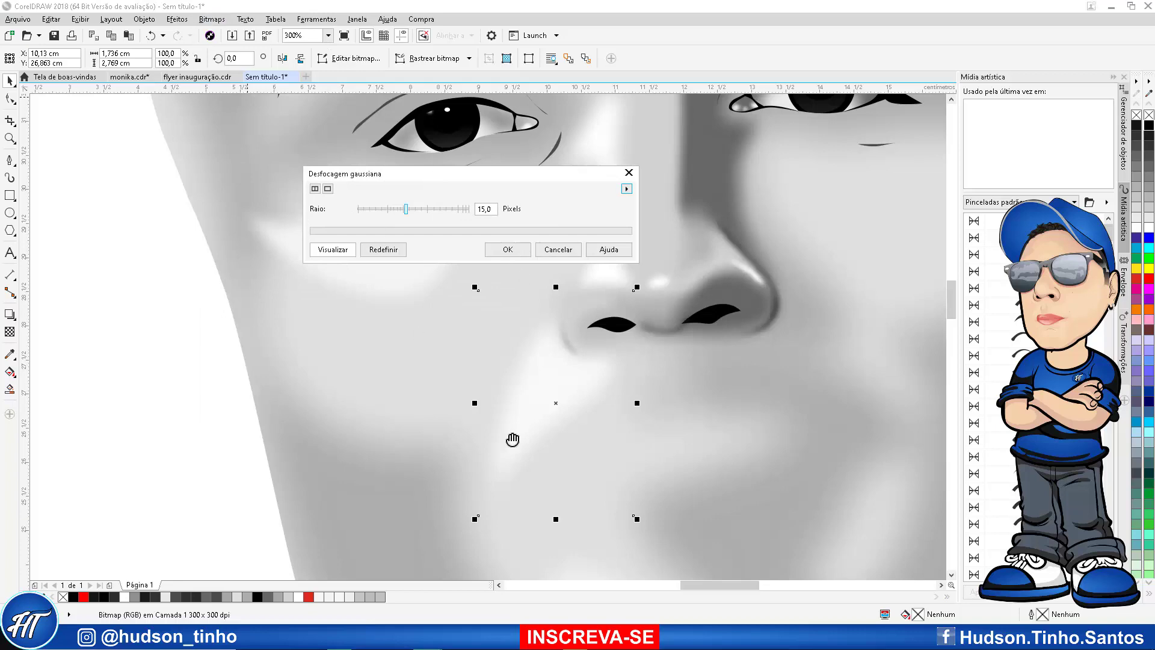
click(508, 250)
Select the four highlight shapes around the right-hand eye and brow on the photo and move them onto the face drawing
scroll(316, 273, down, 3)
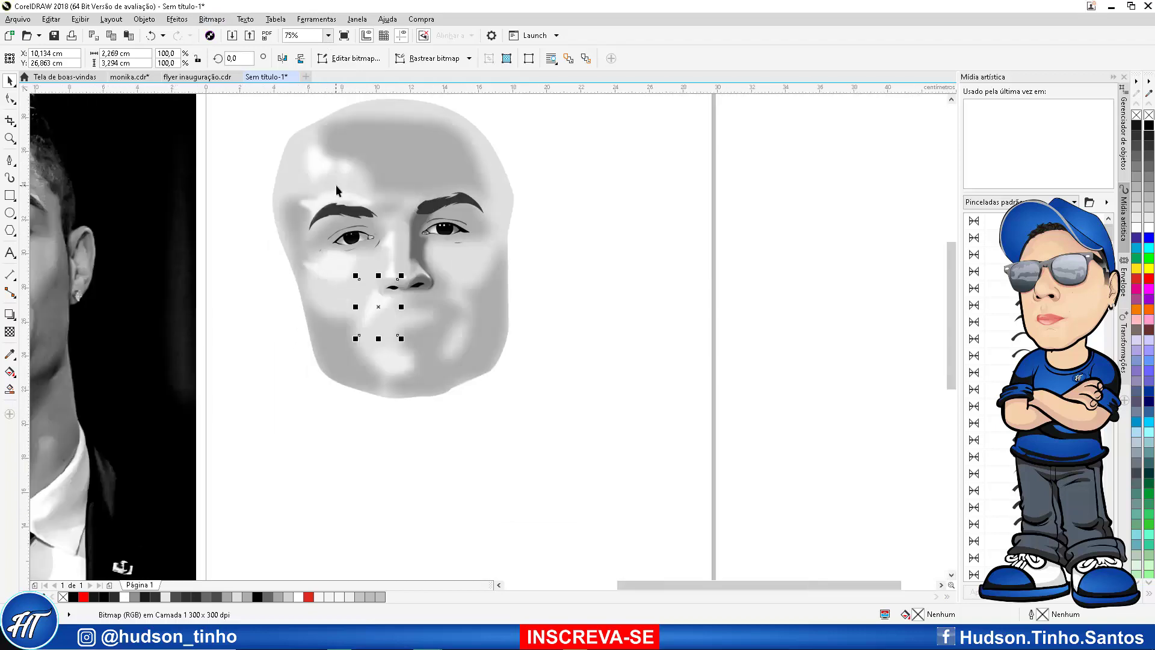
scroll(431, 247, down, 2)
scroll(347, 228, up, 2)
drag(185, 202, 489, 358)
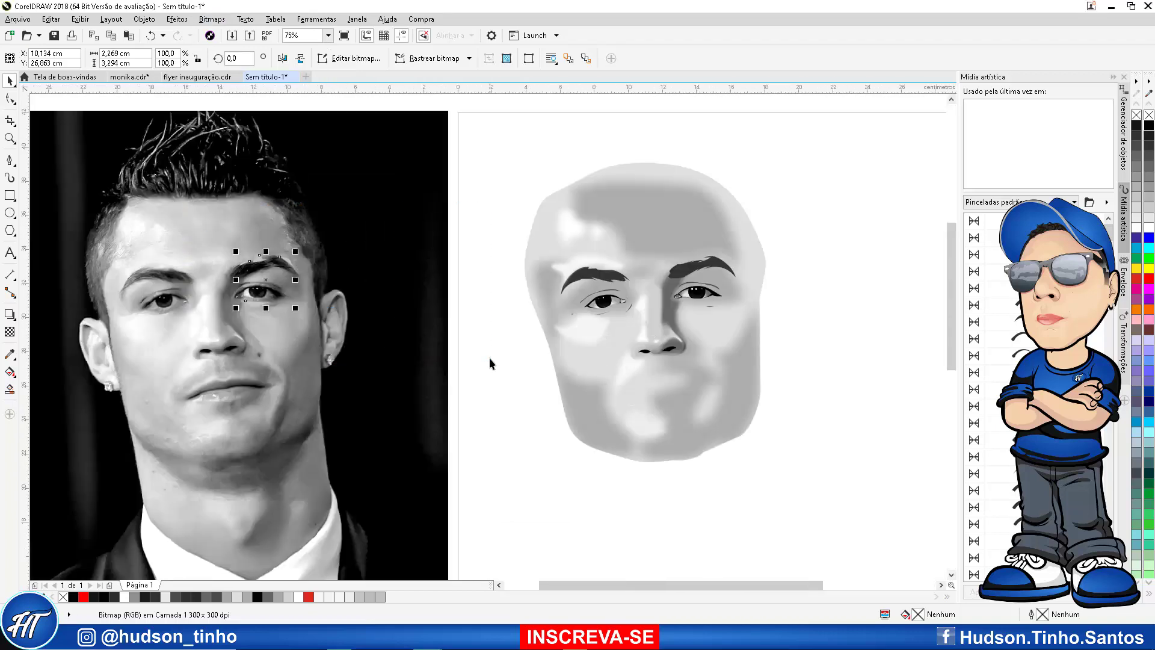
key(Right)
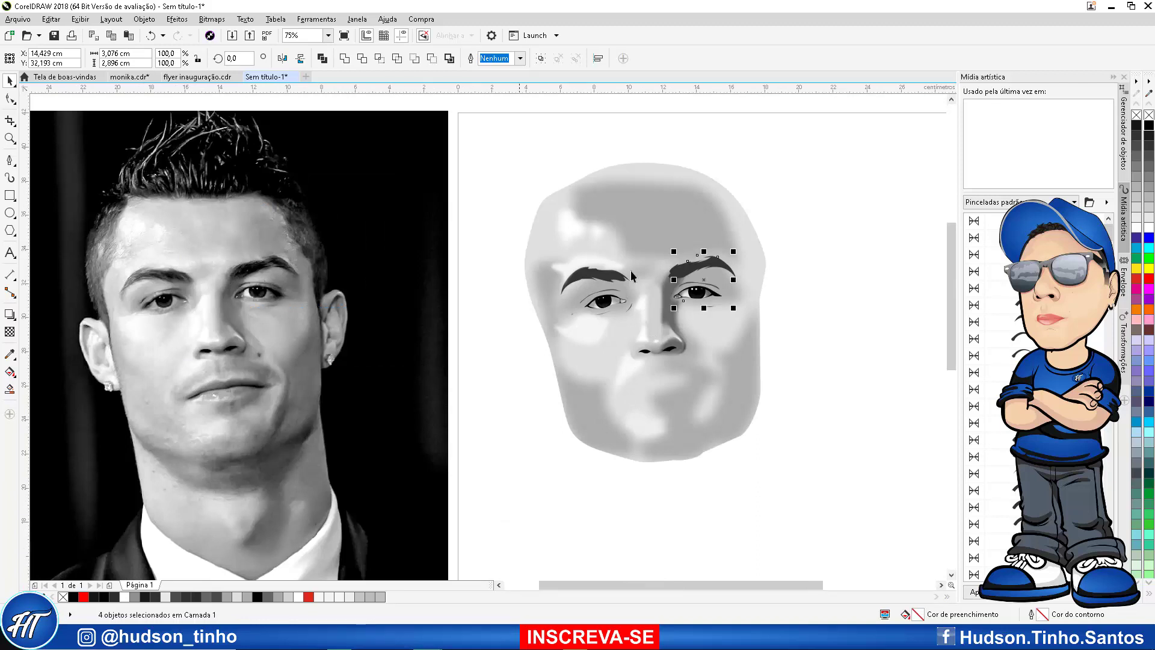
Fill the four eye and brow highlights with light grey 197 and convert them into one 300 dpi RGB bitmap with transparent background
scroll(746, 241, up, 2)
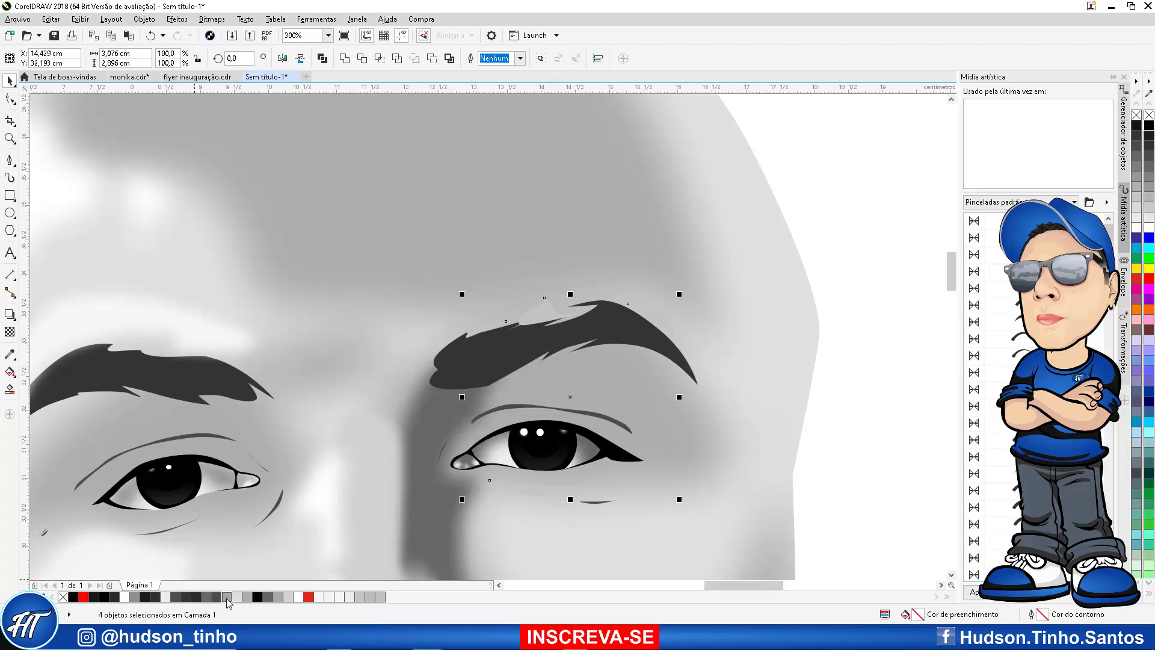
click(291, 595)
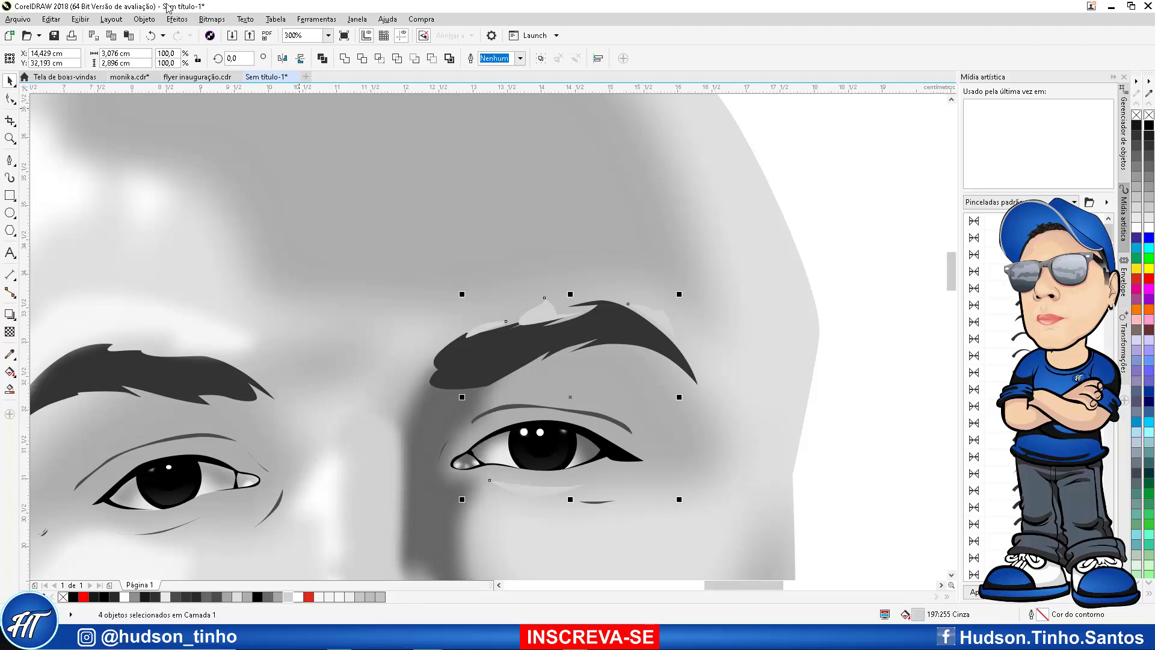
click(212, 19)
click(235, 30)
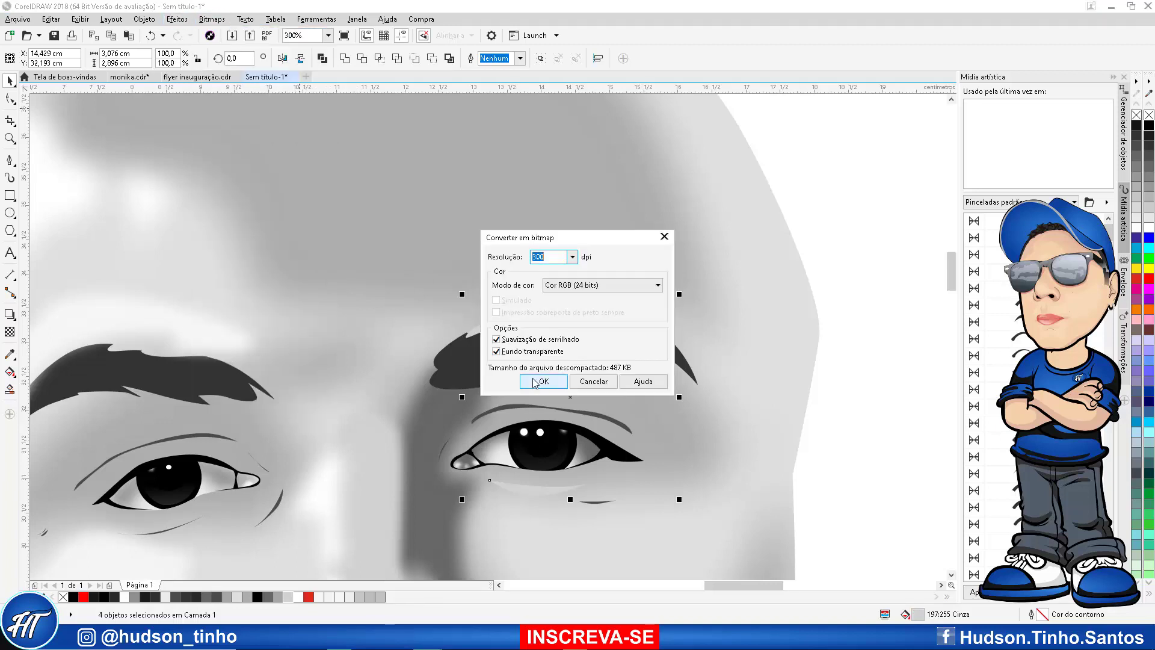
click(536, 383)
Apply a Gaussian blur with a 3.3-pixel radius to the eye and brow highlight bitmap
click(222, 22)
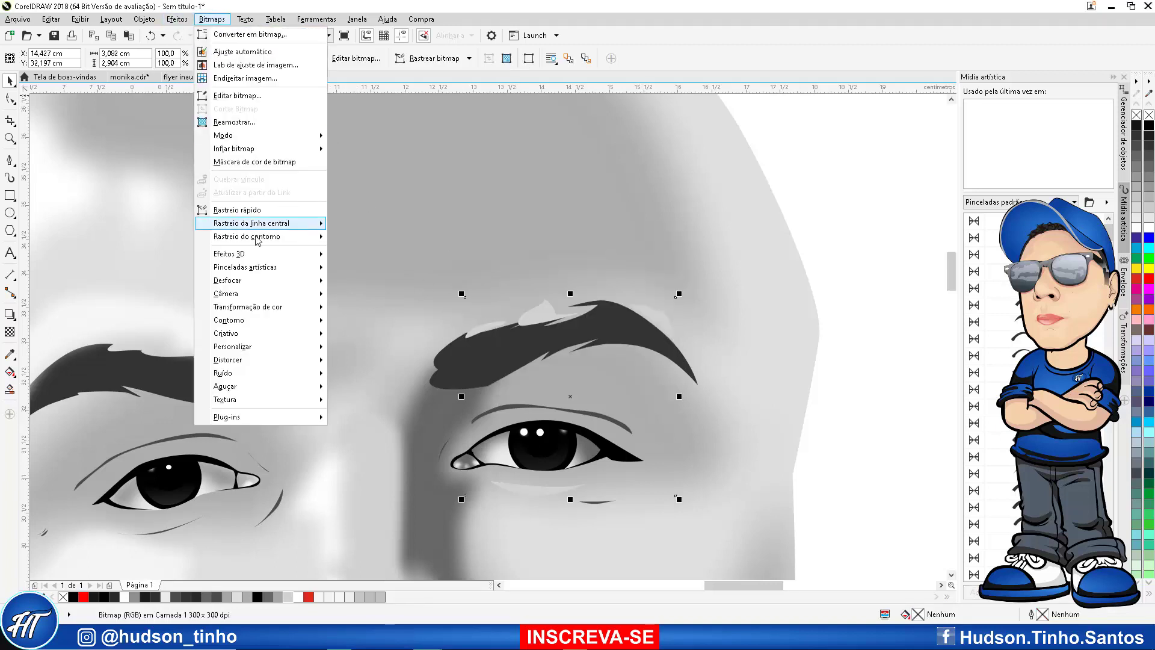
mouse_move(318, 277)
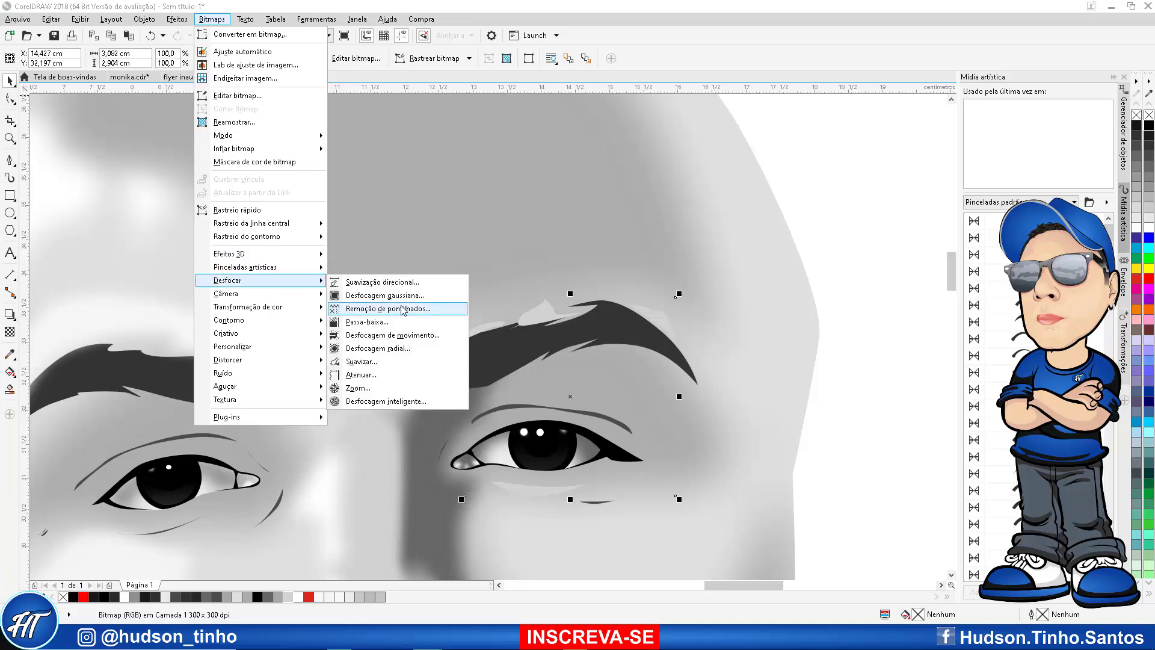
click(386, 295)
drag(558, 280, 817, 240)
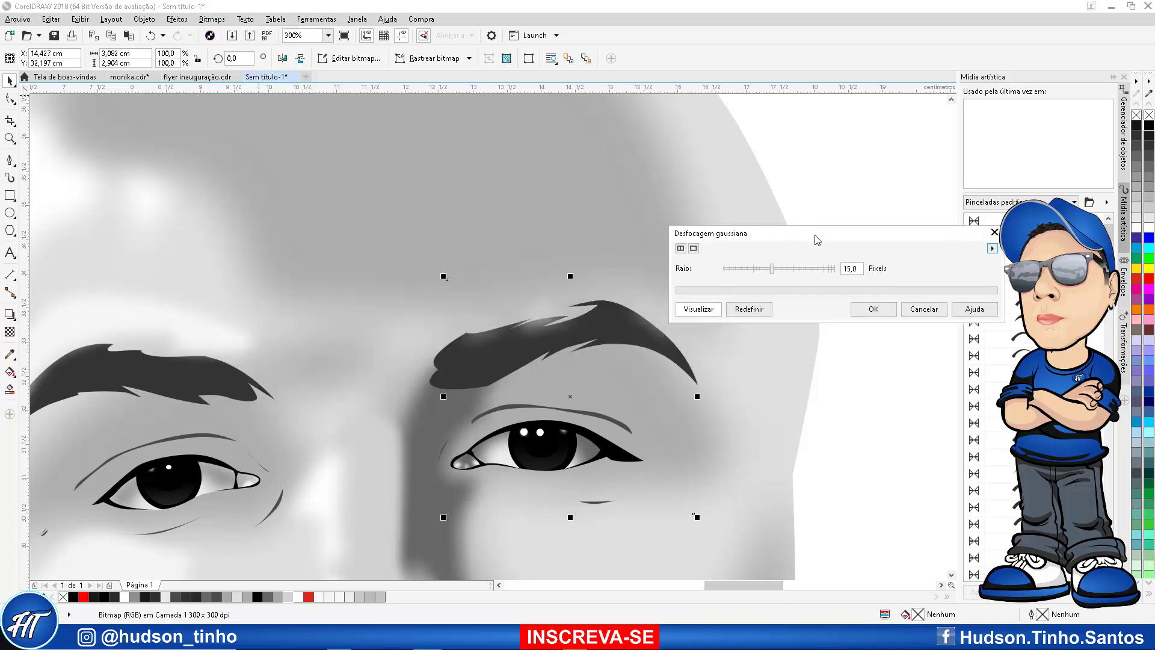
drag(766, 272, 759, 271)
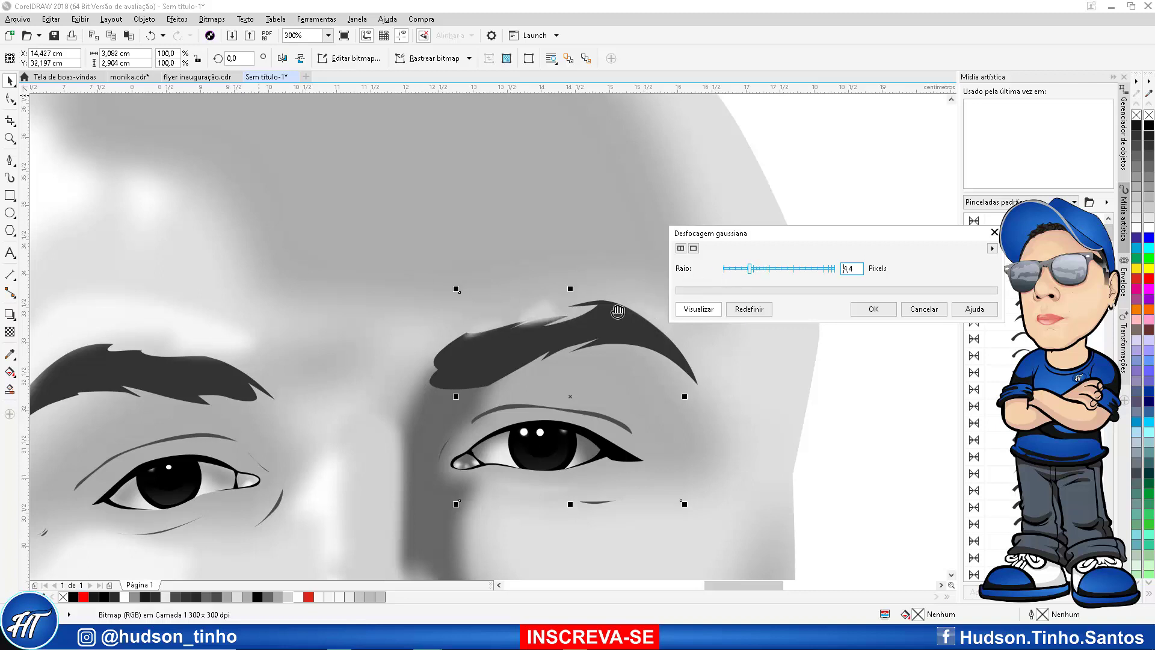
drag(743, 275, 739, 272)
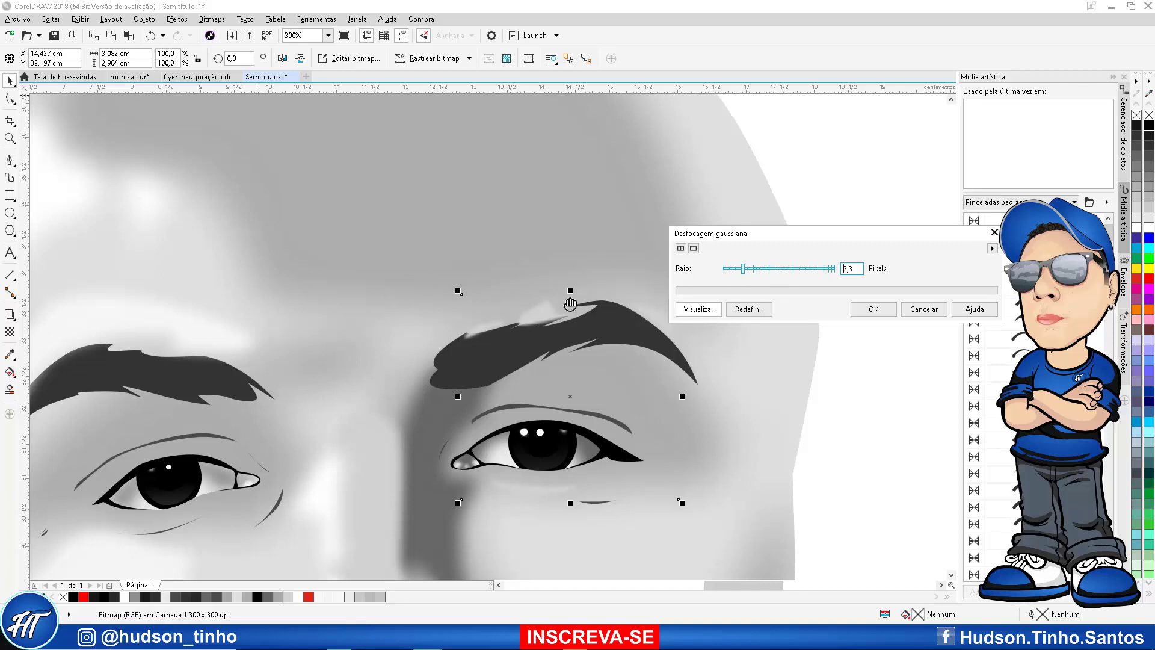
click(874, 309)
Group the six highlight bitmaps on the forehead, both brow areas, cheek, upper lip and chin
scroll(534, 293, down, 2)
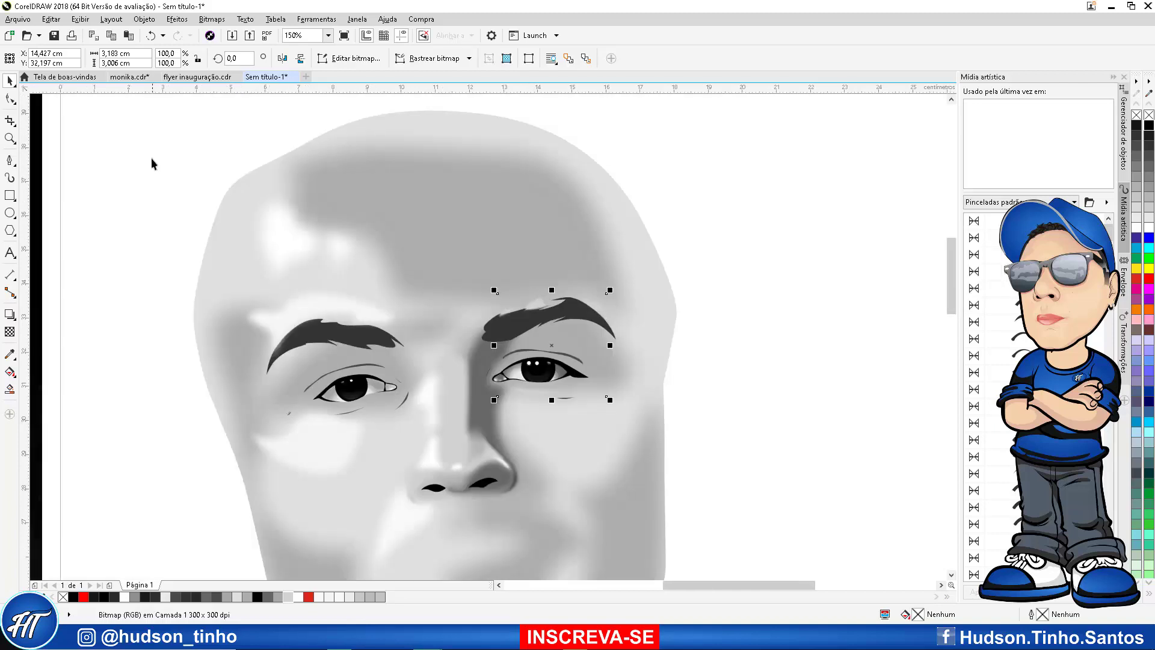
scroll(535, 261, down, 2)
click(411, 255)
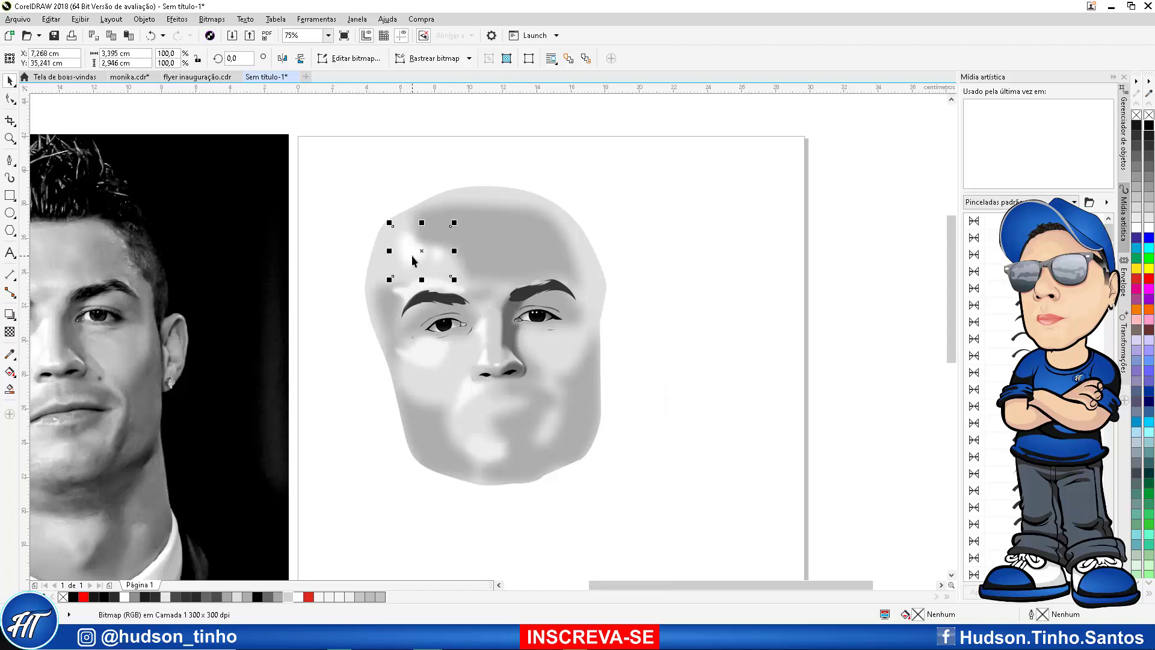
scroll(542, 284, up, 2)
click(536, 289)
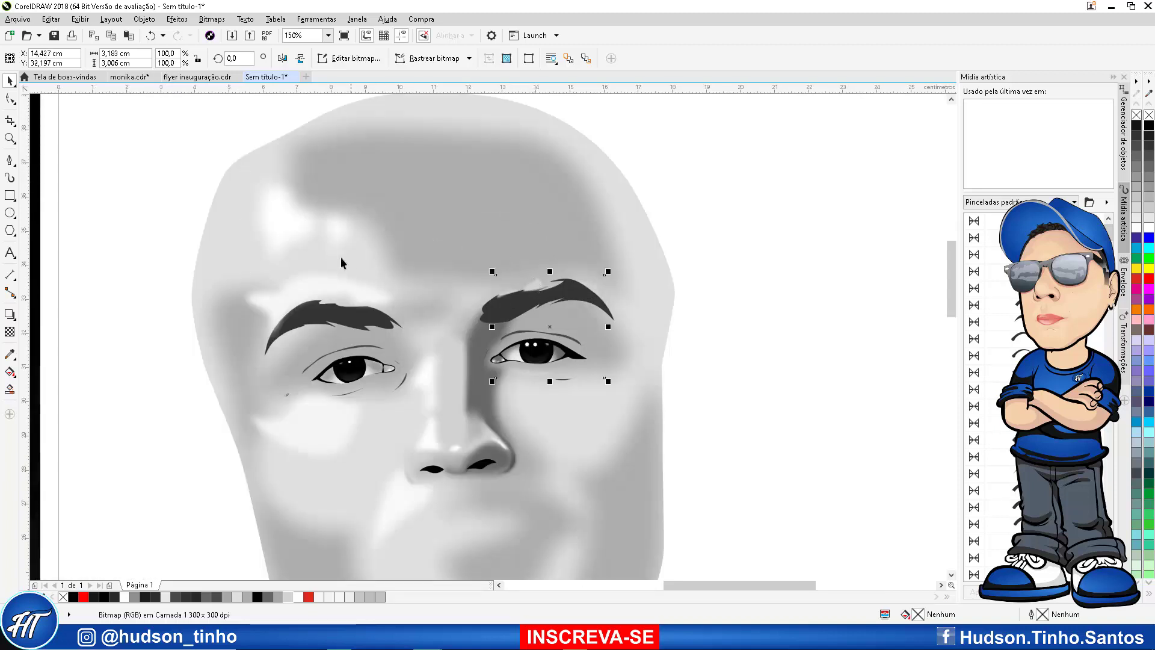
shift+click(282, 232)
shift+click(323, 290)
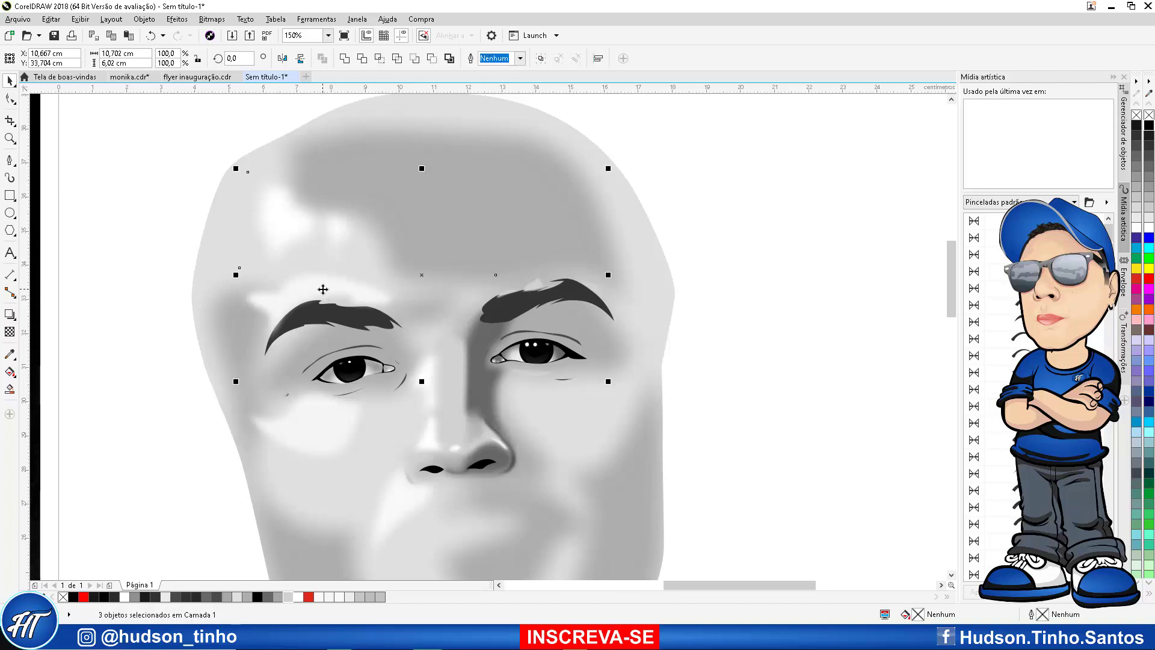
shift+click(317, 420)
shift+click(394, 499)
scroll(422, 390, down, 2)
shift+click(437, 531)
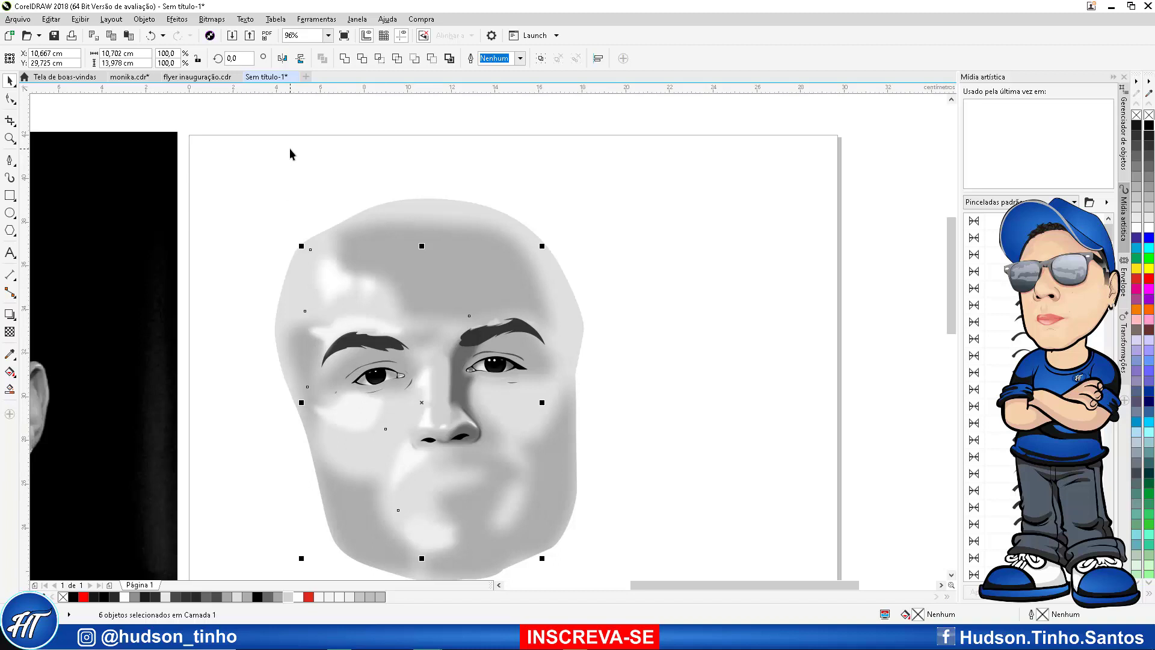
key(ctrl+g)
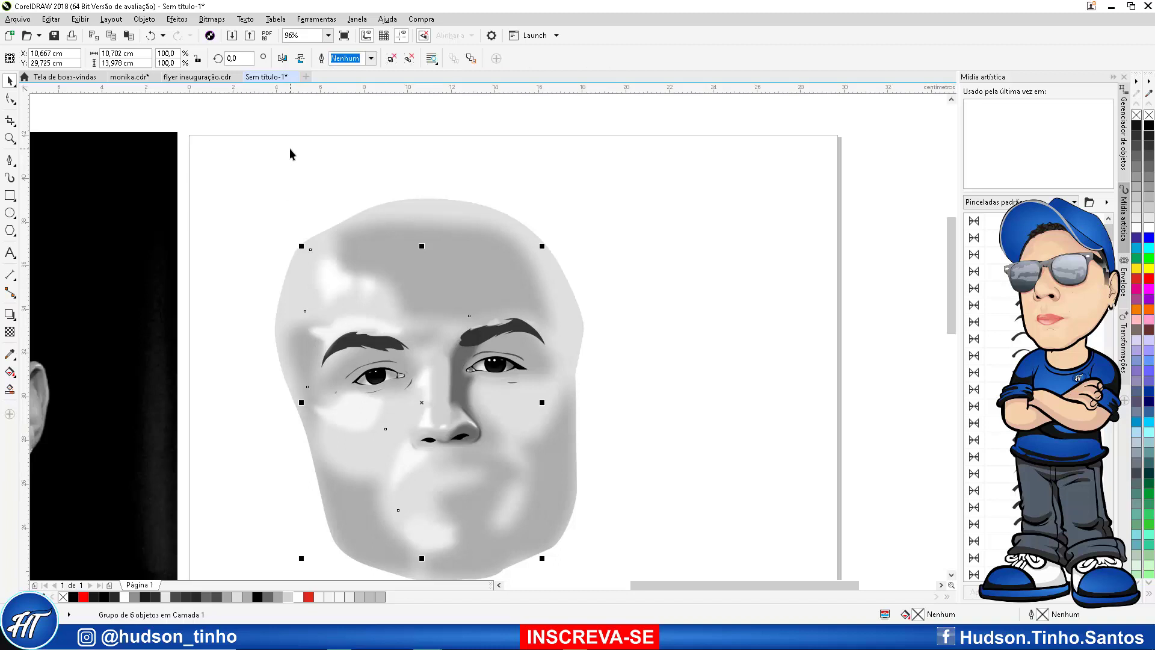
Send the highlight group to the back and place it inside the face outline as a PowerClip
key(shift+Page_Down)
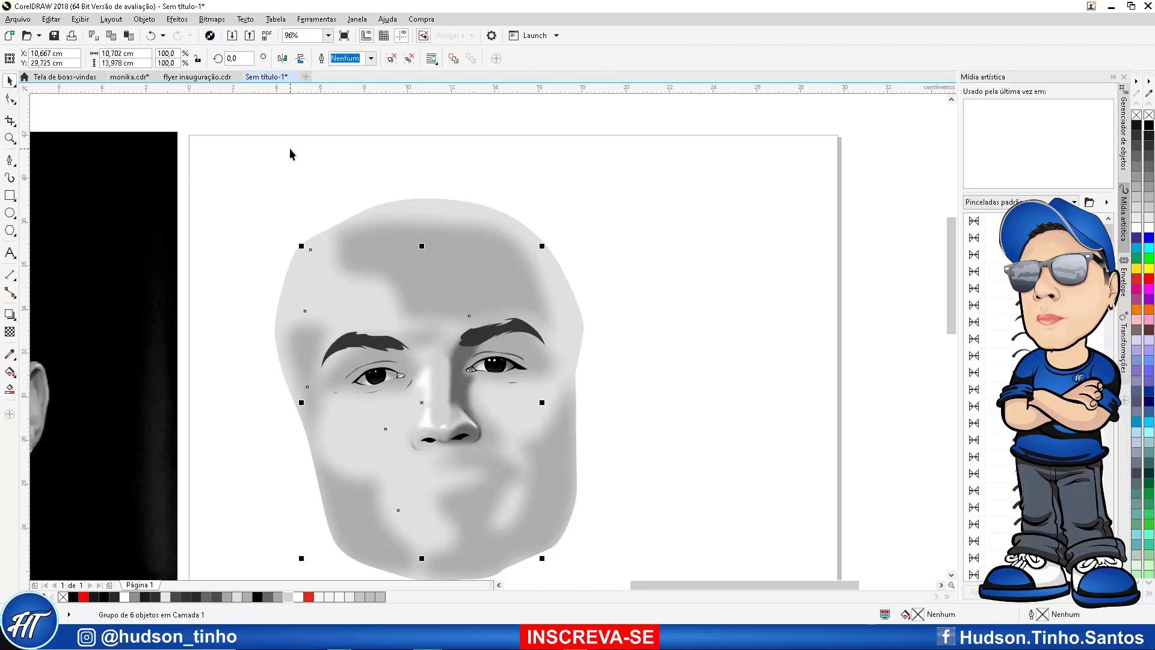
click(144, 19)
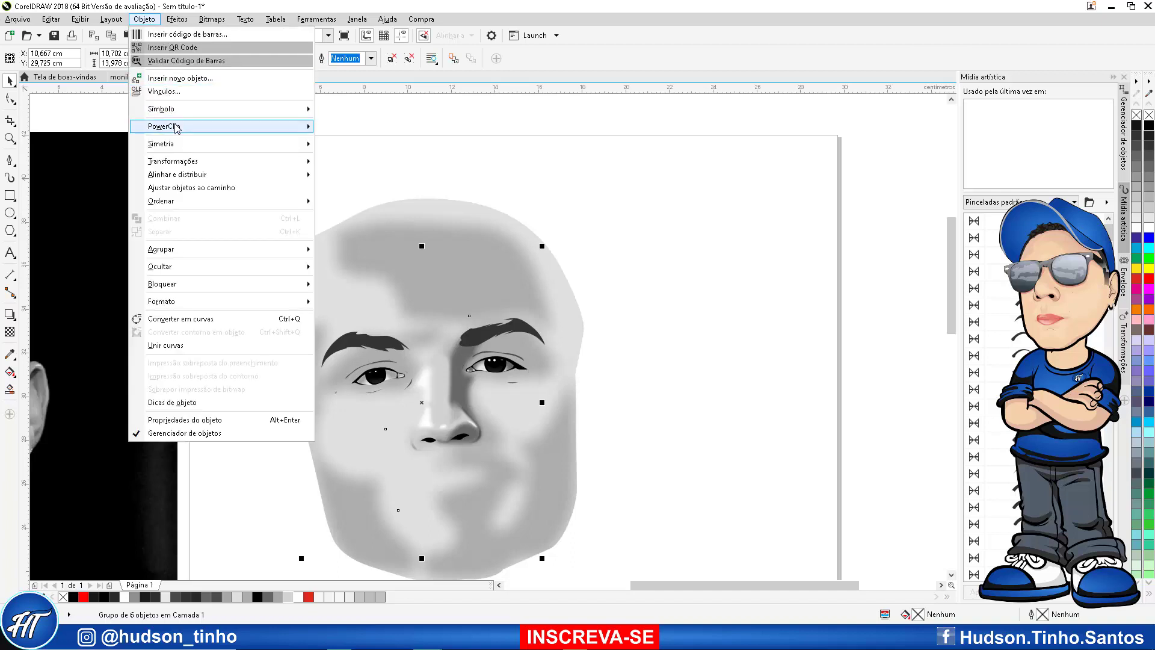
mouse_move(177, 128)
click(364, 128)
click(372, 267)
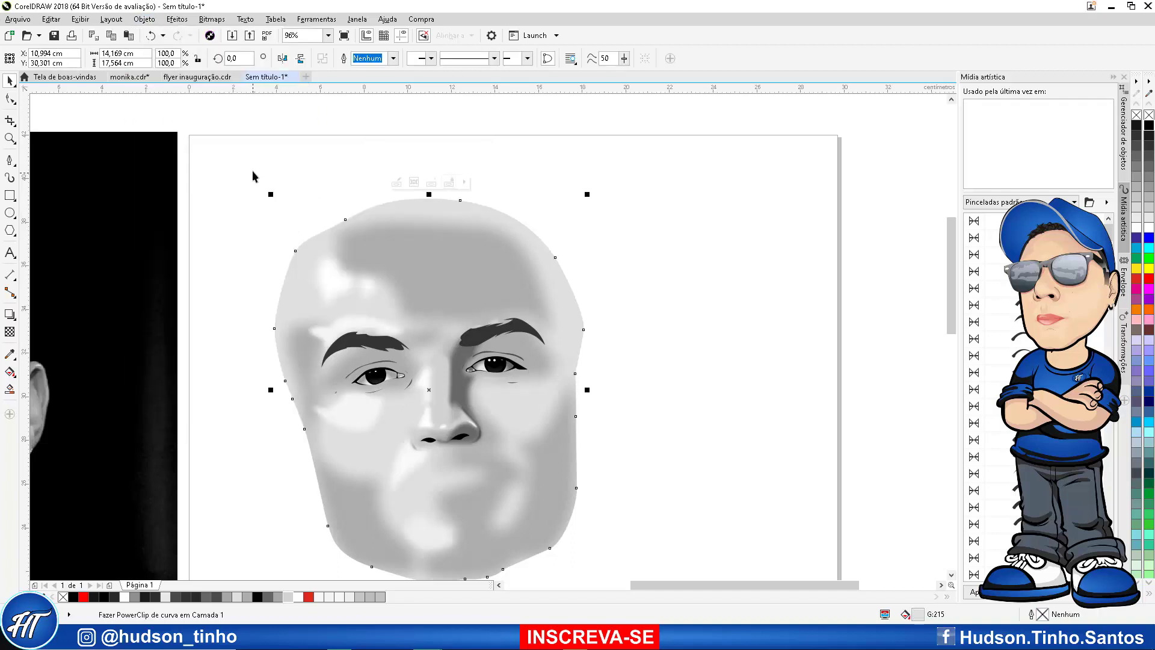
click(252, 171)
Compare the shaded face drawing with the reference photo
scroll(429, 266, down, 2)
scroll(409, 328, up, 2)
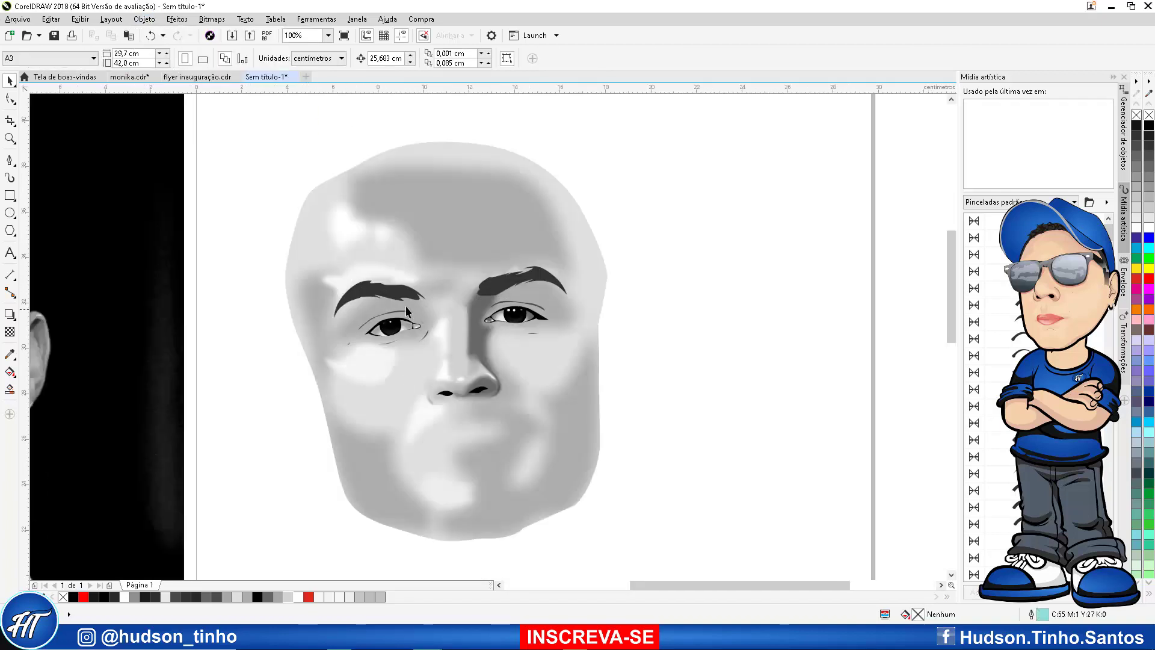
scroll(405, 306, down, 2)
scroll(360, 336, up, 2)
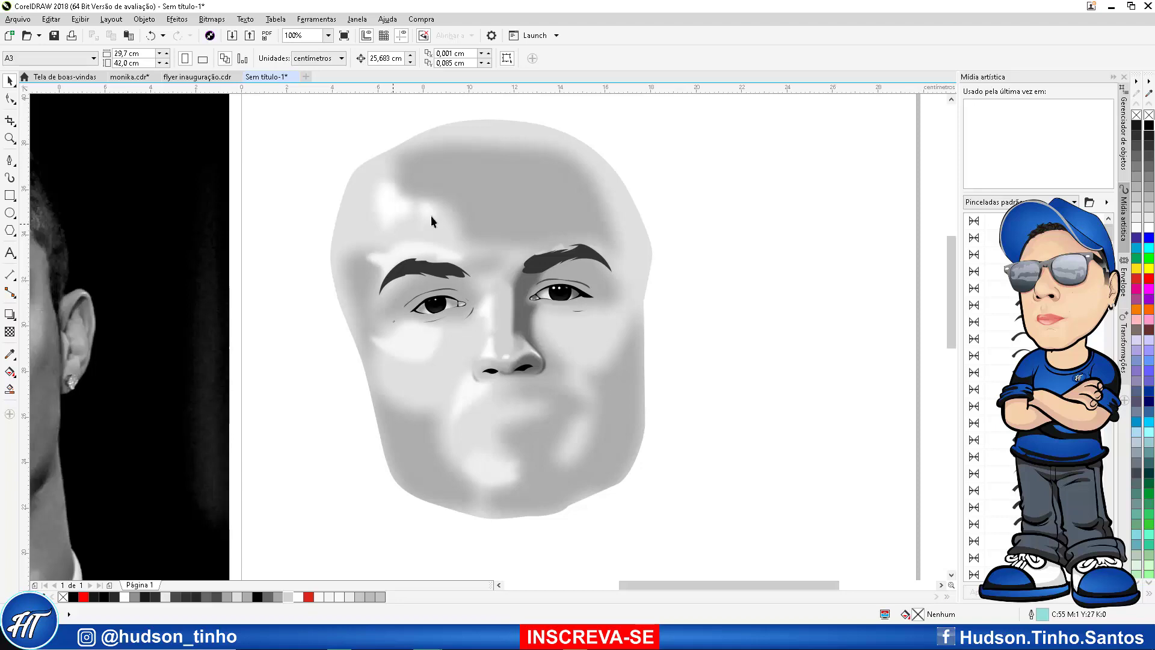
scroll(431, 215, down, 2)
scroll(626, 200, up, 2)
scroll(627, 200, up, 1)
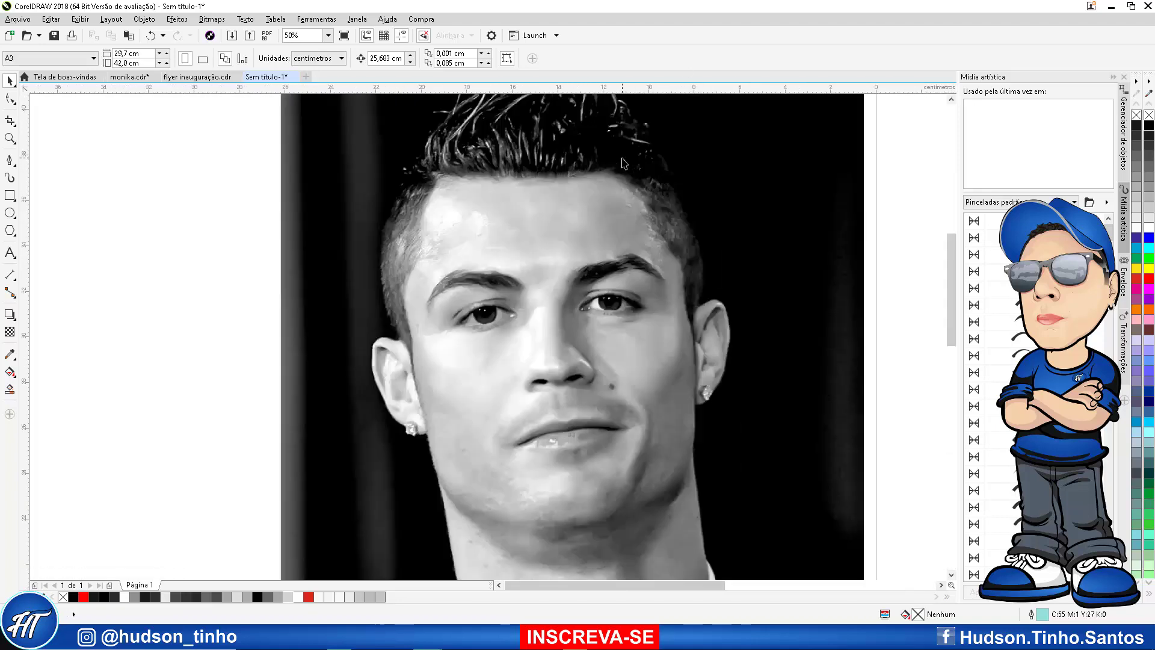
Start the hair outline with the Pen tool, tracing from beside the image-left ear up the temple to the forehead's upper corner
click(9, 160)
scroll(396, 330, up, 2)
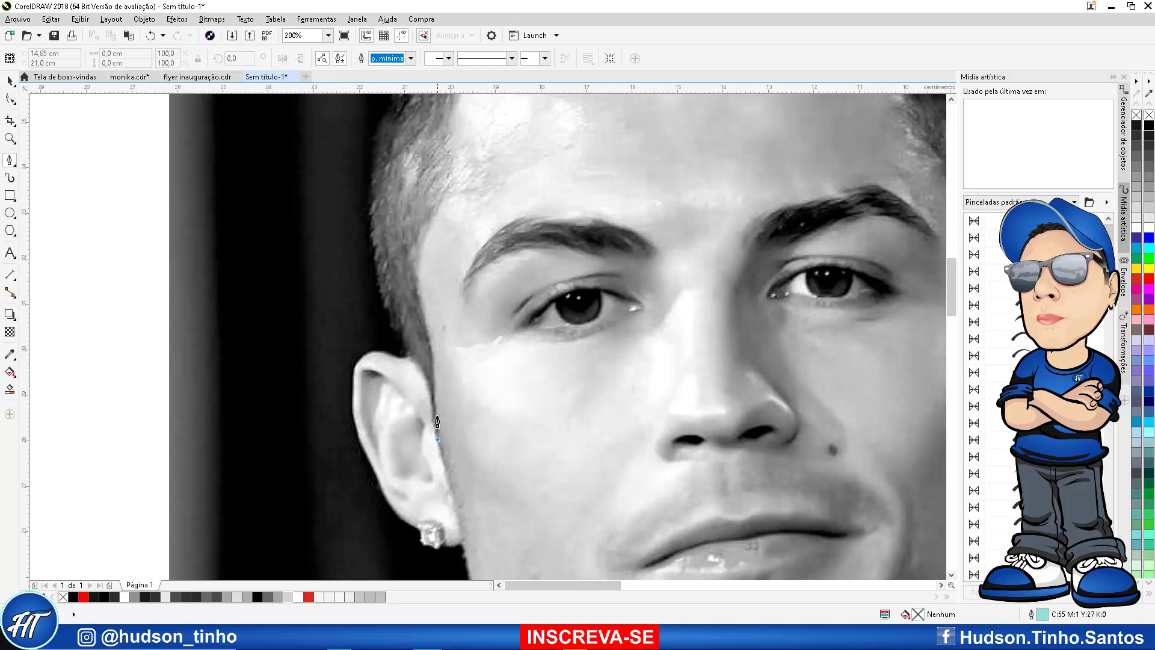
drag(431, 367, 431, 346)
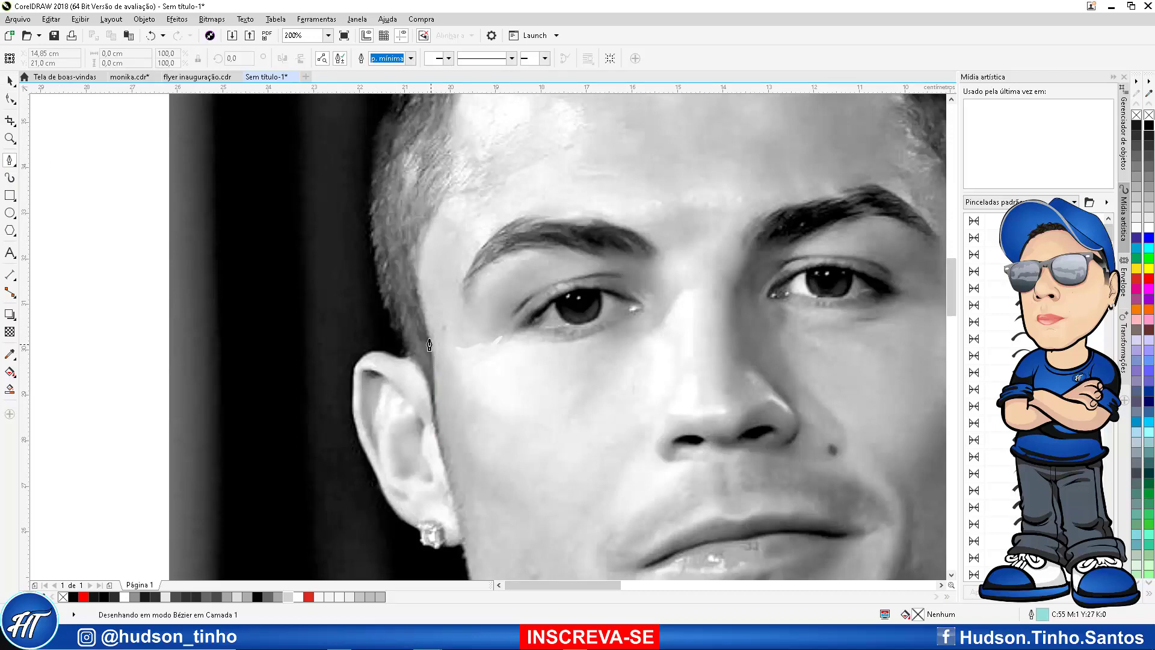
click(415, 265)
click(450, 182)
scroll(451, 171, down, 4)
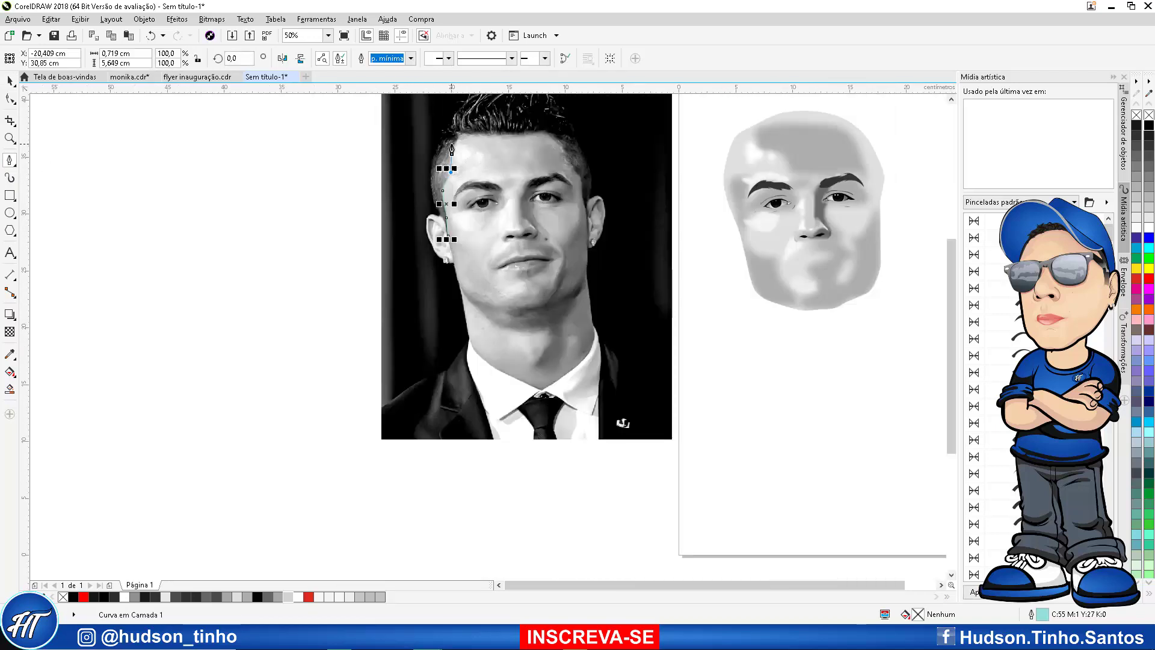
scroll(452, 151, up, 4)
scroll(450, 180, down, 4)
scroll(449, 199, up, 4)
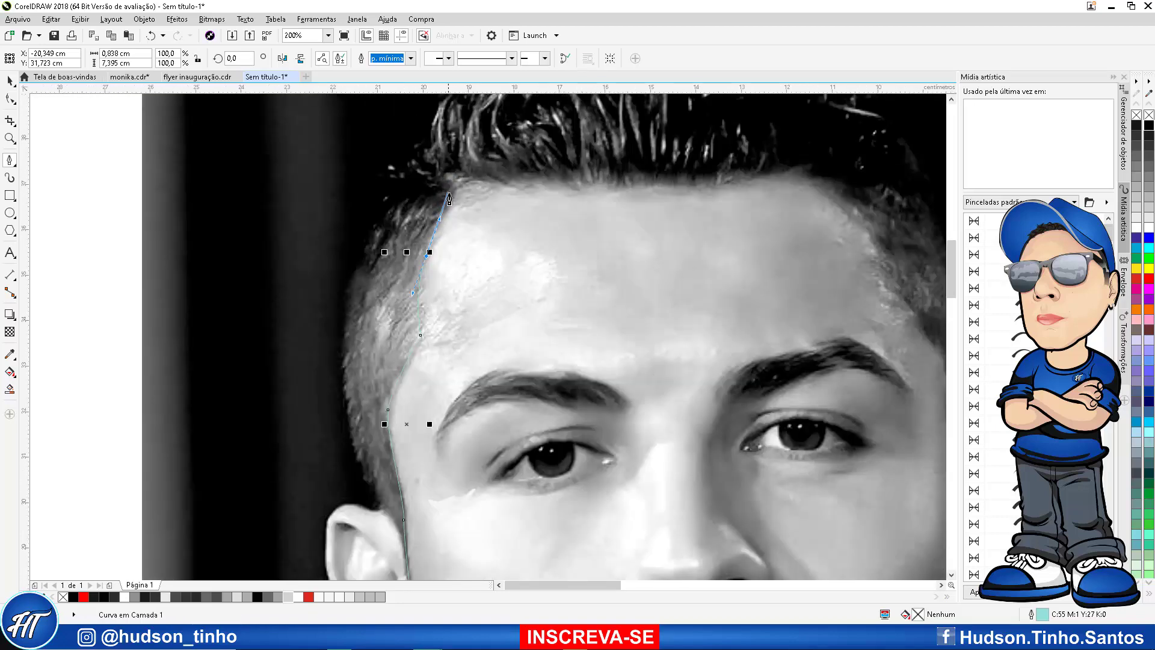
drag(455, 199, 596, 206)
click(446, 168)
Continue the hair outline with jagged strand points along the image-left part of the forehead hairline
scroll(540, 199, up, 4)
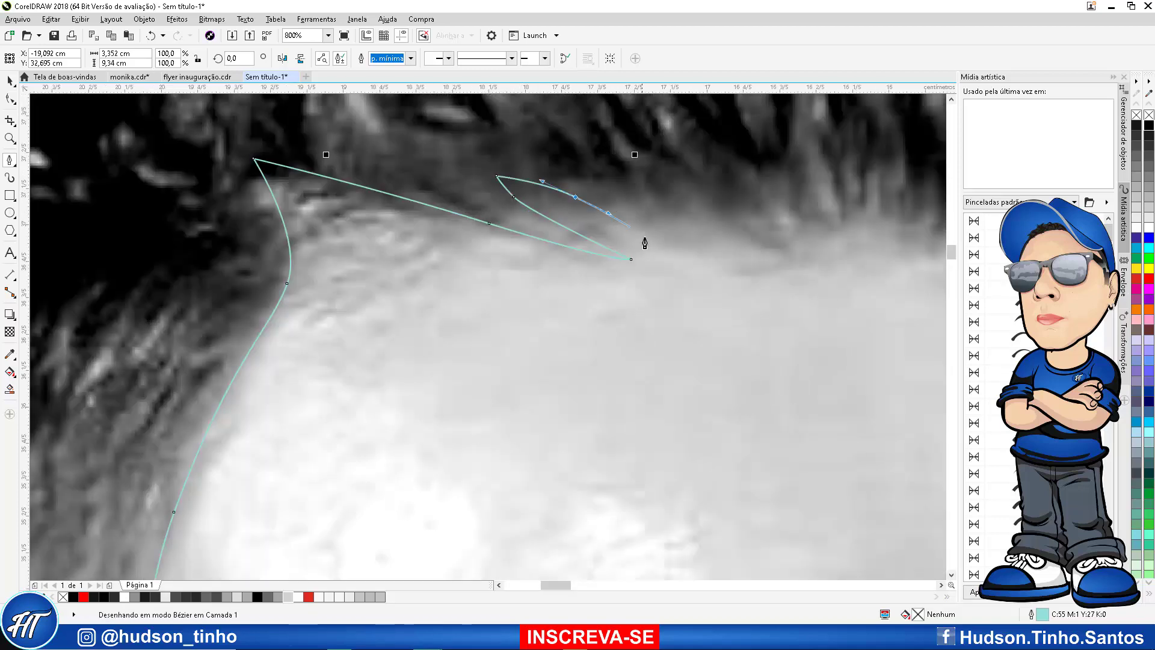
click(645, 237)
click(597, 182)
drag(671, 229, 715, 180)
click(692, 249)
click(656, 186)
click(705, 220)
click(715, 179)
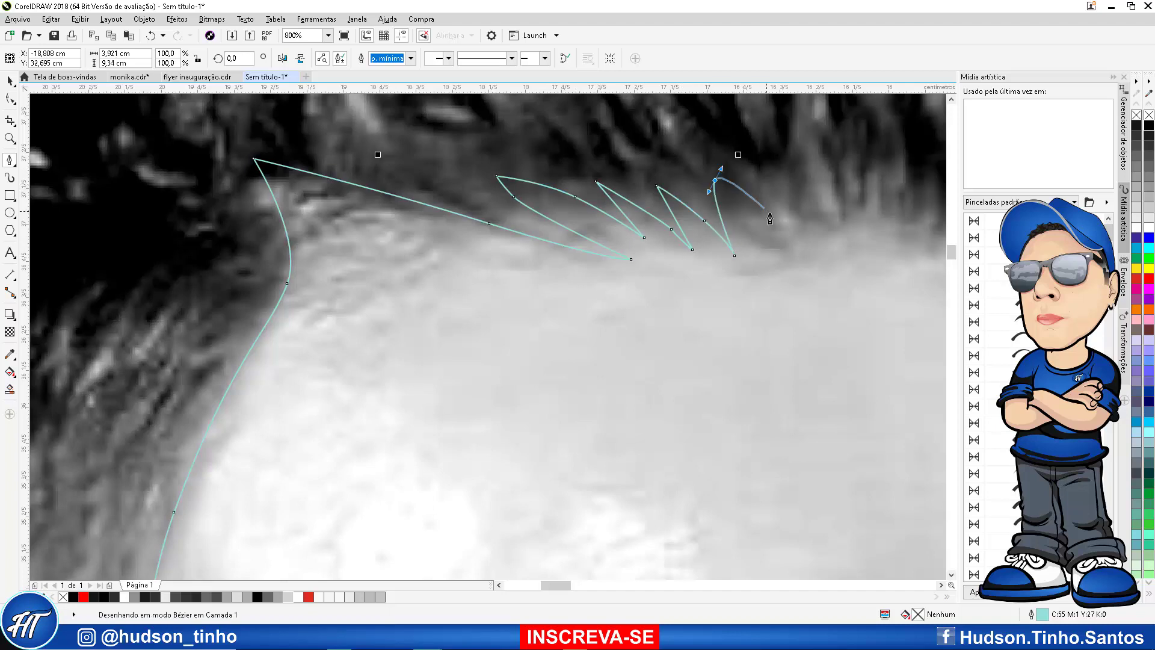
click(772, 215)
click(753, 174)
scroll(692, 192, down, 4)
scroll(698, 205, up, 4)
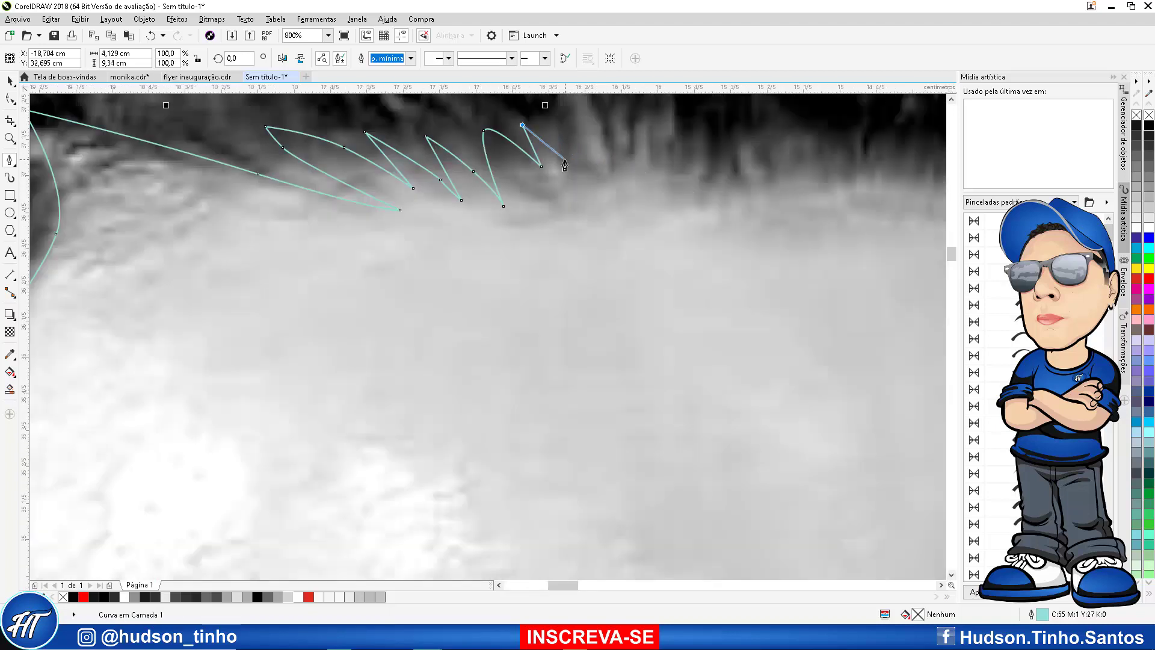
drag(564, 160, 576, 176)
click(578, 192)
scroll(575, 204, down, 4)
scroll(578, 193, up, 4)
click(541, 263)
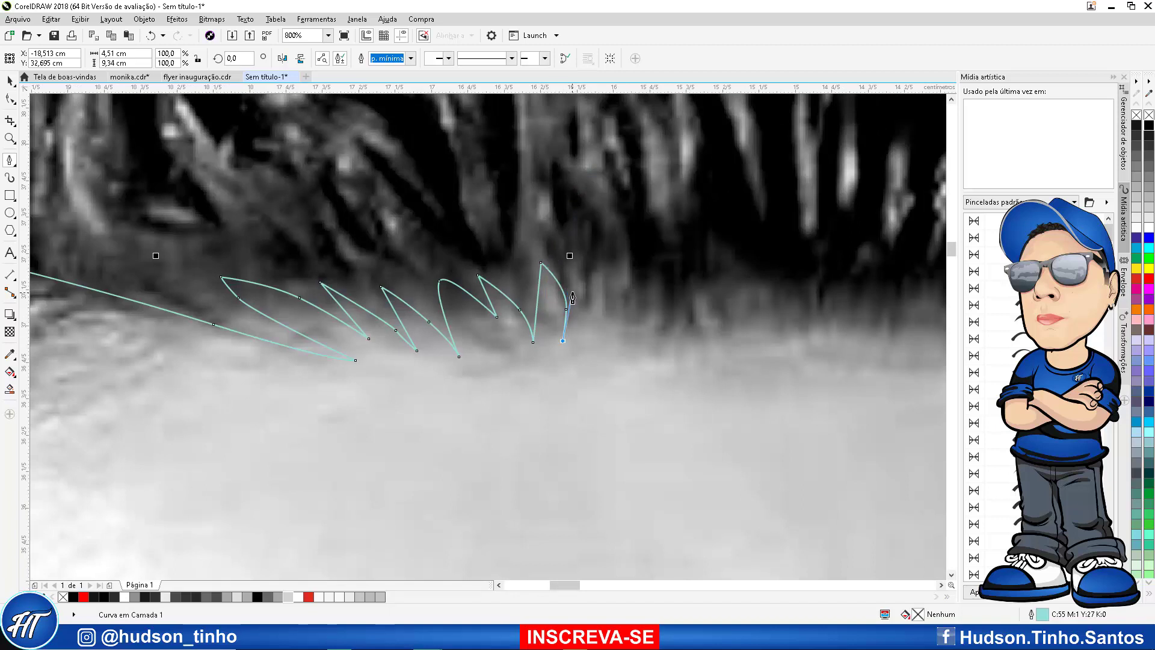
Extend the hair outline with narrow zigzag strands across the middle of the forehead hairline
drag(563, 340, 574, 266)
drag(582, 333, 605, 308)
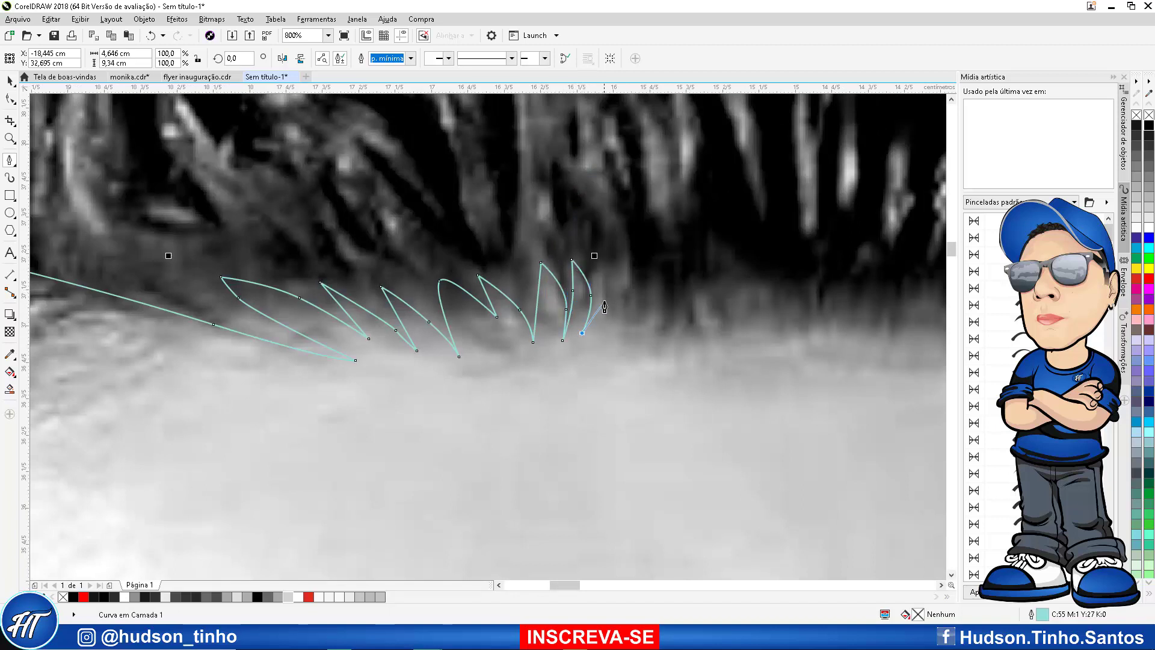
click(629, 334)
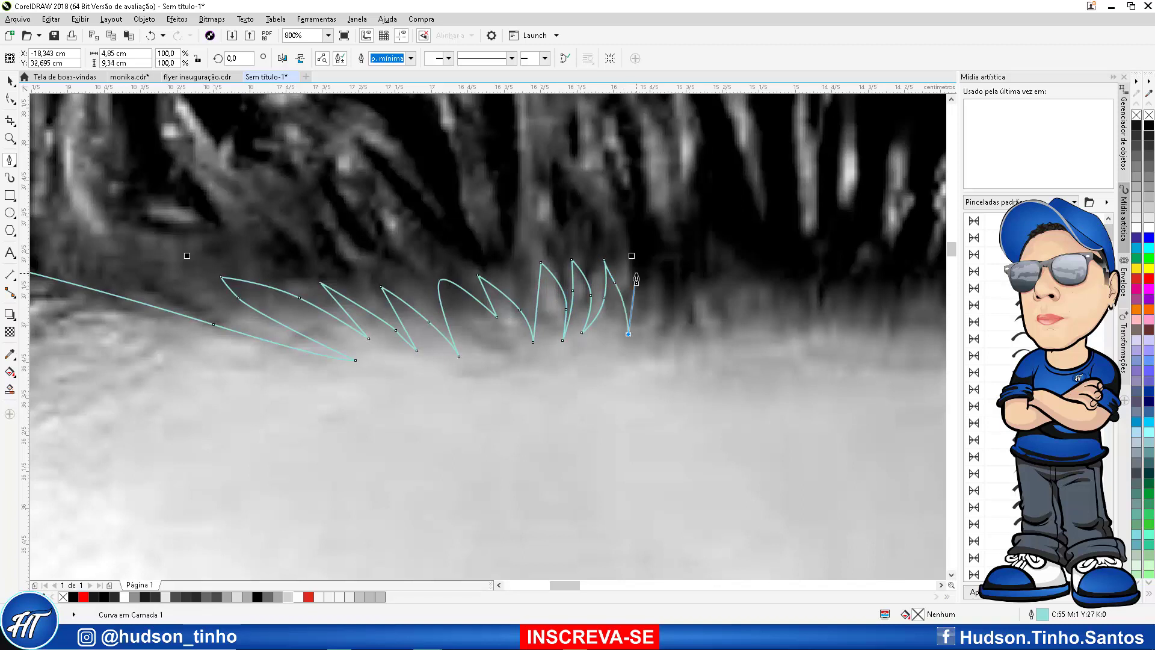
click(651, 326)
click(656, 262)
drag(662, 329, 658, 354)
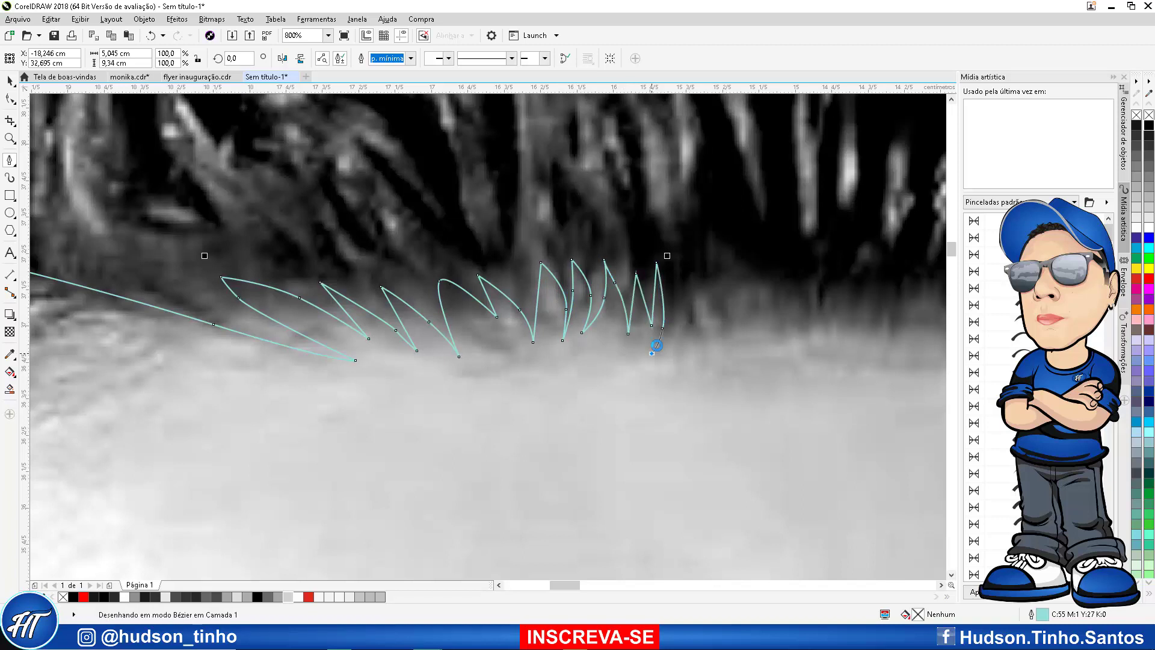
mouse_move(683, 273)
mouse_down()
mouse_move(685, 308)
mouse_move(697, 282)
mouse_up()
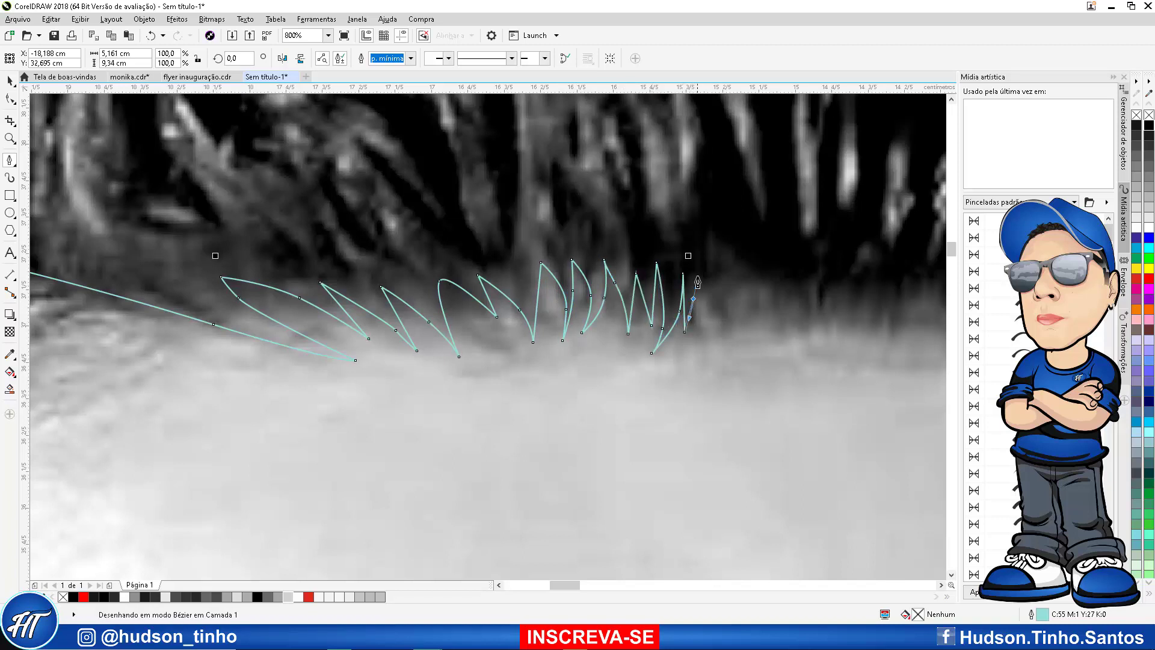
click(724, 327)
click(714, 269)
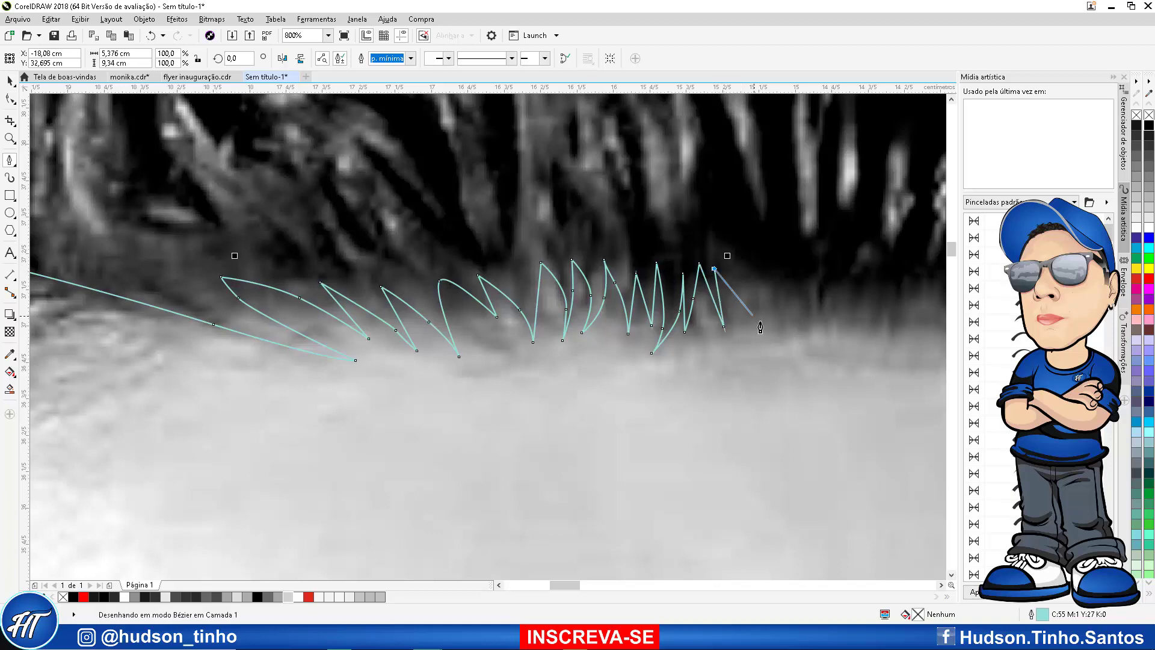
click(760, 321)
drag(774, 313, 772, 284)
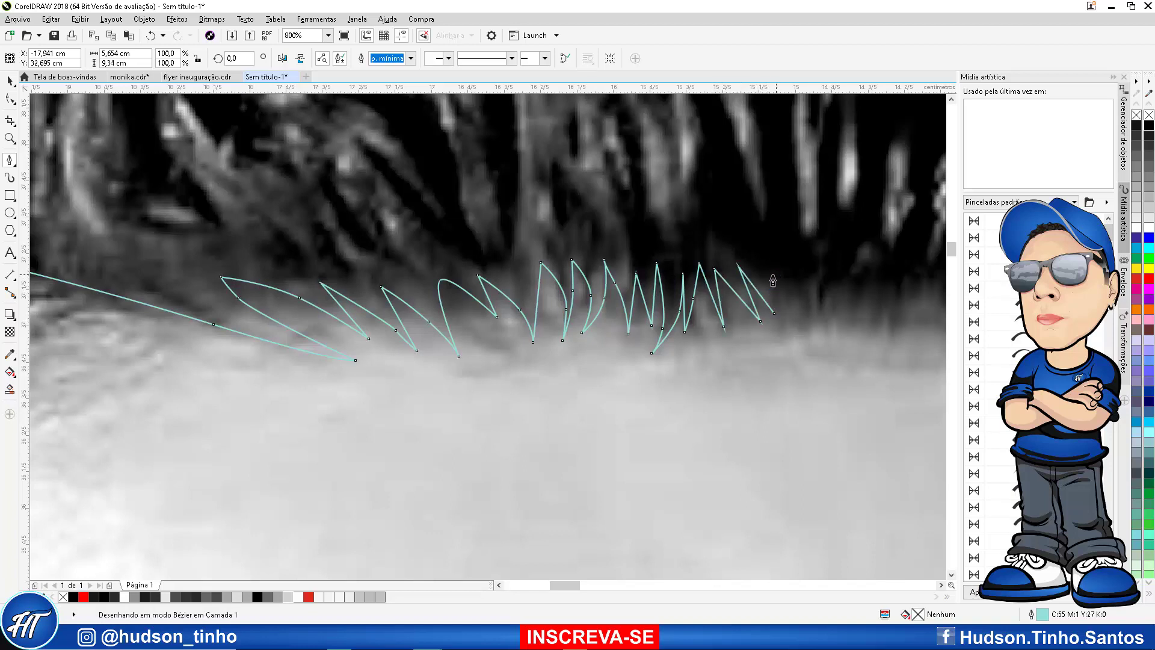
click(781, 334)
click(789, 259)
click(798, 344)
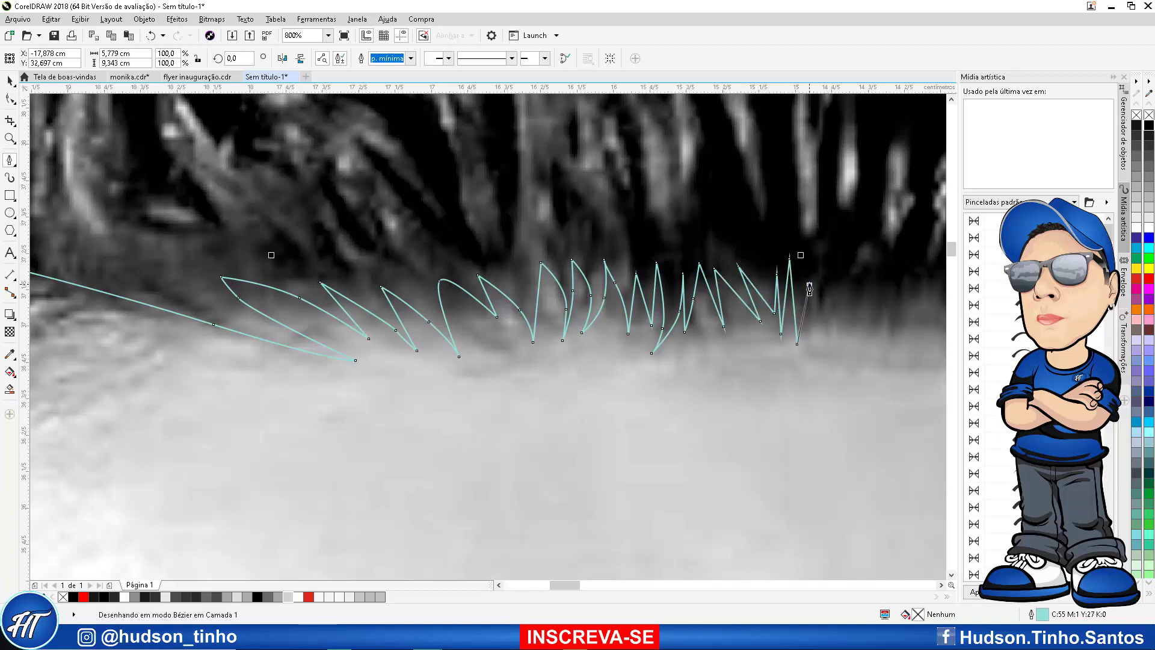
click(809, 284)
click(806, 329)
Carry the zigzag strands of the hair outline on past the forehead's centre towards its image-right side
scroll(693, 304, down, 2)
scroll(805, 300, up, 2)
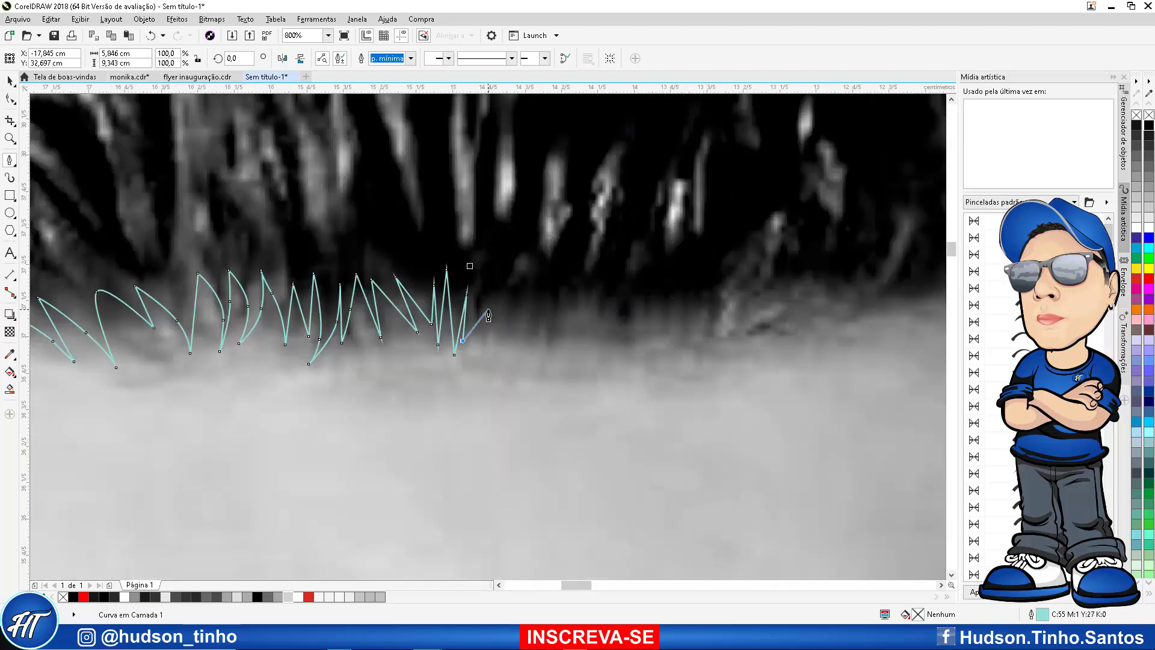
drag(488, 309, 499, 293)
click(502, 327)
click(528, 277)
click(538, 331)
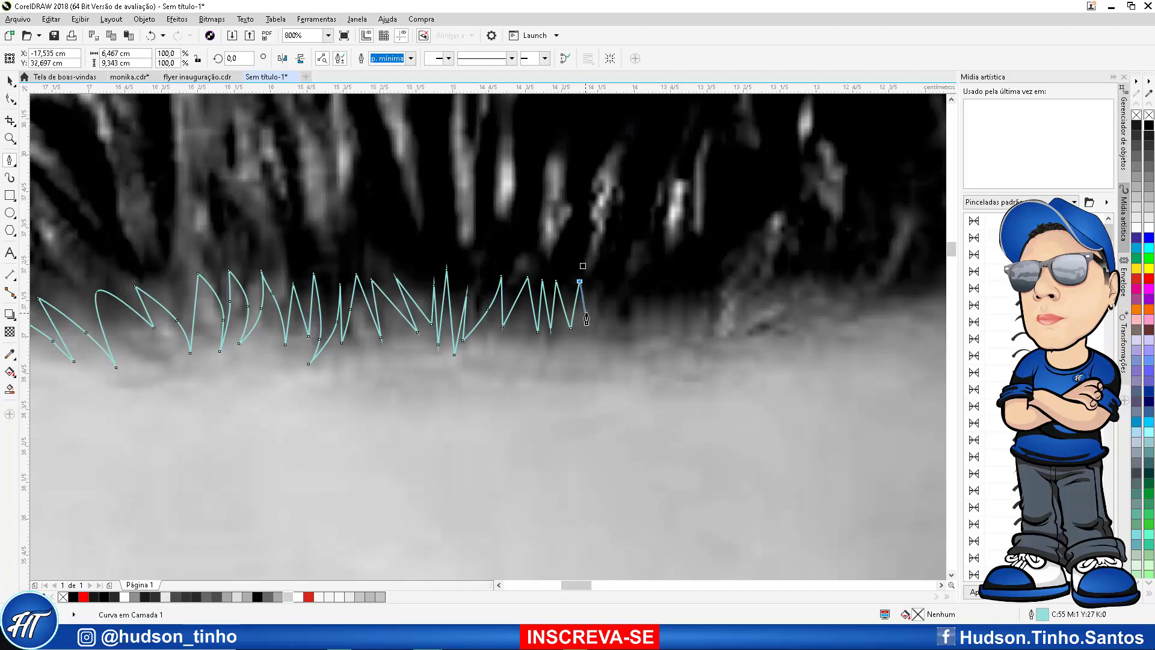
click(633, 262)
click(602, 342)
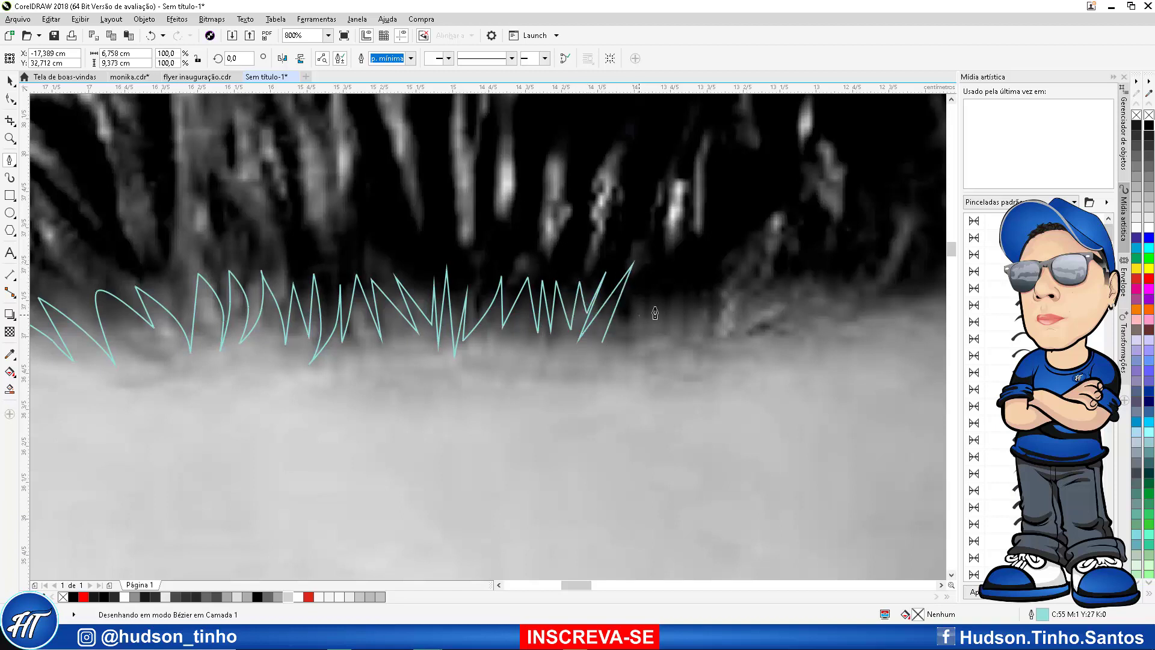
click(645, 302)
click(668, 264)
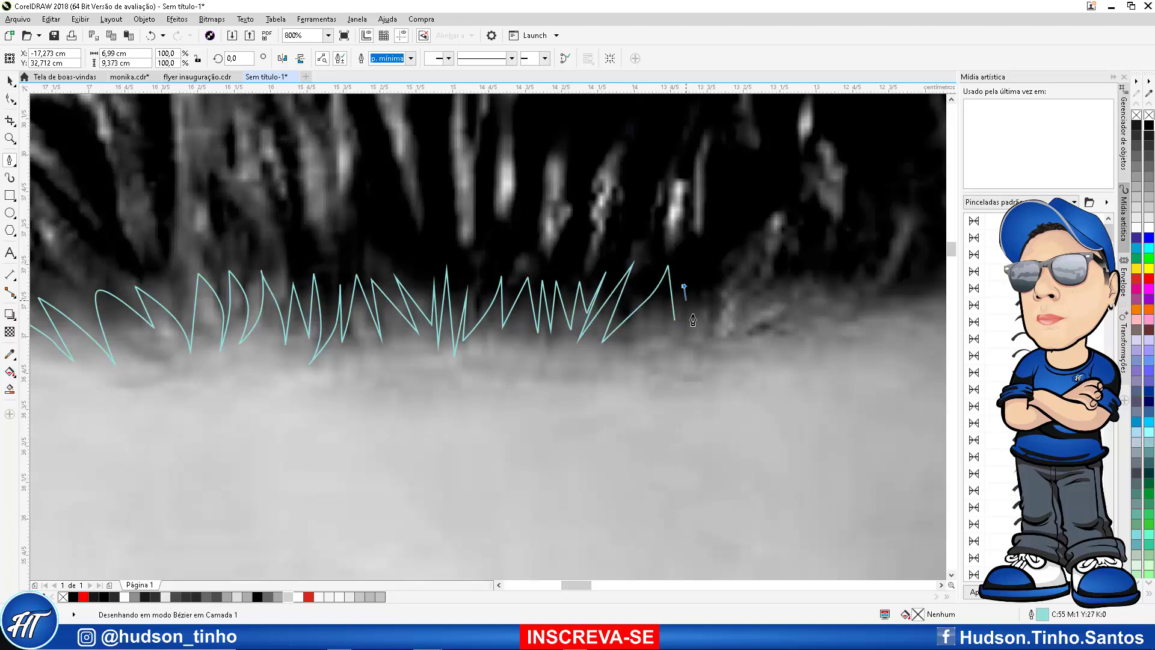
drag(692, 321, 704, 290)
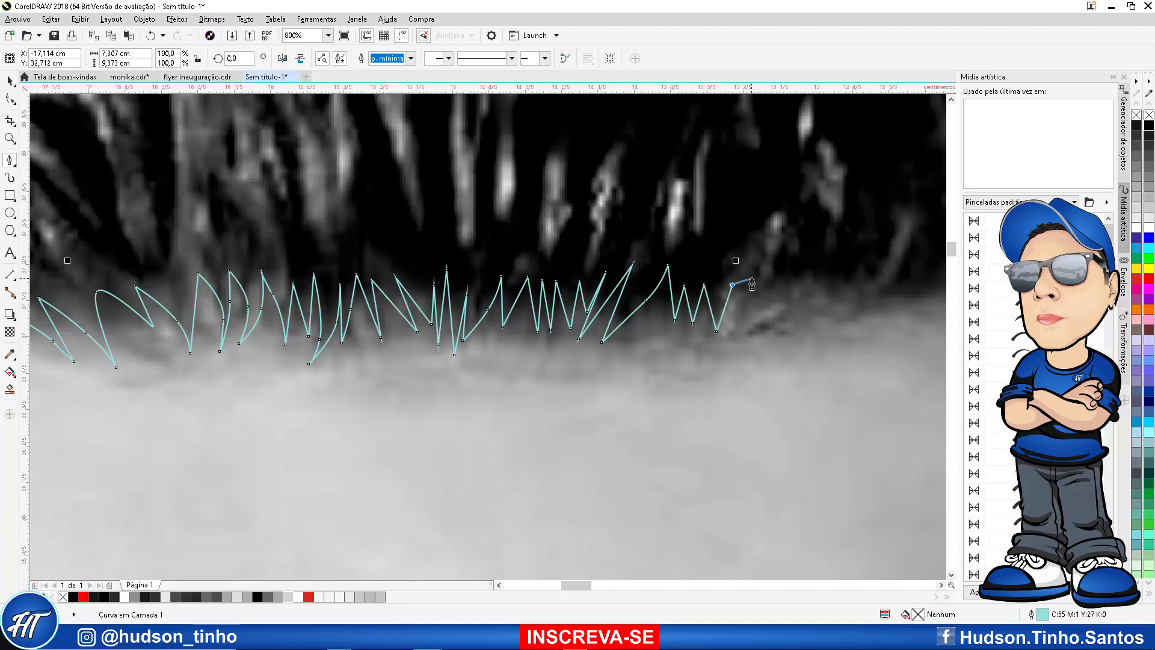
drag(743, 299, 743, 322)
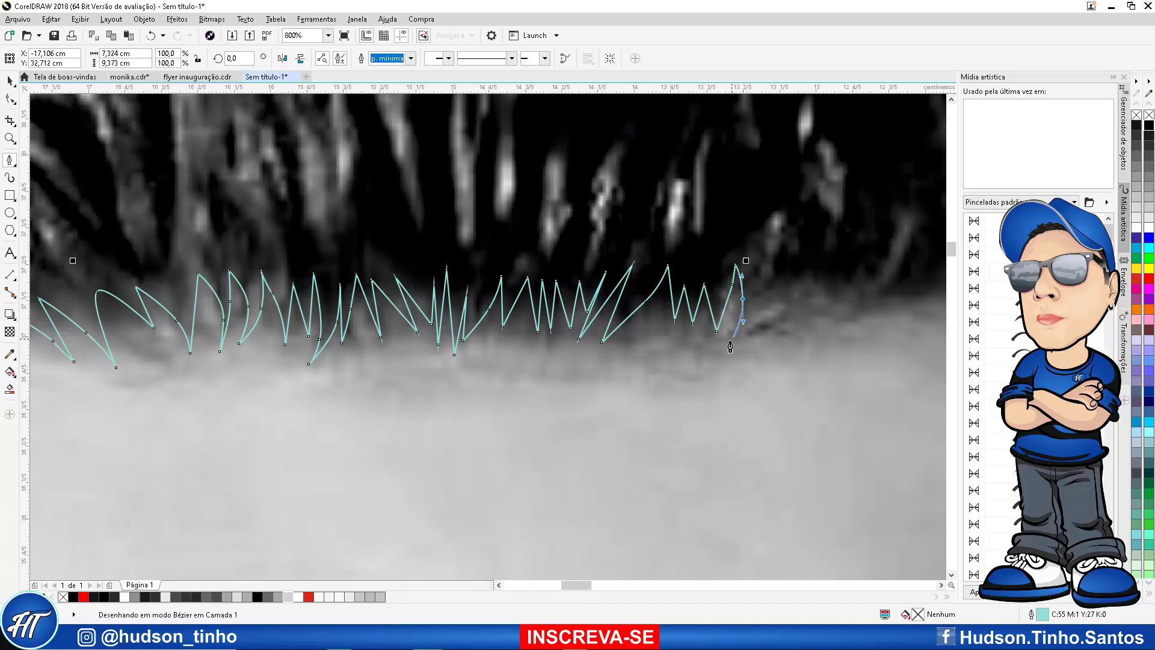
click(757, 286)
click(752, 319)
click(775, 270)
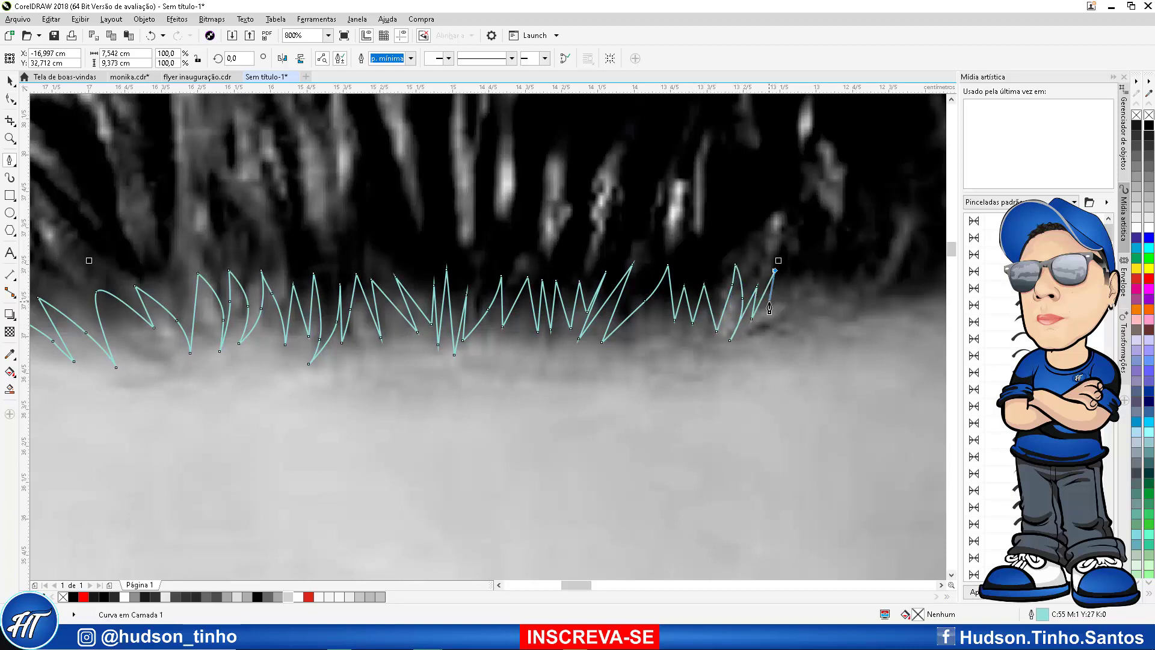
click(769, 303)
click(796, 269)
scroll(542, 270, down, 2)
scroll(626, 280, up, 2)
drag(558, 237, 585, 258)
click(563, 283)
click(611, 229)
click(584, 281)
Trace the image-right end of the forehead hairline with longer curved points and turn the outline down at the corner
scroll(530, 281, down, 2)
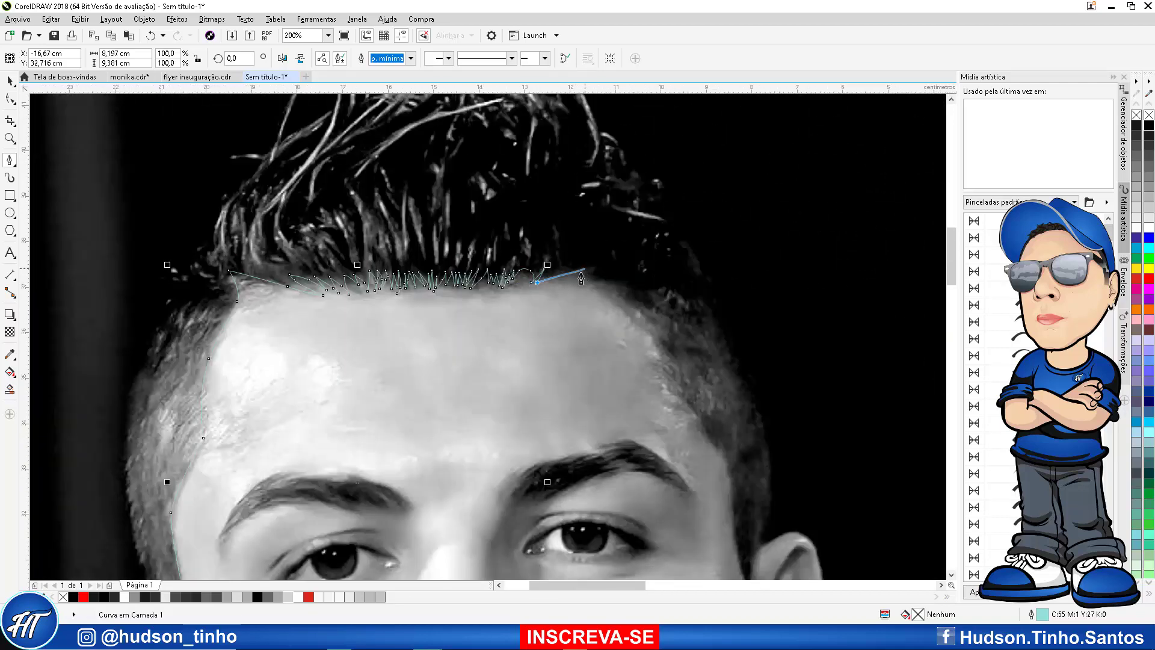
scroll(585, 268, up, 1)
drag(609, 259, 591, 284)
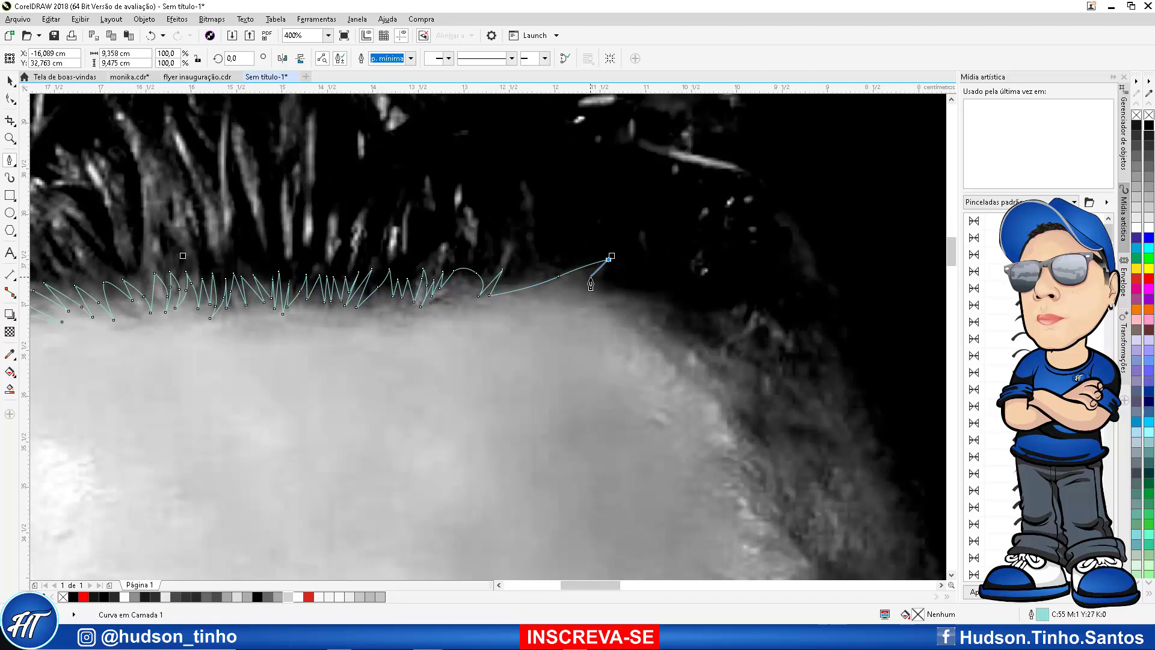
click(650, 303)
click(685, 316)
scroll(481, 275, down, 2)
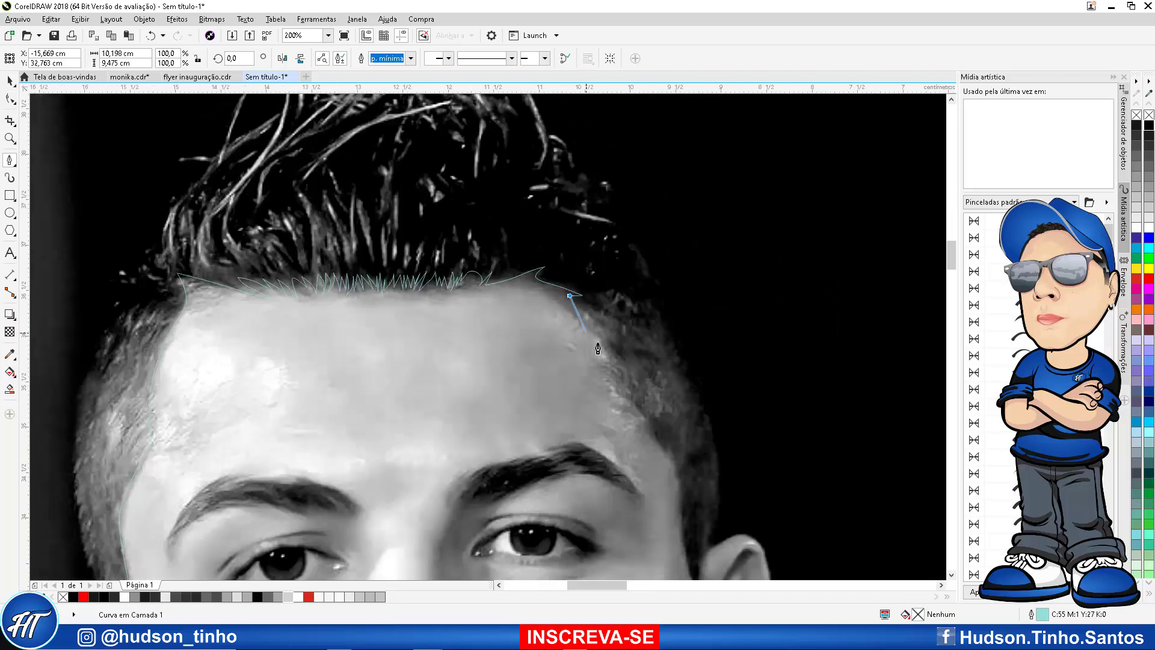
scroll(494, 283, up, 3)
drag(659, 366, 675, 394)
Trace the hair outline down the image-right temple, past the eyebrow, to the front of the ear
scroll(497, 290, down, 2)
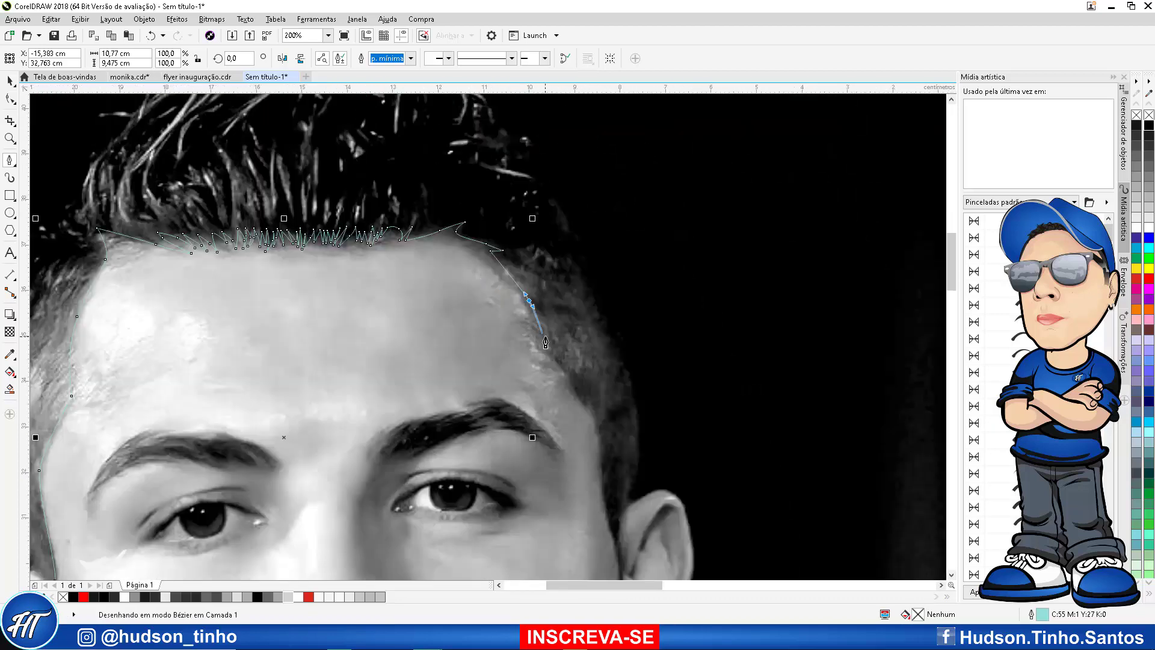
drag(552, 360, 562, 377)
click(583, 404)
drag(600, 439, 600, 450)
scroll(548, 361, down, 2)
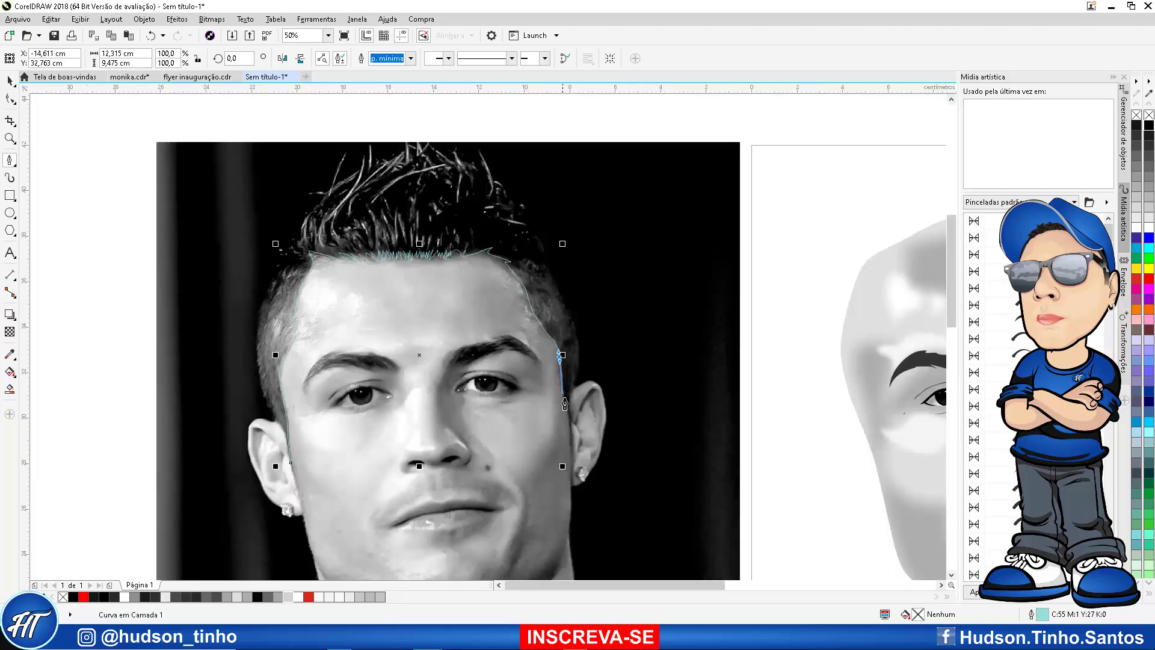
scroll(554, 337, up, 2)
drag(558, 370, 562, 390)
click(576, 435)
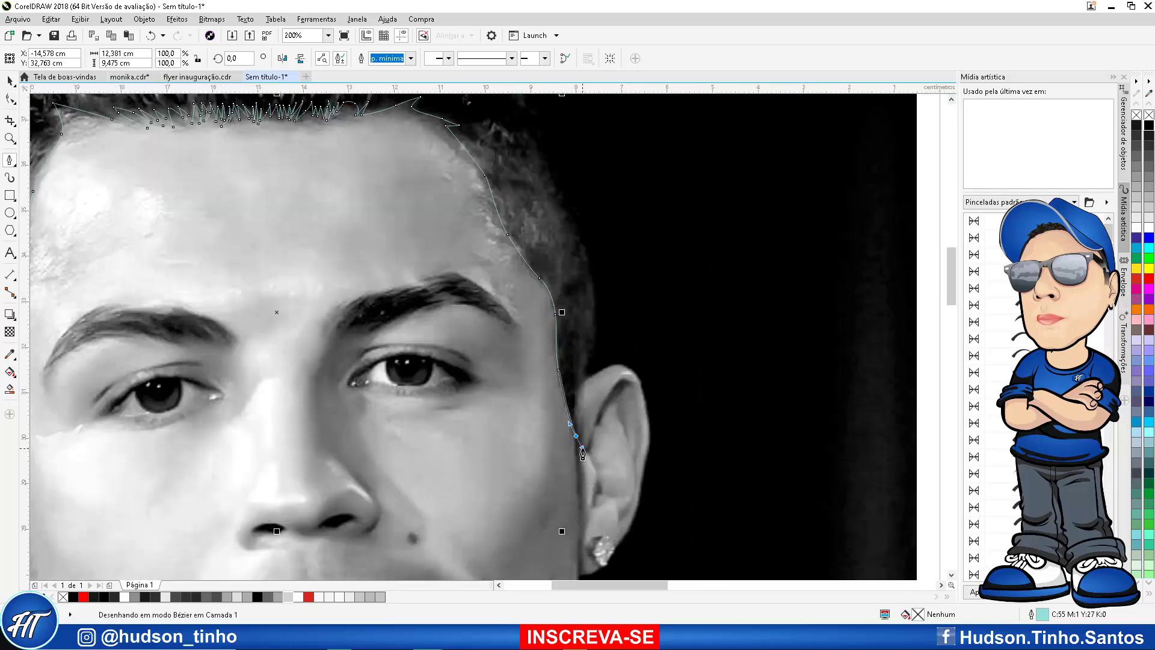
drag(584, 500, 583, 511)
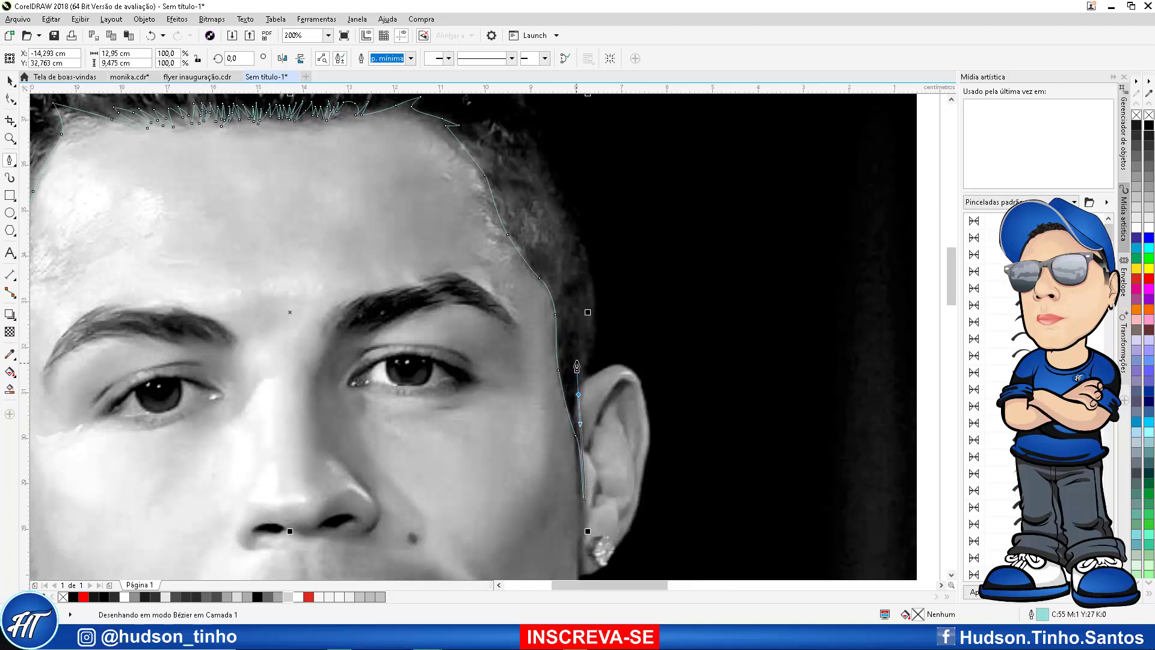
Turn the hair outline back up along the outer edge of the short side hair above the image-right ear
drag(578, 395, 583, 359)
drag(584, 252, 563, 208)
click(538, 145)
scroll(600, 198, down, 2)
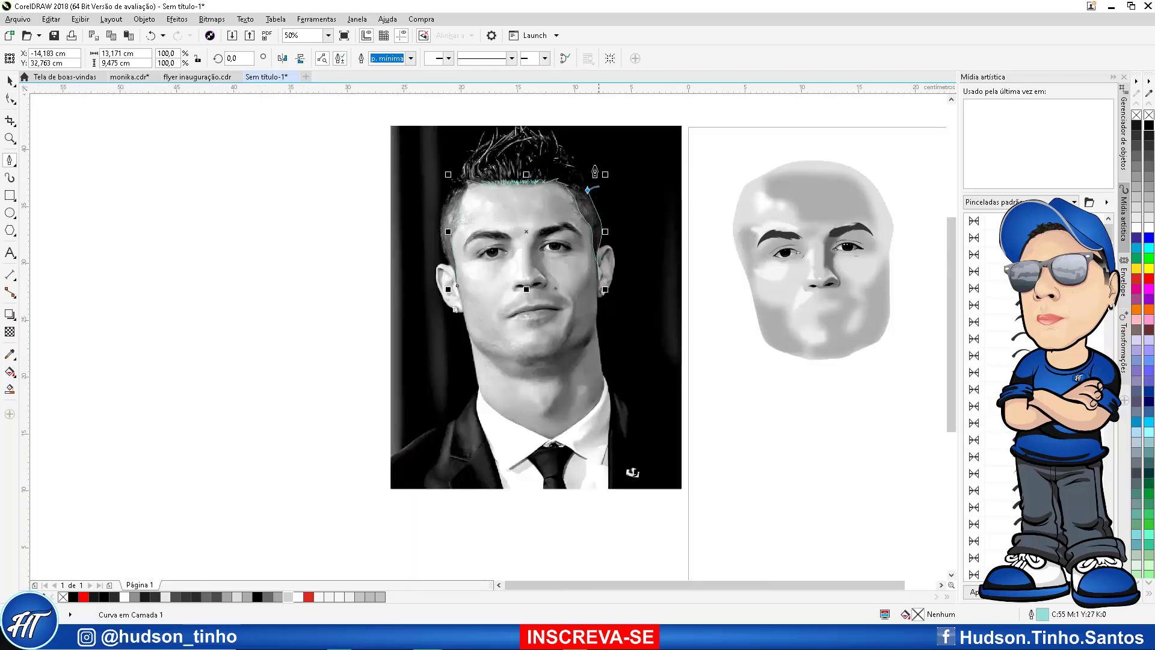
scroll(573, 130, up, 2)
Trace the upper side of the hair on the image-right, including the small curled lock and the tuft above it
drag(596, 266, 575, 214)
click(557, 244)
scroll(575, 211, up, 1)
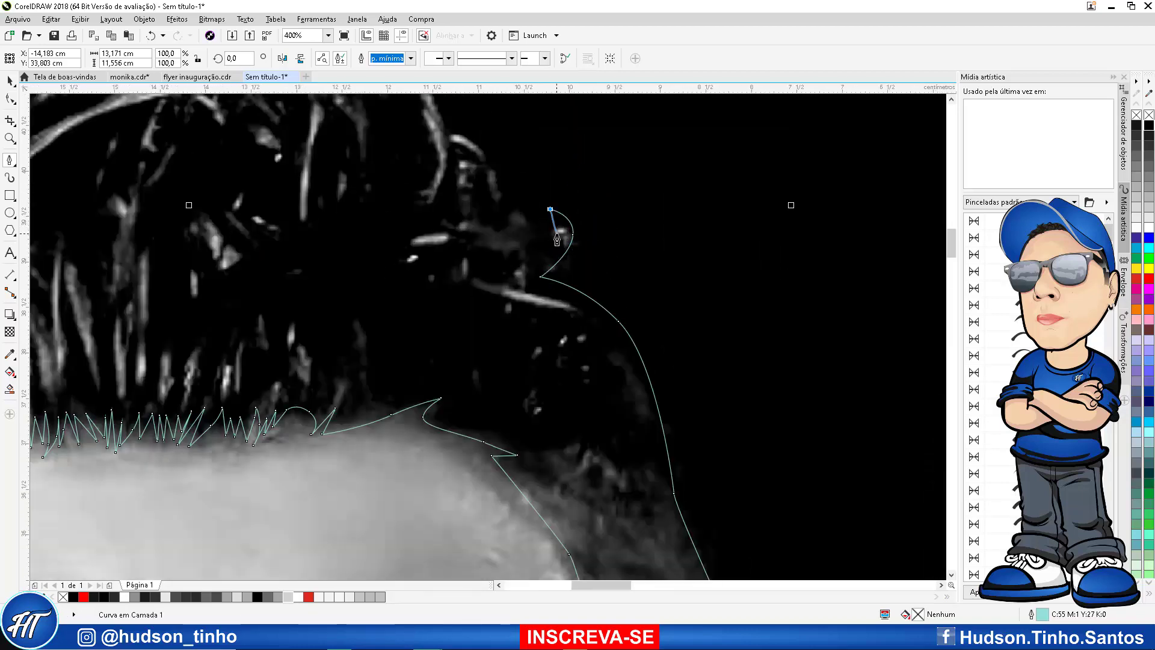
click(557, 237)
click(517, 218)
drag(489, 152, 470, 130)
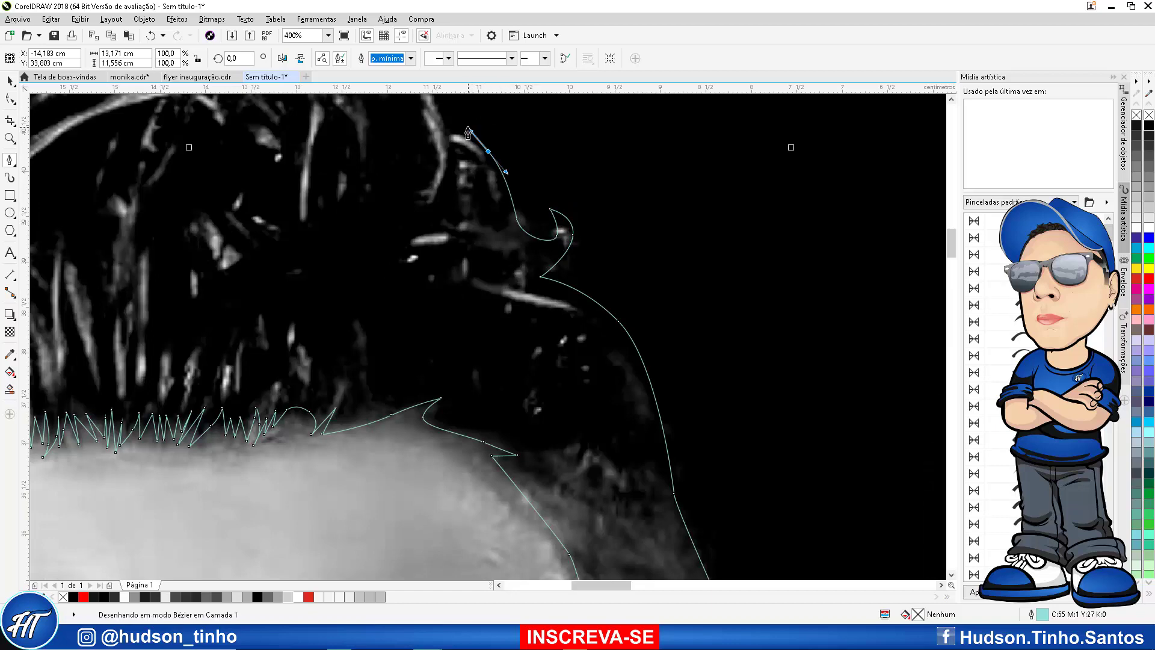
Trace the hair outline across the pointed tufts on the image-right side of the crown
scroll(491, 163, down, 6)
scroll(488, 158, up, 6)
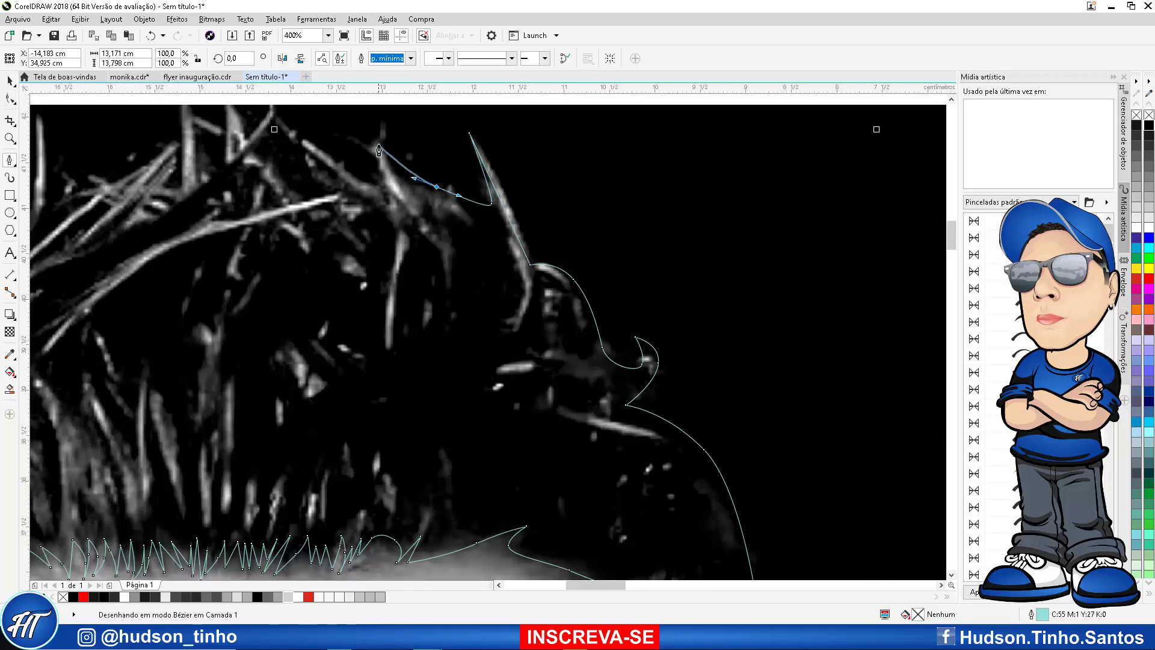
drag(378, 145, 315, 149)
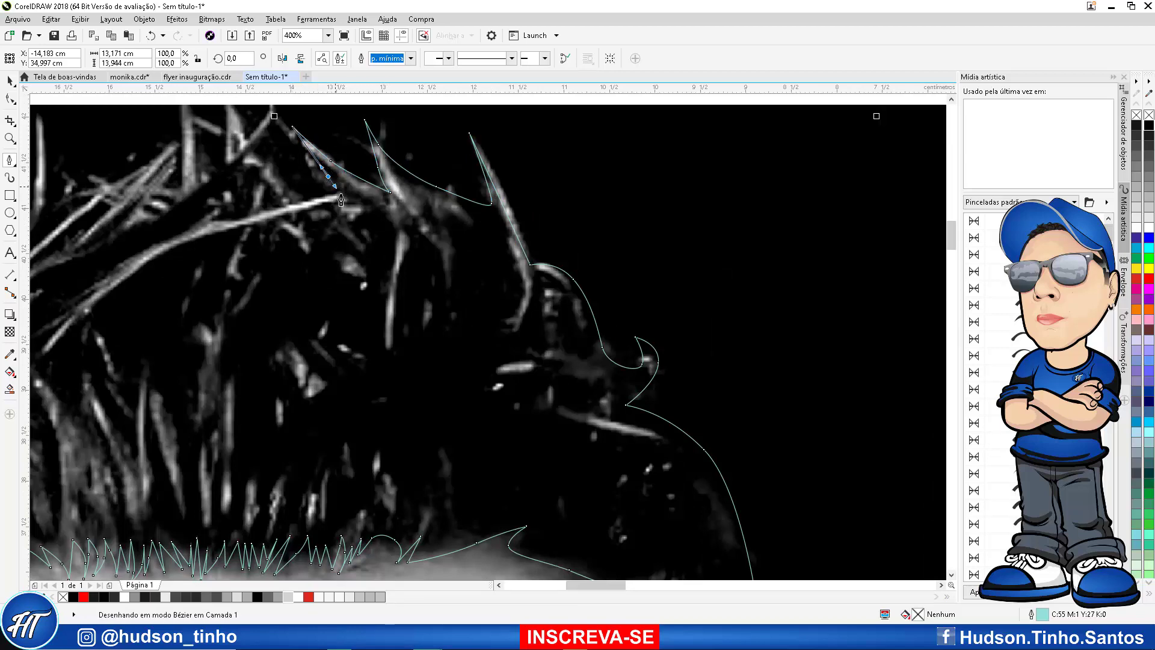
scroll(355, 205, down, 3)
scroll(378, 229, up, 3)
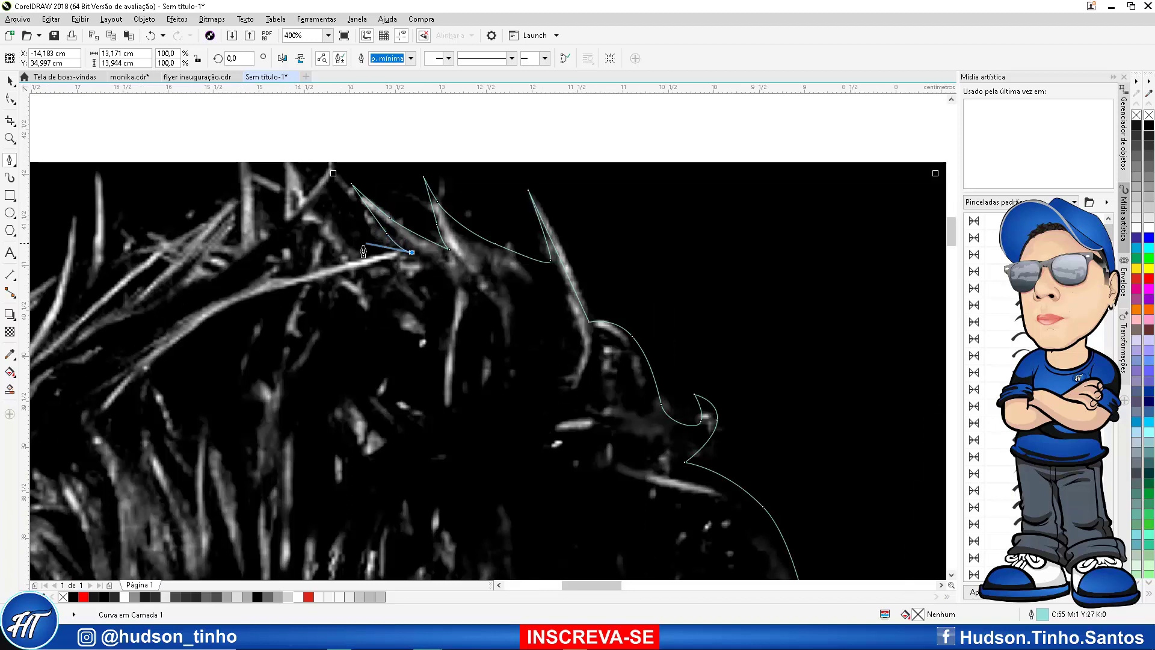
Trace the tall spikes at the crown past the photo's upper edge, plus the small crossed strands beside them
drag(350, 159, 291, 217)
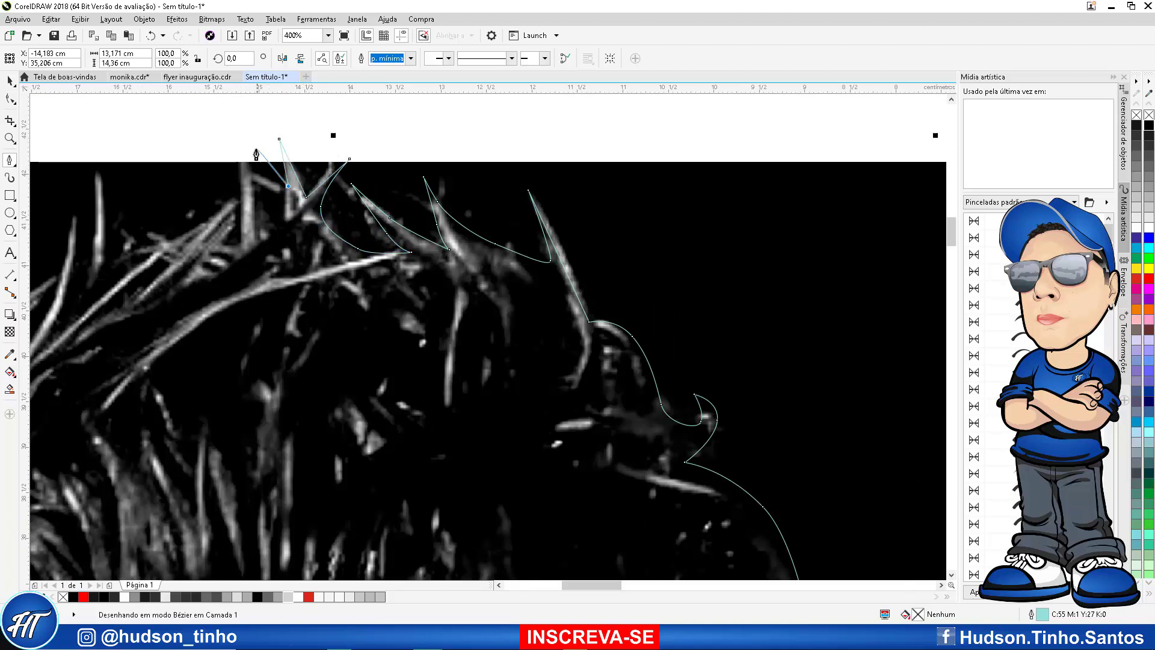
drag(228, 132, 251, 216)
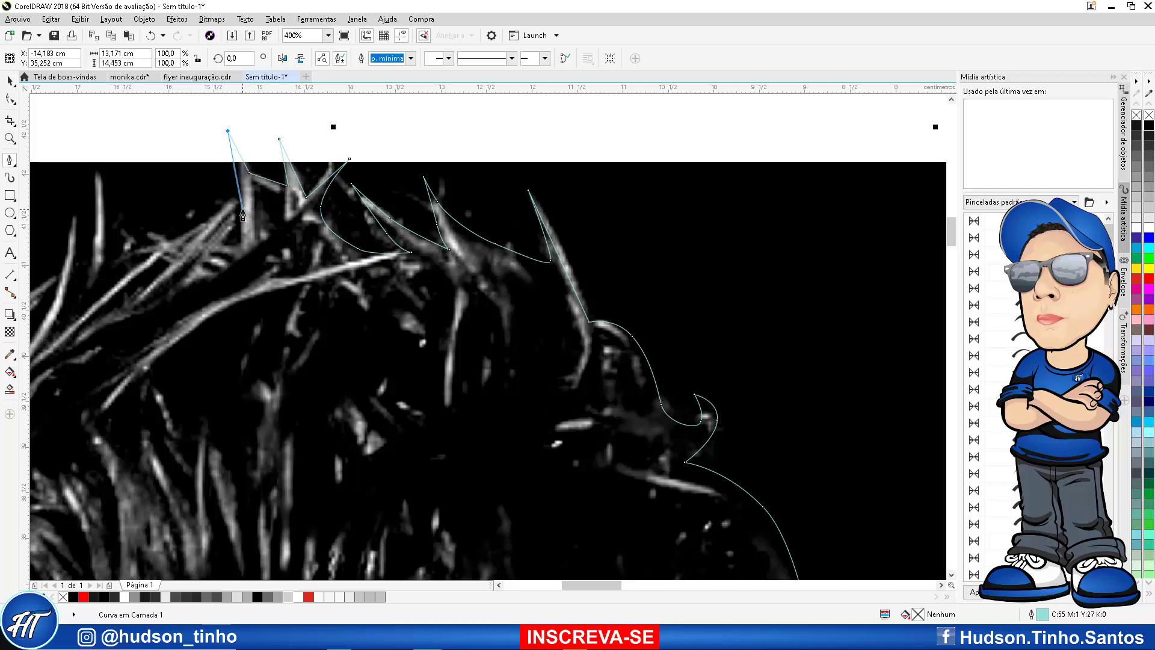
scroll(213, 233, up, 4)
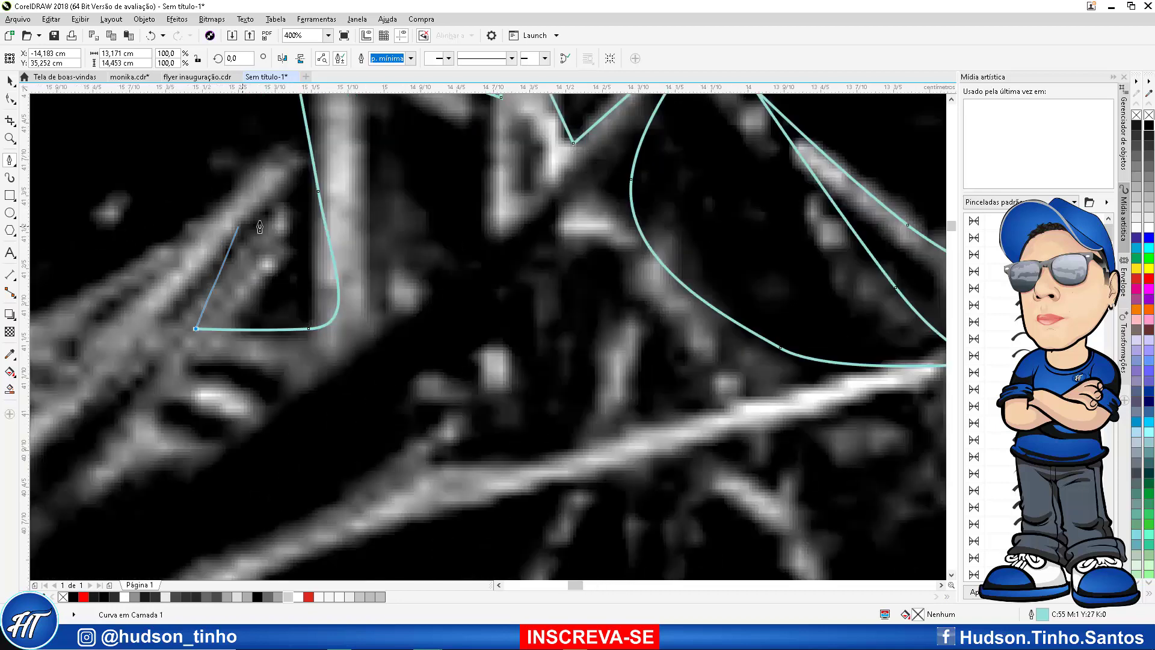
mouse_move(181, 305)
mouse_down()
mouse_move(279, 144)
mouse_move(222, 276)
mouse_up()
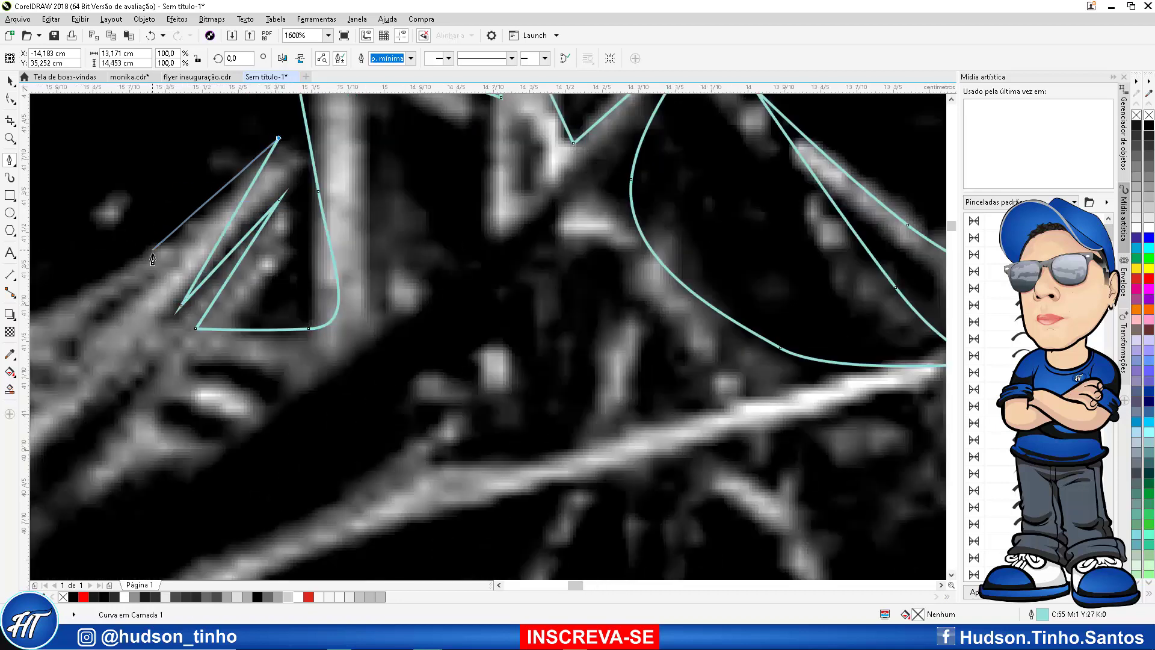
scroll(605, 198, down, 4)
scroll(428, 248, up, 4)
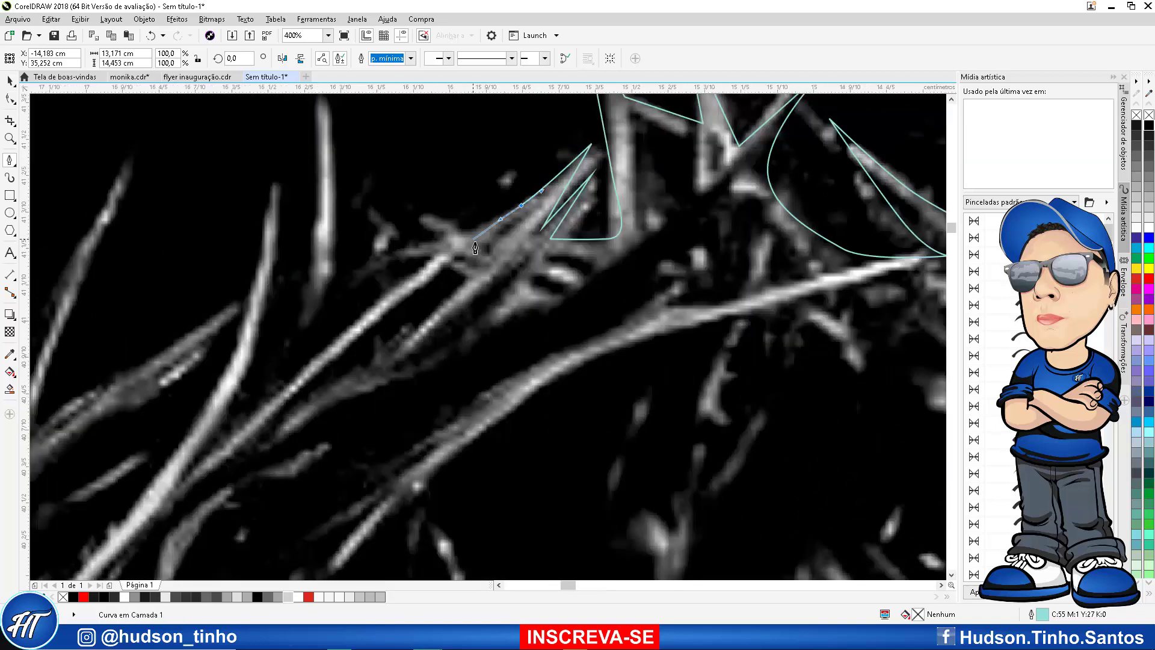
Trace the two short pointed strands image-left of the crossed strands, curving the outline to the base of the upright spike
click(415, 231)
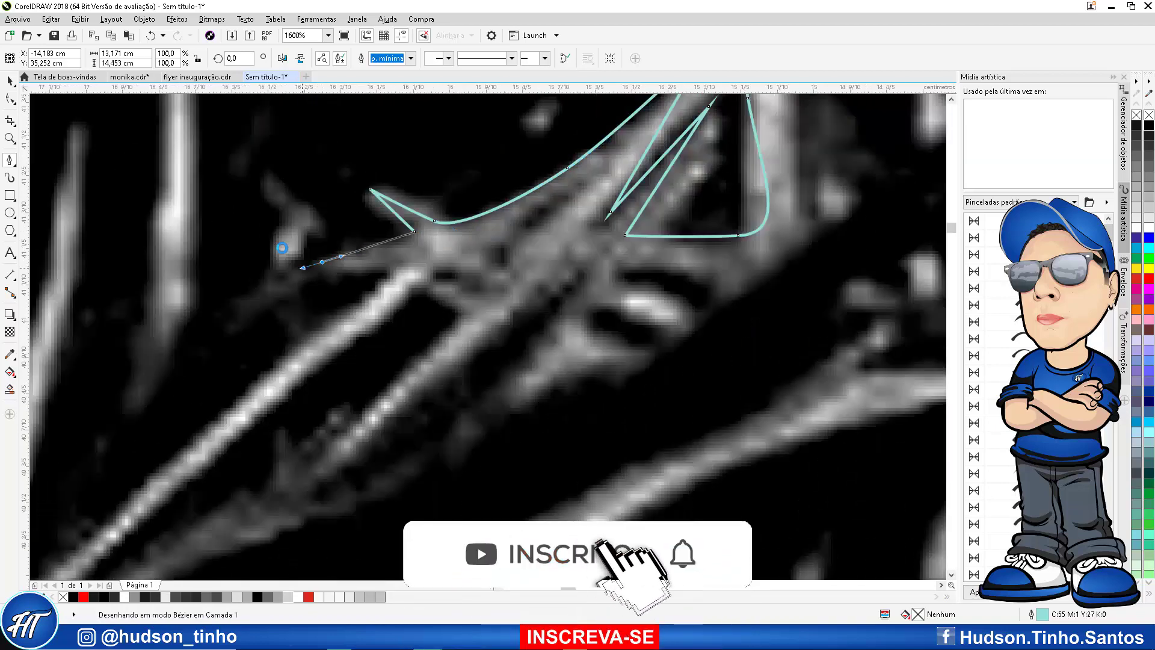
click(322, 262)
click(275, 174)
drag(281, 277, 268, 295)
click(198, 299)
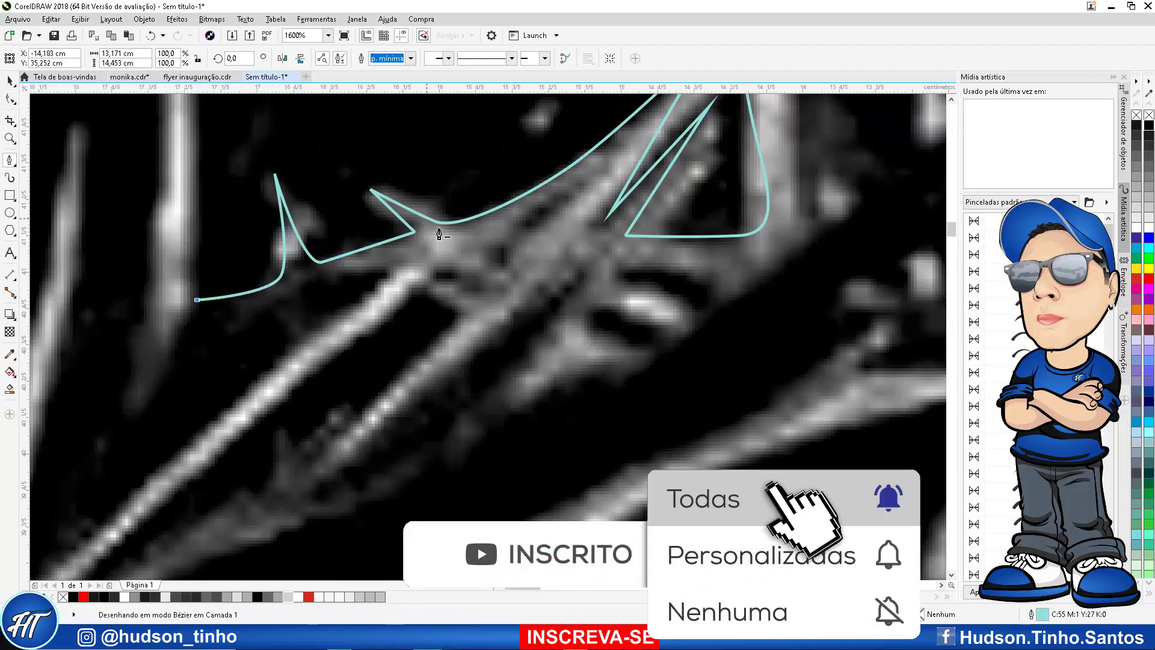
Trace the tall thin upright spike and the shorter one beside it up to its tip
scroll(438, 234, down, 2)
scroll(365, 174, up, 2)
click(399, 135)
drag(378, 449, 368, 462)
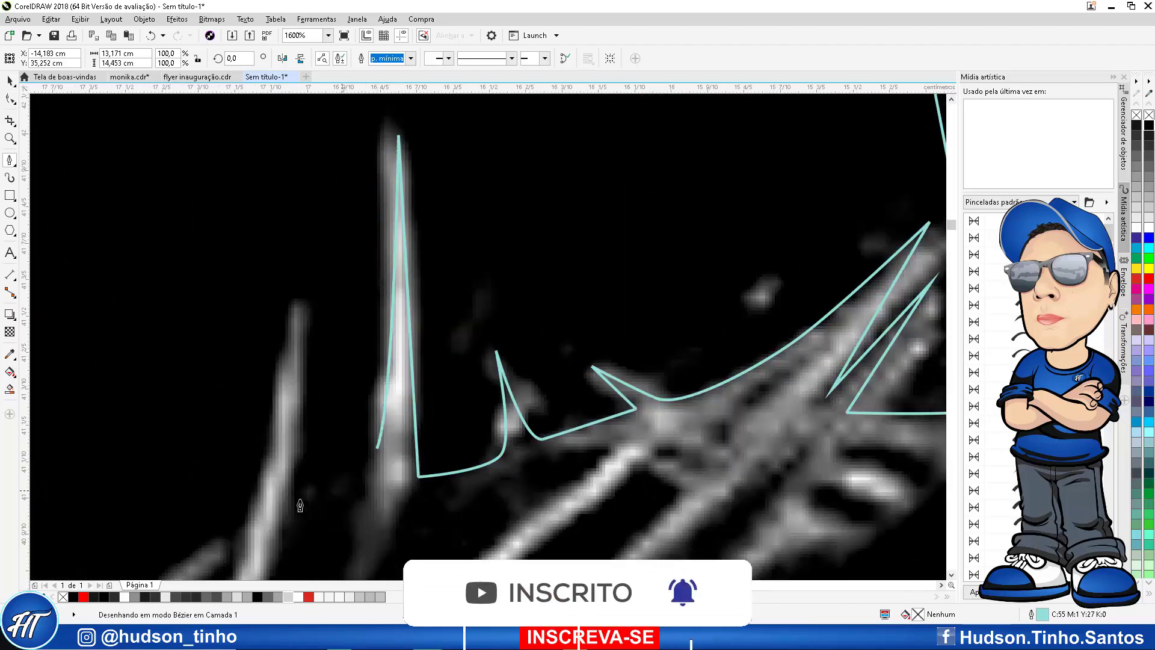
click(297, 499)
click(298, 295)
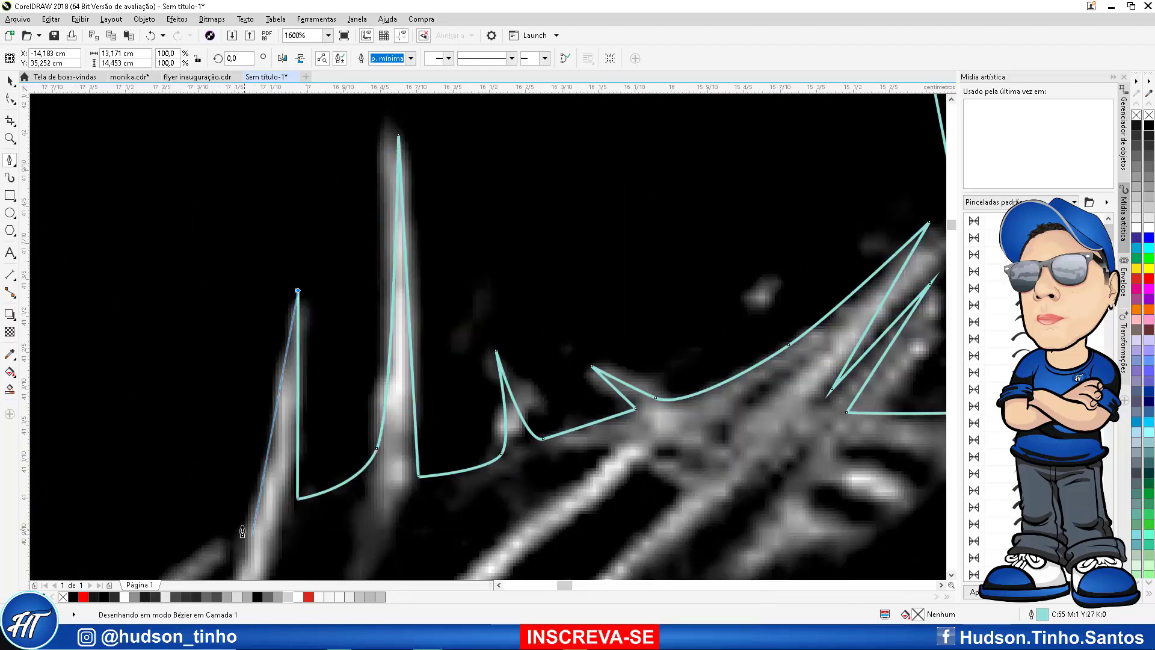
Trace the sloping strand down from the short spike and both sides of the long slanted spike on the image-left
scroll(606, 329, down, 2)
drag(516, 380, 512, 389)
scroll(453, 414, up, 1)
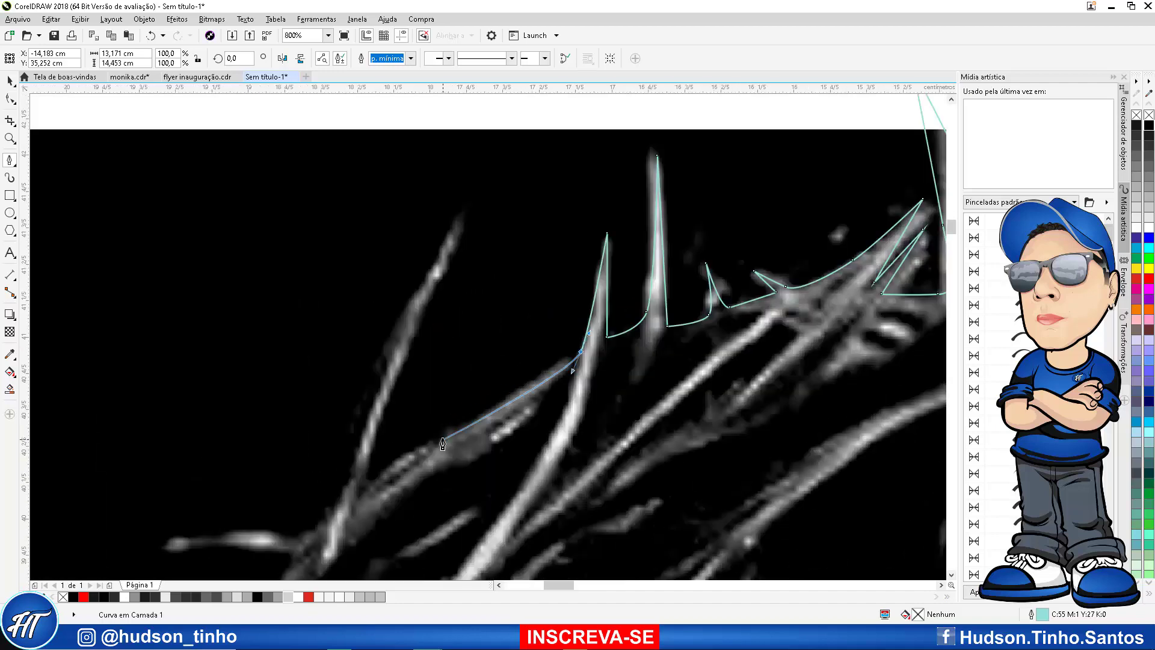
click(448, 423)
click(404, 453)
click(463, 225)
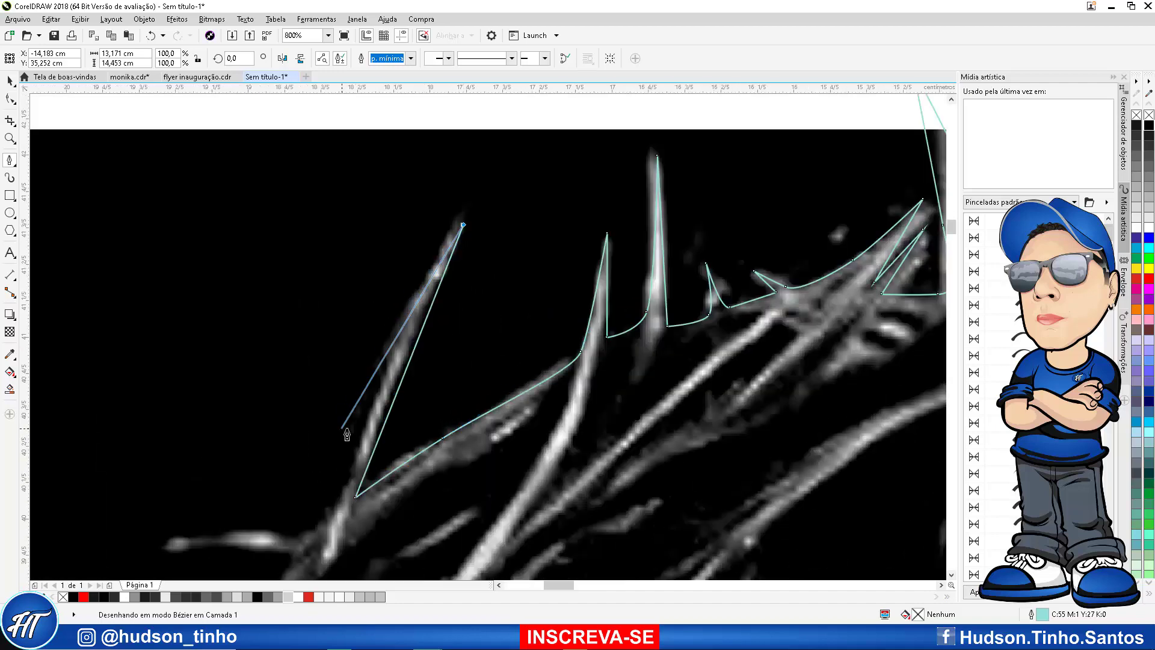
drag(352, 428, 327, 520)
click(327, 523)
click(288, 534)
Trace the thin horizontal strand sticking out on the image-left, out to its tip and back underneath
scroll(288, 530, down, 2)
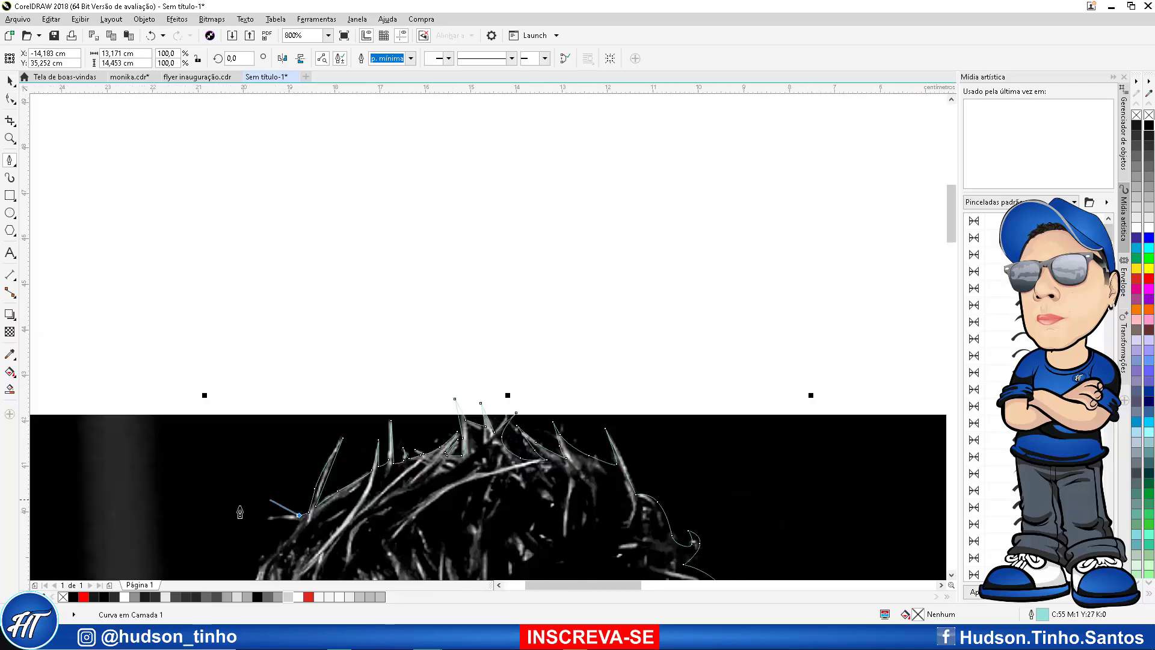
scroll(271, 524, up, 2)
drag(449, 505, 383, 521)
scroll(381, 526, down, 3)
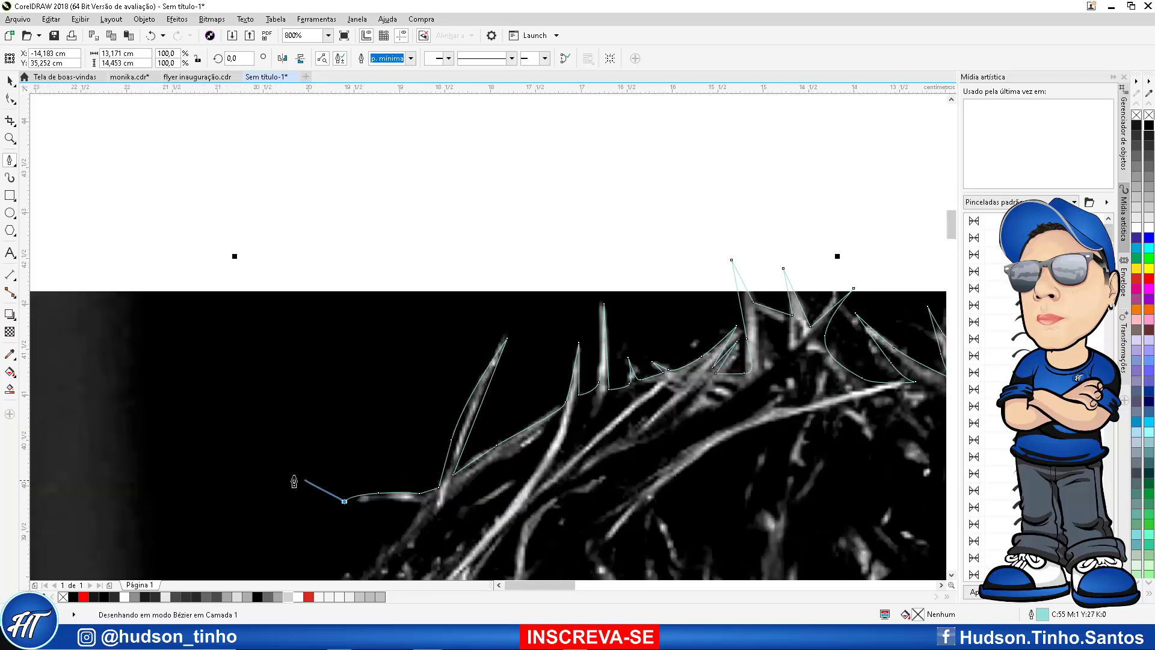
scroll(425, 554, up, 3)
click(276, 457)
drag(399, 454, 443, 465)
click(428, 475)
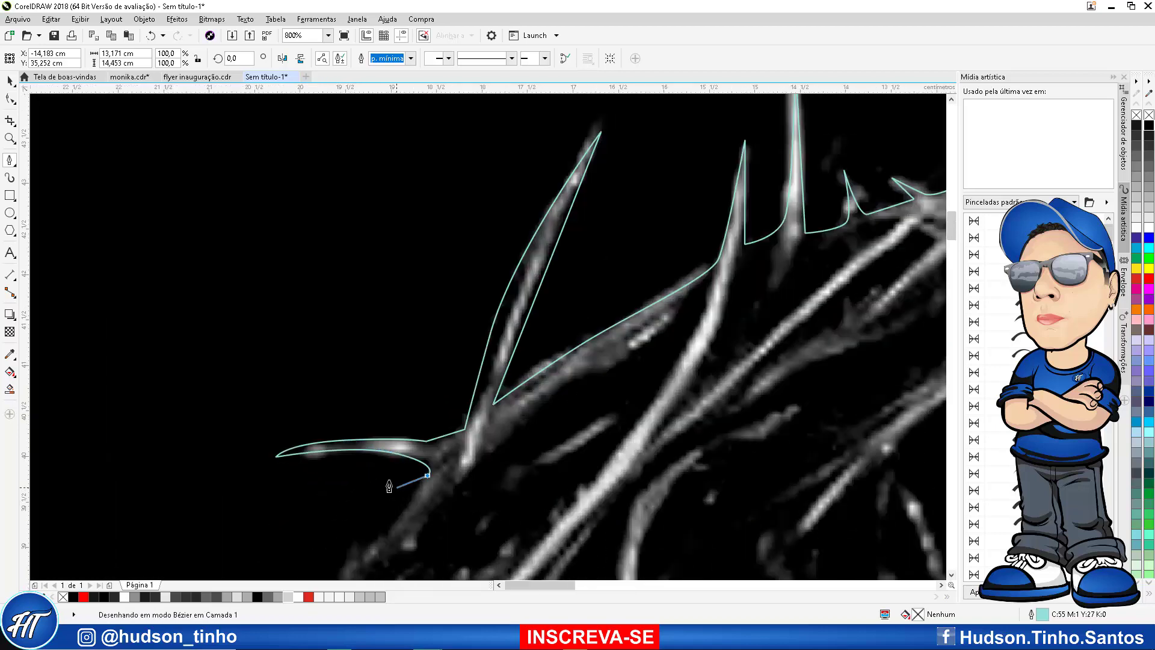
Continue the hair outline down the image-left side with two small pointed locks below the horizontal strand
scroll(388, 485, down, 2)
scroll(383, 505, up, 2)
drag(369, 498, 346, 521)
drag(311, 559, 299, 566)
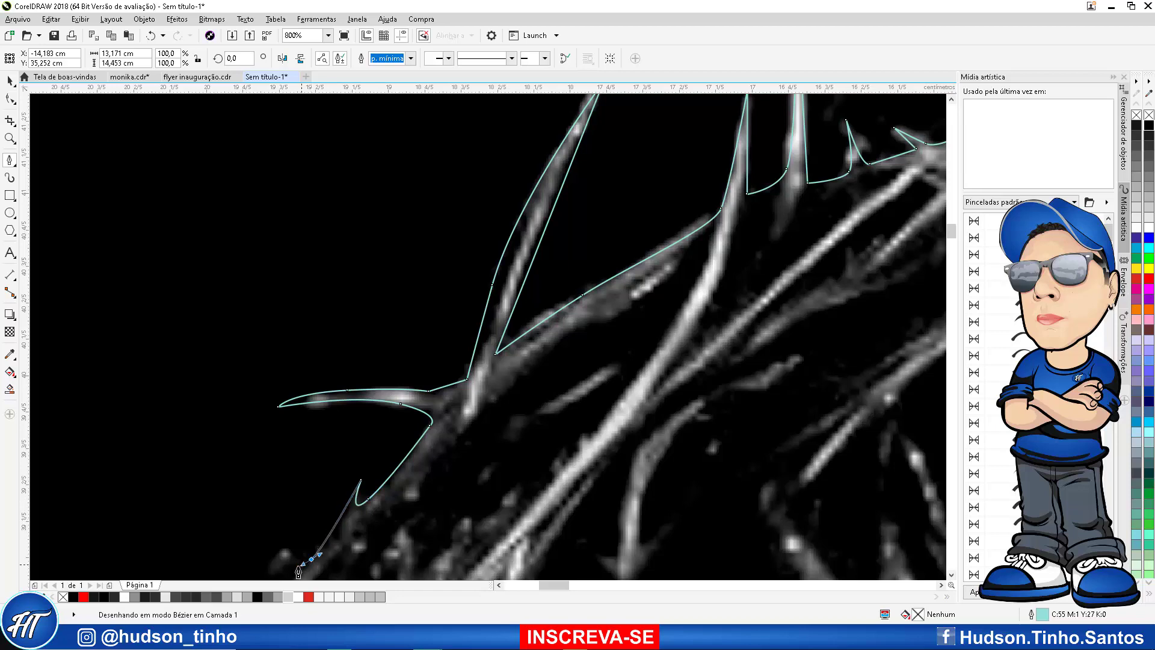
click(289, 536)
scroll(237, 404, down, 2)
scroll(240, 461, up, 2)
drag(256, 495, 238, 553)
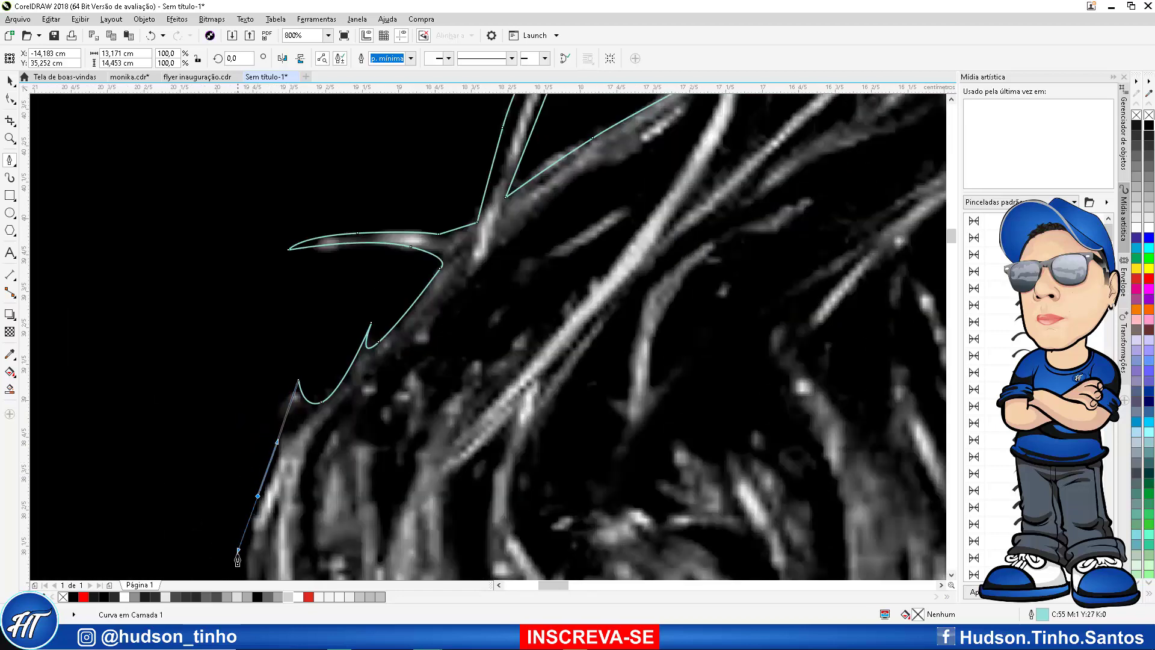
Trace down the image-left side of the hair and shape the upper curved tuft, returning the outline toward the forehead corner
scroll(239, 553, down, 3)
scroll(292, 480, up, 3)
click(291, 474)
drag(236, 477, 207, 469)
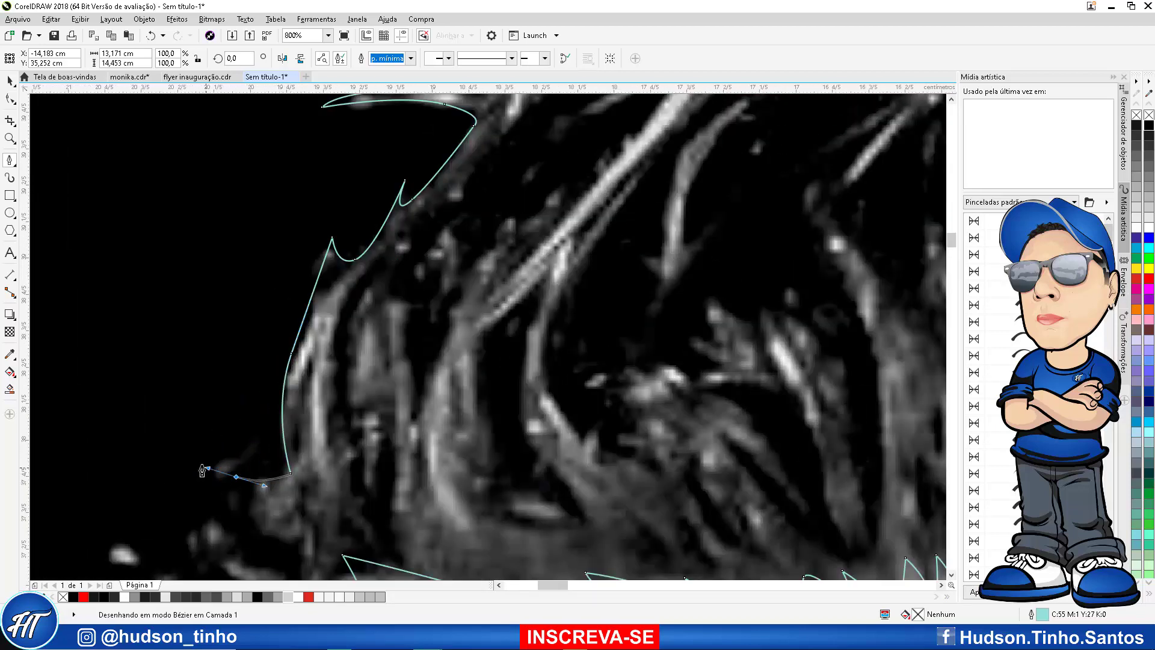
click(203, 427)
drag(227, 506, 265, 549)
click(298, 548)
Trace the next two pointed tufts sticking out beside the image-left forehead corner
scroll(225, 418, down, 2)
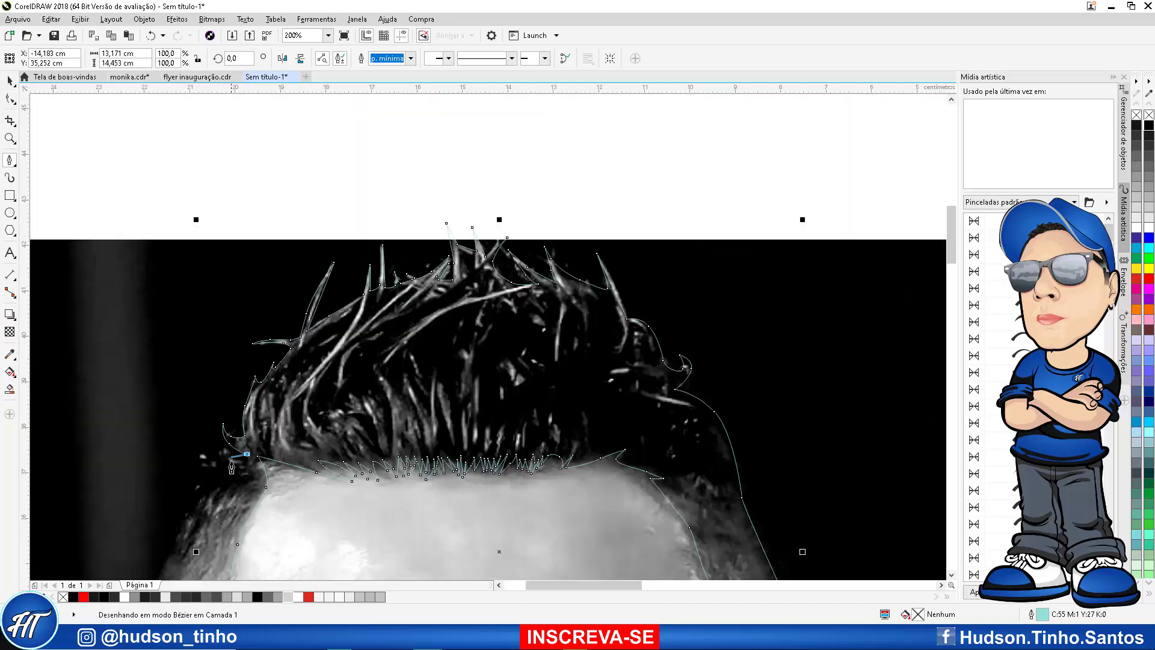
scroll(226, 466, up, 2)
drag(201, 393, 166, 362)
click(163, 332)
click(191, 425)
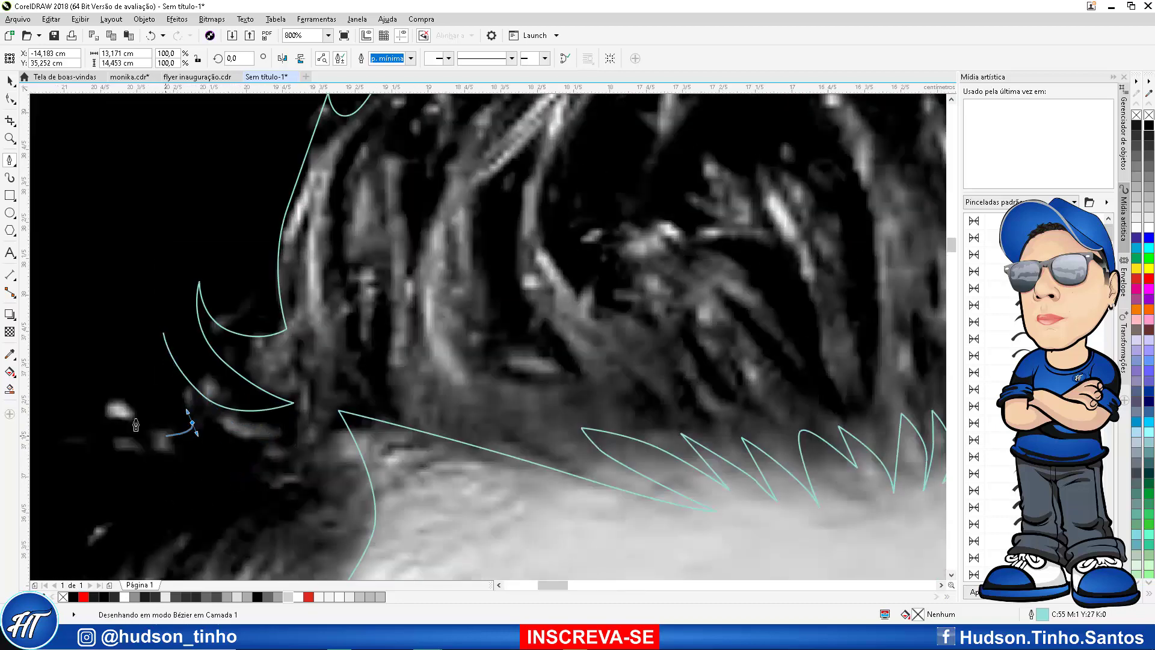
click(91, 380)
drag(132, 445, 142, 478)
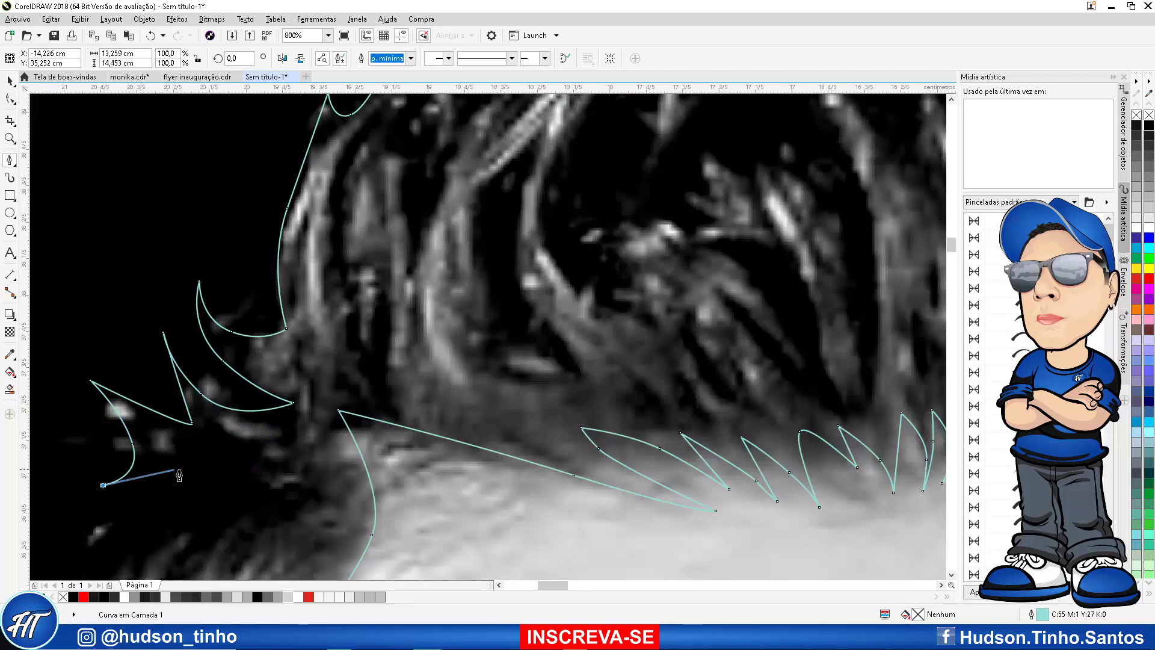
Finish the lowest tuft and start the outline down the outer edge of the short side hair on the image-left
scroll(193, 500, down, 2)
scroll(196, 502, up, 1)
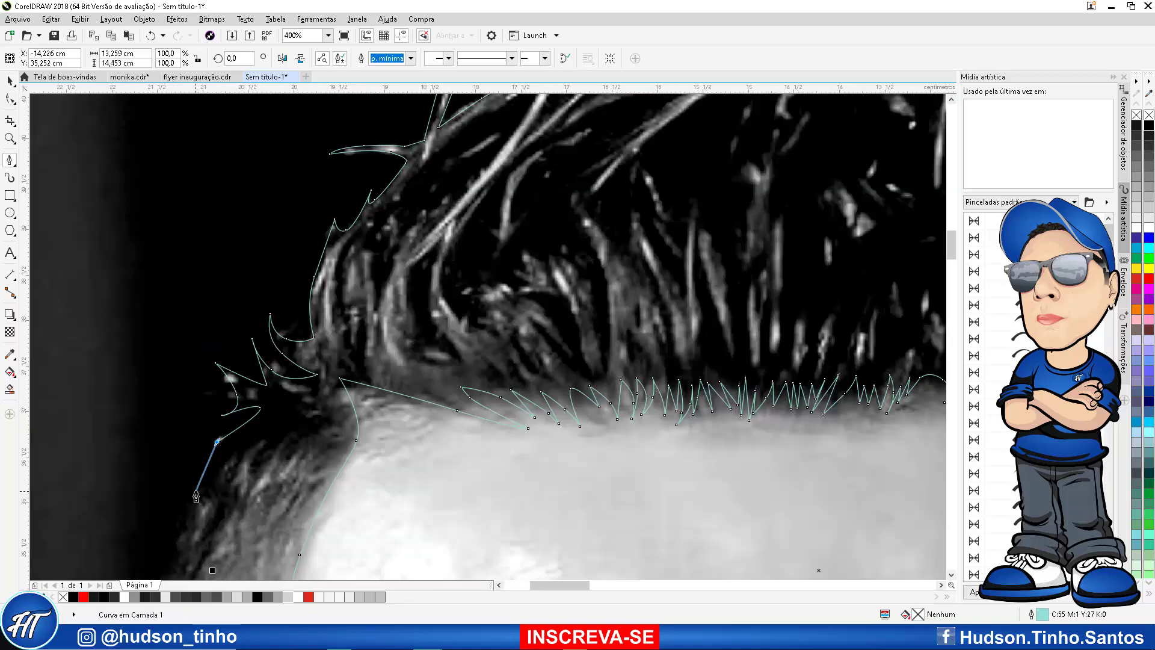
click(254, 427)
drag(183, 507, 201, 539)
scroll(191, 470, down, 2)
scroll(190, 476, up, 1)
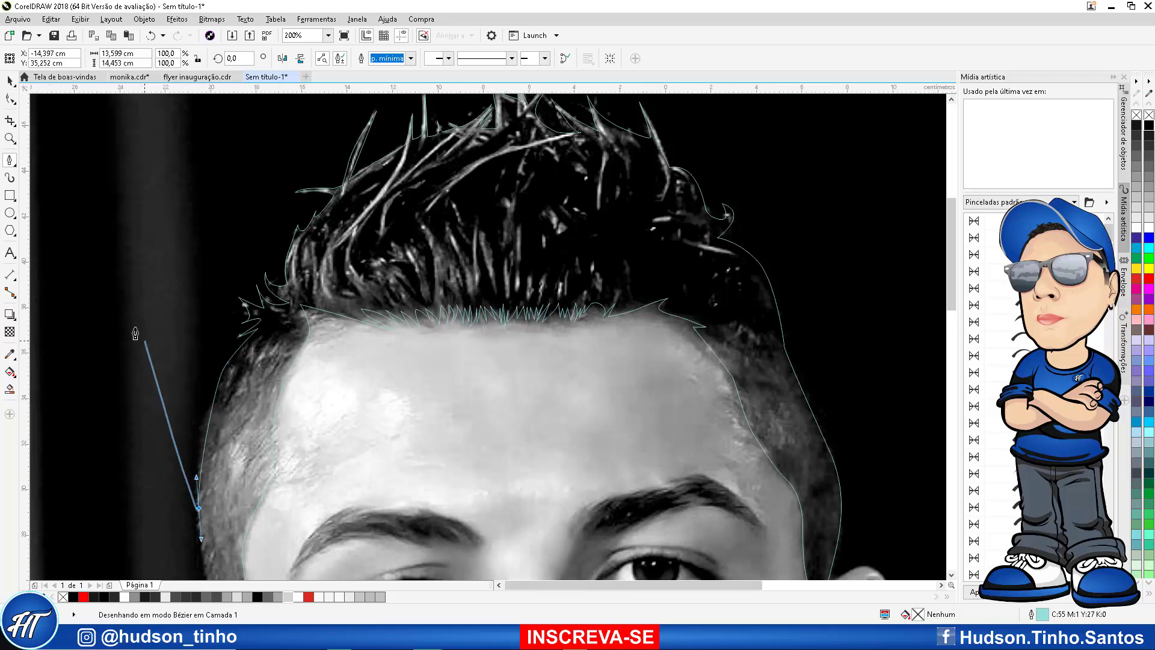
Trace the image-left side hair down past the ear and close the hair outline at the sideburn tip
scroll(135, 334, down, 2)
scroll(150, 391, up, 2)
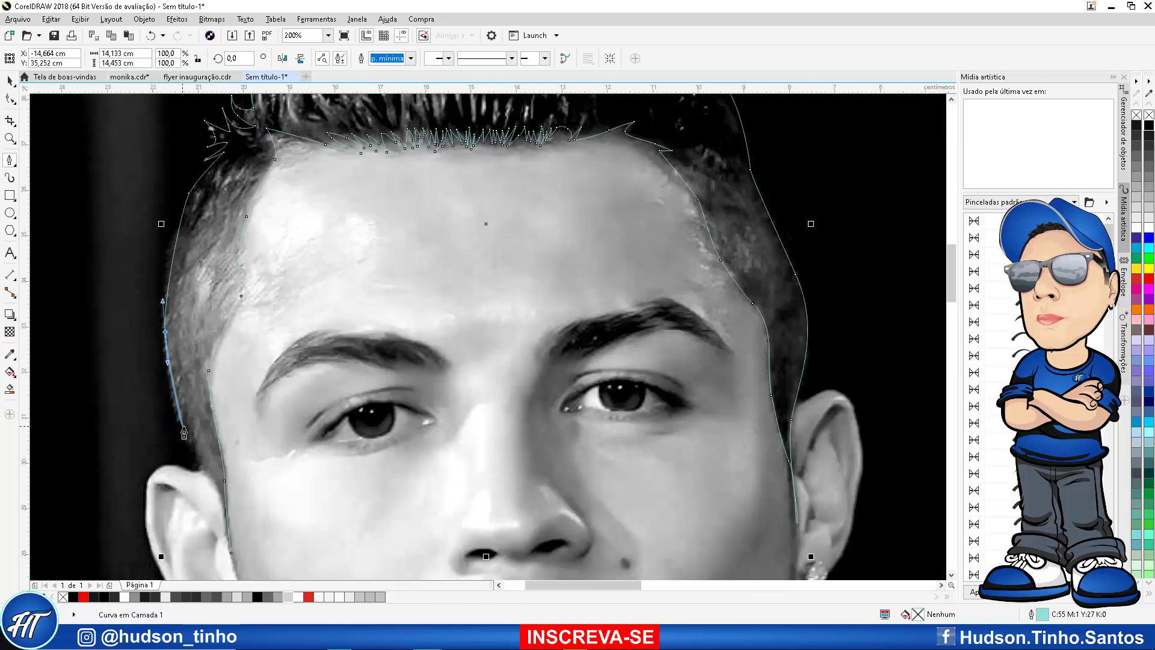
drag(187, 430, 204, 474)
click(231, 548)
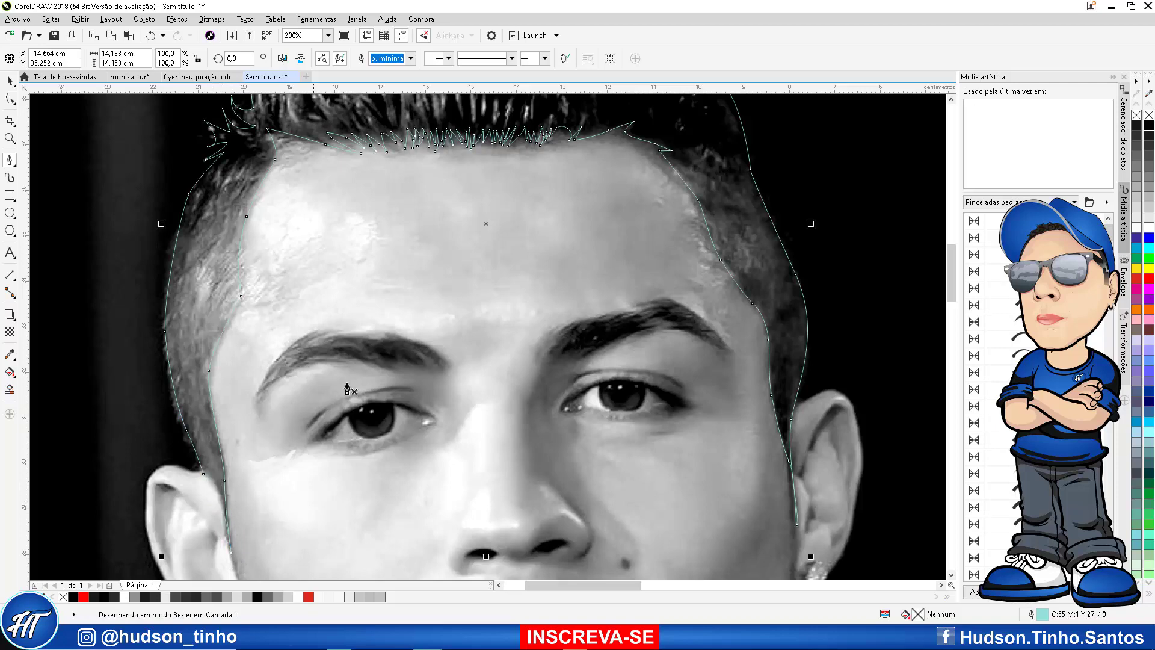
Fill the closed hair shape with a dark grey (G:29) sampled from the photo's side hair and remove its outline
scroll(374, 361, down, 1)
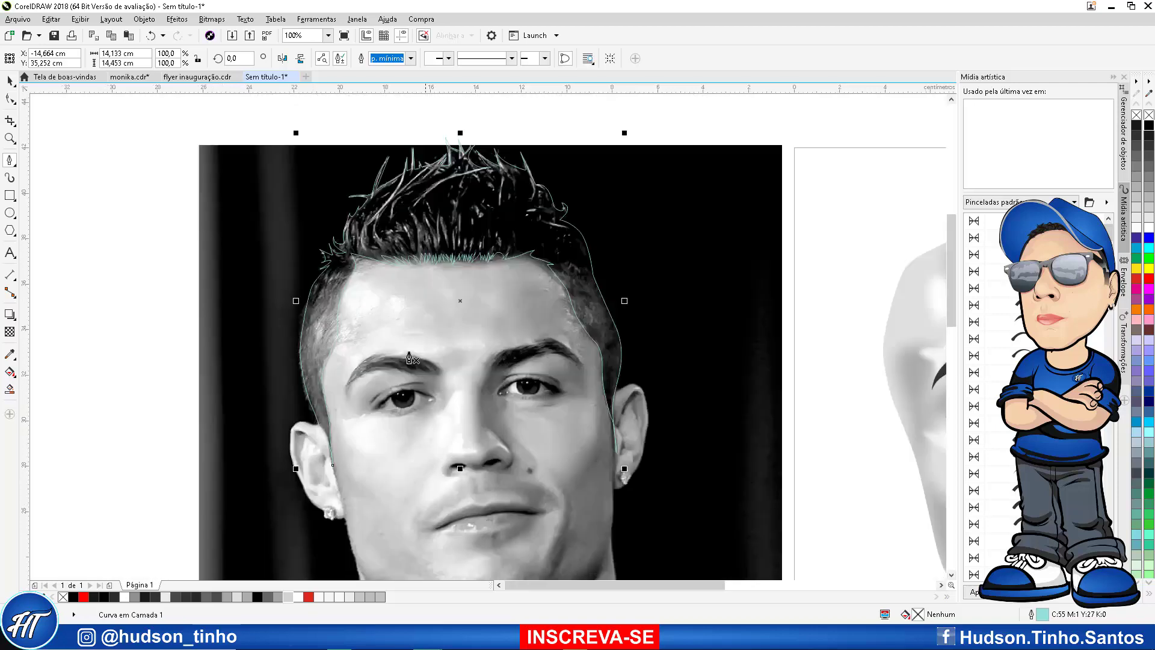
click(9, 355)
click(596, 296)
click(584, 284)
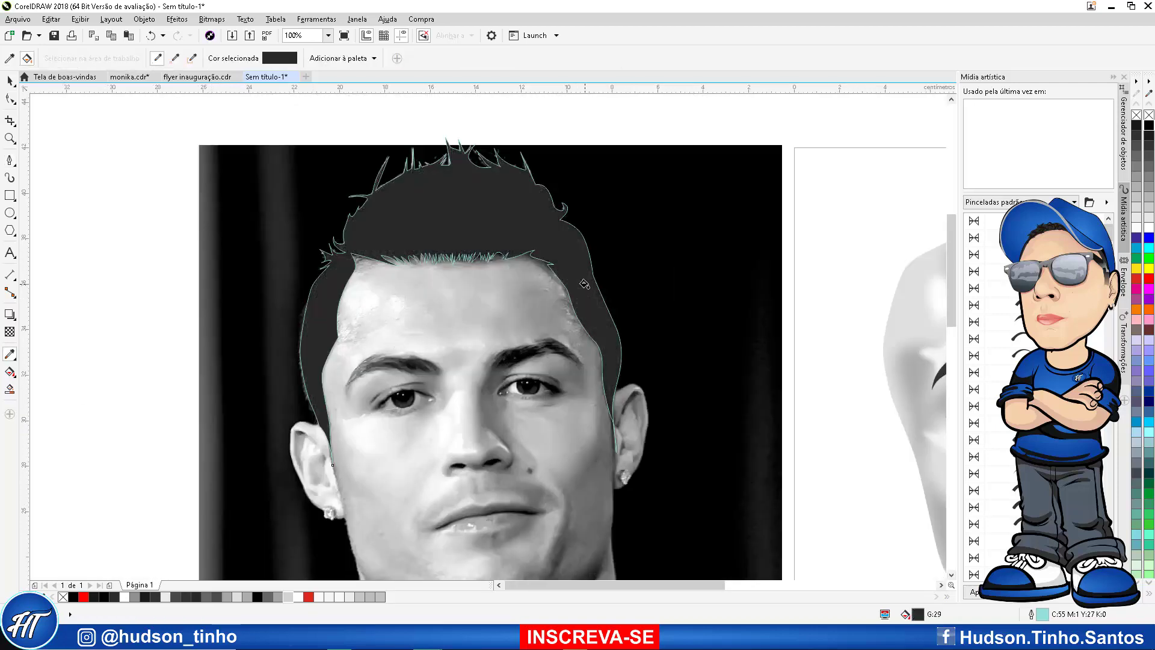
click(11, 80)
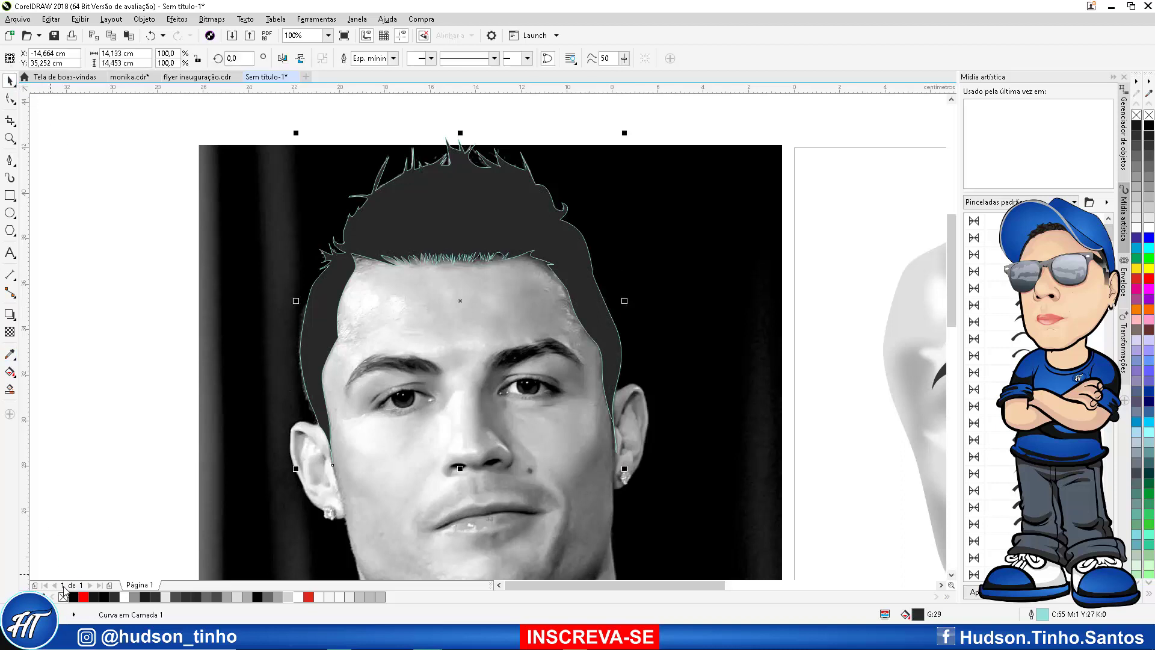
right_click(63, 597)
Move the hair shape from the reference photo onto the vector face on the page
scroll(143, 458, down, 2)
scroll(170, 436, up, 2)
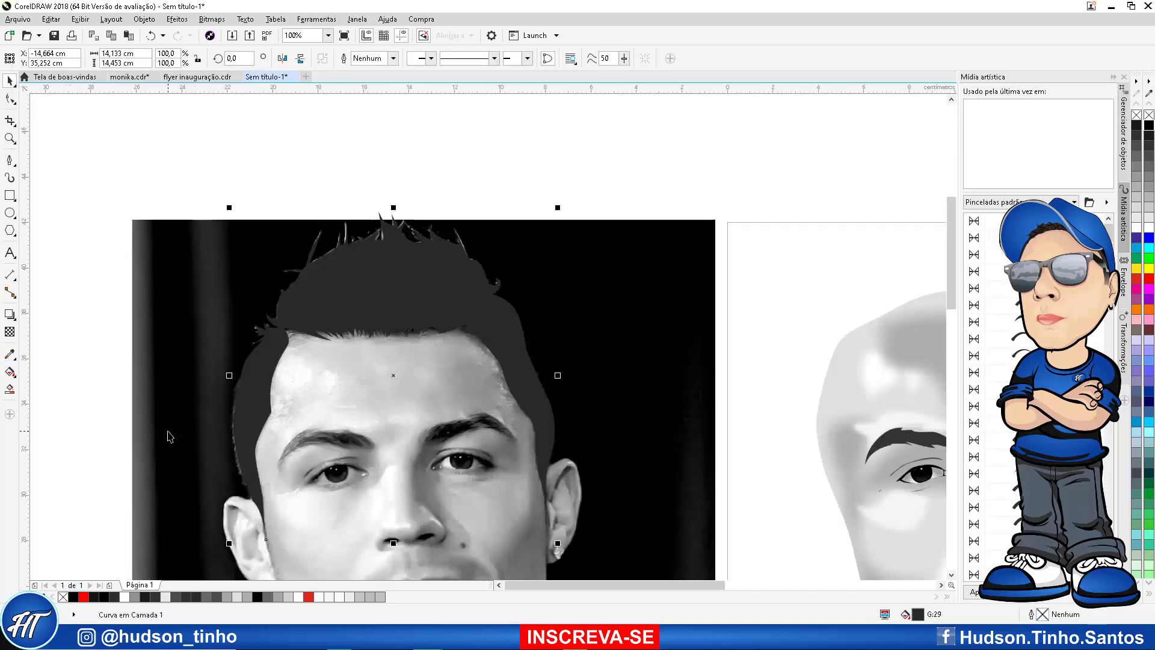
scroll(304, 414, down, 2)
key(Right)
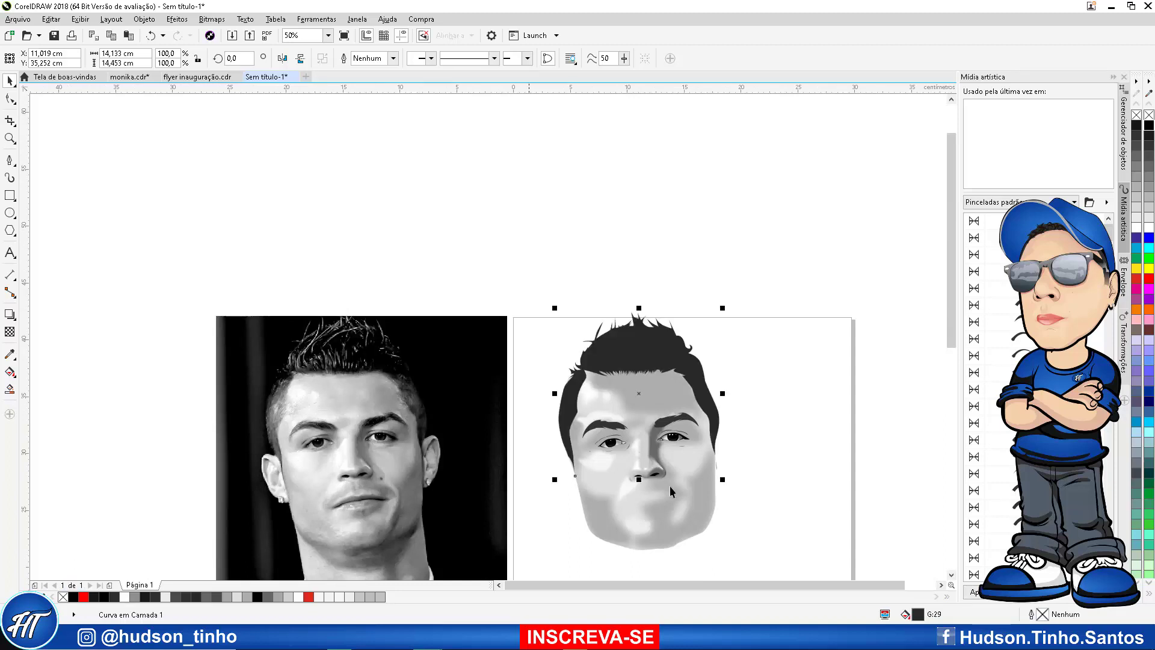
Reshape the hair's sideburn tip on the image-right so its nodes sit inside the face edge, and deselect the hair
scroll(711, 467, up, 4)
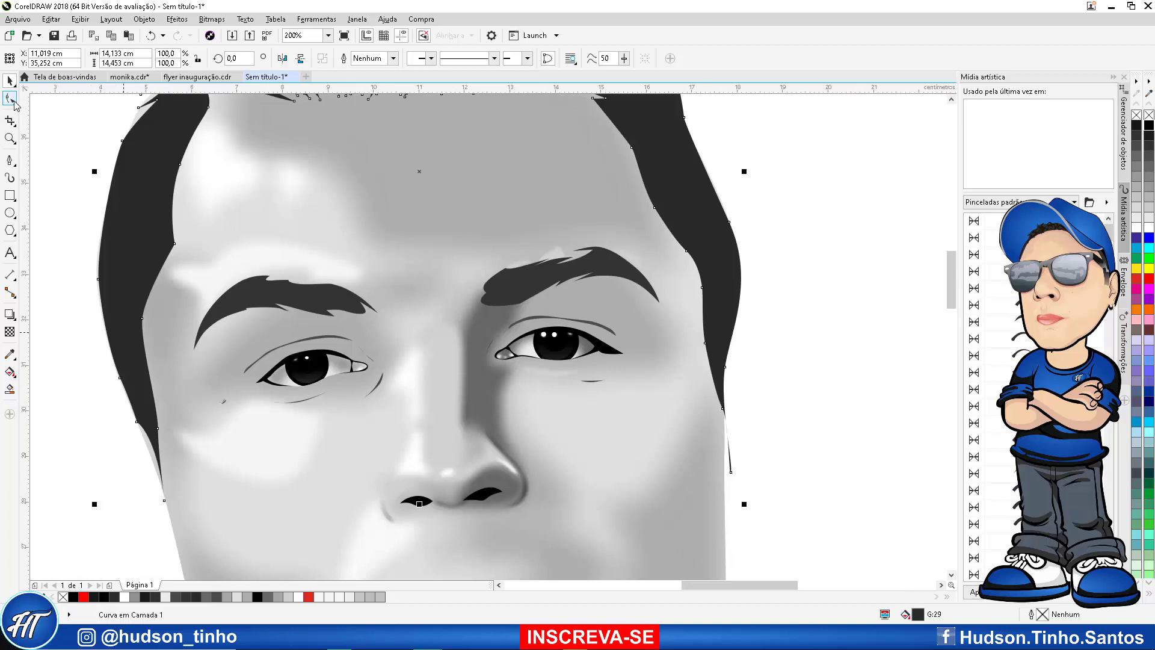
click(11, 100)
drag(727, 473, 720, 476)
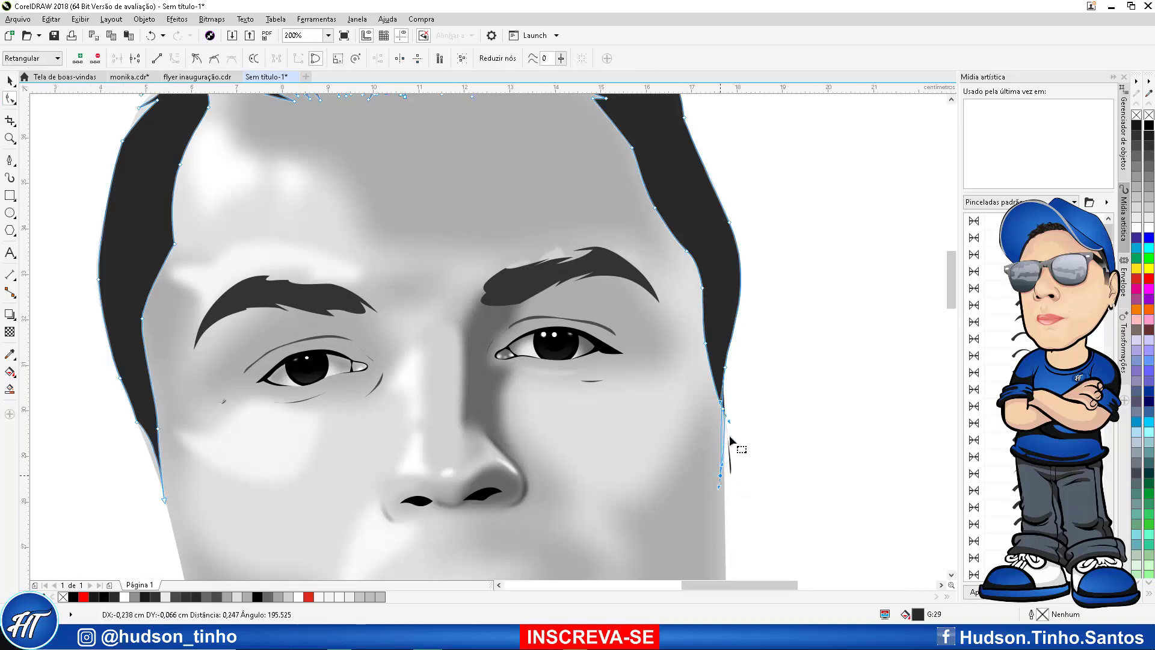
drag(729, 419, 708, 408)
scroll(723, 414, up, 3)
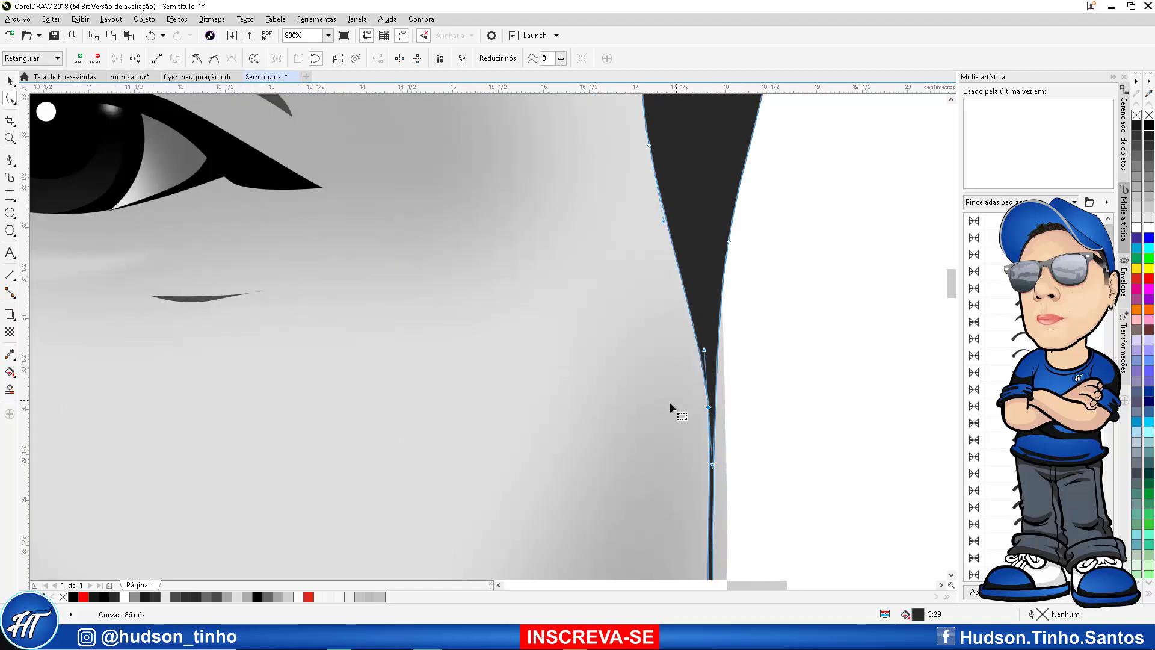
scroll(670, 407, down, 3)
scroll(684, 469, up, 3)
drag(671, 479, 685, 456)
scroll(685, 445, down, 4)
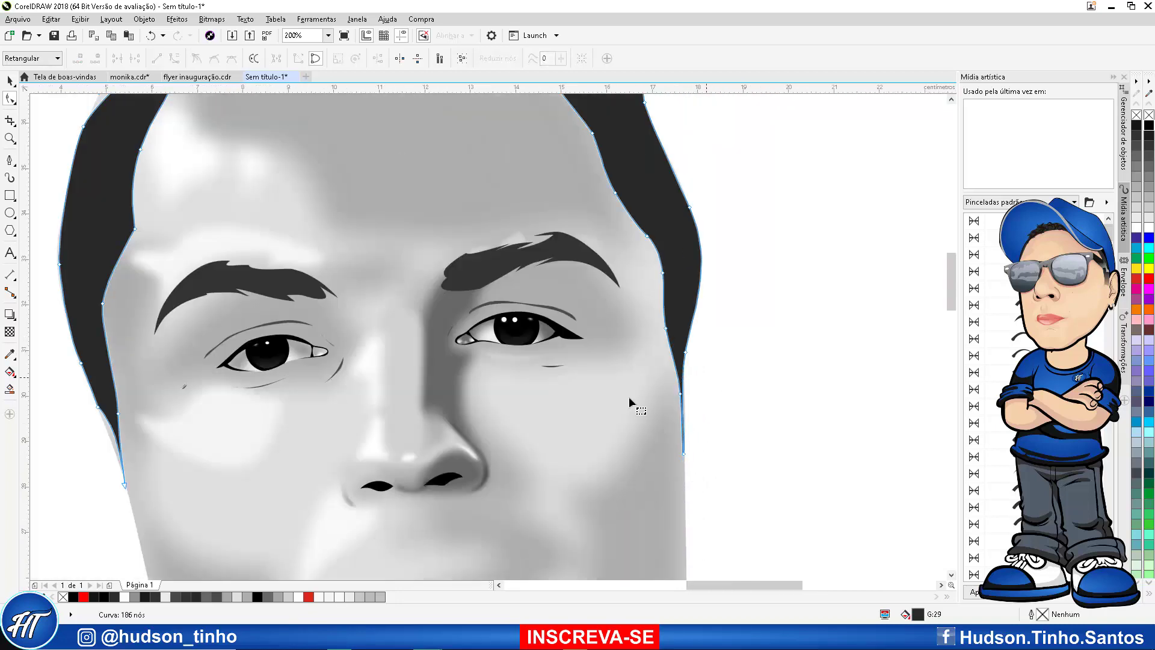
scroll(631, 398, down, 3)
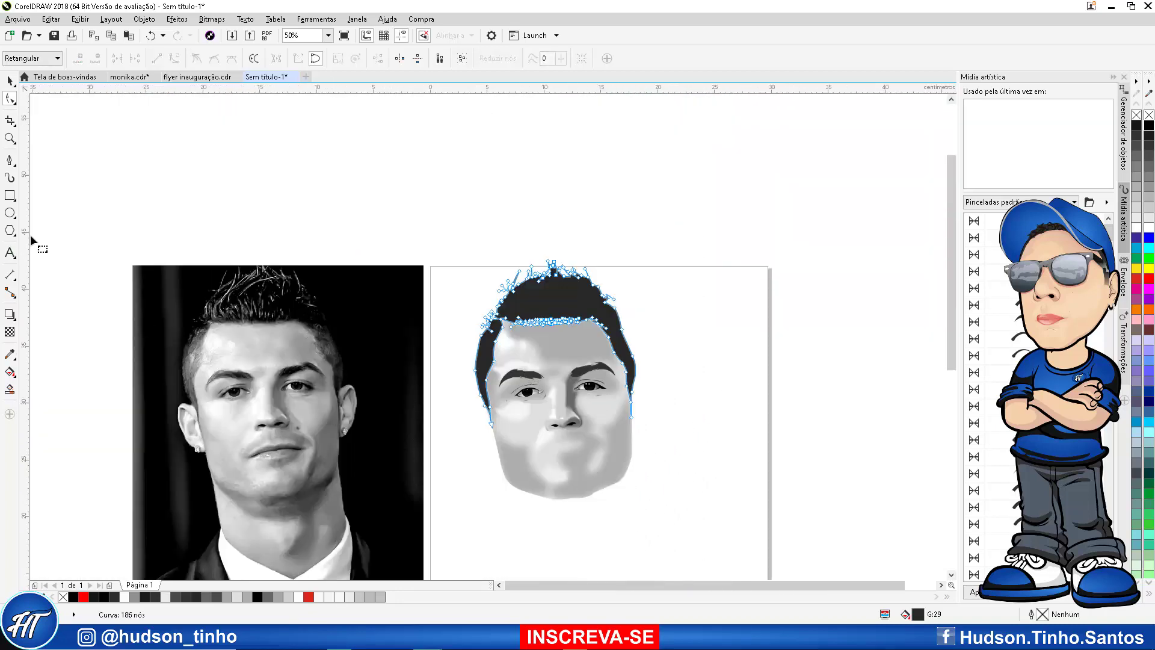
click(9, 80)
click(384, 210)
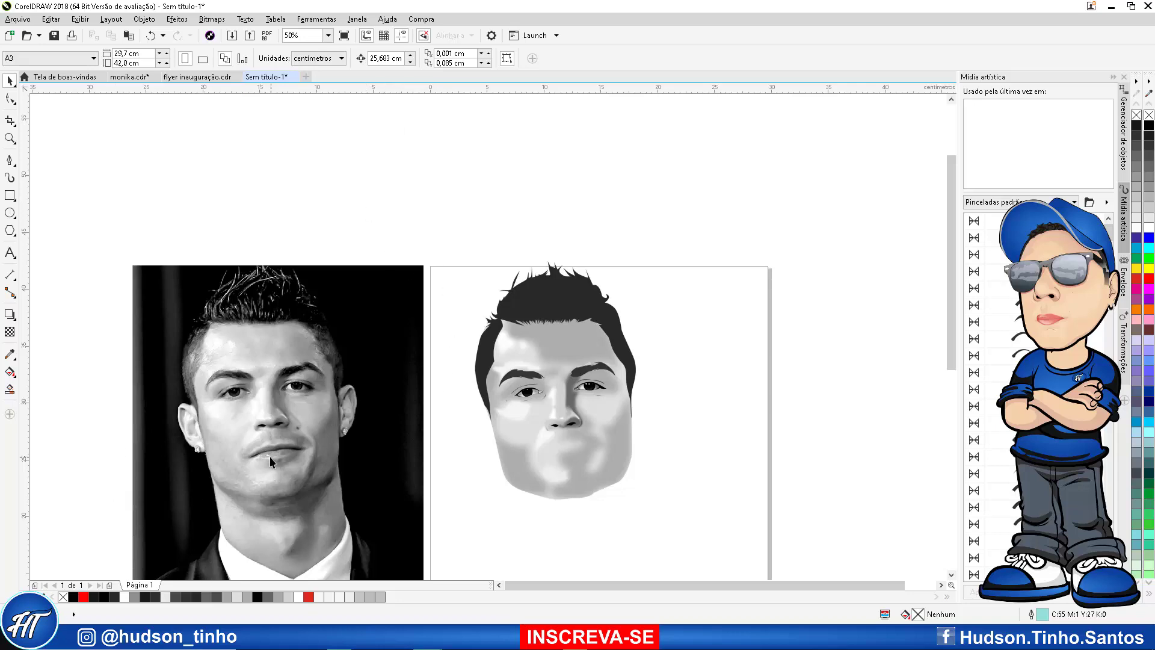
Trace the lower edge of the dark line between the lips on the photo, from the image-left mouth corner to the image-right corner
scroll(269, 456, up, 3)
scroll(224, 425, up, 2)
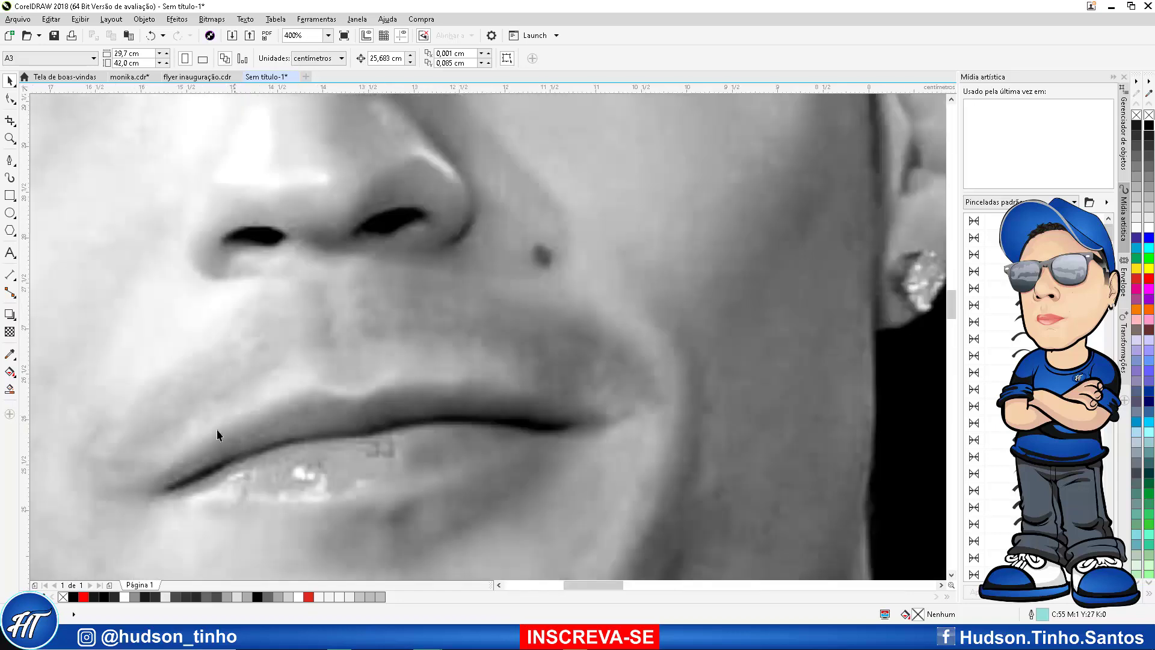
click(10, 159)
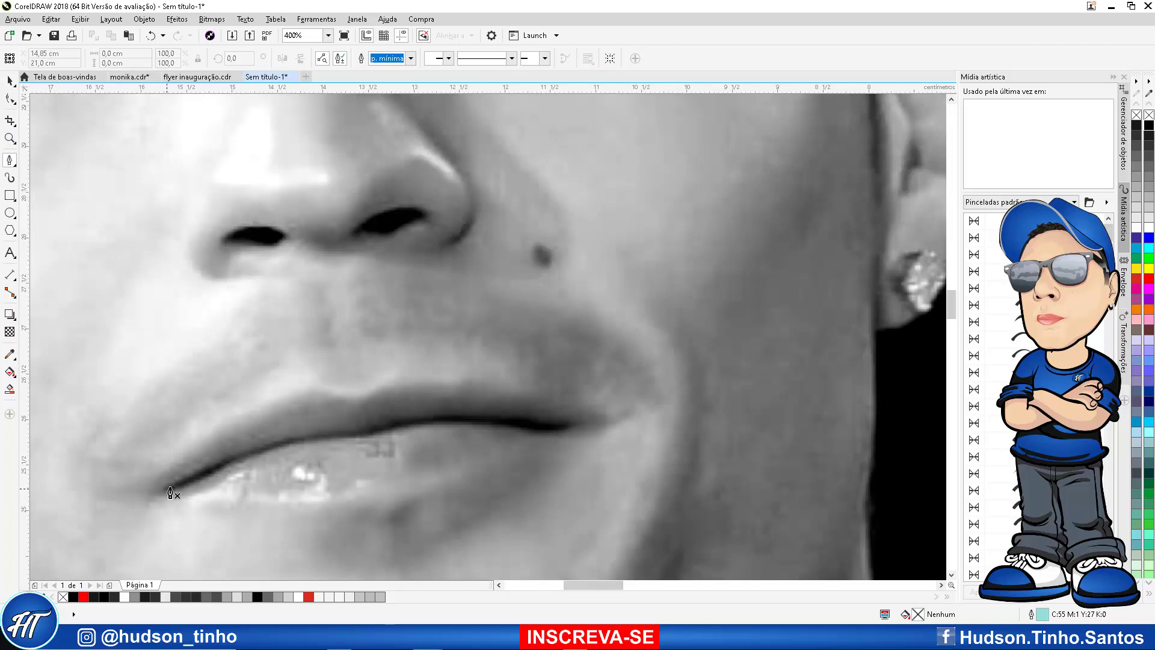
scroll(174, 496, up, 1)
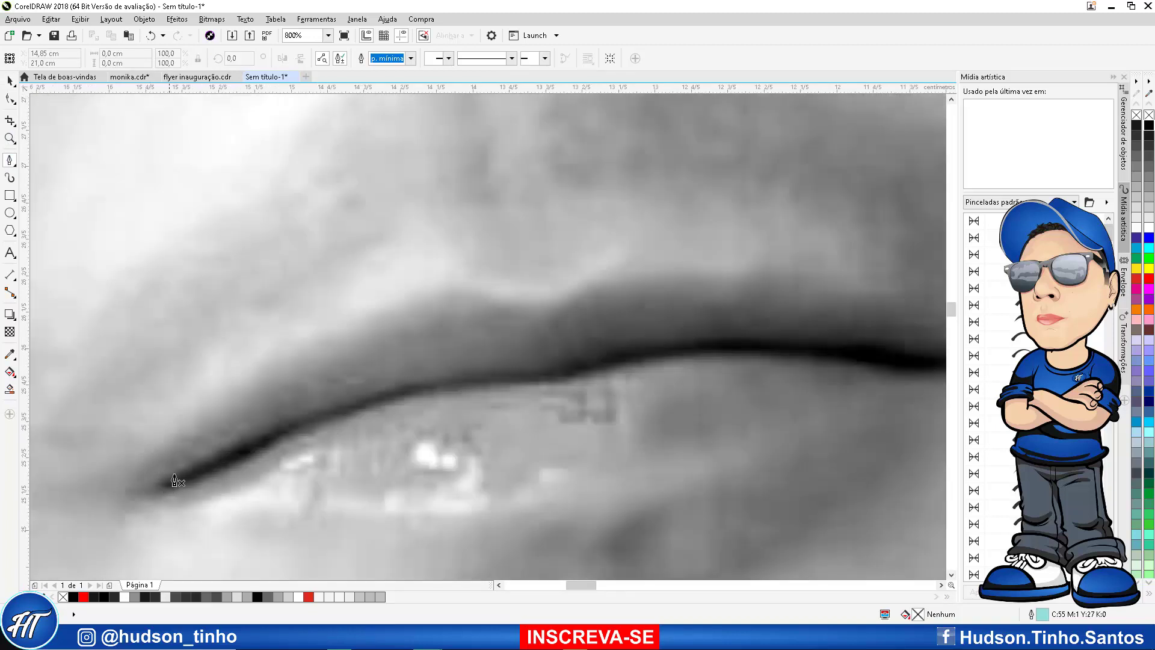
click(174, 474)
drag(166, 490, 188, 489)
mouse_move(261, 449)
mouse_down()
mouse_move(406, 395)
mouse_move(598, 370)
mouse_up()
drag(636, 364, 759, 355)
scroll(486, 342, down, 2)
scroll(671, 343, up, 2)
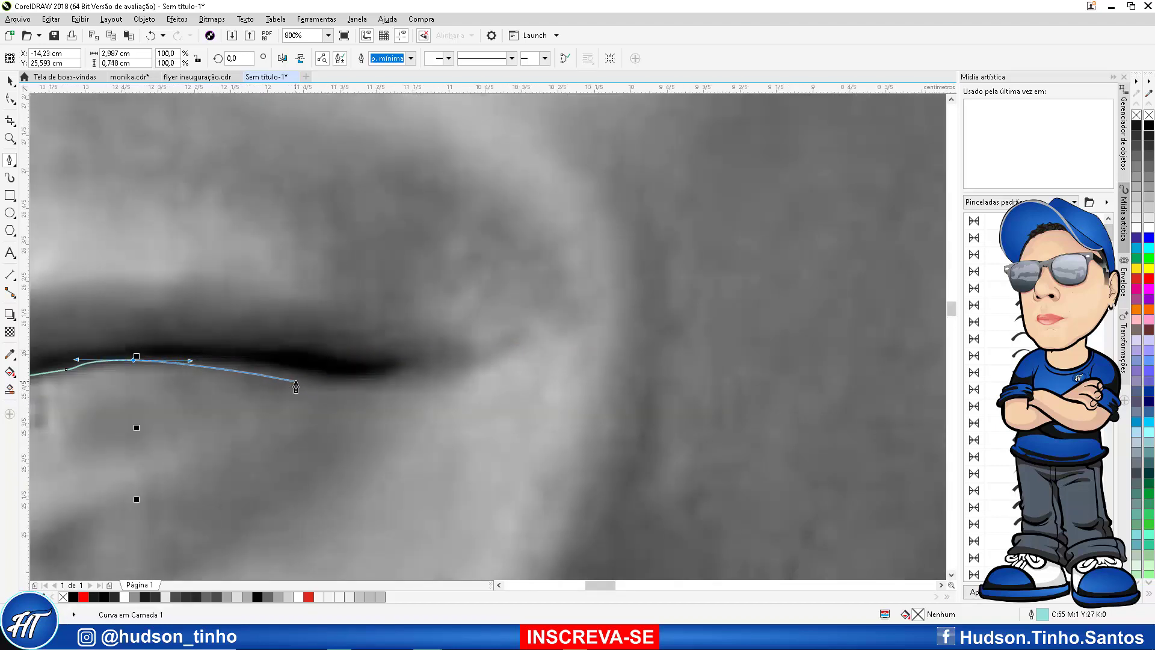
drag(301, 370, 364, 361)
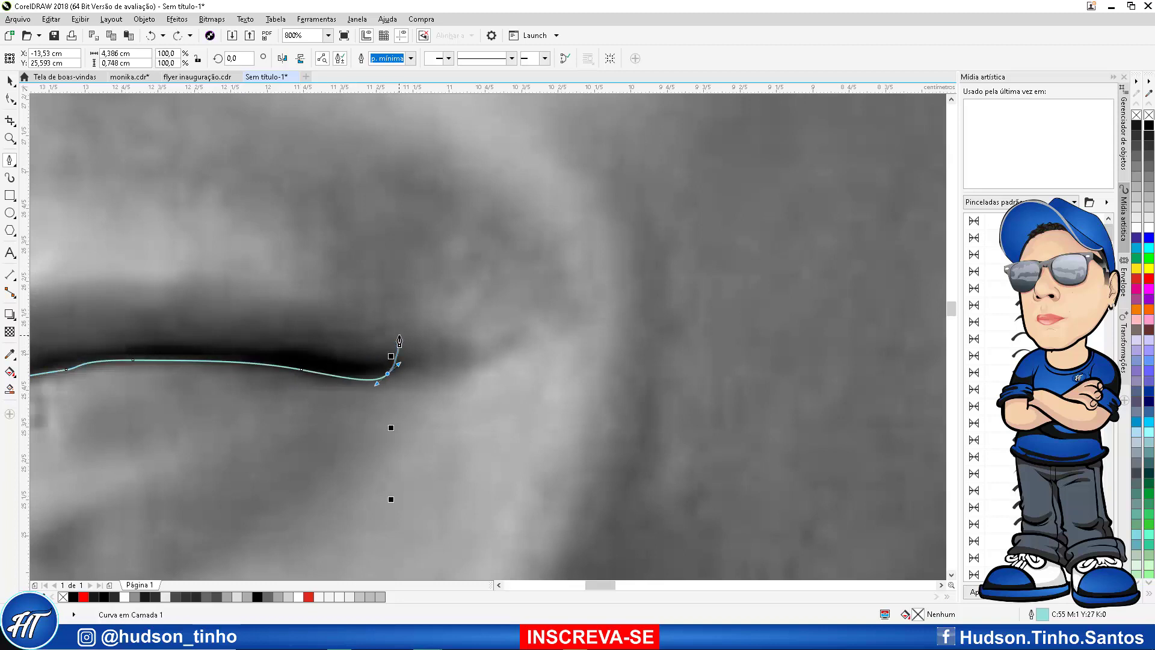
Trace the mouth line's upper edge back from the image-right corner past the small peak at the middle of the lips
drag(373, 363, 230, 351)
drag(154, 346, 128, 346)
scroll(452, 368, down, 2)
scroll(386, 374, up, 2)
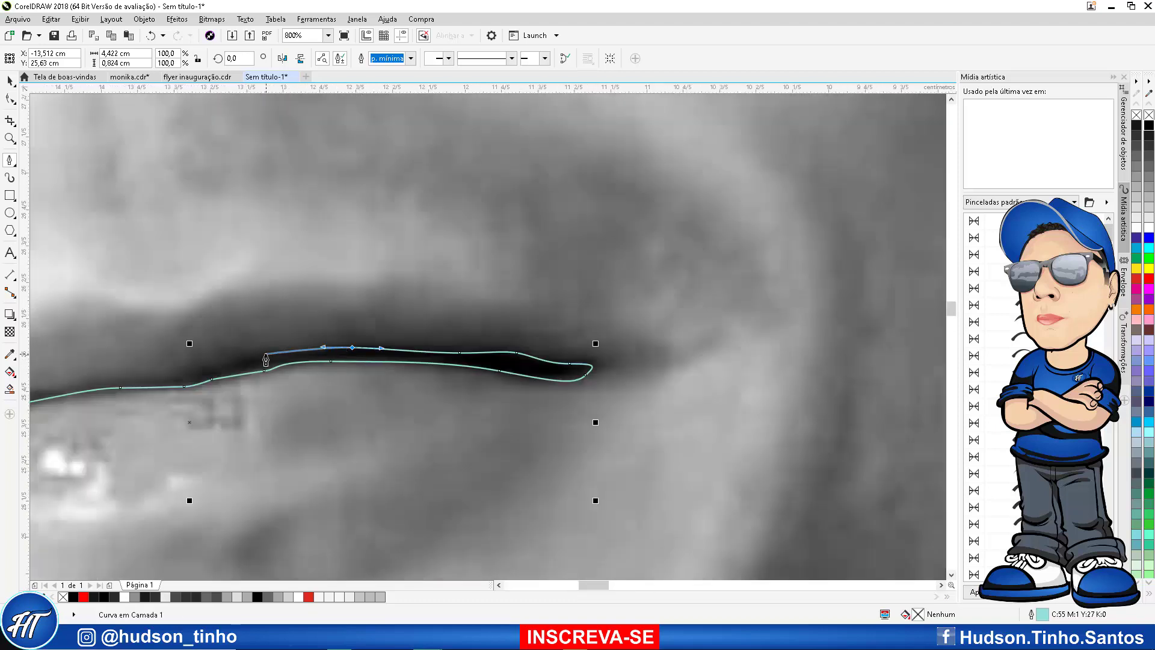
click(208, 355)
scroll(187, 365, up, 1)
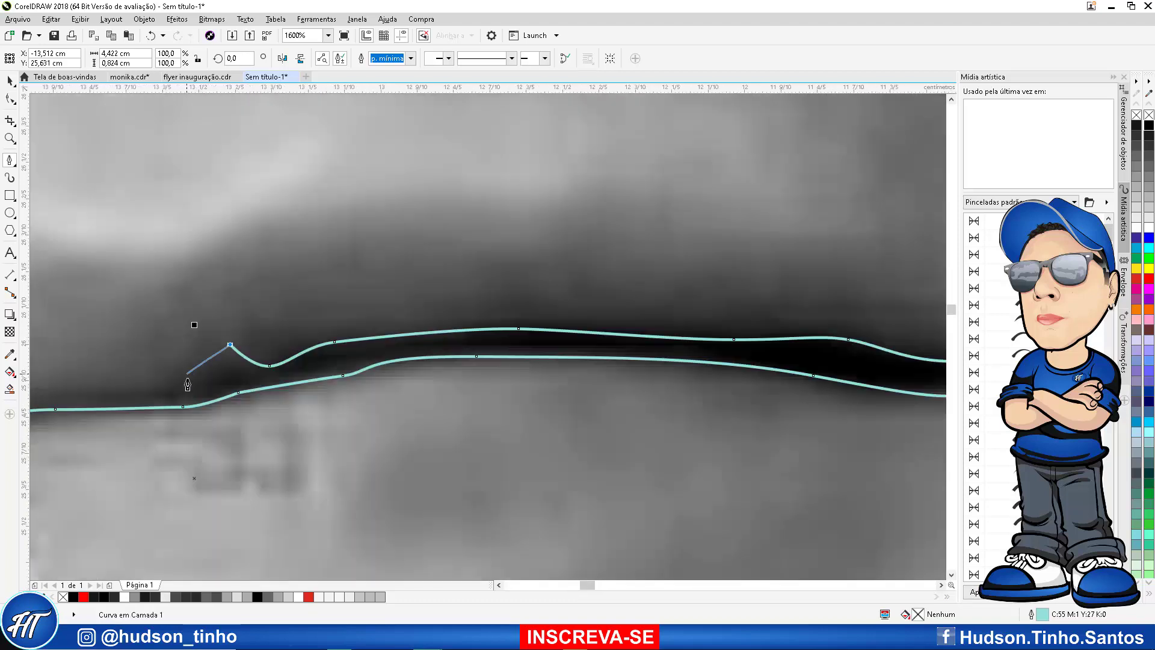
drag(184, 385, 146, 391)
Continue the upper edge down to the image-left mouth corner and close the mouth-line outline at its starting point
scroll(147, 392, down, 2)
scroll(306, 356, up, 1)
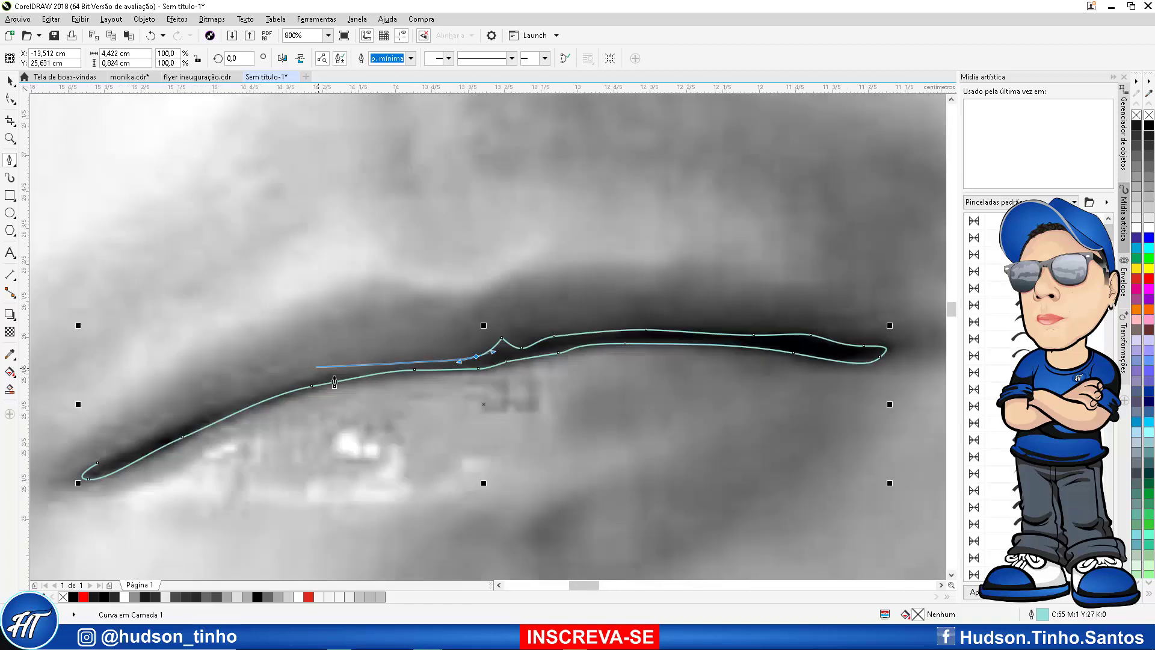
drag(335, 376, 280, 388)
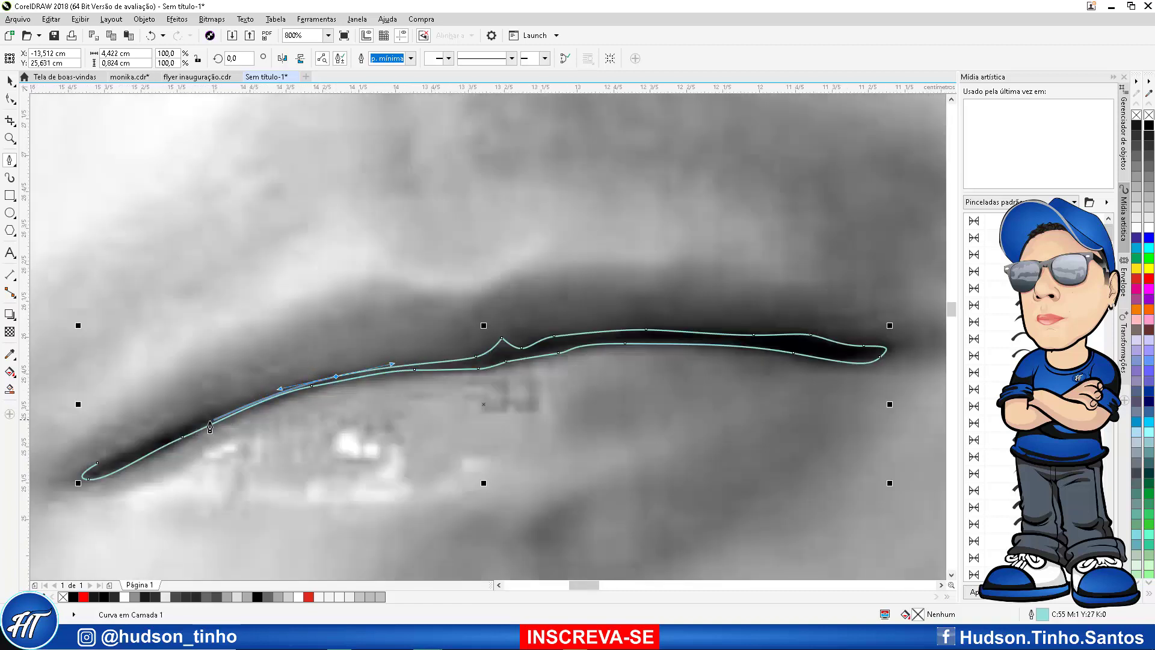
drag(204, 423, 157, 432)
click(130, 449)
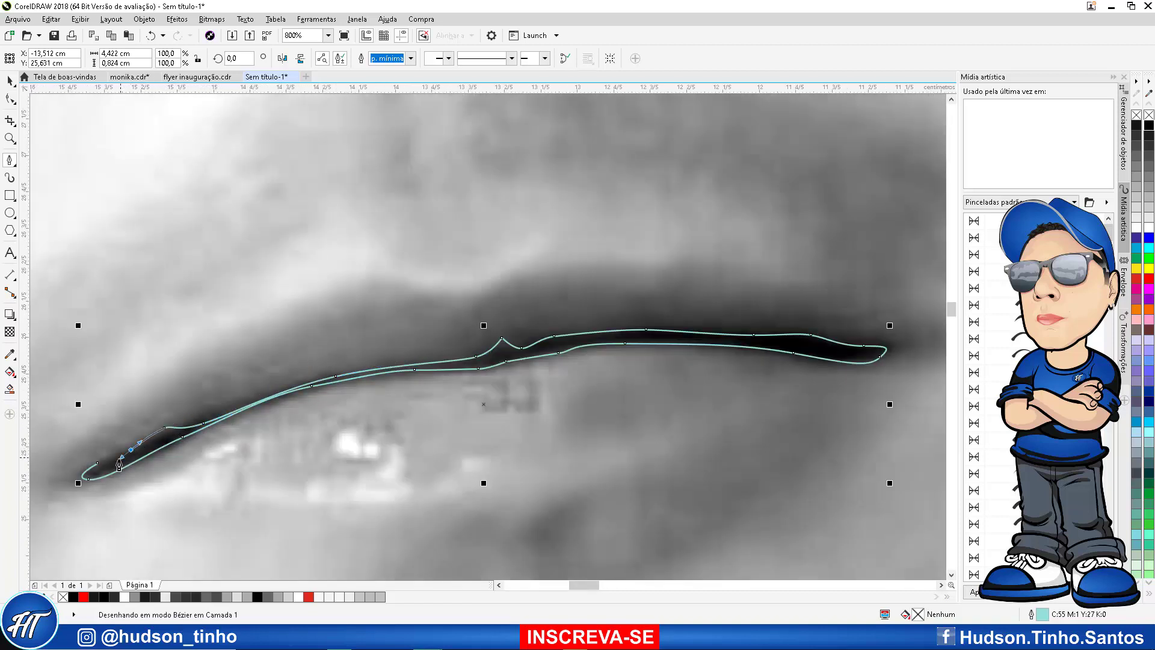
click(98, 463)
scroll(542, 352, down, 2)
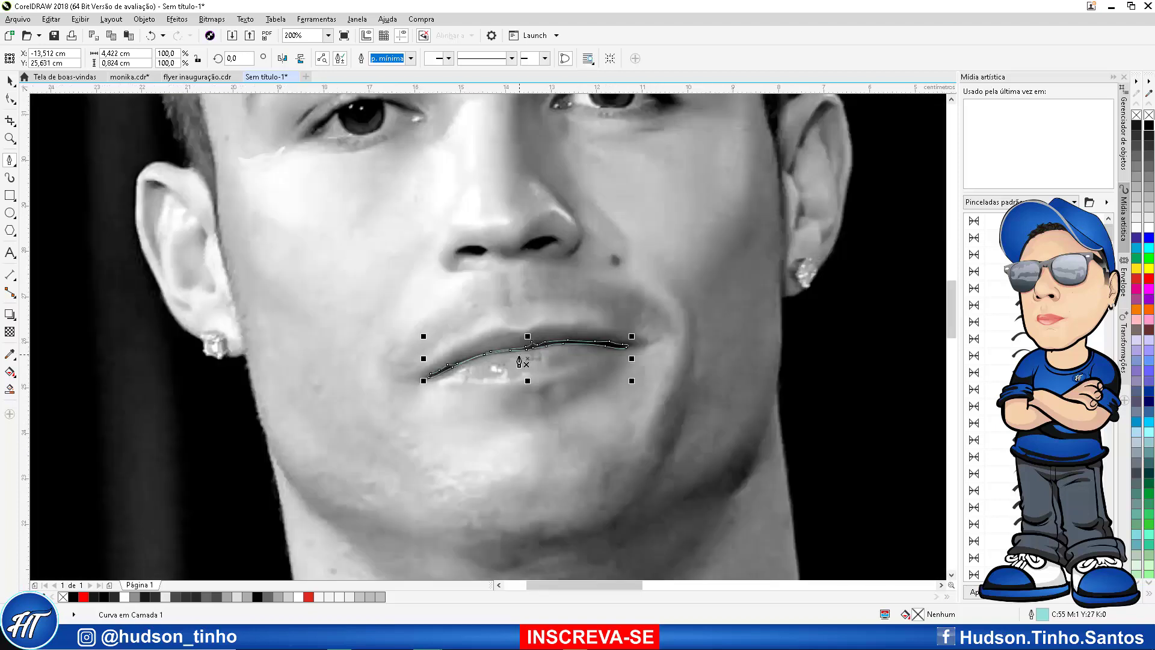
Fill the mouth line with a near-black grey (G:5) sampled from the photo's mouth and remove its outline
scroll(542, 351, up, 1)
click(9, 354)
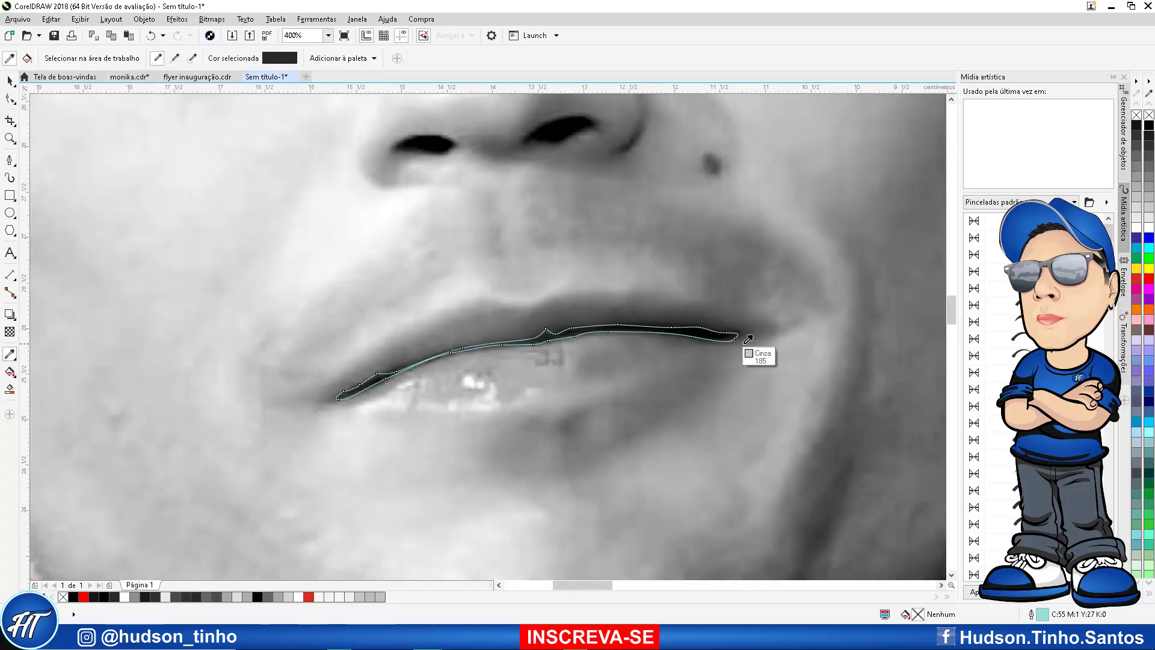
scroll(749, 354, up, 2)
click(644, 330)
click(630, 318)
scroll(633, 315, down, 2)
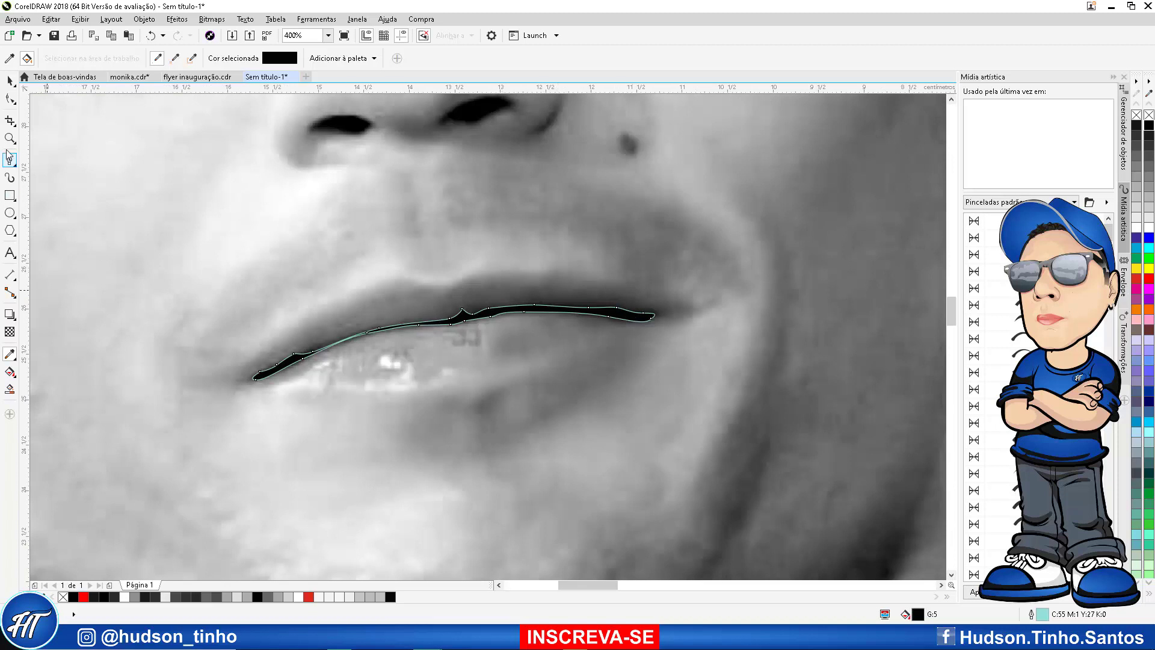
click(9, 80)
right_click(63, 597)
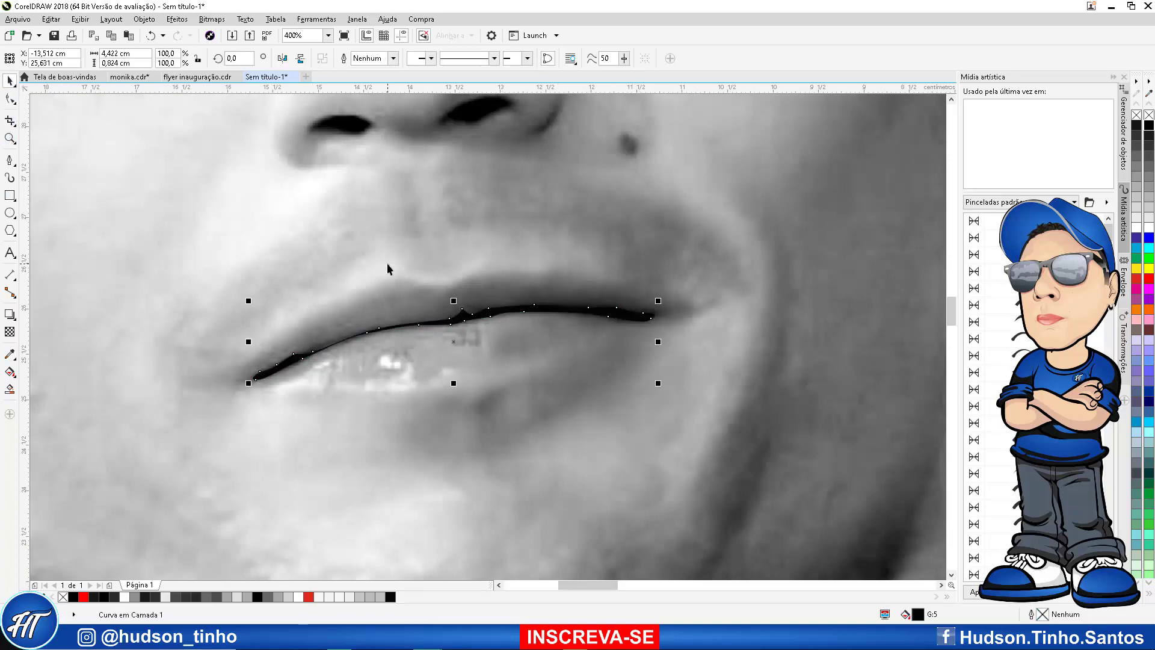
Move the mouth line horizontally from the reference photo onto the vector face and deselect it
scroll(462, 350, down, 2)
scroll(448, 340, down, 3)
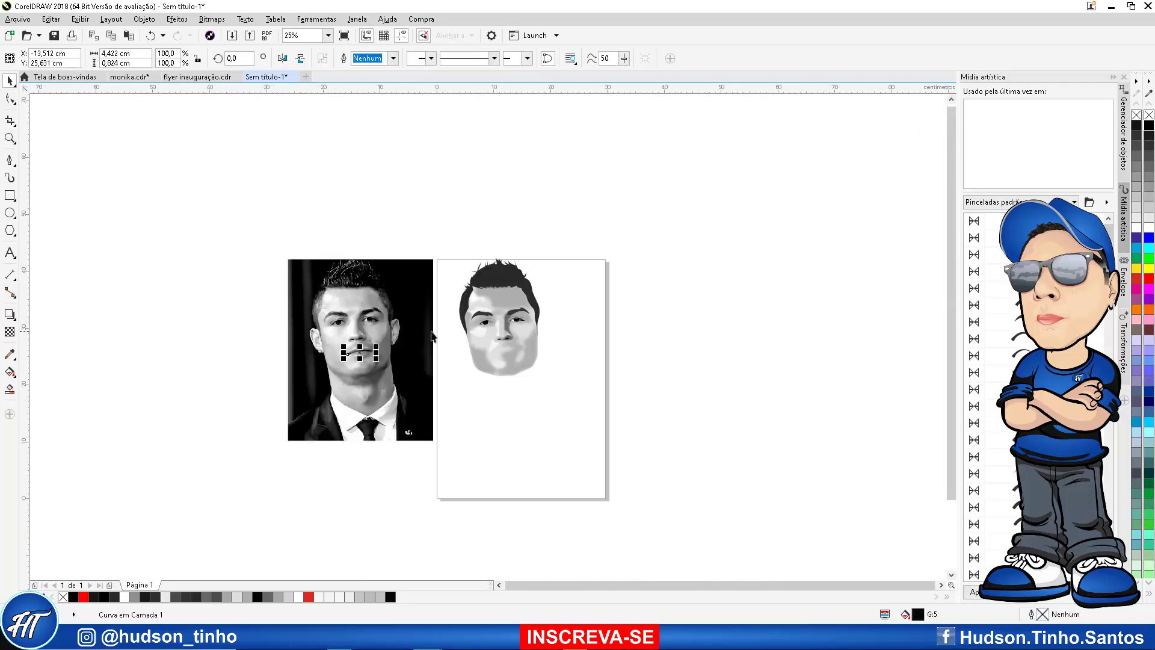
scroll(434, 334, up, 3)
click(599, 250)
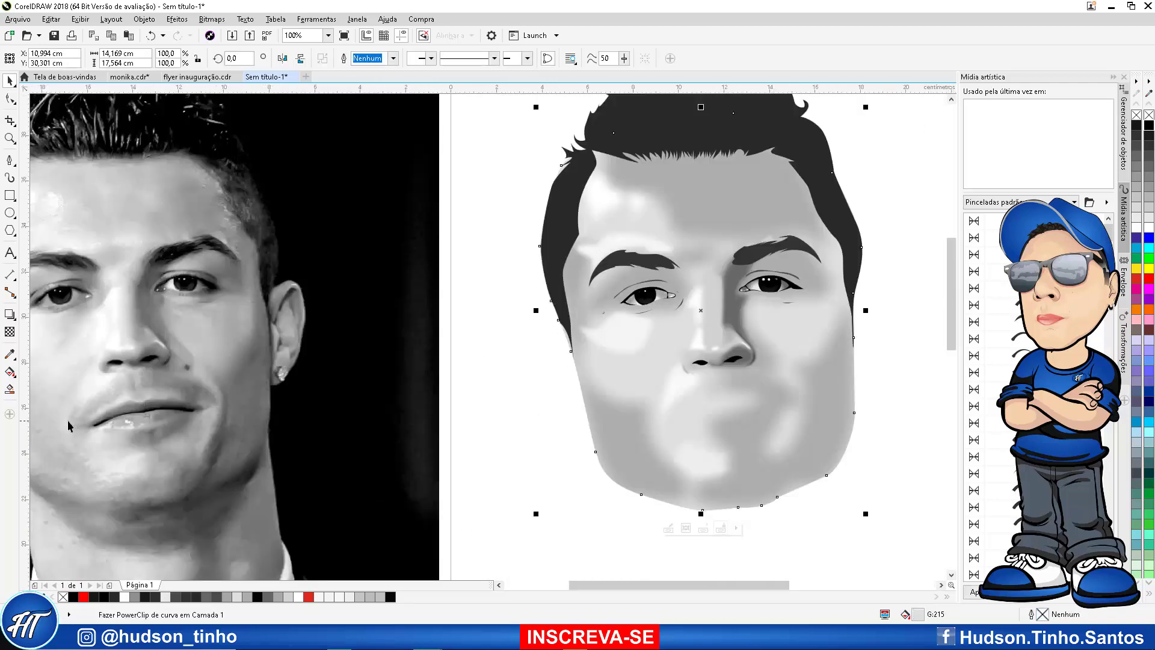
key(Escape)
click(160, 413)
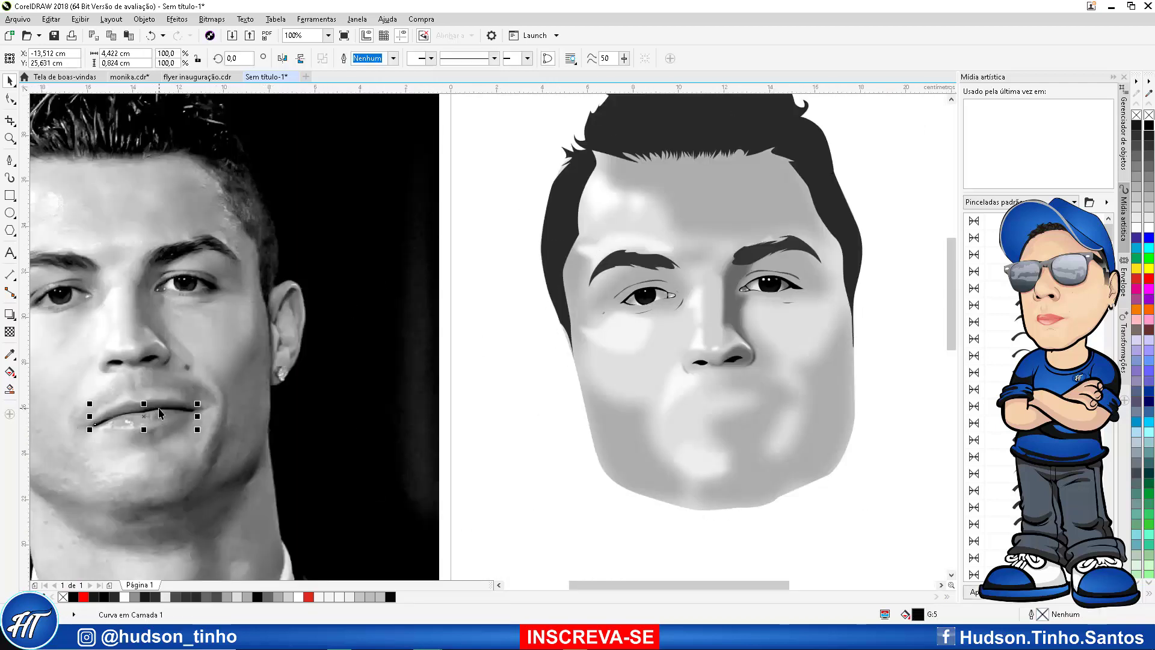
key(ctrl+r)
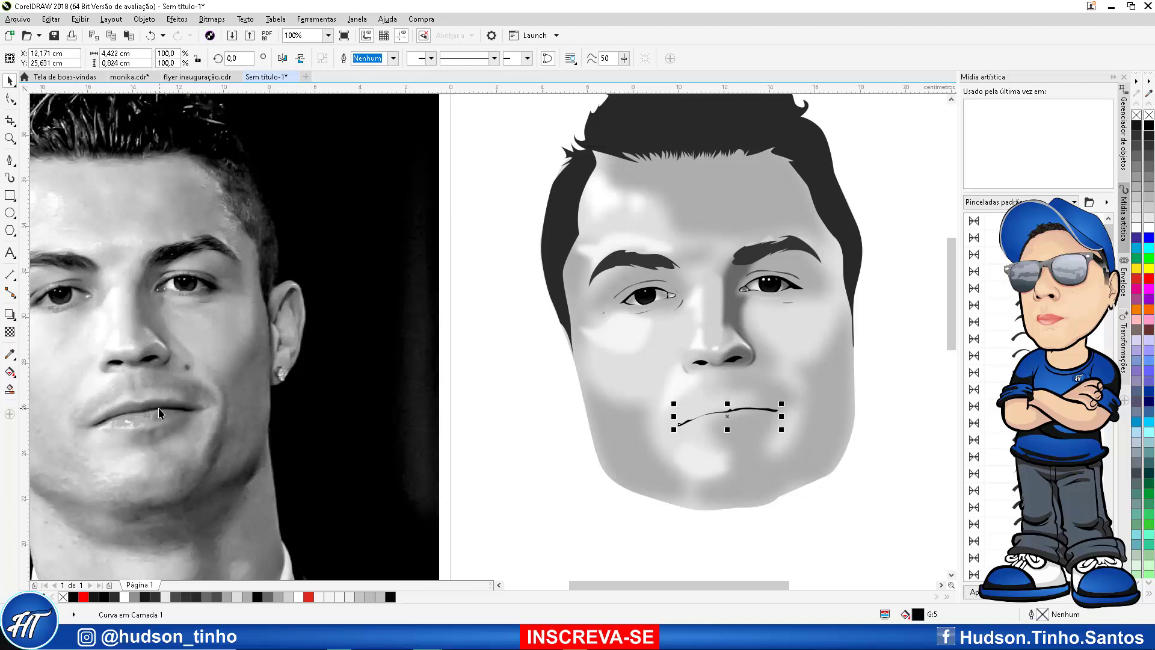
key(Escape)
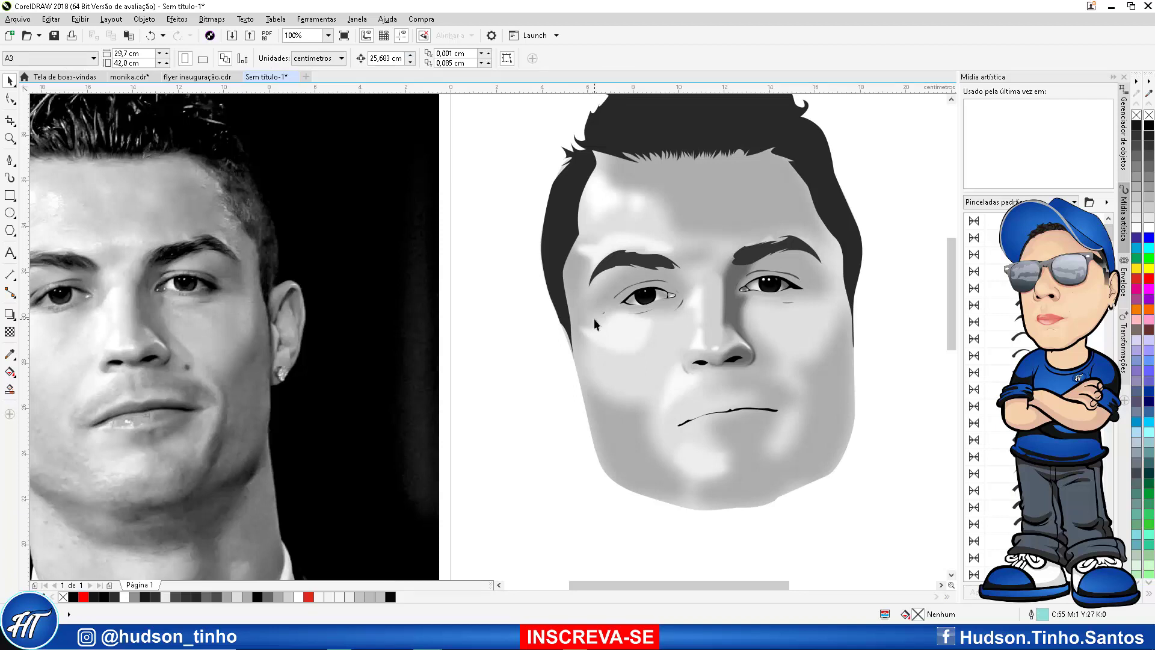
Open the PowerClip contents of the vector face for editing
click(766, 316)
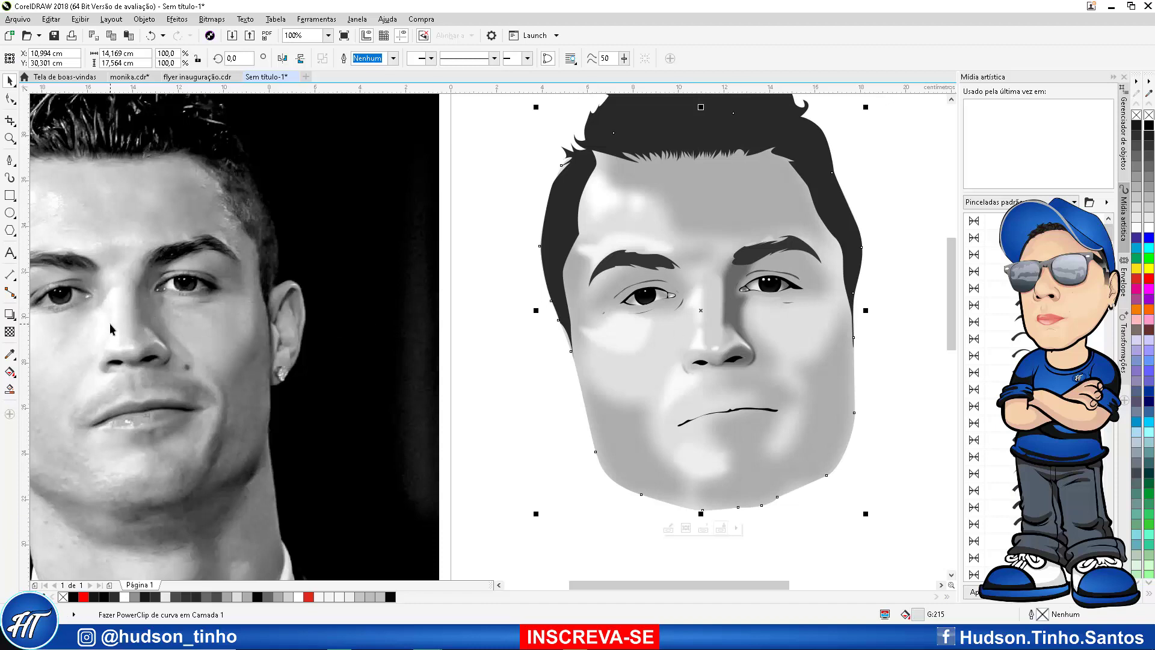
click(668, 530)
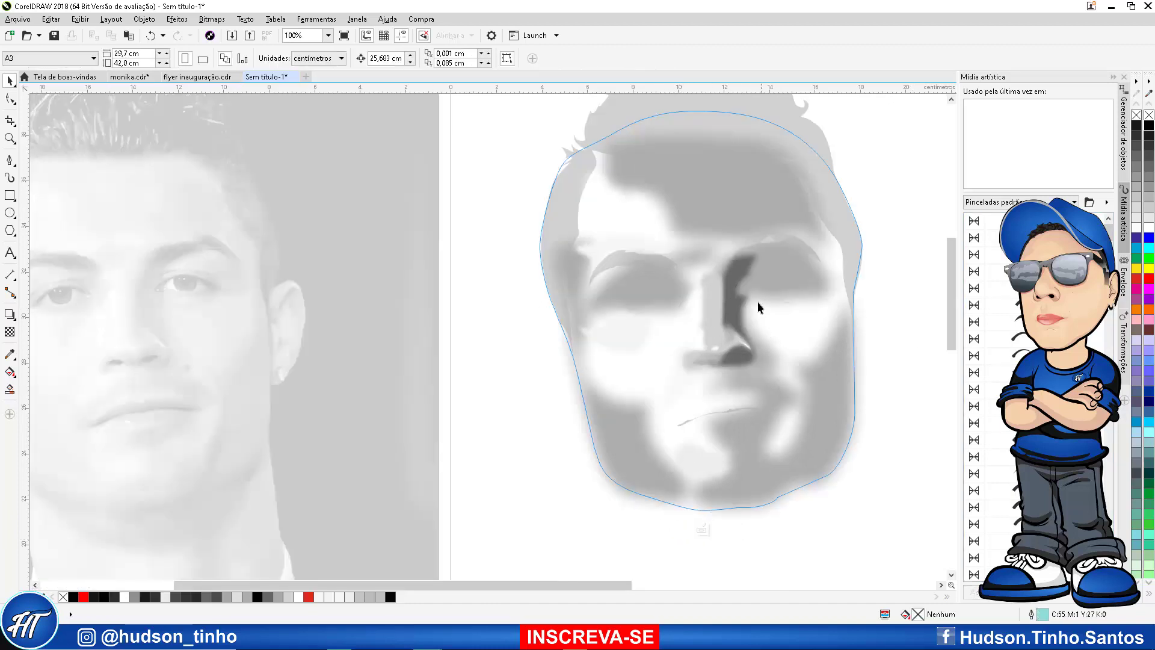
click(734, 299)
click(742, 257)
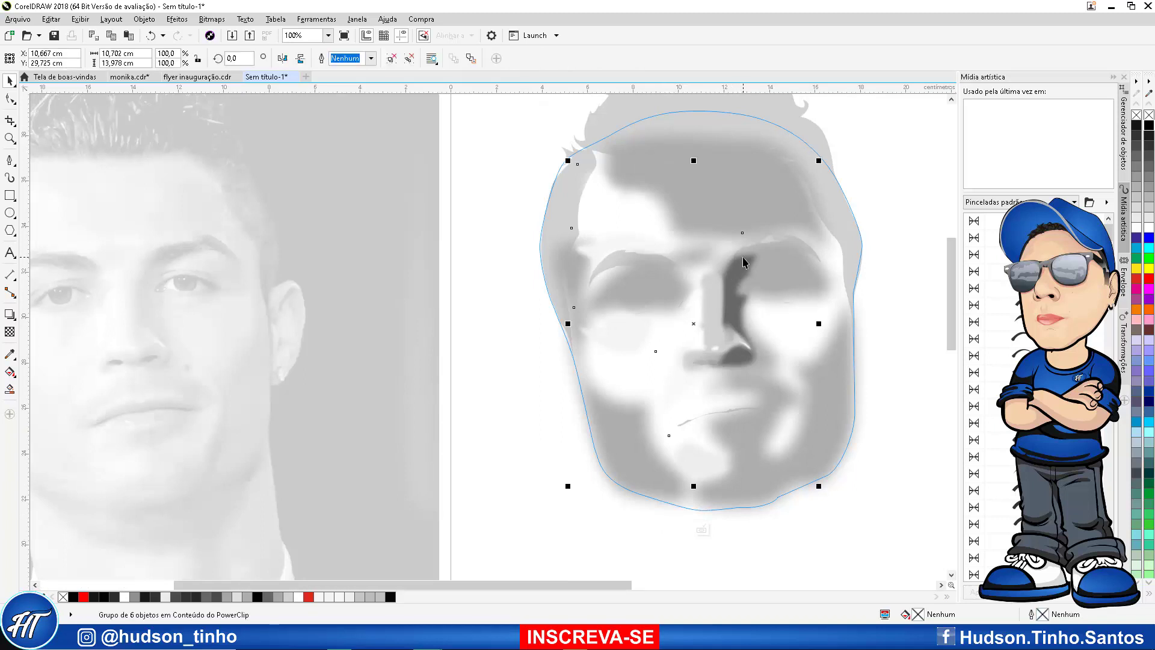
click(743, 257)
click(737, 320)
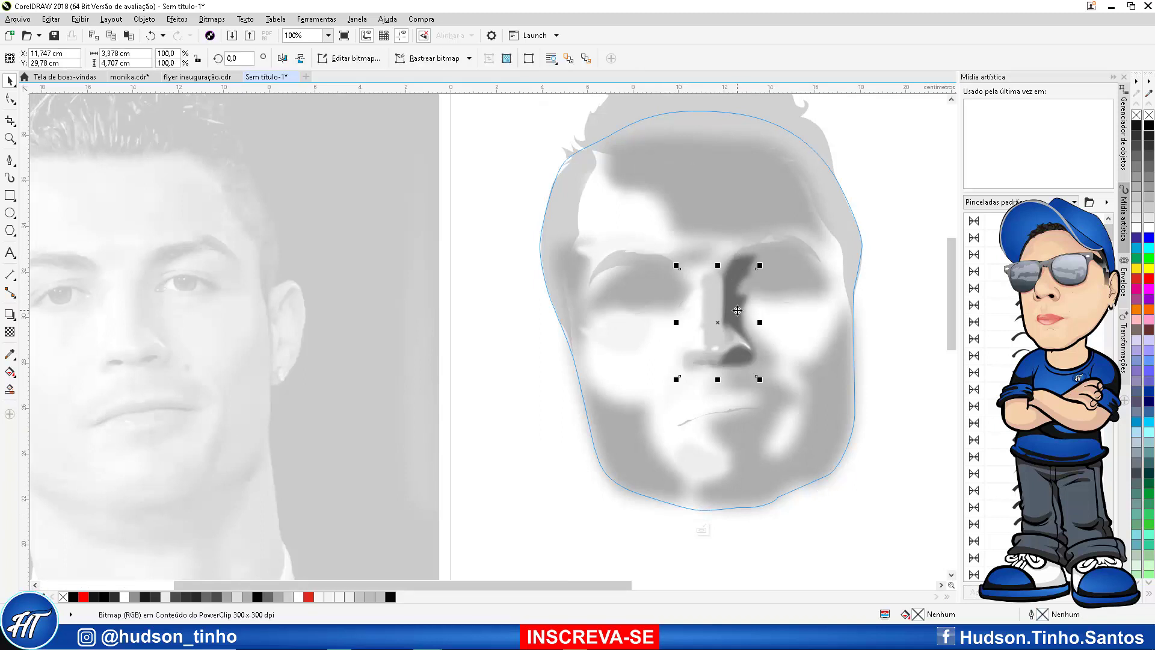
drag(737, 310, 710, 311)
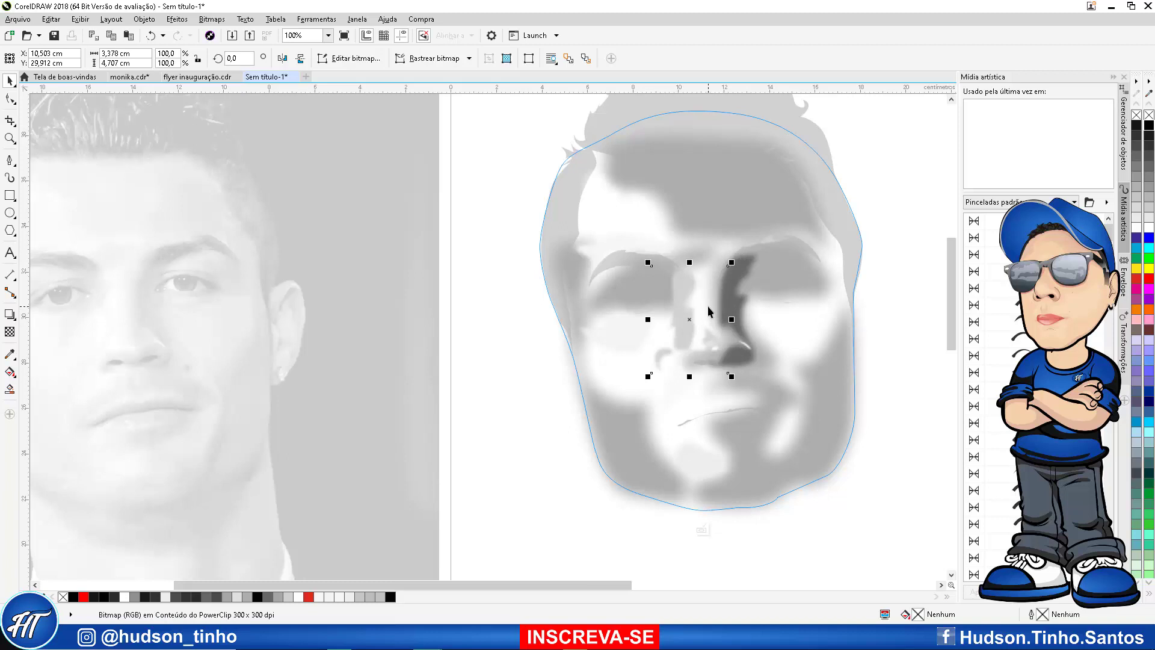
key(ctrl+z)
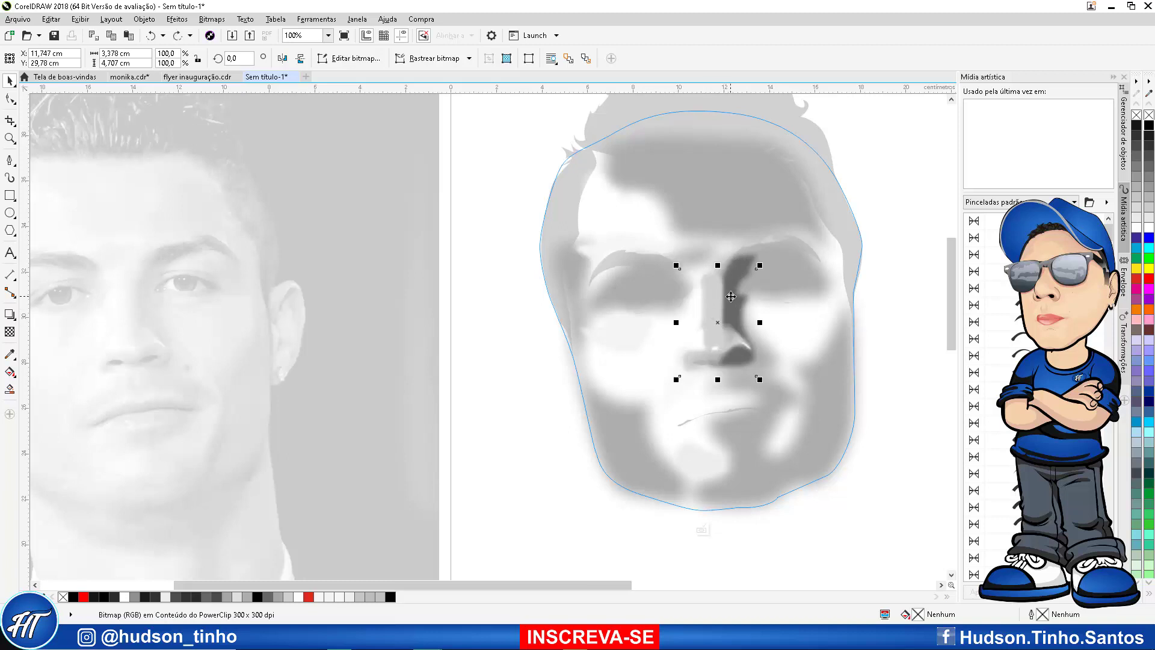
Set the dark nose-side shadow bitmap to 51 transparency and finish editing the face's PowerClip contents
click(732, 299)
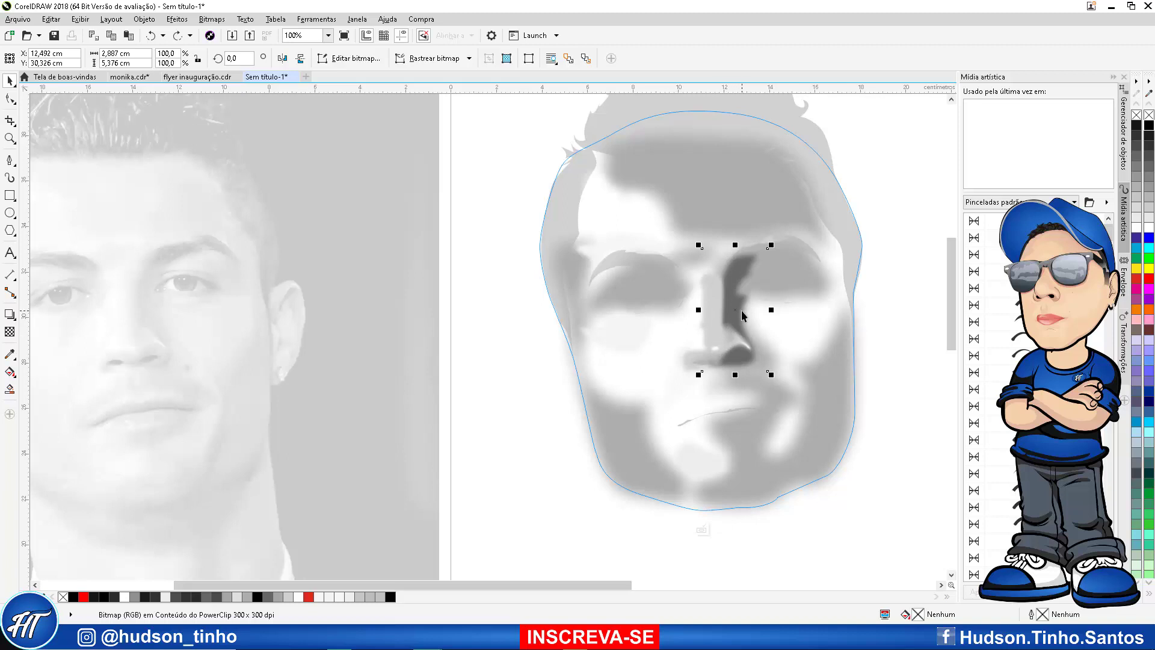
drag(740, 310, 783, 309)
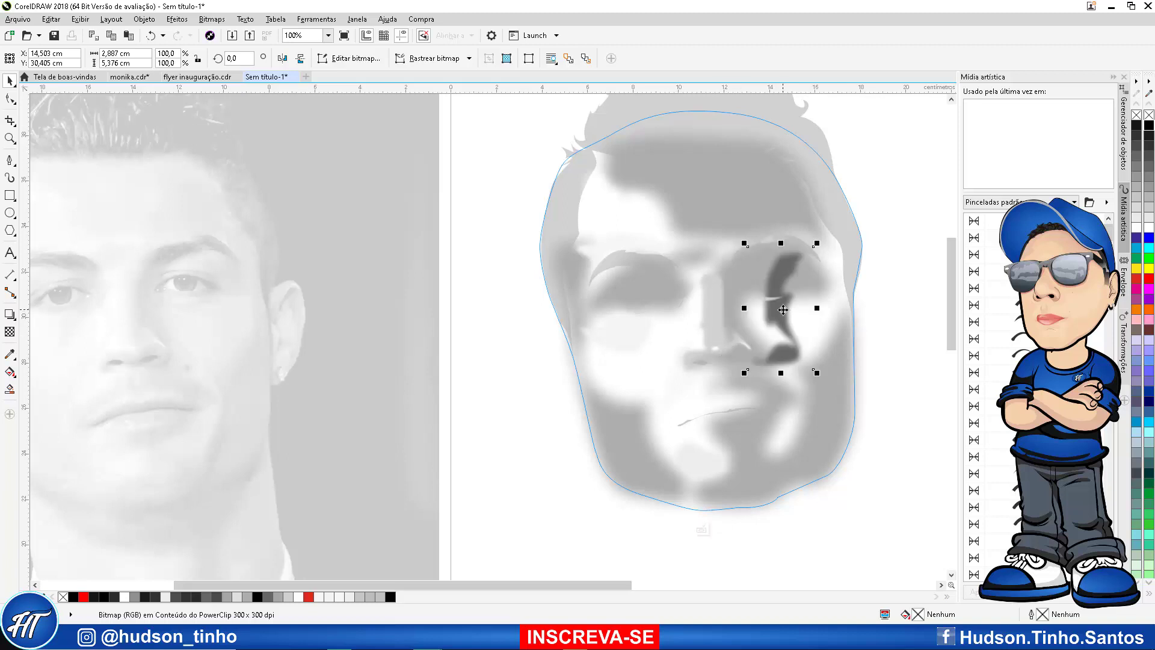
key(ctrl+z)
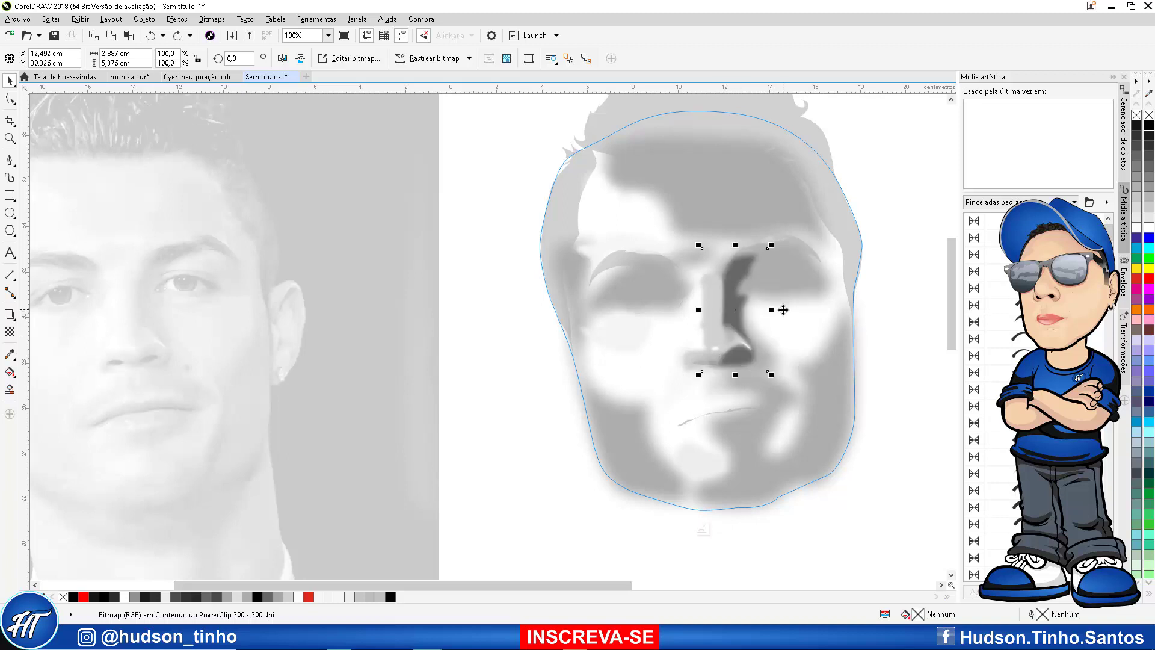
click(10, 332)
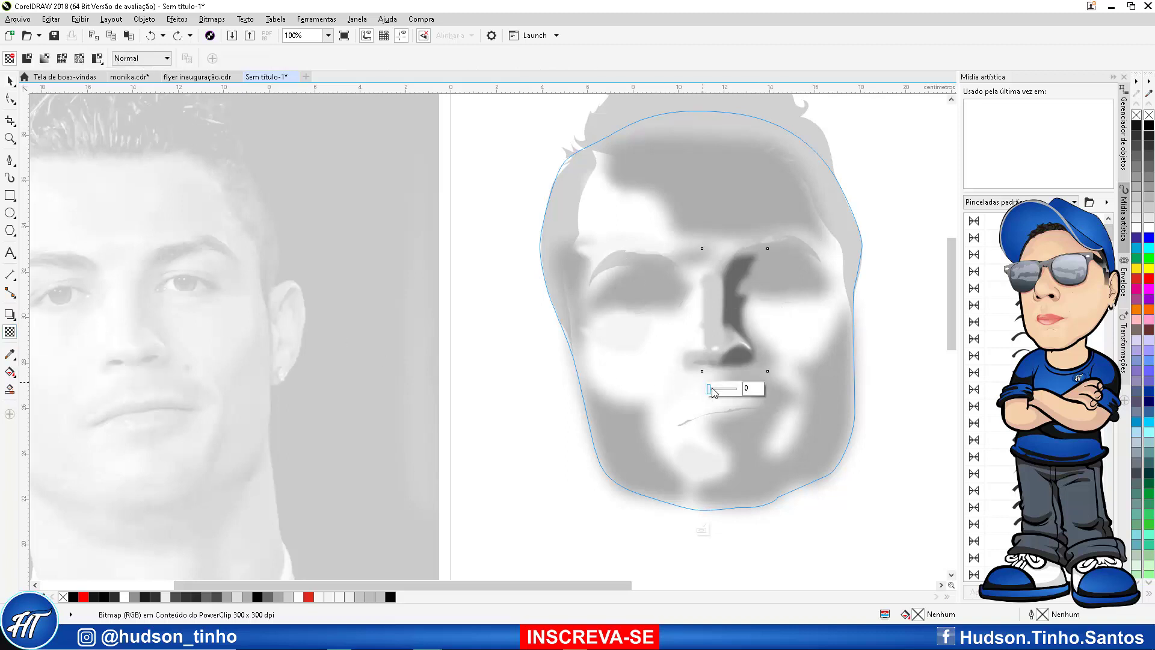
drag(711, 389, 724, 392)
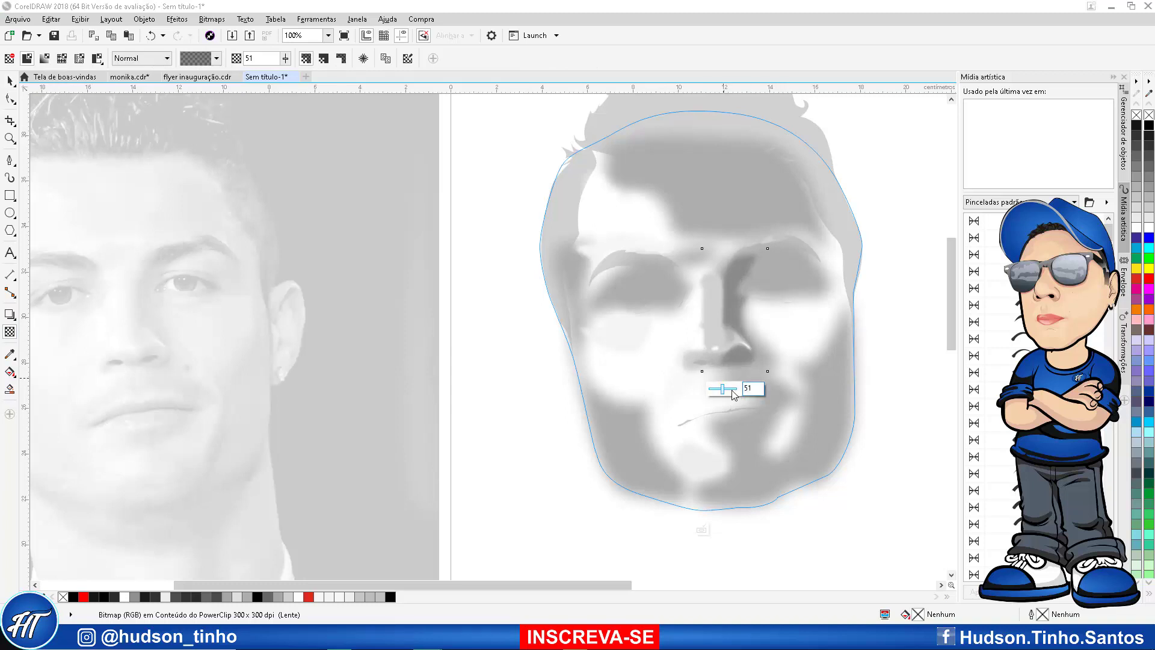
click(702, 529)
key(Escape)
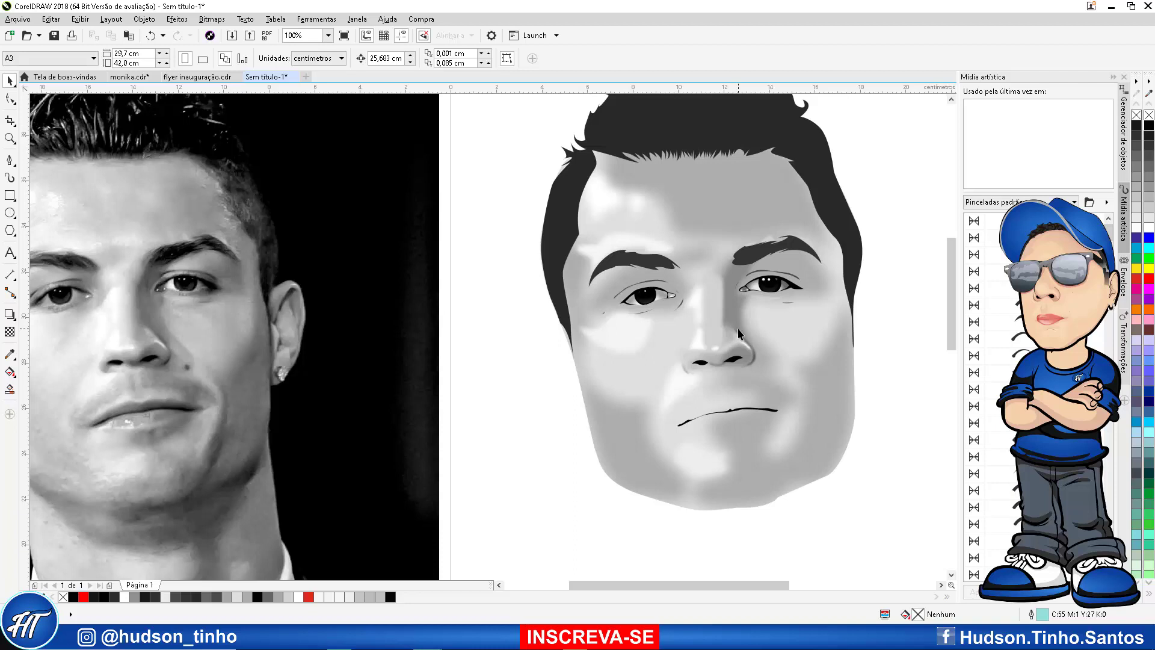
Reopen the face's PowerClip, set the large face-shading bitmap to 36 transparency, and finish editing the contents
click(763, 176)
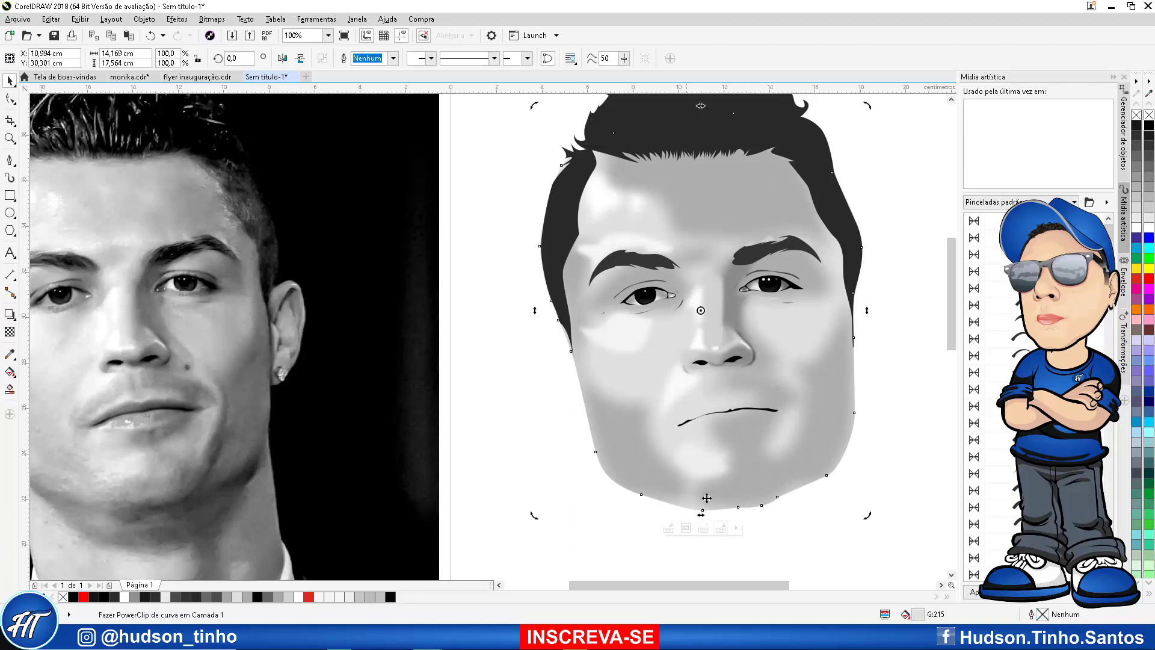
click(668, 528)
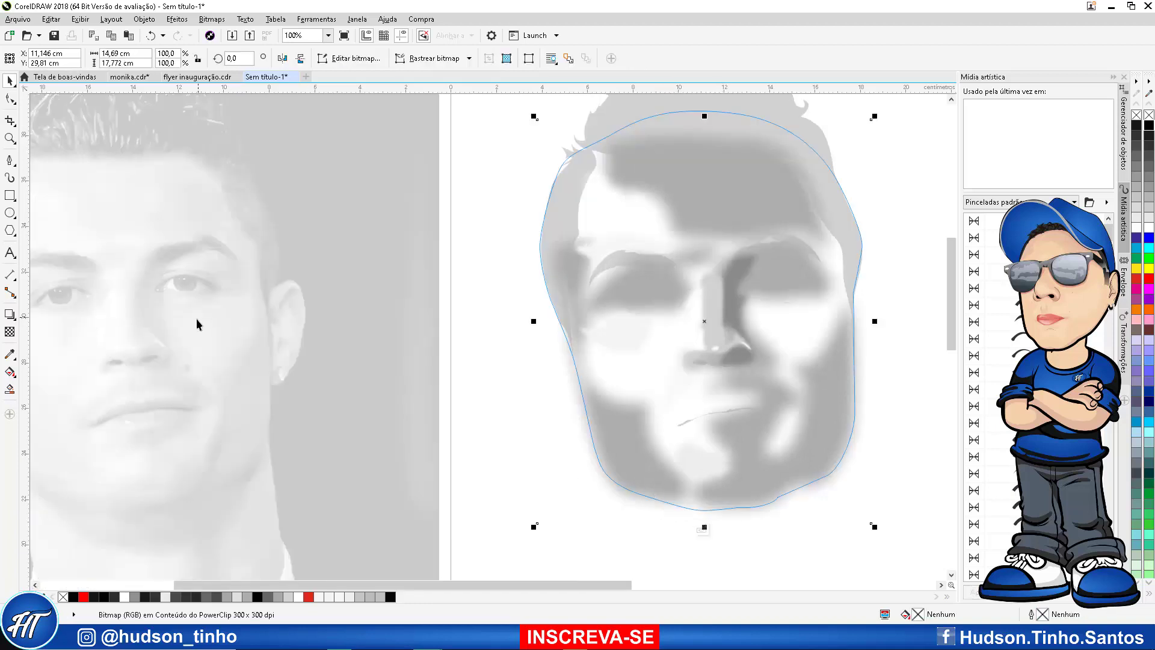
click(11, 332)
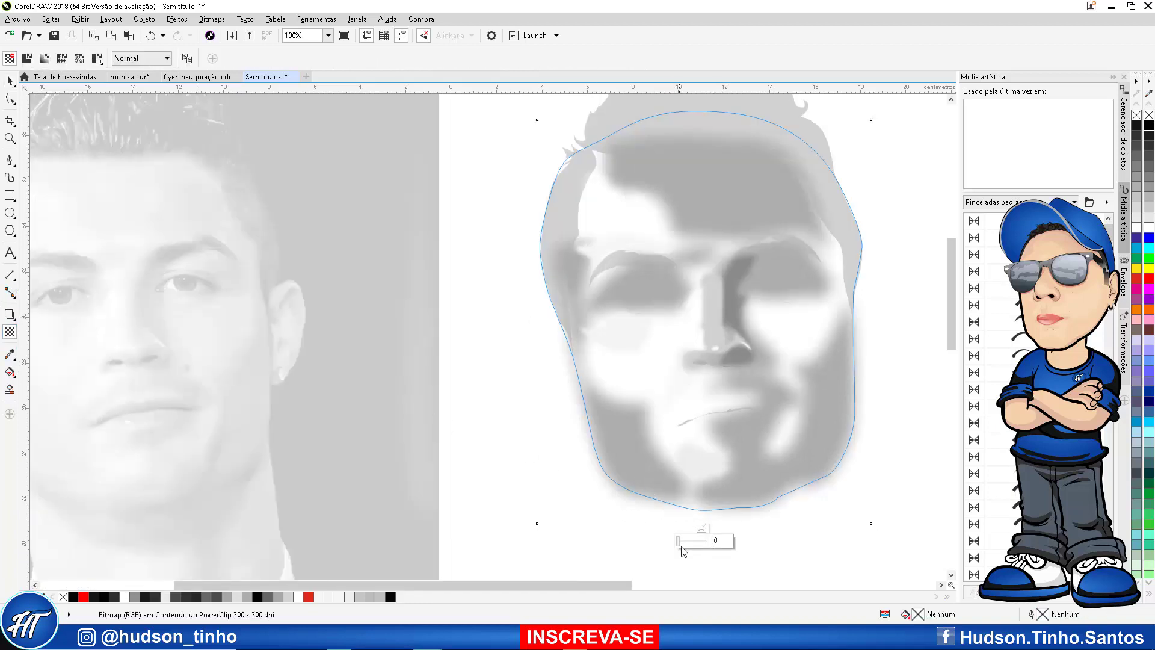
drag(680, 546, 688, 546)
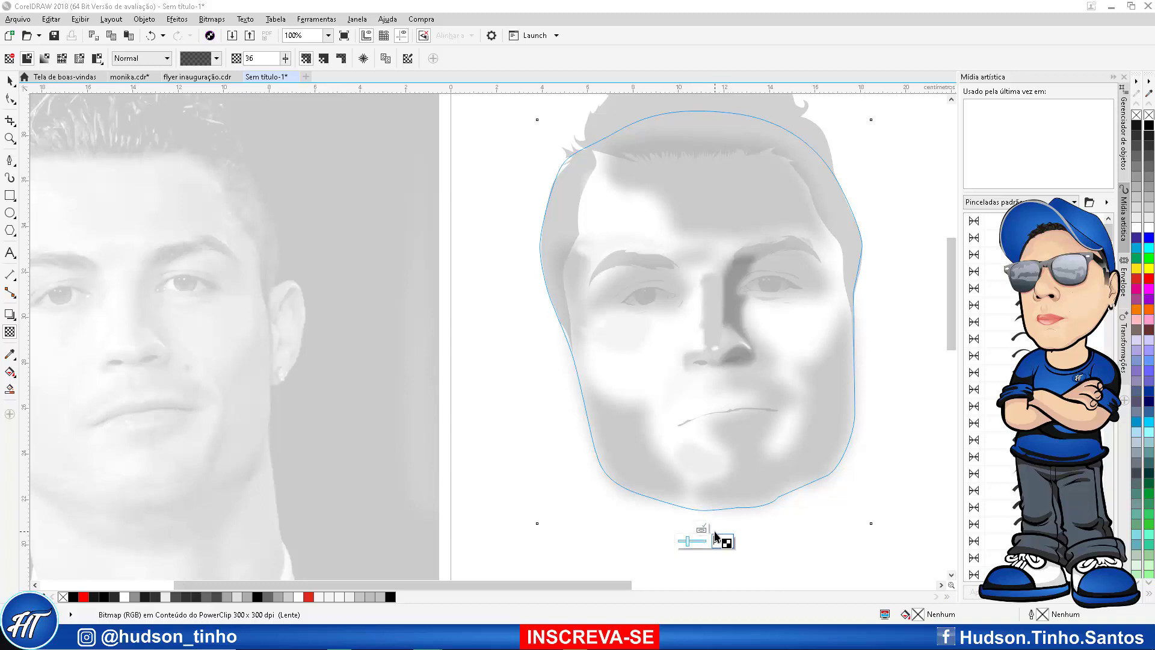
click(702, 528)
click(458, 323)
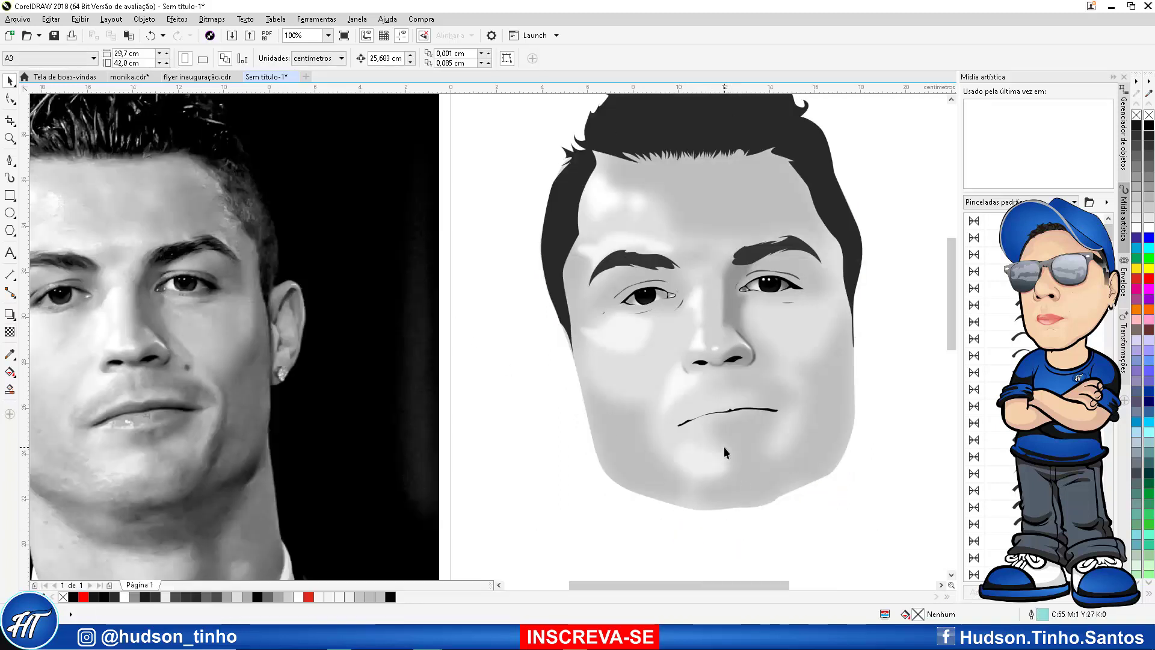
Apply partial uniform transparency to the grouped highlight shapes inside the face's PowerClip and finish editing the contents
click(609, 196)
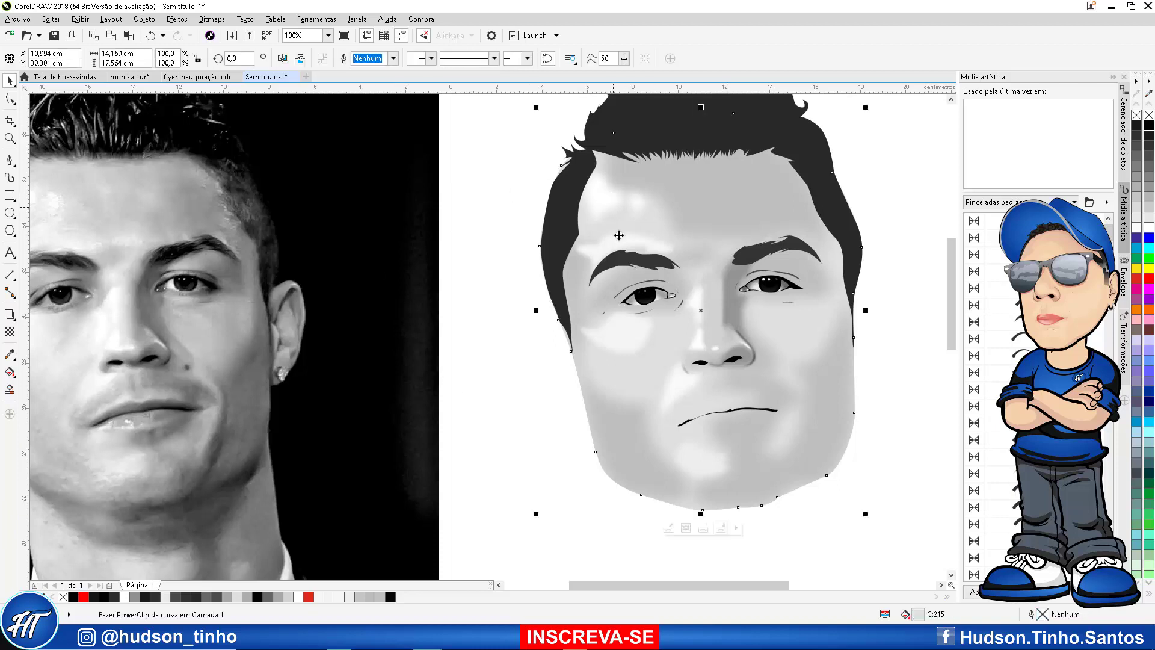
click(670, 528)
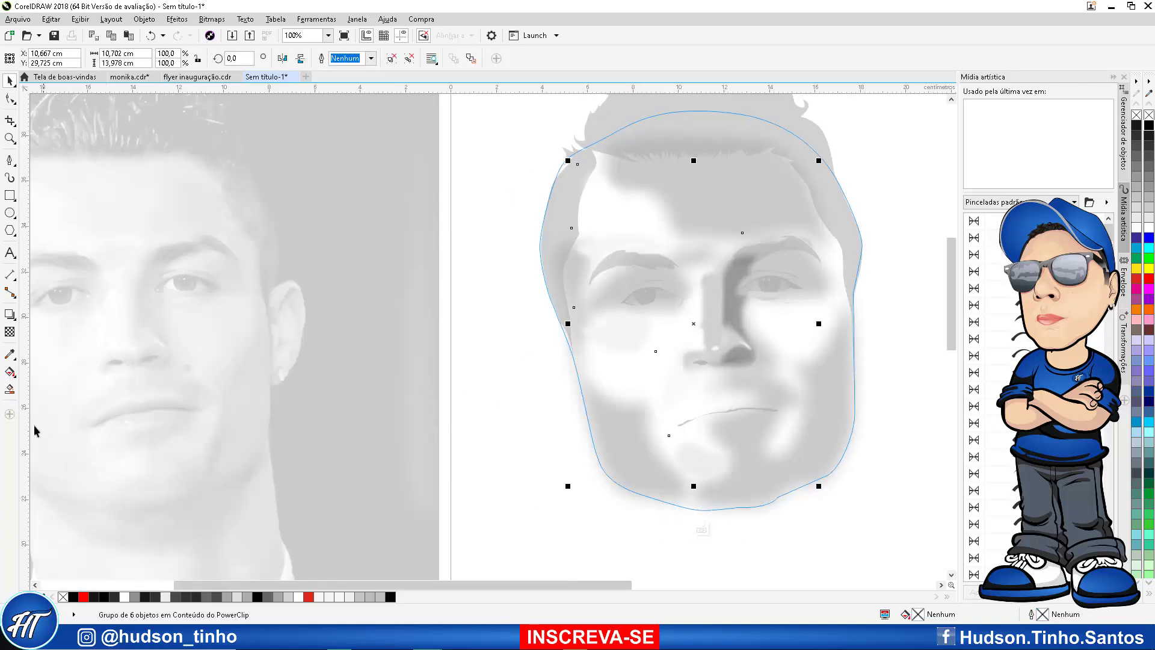
click(10, 332)
click(678, 505)
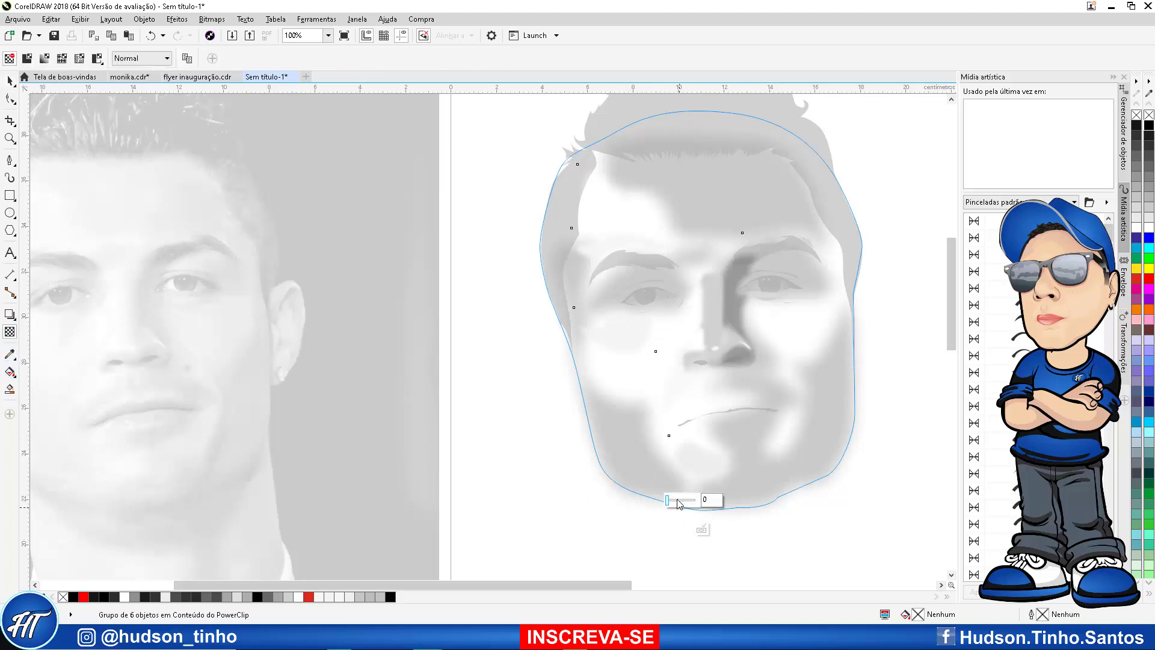
click(678, 500)
click(701, 529)
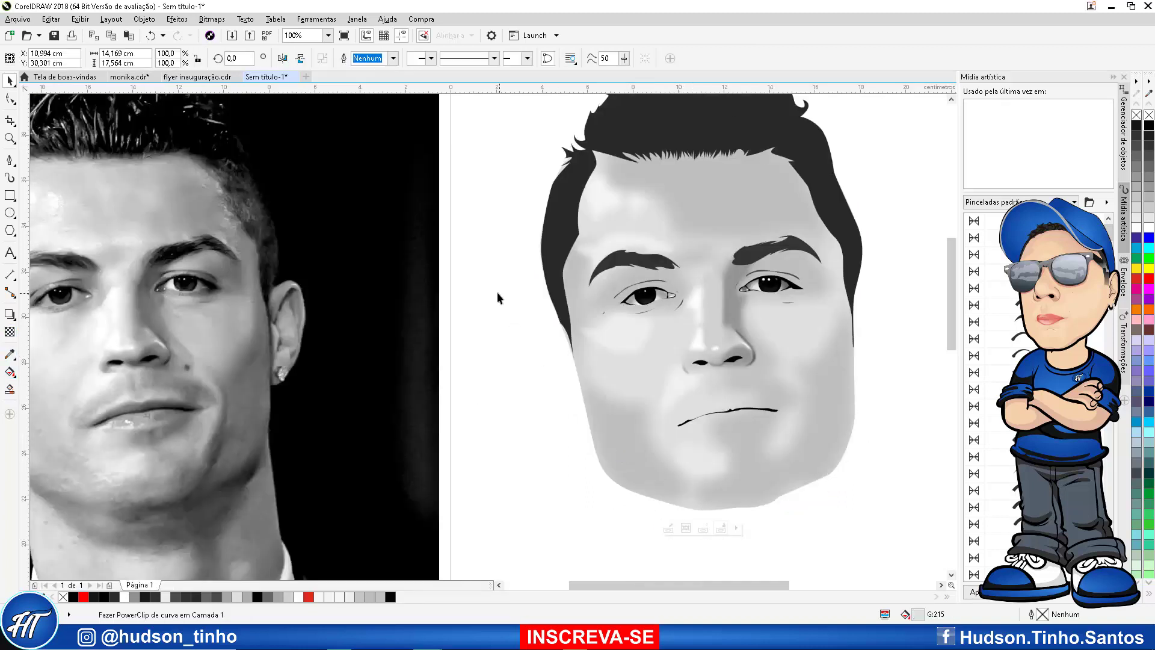
scroll(664, 323, down, 3)
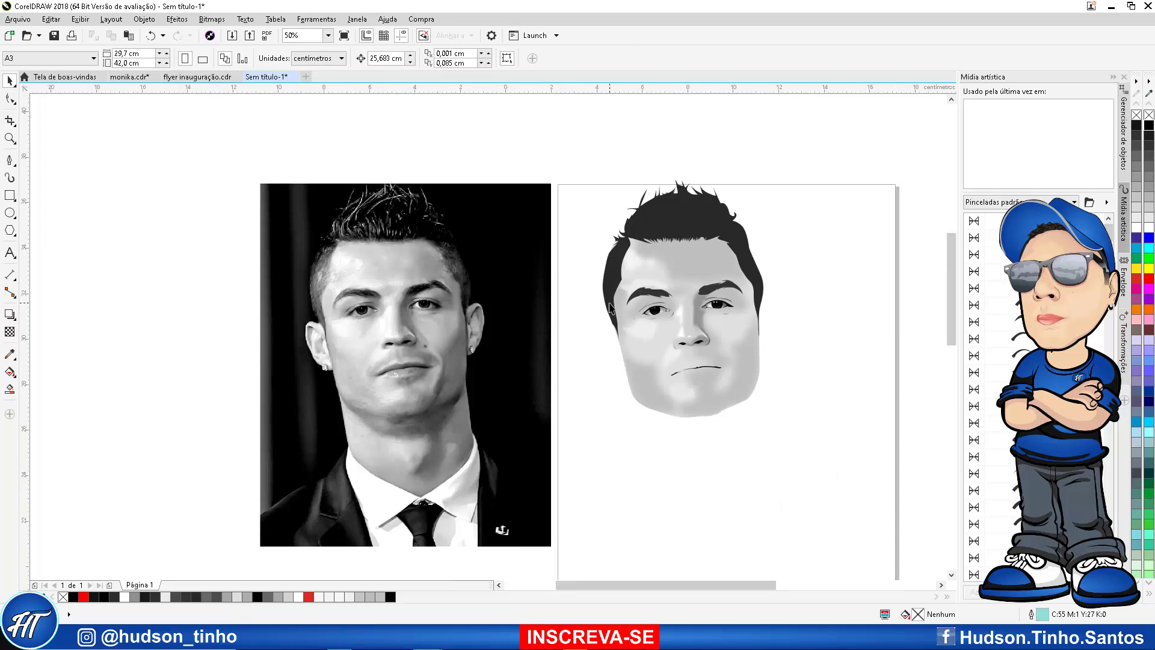
scroll(611, 308, up, 4)
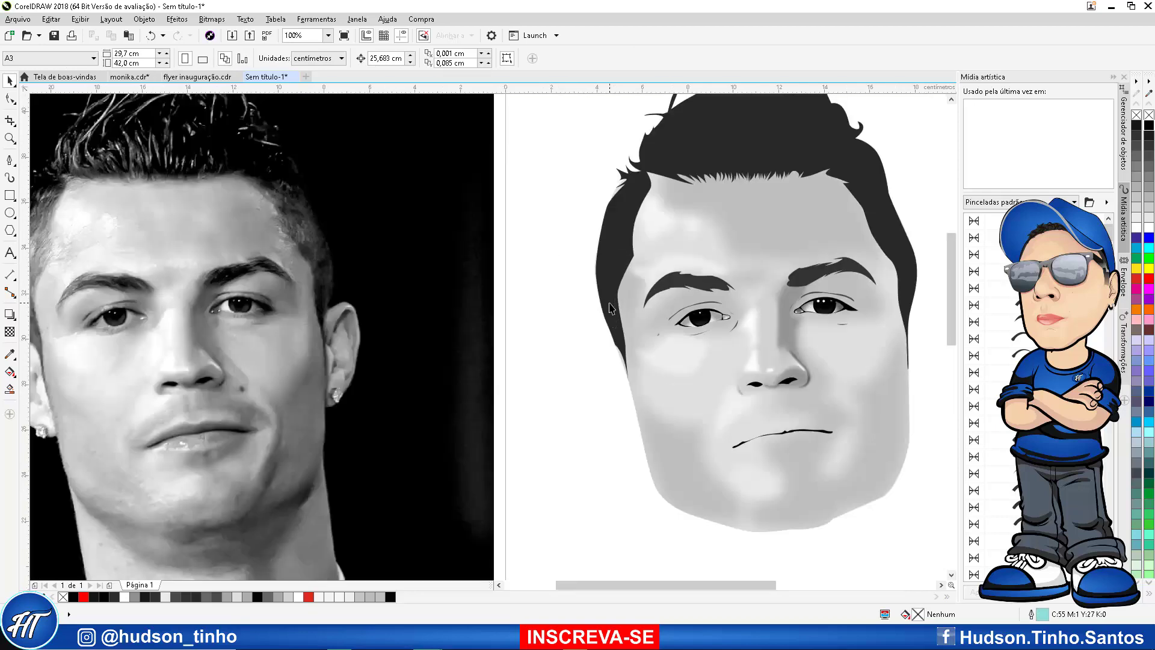
scroll(640, 367, down, 2)
scroll(654, 374, up, 1)
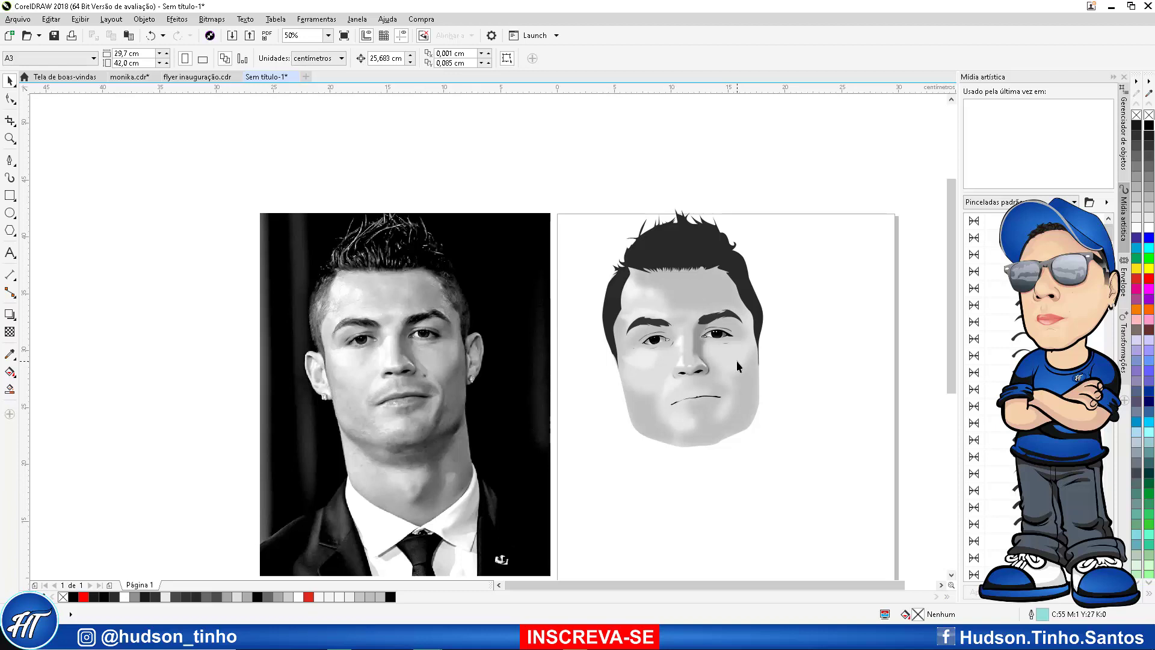
Trace a closed Bézier outline around both lips on the reference photo, about 4.7 cm wide and 1.3 cm high
click(9, 160)
scroll(399, 426, up, 6)
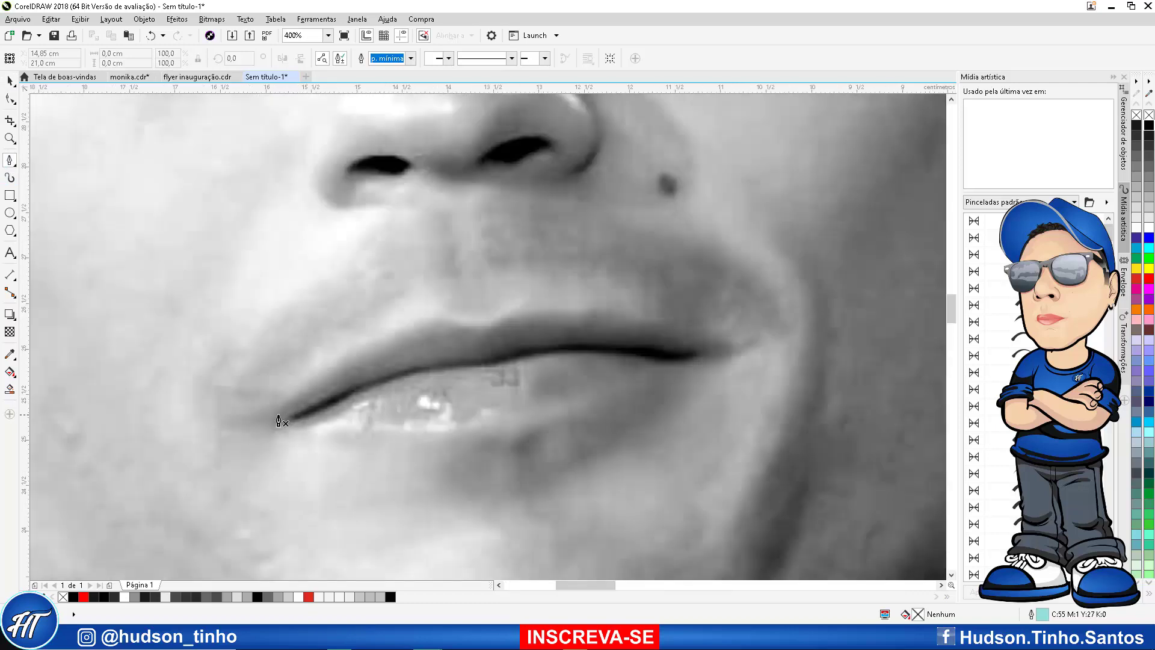
click(278, 421)
click(365, 353)
click(436, 323)
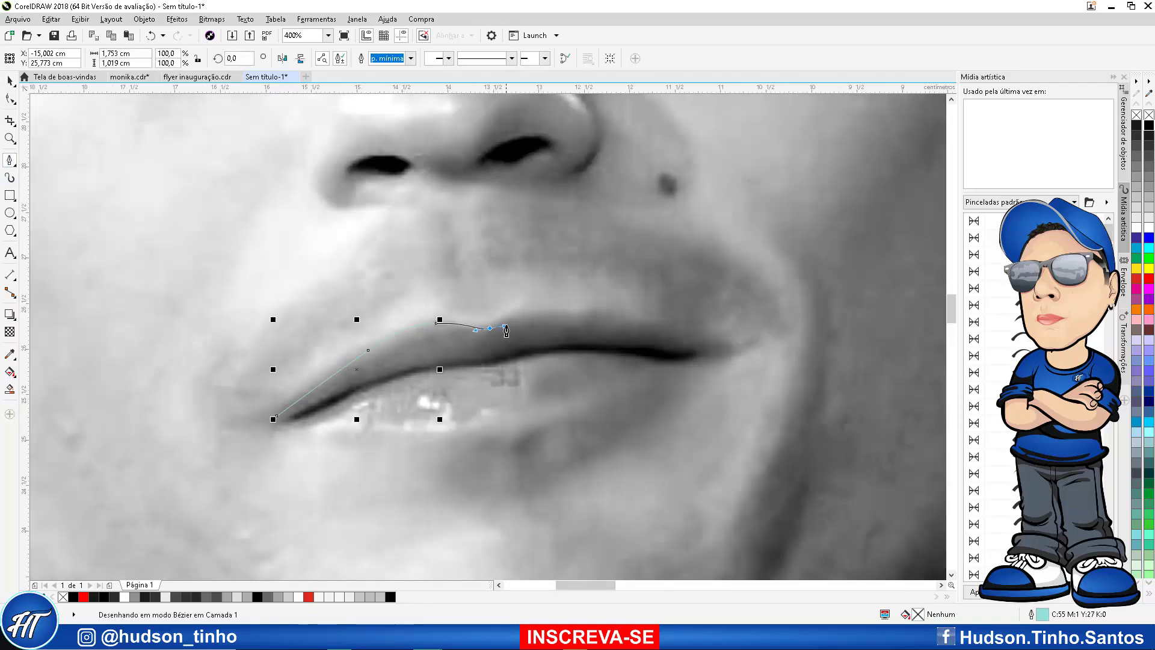
click(490, 328)
click(537, 311)
drag(650, 326, 686, 346)
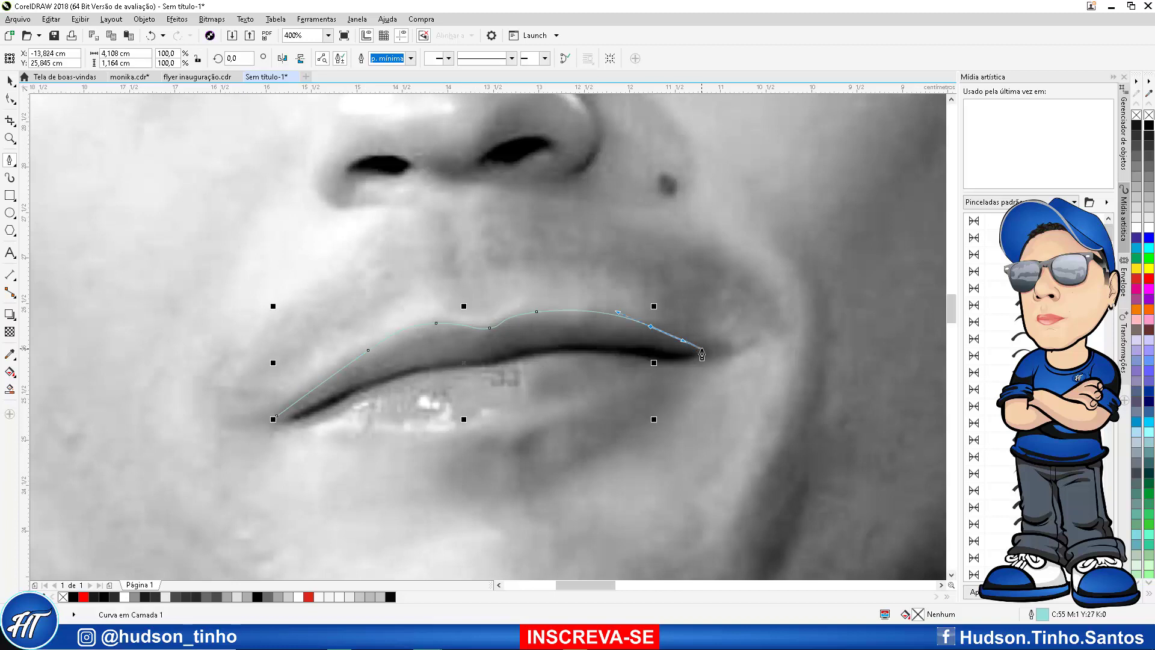
click(701, 351)
drag(609, 392, 276, 422)
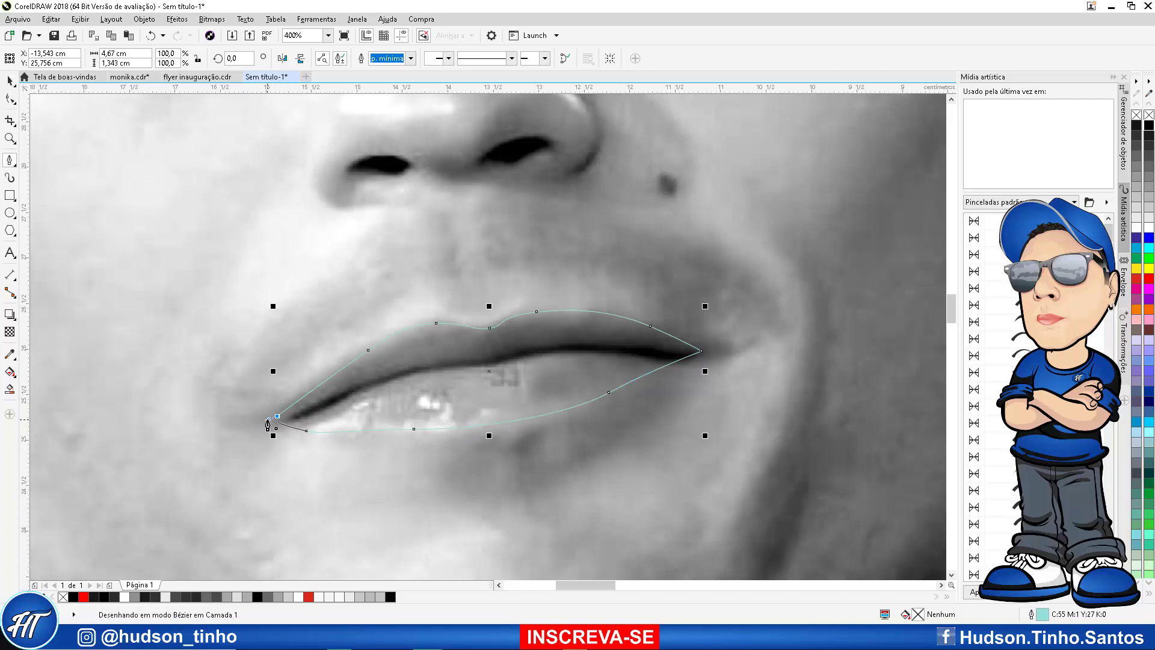
Fill the lips shape with a mid grey (G:126) sampled from the photo's upper lip and remove its outline
click(12, 356)
click(12, 355)
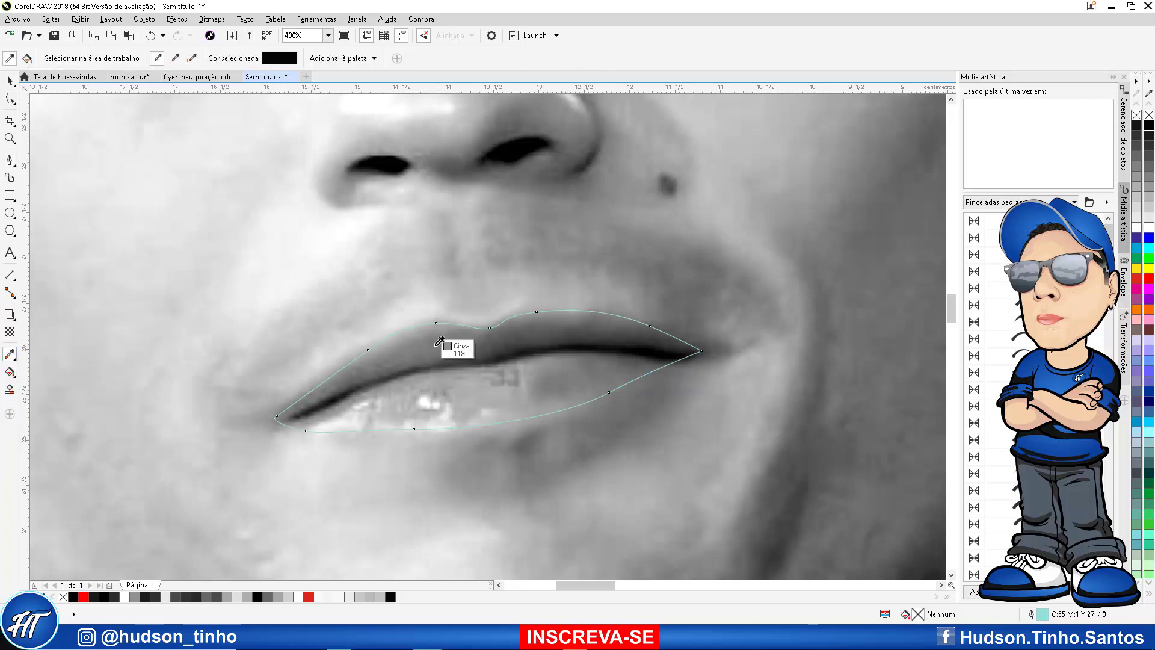
click(390, 349)
click(387, 350)
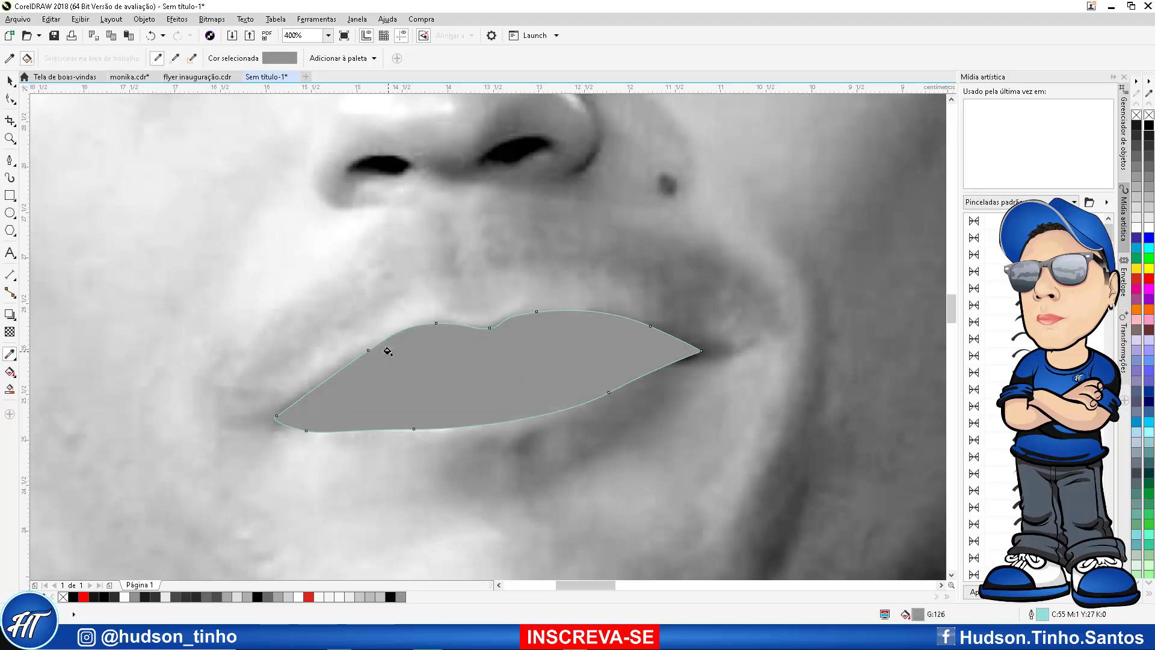
scroll(192, 484, down, 3)
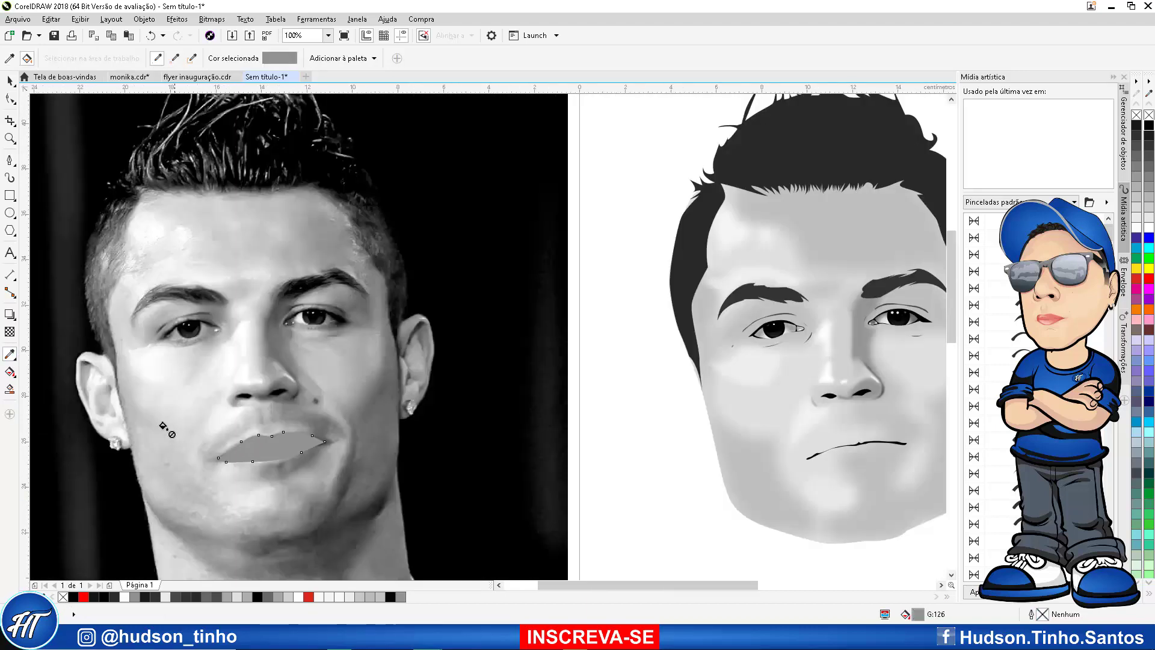
Move the grey lips shape horizontally from the reference photo onto the vector face
click(9, 80)
scroll(265, 323, down, 2)
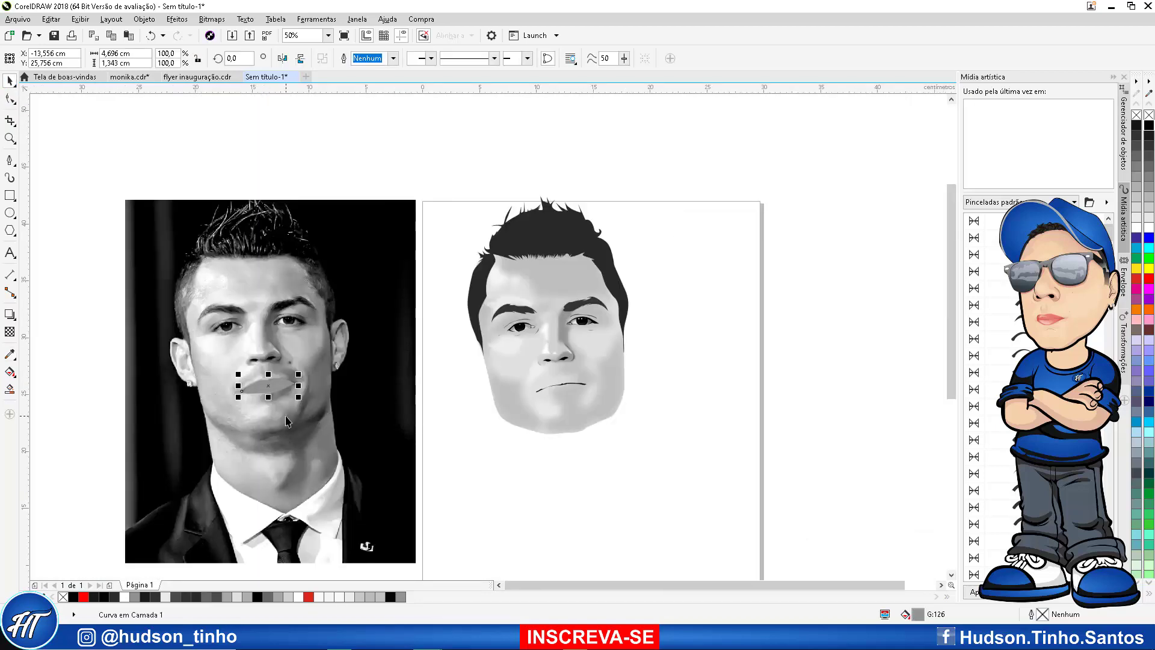
scroll(273, 402, up, 2)
key(Right)
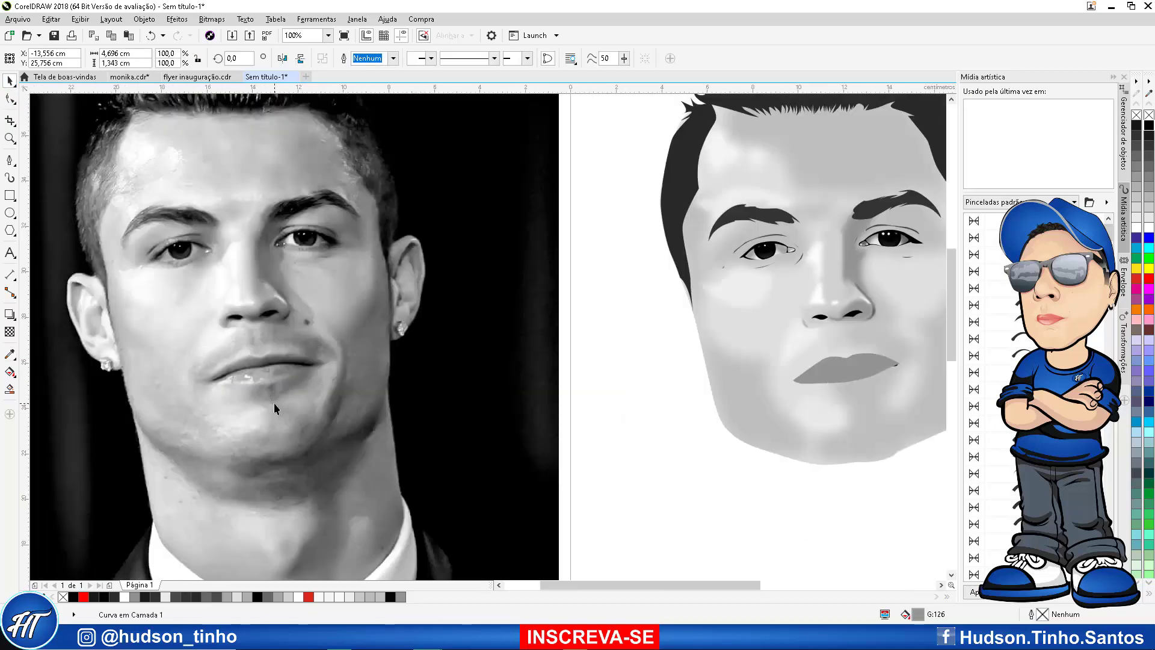
Start a mouth-shadow outline at the photo's upper lip and trace above the mouth line to the image-left mouth corner
click(11, 160)
scroll(273, 358, up, 3)
click(305, 341)
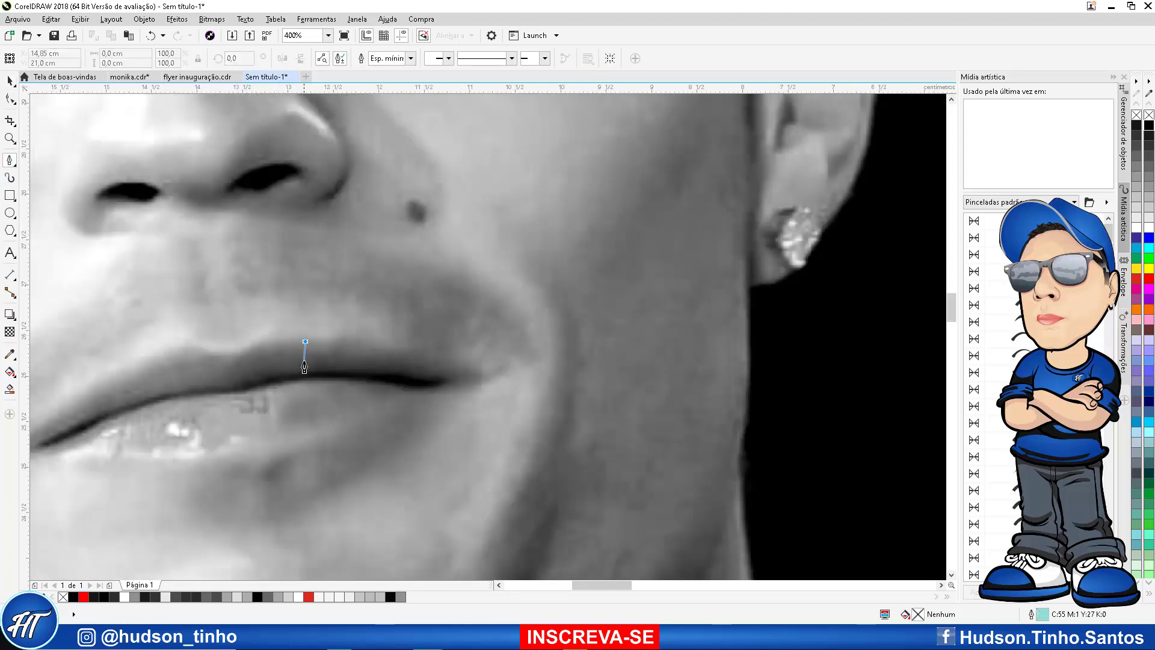
drag(246, 378, 91, 415)
click(65, 424)
click(48, 412)
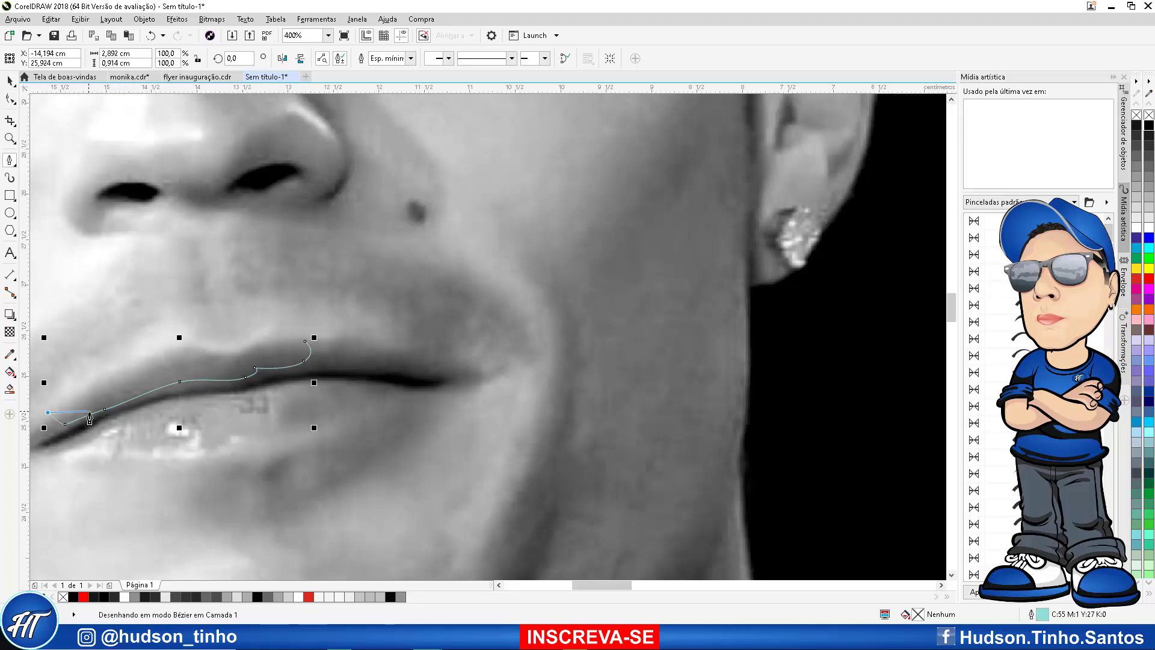
scroll(90, 412, down, 2)
scroll(57, 411, up, 2)
click(91, 437)
Continue the shadow outline beneath the mouth line, around the image-right corner and over the lip, closing it at about 5.5 × 1.9 cm
drag(155, 468, 255, 414)
drag(332, 403, 593, 385)
click(356, 420)
drag(544, 304, 454, 290)
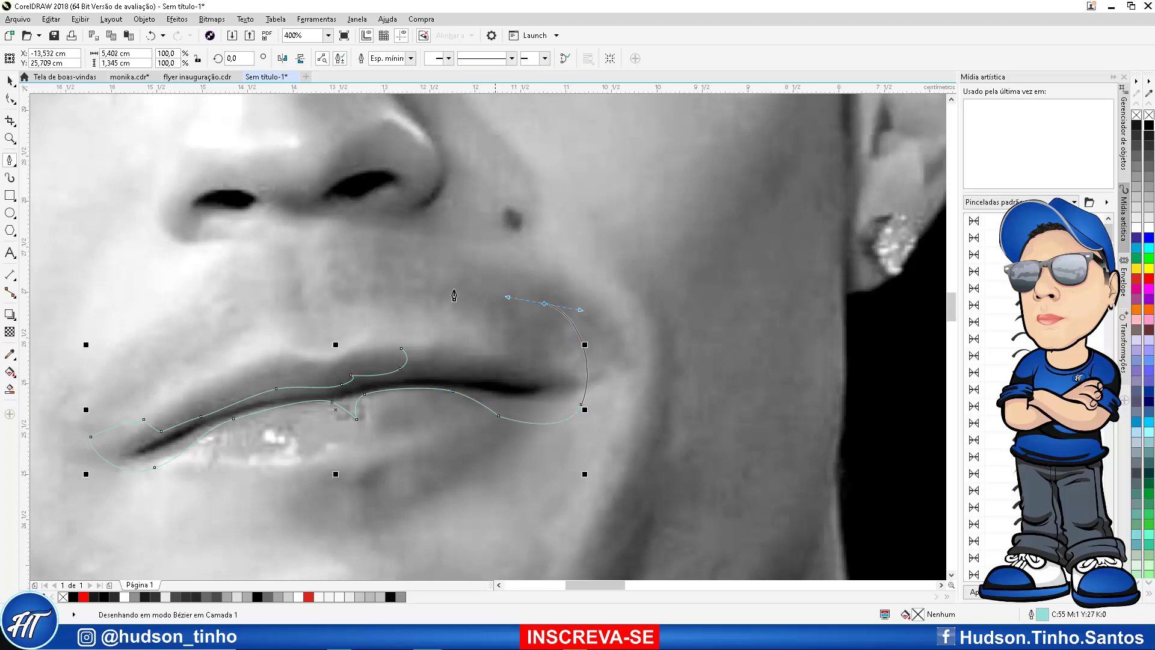
click(365, 332)
click(401, 348)
Fill the mouth-shadow shape with a dark grey (G:53) sampled from the photo's mouth and return to the Pick tool
scroll(305, 335, down, 2)
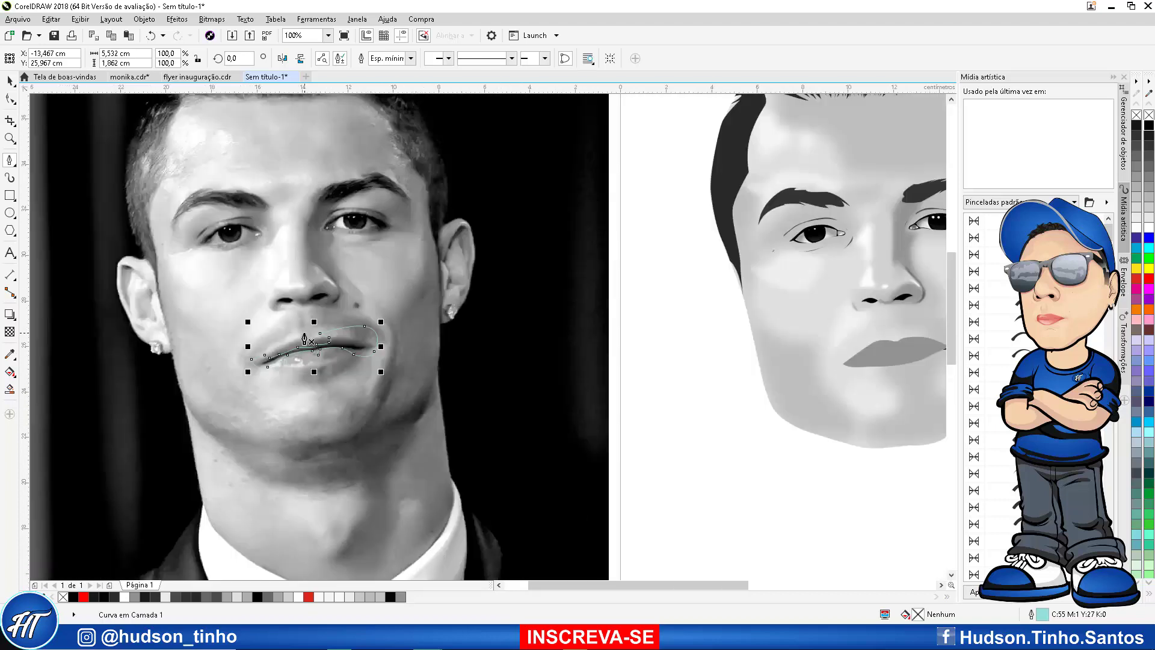
click(10, 354)
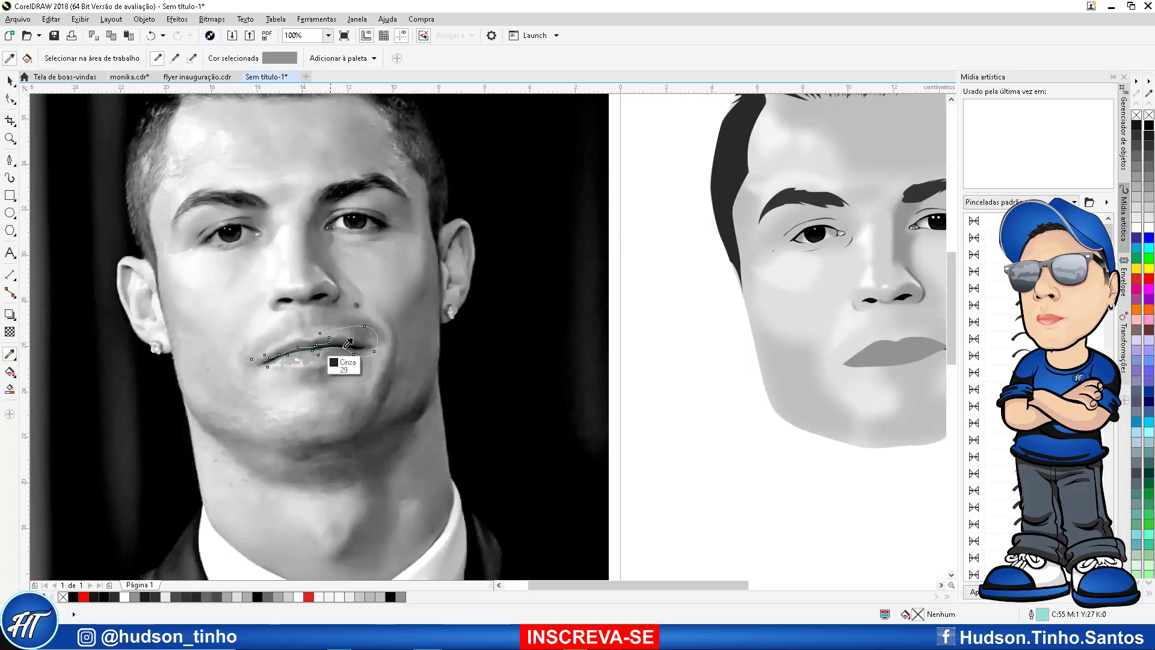
scroll(347, 340, up, 1)
click(347, 335)
click(343, 337)
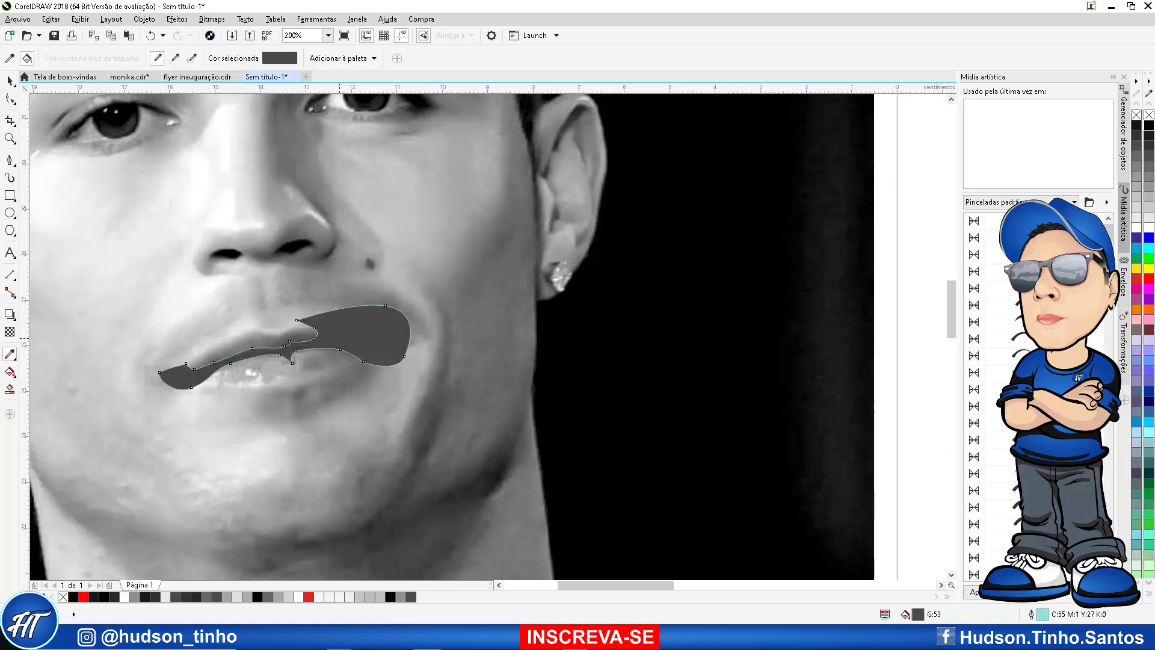
click(9, 82)
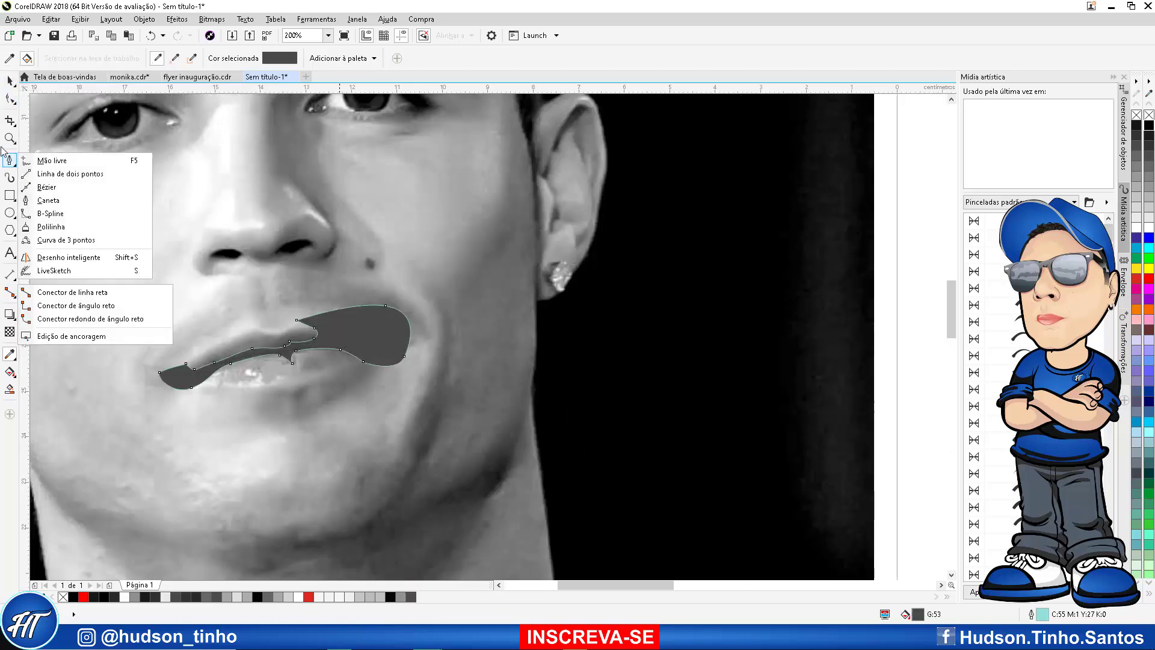
click(42, 80)
scroll(316, 317, down, 2)
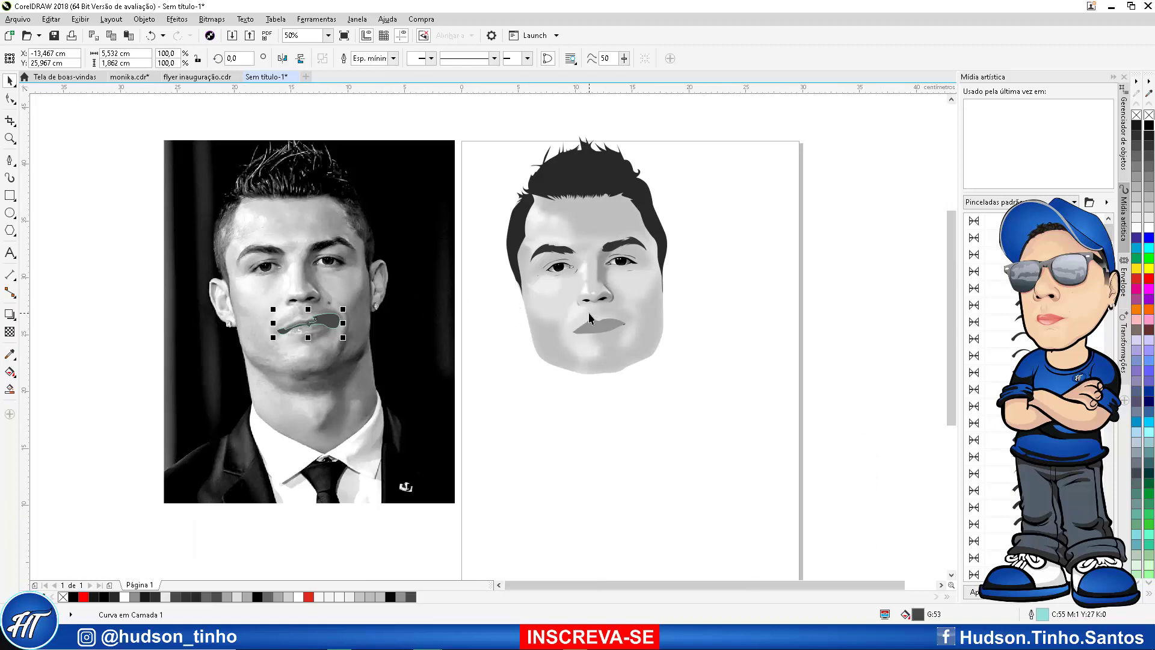
Repeat the horizontal move to place the mouth shadow on the vector face and intersect it with the grey lips shape
key(ctrl+r)
scroll(573, 313, up, 2)
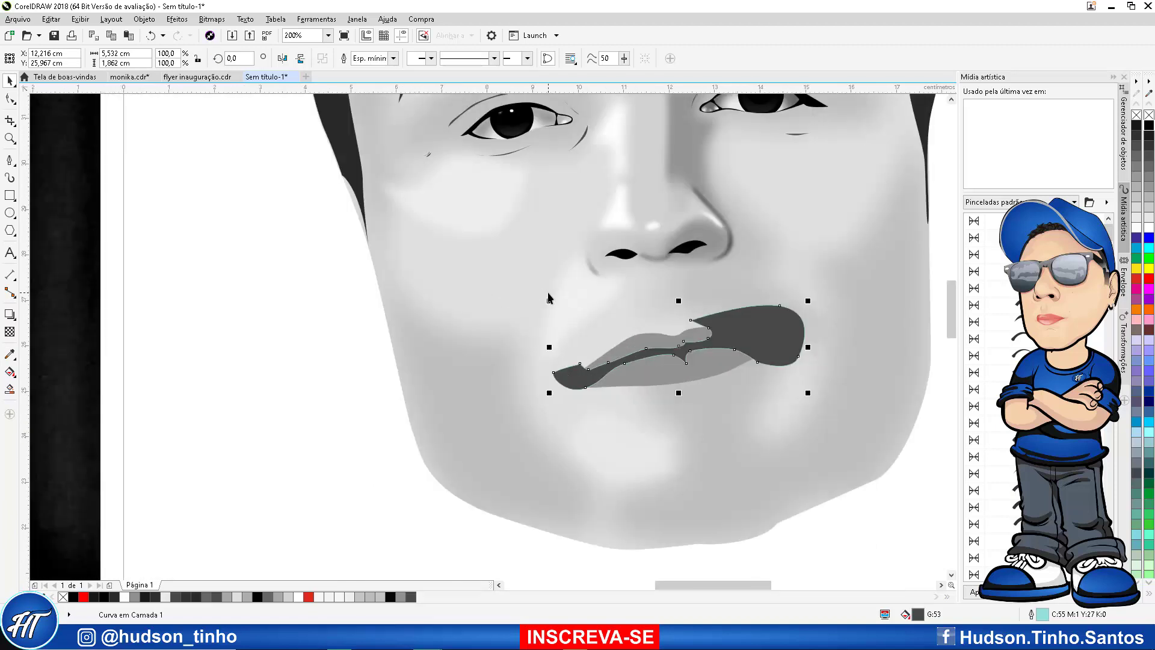
shift+click(645, 337)
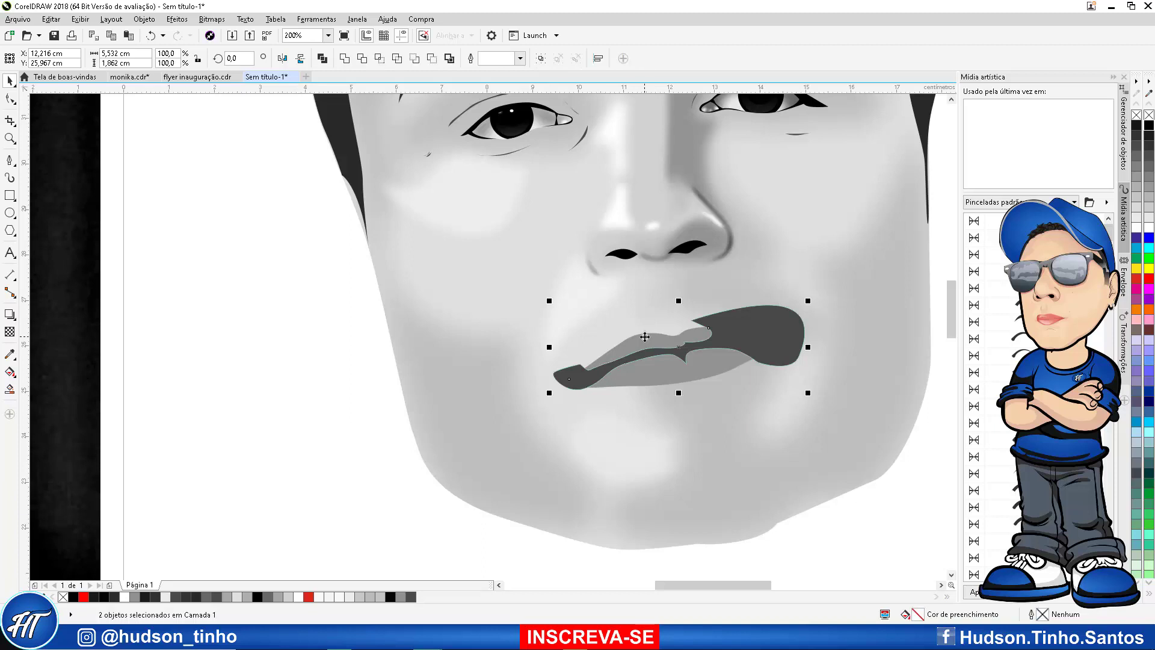
click(362, 58)
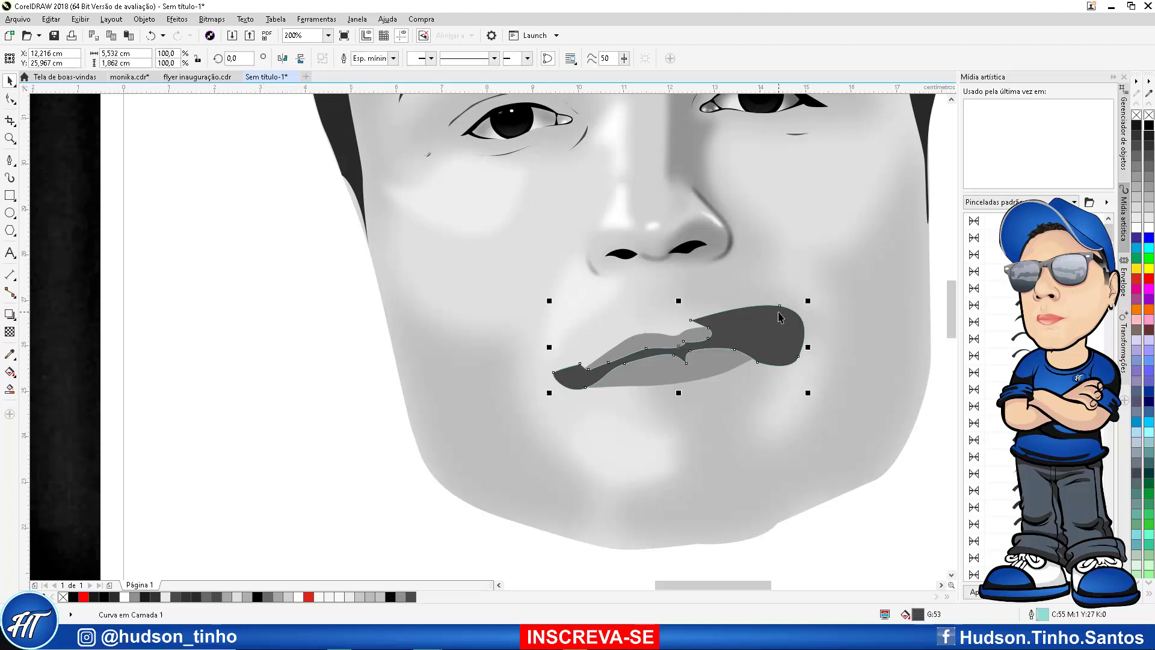
Fill the intersected mouth-shadow piece with dark grey (G:53) and delete the original oversized shadow shape
drag(779, 317, 414, 313)
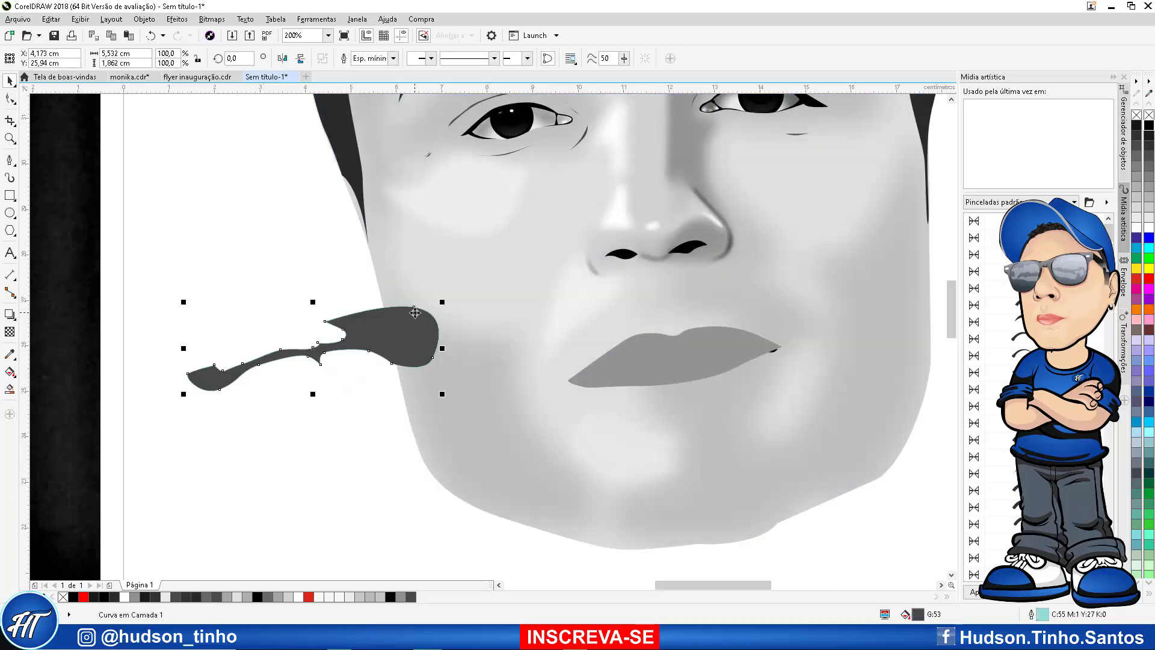
click(727, 346)
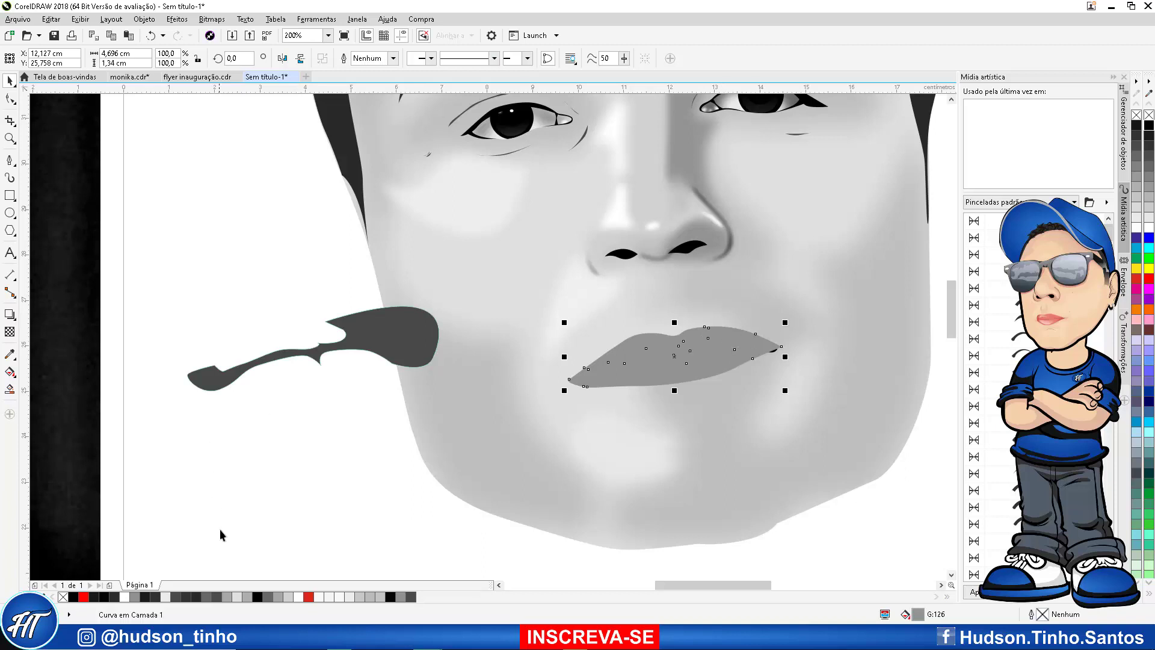
click(410, 598)
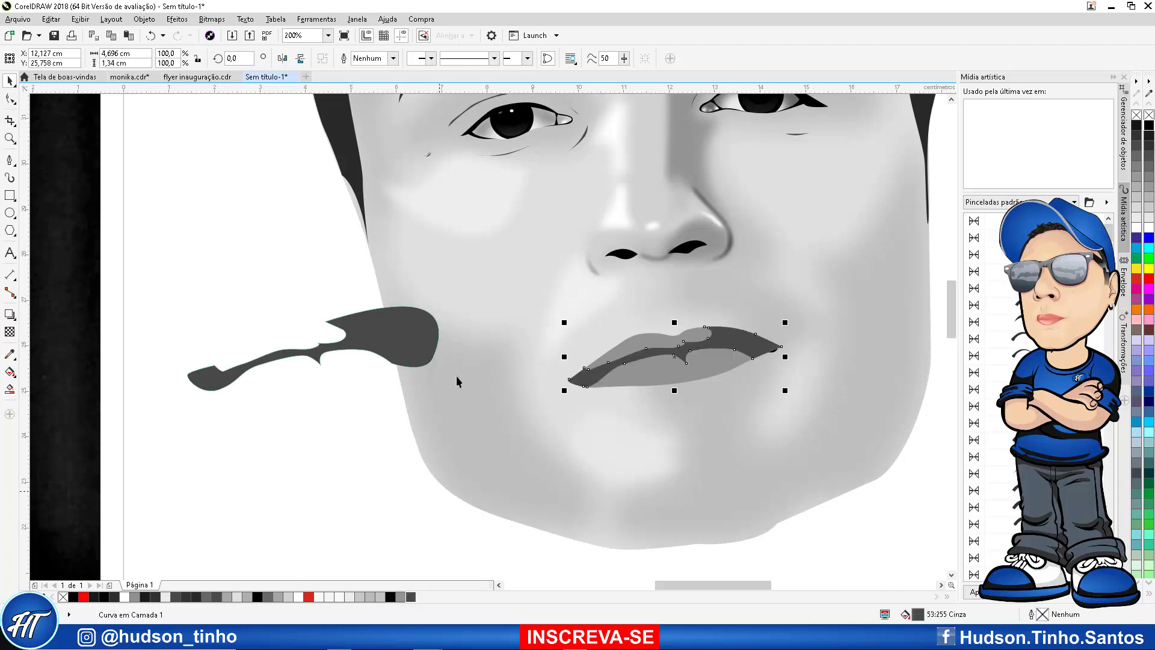
click(390, 333)
key(Delete)
Convert the dark mouth-shadow piece on the vector lips to a 300 dpi RGB bitmap
click(758, 350)
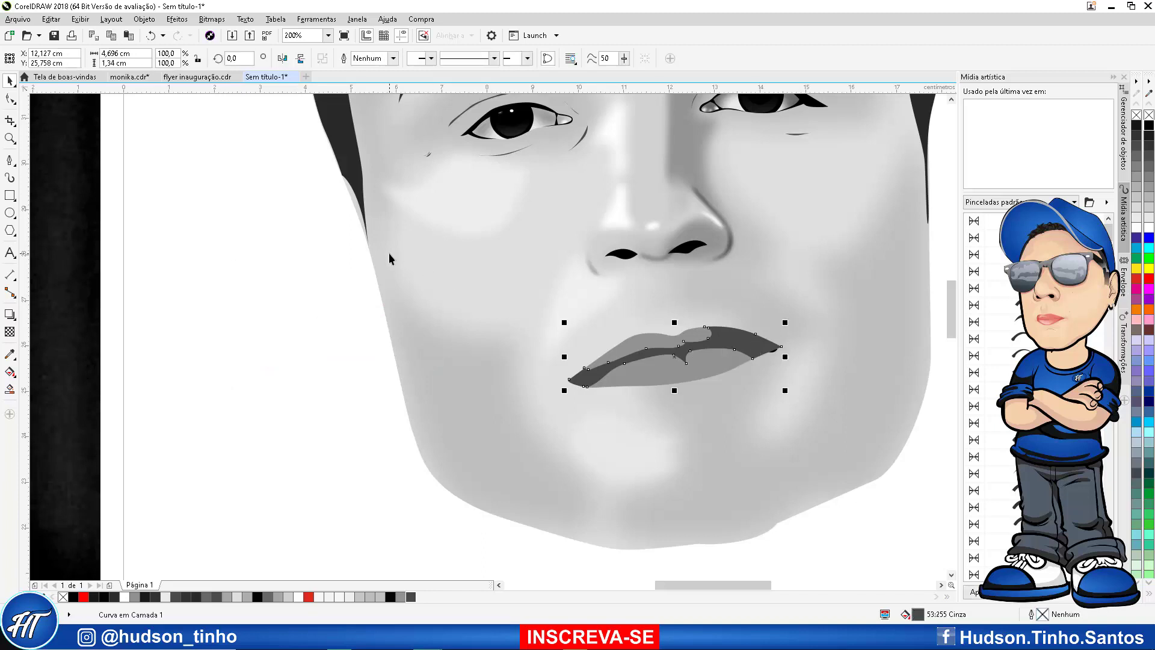
click(210, 20)
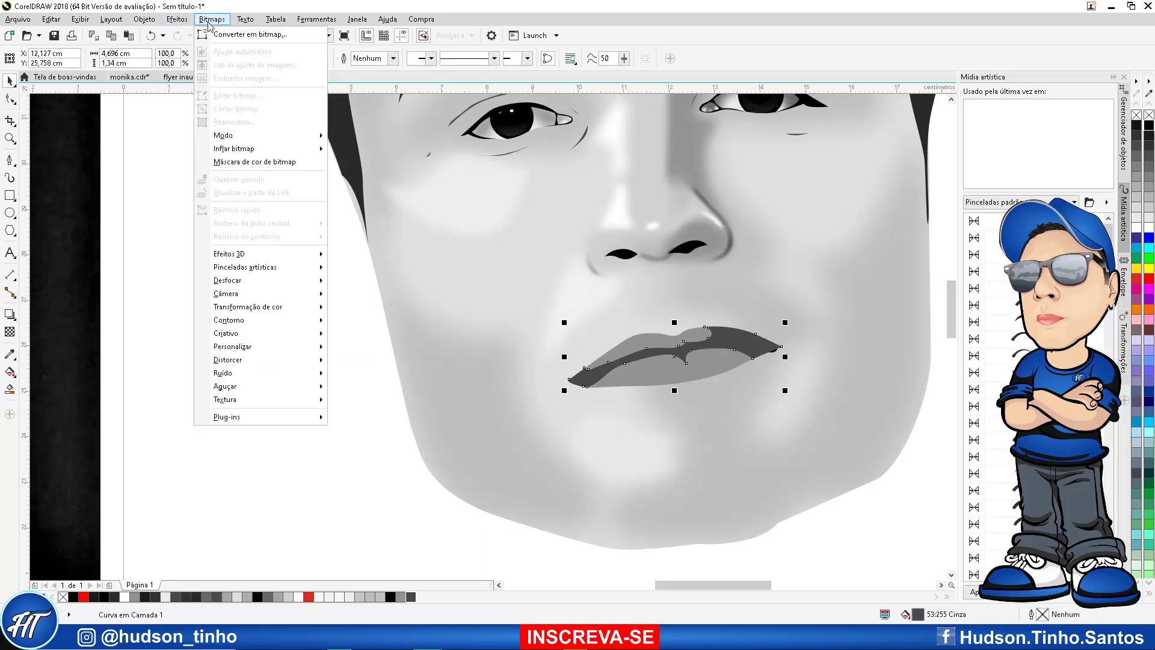
click(241, 35)
click(549, 381)
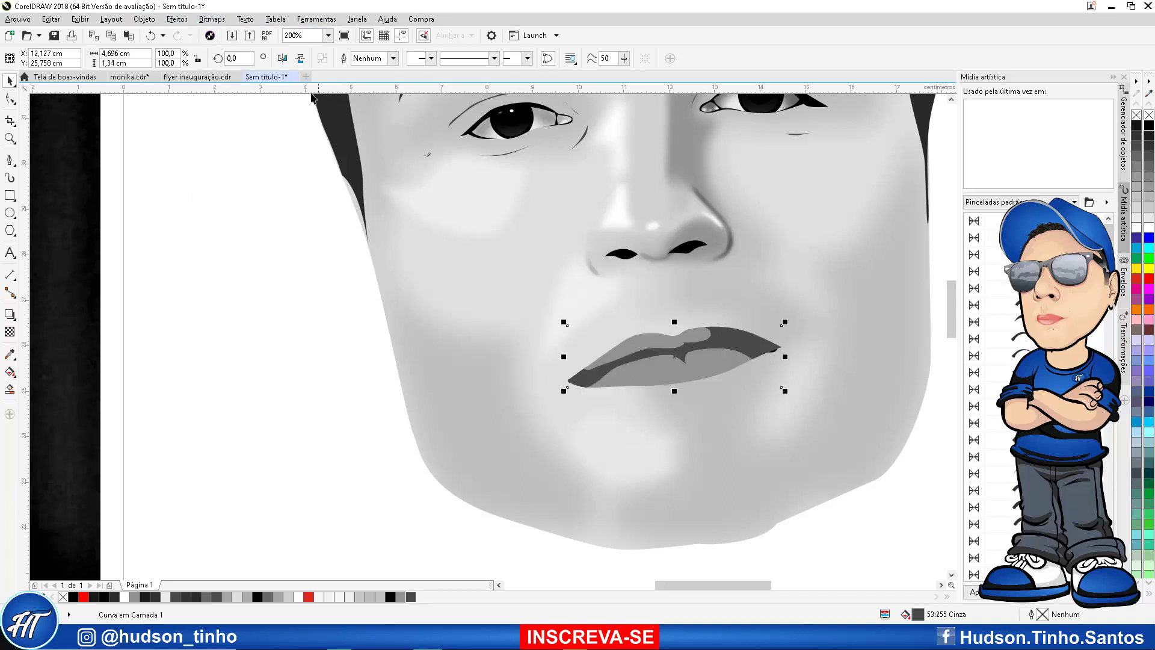
Apply a Gaussian blur with a 15-pixel radius to the mouth-shadow bitmap
click(212, 19)
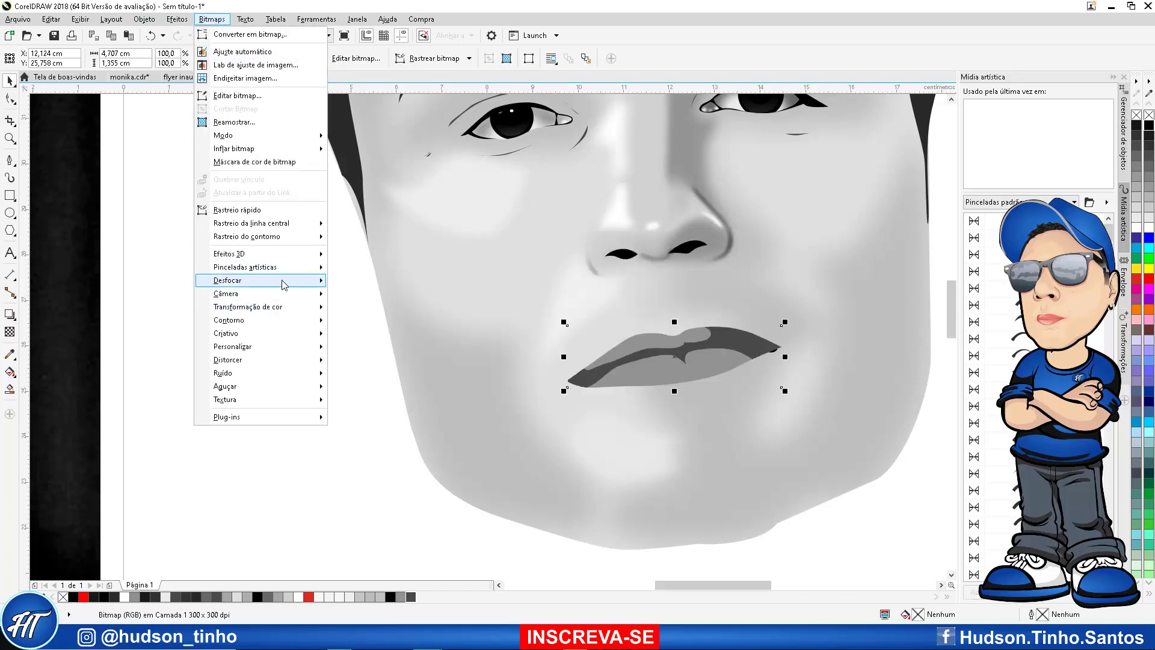
mouse_move(271, 280)
click(412, 295)
drag(599, 268, 368, 269)
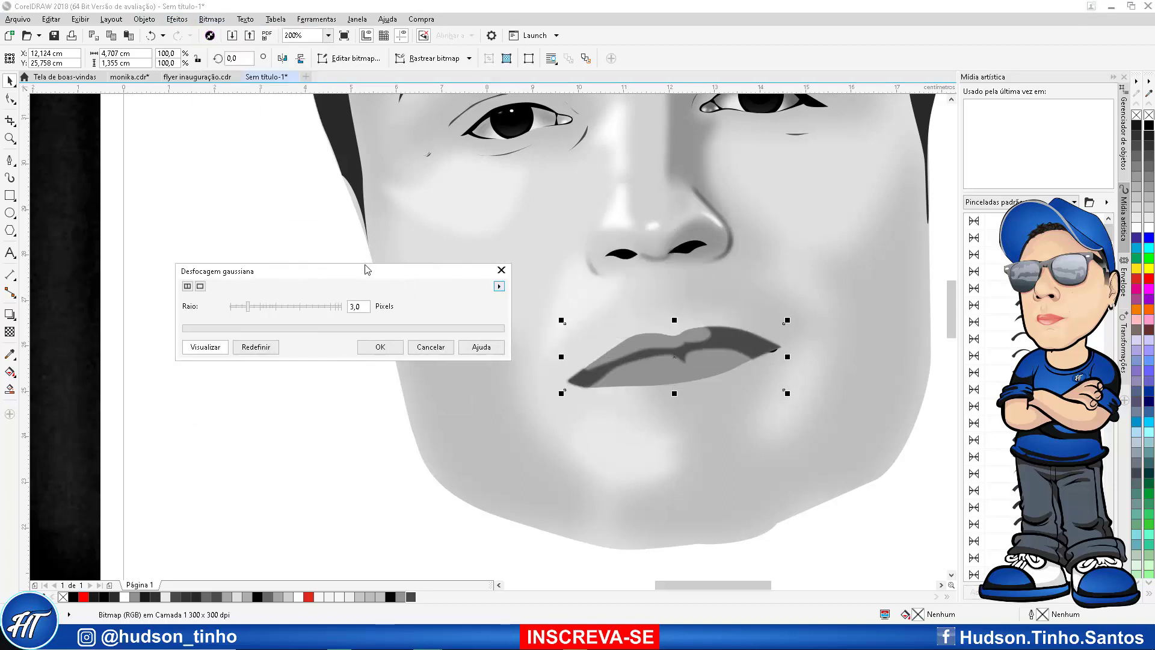
drag(274, 310, 279, 312)
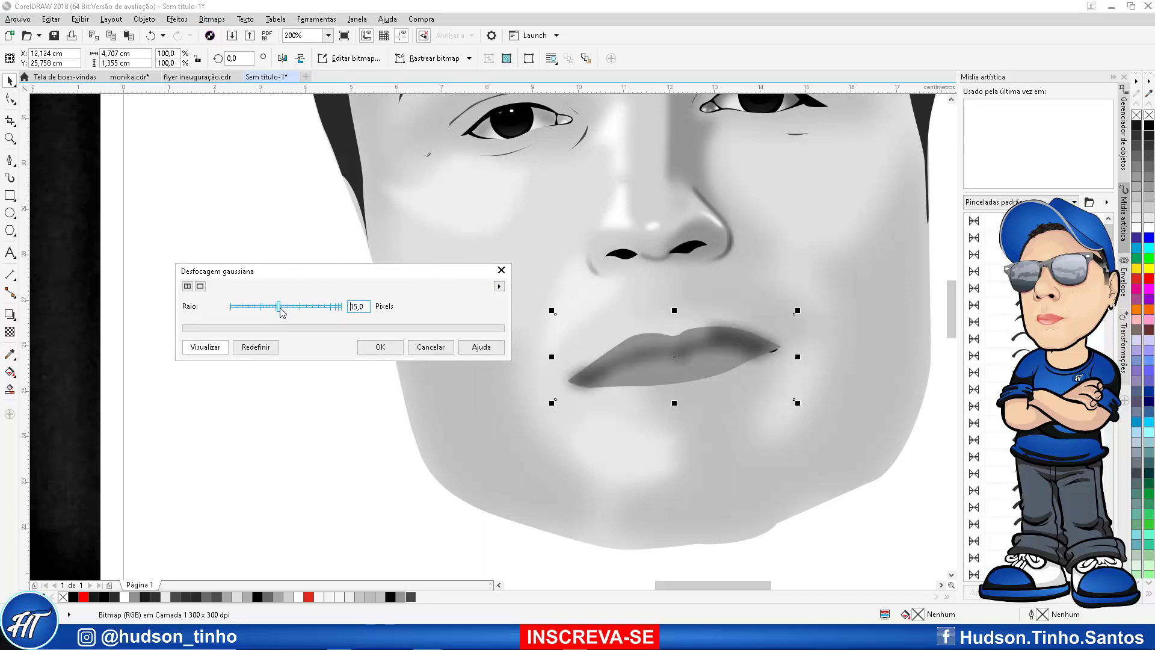
click(382, 347)
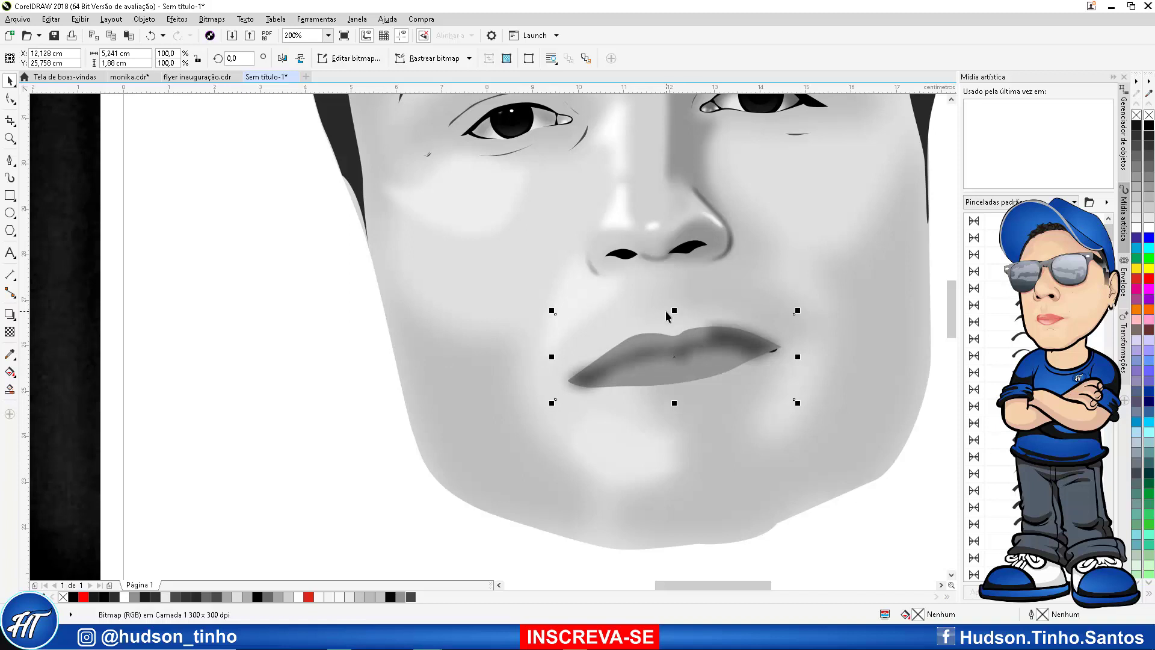
Send the blurred mouth shadow behind the lips shape and PowerClip it inside the lips
key(ctrl+z)
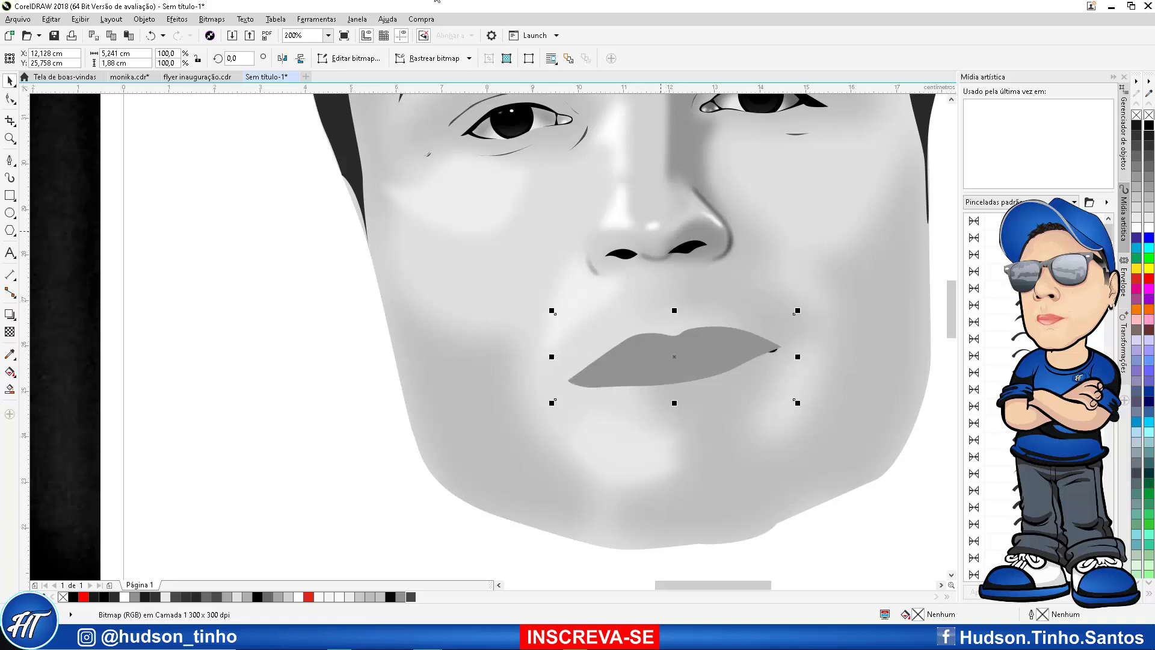
click(144, 18)
mouse_move(197, 129)
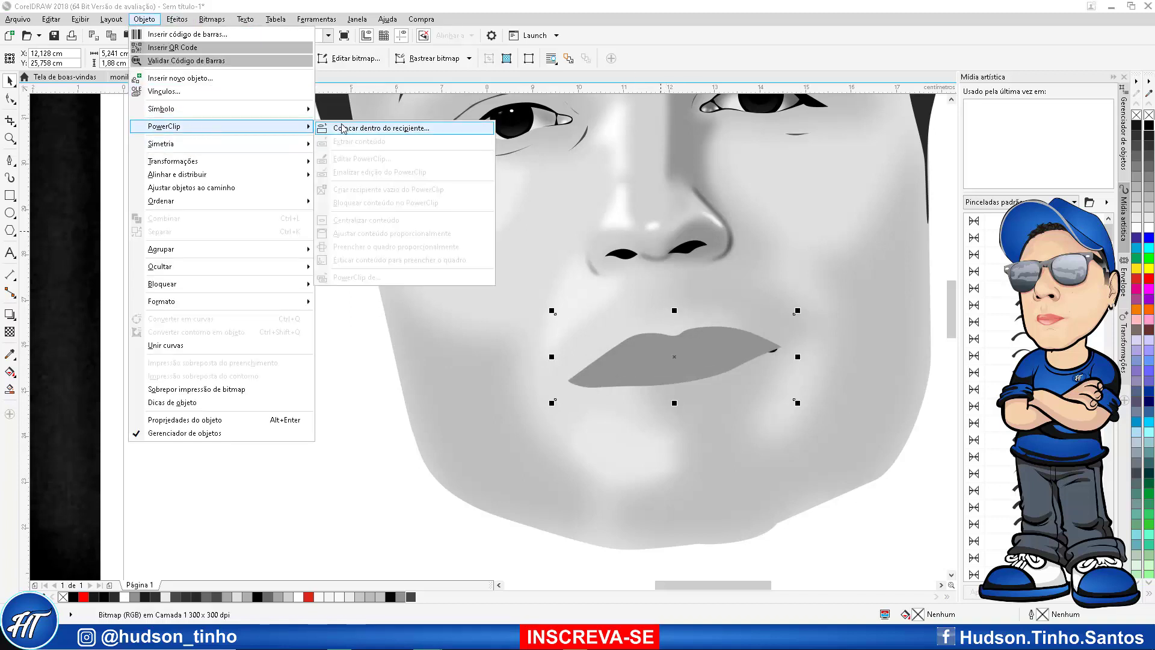
click(361, 128)
click(672, 373)
scroll(678, 297, down, 3)
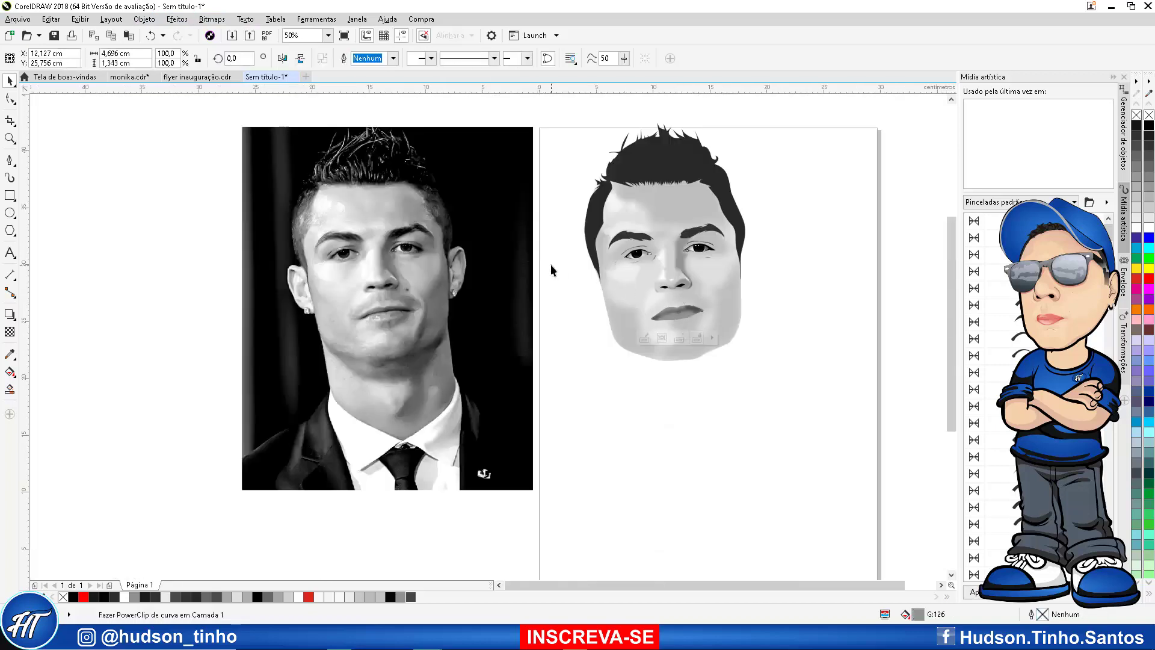
Fill the vector lips with a lighter grey (G:166) sampled from the photo's lip area and return to the Pick tool
scroll(710, 313, up, 2)
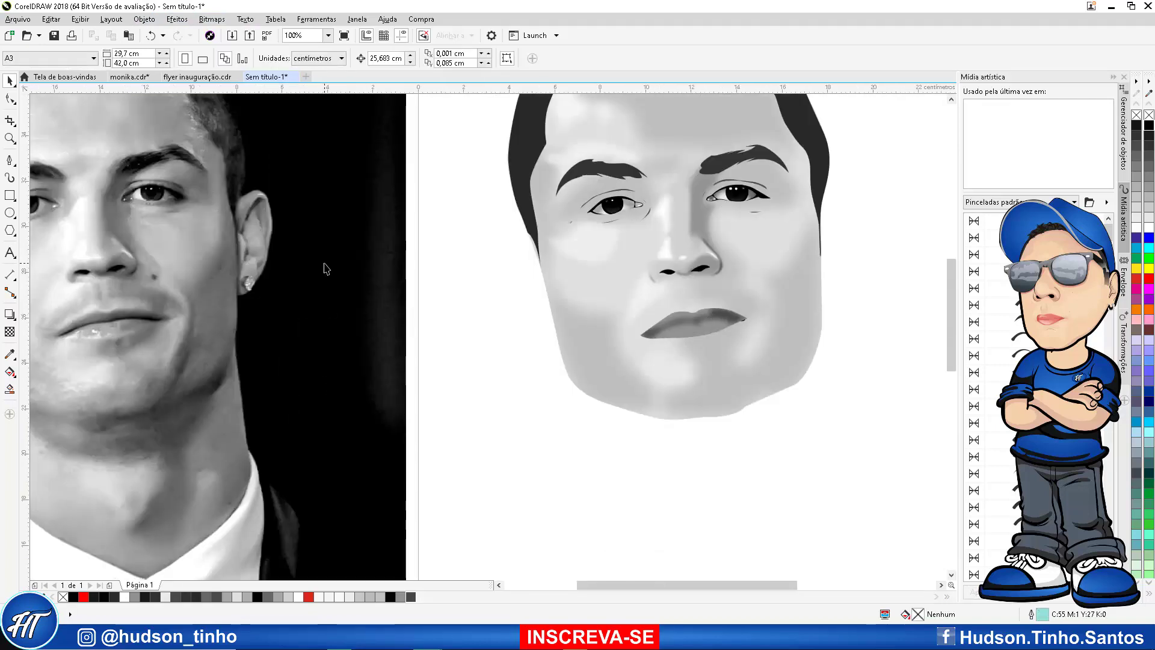
click(687, 332)
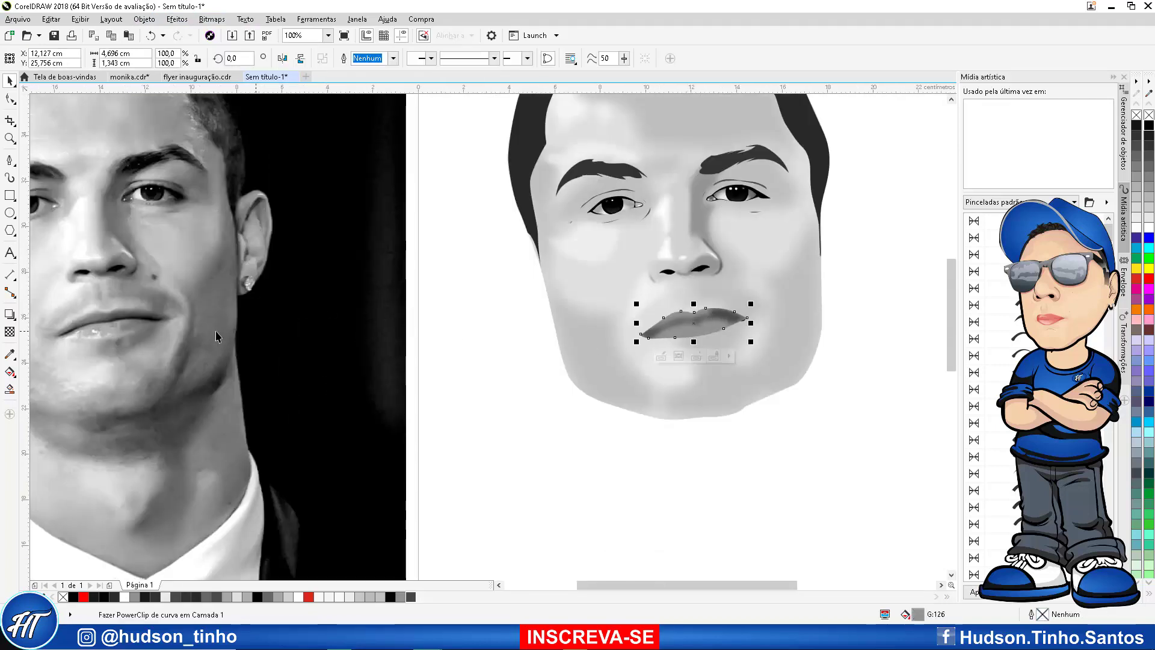
click(10, 354)
scroll(84, 312, up, 2)
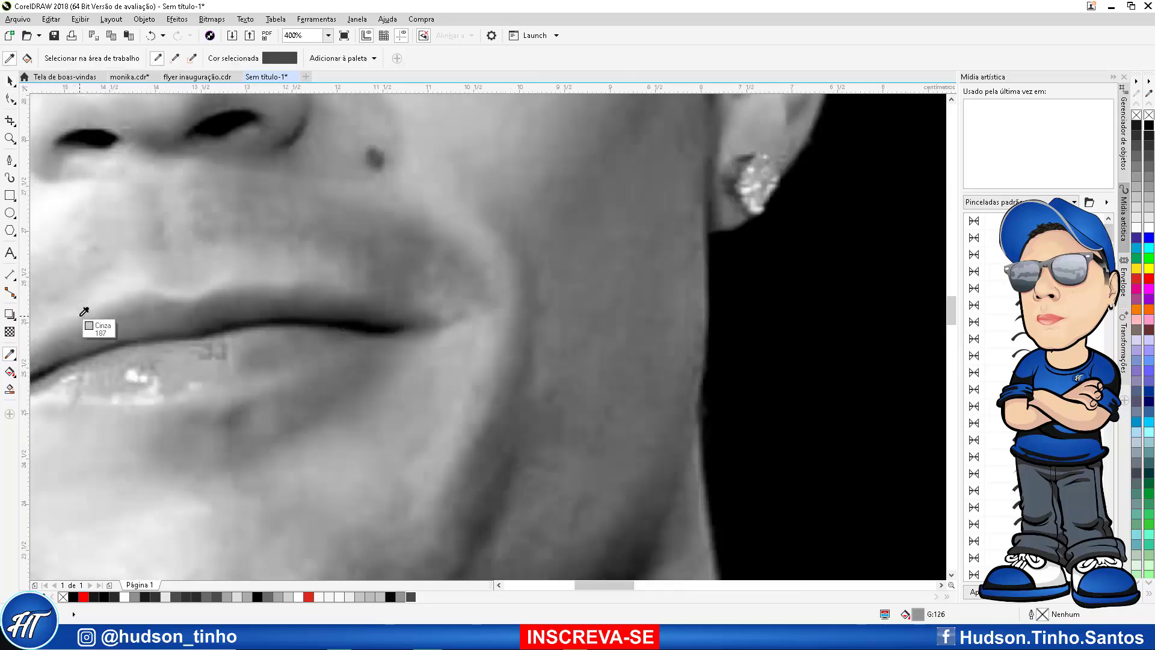
click(84, 314)
scroll(872, 233, down, 4)
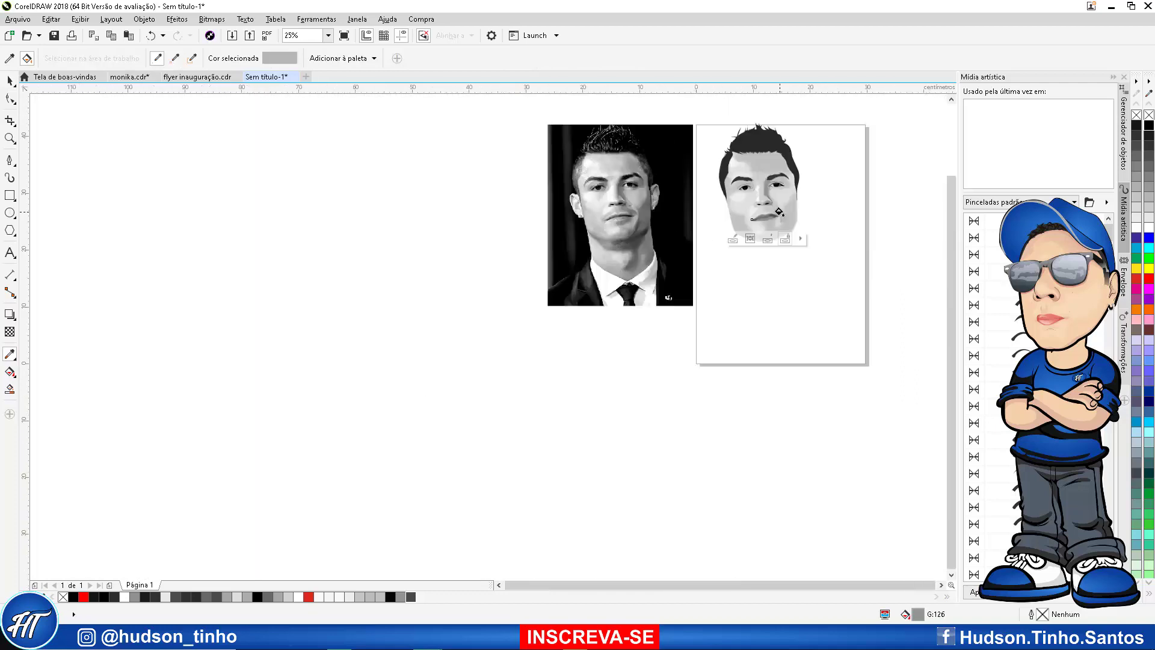
scroll(780, 212, up, 3)
click(633, 176)
scroll(608, 186, down, 2)
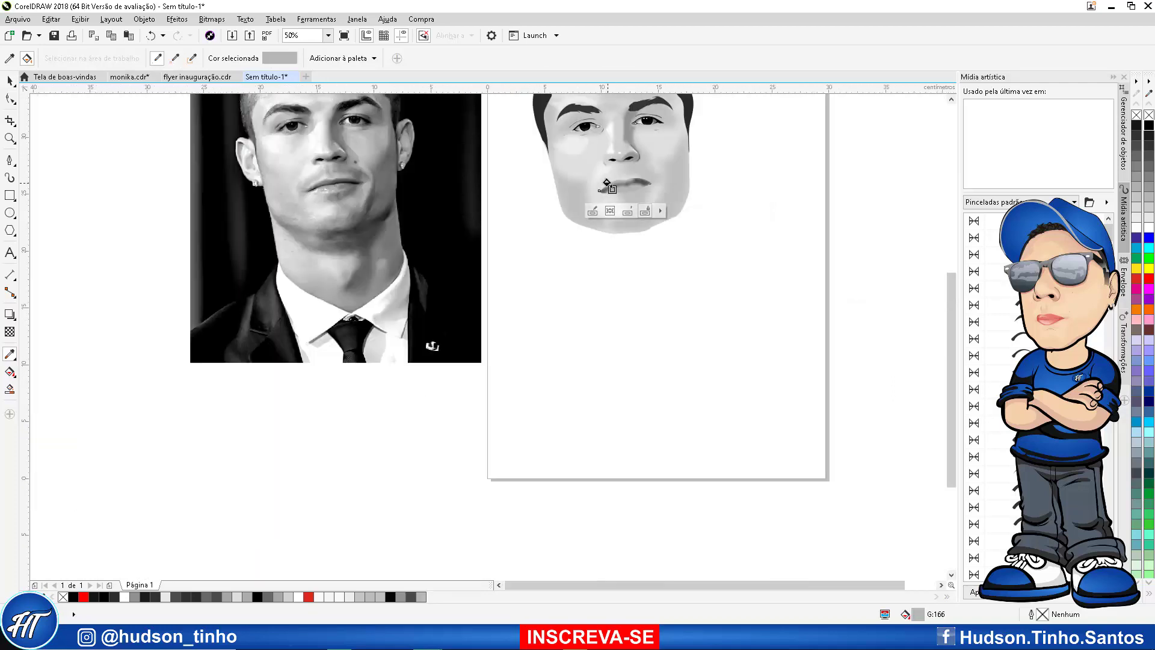
scroll(607, 186, up, 2)
click(9, 80)
click(360, 249)
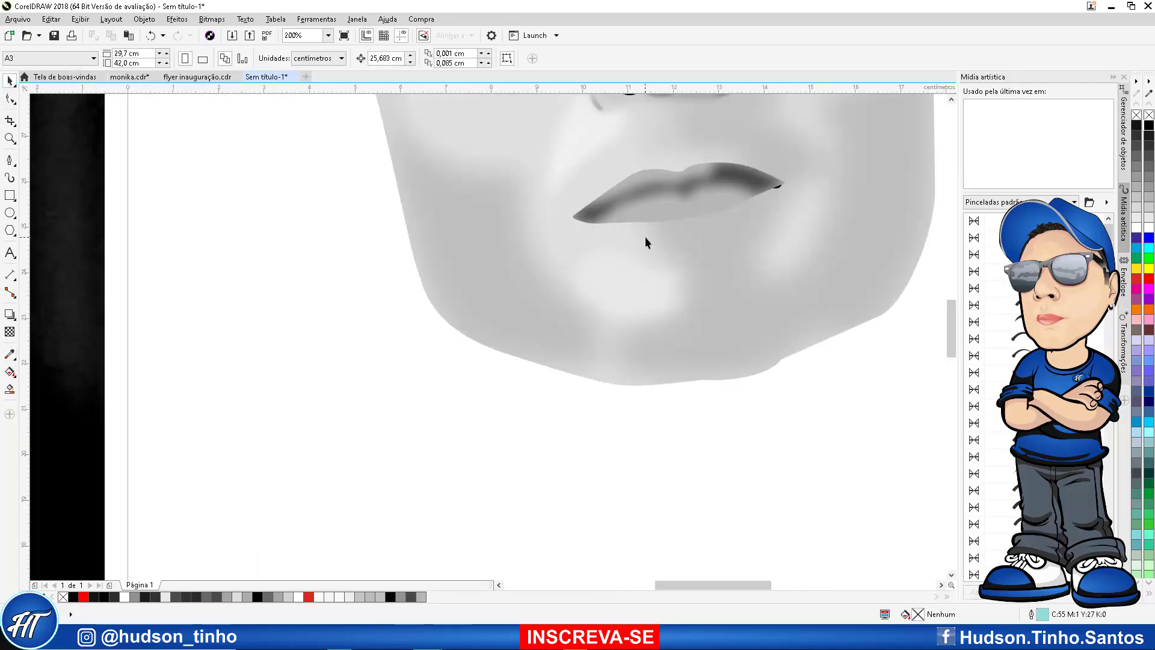
Trace a closed highlight outline about 0.85 × 0.4 cm at the image-left end of the photo's lower lip
scroll(645, 237, down, 1)
scroll(653, 217, up, 1)
click(649, 230)
scroll(721, 203, down, 1)
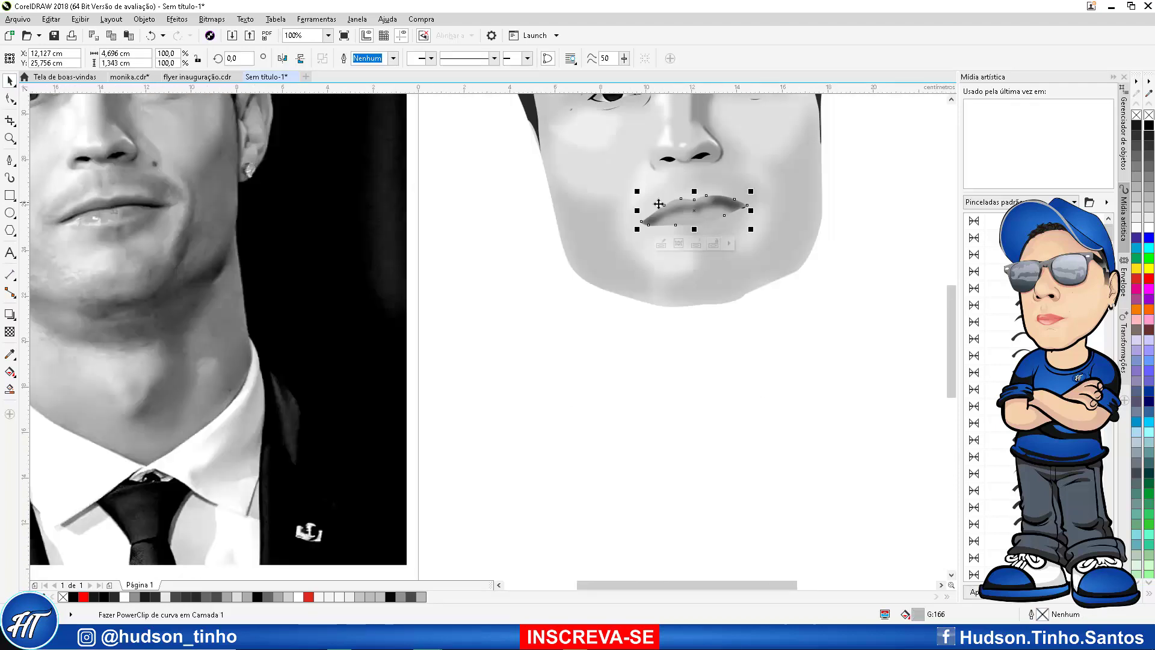
scroll(72, 189, up, 2)
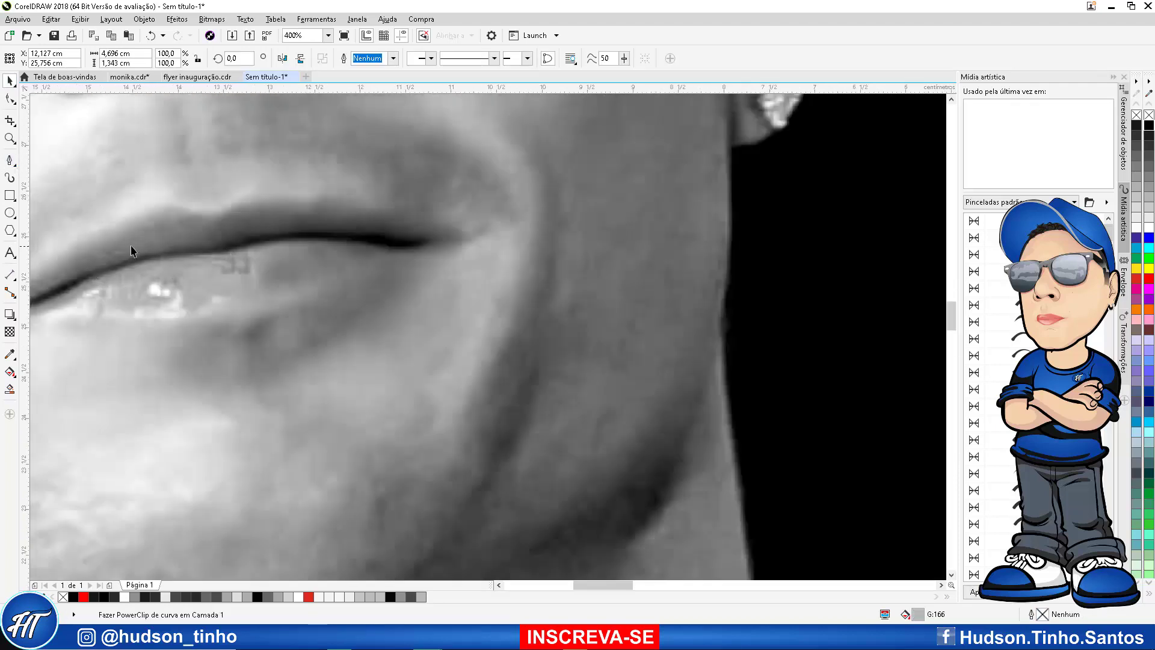
click(9, 160)
scroll(173, 216, up, 2)
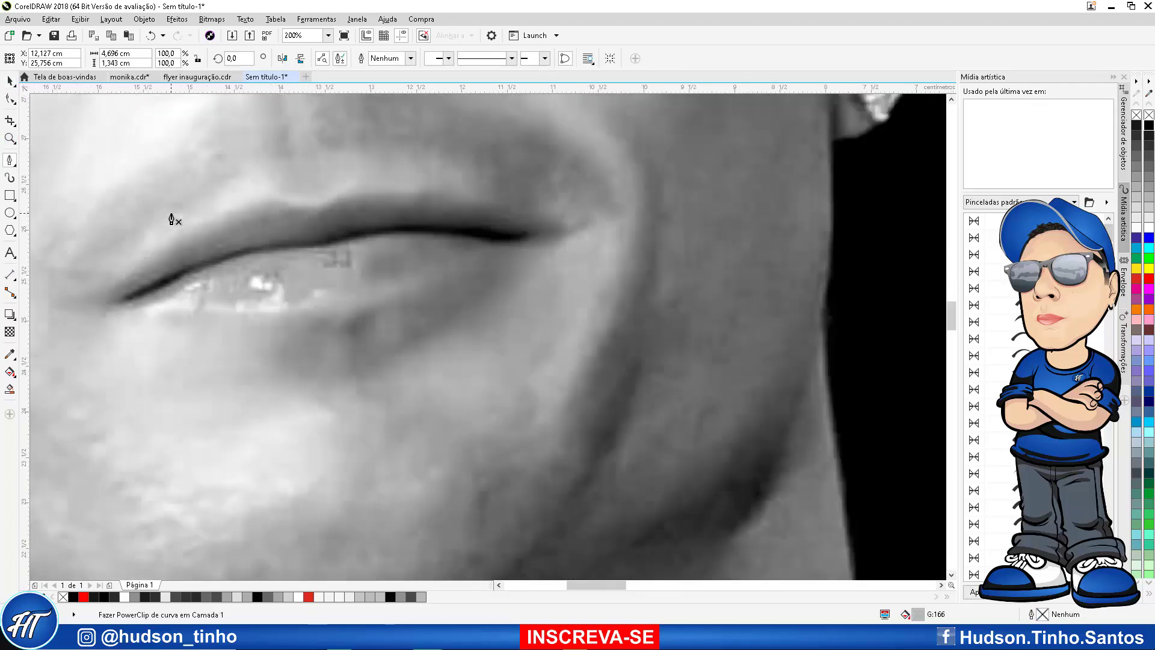
click(113, 396)
mouse_move(159, 386)
mouse_down()
mouse_move(200, 379)
mouse_move(221, 350)
mouse_move(234, 357)
mouse_move(225, 368)
mouse_move(260, 357)
mouse_move(228, 408)
mouse_move(112, 408)
mouse_up()
click(210, 374)
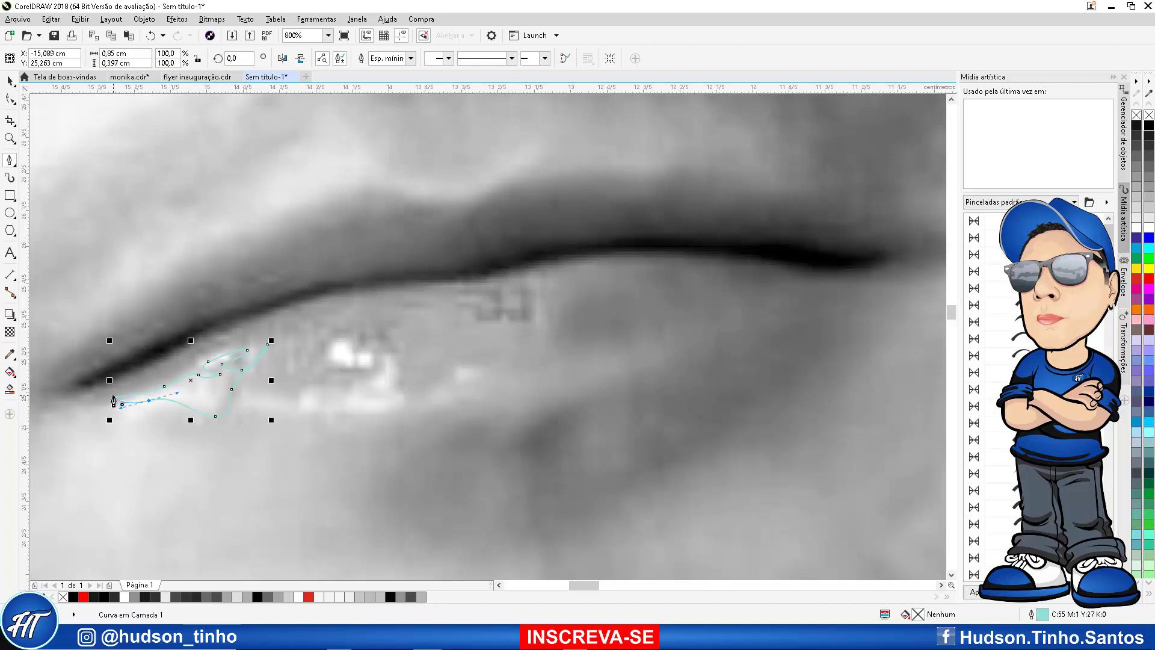
click(113, 397)
Trace a second closed highlight outline, about 0.83 × 0.33 cm, along the bright lower edge of the photo's lower lip
click(248, 391)
drag(293, 394, 367, 416)
click(390, 353)
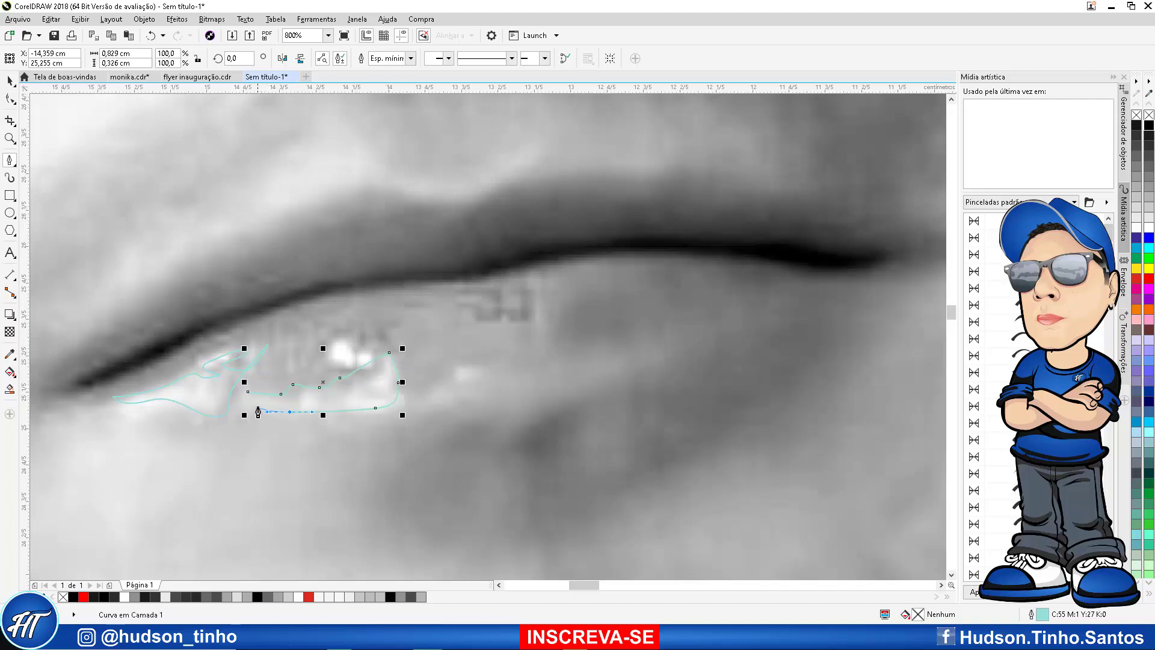
click(249, 393)
Trace a small closed outline about 0.17 cm wide around the brightest spot above the second lip highlight
scroll(325, 366, up, 2)
drag(398, 269, 372, 276)
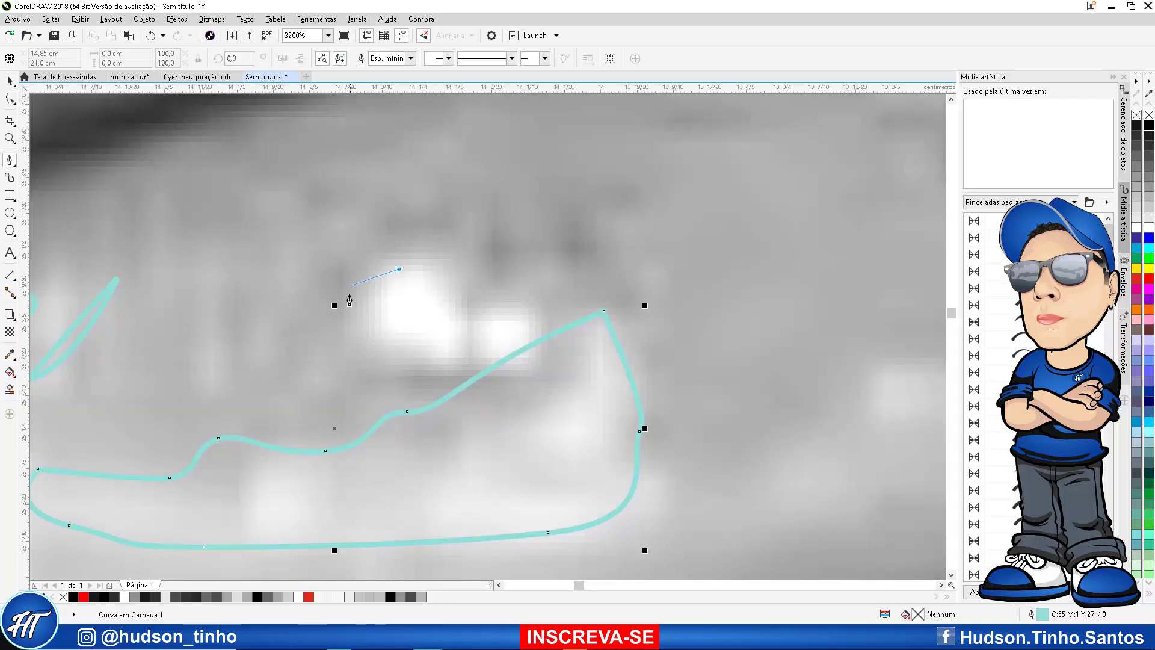
drag(350, 315, 352, 337)
drag(413, 362, 446, 366)
click(472, 359)
click(447, 293)
click(413, 241)
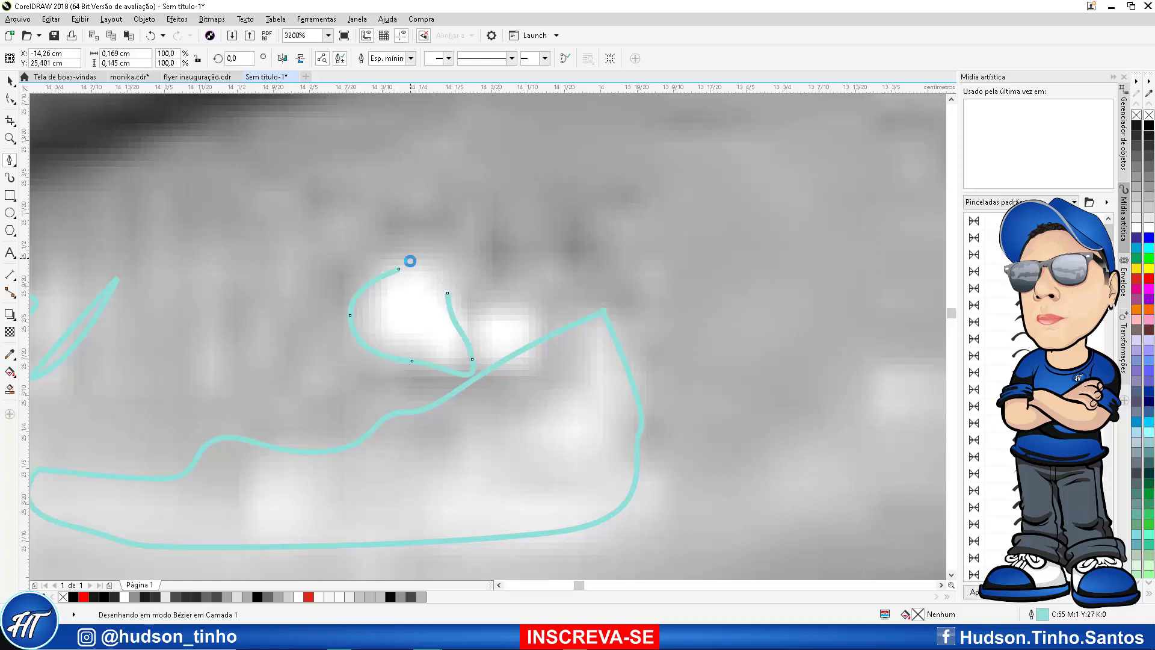
click(398, 270)
Trace another tiny closed highlight, about 0.08 × 0.14 cm, just image-right of the brightest spot on the lower lip
click(498, 292)
drag(494, 324, 516, 330)
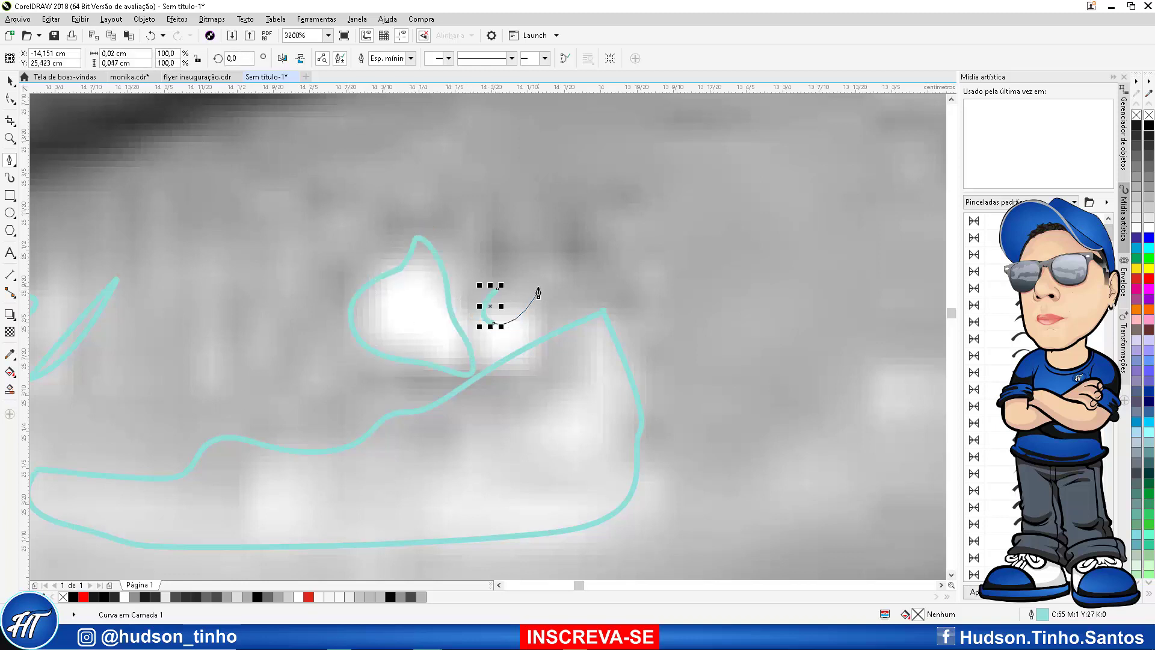
drag(538, 291, 538, 271)
drag(519, 231, 495, 257)
click(498, 291)
scroll(485, 226, down, 5)
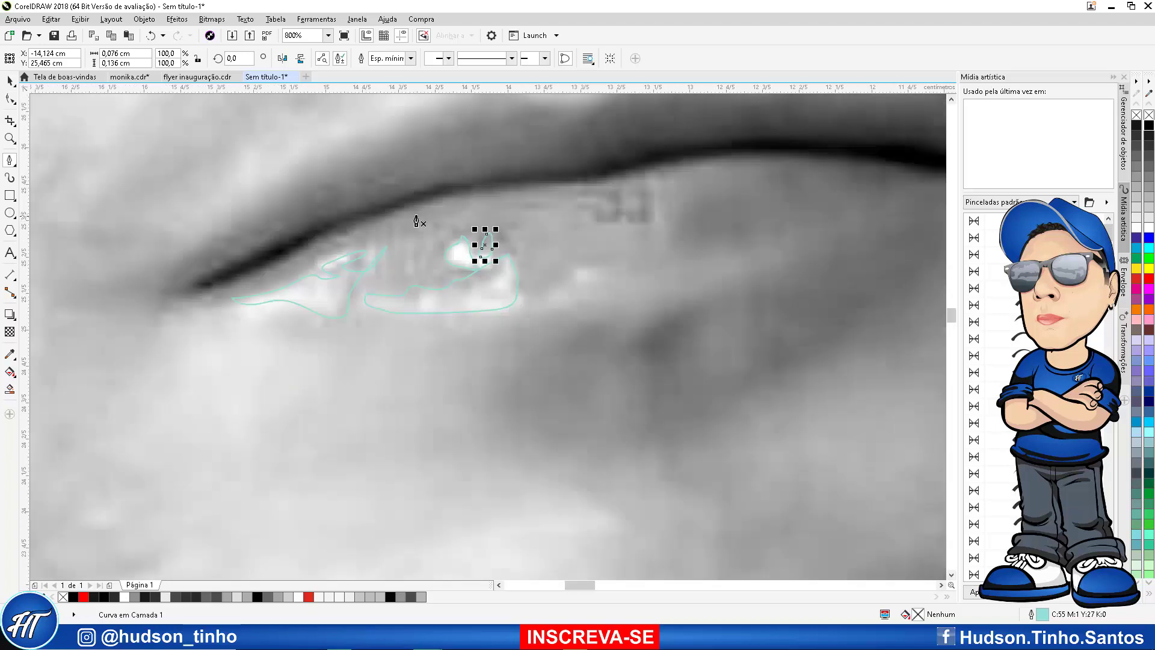
Fill the four lip highlights with 10% black without outlines, and repeat the horizontal move to place them on the vector lips
scroll(440, 187, up, 2)
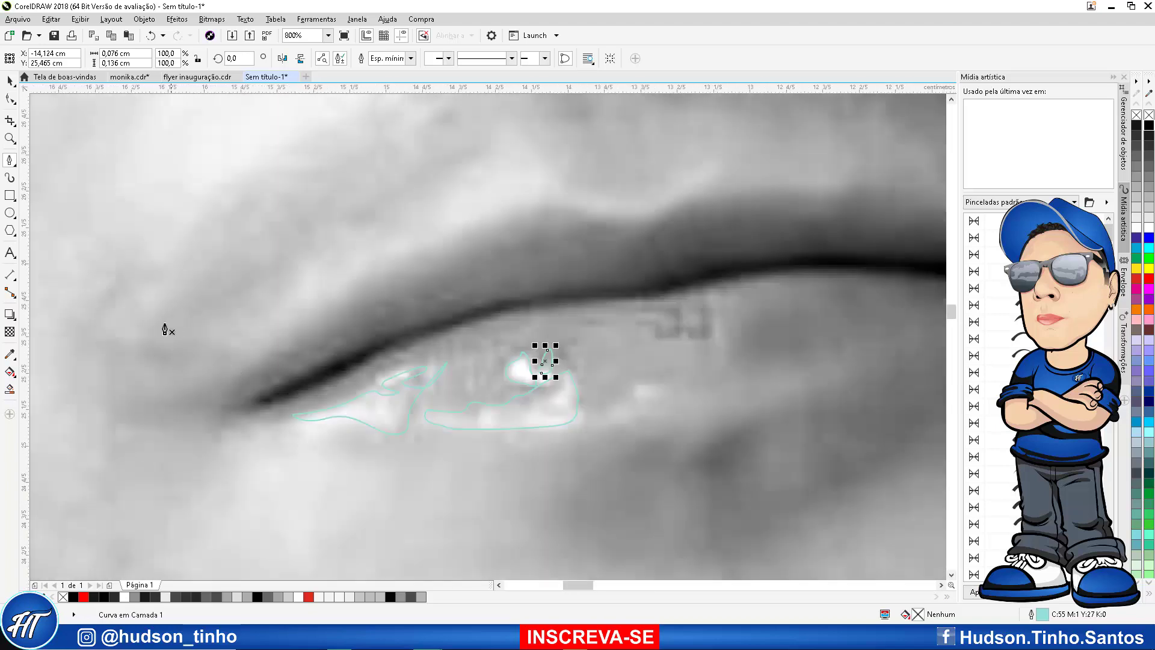
key(space)
scroll(355, 298, down, 2)
key(ctrl+a)
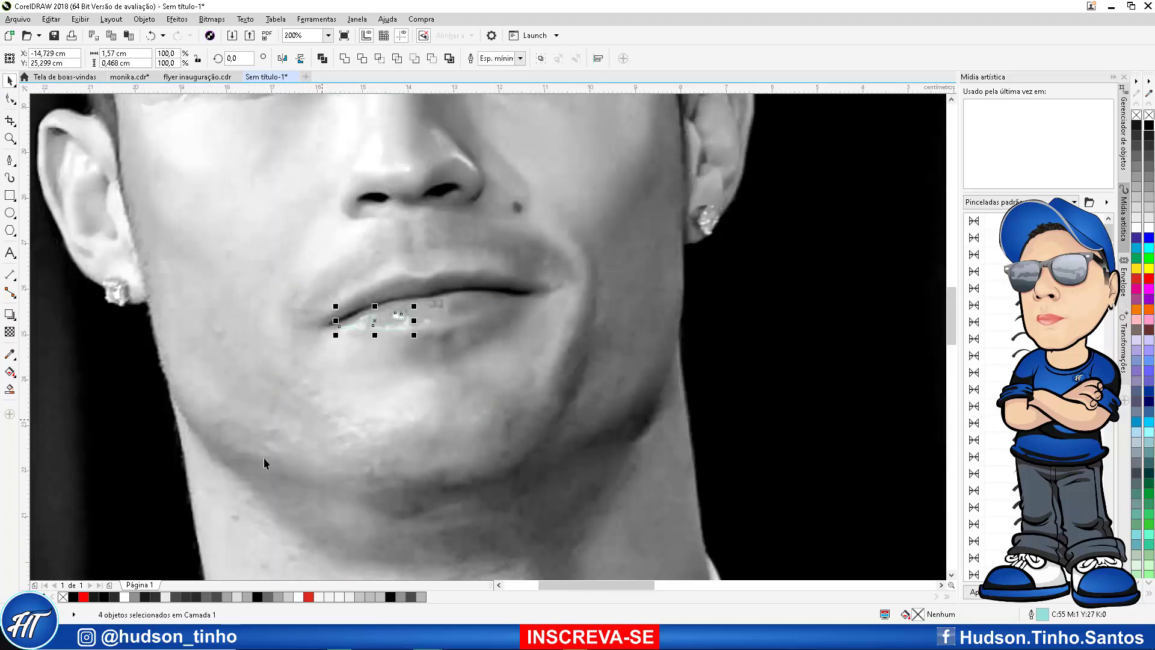
click(164, 597)
right_click(63, 598)
scroll(296, 309, down, 2)
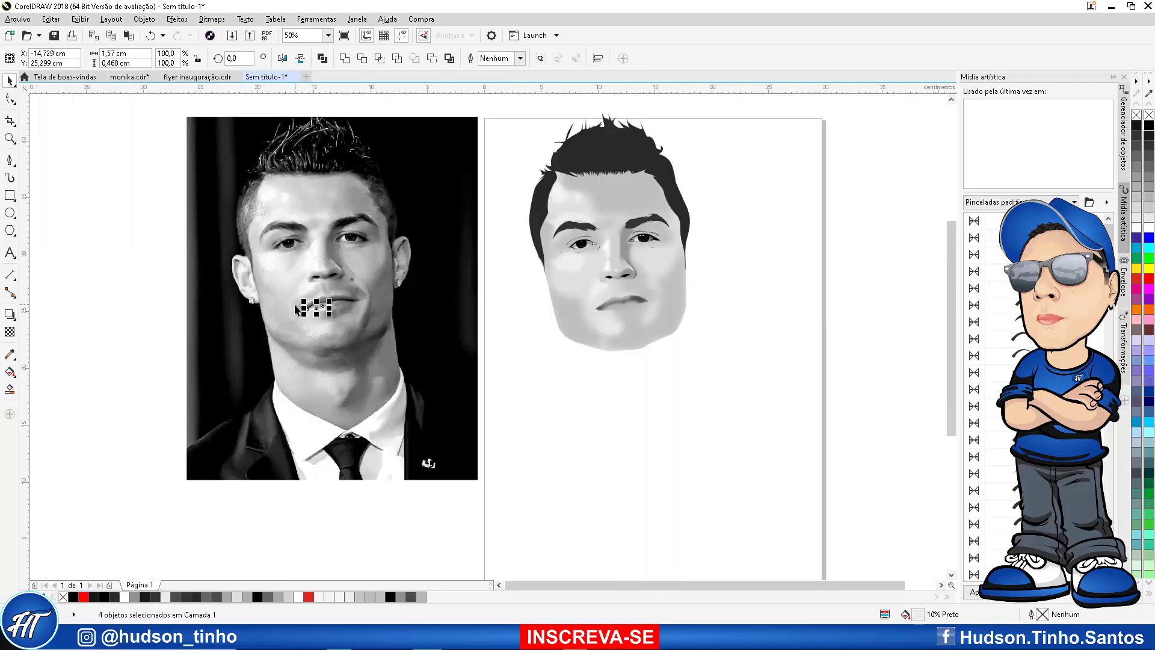
scroll(662, 273, up, 1)
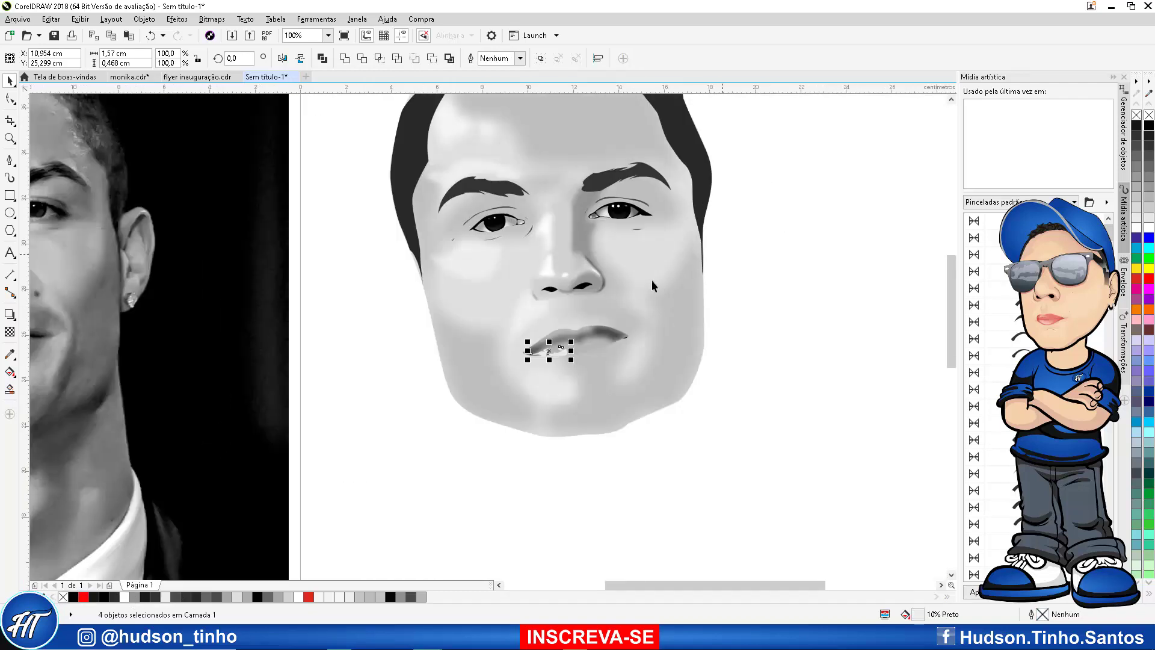
Convert the four lower-lip highlights to a bitmap and apply a Gaussian blur with a 3.8-pixel radius
scroll(541, 333, up, 2)
click(211, 20)
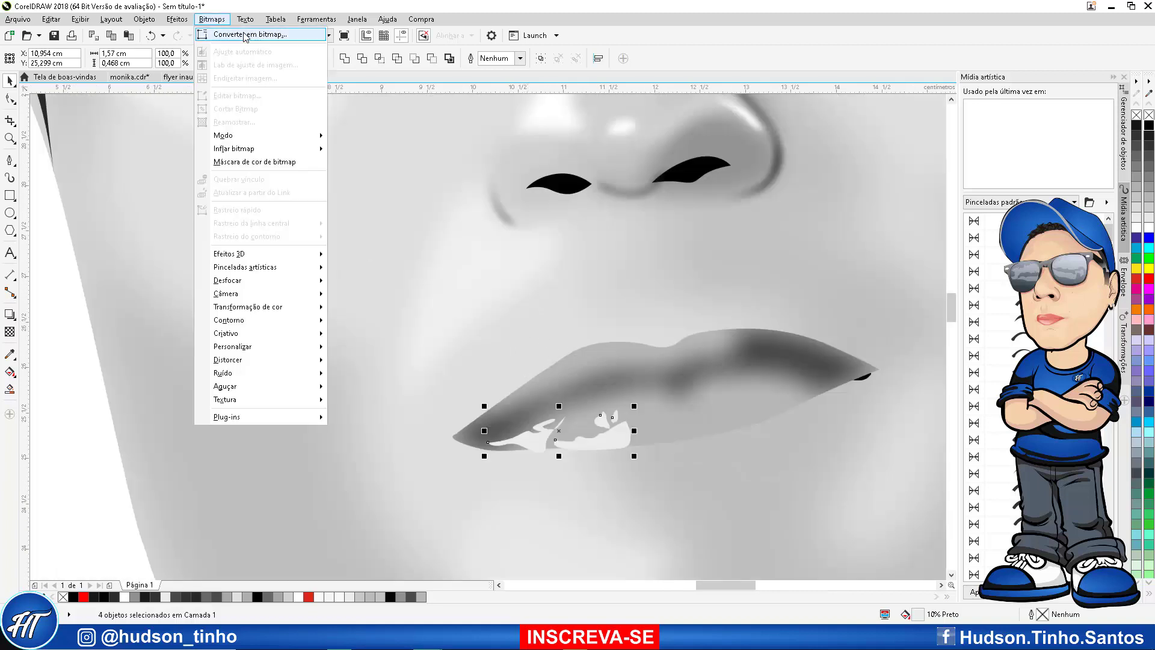
click(247, 35)
click(533, 383)
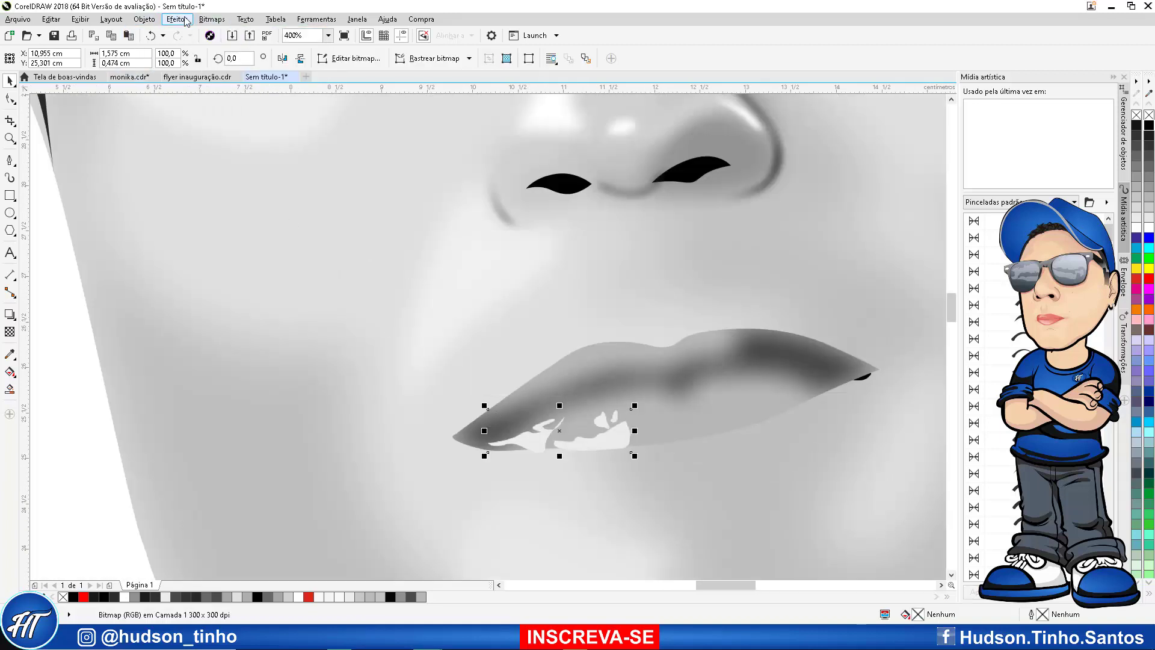
click(212, 19)
mouse_move(240, 279)
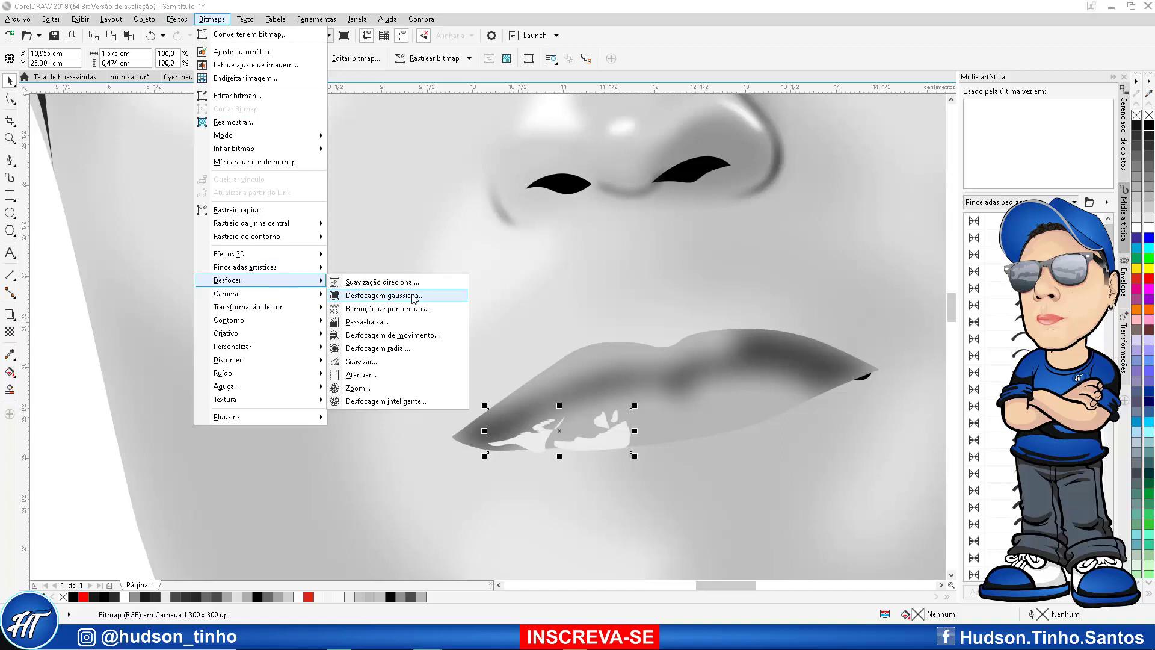
click(367, 293)
click(497, 308)
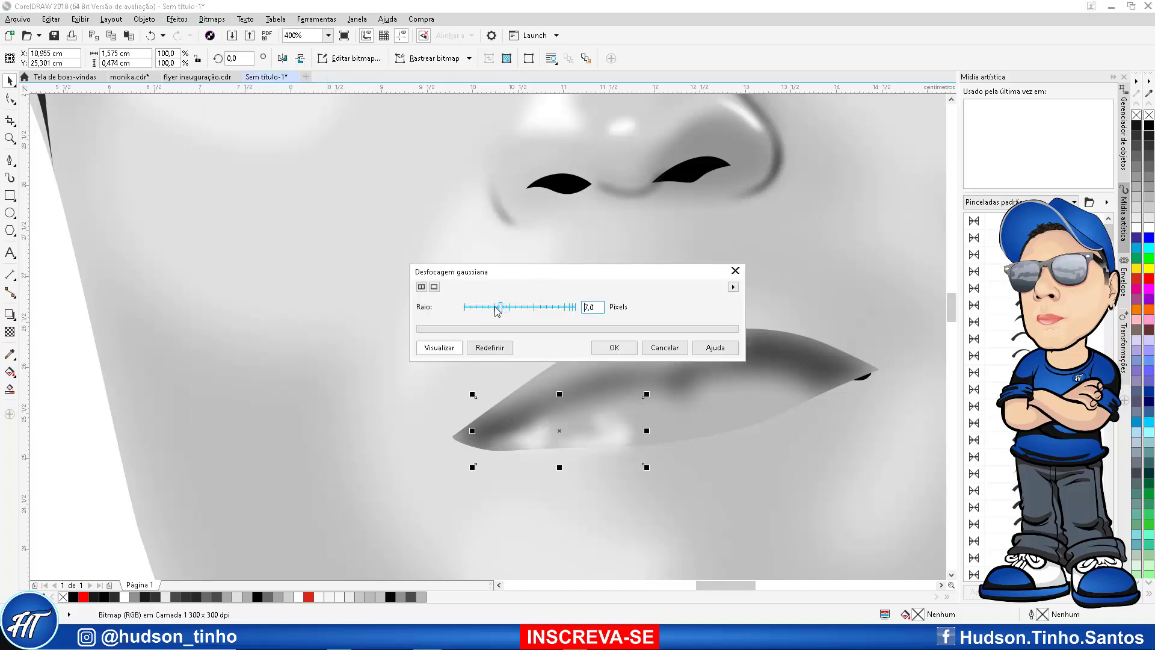
click(494, 307)
click(489, 305)
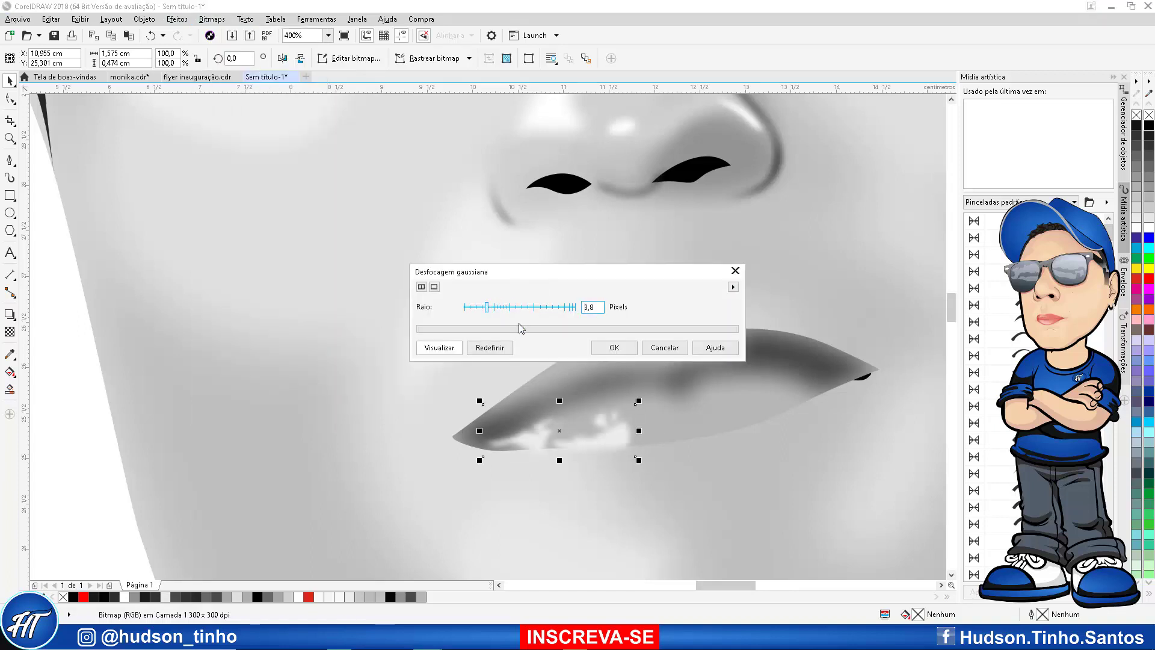
click(614, 349)
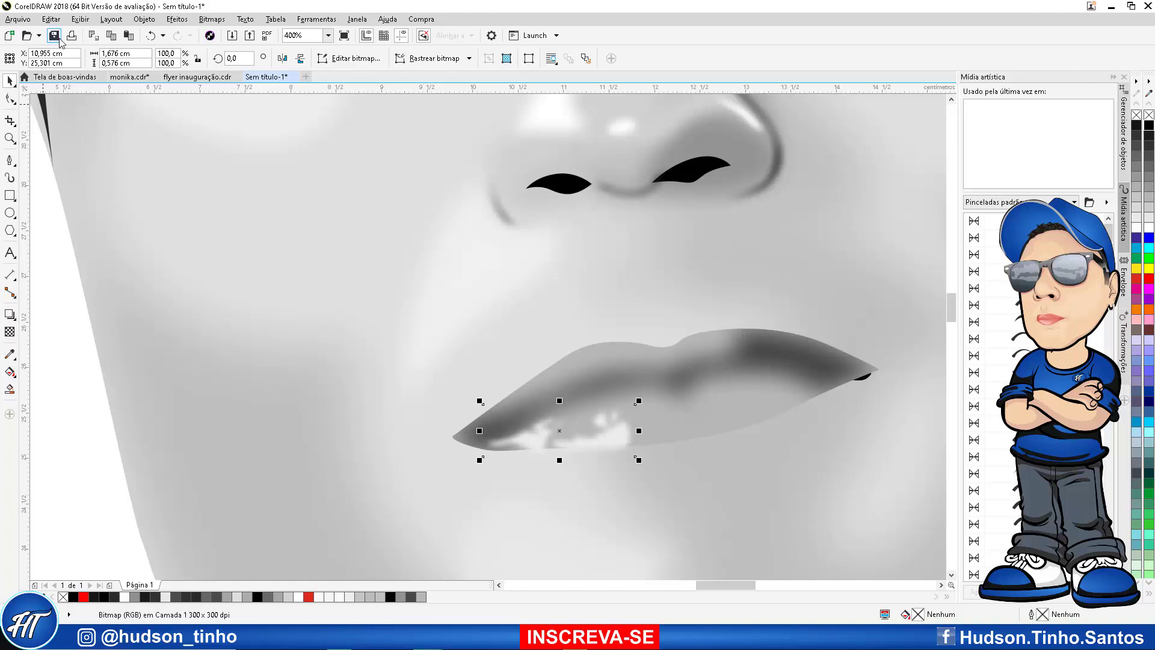
PowerClip the blurred highlights inside the vector lips shape
click(144, 19)
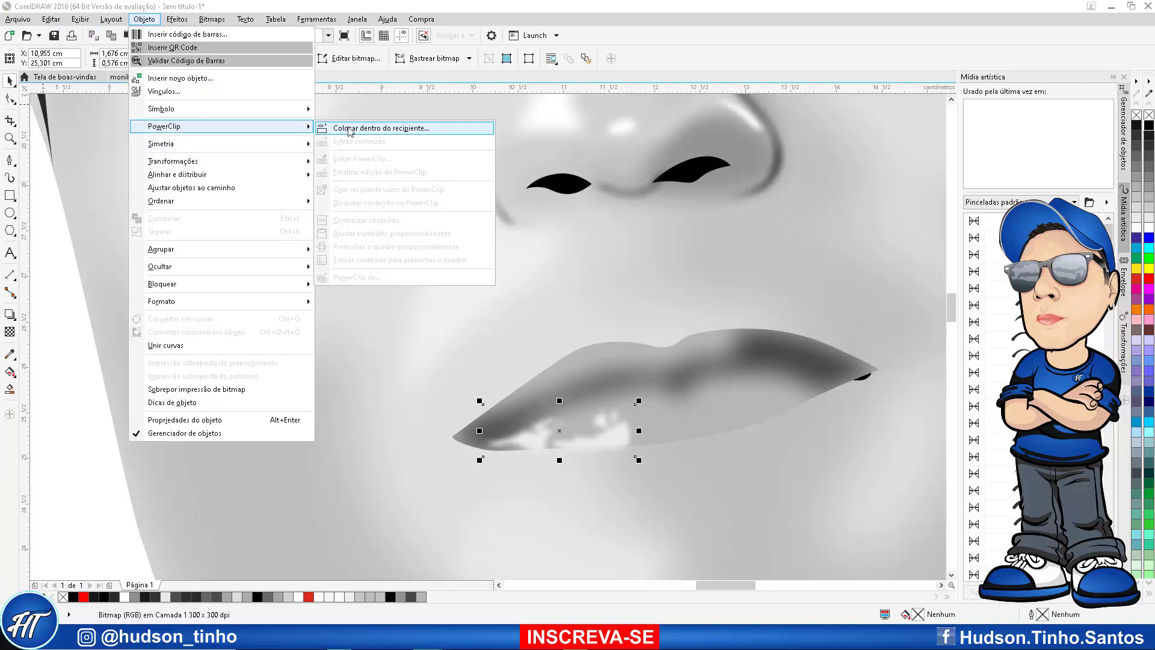
click(361, 126)
click(789, 357)
scroll(503, 397, down, 1)
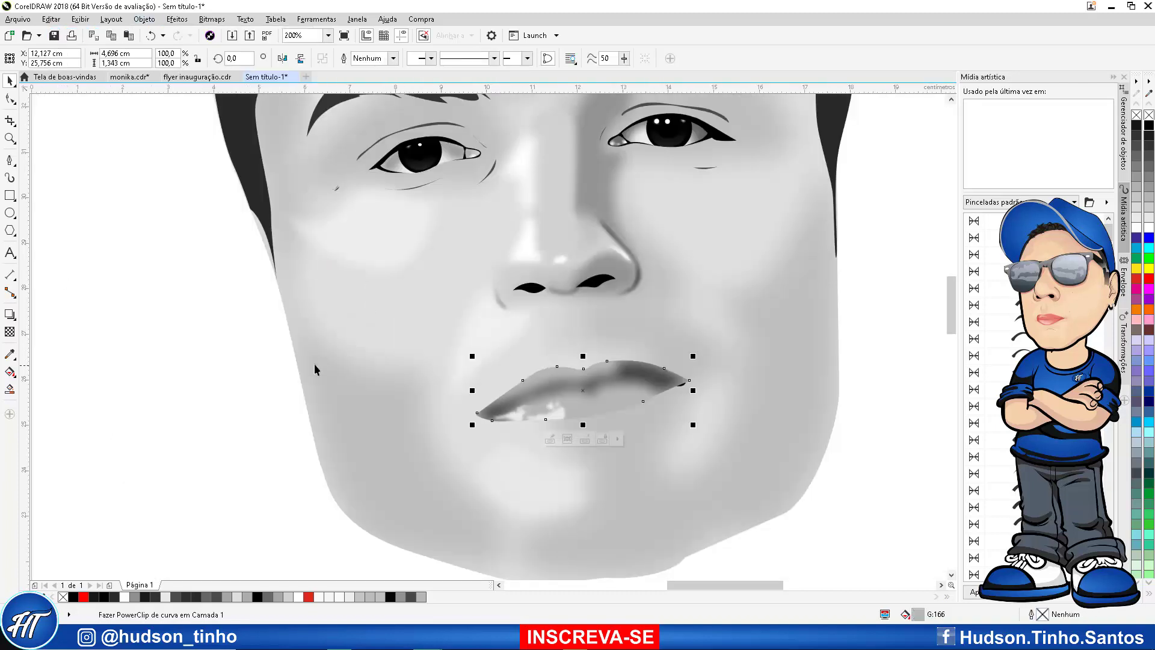
Edit the lips' PowerClip contents, give the blurred mouth shadow a uniform transparency of 36, and finish editing
click(658, 393)
scroll(707, 351, down, 1)
click(678, 382)
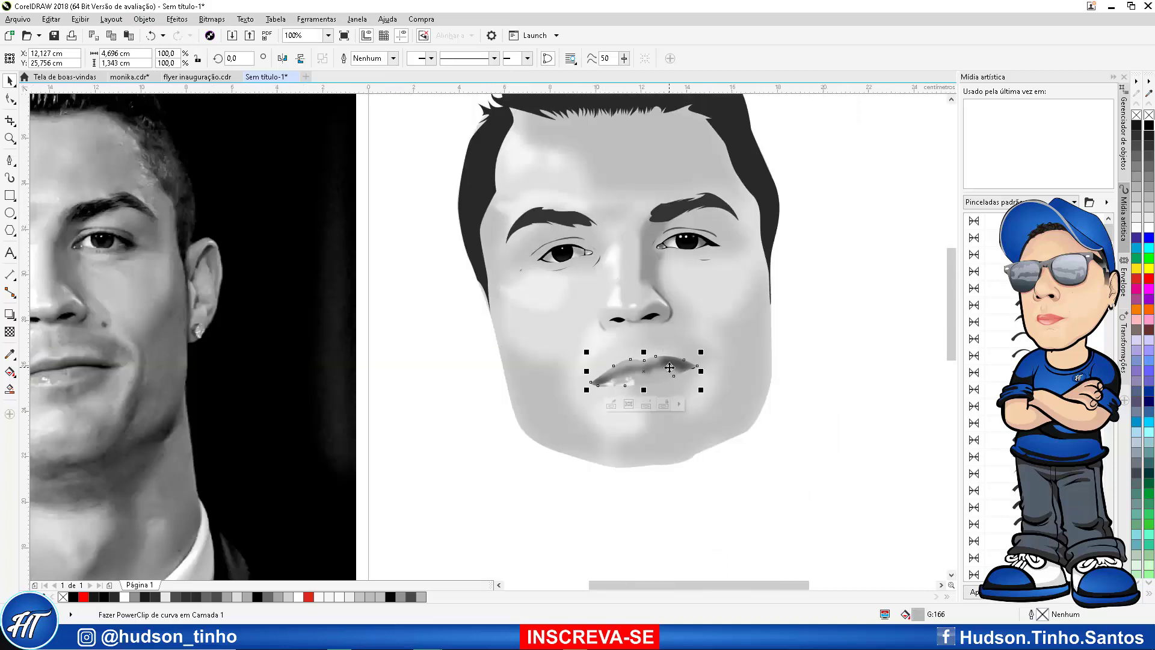
scroll(677, 374, up, 2)
click(519, 475)
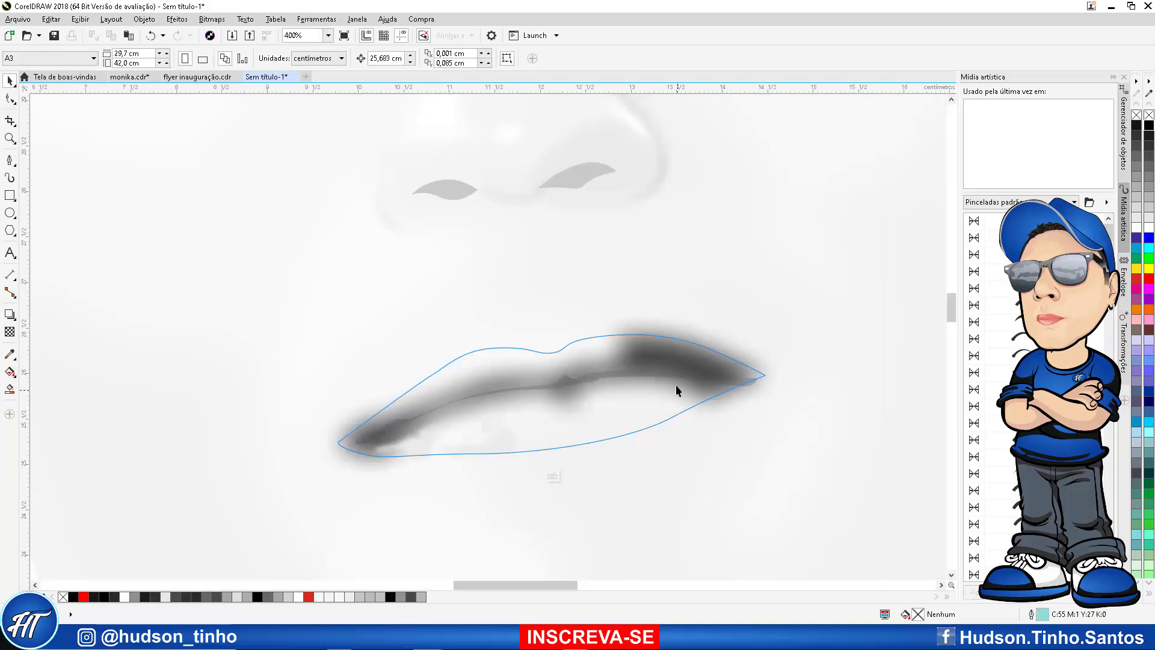
click(10, 332)
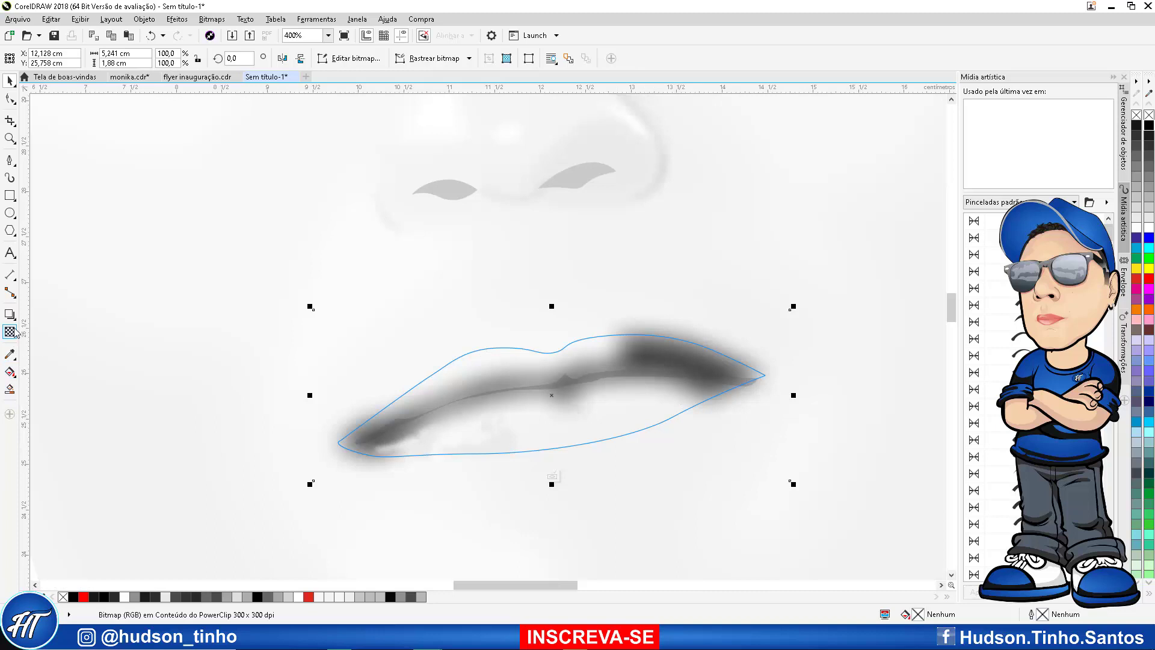
click(27, 58)
drag(532, 503, 537, 500)
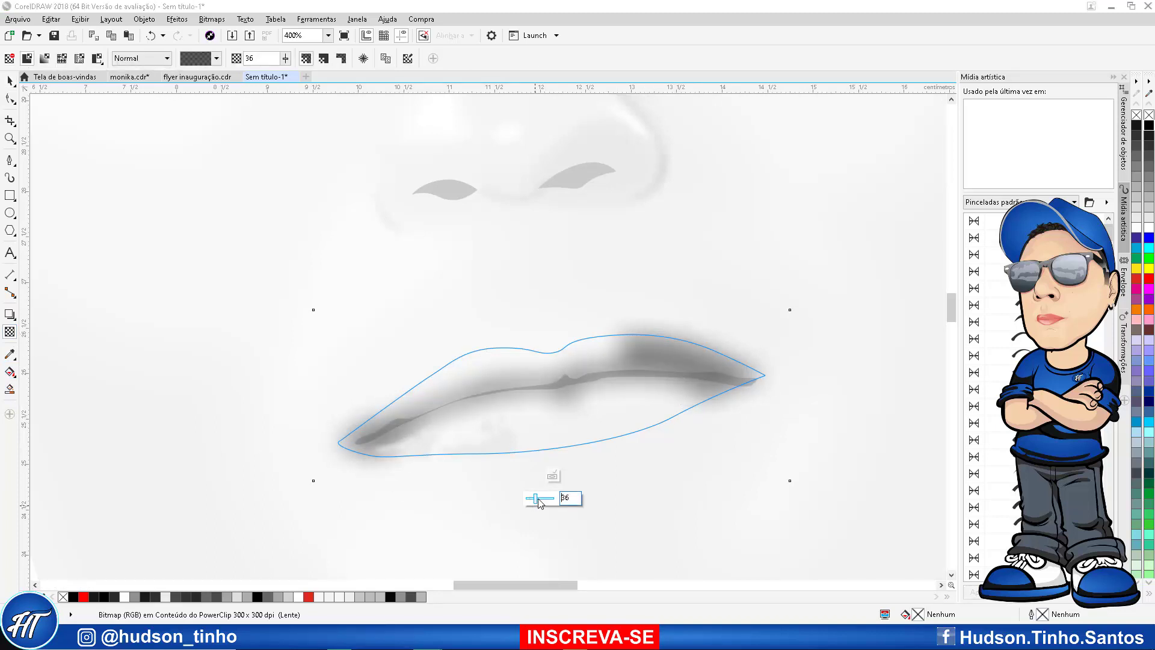
click(551, 476)
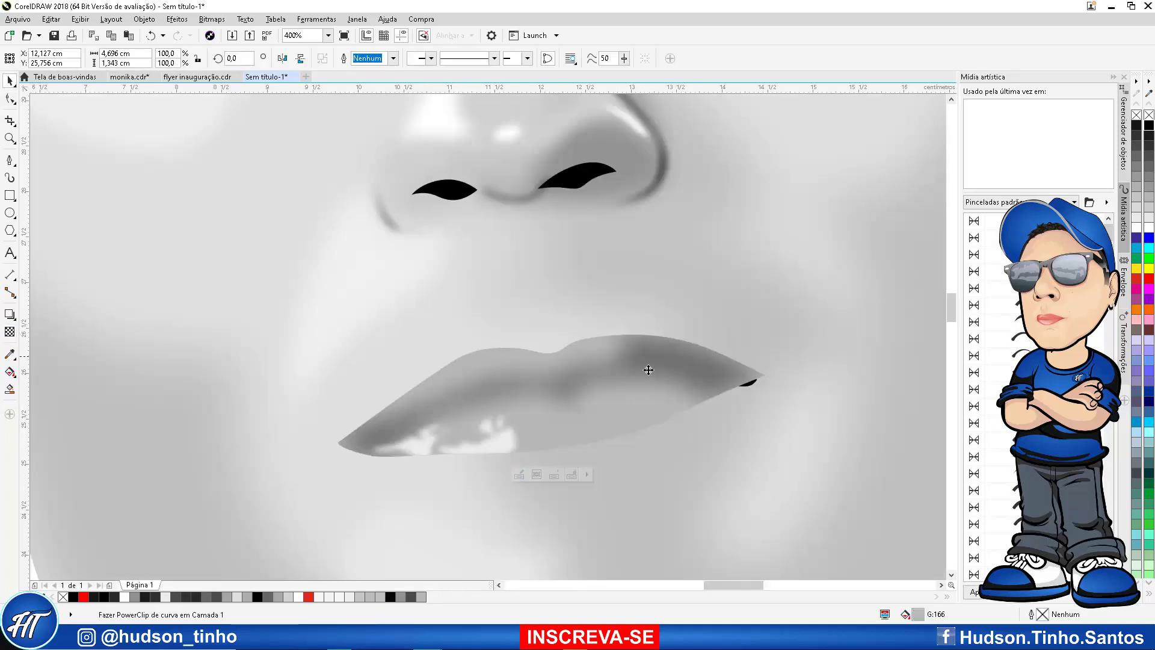
scroll(648, 371, down, 2)
key(Escape)
Reorder the lips shape so that it sits behind the dark mouth line but in front of the face
scroll(682, 388, up, 1)
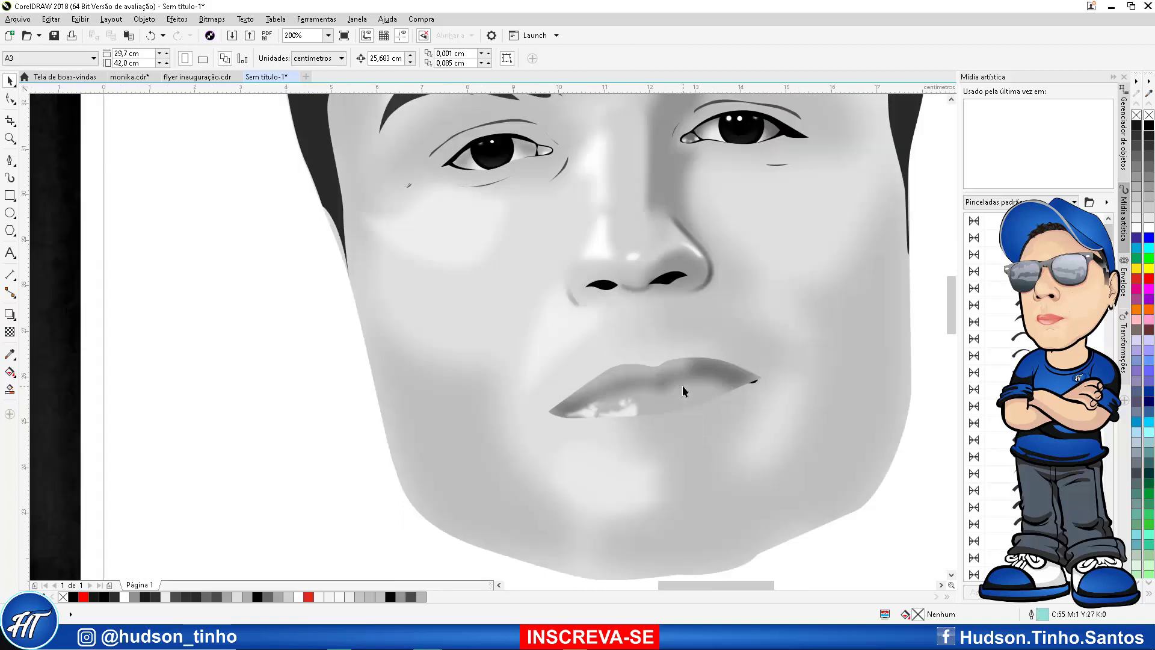
click(684, 385)
right_click(684, 385)
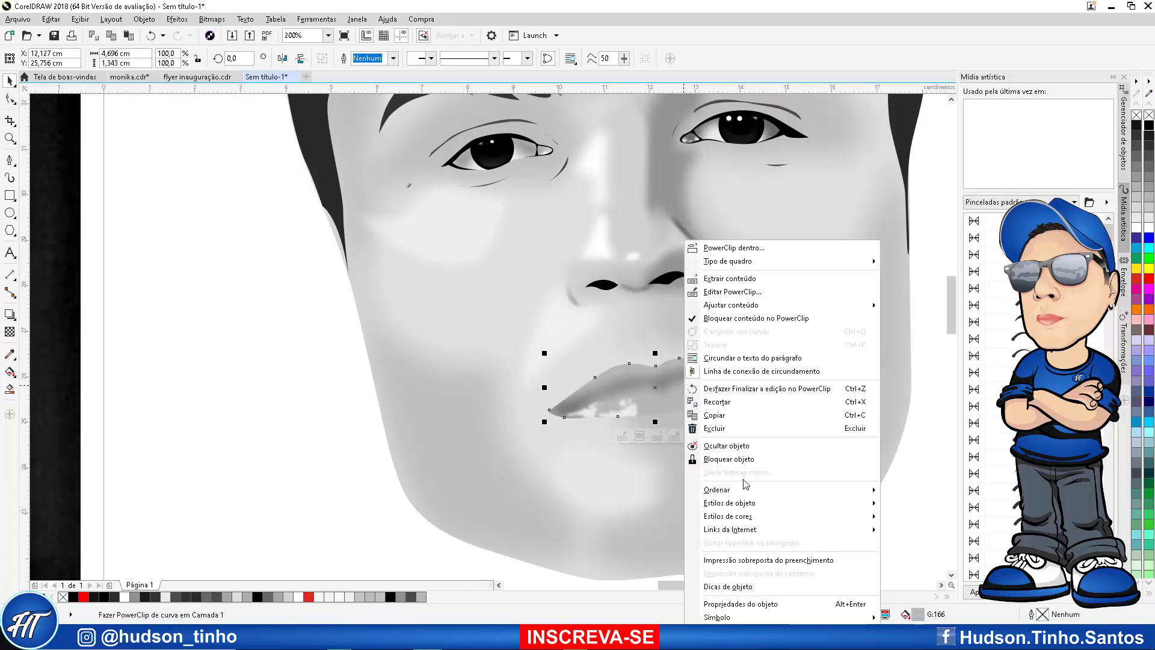
mouse_move(725, 489)
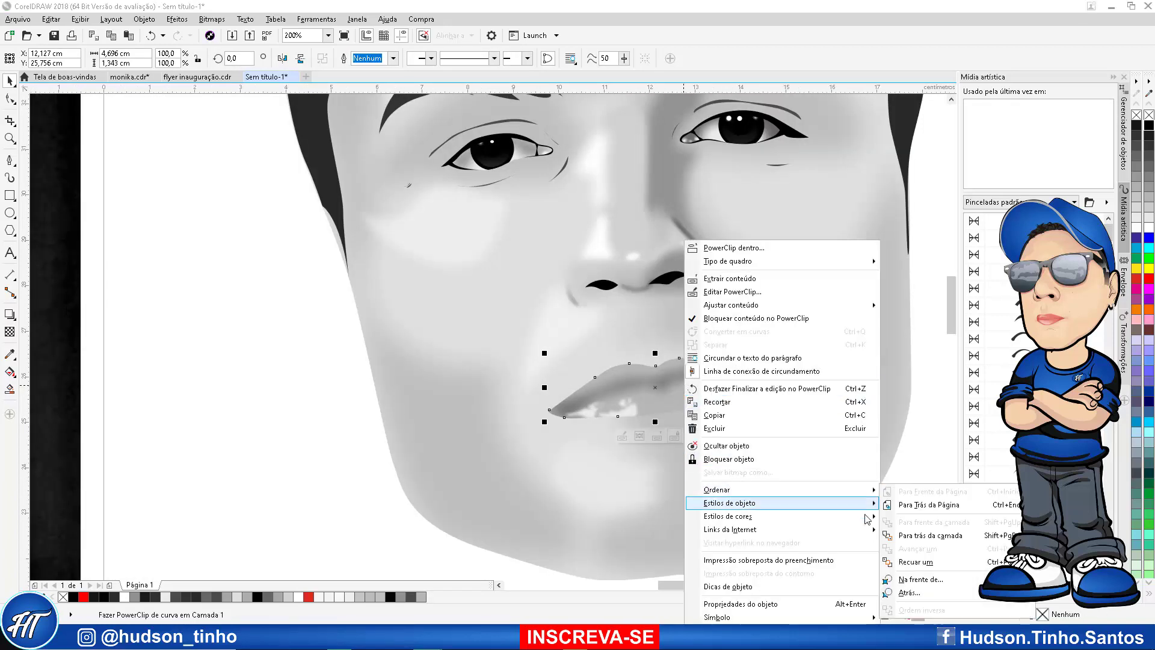
click(913, 580)
click(680, 367)
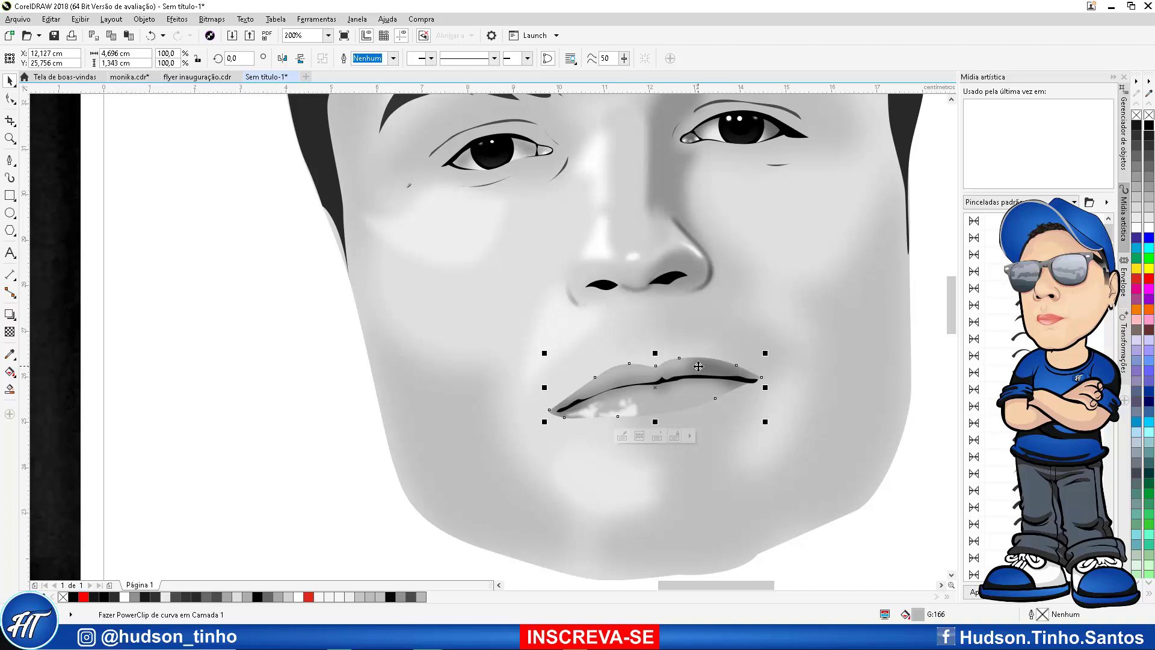
scroll(580, 353, down, 2)
key(Escape)
scroll(580, 347, up, 1)
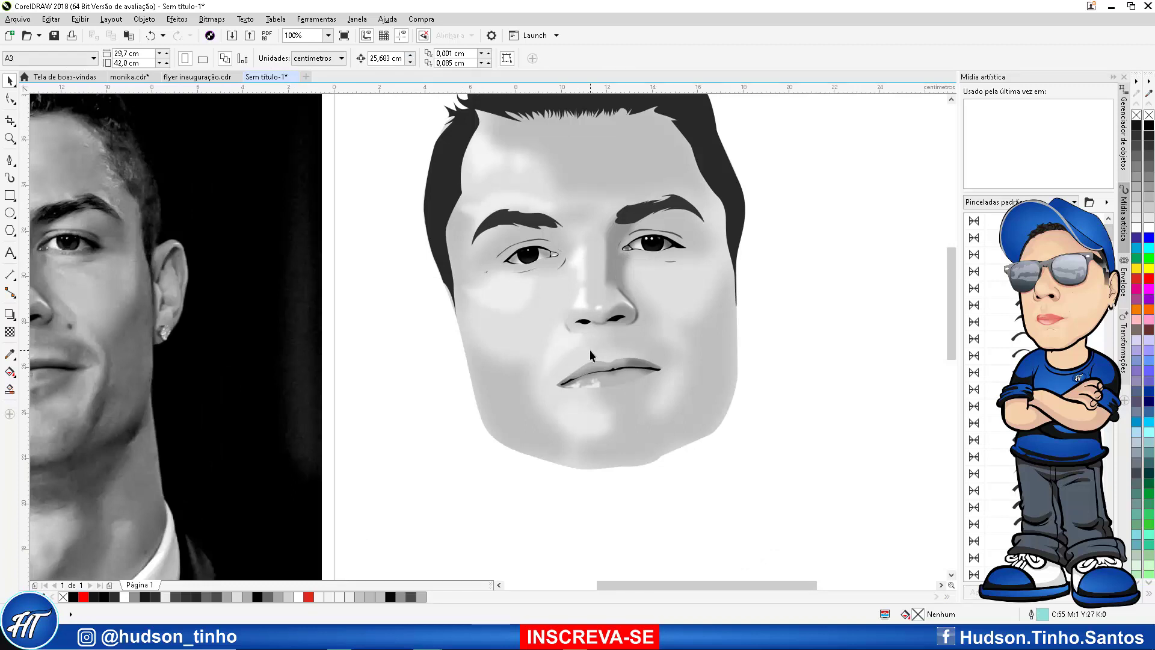
Convert the dark mouth line to a bitmap and apply a Gaussian blur with a 4.0-pixel radius
scroll(658, 348, up, 1)
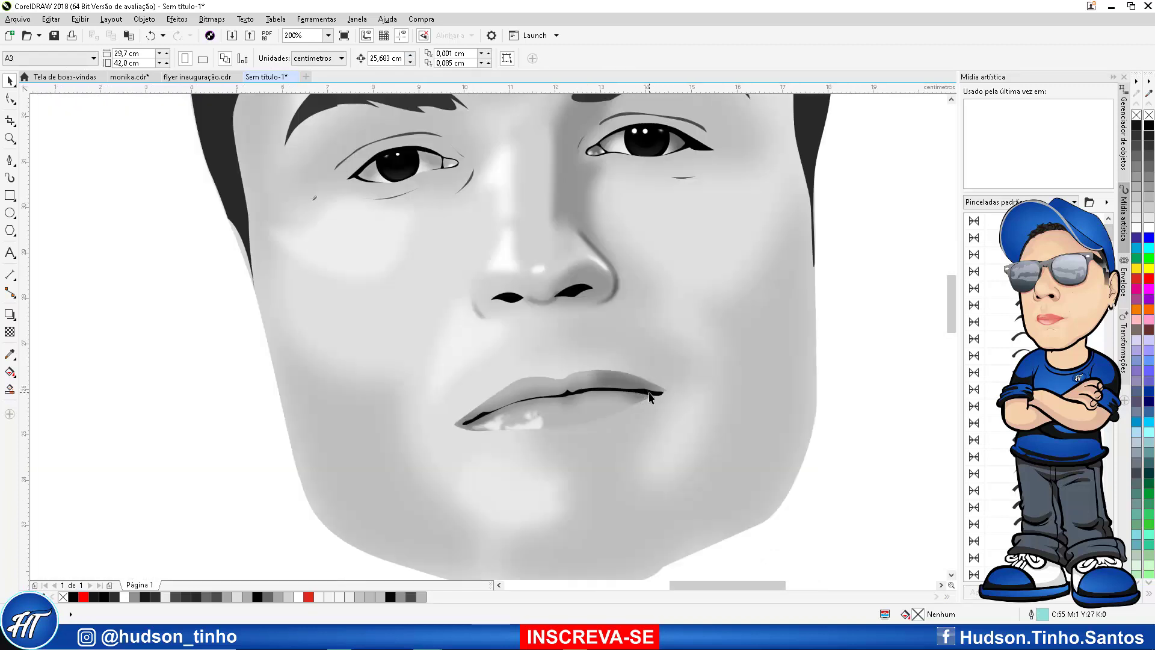
click(650, 397)
click(211, 19)
click(213, 37)
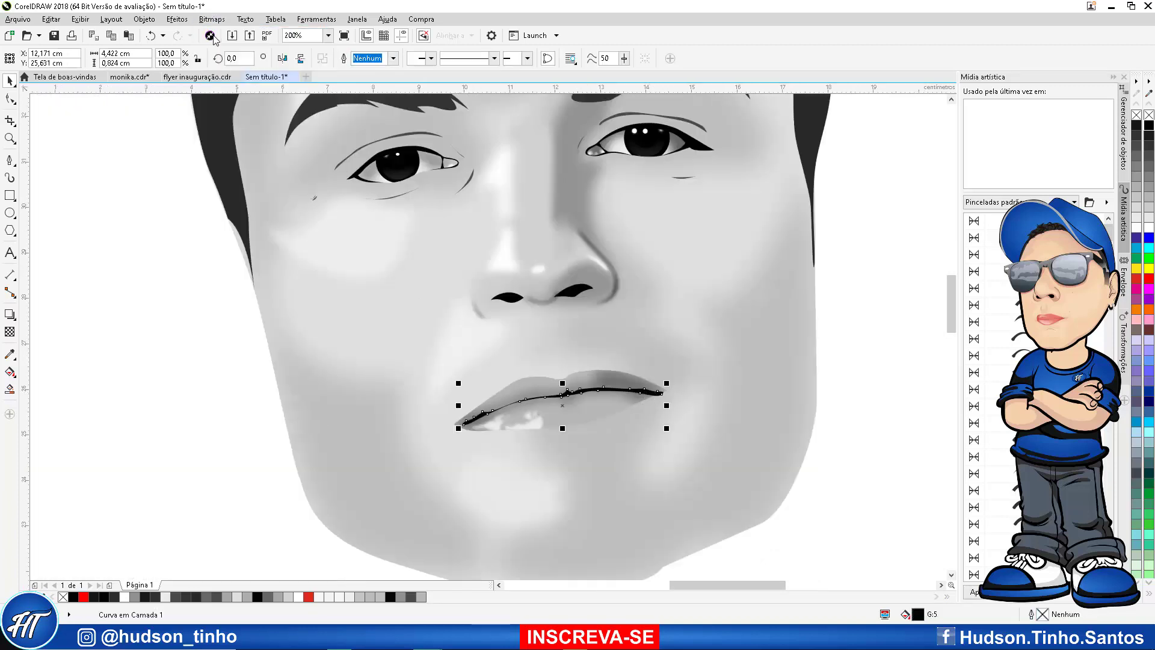
click(601, 381)
click(212, 19)
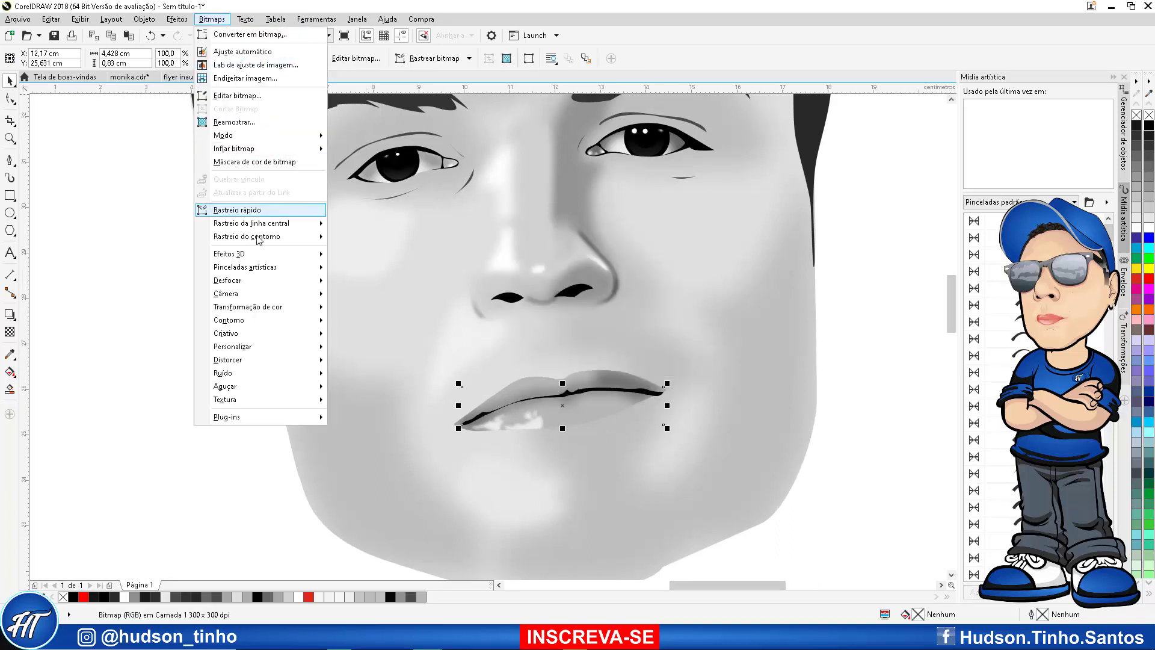
mouse_move(253, 281)
click(464, 297)
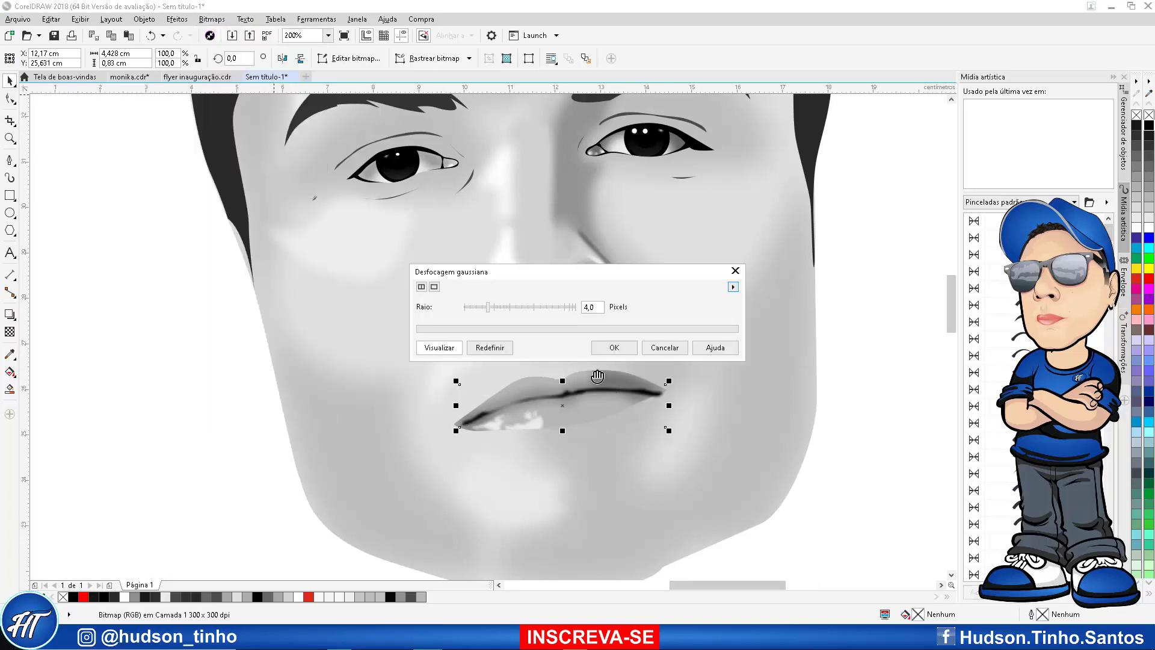
click(614, 347)
scroll(581, 389, up, 2)
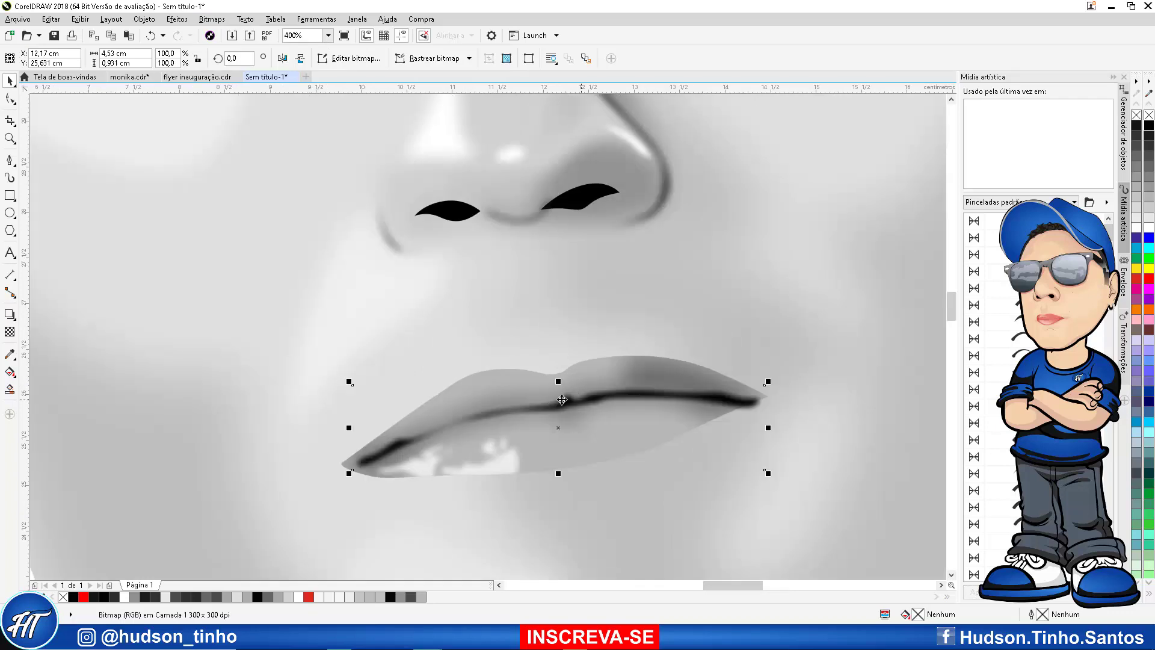
scroll(580, 388, down, 2)
key(Escape)
scroll(620, 386, down, 2)
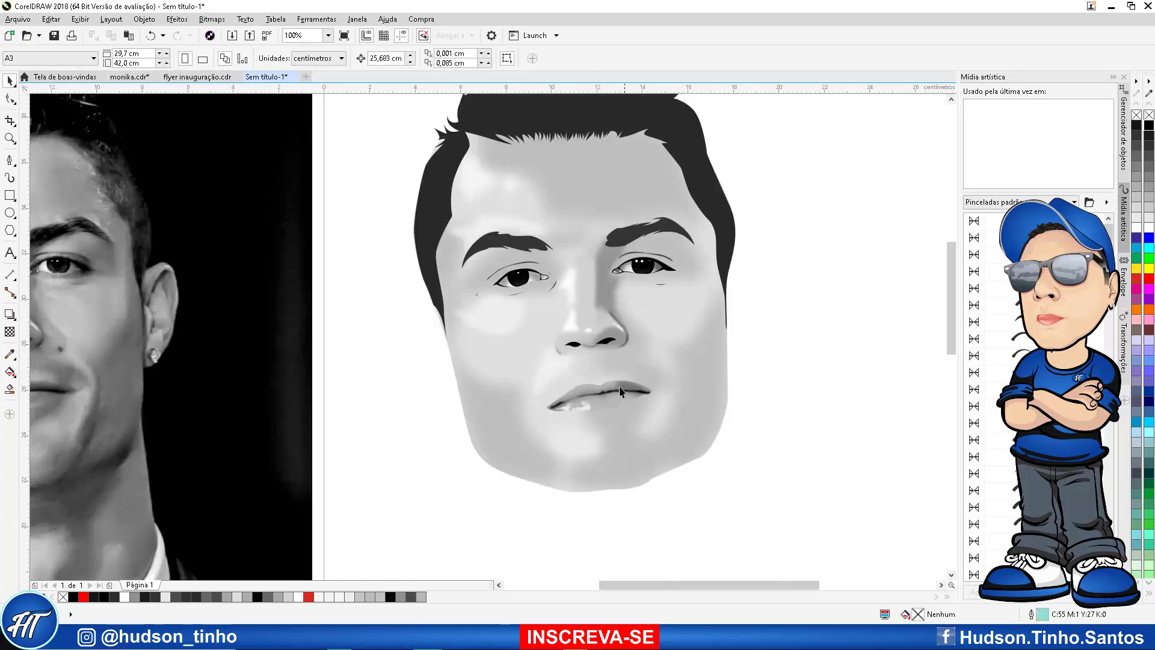
With the Pen tool, trace the outer rim of the photo's image-right ear from its top down to the earring
scroll(590, 410, up, 2)
scroll(781, 377, down, 2)
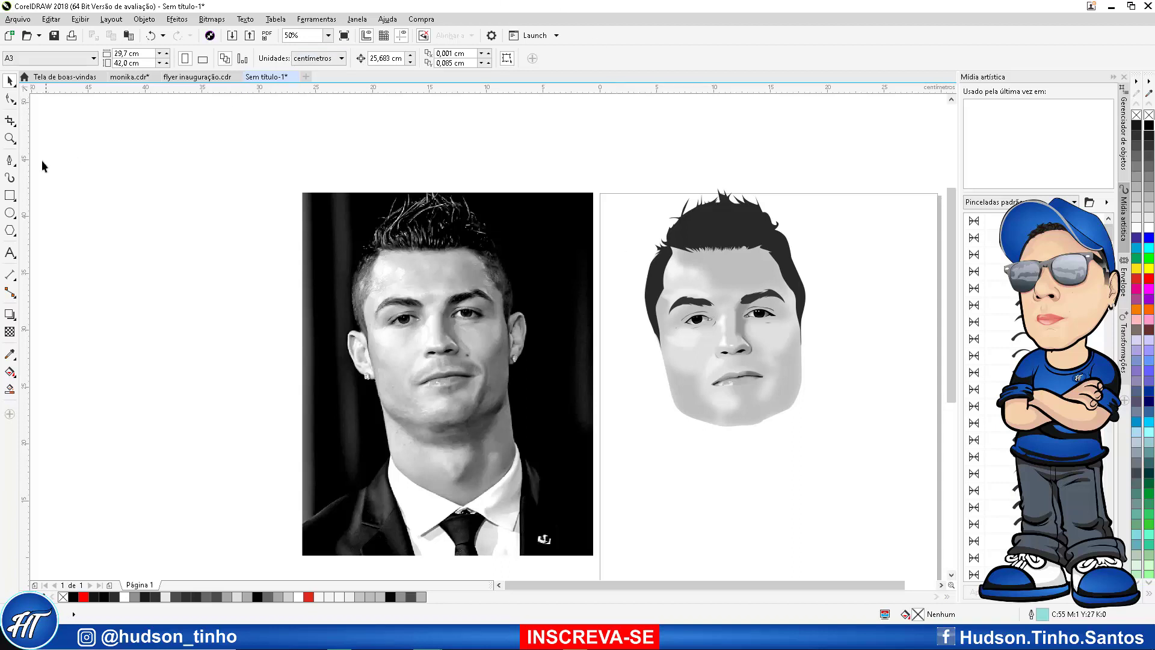
click(12, 160)
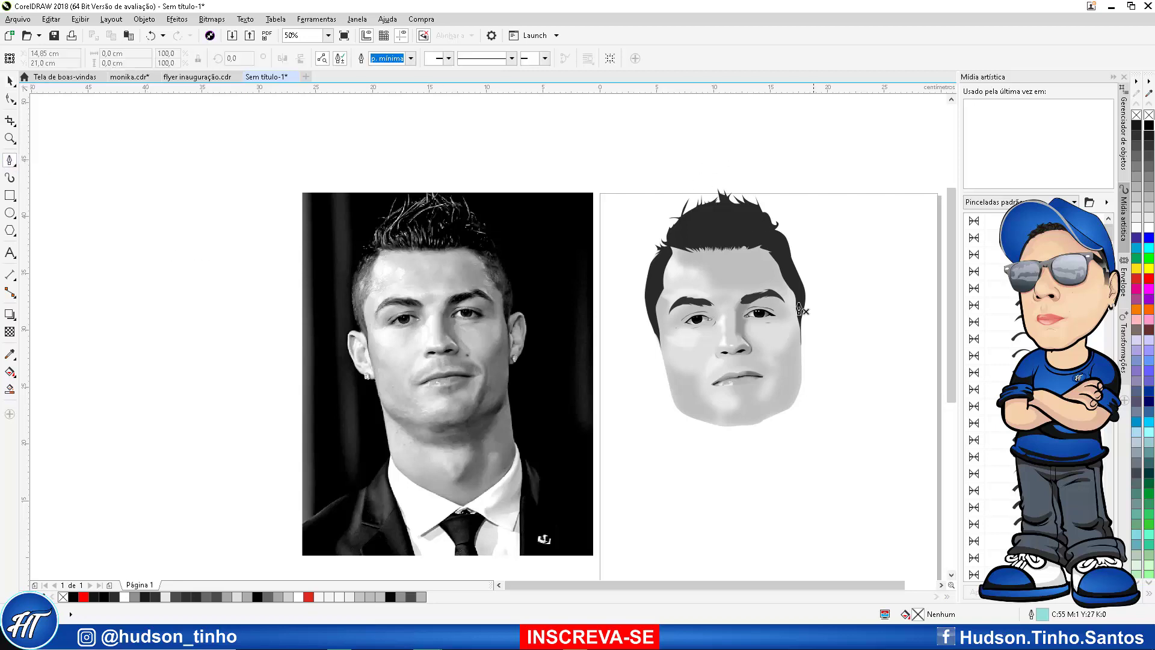
scroll(800, 310, up, 2)
scroll(812, 300, down, 1)
scroll(259, 343, up, 2)
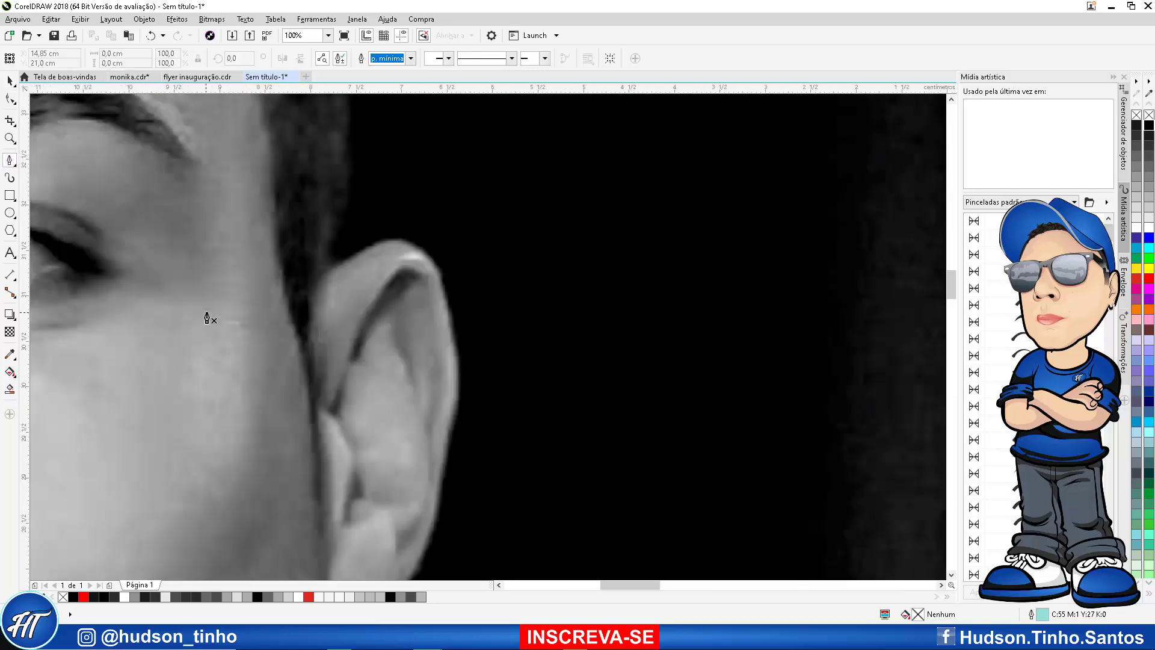
click(307, 294)
drag(382, 243, 415, 235)
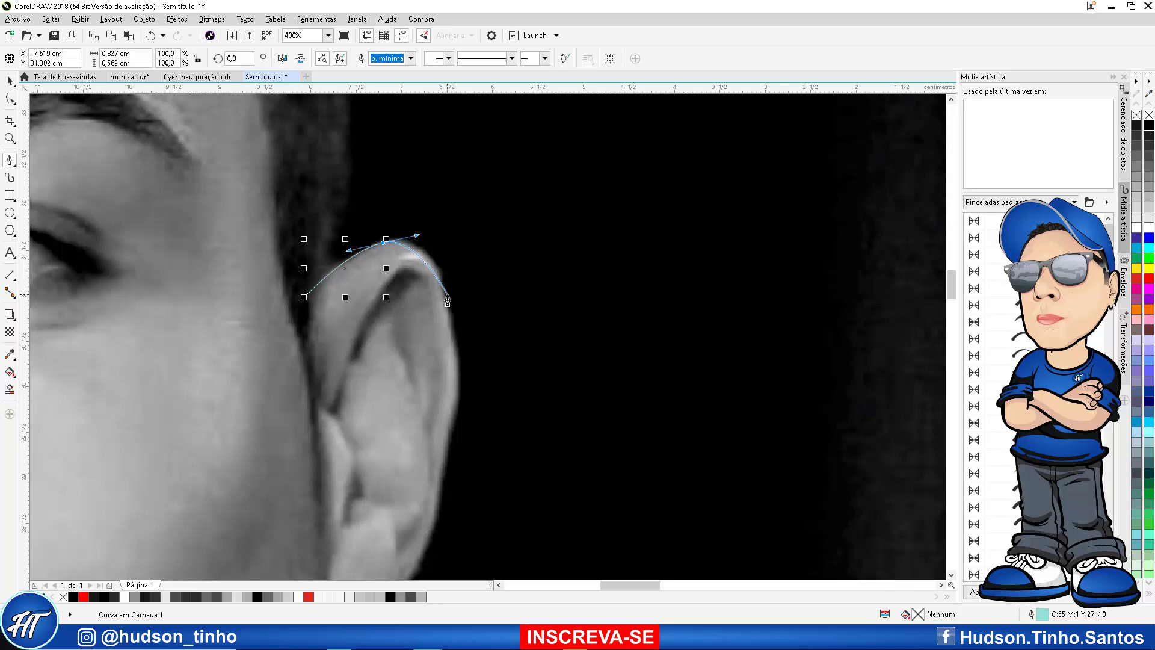
drag(447, 297, 459, 328)
drag(457, 408, 455, 428)
scroll(417, 328, down, 2)
scroll(418, 390, up, 1)
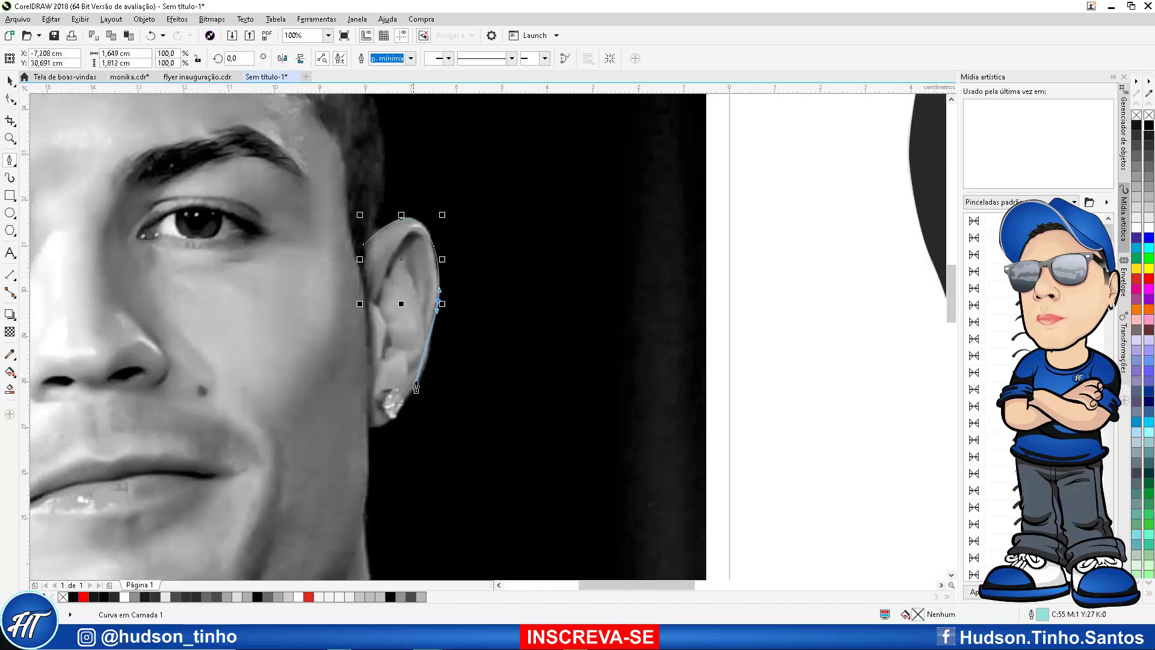
click(403, 400)
Continue around the earlobe and up along the face edge, closing the ear outline at about 1.92 × 4.65 cm
scroll(403, 399, up, 1)
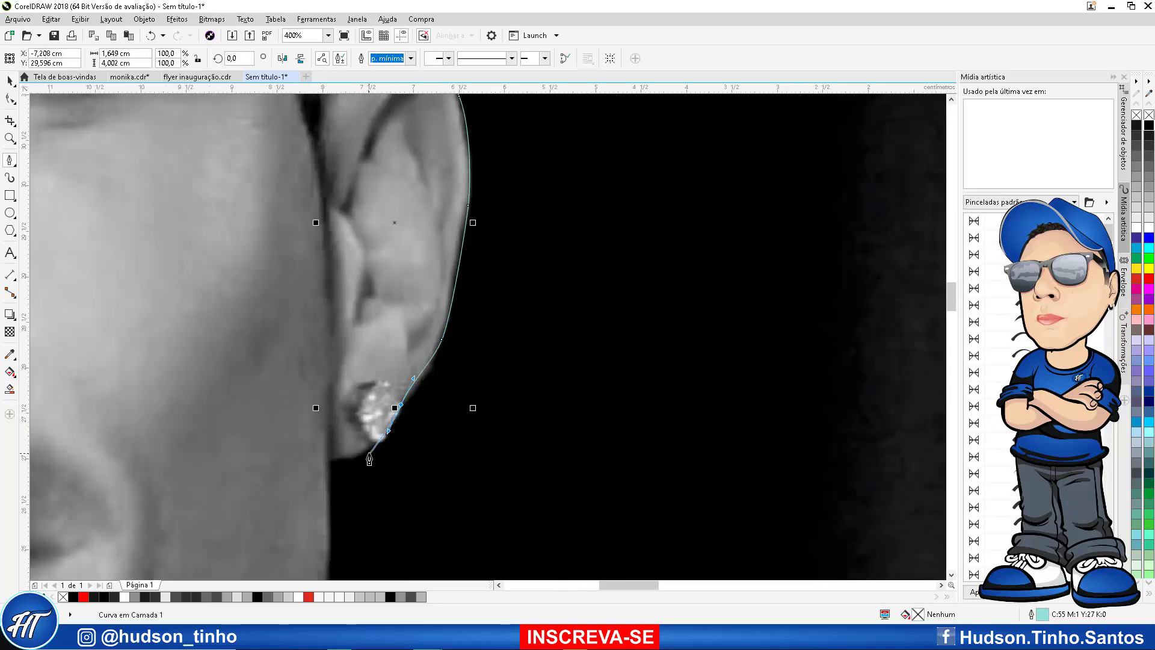
click(308, 463)
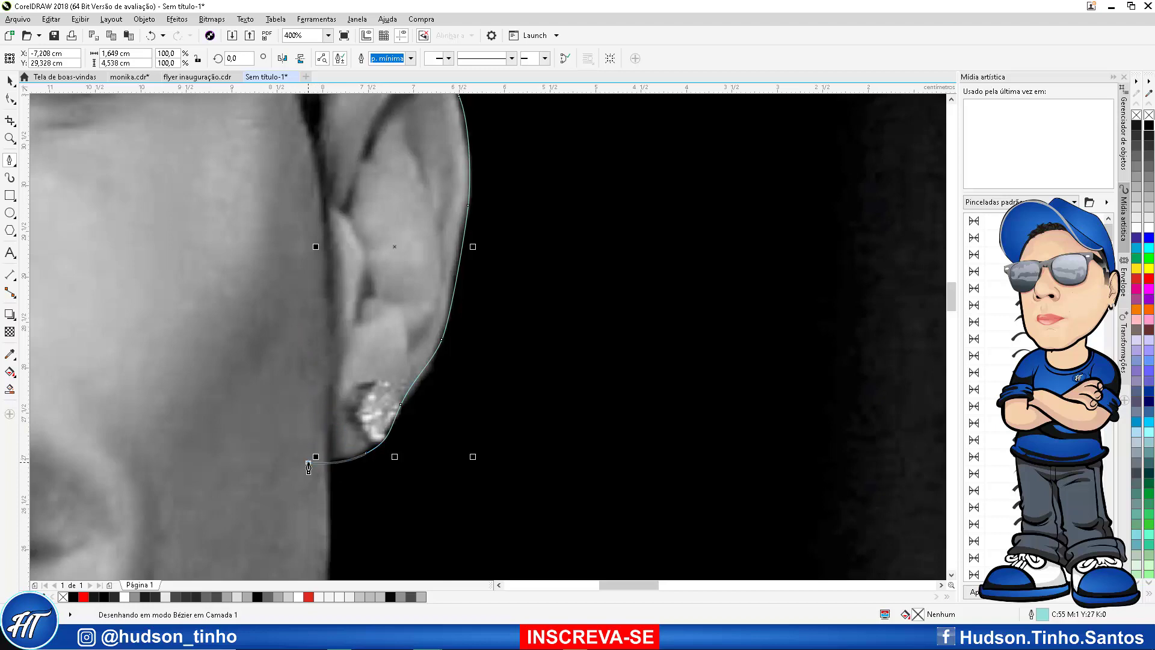
click(315, 302)
scroll(314, 228, down, 2)
scroll(310, 180, up, 2)
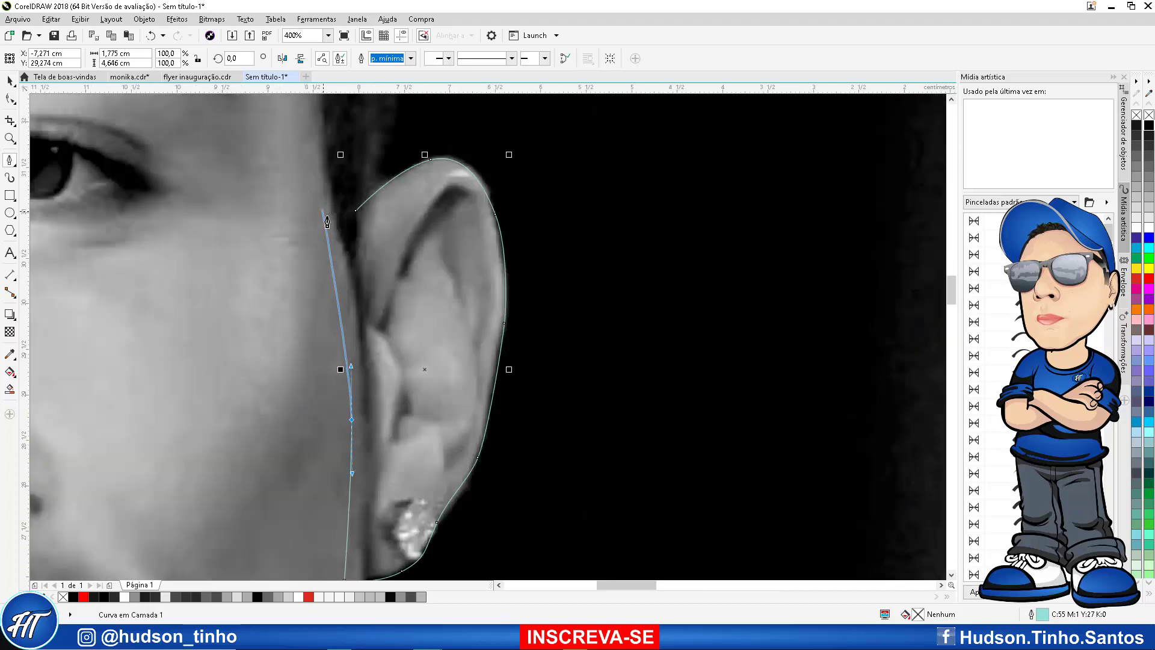
click(333, 220)
click(331, 219)
click(355, 210)
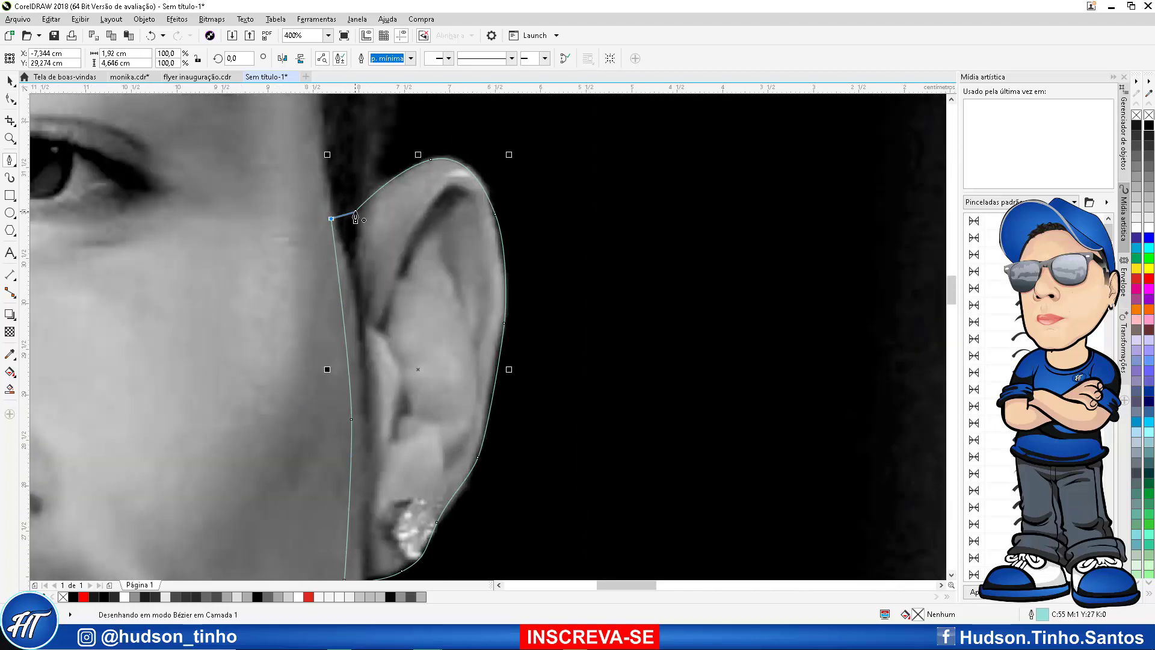
With the Pen tool, trace the photo's image-left ear from its top edge around the upper rim and partway down the outer side
scroll(578, 307, down, 2)
scroll(147, 316, up, 2)
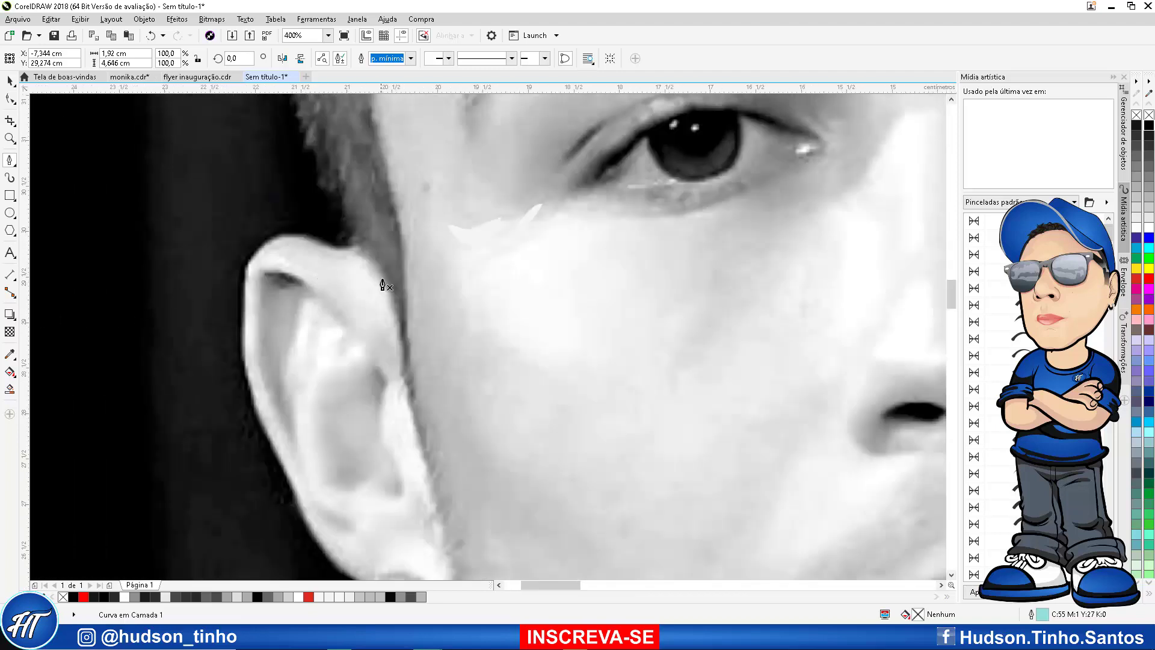
click(384, 259)
click(313, 242)
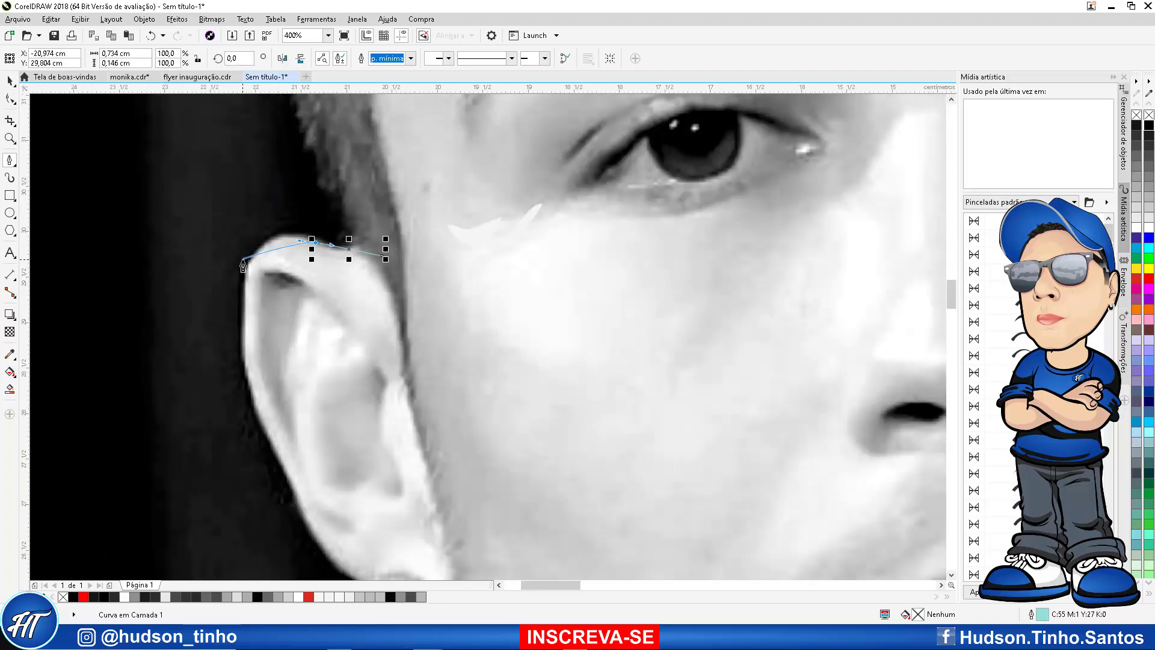
drag(242, 270, 226, 310)
drag(257, 426, 268, 446)
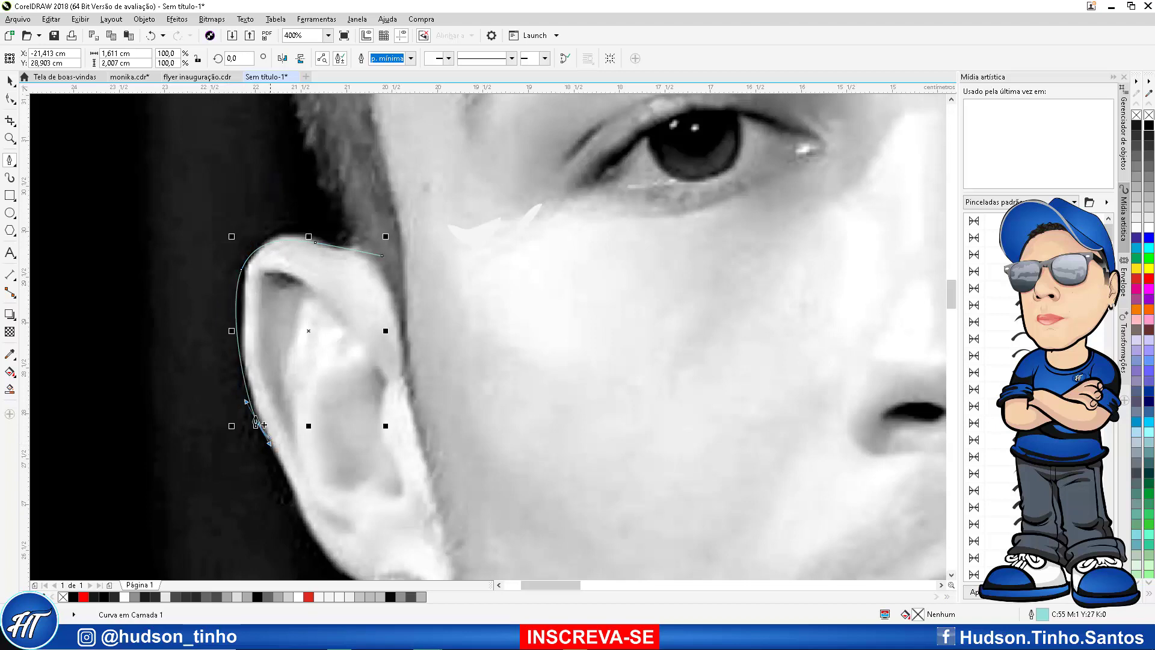
Continue around the earlobe and up along the face edge, closing the image-left ear outline at about 2.82 × 4.22 cm
scroll(242, 414, down, 2)
scroll(264, 466, up, 2)
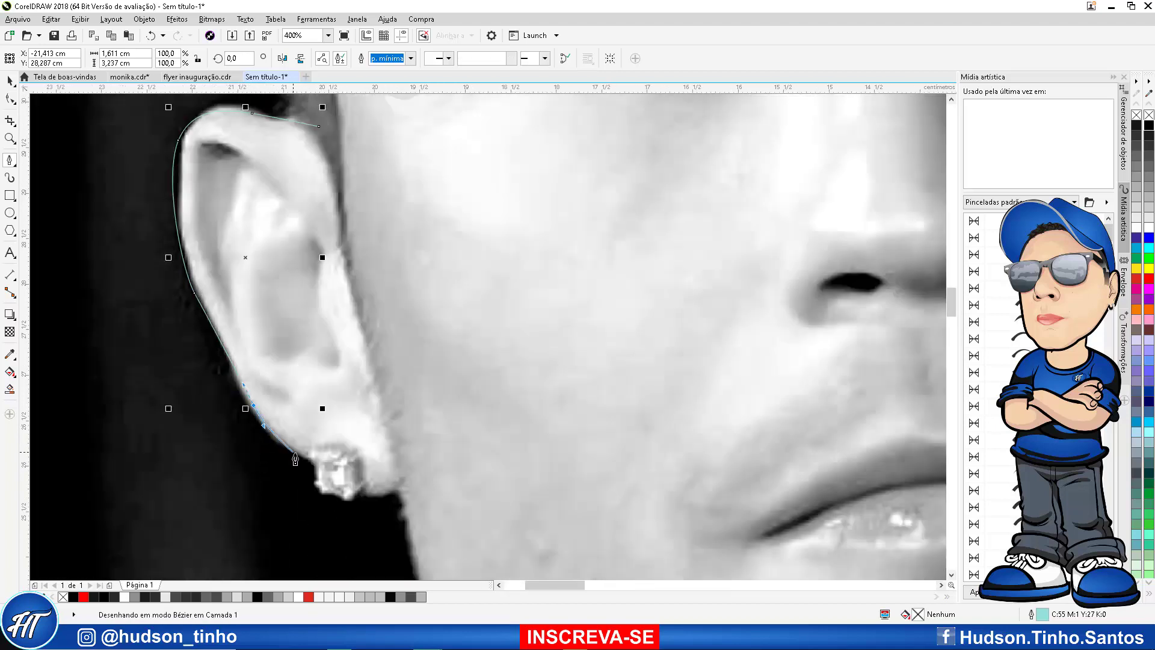
drag(301, 458, 399, 496)
click(429, 481)
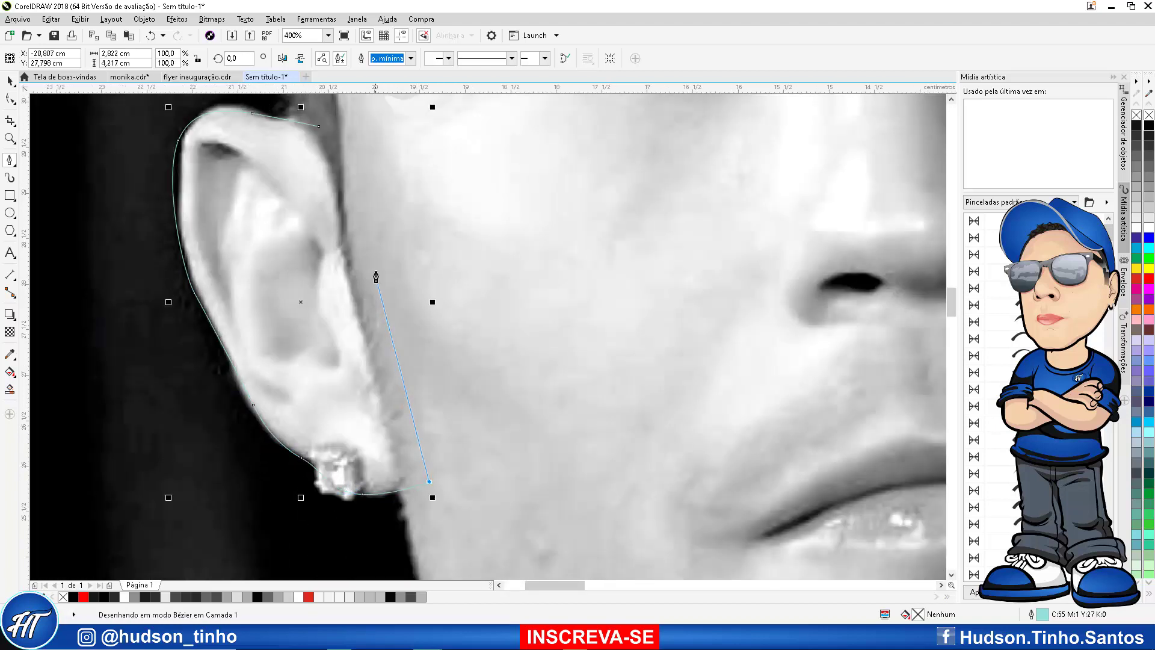
drag(379, 263, 376, 240)
drag(319, 127, 325, 135)
scroll(361, 181, down, 2)
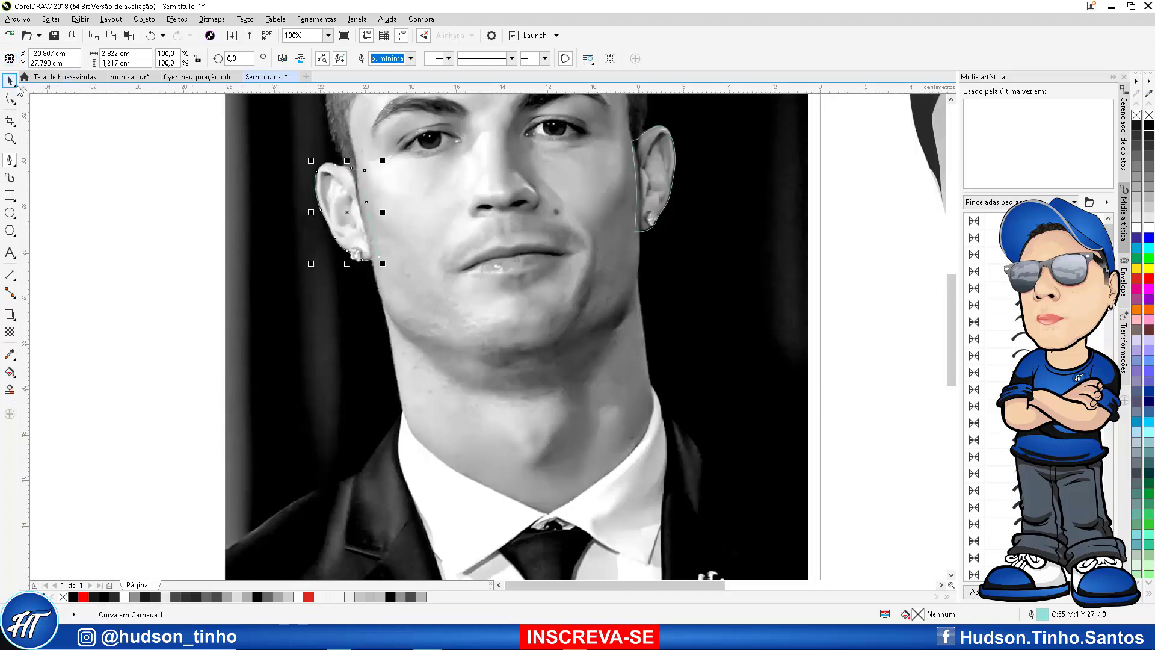
Sample a light grey from the upper rim of the photo's image-left ear and fill the traced ear shape with it (G:214)
click(12, 82)
scroll(403, 244, down, 2)
scroll(414, 208, up, 2)
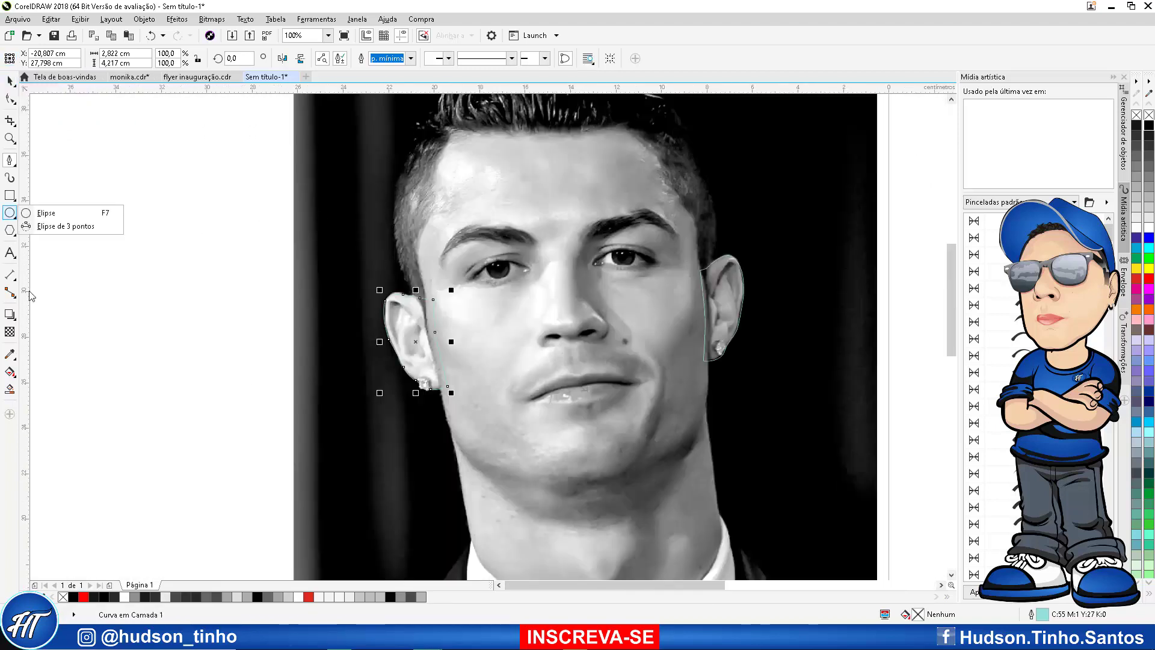
click(12, 355)
scroll(430, 331, up, 2)
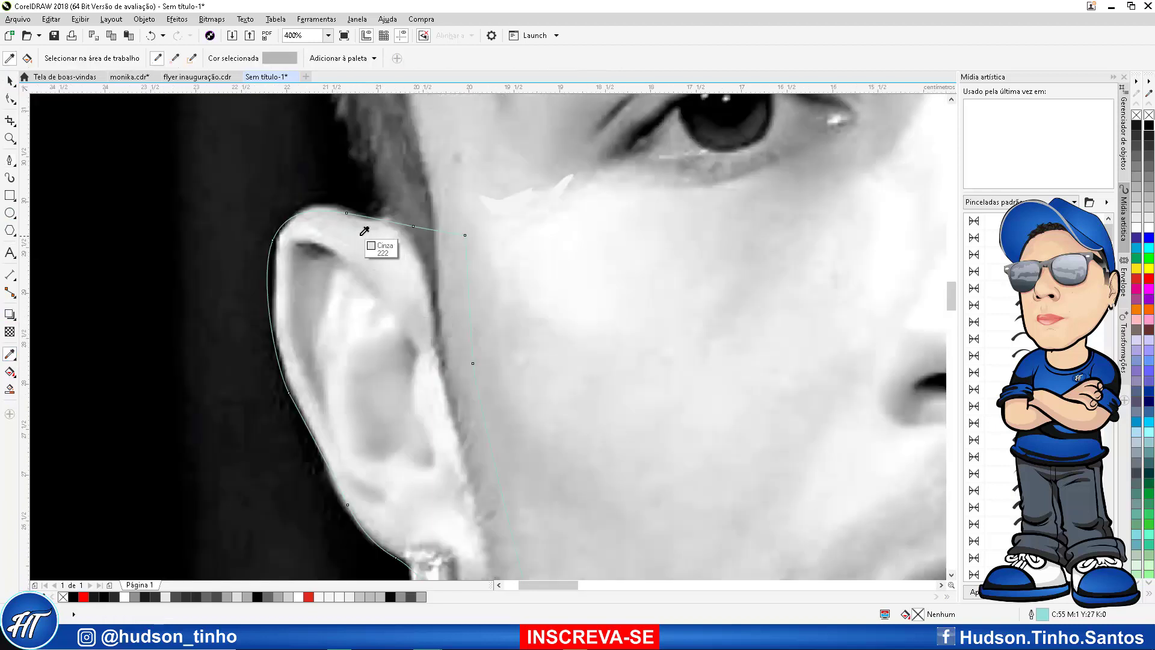
click(325, 223)
click(393, 350)
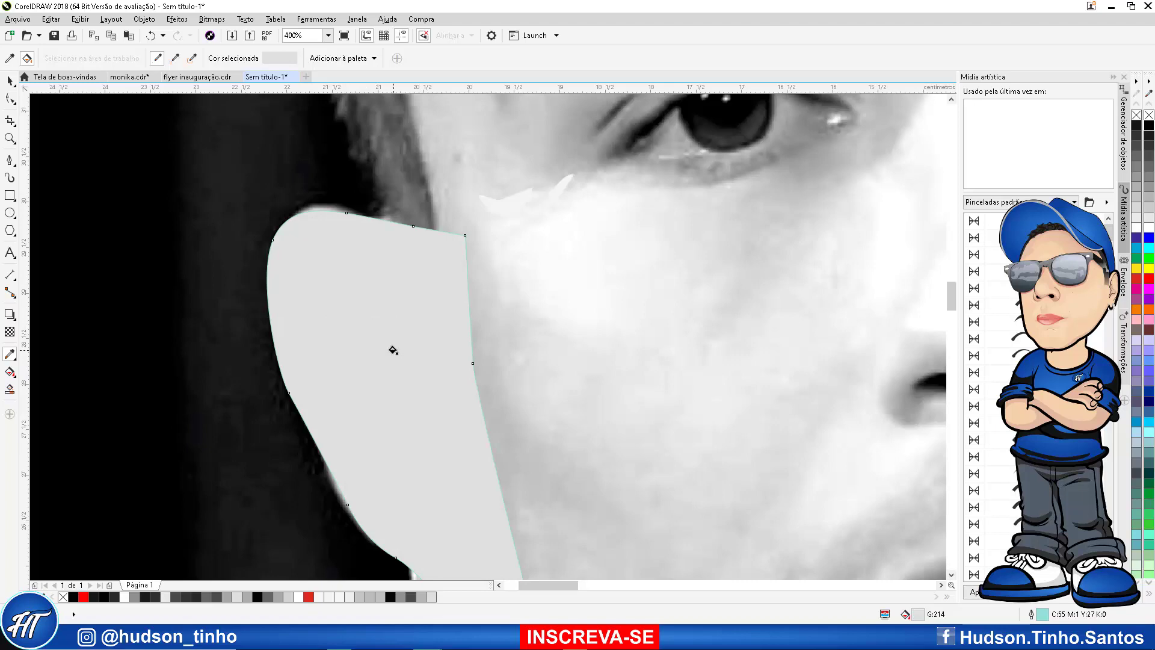
Sample a mid grey from inside the photo's image-right ear and fill that ear's traced shape with it
scroll(210, 303, down, 2)
scroll(585, 255, up, 2)
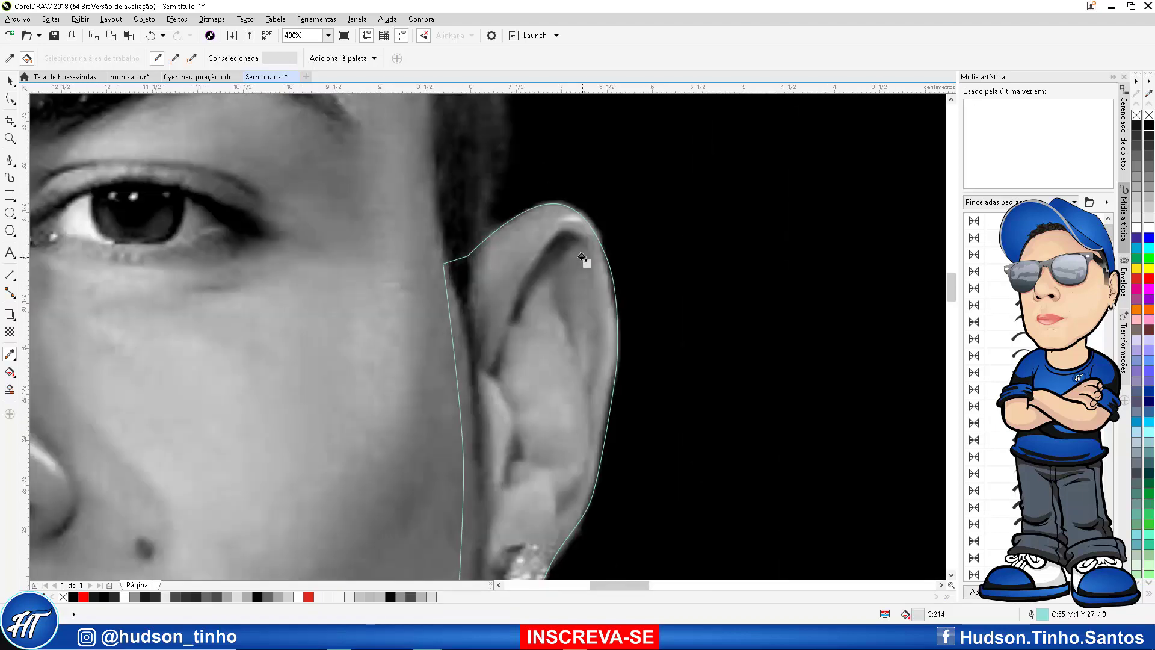
key(shift)
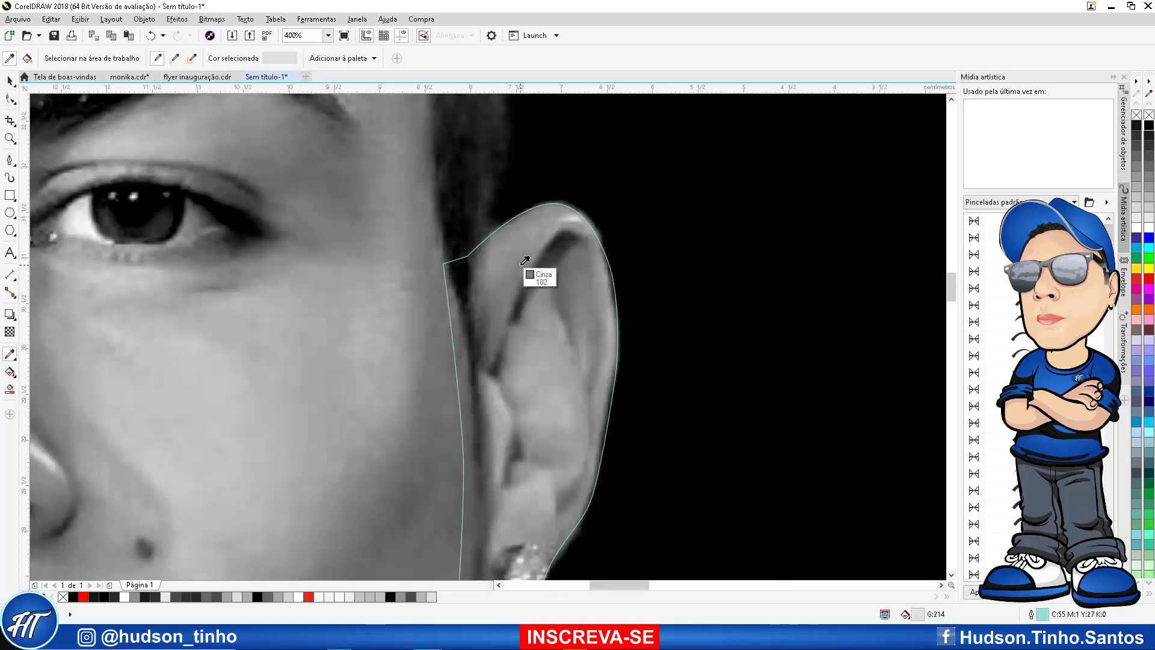
click(544, 333)
click(503, 302)
scroll(503, 301, down, 2)
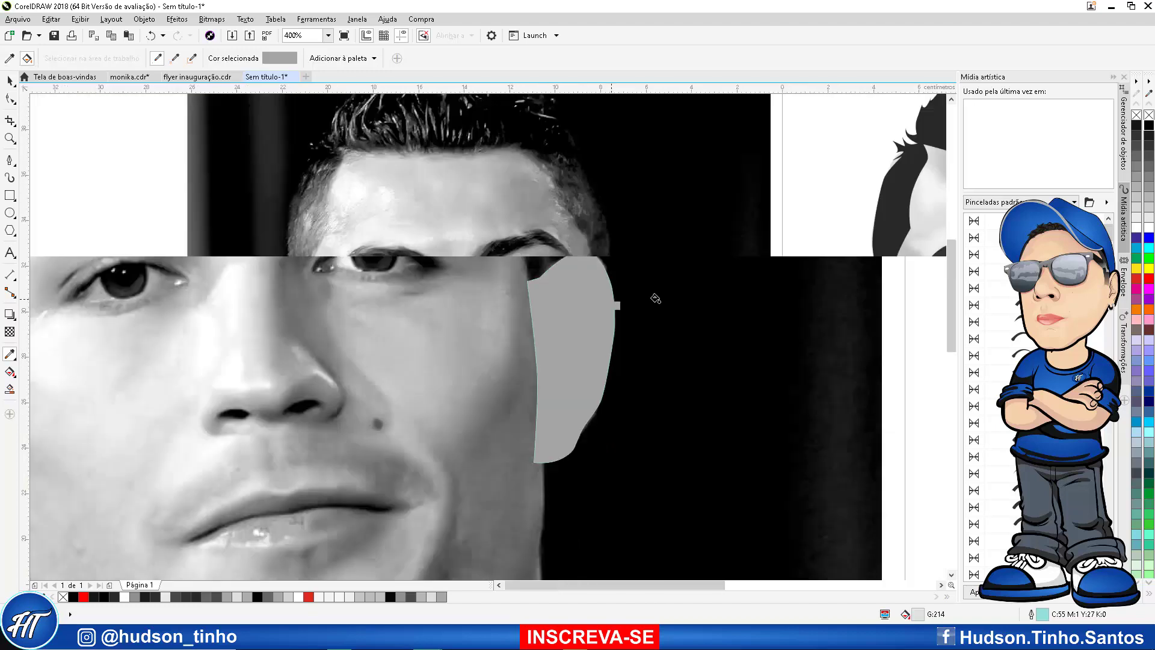
Select both filled ear shapes, shift them 25.683 cm across onto the vector portrait and remove their outlines
mouse_move(130, 172)
mouse_down()
mouse_move(364, 313)
mouse_move(776, 522)
mouse_up()
scroll(335, 328, down, 2)
scroll(625, 290, up, 1)
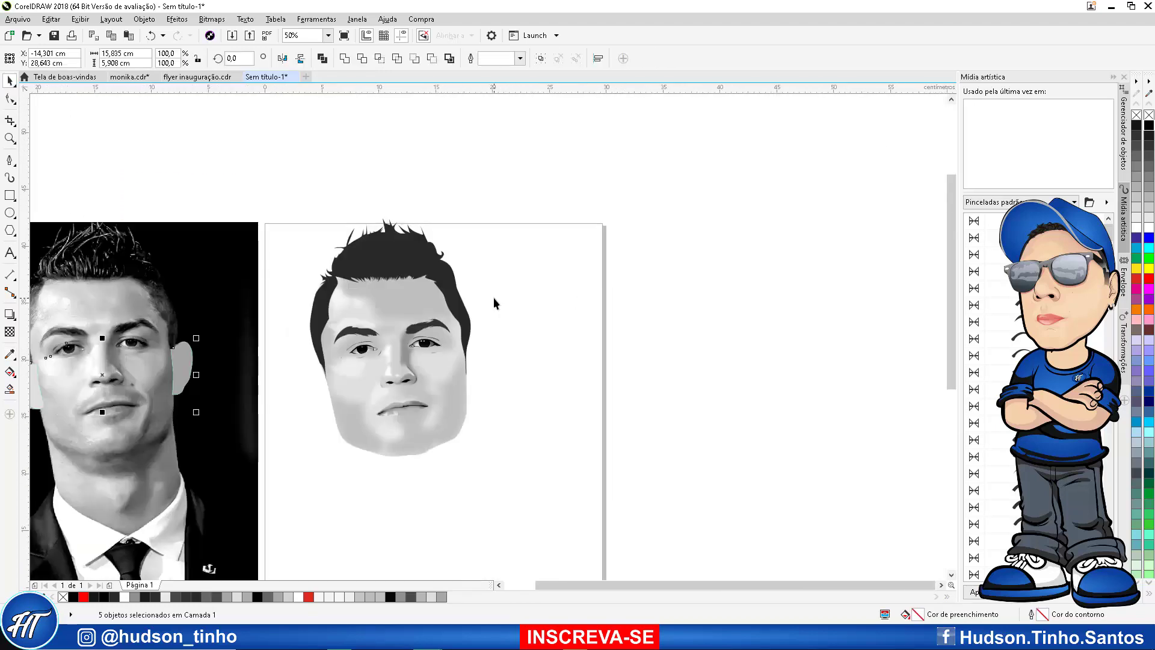
key(ctrl+r)
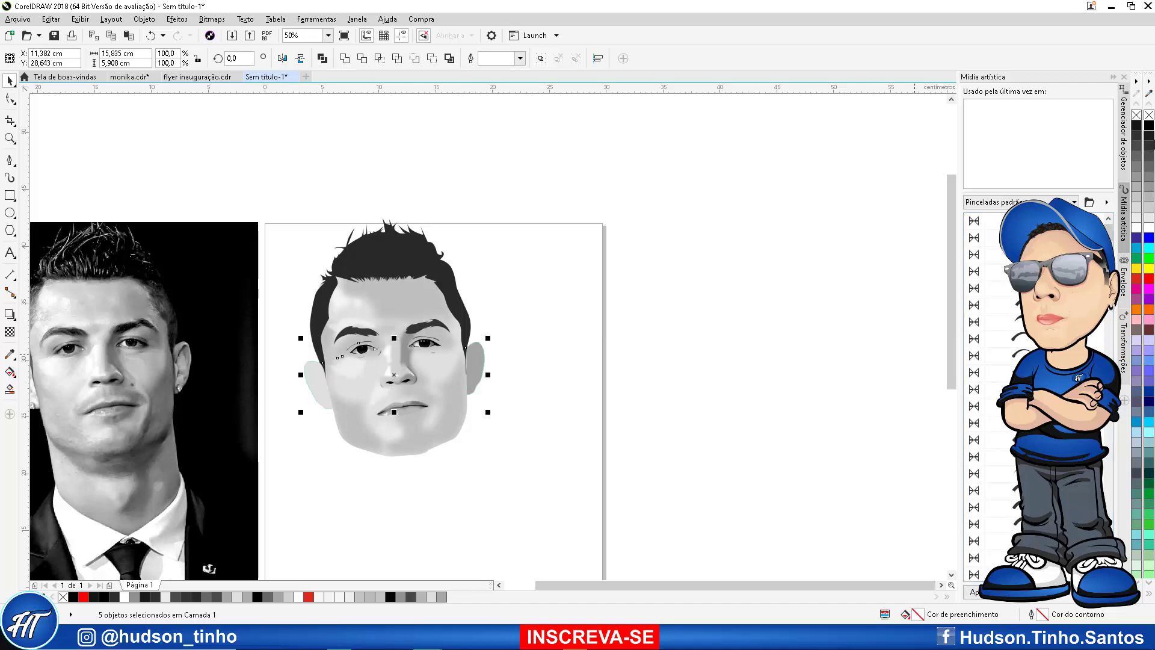
right_click(1138, 118)
click(284, 336)
With the Pen tool, trace the neck on the photo from the image-left jaw down to the collar and along it to the tie knot
scroll(308, 363, up, 2)
scroll(548, 413, down, 2)
scroll(566, 448, up, 2)
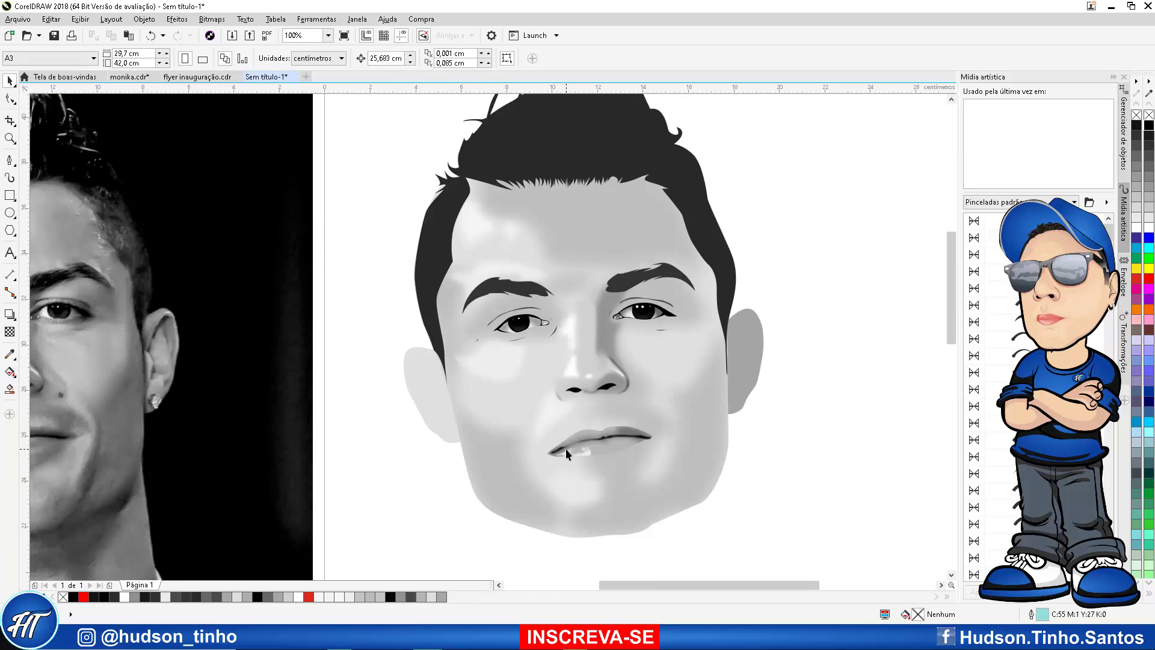
scroll(674, 433, down, 4)
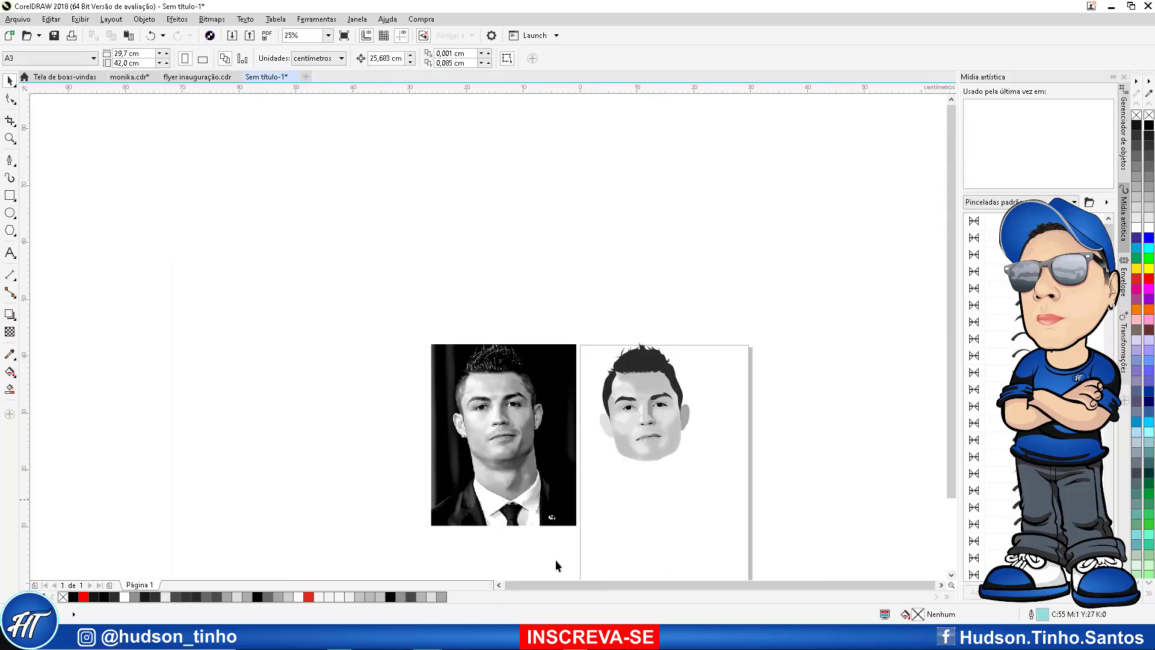
scroll(534, 526, up, 1)
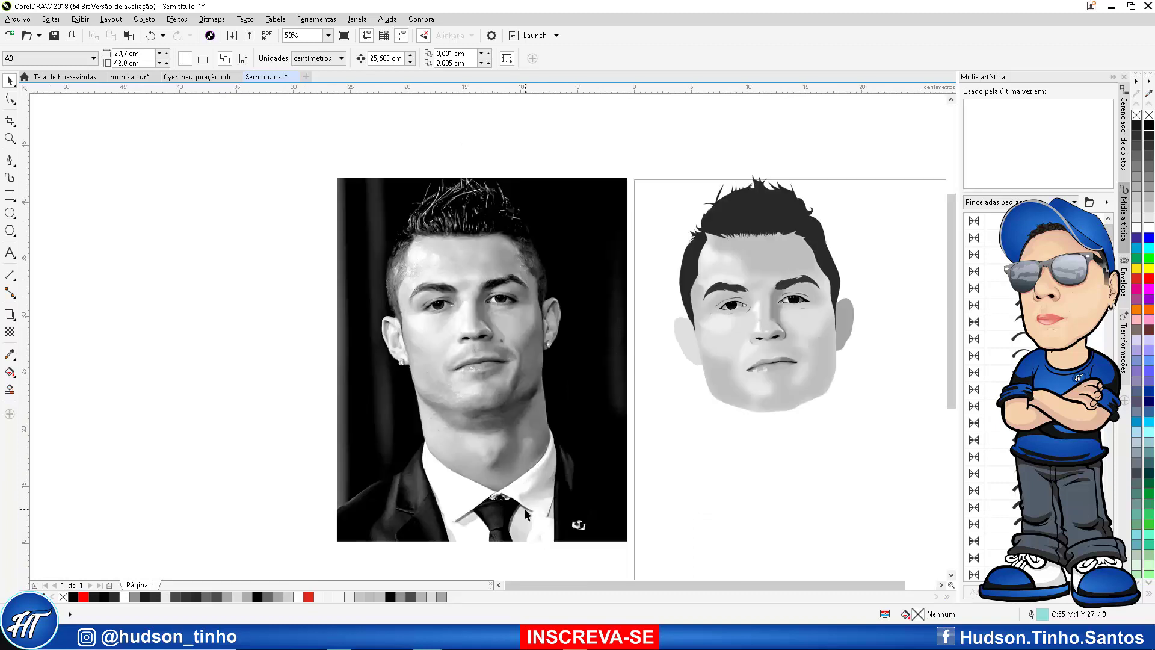
click(9, 162)
scroll(416, 391, up, 2)
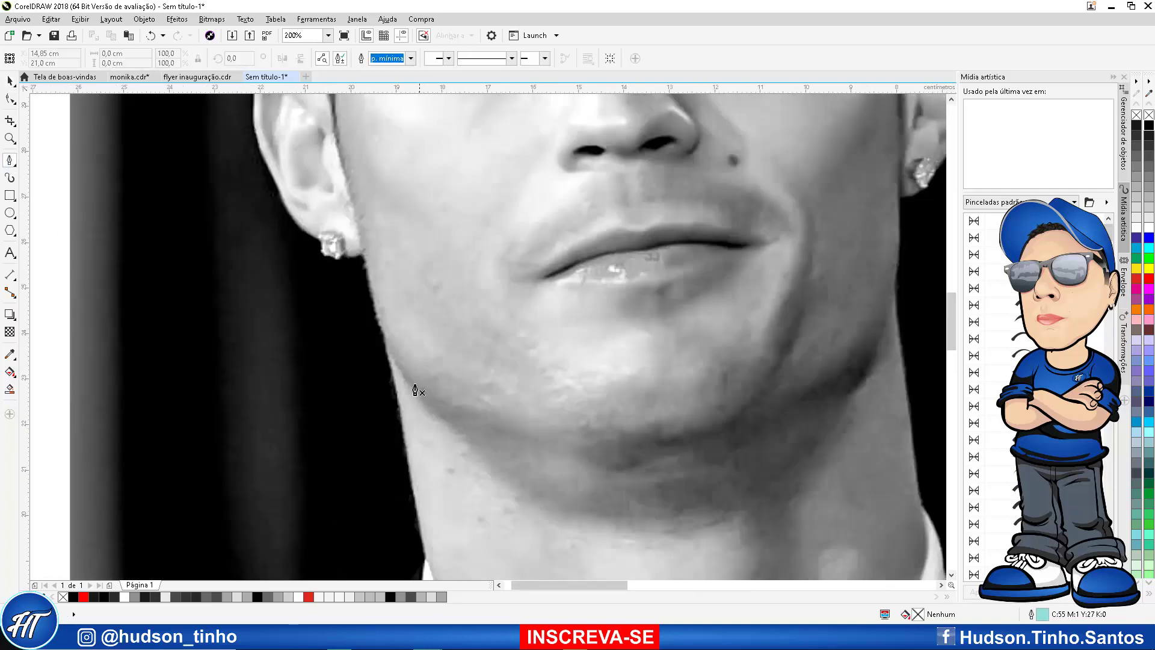
click(385, 338)
click(426, 566)
scroll(426, 566, down, 3)
scroll(413, 534, up, 3)
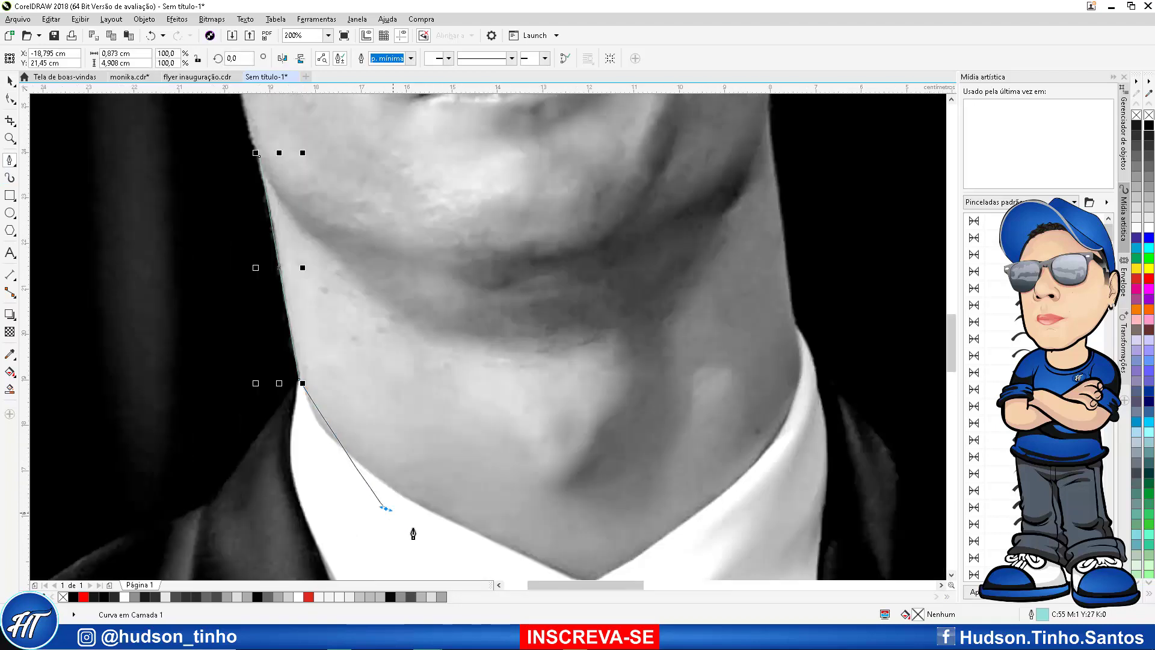
scroll(392, 530, down, 1)
drag(425, 543, 466, 538)
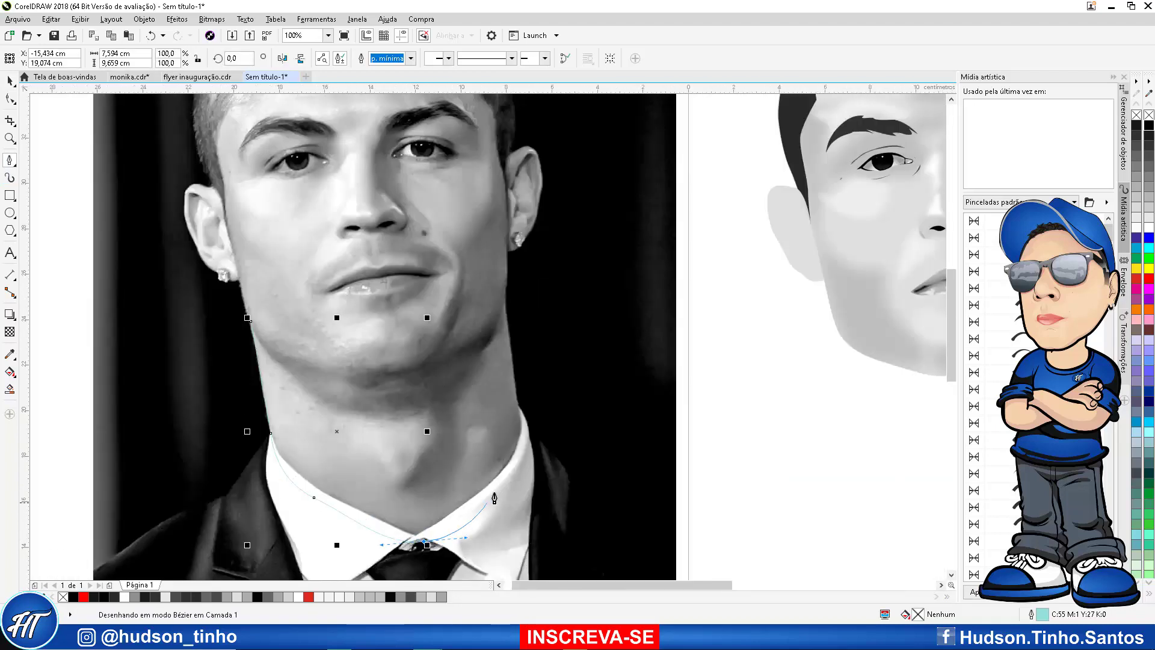
Continue up the image-right side of the neck and back across the chin, closing the neck outline at about 12.01 × 11.54 cm
drag(521, 431, 505, 351)
scroll(524, 415, up, 2)
scroll(512, 315, down, 2)
click(492, 205)
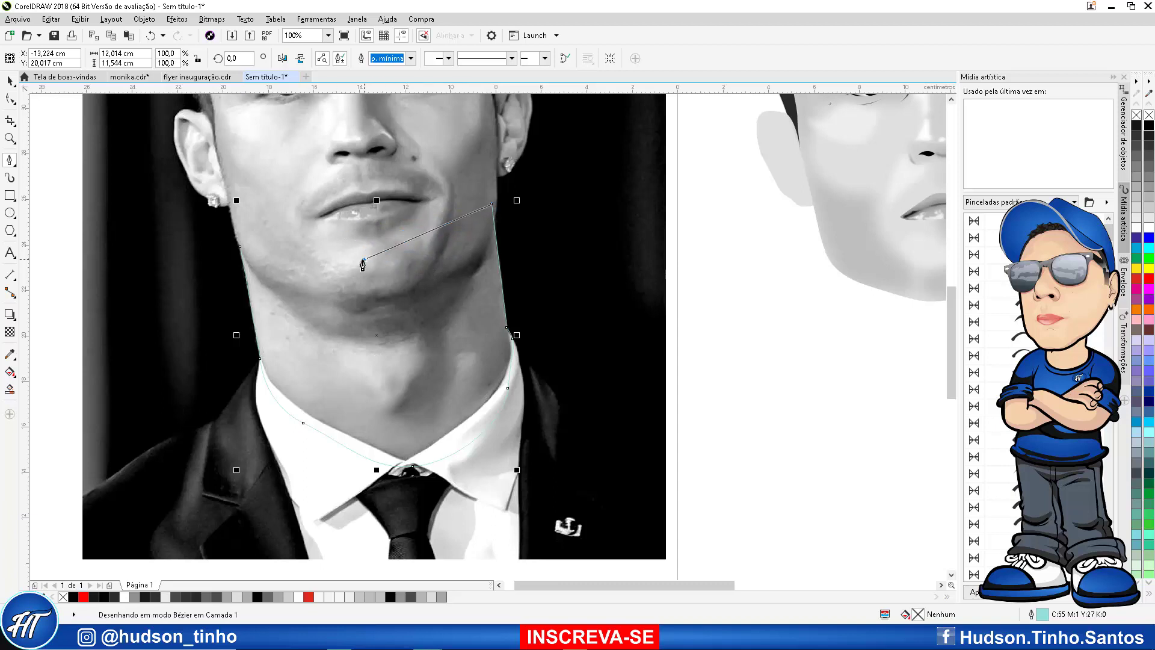
drag(365, 260, 325, 264)
scroll(238, 247, up, 4)
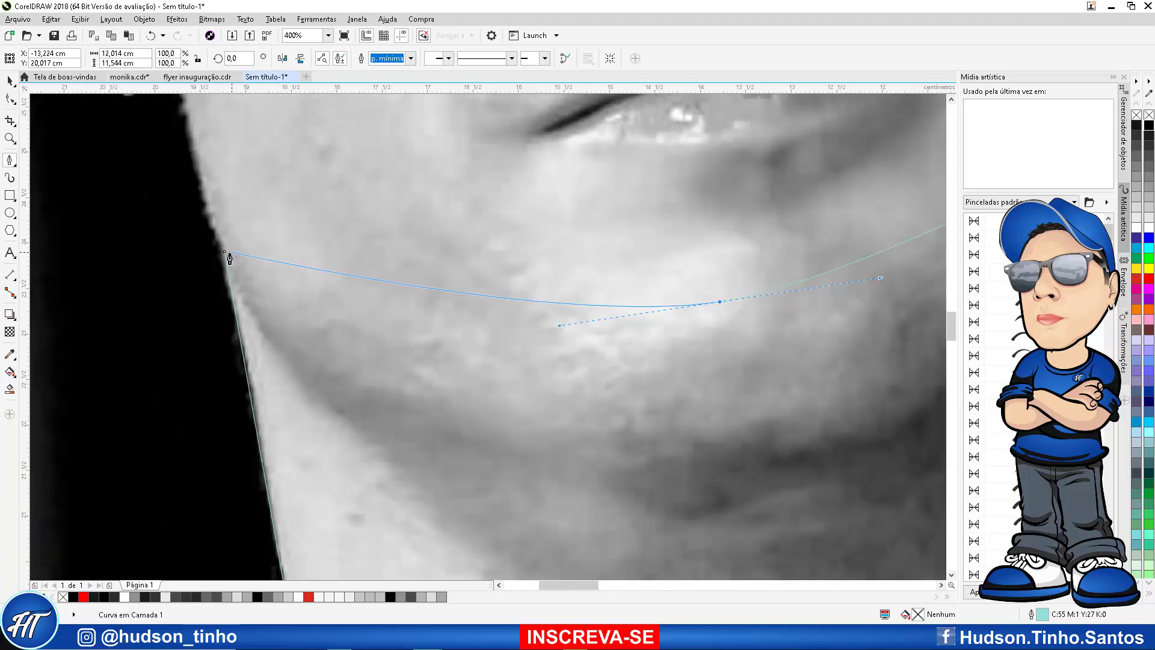
click(226, 258)
scroll(352, 352, down, 4)
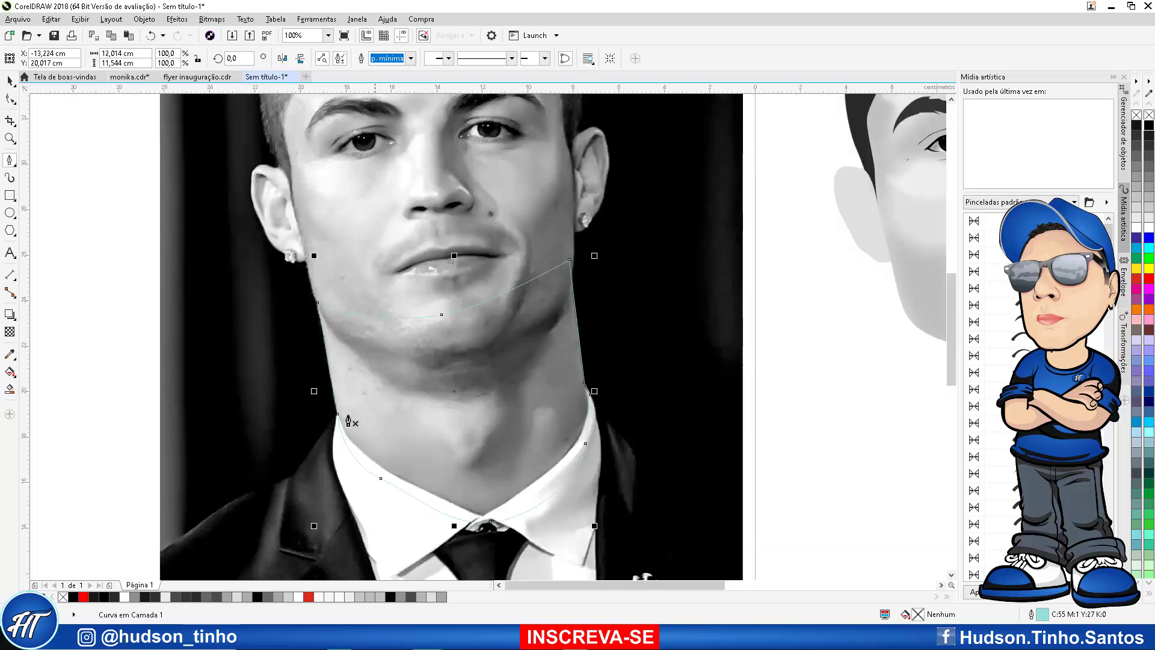
Sample a light grey from the photo's neck and fill the traced neck shape with it (G:195)
click(10, 354)
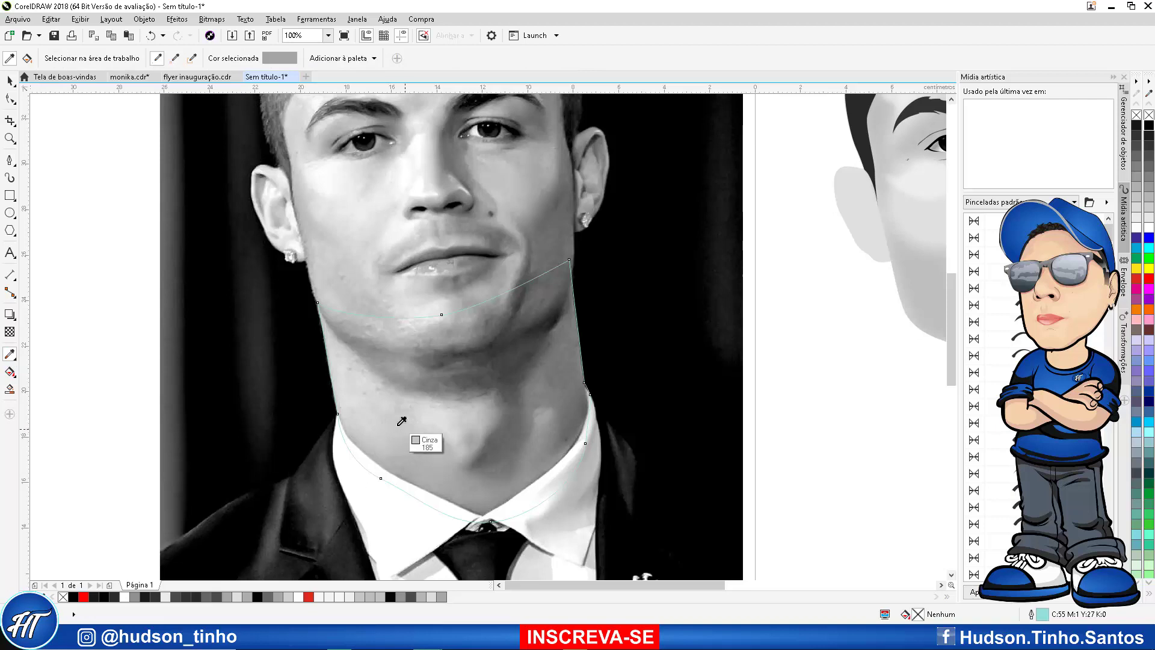
click(385, 411)
click(375, 414)
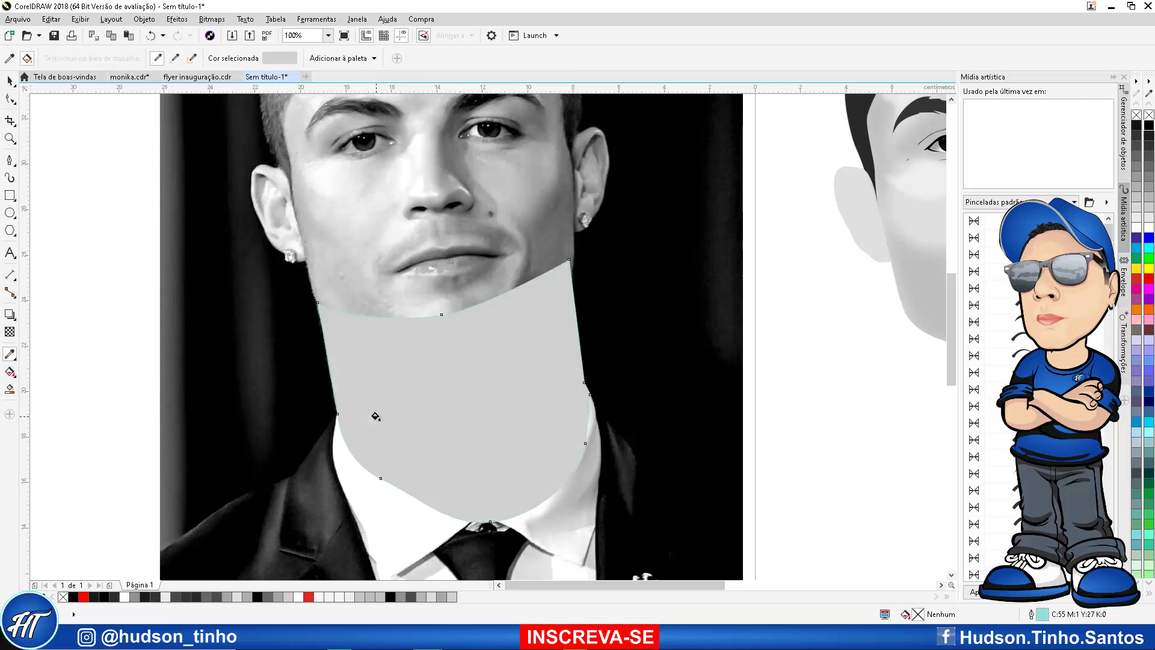
Shift the neck shape 25.683 cm across onto the vector portrait, send it behind the face and remove its outline
click(10, 81)
scroll(481, 421, down, 2)
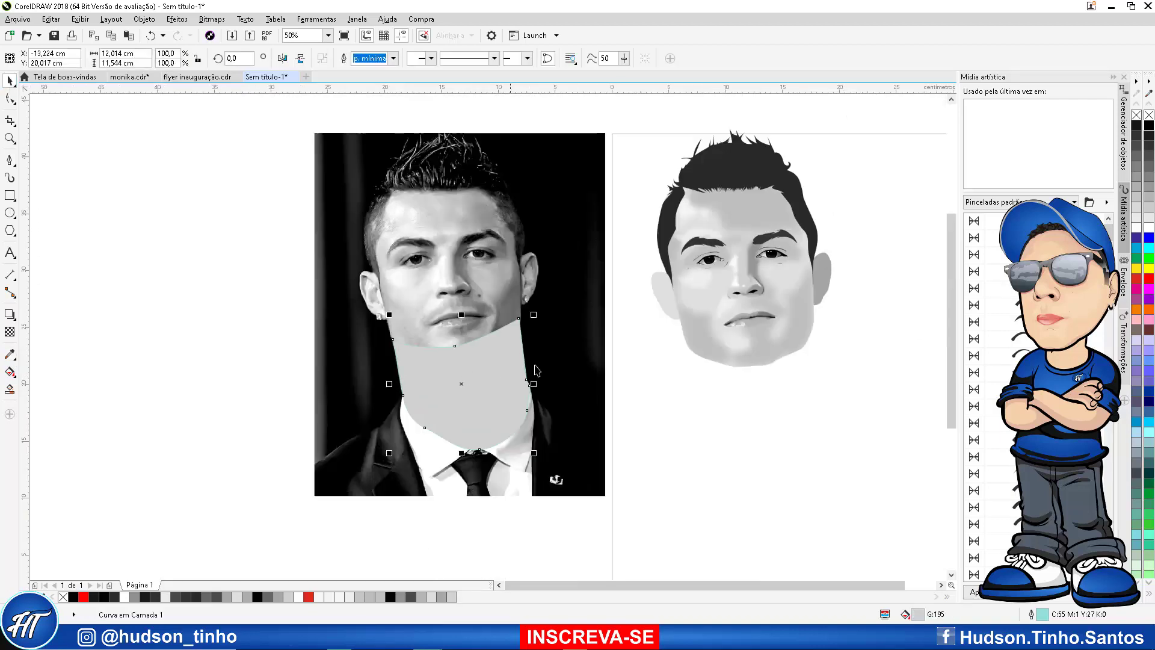
scroll(645, 395, up, 2)
key(Right)
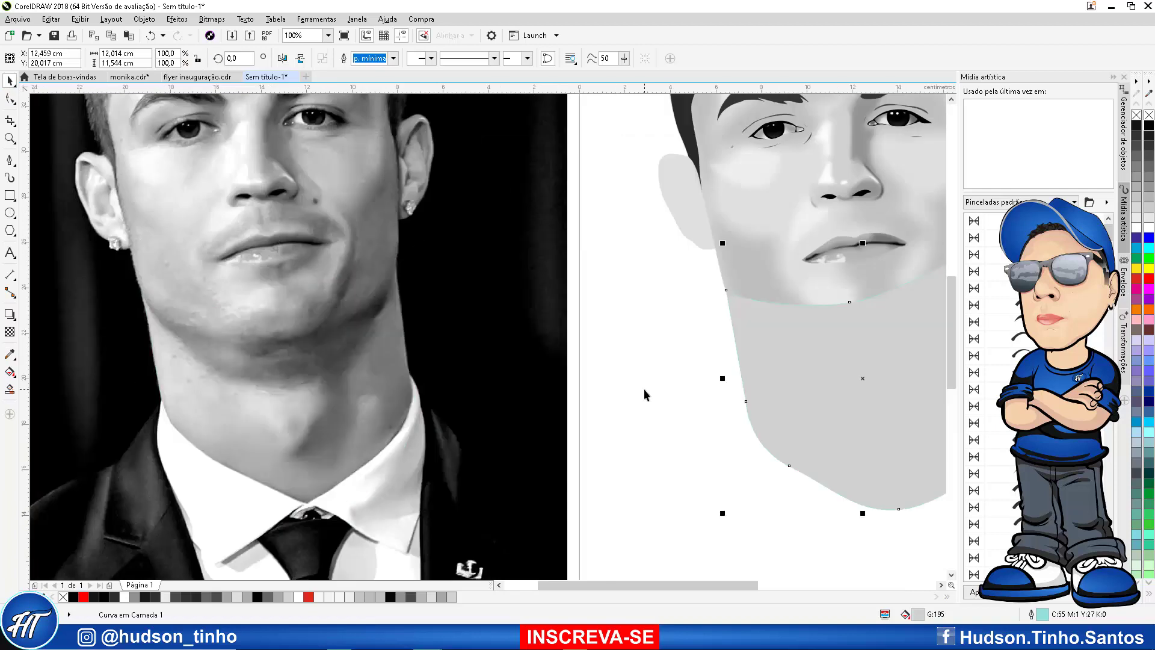
key(shift+Page_Down)
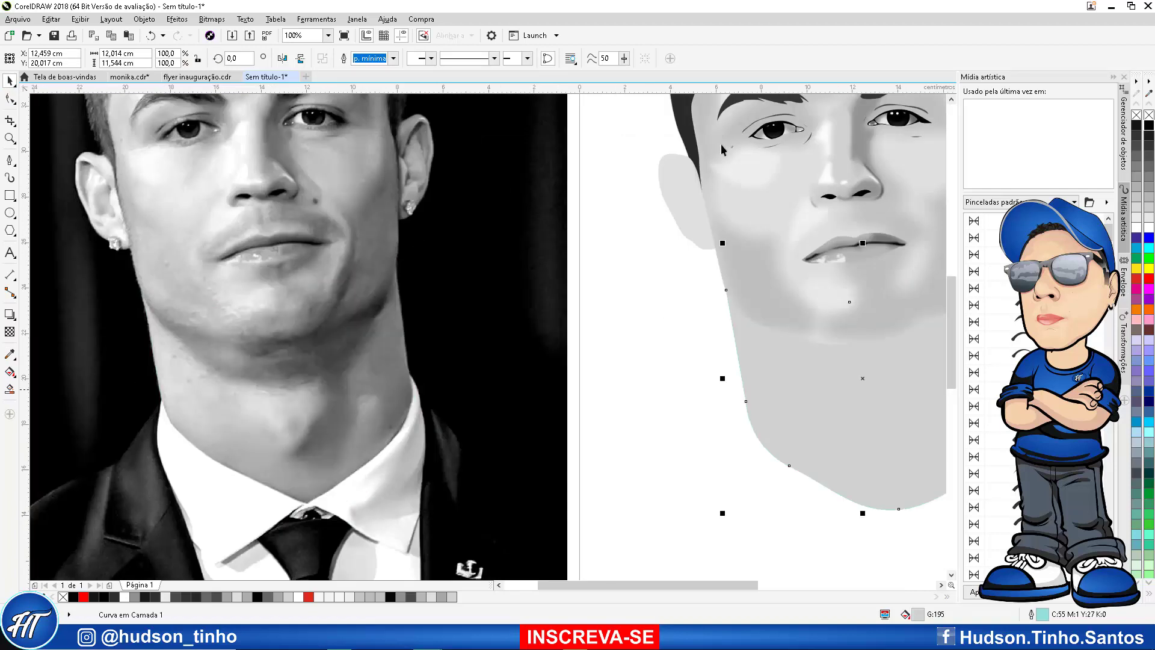
scroll(727, 364, down, 2)
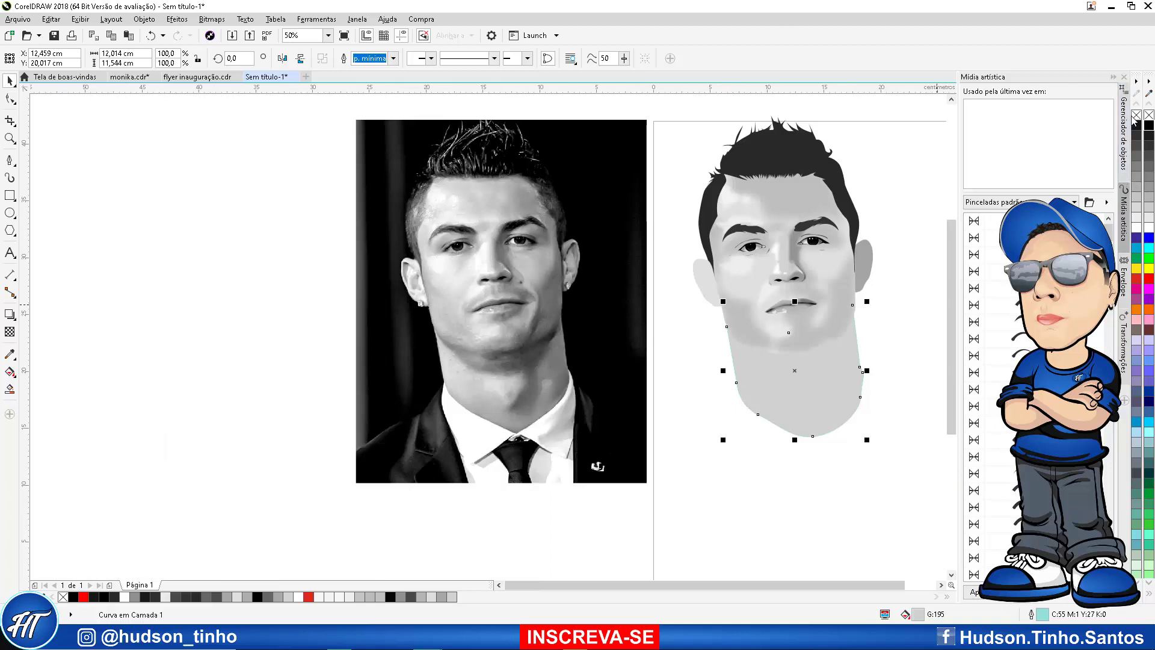
click(887, 313)
scroll(888, 319, up, 2)
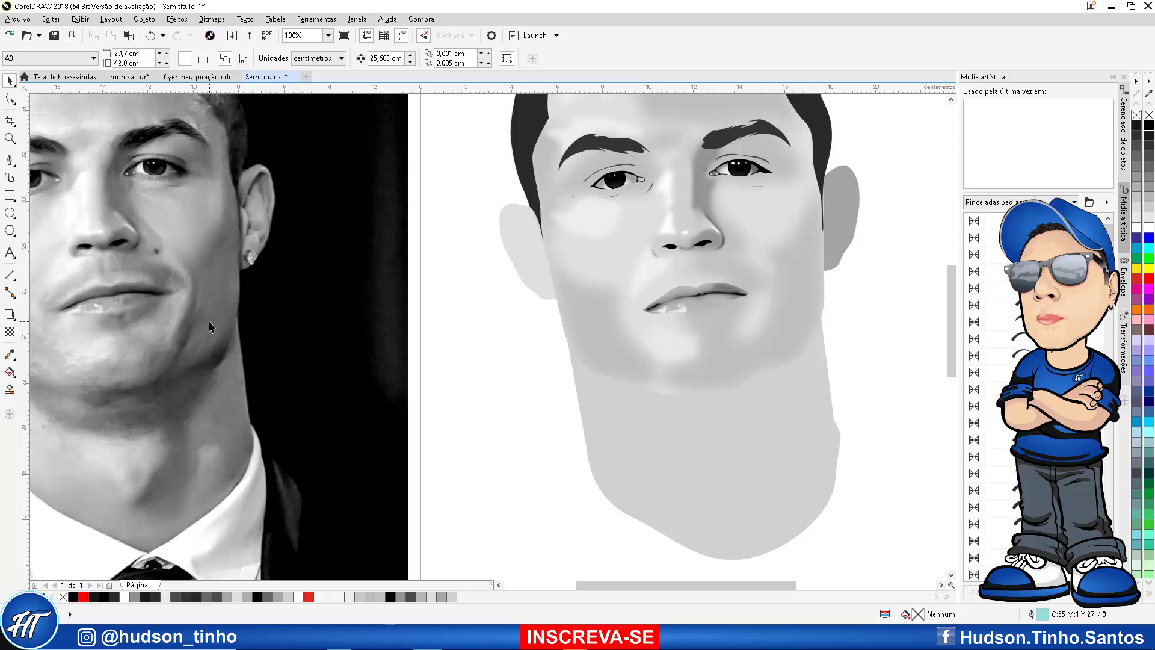
With the Pen tool, trace the jaw shadow on the photo from beside the mouth down the cheek, along the jaw edge and under the chin
click(9, 161)
scroll(529, 375, down, 2)
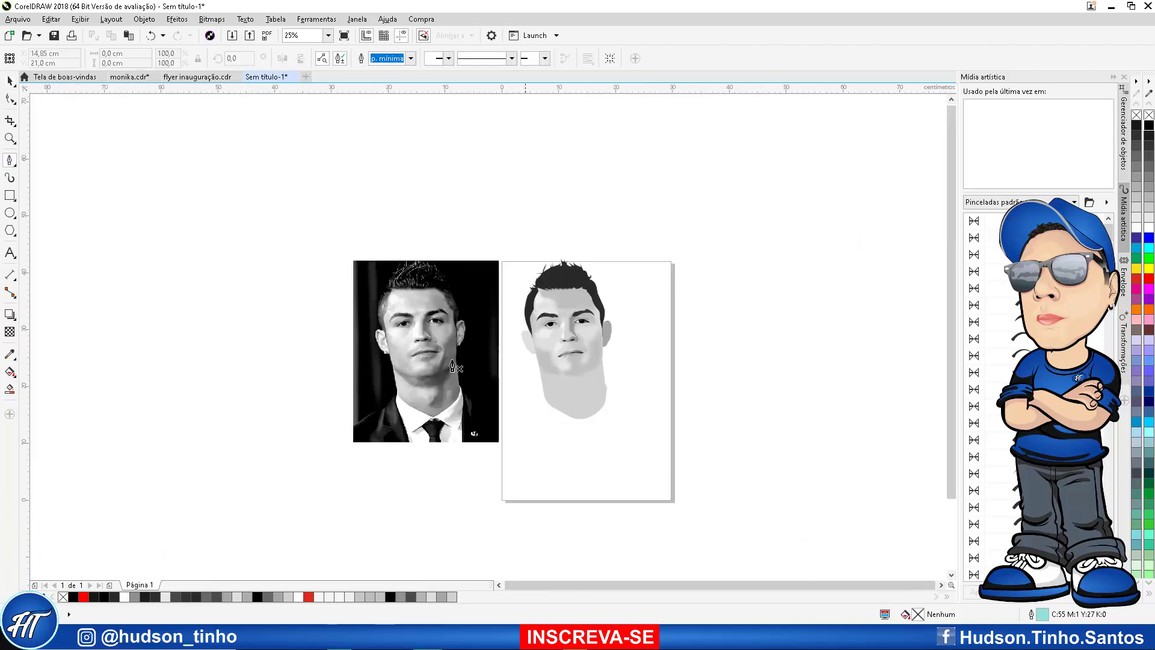
scroll(391, 346, up, 3)
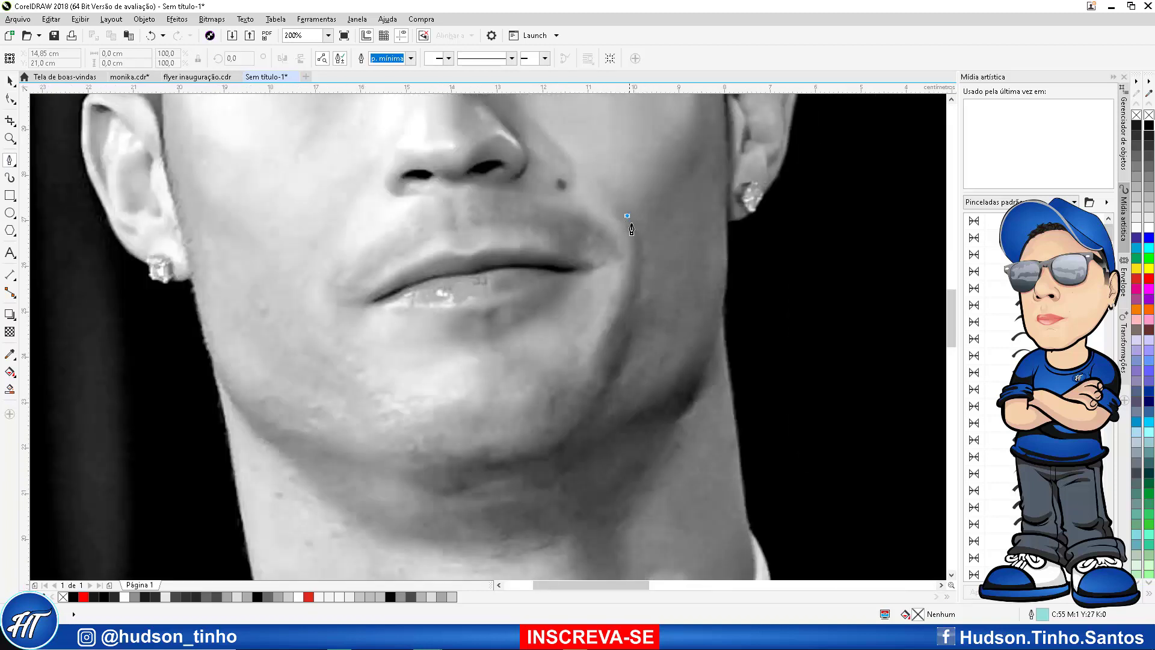
mouse_move(644, 257)
mouse_down()
mouse_move(647, 347)
mouse_move(719, 325)
mouse_up()
click(725, 284)
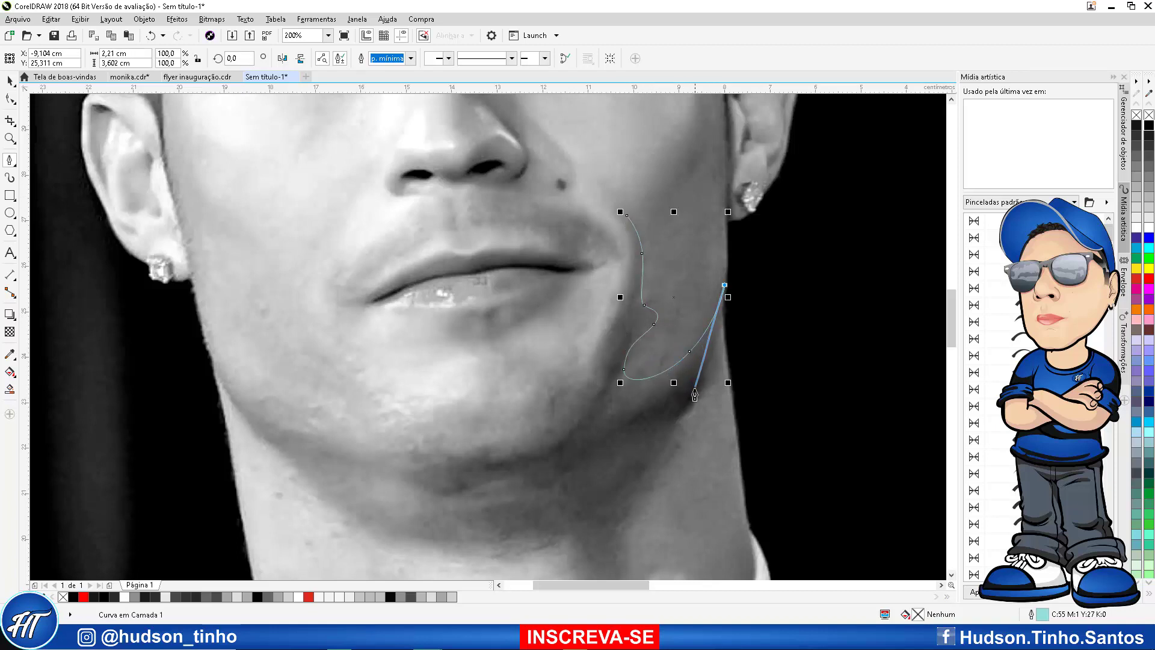
drag(698, 377, 684, 392)
drag(614, 432, 542, 387)
click(405, 456)
Continue the shadow's inner edge up the chin and along the mouth crease, closing the shape at about 7.04 × 6.10 cm
click(528, 370)
click(591, 387)
drag(602, 325, 619, 215)
click(592, 190)
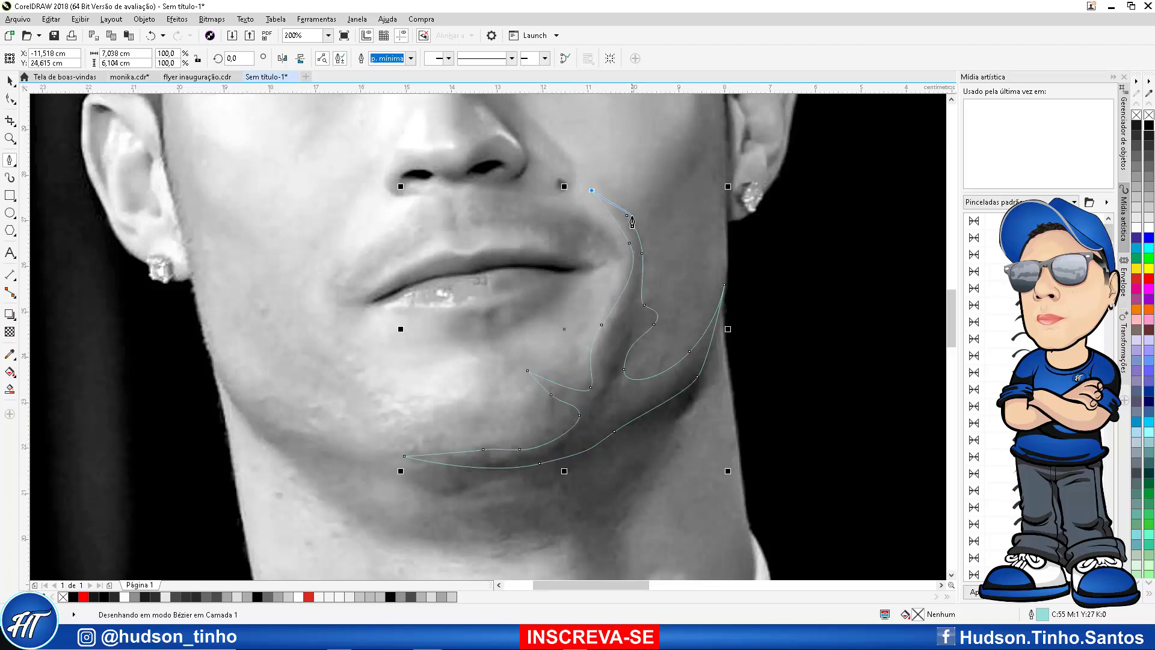
click(627, 215)
scroll(677, 272, down, 2)
scroll(657, 248, up, 2)
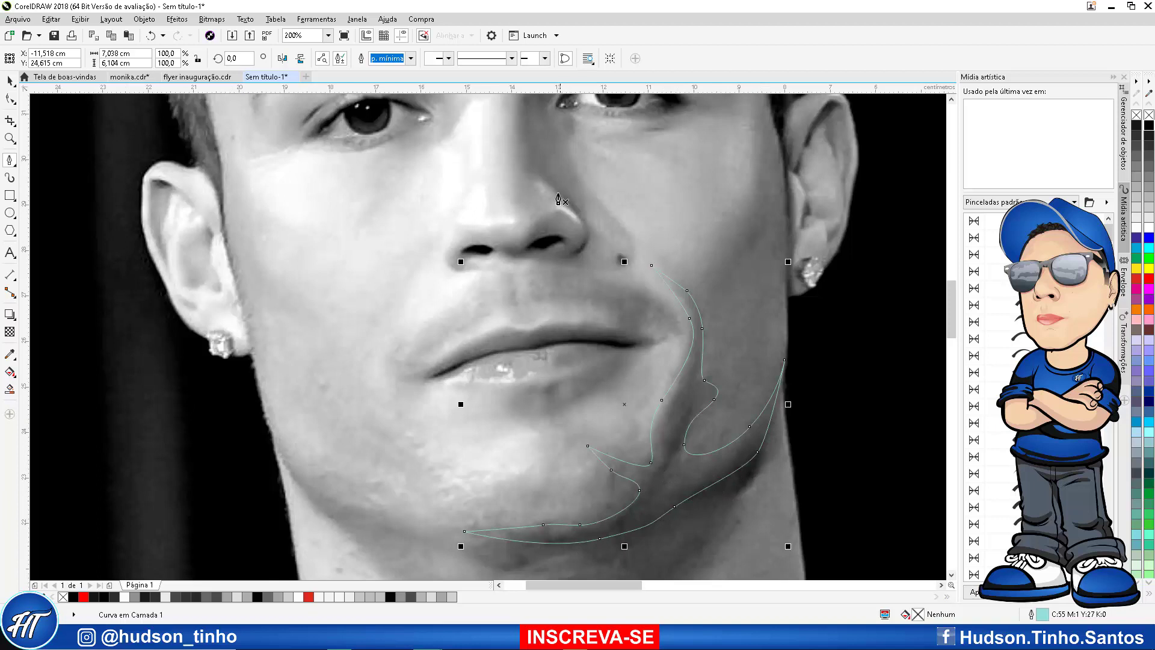
With the Pen tool, trace the small shadow under the lower lip on the photo as a closed shape about 1.65 × 1.22 cm
scroll(548, 378, up, 1)
click(573, 381)
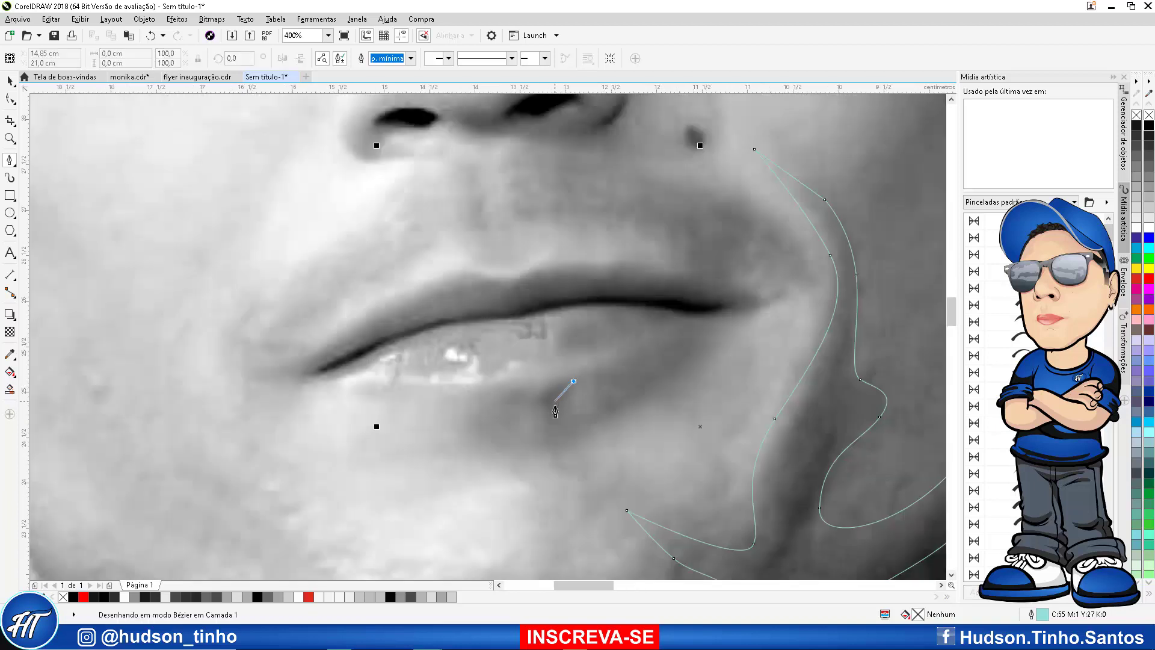
drag(556, 409, 600, 424)
click(657, 354)
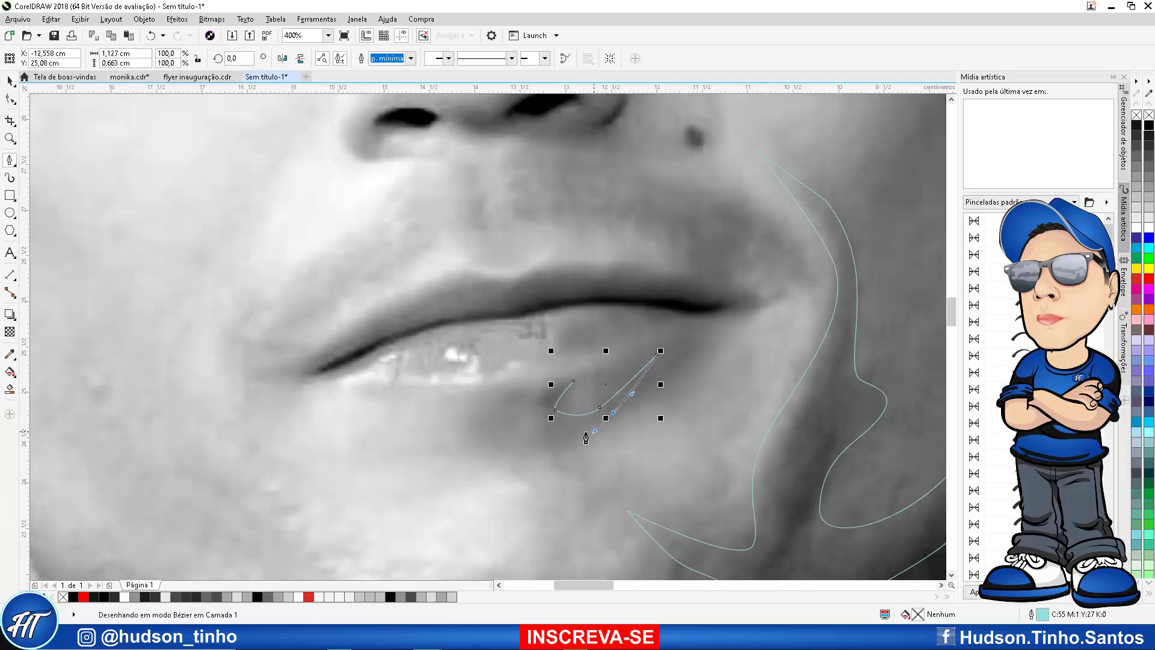
click(545, 444)
drag(548, 465, 542, 459)
drag(524, 412, 535, 395)
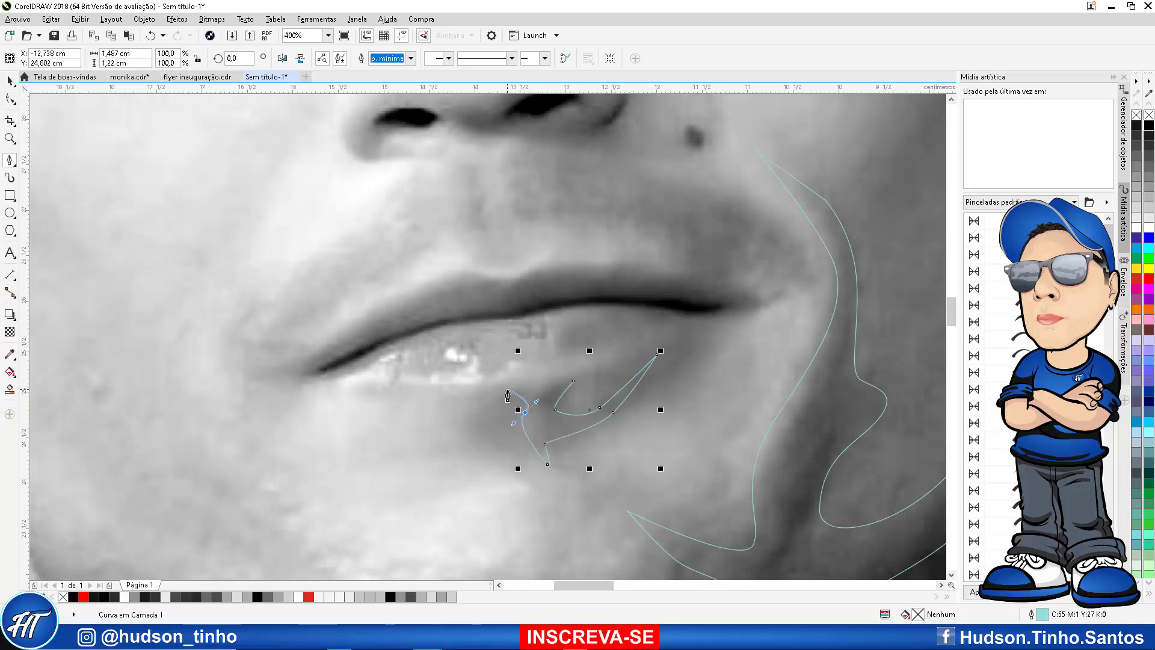
click(507, 390)
click(574, 384)
scroll(574, 385, down, 2)
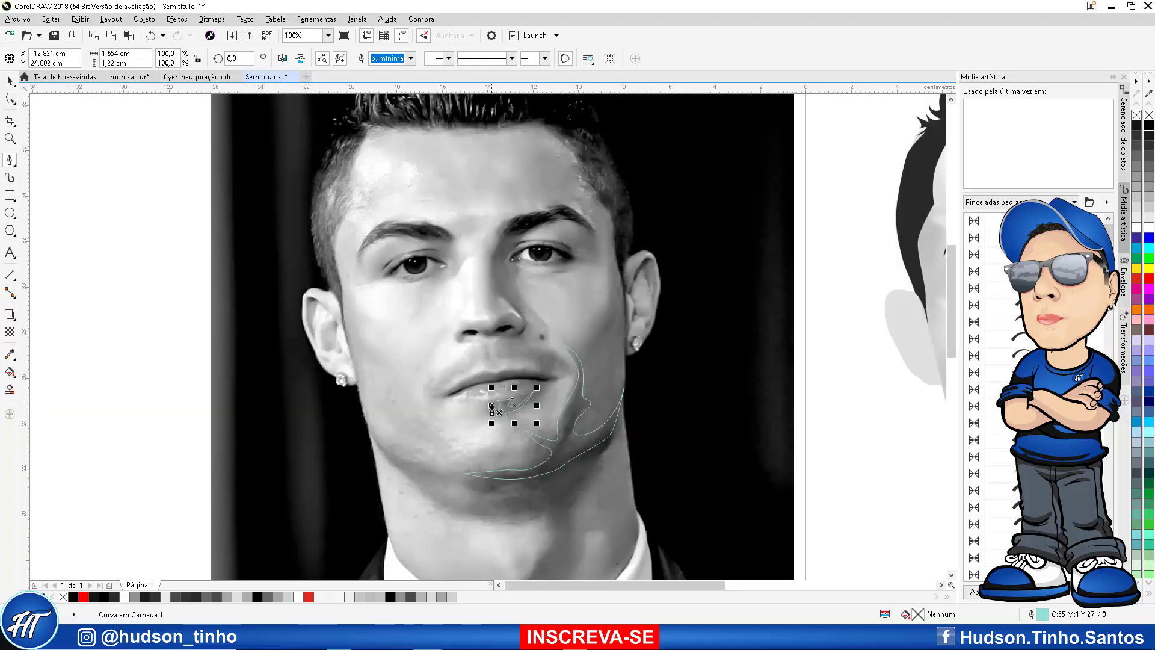
Trace a narrow crescent-shaped shadow on the photo's cheek beside the ear, about 0.48 × 1.89 cm
scroll(612, 311, up, 1)
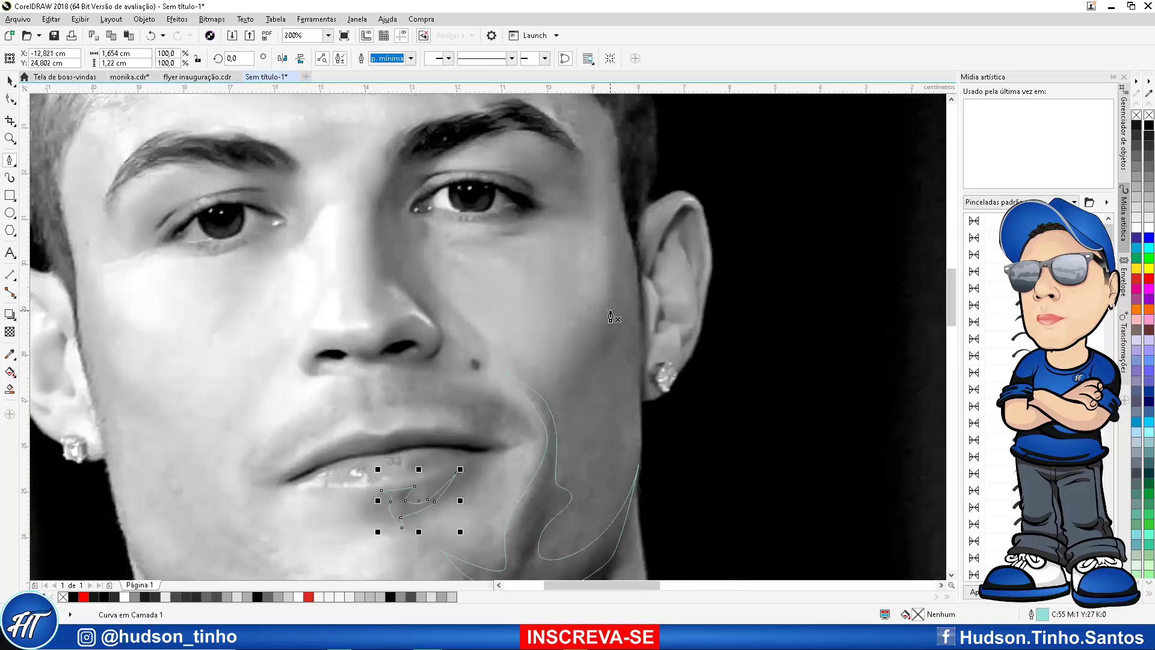
click(618, 271)
drag(622, 324, 618, 349)
click(602, 353)
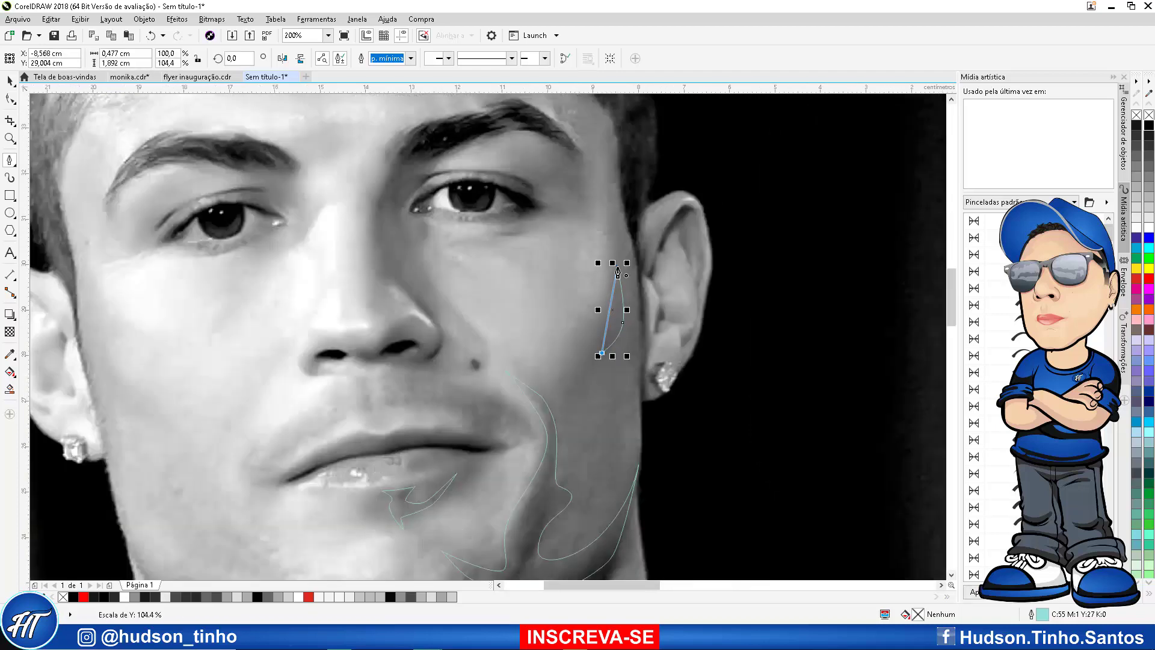
scroll(618, 276, up, 2)
key(Escape)
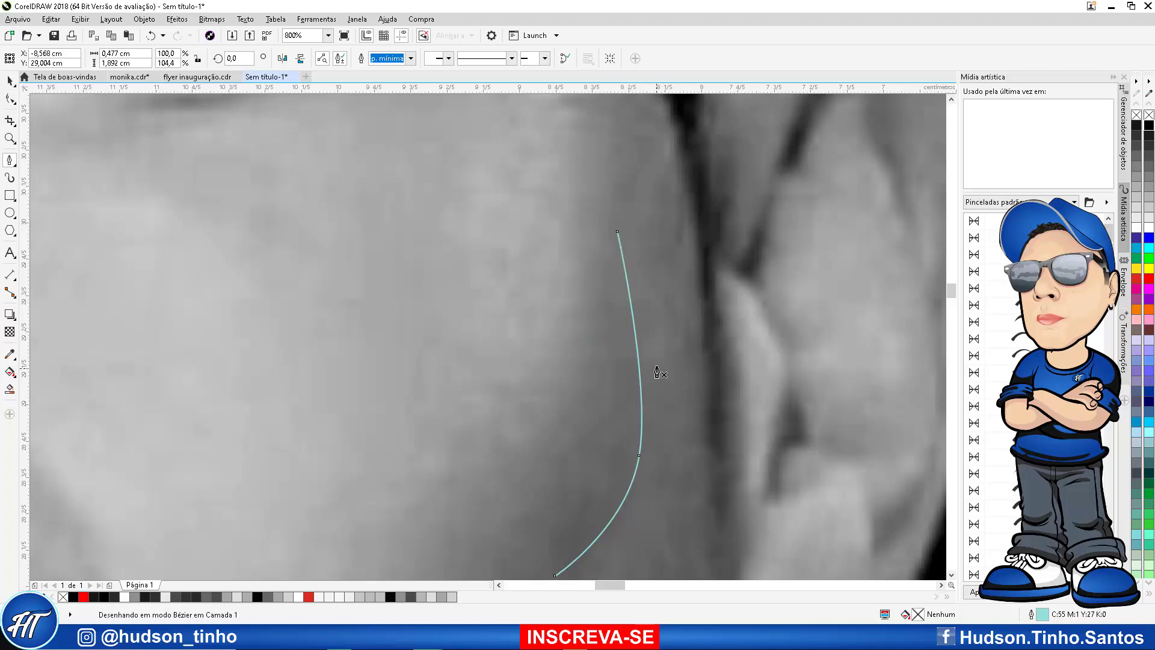
scroll(686, 325, down, 2)
scroll(571, 277, up, 1)
scroll(567, 284, down, 2)
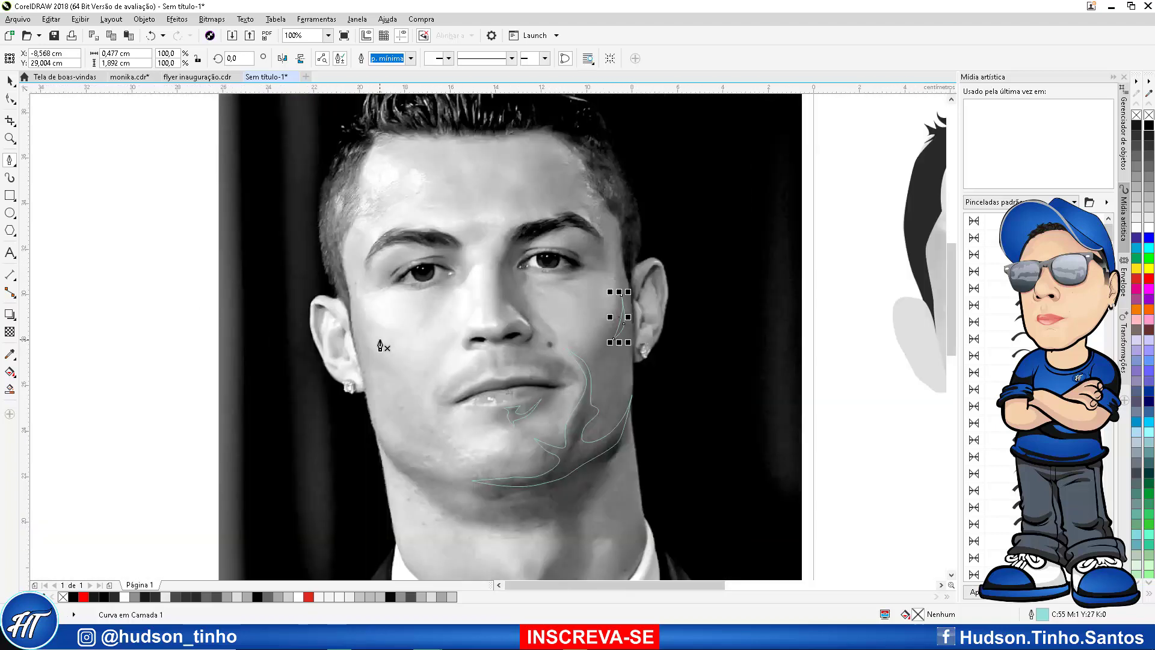
Sample a dark grey from the photo's jaw shadow and fill the jaw, lower-lip and cheek shadow shapes with it (G:68)
click(10, 355)
scroll(607, 451, up, 1)
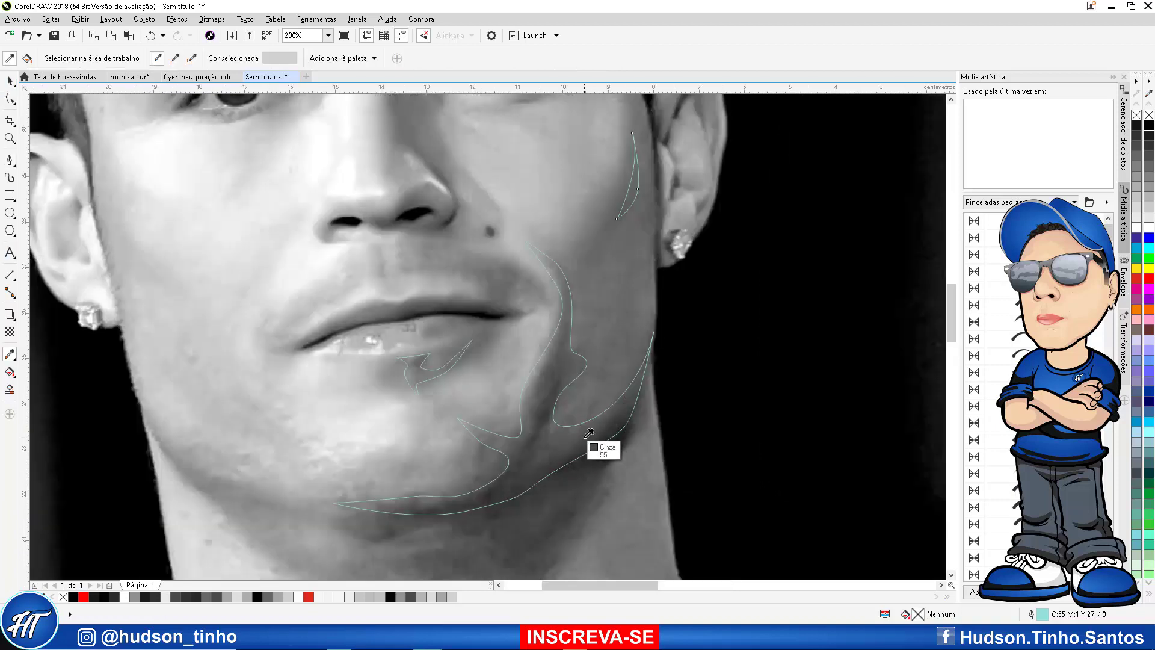
click(588, 445)
click(574, 433)
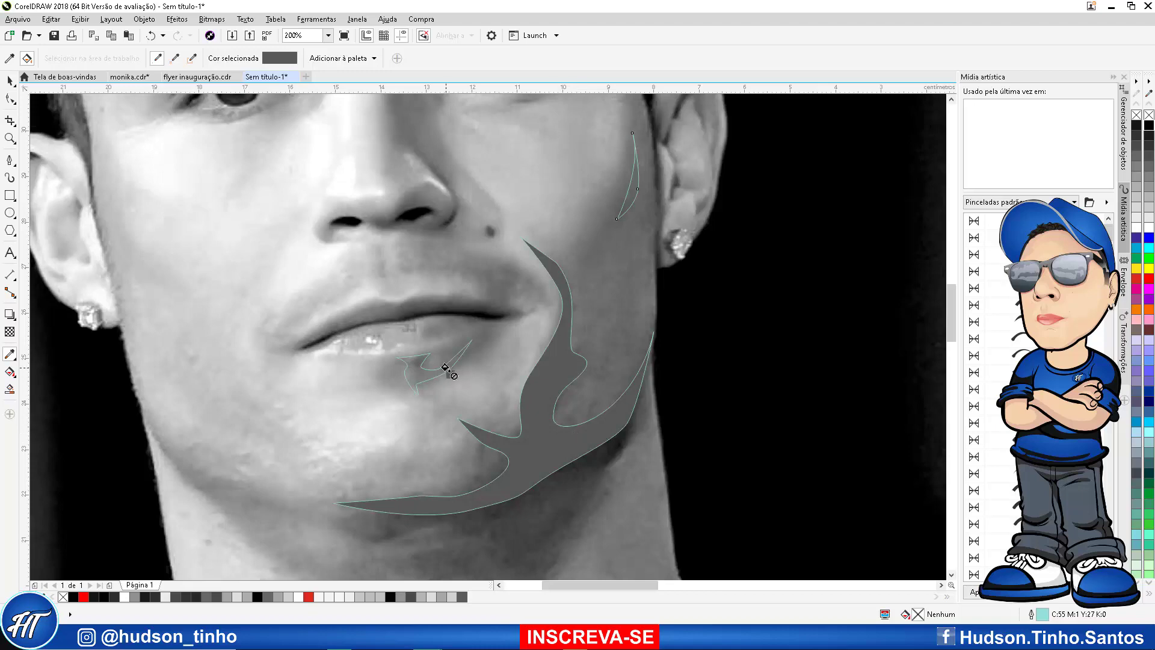
scroll(446, 368, up, 3)
click(409, 376)
scroll(457, 286, down, 4)
scroll(609, 207, up, 3)
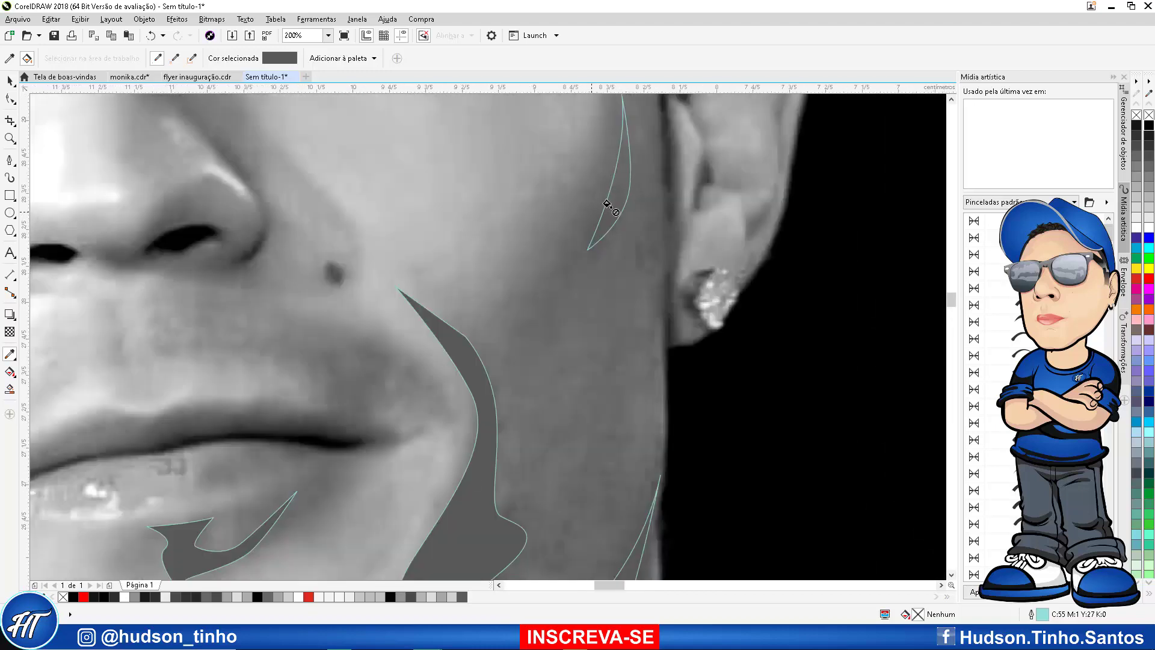
scroll(607, 206, down, 1)
click(611, 206)
scroll(612, 207, down, 1)
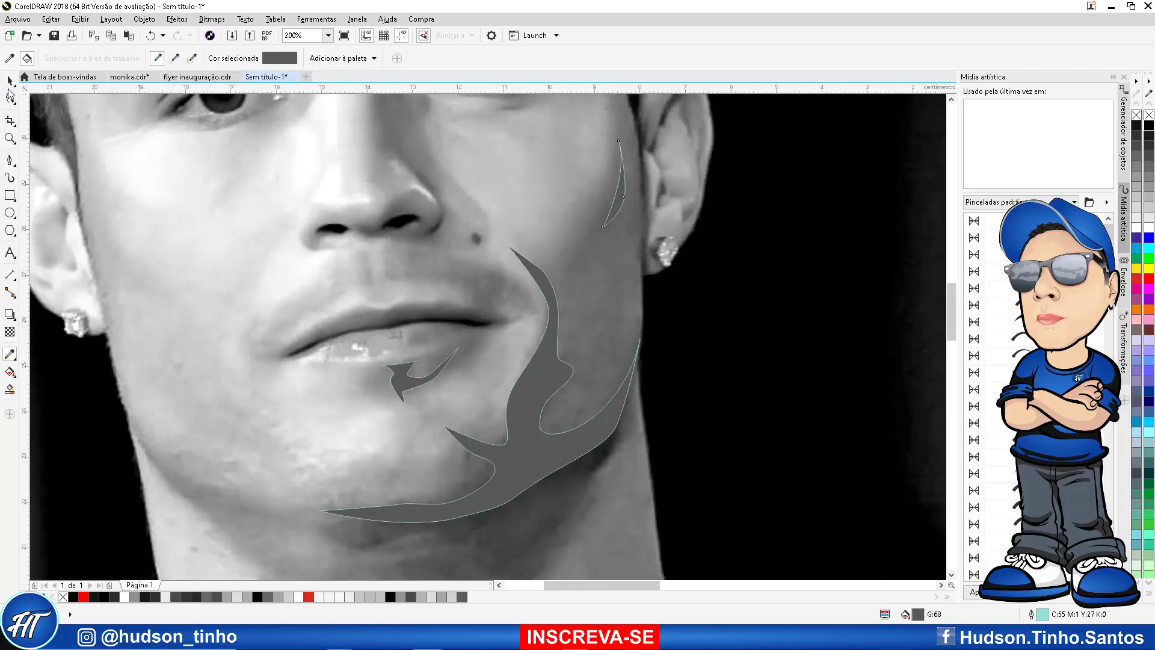
Select the three shadow shapes, weld them into one curve and remove its outline
click(9, 81)
scroll(530, 441, down, 2)
drag(403, 300, 673, 567)
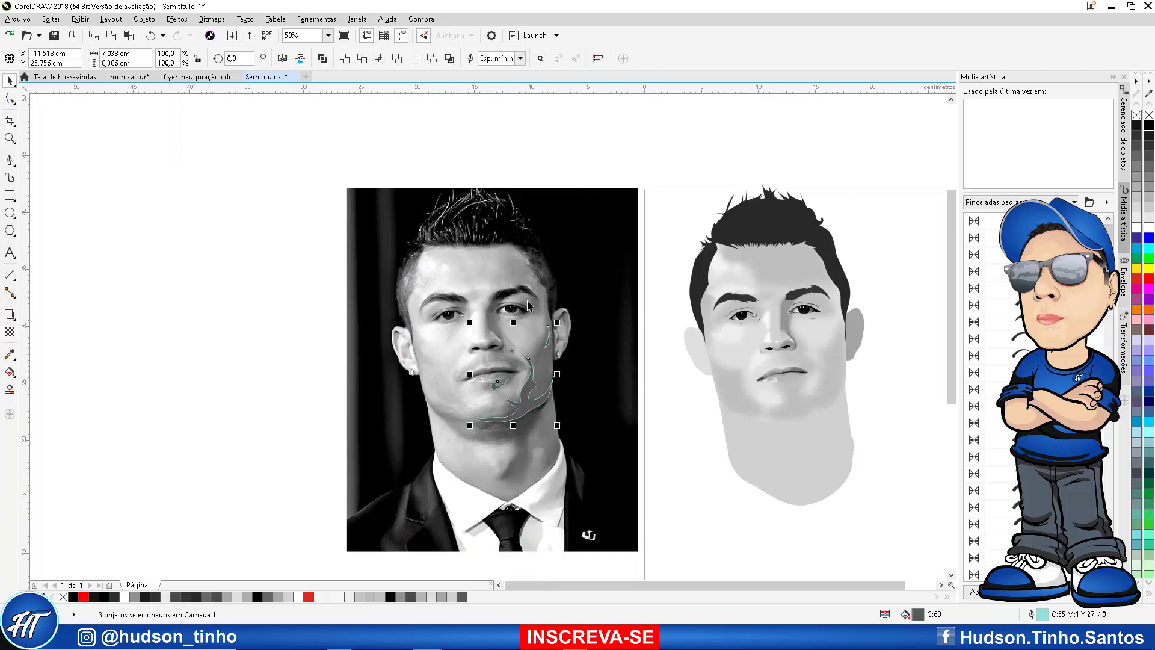
click(344, 58)
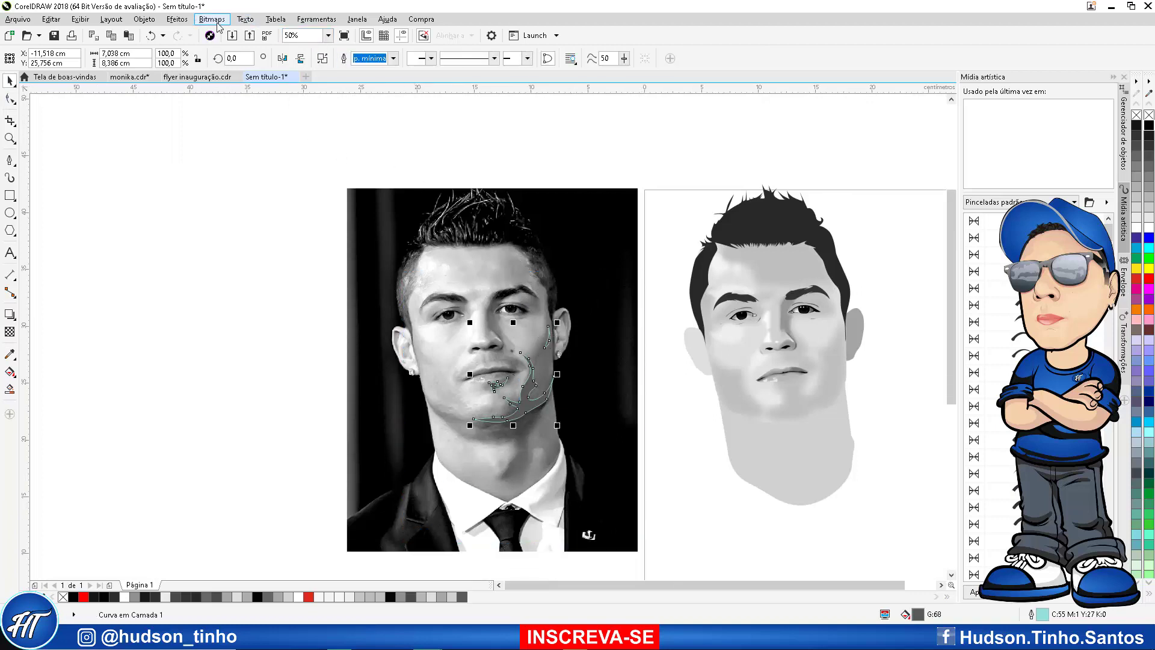
right_click(1137, 115)
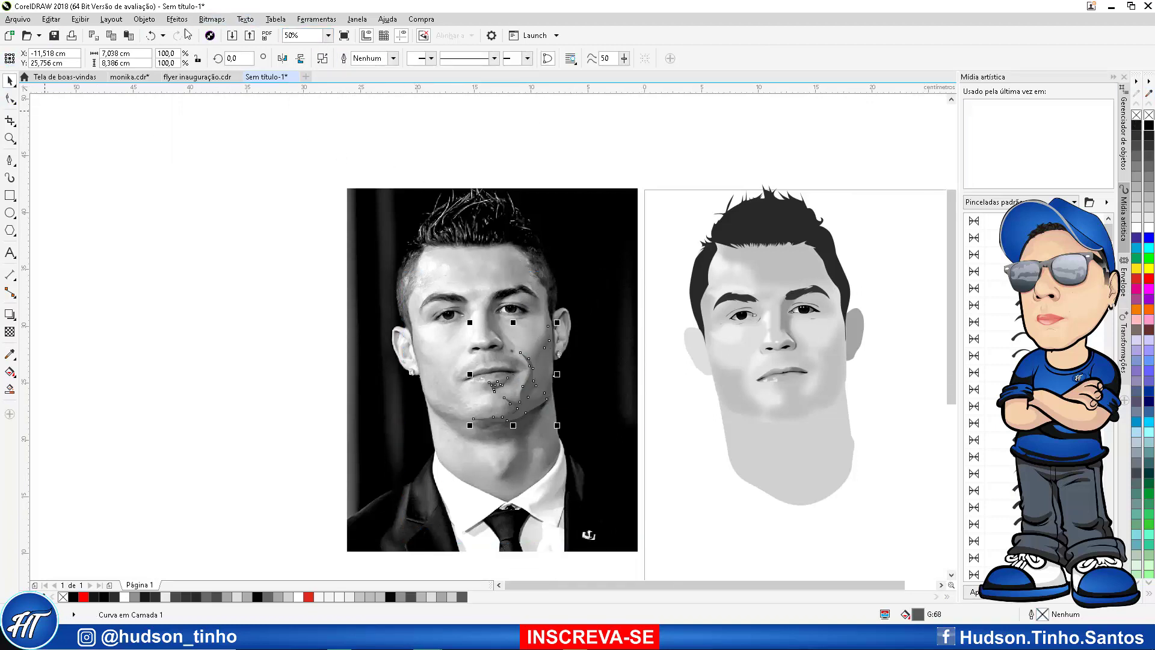
Convert the welded shadow curve to a 300 dpi RGB bitmap and soften it with a strong Gaussian blur
click(212, 18)
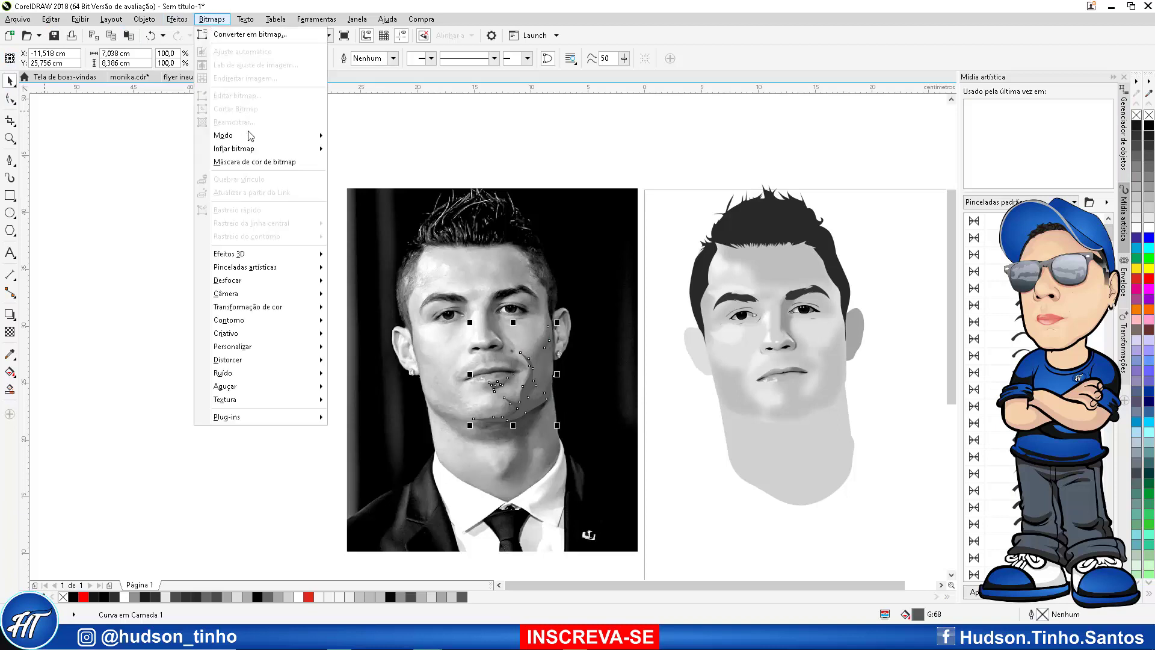
click(228, 35)
click(543, 383)
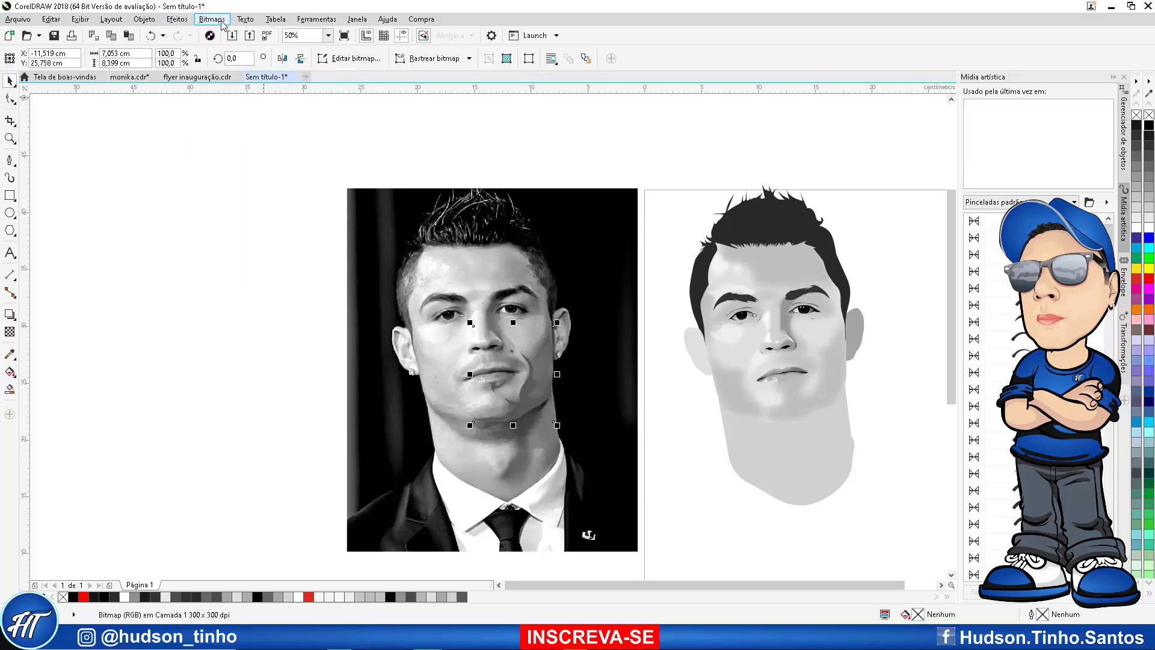
click(221, 21)
mouse_move(266, 281)
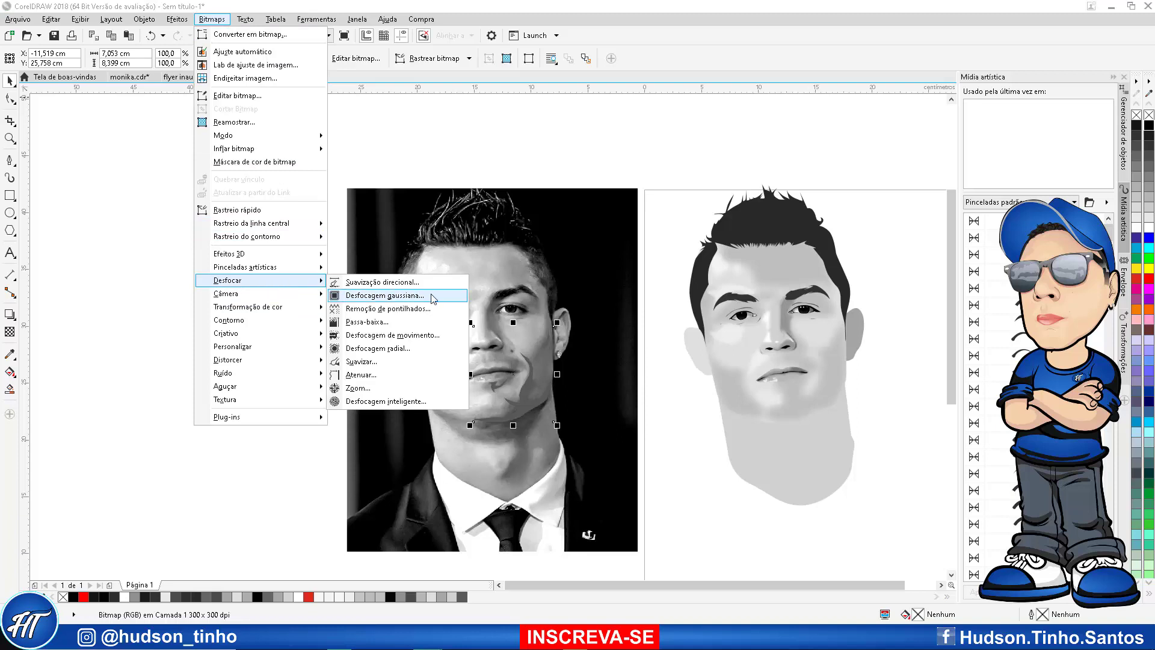
click(432, 297)
drag(576, 287, 405, 256)
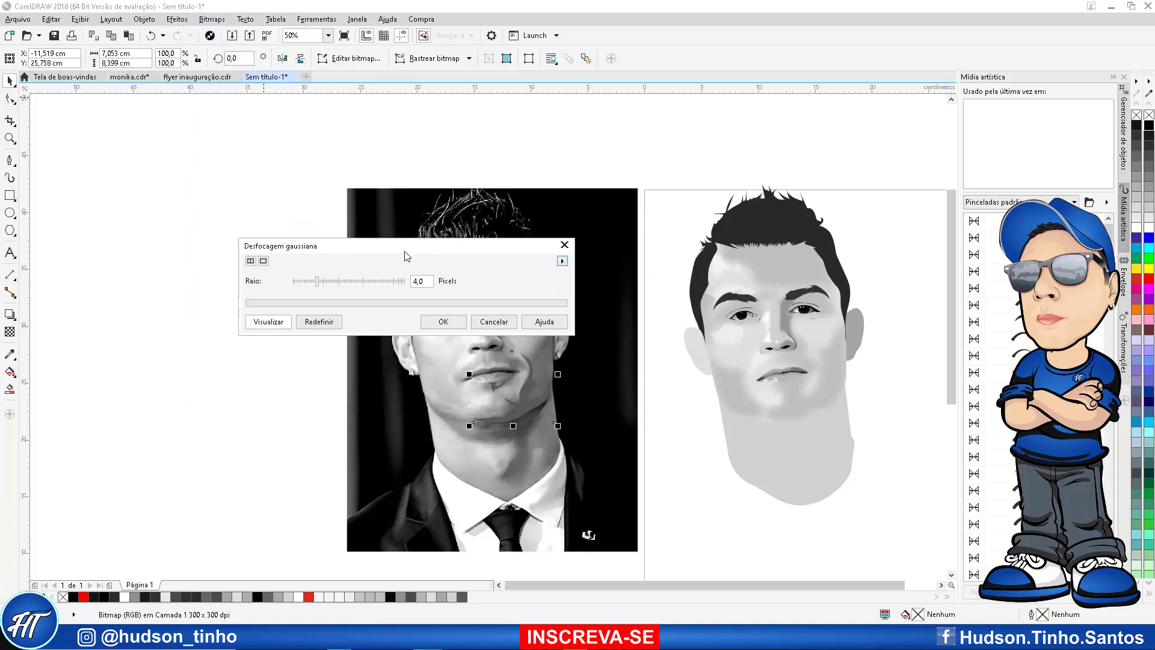
click(340, 286)
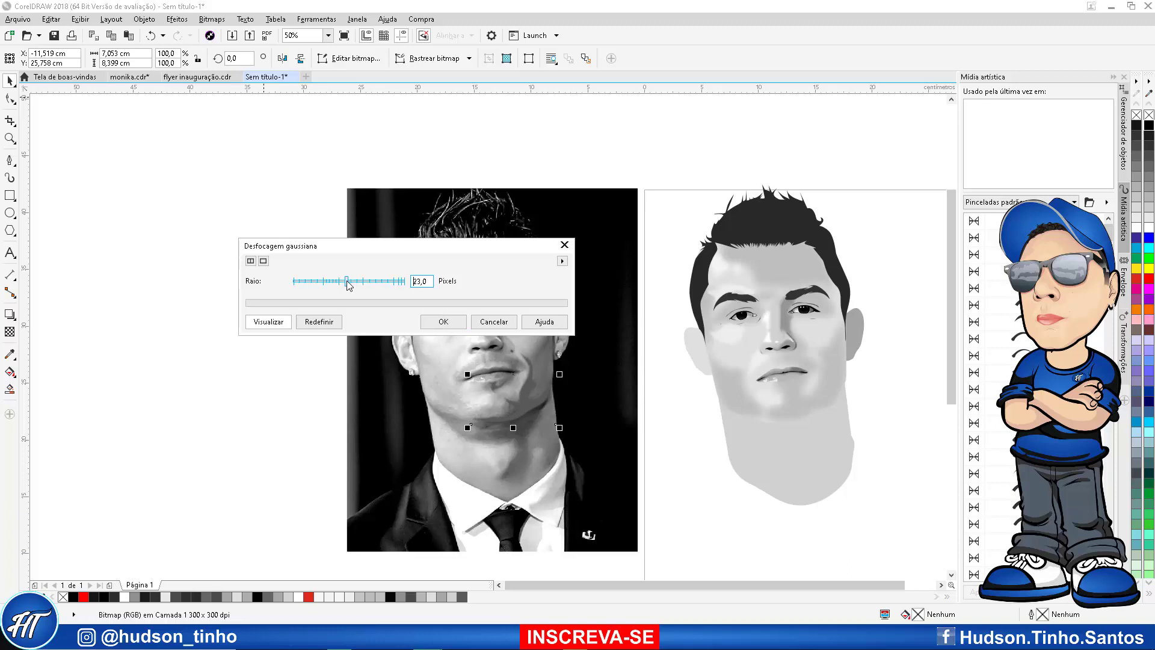
drag(347, 284, 352, 284)
click(453, 326)
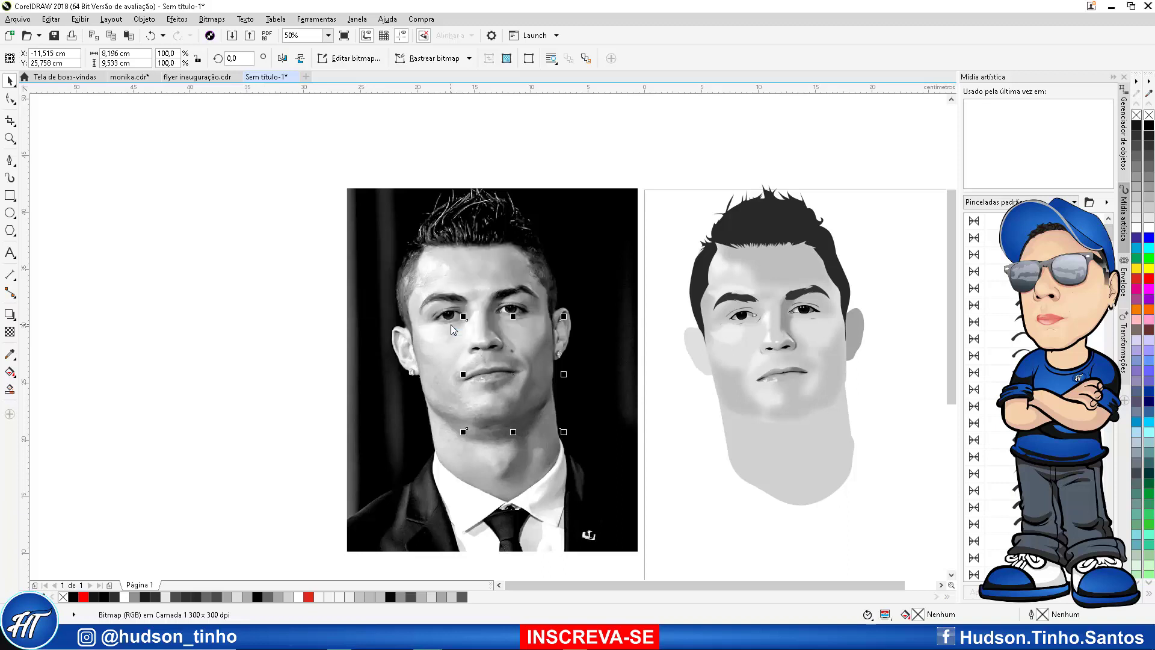
Shift the blurred shadow 25.683 cm across onto the vector portrait and give it a uniform transparency of about 45
key(Right)
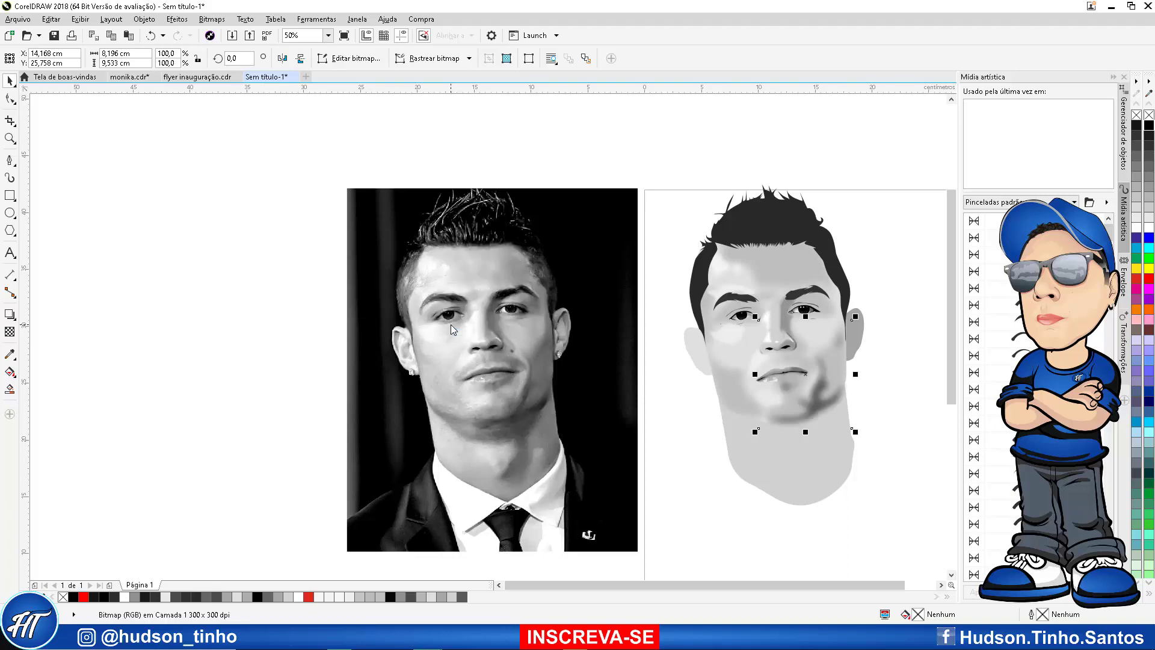
scroll(867, 415, up, 2)
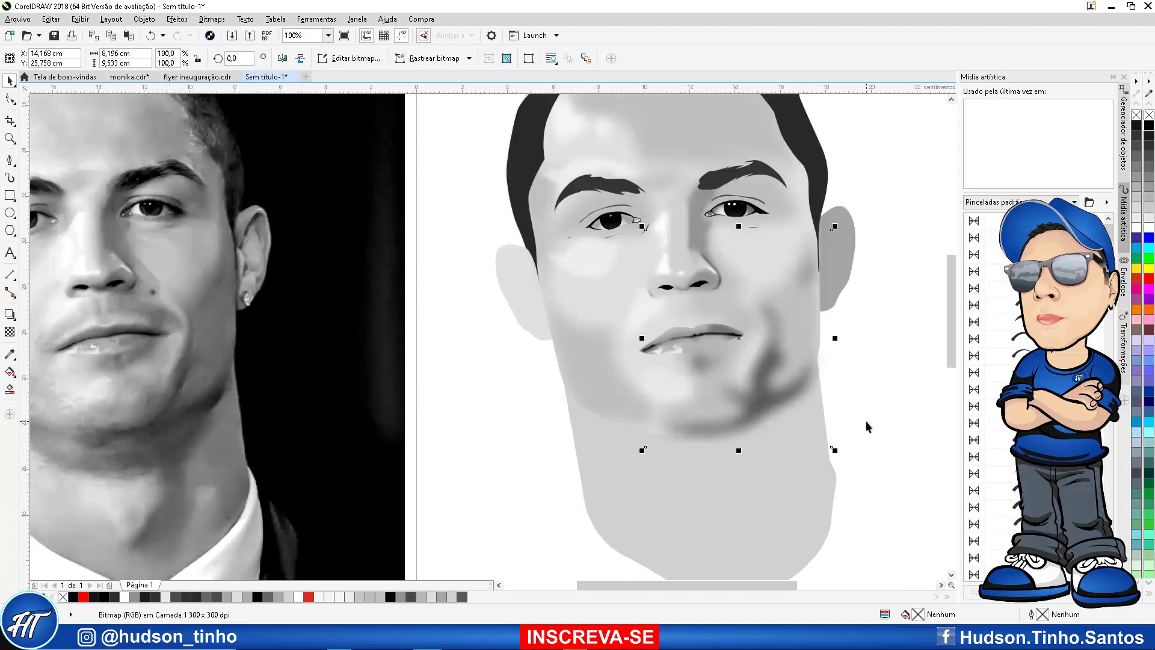
click(9, 333)
click(726, 467)
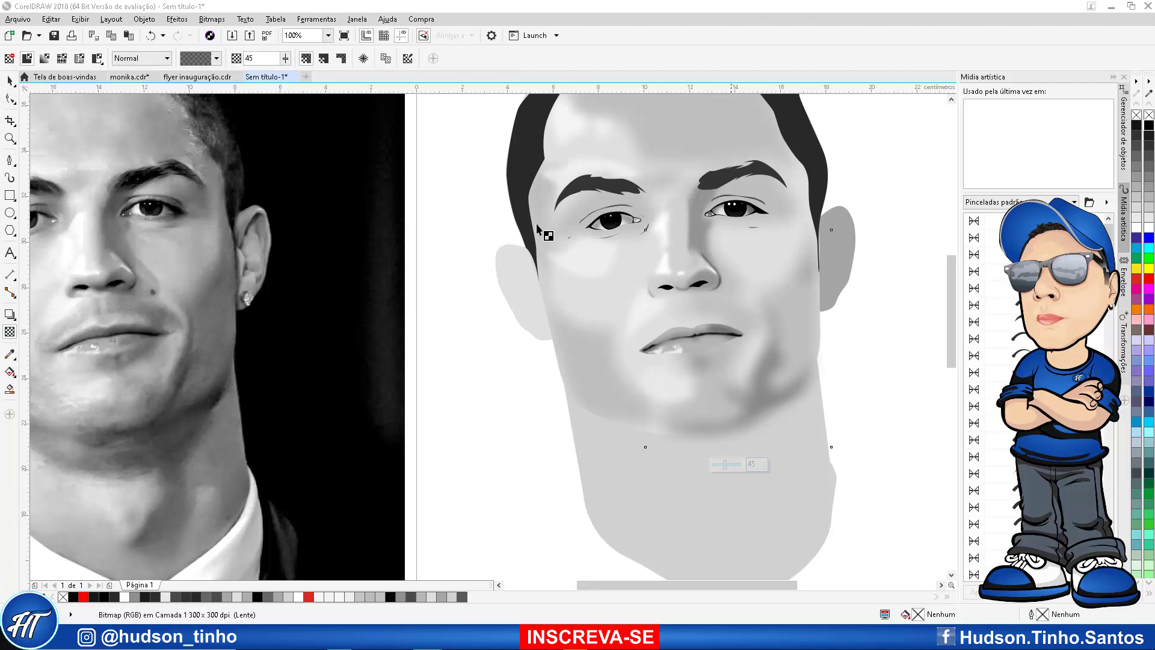
click(9, 80)
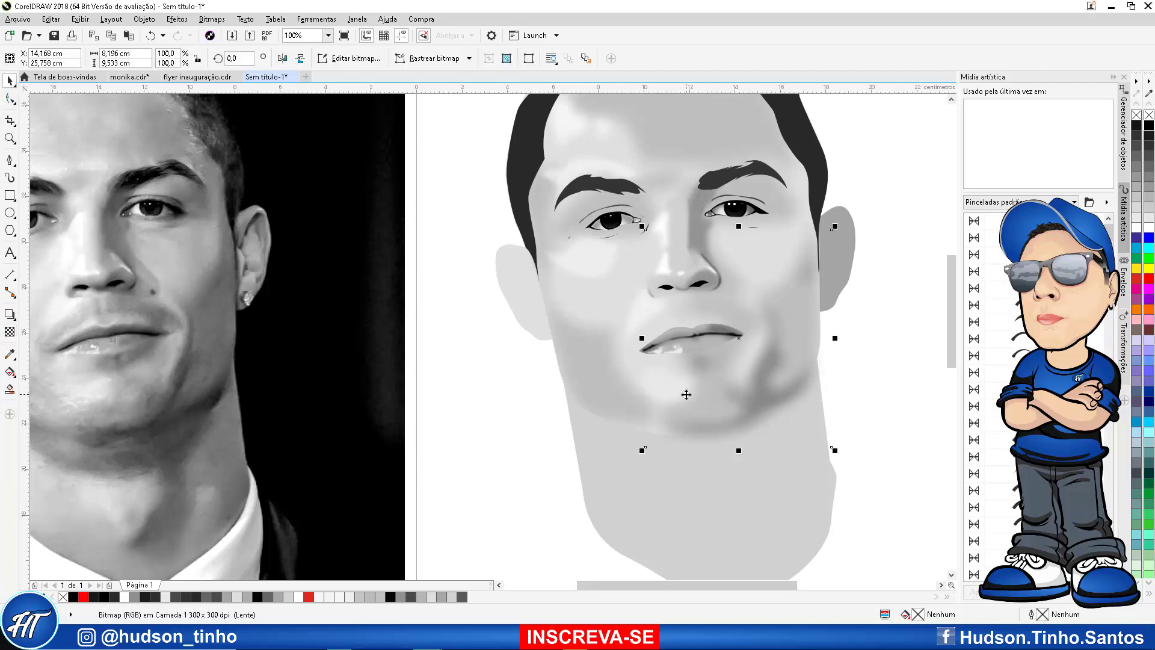
Send the blurred shadow backward and PowerClip it inside the portrait's face shape
key(ctrl+Page_Down)
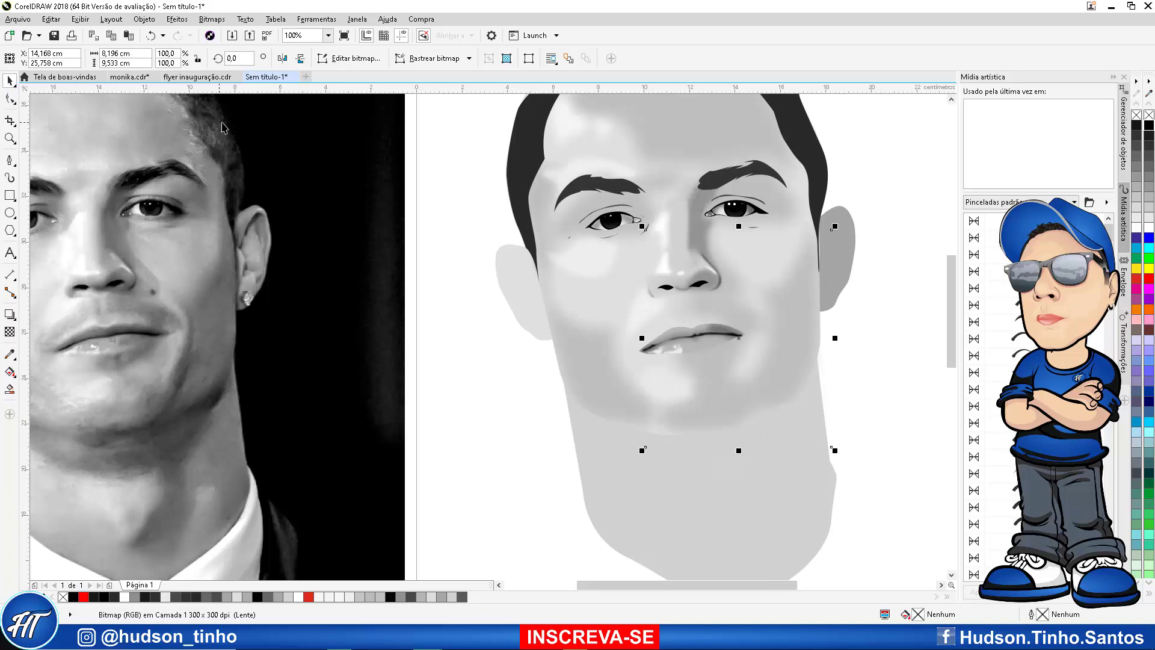
click(144, 19)
mouse_move(259, 126)
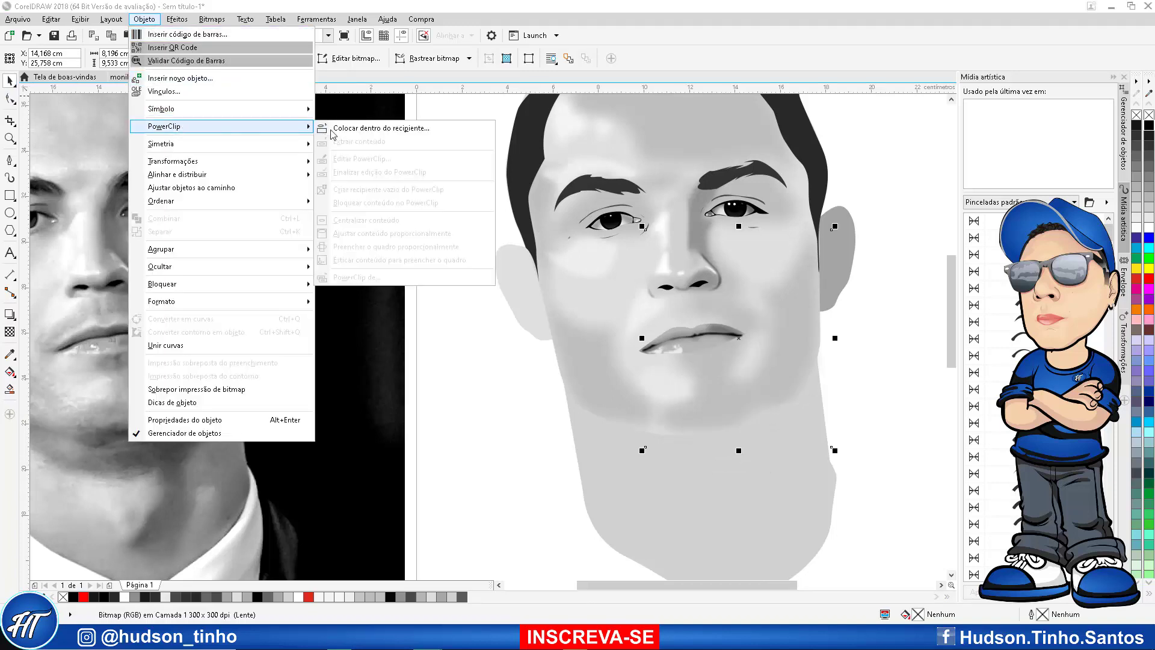
click(333, 128)
click(665, 405)
key(Escape)
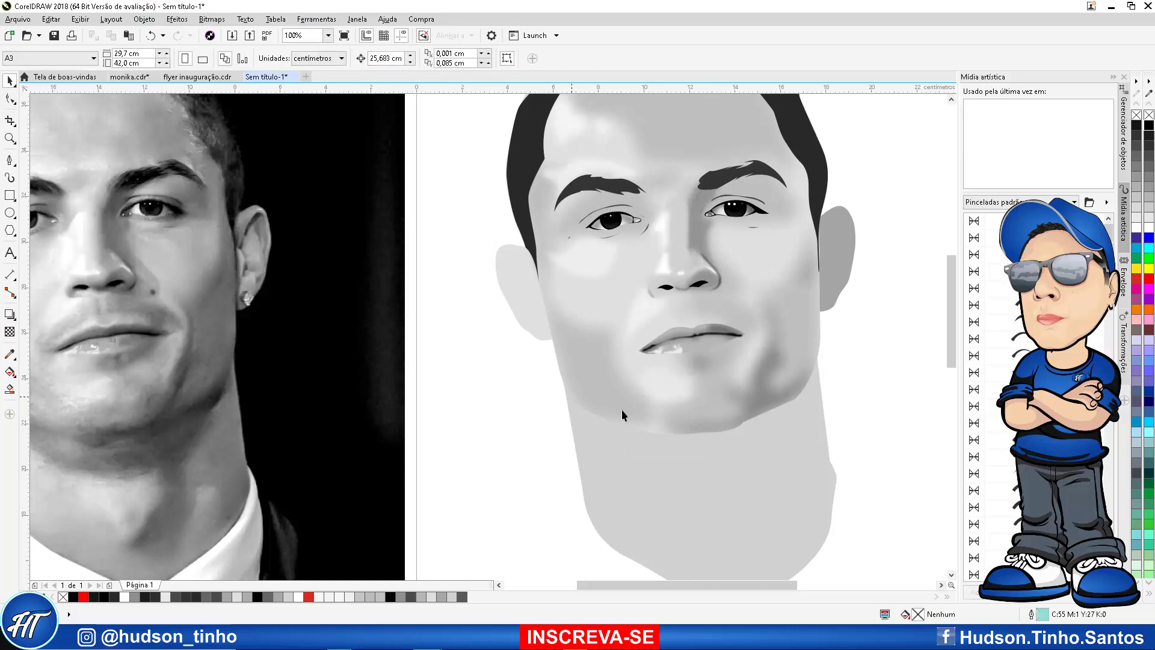
With the Pen tool, start a new shadow on the photo beside the mouth crease, tracing down the cheek with a small notch midway
scroll(672, 410, down, 5)
scroll(673, 410, up, 5)
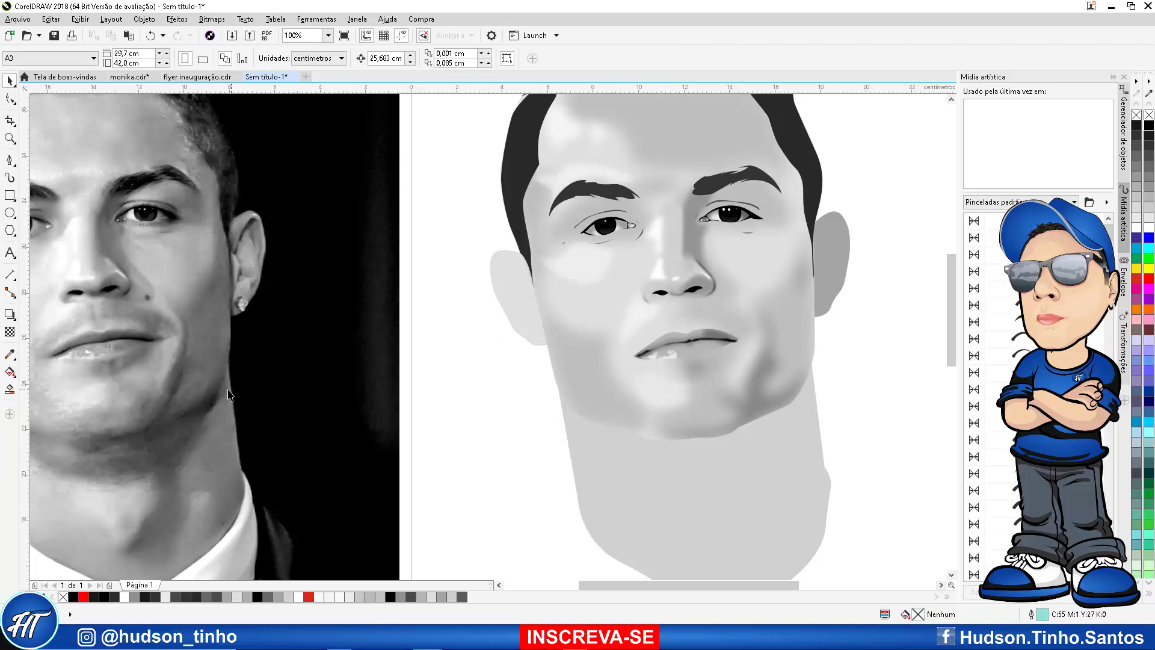
scroll(218, 384, up, 3)
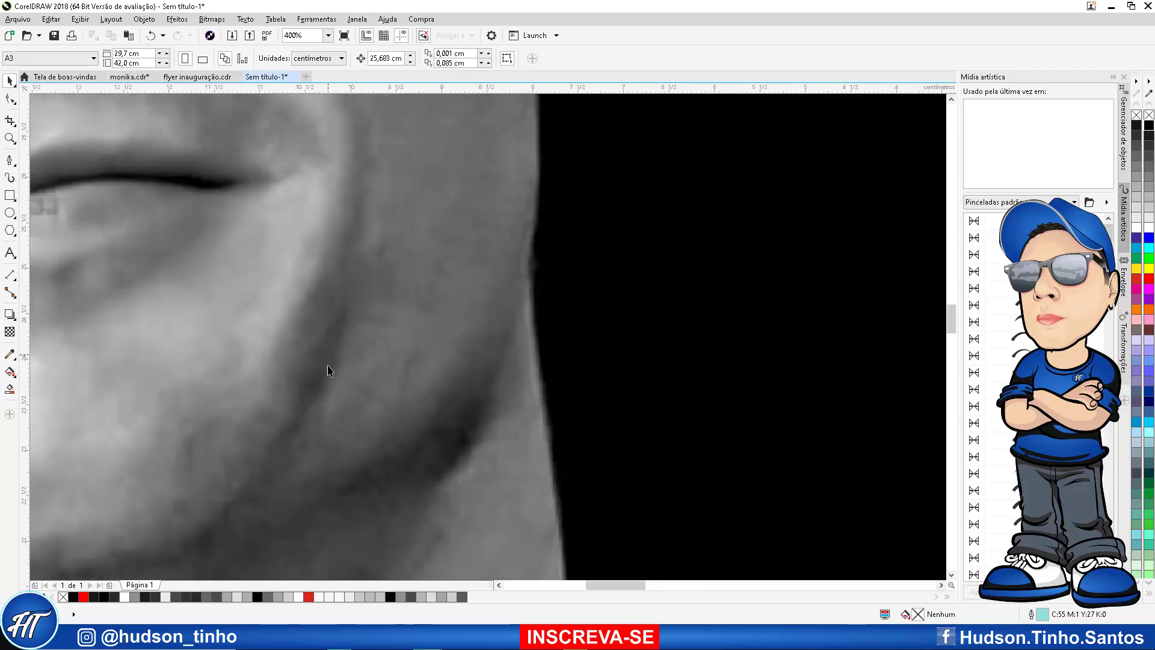
click(9, 159)
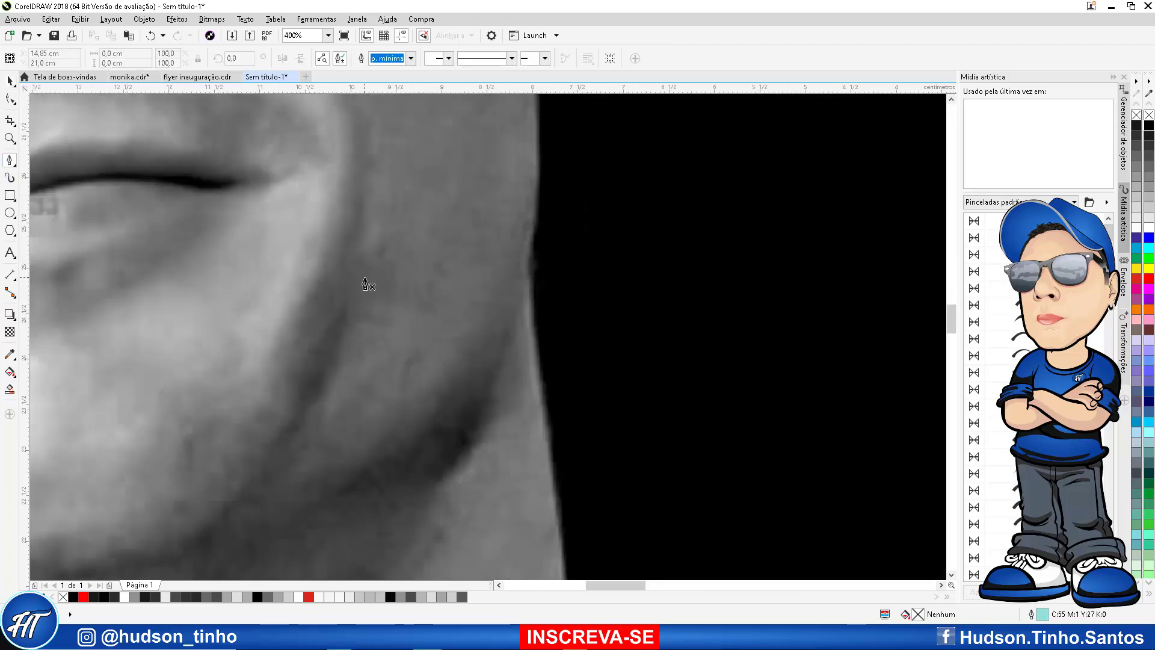
scroll(370, 265, down, 1)
scroll(366, 193, up, 1)
click(357, 146)
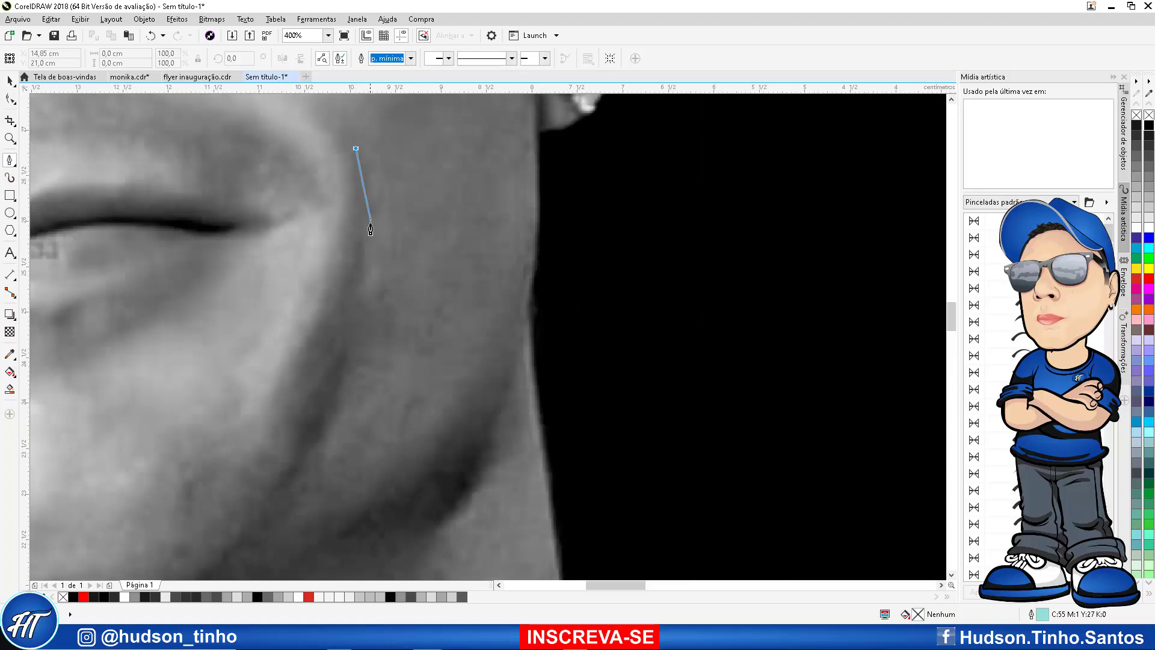
drag(368, 234, 368, 266)
click(330, 366)
click(354, 343)
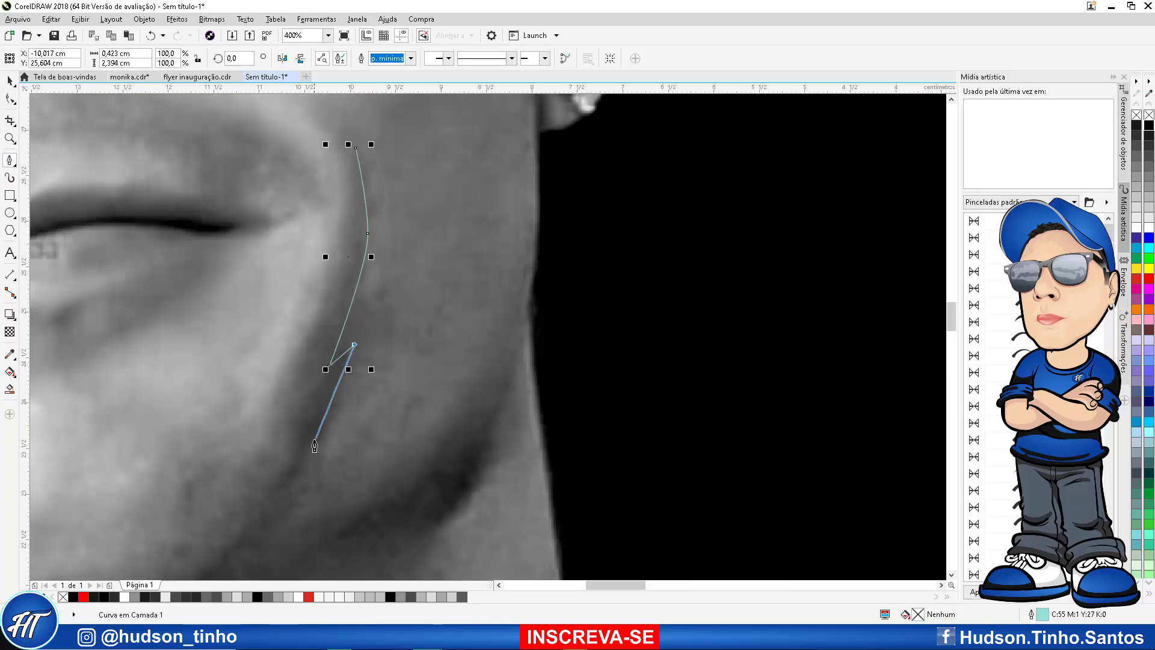
click(310, 454)
Continue the shadow path on the photo down the lower cheek and along the jaw to the chin
scroll(256, 551, down, 1)
scroll(265, 512, up, 1)
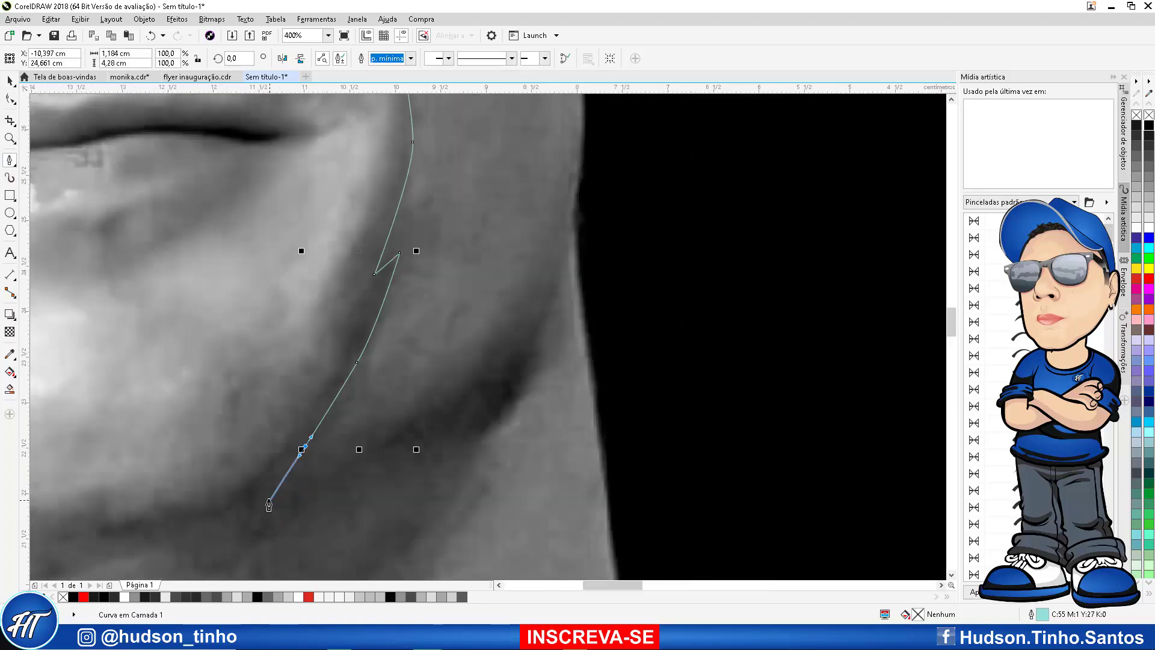
drag(239, 507, 225, 516)
click(166, 523)
click(97, 535)
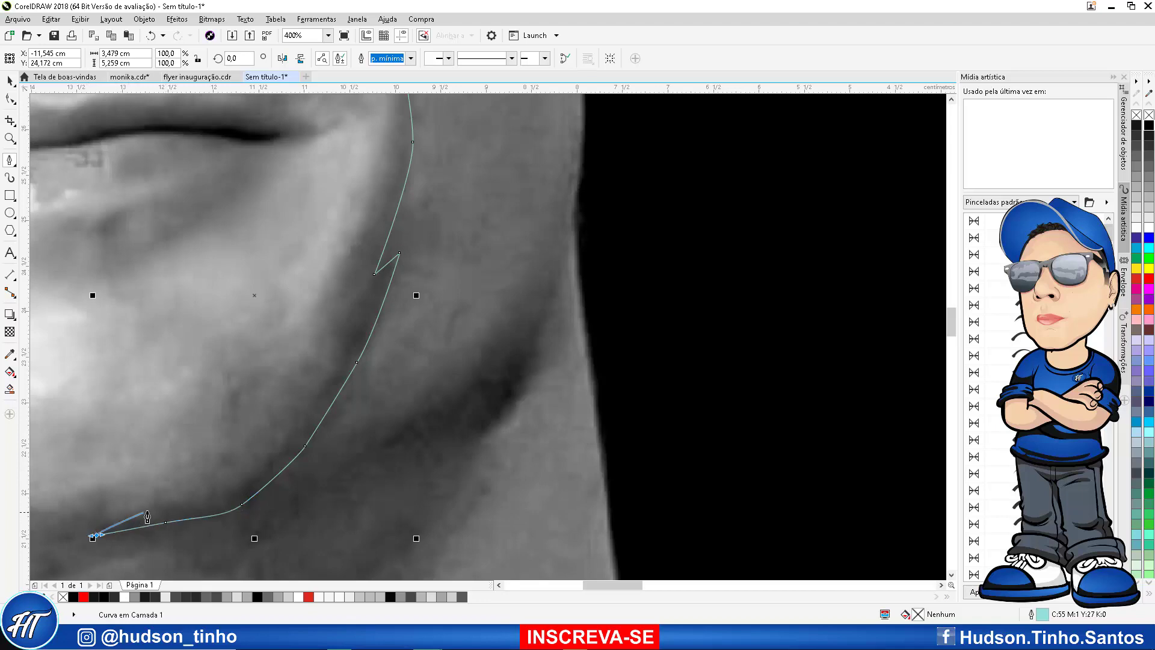
Trace the shadow's inner edge back up from the chin and close it beside the mouth, about 3.5 by 5.3 cm overall
drag(149, 510, 157, 500)
click(157, 480)
click(210, 486)
click(345, 355)
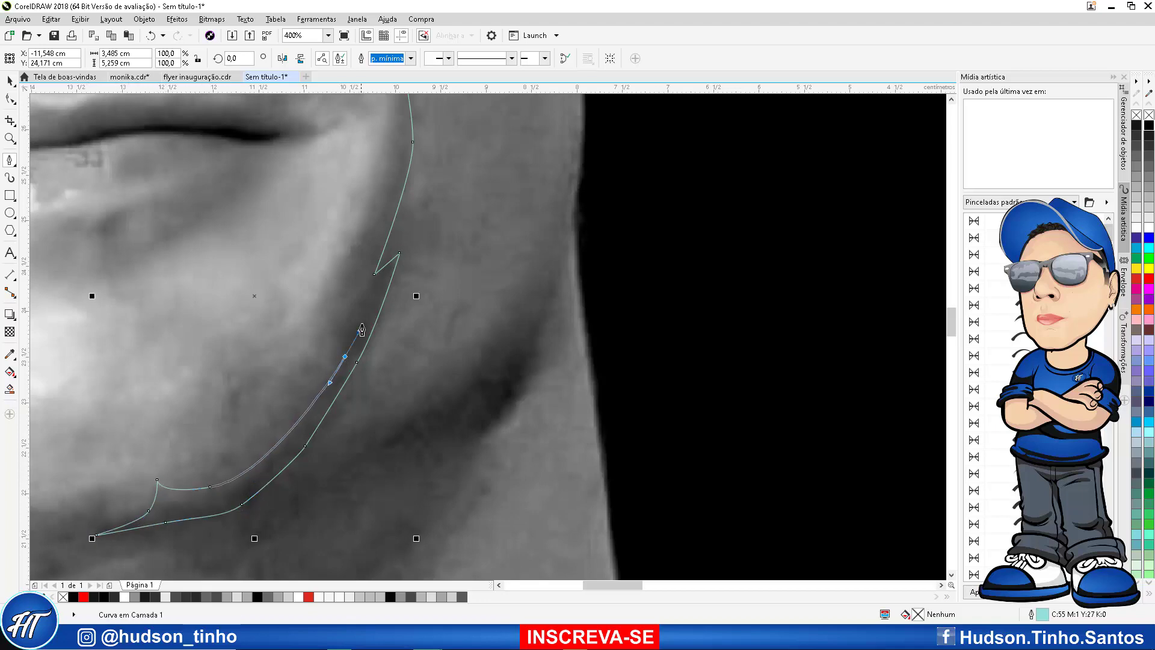
click(333, 291)
drag(392, 196, 389, 199)
scroll(412, 264, down, 2)
scroll(420, 187, up, 2)
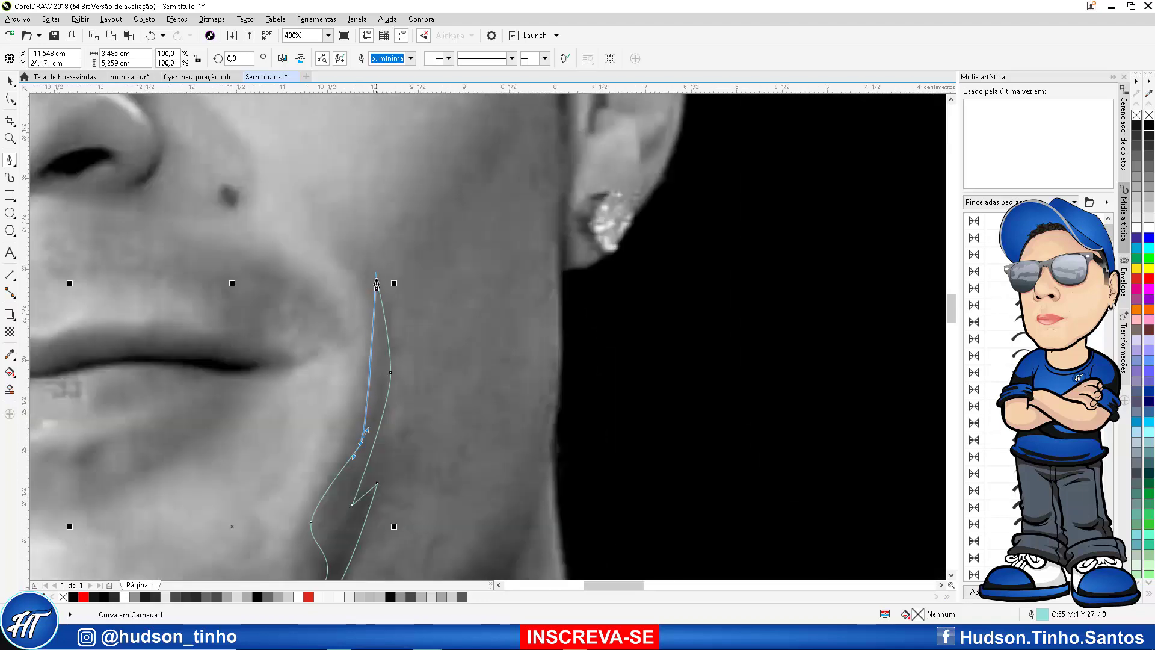
click(378, 293)
scroll(421, 373, down, 2)
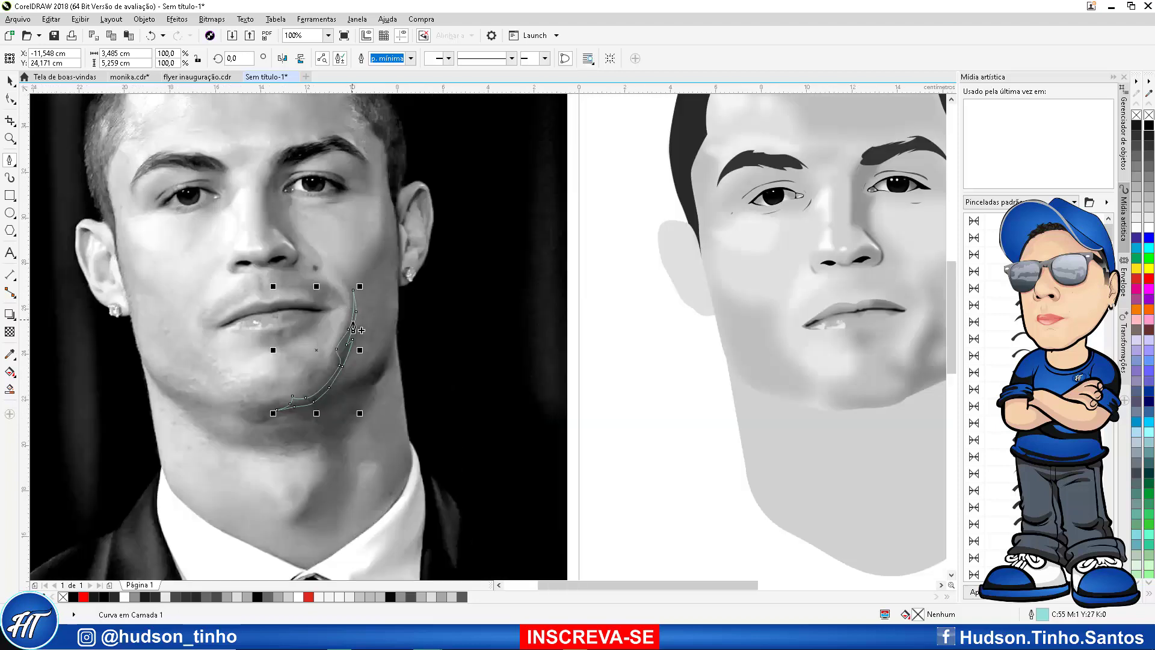
Start a second shadow path at the photo's outer jaw edge below the ear, tracing down the jawline toward the chin
scroll(446, 450, up, 2)
click(514, 363)
drag(476, 477, 458, 505)
scroll(374, 432, down, 2)
scroll(384, 460, up, 1)
drag(319, 489, 310, 492)
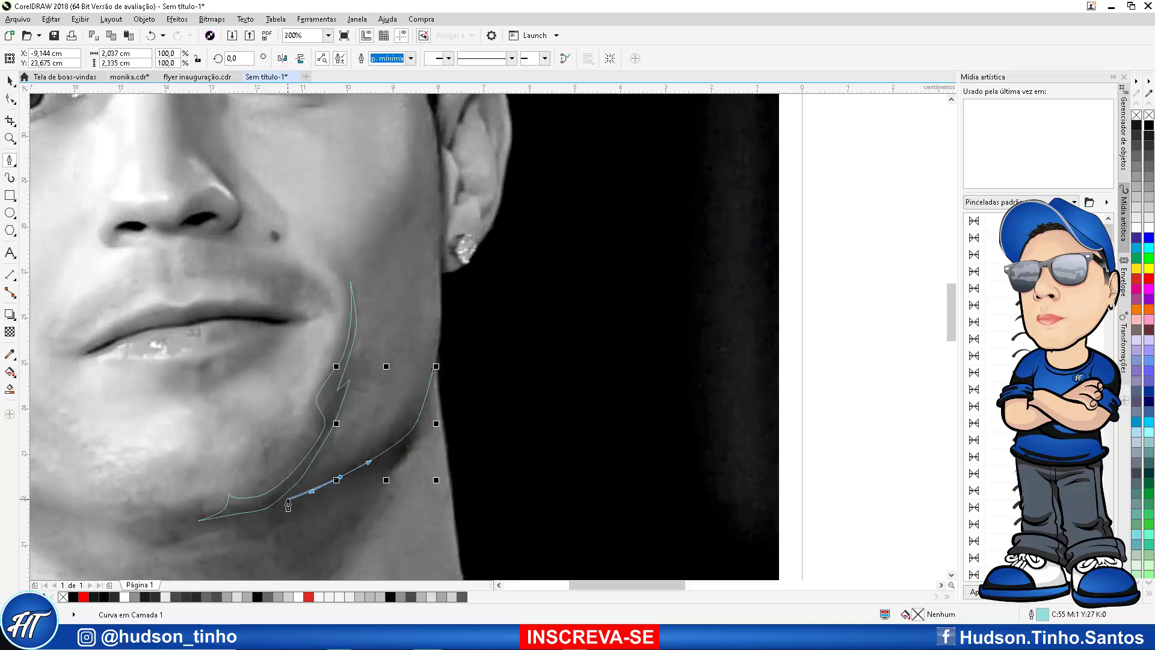
click(288, 499)
Trace the jawline shadow's upper edge back toward the ear and close the shape, about 3.3 cm wide and high
drag(359, 457, 386, 429)
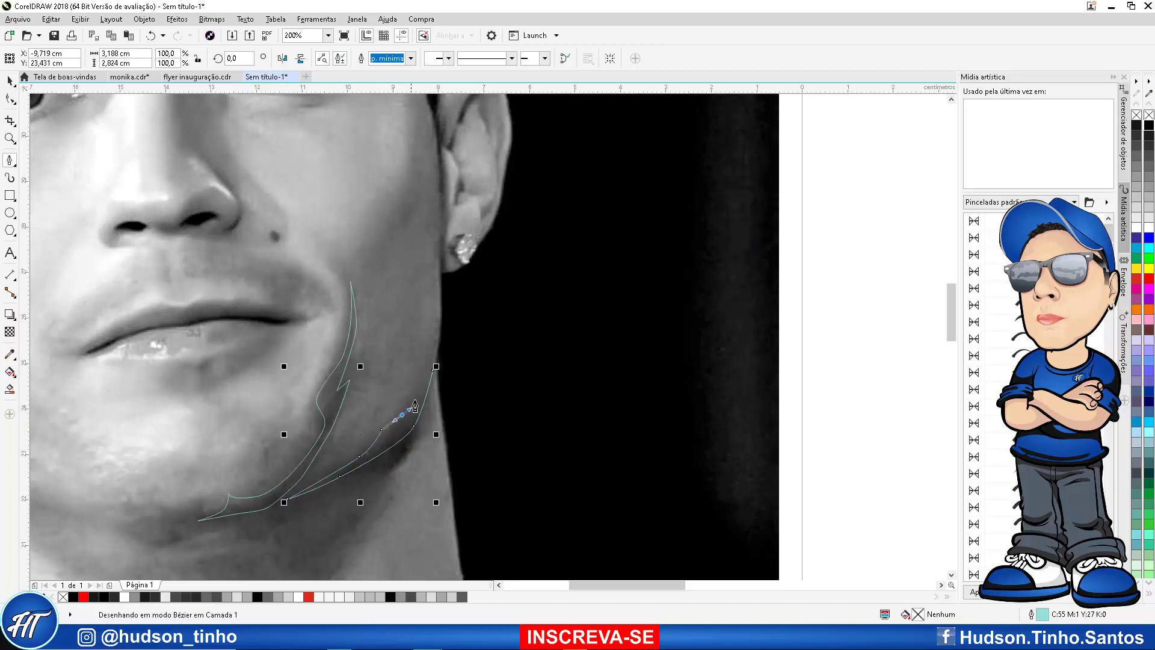
scroll(437, 360, up, 2)
drag(439, 283, 426, 369)
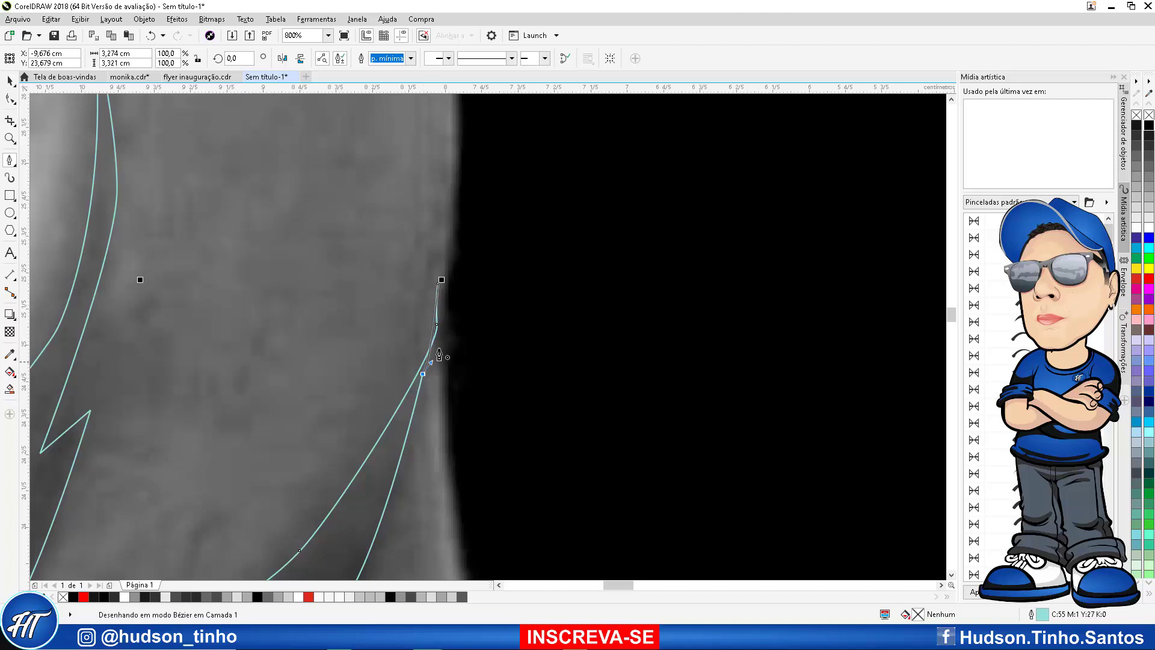
scroll(460, 319, down, 2)
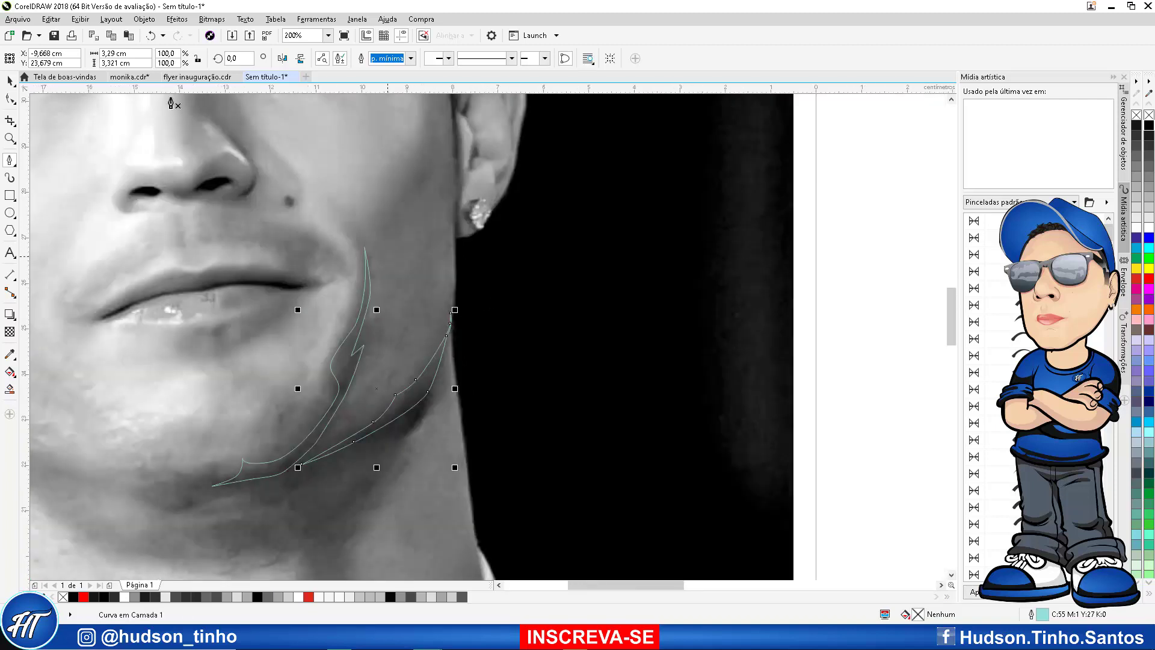
scroll(228, 337, up, 2)
scroll(128, 199, down, 2)
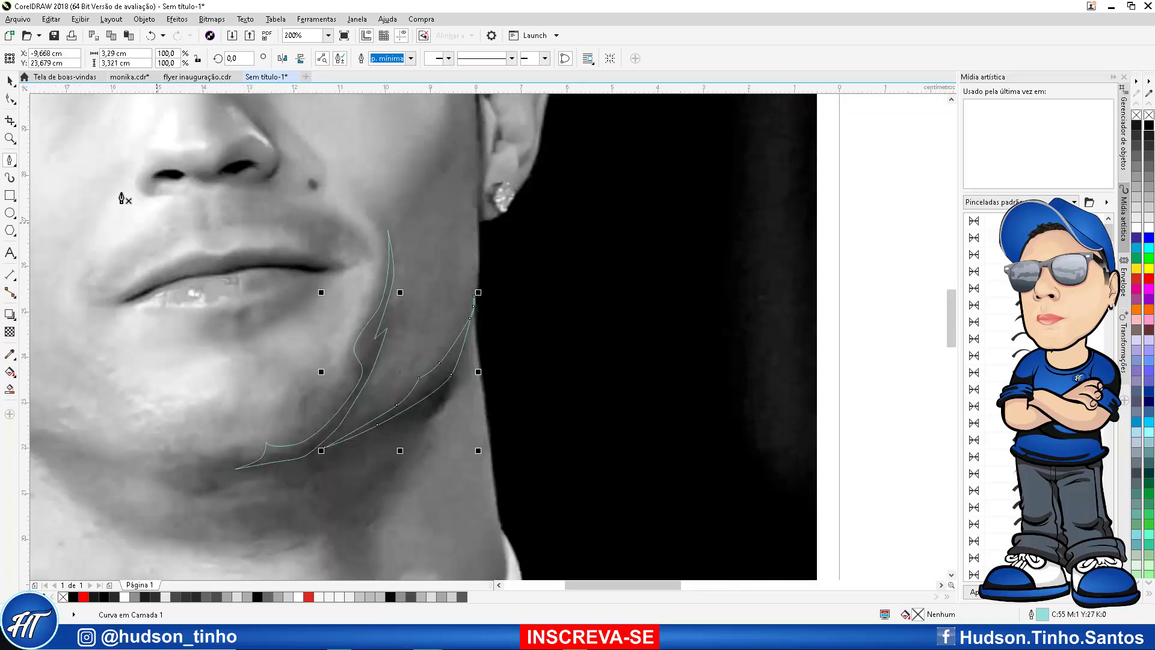
Select the cheek and jawline shadow shapes and fill both with a dark grey (G:52) sampled from the photo
click(10, 81)
drag(163, 202, 602, 525)
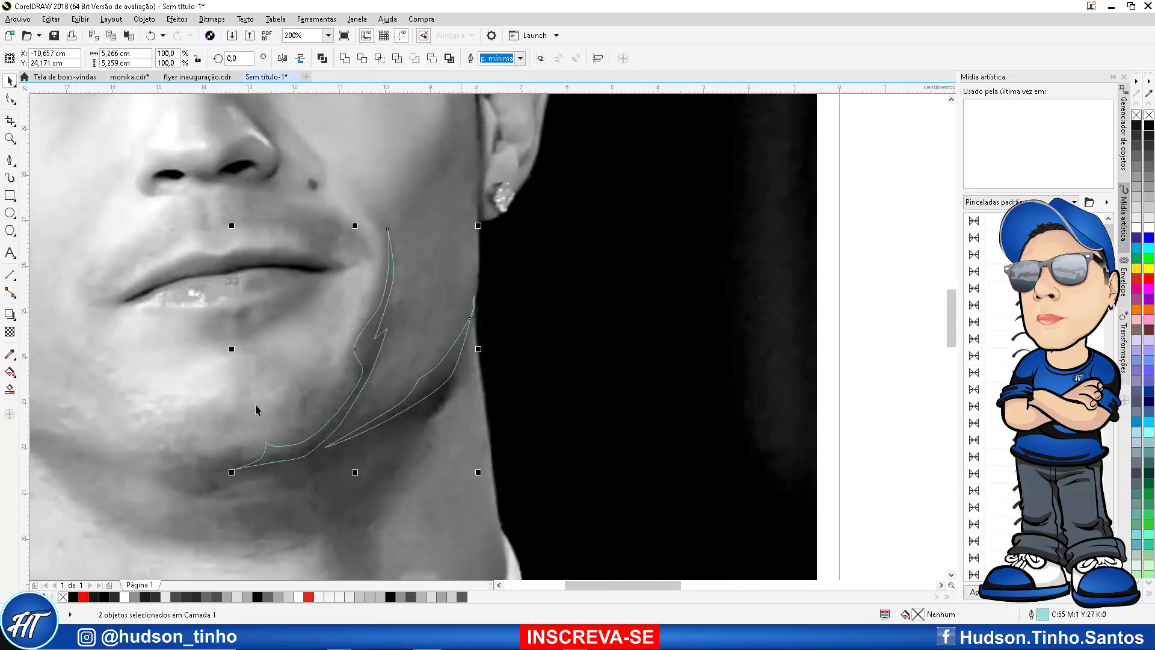
click(10, 354)
click(368, 358)
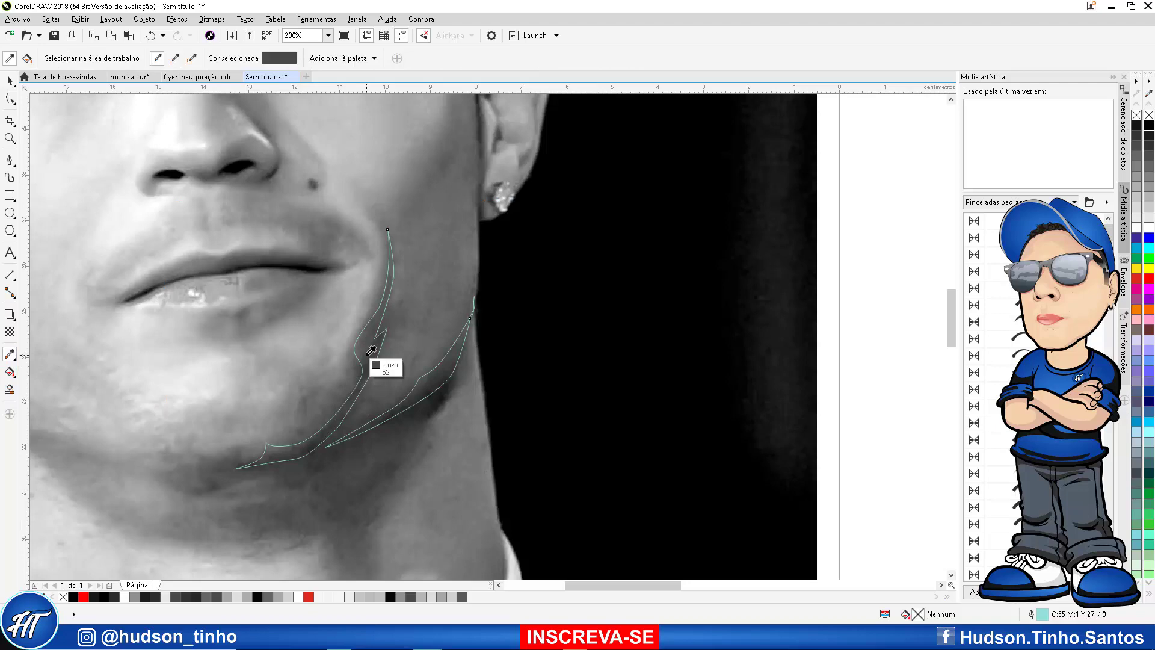
click(365, 354)
scroll(434, 376, up, 2)
scroll(434, 376, down, 2)
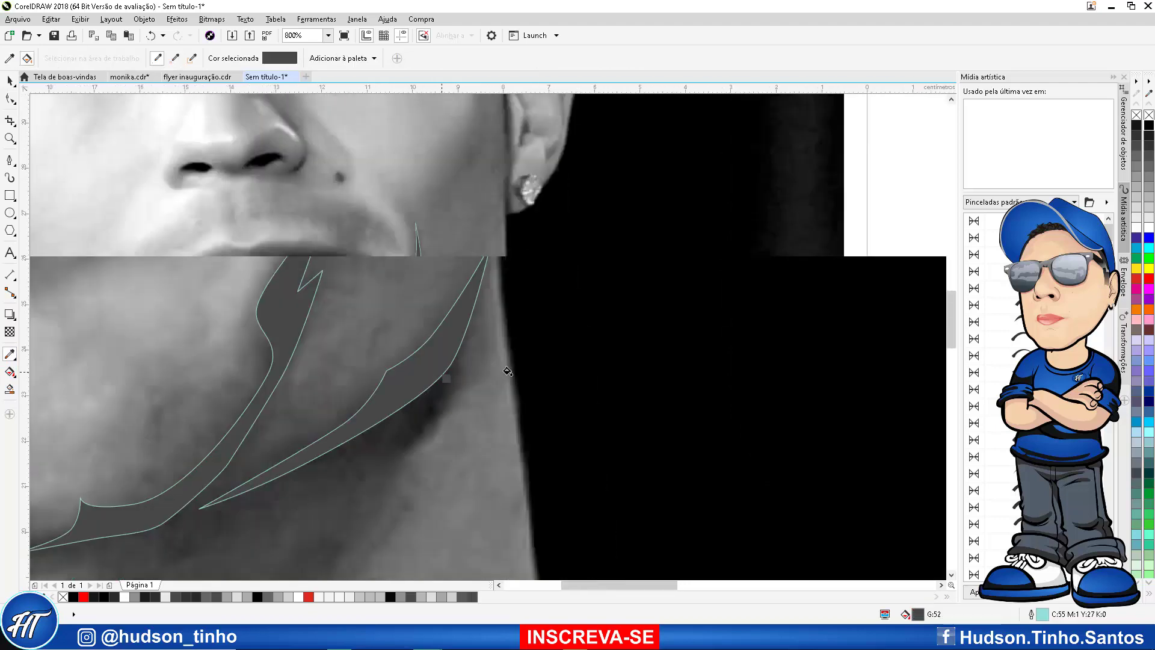
Remove the outlines from both shadow shapes and convert them together to a 300 dpi RGB bitmap
click(10, 80)
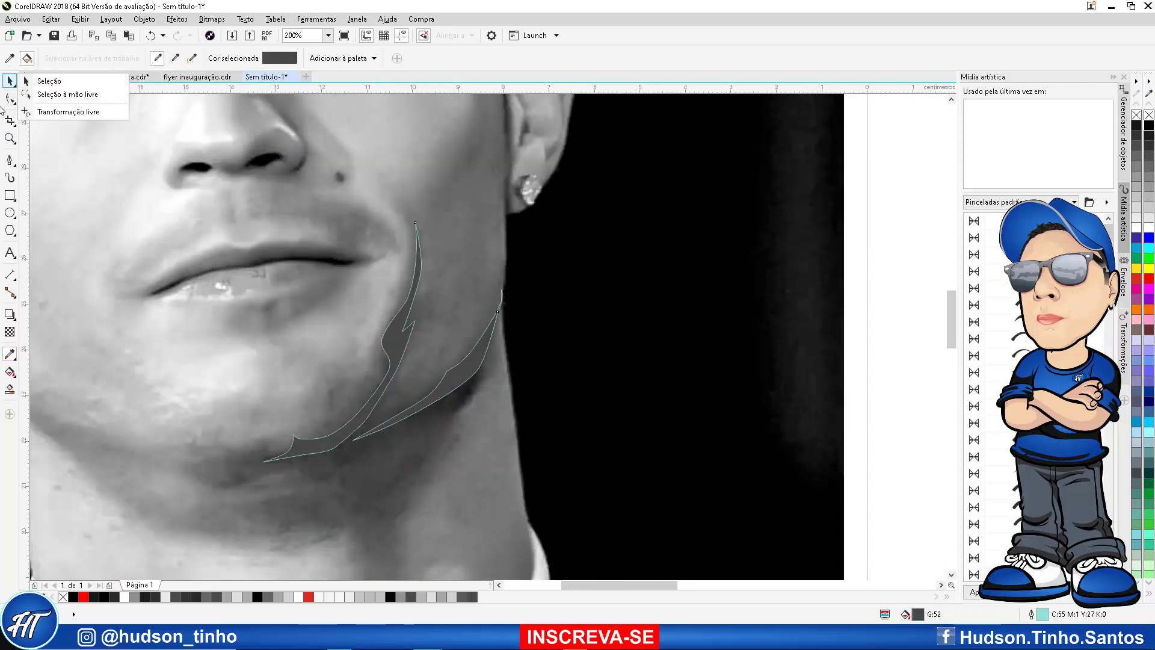
click(212, 19)
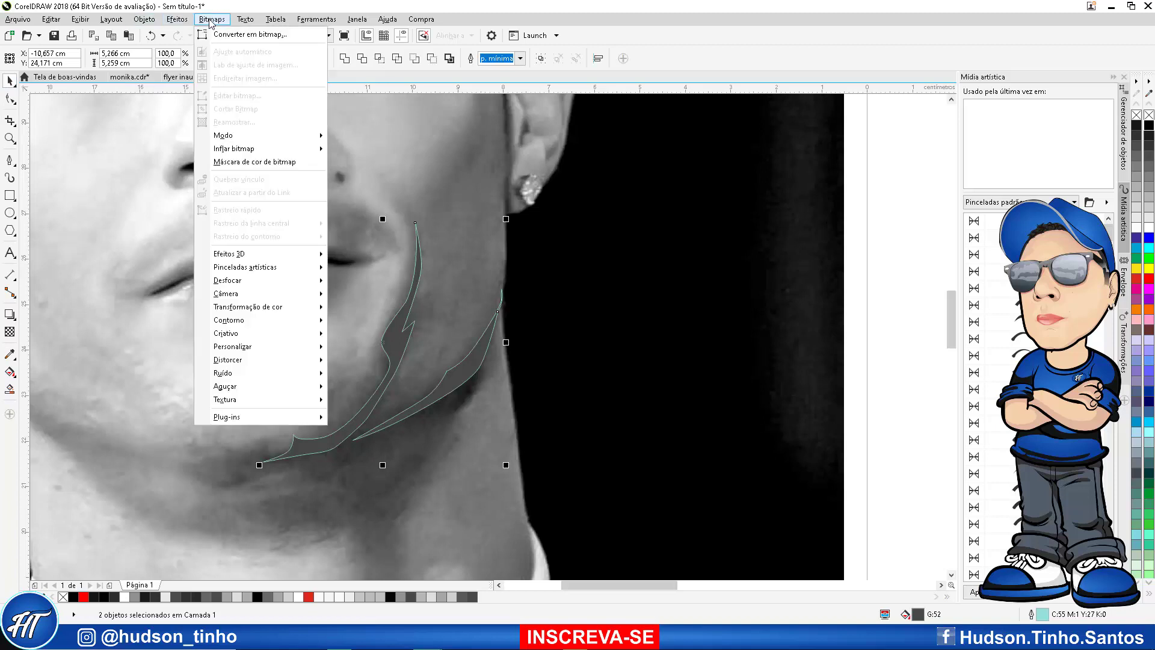
click(209, 18)
right_click(1136, 115)
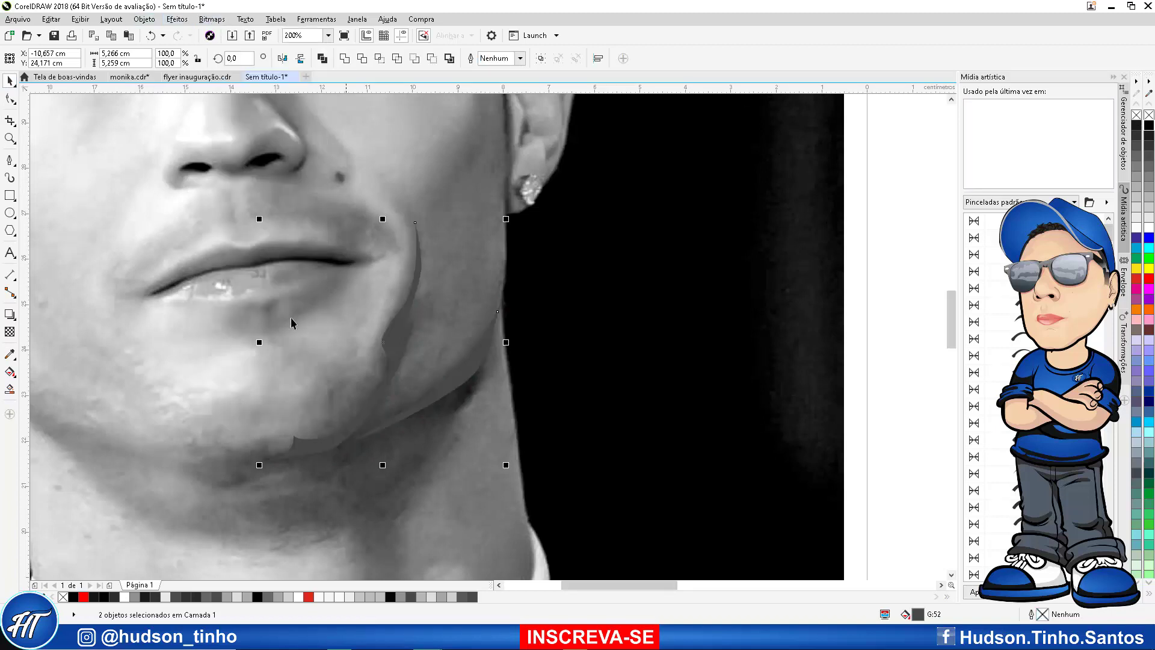
click(212, 19)
click(241, 34)
click(543, 381)
Shift the shadow bitmap 25.683 cm across from the photo onto the vector portrait's jaw
scroll(289, 295, down, 4)
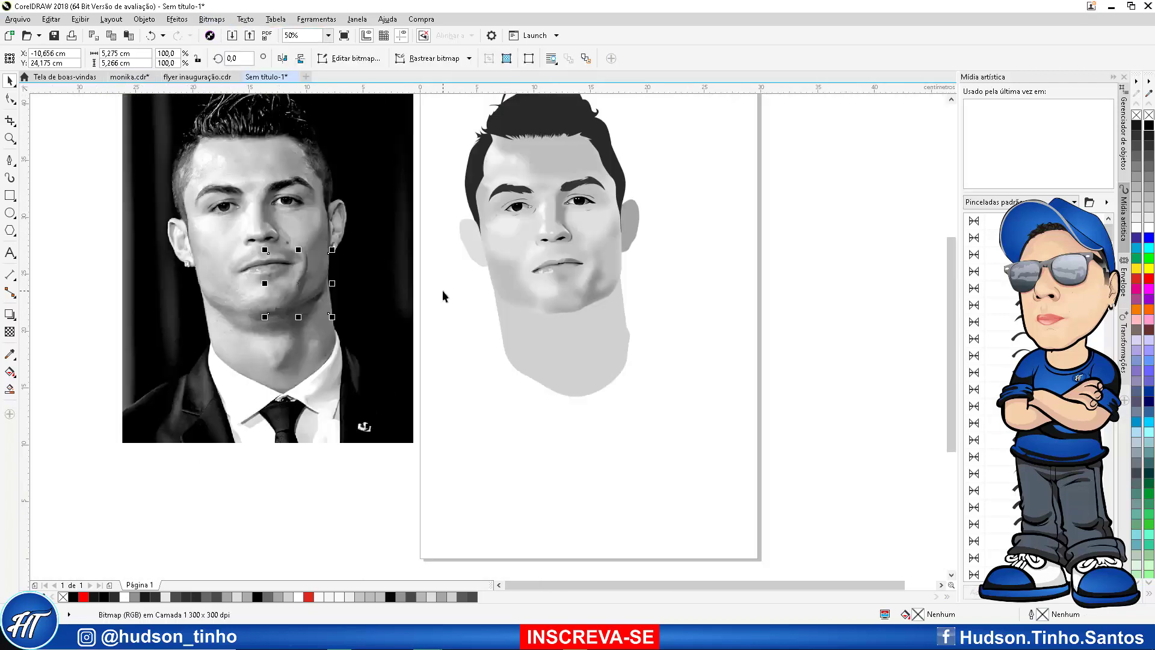
key(Right)
scroll(575, 284, up, 1)
scroll(584, 293, up, 3)
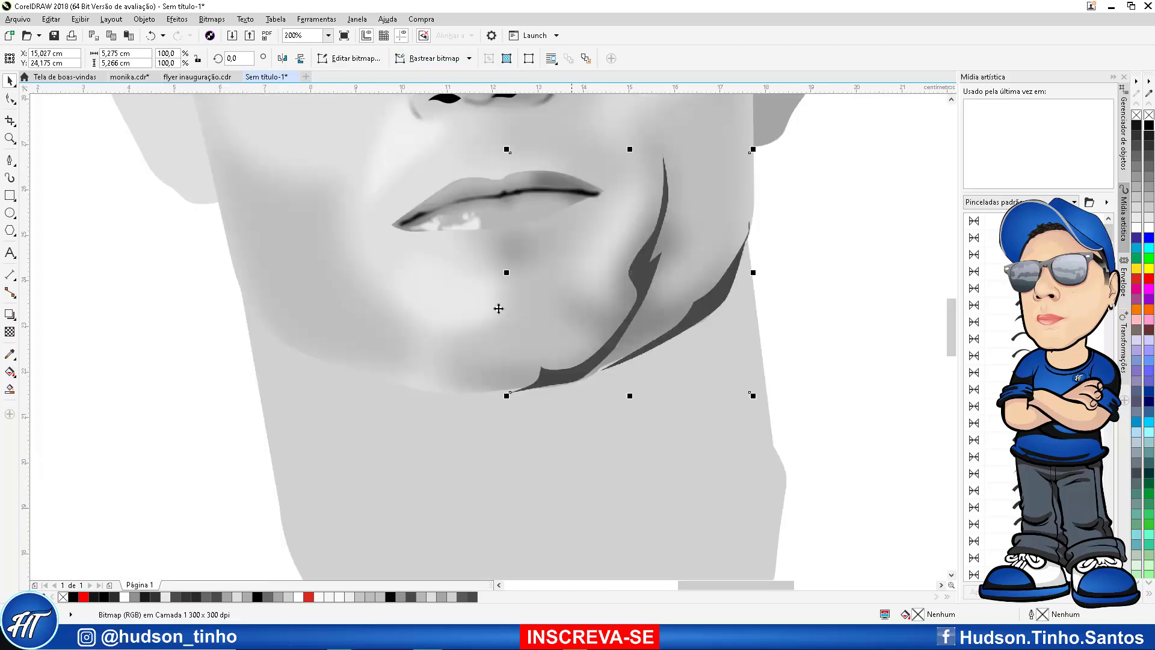
scroll(550, 343, down, 3)
scroll(613, 337, up, 1)
scroll(615, 333, down, 1)
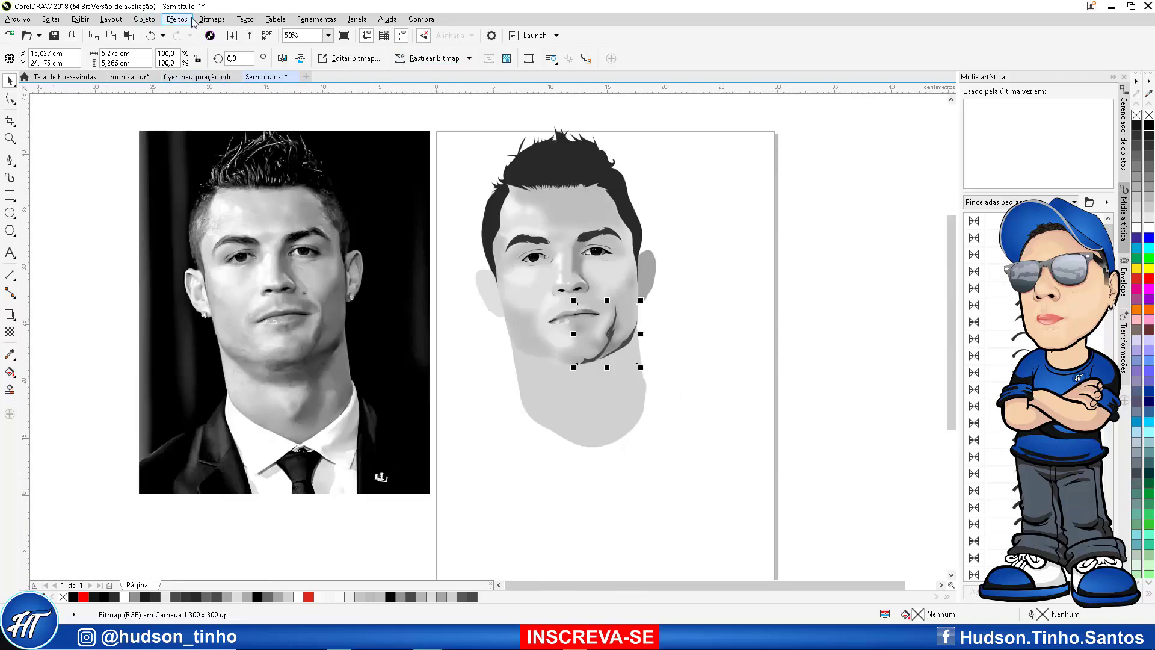
Soften the jaw shadow bitmap with a Gaussian blur of 12 pixels radius
click(212, 18)
mouse_move(265, 281)
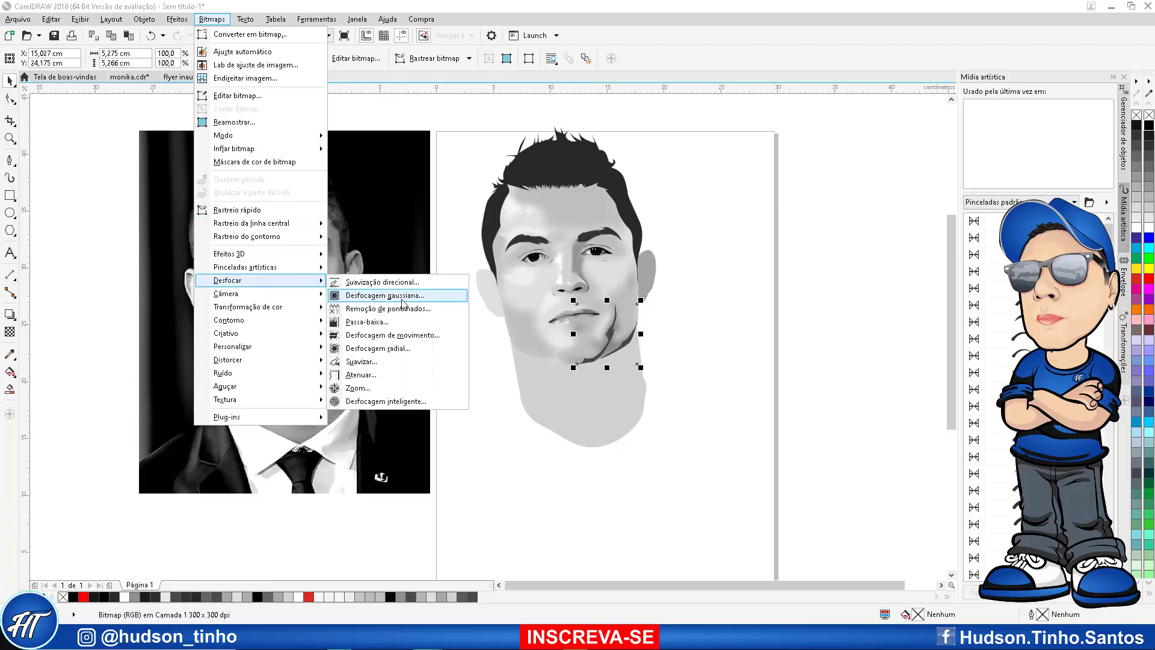
click(359, 297)
drag(513, 273, 750, 207)
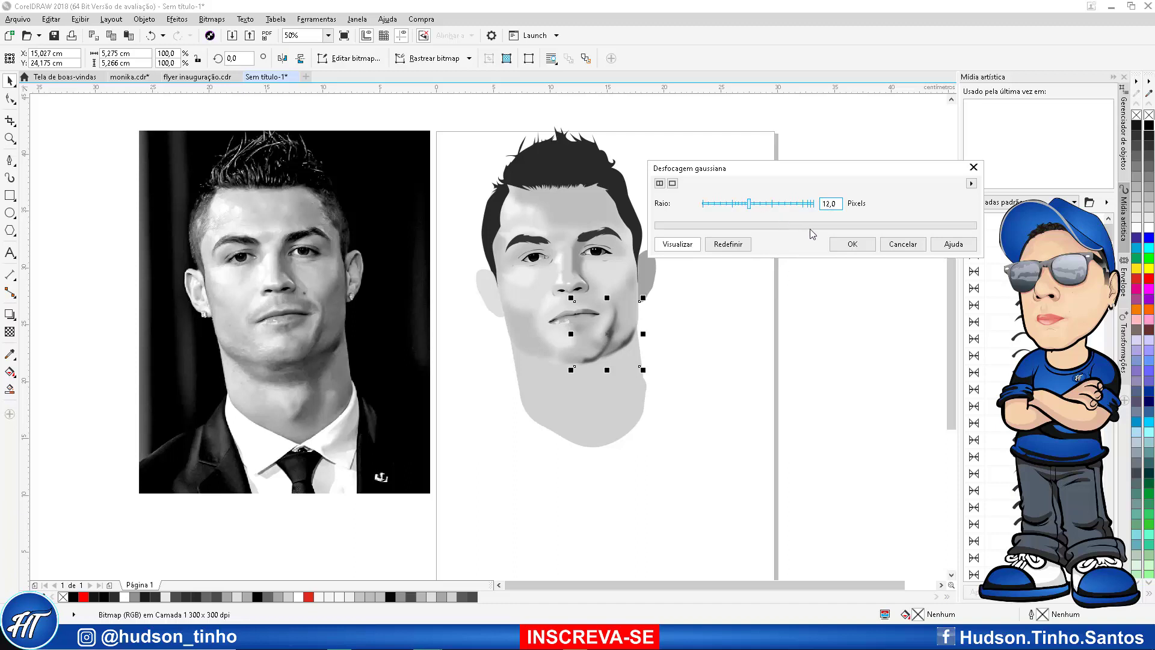
click(841, 244)
Start adjusting the transparency of the blurred jaw shadow
click(10, 332)
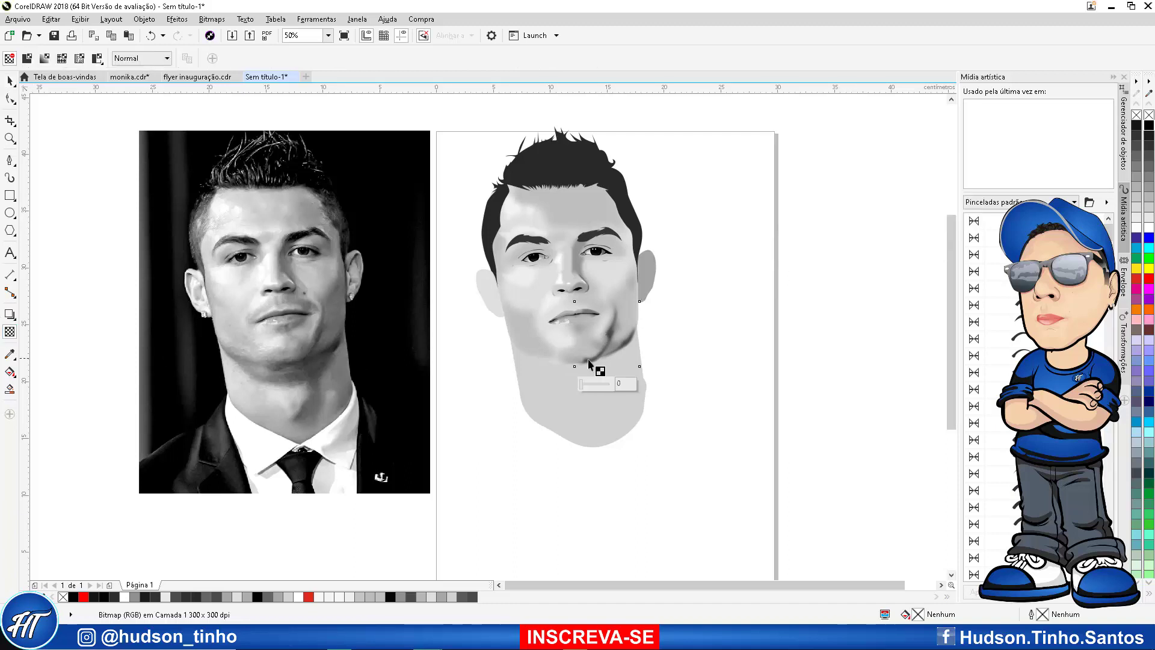
Apply a uniform transparency of 79 to the blurred shadow bitmap on the chin
click(593, 385)
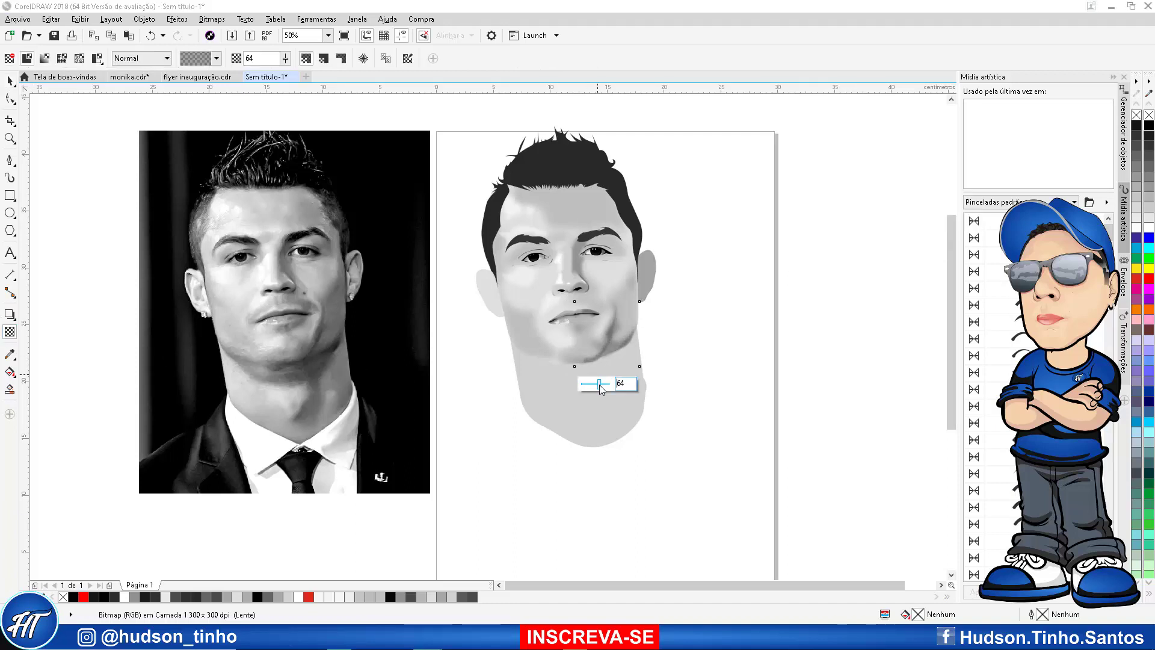
drag(599, 386, 603, 385)
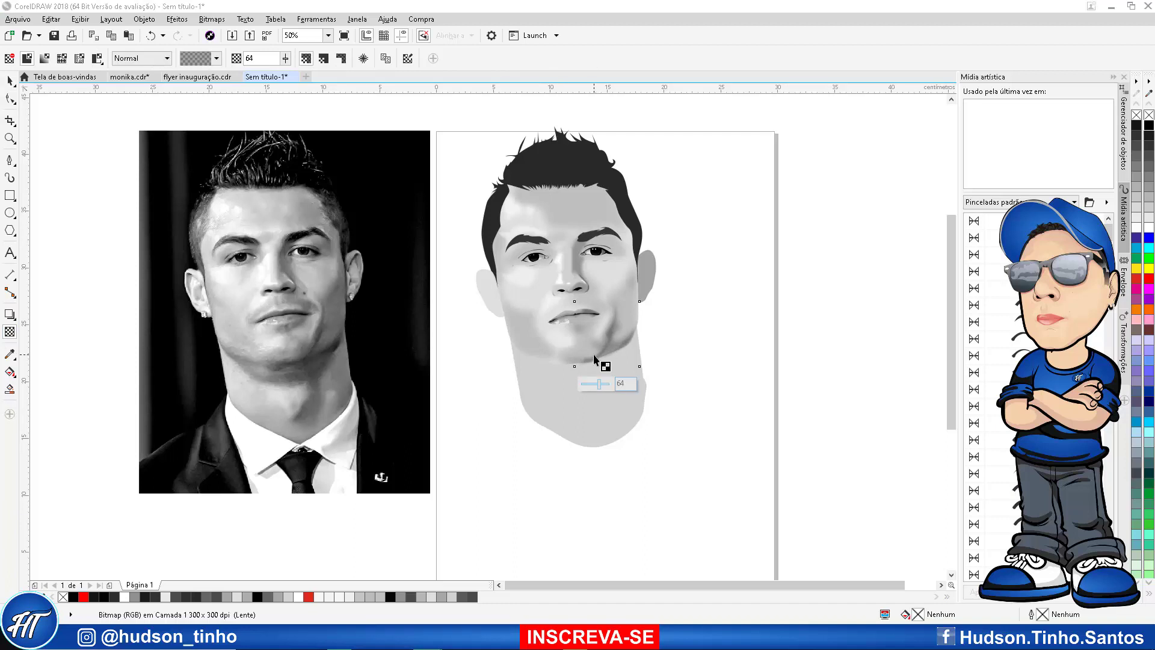
scroll(599, 361, up, 3)
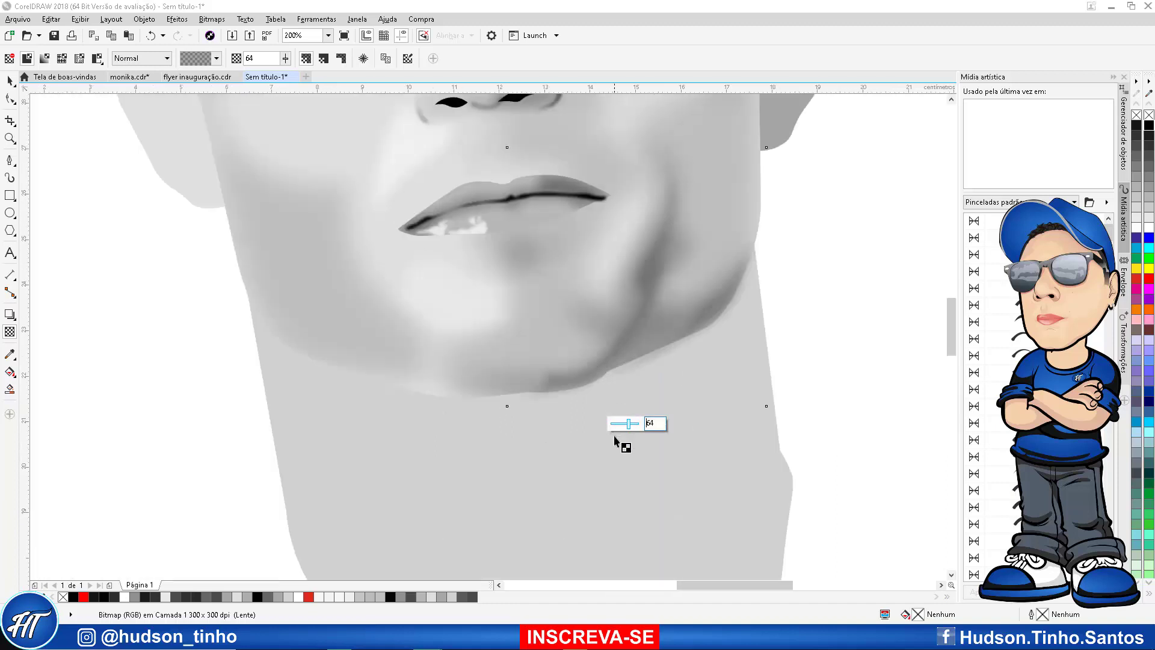
drag(626, 425, 637, 426)
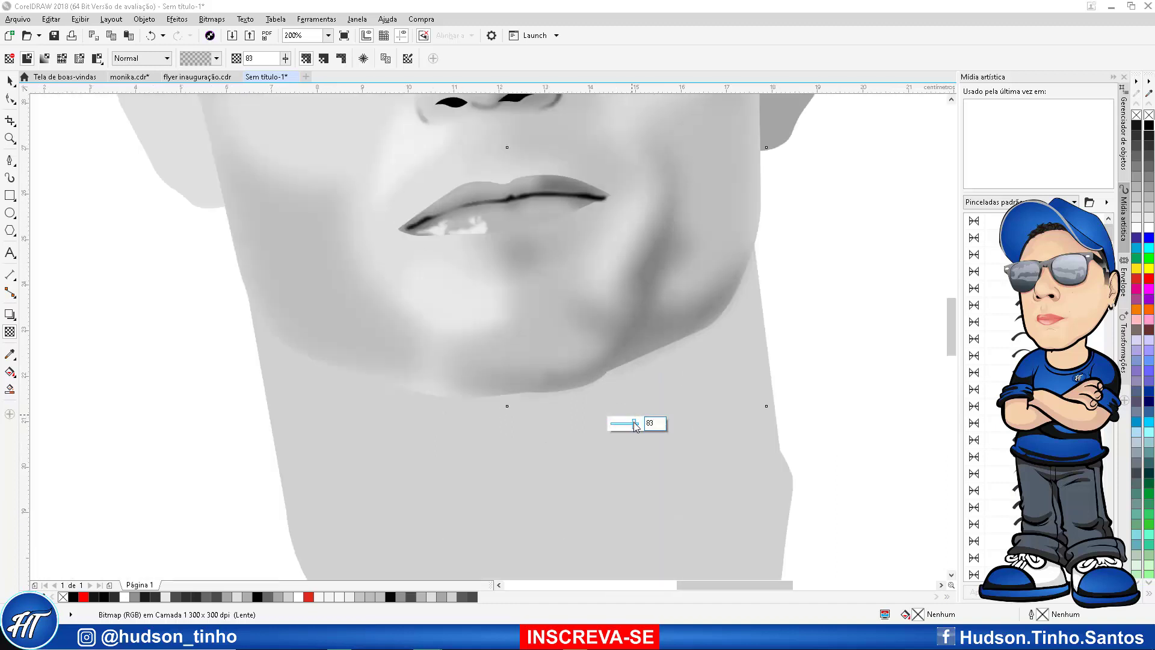
scroll(653, 397, down, 3)
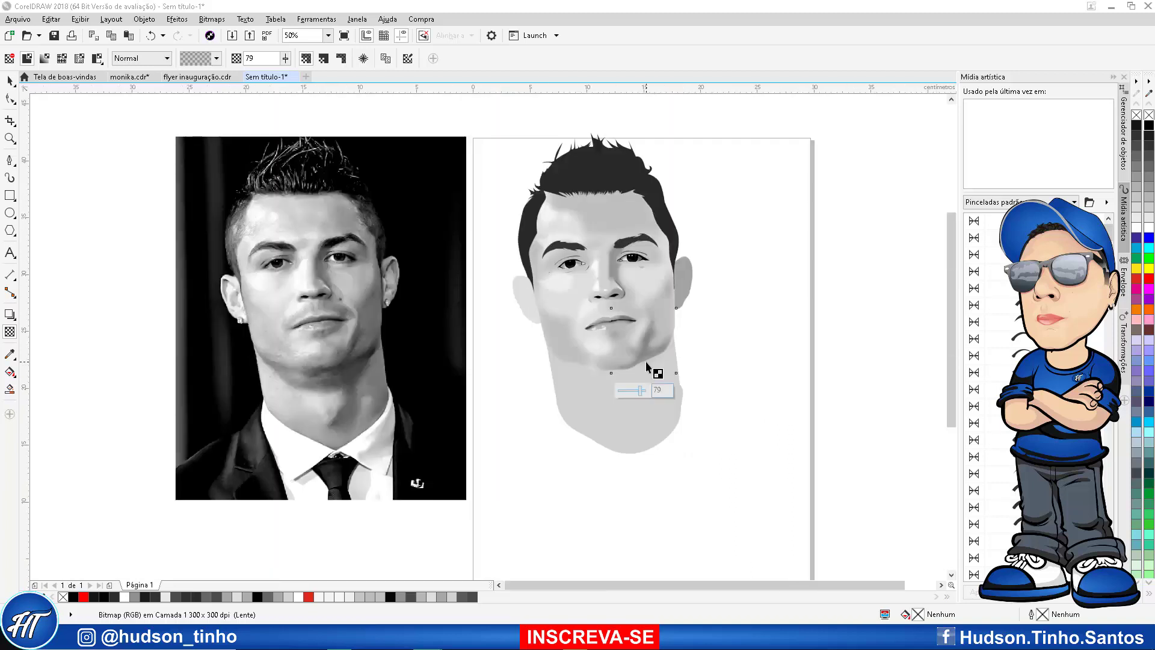
PowerClip the chin shadow bitmap inside the face shape and deselect it
click(10, 79)
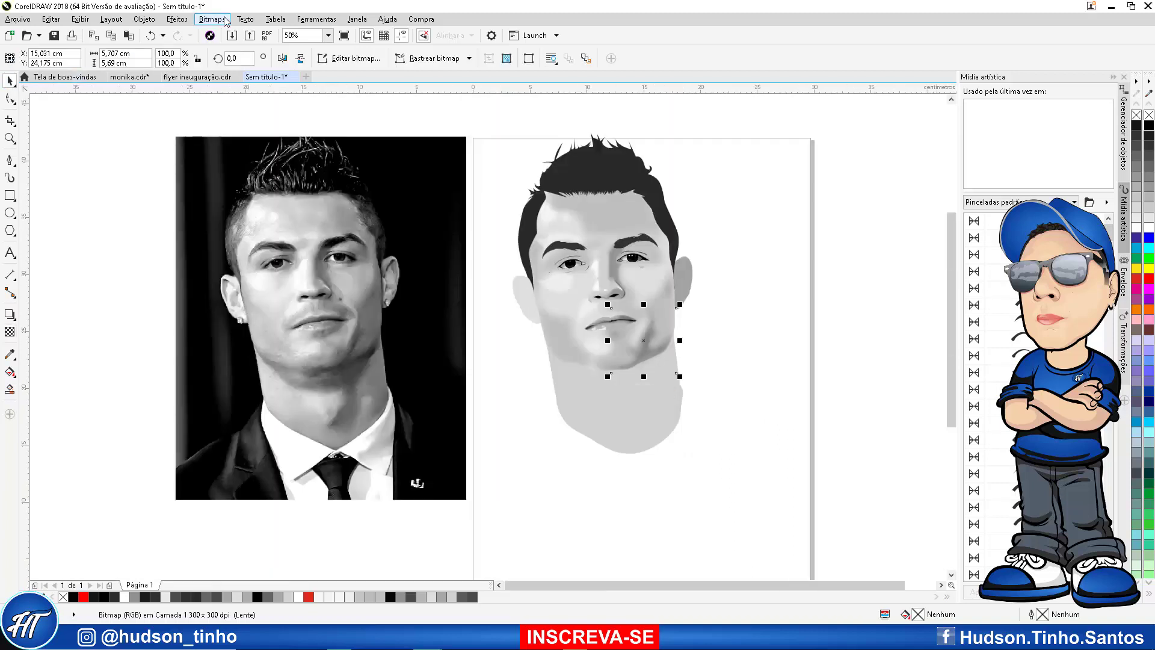
click(137, 23)
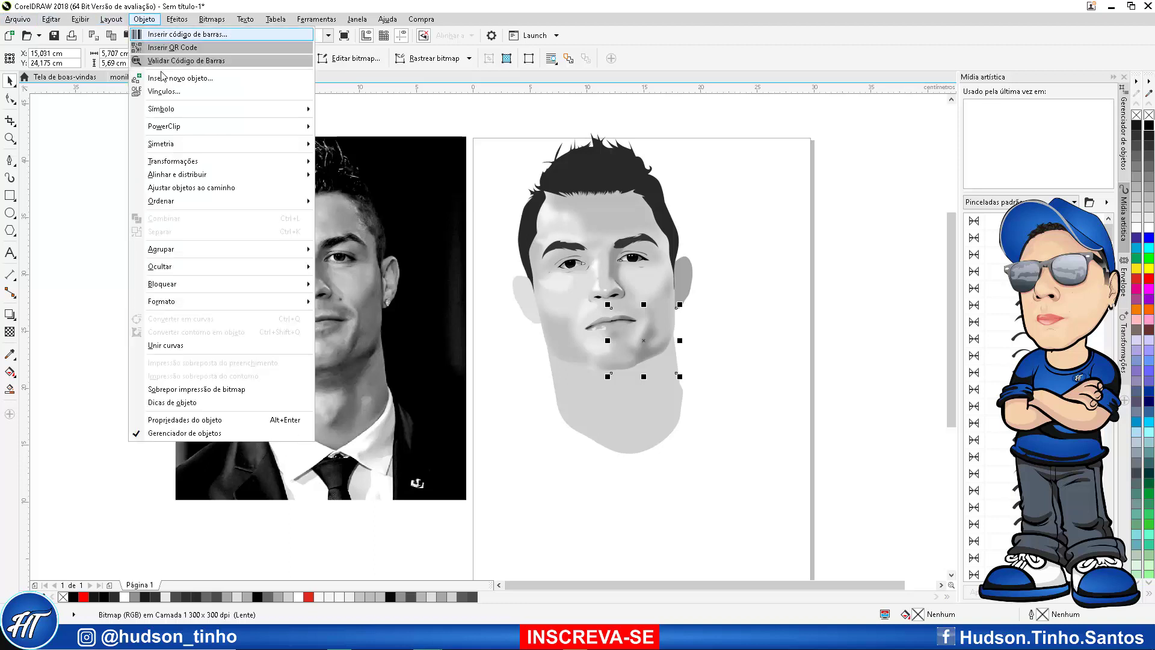
mouse_move(180, 126)
click(373, 128)
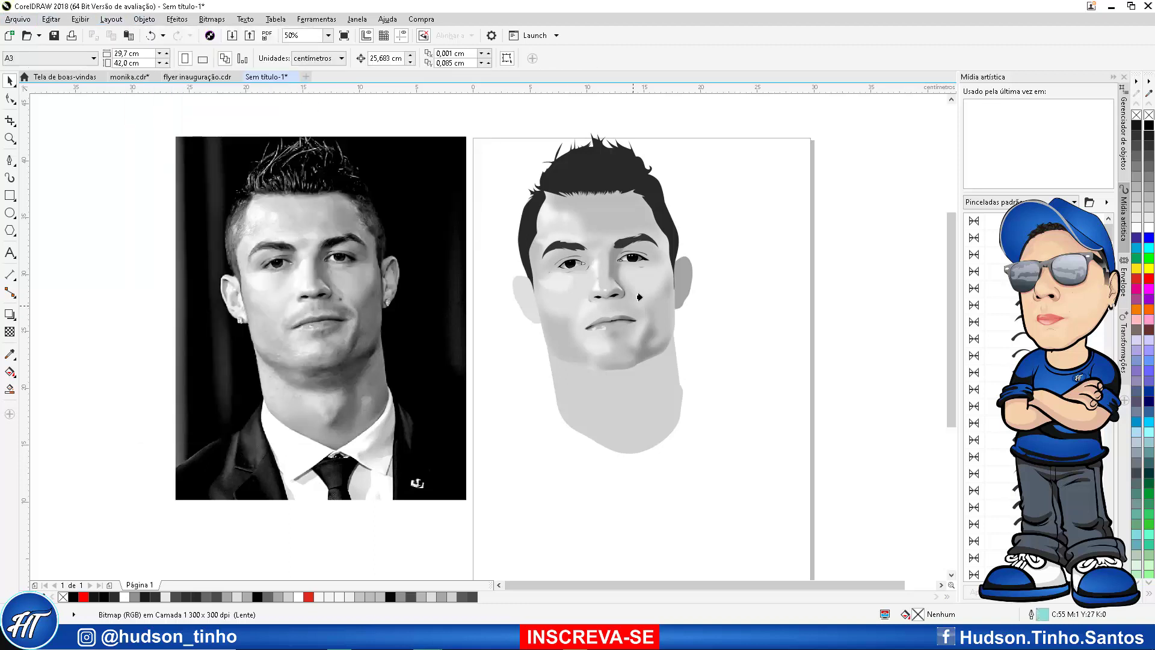
click(587, 268)
click(471, 255)
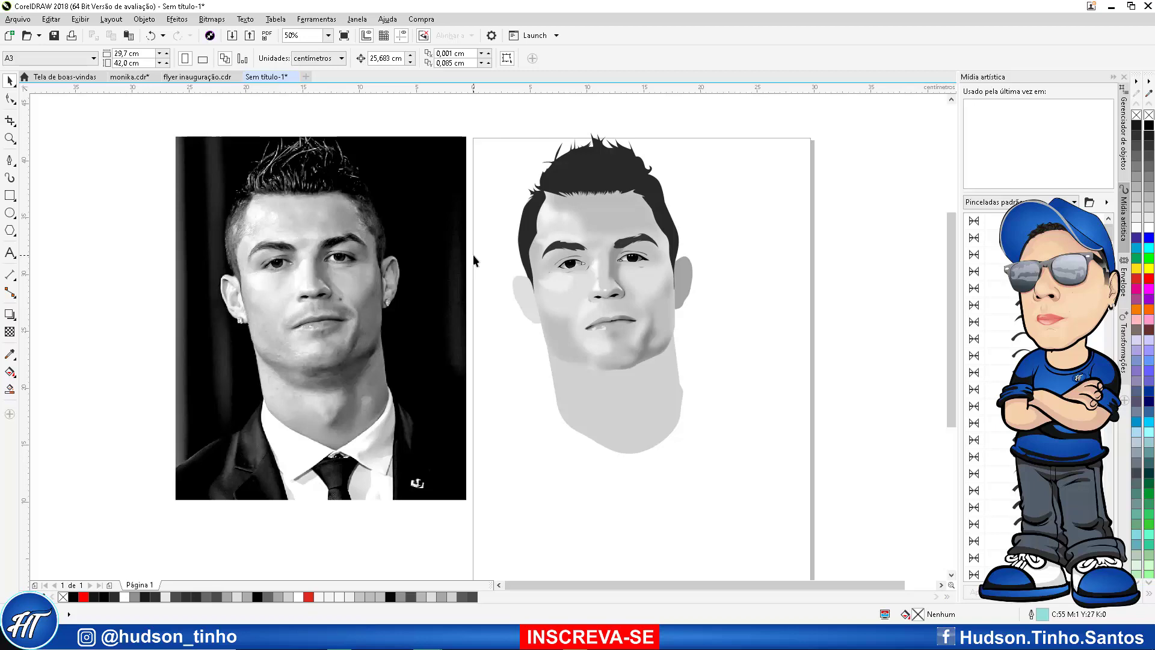
Compare the drawn face with the reference photo, examining the shading around the mouth and lips
scroll(337, 275, up, 5)
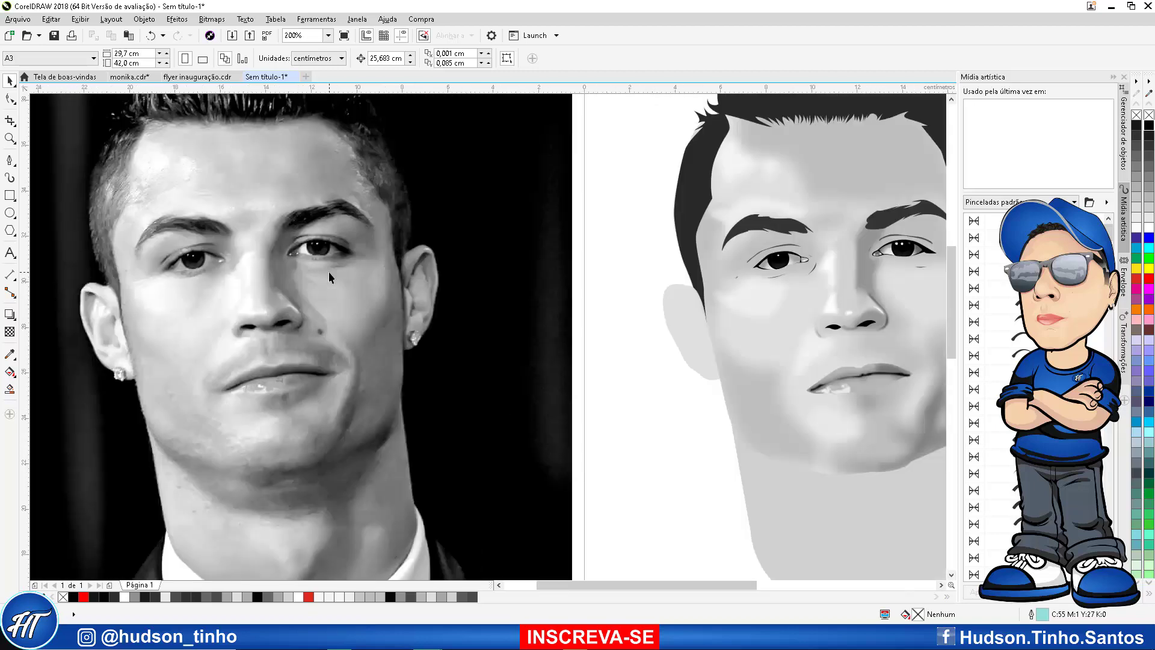
scroll(397, 301, down, 2)
scroll(673, 314, up, 2)
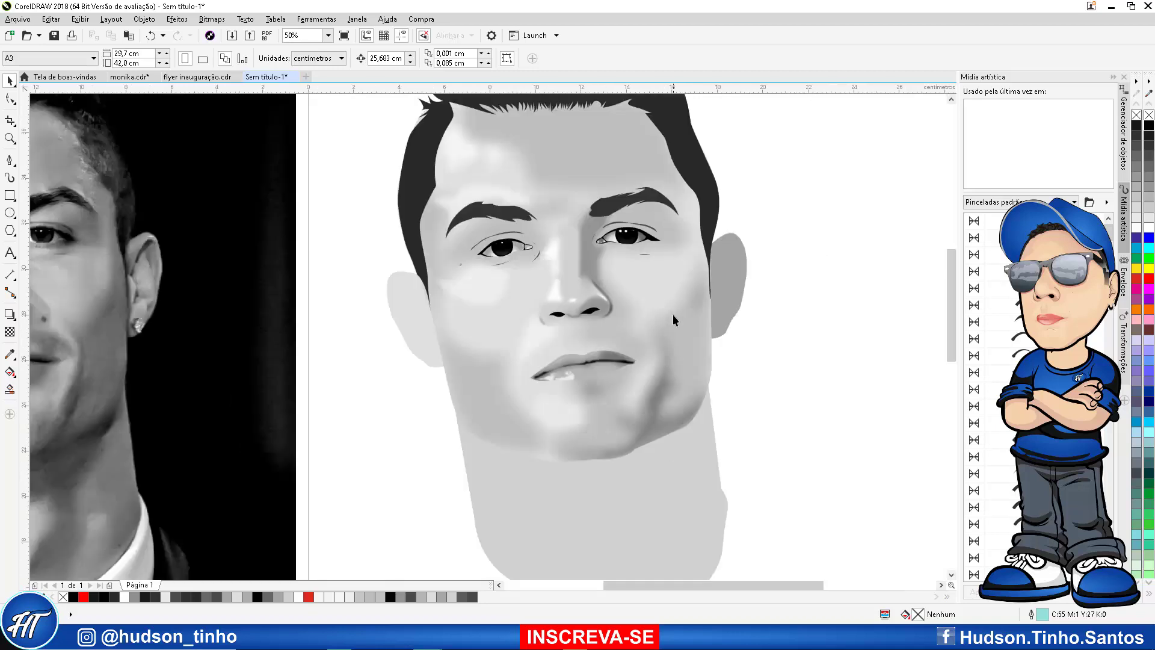
scroll(668, 402, down, 2)
scroll(609, 378, up, 2)
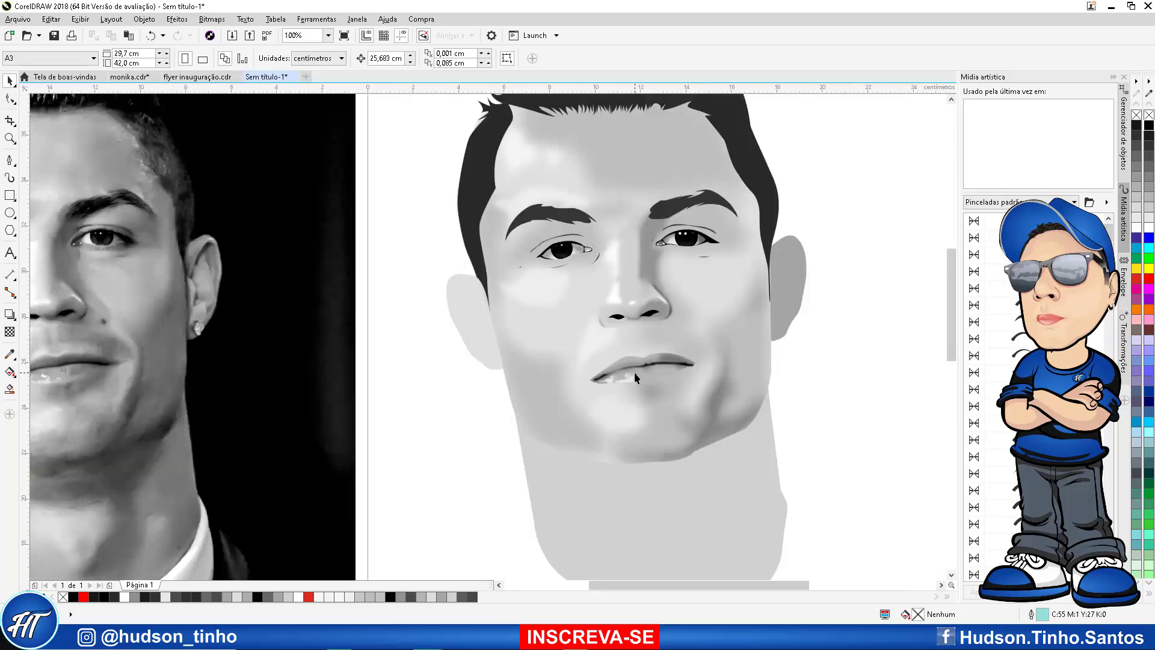
scroll(634, 372, down, 2)
scroll(355, 371, up, 4)
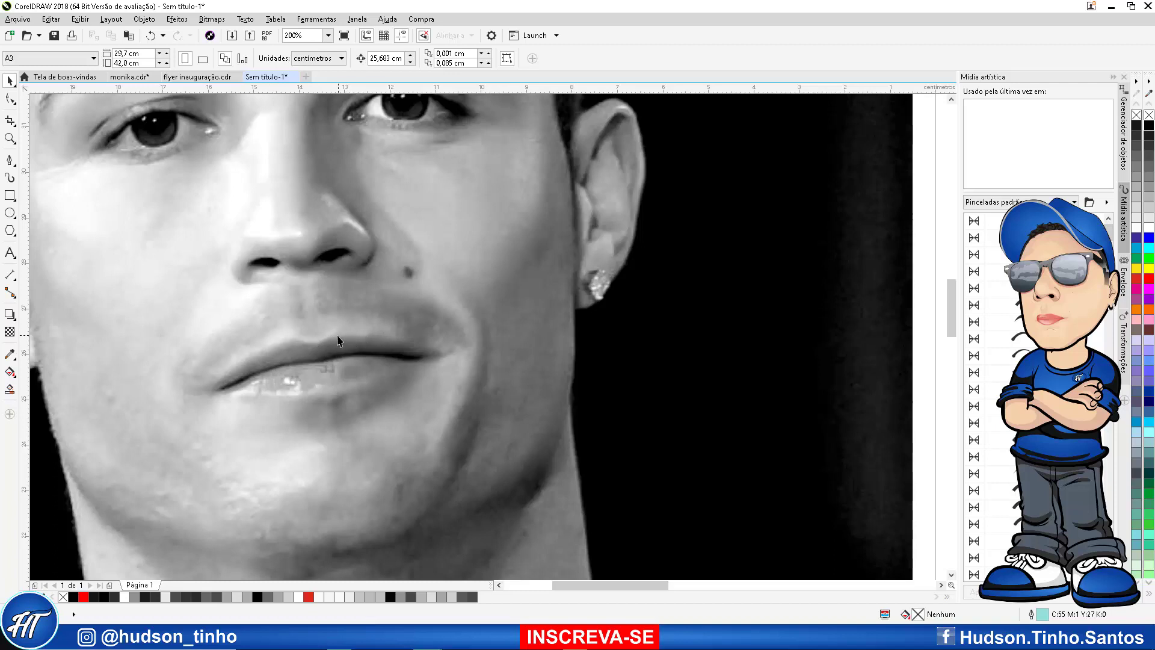
Trace a closed highlight shape about 3.96 by 1.27 cm along the photo's upper lip border with the Pen tool
click(10, 159)
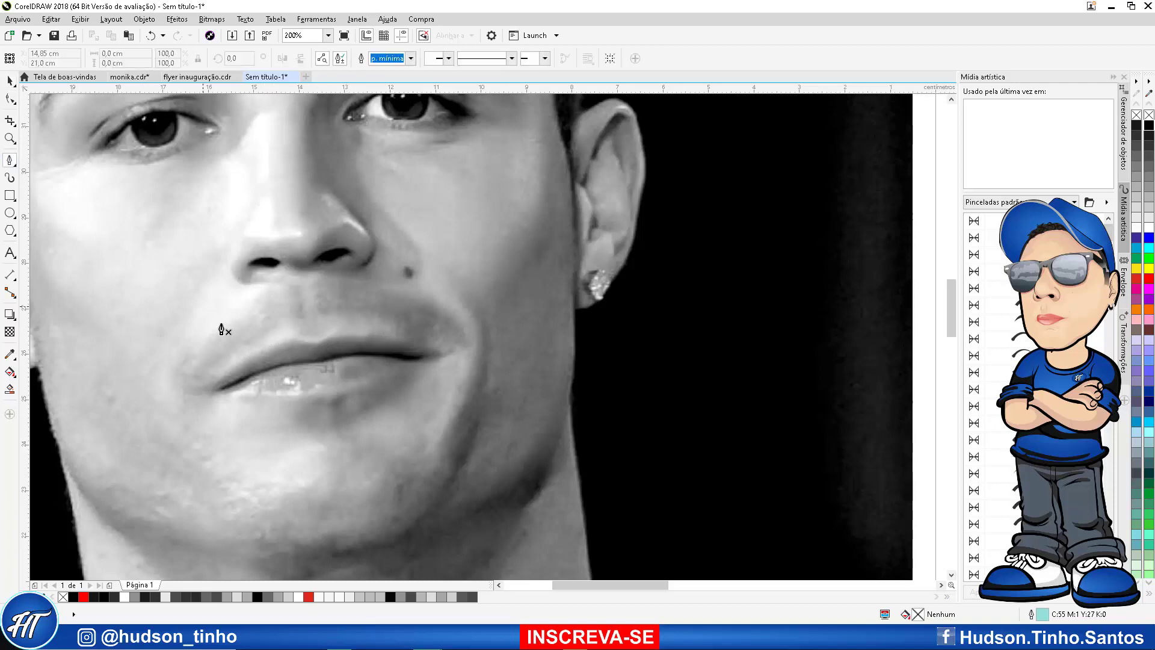
scroll(228, 349, up, 4)
click(161, 429)
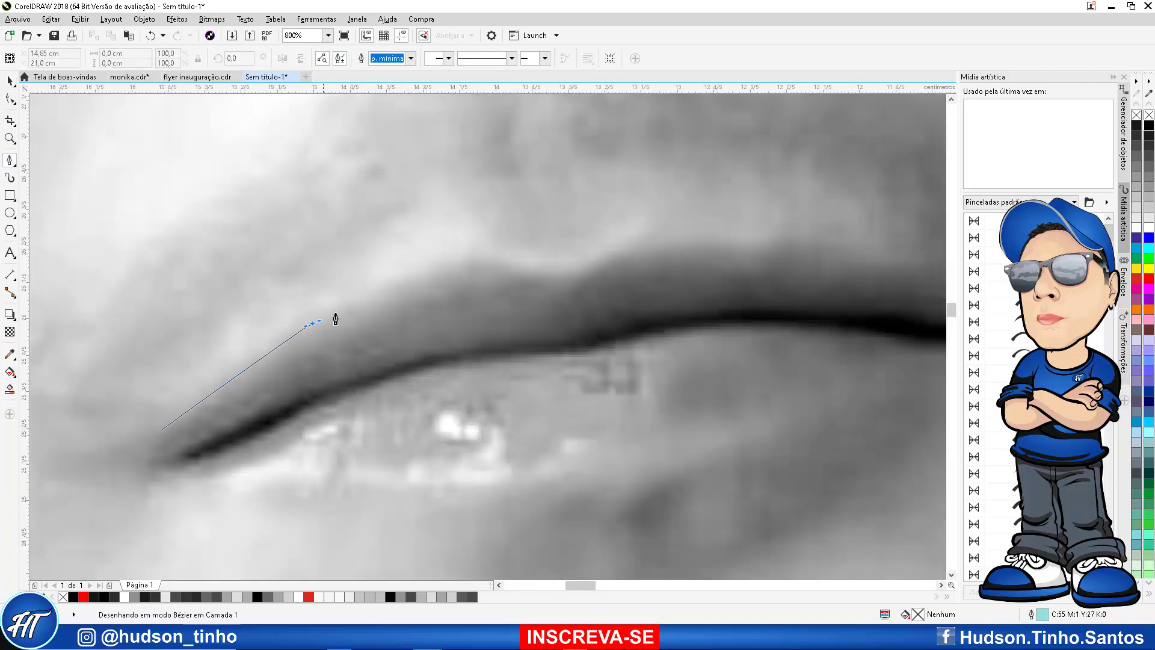
click(312, 323)
click(467, 263)
drag(605, 287, 692, 248)
click(804, 251)
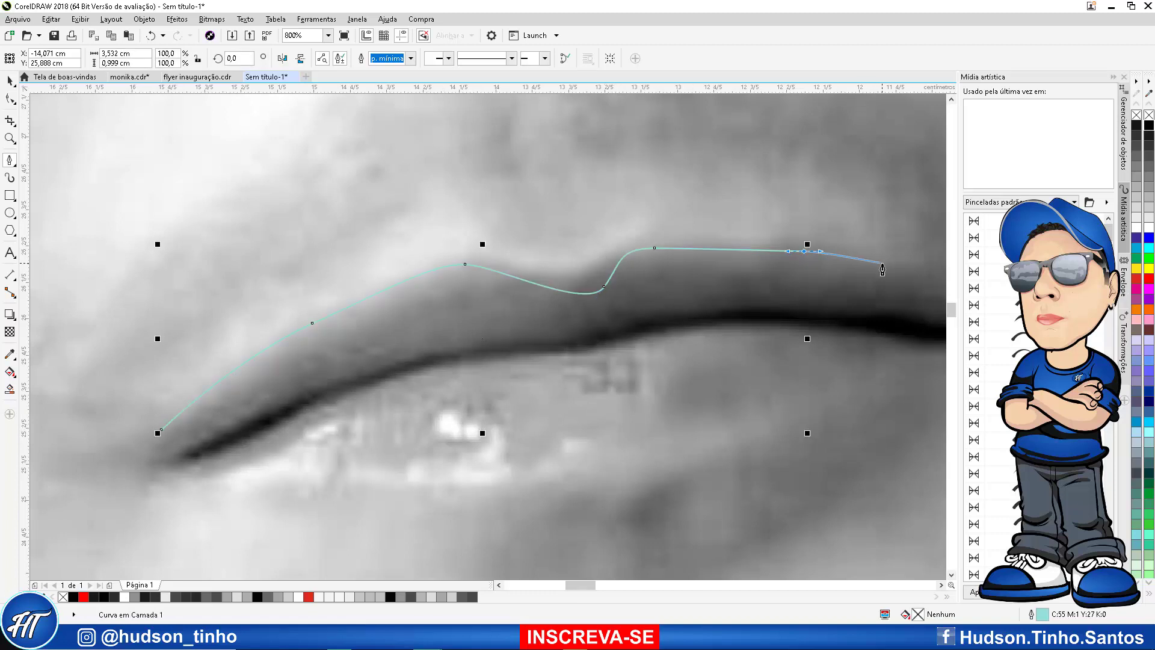
click(882, 263)
click(715, 223)
drag(601, 243, 424, 197)
click(410, 240)
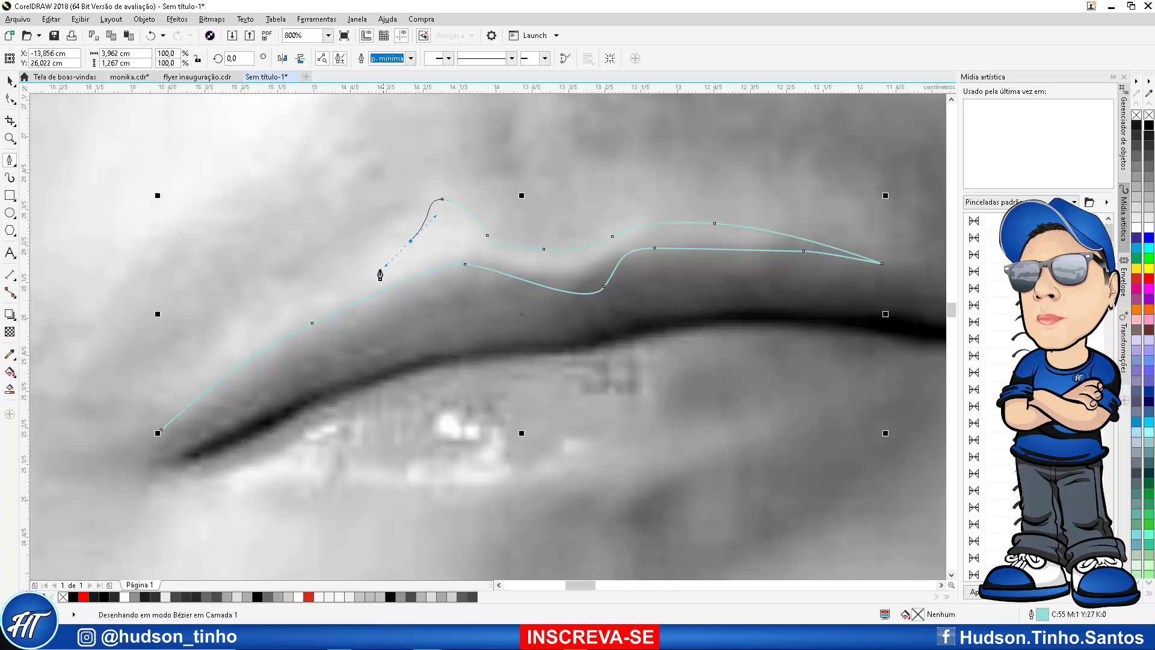
click(274, 313)
drag(233, 326, 232, 338)
click(160, 432)
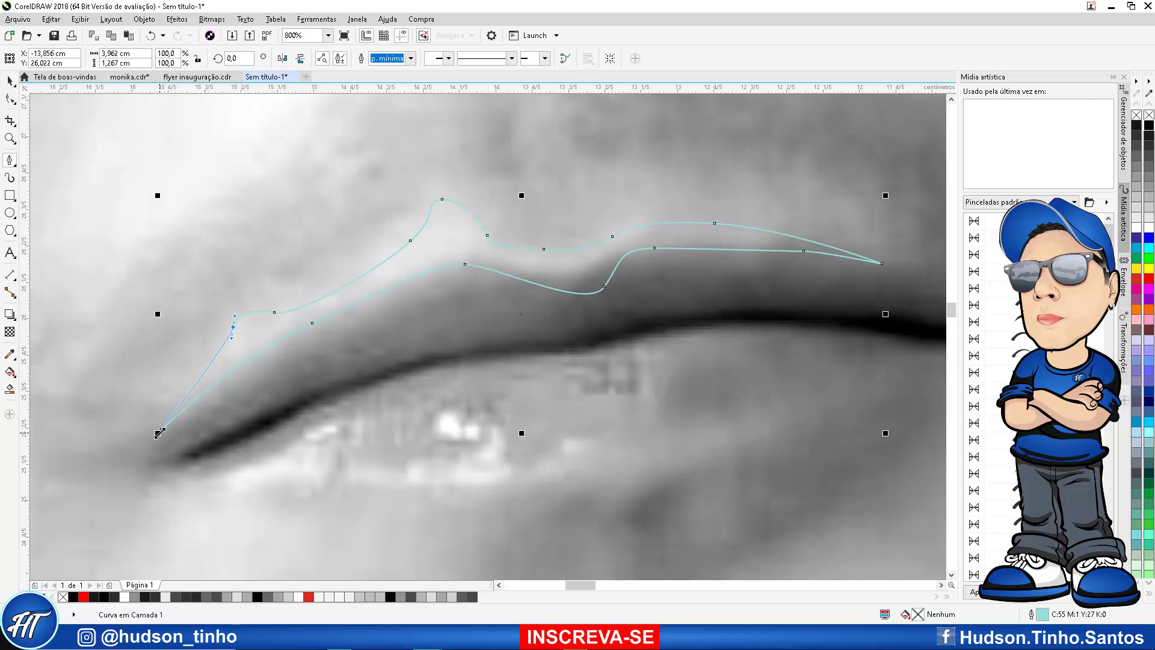
Trace a closed crescent about 3.45 by 0.67 cm along the photo's lower lip edge with the Pen tool
scroll(284, 361, down, 2)
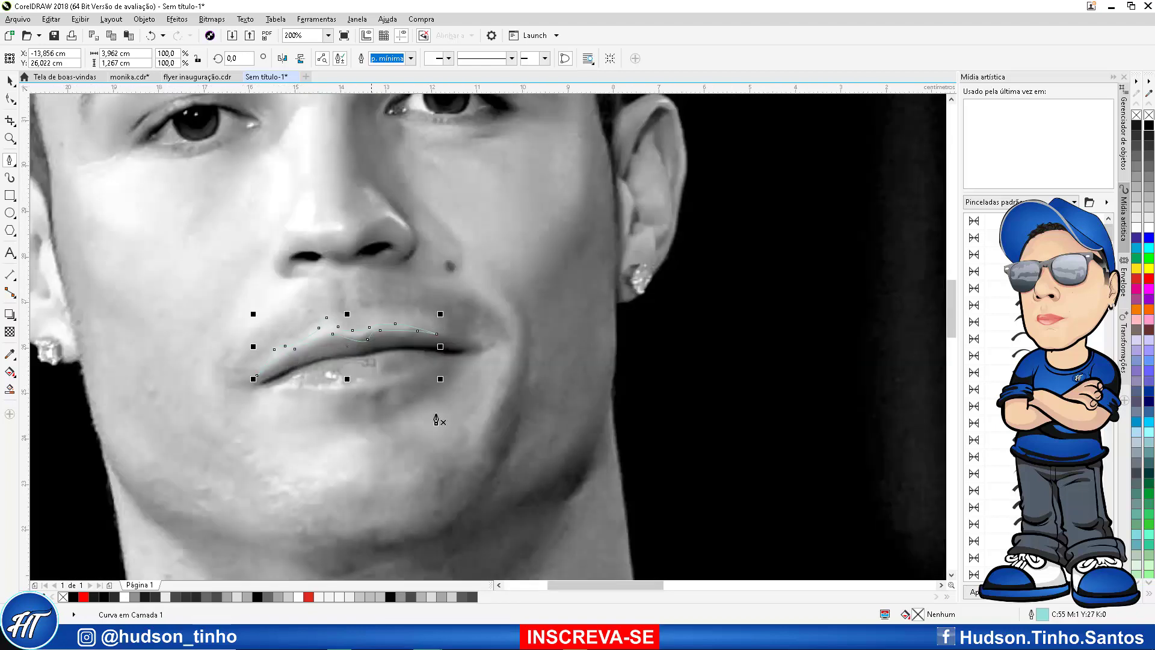
scroll(340, 392, up, 2)
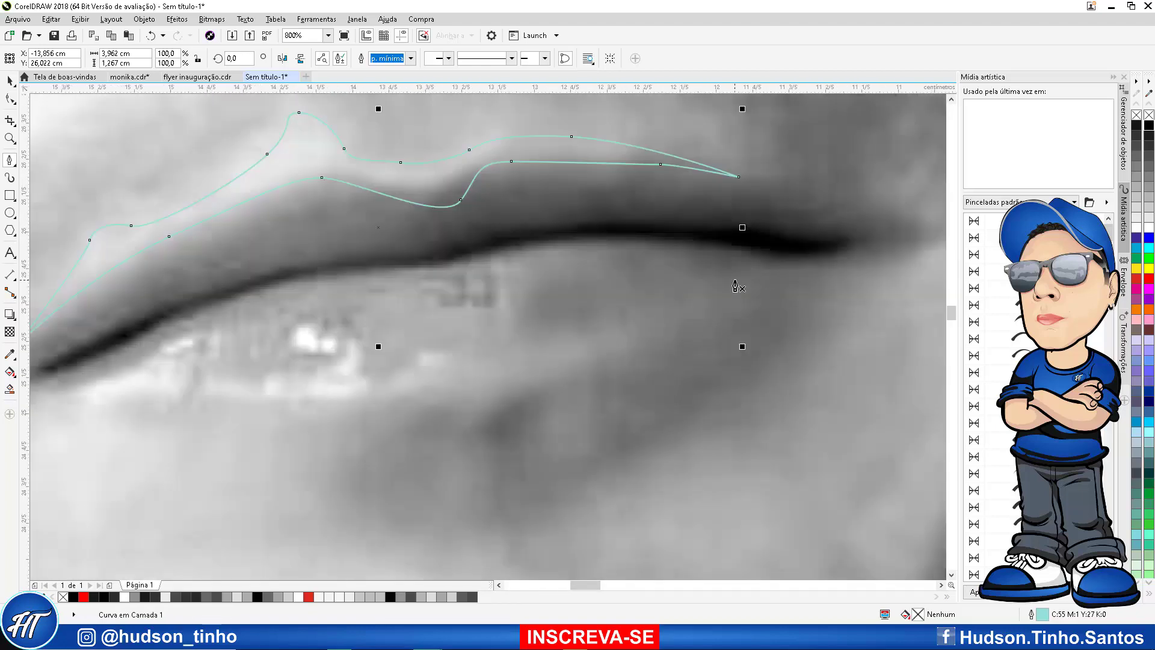
click(683, 300)
drag(471, 366, 387, 387)
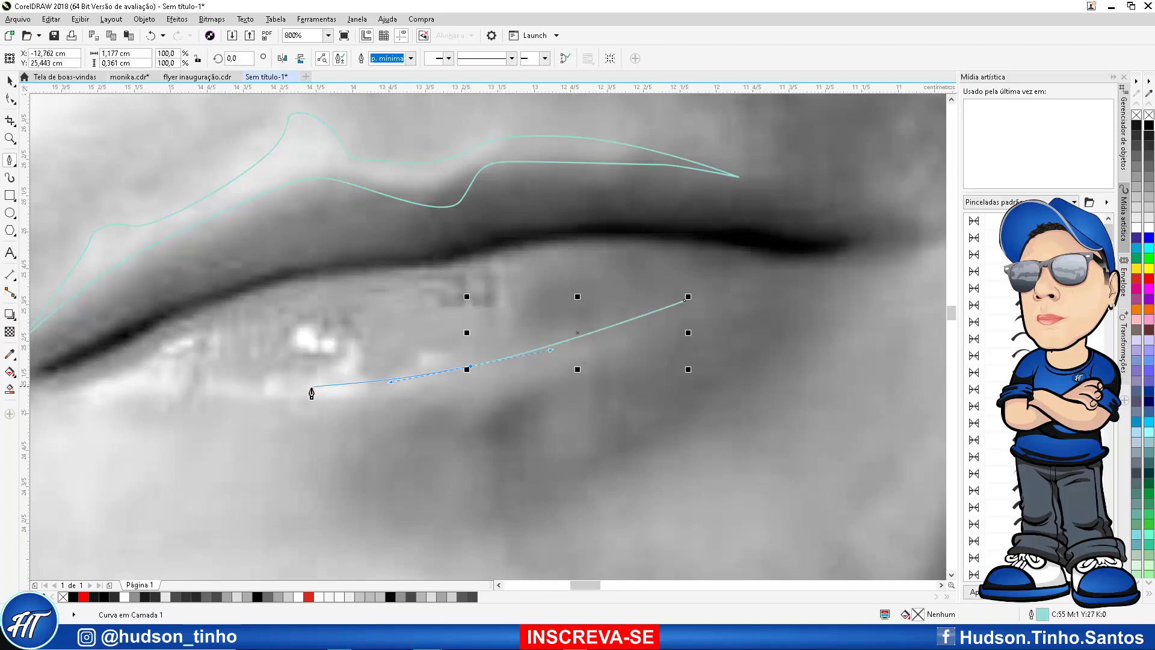
drag(311, 389, 218, 386)
click(58, 385)
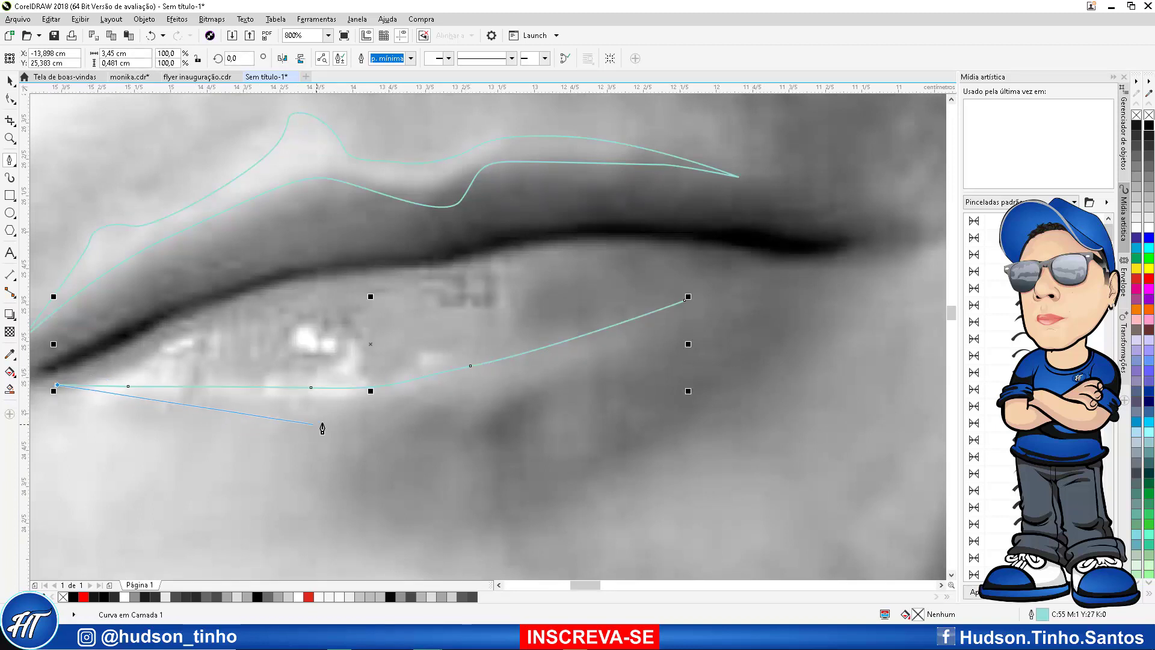
drag(337, 421, 428, 421)
click(687, 298)
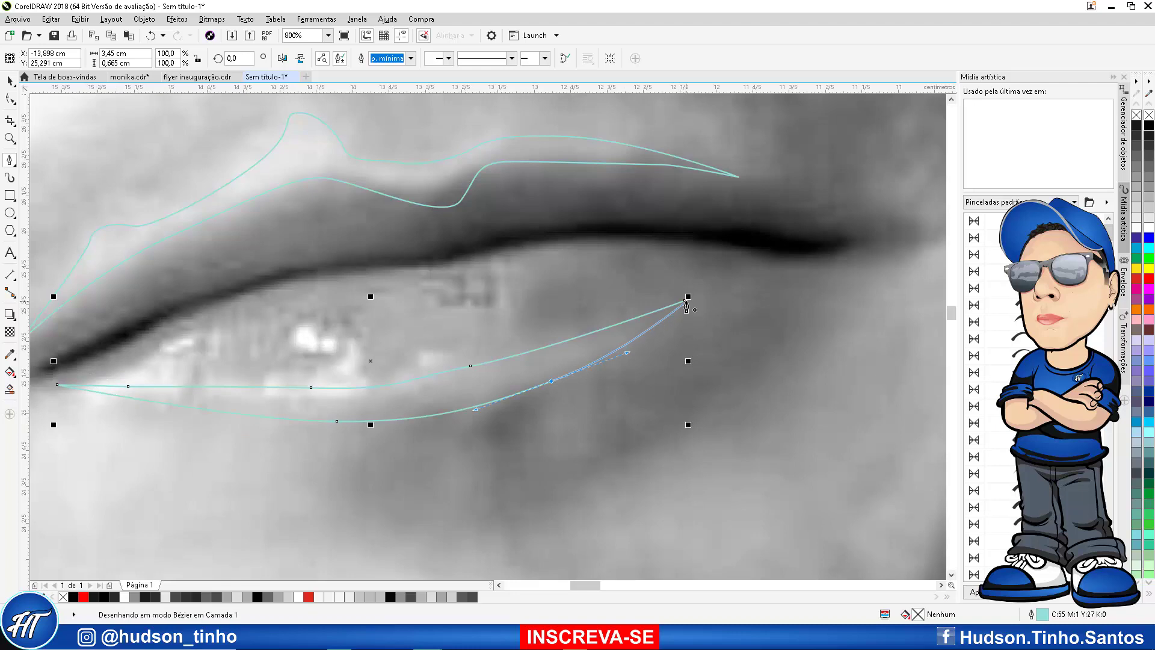
Sample a light grey from the photo above the upper lip and fill both lip highlight shapes with it
scroll(679, 309, down, 2)
scroll(679, 309, down, 2)
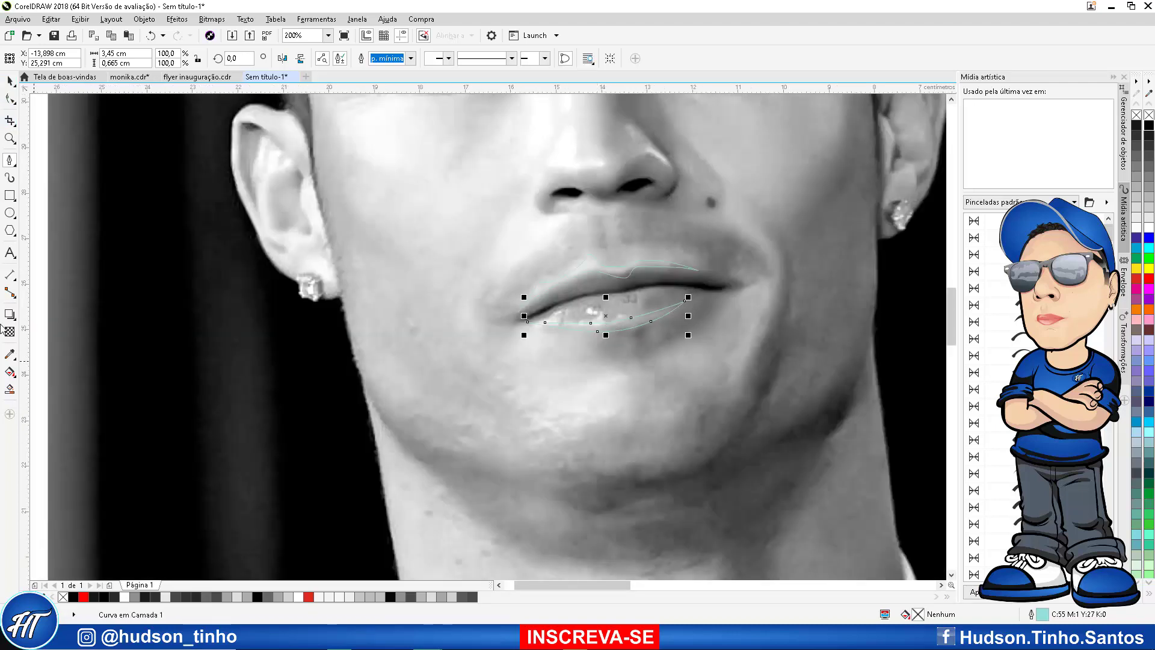
key(i)
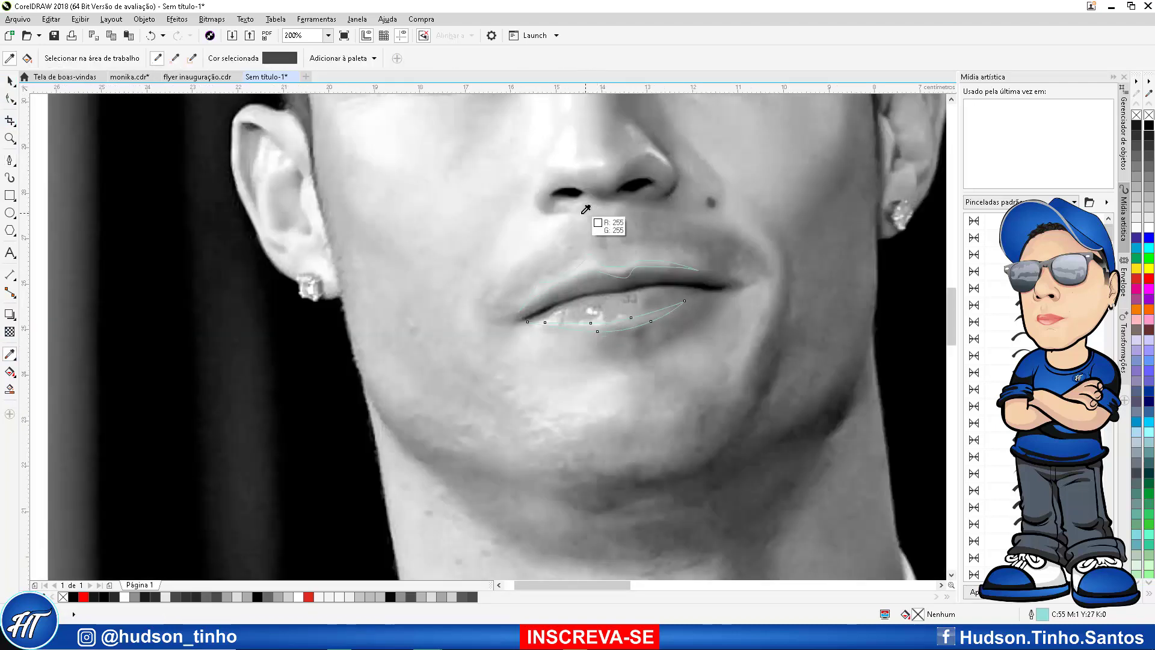
scroll(596, 260, up, 2)
click(587, 270)
click(578, 280)
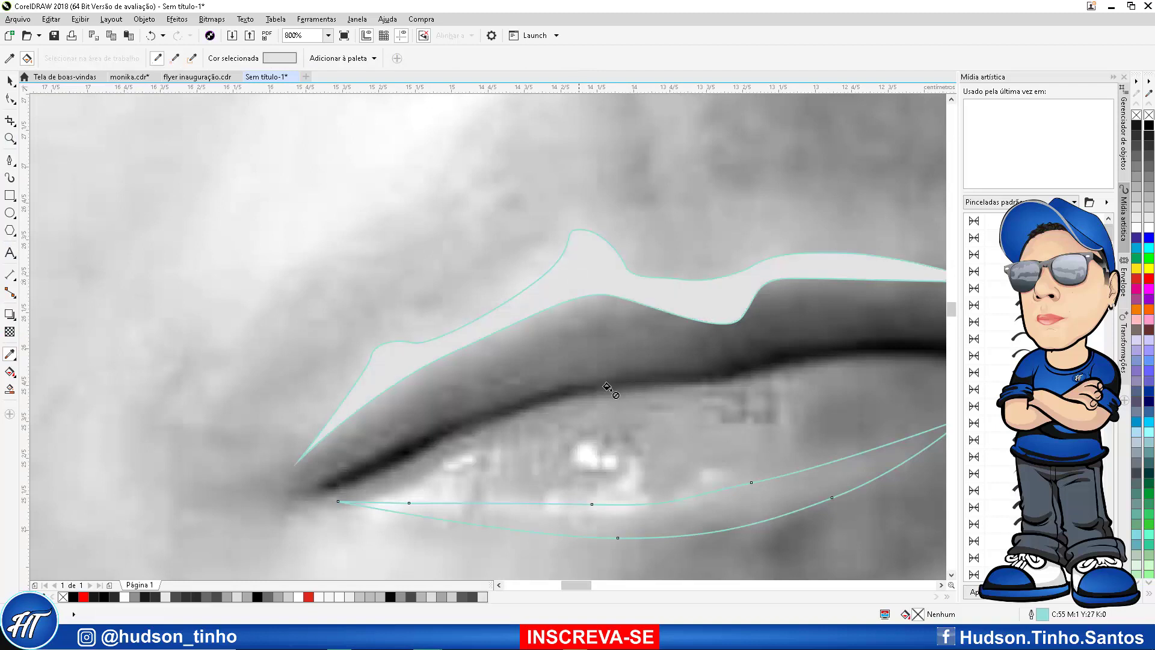
click(692, 508)
scroll(535, 457, down, 2)
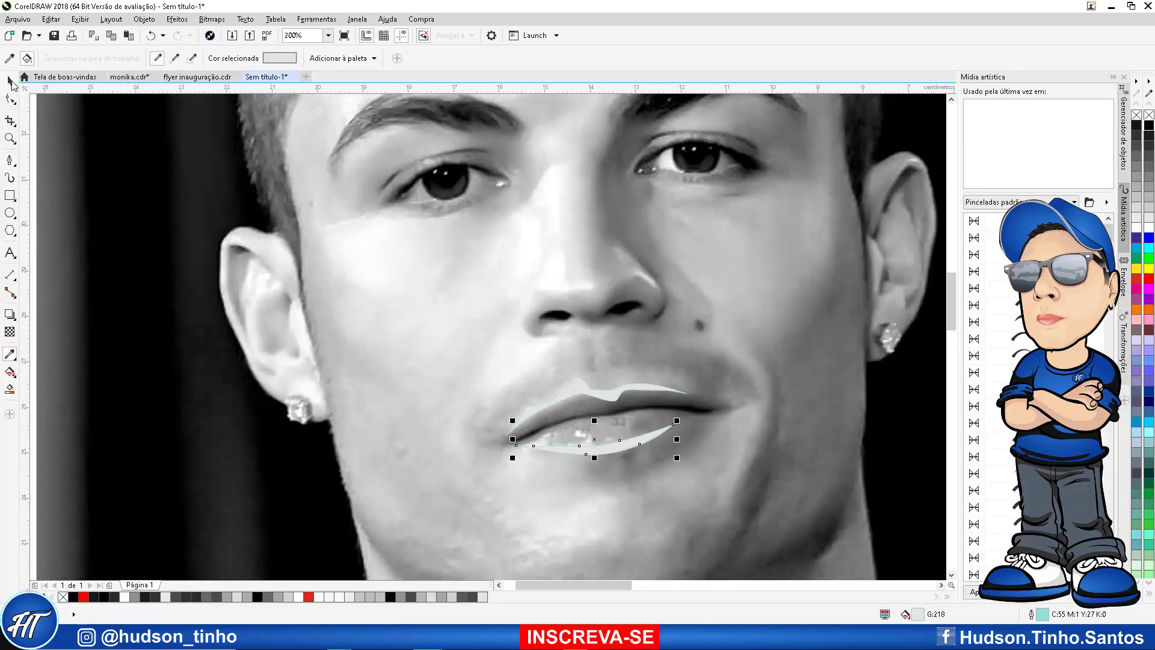
Select both lip highlight shapes together and remove their outlines
click(10, 80)
drag(193, 236, 876, 516)
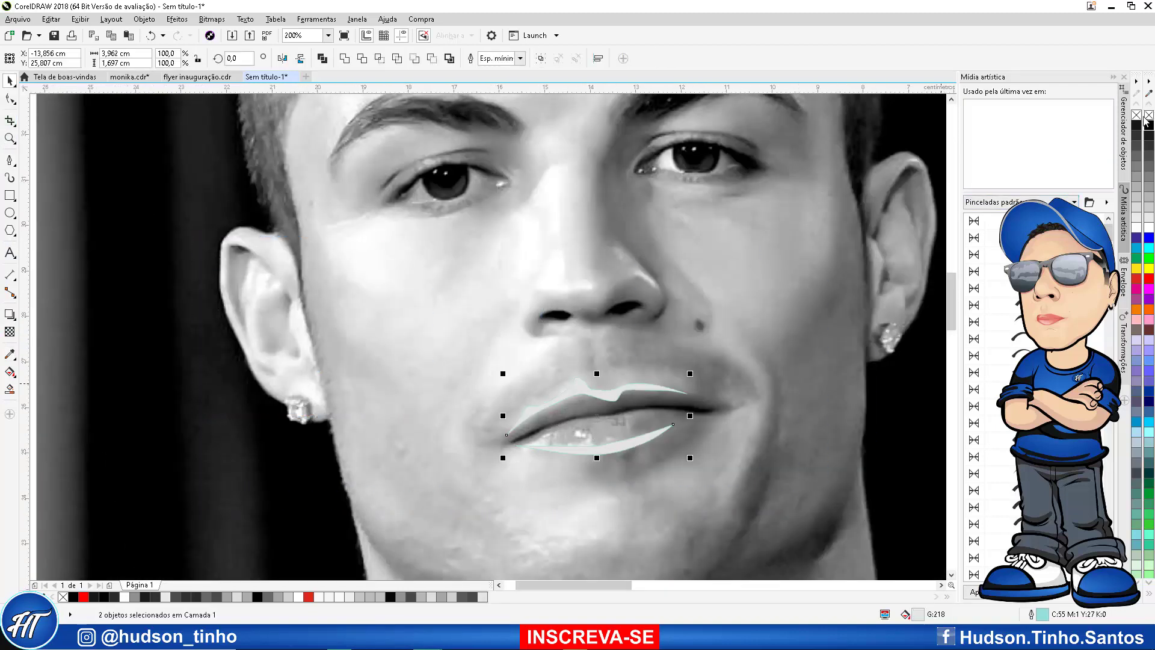
right_click(1137, 115)
Convert both highlights to a 300 dpi, 24-bit RGB bitmap with transparent background and place it over the drawing's lips
scroll(483, 407, down, 2)
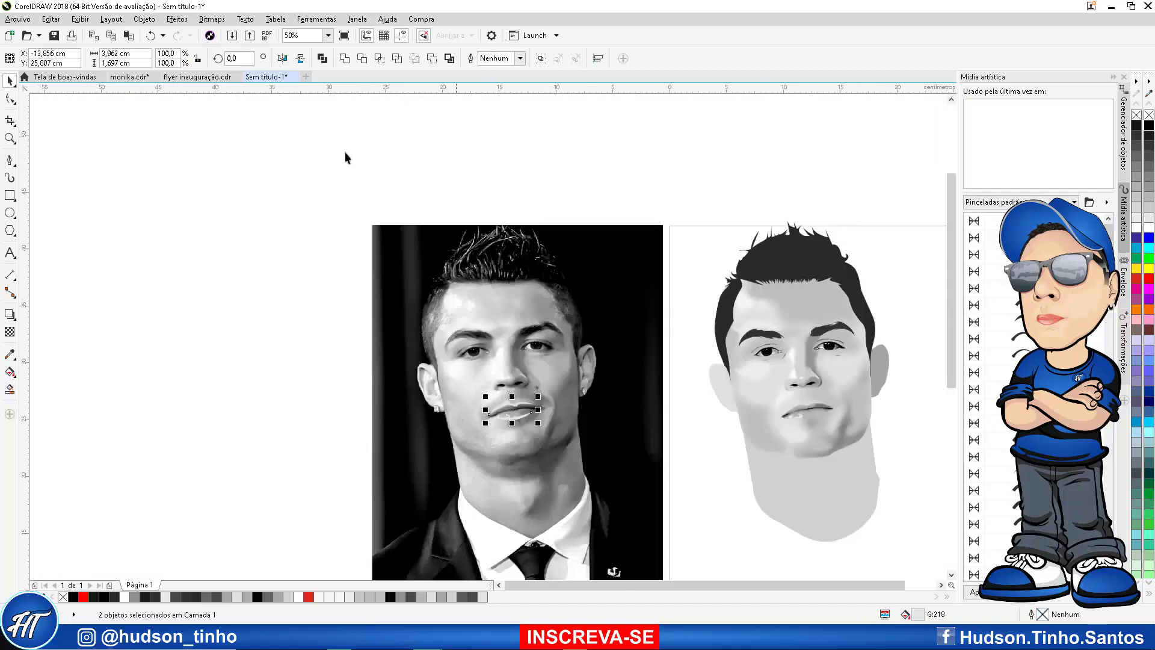
click(212, 18)
click(239, 35)
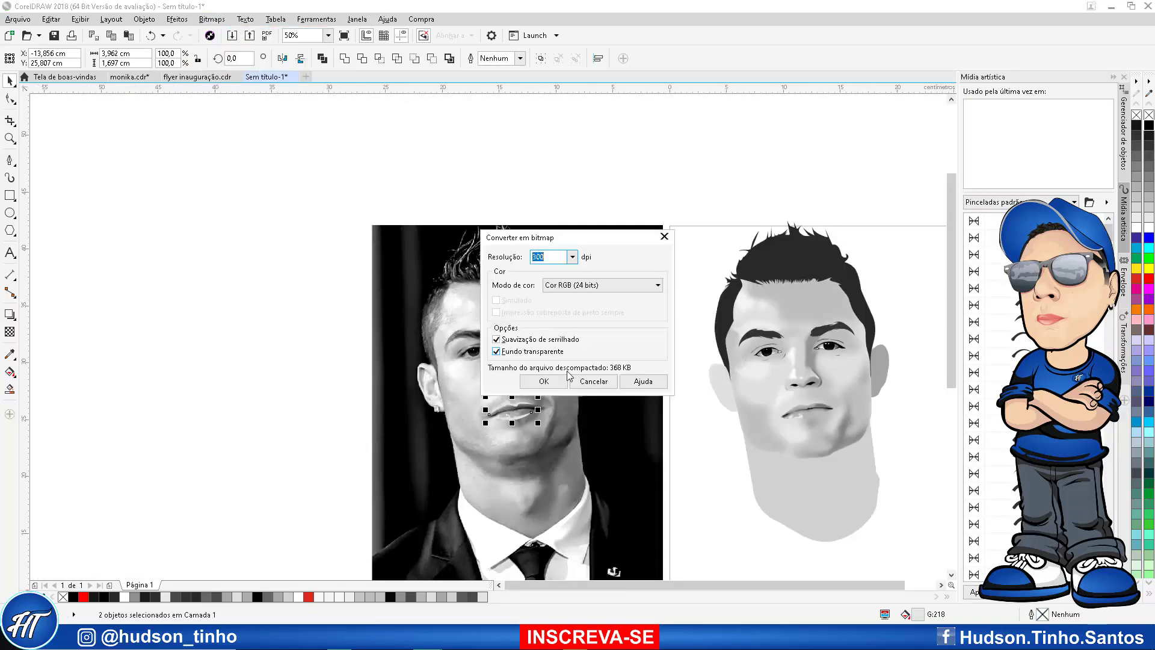
click(563, 376)
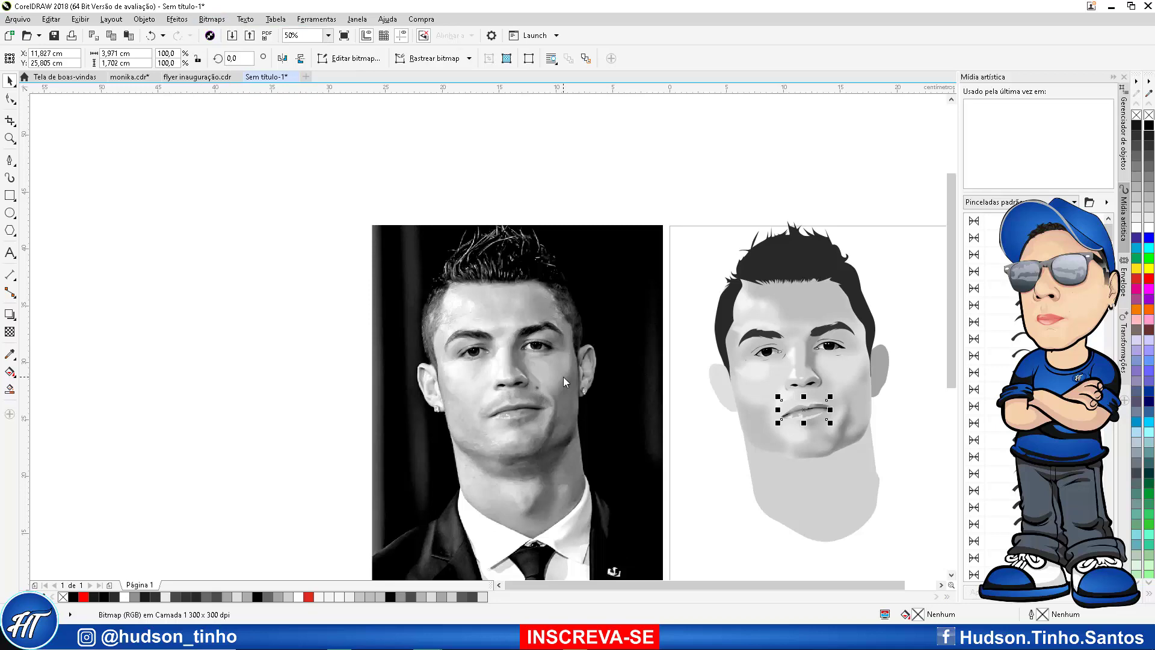
Apply a Gaussian blur with a radius of 2.8 pixels to the lip highlight bitmap
scroll(827, 410, up, 2)
scroll(776, 399, up, 1)
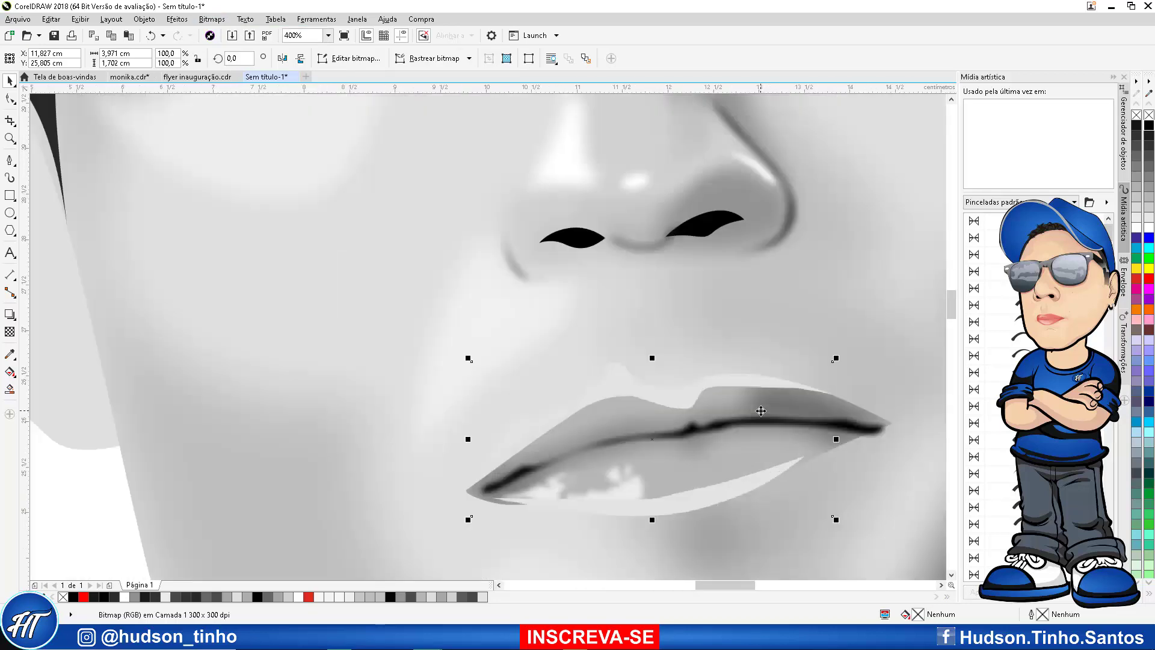
click(211, 18)
mouse_move(262, 287)
click(379, 295)
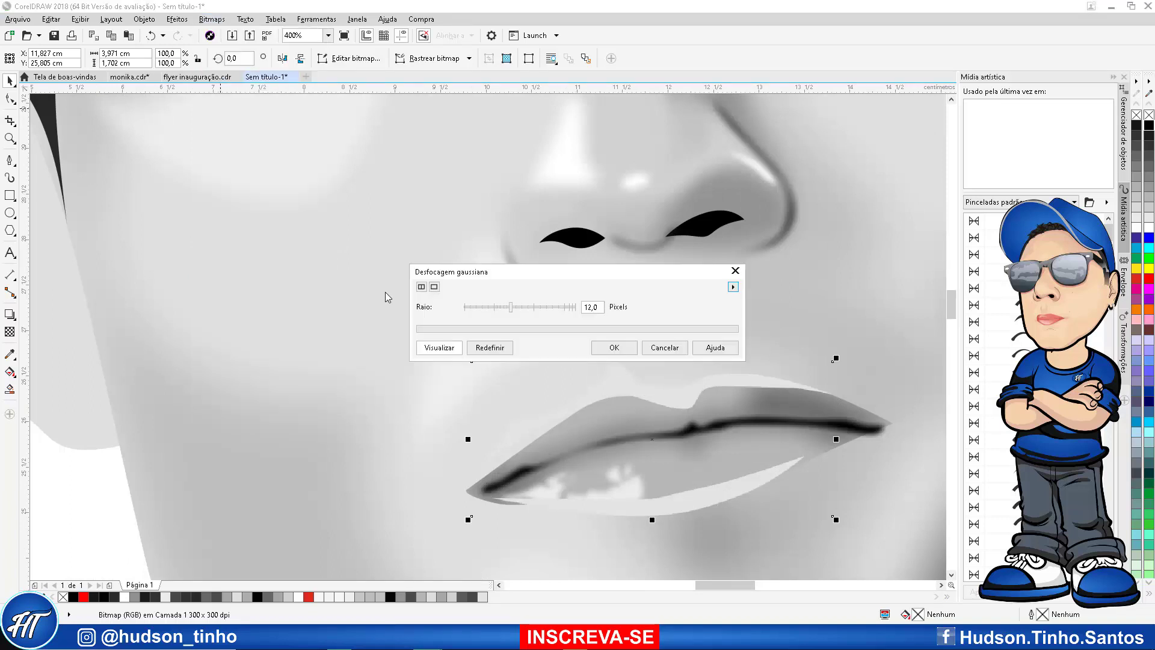
drag(506, 310, 482, 308)
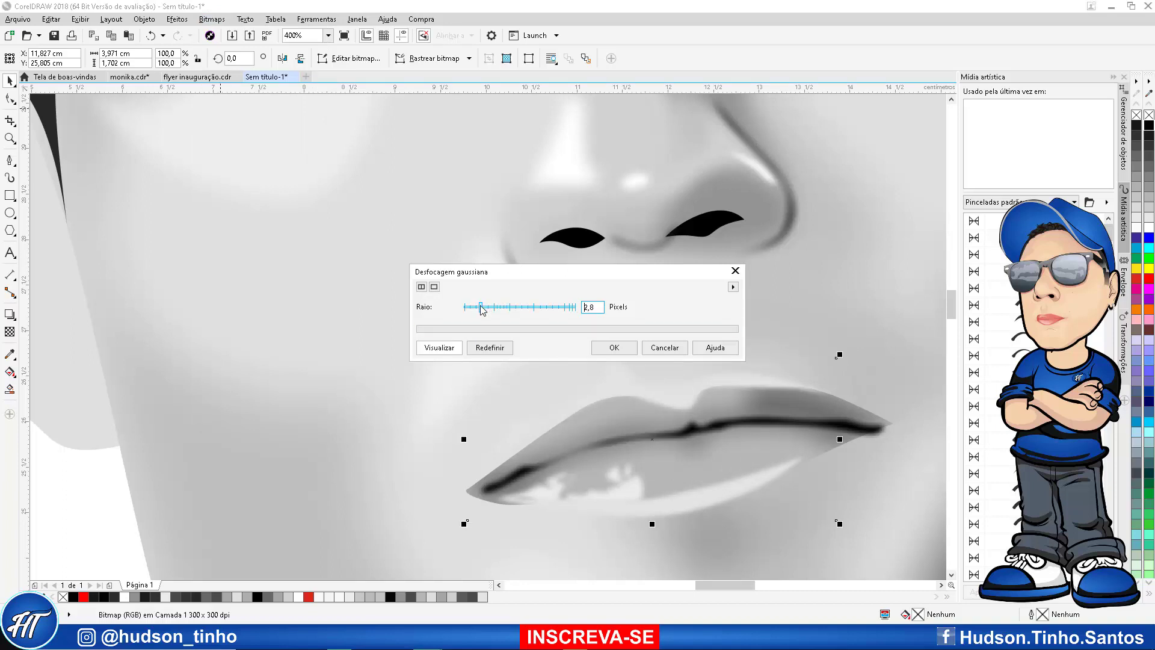
click(600, 349)
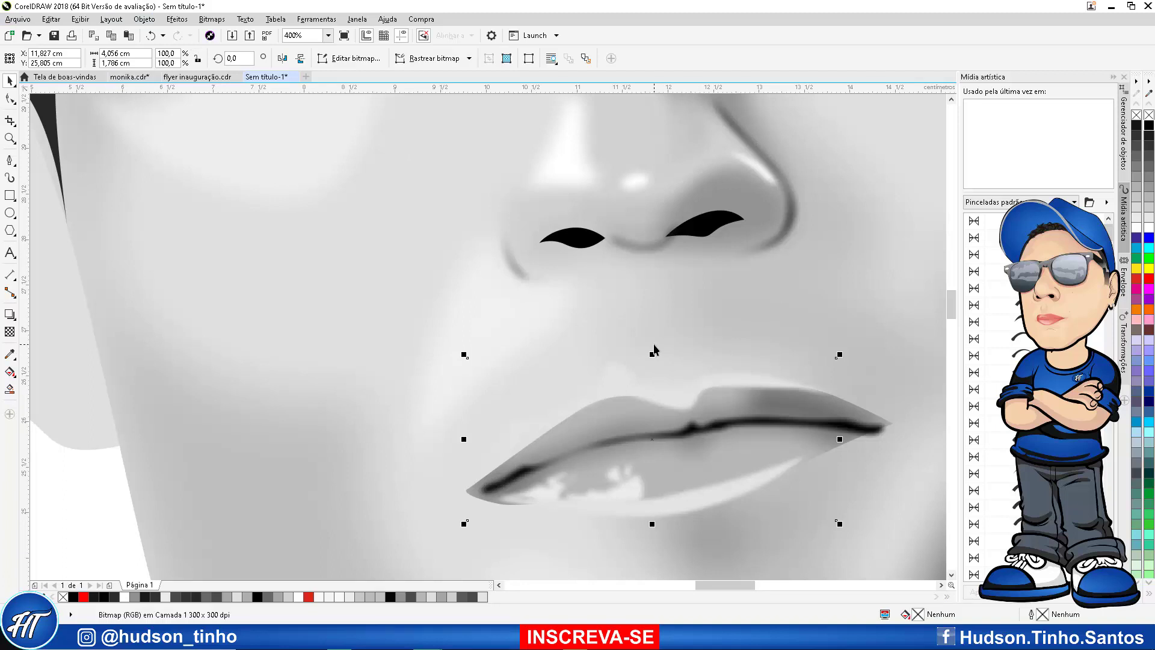
PowerClip the blurred lip highlight bitmap inside the drawing's face shape
click(145, 19)
mouse_move(269, 127)
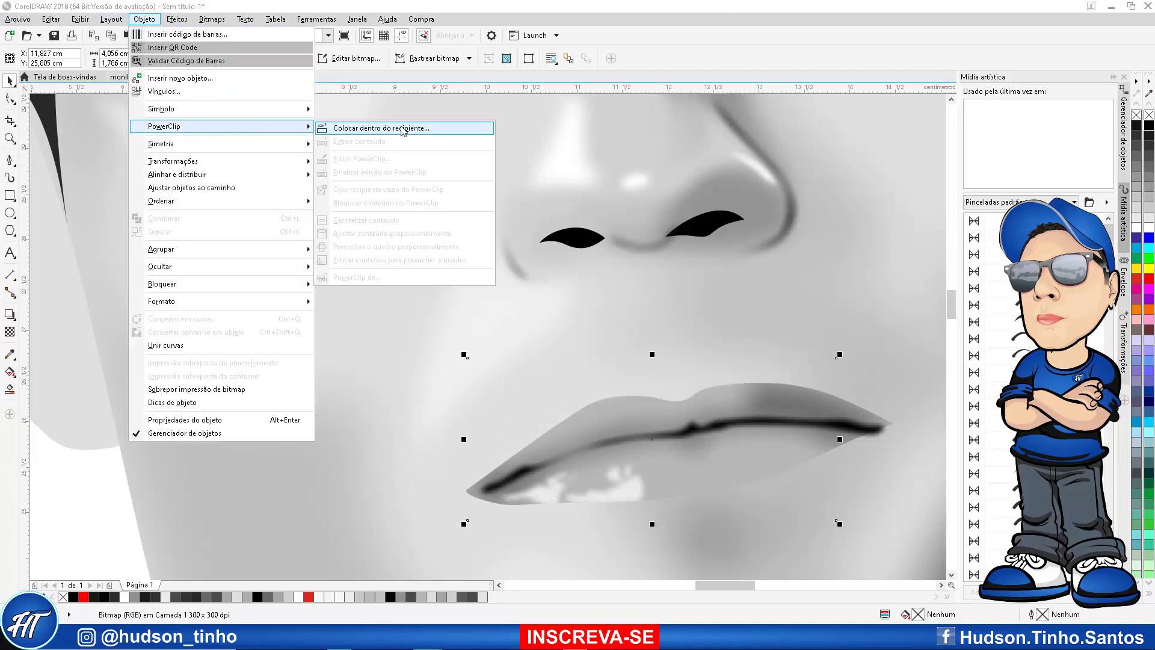
click(401, 127)
click(626, 350)
click(626, 350)
scroll(602, 331, down, 2)
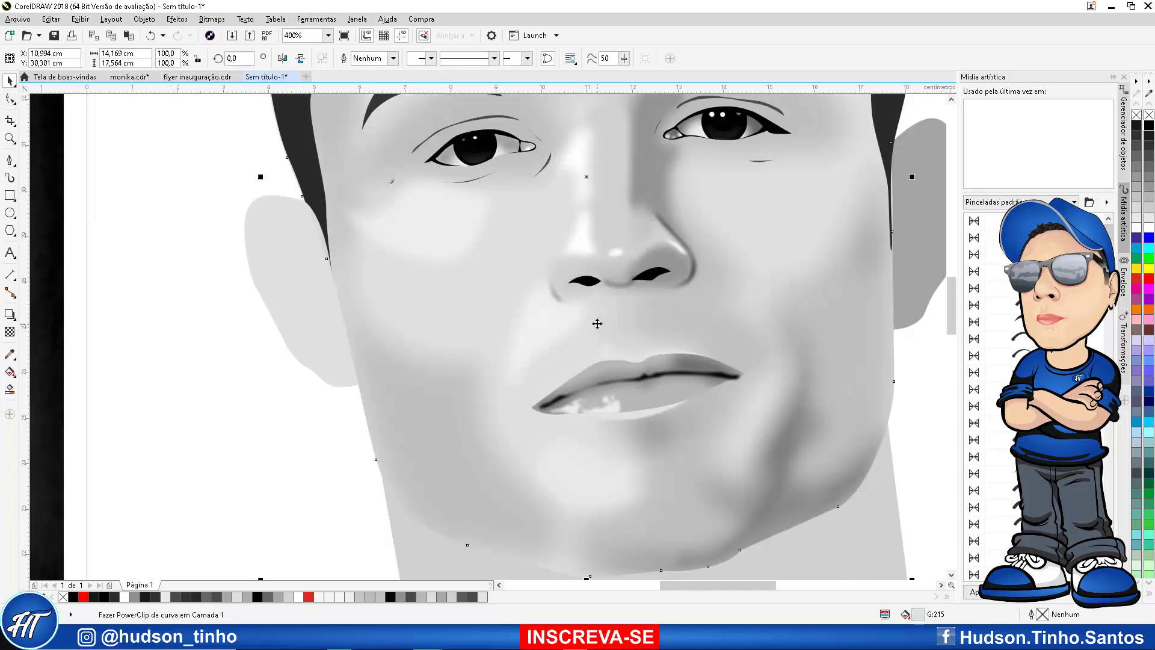
Check the lip highlights on the drawing up close and compare the whole face with the reference photo
click(346, 402)
scroll(707, 379, down, 2)
scroll(707, 378, up, 2)
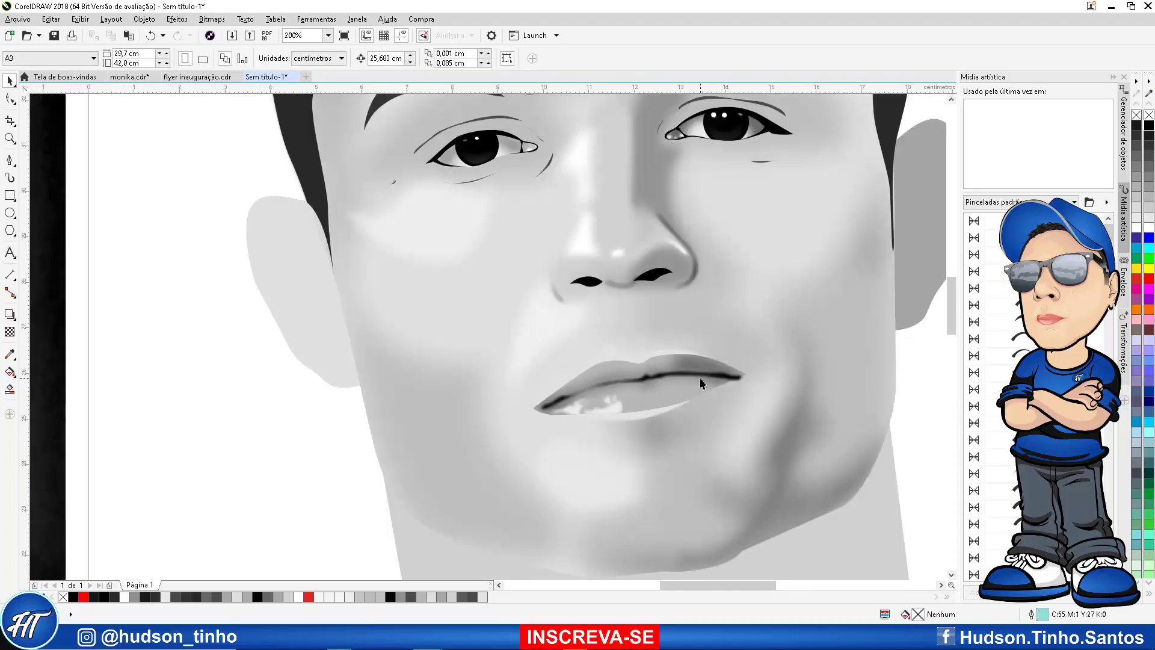
scroll(692, 384, down, 1)
scroll(668, 392, up, 1)
scroll(598, 369, up, 1)
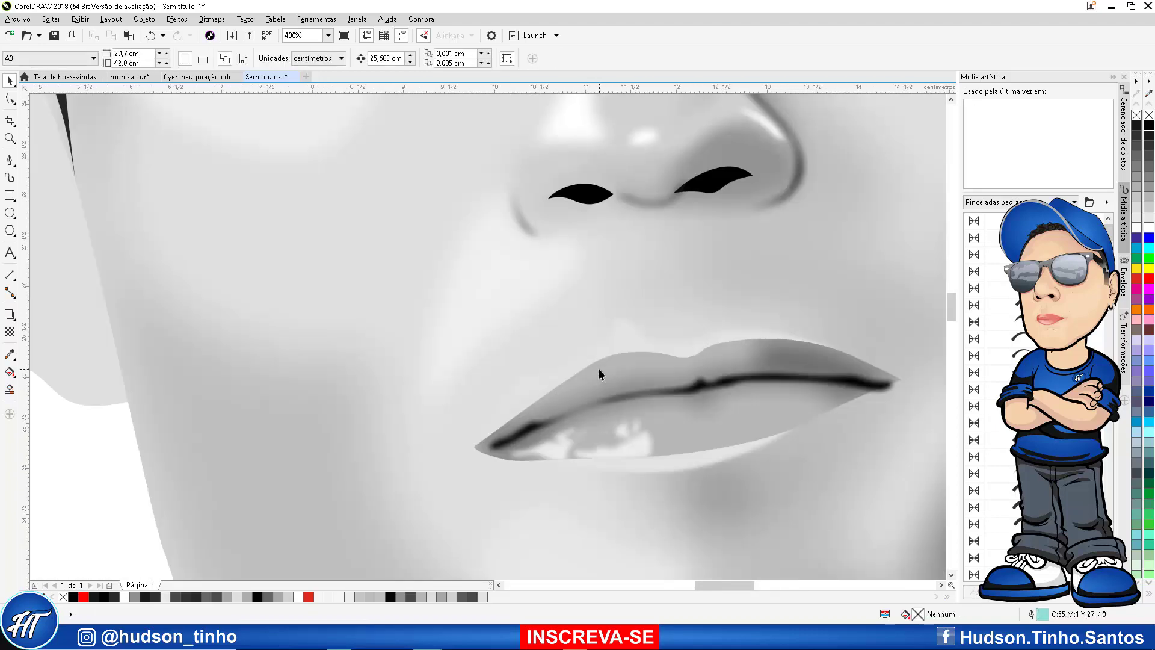
click(598, 367)
scroll(597, 362, down, 1)
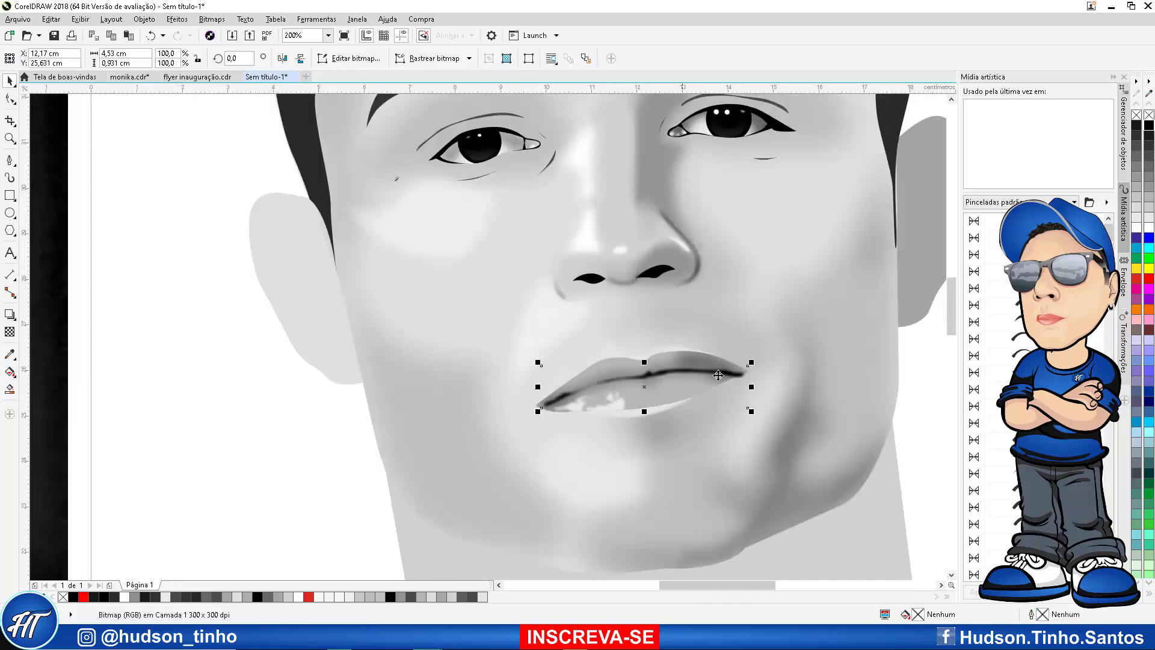
scroll(724, 367, down, 1)
scroll(624, 369, down, 1)
click(624, 369)
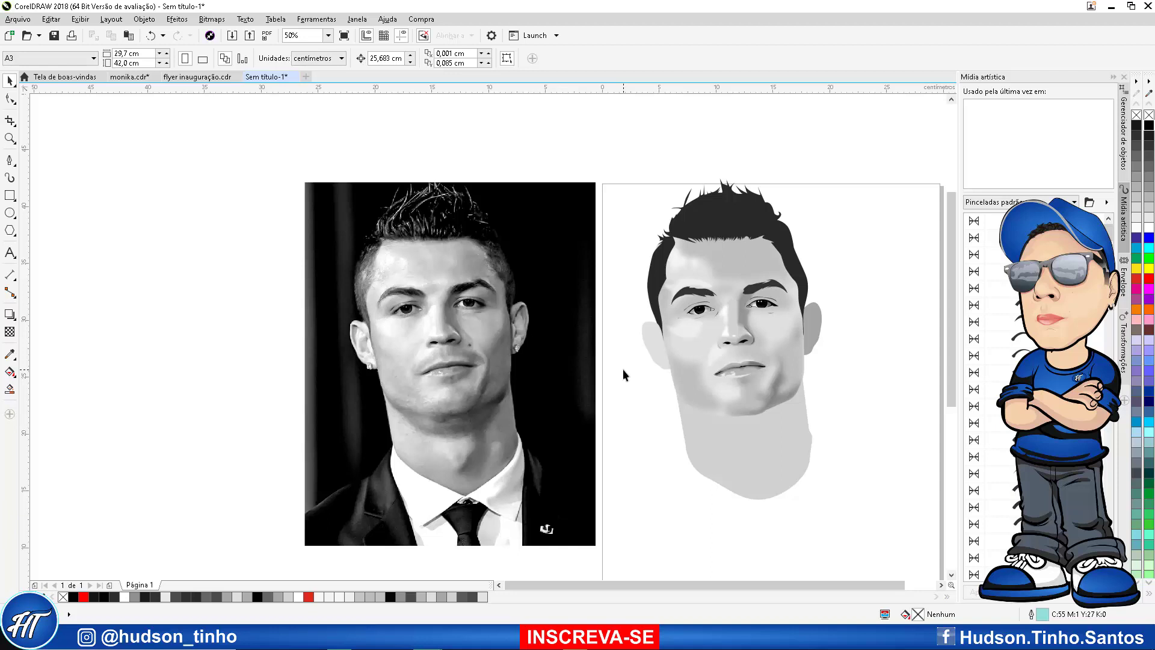
scroll(727, 368, up, 2)
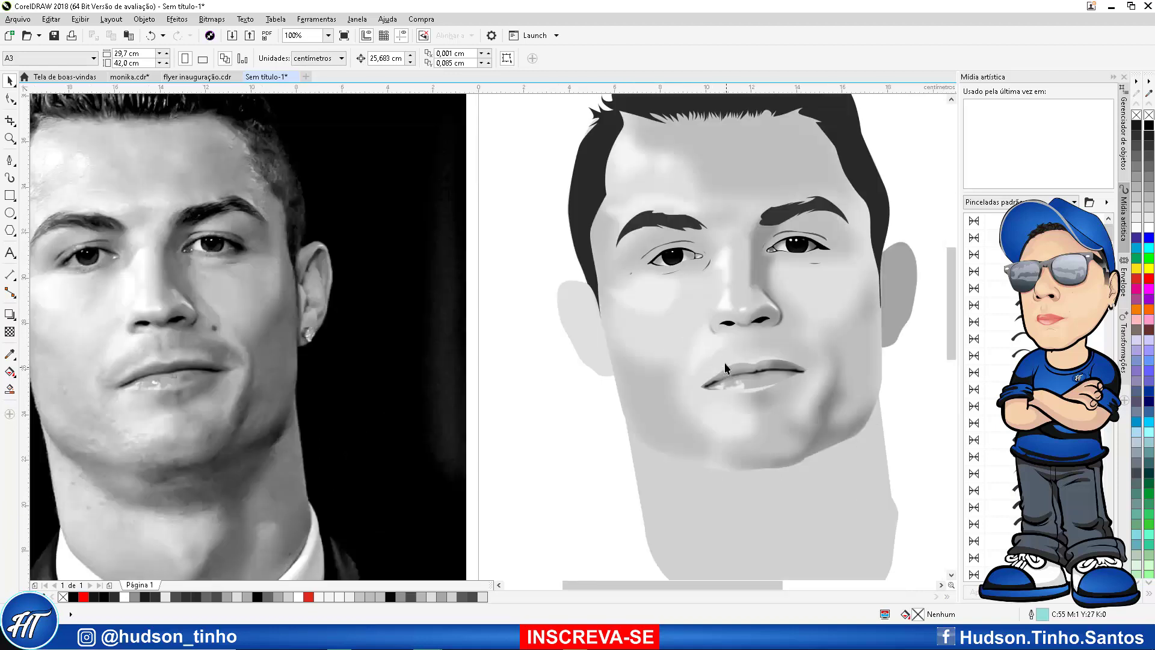
click(646, 285)
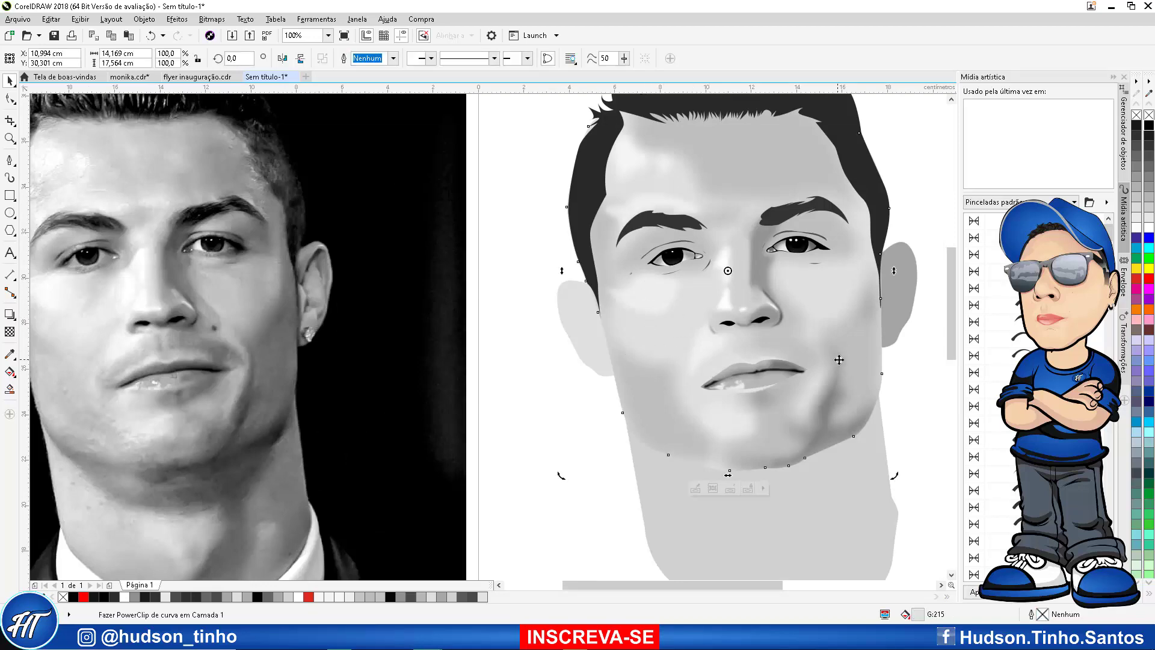
scroll(713, 305, down, 2)
scroll(749, 305, up, 2)
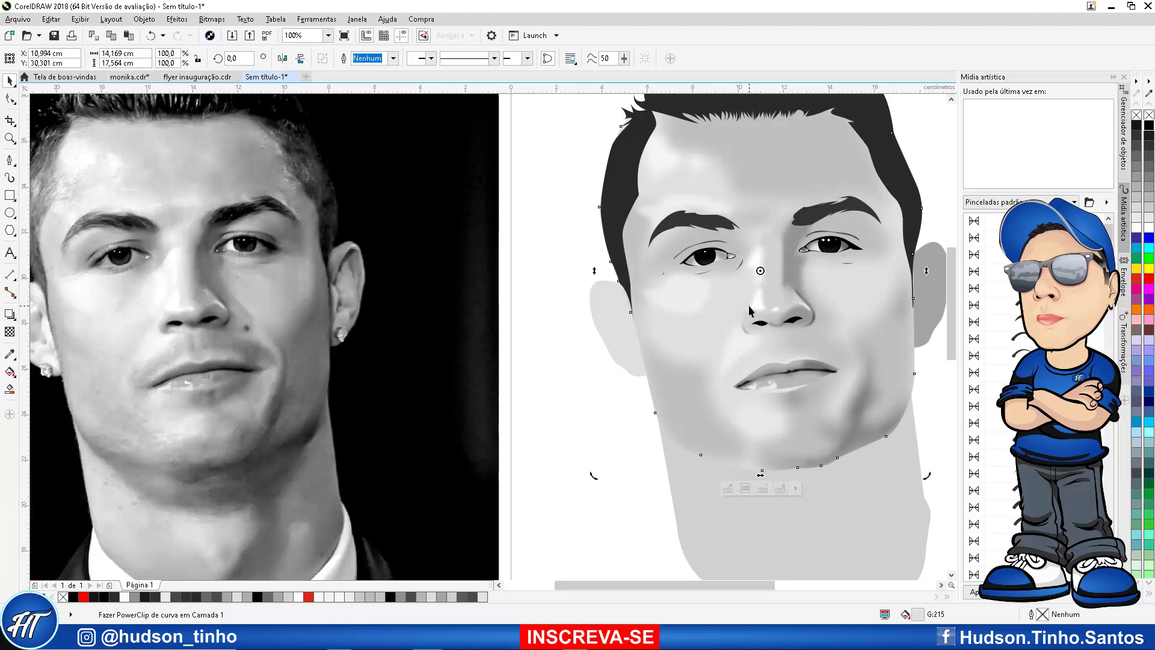
Trace a closed shape about 5.4 × 9.9 cm over the photo's temple, under-eye area and cheek, and move it onto the drawing's face
click(9, 159)
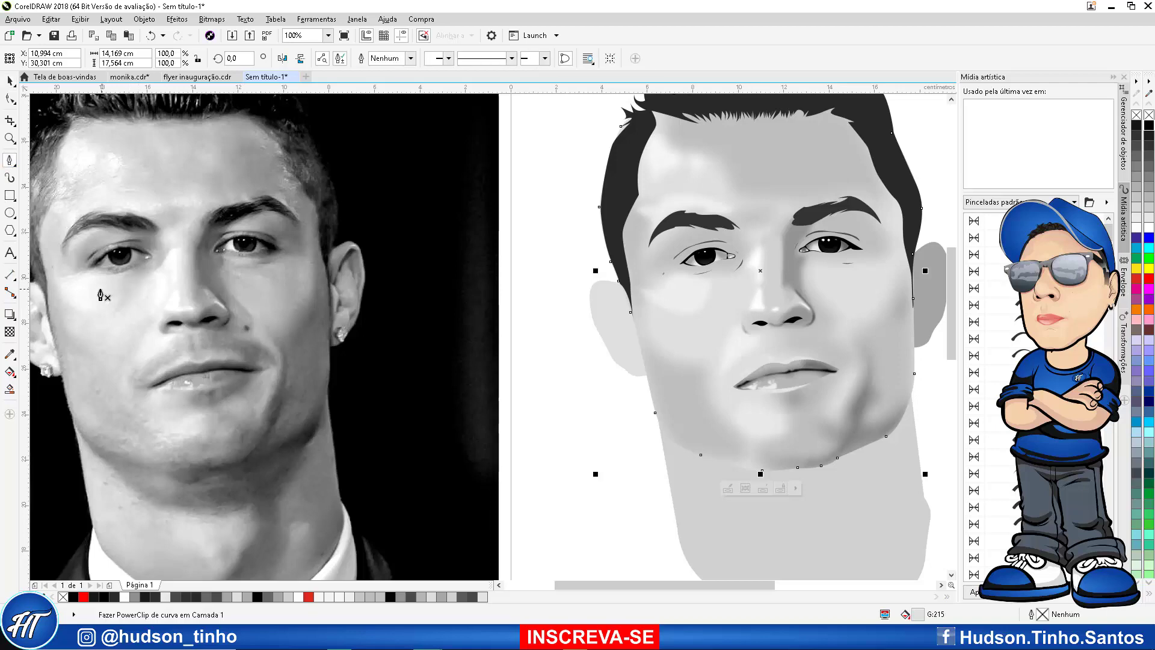
scroll(105, 295, up, 2)
drag(114, 276, 129, 314)
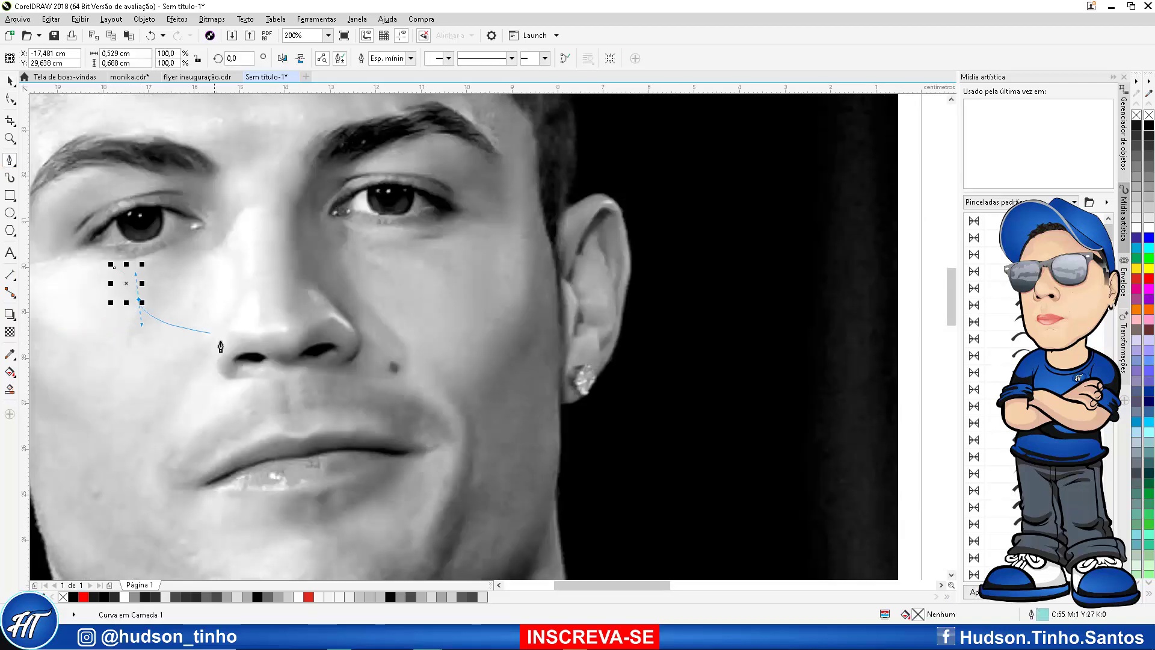
scroll(219, 343, down, 4)
scroll(182, 342, up, 2)
click(178, 332)
click(159, 301)
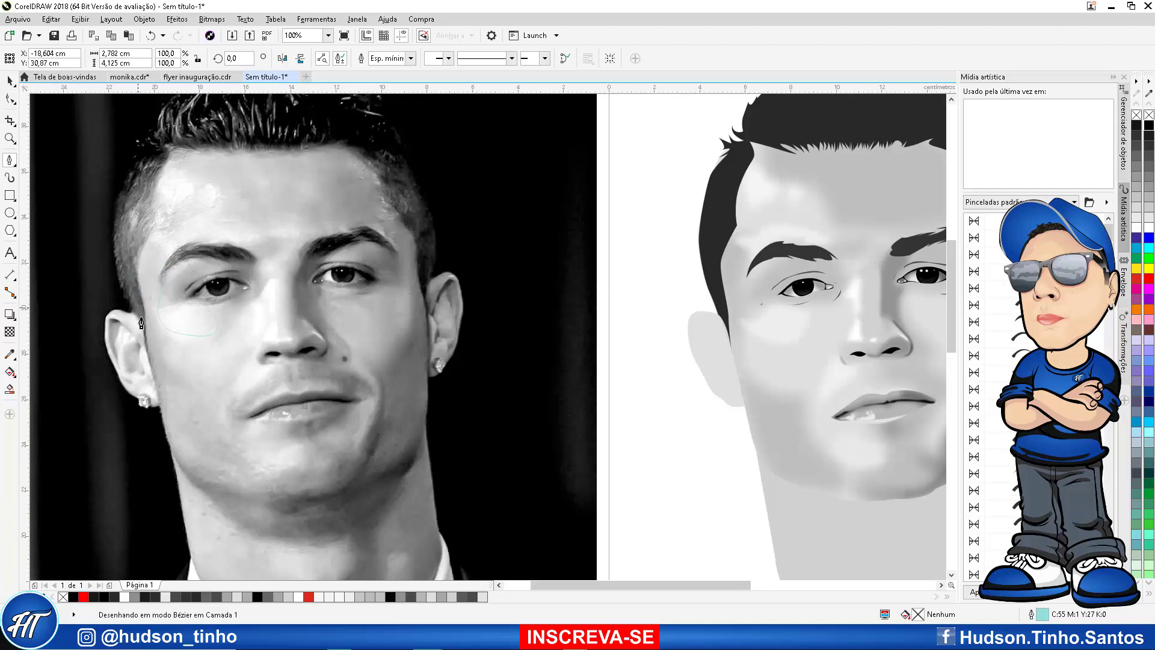
drag(136, 272, 138, 307)
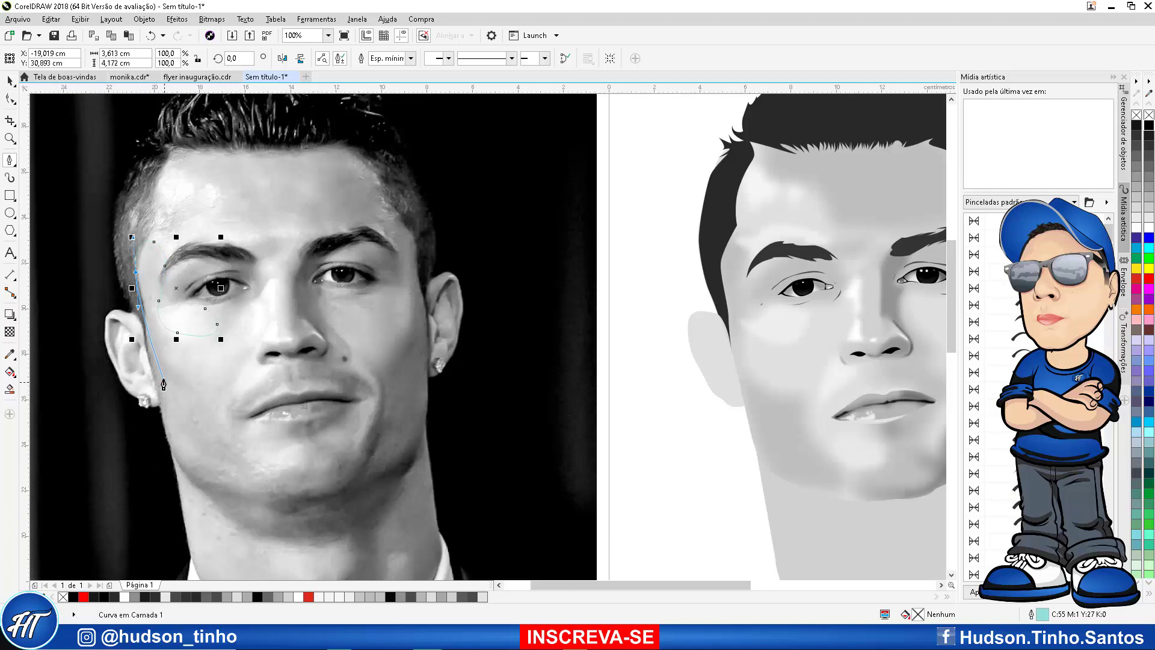
click(258, 467)
drag(222, 344, 217, 335)
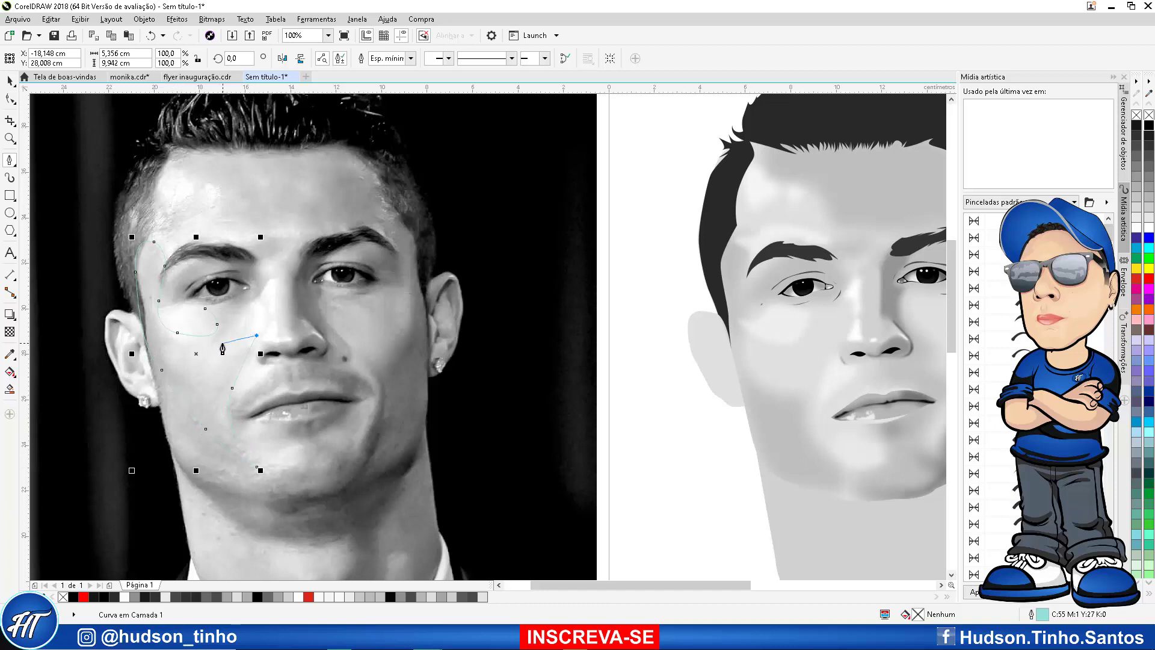
drag(252, 286, 226, 315)
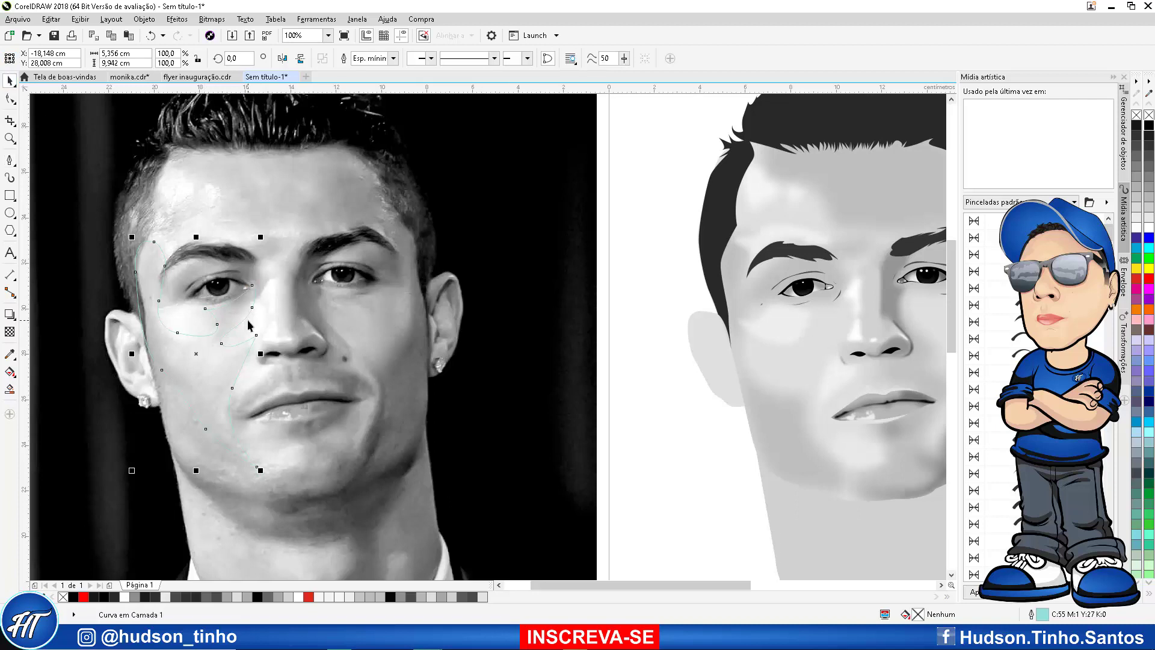
key(Right)
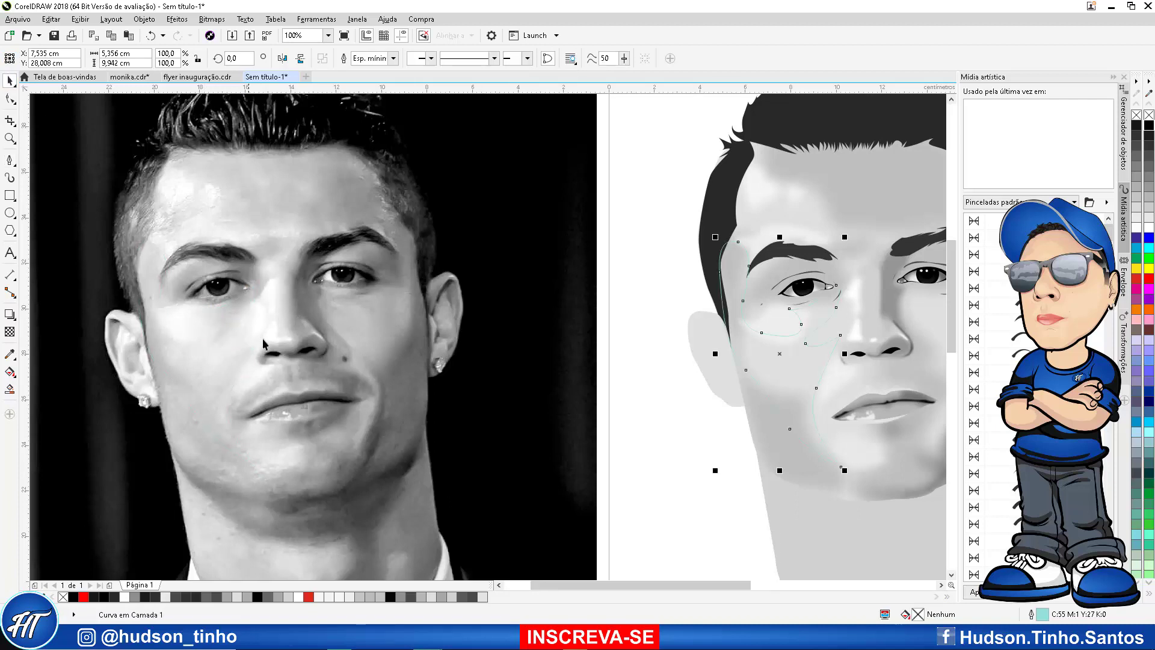
Outline the cheek shape in red and fill it with the 233 grey sampled from the photo's cheek
right_click(1137, 278)
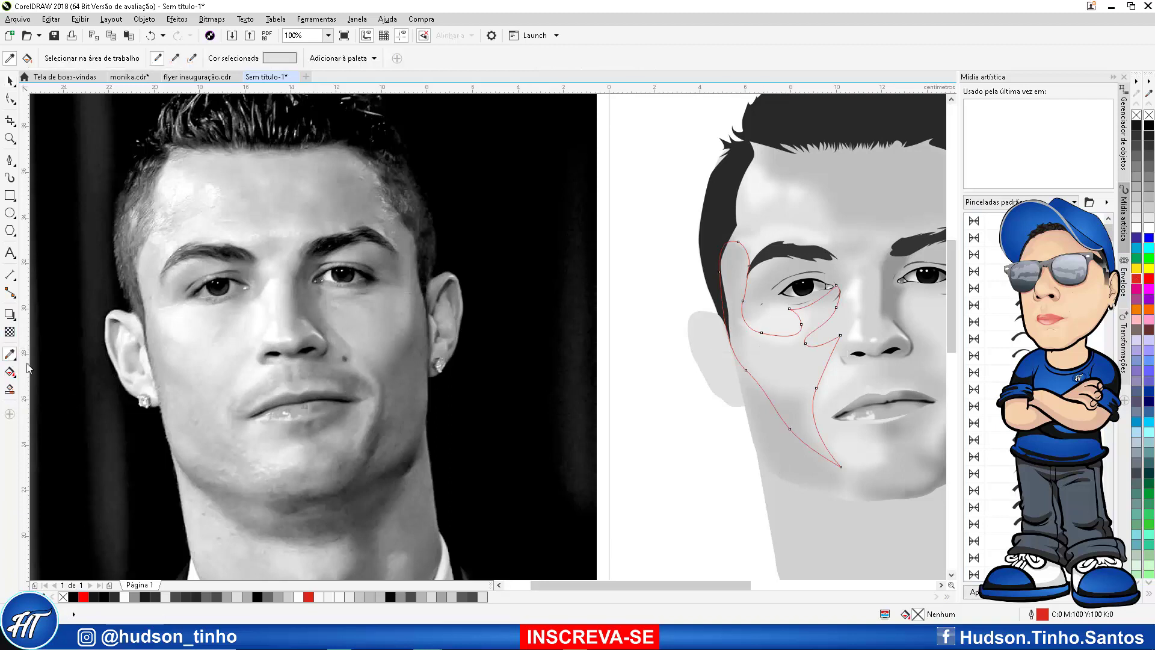
click(10, 355)
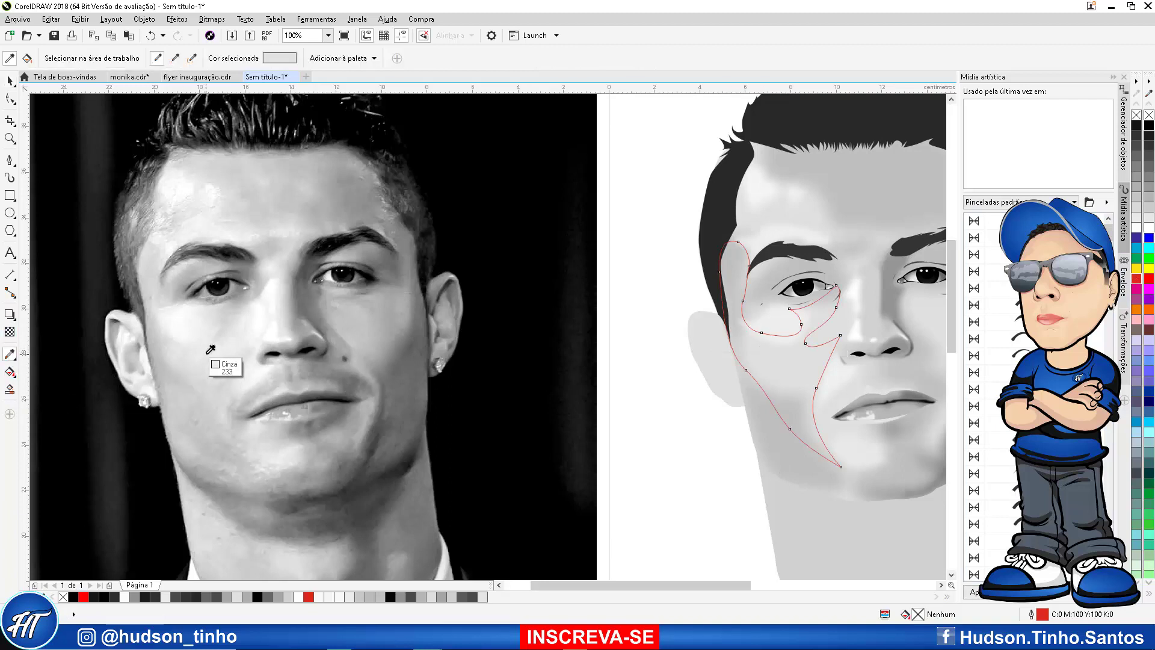
click(210, 349)
click(788, 346)
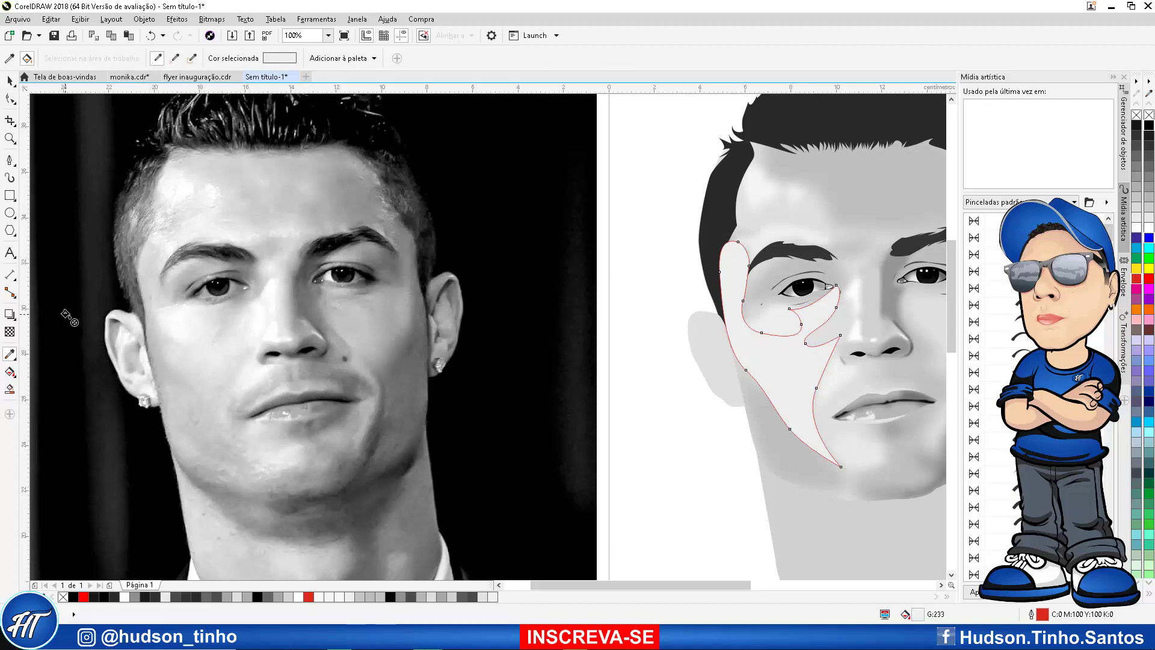
Refill the cheek shape with a 215 grey sampled from the photo near the mouth corner and remove its outline
click(269, 394)
click(793, 377)
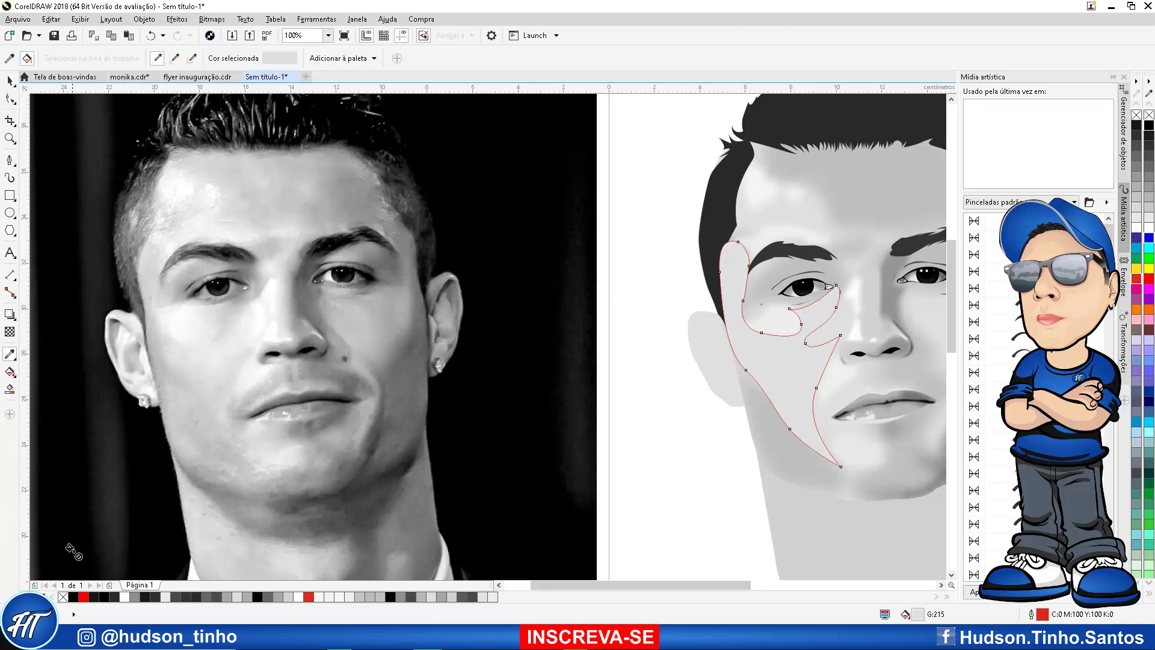
right_click(64, 597)
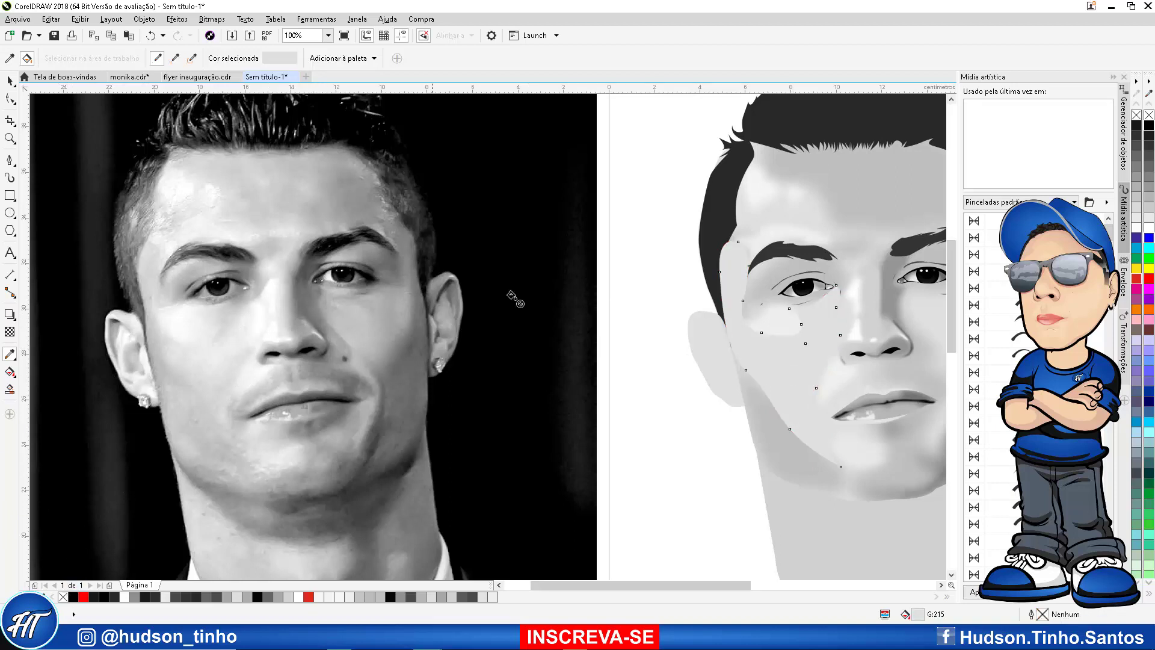
Convert the cheek shape to a 300 dpi RGB bitmap
click(218, 20)
click(233, 33)
click(544, 381)
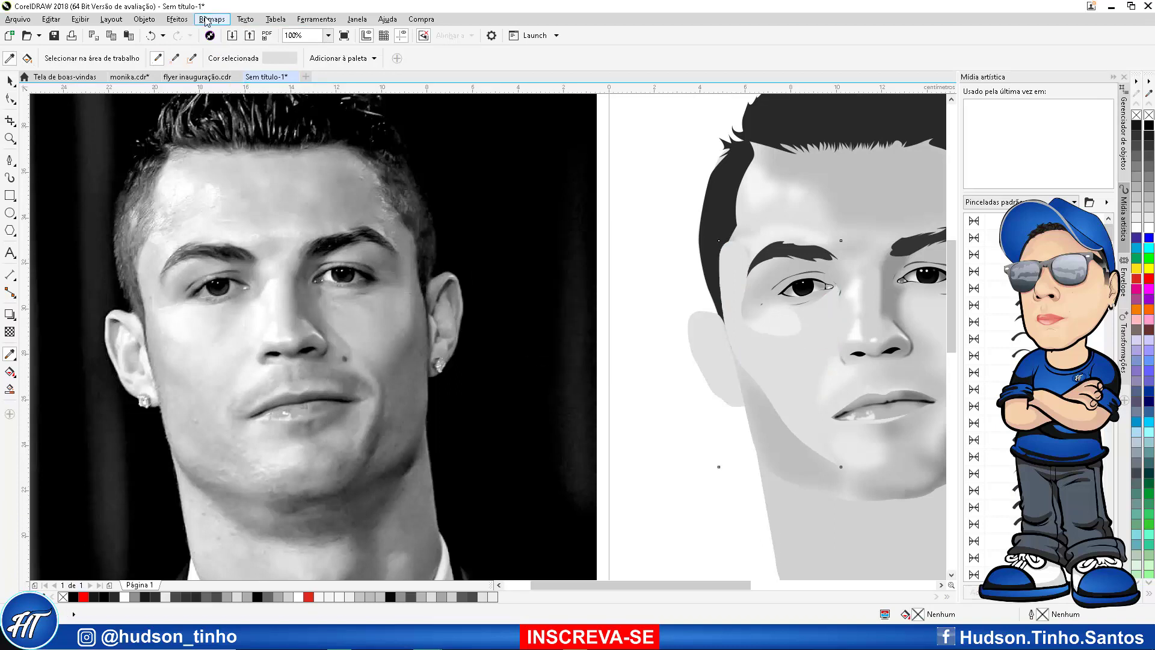
click(10, 81)
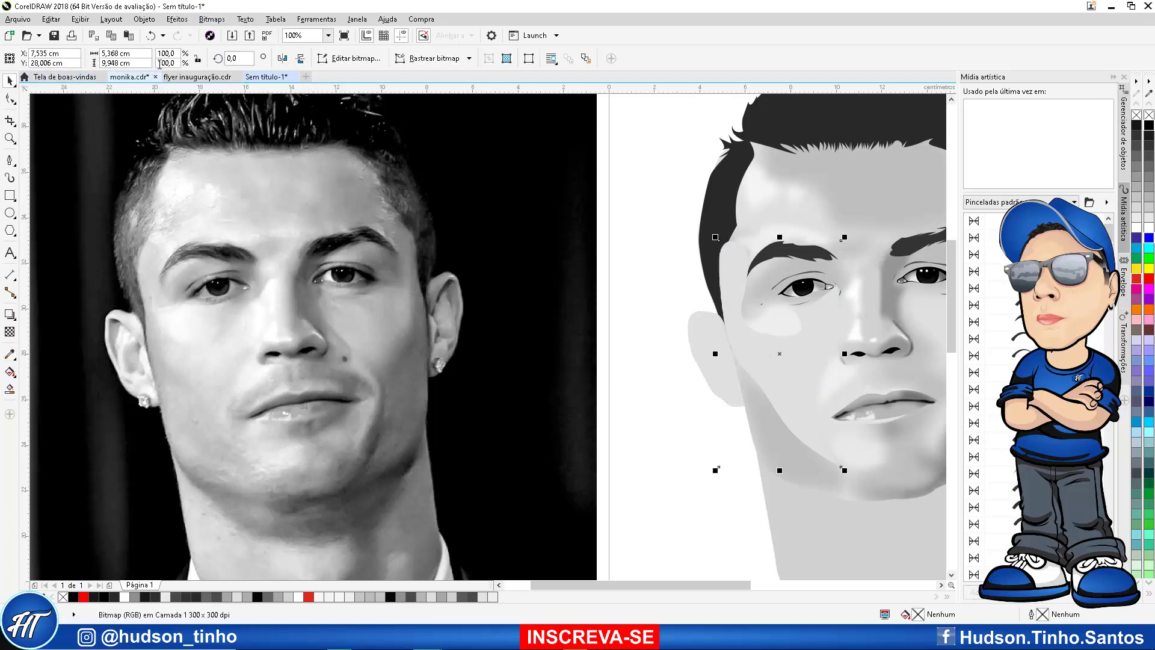
Apply a Gaussian blur with a radius of 49 pixels to the cheek bitmap
click(212, 19)
mouse_move(269, 286)
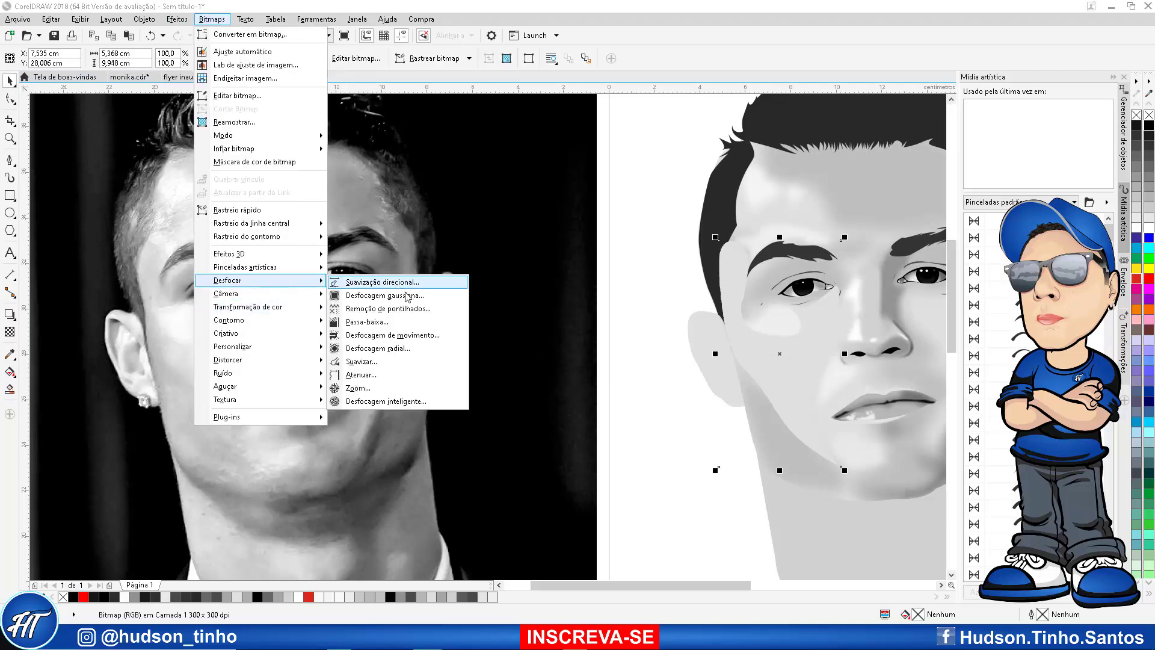
click(400, 294)
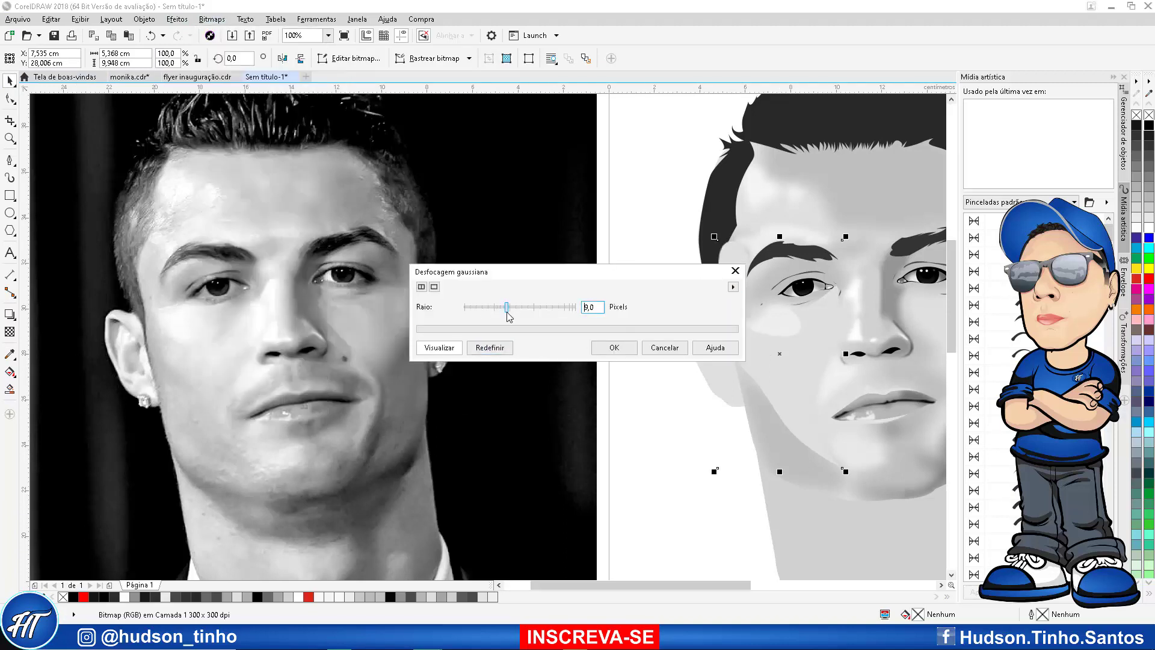
drag(508, 312, 544, 315)
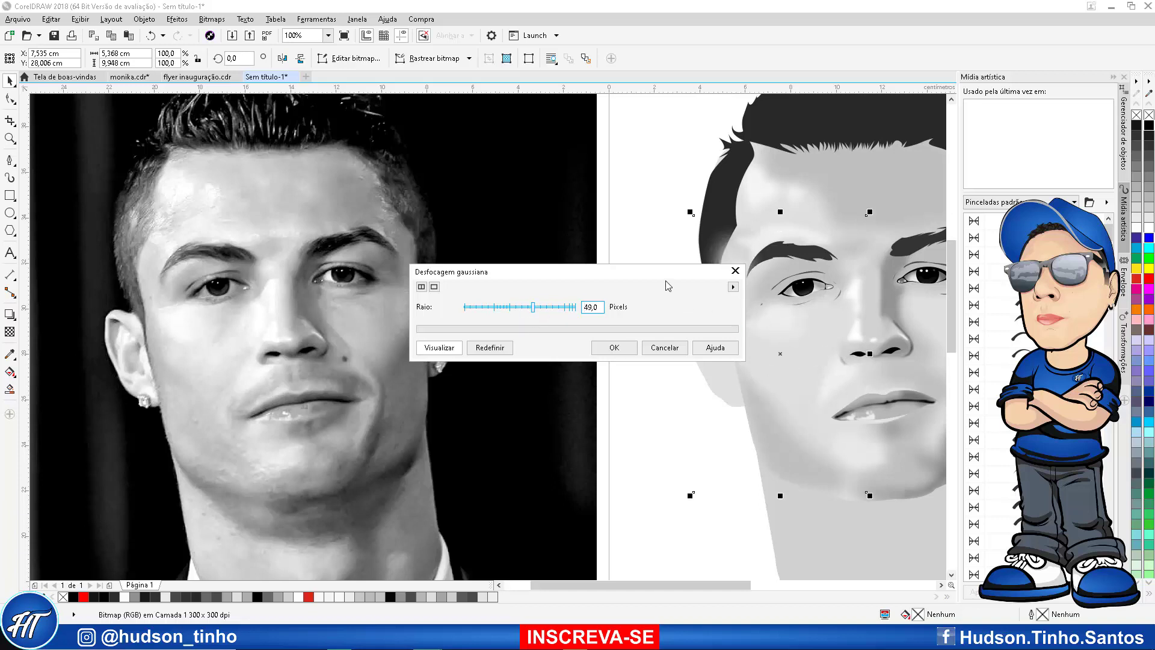
drag(619, 271, 481, 395)
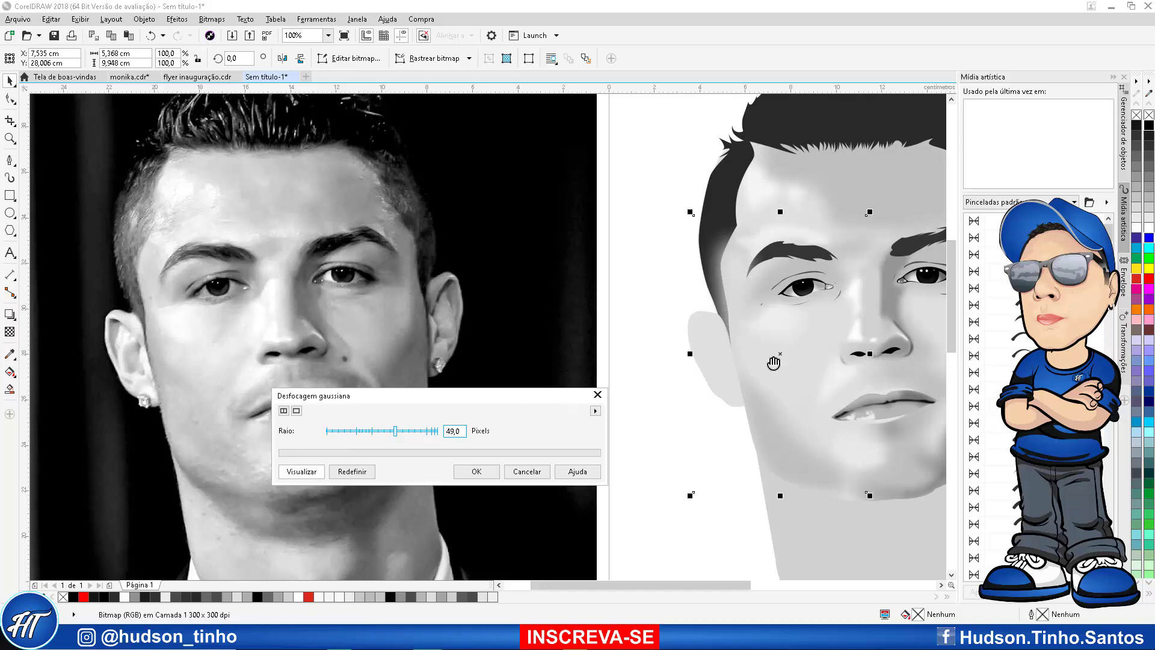
click(477, 472)
PowerClip the blurred cheek bitmap inside the drawing's face shape
scroll(738, 381, down, 3)
scroll(747, 383, up, 3)
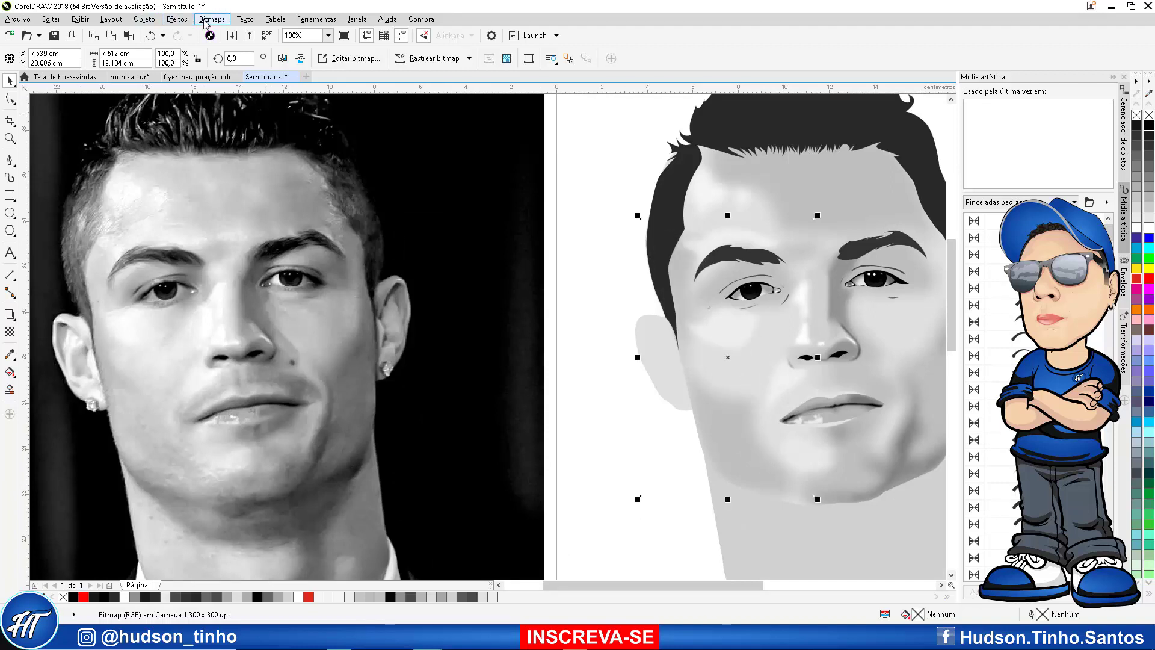
click(144, 19)
mouse_move(289, 132)
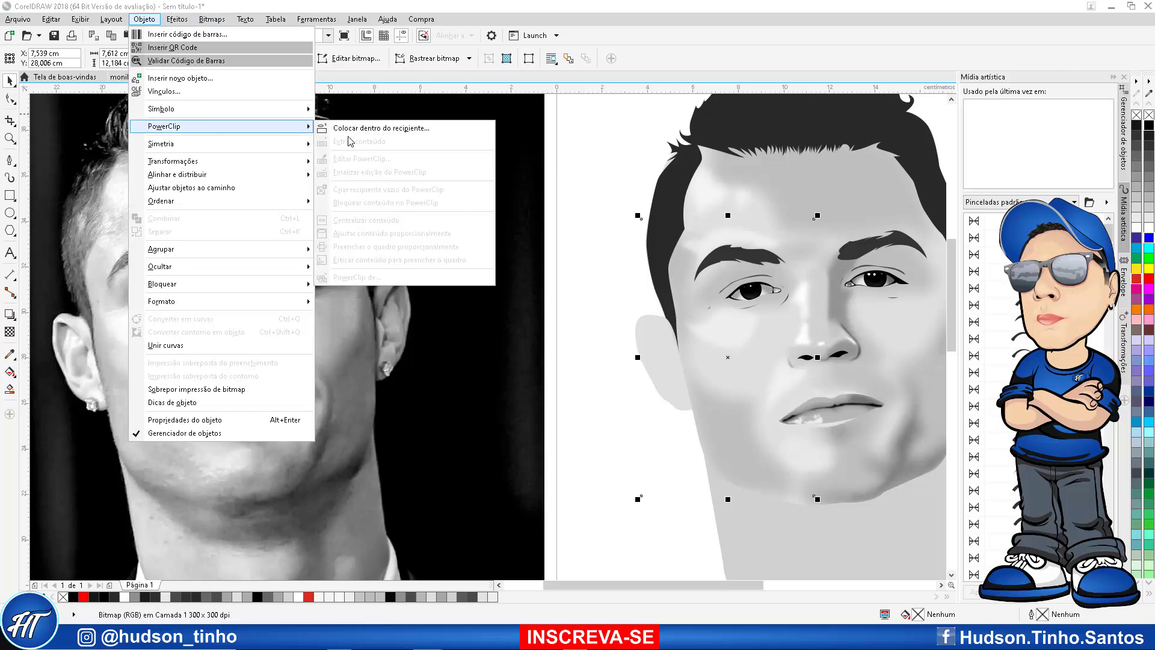
click(355, 129)
click(756, 387)
Examine the blended cheek shading and compare the drawing's face with the reference photo
scroll(662, 360, down, 1)
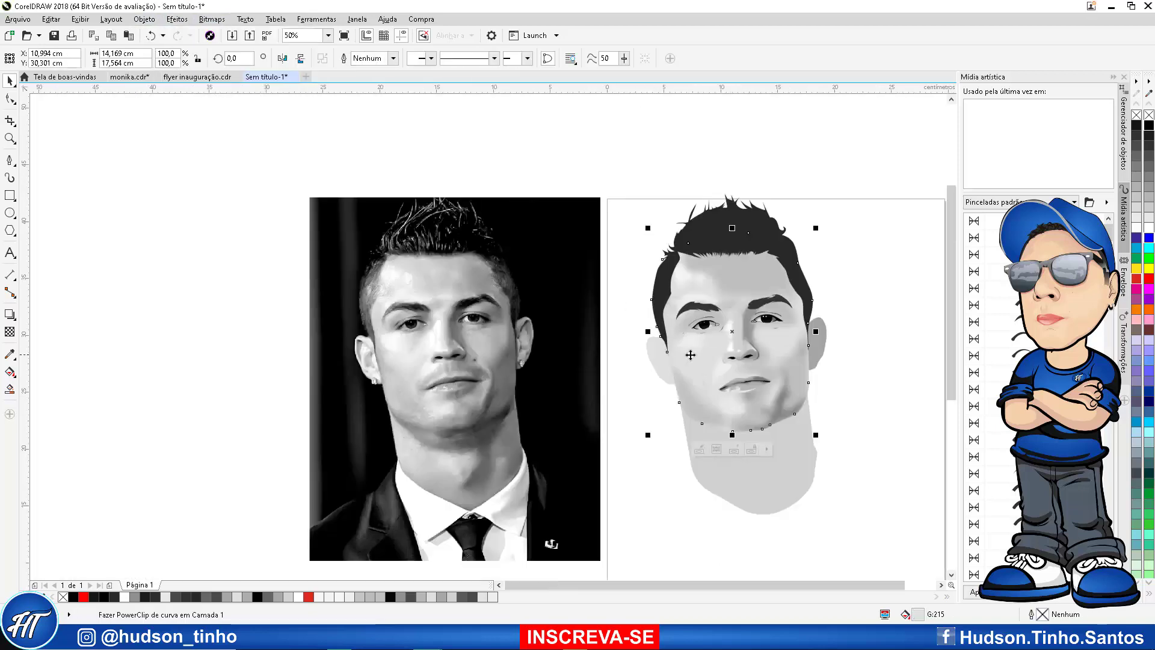
scroll(690, 356, up, 1)
click(538, 306)
scroll(619, 323, down, 3)
scroll(619, 322, up, 3)
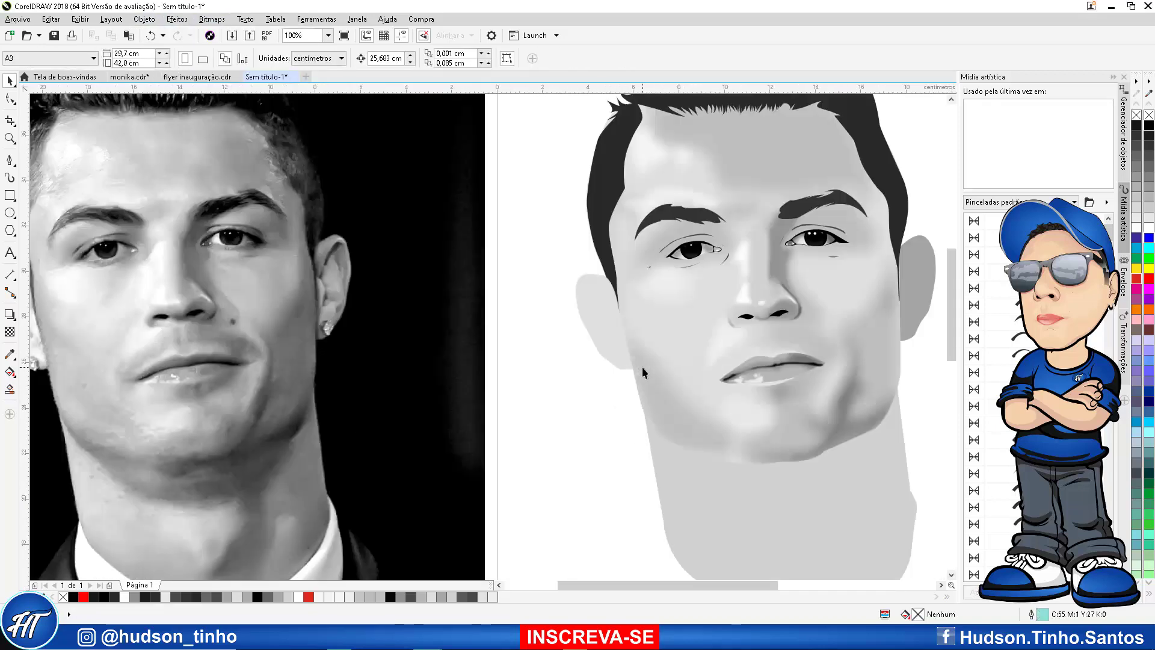
click(642, 387)
click(579, 363)
scroll(711, 303, up, 2)
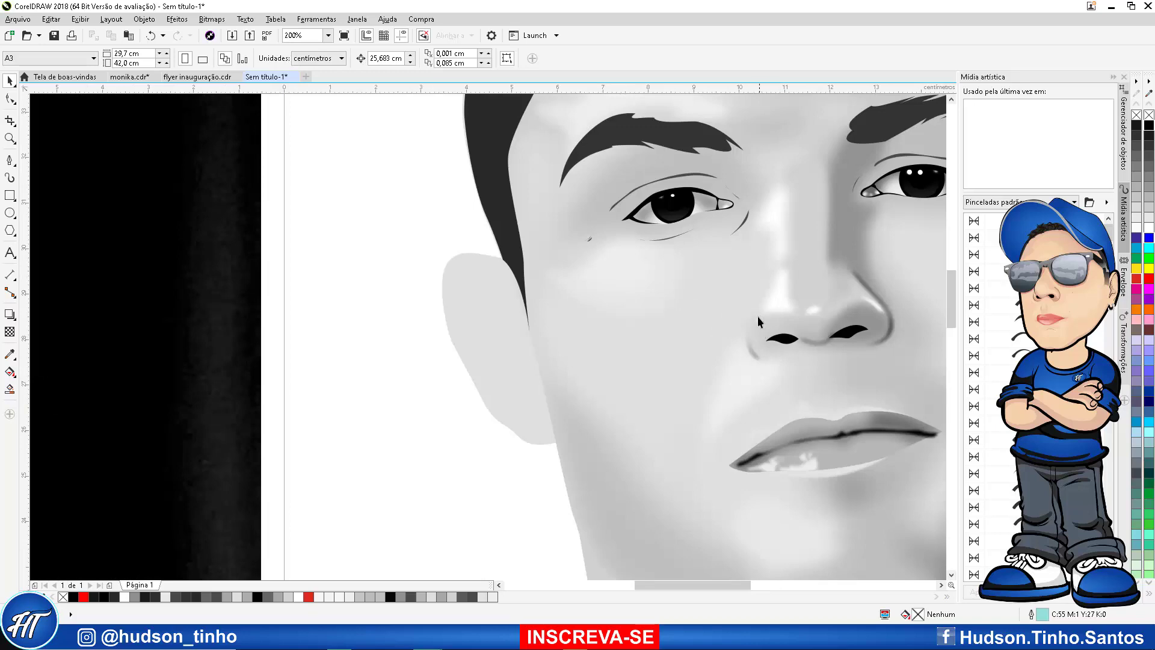
Trace a thin curved highlight shape about 0.49 by 1.32 cm along the left nostril wing in the reference photo
scroll(757, 316, down, 4)
scroll(323, 315, up, 5)
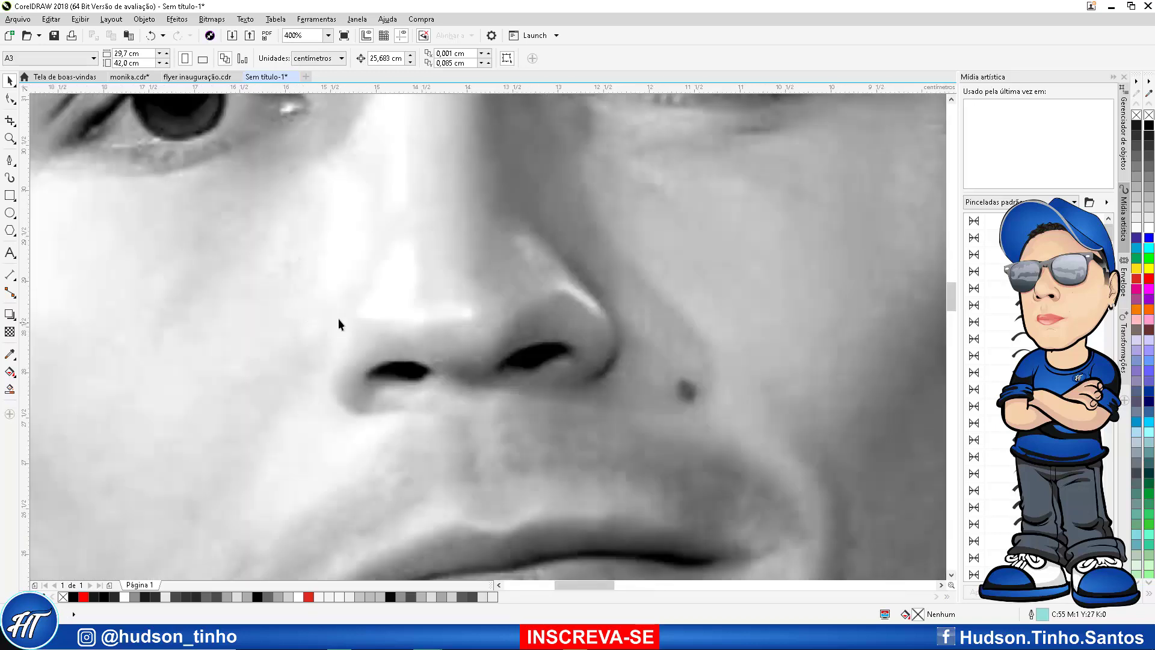
click(12, 163)
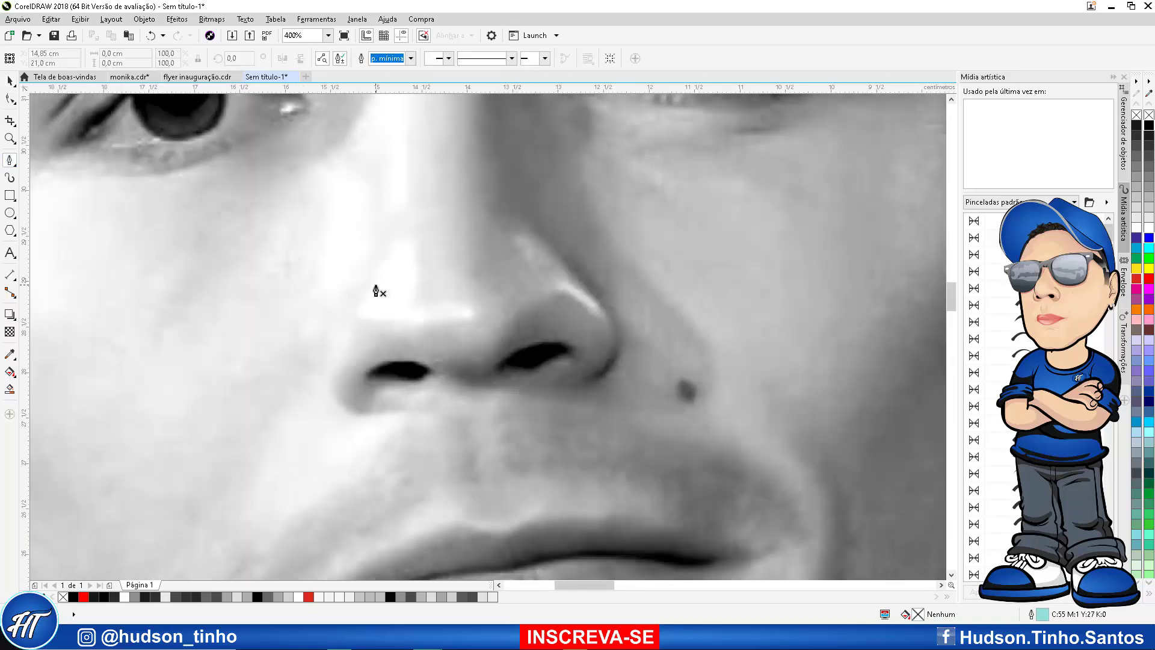
click(376, 285)
mouse_move(344, 326)
mouse_down()
mouse_move(336, 388)
mouse_move(319, 291)
mouse_move(330, 268)
mouse_up()
scroll(335, 400, up, 2)
scroll(333, 256, down, 1)
scroll(335, 245, up, 1)
drag(374, 205, 414, 149)
scroll(420, 155, down, 2)
scroll(430, 139, up, 2)
click(463, 145)
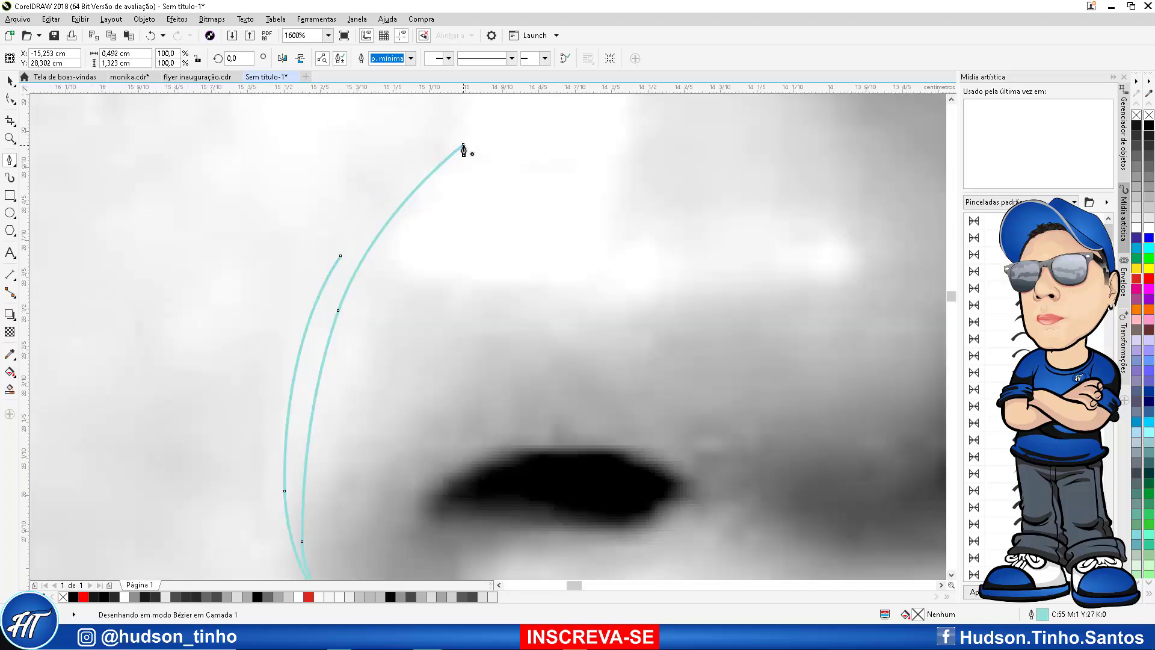
scroll(464, 148, down, 2)
Fill the nostril-wing highlight shape with the light grey G:222 sampled from the reference photo
click(11, 355)
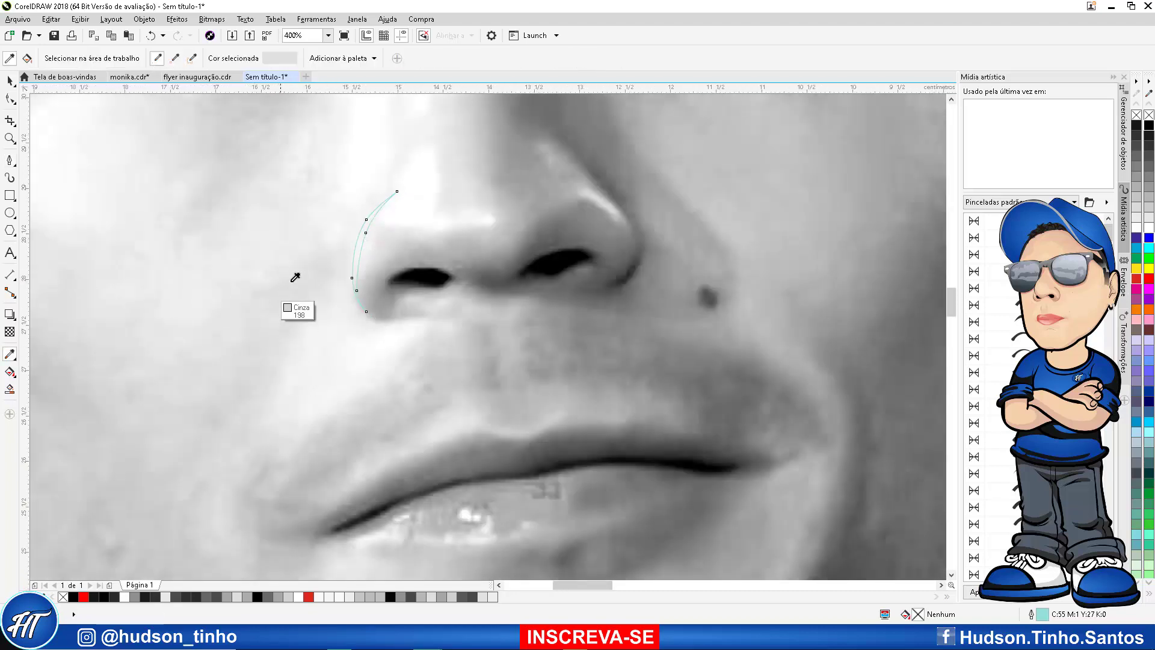
scroll(364, 271, up, 2)
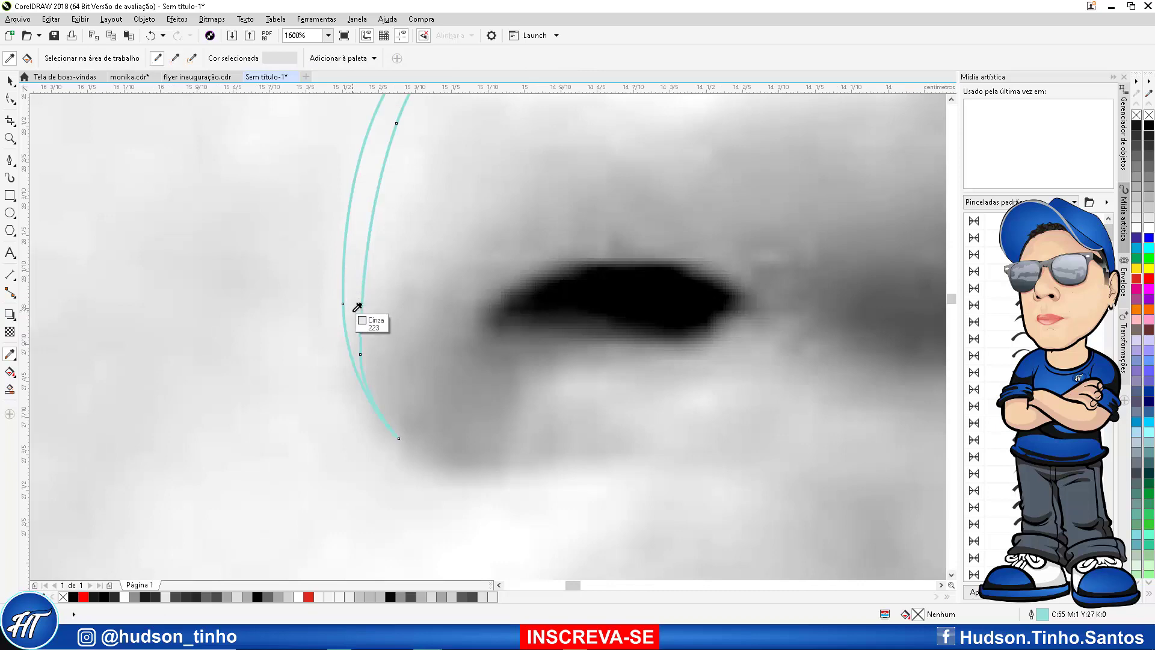
click(355, 310)
click(351, 315)
scroll(351, 314, down, 2)
click(10, 81)
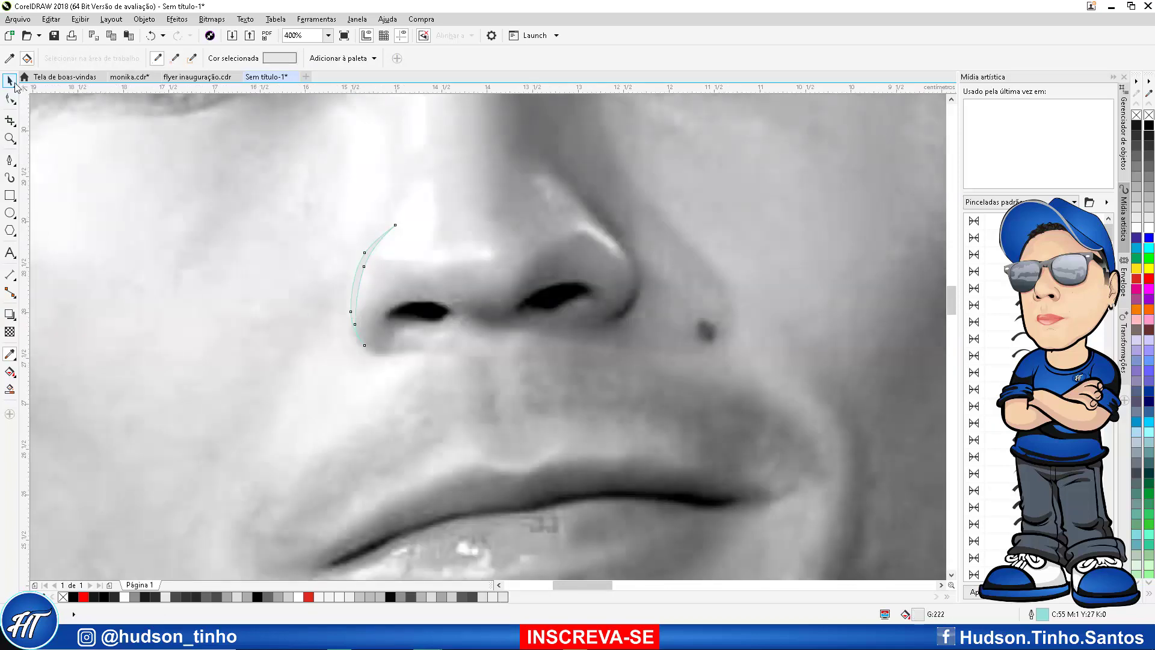
Move the nostril-wing highlight shape horizontally from the photo onto the drawing's nose
scroll(333, 290, down, 2)
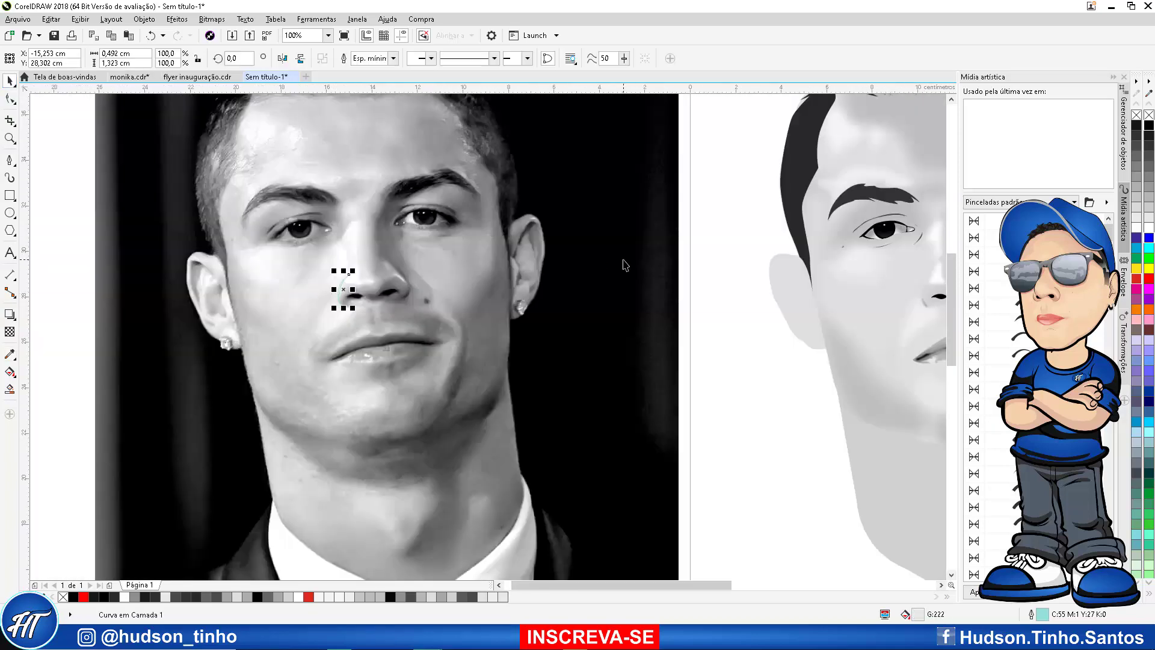
key(Right)
scroll(572, 275, down, 2)
scroll(722, 272, up, 3)
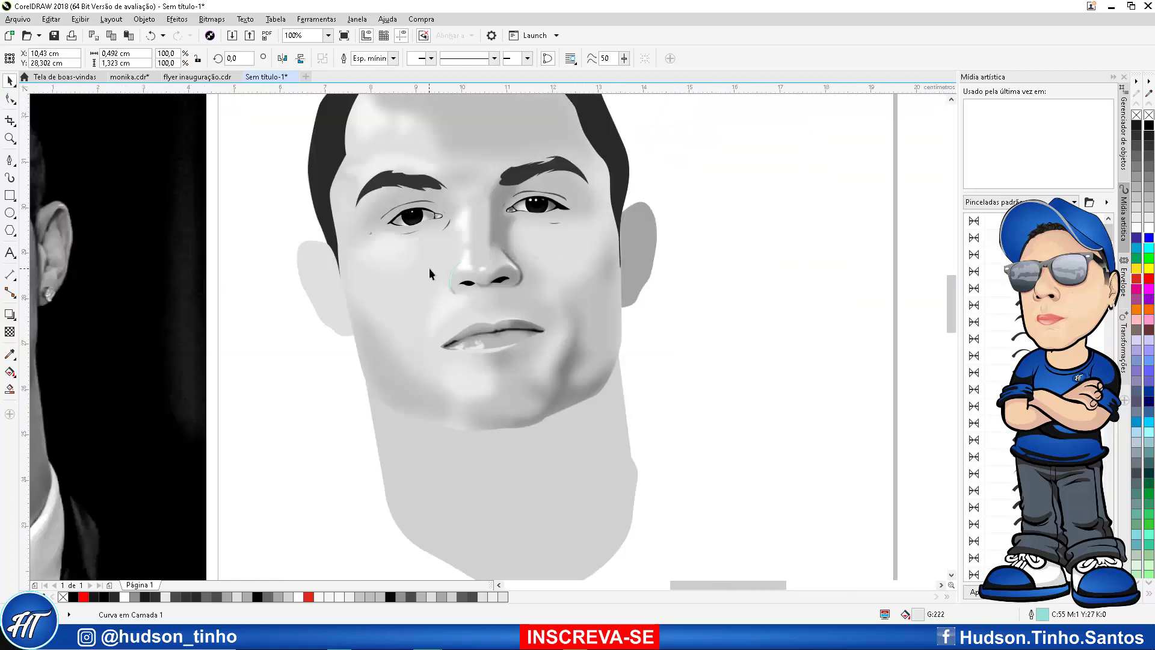
scroll(430, 272, up, 2)
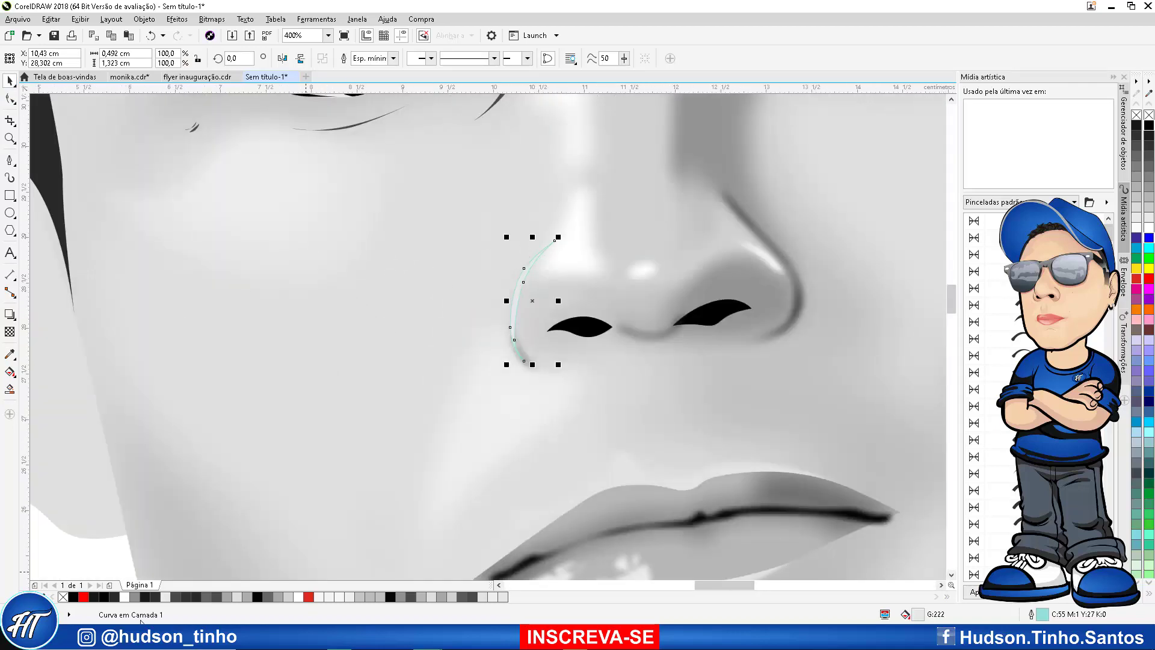
Remove the highlight shape's outline and fill it with 10% black
right_click(64, 596)
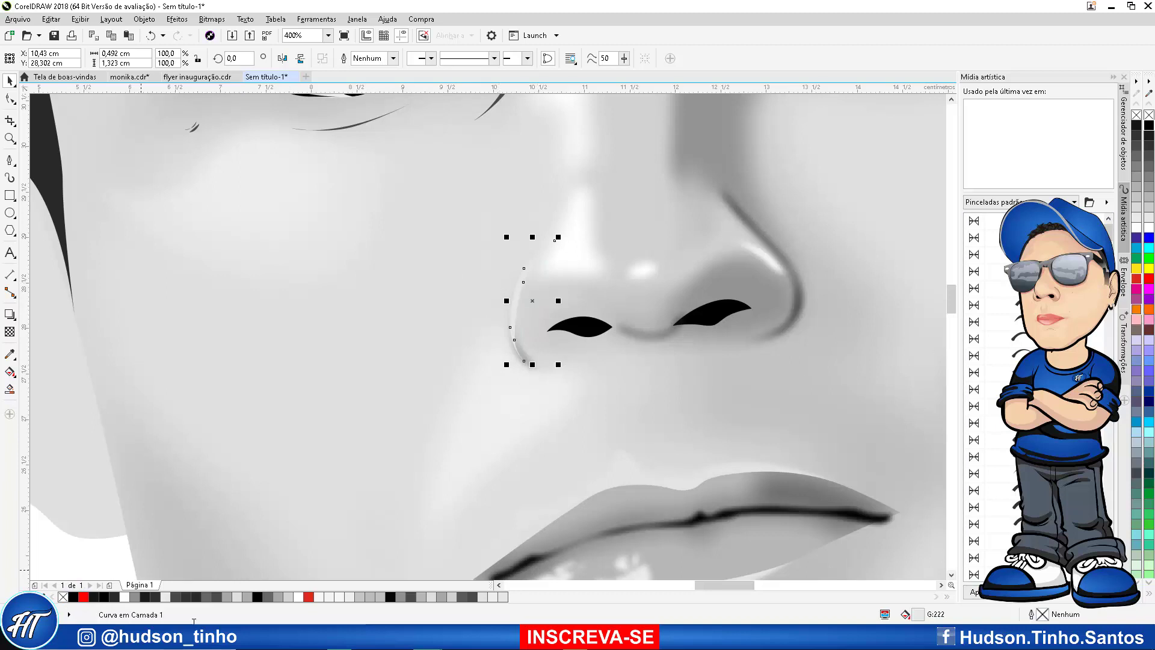
click(278, 597)
click(288, 597)
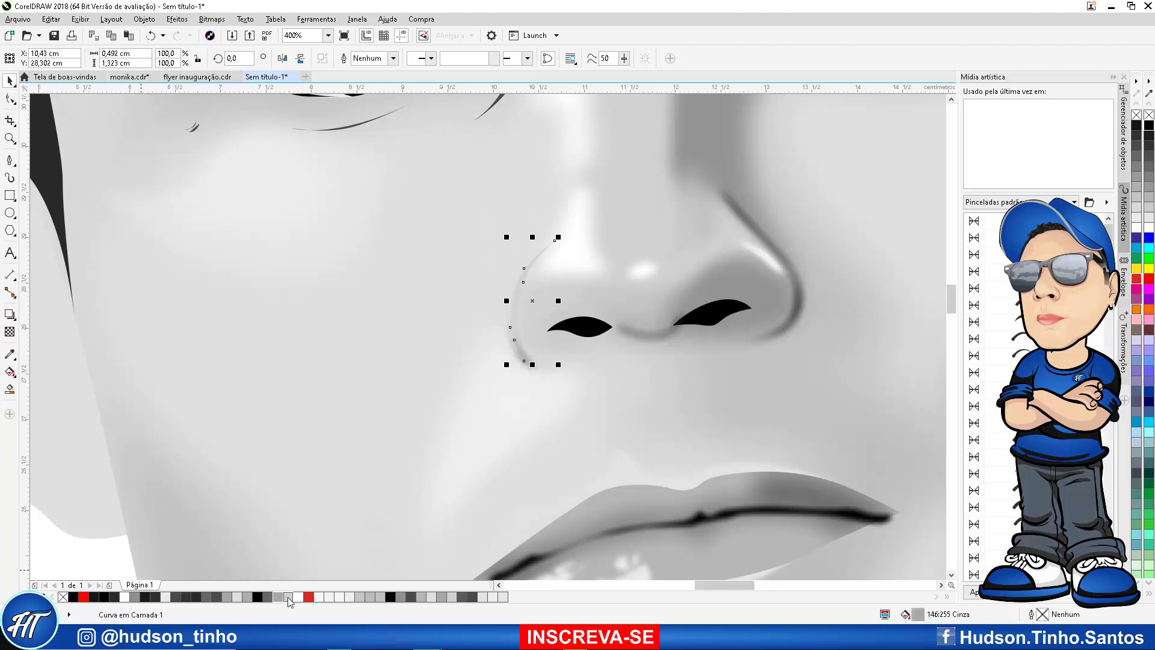
click(167, 596)
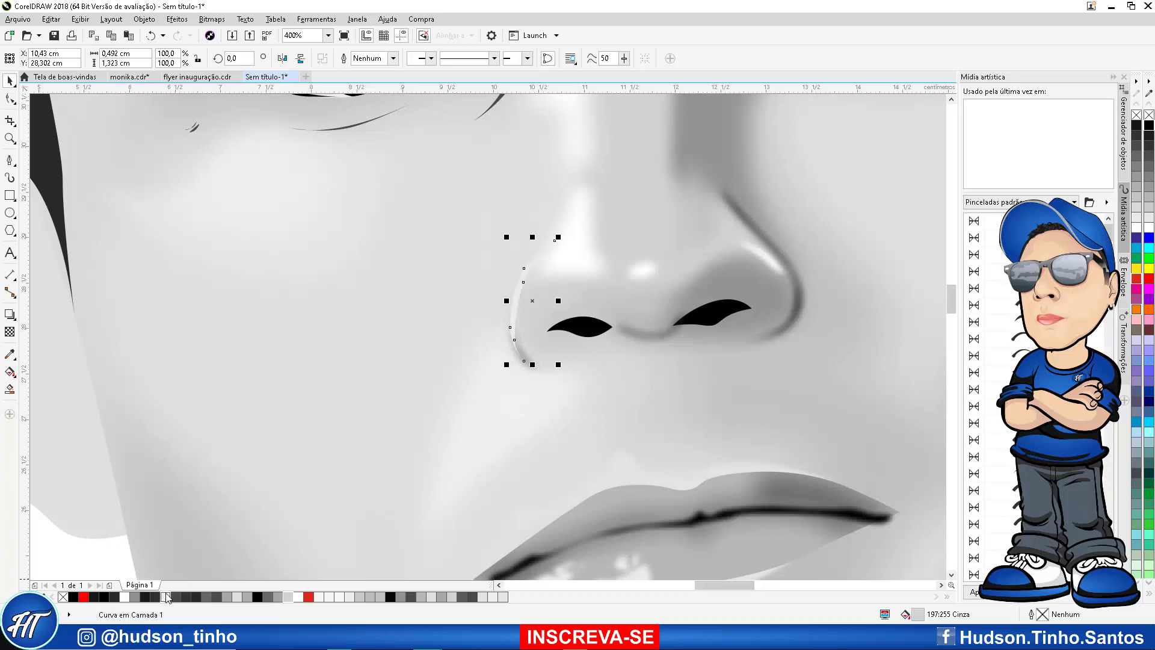
Convert the nostril-wing highlight shape to a 300 dpi RGB bitmap
click(212, 19)
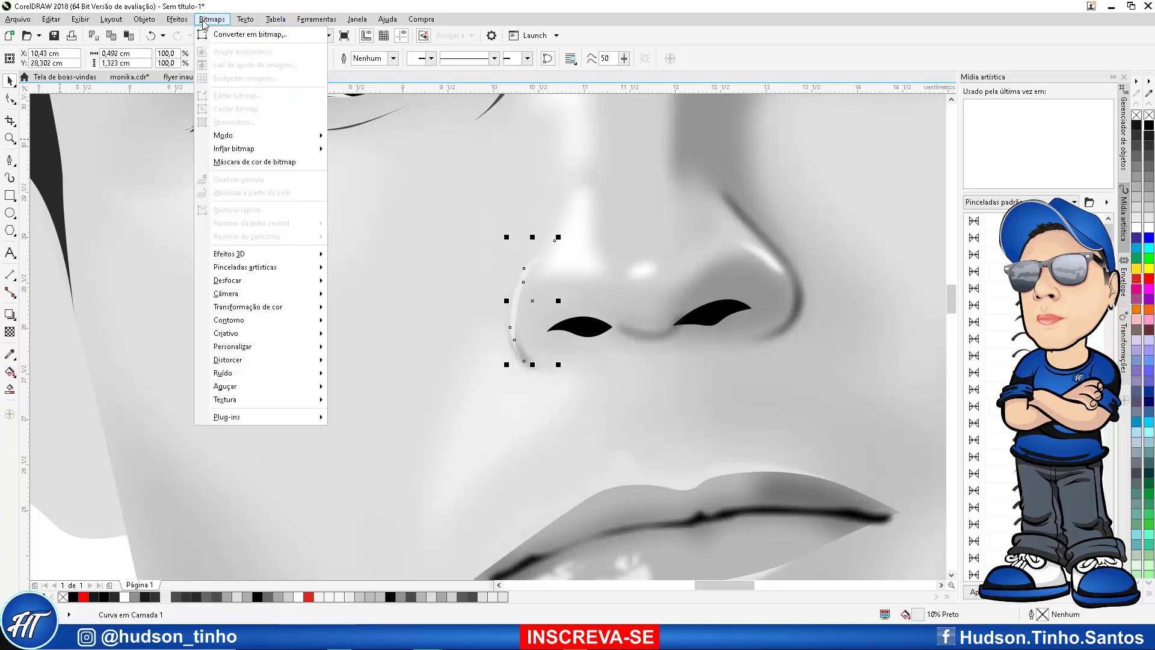
click(240, 31)
click(555, 378)
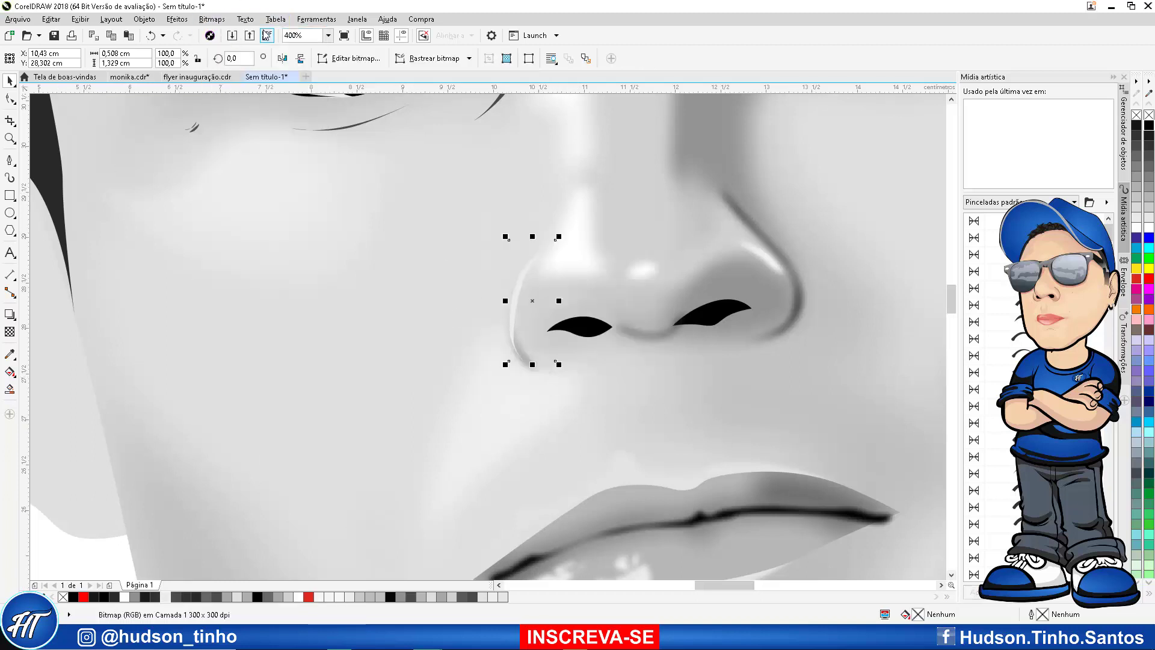
Apply a slight Gaussian blur to the nostril-wing highlight bitmap, using a much smaller radius than 49 pixels
click(212, 18)
mouse_move(262, 280)
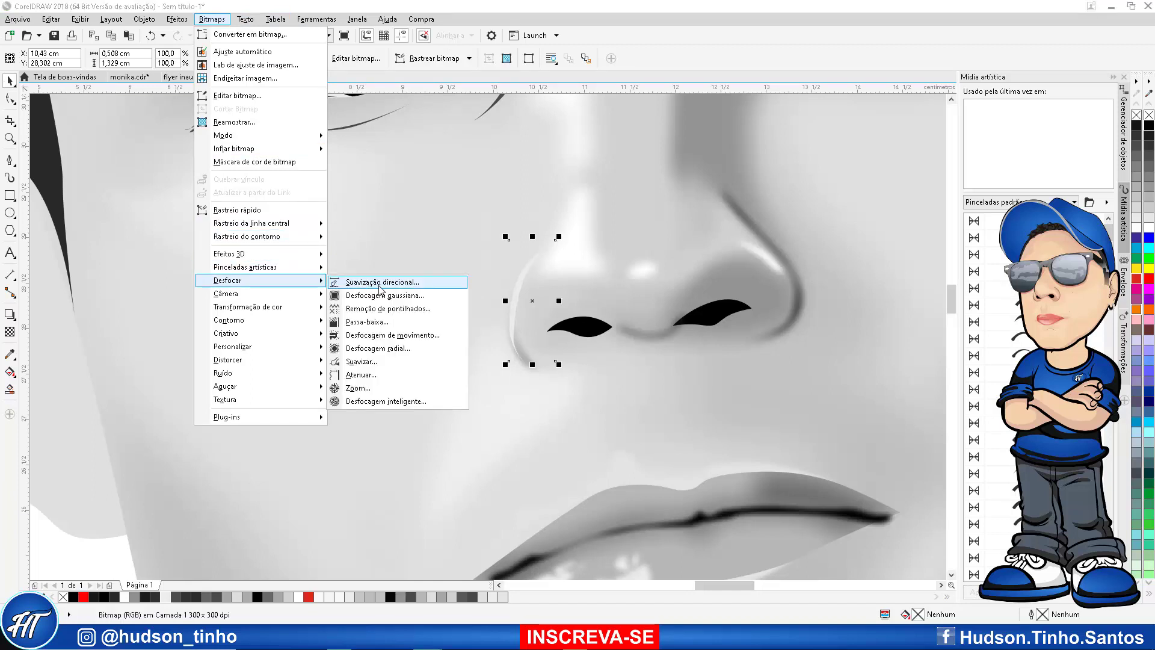
click(445, 294)
drag(411, 330, 391, 356)
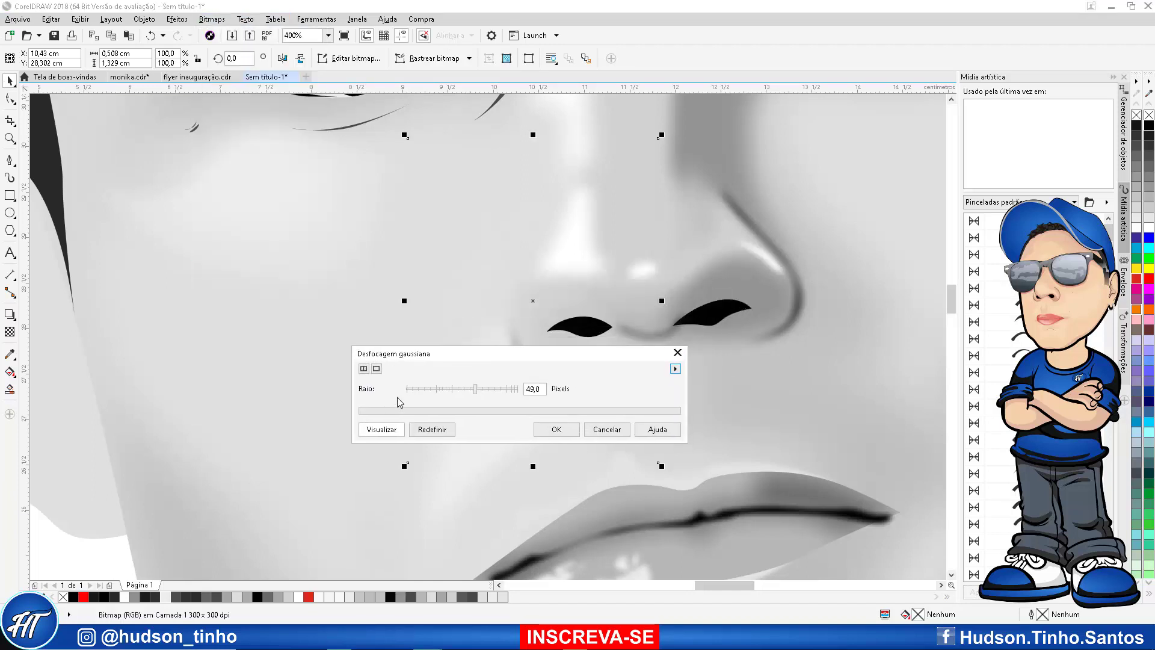
click(449, 390)
drag(442, 391, 241, 433)
click(354, 503)
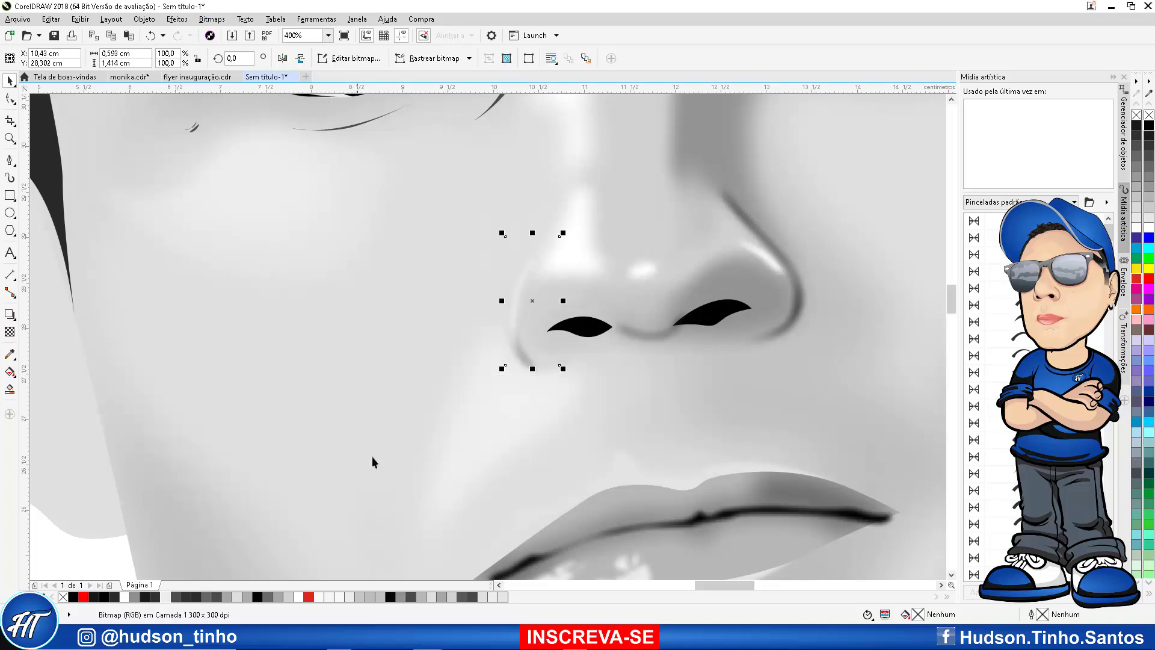
PowerClip the blurred nostril-wing highlight inside the drawing's face shape
click(145, 19)
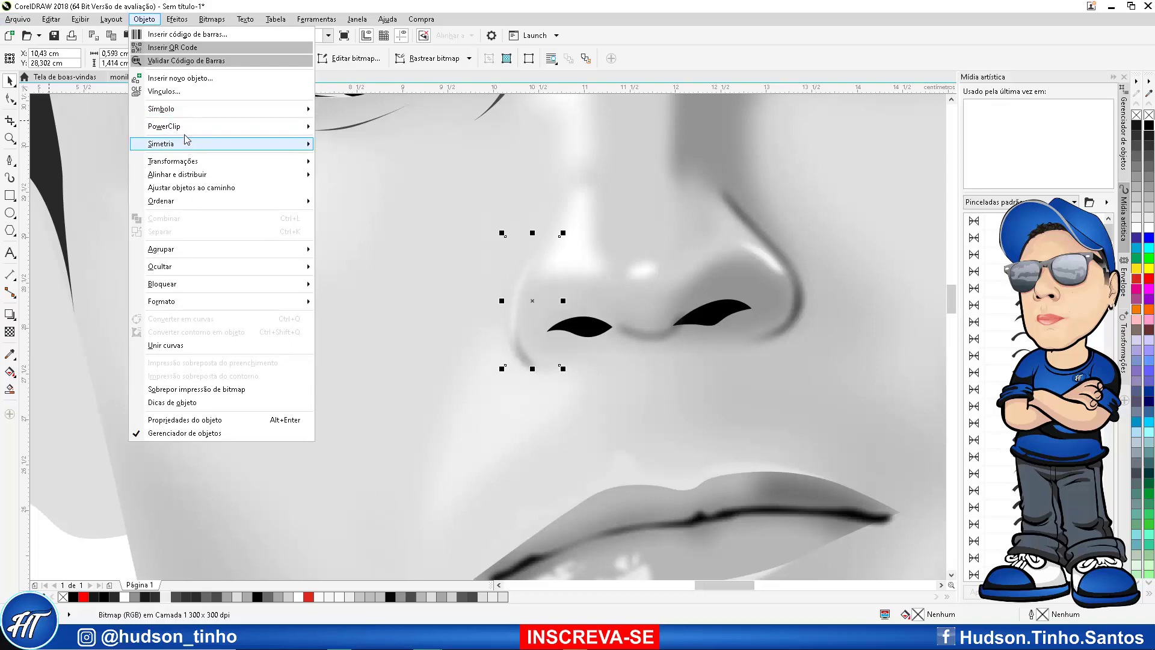
click(376, 327)
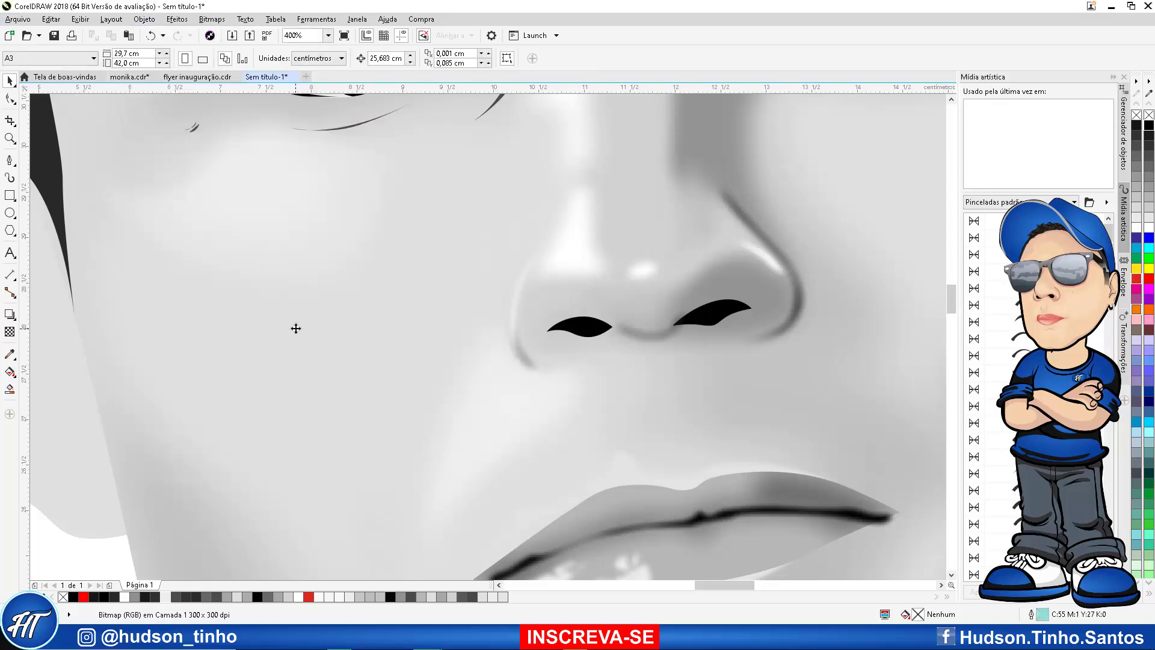
scroll(490, 271, down, 4)
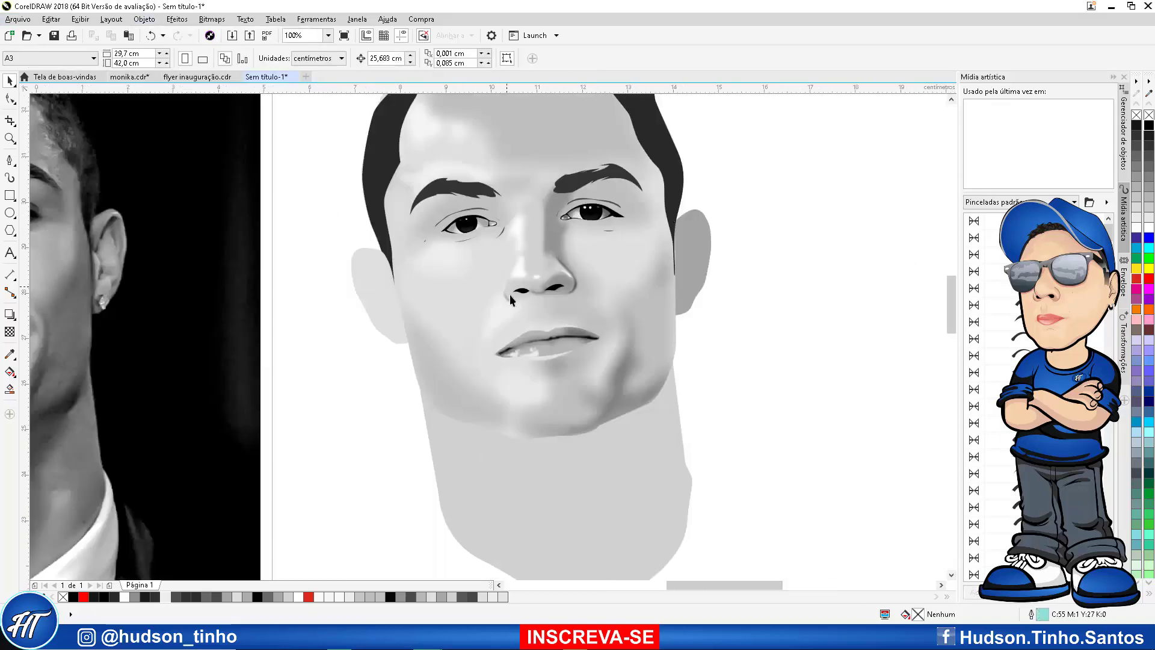
Apply a uniform transparency of 51 to the bitmap that shades the nose's lower contour, keeping it in its original position
scroll(510, 299, up, 4)
click(507, 311)
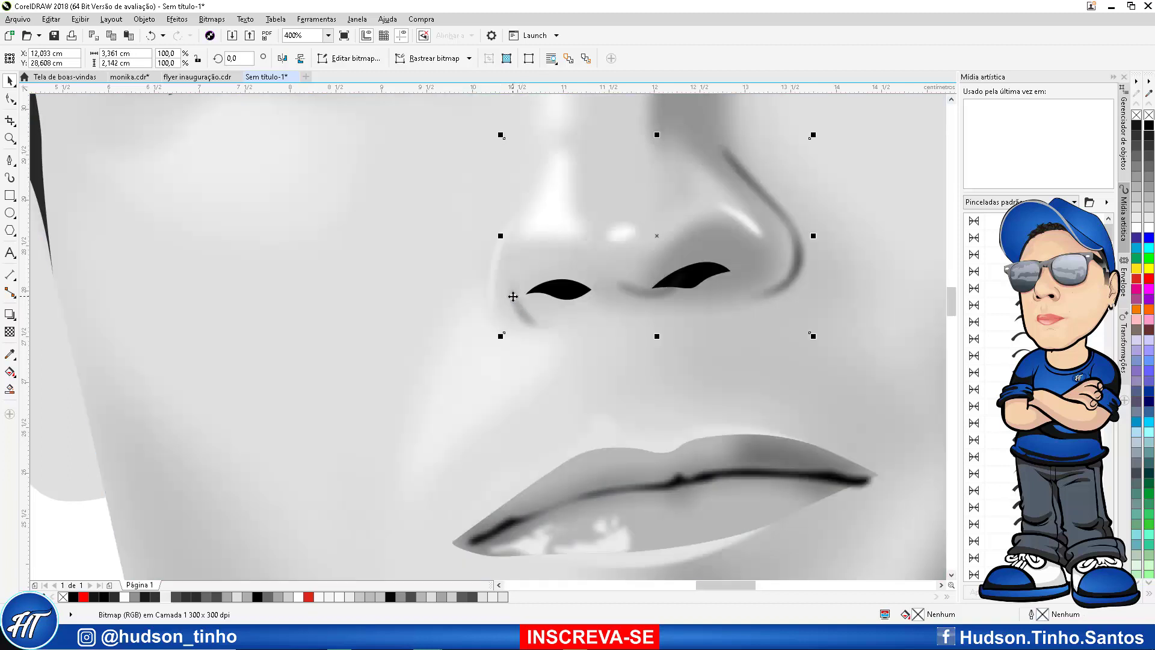
key(ctrl+z)
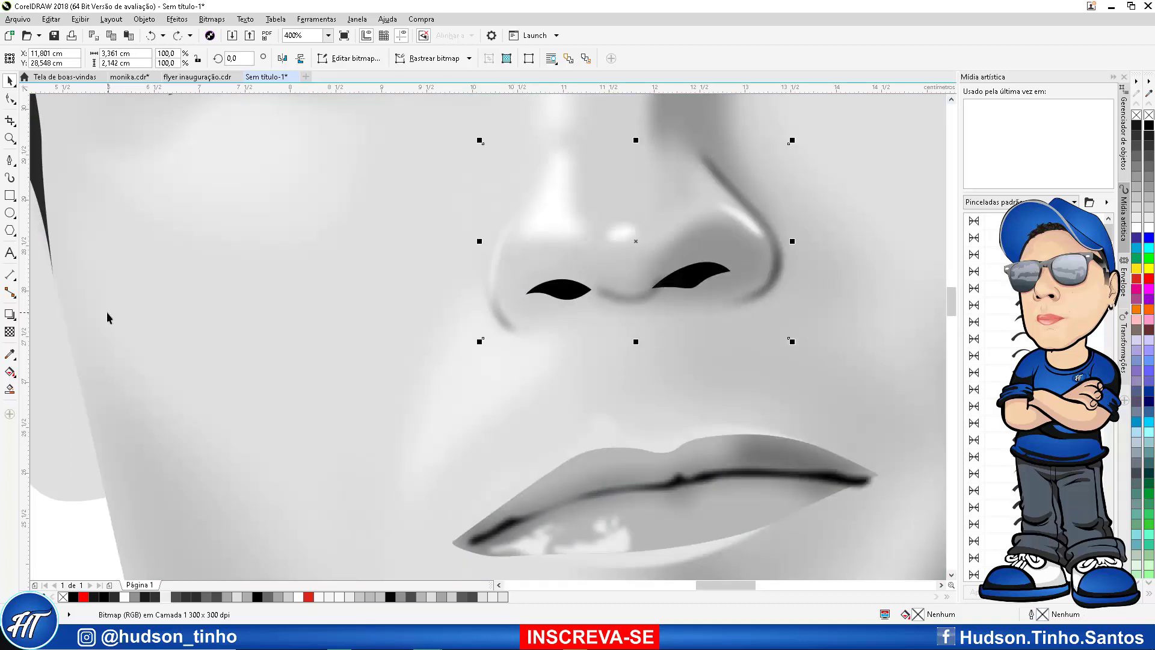
click(10, 332)
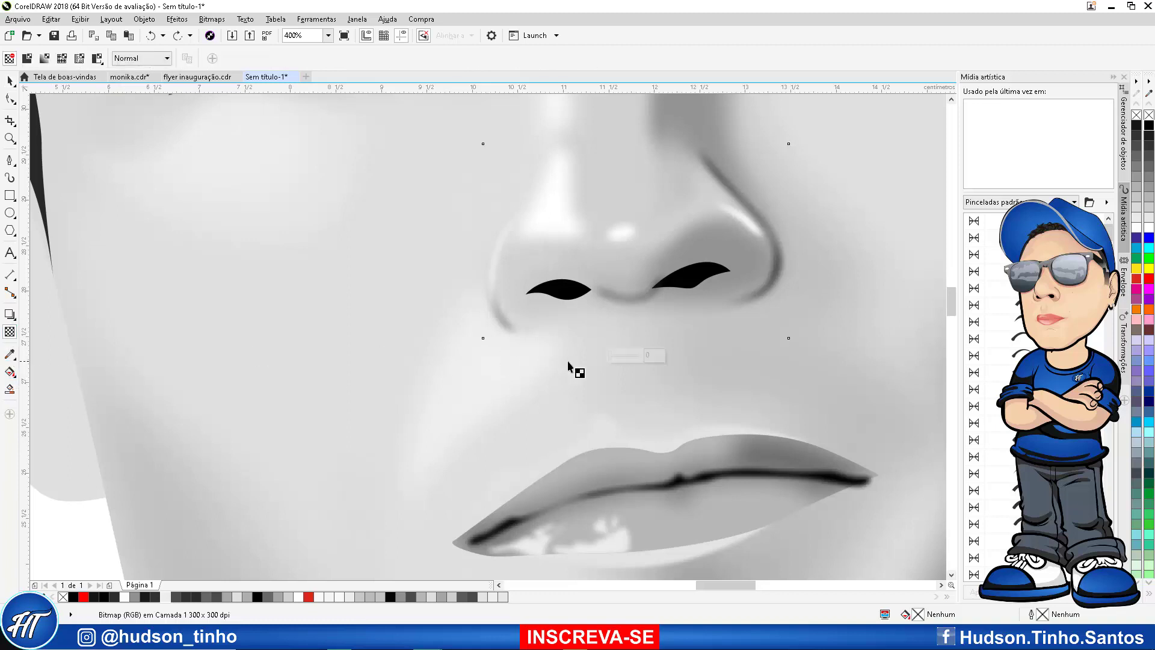
click(625, 357)
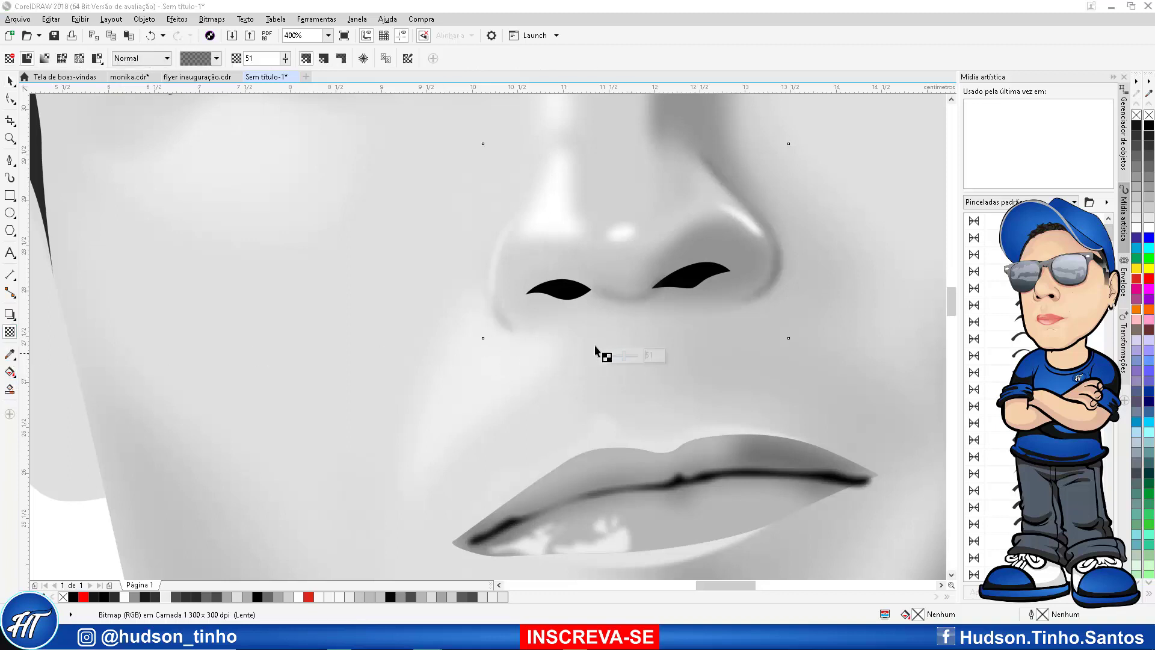
click(11, 81)
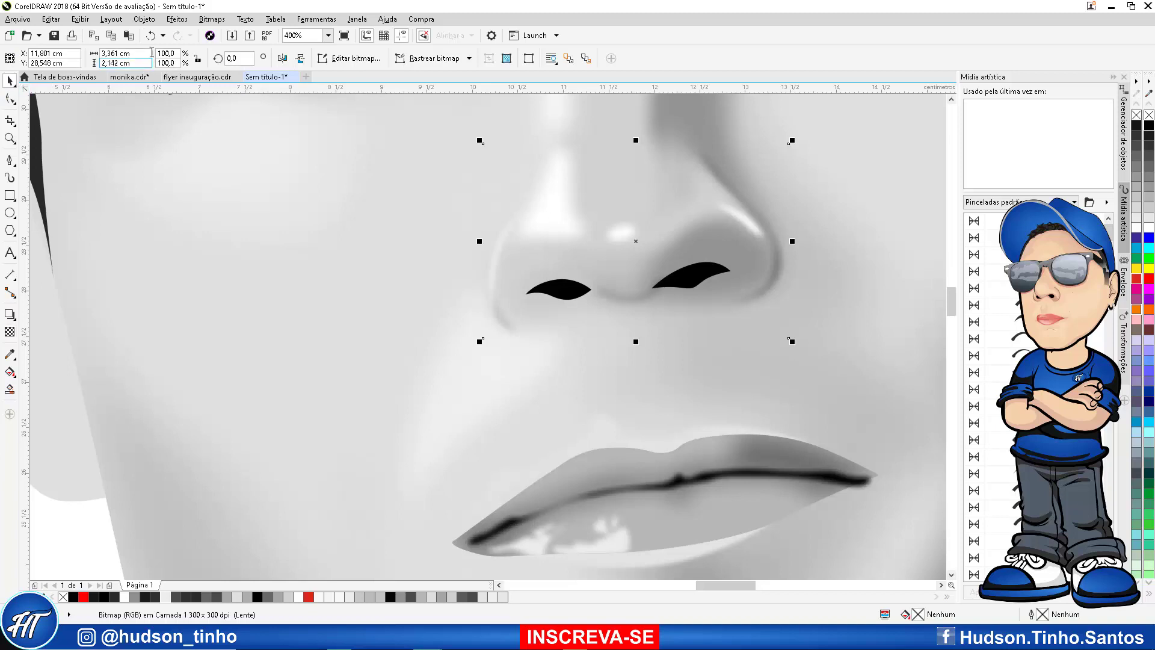
PowerClip the semi-transparent nose contour bitmap inside the drawing's face shape
click(144, 19)
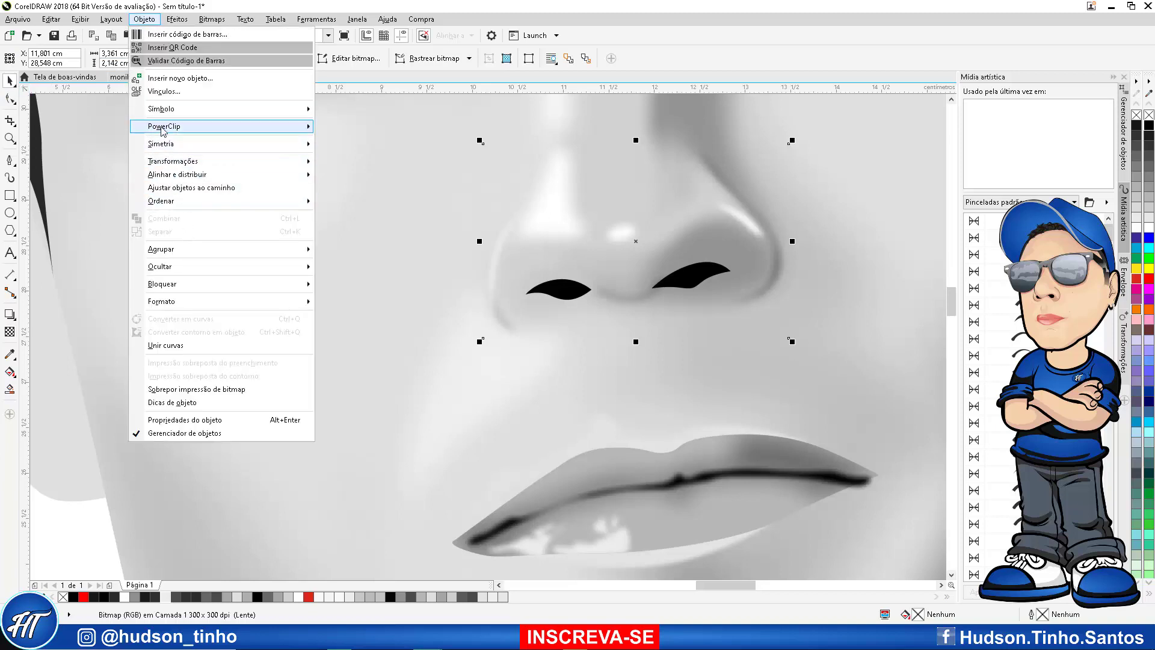
mouse_move(173, 126)
click(383, 134)
click(332, 363)
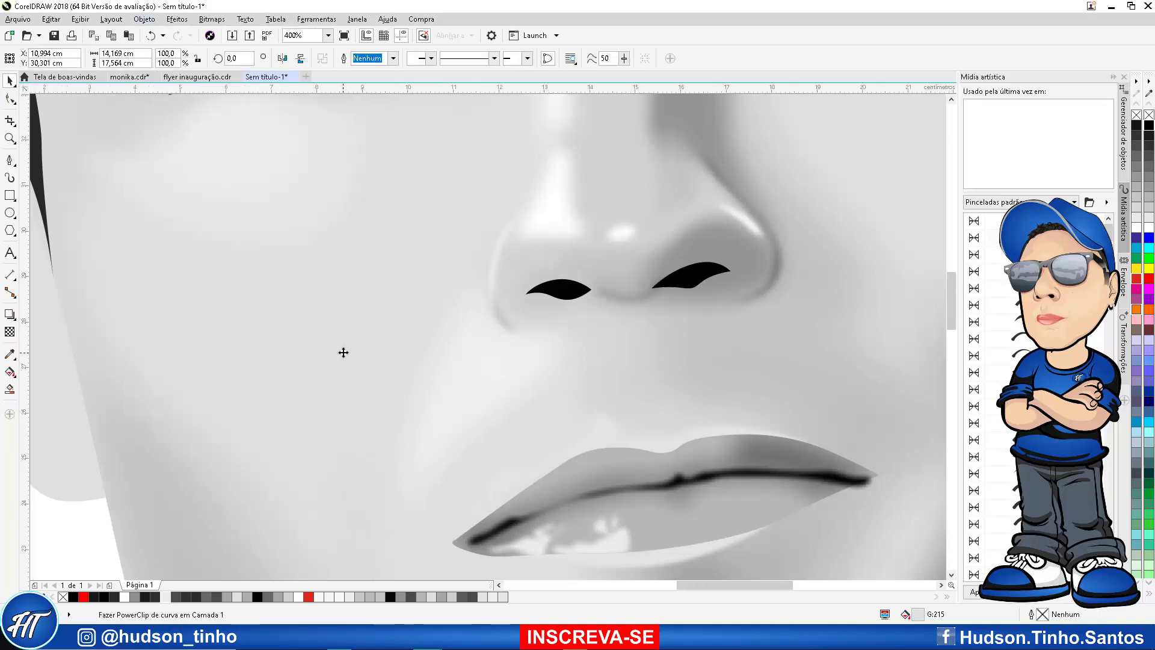
Compare the drawing's face with the reference photo and examine the shading around the photo's eyes
scroll(341, 351, down, 2)
scroll(456, 319, down, 2)
scroll(437, 318, up, 2)
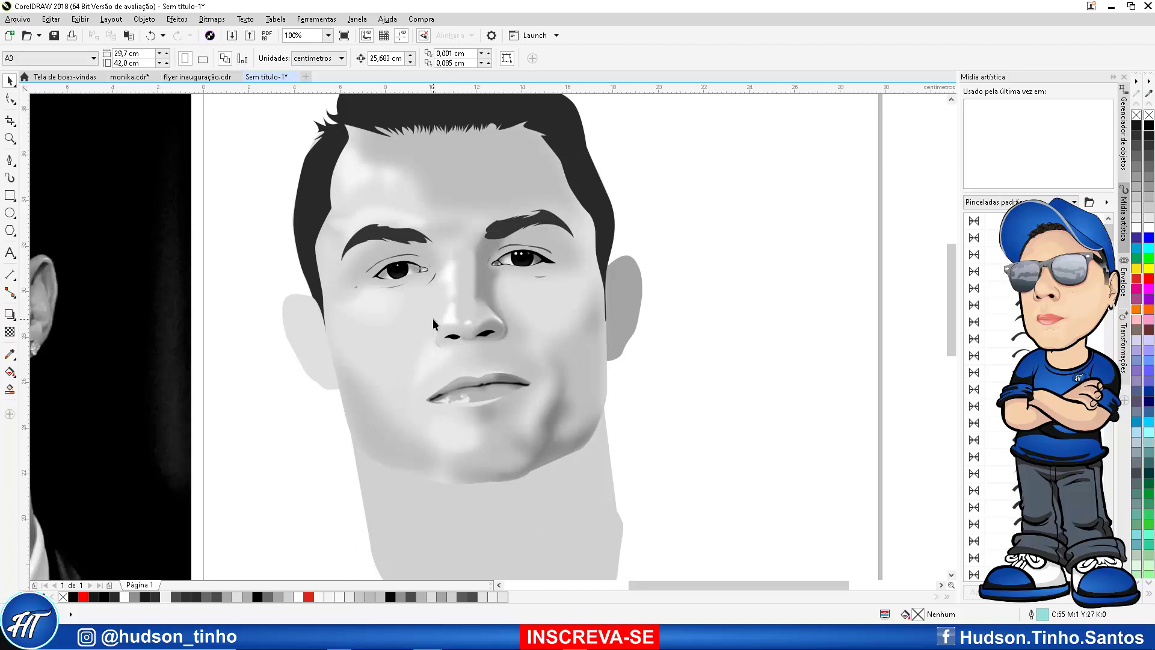
scroll(483, 366, down, 3)
scroll(404, 387, up, 1)
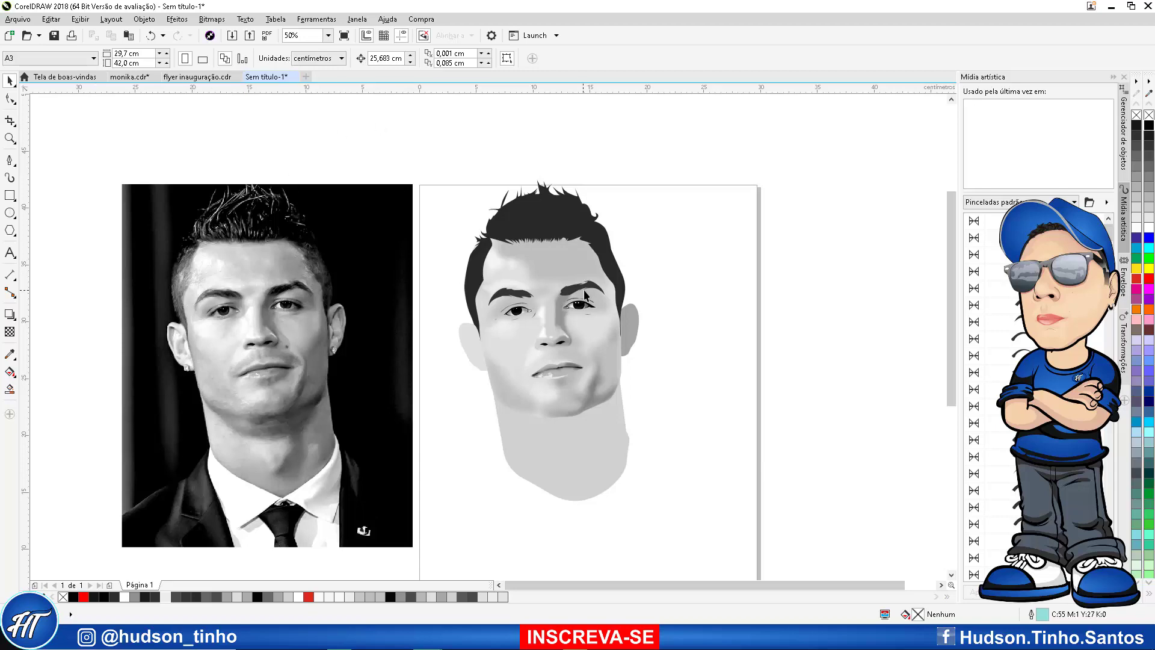
scroll(291, 308, up, 3)
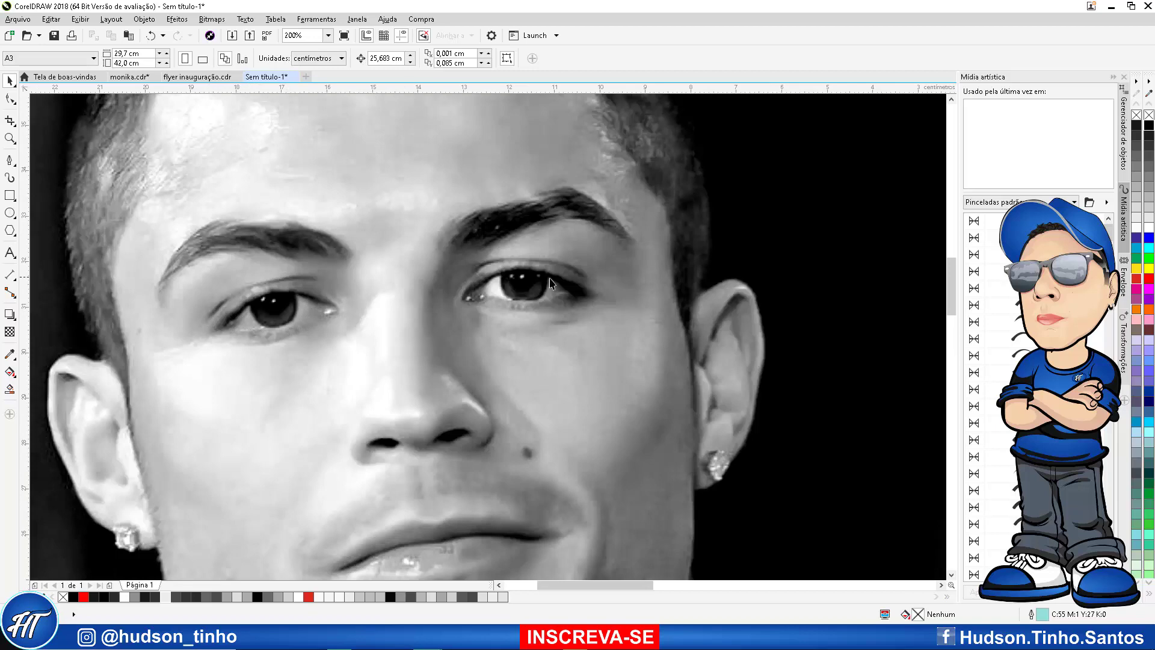
scroll(571, 271, up, 1)
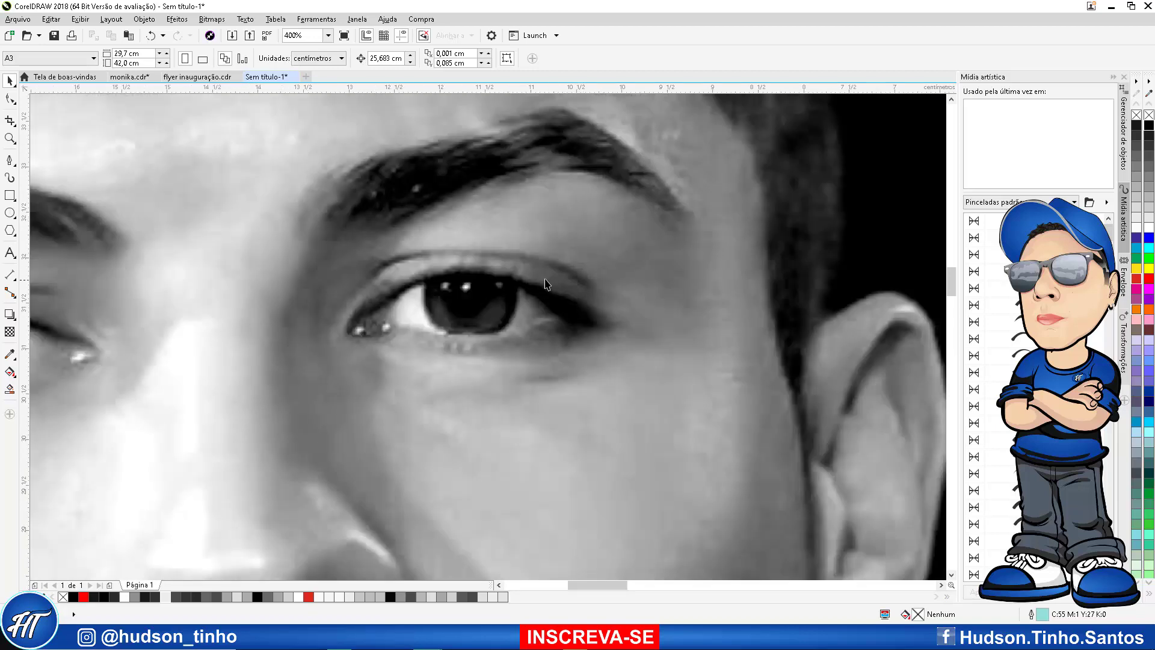
scroll(571, 267, down, 2)
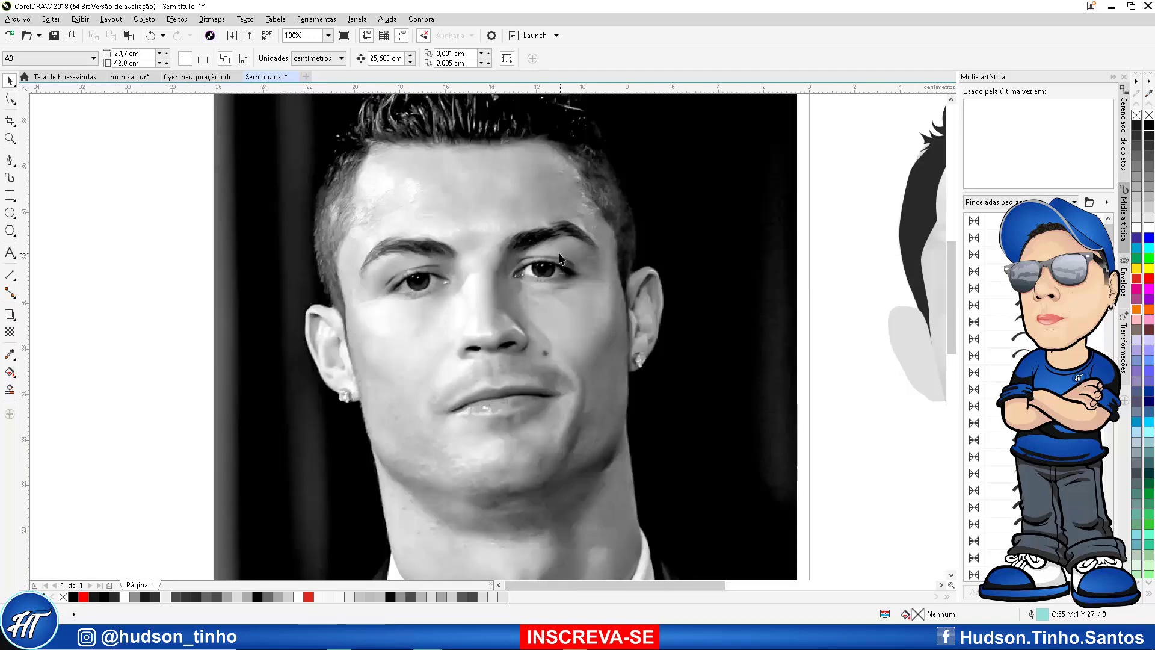
With the Pen tool, begin tracing the shadow around the photo's left-hand eye, following the upper lash line and eyelid crease
click(13, 164)
scroll(367, 237, up, 1)
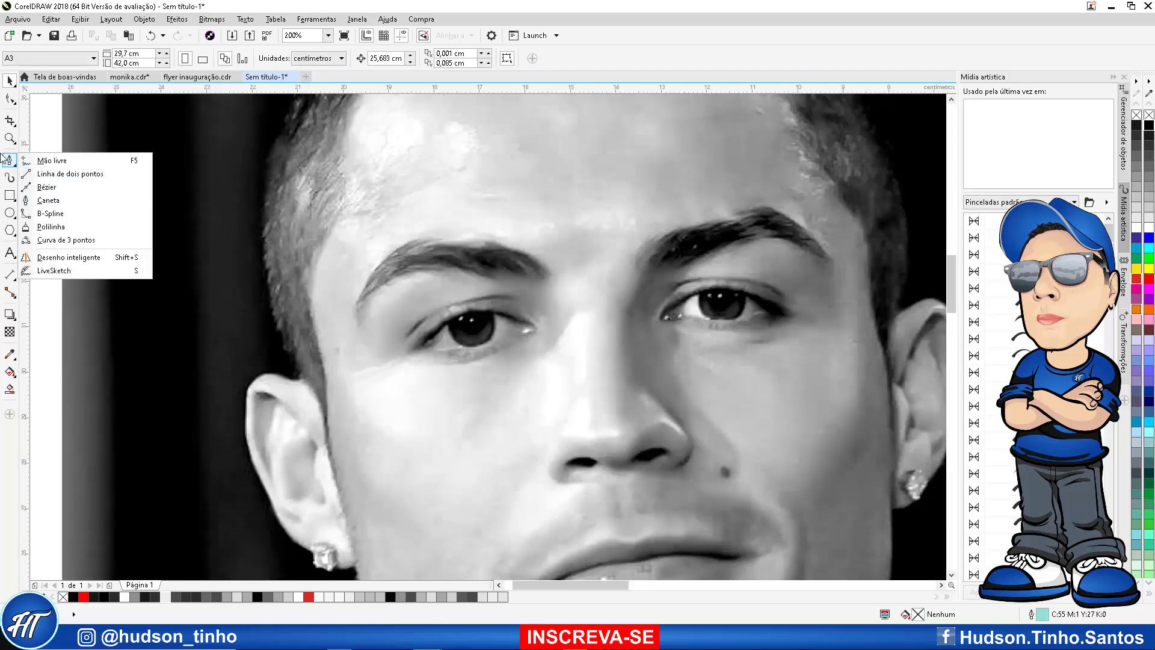
click(48, 201)
scroll(477, 325, up, 2)
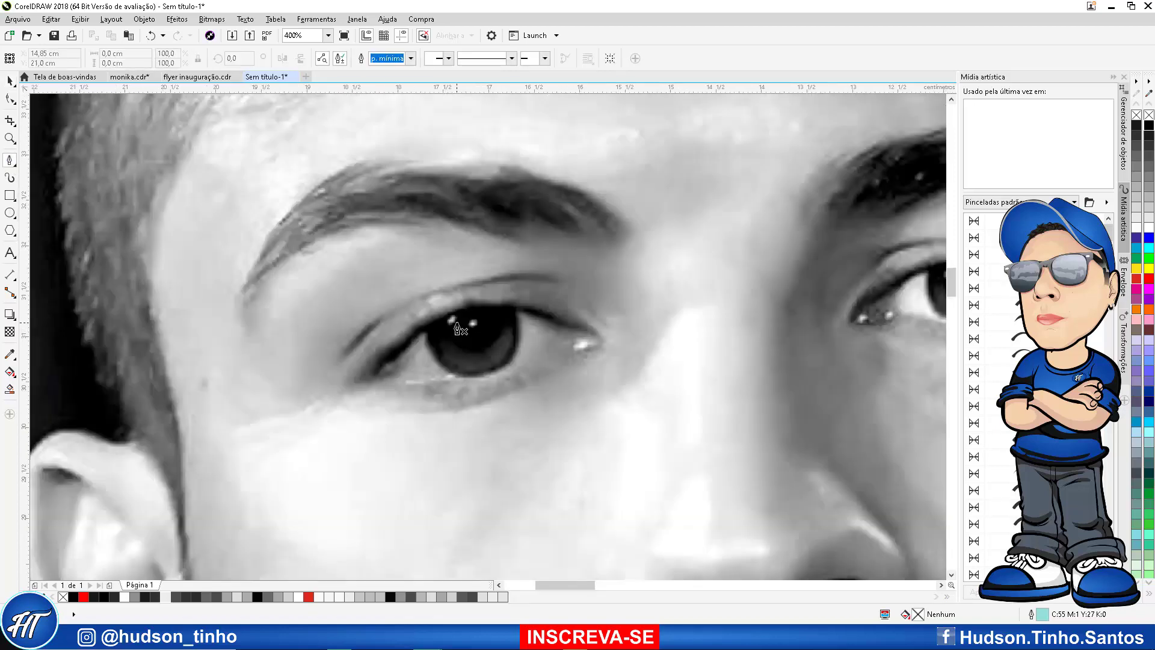
click(256, 414)
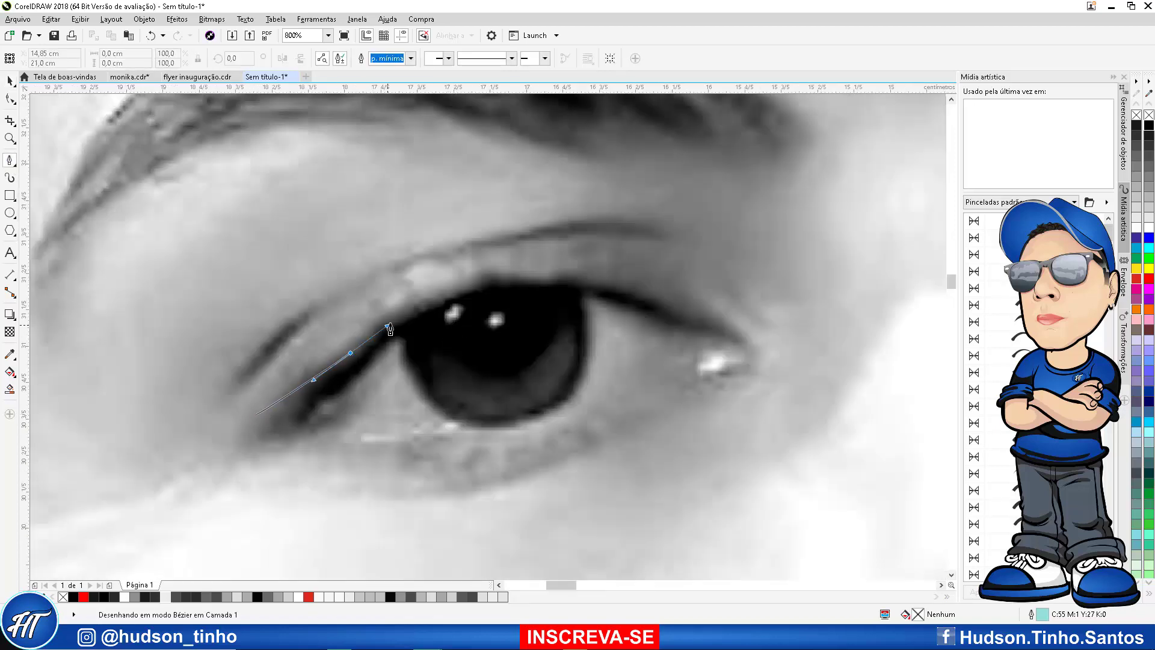
click(354, 349)
drag(482, 275, 484, 242)
click(615, 278)
drag(393, 272, 352, 290)
drag(280, 354, 248, 357)
drag(373, 272, 394, 260)
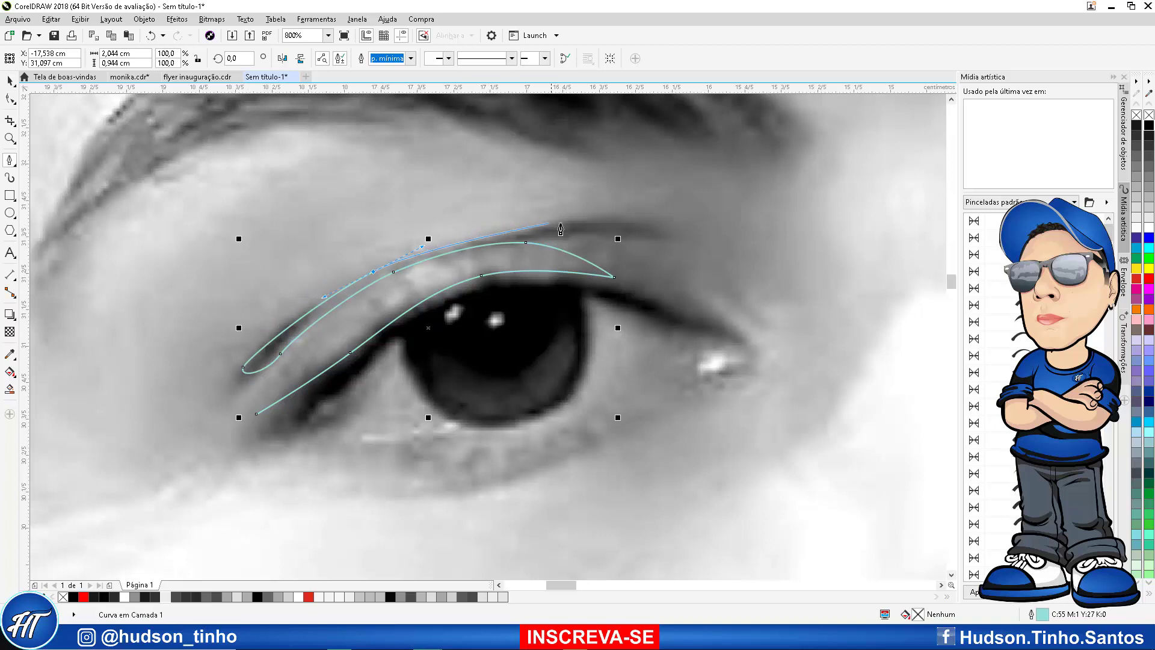
Continue the left-hand eye's shadow curve around the inner corner and lower lid and close it, about 2.9 × 1.4 cm
drag(552, 223, 596, 223)
drag(687, 244, 636, 266)
drag(697, 311, 738, 367)
drag(615, 396, 587, 414)
mouse_move(487, 467)
mouse_down()
mouse_move(425, 480)
mouse_move(451, 460)
mouse_move(489, 456)
mouse_up()
click(314, 457)
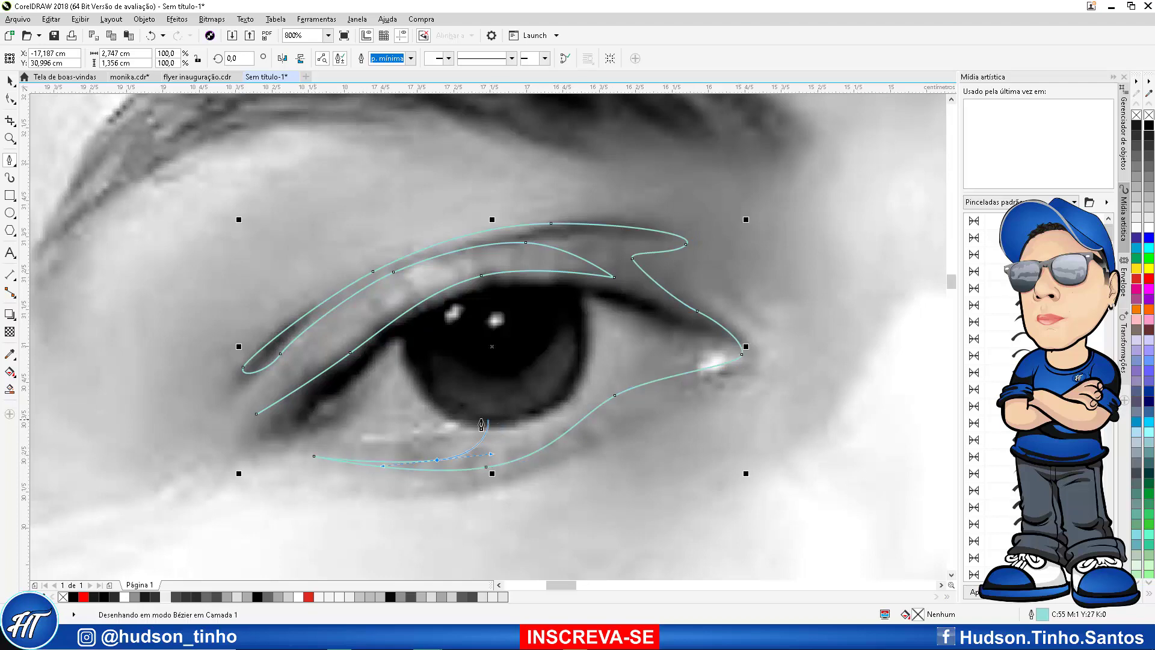
drag(426, 429, 387, 432)
drag(267, 443, 238, 451)
click(209, 464)
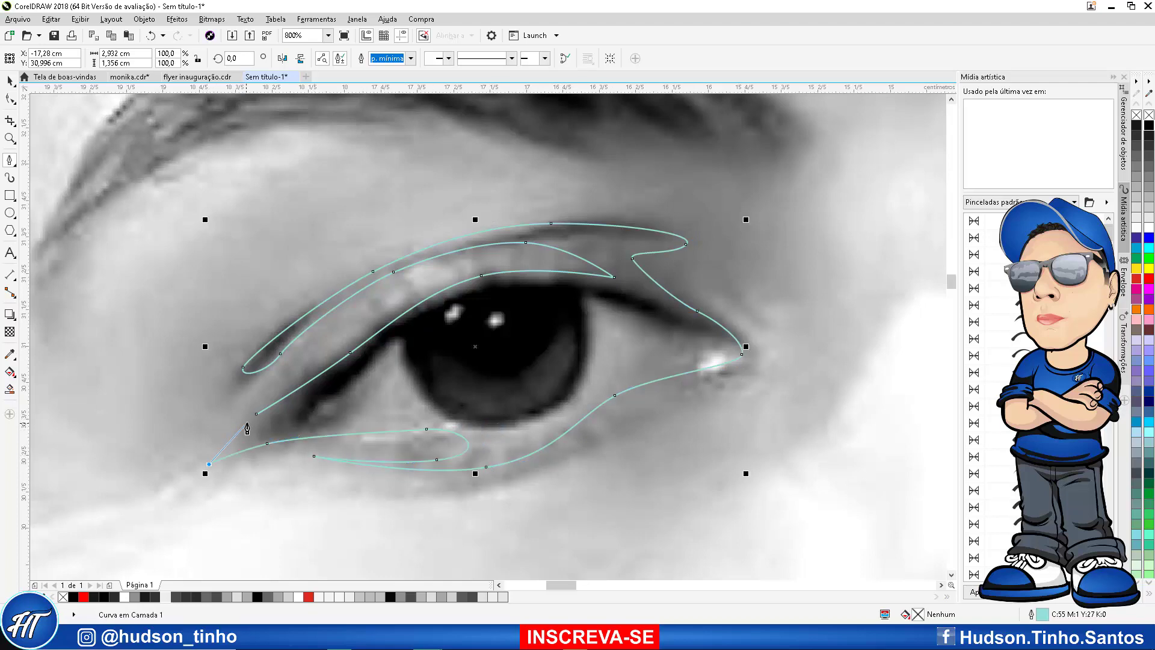
click(257, 415)
scroll(437, 398, down, 2)
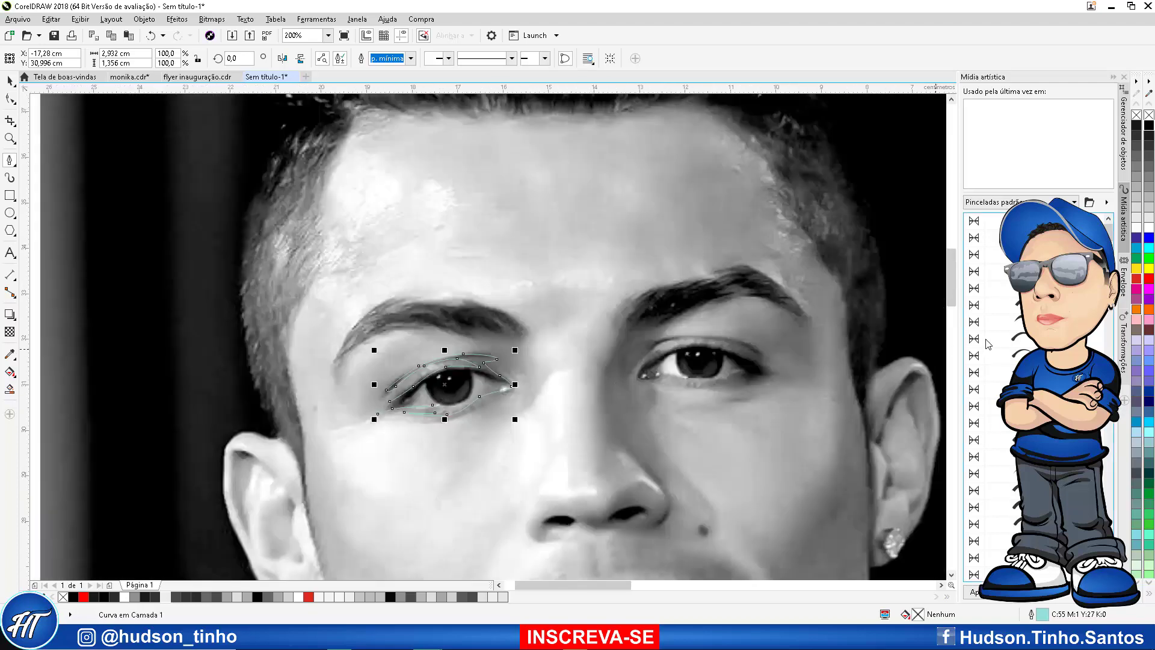
Begin tracing the shadow around the photo's right-hand eye along the upper lid, inner corner and lower lid
scroll(819, 350, up, 1)
scroll(701, 363, up, 1)
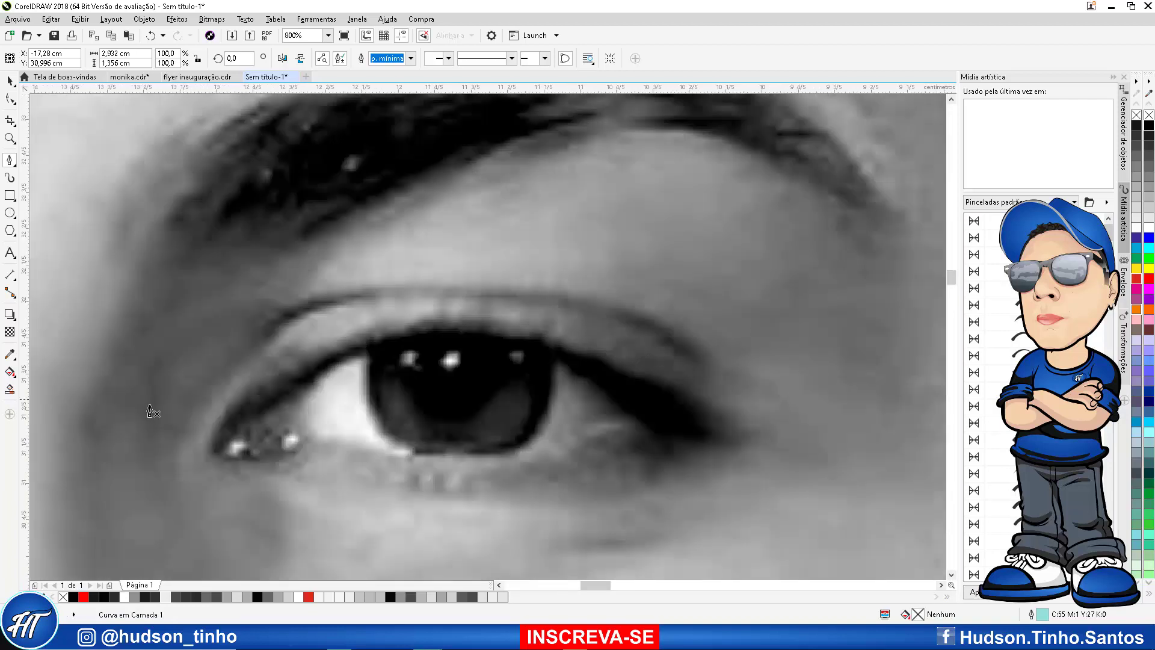
click(462, 300)
drag(597, 312, 627, 336)
drag(557, 341, 514, 331)
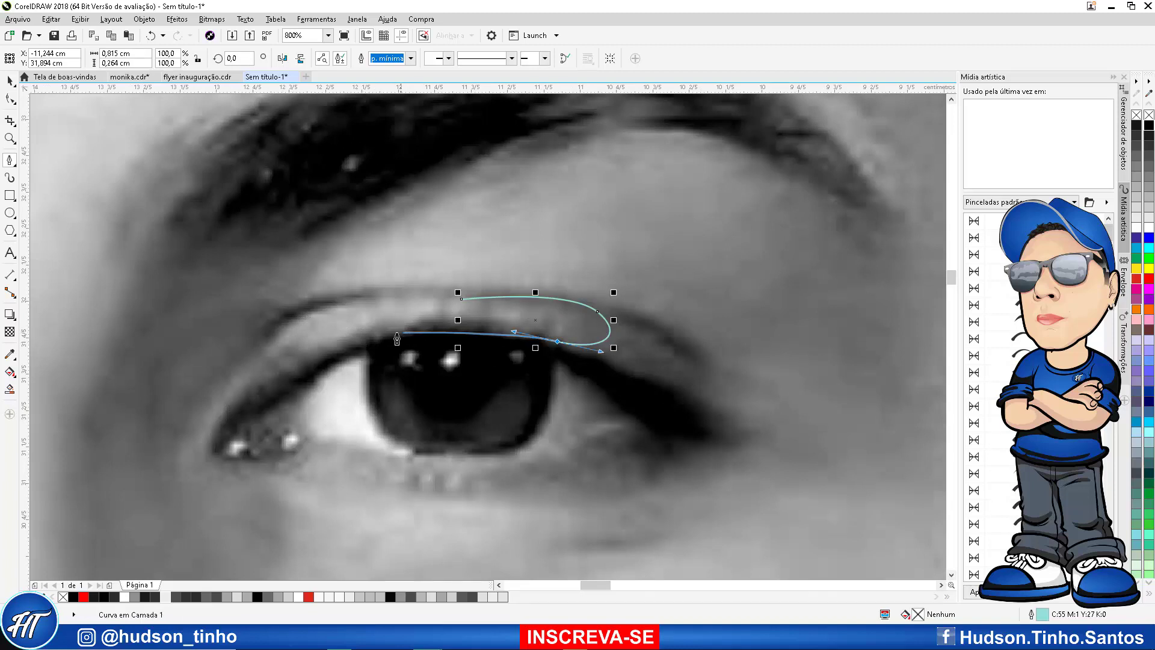
drag(428, 321, 376, 323)
drag(267, 367, 239, 386)
drag(217, 428, 215, 451)
drag(236, 469, 265, 461)
drag(330, 450, 394, 454)
drag(493, 477, 527, 476)
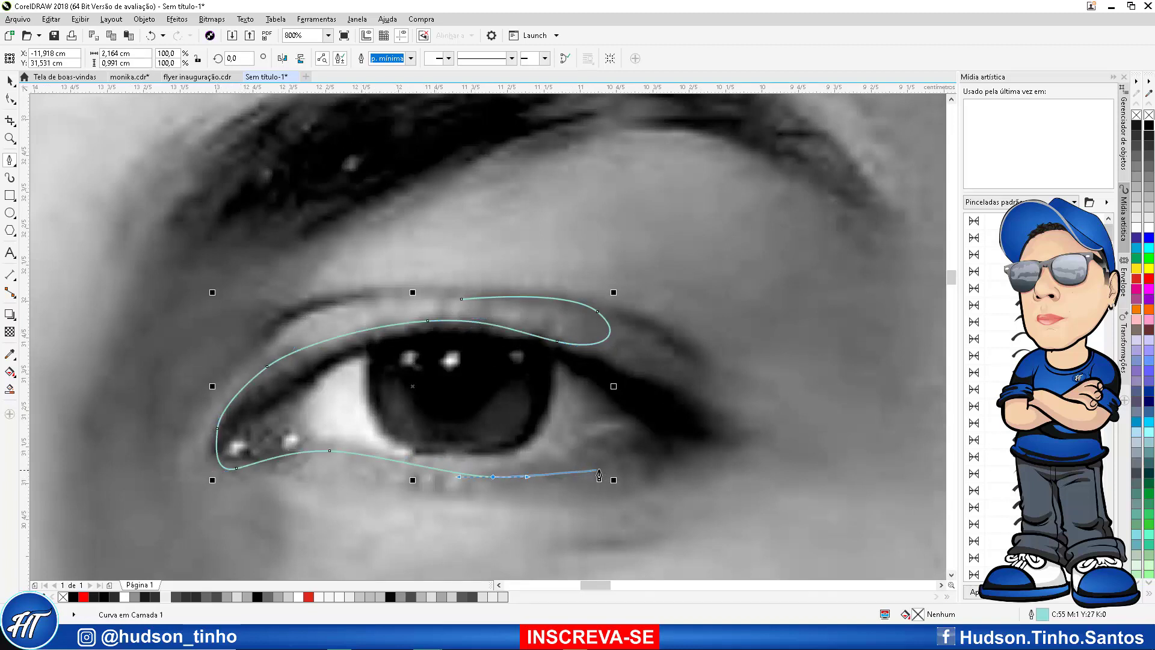
Carry the right-hand eye's shadow curve around the outer corner and eyelid crease and close it, about 3.1 × 1.0 cm
click(605, 469)
click(689, 440)
click(780, 439)
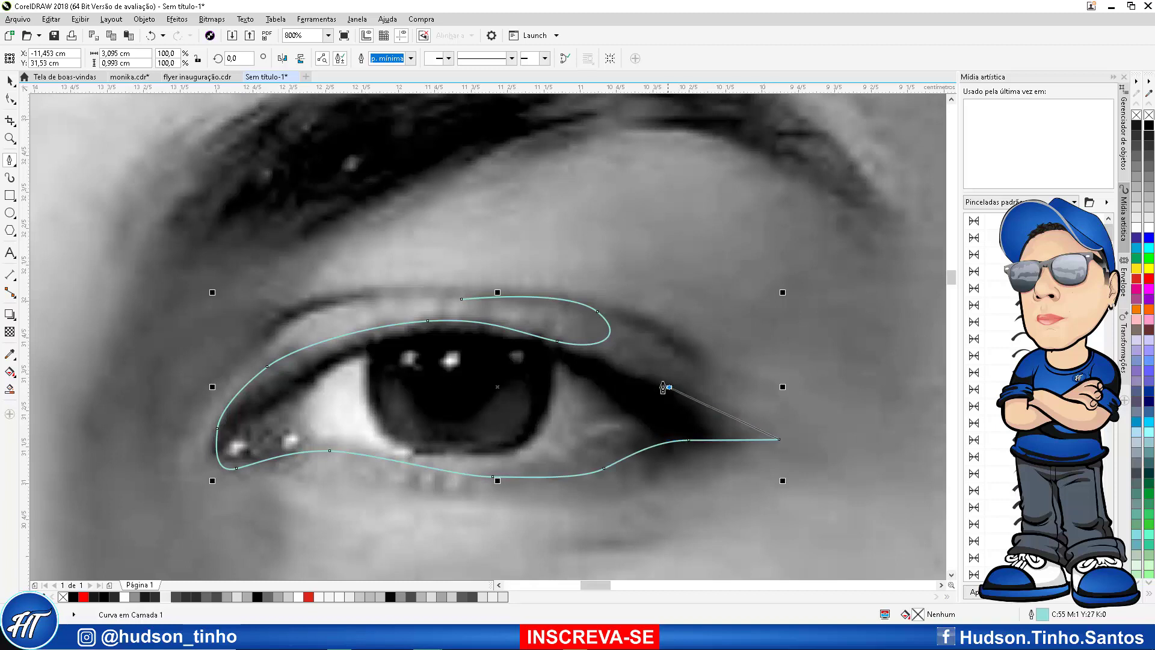
click(670, 387)
click(683, 357)
click(727, 372)
drag(603, 304, 583, 295)
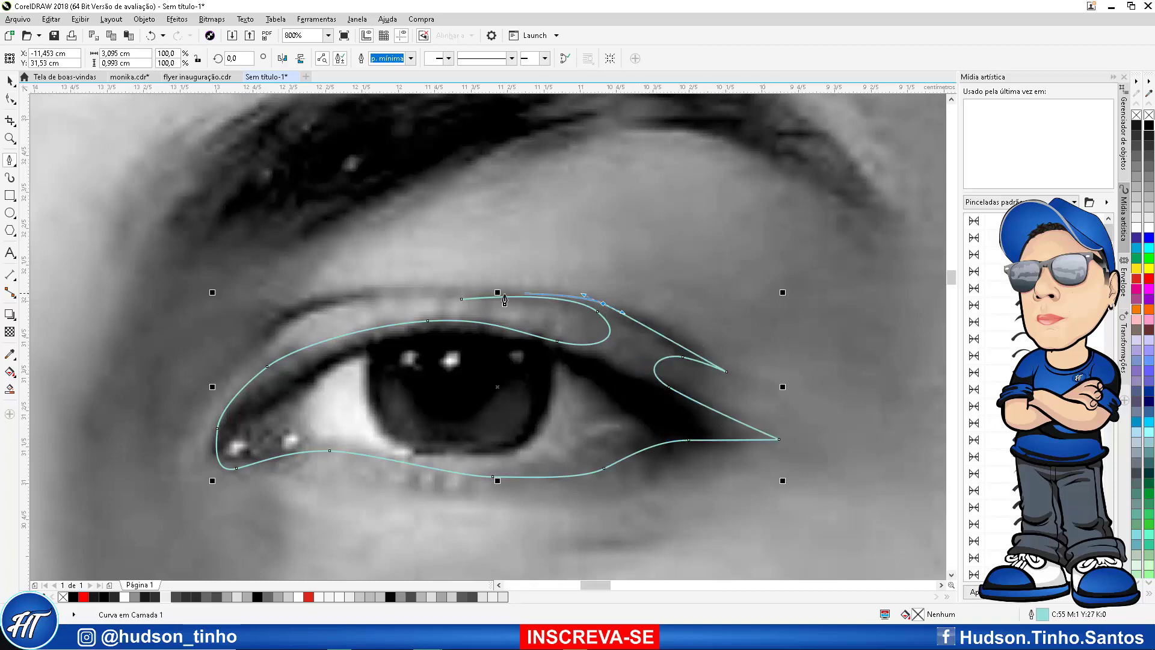
click(397, 287)
drag(257, 337, 303, 325)
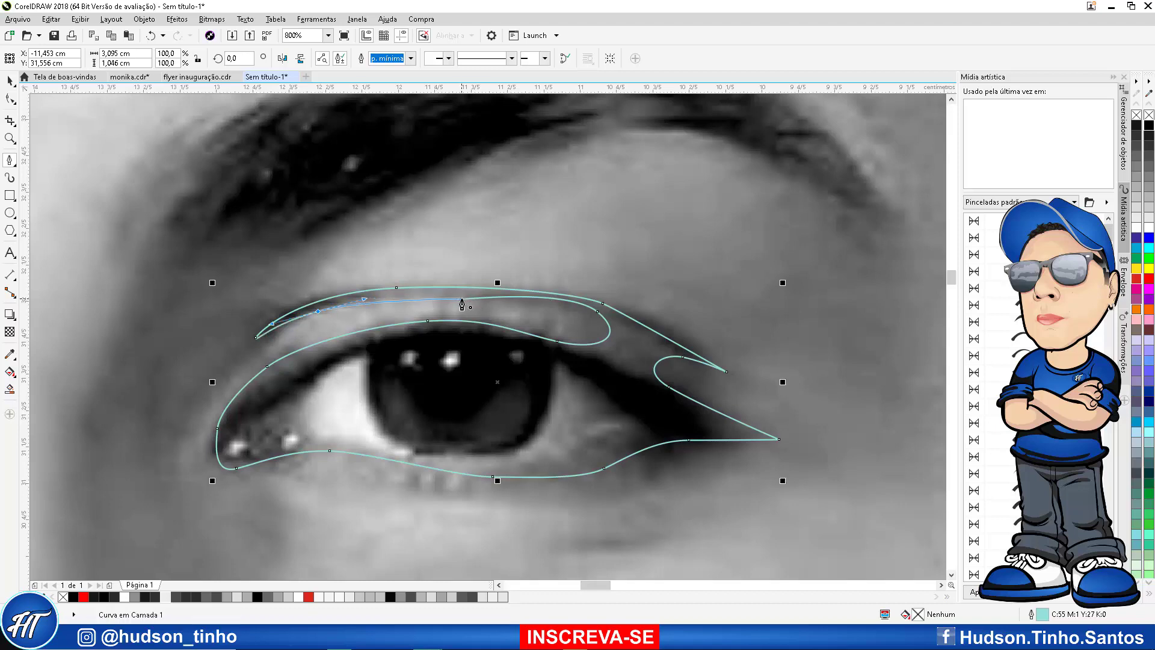
click(462, 304)
Fill the left-hand eye's shadow shape with the dark grey (G:79) sampled from the photo's eyelid near the inner corner
scroll(462, 304, down, 3)
scroll(405, 329, up, 3)
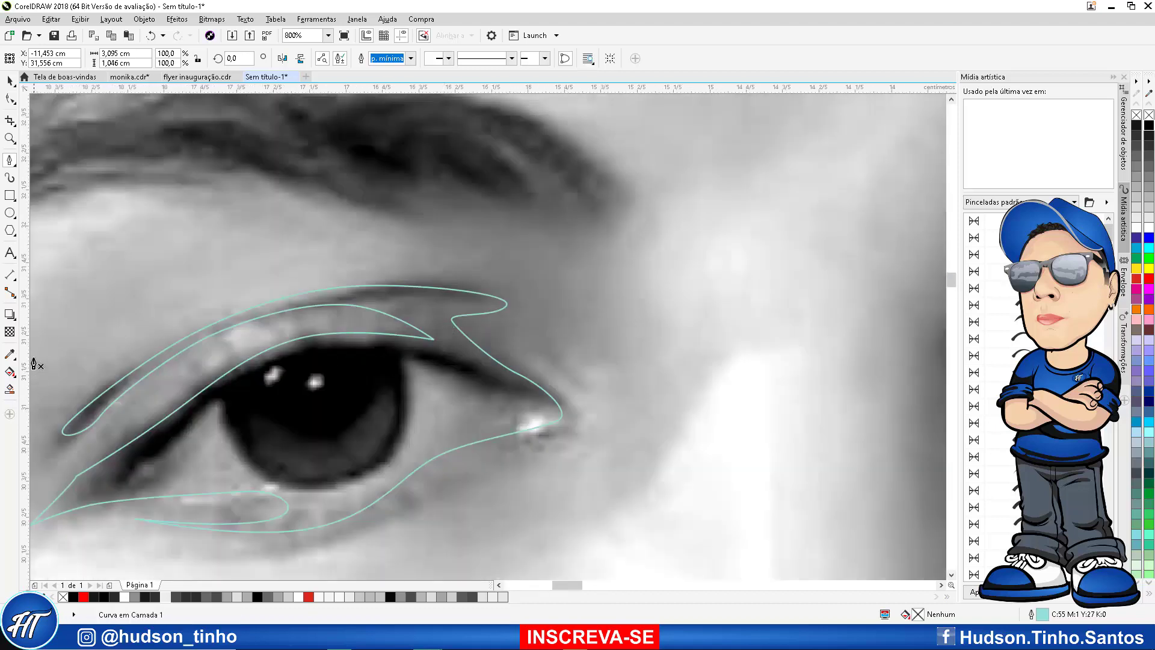
click(10, 354)
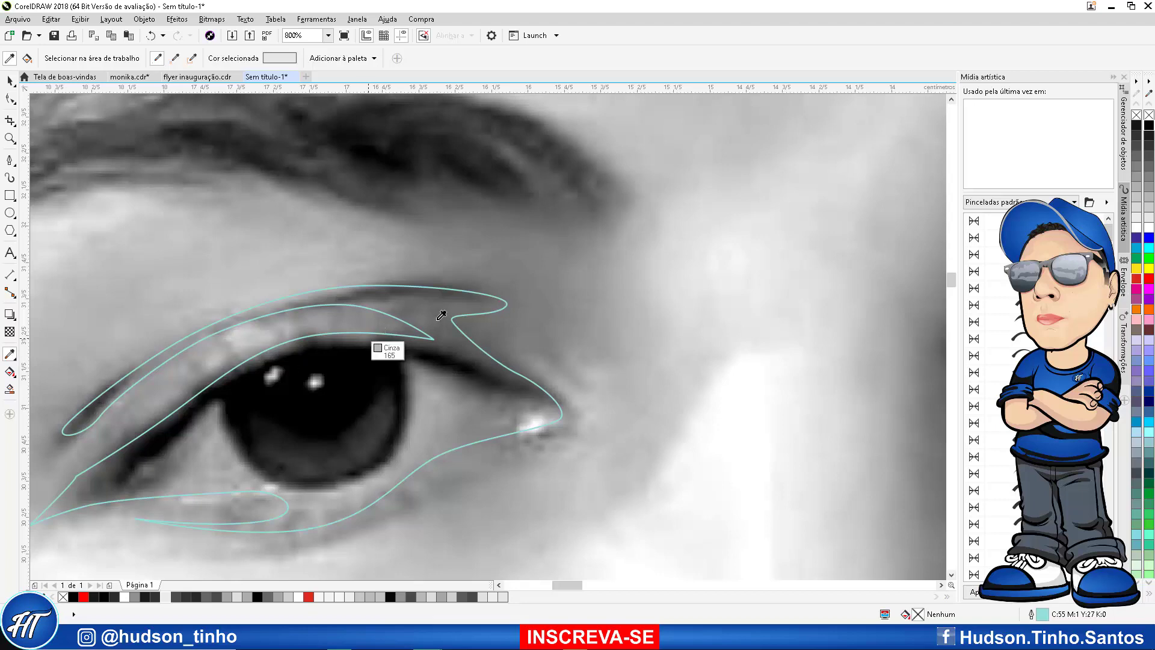
click(436, 317)
click(437, 319)
scroll(437, 318, down, 2)
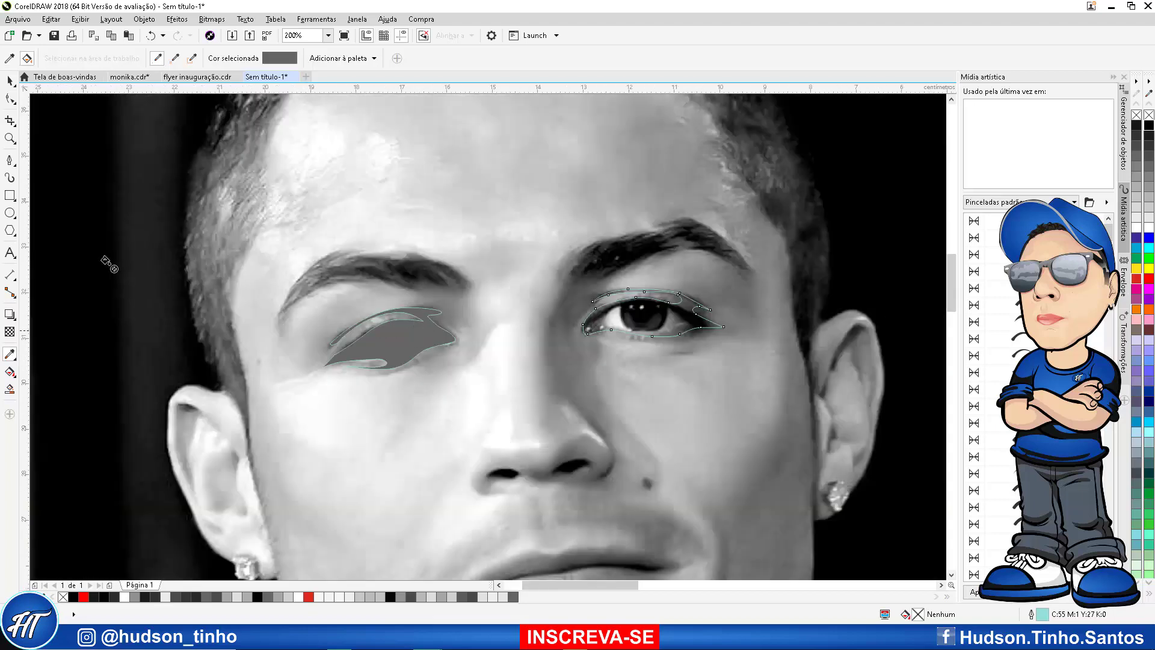
Colour the right-hand eye shape's outline red and remove the outline from the left-hand eye's filled shape
click(7, 83)
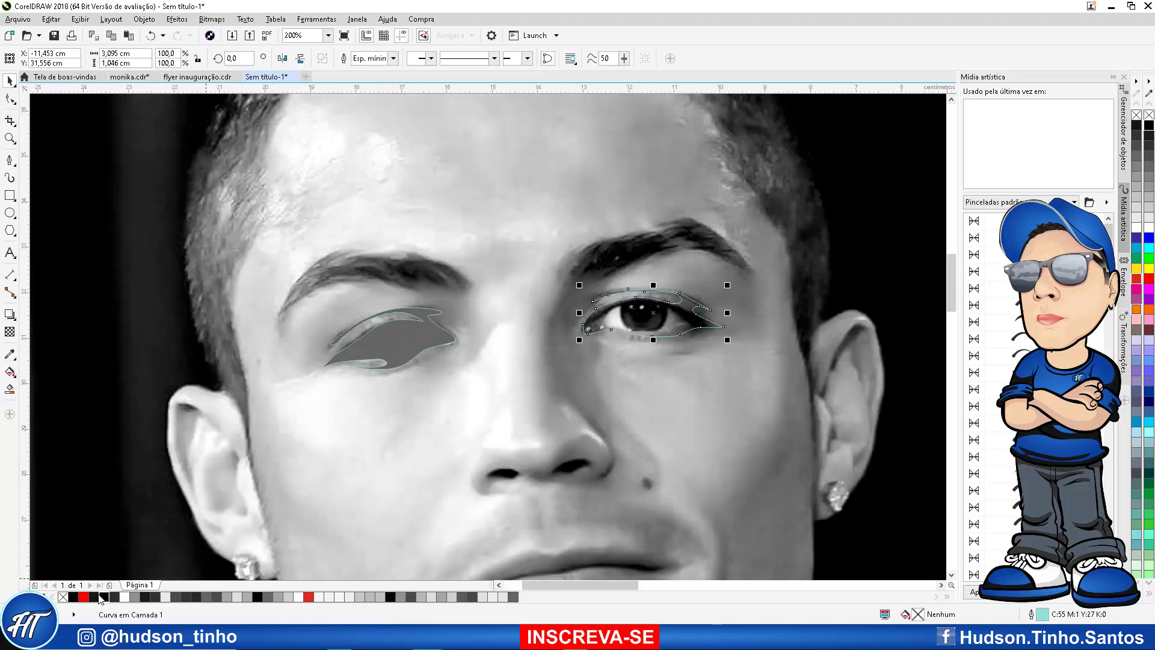
right_click(65, 597)
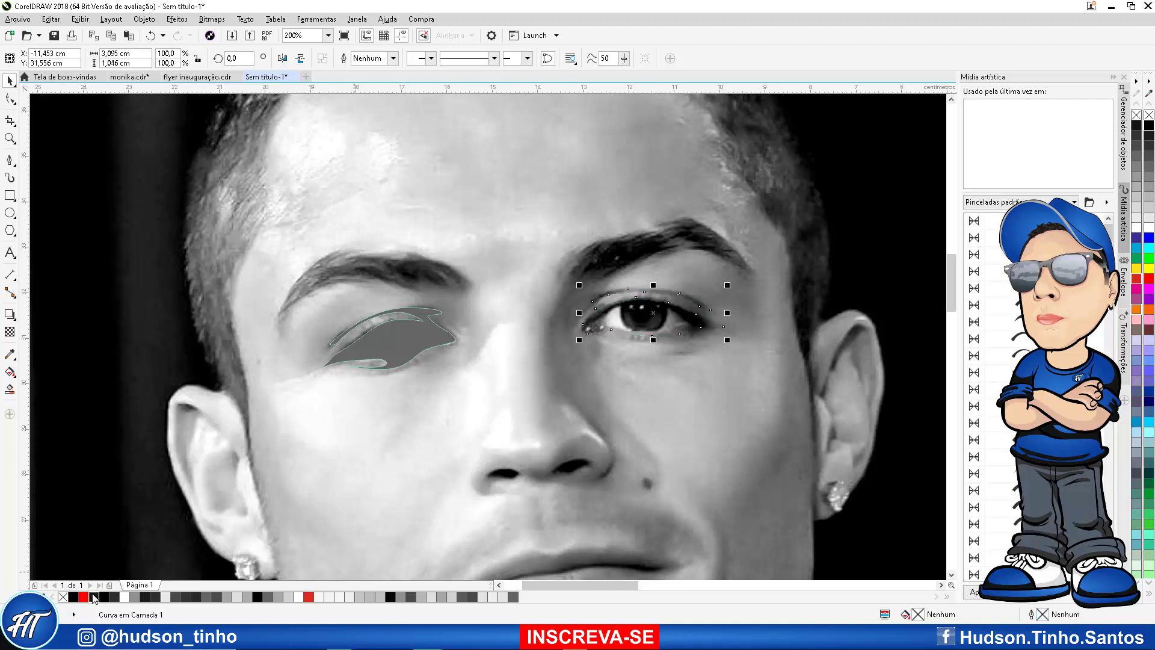
right_click(84, 596)
click(438, 341)
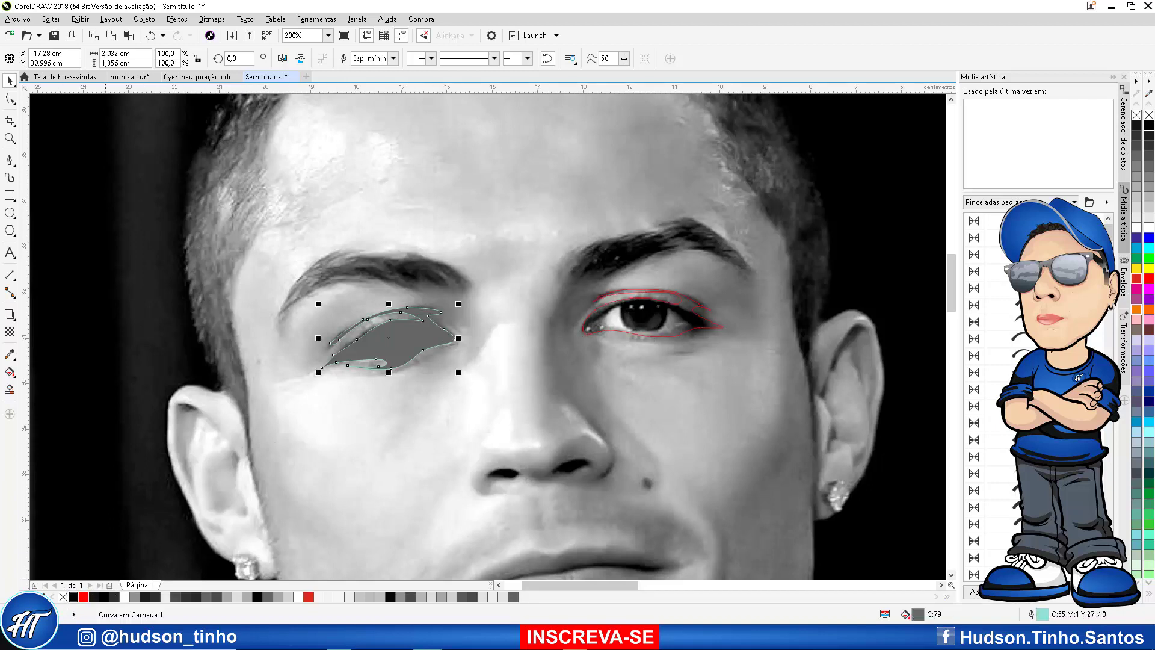
right_click(64, 597)
Fill the right-hand eye's shadow shape with a dark grey (G:52) sampled from the photo's eyelid and remove its outline
click(659, 330)
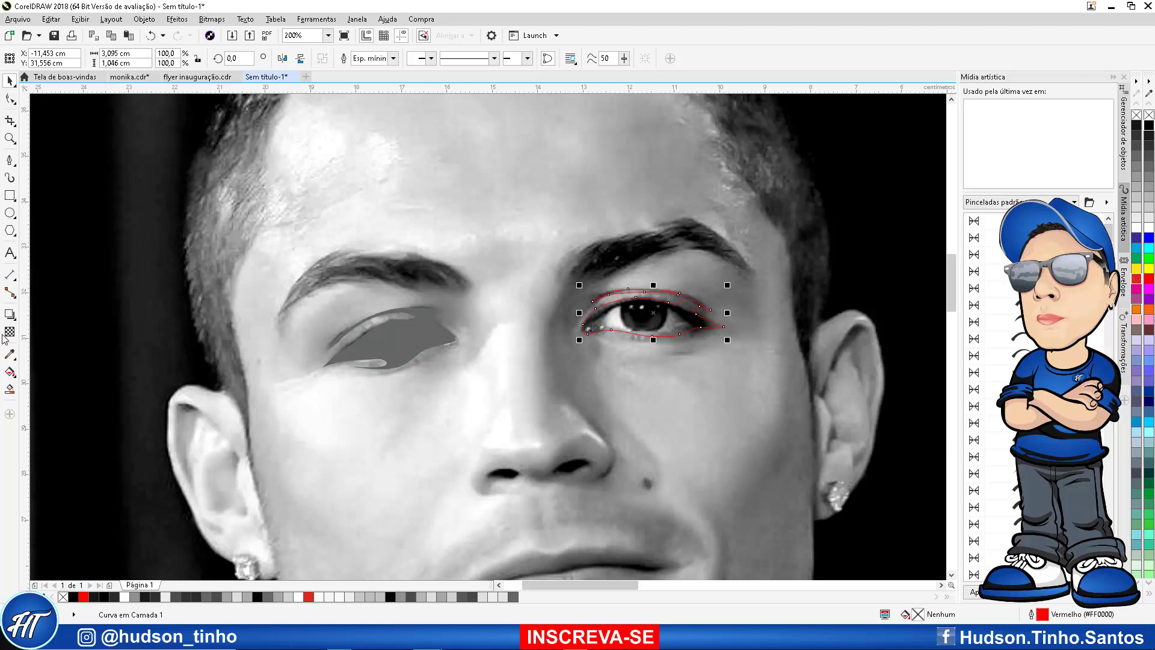
click(9, 357)
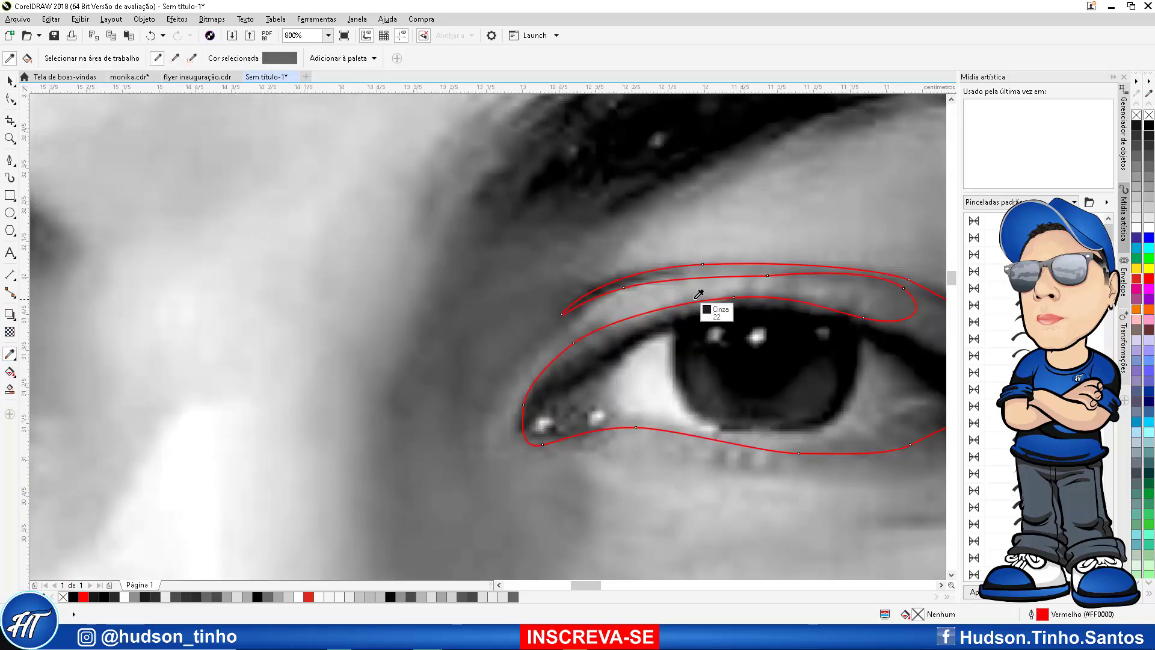
scroll(774, 299, up, 2)
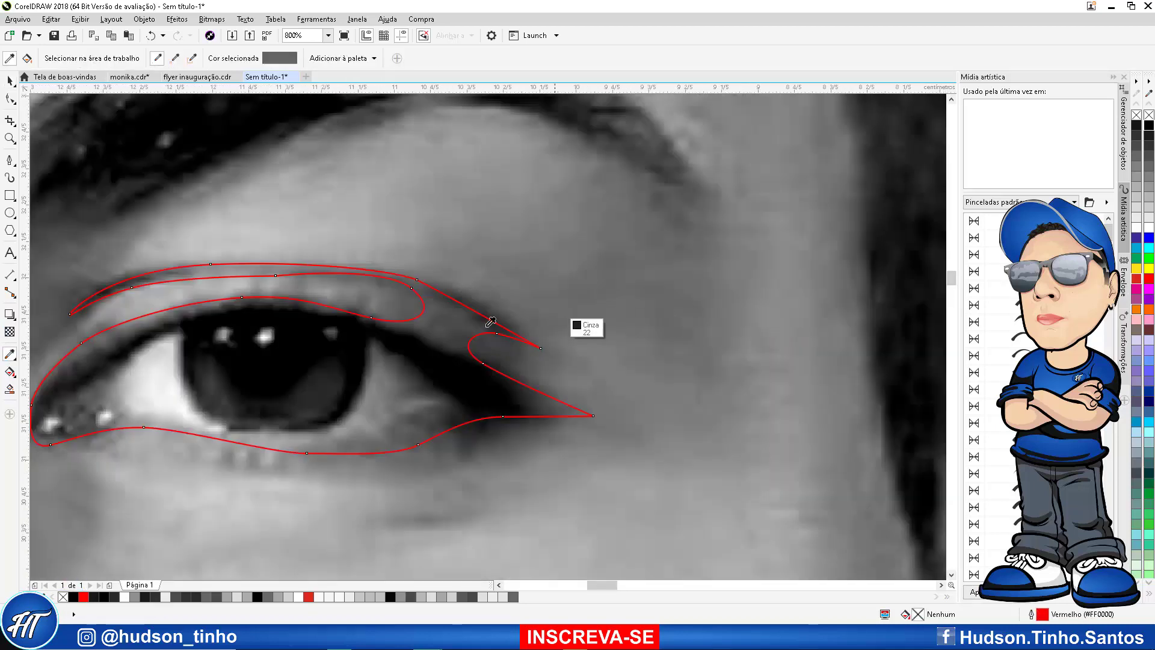
click(446, 332)
scroll(446, 332, down, 2)
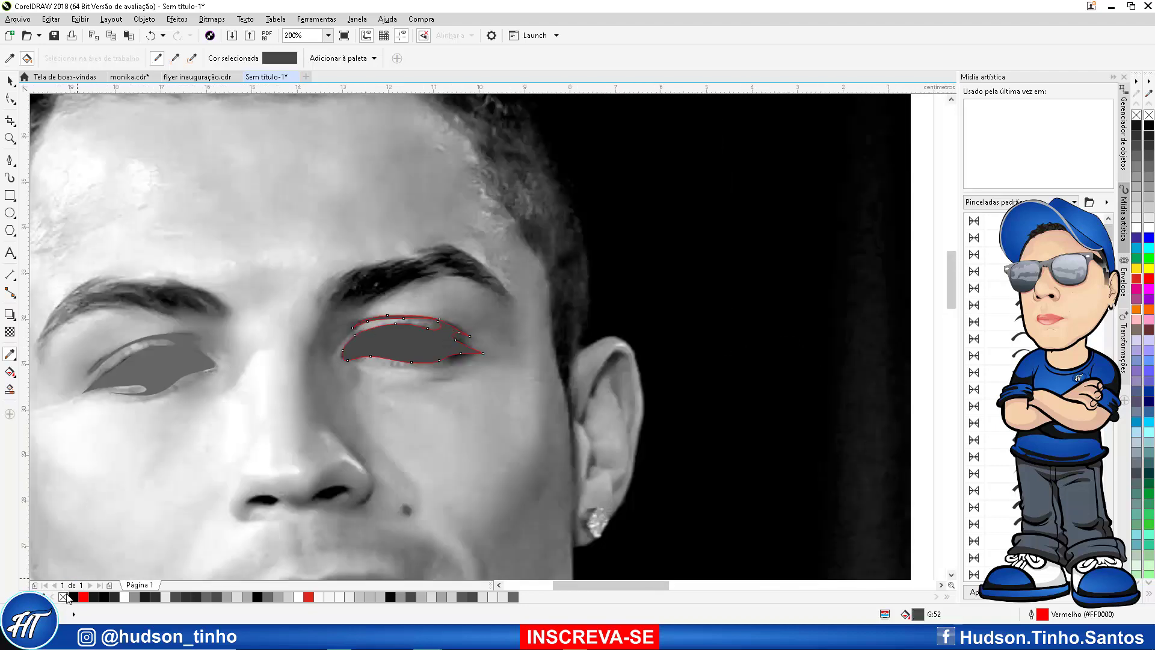
right_click(63, 597)
Select both eye shadow shapes and repeat the last move to place them over the drawing's eyes
scroll(162, 268, down, 1)
click(9, 81)
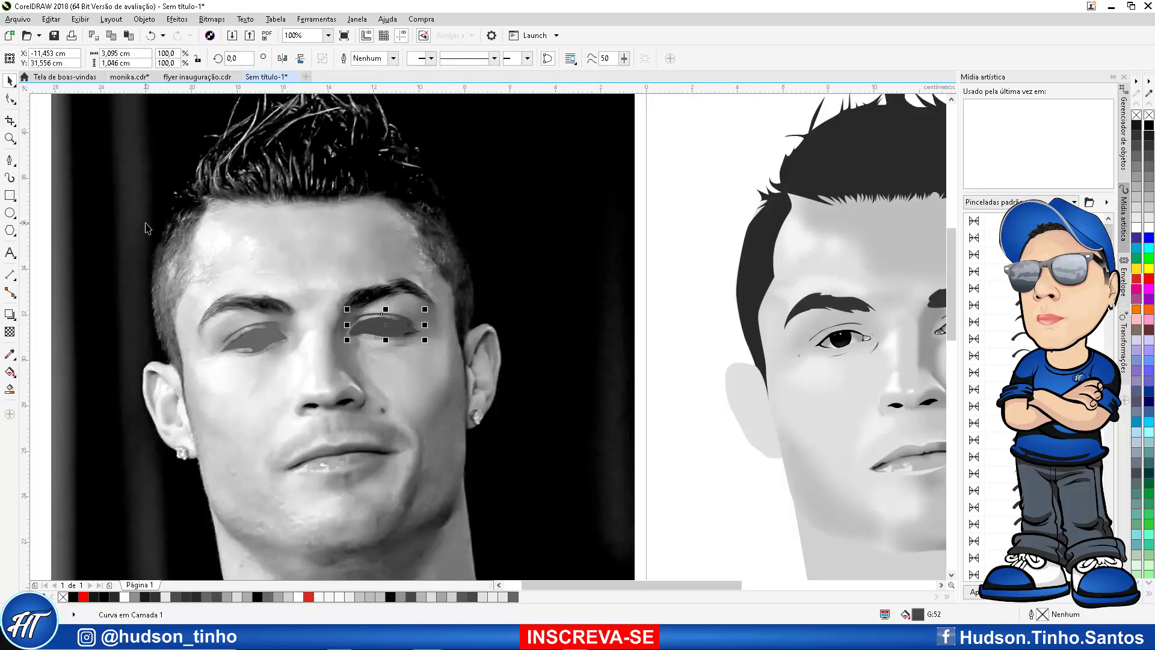
drag(168, 220, 573, 453)
key(ctrl+r)
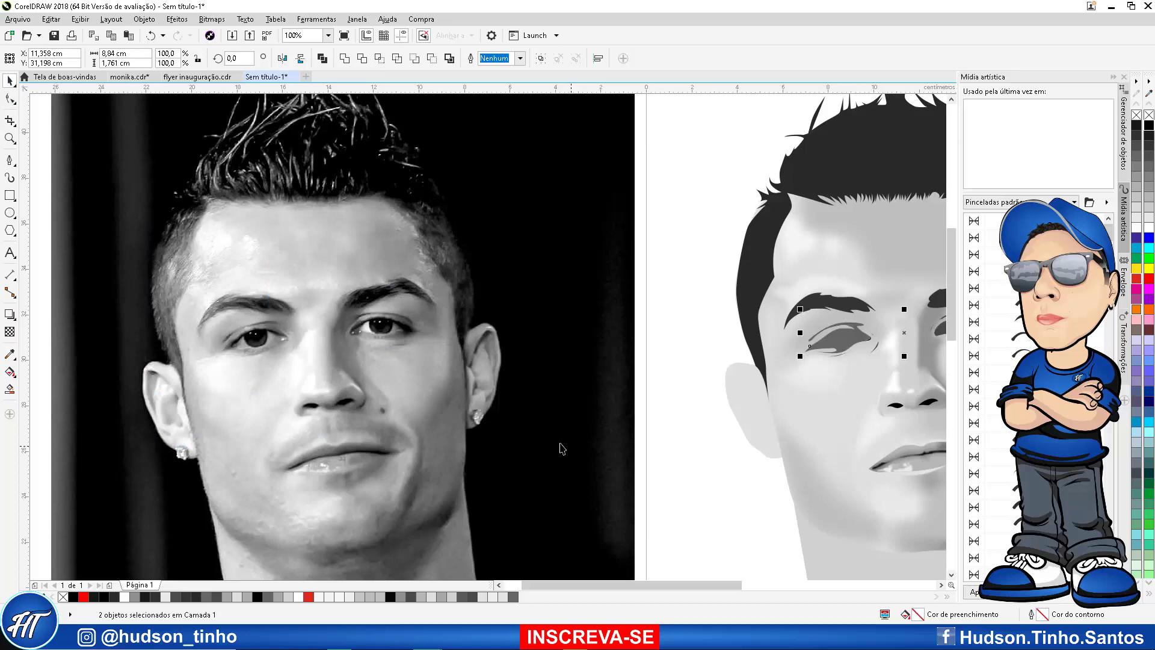
scroll(472, 407, down, 1)
scroll(785, 362, up, 1)
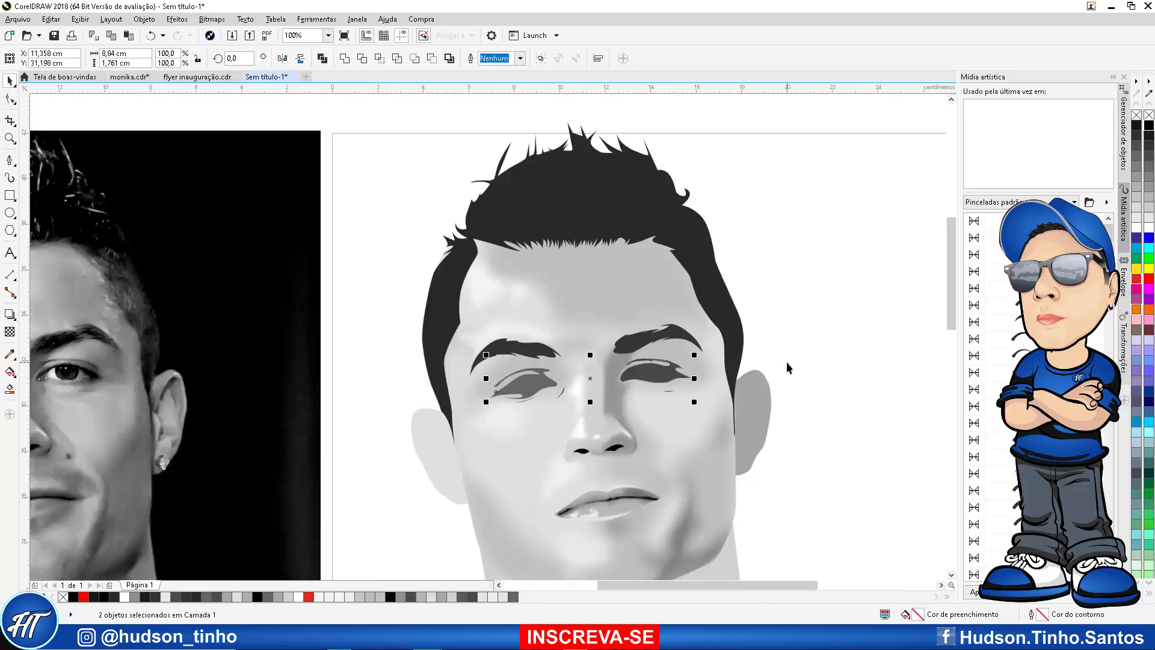
Convert the drawing's left-hand eye shadow shape to a bitmap
click(343, 367)
scroll(519, 366, up, 2)
click(519, 366)
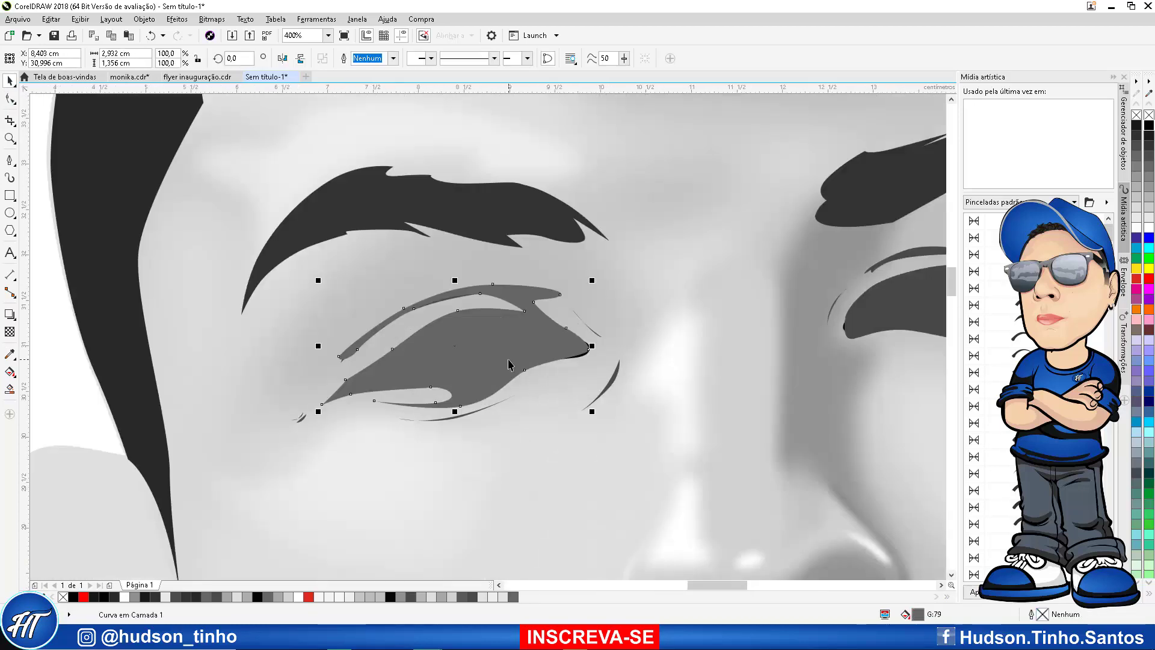
click(211, 18)
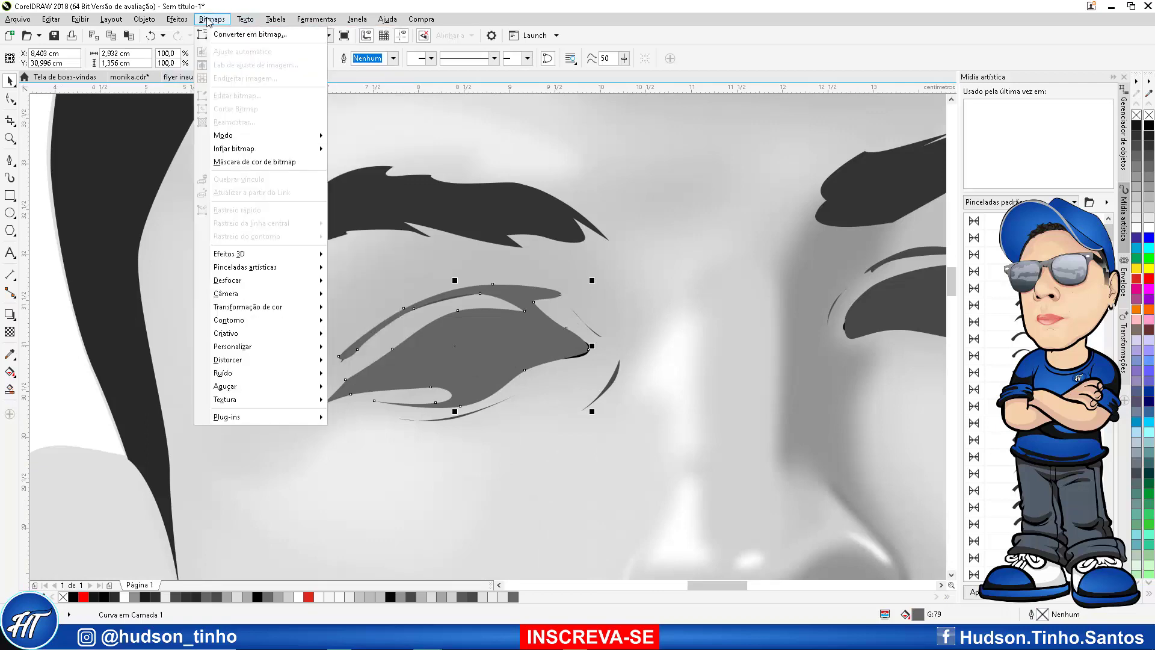
click(222, 34)
click(545, 379)
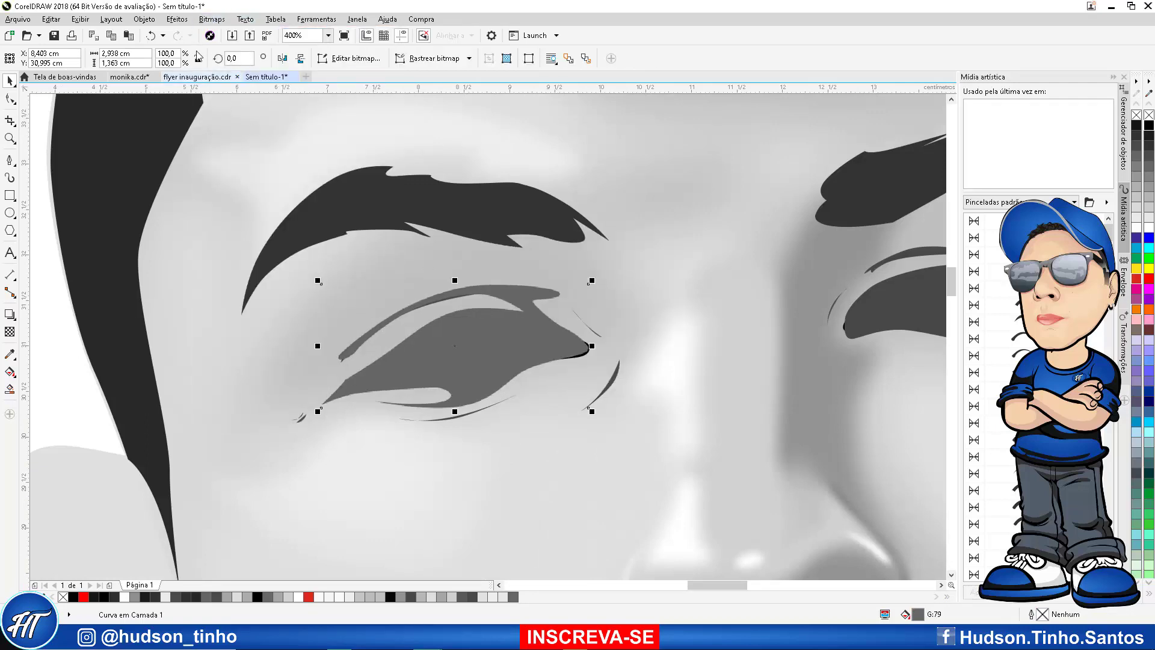
Apply a Gaussian blur with a radius of 8.0 pixels to the left-hand eye shadow bitmap
click(212, 19)
mouse_move(265, 281)
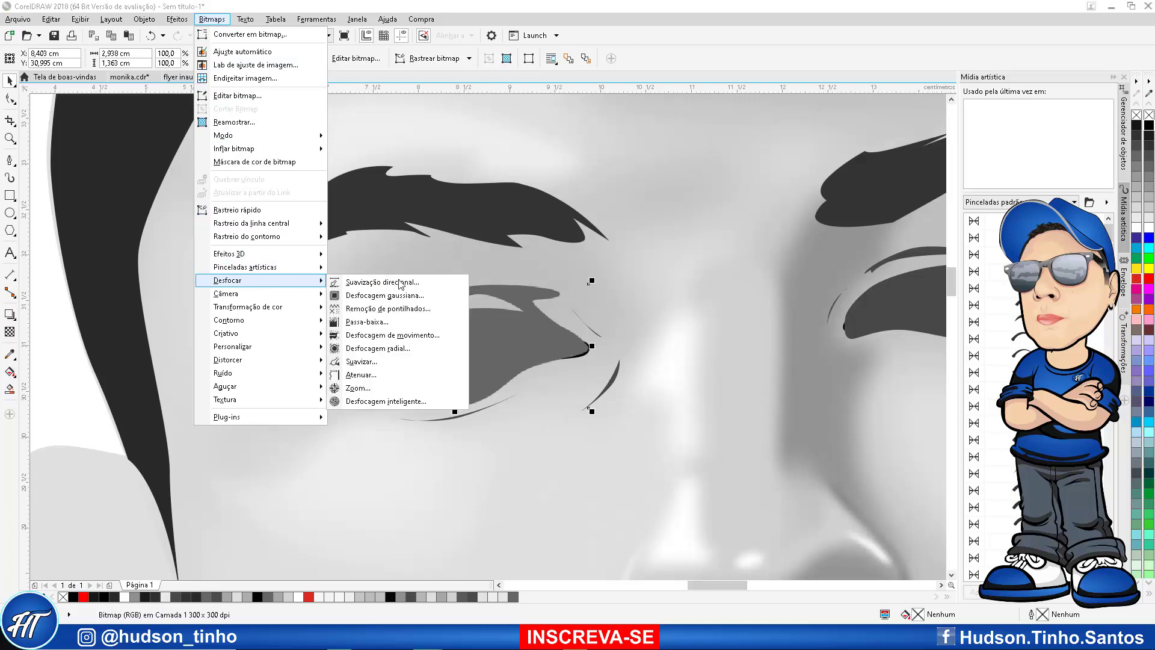
click(385, 295)
drag(591, 278, 658, 386)
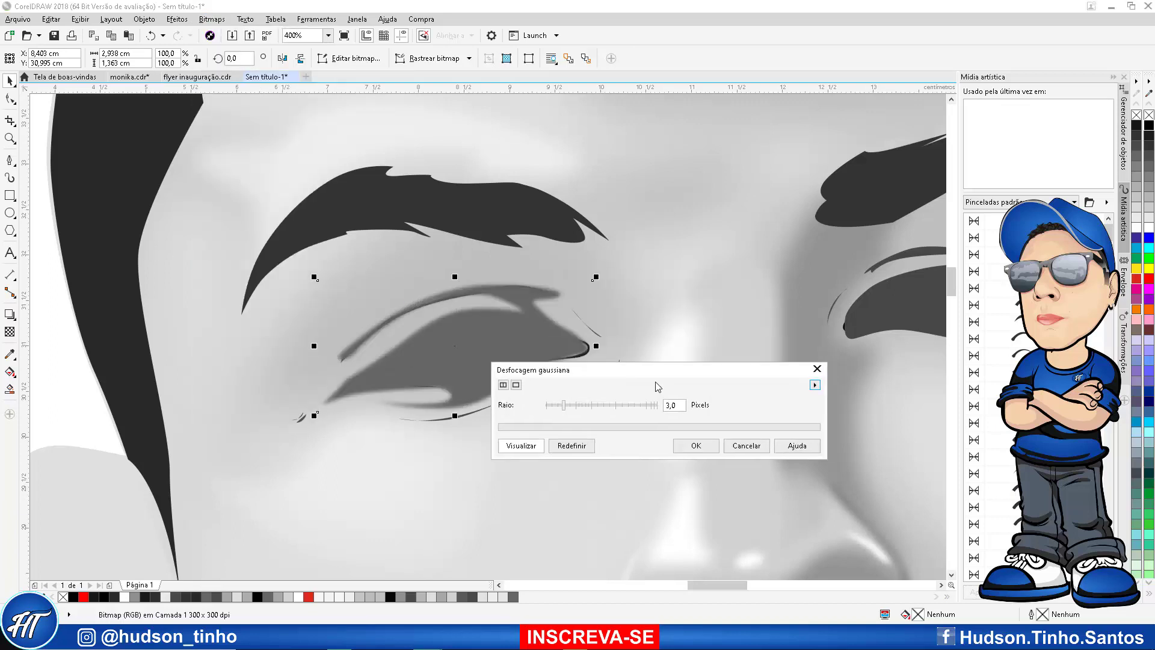
drag(553, 365, 525, 371)
drag(541, 411, 557, 414)
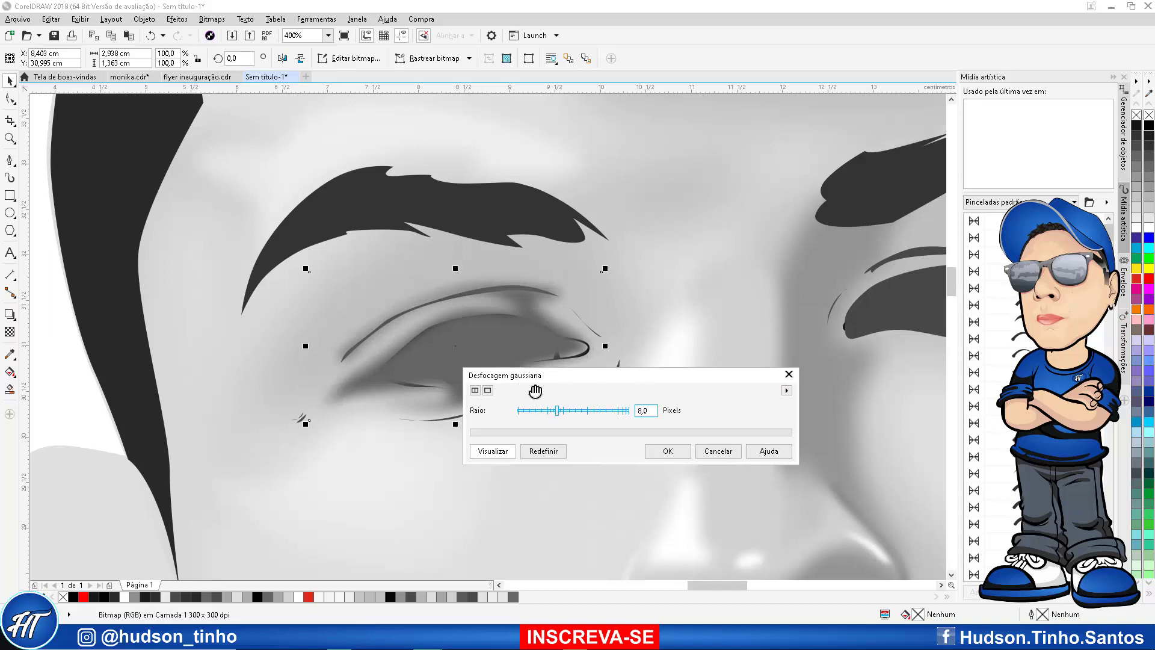
click(668, 453)
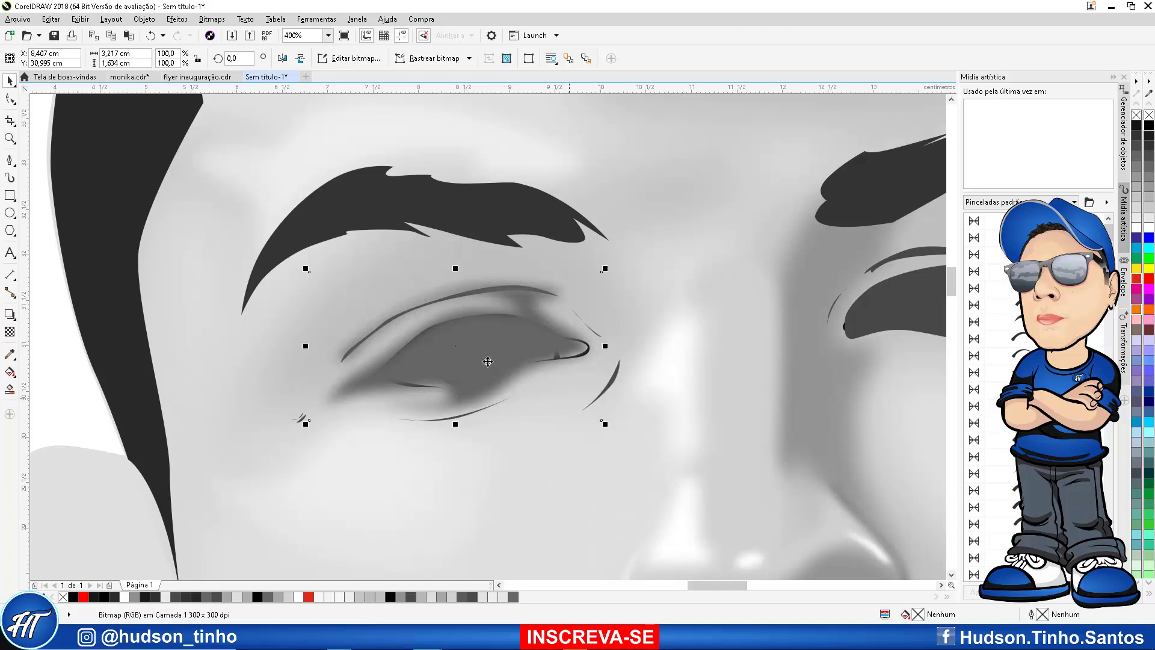
PowerClip the blurred left-hand eye shadow inside the drawing's face shape
click(145, 18)
mouse_move(251, 128)
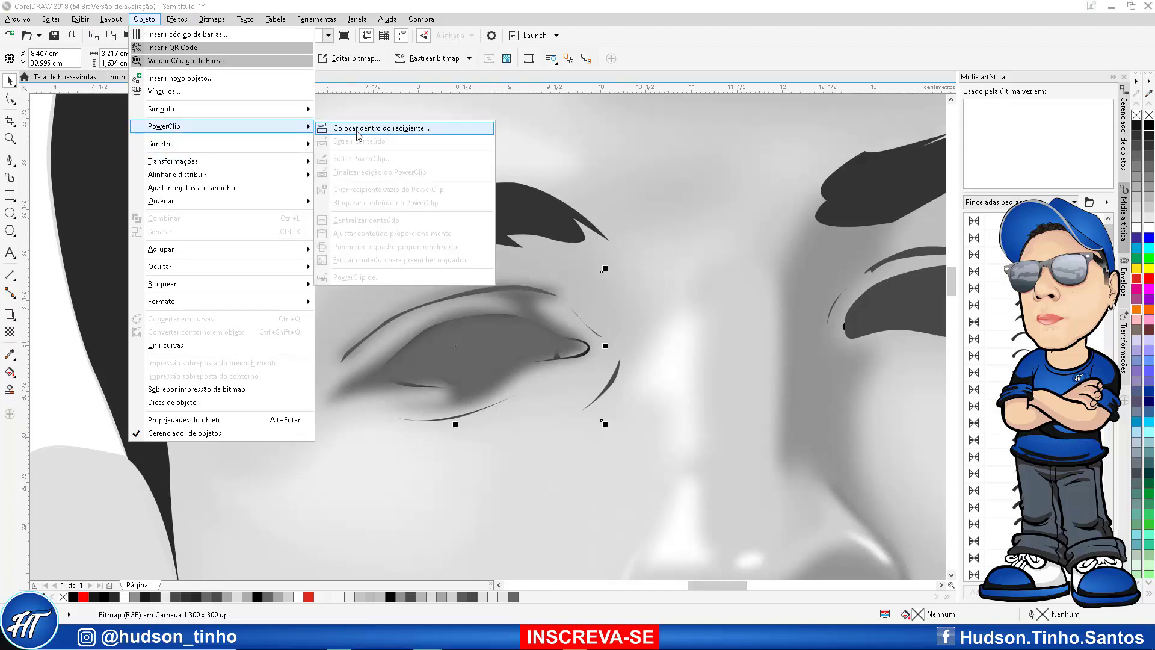
click(361, 126)
click(446, 343)
scroll(446, 341, down, 2)
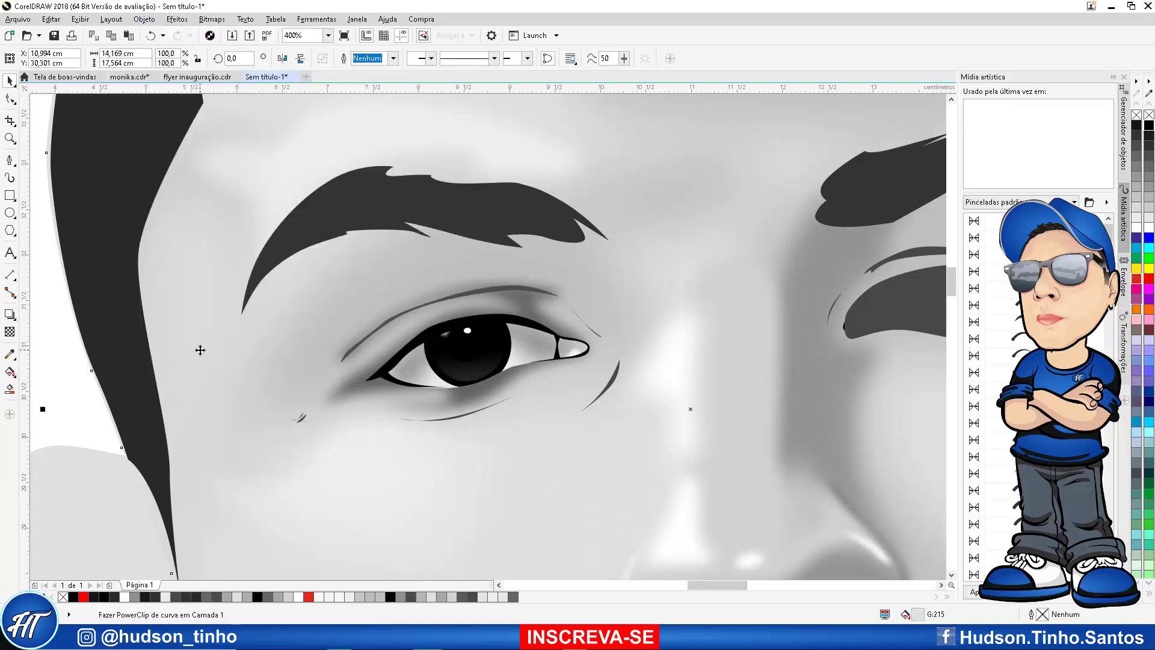
Convert the drawing's right-hand eye shadow shape to an RGB (24-bit) bitmap with anti-aliasing and a transparent background
click(218, 222)
scroll(507, 294, down, 2)
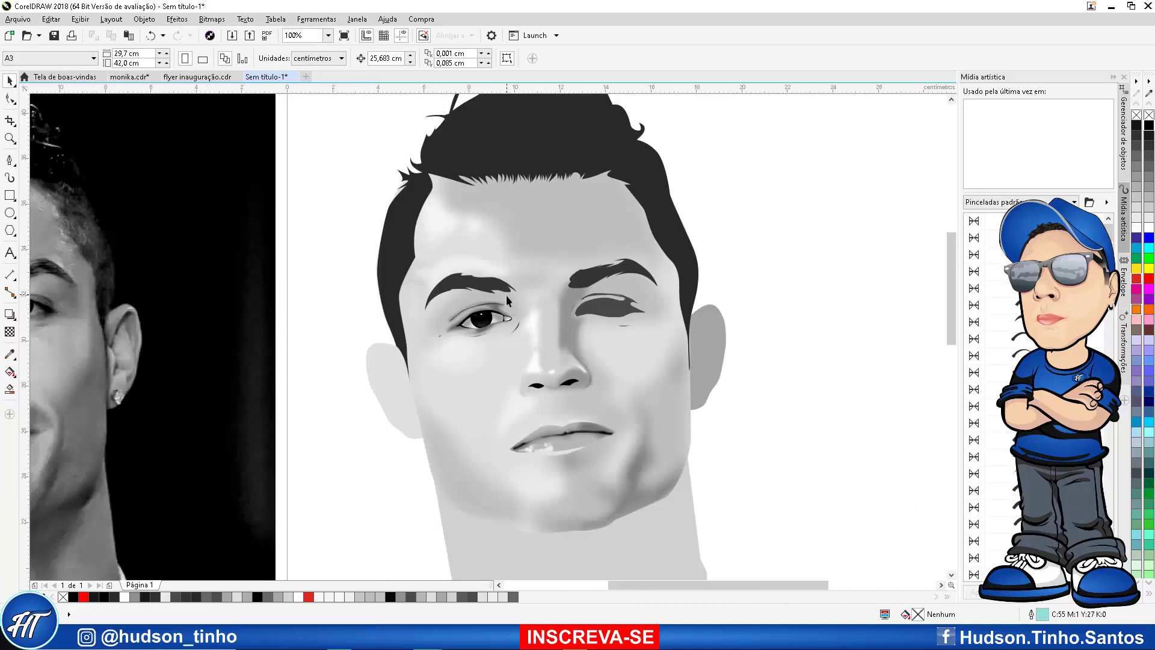
scroll(507, 295, up, 2)
click(659, 301)
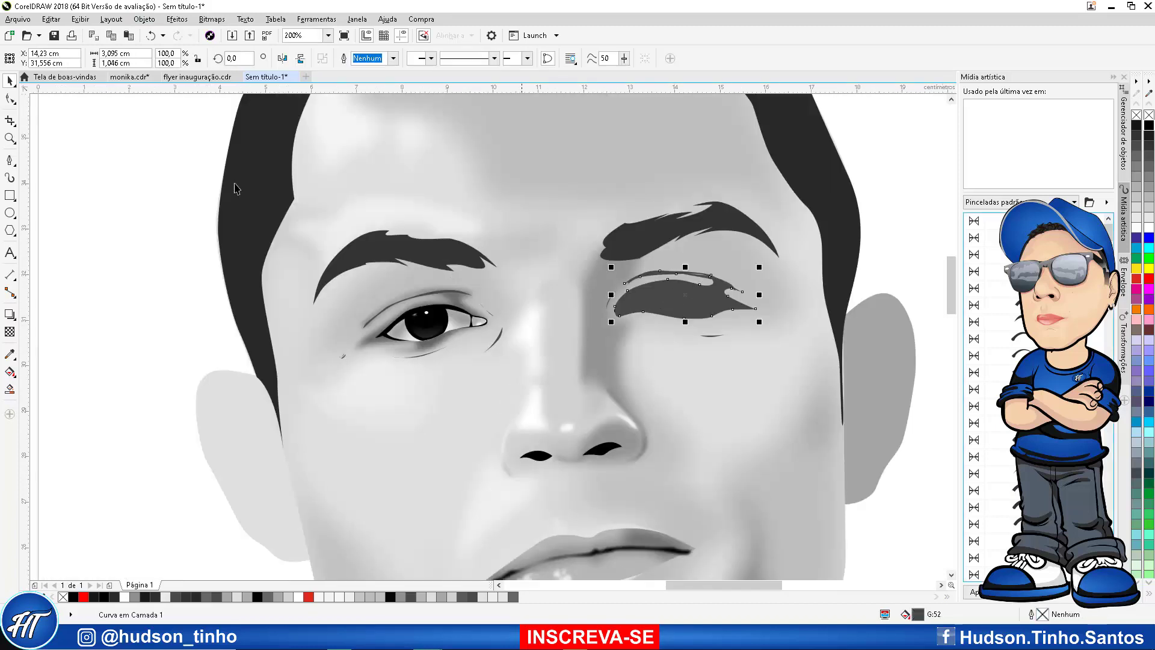
click(212, 19)
click(223, 35)
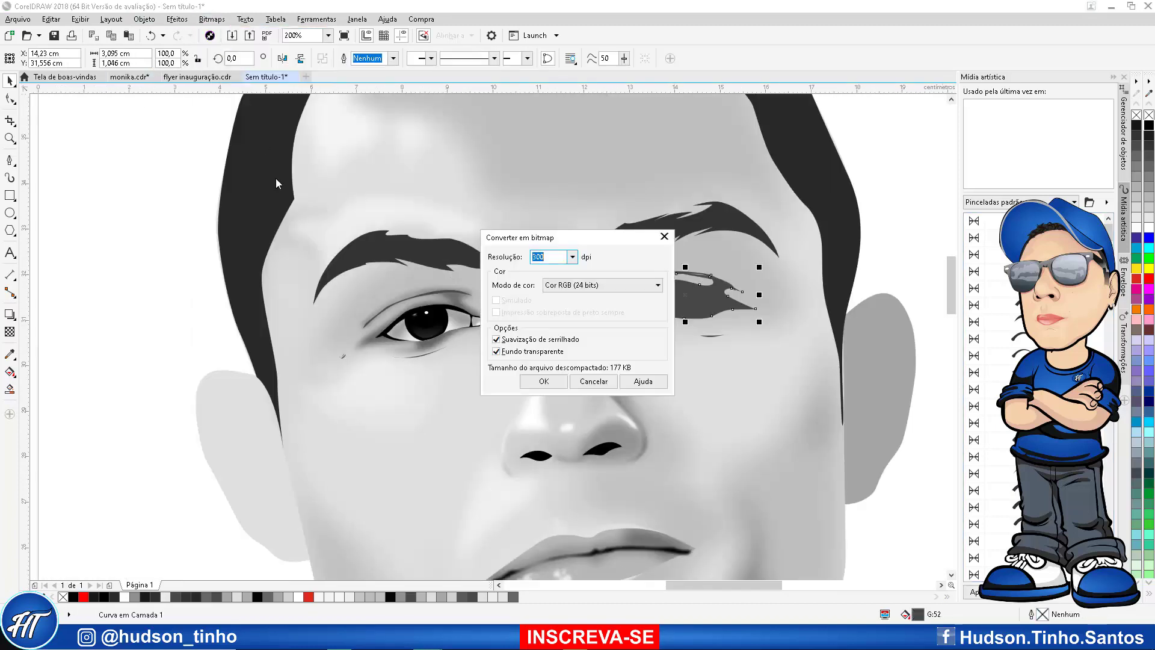
click(539, 382)
Apply a Gaussian blur with a radius of 8.0 pixels to the right-hand eye shadow bitmap
click(213, 19)
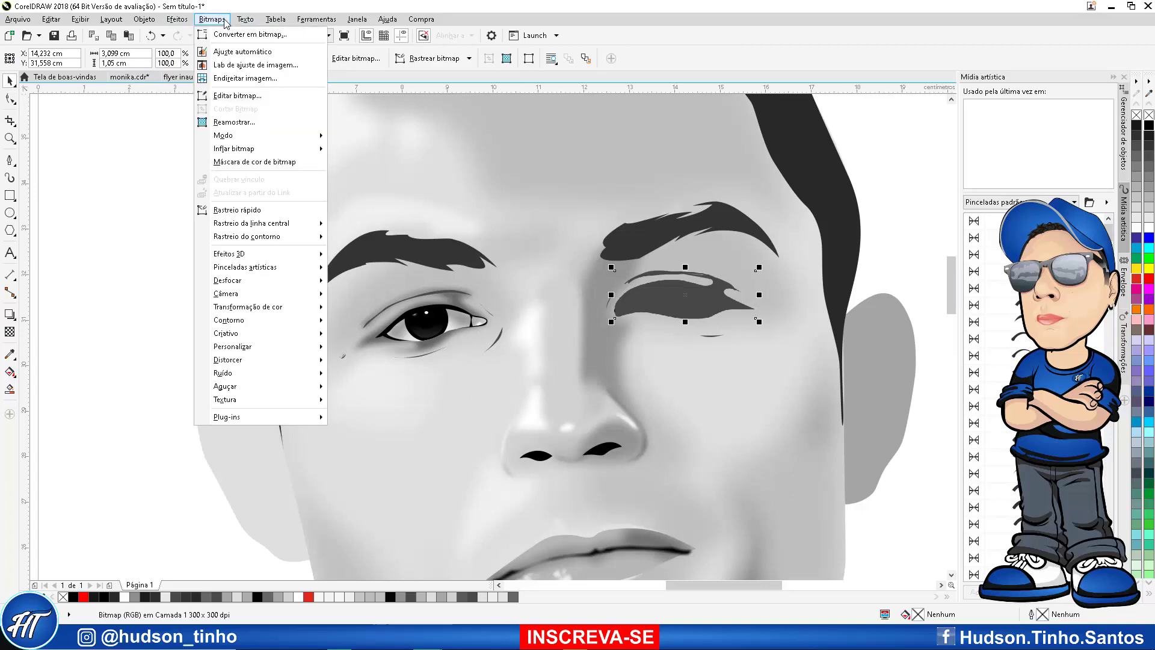
mouse_move(305, 282)
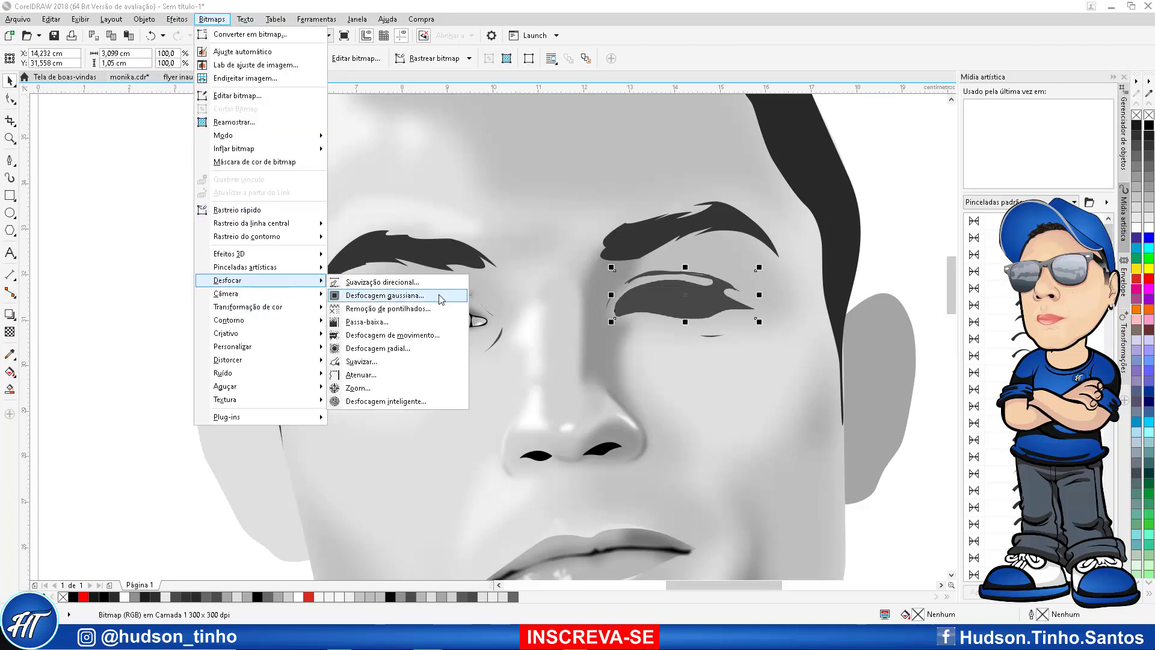
click(444, 296)
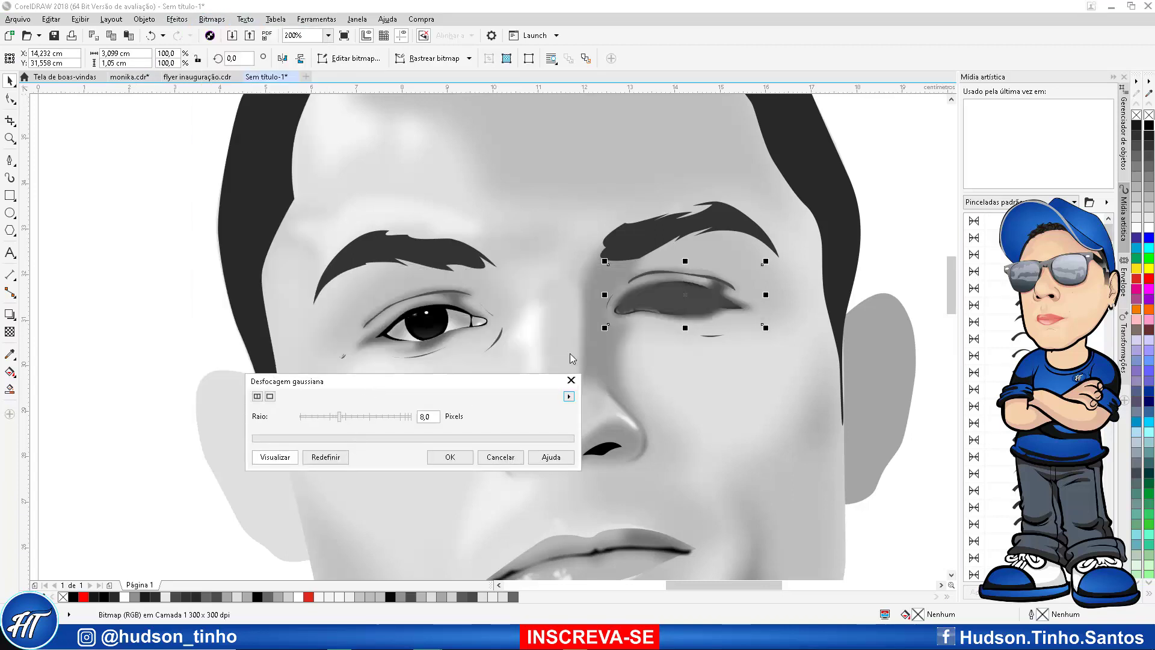
click(449, 458)
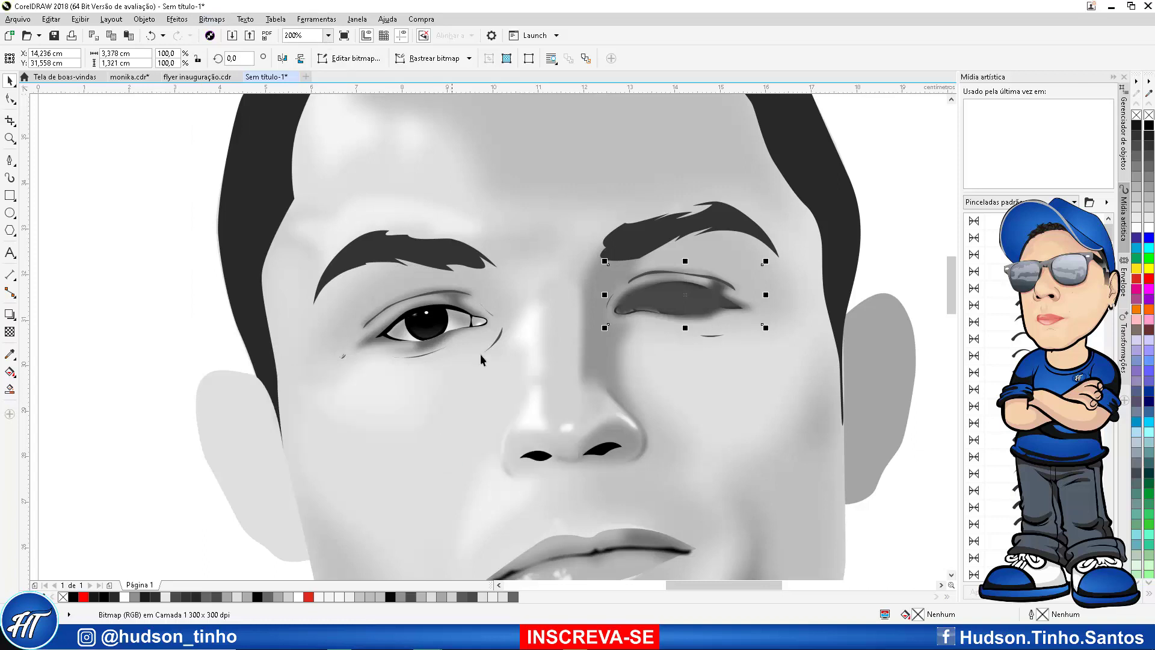
Set a uniform transparency of 45 on the blurred right-hand eye shadow bitmap
click(9, 332)
click(668, 344)
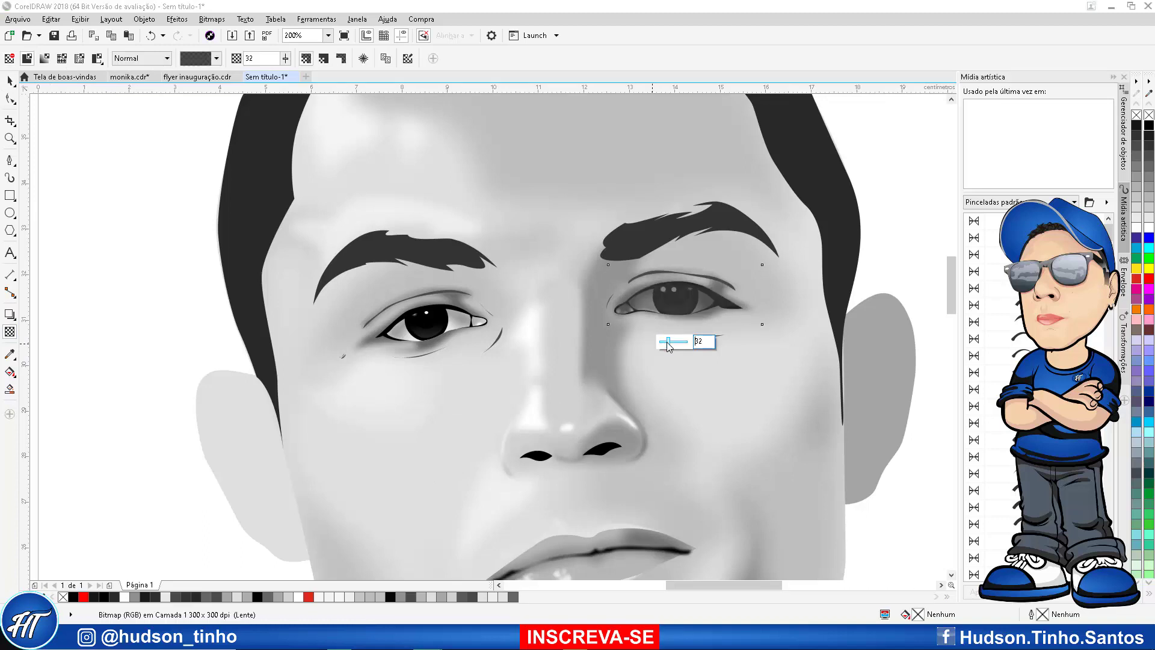
drag(668, 344, 675, 349)
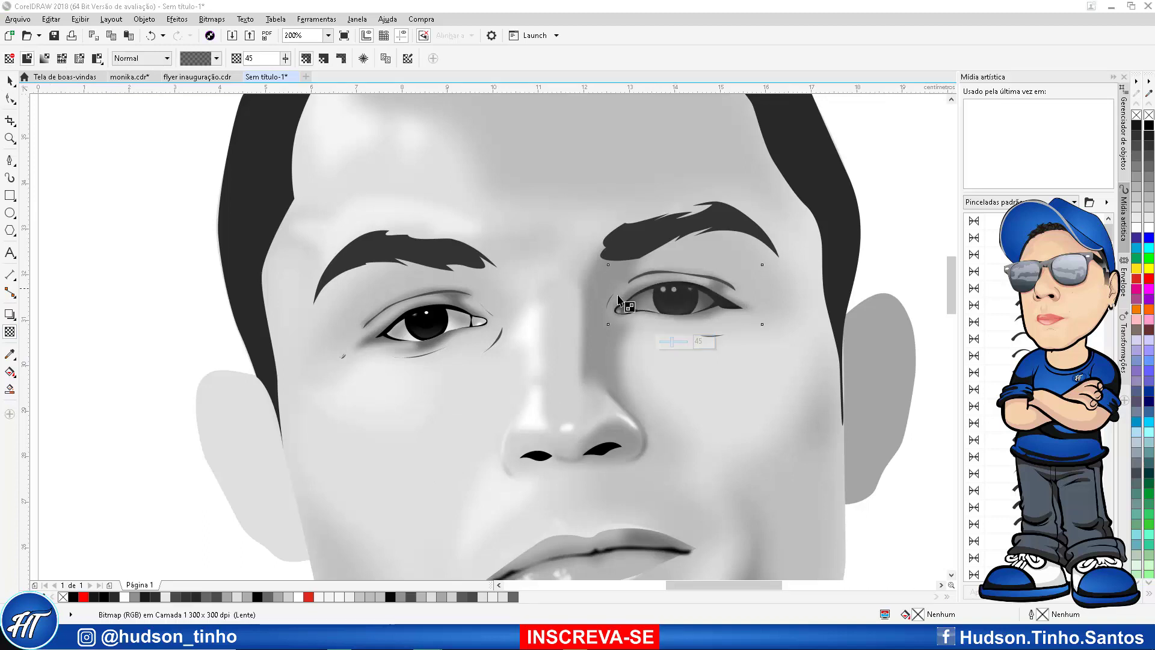
PowerClip the semi-transparent right-hand eye shadow inside the drawing's face shape and clear the selection
click(144, 19)
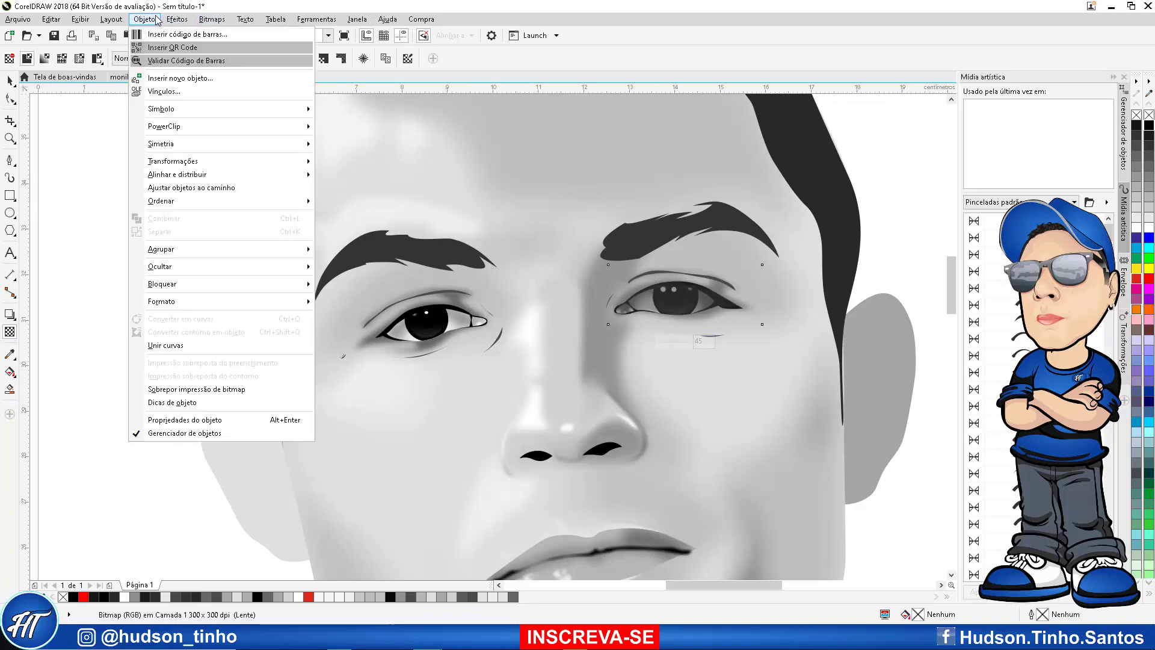
mouse_move(181, 124)
click(361, 124)
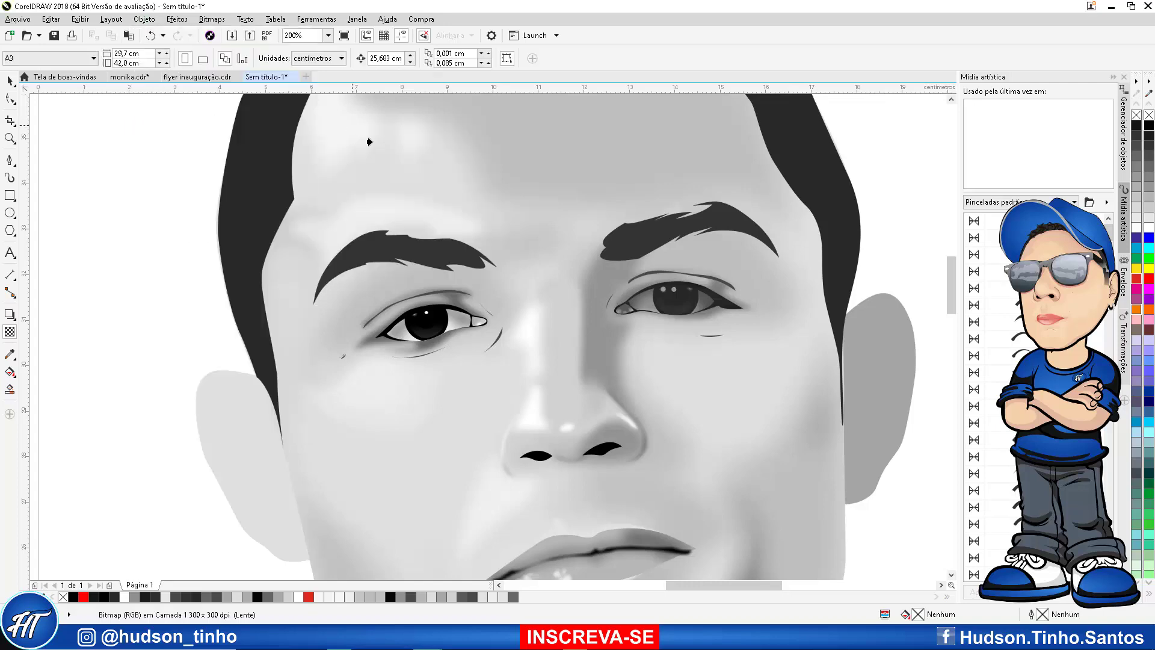
click(606, 168)
click(193, 222)
Compare the drawing's eyes with the reference photo and open the face's PowerClip contents for editing
scroll(377, 295, down, 1)
scroll(378, 295, up, 1)
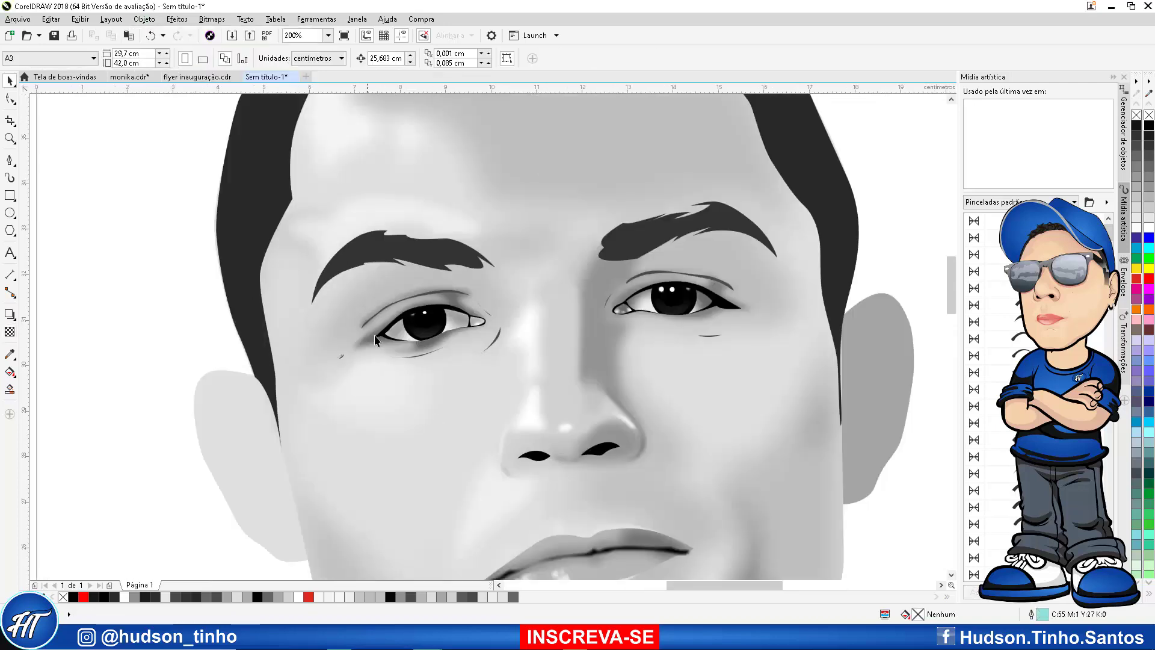
scroll(451, 337, down, 2)
scroll(279, 322, up, 2)
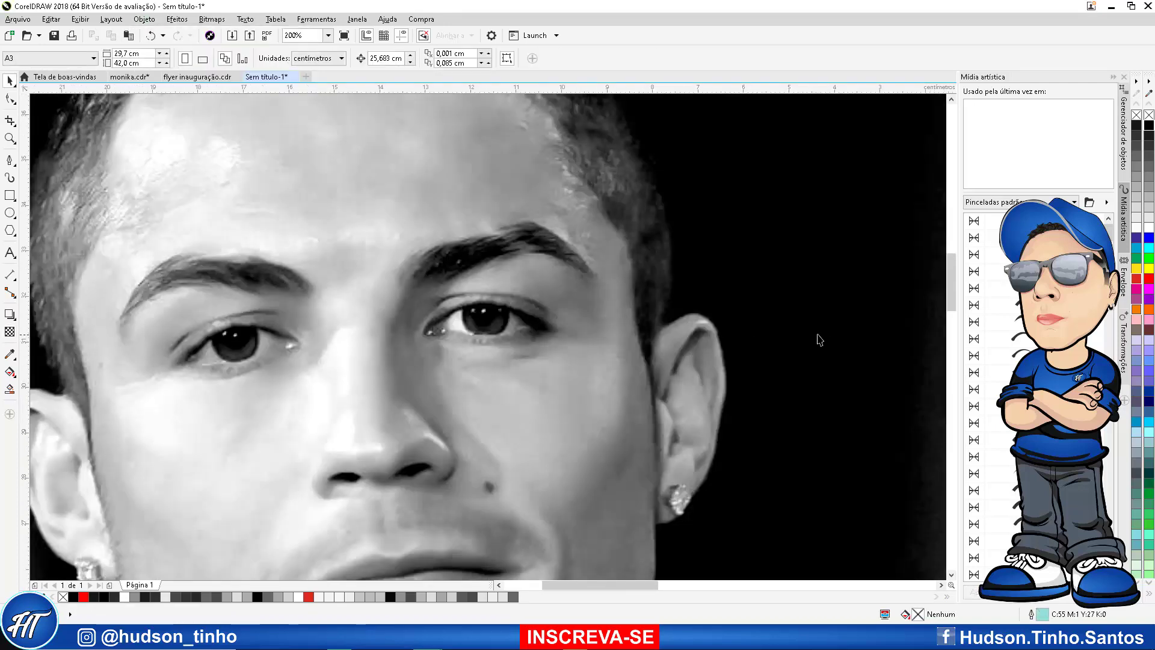
scroll(279, 321, down, 2)
scroll(551, 319, up, 2)
click(575, 383)
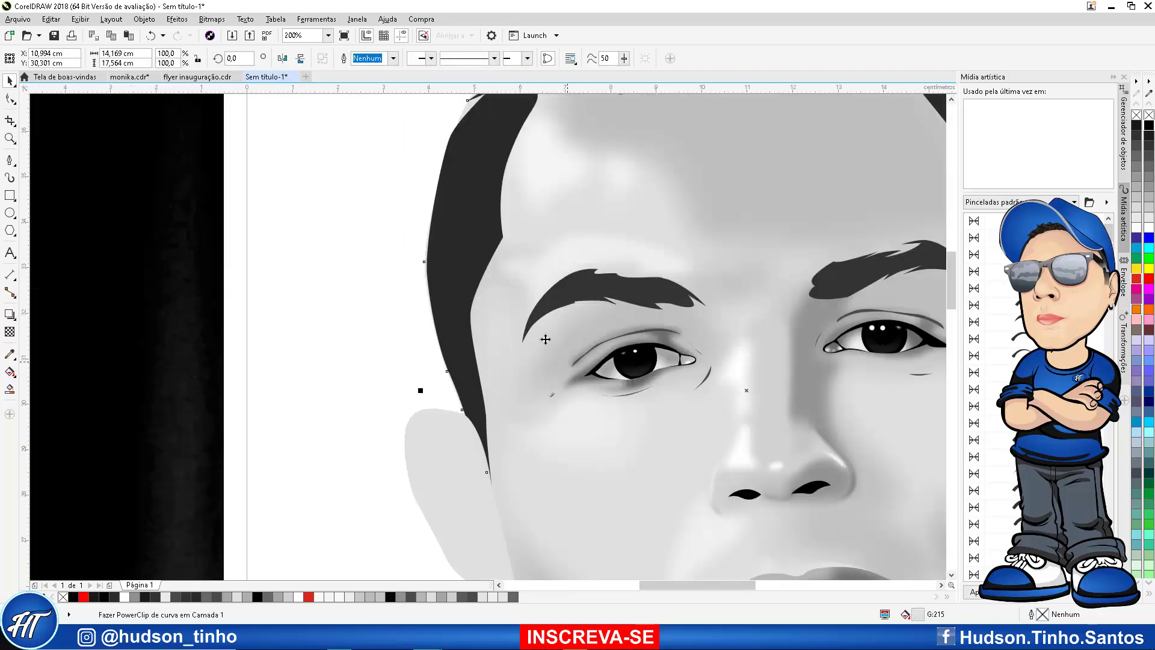
scroll(530, 349, down, 2)
click(529, 462)
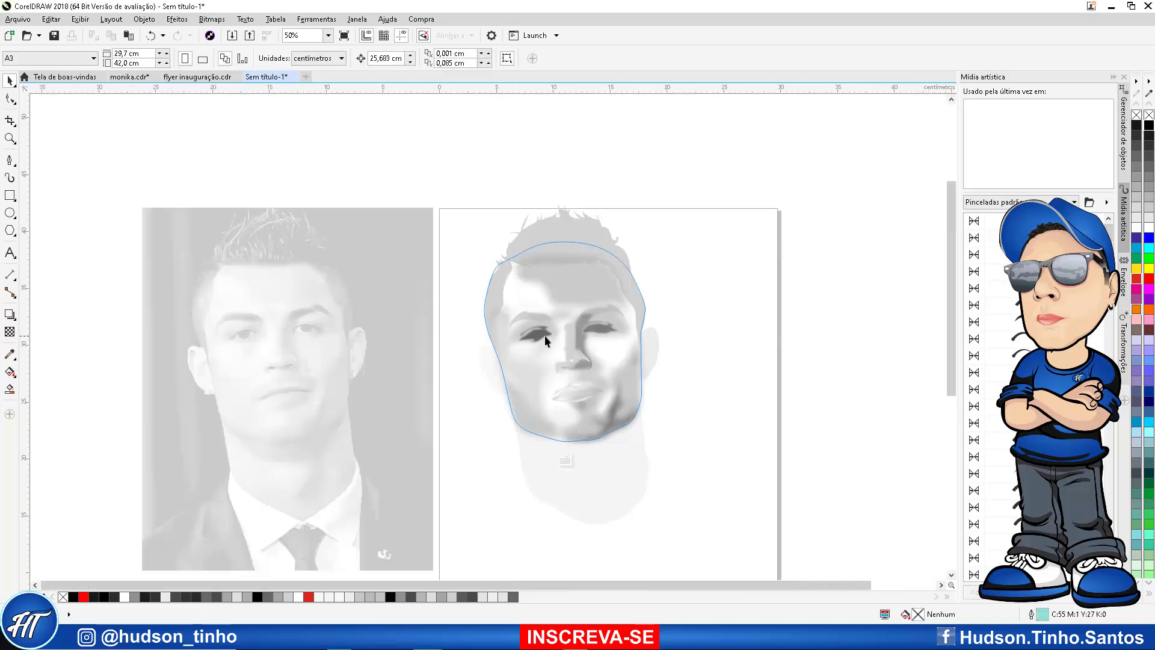
Set a uniform transparency of 30 on the left-hand eye shadow bitmap inside the face's PowerClip, keeping its position
scroll(543, 334, up, 3)
click(443, 307)
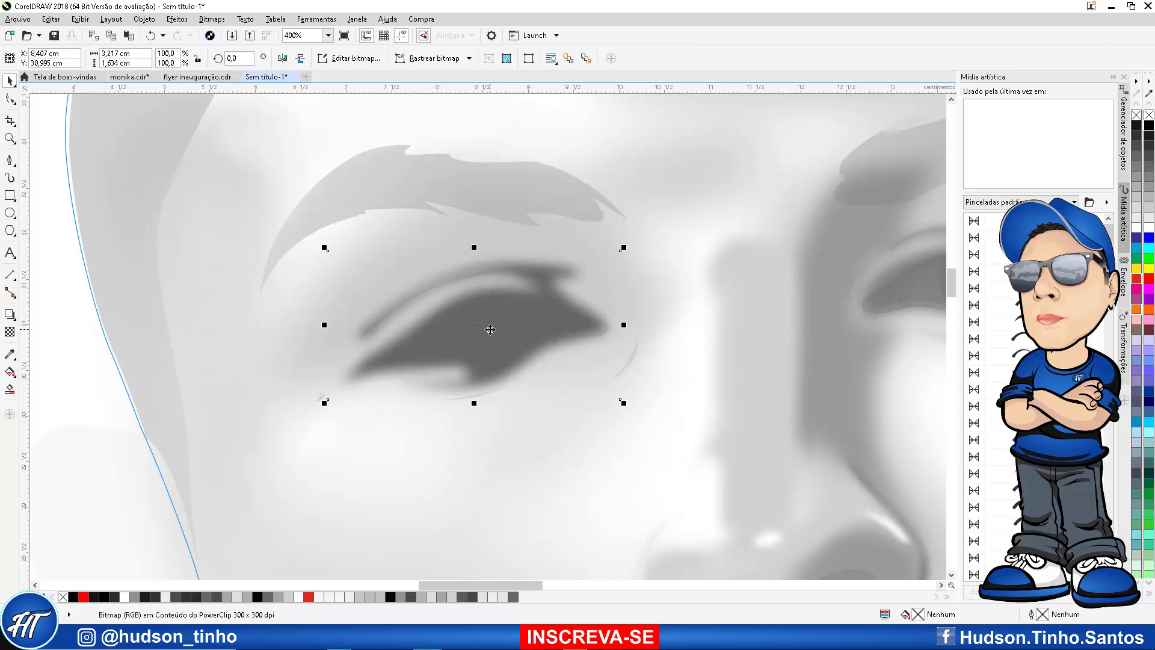
drag(490, 330, 350, 308)
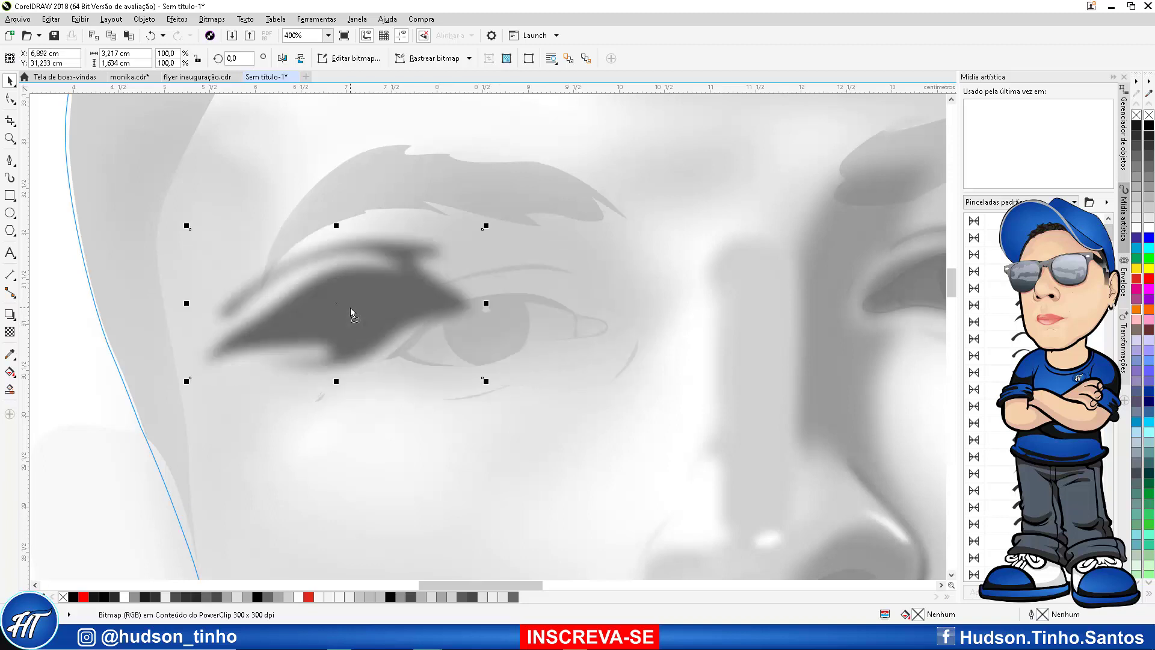
key(ctrl+z)
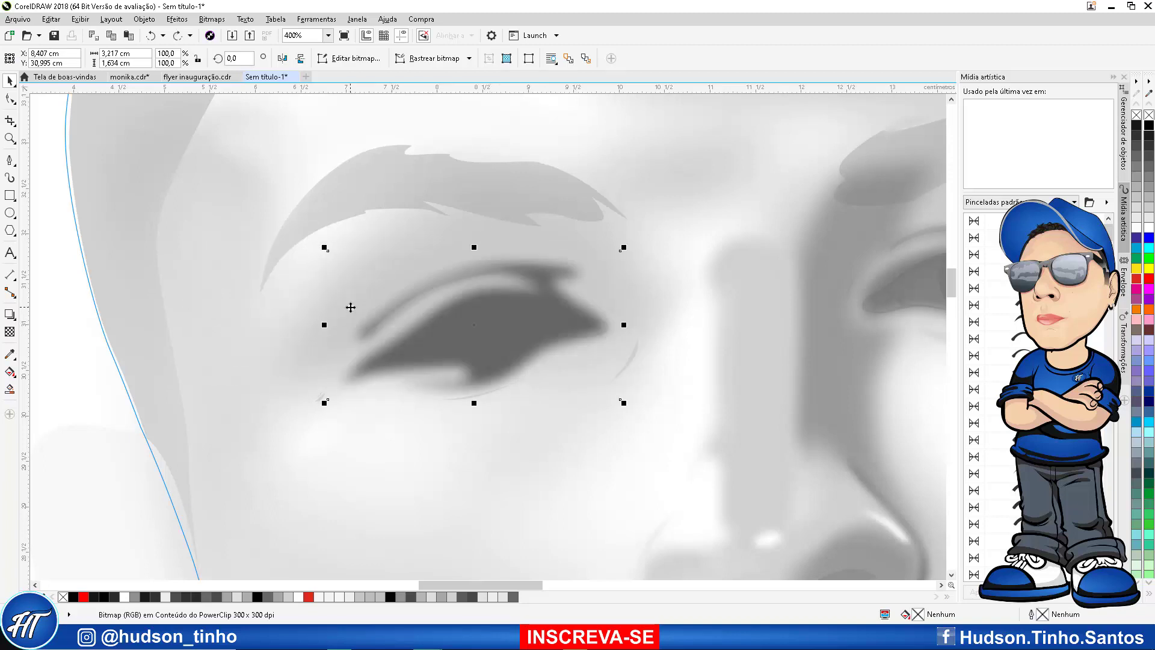
click(9, 333)
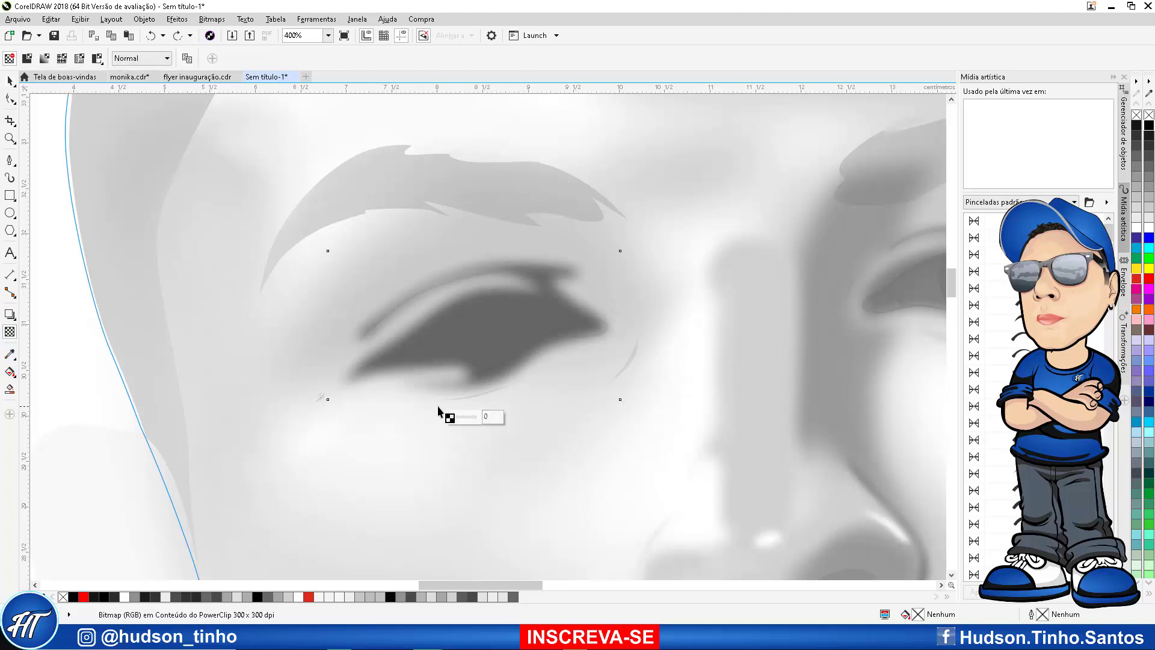
drag(449, 417, 458, 421)
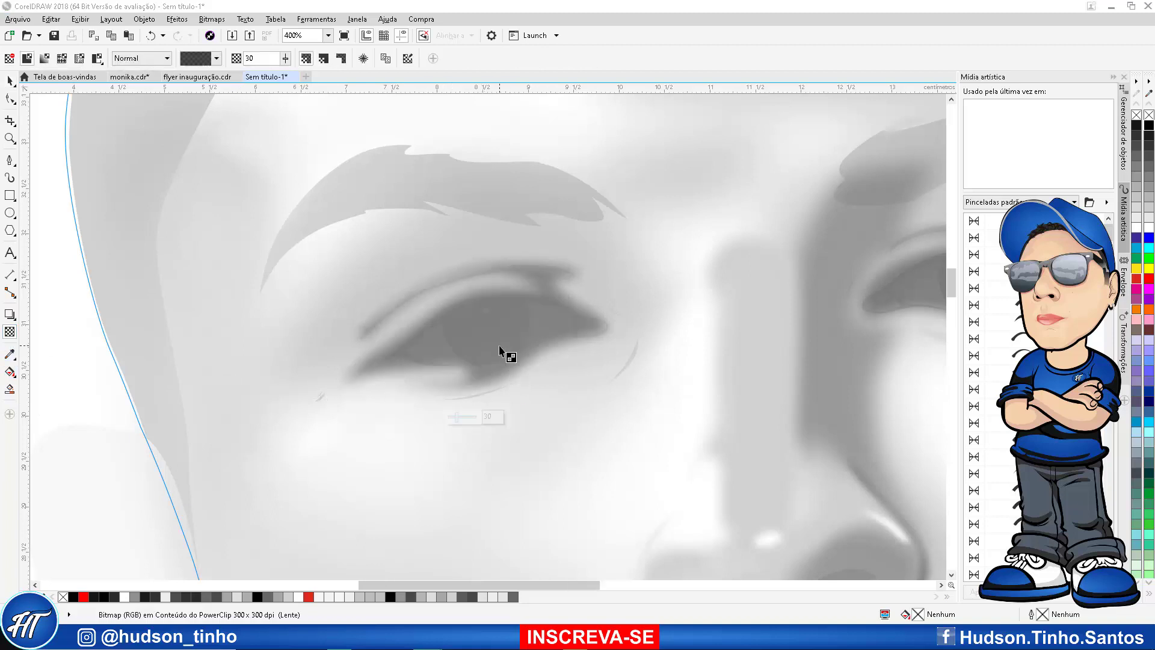
scroll(504, 349, down, 4)
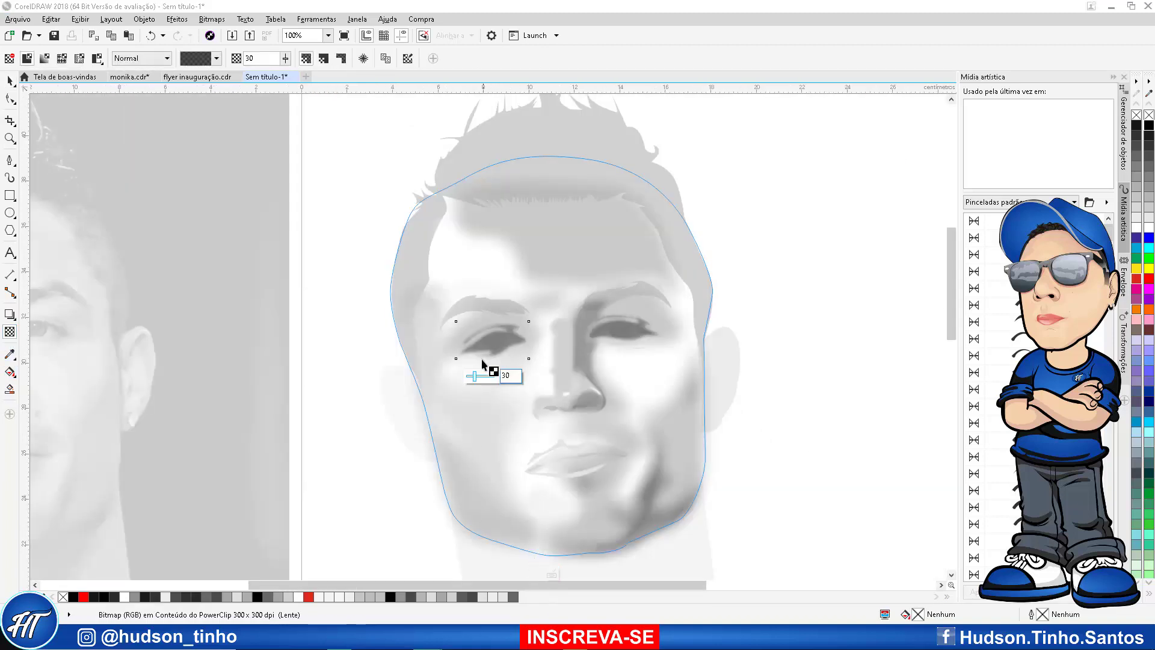
scroll(478, 362, up, 4)
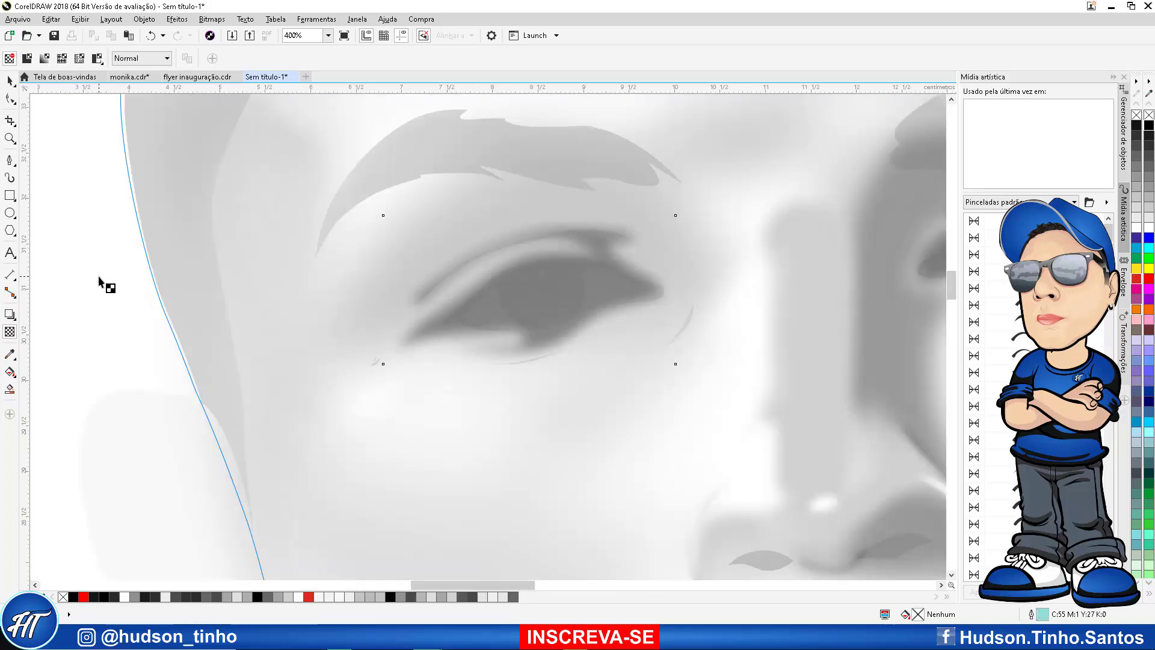
Finish editing the face's PowerClip contents and deselect the face
scroll(503, 353, down, 8)
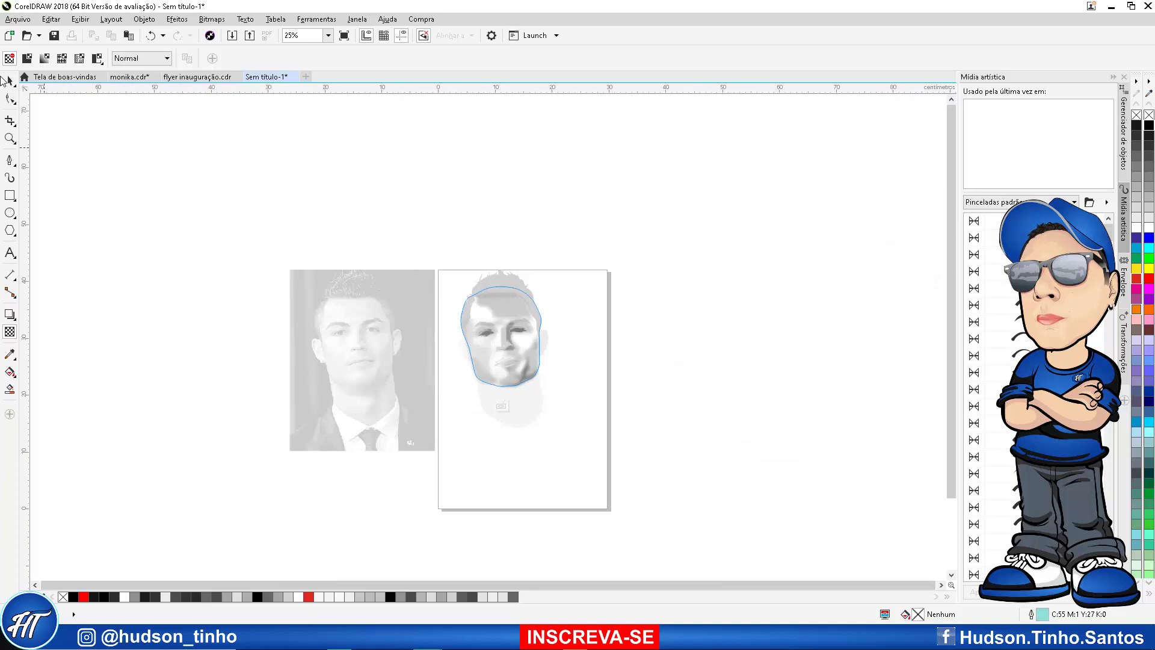
click(11, 81)
ctrl+click(533, 260)
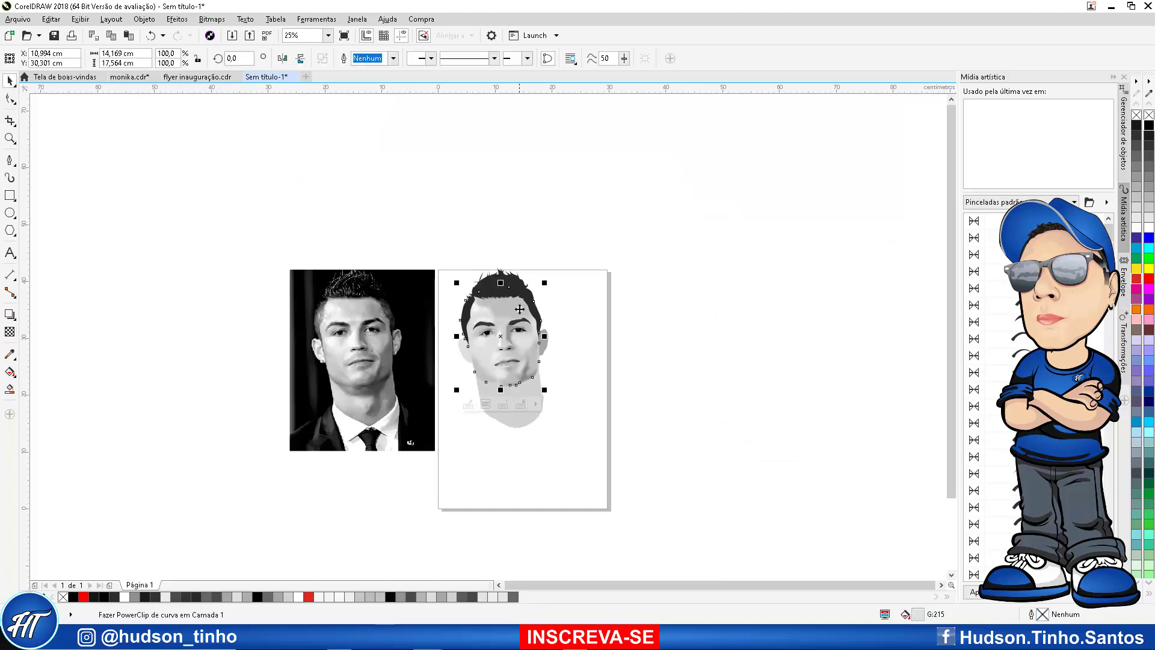
scroll(498, 325, up, 2)
key(Escape)
scroll(449, 279, down, 3)
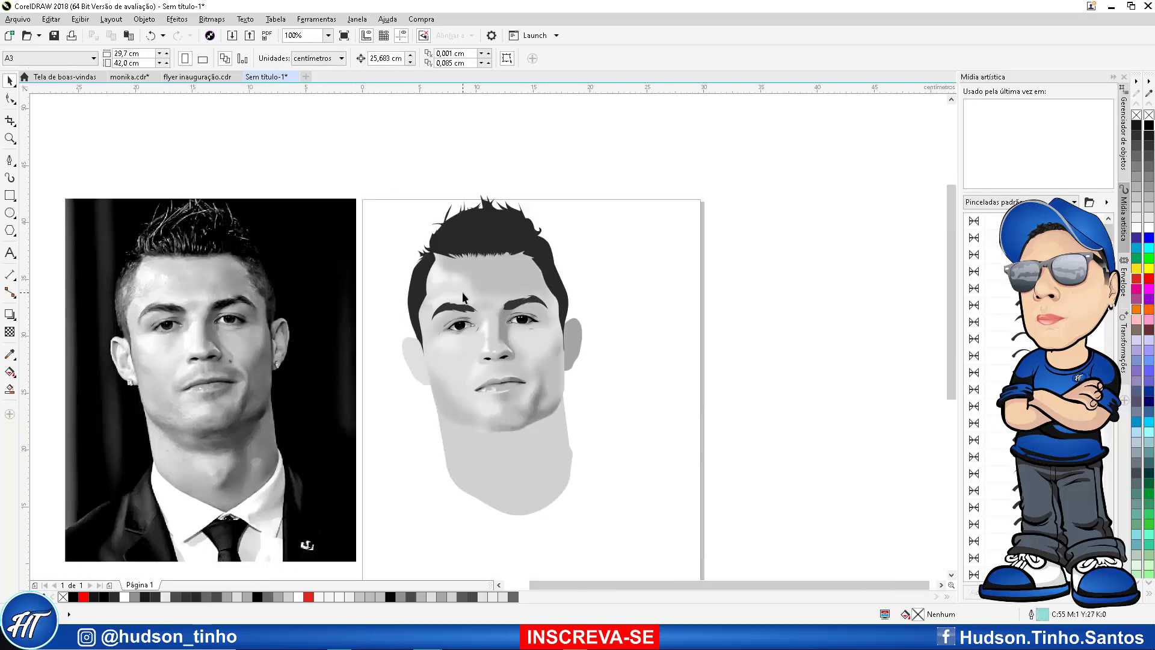
Examine the drawing's shaded face and lips at different magnifications against the reference photo
scroll(477, 327, up, 5)
scroll(705, 360, down, 2)
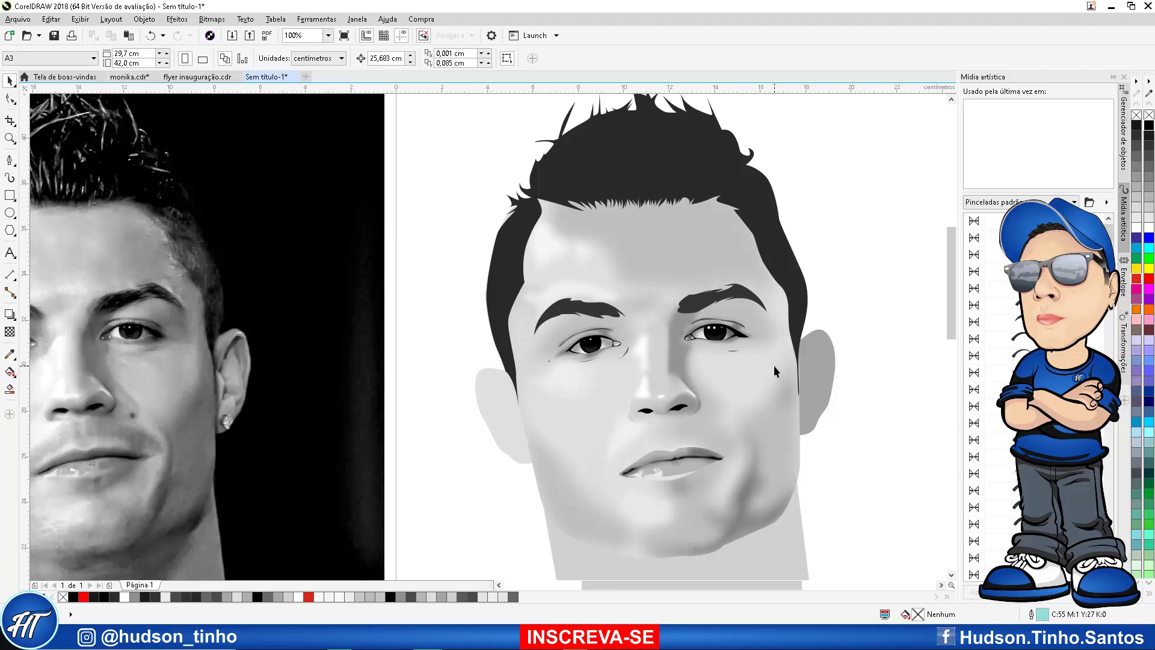
scroll(662, 482, up, 5)
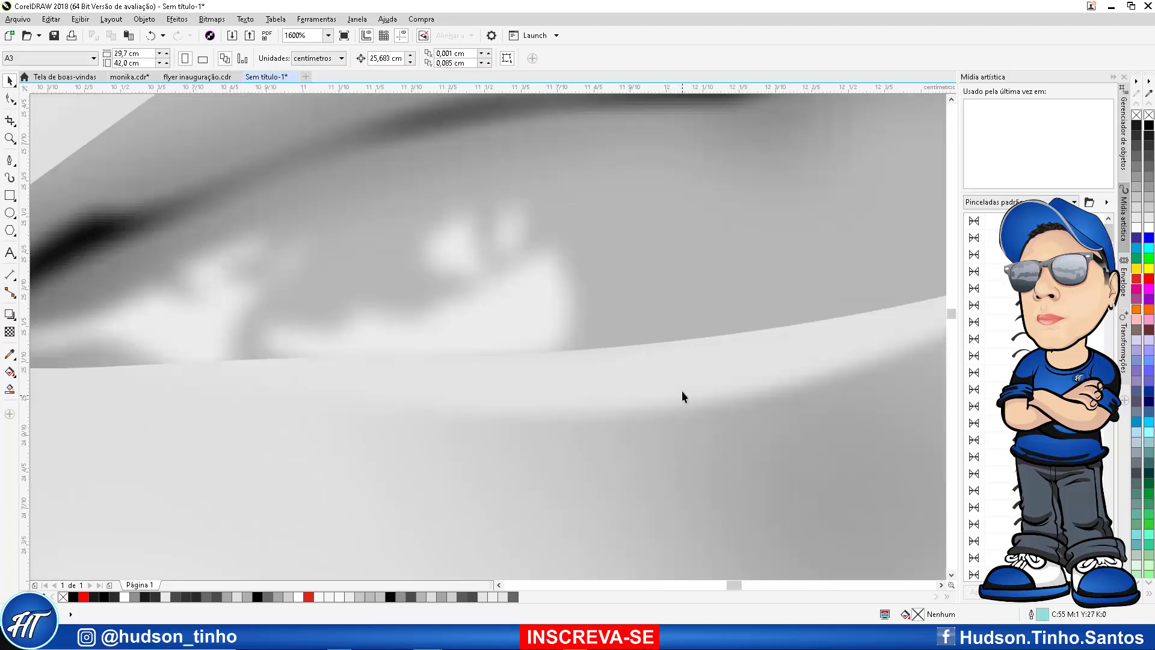
scroll(681, 391, down, 2)
click(686, 371)
scroll(662, 368, down, 3)
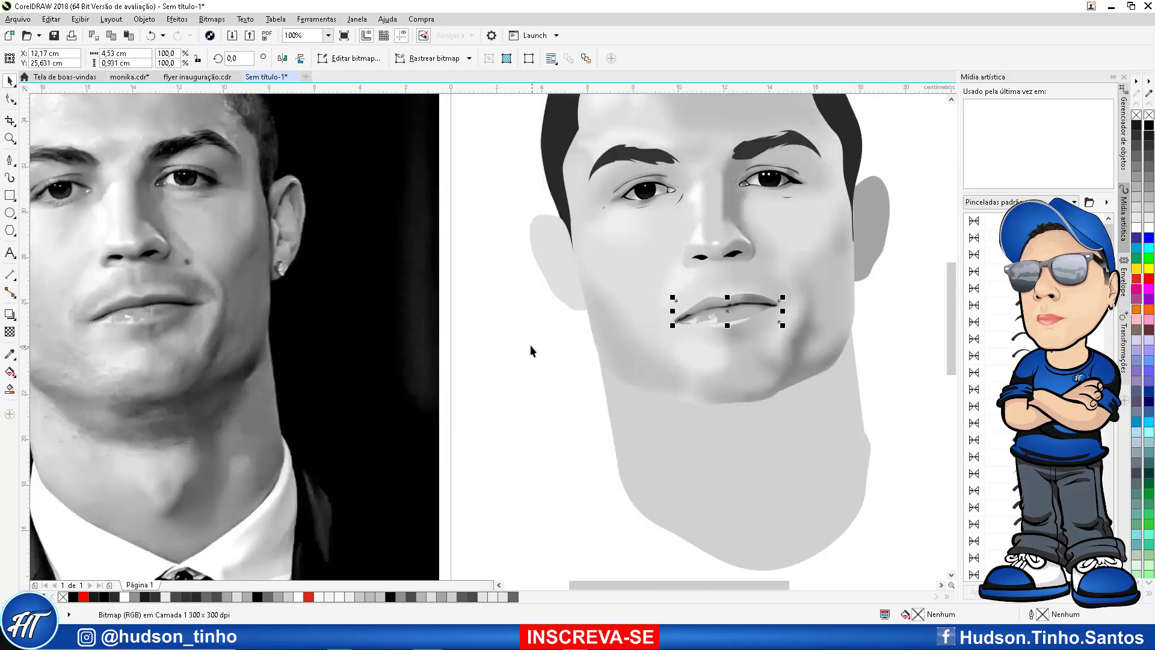
click(529, 345)
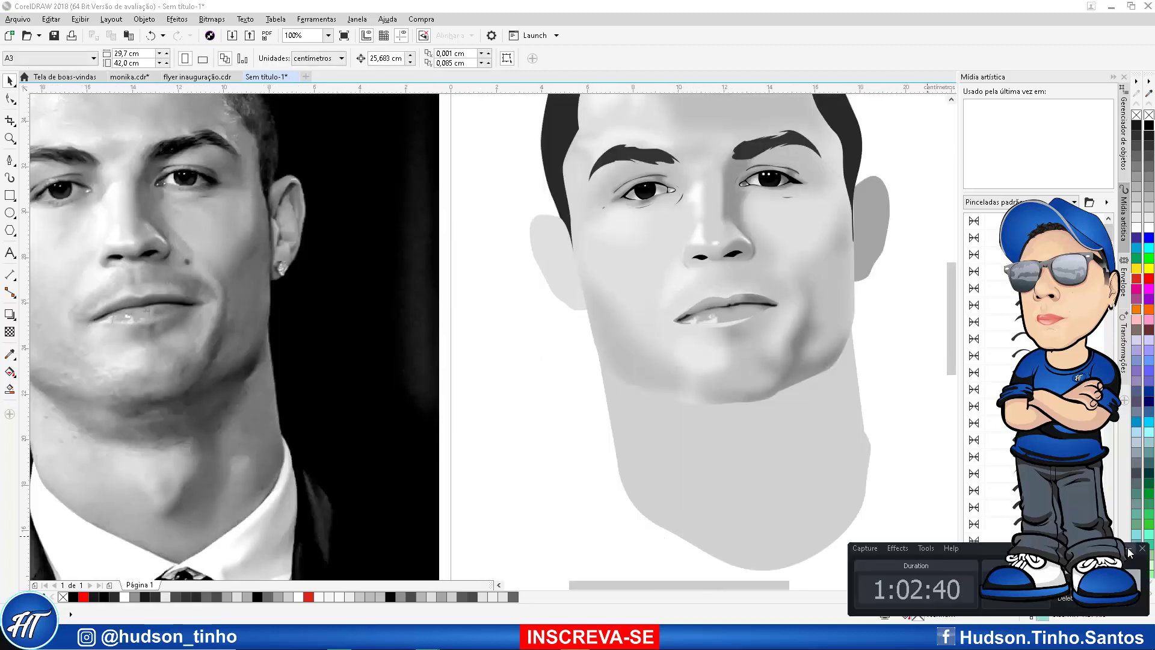
click(1129, 549)
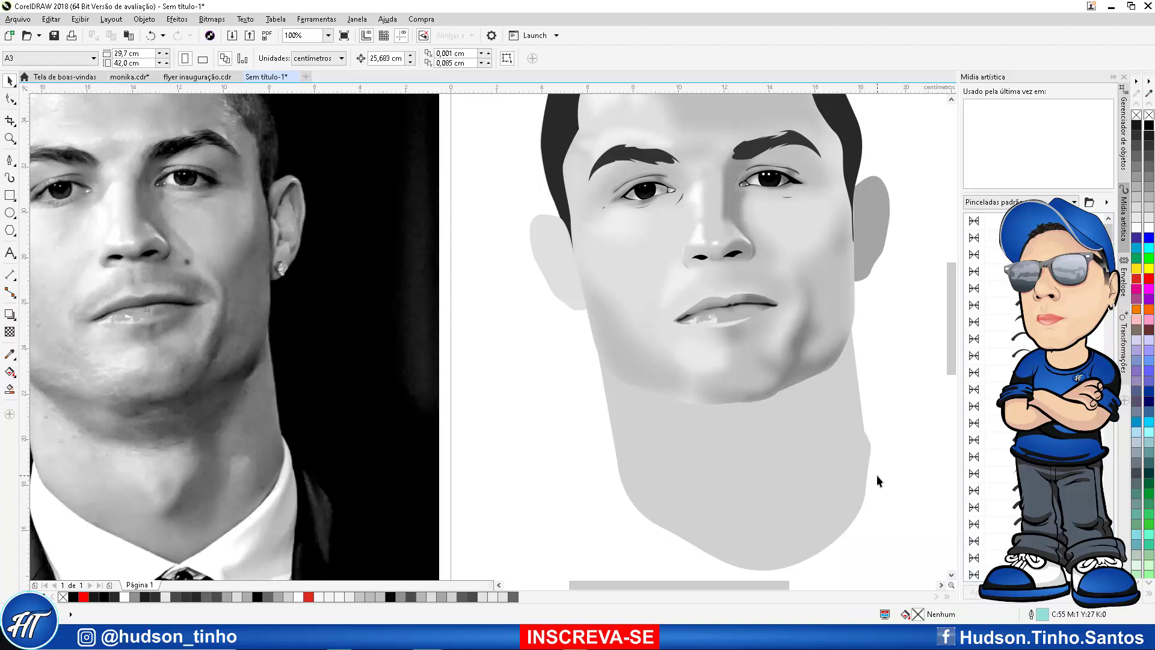
scroll(558, 306, down, 2)
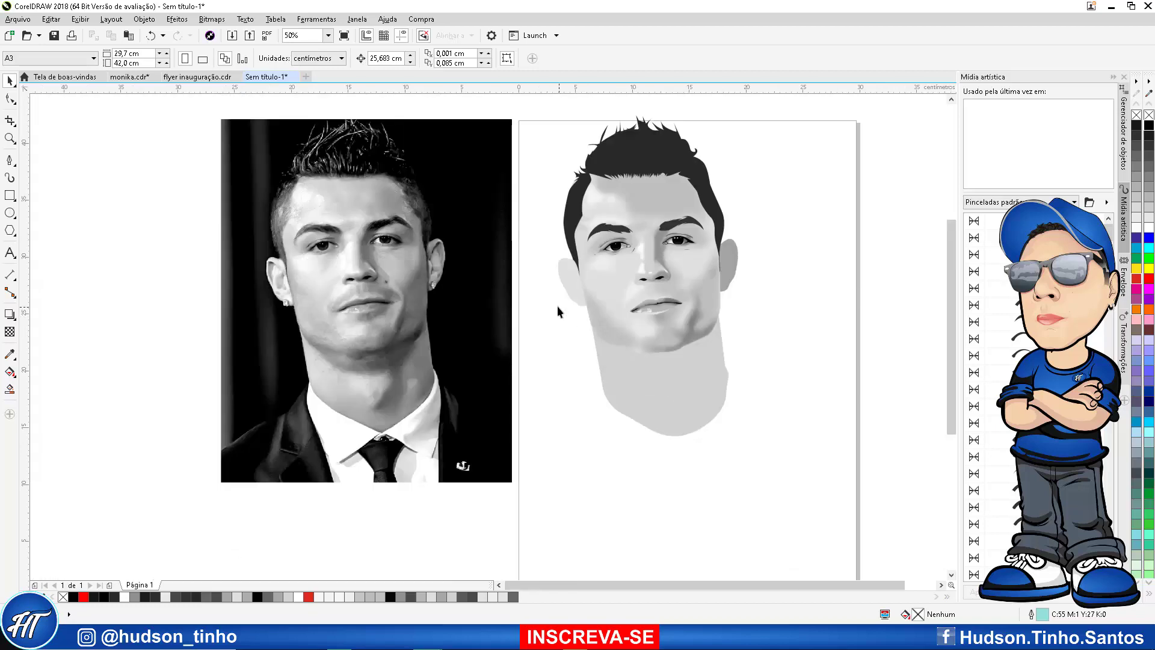
scroll(395, 313, up, 2)
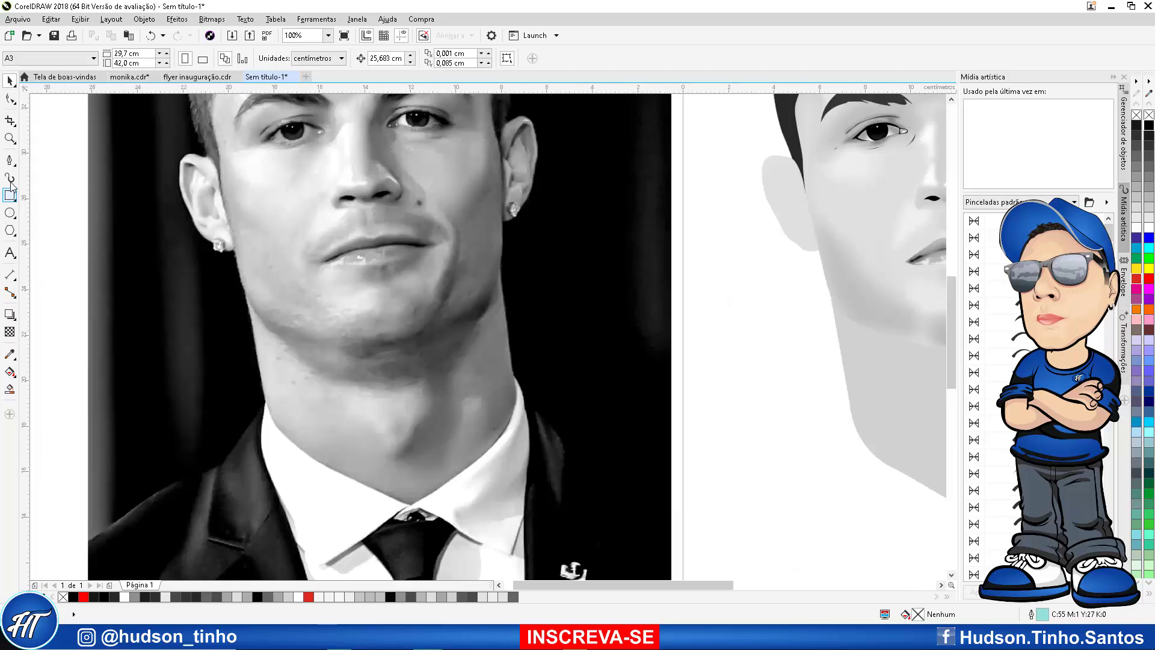
click(10, 160)
scroll(326, 270, down, 2)
scroll(377, 204, up, 2)
scroll(361, 348, up, 1)
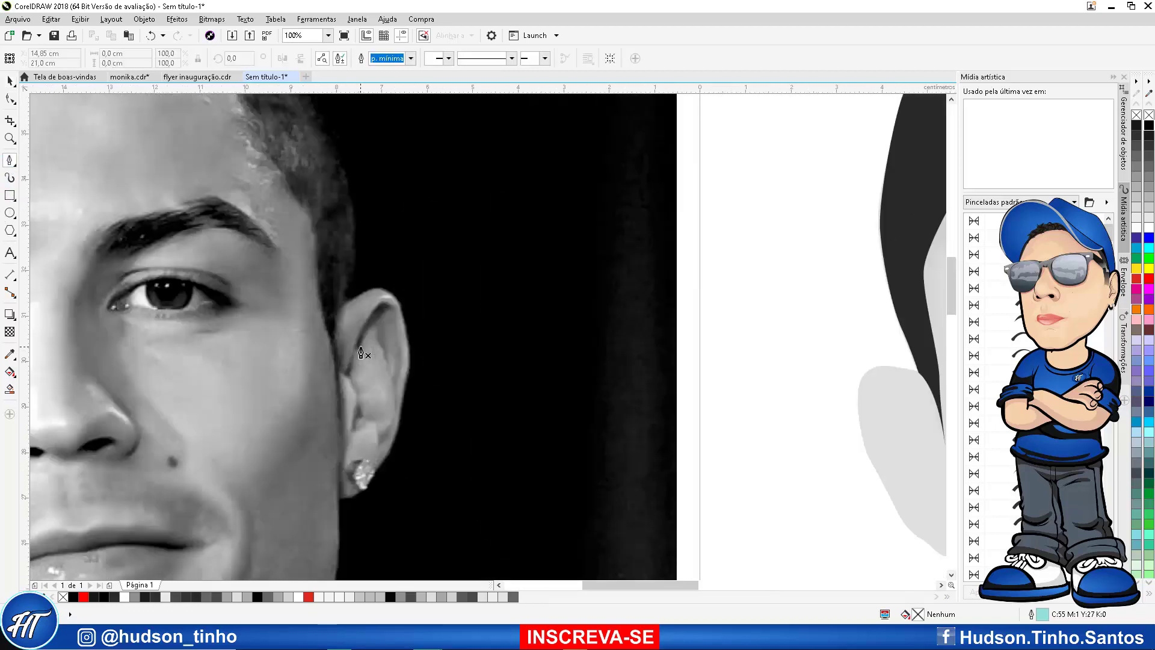
scroll(362, 353, up, 4)
scroll(404, 301, down, 4)
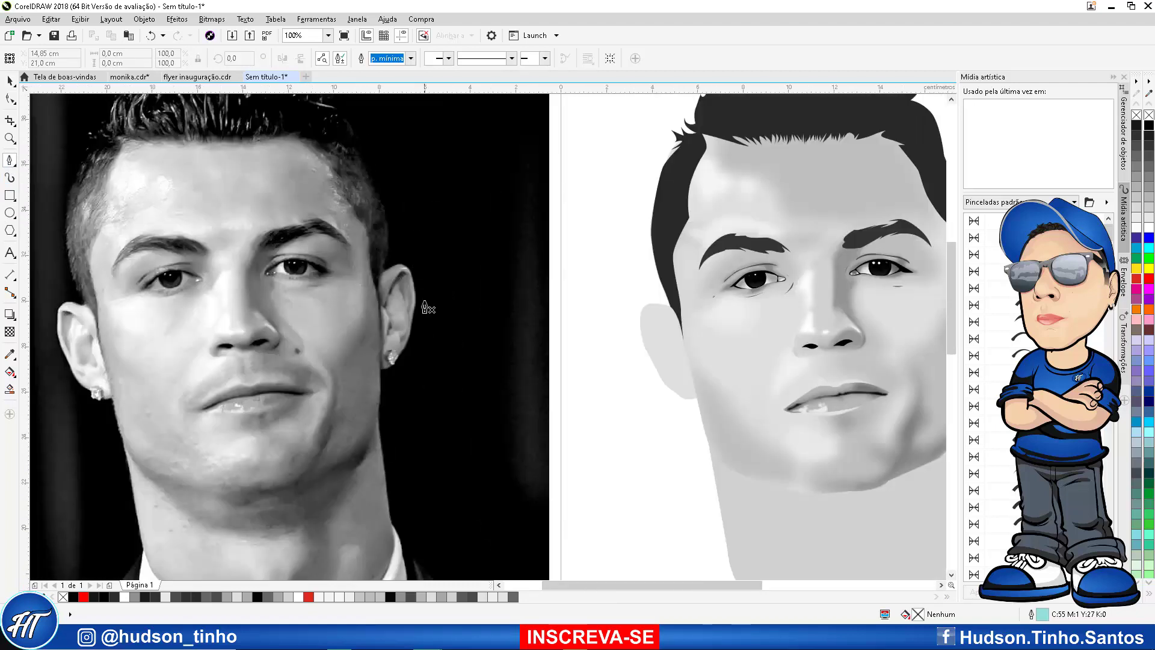
scroll(345, 438, up, 4)
click(358, 407)
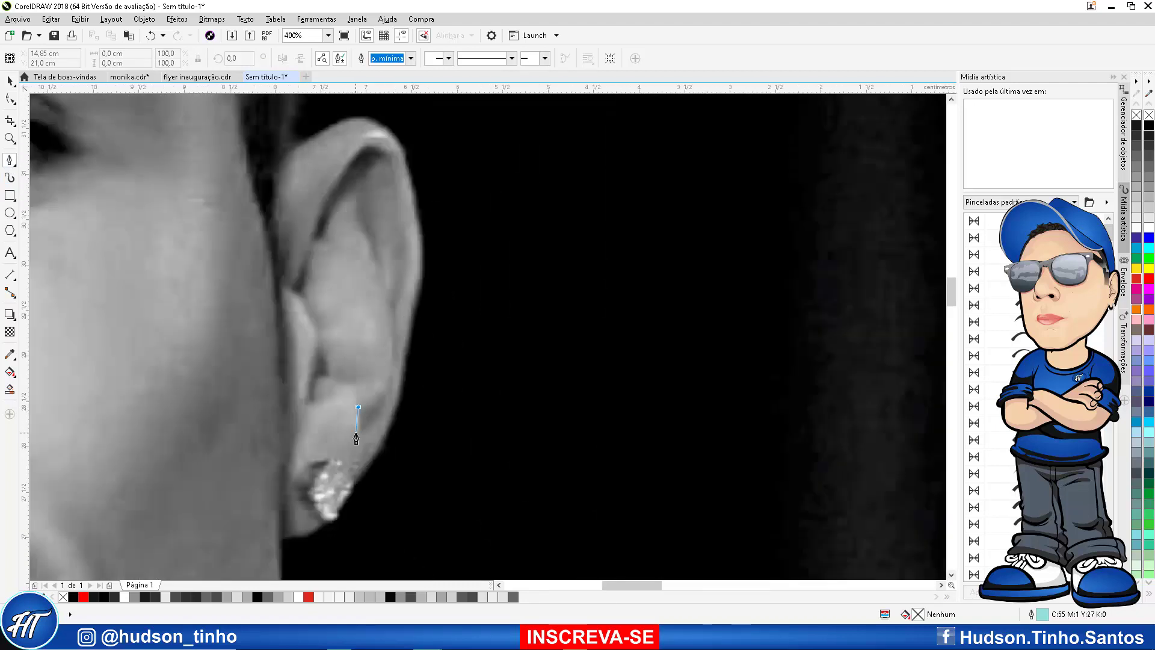
drag(355, 433, 395, 384)
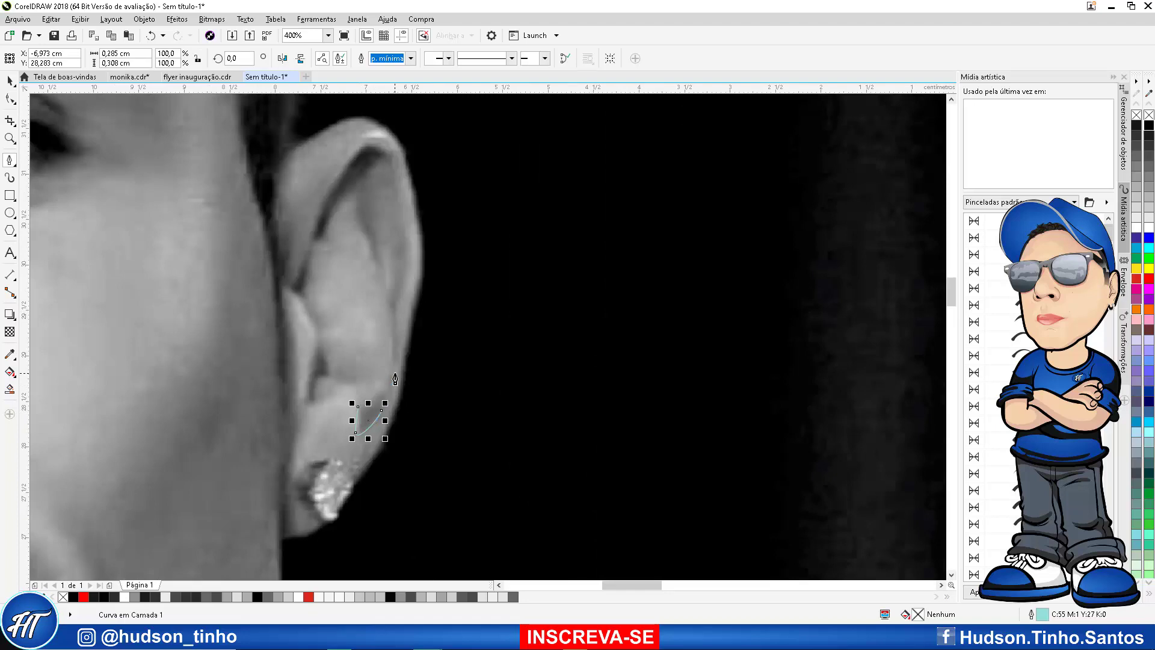
key(Delete)
Trace the reference photo's right-hand ear with the Pen tool, from the front fold over the top and down the outer rim
scroll(323, 262, down, 2)
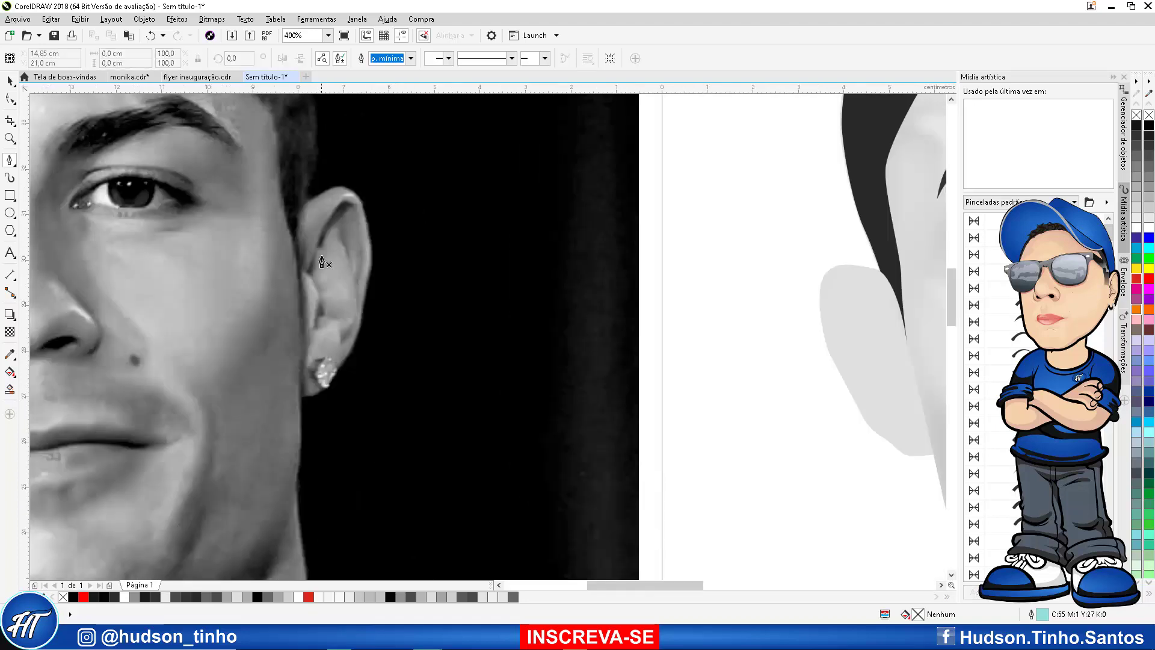
scroll(336, 214, up, 1)
scroll(395, 297, down, 2)
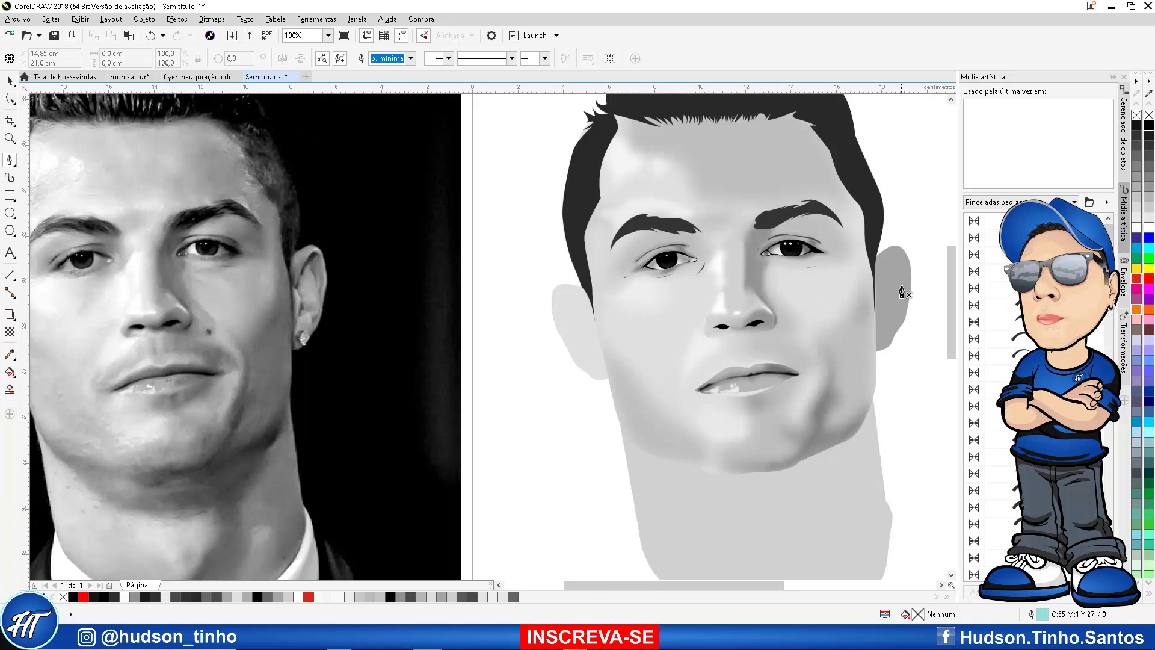
scroll(893, 324, up, 1)
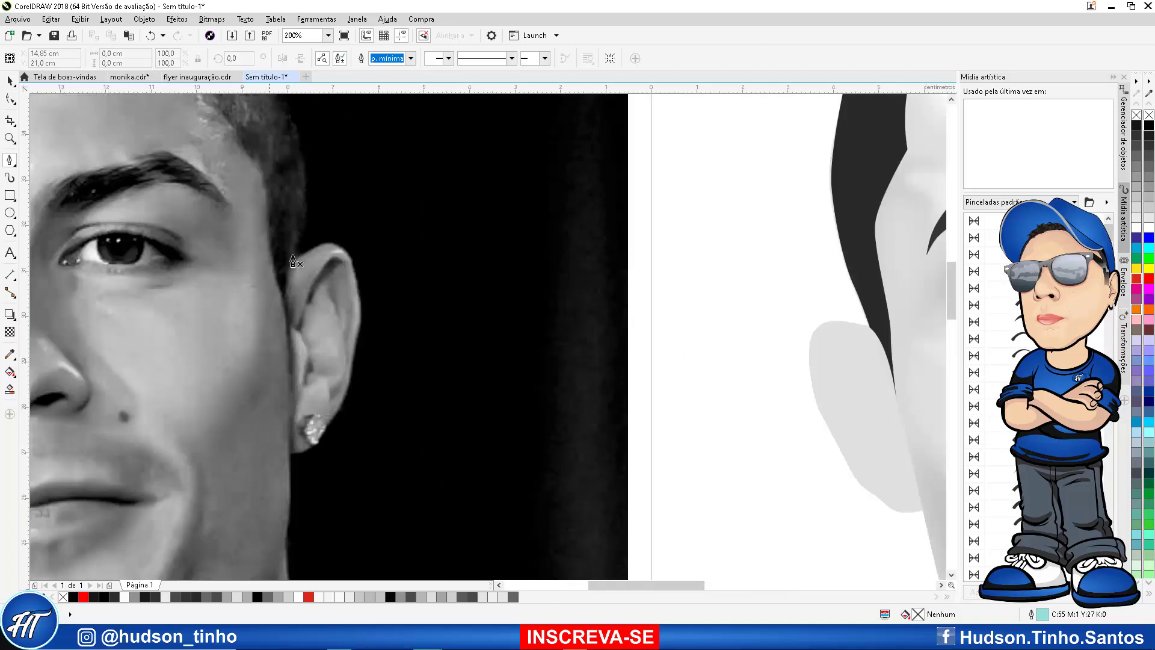
scroll(293, 262, up, 1)
click(295, 362)
click(310, 327)
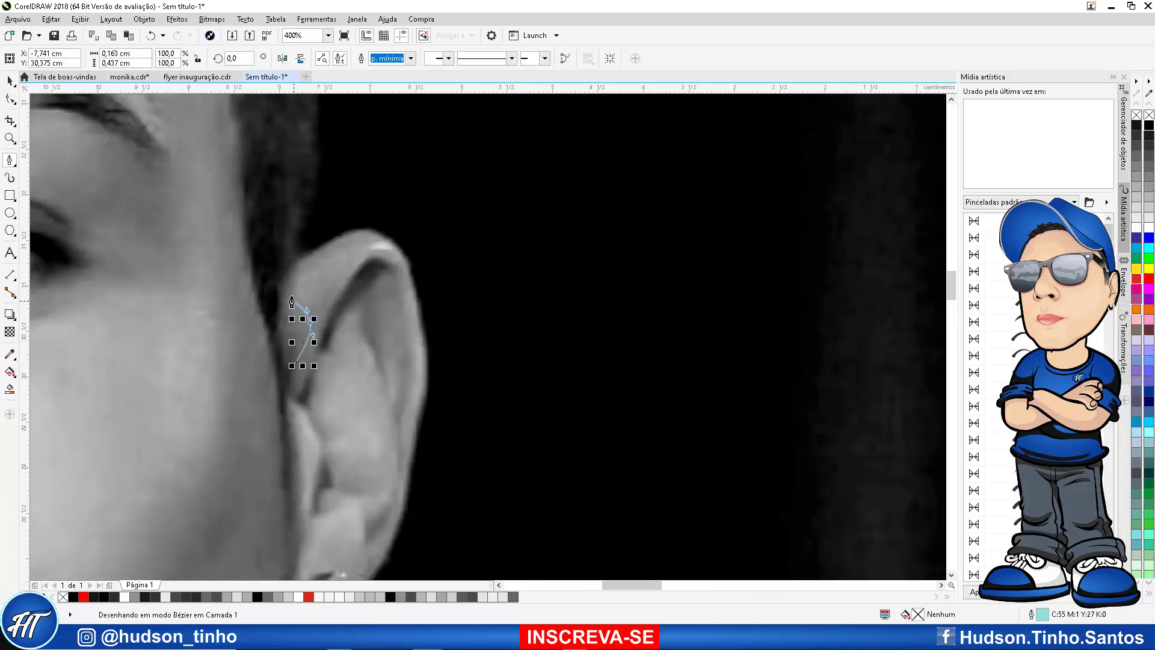
drag(291, 293, 291, 273)
click(340, 240)
drag(402, 257, 416, 280)
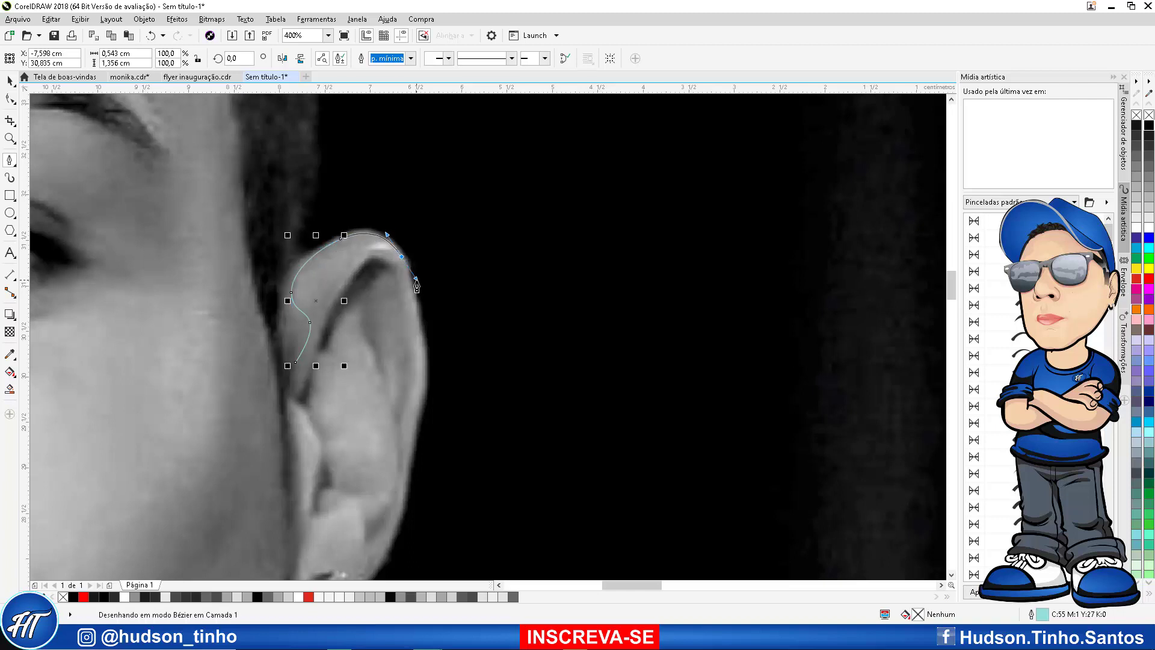
click(426, 380)
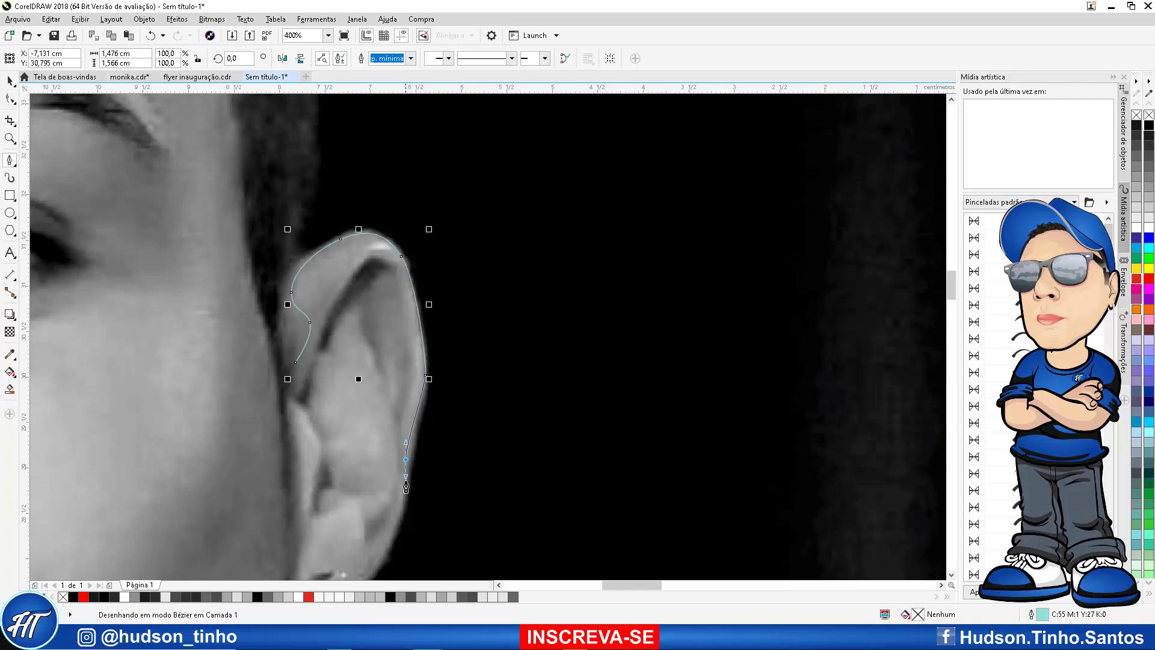
click(406, 458)
drag(397, 528, 395, 545)
Continue the ear curve around the earlobe, up the front edge beside the face and into the small front cartilage
scroll(379, 506, down, 1)
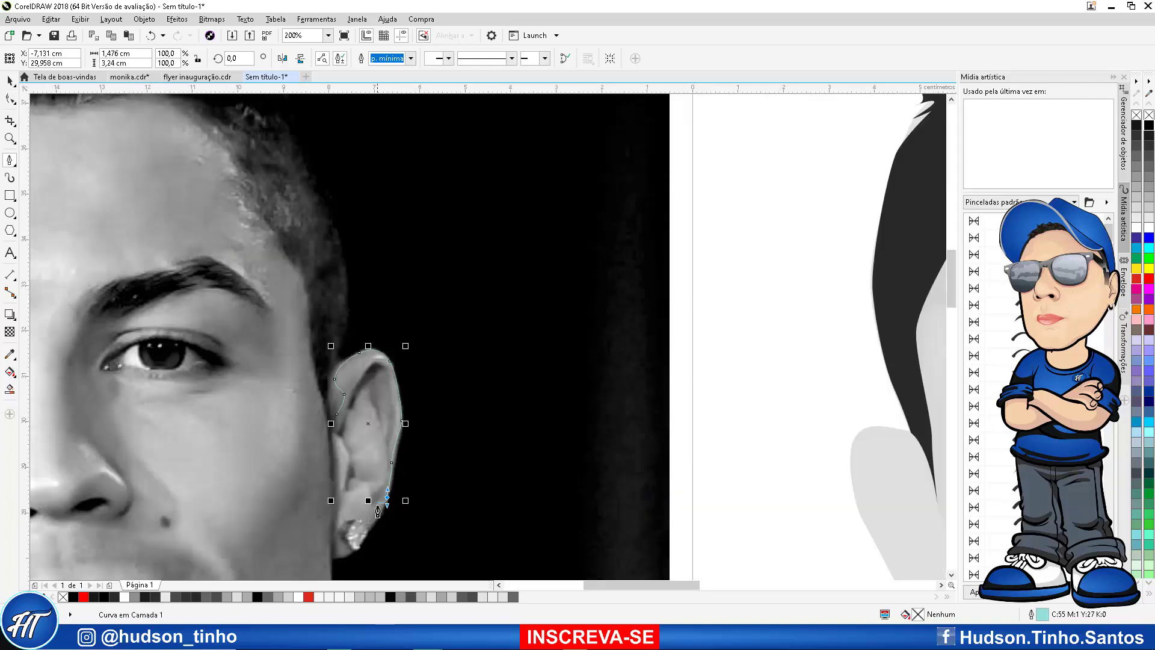
scroll(374, 512, up, 1)
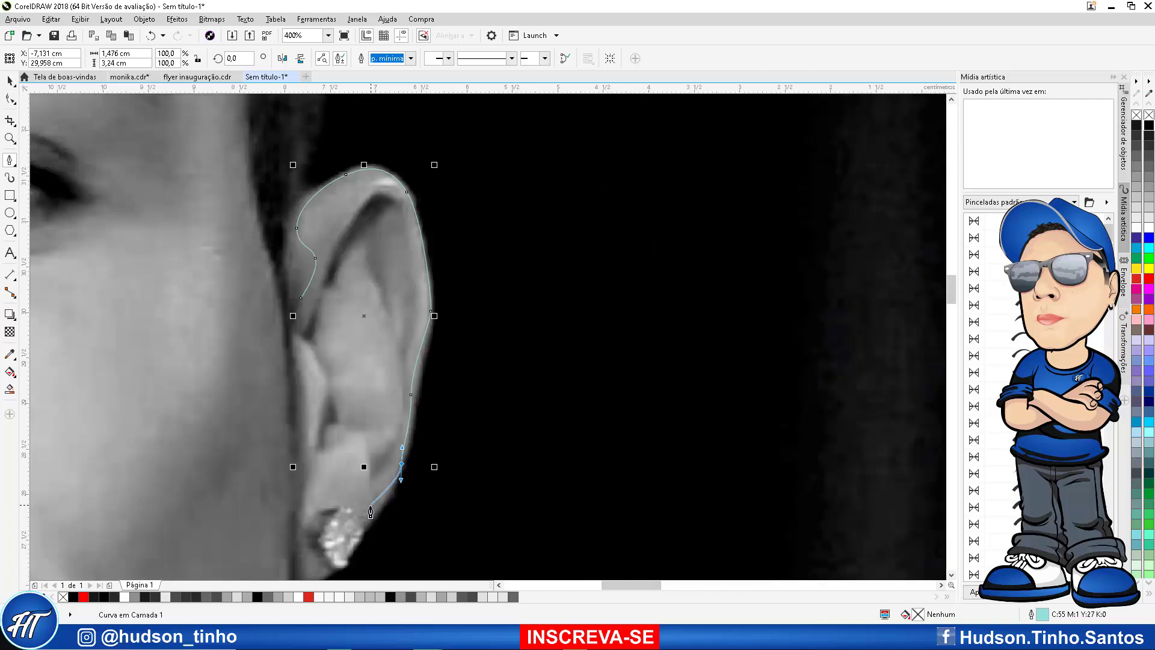
click(366, 516)
click(322, 565)
drag(306, 500, 308, 480)
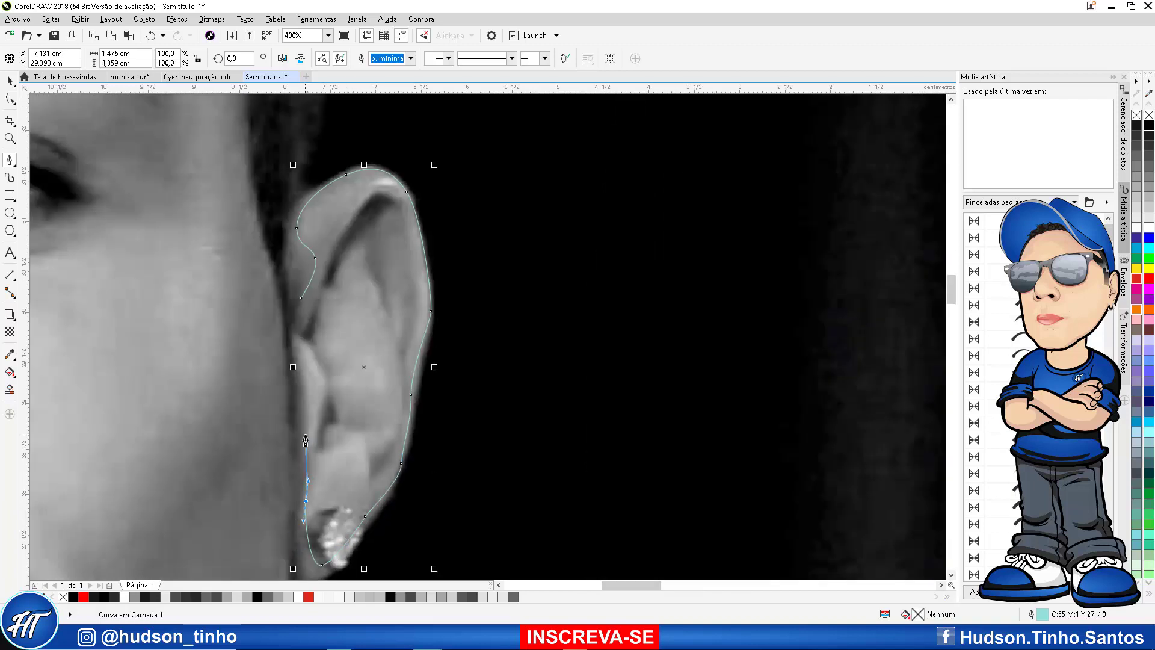
click(306, 435)
drag(291, 333, 328, 411)
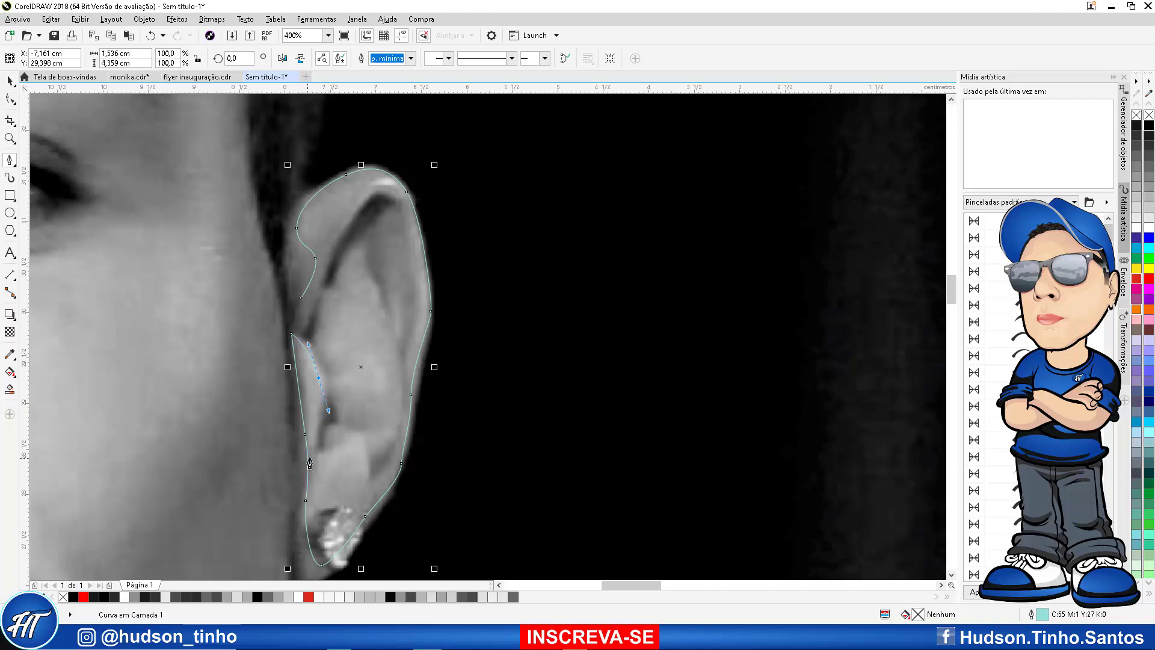
Trace the lower and inner folds and close the ear highlight shape, about 1.5 cm wide and 4.4 cm high
click(312, 455)
click(348, 431)
click(365, 465)
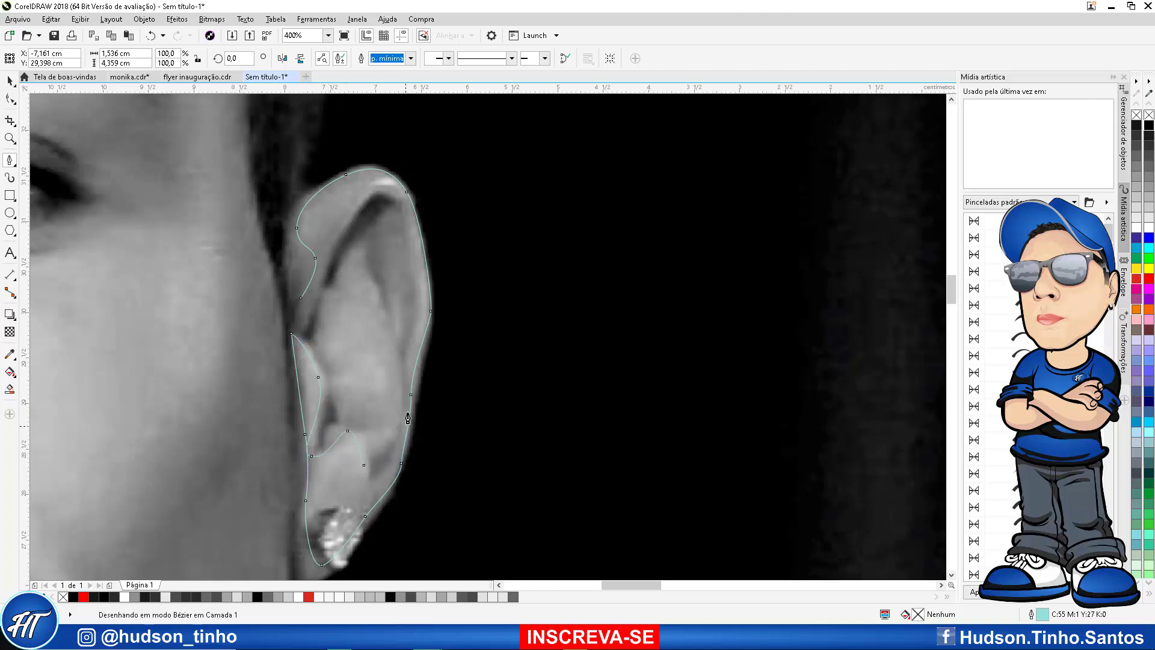
drag(402, 445, 408, 415)
drag(398, 372, 390, 433)
click(338, 412)
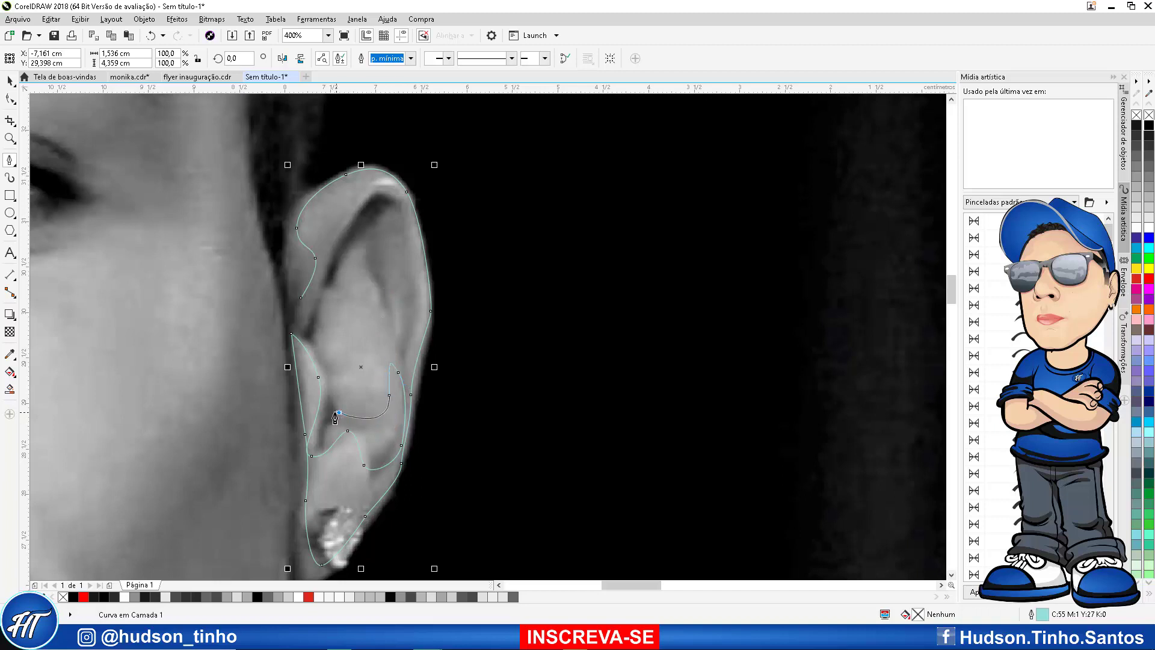
mouse_move(329, 338)
mouse_down()
mouse_move(324, 289)
mouse_move(301, 304)
mouse_up()
click(328, 269)
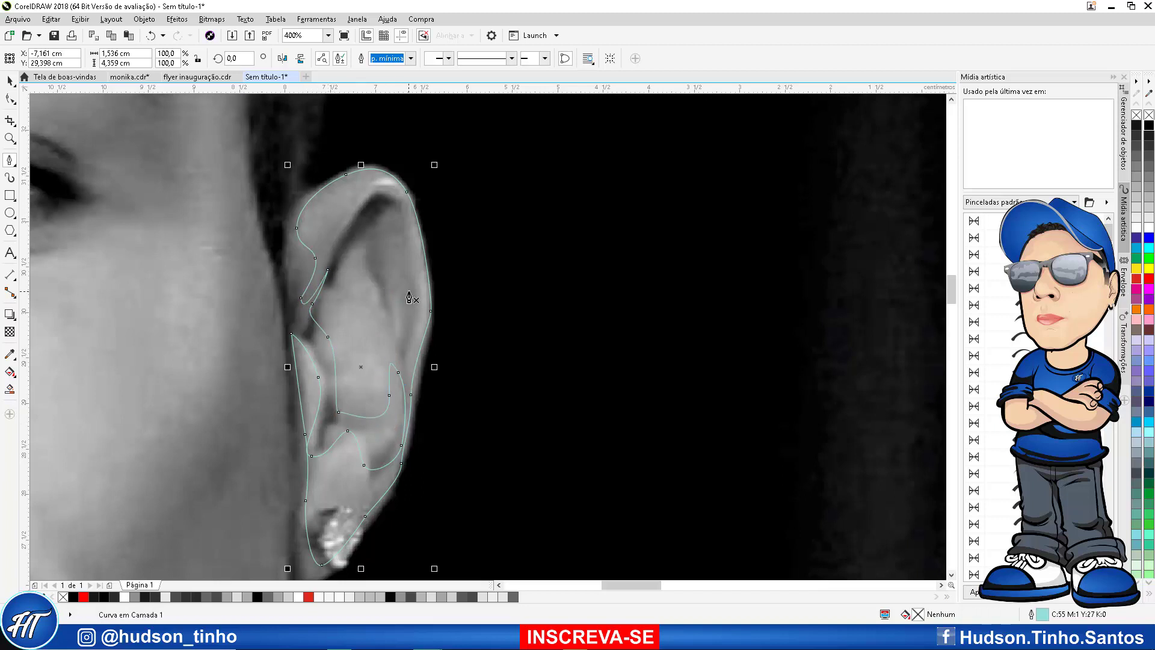
Fill the traced ear highlight with grey 146 sampled from the photo's ear and remove its outline
scroll(409, 297, down, 3)
scroll(409, 317, up, 3)
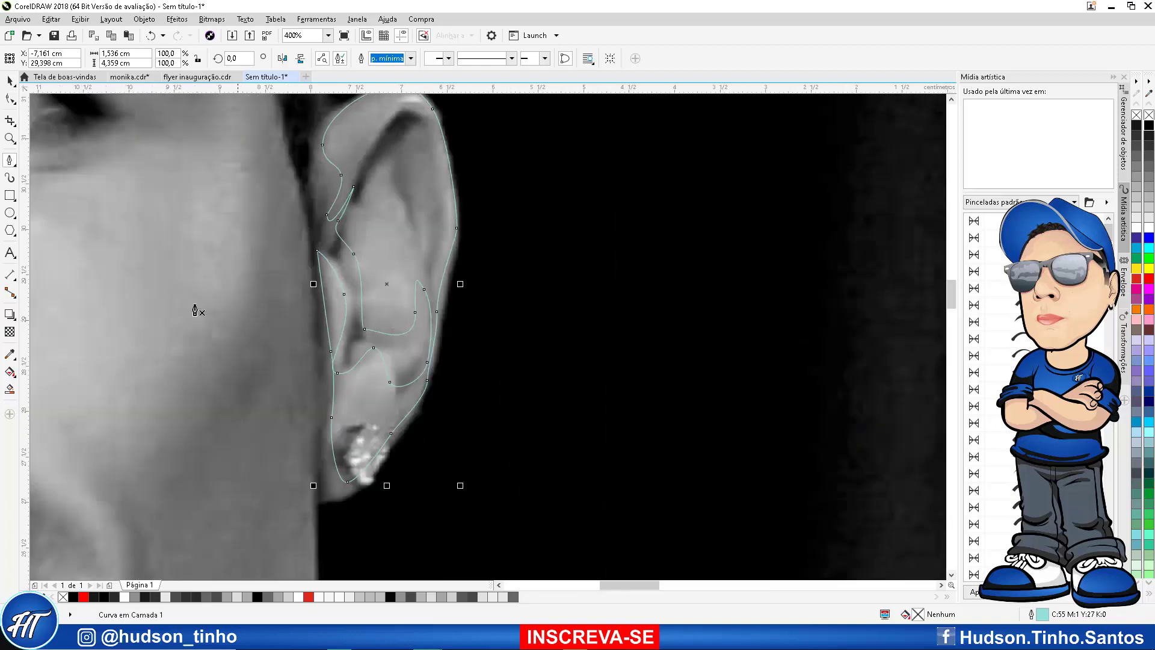
click(10, 355)
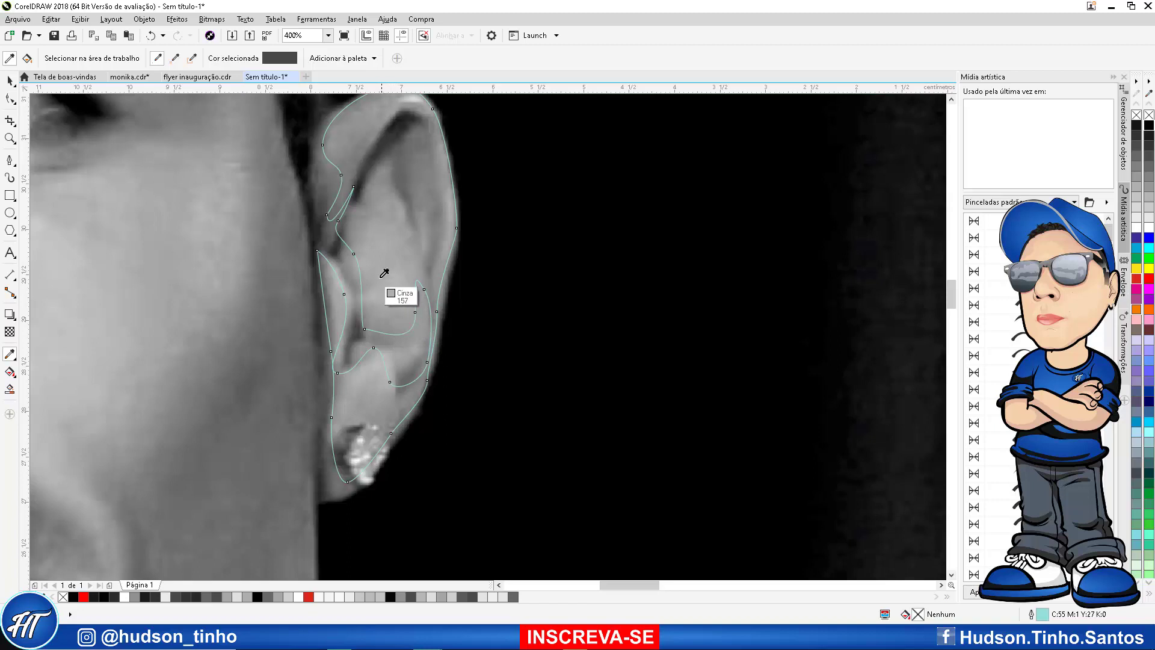
click(370, 383)
click(370, 382)
scroll(370, 383, down, 2)
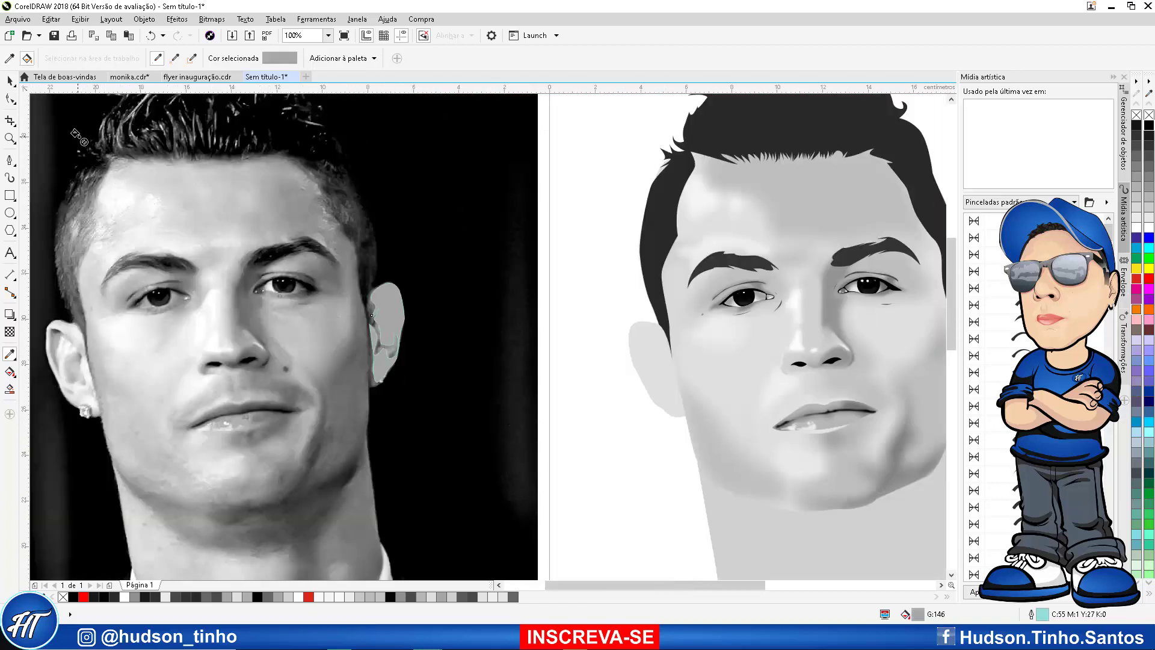
click(9, 81)
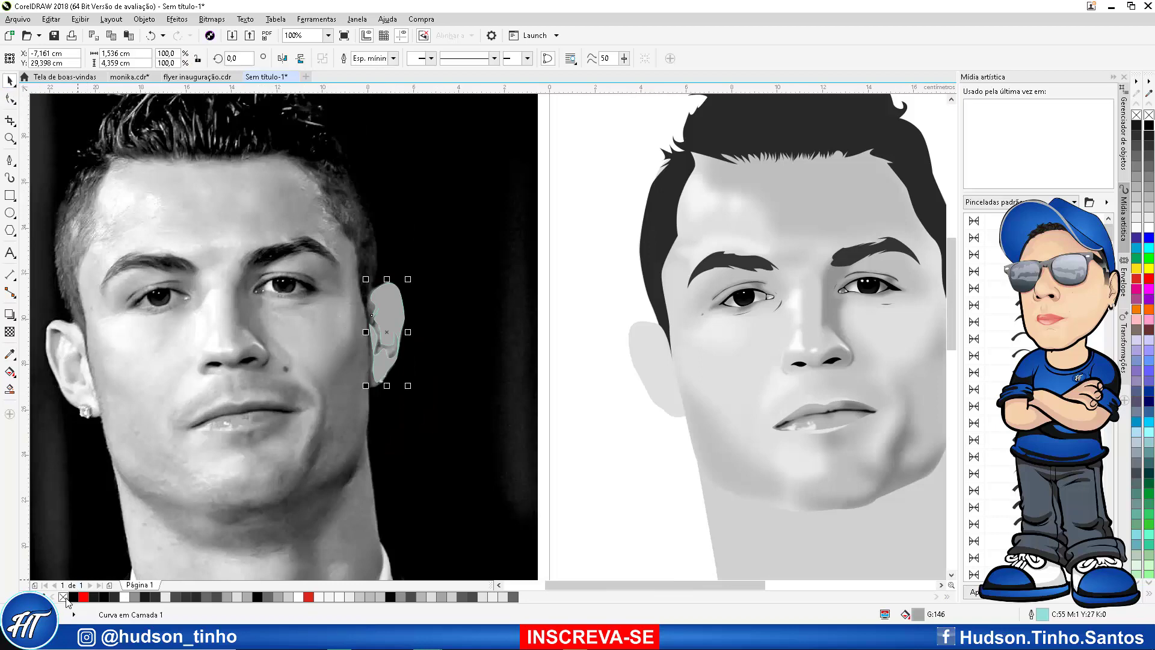
right_click(63, 597)
Move the highlight shape onto the drawing's right-hand ear and recolour it lighter grey 179
key(Right)
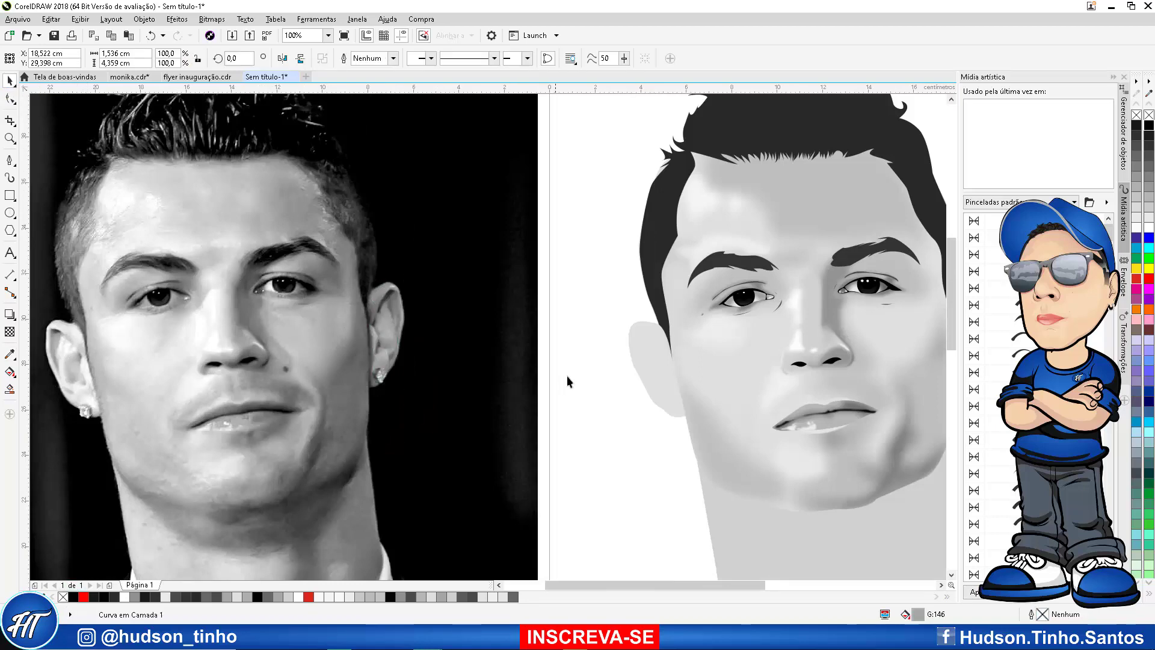
scroll(568, 374, down, 1)
scroll(778, 357, up, 2)
scroll(763, 357, up, 1)
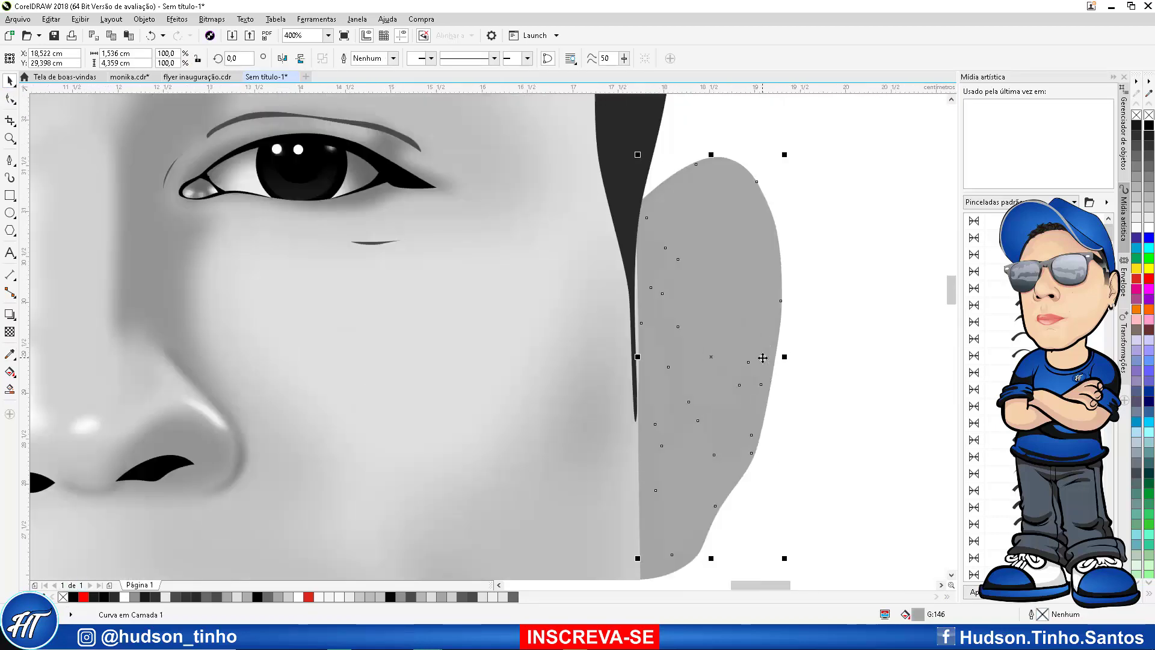
click(388, 600)
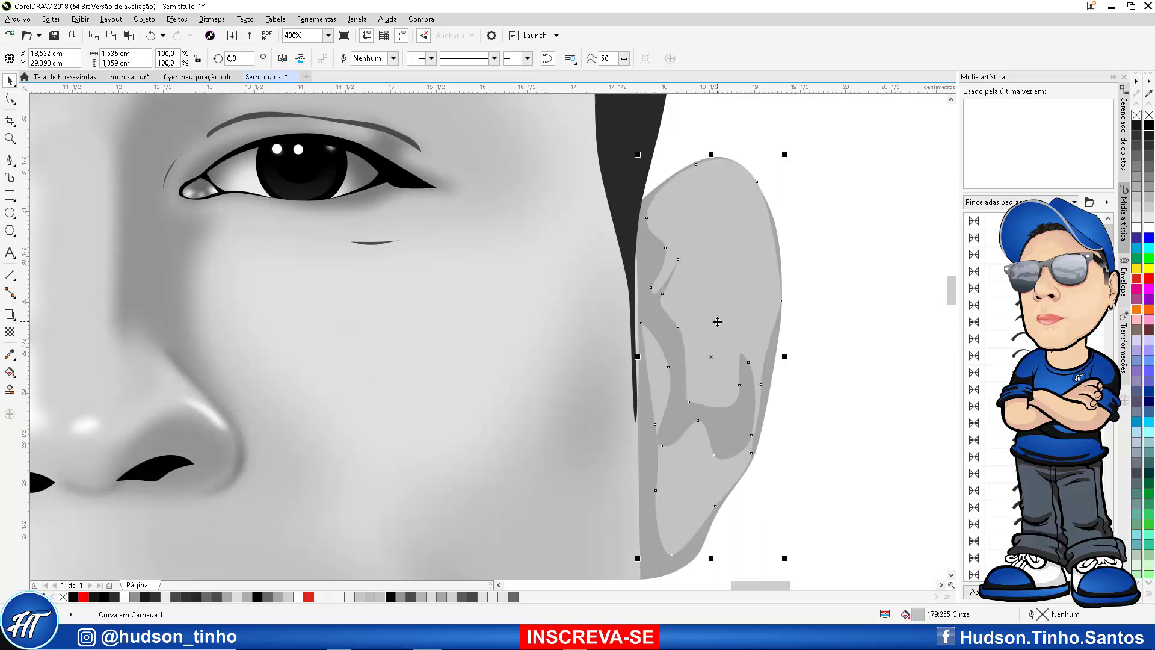
Convert the ear highlight to a 300 dpi bitmap and apply a Gaussian blur with an 8-pixel radius
click(205, 25)
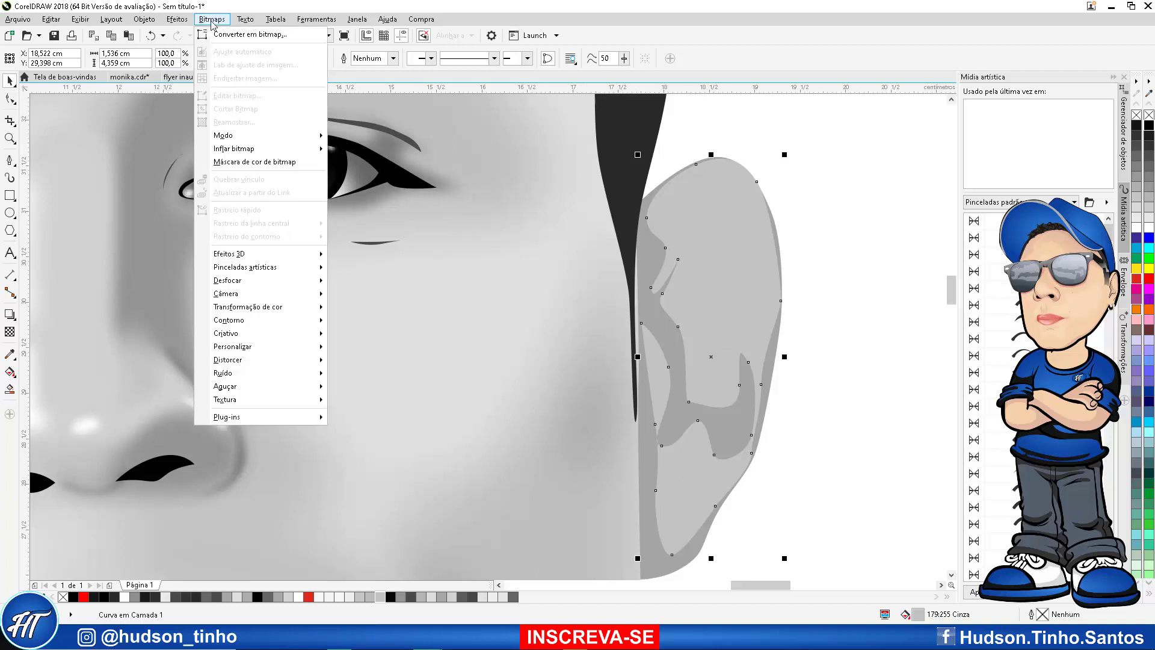
click(264, 34)
click(544, 380)
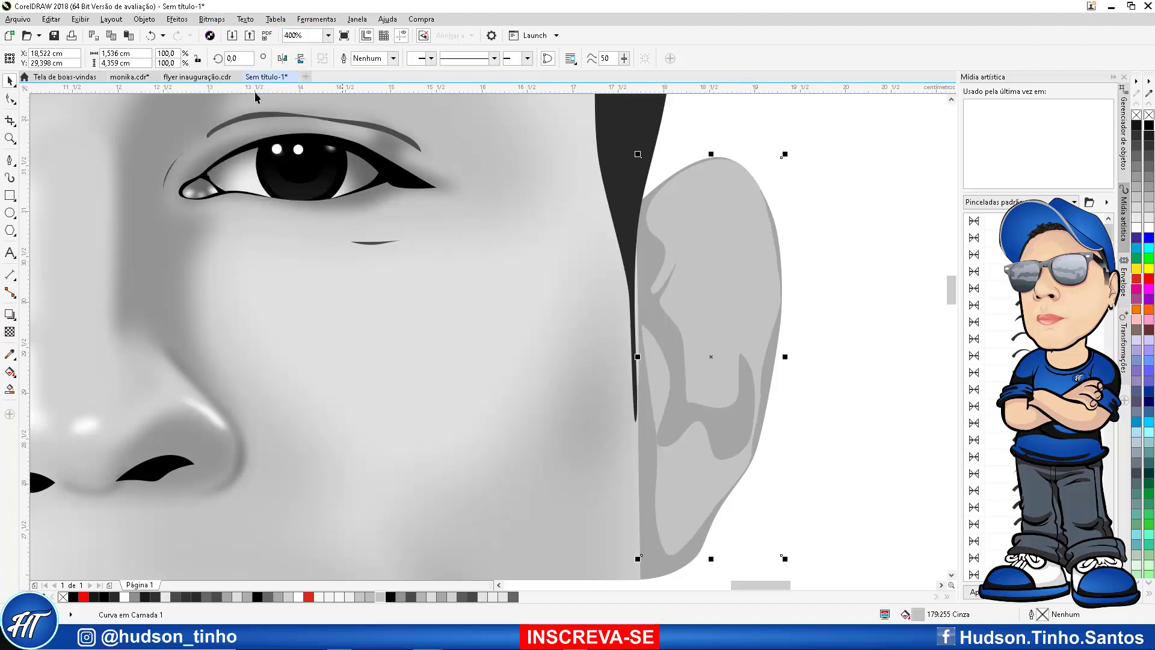
click(212, 19)
mouse_move(258, 280)
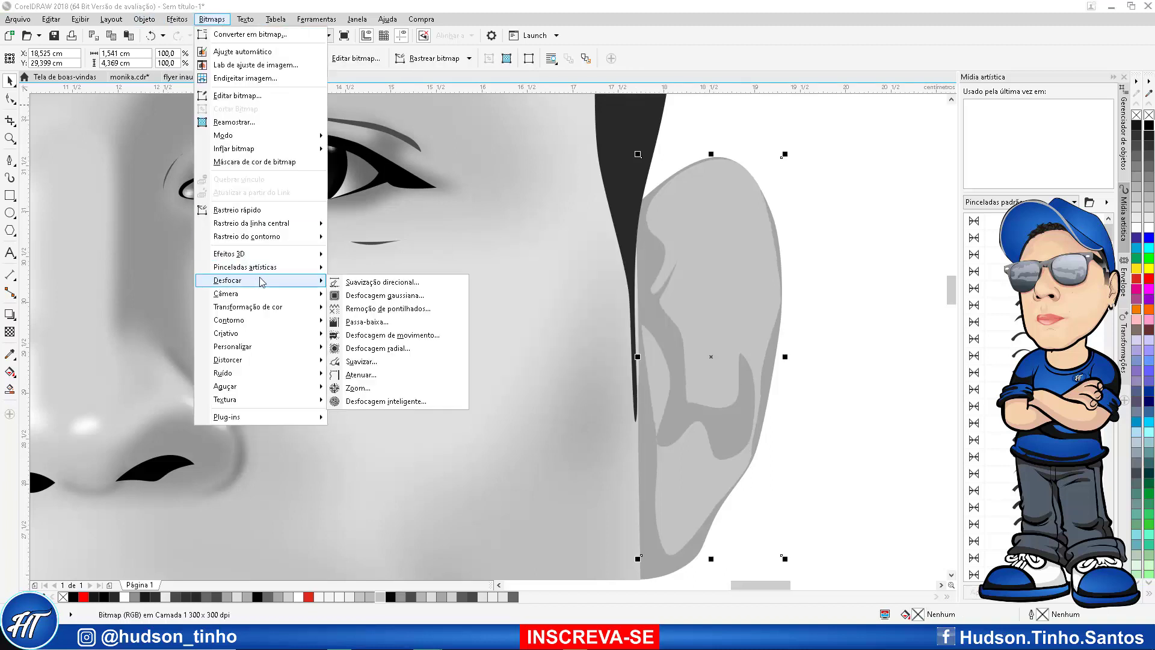
click(401, 296)
drag(572, 272, 310, 305)
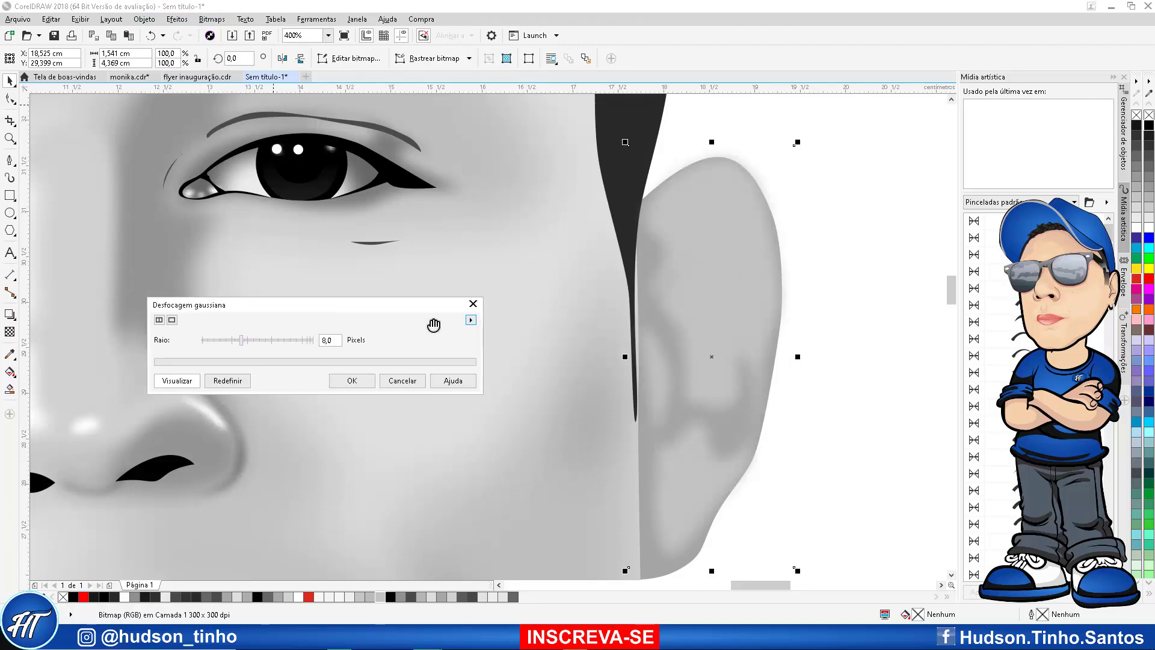
click(354, 381)
Send the blurred highlight behind the grey right-hand ear shape and PowerClip it inside that ear
scroll(604, 335, down, 2)
scroll(635, 316, up, 1)
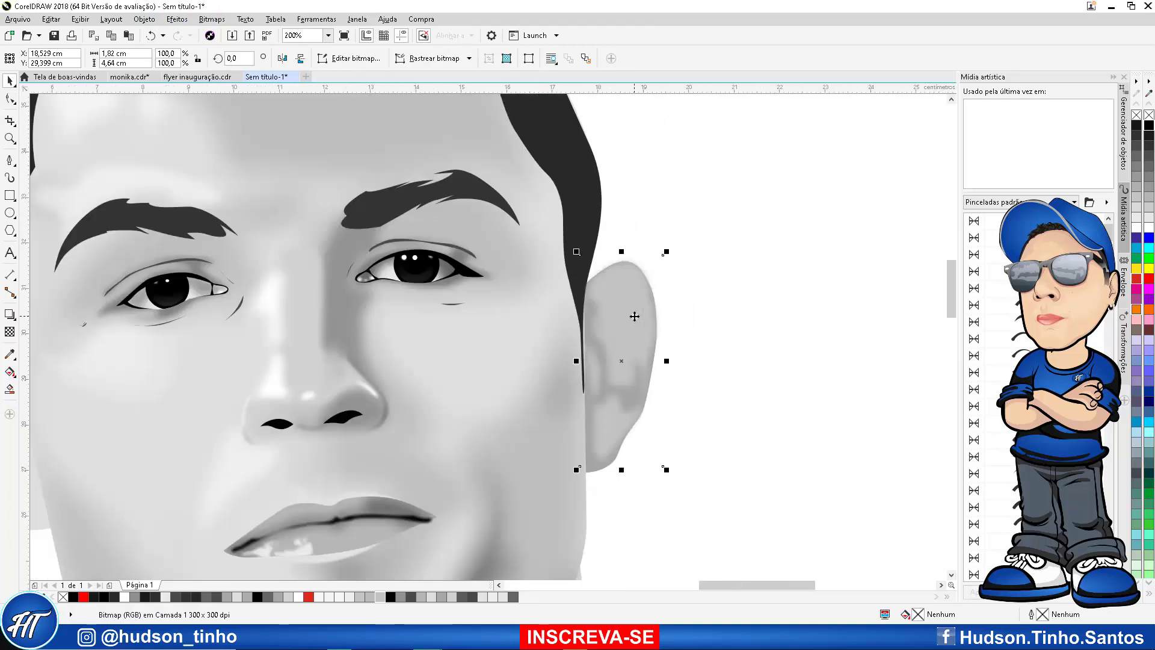
key(shift+Page_Down)
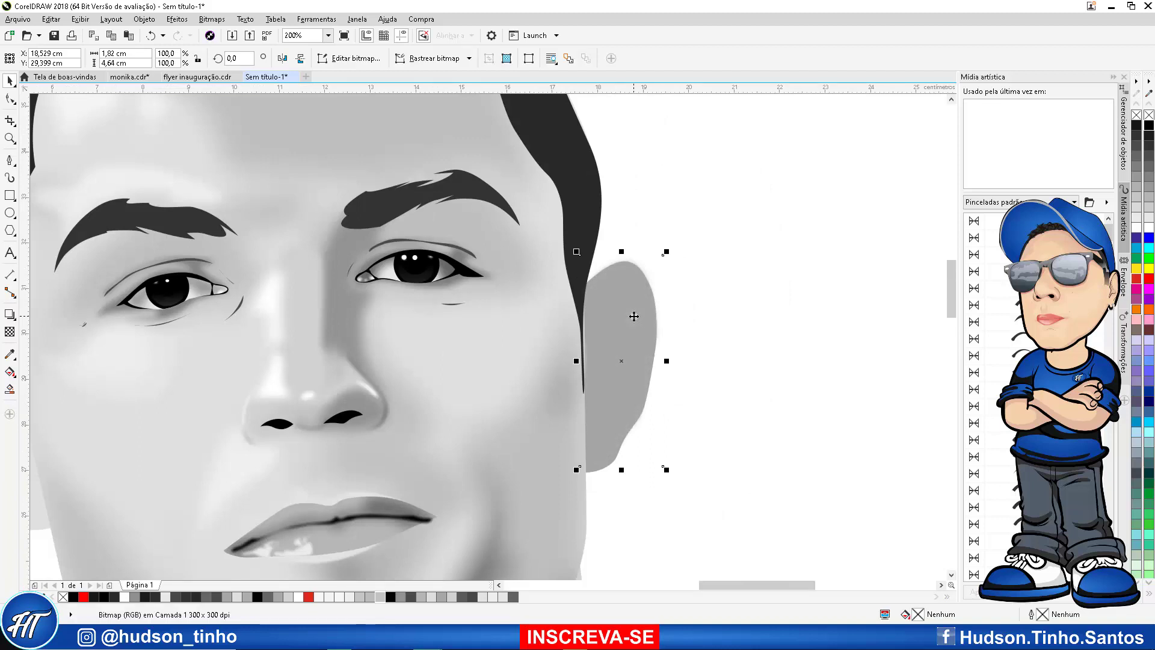
click(146, 18)
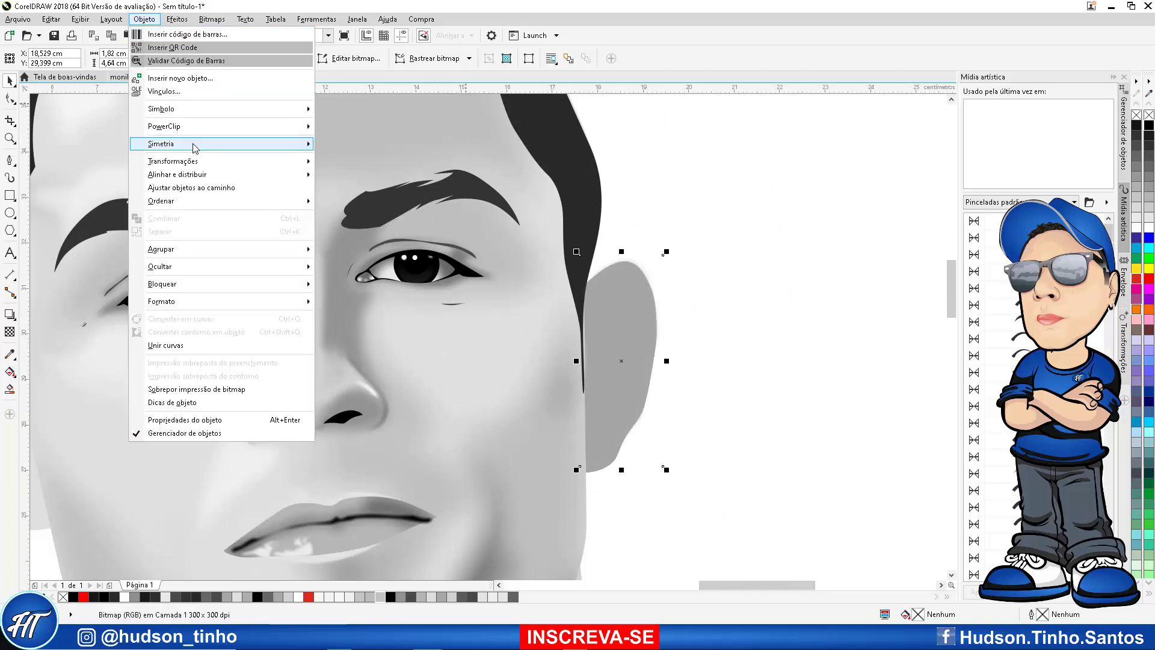
mouse_move(226, 131)
click(382, 128)
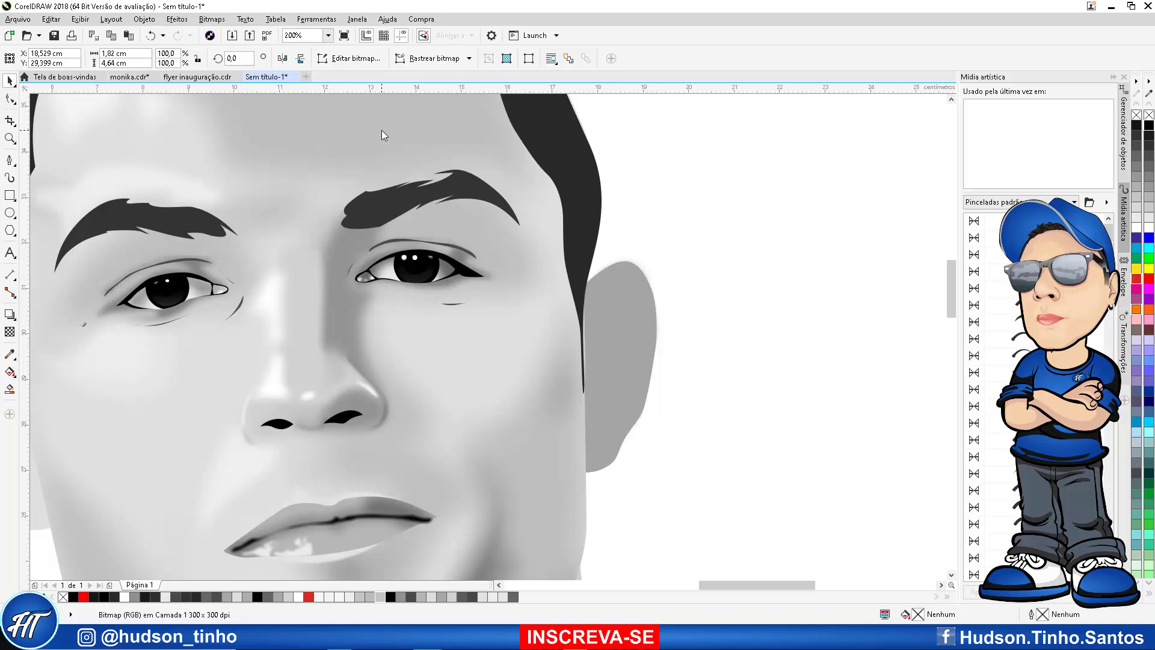
click(595, 368)
click(705, 273)
Trace a closed Pen outline around the shadow inside the photo's right-hand ear, following the inner rim and upper fold down to the lobe
scroll(639, 293, down, 4)
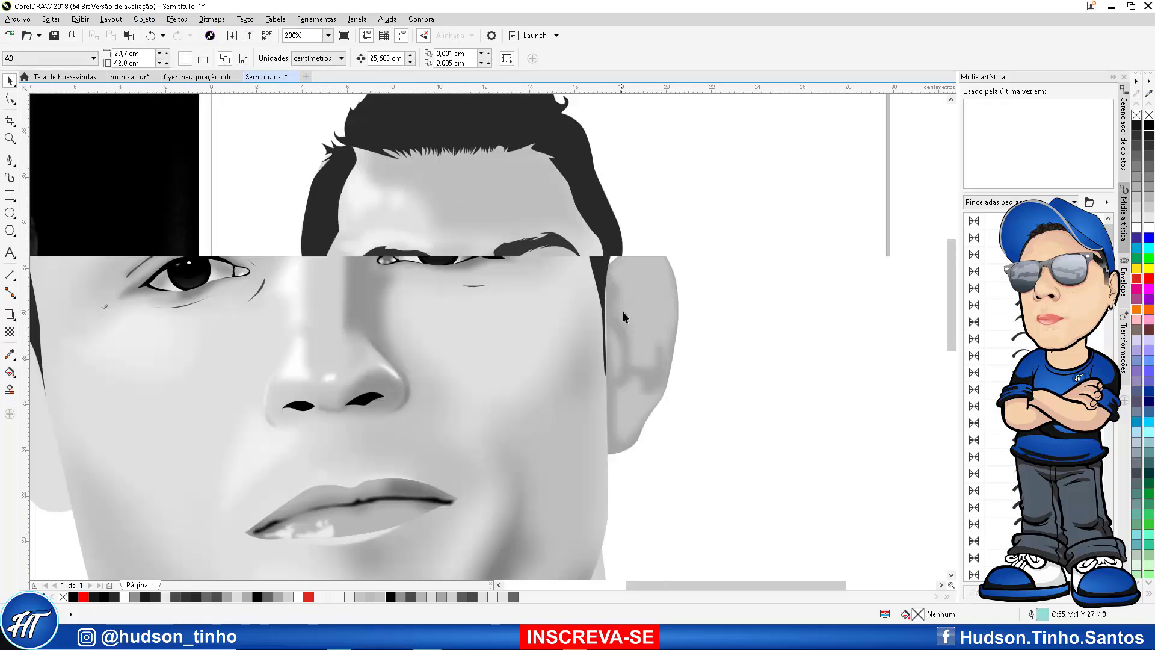
scroll(338, 314, up, 6)
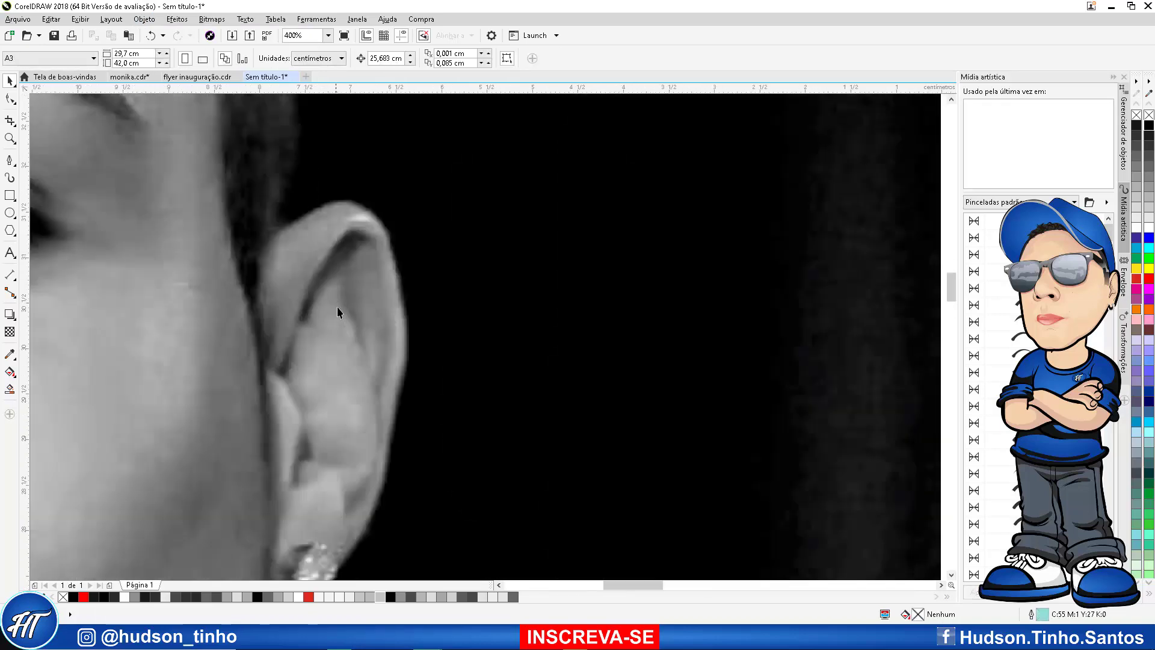
click(9, 160)
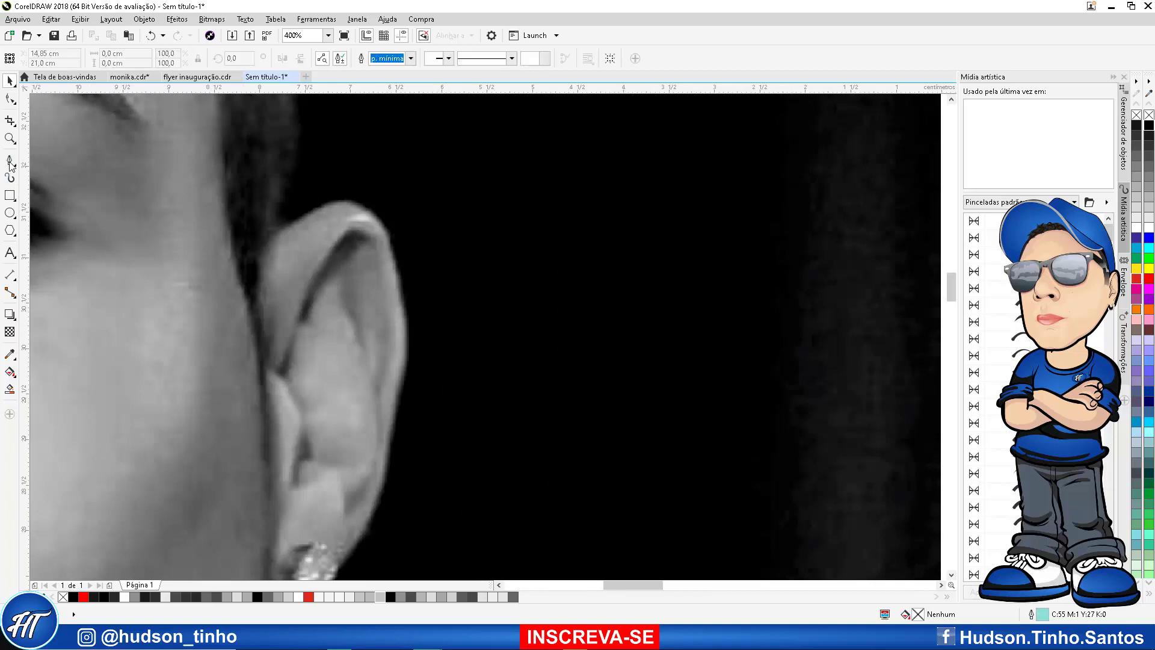
click(379, 440)
click(382, 378)
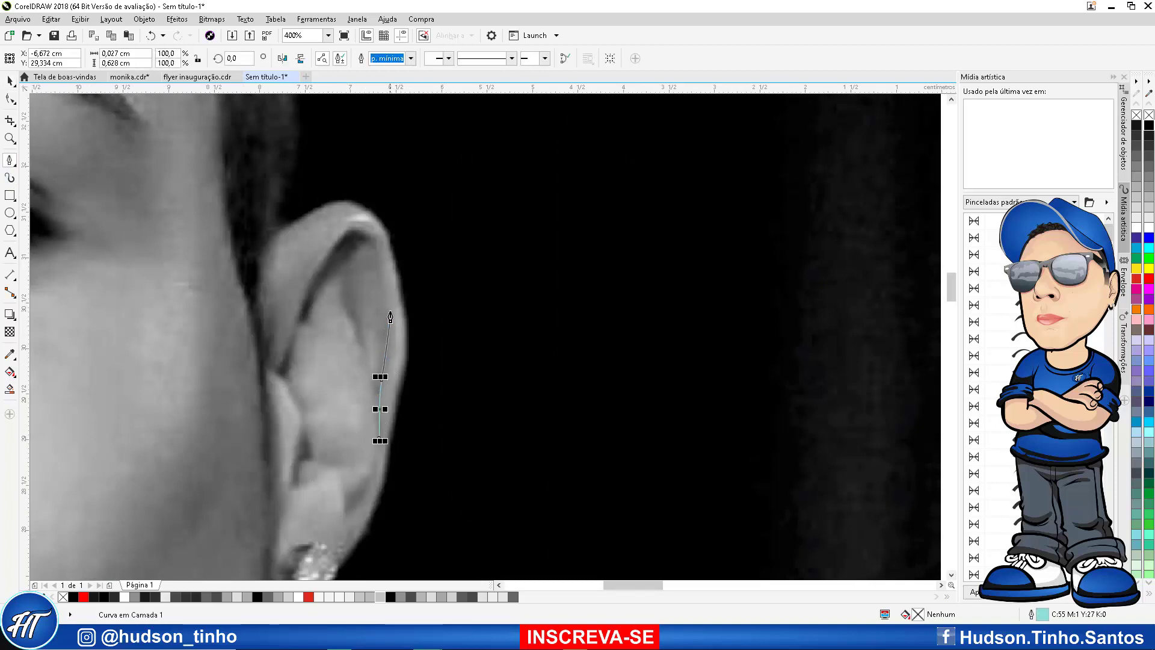
drag(390, 313, 388, 282)
click(376, 246)
click(349, 229)
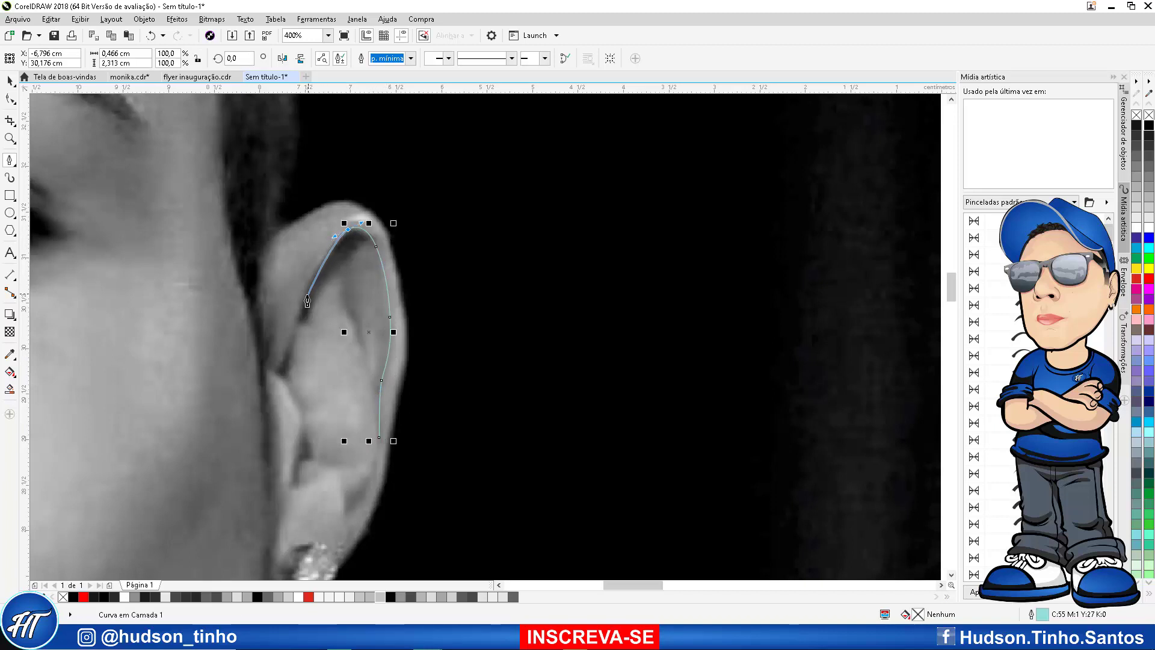
drag(306, 295, 302, 308)
click(289, 281)
click(258, 317)
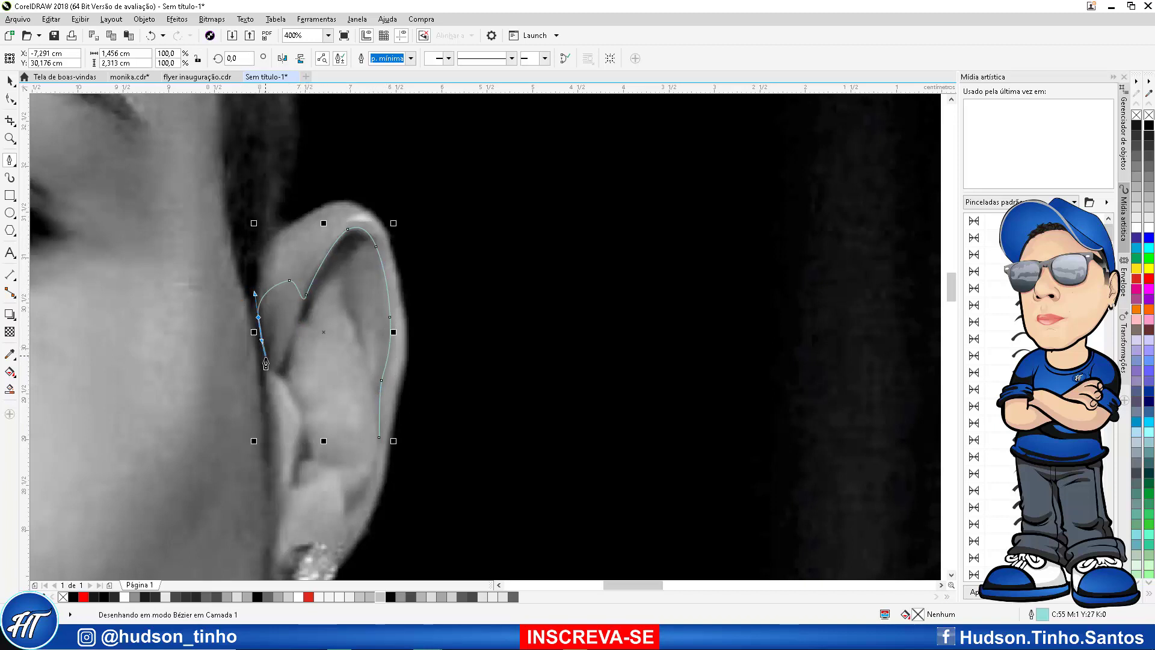
drag(267, 367, 285, 392)
click(286, 383)
drag(295, 330, 326, 293)
click(334, 281)
click(351, 346)
drag(375, 414, 374, 424)
scroll(367, 478, up, 1)
drag(366, 481, 352, 497)
click(318, 495)
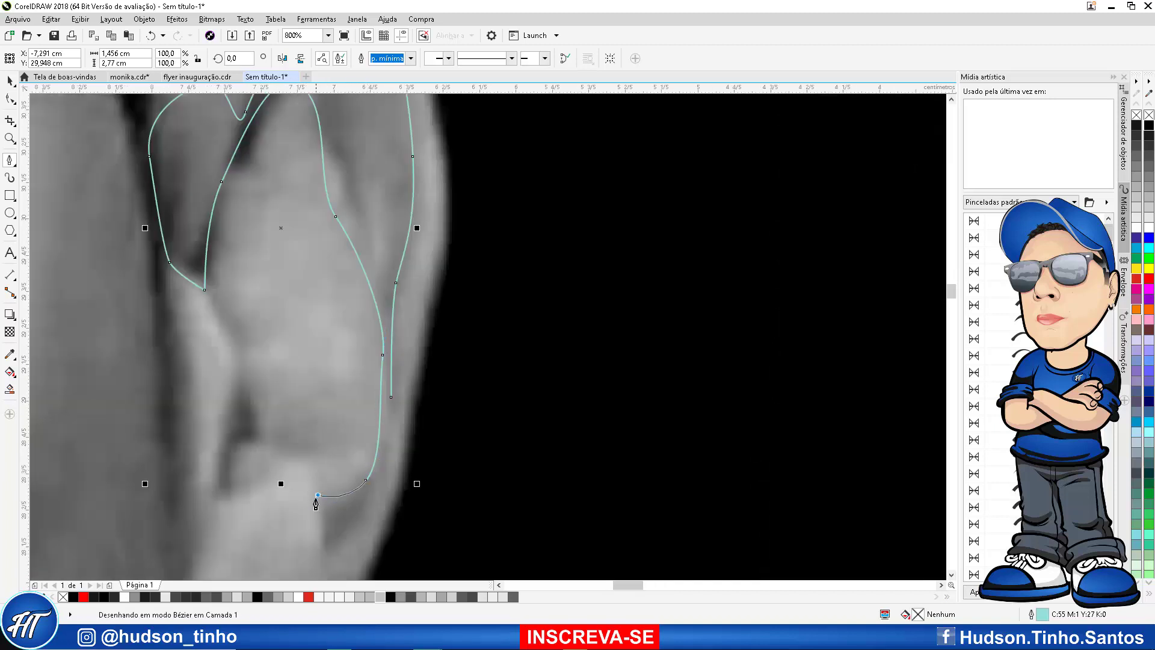
drag(326, 550, 327, 561)
click(385, 482)
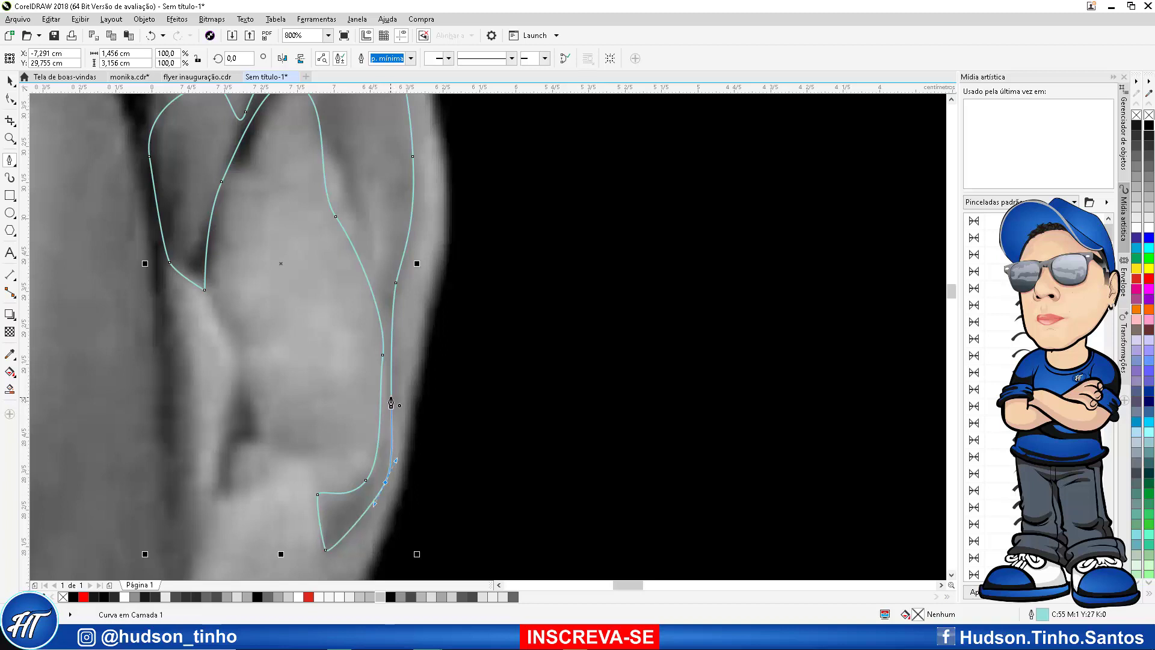
click(391, 398)
Trace a second closed Pen shape around the dark hollow in the lower inner part of the photo's ear
drag(227, 495, 263, 482)
drag(252, 451, 264, 440)
click(293, 447)
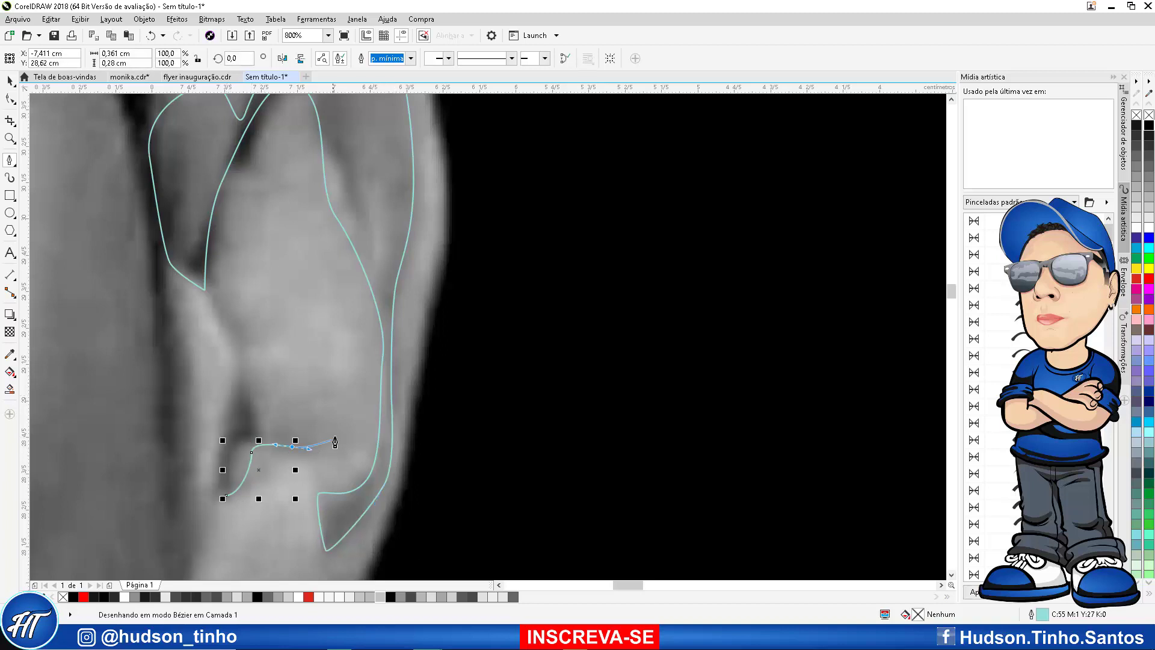
drag(334, 439, 340, 422)
click(319, 395)
click(280, 399)
click(243, 369)
click(260, 332)
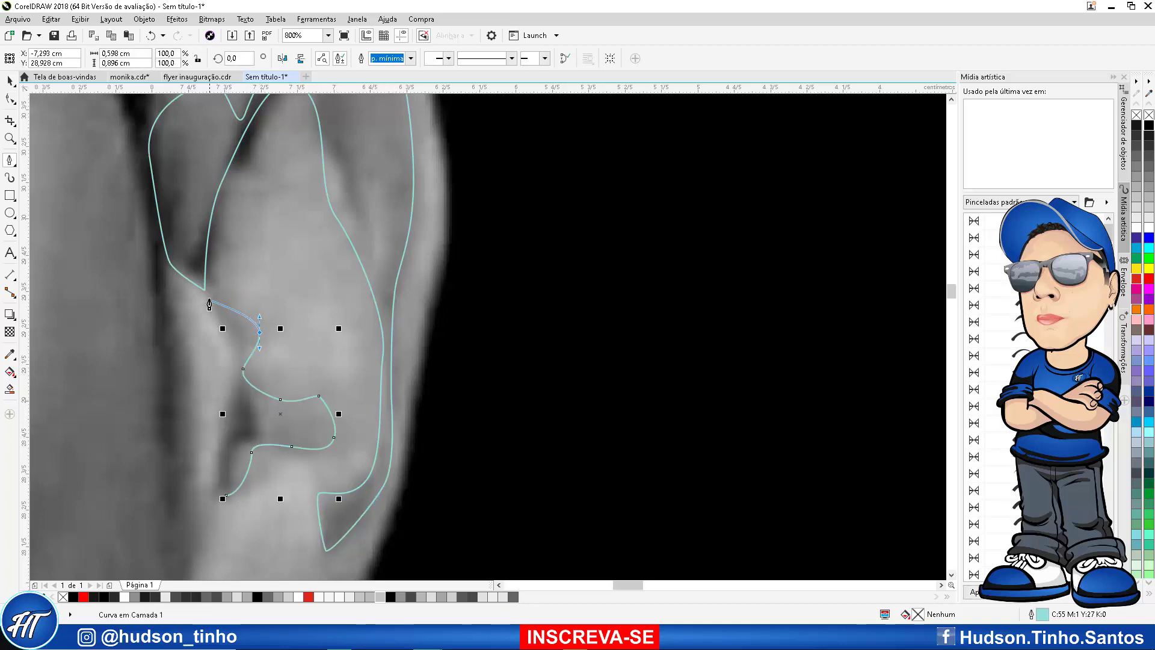
drag(206, 295, 230, 359)
click(230, 369)
drag(220, 451, 217, 495)
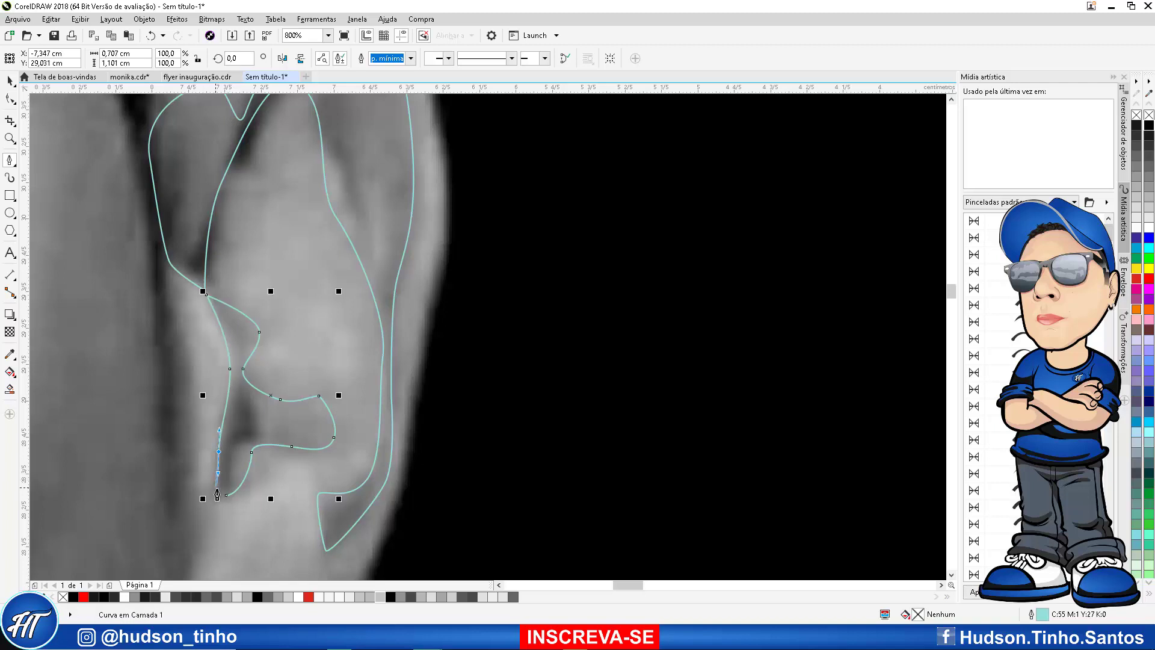
click(225, 499)
Weld the two traced ear shadow shapes into a single curve
scroll(343, 404, down, 2)
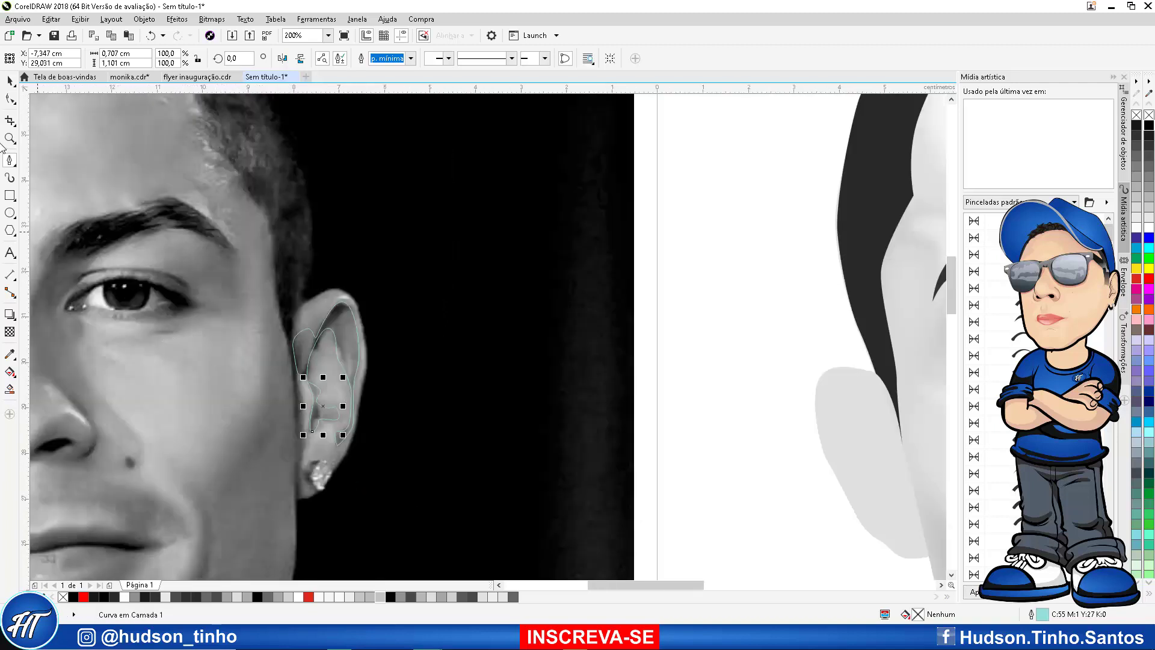
key(space)
drag(267, 215, 461, 524)
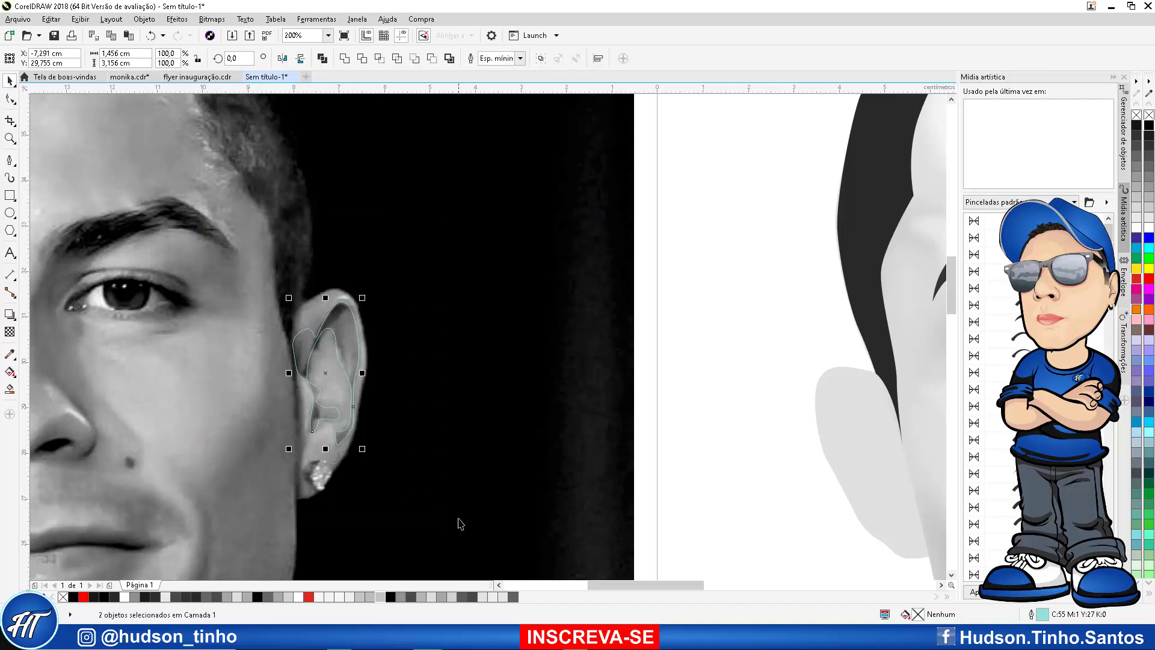
click(344, 59)
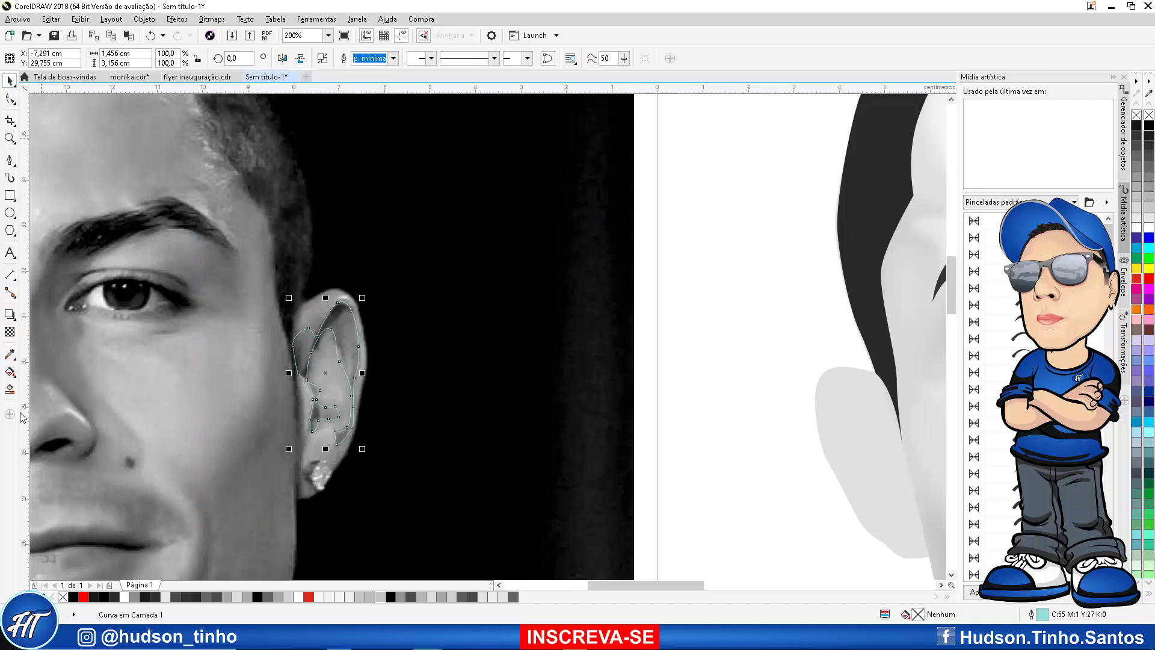
Fill the welded ear shadow with grey 110 sampled from the photo's ear
click(11, 355)
scroll(397, 373, up, 1)
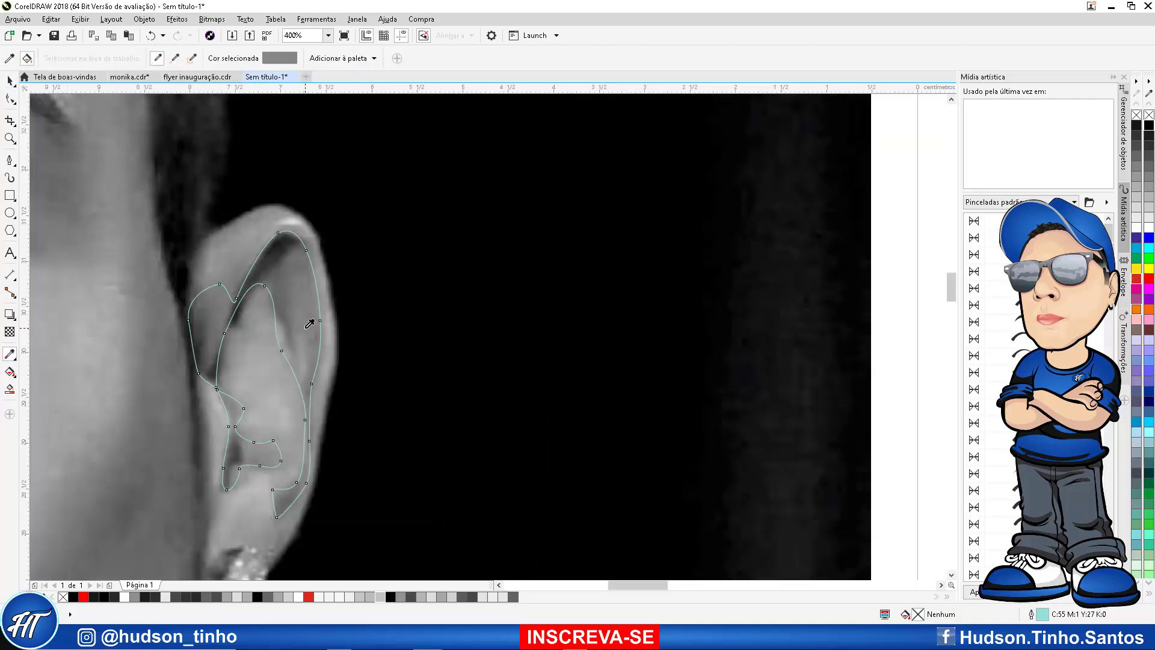
click(295, 348)
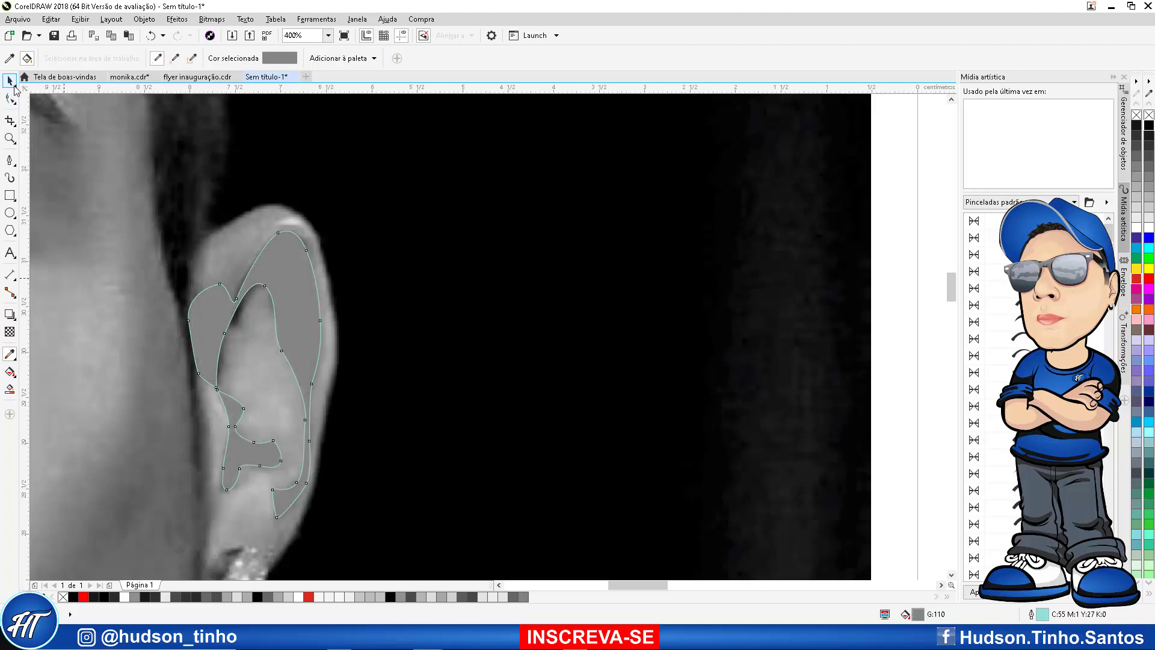
Move the ear shadow onto the drawing's right-hand ear and remove its outline
click(11, 83)
scroll(364, 340, down, 2)
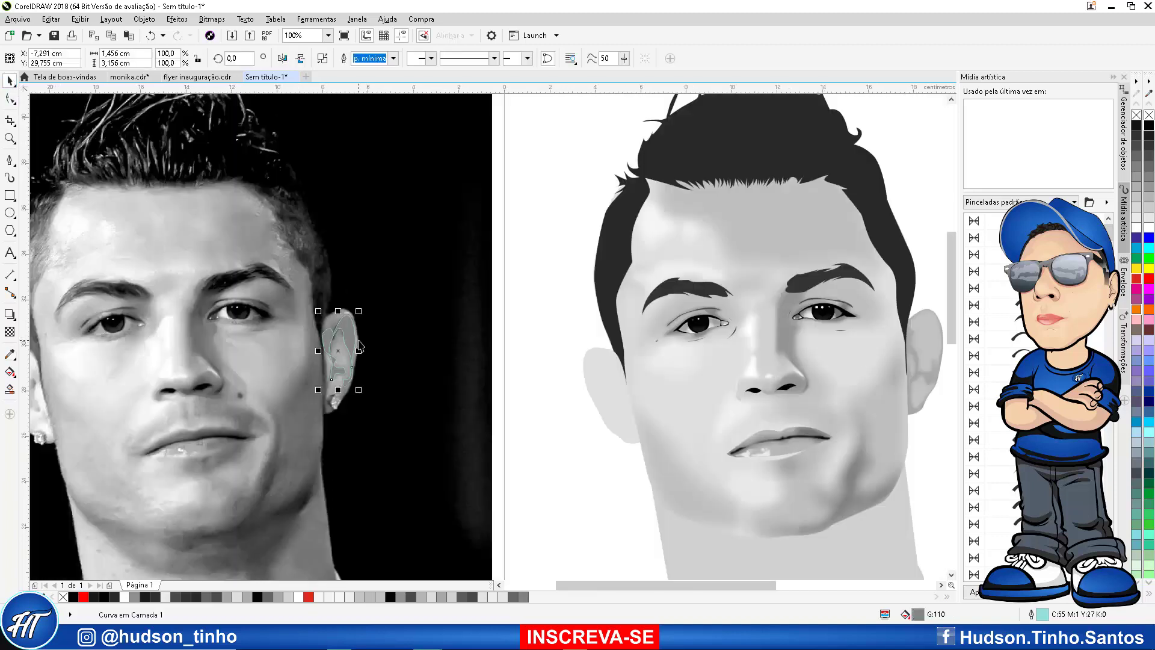
key(Right)
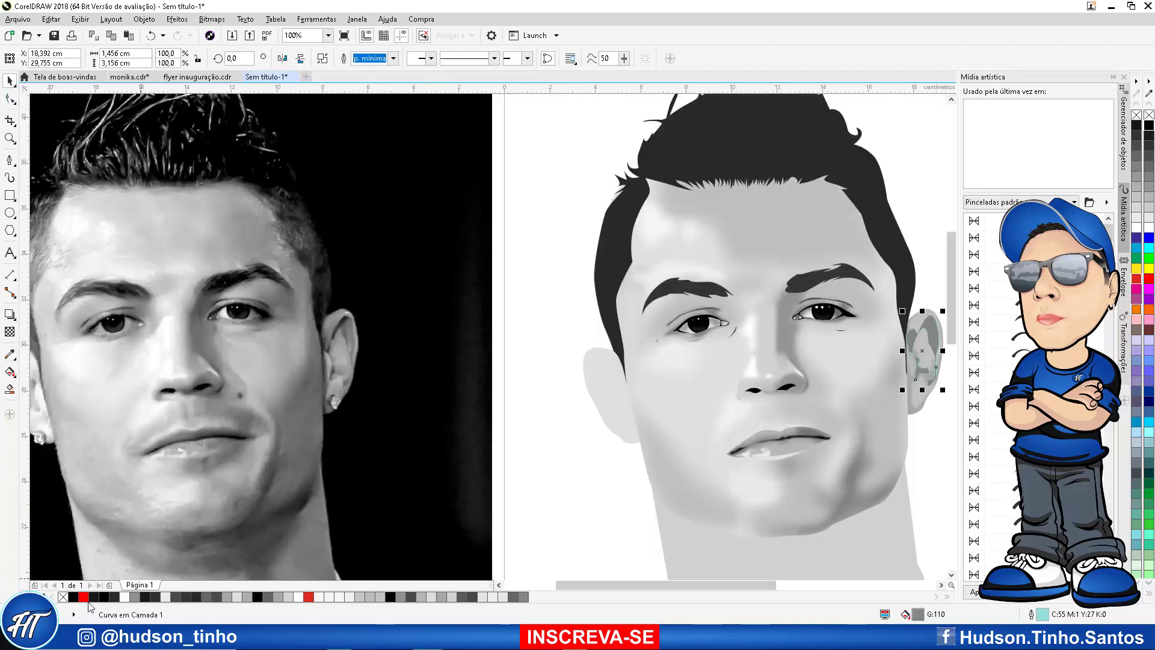
right_click(62, 598)
Convert the ear shadow to a bitmap and apply a Gaussian blur with a 9.4-pixel radius
scroll(684, 403, down, 2)
scroll(684, 403, up, 2)
scroll(686, 397, up, 2)
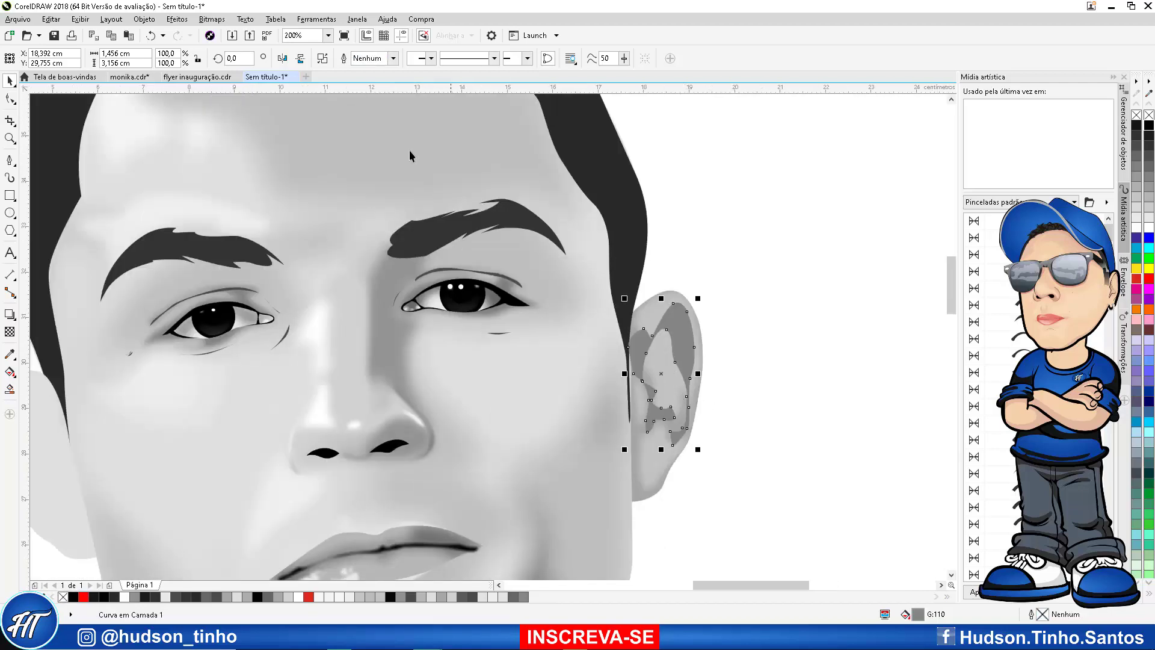
click(211, 19)
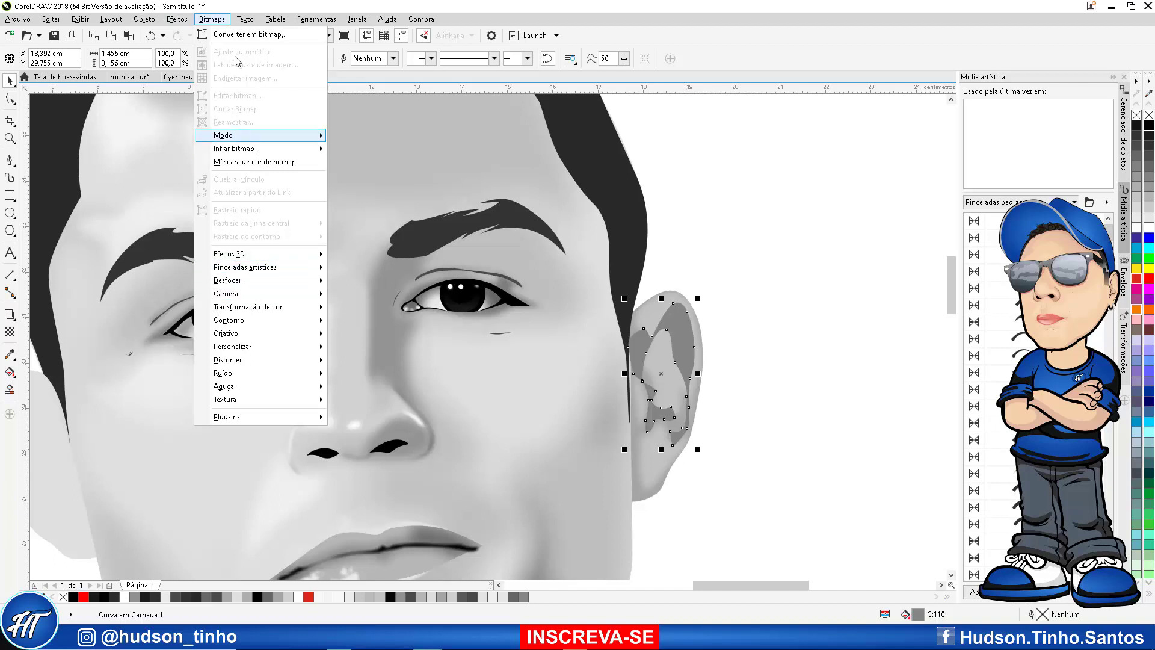
click(236, 35)
click(543, 382)
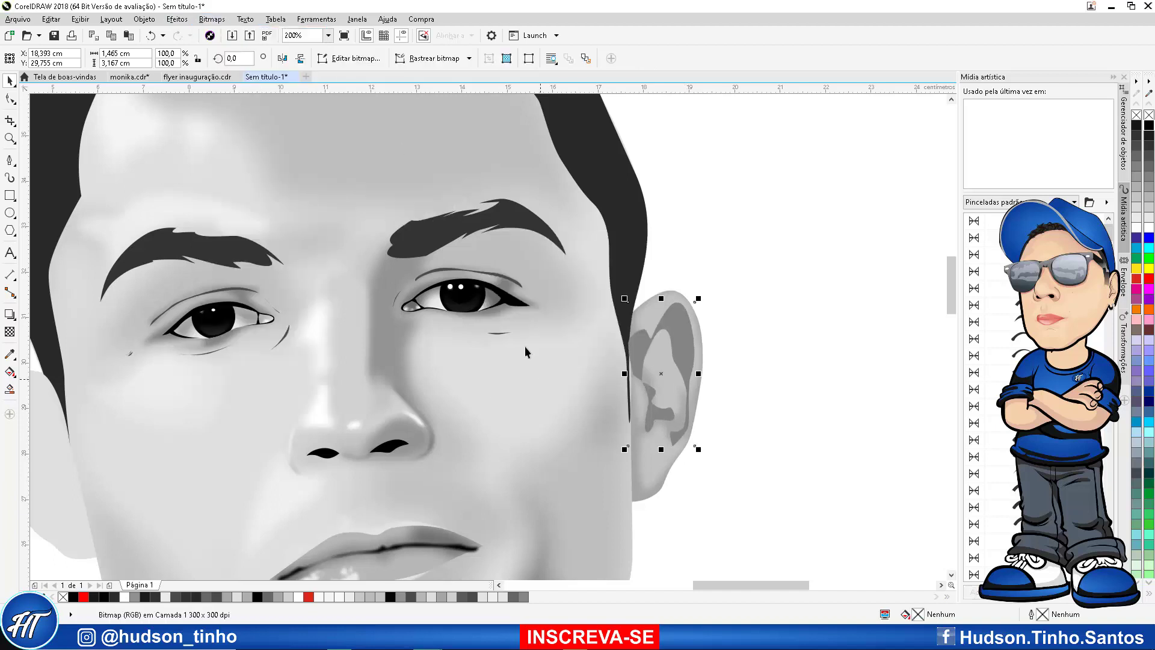
click(212, 19)
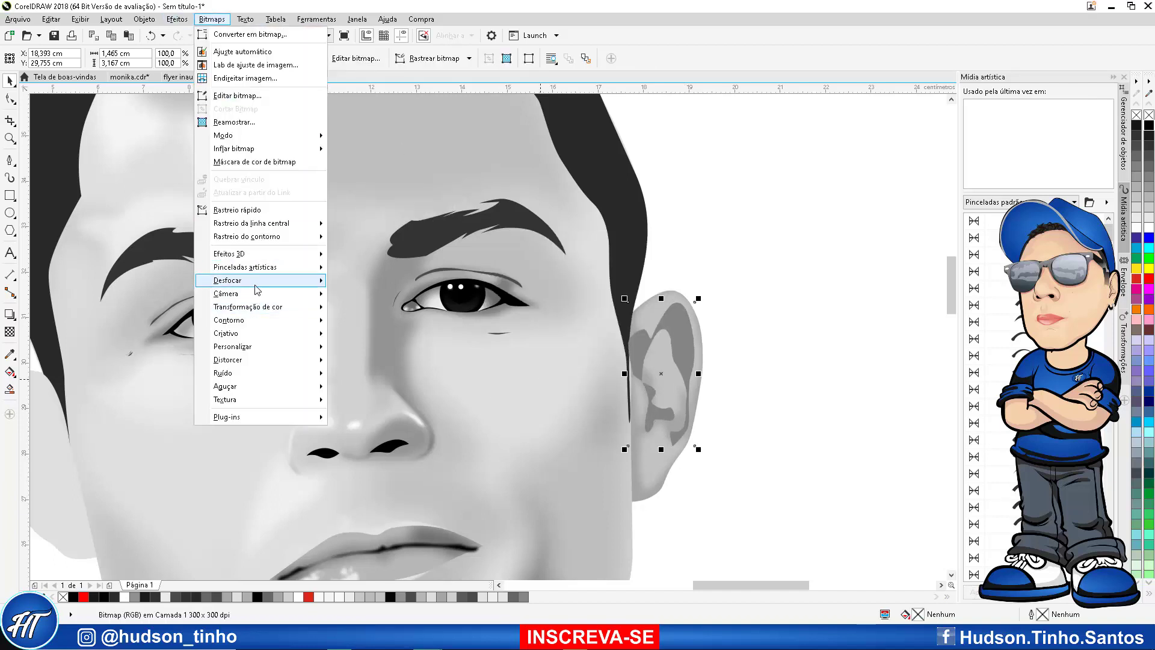
mouse_move(252, 280)
click(367, 281)
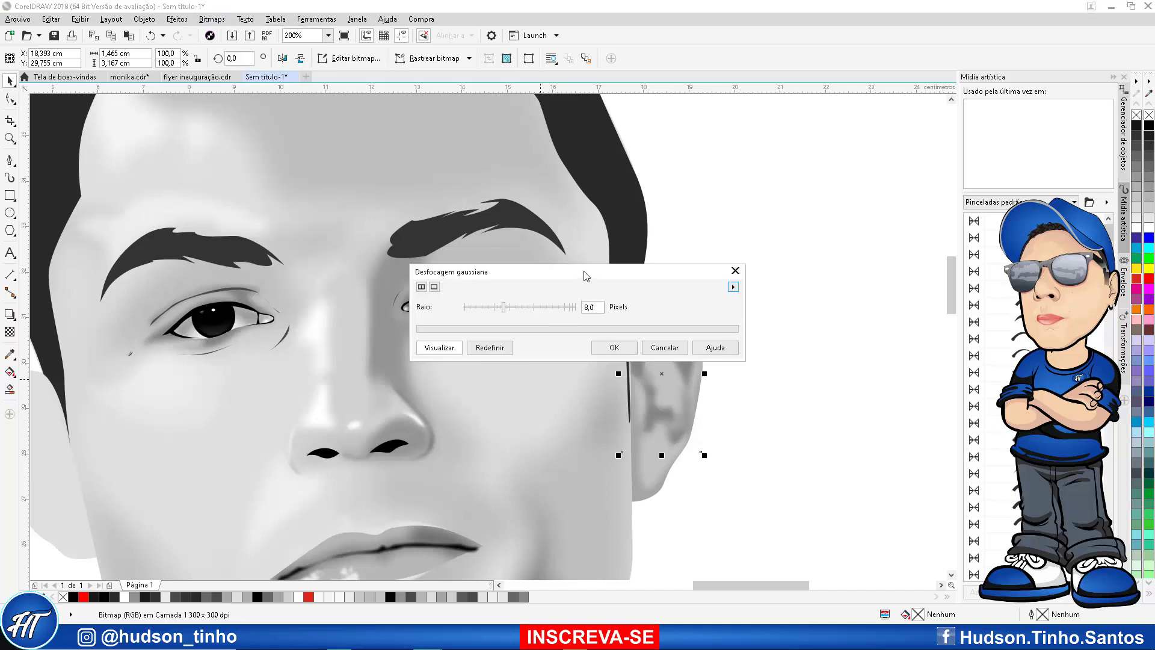
drag(586, 276, 382, 274)
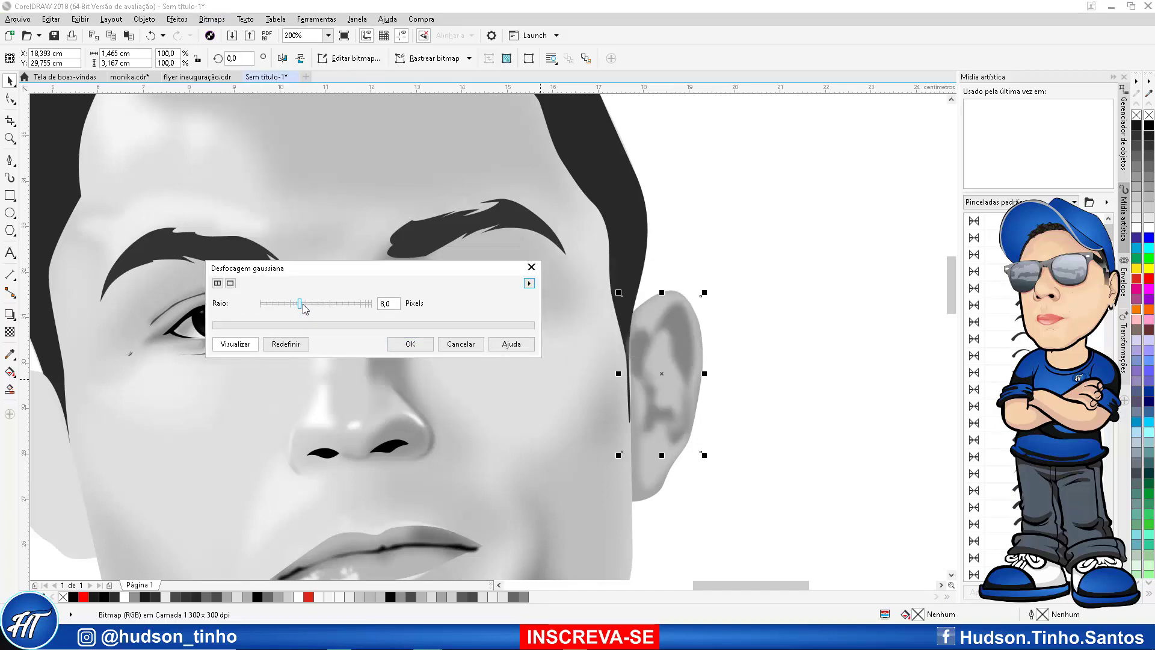
drag(301, 305, 304, 305)
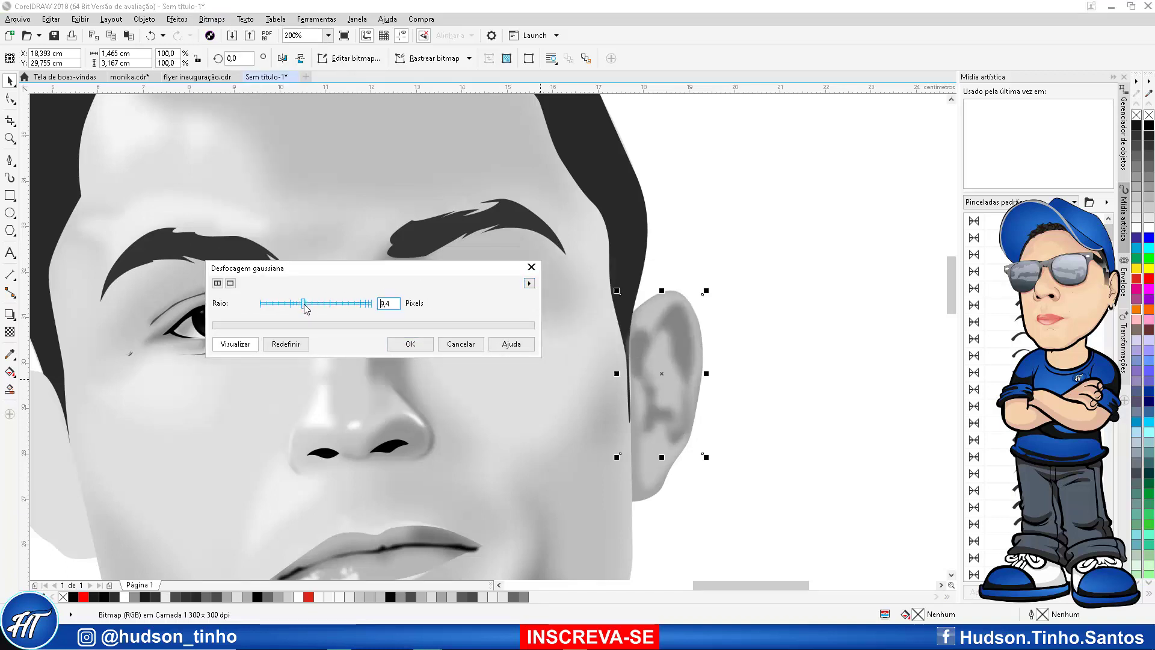
click(426, 343)
Apply a light uniform transparency to the blurred ear shadow
click(10, 334)
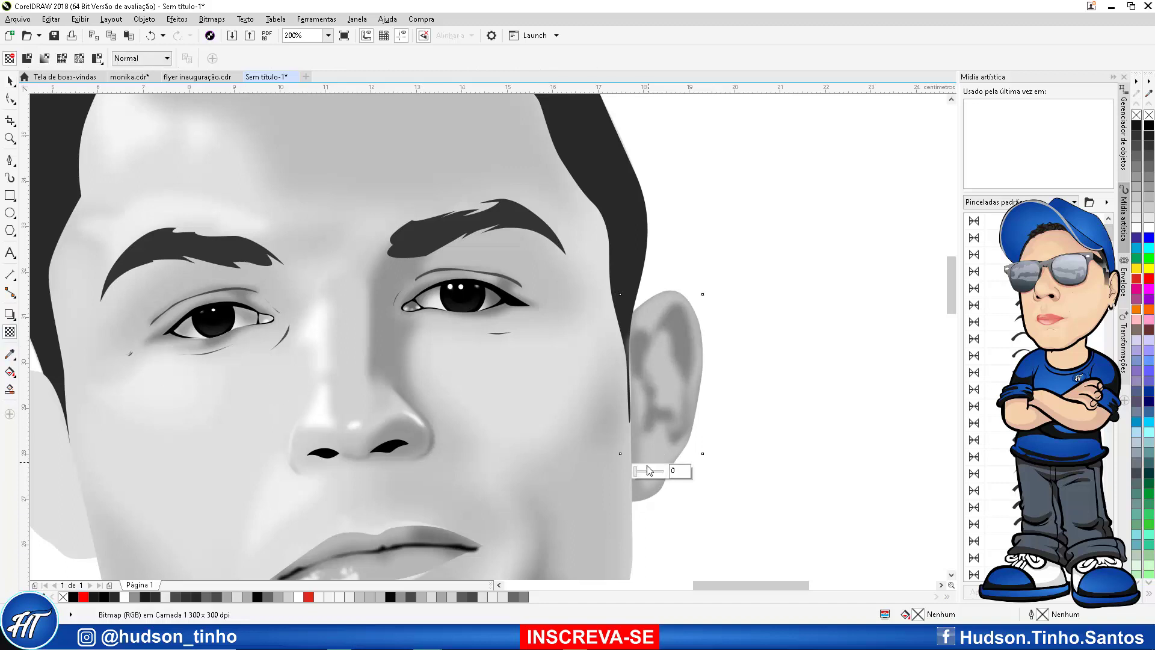
click(642, 468)
click(8, 82)
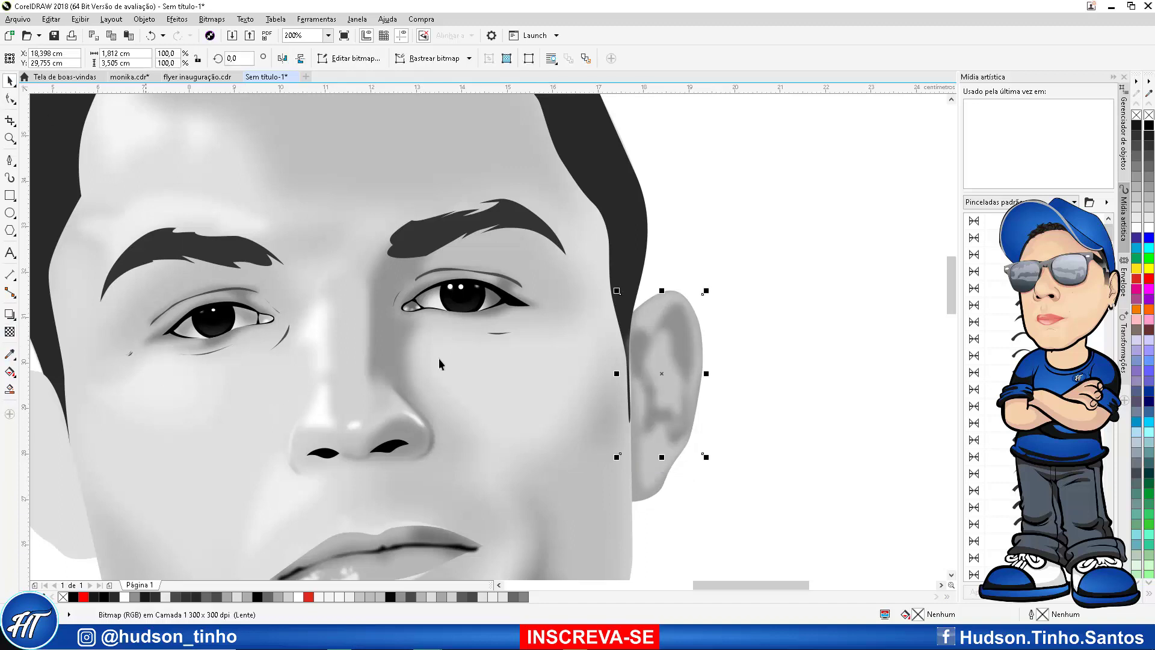
Send the blurred shadow behind the grey right-hand ear shape and PowerClip it inside that ear
key(shift+Page_Down)
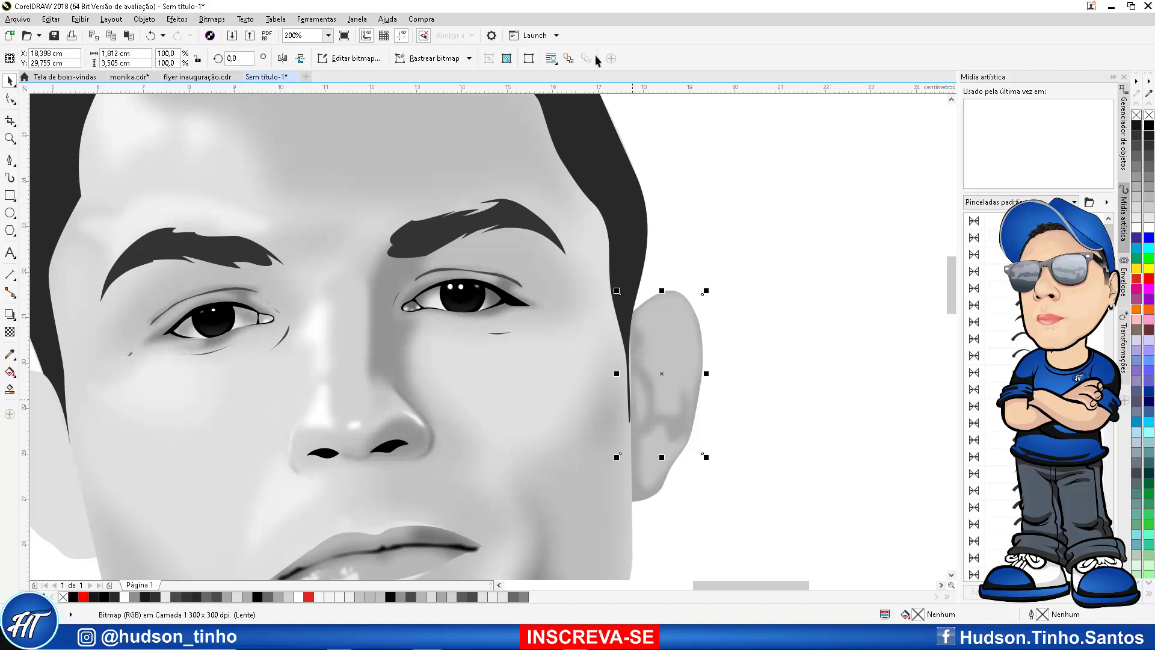
click(144, 19)
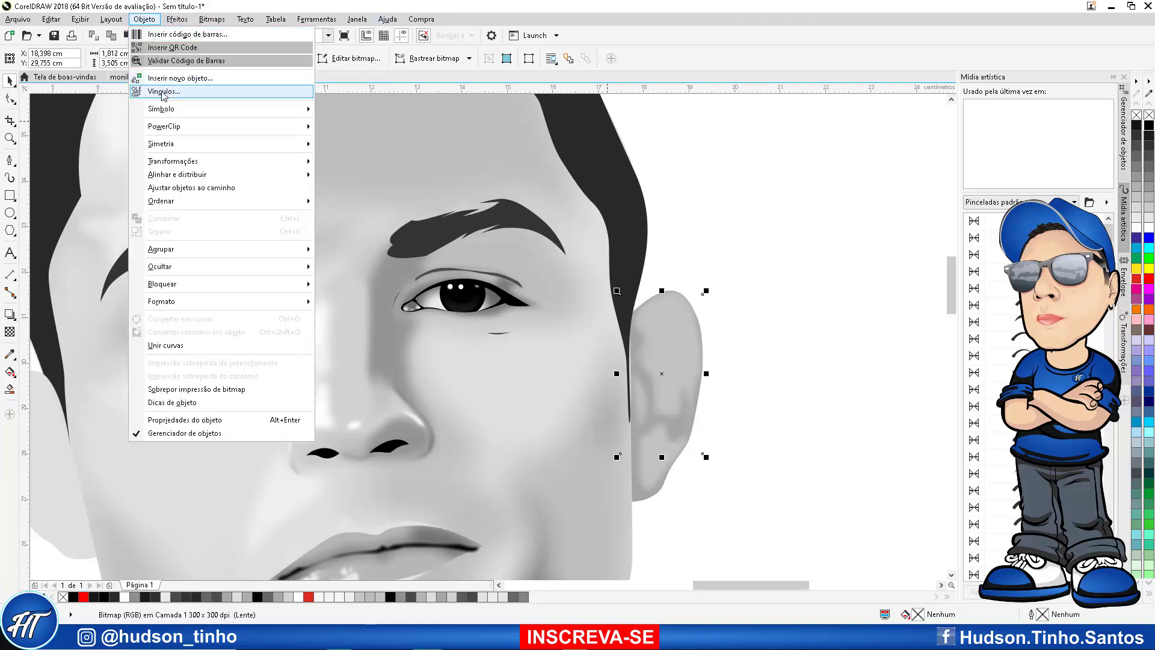
mouse_move(177, 136)
click(362, 127)
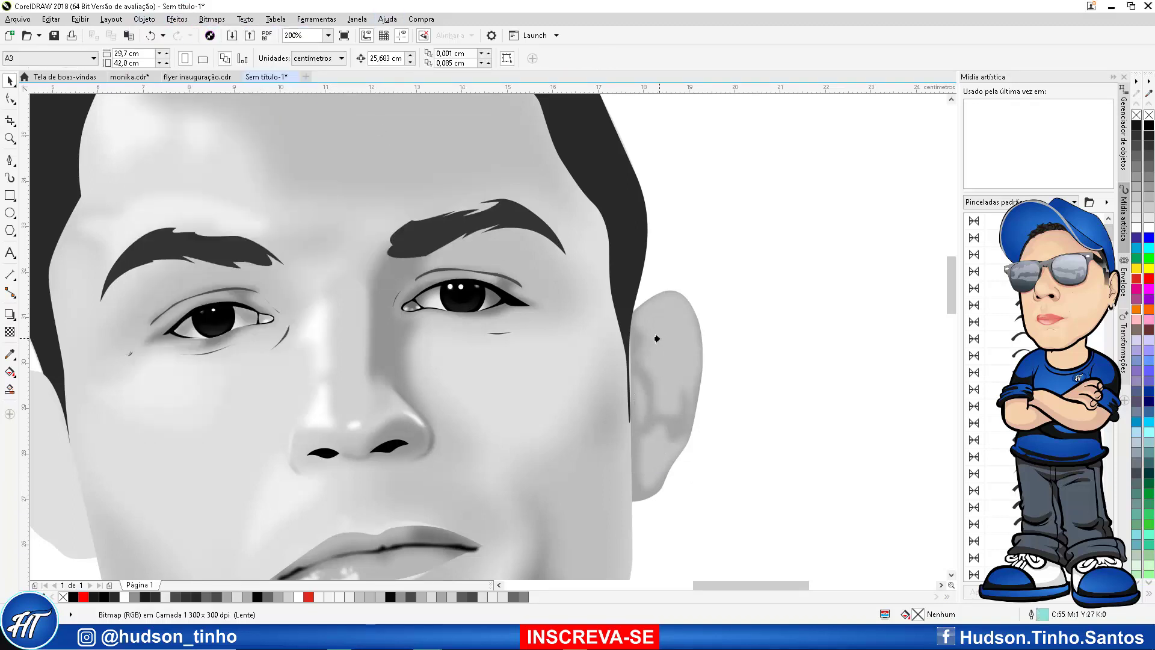
click(654, 337)
click(680, 237)
Compare the shading of the drawing's right-hand ear with the ear in the reference photo
scroll(662, 297, down, 2)
scroll(652, 310, up, 1)
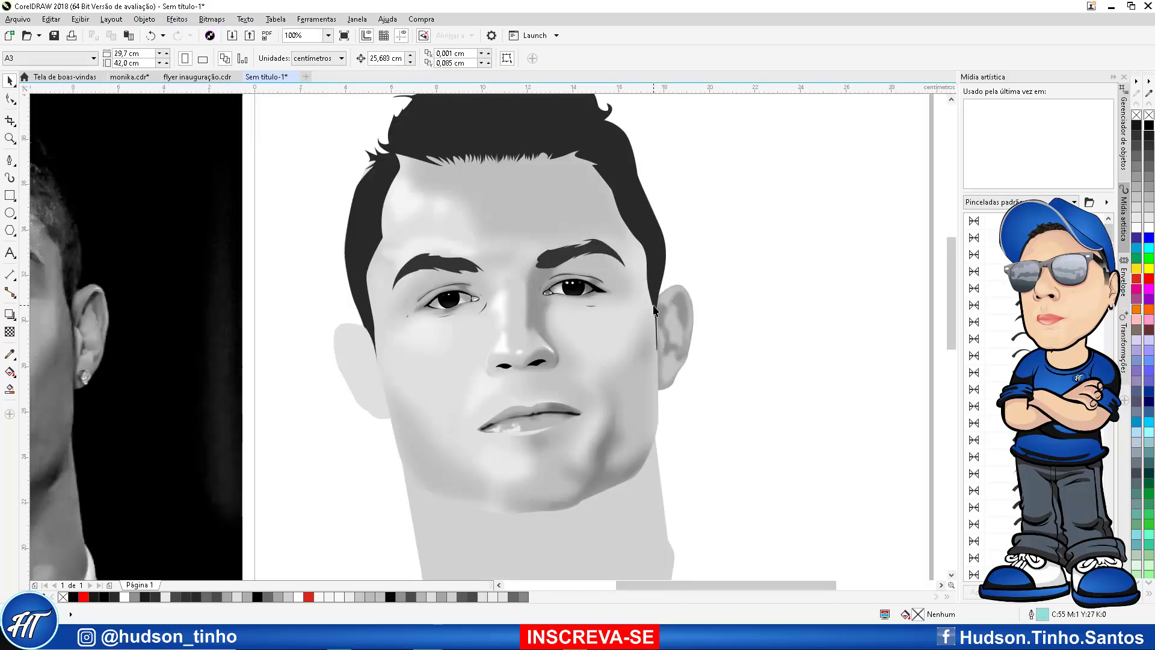
scroll(670, 319, down, 3)
scroll(466, 306, up, 3)
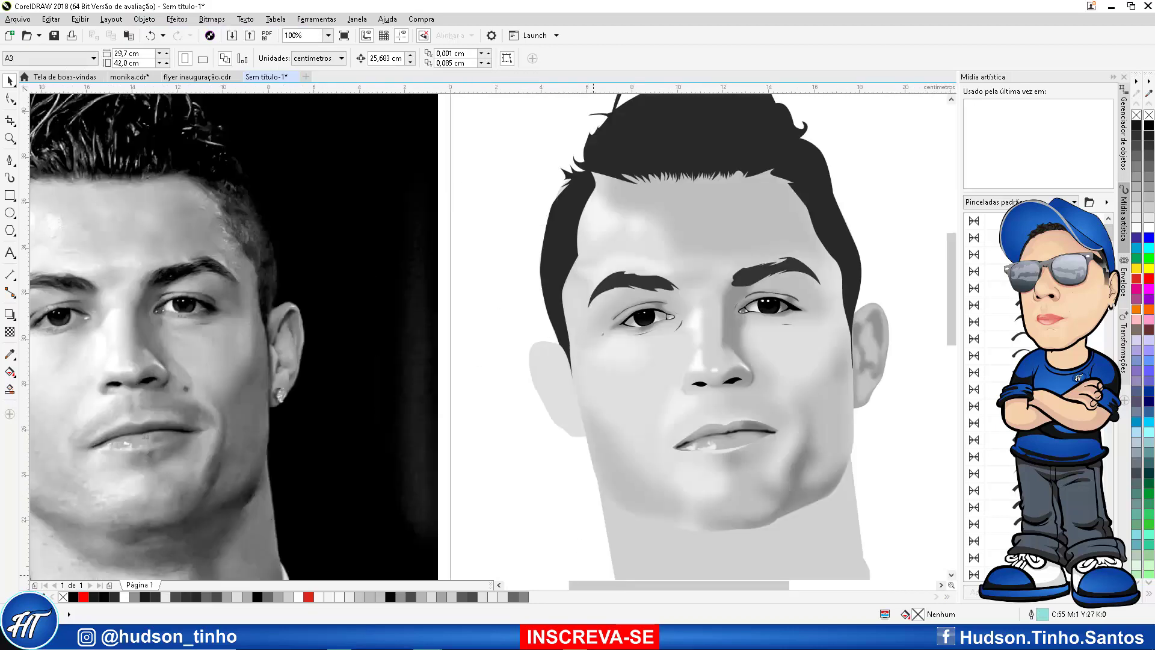
key(F10)
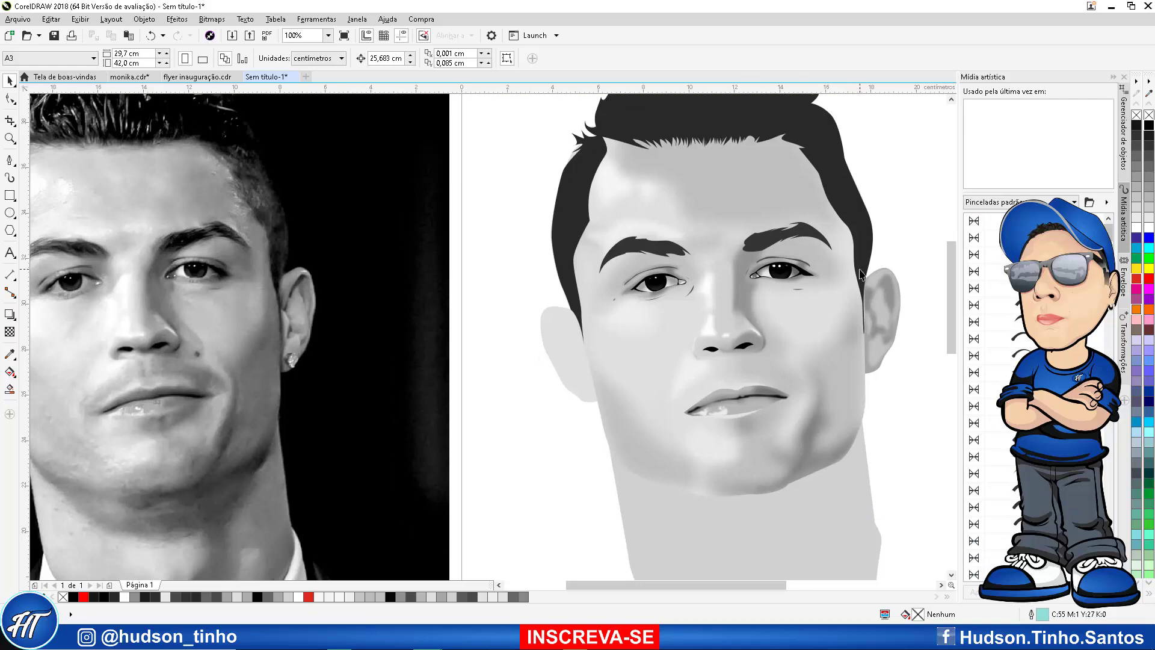
scroll(919, 276, up, 2)
click(859, 291)
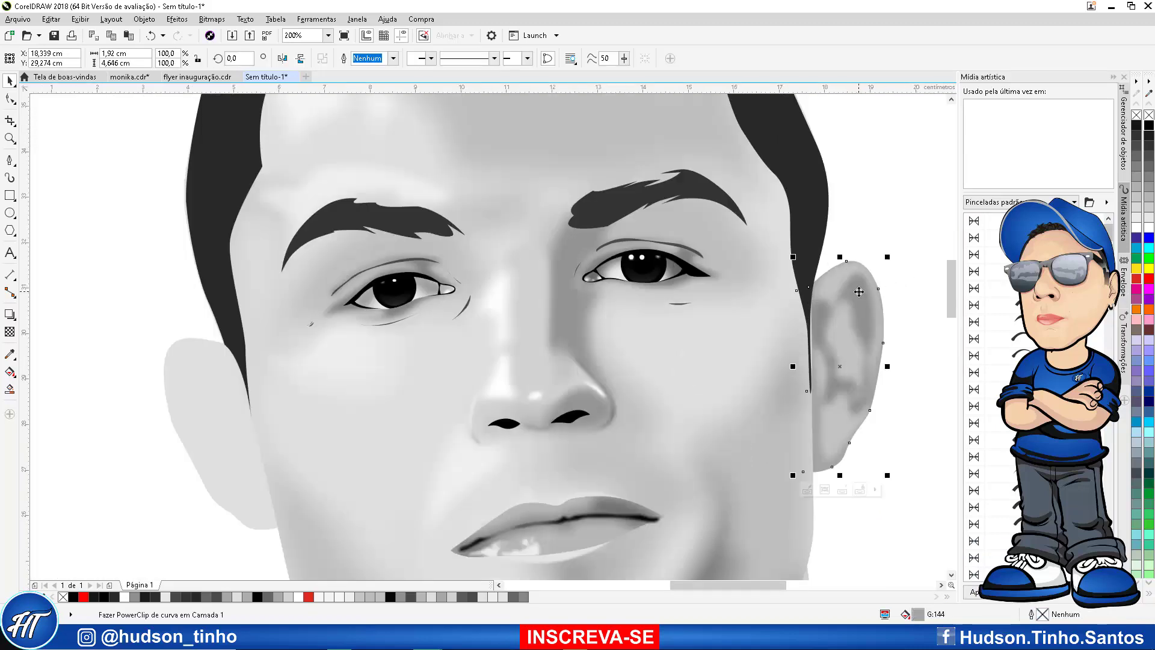
scroll(813, 312, down, 4)
scroll(555, 309, up, 2)
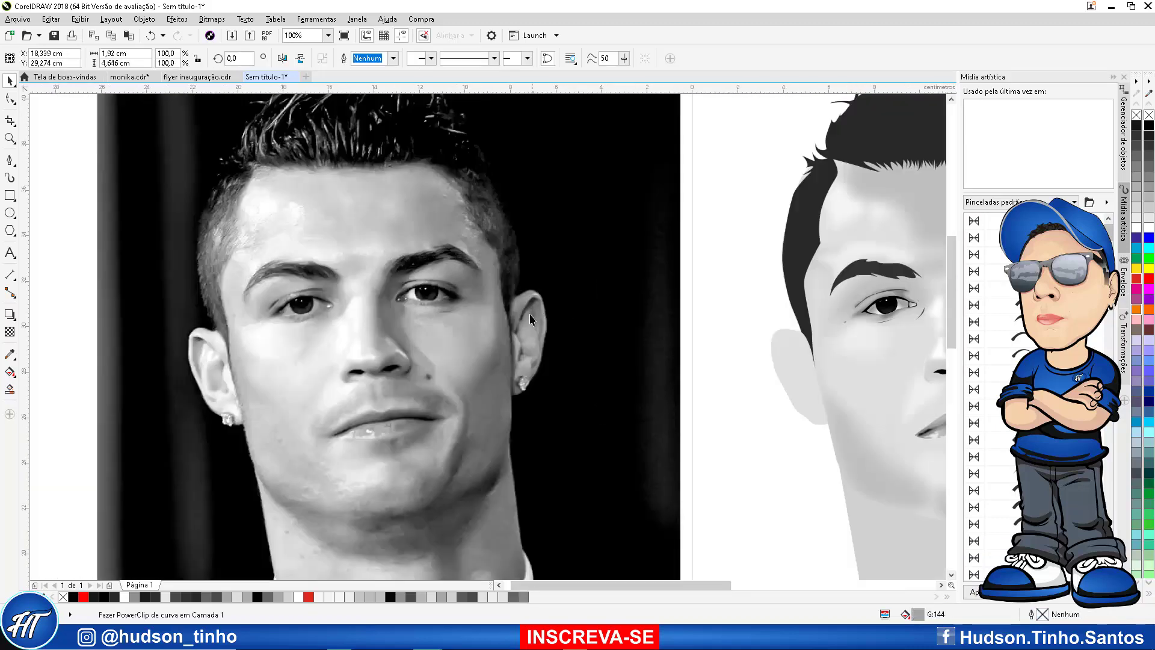
Edit the contents of the right-hand ear's PowerClip and set the blurred shadow bitmap's transparency to 62
scroll(529, 314, down, 4)
scroll(662, 315, up, 4)
scroll(582, 334, up, 1)
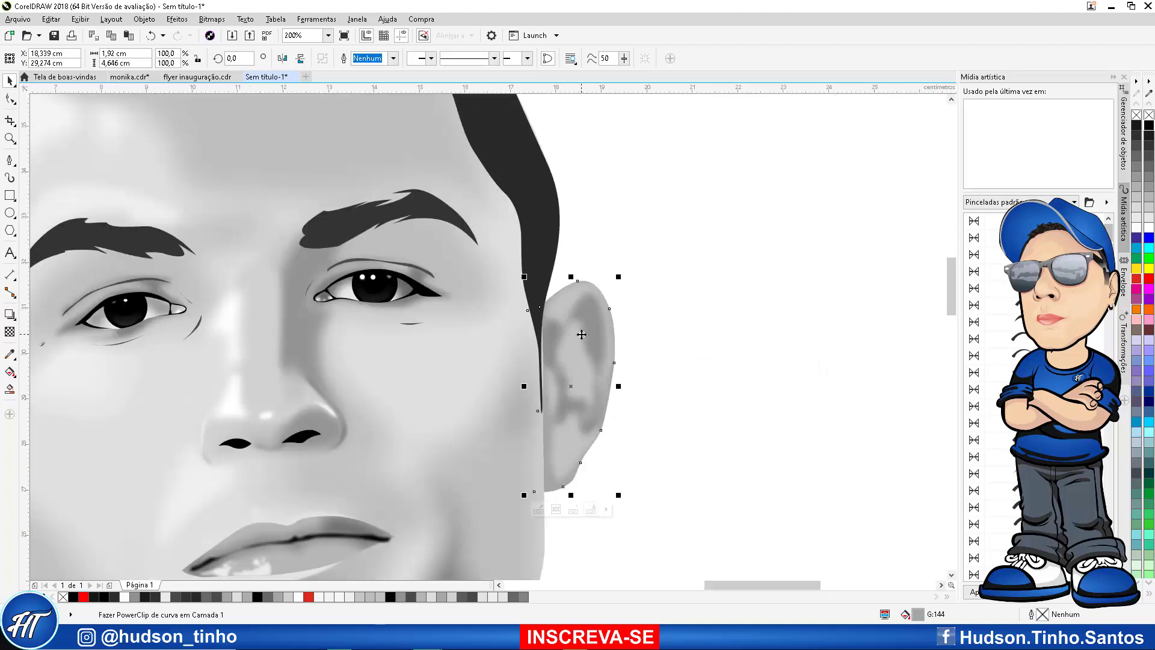
click(540, 508)
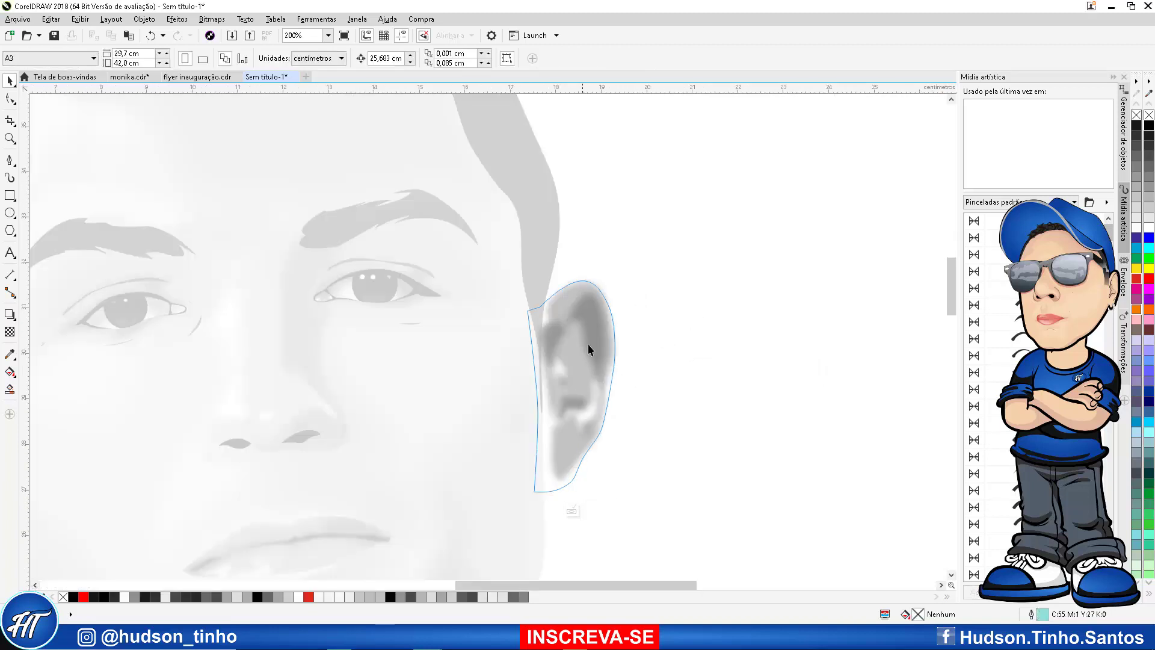
click(597, 323)
drag(597, 322, 687, 309)
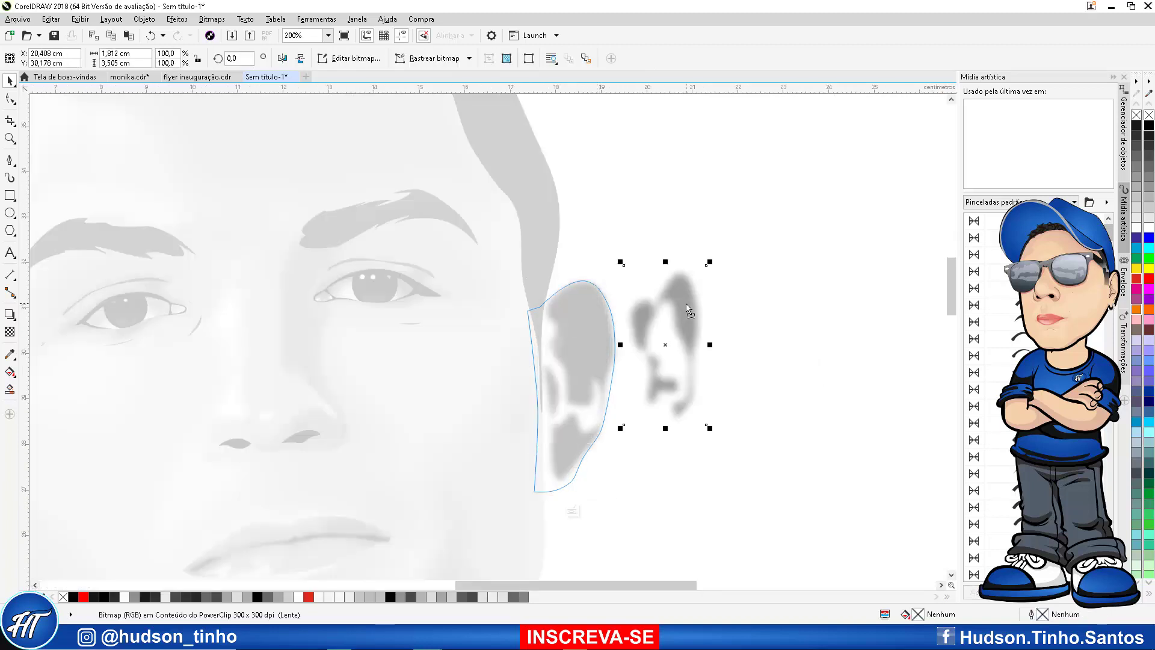
key(ctrl+z)
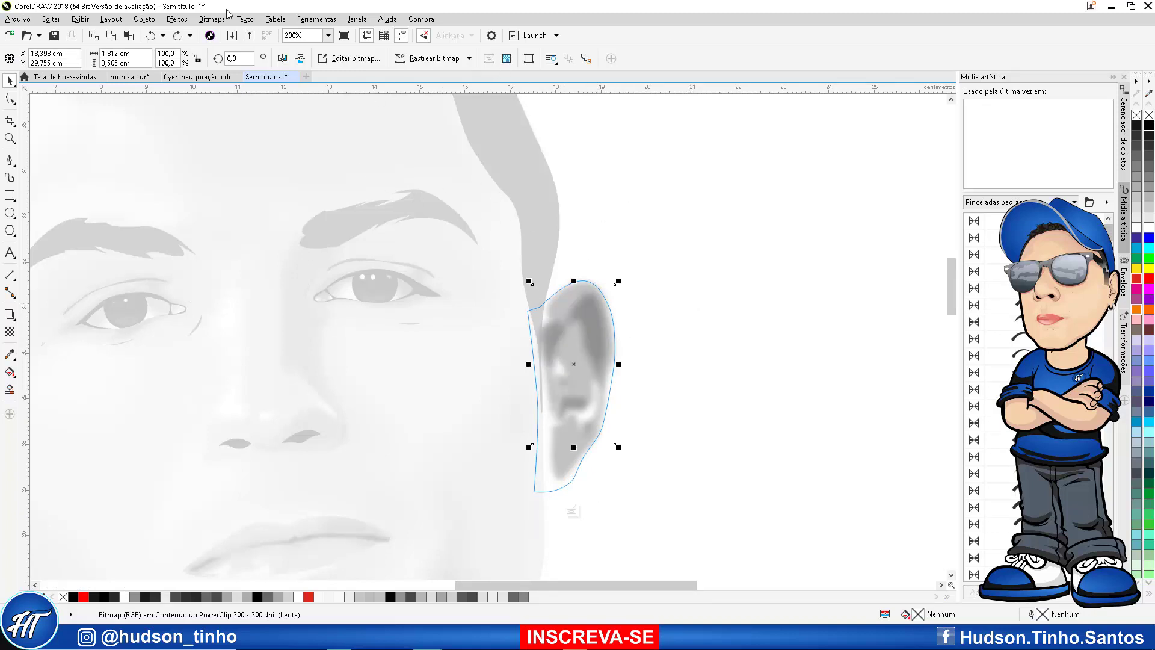
click(10, 332)
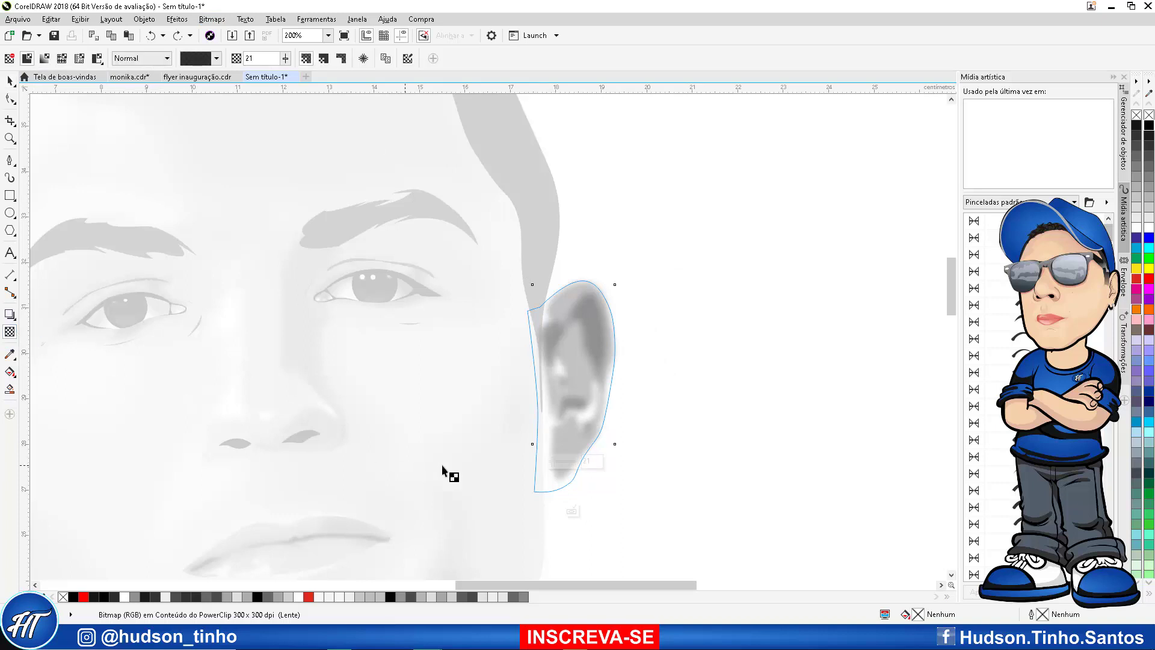
click(563, 470)
drag(562, 464, 567, 463)
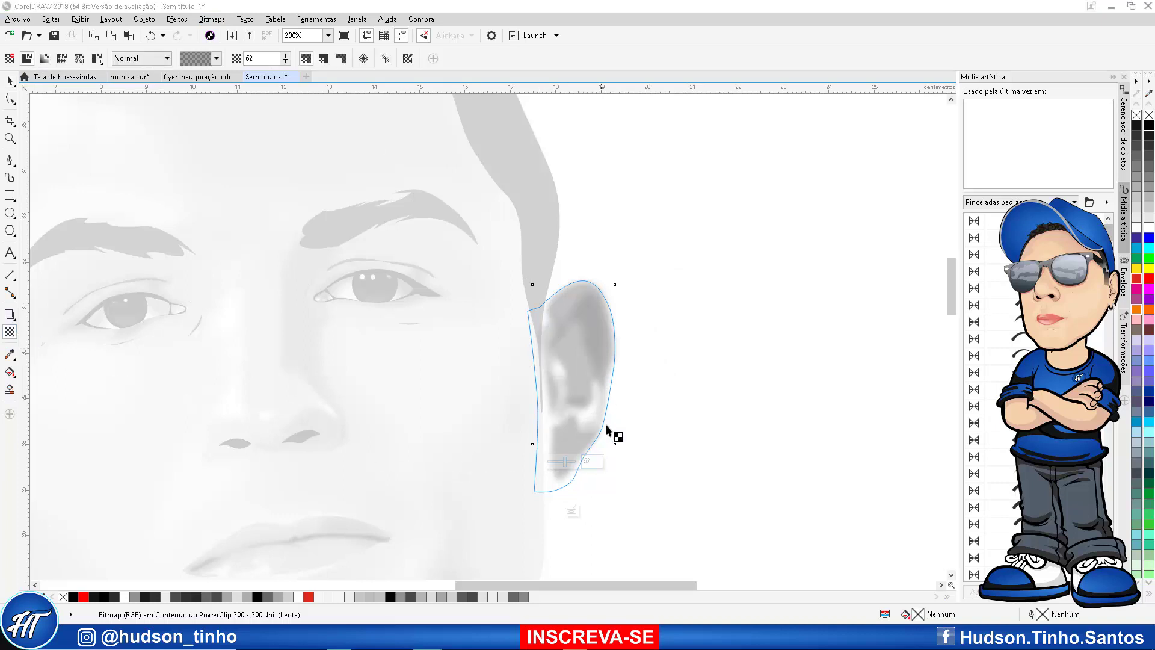
click(572, 511)
click(667, 402)
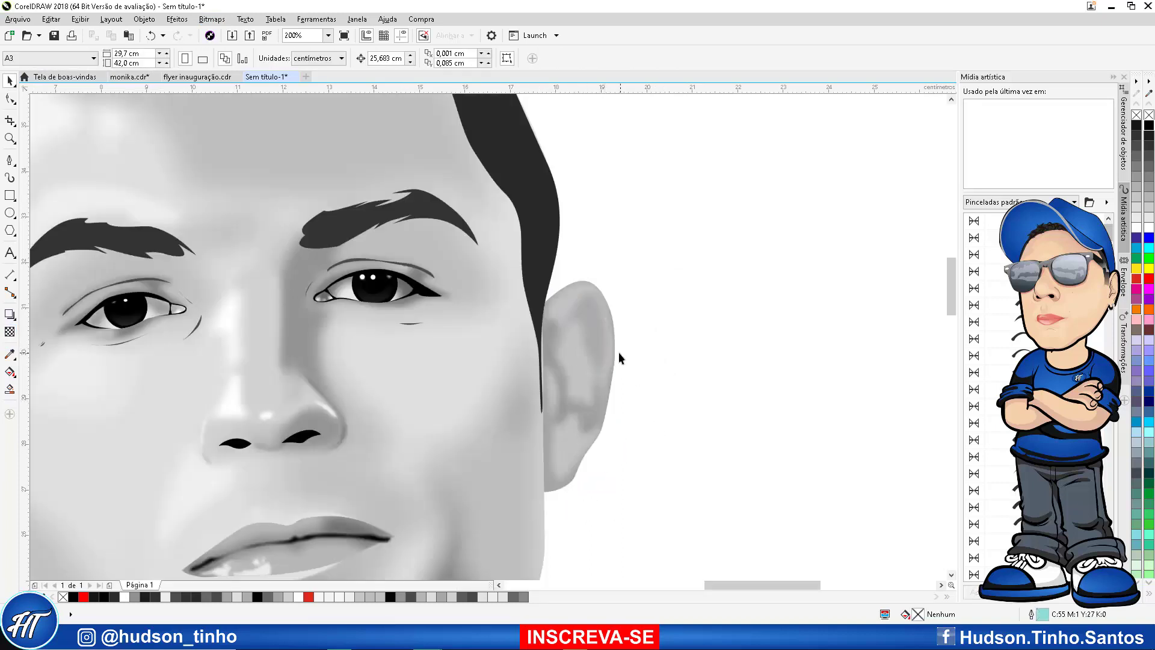
Trace the lower highlight of the reference photo's right-hand ear with the Pen tool, from the tragus around to the bottom of the lobe
scroll(617, 353, down, 1)
scroll(589, 362, up, 1)
scroll(590, 355, down, 2)
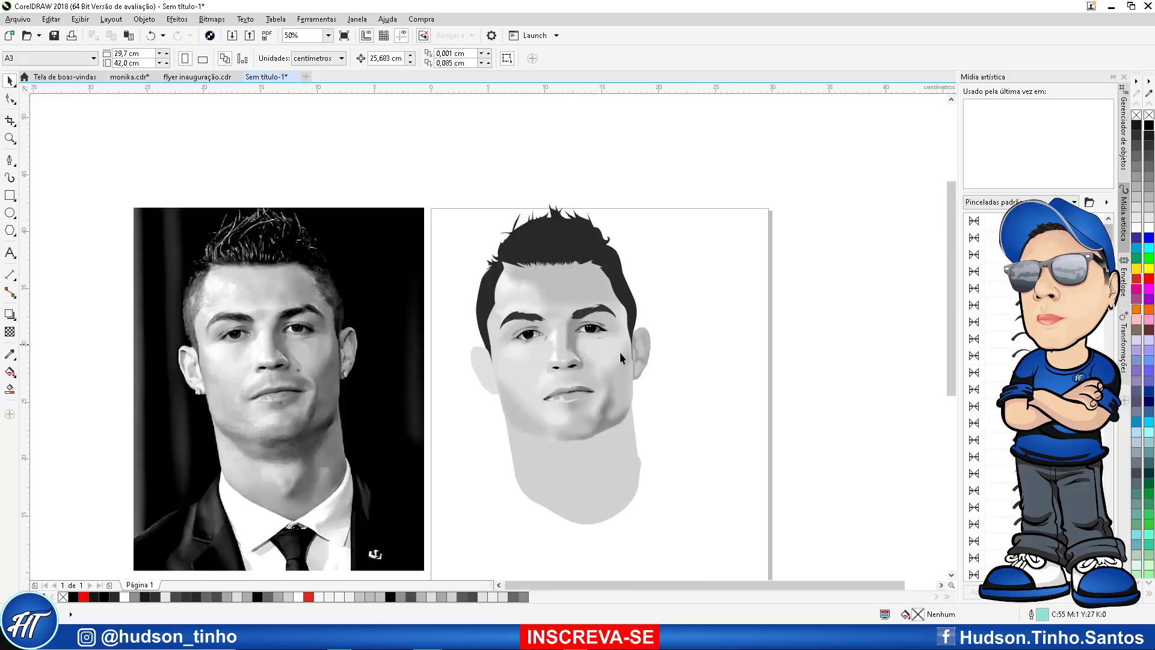
scroll(355, 361, up, 4)
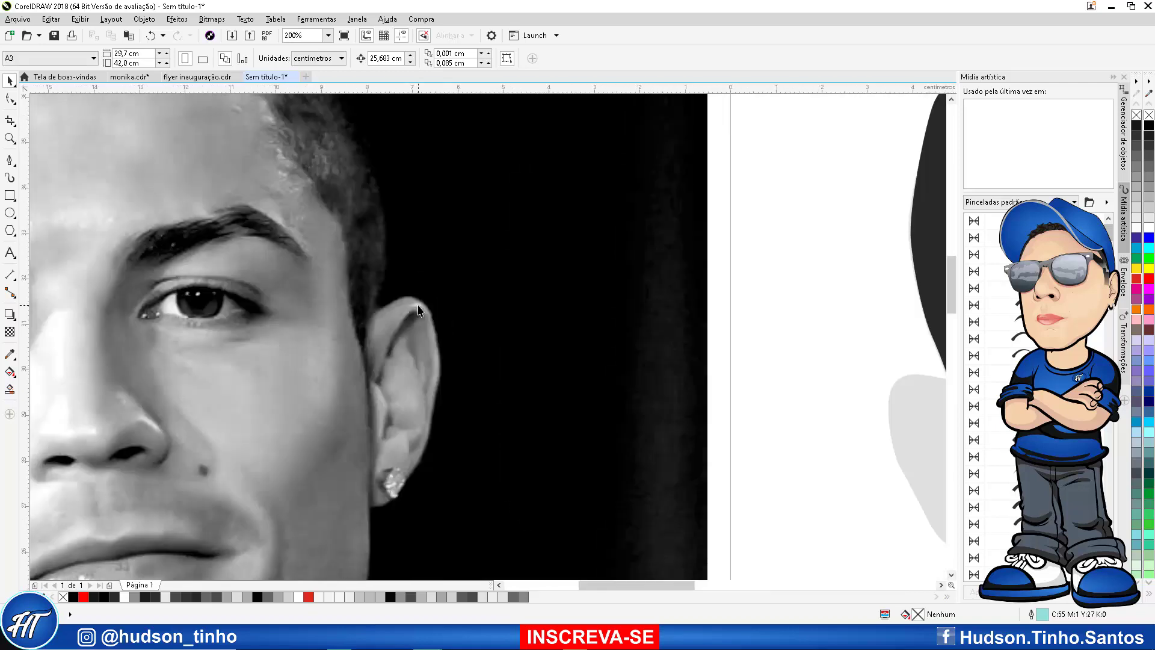
click(10, 160)
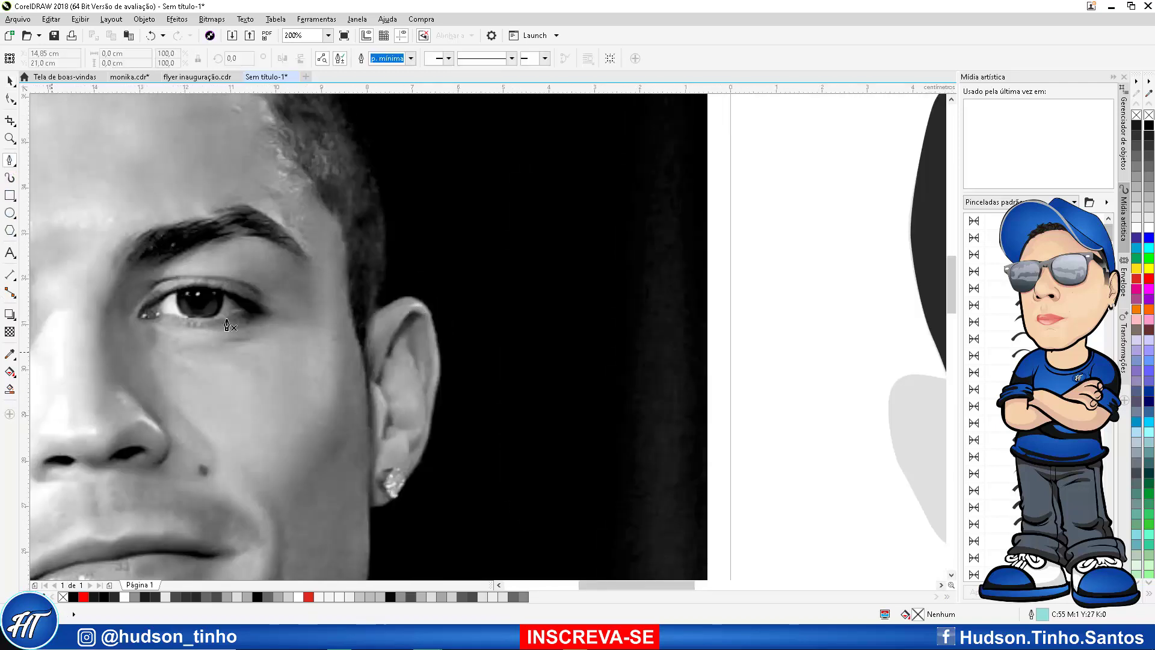
scroll(386, 451, up, 2)
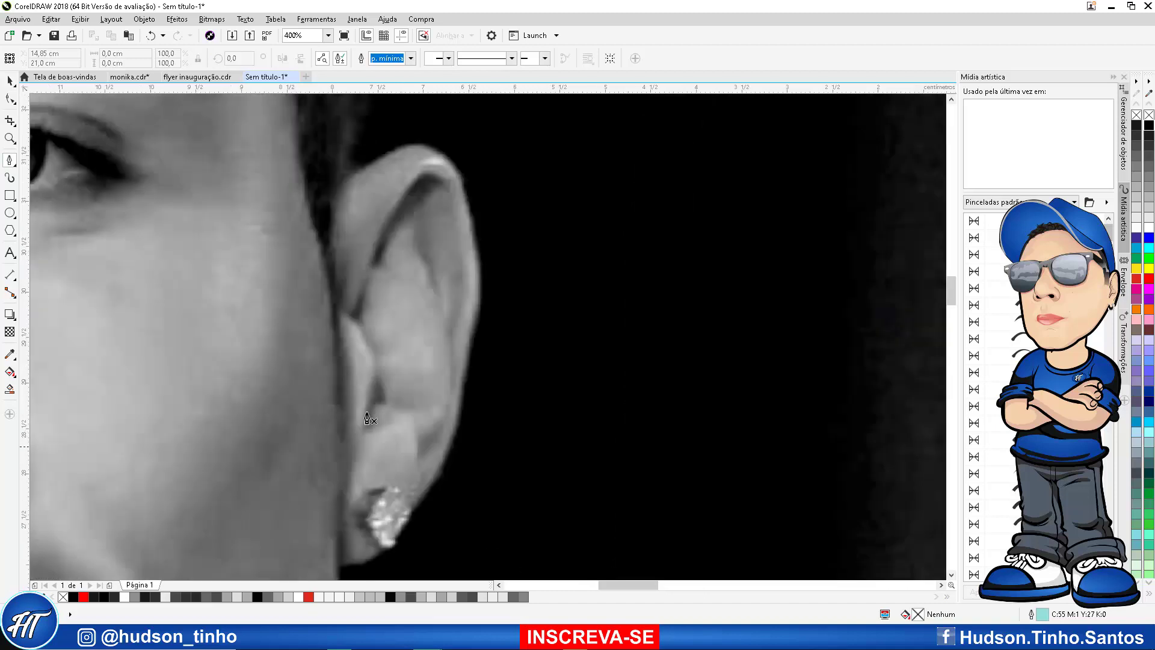
click(348, 320)
drag(374, 358, 361, 426)
drag(365, 438, 378, 439)
drag(391, 432, 426, 472)
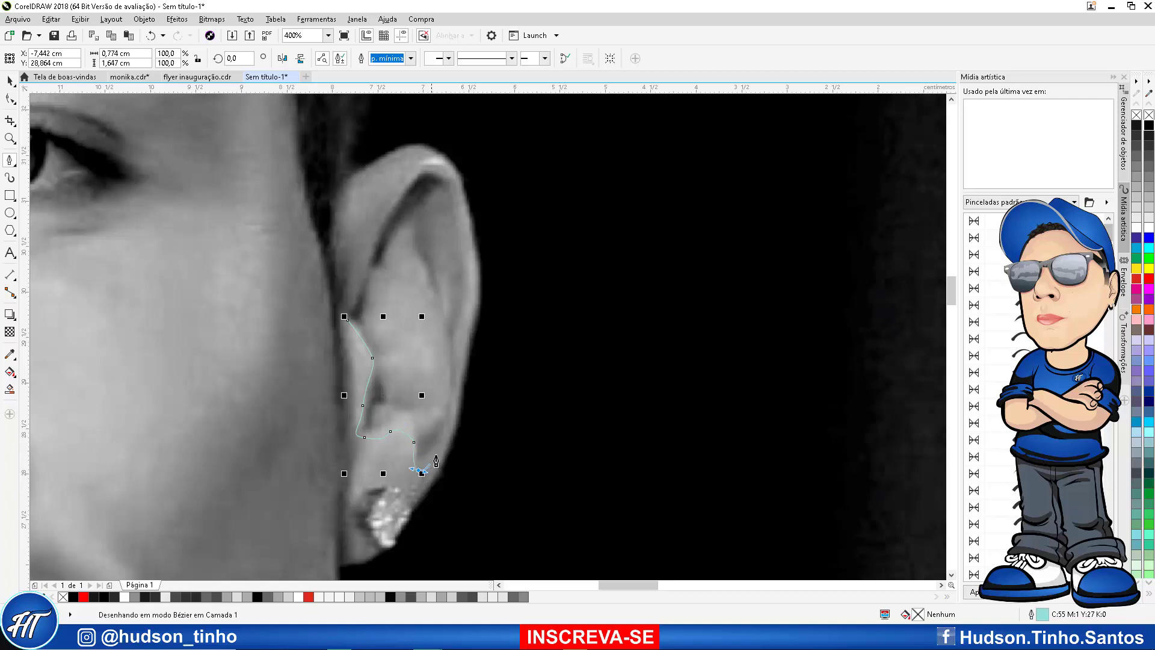
click(443, 440)
click(417, 494)
click(381, 541)
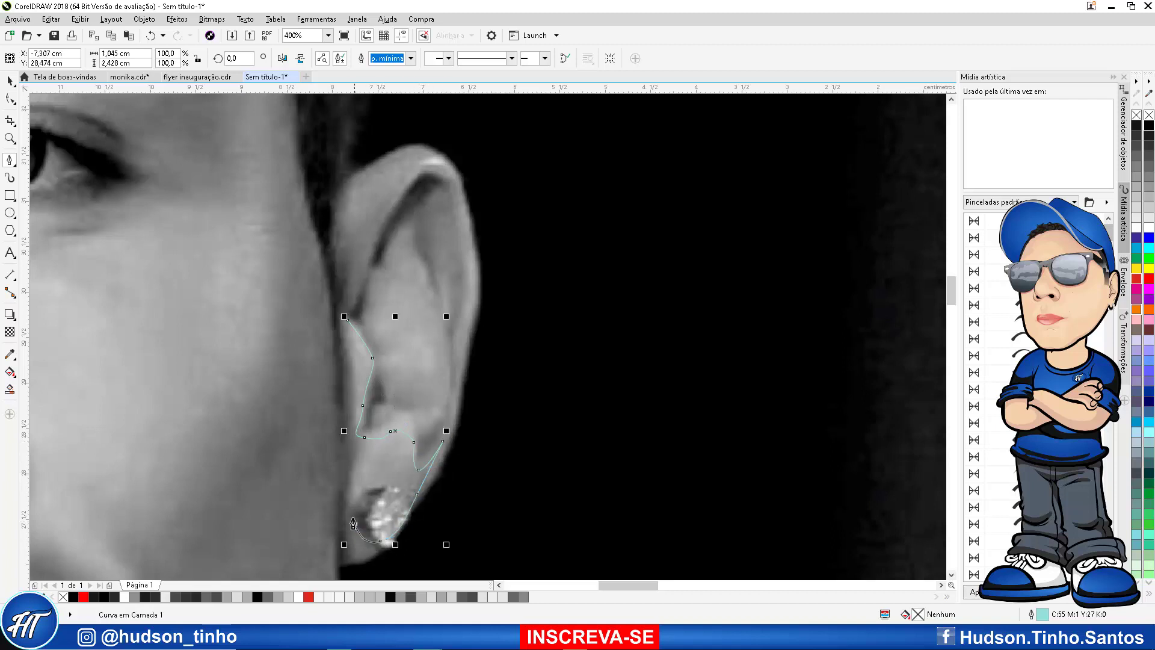
Close the lower ear highlight outline up along the edge of the face, making it about 1.1 cm wide and 2.5 cm tall
click(354, 523)
click(354, 482)
click(357, 451)
drag(351, 406, 350, 386)
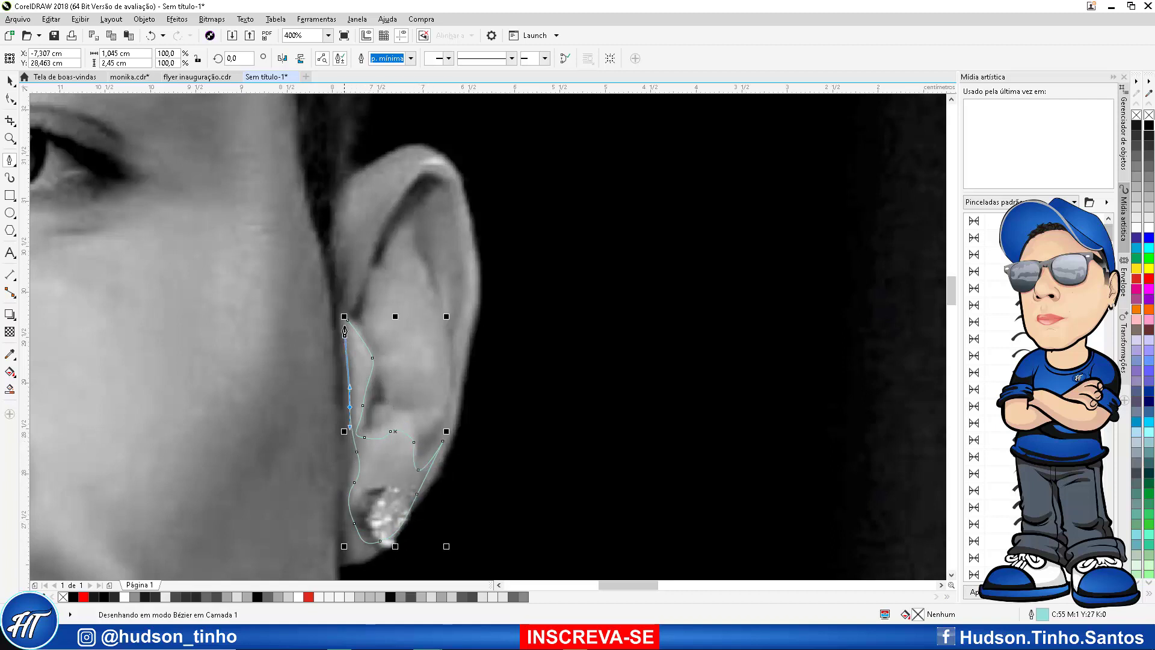
click(344, 319)
scroll(345, 319, up, 2)
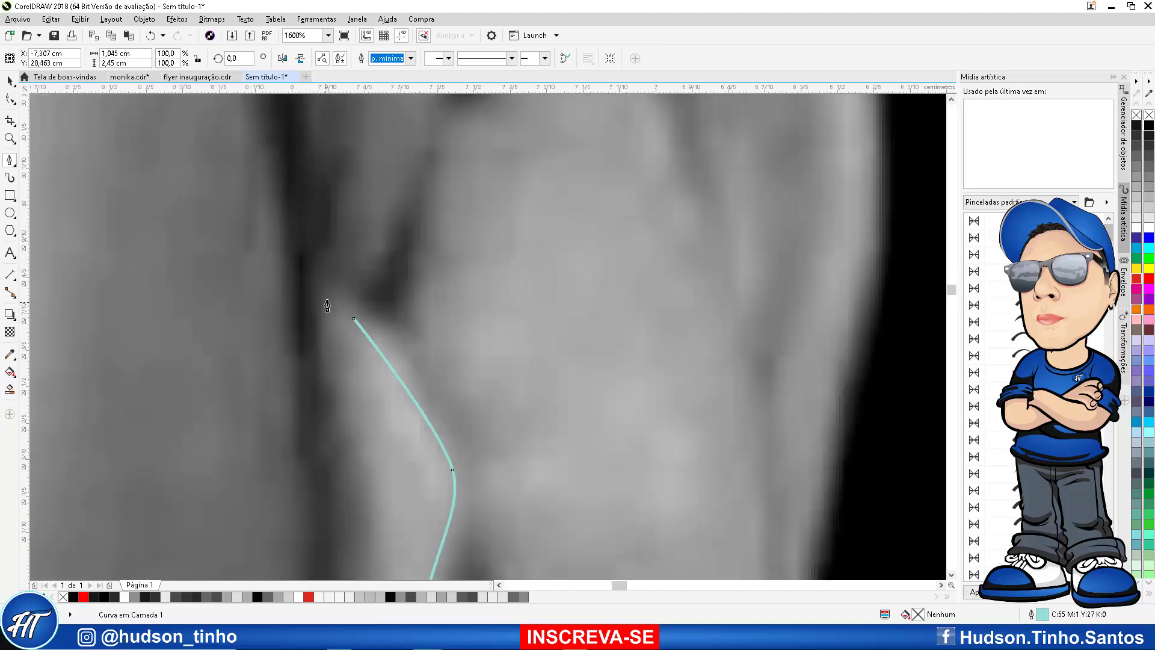
scroll(328, 306, down, 2)
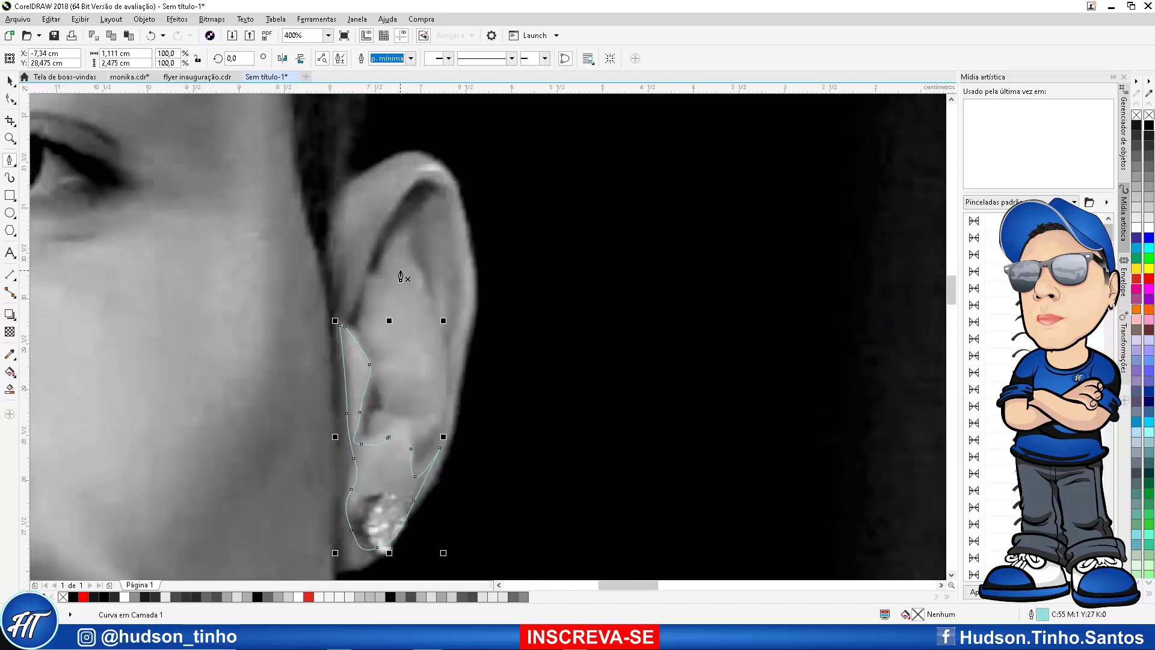
Trace the central inner-ear highlight as a closed curve about 0.8 cm wide and 2.1 cm tall
click(378, 367)
click(407, 376)
drag(438, 415, 428, 425)
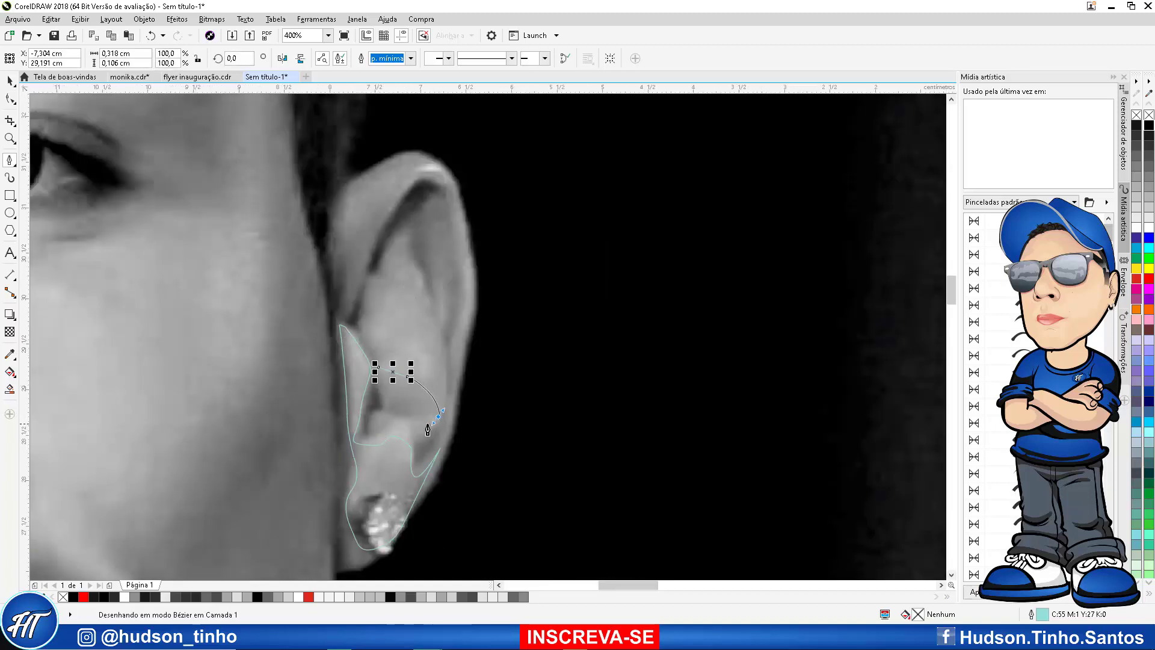
click(379, 428)
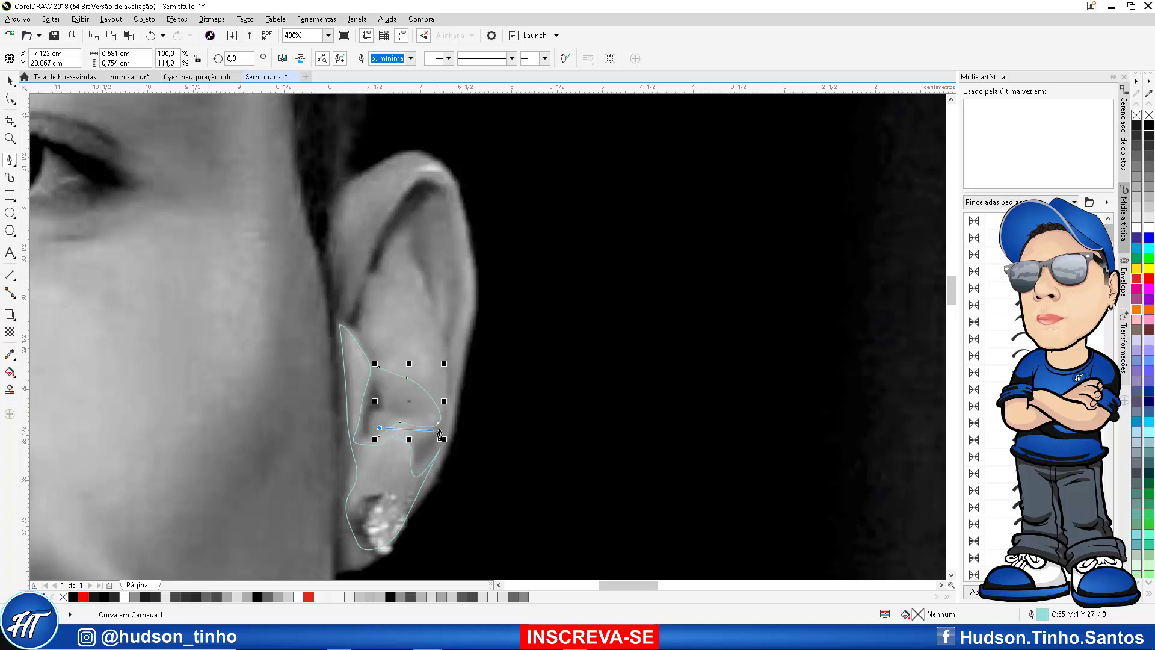
click(446, 411)
drag(420, 310, 365, 328)
click(405, 245)
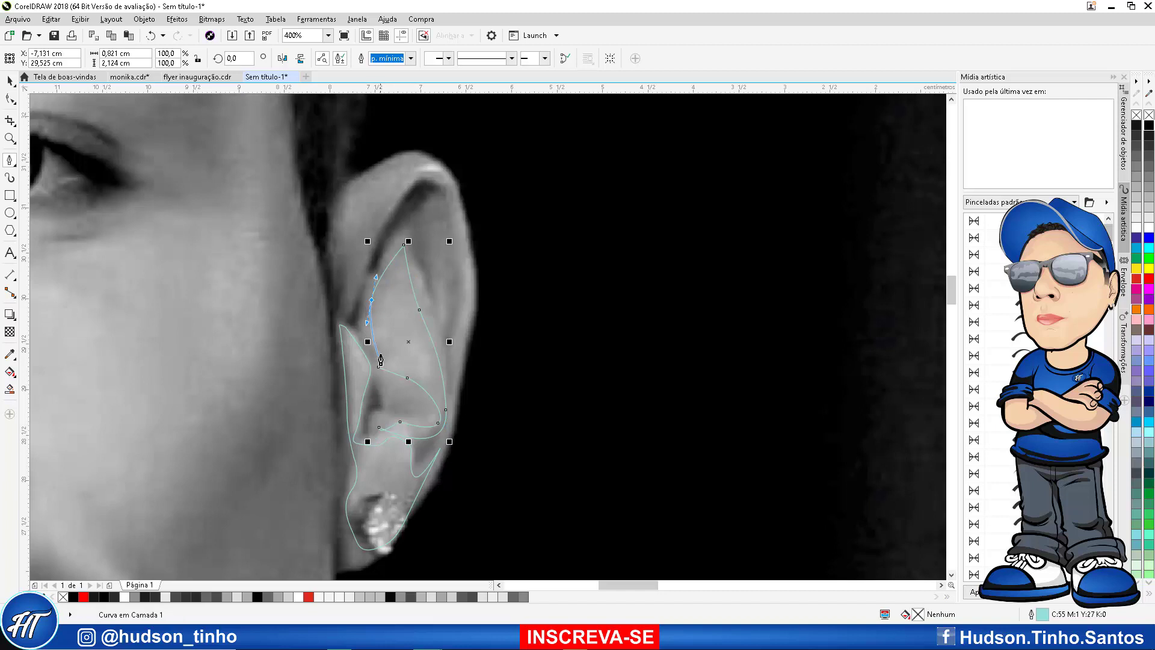
click(388, 363)
click(379, 367)
Trace the thin highlight along the ear's outer rim as a closed curve about 0.5 cm wide and 2.1 cm tall
click(423, 182)
drag(449, 184, 461, 193)
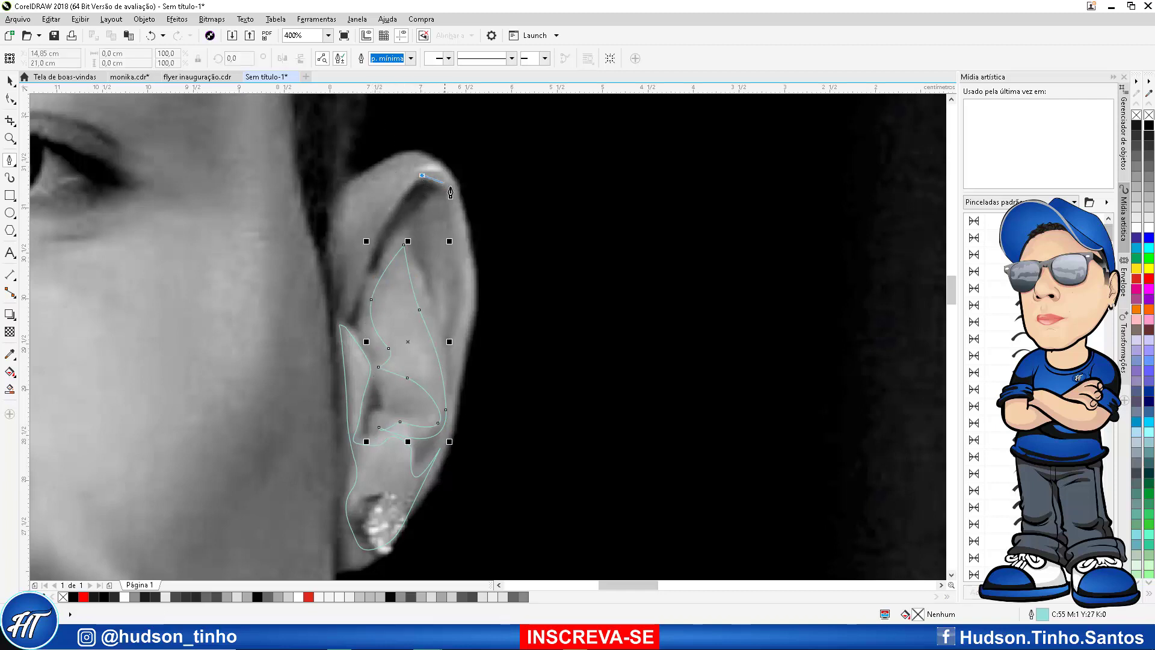
click(467, 266)
click(459, 314)
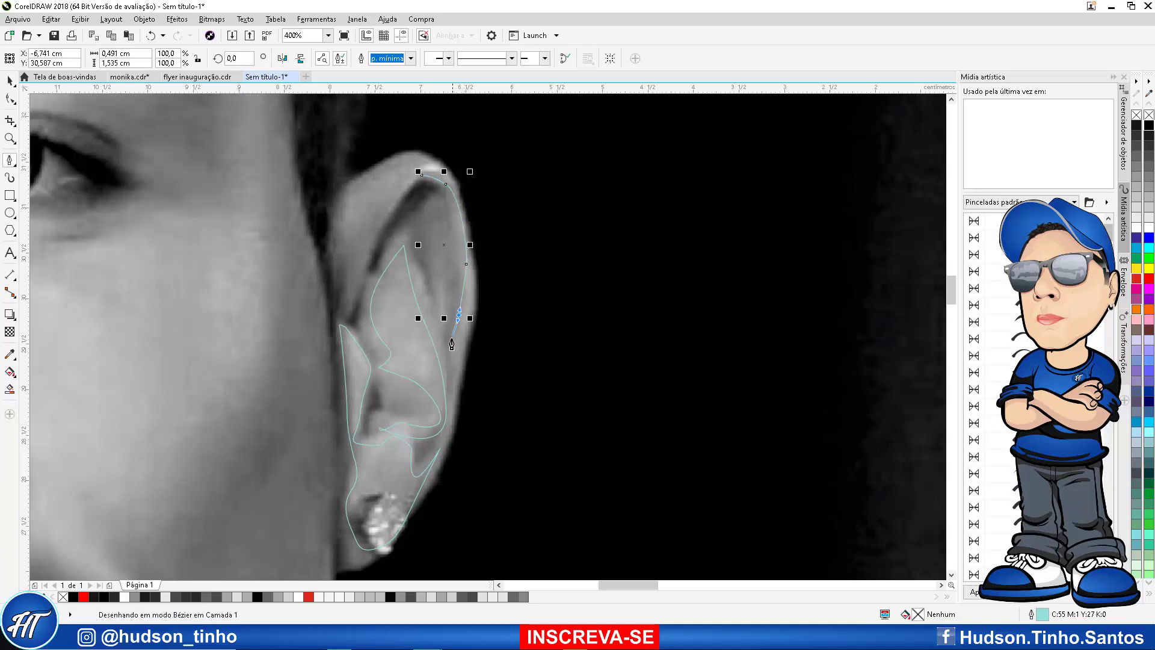
click(452, 361)
click(467, 312)
drag(470, 254, 439, 164)
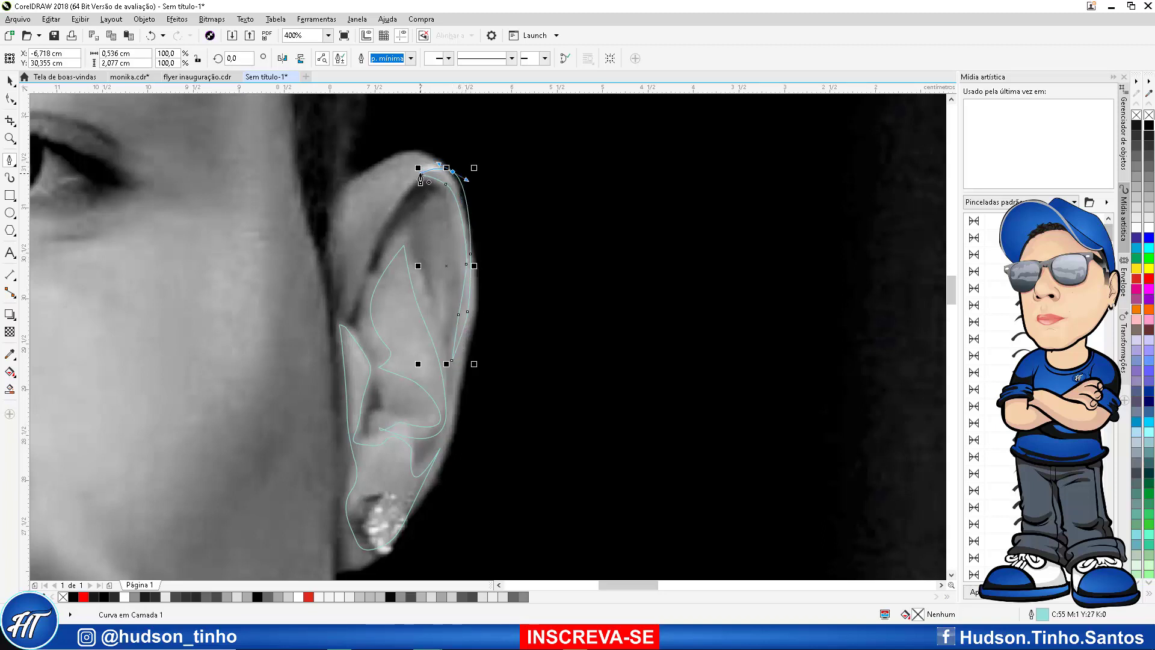
click(421, 179)
Trace a small closed highlight sliver, about 0.1 by 0.6 cm, between the central highlight and the outer rim
click(445, 275)
click(446, 313)
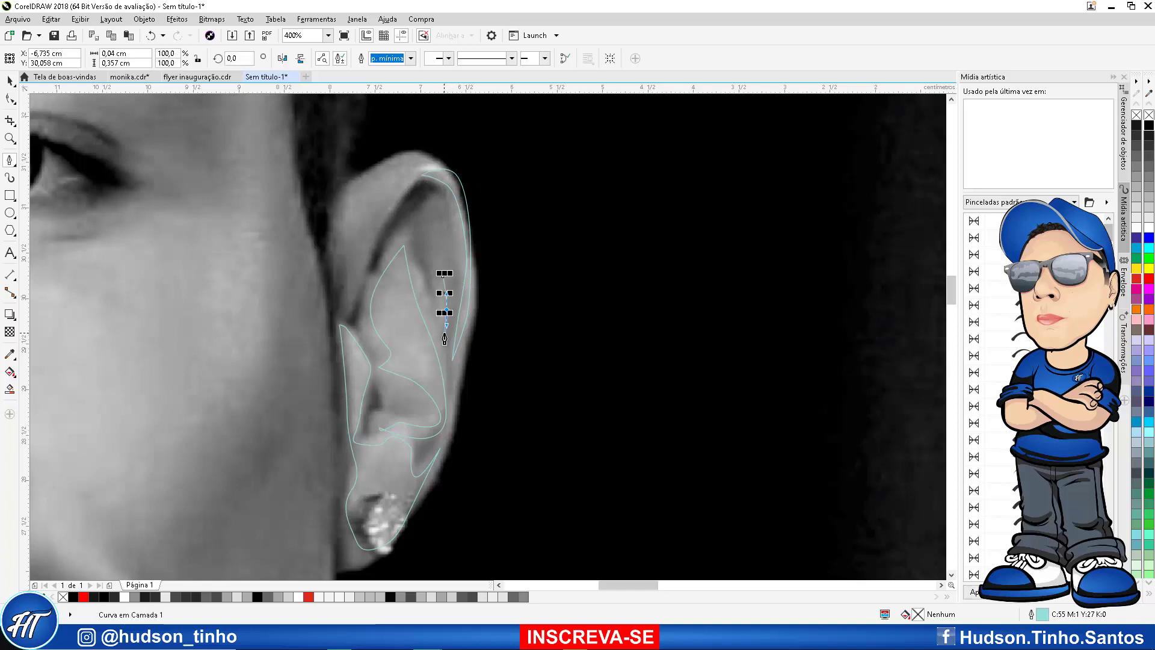
click(445, 336)
scroll(443, 296, up, 1)
click(428, 310)
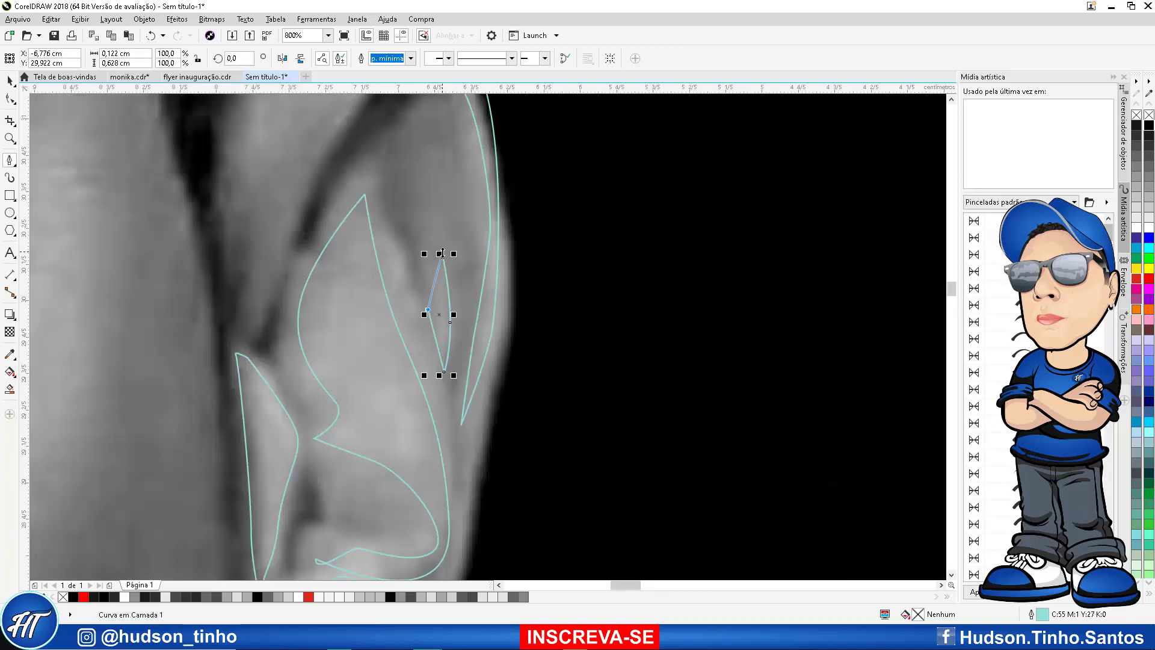
drag(443, 255, 446, 300)
Trace the upper ear highlight beside the hairline as a closed curve about 0.8 cm wide and 1.3 cm tall
scroll(445, 312, down, 2)
scroll(386, 238, up, 2)
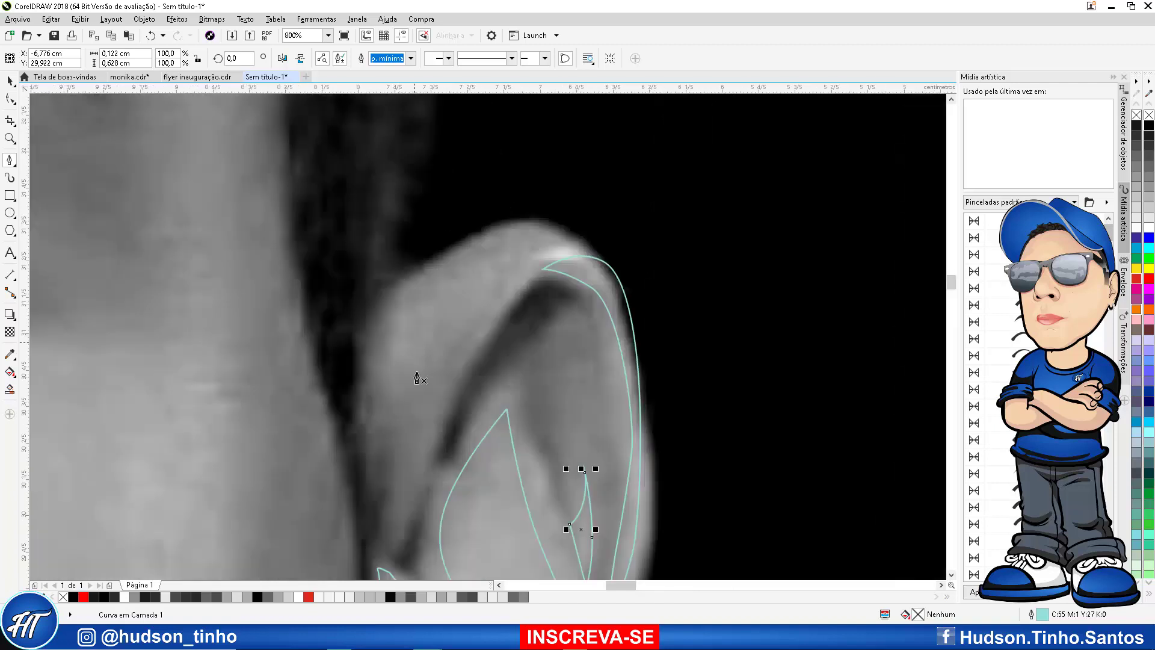
click(420, 449)
mouse_move(466, 341)
mouse_down()
mouse_move(491, 305)
mouse_move(401, 345)
mouse_move(378, 416)
mouse_up()
click(526, 274)
click(407, 276)
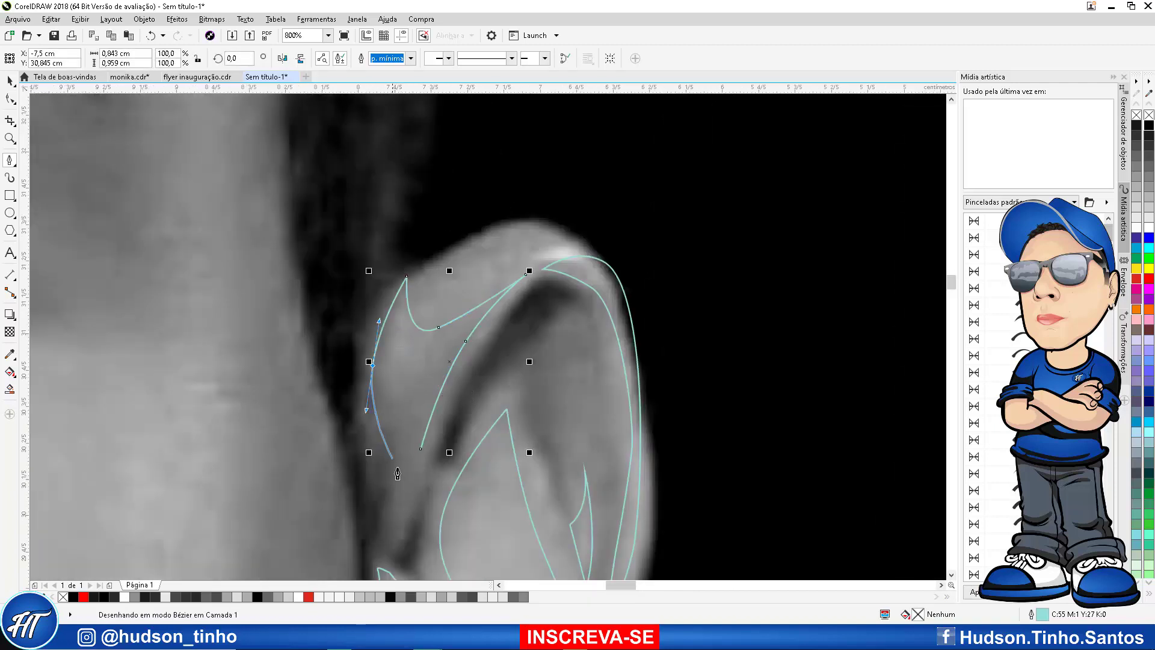
click(410, 512)
click(421, 452)
scroll(422, 451, down, 2)
scroll(421, 451, up, 4)
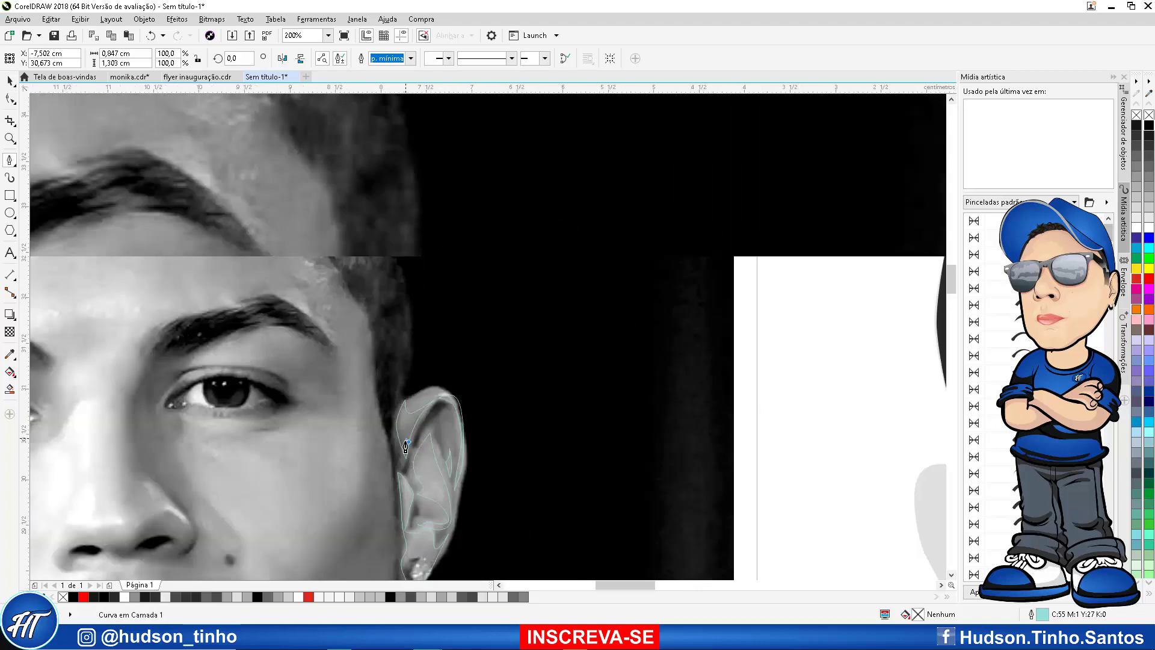
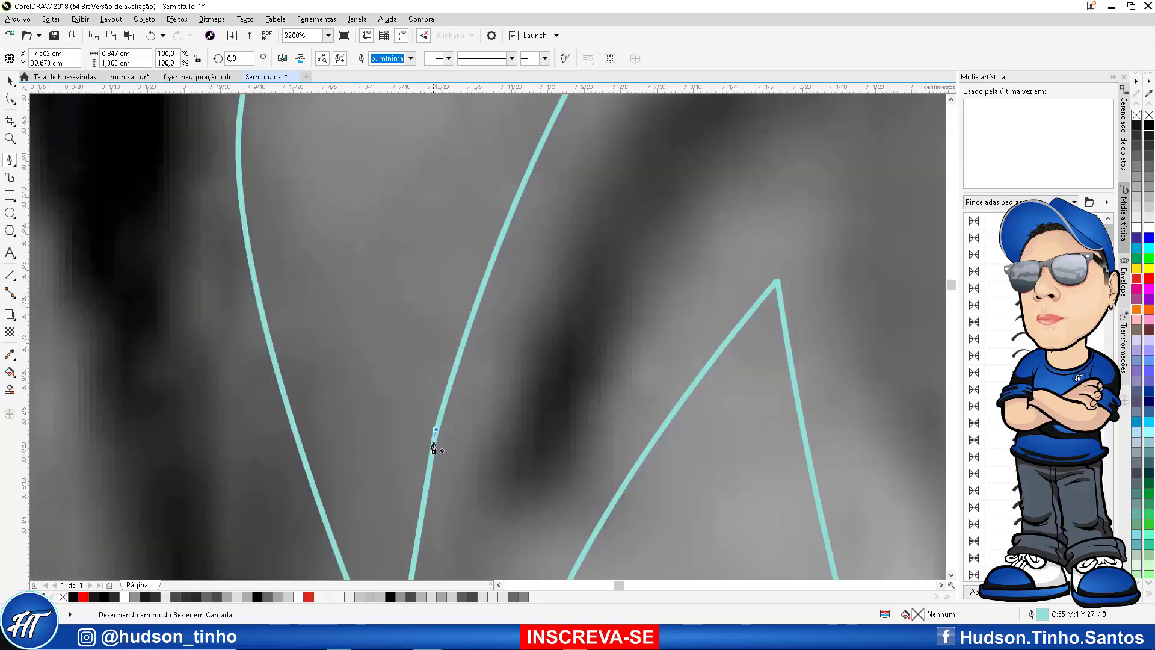
click(432, 451)
scroll(433, 451, down, 4)
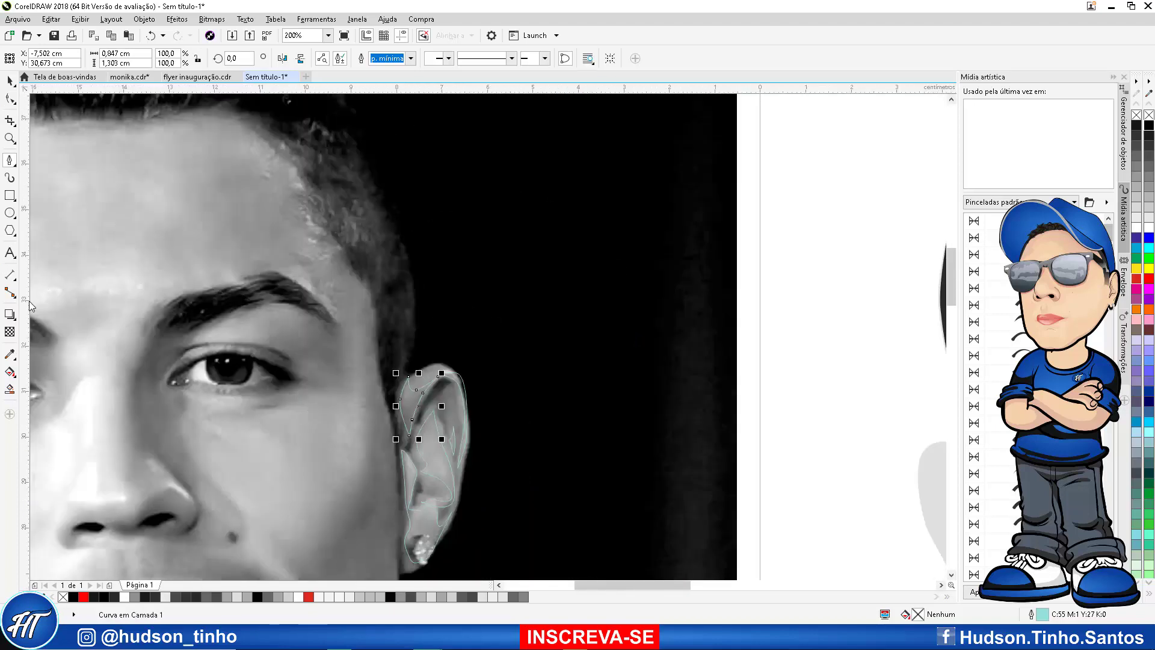
Select the five traced ear highlight outlines and join them into a single curve
scroll(255, 233, down, 3)
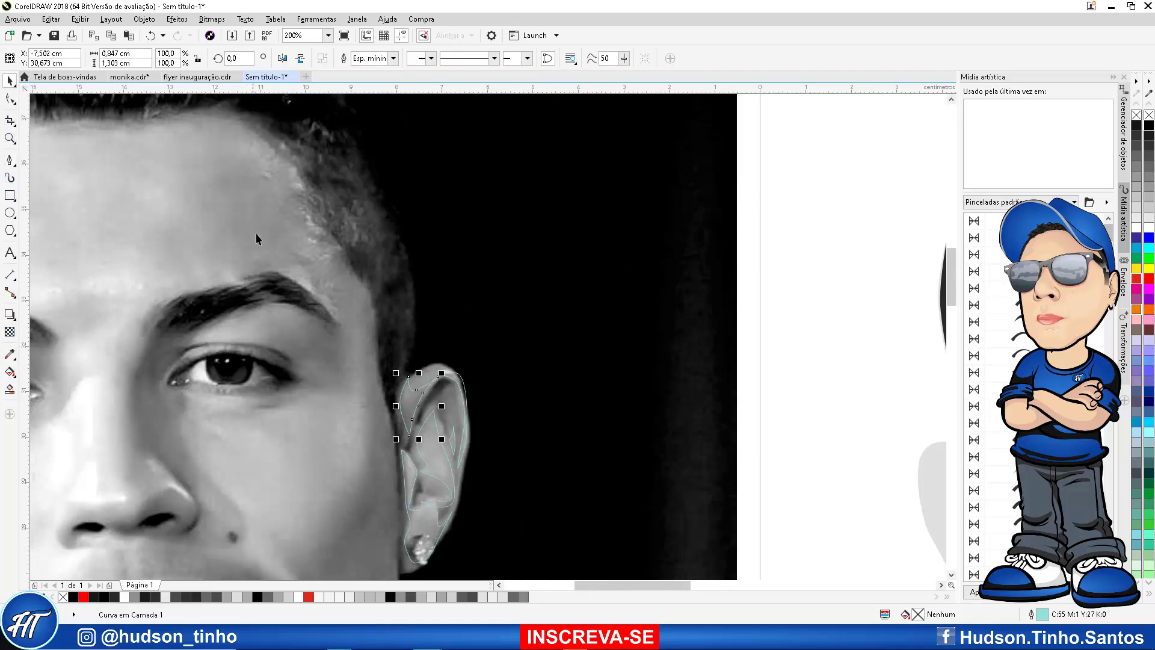
drag(257, 233, 400, 439)
scroll(348, 370, up, 2)
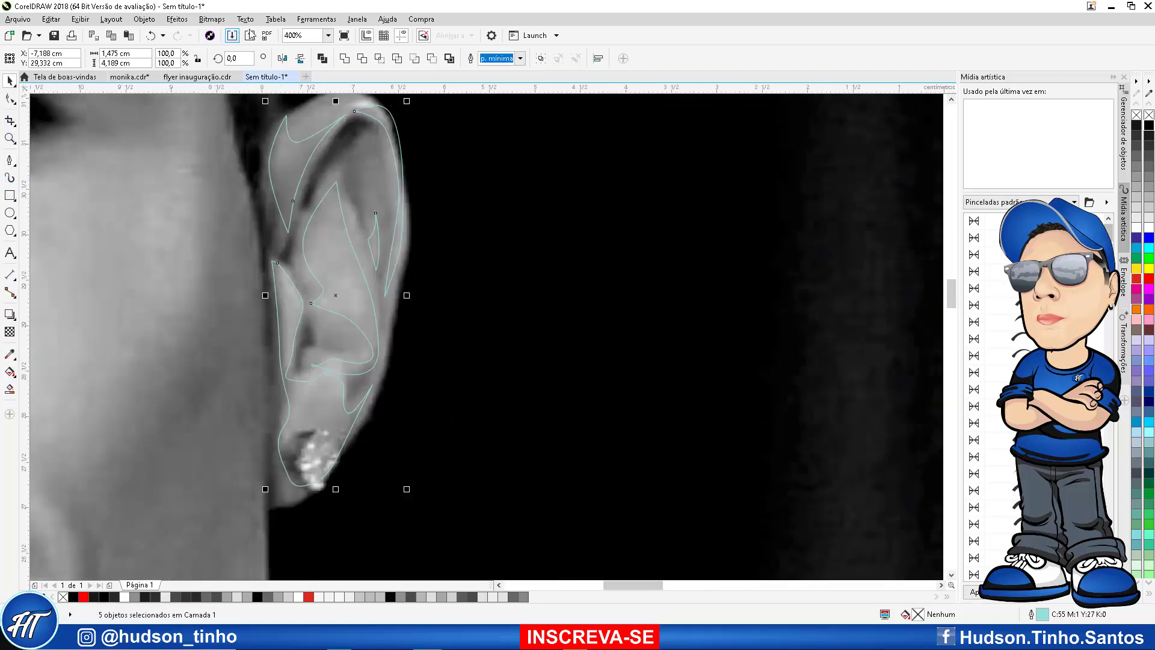
click(347, 59)
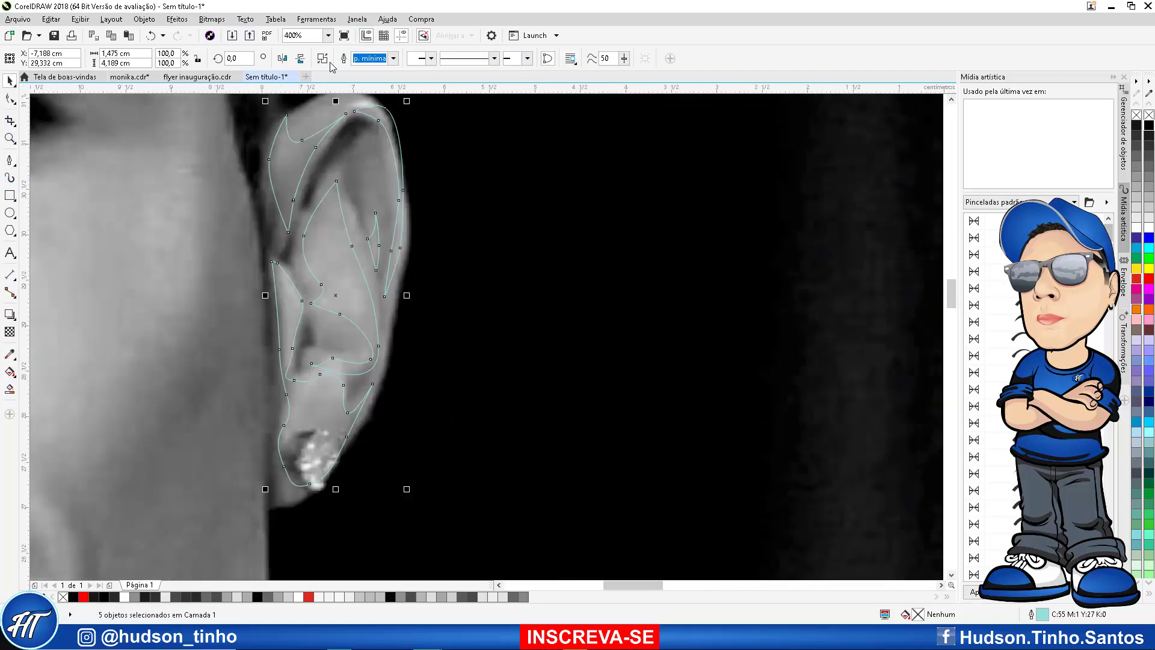
Sample a light grey from the inner ear in the photo and fill the joined highlight curve with grey 155
click(10, 355)
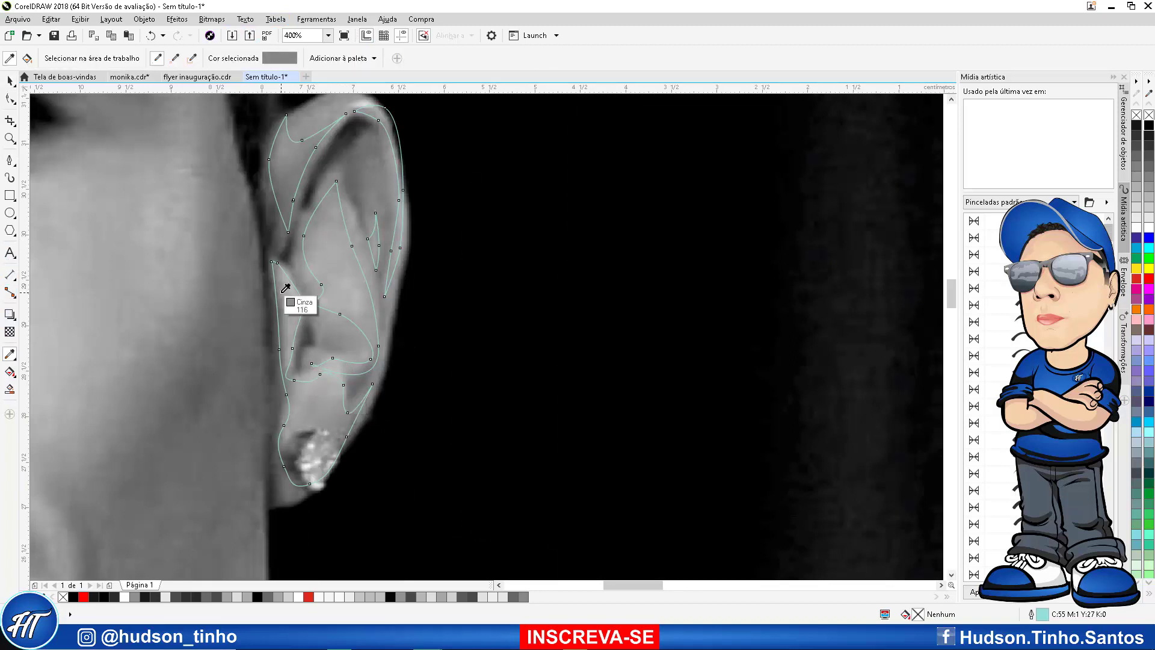
click(342, 273)
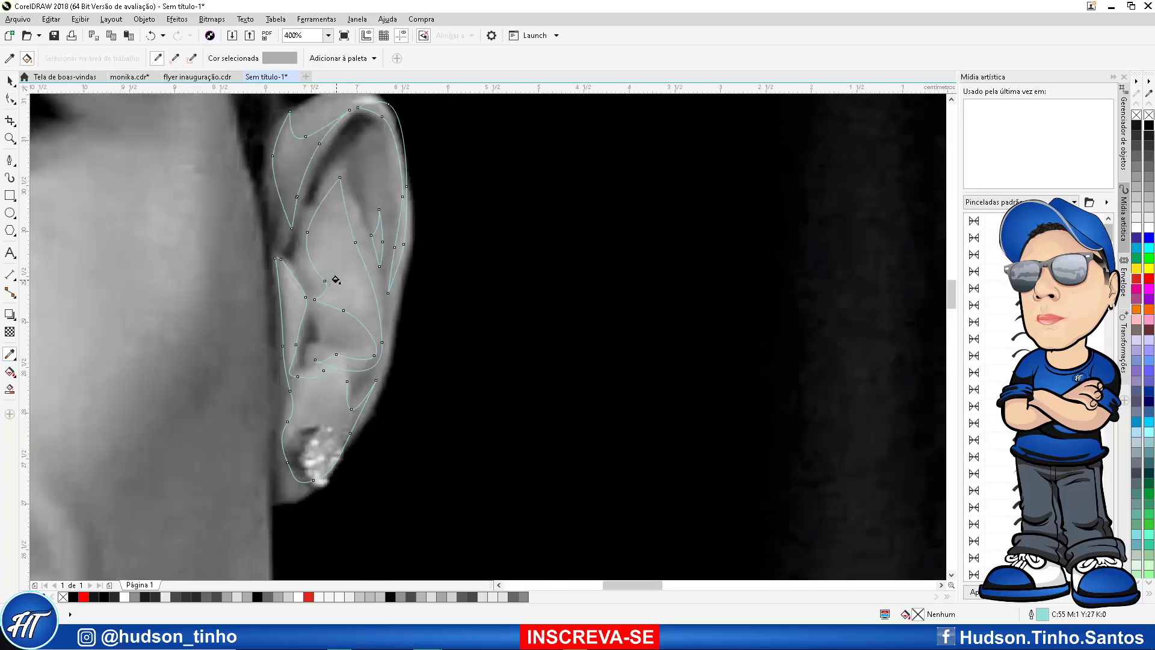
click(336, 280)
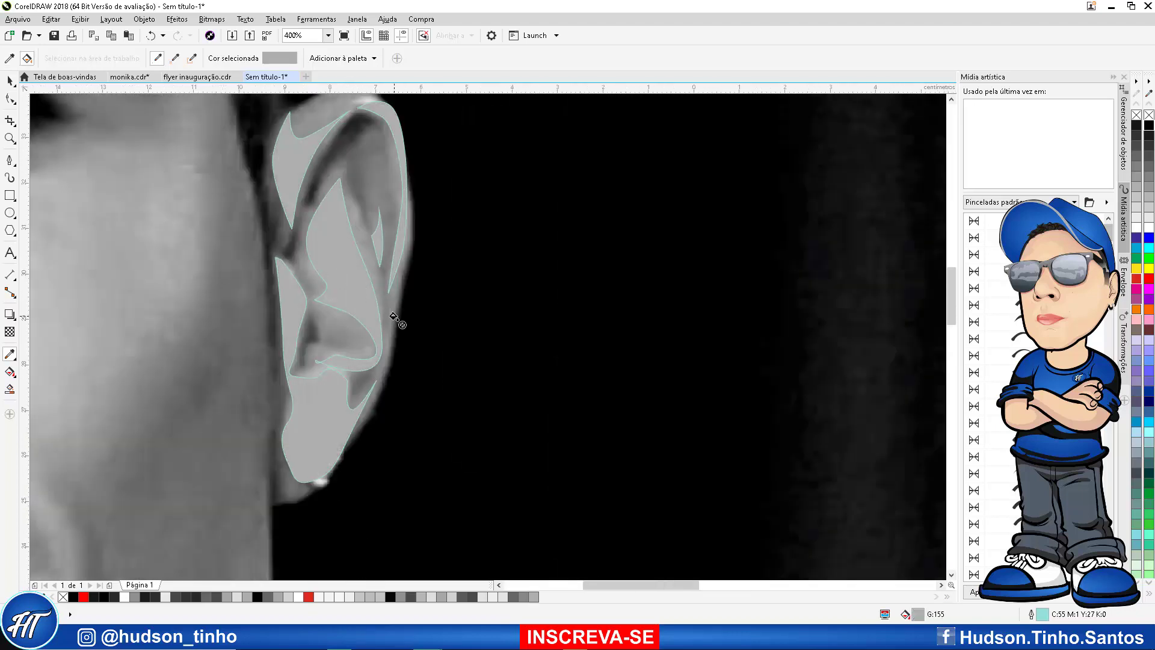
Move the filled highlight curve from the reference photo onto the matching ear of the vector portrait
scroll(392, 322, down, 2)
scroll(391, 322, down, 1)
scroll(546, 316, up, 3)
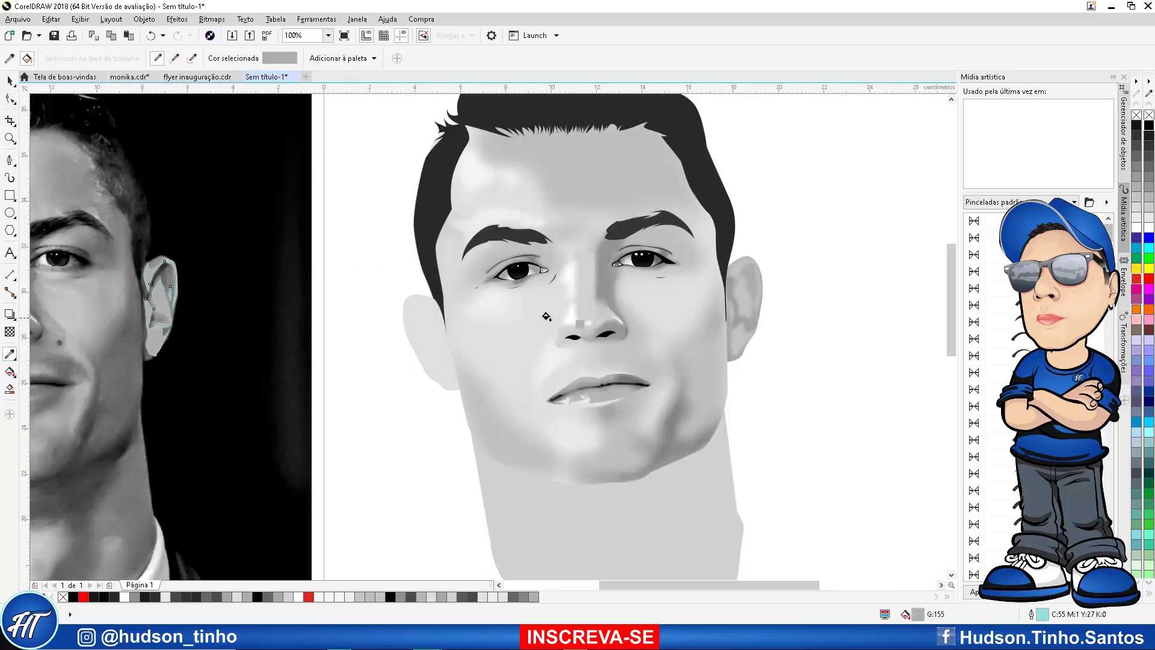
key(Right)
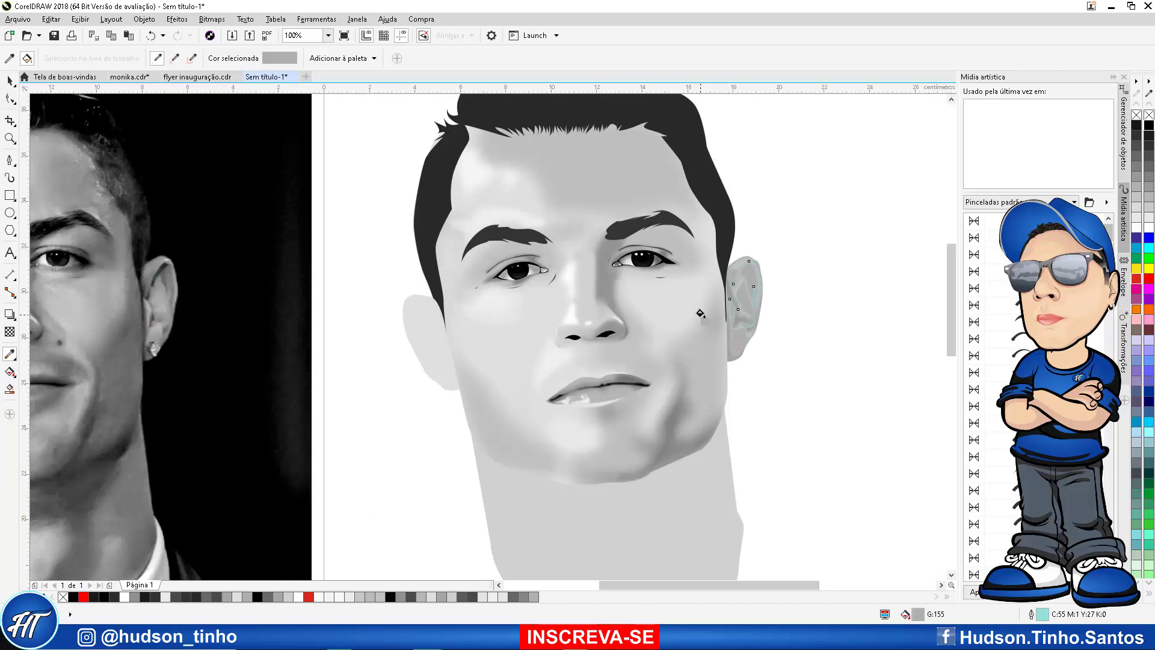
Fill the ear highlight curve with light grey 214 and remove its outline
scroll(785, 319, up, 3)
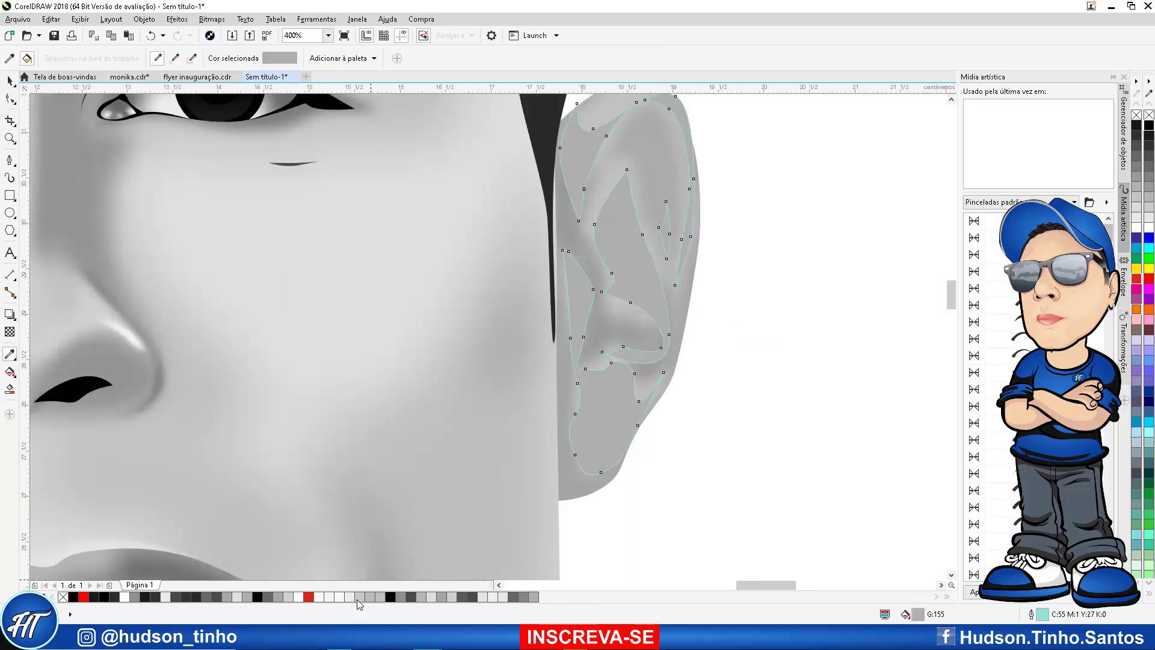
click(382, 600)
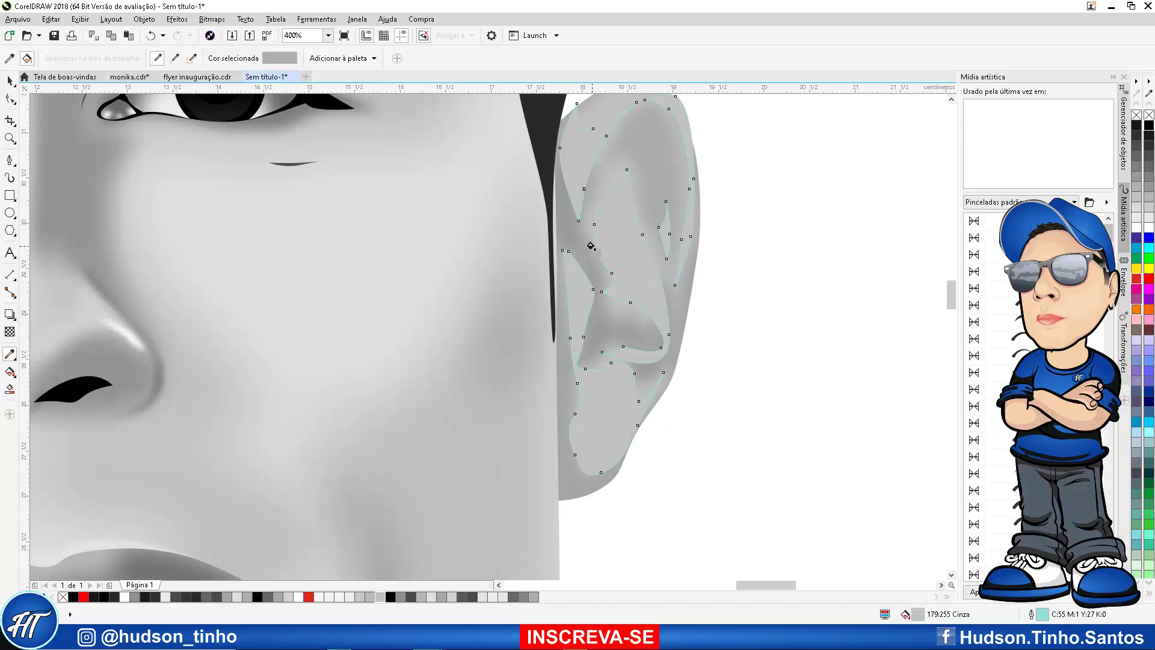
click(425, 596)
click(434, 598)
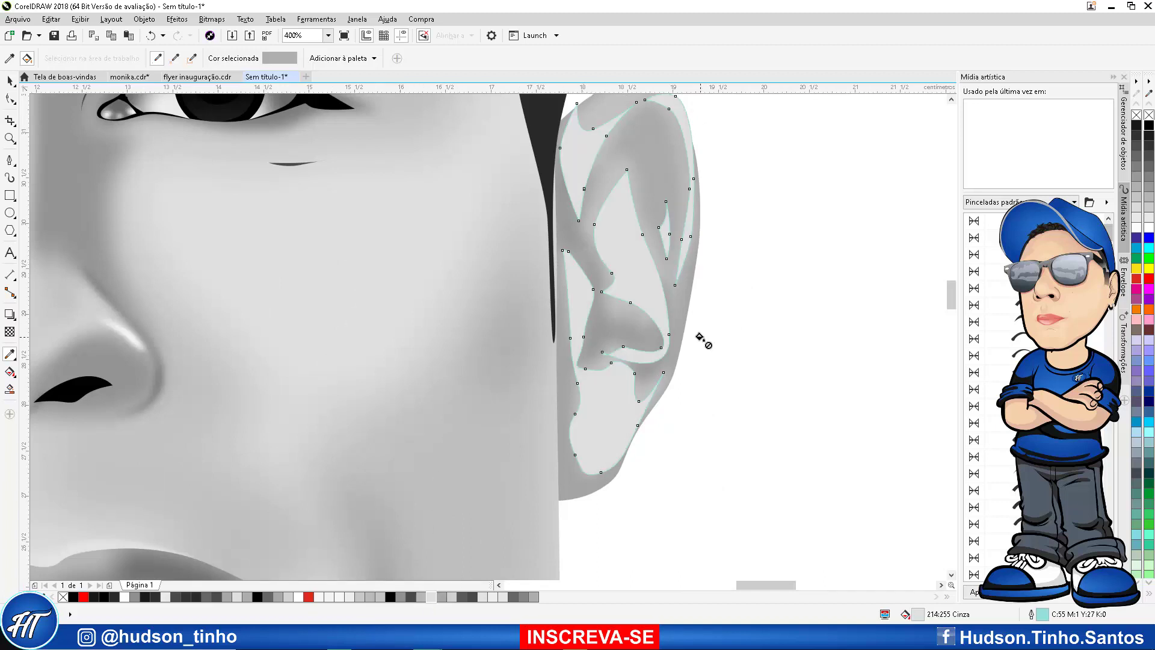
click(9, 80)
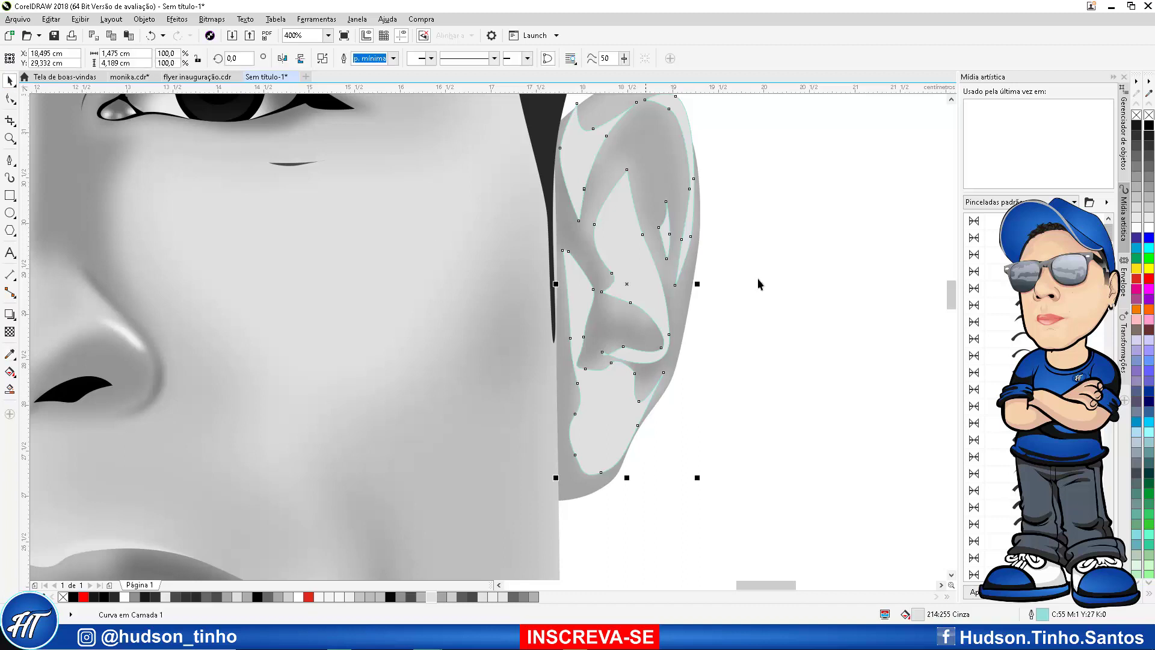
right_click(1136, 115)
scroll(677, 283, down, 2)
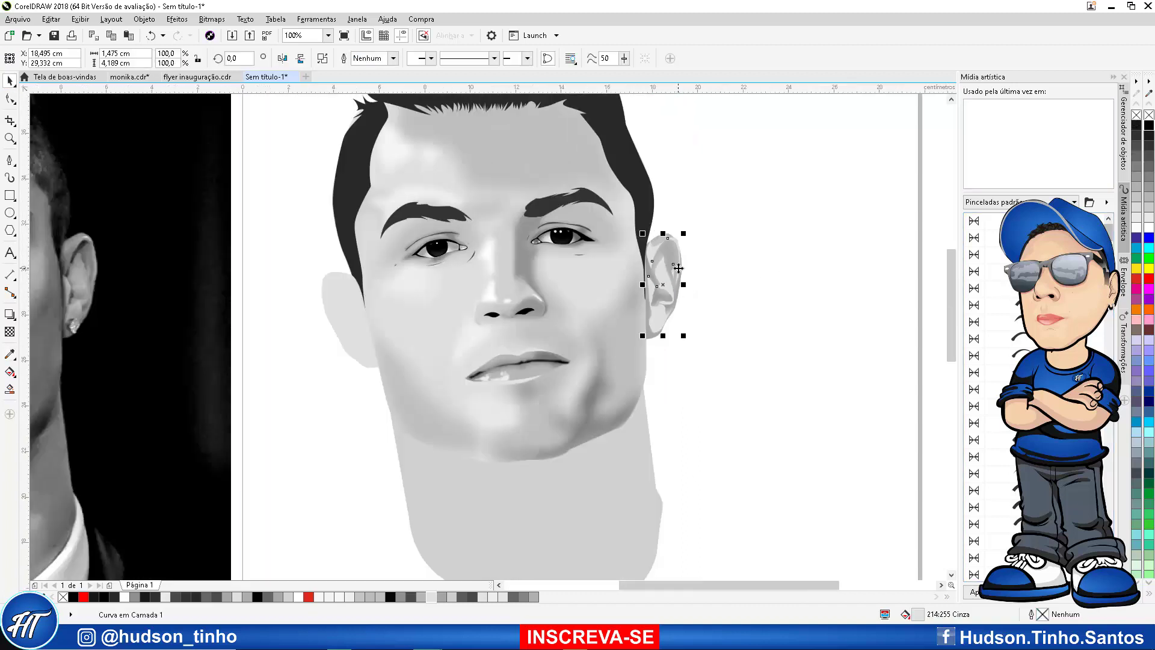
Convert the ear highlight curve to a 300 dpi RGB bitmap with anti-aliasing and a transparent background
click(214, 19)
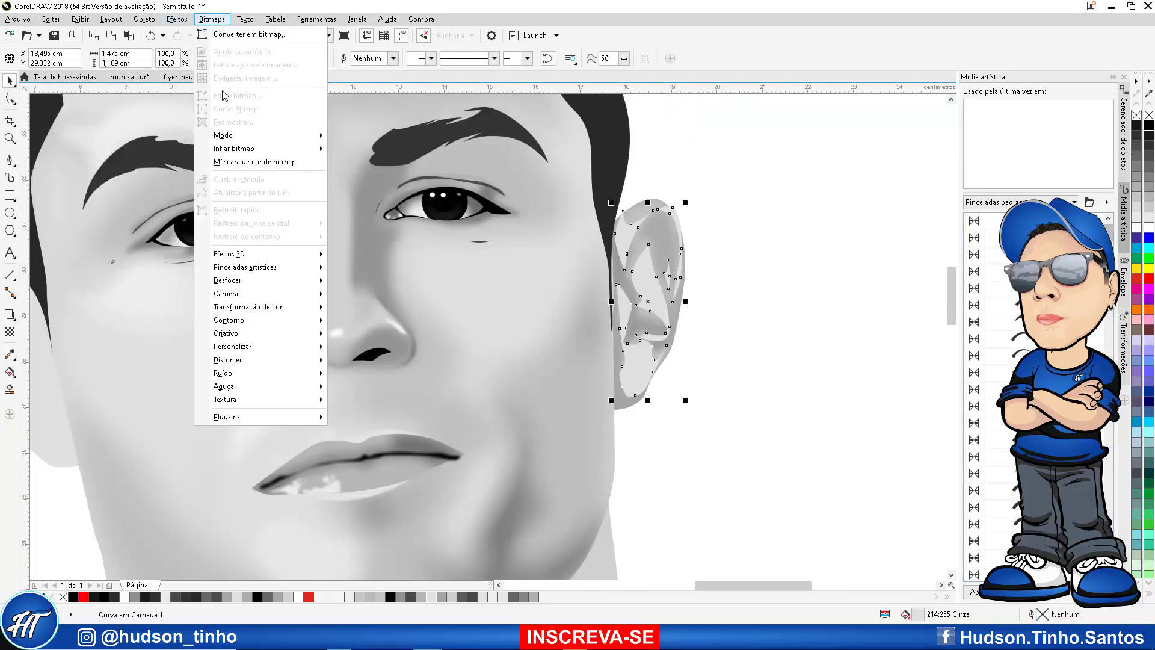
click(250, 34)
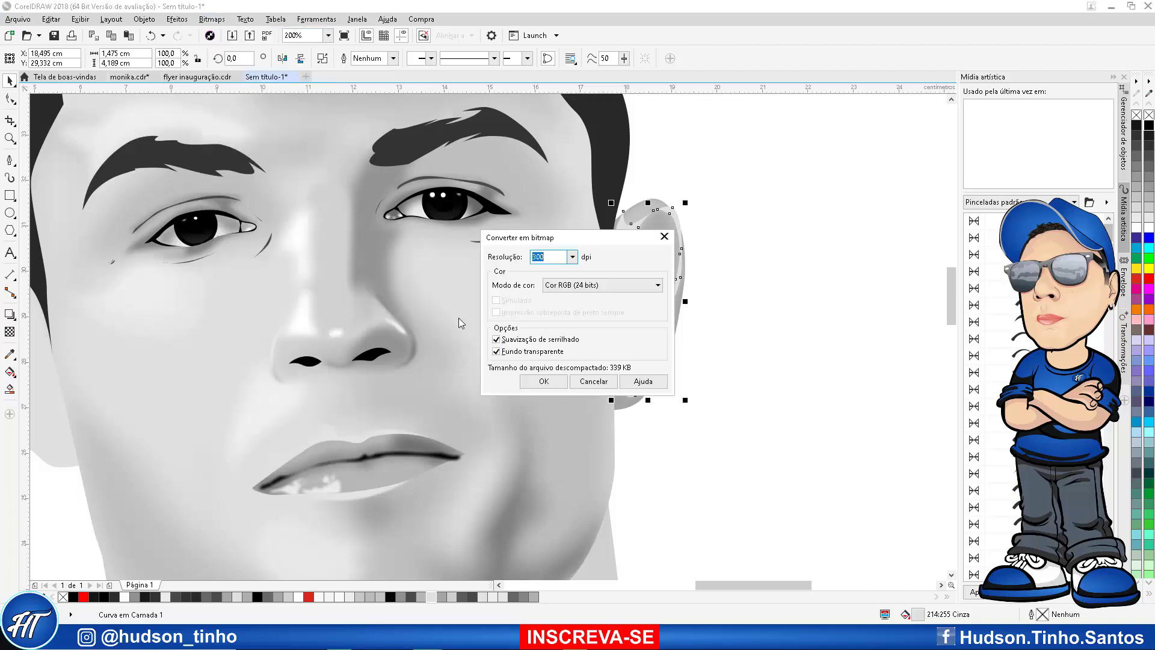
click(546, 381)
Apply a Gaussian blur with a 9.0 pixel radius to the ear highlight bitmap
click(212, 18)
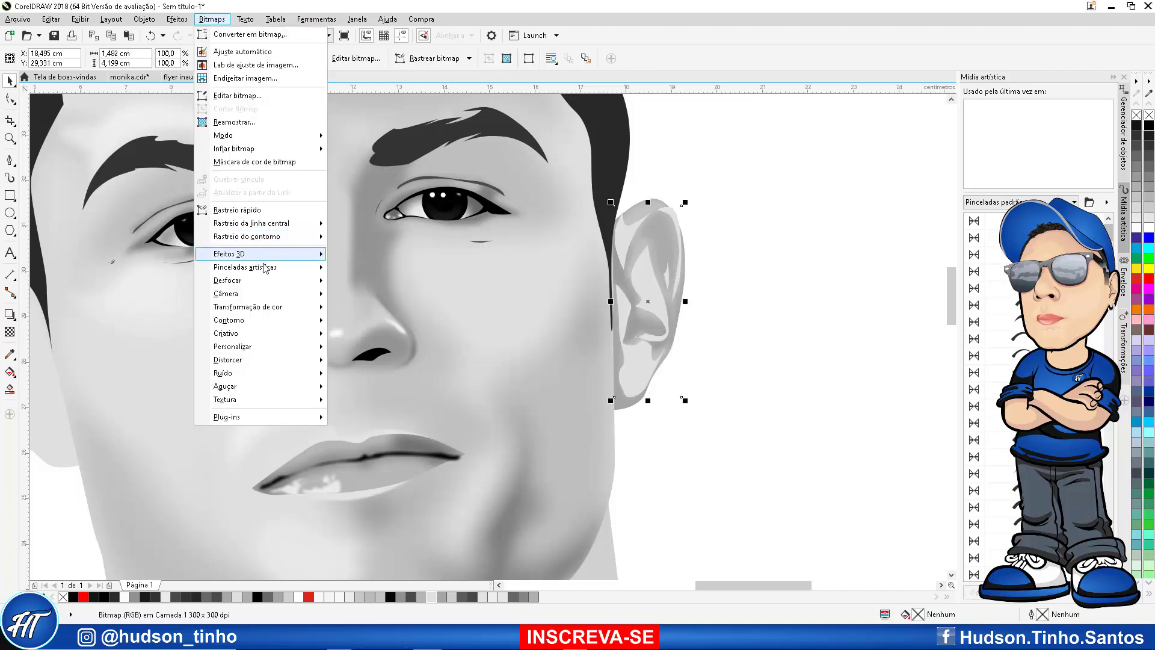
mouse_move(288, 280)
click(385, 296)
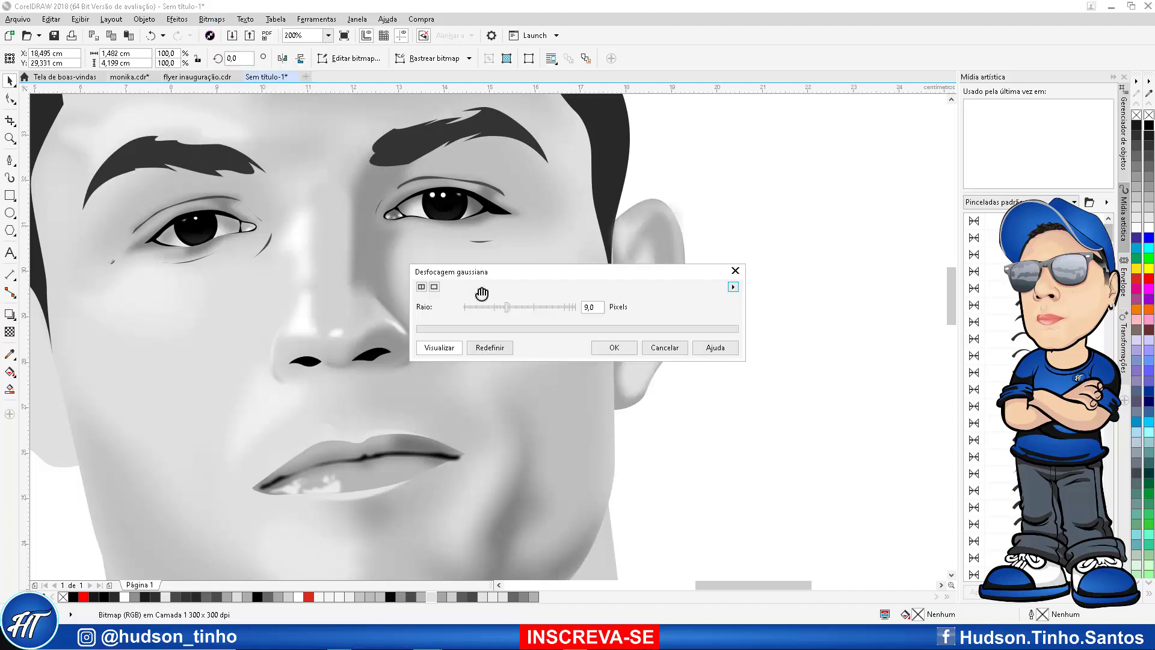
drag(552, 264, 438, 380)
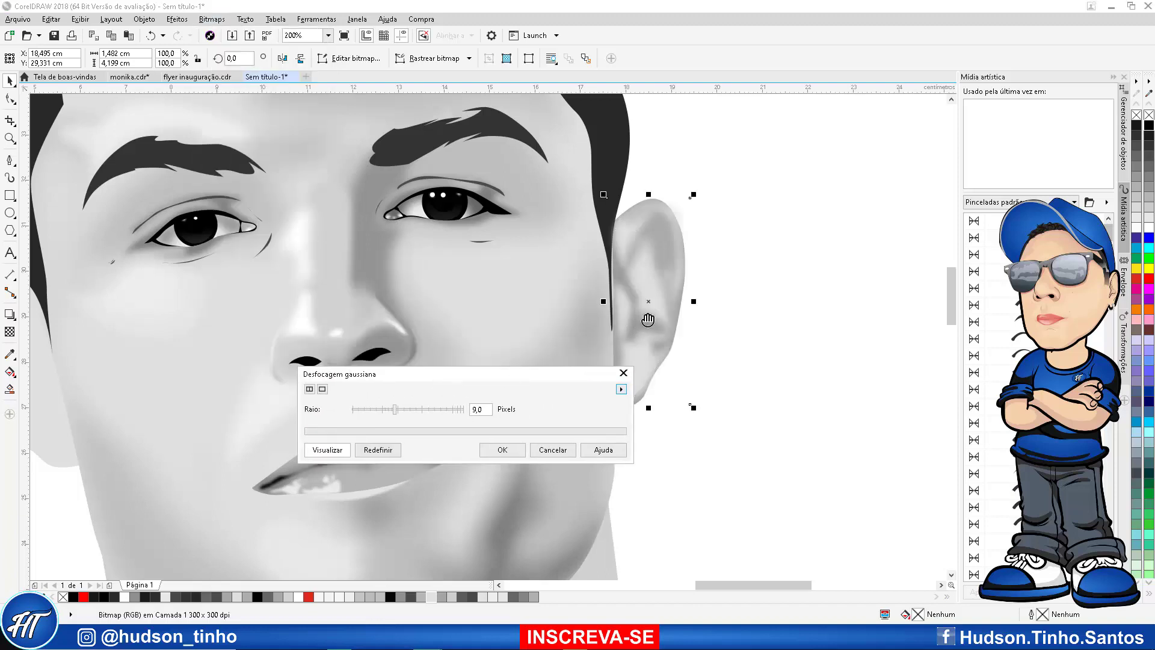
click(484, 452)
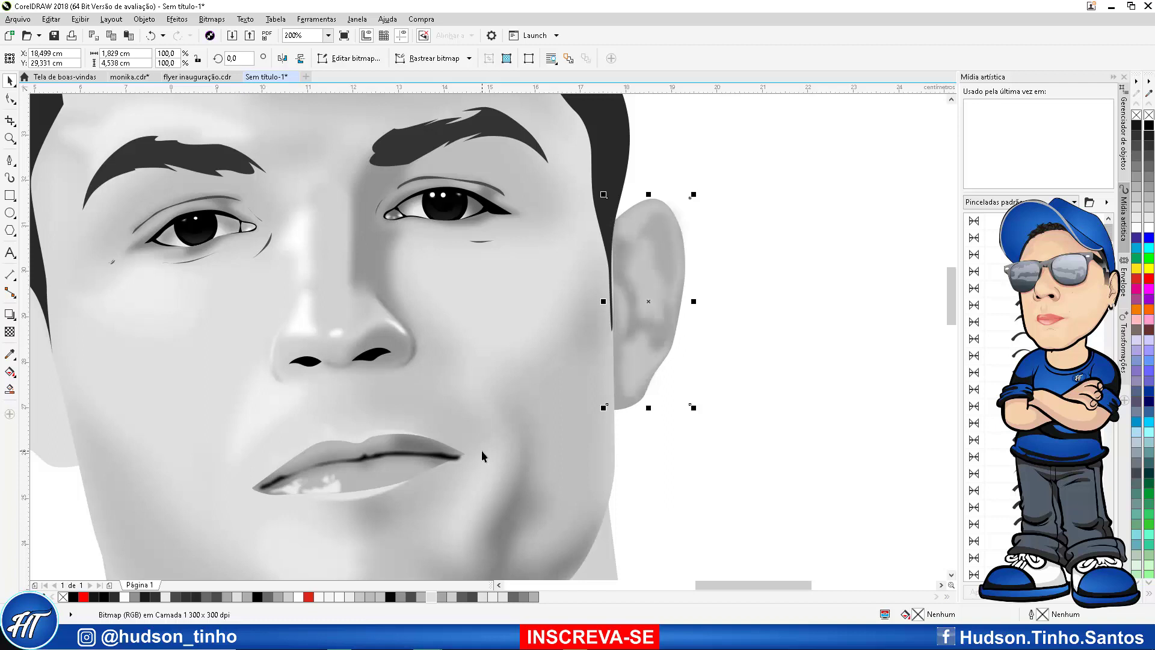
PowerClip the blurred highlight bitmap inside the portrait's ear shape and deselect it
click(145, 19)
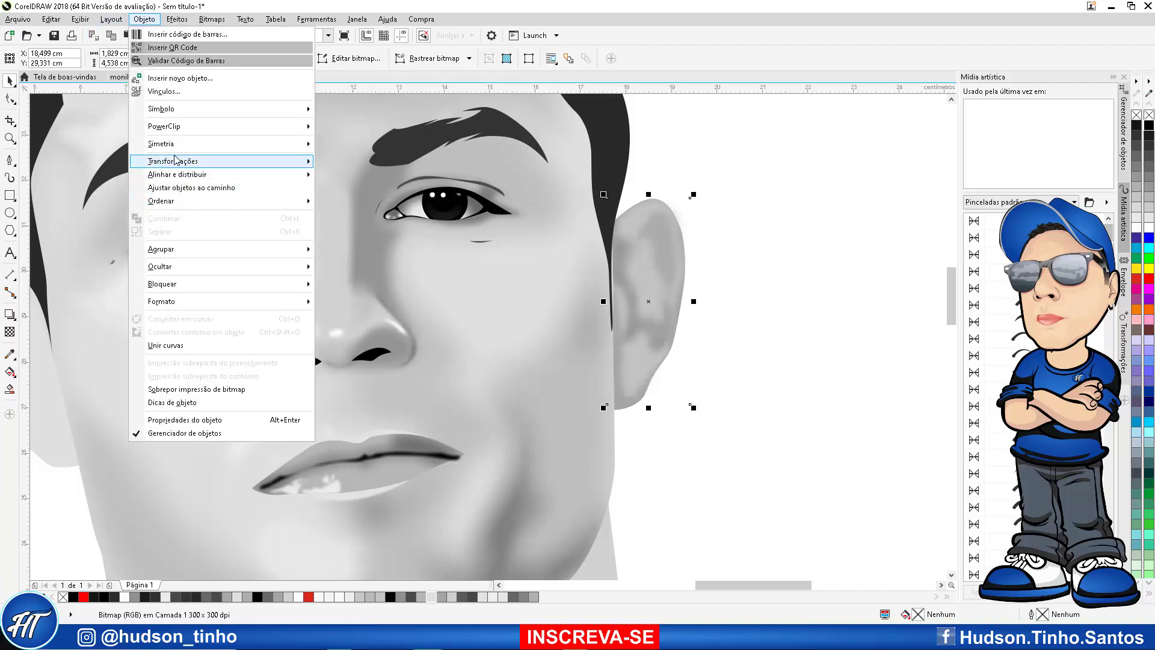
mouse_move(167, 129)
click(380, 128)
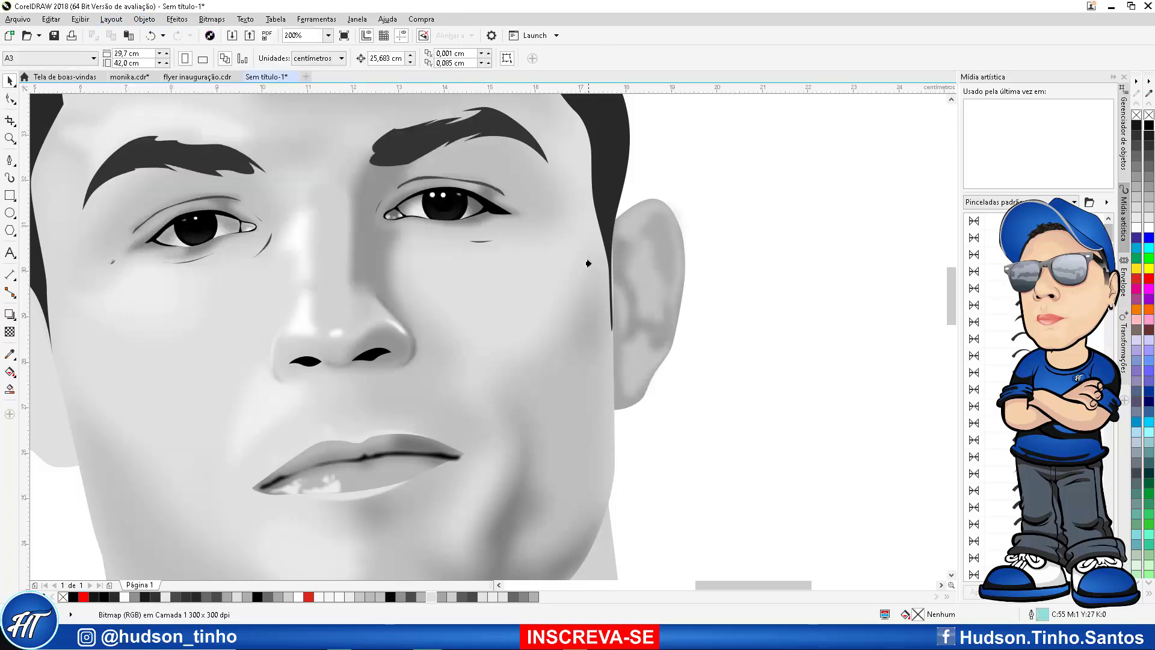
click(651, 258)
click(725, 350)
scroll(670, 308, down, 5)
scroll(664, 304, up, 2)
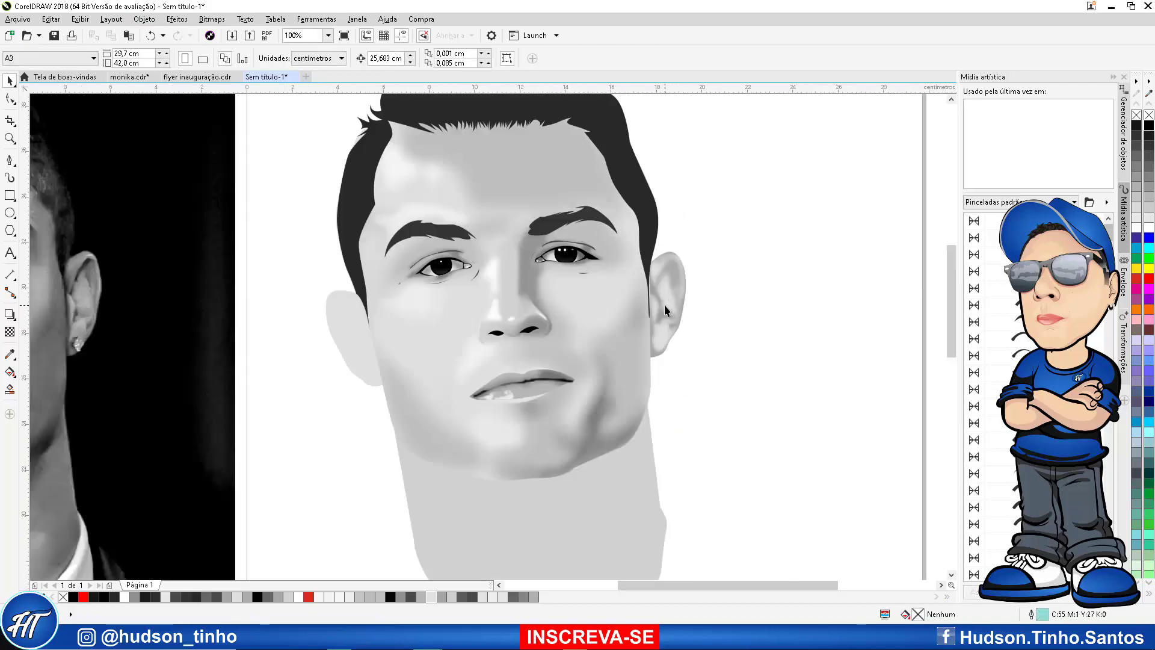
scroll(669, 295, down, 2)
scroll(648, 295, up, 2)
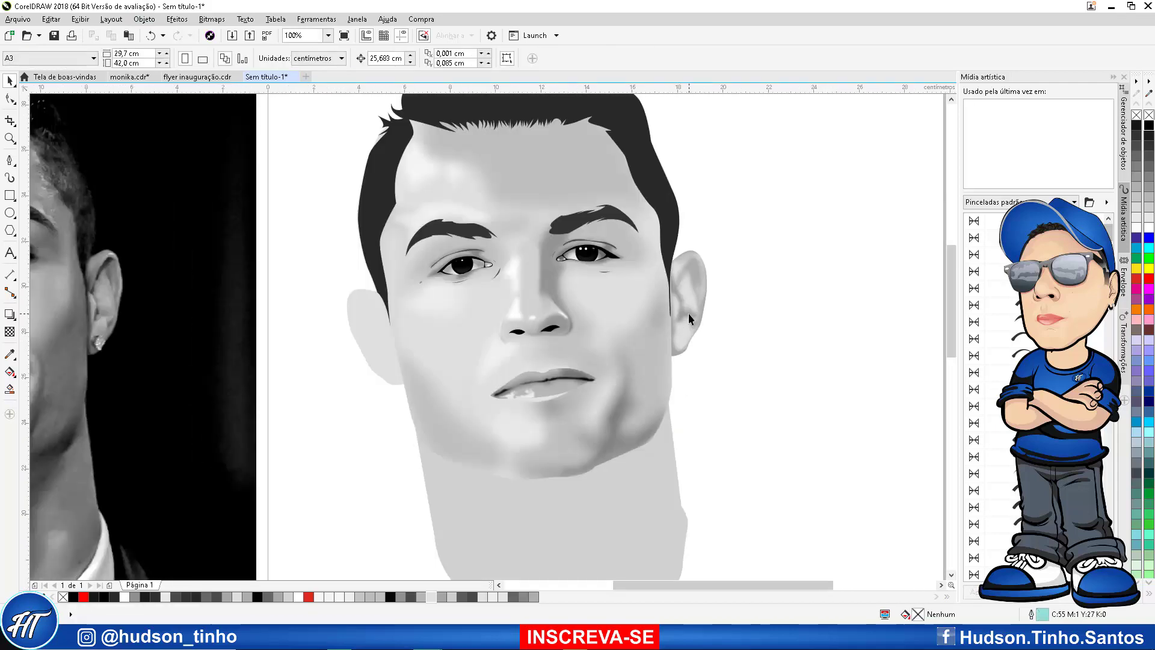
Trace the narrow dark sliver beside the hairline, below the upper fold of the ear in the photo, as a closed Pen curve
scroll(89, 280, up, 2)
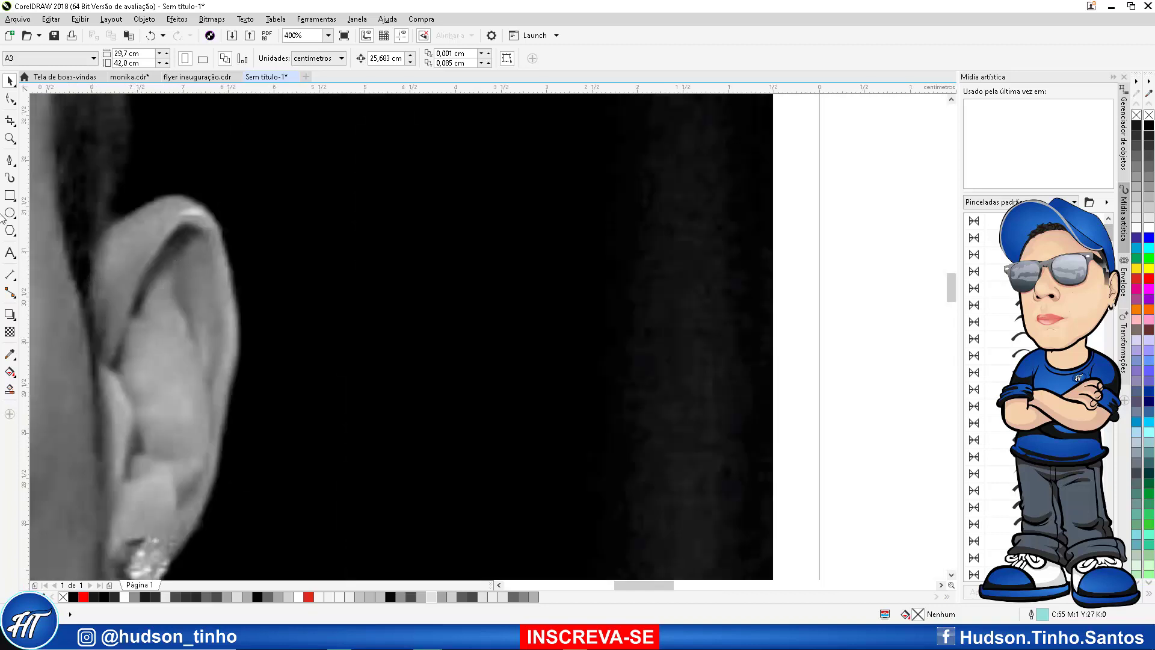
click(10, 160)
scroll(128, 322, up, 1)
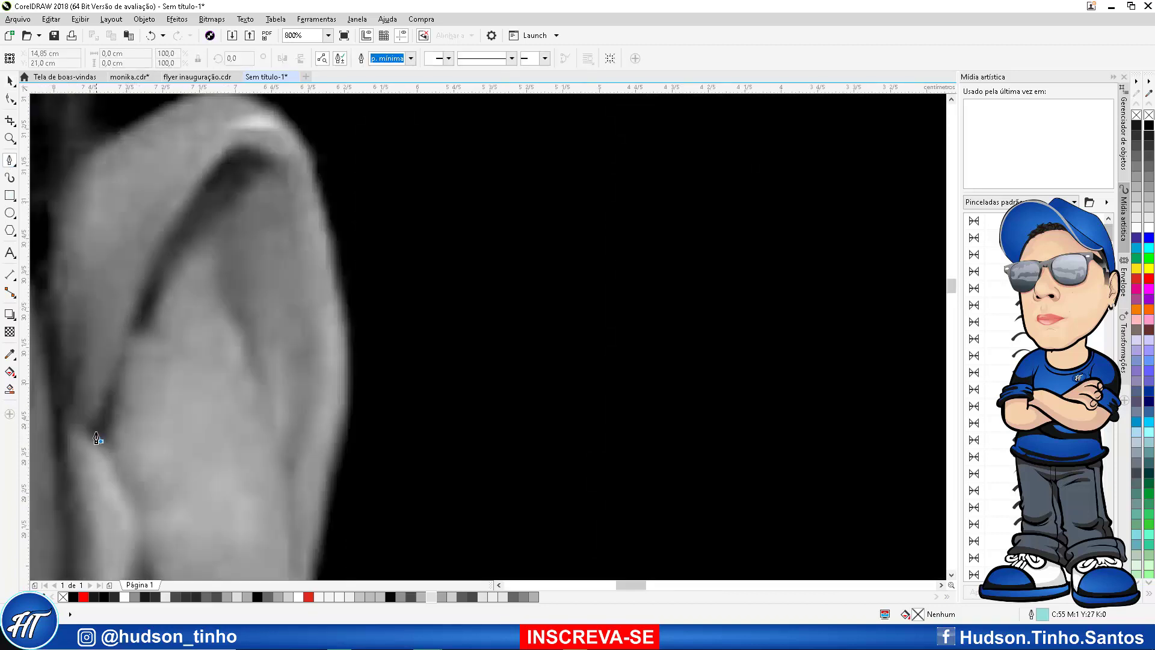
click(100, 442)
drag(95, 425, 95, 416)
mouse_move(111, 382)
mouse_down()
mouse_move(115, 372)
mouse_move(110, 419)
mouse_up()
click(120, 339)
click(101, 441)
Trace the dark crescent shadow under the ear's upper rim as a closed curve about 0.8 cm wide and 1 cm tall
click(137, 320)
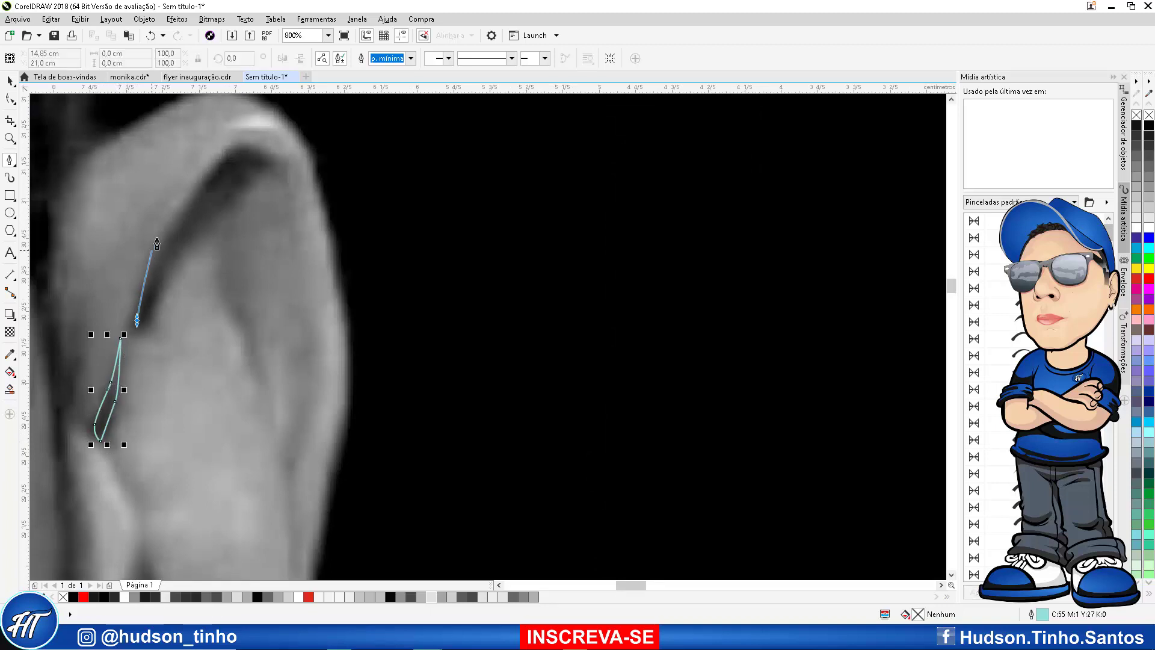
click(172, 213)
click(237, 142)
click(281, 182)
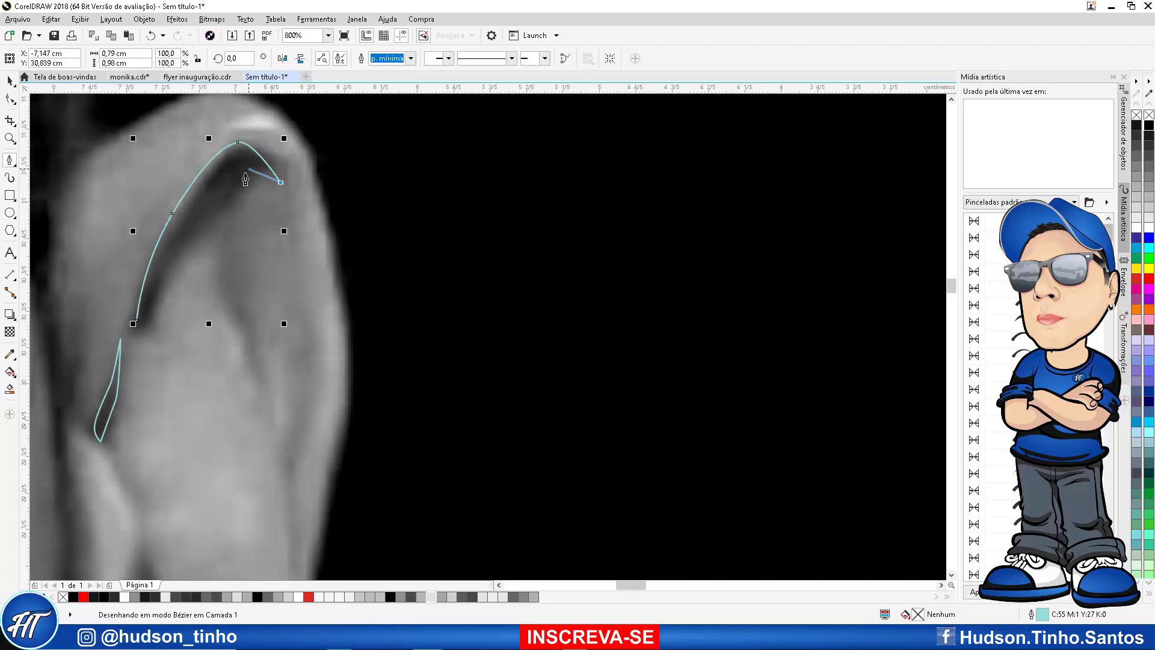
click(233, 186)
click(158, 281)
click(147, 330)
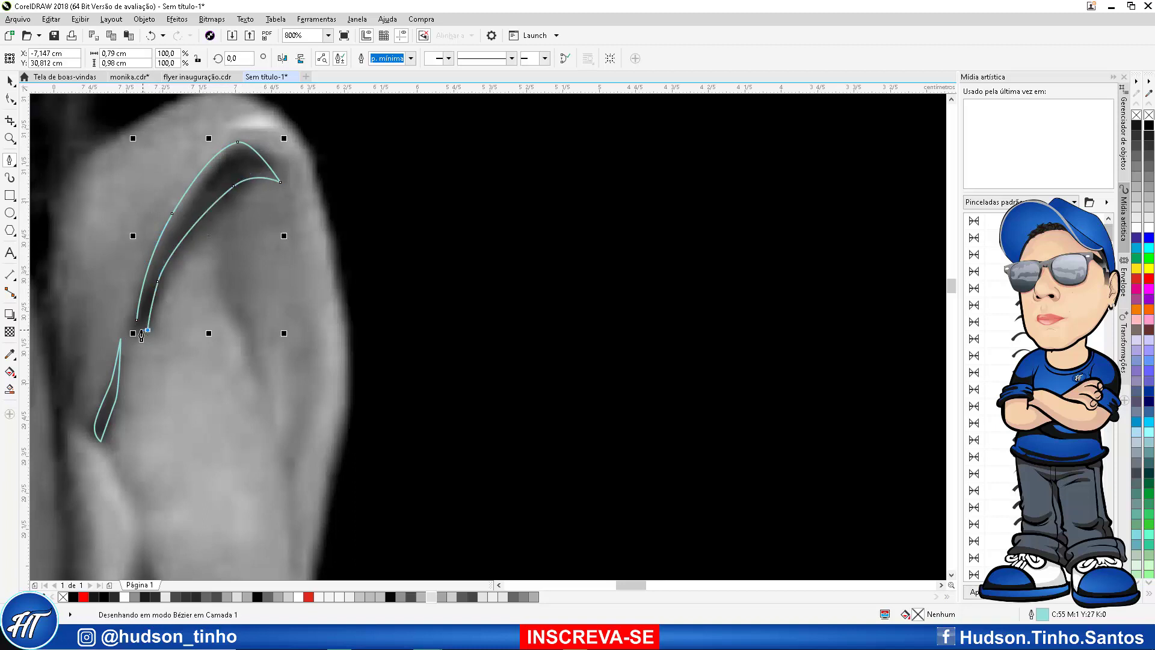
click(138, 321)
Trace the thin diagonal shadow in the upper inner ear as a closed sliver about 0.2 by 0.7 cm
click(228, 271)
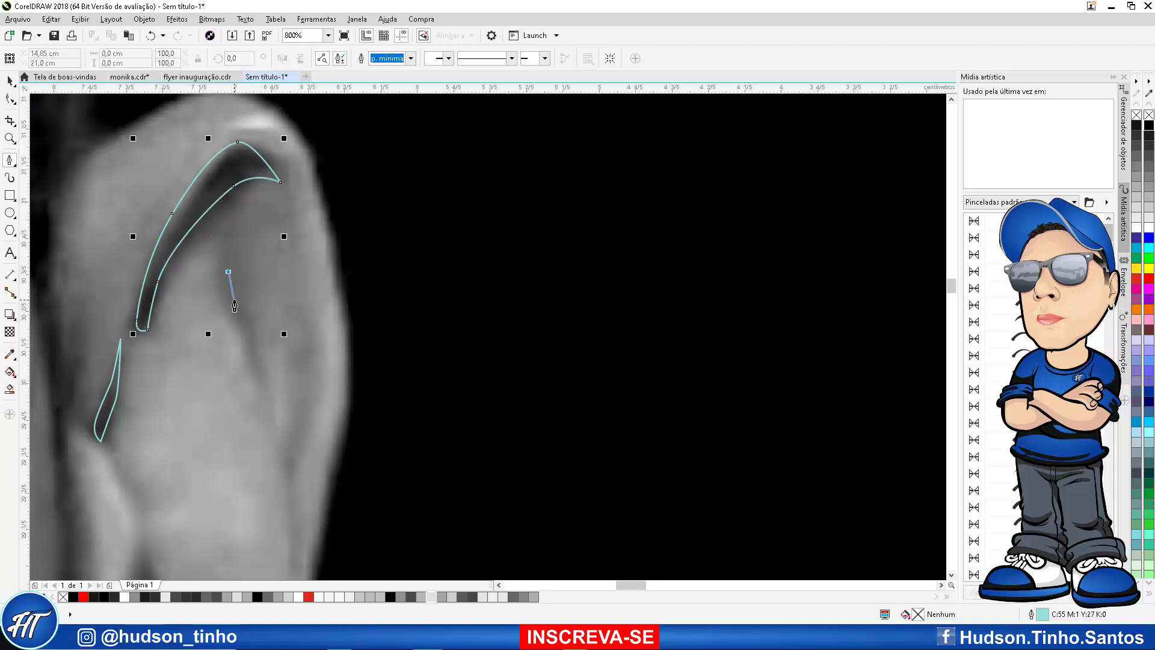
drag(238, 312, 227, 281)
click(269, 400)
click(228, 271)
scroll(251, 341, down, 2)
scroll(251, 341, up, 1)
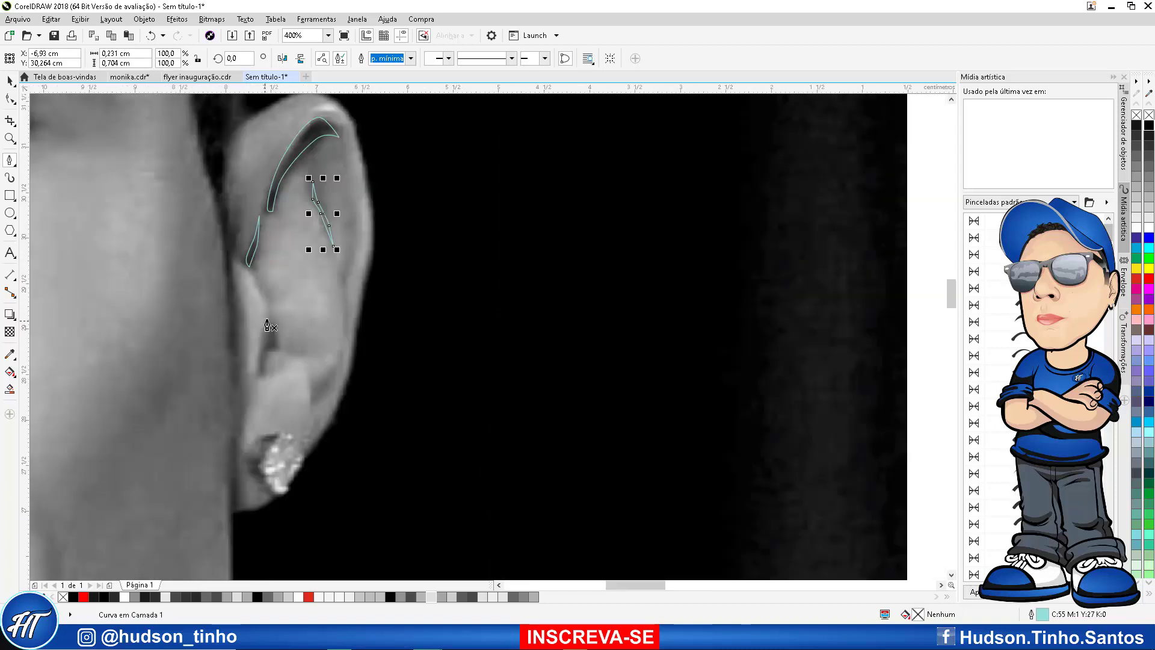
Trace the dark hollow at the ear canal as a closed curve about 0.25 cm wide and 0.7 cm tall
scroll(269, 321, up, 1)
click(270, 316)
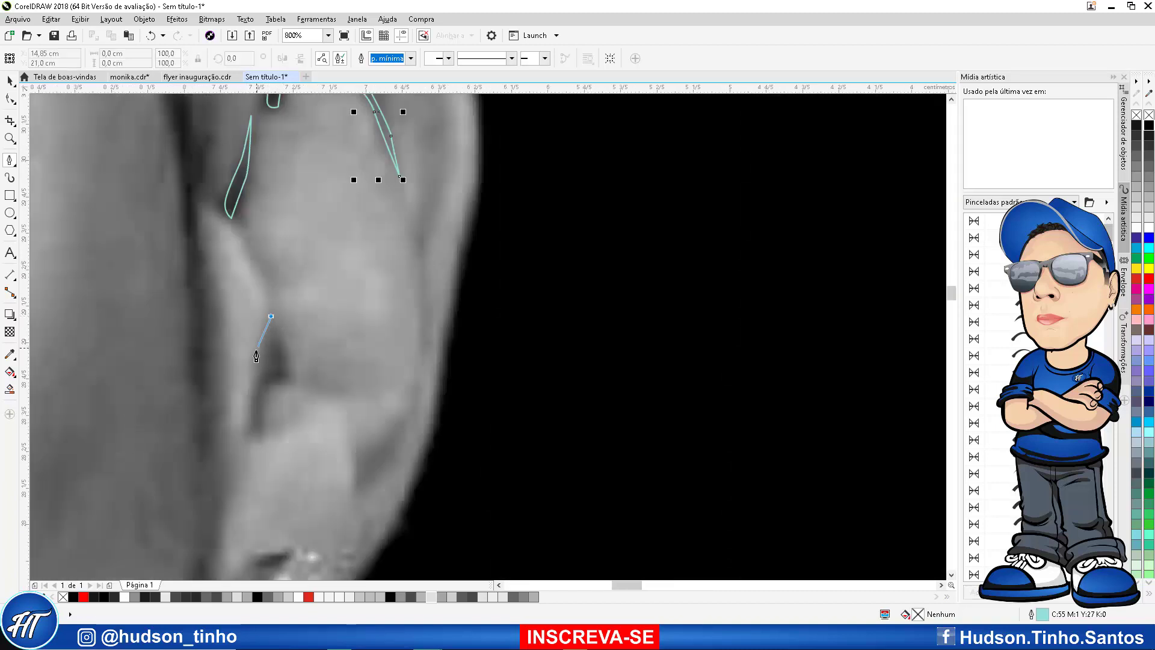
drag(256, 350, 251, 361)
mouse_move(247, 397)
mouse_down()
mouse_move(260, 440)
mouse_move(263, 425)
mouse_up()
click(263, 390)
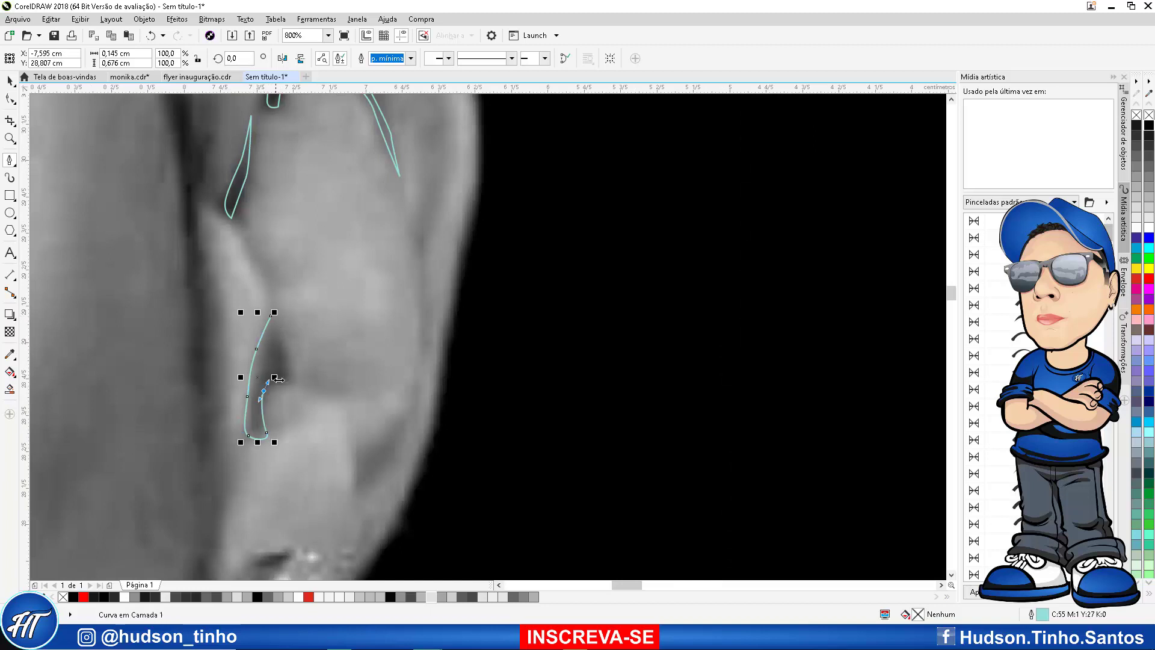
click(290, 385)
click(272, 316)
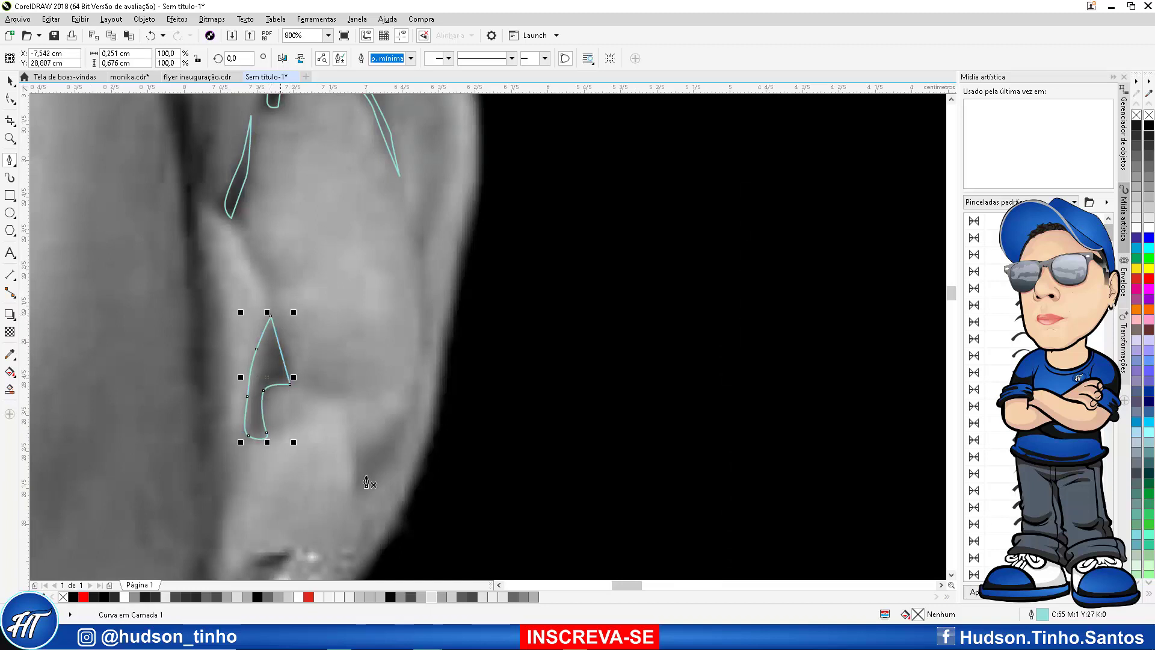
Trace the curved shadow along the lower outer rim, above the earlobe, as a closed curve about 0.4 by 1.1 cm
click(350, 453)
click(378, 447)
click(419, 383)
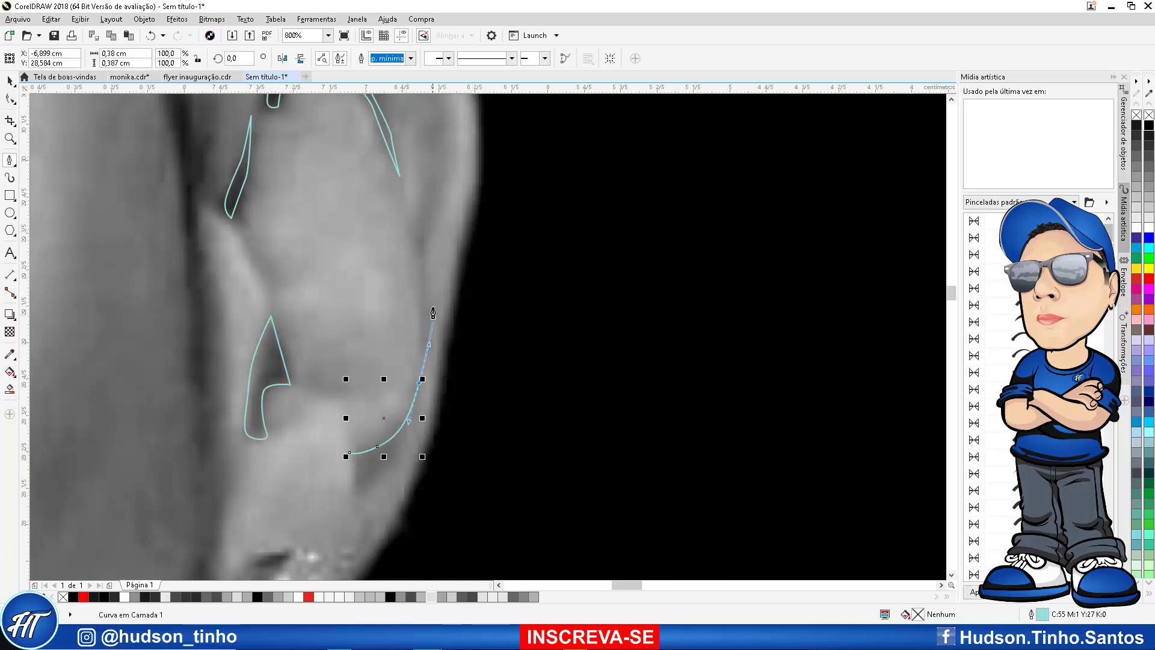
click(429, 281)
click(408, 427)
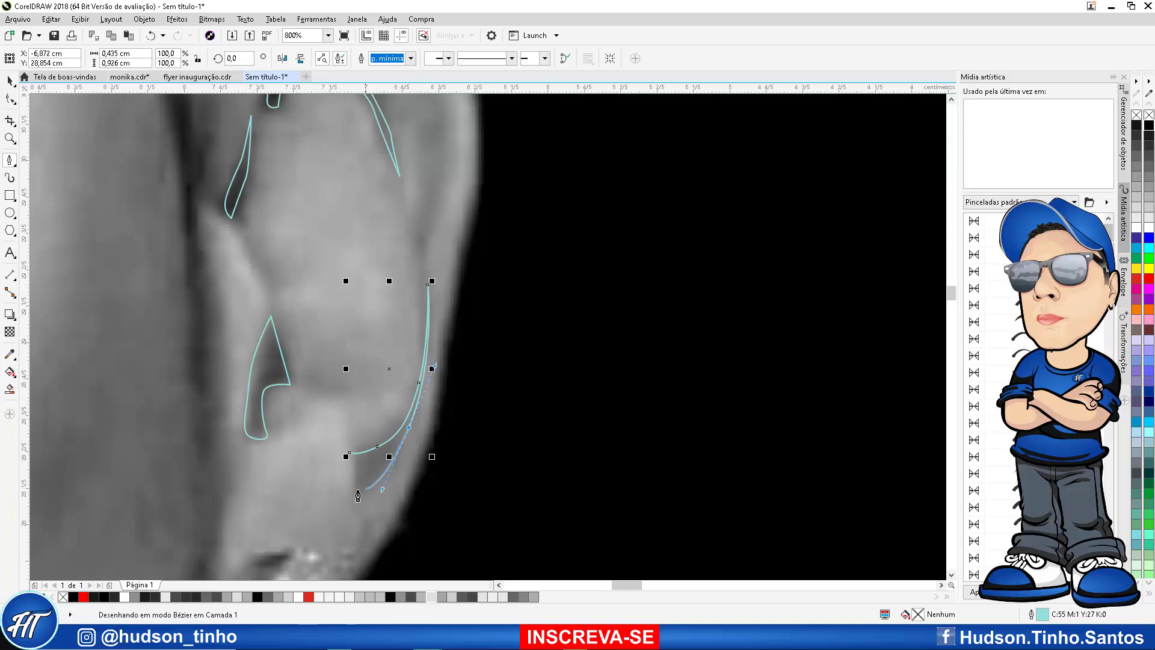
drag(350, 494, 351, 454)
scroll(362, 442, down, 2)
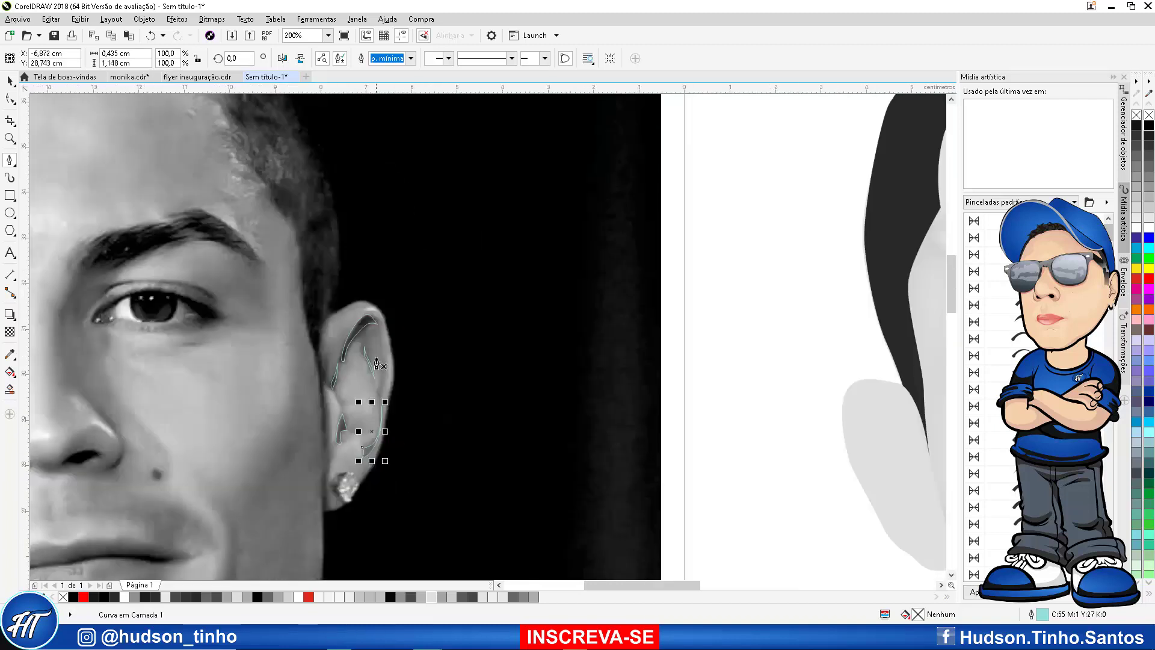
scroll(340, 381, up, 1)
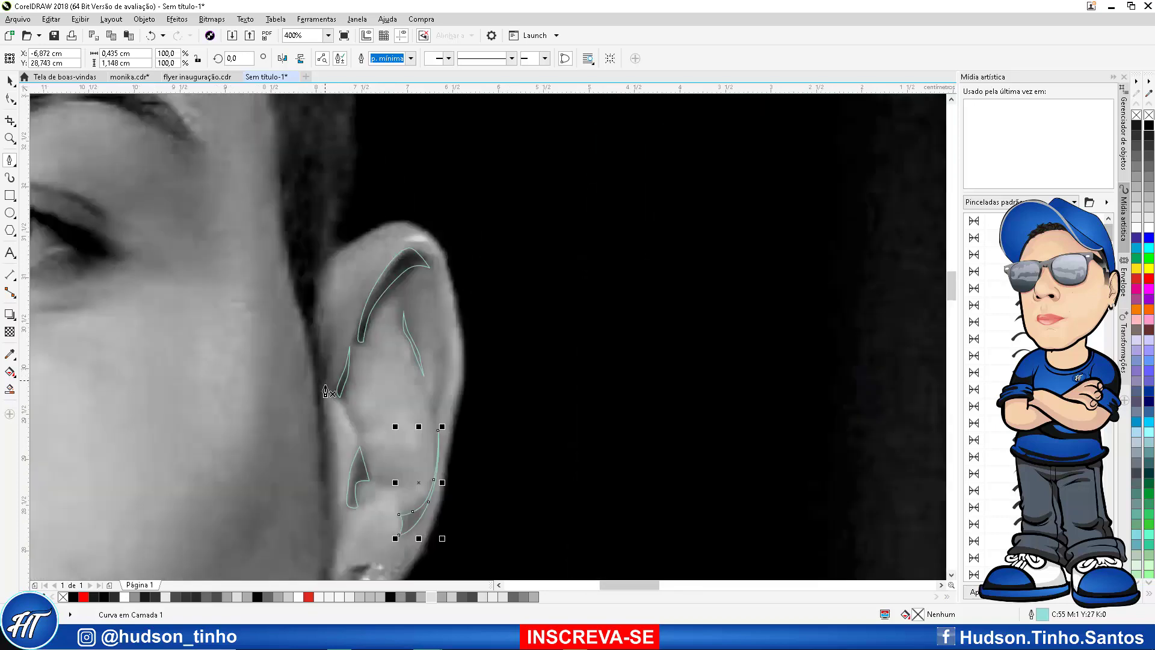
scroll(340, 390, down, 3)
scroll(364, 397, up, 2)
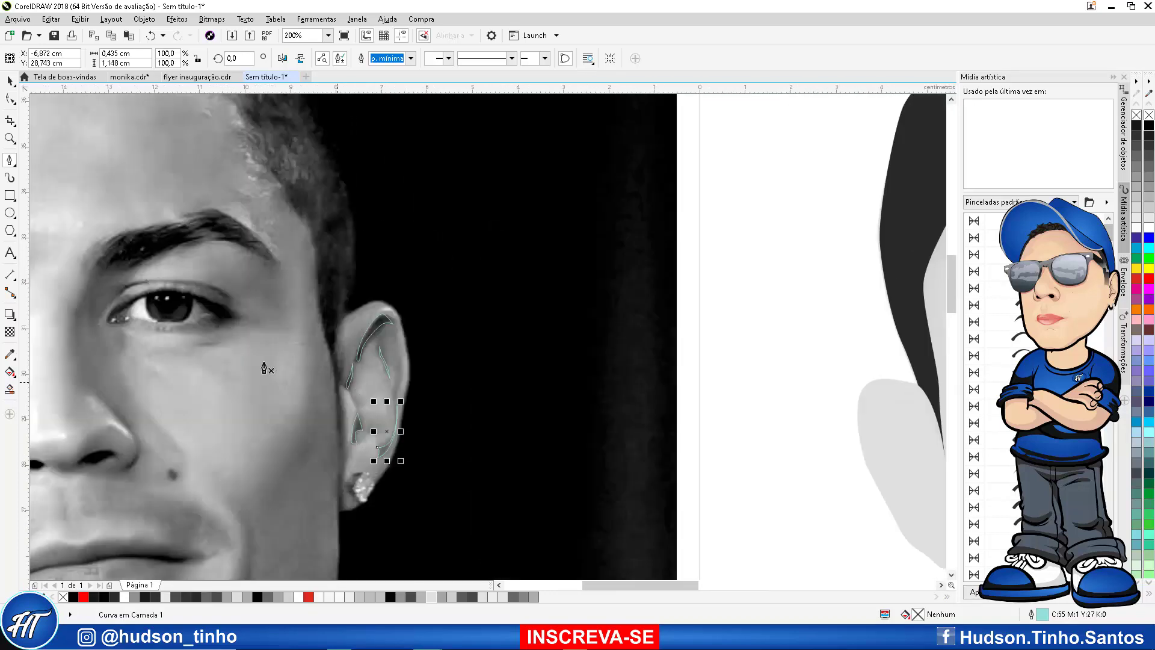
Select the five traced ear shadow outlines, weld them into one curve and fill it with dark grey 68
click(9, 81)
drag(314, 287, 524, 572)
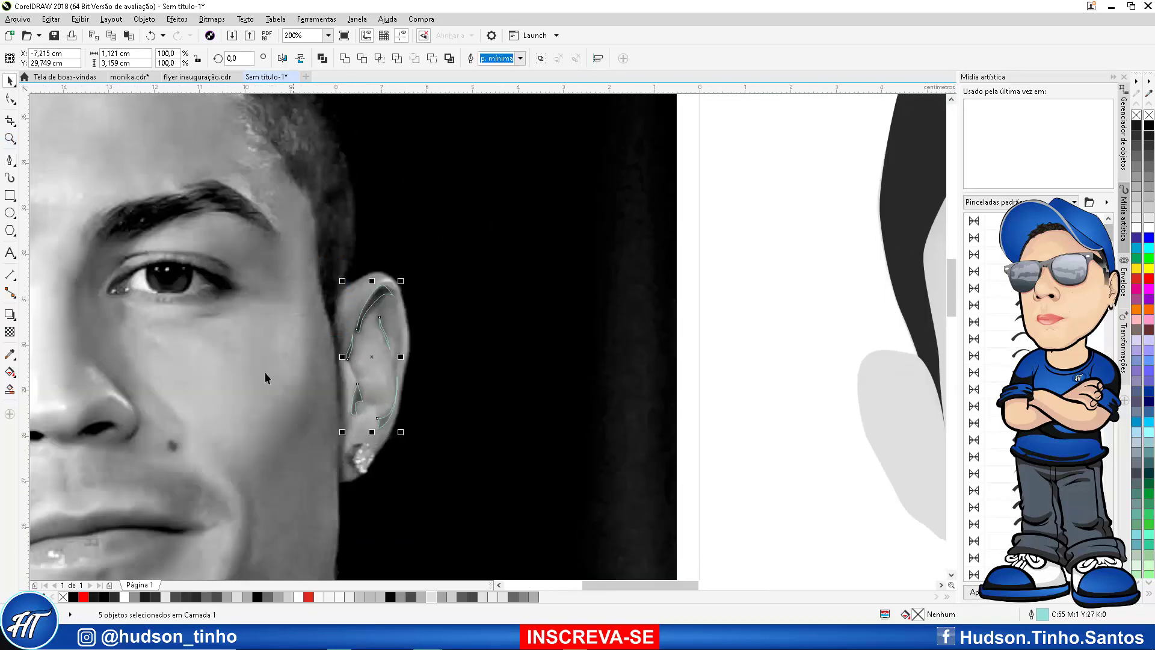
click(345, 58)
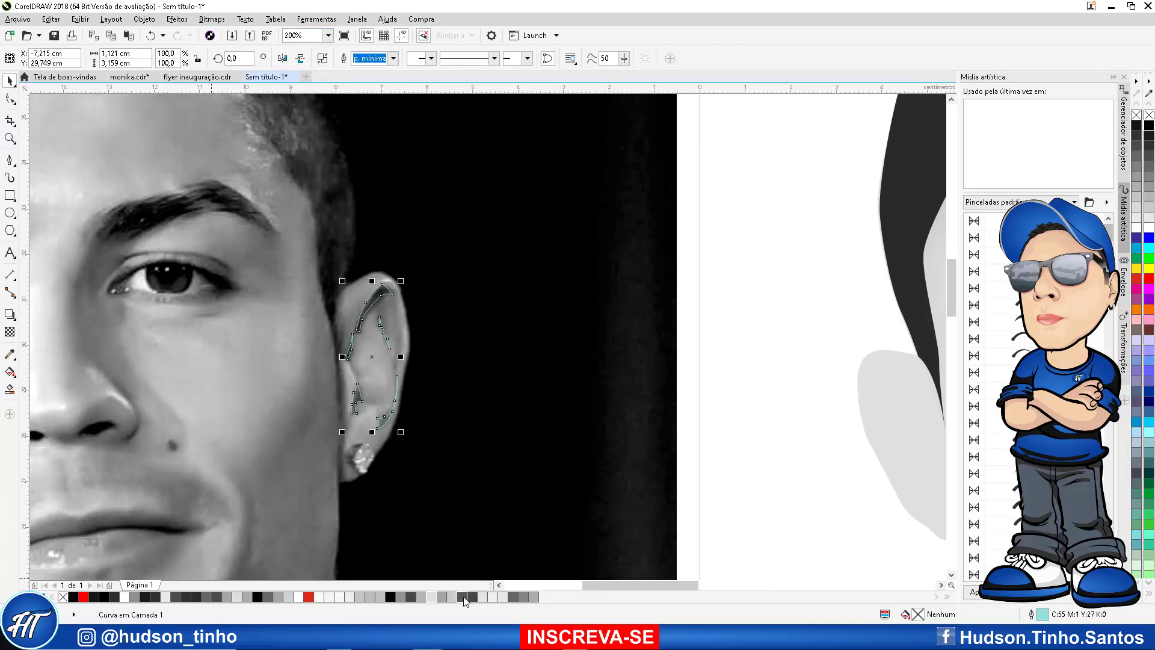
click(463, 597)
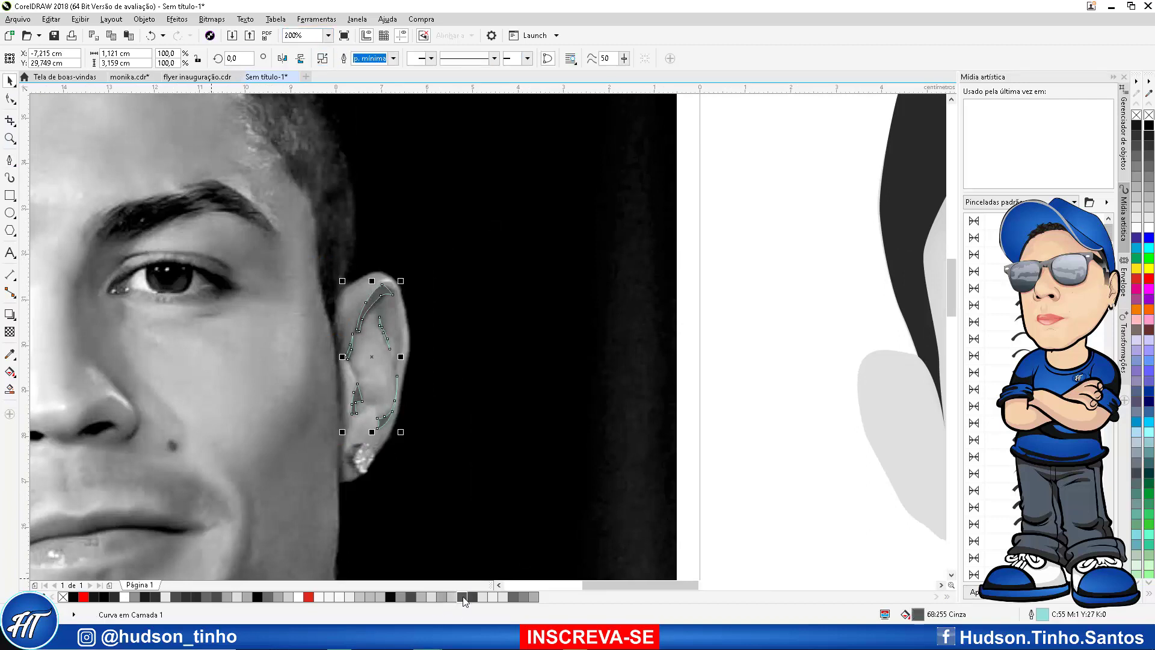
Give the welded ear shadow a grey 36 fill with no outline and move it onto the portrait's ear
click(188, 598)
right_click(63, 597)
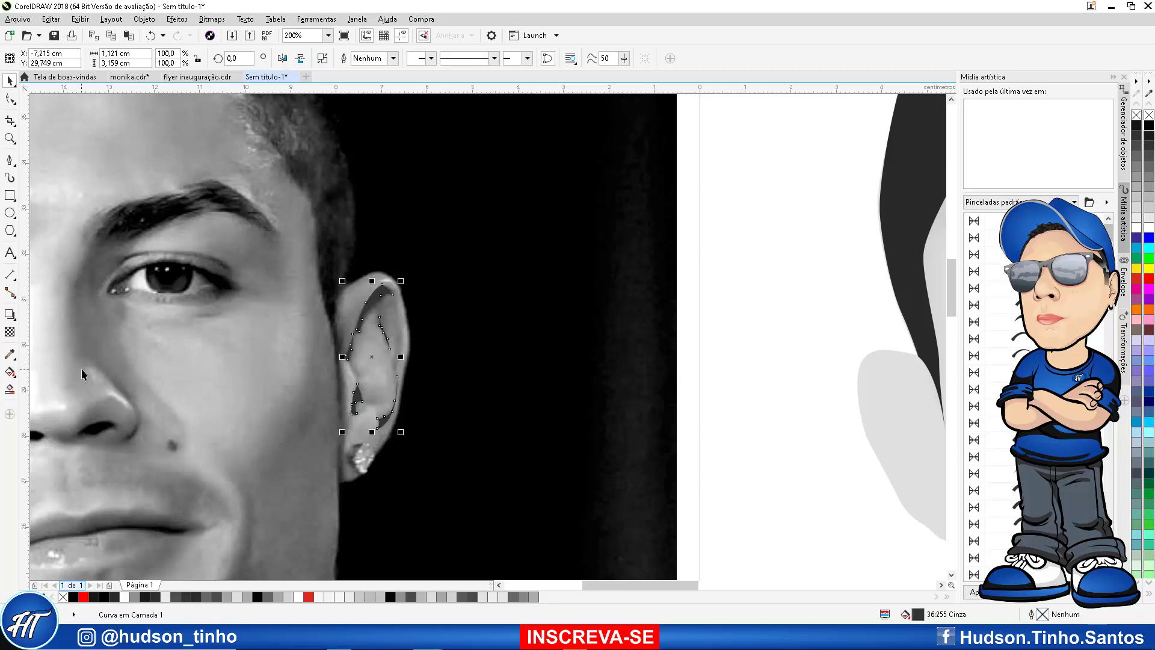
scroll(179, 352, down, 3)
key(Right)
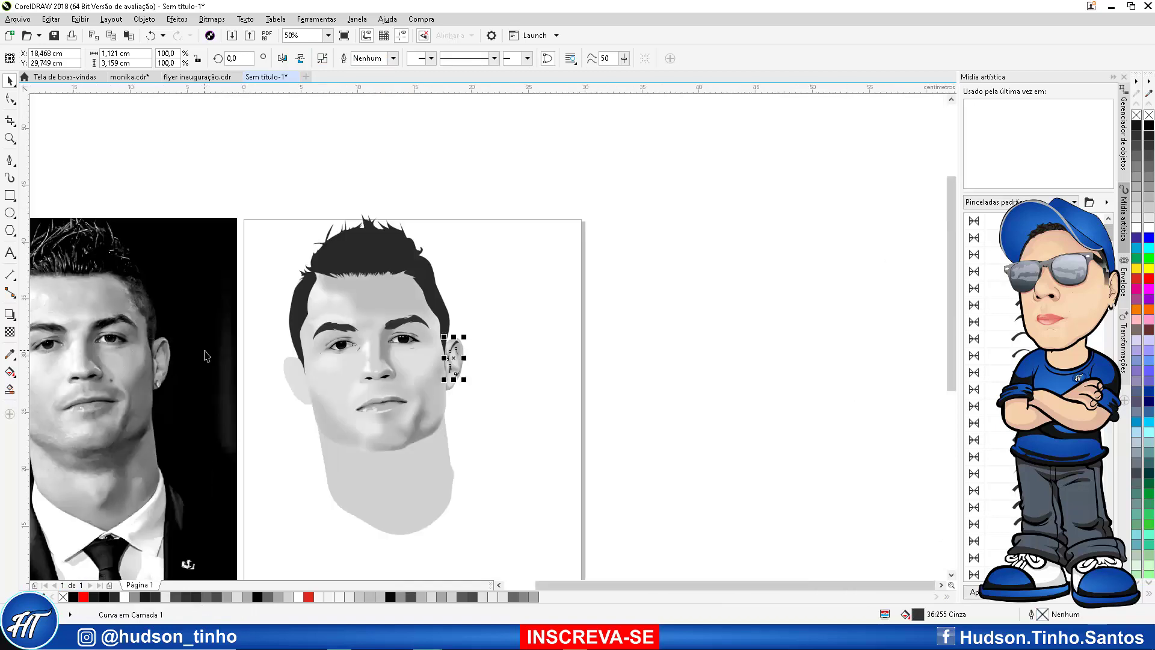
Convert the welded ear shadow into a 300 dpi RGB bitmap
scroll(429, 336, up, 3)
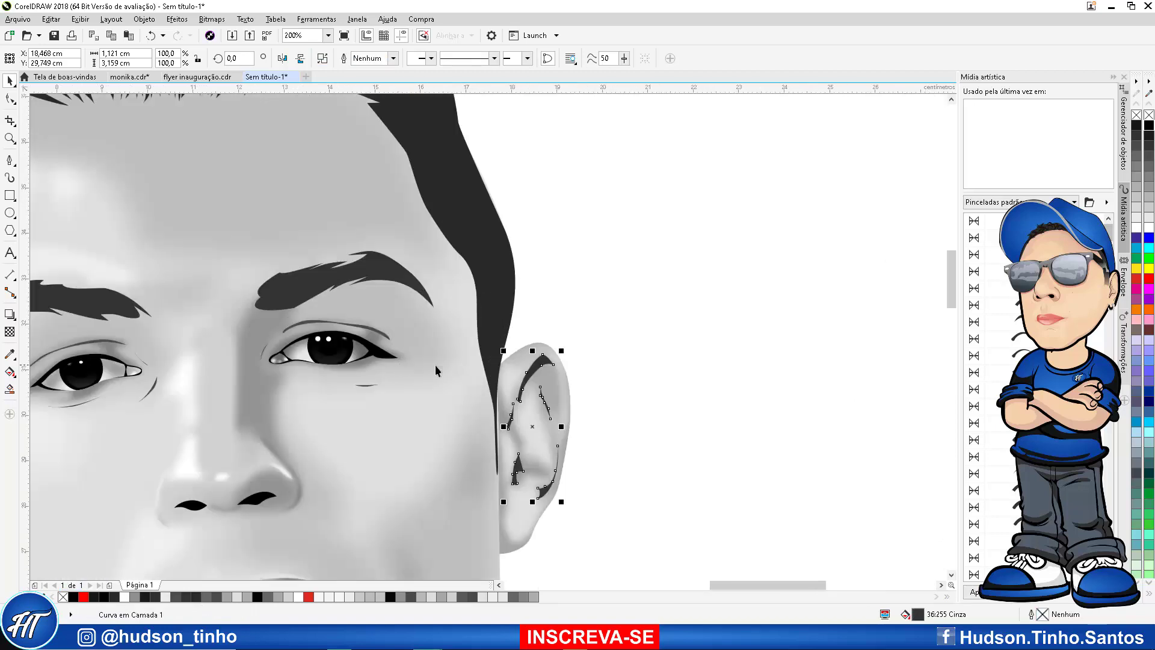
click(212, 18)
click(228, 33)
click(563, 383)
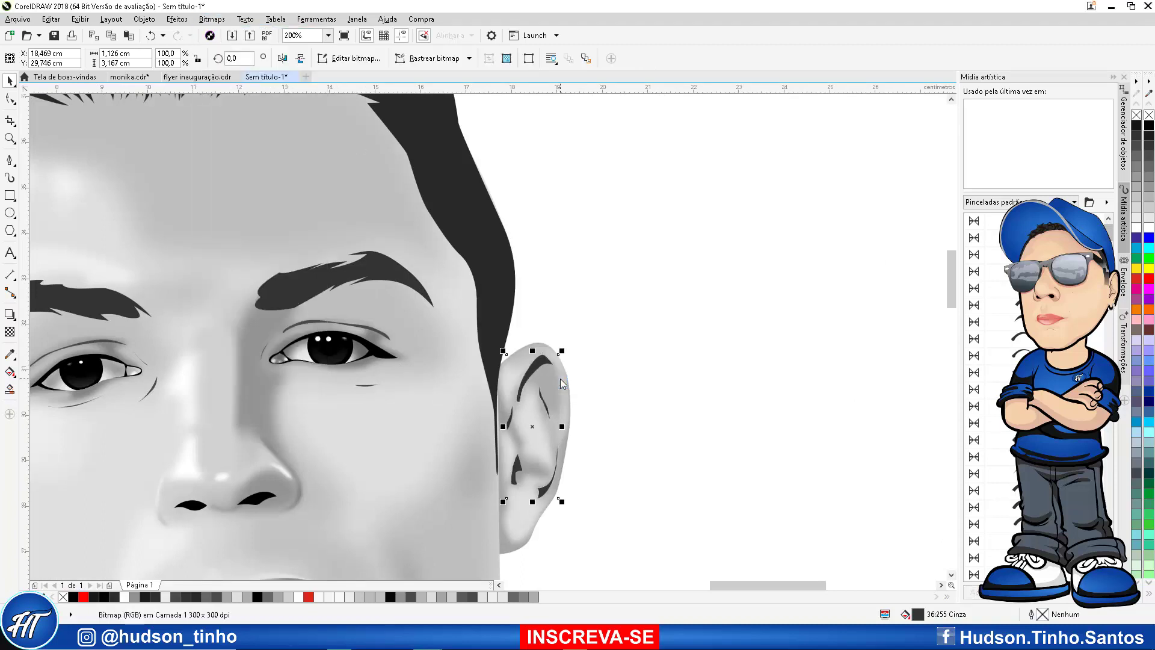
Apply a Gaussian blur to the ear shadow bitmap with a radius slightly below 9 pixels
click(211, 19)
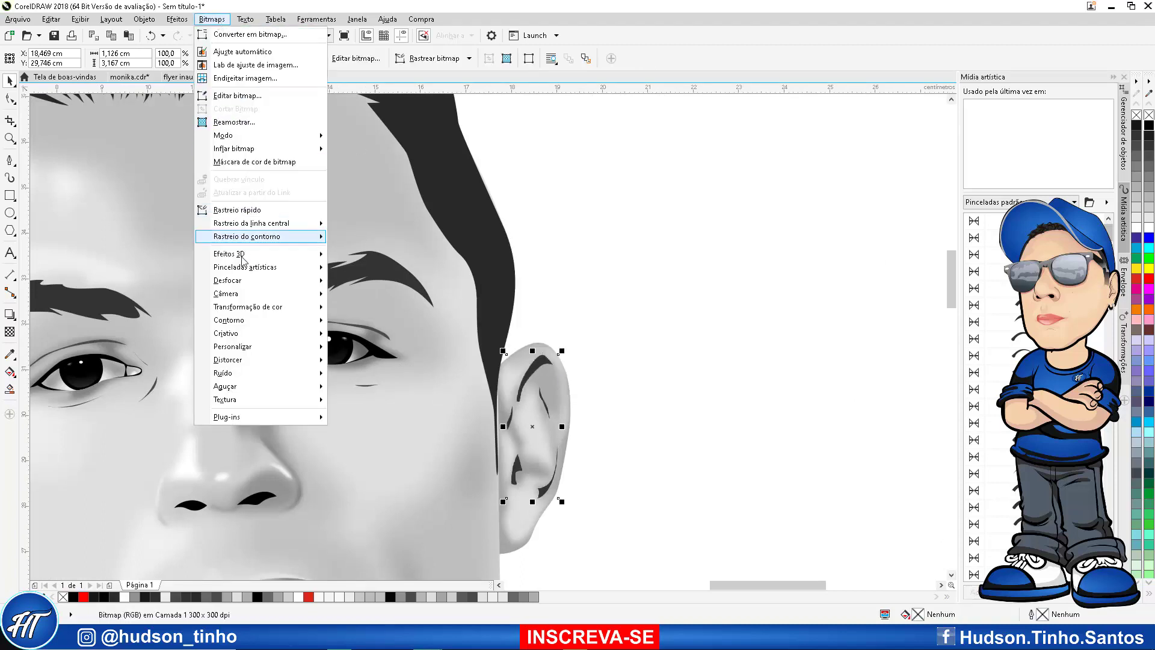
mouse_move(248, 280)
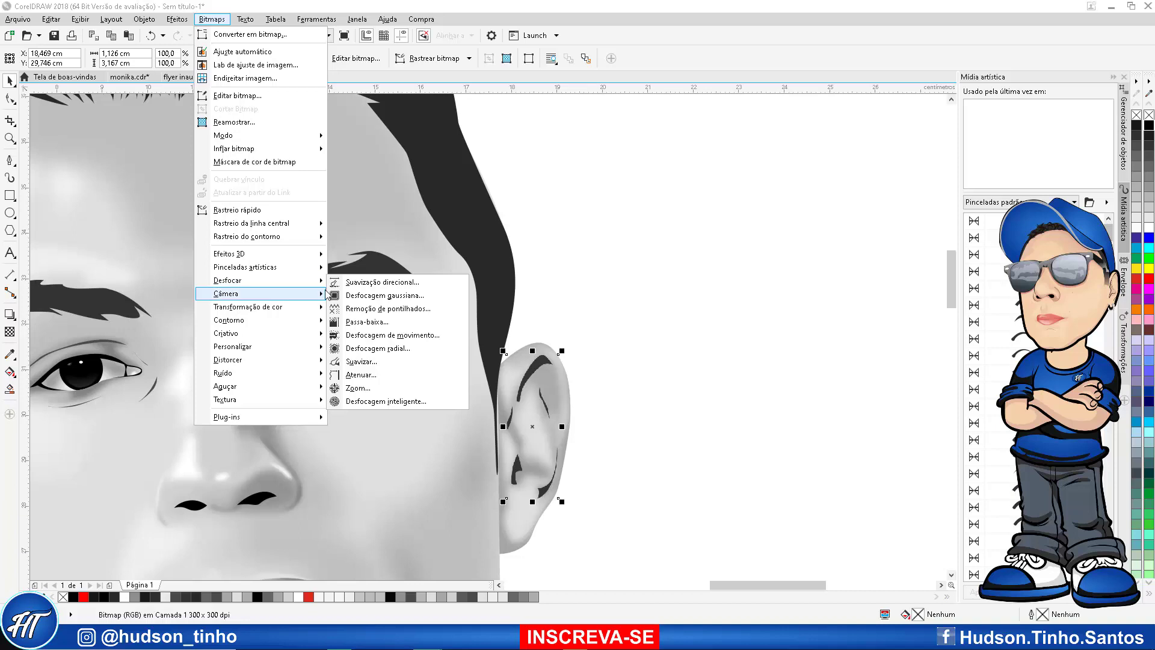
click(389, 295)
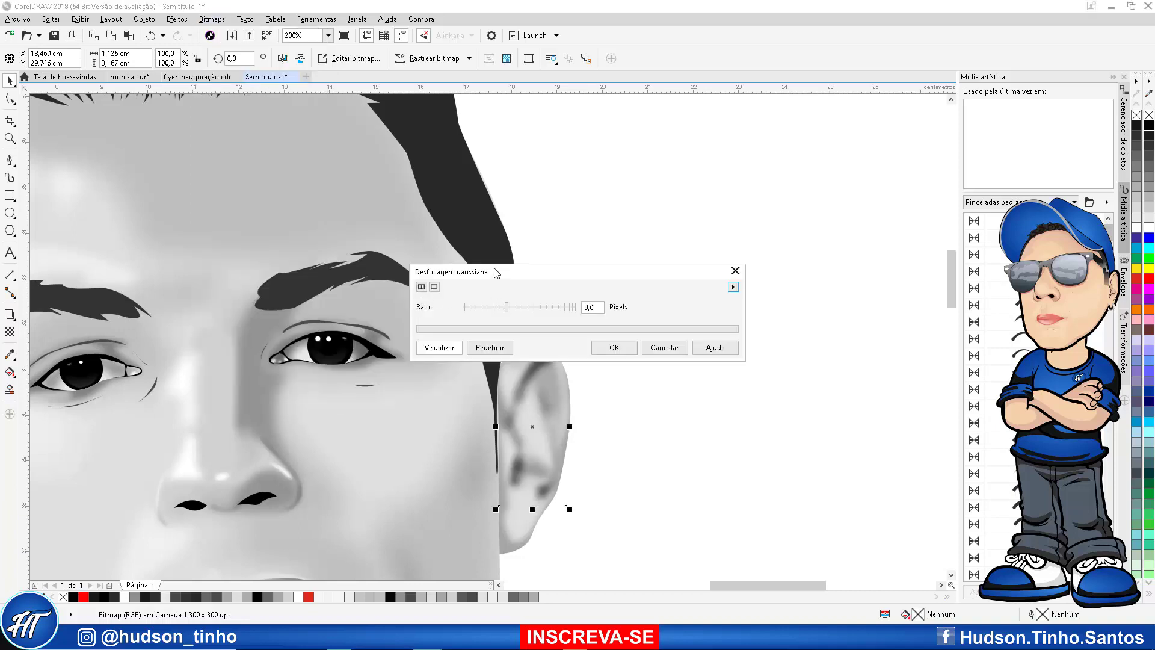
drag(496, 272, 684, 103)
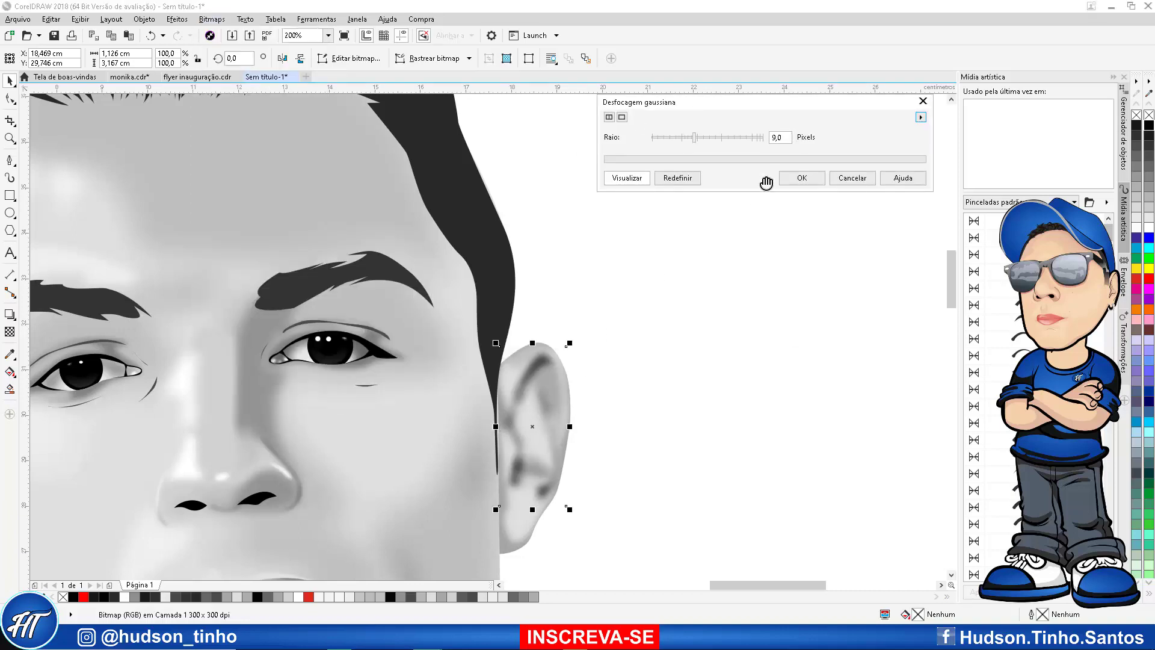
drag(695, 138, 691, 141)
click(803, 181)
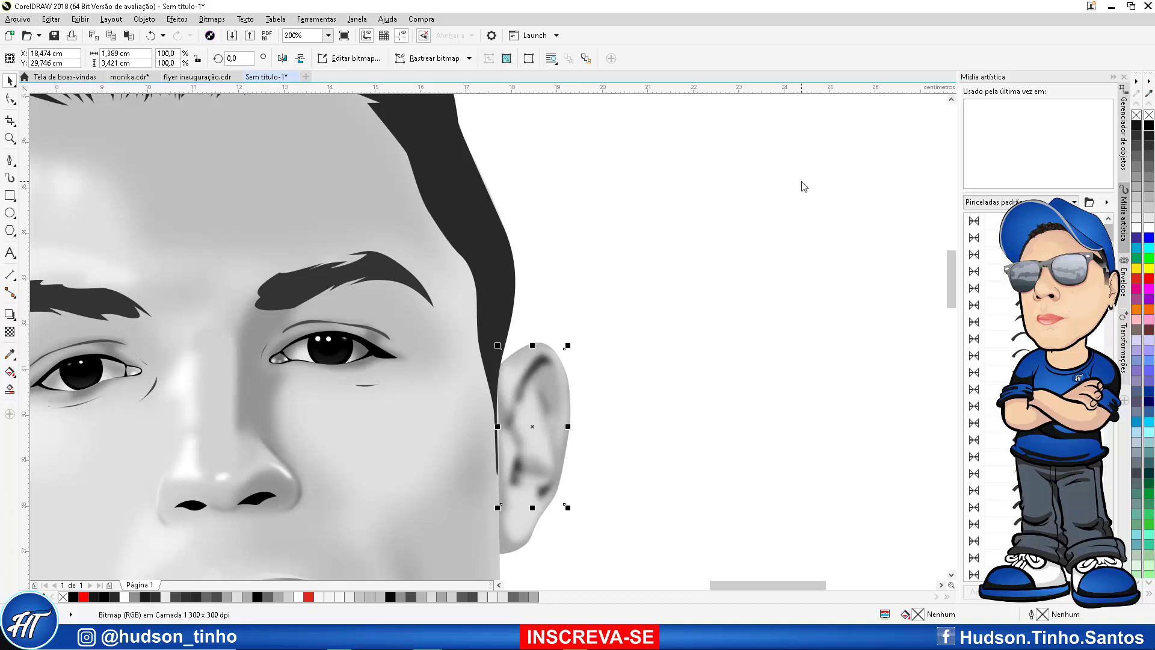
Give the blurred ear shadow a uniform transparency of 34
click(9, 331)
click(508, 518)
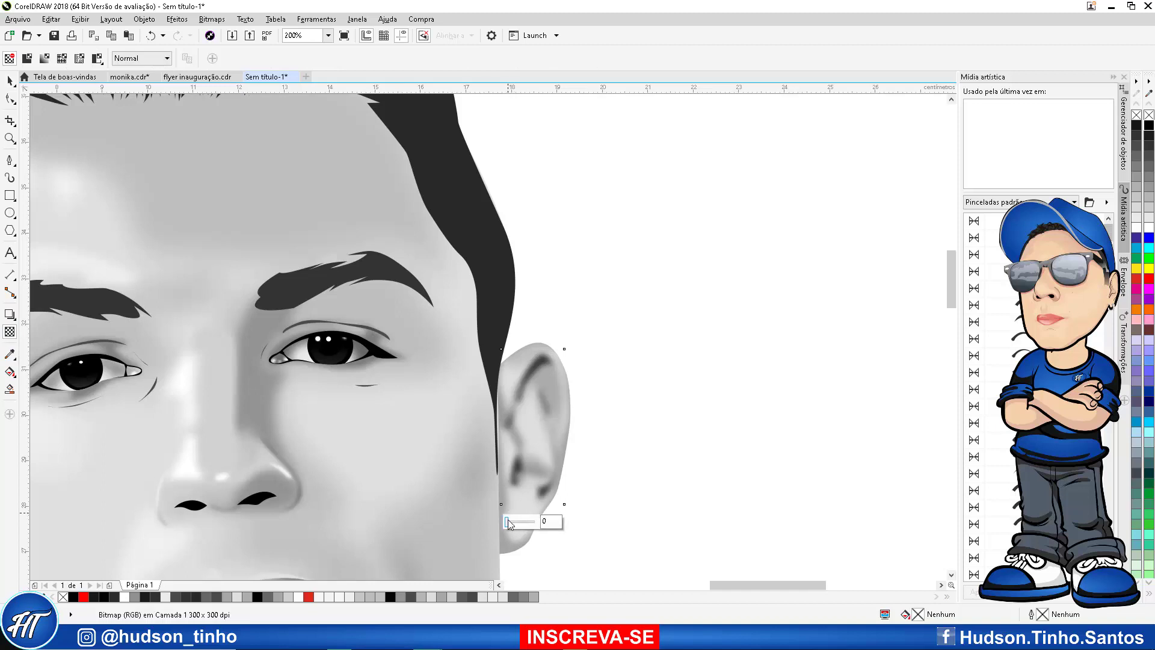
drag(512, 521, 516, 521)
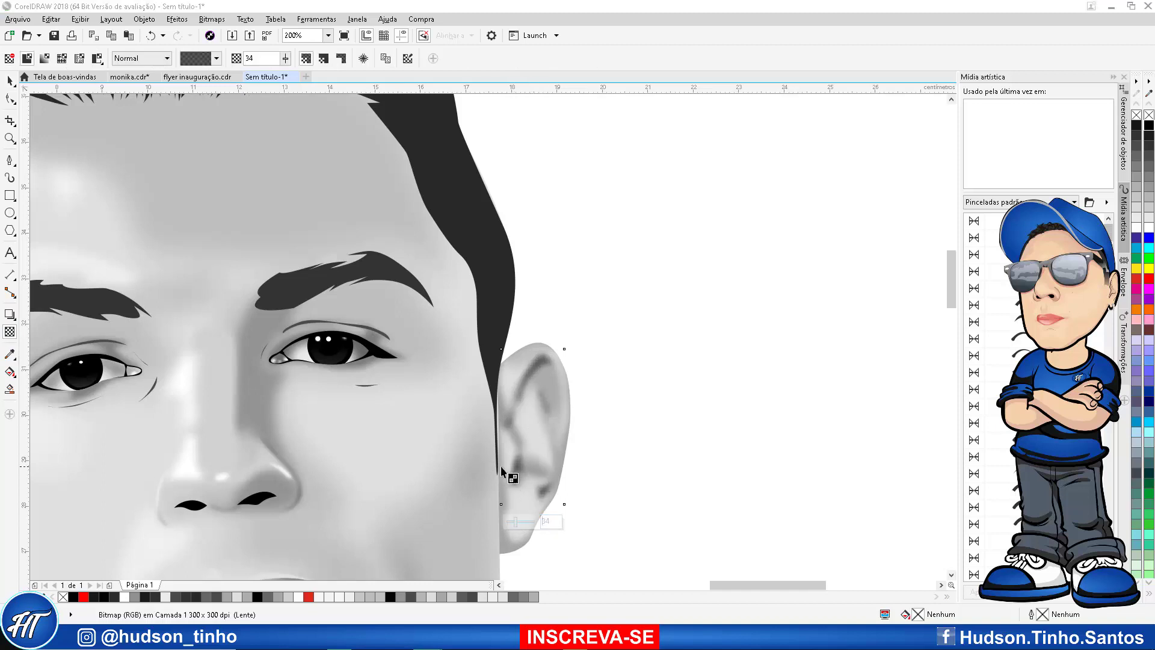
click(10, 80)
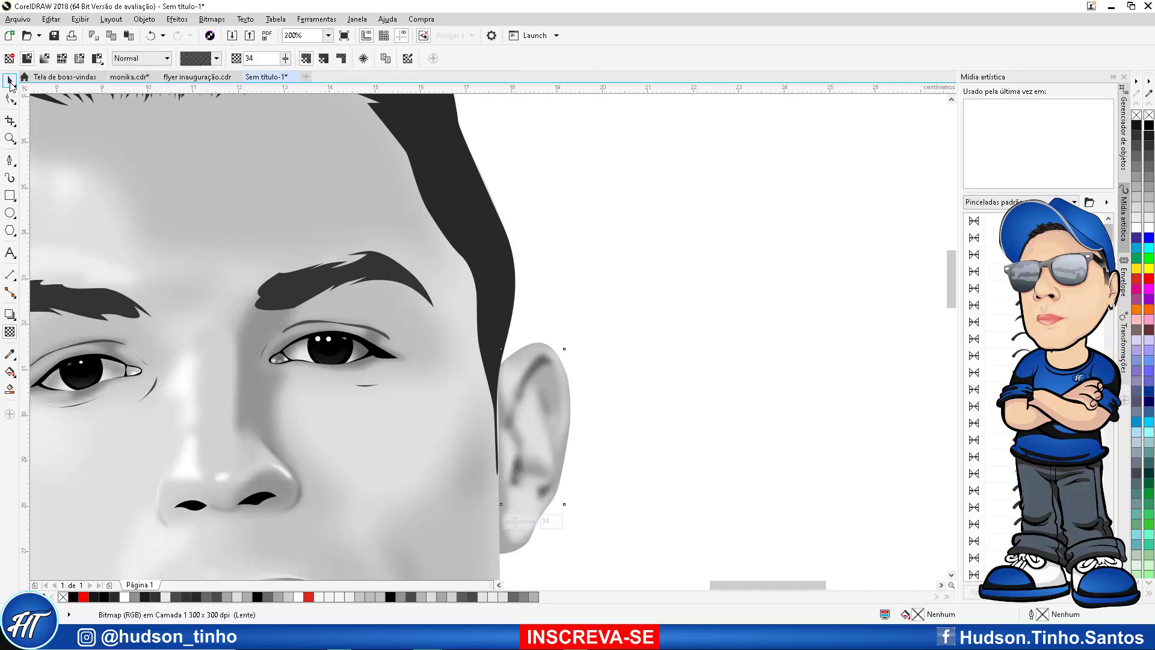
PowerClip the blurred ear shadow inside the ear shape of the portrait
scroll(746, 360, down, 1)
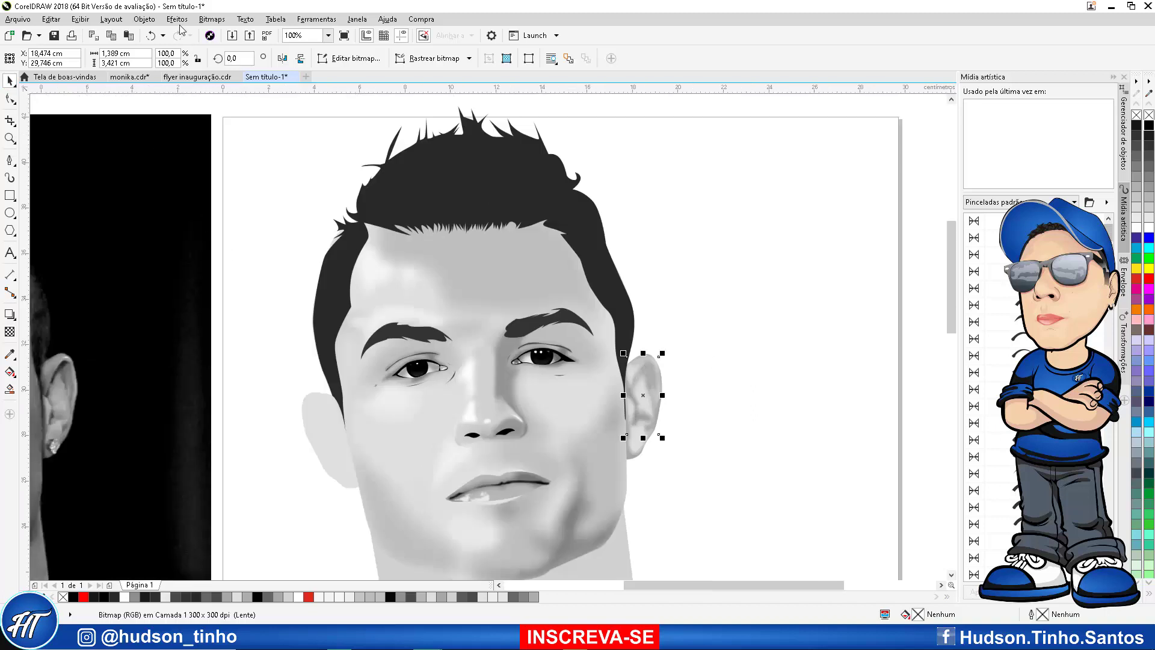
click(144, 19)
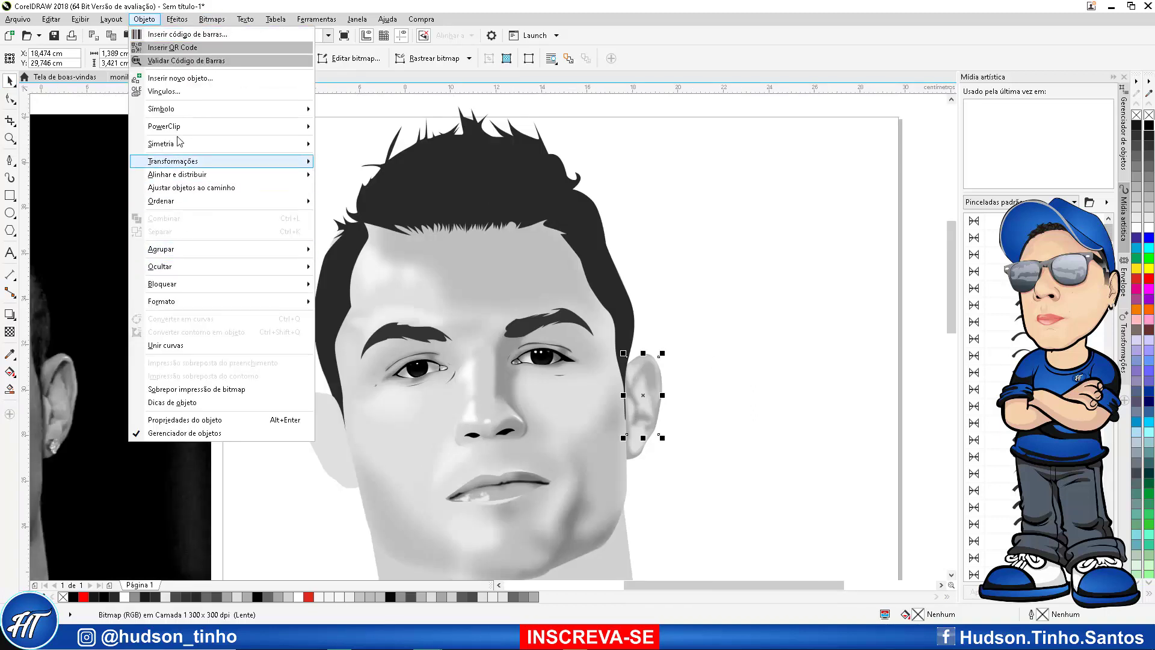
mouse_move(179, 123)
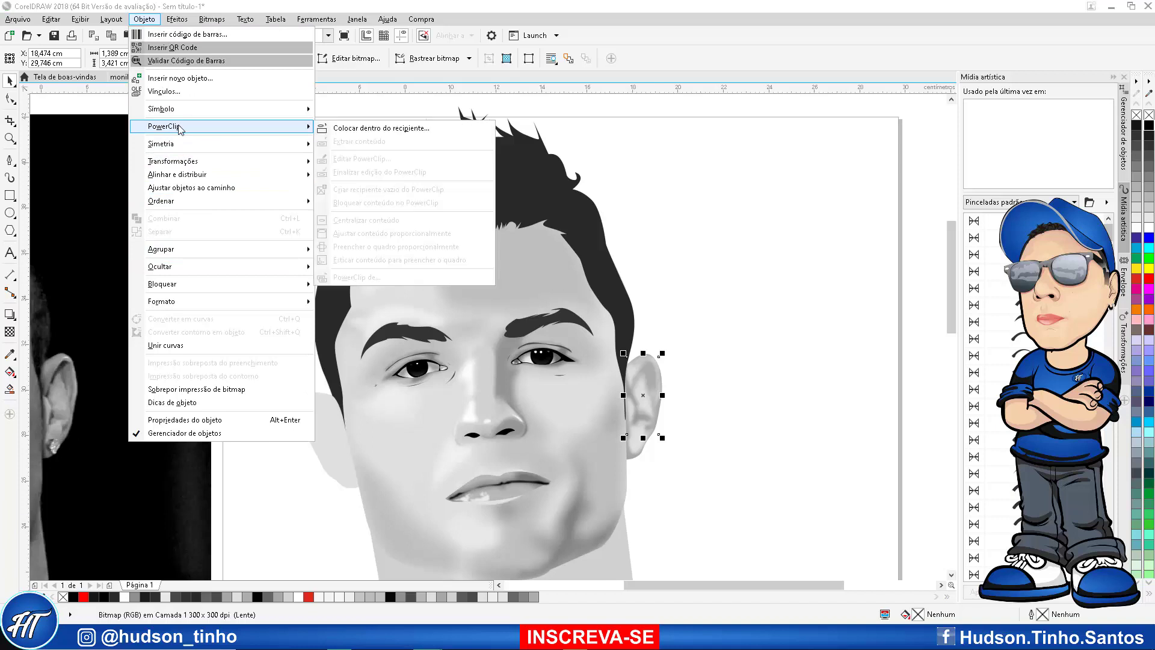
click(349, 128)
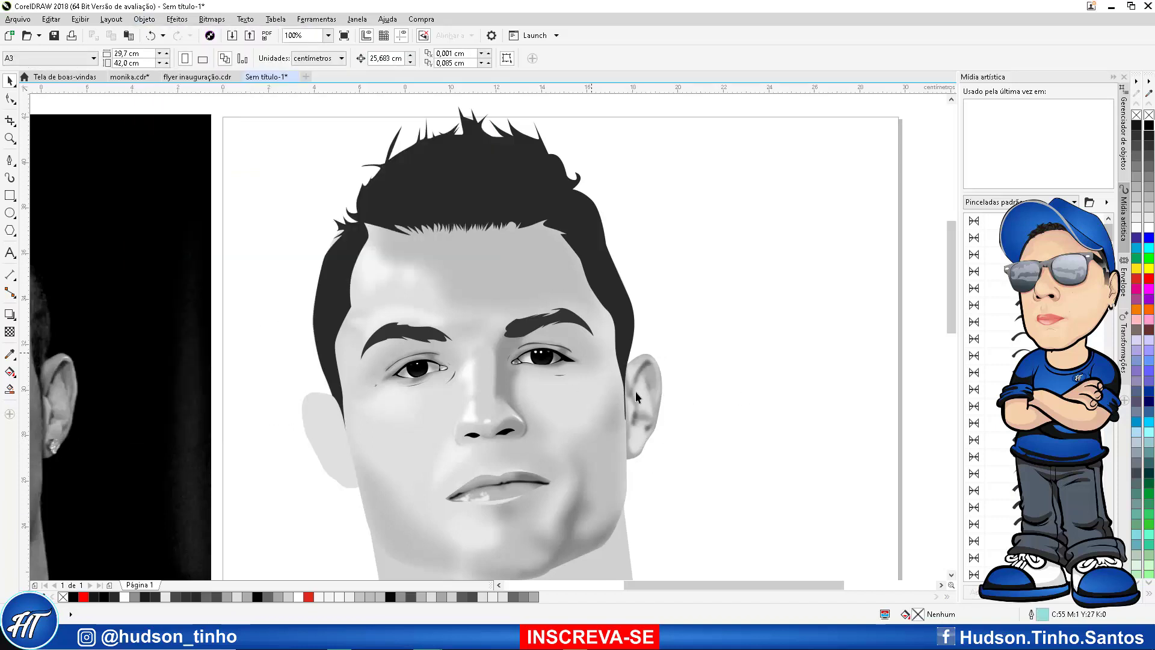
scroll(636, 391, up, 1)
scroll(630, 320, down, 1)
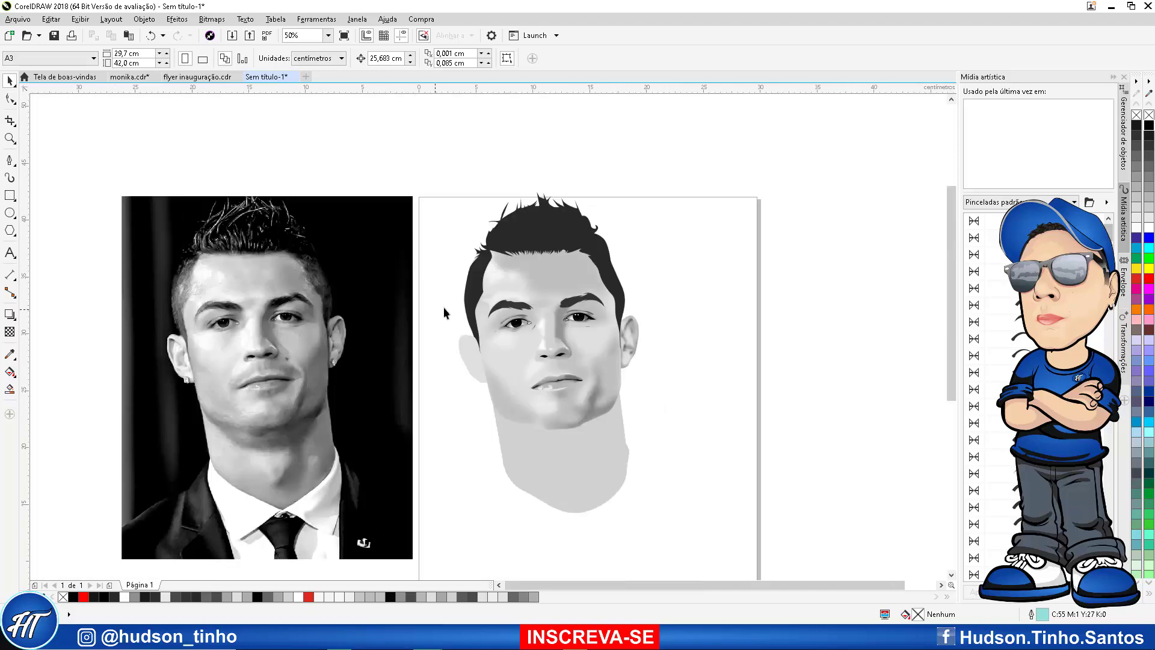
Start tracing the bright highlight on the upper rim of the ear in the reference photo with the Pen tool
scroll(317, 431, up, 1)
scroll(318, 437, up, 1)
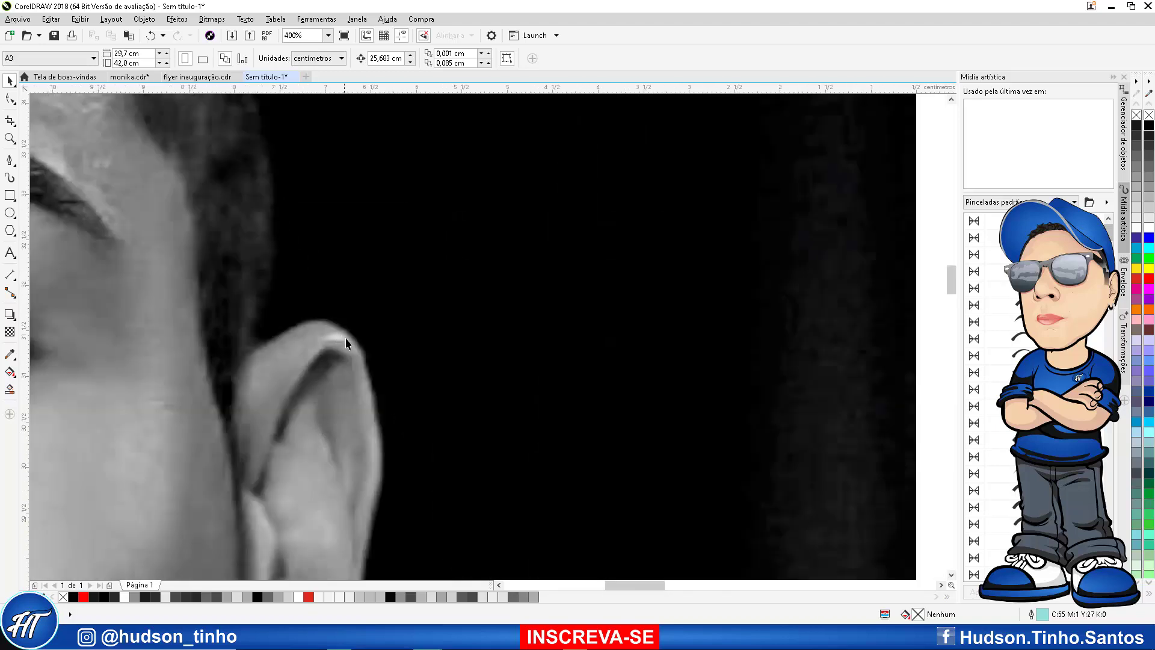
scroll(346, 338, down, 2)
scroll(325, 369, up, 3)
click(10, 160)
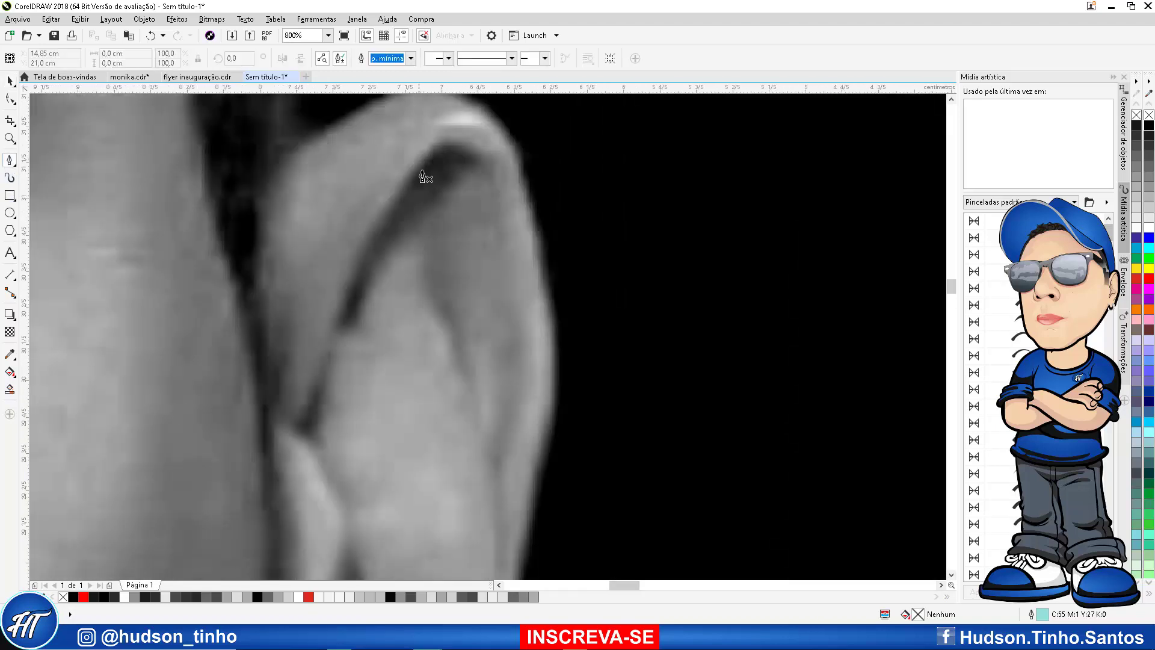
scroll(423, 176, down, 2)
scroll(394, 175, up, 2)
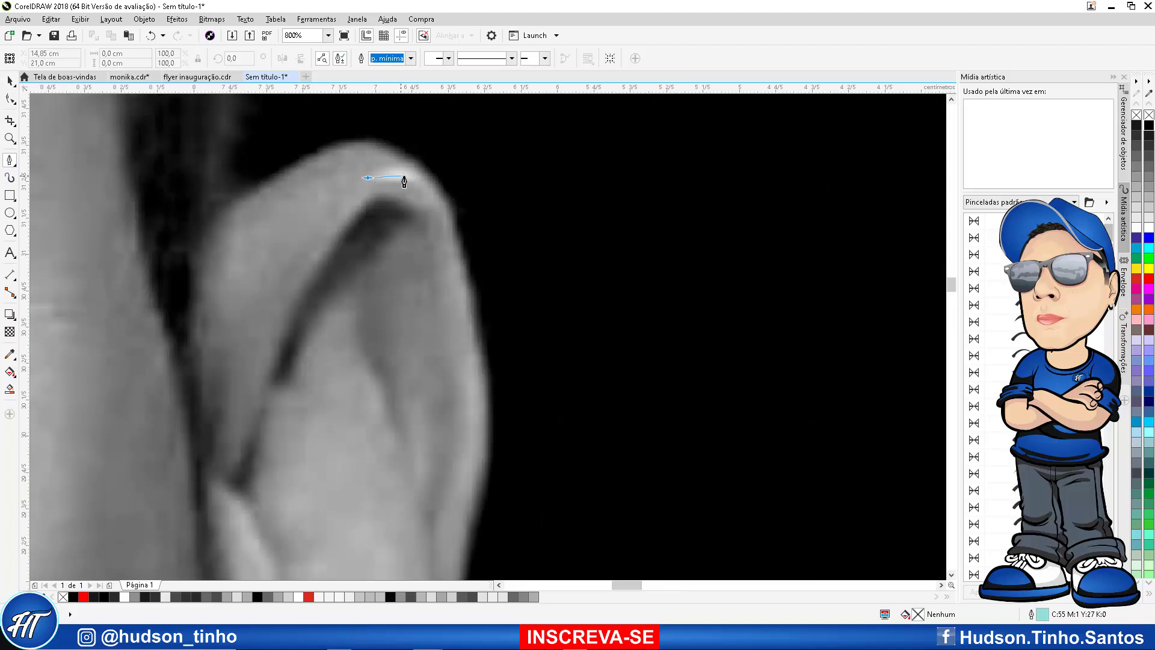
Finish tracing the curved highlight on the upper rim of the photo's ear, about 0.39 by 0.19 cm
mouse_move(401, 176)
mouse_down()
mouse_move(416, 176)
mouse_move(387, 161)
mouse_up()
click(438, 199)
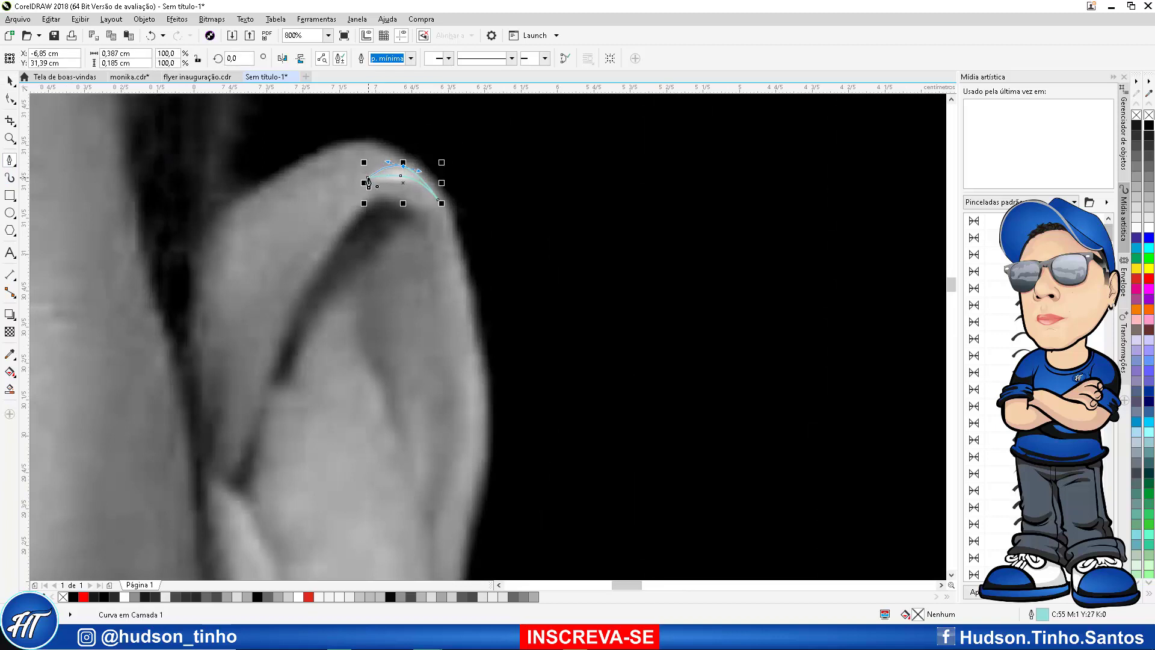
Trace a closed, narrow highlight about 0.33 by 0.64 cm along the small inner ridge beside the cheek on the photo's ear
scroll(370, 181, down, 2)
scroll(369, 295, up, 2)
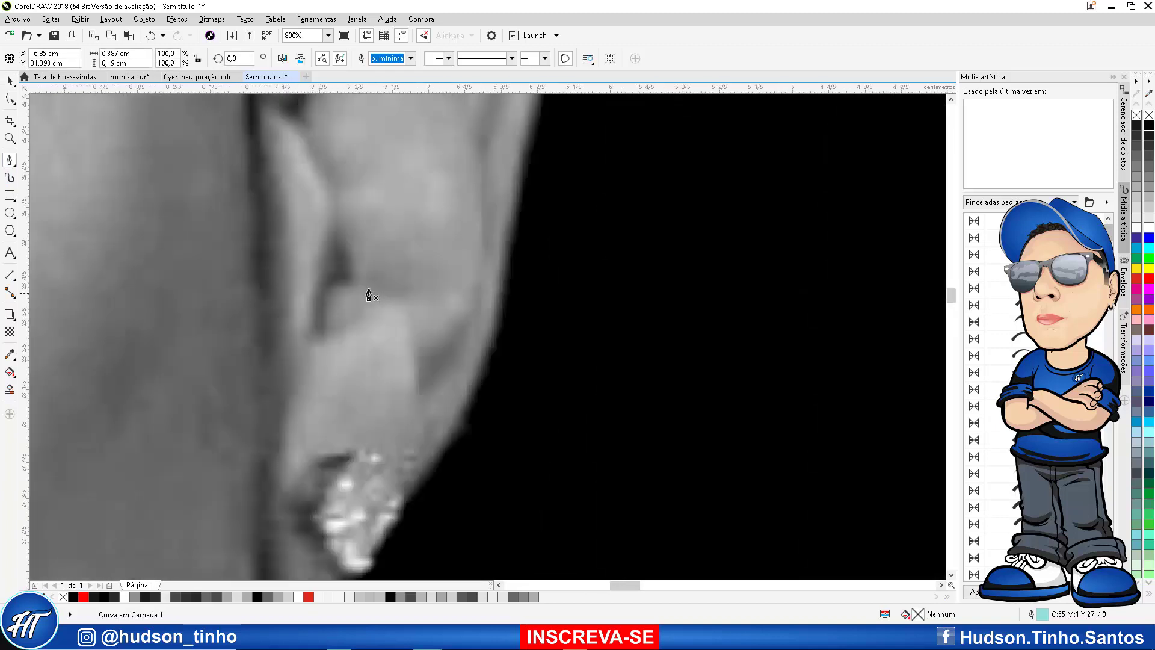
click(282, 125)
drag(312, 168, 325, 221)
click(317, 236)
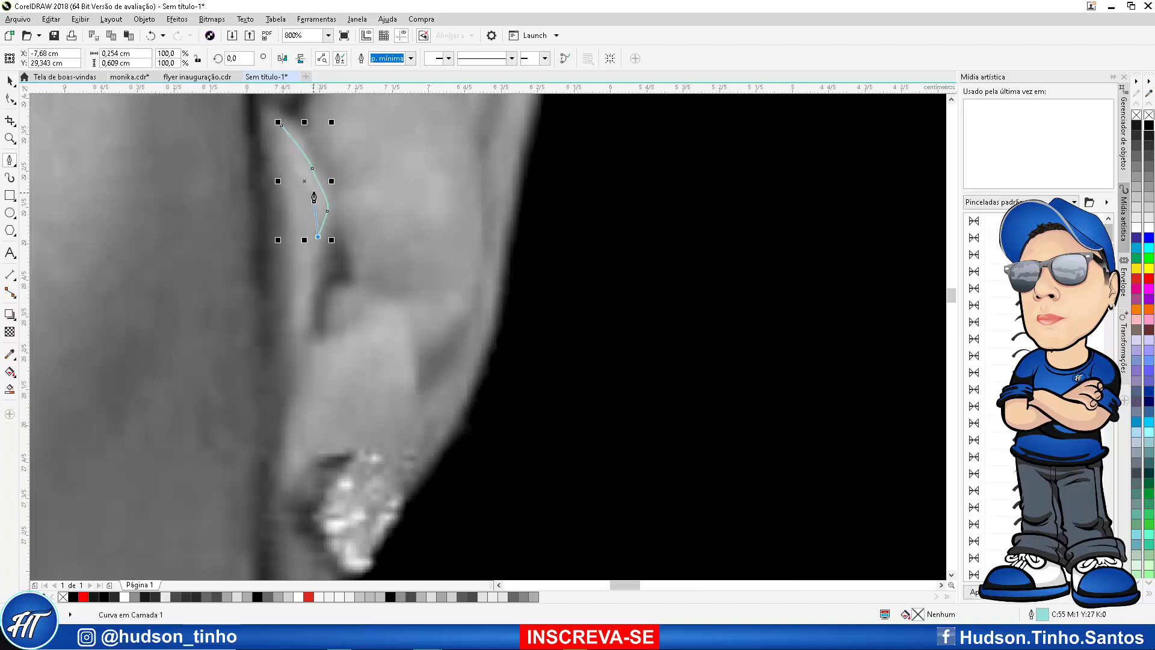
click(314, 191)
click(287, 144)
click(268, 120)
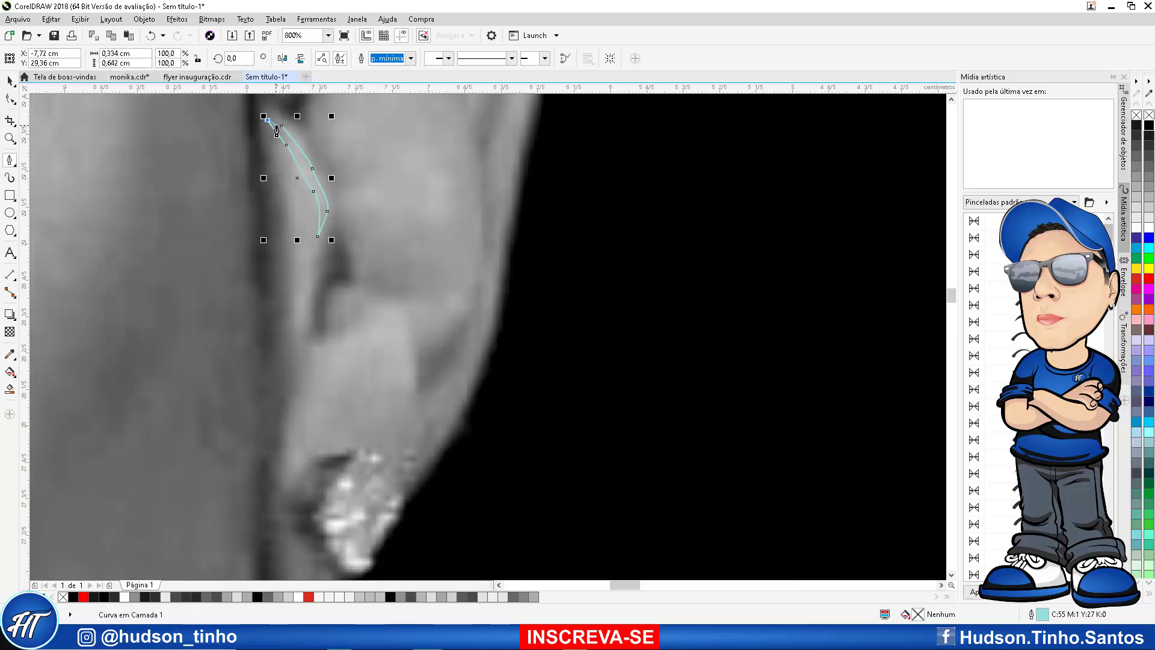
click(282, 125)
Trace a closed crescent highlight about 0.37 by 0.54 cm on the ear just above the earring
click(354, 340)
drag(375, 315, 391, 309)
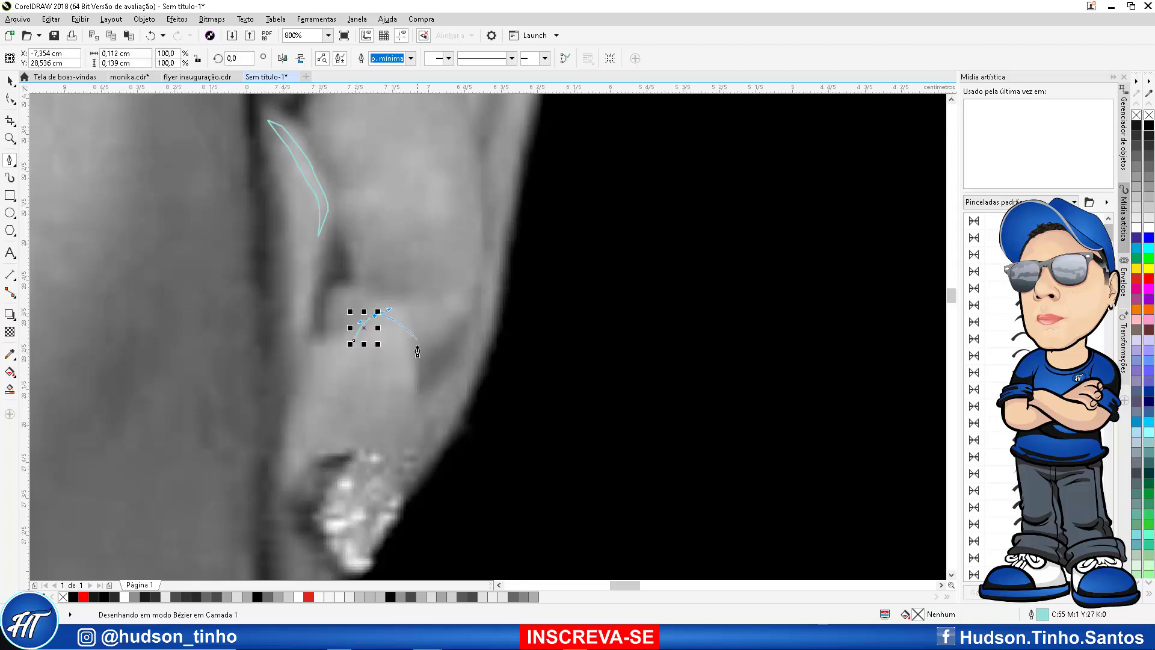
drag(411, 353, 410, 389)
click(413, 411)
drag(377, 351, 363, 347)
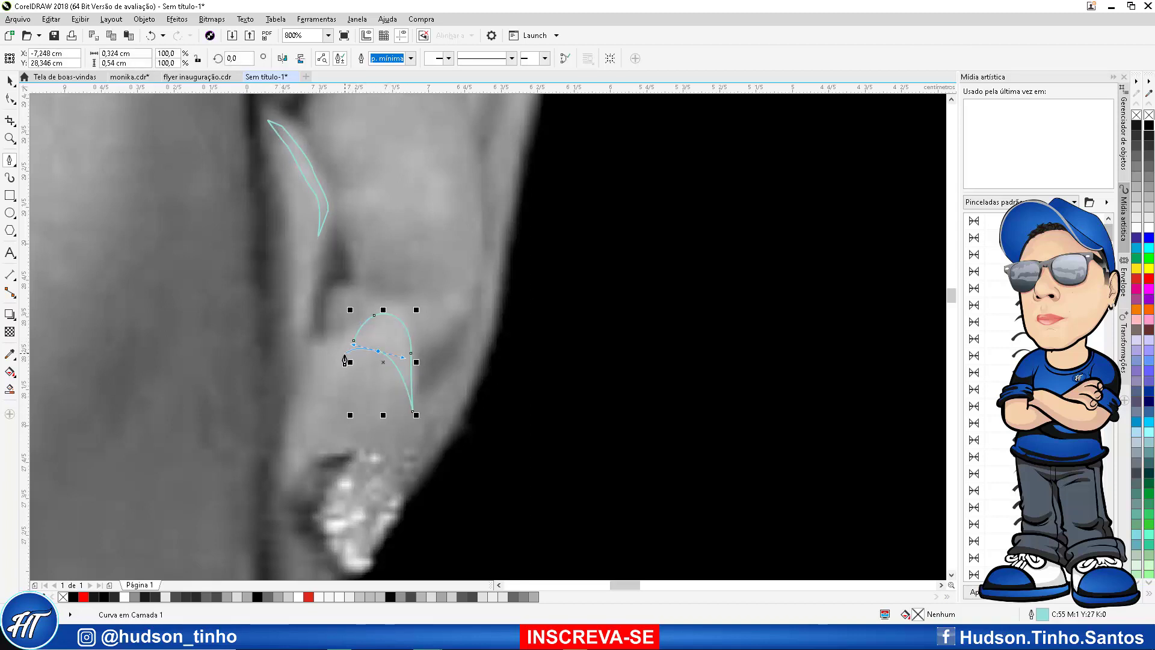
click(344, 350)
click(353, 343)
Fill the three ear highlight shapes with gray 197 and remove their outlines
scroll(354, 343, down, 2)
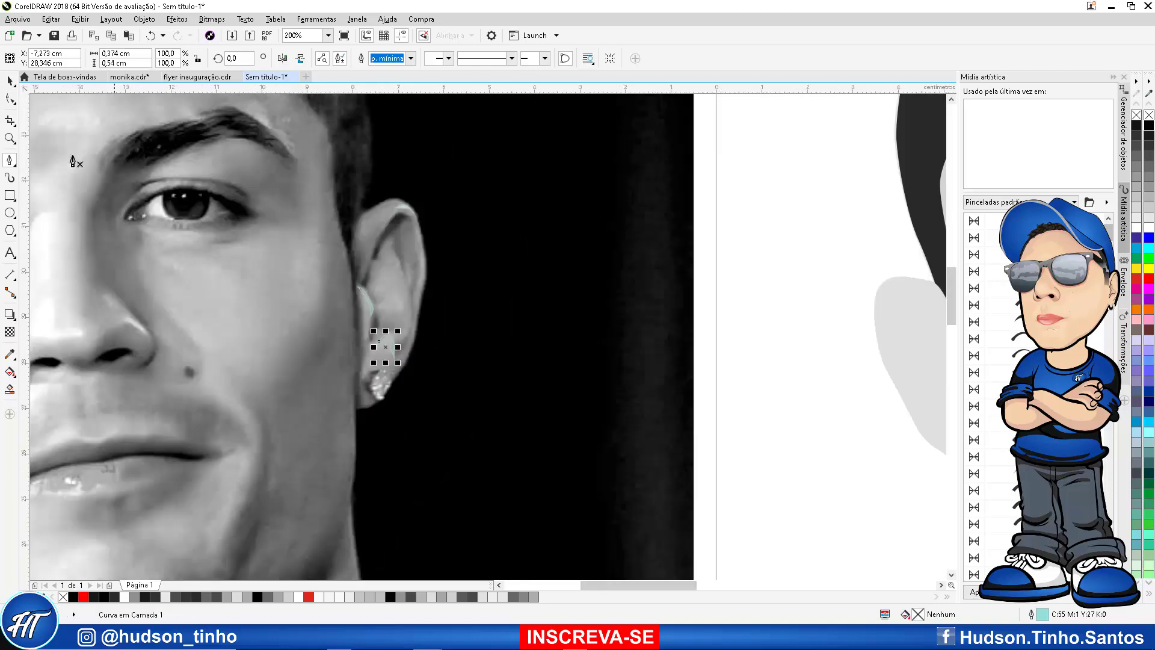
click(8, 81)
drag(329, 174, 493, 445)
click(291, 594)
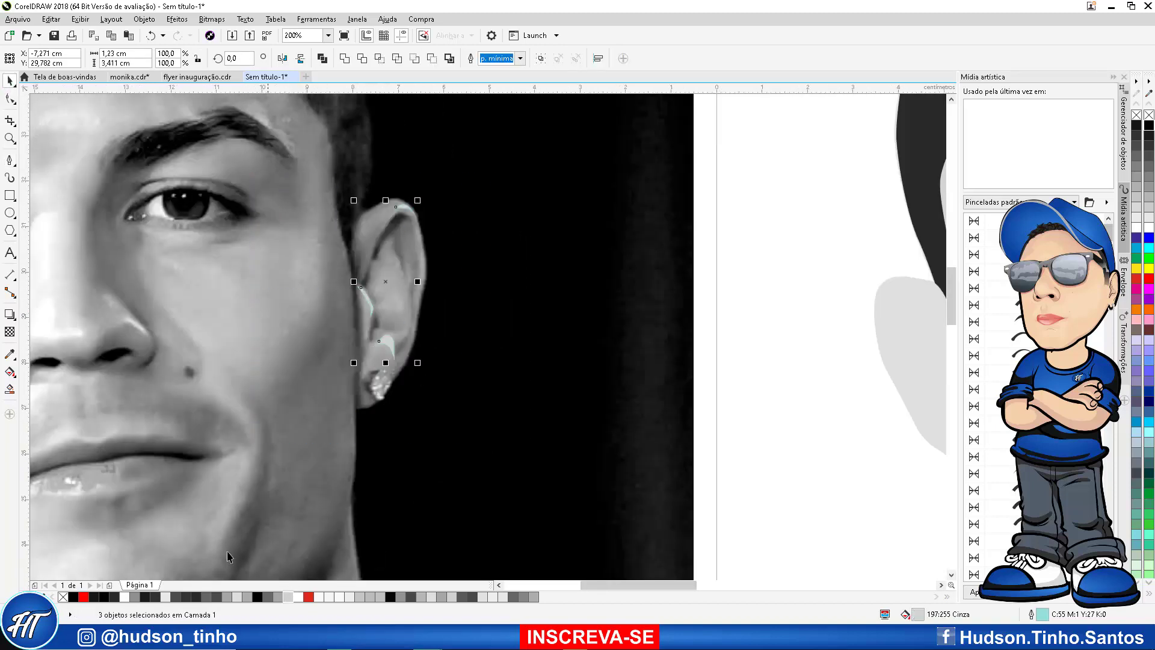
right_click(62, 596)
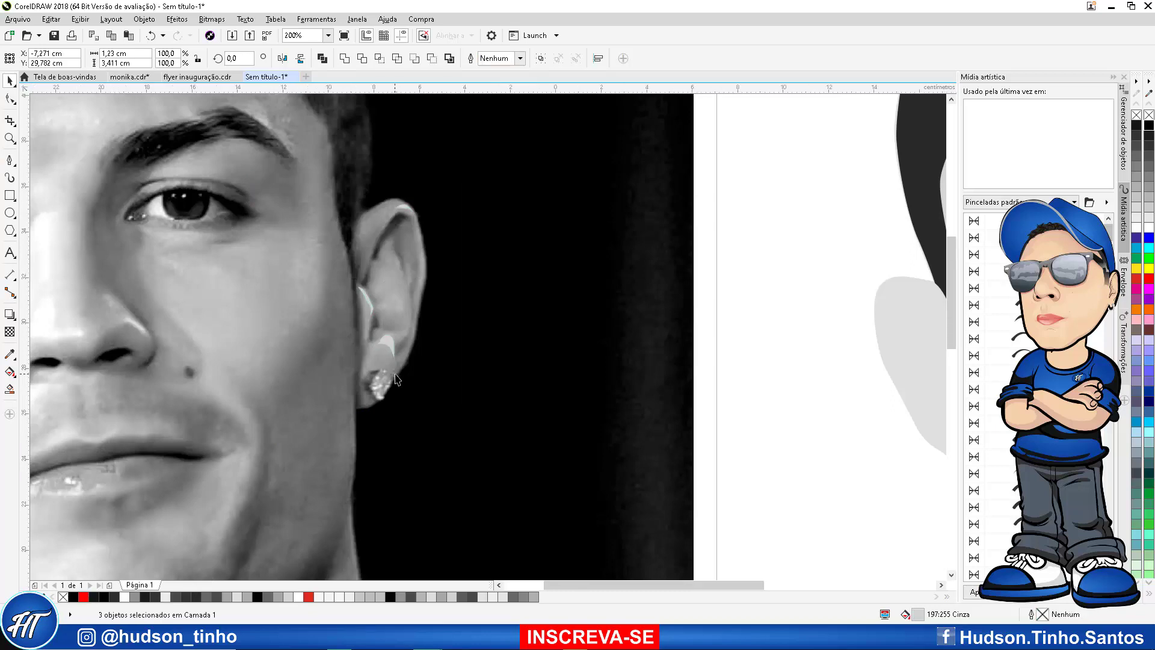
Move the three highlights onto the vector portrait's matching ear and fill them with very light gray 240
scroll(700, 330, down, 2)
scroll(701, 330, up, 1)
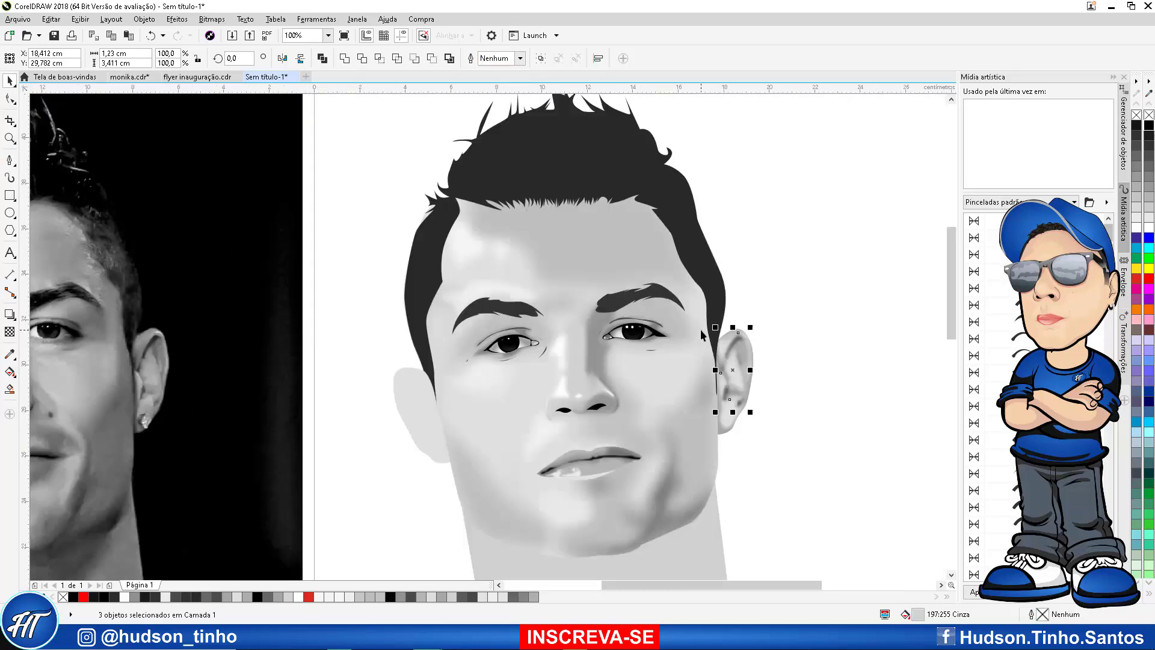
scroll(772, 344, up, 3)
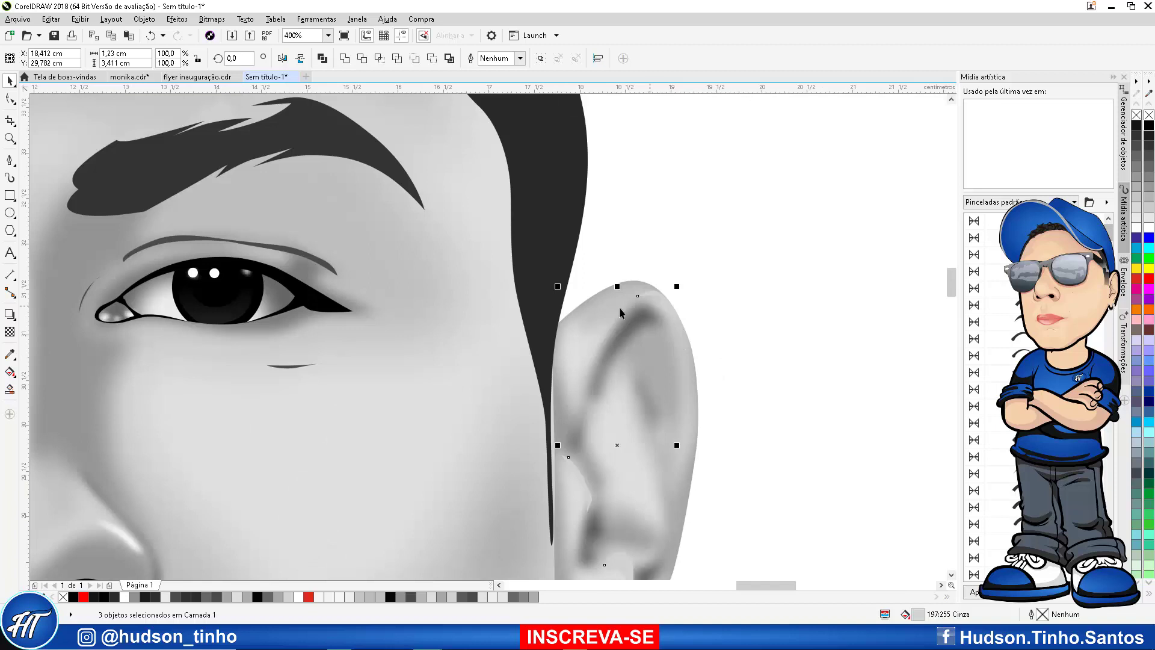
click(434, 597)
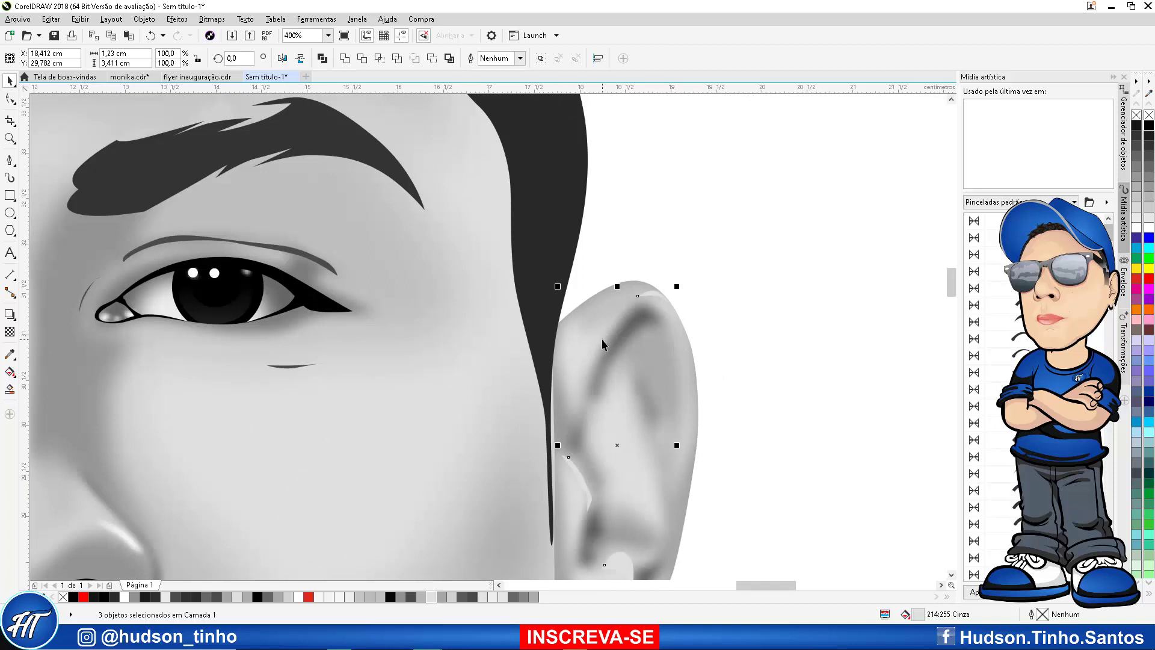
scroll(602, 338, down, 1)
scroll(601, 471, up, 1)
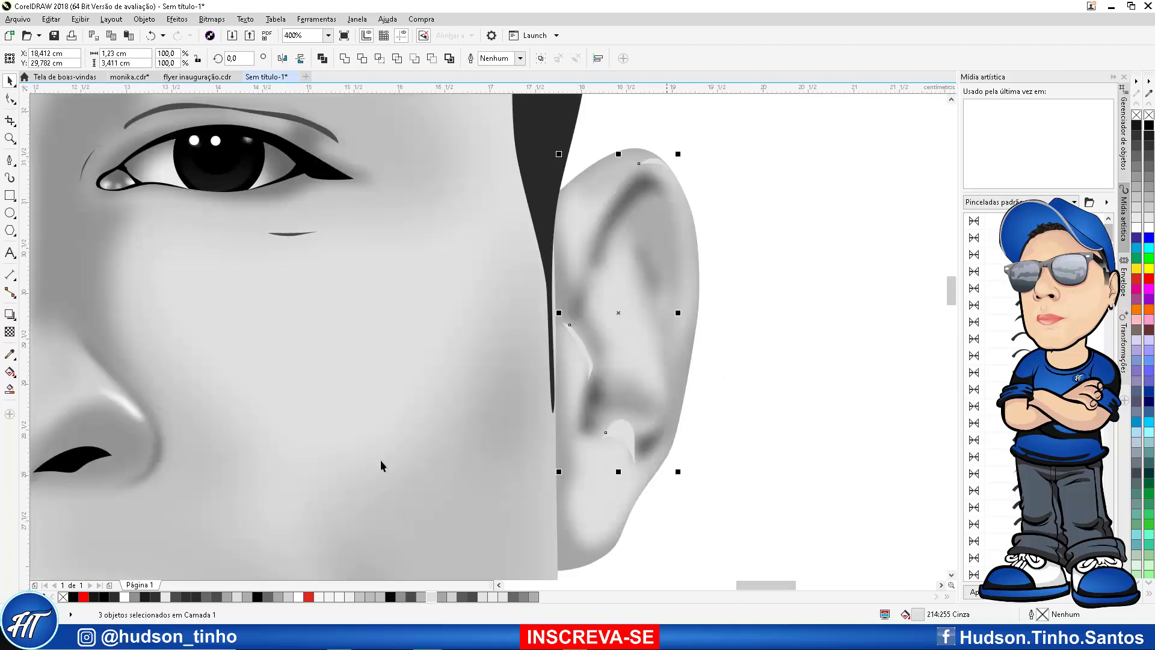
click(339, 597)
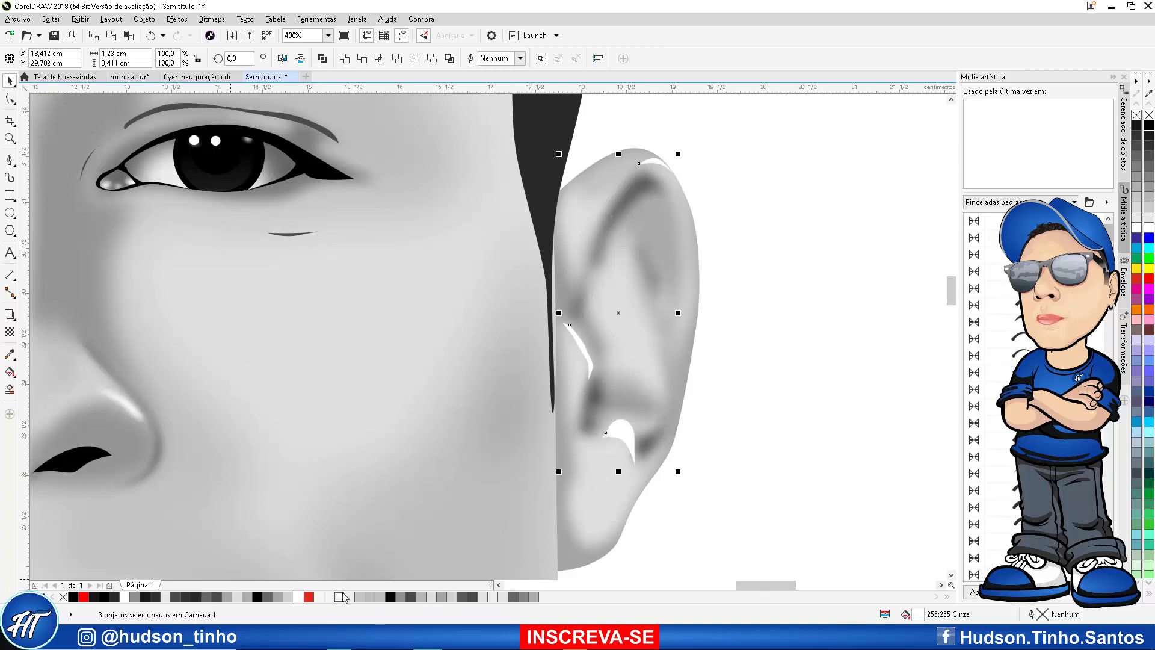
click(328, 597)
Convert the three ear highlights into a single 300 dpi RGB bitmap with anti-aliasing and a transparent background
click(212, 20)
click(249, 34)
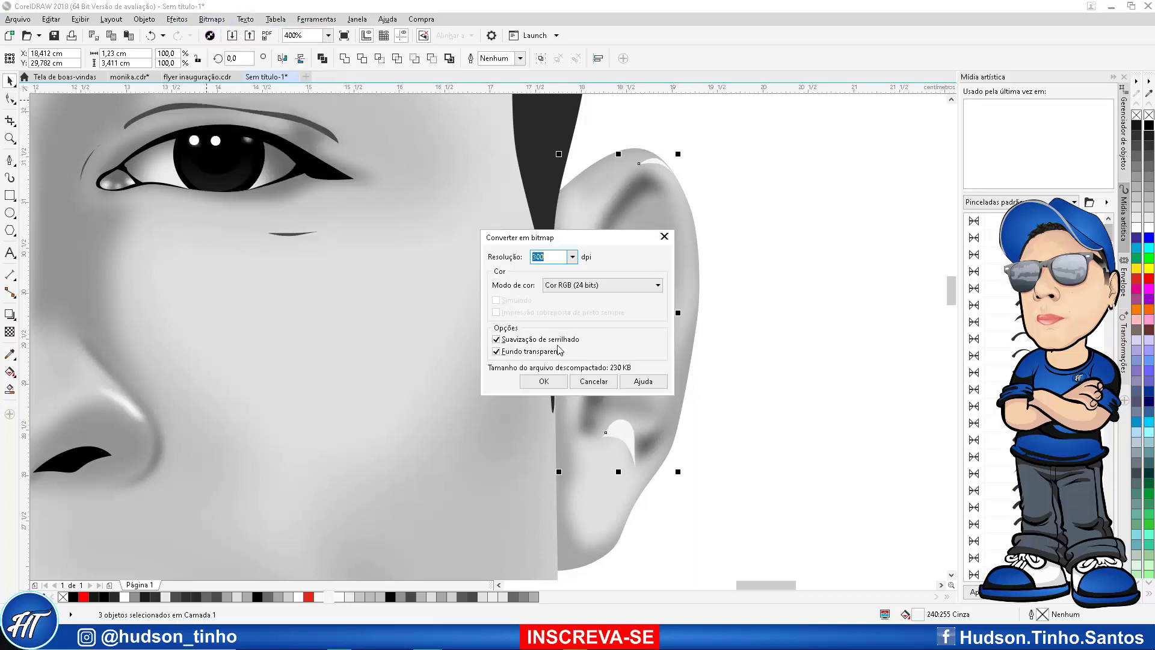
click(543, 383)
Apply a Gaussian blur to the ear highlight bitmap, using a radius smaller than 7 pixels
click(211, 19)
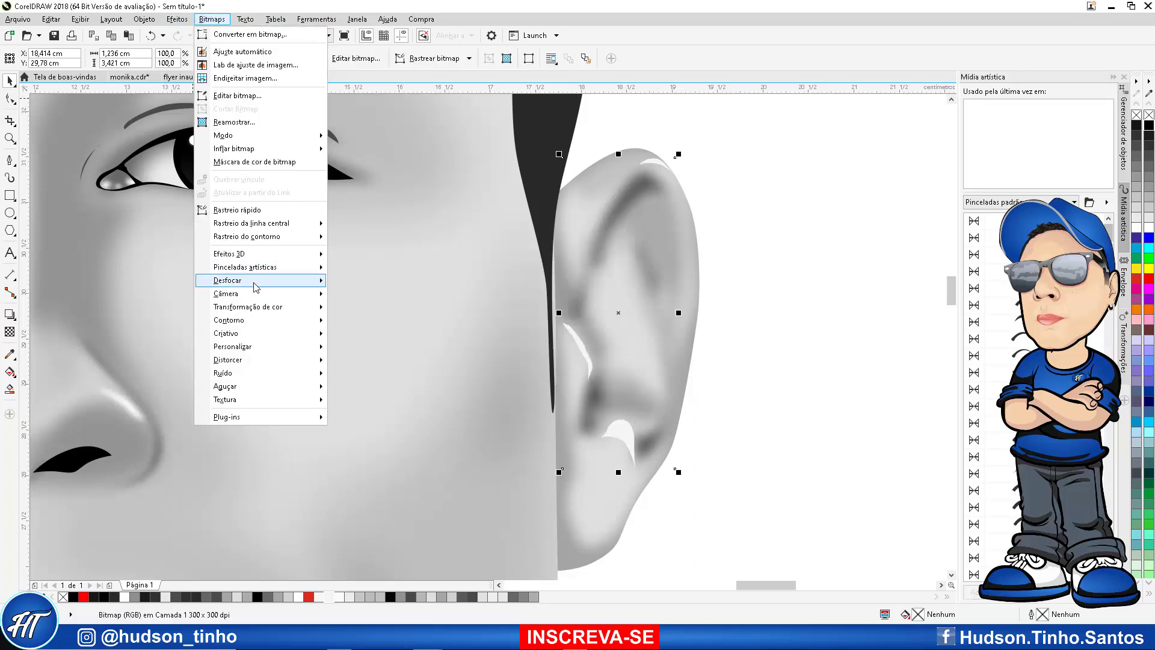
mouse_move(255, 283)
click(389, 296)
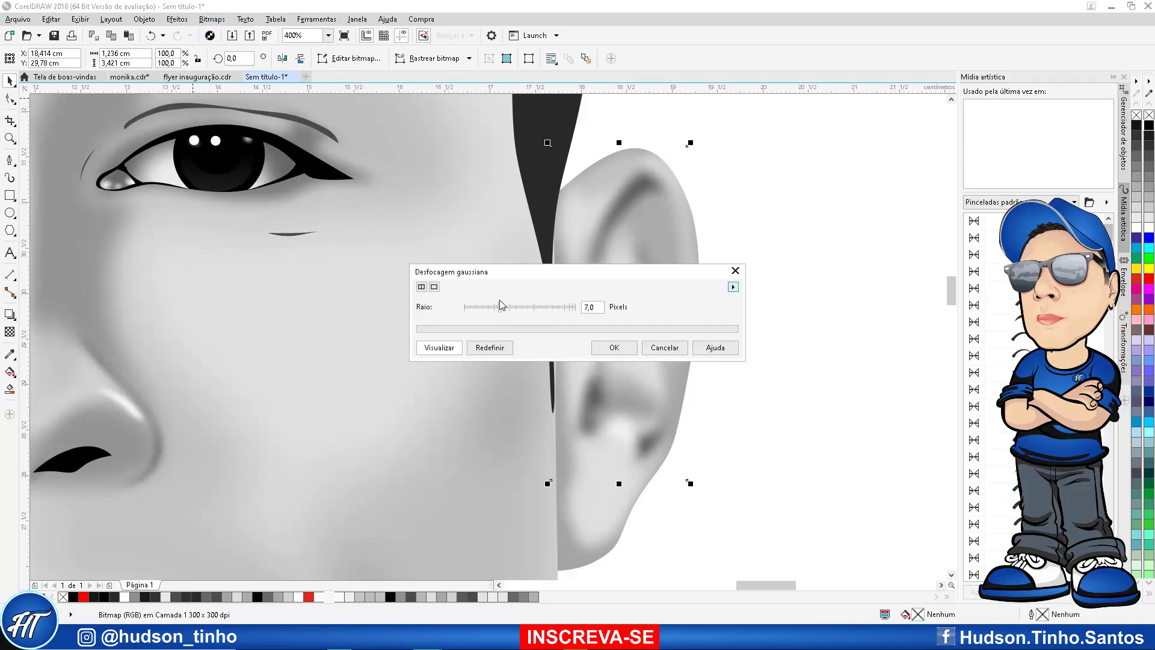
drag(508, 281, 278, 317)
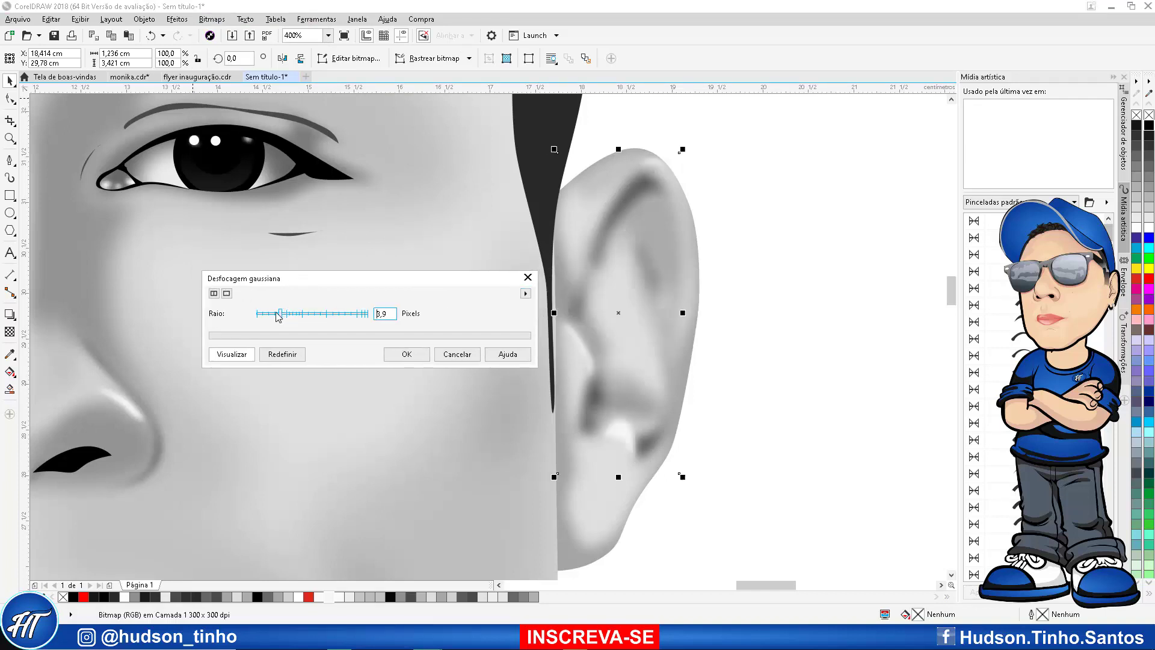
click(407, 354)
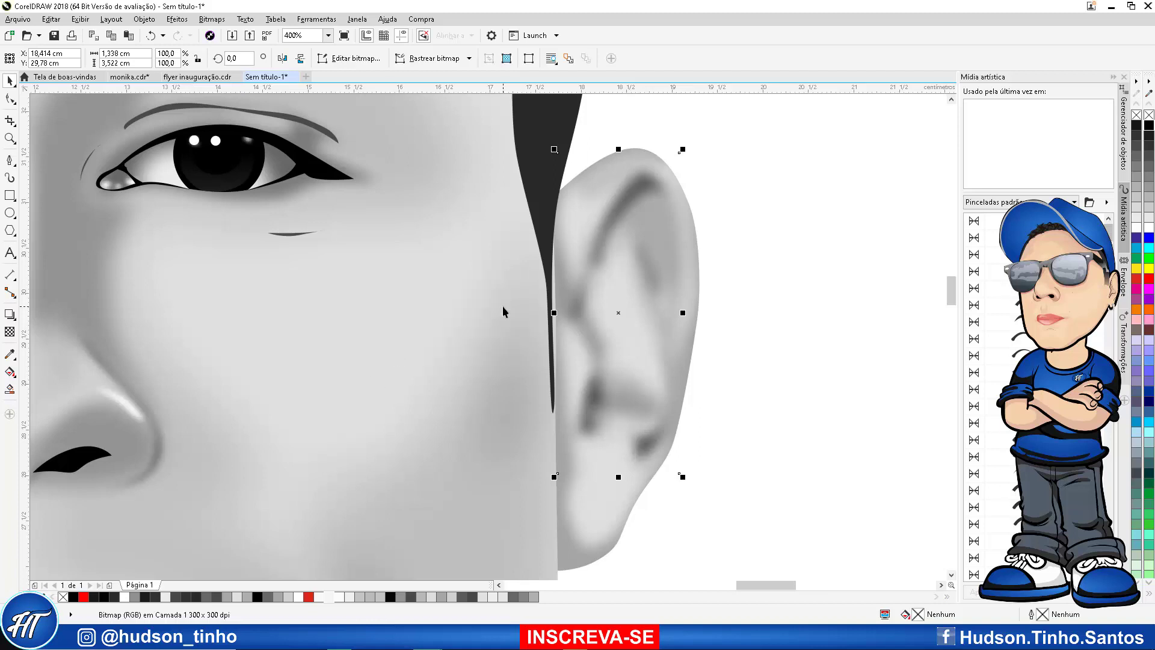
Place the blurred highlight bitmap inside the vector ear shape as a PowerClip
click(145, 18)
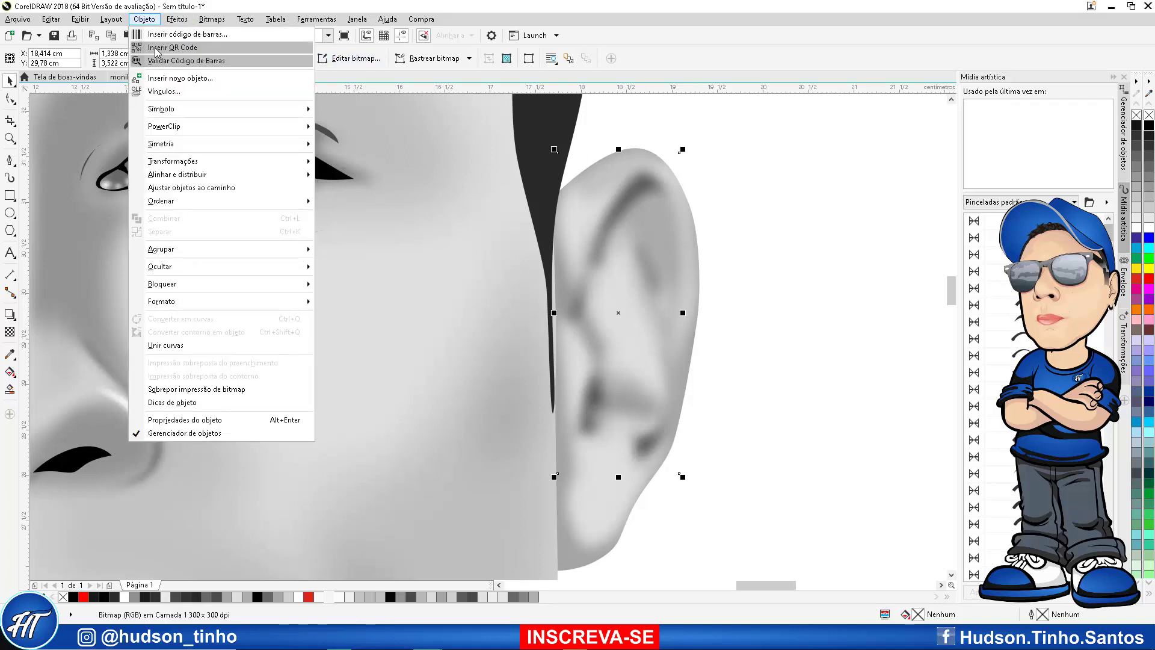
mouse_move(237, 132)
click(363, 131)
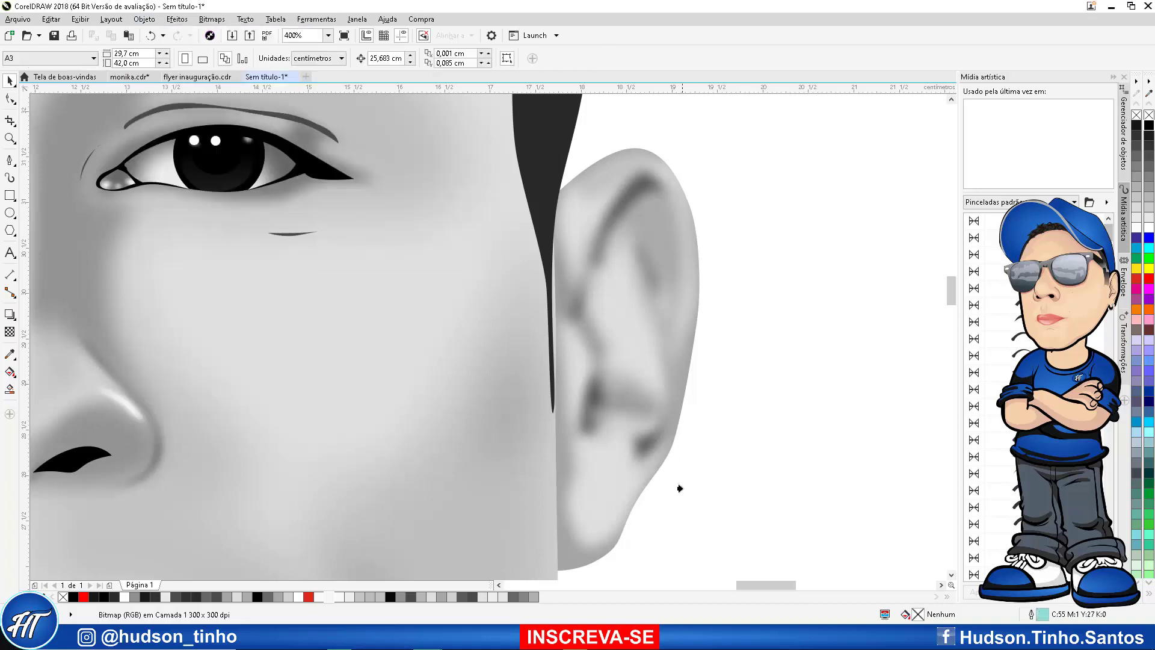
click(606, 495)
Save the drawing as cr7 in CDR format in the desenhos folder inside "ilustraçoes corel draw e illustrator"
scroll(759, 297, down, 3)
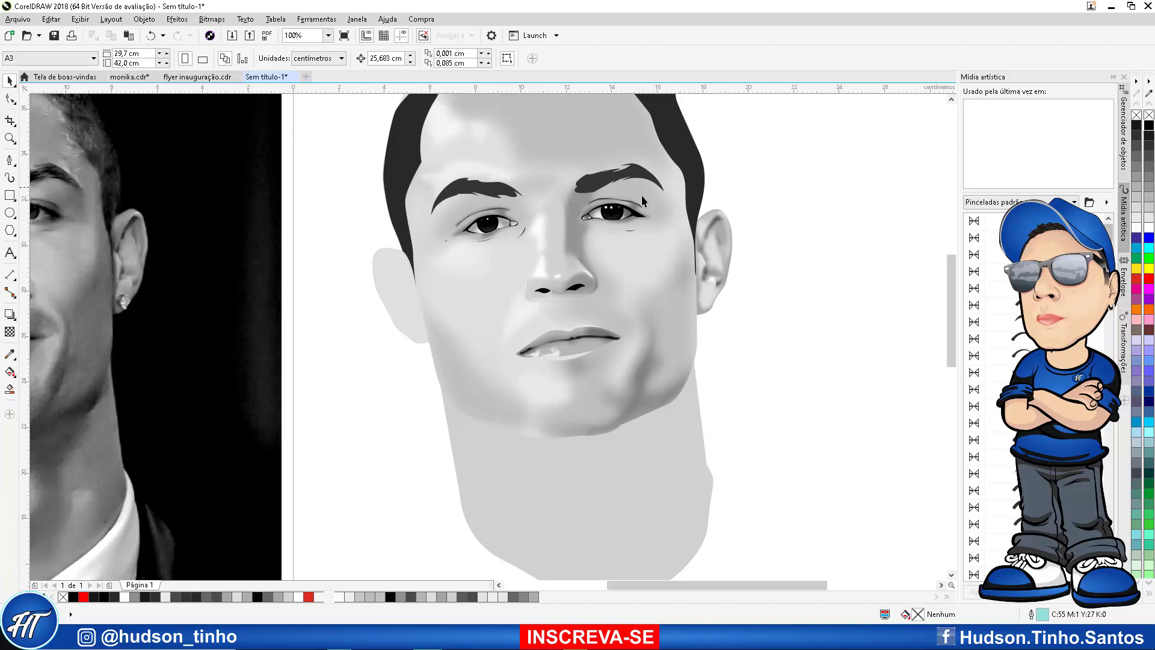
scroll(629, 265, down, 1)
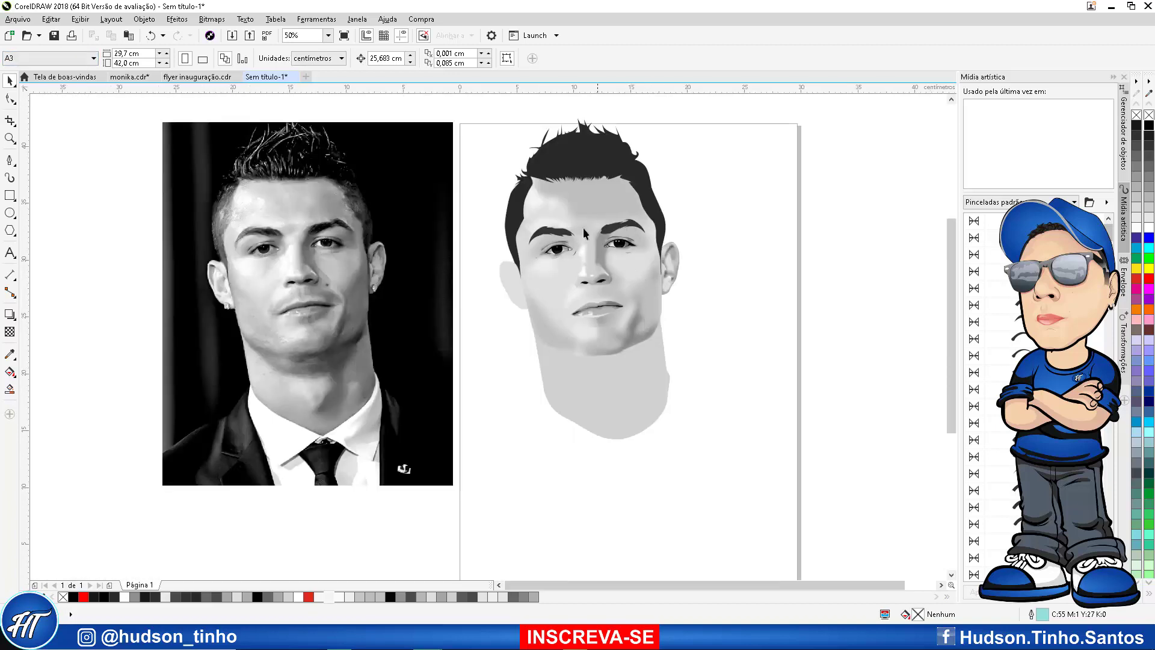
scroll(584, 212, up, 1)
click(11, 20)
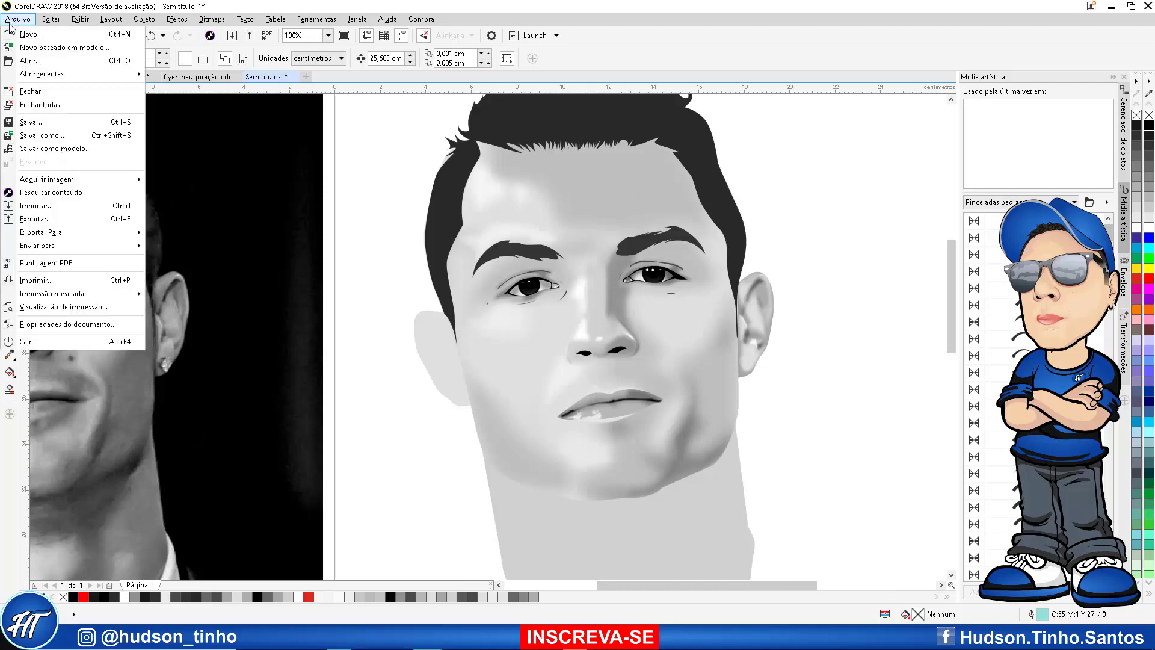
click(54, 143)
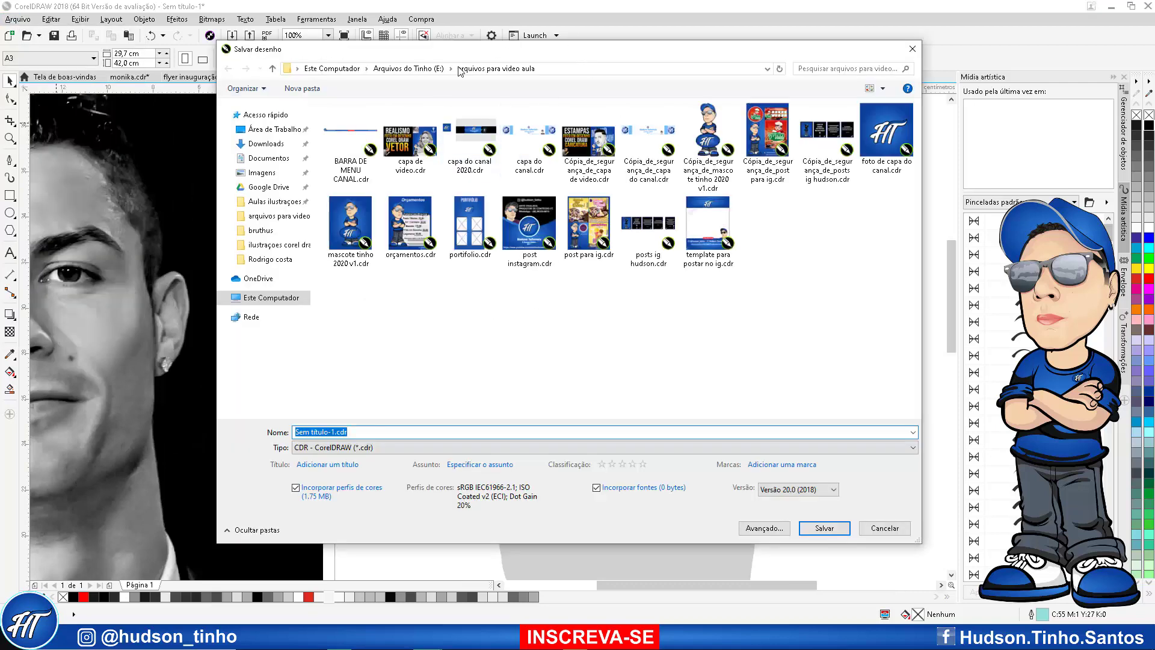
click(421, 69)
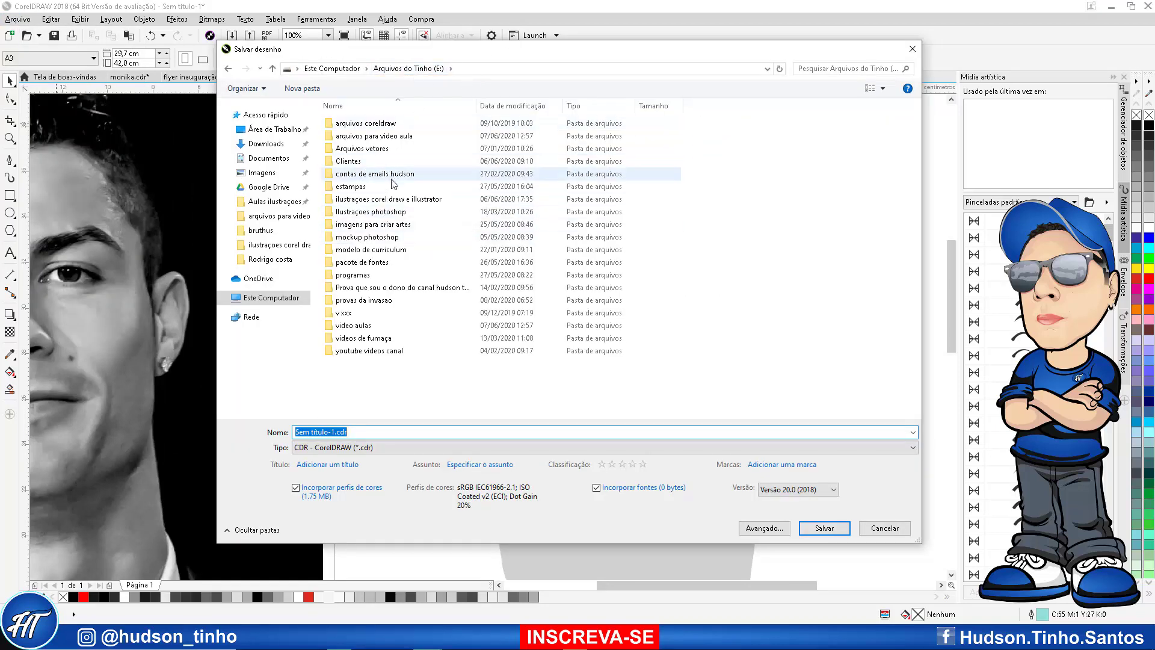
click(407, 199)
double_click(345, 200)
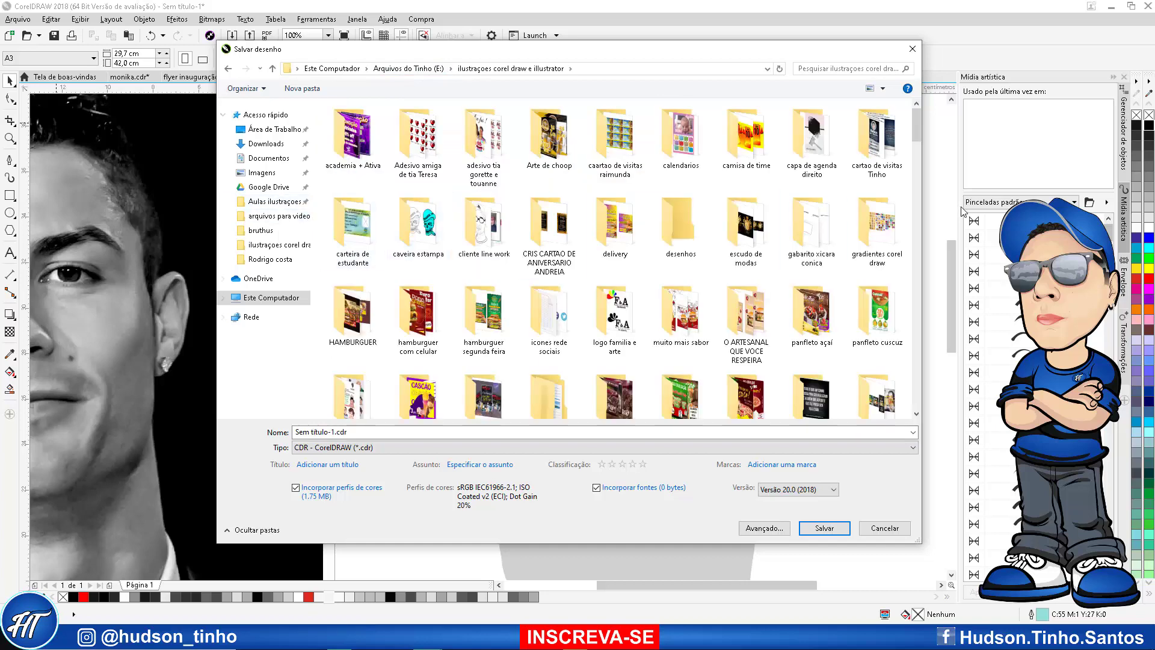
double_click(704, 240)
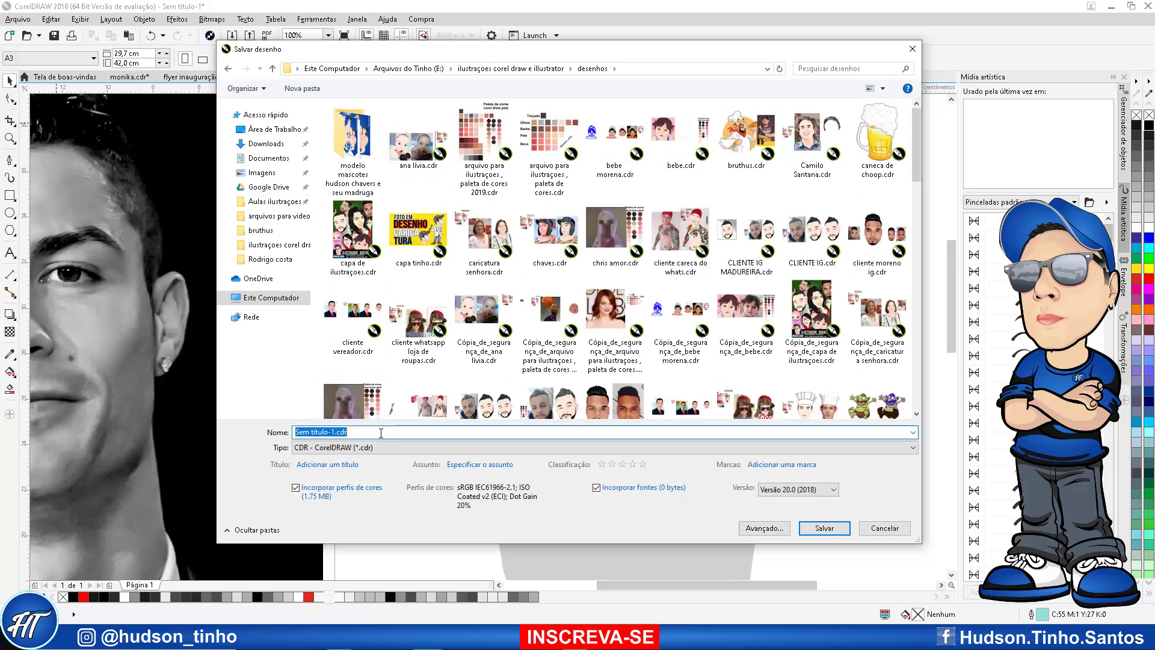
text(cr)
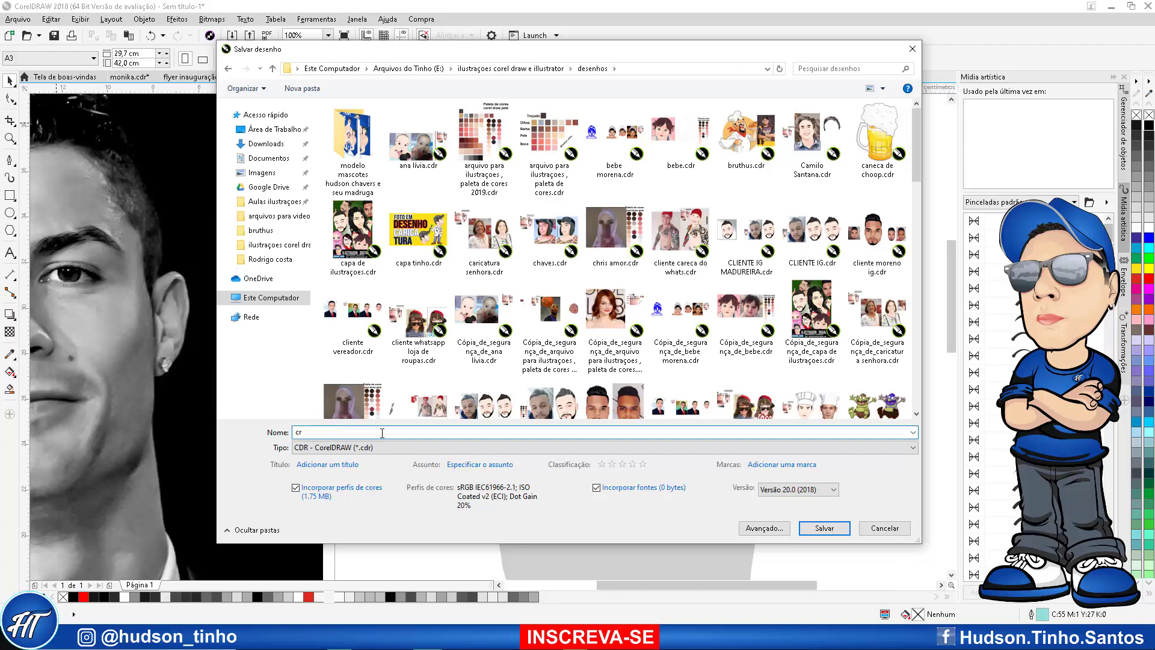
text(7)
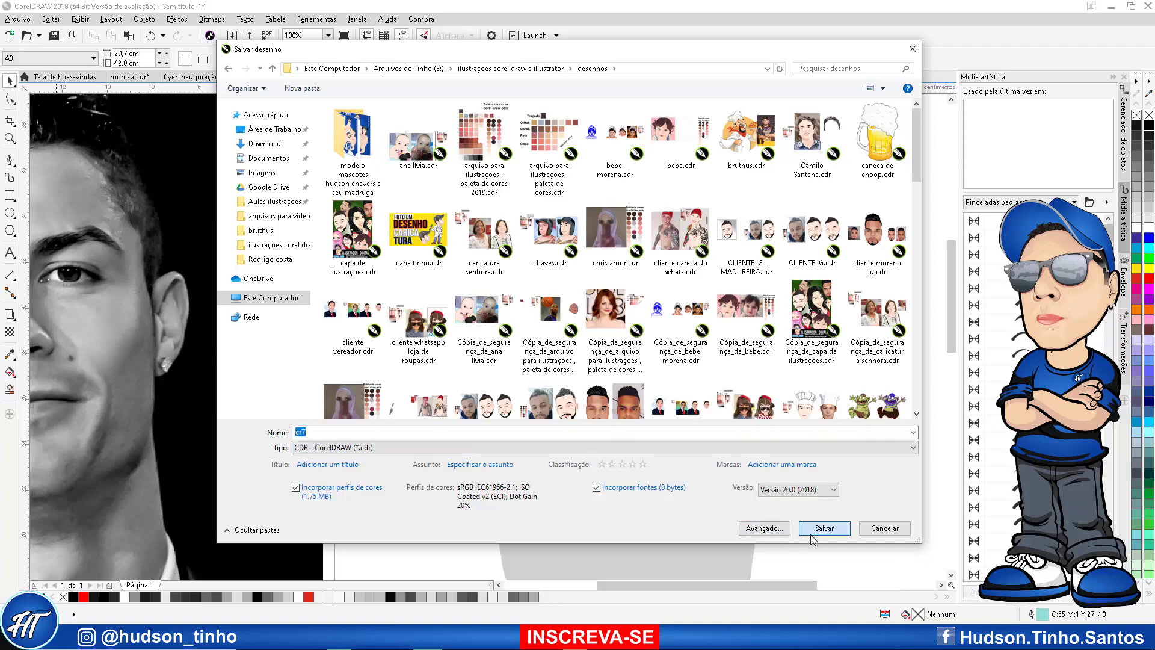
click(810, 532)
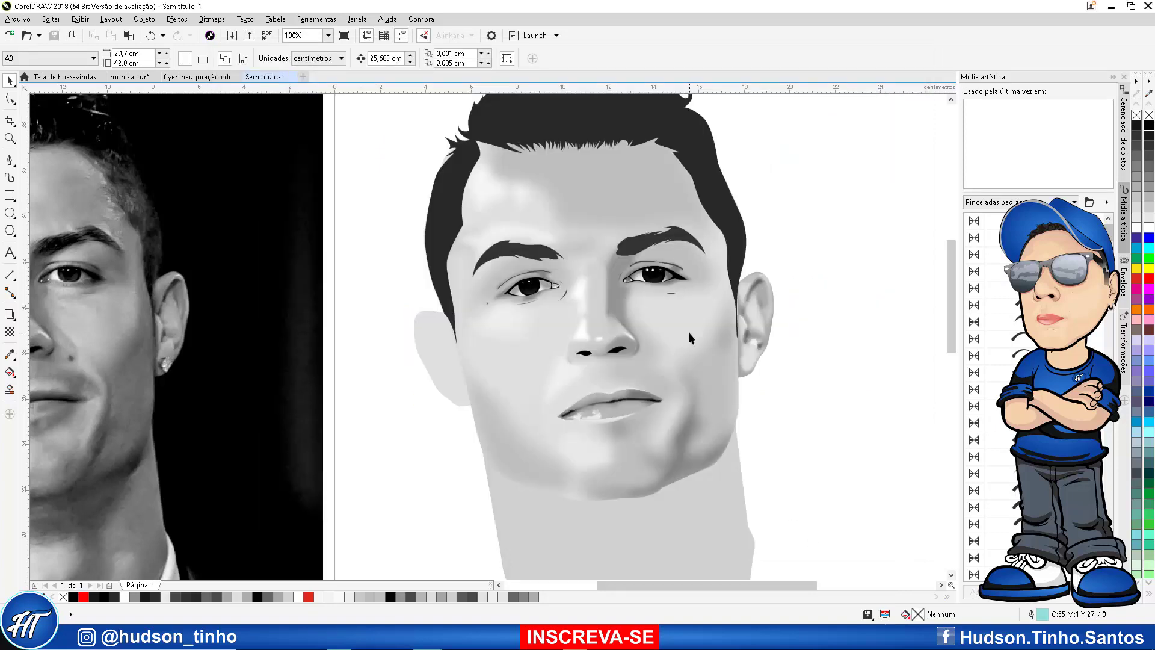
scroll(726, 334, down, 2)
scroll(662, 353, up, 2)
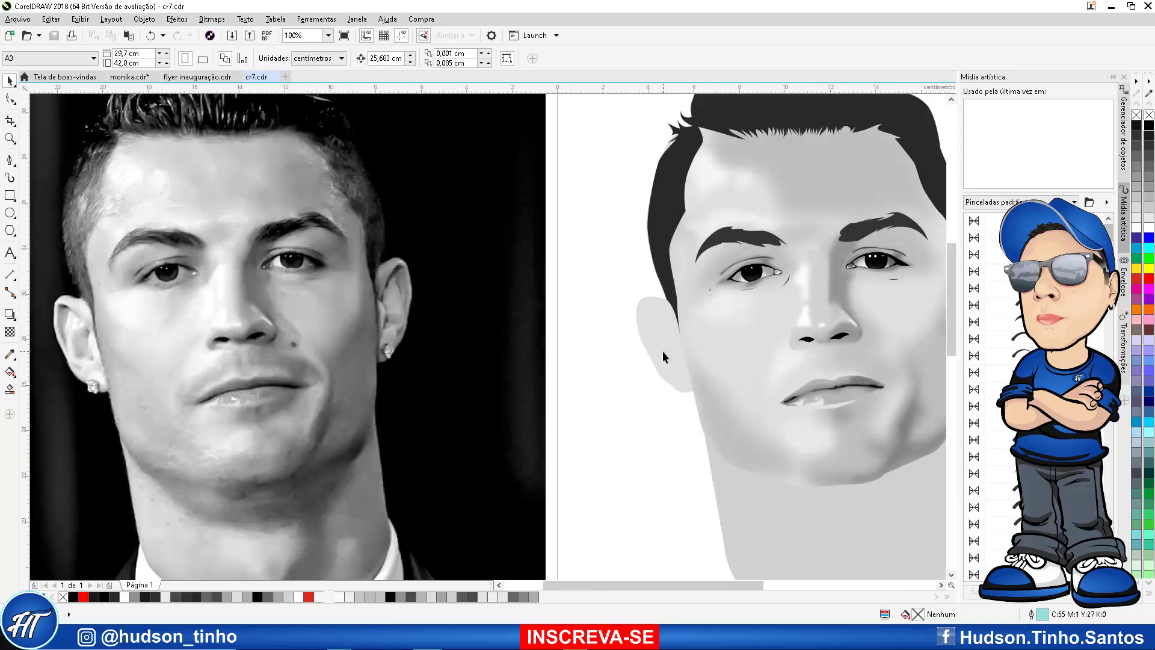
scroll(839, 292, down, 3)
scroll(693, 306, up, 3)
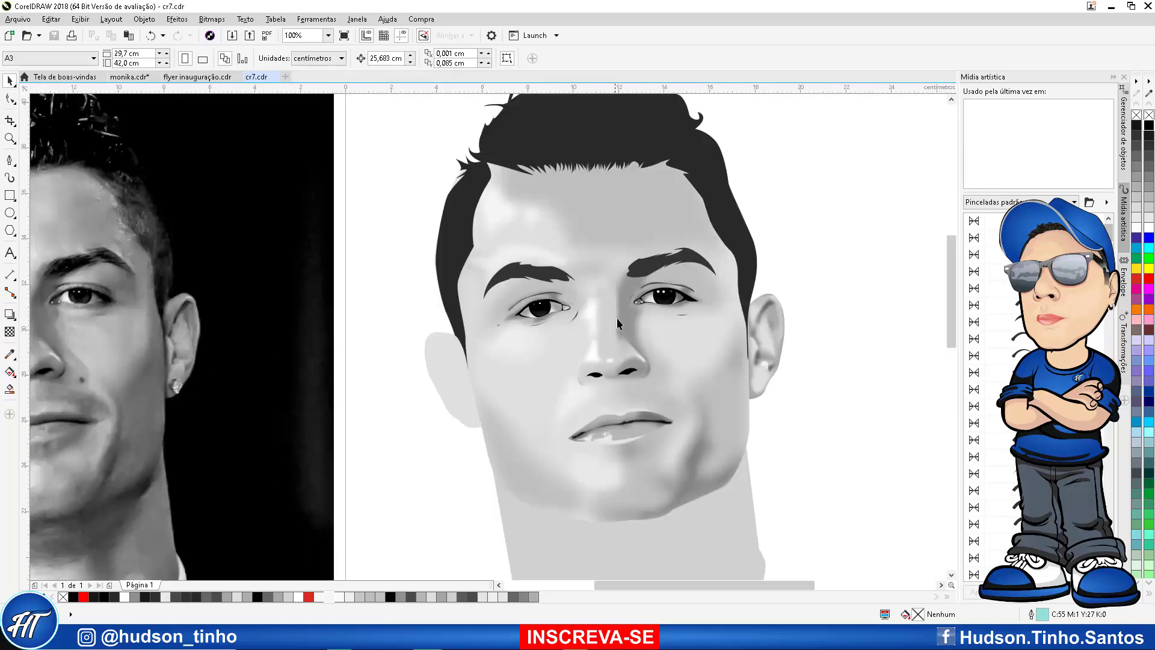
scroll(622, 320, down, 3)
scroll(265, 337, up, 3)
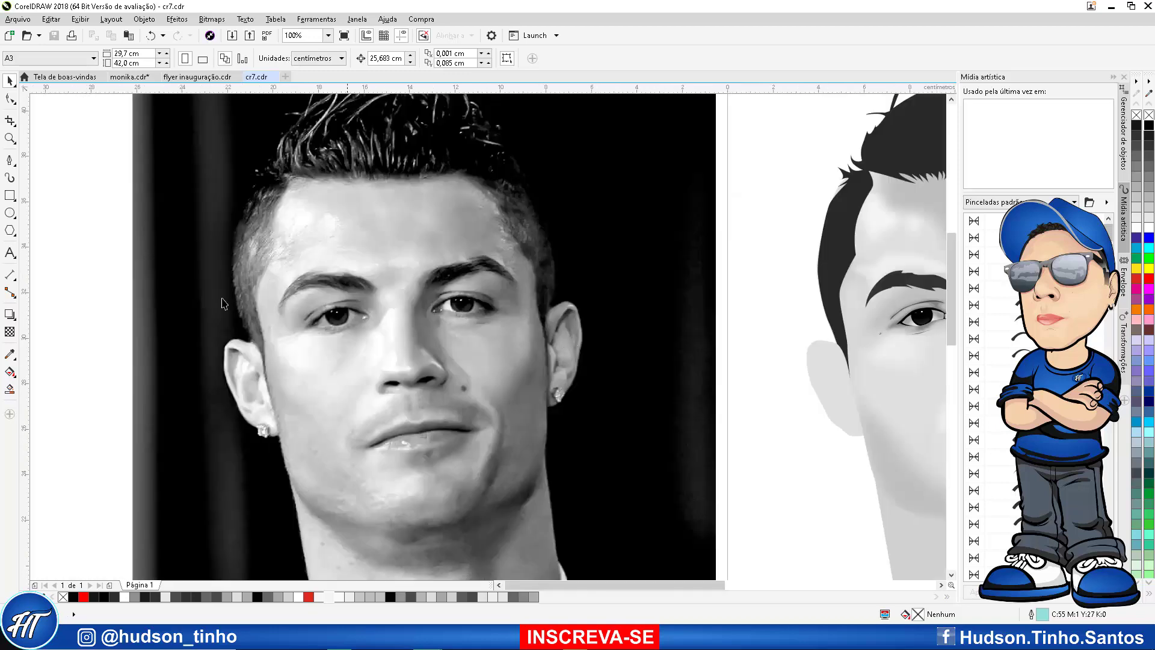
Trace the outer edge of the nose-side shadow on the reference photo, from the inner eye corner down to the nostril wing
click(9, 160)
scroll(432, 331, up, 2)
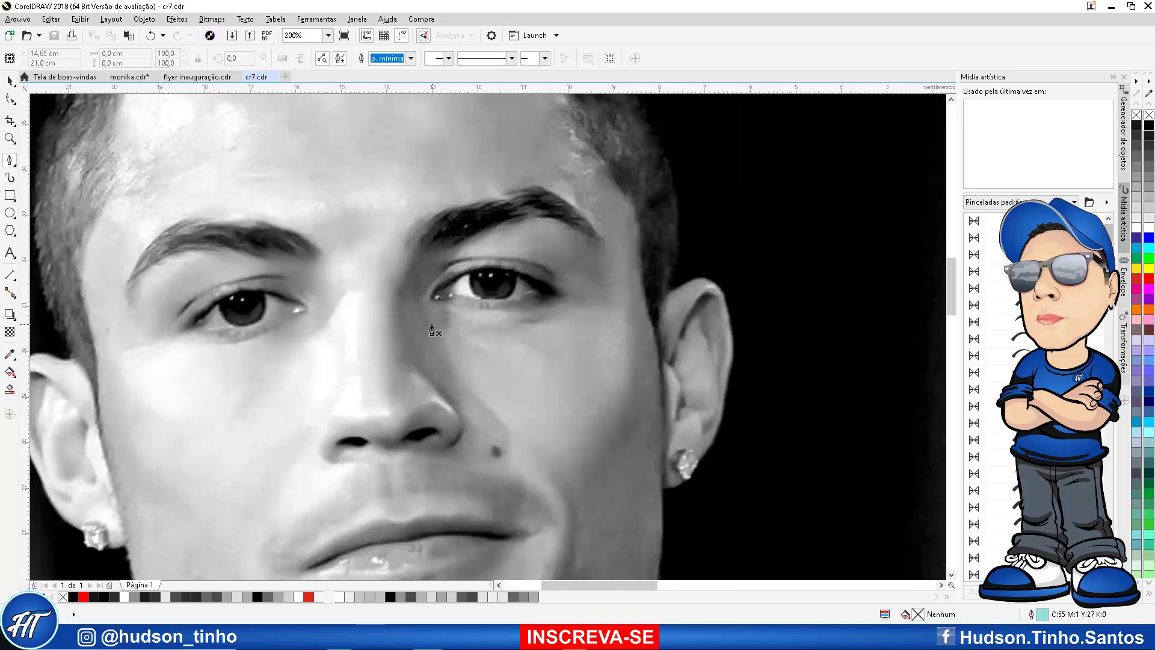
scroll(430, 304, up, 1)
click(442, 300)
drag(435, 324, 440, 359)
mouse_move(457, 398)
mouse_down()
mouse_move(518, 490)
mouse_move(512, 480)
mouse_up()
click(486, 498)
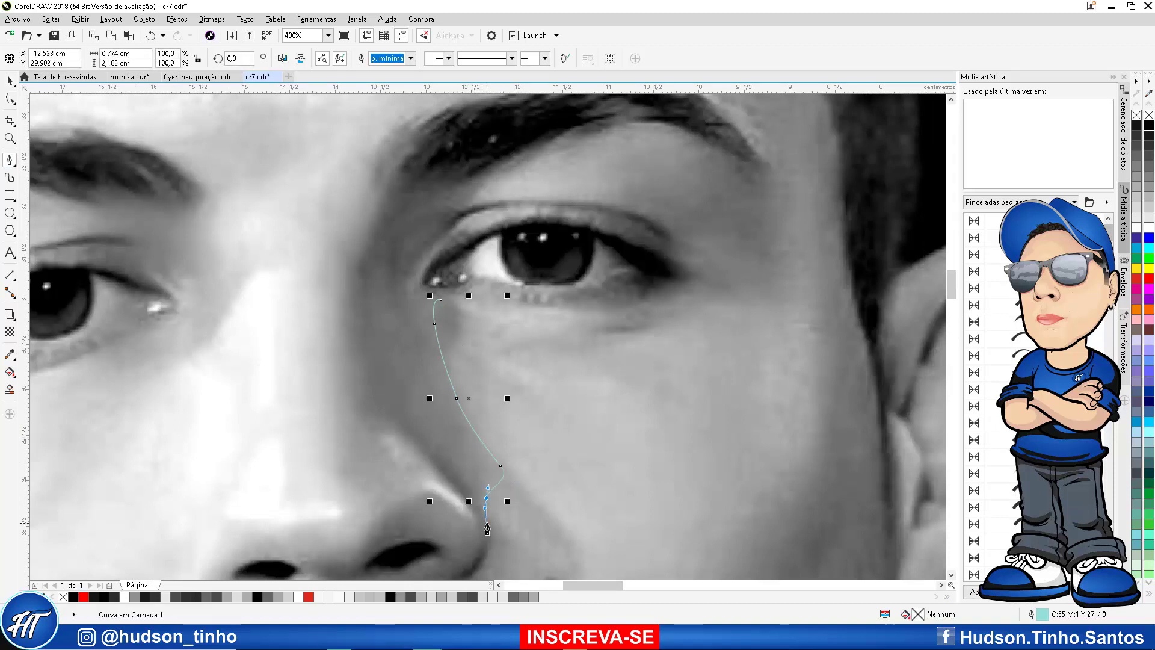
click(487, 523)
Trace back up the nose bridge with pointed tips beside the eye and close the shadow shape, about 1.4 by 3.2 cm
click(406, 421)
click(376, 434)
click(380, 355)
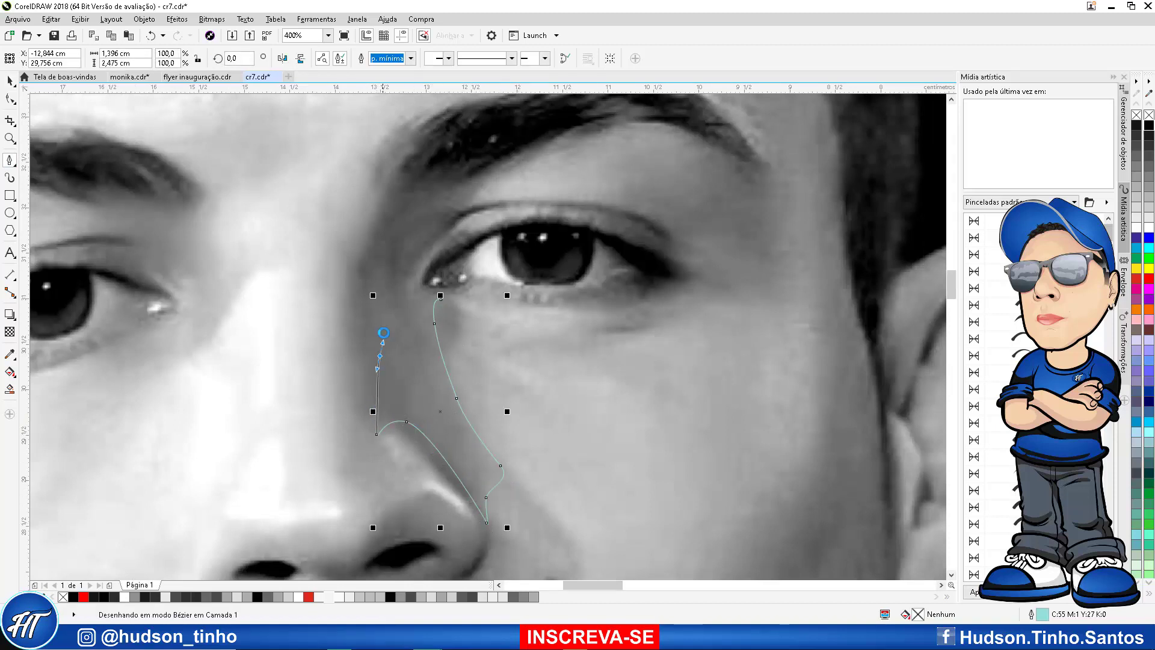
click(376, 278)
click(398, 235)
click(391, 281)
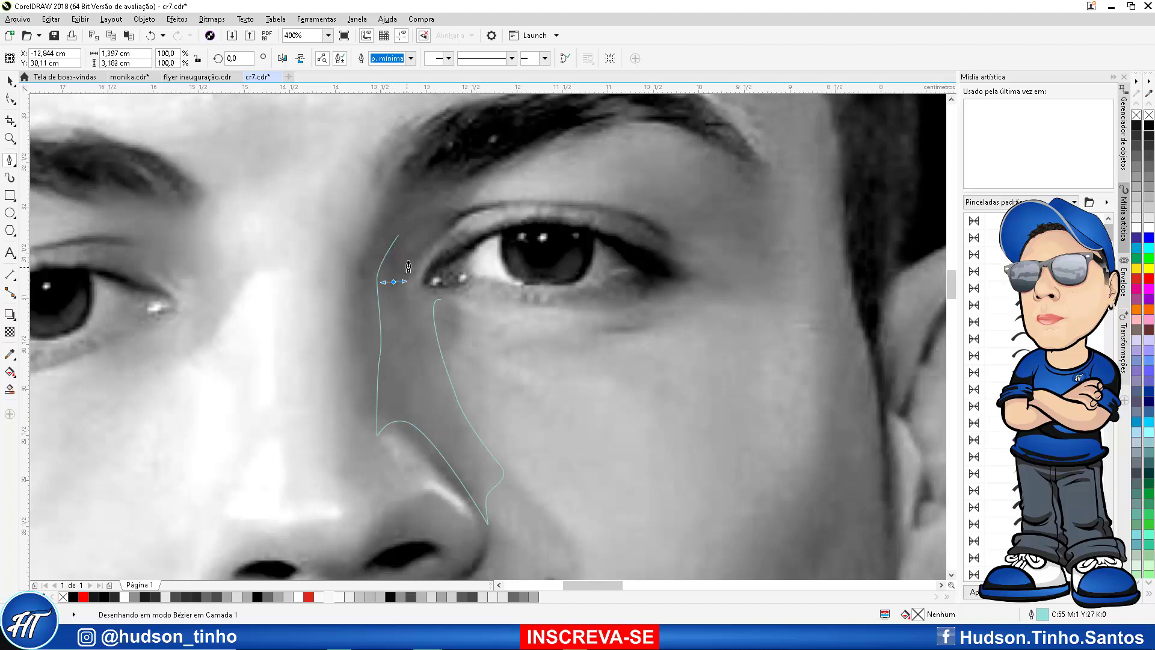
drag(414, 238, 426, 219)
drag(426, 244, 419, 258)
drag(412, 283, 428, 290)
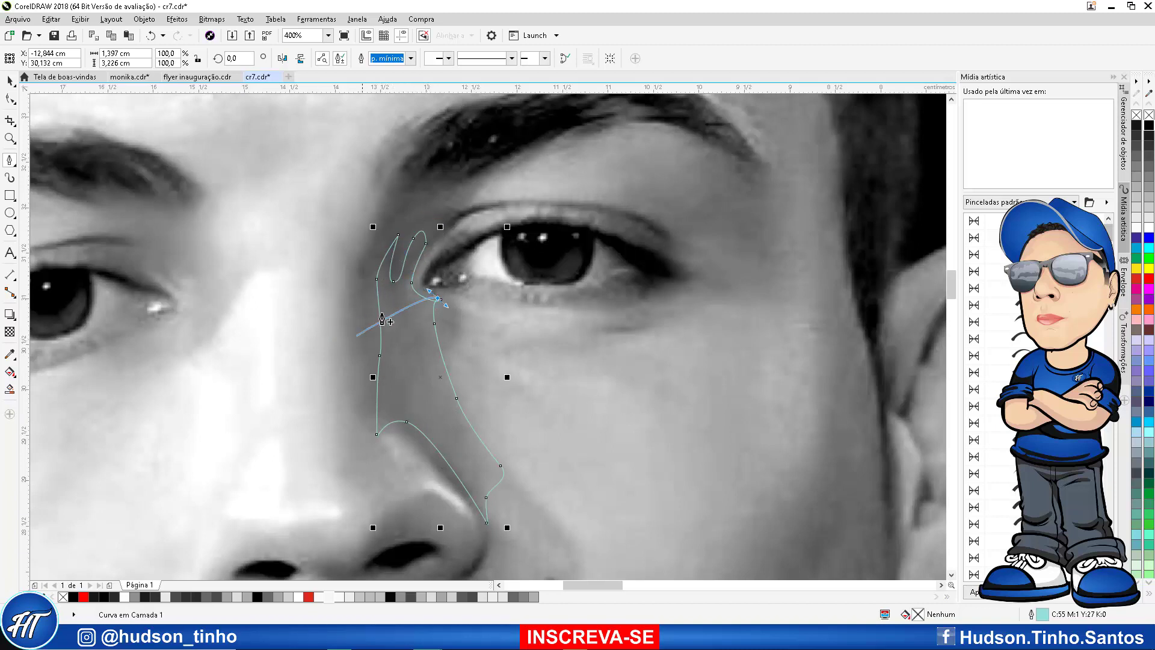
scroll(423, 303, up, 2)
scroll(497, 296, down, 2)
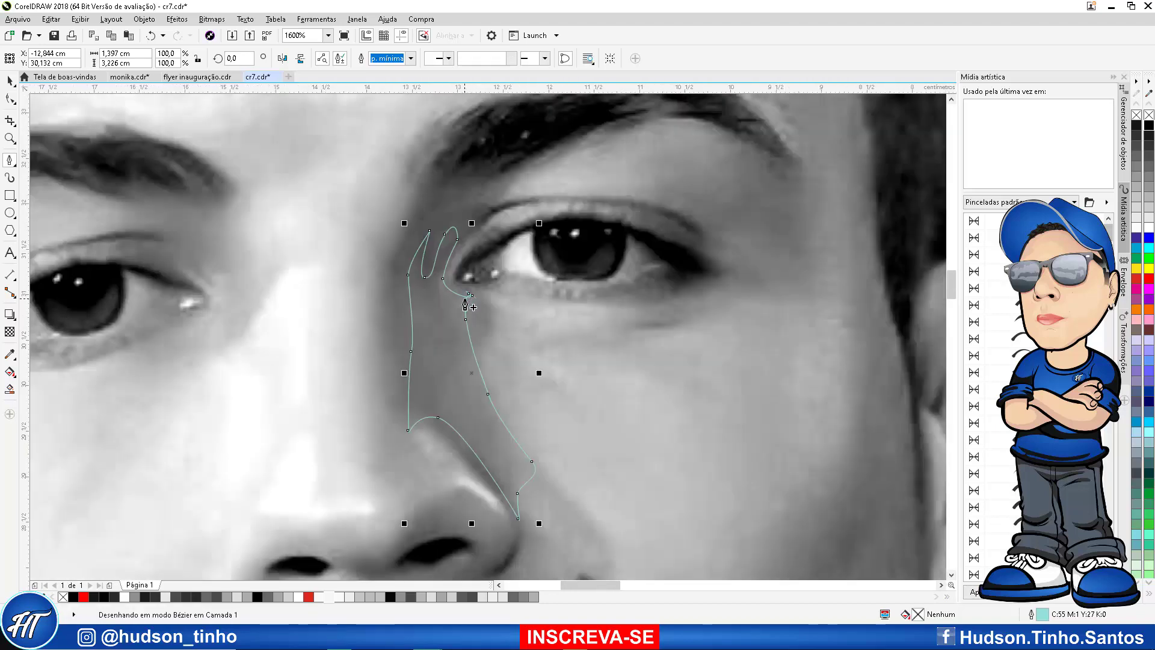
Fill the nose shadow shape with a gray sampled from the photo and move it onto the nose of the vector portrait
click(12, 358)
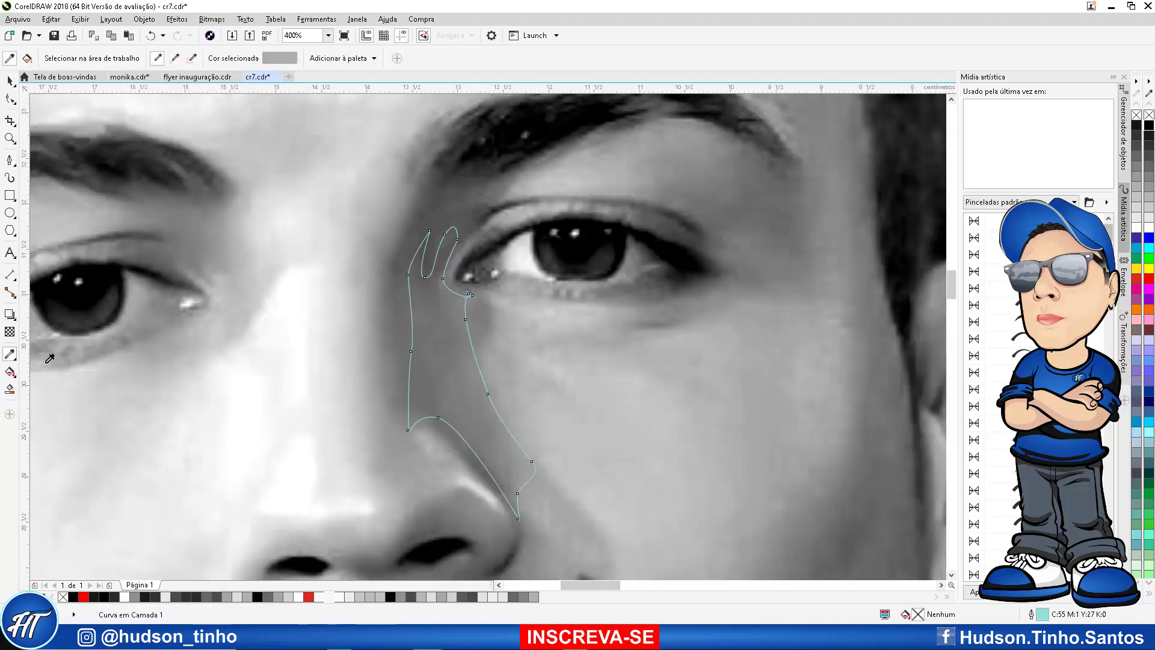
click(467, 369)
click(466, 370)
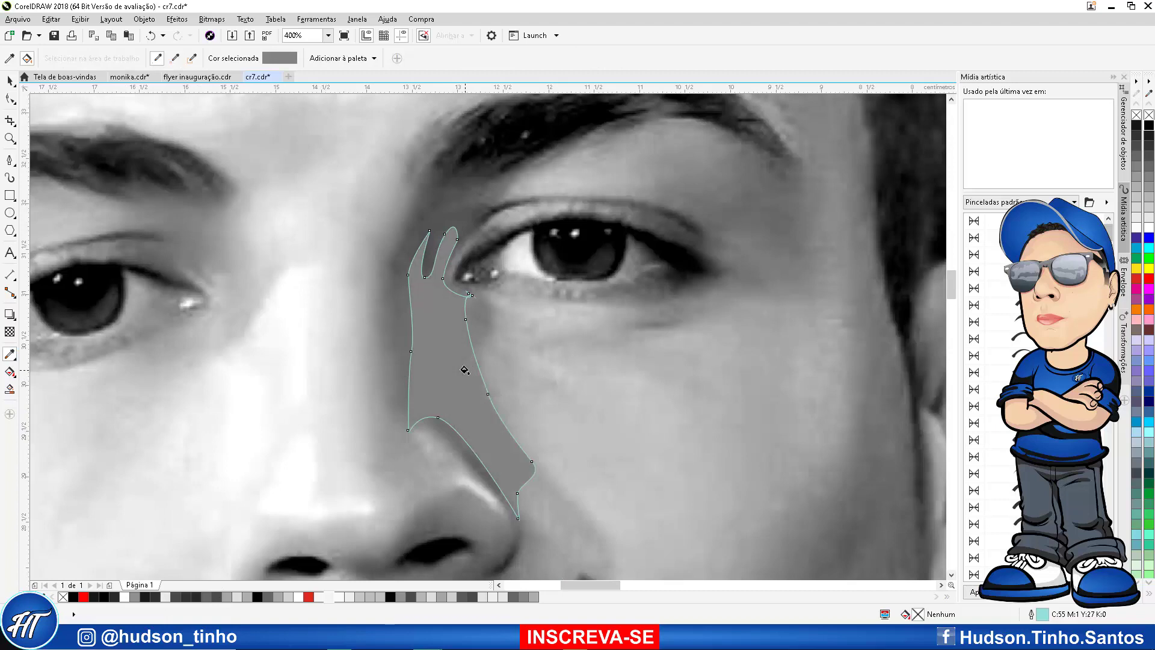
click(11, 81)
scroll(354, 304, down, 2)
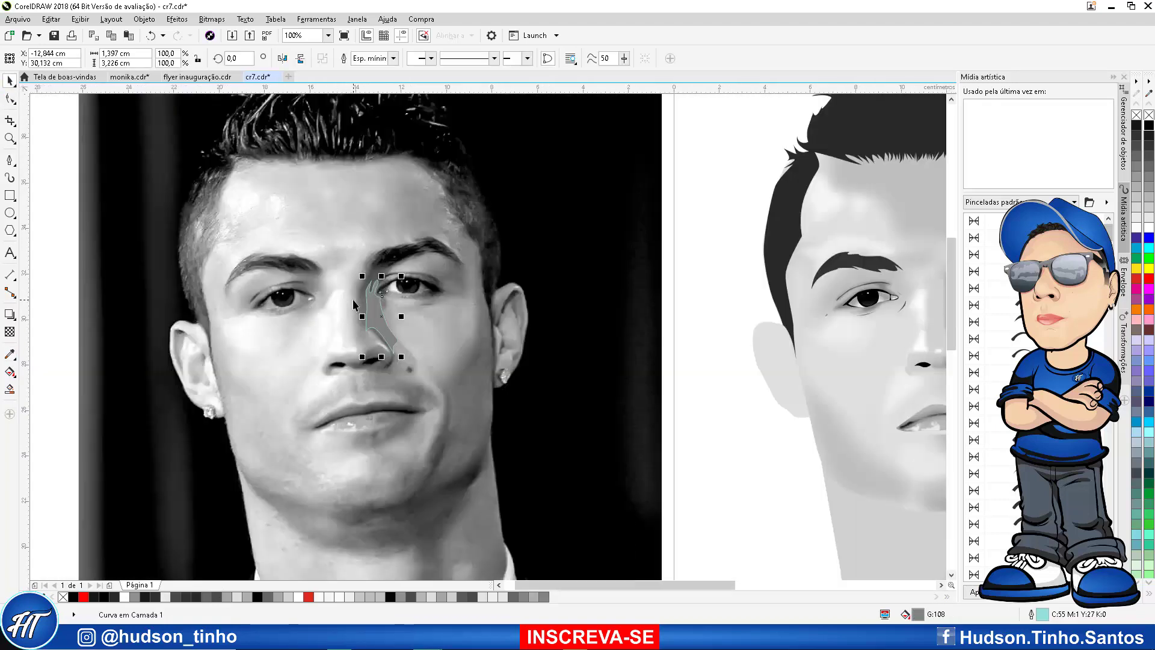
key(Delete)
scroll(355, 306, down, 1)
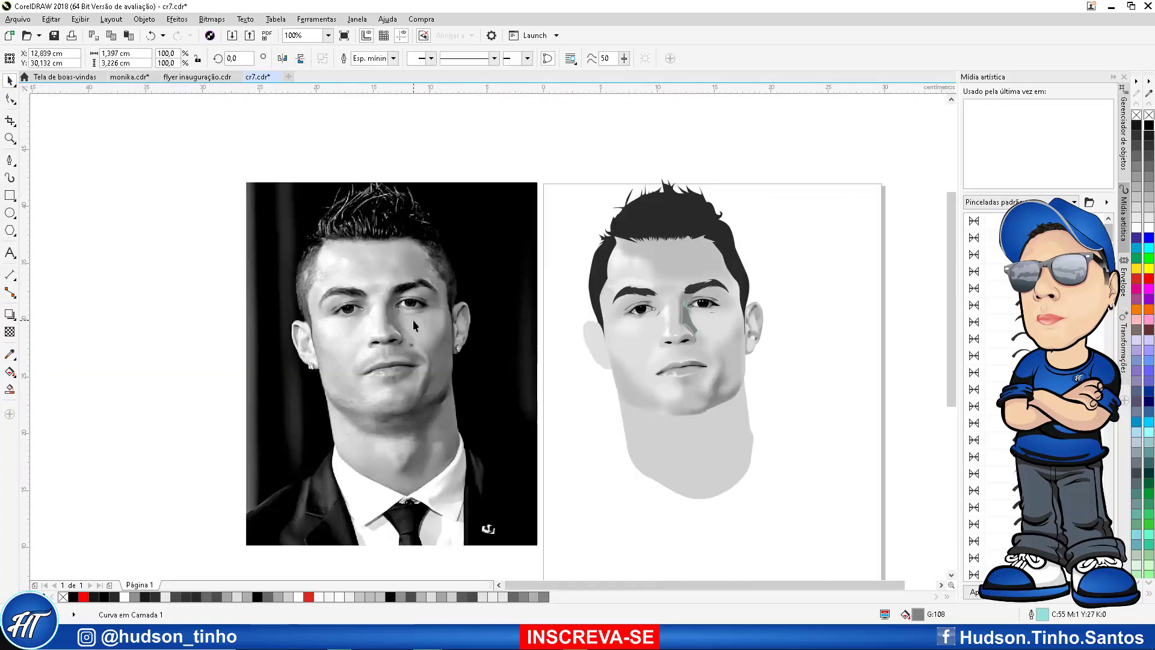
scroll(682, 325, up, 3)
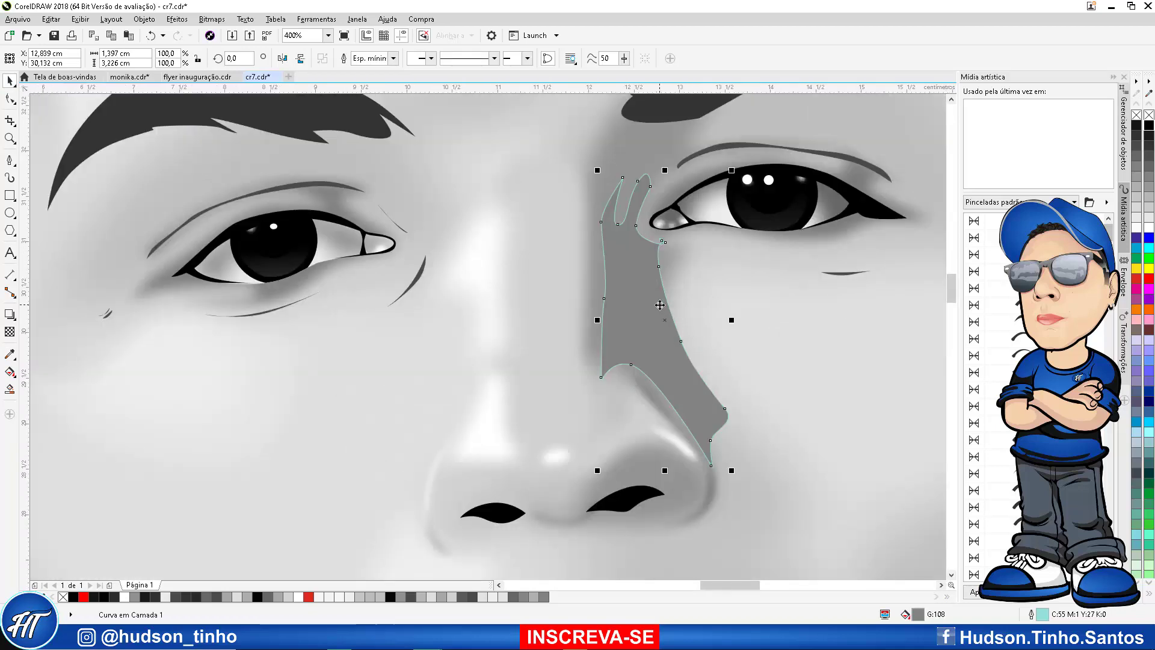
Recolor the nose shadow shape with a 146:255 gray fill and remove its outline
click(380, 597)
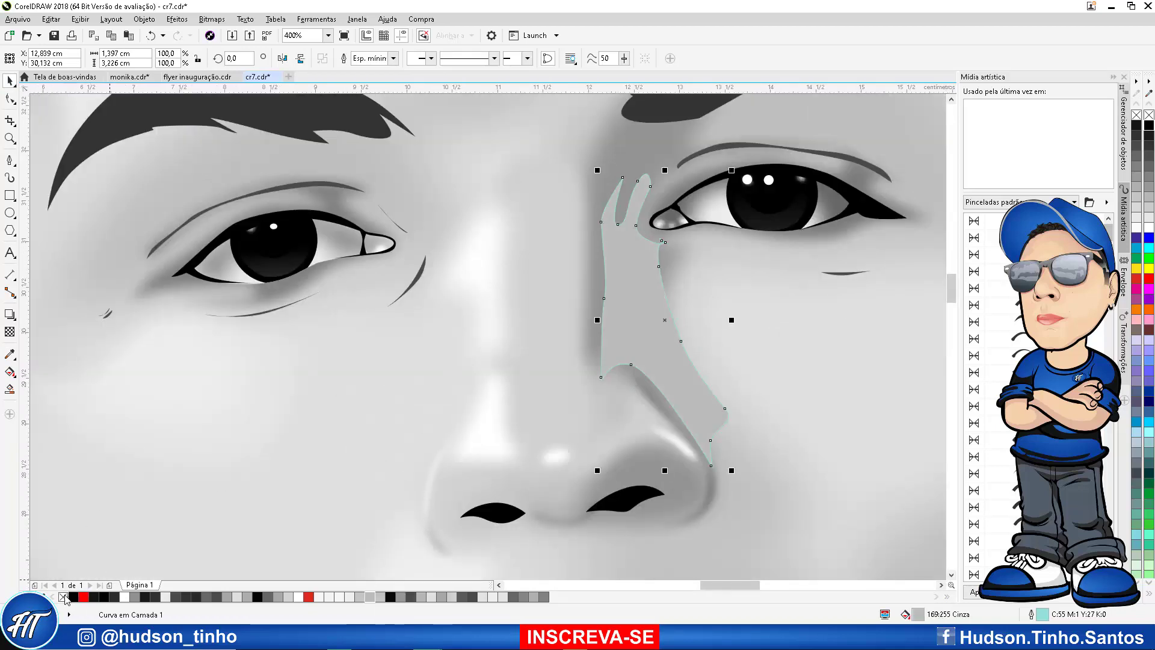
right_click(63, 597)
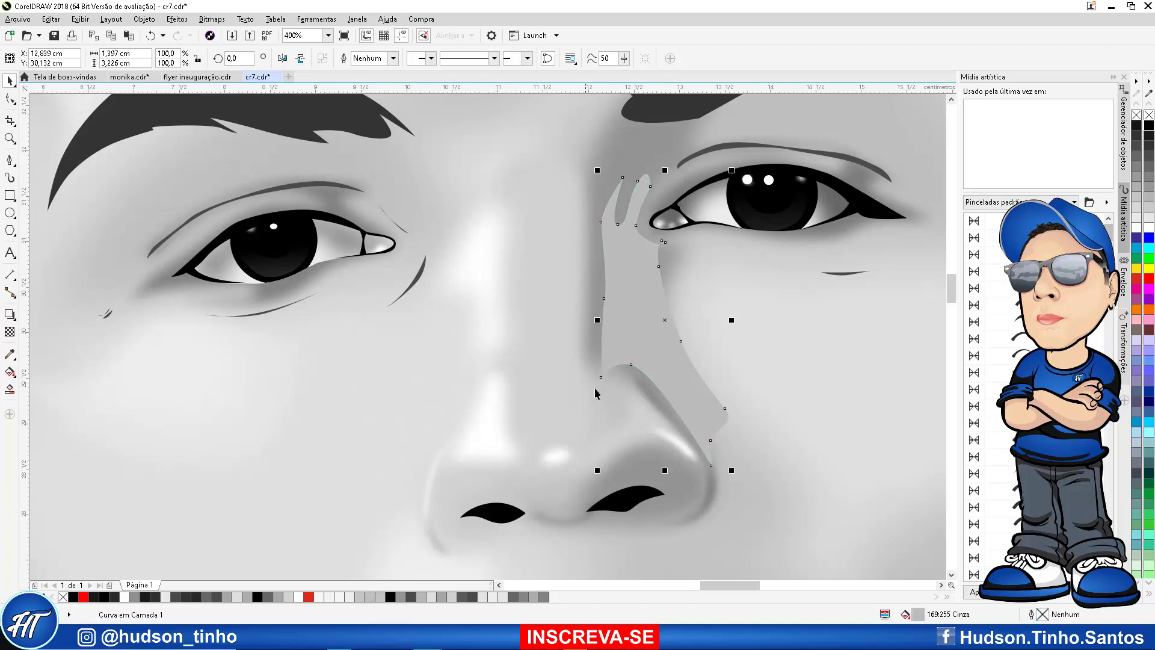
click(279, 598)
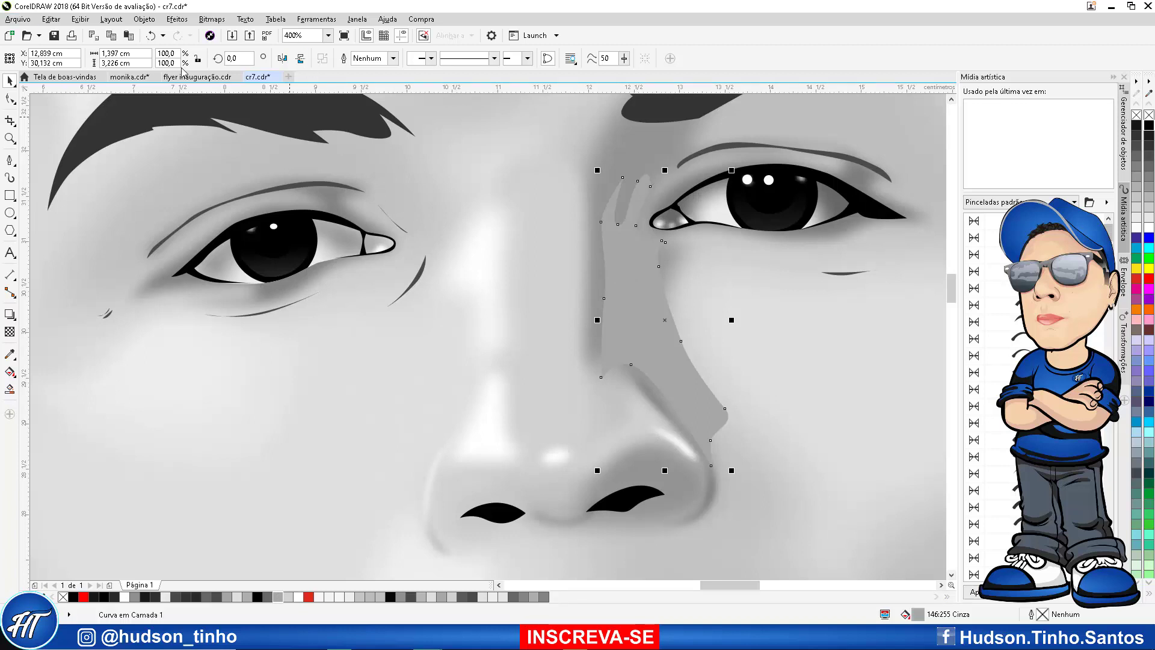
Convert the nose shadow shape into a 300 dpi RGB bitmap with anti-aliasing and a transparent background
click(212, 18)
click(241, 33)
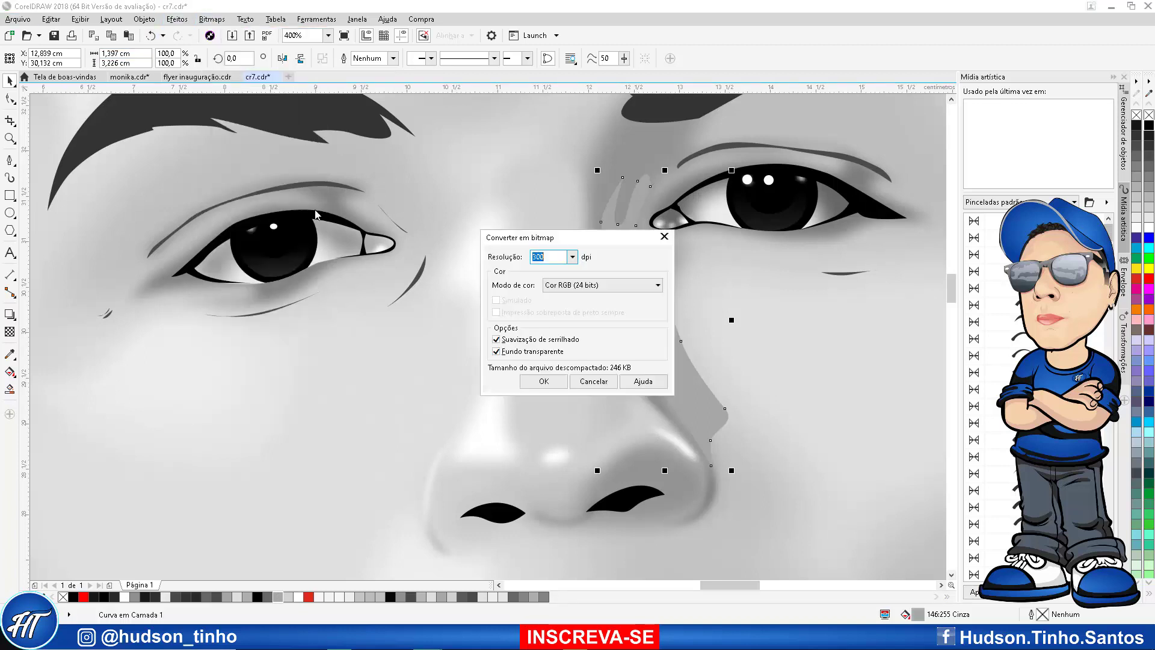
click(541, 381)
Apply a Gaussian blur to the nose shadow bitmap, using a radius below 9 pixels
click(212, 19)
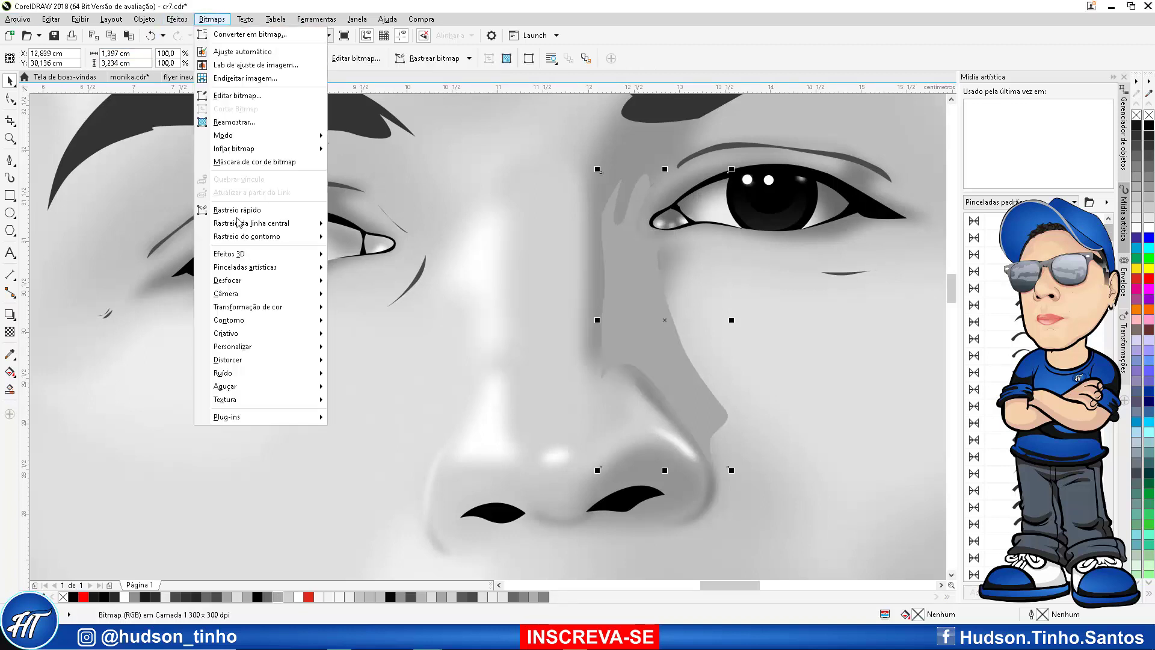
mouse_move(240, 282)
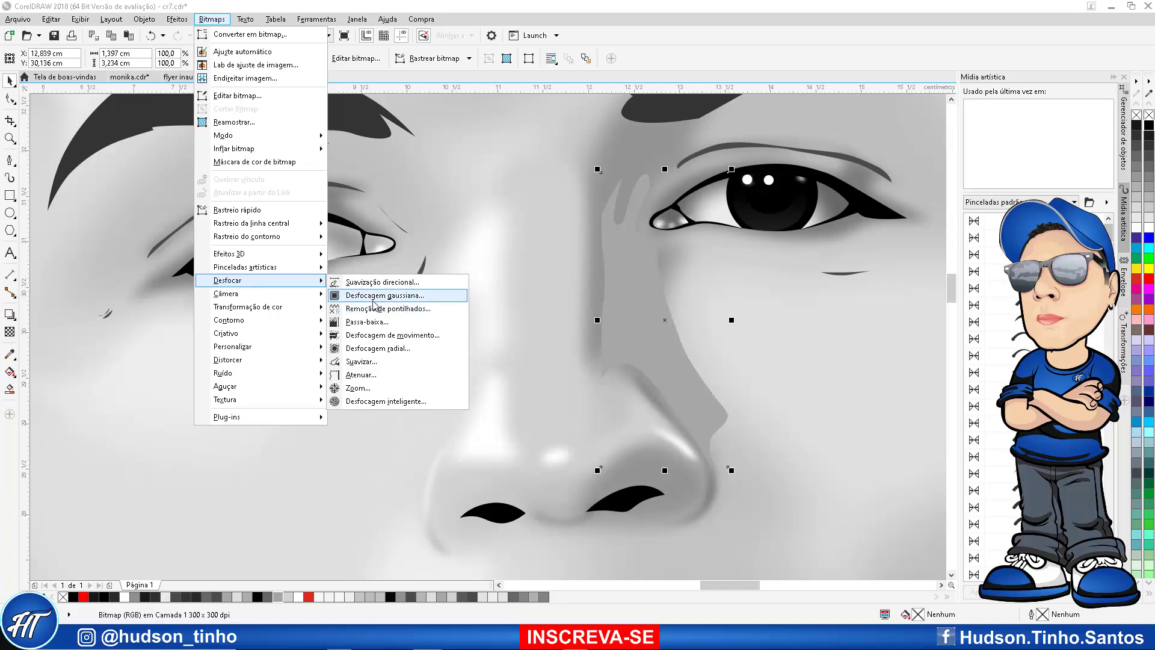
click(409, 295)
drag(539, 275, 235, 370)
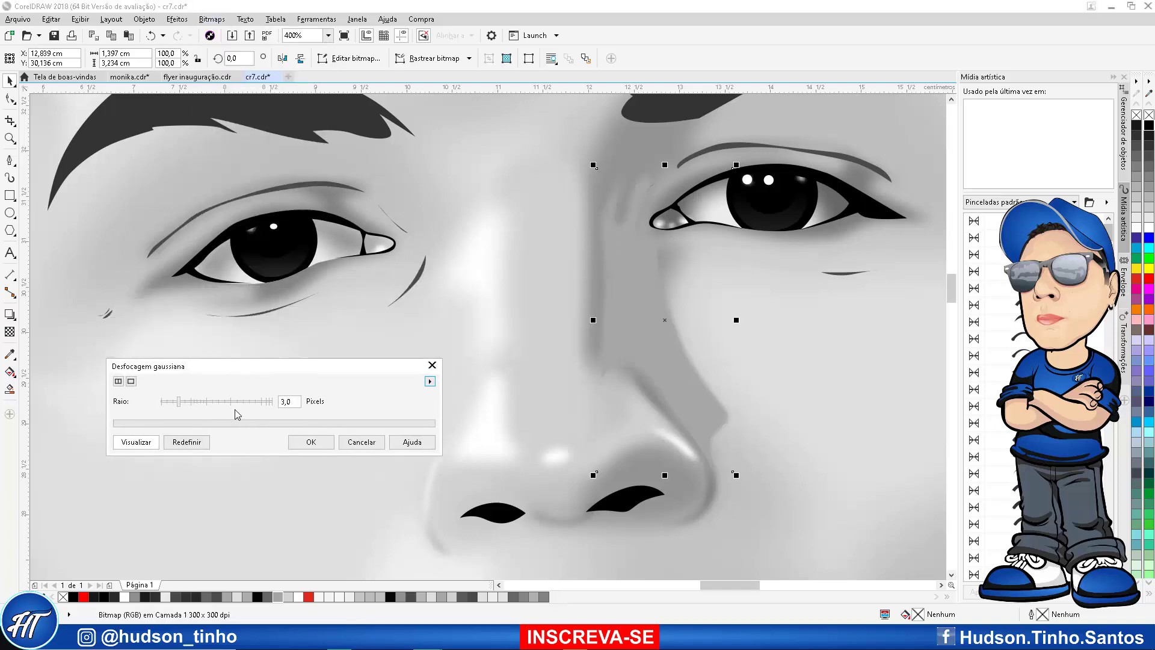
drag(178, 407, 218, 400)
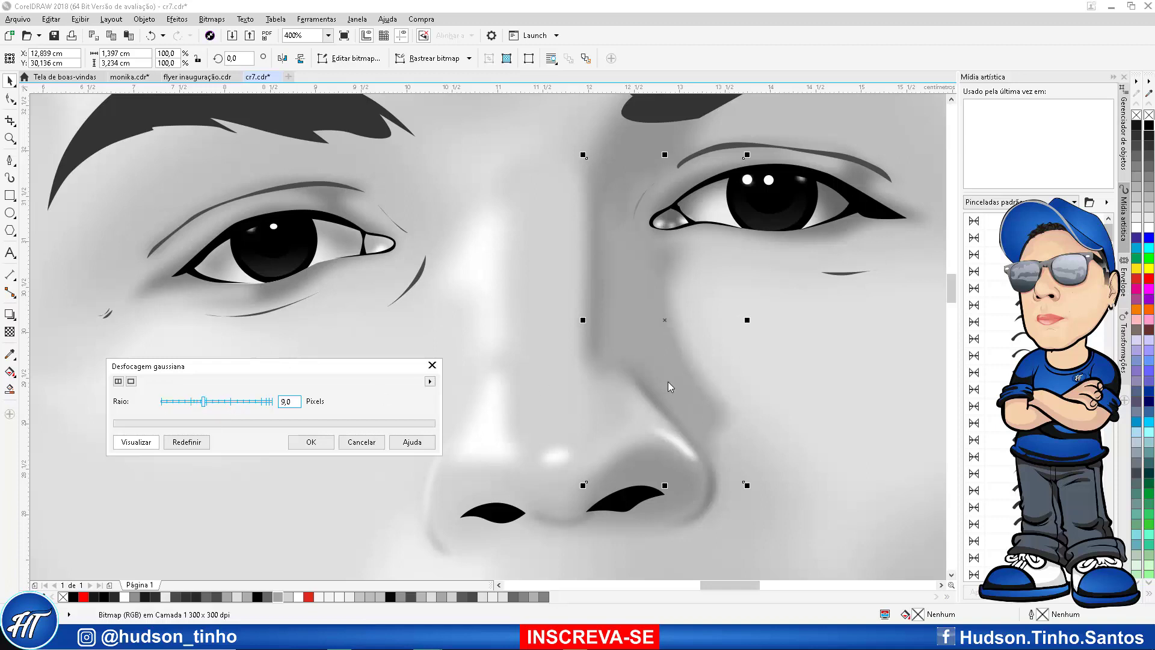
click(307, 442)
Apply a uniform transparency of 49 to the blurred nose shadow bitmap
click(10, 332)
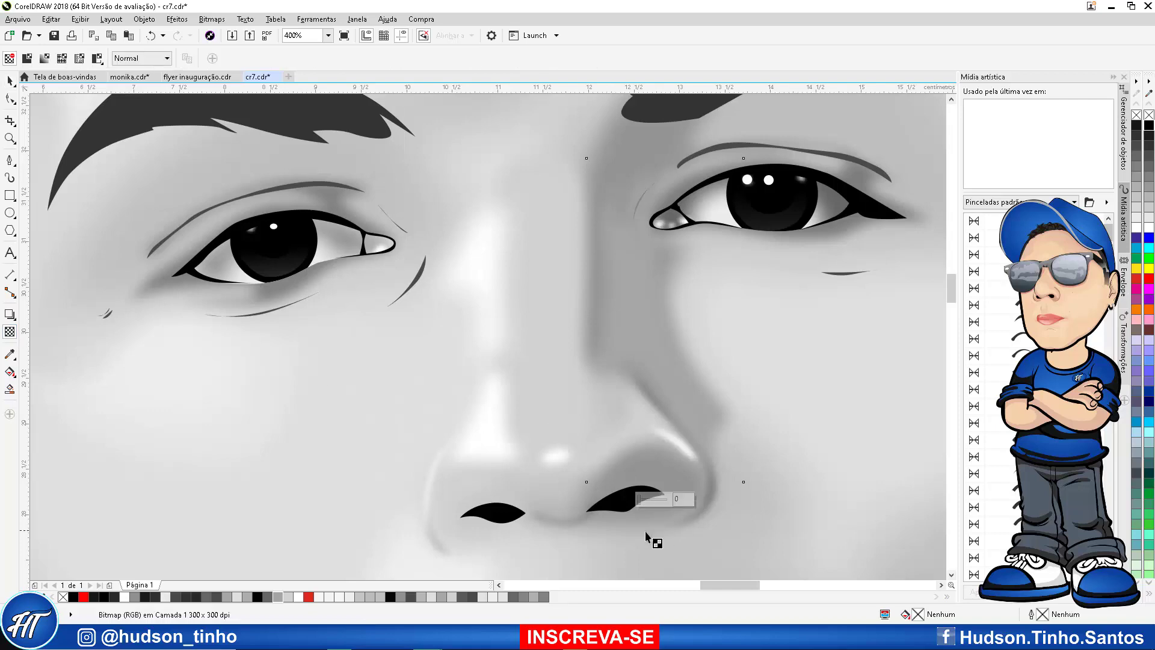
drag(642, 500, 656, 504)
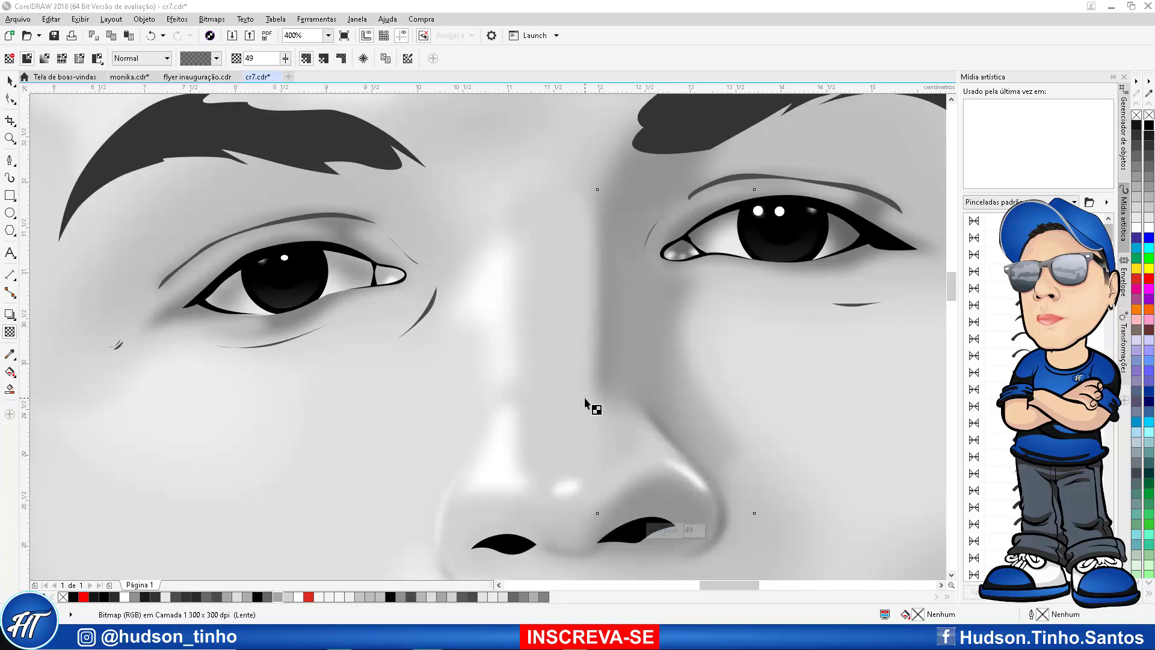
scroll(585, 399, down, 2)
mouse_move(590, 444)
mouse_down()
mouse_move(606, 449)
mouse_move(581, 448)
mouse_move(596, 447)
mouse_up()
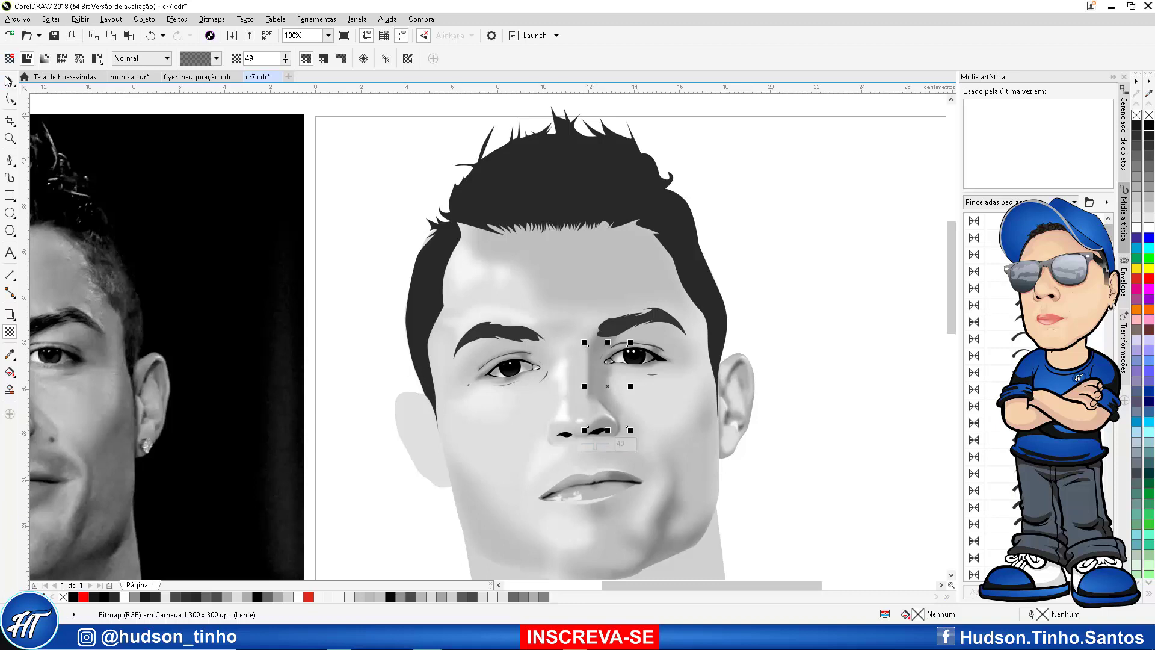
Place the semi-transparent nose shadow bitmap inside the vector face shape as a PowerClip
click(10, 80)
click(145, 19)
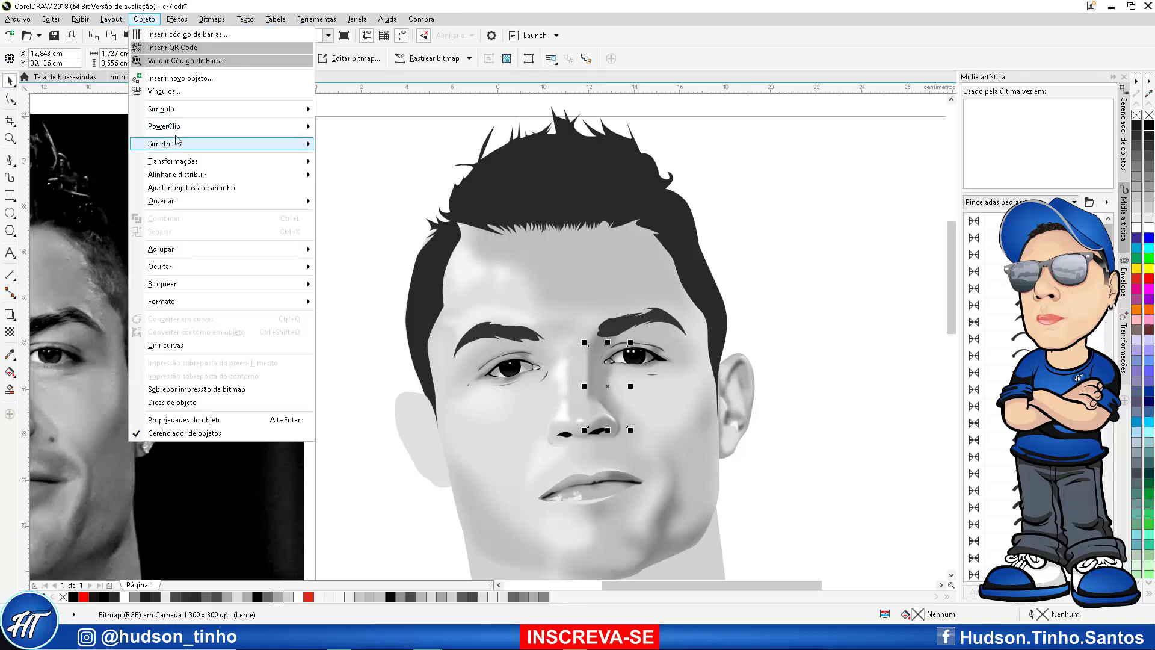
click(504, 413)
click(505, 412)
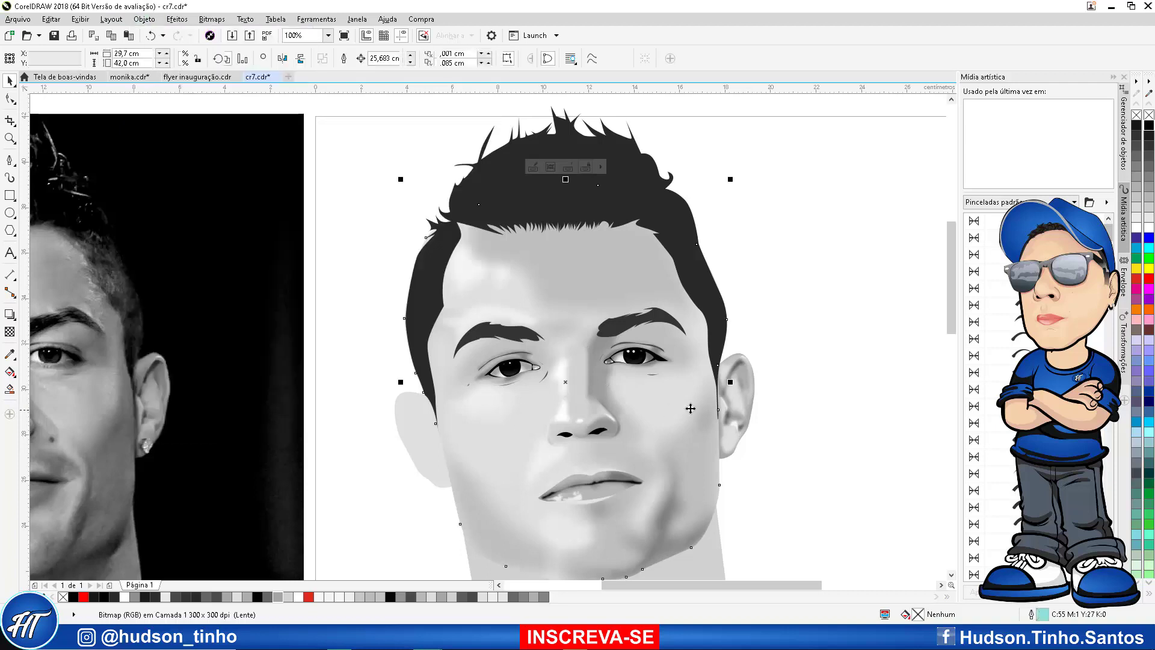
key(Escape)
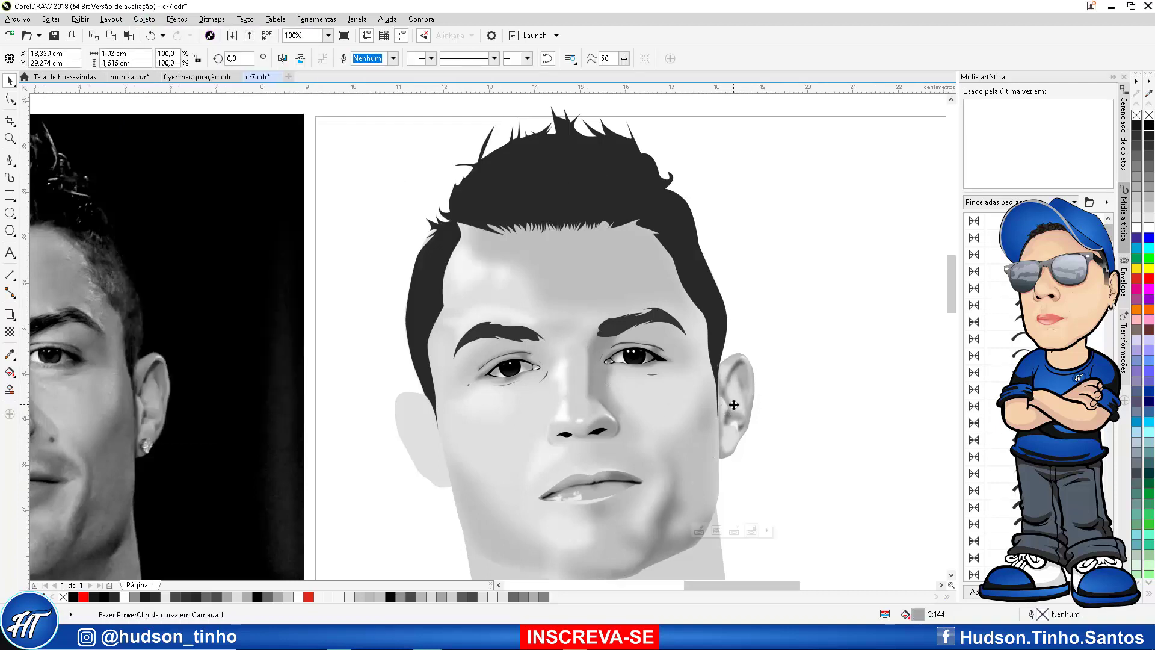
Examine the shading of the ear and face up close and compare the whole portrait with the reference photo
scroll(737, 403, up, 2)
click(750, 356)
click(768, 305)
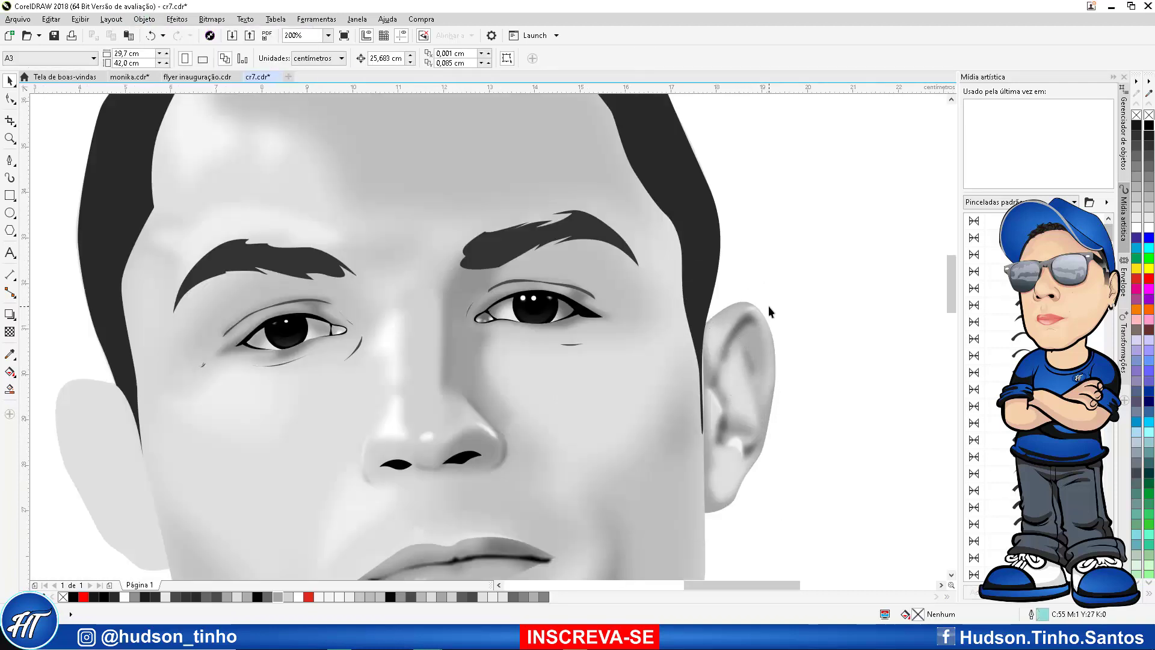
click(756, 307)
click(663, 413)
scroll(661, 360, down, 2)
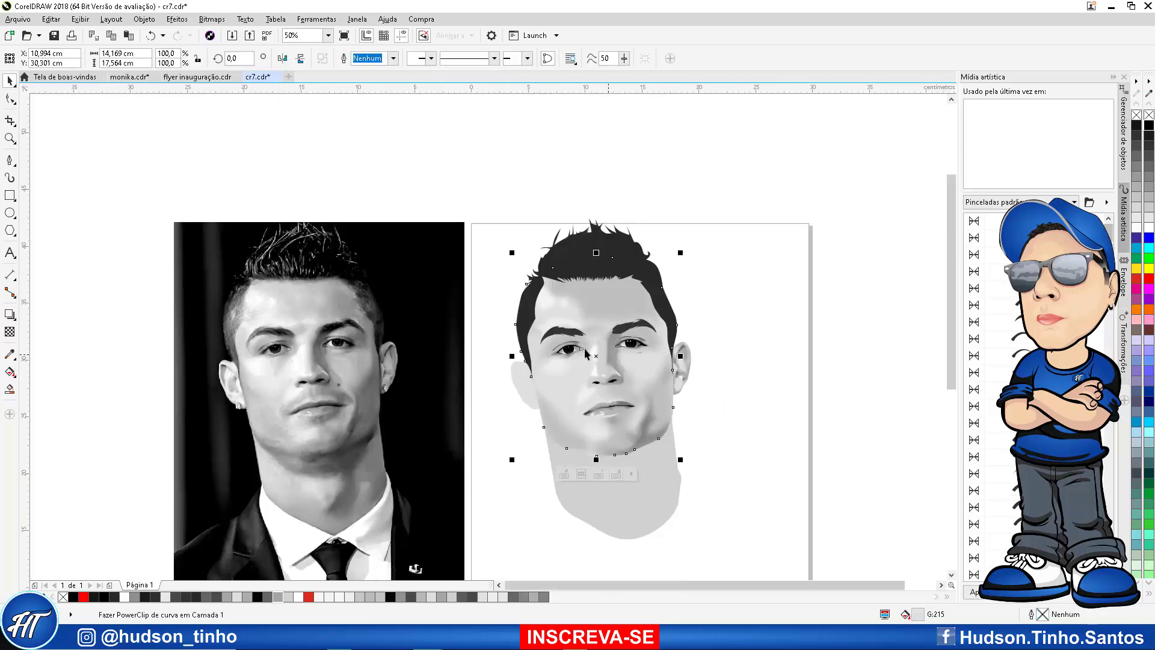
scroll(667, 394, up, 1)
key(Escape)
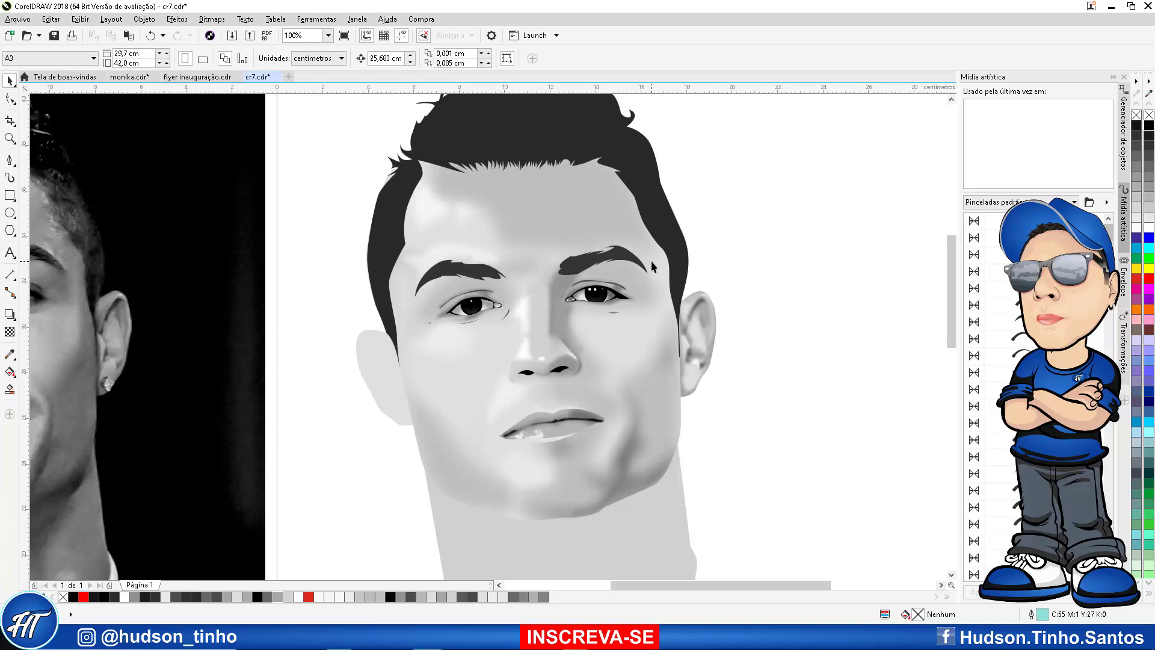
scroll(651, 261, down, 2)
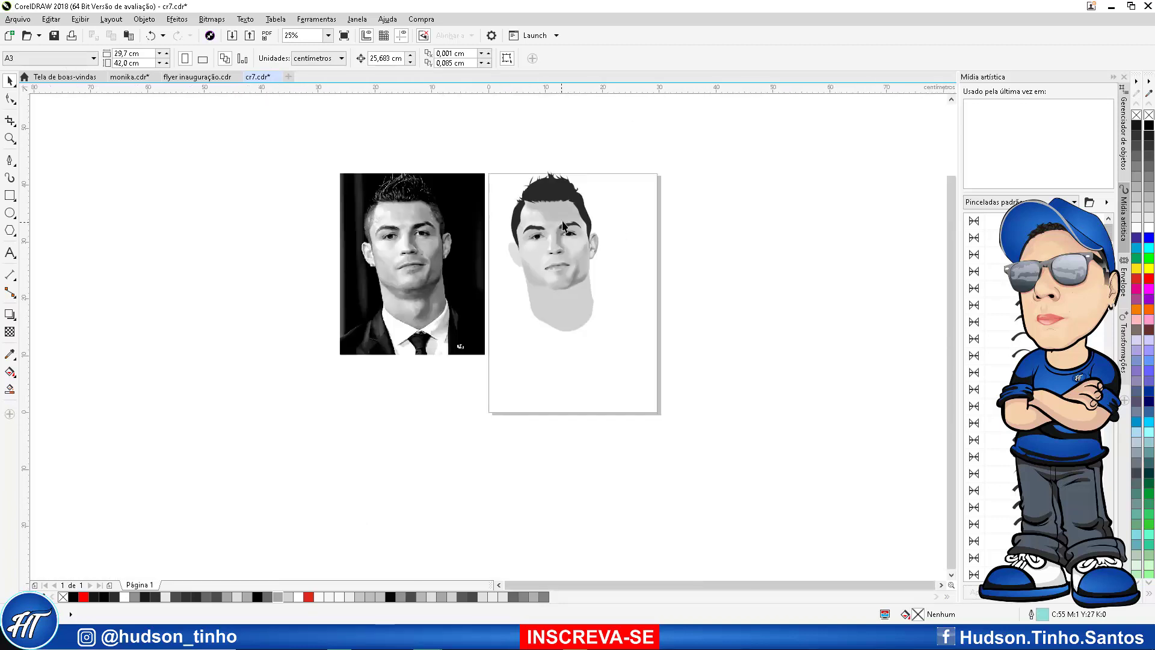
scroll(548, 208, up, 1)
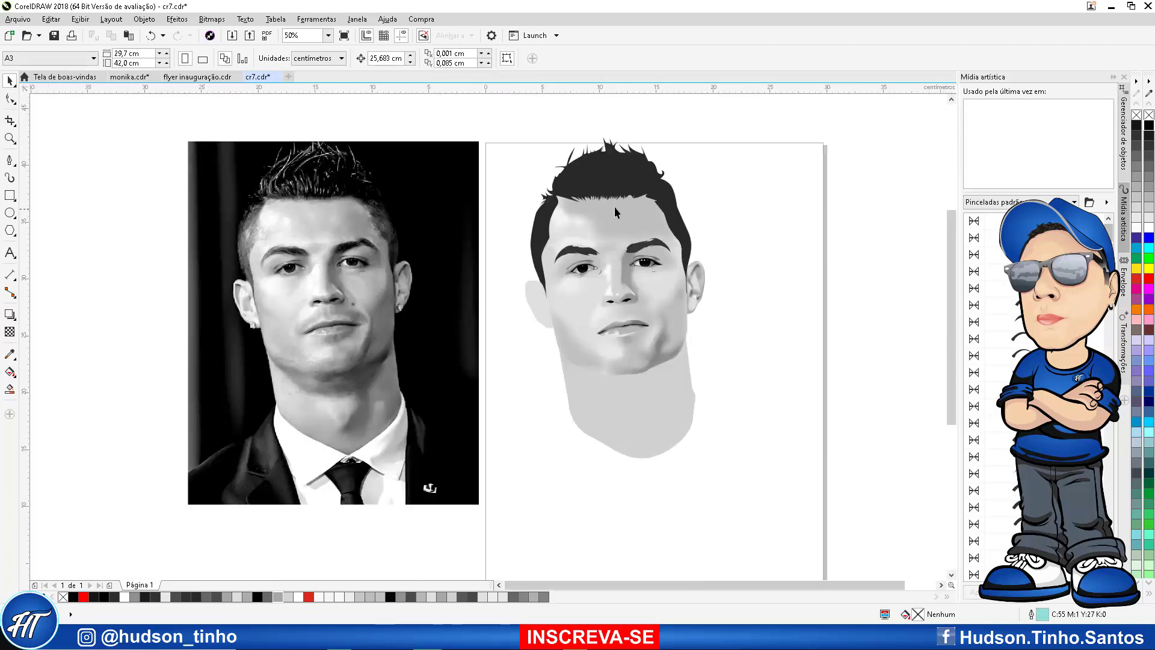
scroll(638, 212, up, 1)
scroll(465, 229, down, 1)
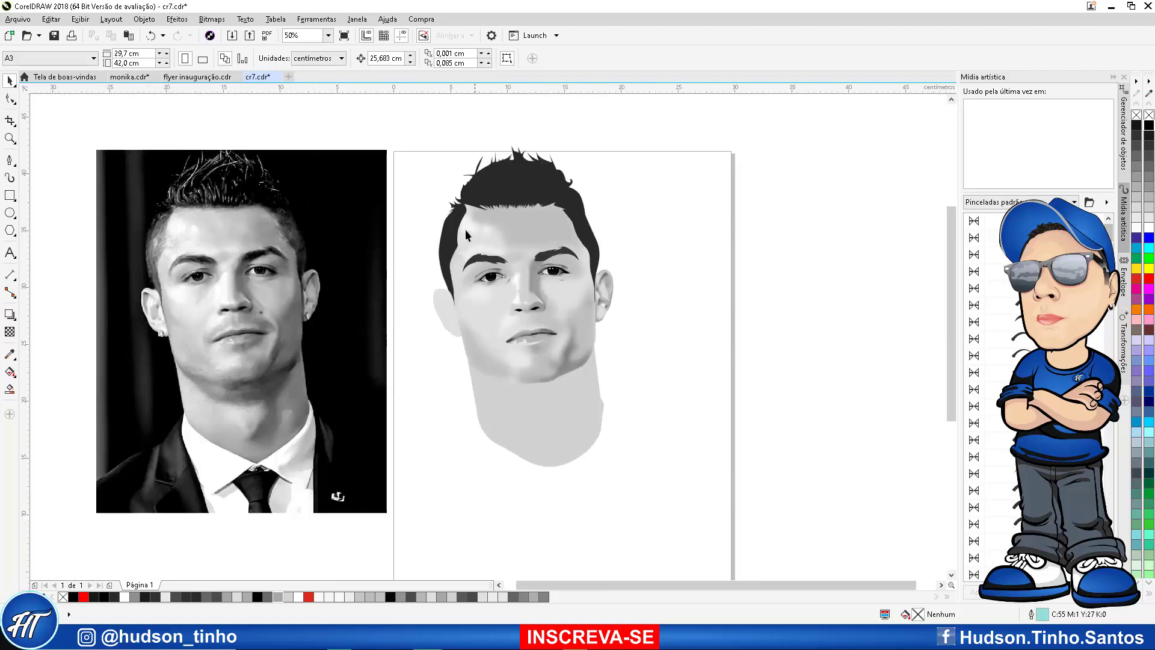
scroll(201, 232, up, 1)
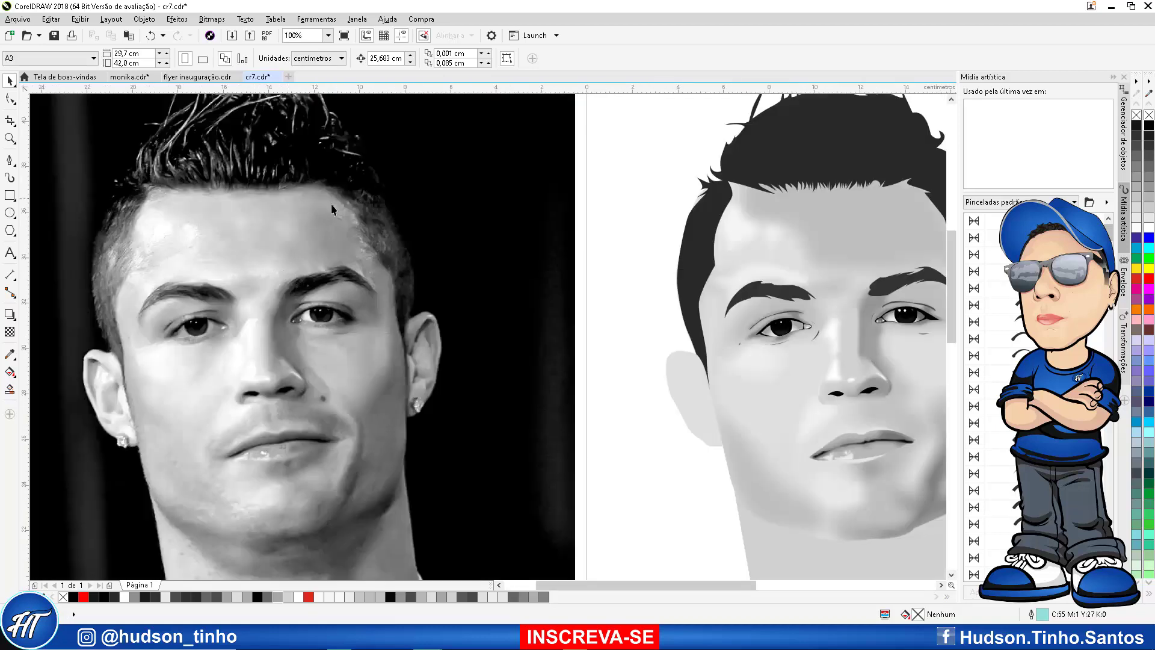
Trace the forehead's mid-tone shading in the reference photo as a closed curve about 8 cm by 3.5 cm
click(10, 160)
drag(159, 194, 218, 259)
drag(230, 267, 244, 271)
drag(259, 259, 271, 265)
drag(278, 269, 296, 270)
drag(309, 263, 299, 259)
click(308, 263)
click(284, 241)
click(309, 218)
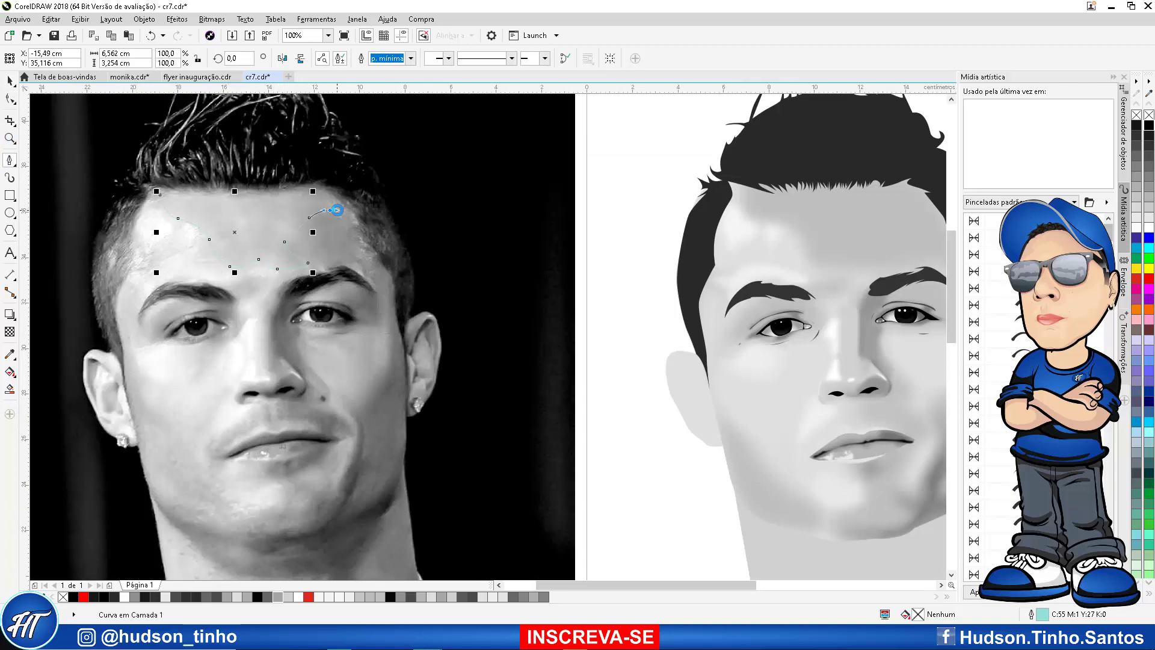
click(329, 209)
drag(310, 189, 210, 192)
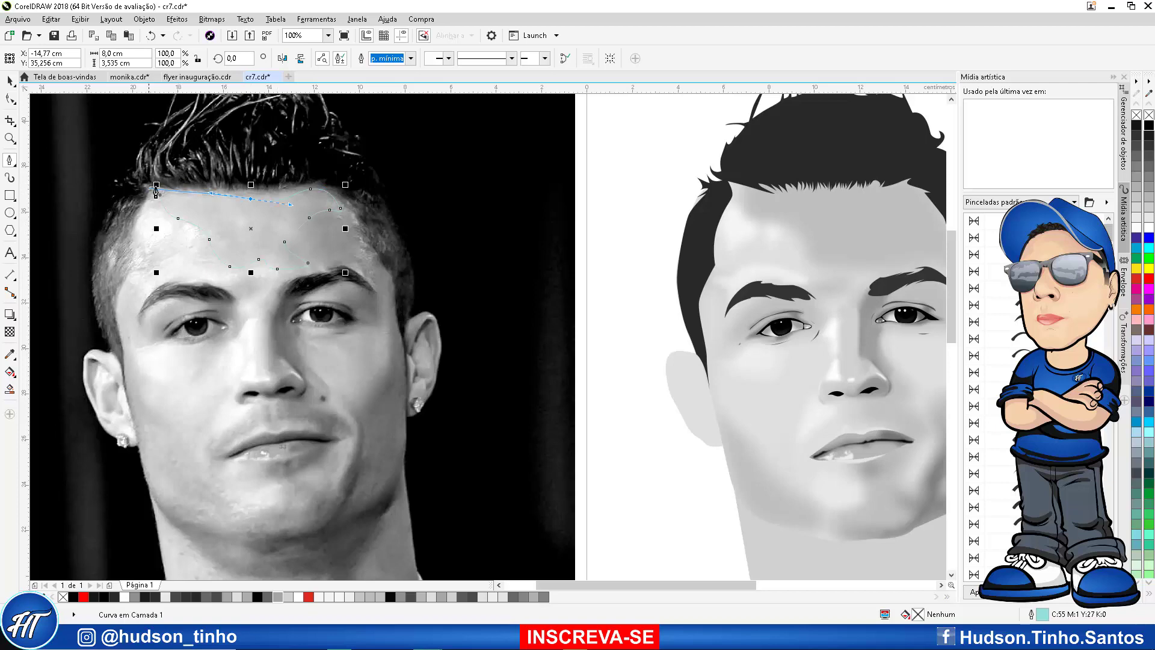
scroll(163, 188, up, 2)
click(143, 195)
click(144, 220)
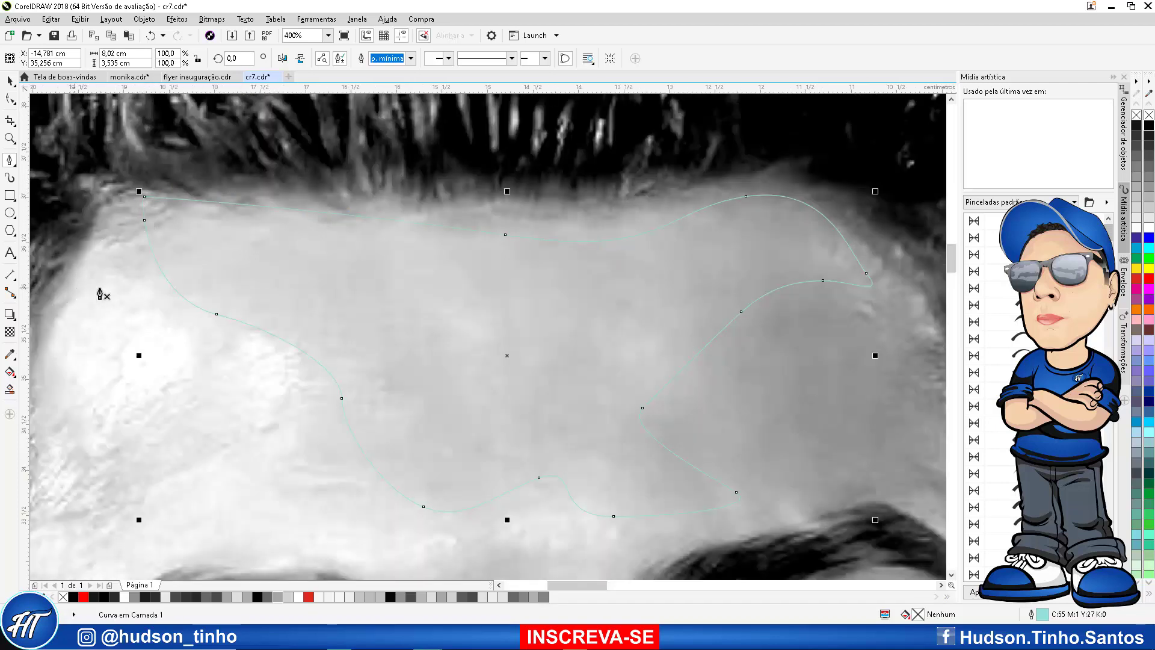
Fill the forehead shading curve with the light gray sampled from the photo's forehead
scroll(285, 315, down, 2)
click(10, 355)
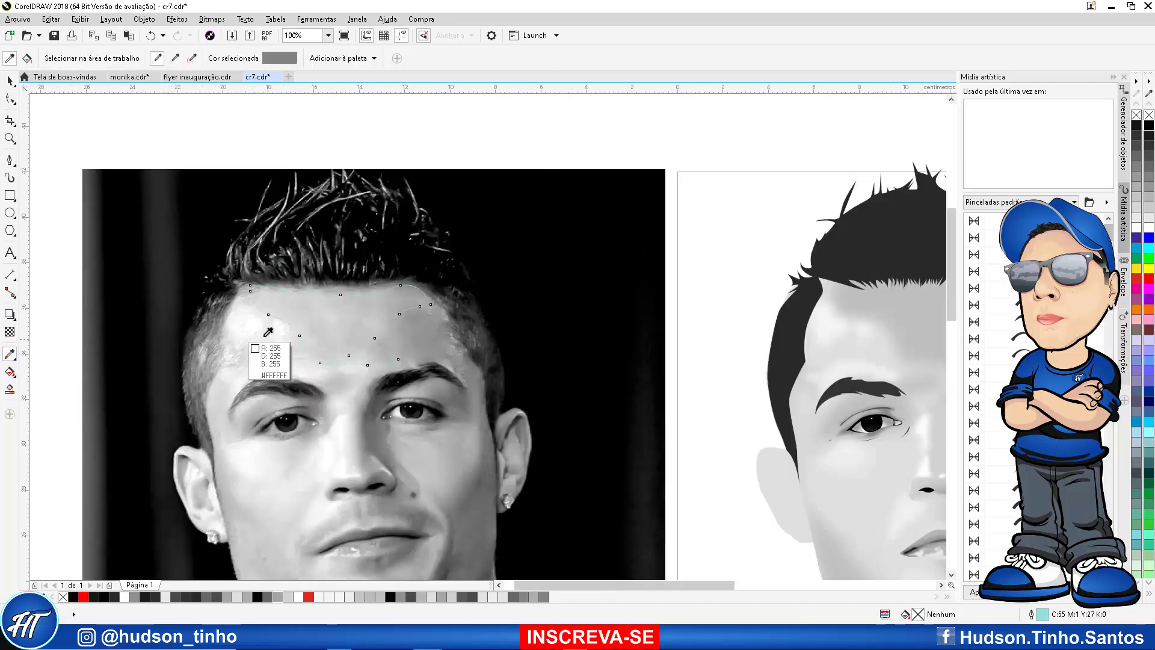
click(279, 305)
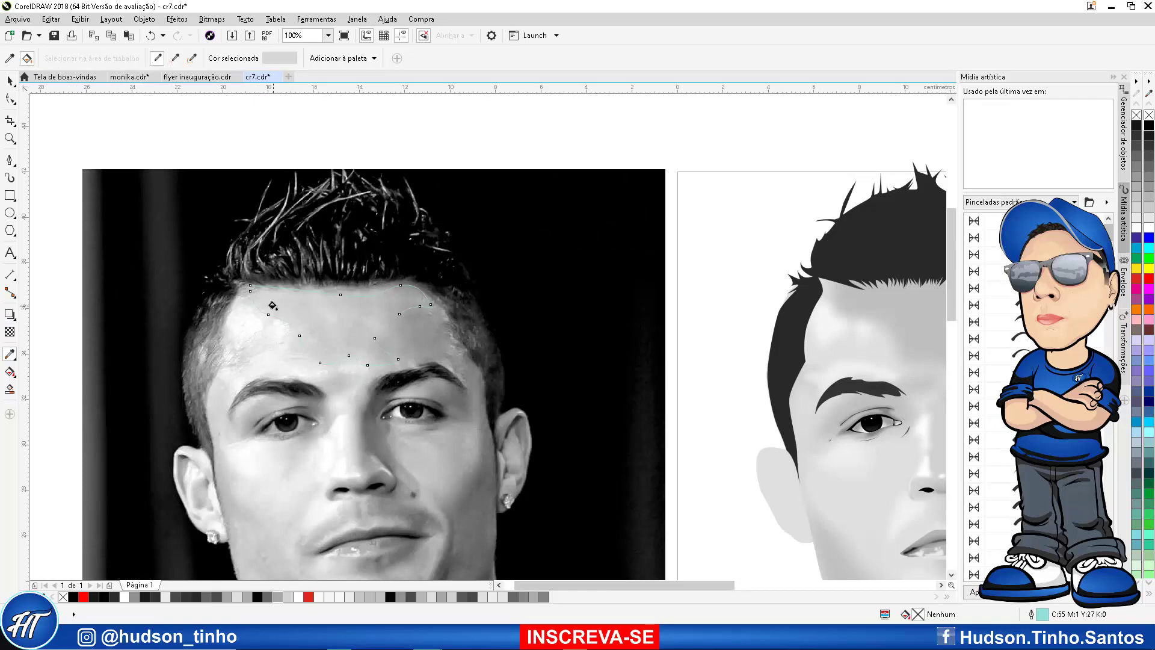
click(273, 304)
Move the gray forehead shape onto the vector portrait's forehead and remove its outline
click(9, 80)
scroll(374, 232, down, 2)
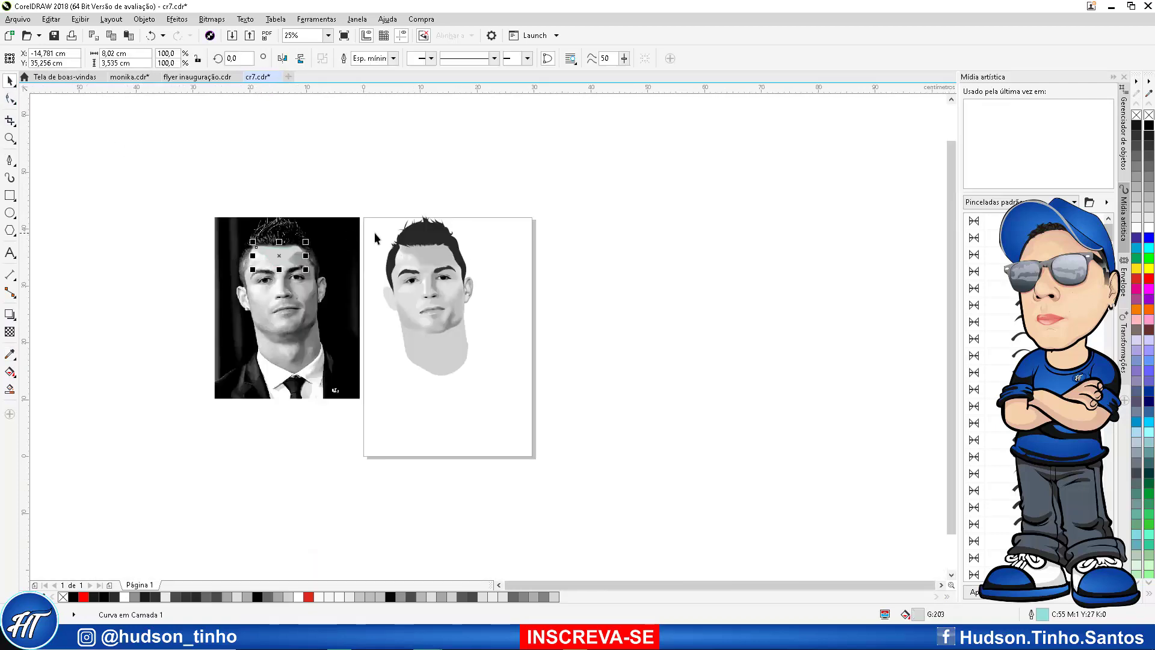
key(Right)
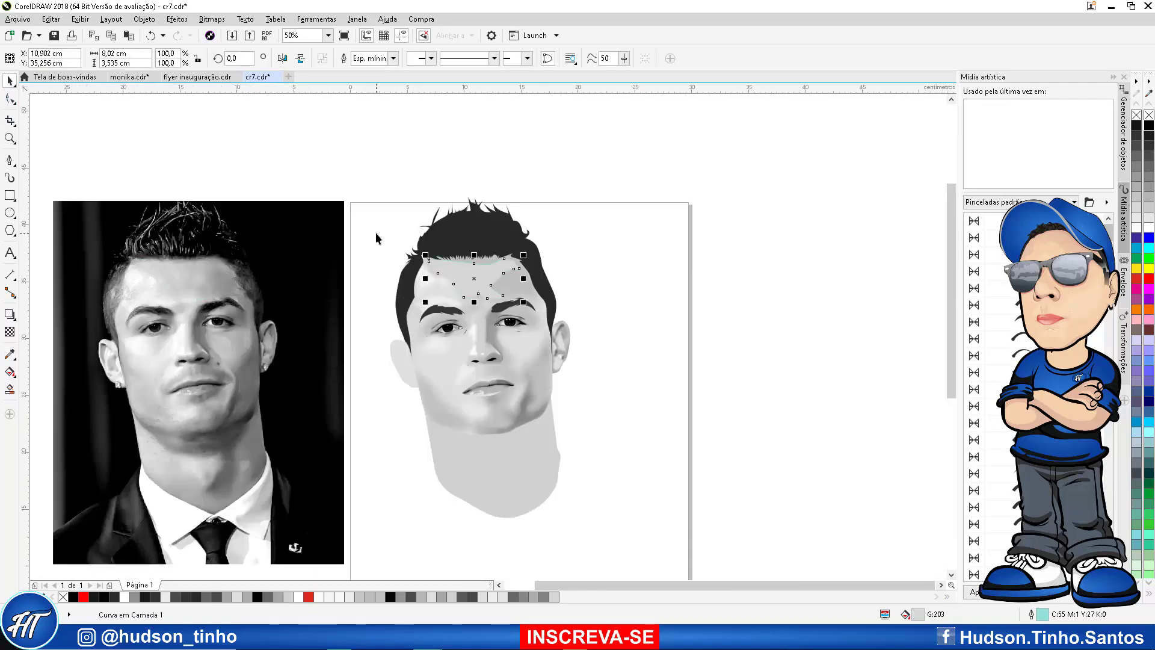
scroll(494, 239, up, 2)
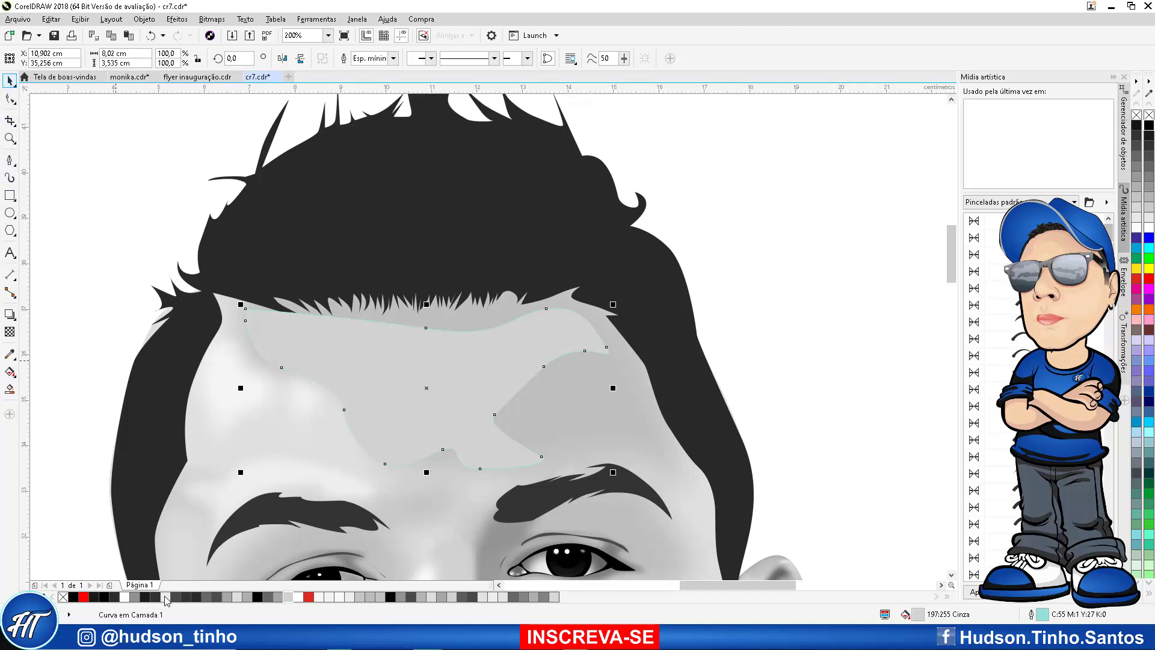
right_click(64, 598)
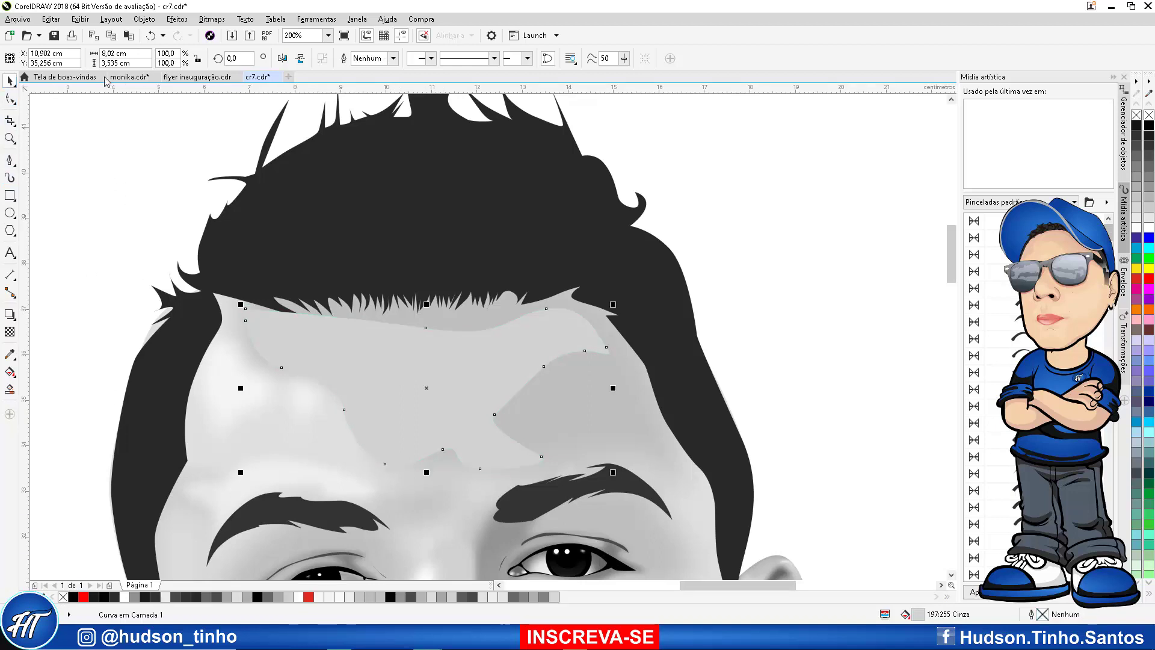
Convert the forehead shape to a 300 dpi, 24-bit RGB bitmap with anti-aliasing and a transparent background
click(212, 19)
click(220, 35)
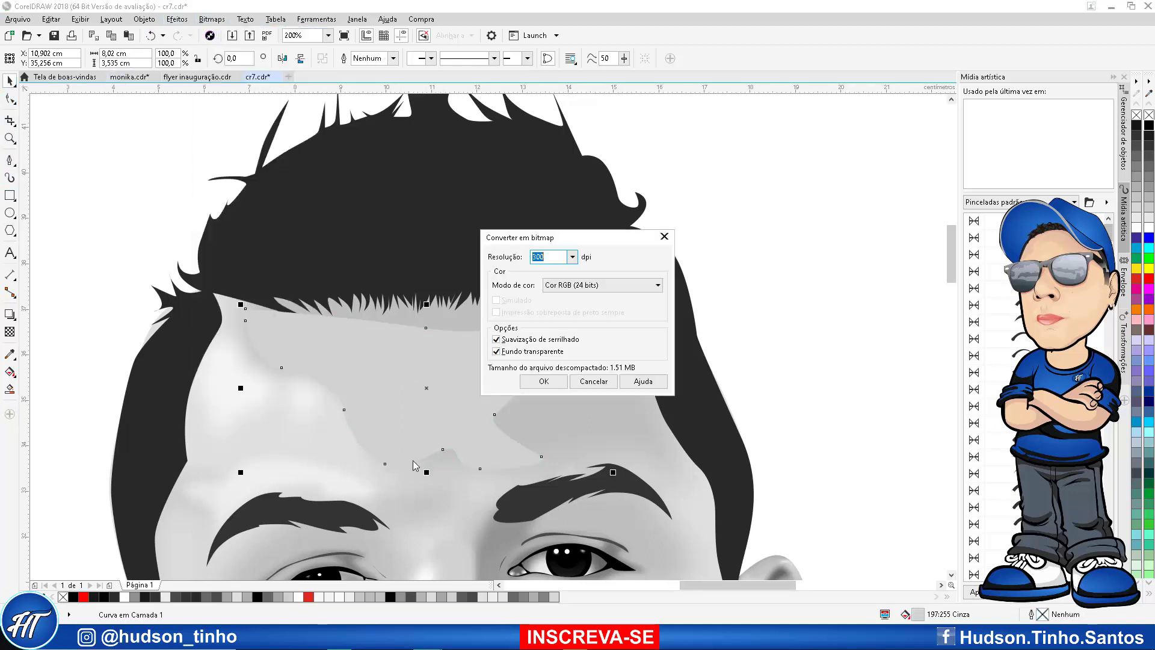
click(544, 381)
Apply a Gaussian blur with a 27-pixel radius to the forehead bitmap
click(212, 19)
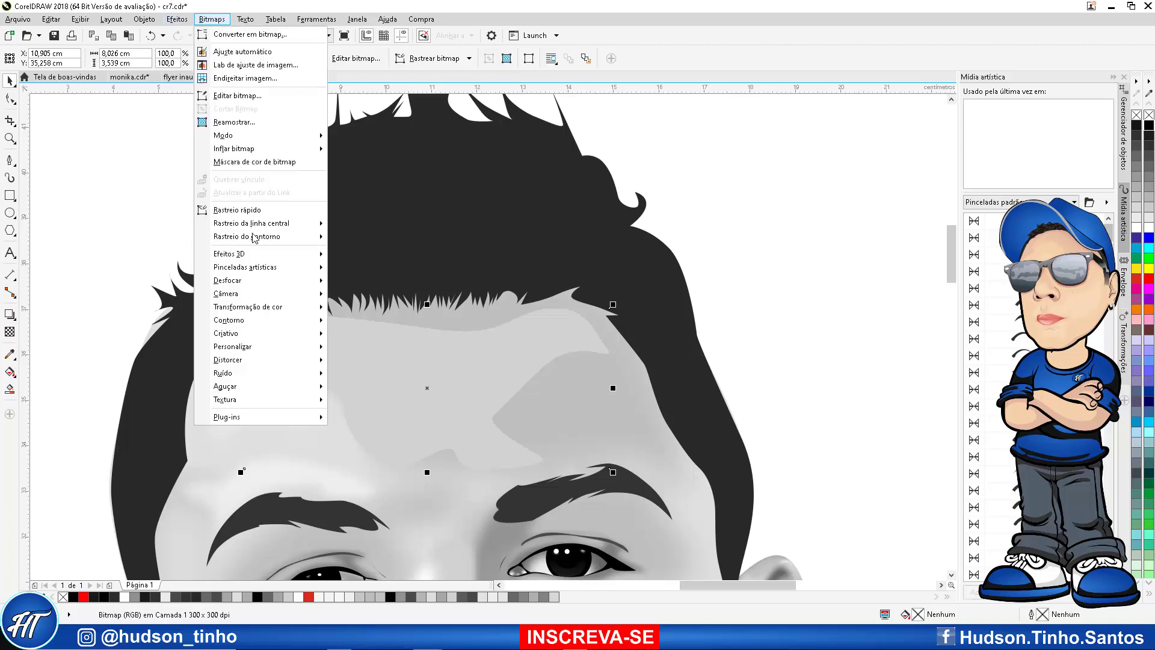
mouse_move(253, 281)
click(397, 299)
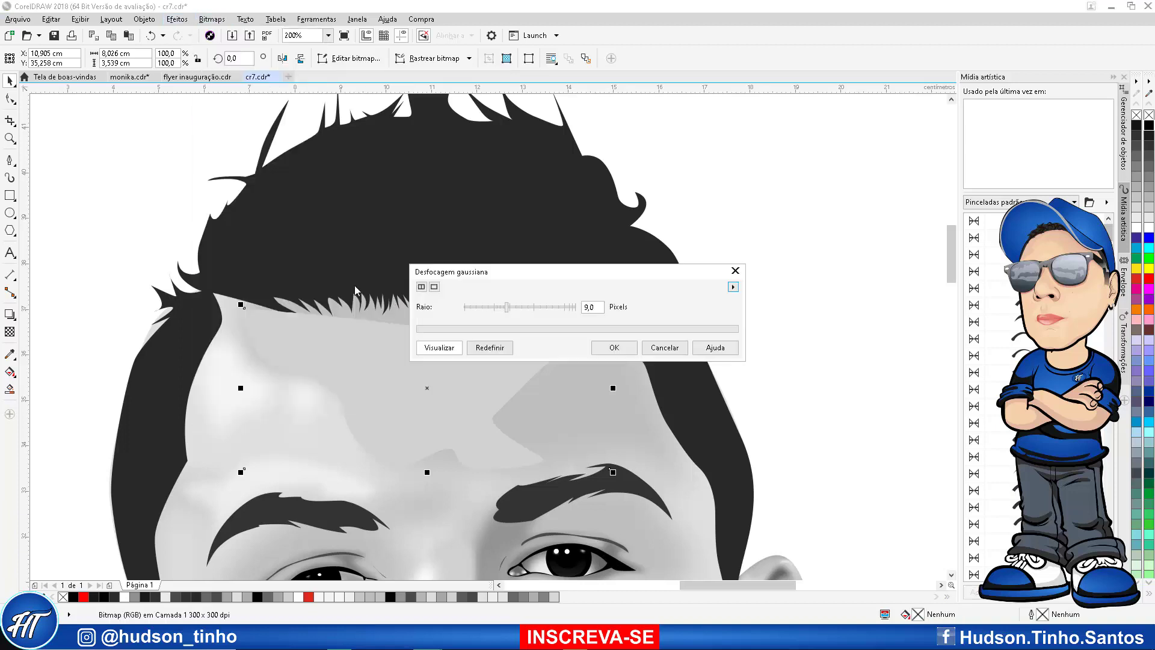
drag(522, 276, 730, 284)
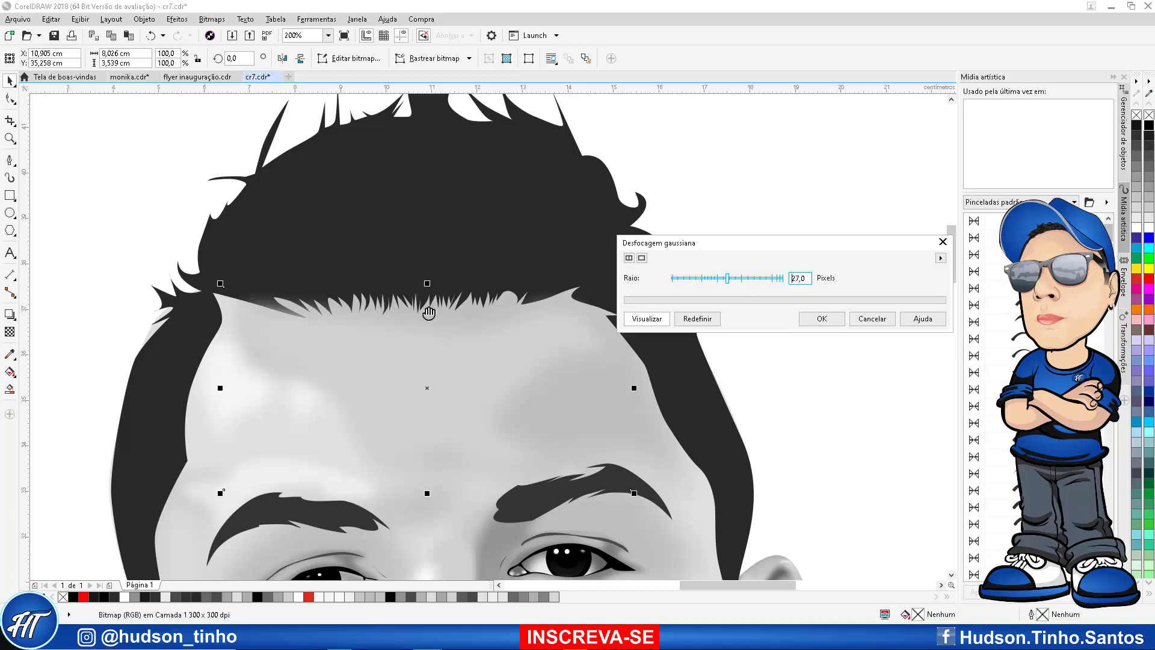
drag(350, 338, 349, 340)
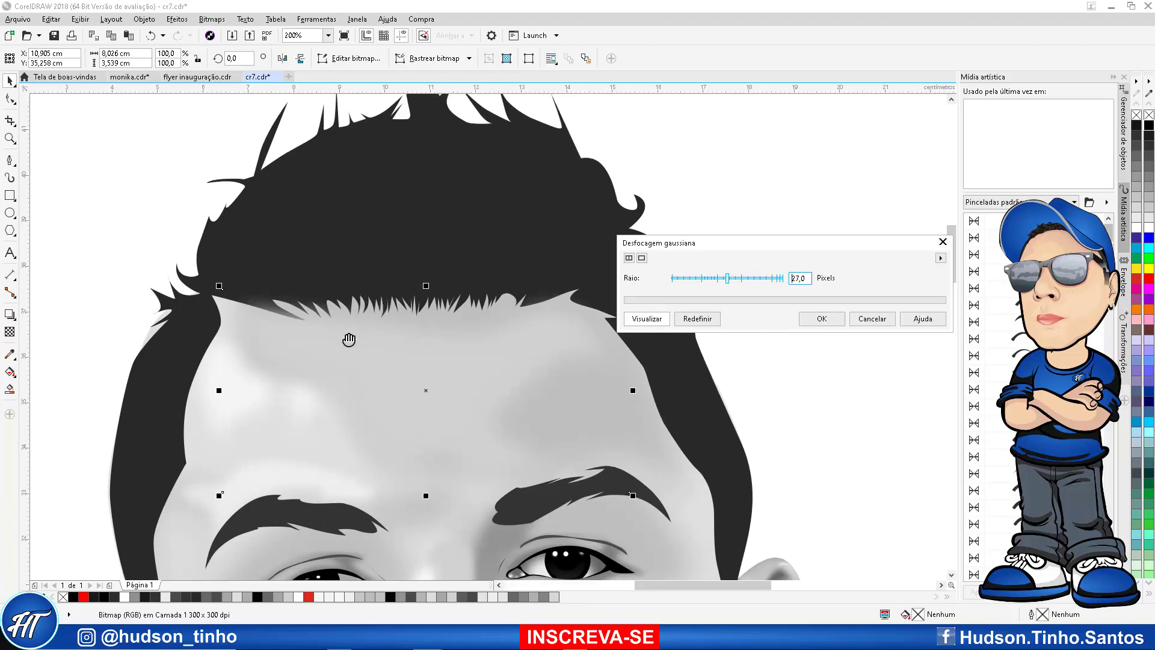
click(822, 318)
Place the blurred forehead bitmap inside the vector face shape as a PowerClip
scroll(457, 334, down, 3)
scroll(434, 344, up, 1)
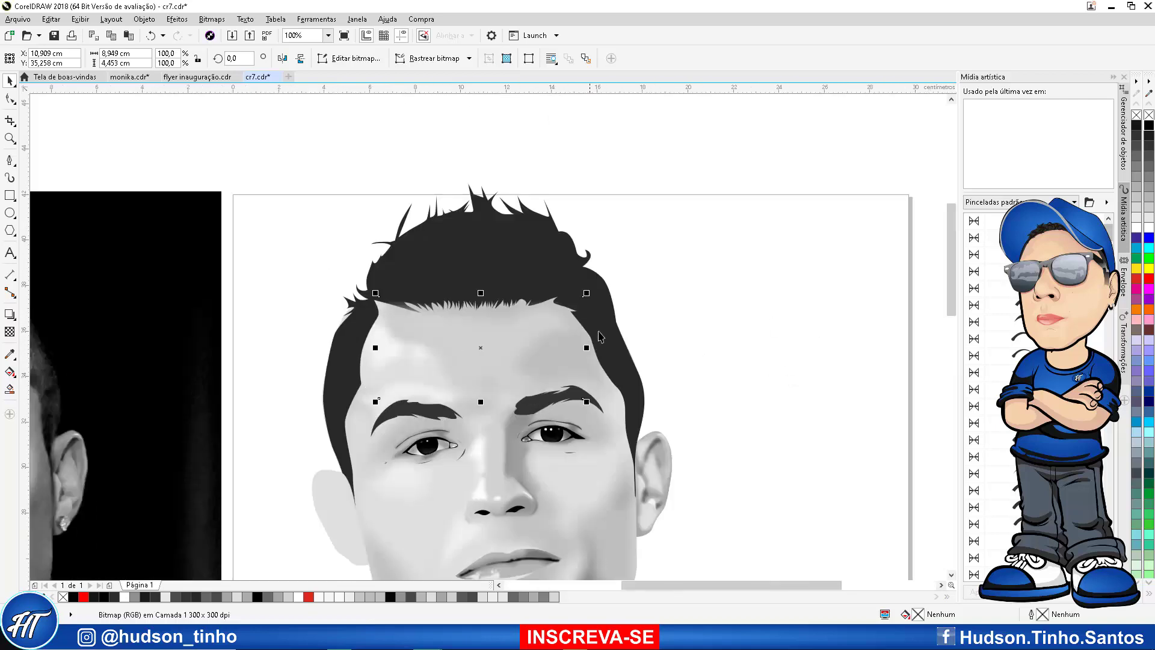
scroll(600, 337, down, 2)
scroll(550, 330, up, 2)
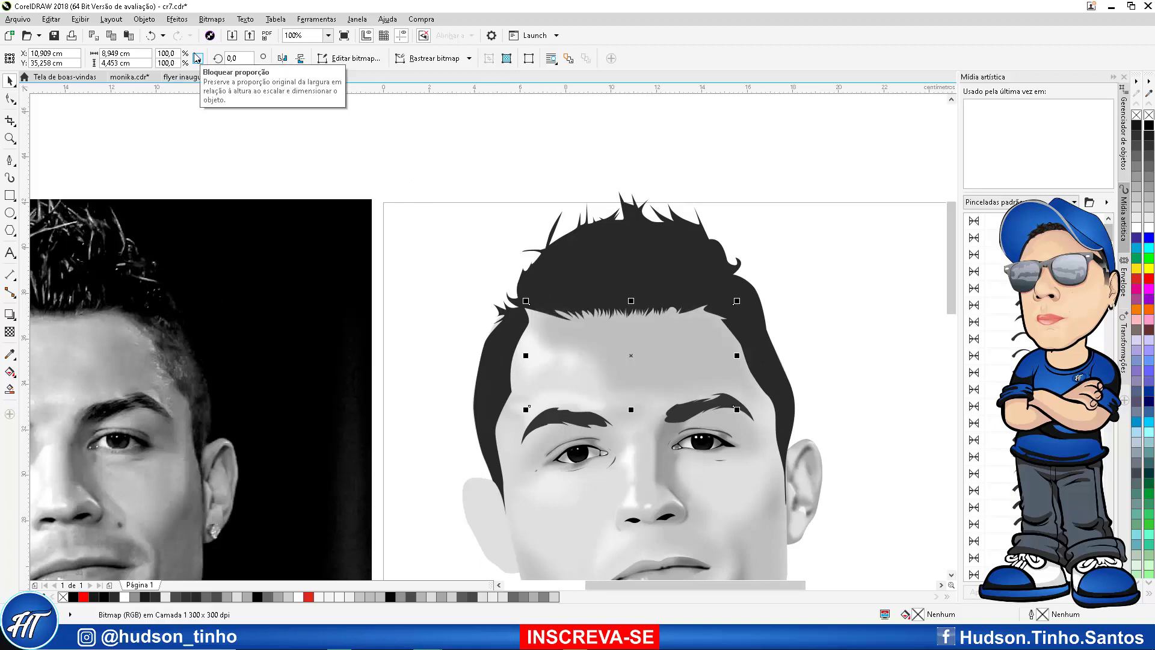
click(140, 20)
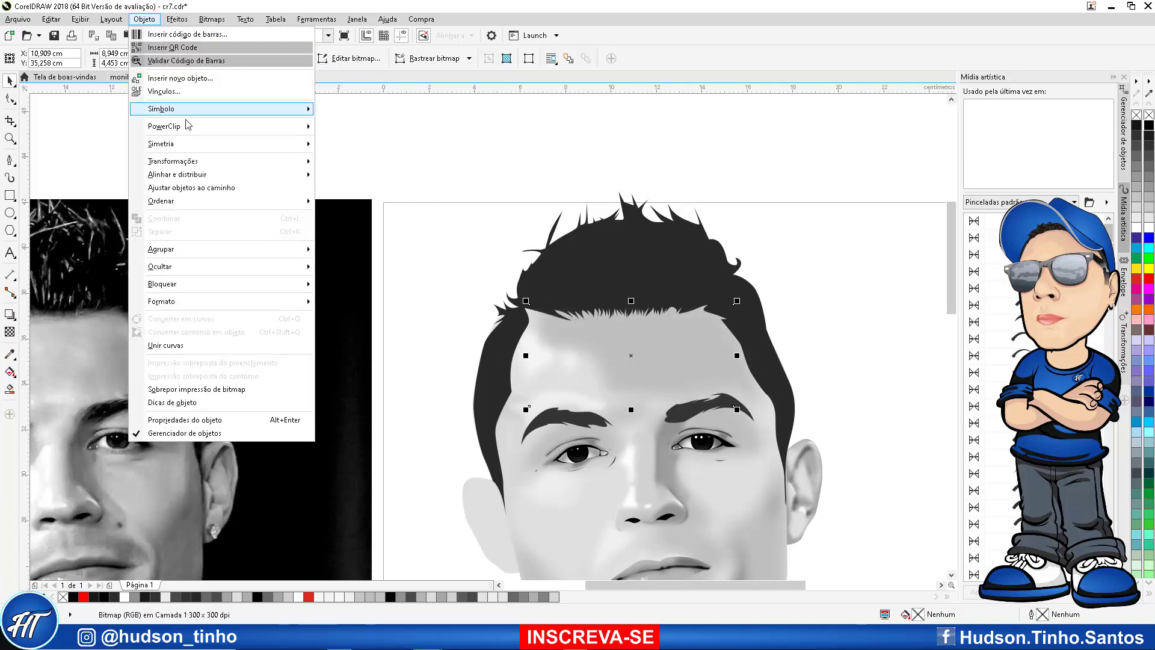
mouse_move(259, 126)
click(428, 125)
click(553, 350)
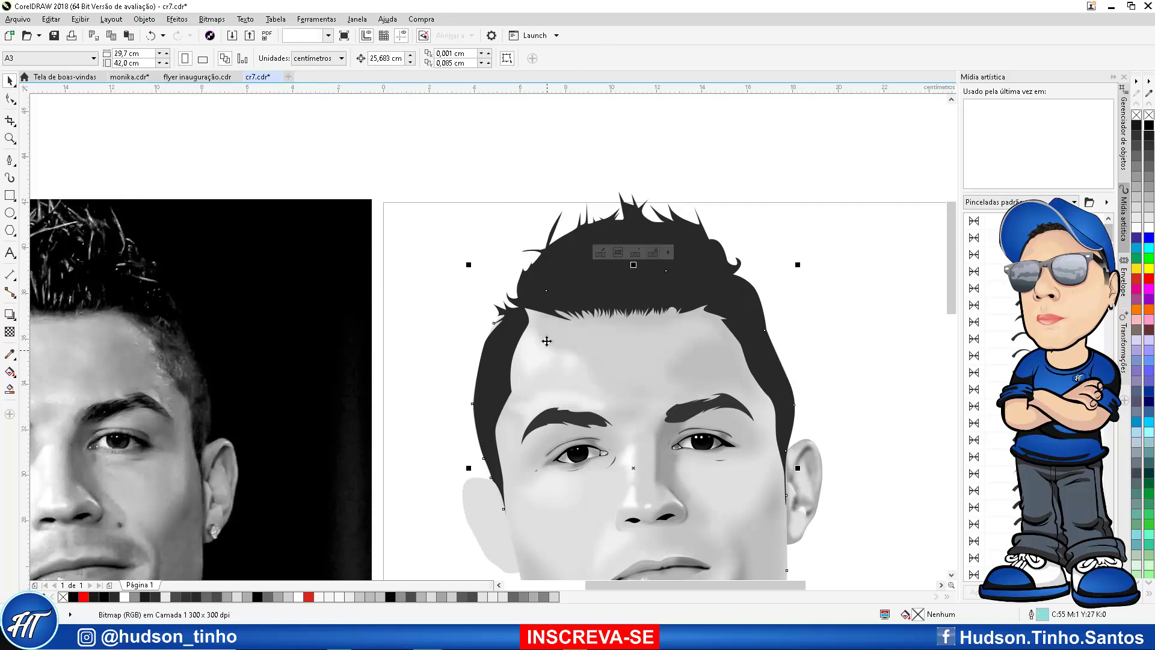
Examine the portrait's forehead shading and compare the whole vector face with the reference photo
scroll(542, 268, down, 2)
scroll(562, 317, up, 1)
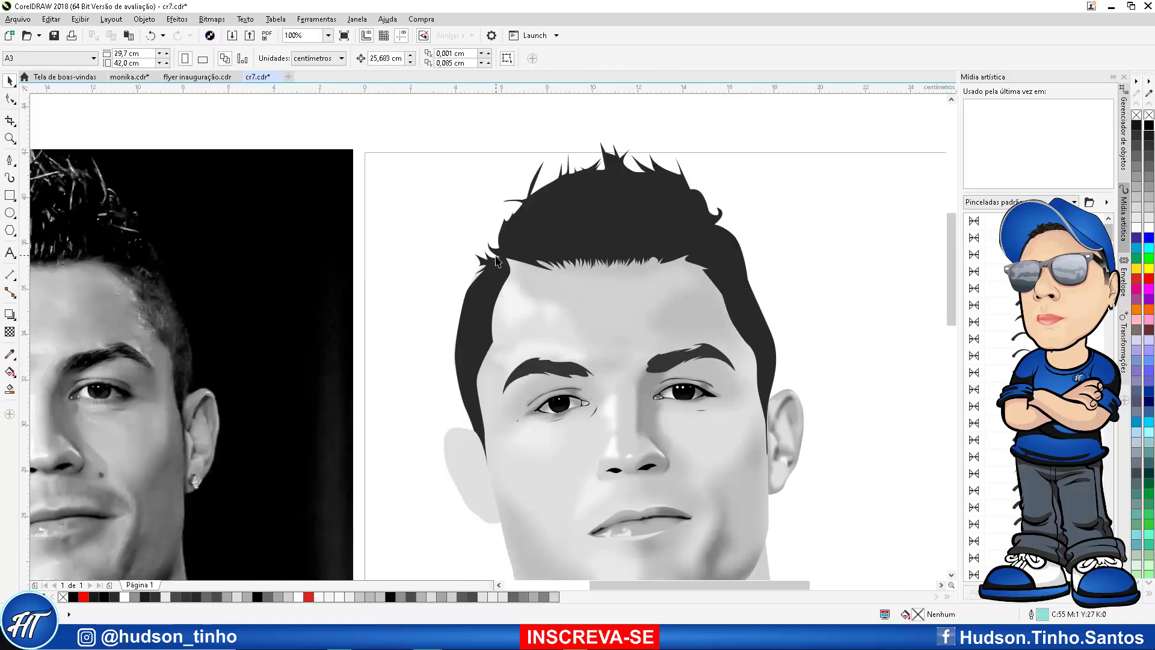
scroll(542, 301, down, 1)
scroll(514, 283, up, 1)
scroll(514, 283, down, 2)
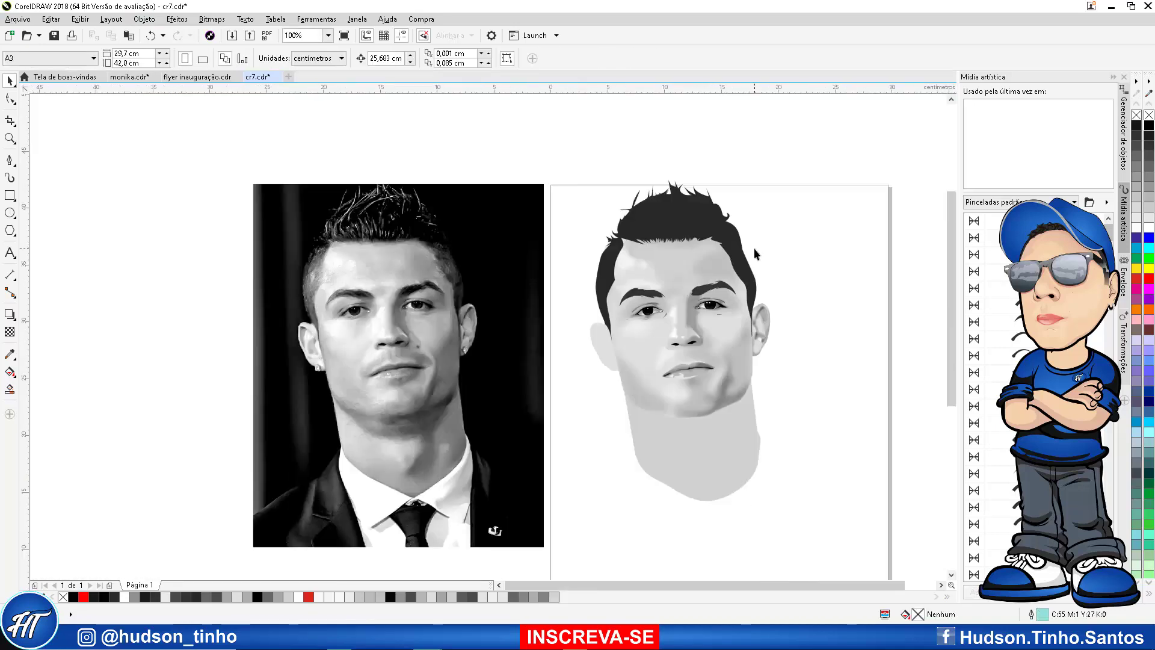
scroll(720, 286, up, 1)
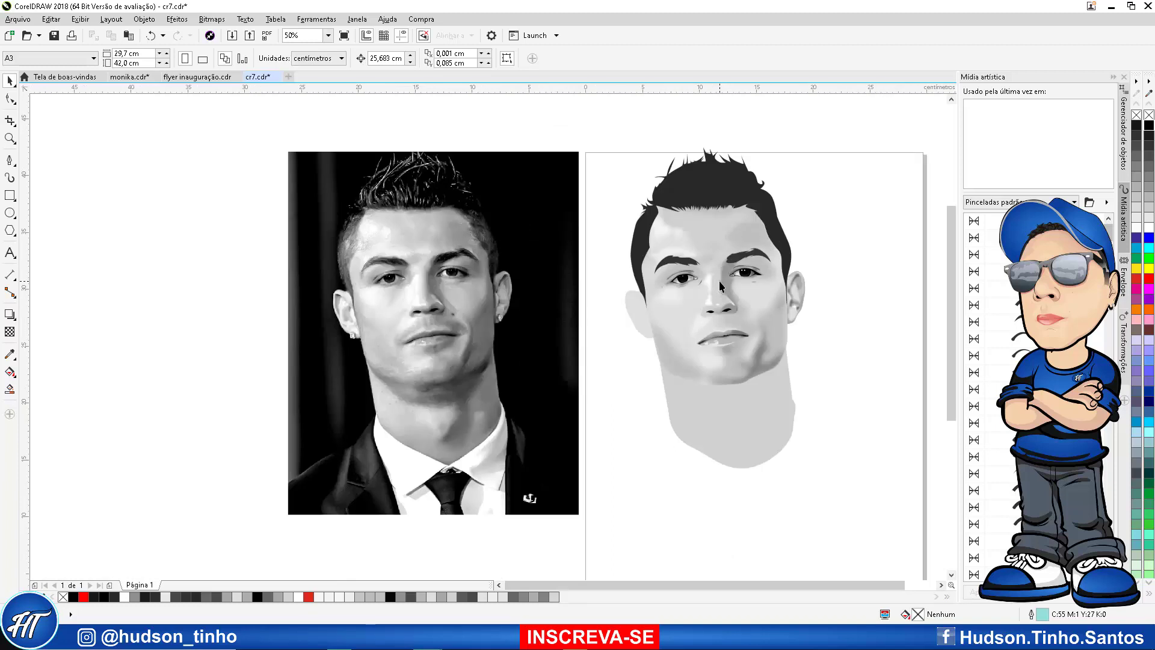
scroll(801, 144, up, 1)
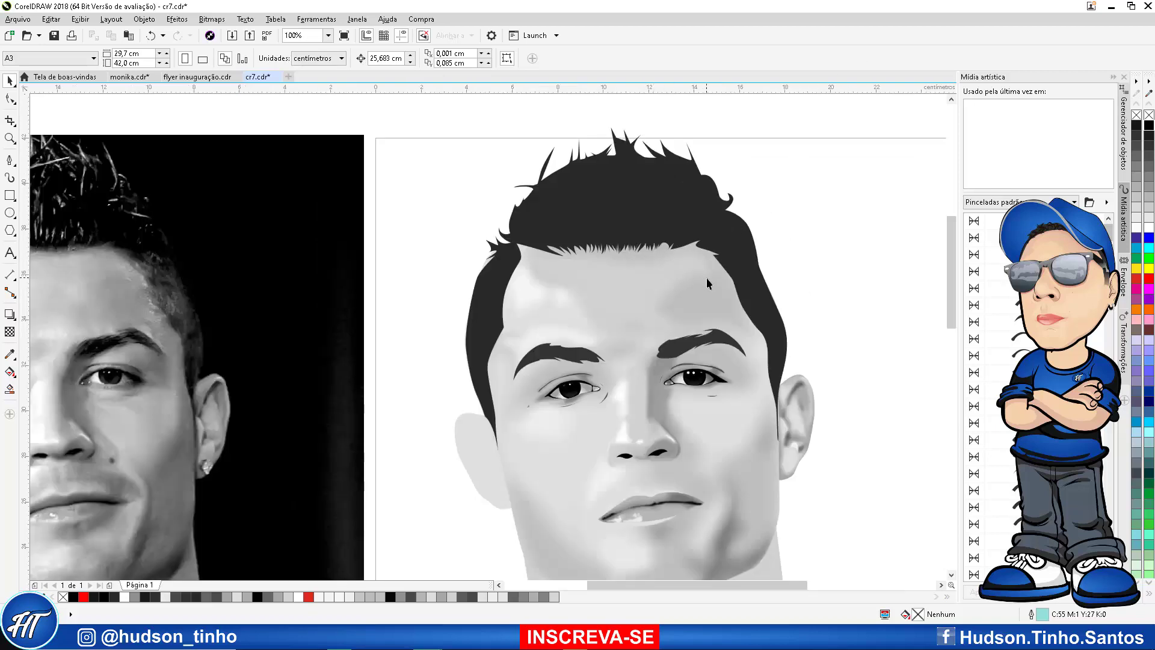
scroll(706, 281, down, 1)
scroll(803, 289, up, 1)
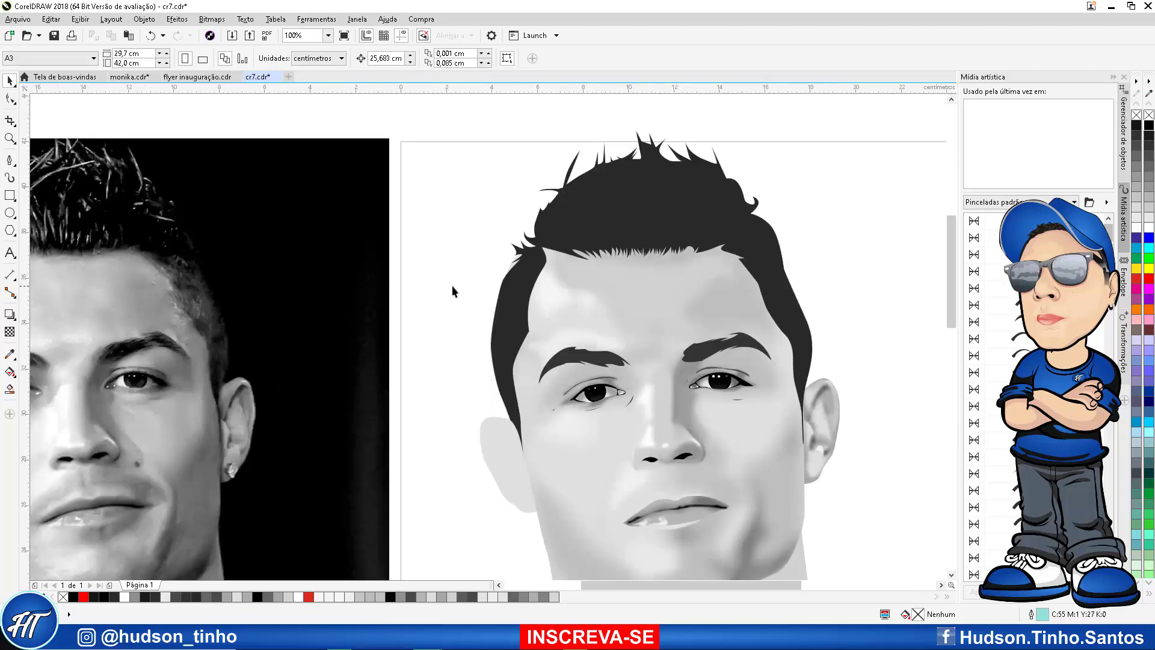
Trace a thin highlight about 0.44 cm by 0.11 cm at the photo's right temple, where the skin meets the hair
scroll(236, 276, up, 2)
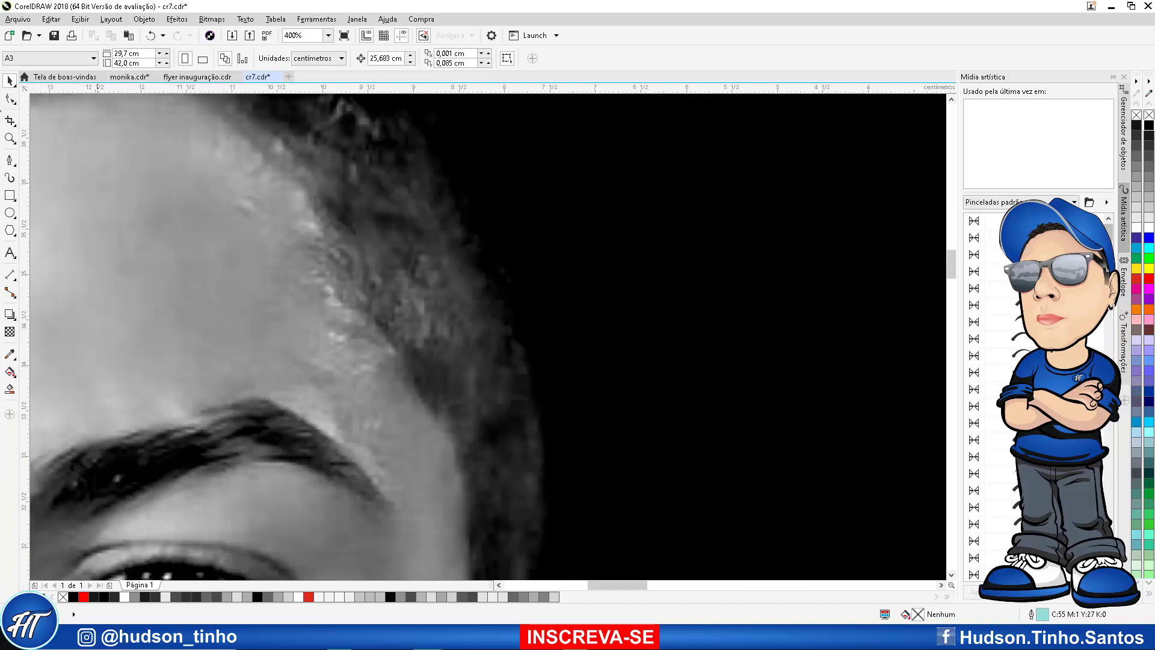
click(10, 158)
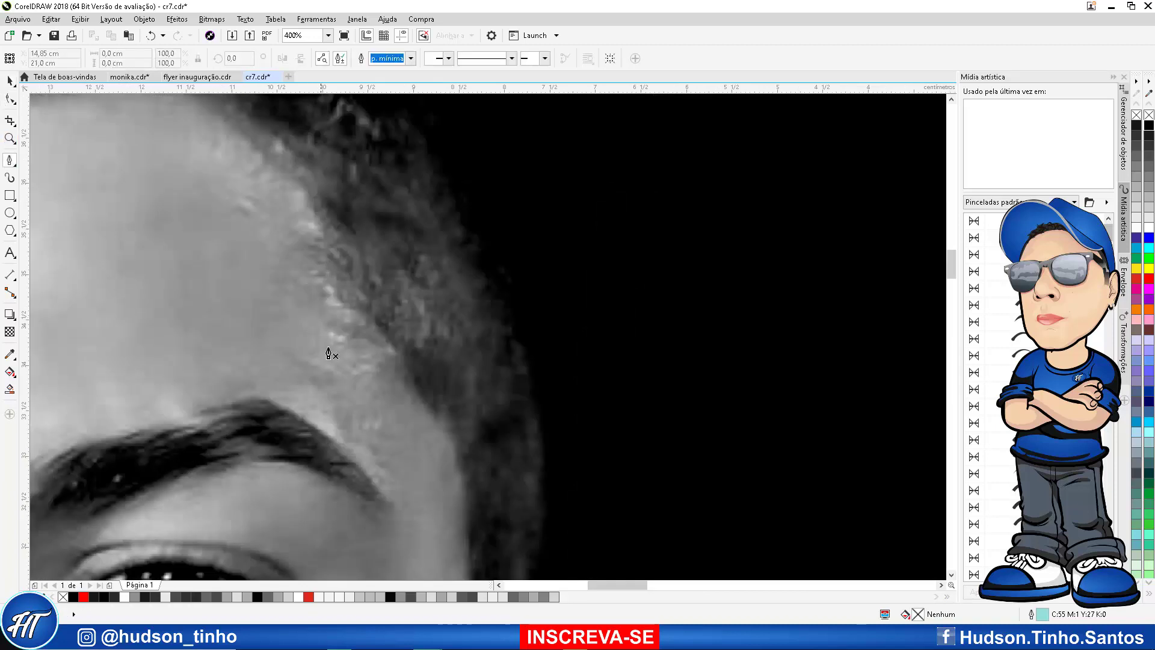
click(371, 342)
mouse_move(341, 340)
mouse_down()
mouse_move(325, 312)
mouse_move(376, 334)
mouse_up()
scroll(334, 339, up, 2)
click(483, 355)
scroll(469, 336, down, 2)
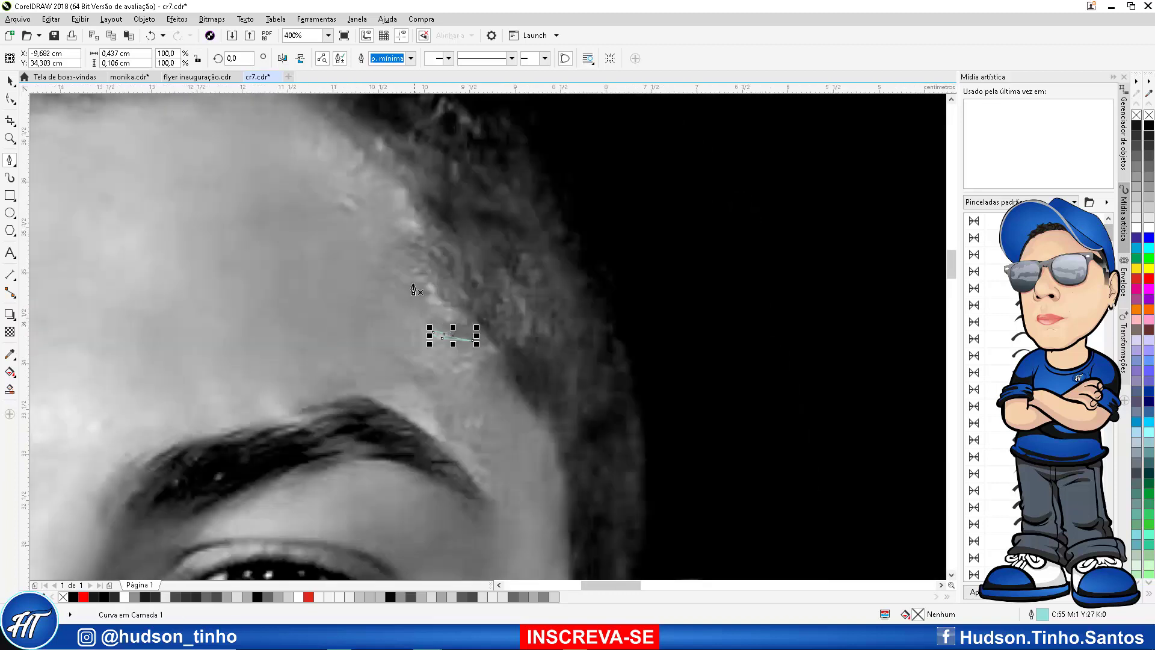
Trace a curved highlight about 0.25 cm by 0.3 cm on the right hairline, just above the thin temple highlight
scroll(415, 287, up, 1)
click(427, 281)
drag(446, 299, 445, 306)
mouse_move(448, 317)
mouse_down()
mouse_move(473, 316)
mouse_move(451, 280)
mouse_up()
scroll(451, 281, up, 2)
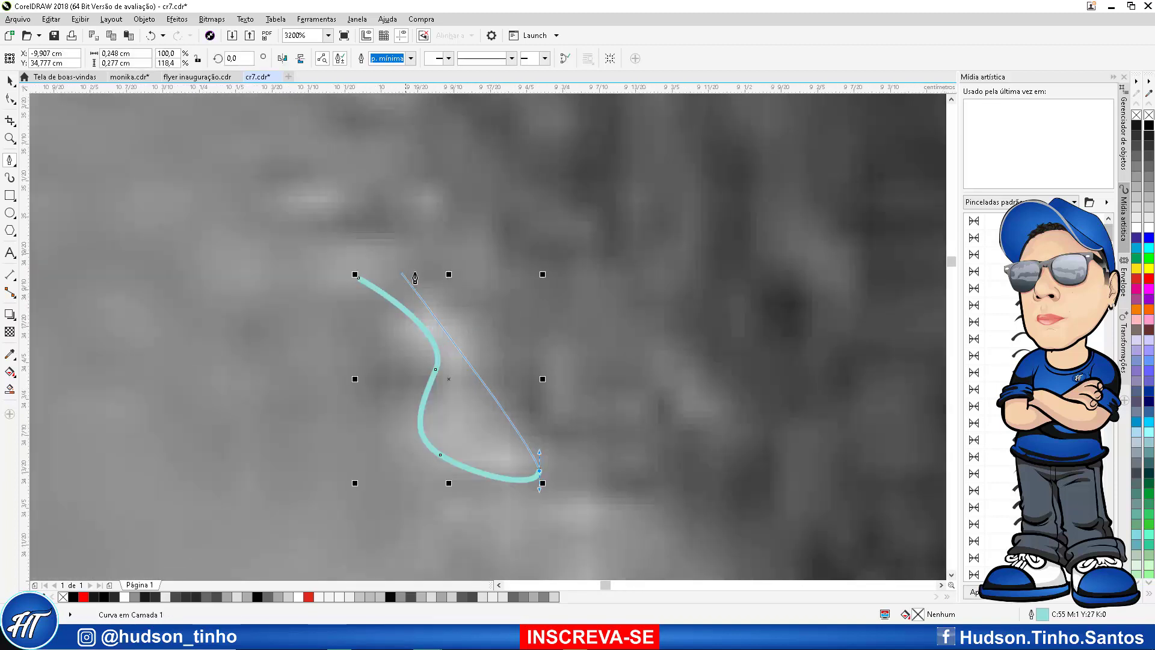
click(359, 277)
scroll(357, 281, down, 2)
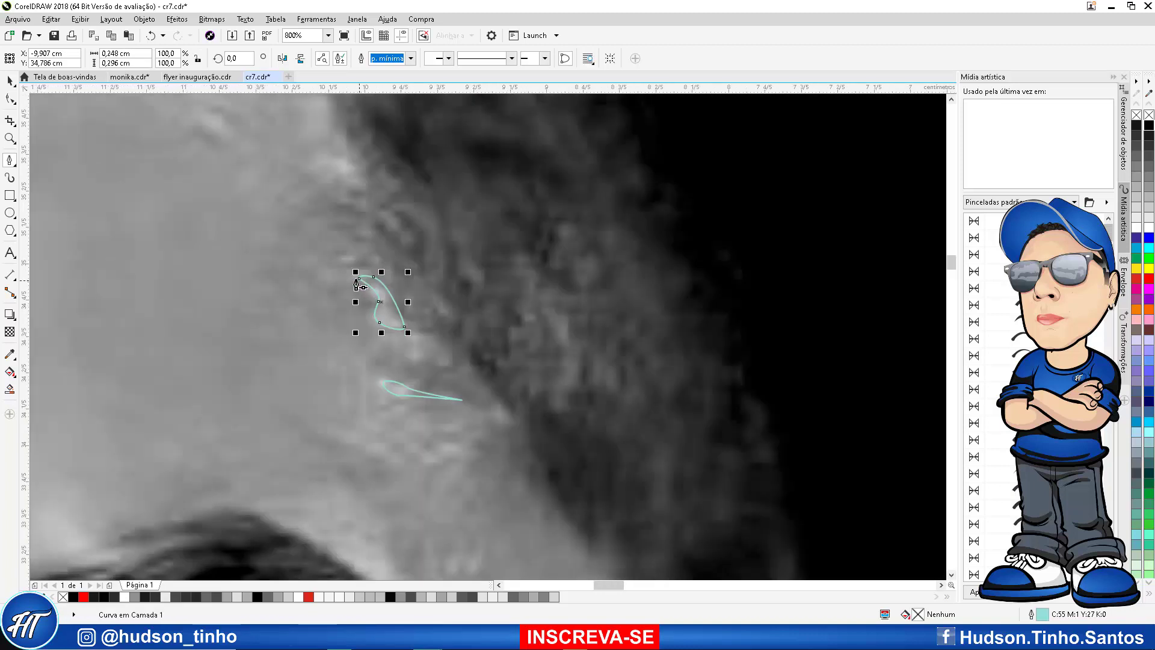
Trace a small triangular highlight about 0.26 cm by 0.15 cm further up the photo's right hairline
click(315, 161)
click(361, 174)
drag(328, 148, 323, 144)
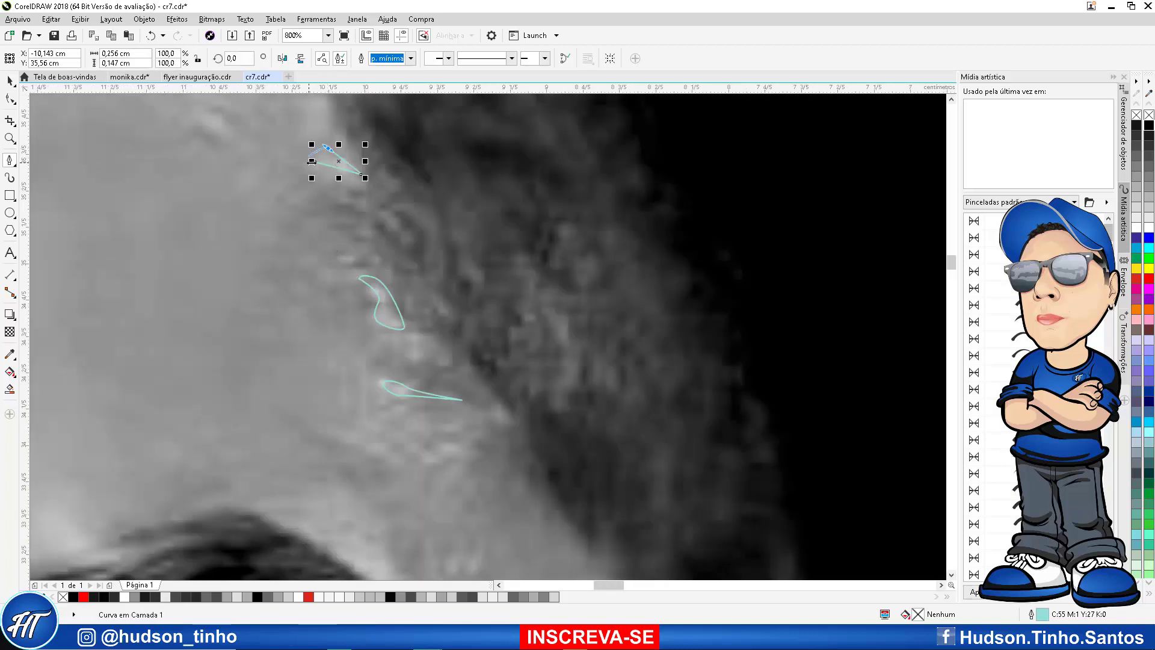
scroll(316, 167, down, 3)
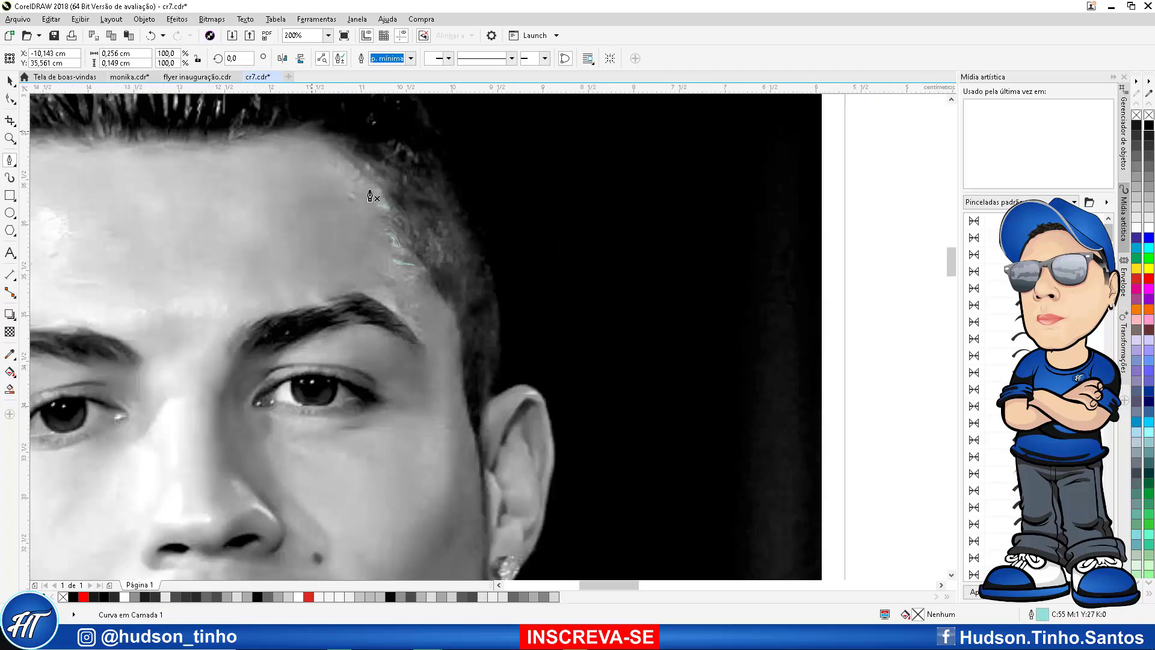
Trace a rounded highlight about 0.2 cm by 0.27 cm on the hairline above the triangular one
scroll(468, 264, up, 3)
click(498, 294)
click(461, 272)
drag(465, 247, 473, 249)
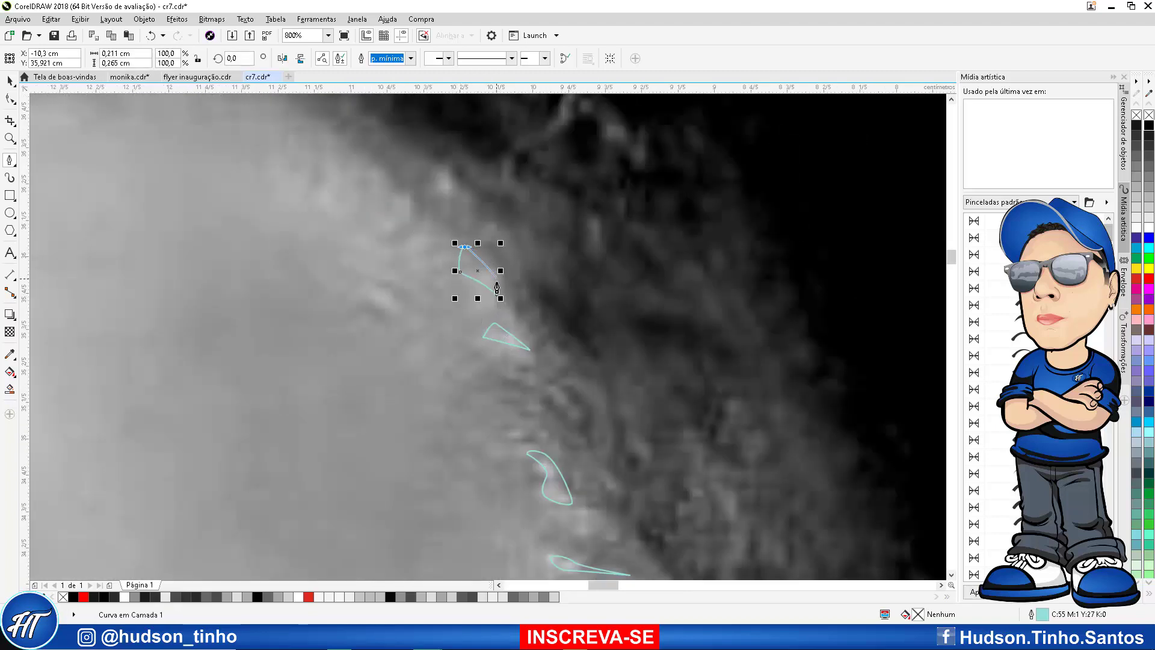
drag(498, 295, 501, 278)
Trace an oval highlight about 0.25 cm by 0.29 cm on the forehead skin, inward from the uppermost hairline highlight
click(383, 303)
mouse_move(345, 293)
mouse_down()
mouse_move(335, 273)
mouse_move(370, 251)
mouse_up()
click(384, 305)
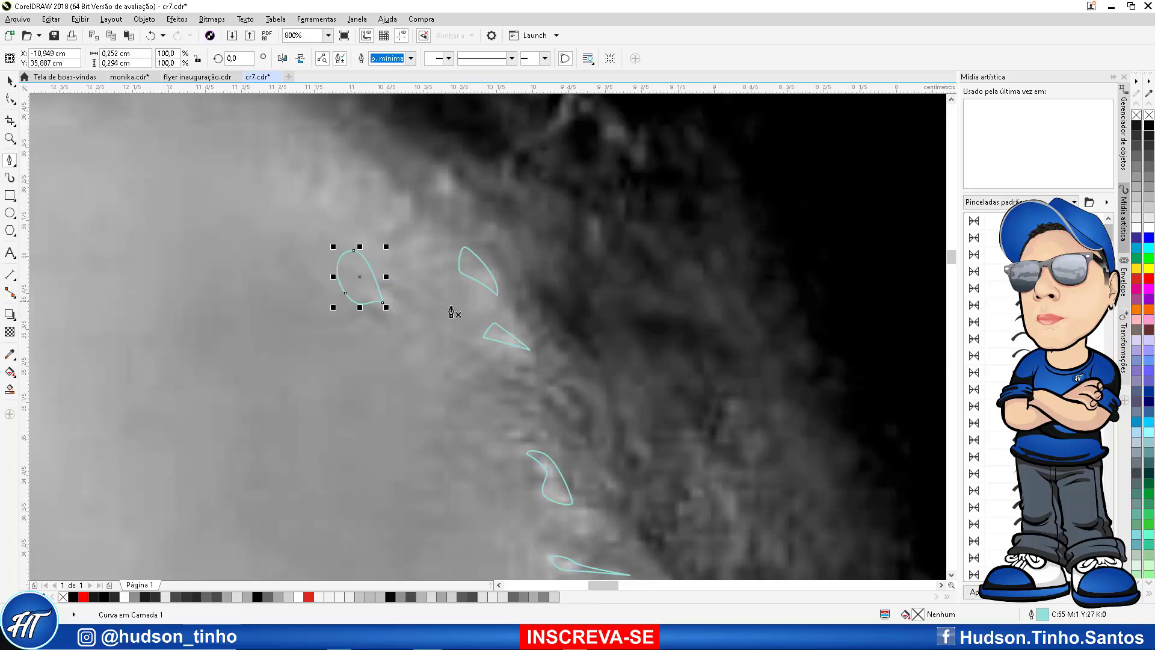
scroll(455, 310, down, 2)
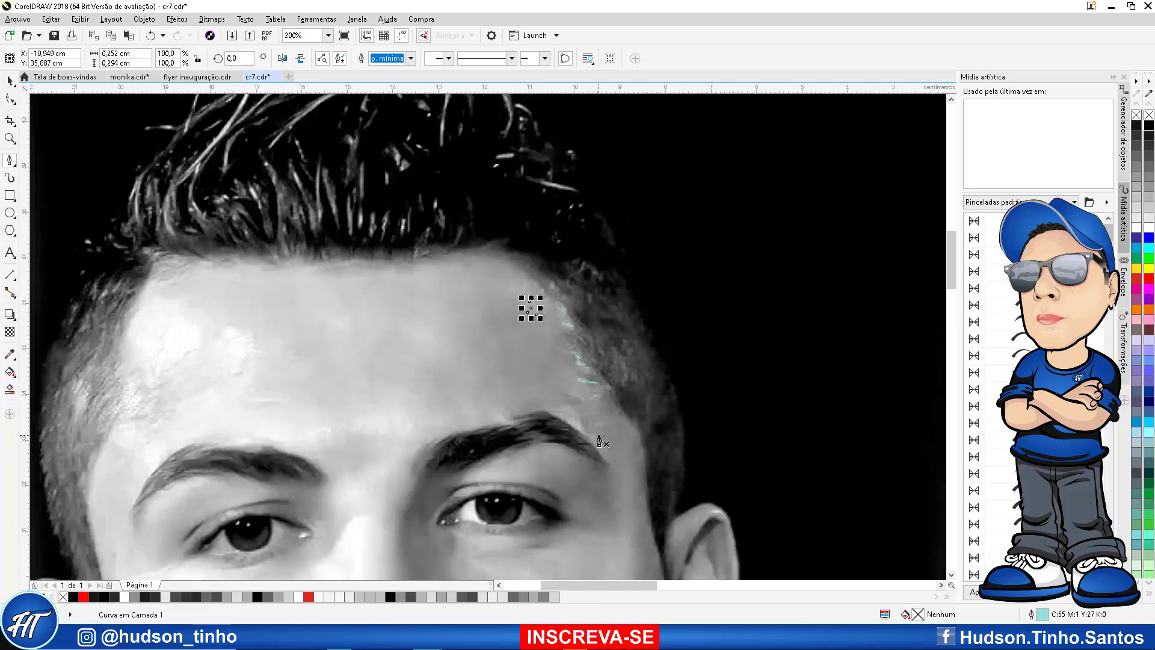
Trace a tapered highlight about 0.72 cm by 0.39 cm above the outer arch of the photo's right eyebrow, undoing the stray segment
scroll(600, 442, up, 2)
click(530, 410)
drag(511, 366, 450, 358)
click(399, 339)
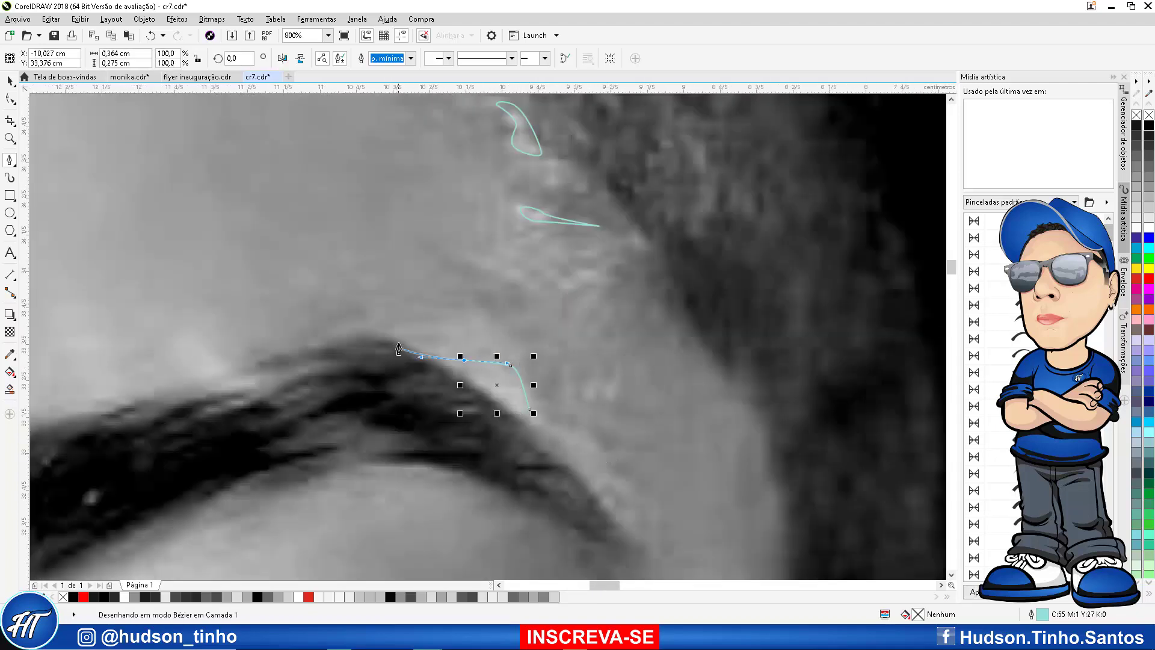
drag(508, 401, 519, 412)
click(530, 411)
key(ctrl+z)
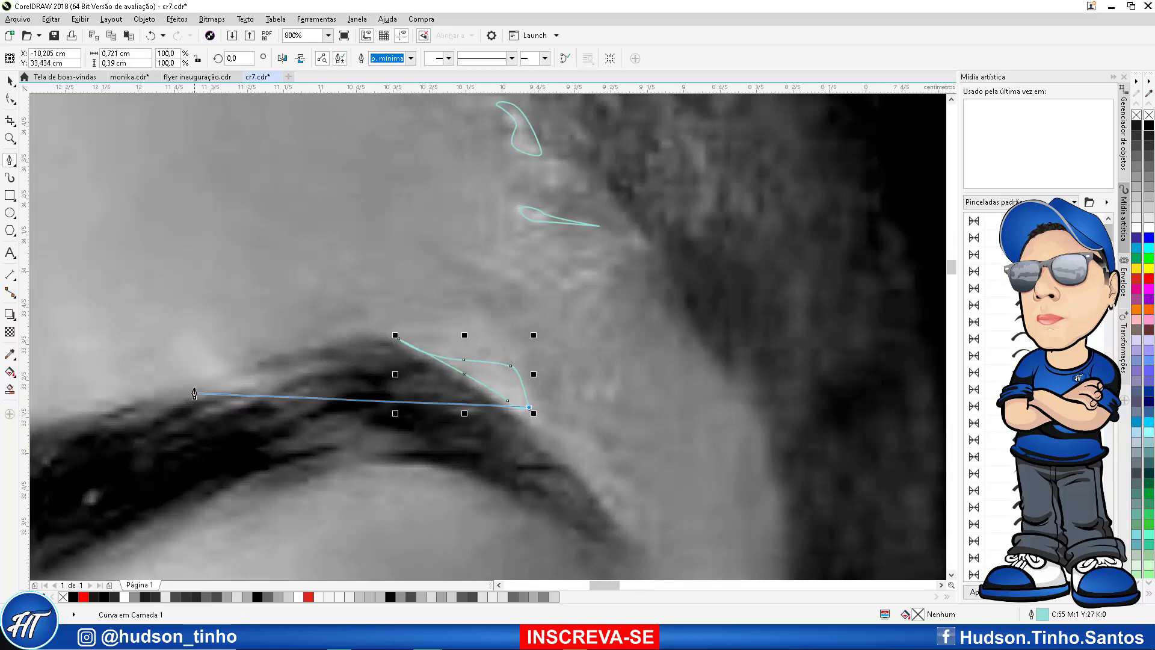
scroll(531, 409, up, 2)
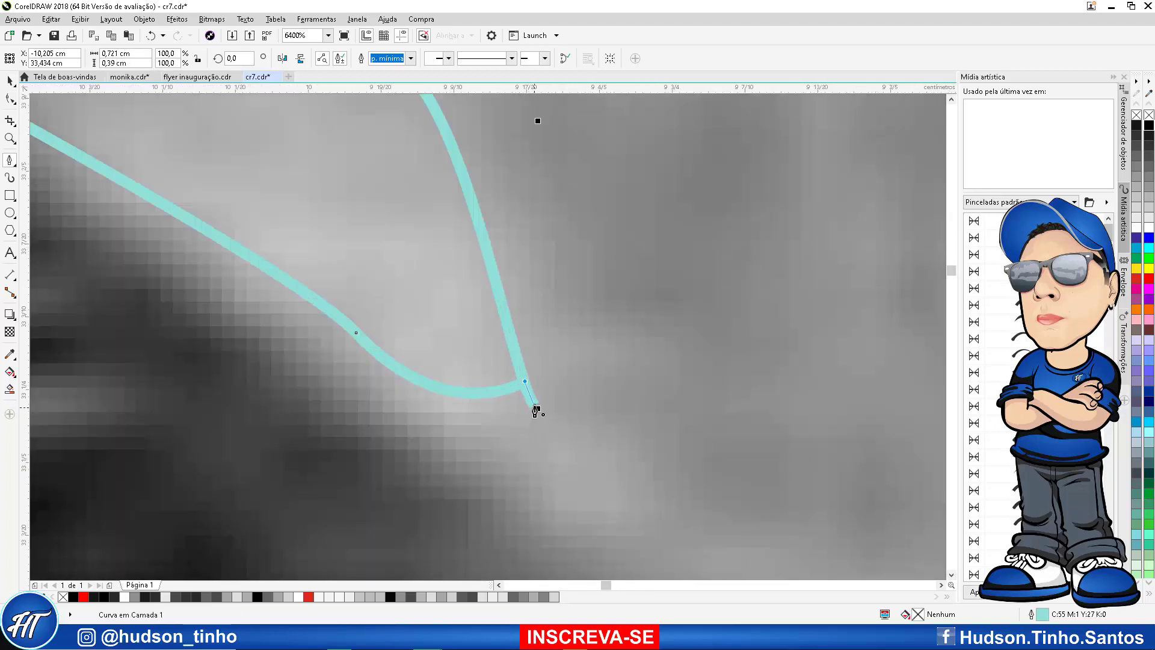
scroll(479, 399, down, 3)
scroll(505, 423, up, 3)
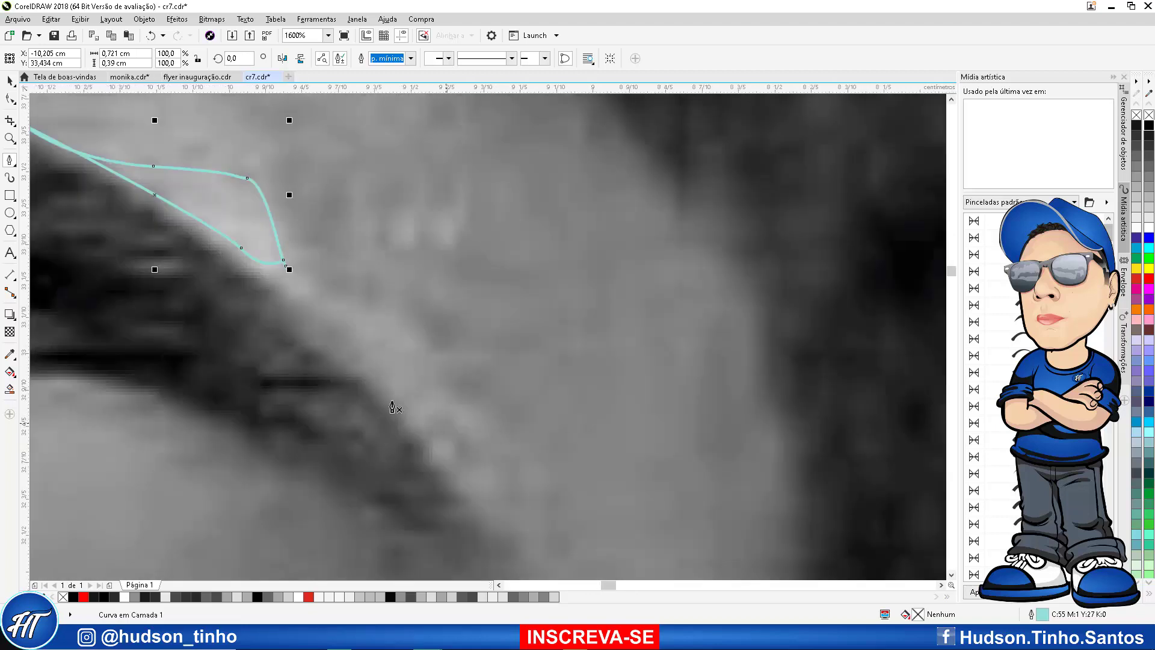
Trace a thin wavy highlight about 0.45 cm by 0.29 cm along the tail of the photo's right eyebrow
click(332, 361)
drag(431, 421, 474, 431)
click(498, 466)
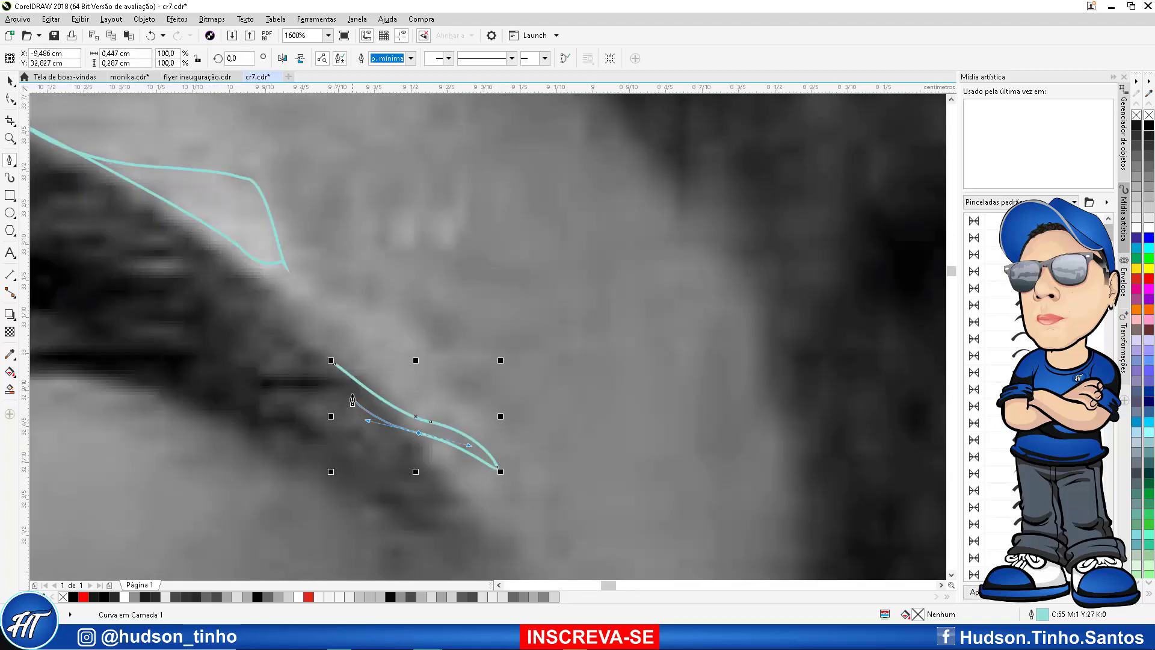
click(334, 365)
Trace a small curved highlight about 0.3 cm by 0.14 cm on the upper edge of the right eyebrow, inward from its peak
scroll(533, 414, down, 2)
scroll(404, 361, up, 2)
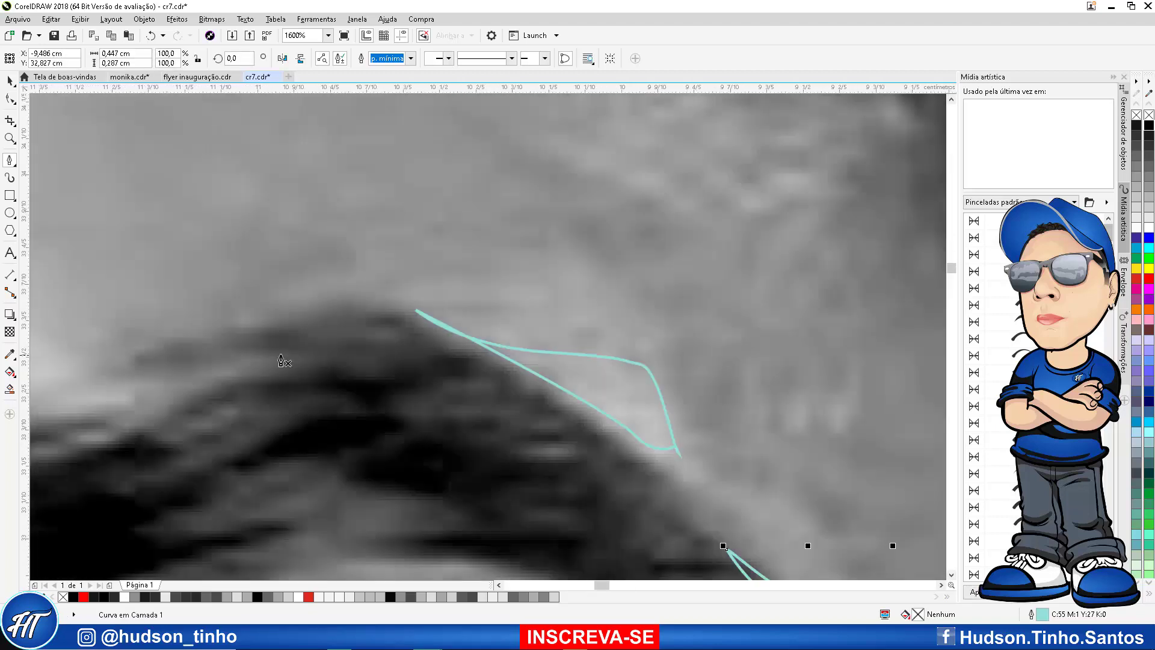
scroll(367, 391, down, 2)
scroll(319, 378, up, 2)
click(187, 409)
mouse_move(235, 400)
mouse_down()
mouse_move(283, 383)
mouse_move(283, 408)
mouse_up()
click(292, 370)
click(241, 423)
click(188, 408)
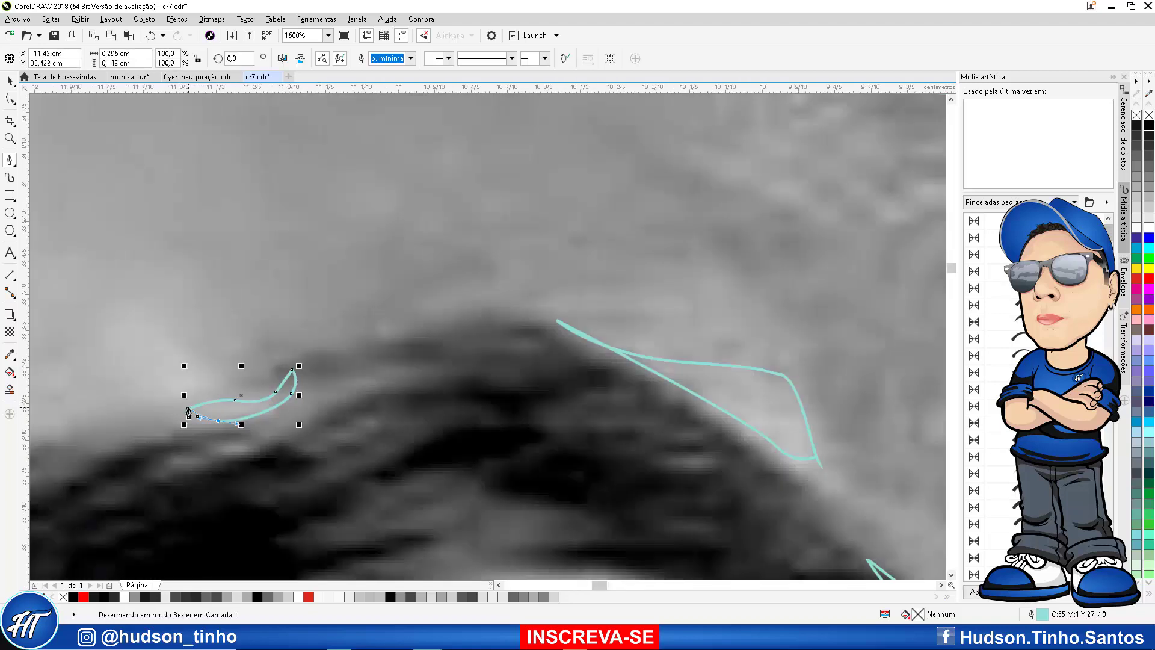
Select all the traced hairline and eyebrow highlights, fill them with white (255 gray) and remove their outlines
scroll(725, 316, down, 2)
scroll(809, 269, down, 2)
scroll(737, 283, up, 1)
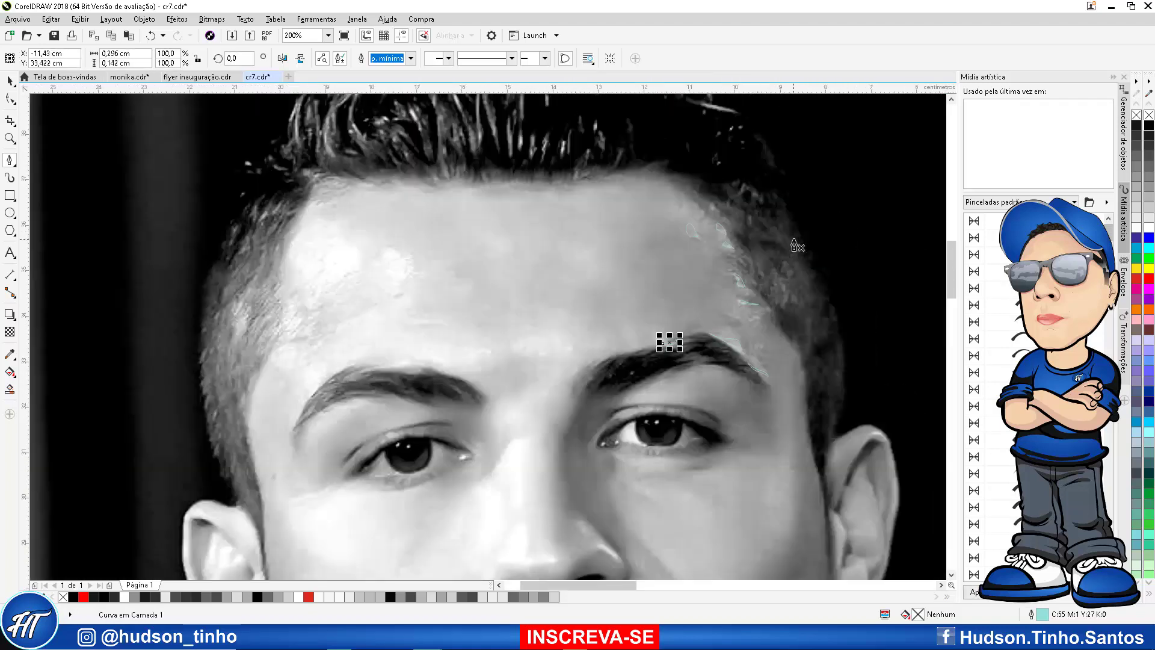
scroll(698, 219, up, 2)
scroll(696, 194, down, 2)
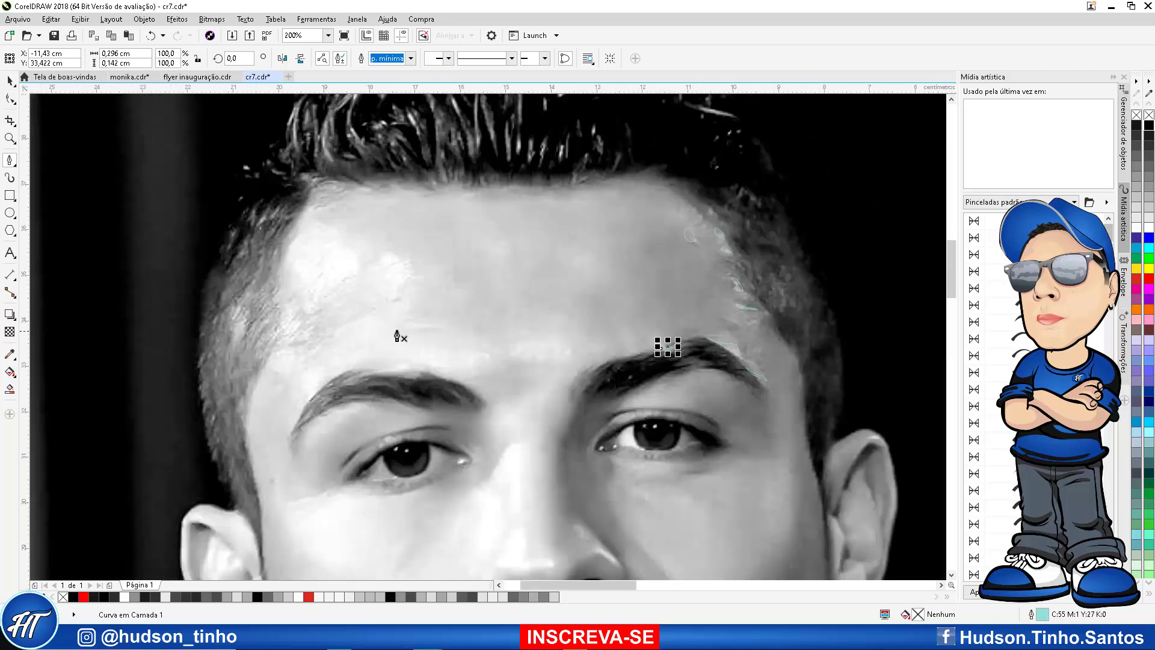
click(10, 80)
scroll(234, 232, down, 1)
scroll(336, 243, up, 2)
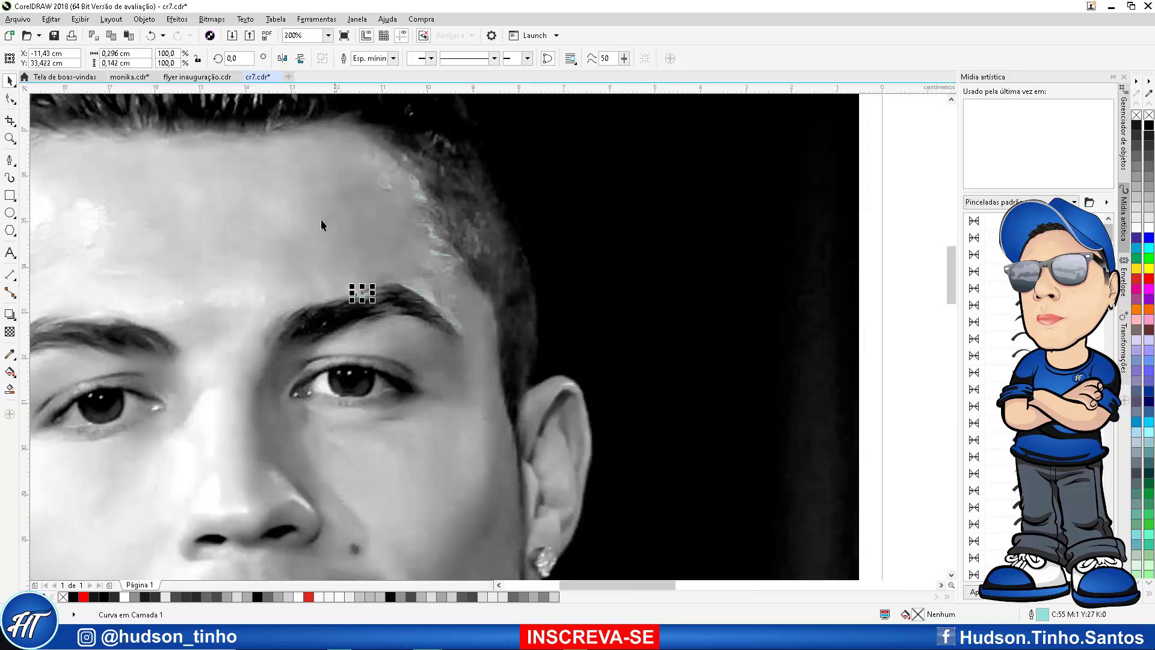
drag(265, 130, 635, 451)
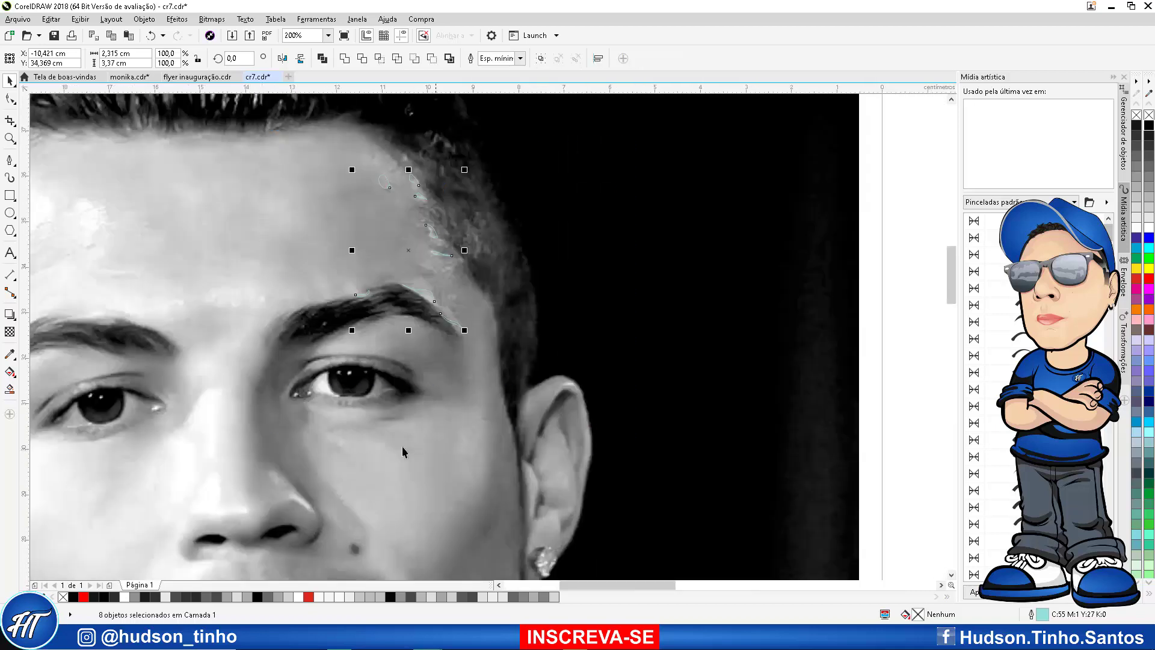
click(299, 596)
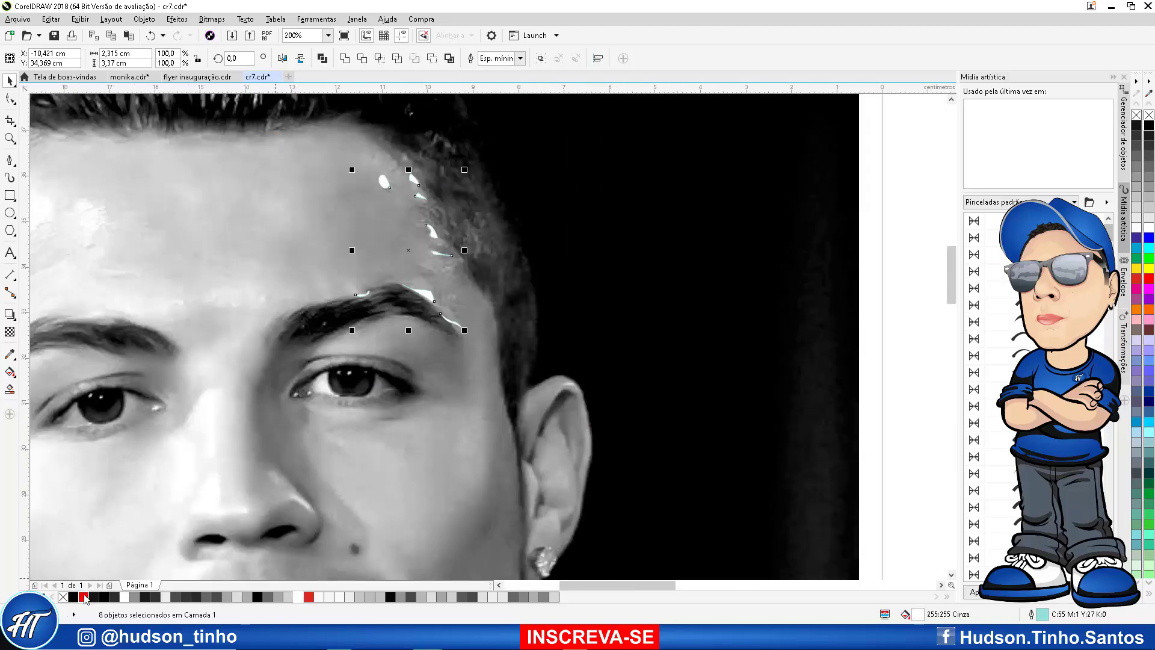
right_click(65, 597)
Shift the selected highlights 25.683 cm horizontally from the photo onto the vector portrait
scroll(395, 295, down, 2)
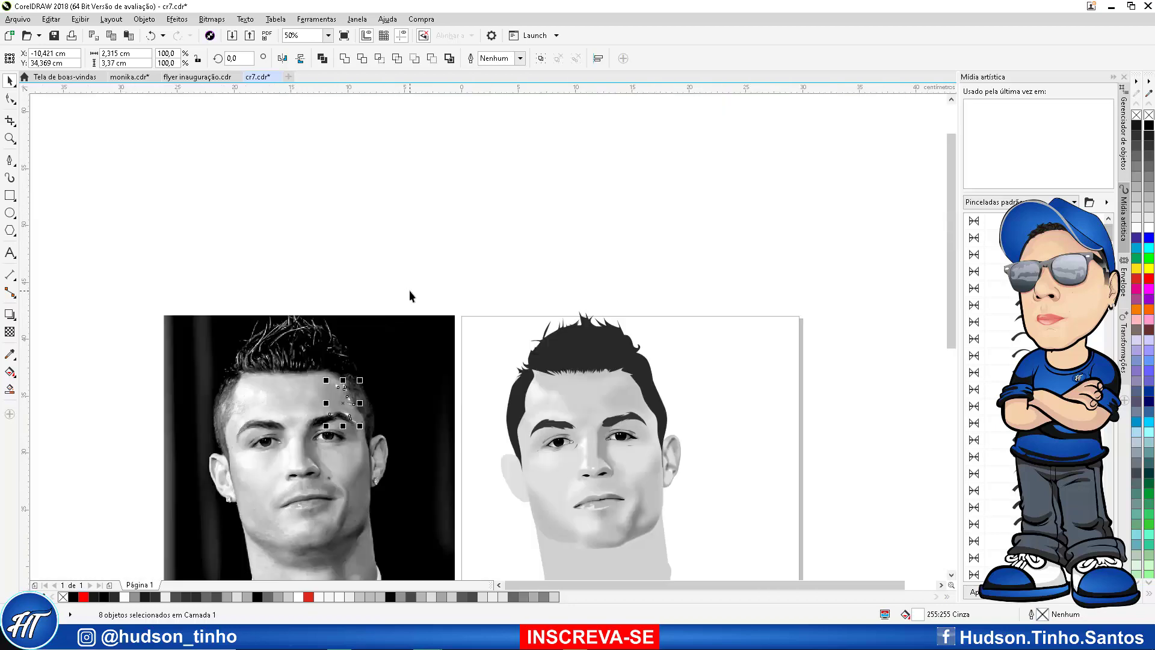
key(Right)
scroll(656, 400, up, 2)
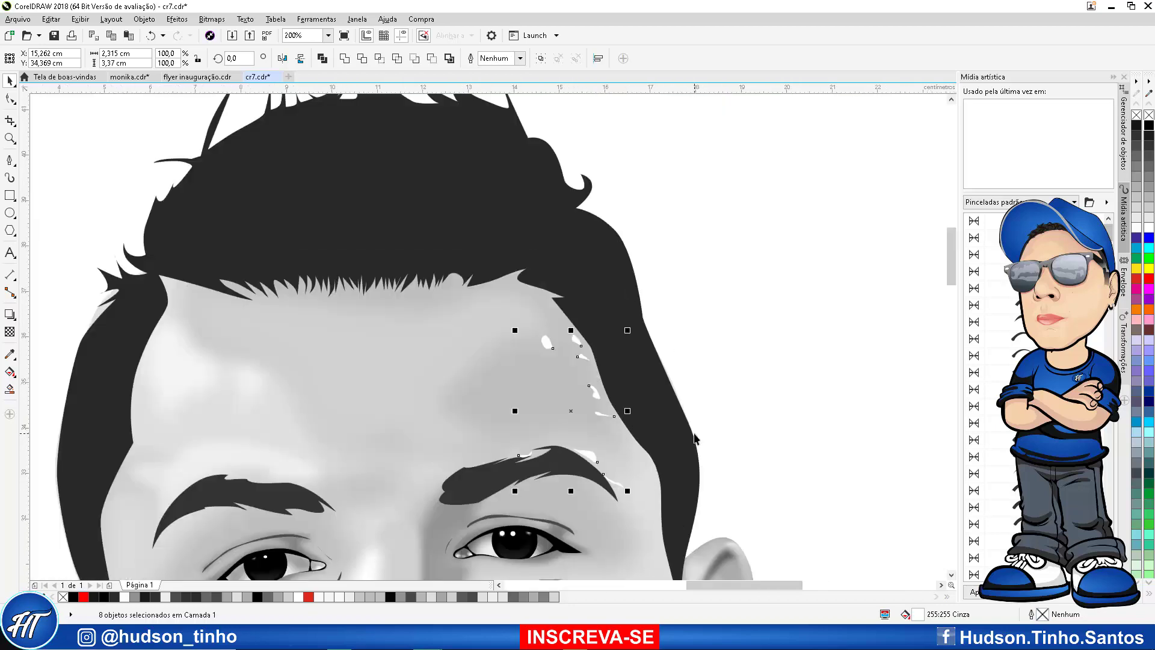
Convert the highlights to a 300 dpi RGB (24-bit) bitmap with anti-aliasing and a transparent background
click(215, 19)
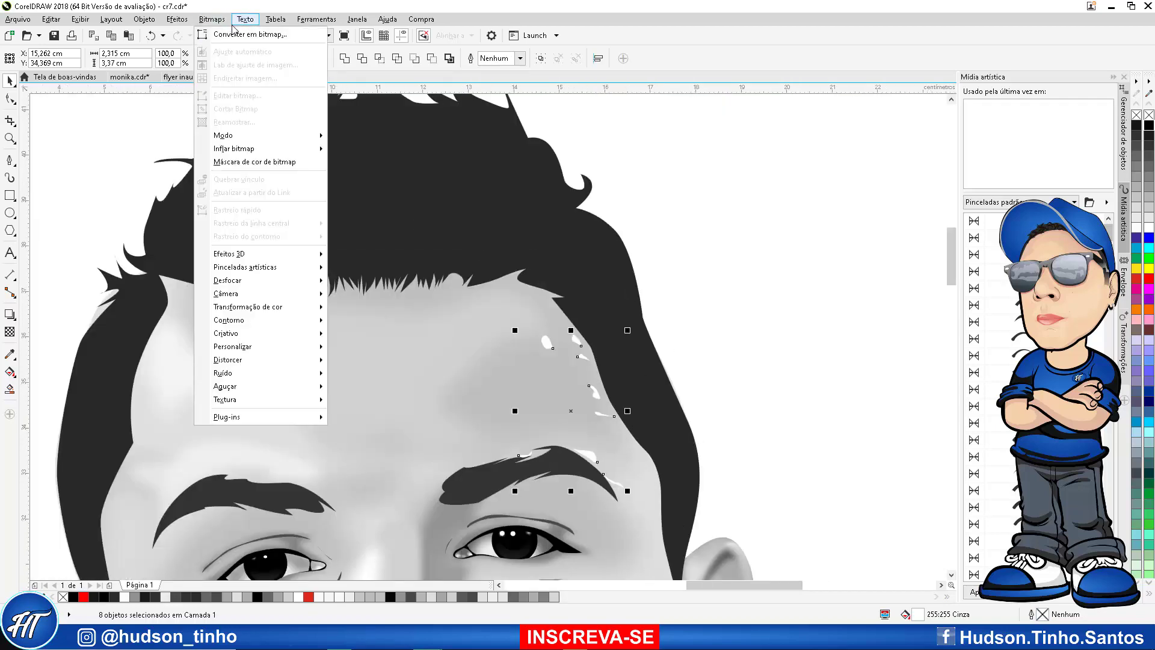
click(222, 19)
click(220, 23)
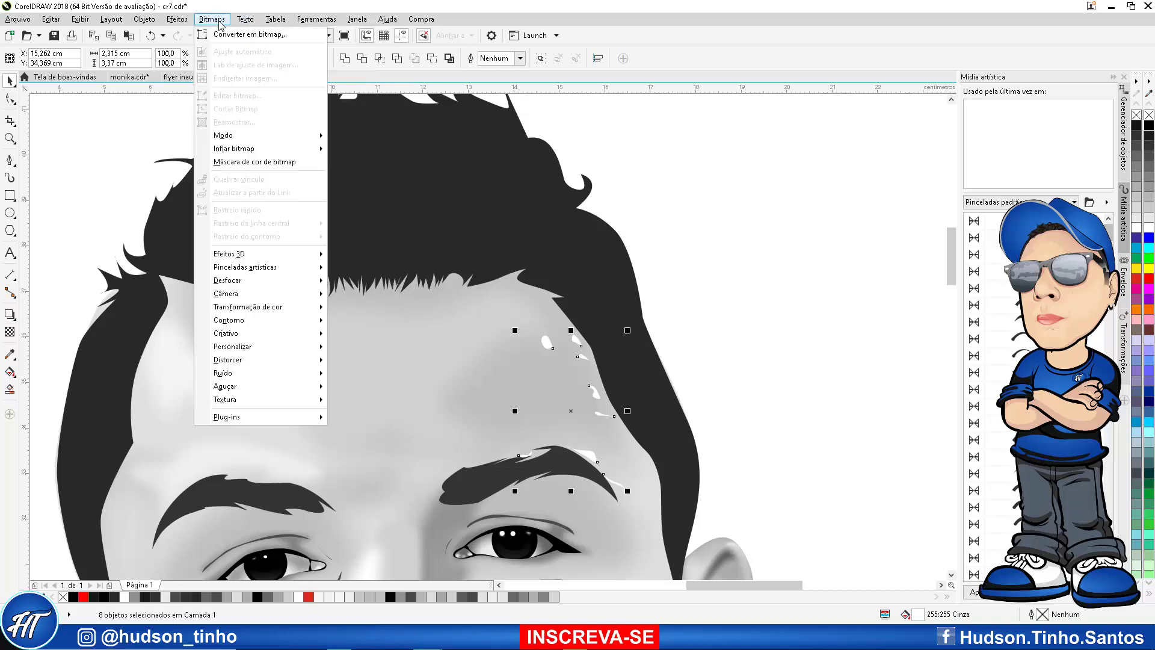
click(244, 35)
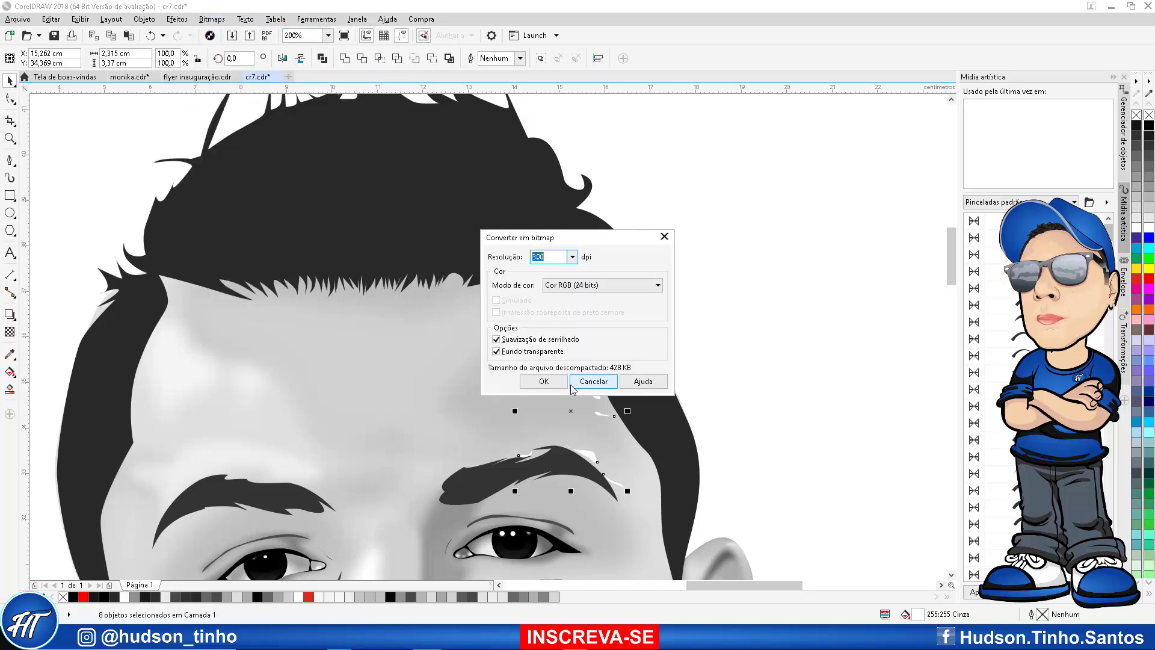
click(515, 381)
Apply a Gaussian blur with a 4.7-pixel radius to the highlights bitmap
click(214, 19)
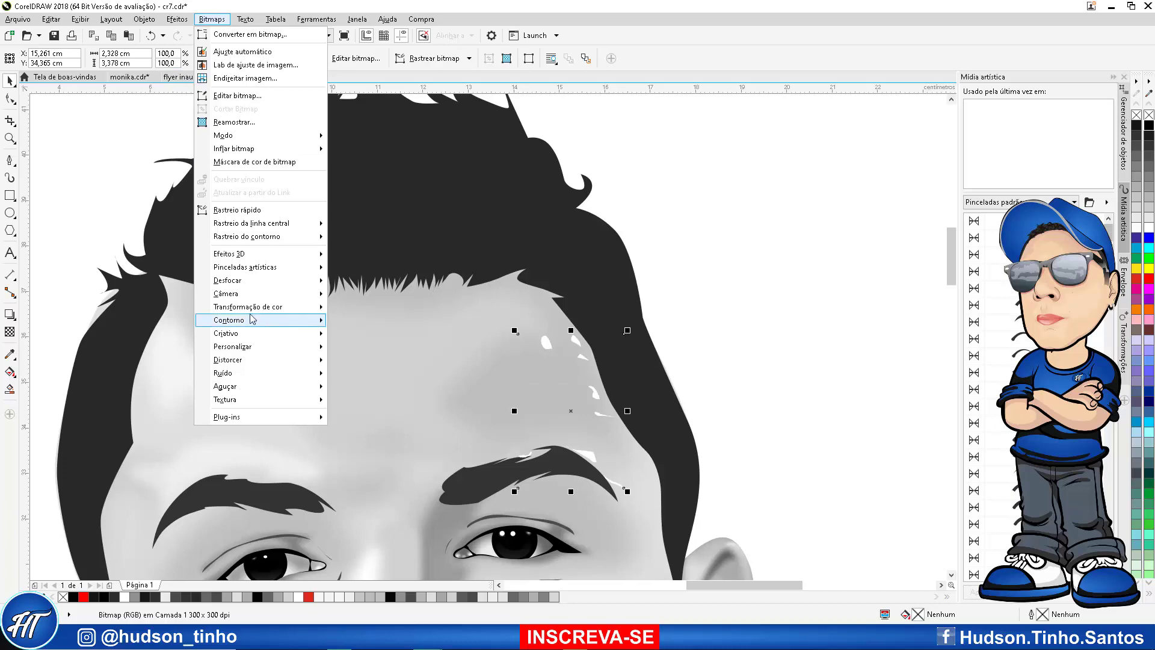
mouse_move(241, 280)
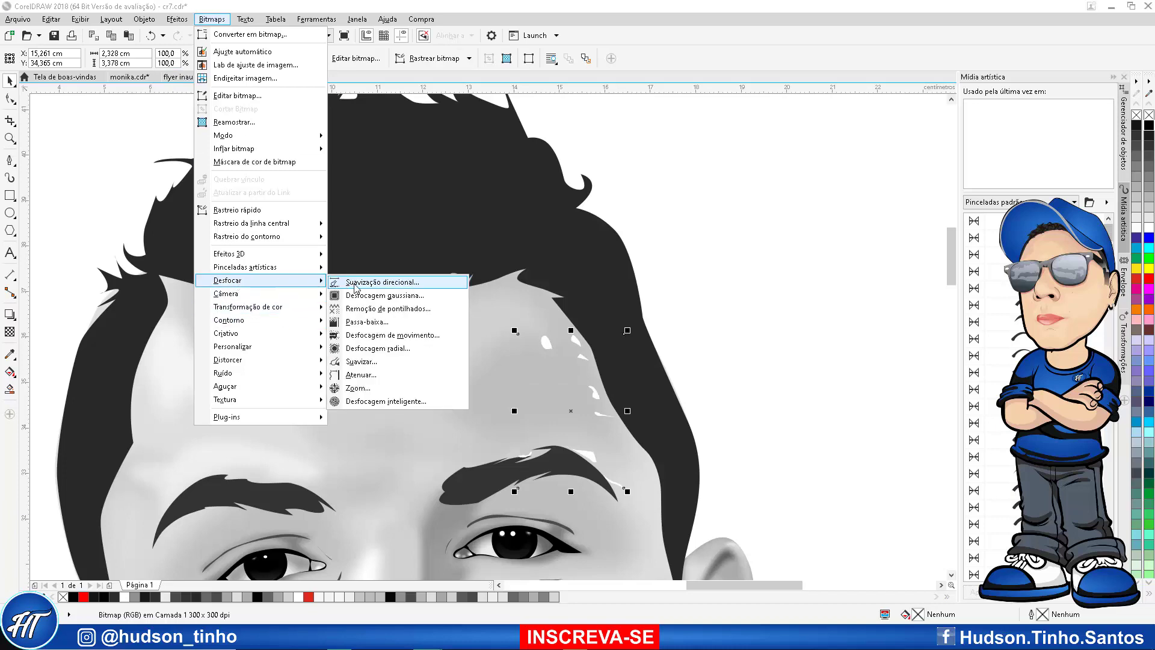
click(388, 298)
drag(519, 307, 238, 228)
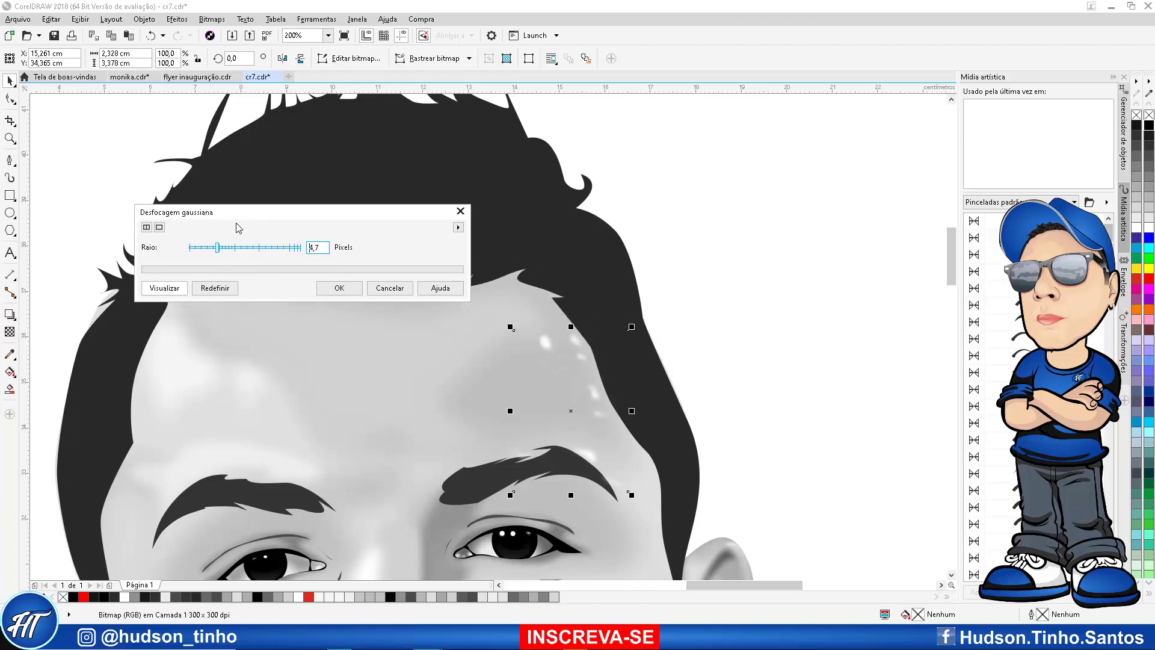
click(338, 288)
Give the blurred highlights bitmap a uniform transparency of 51
click(9, 333)
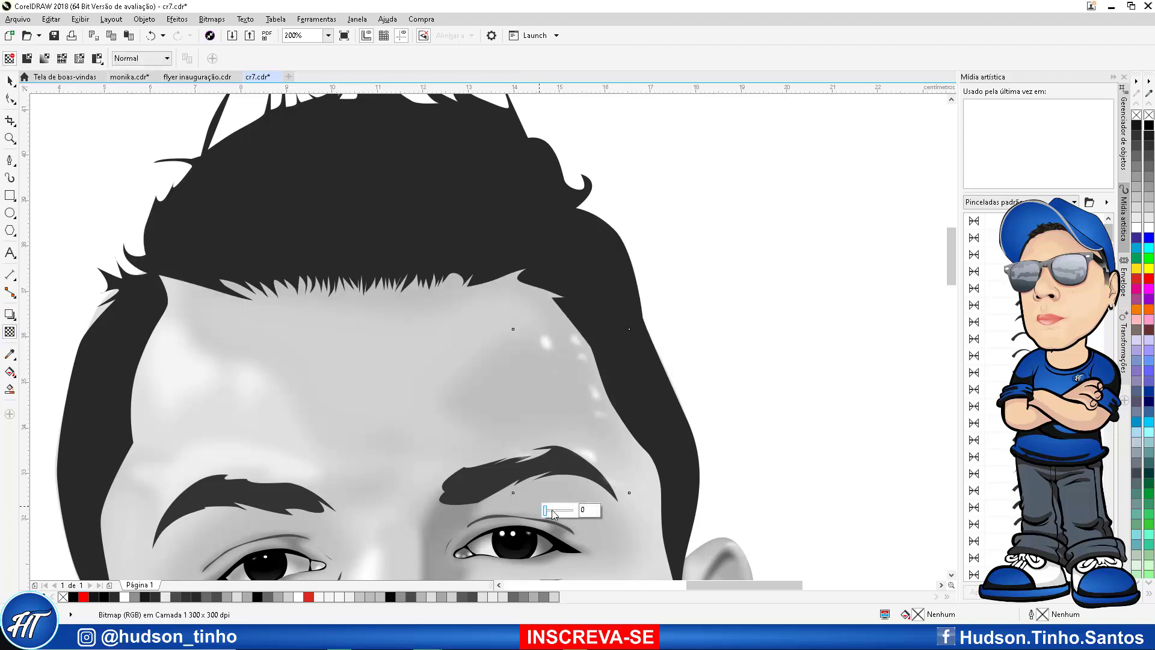
scroll(569, 376, down, 2)
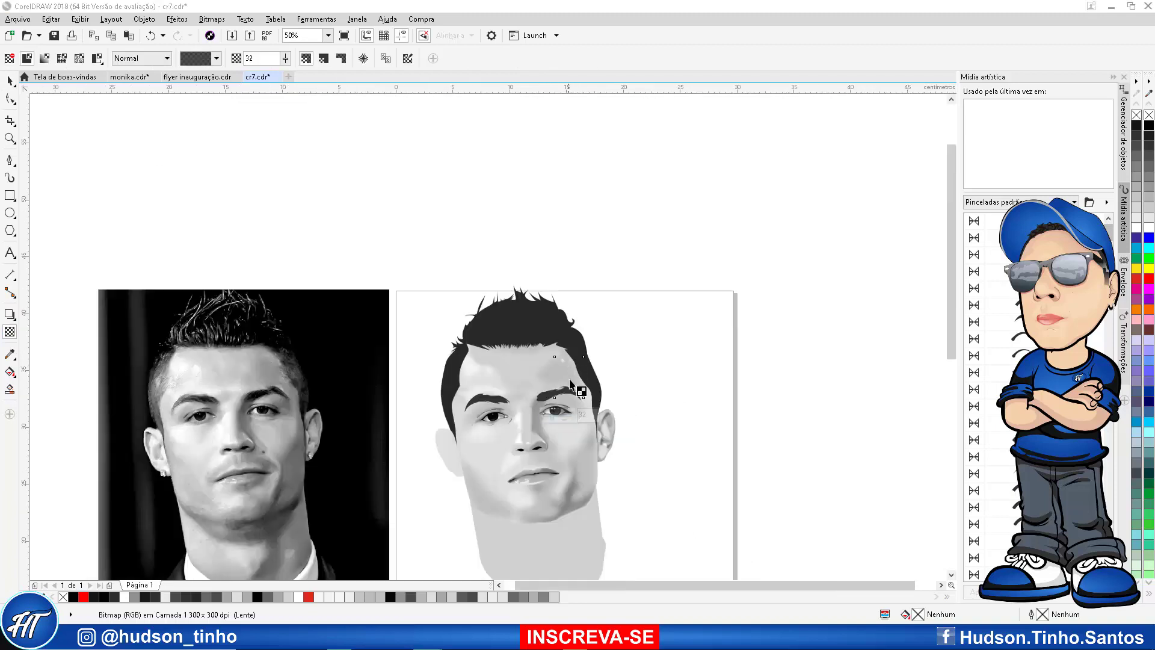
scroll(571, 367, up, 1)
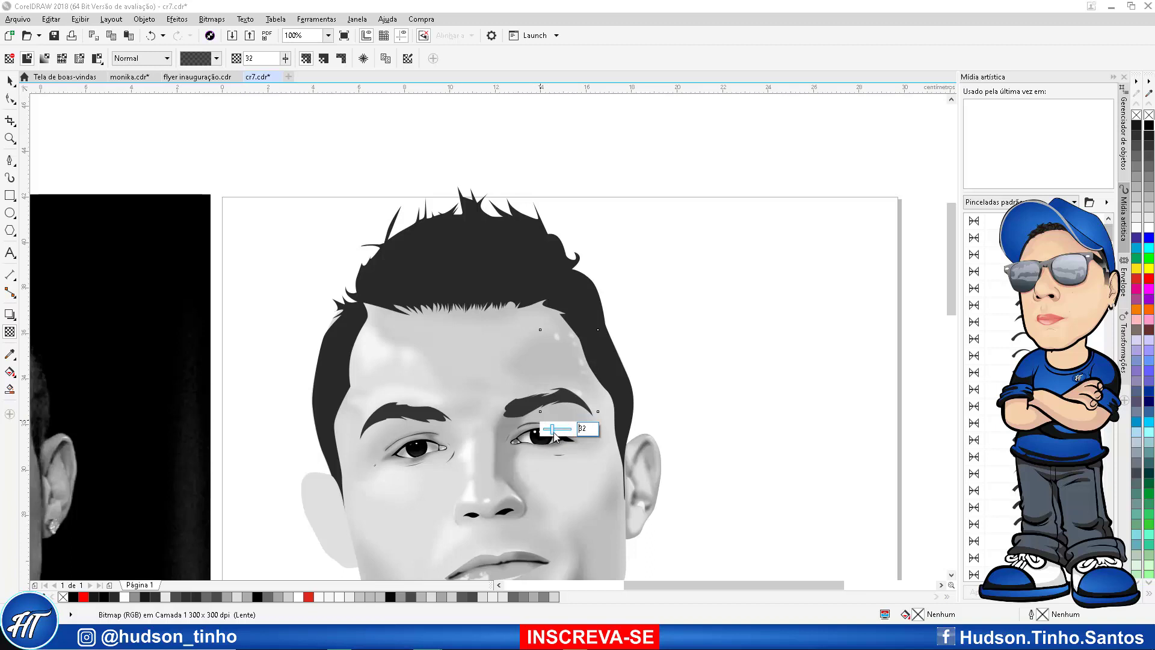
drag(554, 432, 559, 432)
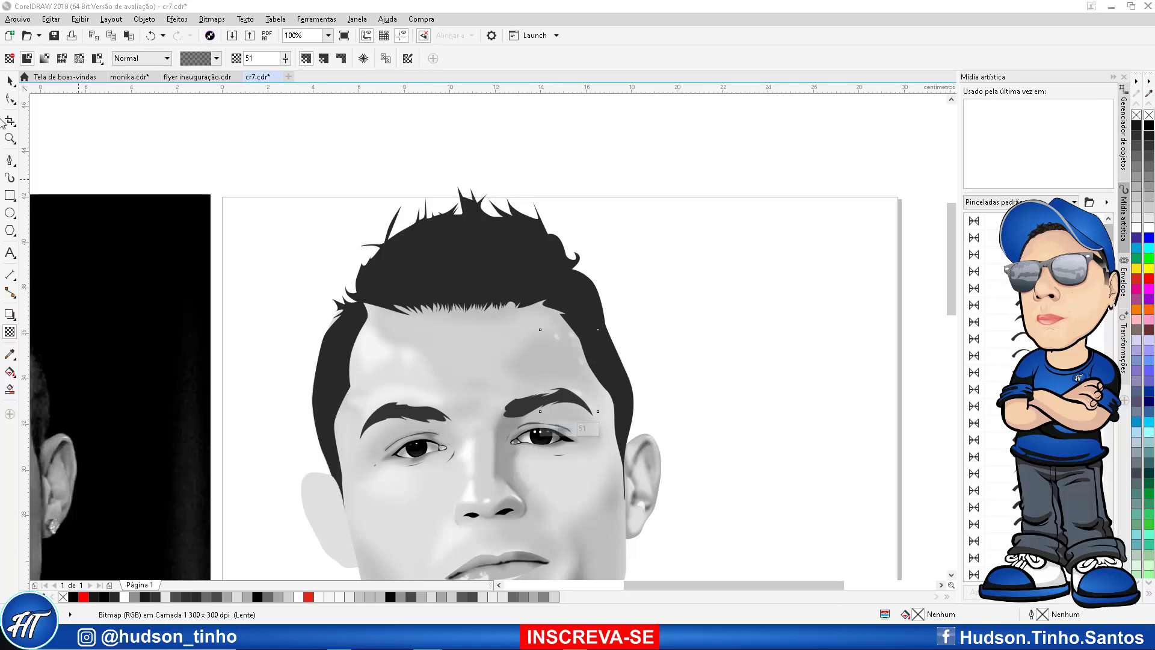
PowerClip the highlights bitmap inside the portrait's face shape and deselect everything
click(9, 81)
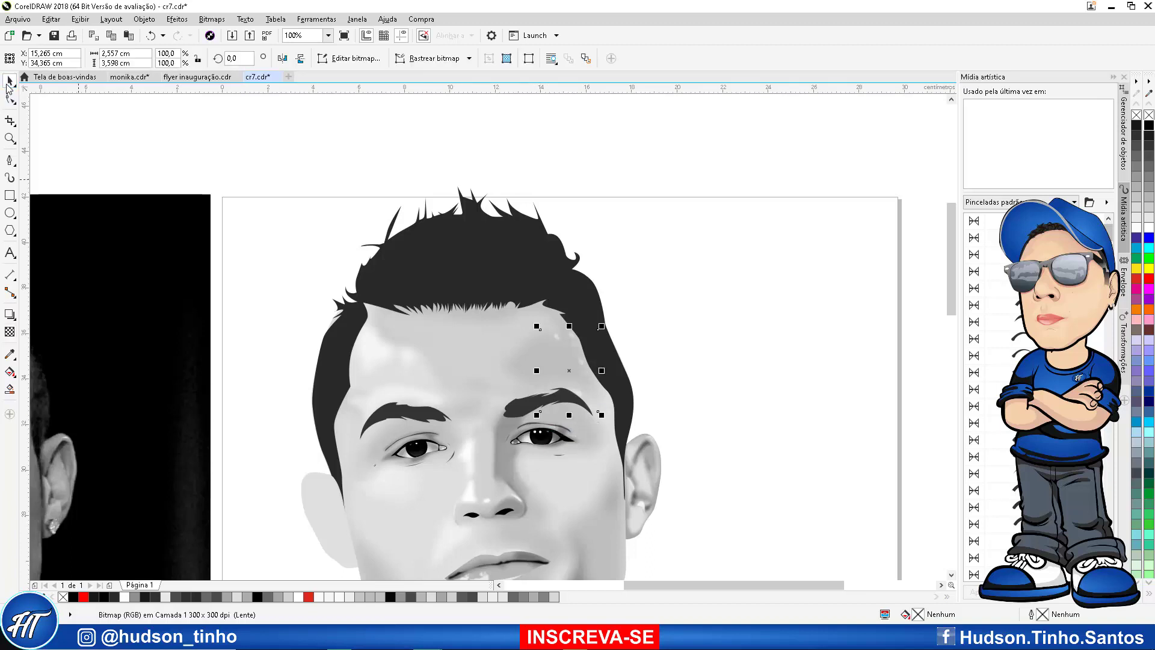
click(145, 19)
mouse_move(173, 130)
click(339, 132)
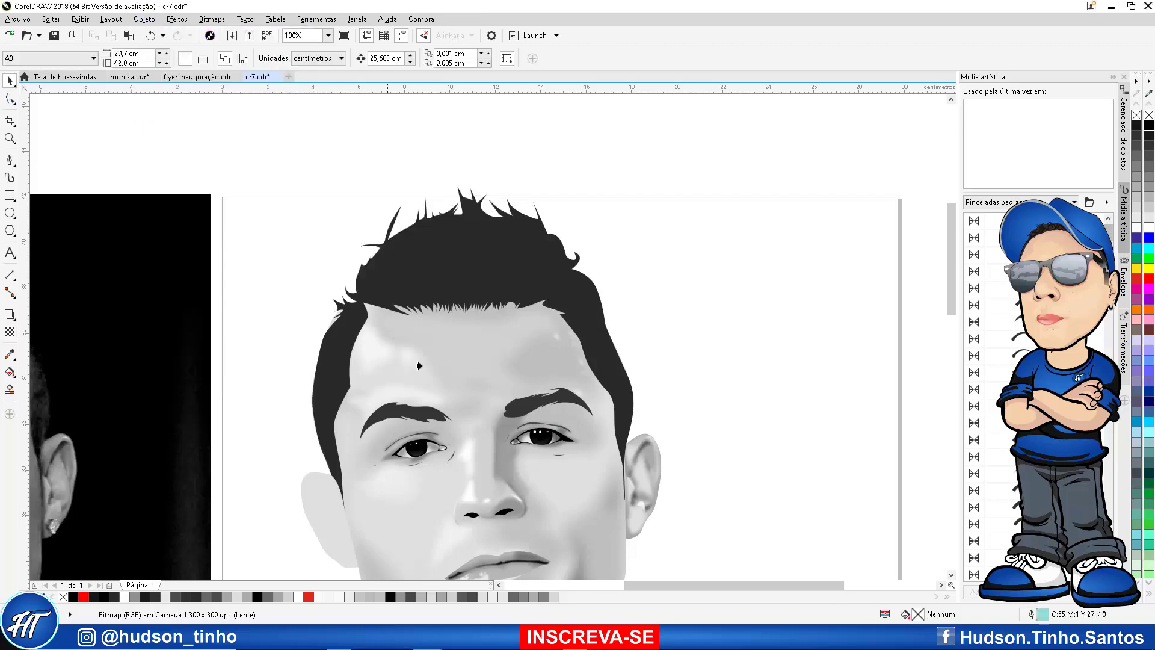
click(437, 379)
click(345, 222)
Compare the shading and highlights of the vector portrait's face with the reference photo
scroll(639, 298, down, 2)
scroll(637, 297, up, 2)
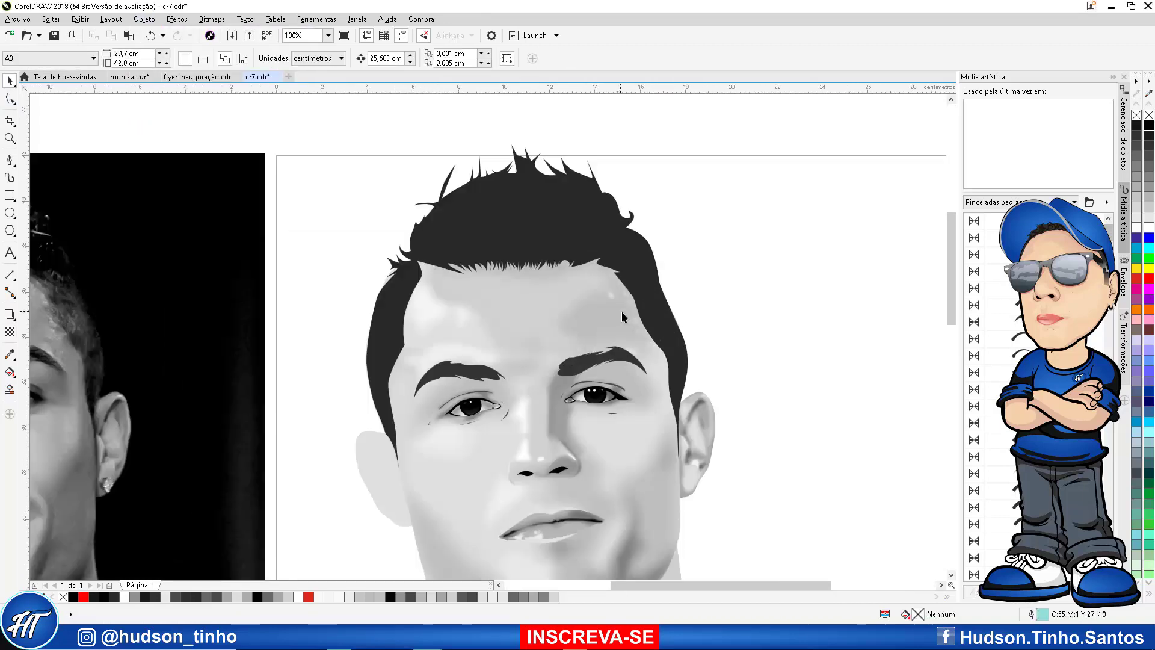
scroll(629, 314, down, 2)
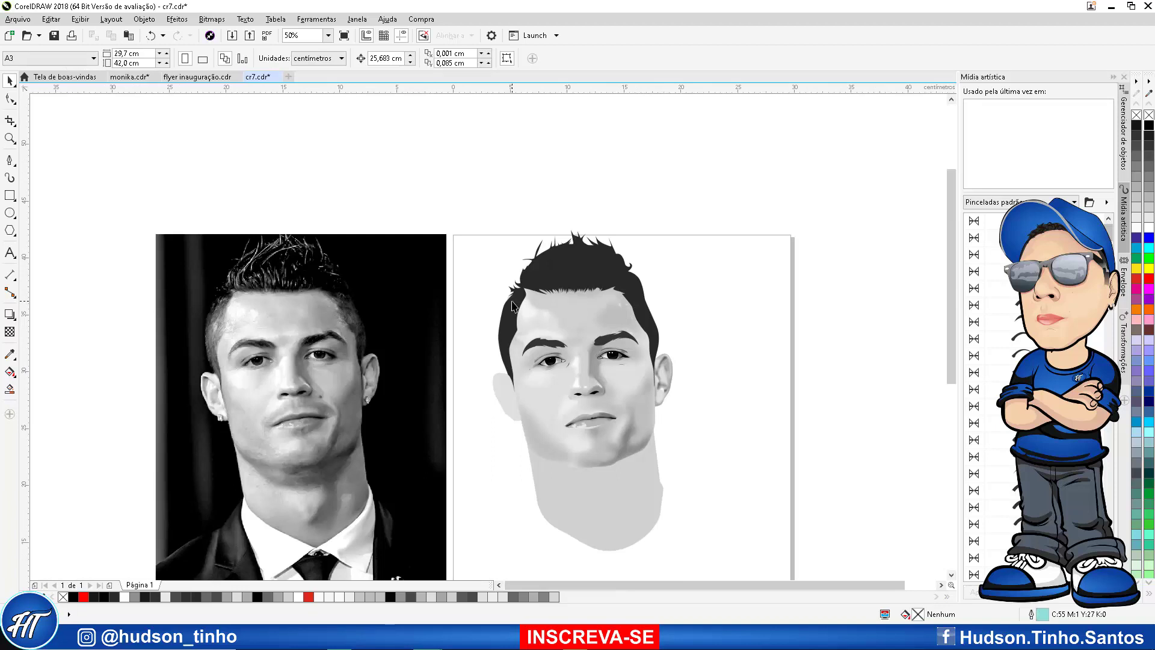
scroll(583, 308, up, 2)
scroll(615, 316, down, 2)
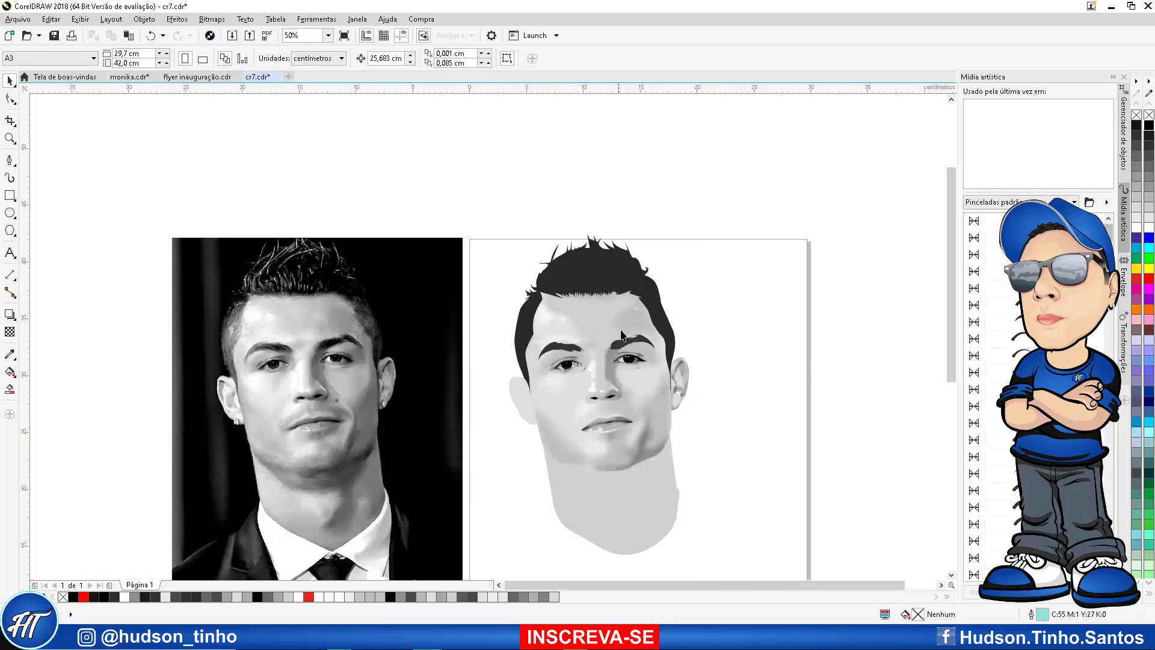
scroll(617, 340, up, 2)
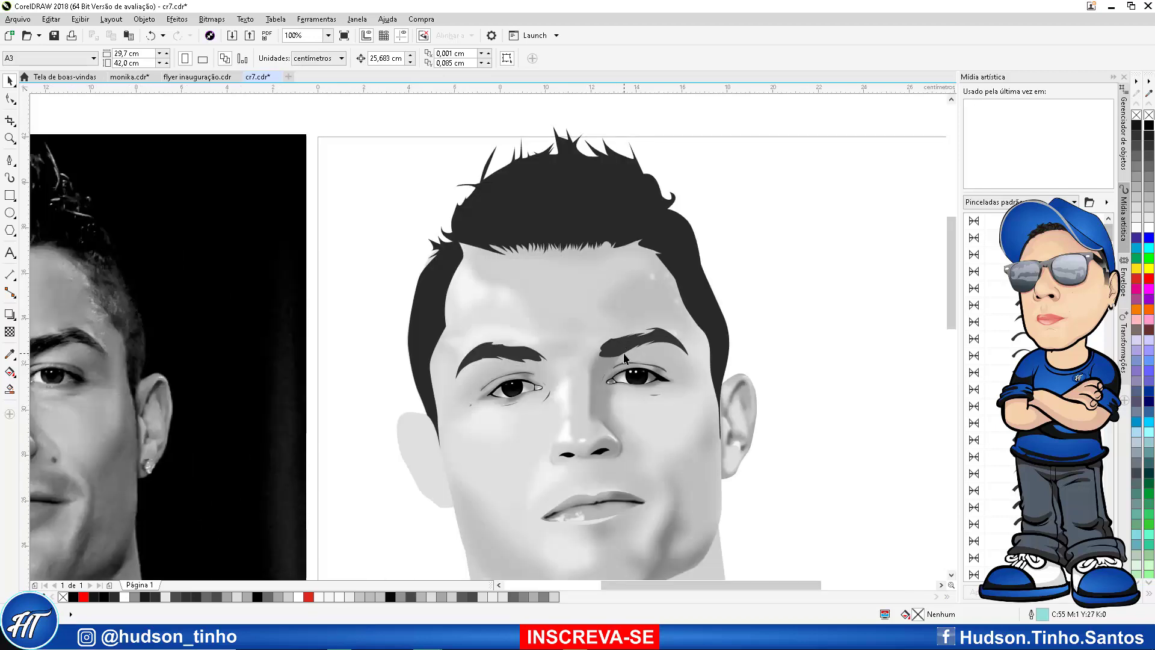
scroll(625, 359, down, 2)
scroll(627, 360, up, 1)
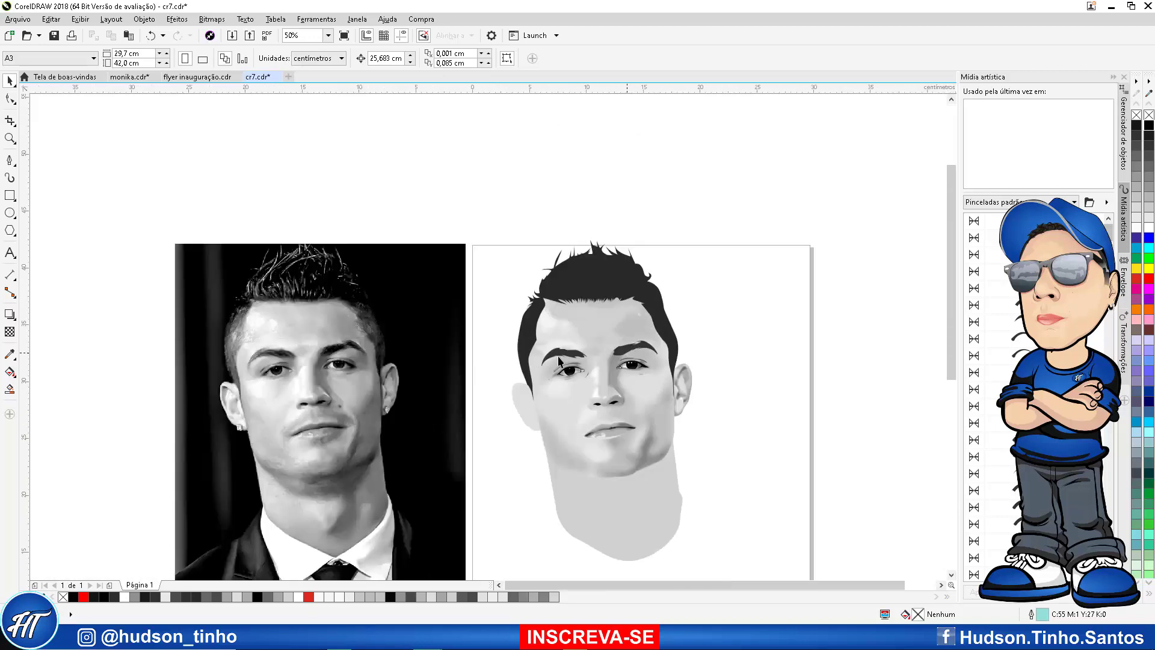
Trace the shading of the reference photo's left ear as a closed Pen tool outline about 1.7 cm wide and 2.8 cm high
click(9, 161)
scroll(220, 383, up, 4)
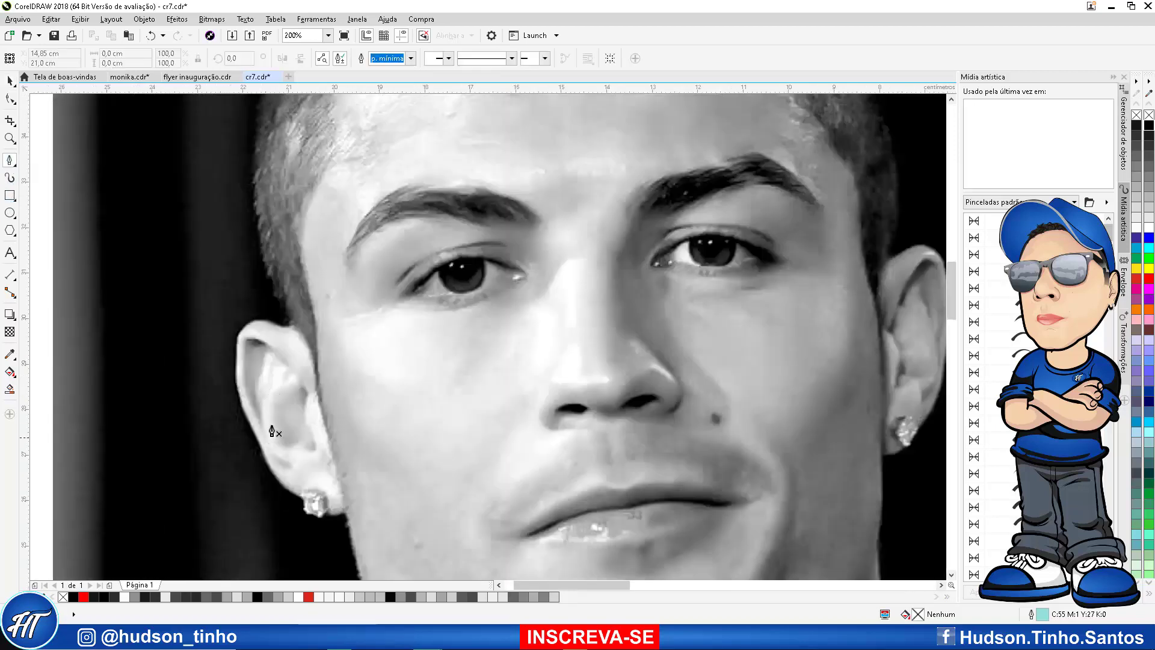
scroll(272, 431, down, 1)
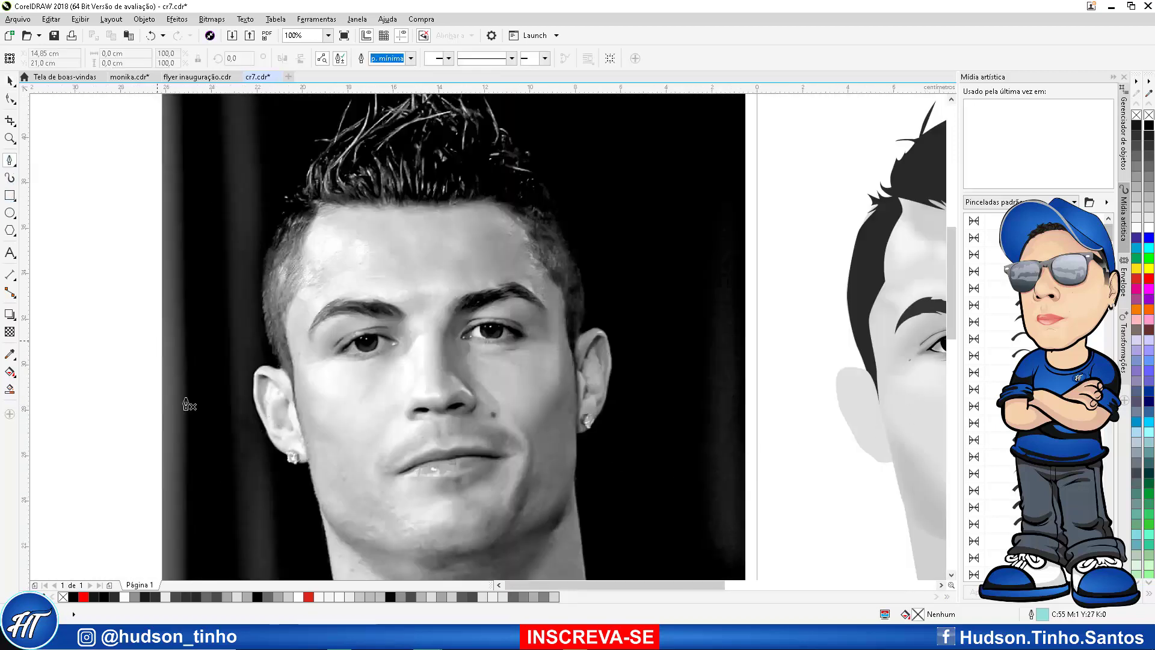
scroll(189, 404, up, 4)
click(522, 502)
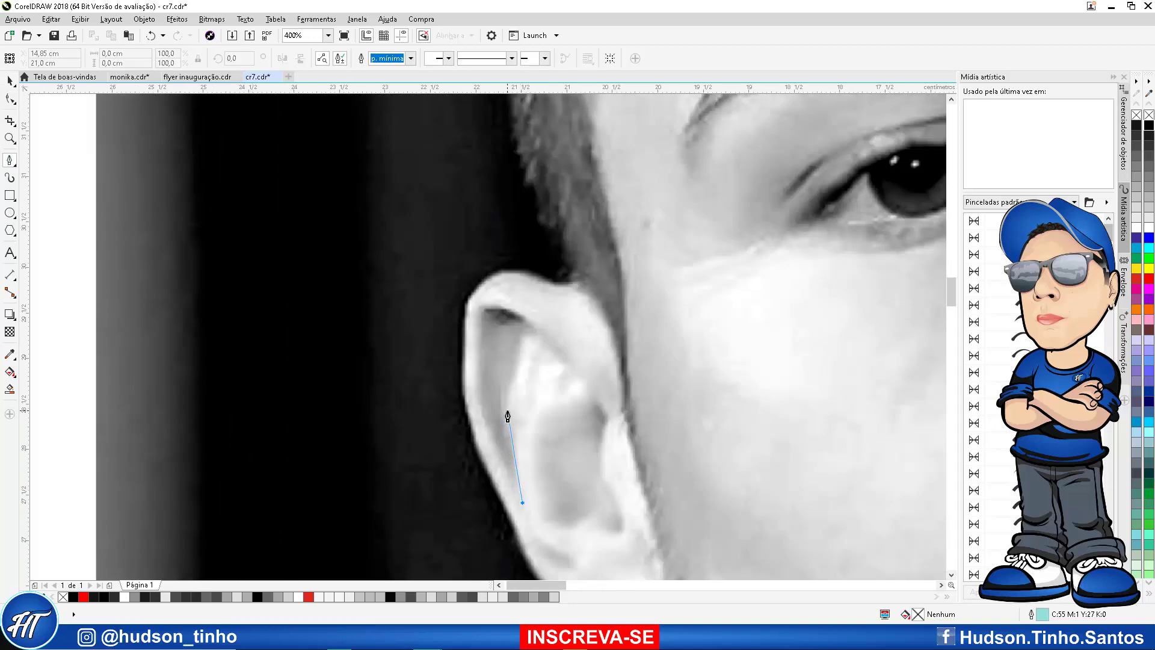
drag(521, 426, 507, 383)
click(537, 356)
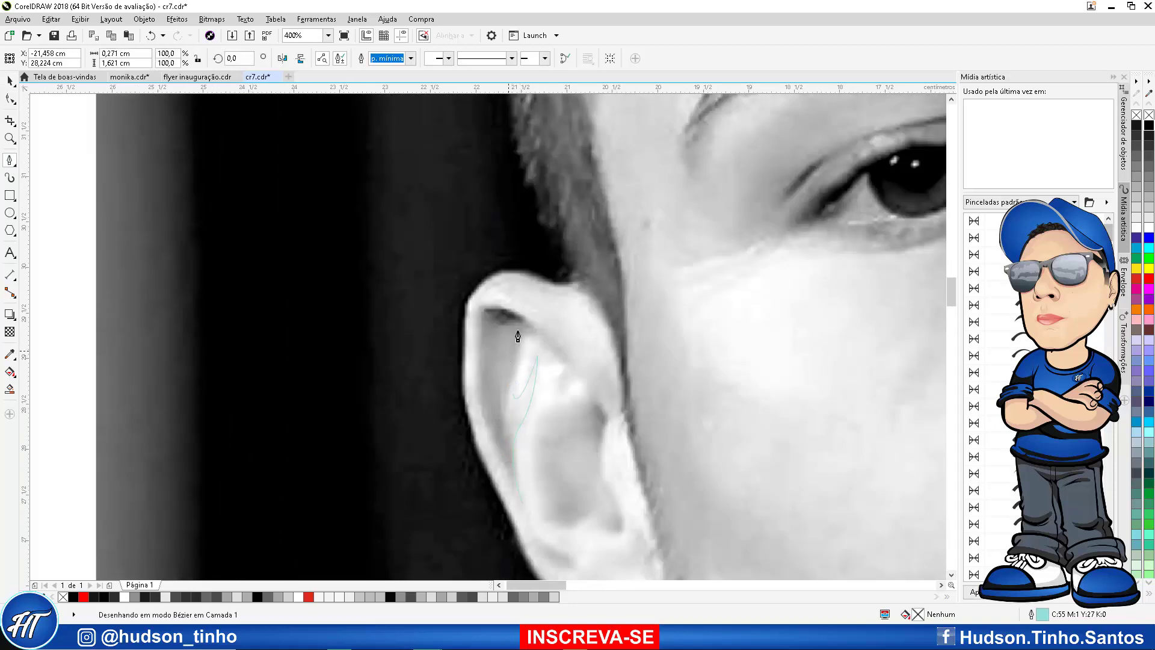
drag(533, 339, 545, 344)
drag(561, 374, 577, 397)
click(585, 400)
click(534, 414)
drag(549, 517, 624, 546)
drag(625, 507, 615, 497)
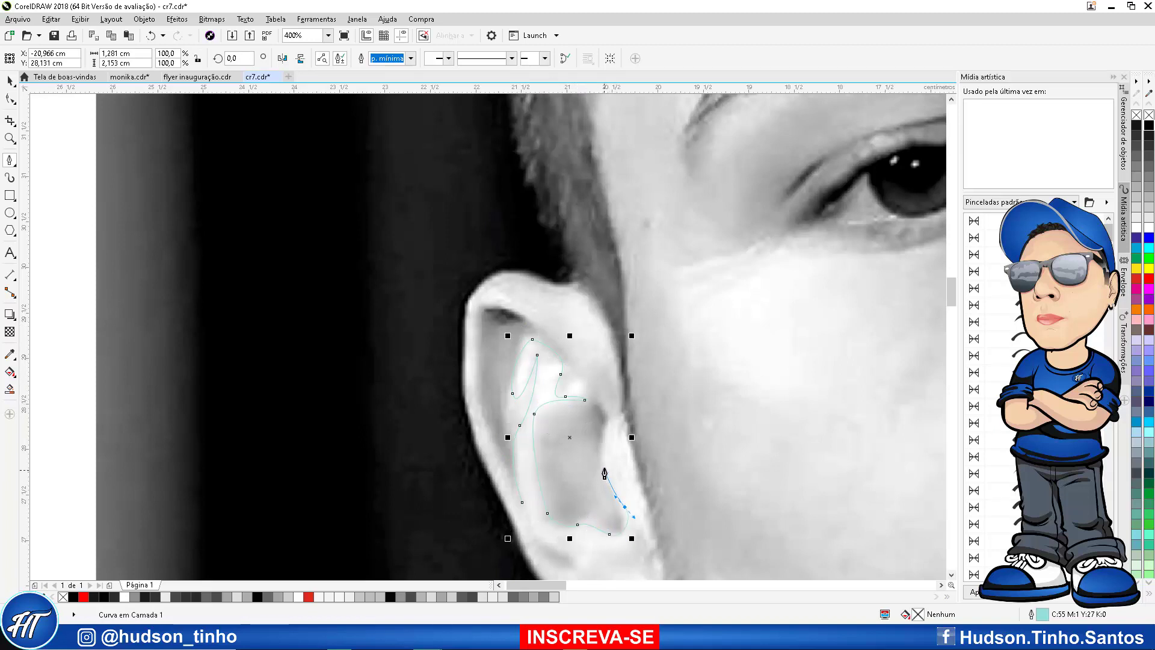
click(605, 470)
click(605, 417)
click(623, 390)
drag(583, 341, 486, 308)
click(479, 285)
click(520, 310)
click(477, 305)
drag(480, 411, 483, 463)
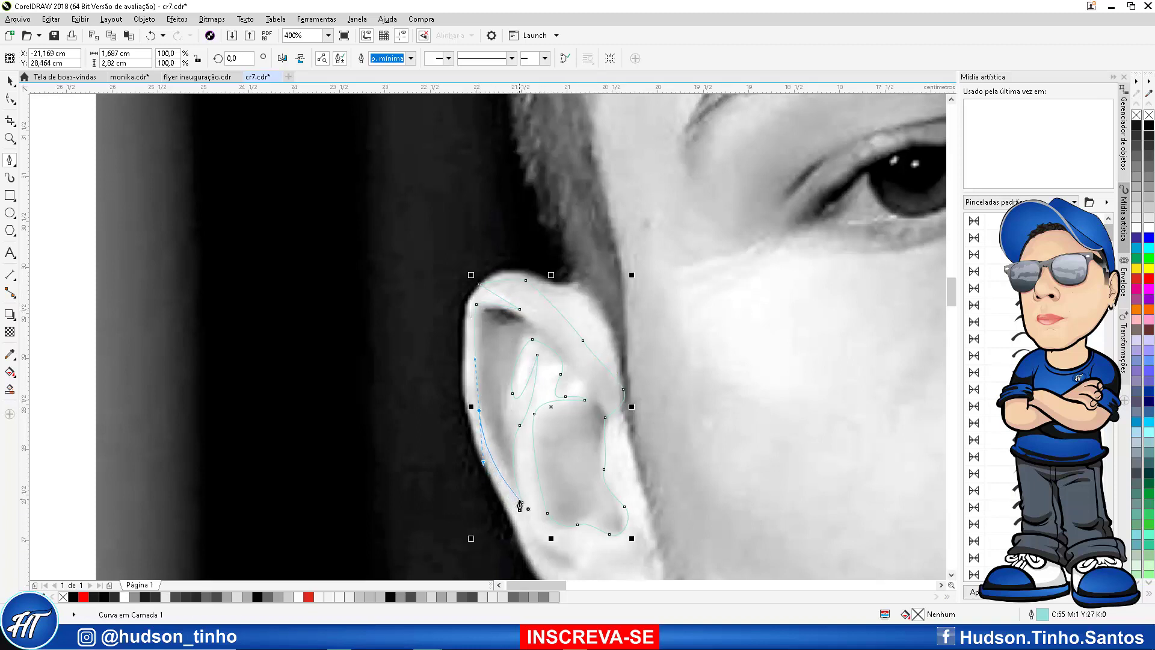
click(521, 503)
Trace the small shadow just above the left earlobe as a closed shape about 0.6 cm wide and 0.5 cm high
scroll(470, 400, down, 2)
scroll(484, 434, up, 2)
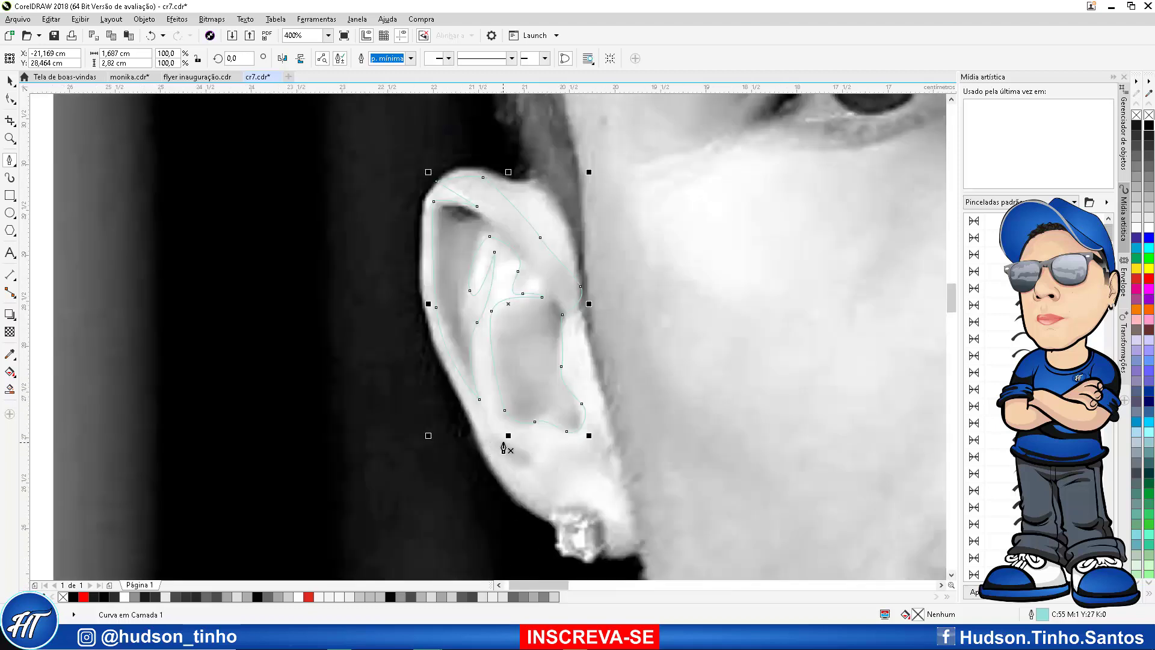
click(481, 420)
mouse_move(503, 449)
mouse_down()
mouse_move(527, 456)
mouse_move(540, 480)
mouse_move(480, 437)
mouse_up()
click(481, 420)
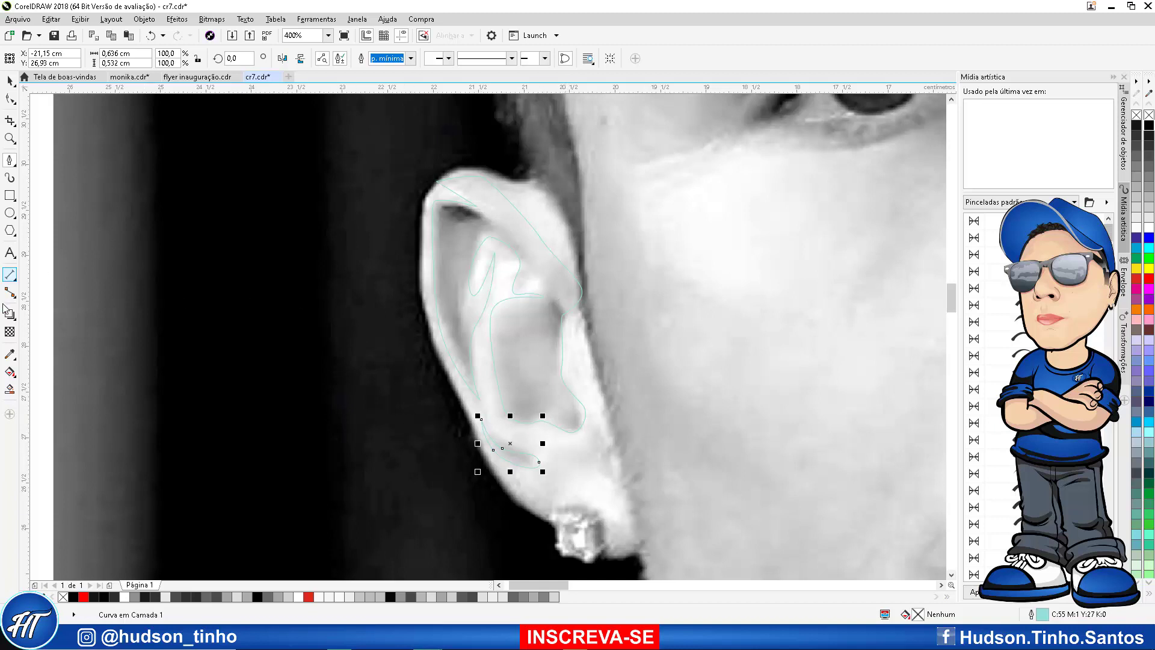
Sample gray 213 from the reference ear and fill both traced ear shapes with it
click(7, 355)
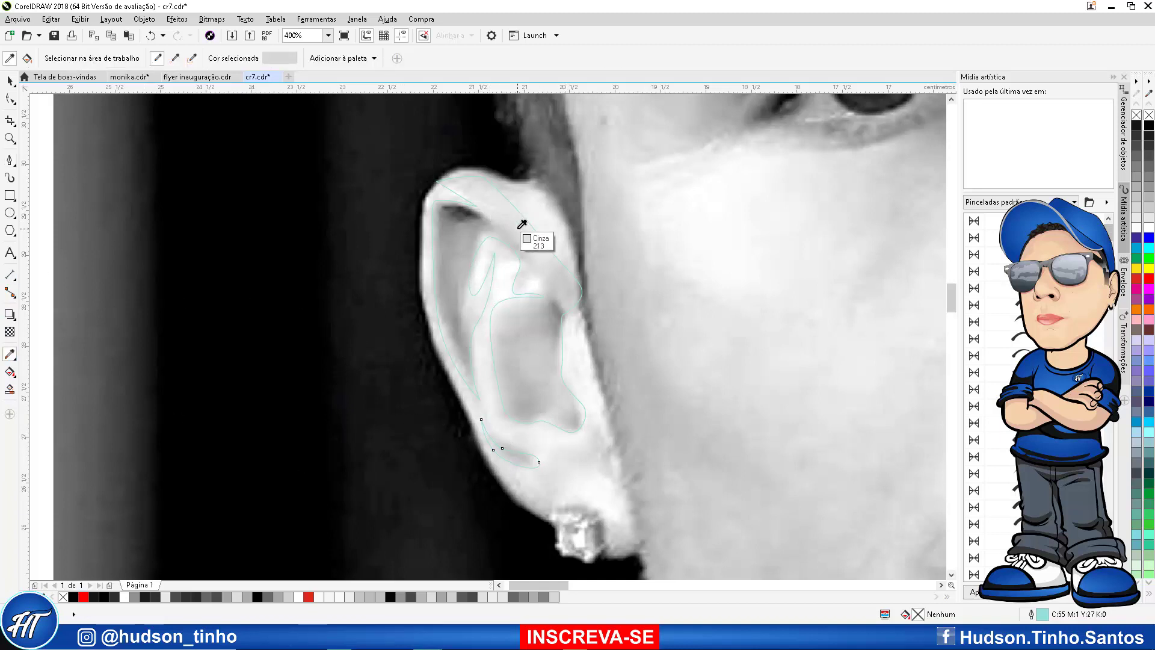
click(511, 247)
click(516, 240)
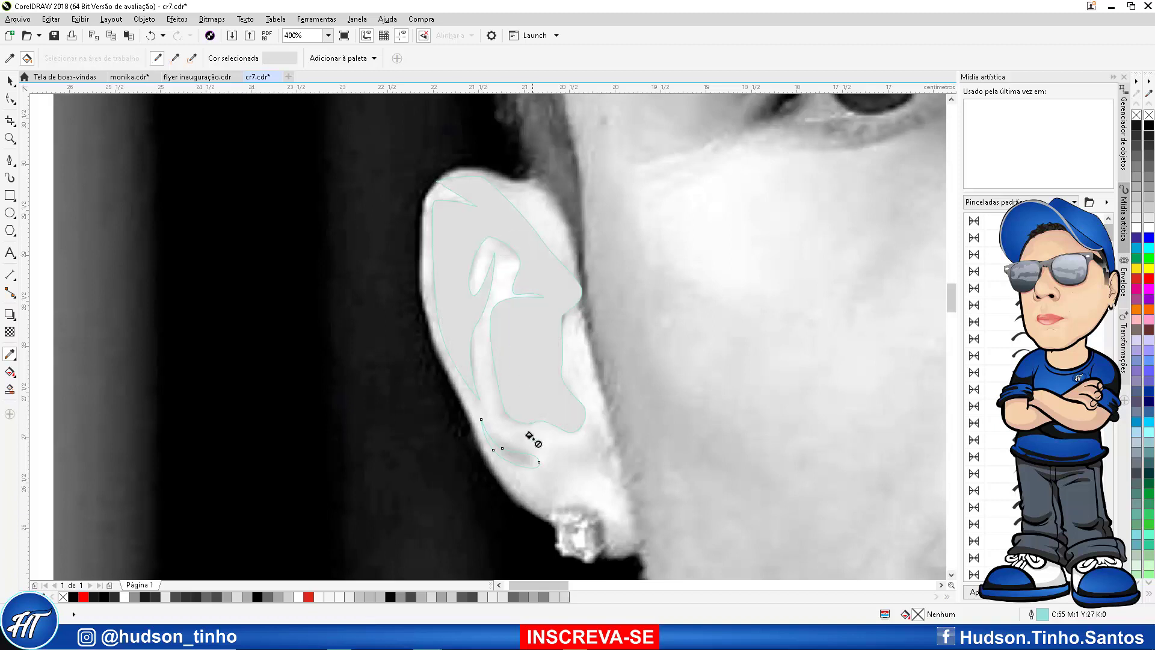
click(519, 457)
Select both traced ear shapes and nudge them 25.683 cm across onto the vector portrait's left ear
click(7, 80)
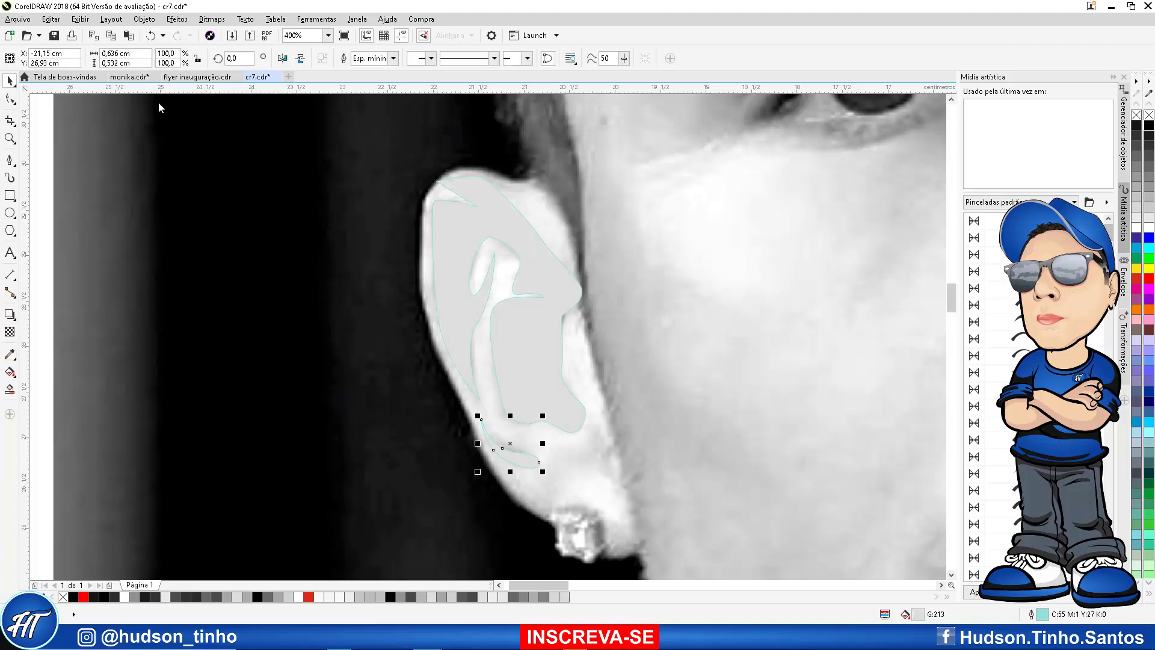
scroll(439, 302, down, 4)
drag(393, 233, 516, 391)
scroll(228, 248, down, 2)
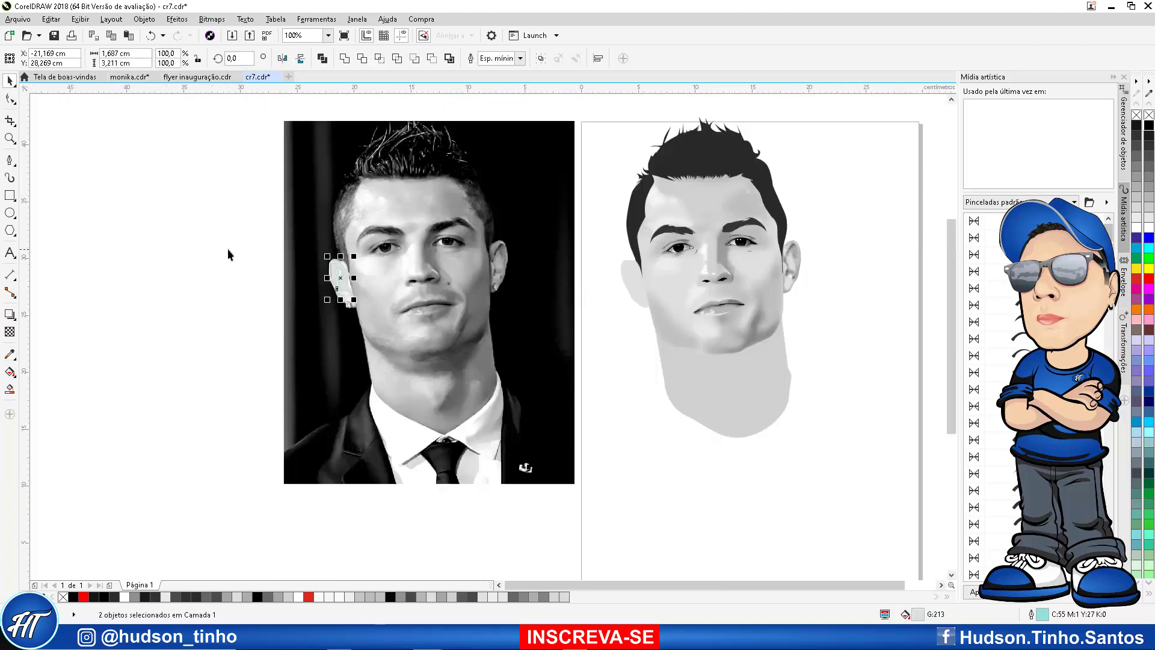
key(Right)
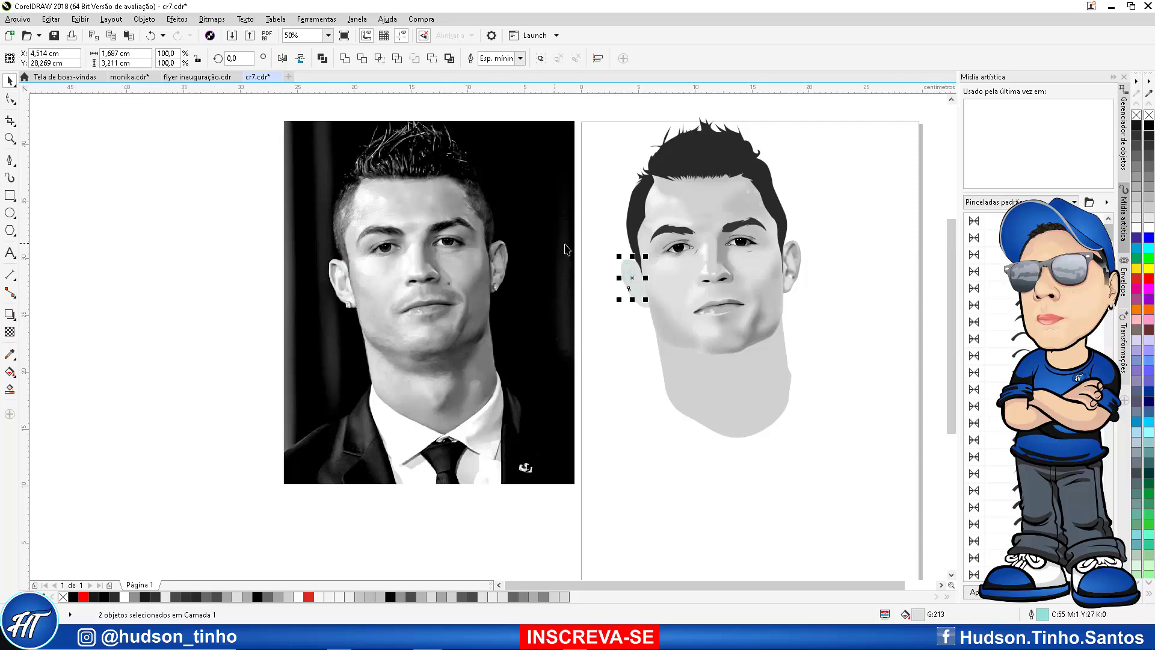
Fill both ear shading shapes with the palette's gray 195 and remove their outlines
scroll(630, 262, up, 8)
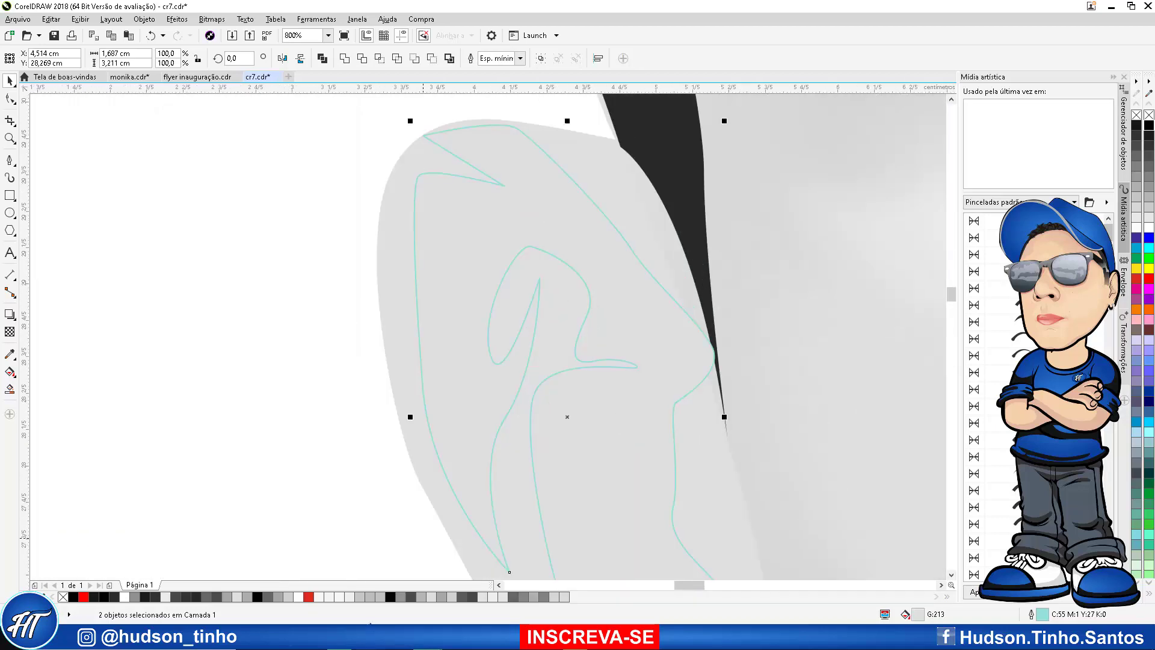
click(448, 595)
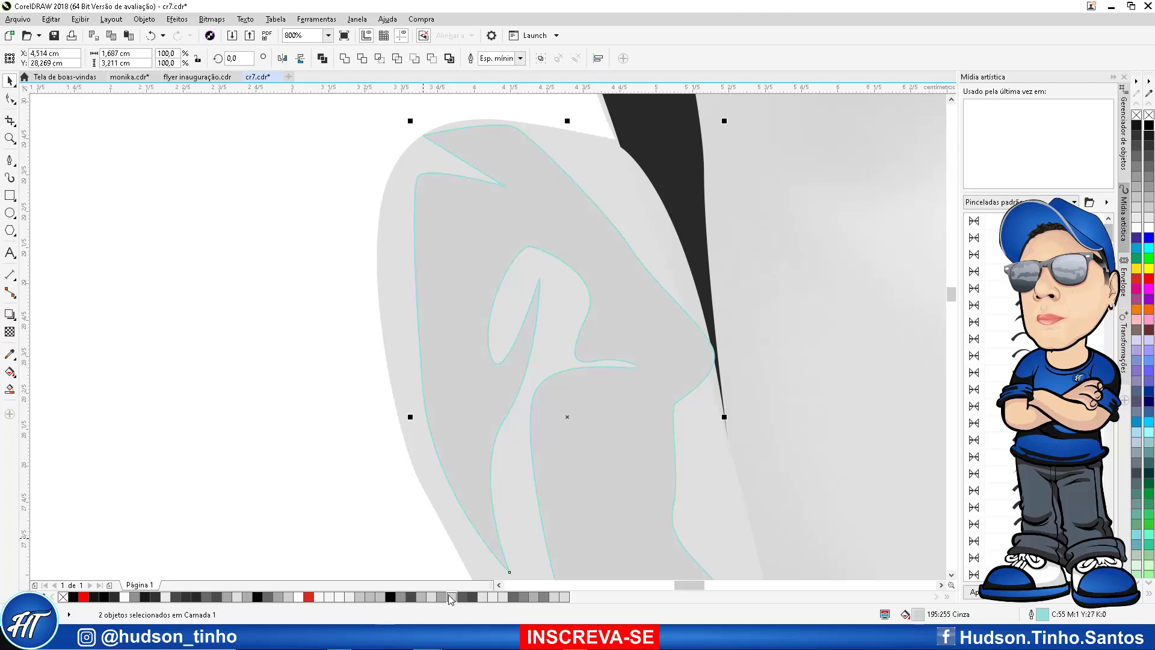
right_click(60, 597)
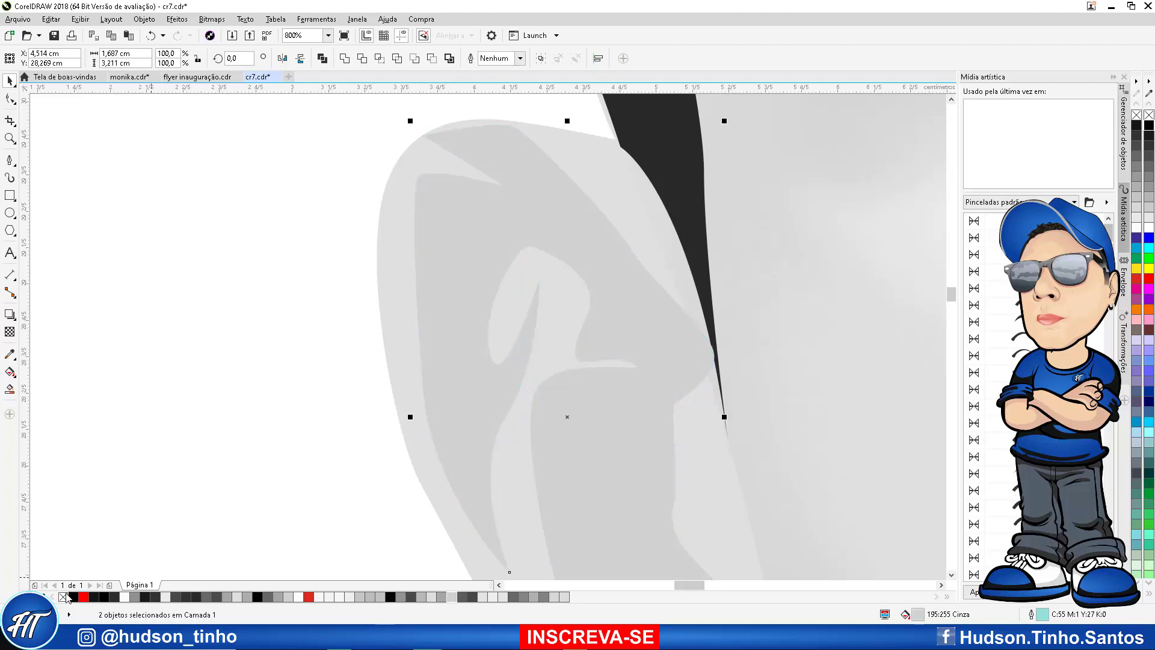
Convert the two ear shading shapes into one 300 dpi RGB bitmap
click(219, 20)
click(227, 34)
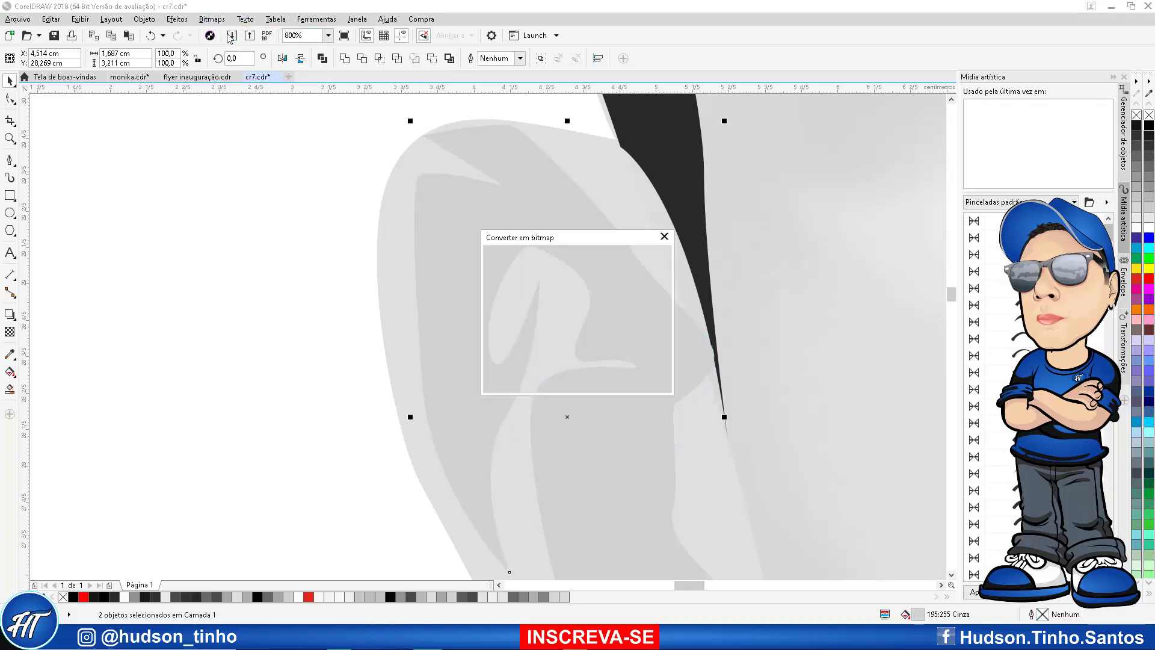
click(530, 381)
Apply a Gaussian blur to the ear shading bitmap, reducing the radius from the preset value for a softer edge
click(217, 19)
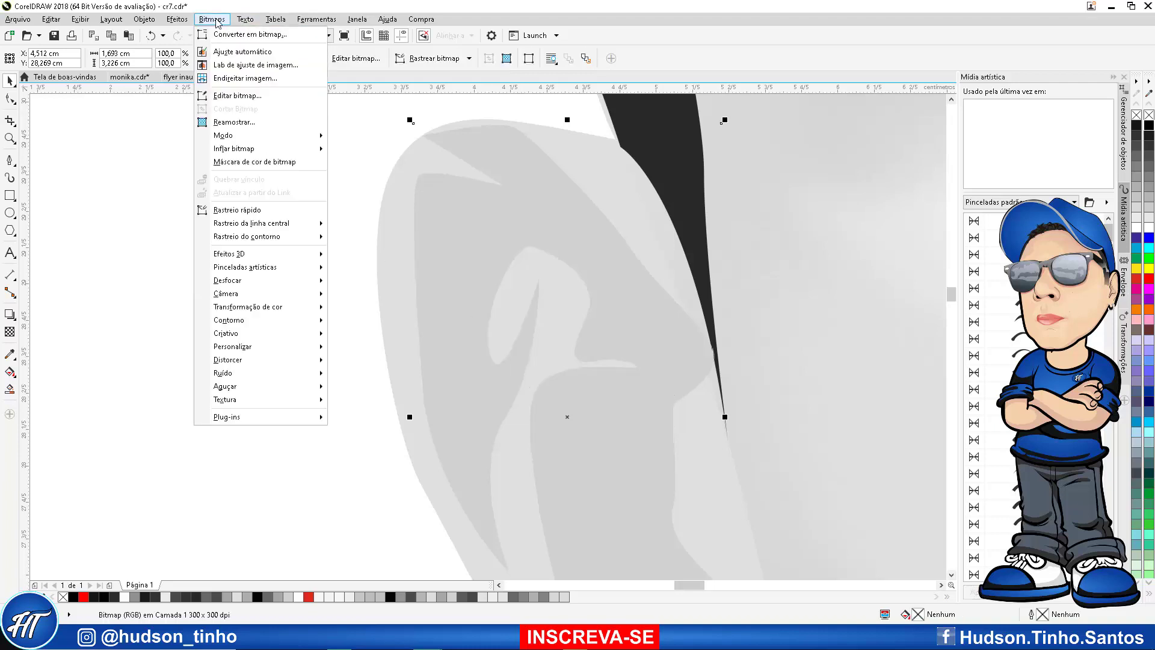
mouse_move(250, 281)
click(393, 296)
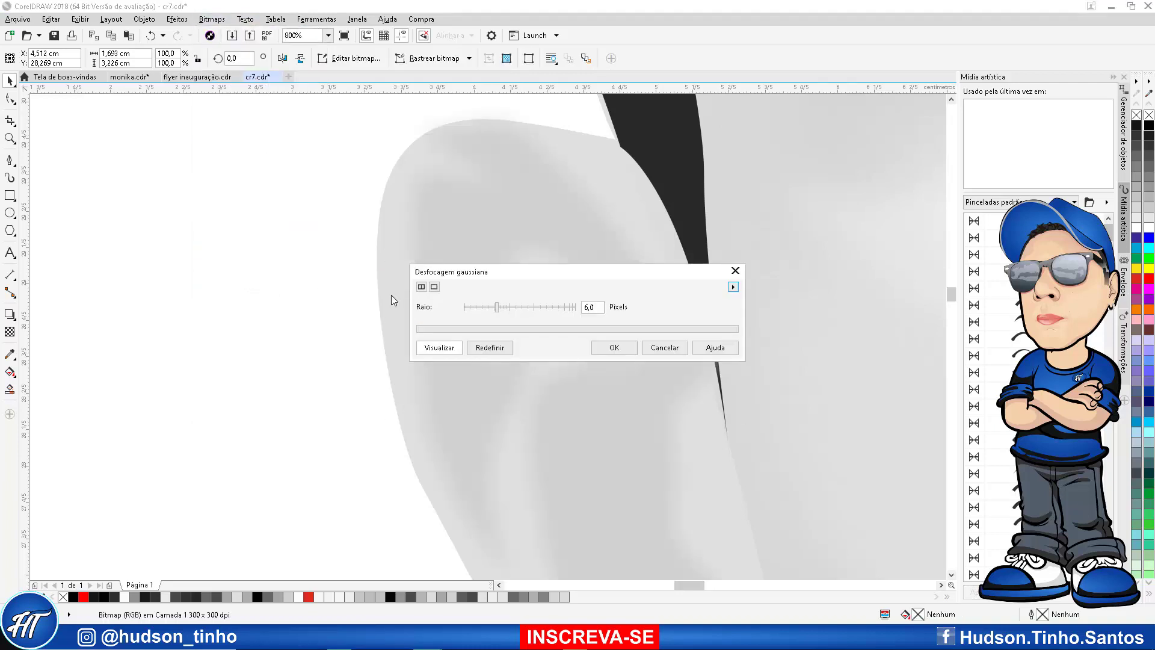
drag(512, 266, 231, 253)
click(190, 289)
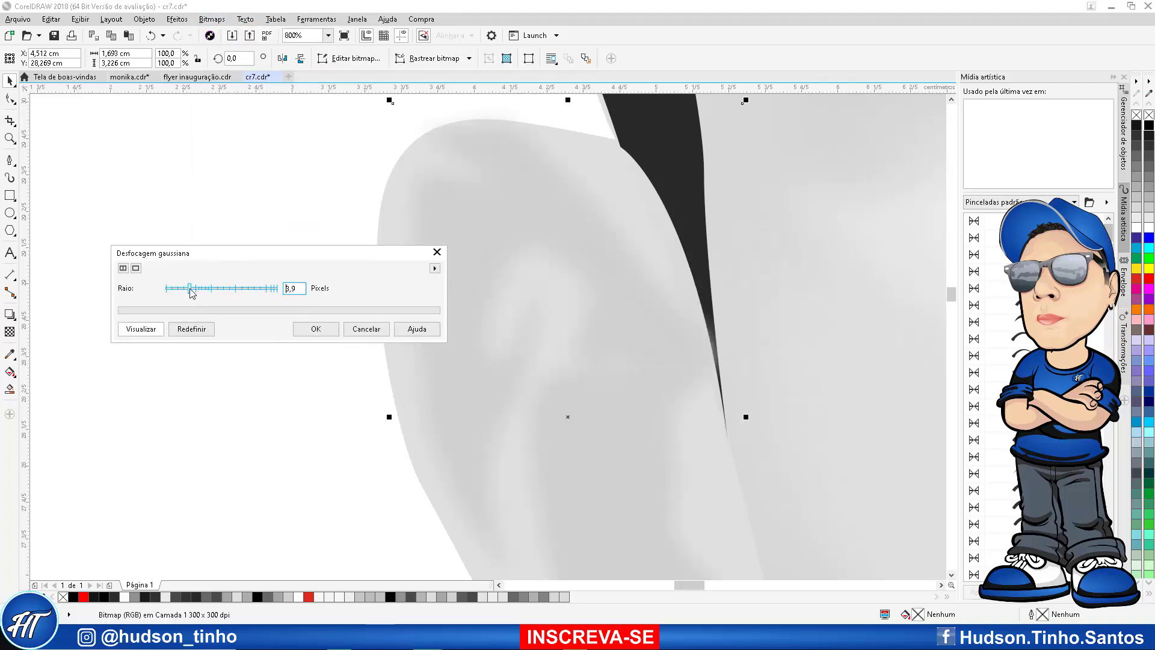
click(194, 288)
click(316, 329)
PowerClip the blurred shading bitmap inside the portrait's left ear shape and deselect everything
scroll(388, 272, down, 4)
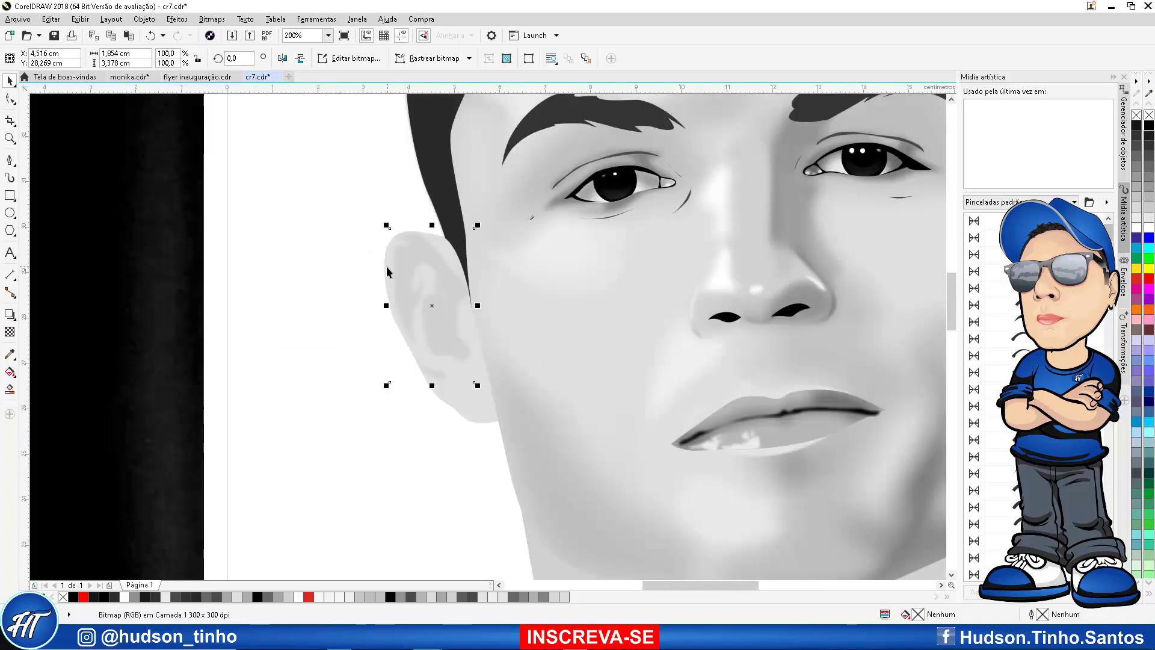
click(134, 21)
mouse_move(180, 126)
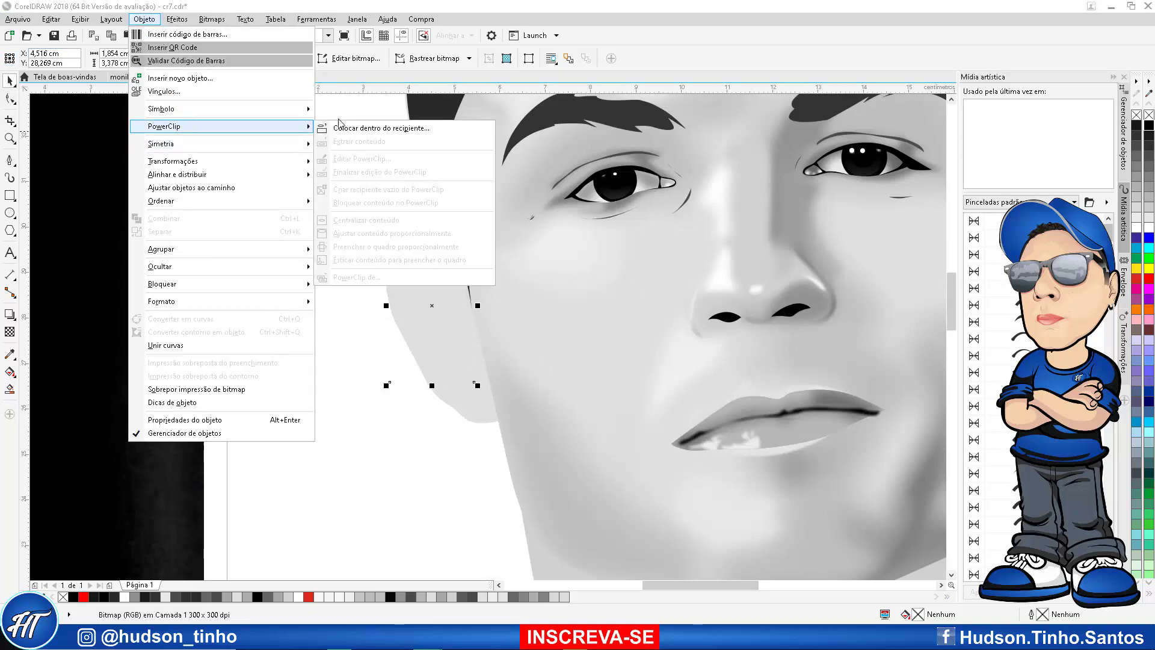
click(343, 126)
click(455, 279)
click(343, 219)
Compare the portrait's left ear and face shading with the reference photo
scroll(343, 218, down, 2)
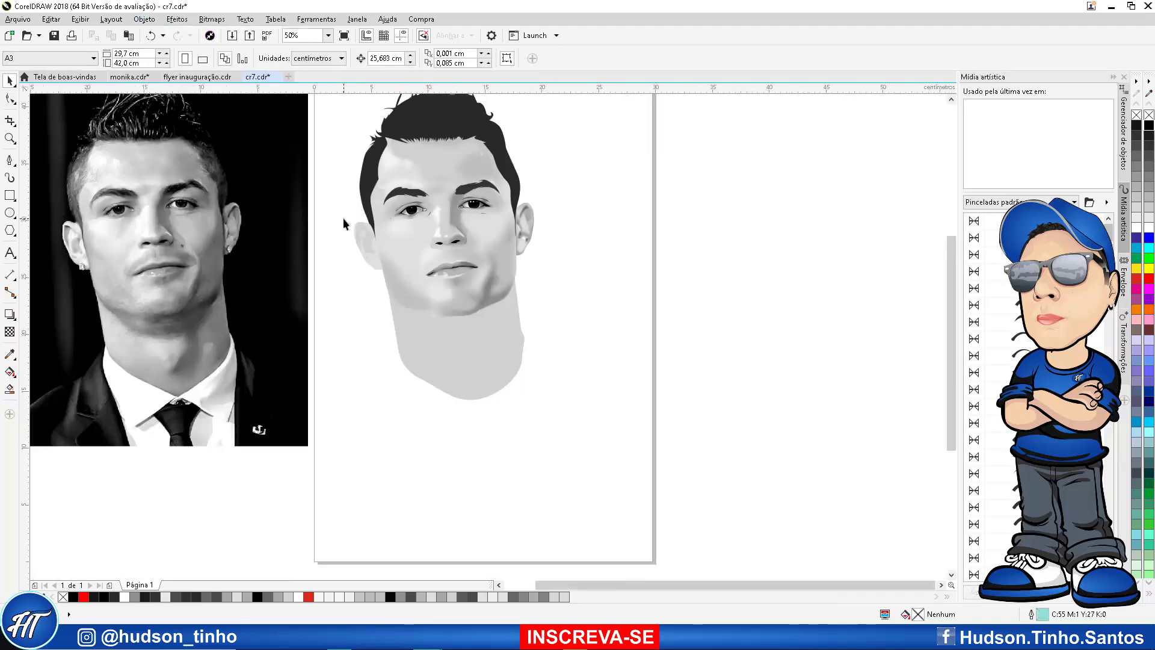
scroll(343, 218, up, 1)
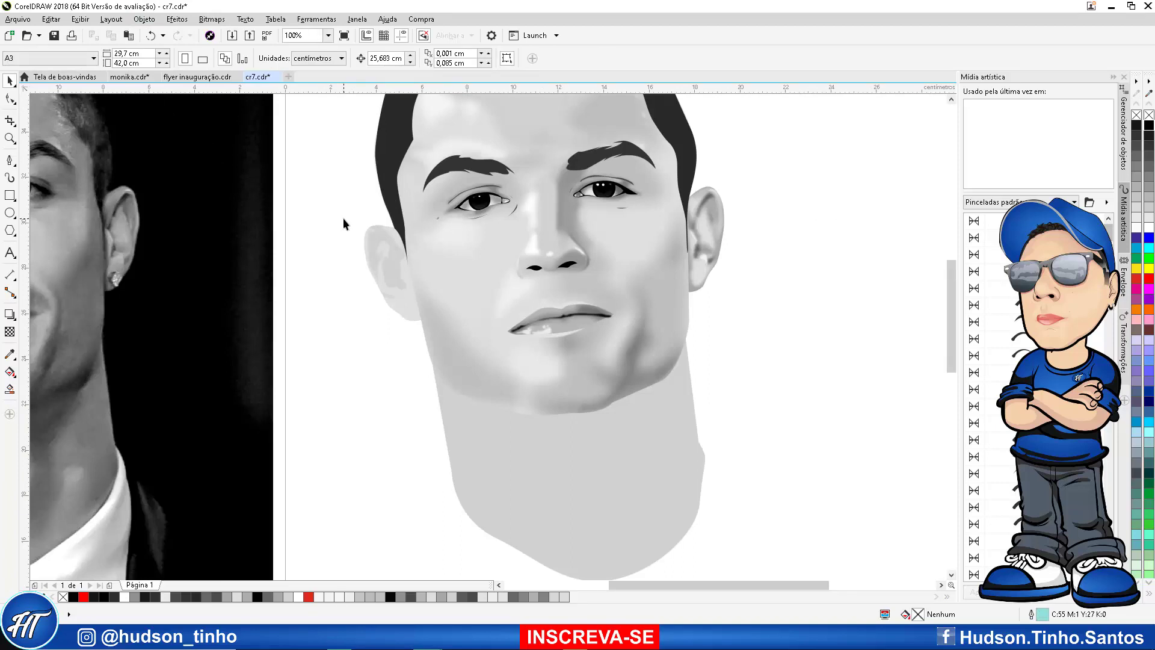
scroll(344, 219, down, 4)
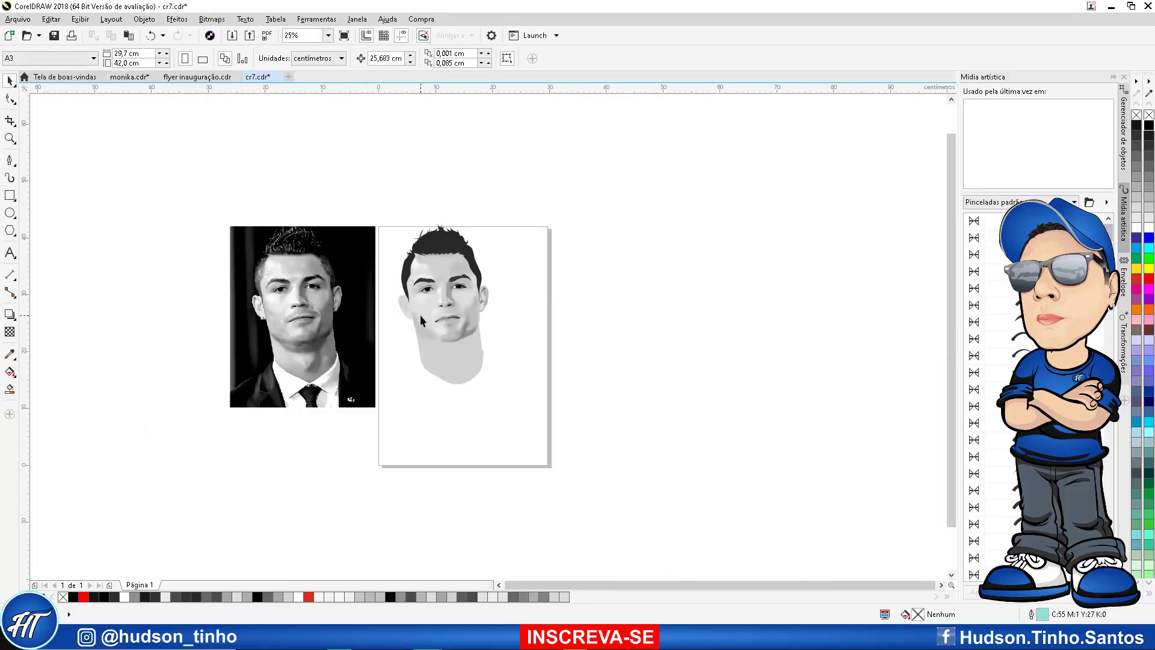
scroll(376, 301, up, 2)
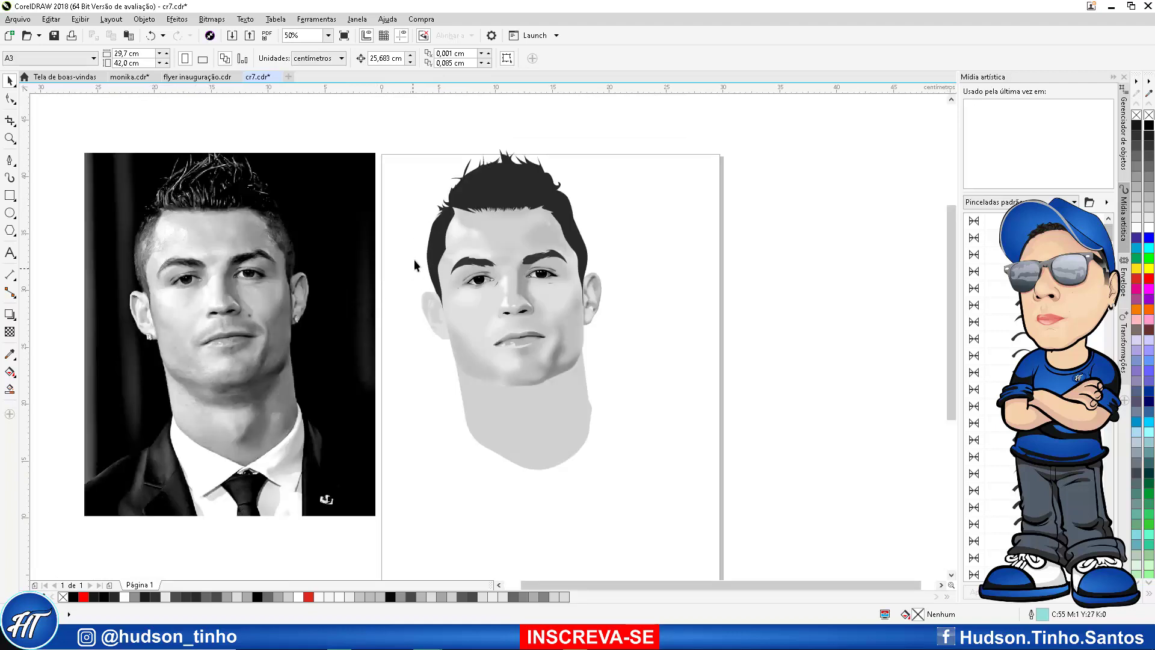
scroll(452, 221, up, 4)
click(482, 244)
scroll(481, 244, down, 1)
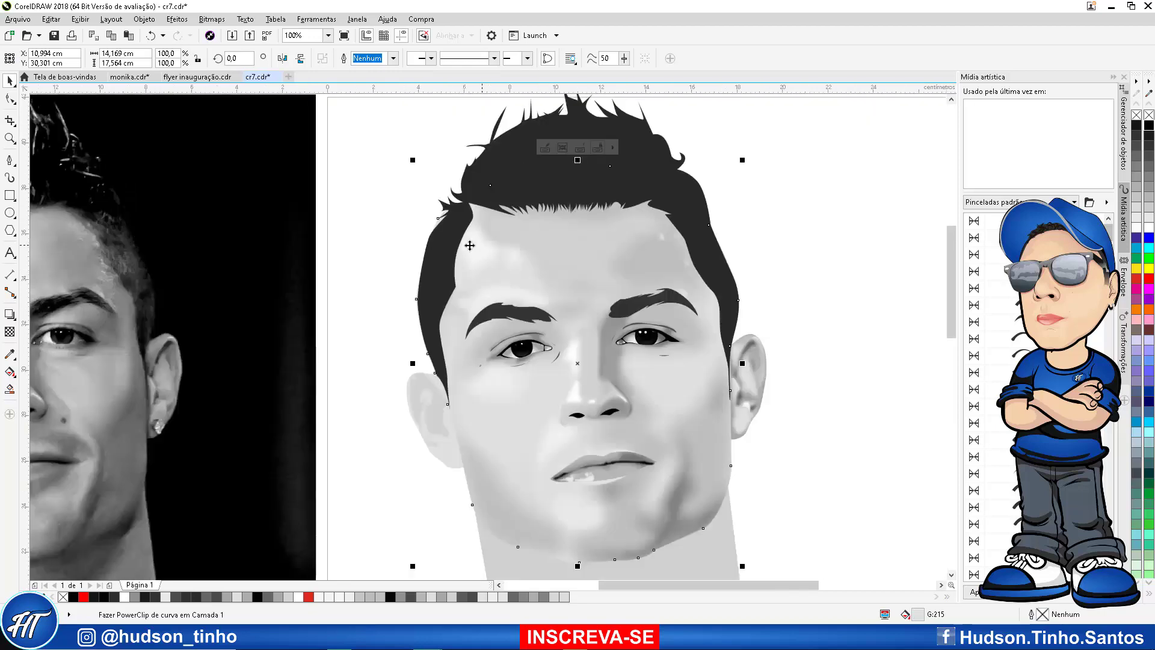
click(406, 227)
scroll(392, 240, down, 2)
scroll(393, 239, up, 1)
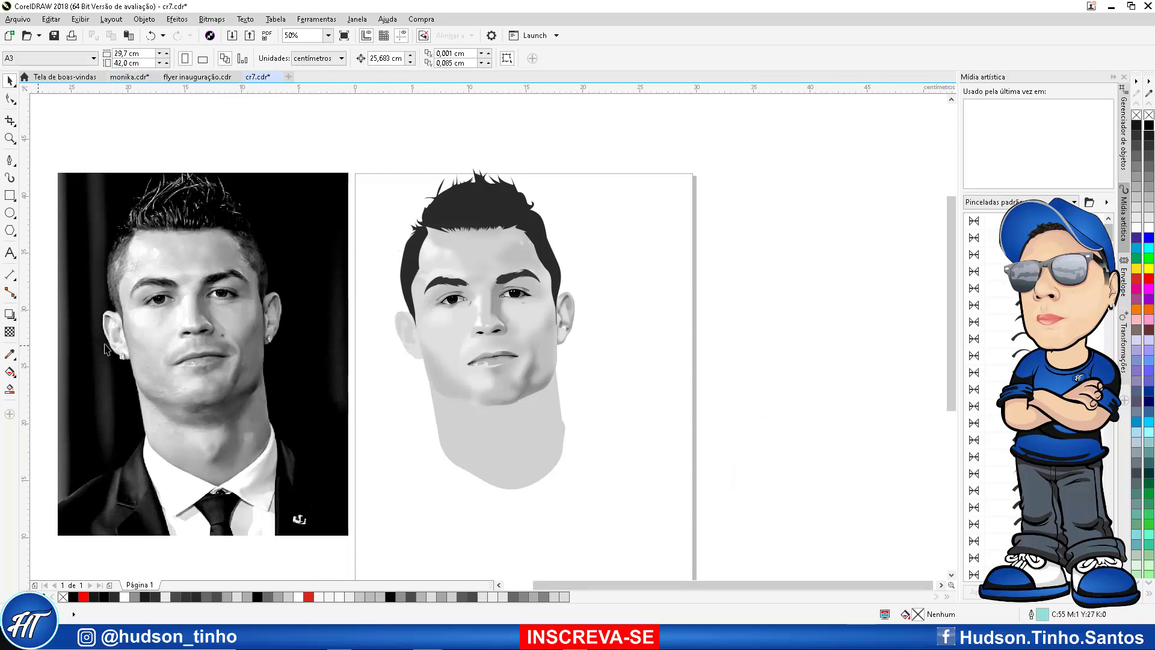
scroll(105, 345, up, 1)
scroll(125, 264, down, 1)
scroll(154, 287, up, 1)
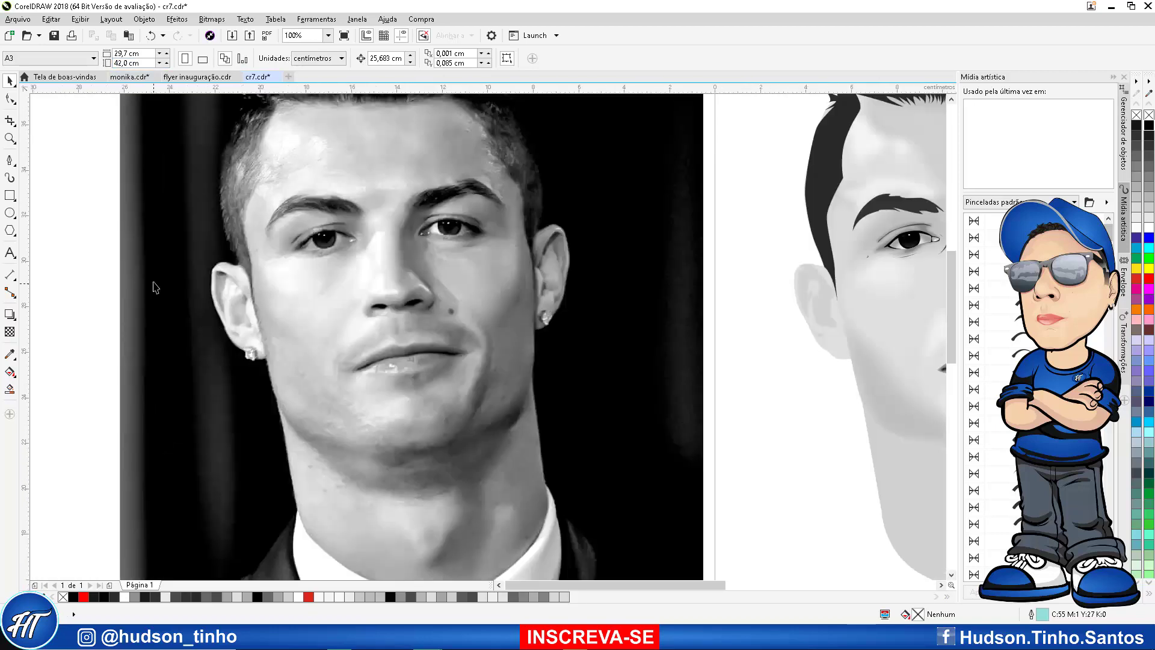
Trace the dark shadow along the inner rim of the reference's left ear as a closed shape about 1 cm wide and 1.9 cm high
click(8, 161)
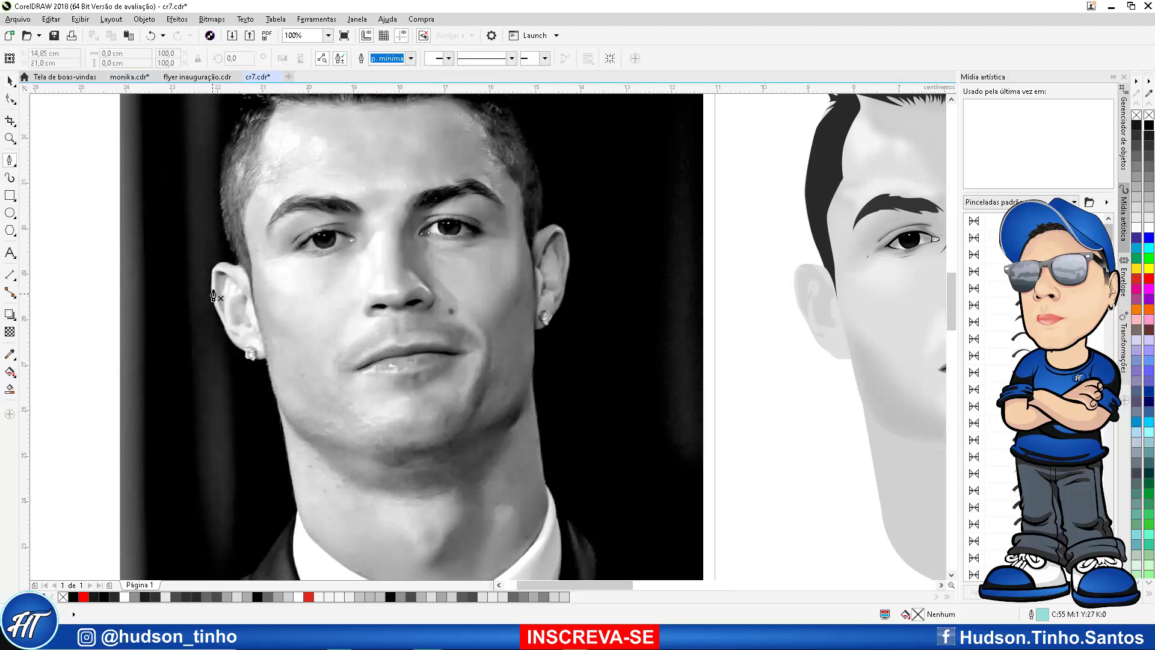
scroll(220, 295, up, 1)
scroll(220, 295, up, 1)
click(252, 376)
drag(253, 340, 243, 319)
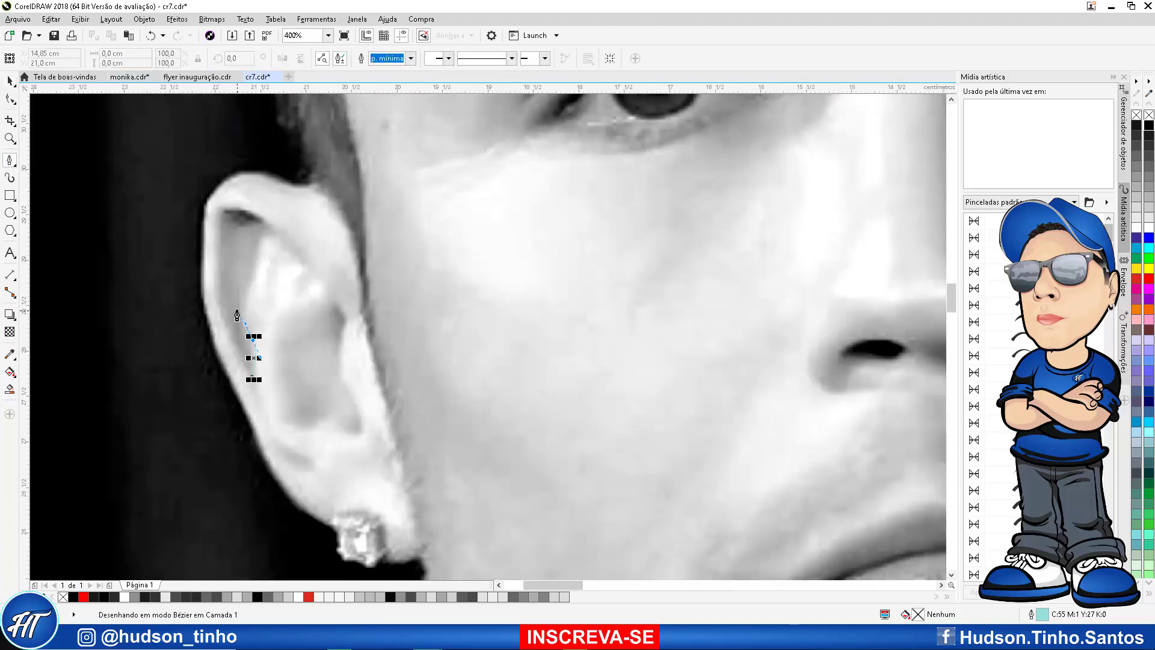
click(242, 296)
click(261, 231)
click(305, 259)
click(254, 211)
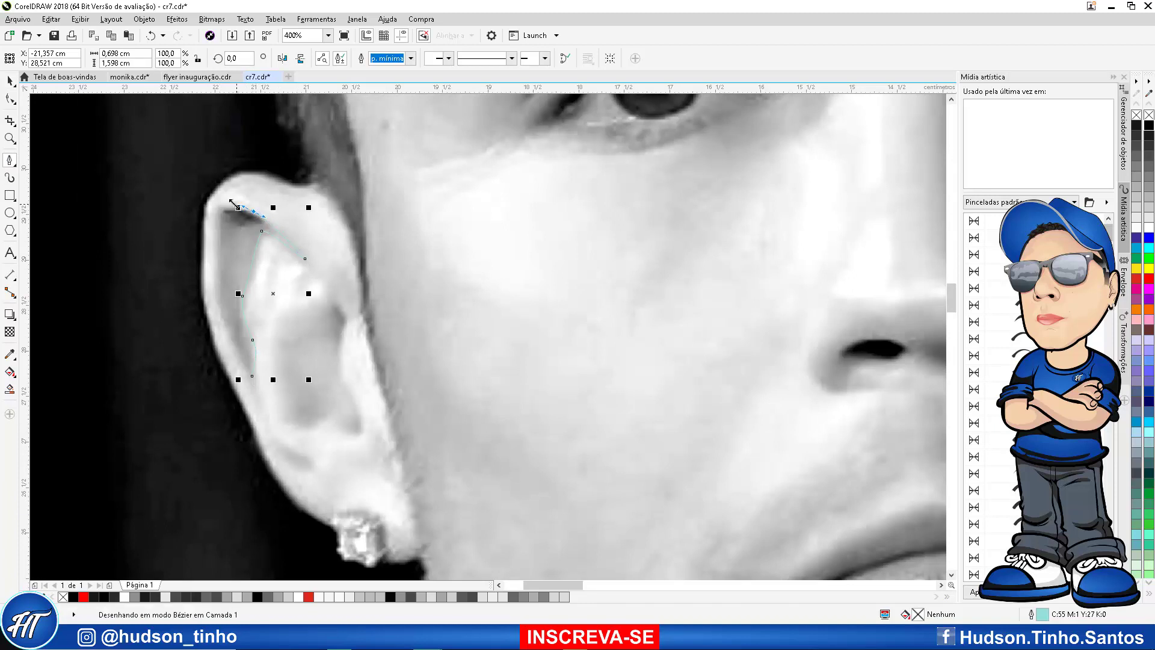
drag(220, 211, 215, 214)
drag(221, 313, 256, 398)
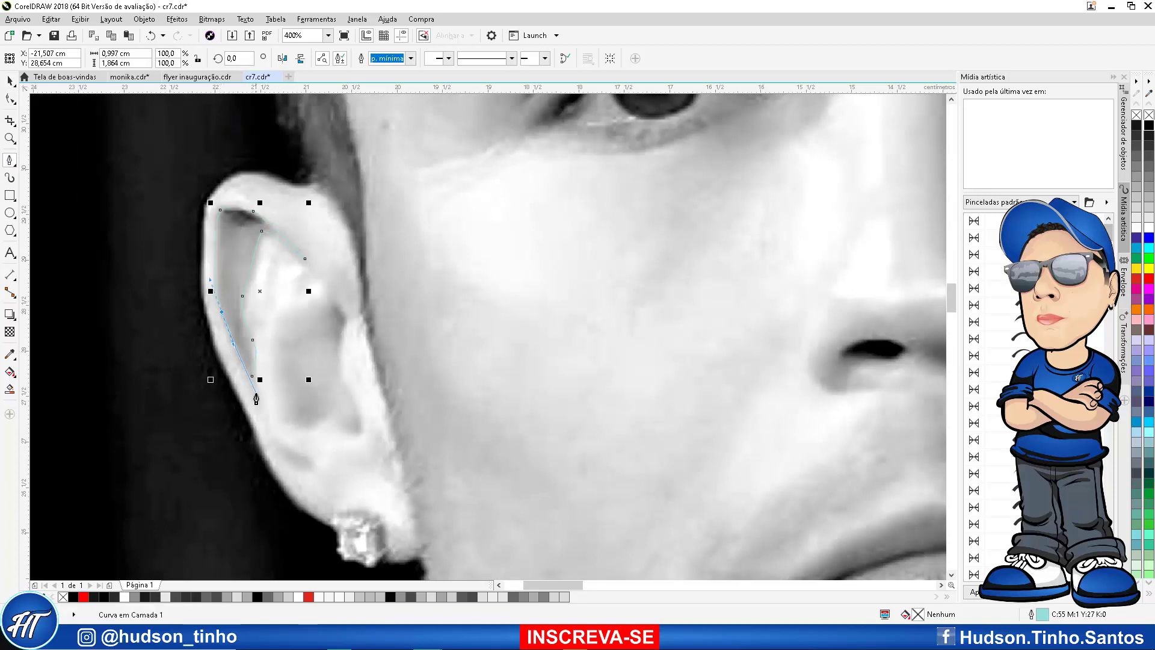
click(252, 379)
Trace the shadow at the bottom of the reference's left ear hollow as a closed shape about 0.8 cm wide and 0.6 cm high
click(295, 401)
mouse_move(292, 420)
mouse_down()
mouse_move(315, 432)
mouse_move(331, 413)
mouse_move(363, 435)
mouse_move(357, 412)
mouse_up()
click(343, 382)
scroll(343, 382, up, 1)
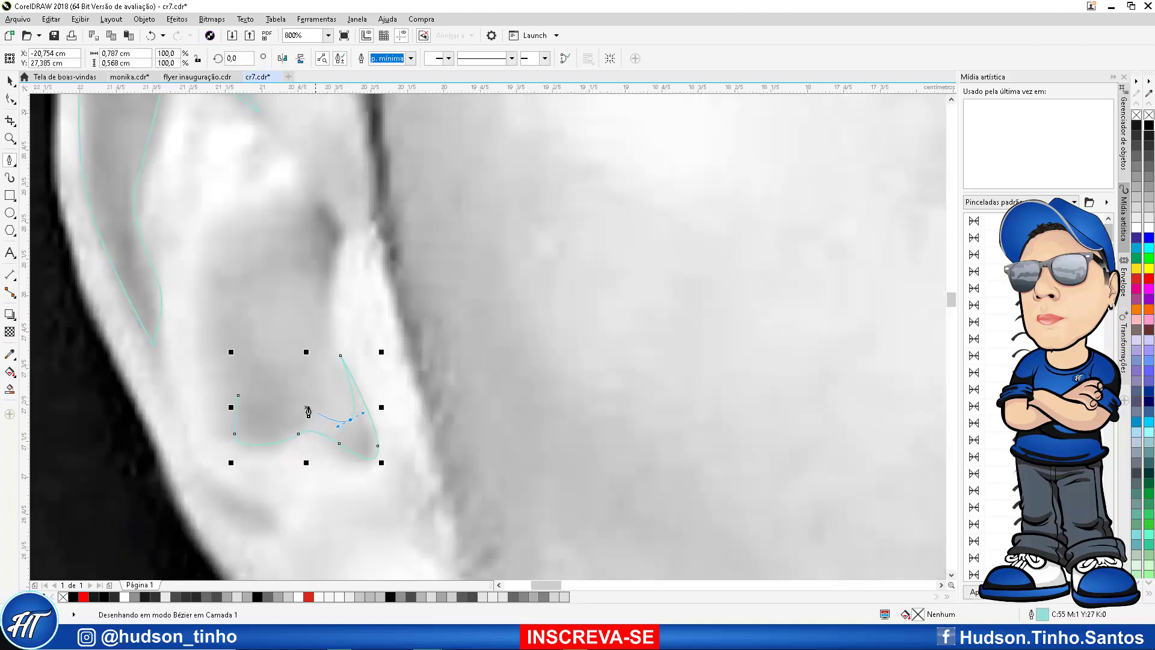
drag(272, 387, 252, 377)
click(232, 395)
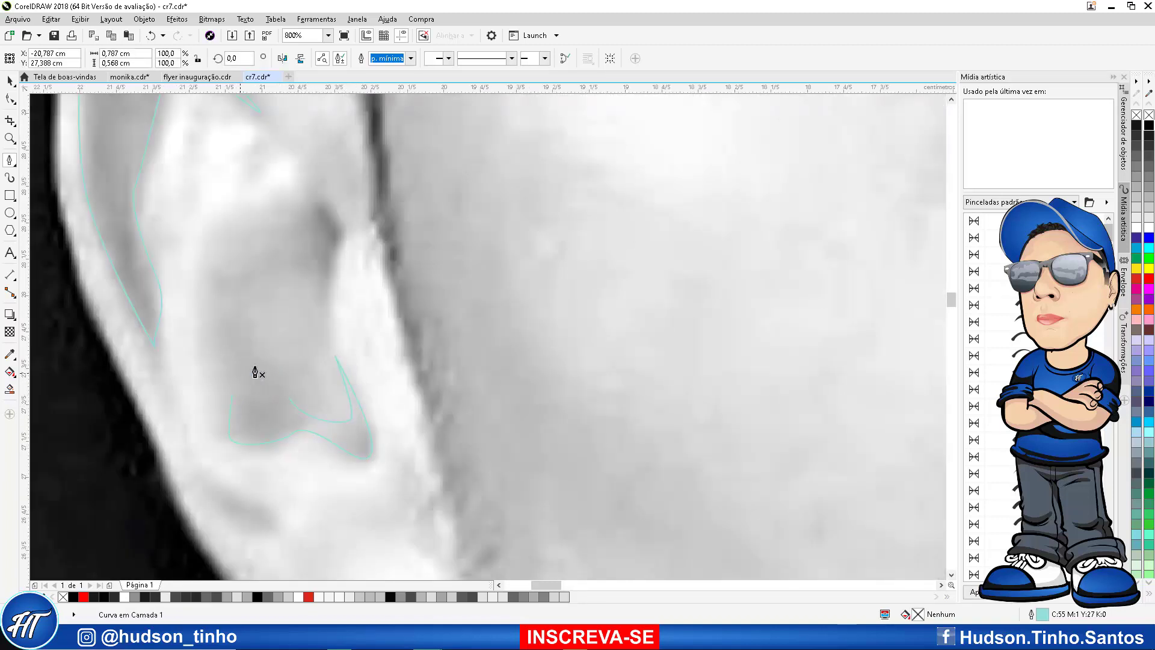
Trace the narrow shadow on the face side of the reference's left ear hollow as a closed shape about 0.15 cm wide and 0.7 cm high
scroll(256, 367, down, 2)
scroll(366, 286, up, 2)
click(436, 360)
drag(463, 399, 452, 477)
click(452, 482)
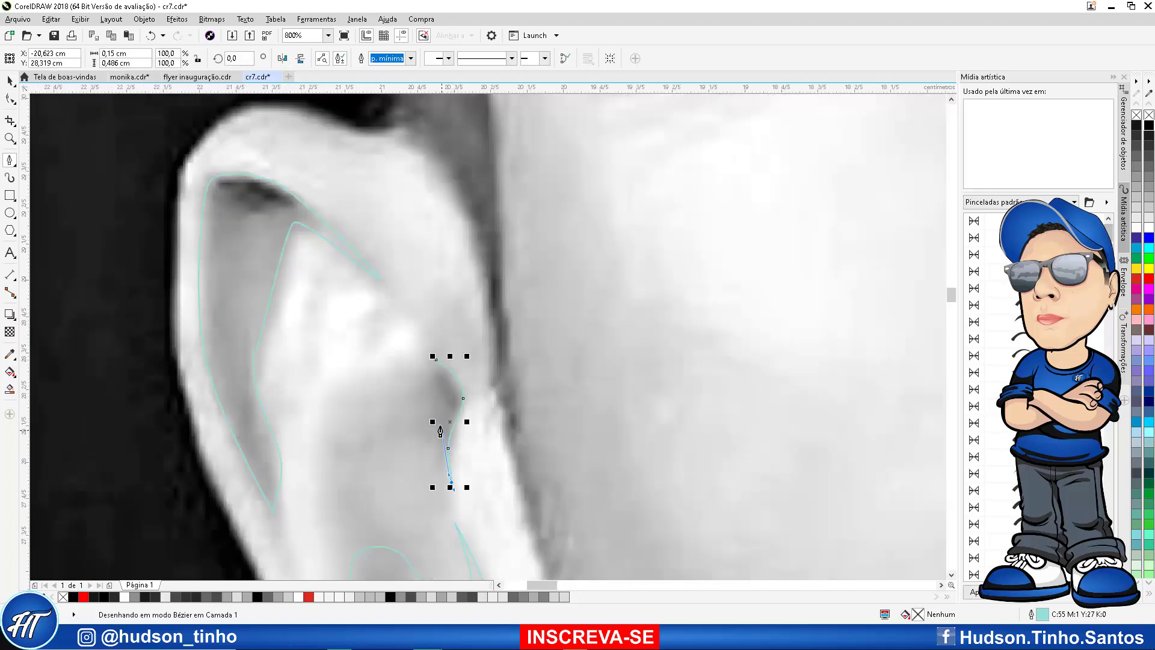
click(437, 361)
Fill the three traced ear shadow shapes with gray 140 sampled from the shadow inside the reference ear
scroll(437, 365, down, 2)
scroll(406, 363, up, 1)
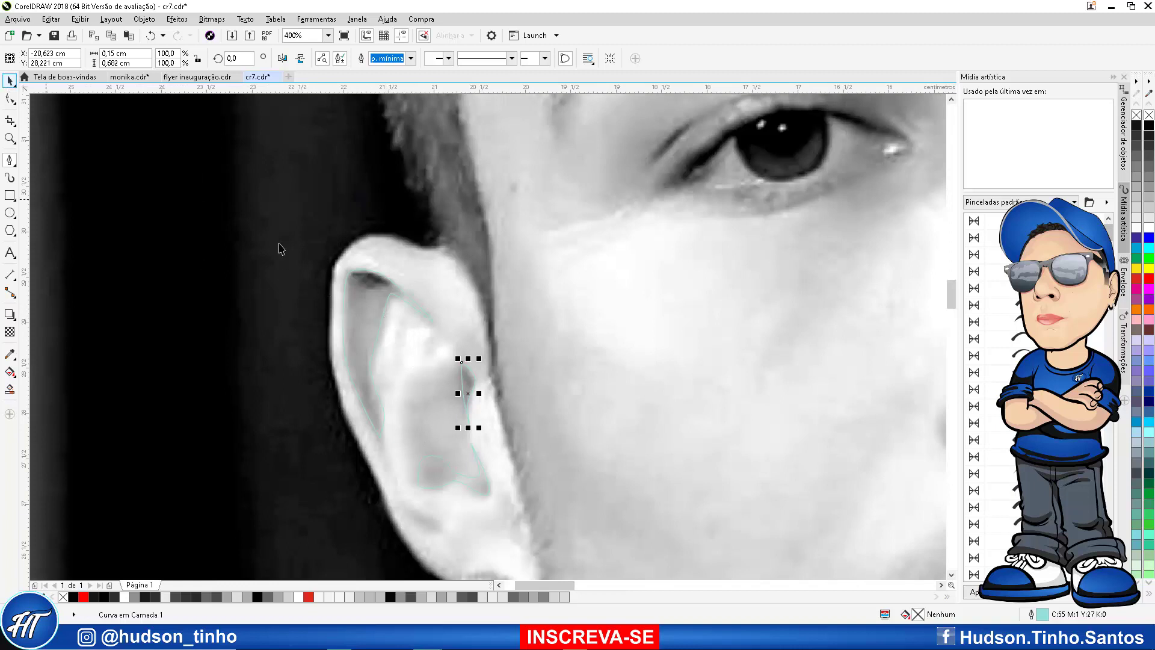
key(space)
drag(261, 210, 561, 517)
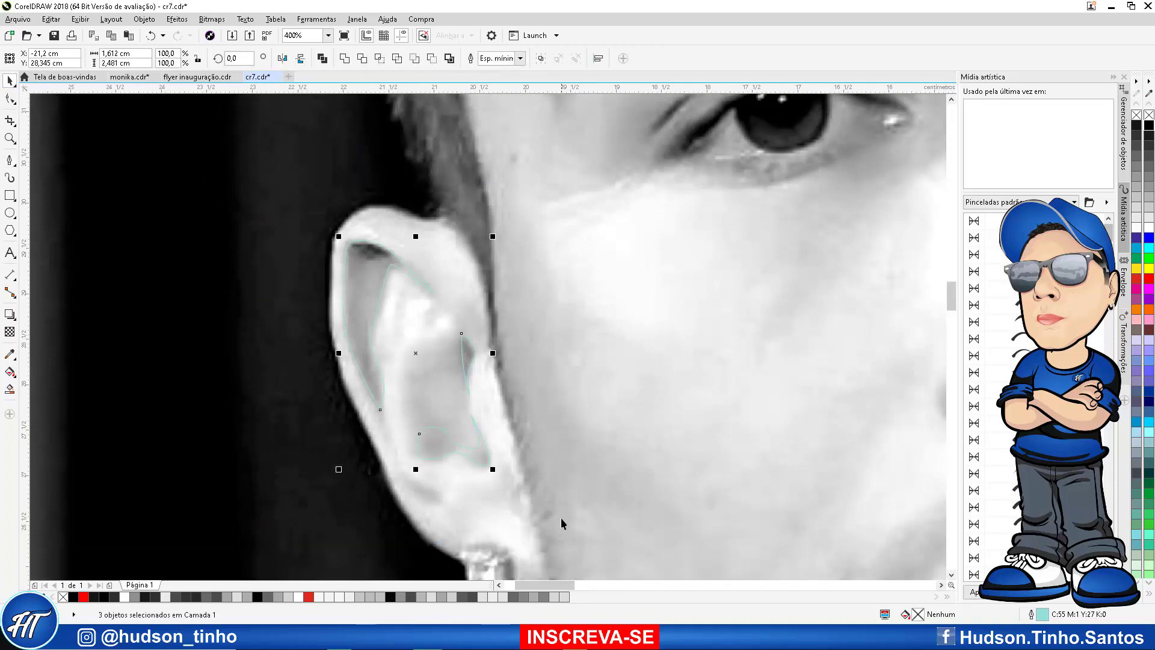
click(9, 354)
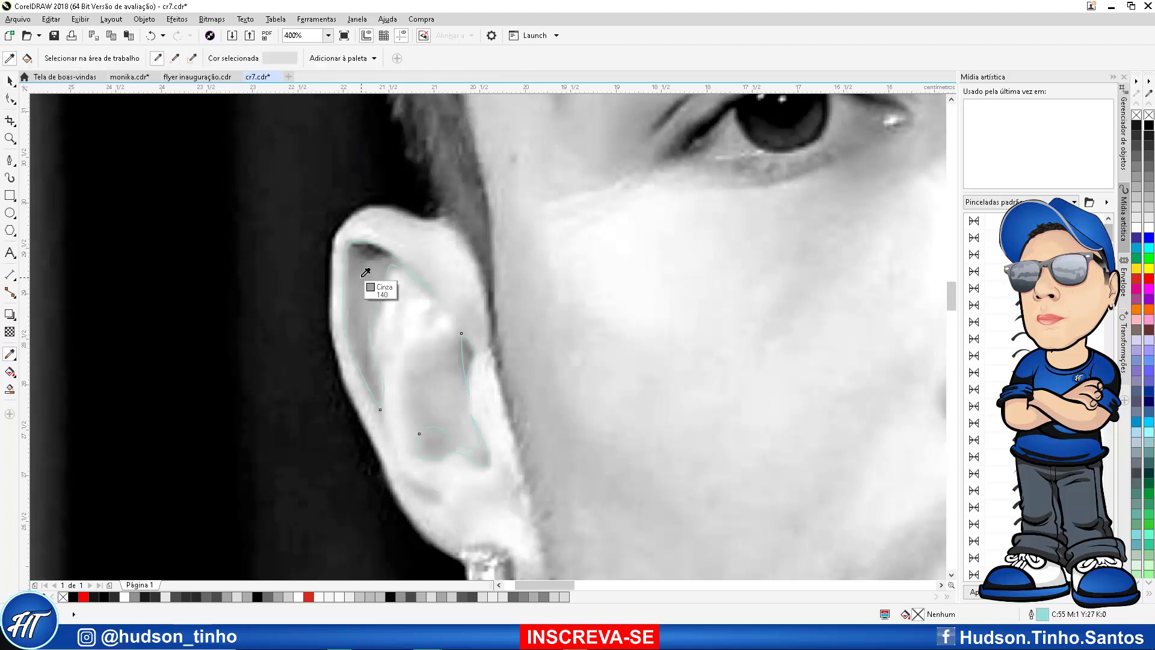
click(378, 283)
click(359, 273)
scroll(475, 451, up, 3)
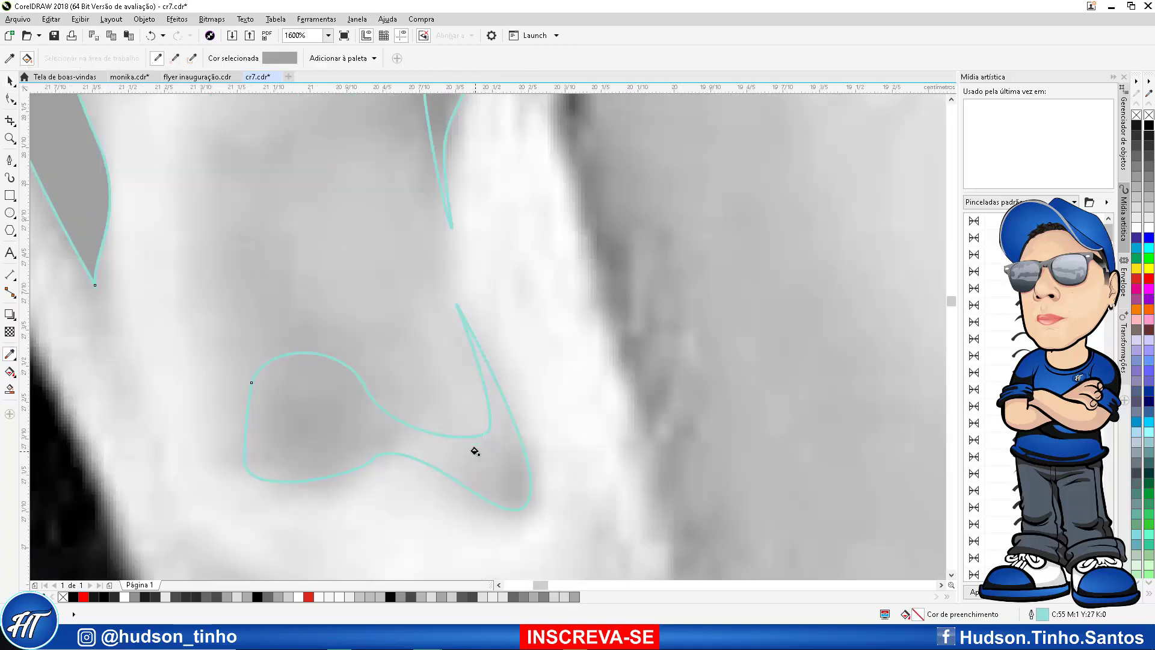
click(473, 451)
scroll(529, 321, down, 2)
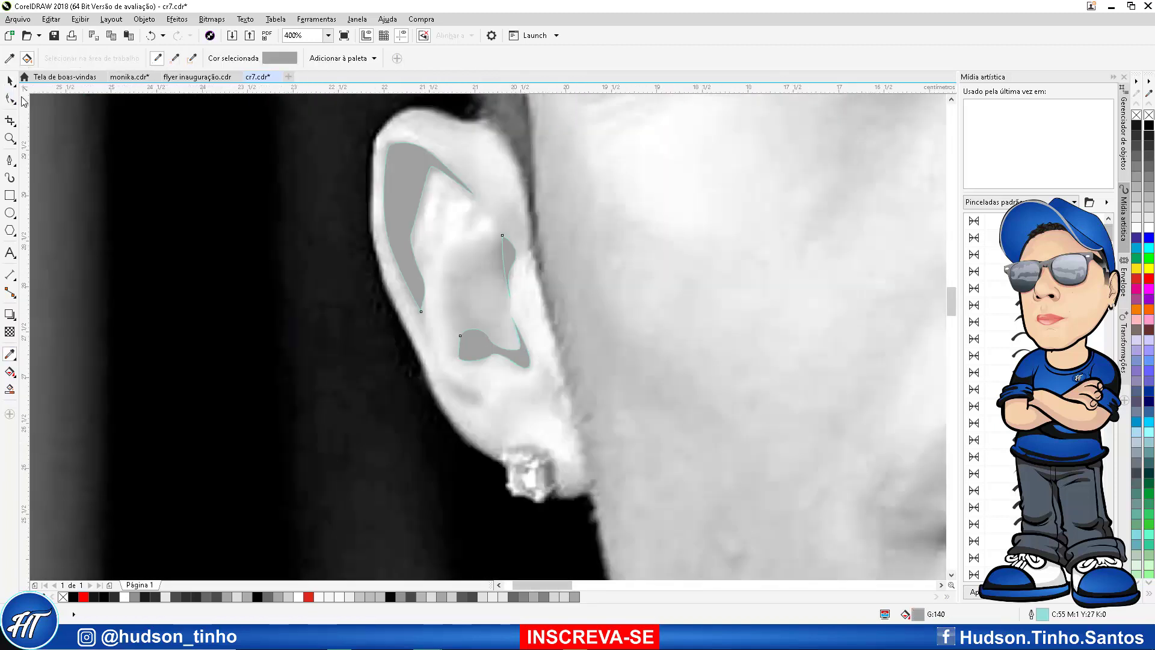
Move the three gray shapes 25.683 cm right onto the portrait's left ear and remove their outlines
click(10, 80)
scroll(269, 299, down, 2)
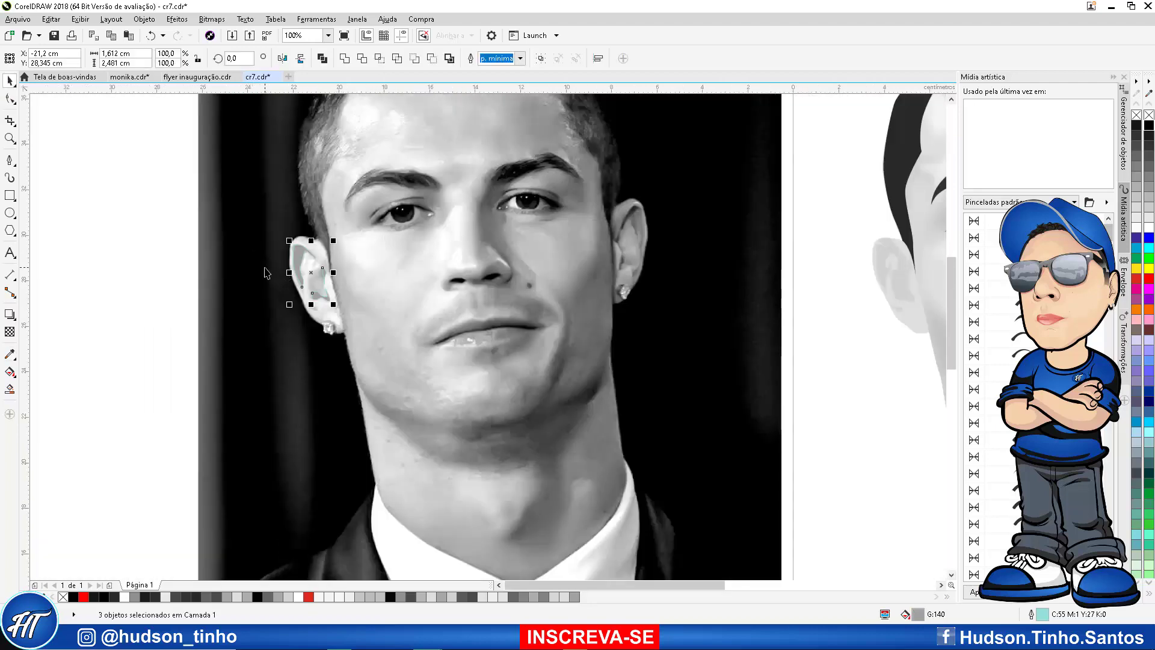
key(Right)
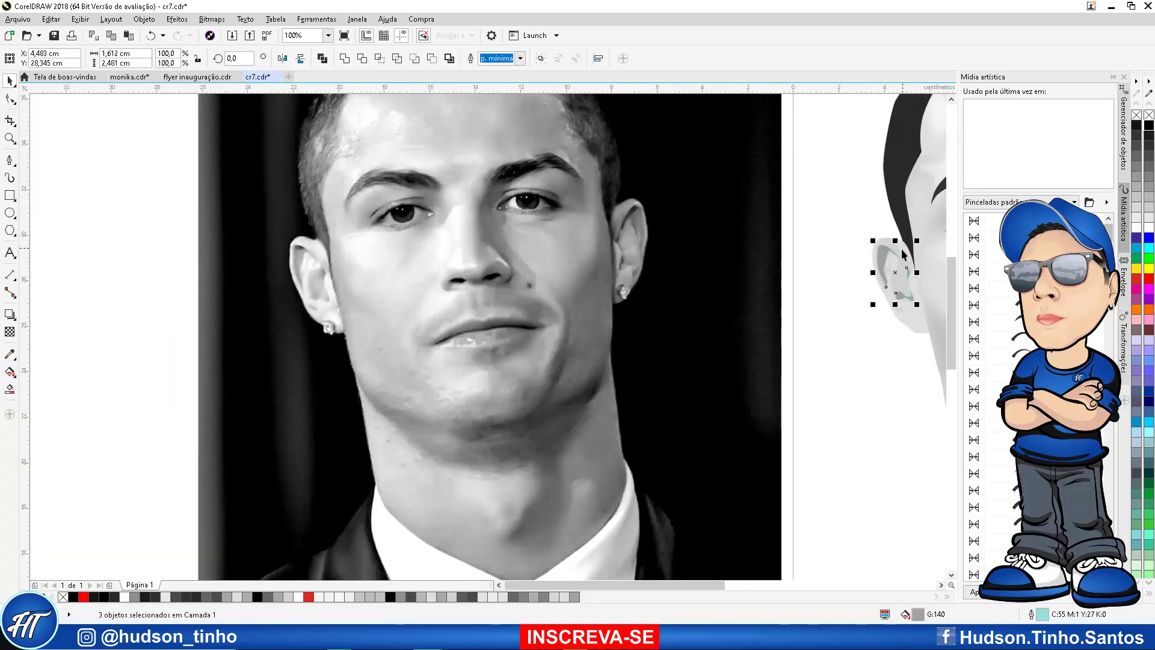
scroll(902, 248, up, 2)
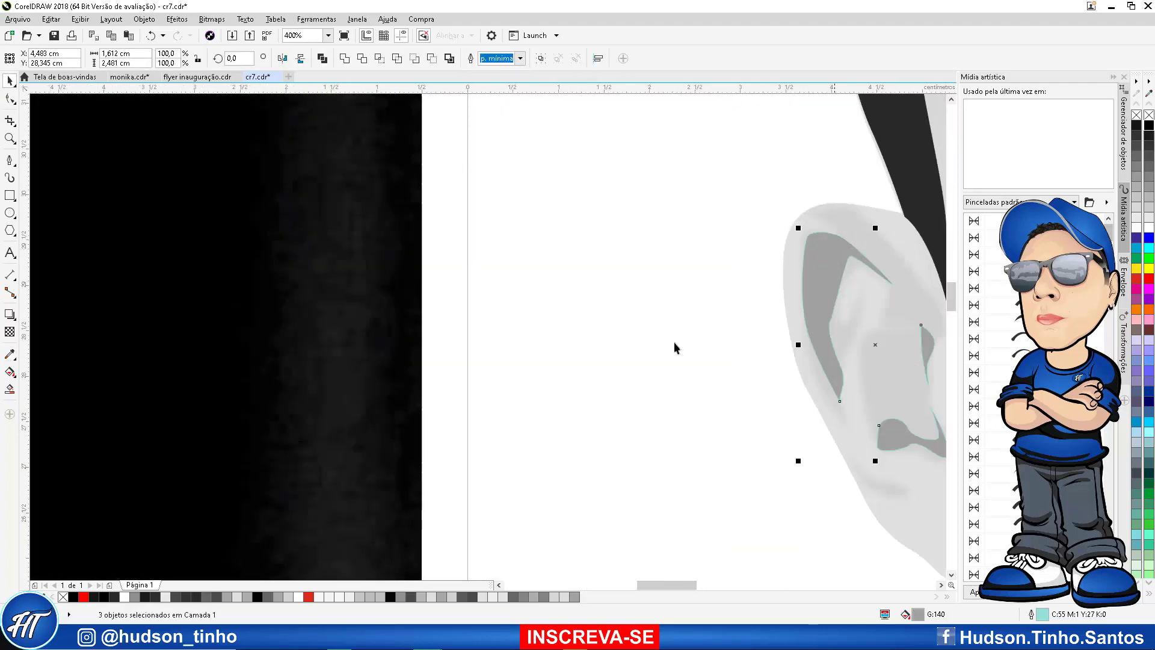
right_click(63, 596)
scroll(511, 415, down, 2)
scroll(547, 399, up, 1)
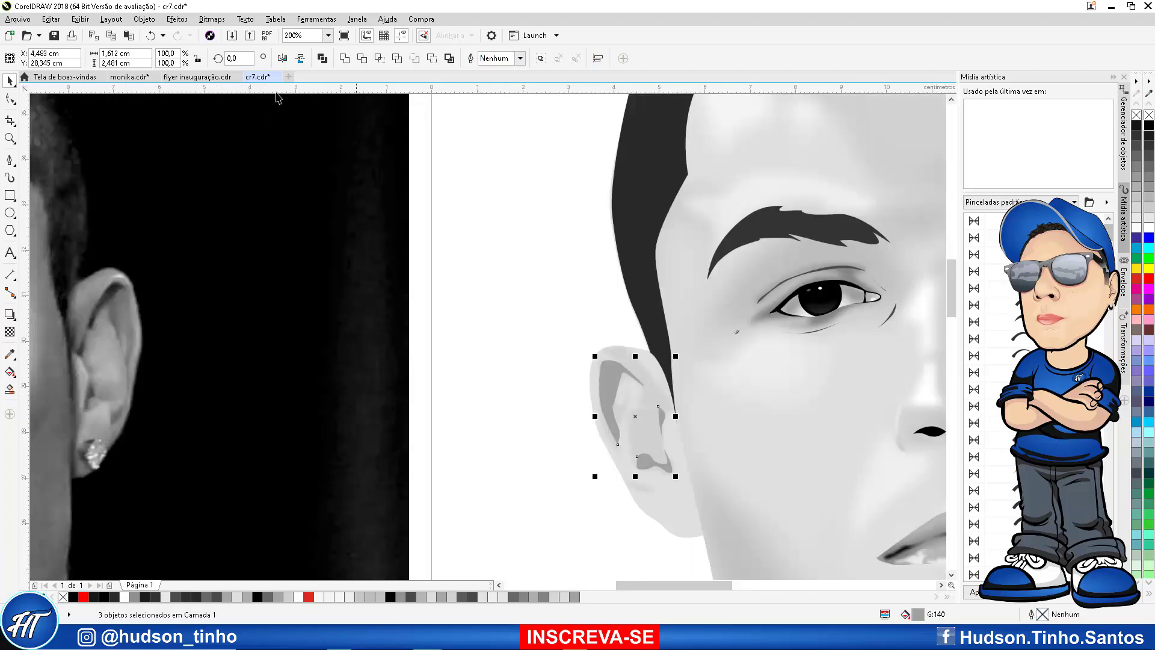
Convert the ear shadows to a 300 dpi RGB bitmap with transparent background and apply a Gaussian blur with a 7.4-pixel radius
click(212, 20)
click(219, 34)
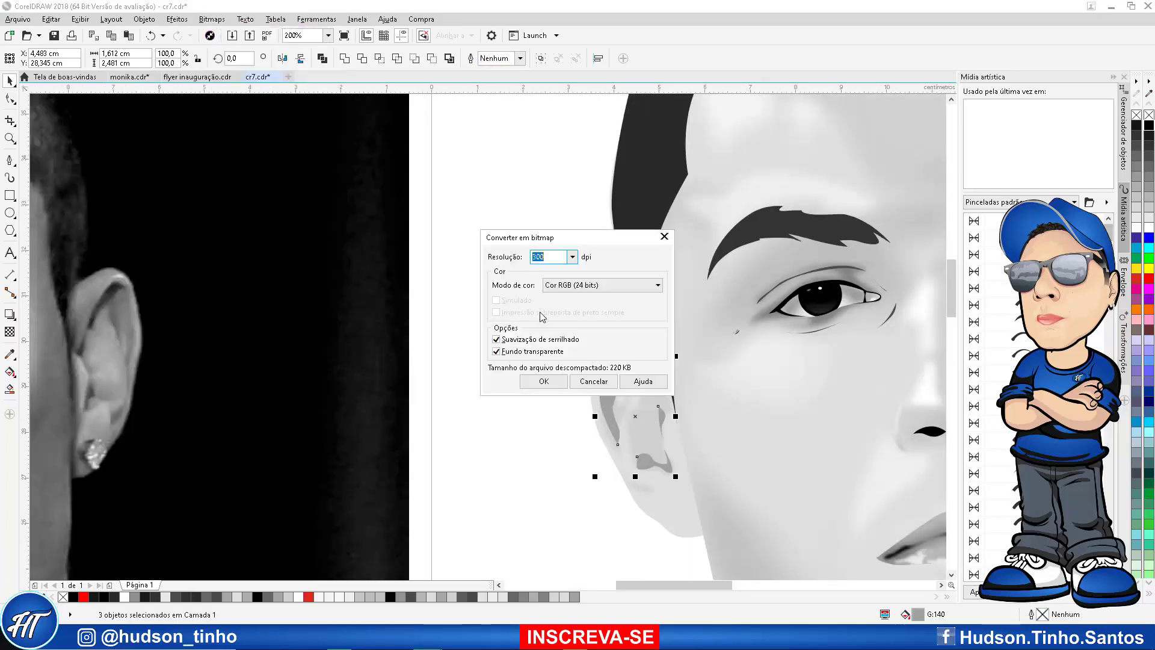
click(544, 382)
click(212, 19)
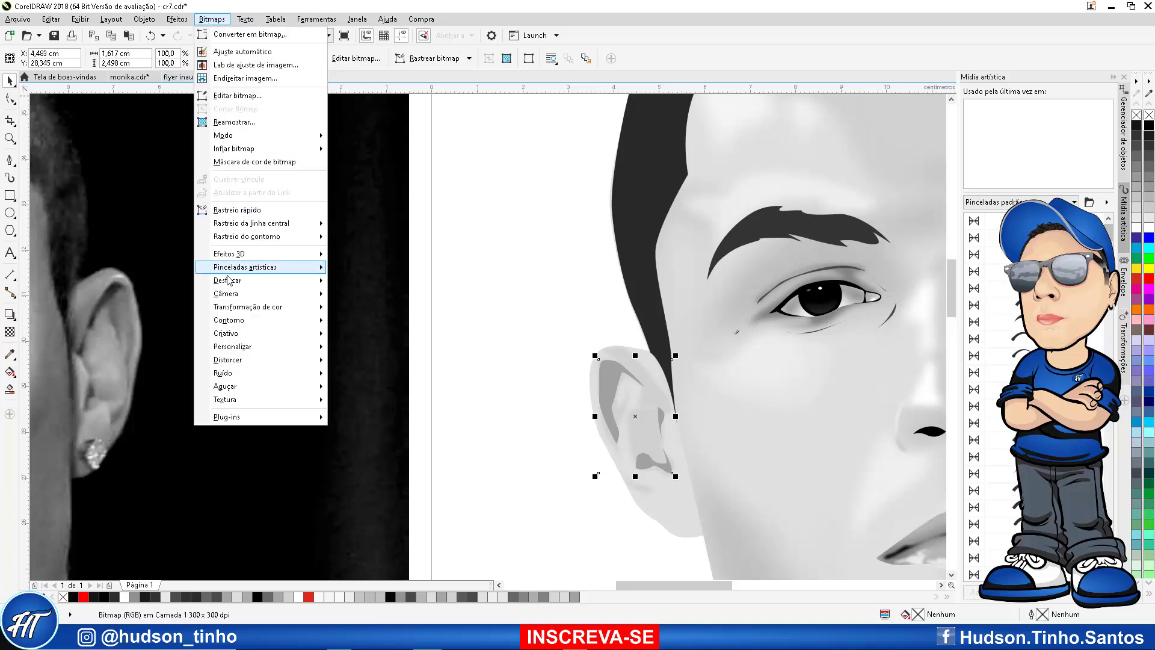
mouse_move(259, 281)
click(383, 296)
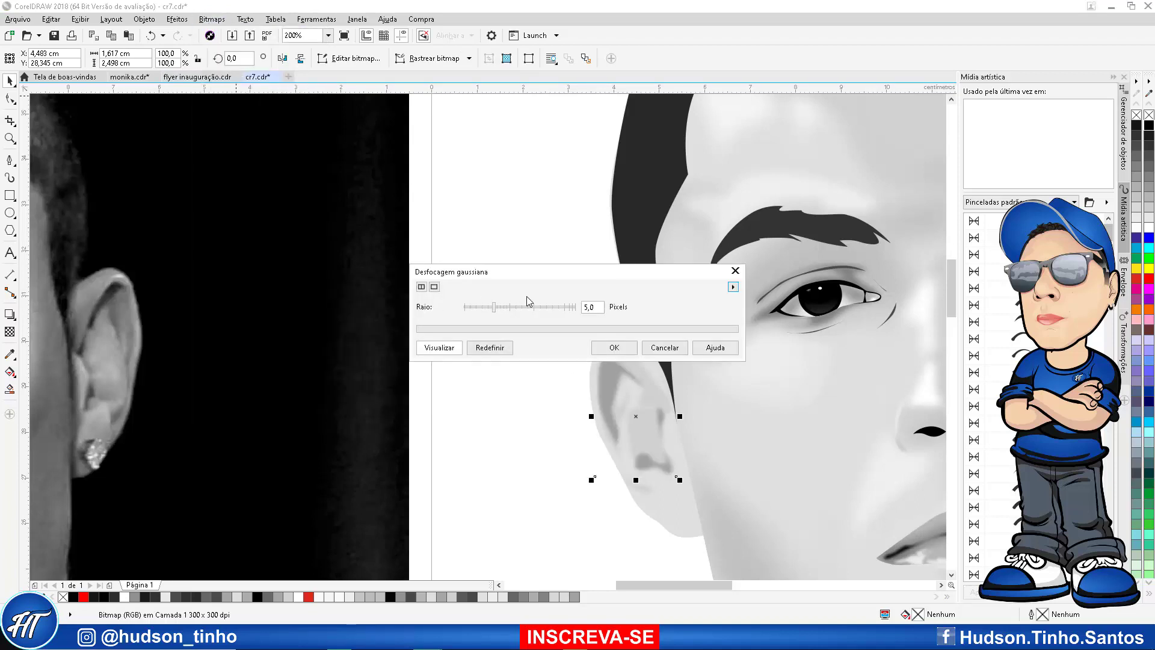
drag(532, 273, 461, 282)
drag(431, 320, 438, 319)
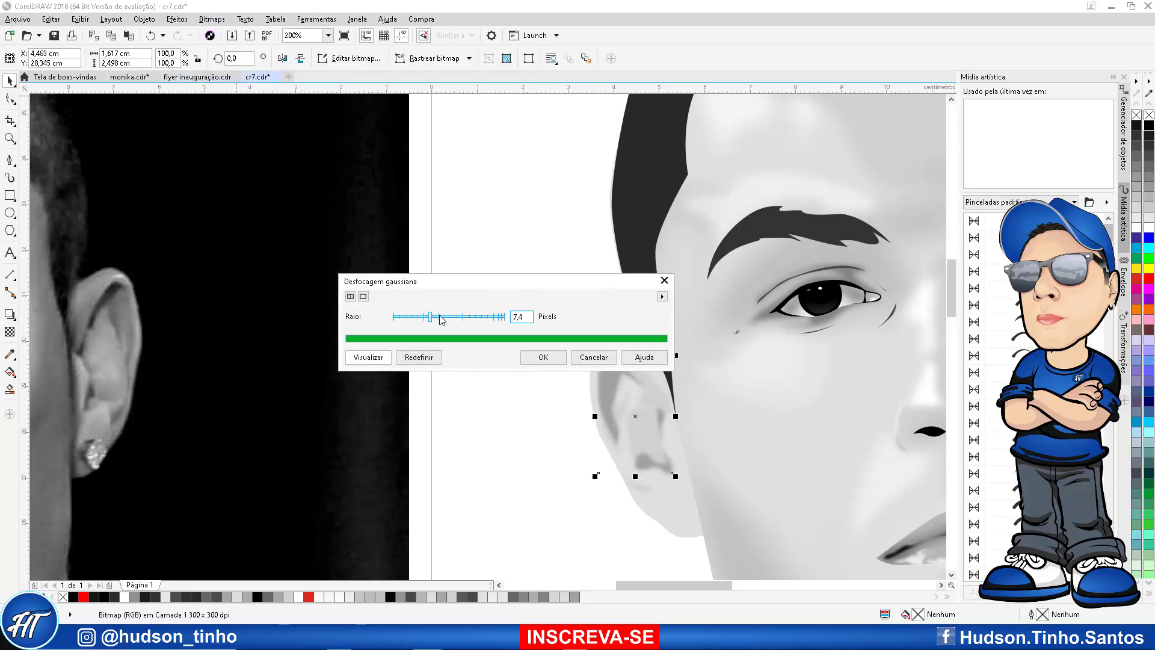
click(544, 357)
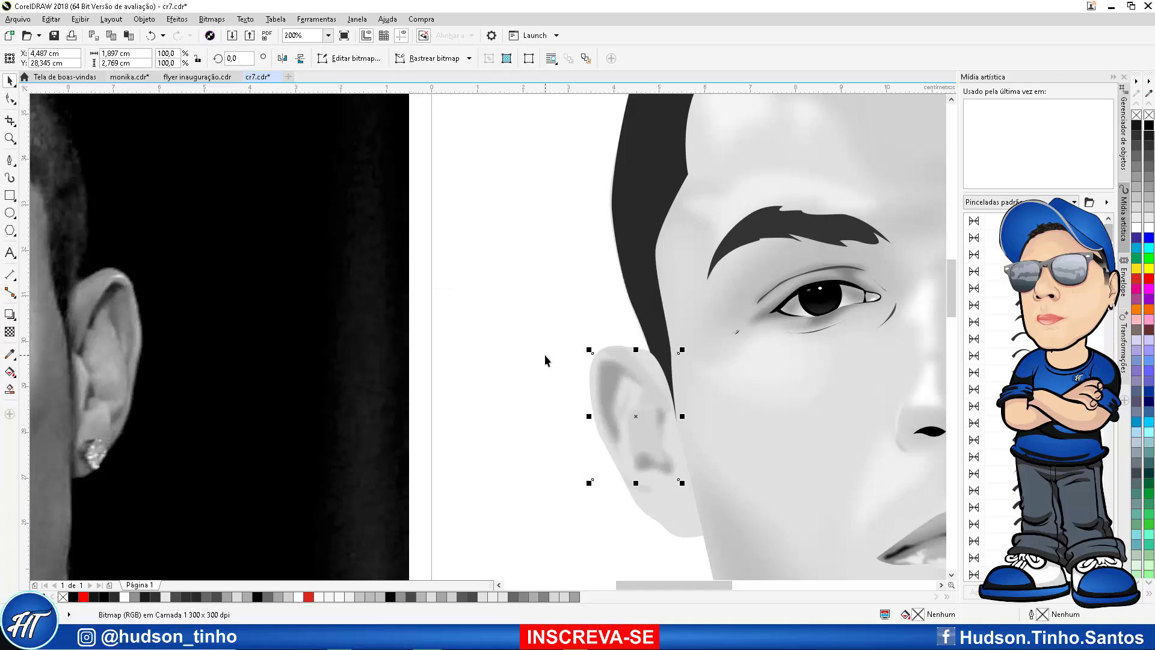
PowerClip the blurred shadow bitmap inside the portrait's left ear shape and deselect everything
click(144, 19)
mouse_move(173, 126)
click(348, 128)
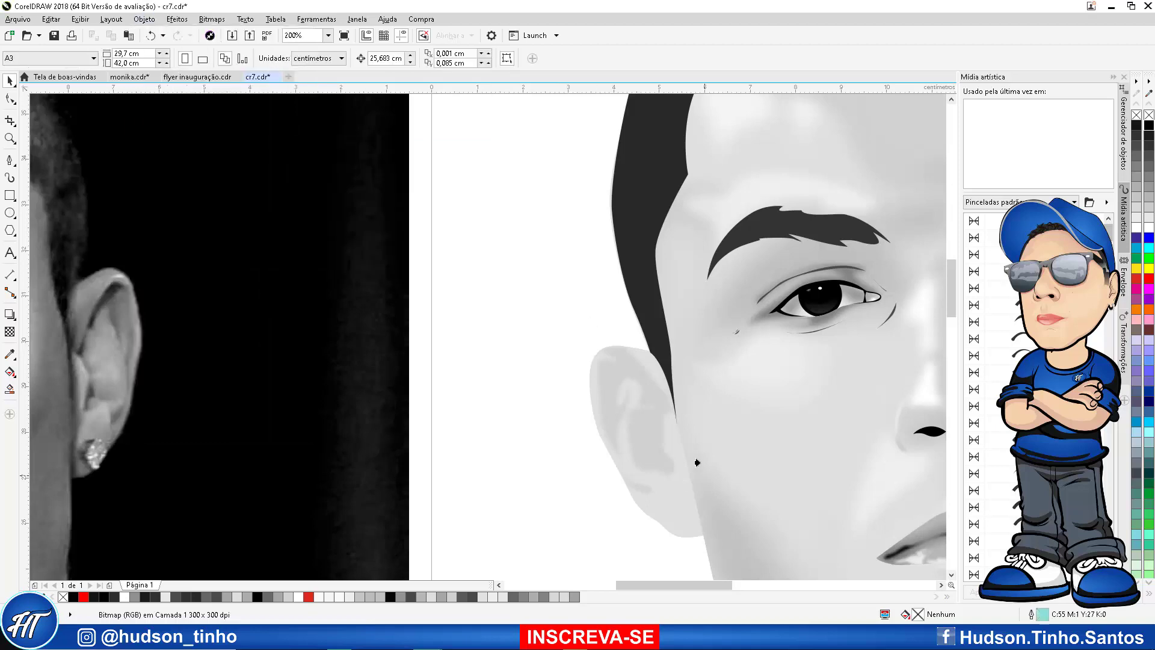
click(645, 410)
click(544, 322)
Trace the darkest shadow under the upper rim of the reference's left ear as a closed shape about 0.6 cm wide and 0.2 cm high
scroll(544, 323, down, 2)
scroll(581, 351, up, 2)
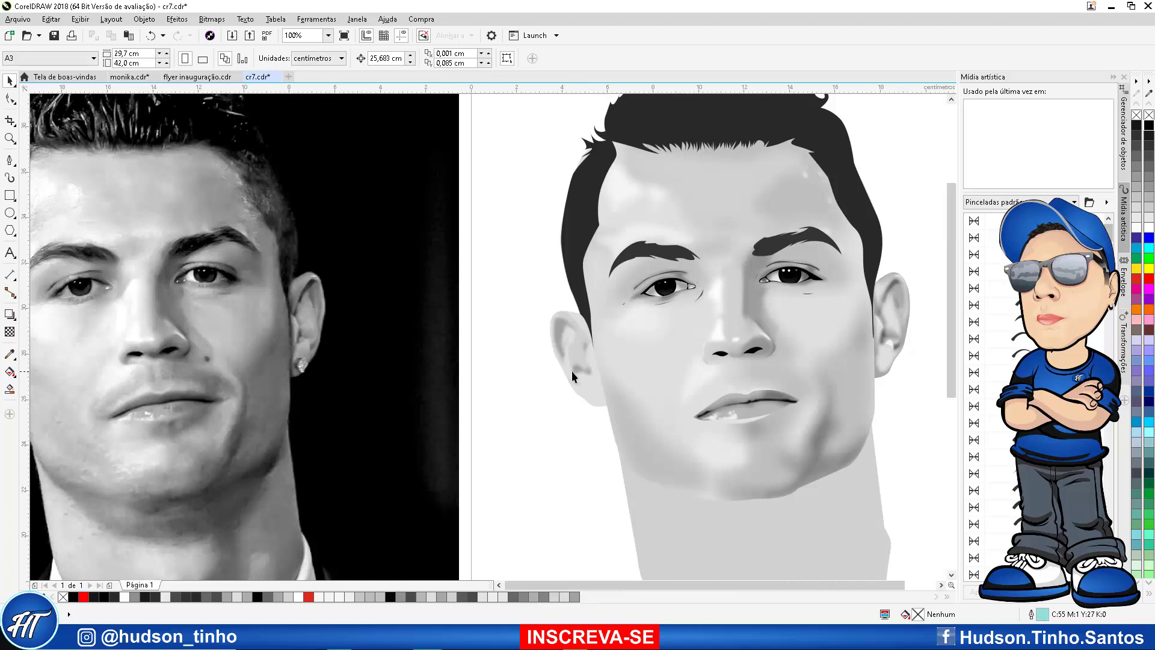
scroll(572, 370, down, 2)
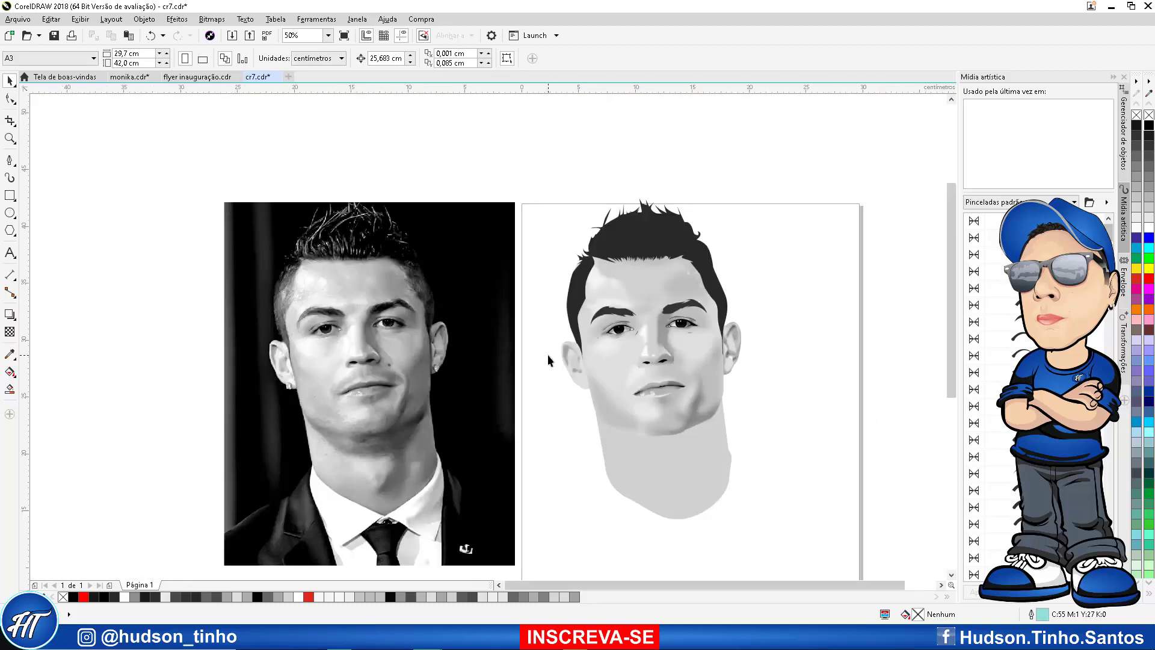
click(9, 161)
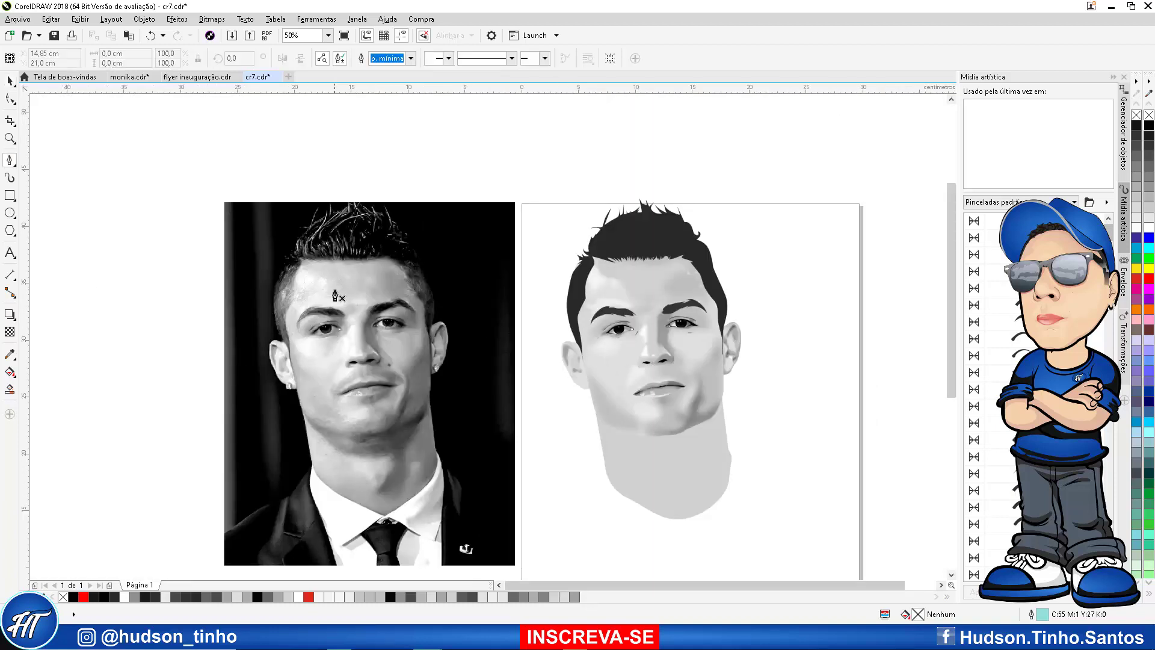
scroll(295, 355, up, 5)
click(266, 225)
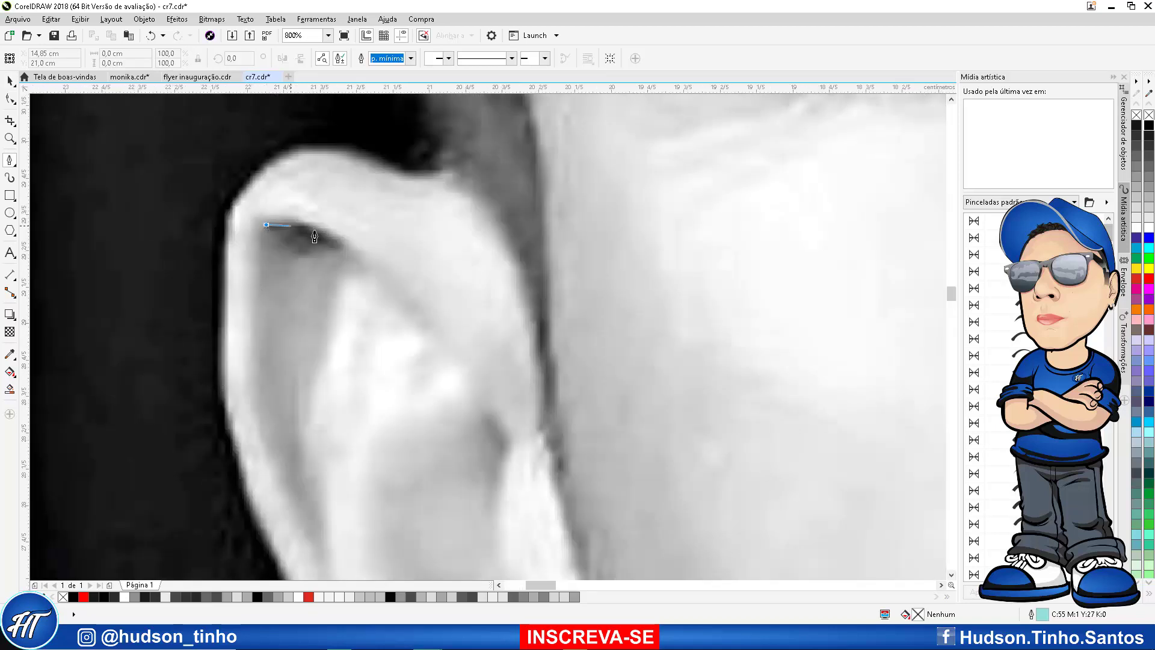
click(319, 229)
click(374, 260)
drag(316, 248, 299, 252)
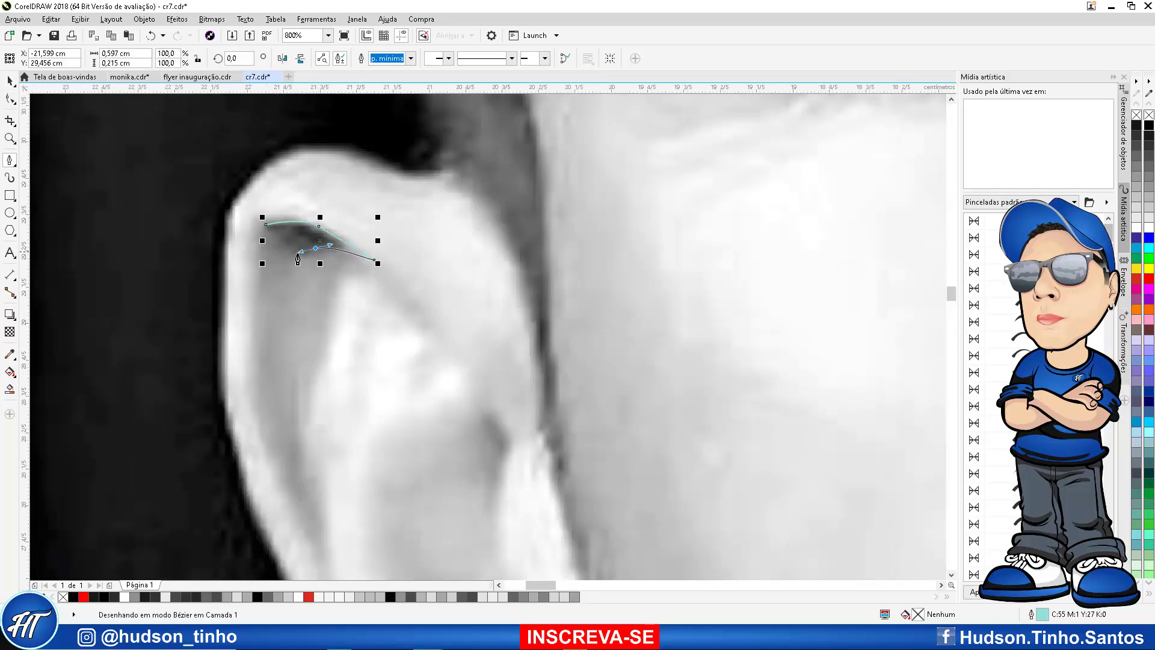
click(267, 227)
Trace the darkest sliver on the face side of the reference's ear hollow as a closed shape about 0.1 cm wide and 0.7 cm high
scroll(469, 263, down, 3)
scroll(497, 315, up, 3)
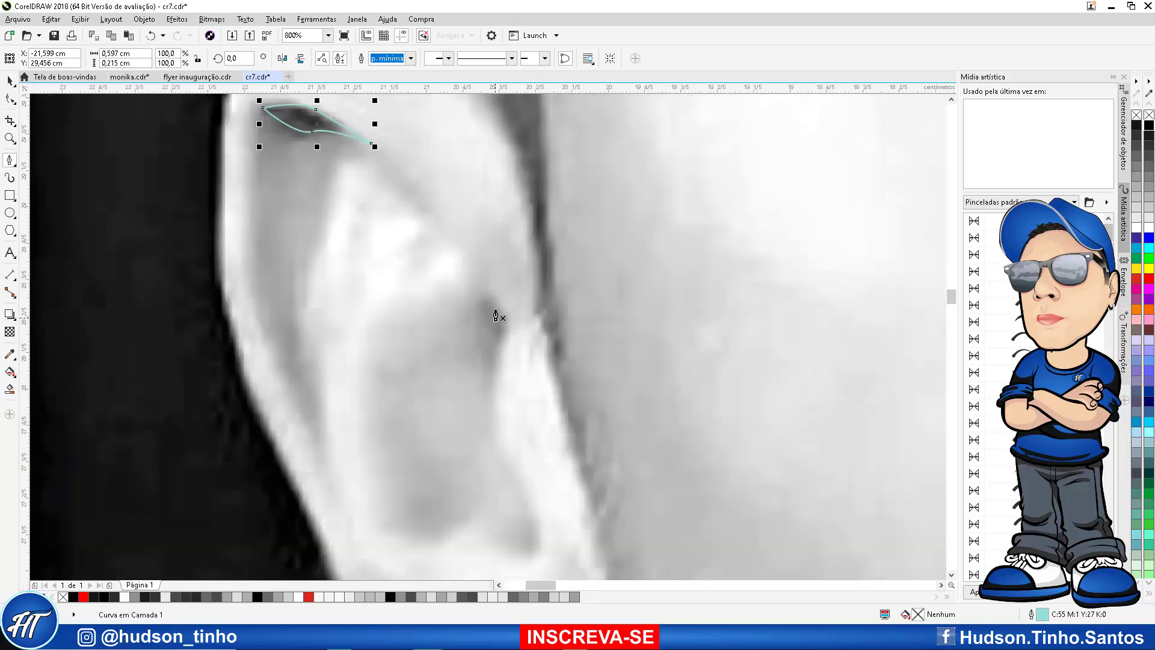
click(491, 291)
click(508, 326)
drag(491, 372, 490, 391)
click(491, 424)
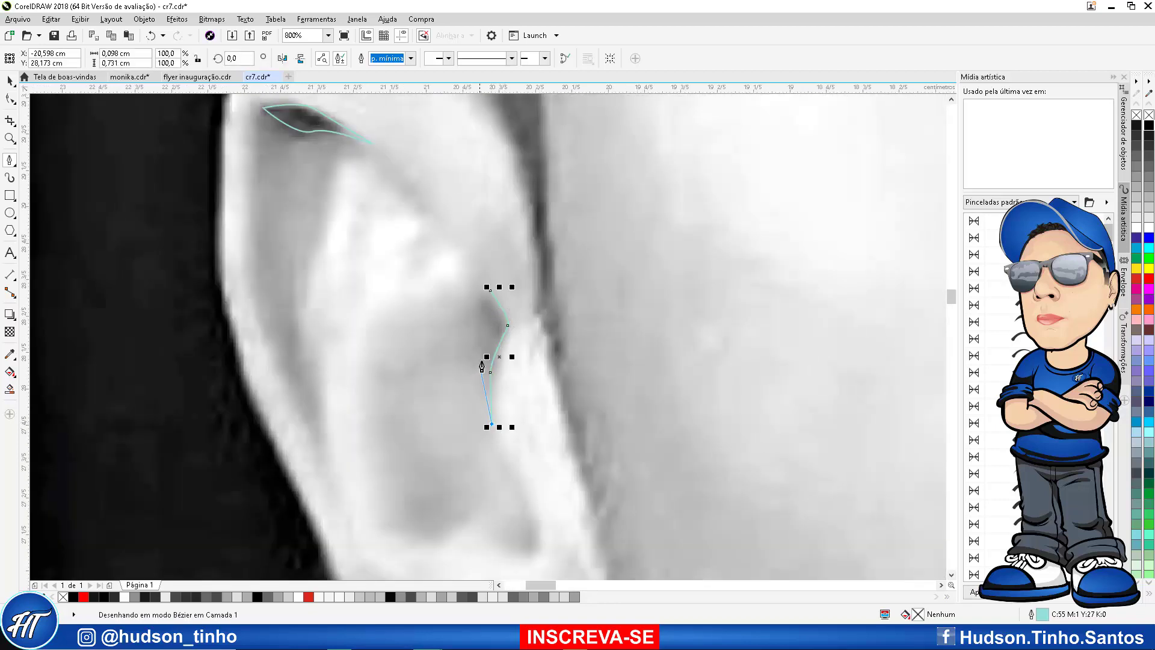
drag(484, 346, 486, 330)
click(490, 293)
Trace the small dark spot at the lower corner of the reference's ear hollow as a shape about 0.1 cm wide and 0.2 cm high
scroll(475, 307, down, 3)
scroll(450, 317, up, 3)
click(497, 382)
drag(511, 372, 517, 351)
click(503, 344)
scroll(501, 378, up, 1)
click(490, 387)
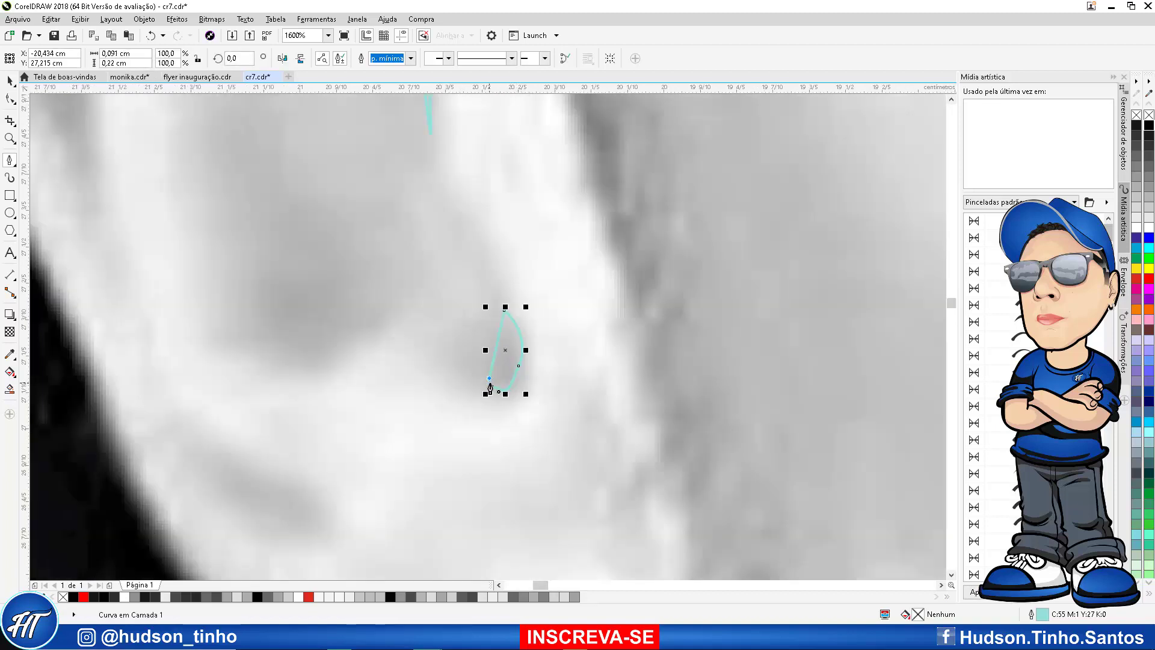
Trace a closed shadow shape along the reference's outer left ear edge and around the earring lobe, about 2.6 cm wide and 3.2 cm high
scroll(489, 385, down, 2)
scroll(472, 448, up, 1)
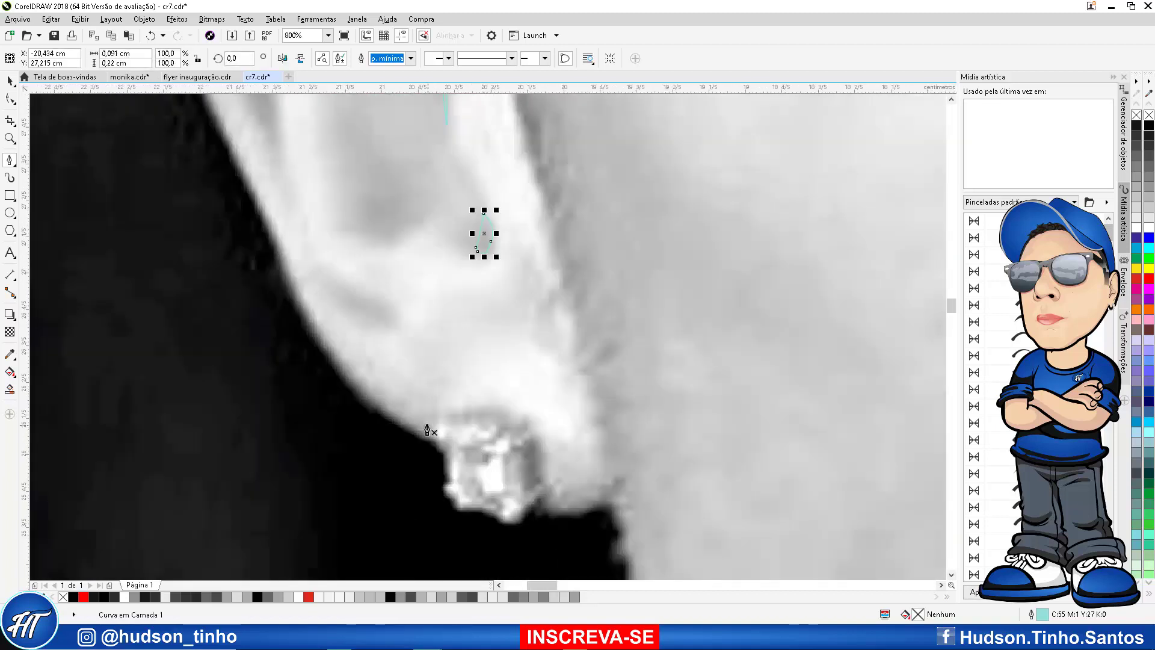
scroll(410, 387, down, 1)
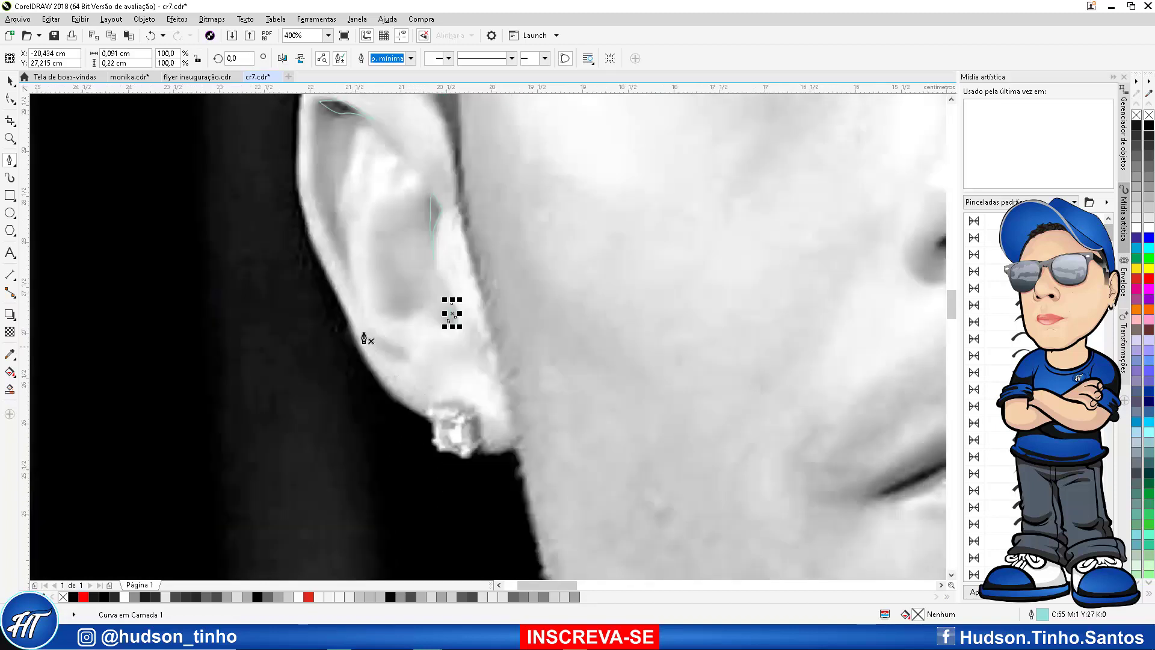
click(344, 298)
drag(385, 378, 459, 399)
drag(475, 402, 486, 410)
drag(489, 427, 505, 428)
click(515, 408)
drag(512, 471, 507, 482)
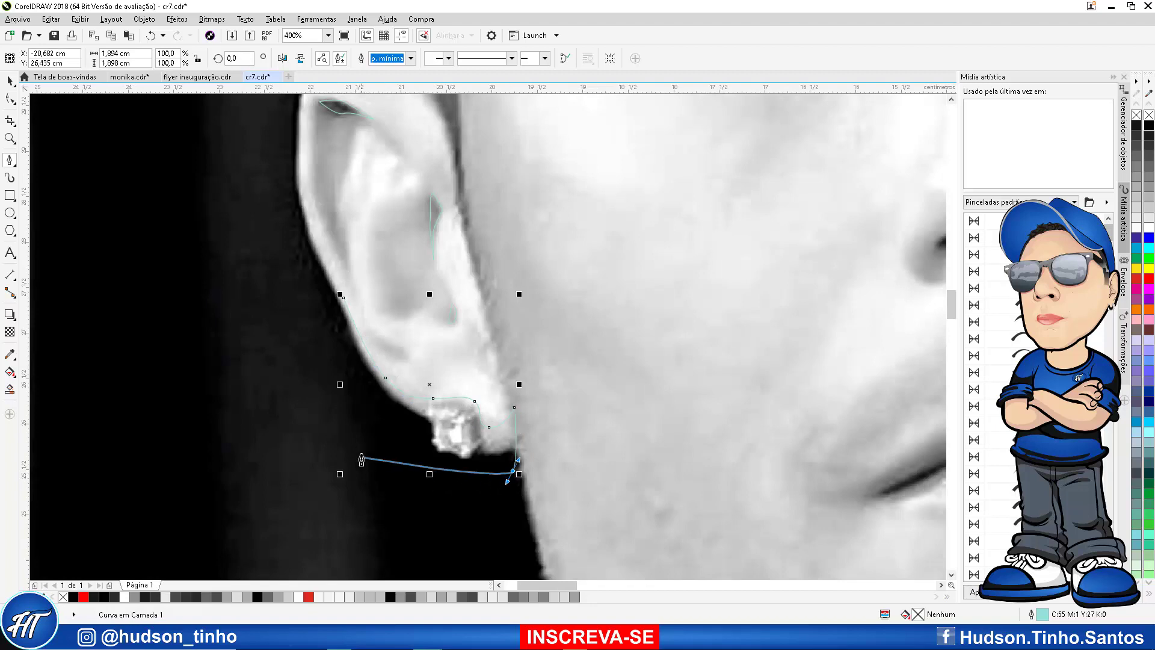
click(354, 447)
click(300, 287)
click(275, 185)
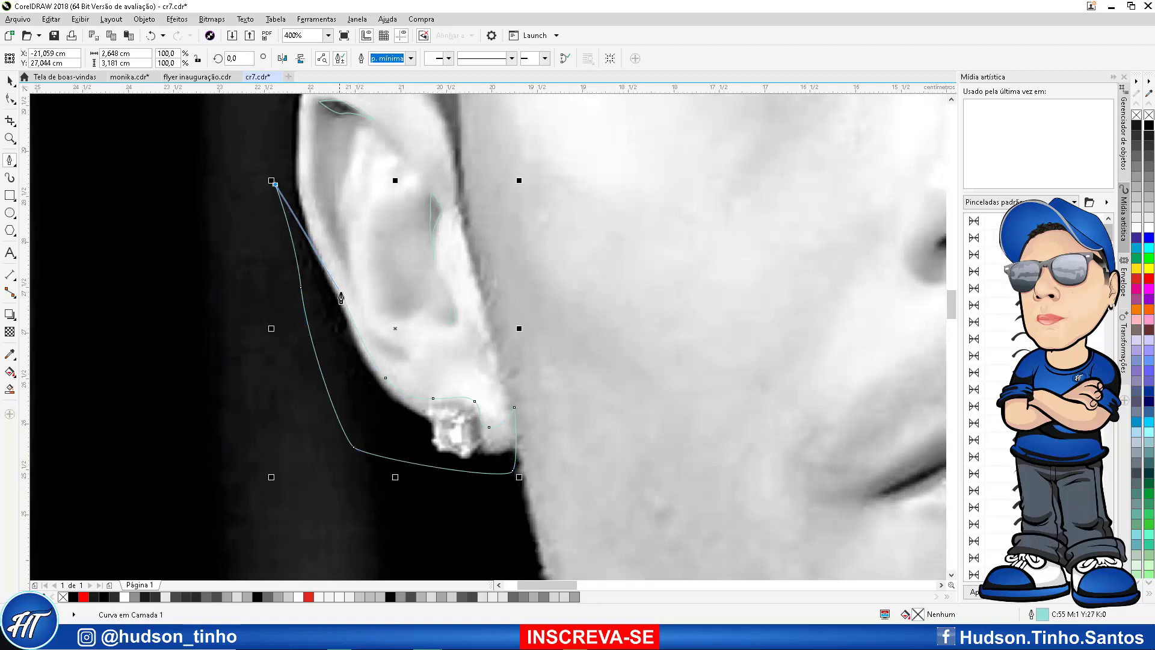
click(343, 299)
Move the four newly traced shadow shapes right onto the portrait's left ear and fill them with dark gray 53
scroll(339, 305, down, 2)
scroll(318, 253, up, 2)
scroll(327, 256, down, 1)
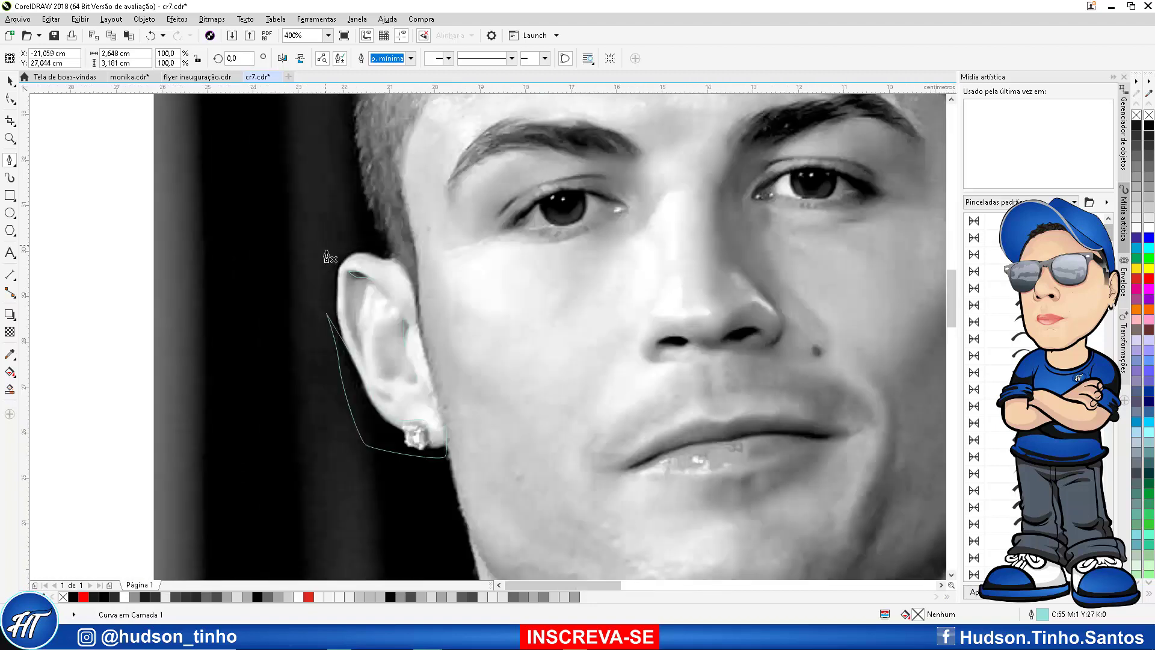
scroll(327, 257, down, 3)
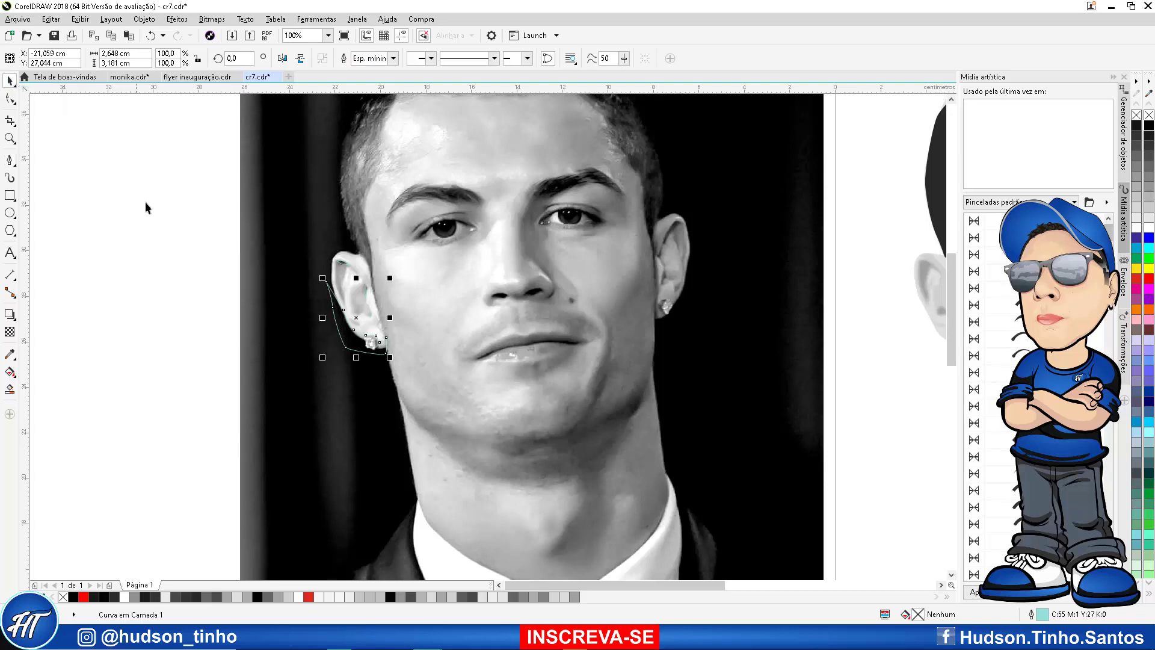
drag(146, 205, 448, 421)
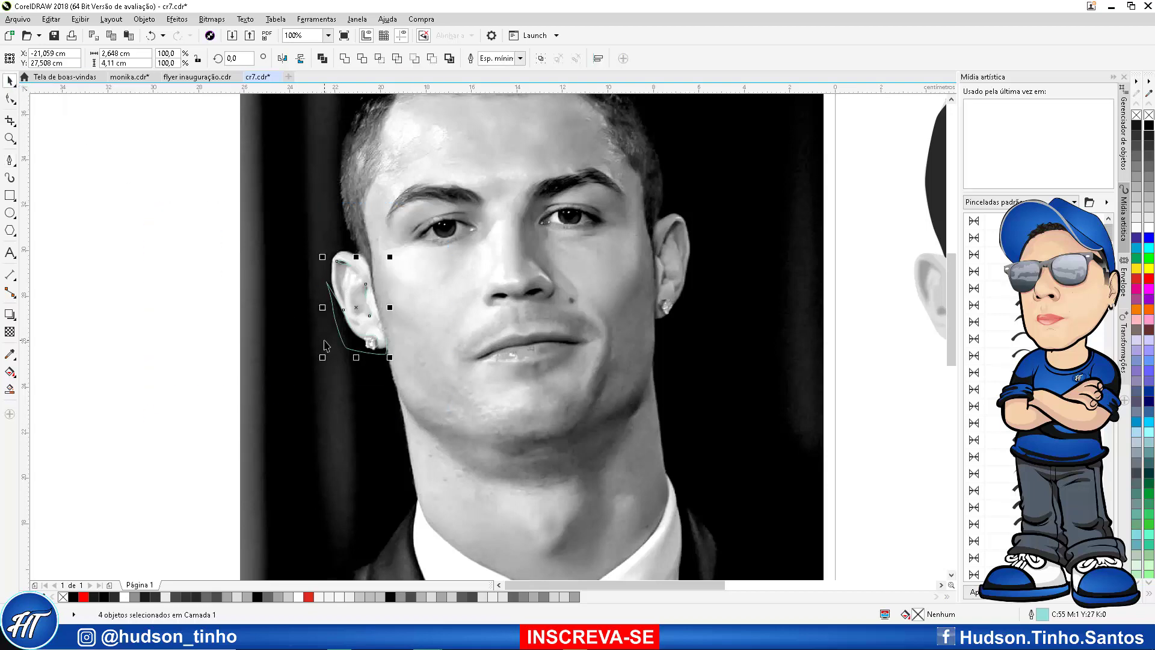
key(Right)
scroll(545, 340, down, 2)
scroll(659, 340, up, 3)
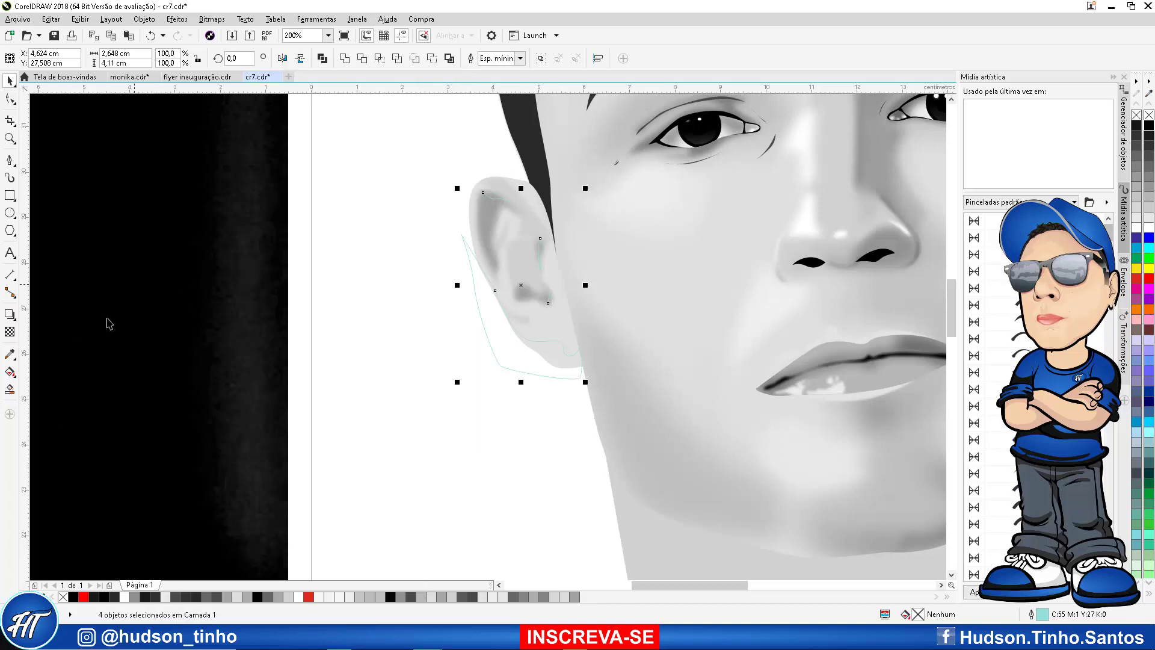
click(412, 597)
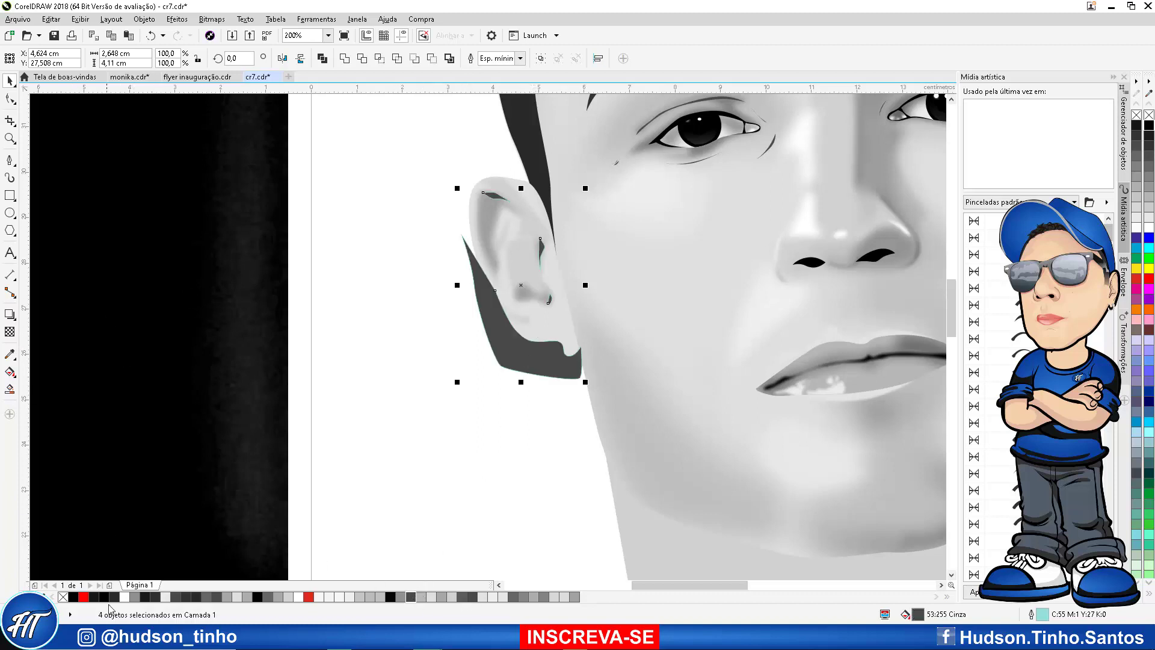
Remove the outline from the four dark ear shadow shapes and convert them to a 300 dpi bitmap with transparent background
right_click(63, 597)
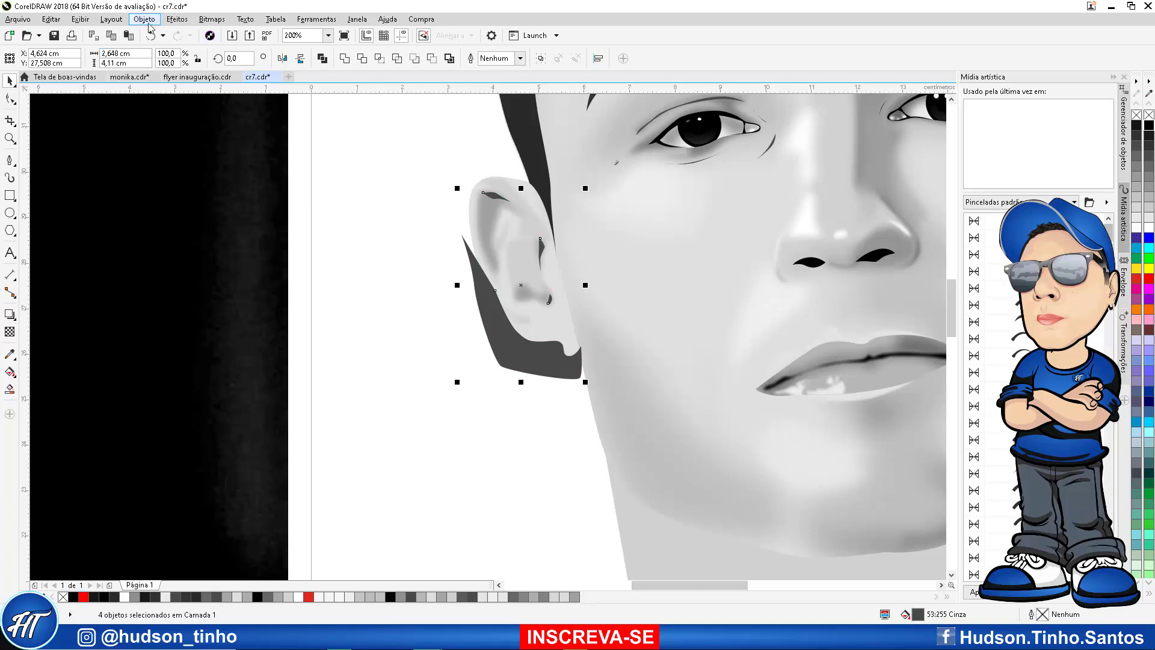
click(212, 18)
click(241, 34)
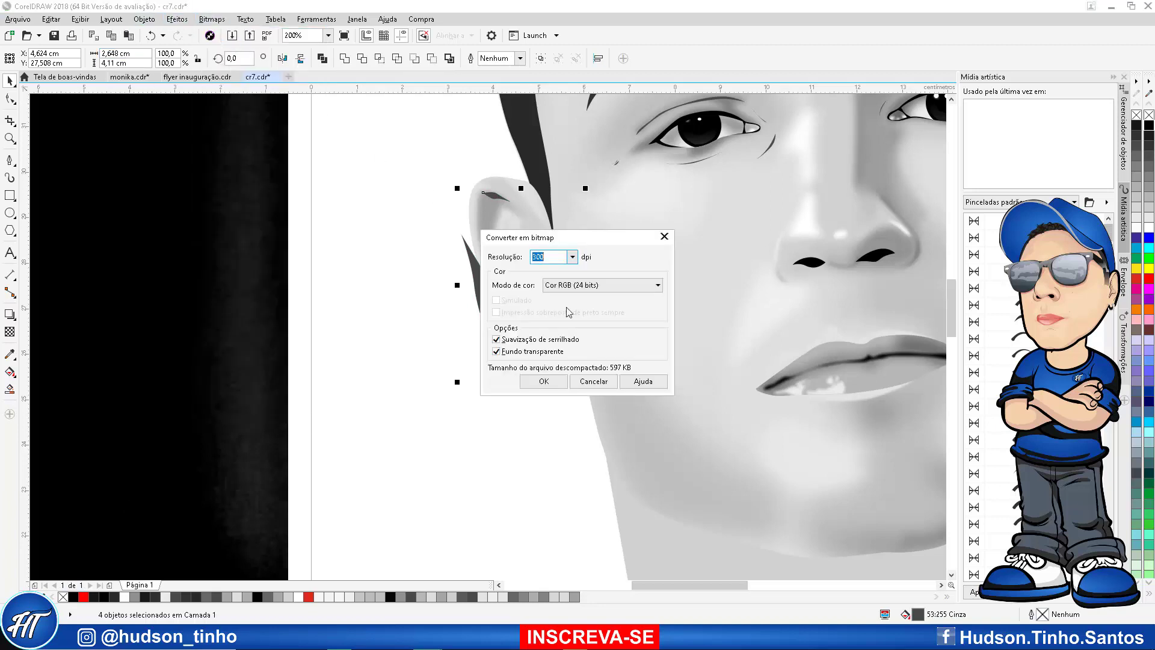
click(553, 380)
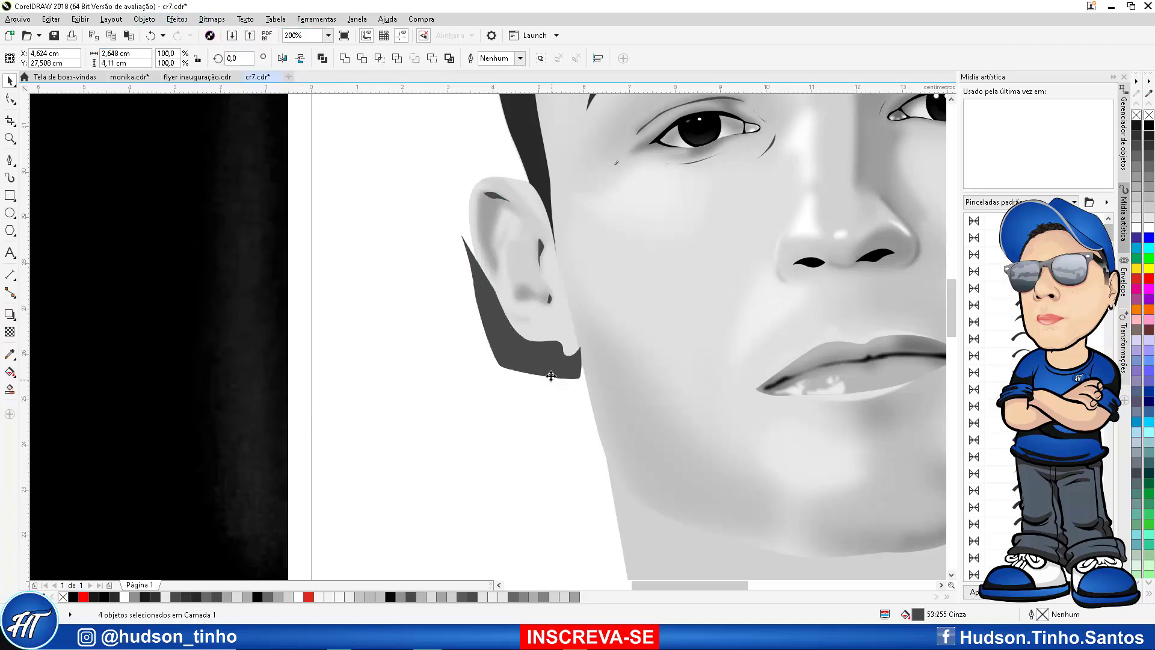
Apply a Gaussian blur with a 7-pixel radius to the dark ear shadow bitmap
click(212, 18)
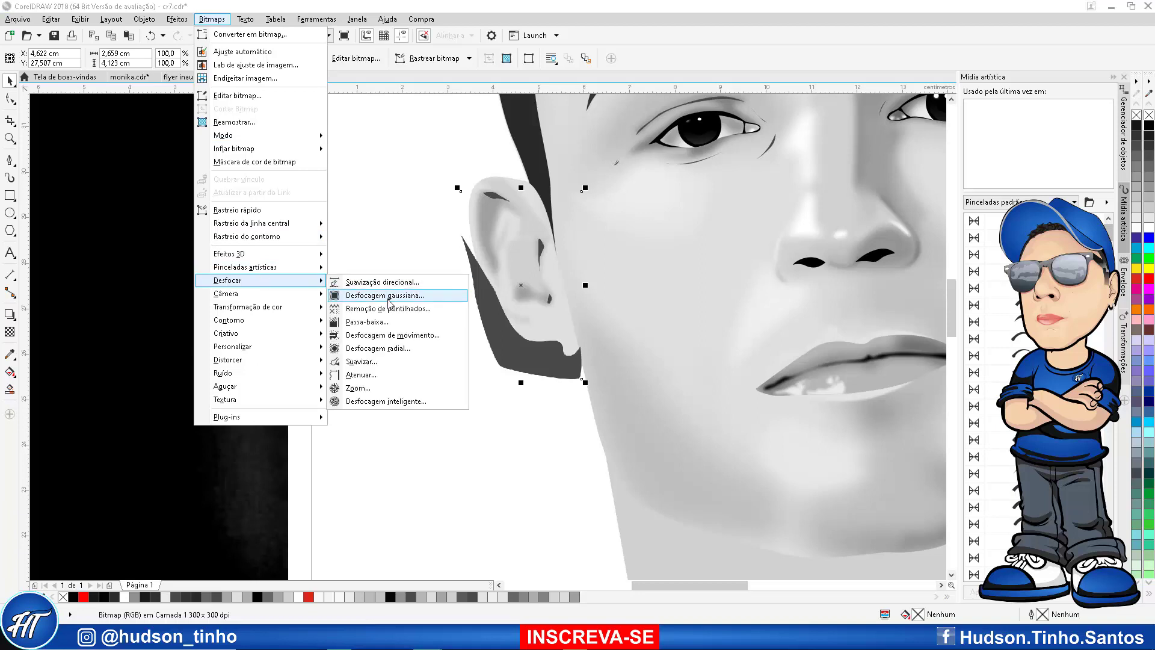
click(388, 299)
drag(503, 271, 207, 434)
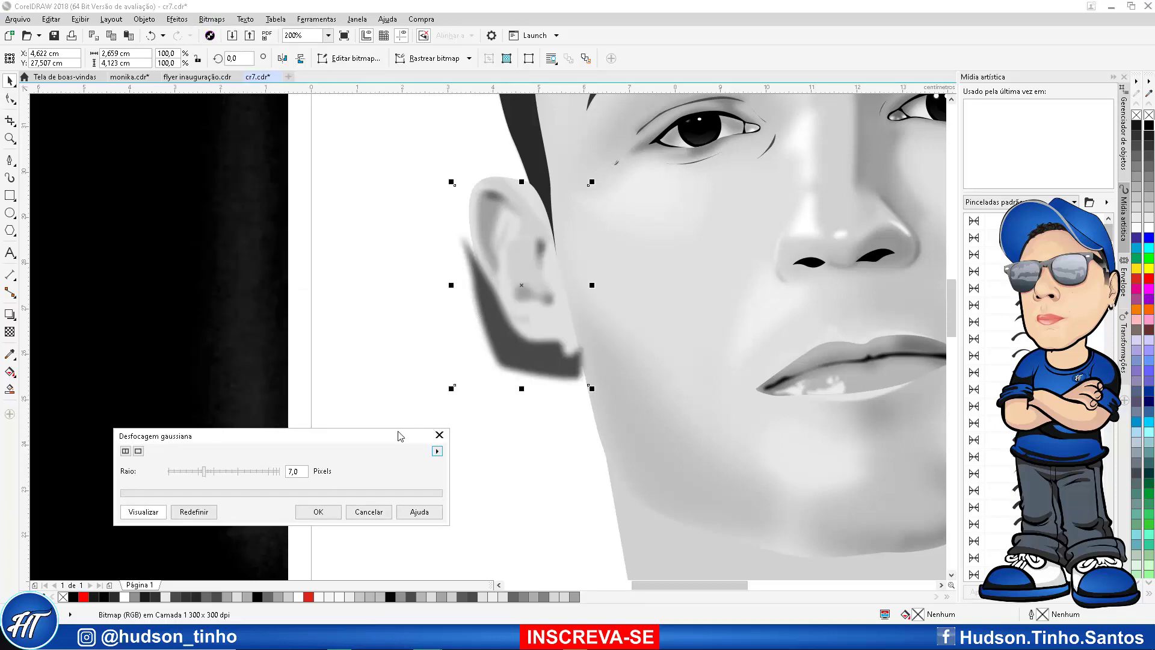
click(319, 512)
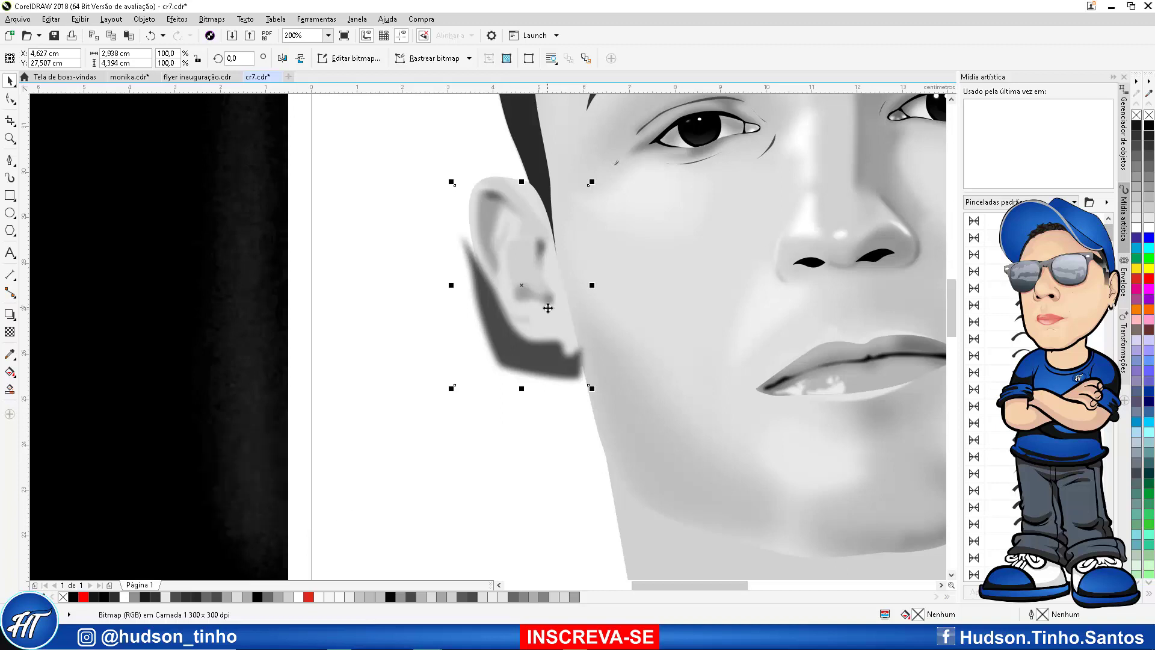
Send the blurred dark shadows to the back and PowerClip them inside the portrait's left ear shape
key(shift+Page_Down)
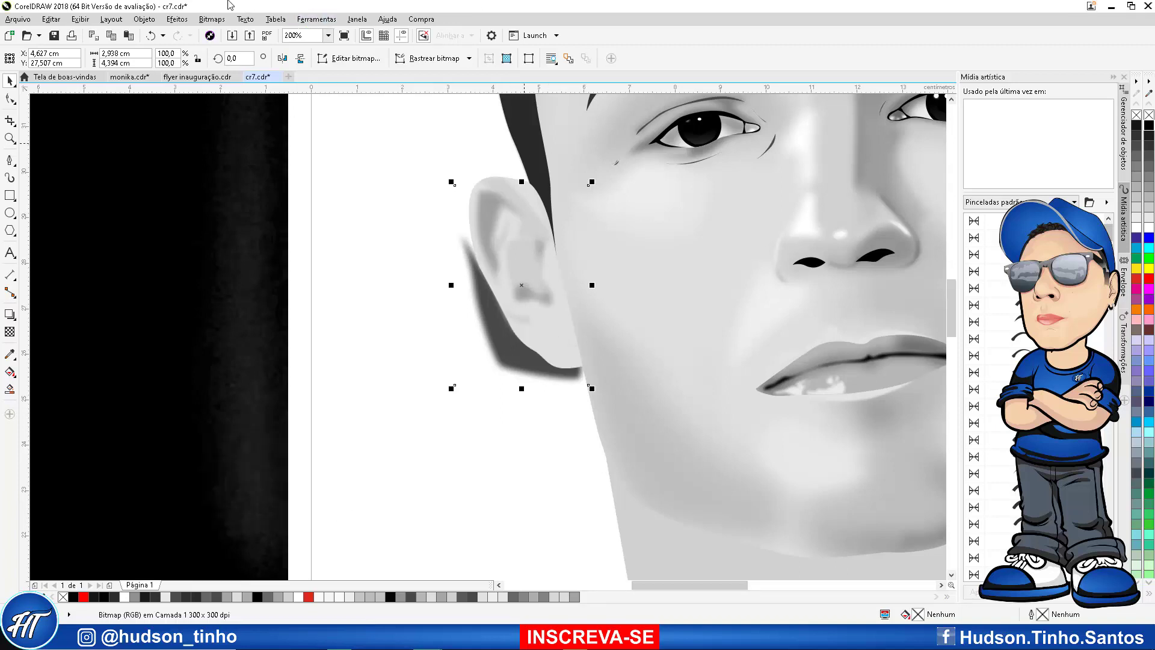
click(145, 18)
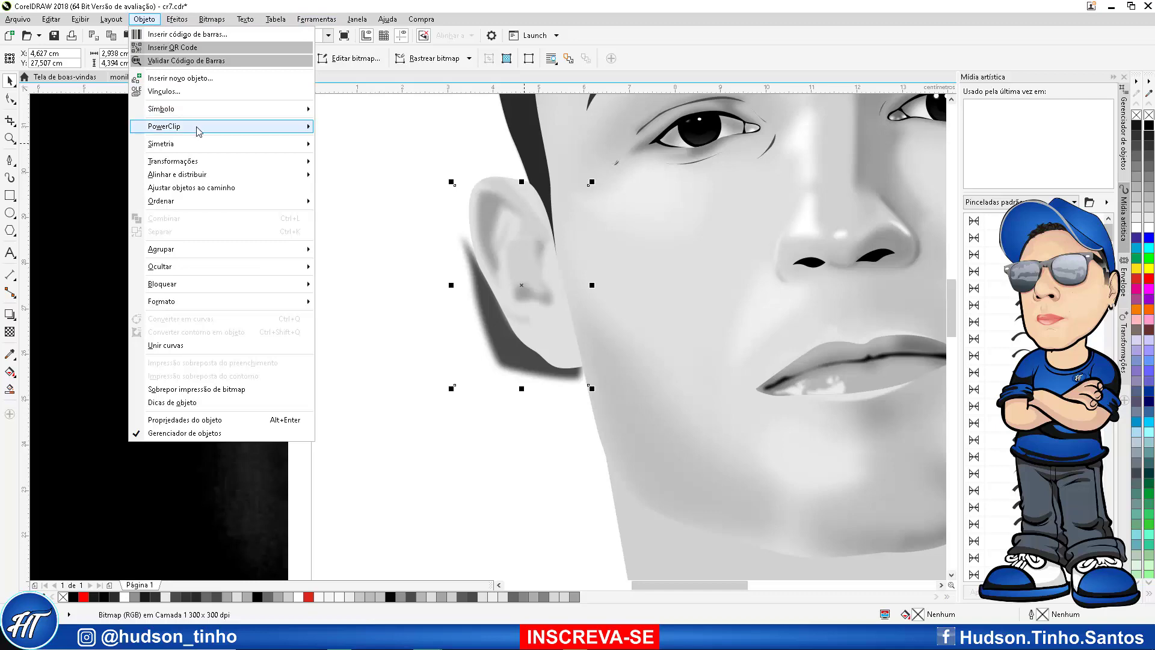
mouse_move(197, 127)
click(387, 128)
click(537, 326)
click(363, 242)
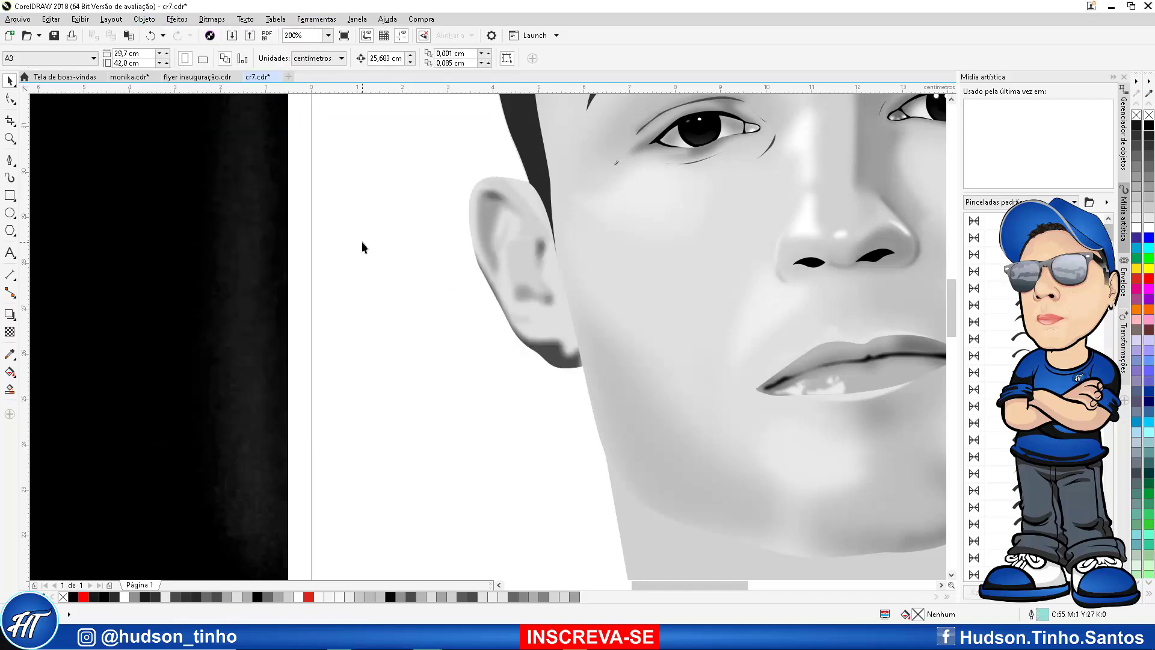
Compare the shaded lobe of the portrait's left ear with the same ear in the reference photo
scroll(471, 208, down, 2)
scroll(506, 278, up, 2)
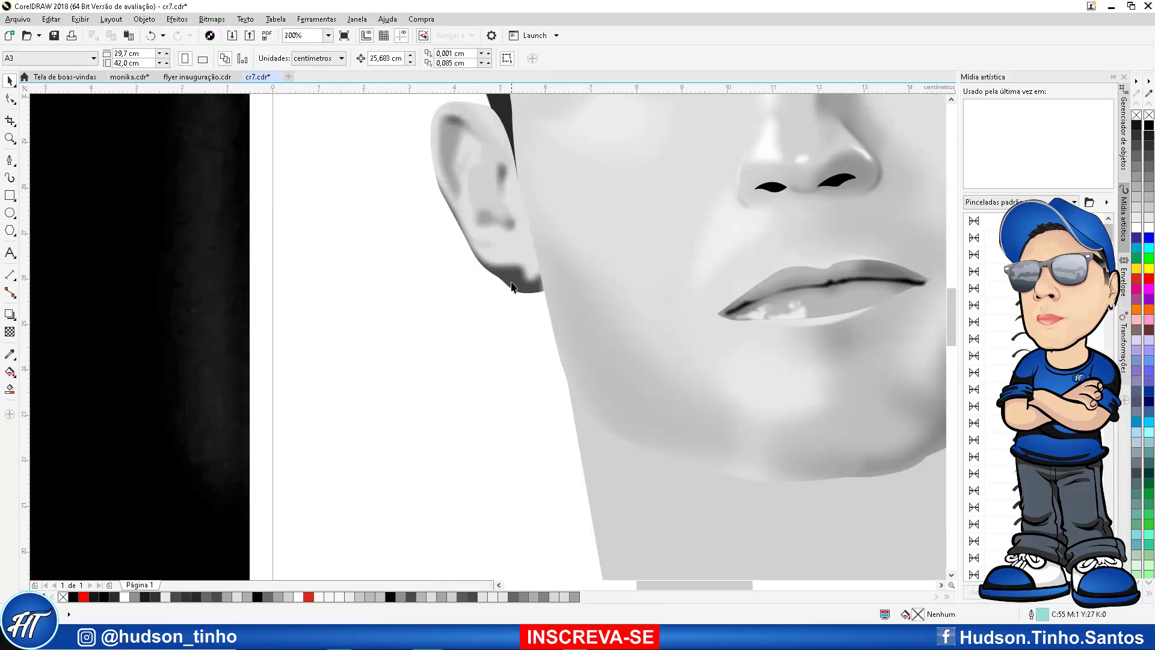
scroll(511, 285, down, 2)
scroll(545, 281, up, 2)
scroll(544, 279, down, 3)
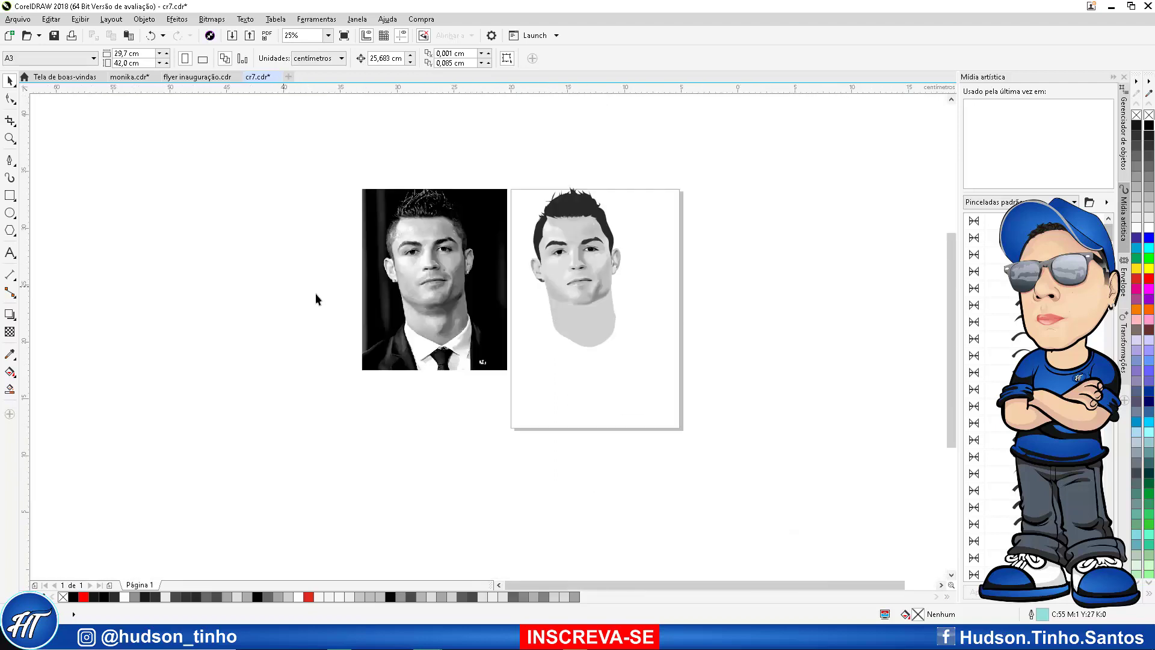
scroll(534, 283, up, 3)
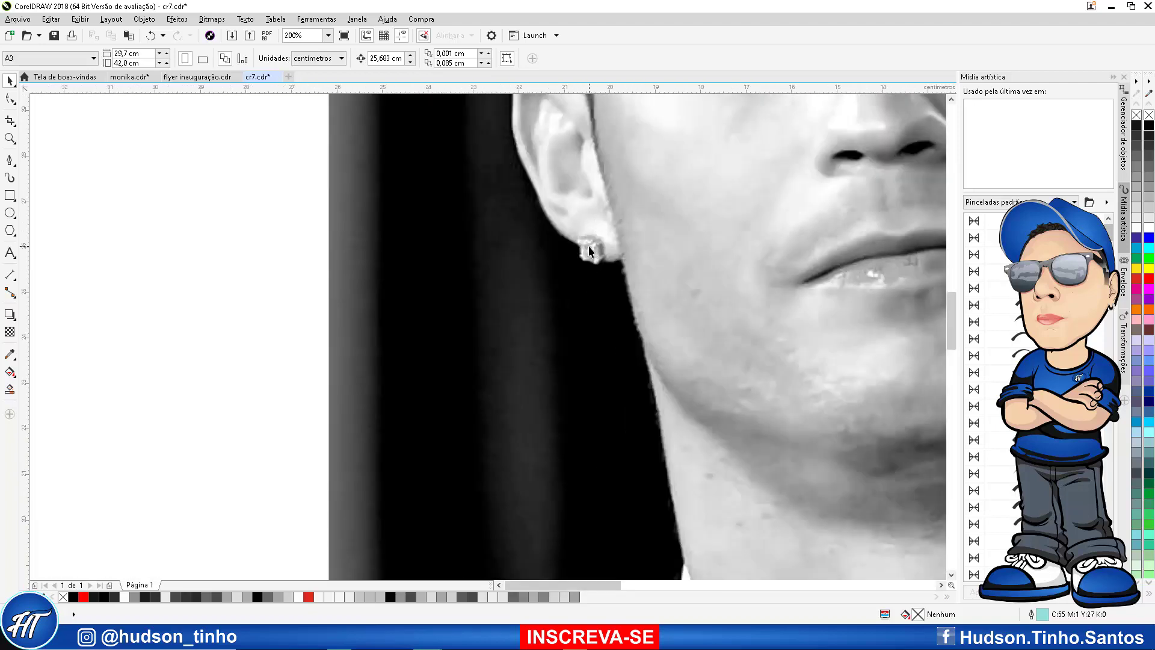
scroll(589, 245, down, 3)
scroll(519, 222, up, 1)
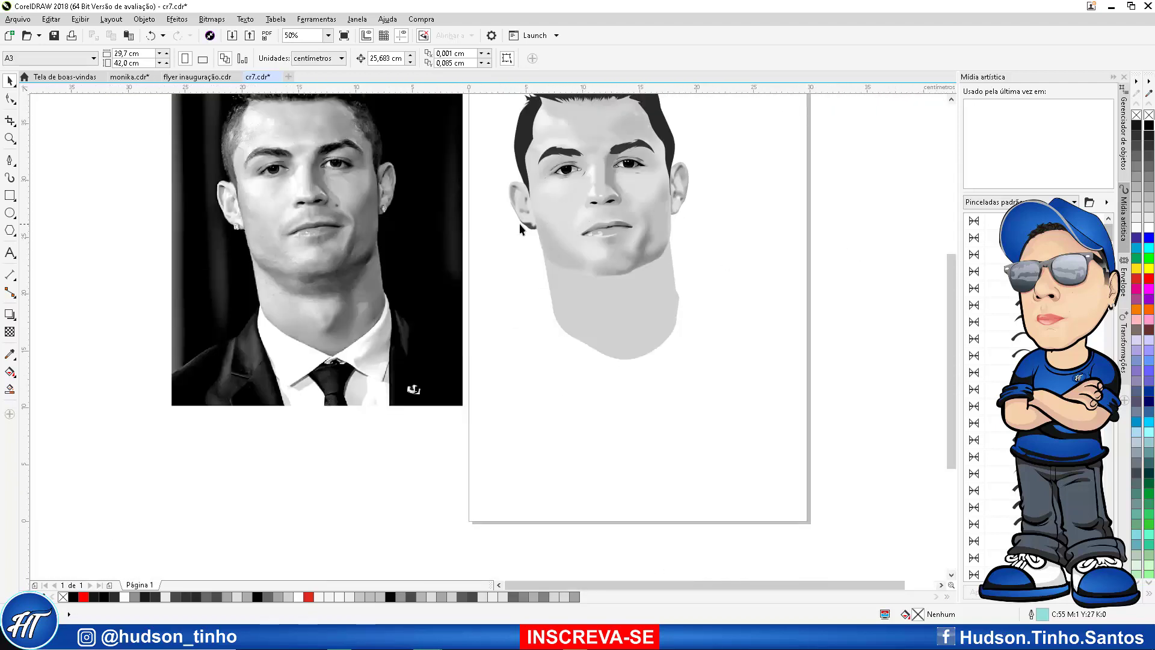
scroll(518, 223, up, 3)
scroll(401, 149, down, 2)
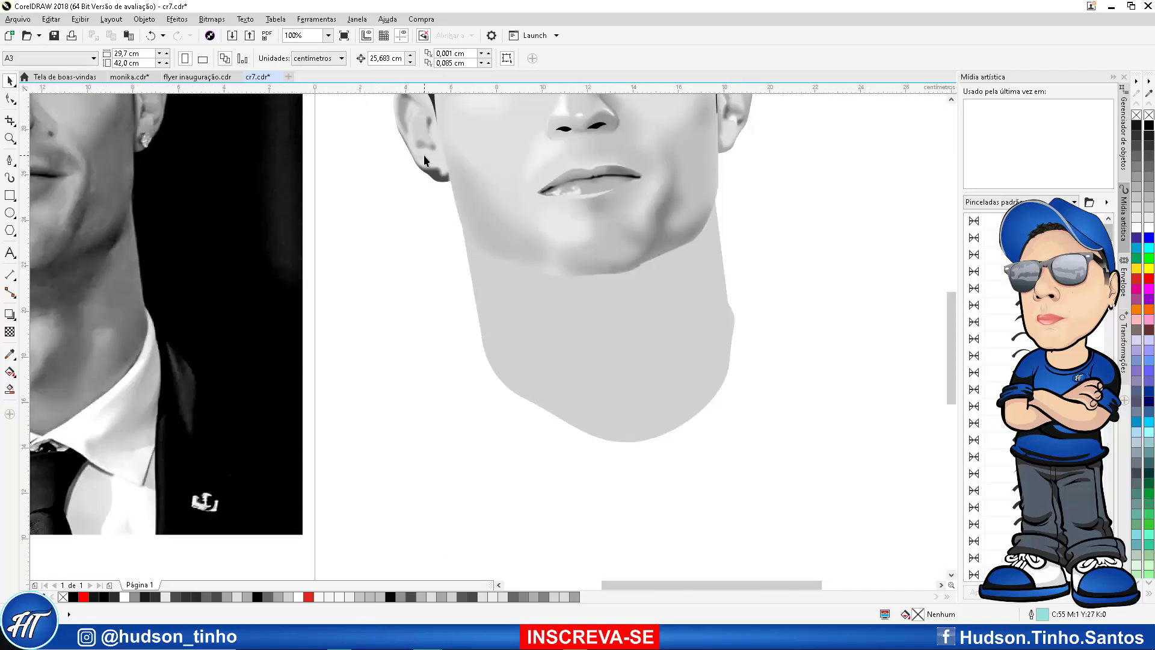
scroll(423, 154, up, 2)
scroll(523, 243, down, 2)
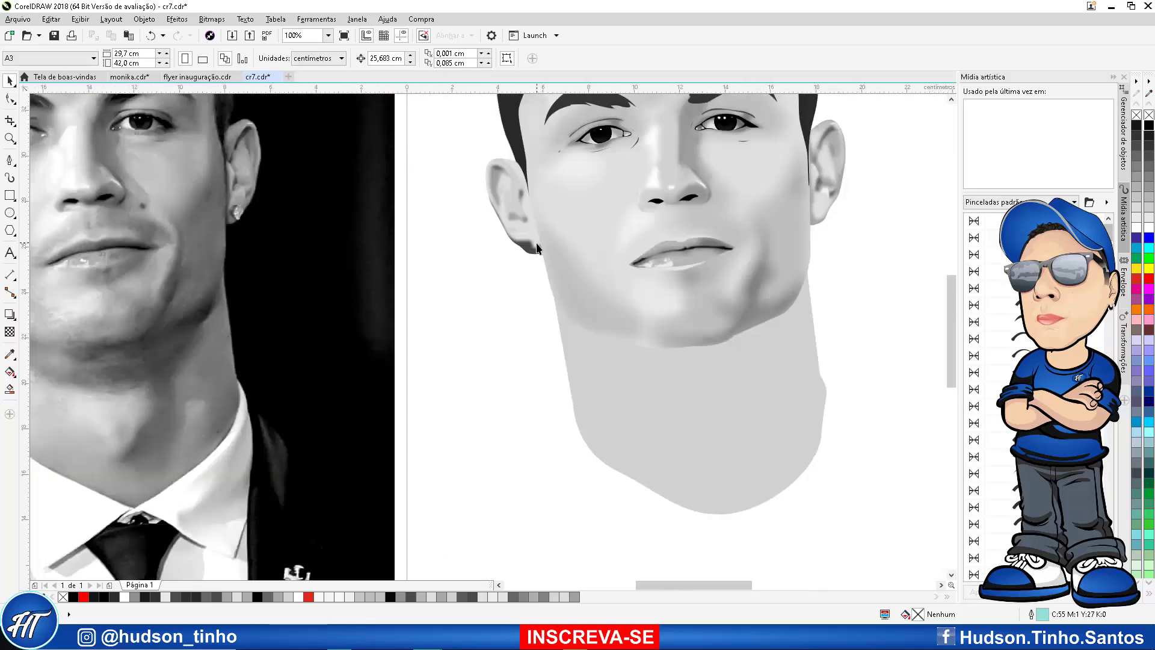
scroll(538, 248, up, 2)
scroll(612, 298, down, 2)
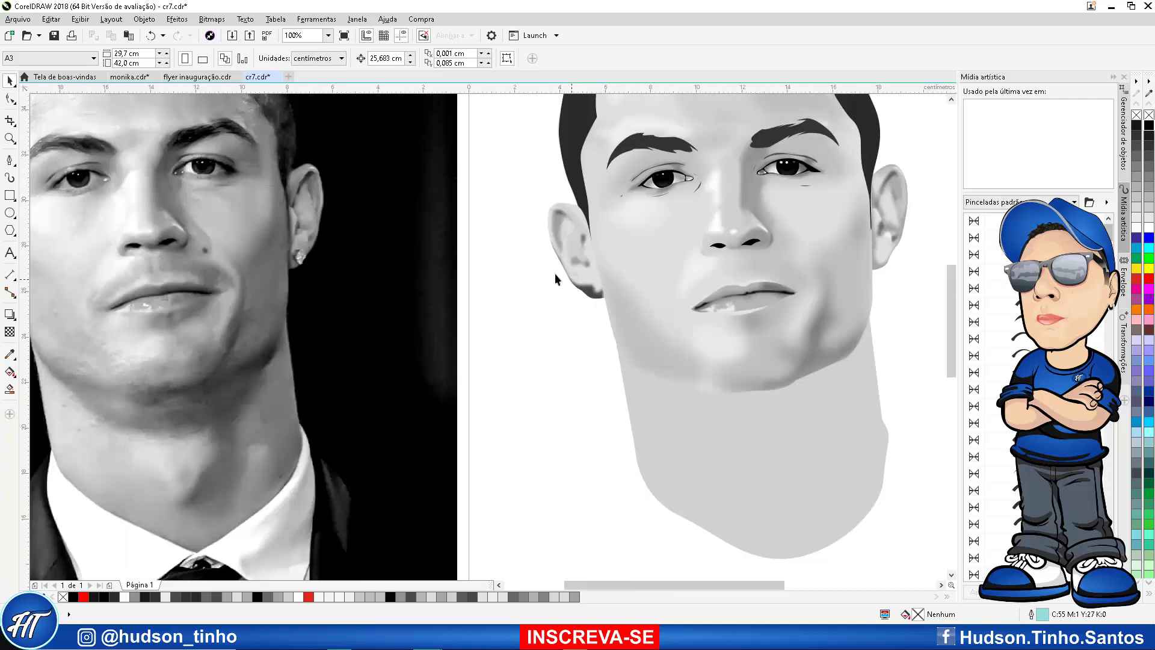
Draw a closed shape over the inner part of the left earlobe beside the jaw, about 0.9 cm wide and 1.1 cm high
click(10, 160)
scroll(592, 260, up, 2)
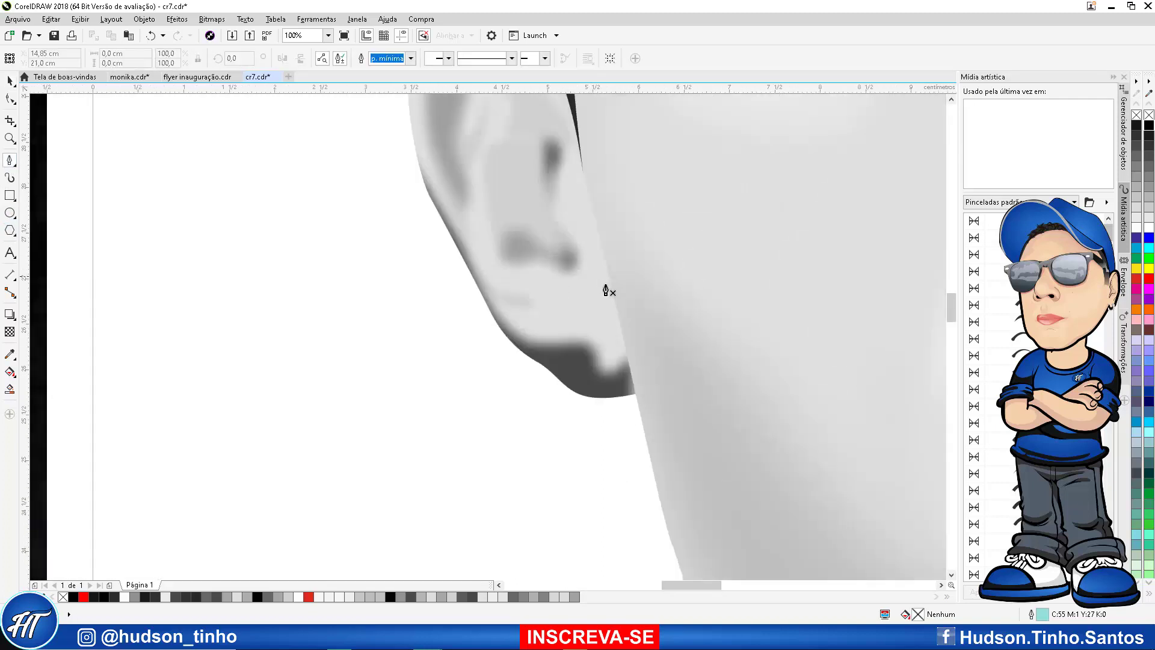
click(602, 334)
mouse_move(606, 379)
mouse_down()
mouse_move(607, 408)
mouse_move(645, 399)
mouse_move(724, 444)
mouse_up()
click(662, 319)
drag(719, 518, 698, 521)
drag(603, 511, 581, 423)
mouse_move(603, 334)
mouse_down()
mouse_move(602, 385)
mouse_move(598, 311)
mouse_move(607, 337)
mouse_up()
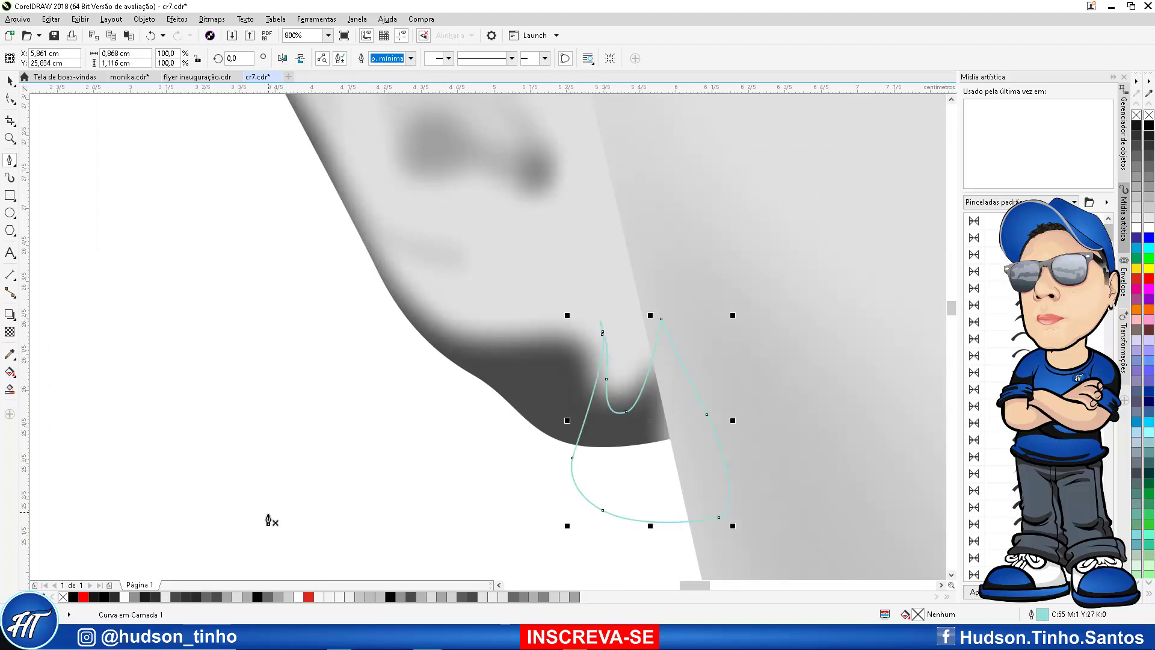
Fill the earlobe shape with gray 146 without an outline, and raise the node at the dip in its upper edge
click(277, 596)
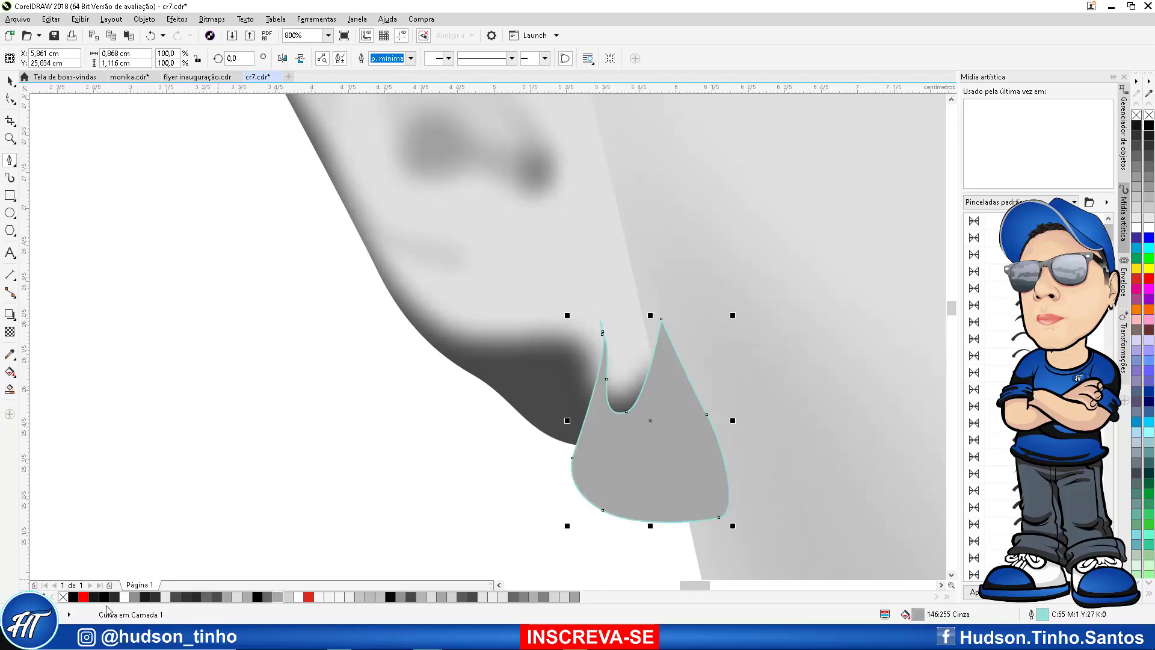
right_click(63, 598)
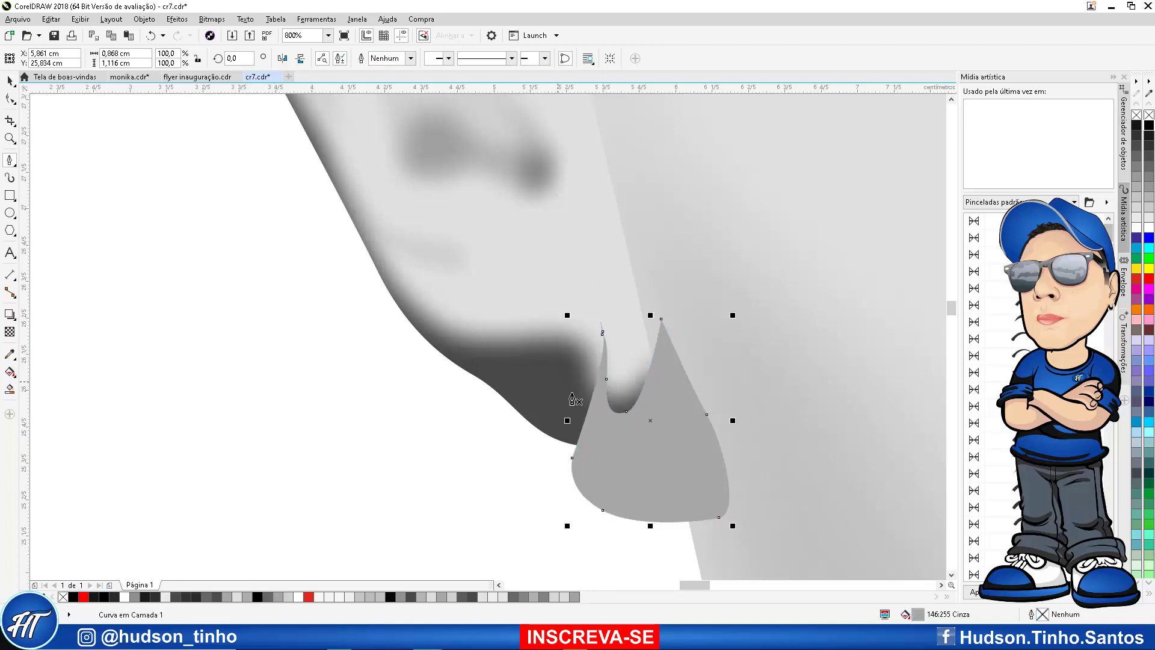
click(10, 98)
drag(622, 412, 636, 379)
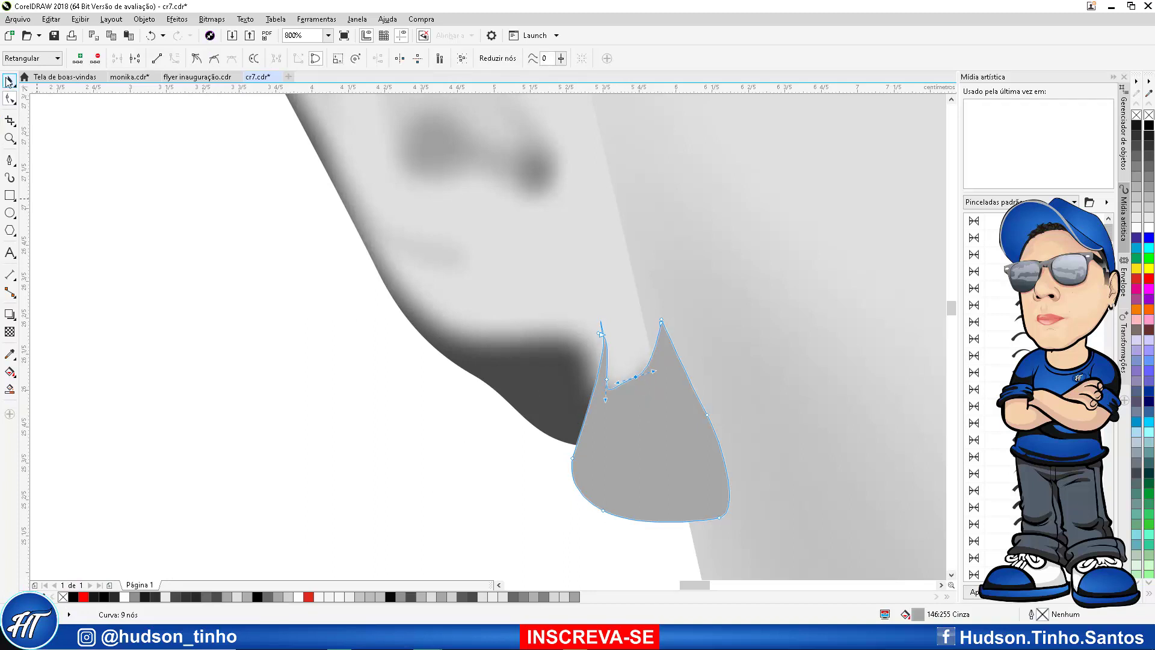
click(9, 80)
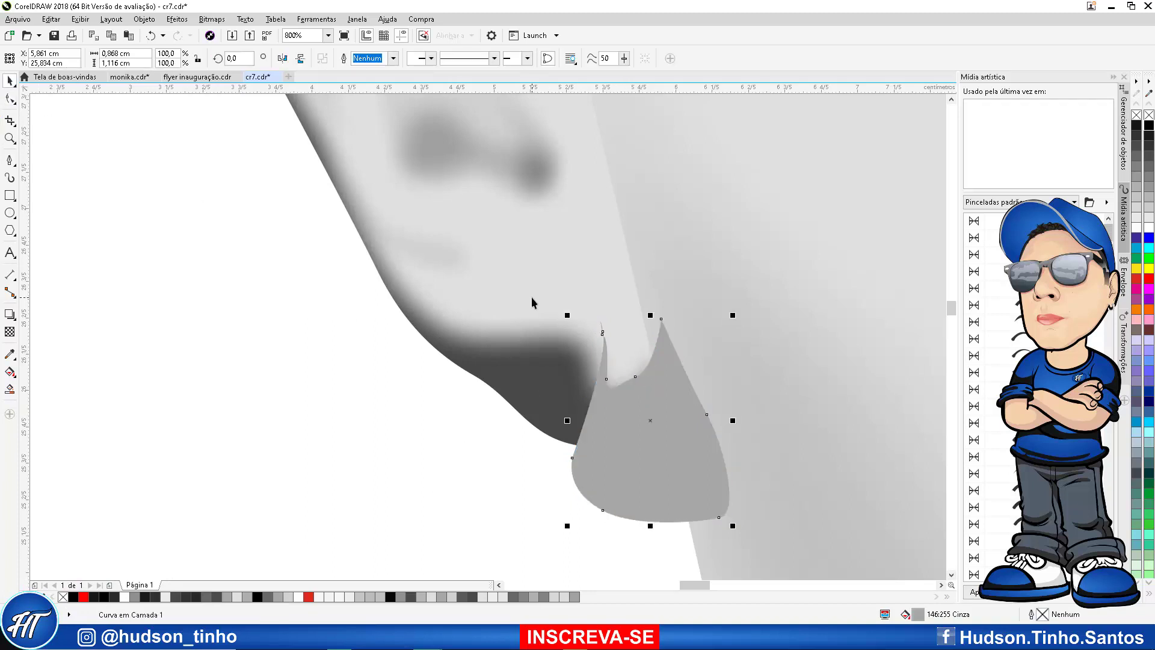
Convert the gray earlobe shape to a 300 dpi bitmap and apply a Gaussian blur with a 7-pixel radius
click(212, 19)
click(240, 31)
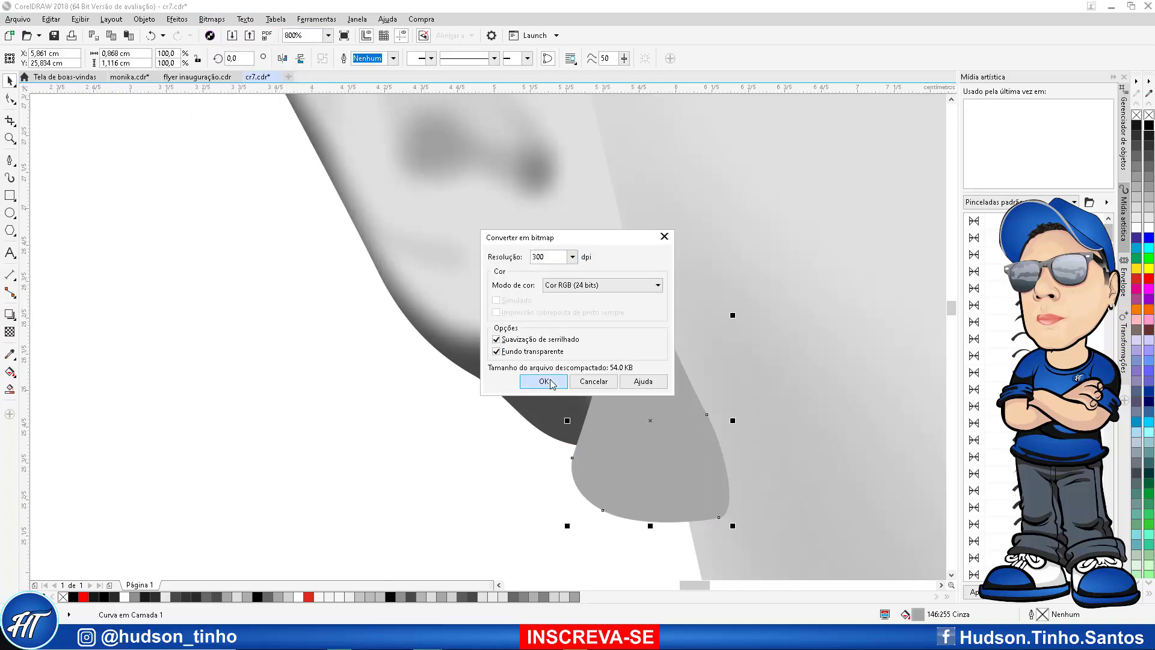
click(544, 382)
click(212, 18)
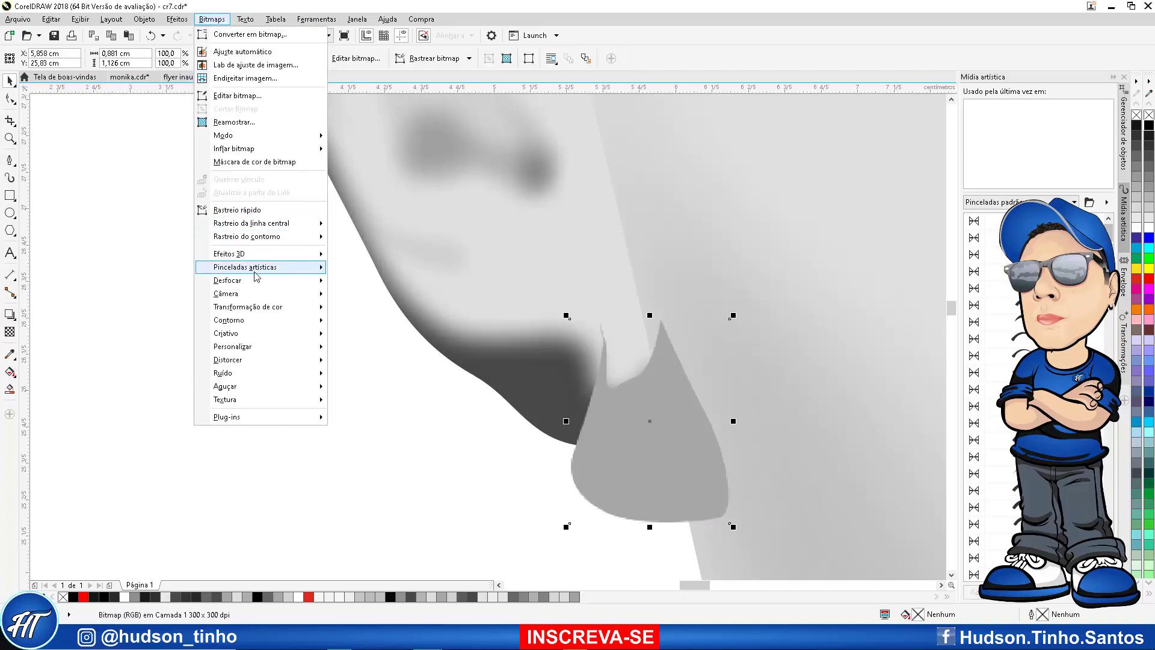
mouse_move(259, 283)
click(402, 301)
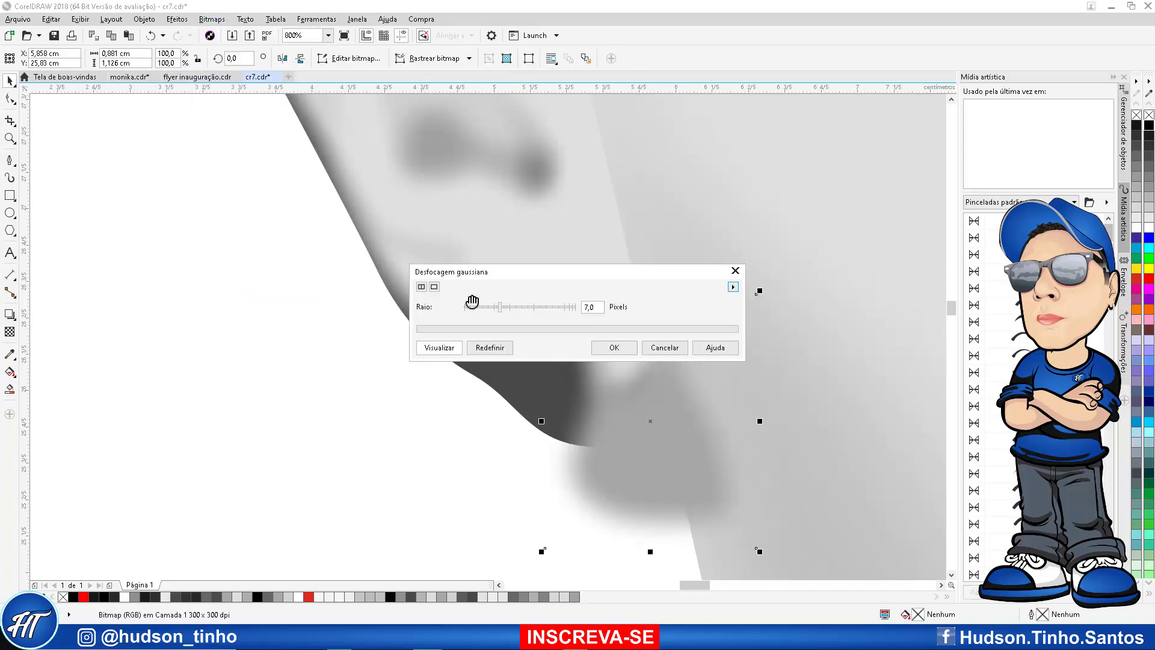
click(614, 348)
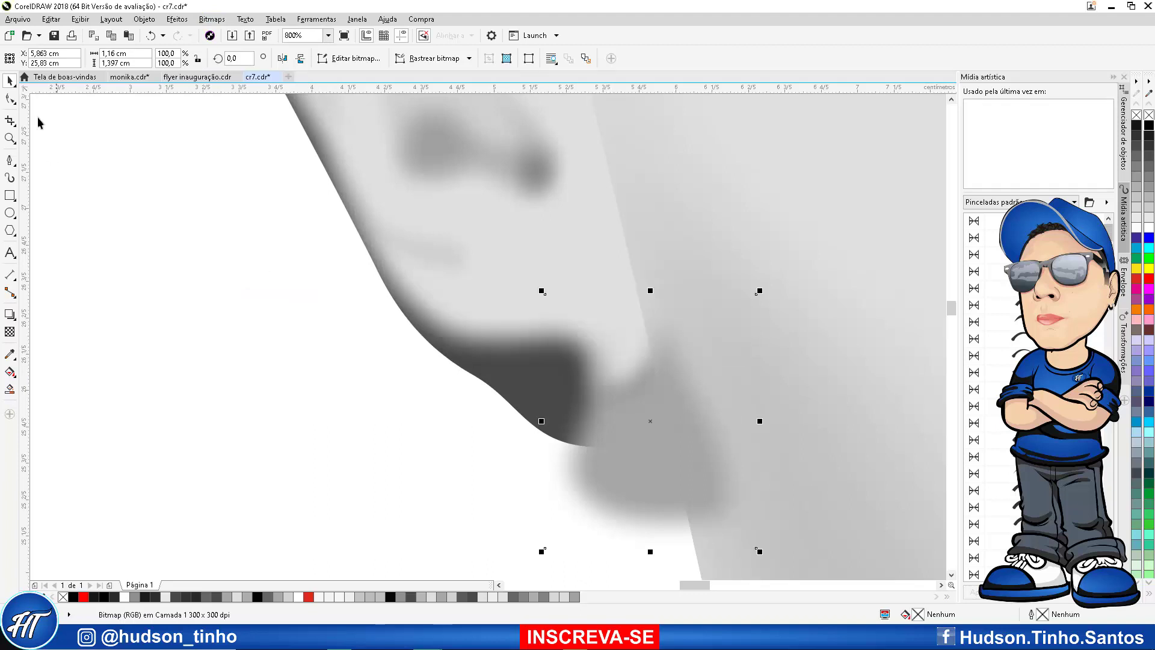
PowerClip the blurred gray earlobe patch inside the portrait's left ear shape
click(144, 18)
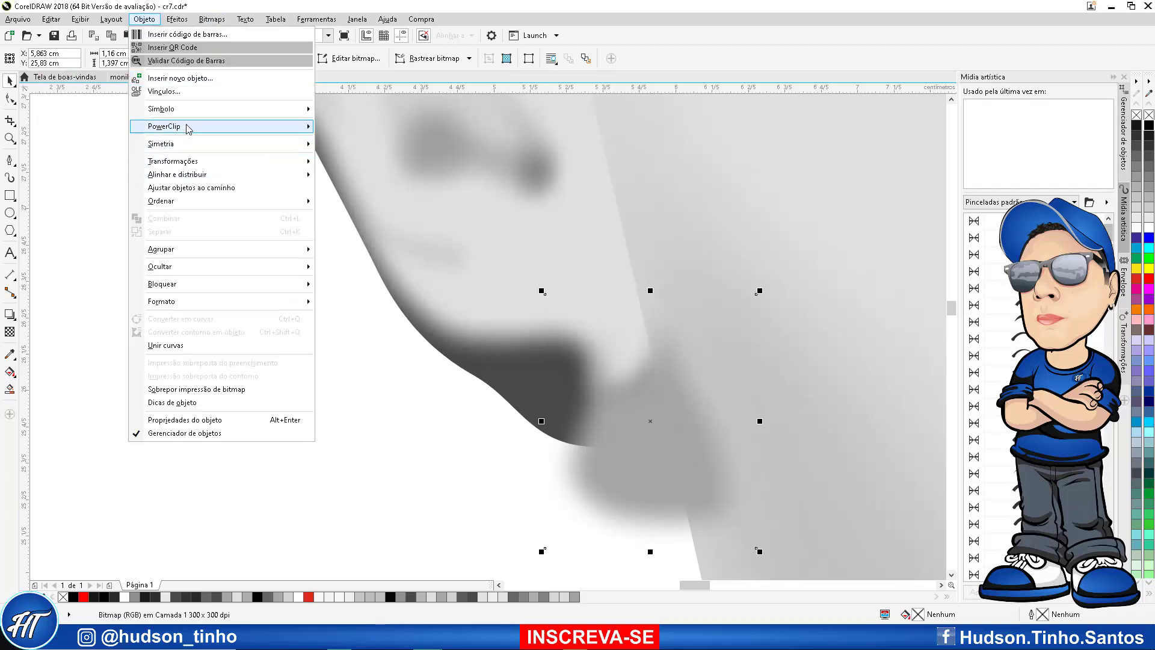
mouse_move(186, 125)
click(327, 130)
click(473, 256)
scroll(533, 350, down, 1)
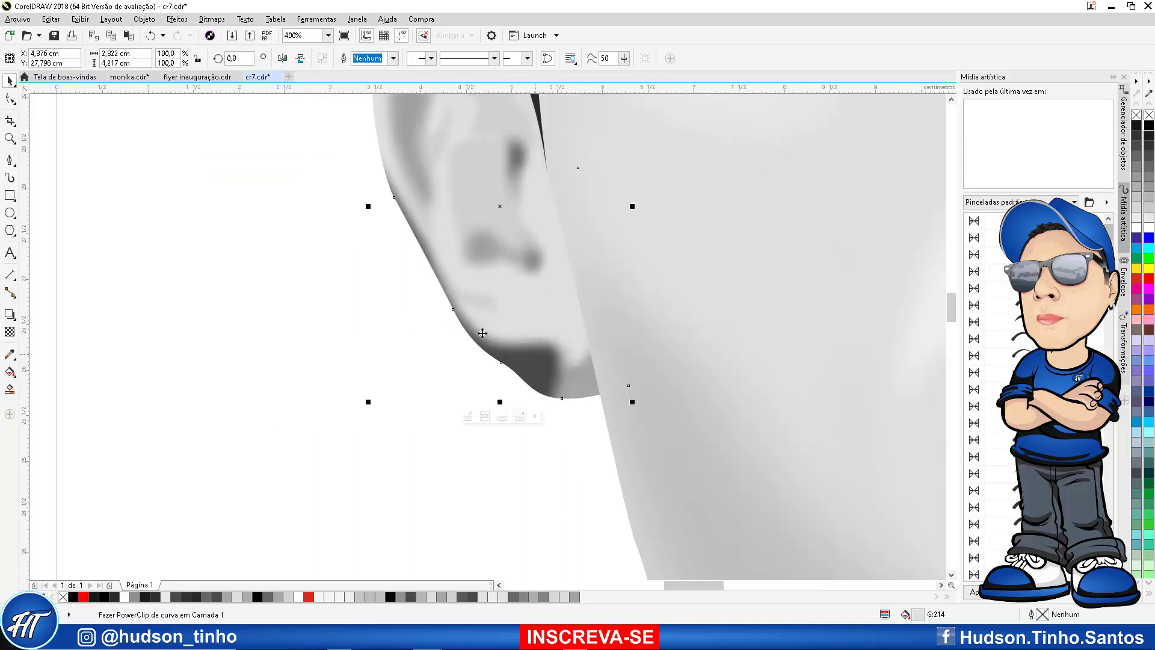
key(Escape)
Trace the outer contour of the left ear's earring on the reference photo as a shape about 0.53 cm wide and 0.65 cm high
scroll(556, 339, down, 1)
scroll(562, 345, down, 2)
scroll(510, 325, up, 1)
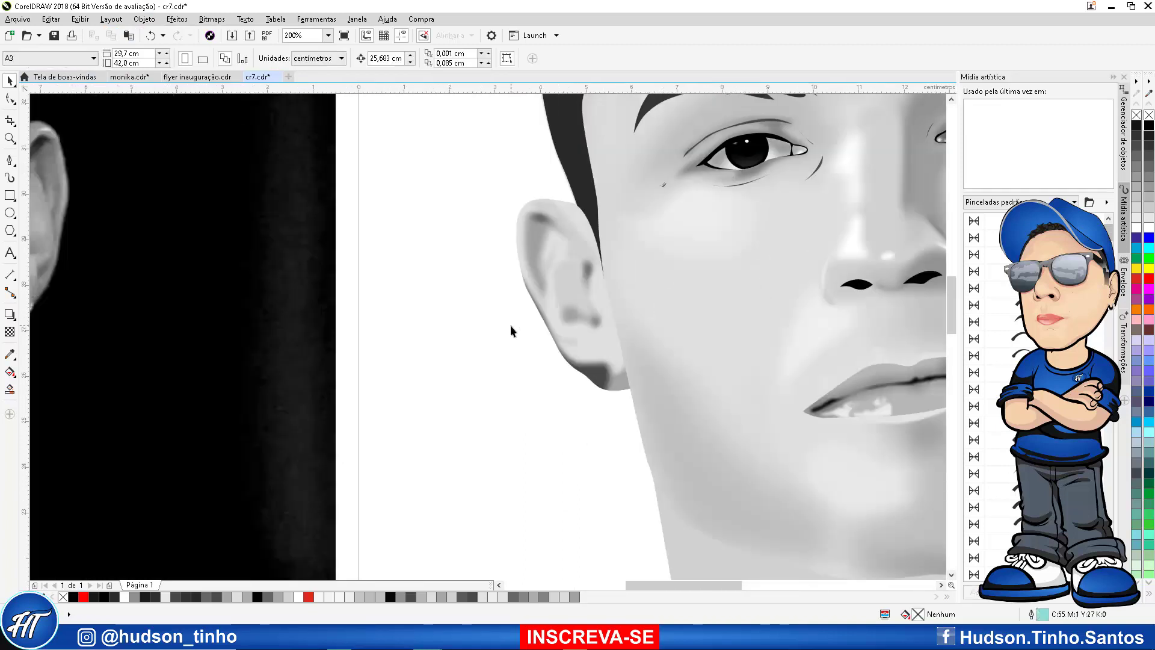
scroll(510, 330, down, 4)
scroll(303, 370, up, 4)
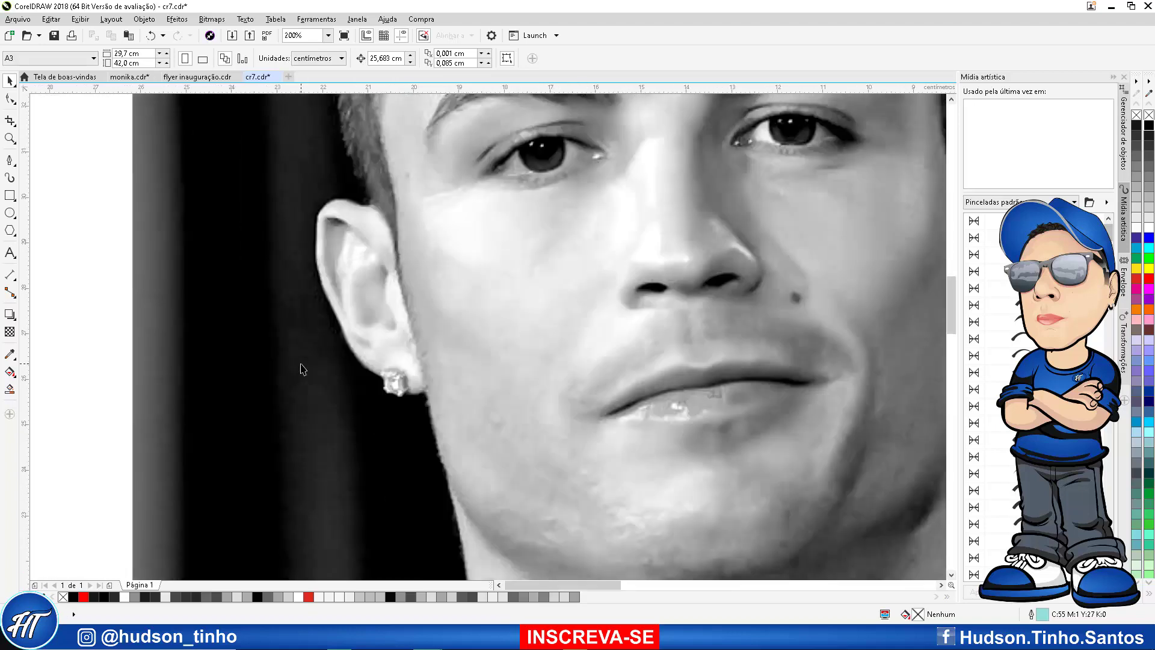
scroll(388, 373, up, 3)
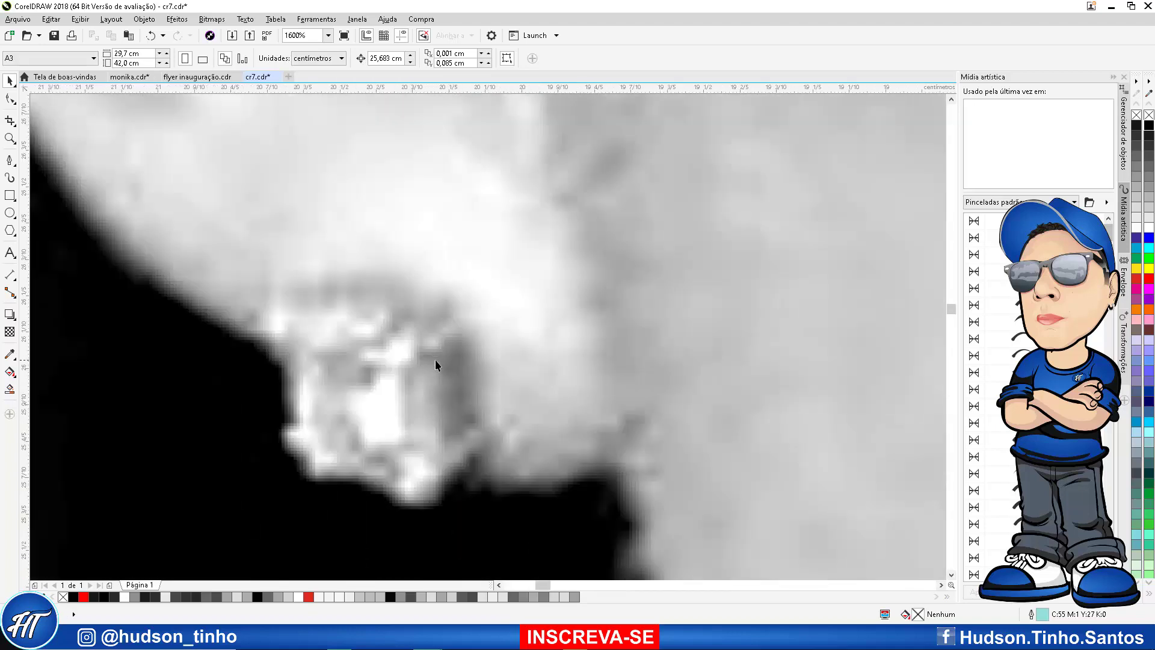
click(9, 164)
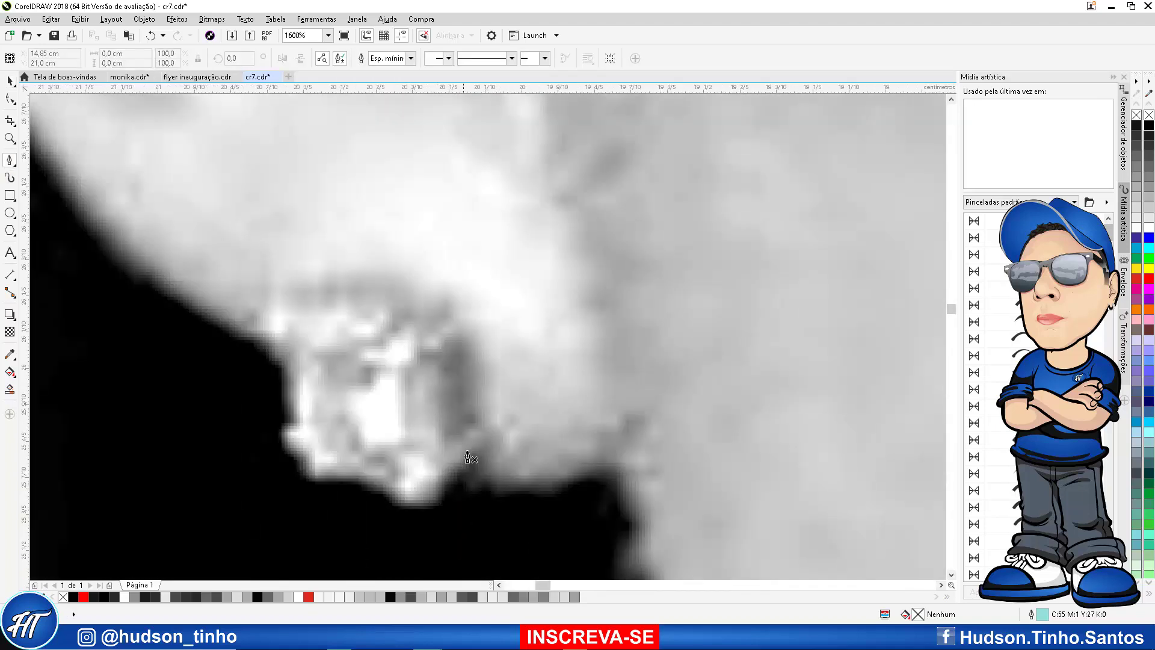
click(472, 361)
drag(417, 290, 398, 280)
click(290, 281)
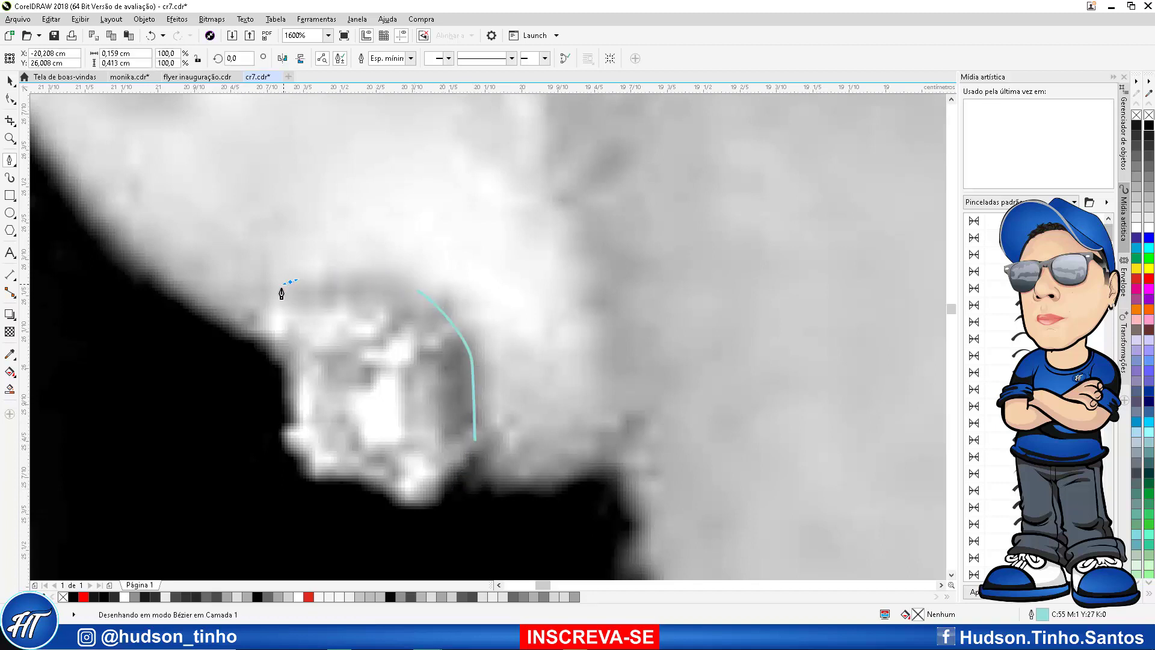
drag(288, 412, 286, 448)
drag(307, 468, 307, 478)
drag(318, 483, 383, 497)
click(410, 515)
click(435, 501)
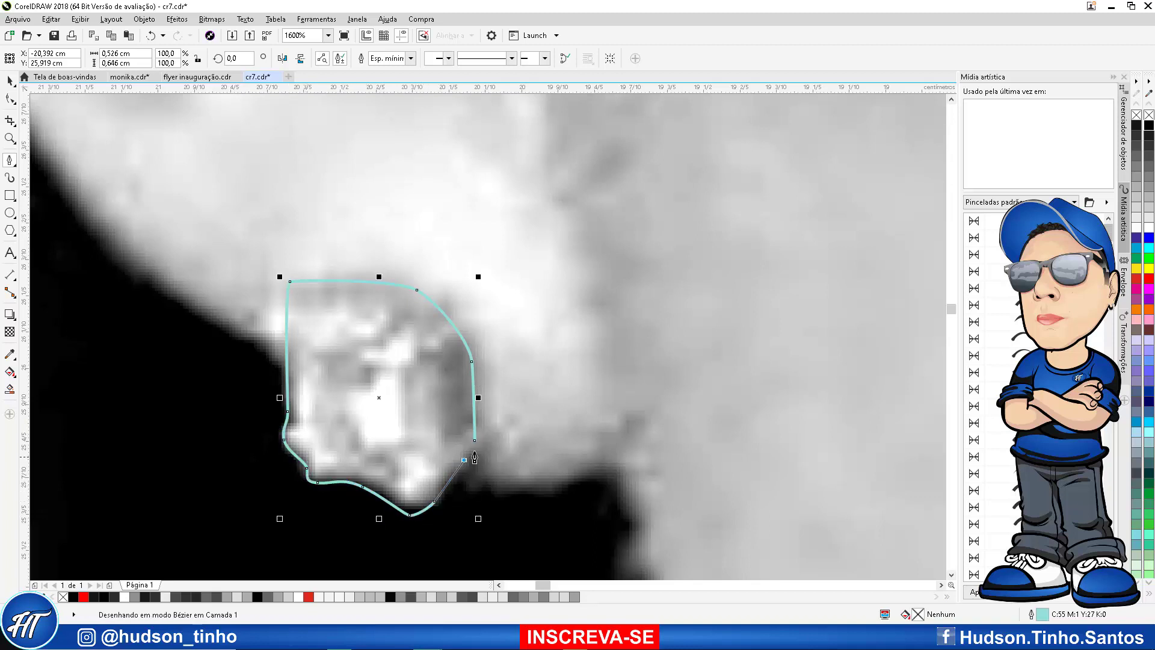
click(464, 460)
click(475, 440)
click(452, 436)
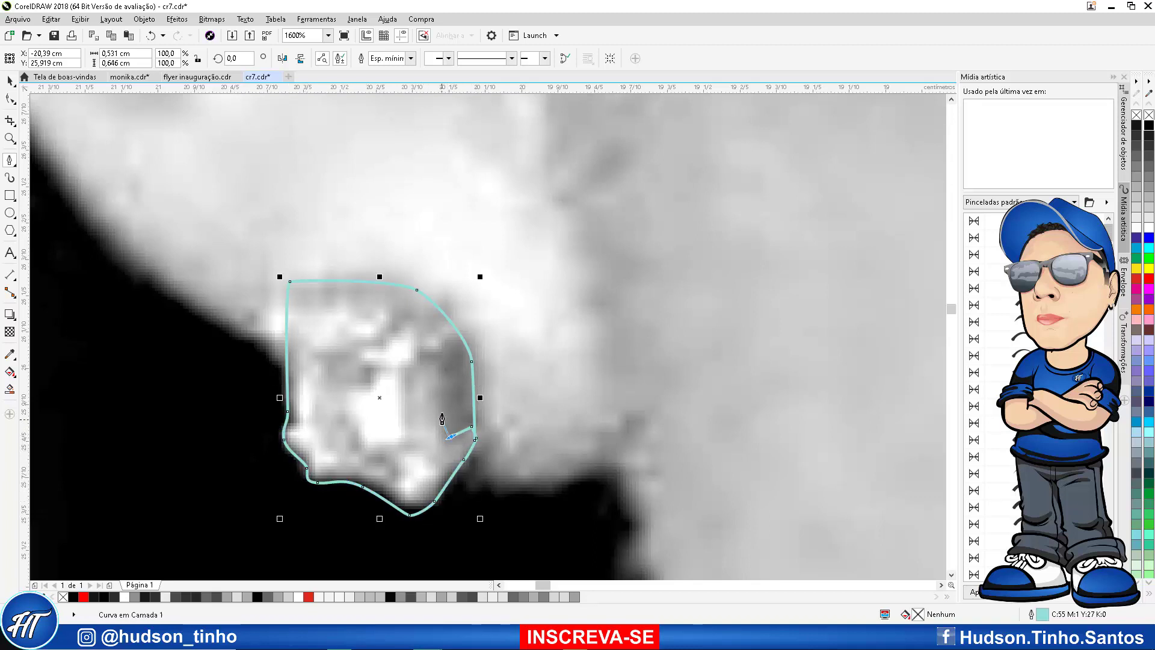
click(442, 413)
click(442, 365)
click(447, 339)
click(412, 328)
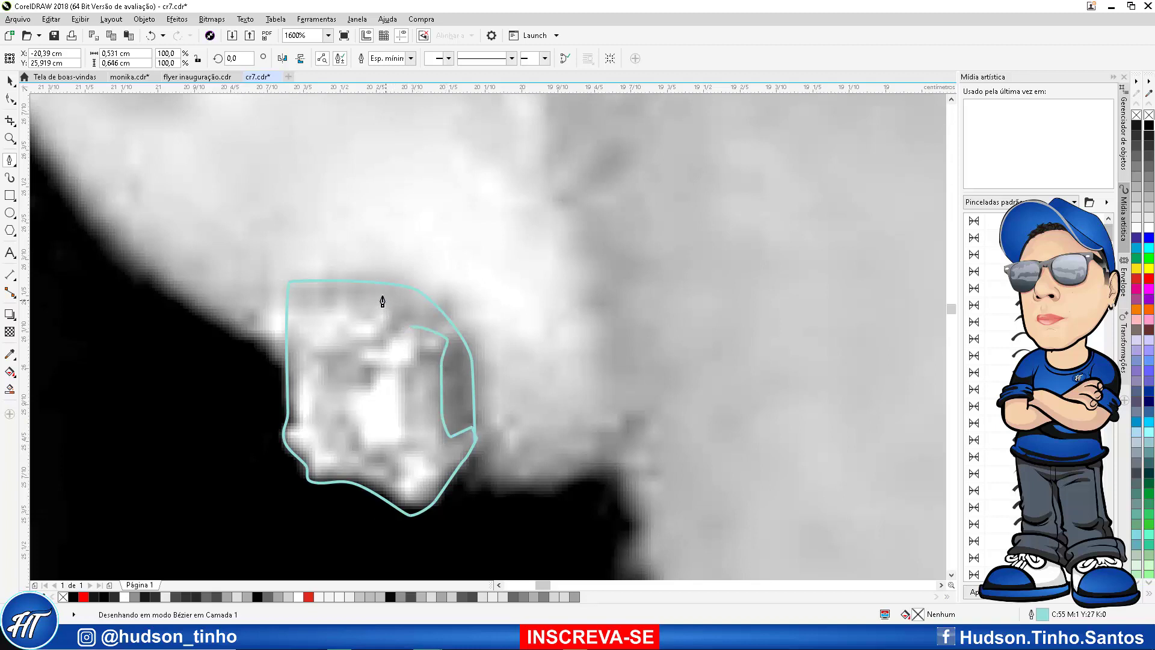
click(388, 308)
click(365, 307)
click(331, 314)
click(306, 305)
click(295, 340)
click(309, 366)
click(301, 426)
click(288, 434)
click(313, 450)
click(321, 472)
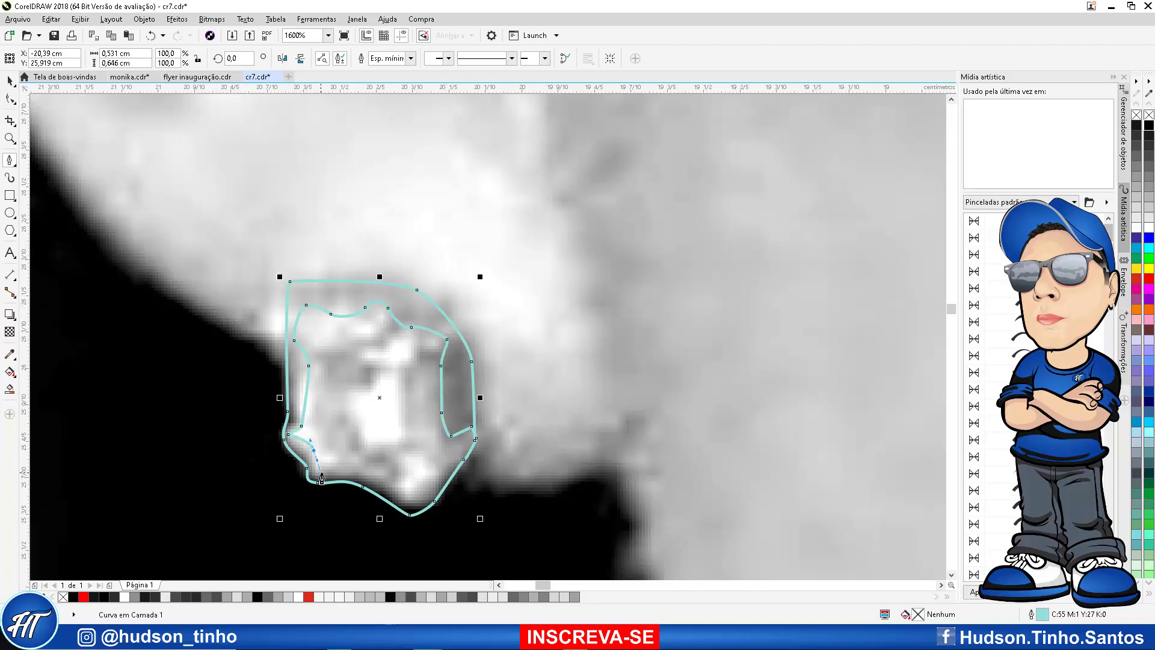
click(368, 474)
click(417, 502)
click(464, 459)
click(464, 444)
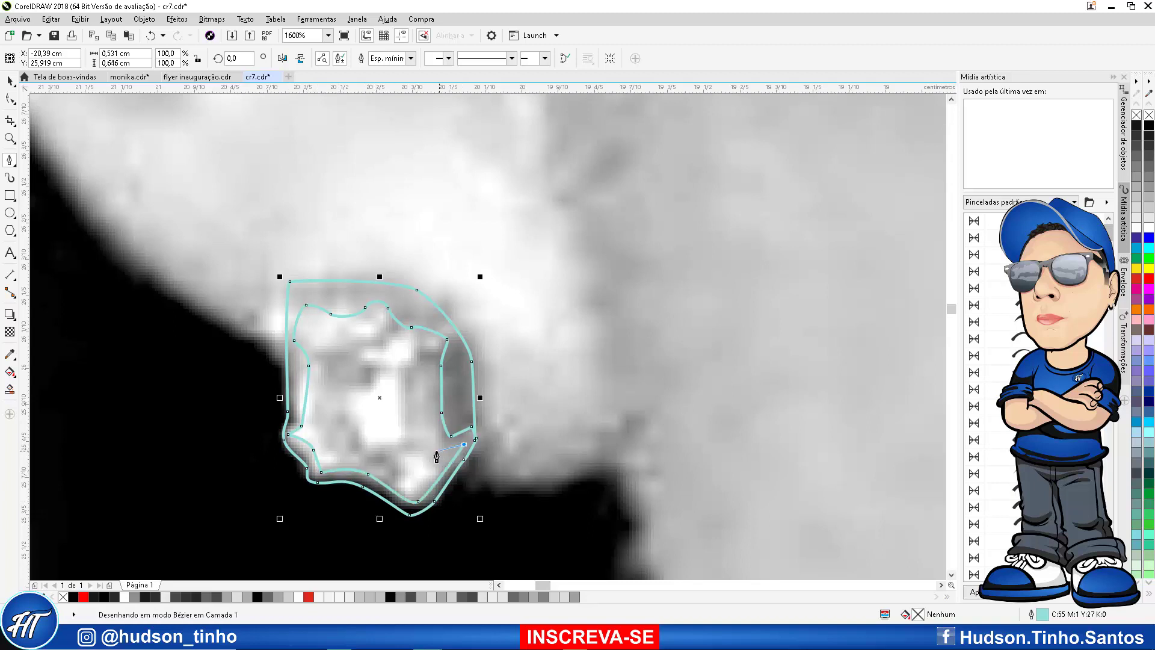
click(426, 443)
click(423, 375)
click(434, 340)
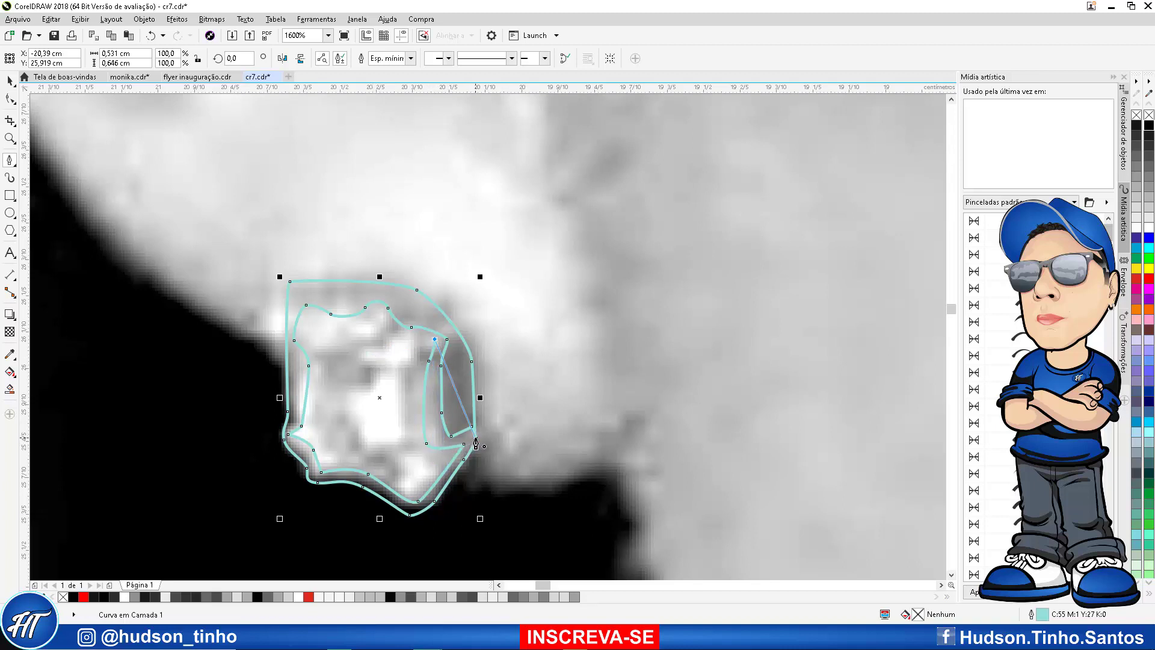
drag(475, 439, 535, 406)
double_click(538, 385)
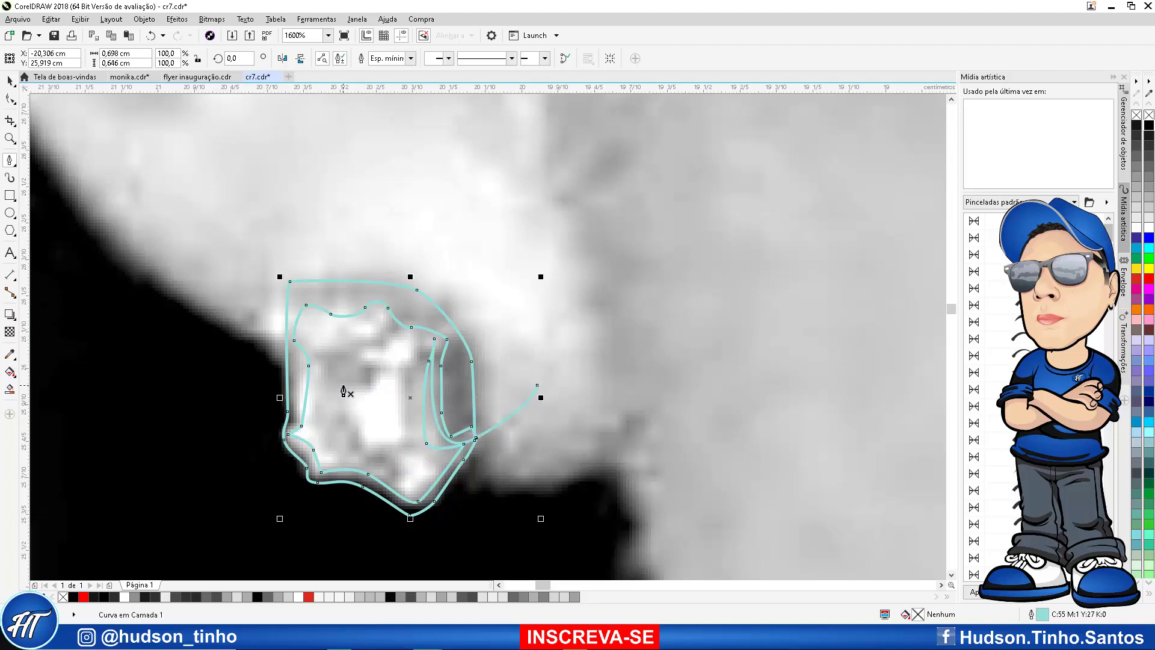
key(ctrl+z)
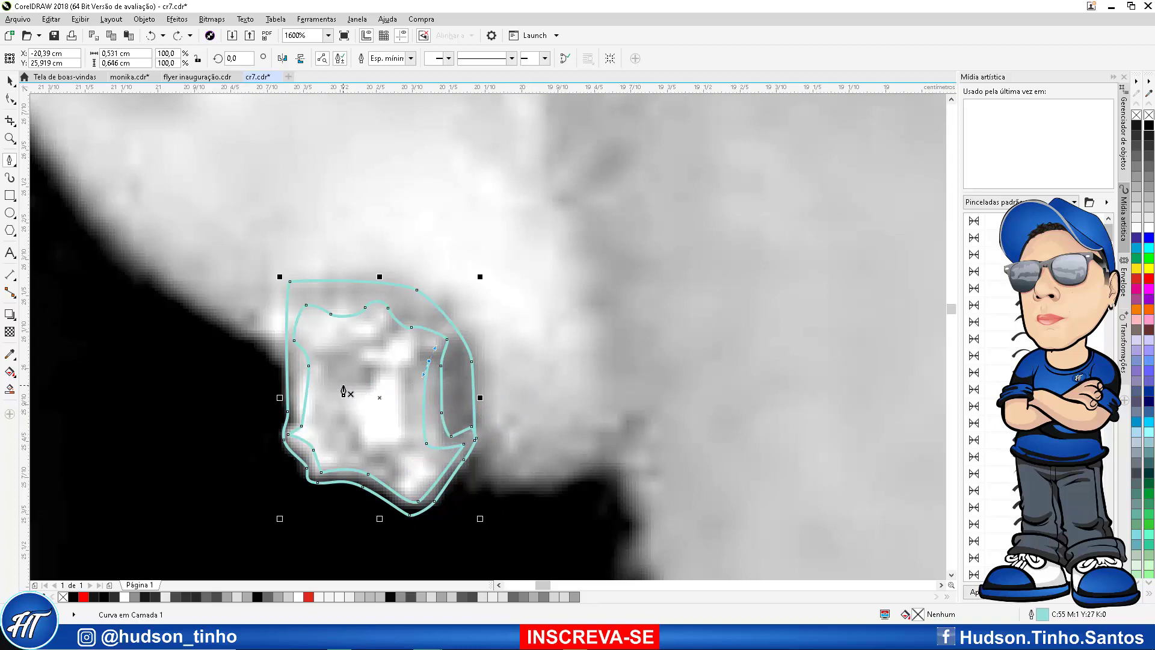
key(ctrl+z)
key(ctrl+z)
key(ctrl+z)
key(ctrl+z)
key(ctrl+z)
key(ctrl+z)
key(ctrl+z)
key(ctrl+z)
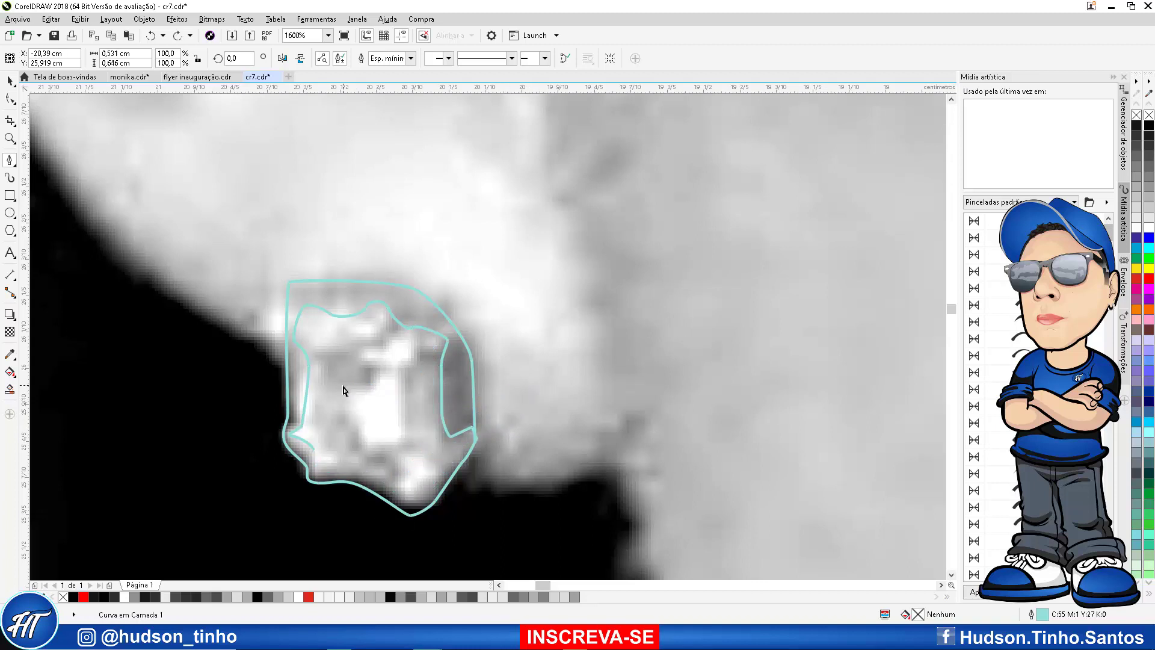
key(ctrl+z)
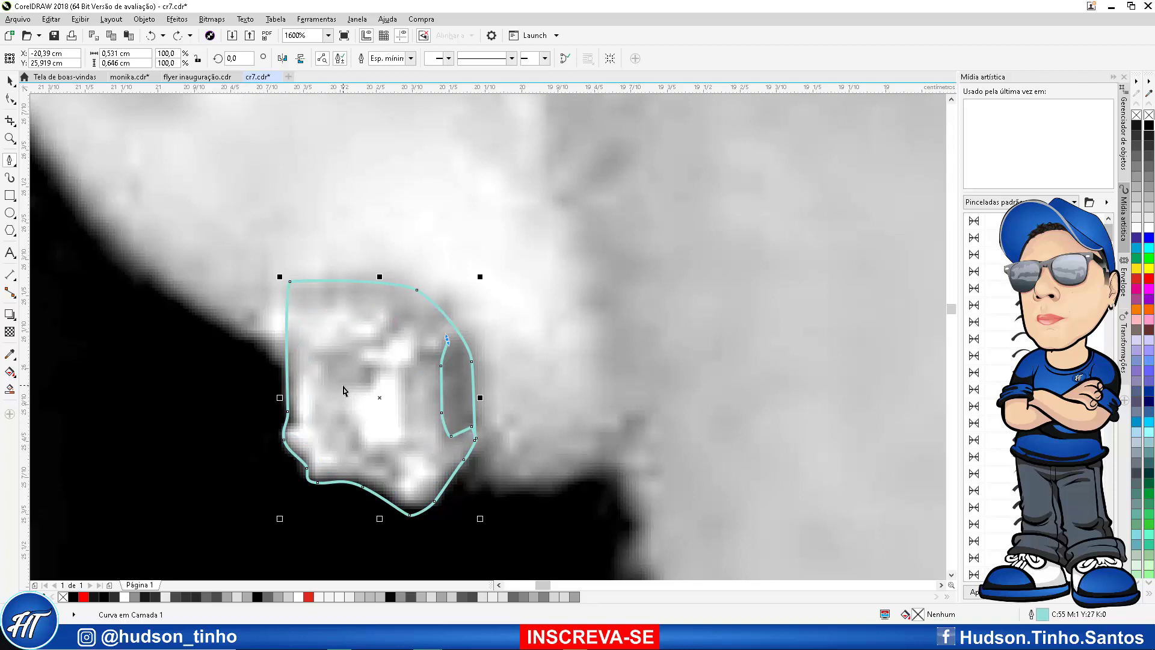
key(ctrl+z)
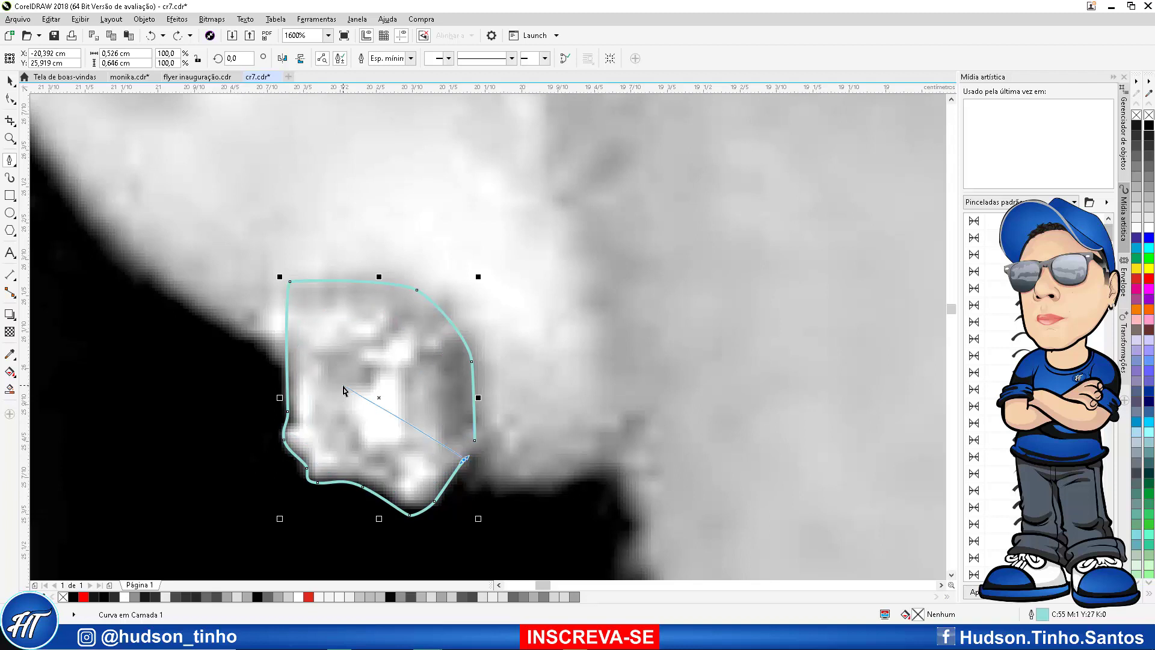
Close the earring's outer contour and trace a smaller wavy-edged shape inside it, about 0.48 cm wide and 0.56 cm high
click(476, 444)
click(464, 433)
click(454, 462)
click(435, 482)
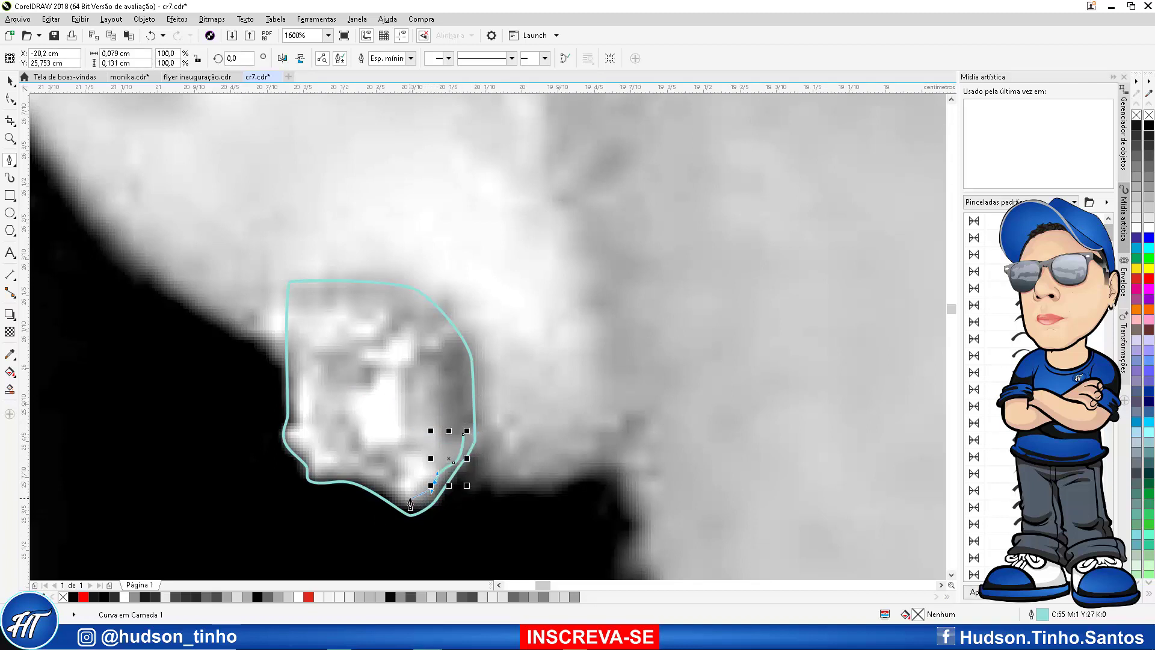
click(409, 499)
click(370, 477)
click(322, 473)
click(306, 447)
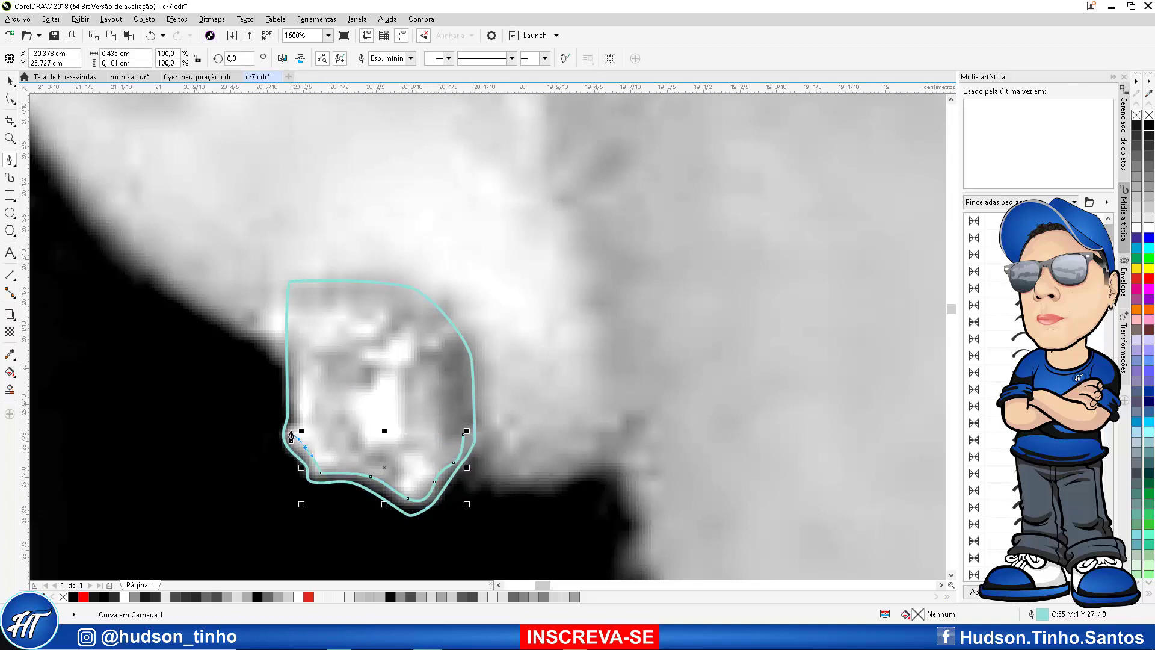
click(291, 430)
click(300, 411)
click(295, 298)
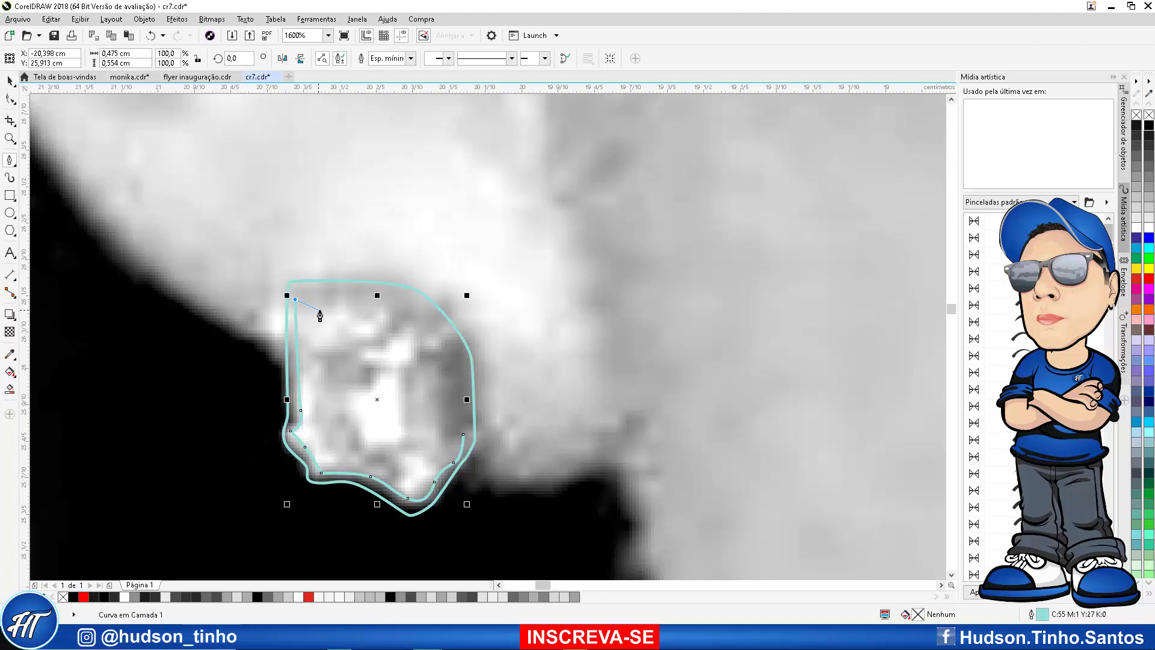
click(319, 310)
click(362, 304)
click(412, 314)
click(445, 335)
click(449, 353)
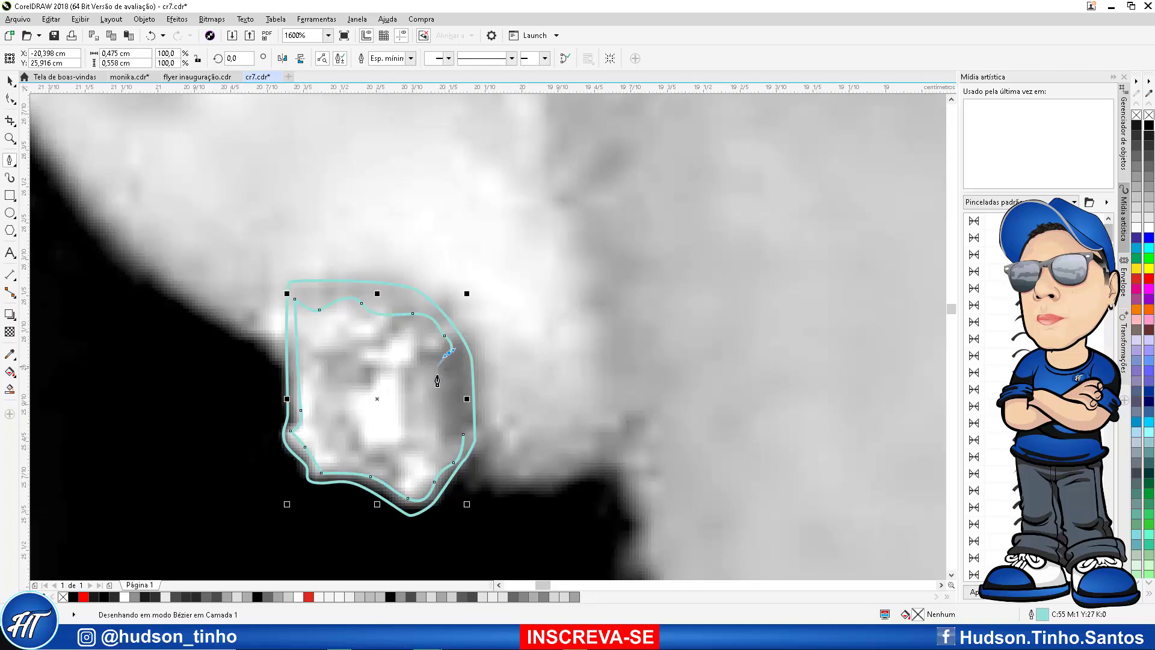
drag(439, 390, 459, 437)
click(465, 436)
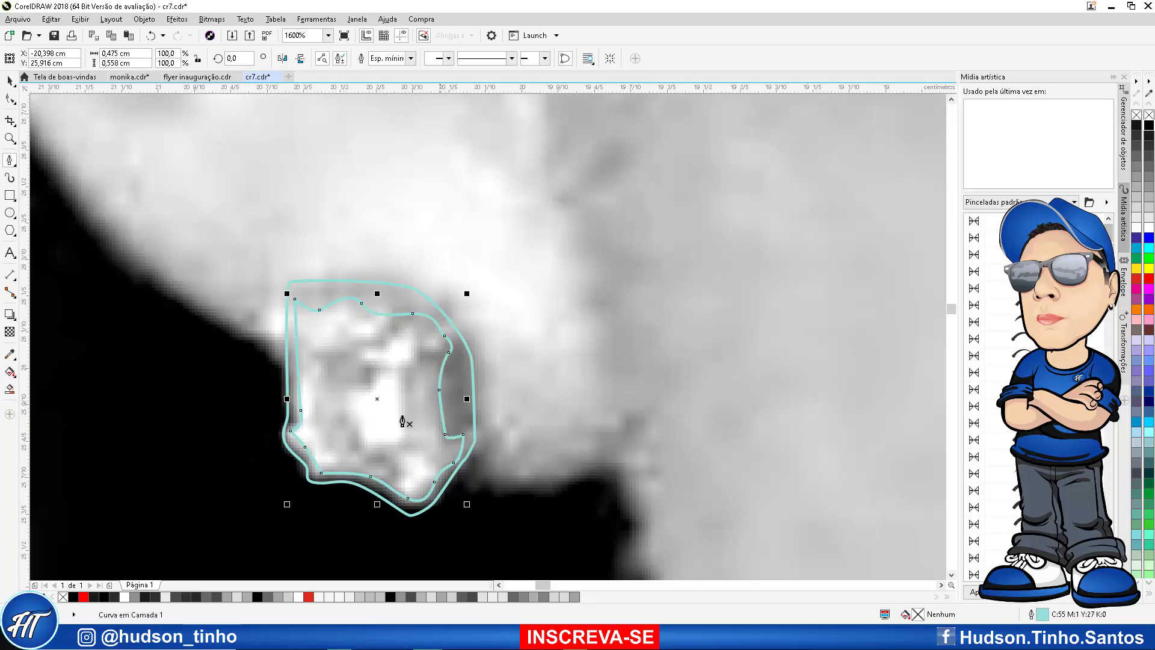
Fill the outer earring shape with the dark gray sampled from the photo's earring edge, and the inner shape with gray 183
click(10, 355)
click(476, 395)
click(467, 395)
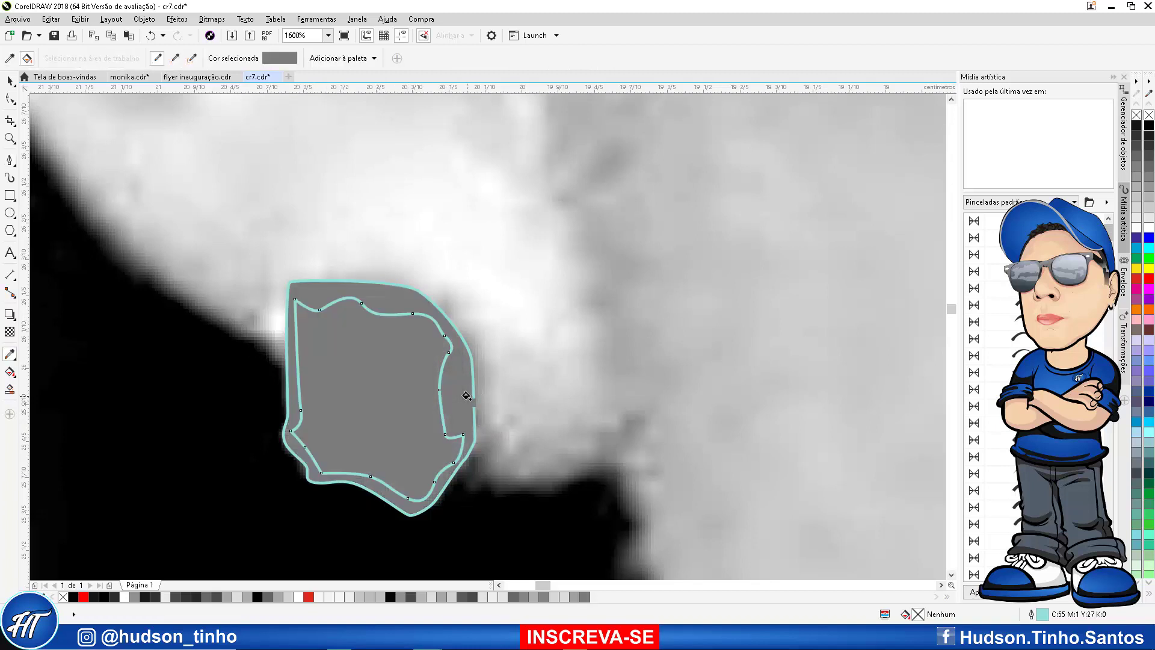
click(10, 80)
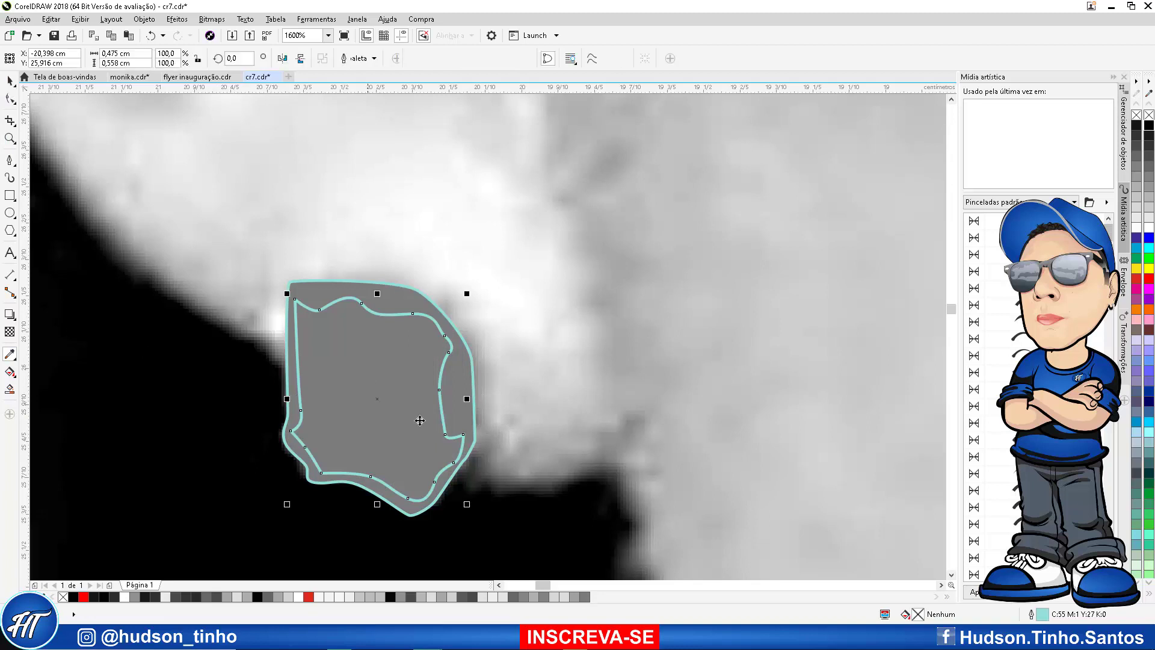
click(418, 421)
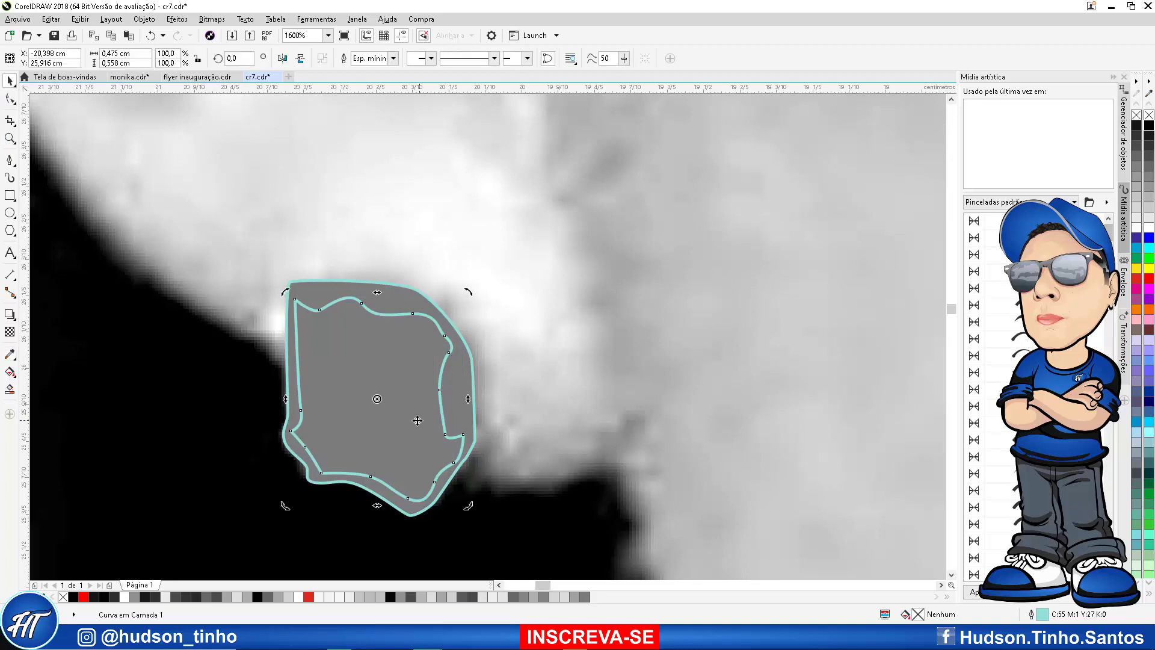
click(363, 597)
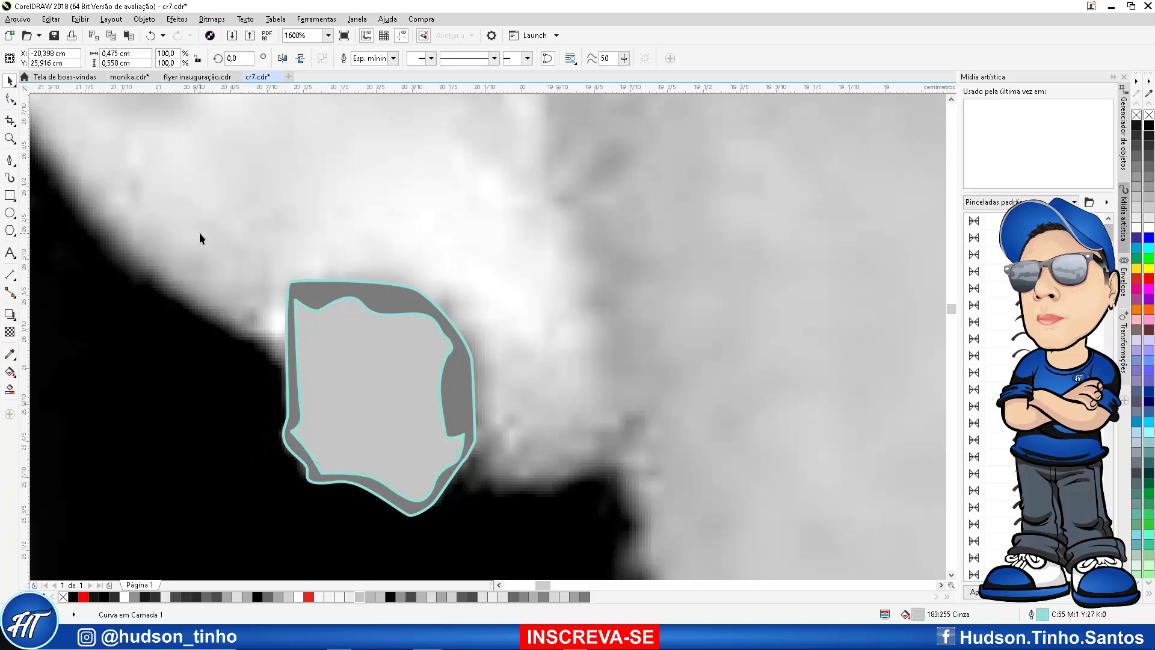
Move both earring shapes together 25.683 cm to the right, from the reference photo onto the vector portrait's ear
click(200, 234)
scroll(285, 298, down, 2)
drag(243, 267, 410, 391)
scroll(146, 305, down, 2)
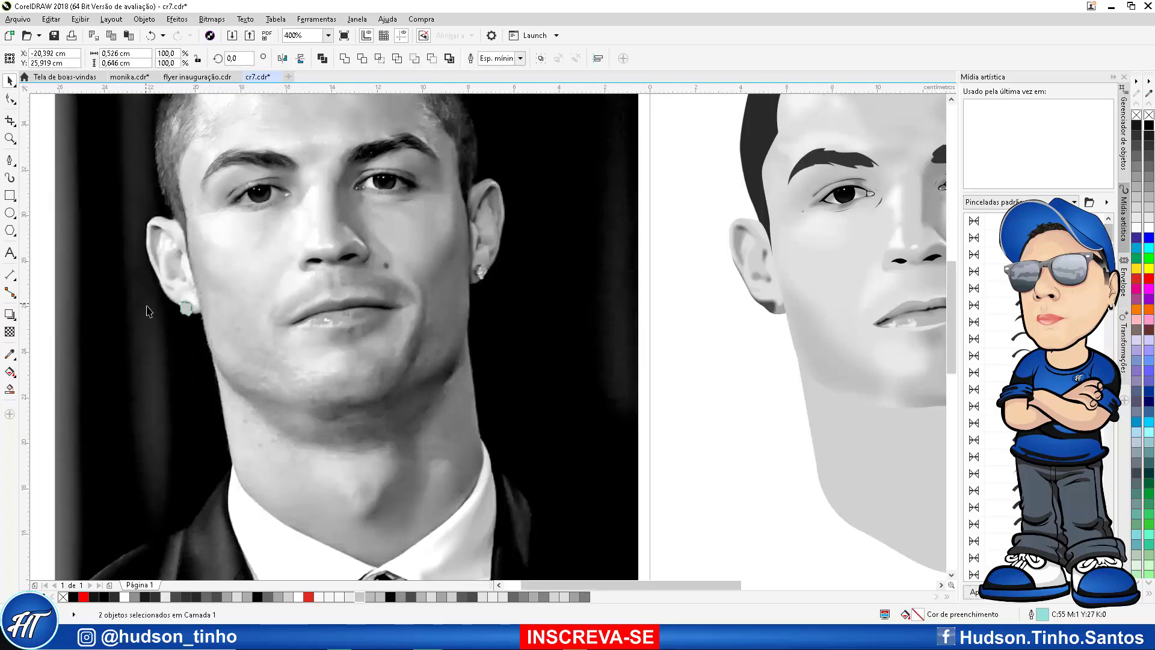
key(Right)
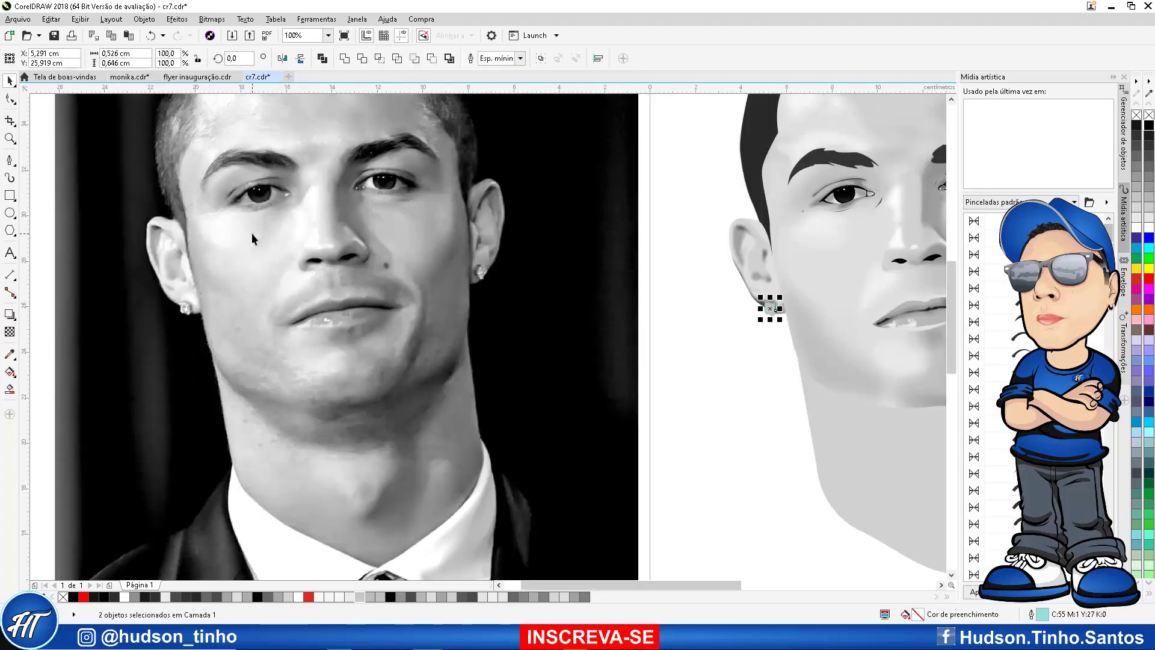
Trace the jagged gray facet around the photo earring's bright center, about 0.45 cm high
scroll(157, 304, up, 3)
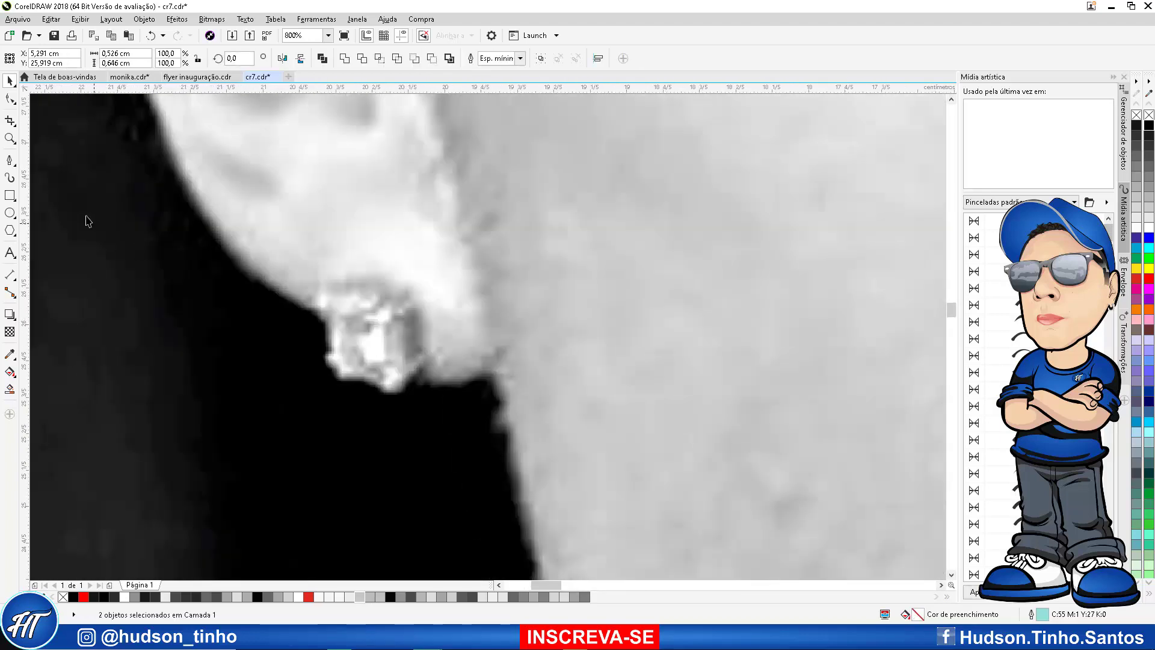
scroll(379, 337, up, 2)
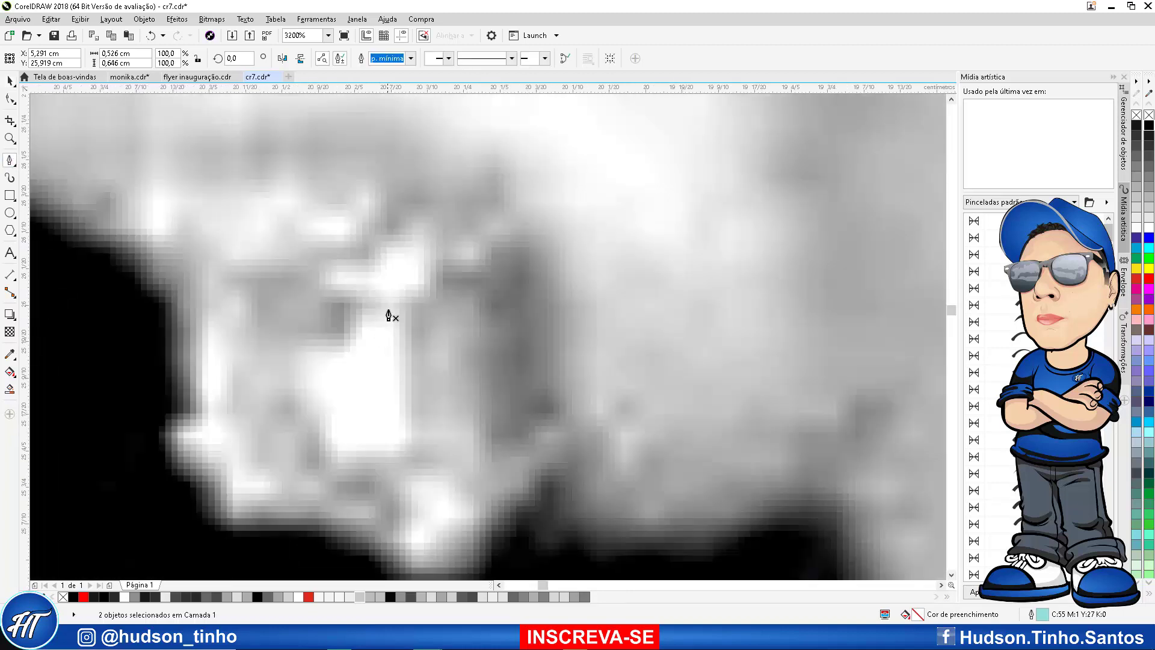
click(388, 309)
drag(357, 318, 285, 388)
drag(330, 418, 329, 444)
drag(331, 472, 347, 476)
drag(378, 459, 304, 479)
click(412, 450)
click(394, 525)
drag(308, 447, 302, 436)
click(240, 404)
drag(273, 342, 270, 331)
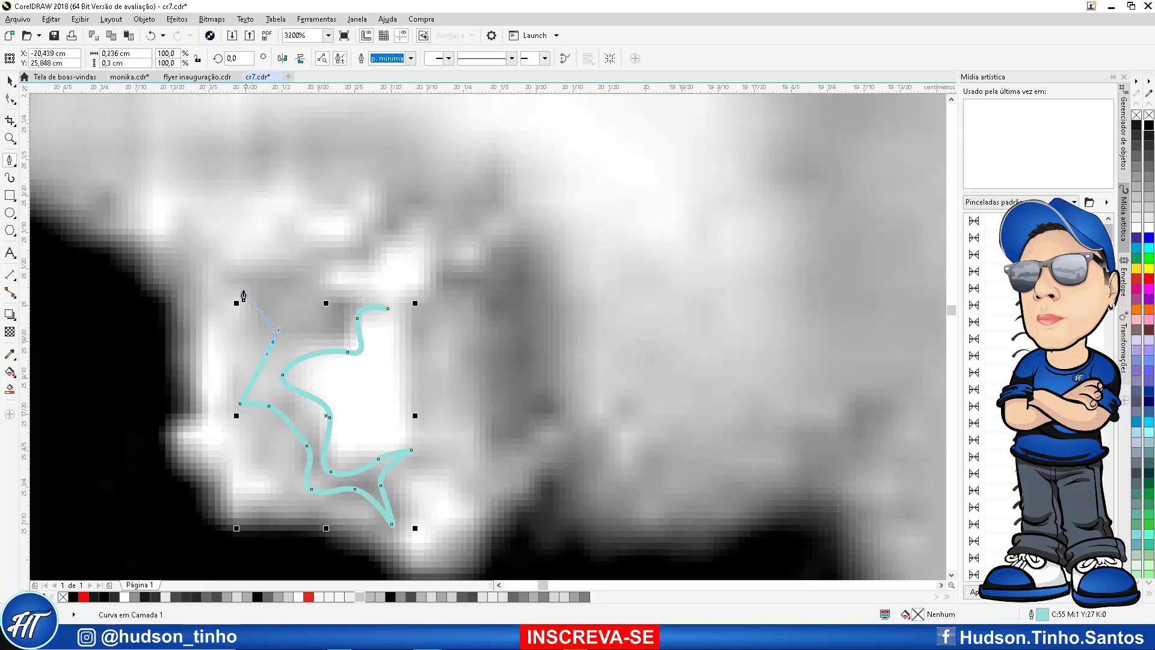
drag(244, 290, 238, 281)
drag(237, 266, 301, 267)
drag(332, 239, 395, 369)
click(398, 198)
Draw a narrow closed facet to the right of the earring's bright center, about 0.08 cm wide and 0.24 cm high
scroll(364, 298, down, 1)
click(420, 290)
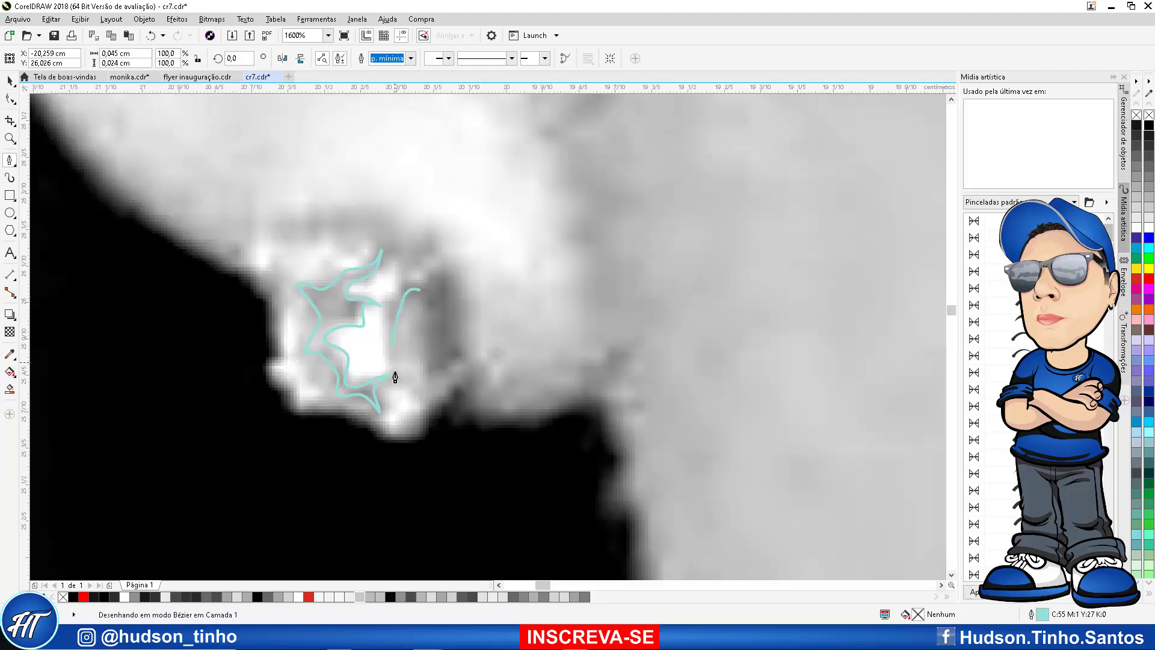
click(395, 361)
drag(390, 325, 393, 304)
click(396, 276)
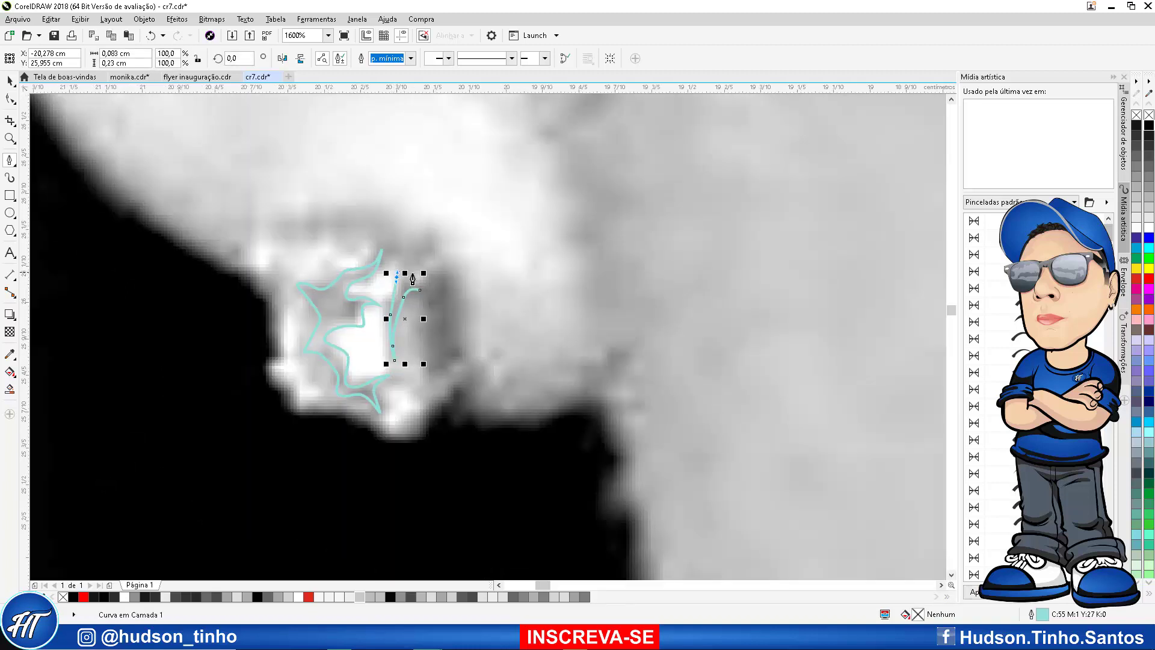
click(422, 291)
Select the two facet shapes inside the photo's earring and fill them with gray 179
scroll(370, 283, down, 2)
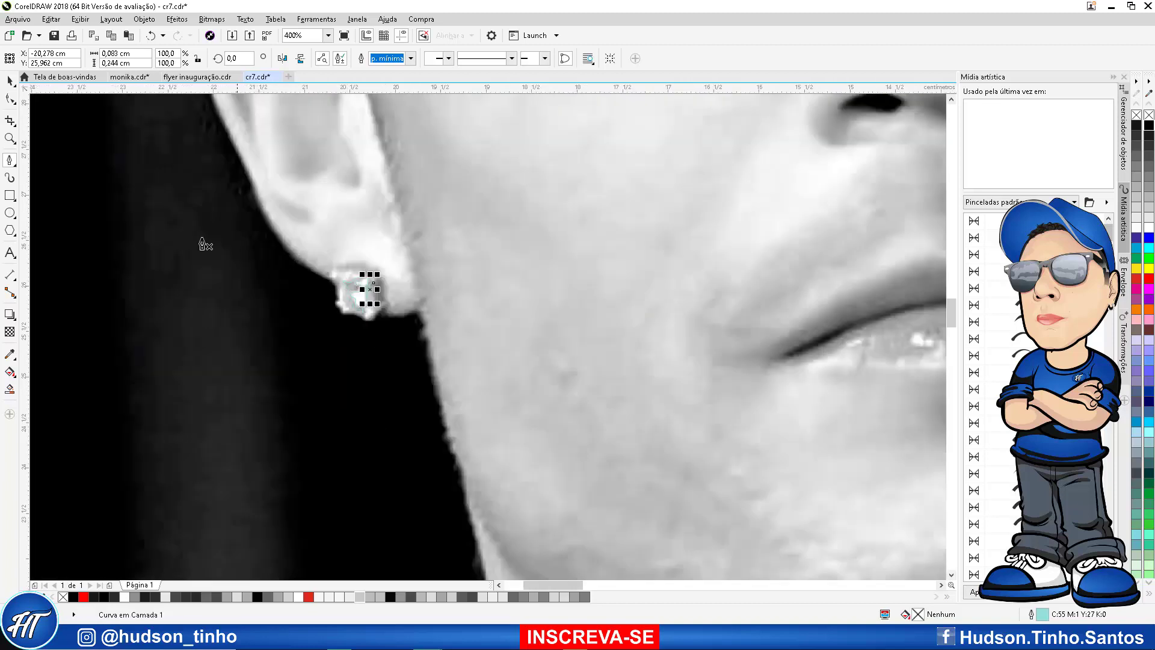
drag(265, 245, 419, 513)
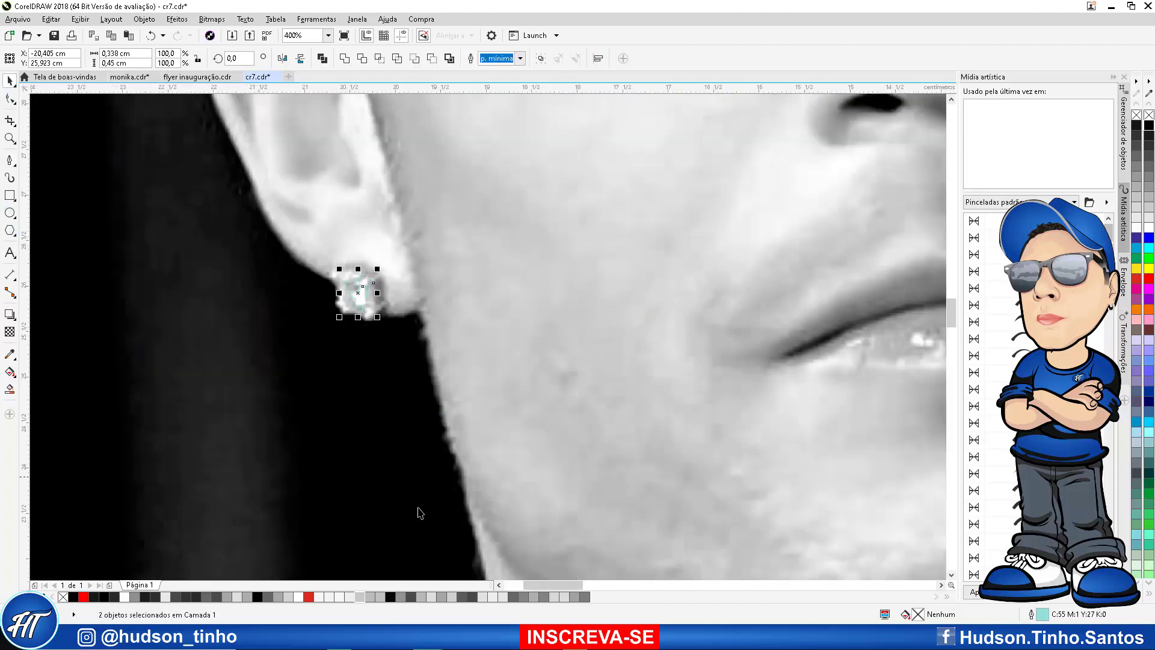
click(383, 597)
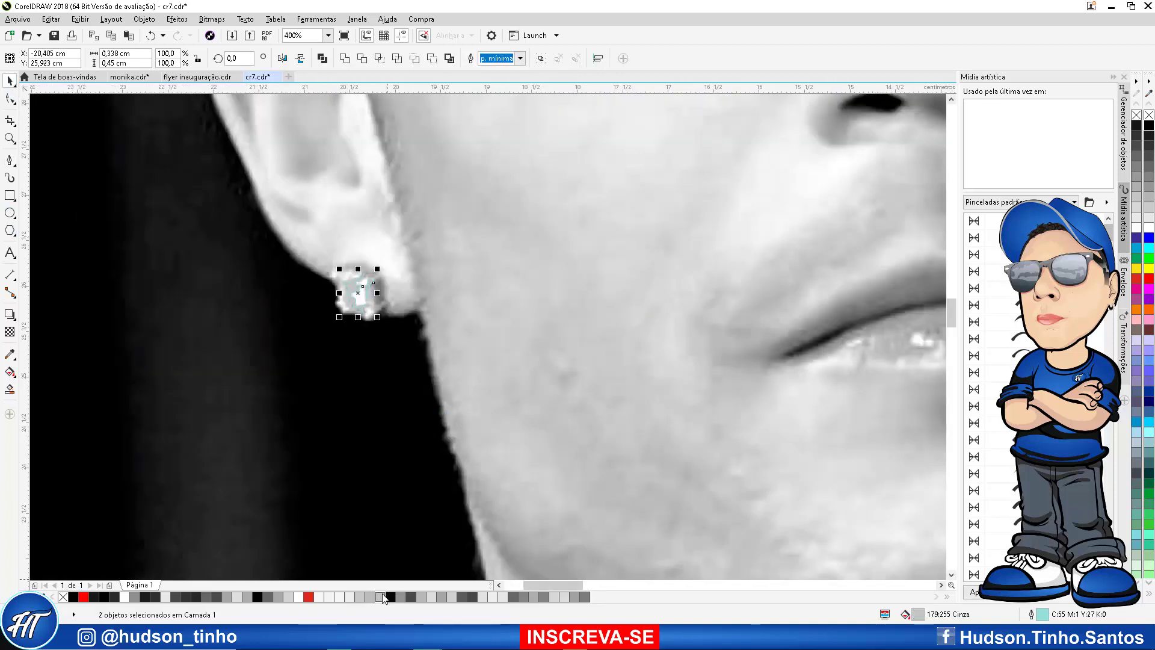
Fill the two facets with gray 197 without outlines and move them 25.683 cm to the right onto the vector earring
click(288, 597)
right_click(63, 597)
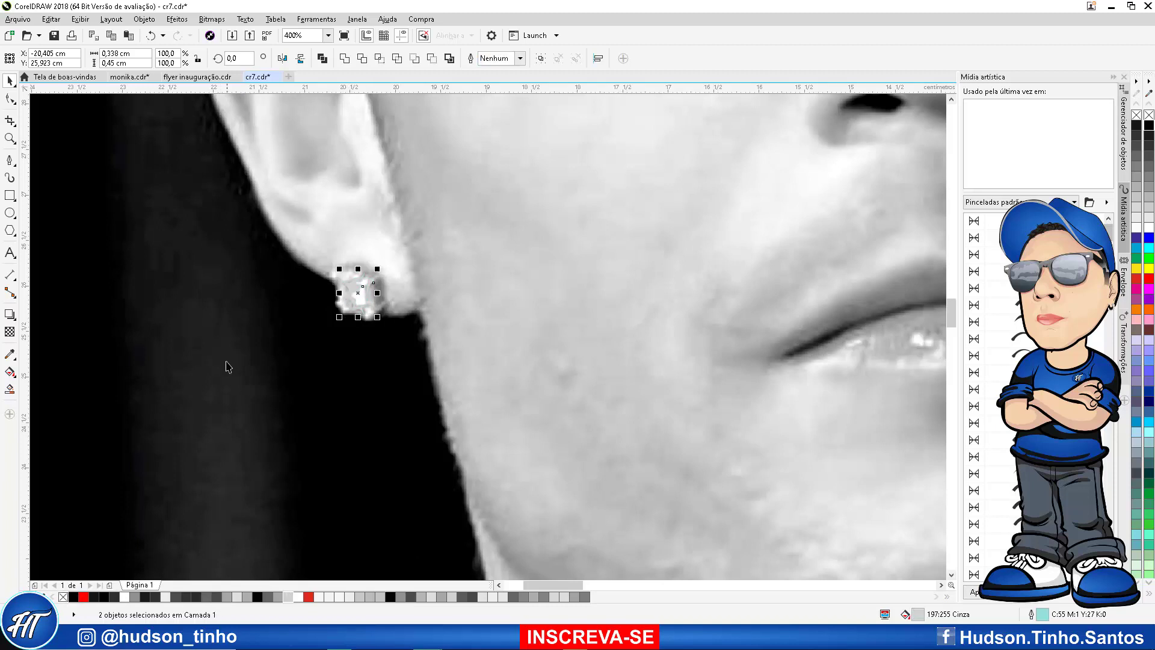
scroll(228, 366, down, 4)
key(Right)
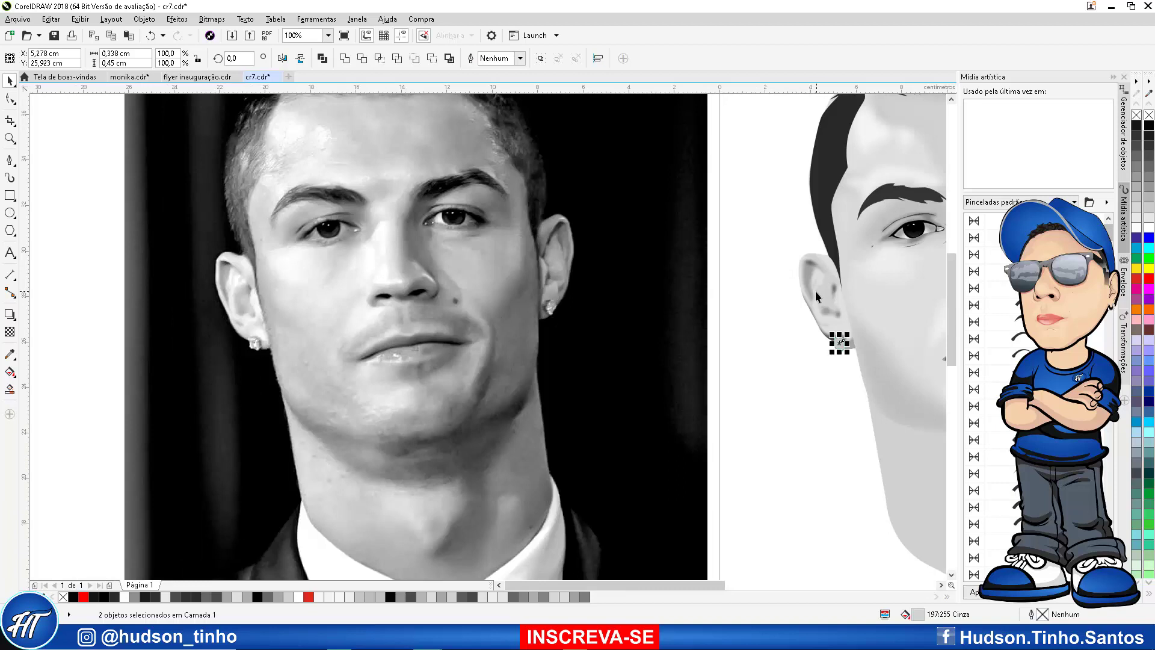
Fill the two inner facets with gray 110 and remove the outlines from all four earring shapes
scroll(842, 342, up, 4)
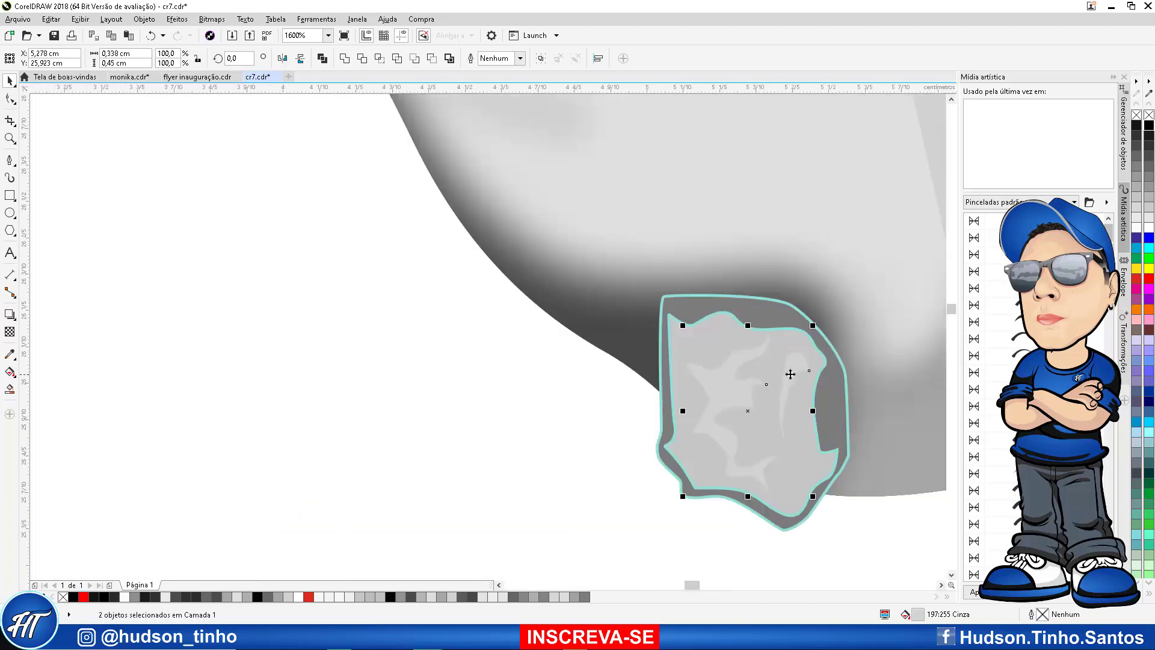
click(524, 597)
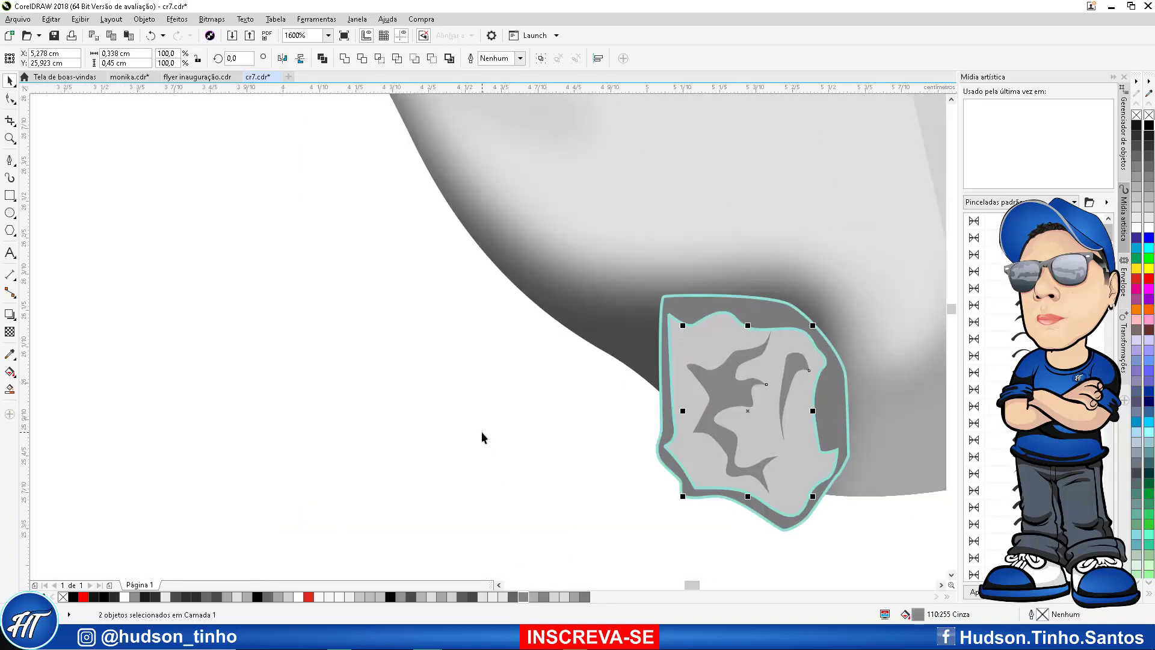
click(481, 432)
scroll(559, 445, down, 2)
drag(586, 369, 523, 338)
right_click(62, 595)
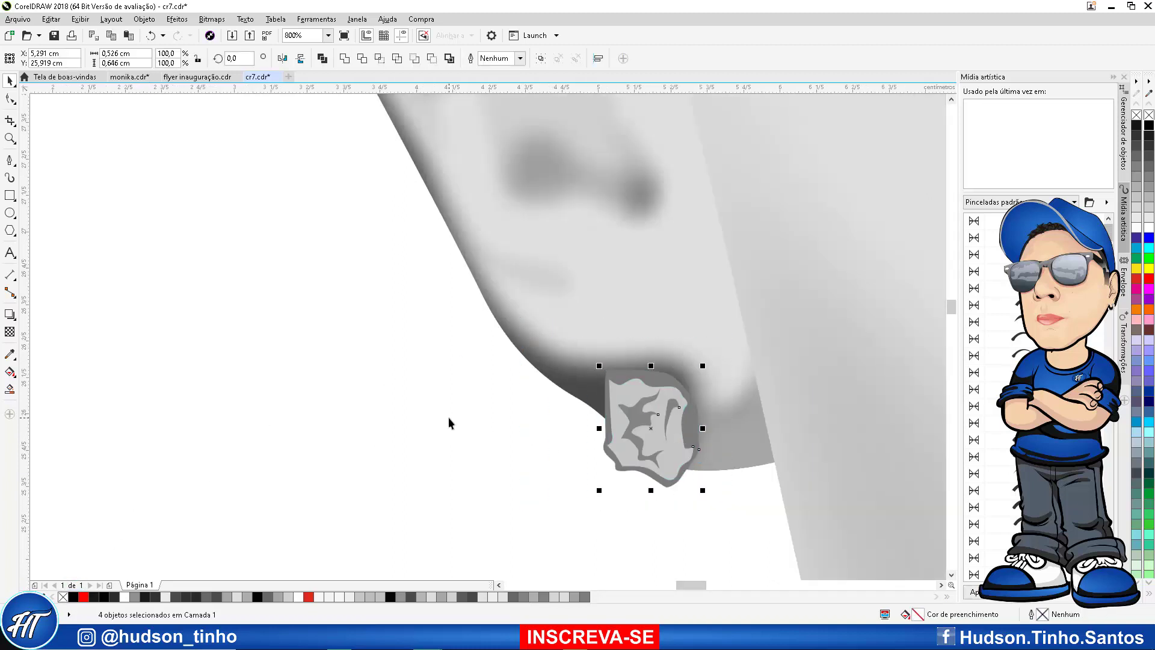
Convert the earring's light inner shape and its jagged facet together into a 300 dpi RGB bitmap with transparent background
scroll(496, 421, down, 2)
scroll(493, 420, up, 2)
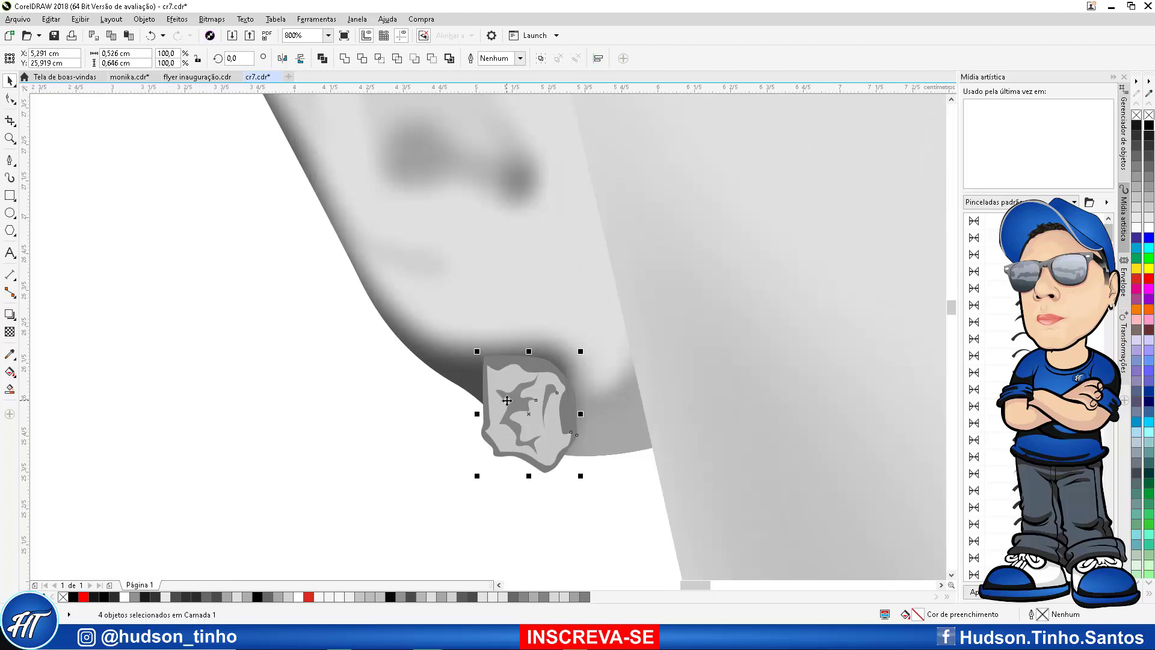
click(497, 376)
scroll(515, 403, up, 4)
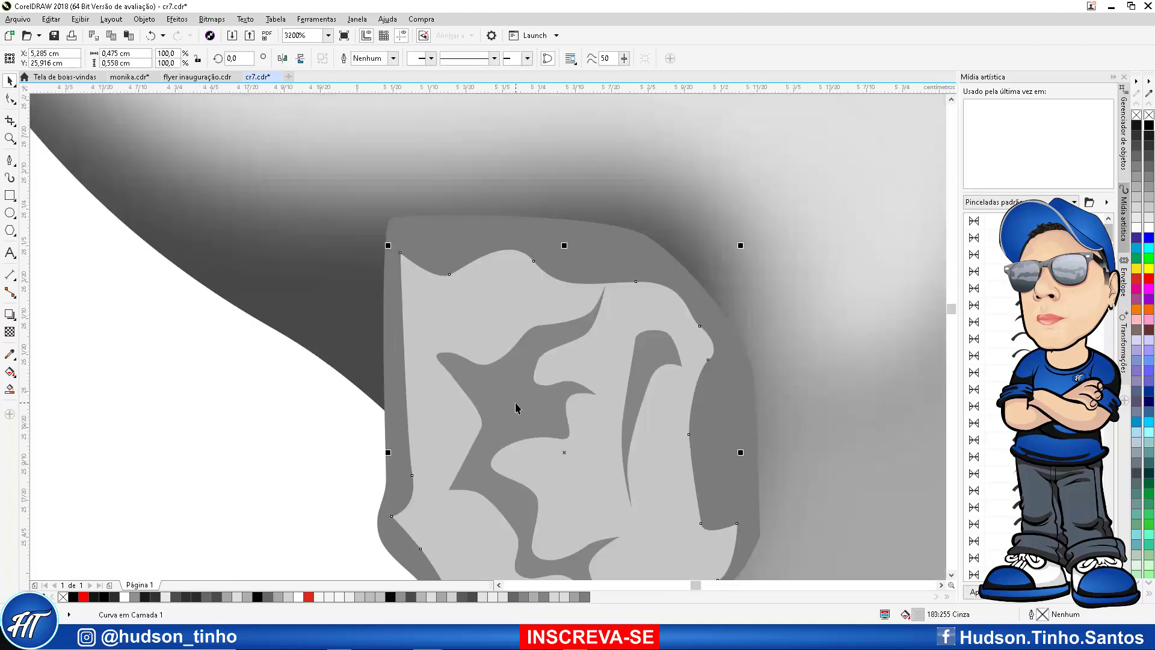
shift+click(517, 402)
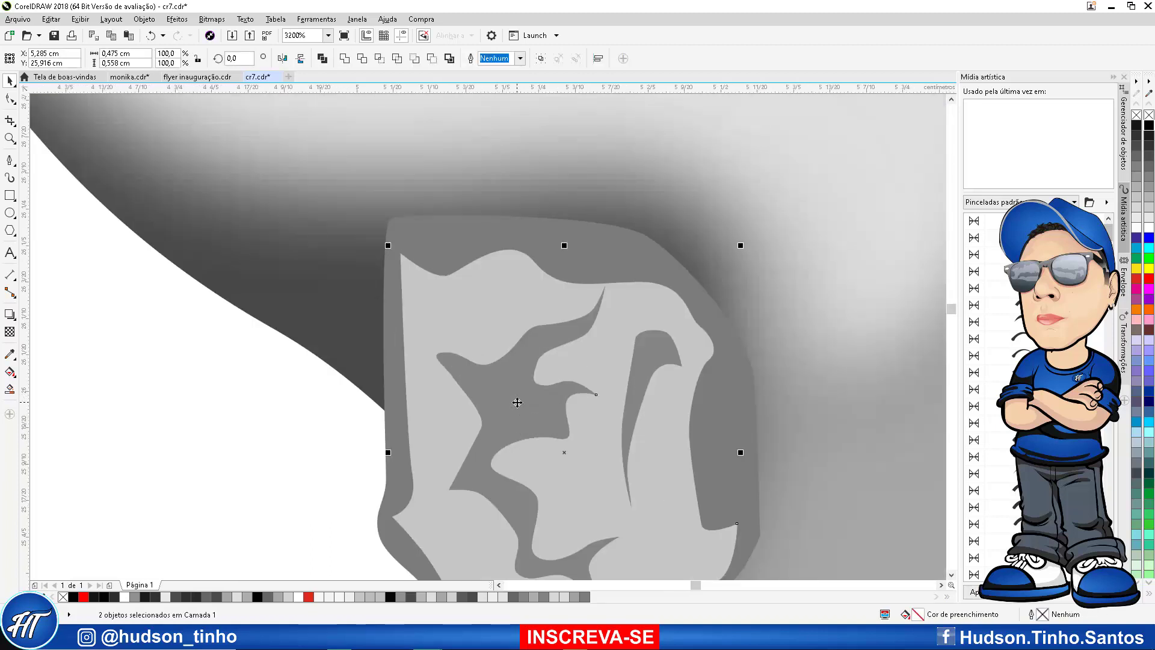
click(217, 19)
click(229, 31)
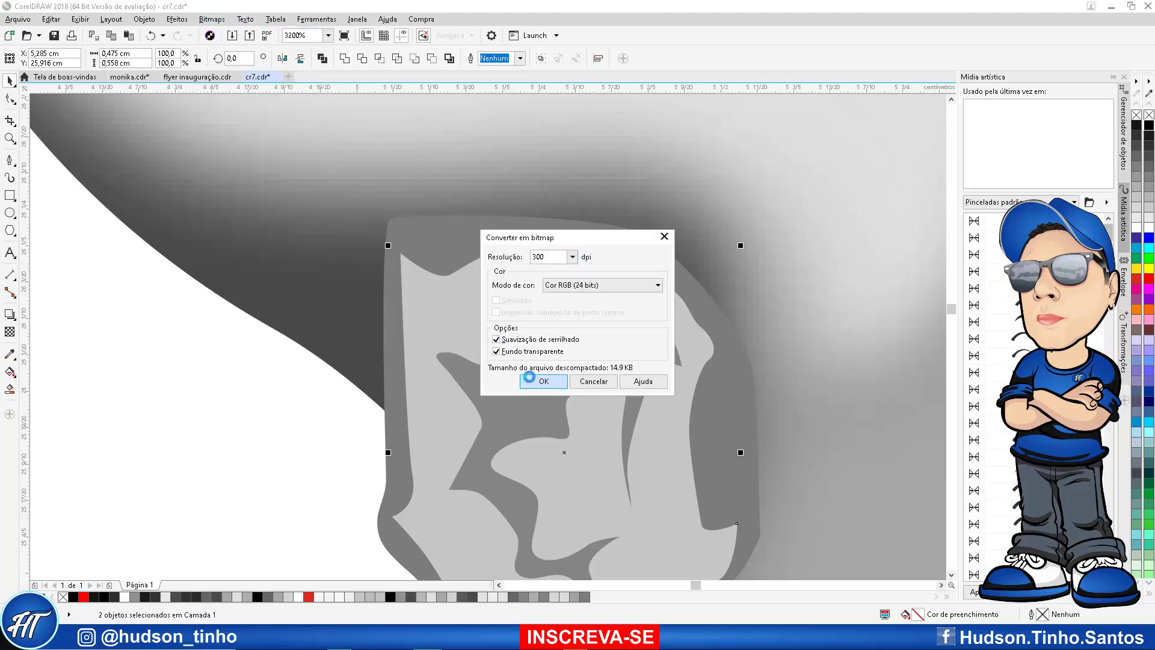
click(534, 380)
Apply a Gaussian blur with a 1.6-pixel radius to the earring bitmap
click(210, 20)
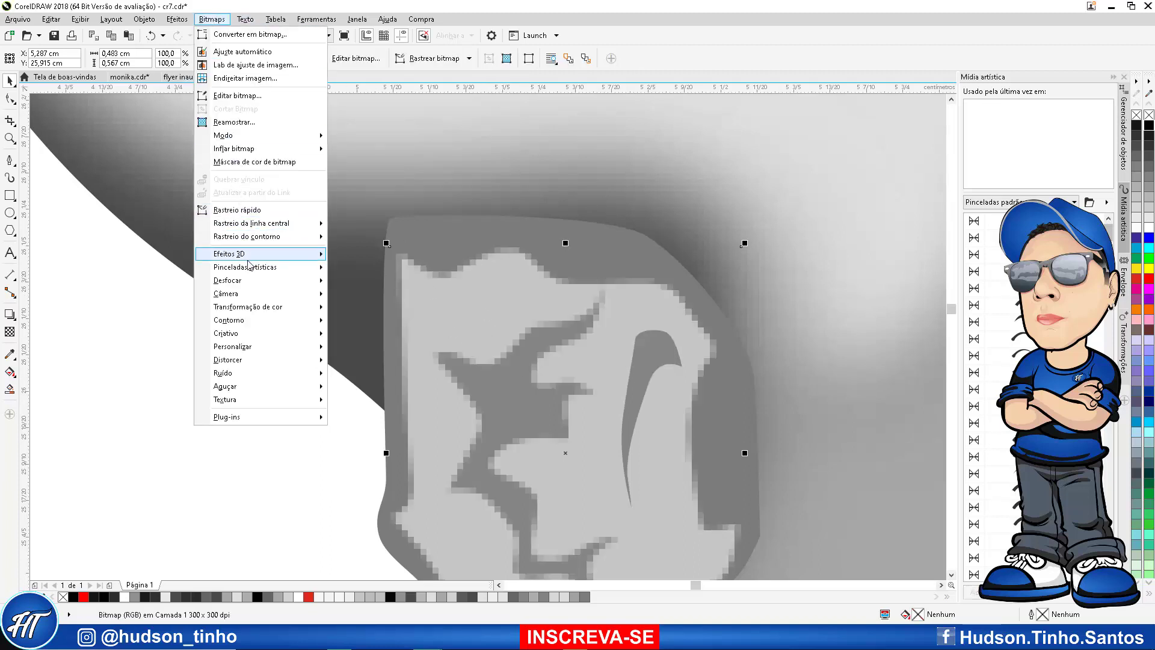
mouse_move(265, 281)
click(372, 295)
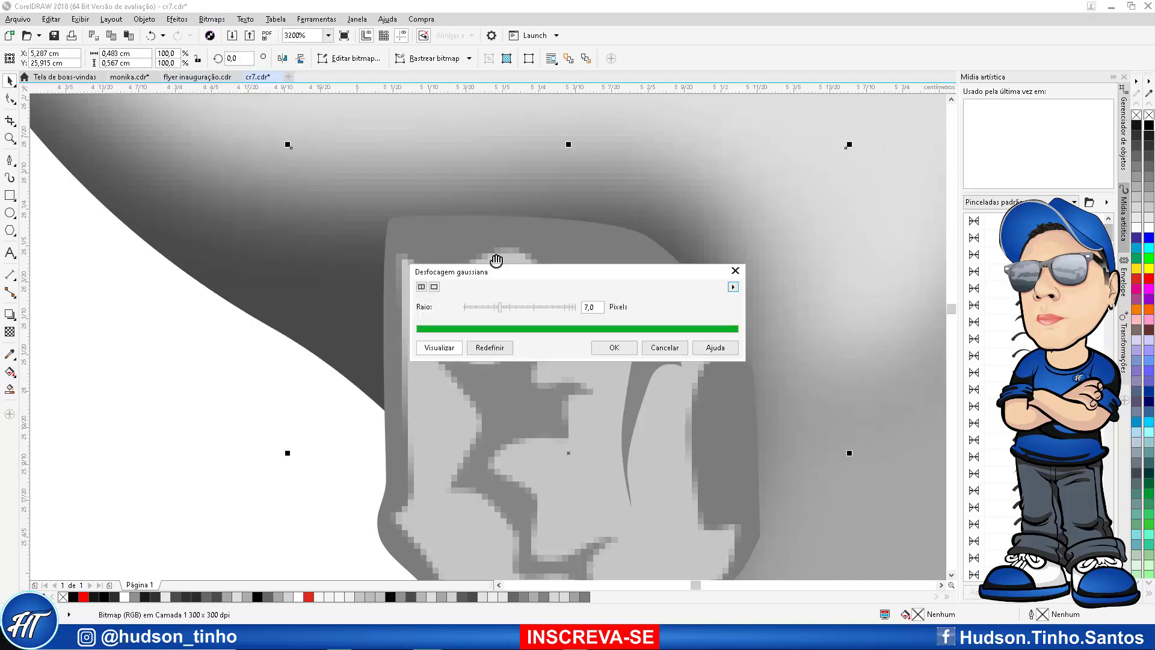
drag(473, 308, 473, 309)
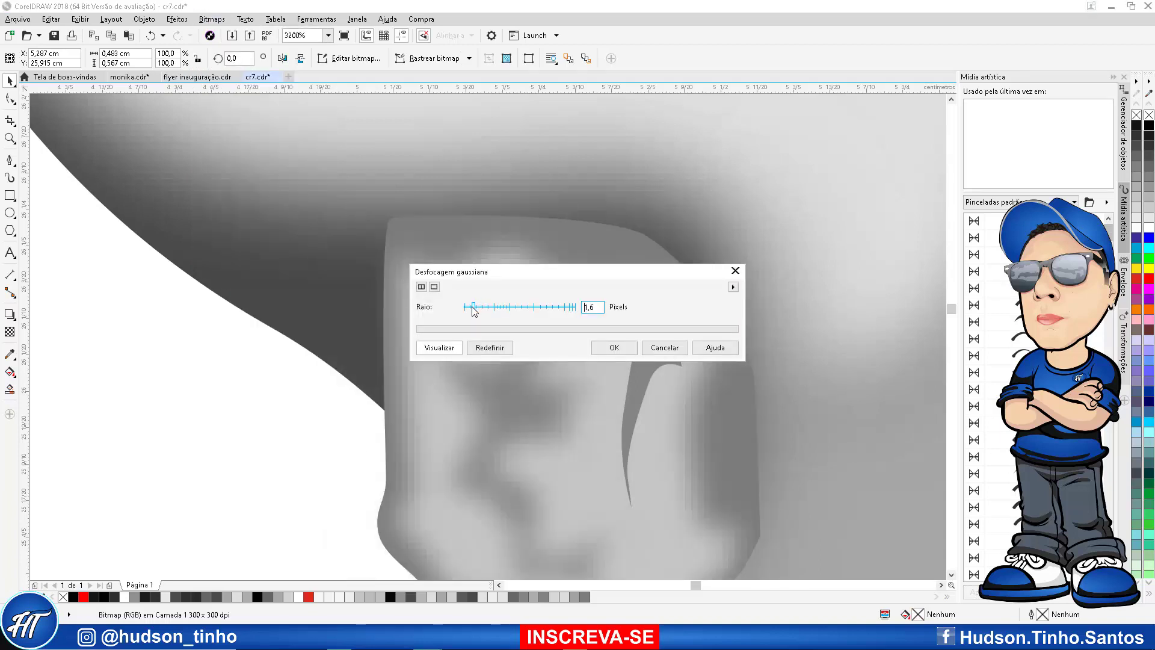
click(613, 344)
Send the blurred earring bitmap behind the other shapes and PowerClip it inside the dark earring base
scroll(457, 306, down, 2)
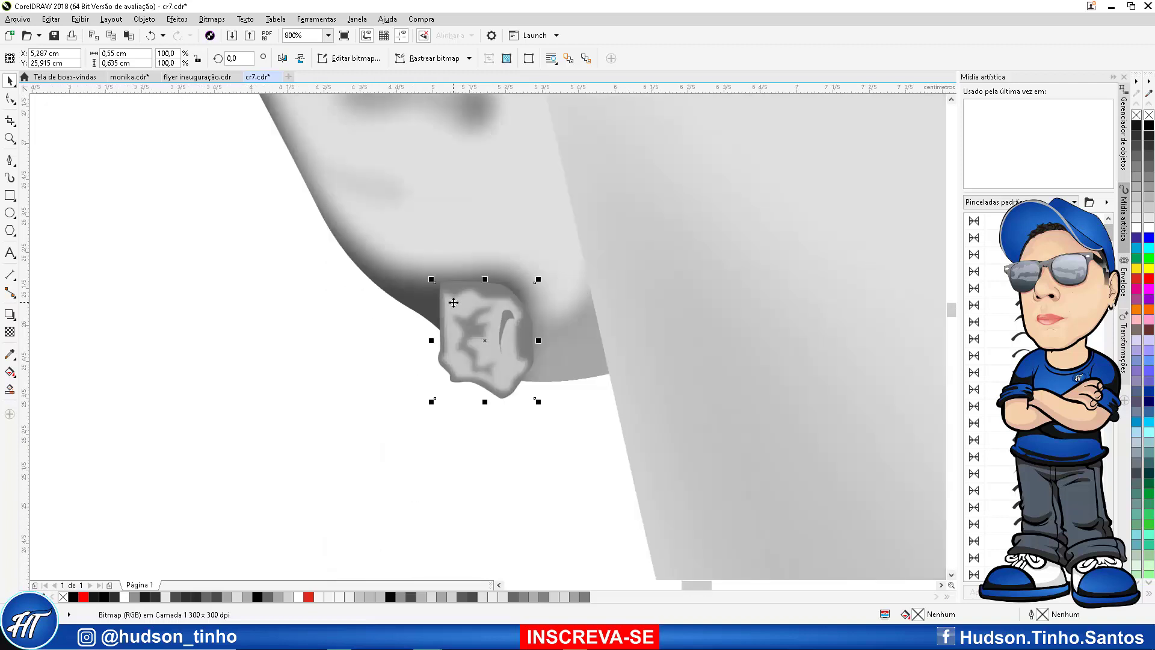
key(shift+Page_Down)
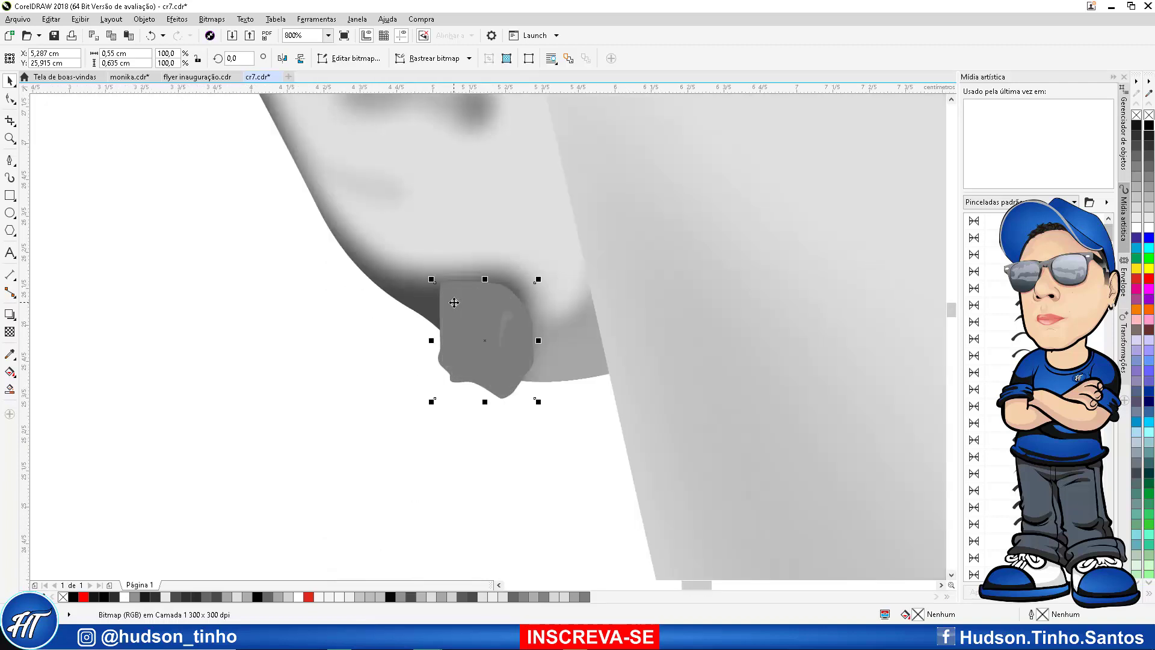
click(144, 19)
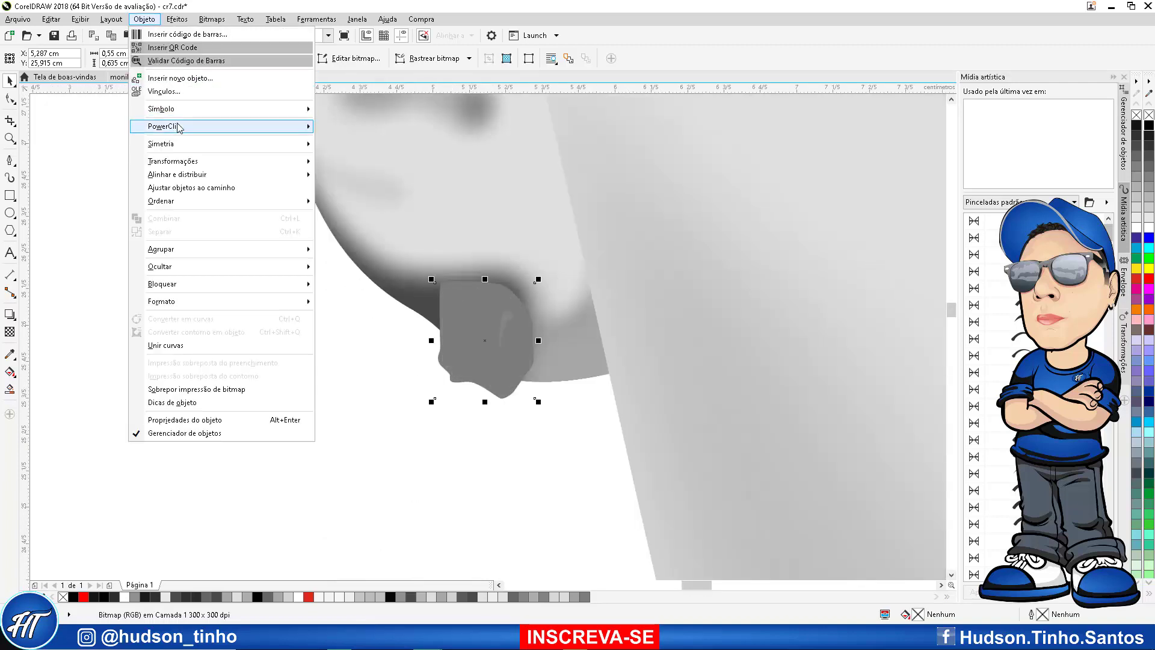
mouse_move(181, 126)
click(337, 128)
click(478, 297)
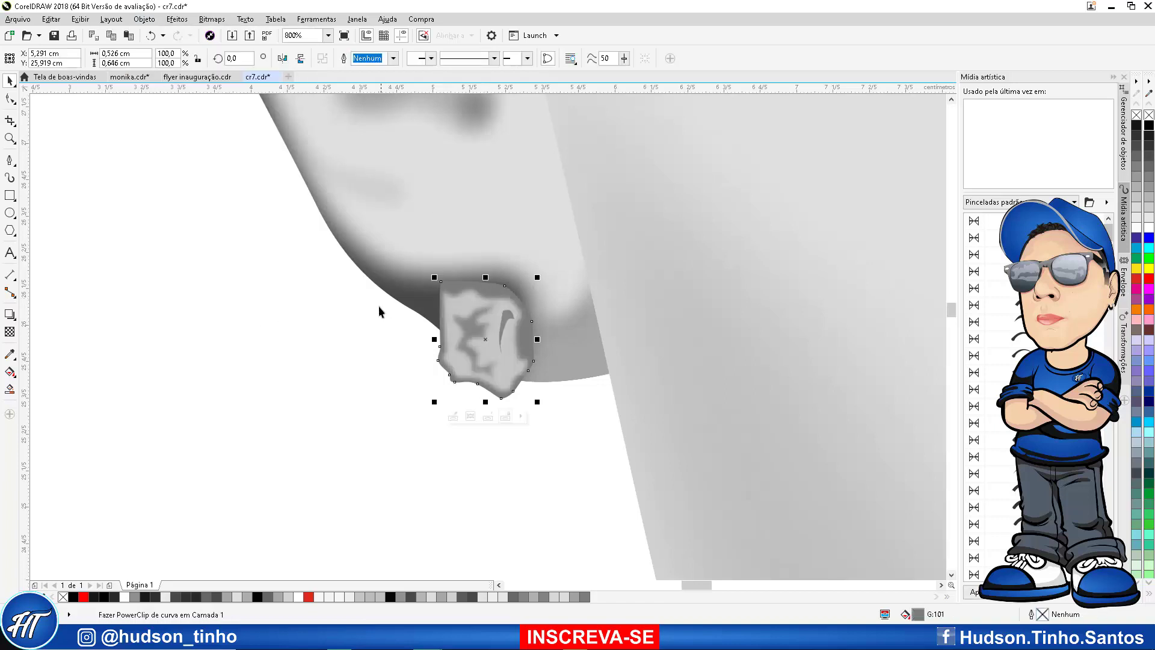
key(Escape)
Convert the earring's narrow dark facet into a 300 dpi RGB bitmap
click(504, 322)
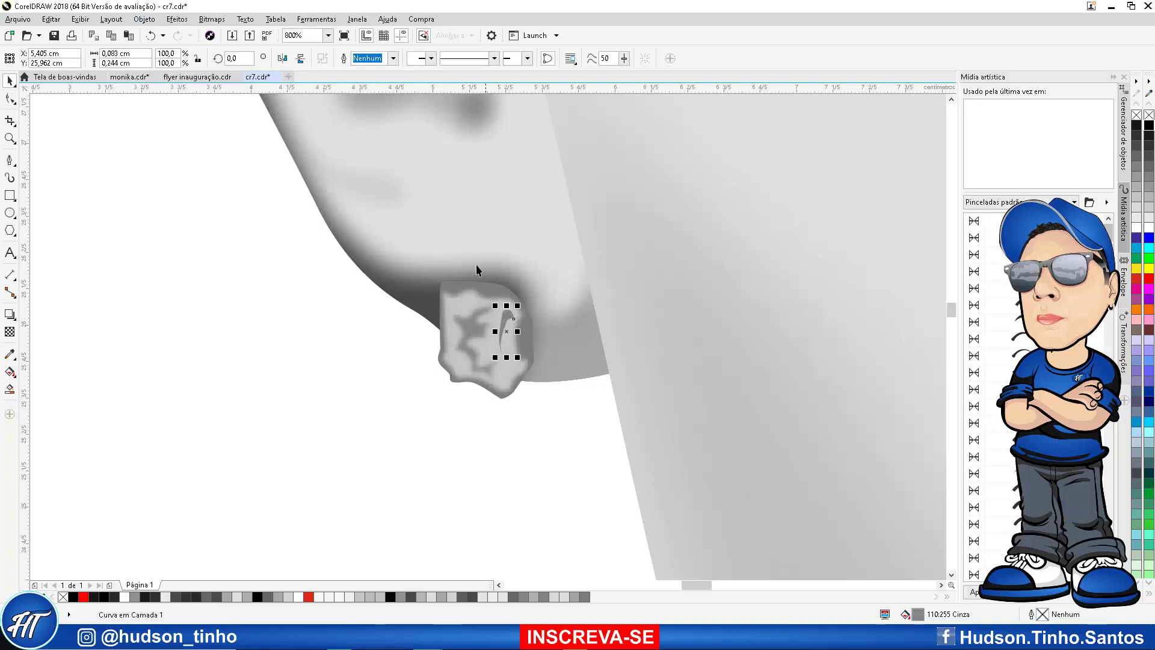
click(214, 20)
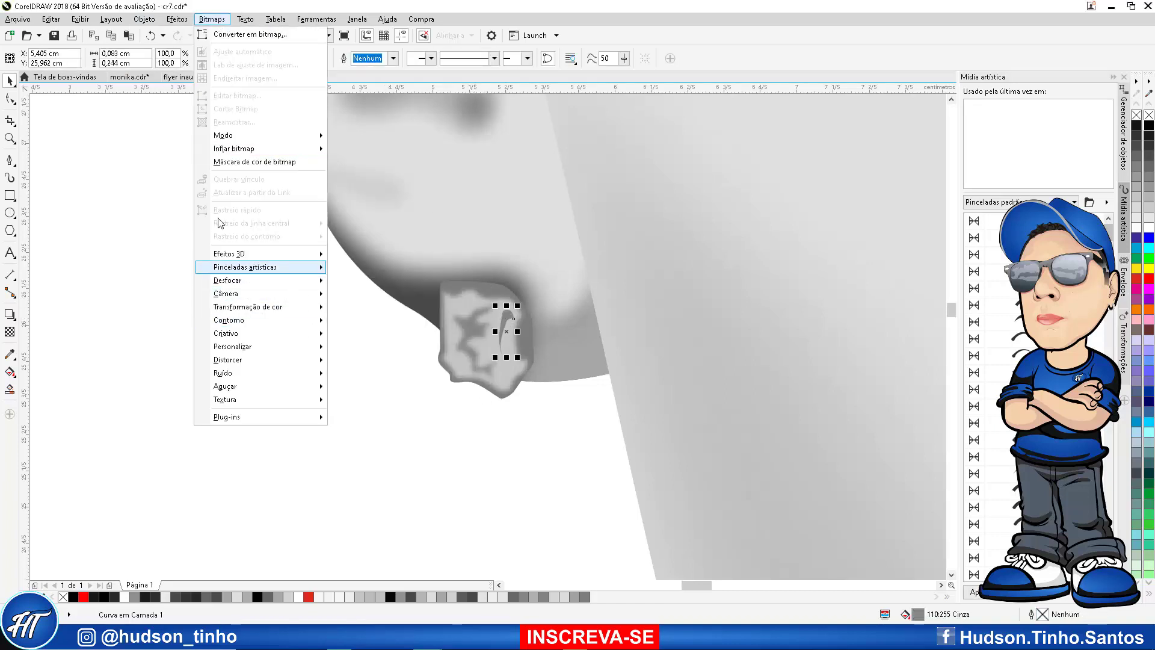
click(257, 244)
click(220, 19)
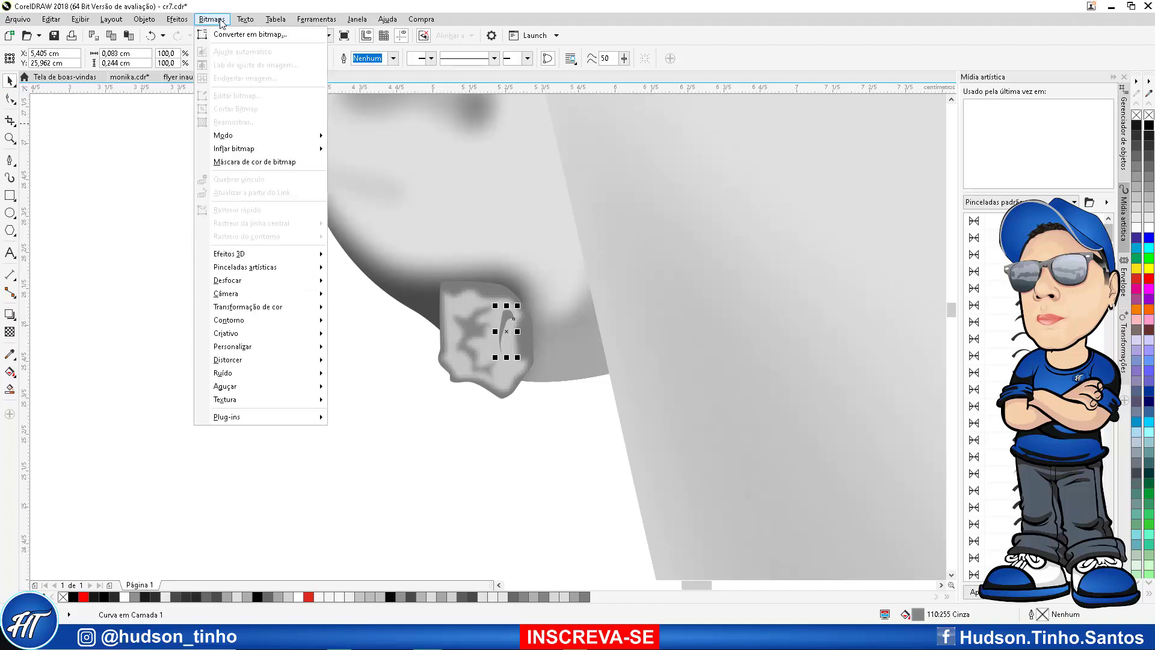
click(220, 34)
key(Return)
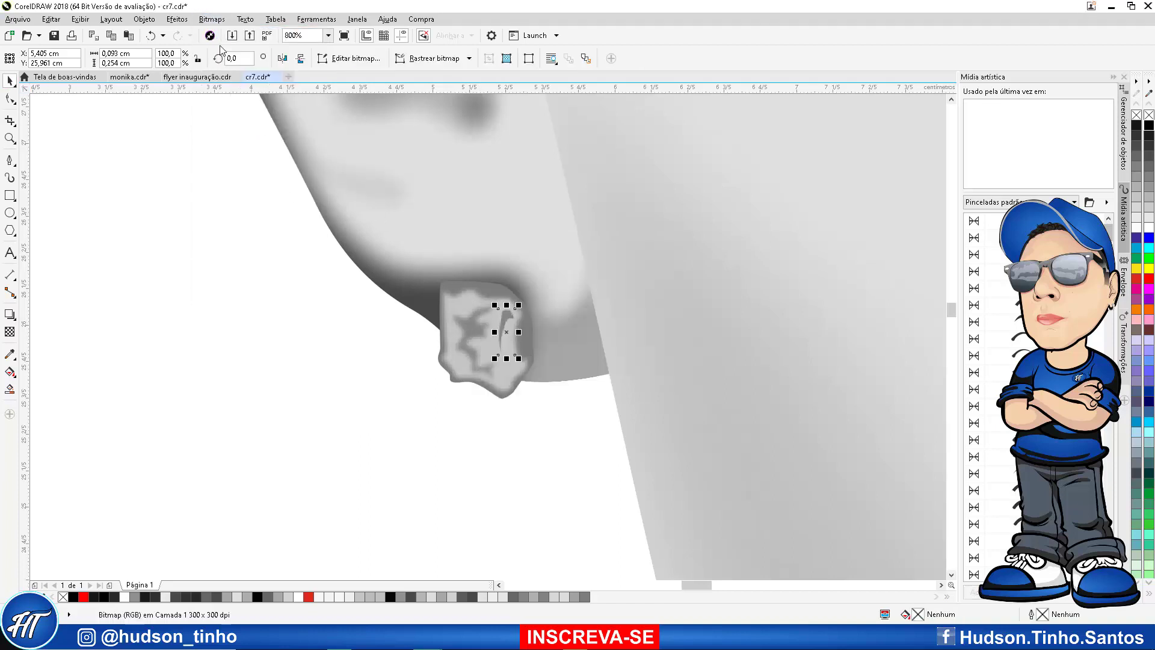
Apply a Gaussian blur to the narrow facet's bitmap
click(212, 19)
mouse_move(324, 281)
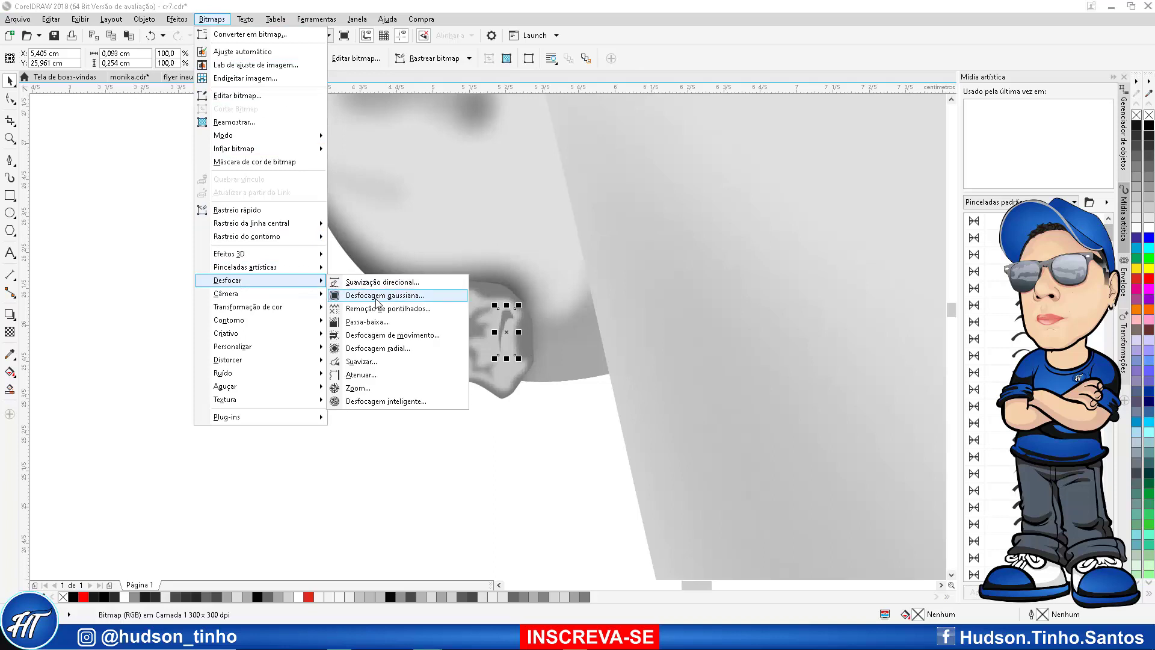
click(378, 296)
click(614, 345)
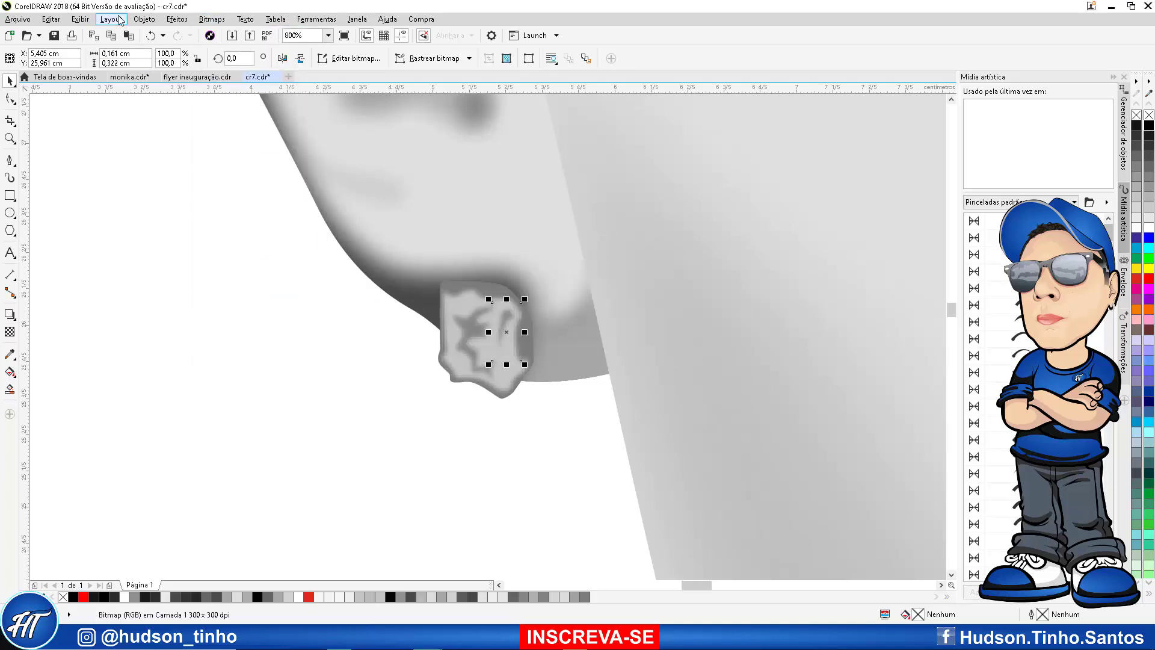
PowerClip the blurred narrow facet inside the earring base and deselect it
click(144, 19)
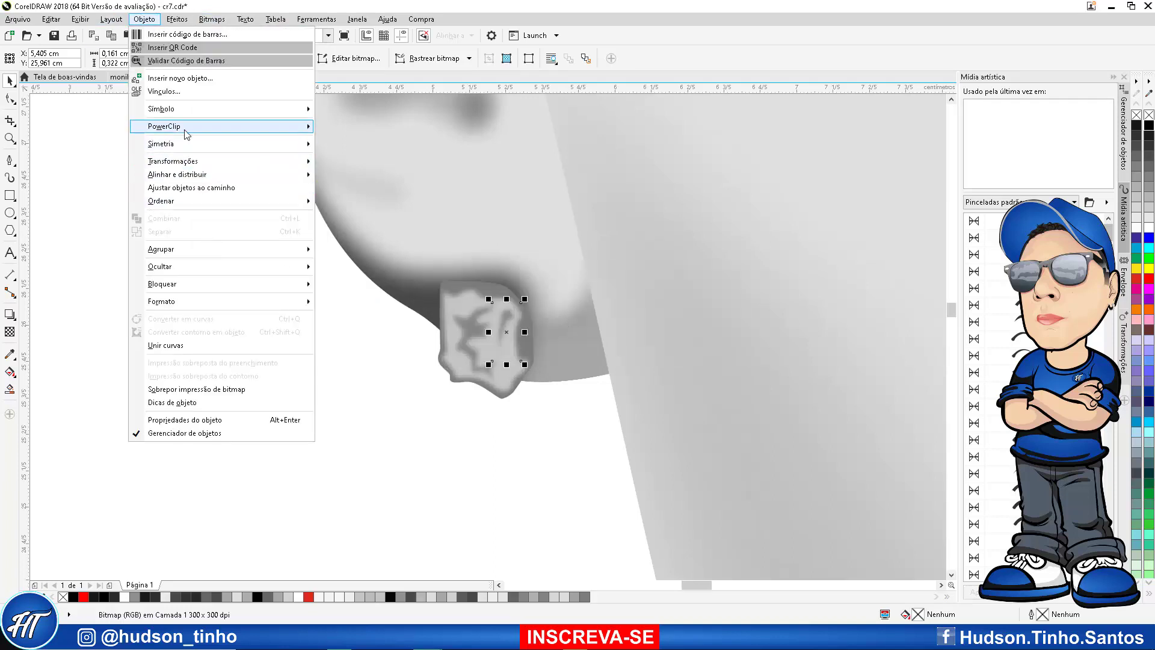
mouse_move(185, 127)
click(361, 126)
click(457, 330)
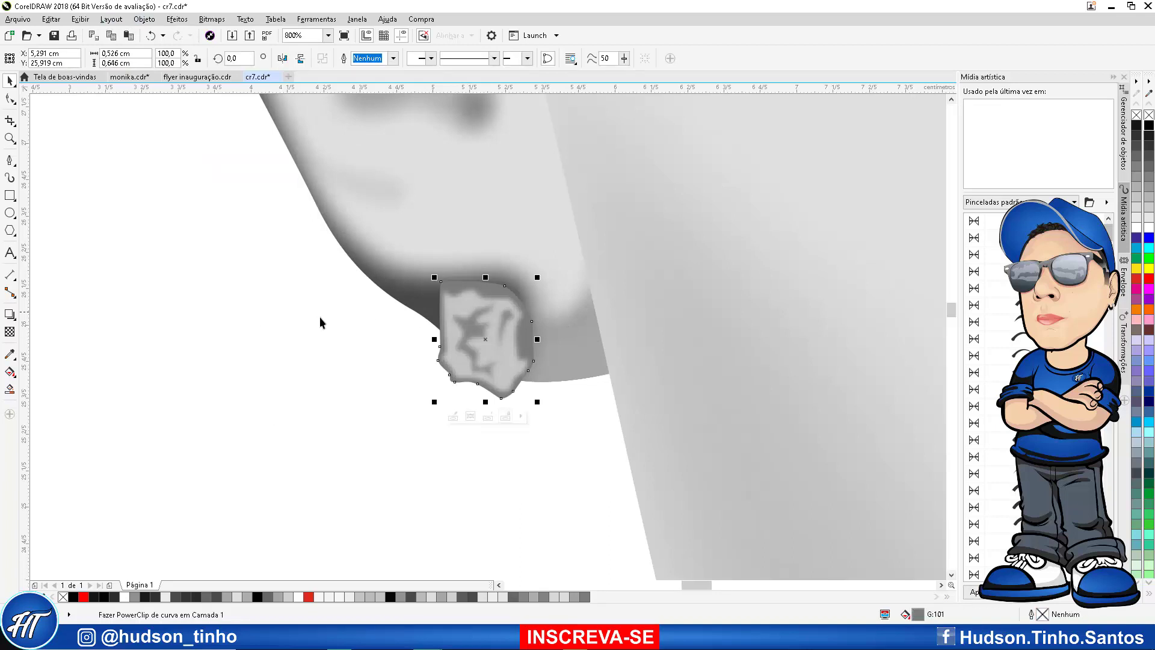
click(388, 361)
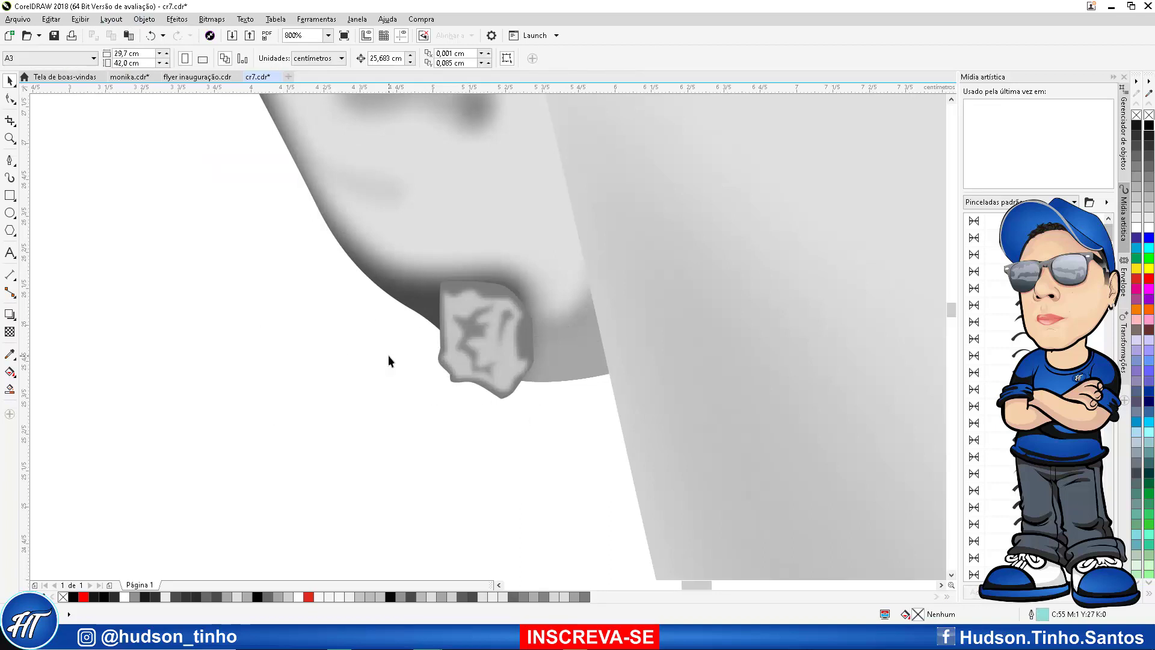
Examine the blurred earring and how it blends with the surrounding earlobe shading
scroll(407, 345, down, 3)
scroll(424, 336, up, 3)
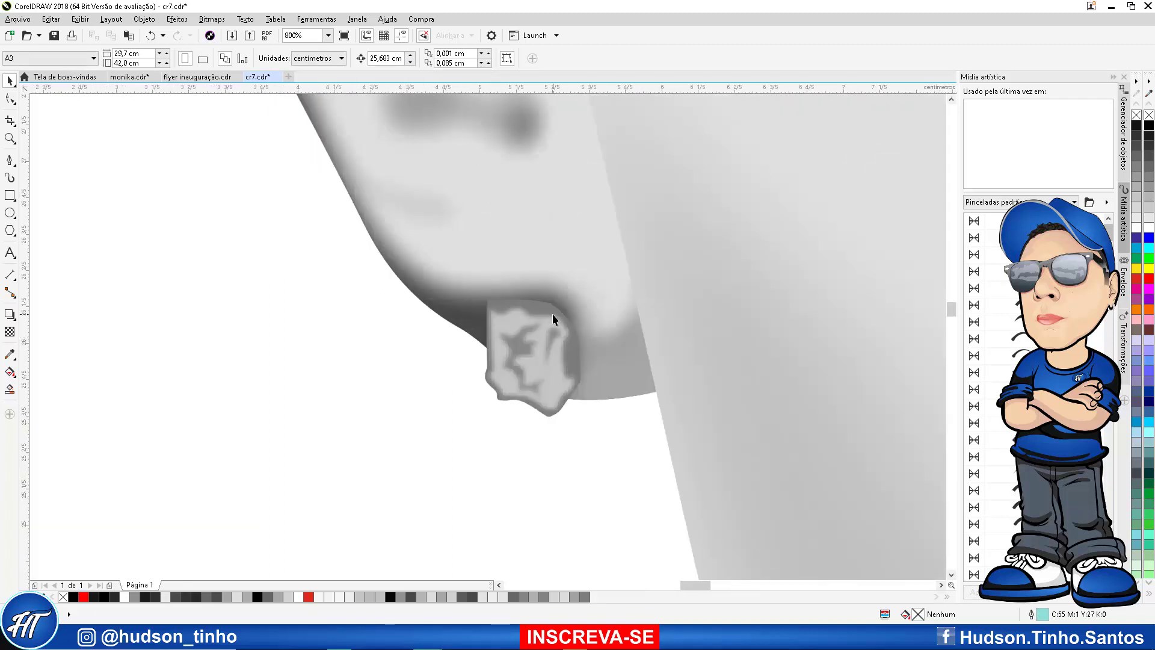
scroll(553, 312, down, 3)
scroll(544, 328, up, 2)
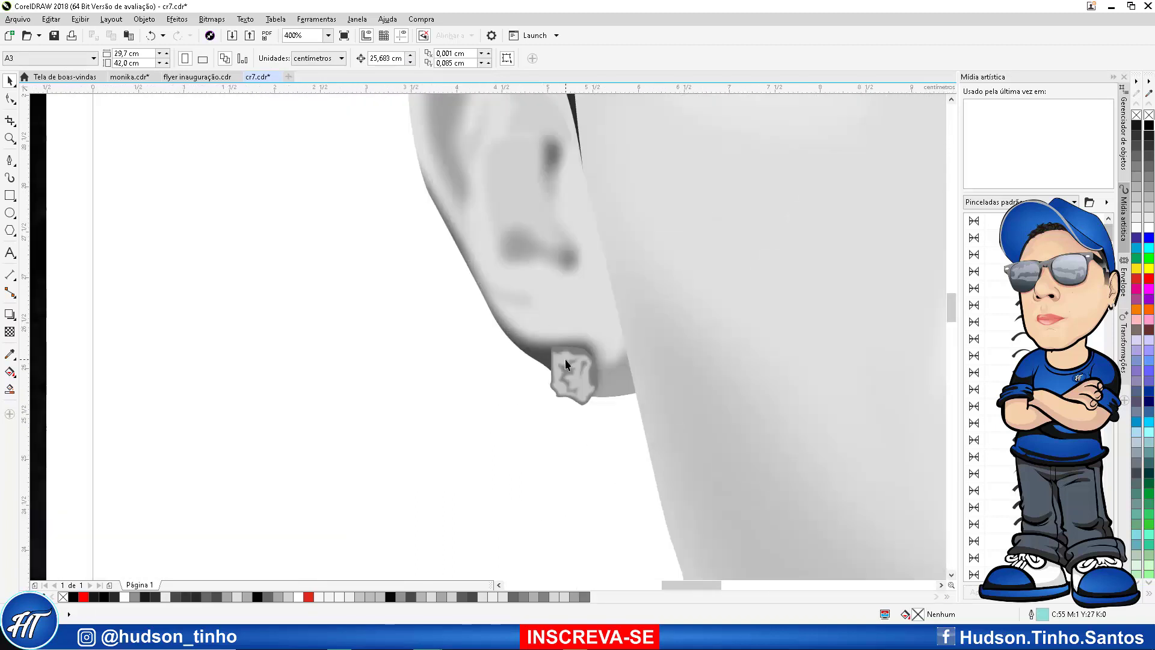
click(565, 362)
scroll(554, 368, up, 3)
scroll(540, 371, down, 3)
scroll(532, 380, up, 2)
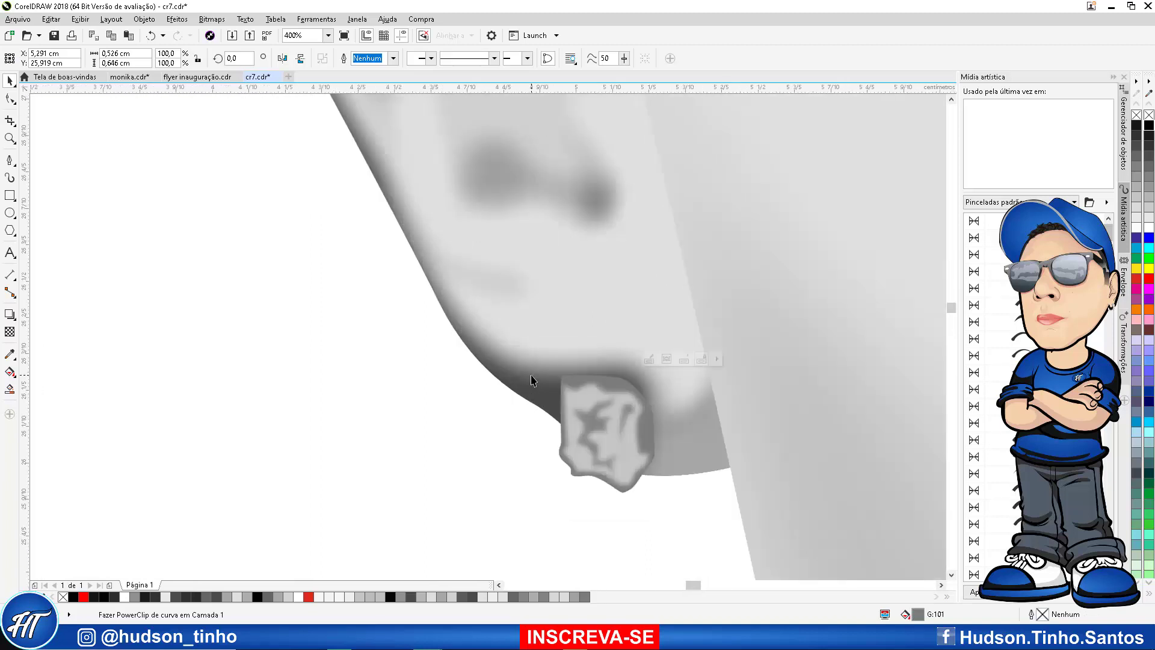
scroll(532, 380, up, 1)
click(431, 413)
scroll(613, 392, down, 2)
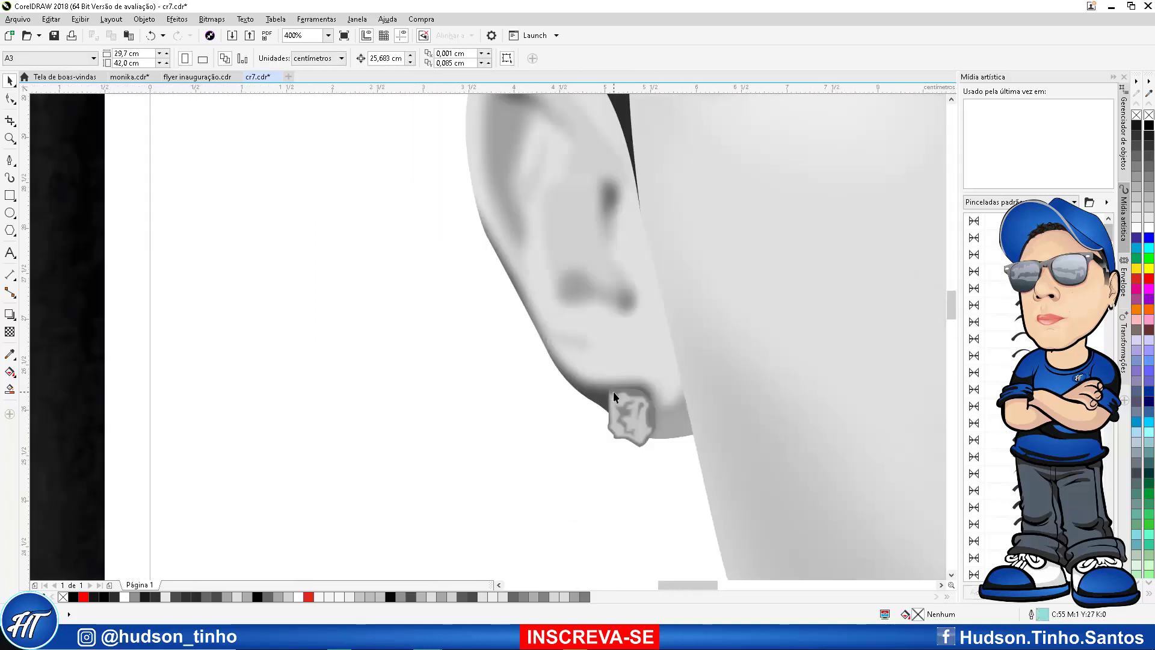
Draw a closed crescent with the Pen tool along the earlobe's outer lower edge beside the earring, about 0.84 cm wide and 0.95 cm high
click(10, 160)
scroll(637, 364, up, 1)
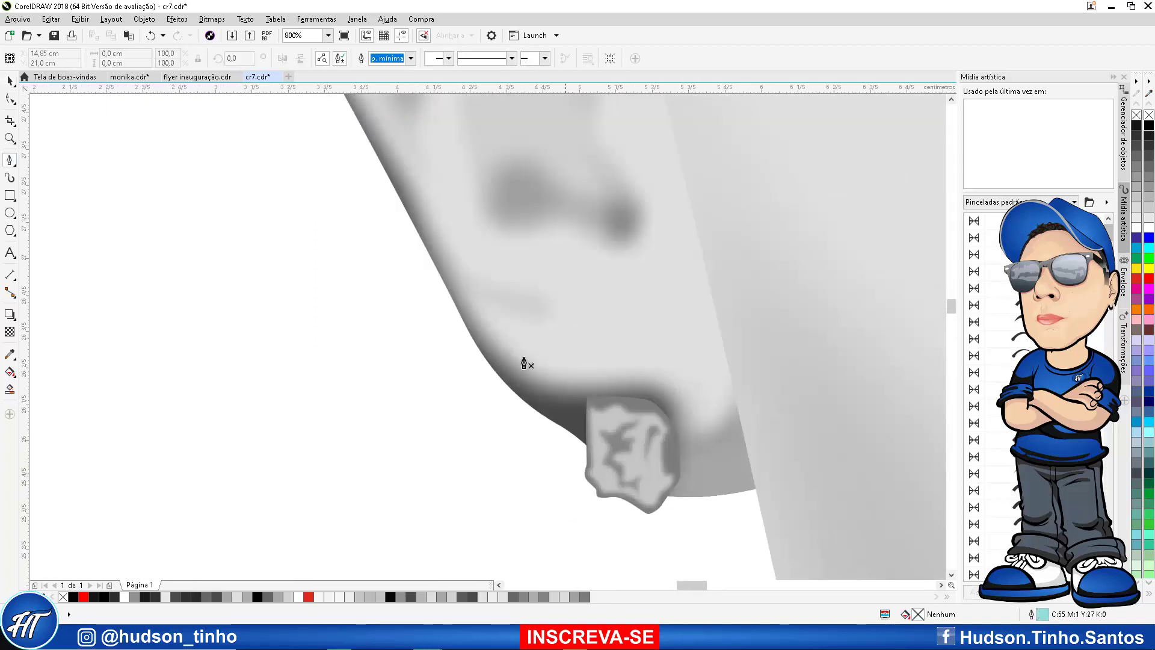
click(433, 287)
drag(582, 381, 610, 337)
alt+click(582, 382)
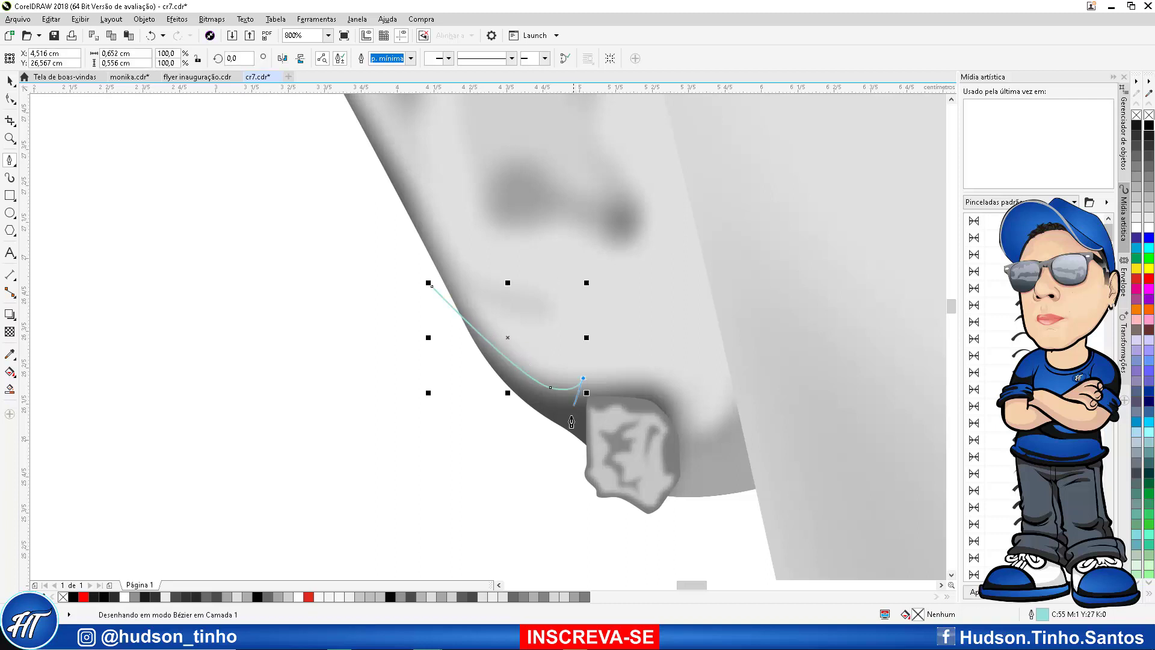
click(575, 448)
drag(577, 459, 564, 458)
drag(475, 410, 415, 361)
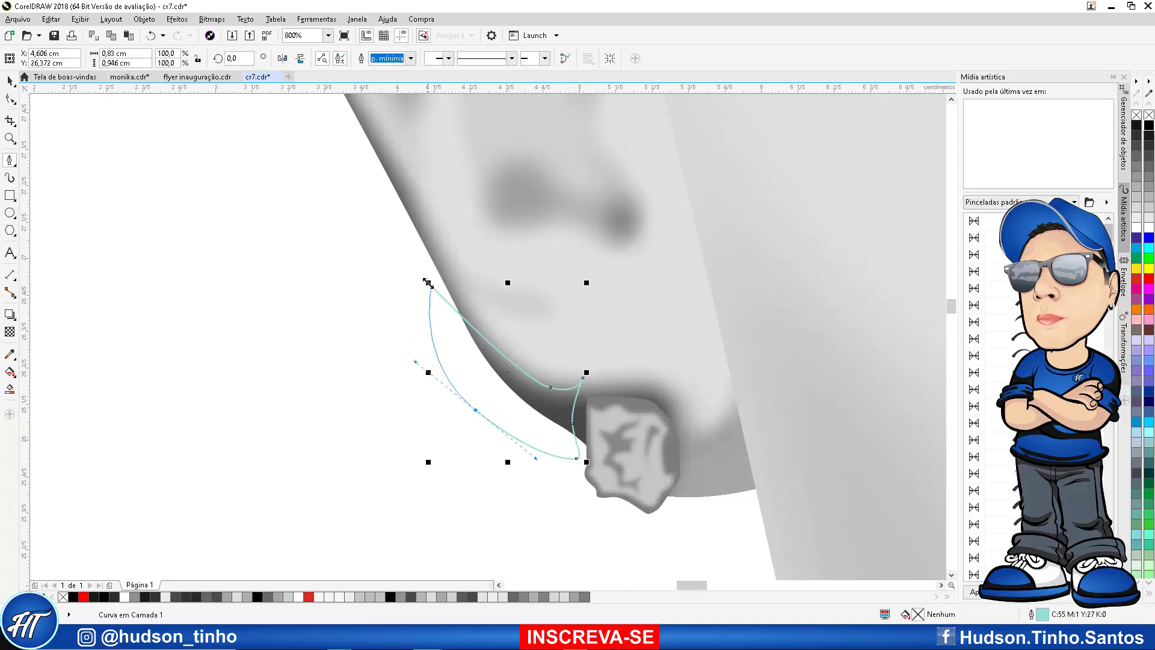
drag(432, 299, 431, 284)
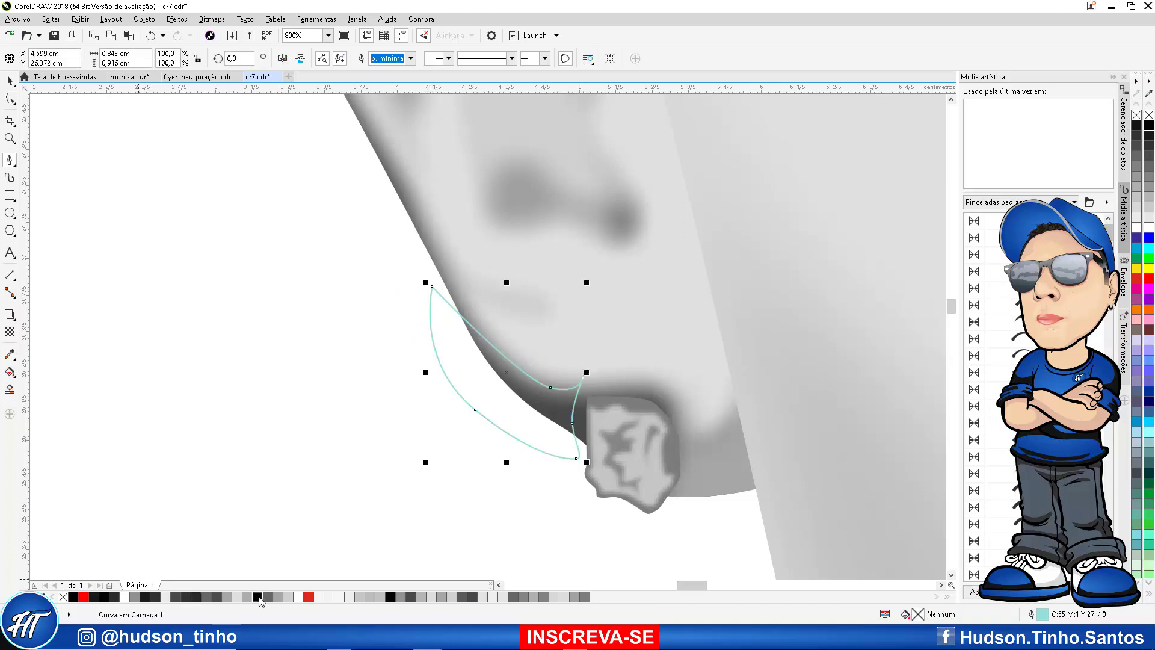
Fill the crescent beside the earring with gray G:147 sampled from the portrait's shading
click(10, 354)
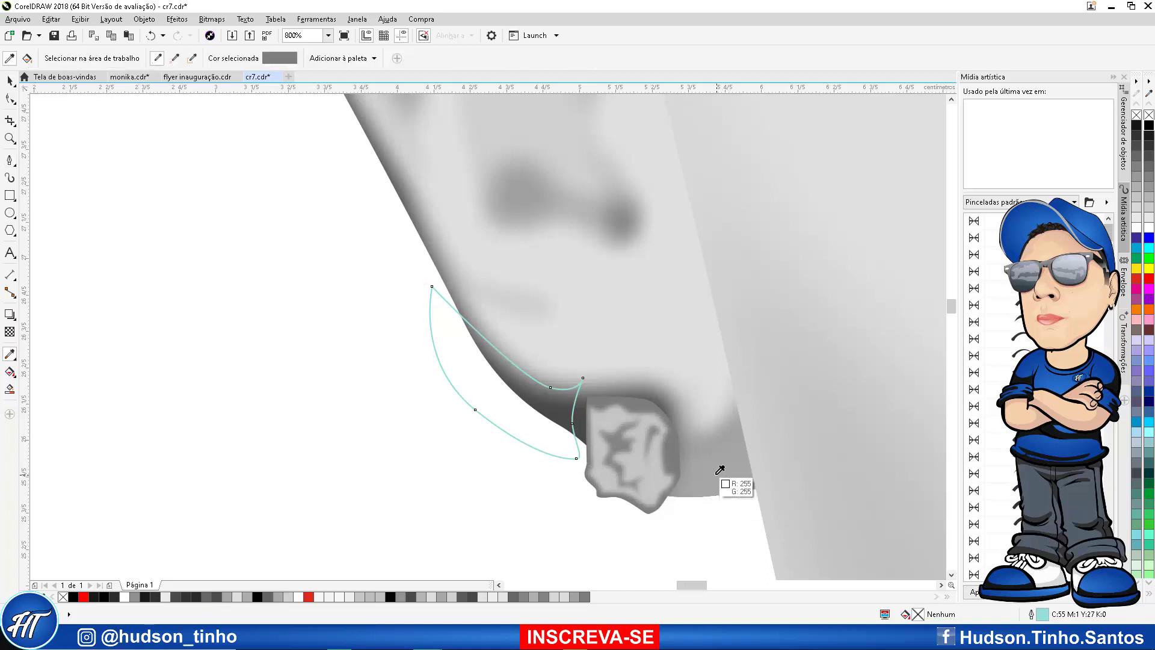
click(542, 431)
click(10, 81)
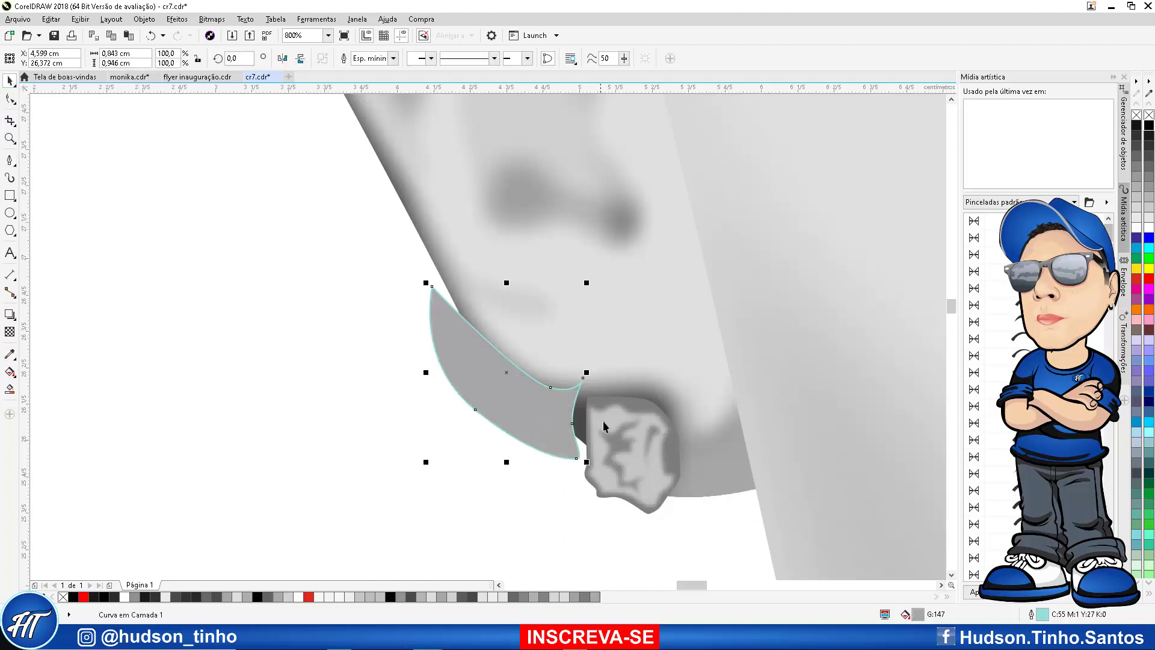
Remove the crescent's outline and convert it to a 300 dpi, 24-bit RGB bitmap with a transparent background
right_click(63, 597)
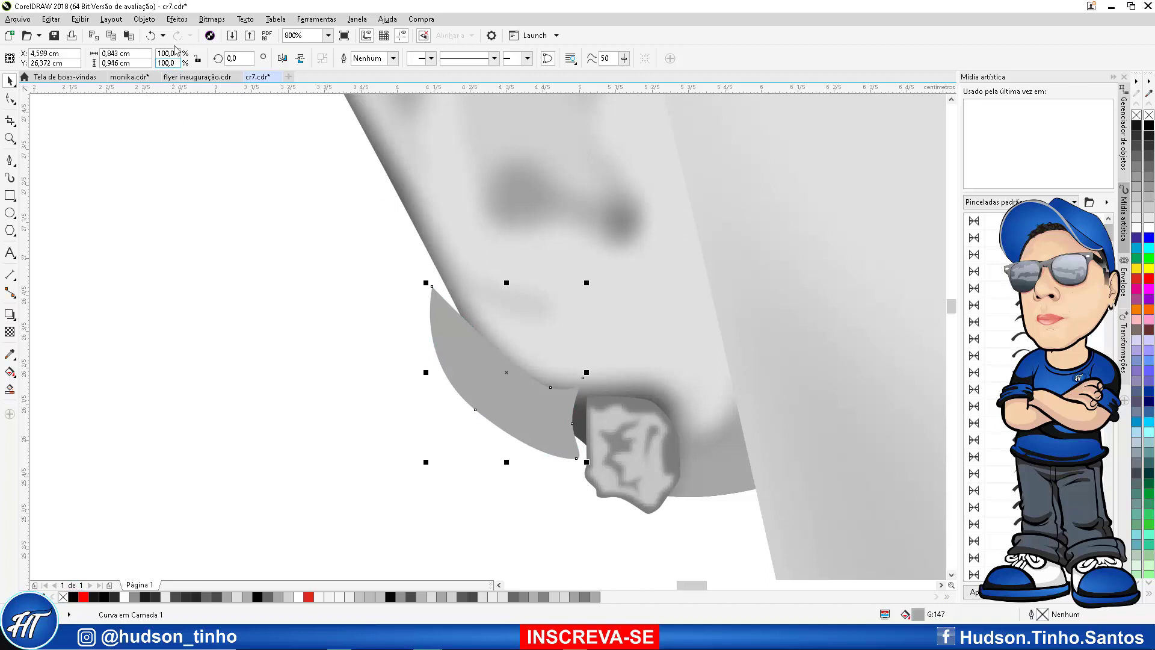
click(212, 19)
click(226, 34)
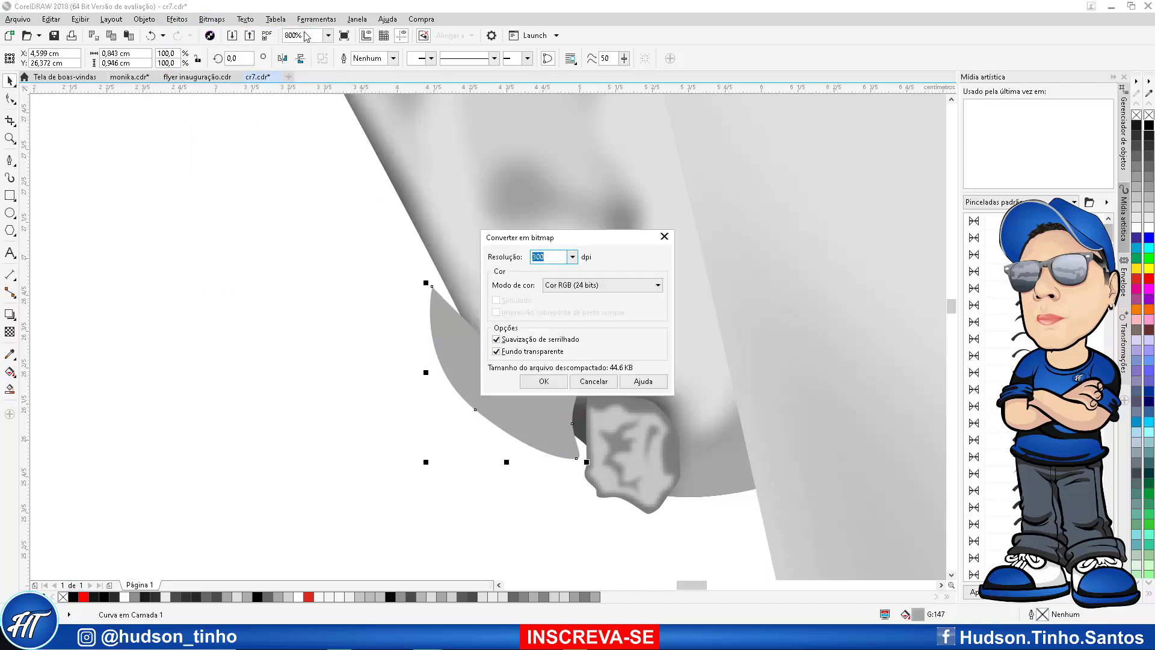
click(544, 381)
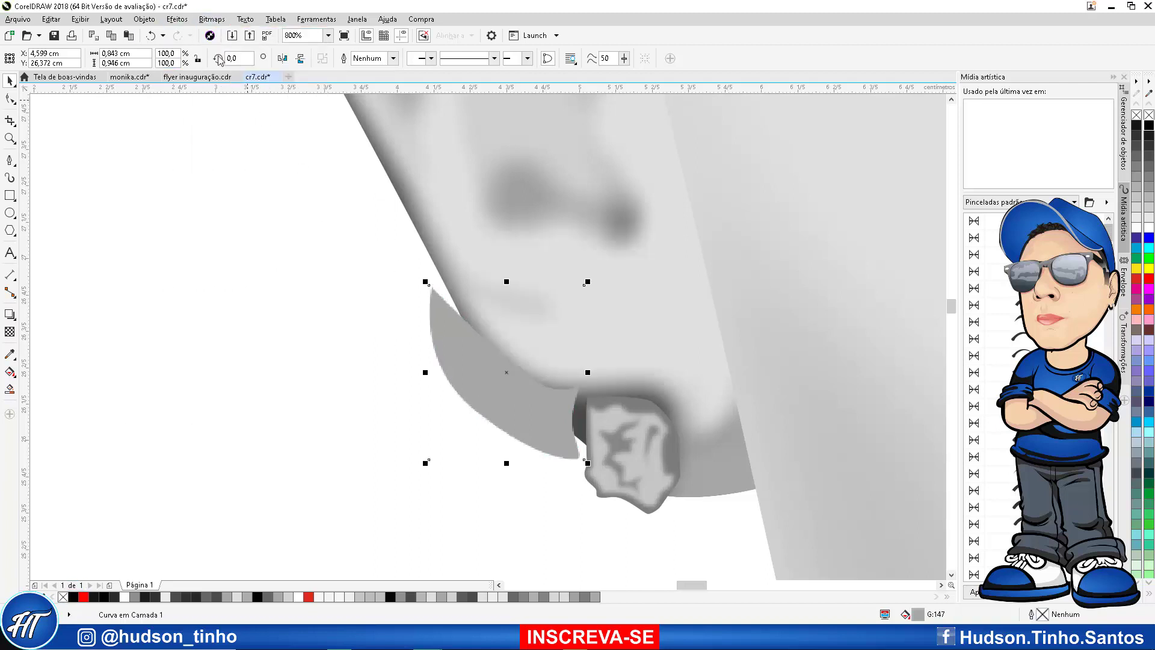
Apply a Gaussian blur with a 6.0-pixel radius to the crescent bitmap
click(212, 19)
mouse_move(322, 280)
click(361, 294)
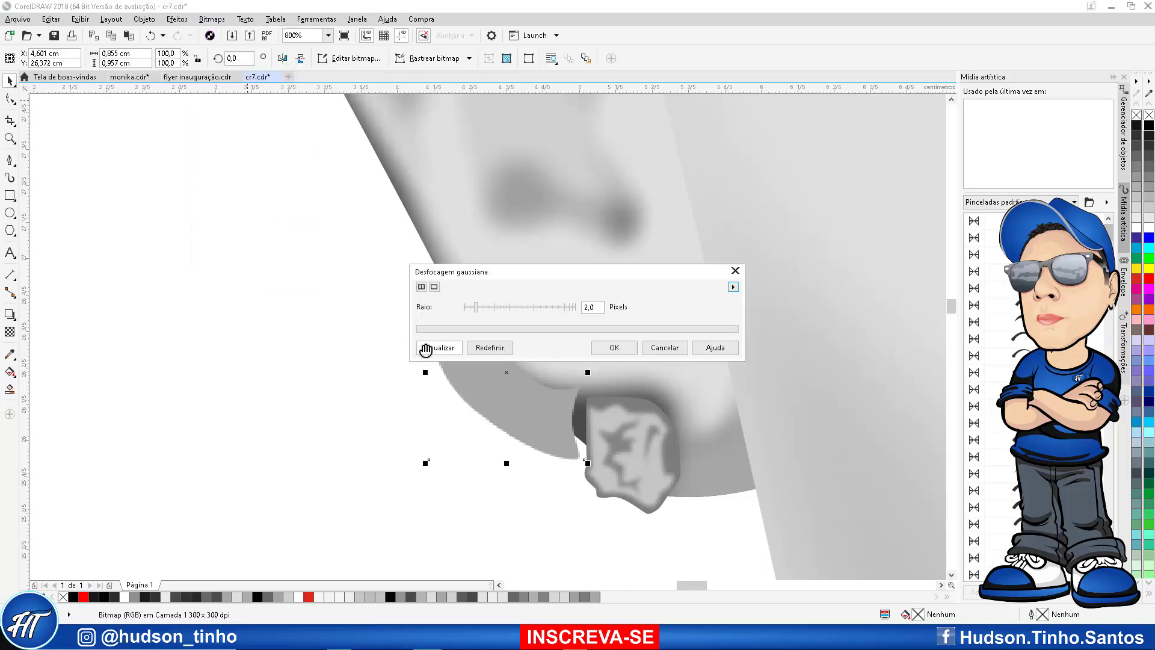
click(516, 308)
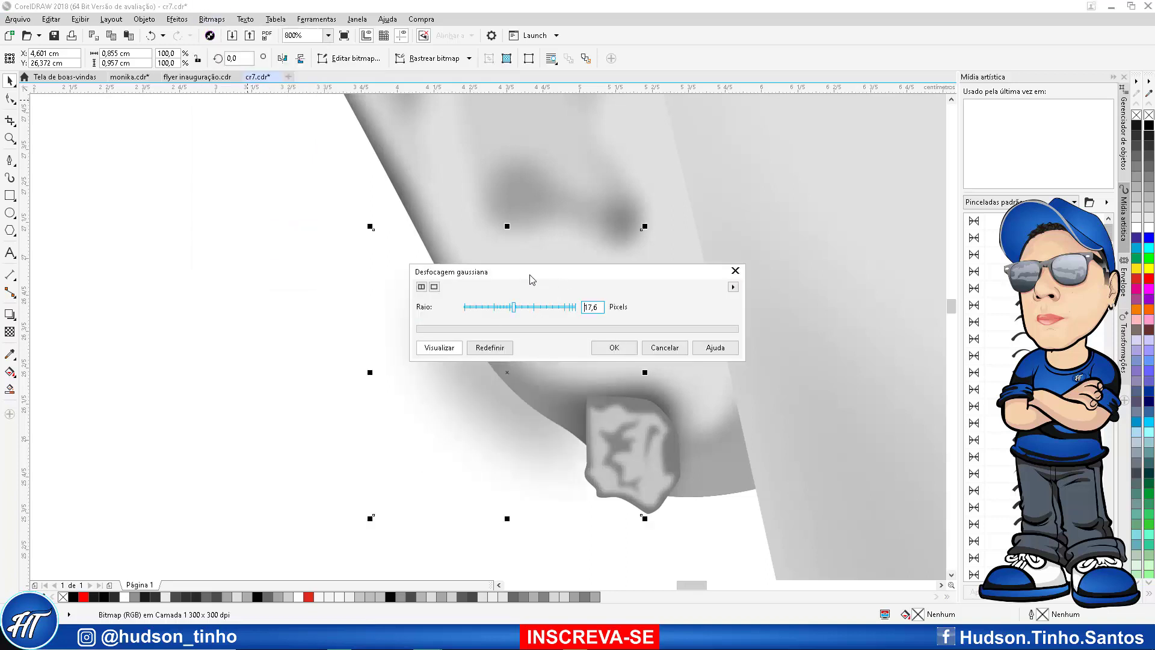
drag(529, 274, 389, 247)
click(367, 280)
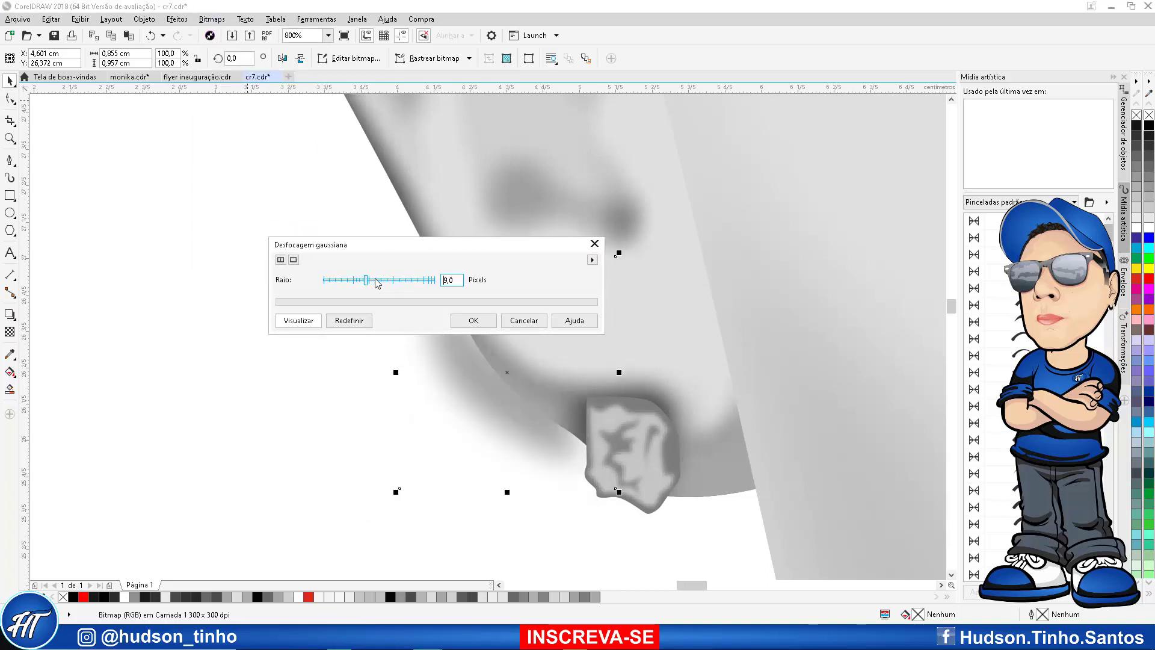
click(358, 282)
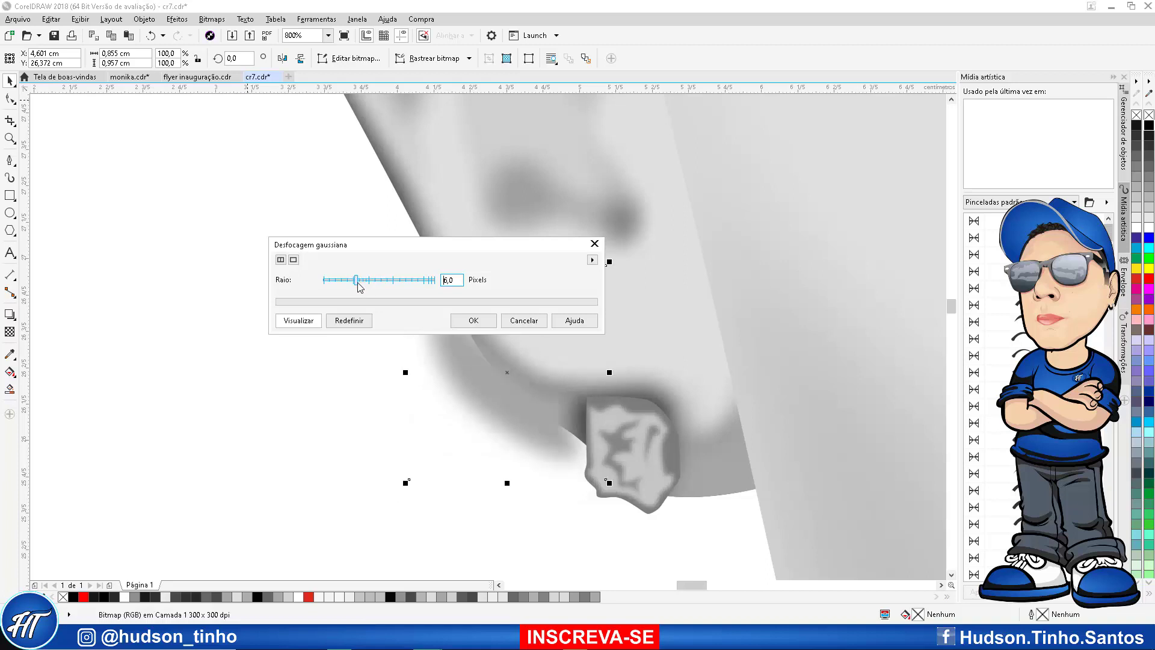
click(492, 323)
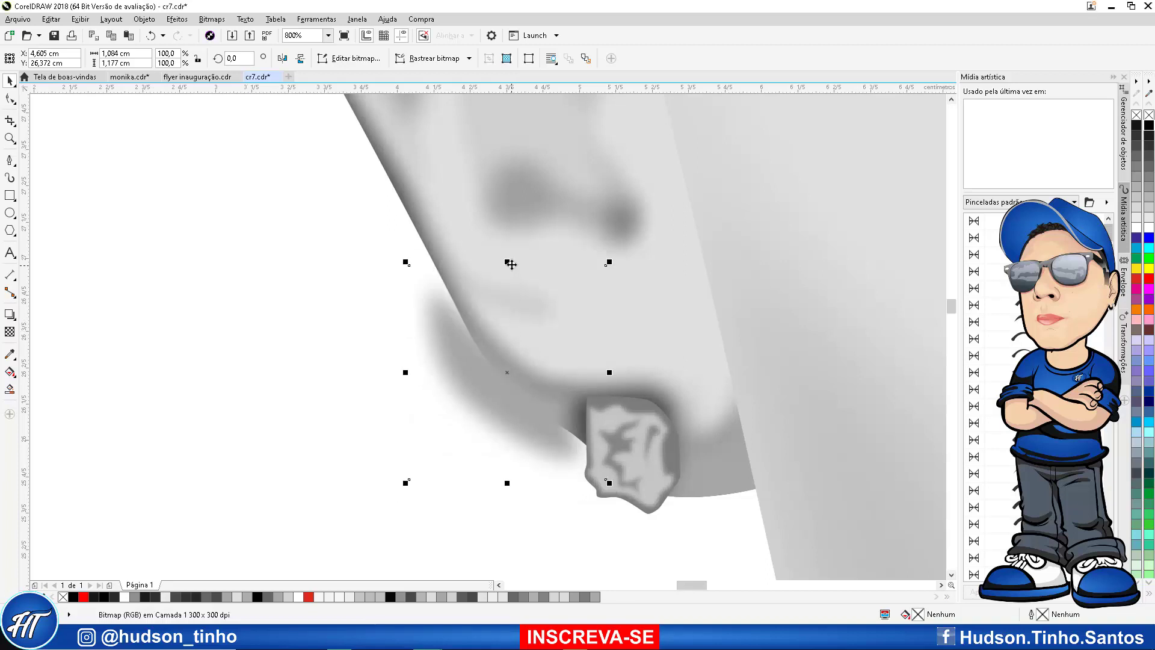
Stretch the blurred crescent upward to about 1.42 cm high and nudge it inward over the earlobe's outer edge
drag(511, 261, 513, 219)
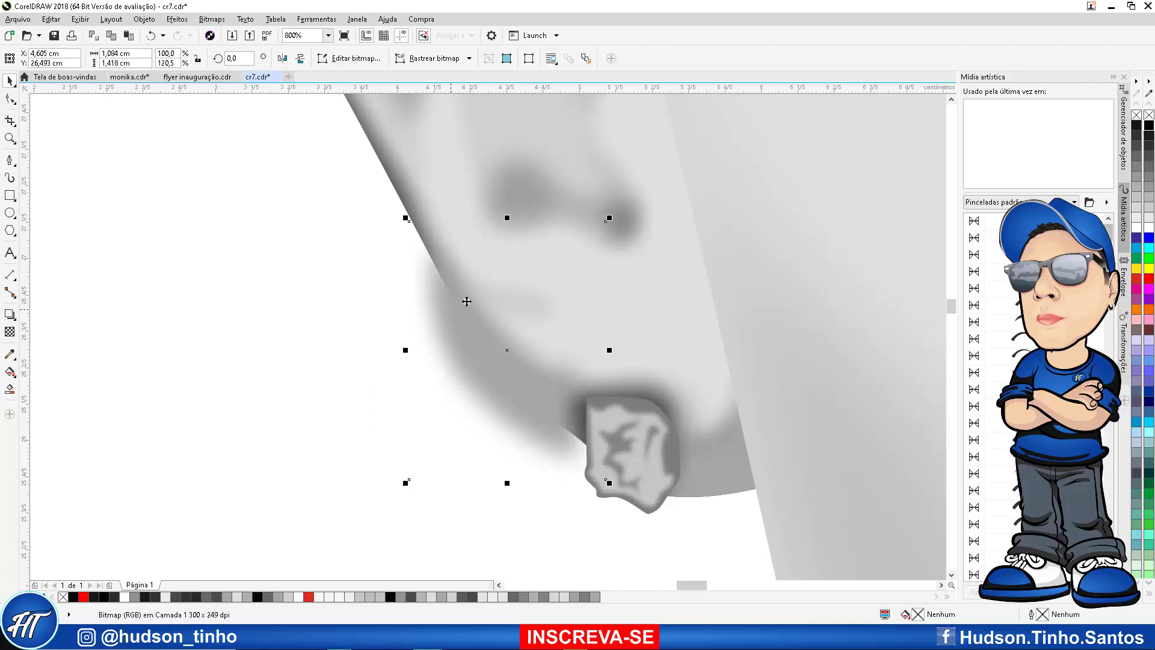
drag(467, 301, 474, 297)
scroll(503, 353, down, 2)
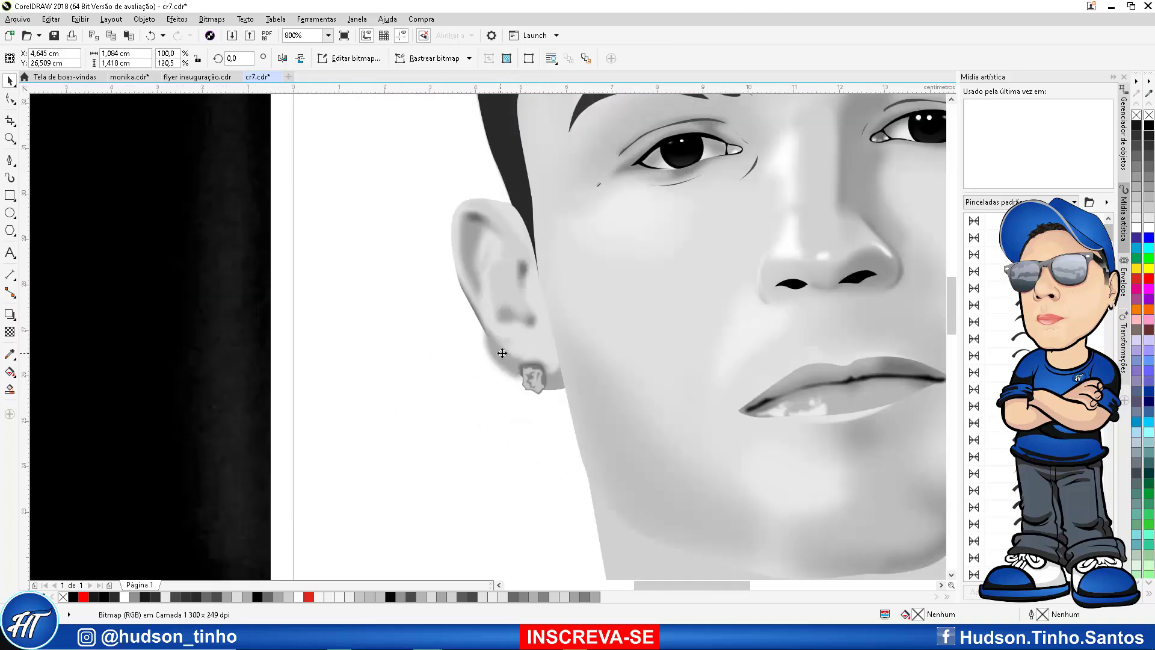
scroll(502, 353, up, 2)
PowerClip the blurred crescent inside the left ear shape and deselect it
click(146, 23)
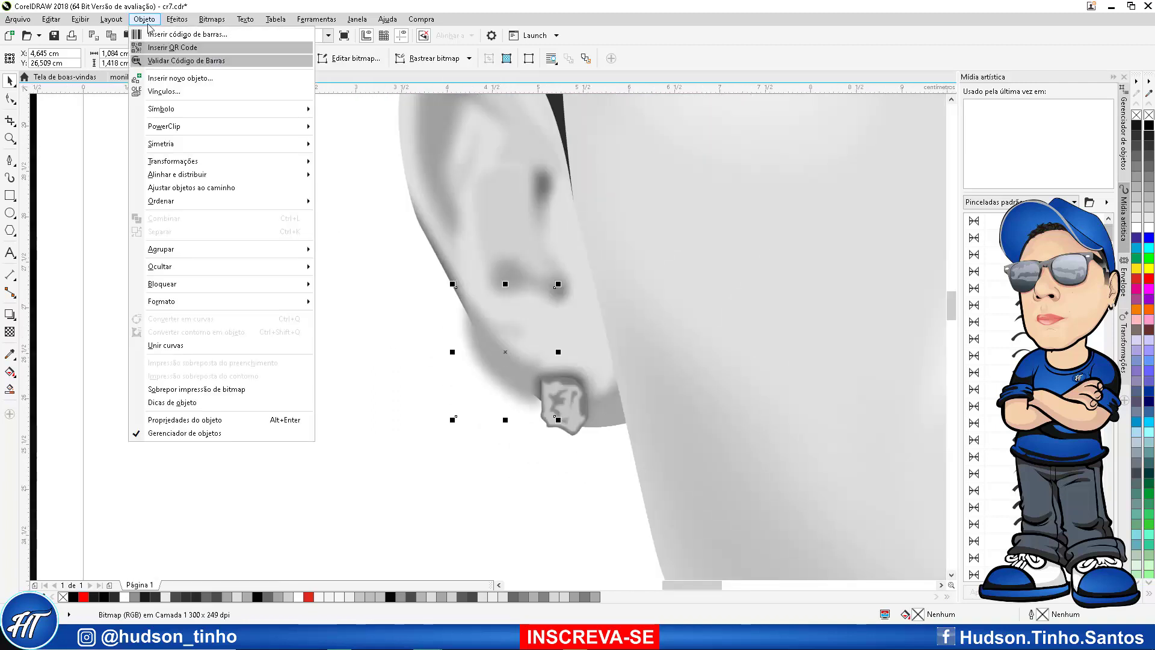
mouse_move(214, 127)
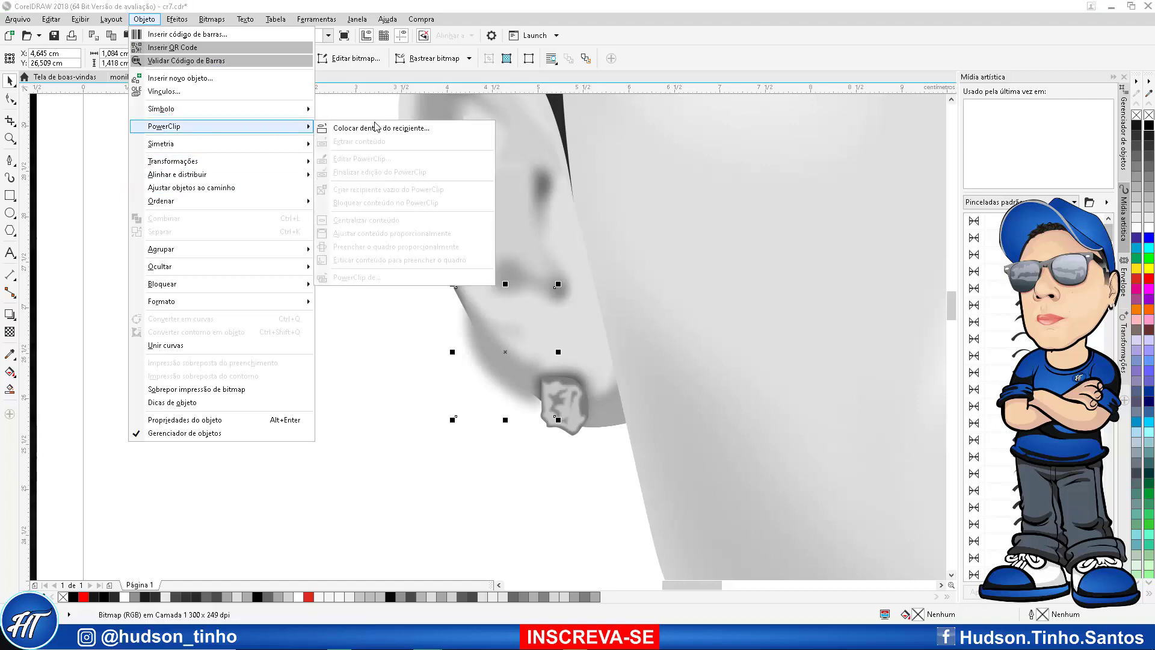
click(375, 127)
click(508, 243)
key(Escape)
Examine the left ear's earlobe shading and earring against the reference photo
scroll(598, 359, down, 2)
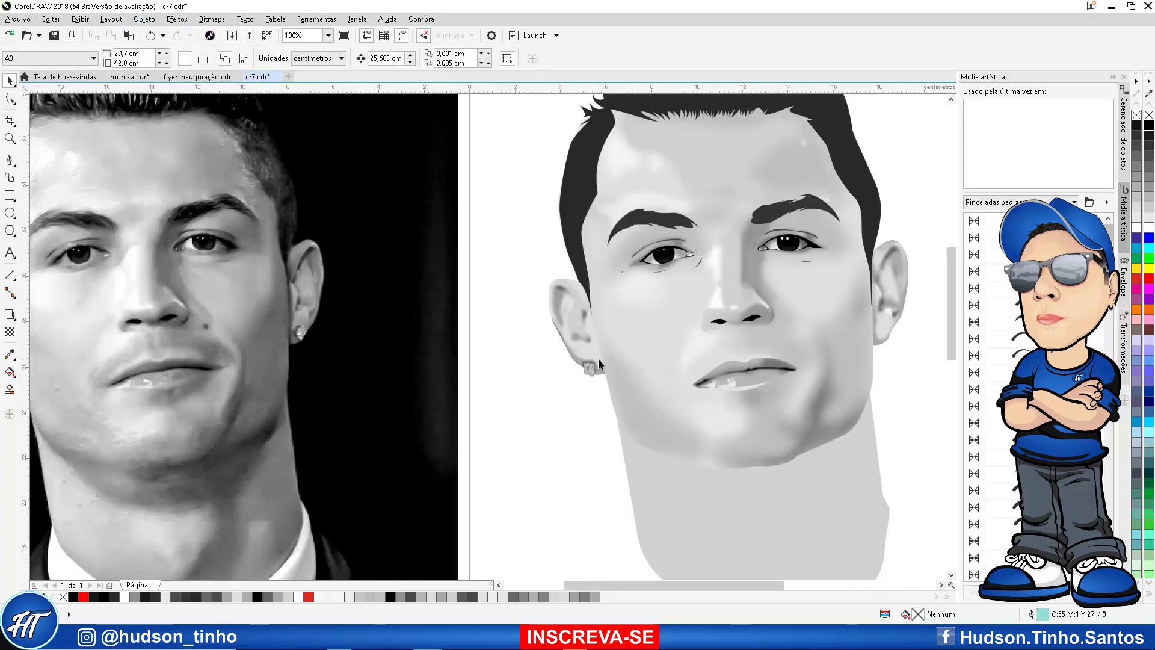
scroll(598, 359, down, 3)
scroll(538, 362, up, 3)
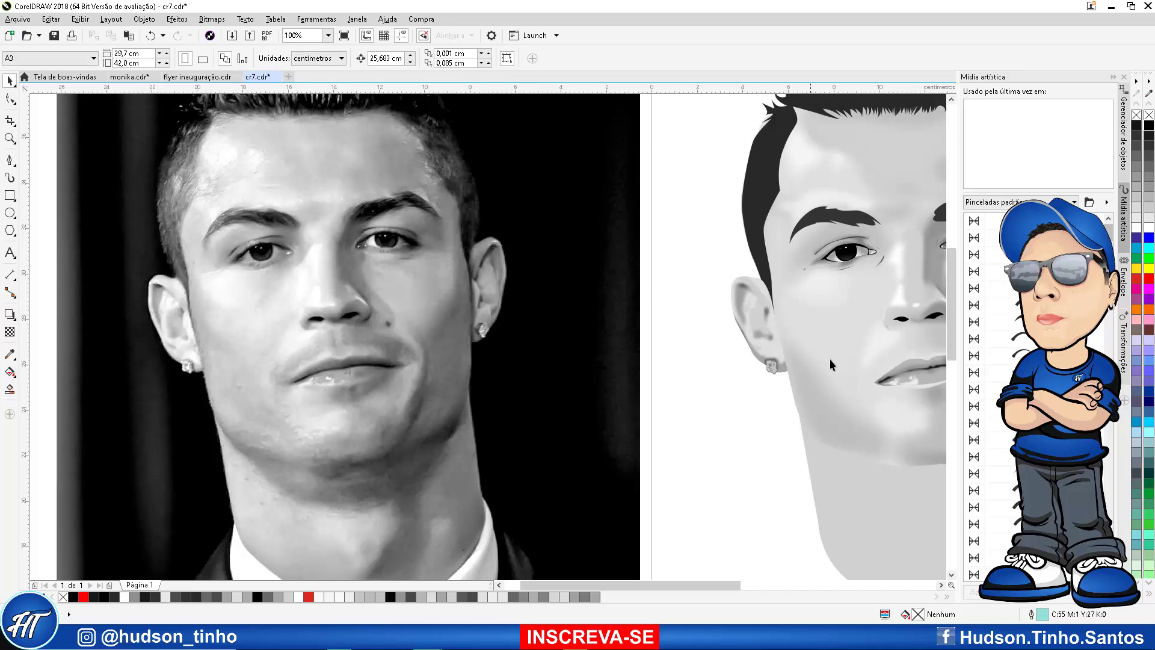
scroll(830, 359, up, 4)
click(644, 388)
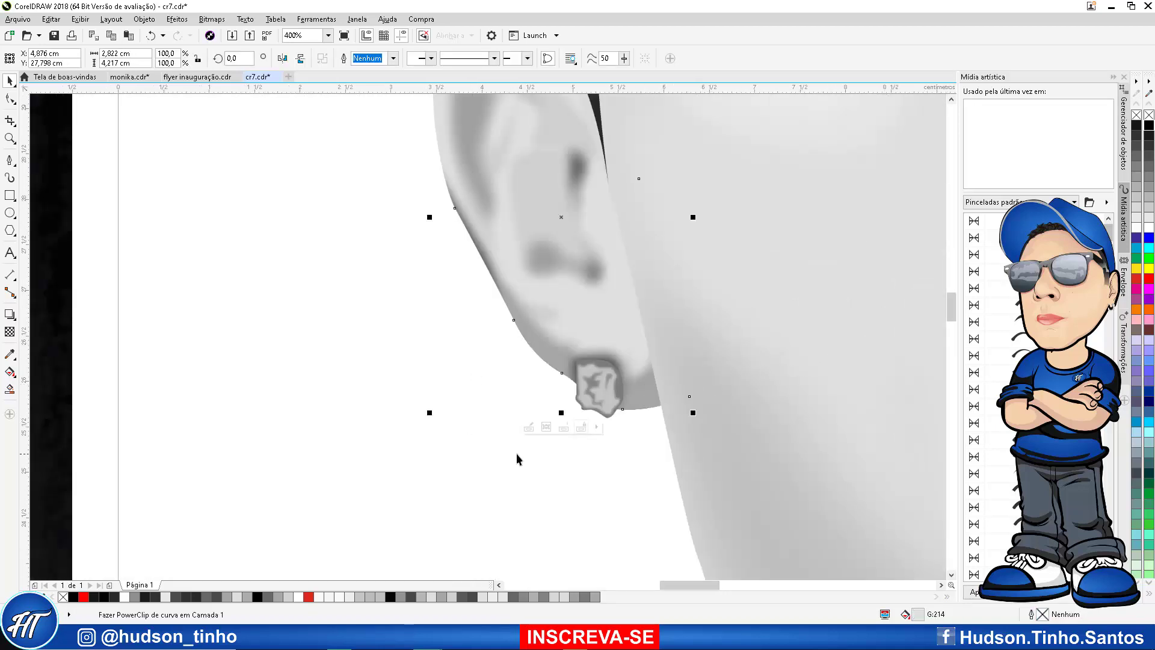
click(389, 363)
scroll(467, 378, down, 4)
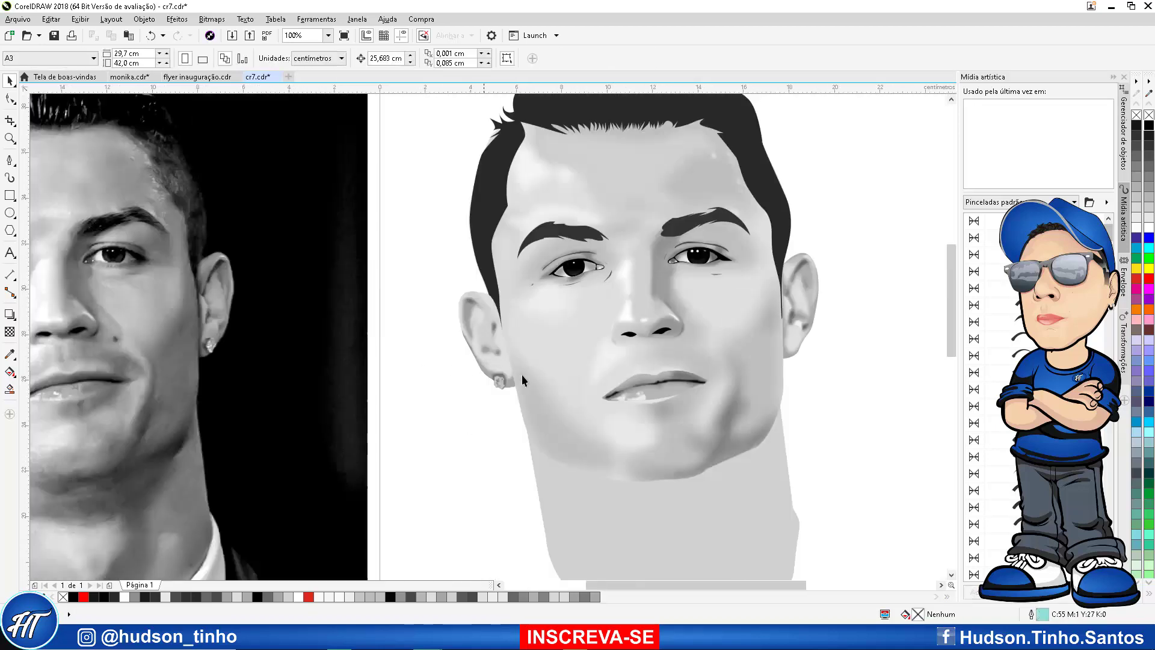
scroll(522, 375, down, 2)
scroll(523, 376, up, 2)
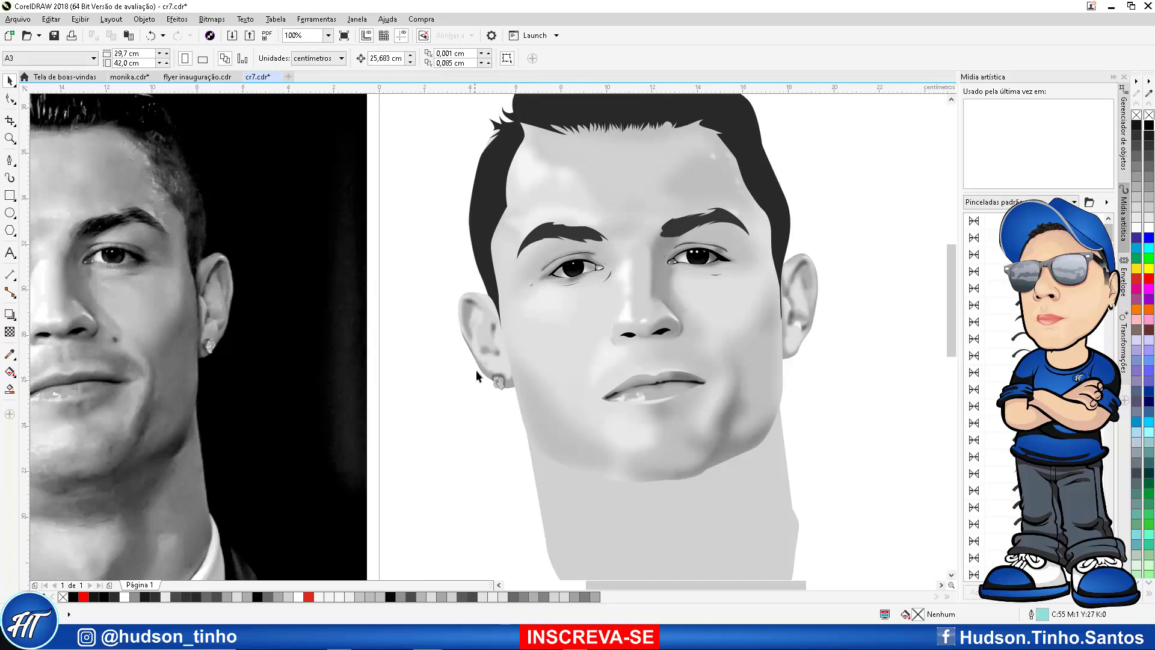
scroll(477, 375, up, 4)
Place a copy of the finished earring over the earring on the reference photo's opposite ear
drag(438, 460, 435, 458)
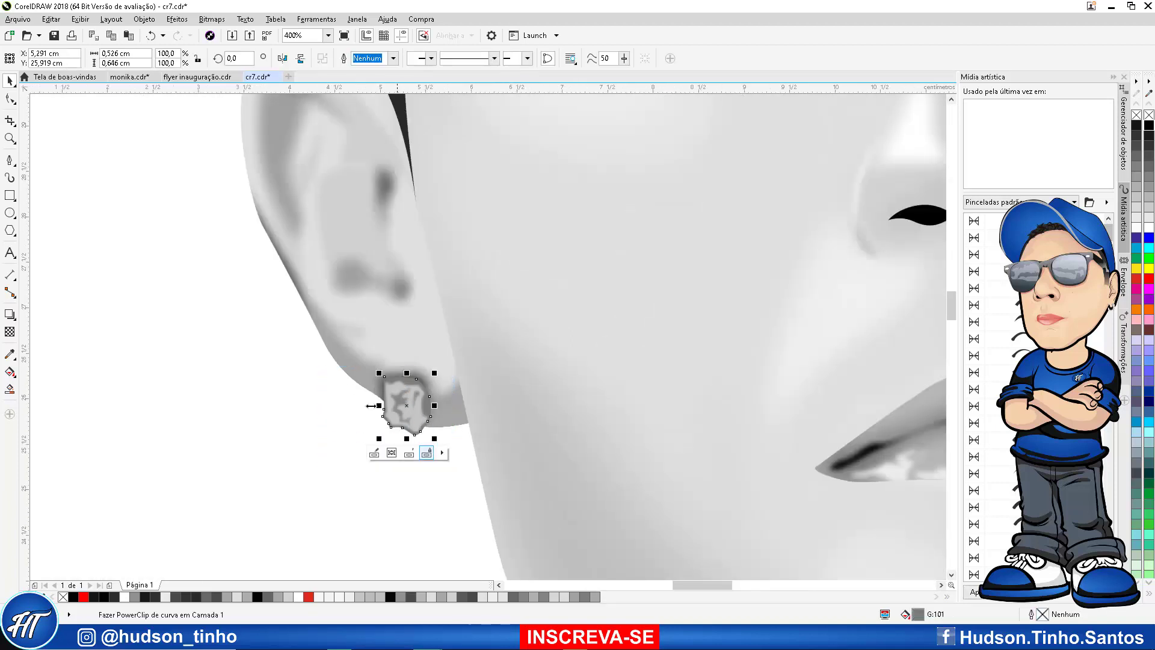
scroll(356, 399, down, 4)
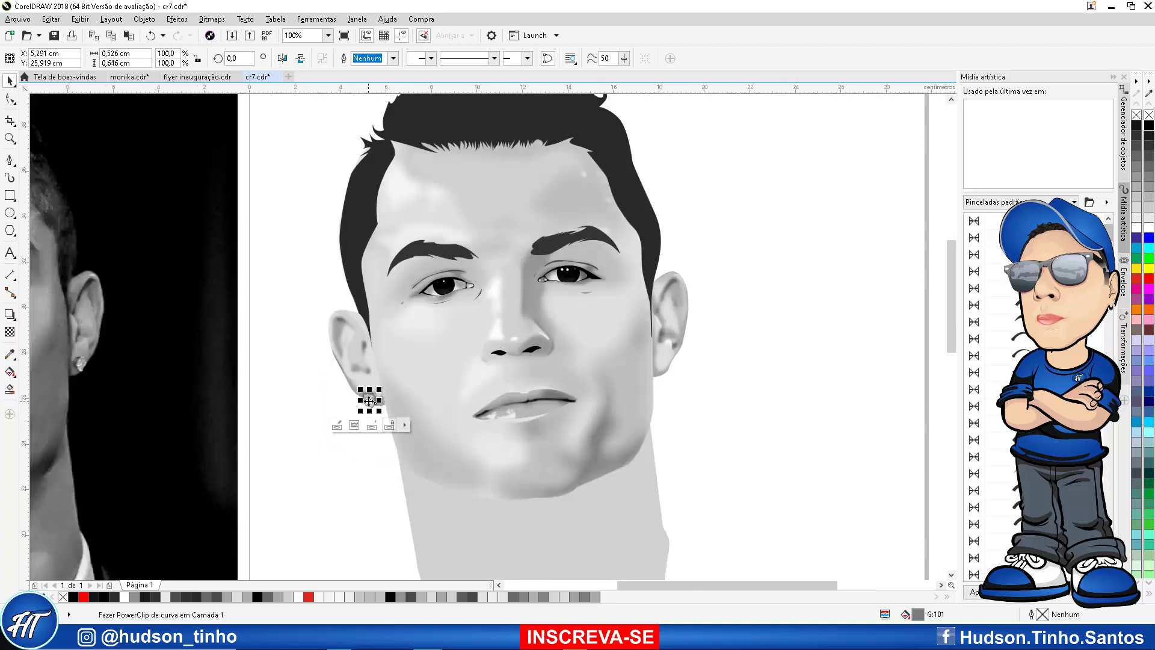
drag(369, 400, 80, 365)
scroll(80, 366, up, 4)
Rotate the earring copy to 336.117°, align it over the reference earring and scale it to 107.1%
click(82, 364)
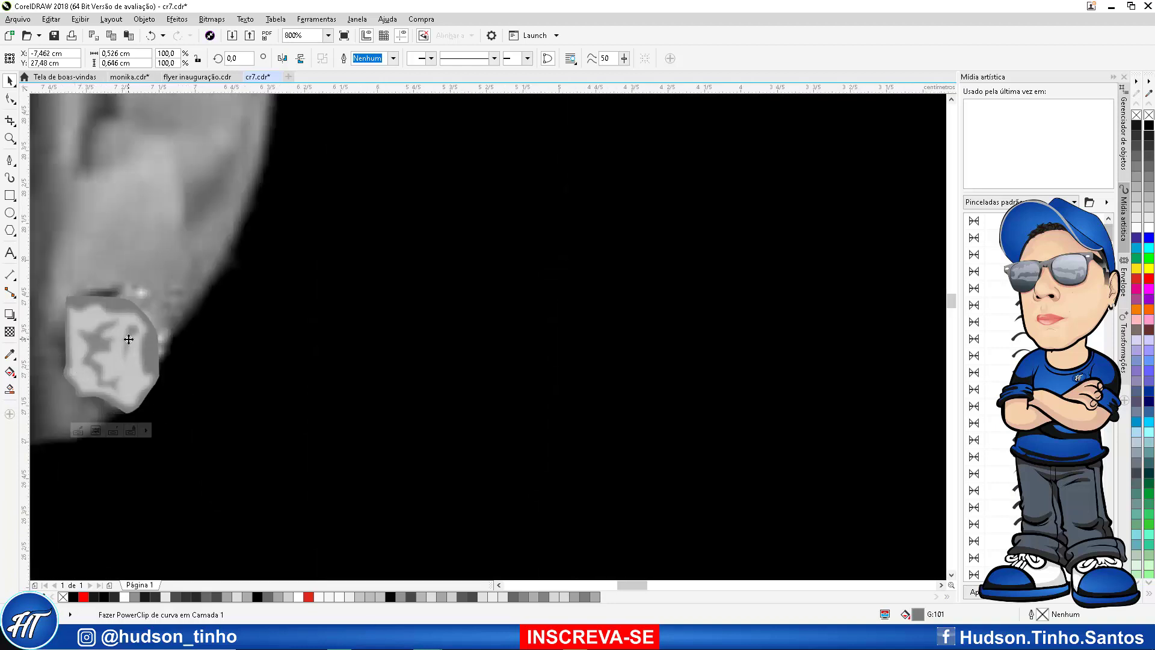
drag(163, 292, 183, 318)
drag(110, 334, 124, 331)
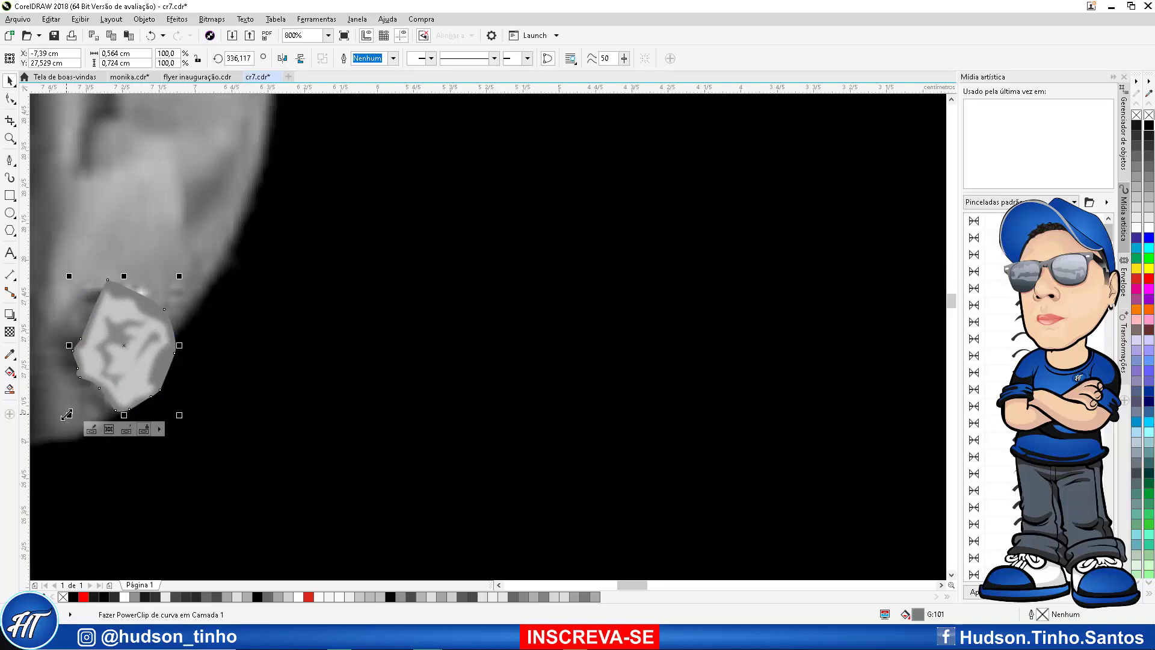
drag(69, 415, 60, 424)
Move the rotated earring copy onto the right earlobe of the drawn portrait and deselect it
scroll(405, 369, down, 3)
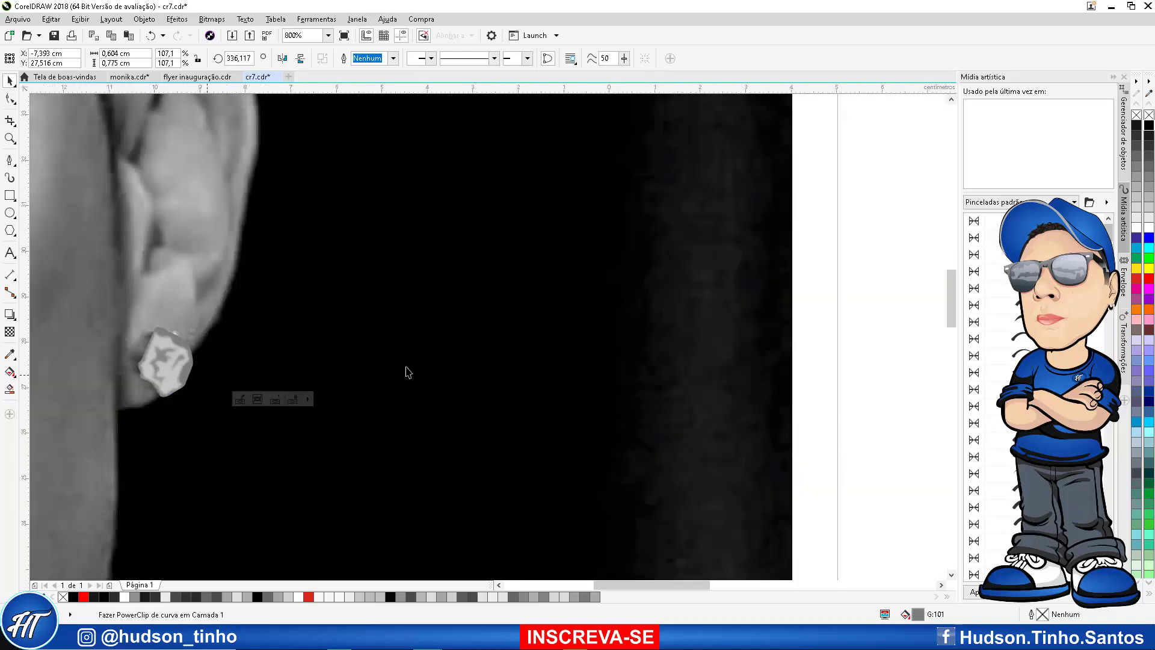
scroll(325, 342, down, 2)
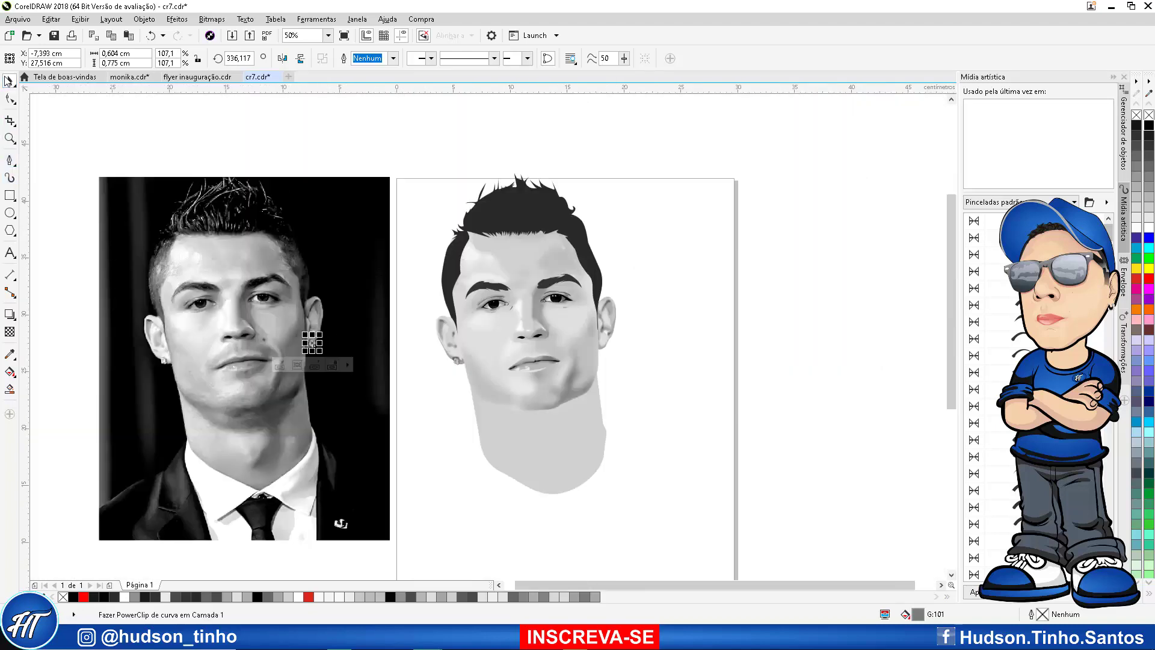
click(644, 261)
scroll(608, 359, up, 2)
scroll(590, 300, down, 2)
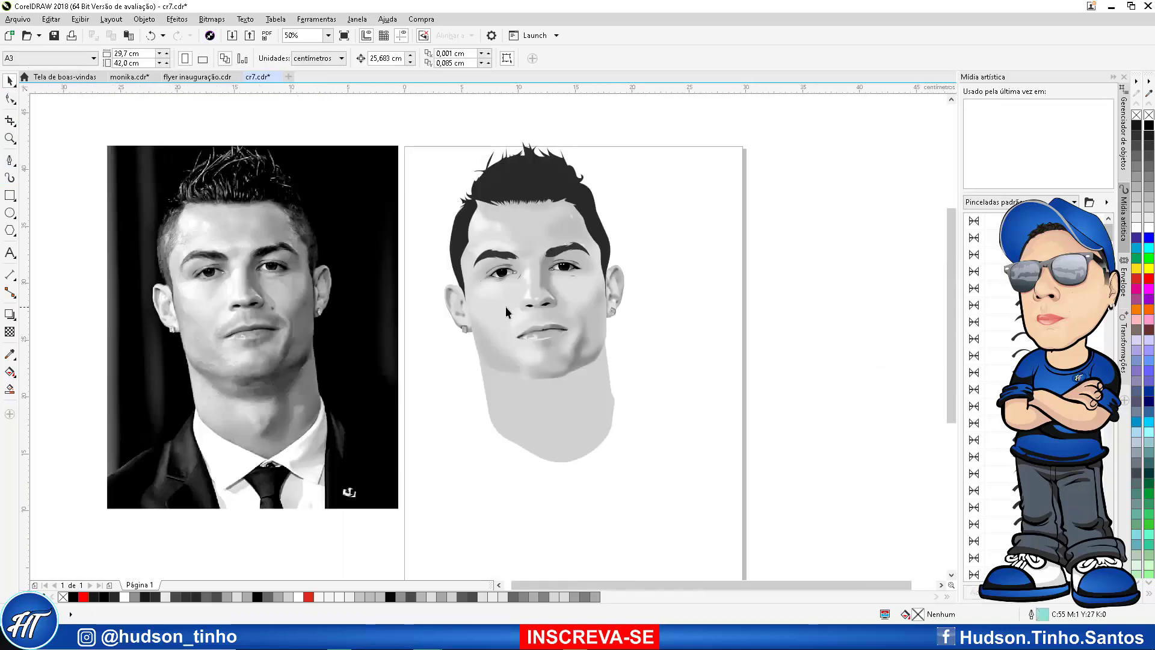
scroll(504, 306, up, 2)
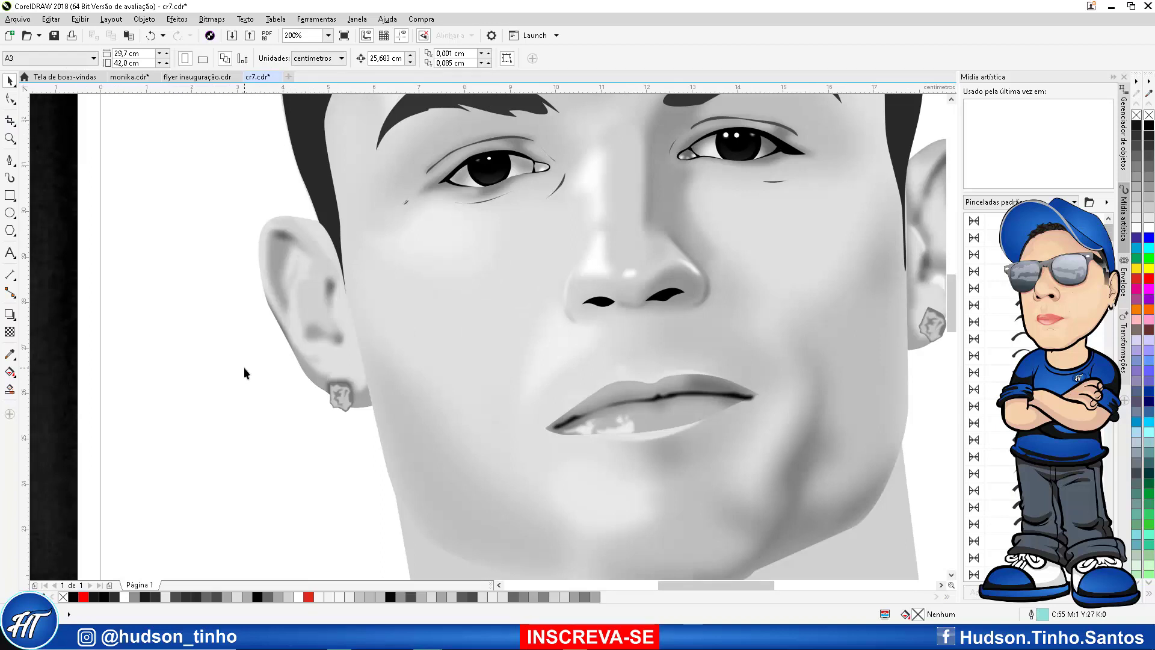
scroll(442, 373, down, 2)
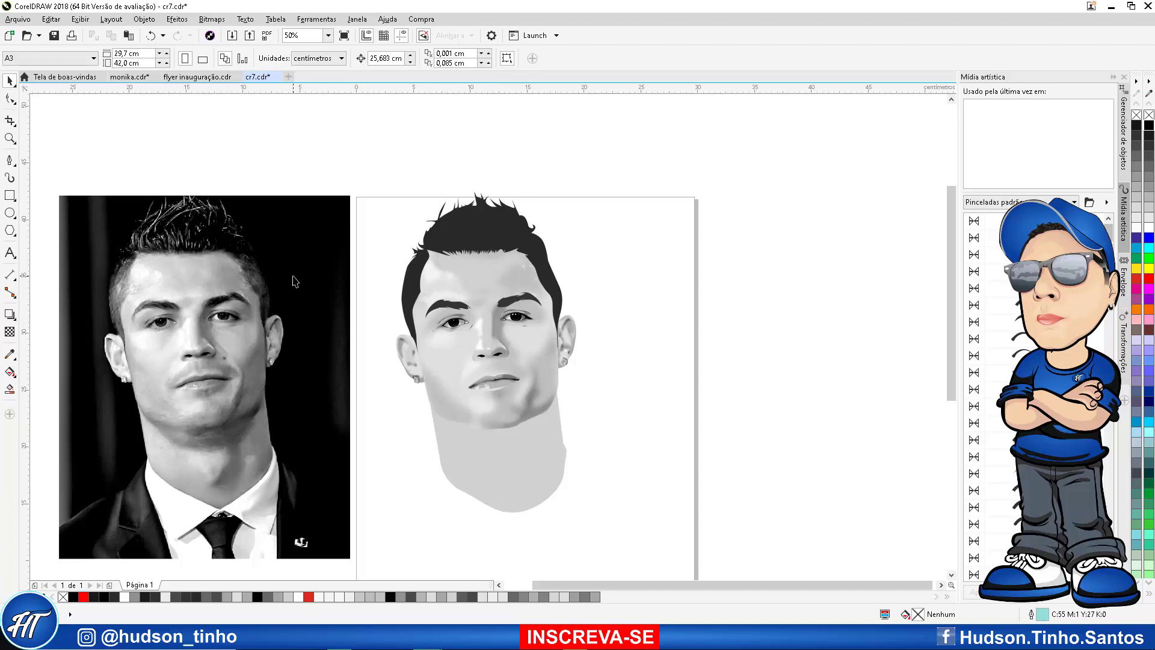
click(574, 638)
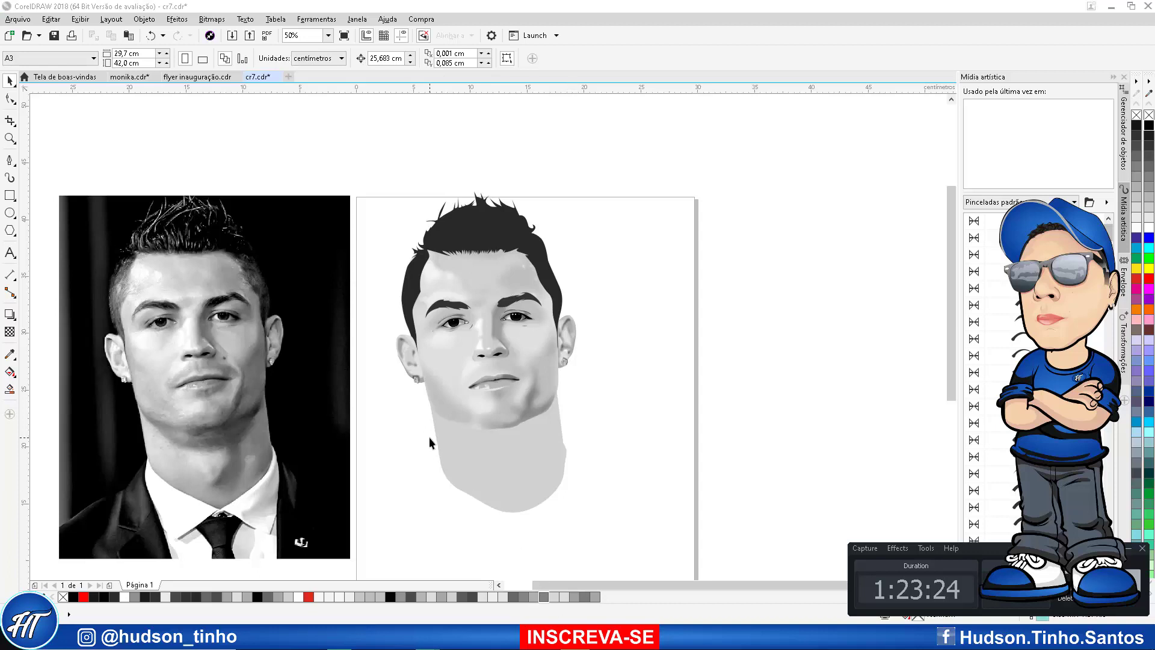